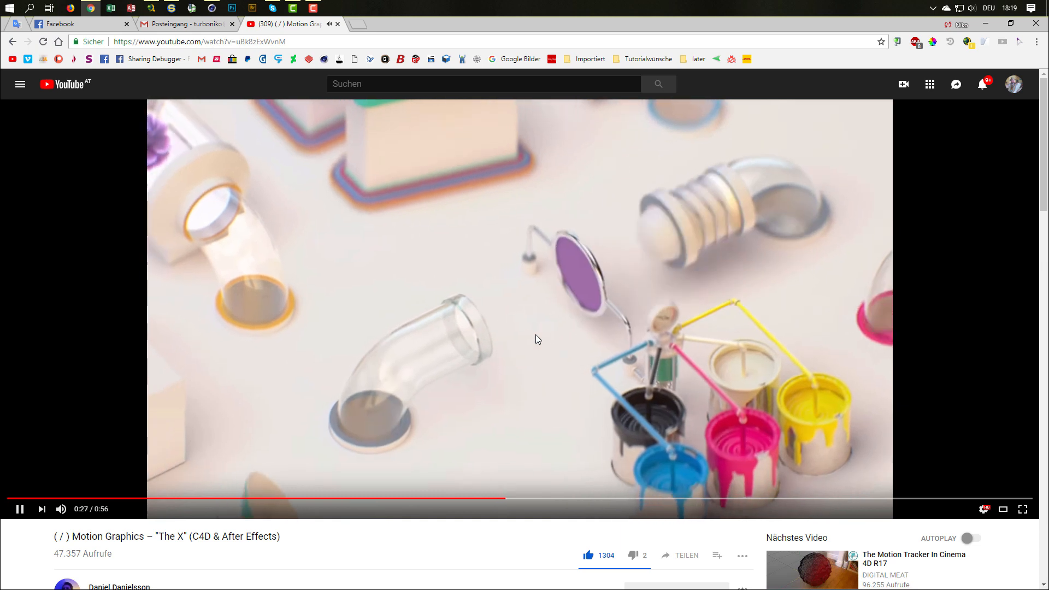
- Examine the ball and ring-framed membrane shot around 0:25 in the "The X" motion graphics video
left_click(535, 334)
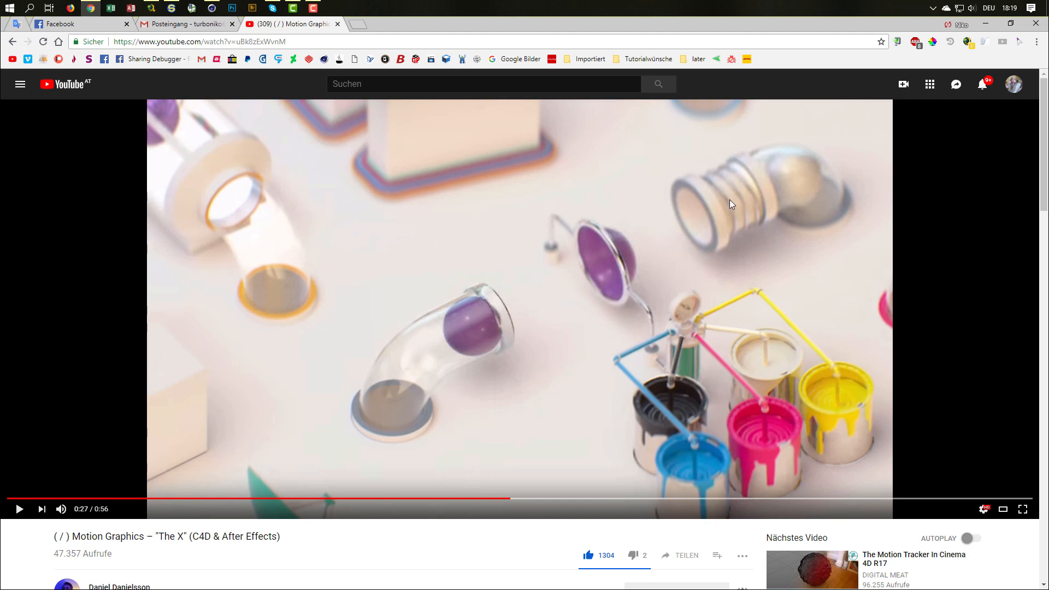
left_click(492, 499)
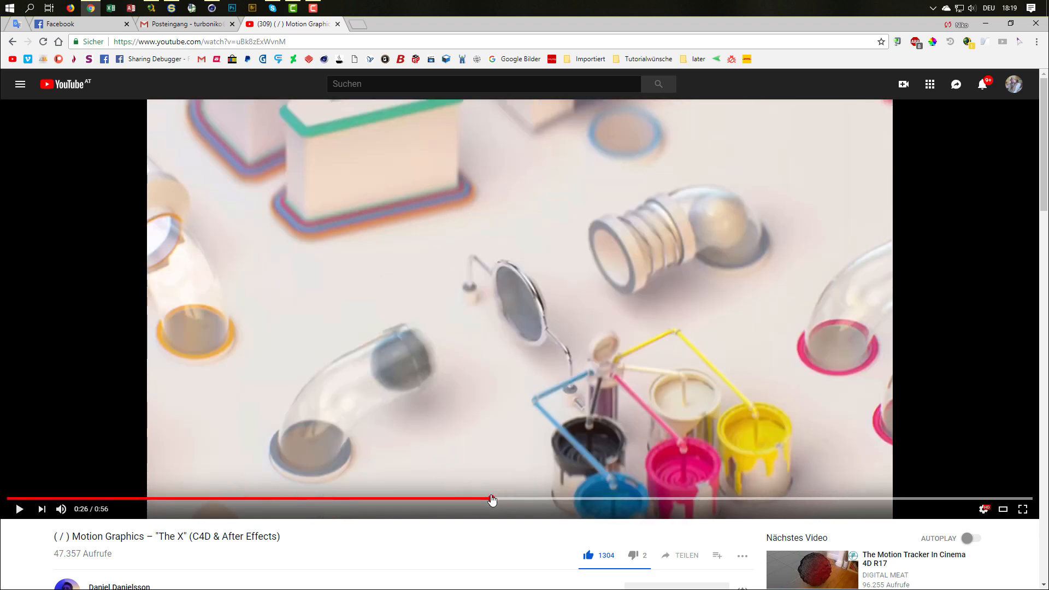
key("space")
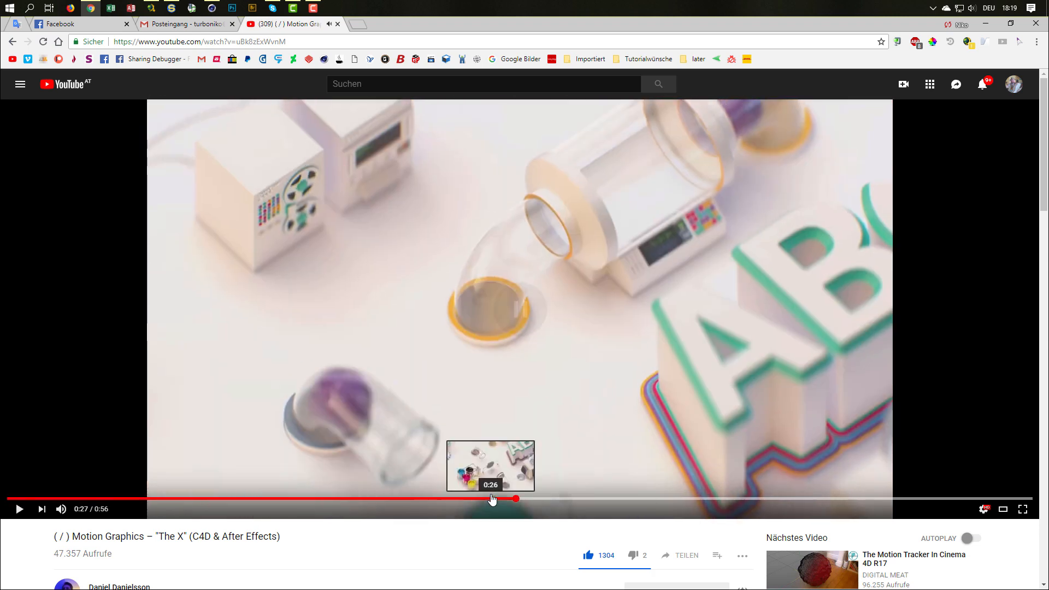
left_click(482, 499)
key("space")
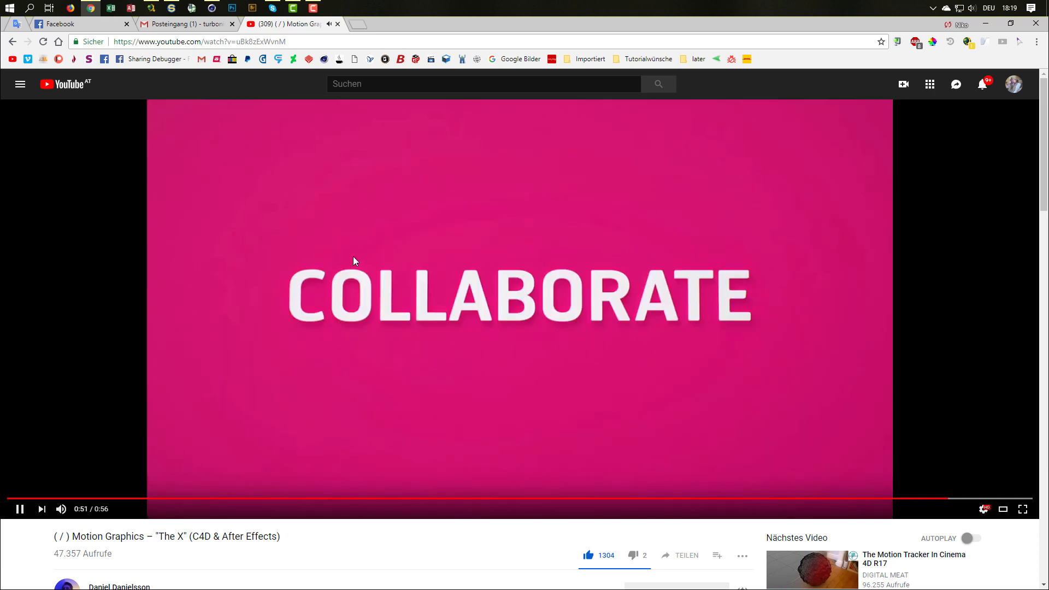
left_click(353, 260)
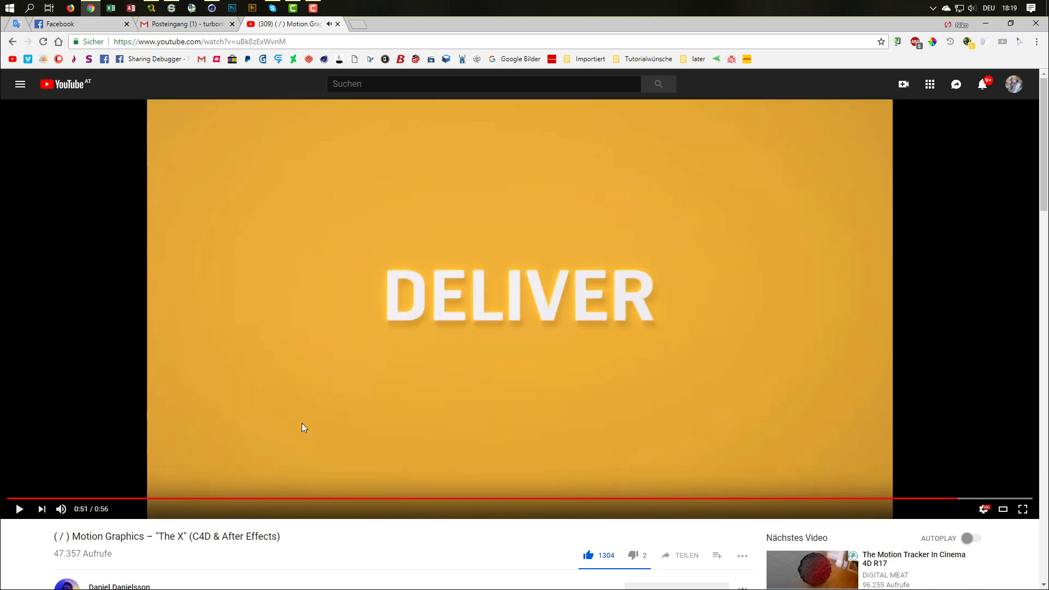
left_click(243, 499)
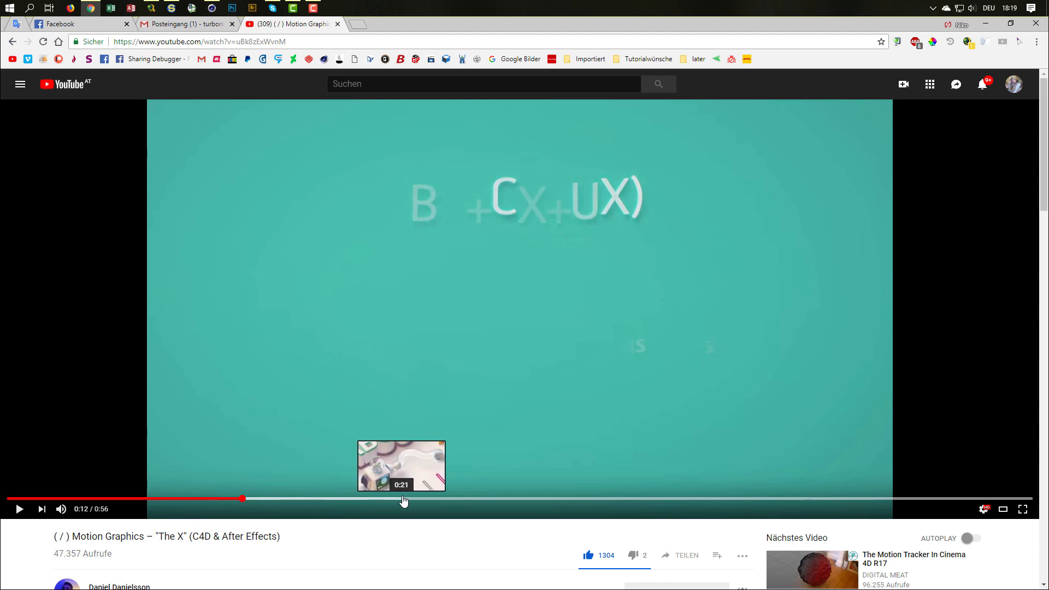
left_click(464, 498)
key("space")
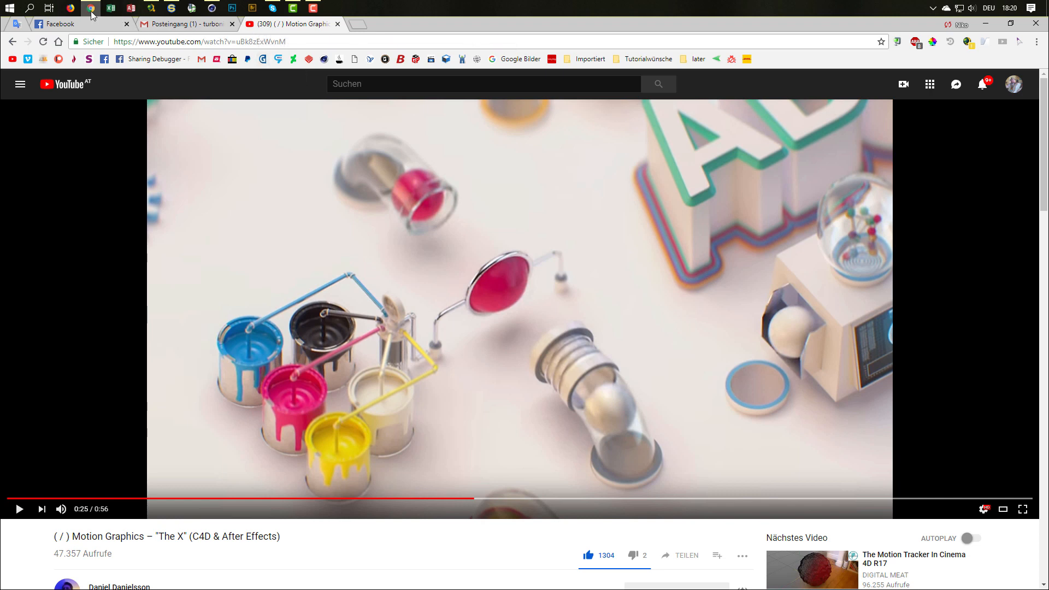
- Switch to the empty, untitled project in Cinema 4D
mouse_move(91, 15)
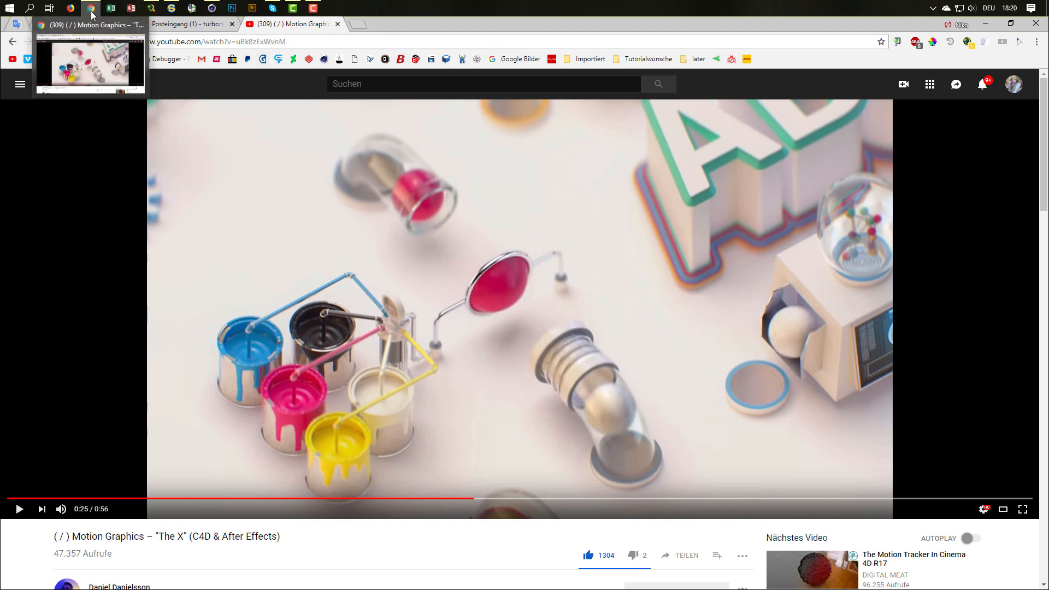
left_click(218, 12)
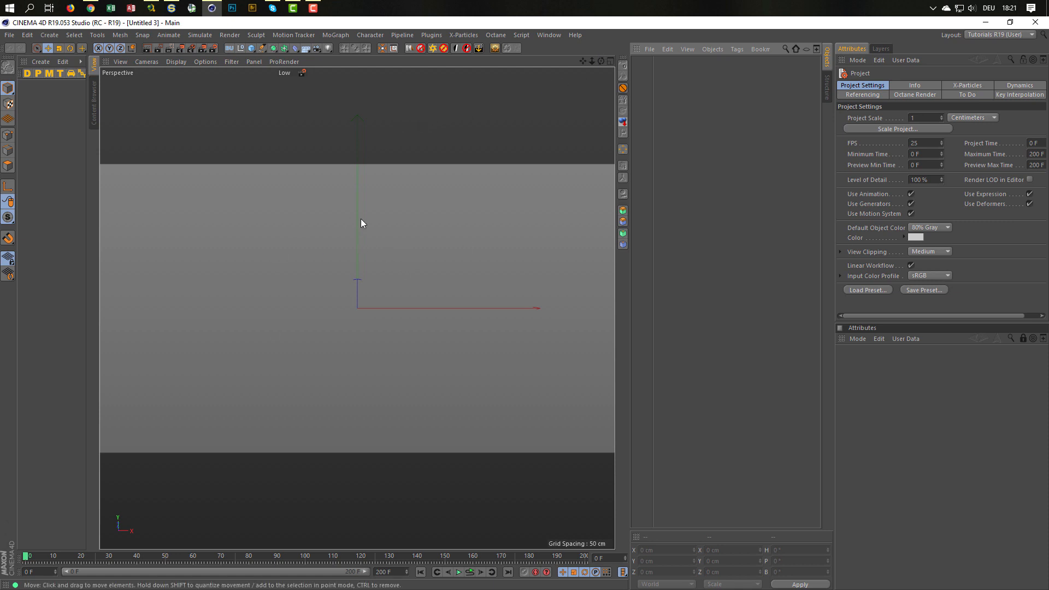
left_click(249, 48)
left_click(242, 48)
left_click(250, 48)
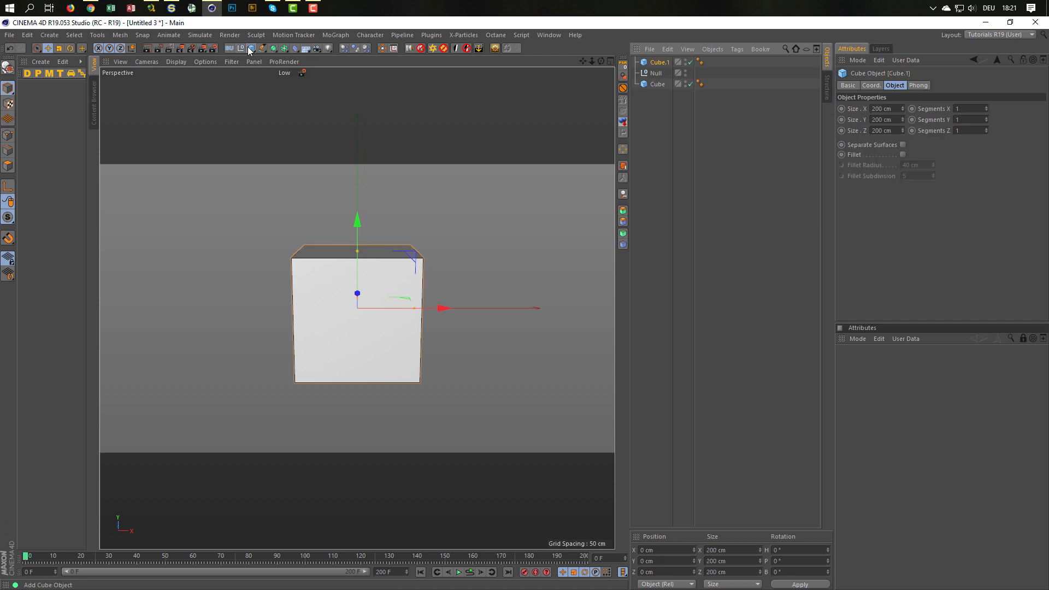
left_click_drag(653, 110, 652, 50)
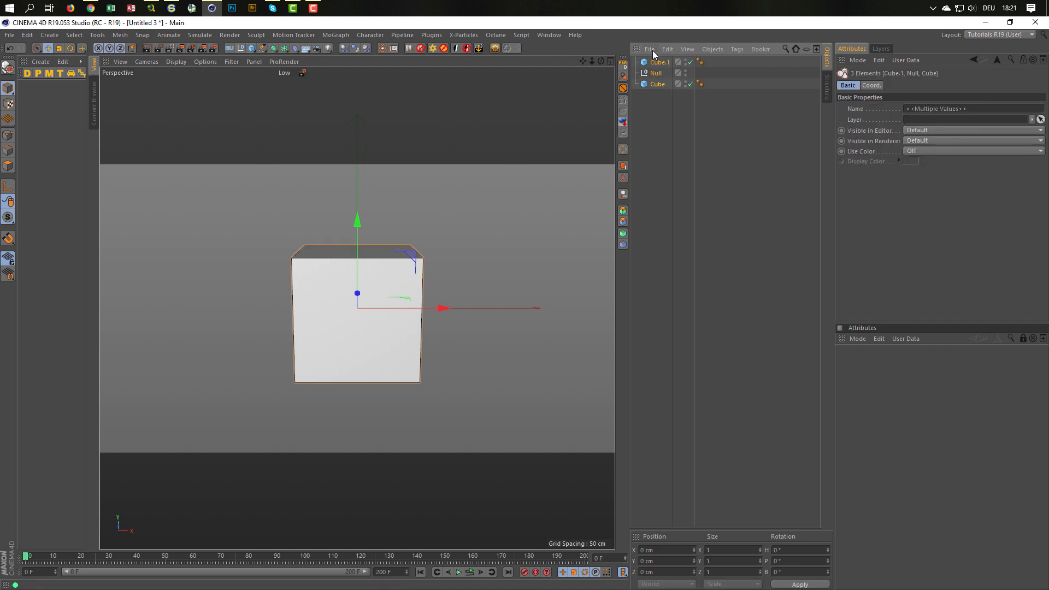
key("Delete")
- Add a disc primitive with its orientation set to -X and an outer radius of 50 cm
left_click_drag(250, 48, 286, 84)
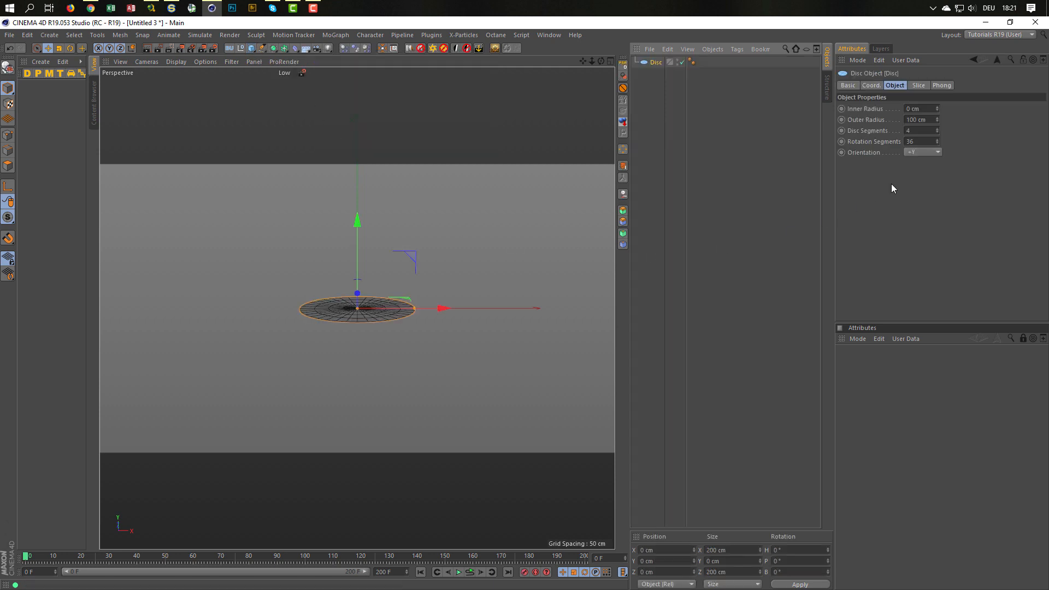
left_click(923, 152)
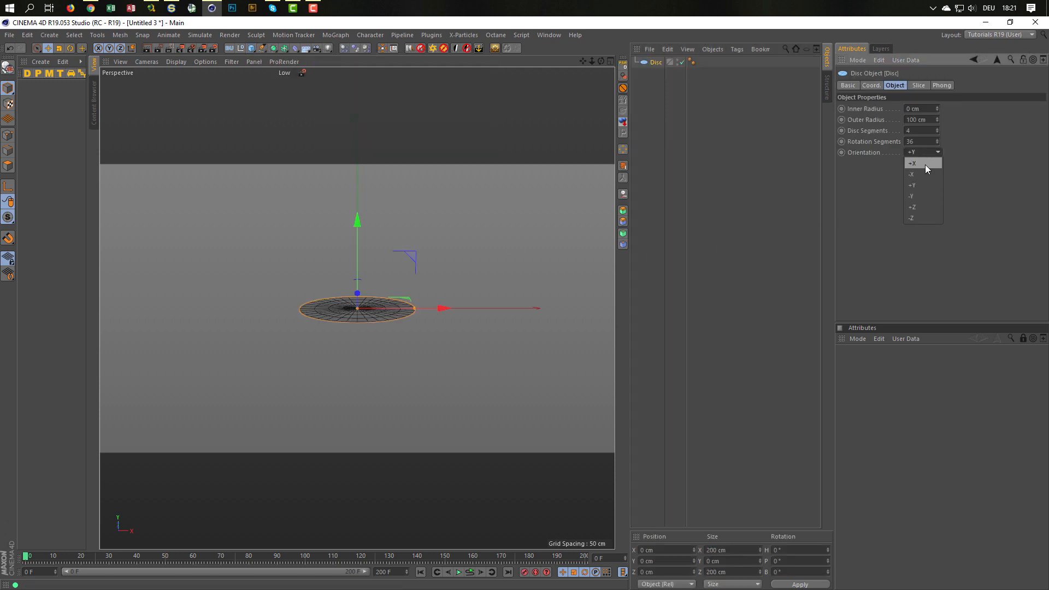
left_click(923, 173)
left_click_drag(359, 294, 401, 291, "alt")
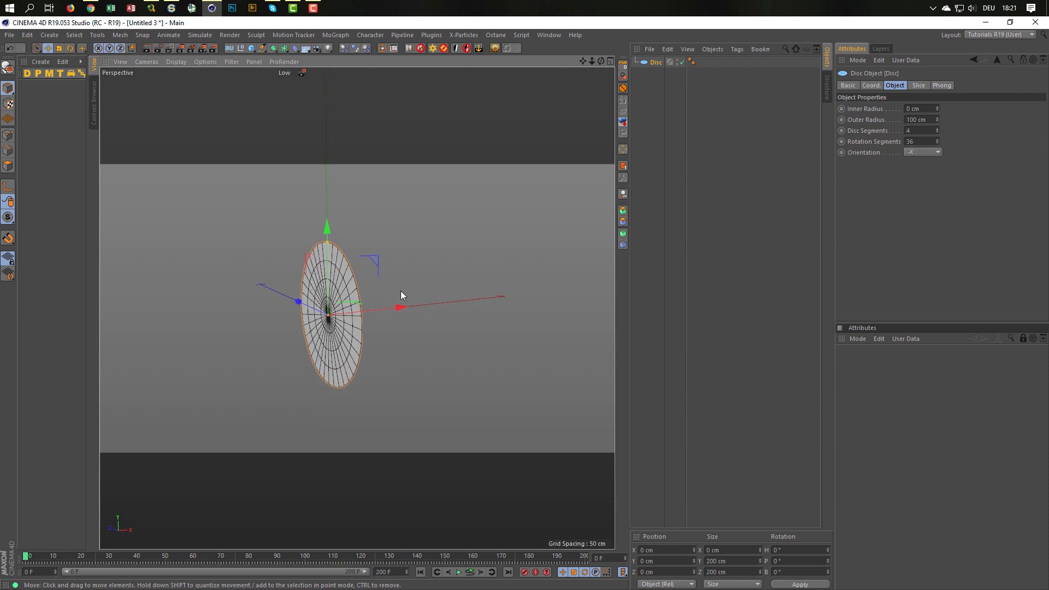
left_click(926, 109)
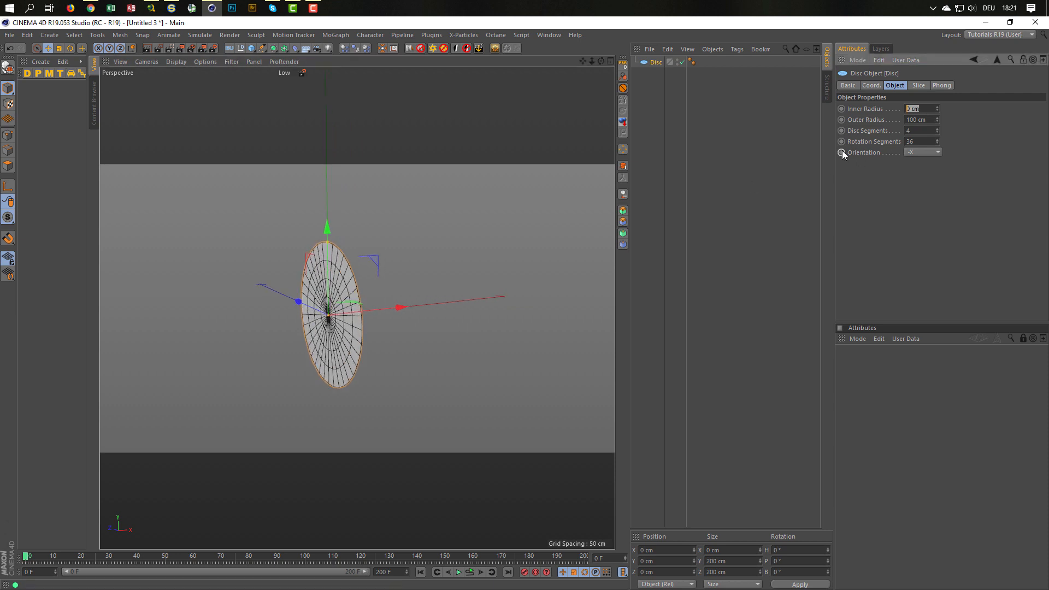
type("50")
key("Return")
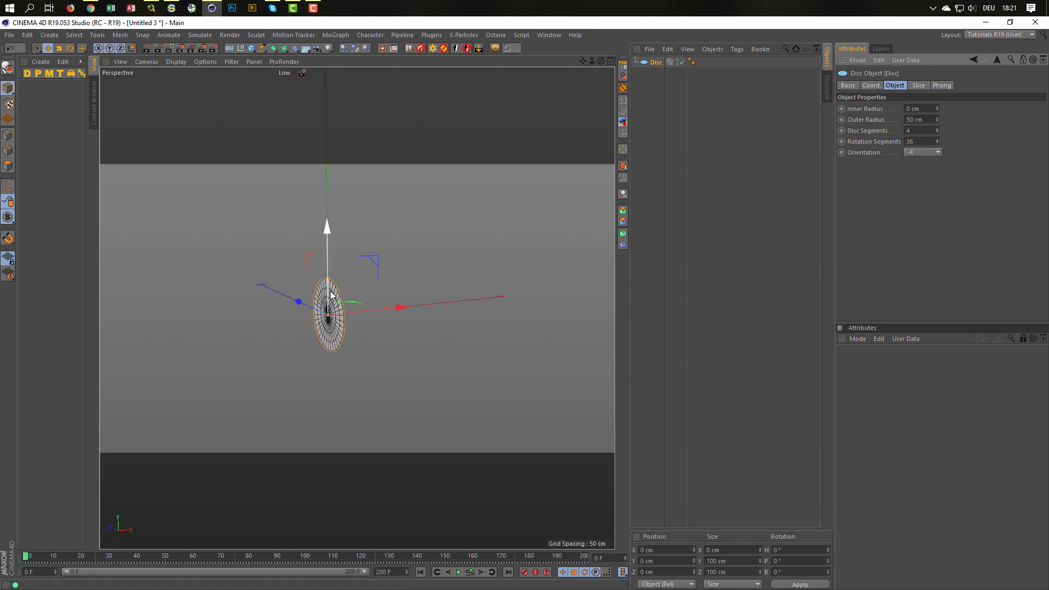
- Add a torus primitive at the disc's centre and set its orientation to -X
right_click_drag(321, 295, 336, 307, "alt")
middle_click_drag(340, 303, 359, 258, "alt")
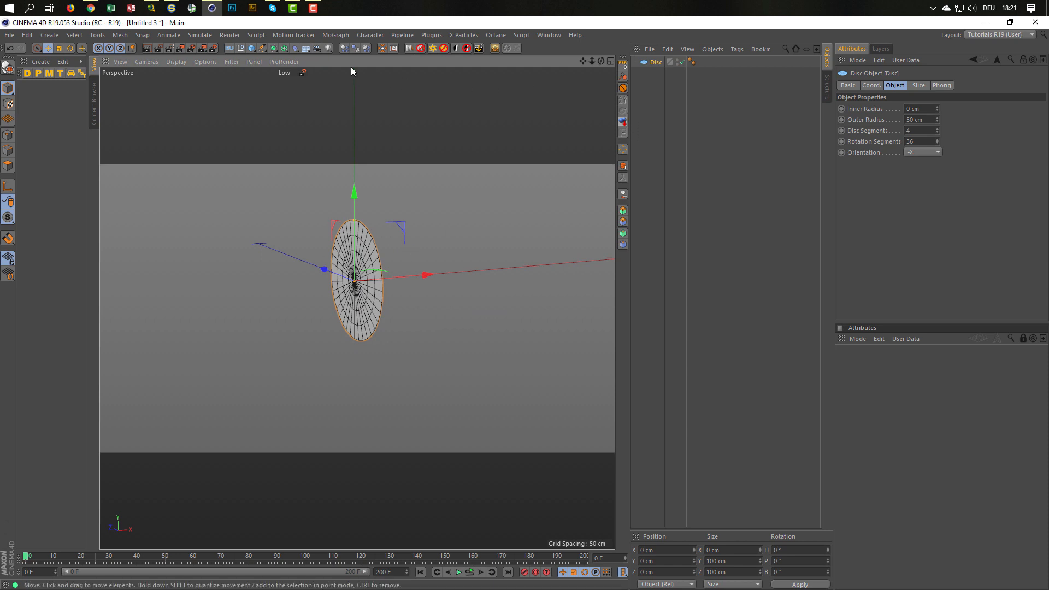
left_click(252, 48)
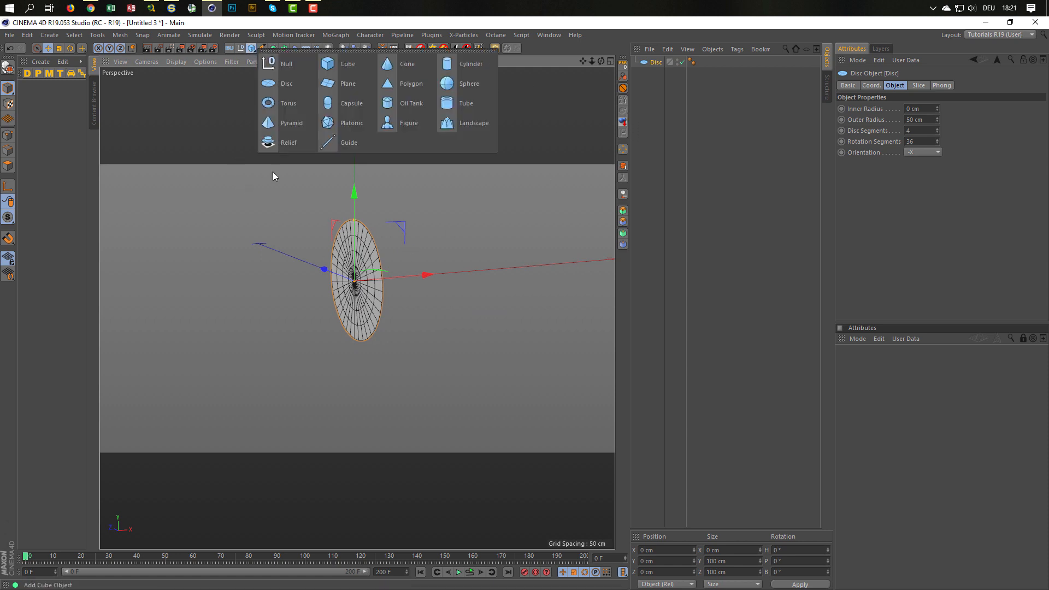
left_click(299, 103)
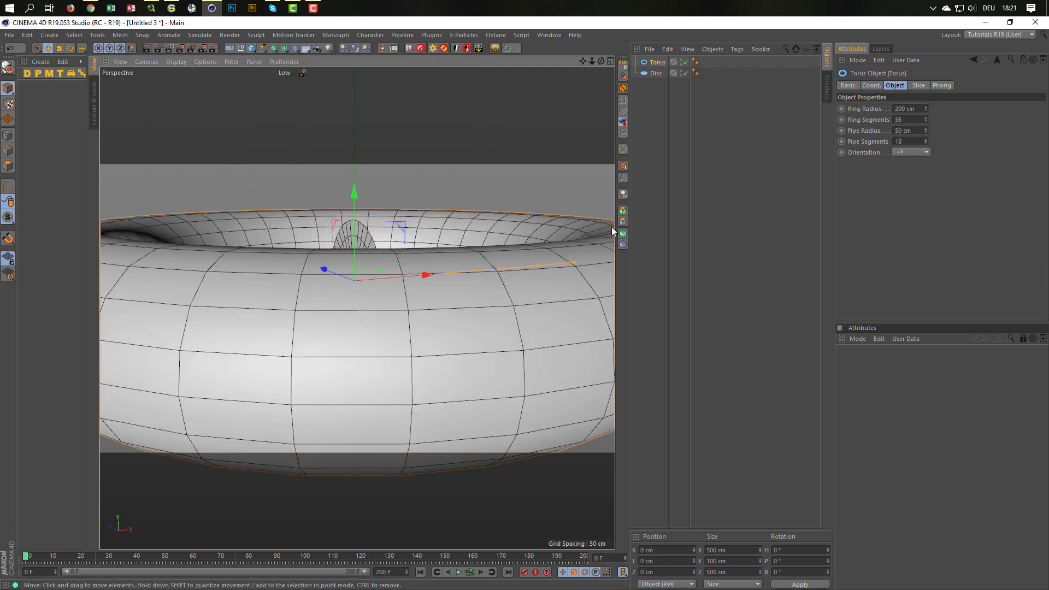
left_click(900, 152)
left_click(913, 175)
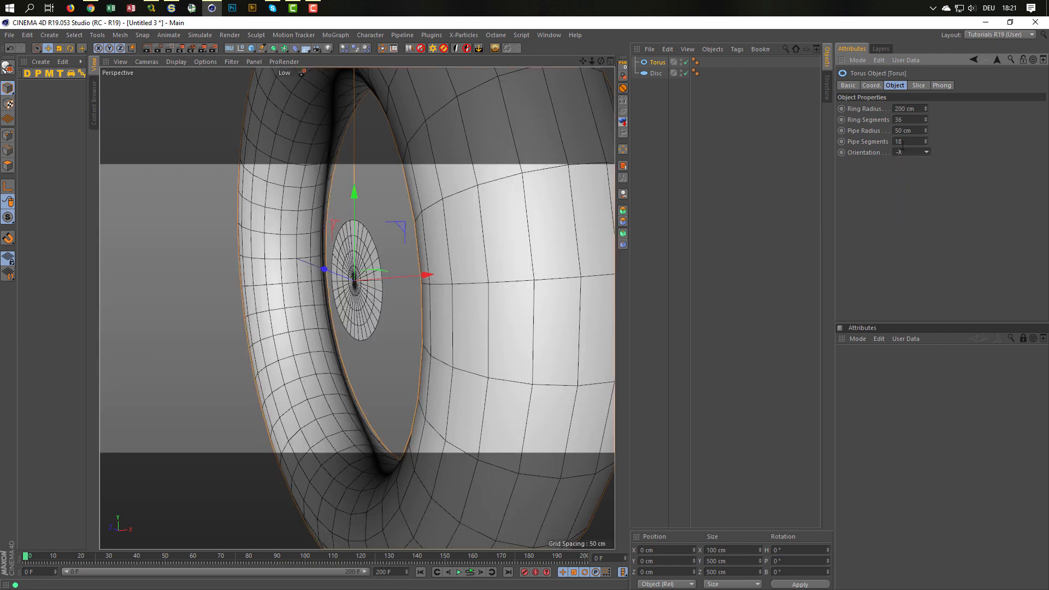
- Set the torus's ring radius to 50 cm and its pipe radius to 3 cm so it frames the disc
double_click(907, 108)
type("50")
key("Return")
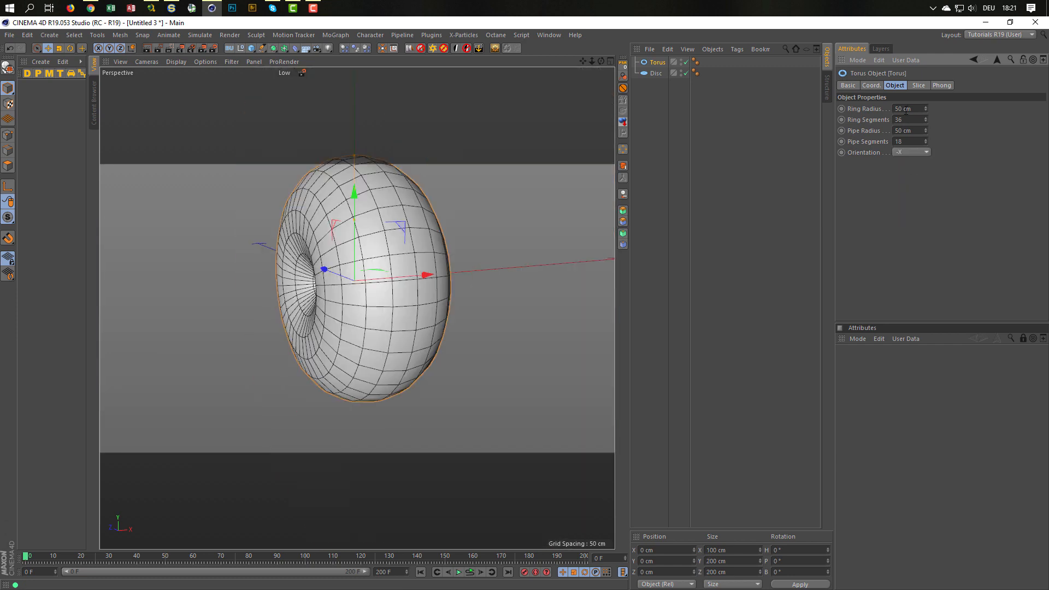
left_click_drag(916, 131, 795, 183)
type("3")
key("Return")
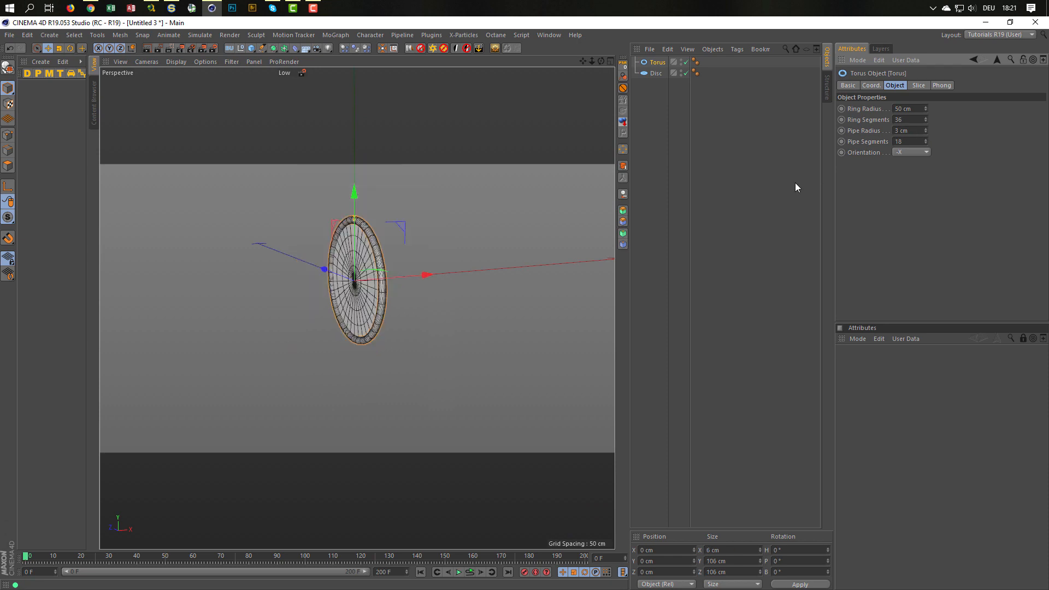
- Raise the torus's ring segments to 50
right_click_drag(369, 270, 435, 257, "alt")
mouse_move(375, 263)
left_mouse_down("alt")
mouse_move(471, 273)
mouse_move(355, 255)
mouse_move(377, 246)
left_mouse_up("alt")
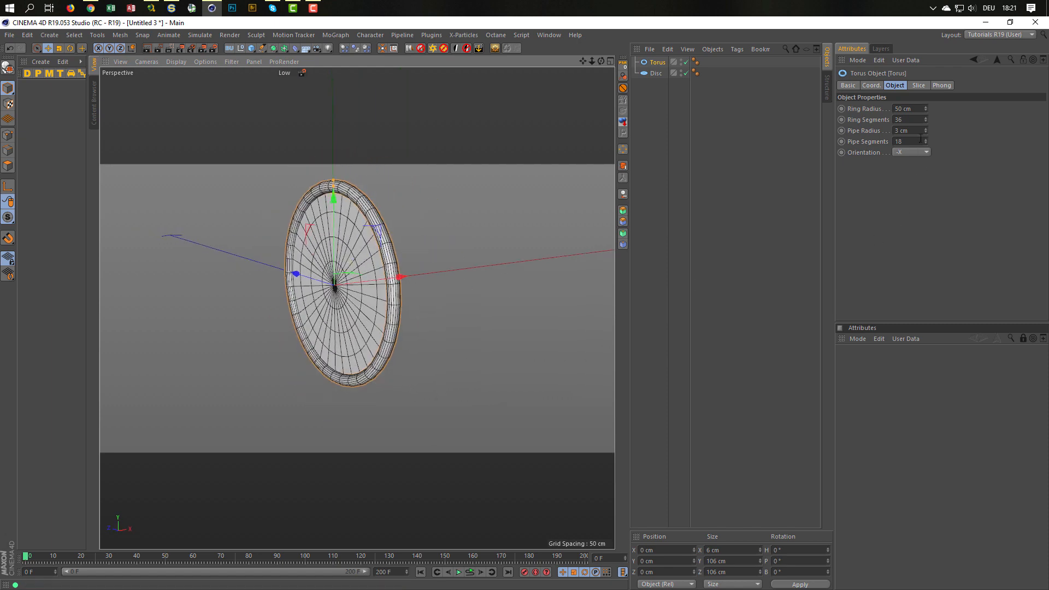
left_click(917, 119)
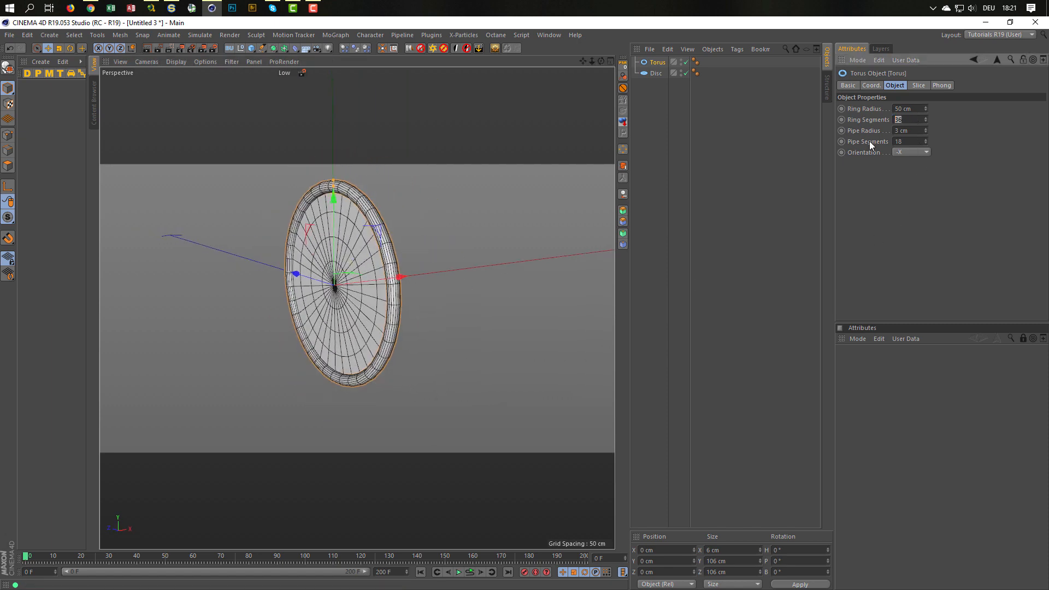
type("50")
key("Return")
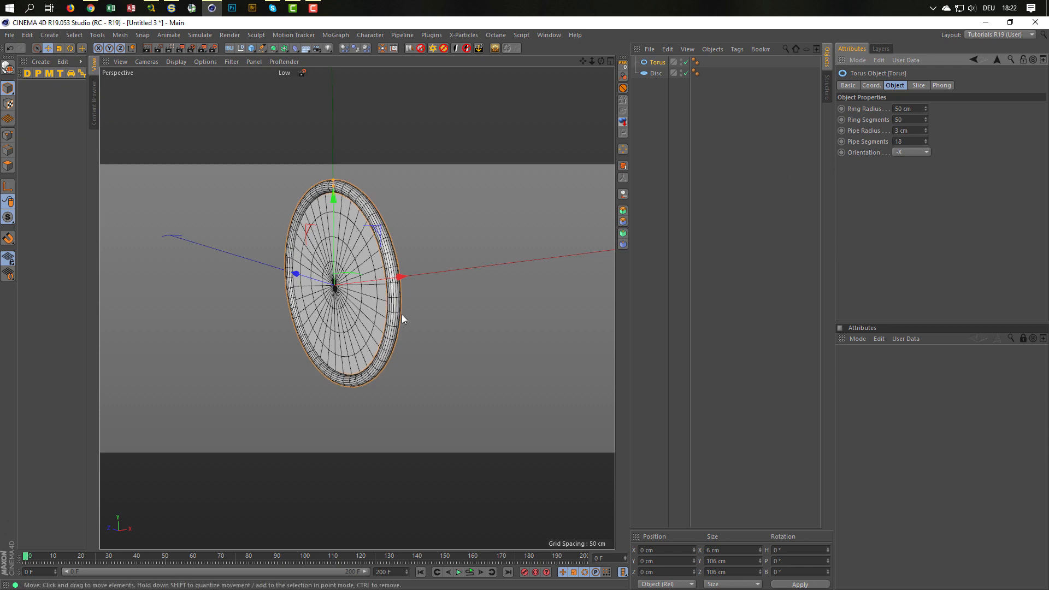
- Add a sphere primitive with a radius of 40 cm and 50 segments
mouse_move(347, 244)
left_mouse_down("alt")
mouse_move(330, 230)
mouse_move(358, 236)
left_mouse_up("alt")
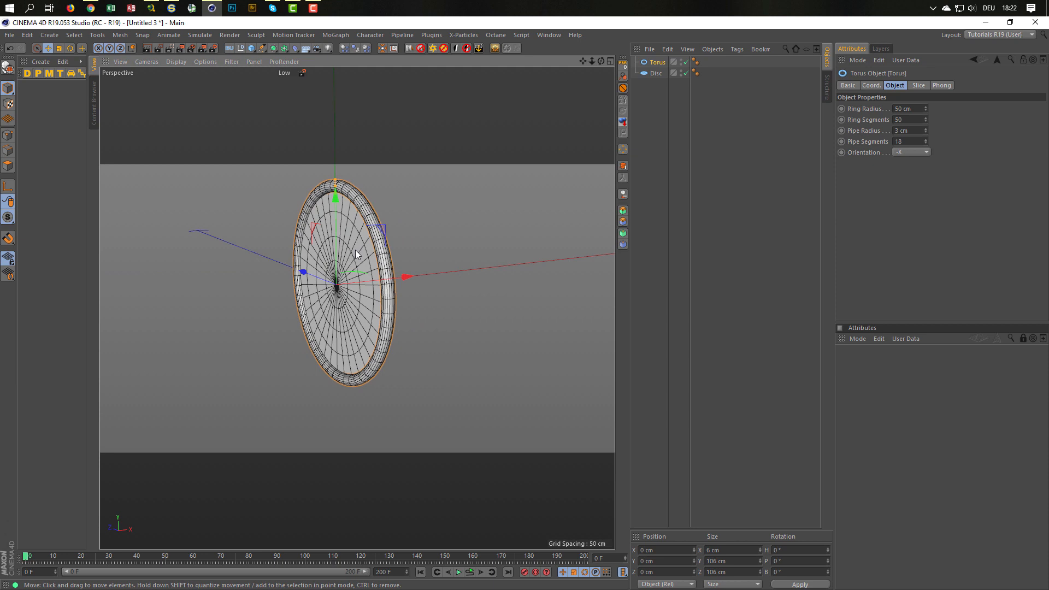
left_click(251, 48)
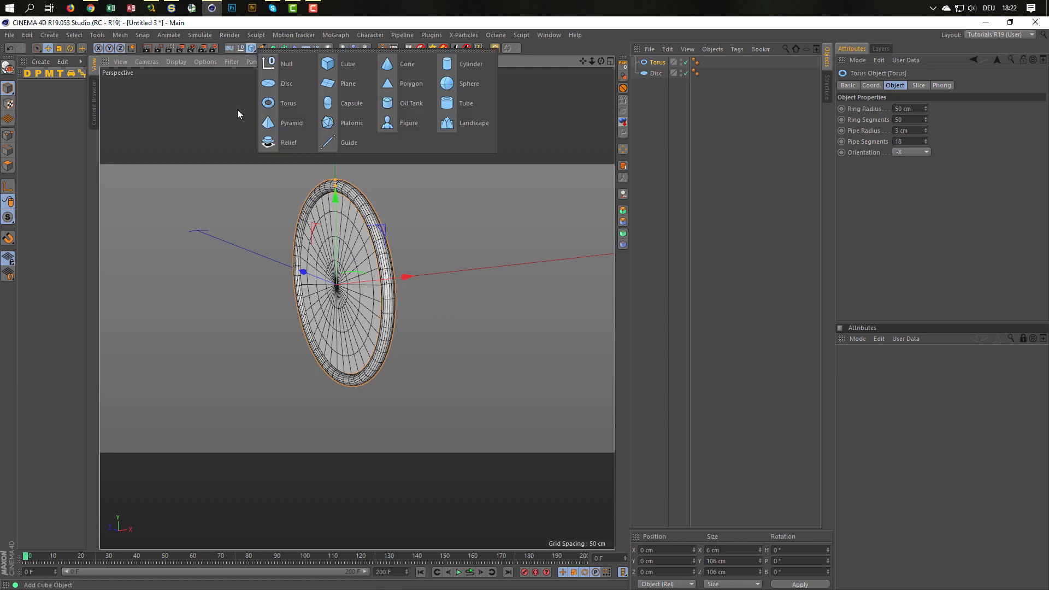
left_click(454, 85)
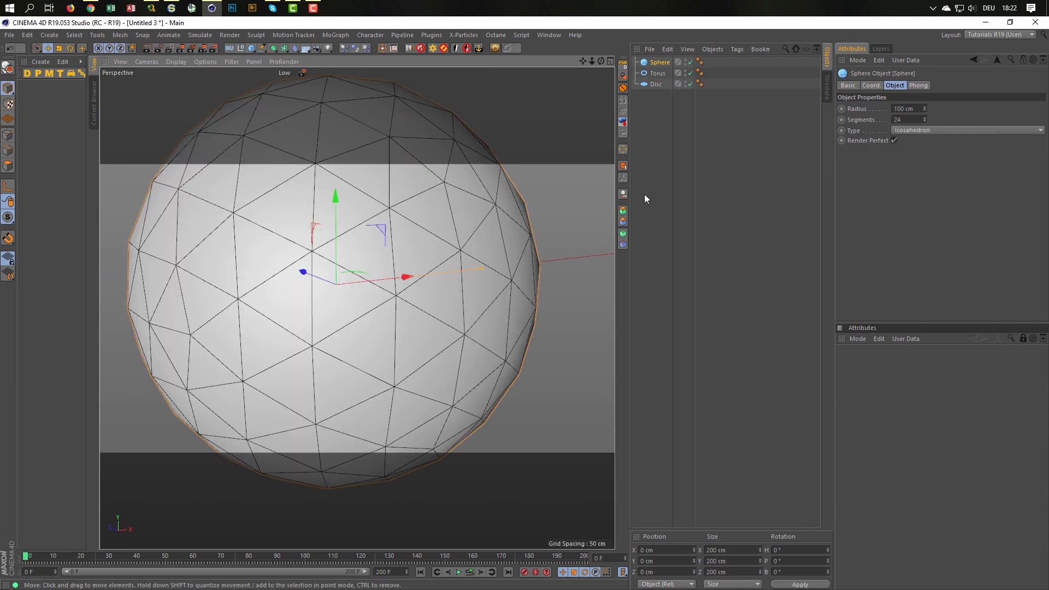
double_click(907, 109)
type("40")
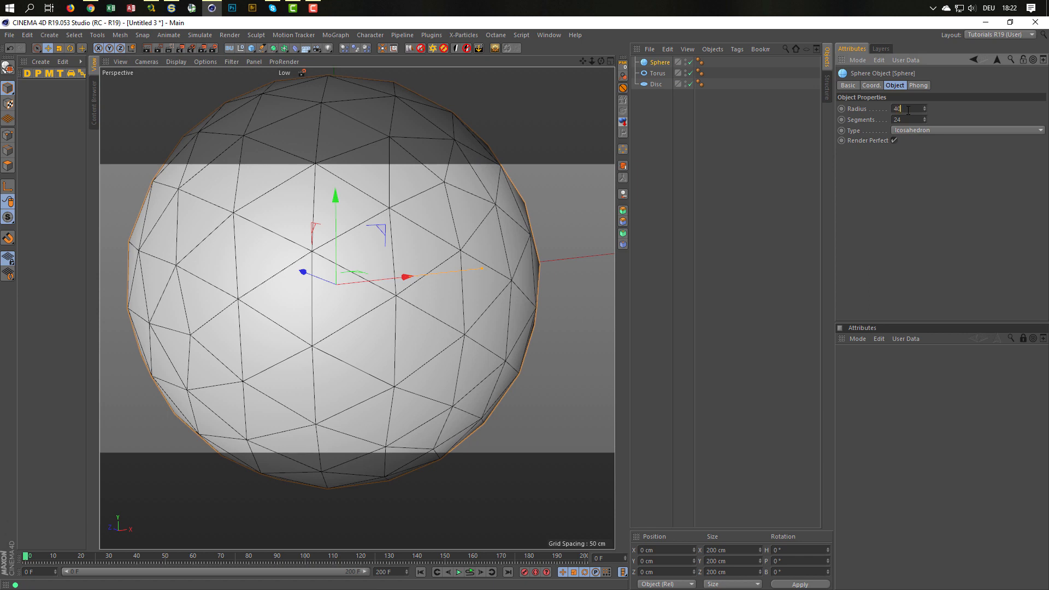
key("Return")
double_click(901, 119)
type("50")
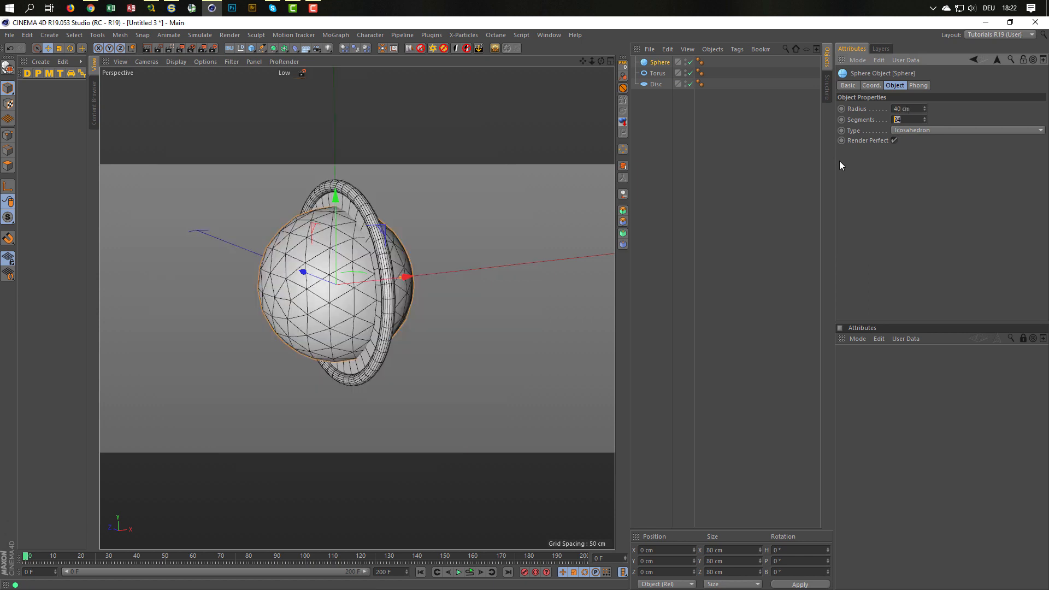
key("Return")
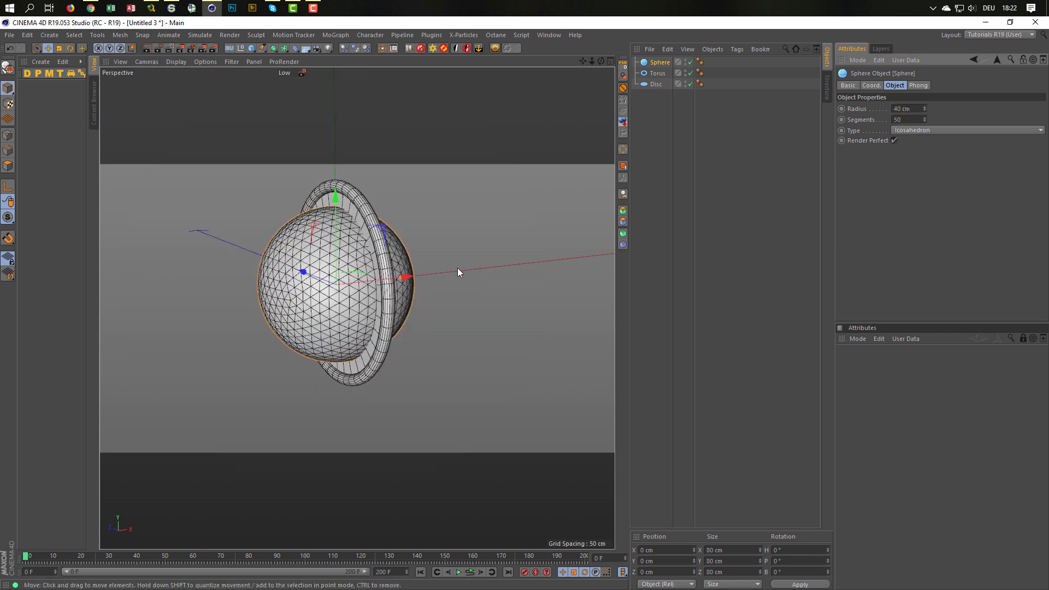
- Move the sphere along the X axis to about 103 cm, clear of the framed disc
left_click_drag(407, 276, 494, 269)
middle_click_drag(368, 280, 313, 305, "alt")
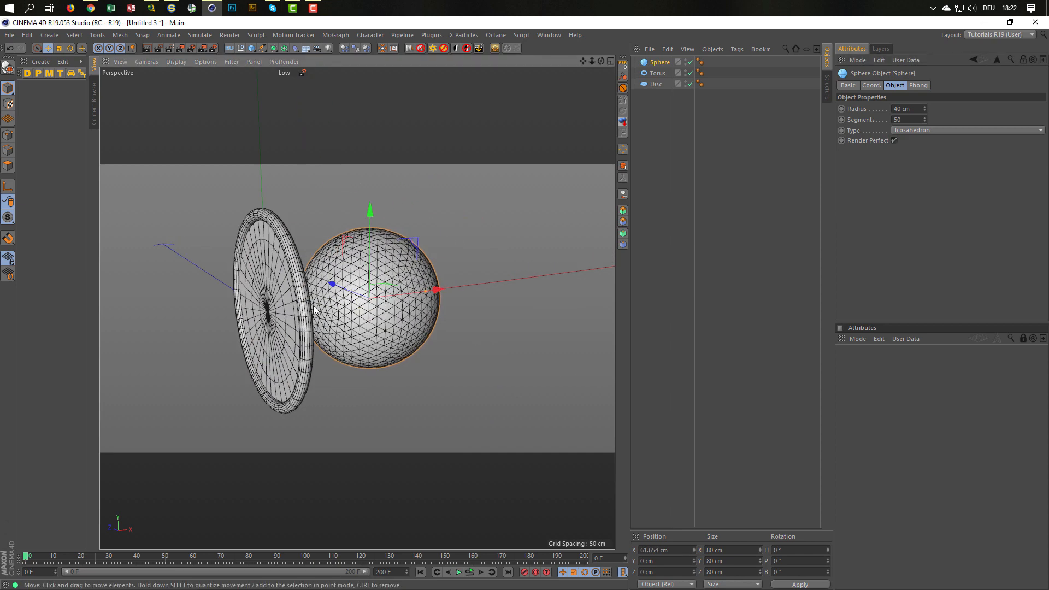
mouse_move(324, 303)
left_mouse_down("alt")
mouse_move(307, 302)
mouse_move(330, 301)
left_mouse_up("alt")
mouse_move(444, 285)
left_mouse_down()
mouse_move(543, 276)
mouse_move(275, 308)
mouse_move(427, 290)
mouse_move(377, 299)
mouse_move(346, 318)
mouse_move(494, 307)
left_mouse_up()
middle_click_drag(330, 310, 376, 304, "alt")
right_click_drag(375, 304, 317, 314, "alt")
left_click_drag(358, 308, 382, 313, "alt")
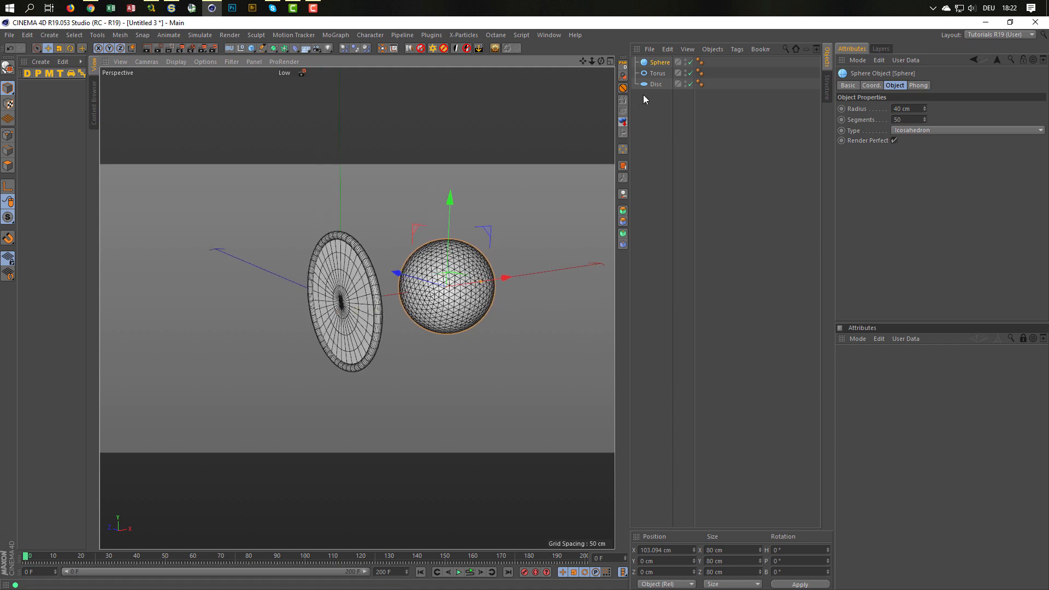
- Add a Collision deformer as a child of the disc
left_click(653, 84)
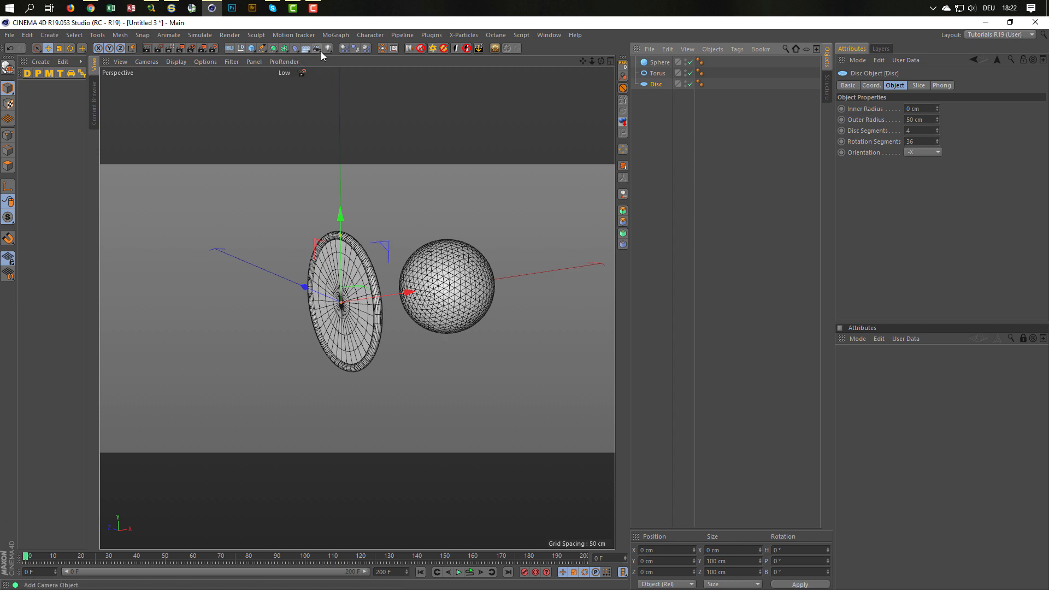
left_click(295, 48)
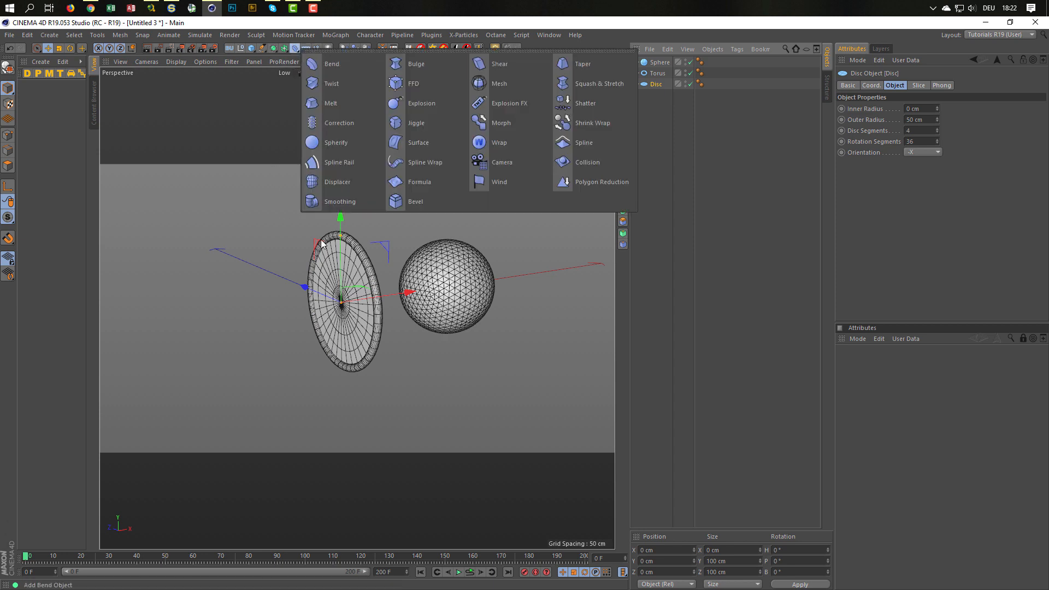
left_click(587, 162)
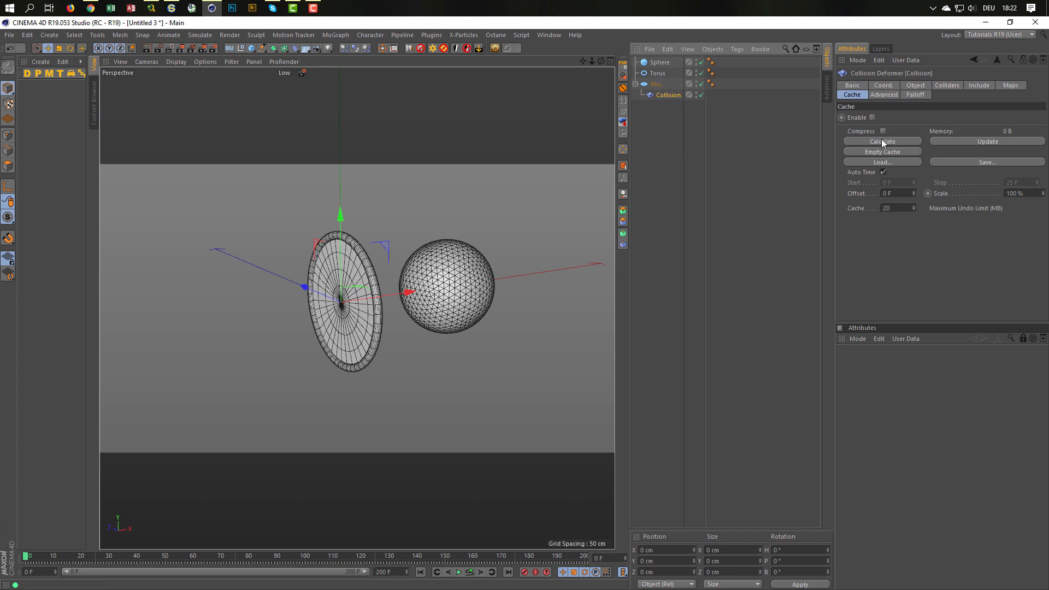
- Make the sphere the Collision deformer's collider with the Inside solver, and move the sphere along X into the ring
left_click(946, 86)
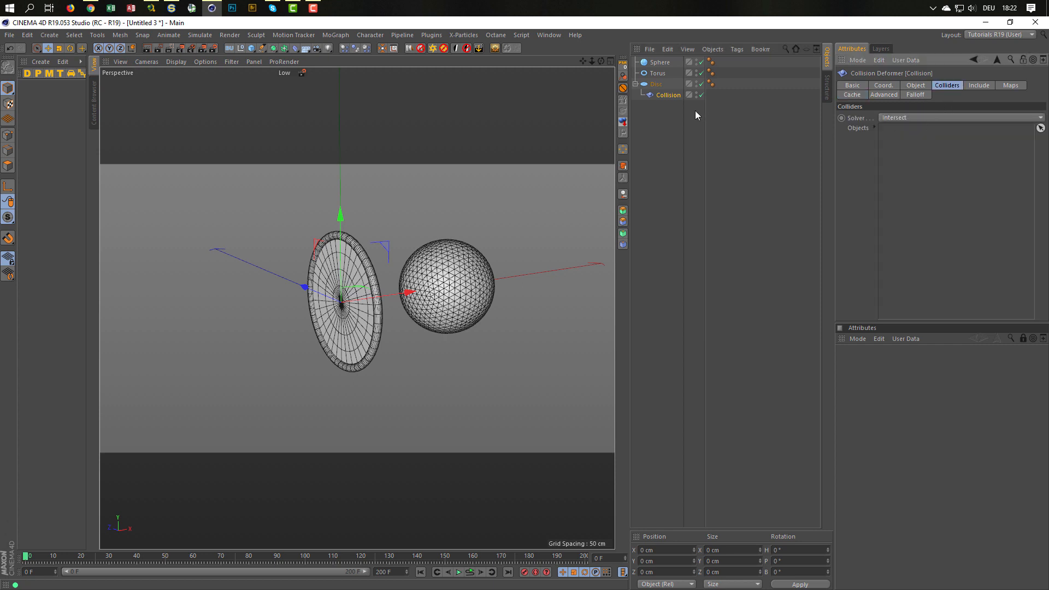
left_click_drag(654, 63, 701, 62)
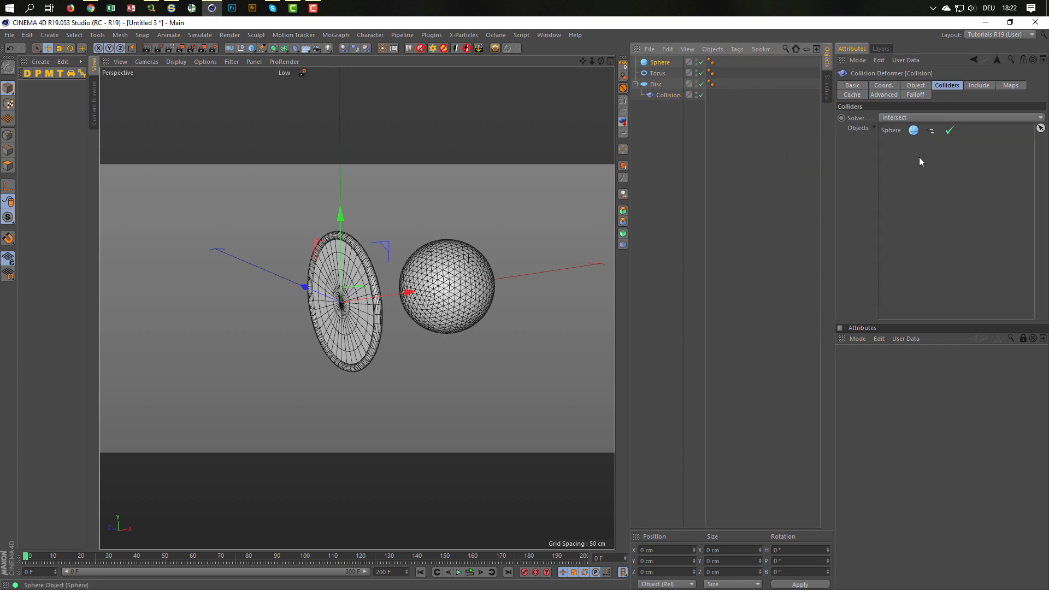
left_click(900, 118)
left_click(895, 130)
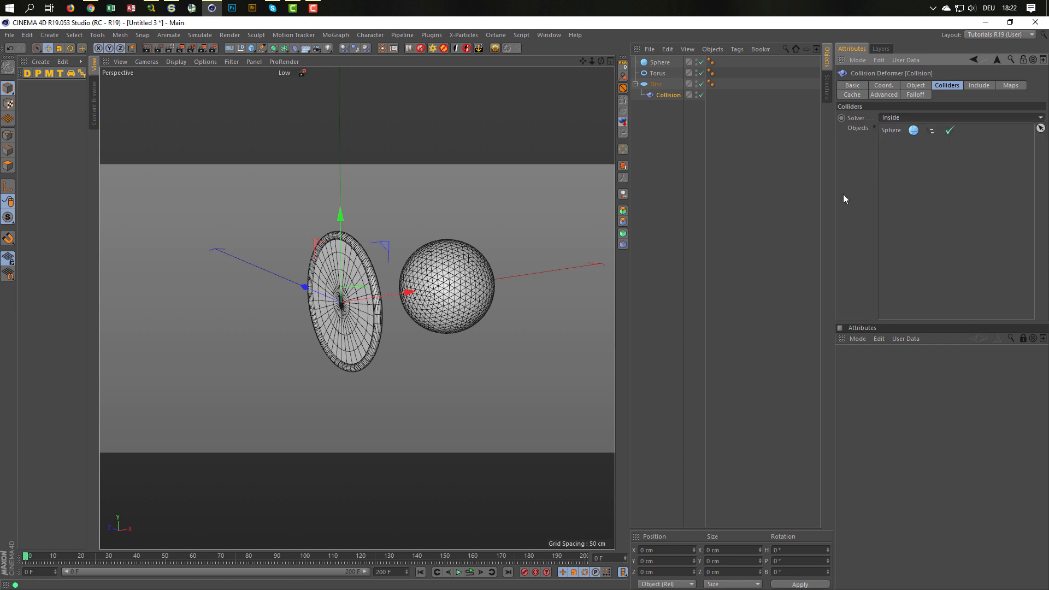
left_click(656, 64)
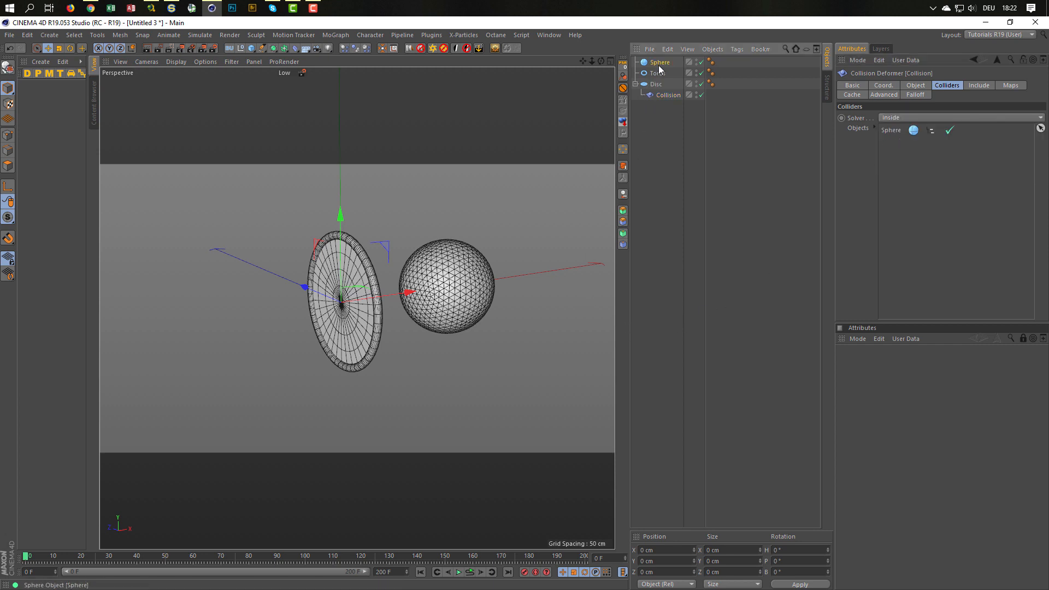
left_click_drag(504, 276, 403, 293)
- Enlarge the second attribute manager and lock it on the Collision deformer's settings
left_click(674, 95)
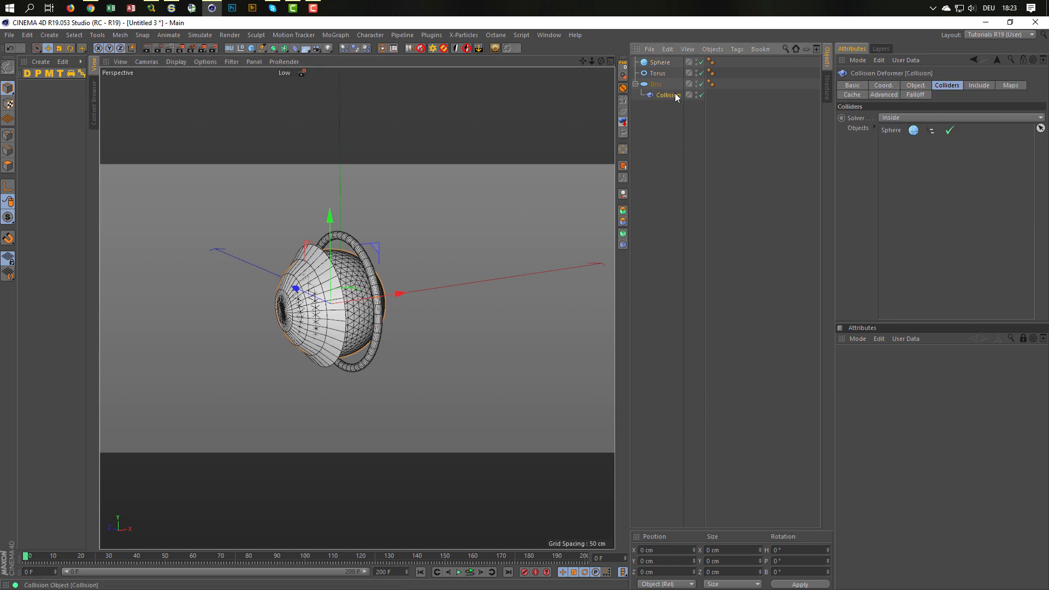
left_click(1025, 365)
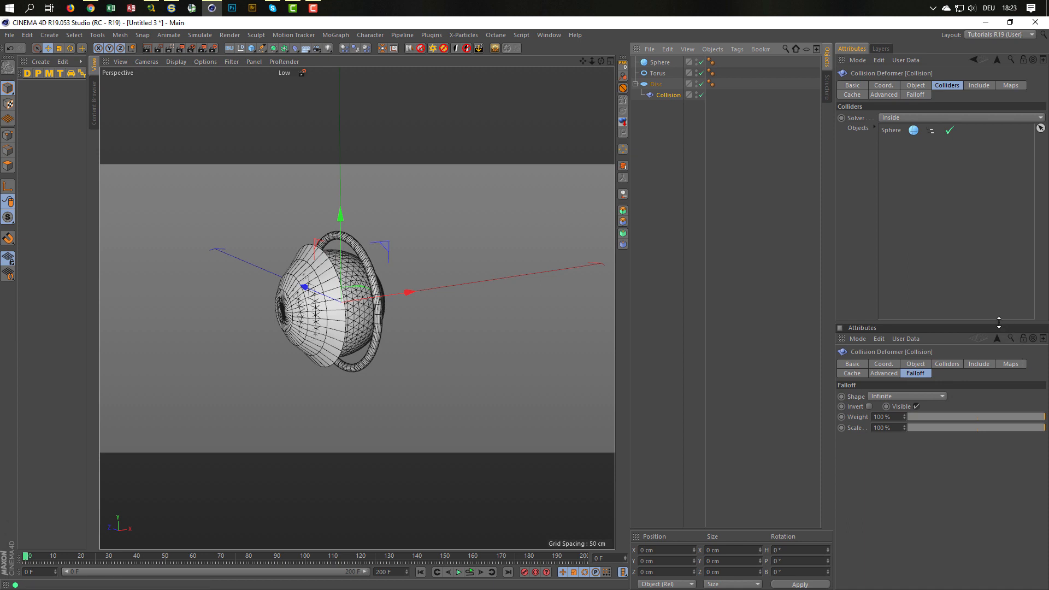
left_click_drag(998, 323, 998, 305)
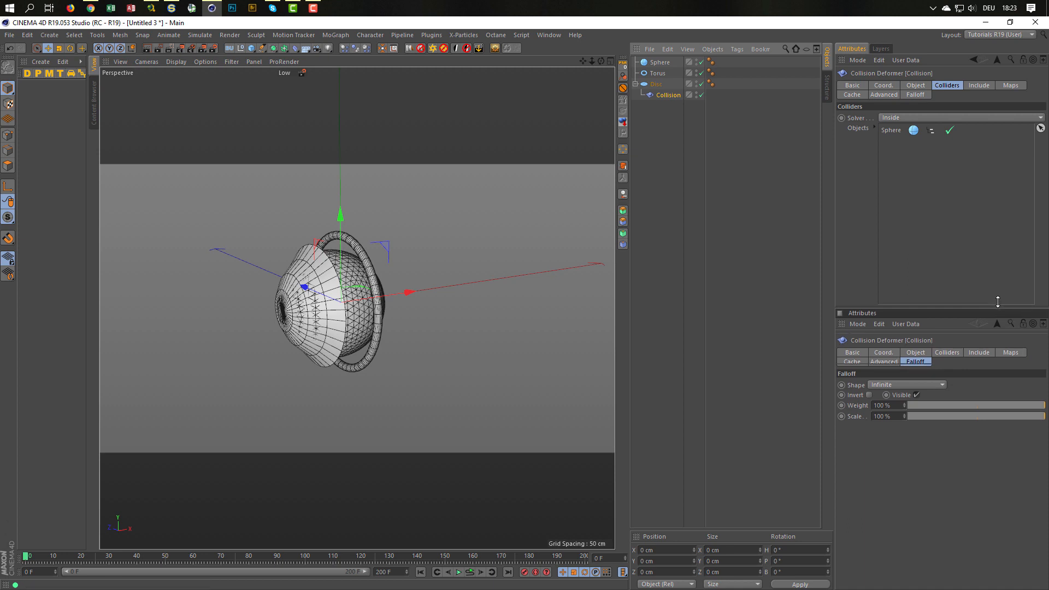
left_click(1023, 320)
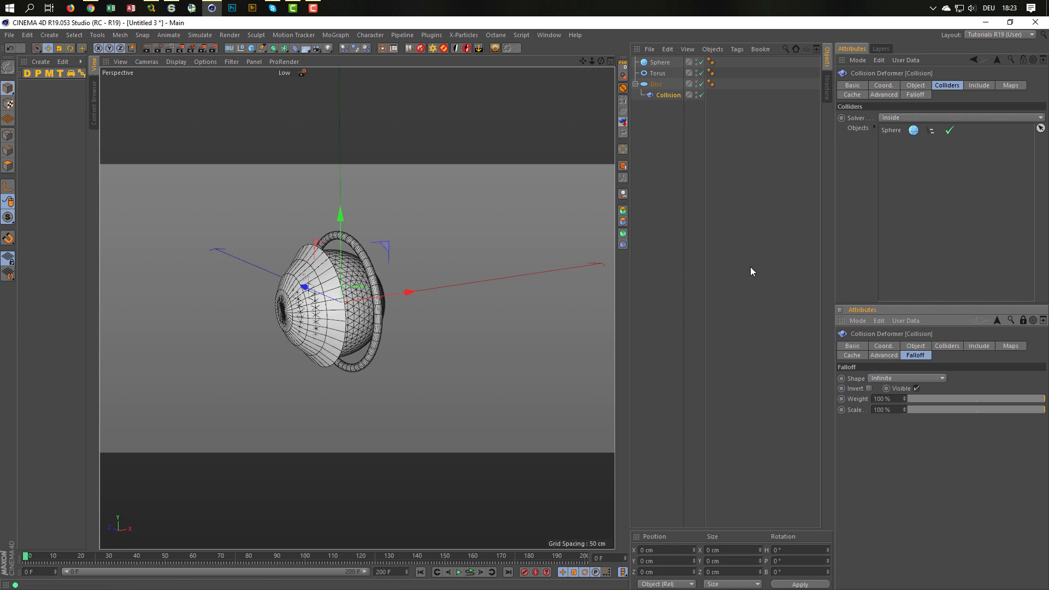
- Set the Collision deformer's advanced Stiffness, Struct and Flex values to 0 %
left_click(886, 355)
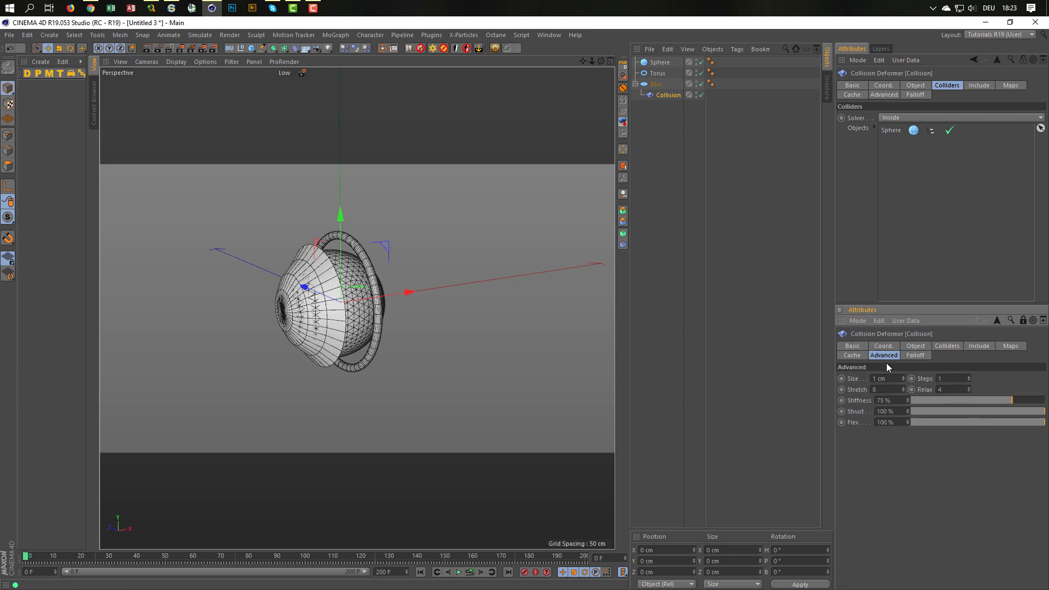
left_click(918, 348)
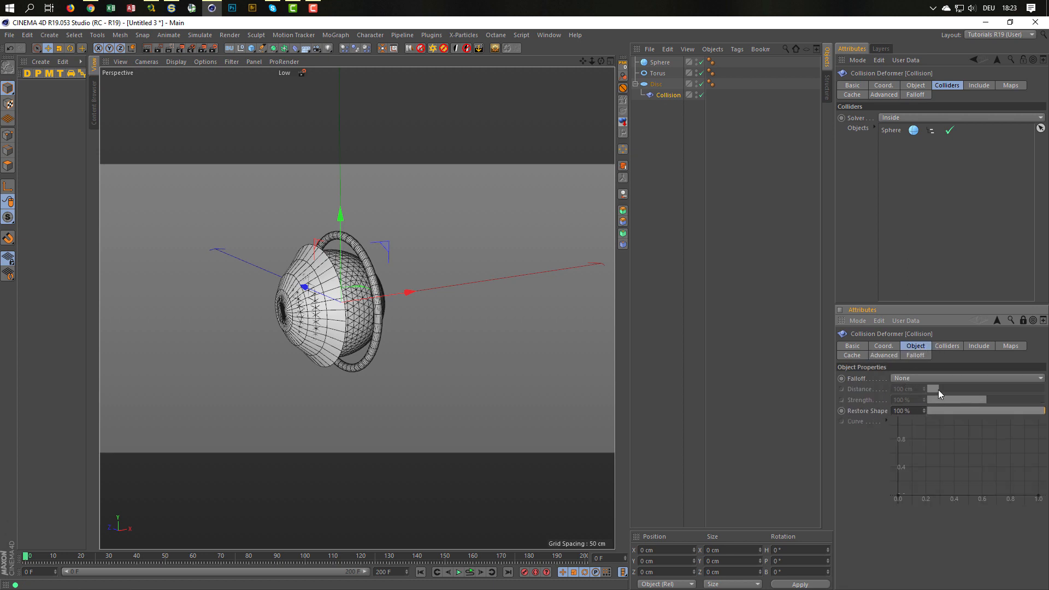
left_click(941, 348)
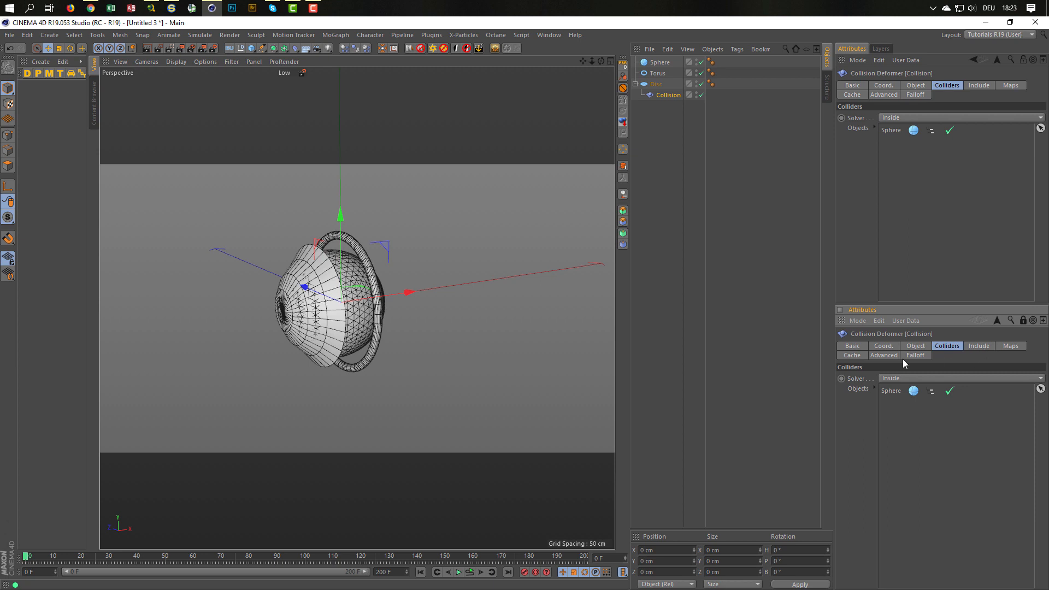
left_click(888, 355)
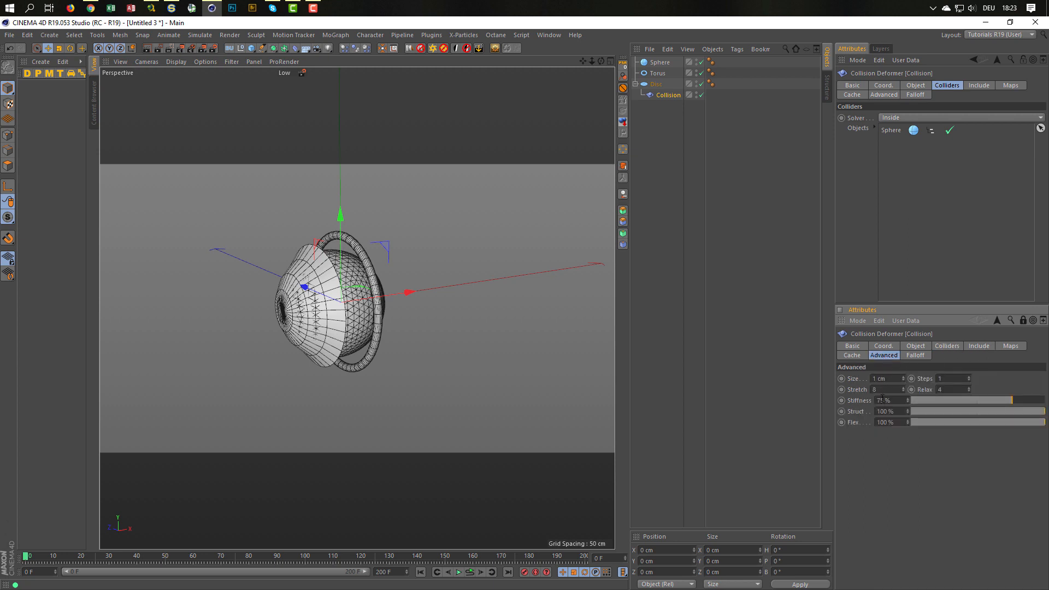
left_click_drag(969, 400, 824, 392)
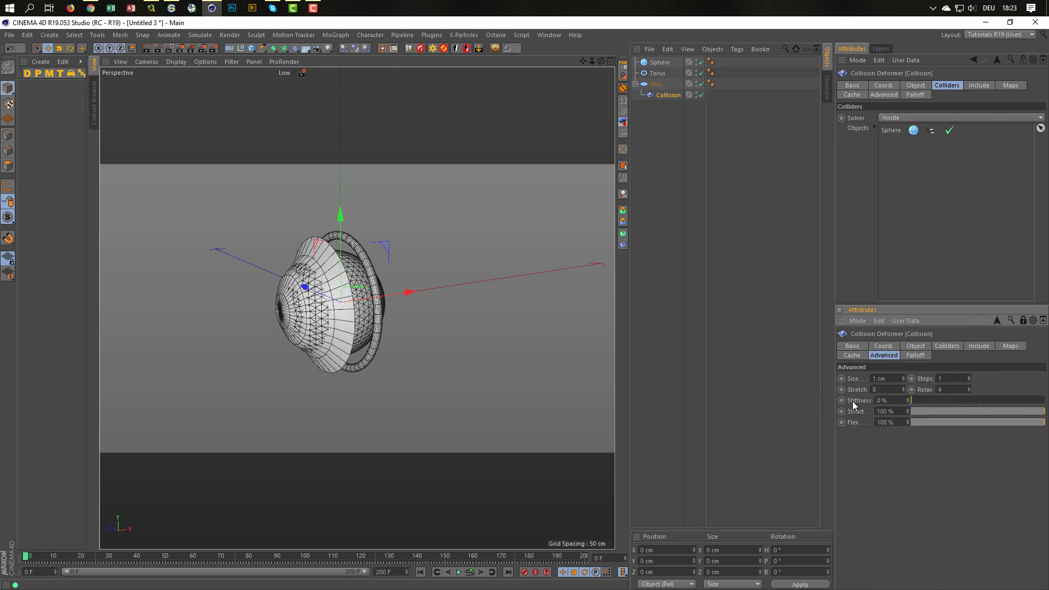
left_click_drag(950, 408, 901, 414)
left_click(939, 422)
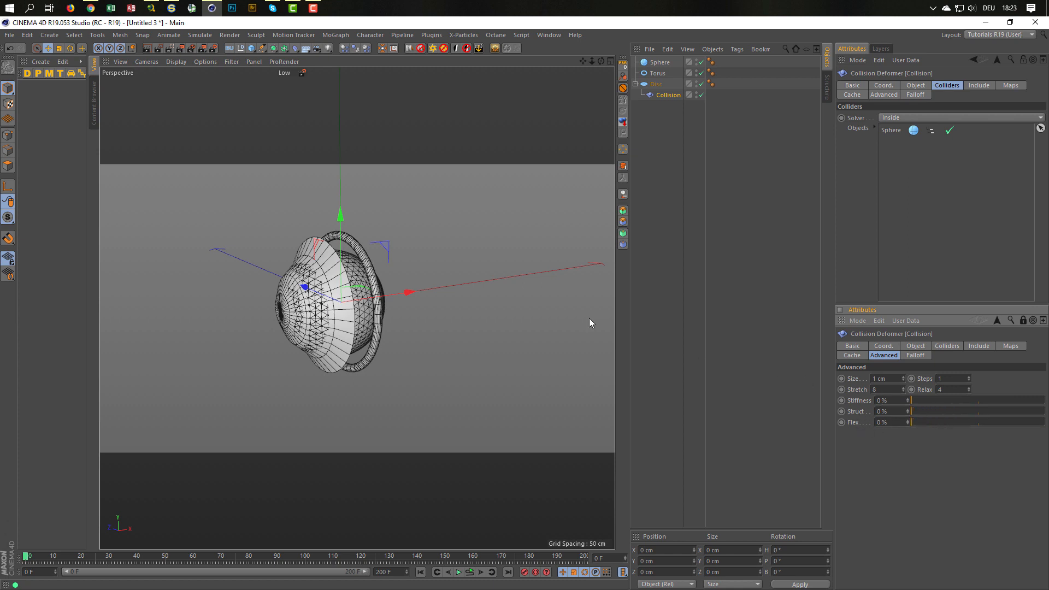
- Move the sphere to about -7 cm on X and lower the Collision deformer's Stretch to 0
mouse_move(410, 291)
left_mouse_down()
mouse_move(510, 293)
mouse_move(404, 307)
left_mouse_up()
left_click(659, 62)
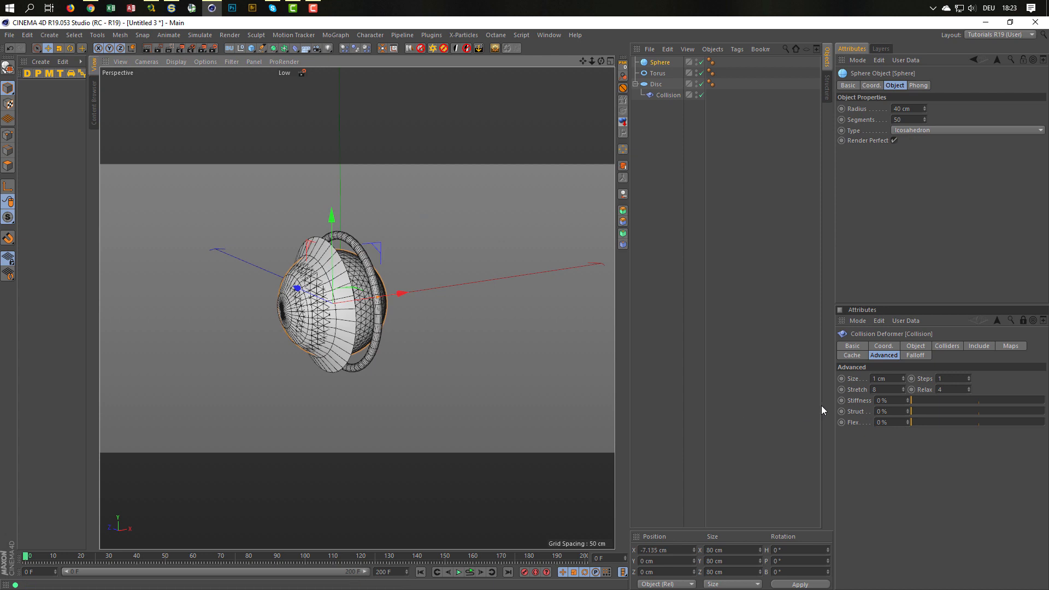
left_click(903, 390)
left_click(903, 390)
left_click(903, 390)
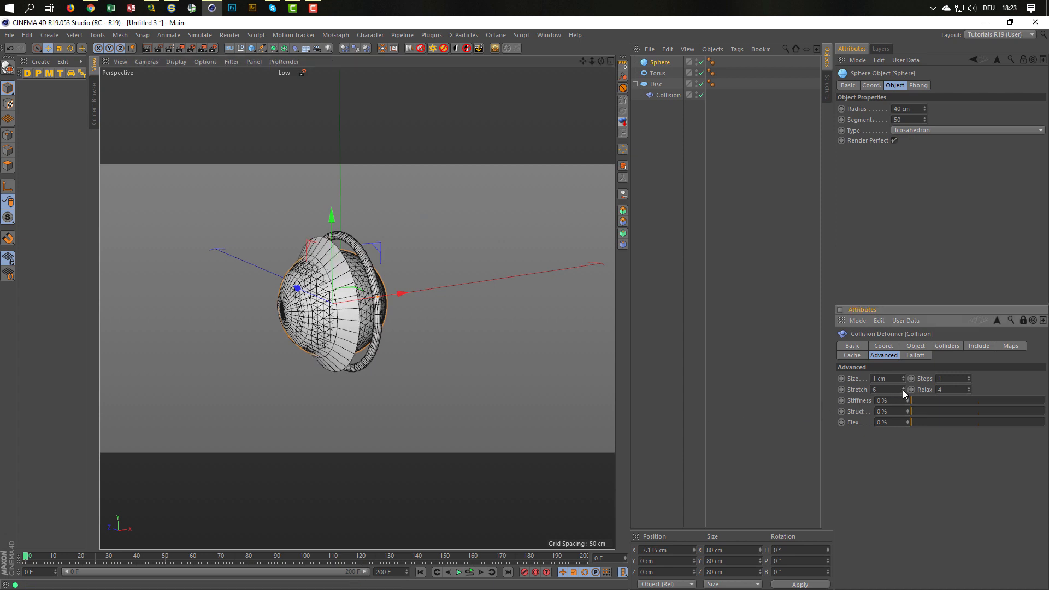
left_click(902, 390)
left_click(902, 391)
left_click(903, 391)
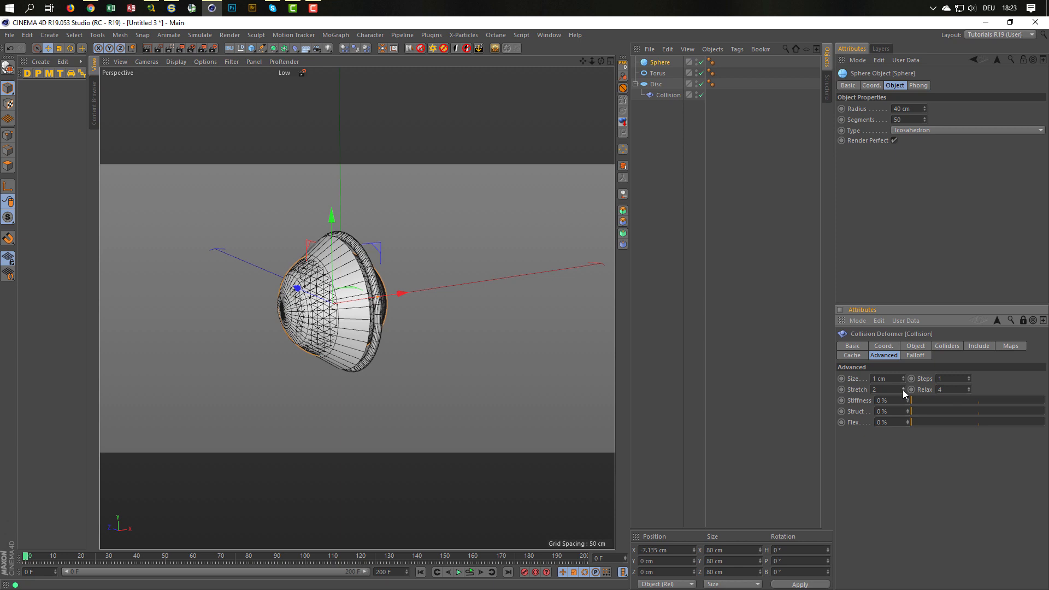
left_click(903, 391)
left_click(902, 390)
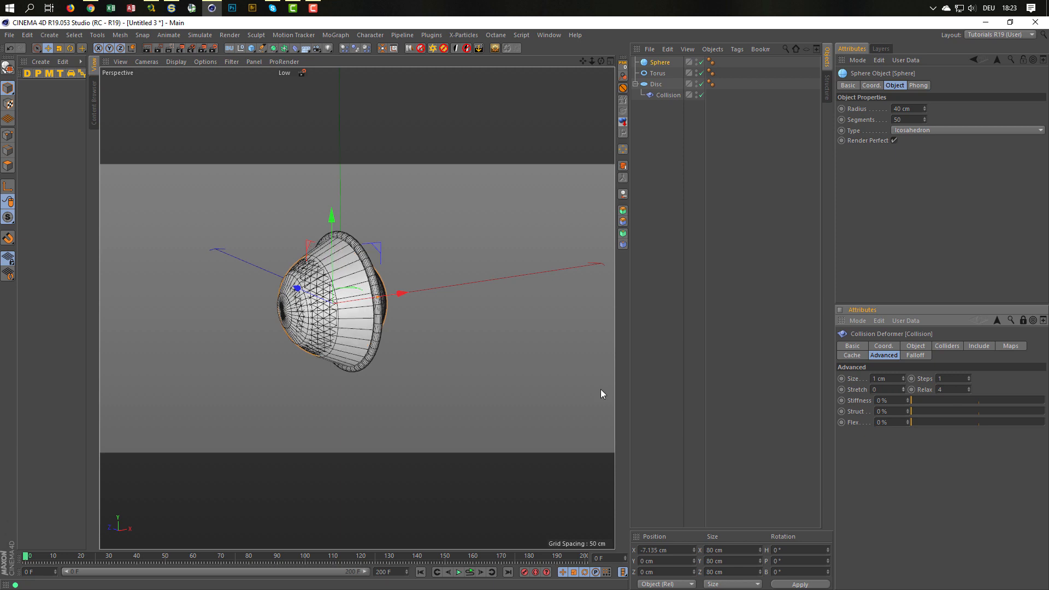
- Set the Collision deformer's Steps to 10 and Size to 3 cm, sliding the sphere along X to test the membrane
left_click_drag(409, 294, 471, 330)
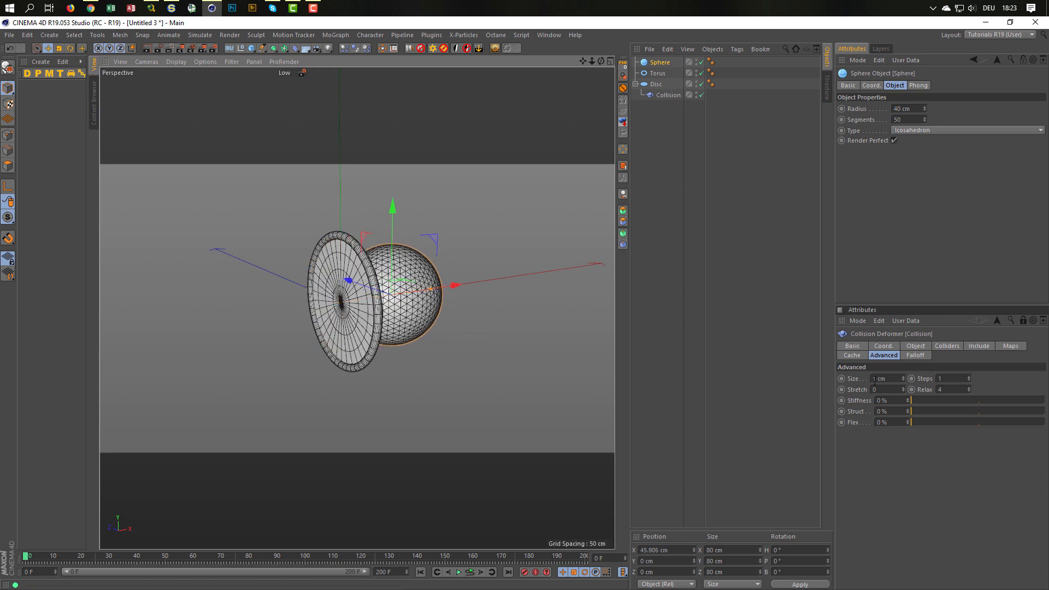
left_click(952, 378)
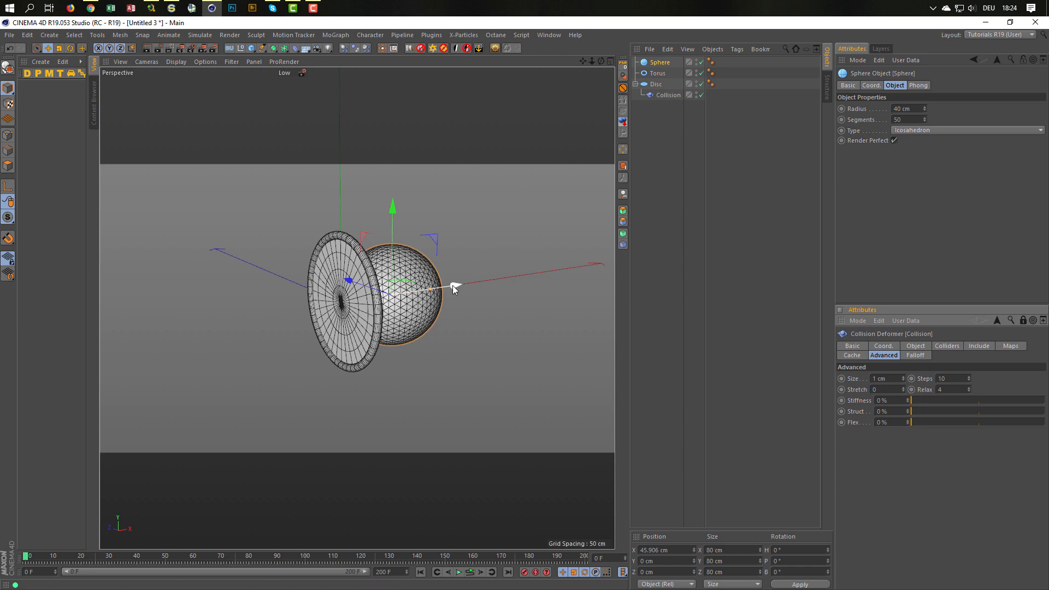
left_click_drag(437, 288, 463, 316)
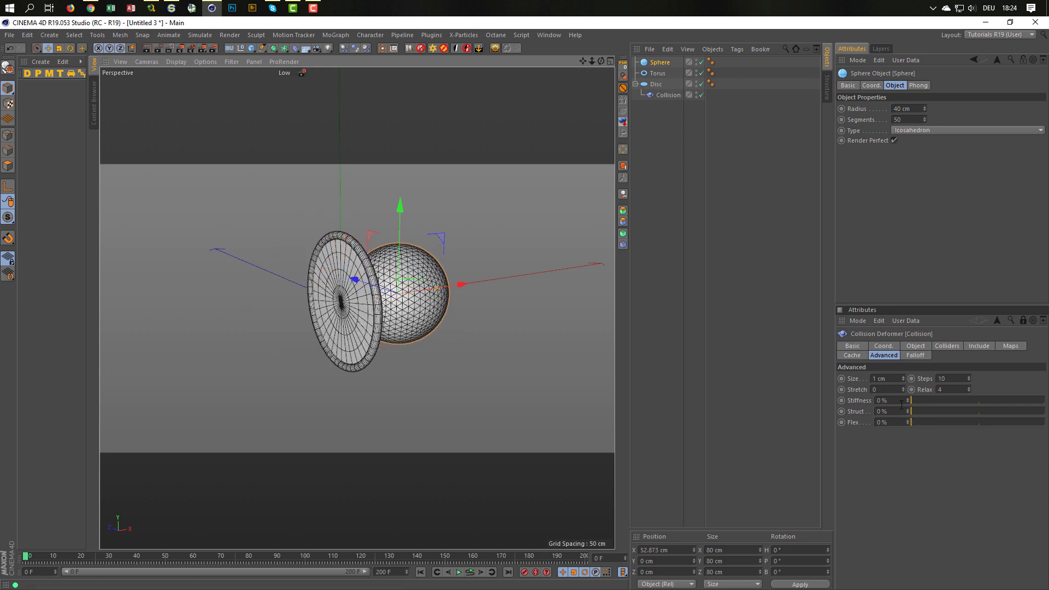
left_click(903, 377)
mouse_move(487, 284)
left_mouse_down()
mouse_move(359, 310)
mouse_move(383, 297)
mouse_move(483, 291)
left_mouse_up()
- Raise the disc's disc segments to 10
left_click(653, 84)
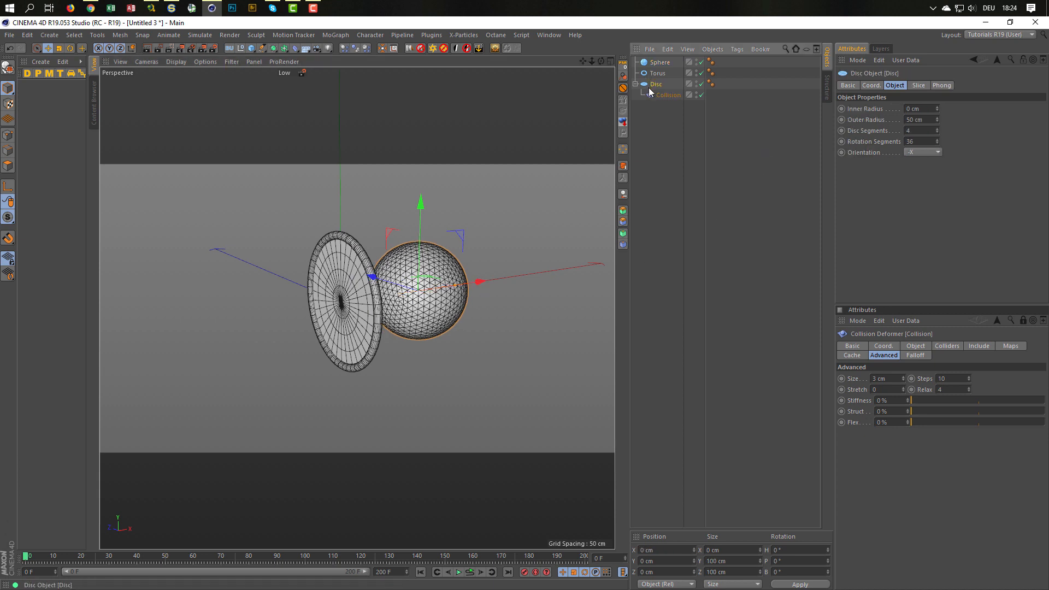
left_click(936, 128)
left_click(937, 129)
left_click(936, 129)
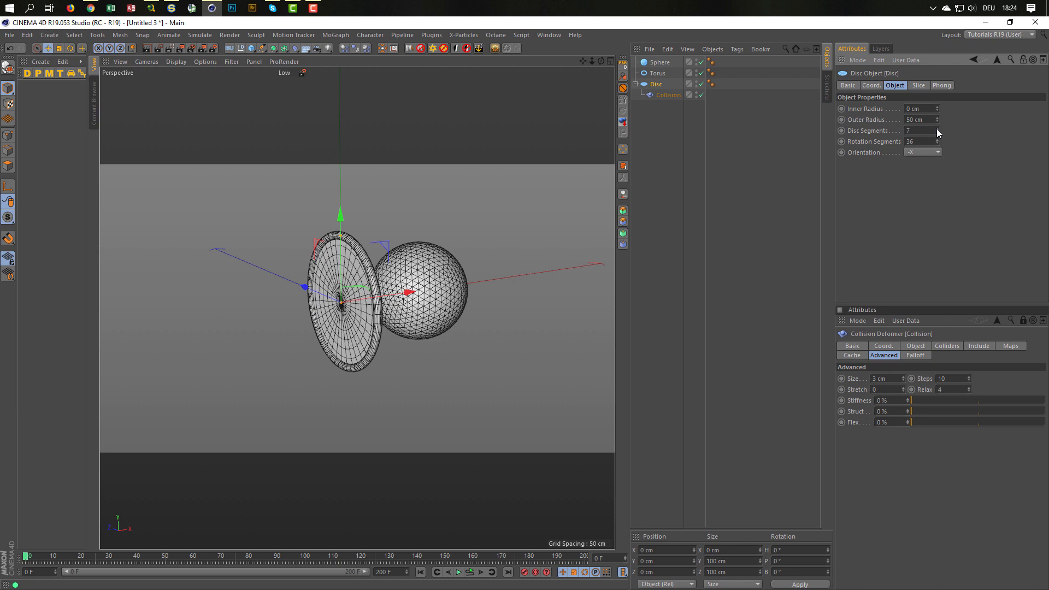
left_click(936, 129)
left_click(936, 129)
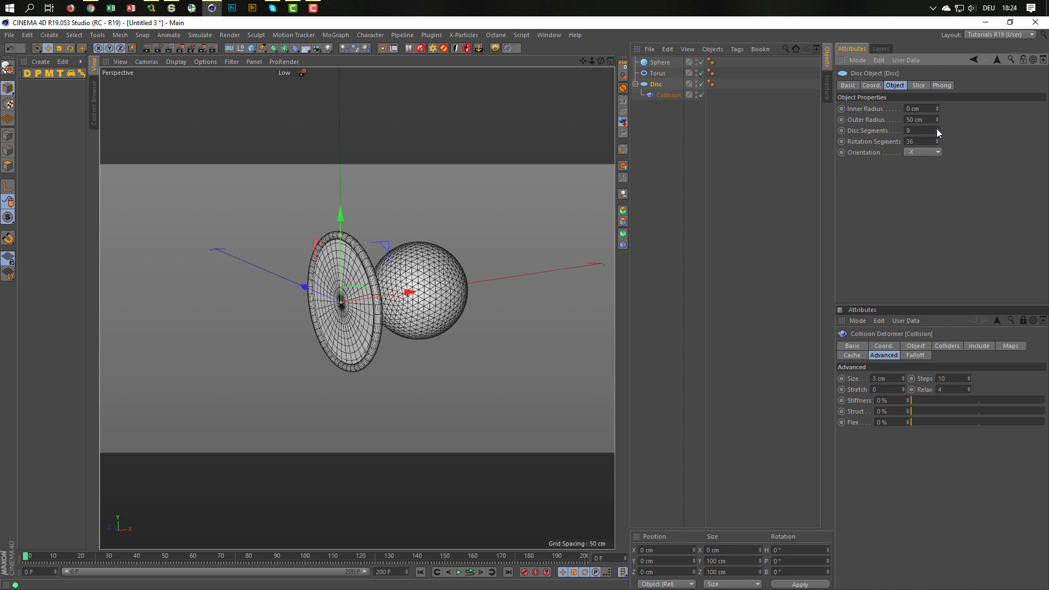
left_click(936, 132)
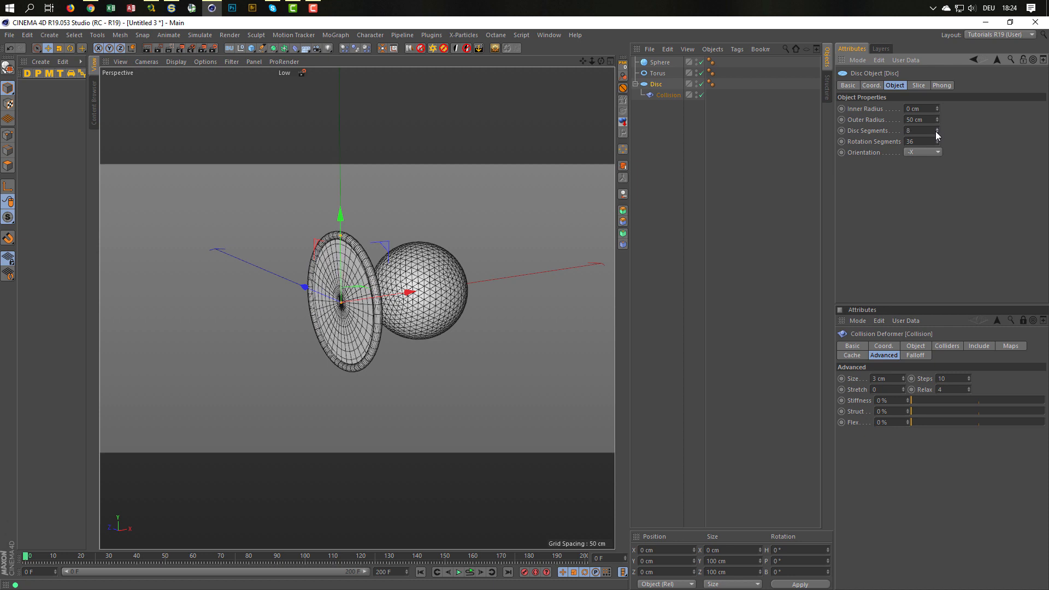
left_click(937, 129)
left_click(936, 129)
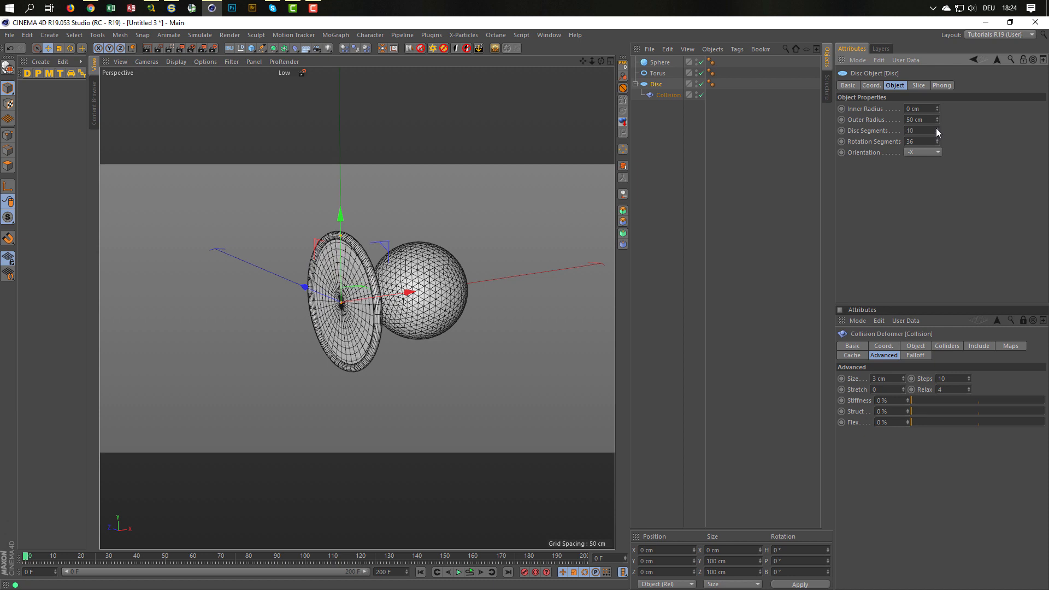
- Set the Collision deformer's Flex to 100 %, testing with the sphere and leaving it at about 59 cm on X
left_click(658, 63)
left_click_drag(482, 278, 476, 303)
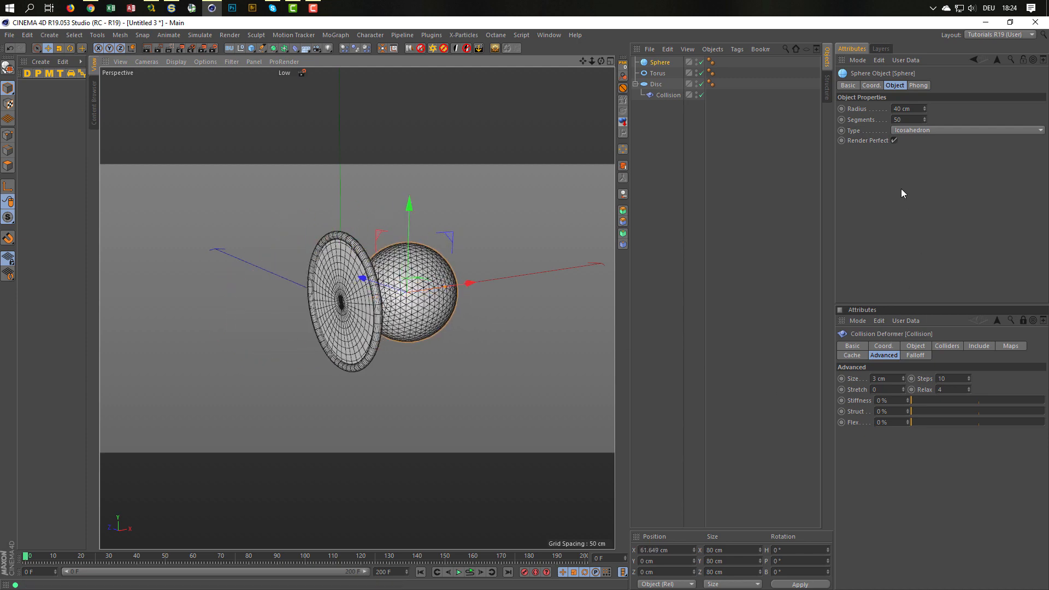
left_click(890, 359)
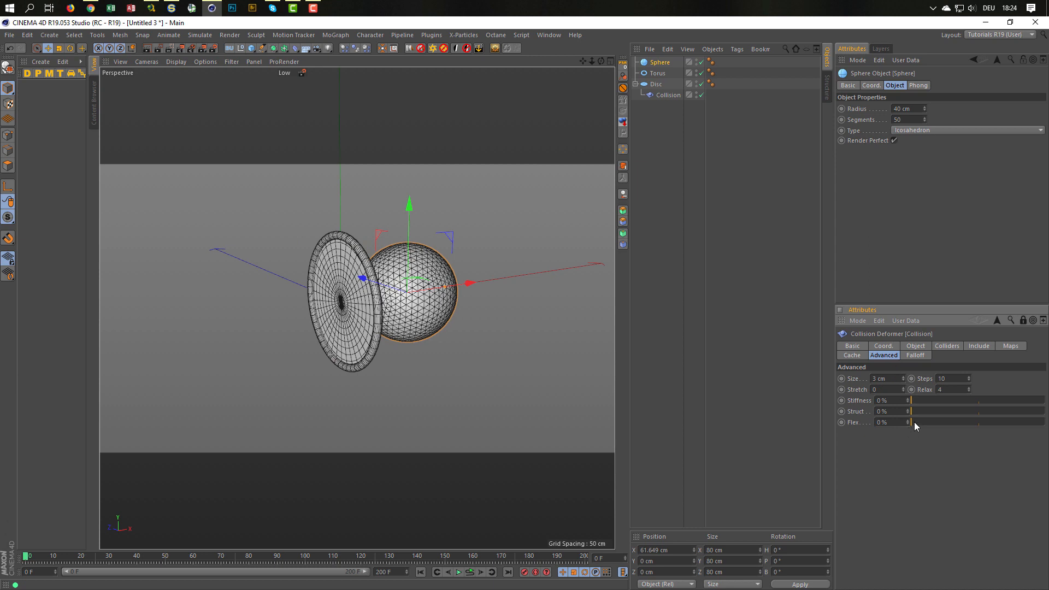
left_click_drag(915, 423, 1045, 424)
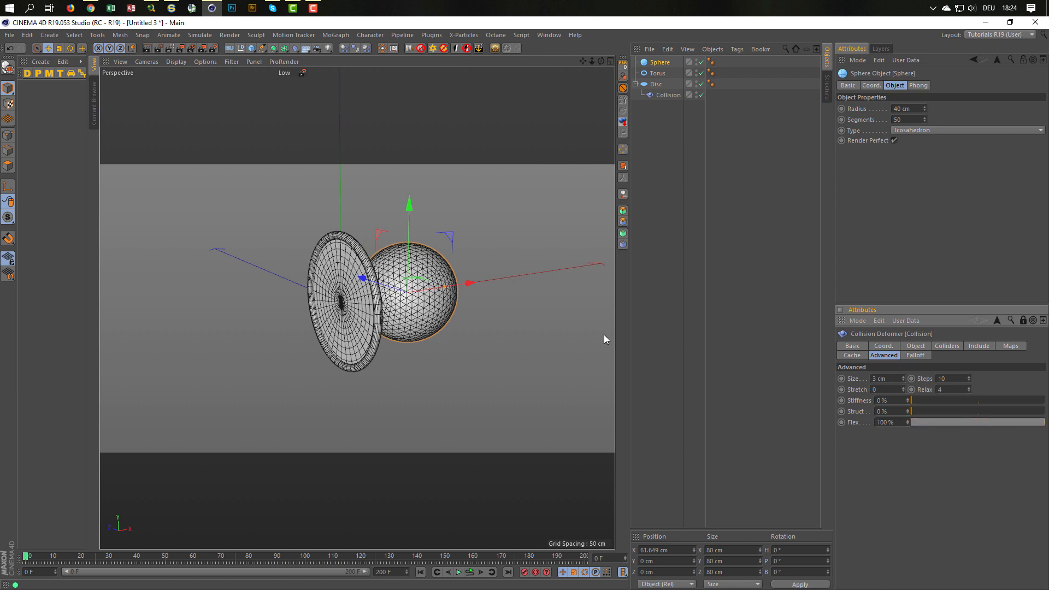
mouse_move(474, 283)
left_mouse_down()
mouse_move(496, 285)
mouse_move(363, 313)
mouse_move(473, 299)
left_mouse_up()
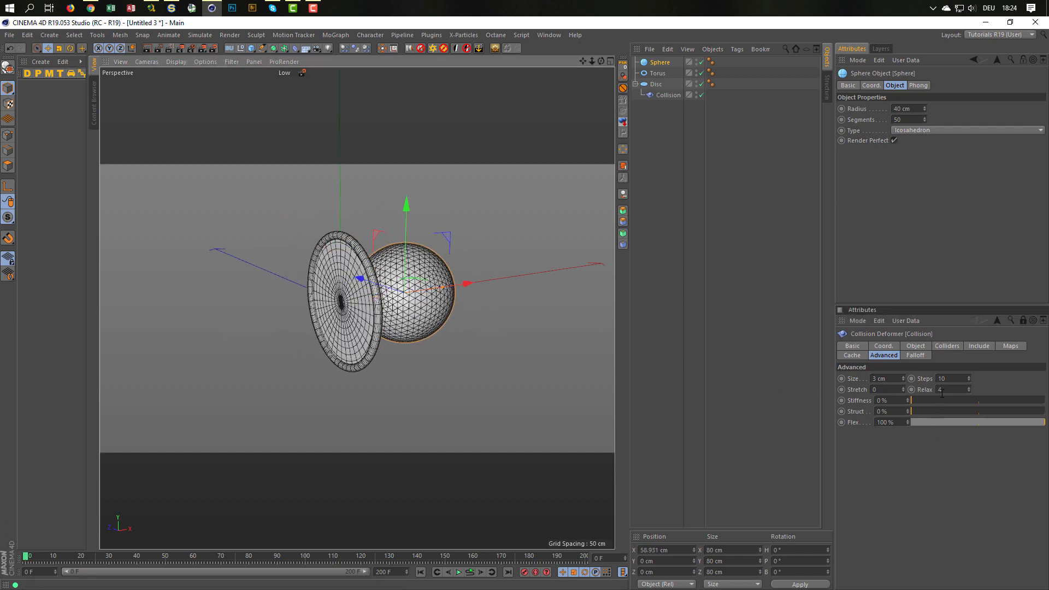
- Set the Collision deformer's Stretch to 2 and push the sphere through the ring to about -8.6 cm on X
left_click(902, 388)
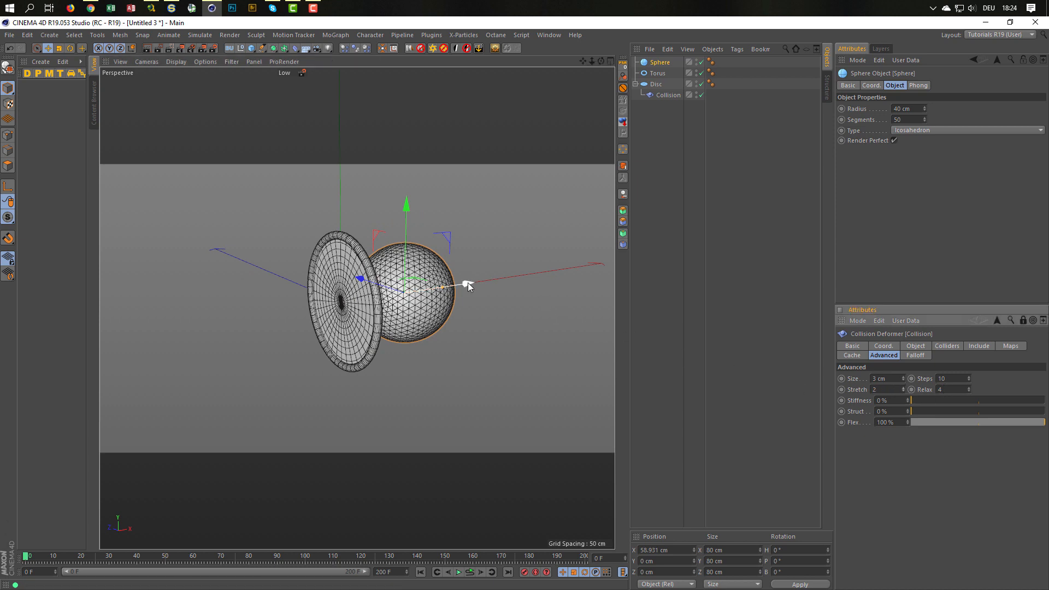
left_click_drag(468, 283, 409, 348)
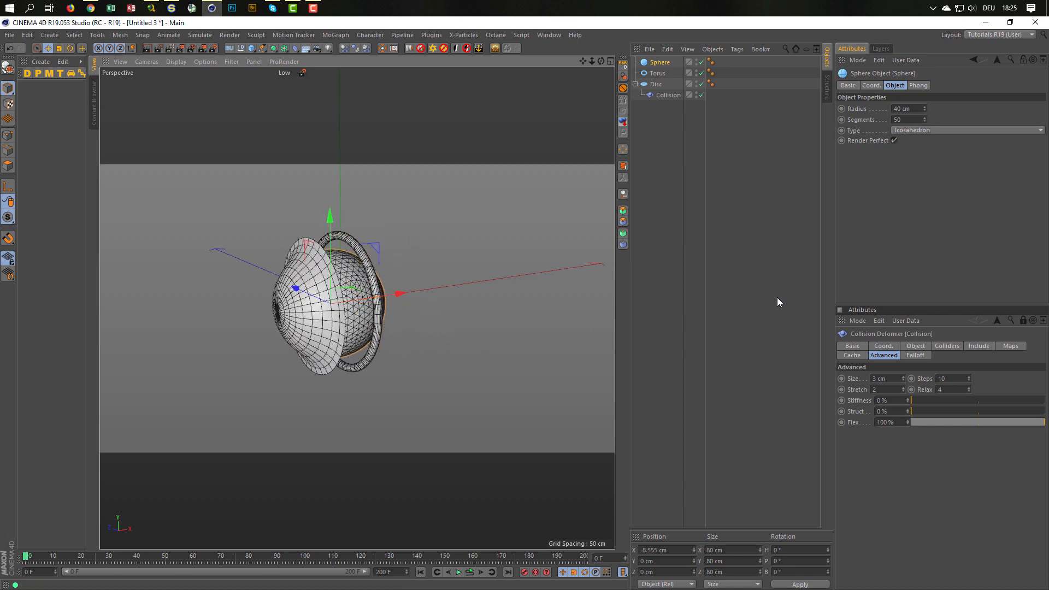
- Set the Collision deformer's falloff shape to Cylinder and its orientation to -X
left_click(670, 95)
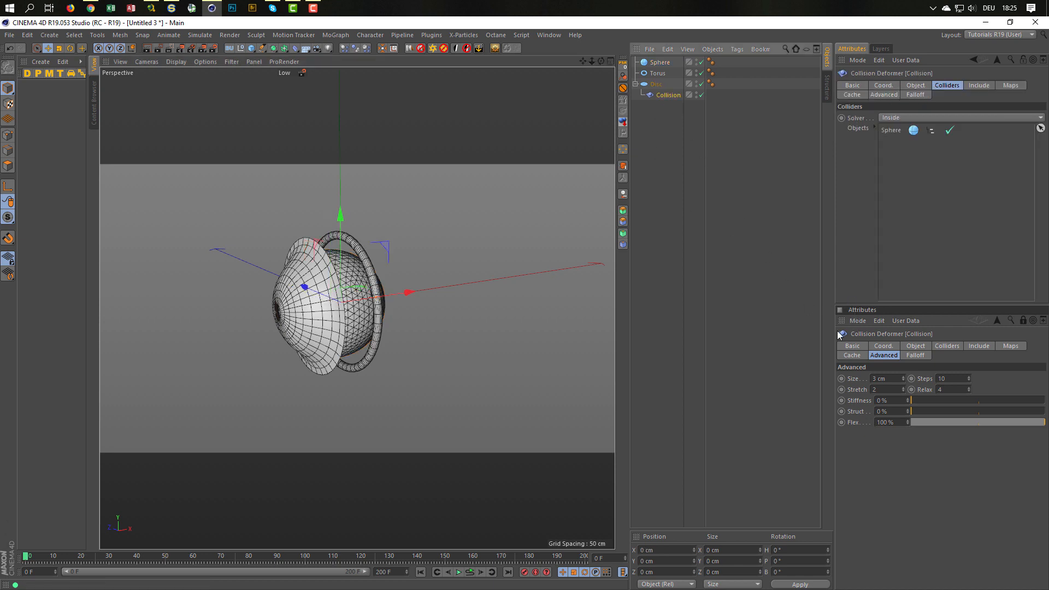
left_click(915, 355)
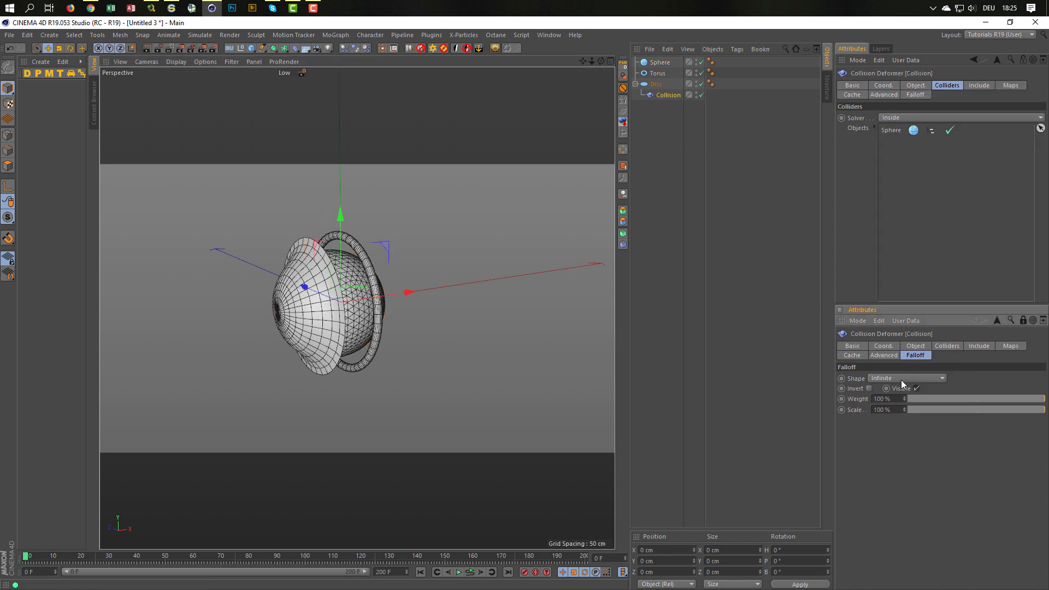
left_click(900, 379)
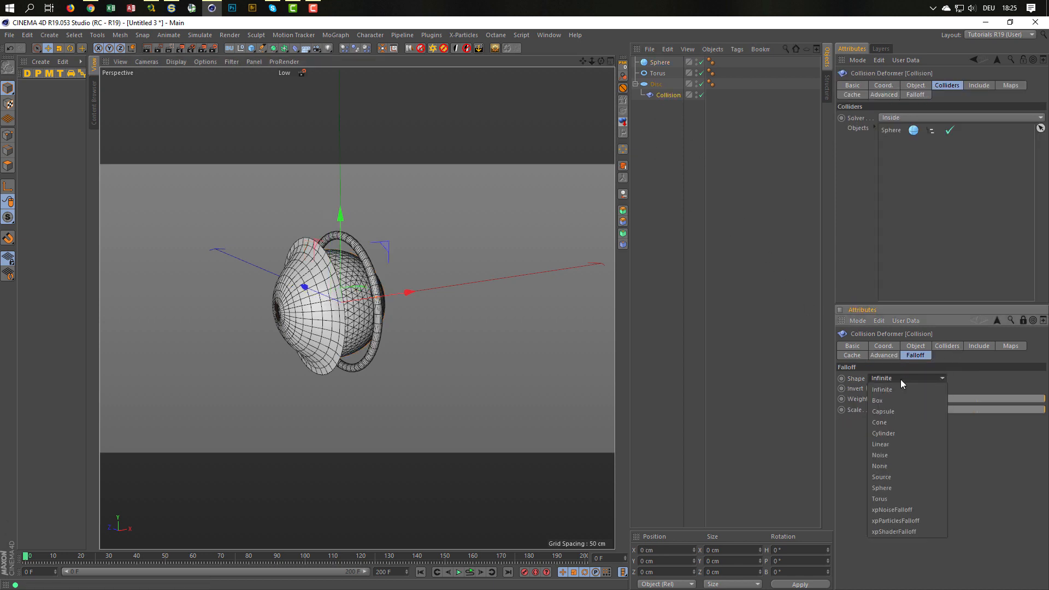
left_click(894, 432)
left_click(895, 443)
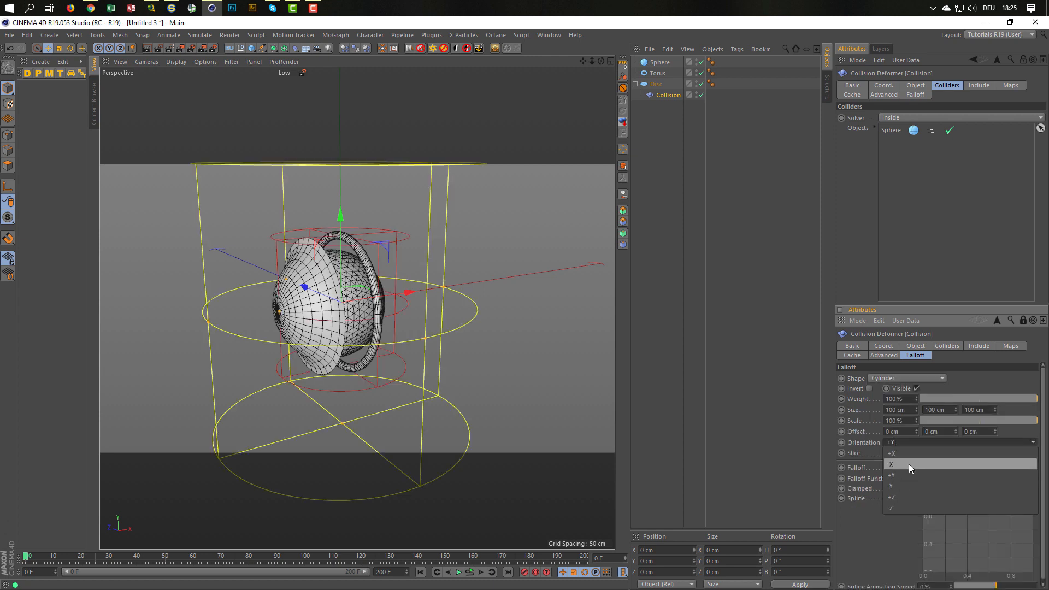
left_click(909, 464)
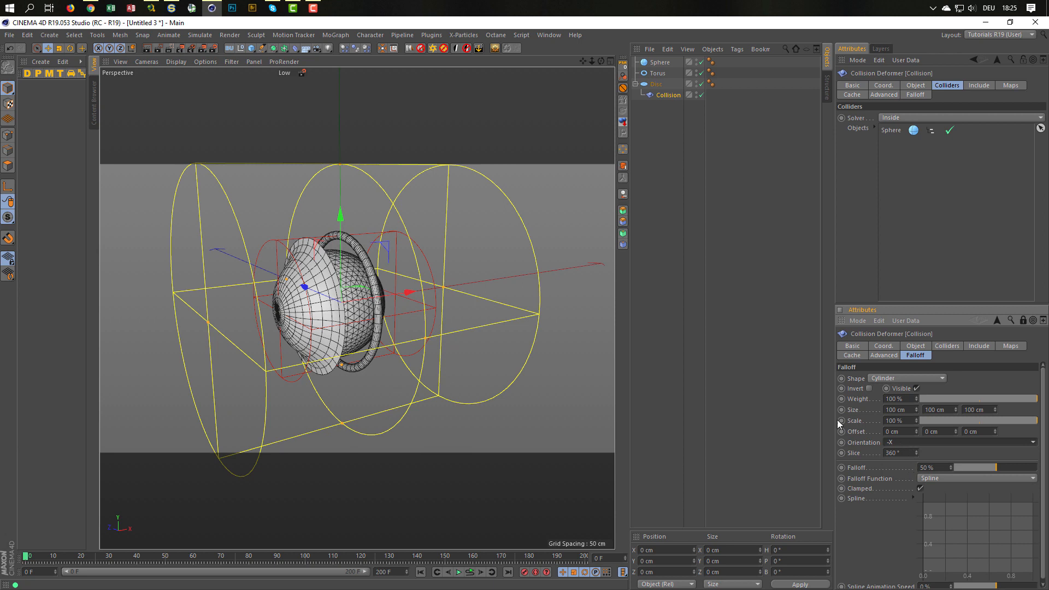
- Set the second and third sizes of the Collision deformer's cylinder falloff to 49 cm and its Falloff to 0 %
left_click(929, 409)
type("49")
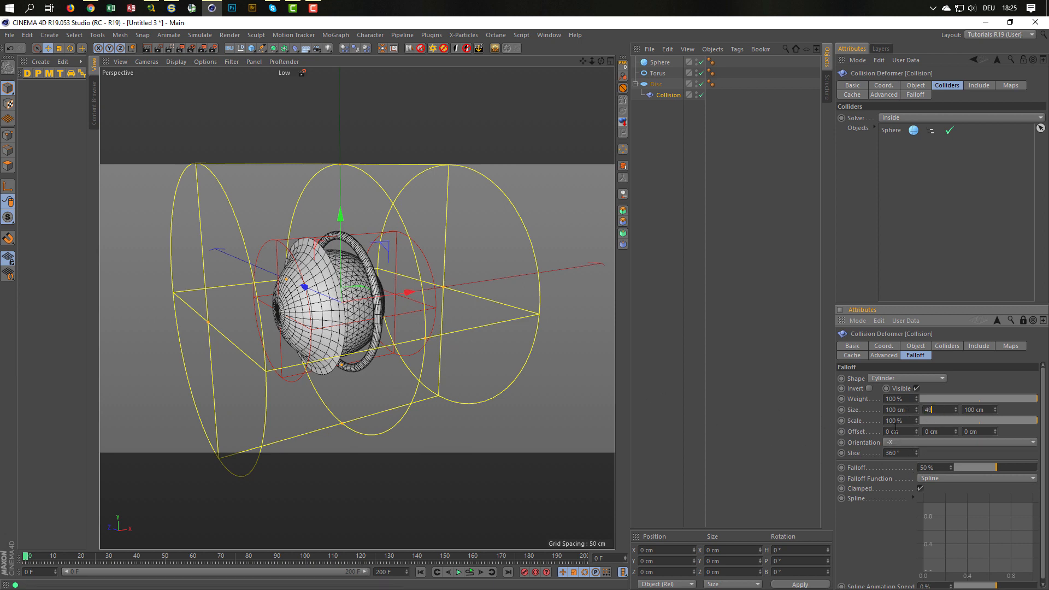
key("Tab")
type("49")
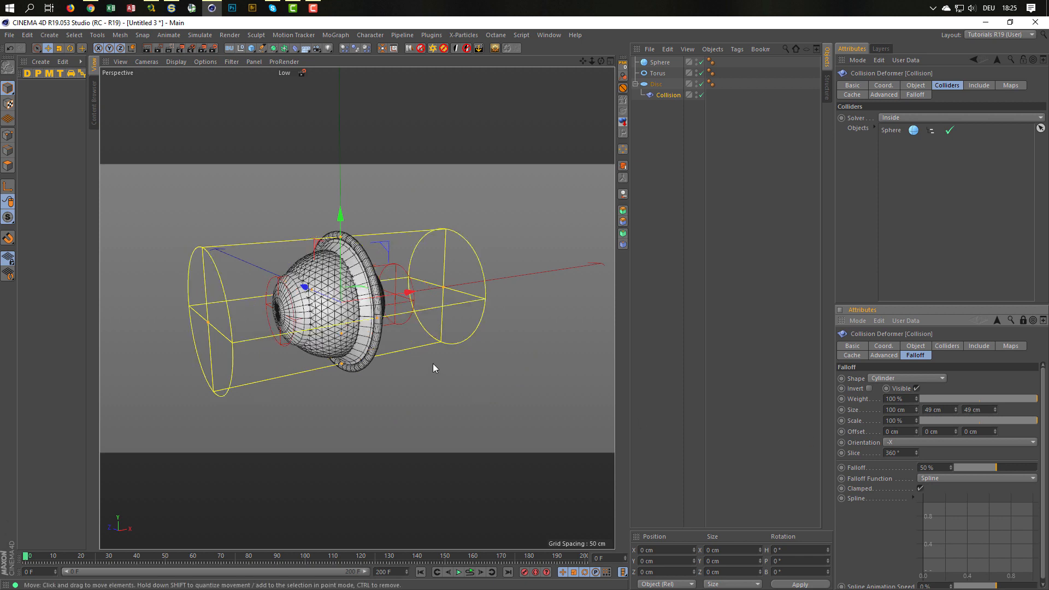
left_click_drag(992, 470, 924, 467)
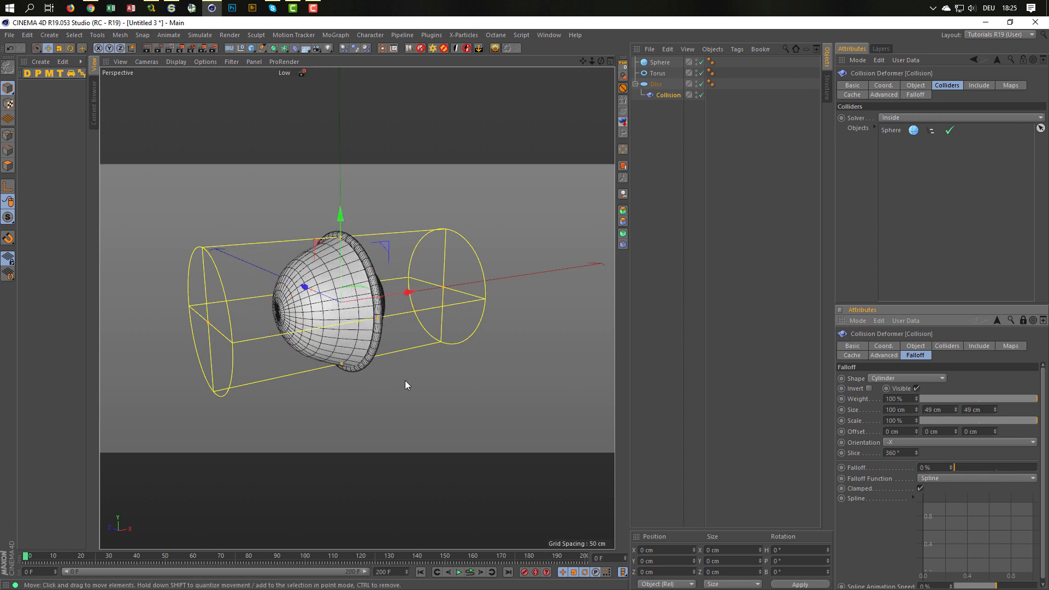
- Move the sphere back through the ring to about 157 cm on X and keyframe its X position at frame 0
left_click(662, 61)
left_click_drag(415, 287, 525, 277)
middle_click_drag(513, 280, 535, 277, "alt")
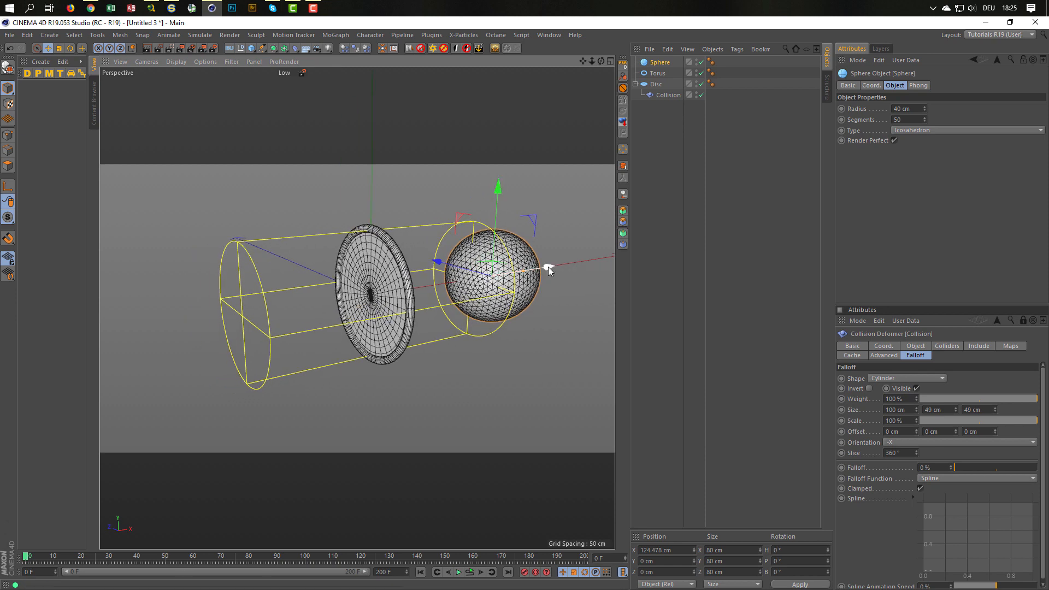
left_click_drag(548, 267, 573, 266)
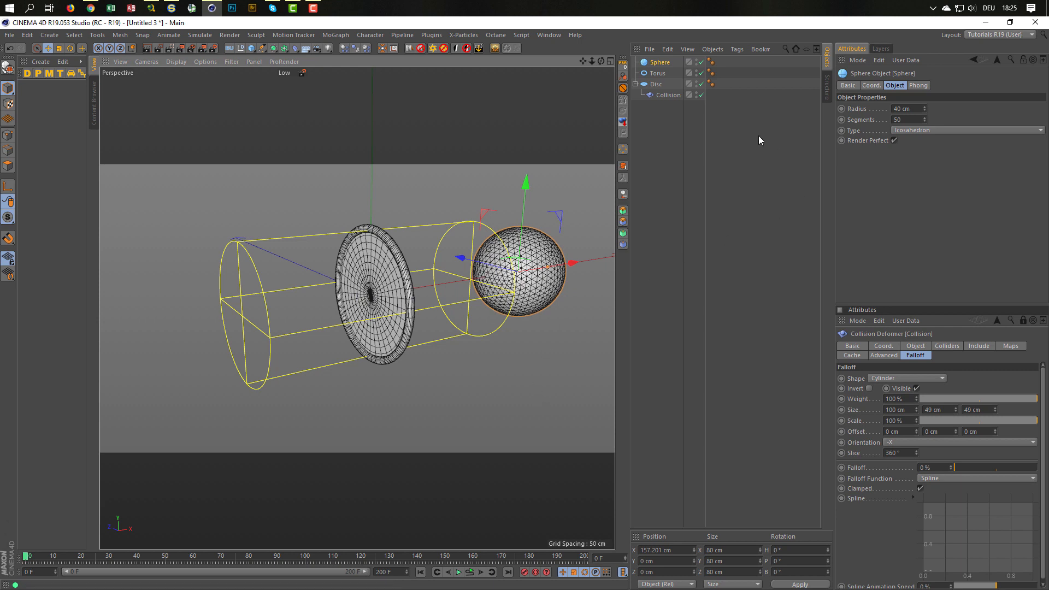
left_click(871, 86)
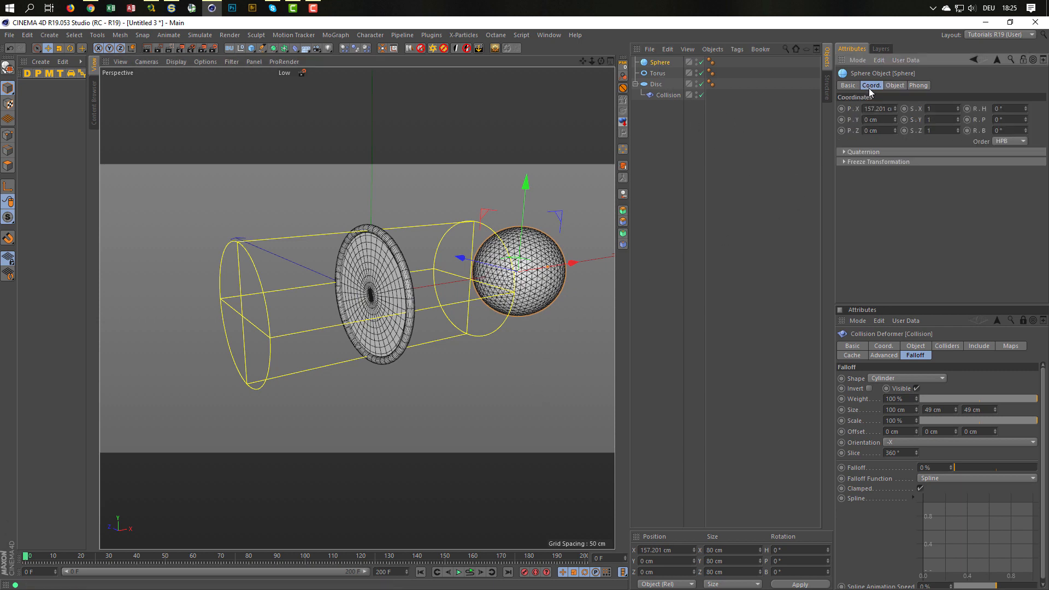
left_click(841, 109, "ctrl")
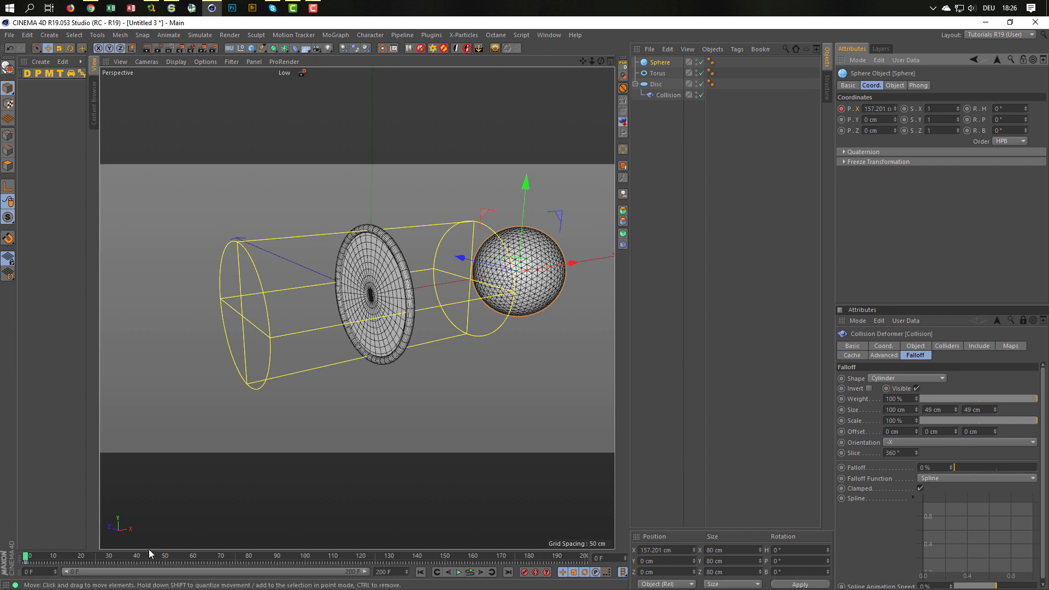
- At frame 50, move the sphere through the ring to about -192 cm on X and keyframe its X position
type("50")
key("Return")
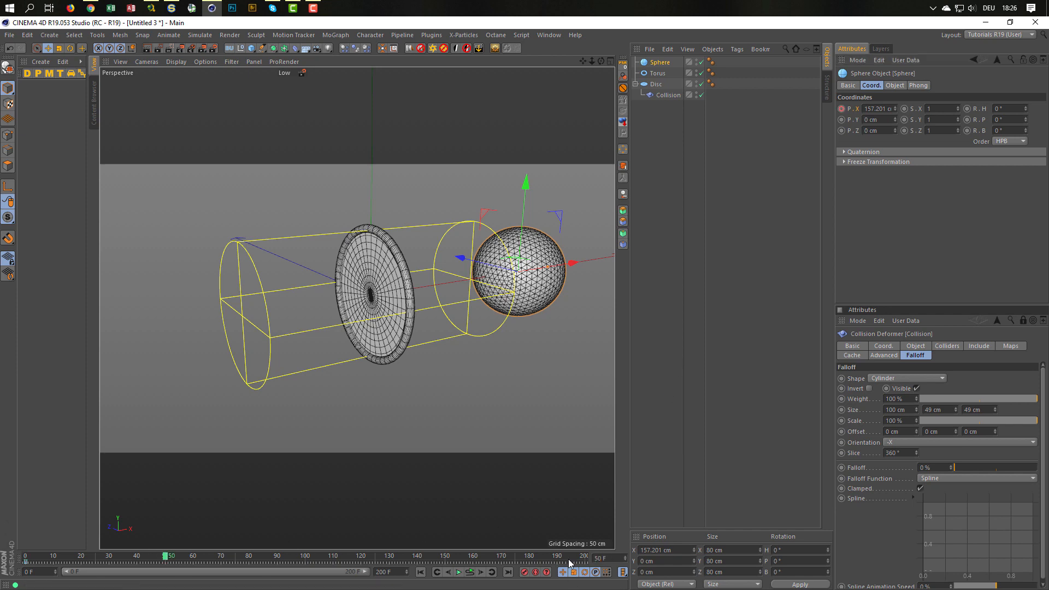
left_click_drag(573, 263, 172, 326)
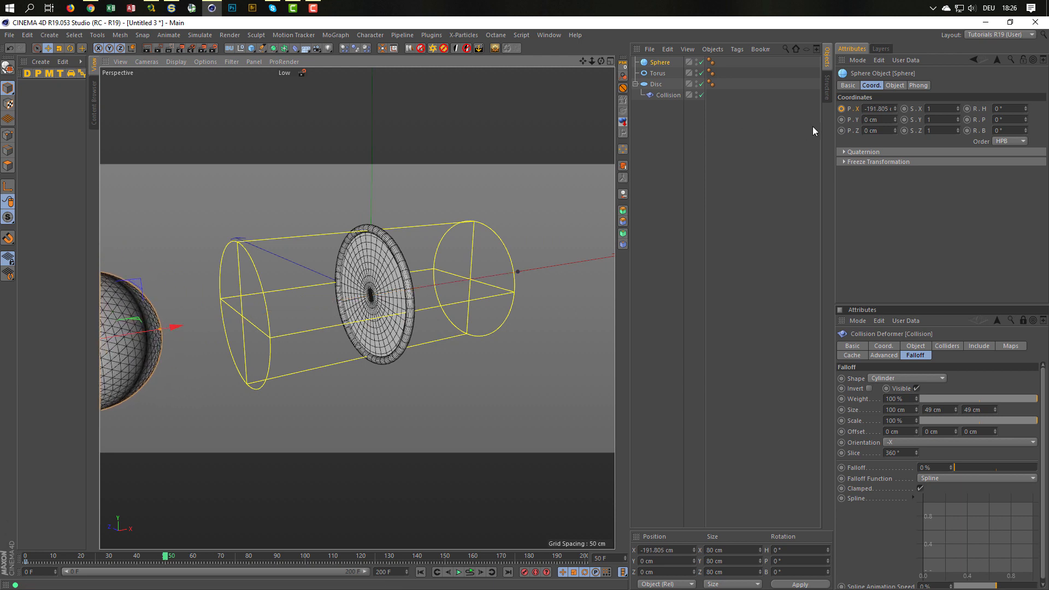
left_click(842, 108, "ctrl")
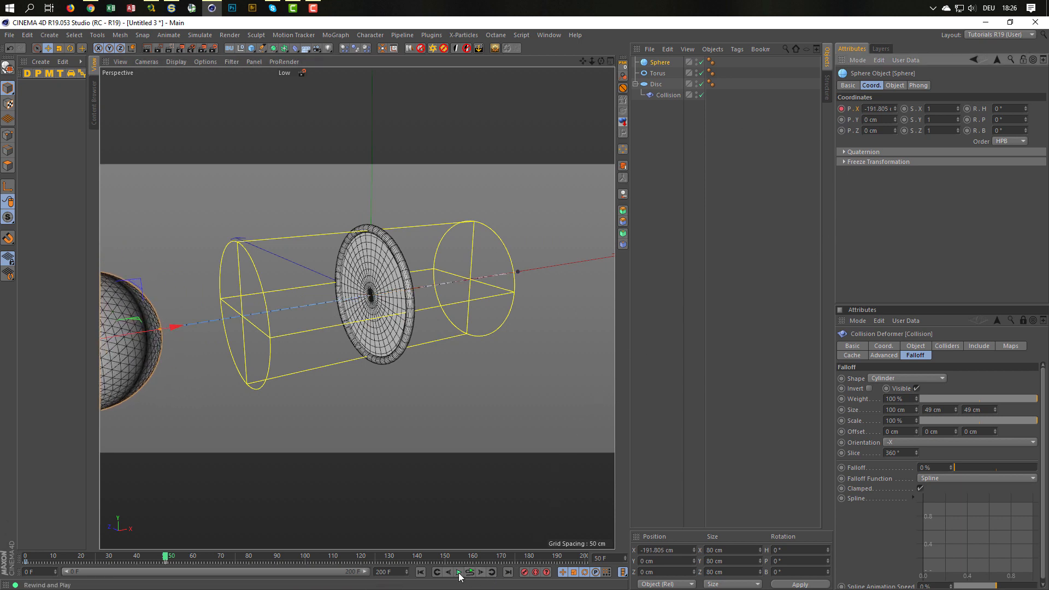
- Set the timeline's end to frame 50 and return to the first frame
double_click(384, 571)
type("50")
key("Return")
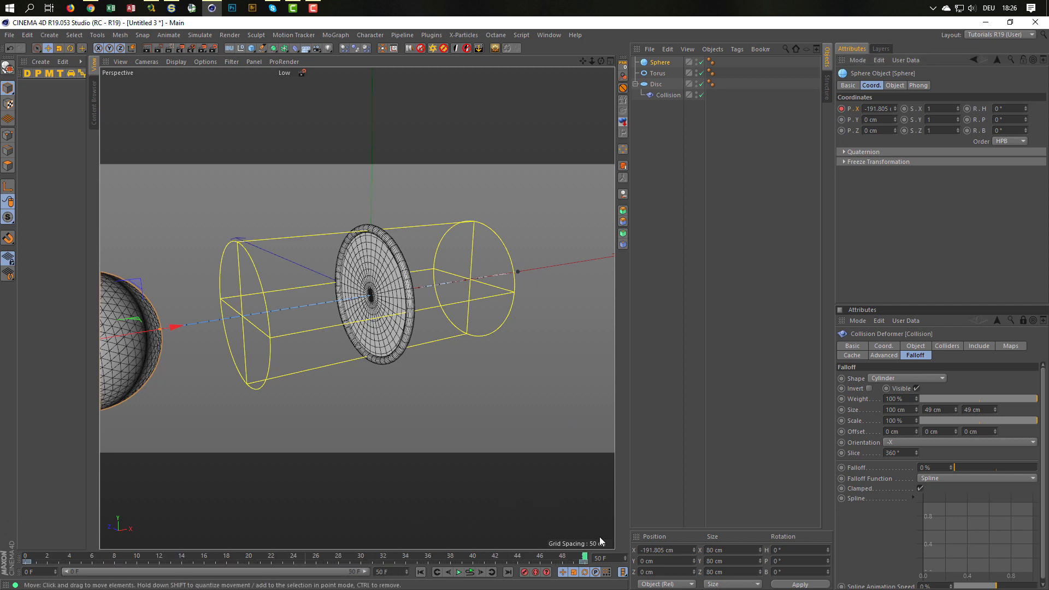
left_click(470, 572)
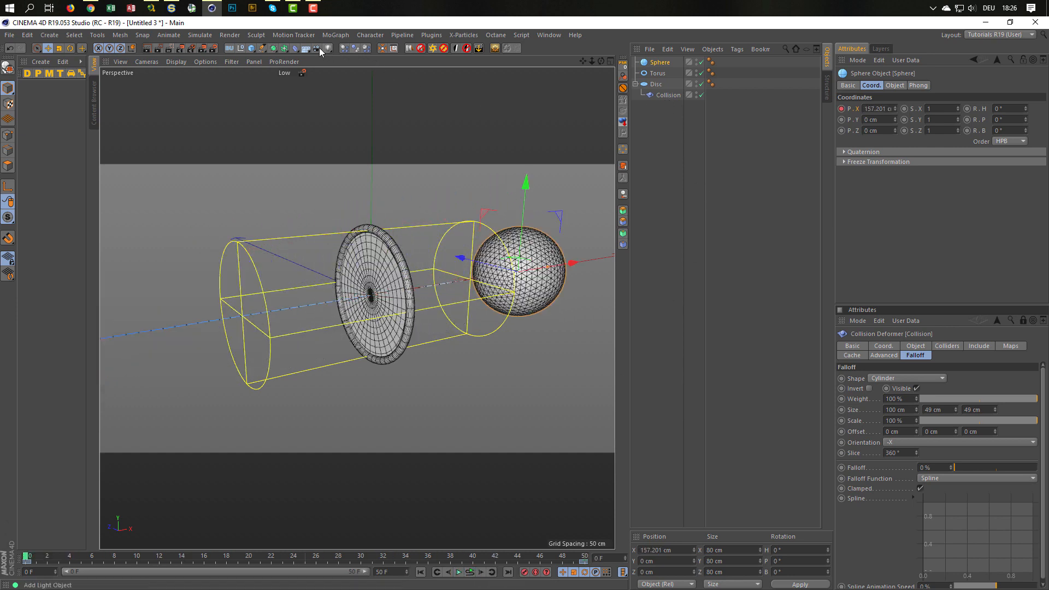
- Add a Jiggle deformer as a child of the disc below the Collision deformer and play the animation
left_click(296, 49)
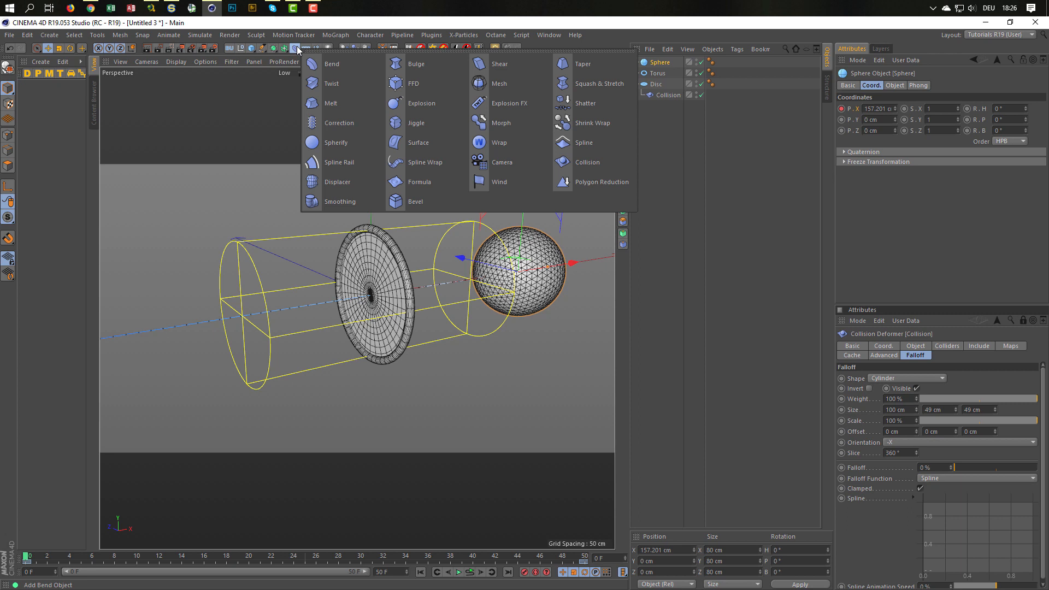
left_click(414, 124)
left_click_drag(659, 62, 663, 112)
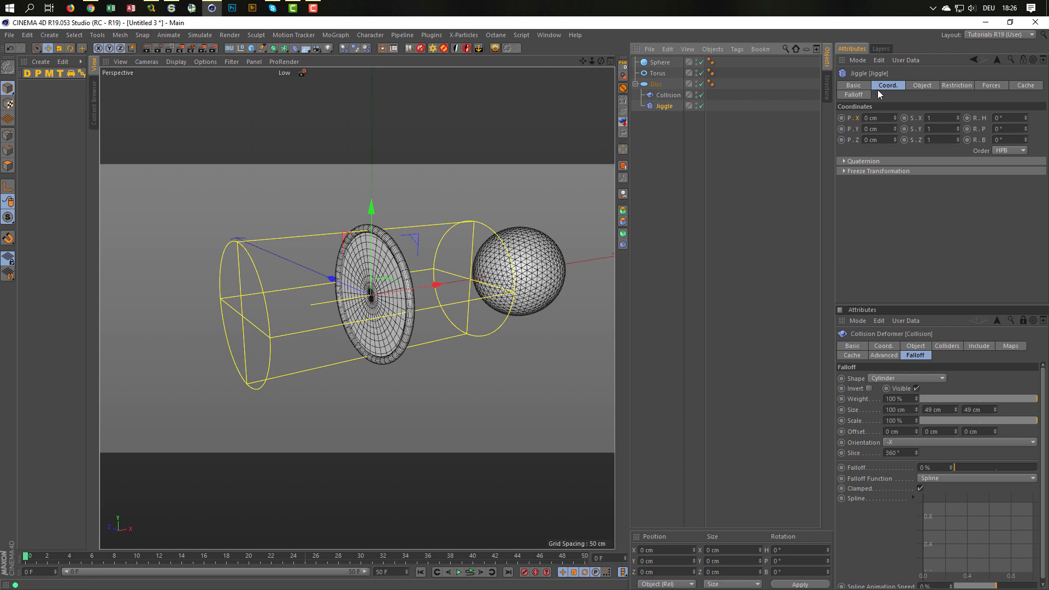
left_click(922, 86)
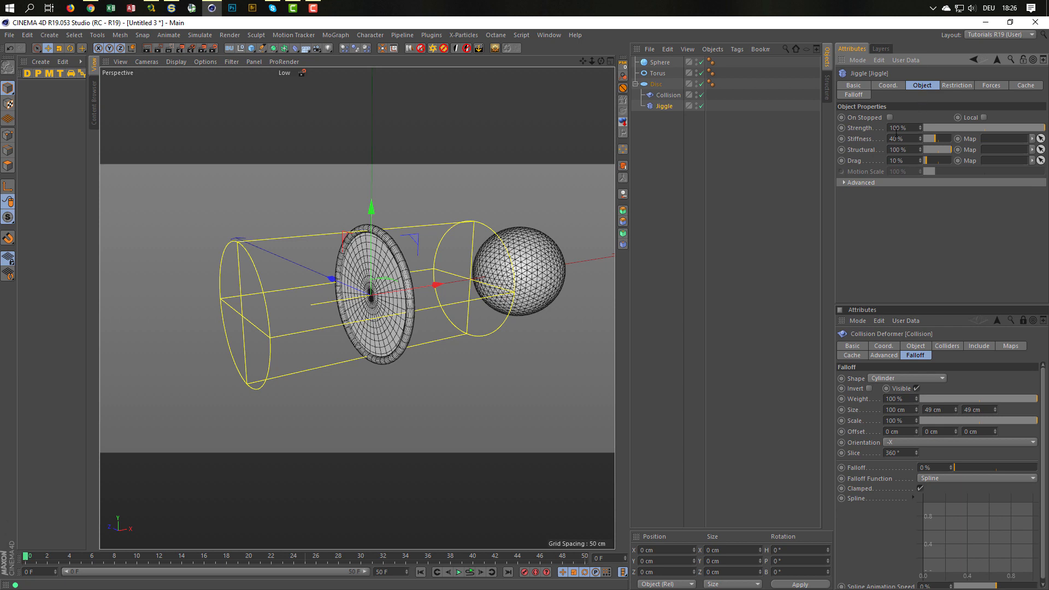
left_click(459, 572)
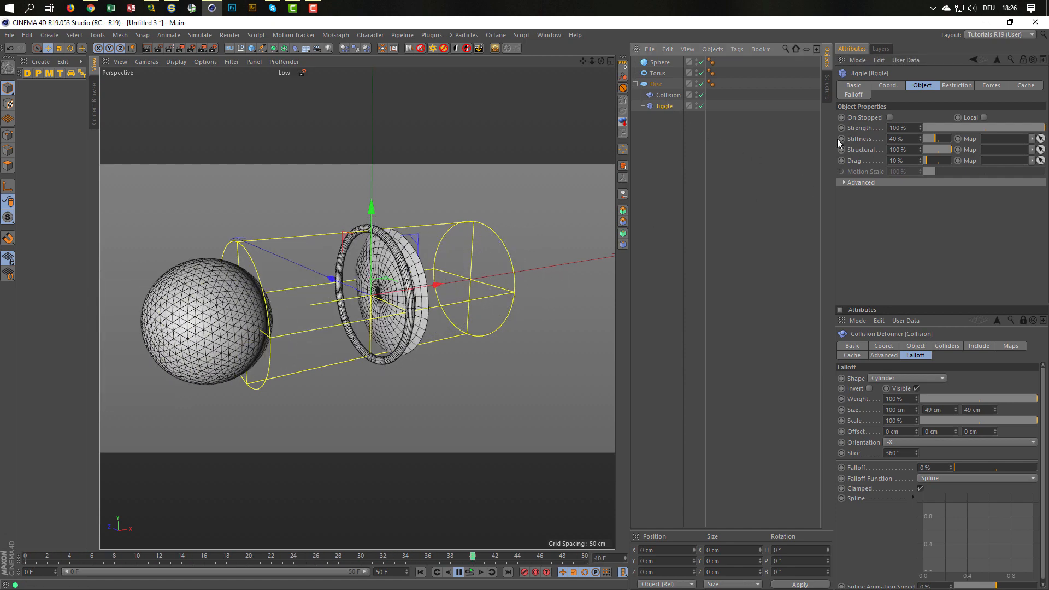
- Set the Jiggle deformer's falloff shape to Cylinder and its orientation to -X
left_click(855, 94)
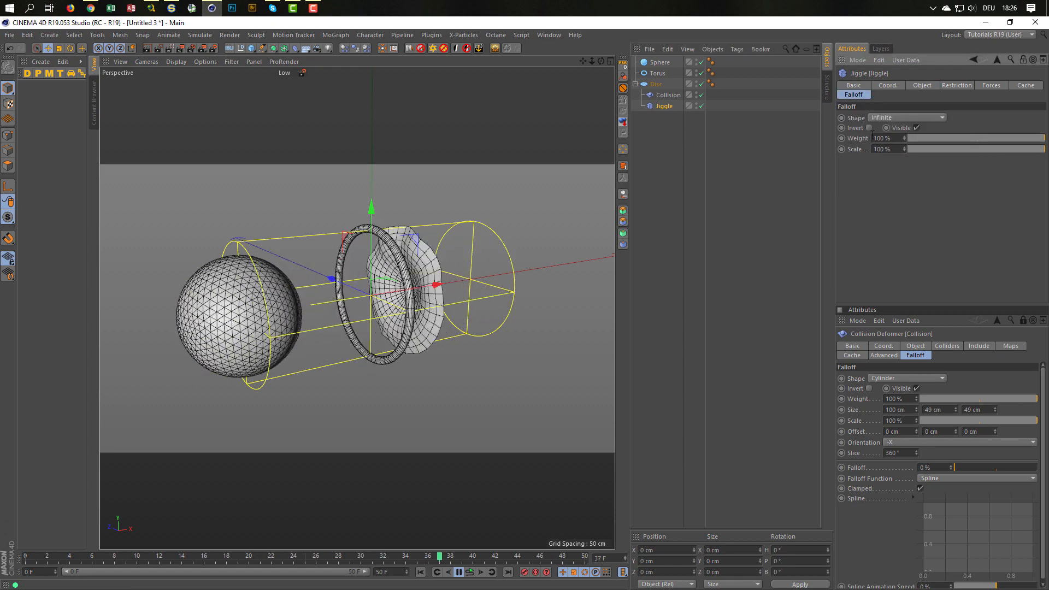
left_click(906, 118)
left_click(897, 174)
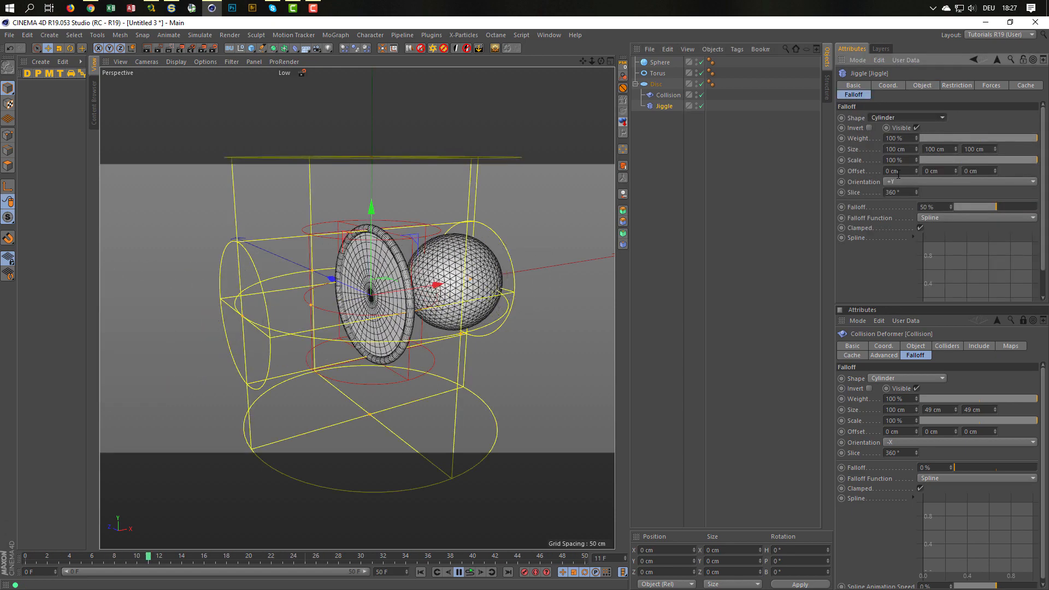
left_click(899, 182)
left_click(891, 204)
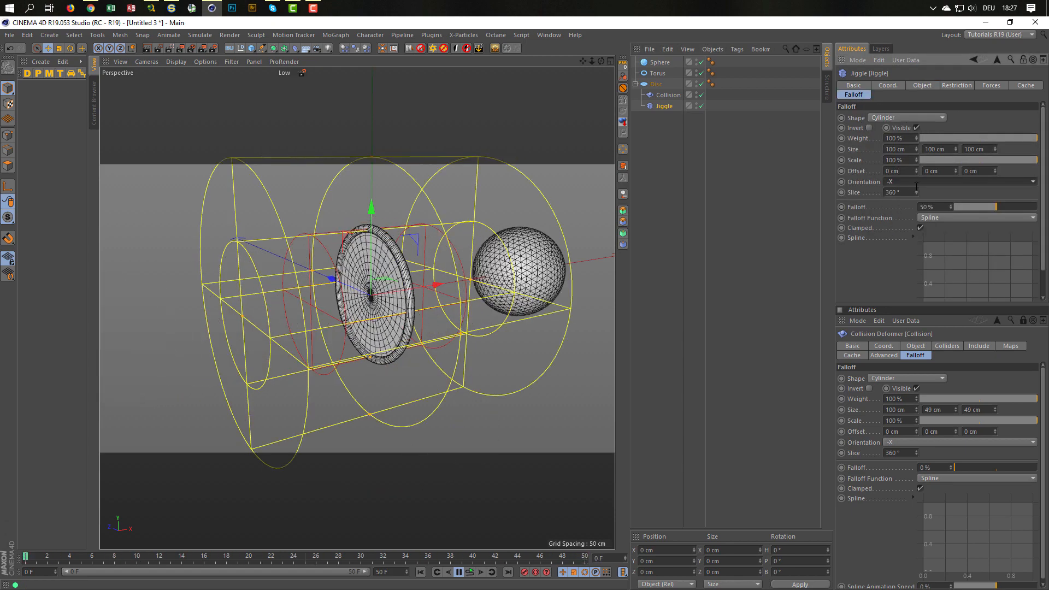
- Set the second and third sizes of the Jiggle deformer's cylinder falloff to 49 cm and its Falloff to 0 %
left_click(935, 149)
type("49")
key("Tab")
type("49")
key("Return")
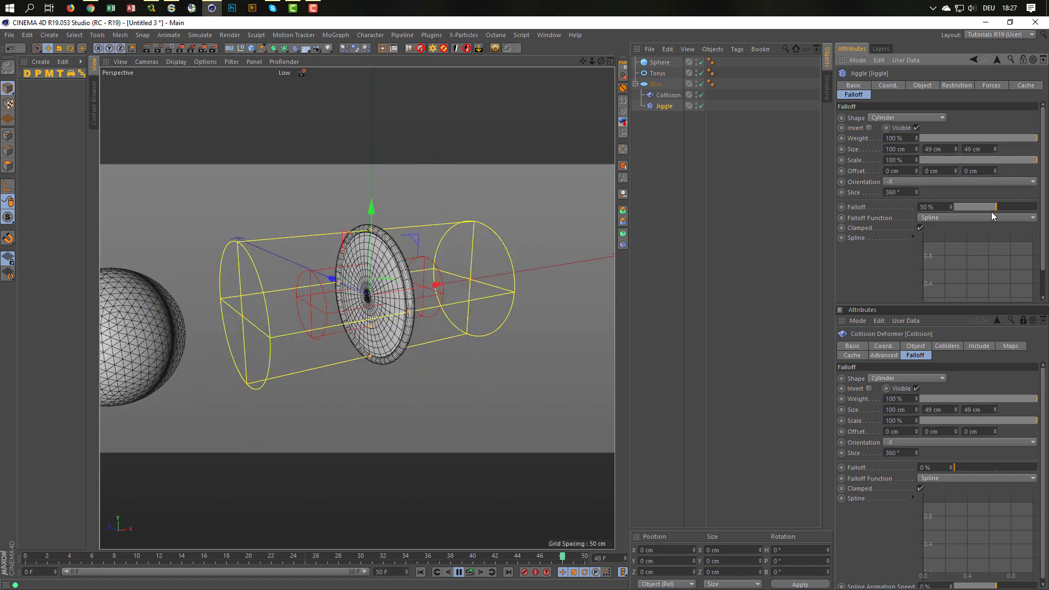
left_click_drag(991, 210, 908, 213)
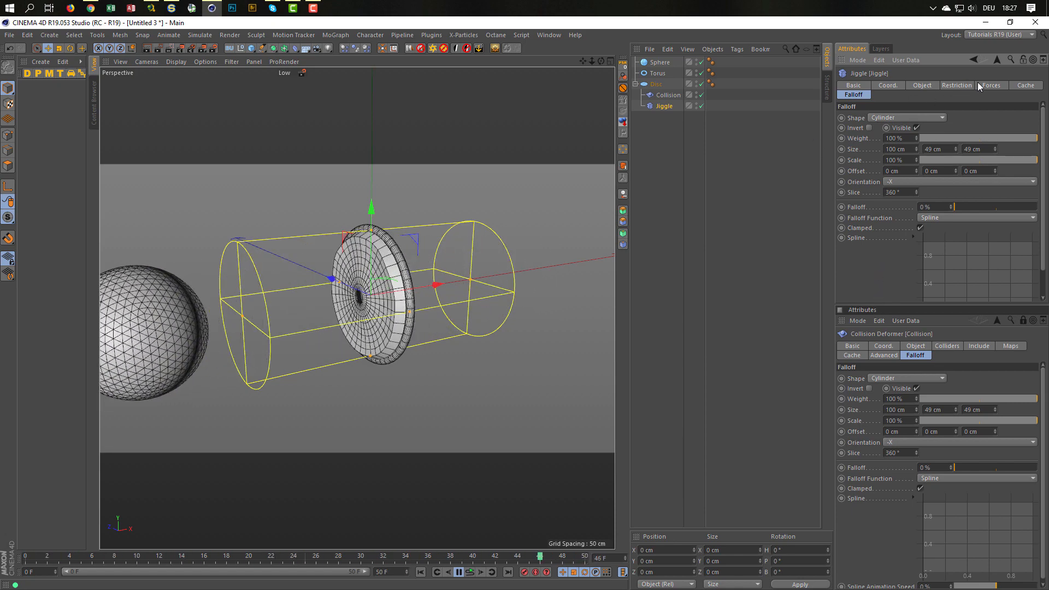
- Set the Jiggle deformer's Stiffness to 100 % and Structural to 0 %, then stop playback and return to frame 0
left_click(919, 85)
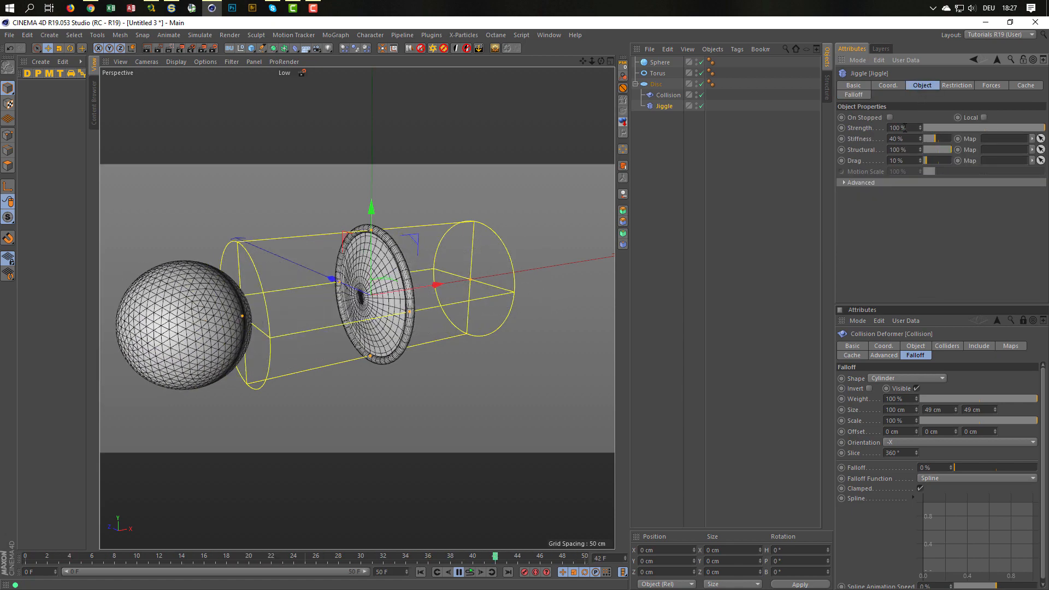
left_click(936, 139)
left_click_drag(951, 139, 984, 139)
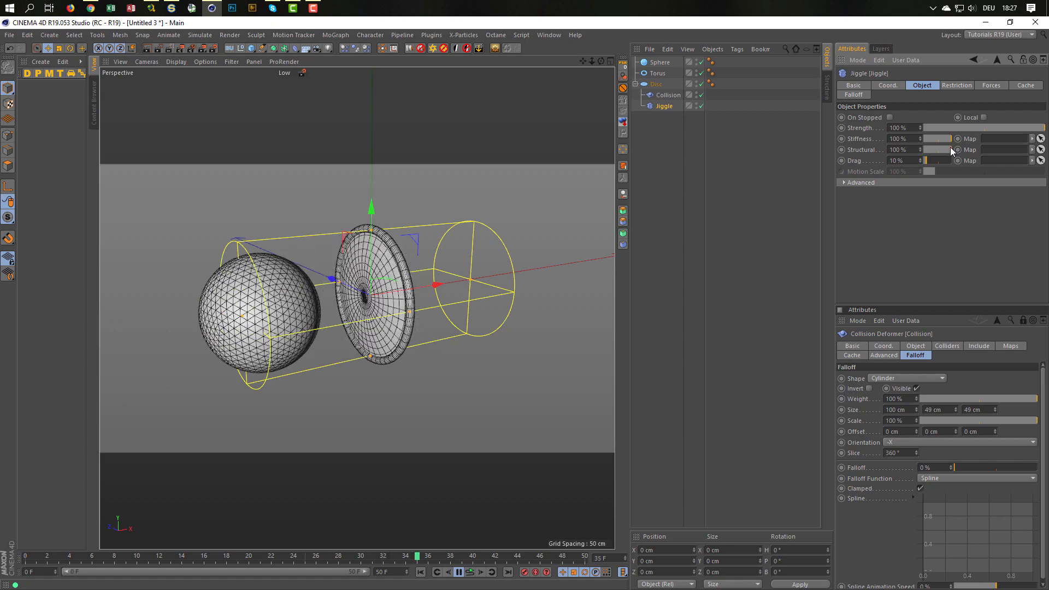
left_click_drag(949, 147, 888, 152)
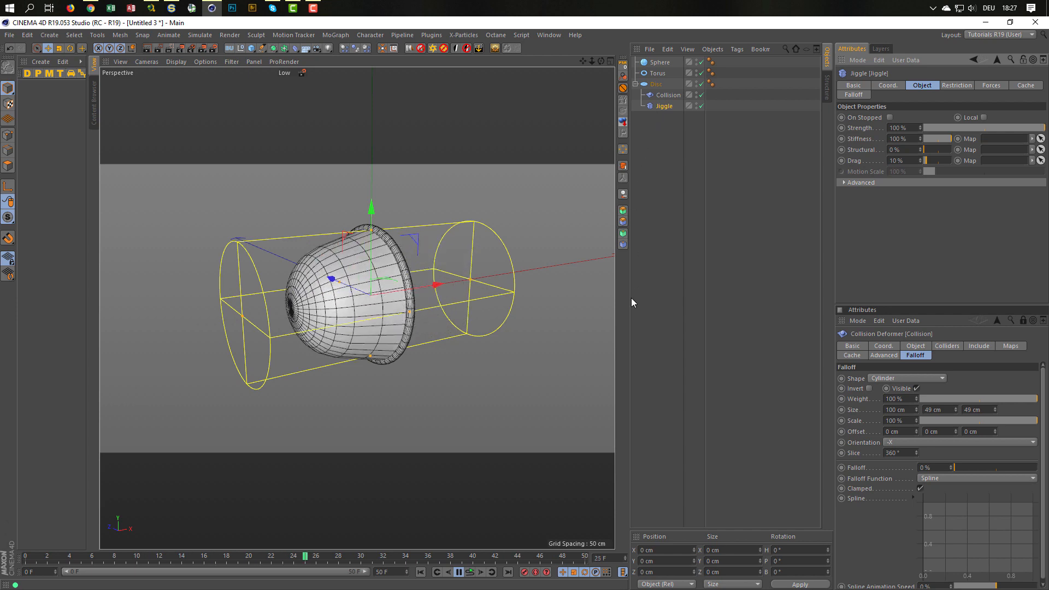
left_click(472, 571)
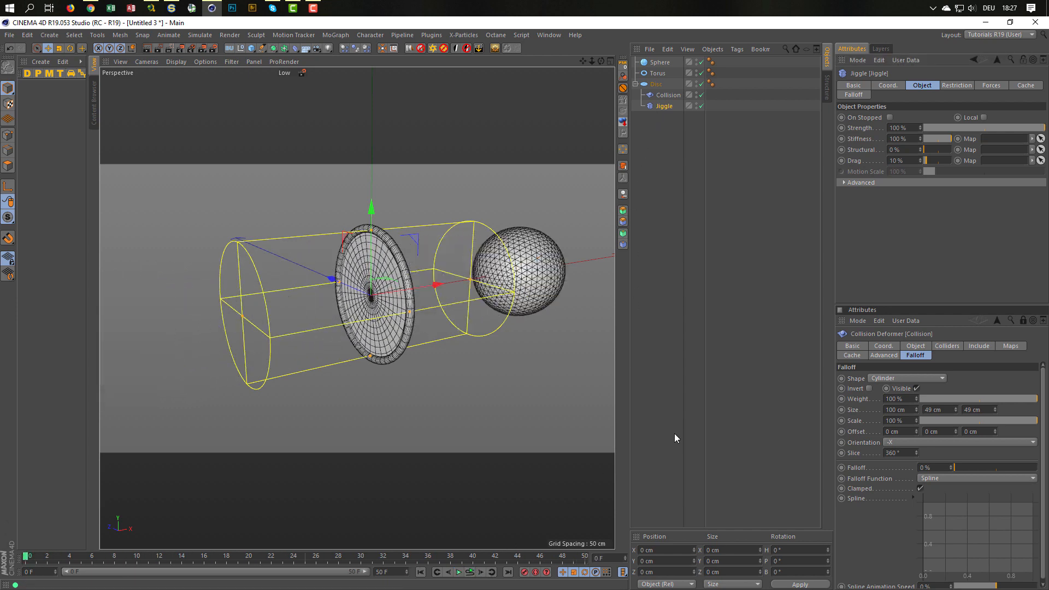
- Save the scene in the _Temp folder as ColorChange
key("ctrl+s")
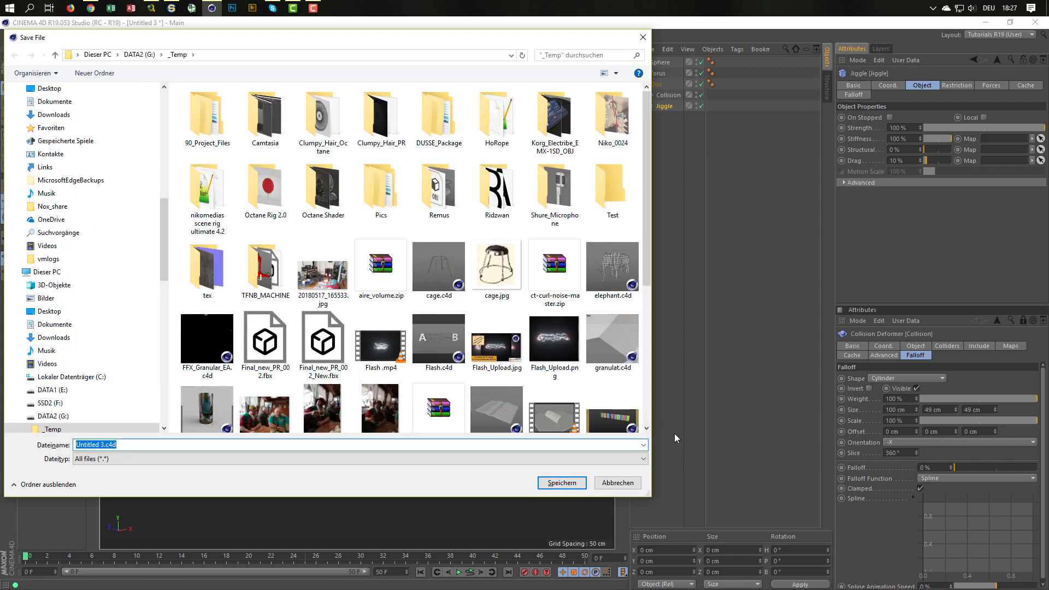
type("ColorChange")
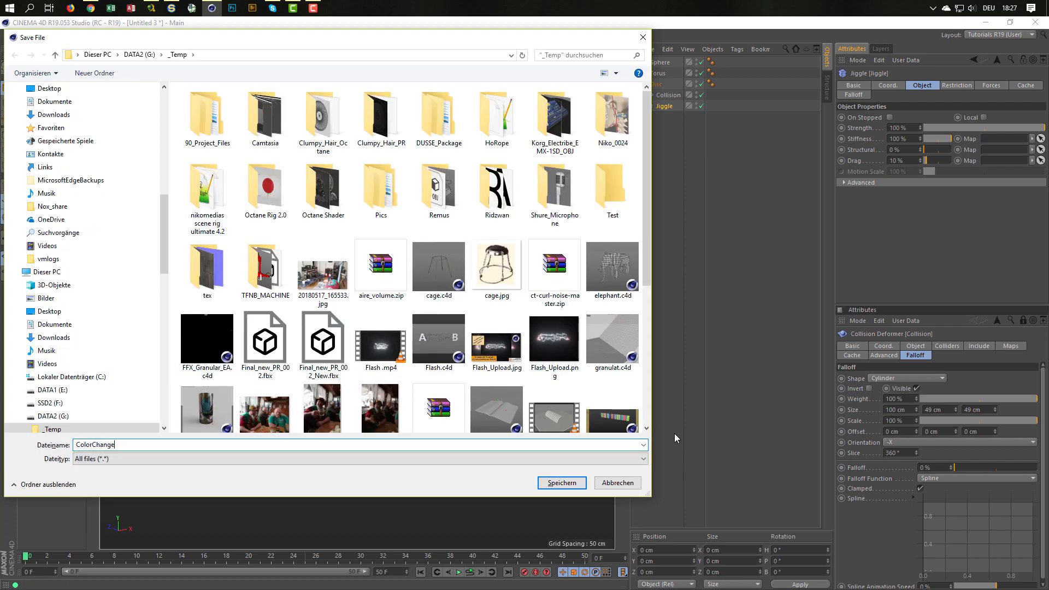
key("Return")
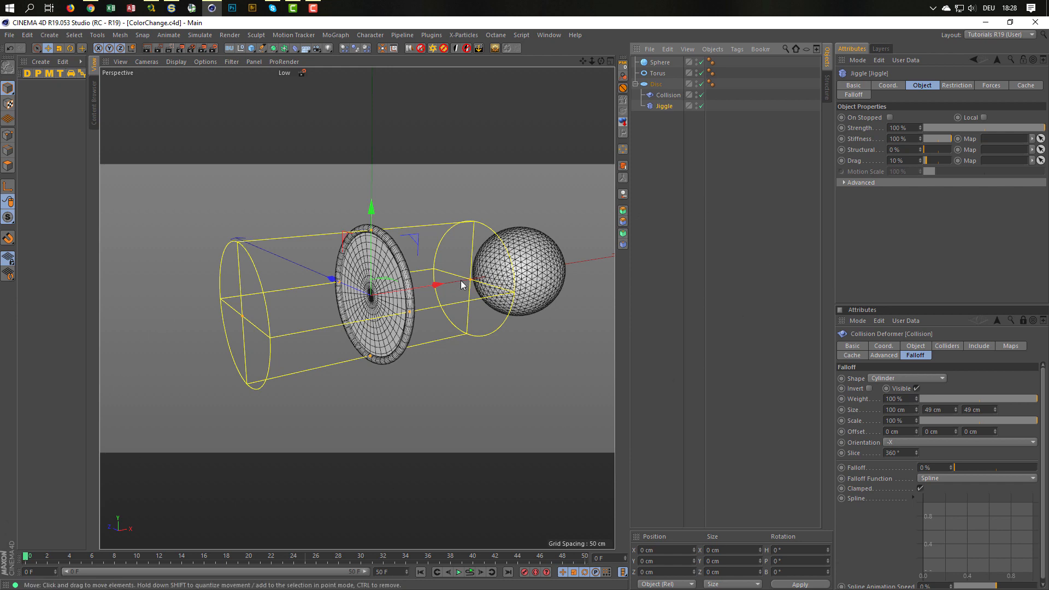
- Add a Rectangle spline to the scene in the maximized Front view
scroll(429, 278, "down", 2)
scroll(382, 288, "down", 2)
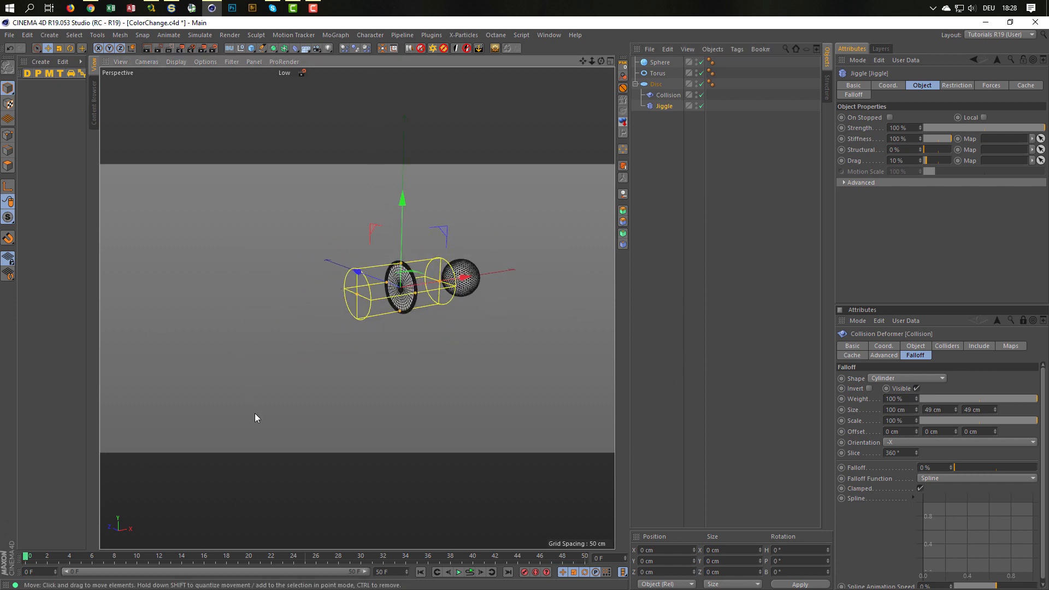
middle_click(405, 366)
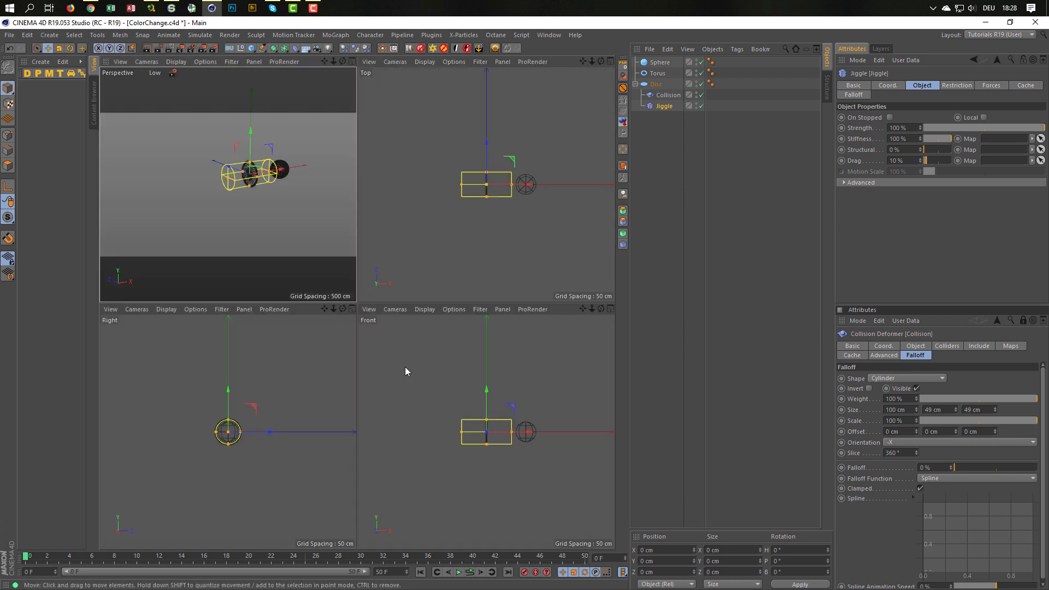
middle_click(433, 390)
middle_click_drag(354, 313, 388, 322, "alt")
right_click_drag(389, 323, 415, 314, "alt")
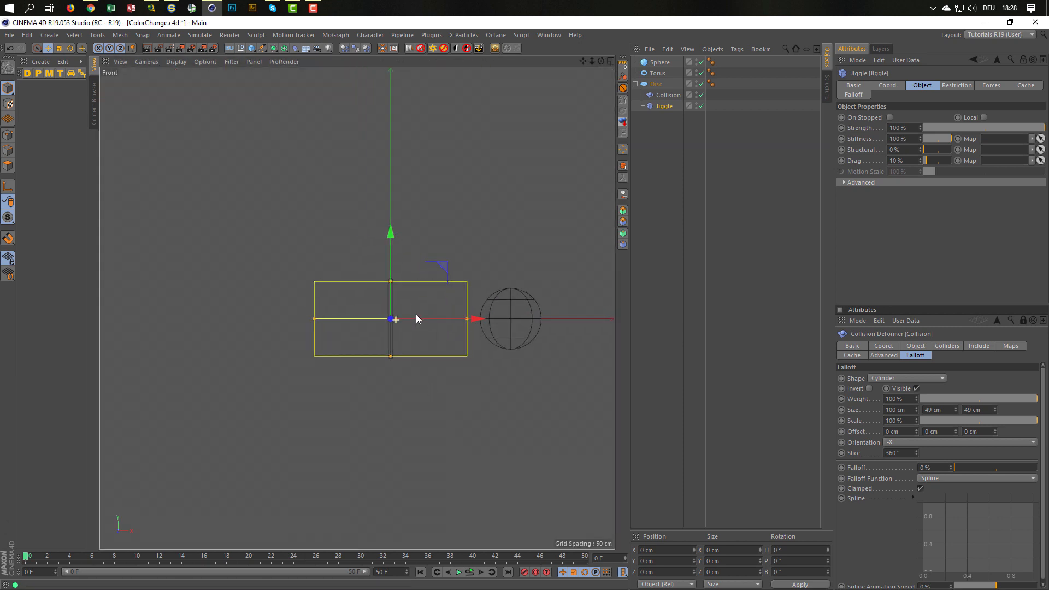
middle_click_drag(405, 315, 378, 315, "alt")
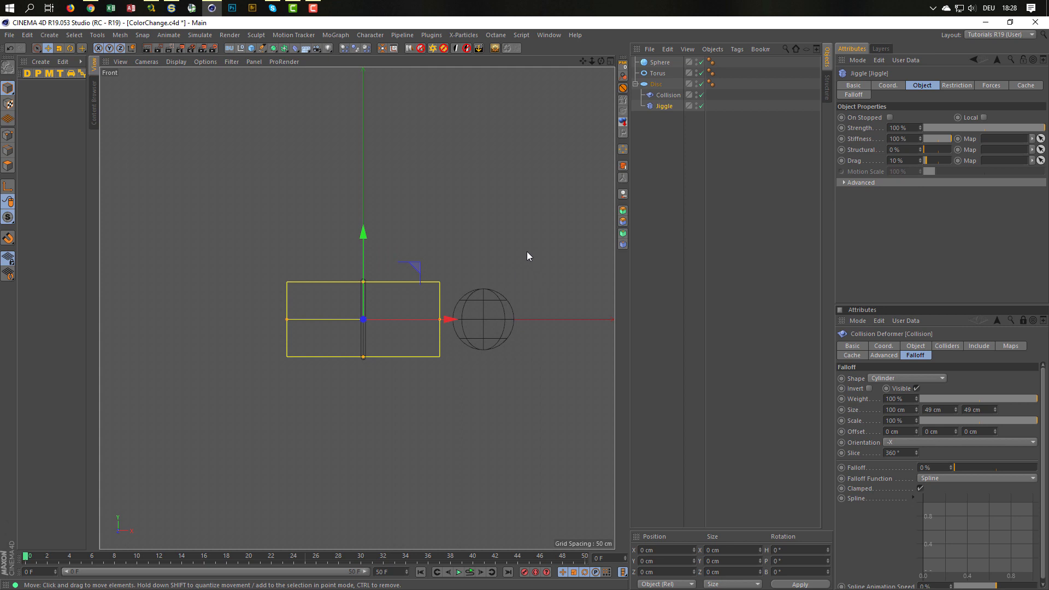
left_click(262, 49)
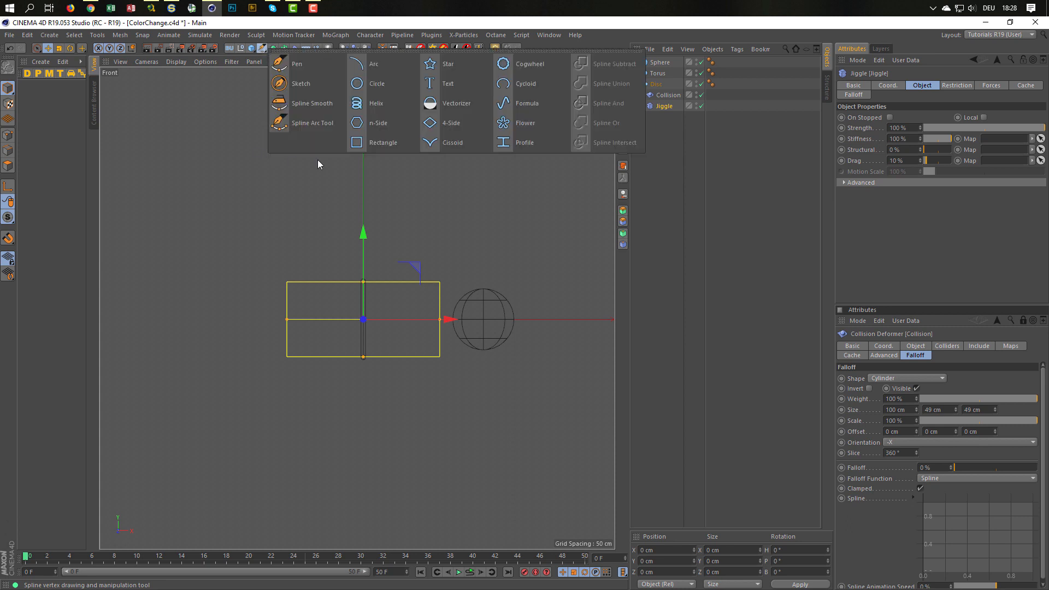
left_click(369, 143)
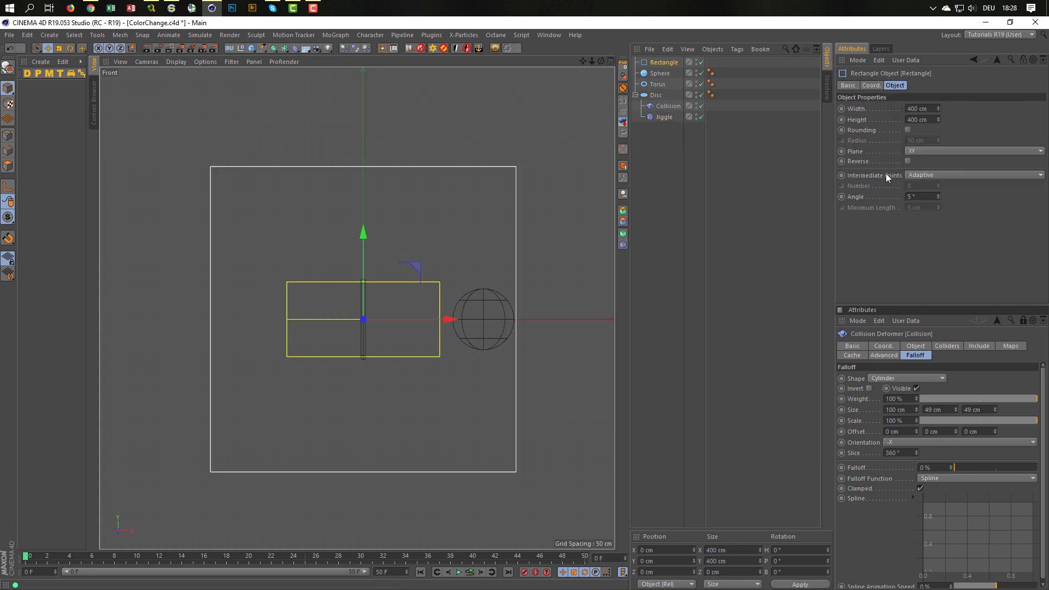
- Enable Rounding on the Rectangle spline and set its corner Radius to 100 cm
left_click(908, 130)
left_click(928, 144)
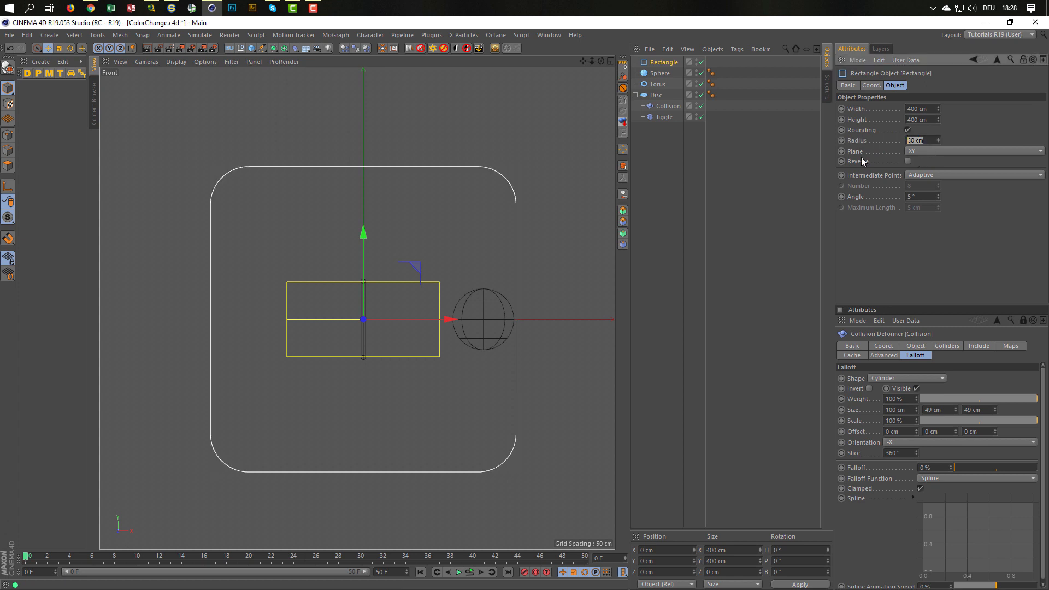
type("100")
key("Return")
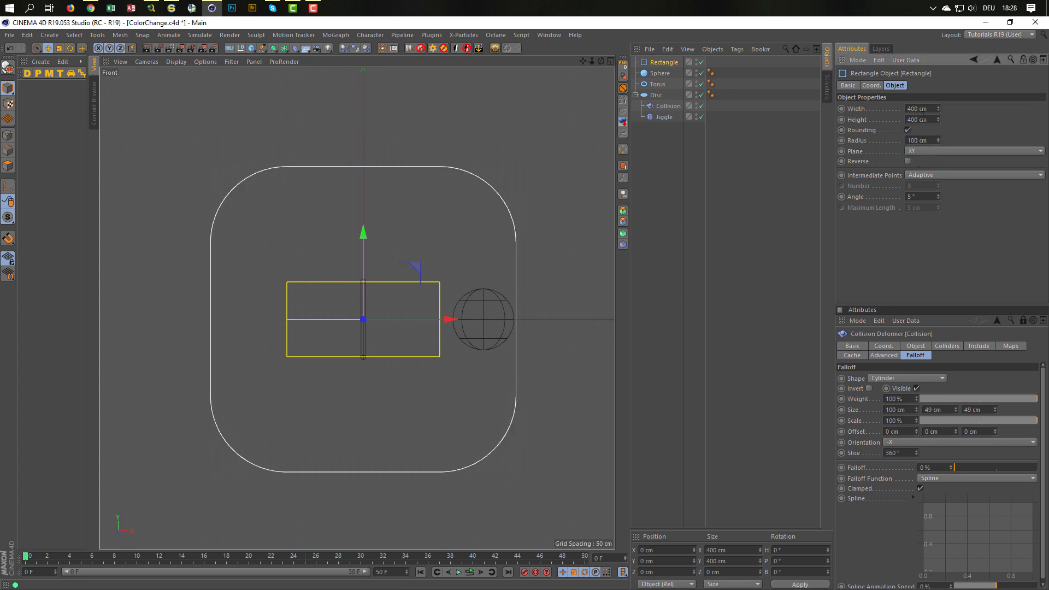
- Try heights of 200 cm and 300 cm for the Rectangle spline
left_click(932, 119)
type("200")
key("Return")
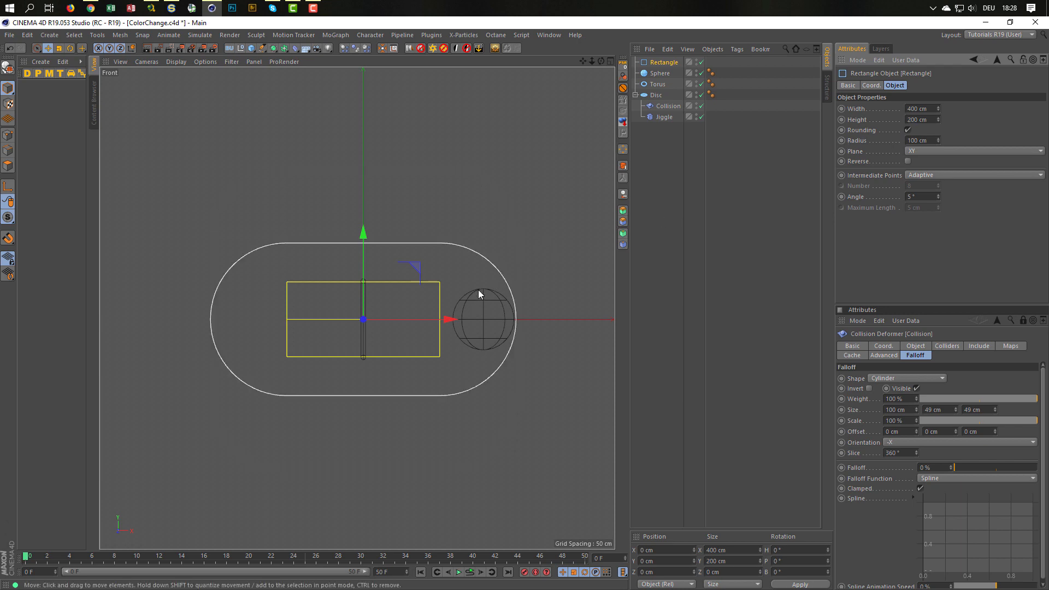
left_click(929, 119)
type("300")
key("Return")
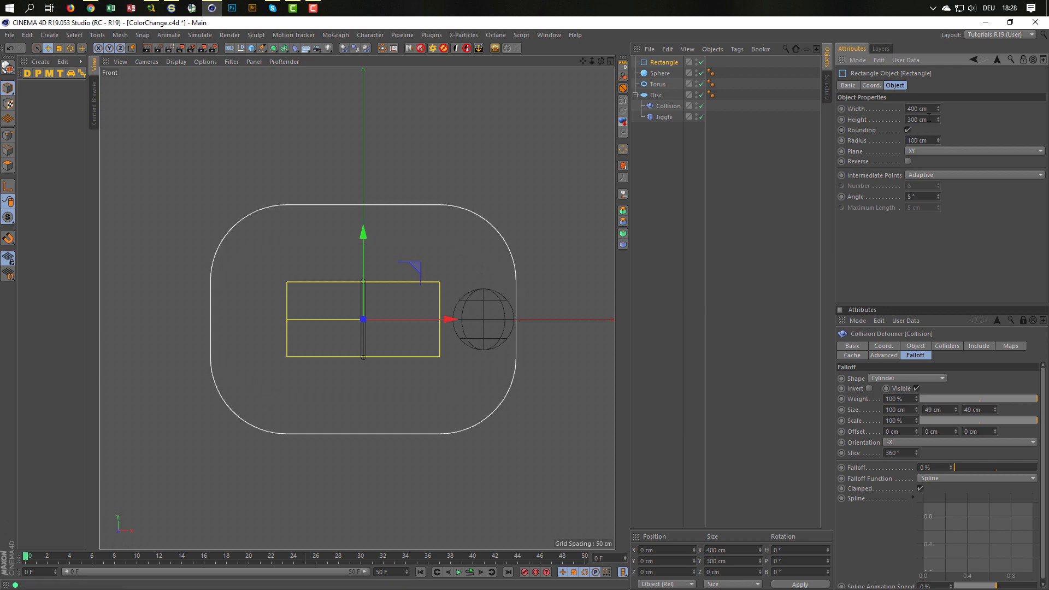
- Set the rectangle's Height to 250 cm and move it down along Y to -125 cm
left_click(929, 119)
type("250")
key("Return")
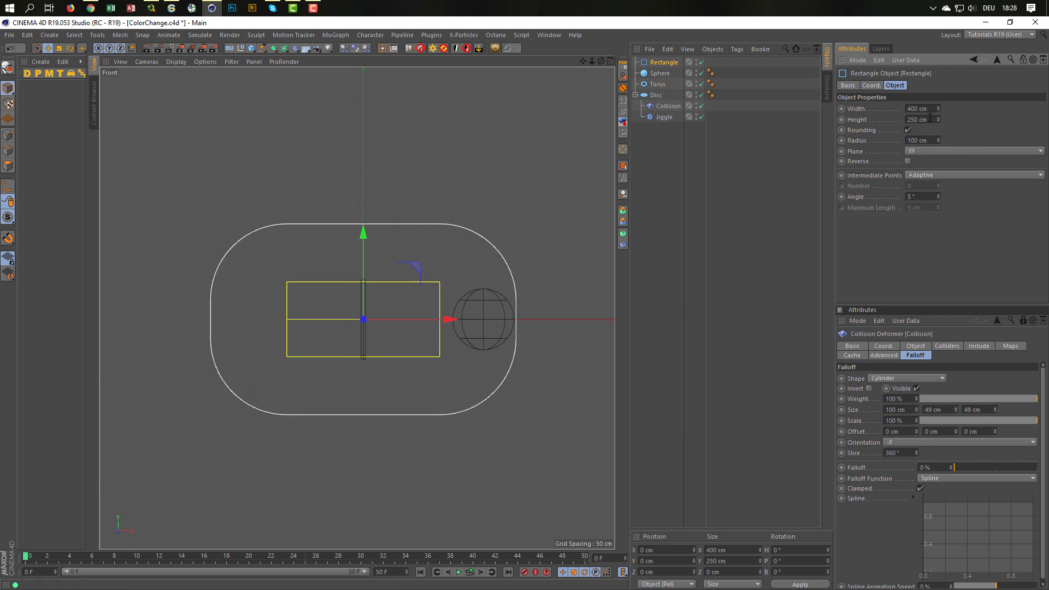
key("e")
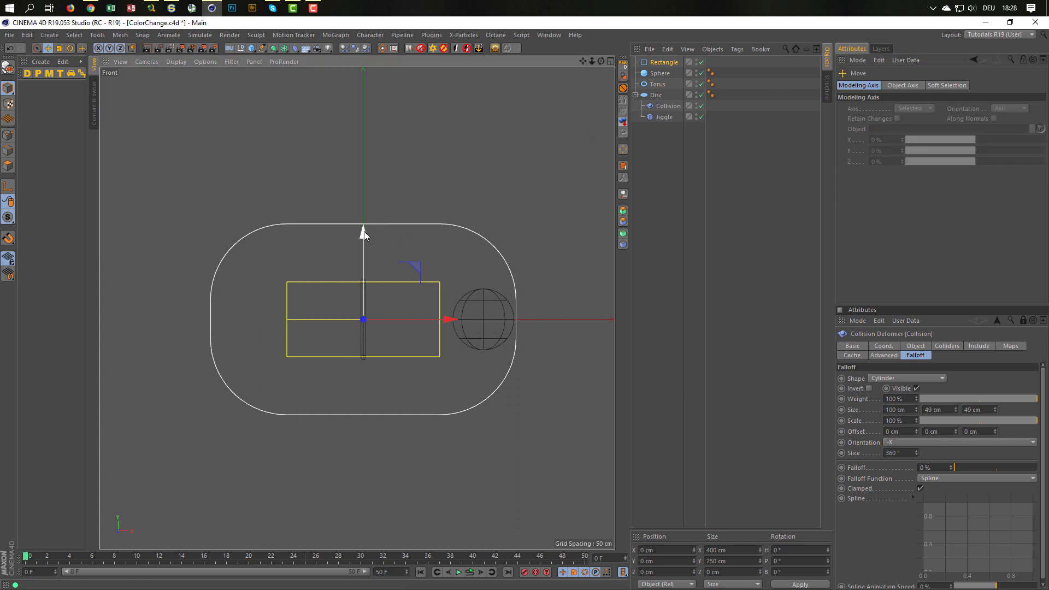
left_click_drag(362, 231, 353, 330)
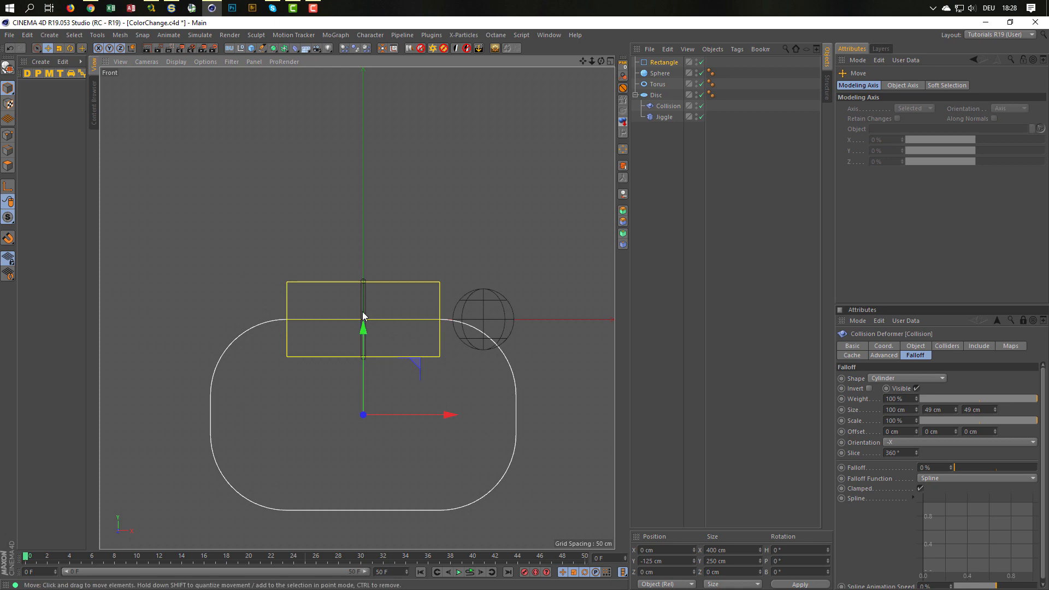
- Return to the Perspective view and set the Rectangle spline's Width to 600 cm
middle_click(430, 327)
middle_click(286, 215)
left_click_drag(452, 289, 467, 283, "alt")
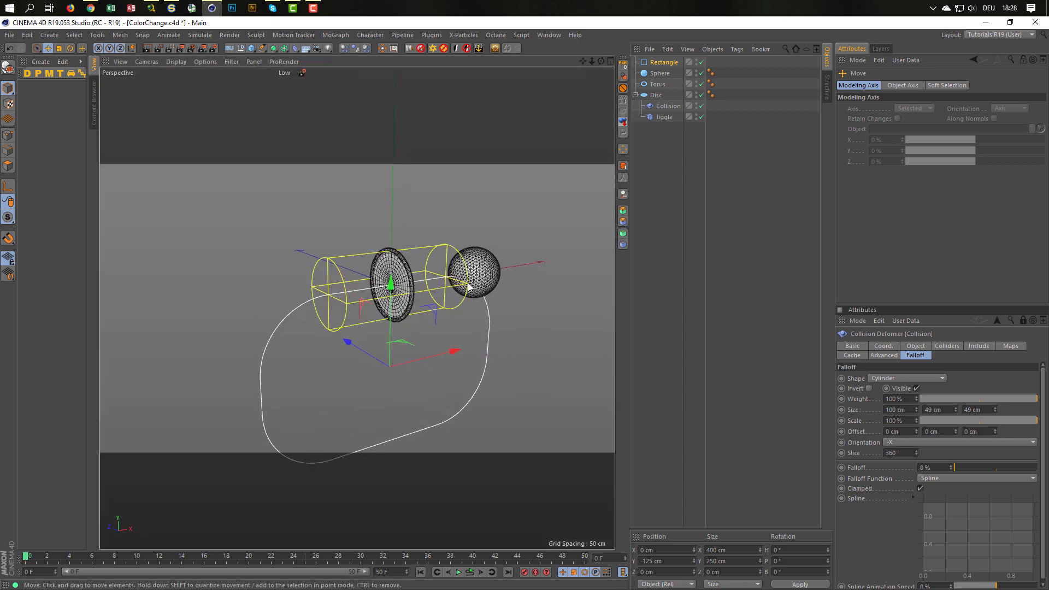
right_click_drag(468, 283, 494, 270, "alt")
middle_click_drag(443, 271, 442, 248, "alt")
left_click_drag(442, 244, 471, 251, "alt")
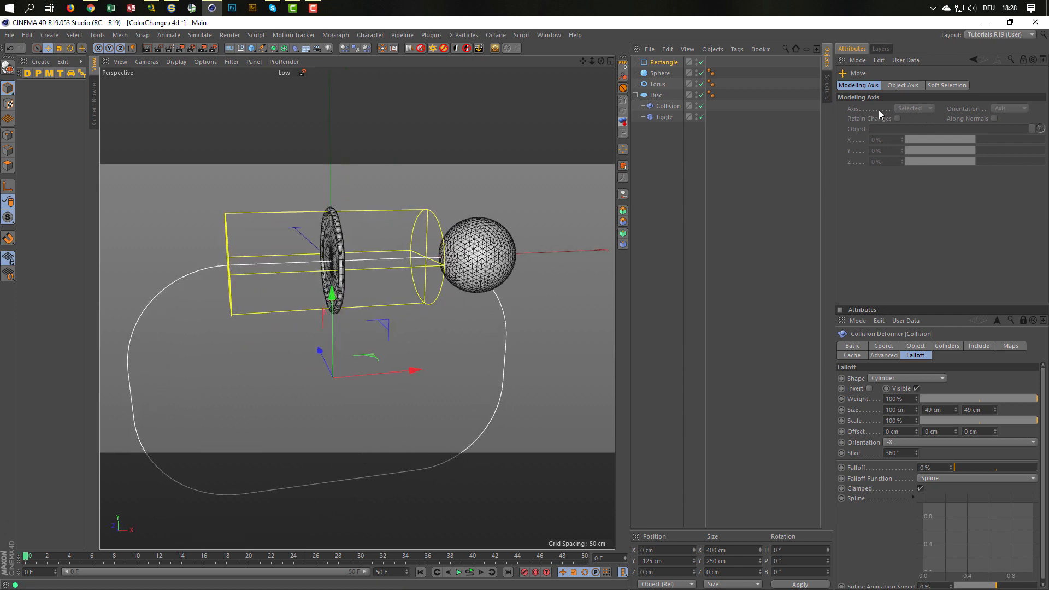
left_click(664, 63)
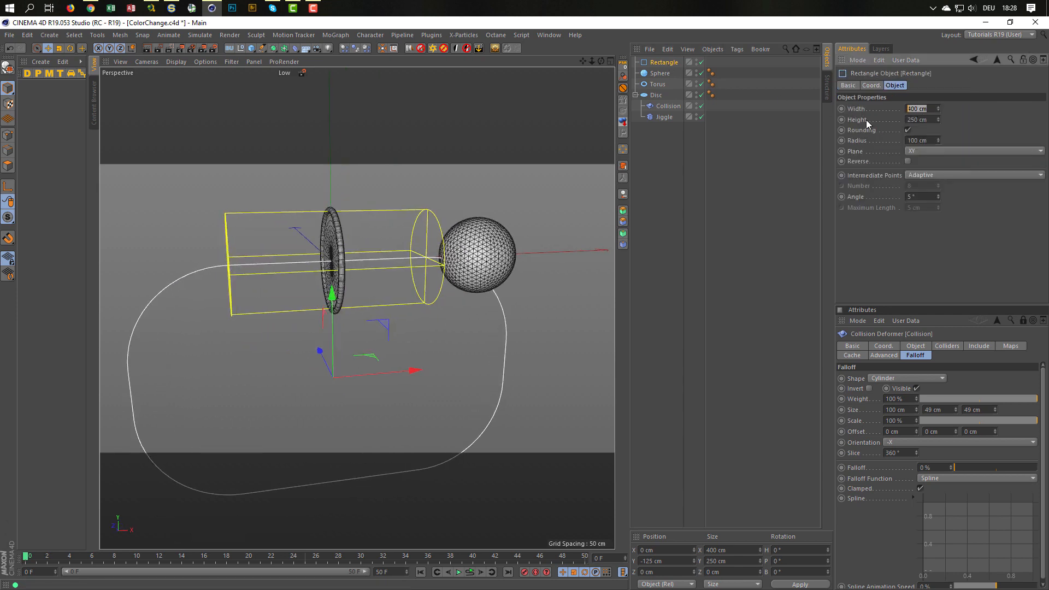
type("600")
key("Return")
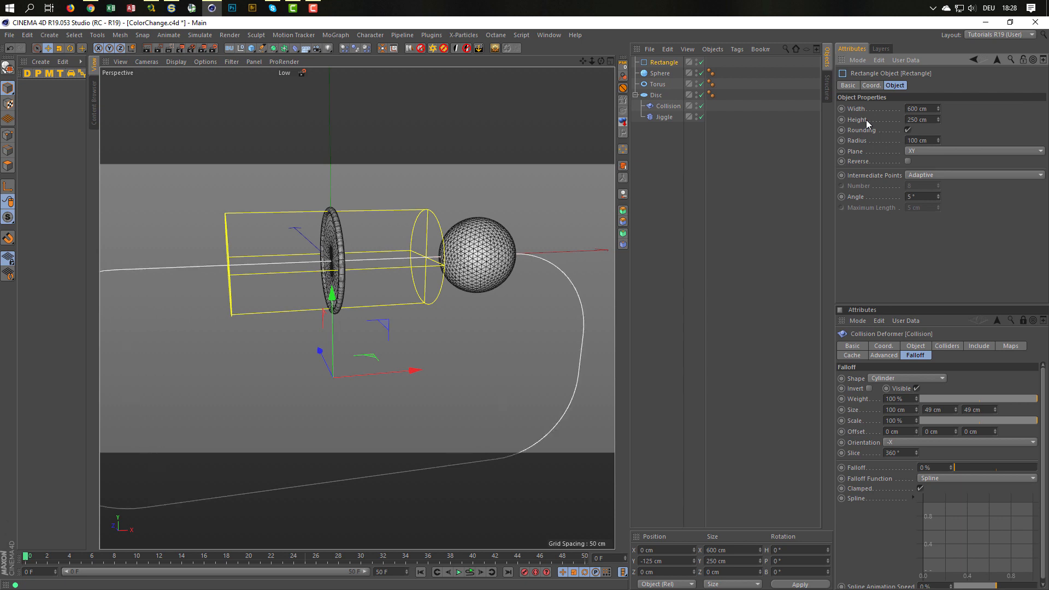
scroll(382, 261, "down", 5)
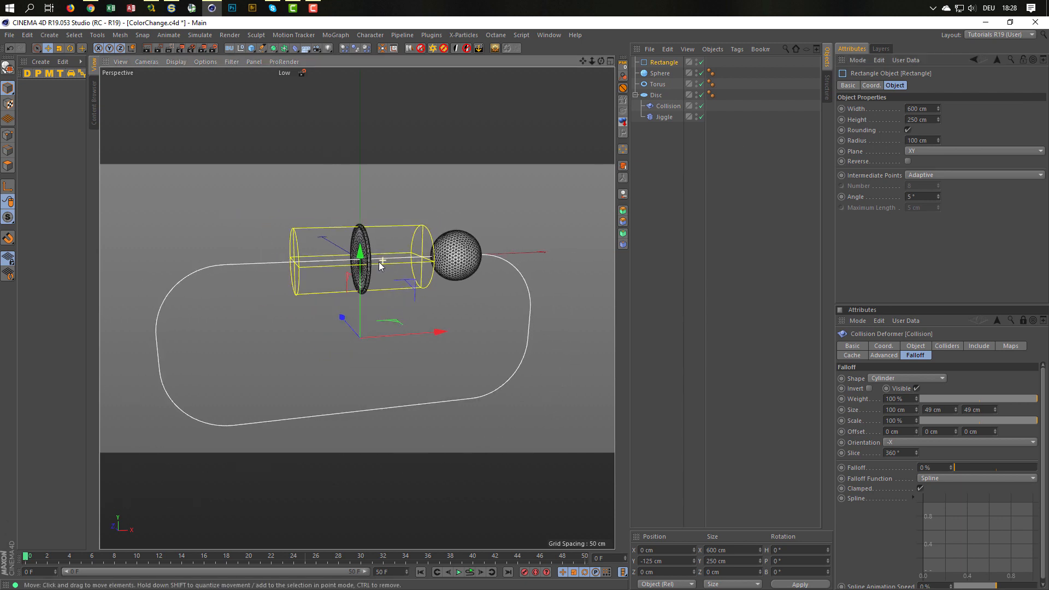
- Add an Align to Spline tag to the Sphere and assign the Rectangle as its Spline Path
right_click(663, 73)
mouse_move(753, 78)
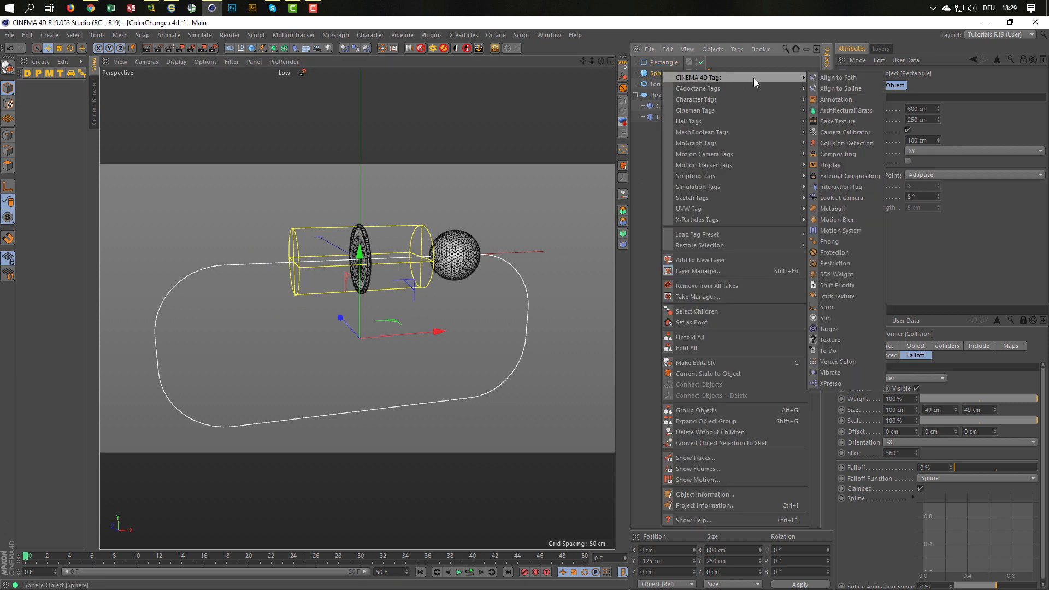
left_click(855, 89)
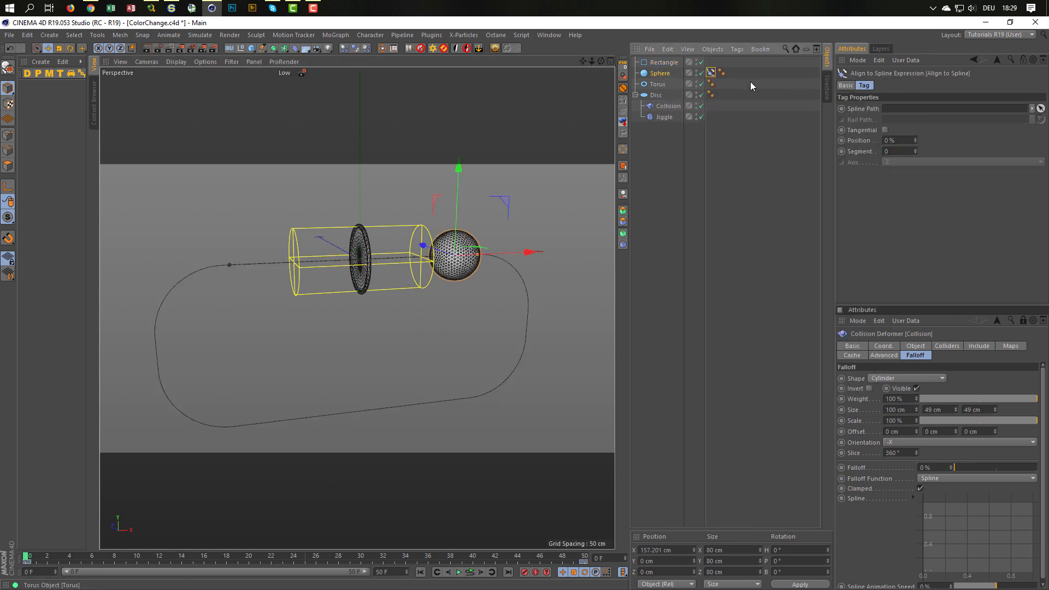
left_click_drag(665, 61, 768, 65)
left_click_drag(892, 109, 893, 110)
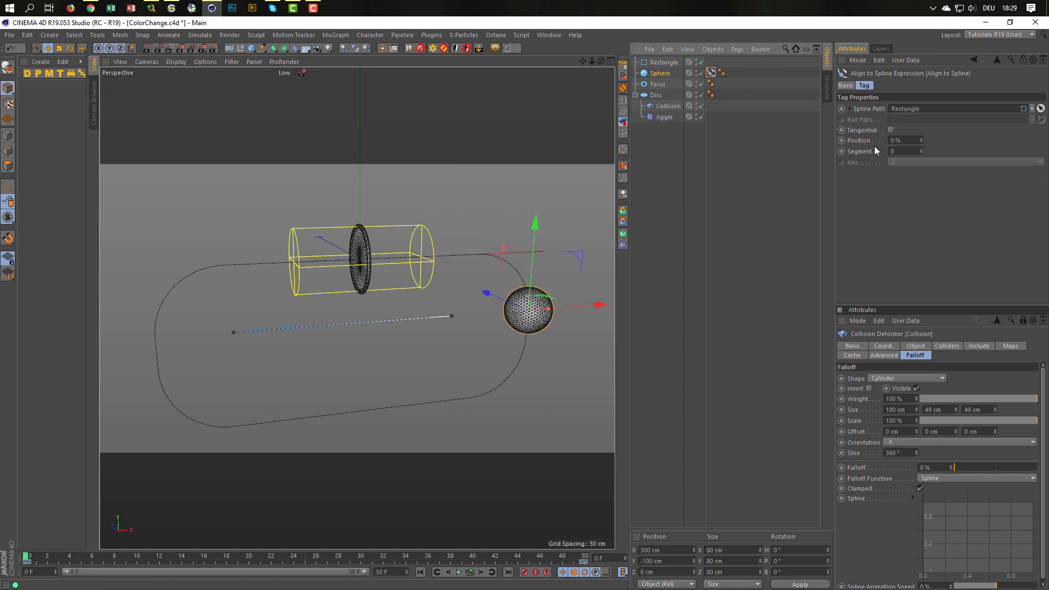
mouse_move(922, 141)
left_mouse_down()
mouse_move(922, 109)
mouse_move(922, 140)
left_mouse_up()
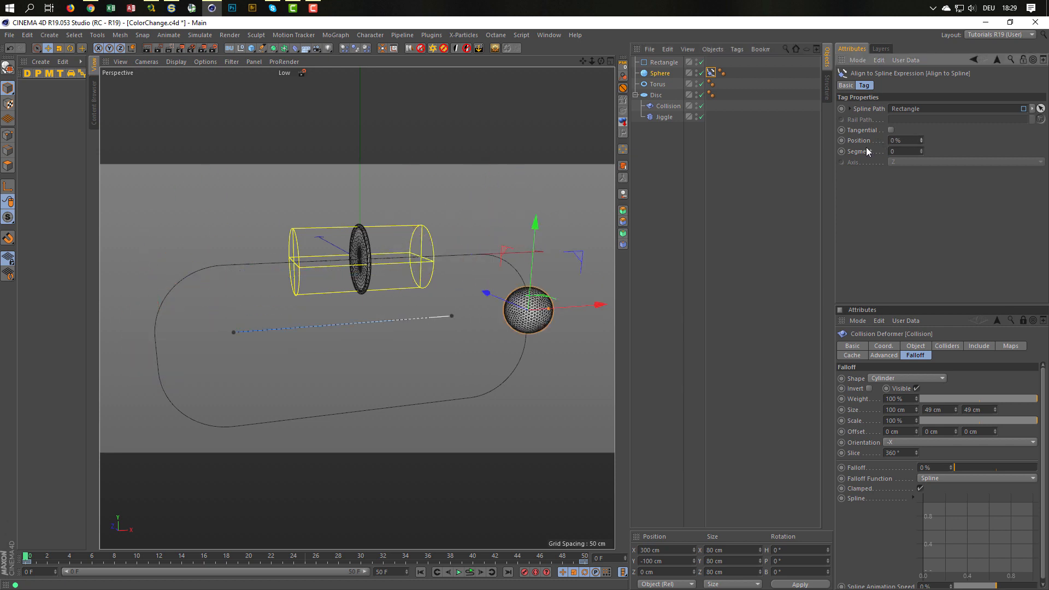
left_click(714, 140)
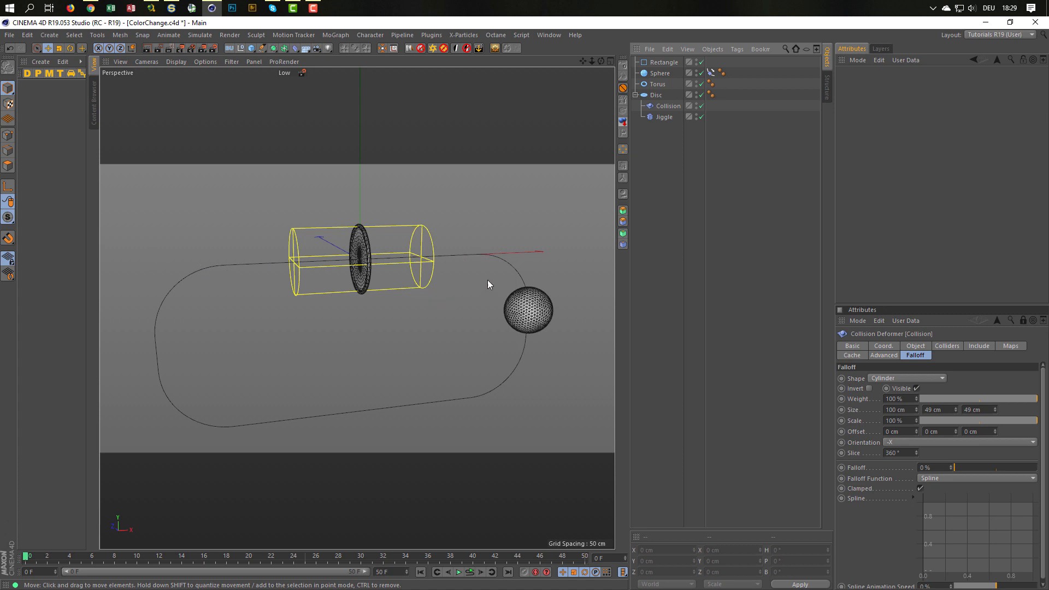
- Set the animation's end to frame 150 and extend the timeline preview to the full range
left_click(710, 73)
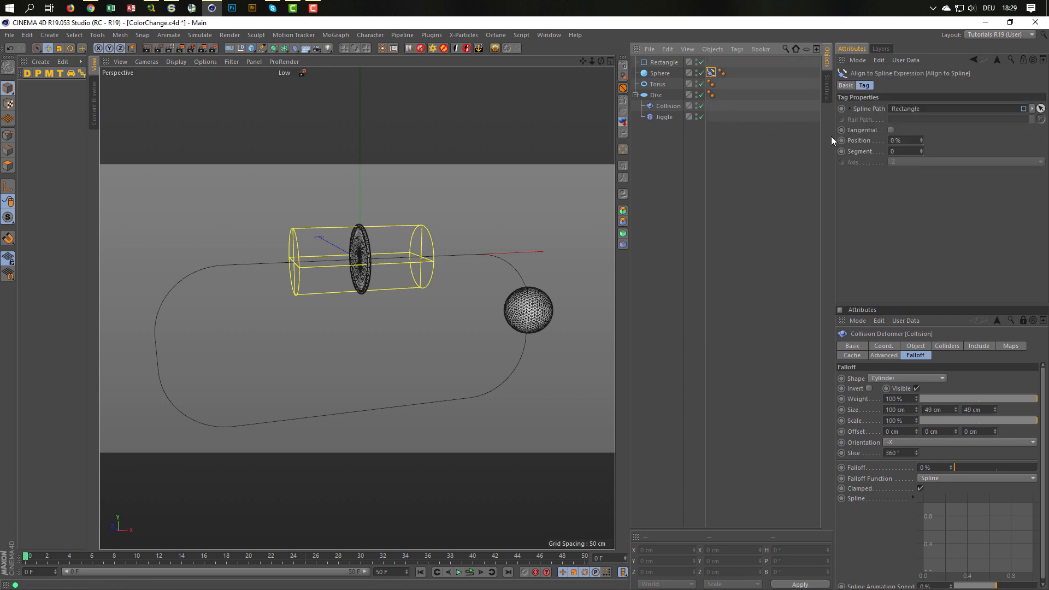
double_click(397, 575)
type("150")
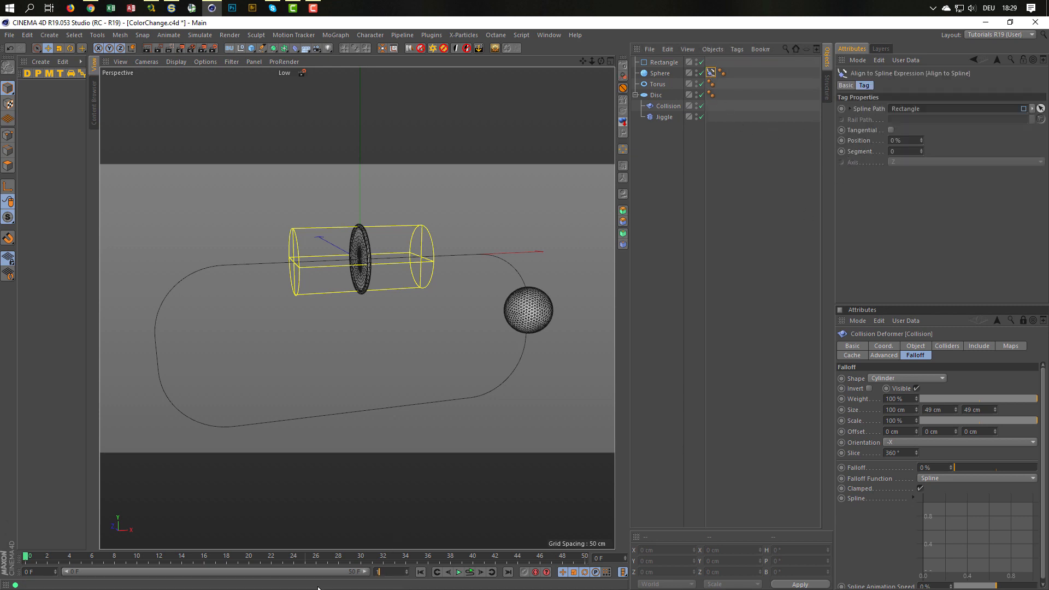
key("Return")
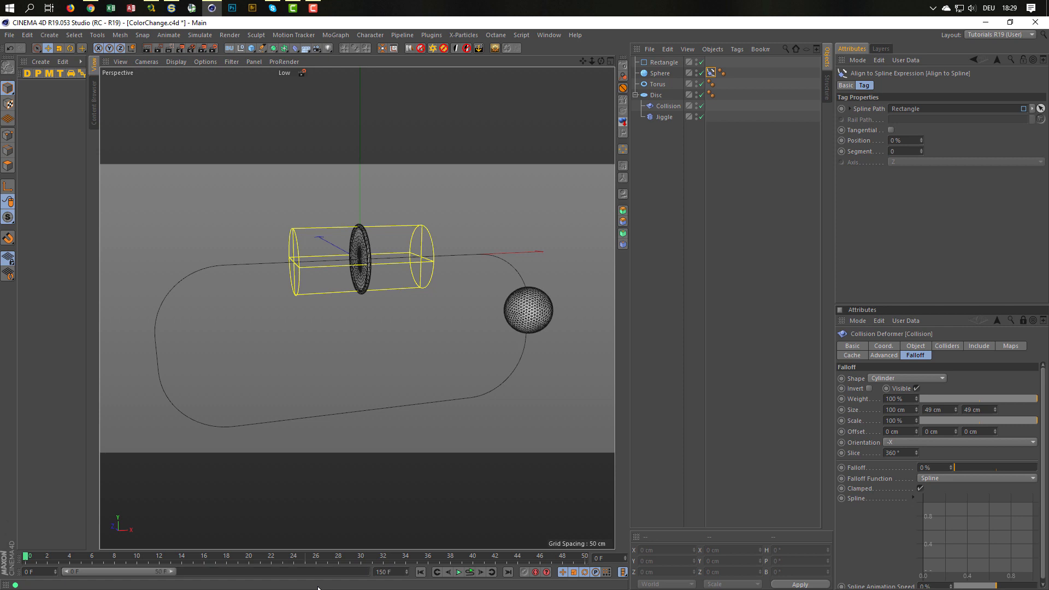
double_click(140, 570)
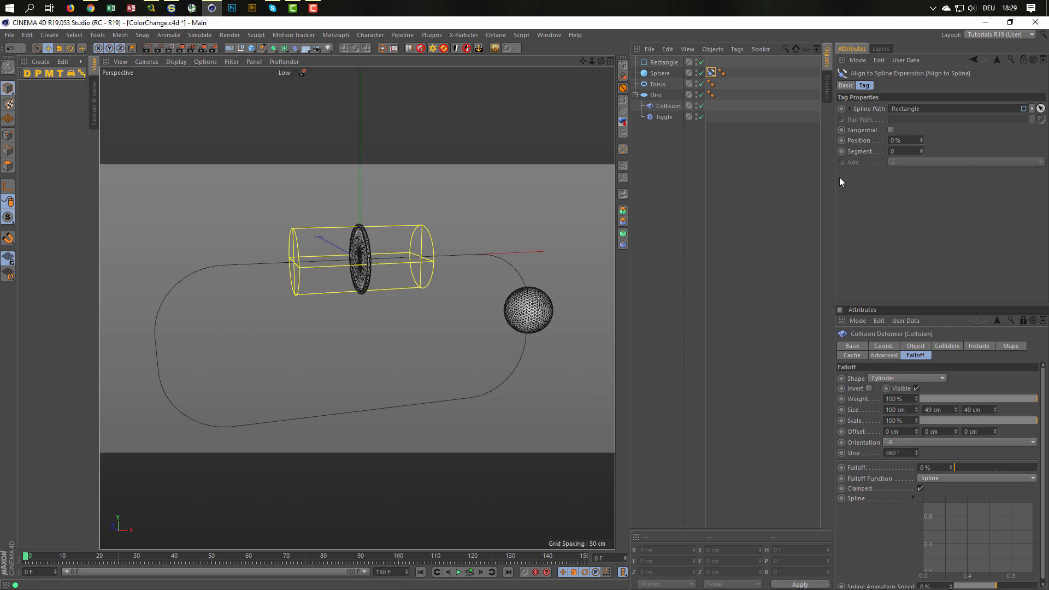
- Keyframe the Align to Spline tag's Position at 0 % on frame 0 and 100 % on frame 150
left_click(842, 141)
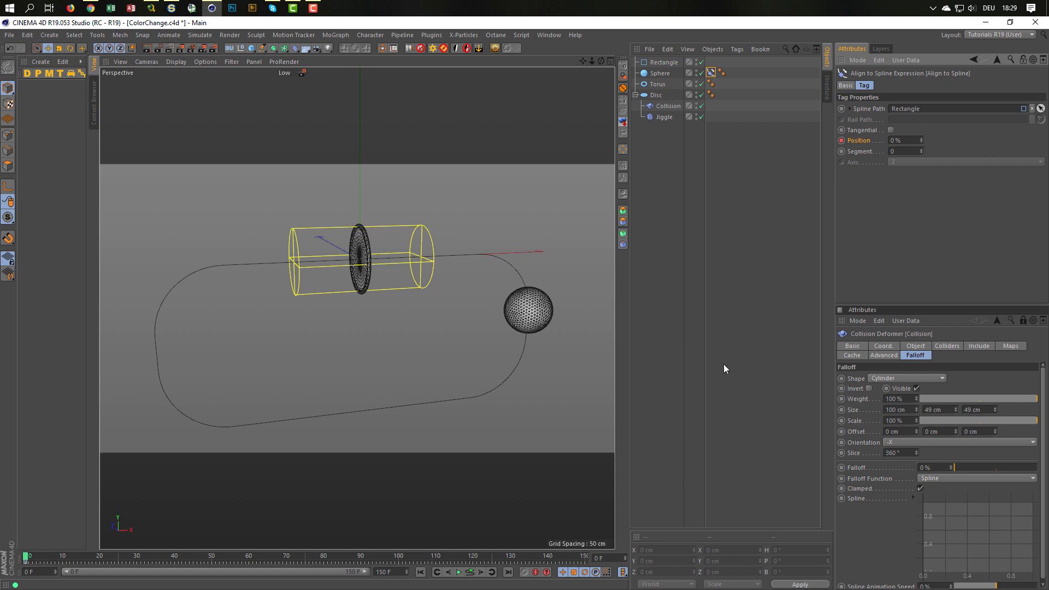
left_click(613, 555)
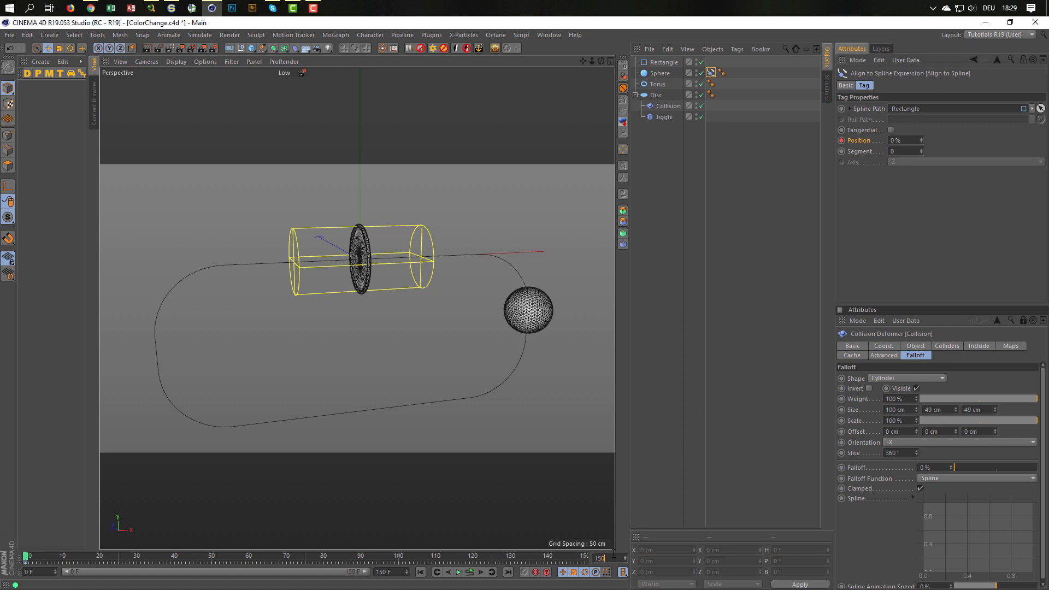
type("150")
key("Return")
left_click(899, 141)
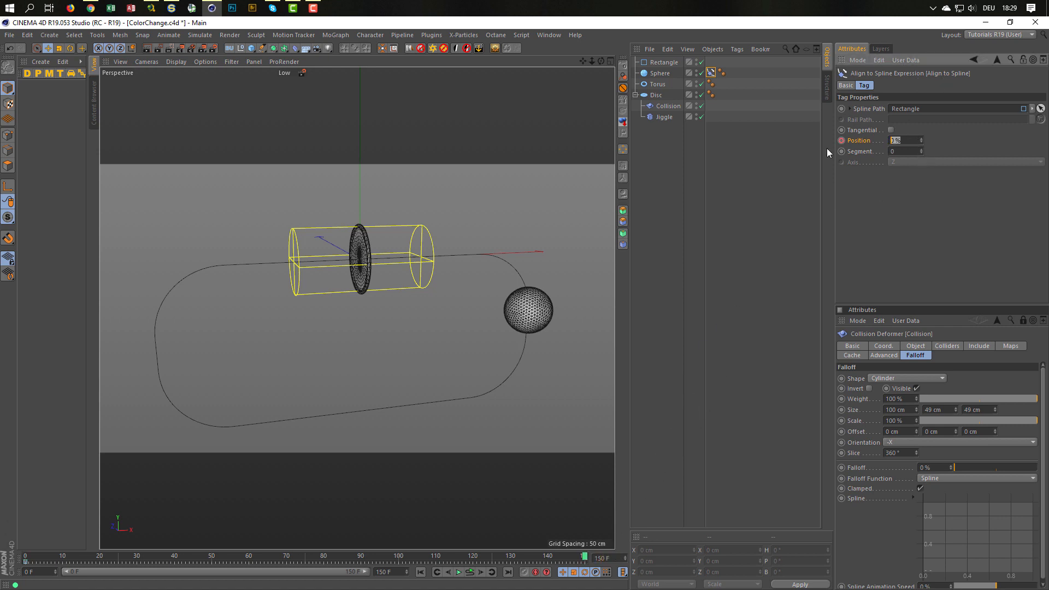
type("100")
key("Return")
- Play the animation to check the sphere's path along the spline, then return to frame 0
left_click(459, 572)
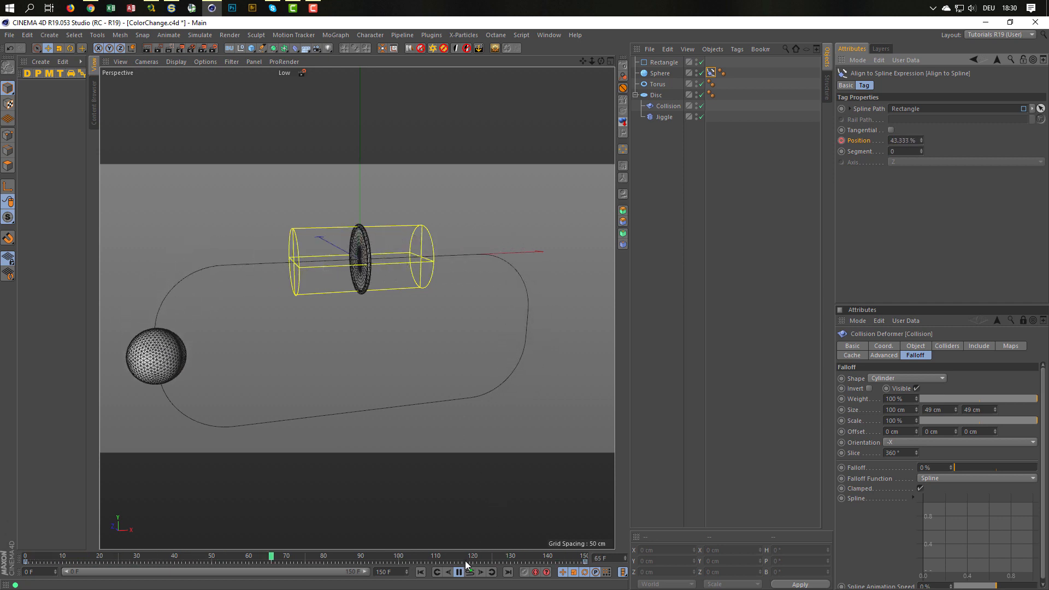
key("shift+f")
left_click_drag(415, 254, 402, 241, "alt")
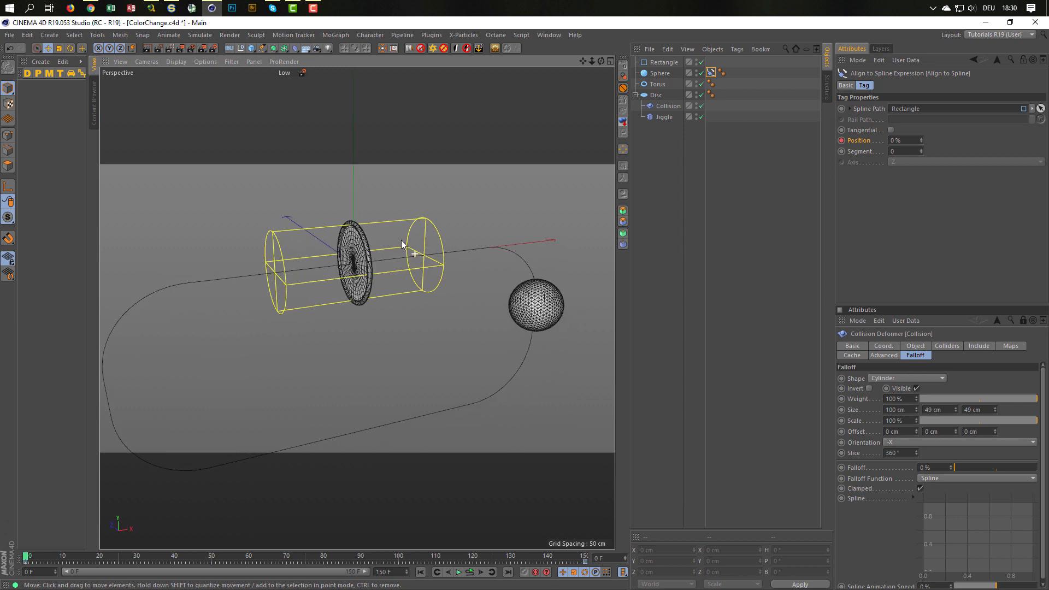
- Make the Rectangle spline editable, select the two end points of its upper straight segment and subdivide it
left_click(662, 61)
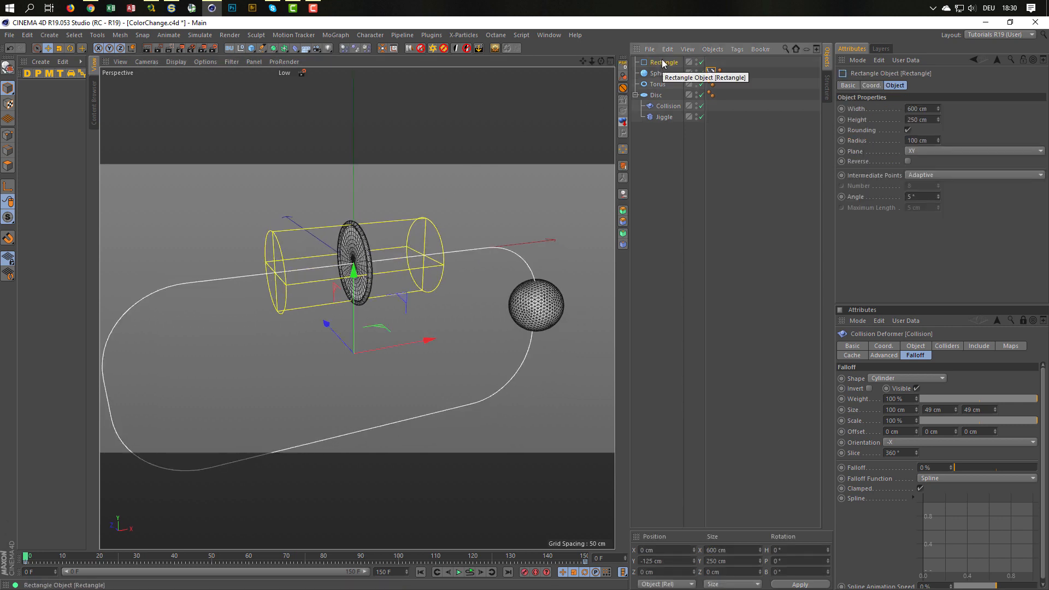
key("c")
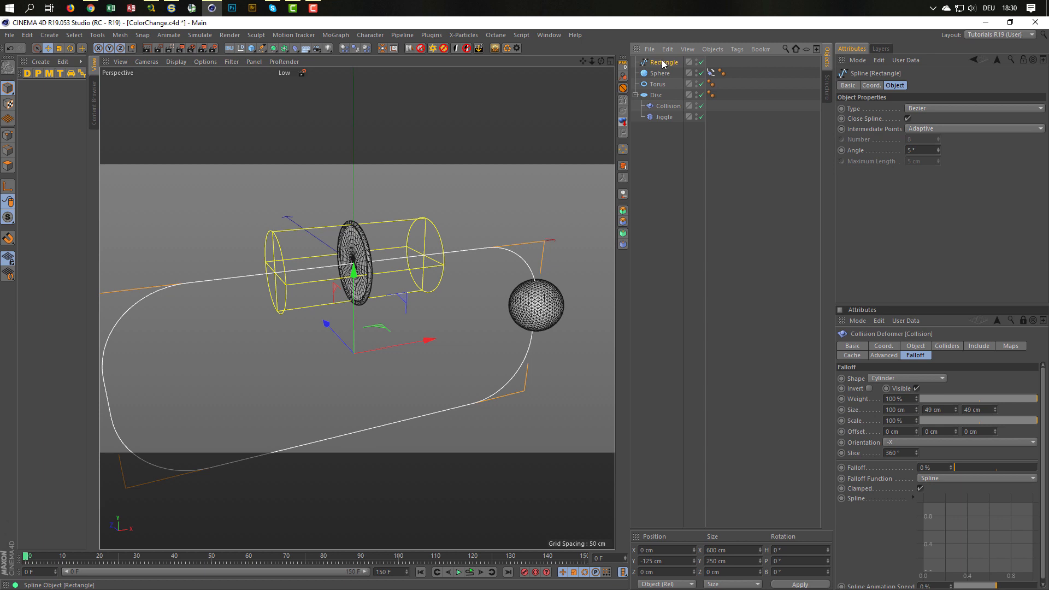
left_click(8, 135)
key("space")
left_click(187, 283)
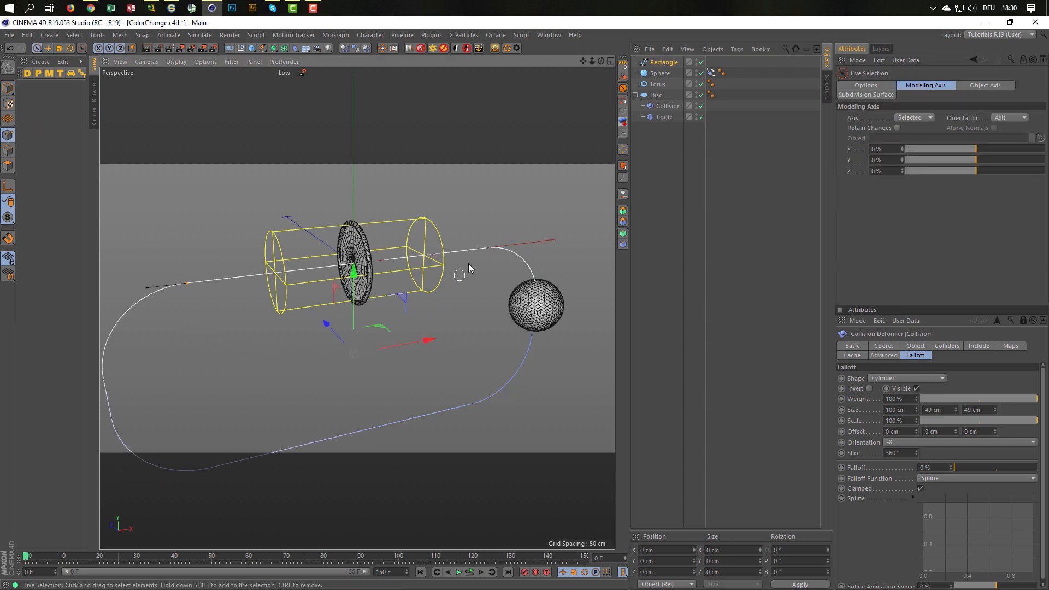
left_click_drag(482, 277, 476, 328)
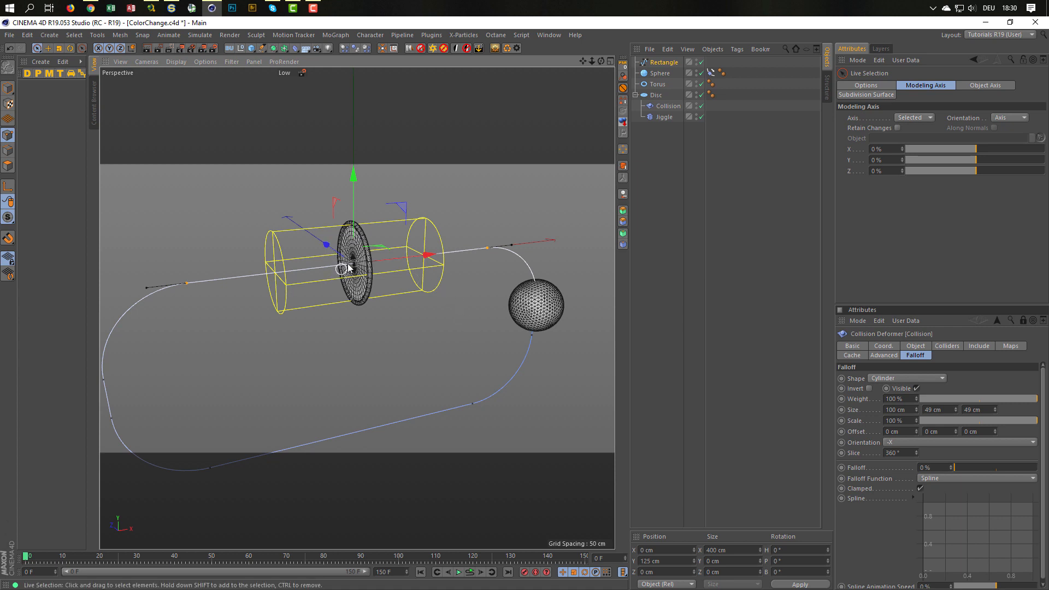
right_click(351, 365)
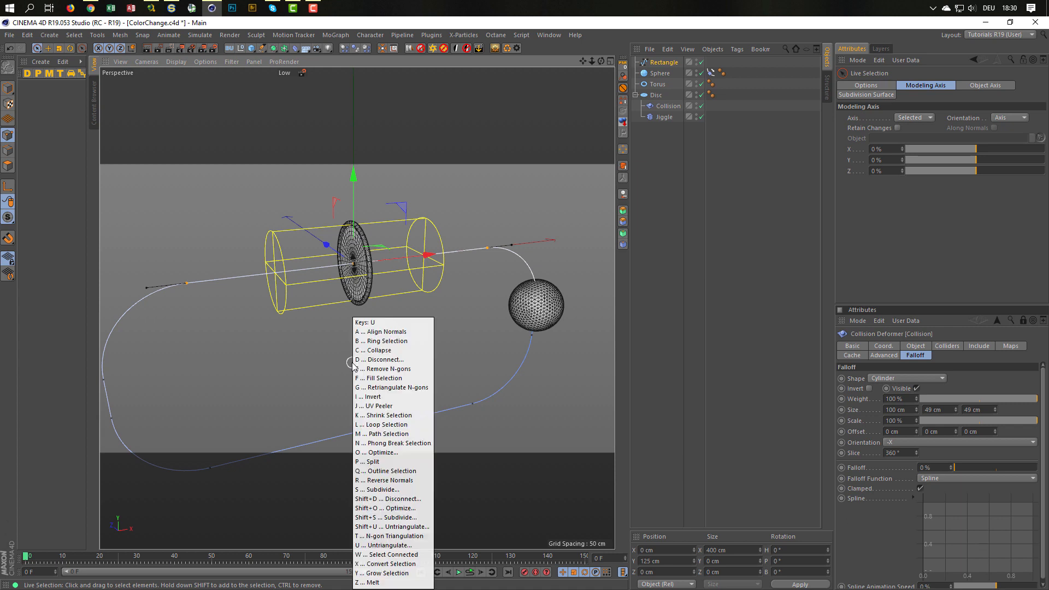
key("Escape")
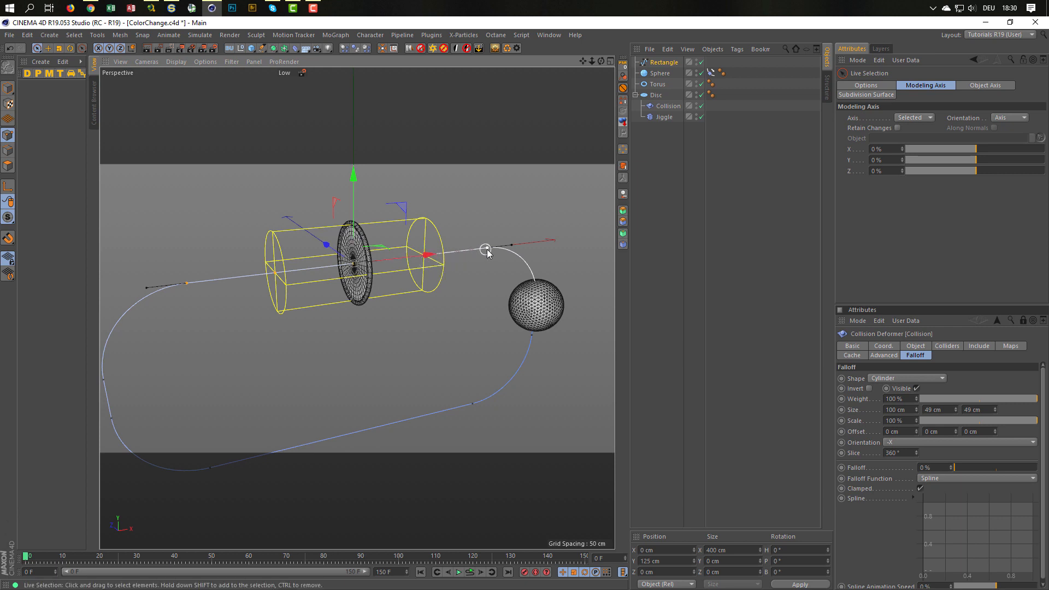
- Play the animation to check the sphere's motion across the subdivided segment, then return to frame 0
left_click(459, 572)
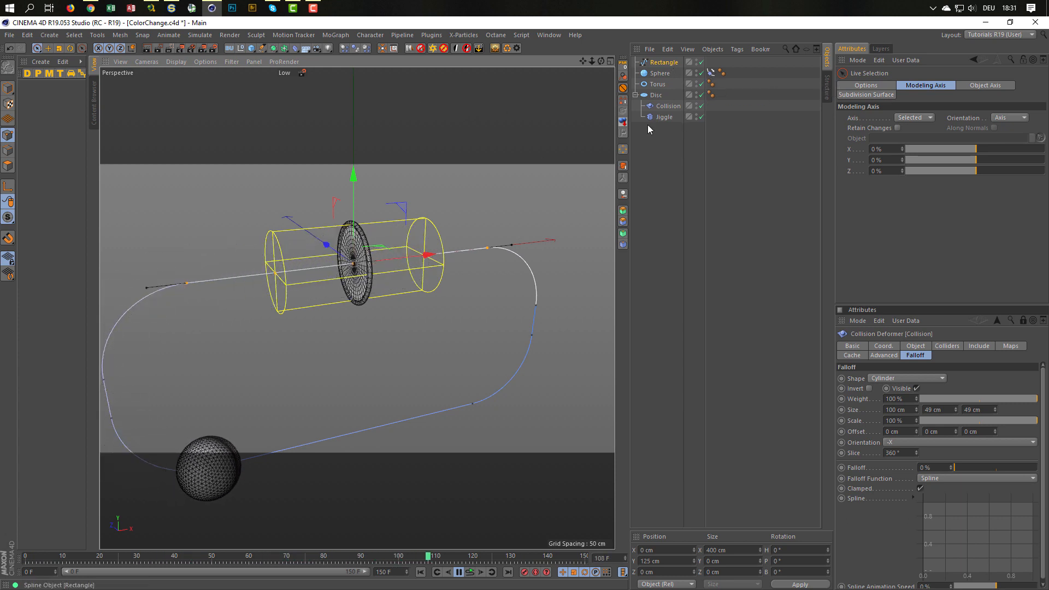
left_click(469, 573)
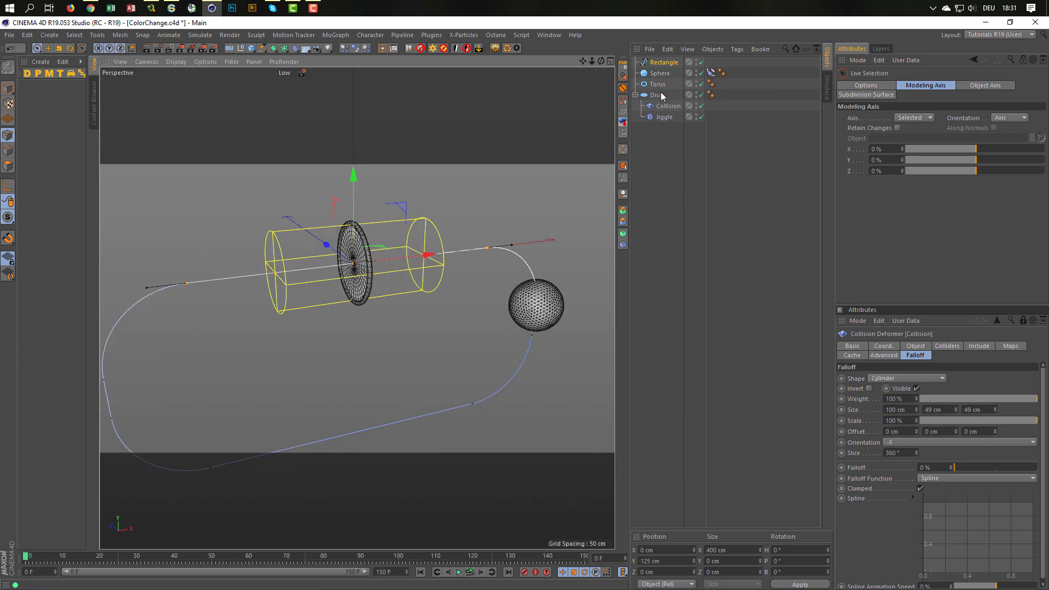
left_click(663, 62)
key("Delete")
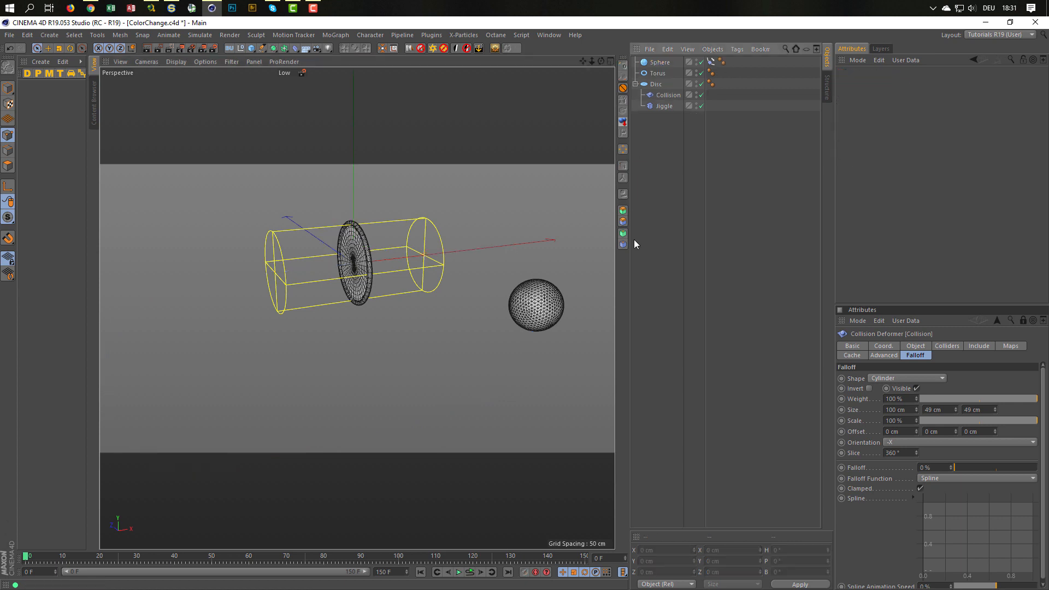
left_click(711, 62)
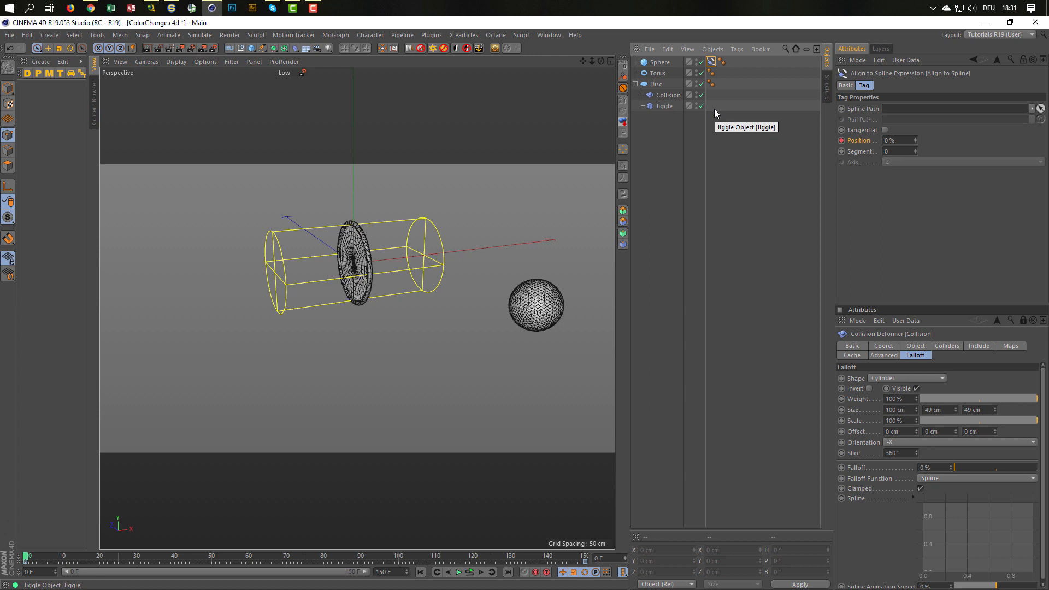
key("ctrl+z")
key("ctrl+z")
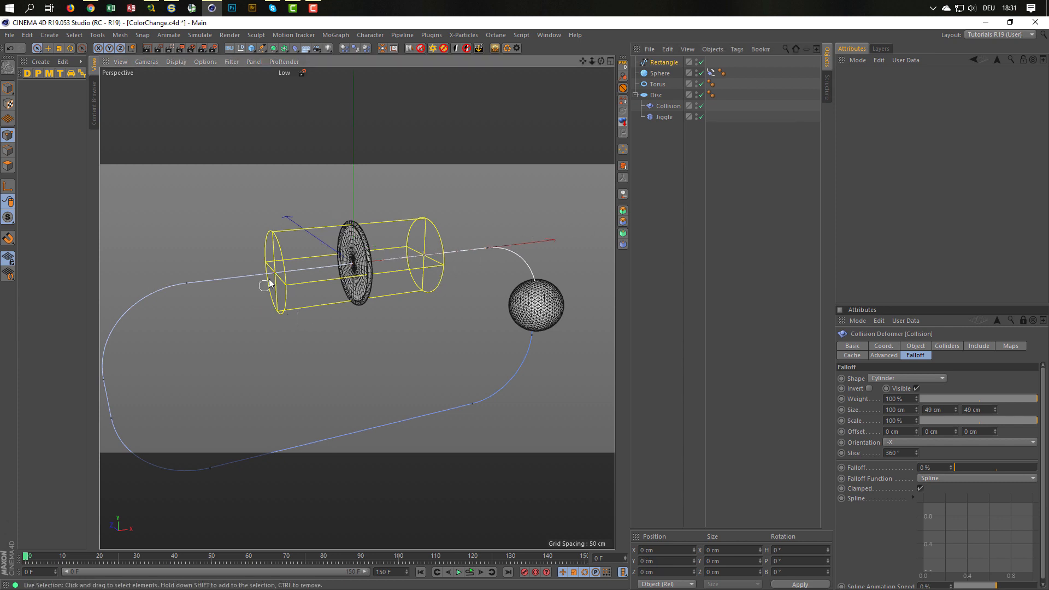
left_click_drag(277, 273, 430, 255)
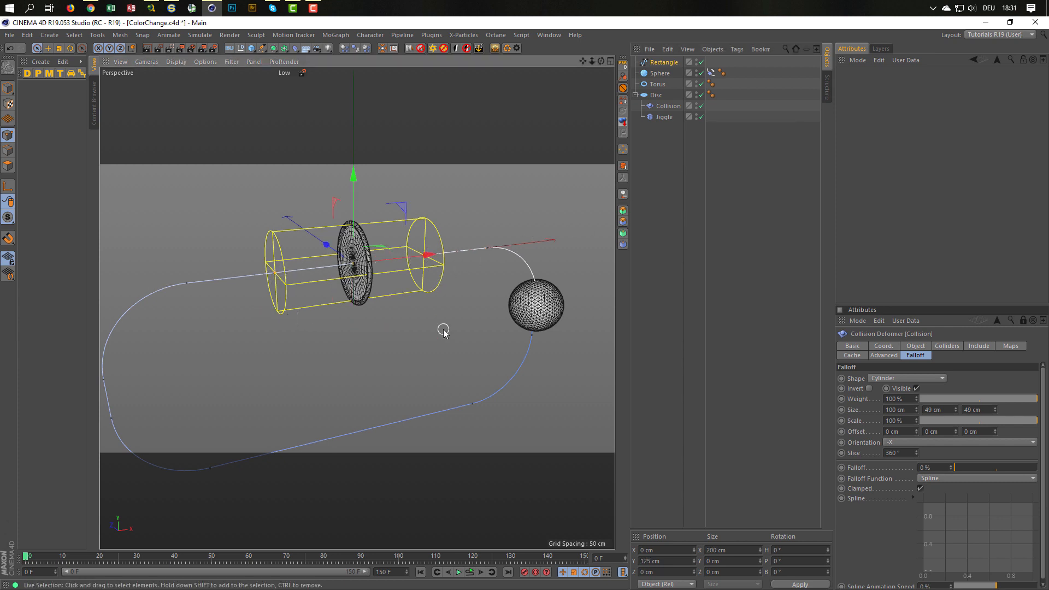
left_click(443, 332)
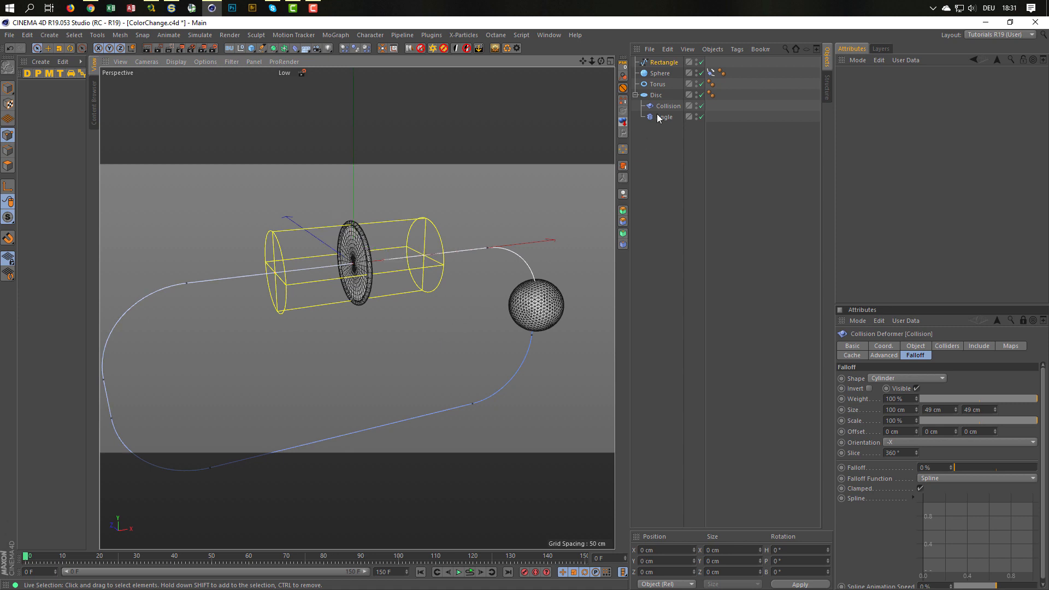
- Delete the Align to Spline tag from the Sphere
left_click(711, 72)
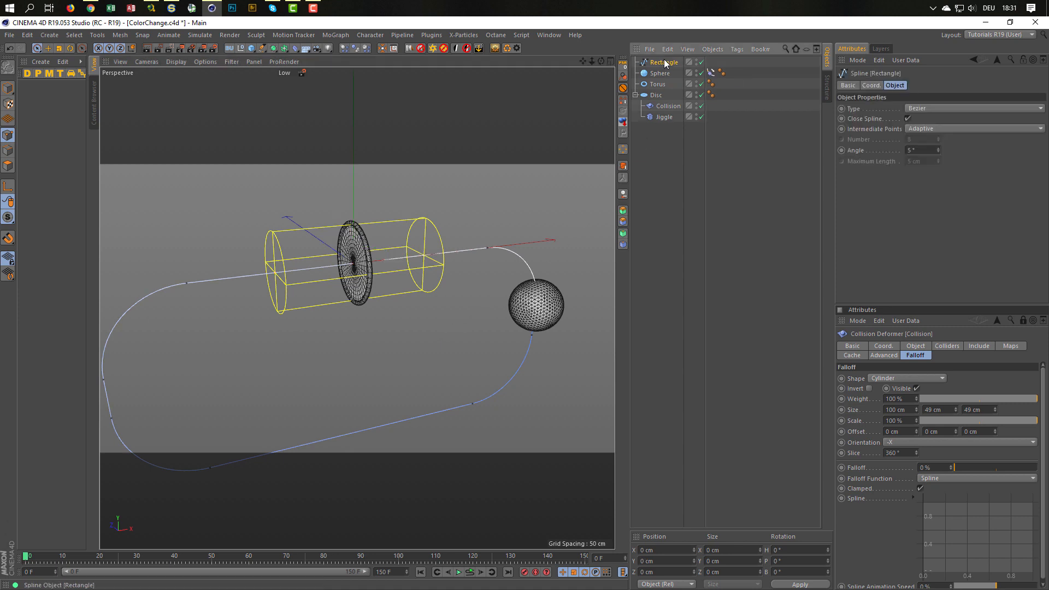
left_click(704, 152)
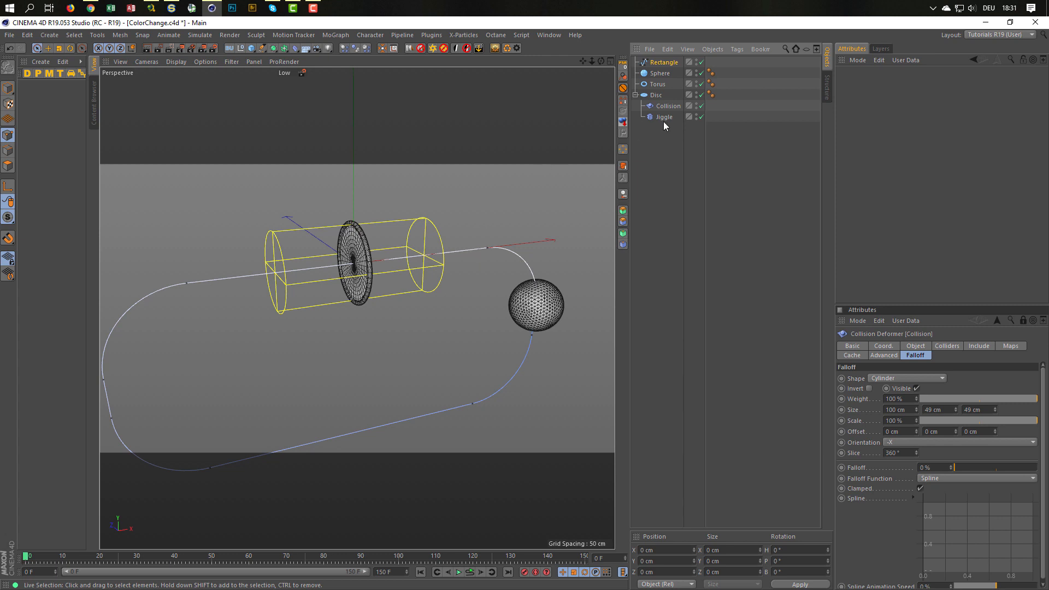
left_click(660, 73)
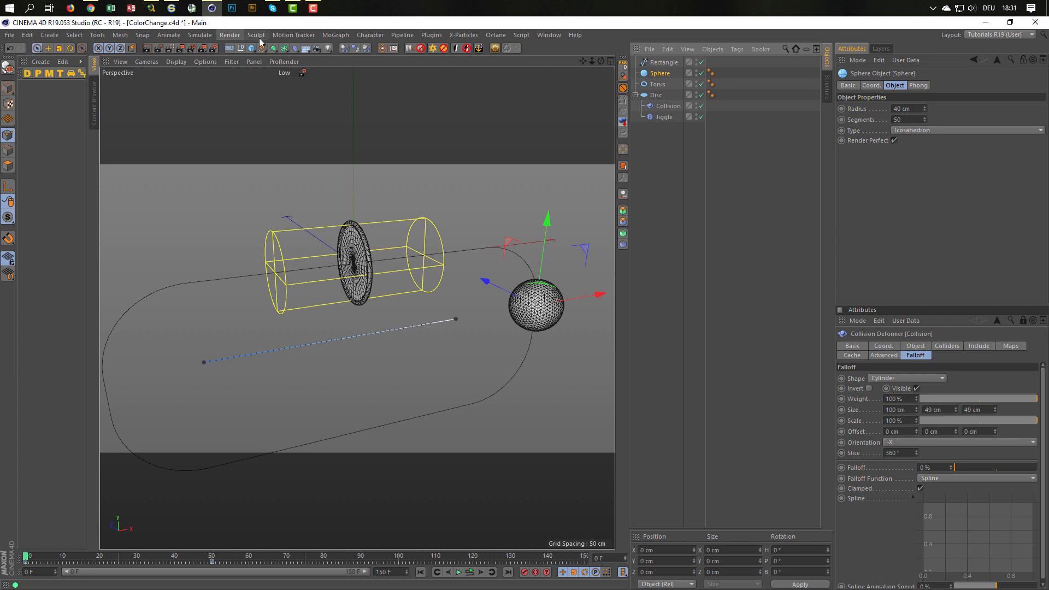
- Add a MoGraph Cloner, set its Mode to Object and assign the Rectangle spline as its Object
left_click(276, 35)
mouse_move(343, 34)
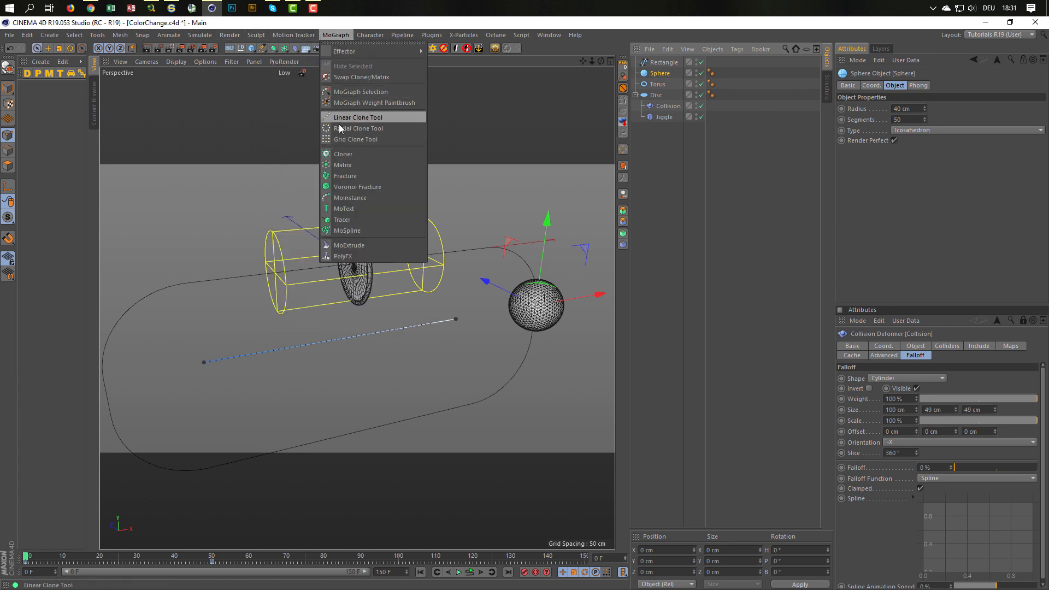
left_click(343, 154)
left_click_drag(658, 62, 659, 87)
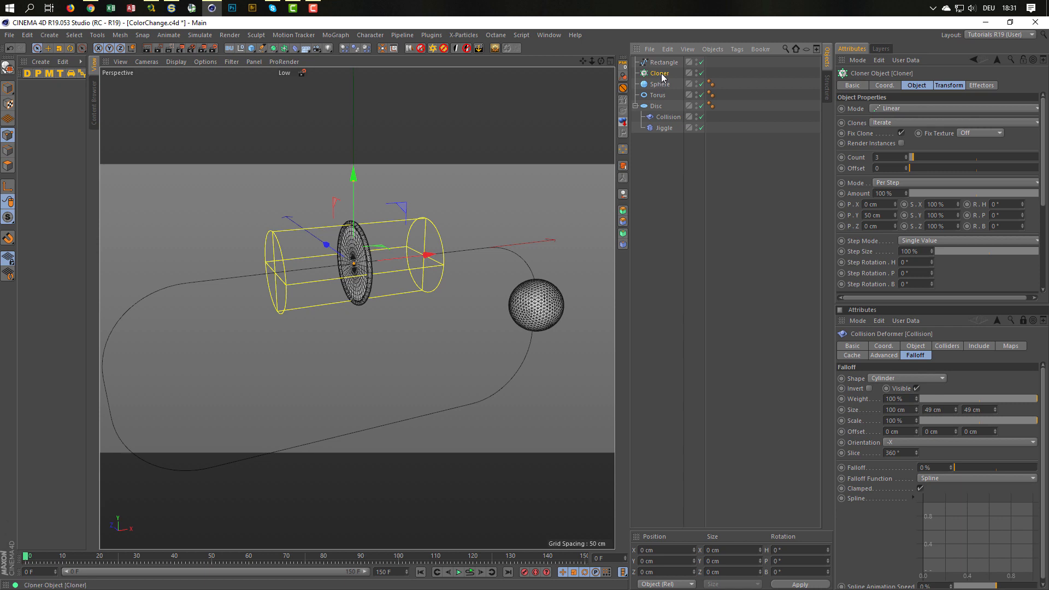
left_click(898, 108)
left_click(891, 120)
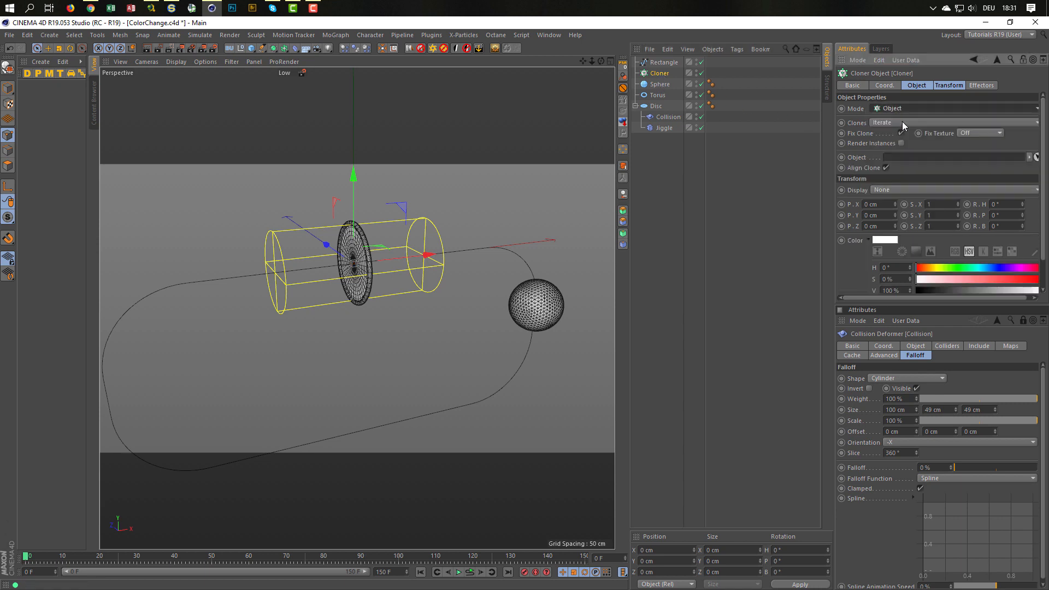
left_click_drag(664, 62, 904, 161)
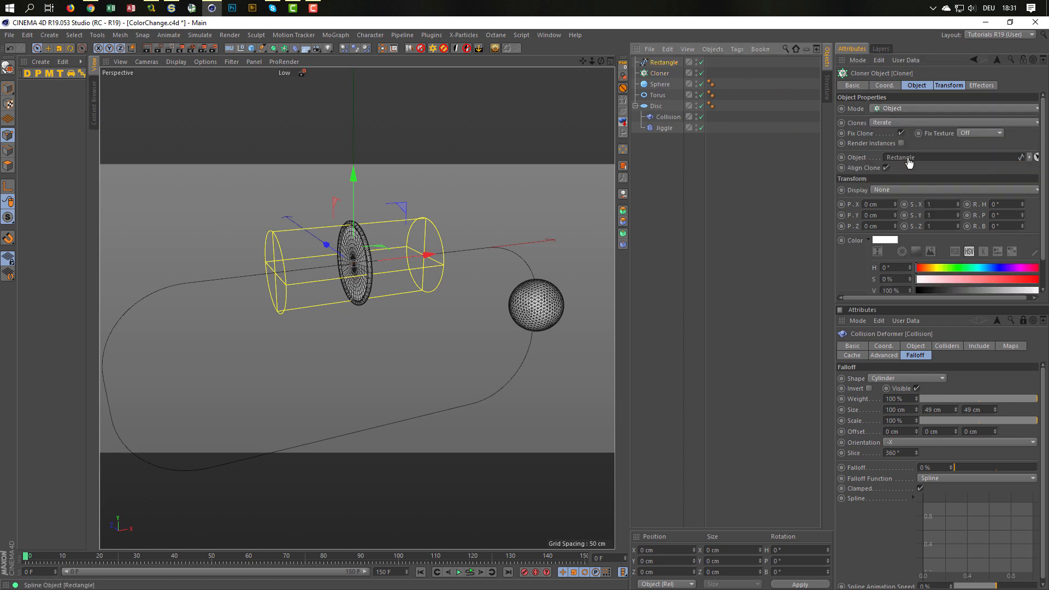
- Make the Sphere a child of the Cloner and set the clone Count to 1
left_click_drag(662, 85, 662, 75)
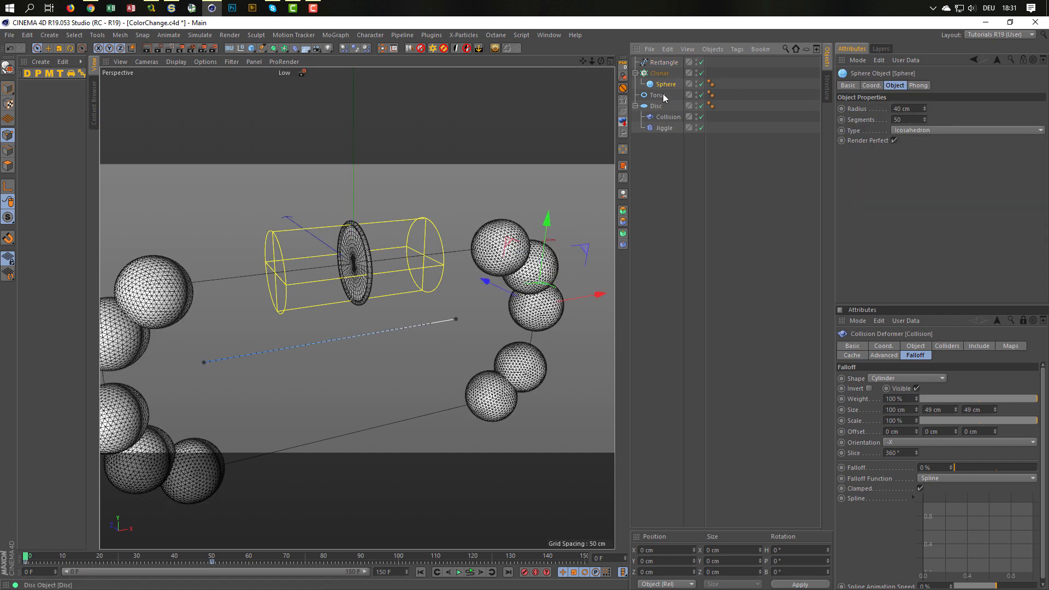
left_click(661, 74)
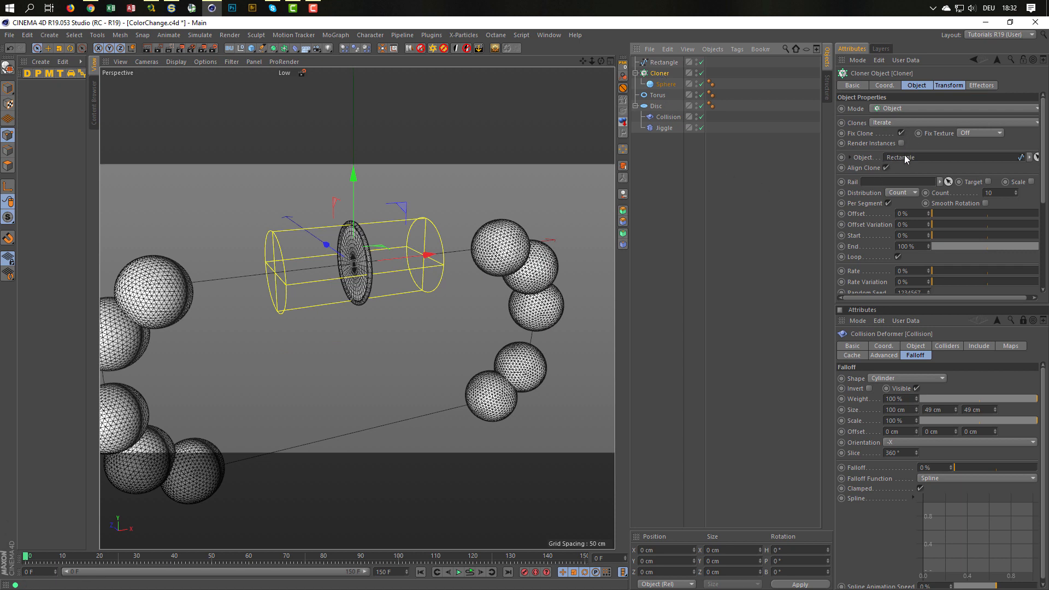
left_click(1001, 193)
type("1")
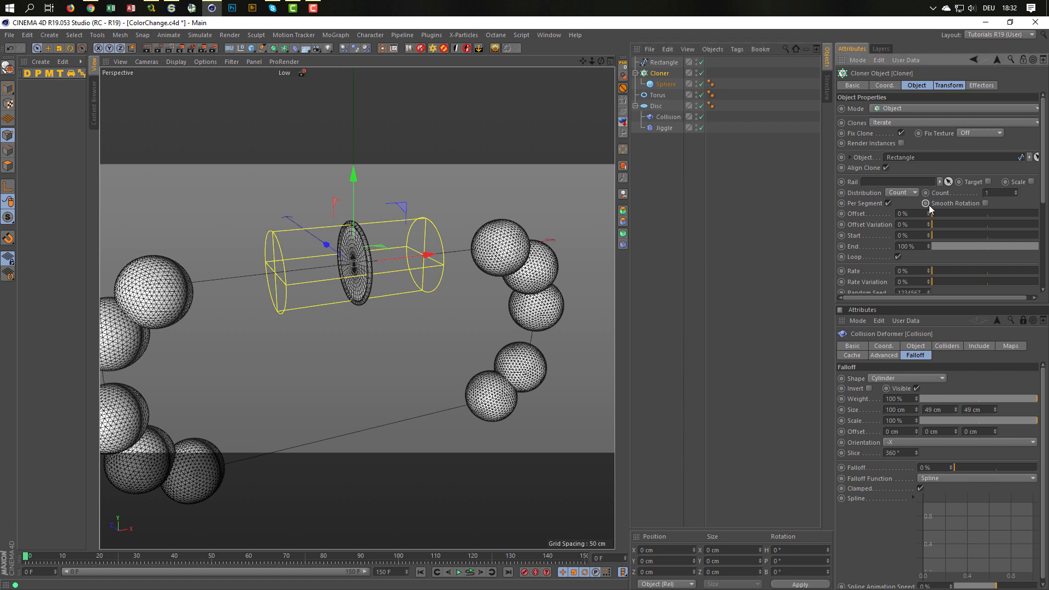
key("Return")
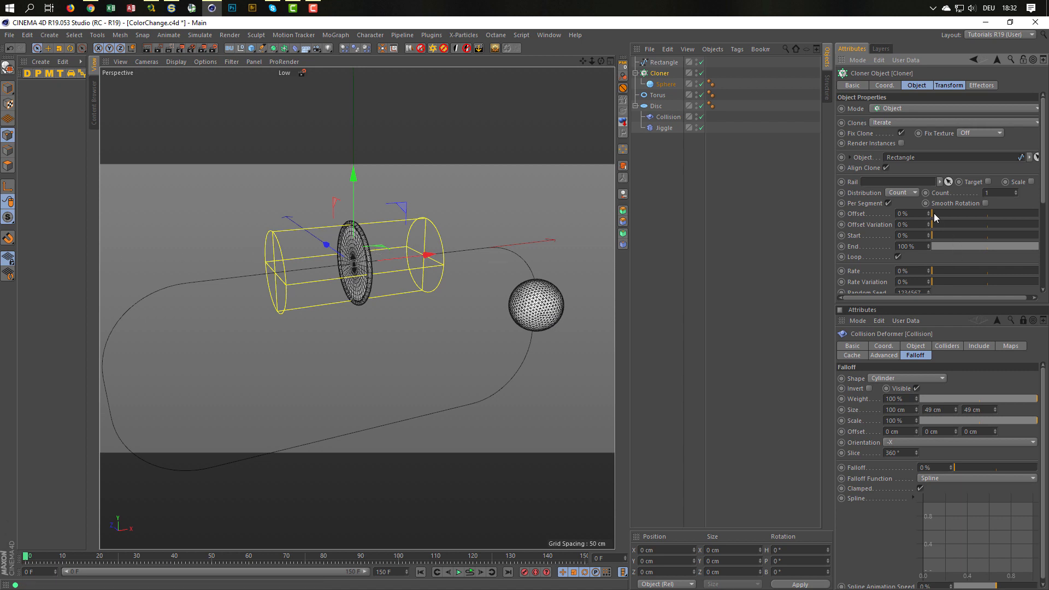
- Keyframe the Cloner's Offset at 0 % on frame 0 and 100 % on frame 150
mouse_move(933, 213)
left_mouse_down()
mouse_move(975, 218)
mouse_move(920, 224)
left_mouse_up()
scroll(391, 280, "down", 1)
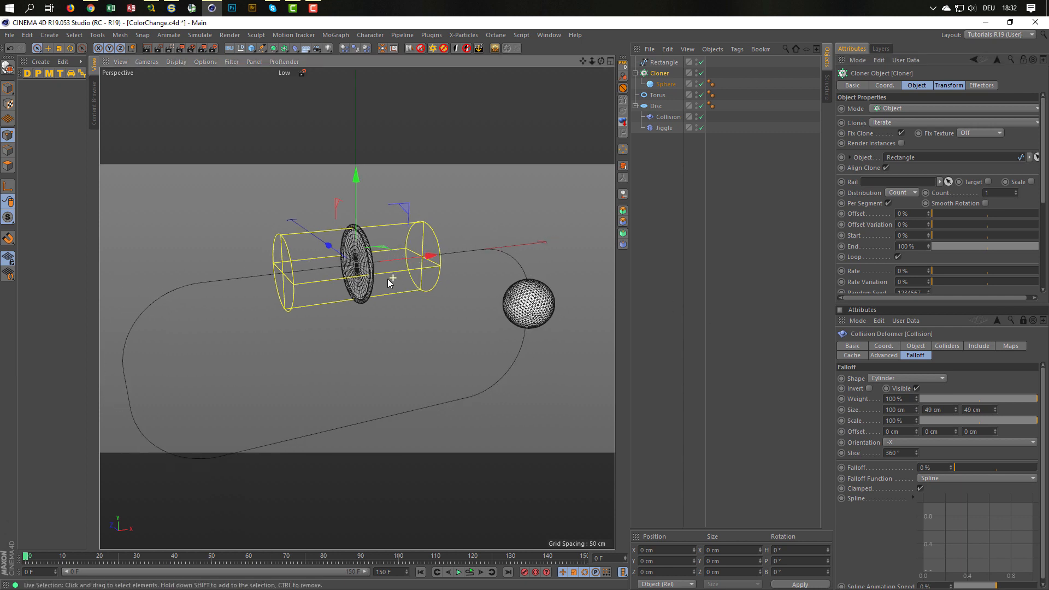
middle_click_drag(388, 279, 402, 242, "alt")
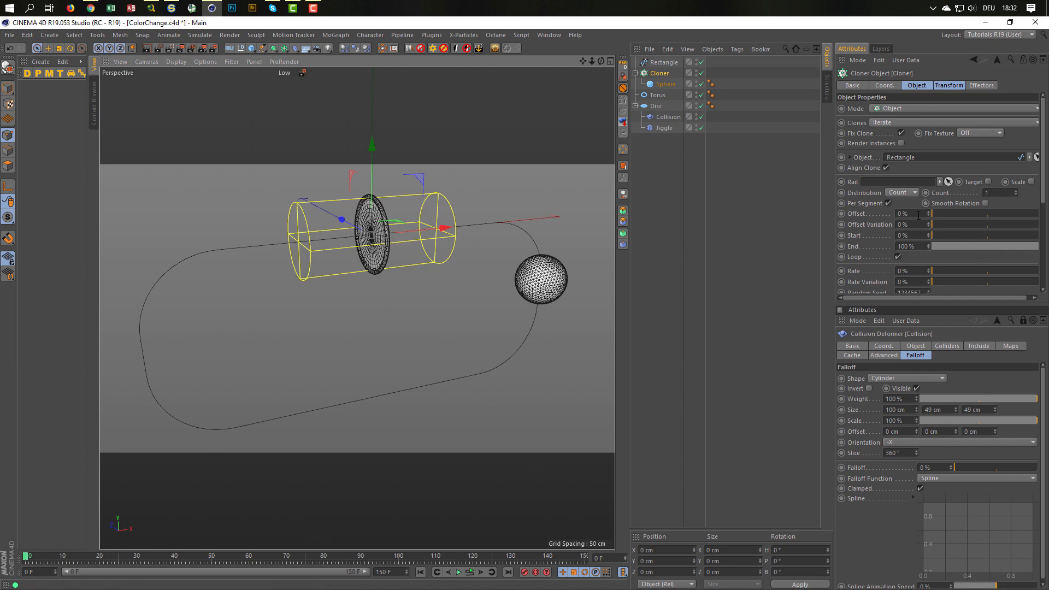
left_click(841, 213, "ctrl")
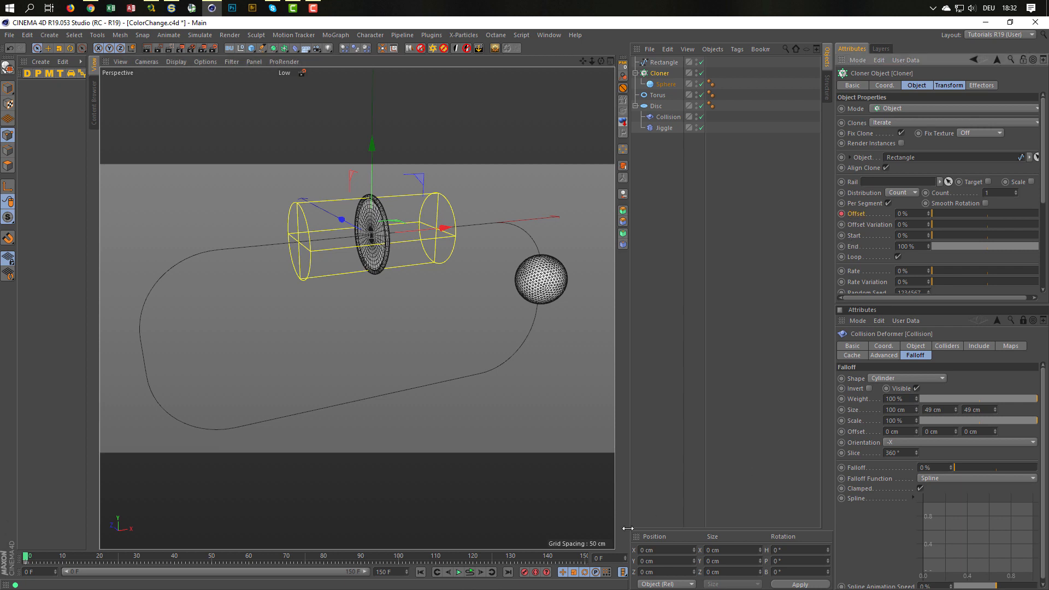
left_click(610, 558)
type("15")
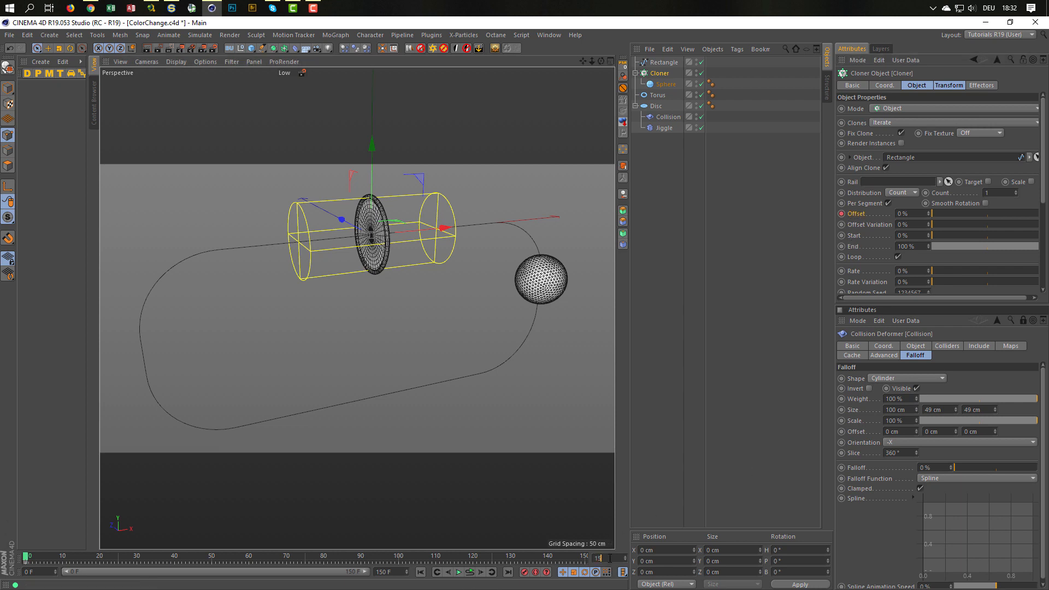
type("0")
key("Return")
double_click(918, 214)
type("100")
key("Return")
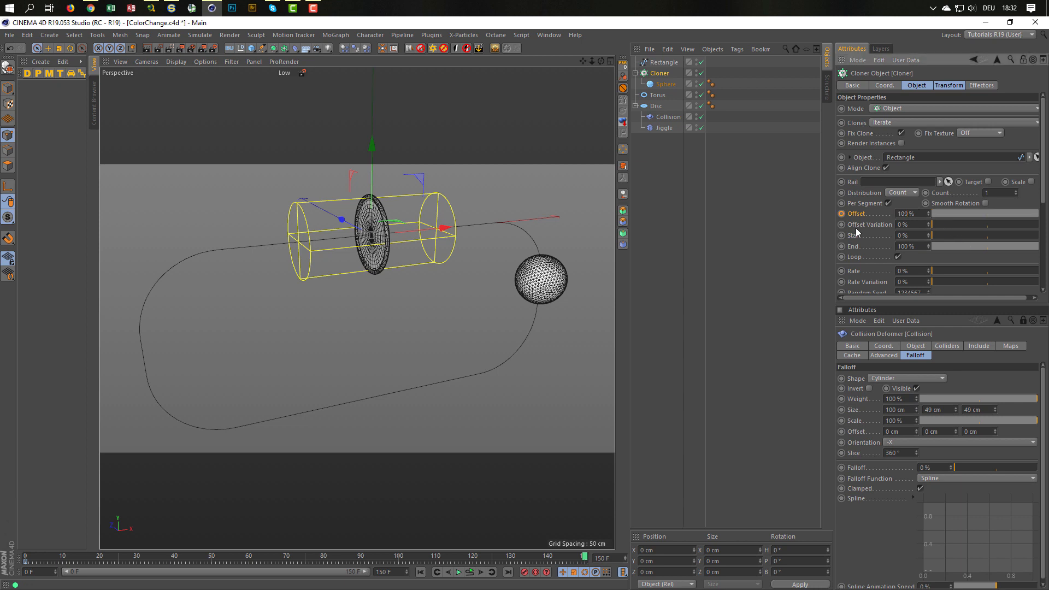
- Play the animation to check the cloned sphere's travel around the spline, then return to frame 0
left_click(469, 572)
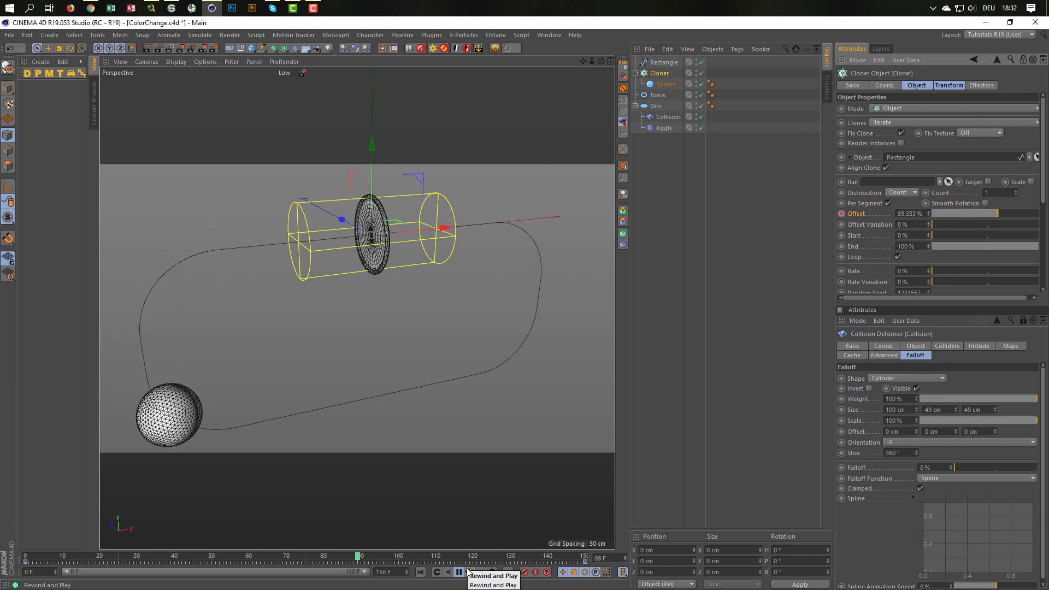
left_click(469, 570)
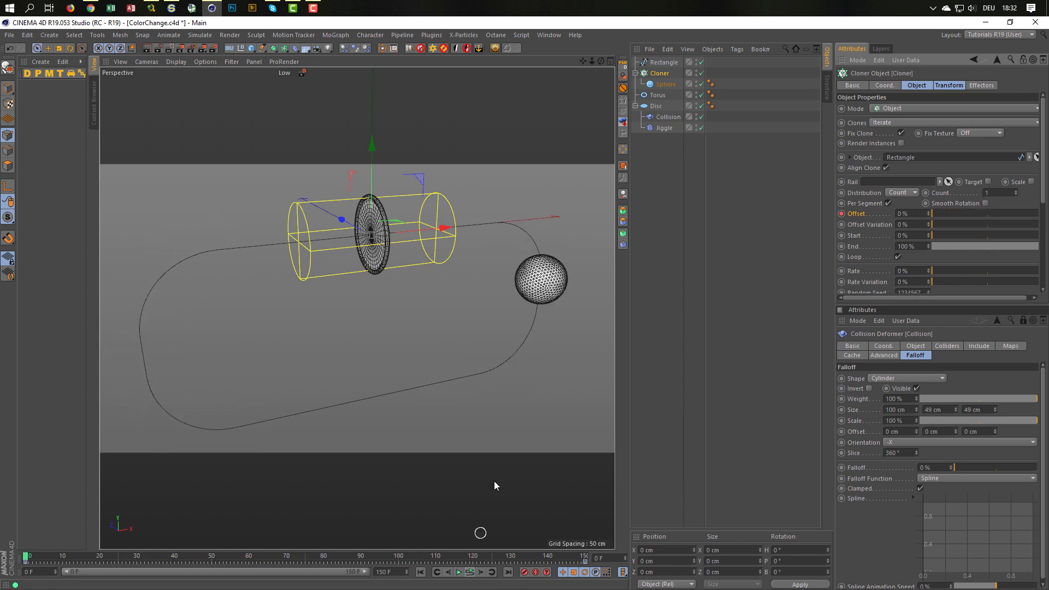
- Hide the Collision and Jiggle deformers in the viewport and subdivide the Rectangle's upper straight segment again
left_click(661, 62)
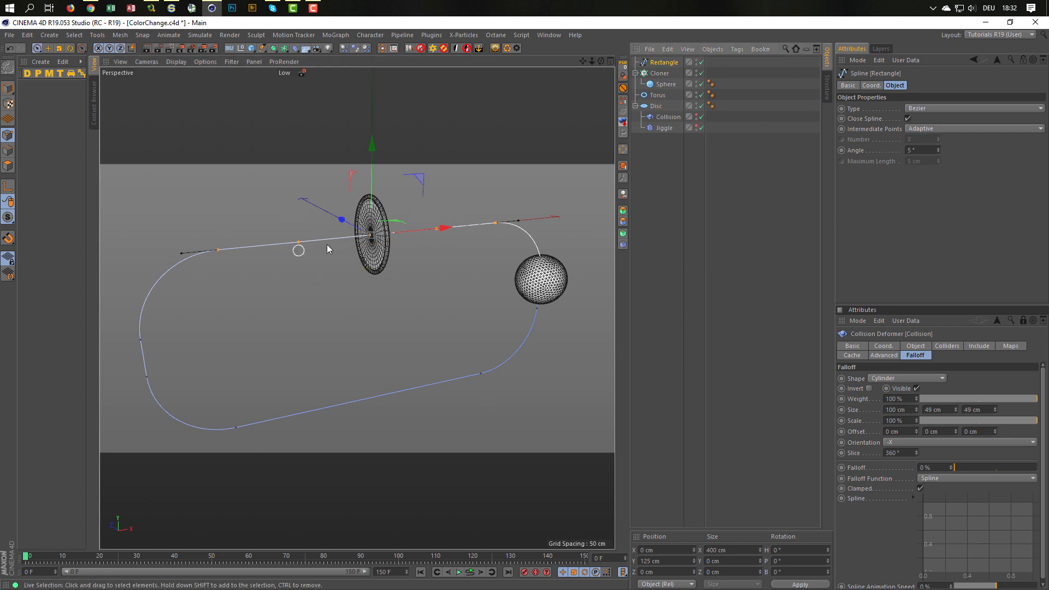
left_click(471, 572)
key("u")
key("s")
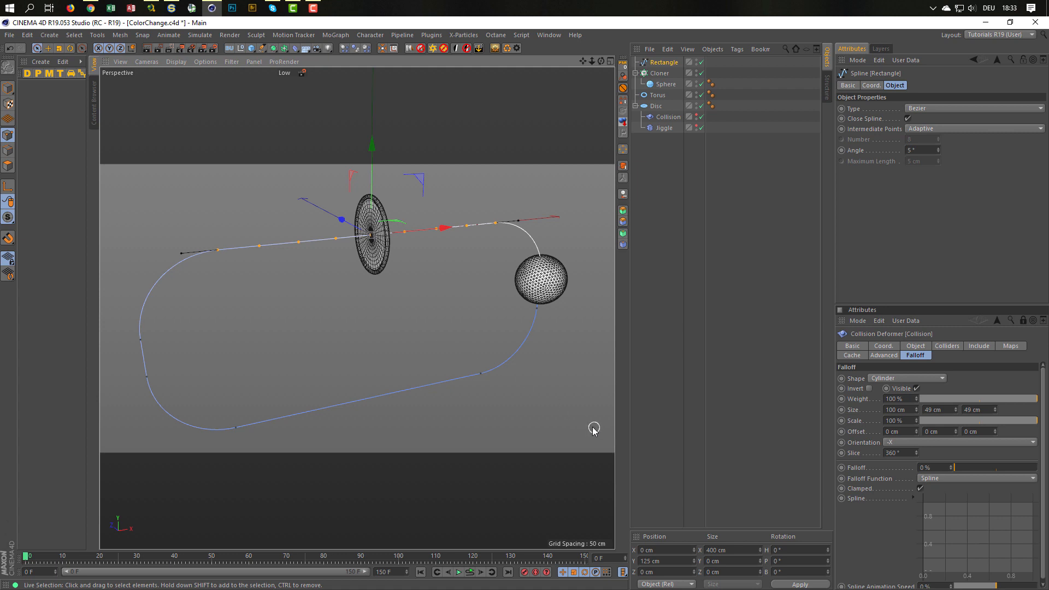
- Play the animation to check the sphere's timing along the further subdivided spline, then return to frame 0
left_click(470, 572)
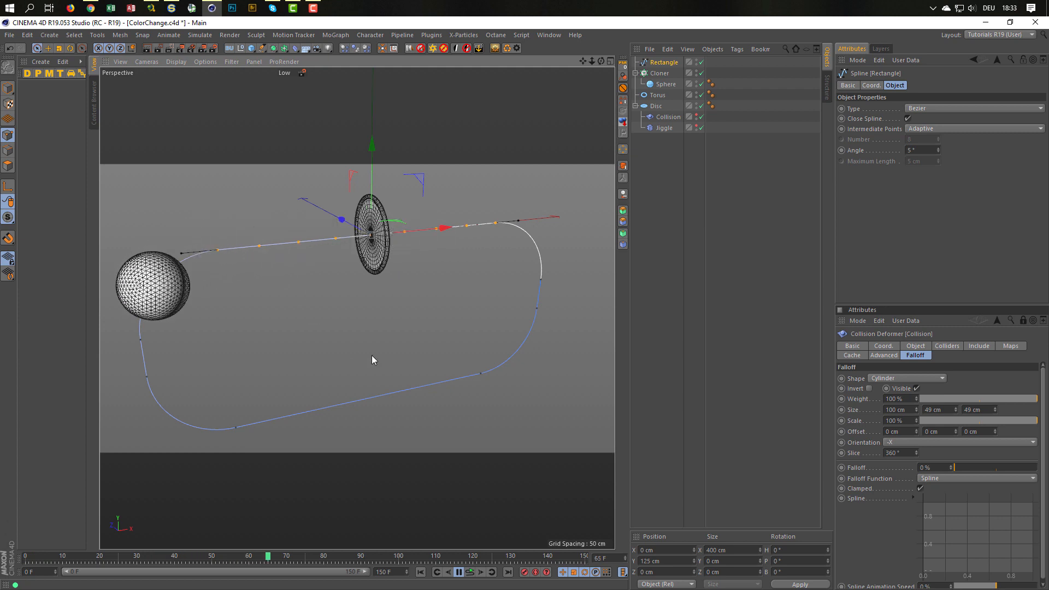
left_click(473, 571)
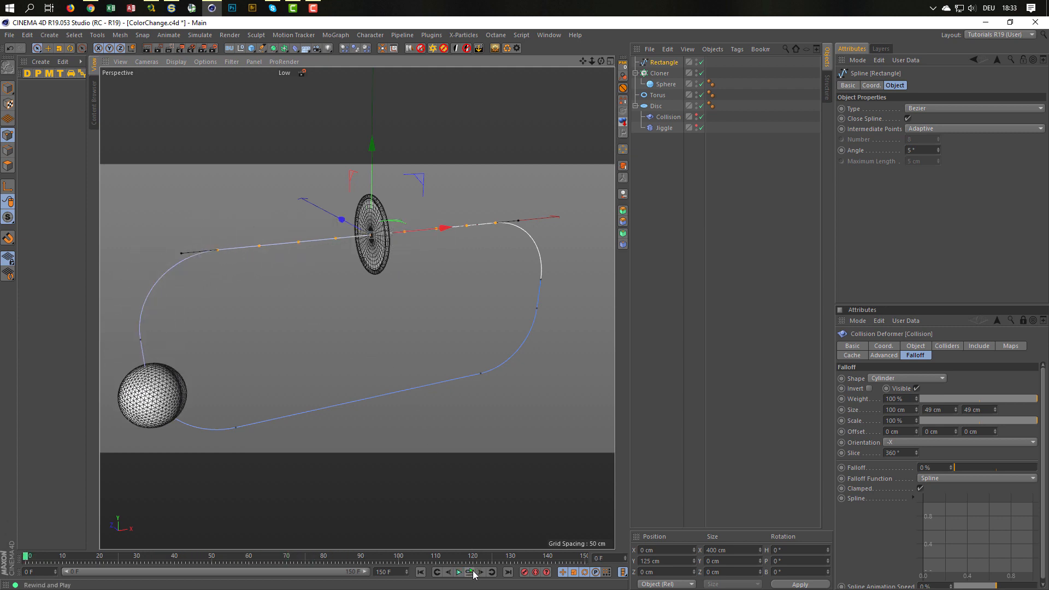
- Replace the Sphere with the Cloner as the Collision deformer's collider, play the animation to check it and return to frame 0
left_click(670, 117)
left_click(947, 86)
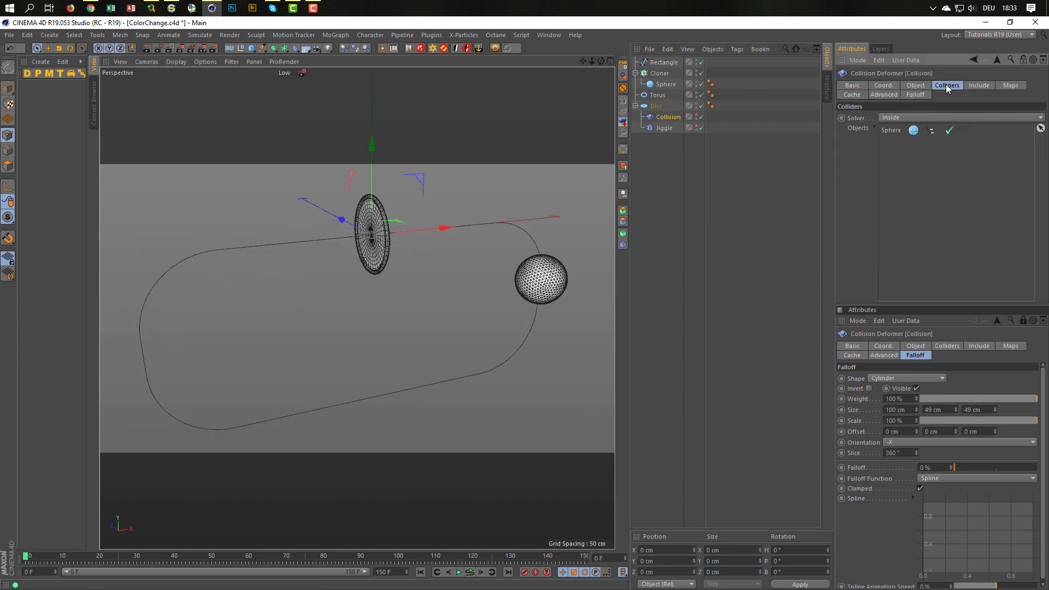
key("Delete")
left_click_drag(659, 73, 732, 81)
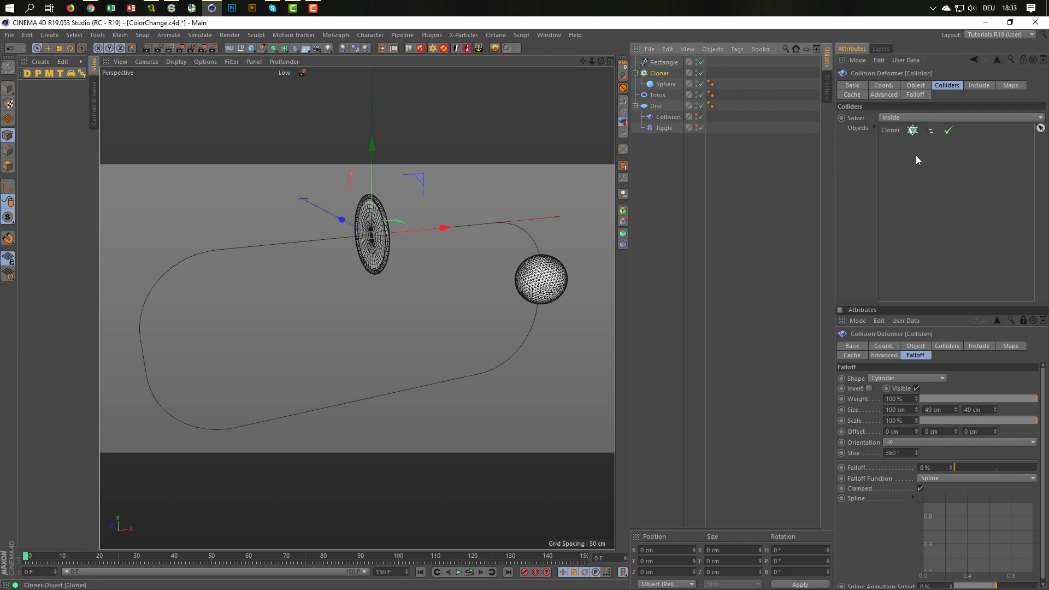
left_click(459, 572)
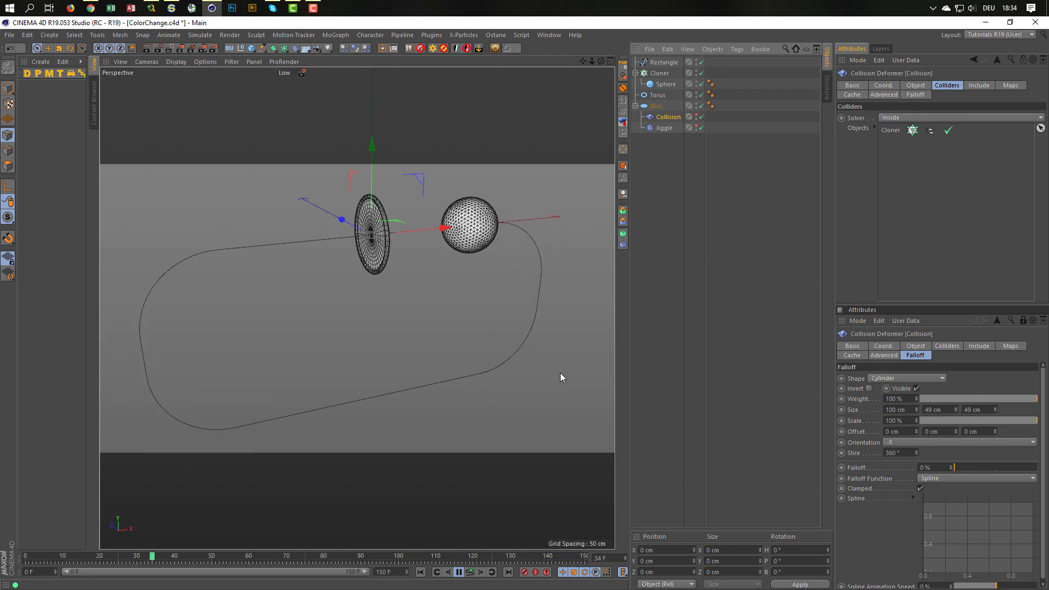
left_click(470, 573)
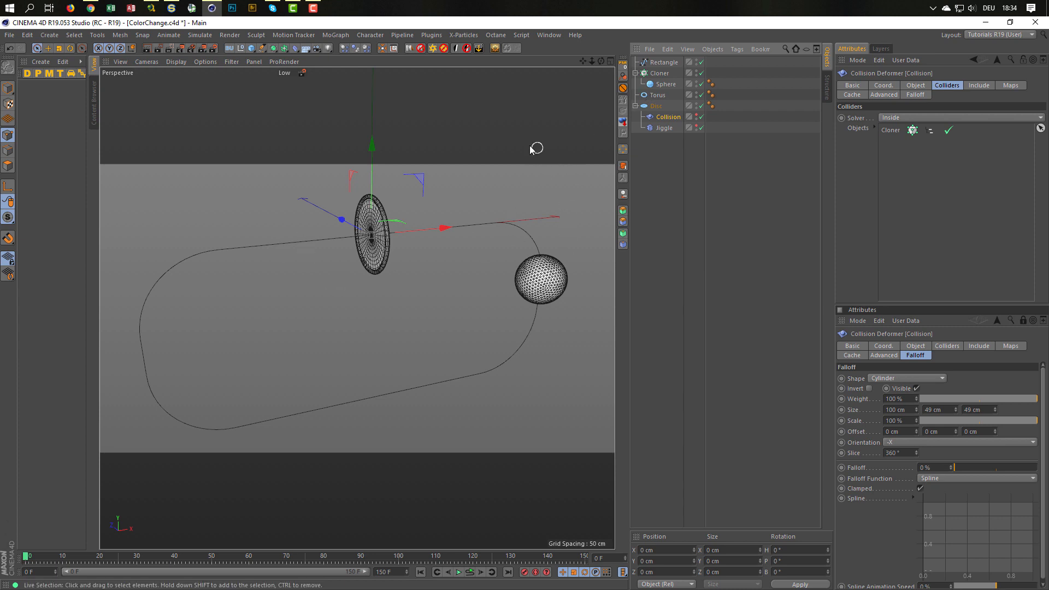
- Duplicate the Sphere inside the Cloner so that it holds four spheres
left_click(665, 84)
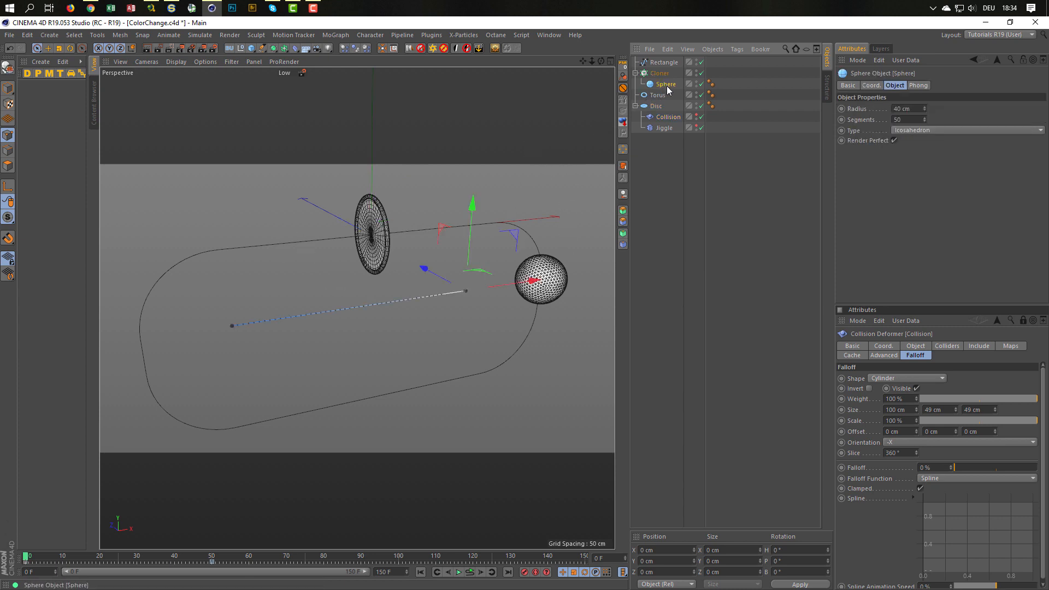
key("ctrl+c")
key("ctrl+v")
left_click_drag(667, 98, 666, 112, "ctrl")
- Rename the first two spheres in the Cloner as Sphere 1 and Sphere 2
double_click(668, 84)
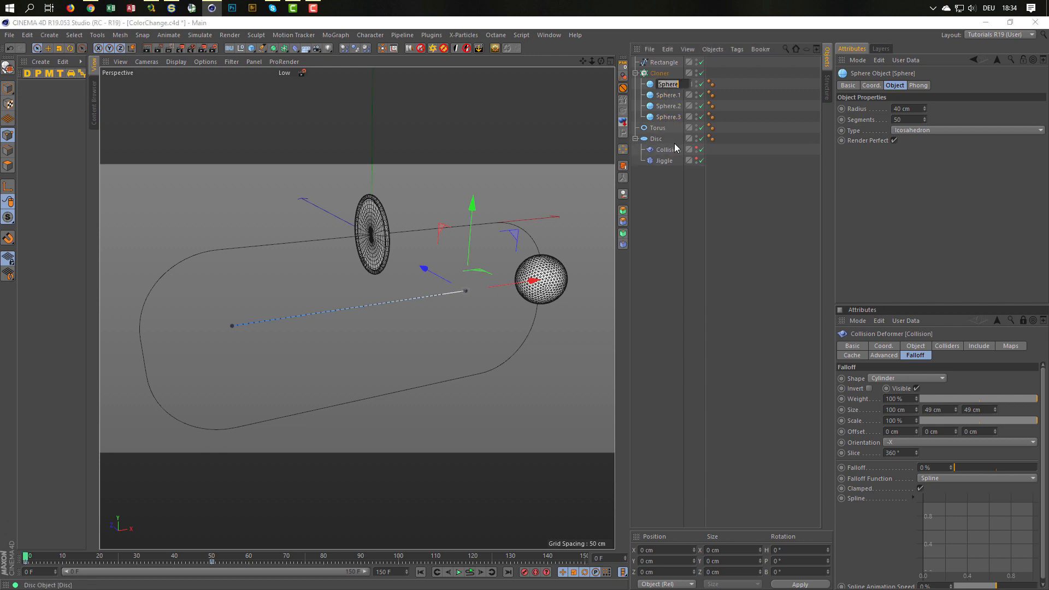
type("1")
key("Return")
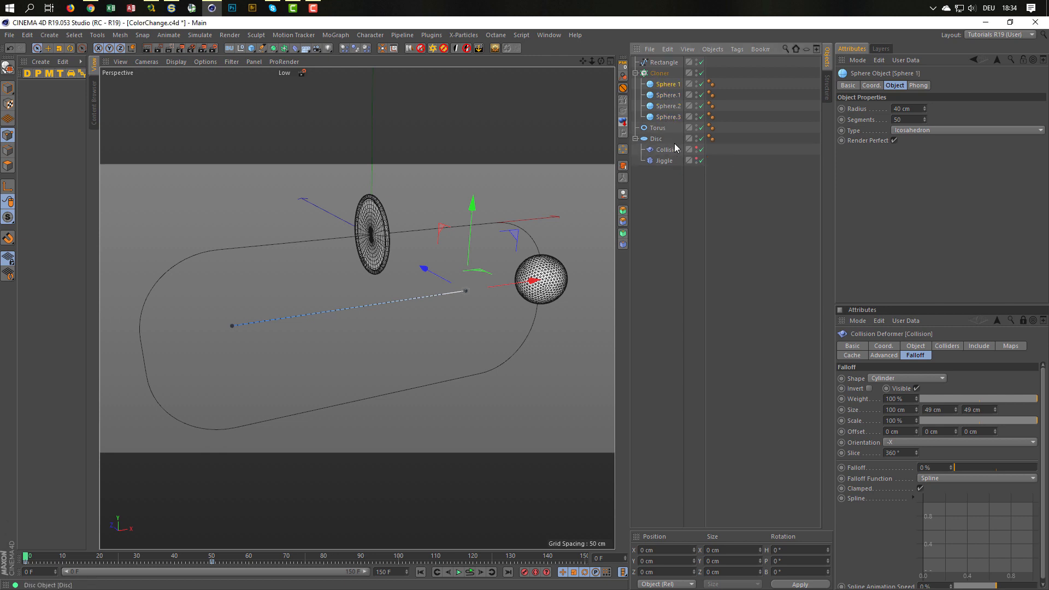
key("Down")
key("Return")
key("Right")
key("shift+Left")
key("shift+Left")
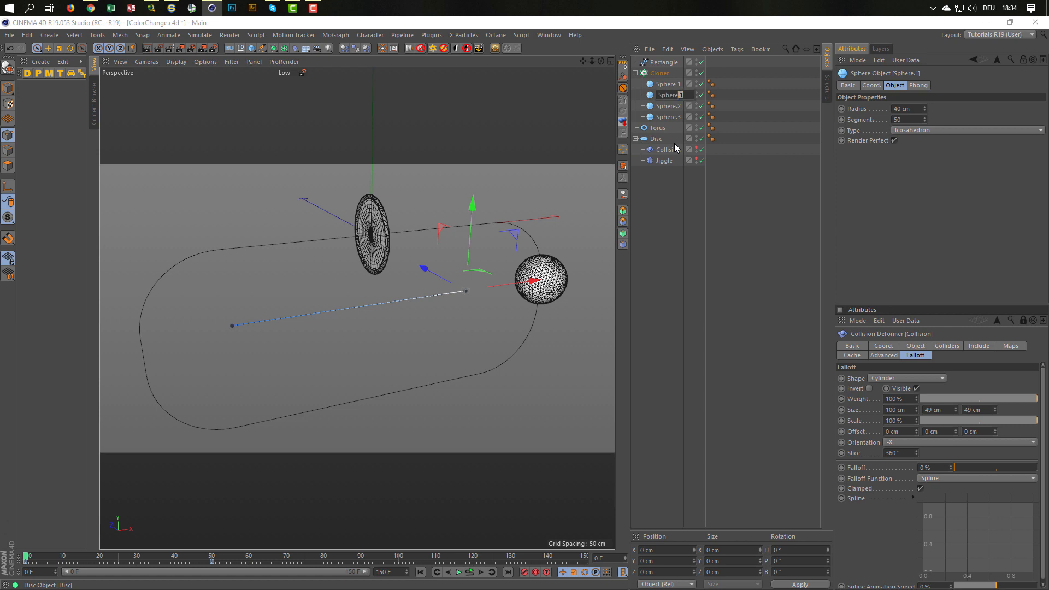
type("2")
key("Return")
- Rename the remaining two spheres in the Cloner as Sphere 3 and Sphere 4
key("Down")
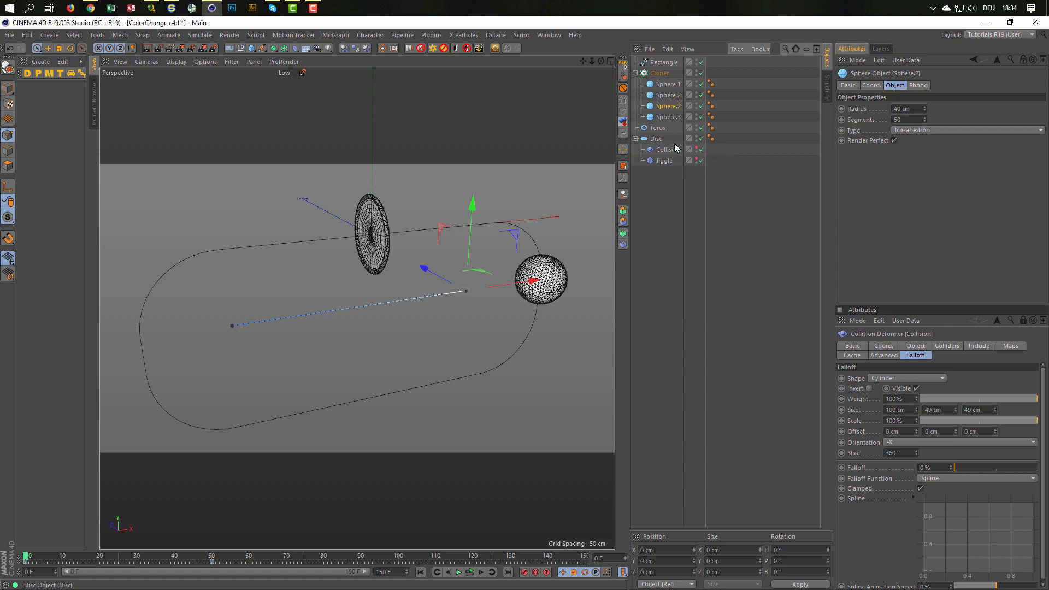
key("Return")
key("Right")
key("shift+Left")
key("shift+Left")
type("3")
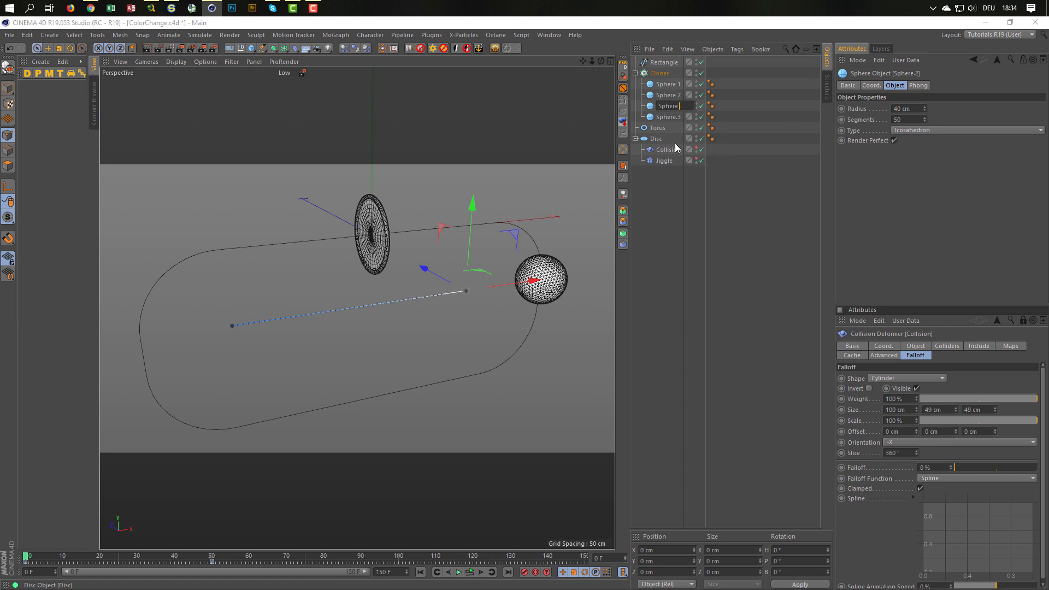
key("Return")
key("Down")
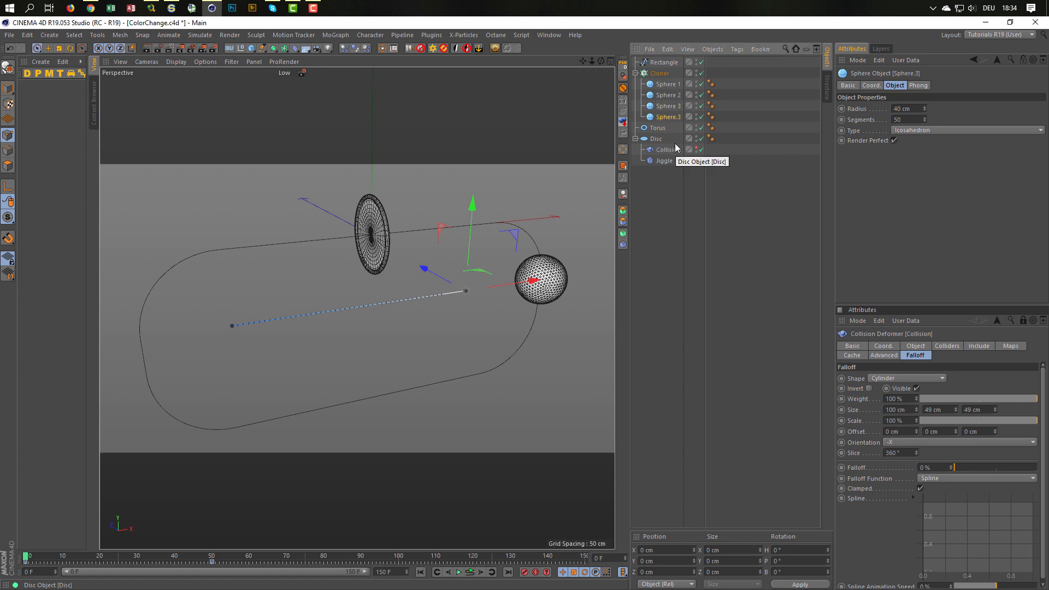
key("Return")
type("4")
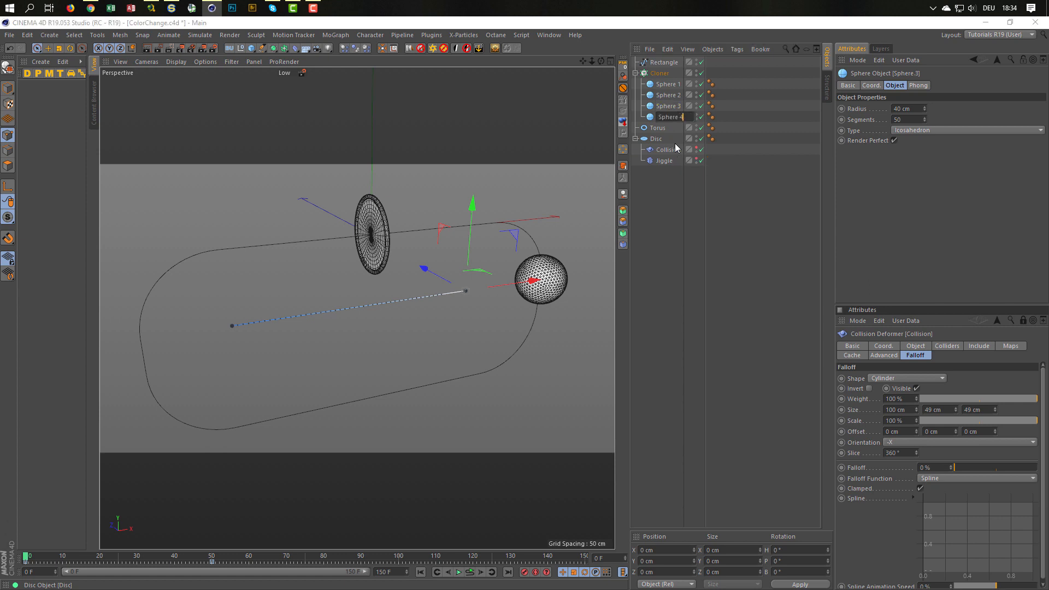
key("Return")
- Set the Cloner's Count to 4 and play the animation to check the spheres' travel, returning to frame 0
left_click(662, 74)
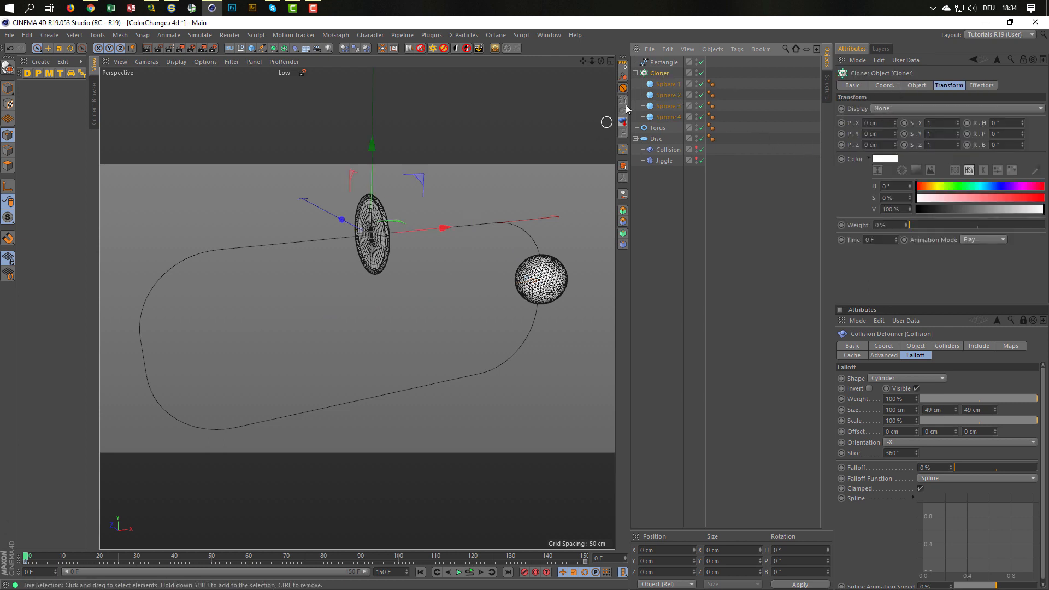
left_click(916, 85)
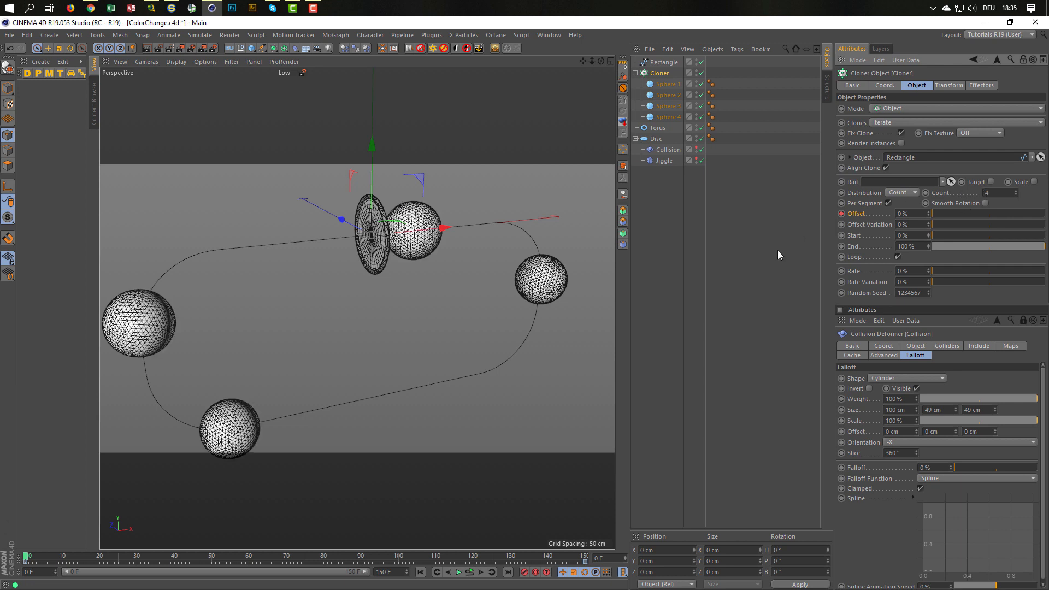
left_click(472, 572)
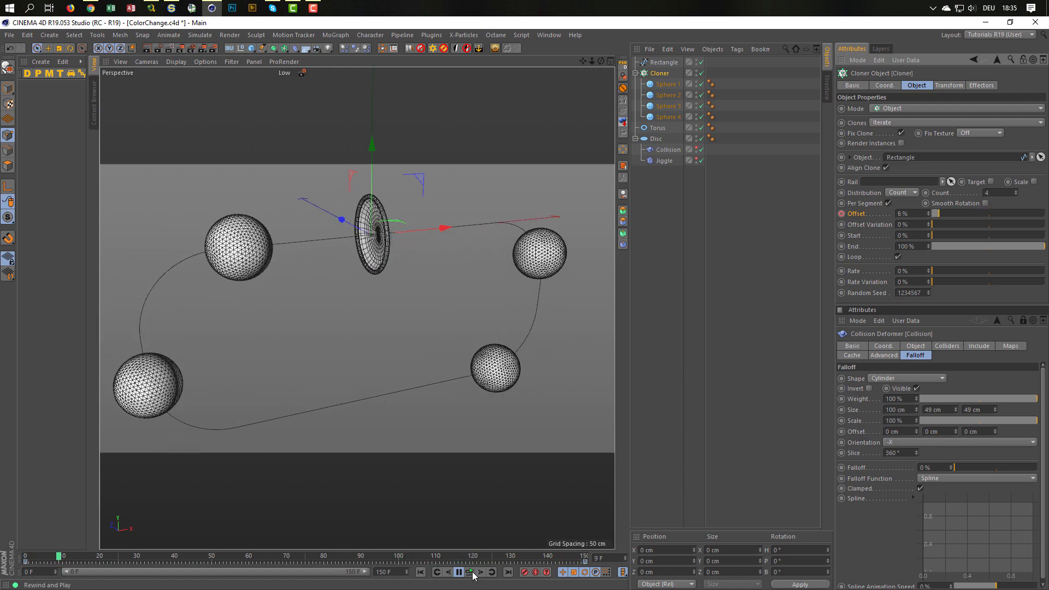
left_click(474, 575)
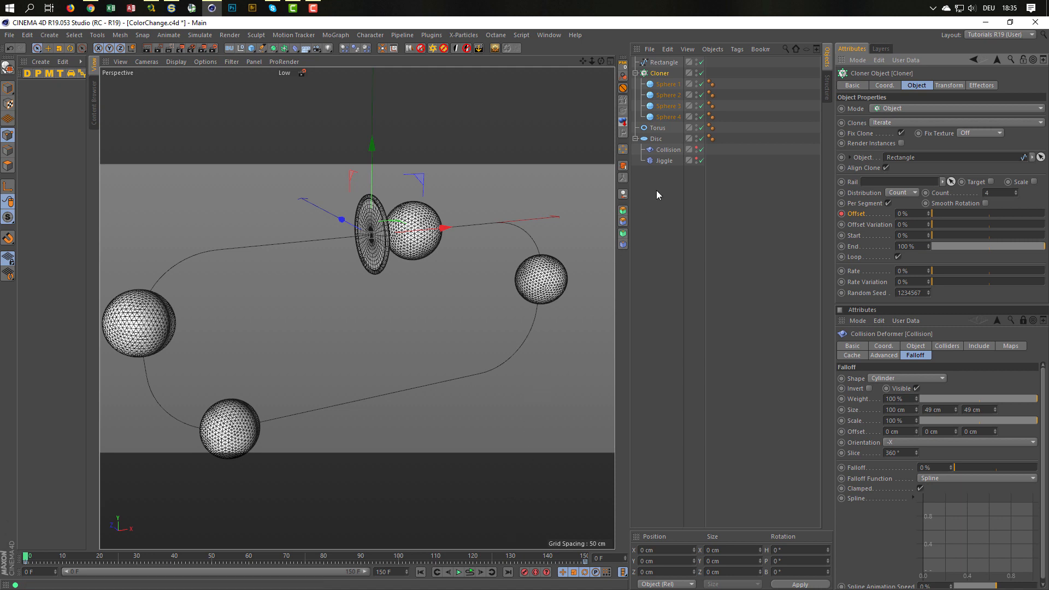
- Hide and disable the Cloner, and show the spline path and ring in the Front view
left_click(697, 71)
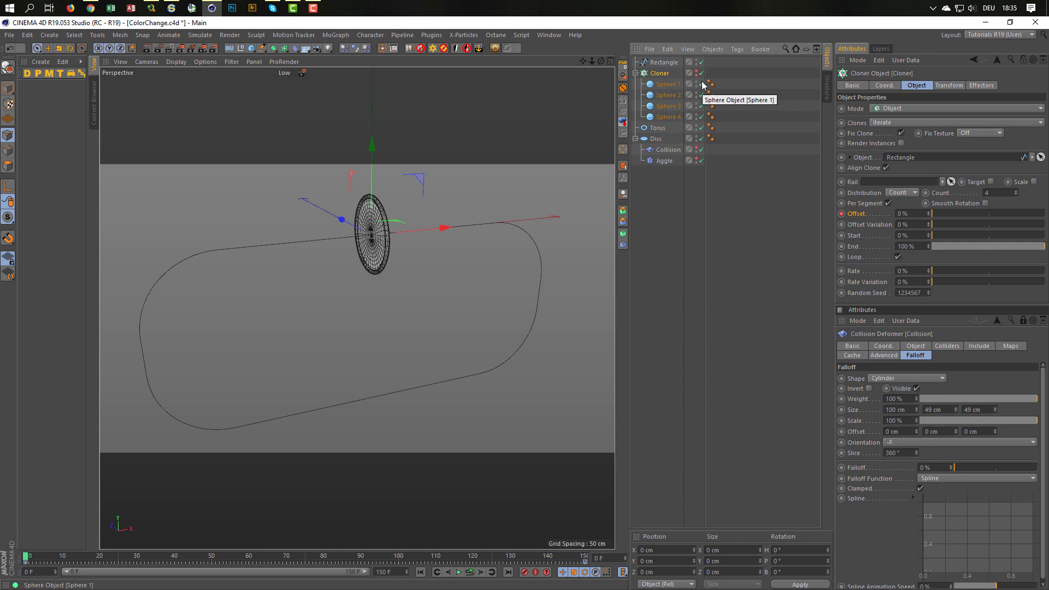
left_click(702, 73)
middle_click_drag(416, 280, 398, 318, "alt")
left_click_drag(397, 318, 428, 265, "alt")
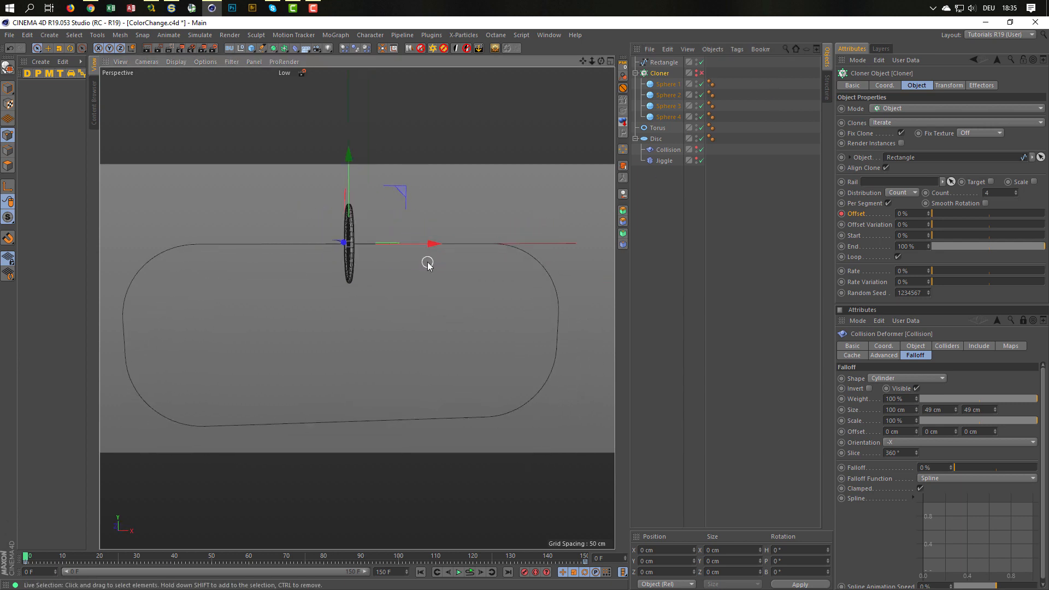
middle_click(427, 265)
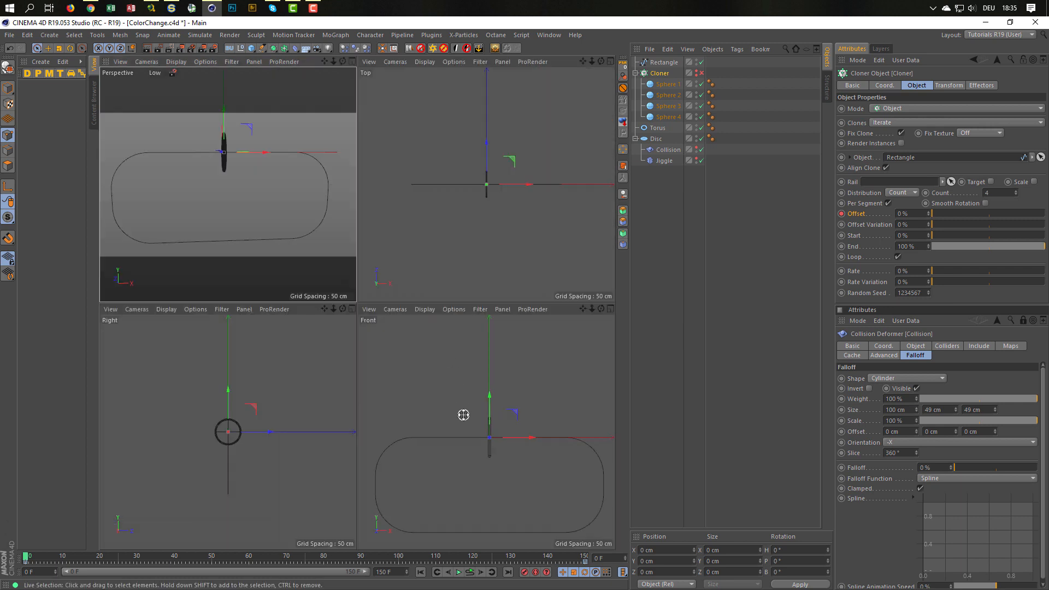
middle_click(464, 417)
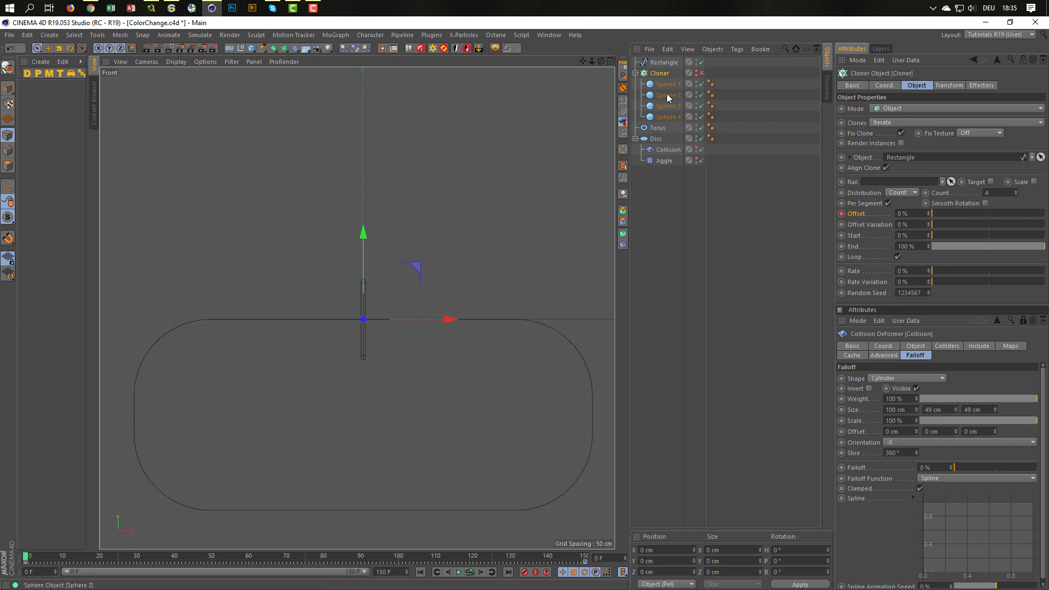
- Examine the Rectangle spline's points and overall bounds in the Front view, and its shape in the Perspective view
left_click(663, 62)
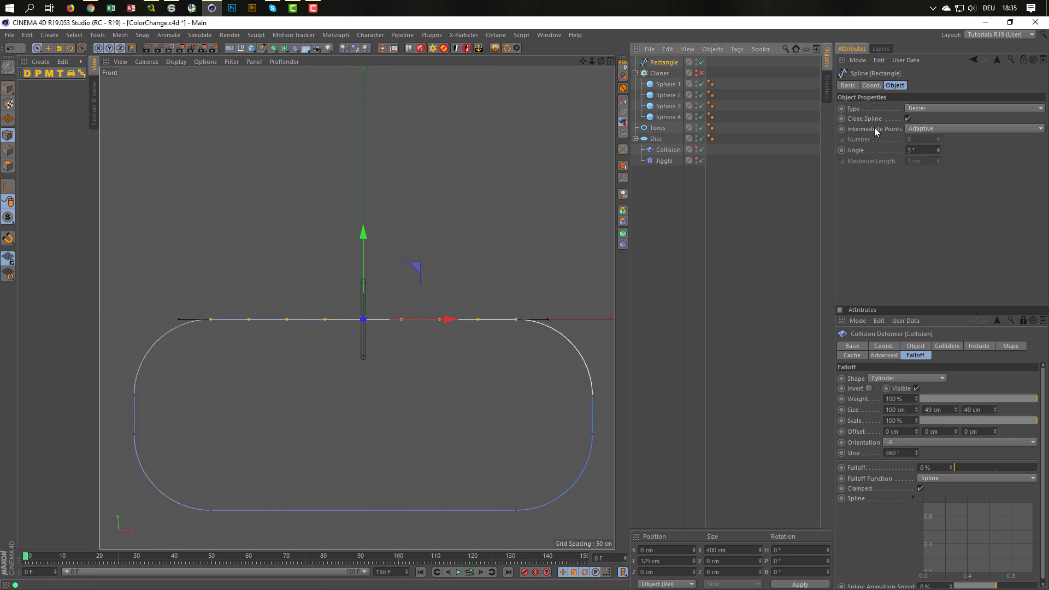
left_click(564, 286)
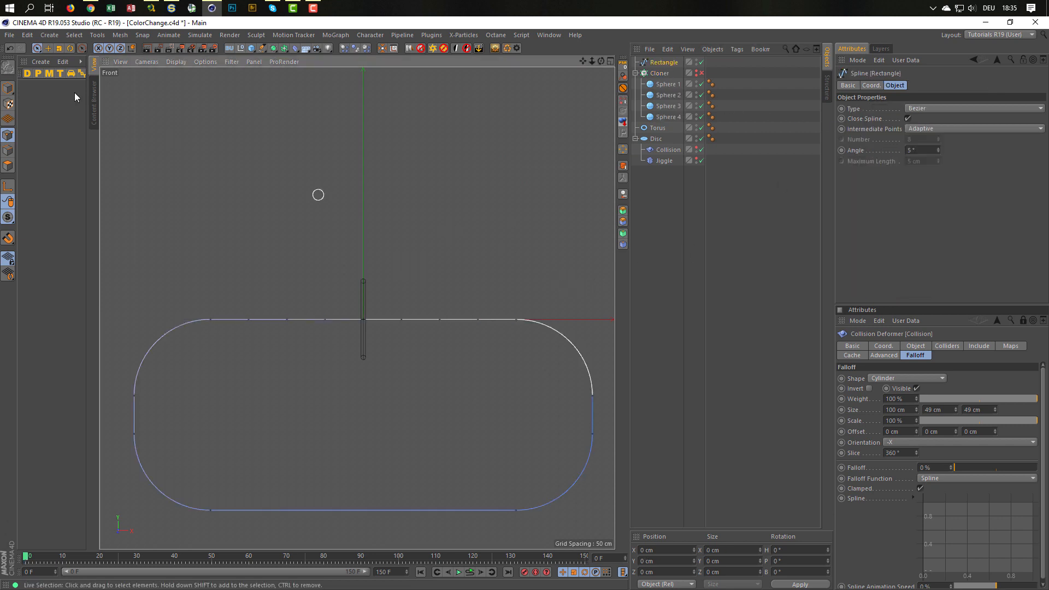
left_click(7, 87)
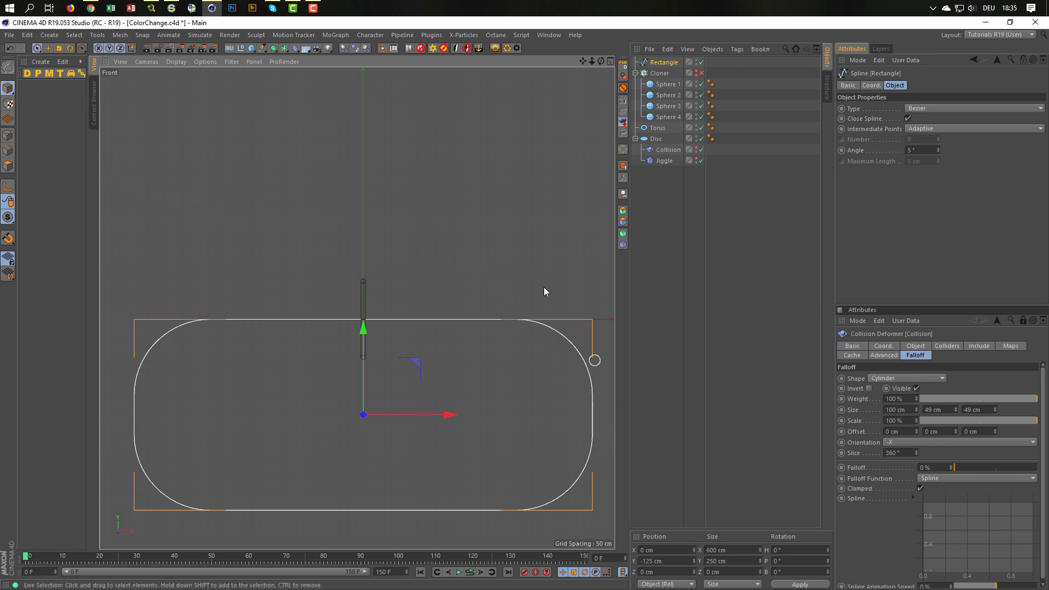
left_click(495, 218)
middle_click(458, 217)
middle_click(290, 187)
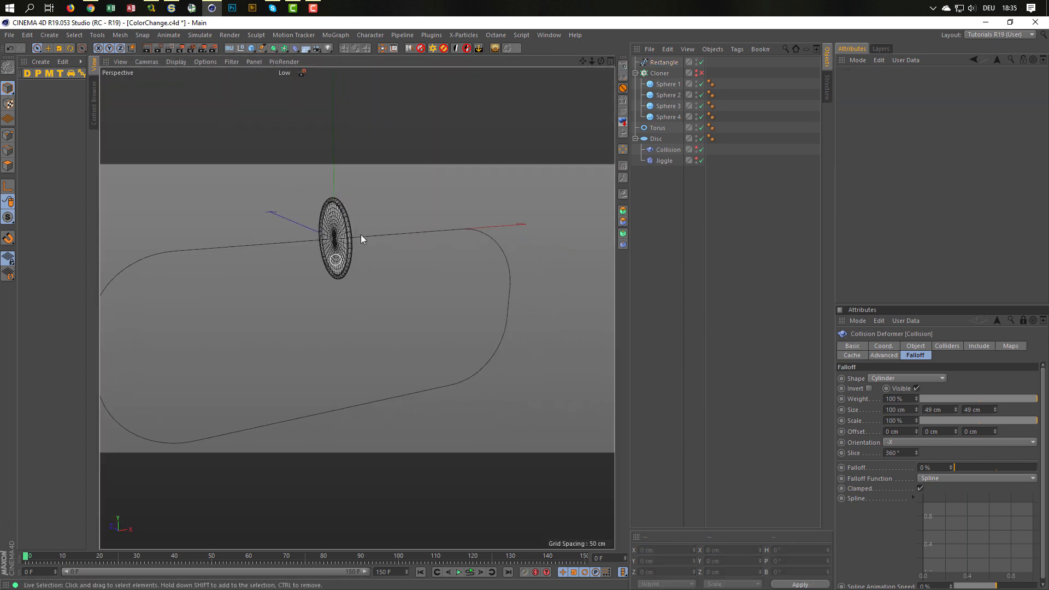
left_click_drag(464, 248, 492, 255, "alt")
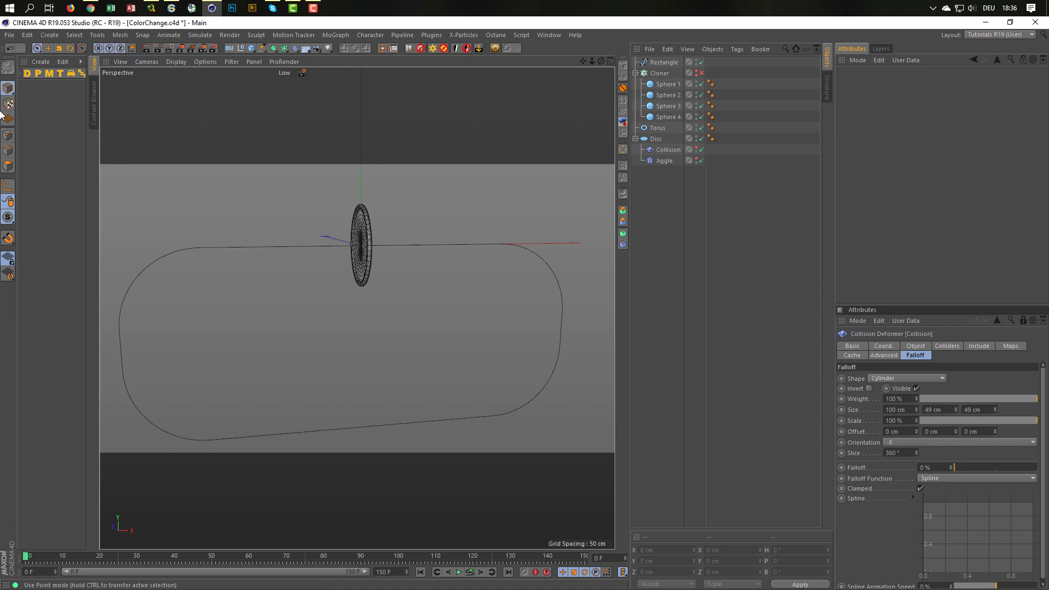
- Try to scale the Rectangle spline's side and corner points along X in point mode
left_click(8, 135)
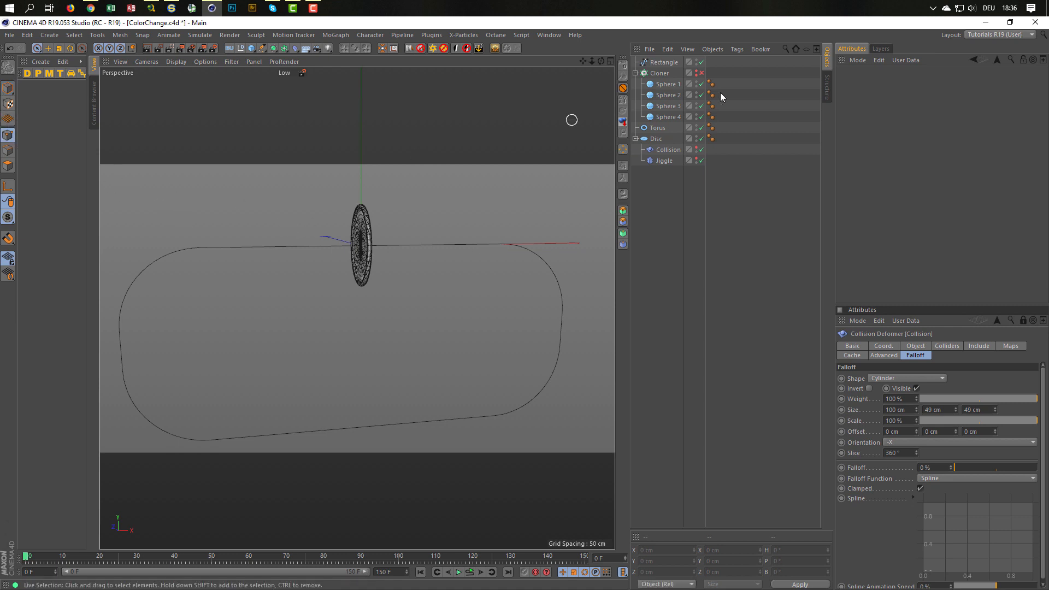
left_click(663, 62)
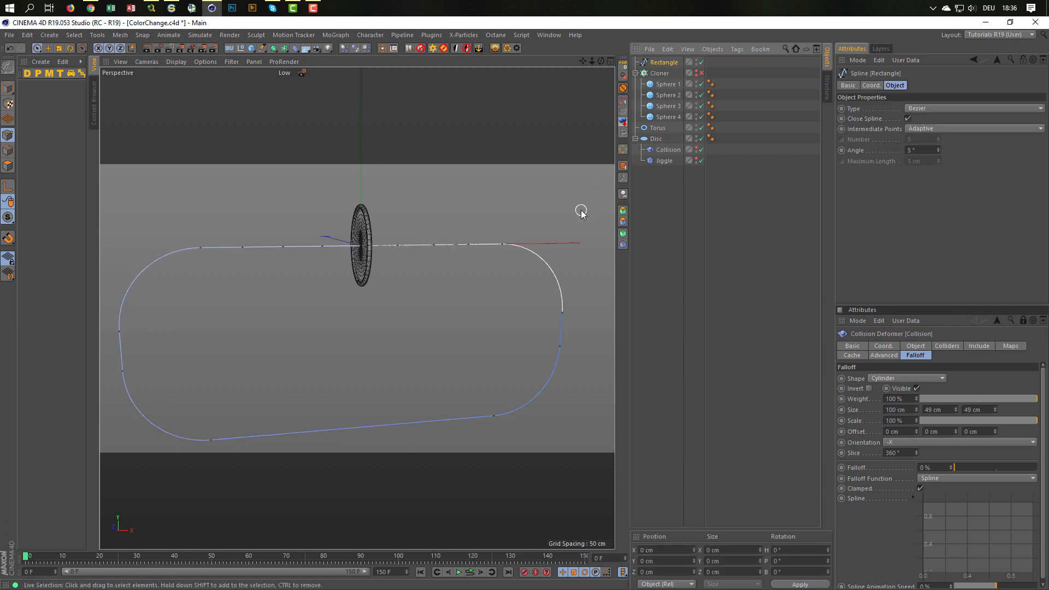
left_click(201, 253)
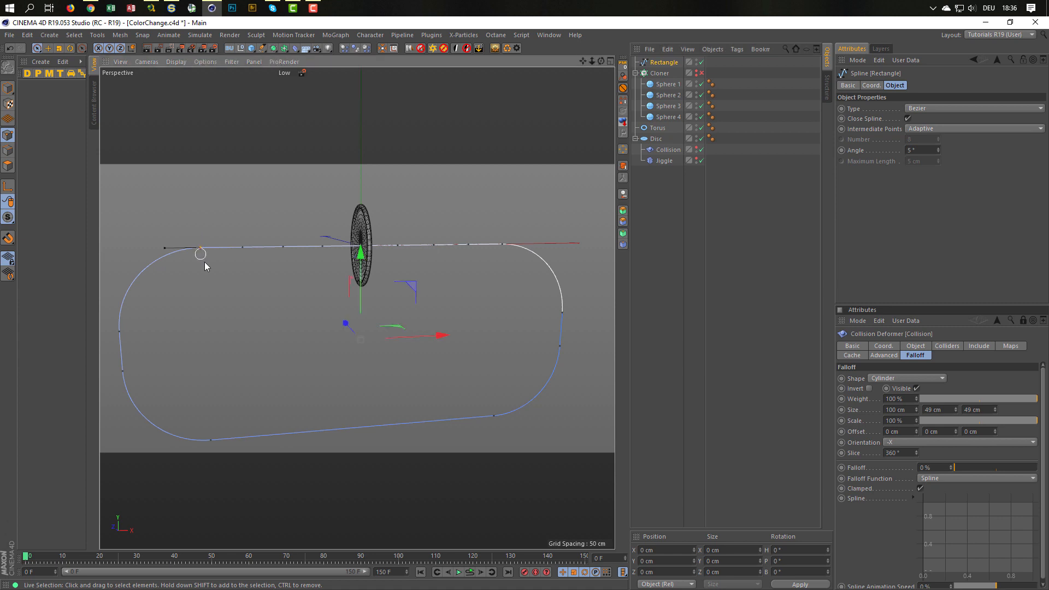
mouse_move(184, 448)
left_mouse_down("shift")
mouse_move(206, 441)
mouse_move(133, 383)
mouse_move(117, 306)
left_mouse_up("shift")
mouse_move(503, 241)
left_mouse_down("shift")
mouse_move(532, 246)
mouse_move(563, 328)
mouse_move(494, 412)
mouse_move(508, 439)
mouse_move(538, 437)
left_mouse_up("shift")
key("t")
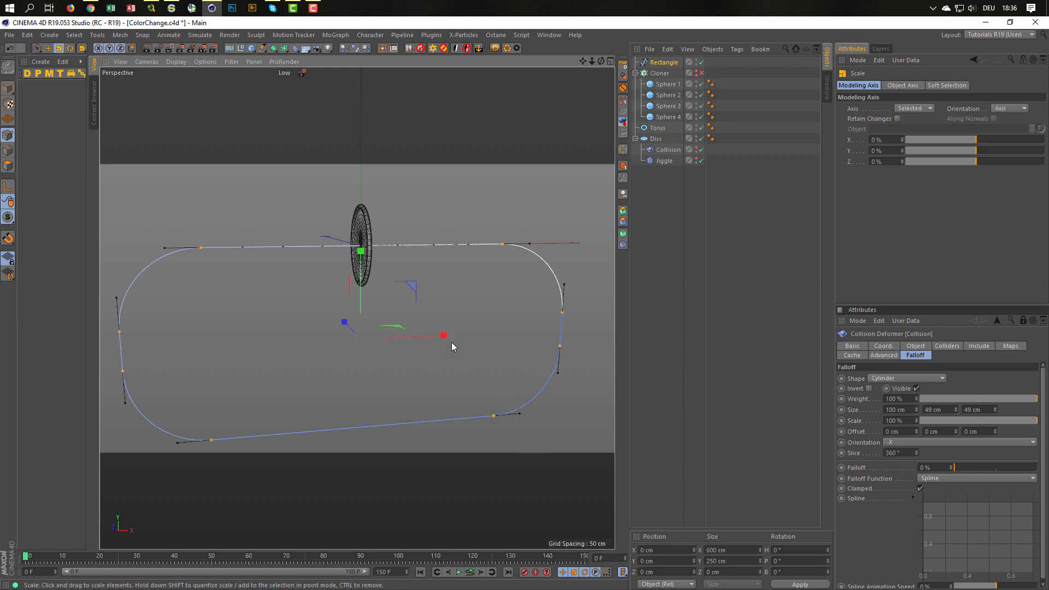
left_click_drag(446, 336, 425, 323)
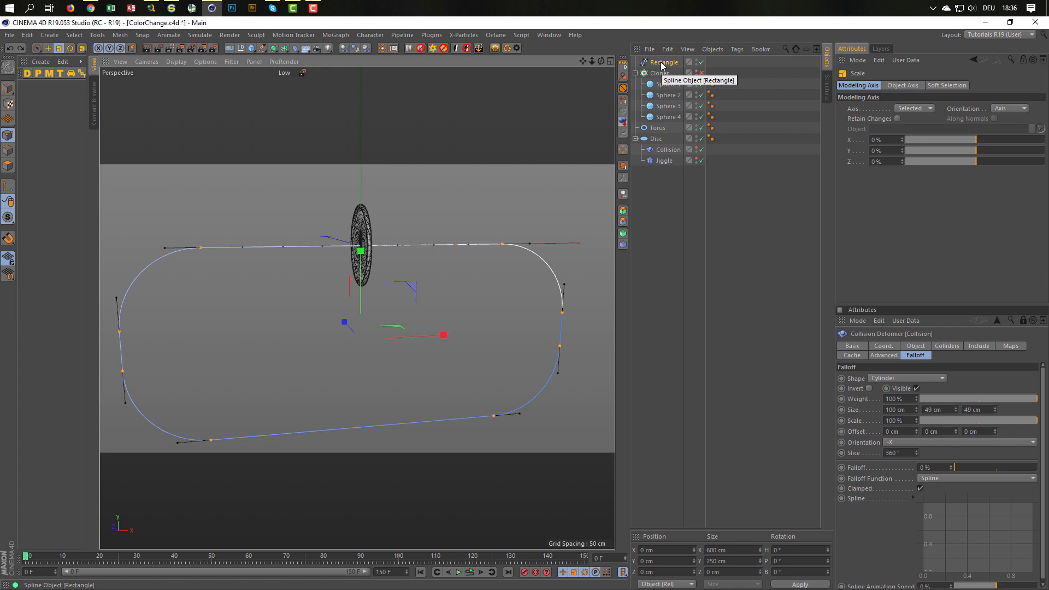
left_click(485, 171)
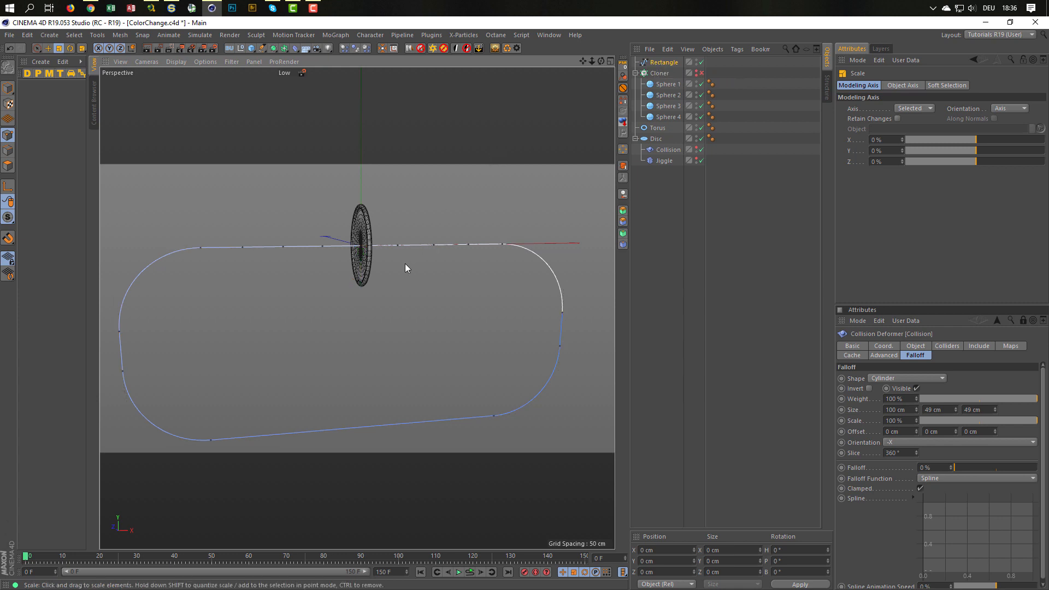
- Add a second Rectangle spline beside the existing path and show both in the Front view
mouse_move(365, 255)
left_mouse_down("alt")
mouse_move(297, 237)
mouse_move(347, 241)
mouse_move(360, 259)
left_mouse_up("alt")
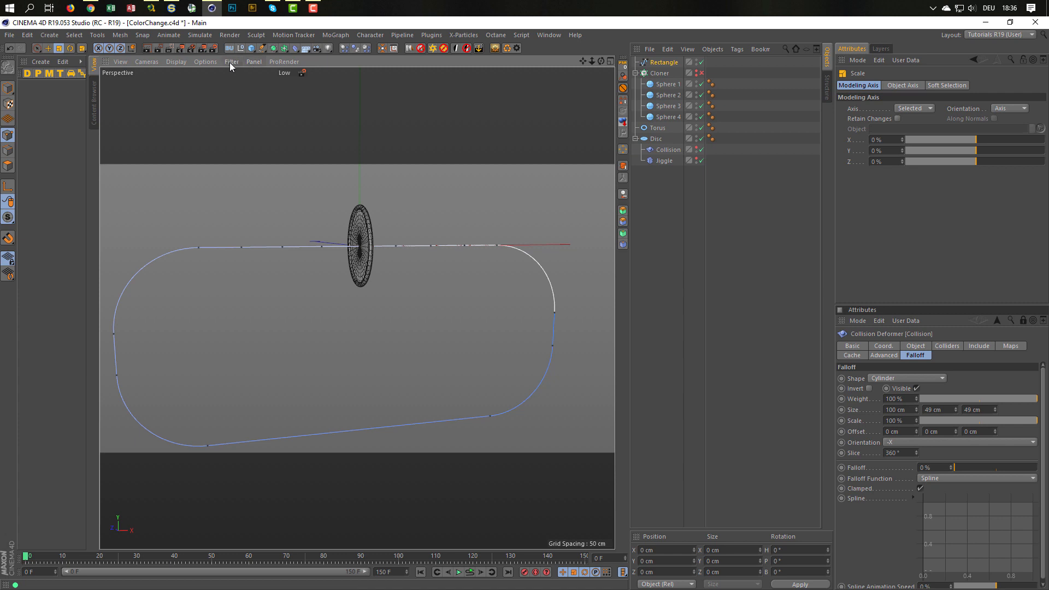
left_click(264, 45)
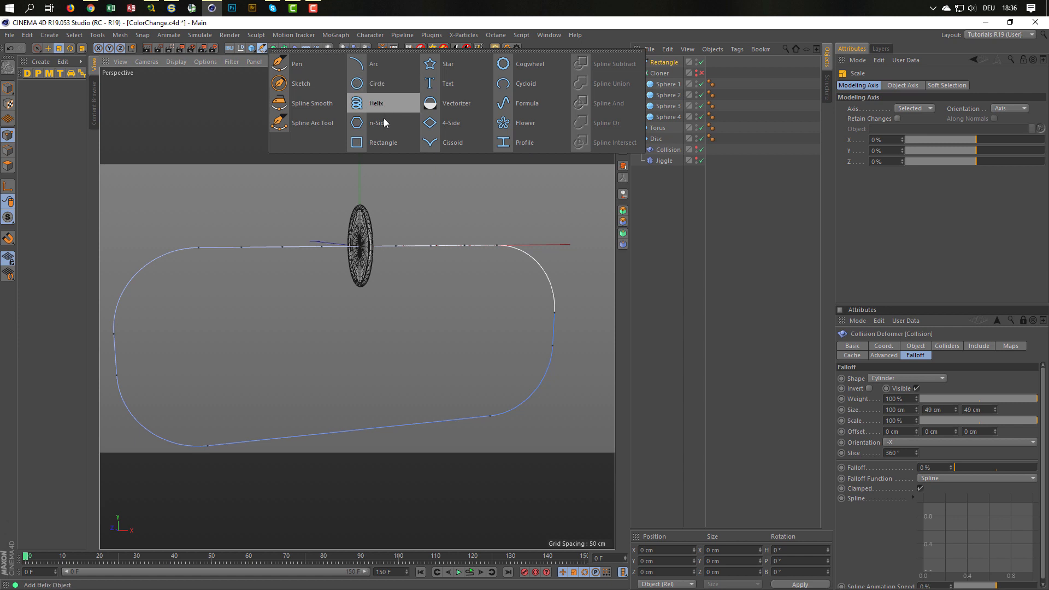
left_click(385, 142)
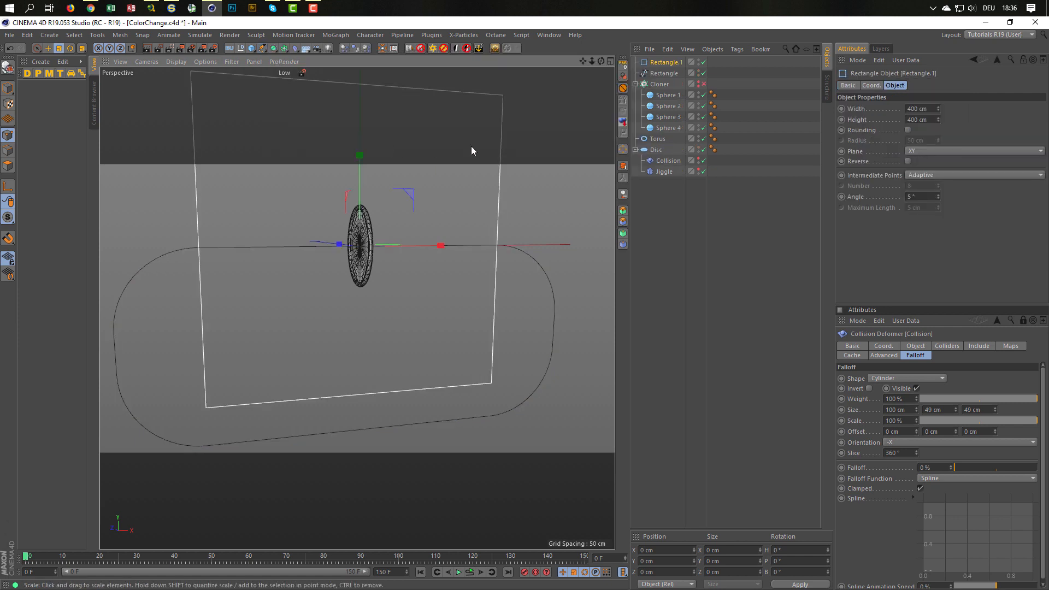
middle_click(558, 189)
middle_click(515, 401)
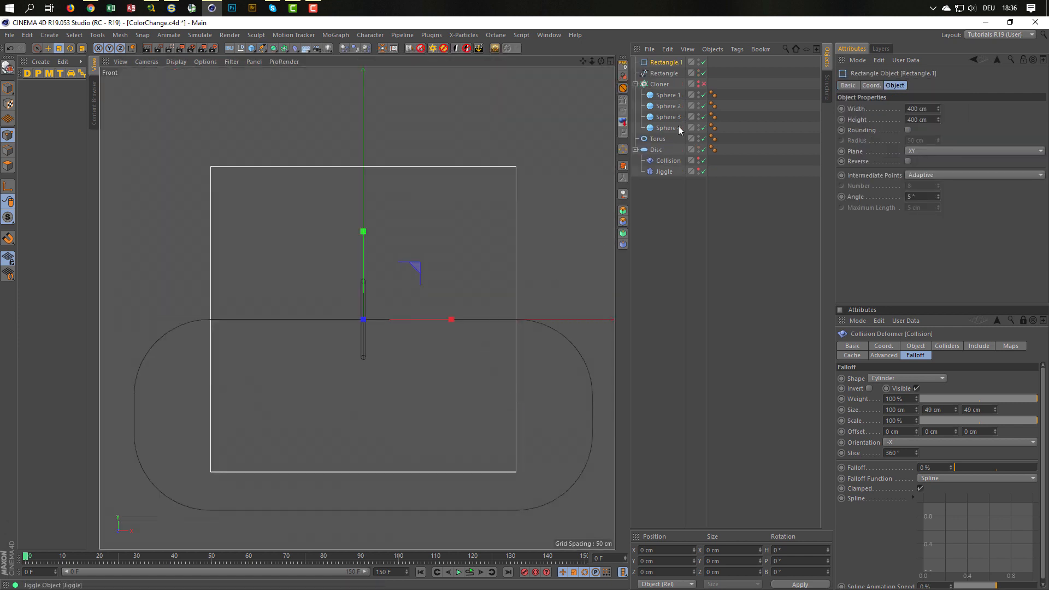
- Set the new Rectangle spline to 700 cm wide and 250 cm high, with rounding enabled at a 100 cm radius
left_click(929, 109)
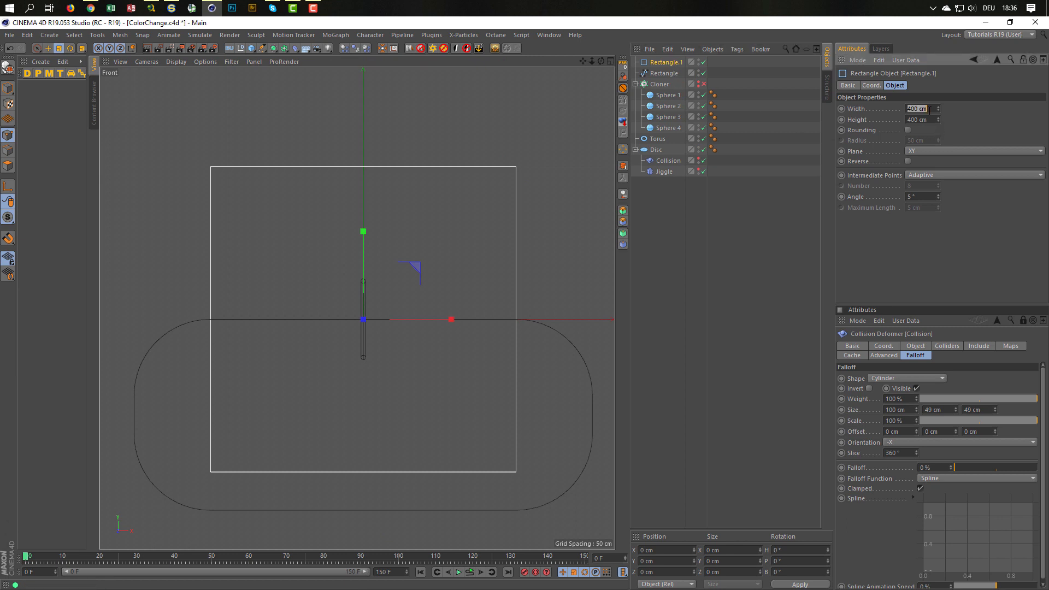
left_click(931, 123)
type("250")
key("Return")
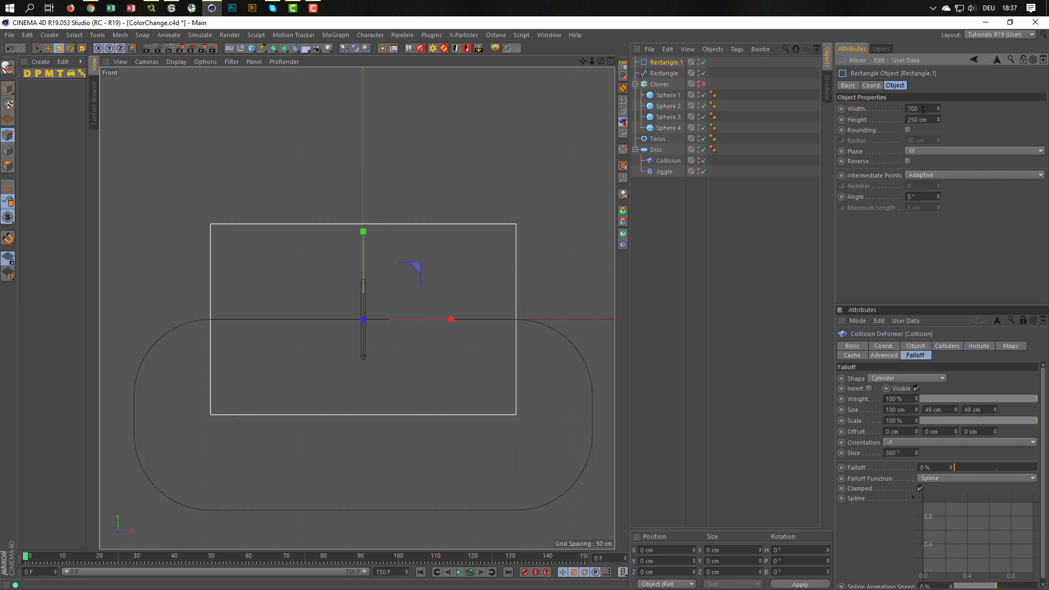
key("Return")
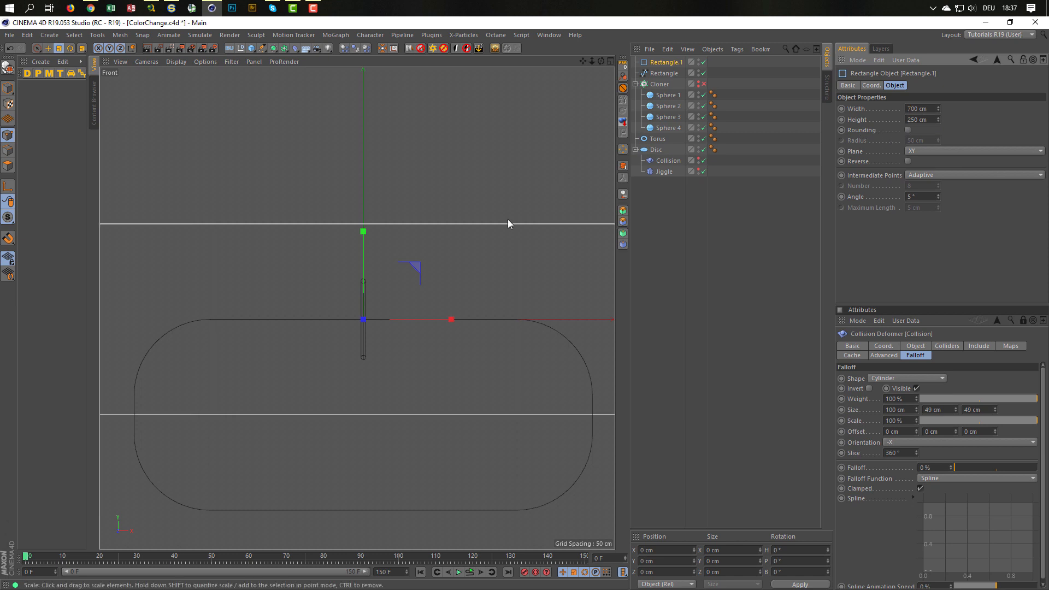
scroll(453, 248, "down", 3)
left_click(907, 130)
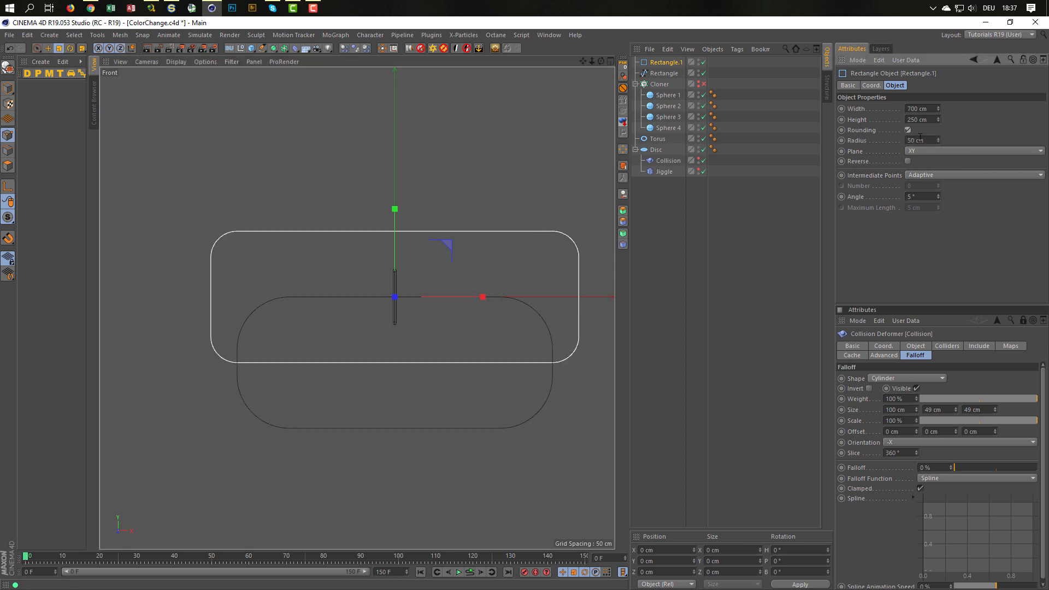
type("100")
key("Return")
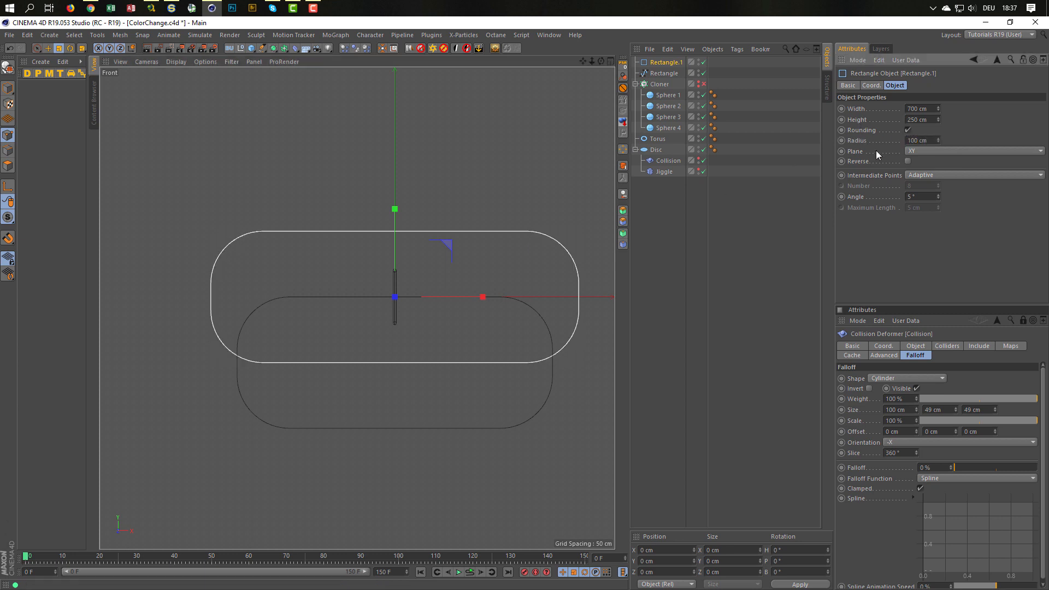
- Move the new Rectangle down along Y until it lines up with the old path, and delete the old Rectangle spline
key("e")
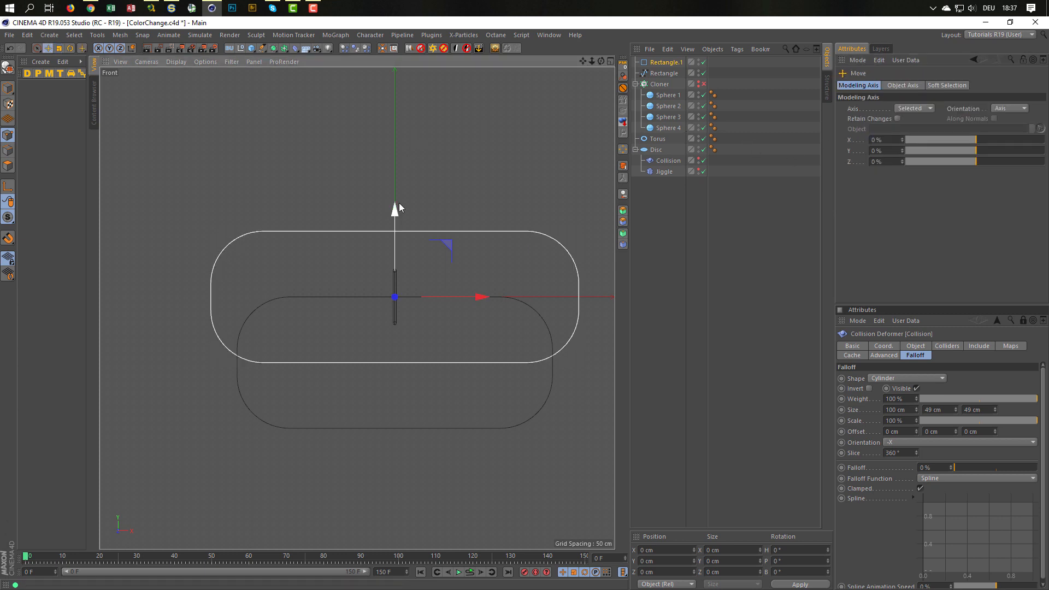
left_click_drag(398, 208, 394, 275)
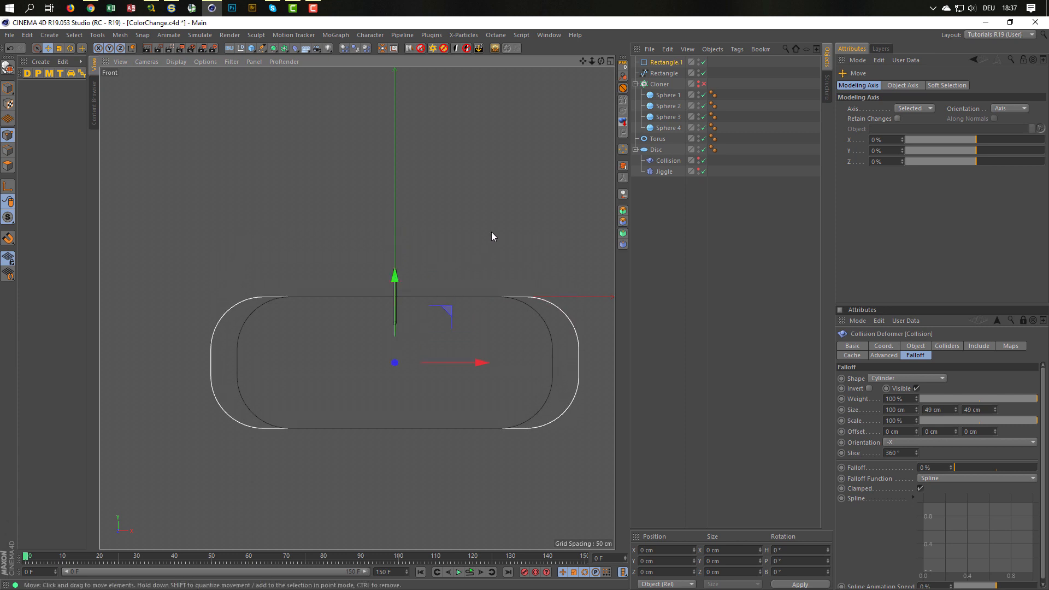
left_click(664, 74)
key("Delete")
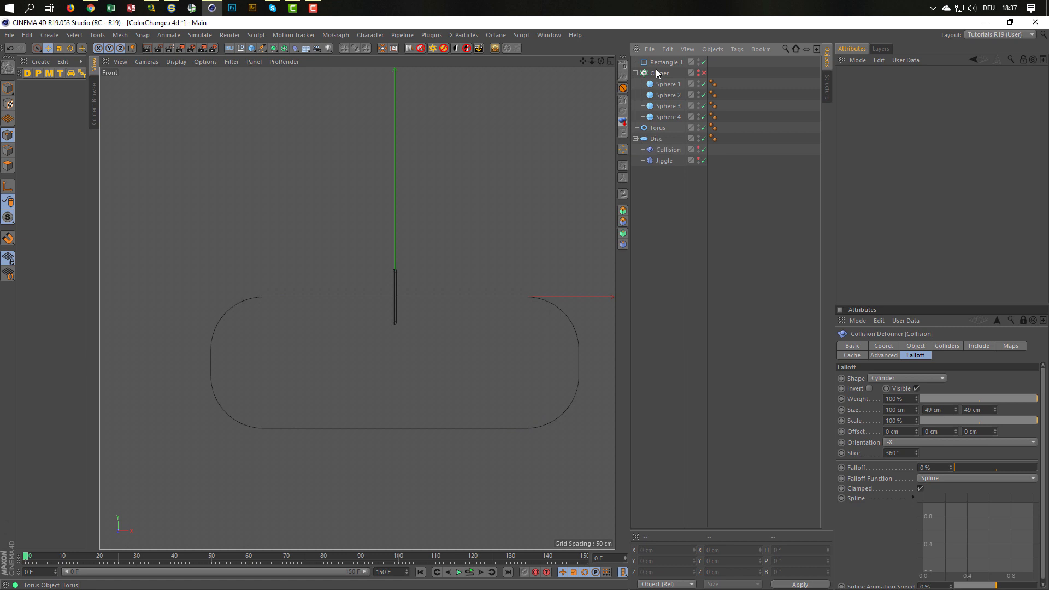
- Make the rounded Rectangle editable and assign it as the object the Cloner distributes its clones on
left_click(666, 63)
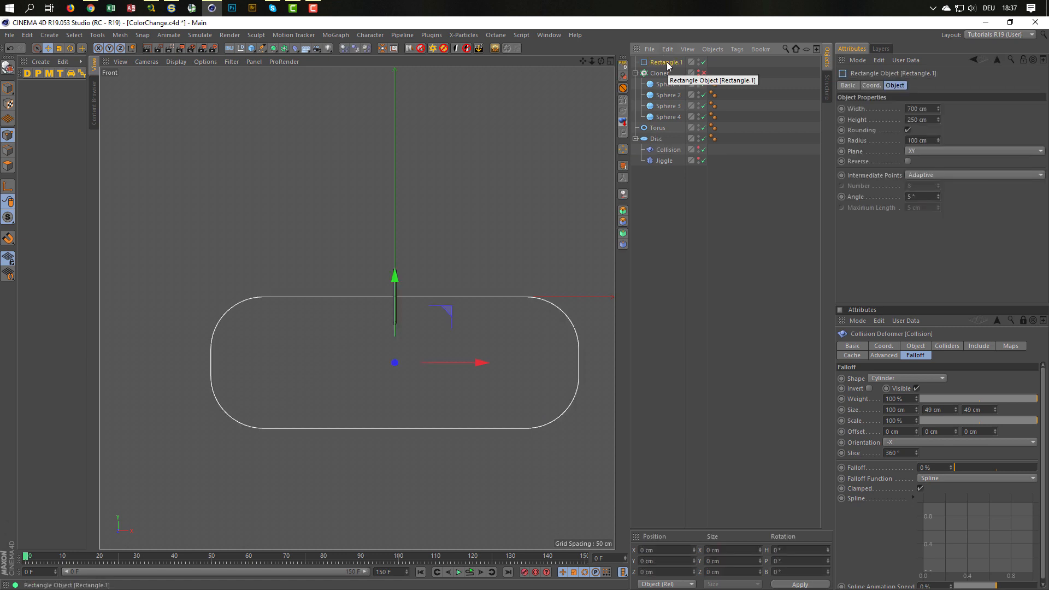
key("c")
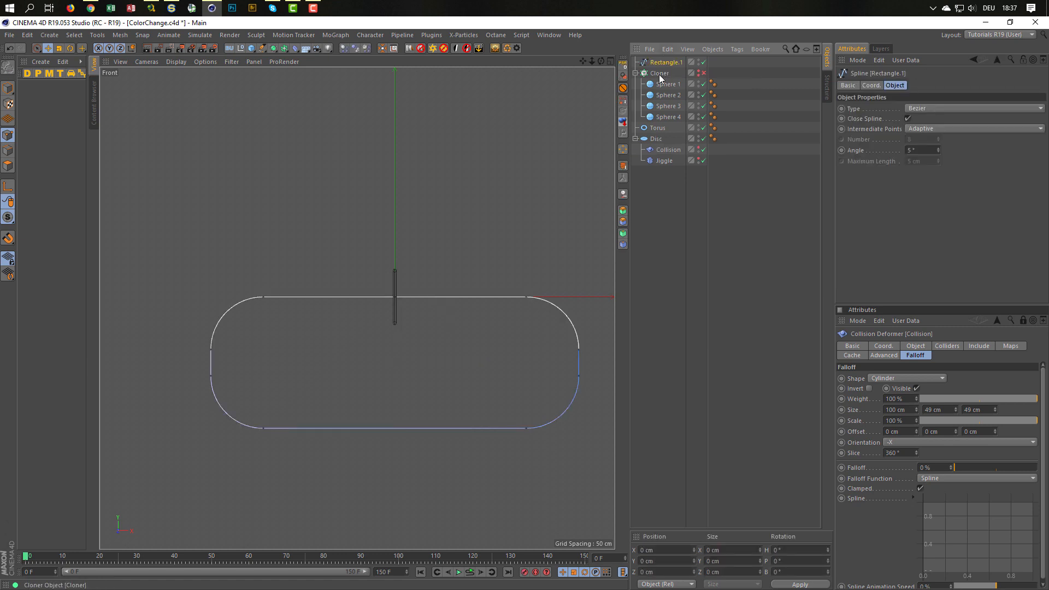
left_click(682, 74)
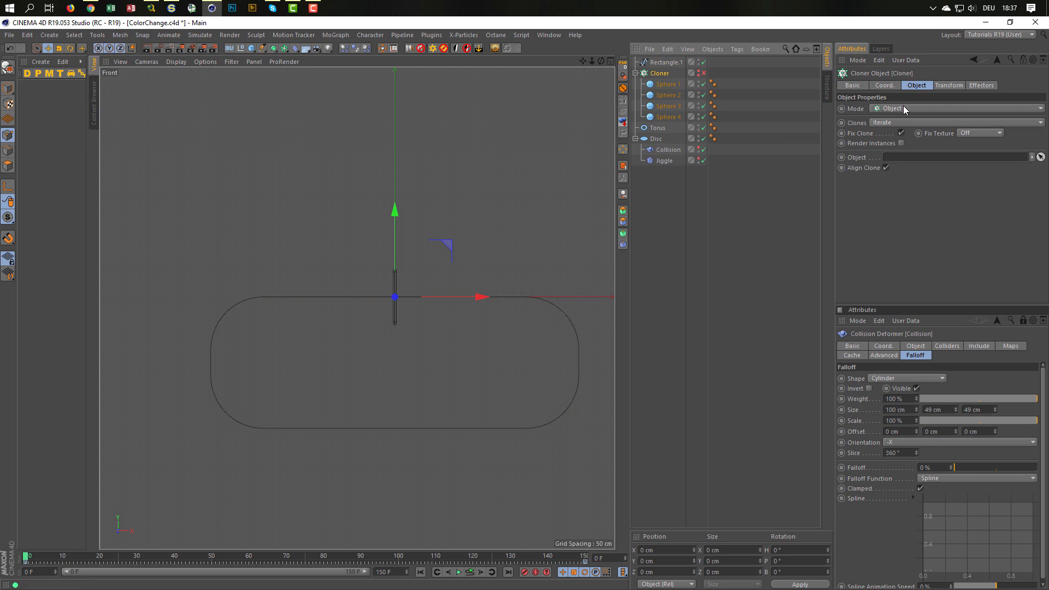
left_click_drag(679, 61, 896, 158)
- Re-enable the Cloner and play the animation in the Perspective view to check the spheres on the new path
middle_click(507, 183)
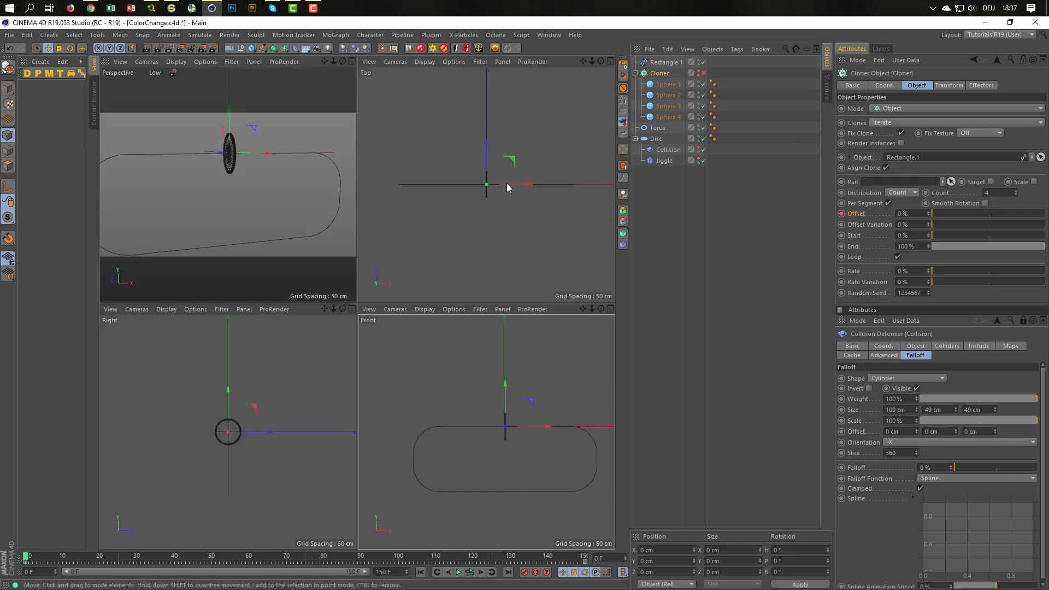
middle_click(291, 215)
left_click_drag(360, 233, 348, 224, "alt")
scroll(348, 224, "down", 1)
middle_click_drag(348, 225, 378, 235, "alt")
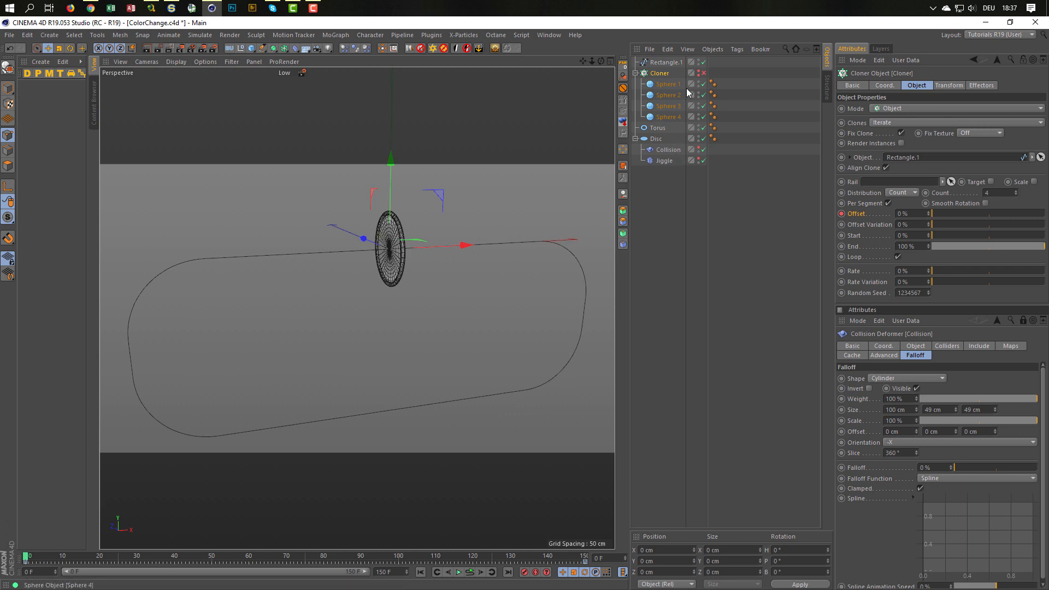
left_click(701, 74)
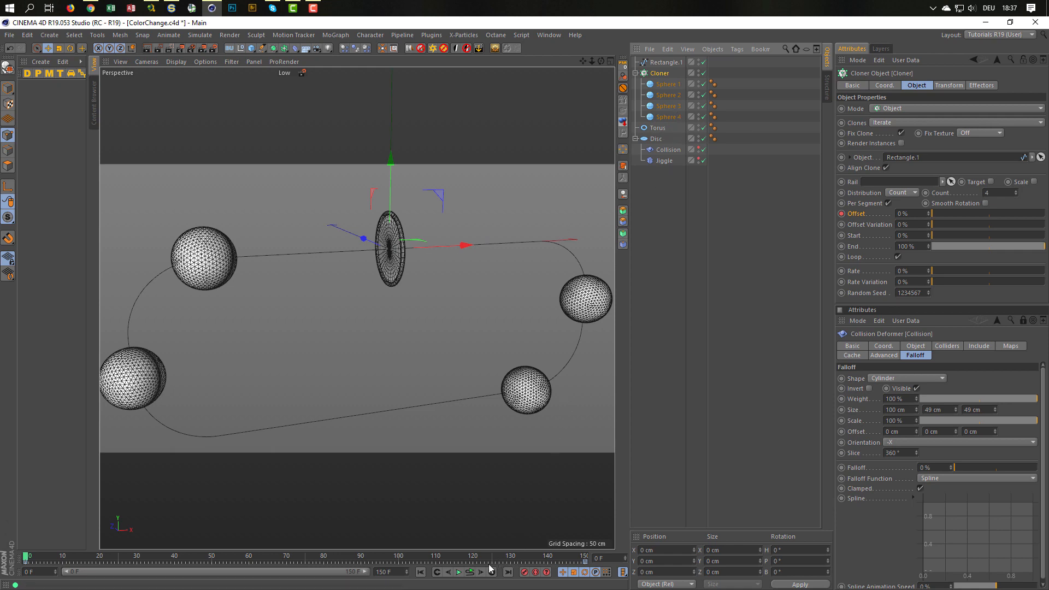
left_click(470, 573)
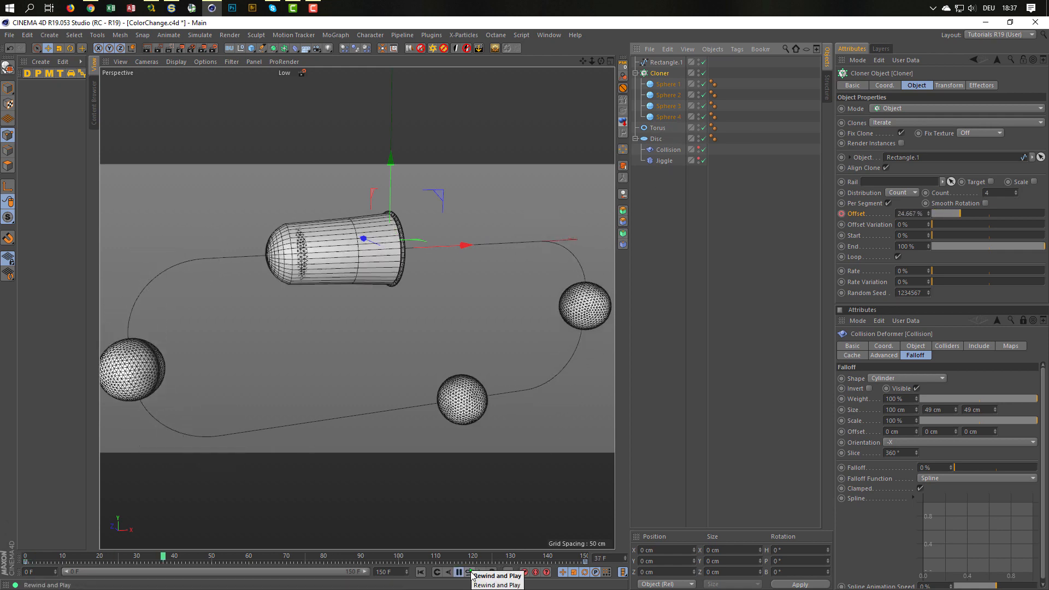
left_click(474, 576)
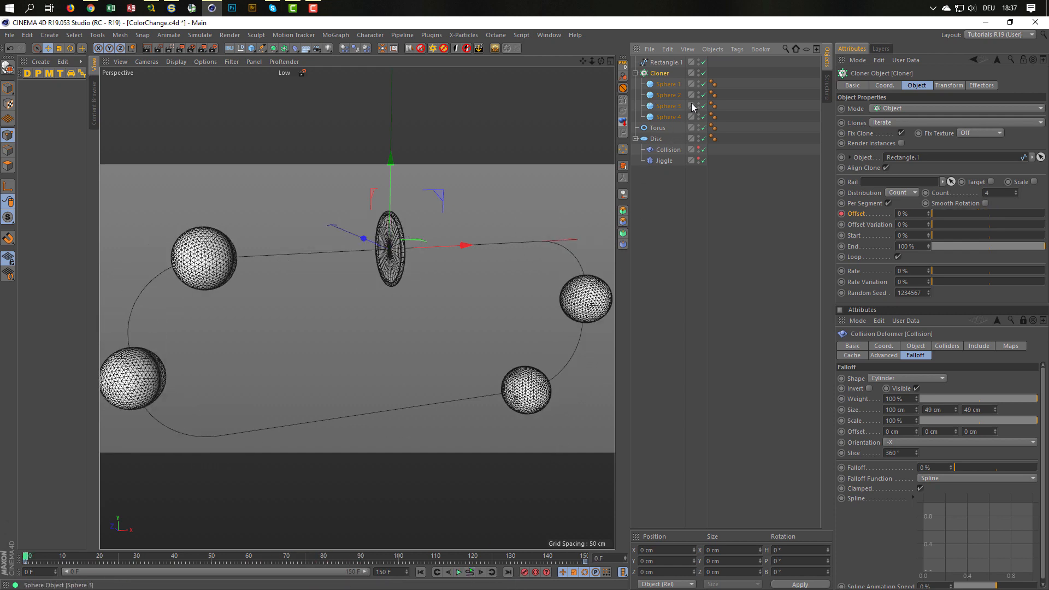
- Disable the Cloner and rename the Rectangle.1 spline to Path
left_click(665, 62)
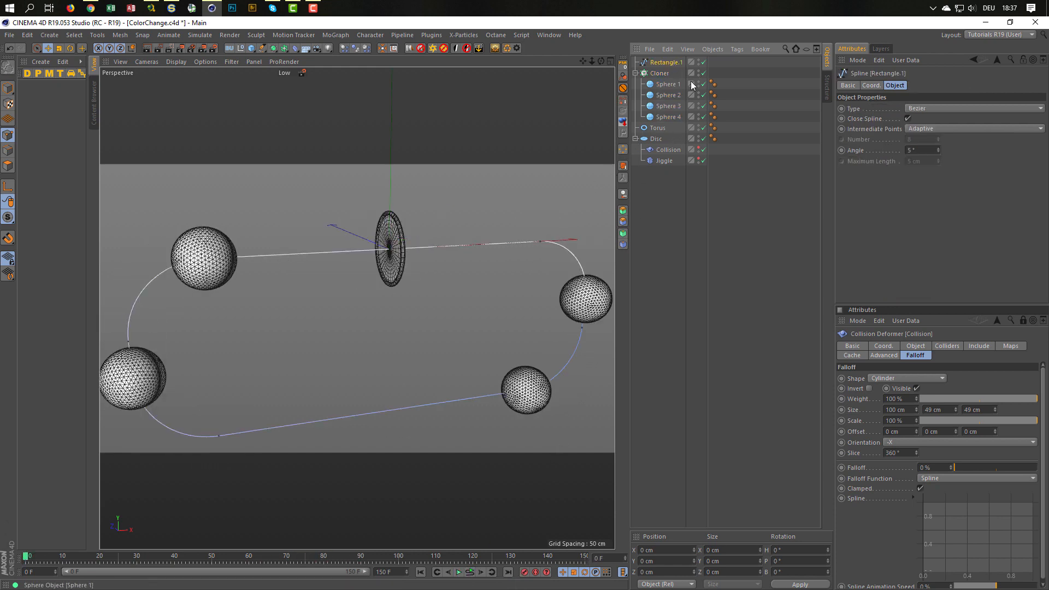
left_click(704, 72)
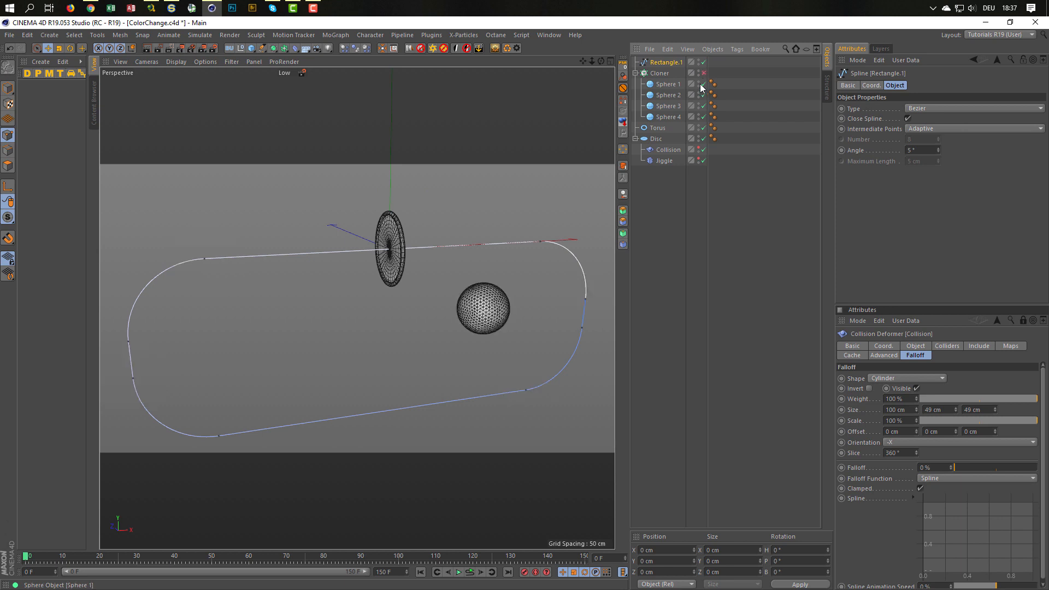
double_click(666, 62)
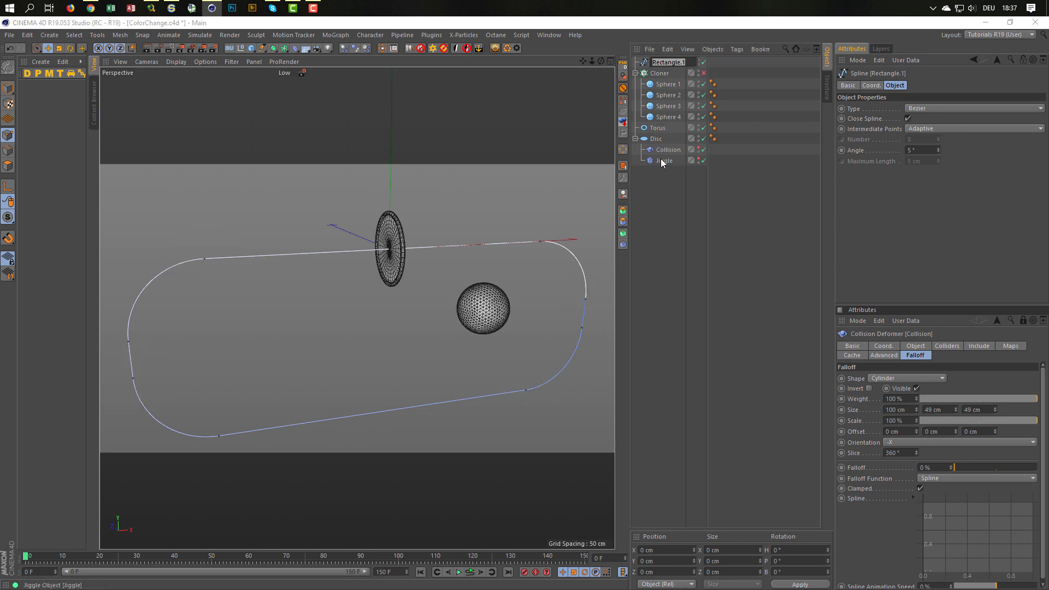
type("F")
type("ath")
key("Return")
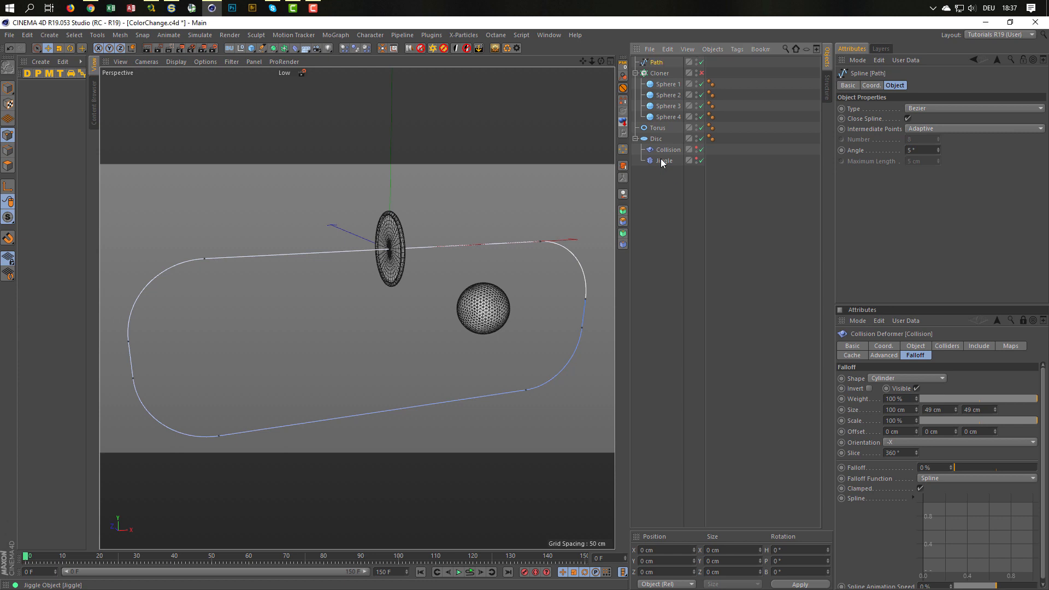
- Subdivide the Path spline's upper straight segment twice between its end points, playing the animation with the Cloner enabled after each pass
key("9")
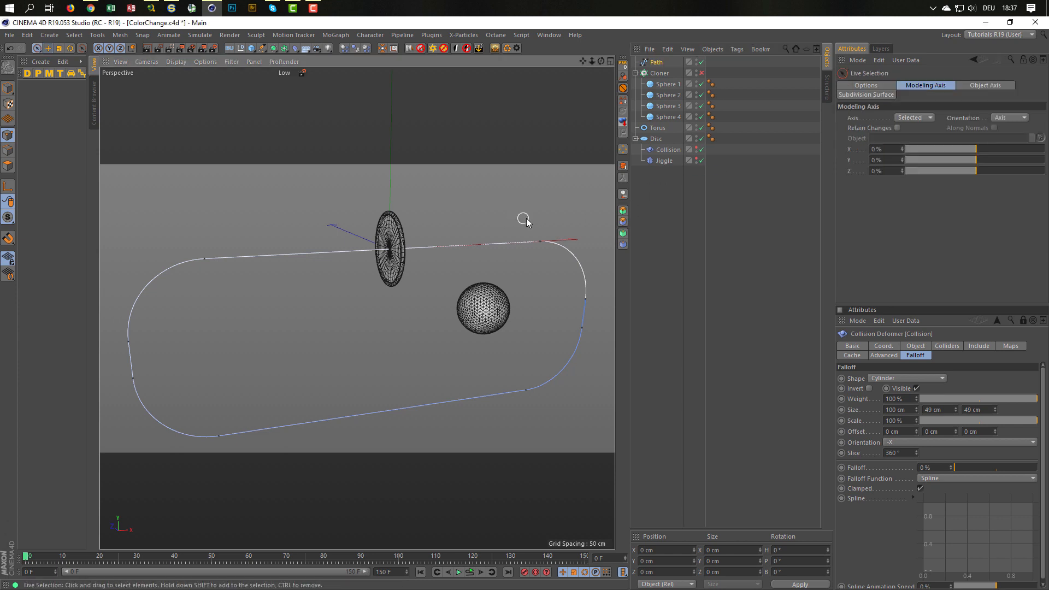
left_click(204, 258, "shift")
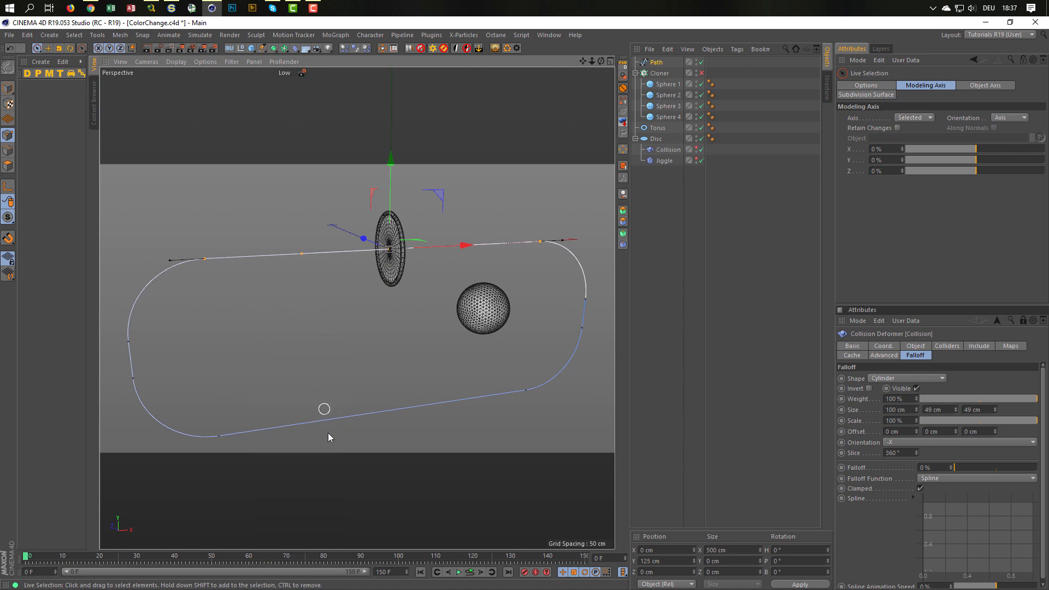
left_click(701, 72)
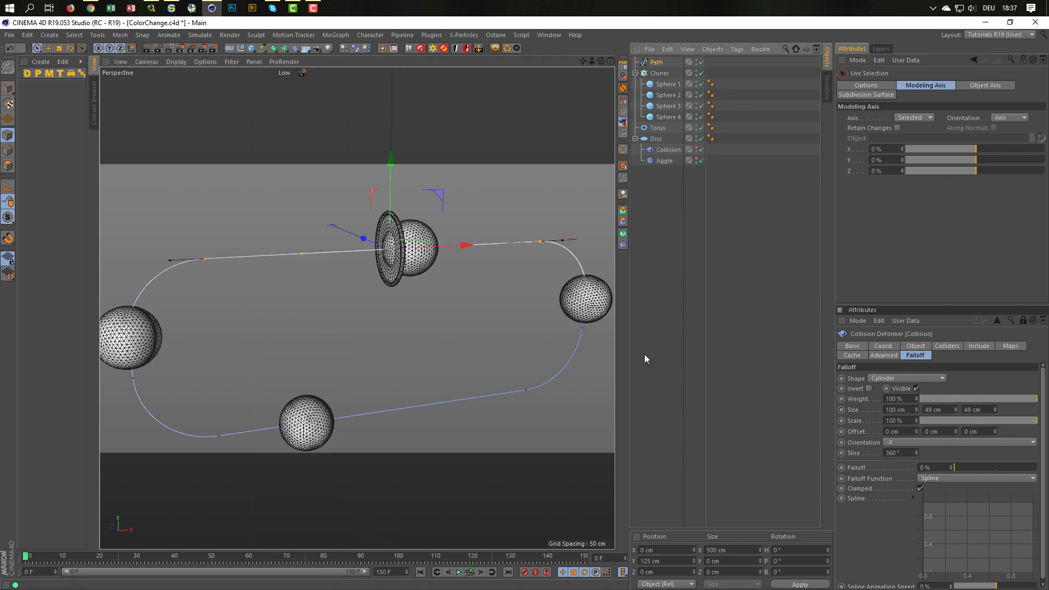
left_click(471, 572)
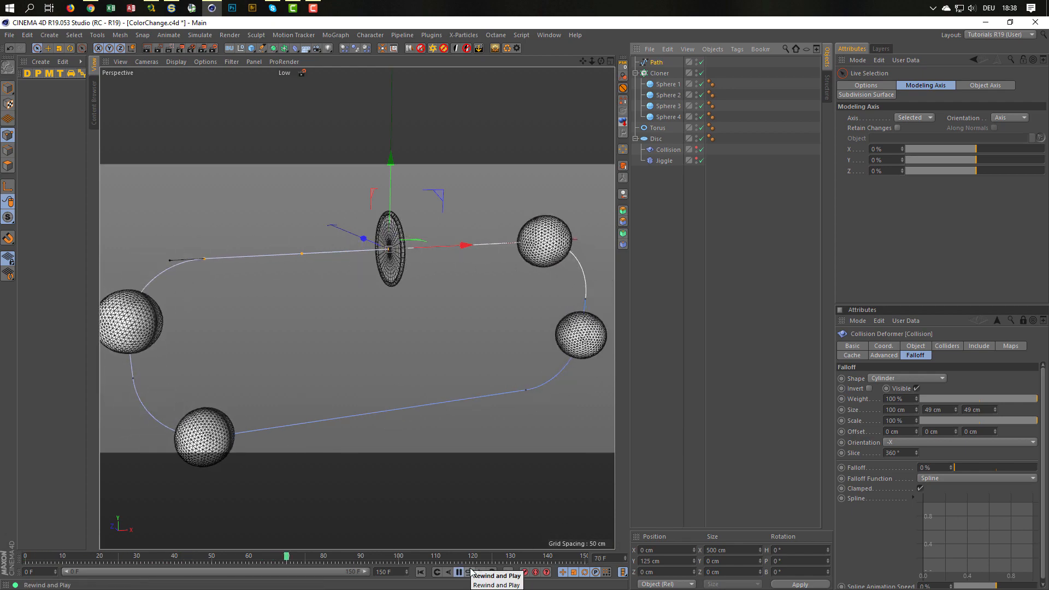
left_click(471, 572)
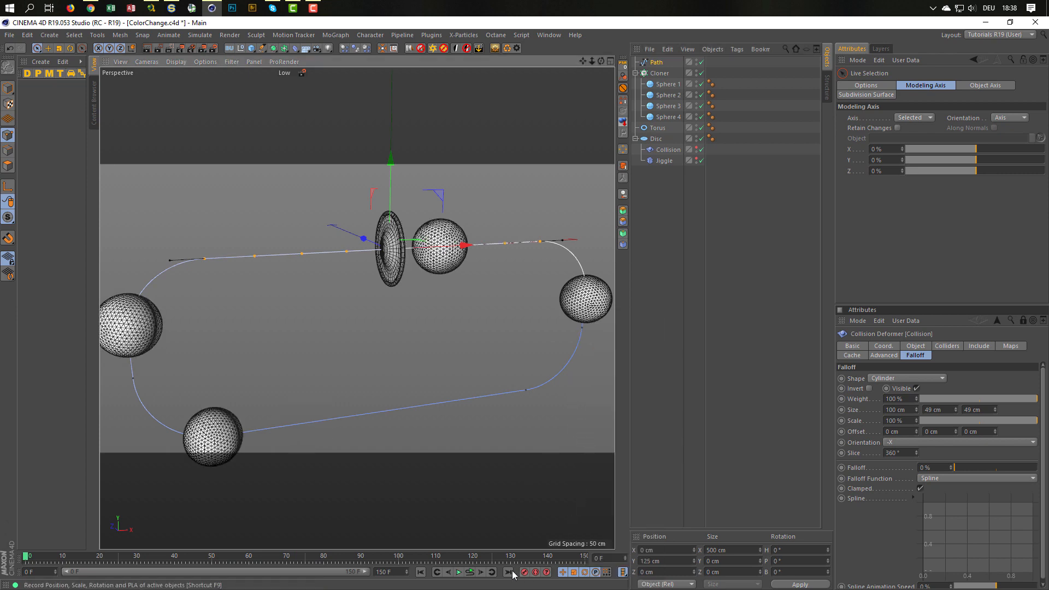
left_click(471, 572)
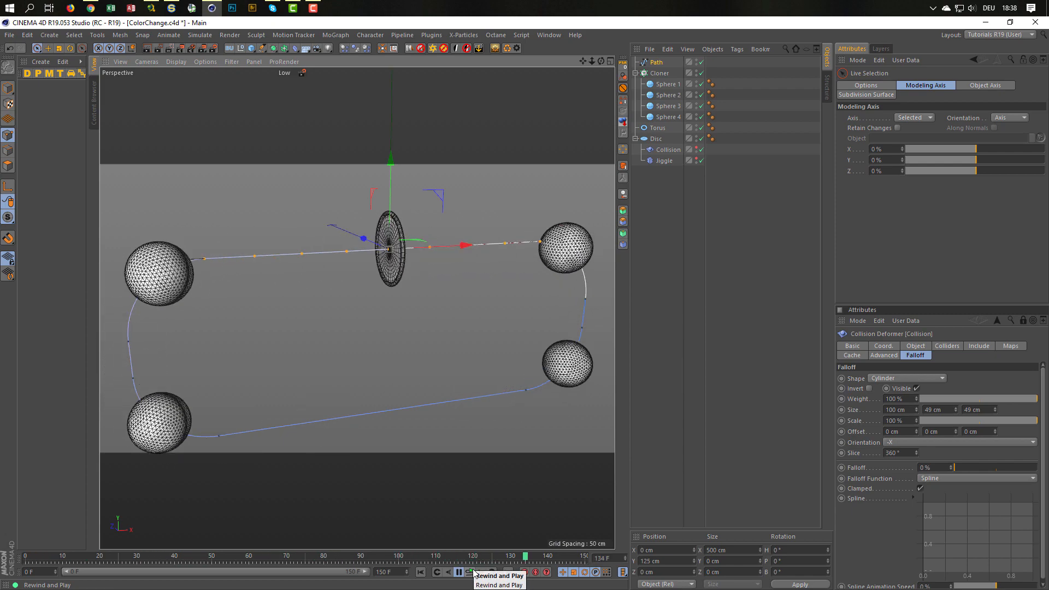
left_click(682, 256)
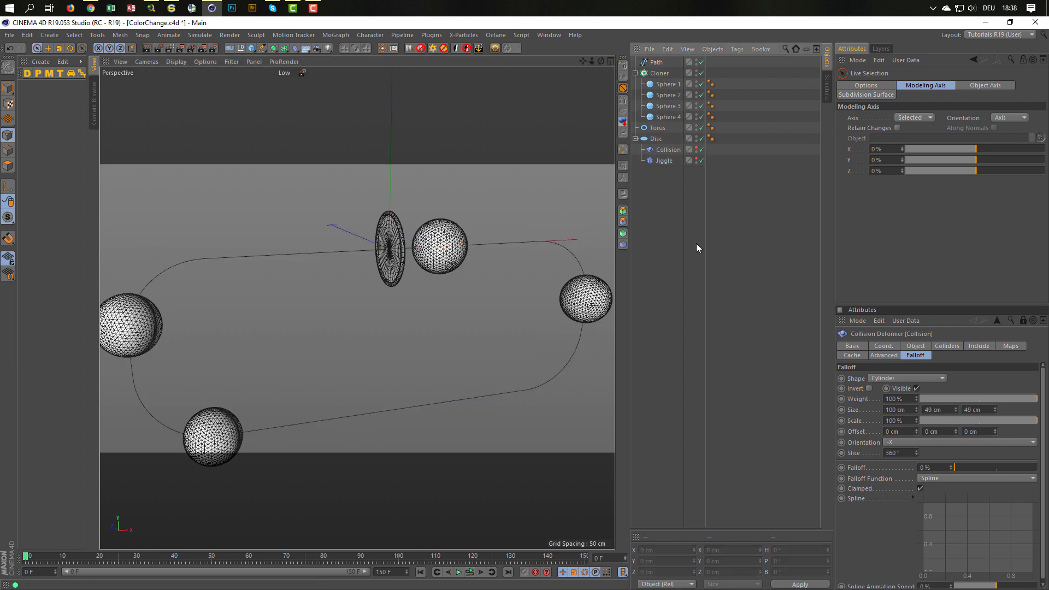
- Save the scene with the Cloner disabled, and hide the sphere that remains in the viewport
left_click(701, 72)
key("ctrl+s")
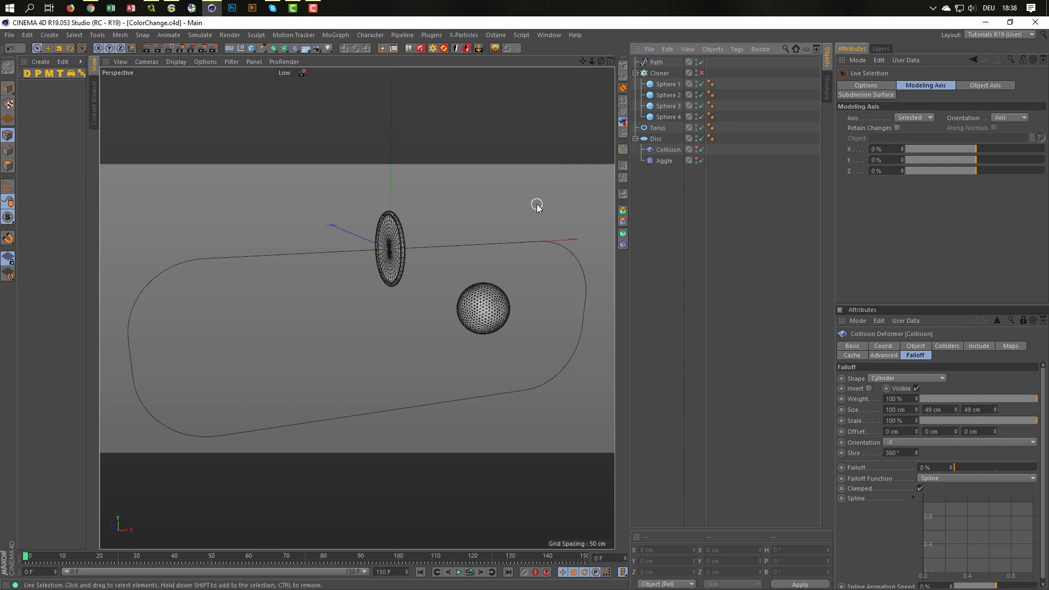
mouse_move(408, 246)
left_mouse_down("alt")
mouse_move(429, 255)
mouse_move(414, 248)
left_mouse_up("alt")
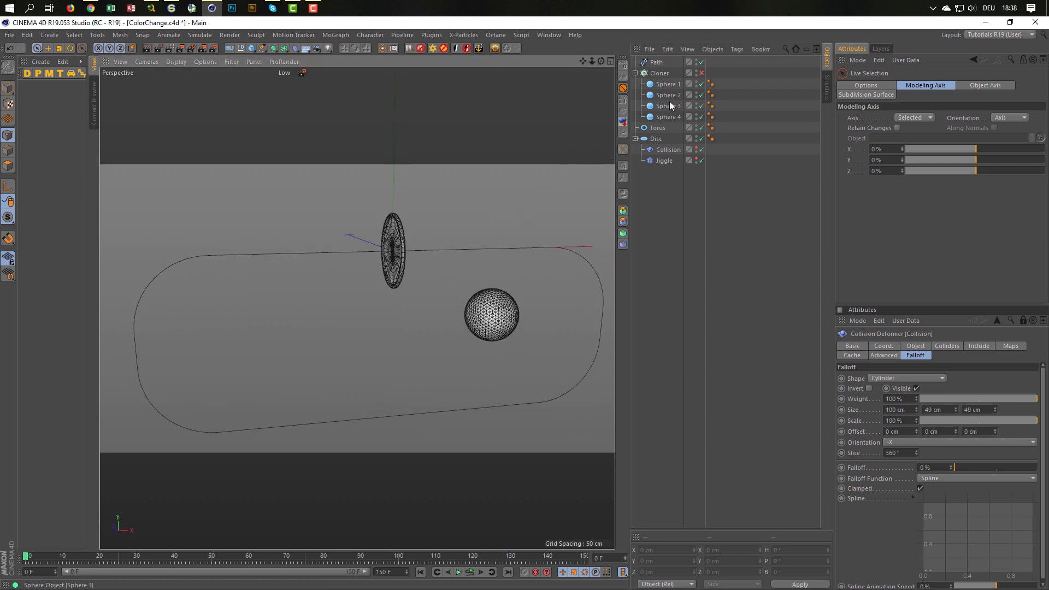
left_click(695, 85)
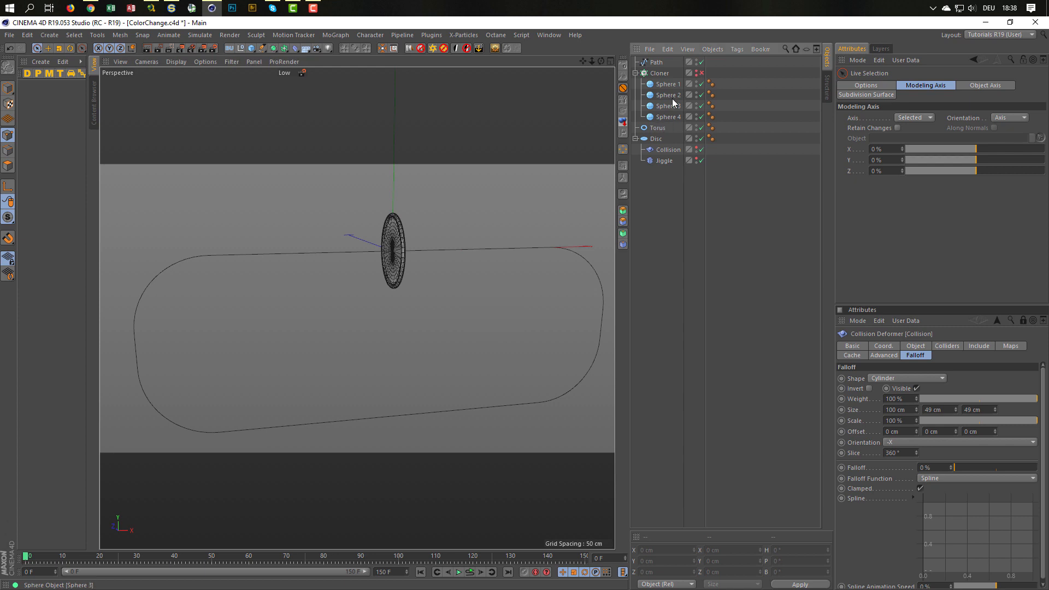
- Duplicate the Path spline and delete all of the copy's points except those of the corner arc on the +X side of its upper straight
left_click(658, 63)
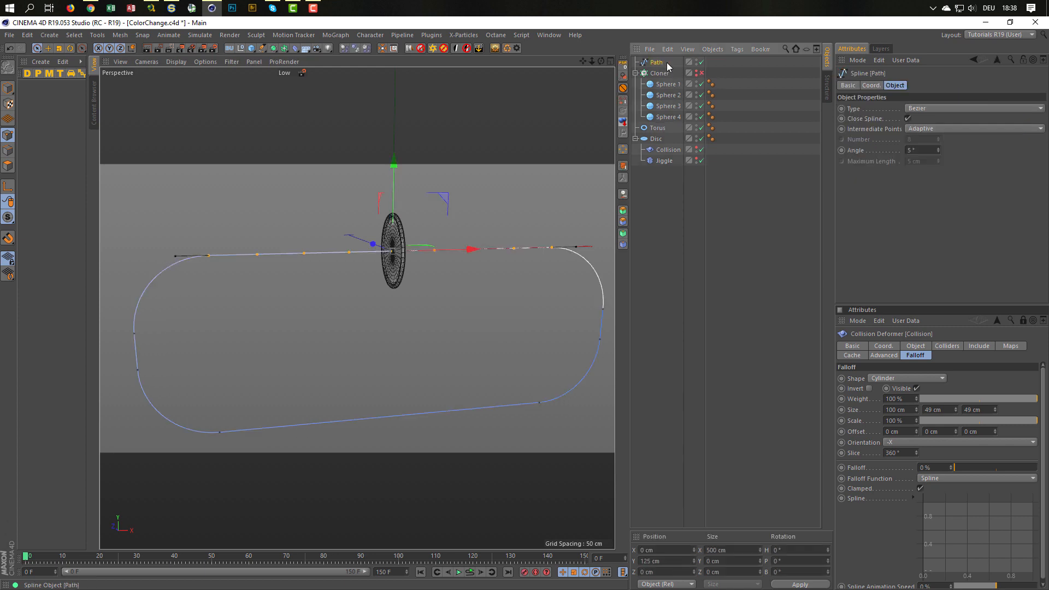
left_click_drag(668, 65, 654, 214, "ctrl")
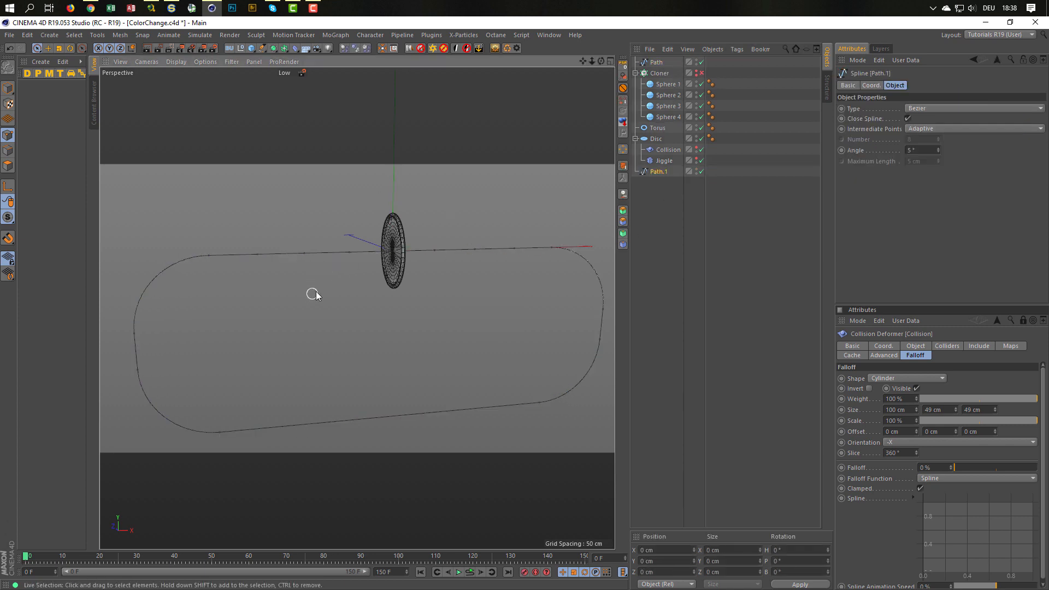
mouse_move(279, 252)
middle_mouse_down("alt")
mouse_move(240, 225)
mouse_move(236, 235)
middle_mouse_up("alt")
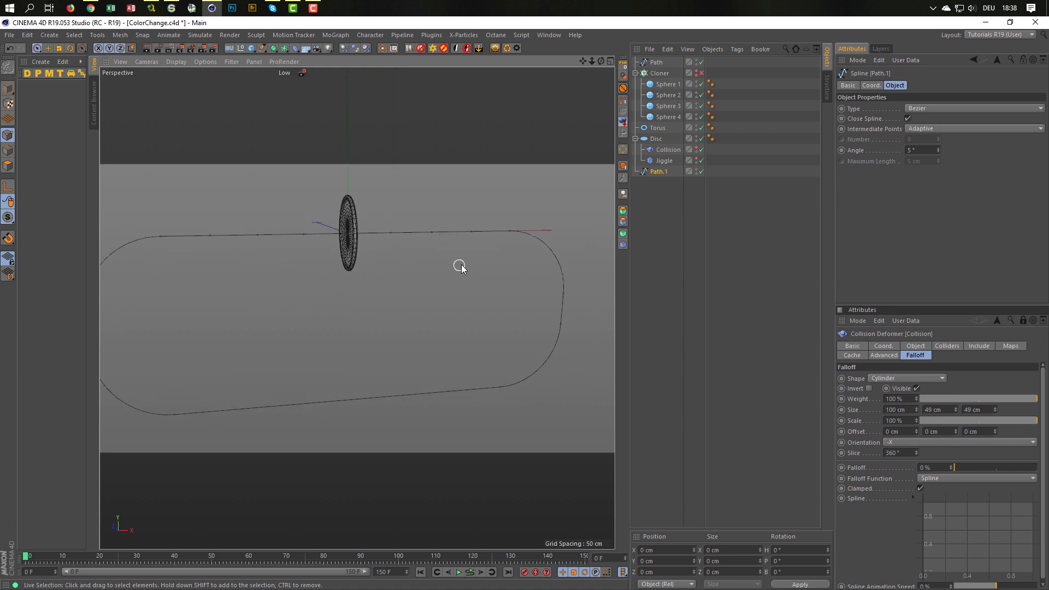
left_click_drag(473, 231, 369, 236)
left_click_drag(225, 236, 155, 239)
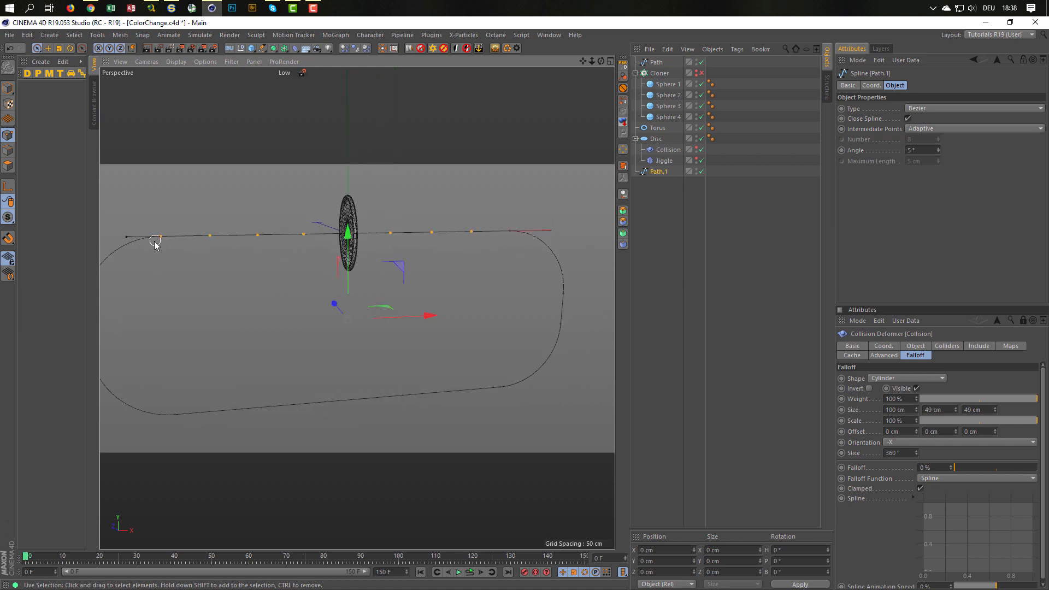
middle_click_drag(198, 277, 218, 255, "alt")
mouse_move(131, 272)
left_mouse_down()
mouse_move(114, 302)
mouse_move(115, 342)
mouse_move(188, 400)
mouse_move(527, 367)
mouse_move(578, 307)
mouse_move(569, 386)
left_mouse_up()
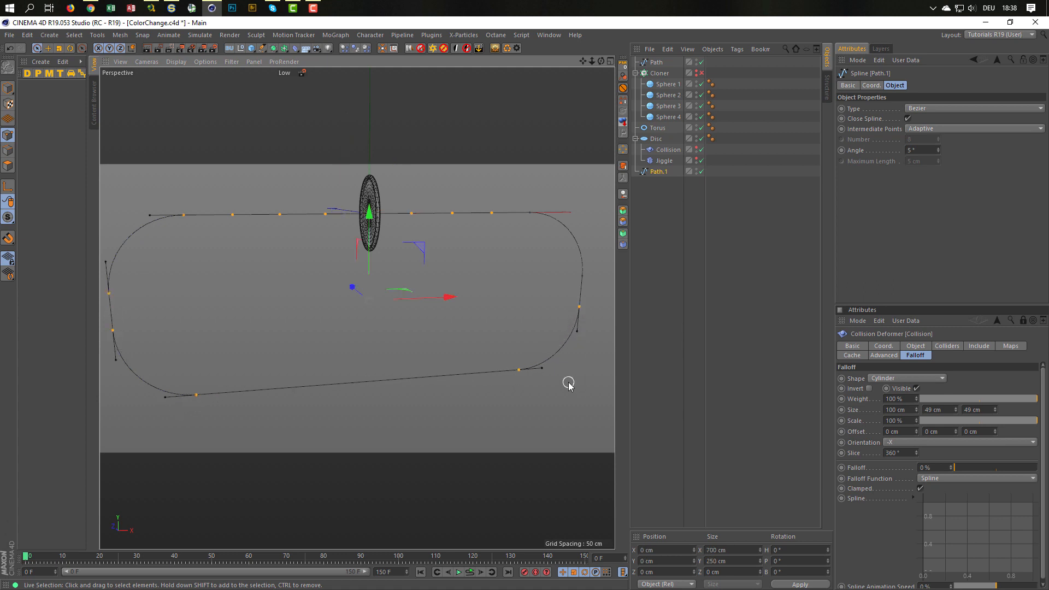
left_click(569, 385)
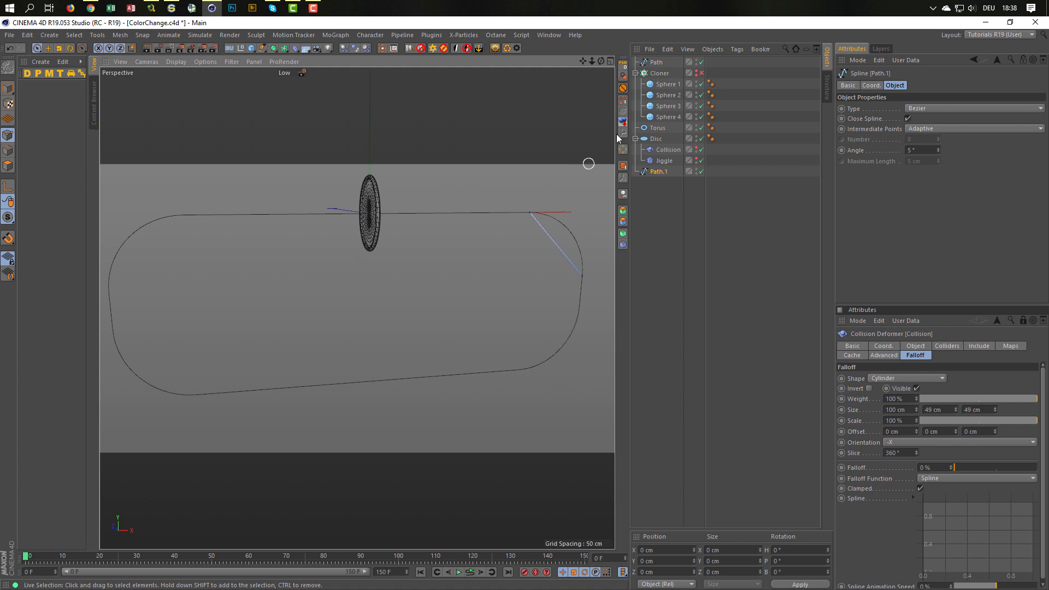
- Disable the original Path spline and turn off Close Spline on the copied arc
left_click(702, 63)
scroll(451, 230, "up", 5)
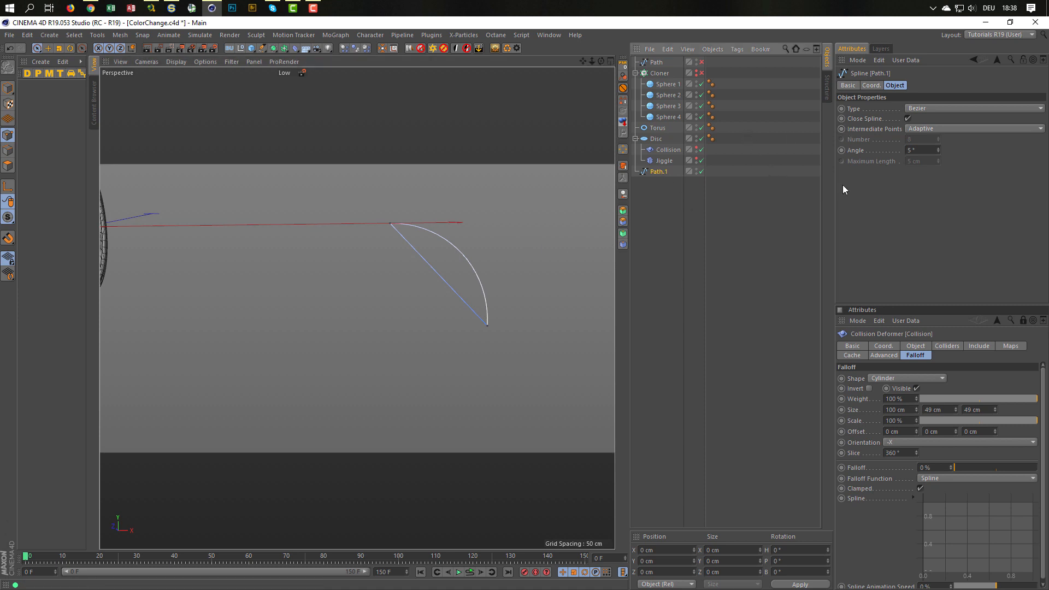
left_click(908, 118)
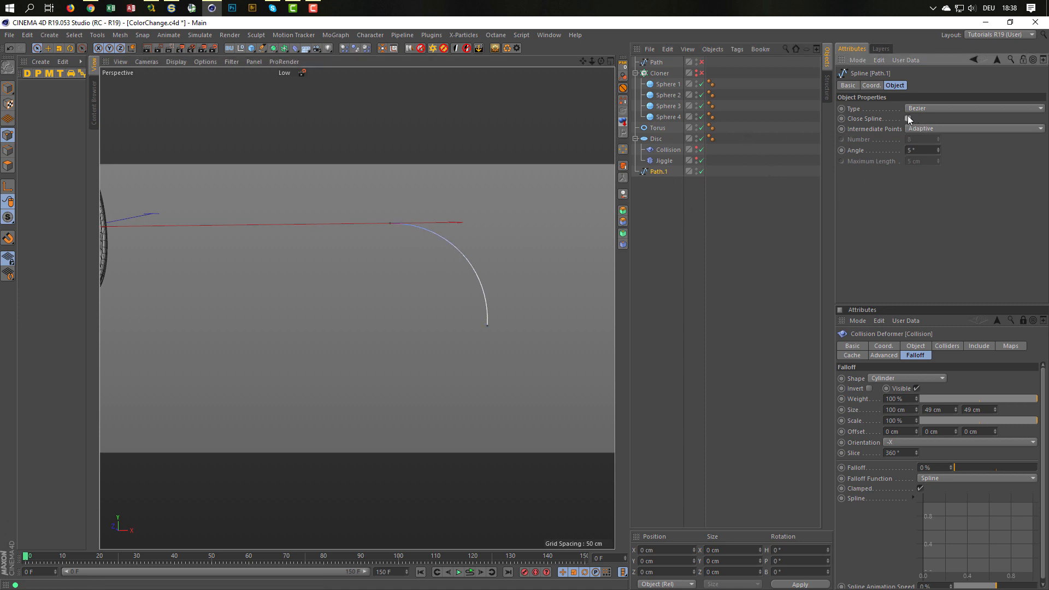
scroll(468, 242, "up", 3)
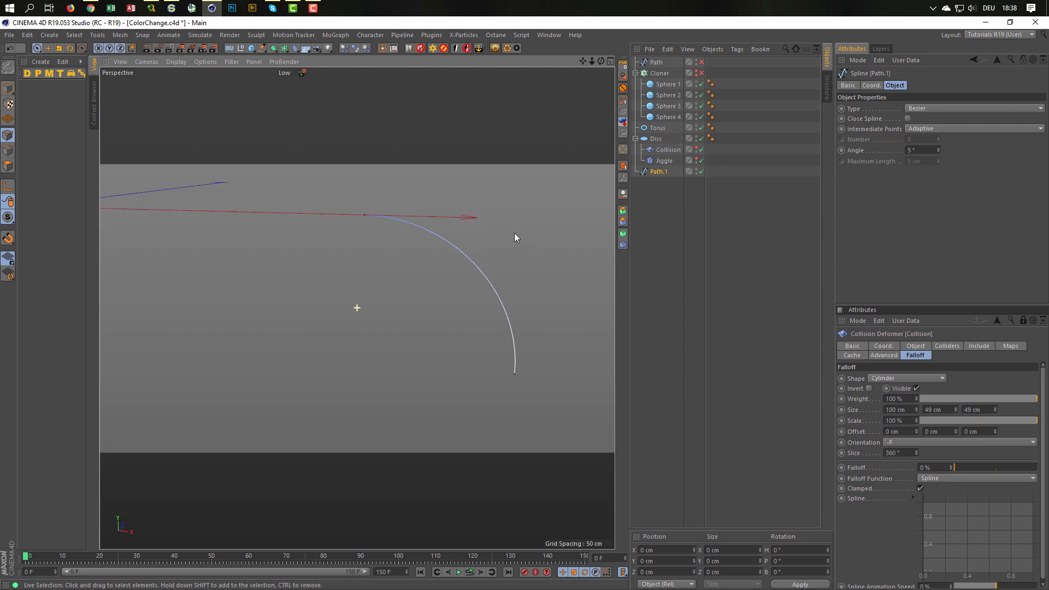
left_click_drag(514, 233, 492, 232, "alt")
right_click_drag(488, 231, 424, 223, "alt")
mouse_move(424, 221)
left_mouse_down("alt")
mouse_move(403, 239)
mouse_move(409, 223)
left_mouse_up("alt")
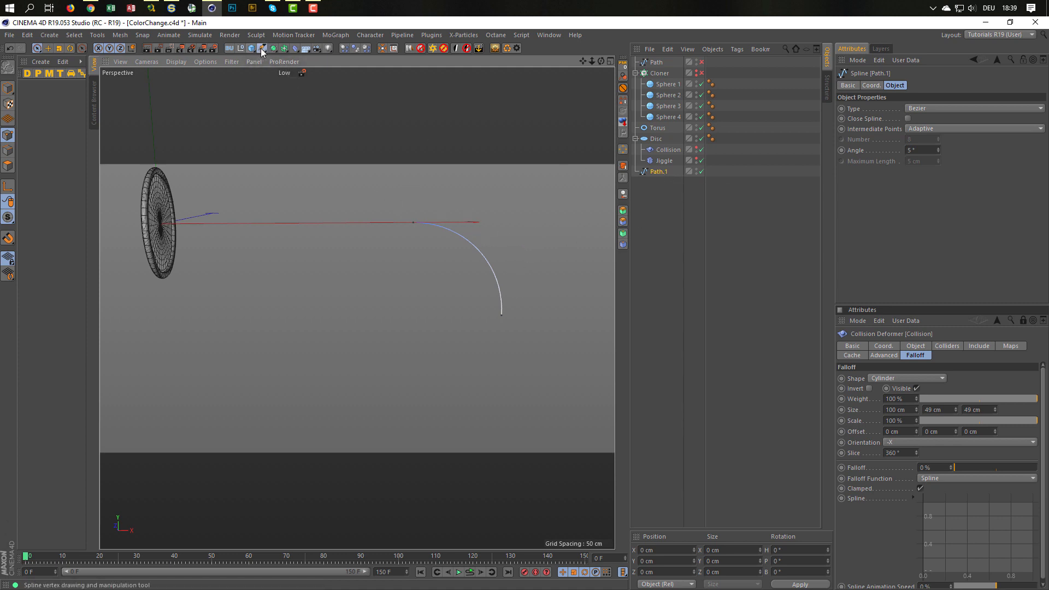
- Add a Circle spline with a radius of 50 cm and an adaptive angle of 20°
left_click_drag(260, 48, 365, 88)
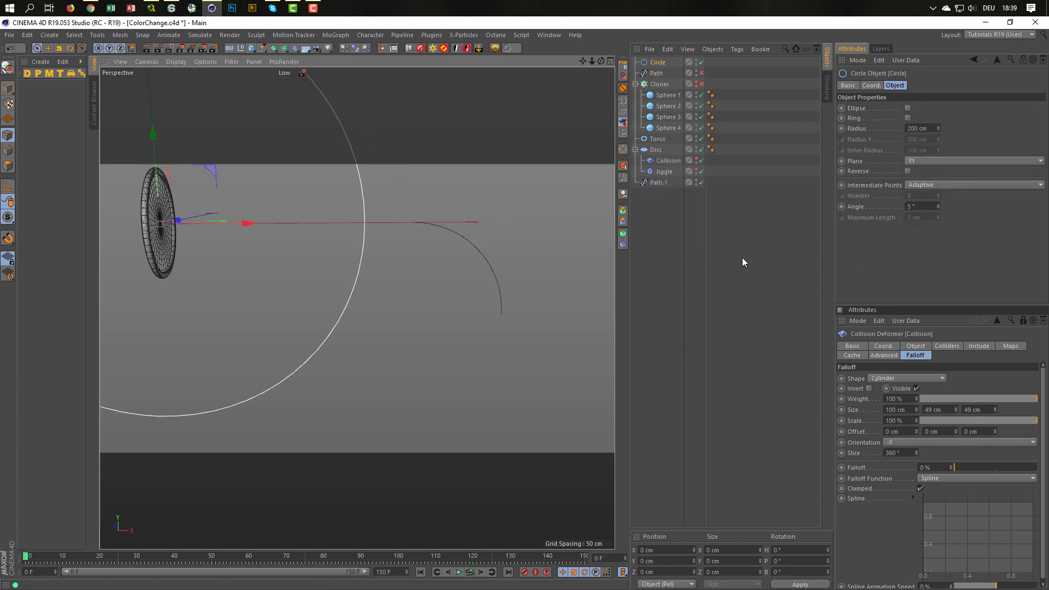
left_click(930, 127)
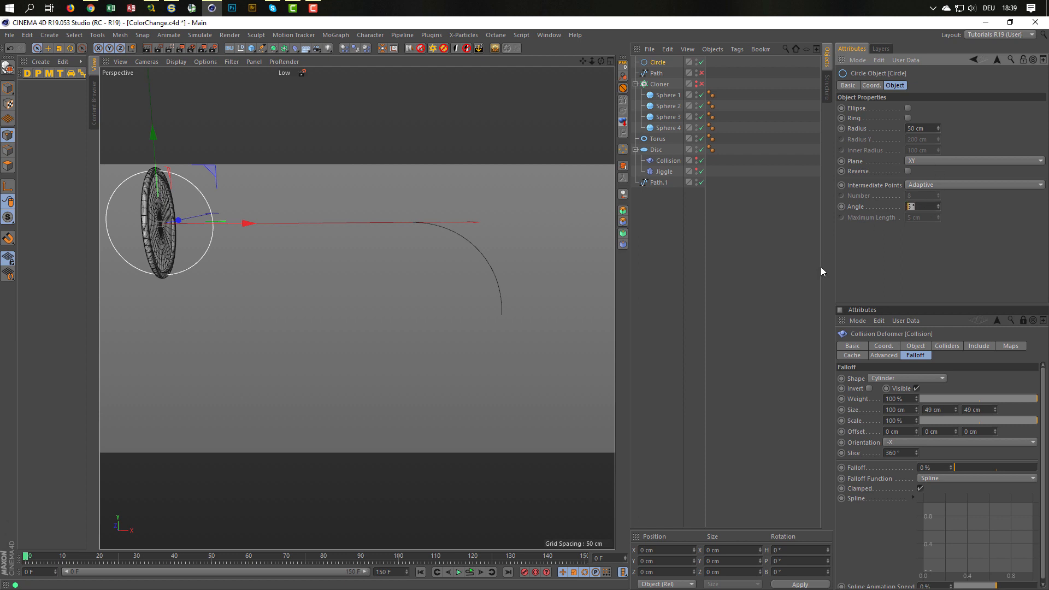
type("20")
key("Return")
- Rename the Path.1 arc spline to Pipe
left_click(661, 182)
double_click(661, 182)
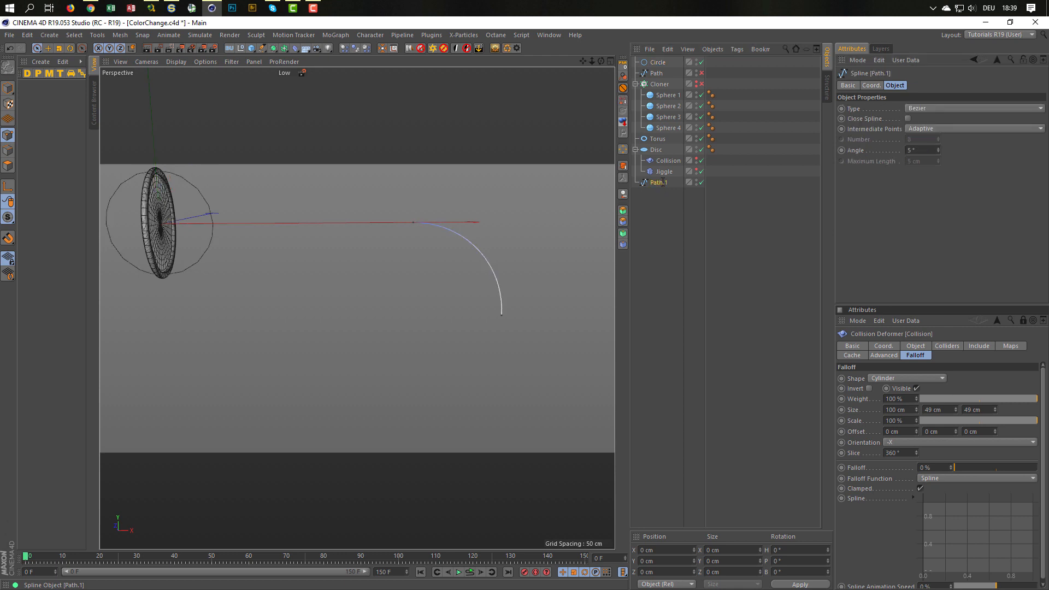
type("Pipe")
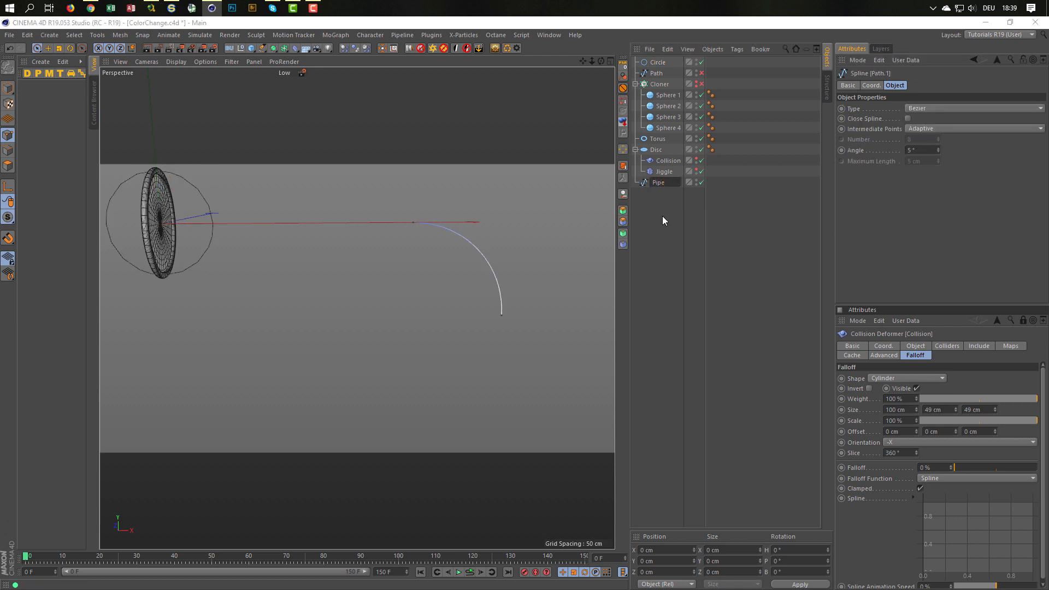
key("Return")
- Set the Pipe spline's intermediate points to Uniform with a number of 4
left_click(913, 150)
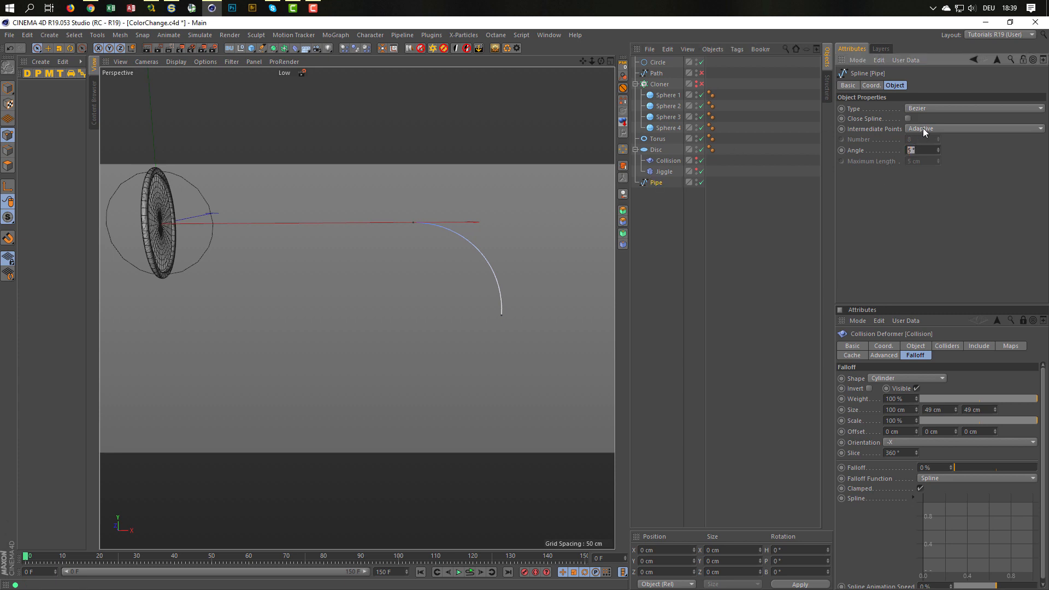
left_click(923, 128)
left_click(926, 160)
type("4")
- Place the Circle directly above Pipe in the hierarchy and set its intermediate points to Uniform with a number of 4
left_click_drag(658, 62, 660, 174)
left_click(919, 185)
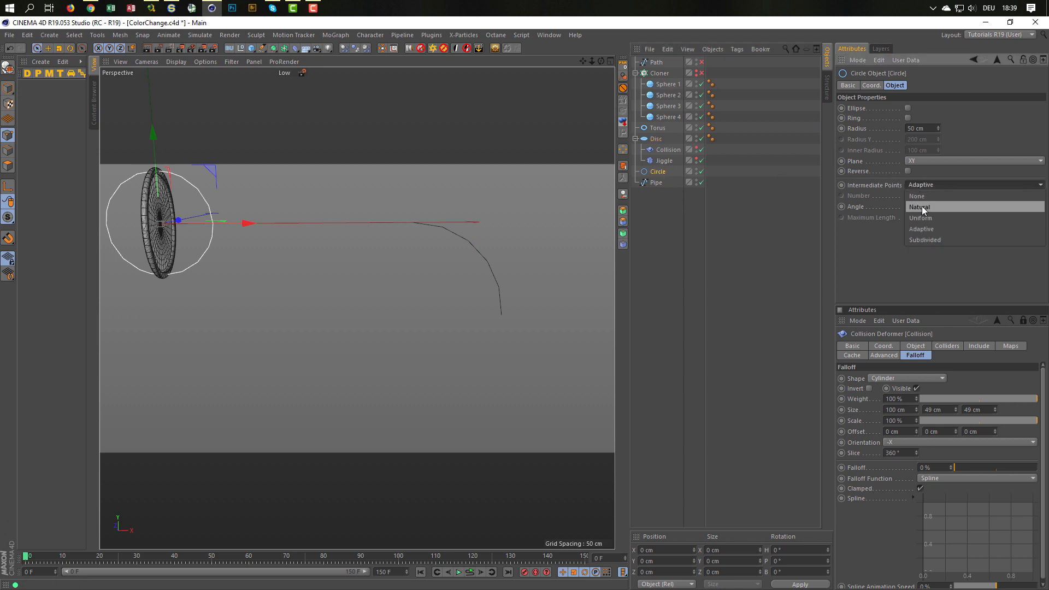
left_click(922, 217)
type("4")
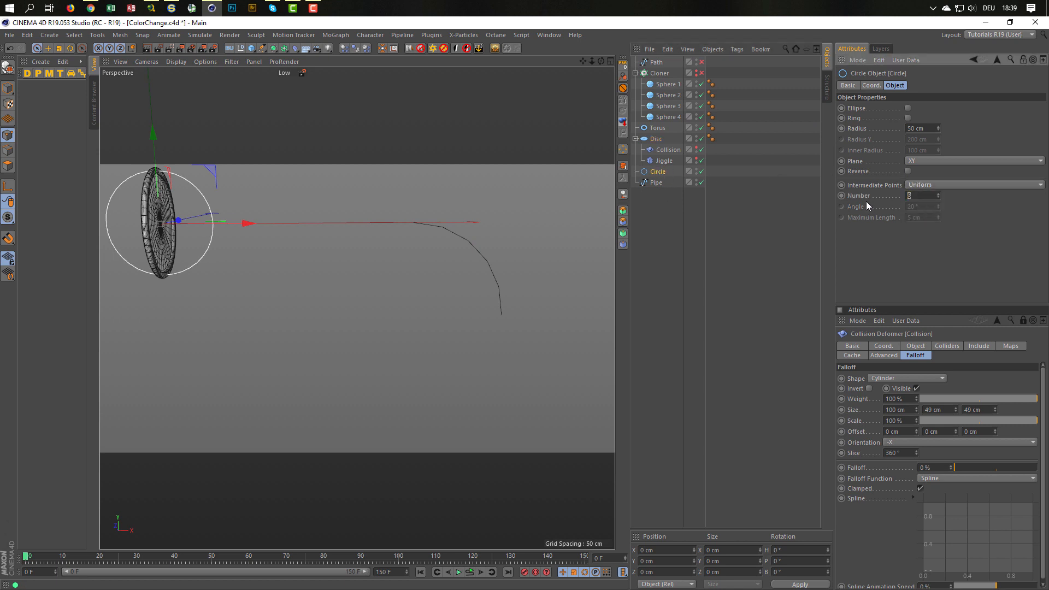
key("Return")
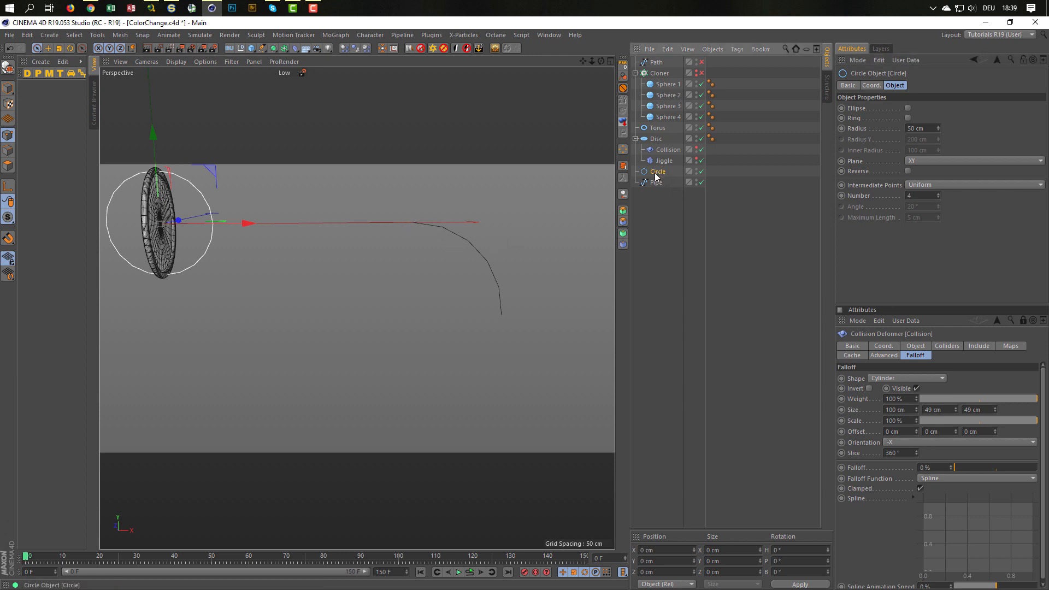
- Create a Sweep with the Circle as profile and the Pipe spline as path
left_click(274, 49)
left_click(322, 104, "alt")
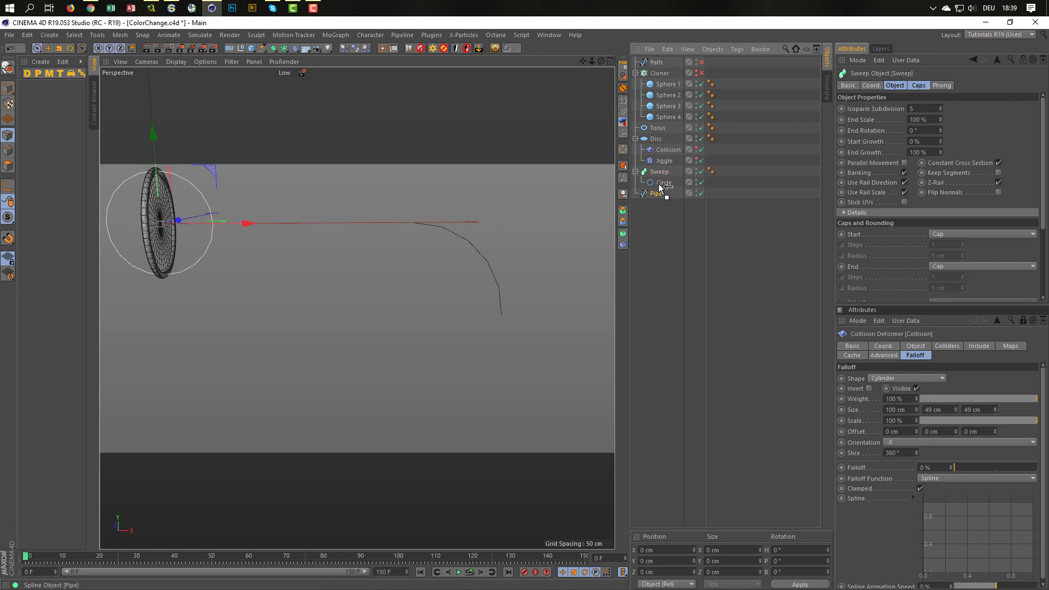
left_click_drag(663, 188, 664, 187)
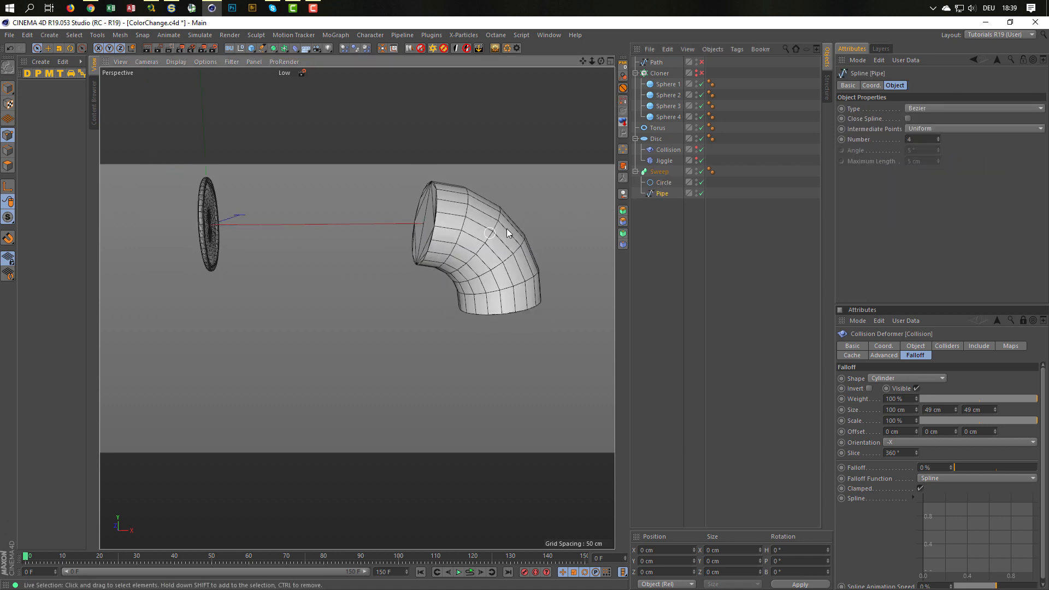
- Set both the start and end caps of the Sweep to None
left_click(660, 172)
left_click(920, 86)
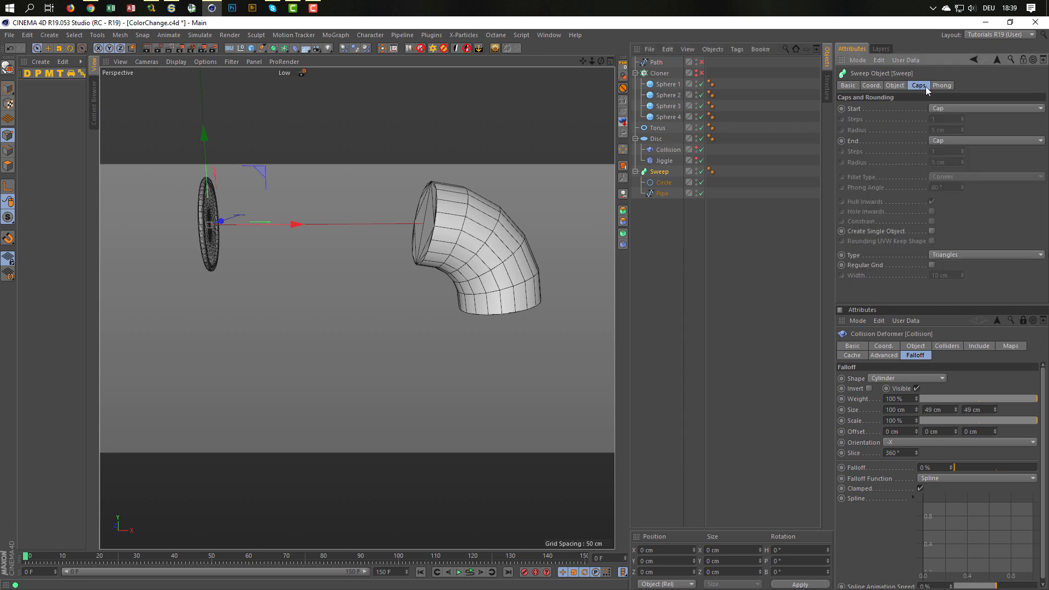
left_click(940, 109)
left_click(943, 119)
left_click(952, 141)
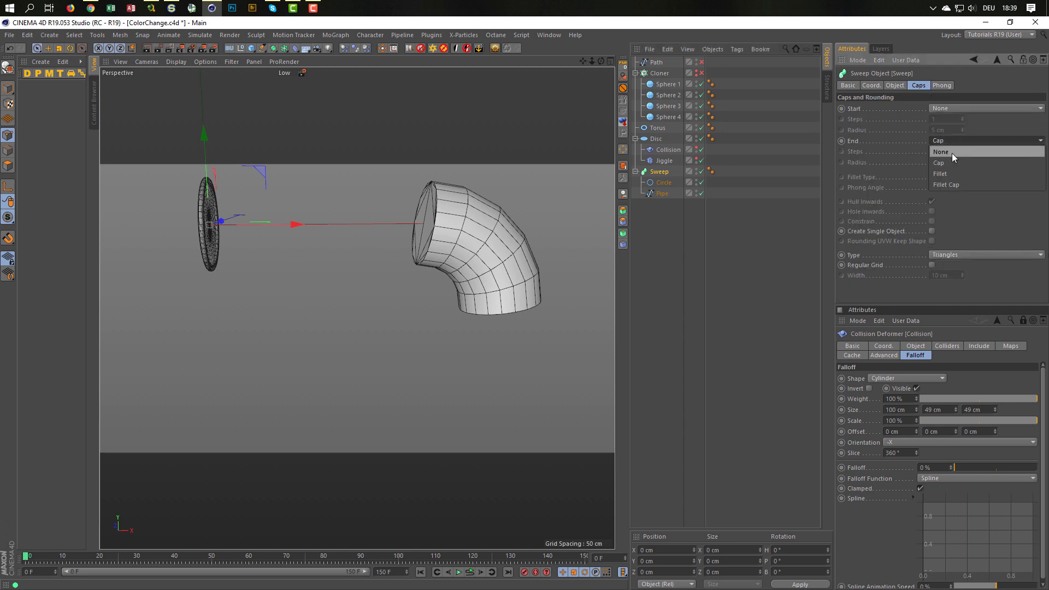
left_click(952, 154)
- Examine the open pipe elbow and its alignment with the disc in the Front and Perspective views
mouse_move(451, 253)
left_mouse_down("alt")
mouse_move(365, 262)
mouse_move(459, 268)
left_mouse_up("alt")
middle_click(435, 257)
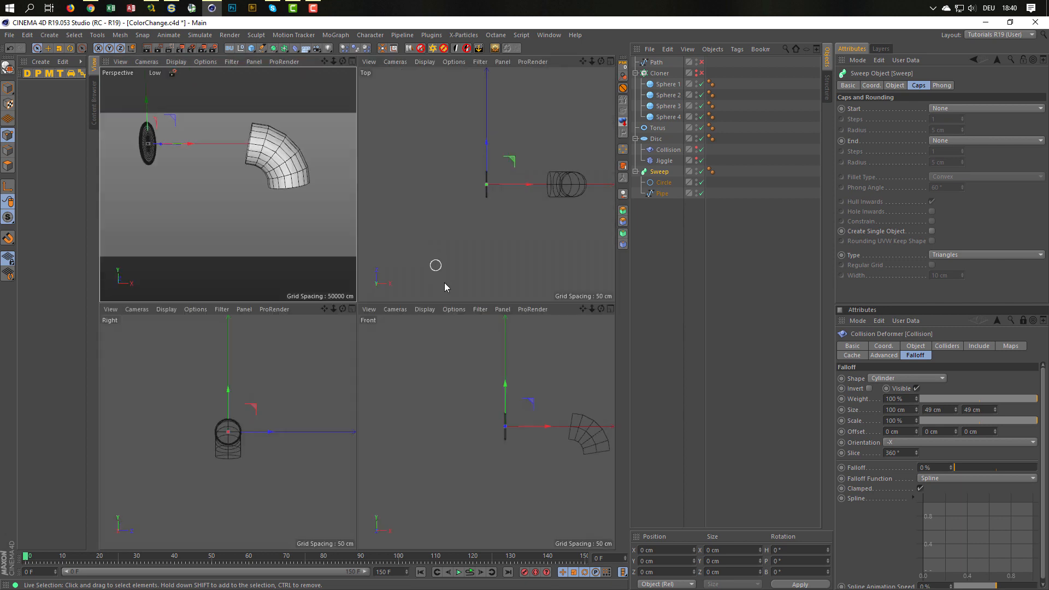
middle_click(460, 344)
scroll(569, 303, "up", 3)
middle_click_drag(569, 300, 491, 299, "alt")
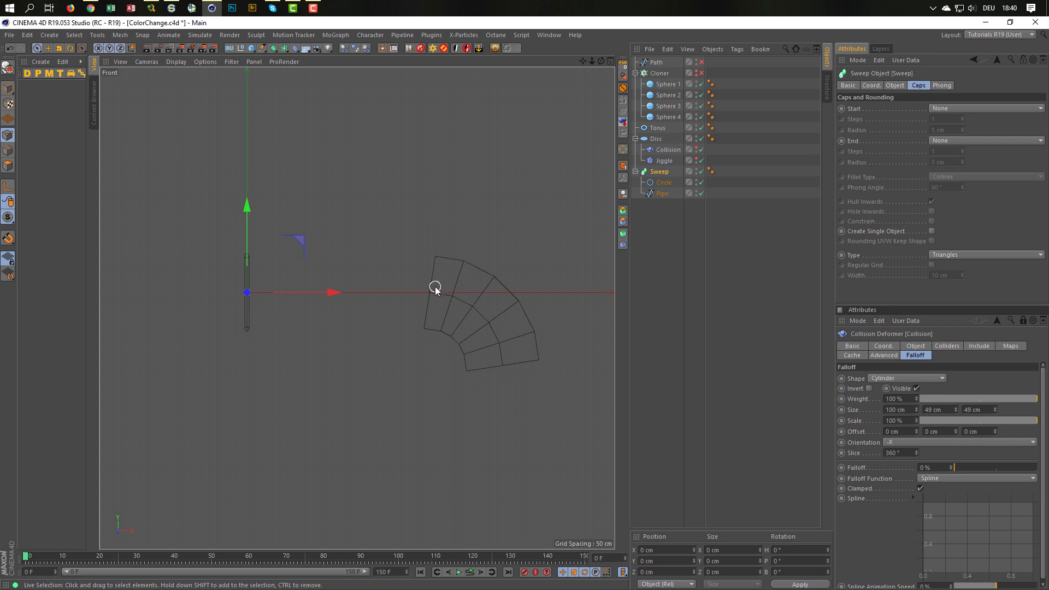
middle_click(435, 288)
middle_click(284, 206)
left_click_drag(410, 240, 611, 214, "alt")
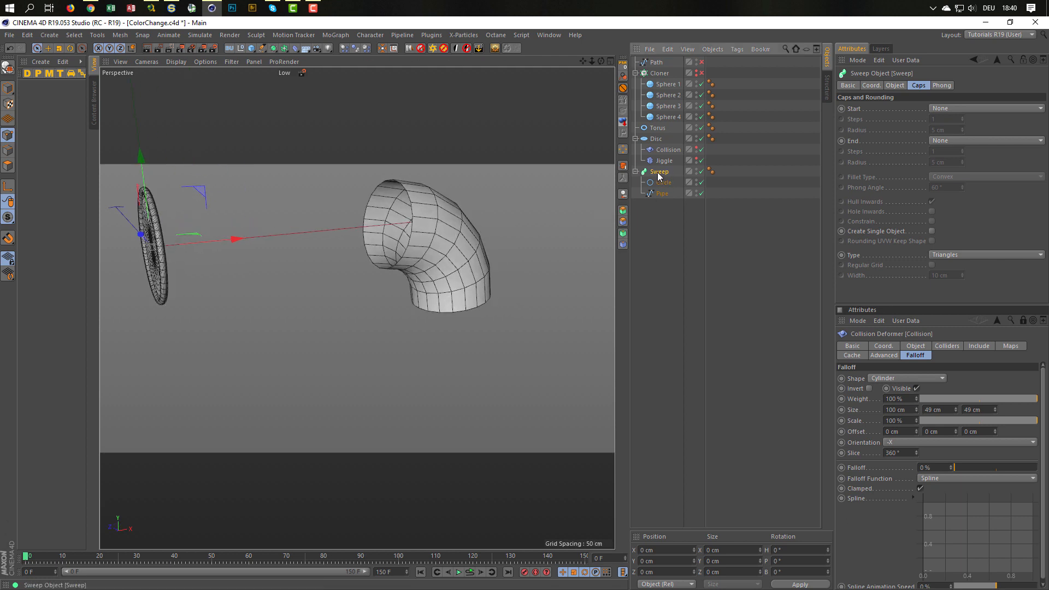
- Store a disabled copy of the Sweep in a new hidden null named Backup and save the scene
left_click(232, 48)
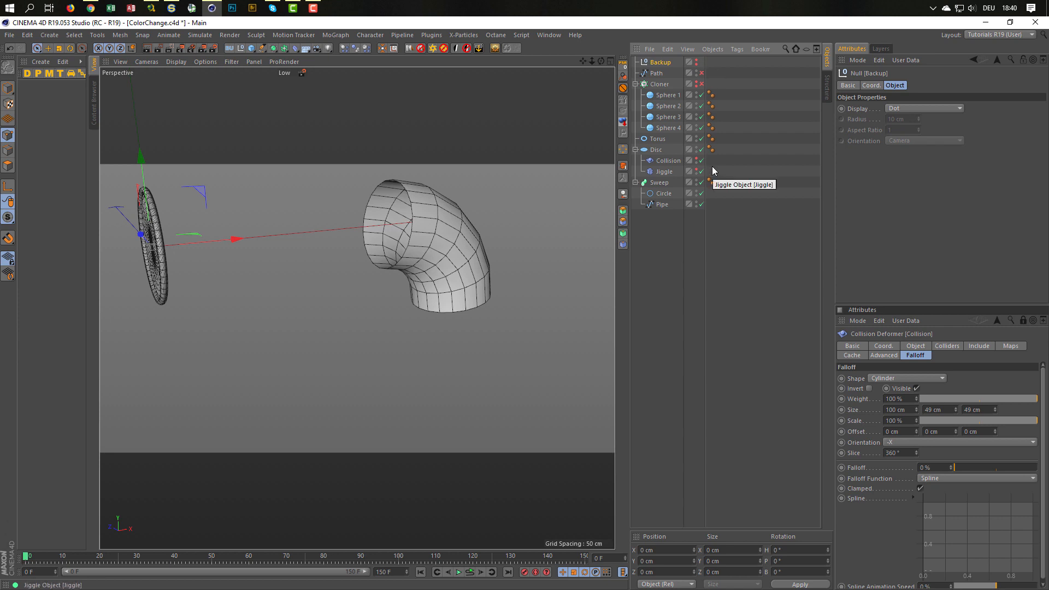
left_click(661, 182)
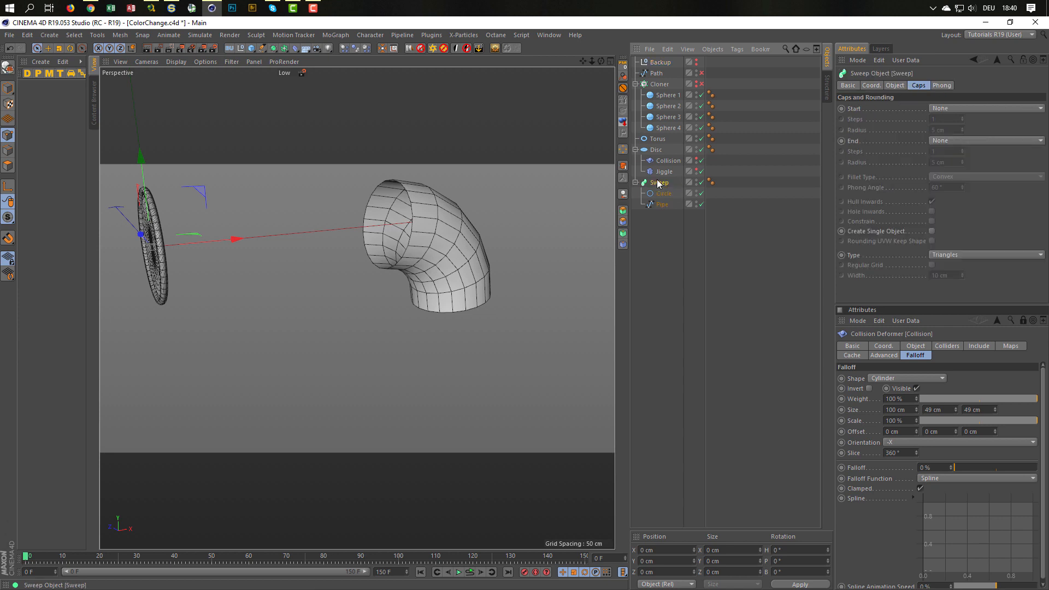
left_click_drag(661, 182, 701, 94)
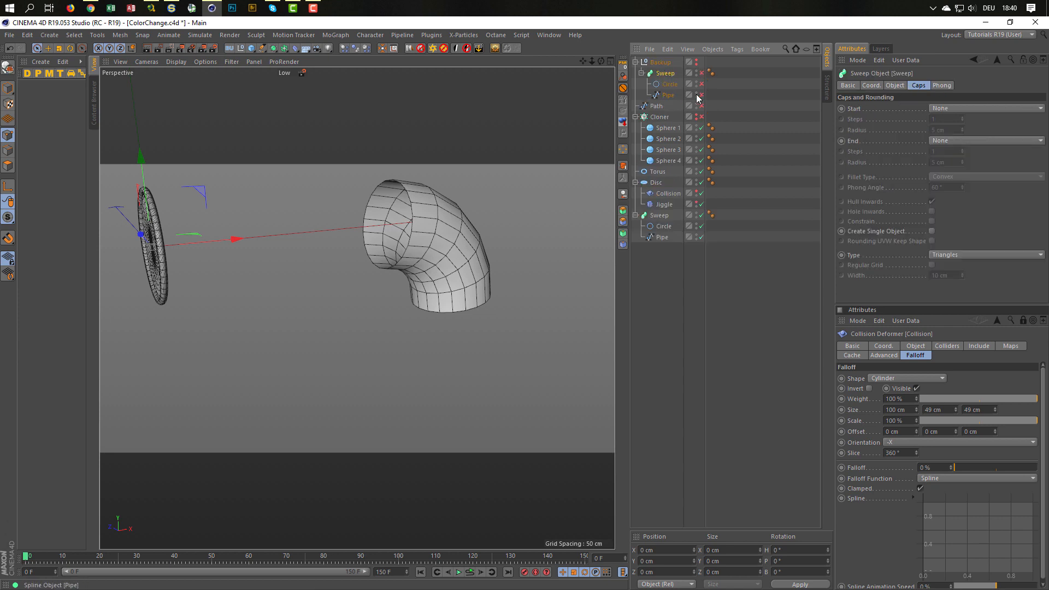
left_click(635, 63)
key("ctrl+s")
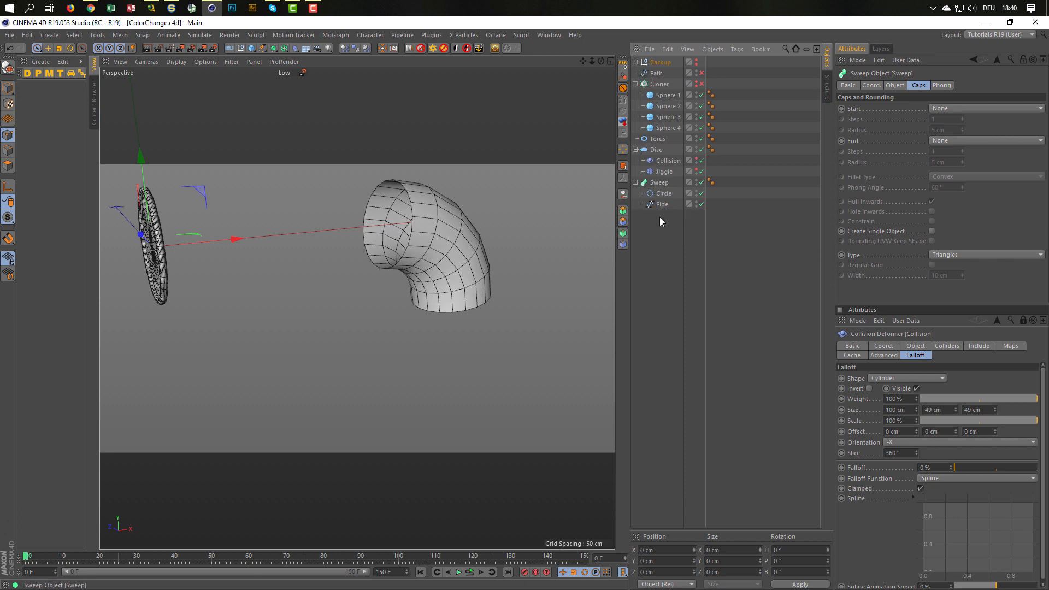
- Convert the remaining Sweep into an editable polygon object
left_click(659, 183)
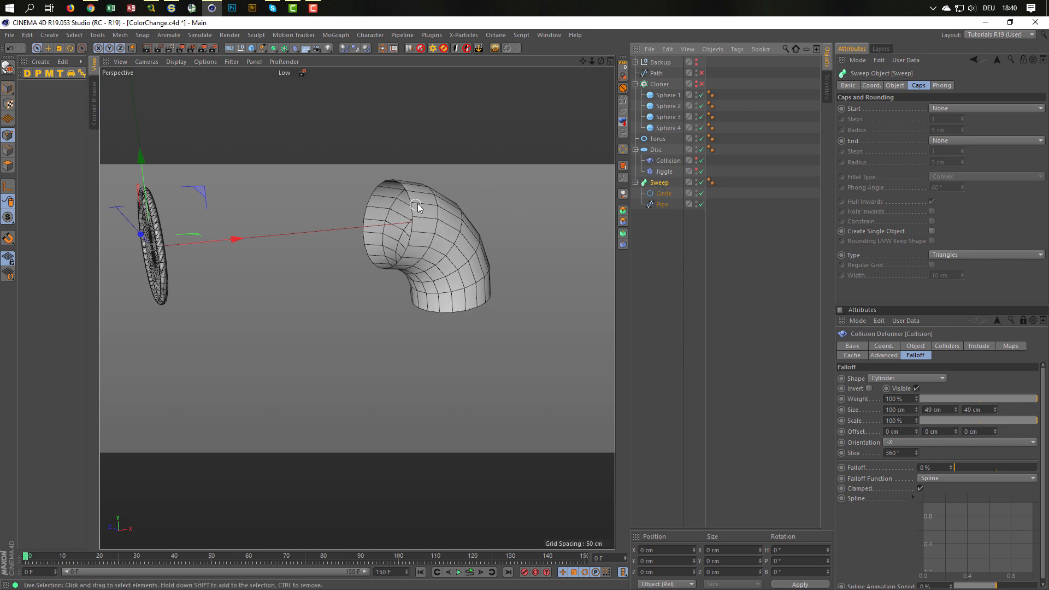
key("c")
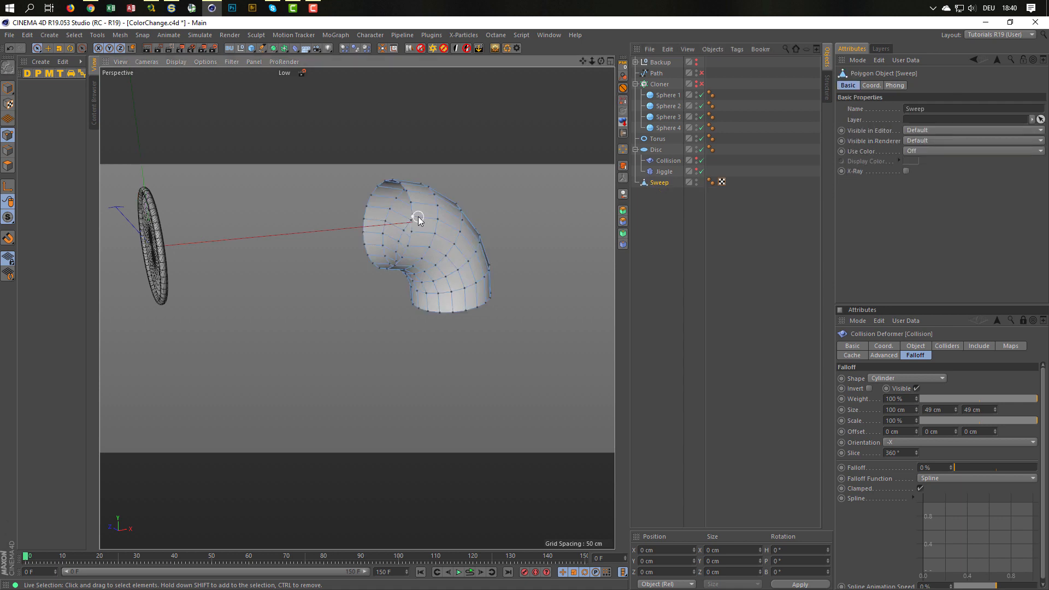
left_click_drag(418, 219, 392, 205, "alt")
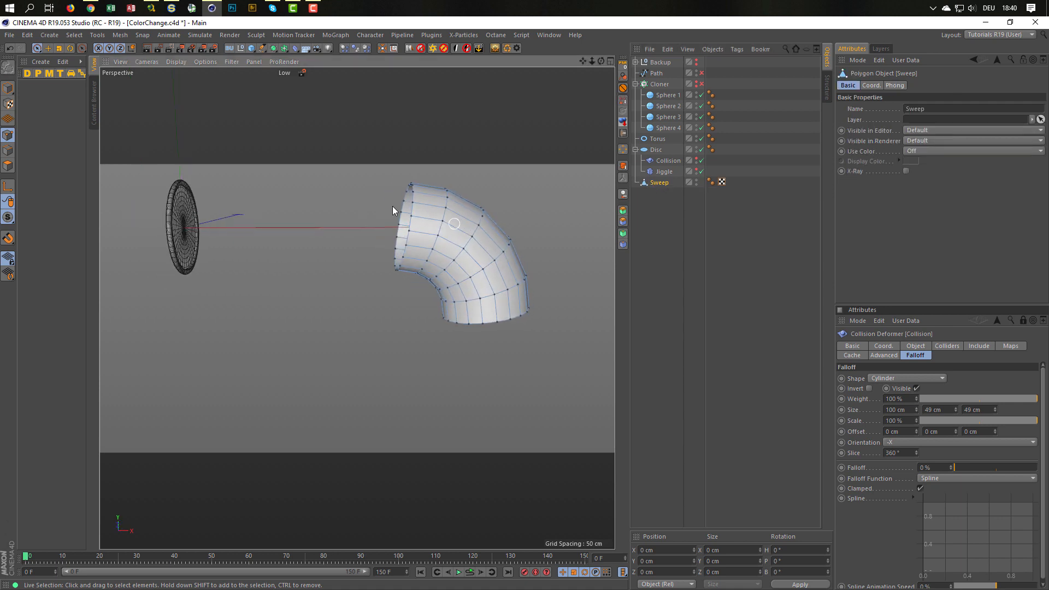
- Switch to edge editing and use Loop Selection to select the rim of the pipe opening that faces the disc
left_click(7, 151)
left_click_drag(451, 221, 411, 213, "alt")
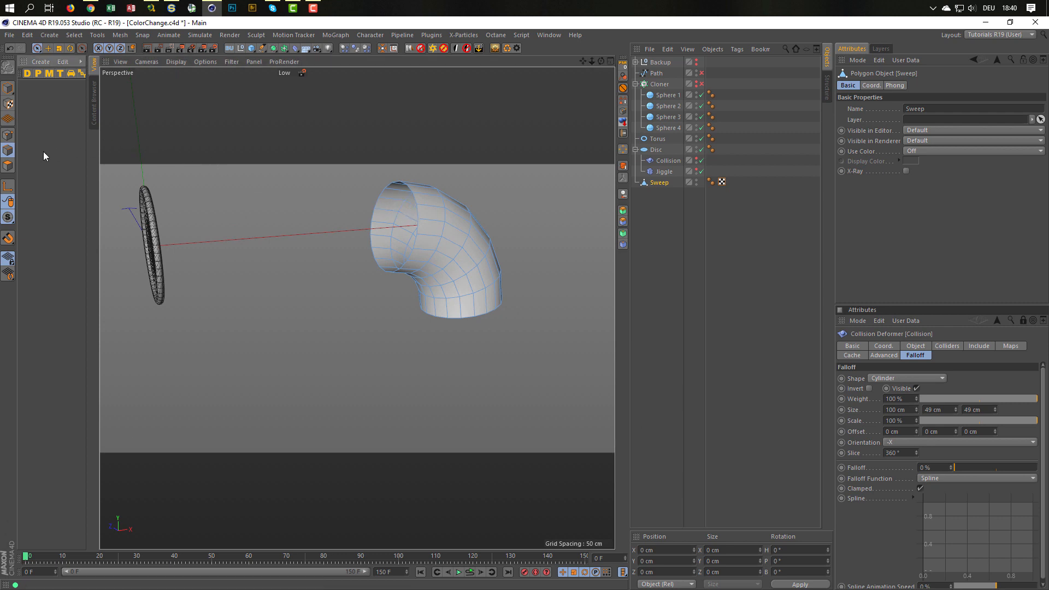
key("u")
key("l")
left_click(414, 204)
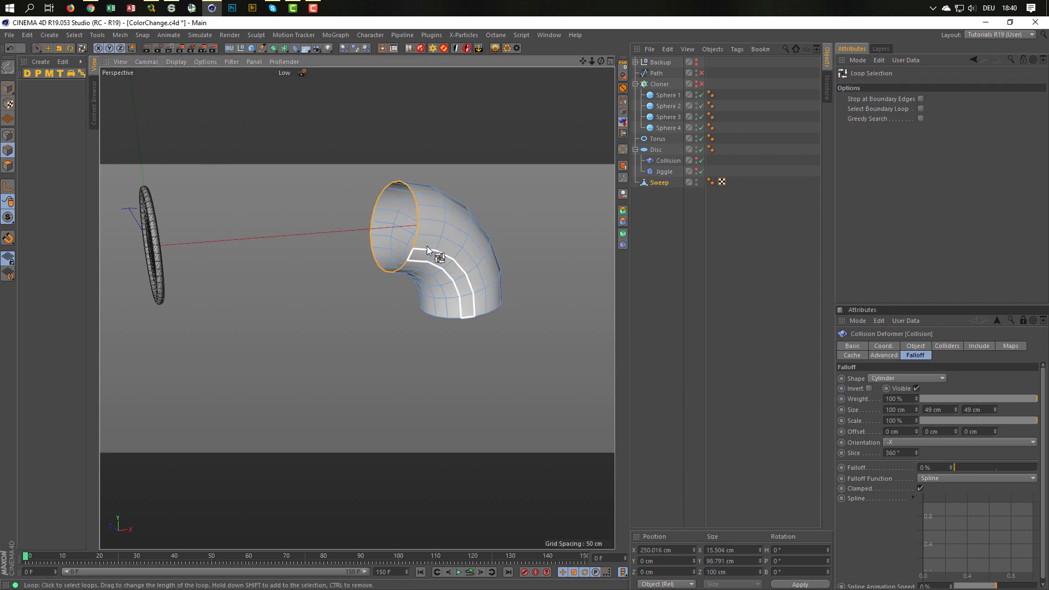
left_click_drag(434, 253, 475, 244, "alt")
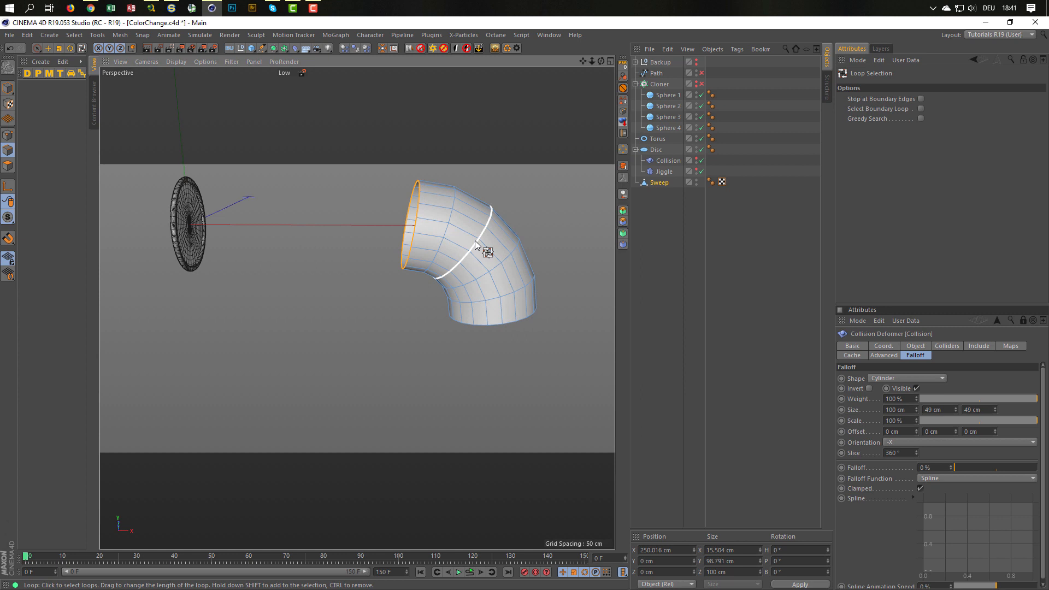
- Move the selected rim along X to about 228 cm and flatten it by setting its X size to 0 cm
key("e")
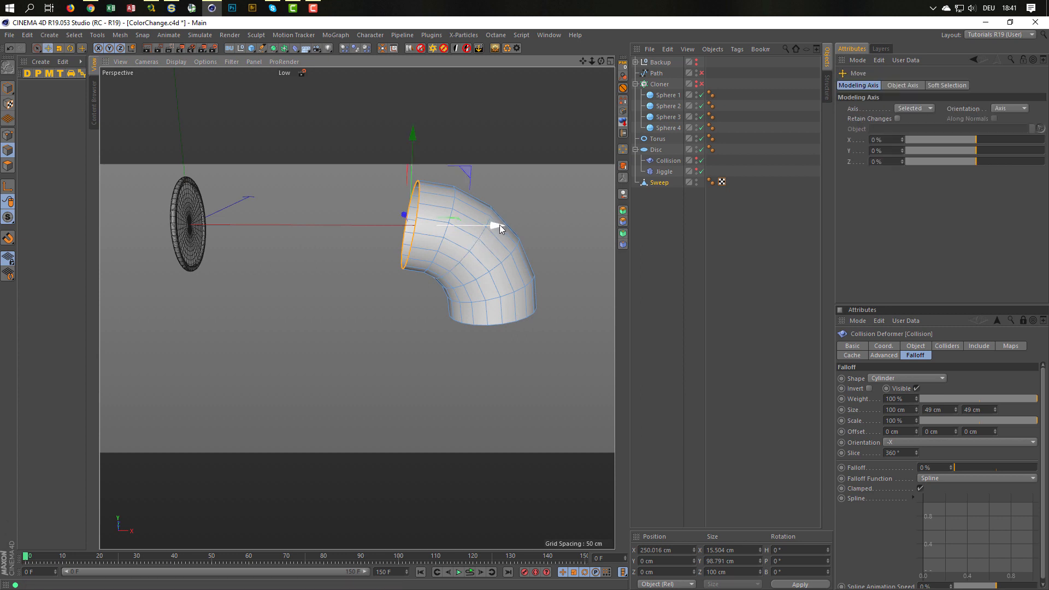
left_click_drag(499, 224, 473, 236)
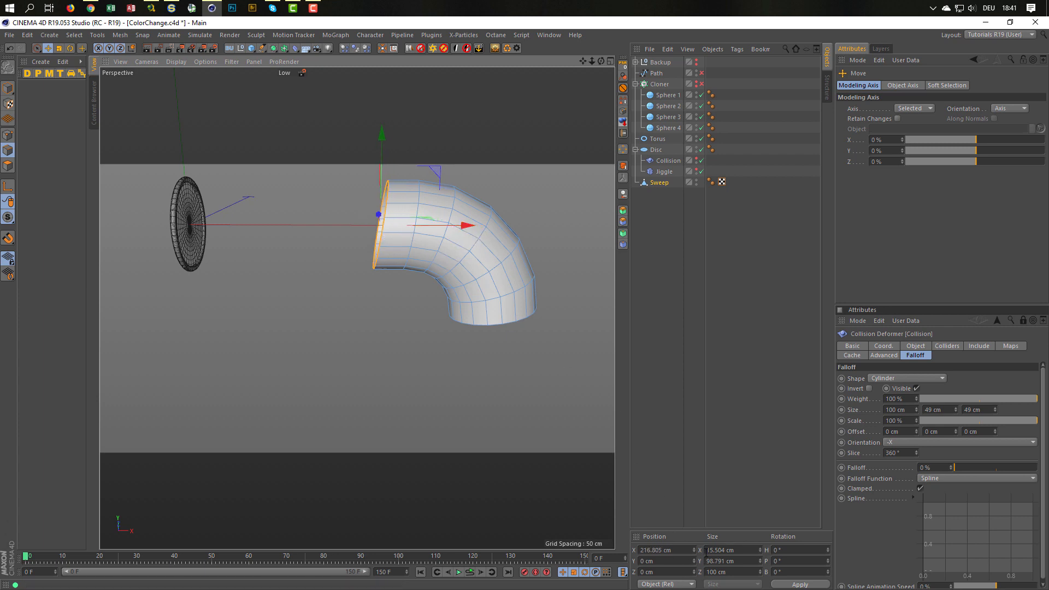
double_click(739, 550)
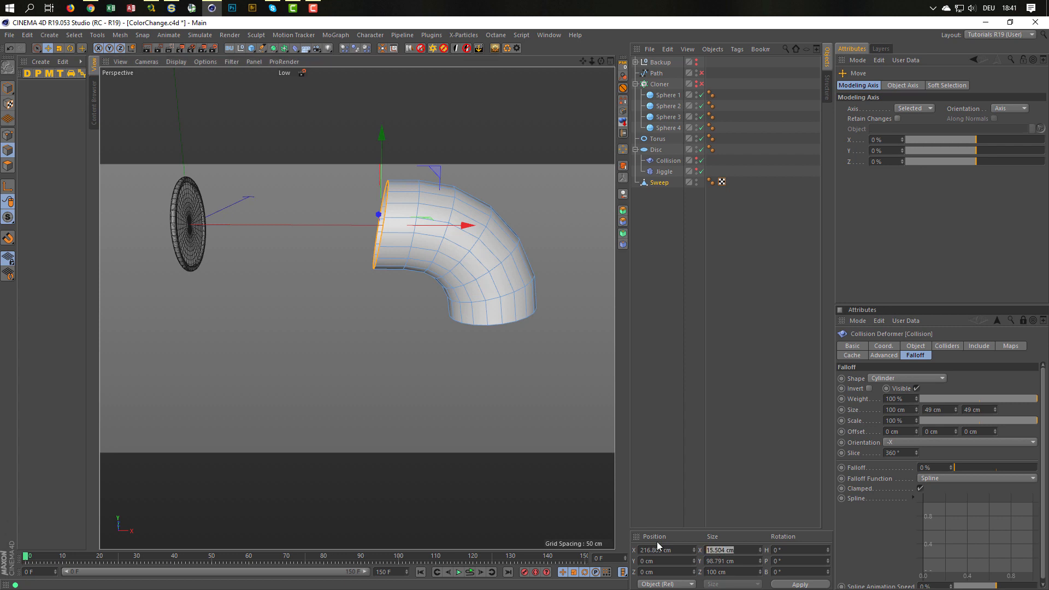
type("0")
key("Return")
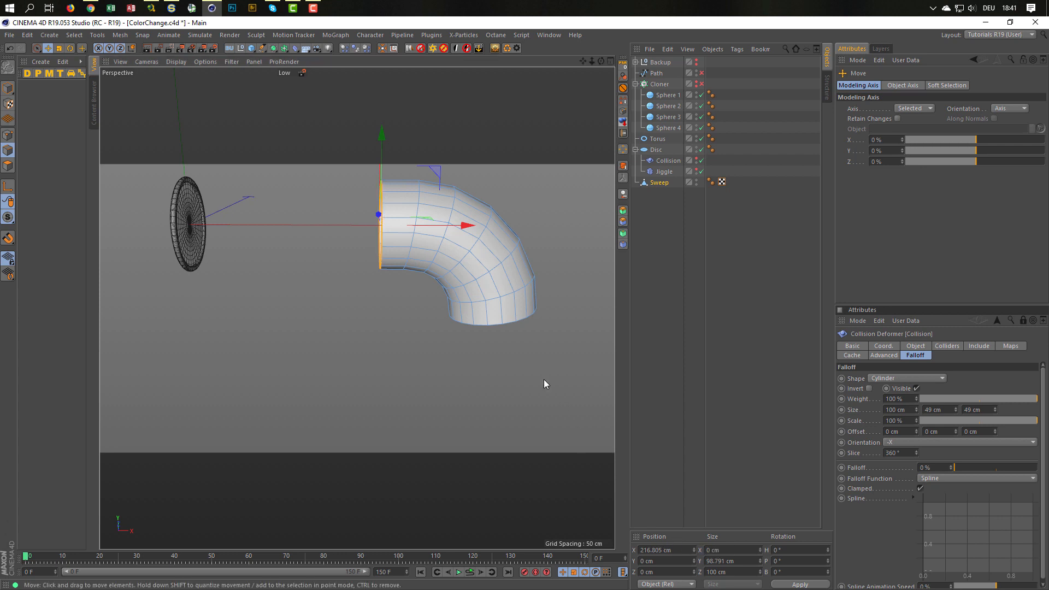
left_click_drag(467, 228, 479, 227)
mouse_move(420, 242)
left_mouse_down("alt")
mouse_move(383, 240)
mouse_move(434, 247)
left_mouse_up("alt")
middle_click_drag(433, 243, 412, 210, "alt")
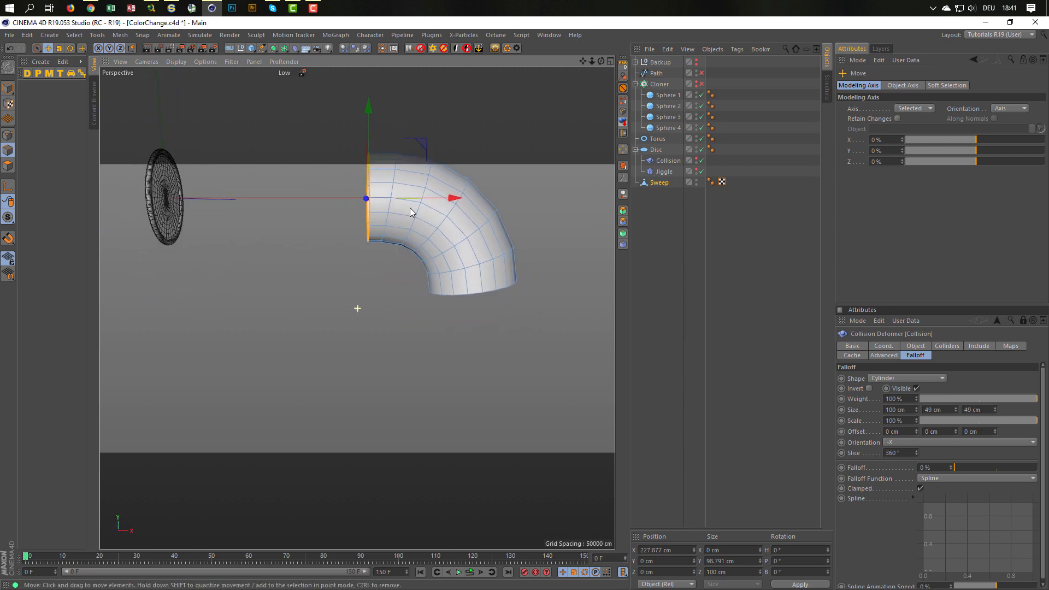
- Select the pipe's lower rim, flatten it with a Y size of 0 cm, and extrude it 20 cm straight down to Y -120 cm
double_click(477, 293)
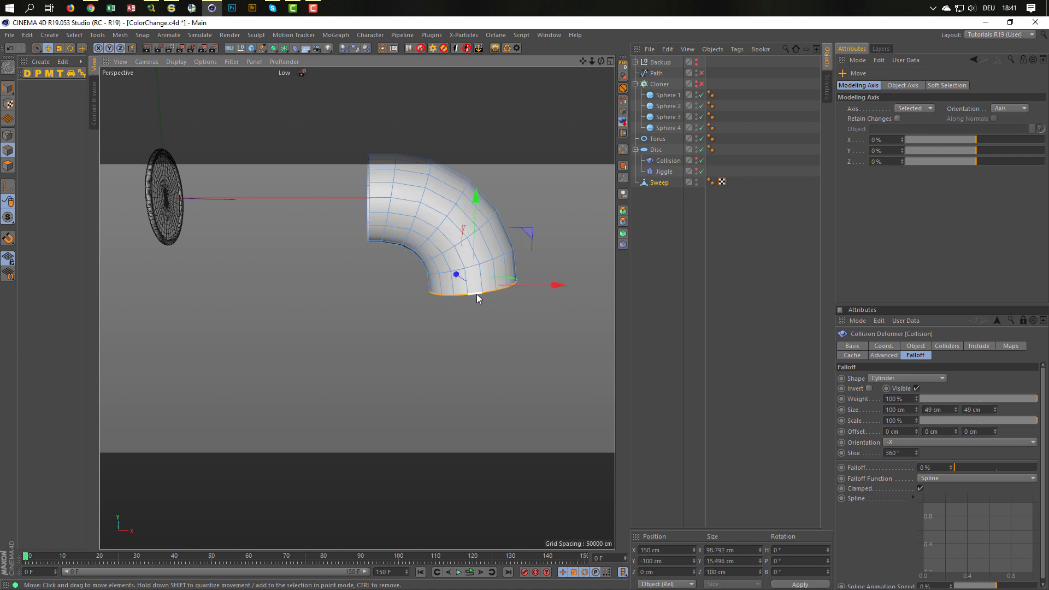
mouse_move(472, 275)
left_mouse_down("alt")
mouse_move(454, 334)
mouse_move(475, 287)
left_mouse_up("alt")
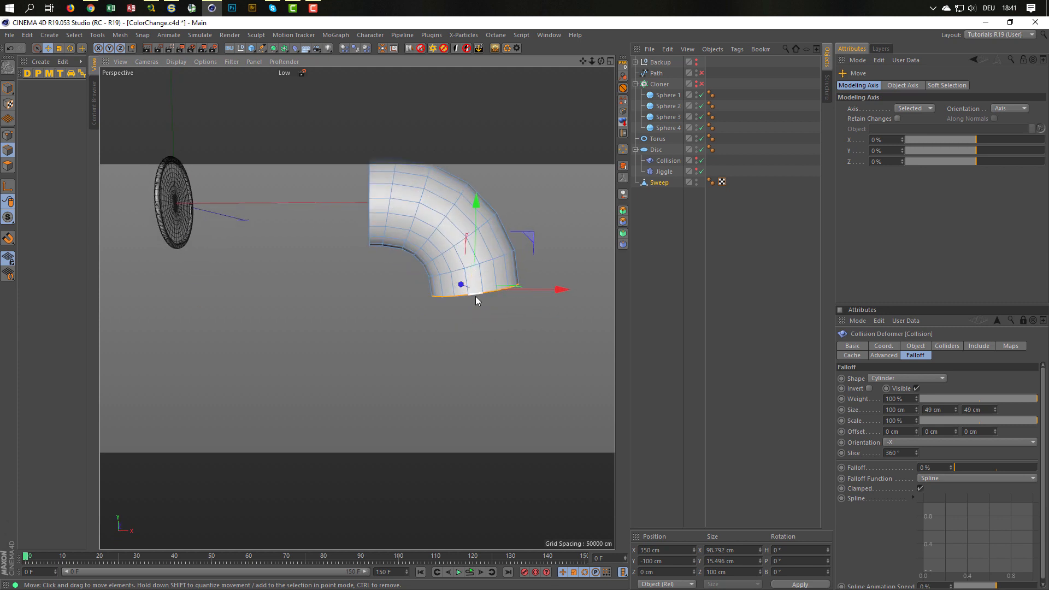
left_click(741, 560)
type("0")
key("Return")
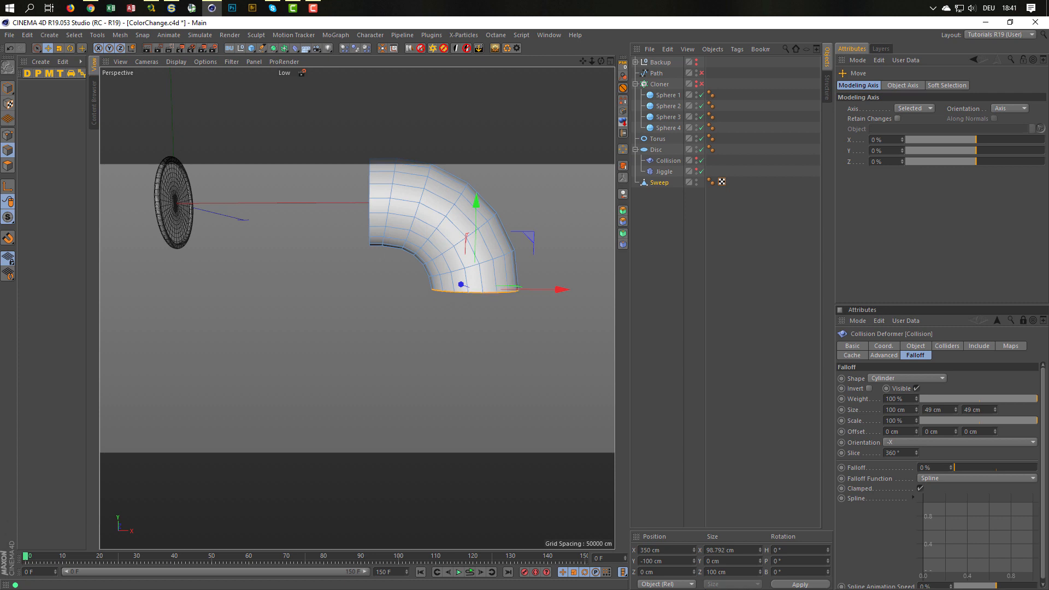
mouse_move(470, 246)
left_mouse_down("alt")
mouse_move(550, 271)
mouse_move(455, 236)
left_mouse_up("alt")
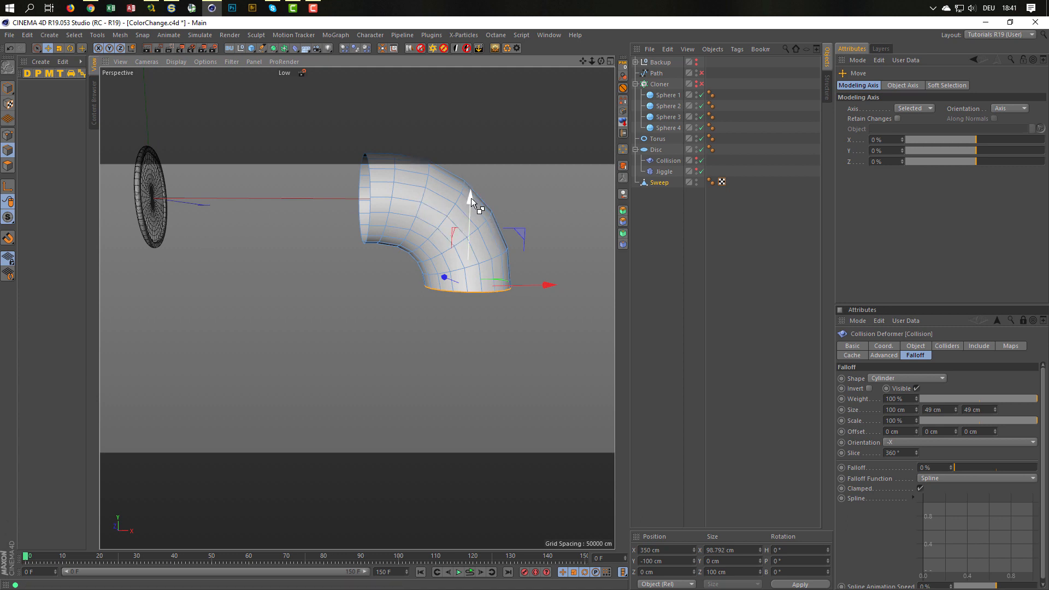
left_click_drag(471, 198, 468, 218)
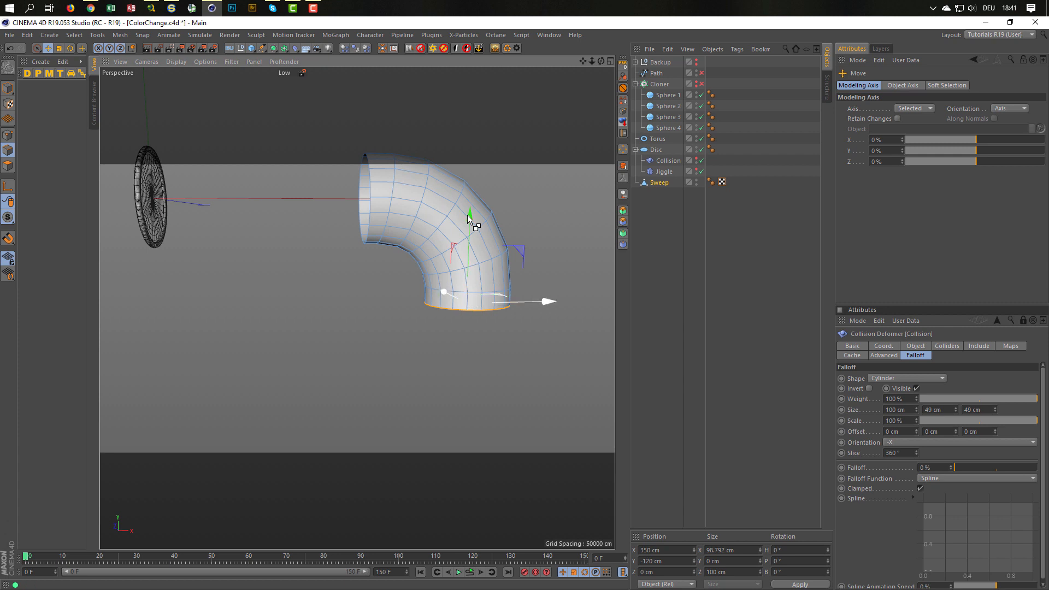
- Select the rim facing the disc and extrude it 20 cm along X toward the disc
left_click(371, 190)
double_click(371, 190)
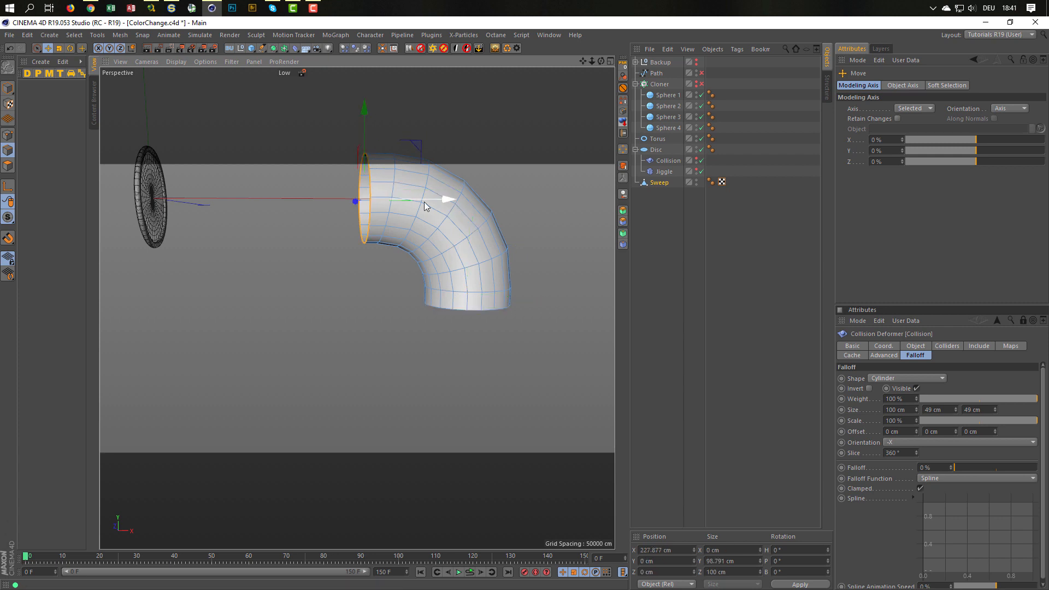
left_click_drag(444, 200, 440, 201)
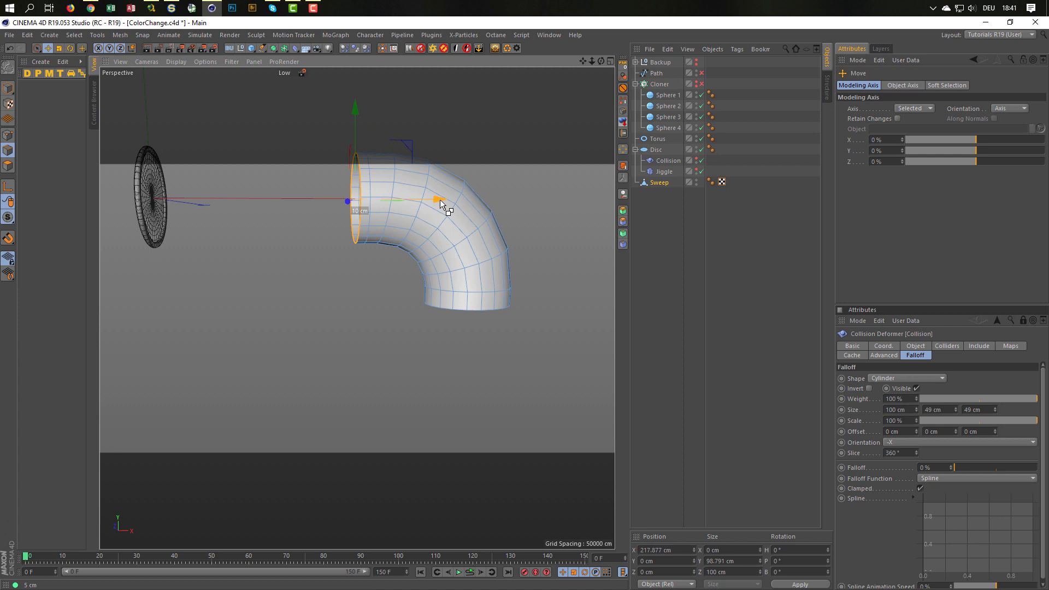
left_click_drag(439, 200, 388, 212)
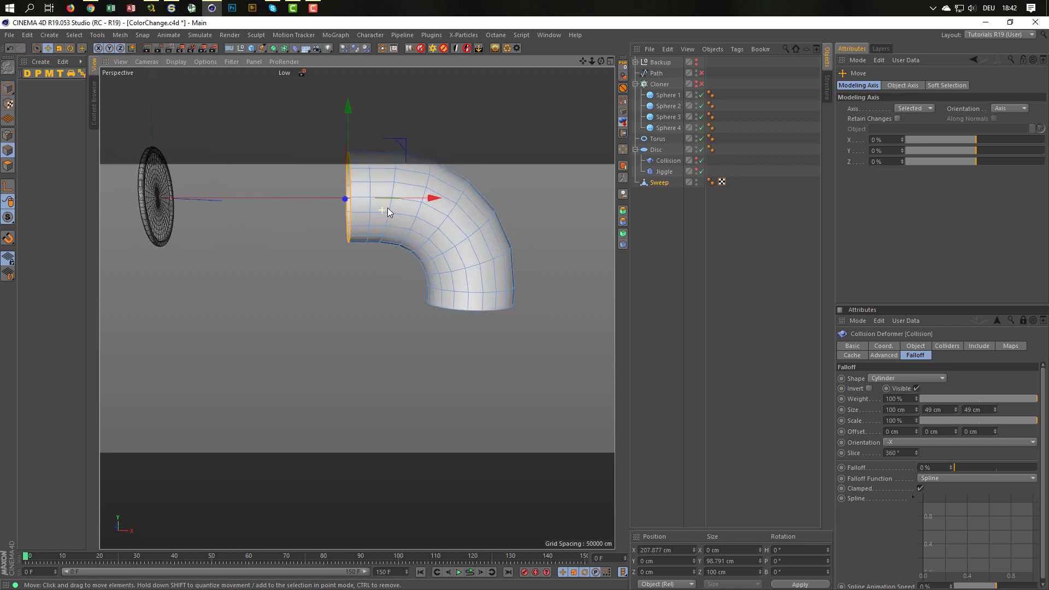
- Switch to polygon editing and use Loop Selection to select the end polygon bands at both pipe openings
left_click(8, 166)
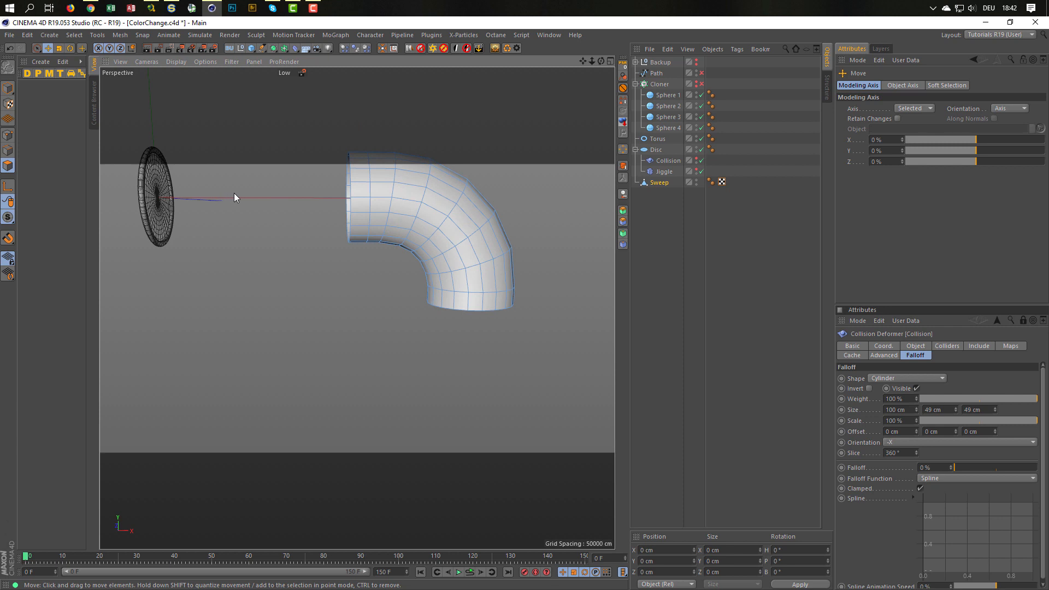
key("u")
key("l")
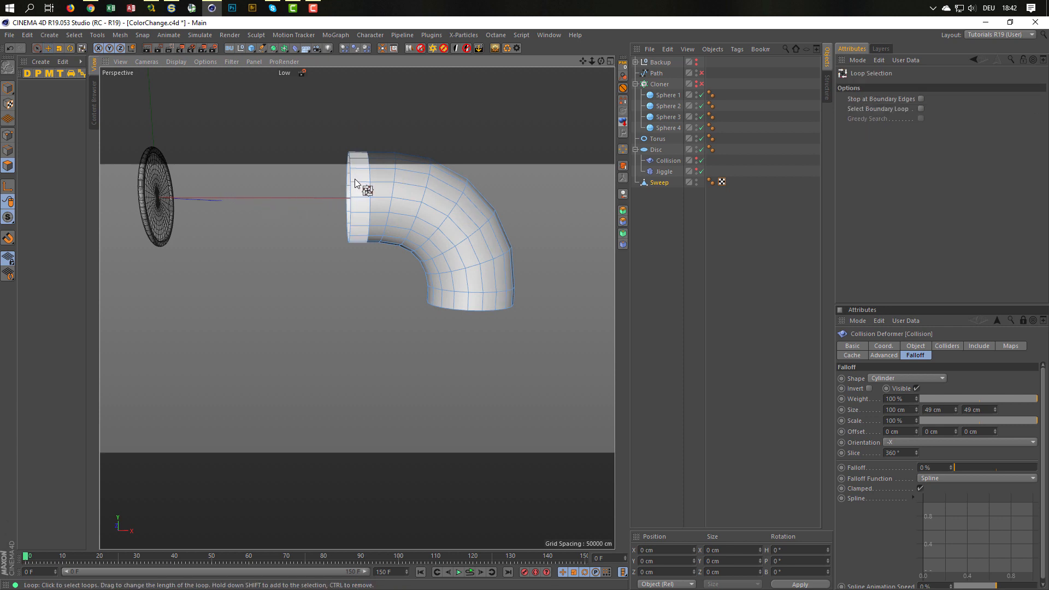
left_click(356, 183)
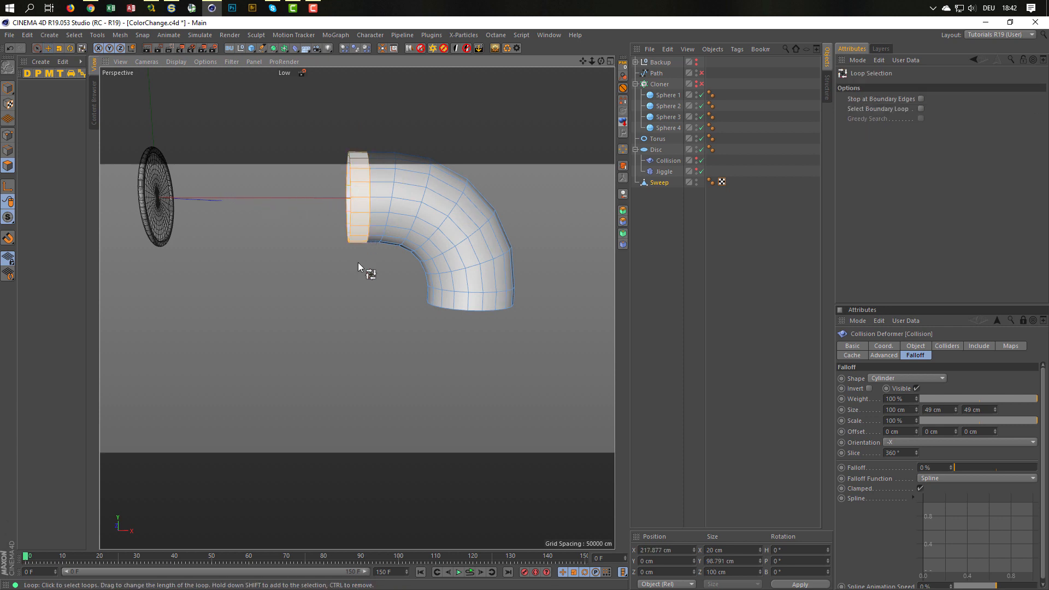
left_click(476, 299, "shift")
left_click_drag(361, 215, 307, 203, "alt")
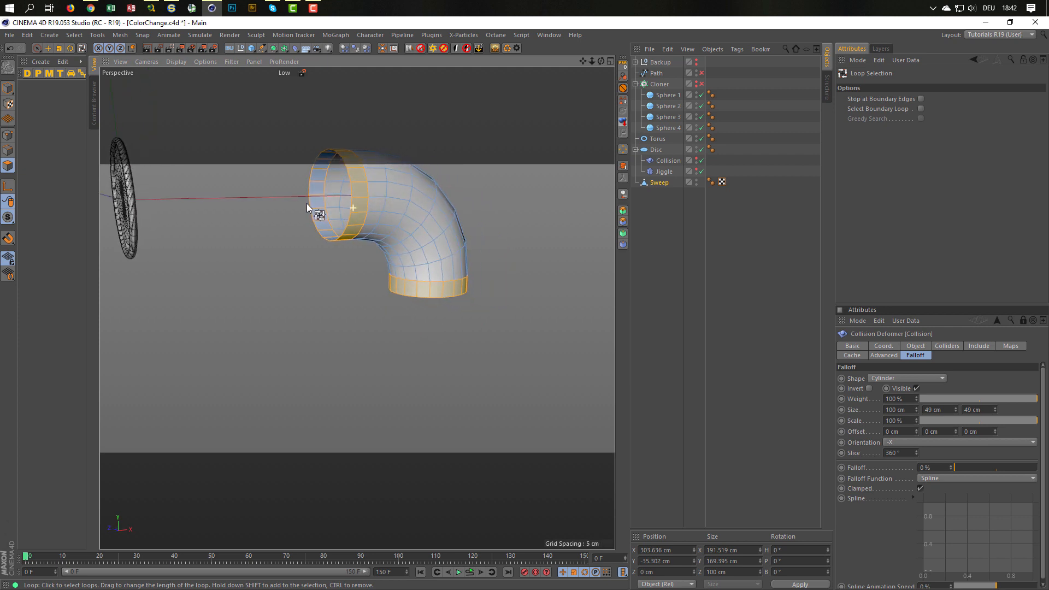
- Extrude the two selected end bands outward with an Offset of 10 cm to form flanges
key("d")
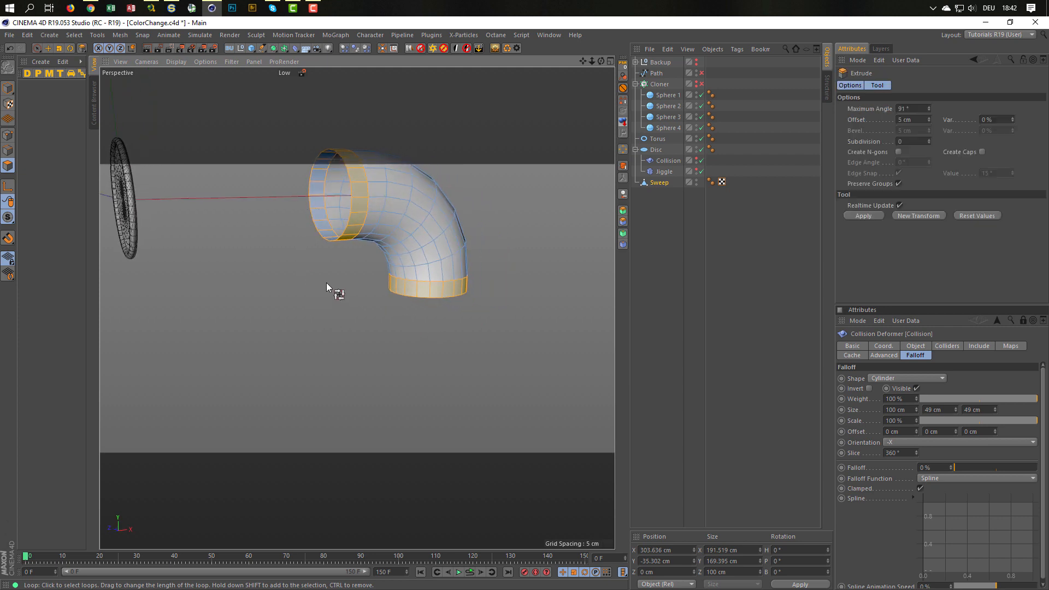
left_click_drag(321, 260, 385, 260)
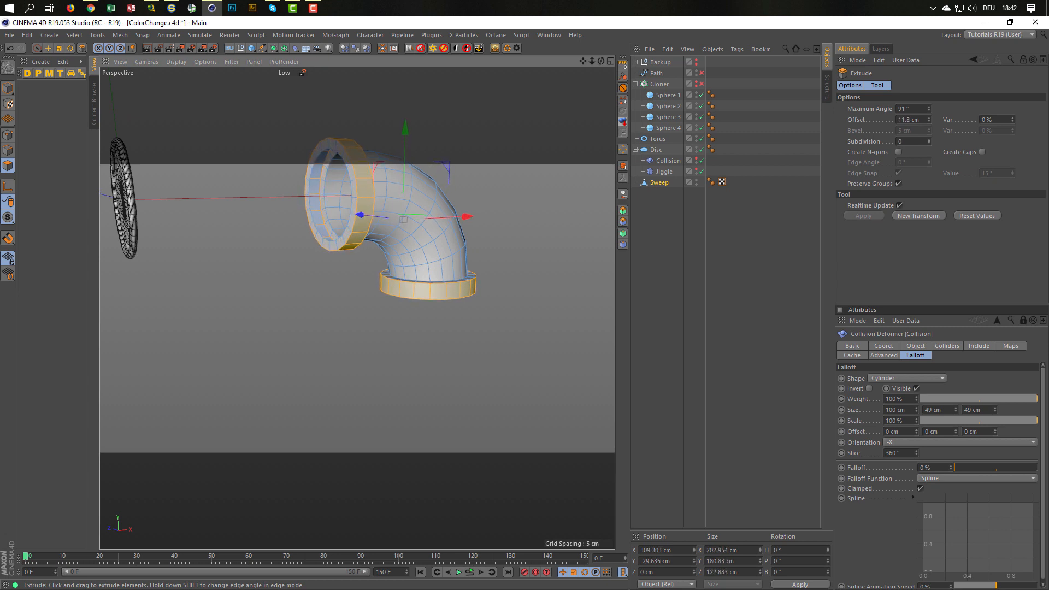
left_click(907, 119)
type("10")
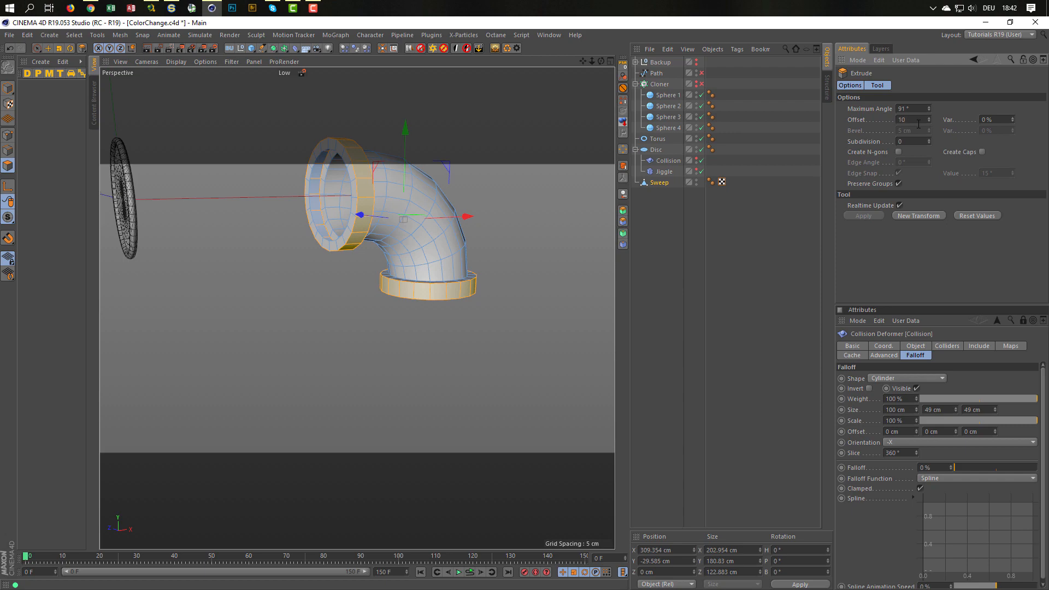
key("Return")
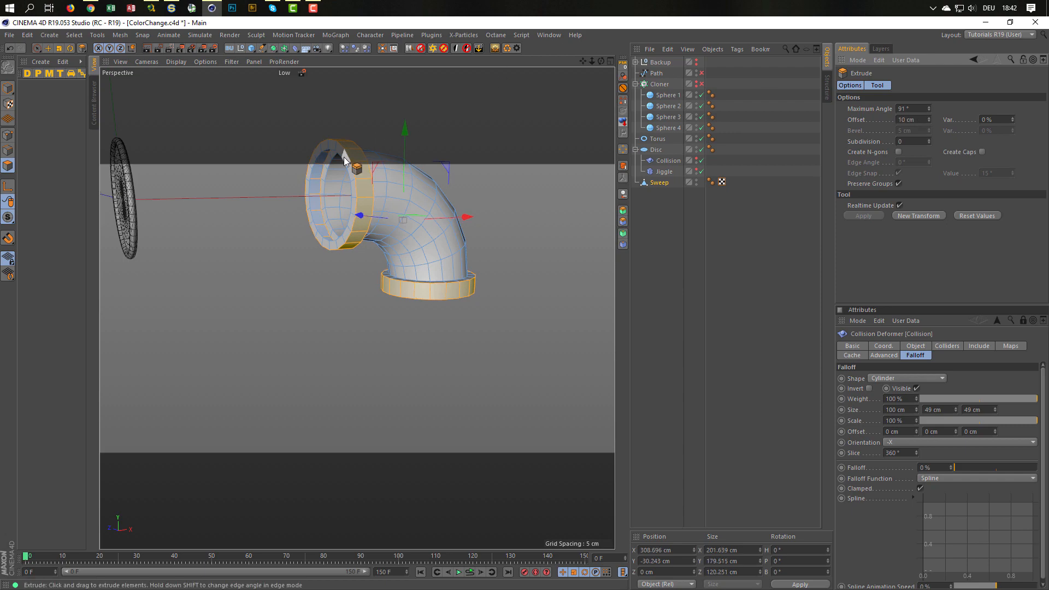
mouse_move(343, 157)
left_mouse_down("alt")
mouse_move(388, 147)
mouse_move(298, 150)
mouse_move(361, 148)
left_mouse_up("alt")
scroll(290, 154, "up", 5)
scroll(283, 159, "down", 5)
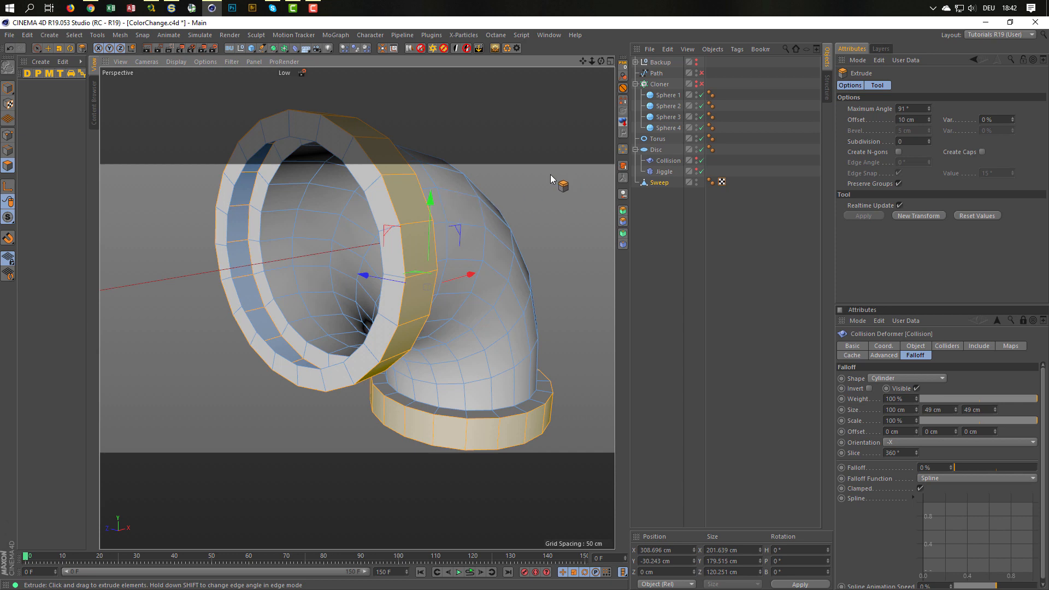
- Return to model mode and place the Sweep inside a new Py-Extrude Generator
left_click(11, 90)
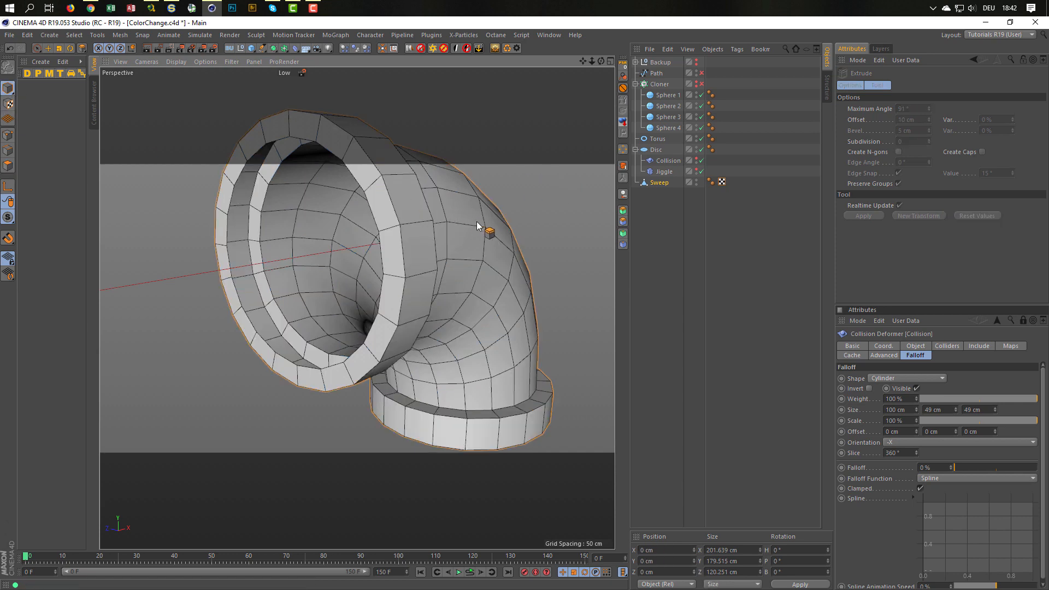
left_click(658, 182)
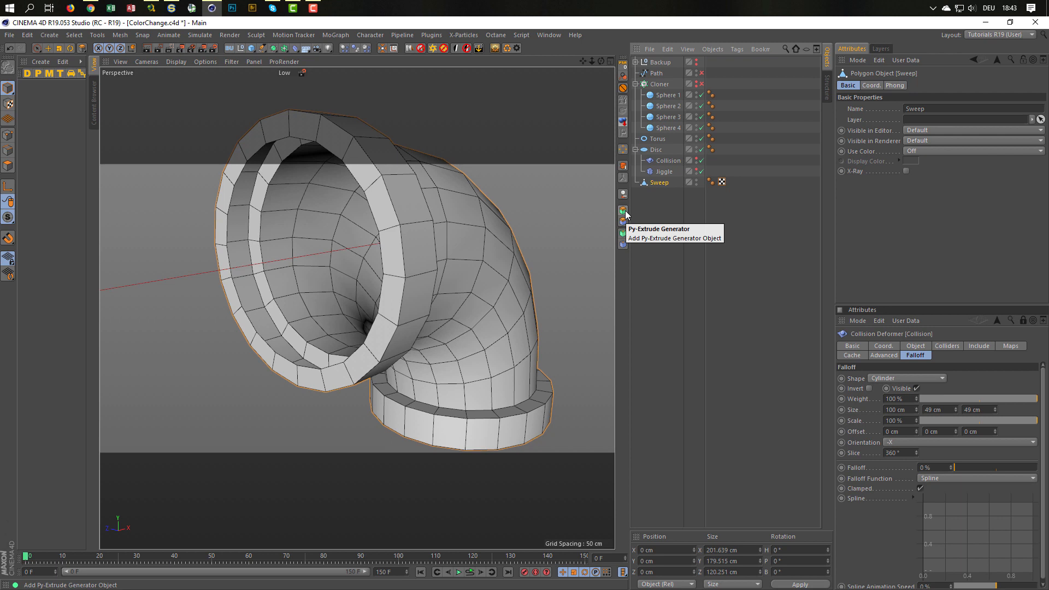
left_click(623, 211, "alt")
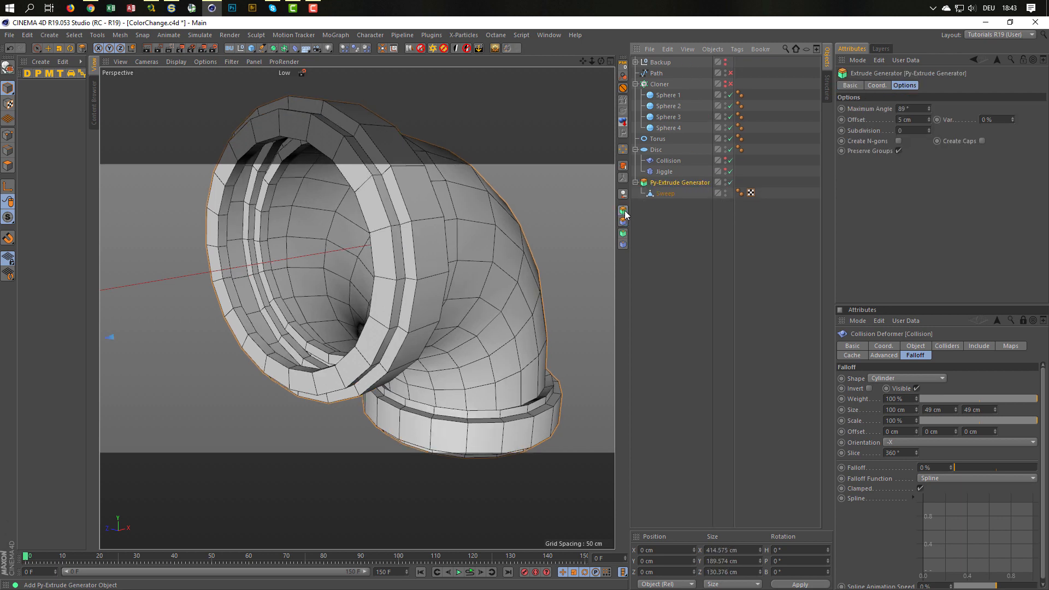
- Set the Py-Extrude Generator's Maximum Angle to 91° and its Offset to -5 cm
left_click_drag(625, 213, 409, 233)
left_click_drag(676, 181, 377, 182)
left_click_drag(916, 108, 868, 140)
type("91")
key("Return")
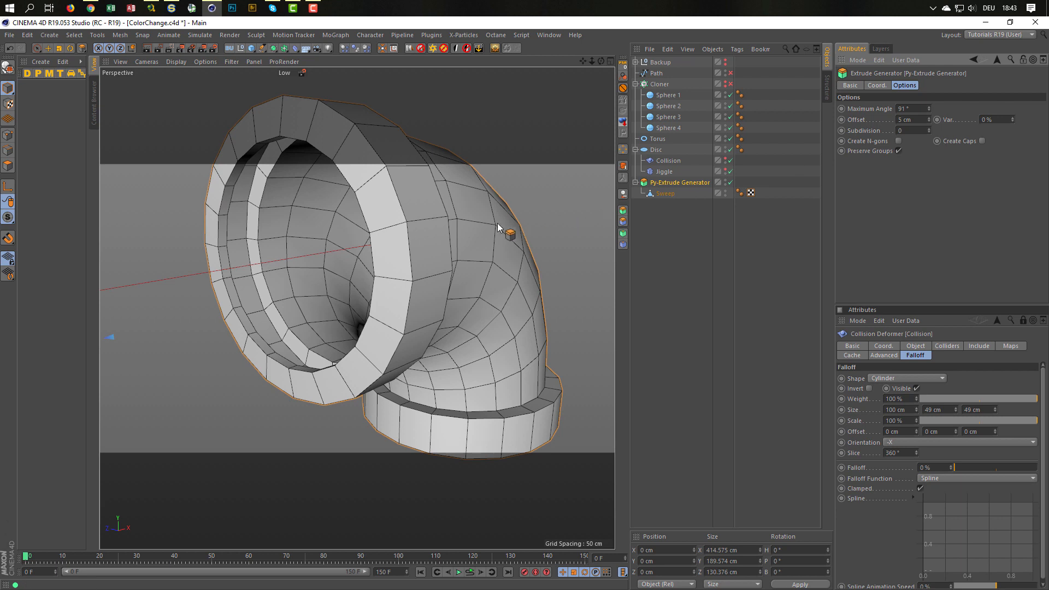
scroll(431, 226, "down", 3)
mouse_move(430, 226)
left_mouse_down("alt")
mouse_move(442, 228)
mouse_move(433, 228)
left_mouse_up("alt")
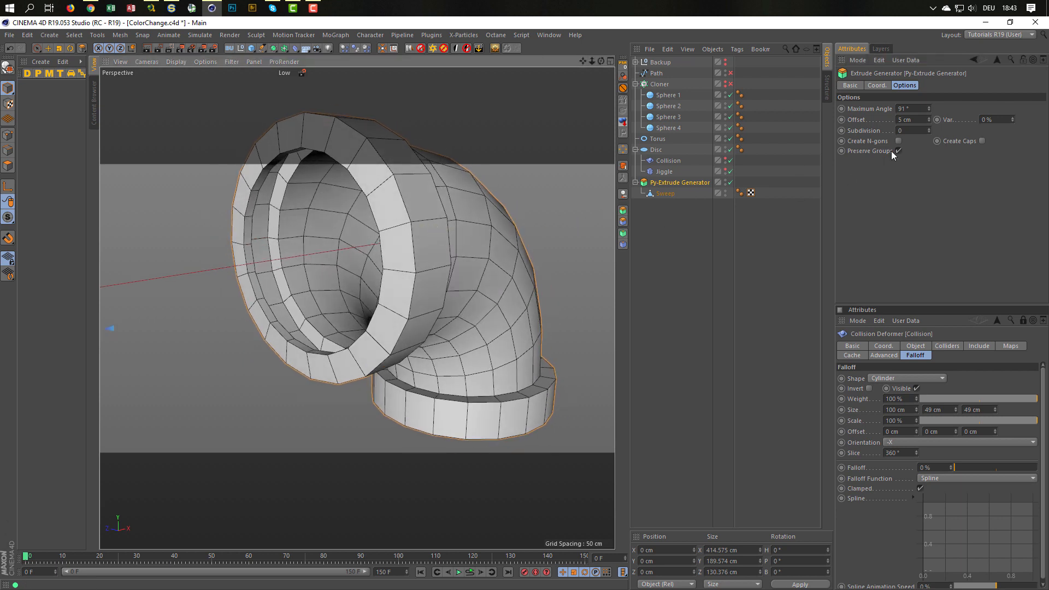
left_click_drag(917, 120, 788, 169)
type("-")
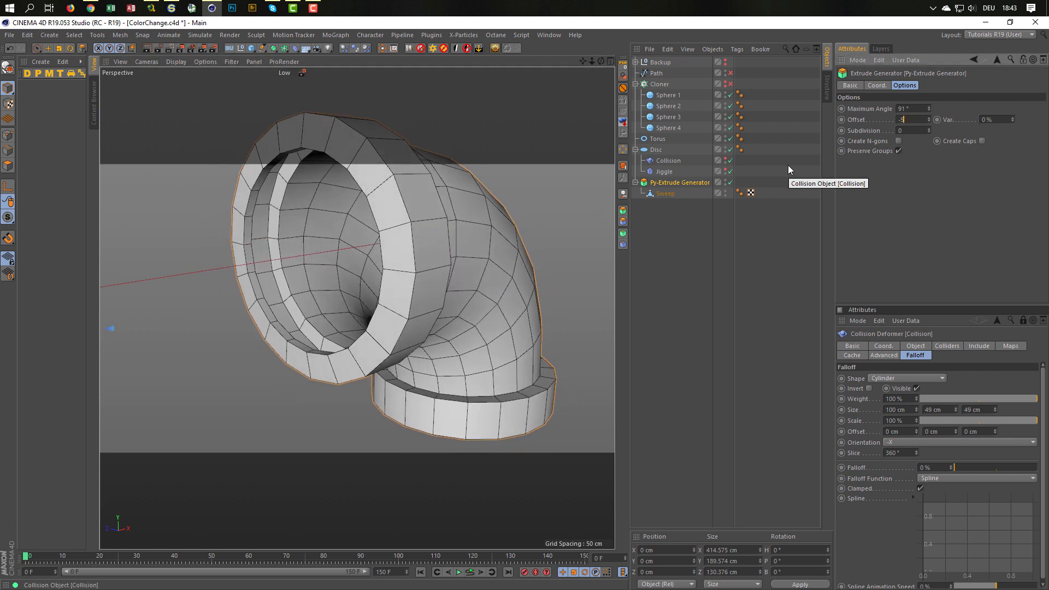
type("5")
key("Return")
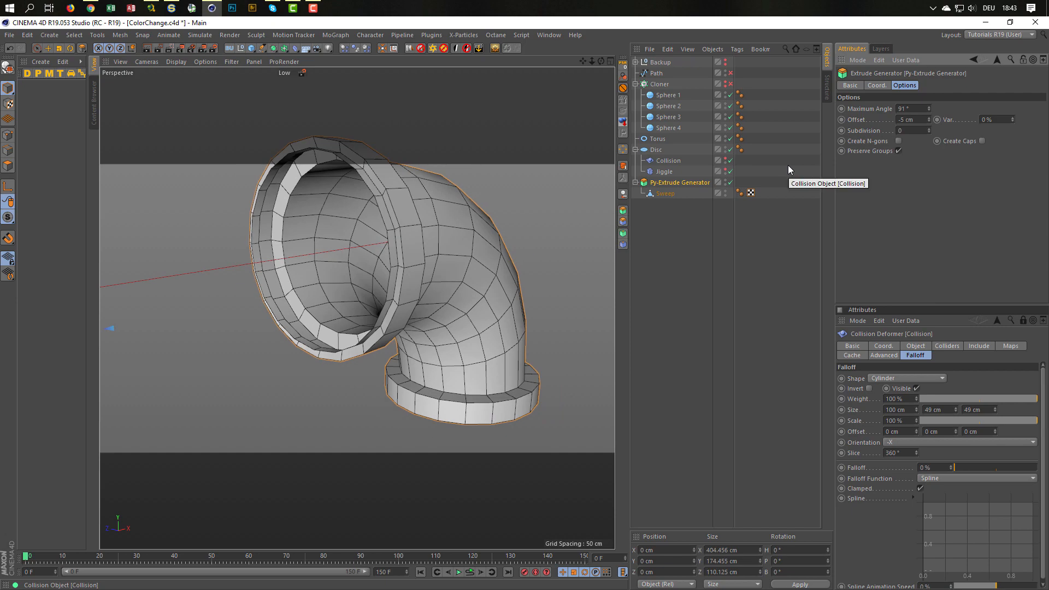
scroll(413, 204, "up", 2)
mouse_move(408, 205)
left_mouse_down("alt")
mouse_move(228, 208)
mouse_move(469, 218)
mouse_move(395, 217)
mouse_move(411, 211)
left_mouse_up("alt")
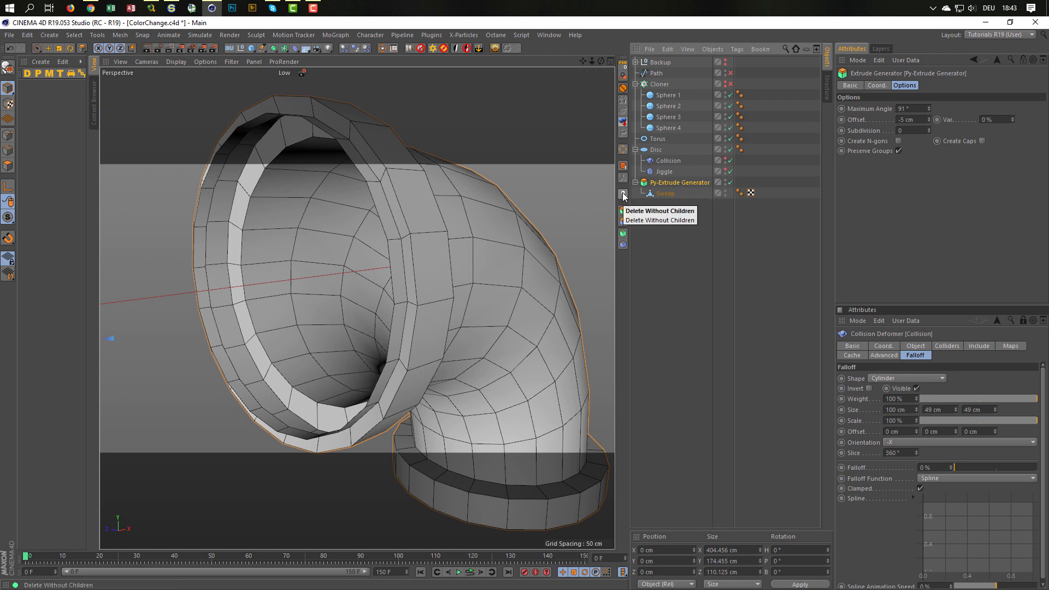
- Delete the Py-Extrude Generator without its Sweep child, and undo the deletion
right_click(661, 186)
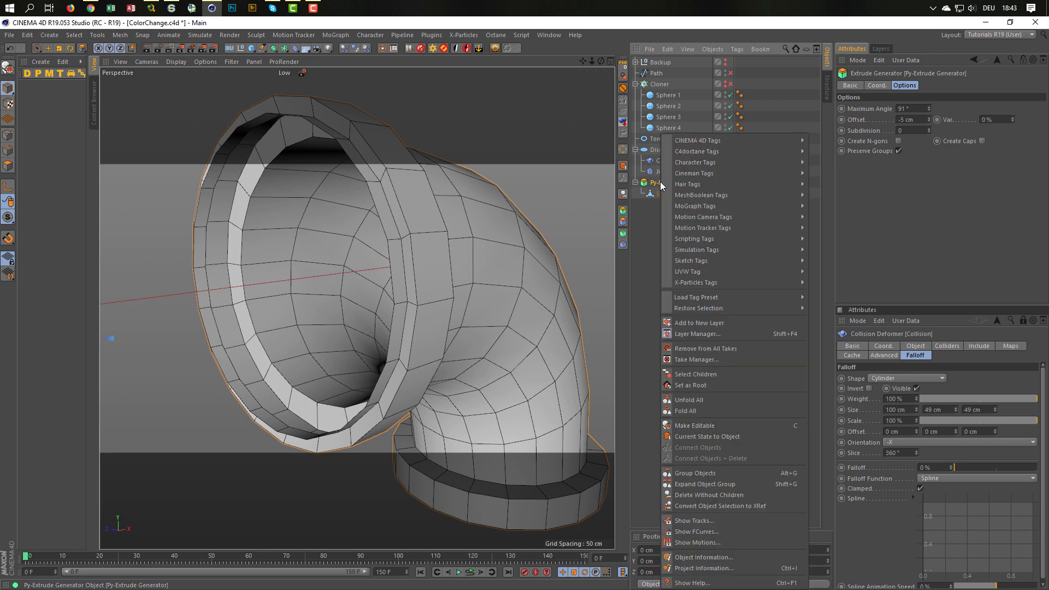
mouse_move(708, 307)
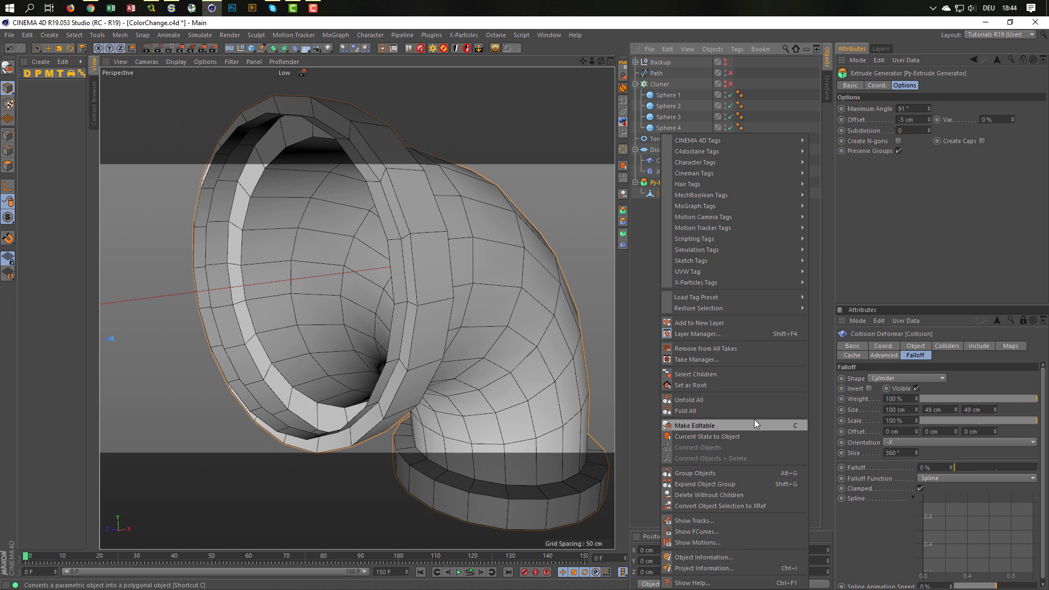
left_click(699, 495)
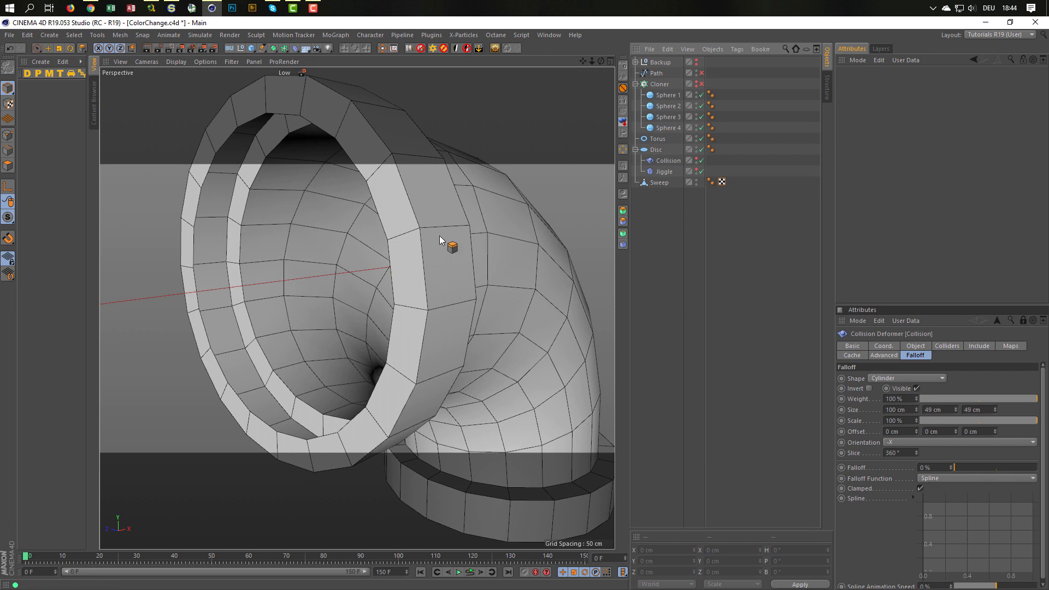
scroll(458, 239, "down", 5)
scroll(458, 240, "down", 1)
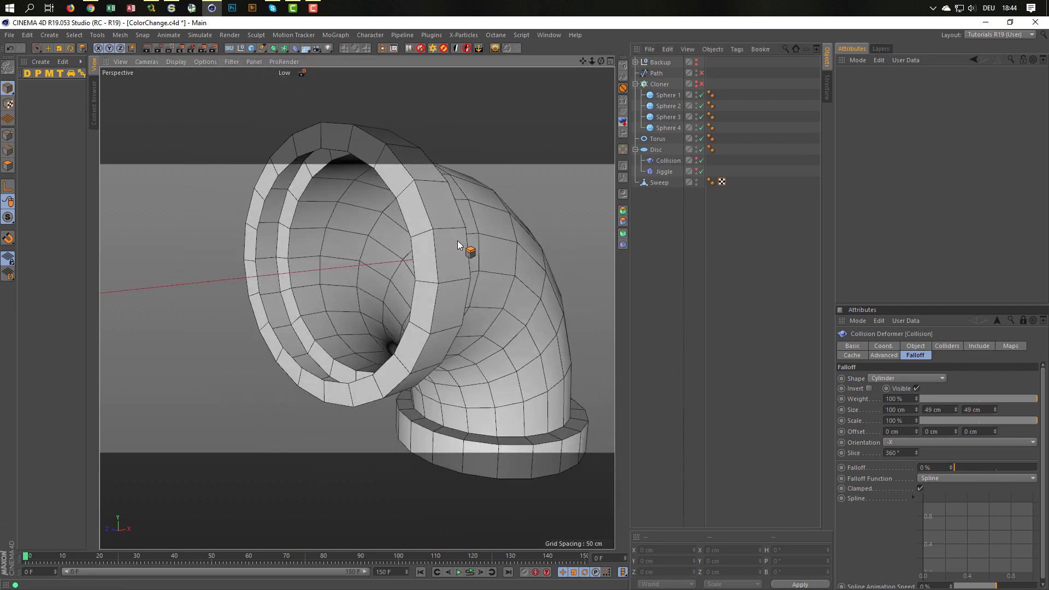
key("ctrl+z")
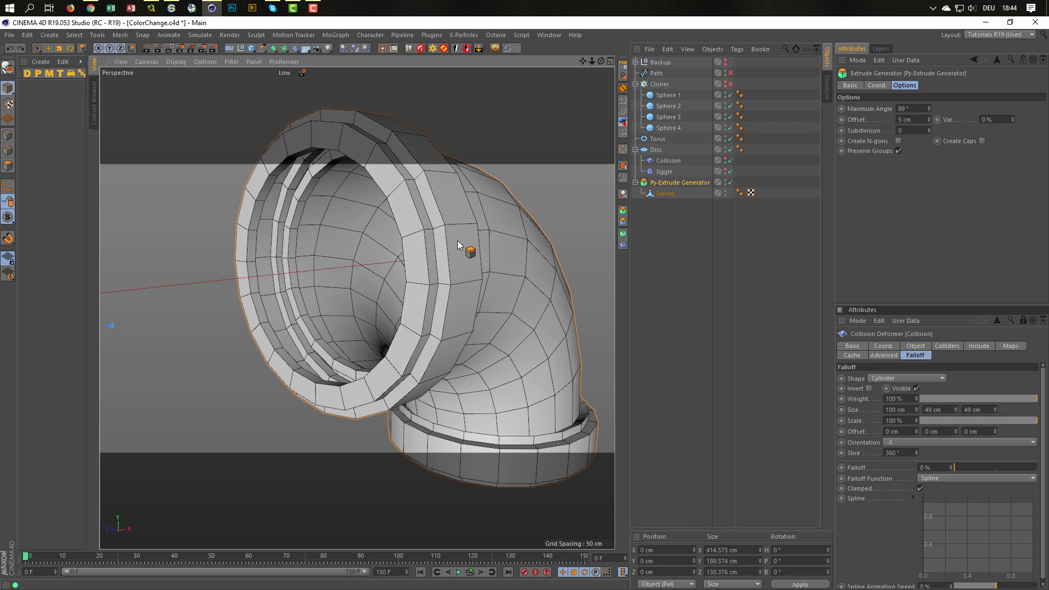
- Undo back to the plain Sweep without flanges and place it inside a new Py-Extrude Generator
key("ctrl+z")
key("ctrl+z")
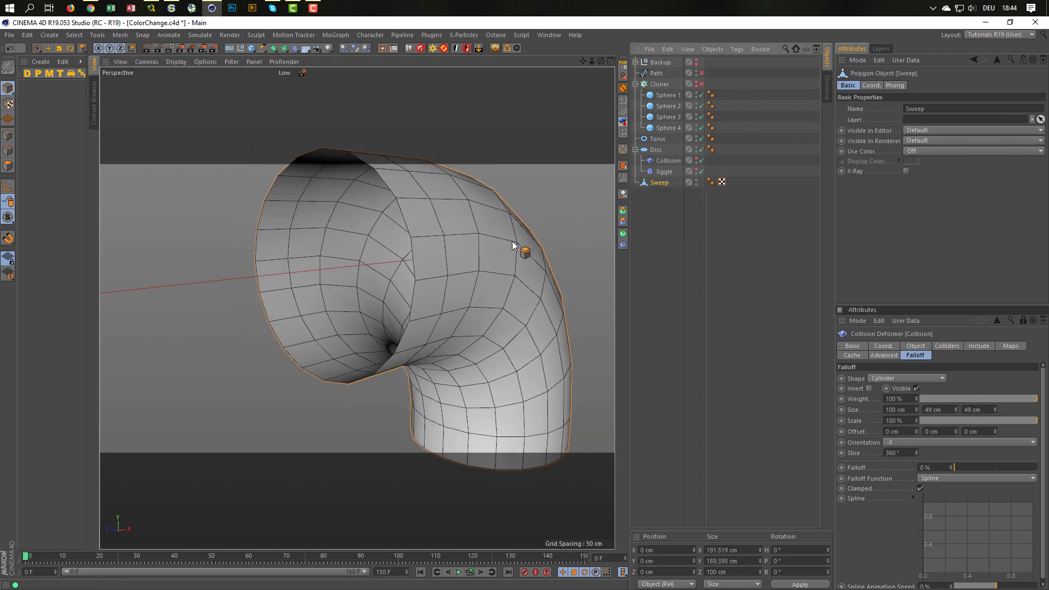
left_click(622, 217)
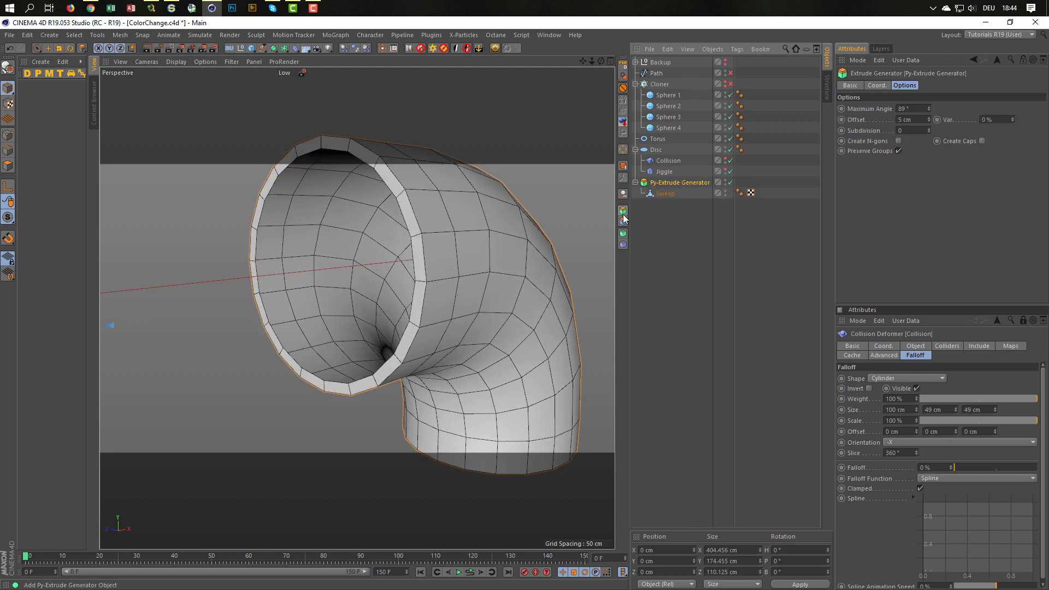
- Set the Py-Extrude Generator's Offset to -5 cm and enable Create Caps
left_click(911, 120)
type("-5")
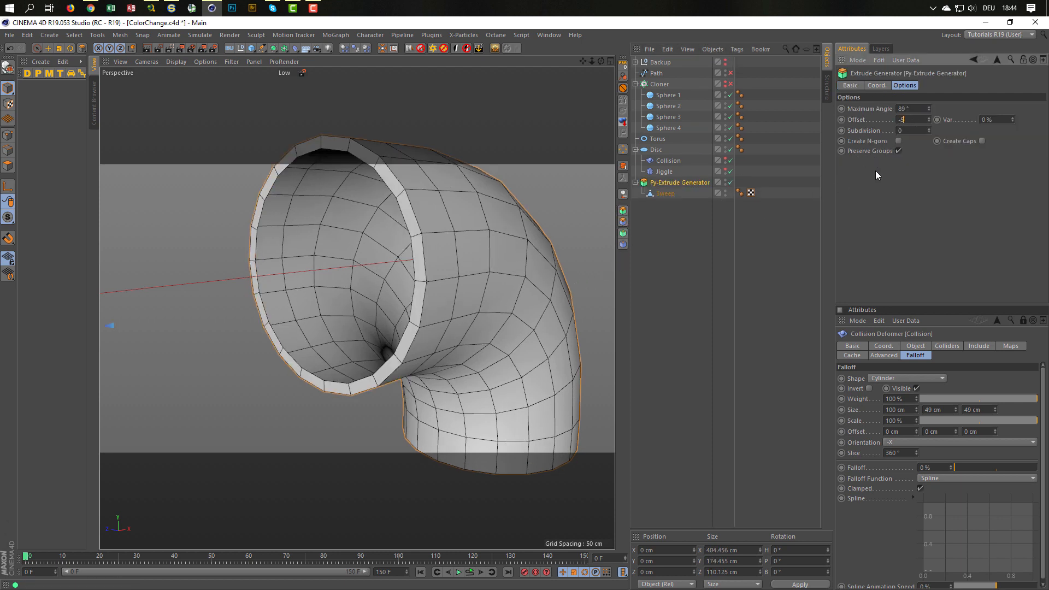
key("Return")
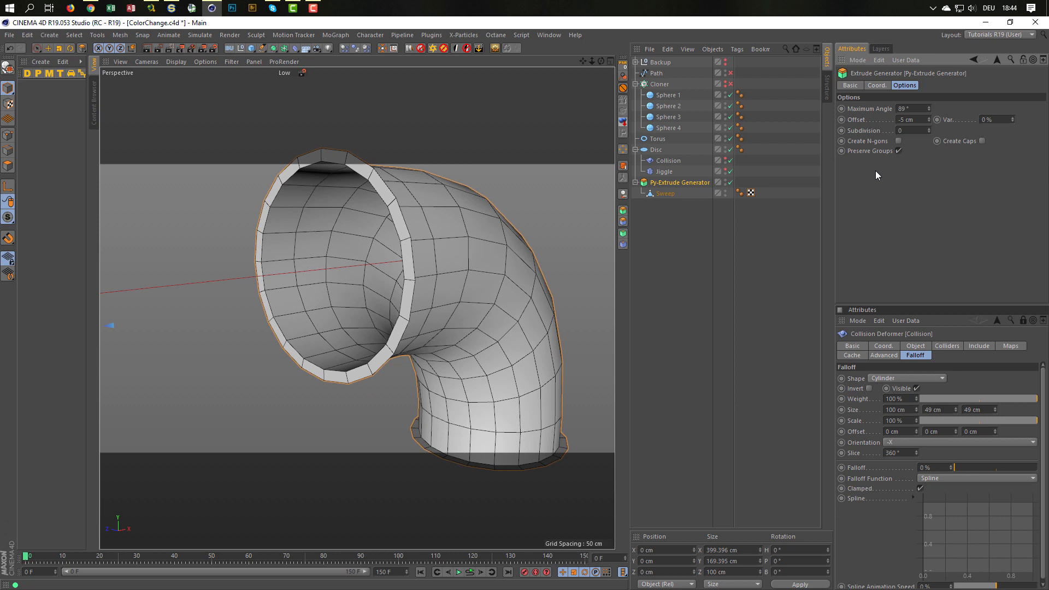
left_click(980, 141)
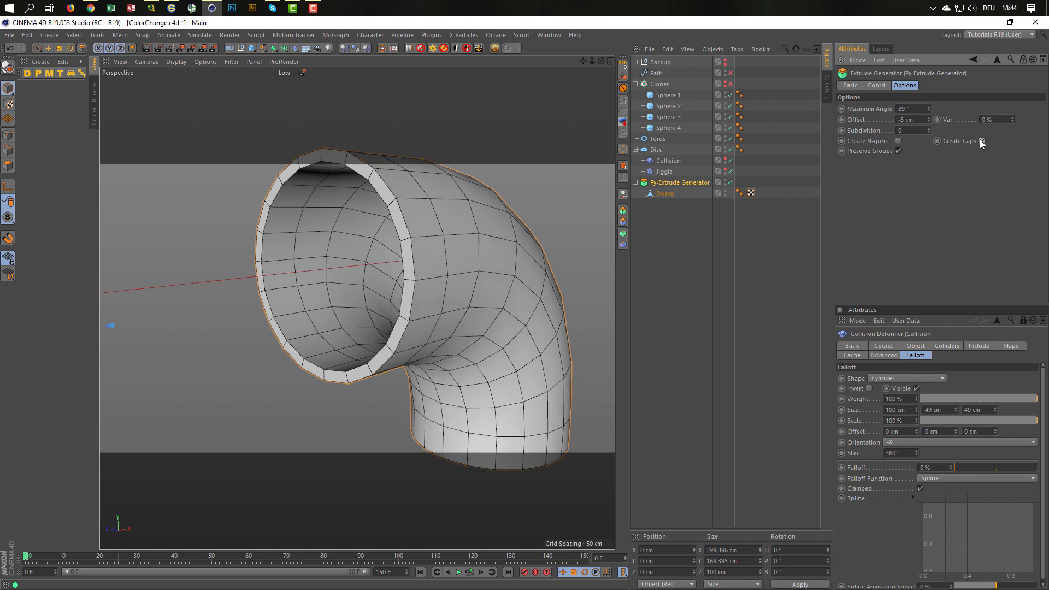
mouse_move(420, 207)
left_mouse_down("alt")
mouse_move(391, 200)
mouse_move(420, 200)
left_mouse_up("alt")
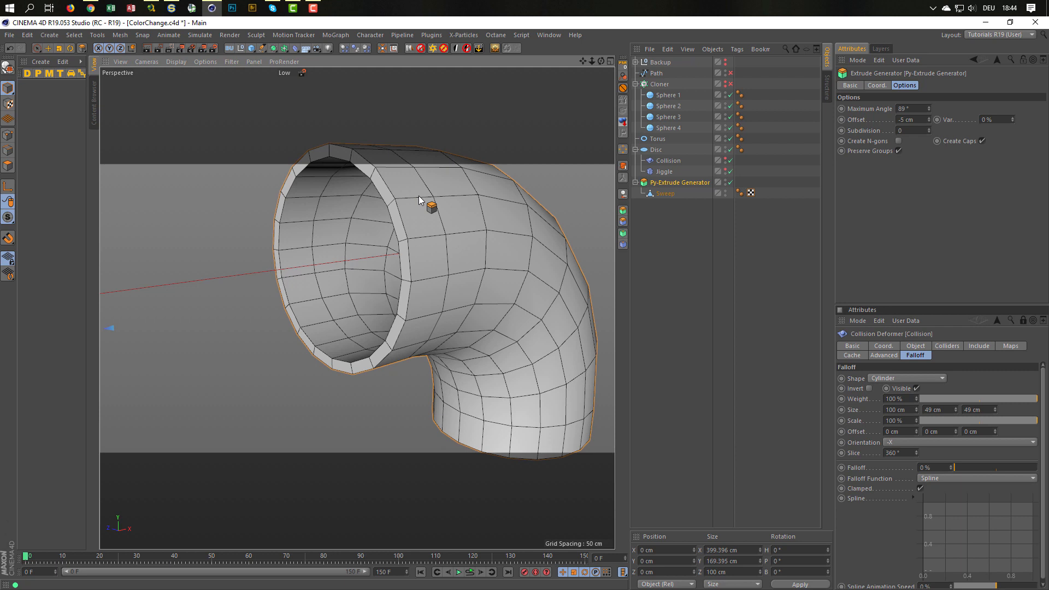
left_click_drag(419, 199, 434, 198, "alt")
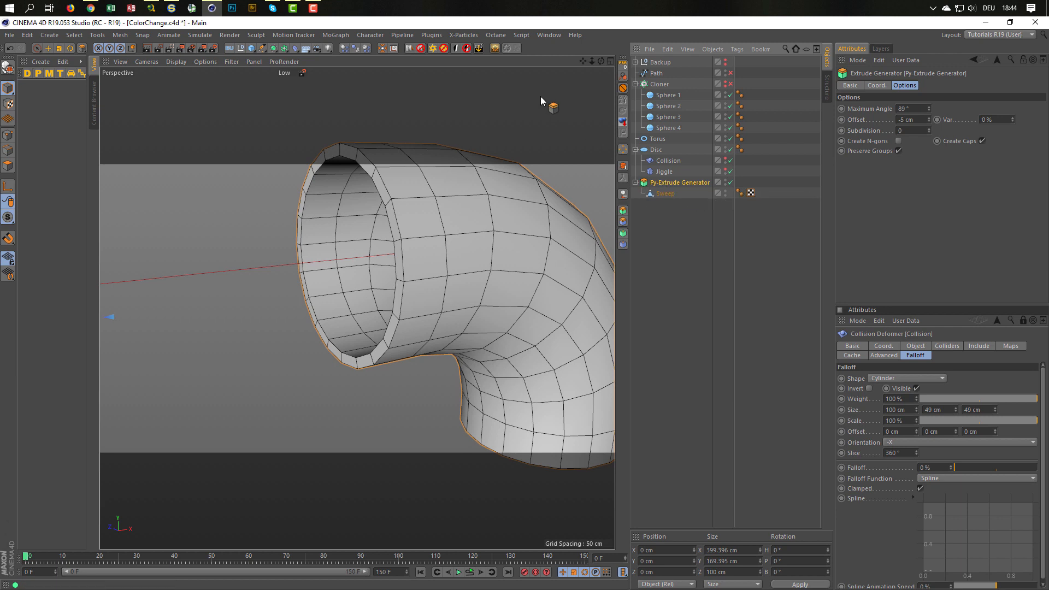
- Convert the Py-Extrude Generator into a single polygon object and enter polygon mode
left_click(496, 48)
left_click(560, 346)
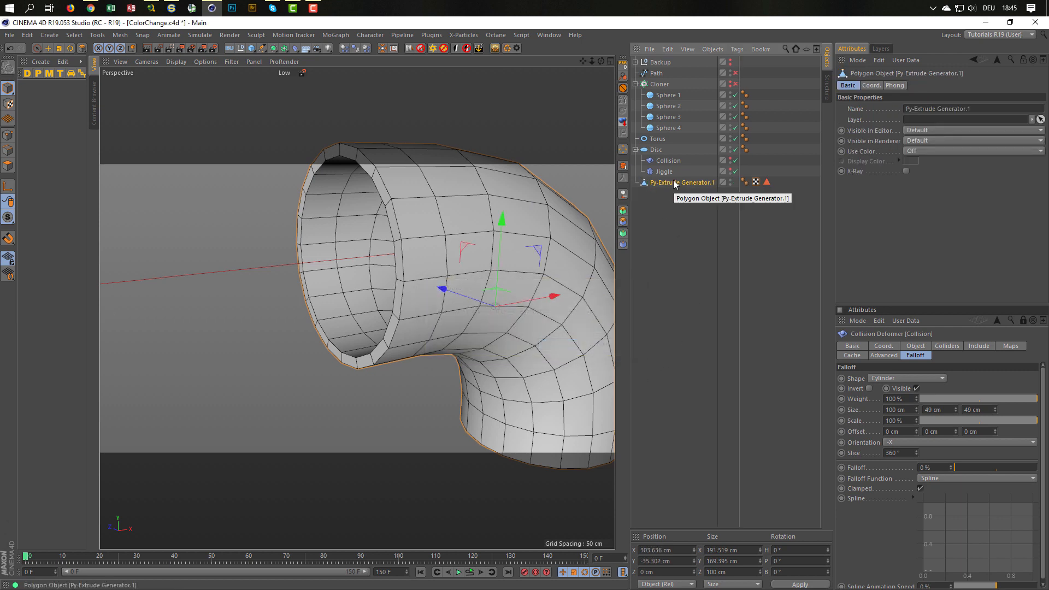
left_click(8, 165)
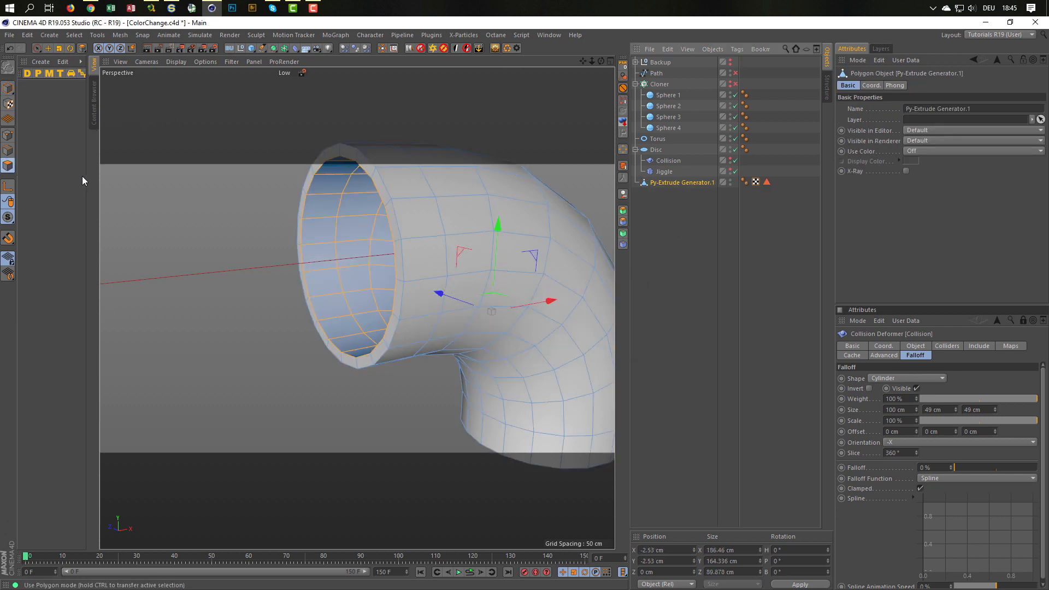
- Loop-select the outer polygon bands at both ends of the pipe elbow
left_click_drag(309, 209, 374, 210, "alt")
key("ctrl+a")
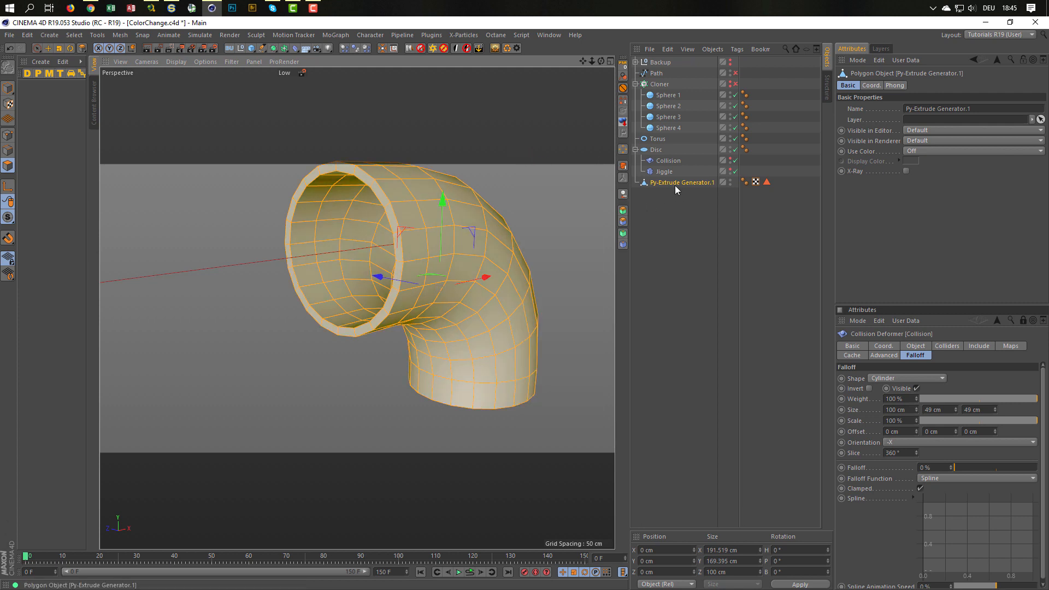
key("u")
key("l")
left_click(401, 208)
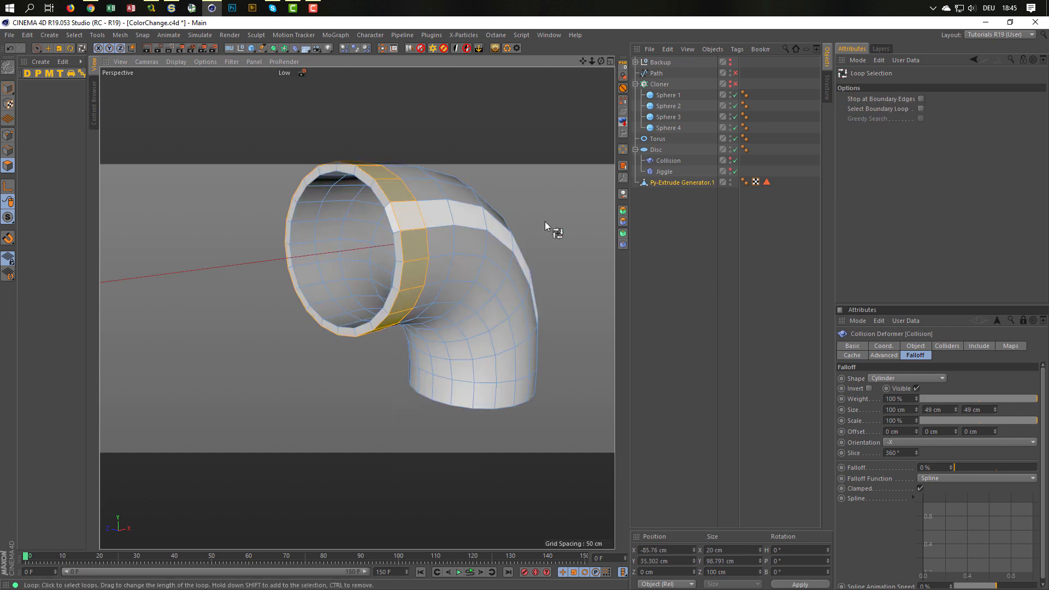
left_click(497, 392, "shift")
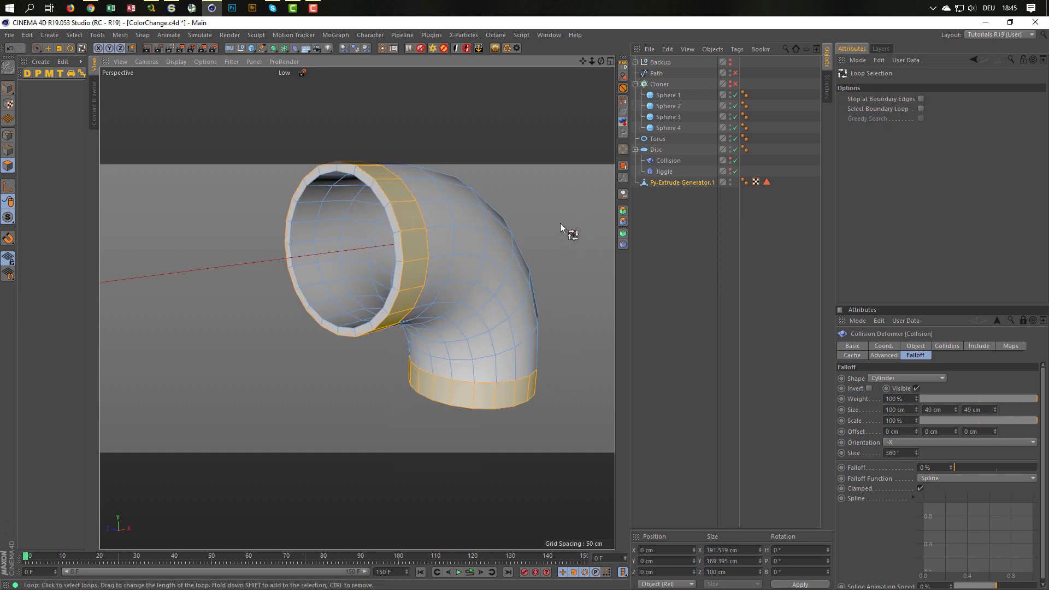
- Extrude the two selected end bands with an Offset of 10 cm and return to model mode
key("d")
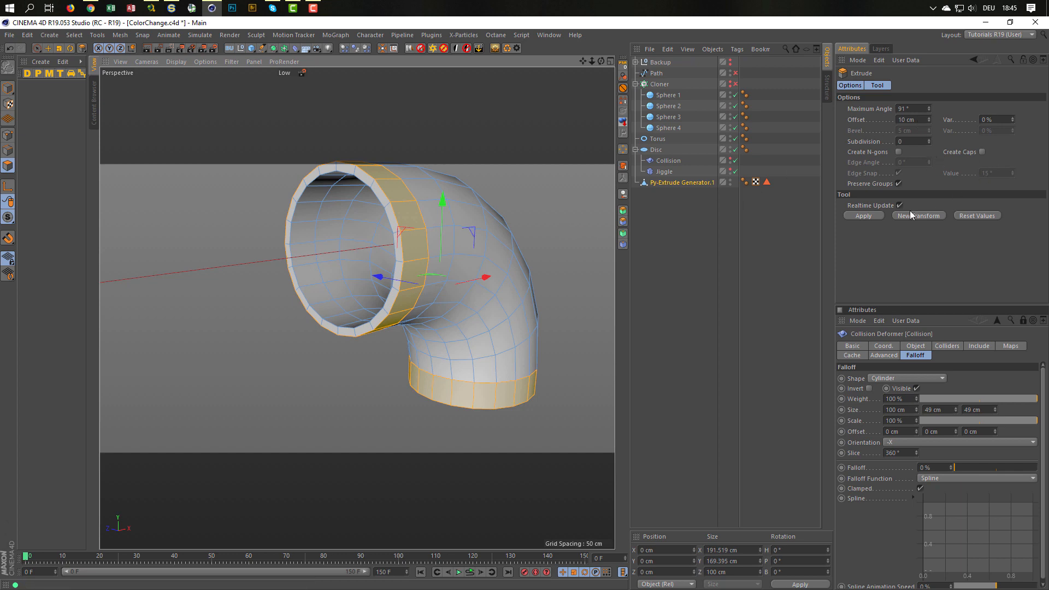
left_click(866, 216)
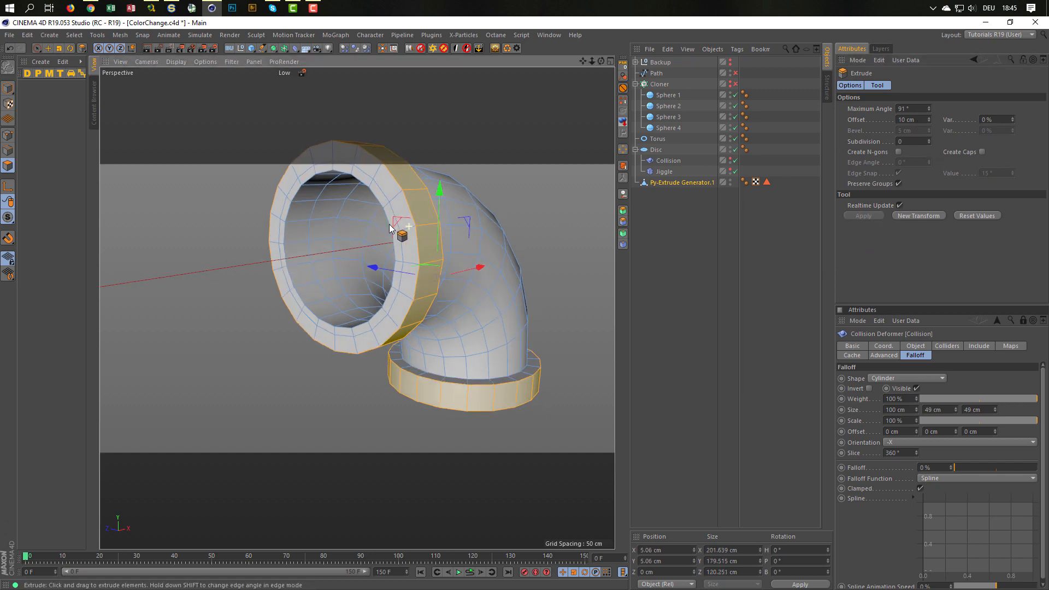
left_click_drag(390, 229, 339, 194, "alt")
left_click(8, 88)
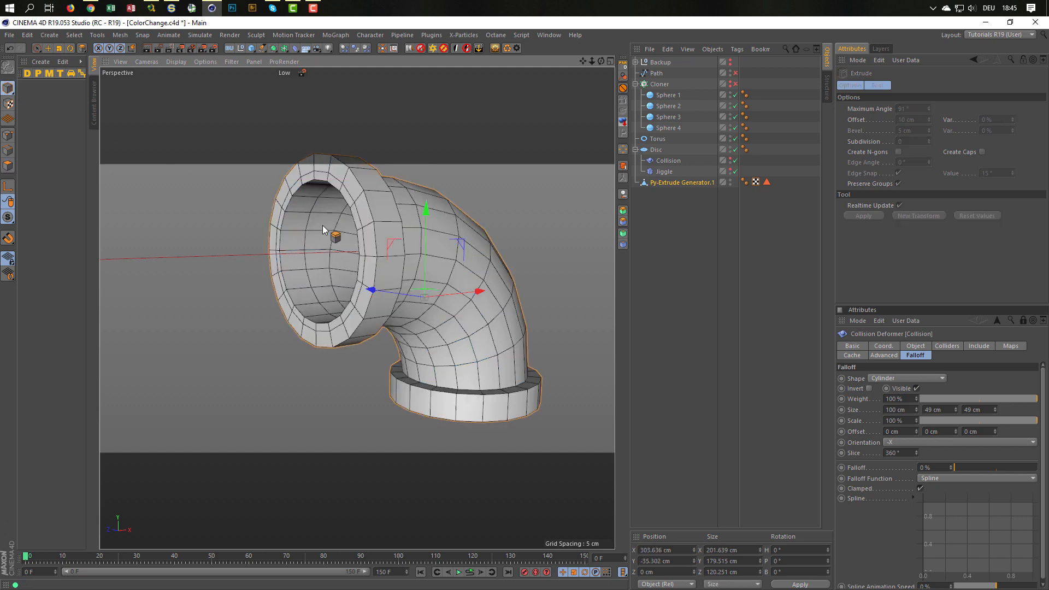
- Add a Symmetry object below the Disc and place the pipe elbow inside it to mirror it across the ZY plane
left_click_drag(362, 244, 432, 221, "alt")
scroll(418, 235, "down", 3)
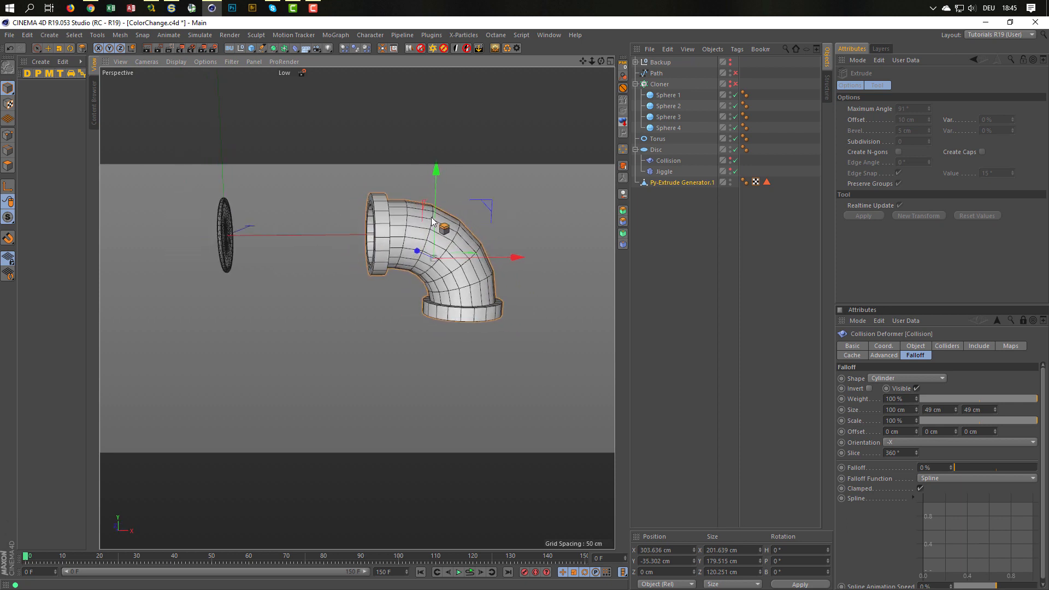
left_click(284, 48)
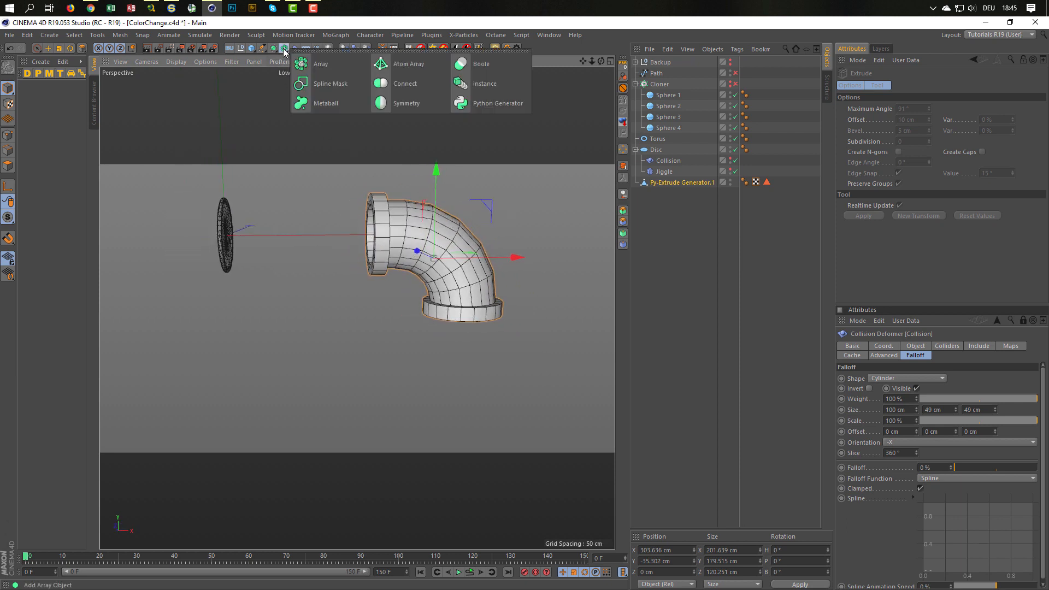
left_click(394, 106)
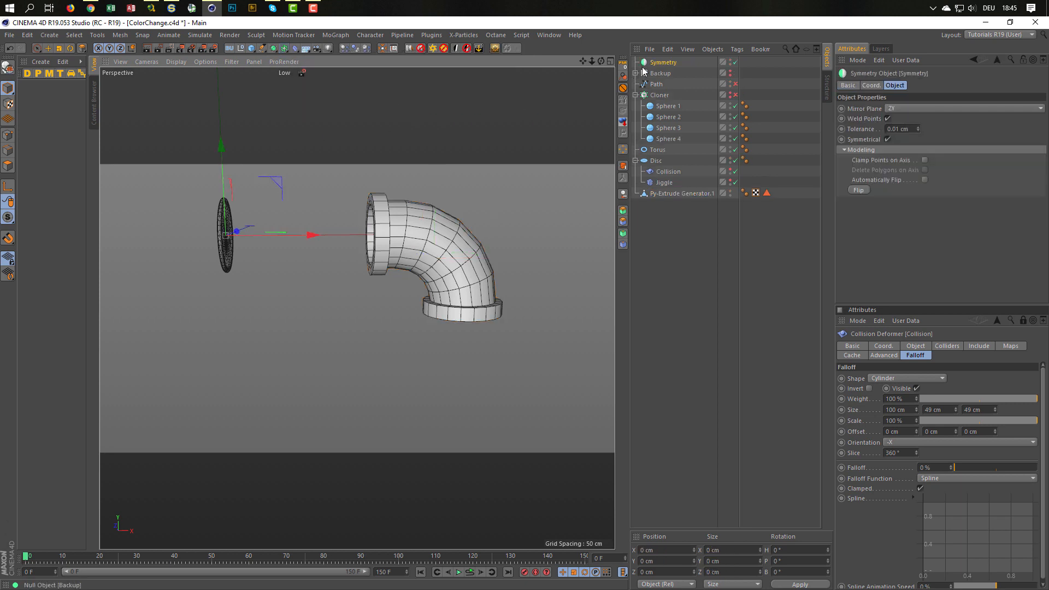
left_click_drag(674, 184, 671, 190)
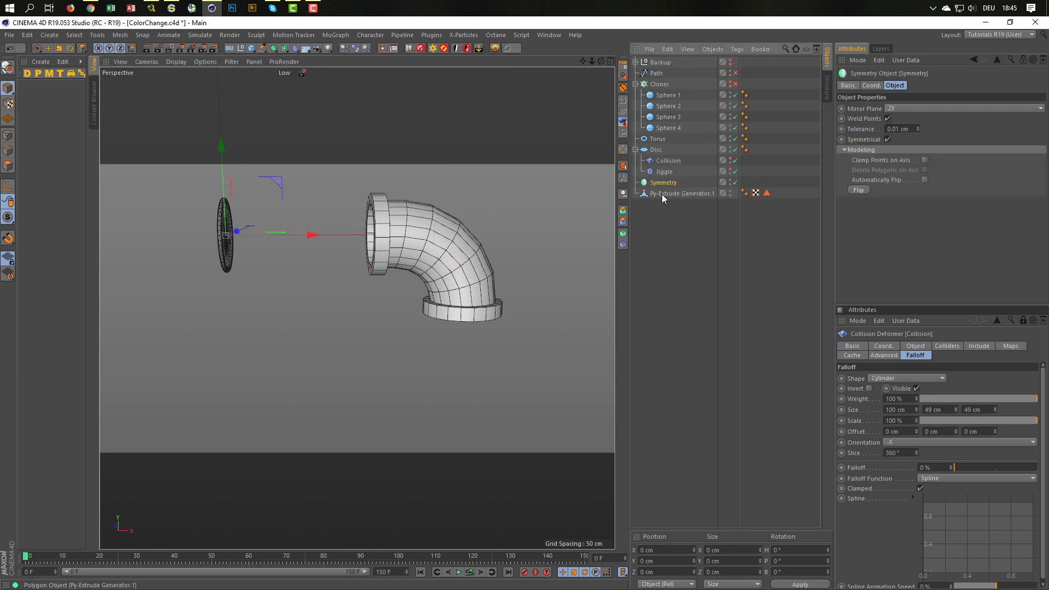
left_click_drag(678, 188, 675, 186)
- Enable X-Ray display for the Symmetry object holding the pipe elbows
right_click_drag(355, 221, 341, 225, "alt")
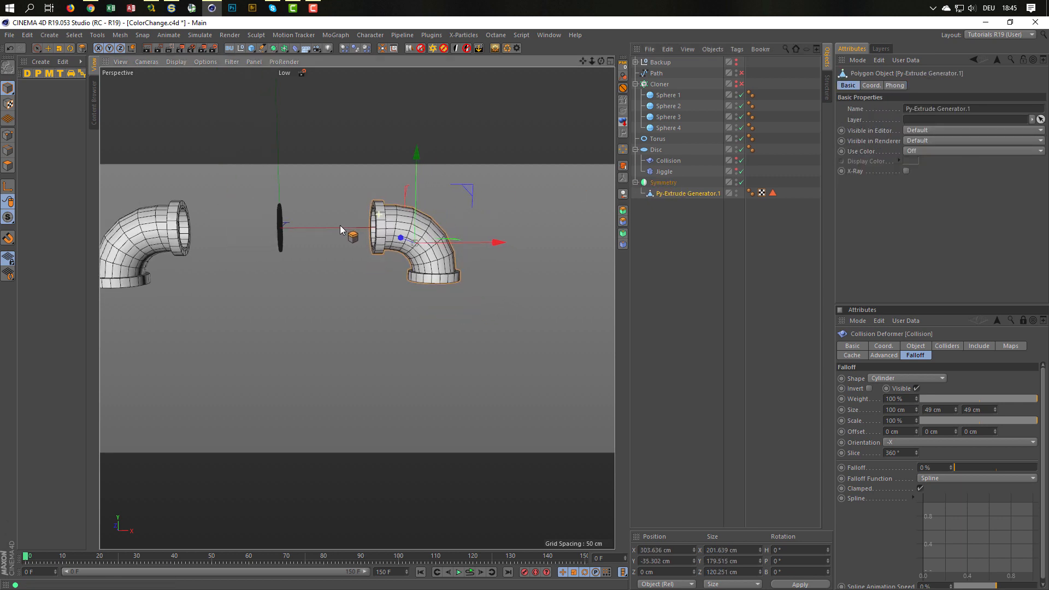
middle_click_drag(438, 231, 482, 243, "alt")
mouse_move(482, 244)
left_mouse_down("alt")
mouse_move(486, 255)
mouse_move(454, 256)
mouse_move(489, 257)
left_mouse_up("alt")
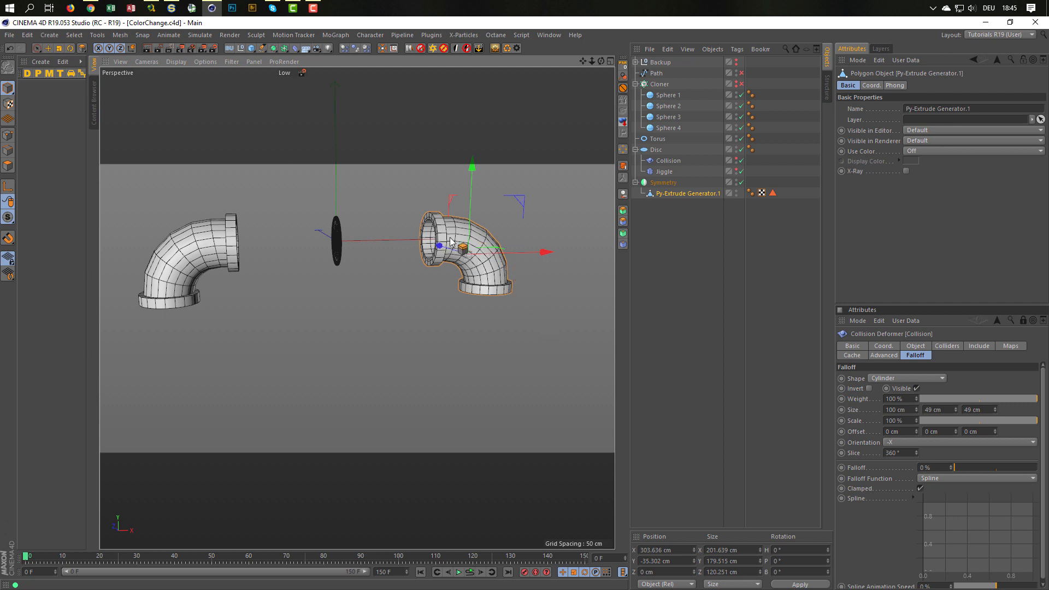
scroll(459, 246, "up", 2)
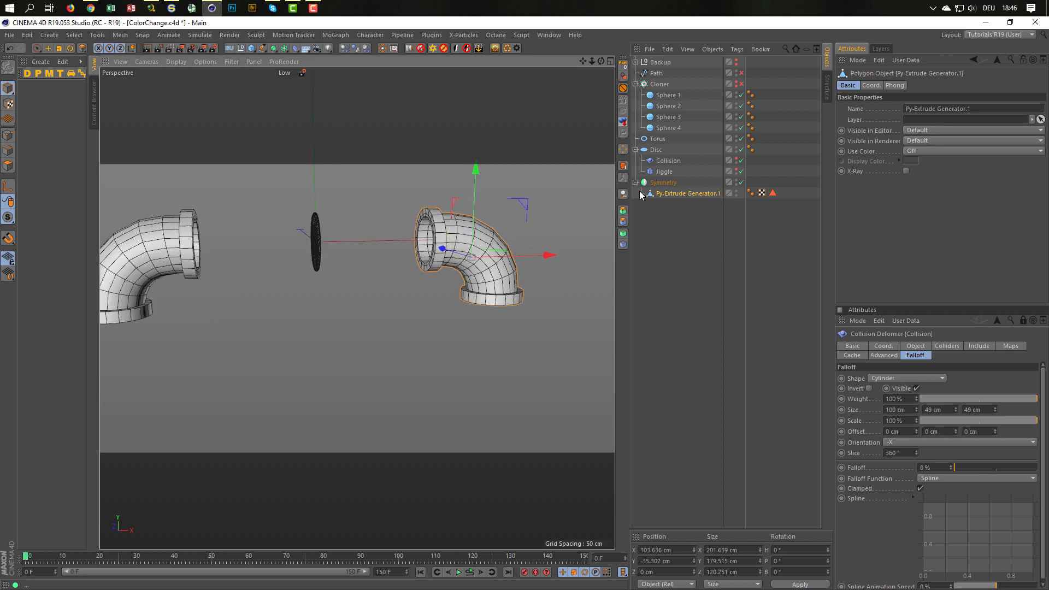
left_click(663, 183)
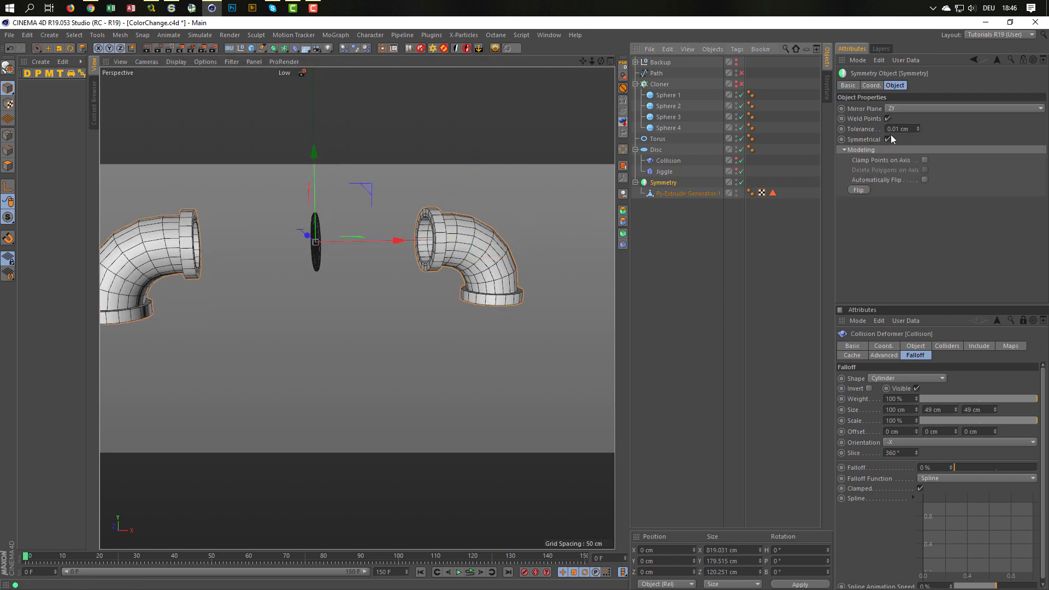
left_click(847, 85)
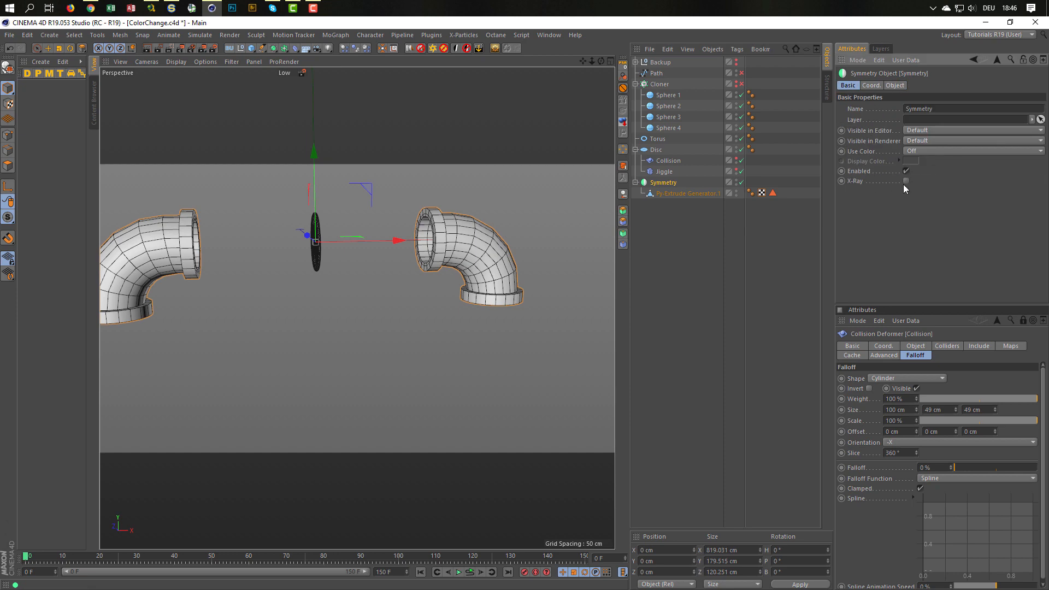
left_click(907, 182)
- Add a second Disc as a floor and enlarge it to about 2633 cm across
left_click_drag(420, 262, 470, 246, "alt")
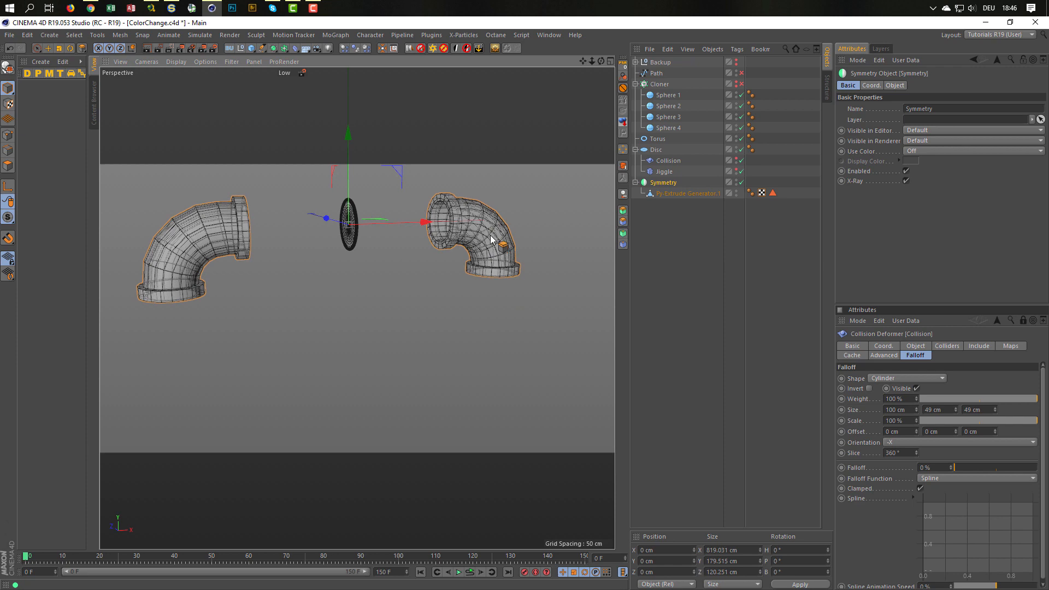
middle_click_drag(460, 219, 483, 249, "alt")
left_click_drag(482, 249, 479, 247, "alt")
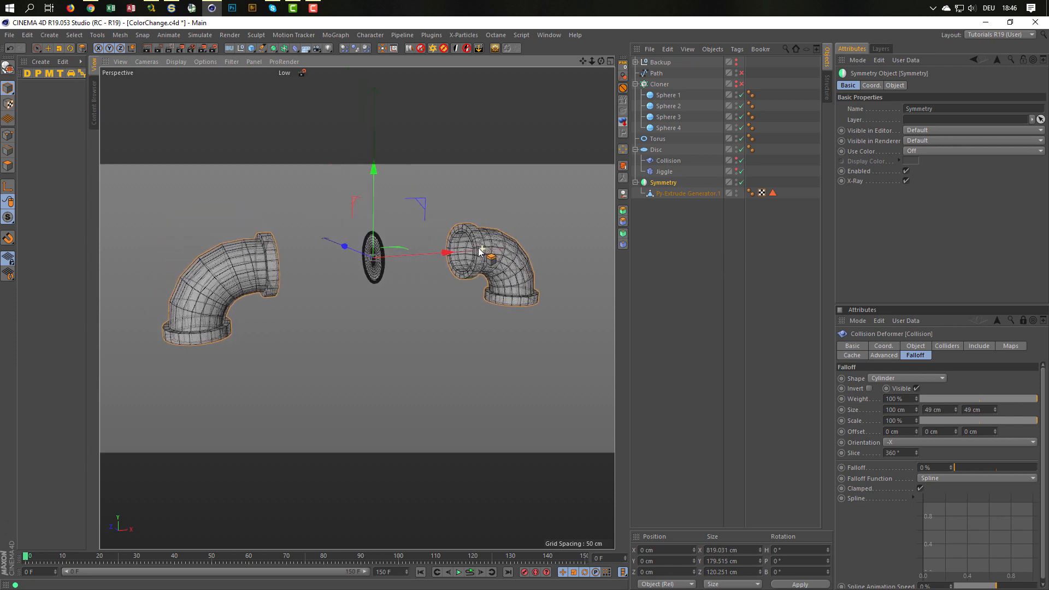
left_click(254, 47)
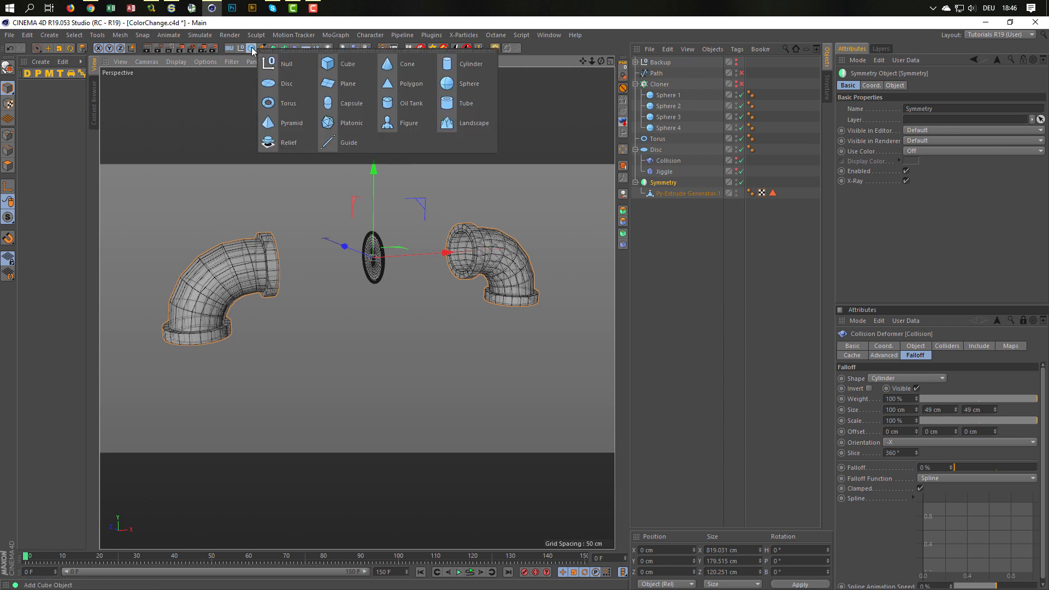
left_click(294, 84)
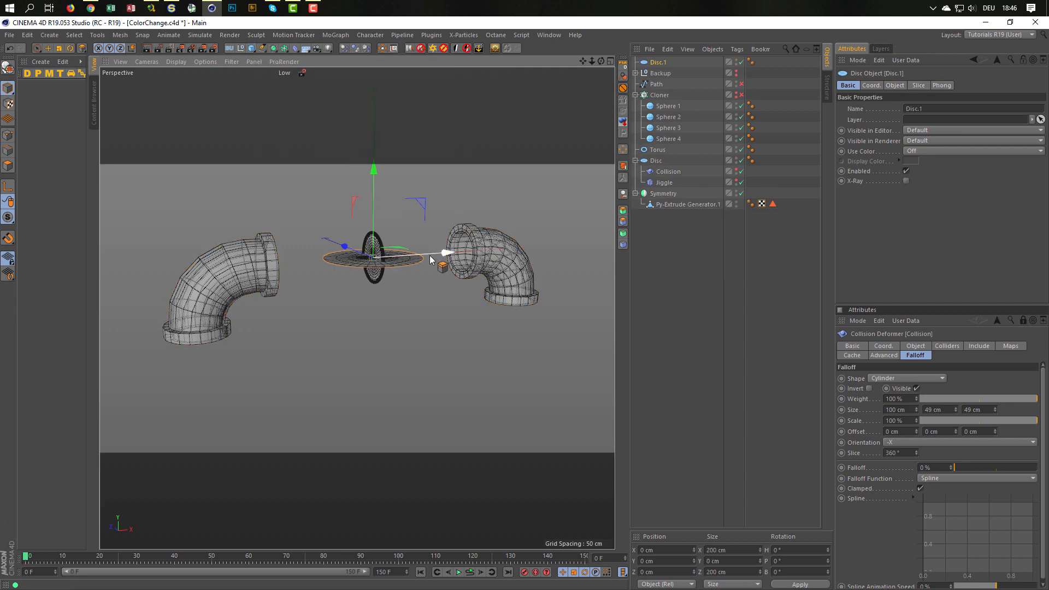
left_click_drag(456, 243, 425, 246, "alt")
right_click_drag(426, 242, 198, 184, "alt")
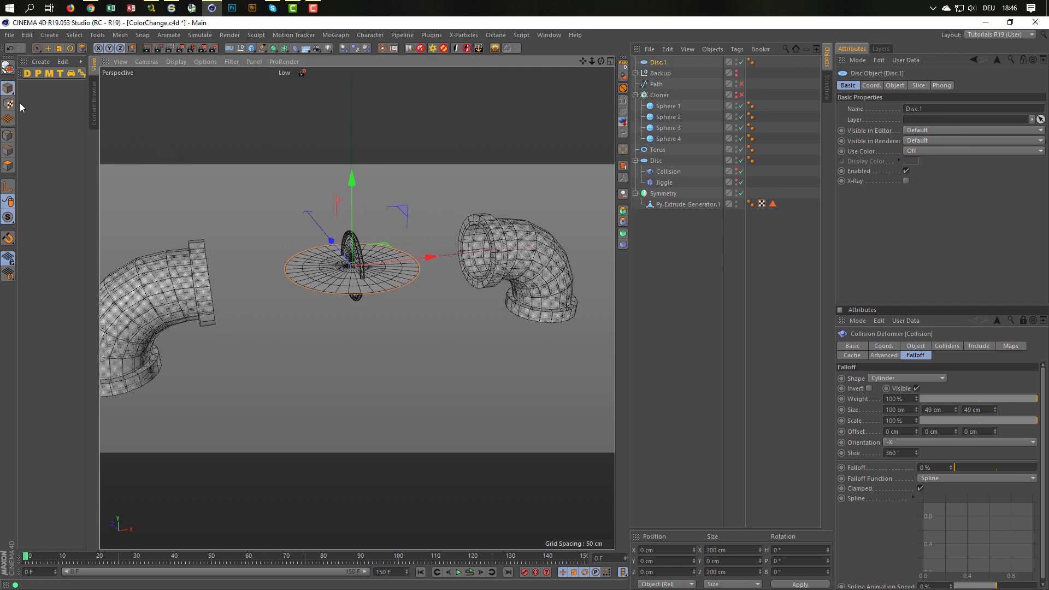
left_click(47, 48)
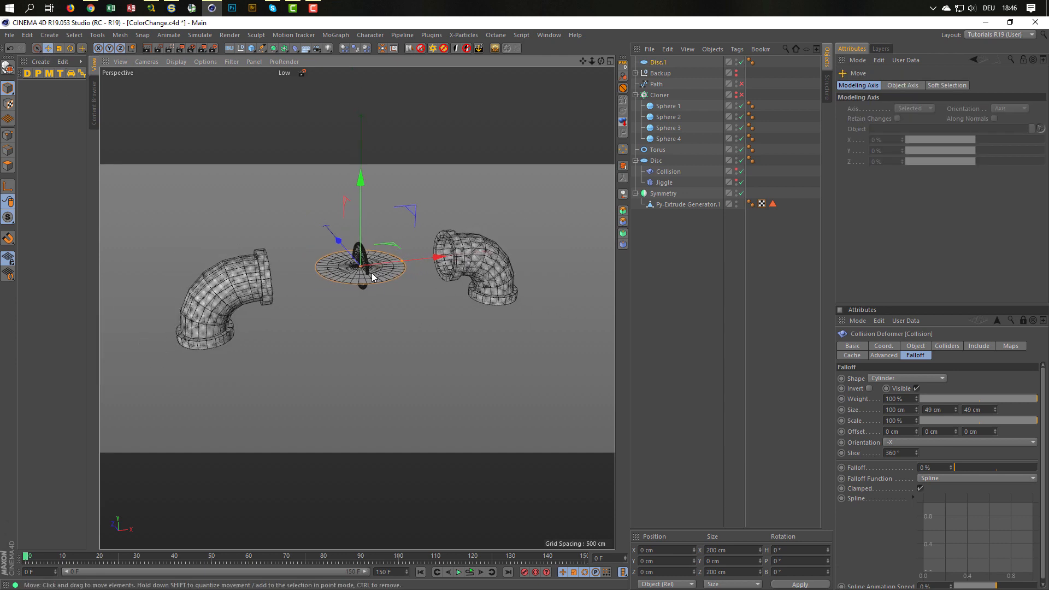
left_click_drag(414, 259, 623, 236)
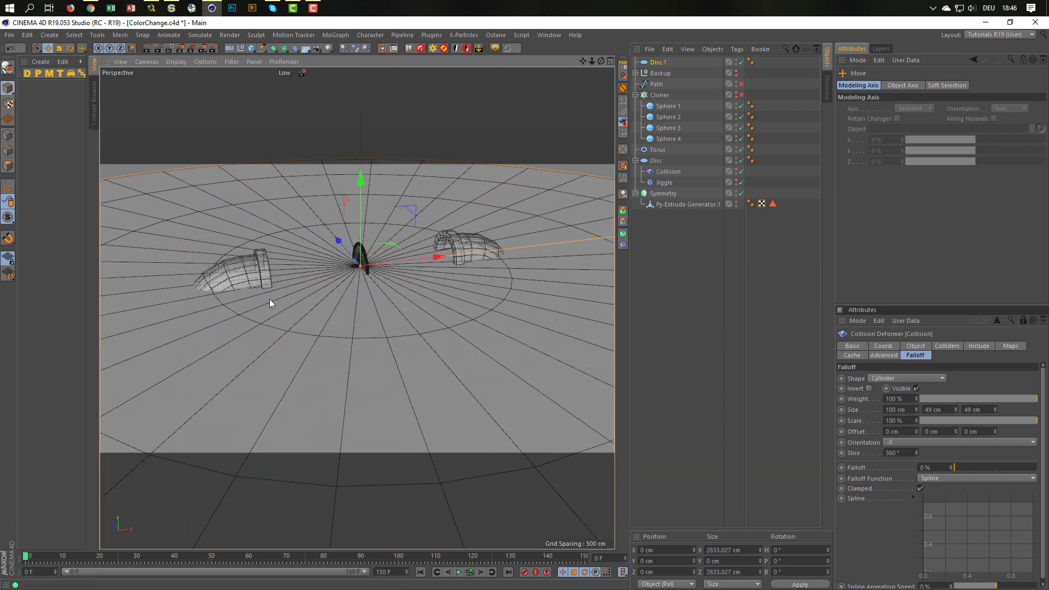
- In the Right view, lower the floor disc to the underside of the elbow's bottom flange, at about Y -120 cm
middle_click(318, 322)
middle_click(317, 365)
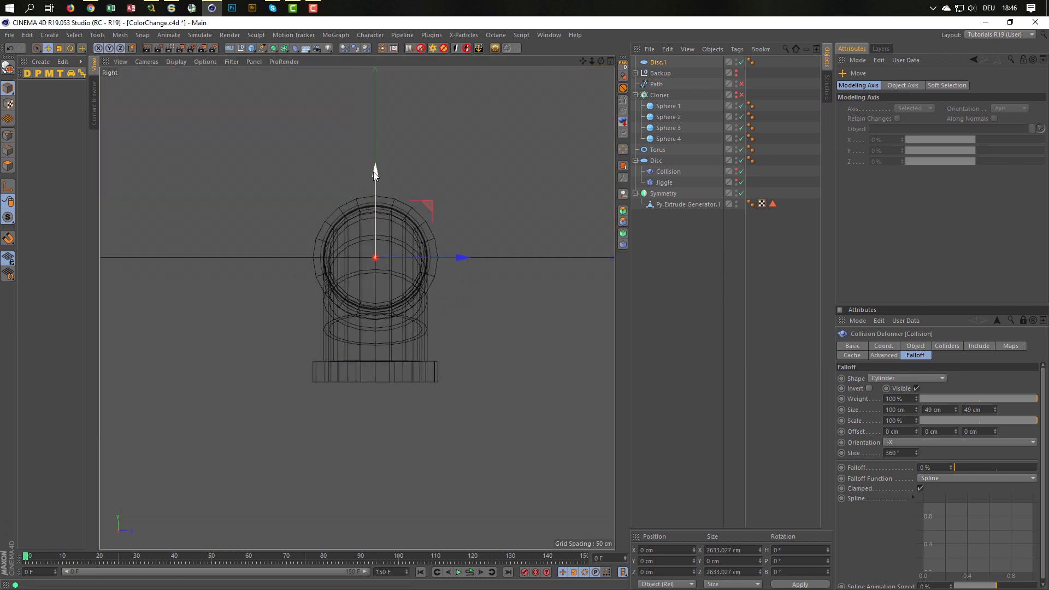
left_click_drag(374, 171, 375, 298)
scroll(371, 376, "up", 5)
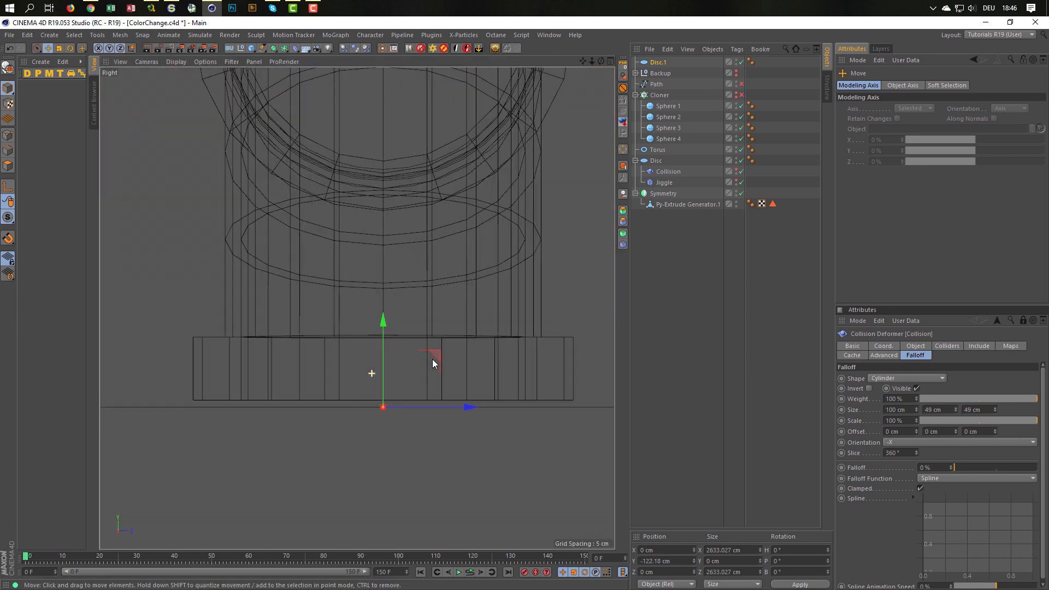
left_click_drag(387, 335, 381, 328)
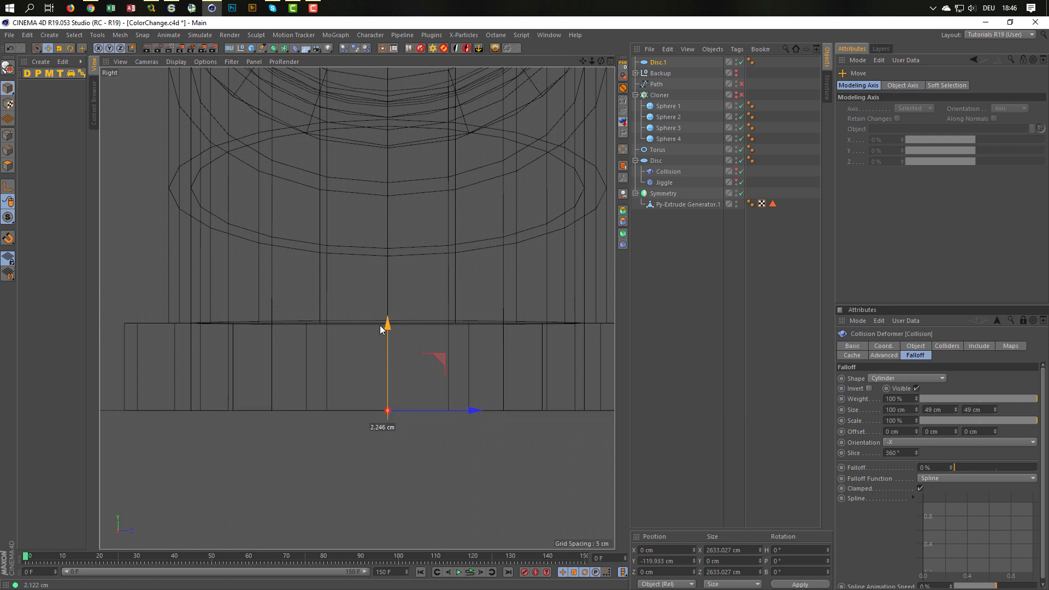
left_click_drag(381, 328, 327, 312)
scroll(403, 414, "up", 6)
scroll(225, 313, "down", 5)
scroll(164, 309, "down", 6)
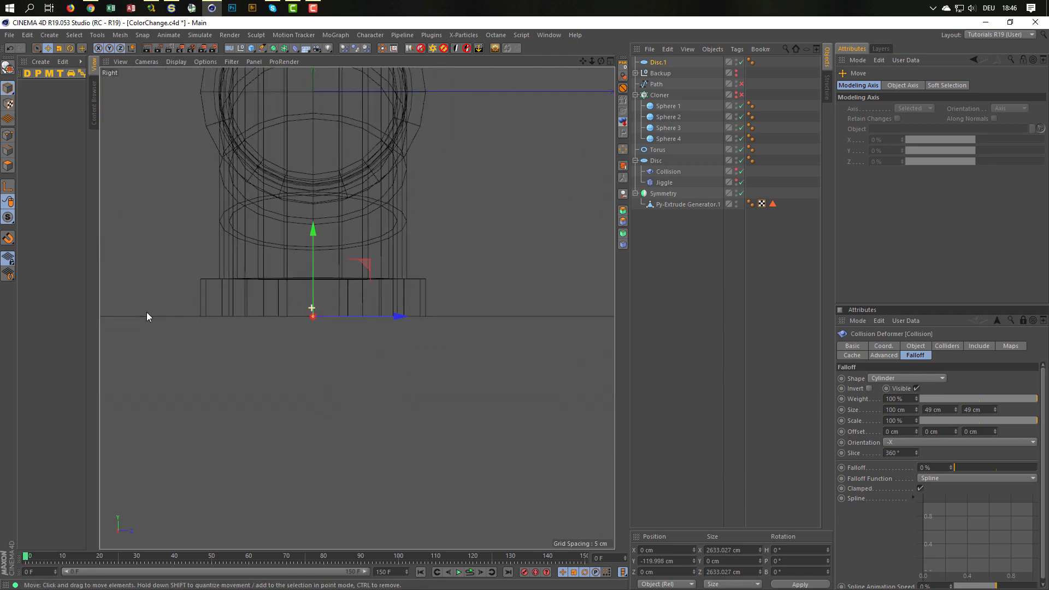
- Examine from several angles in the perspective view how the pipe elbow's bottom flange meets the floor disc
middle_click(227, 290)
middle_click(234, 238)
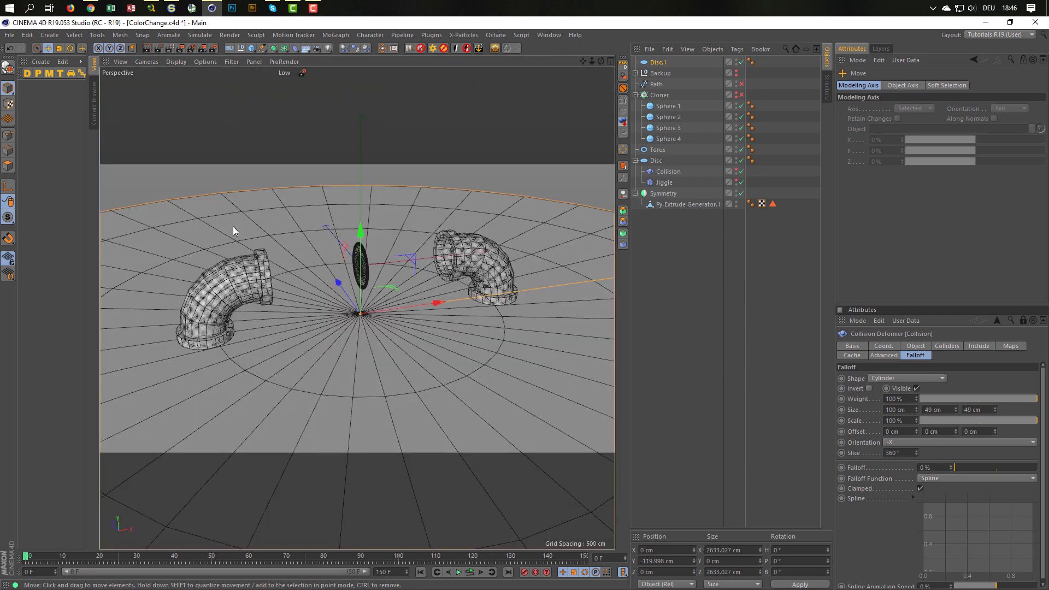
scroll(233, 226, "up", 5)
left_click_drag(362, 277, 287, 235, "alt")
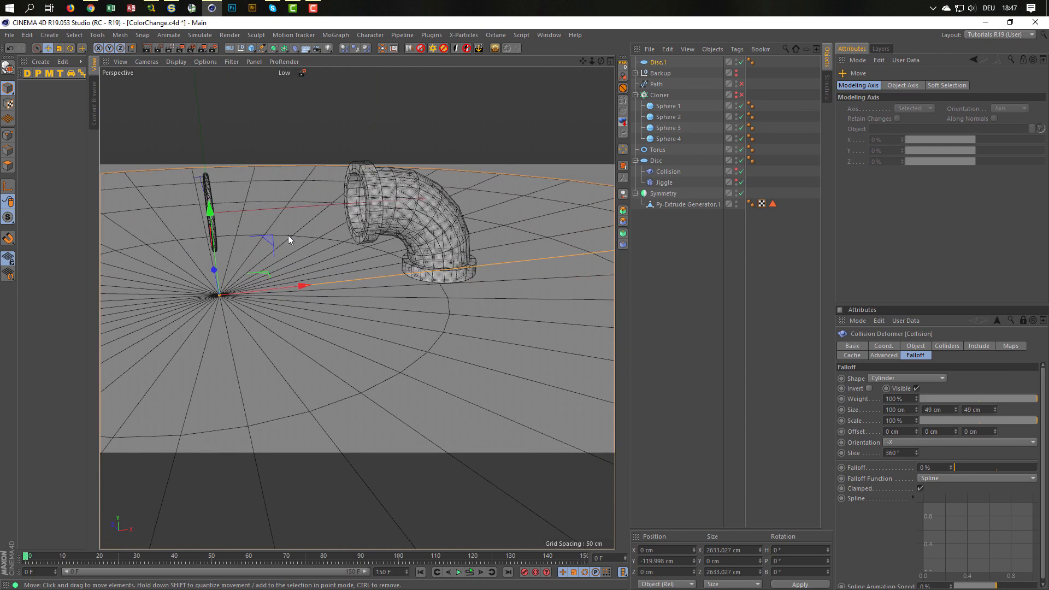
scroll(437, 265, "up", 5)
left_click_drag(434, 257, 425, 248, "alt")
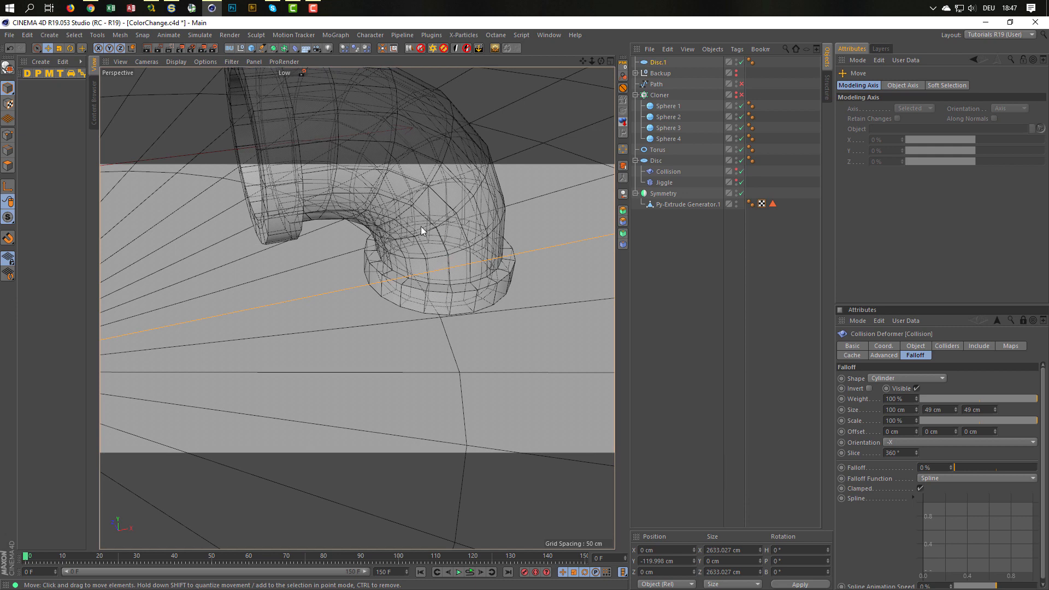
right_click_drag(421, 225, 366, 246, "alt")
left_click_drag(366, 246, 380, 213, "alt")
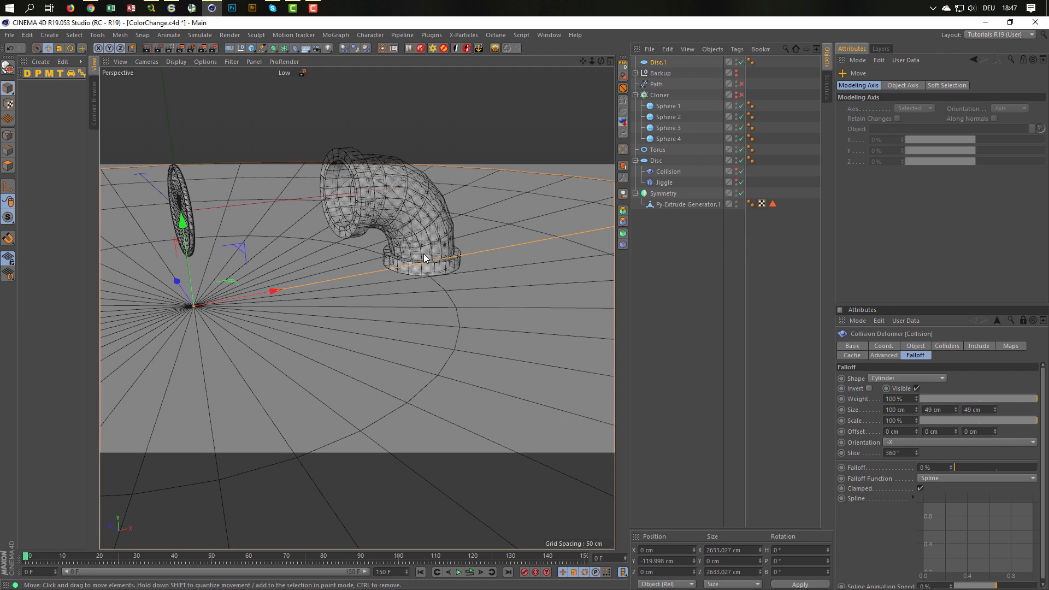
right_click_drag(425, 253, 451, 246, "alt")
left_click_drag(451, 246, 453, 232, "alt")
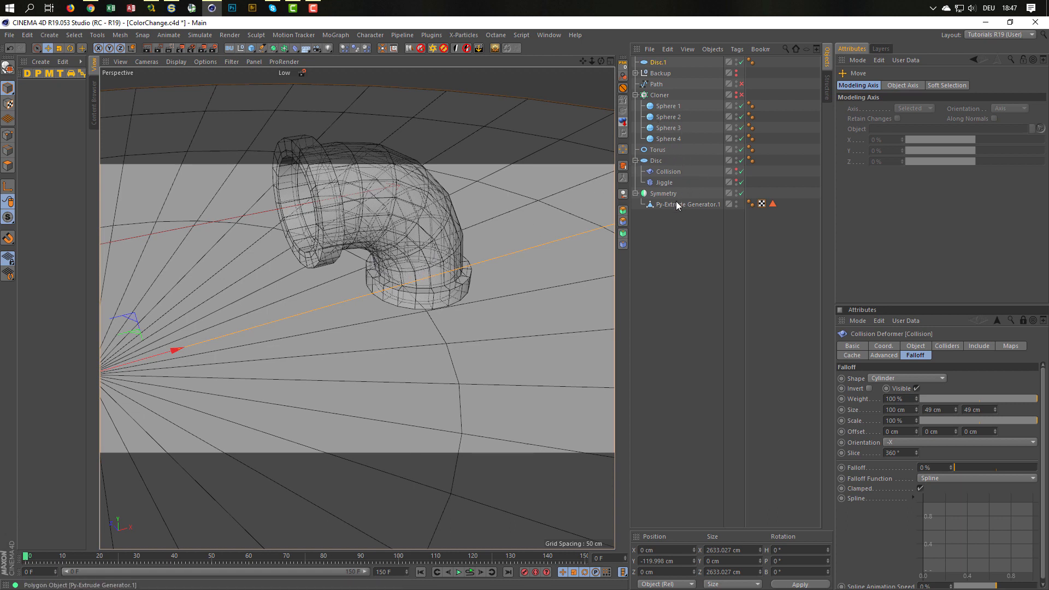
- Disable the Symmetry object and select the pipe elbow mesh inside it, framing its bottom flange
left_click(740, 194)
left_click(699, 204)
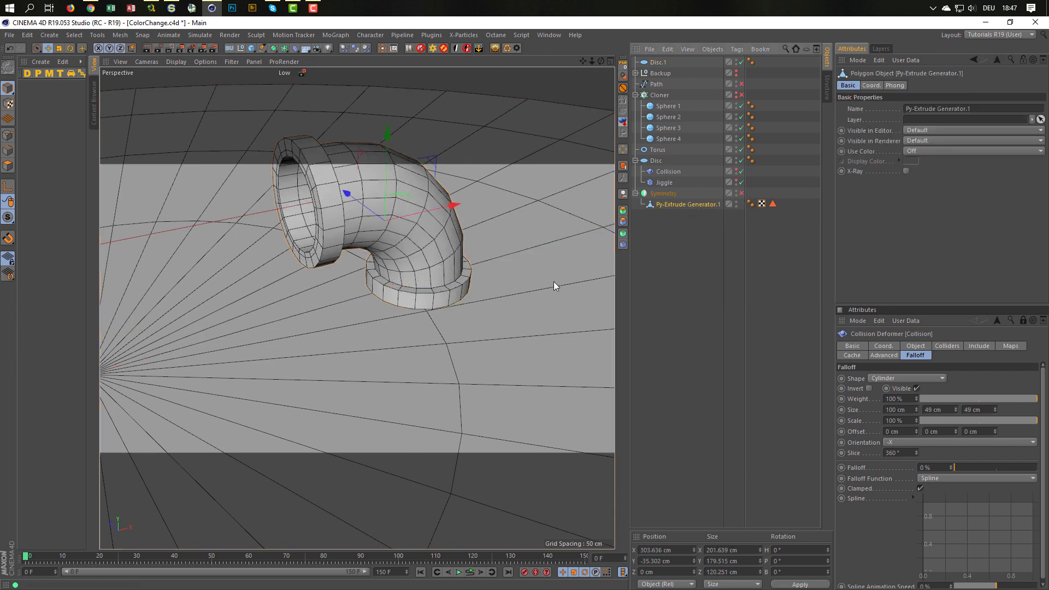
middle_click_drag(458, 287, 402, 282, "alt")
right_click_drag(402, 283, 440, 271, "alt")
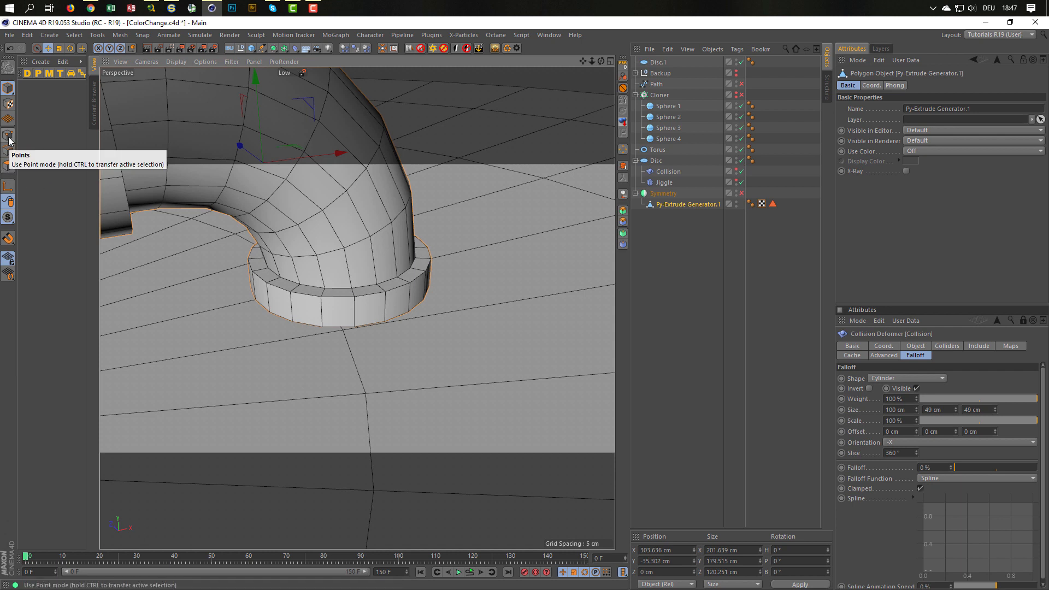
- In point mode, loop-select the outer points of the elbow's bottom flange and delete them
left_click(8, 166)
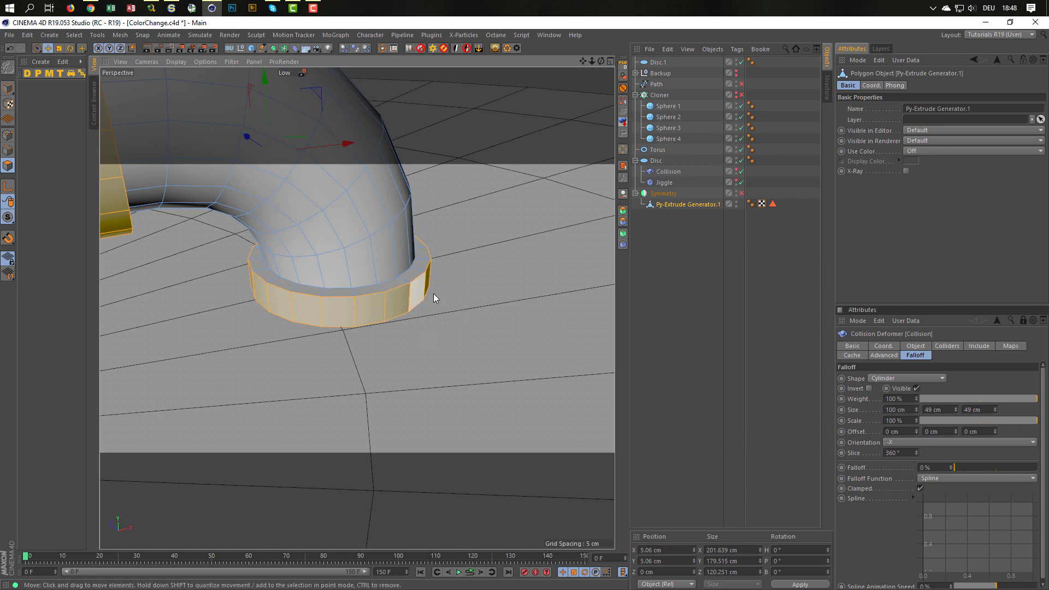
left_click(10, 136)
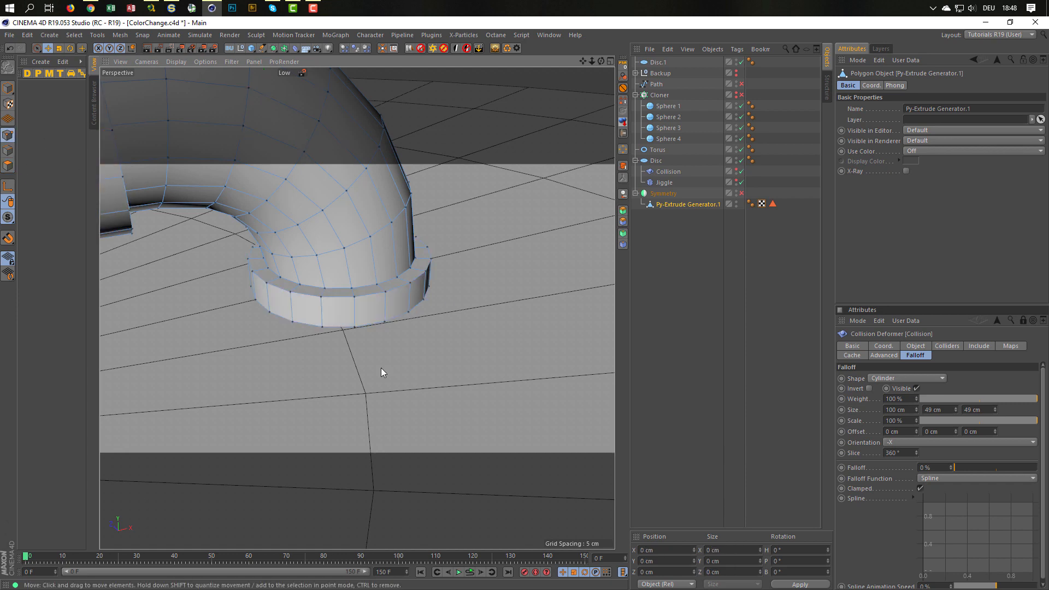
key("u")
key("l")
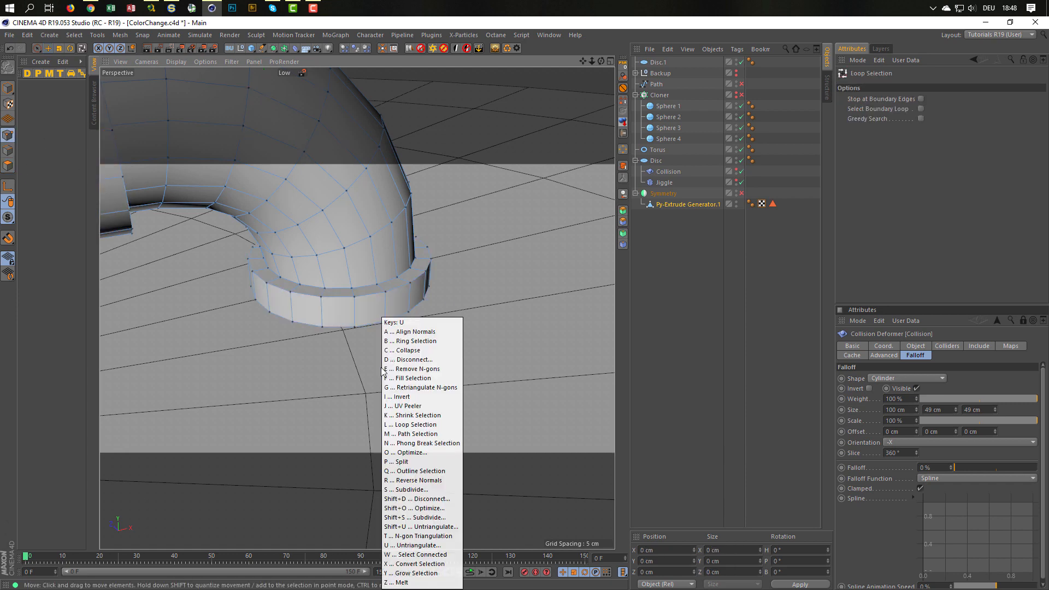
left_click(377, 309)
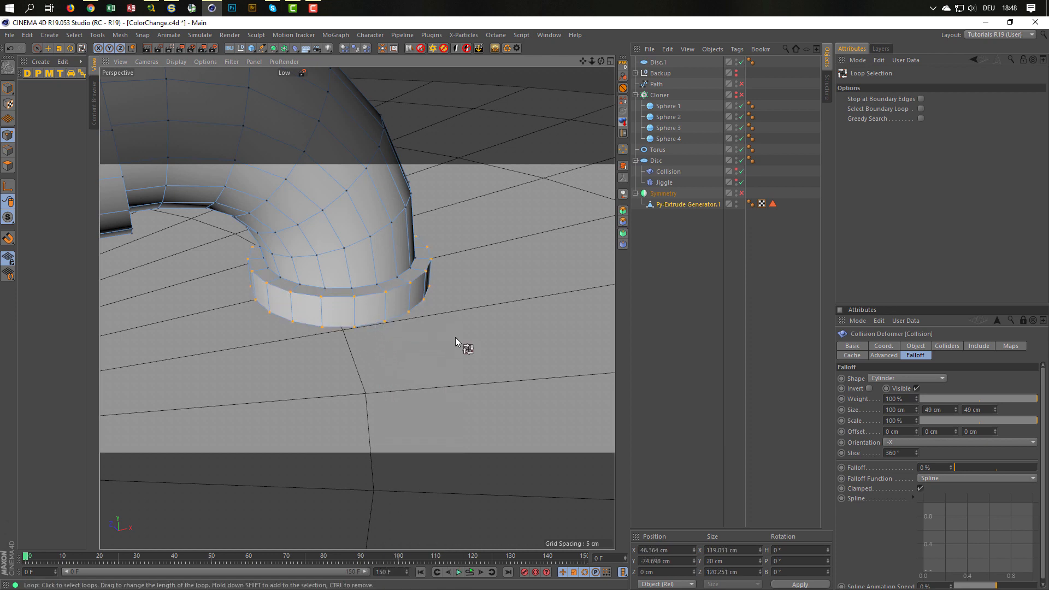
key("Delete")
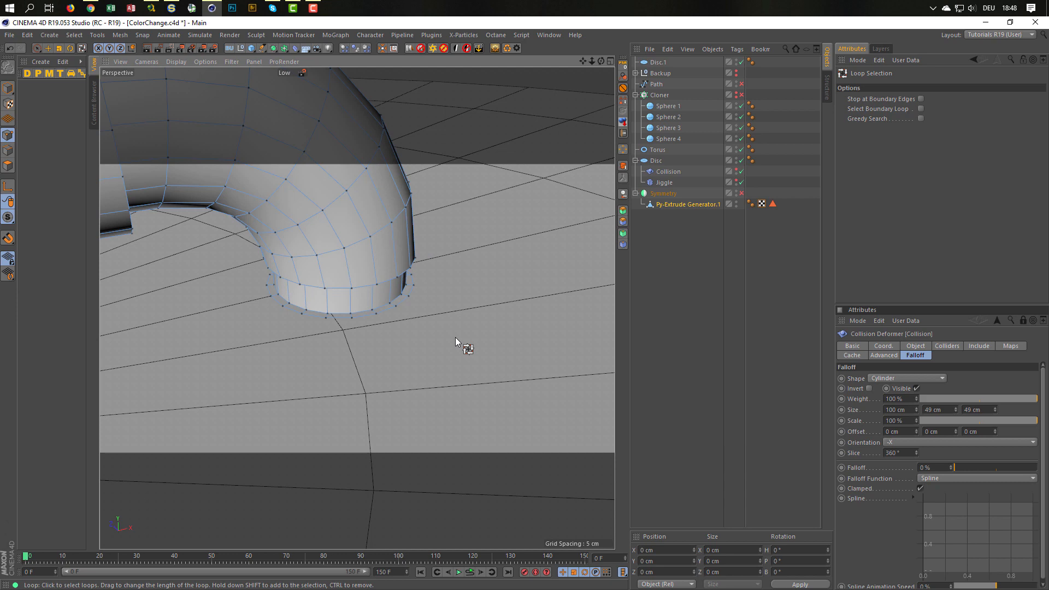
- Disable the floor disc to expose the open lower end of the elbow
left_click_drag(369, 279, 353, 245, "alt")
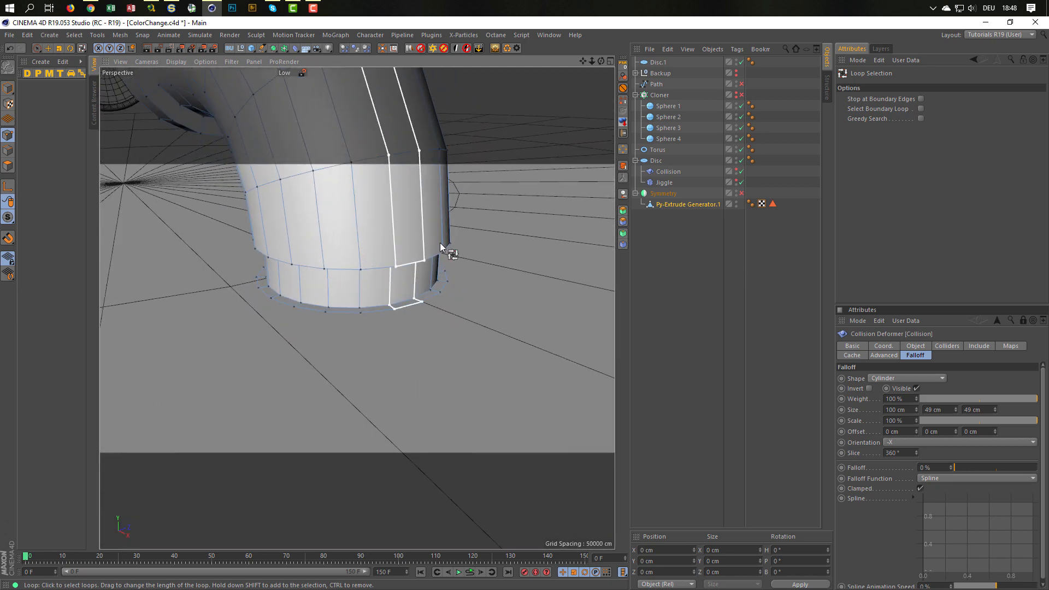
left_click(741, 62)
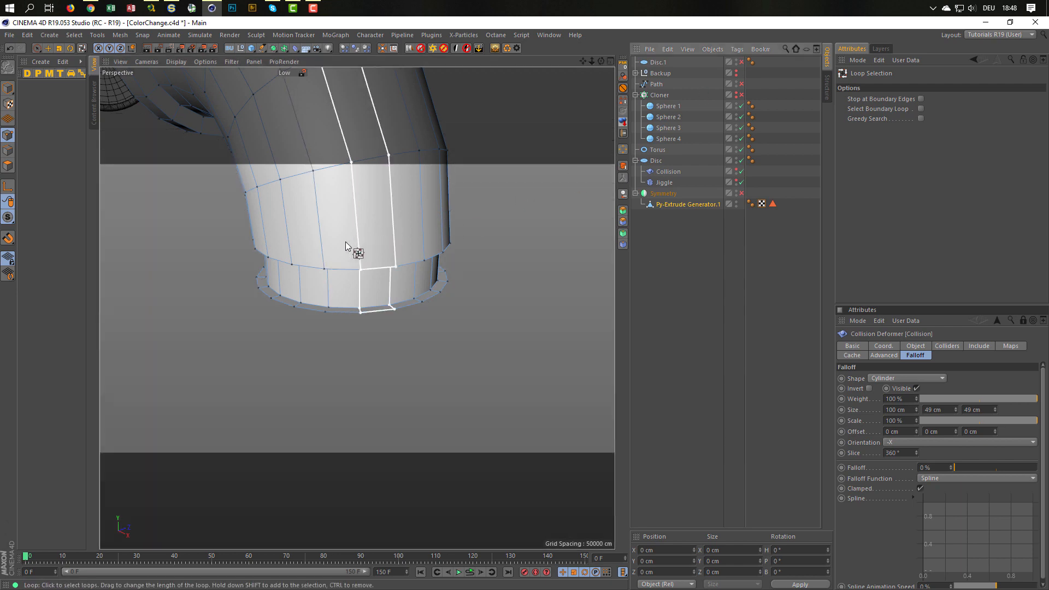
left_click_drag(346, 242, 364, 287, "alt")
left_click_drag(511, 267, 395, 221, "alt")
- Select the two open edge loops at the elbow's lower end and close the gap between them with Stitch and Sew
left_click(8, 150)
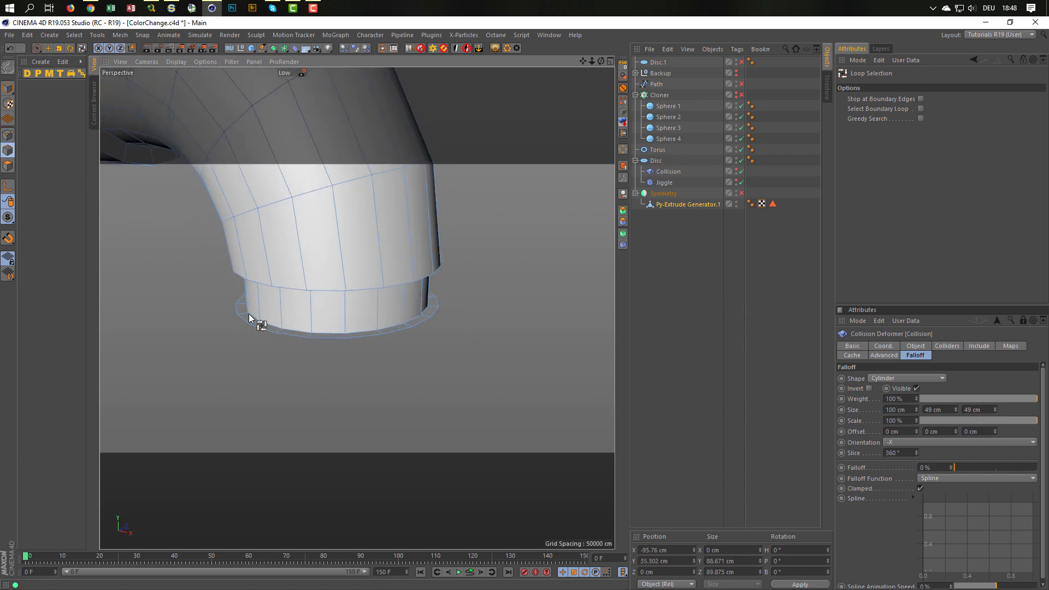
left_click(329, 290)
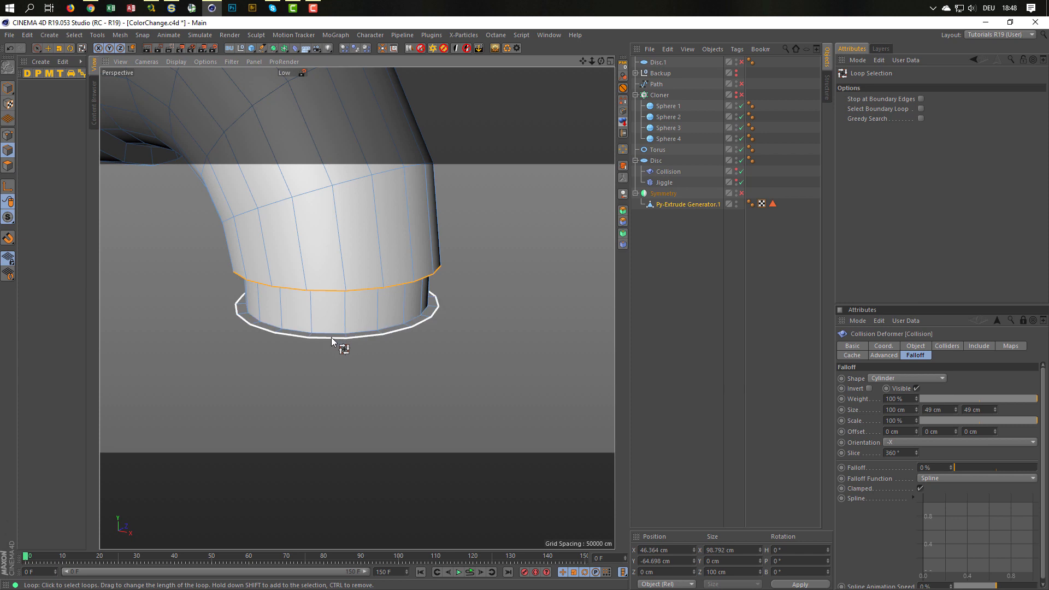
left_click(331, 337, "shift")
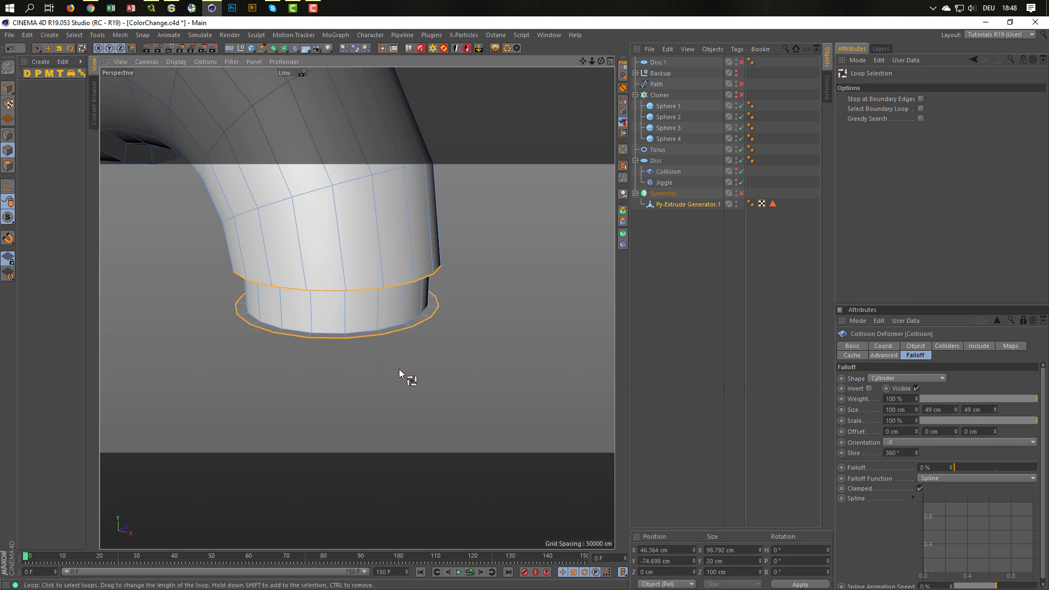
right_click(399, 369)
left_click(401, 375)
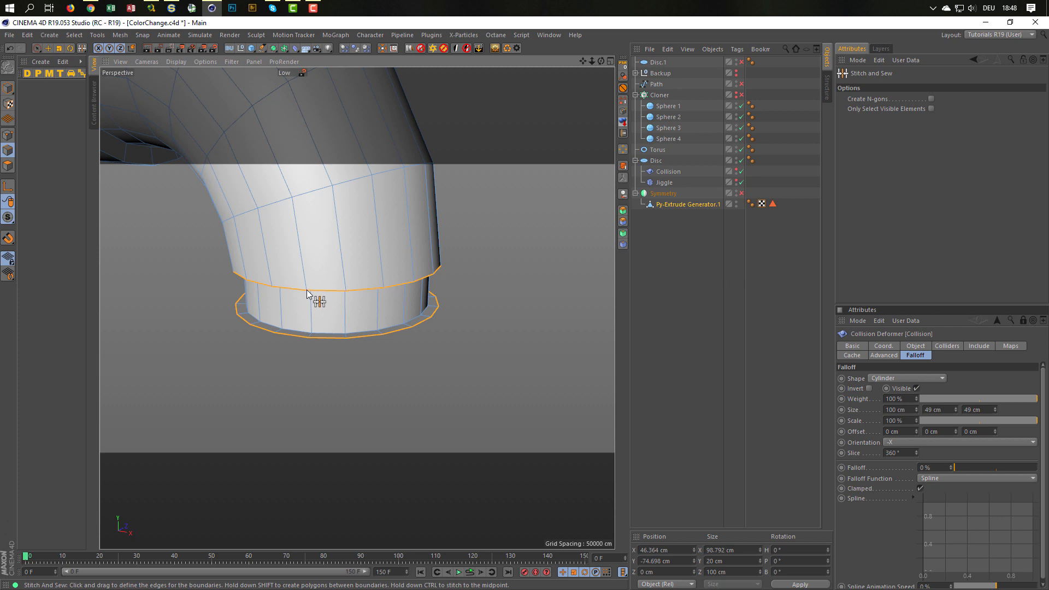
left_click_drag(308, 294, 309, 338)
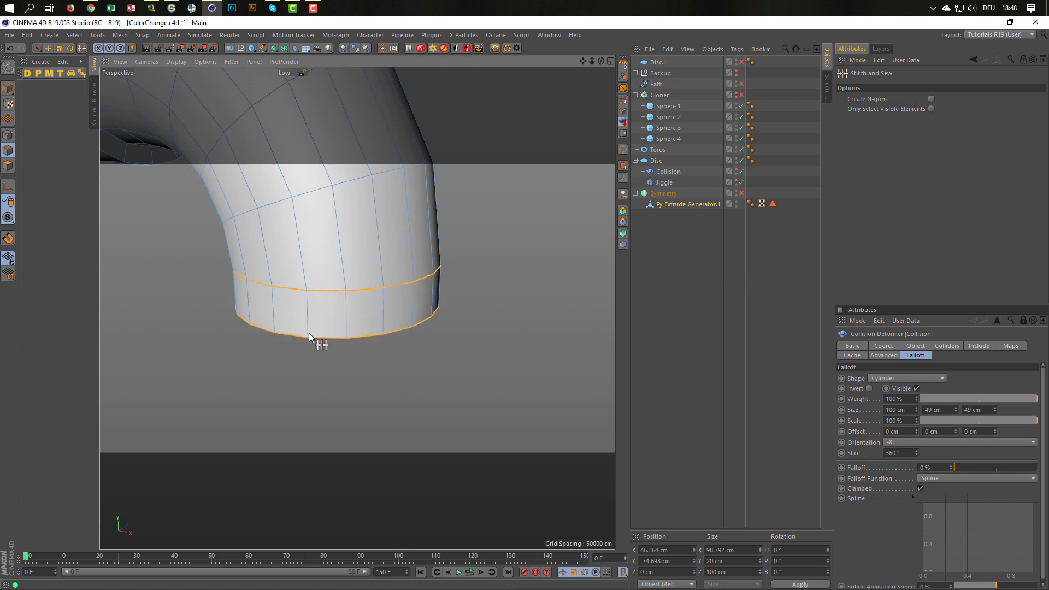
- Switch to polygon mode and clear the selection on the elbow using Live Selection
right_click_drag(345, 306, 306, 307, "alt")
left_click_drag(329, 306, 240, 203, "alt")
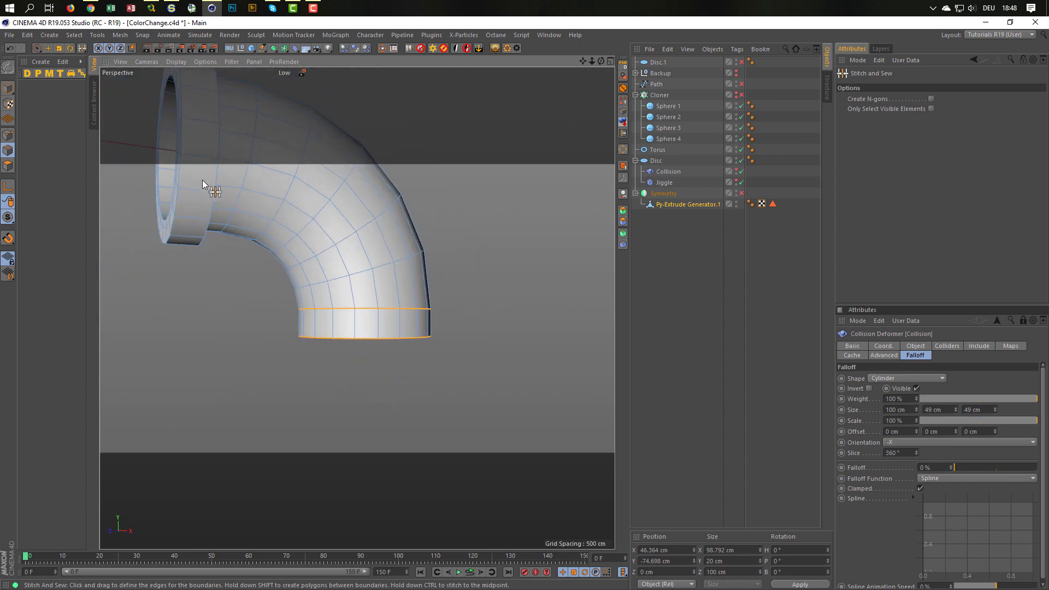
left_click_drag(380, 307, 359, 243, "alt")
left_click(8, 166)
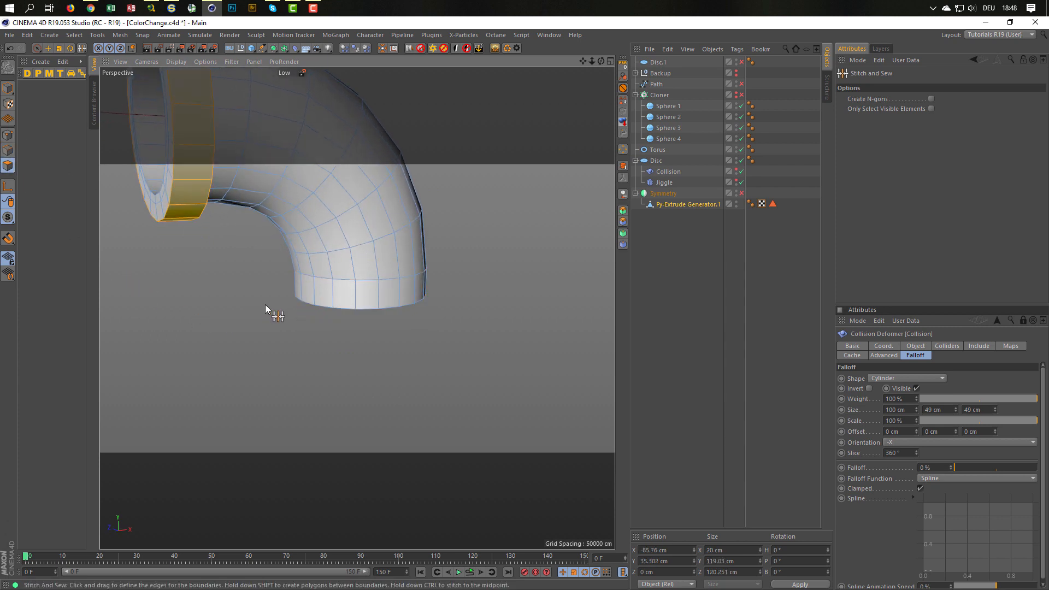
left_click_drag(335, 297, 330, 281, "alt")
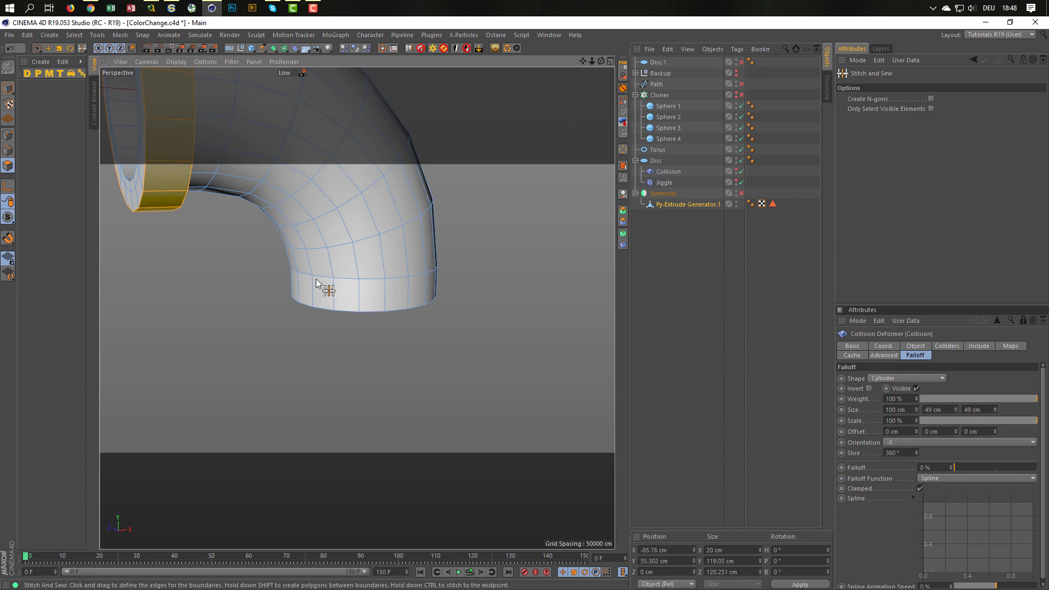
key("space")
left_click(284, 330)
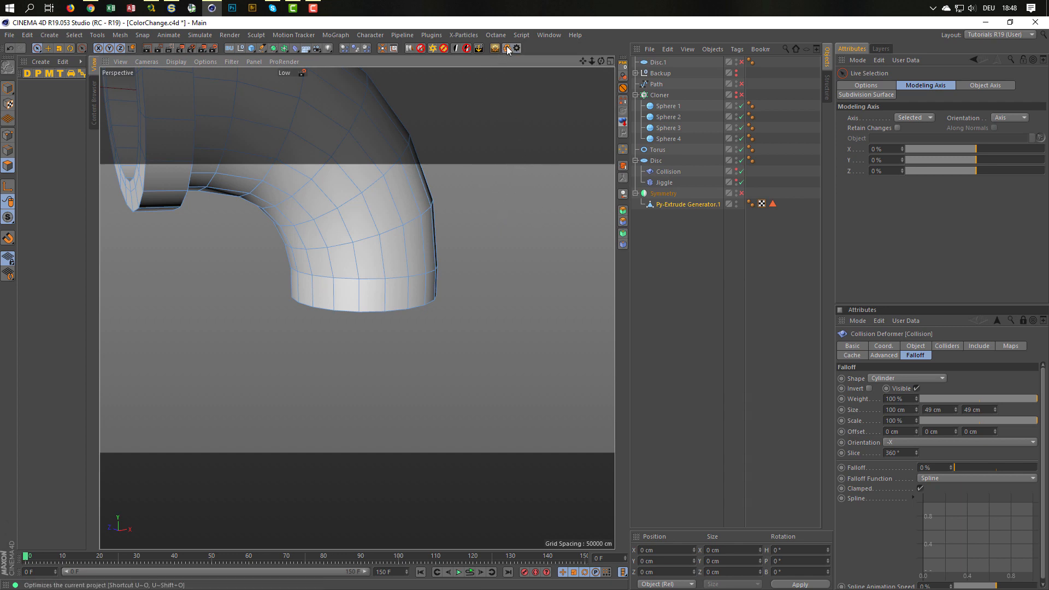
- Set the Phong Angle of the elbow's Phong tag to 40°
scroll(392, 296, "up", 5)
left_click_drag(427, 322, 408, 309, "alt")
scroll(408, 308, "down", 2)
left_click(752, 204)
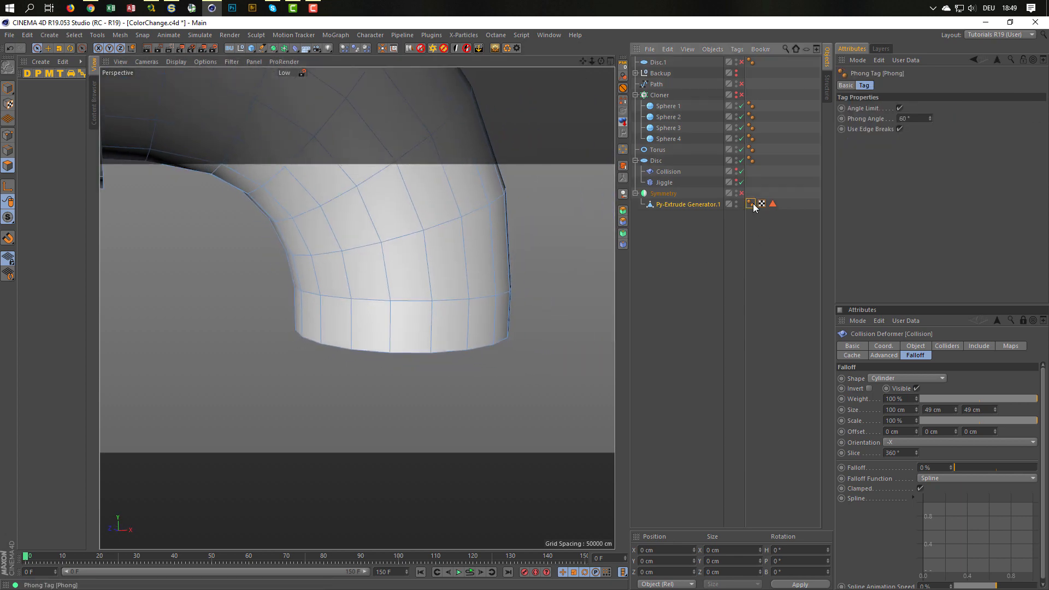
left_click(908, 118)
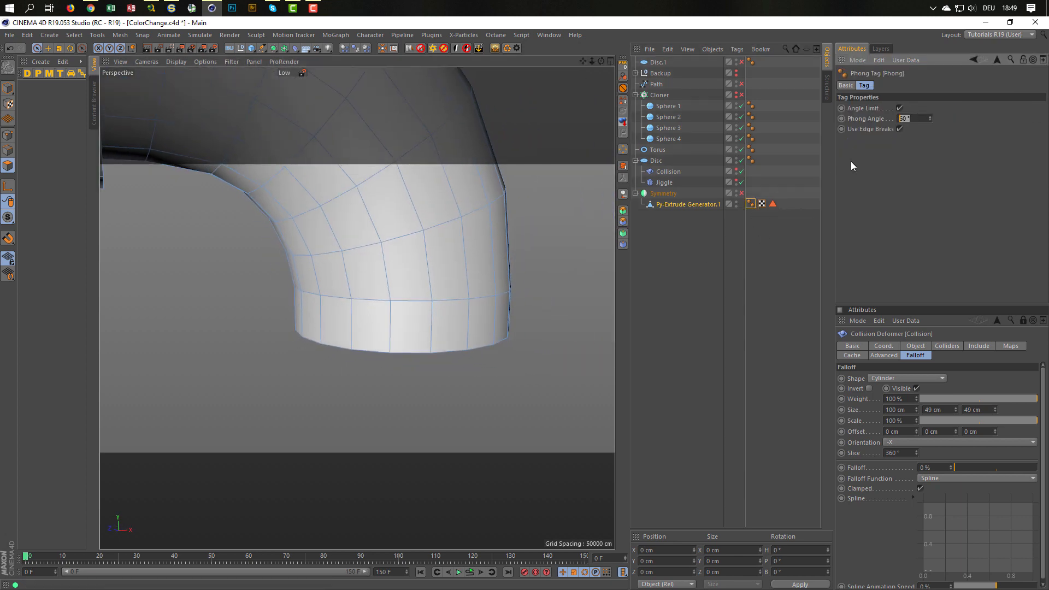
type("40")
key("Return")
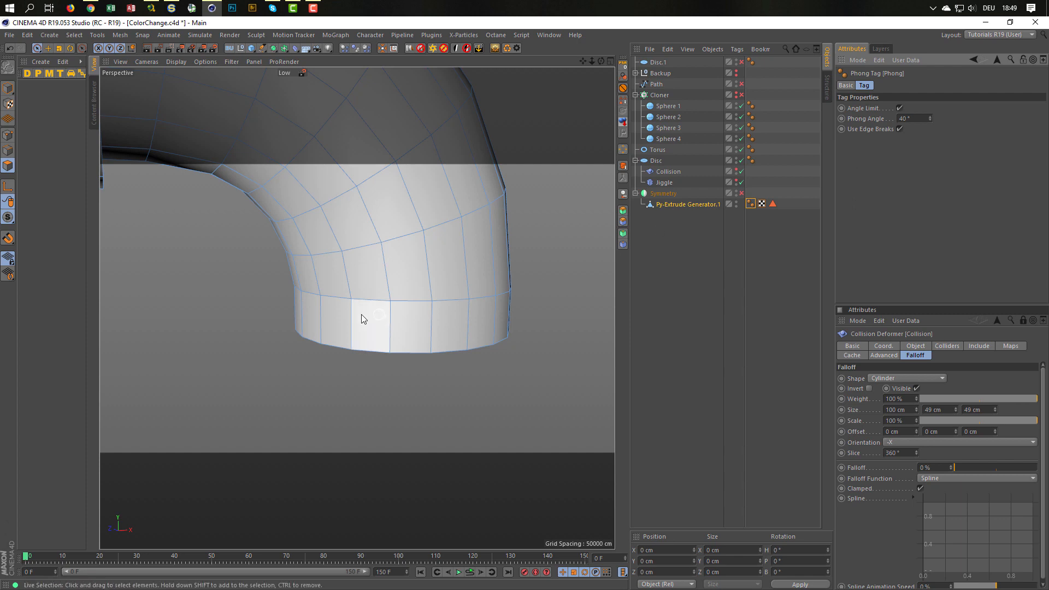
- Loop-select the new polygon band at the elbow's lower end
scroll(361, 313, "down", 2)
left_click_drag(356, 304, 479, 355, "alt")
left_click_drag(505, 404, 333, 274, "alt")
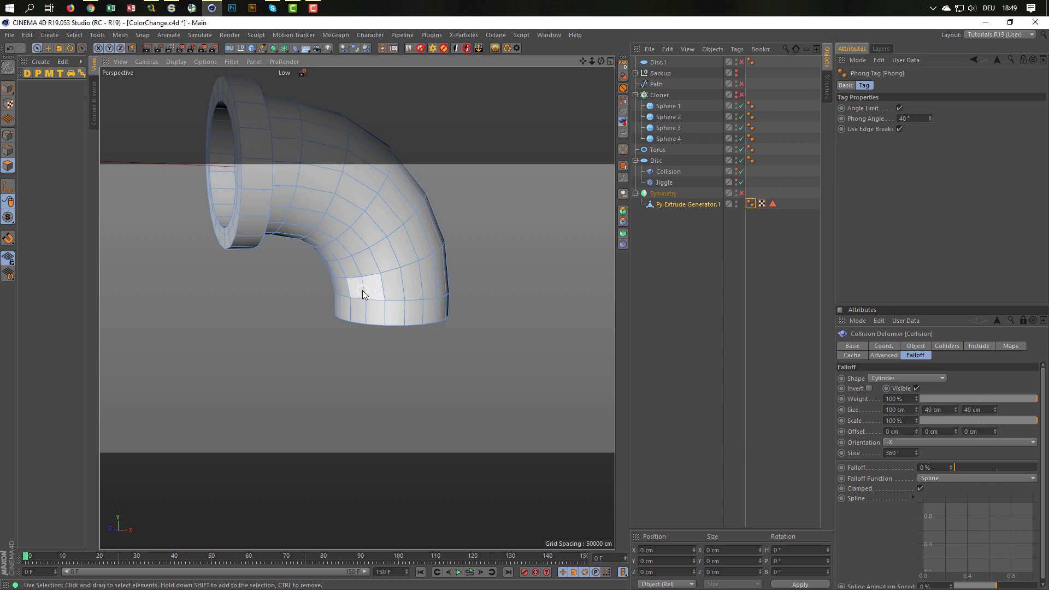
key("u")
key("l")
left_click(412, 316)
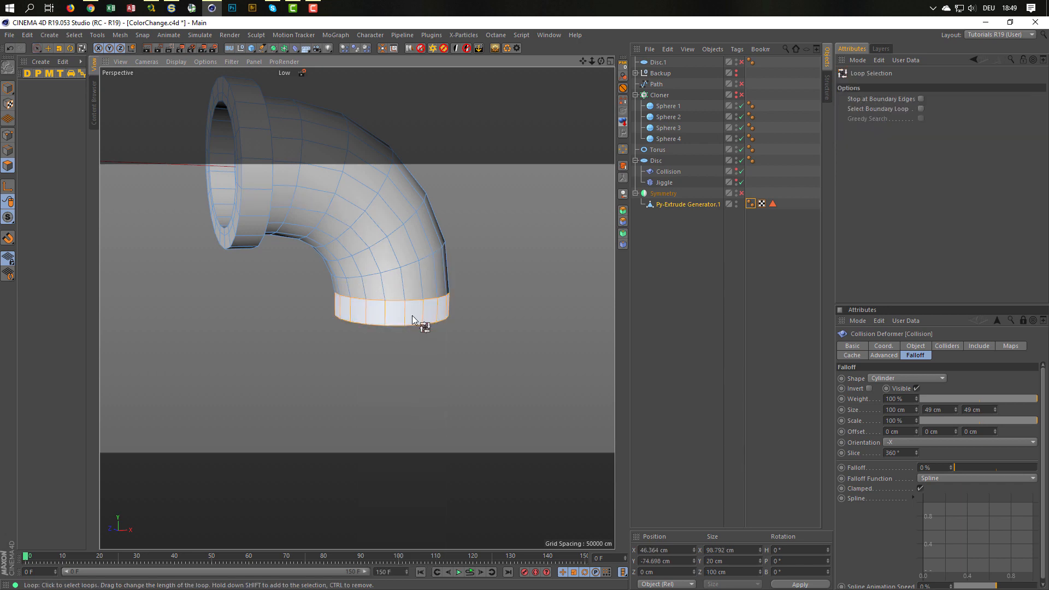
- Select all polygons of the elbow and align their normals
right_click_drag(412, 316, 494, 310, "alt")
key("ctrl+a")
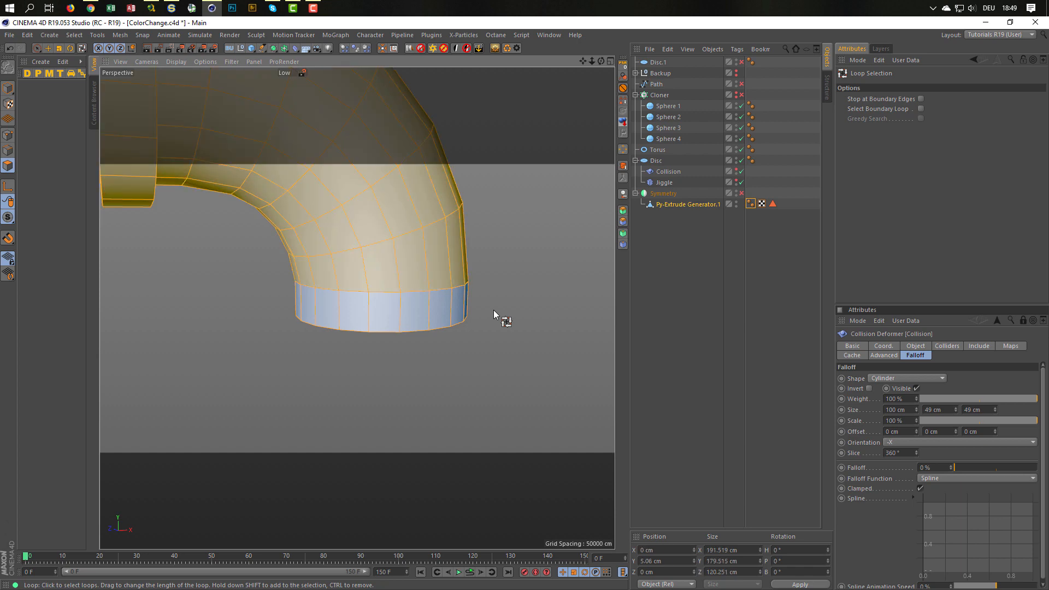
right_click(548, 272)
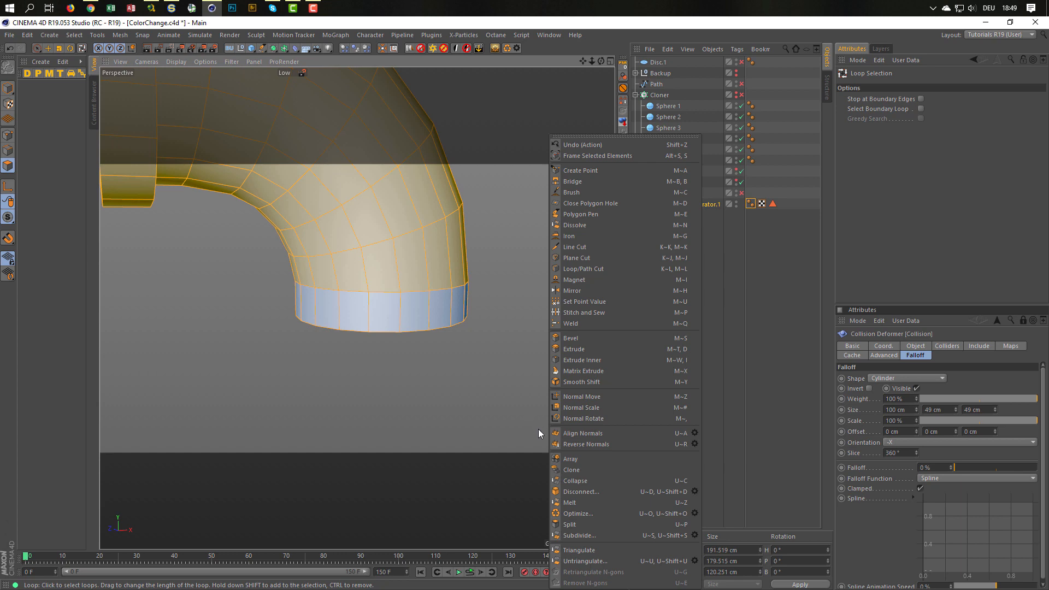
left_click(587, 434)
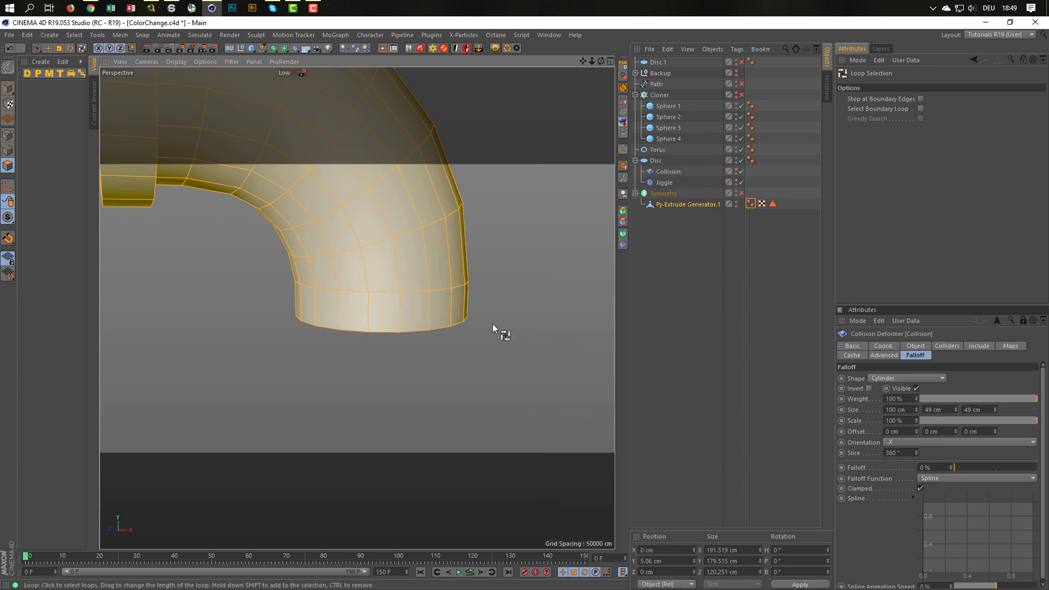
- Loop-select the polygon band at the elbow's lower end and split it off into a separate object
scroll(437, 288, "down", 3)
left_click_drag(402, 290, 365, 316, "alt")
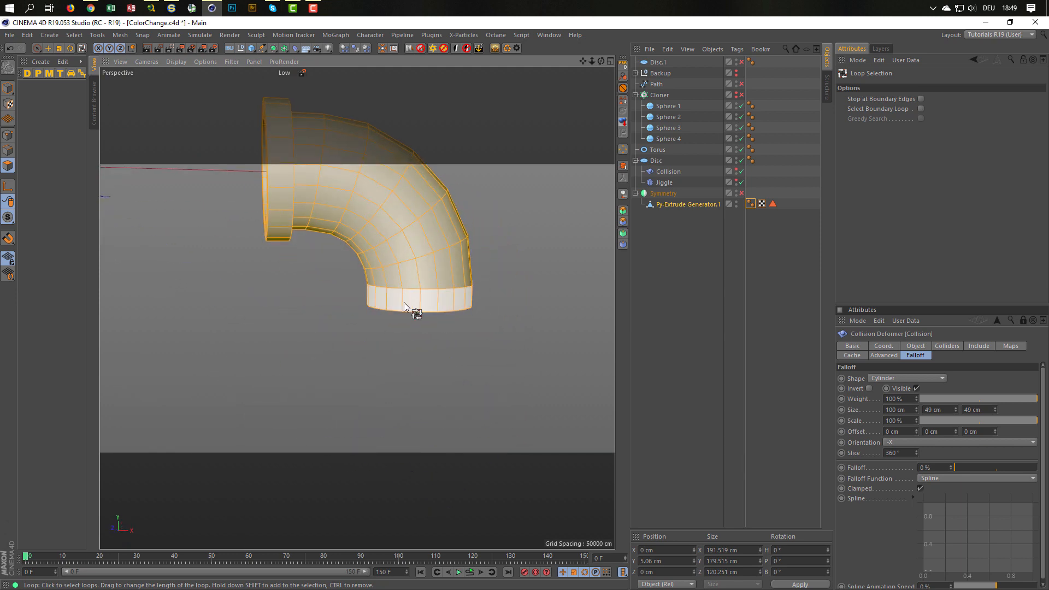
left_click(404, 306)
left_click_drag(460, 281, 366, 267, "alt")
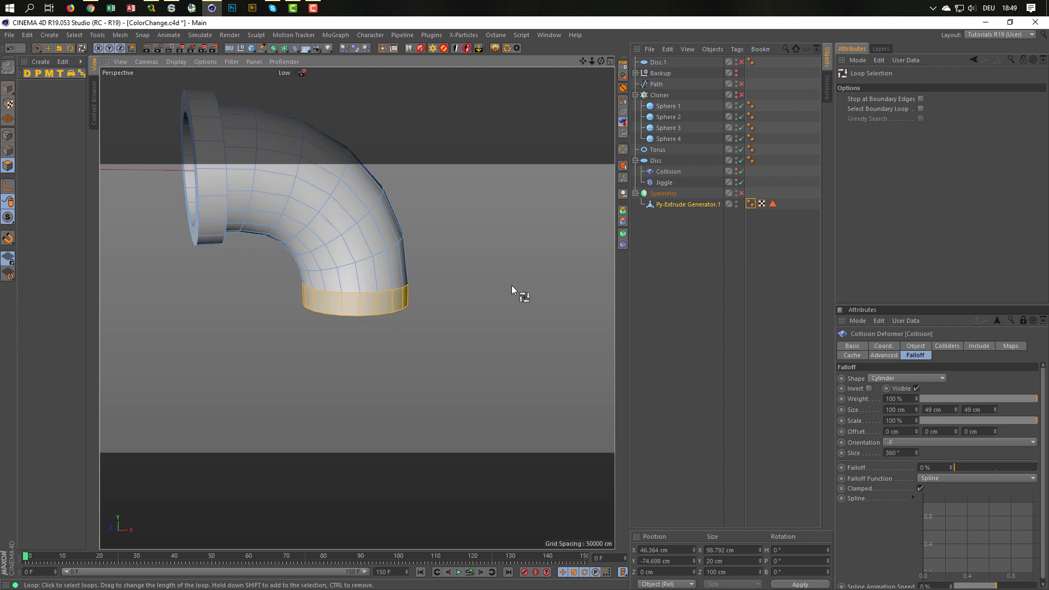
scroll(402, 273, "up", 3)
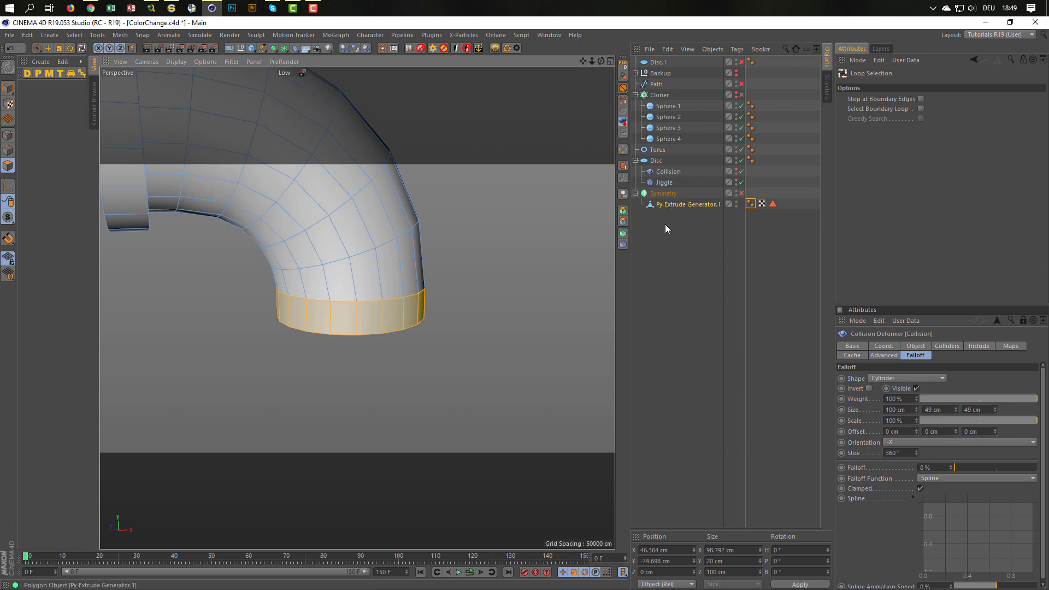
key("u")
key("p")
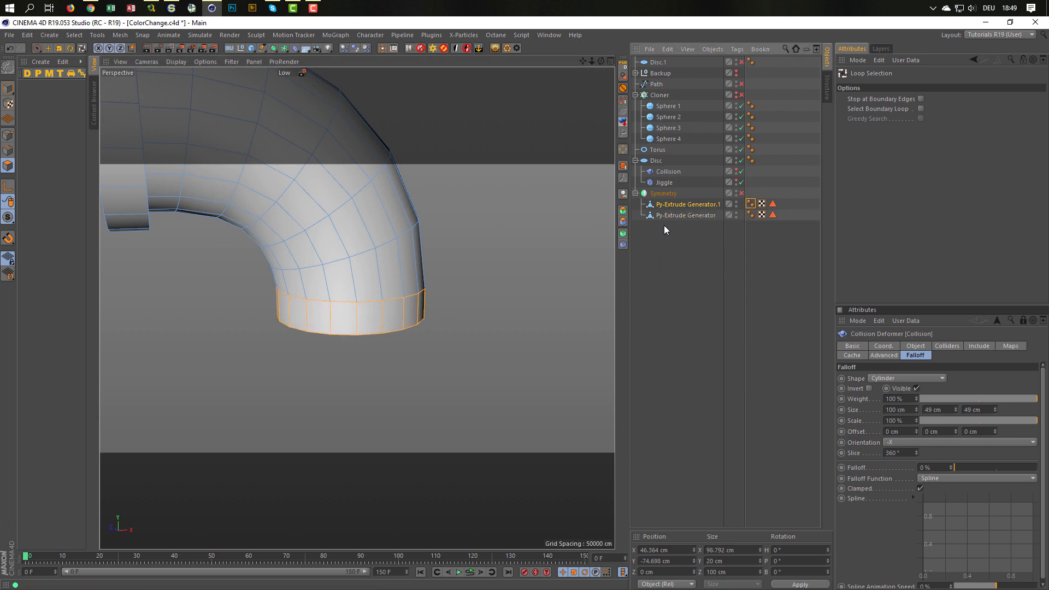
- Take the polygon end ring out of the Symmetry, parent it under an Extrude Generator, and set the extrusion offset to 10 cm
left_click(667, 215)
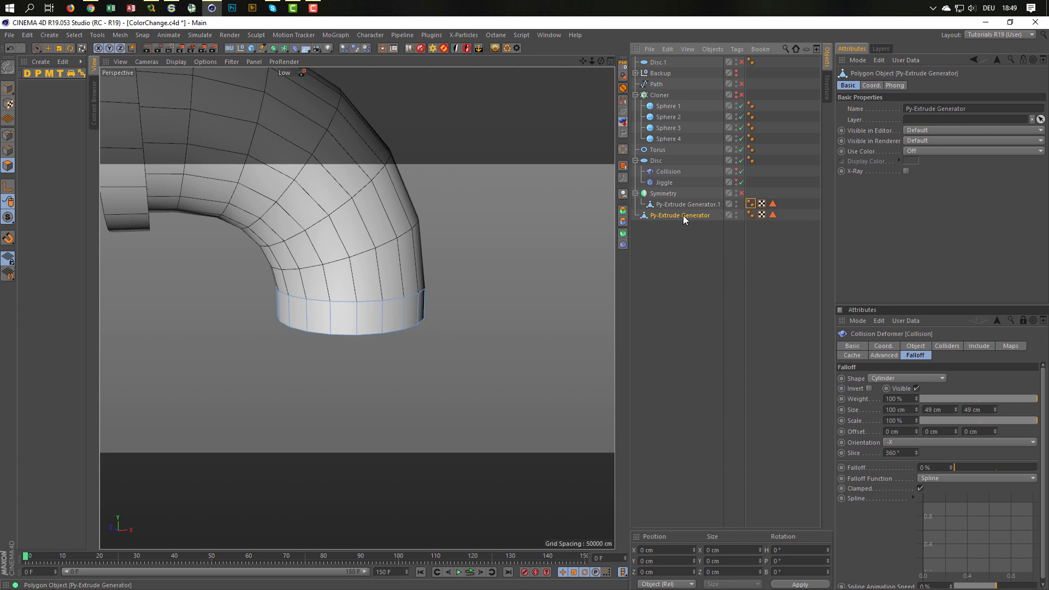
left_click(623, 211, "alt")
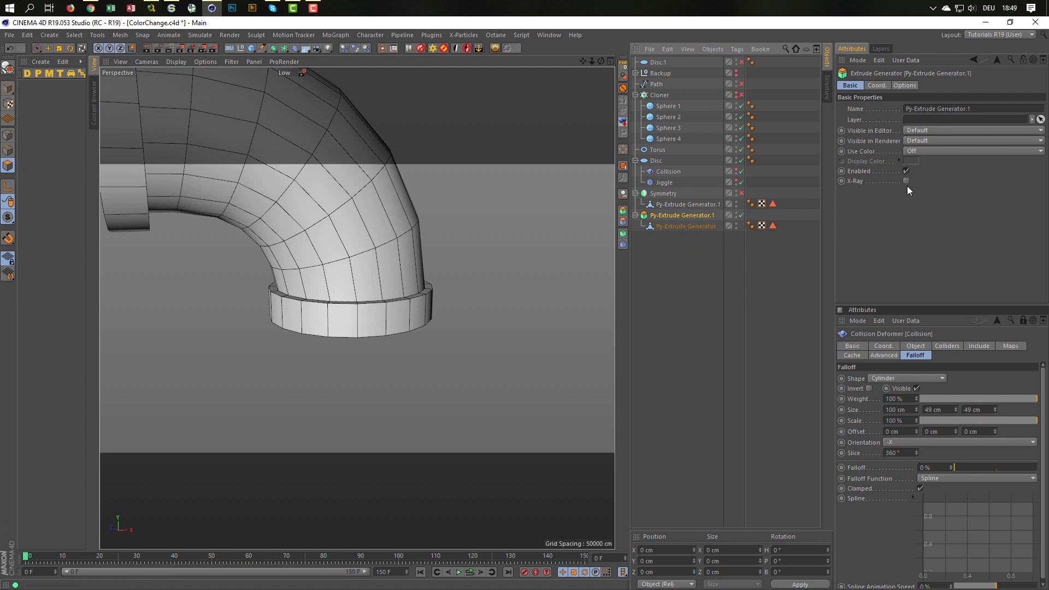
left_click(905, 85)
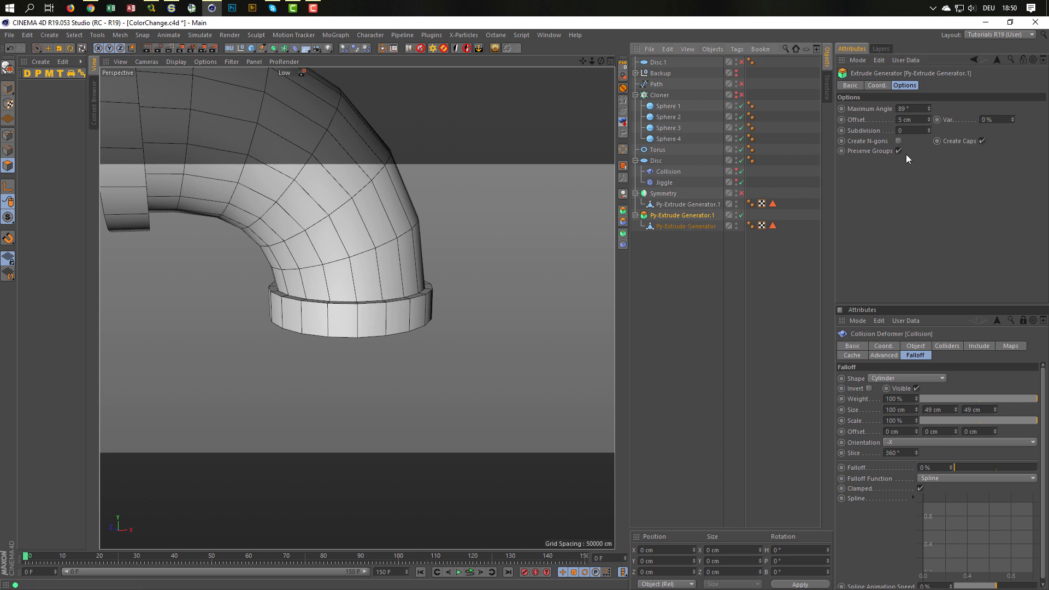
double_click(910, 120)
type("10")
key("Return")
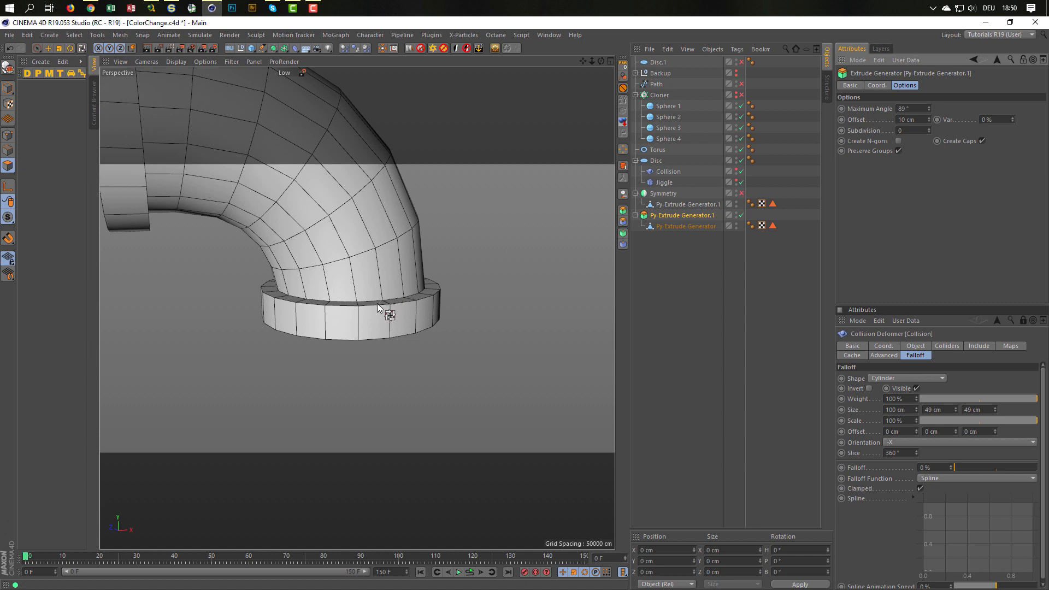
- Select the lower open point loop of the end ring's mesh and move it down about 10 cm
left_click_drag(377, 303, 367, 284, "alt")
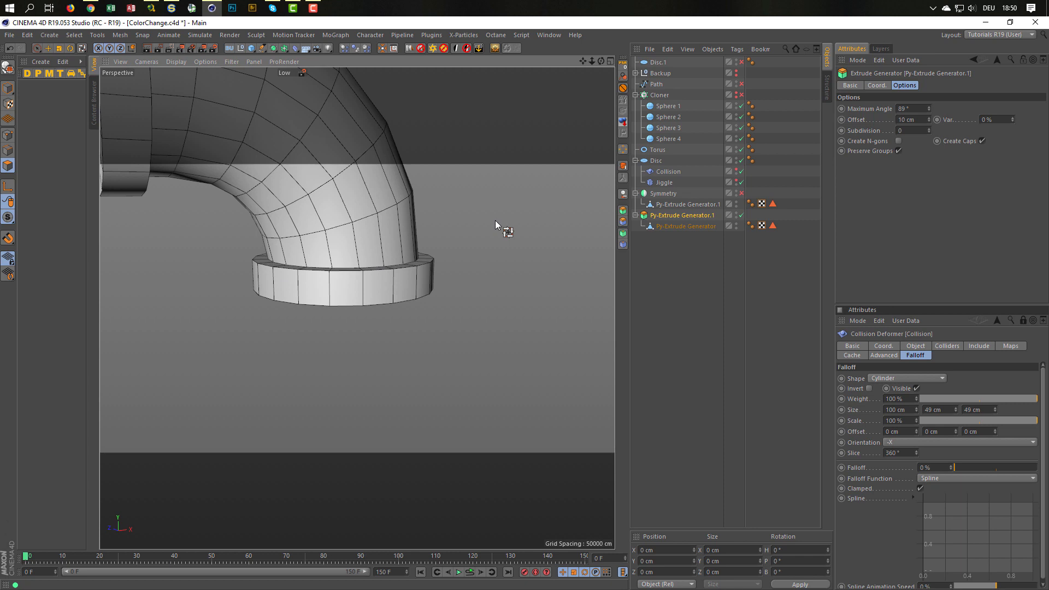
scroll(372, 237, "up", 3)
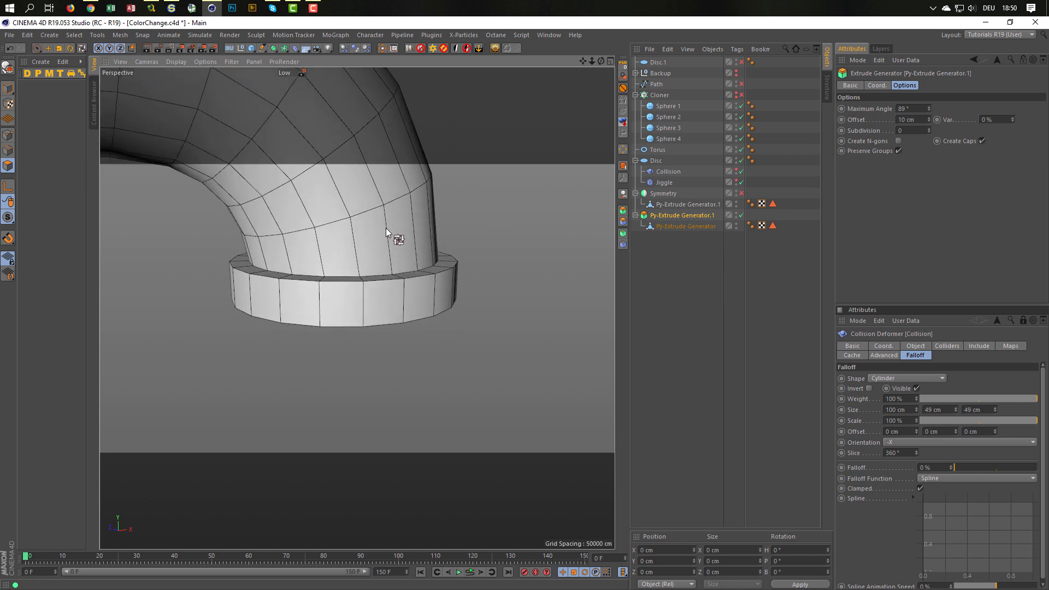
left_click_drag(383, 257, 403, 323, "alt")
left_click(667, 225)
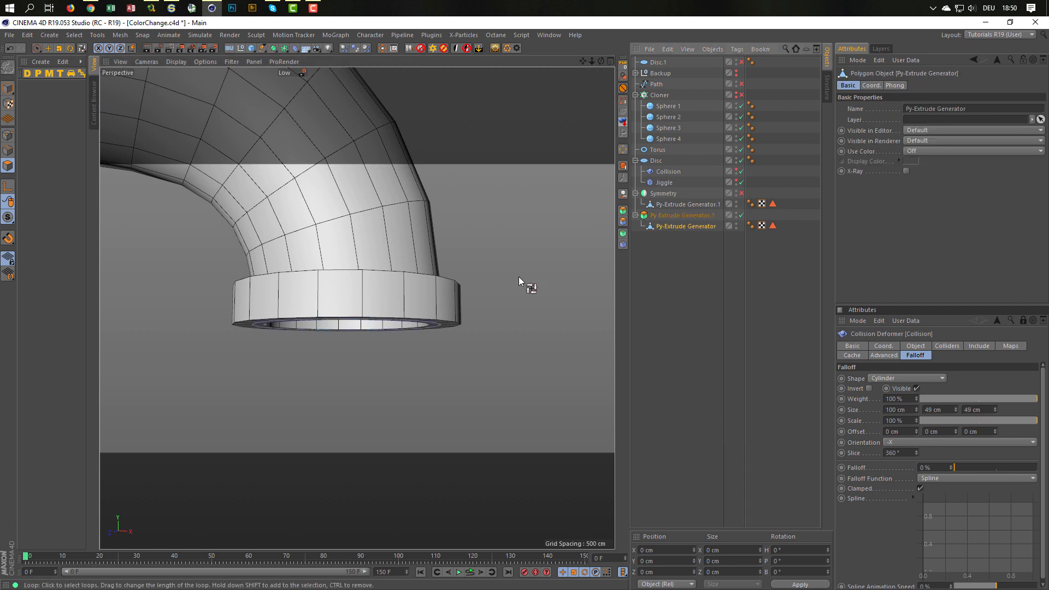
left_click(224, 346)
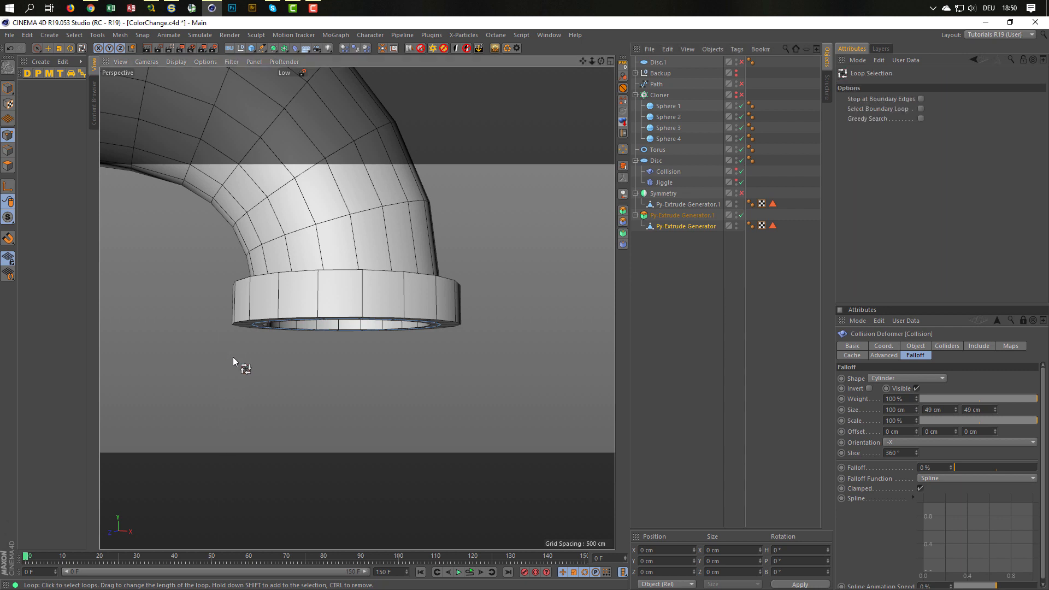
left_click(306, 319)
key("e")
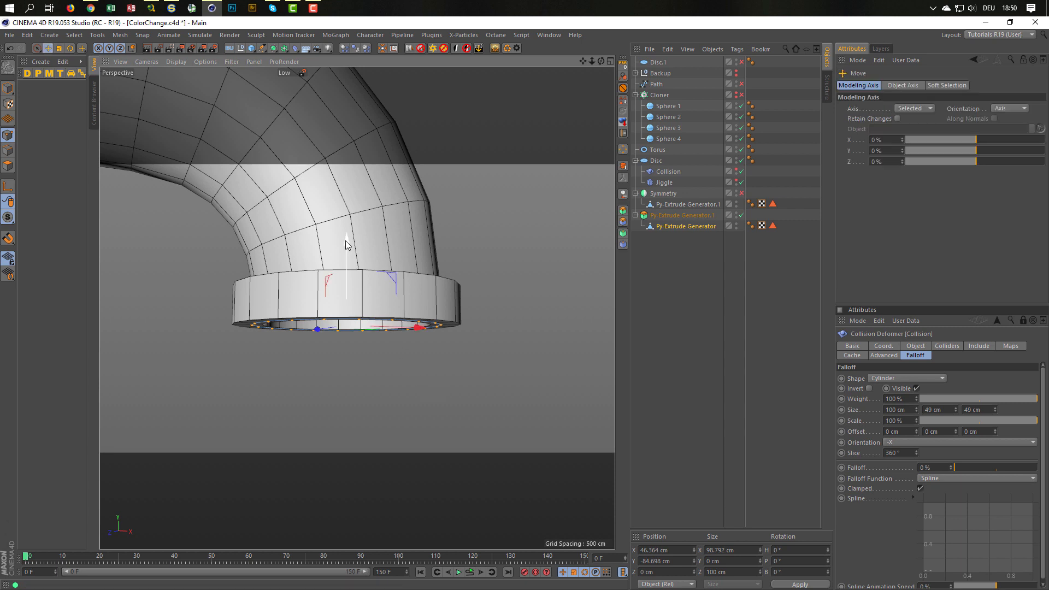
left_click_drag(346, 245, 341, 265)
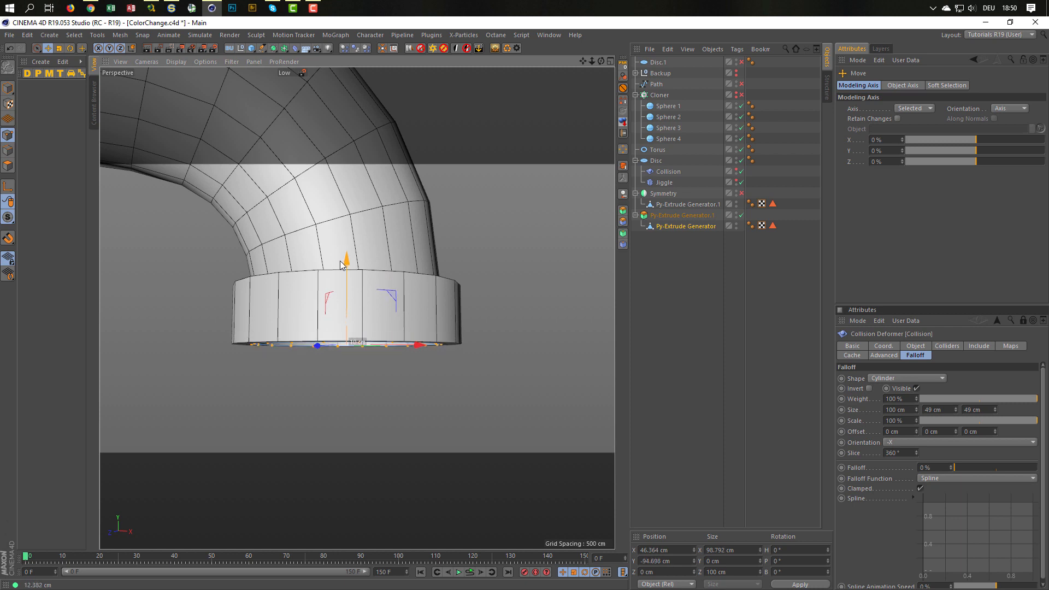
- Put the extruded ring generator back under the Symmetry and group it with the elbow pipe mesh in a null
left_click_drag(331, 314, 275, 277, "alt")
scroll(275, 278, "down", 5)
middle_click_drag(269, 295, 339, 305, "alt")
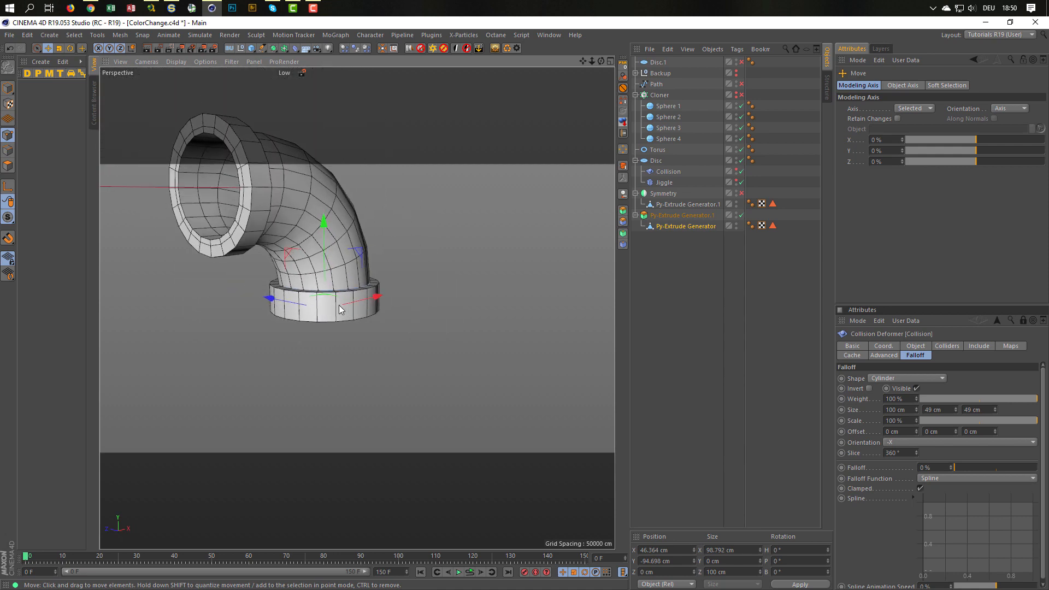
left_click_drag(339, 305, 438, 343, "alt")
left_click(421, 345)
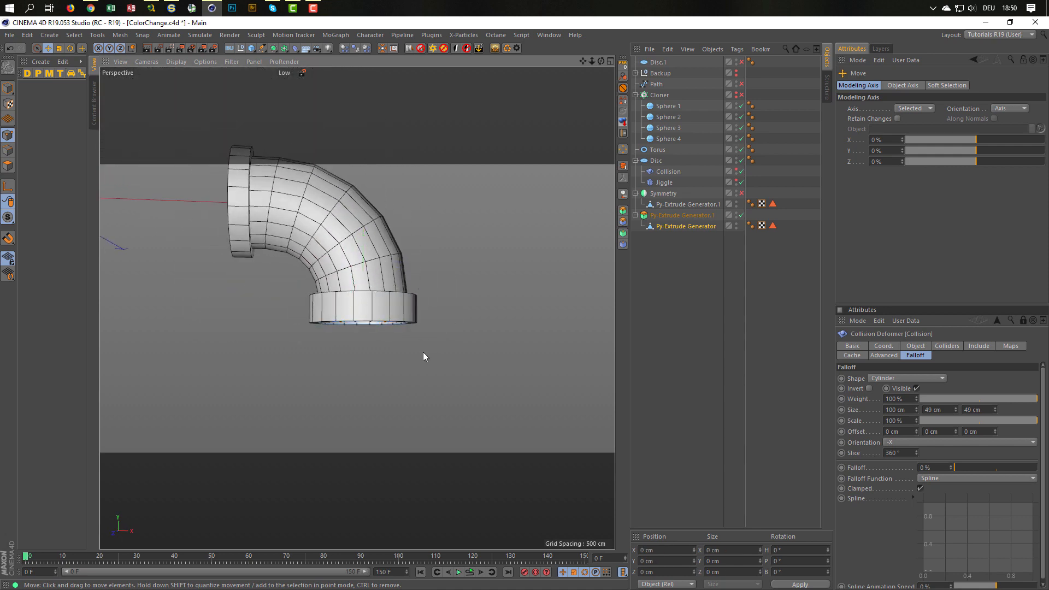
middle_click_drag(389, 301, 490, 306, "alt")
left_click_drag(490, 306, 531, 306, "alt")
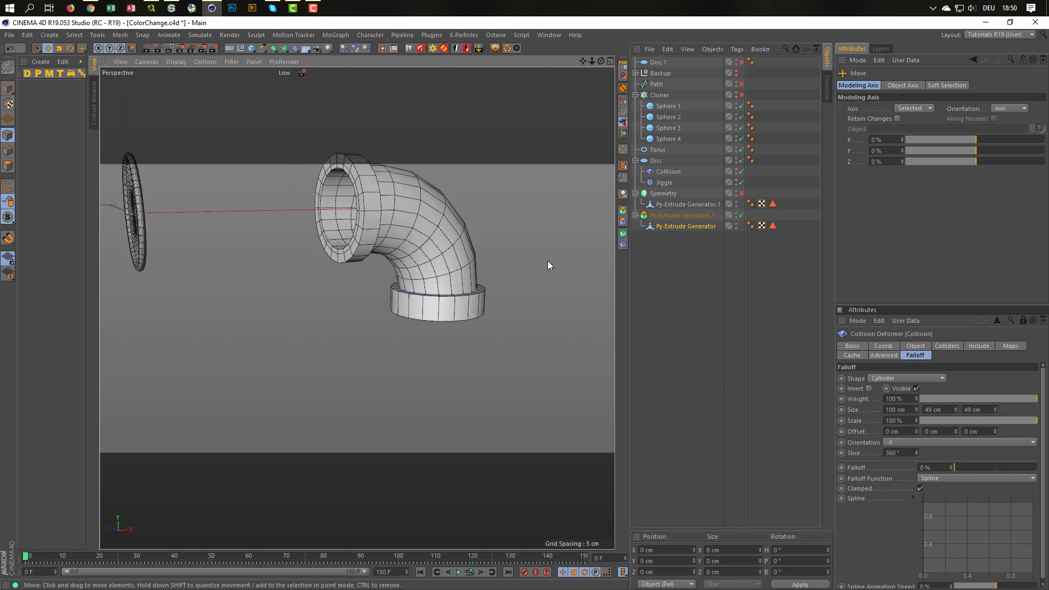
left_click(635, 215)
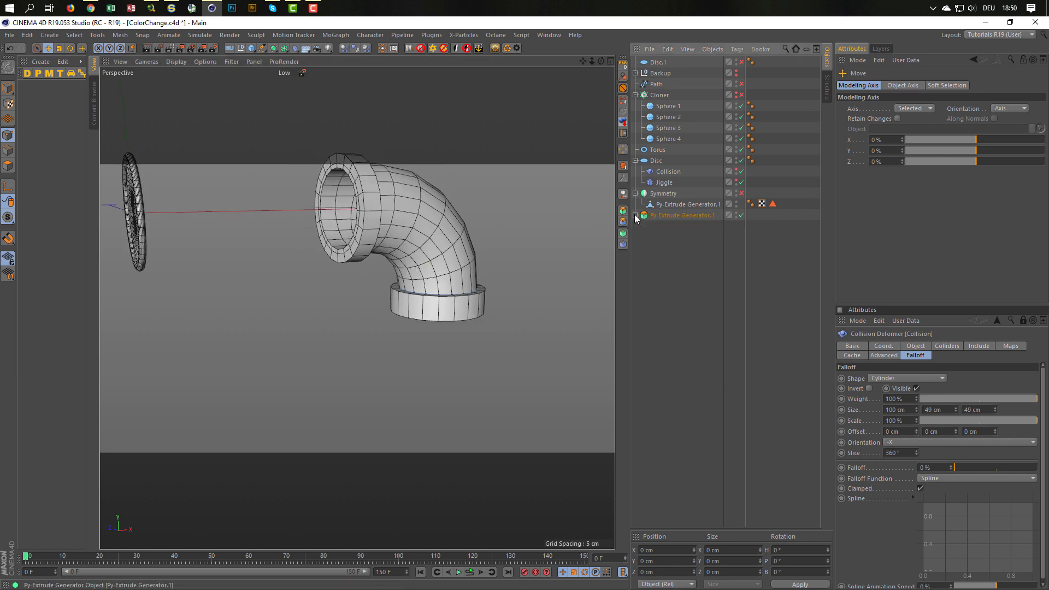
mouse_move(668, 214)
left_mouse_down()
mouse_move(664, 226)
mouse_move(680, 203)
left_mouse_up()
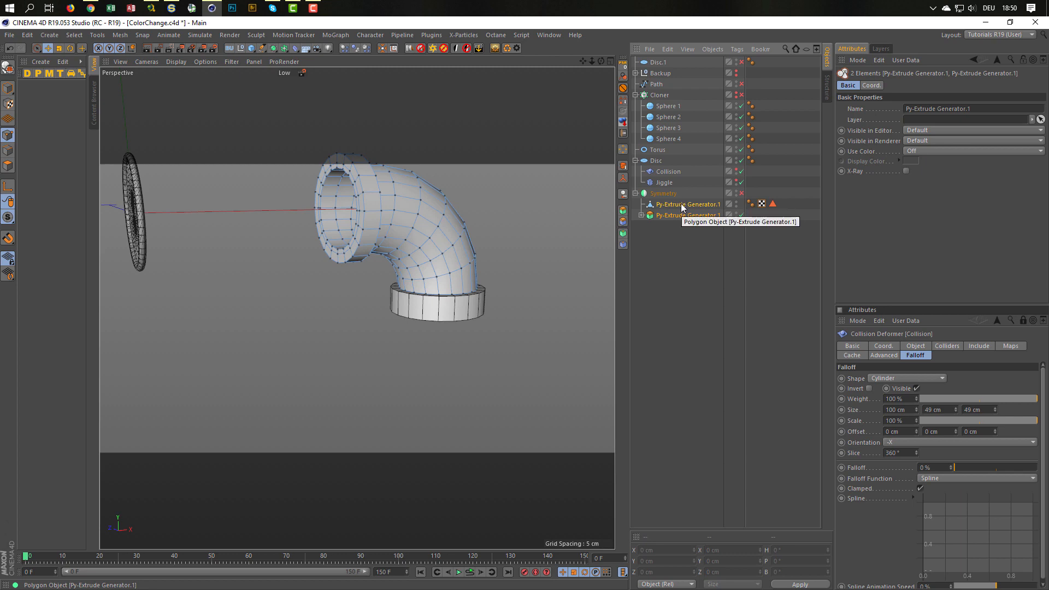
key("alt+g")
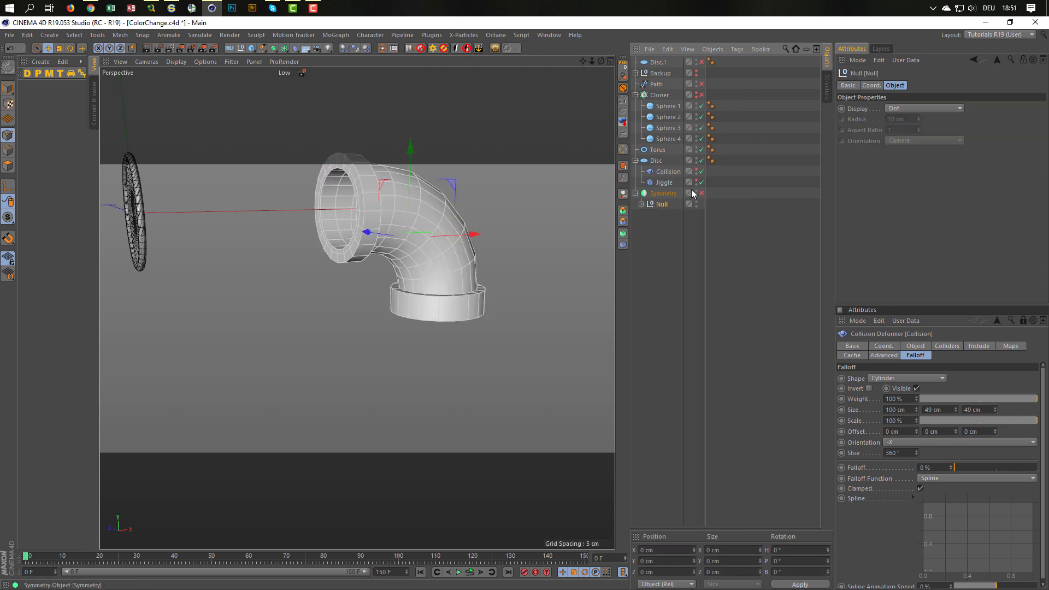
- Enable the Symmetry to mirror the pipe elbow, and enable the floor disc Disc.1
left_click(702, 194)
right_click_drag(437, 256, 337, 280, "alt")
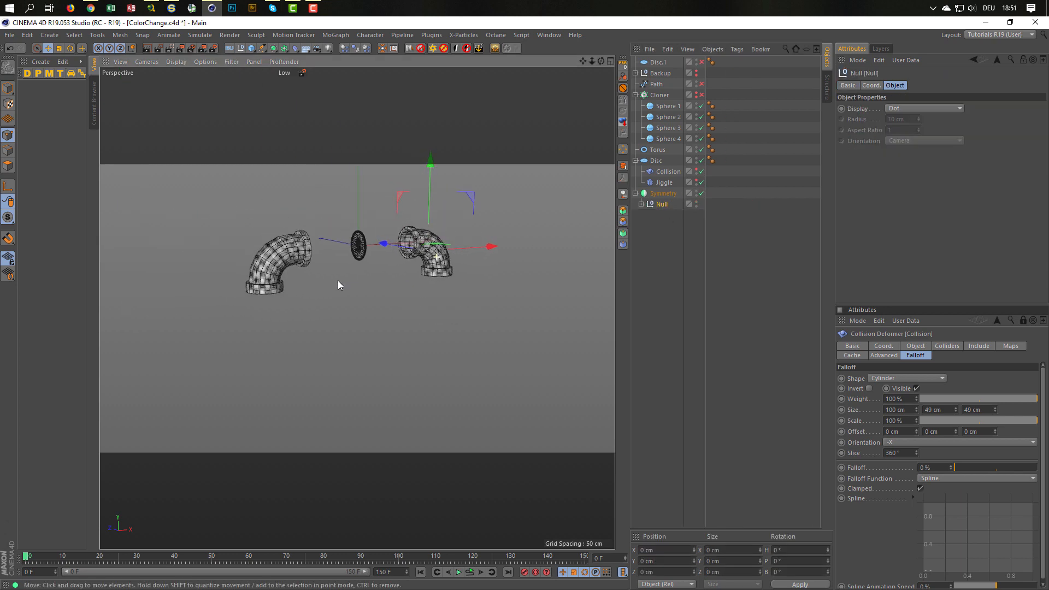
left_click_drag(253, 275, 281, 265, "alt")
mouse_move(280, 266)
right_mouse_down("alt")
mouse_move(311, 263)
mouse_move(284, 264)
mouse_move(274, 250)
right_mouse_up("alt")
middle_click_drag(274, 251, 232, 251, "alt")
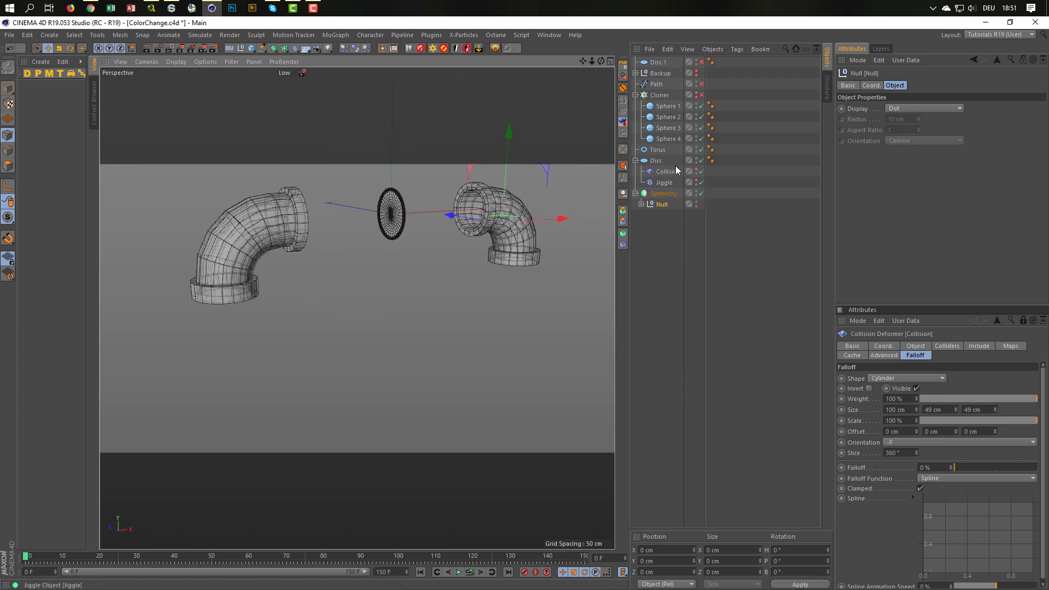
left_click(702, 62)
- In the Right view, lower the floor disc Disc.1 to the bottom of the pipe ring, at about Y -130 cm
middle_click(479, 267)
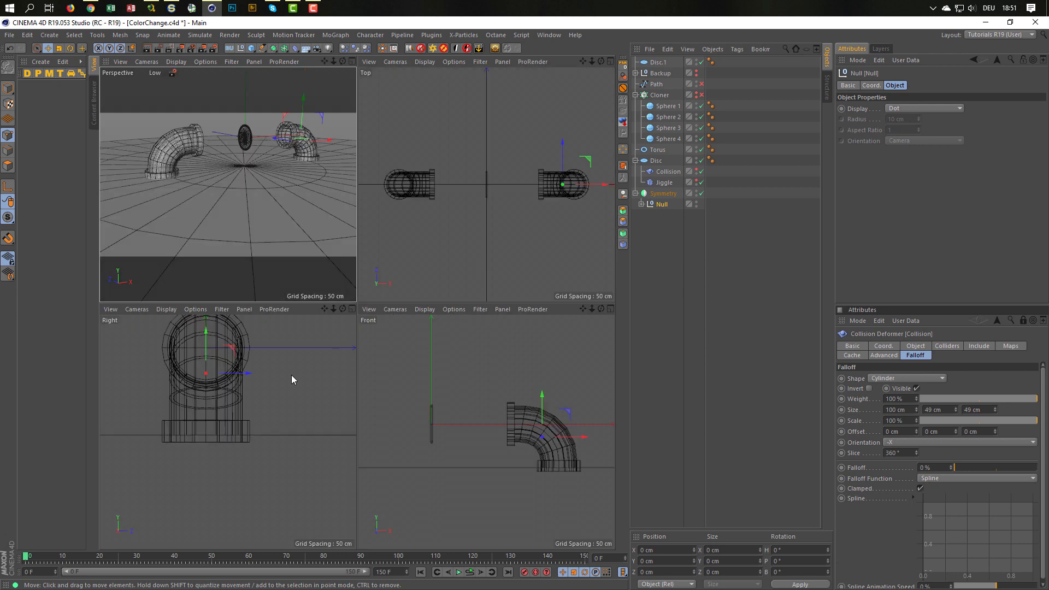
middle_click(291, 374)
left_click_drag(312, 103, 313, 110)
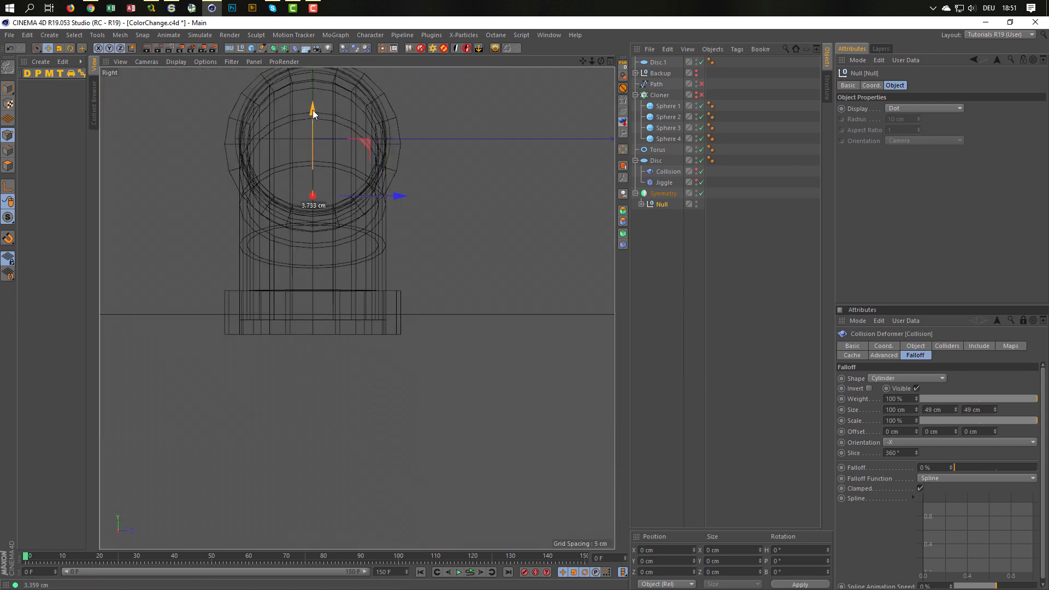
key("ctrl+z")
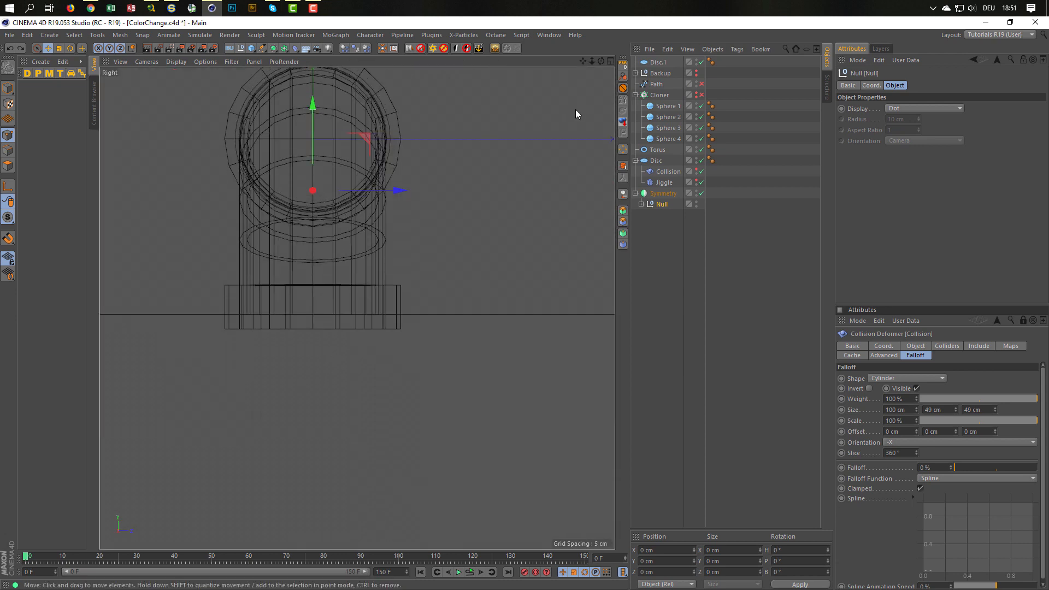
left_click(657, 62)
right_click_drag(285, 305, 367, 289, "alt")
right_click_drag(360, 371, 407, 349, "alt")
left_click_drag(392, 210, 376, 301)
middle_click(339, 371)
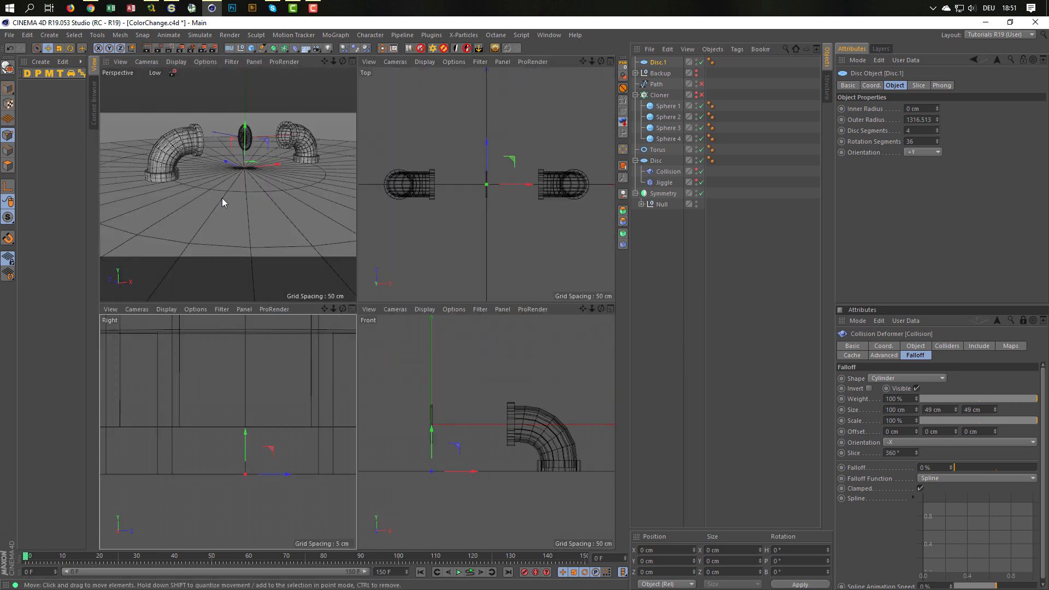
- Return to the Perspective view, switch to Model mode, and select the extruded ring generator inside the Symmetry's null
middle_click(222, 197)
left_click_drag(414, 261, 376, 306, "alt")
left_click(7, 89)
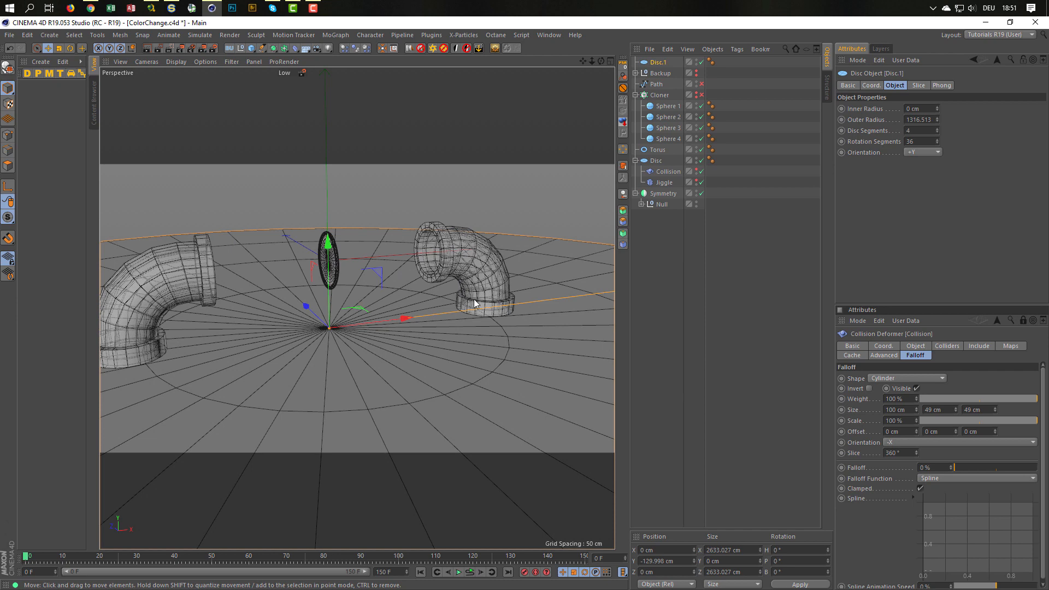
left_click_drag(475, 304, 494, 315, "alt")
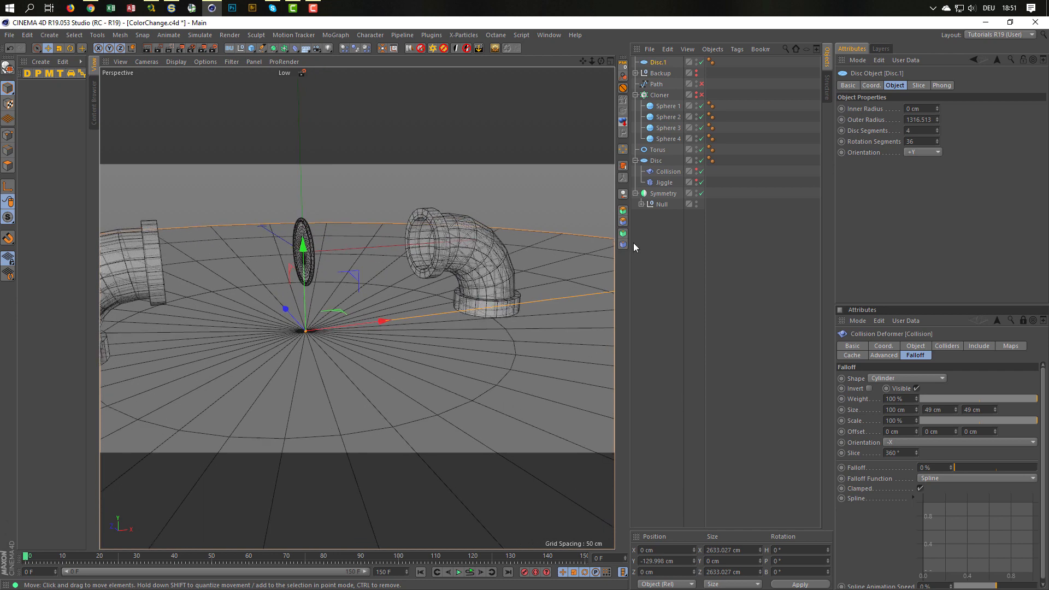
left_click(636, 193)
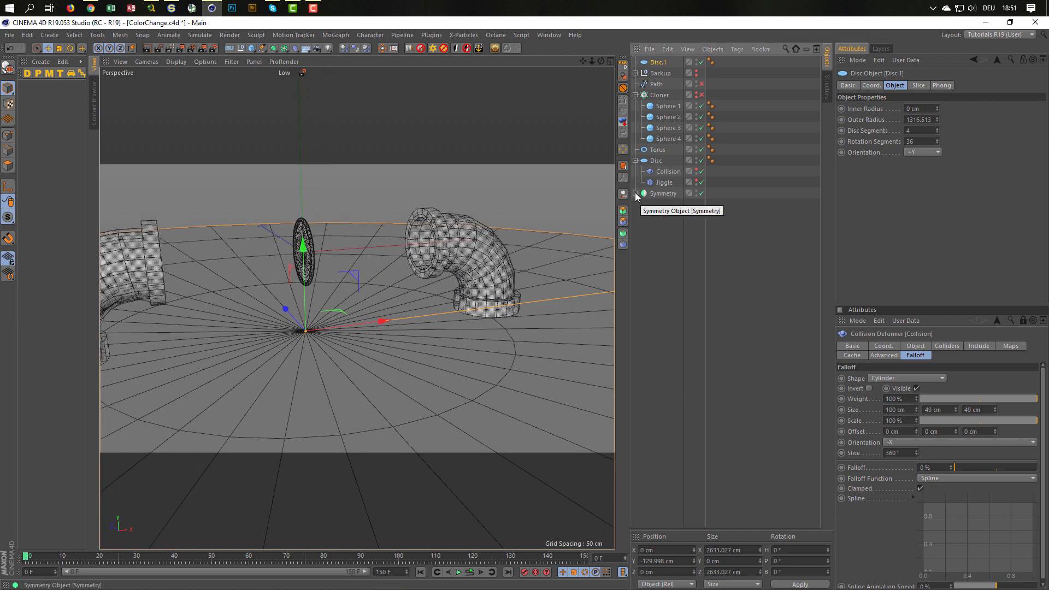
left_click(636, 194)
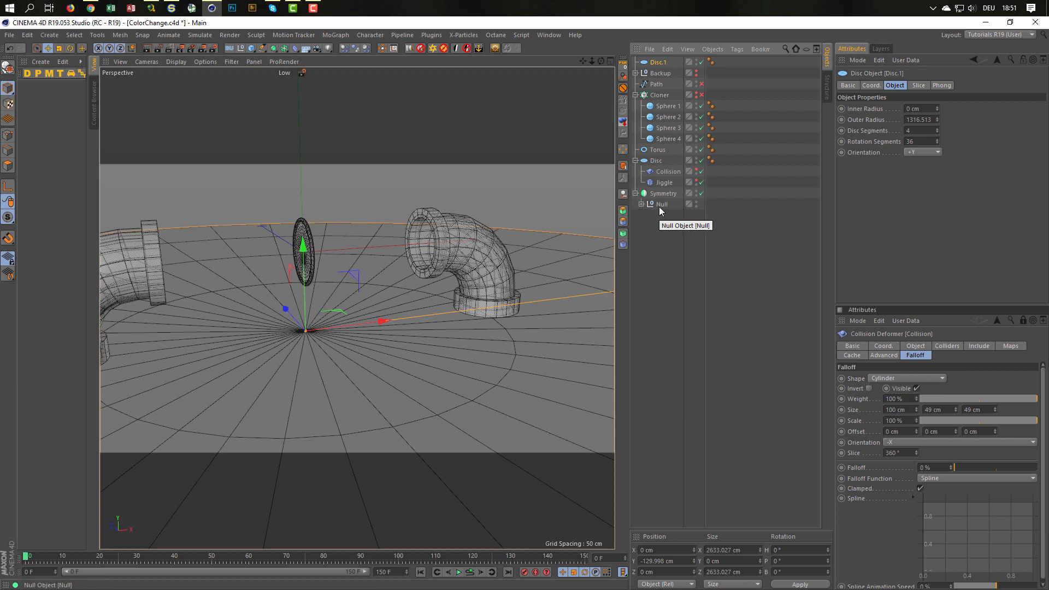
left_click(641, 204)
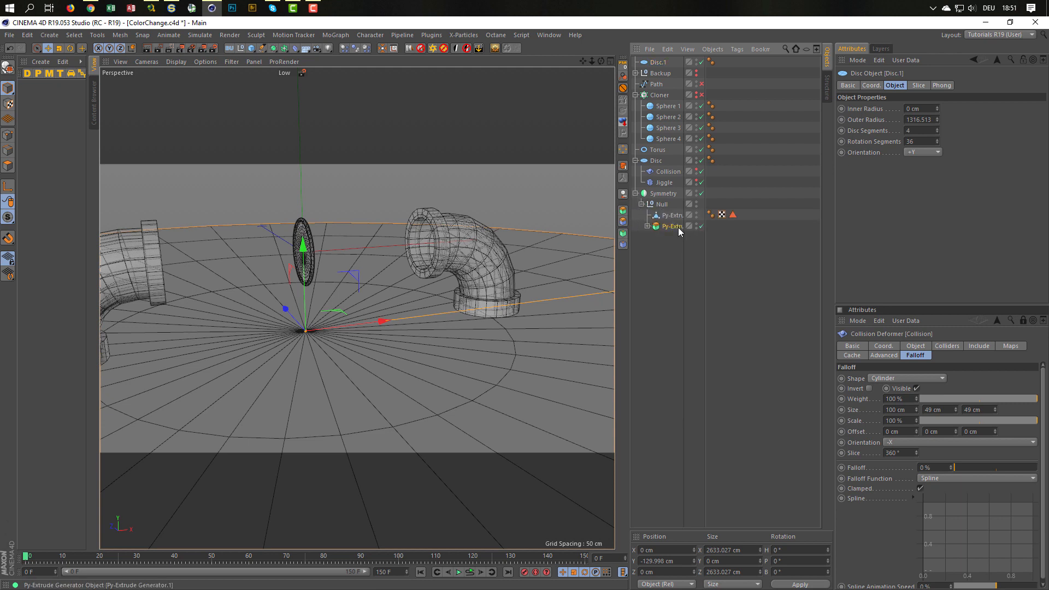
left_click(678, 227)
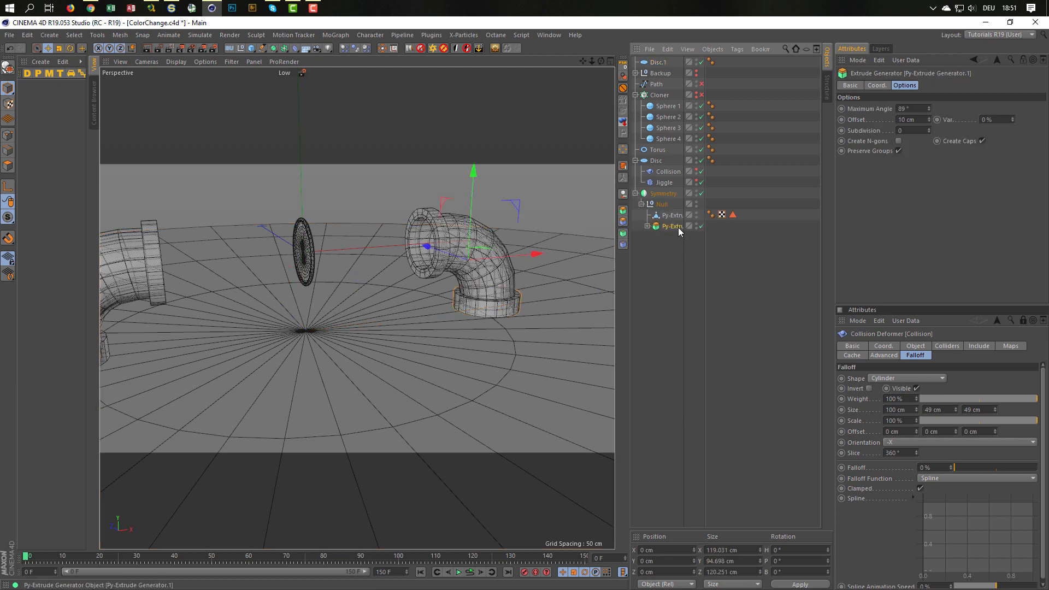
- Create a diffuse material with a dark grey color at 14% value and apply it to the extruded ring generator
left_click(28, 74)
double_click(30, 96)
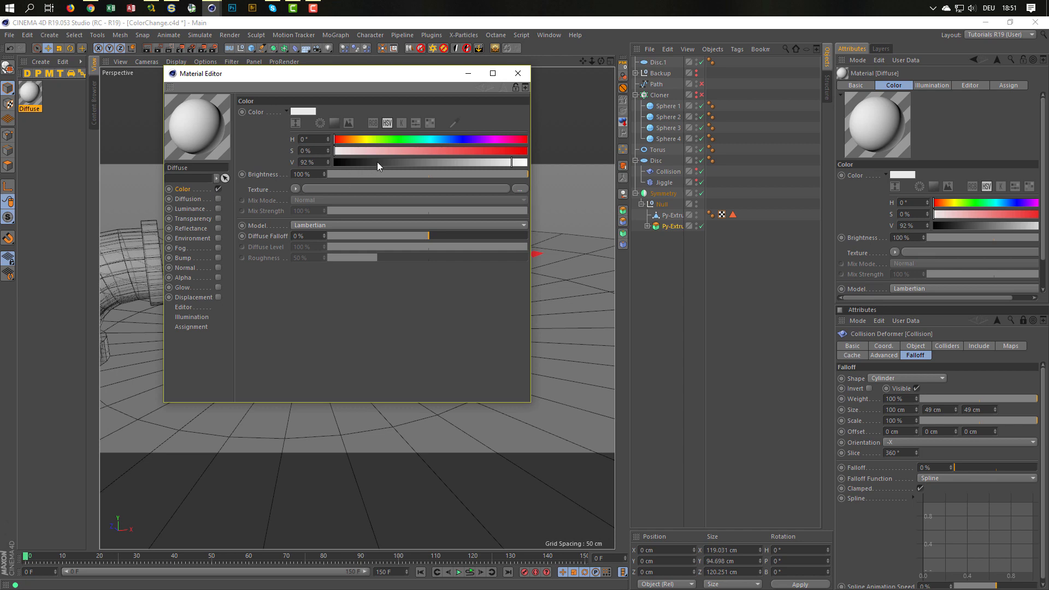
left_click_drag(377, 161, 352, 169)
left_click(361, 162)
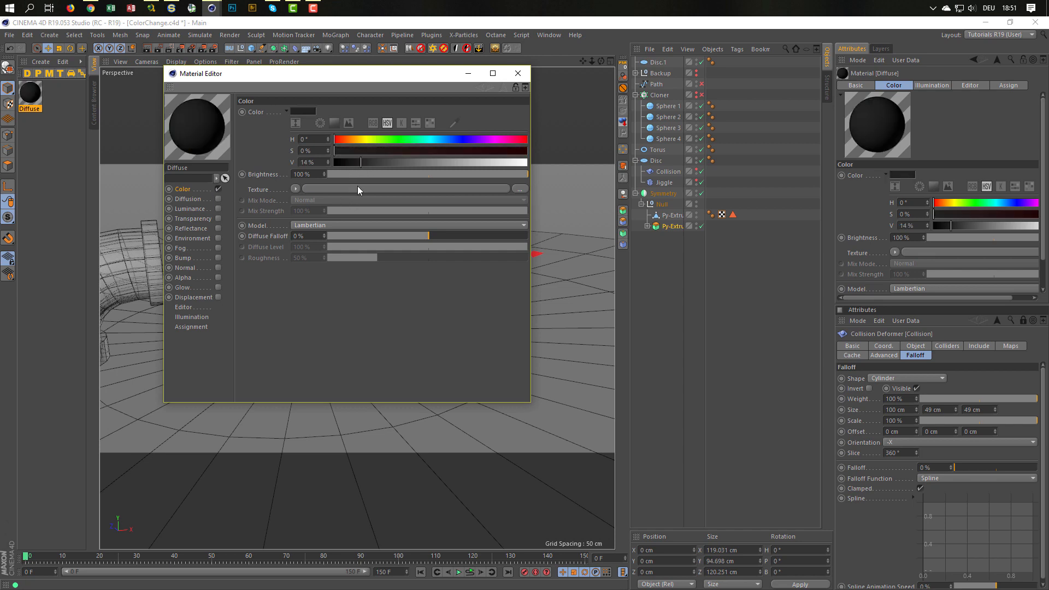
left_click(518, 73)
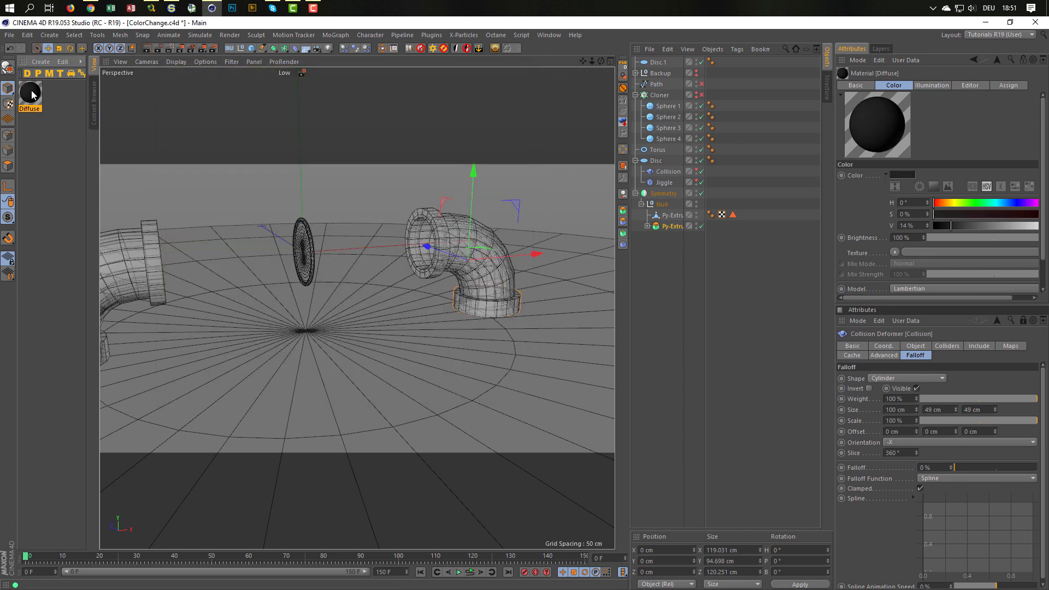
left_click_drag(33, 95, 675, 230)
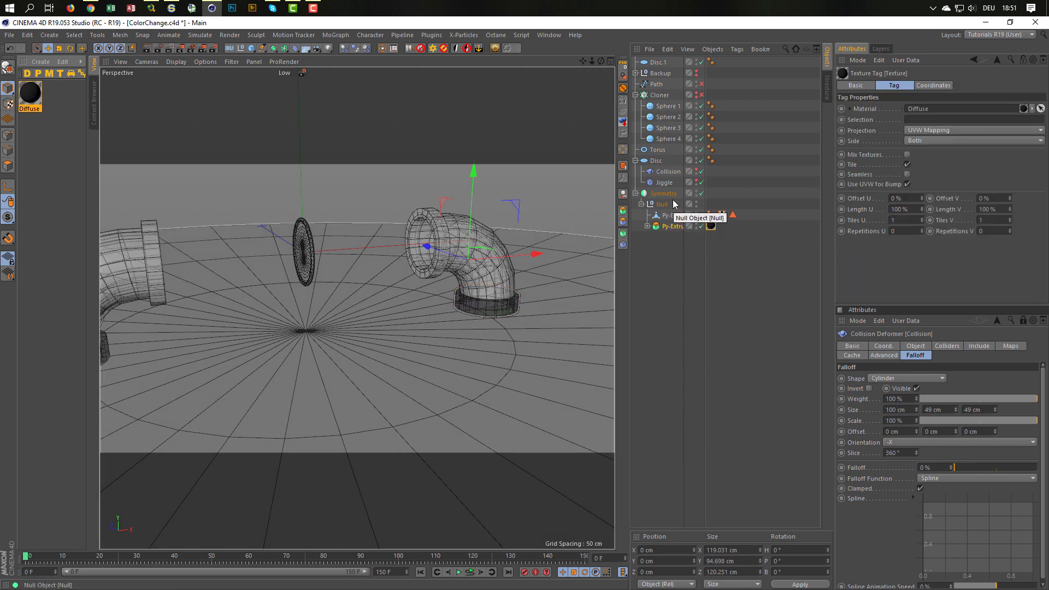
- Turn off X-Ray in the Symmetry object's basic properties
left_click(678, 196)
left_click(848, 85)
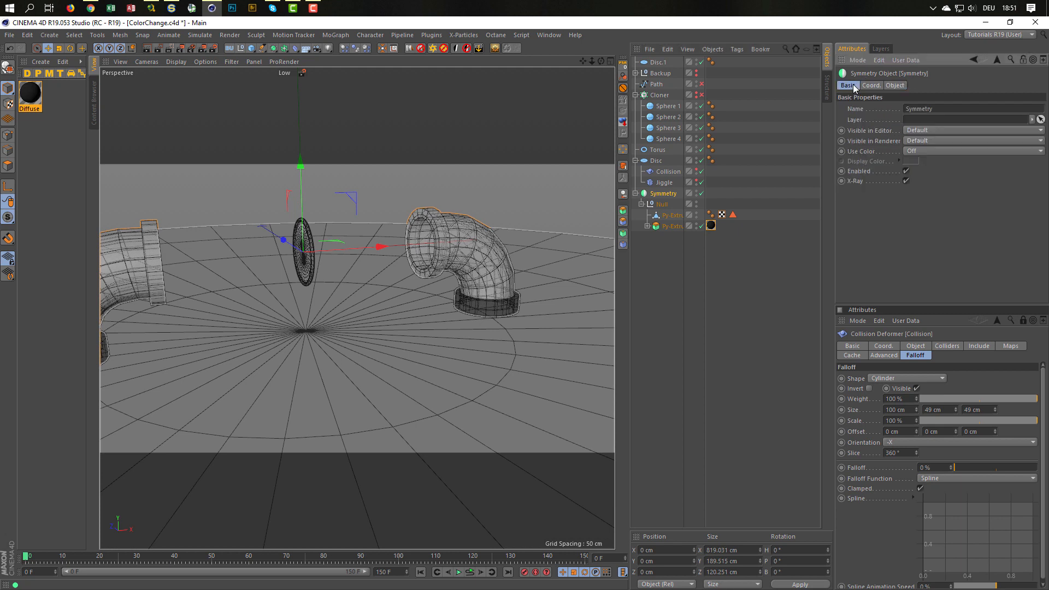
left_click(906, 181)
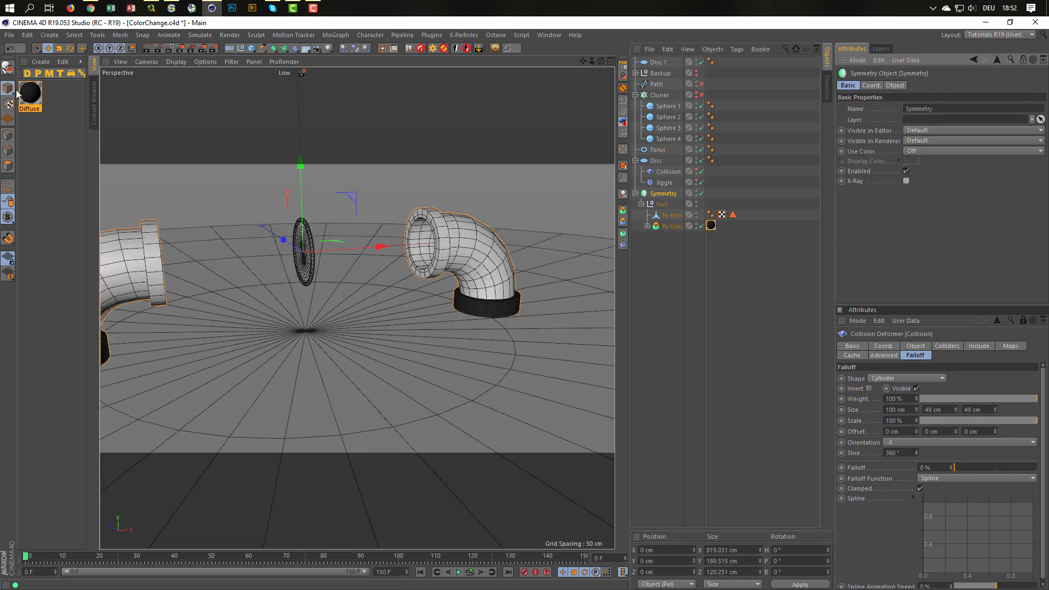
- Create a material with Color disabled, Transparency enabled and refraction 1.5, and apply it to the pipe mesh inside the Symmetry's null
left_click(28, 73)
double_click(30, 97)
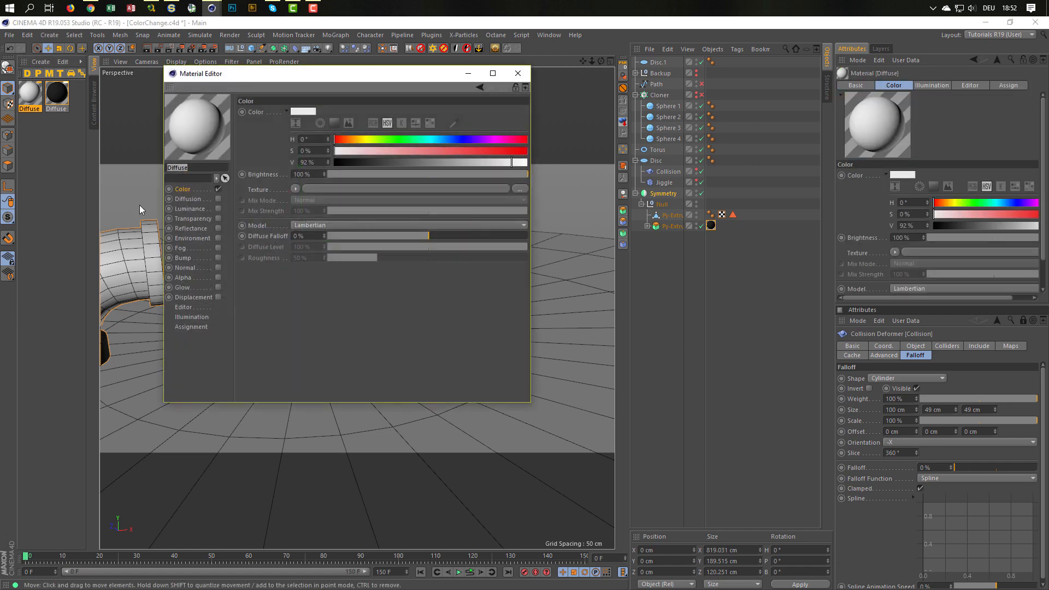
left_click(218, 188)
left_click(218, 219)
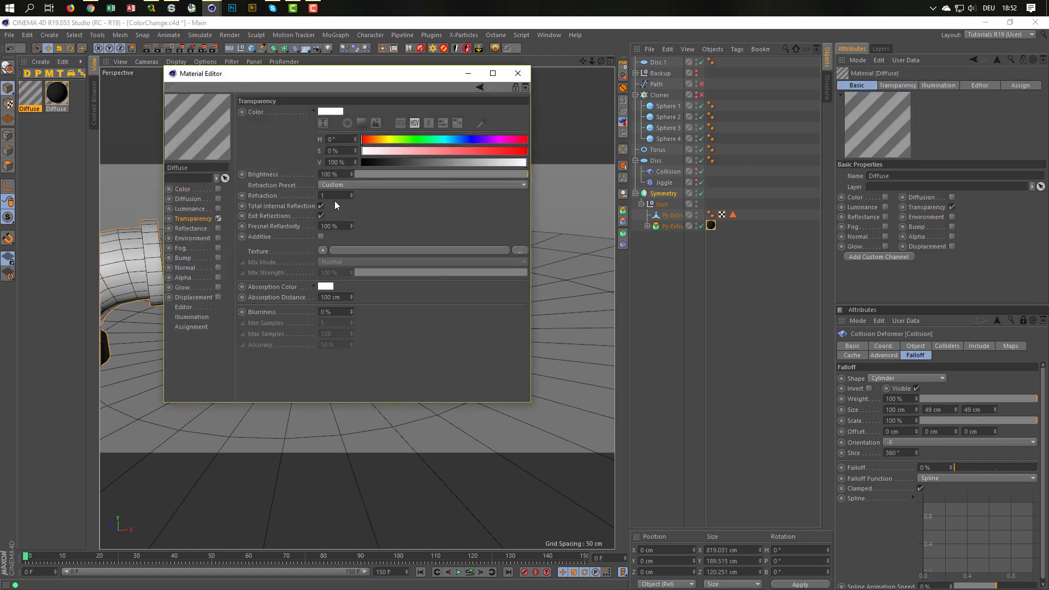
double_click(335, 195)
type("1.5")
key("Return")
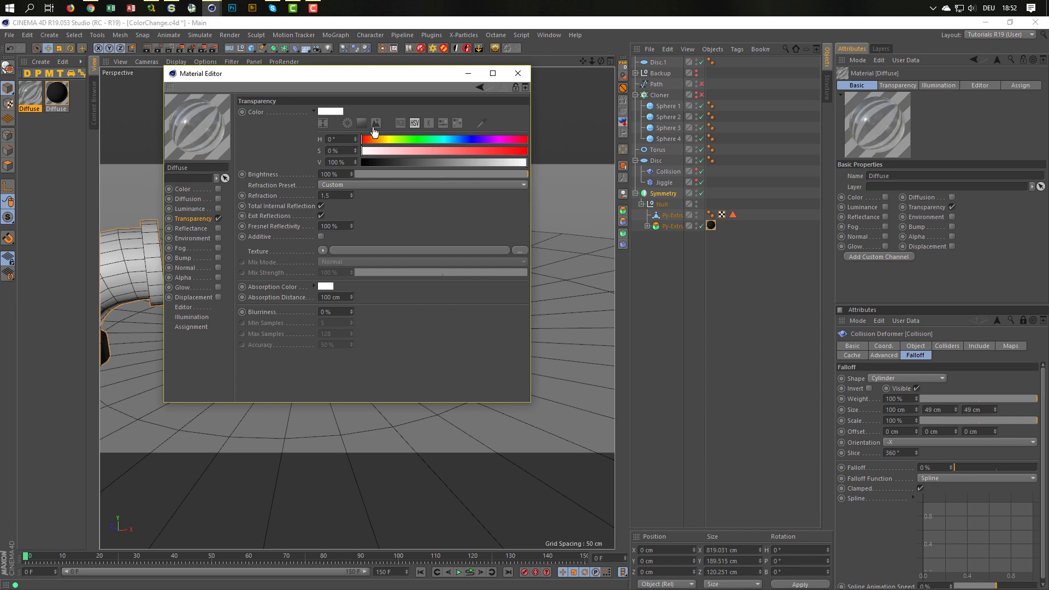
left_click(518, 74)
left_click_drag(37, 97, 671, 215)
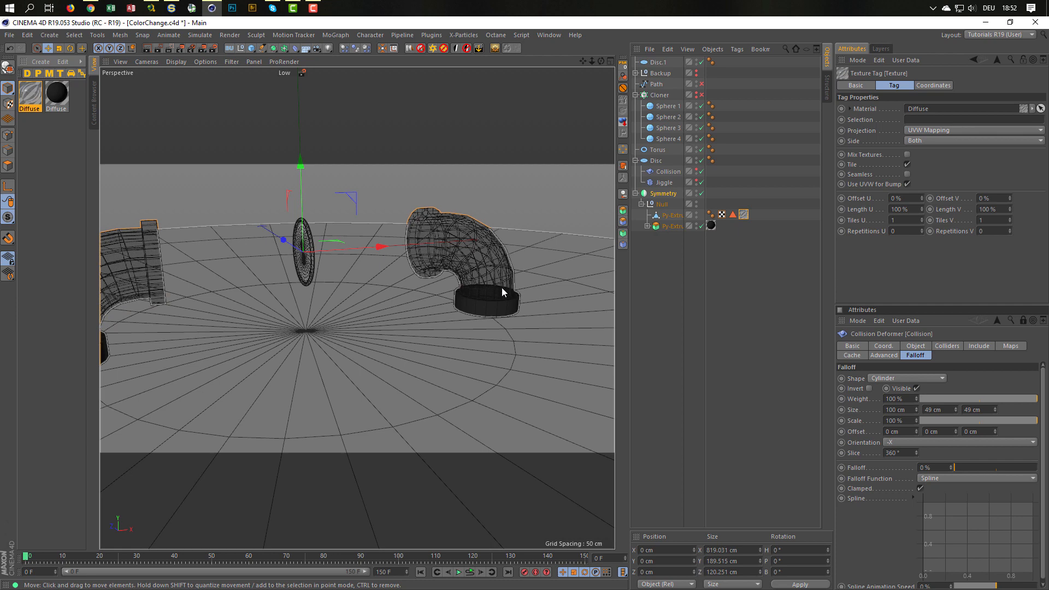
- Examine the transparent pipe elbows and their dark end rings from several angles and up close
scroll(494, 288, "down", 5)
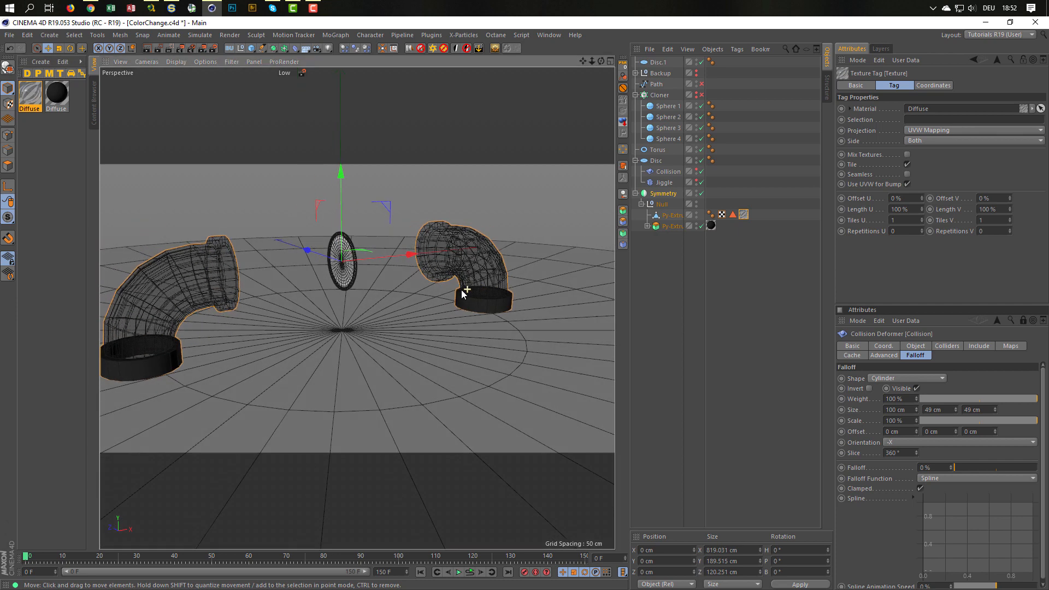
mouse_move(484, 297)
right_mouse_down("alt")
mouse_move(500, 292)
mouse_move(480, 302)
right_mouse_up("alt")
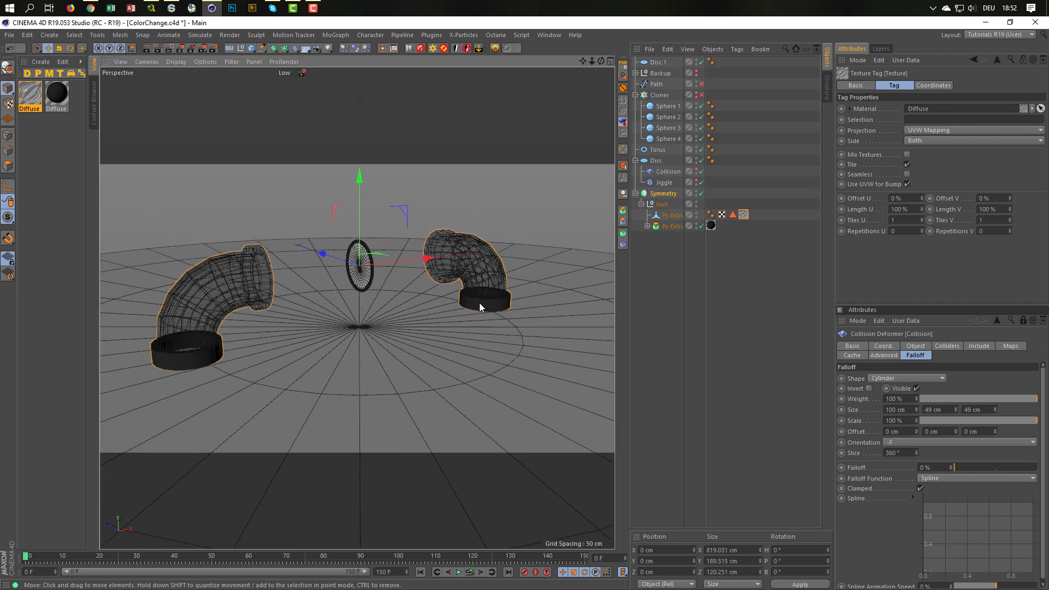
middle_click_drag(500, 290, 507, 283, "alt")
left_click_drag(506, 283, 502, 278, "alt")
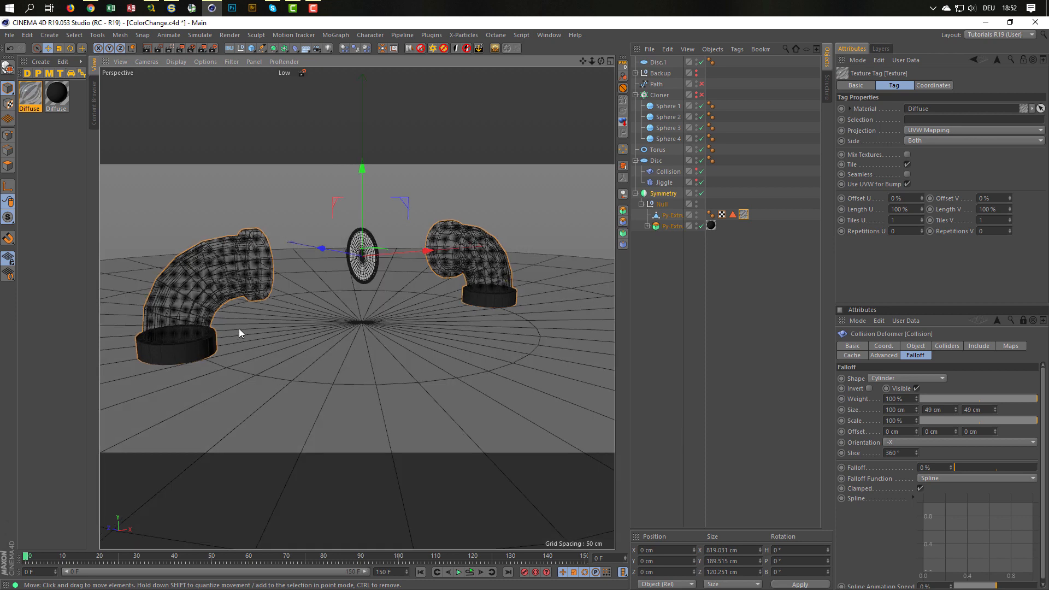
left_click_drag(213, 318, 179, 338, "alt")
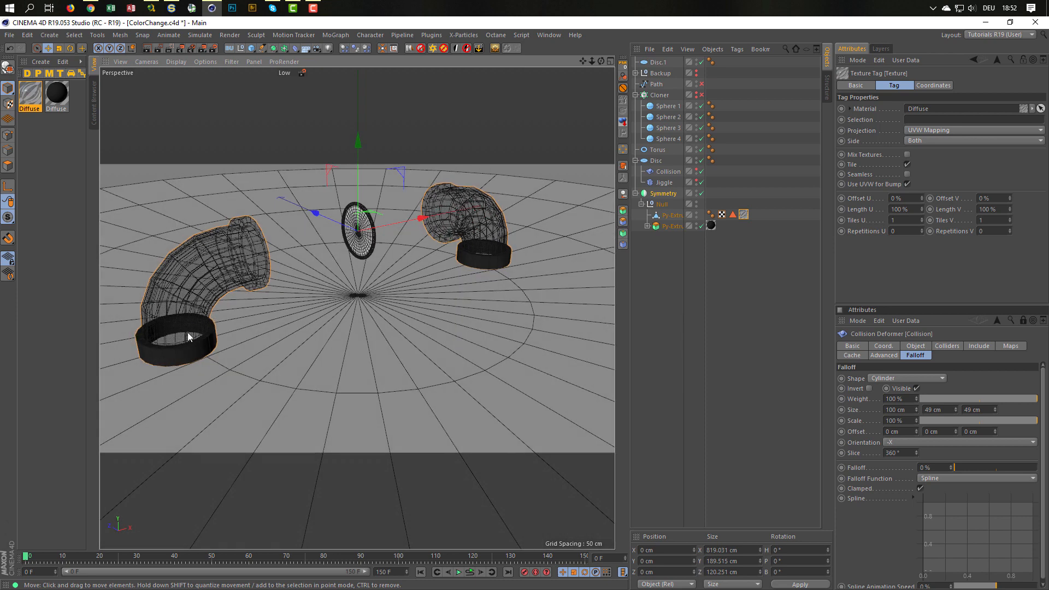
mouse_move(188, 332)
left_mouse_down("alt")
mouse_move(234, 342)
mouse_move(189, 333)
left_mouse_up("alt")
right_click_drag(175, 338, 224, 316, "alt")
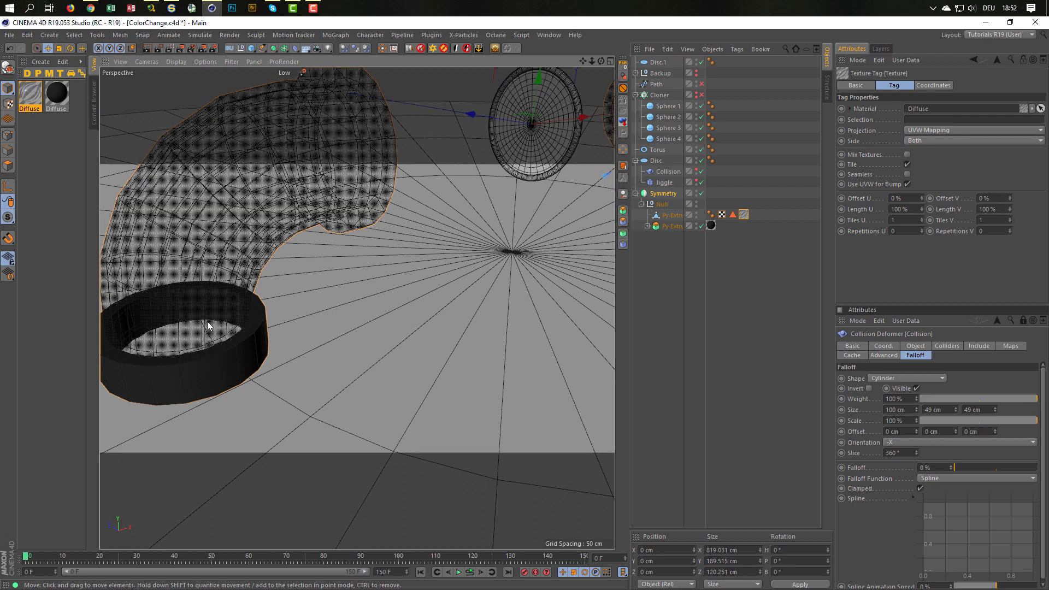
left_click_drag(205, 328, 180, 323, "alt")
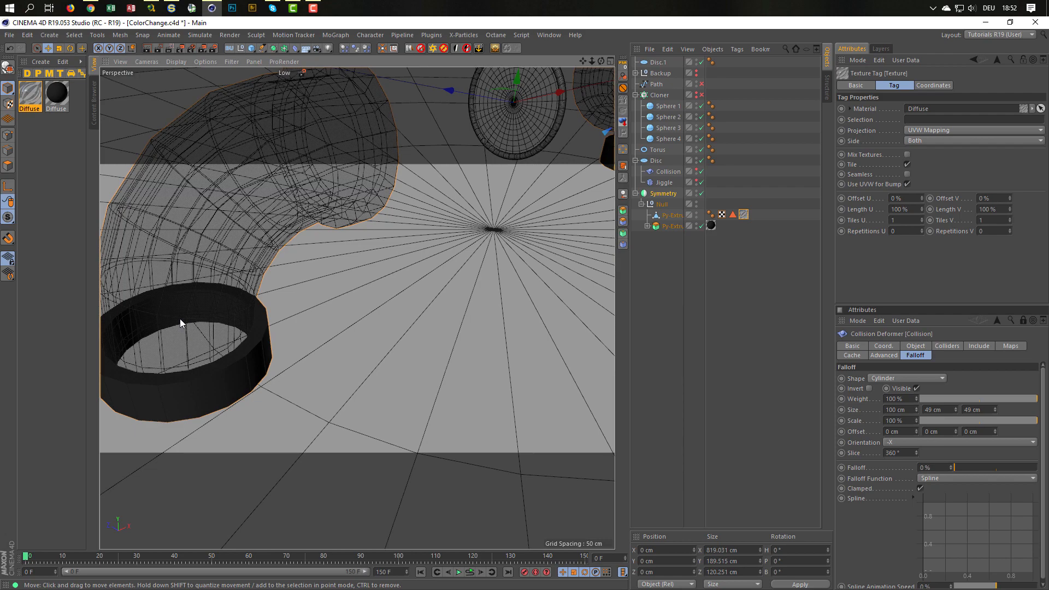
left_click_drag(198, 319, 245, 324, "alt")
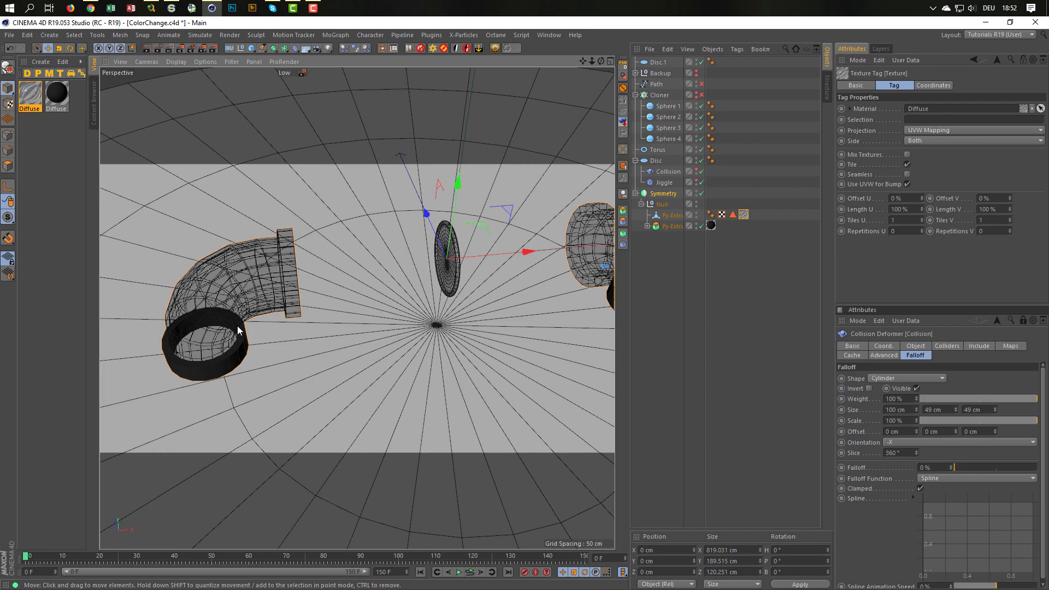
left_click_drag(214, 291, 198, 304, "alt")
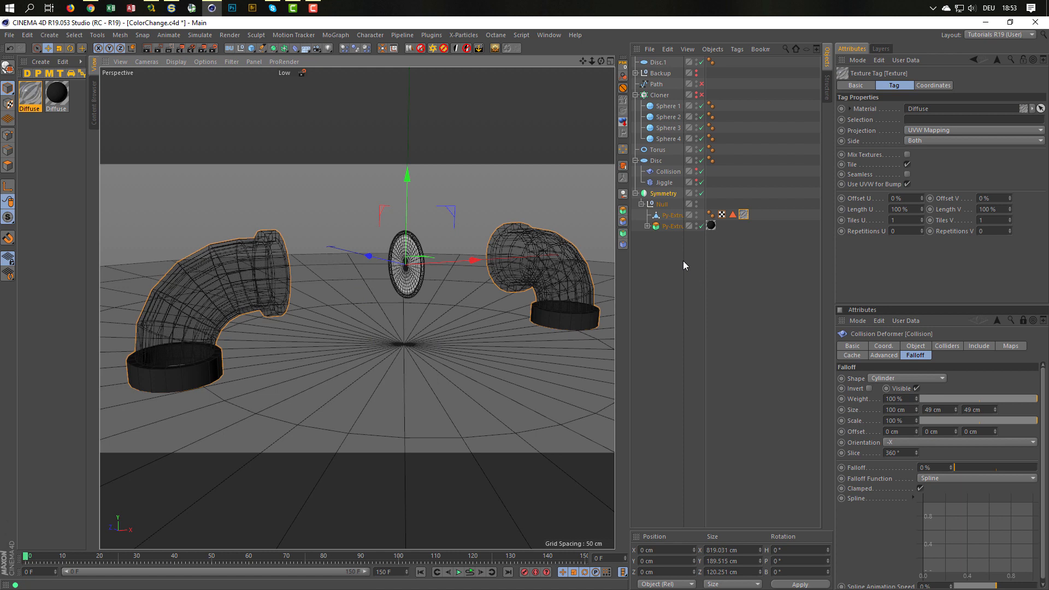
- Enable the Cloner and move Disc.1 to the end of the object hierarchy
left_click(700, 94)
left_click(699, 94)
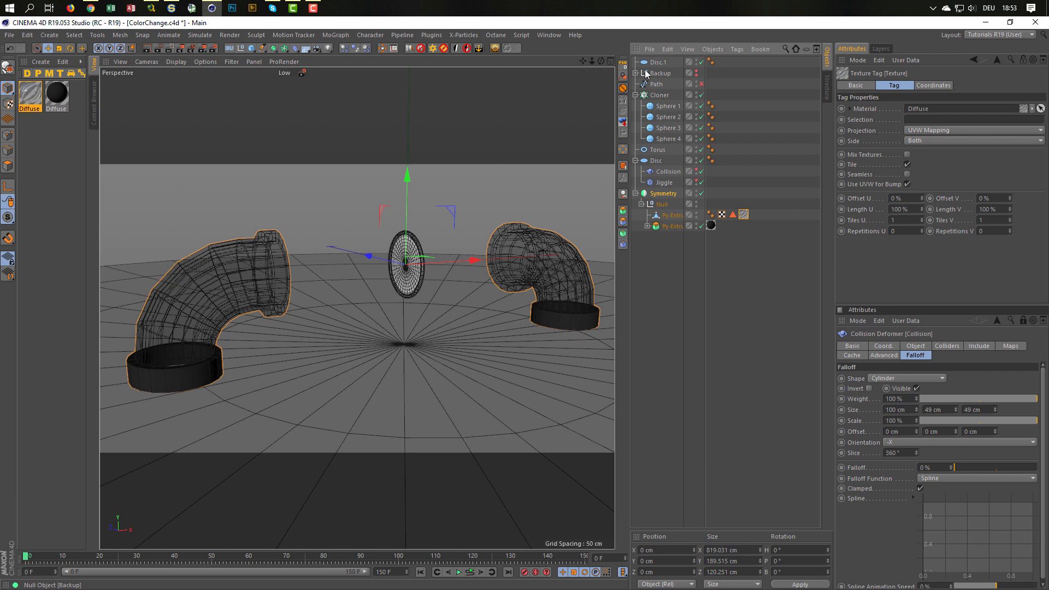
left_click_drag(656, 63, 644, 300)
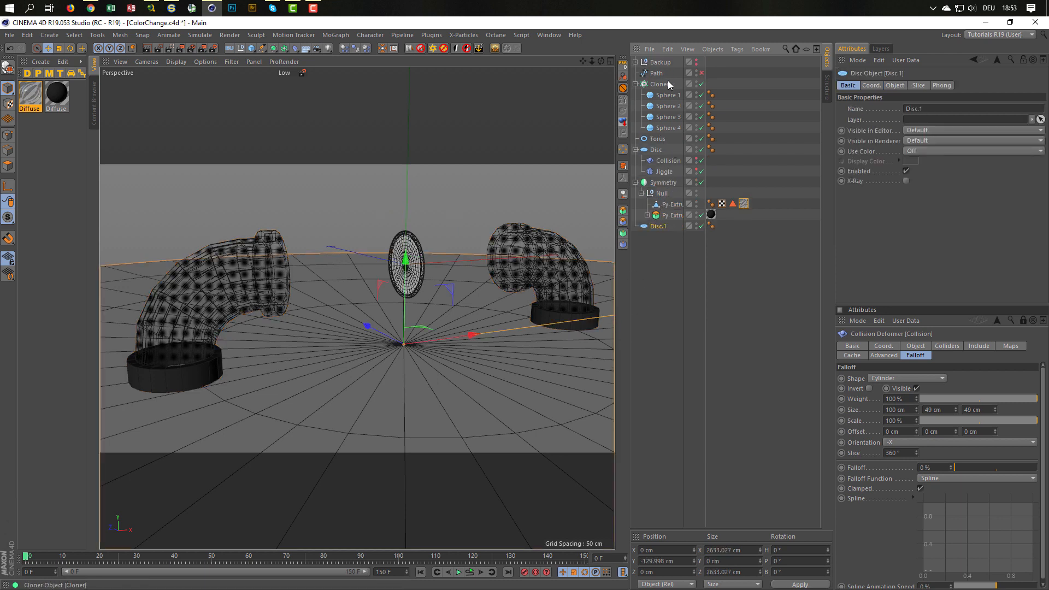
- Enable the Path spline used by the Cloner and check the sphere animation in playback
left_click(470, 572)
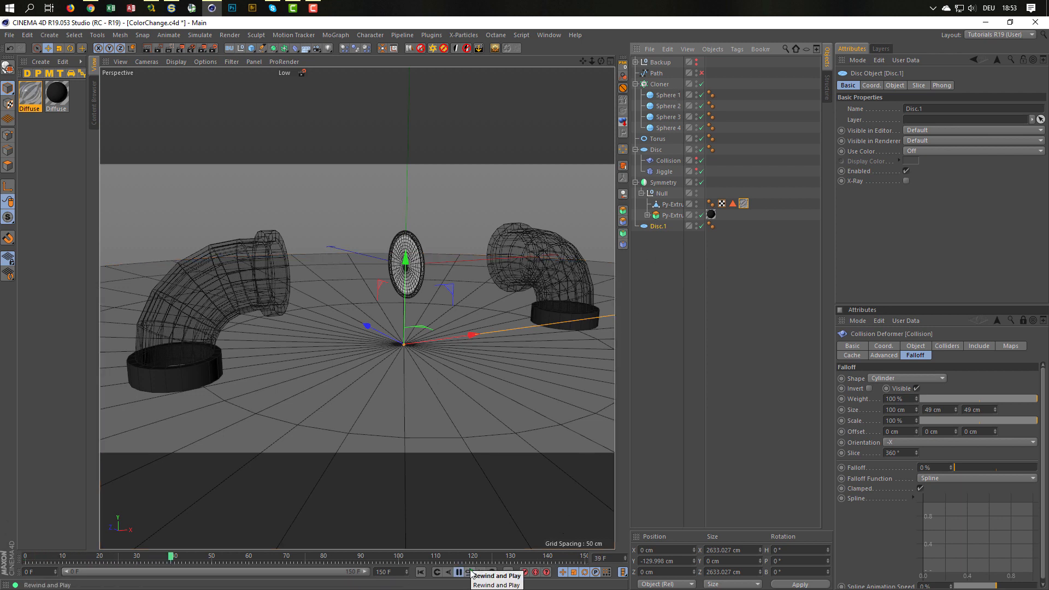
left_click(659, 84)
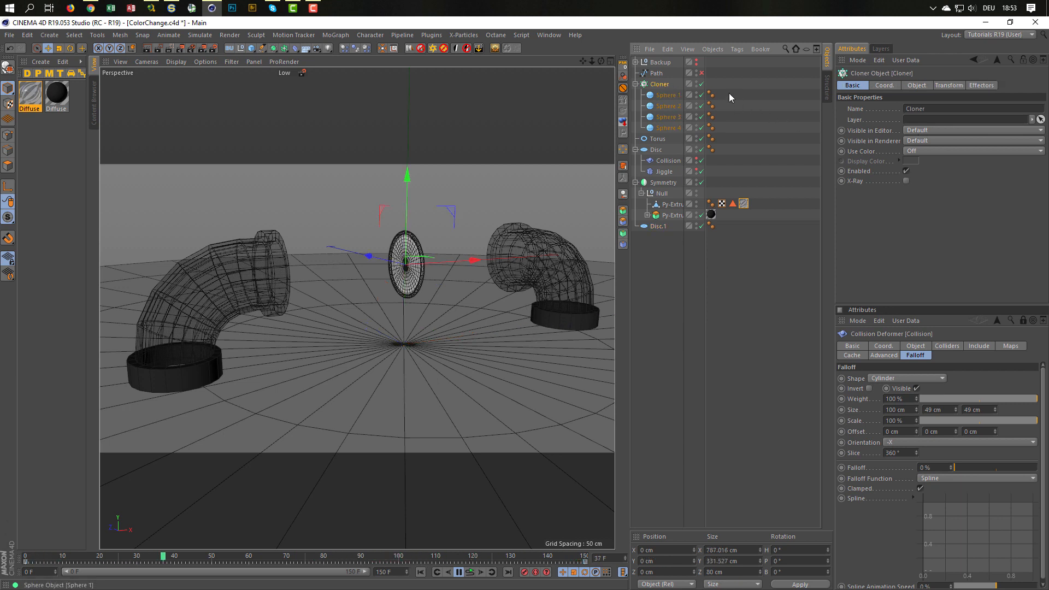
left_click(917, 86)
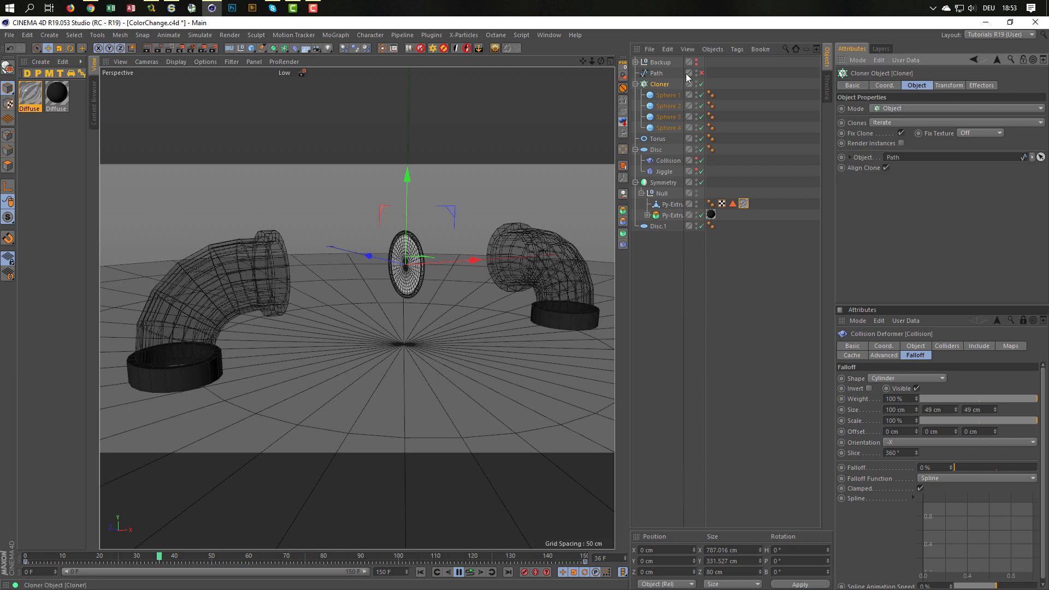
left_click(701, 73)
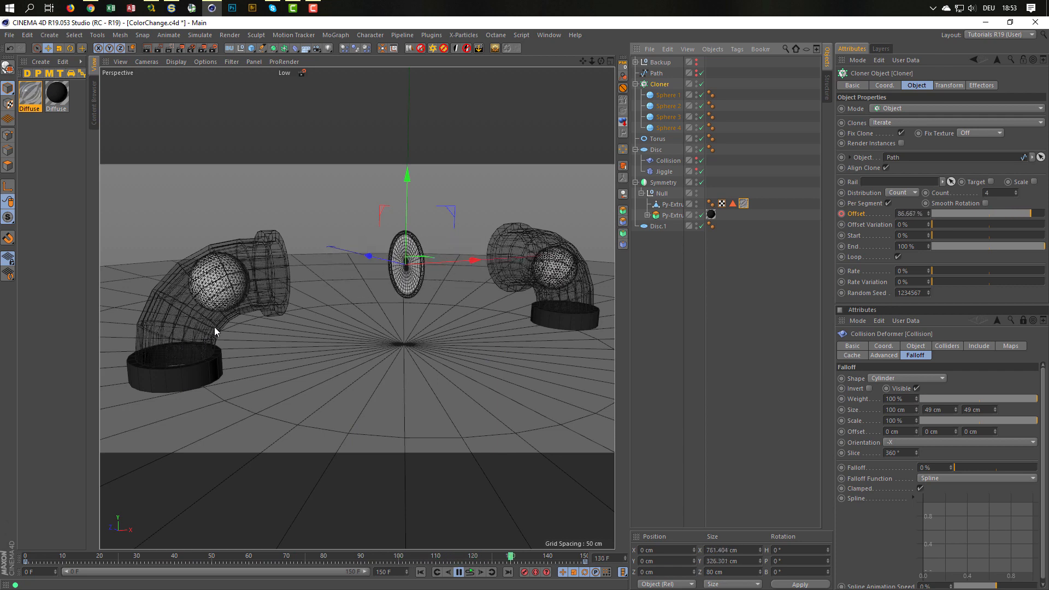
left_click(469, 574)
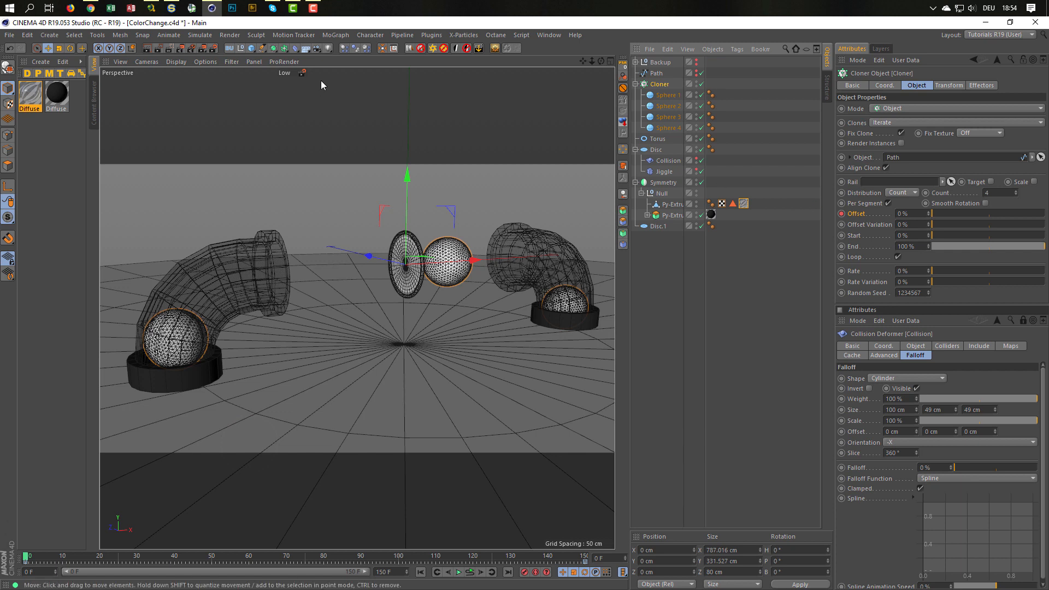
- Add a null inside the Cloner between Sphere 1 and Sphere 2, and play back the animation
left_click(242, 49)
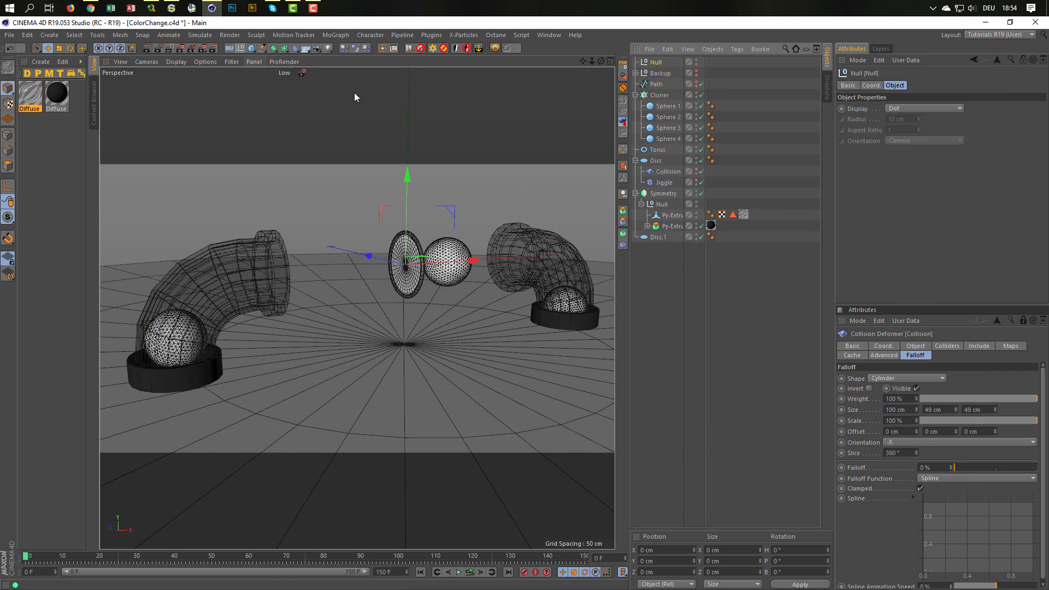
left_click_drag(658, 65, 663, 61)
left_click_drag(663, 113, 663, 113)
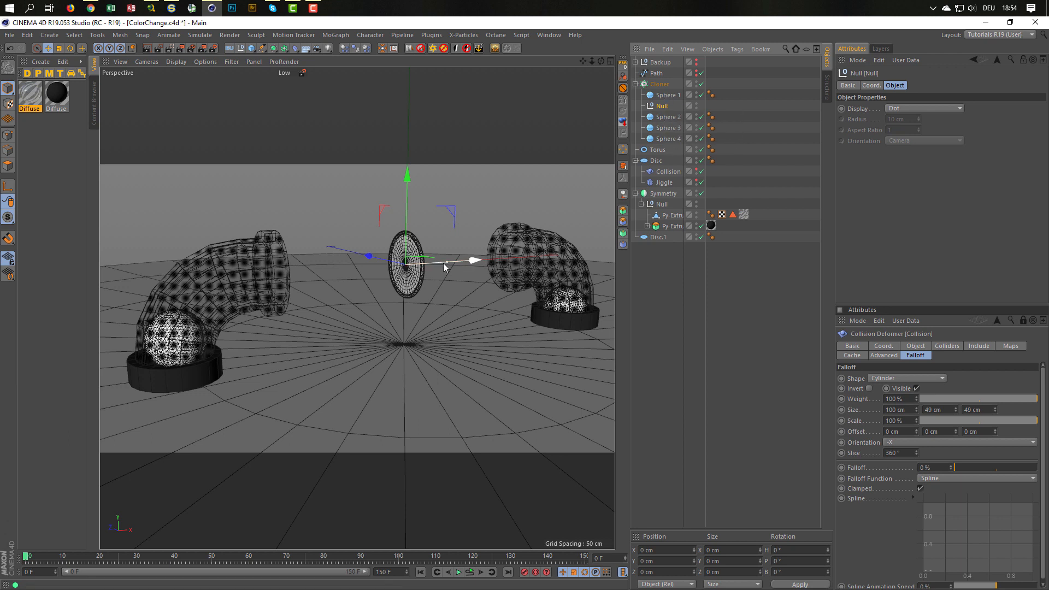
left_click(468, 572)
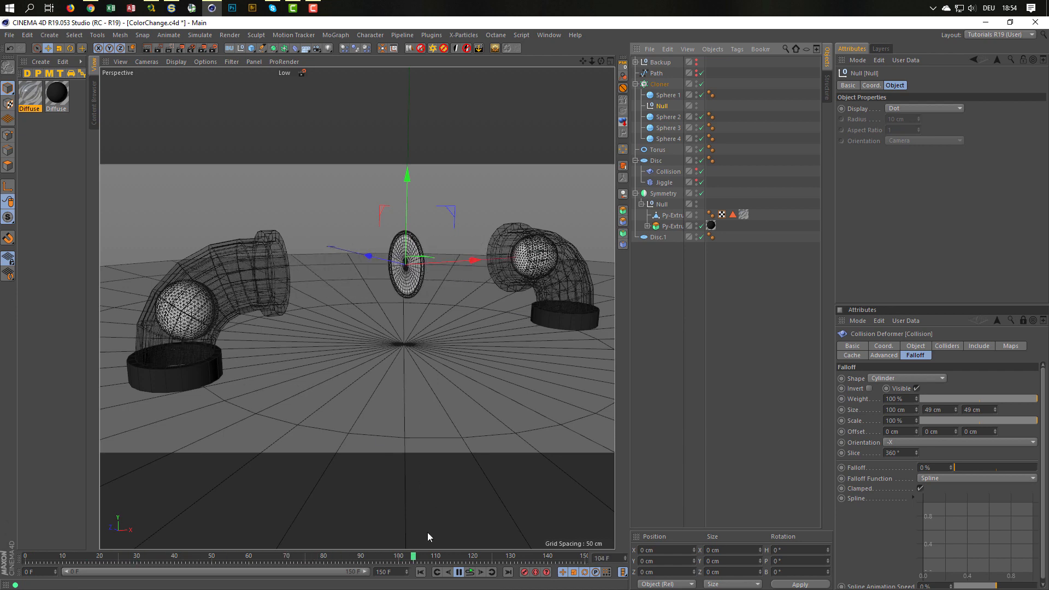
left_click(469, 572)
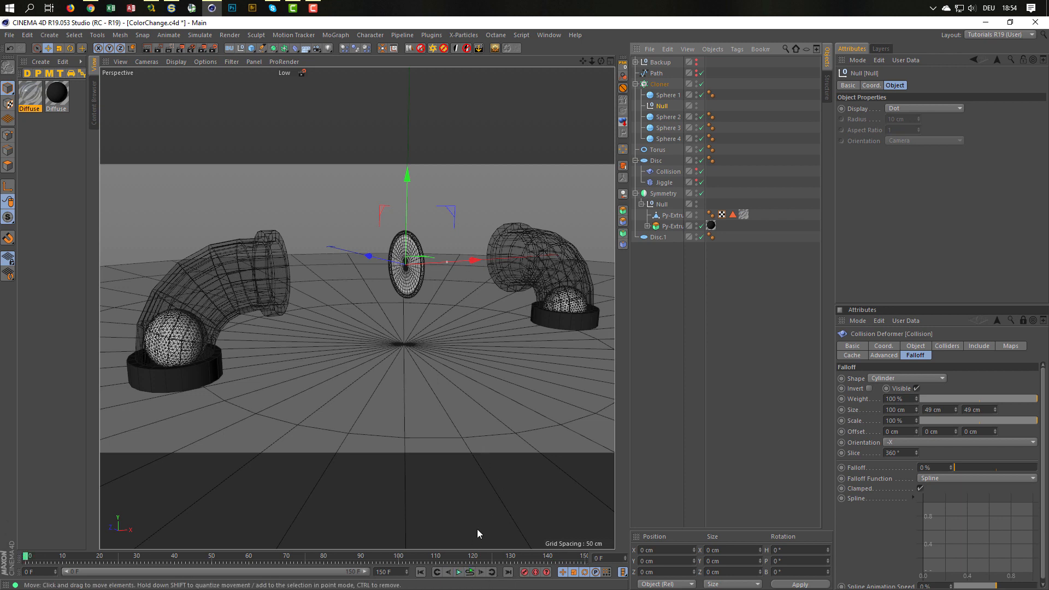
- Set the Cloner's count to 5 and play the animation to check the sphere spacing
left_click(680, 83)
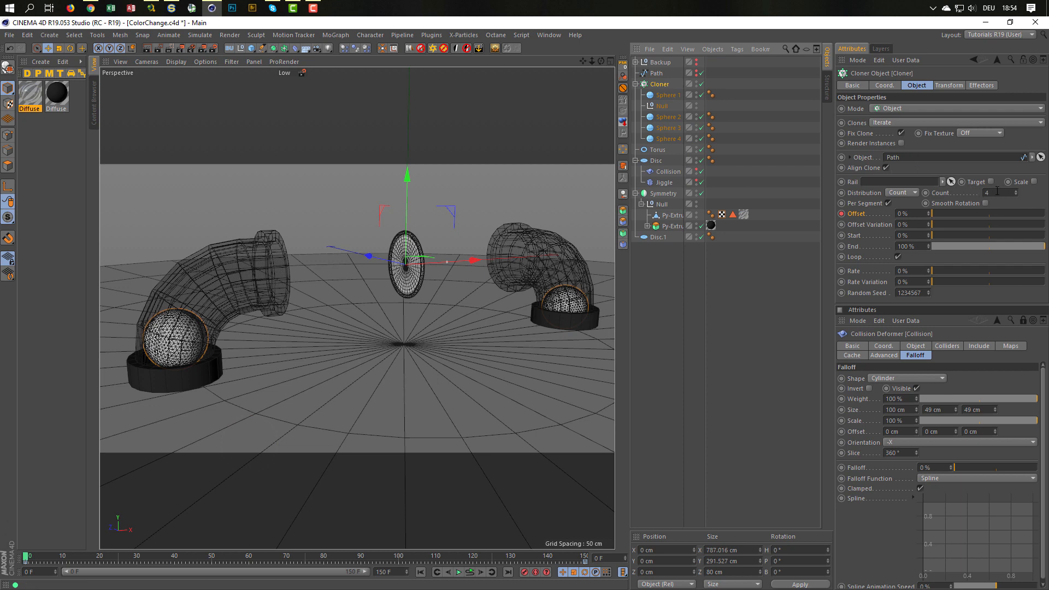
left_click(997, 192)
key("Return")
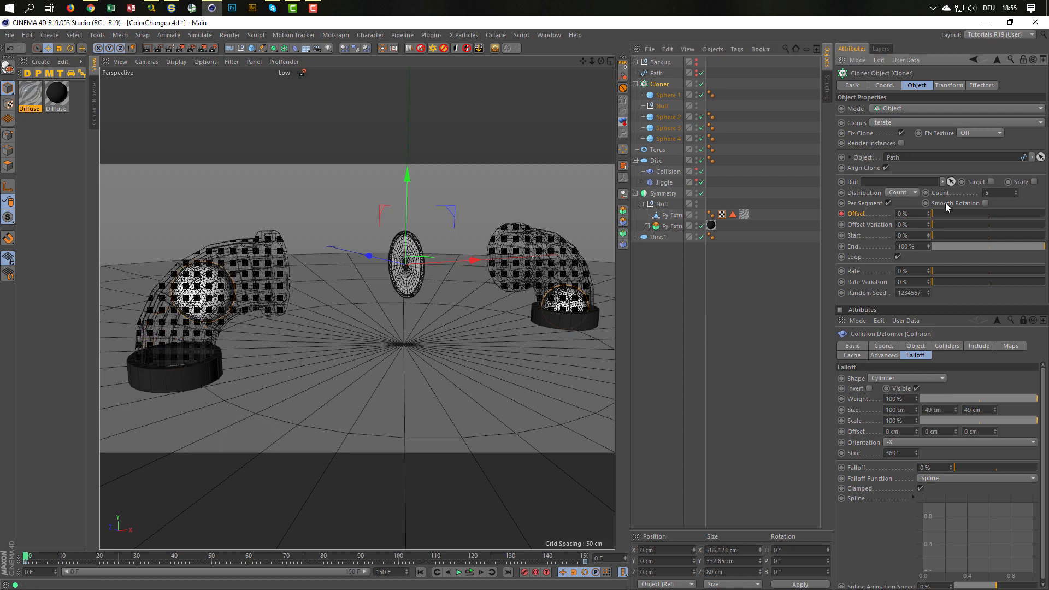
left_click(470, 572)
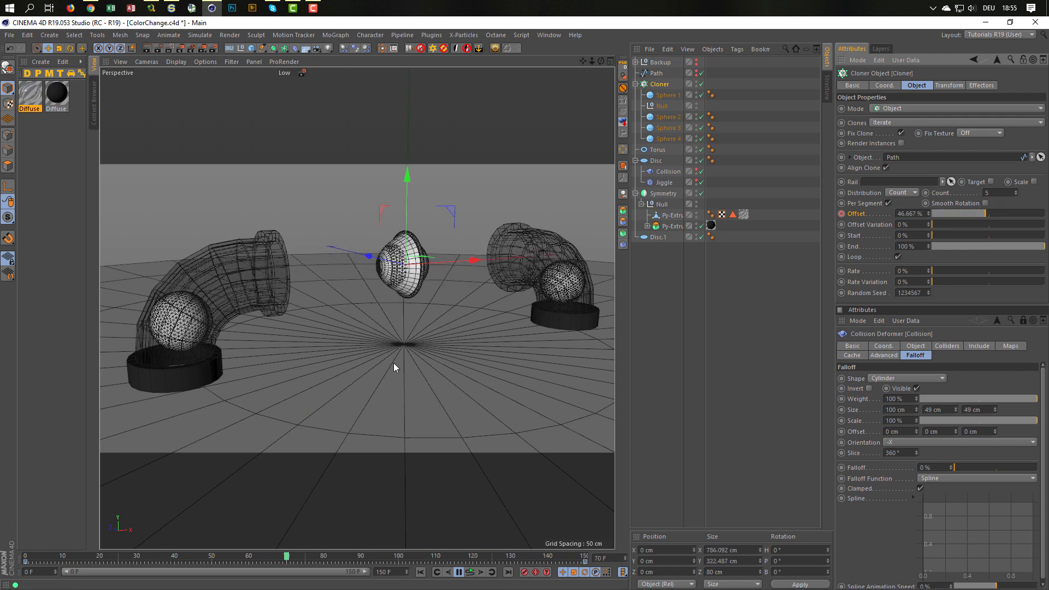
left_click(470, 573)
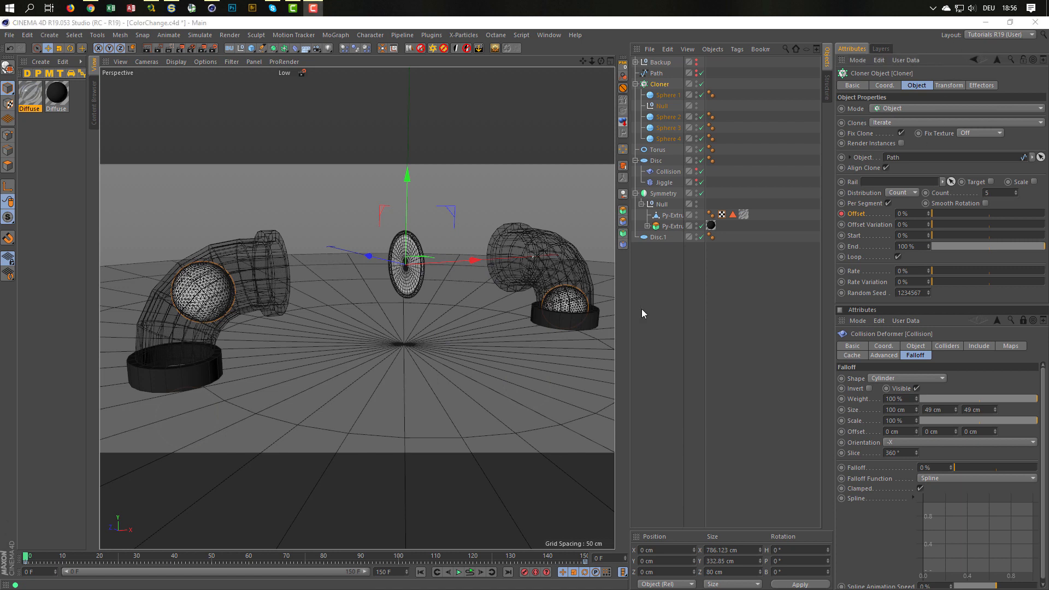
scroll(384, 299, "down", 2)
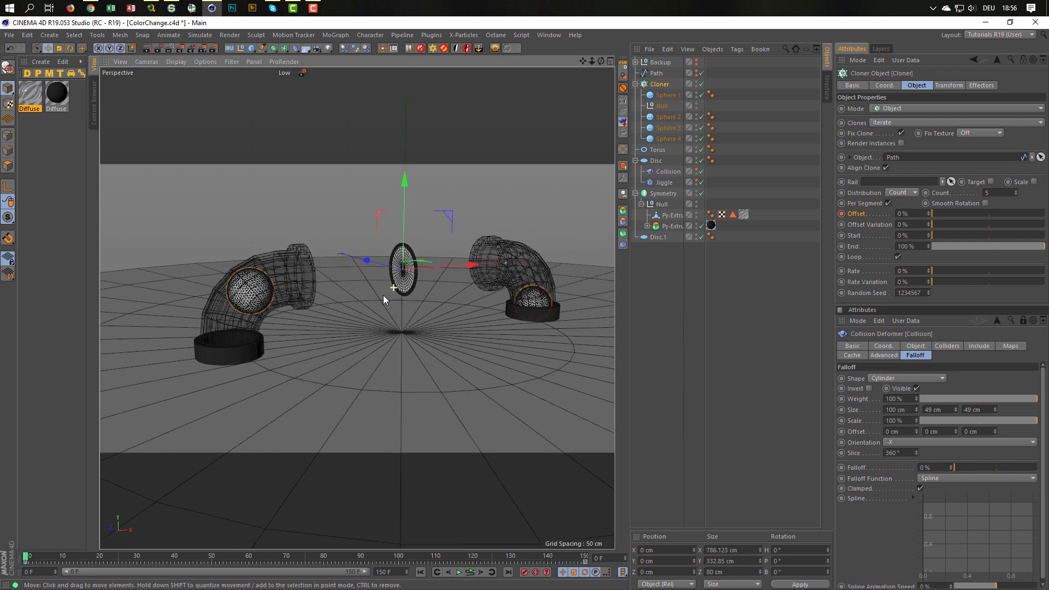
scroll(383, 298, "up", 2)
scroll(442, 299, "up", 2)
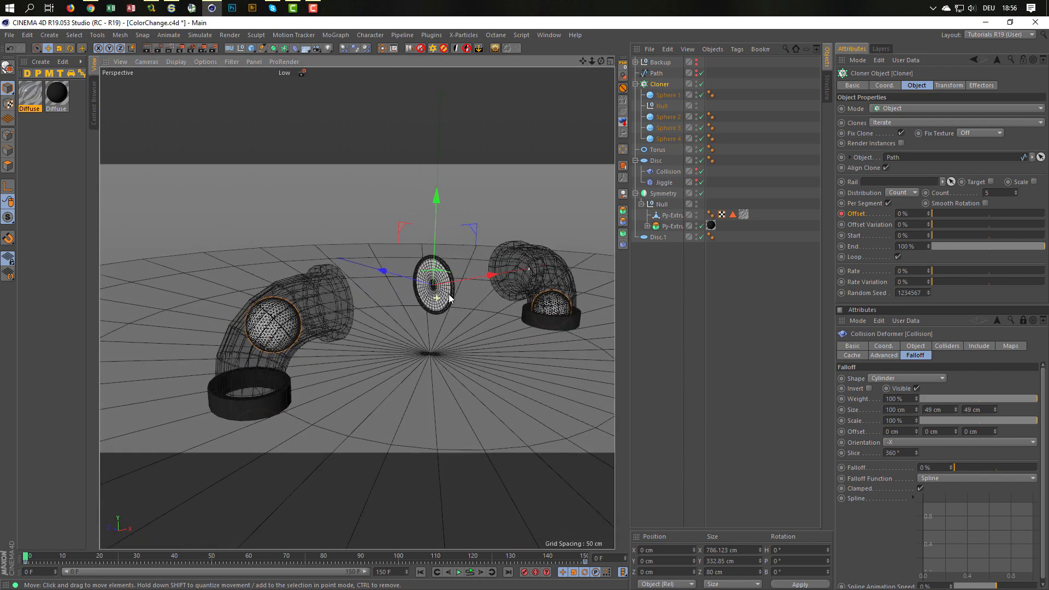
scroll(443, 299, "up", 2)
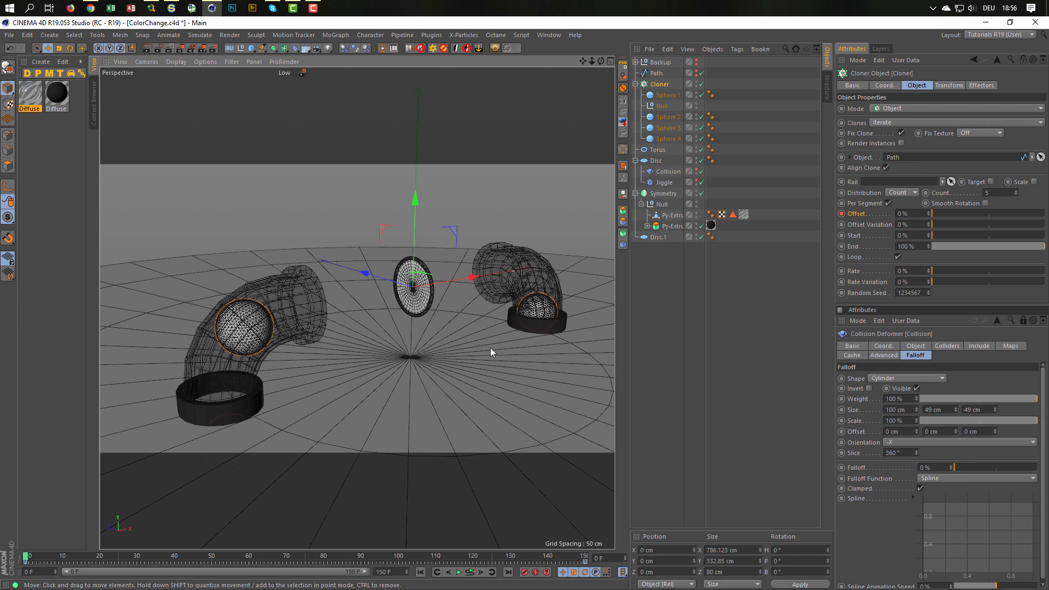
left_click_drag(262, 355, 272, 335, "alt")
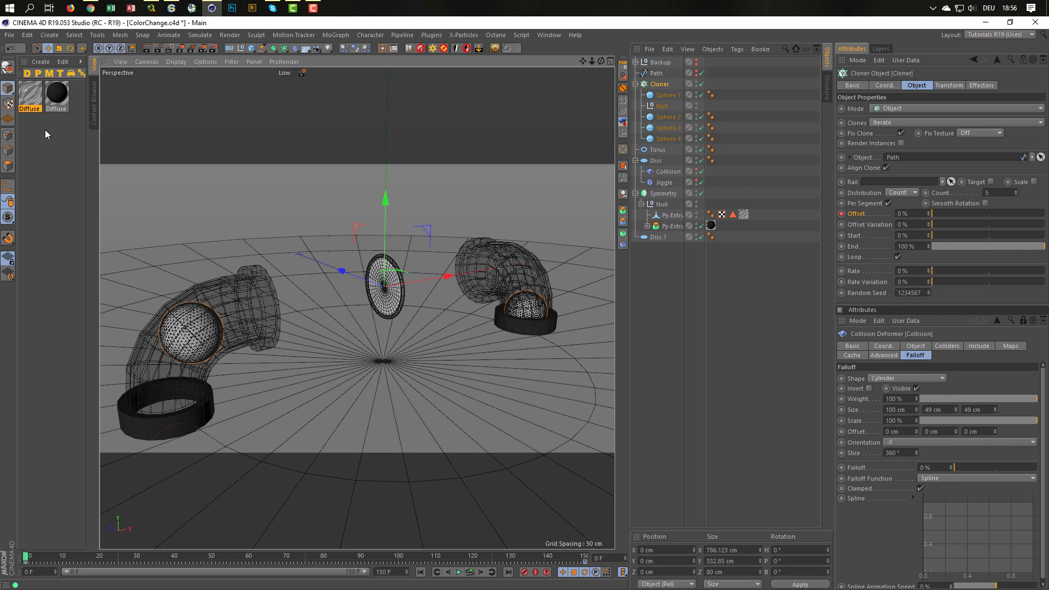
- Create another diffuse material and open its color settings for editing
left_click(27, 75)
double_click(34, 93)
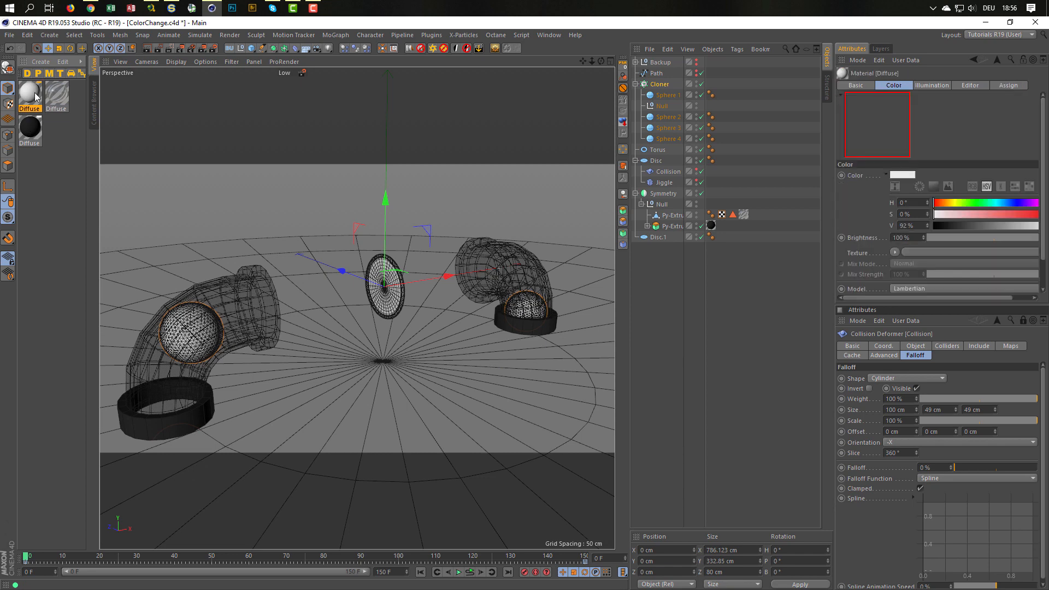
left_click_drag(283, 74, 510, 122)
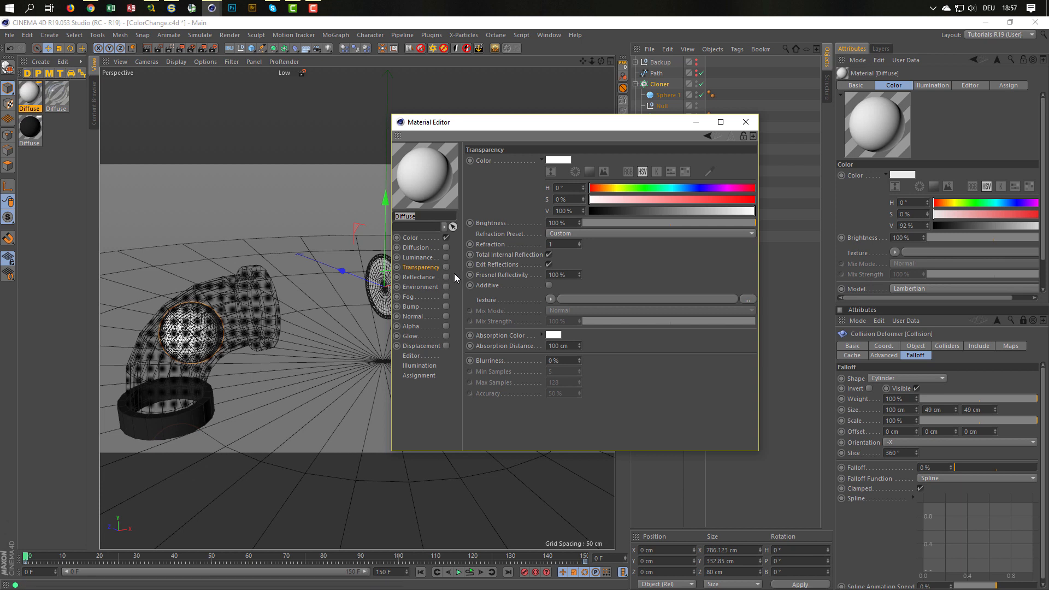
left_click(411, 238)
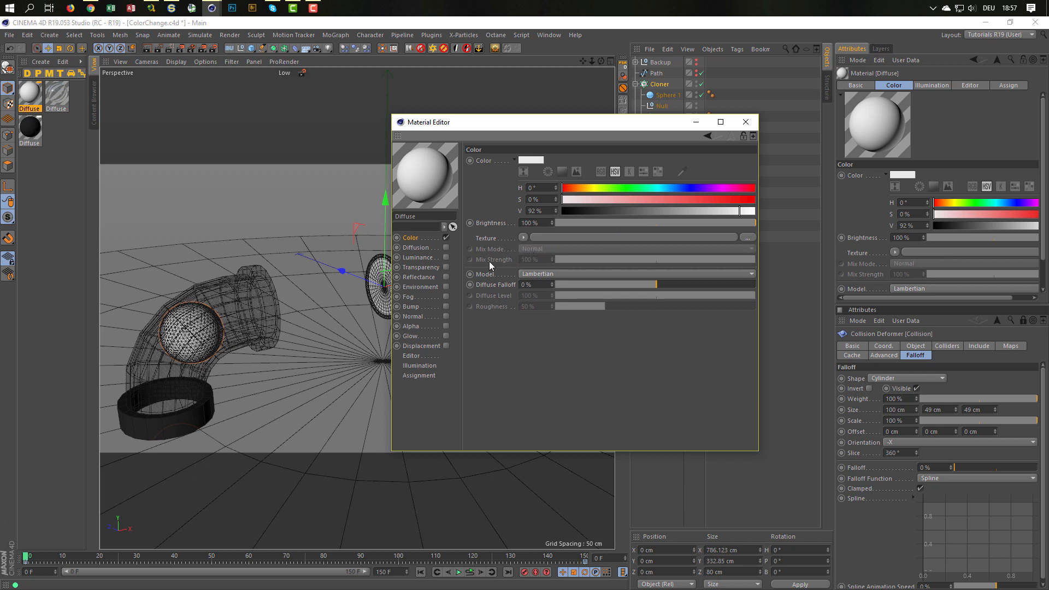
- Rename the new diffuse material Sphere White and place it after the other two materials
double_click(419, 216)
type("Spheree")
key("BackSpace")
key("BackSpace")
type("e White")
key("Return")
left_click_drag(34, 98, 34, 150)
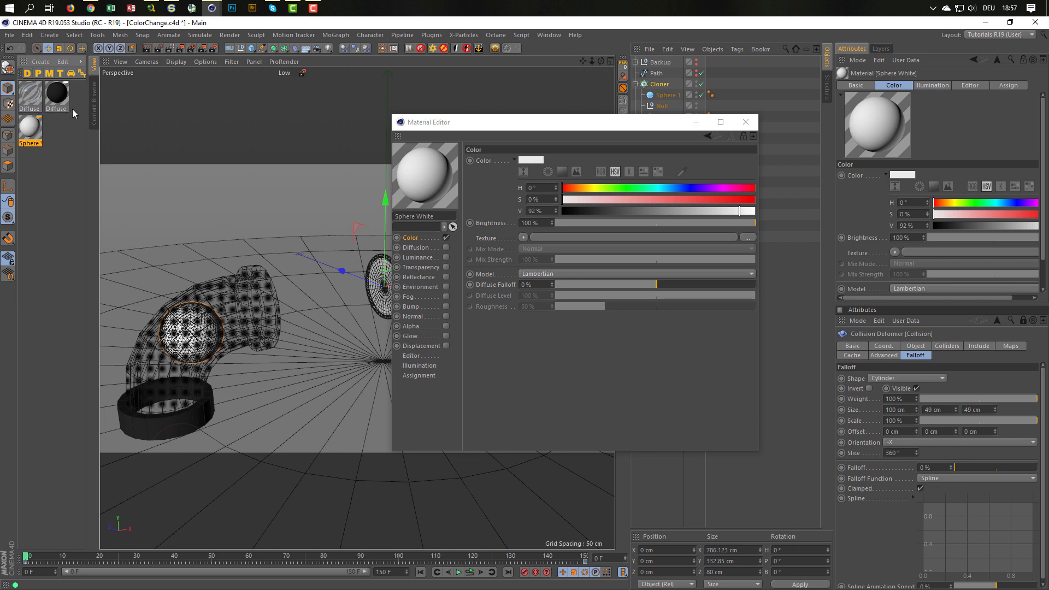
- Rename the transparent diffuse material Pipe 1
double_click(26, 97)
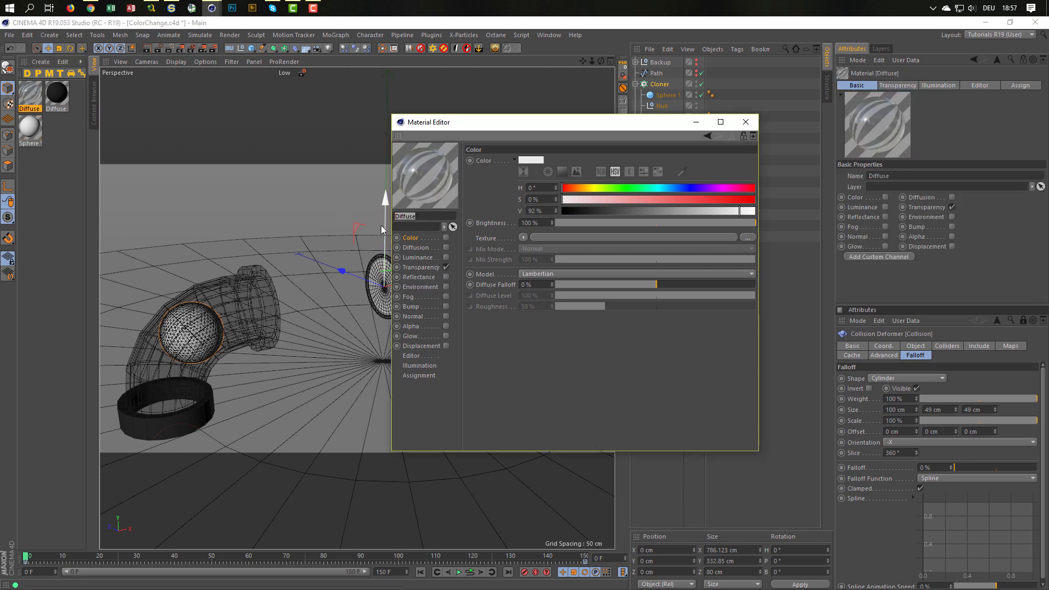
type("Pipe 1")
key("Return")
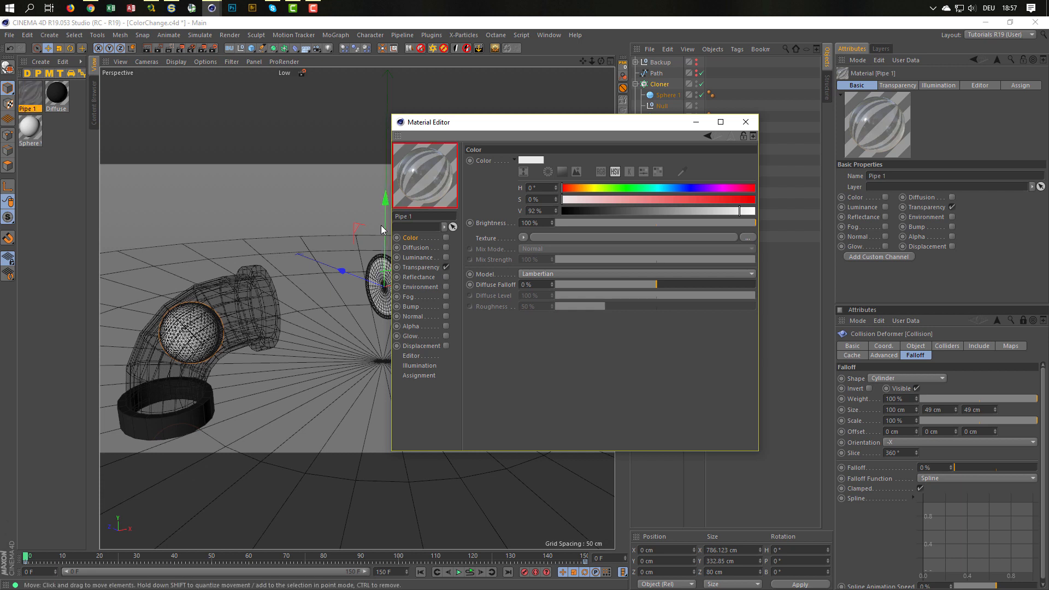
- Rename the dark diffuse material Pipe 2, close its editor and save the scene
double_click(50, 94)
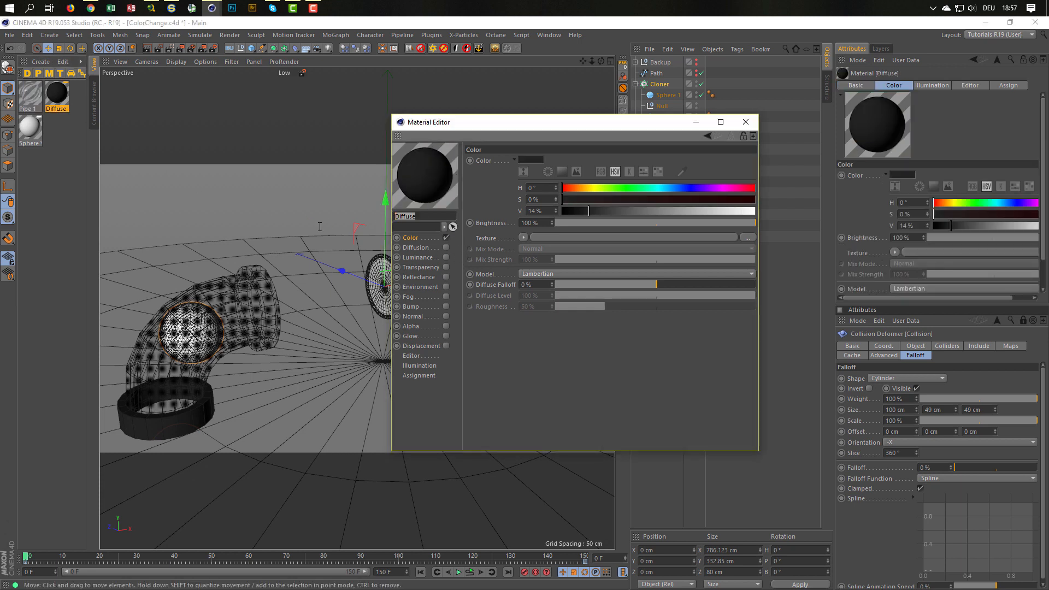
type("Pipe 2")
key("Return")
left_click(747, 123)
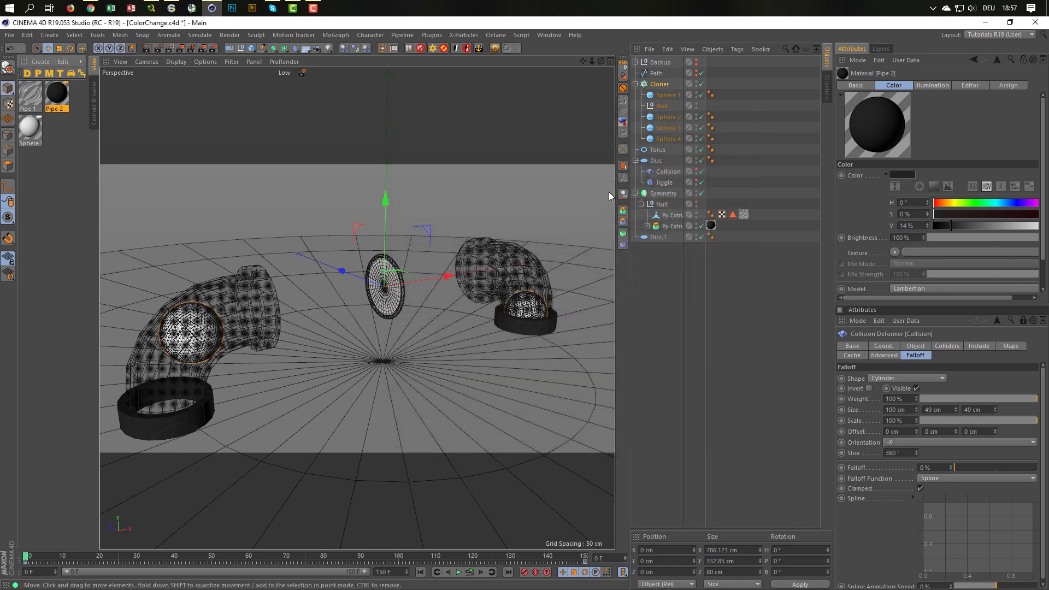
key("ctrl+s")
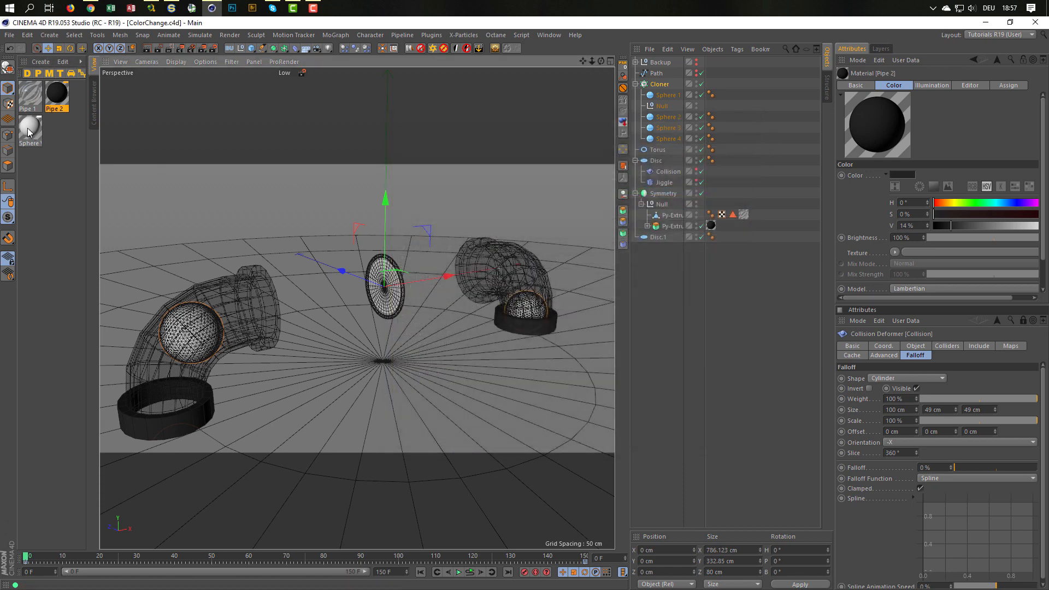
- Duplicate the white sphere material and rename the copy Membrane
left_click_drag(27, 128, 60, 136, "ctrl")
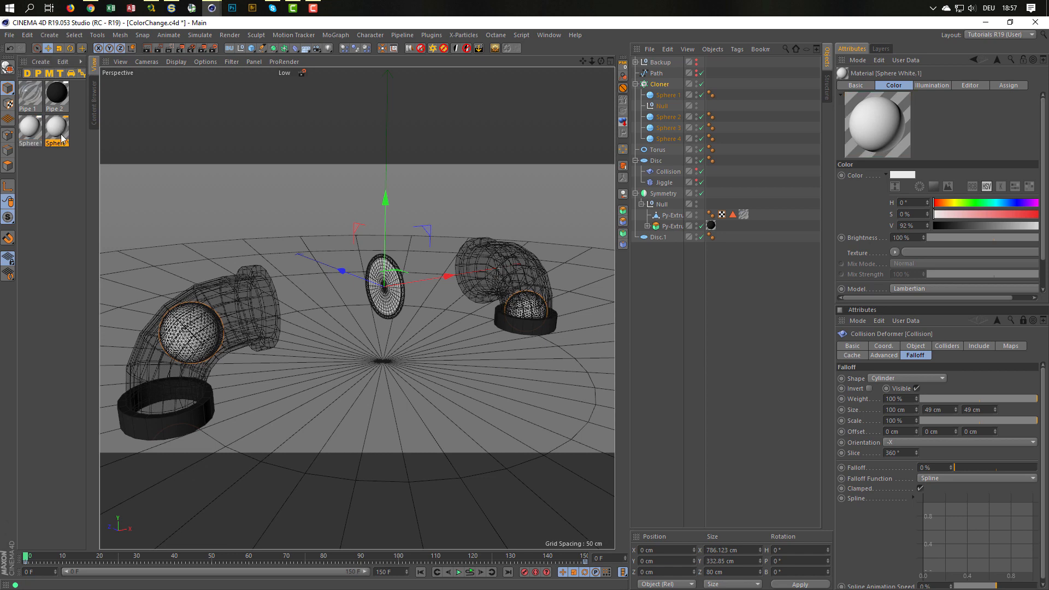
double_click(57, 132)
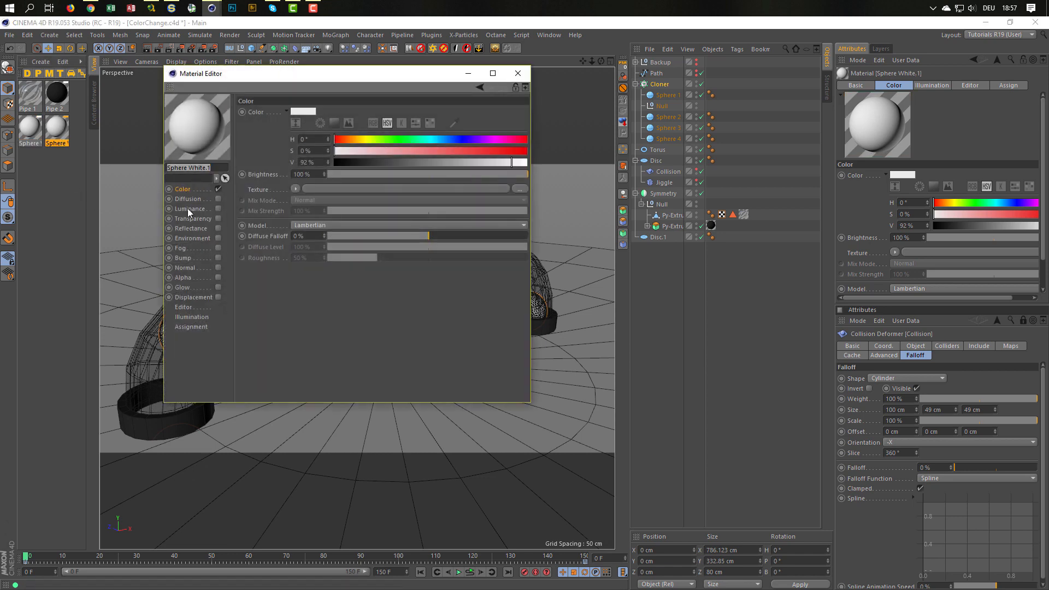
type("Memnrane")
key("BackSpace")
key("BackSpace")
key("BackSpace")
key("BackSpace")
key("BackSpace")
type("brane")
key("Return")
left_click(517, 73)
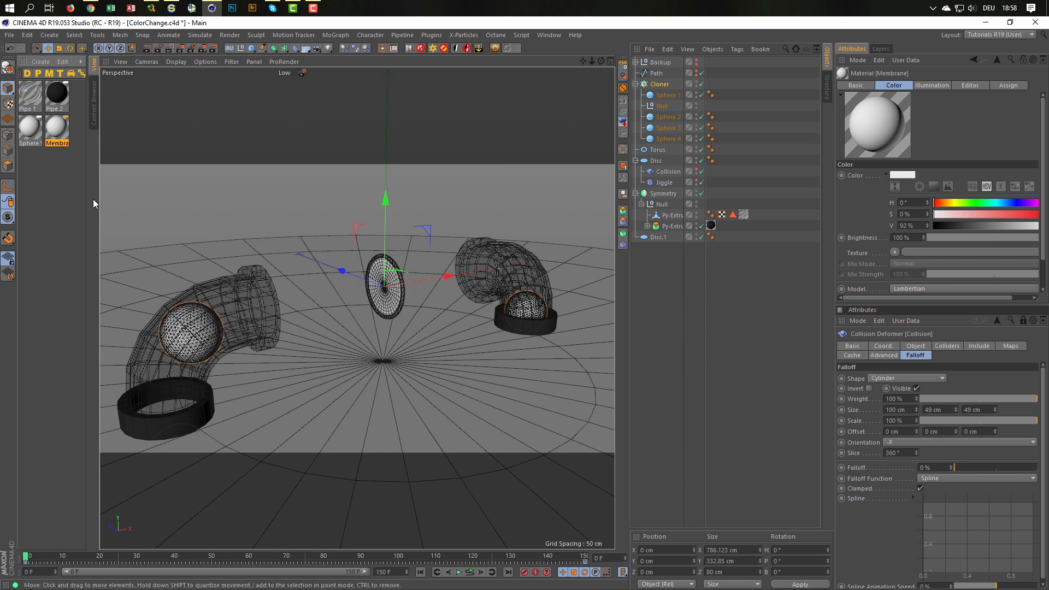
- Set the Membrane material's color to pure red with hue 0°, saturation 100% and value 100%
double_click(55, 130)
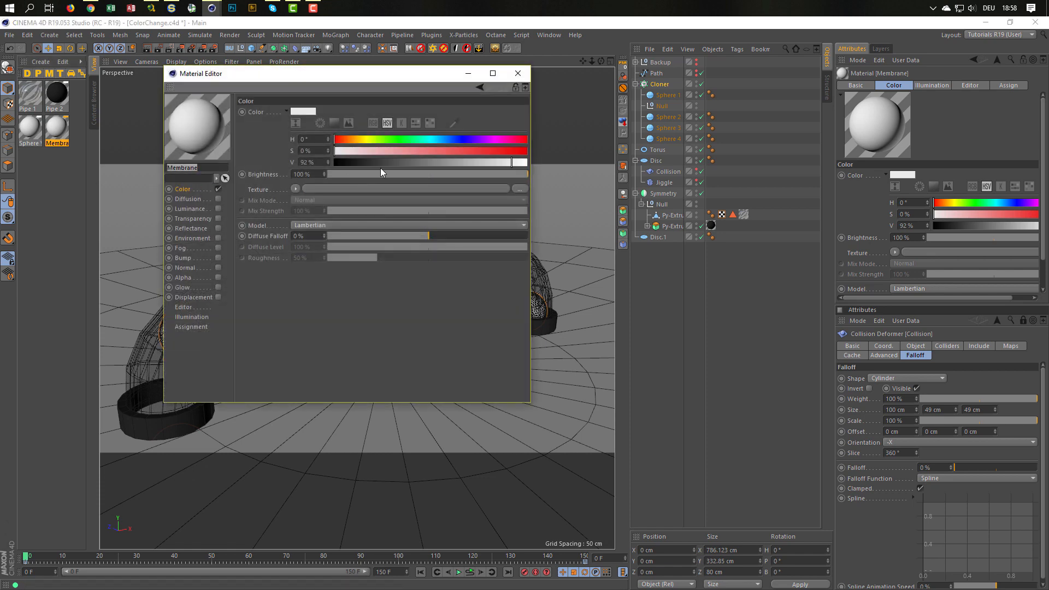
left_click_drag(461, 150, 543, 165)
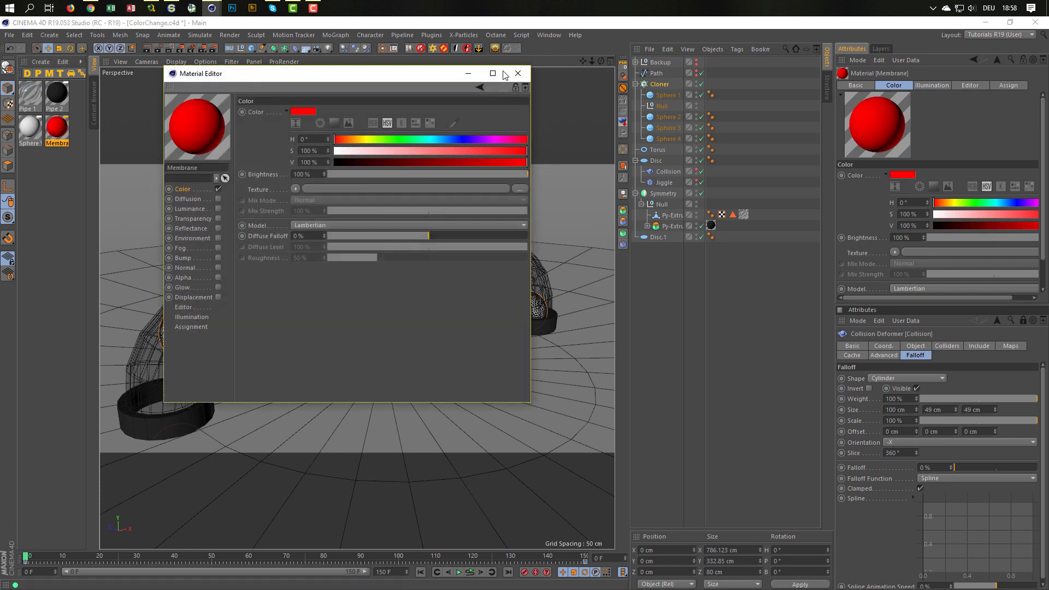
left_click_drag(455, 80, 599, 254)
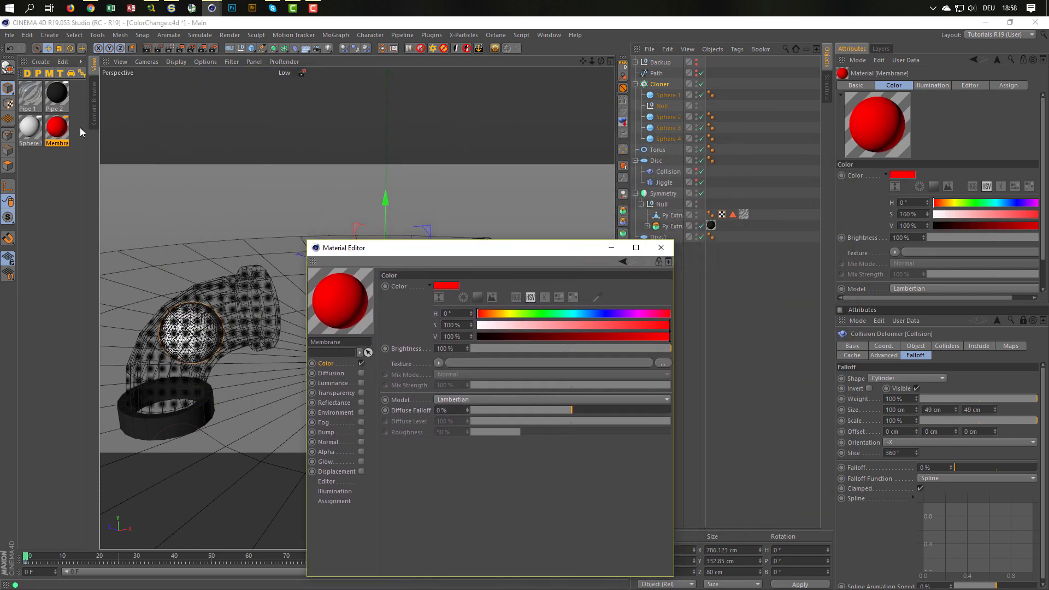
- Apply the Membrane material to the Disc holding the Collision and Jiggle deformers, and rename that Disc Membrane
left_click_drag(63, 132, 661, 161)
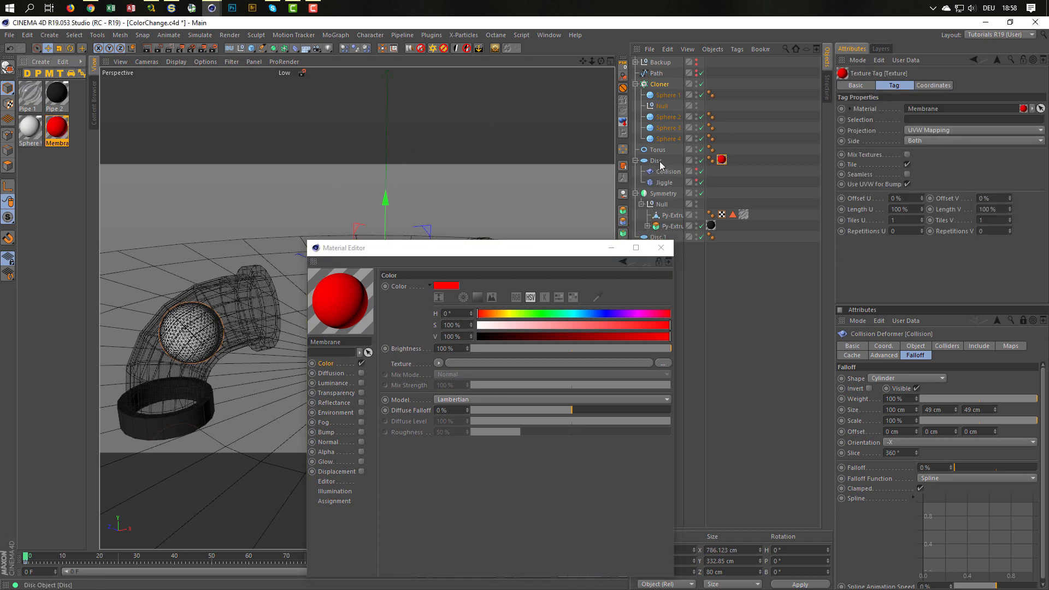
type("Membrane")
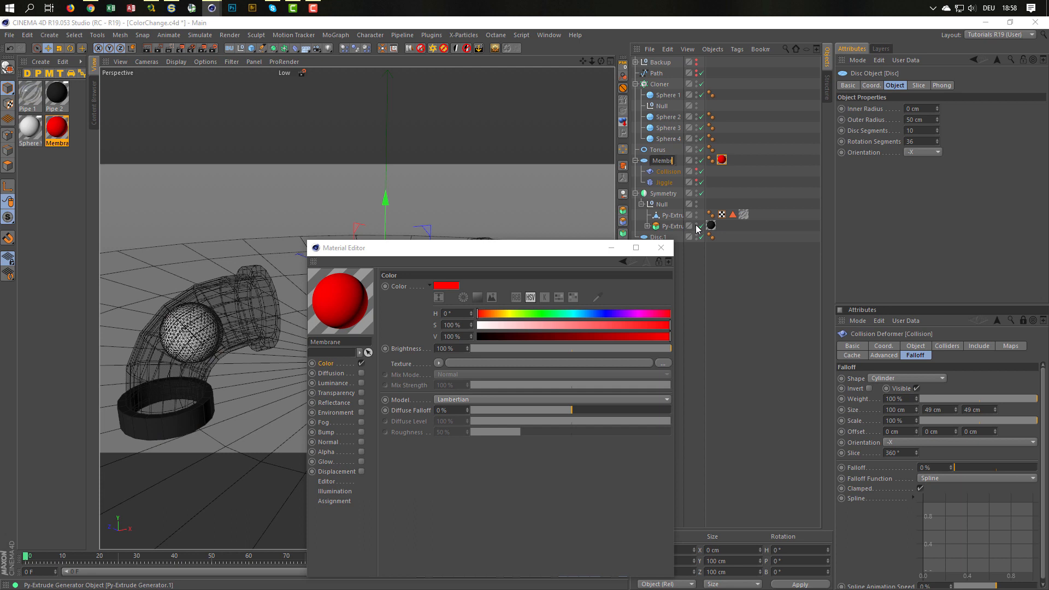
key("Return")
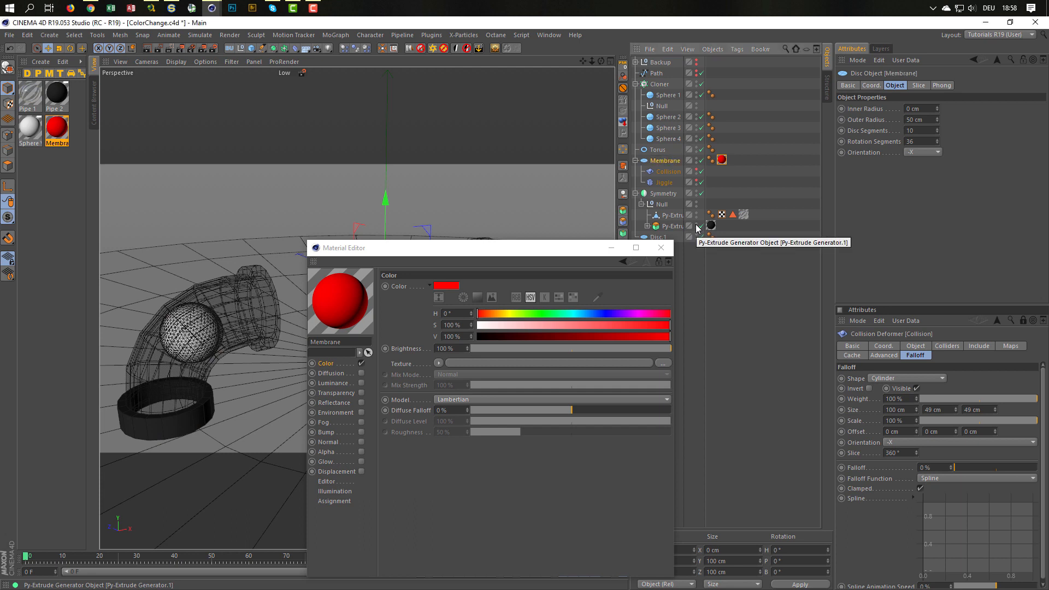
left_click_drag(554, 251, 787, 257)
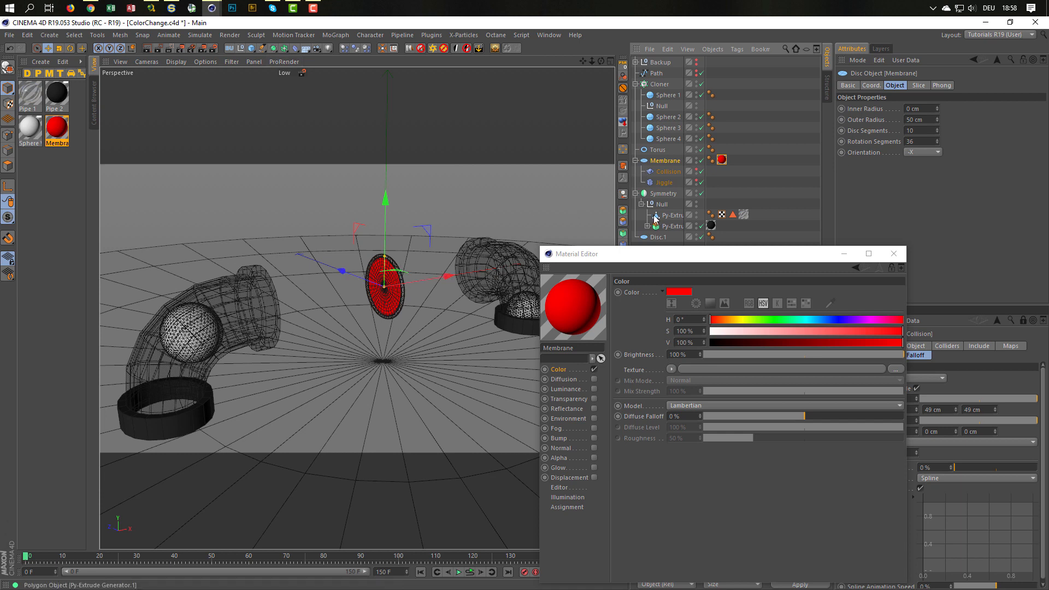
- Load a Layer shader as the Membrane material's color texture and open its shader properties
left_click_drag(672, 262, 621, 202)
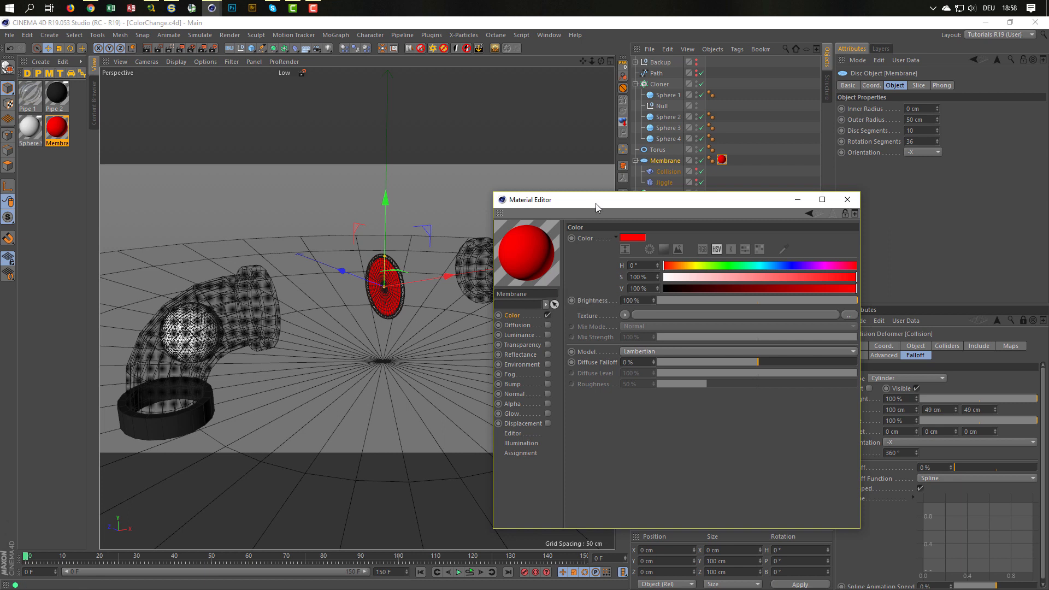
left_click_drag(596, 203, 581, 202)
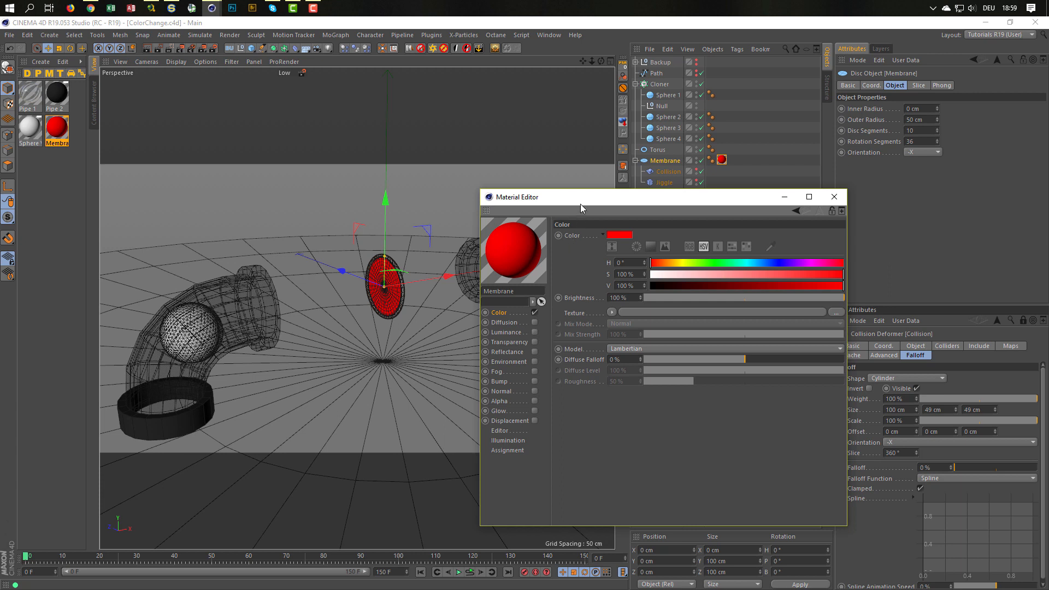
left_click_drag(575, 198, 512, 166)
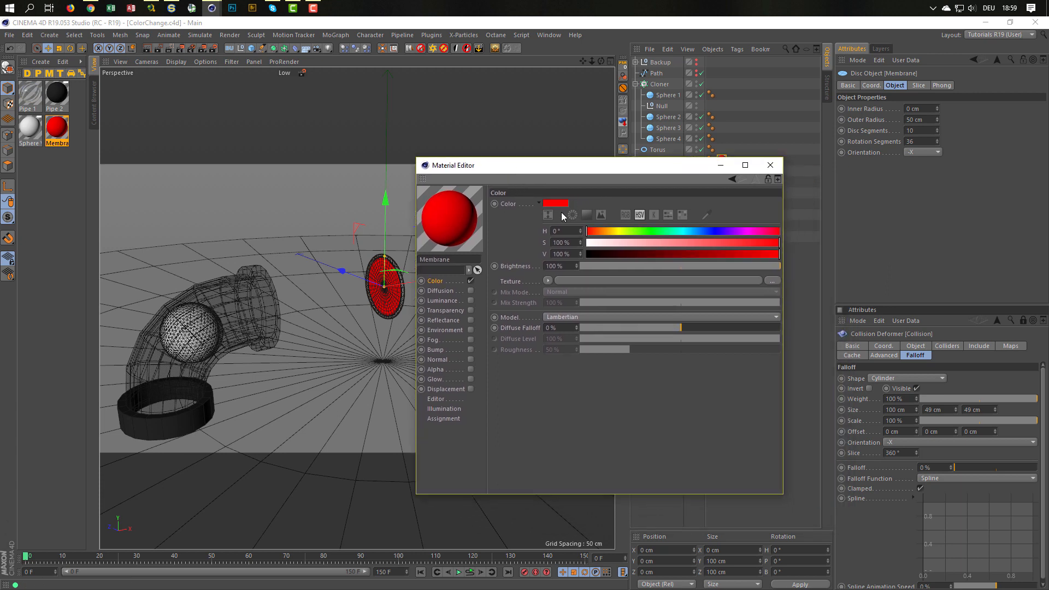
left_click(548, 281)
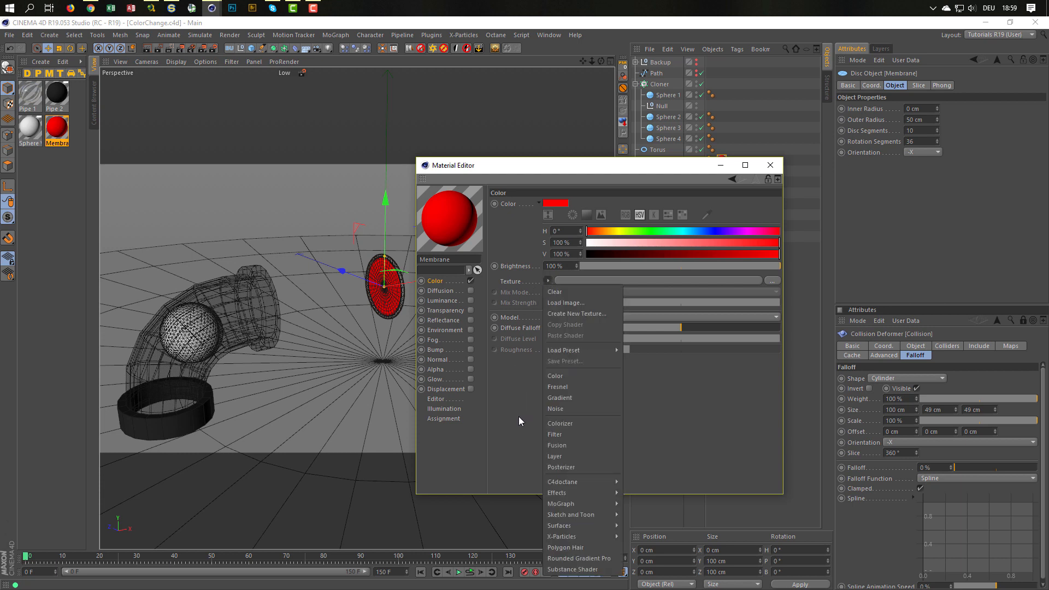
left_click(561, 456)
left_click(557, 308)
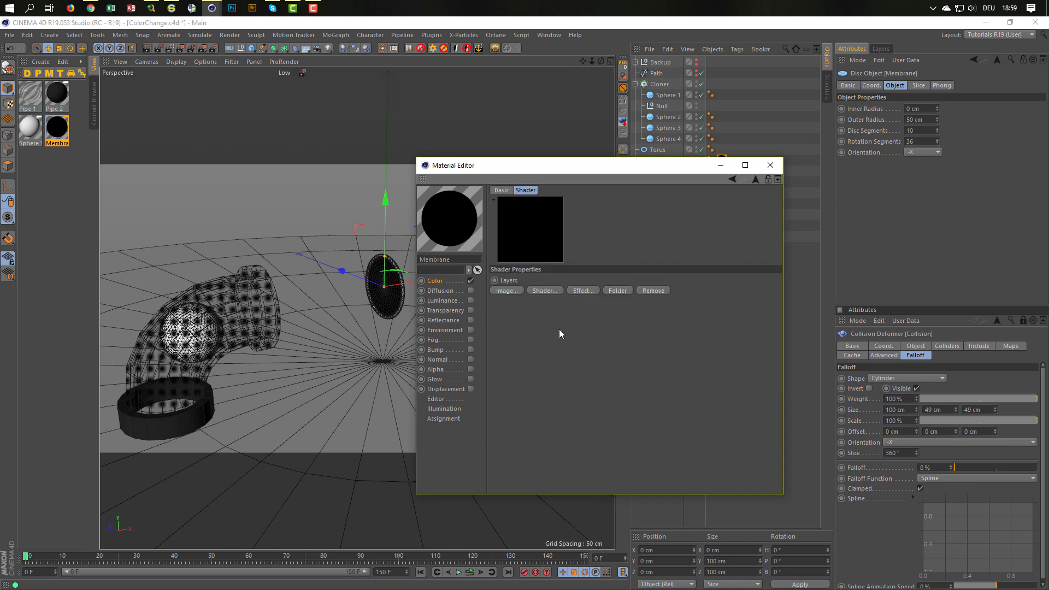
- Add a Color shader to the Layer shader and make it red with hue 0° and saturation 100%
left_click(543, 290)
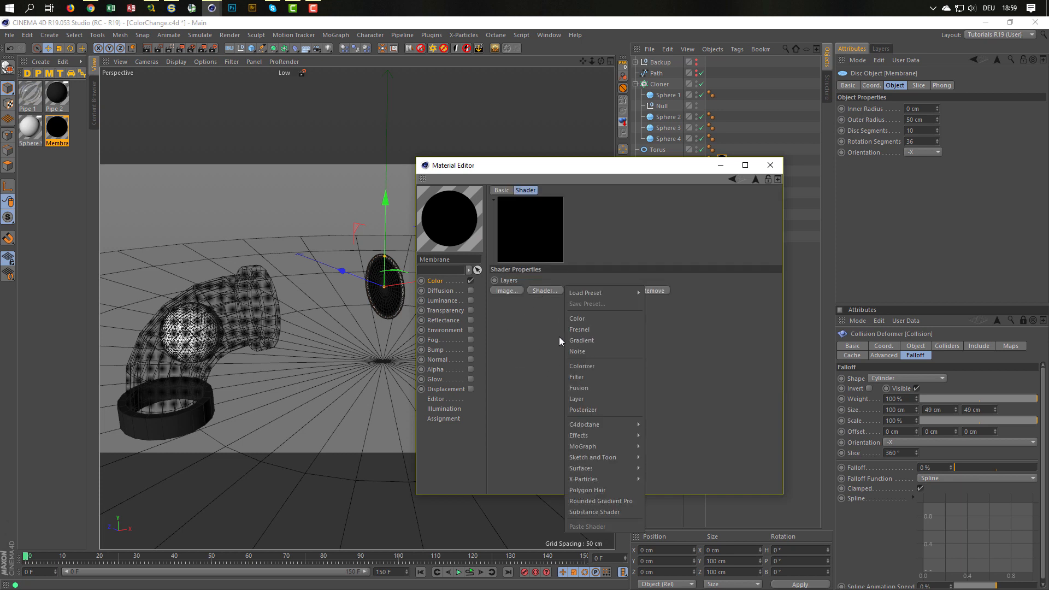
left_click(601, 318)
left_click(530, 304)
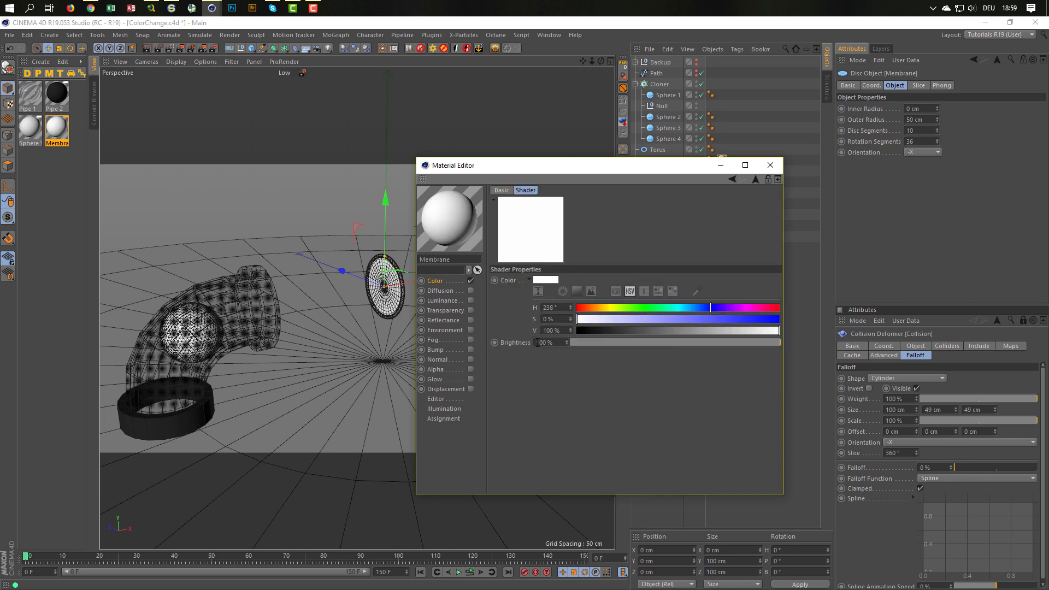
left_click_drag(618, 307, 576, 307)
left_click_drag(684, 319, 832, 323)
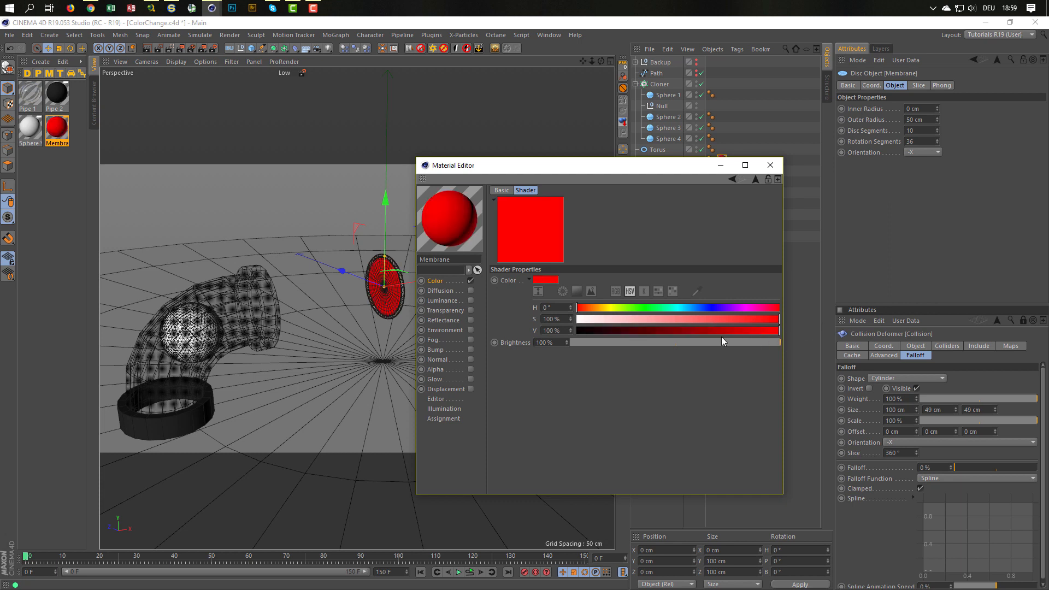
left_click(754, 179)
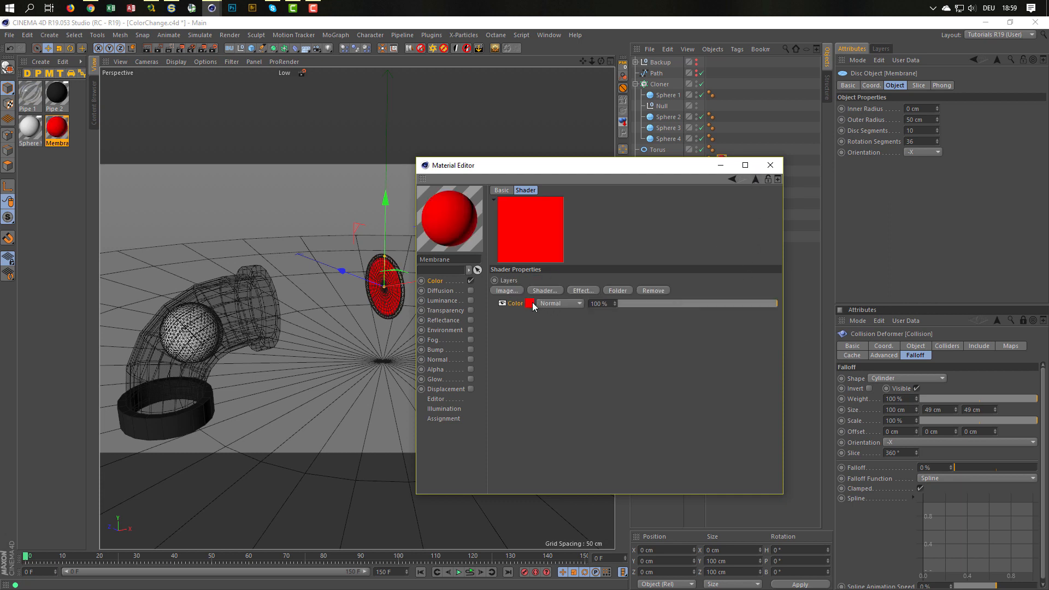
- Duplicate the red color layer below itself and set the copy to yellow with hue 62°
left_click_drag(531, 304, 529, 315)
left_click(529, 316)
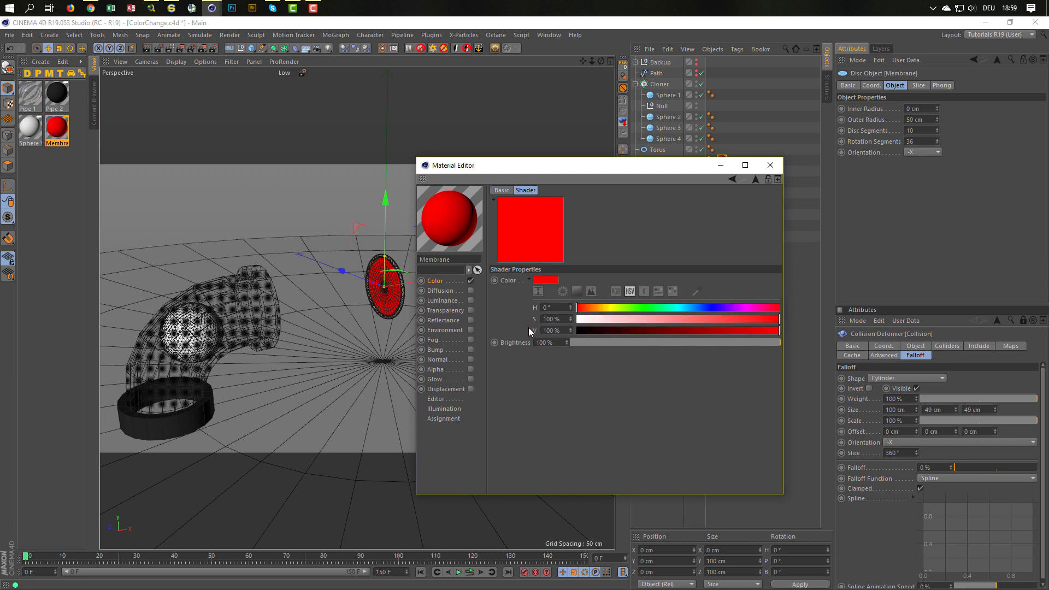
left_click(612, 309)
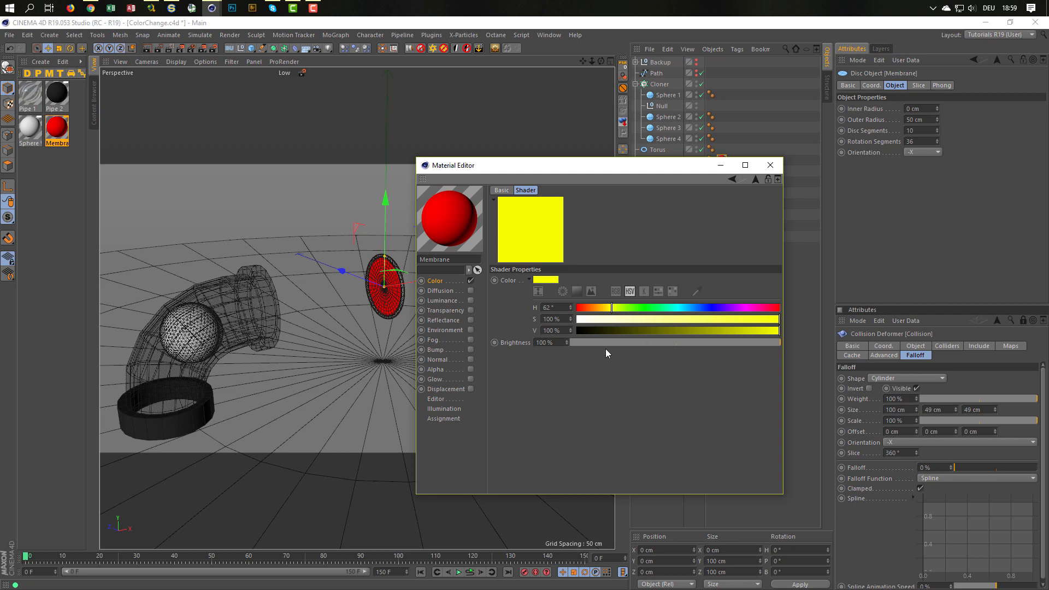
left_click(756, 180)
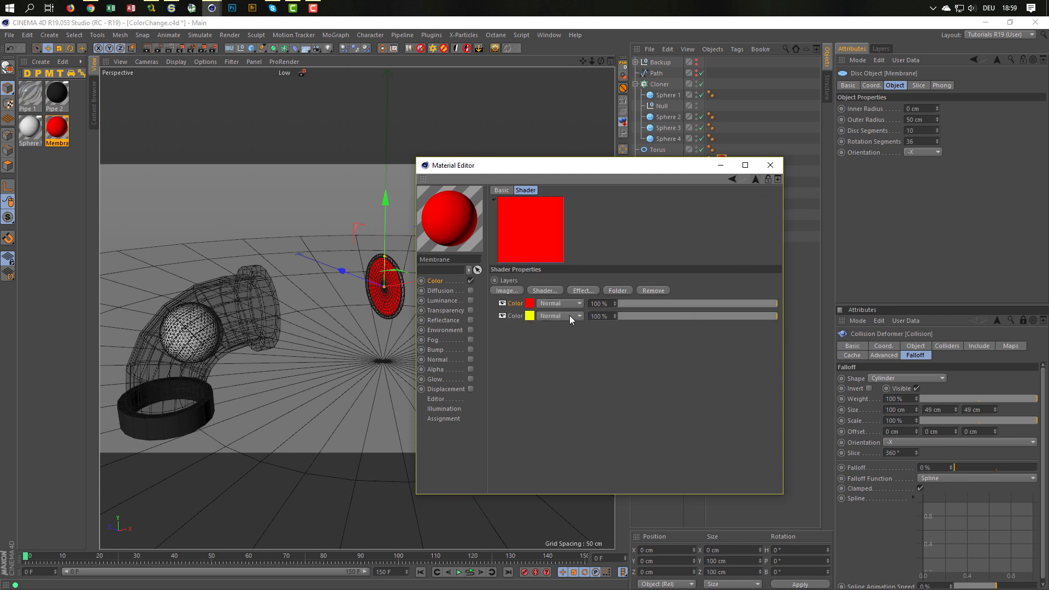
- Duplicate the yellow color layer and set the copy to light blue with hue 195°
left_click(530, 316)
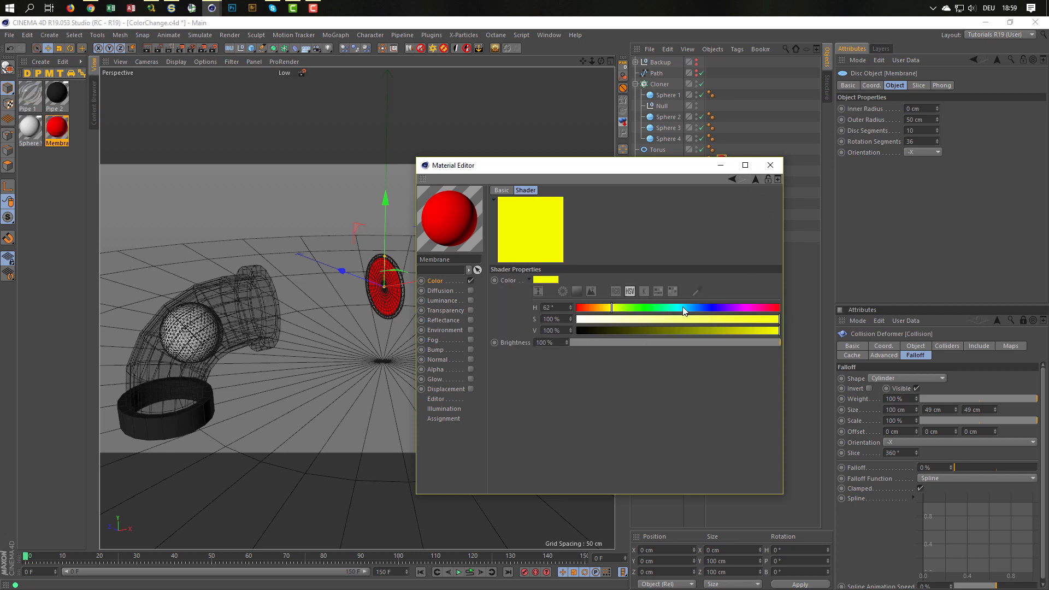
left_click(686, 308)
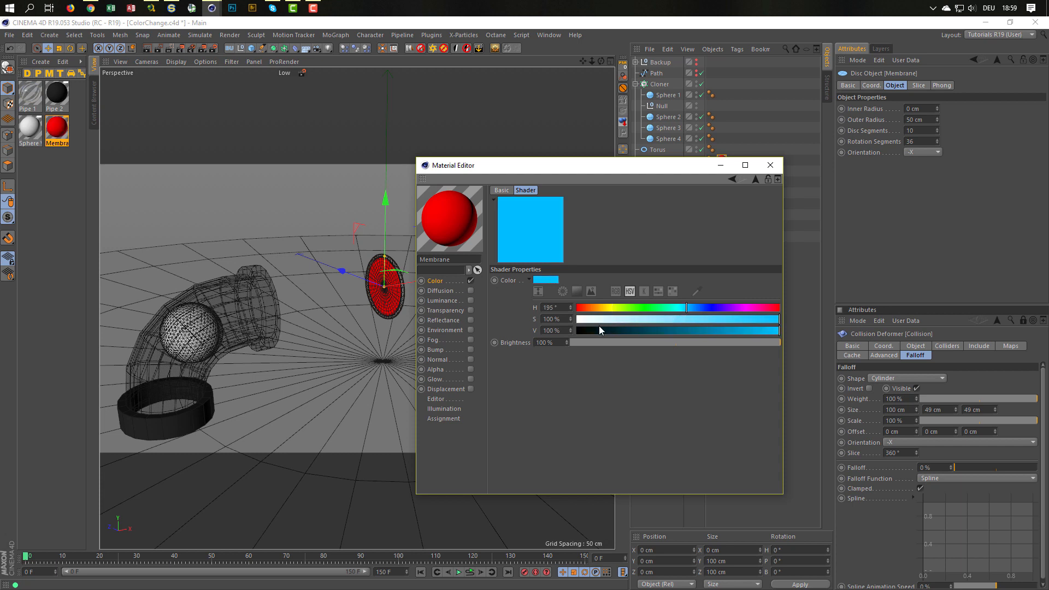
left_click(755, 179)
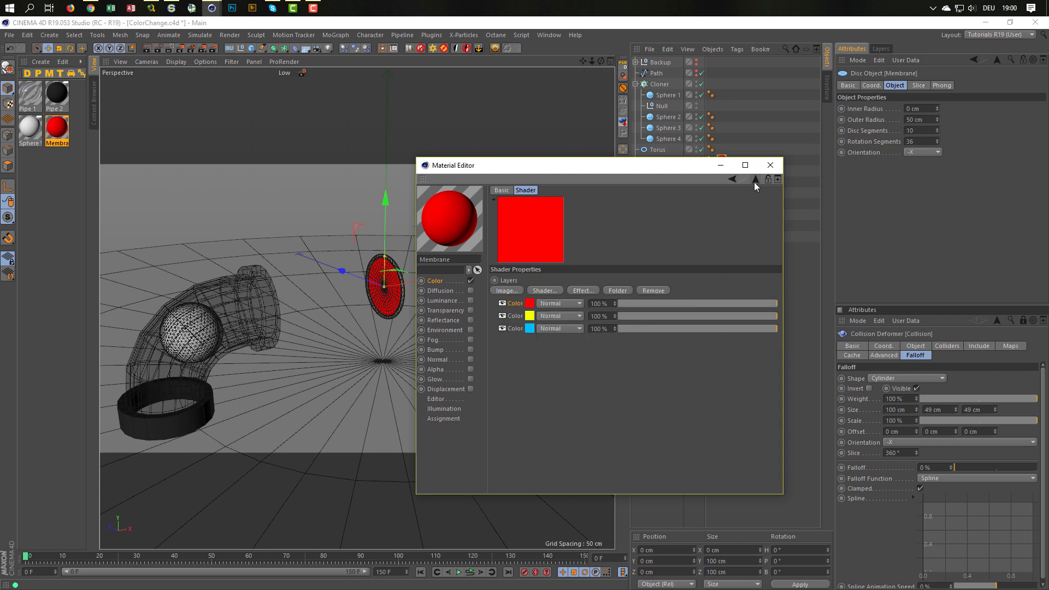
- Duplicate the light blue color layer and set the copy to magenta with hue 305°
left_click_drag(530, 331, 530, 339, "ctrl")
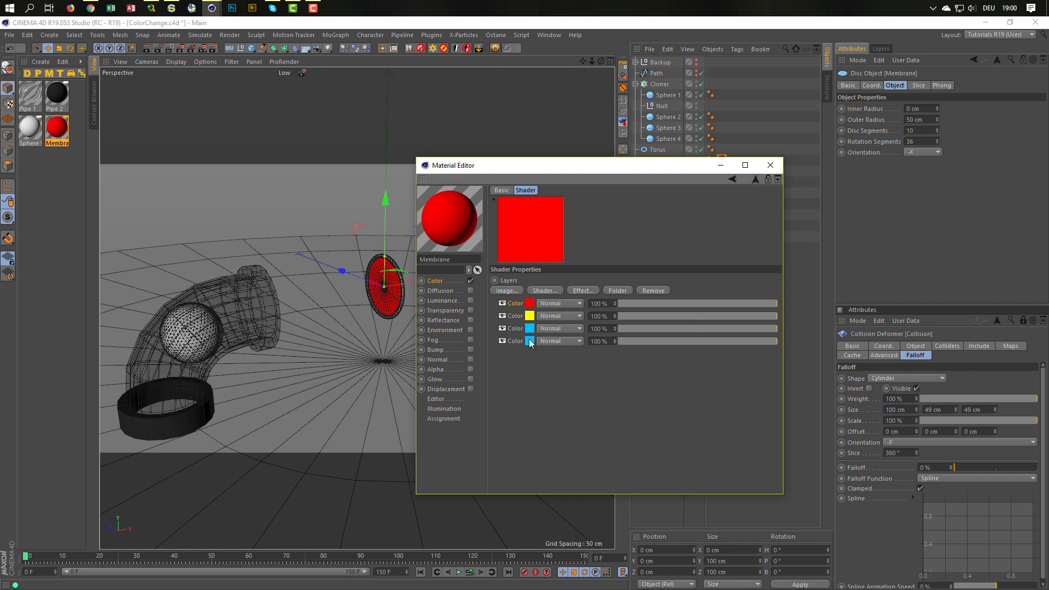
left_click(530, 343)
left_click(745, 308)
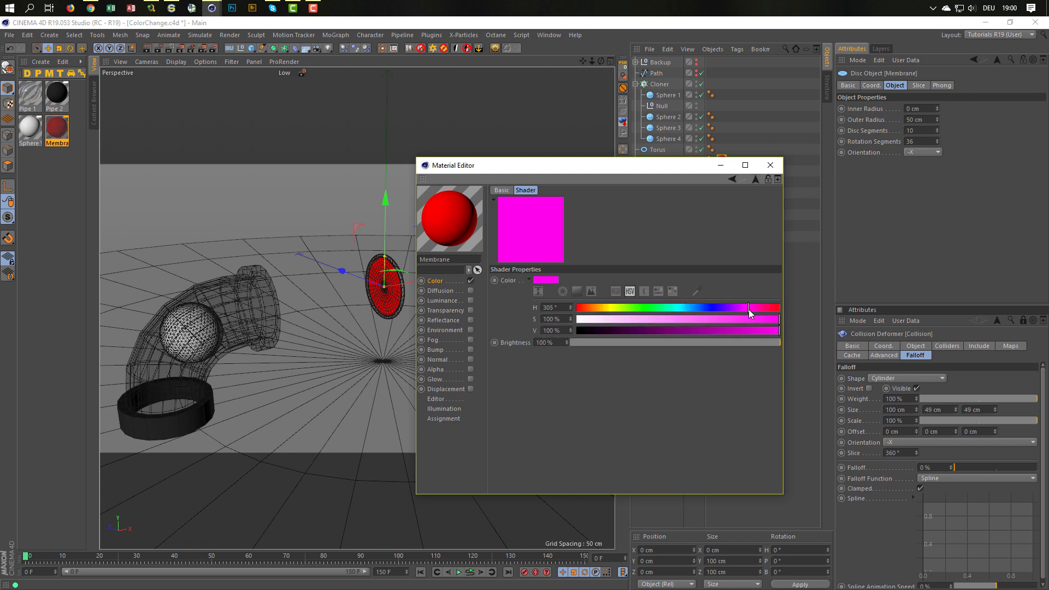
left_click(755, 180)
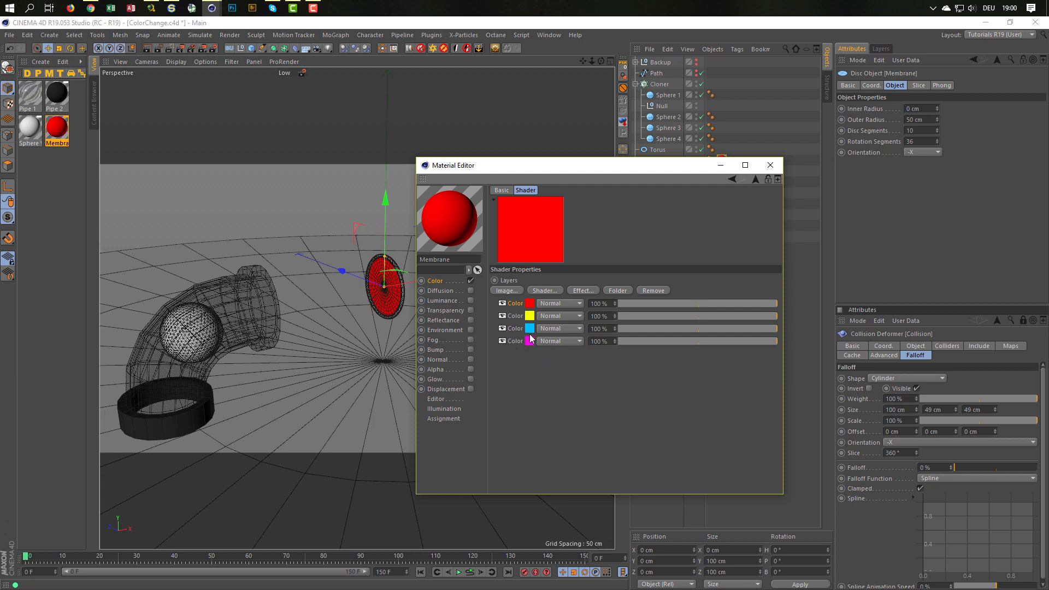
- Show the sub-channels of the Layers parameter and move the Material Editor away from the viewport and object hierarchy
right_click(510, 282)
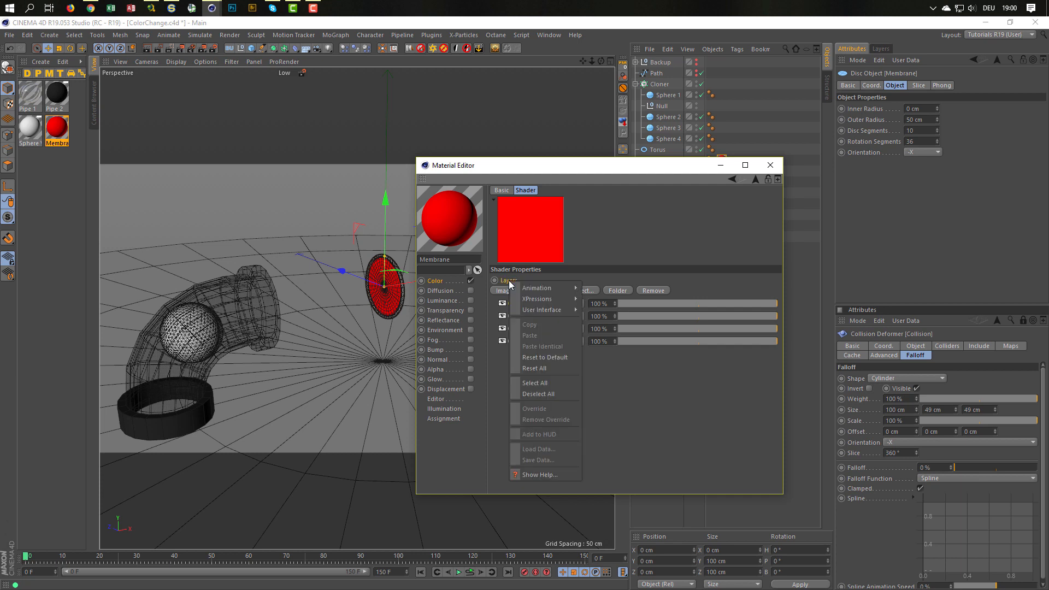
mouse_move(549, 308)
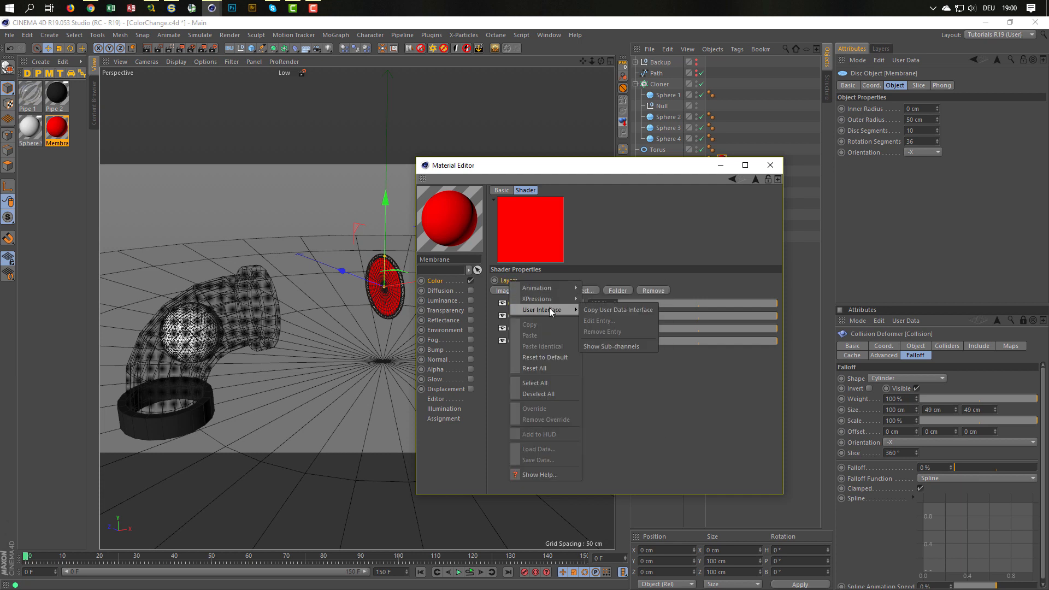
left_click(610, 346)
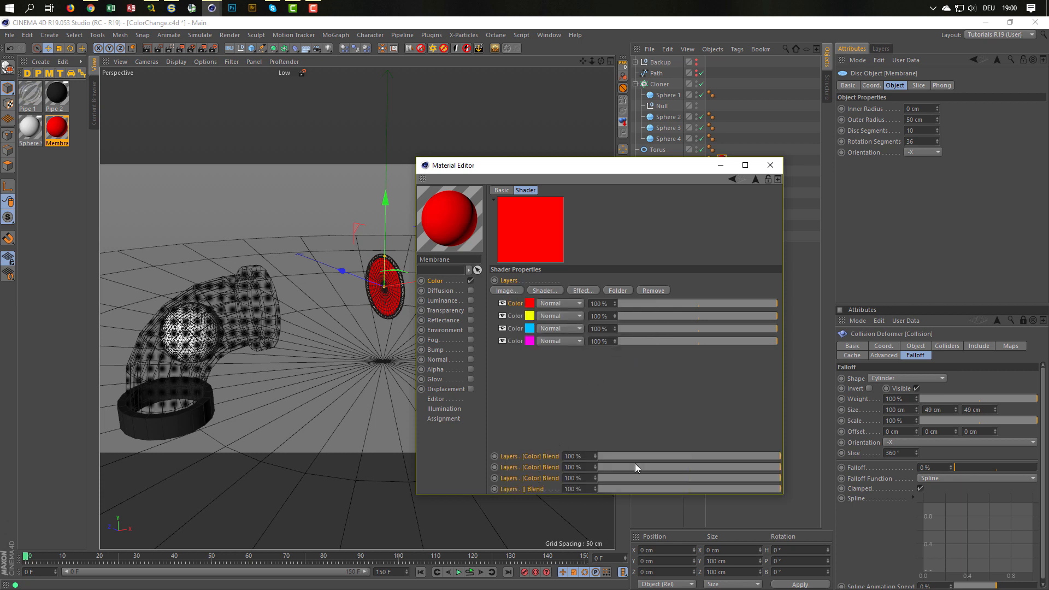
left_click_drag(675, 457, 798, 461)
left_click_drag(579, 165, 756, 164)
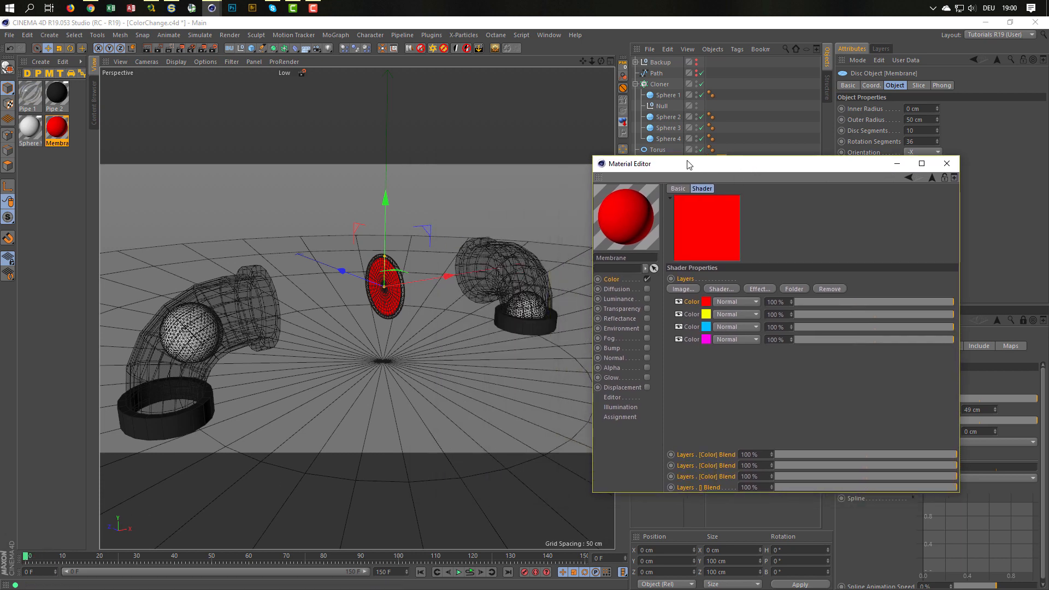
left_click_drag(679, 164, 650, 238)
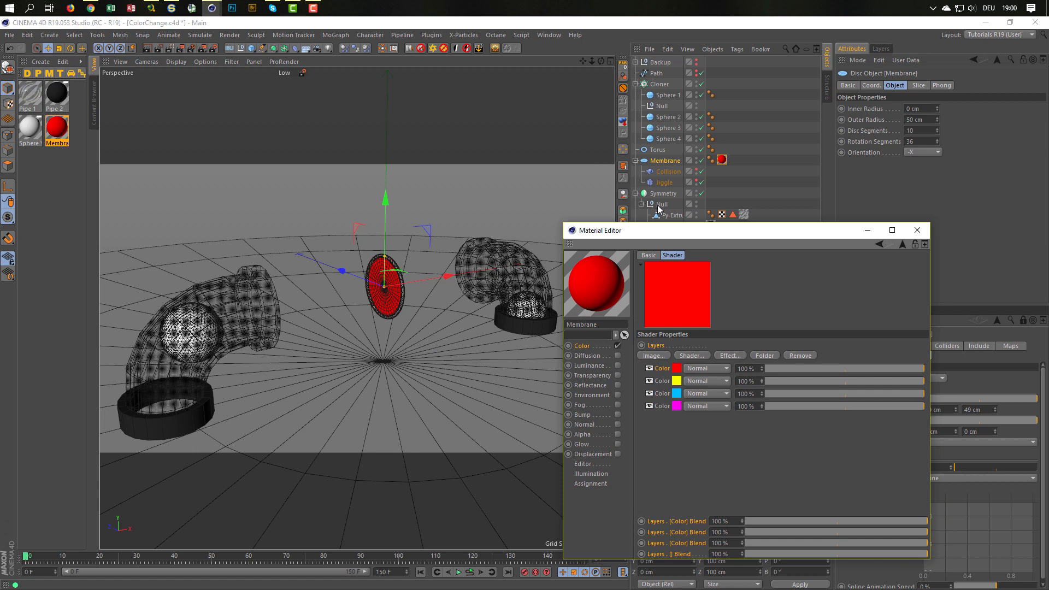
- Disable the membrane's Jiggle deformer and calculate the cache of its Collision deformer
left_click(666, 171)
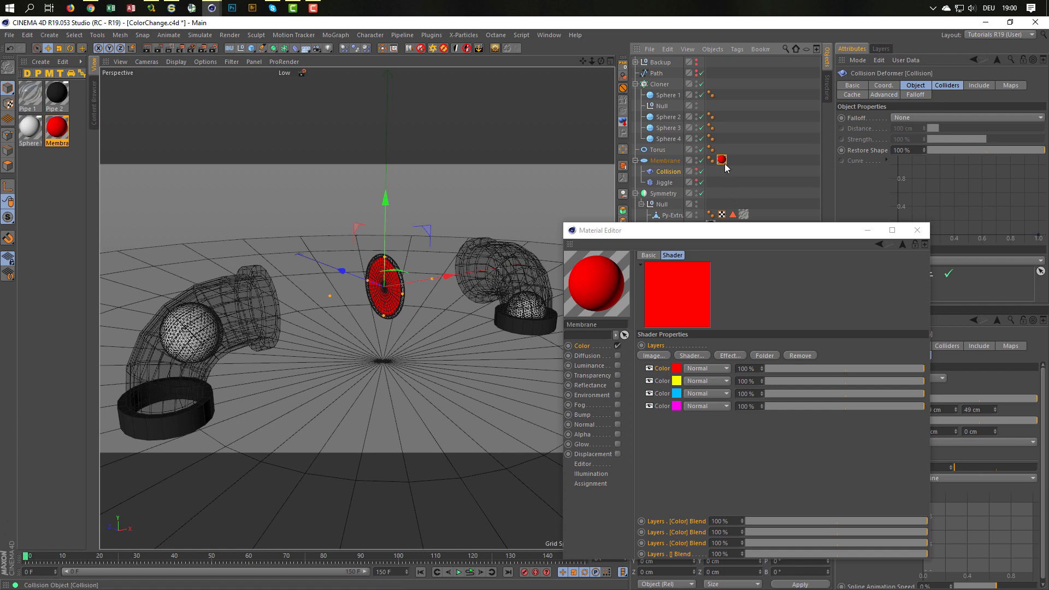
left_click(701, 182)
left_click(852, 95)
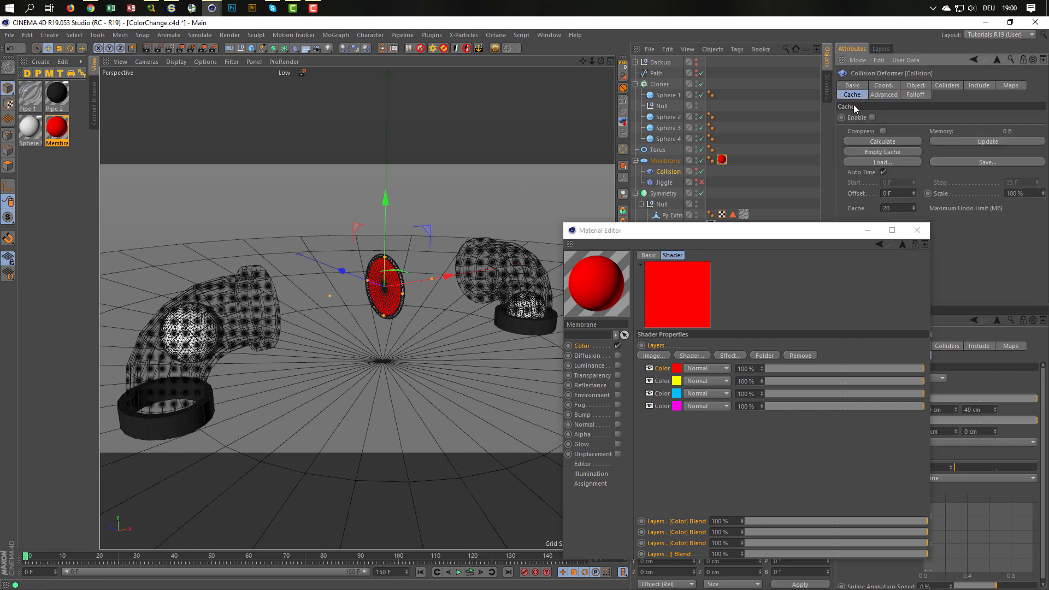
left_click(878, 142)
- At frame 46, keyframe all layer blends with red at 100% and yellow, light blue and magenta at 0%
left_click(28, 555)
left_click_drag(29, 556, 163, 568)
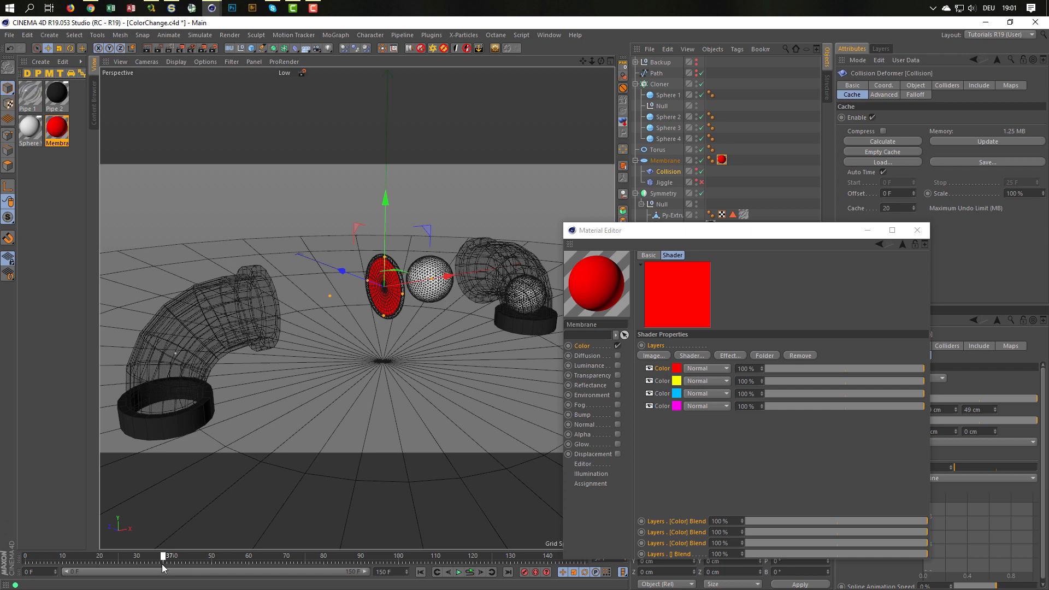
left_click_drag(165, 565, 186, 566)
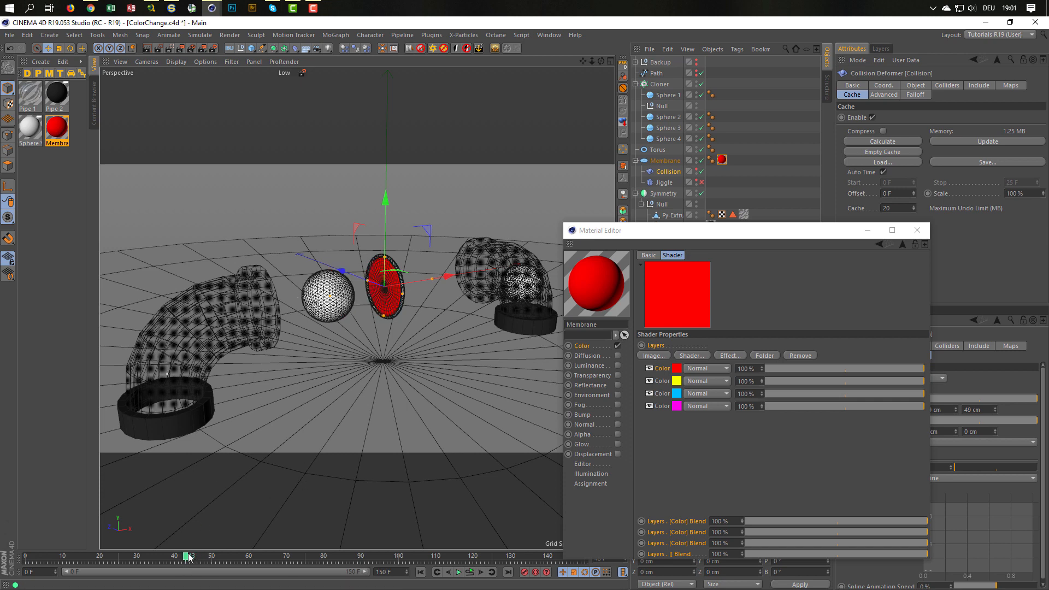
left_click_drag(187, 557, 201, 557)
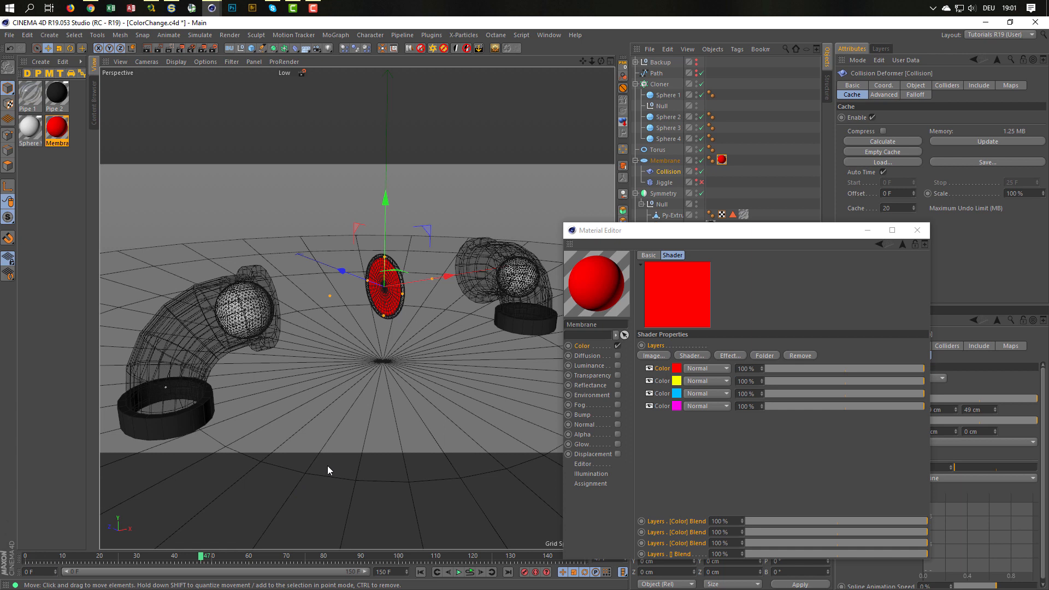
key("f")
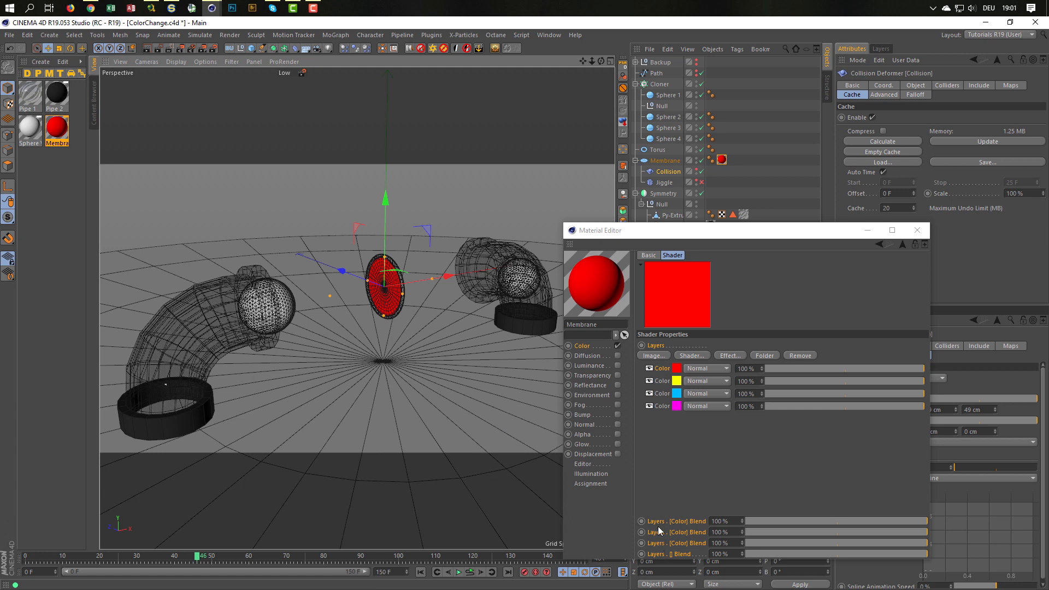
left_click(641, 522)
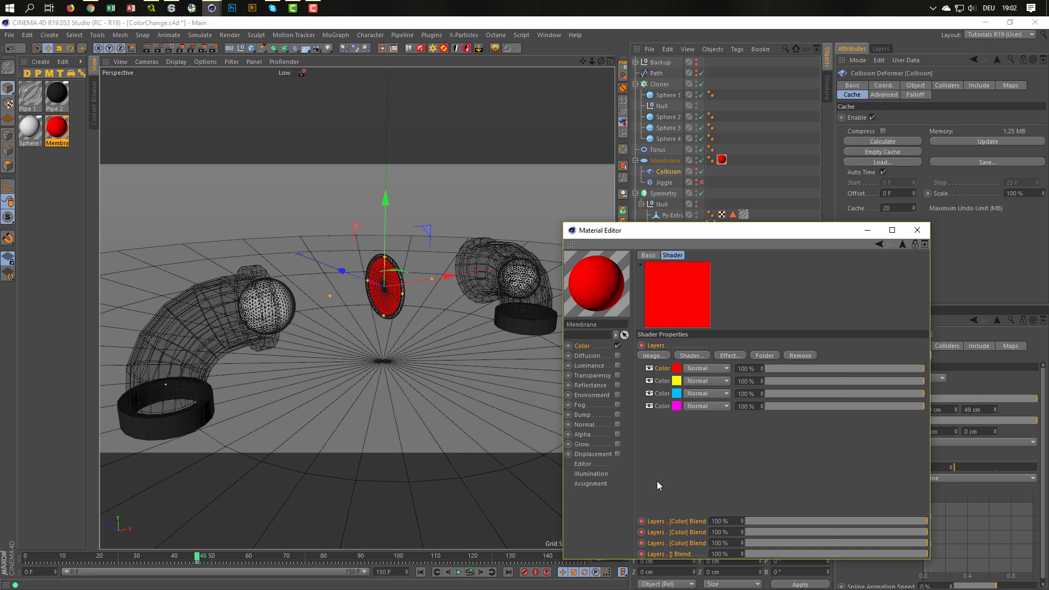
left_click_drag(762, 533, 746, 554)
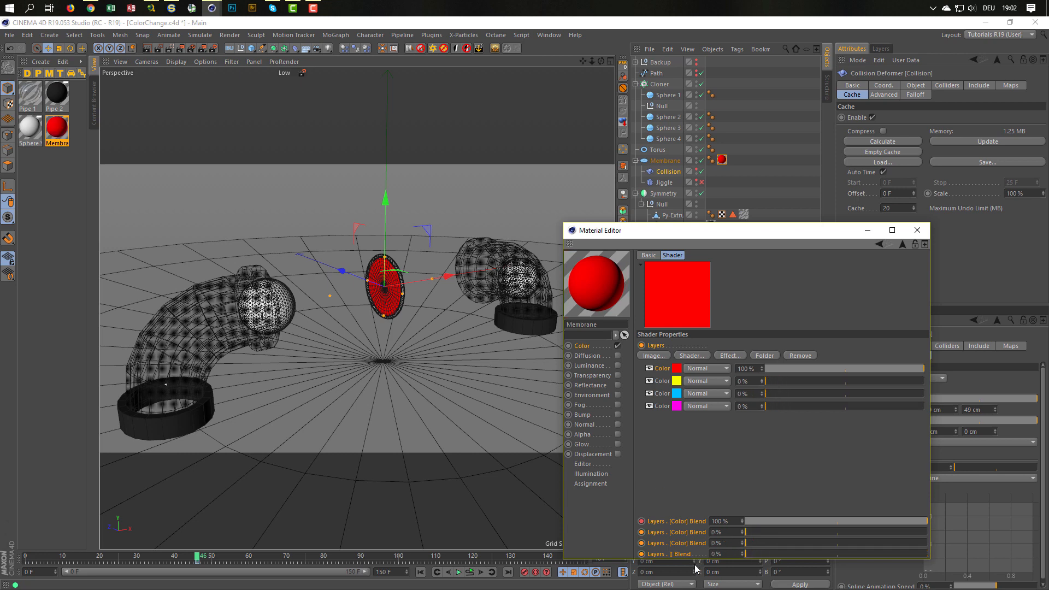
left_click(642, 522, "ctrl")
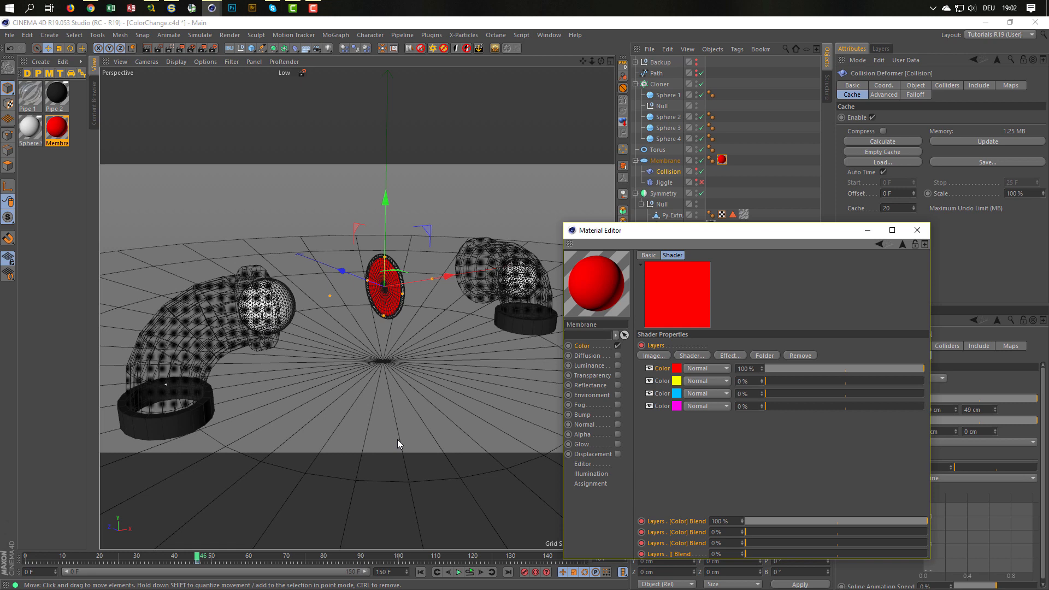
- At frame 47, keyframe all layer blends with red at 0% and yellow at 100%
key("g")
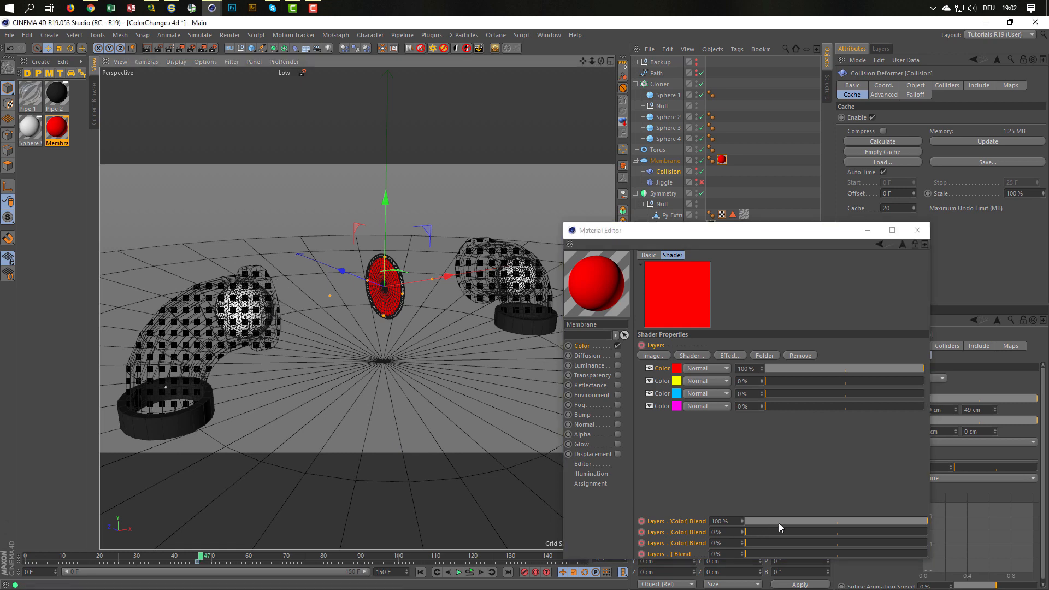
left_click_drag(778, 523, 958, 542)
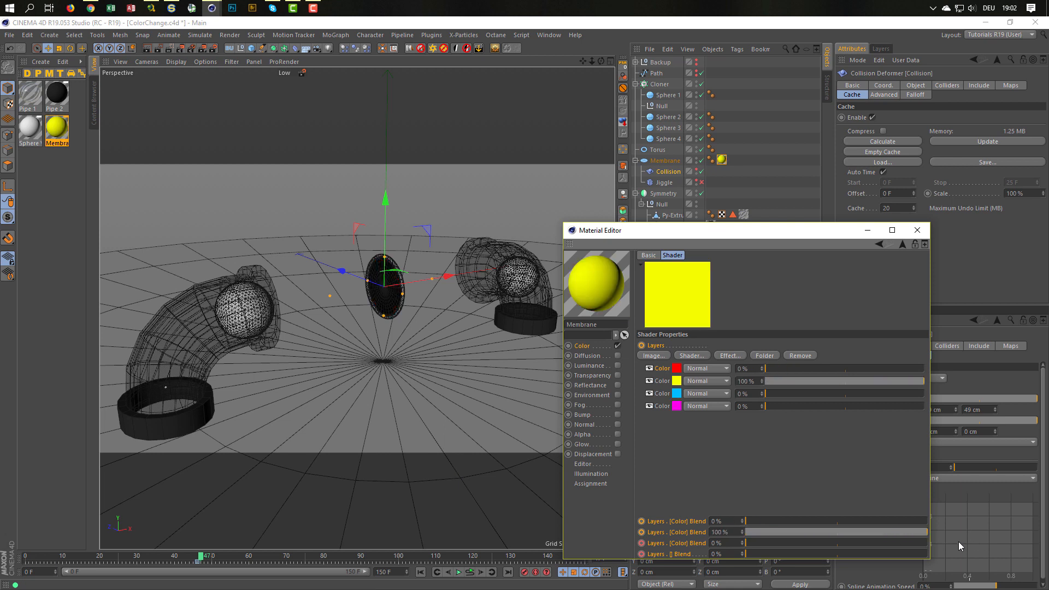
left_click(641, 521)
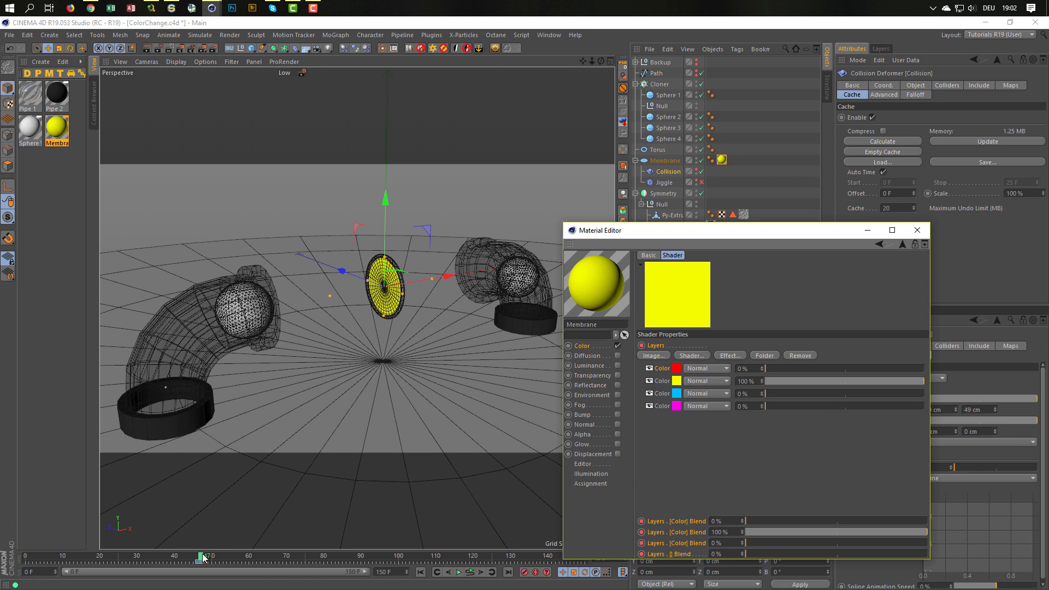
- Keyframe the current layer blends at frame 76, and key yellow at 0% and light blue at 100% at frame 77
left_click_drag(201, 556, 309, 556)
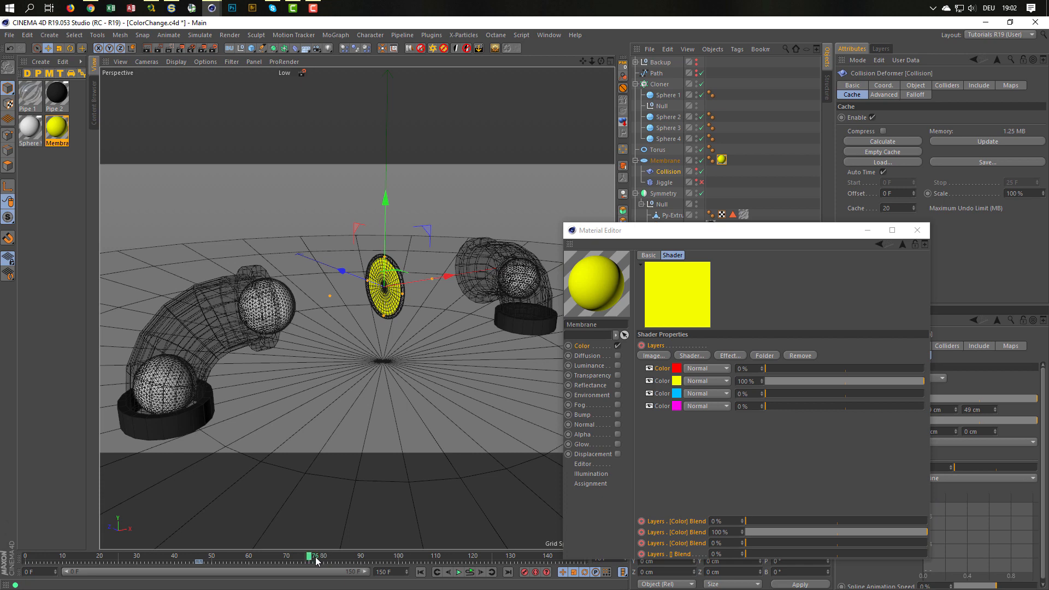
left_click(642, 523)
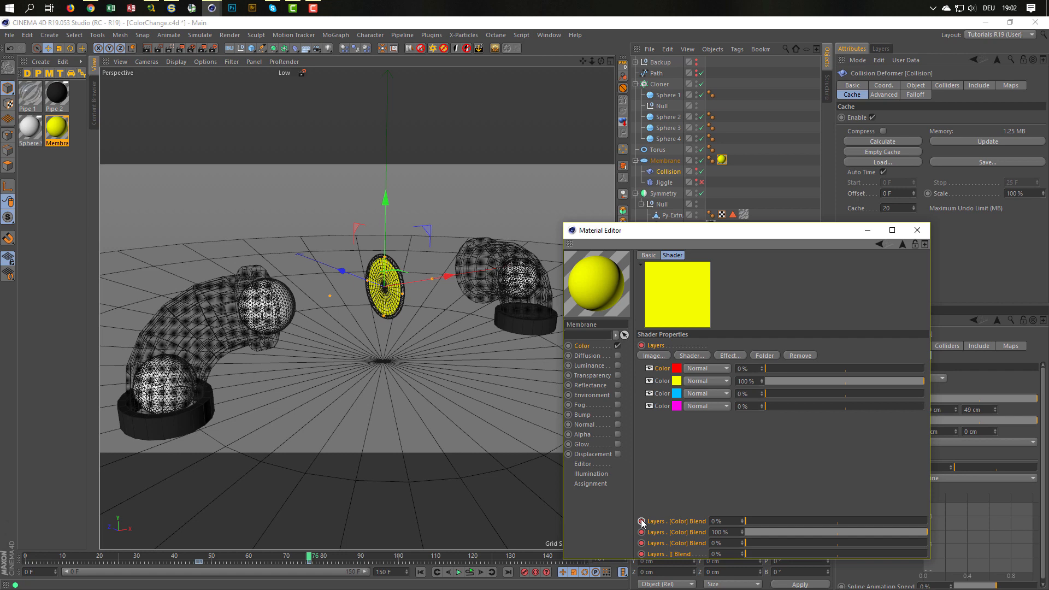
key("g")
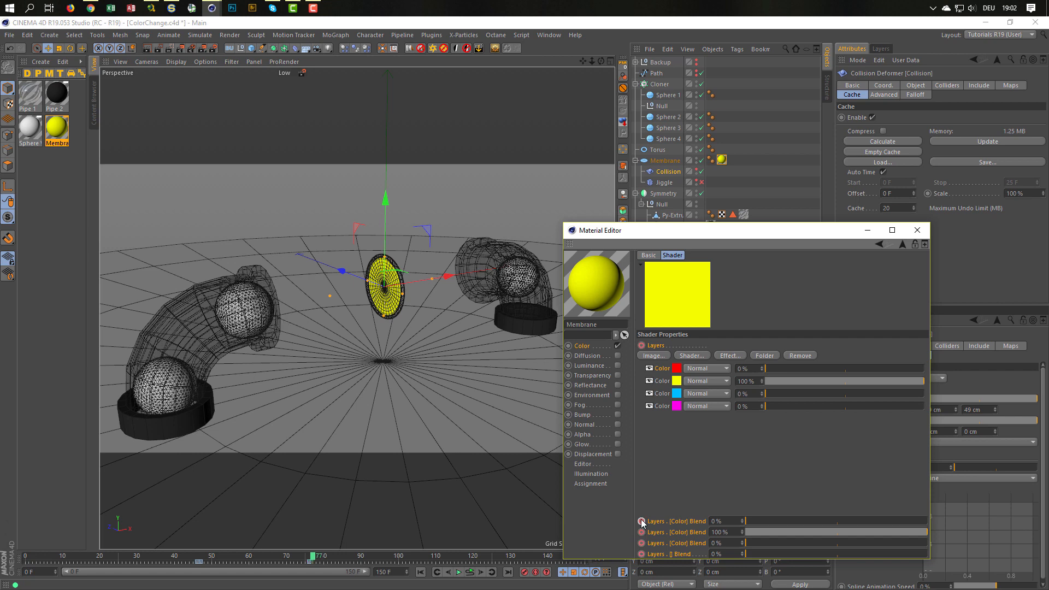
left_click_drag(768, 531, 973, 542)
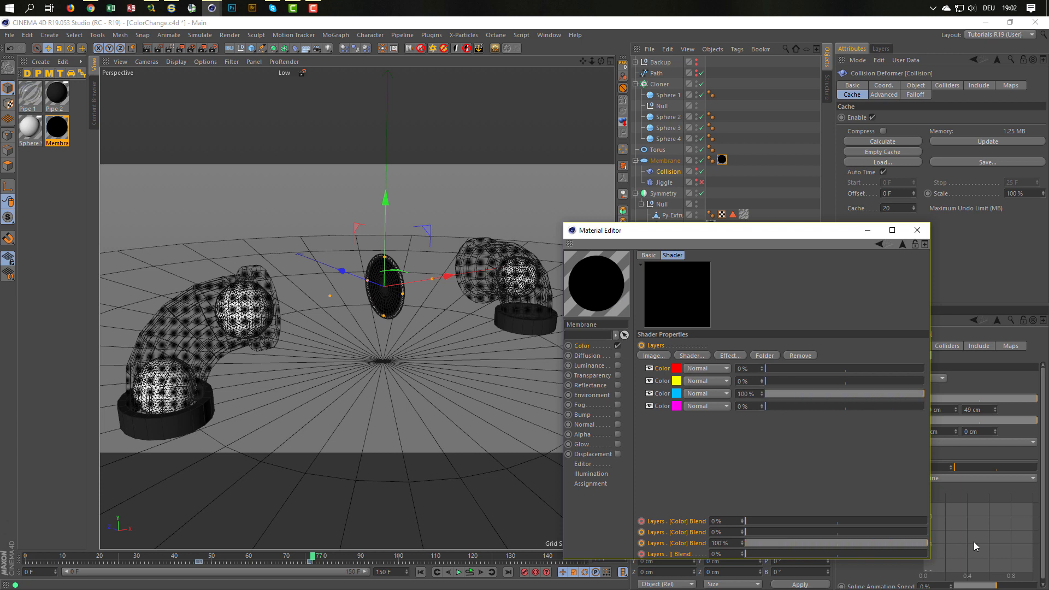
left_click(642, 522)
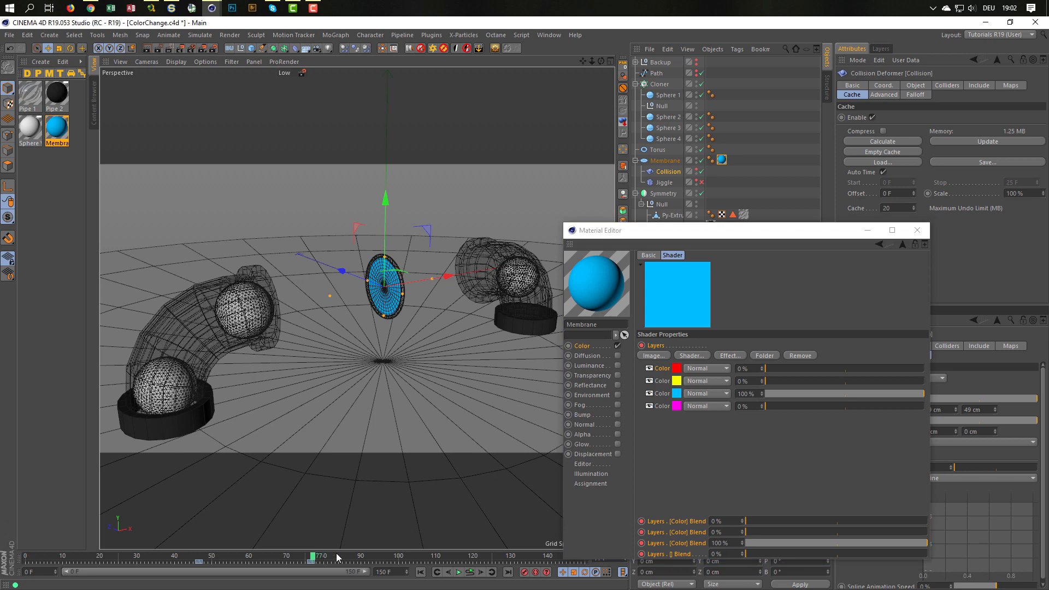
- Keyframe the current layer blends at frame 106, and key light blue at 0% and magenta at 100% at frame 107
left_click_drag(322, 556, 421, 556)
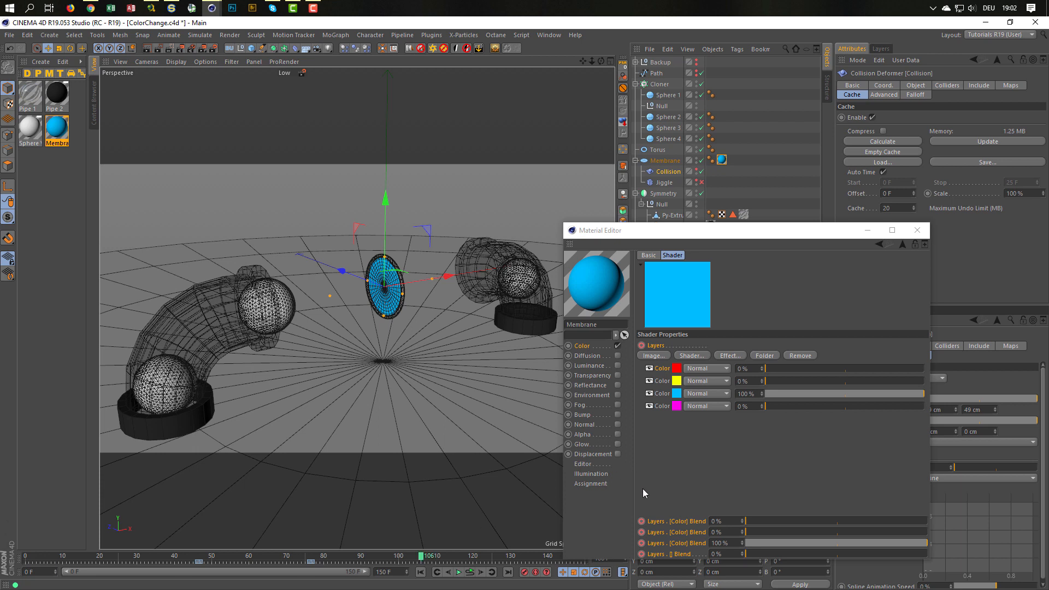
left_click(642, 522)
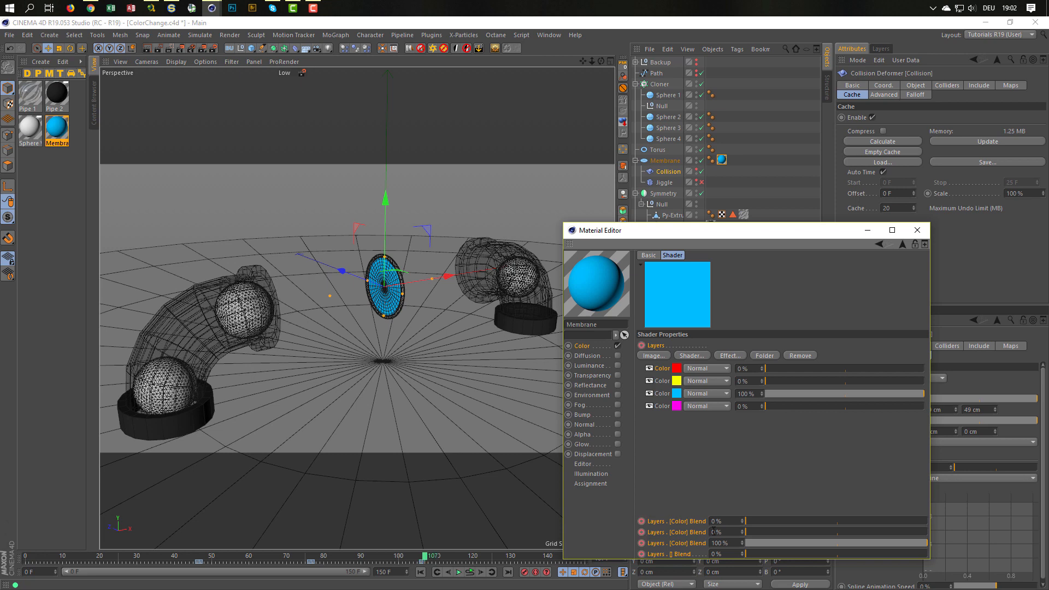
left_click_drag(776, 543, 967, 566)
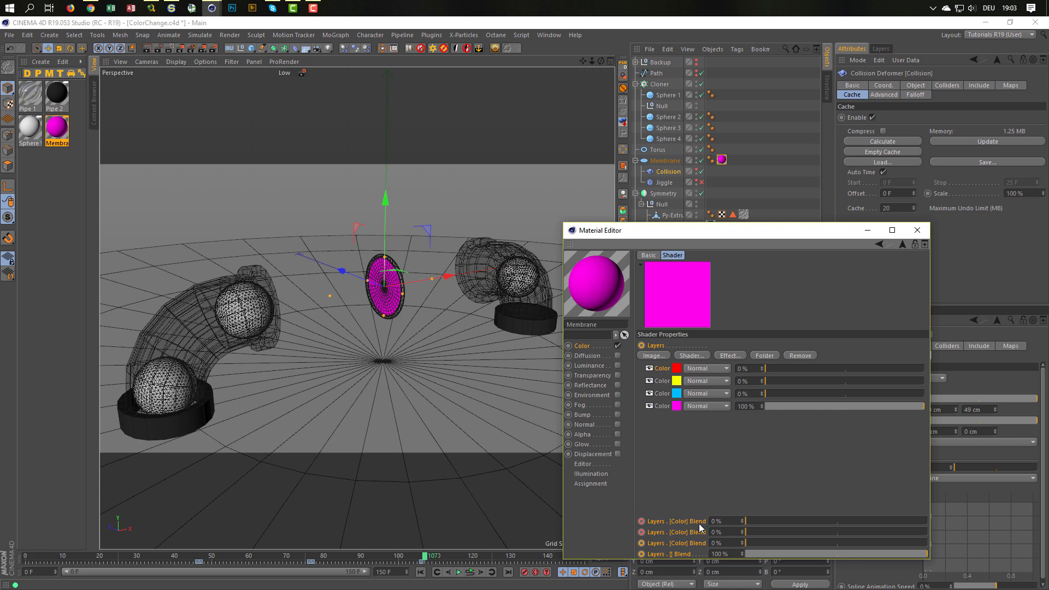
left_click(641, 521, "ctrl")
- Keyframe the current layer blends at frame 136, and key magenta at 0% and red at 100% at frame 137
left_click_drag(697, 229, 766, 209)
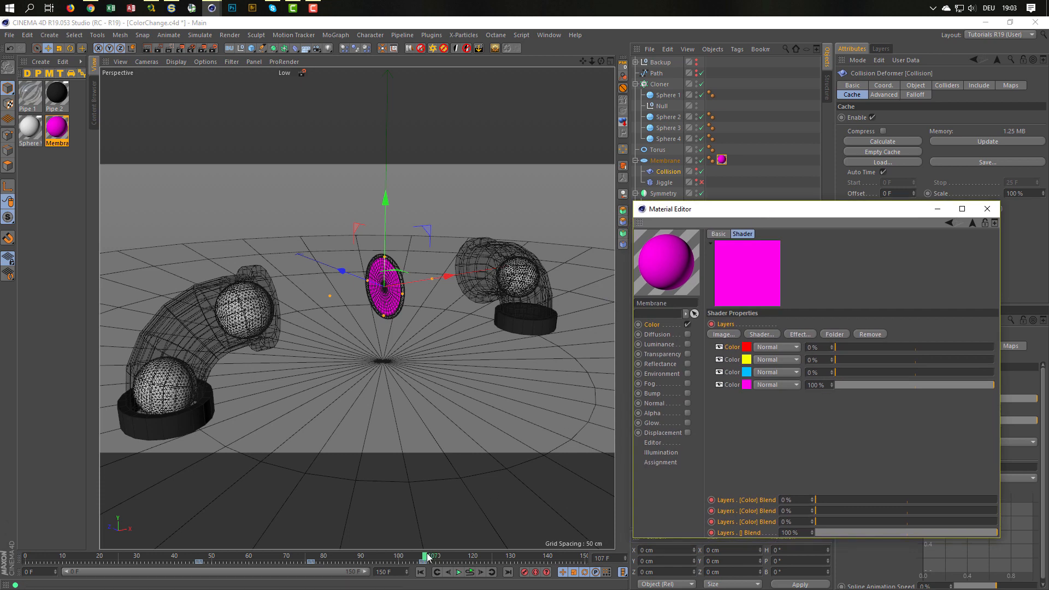
left_click_drag(424, 557, 533, 557)
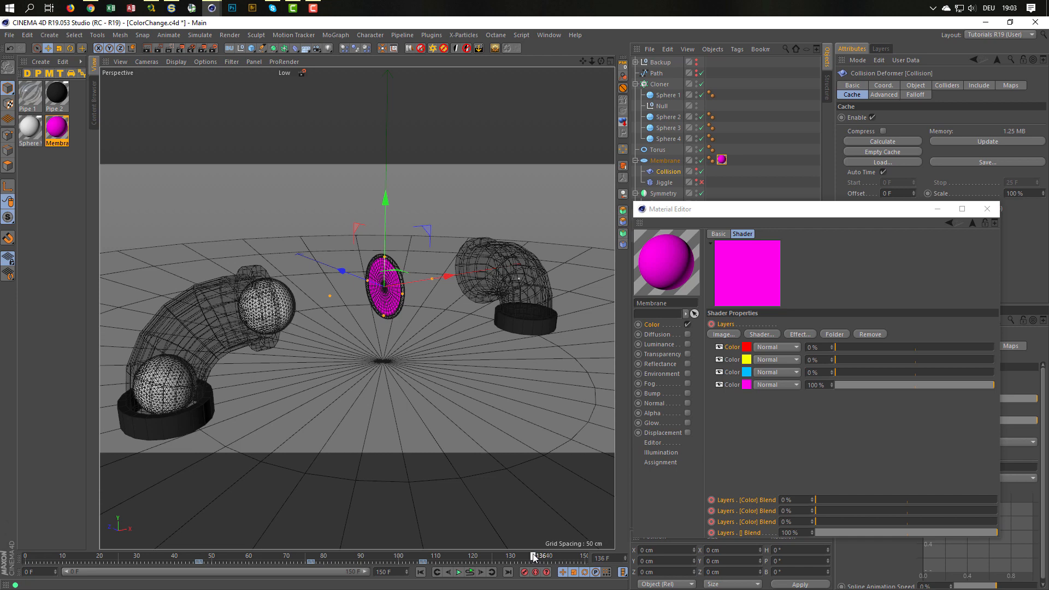
left_click(711, 500)
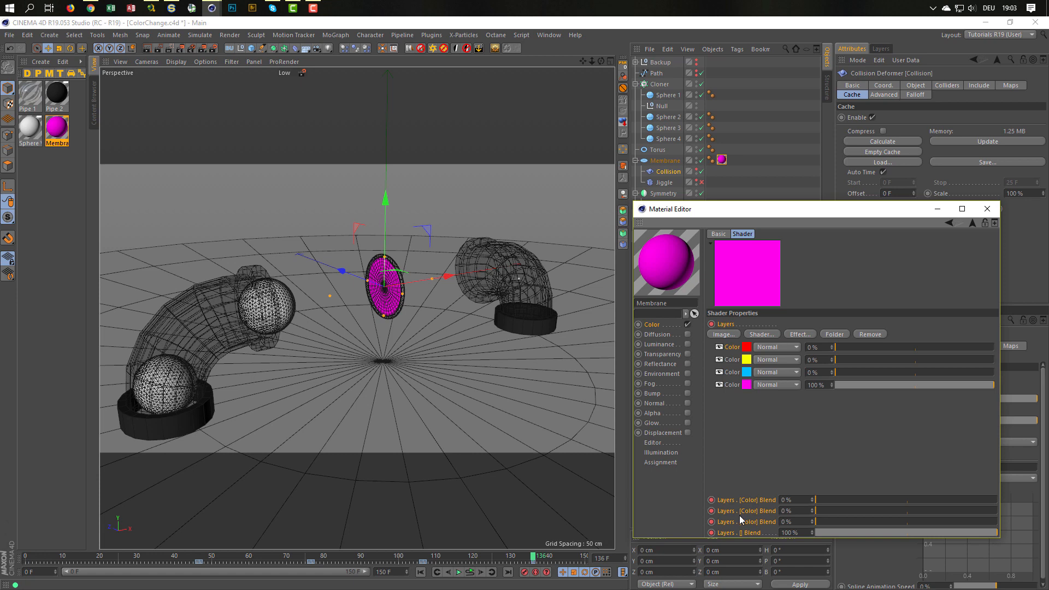
key("g")
left_click_drag(815, 533, 812, 536)
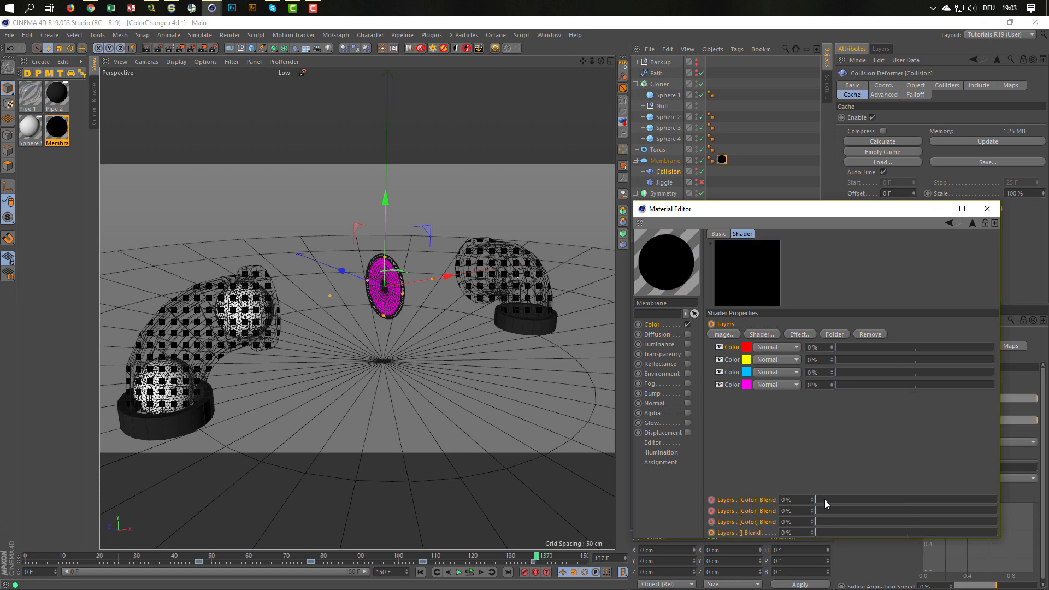
left_click_drag(824, 499, 998, 500)
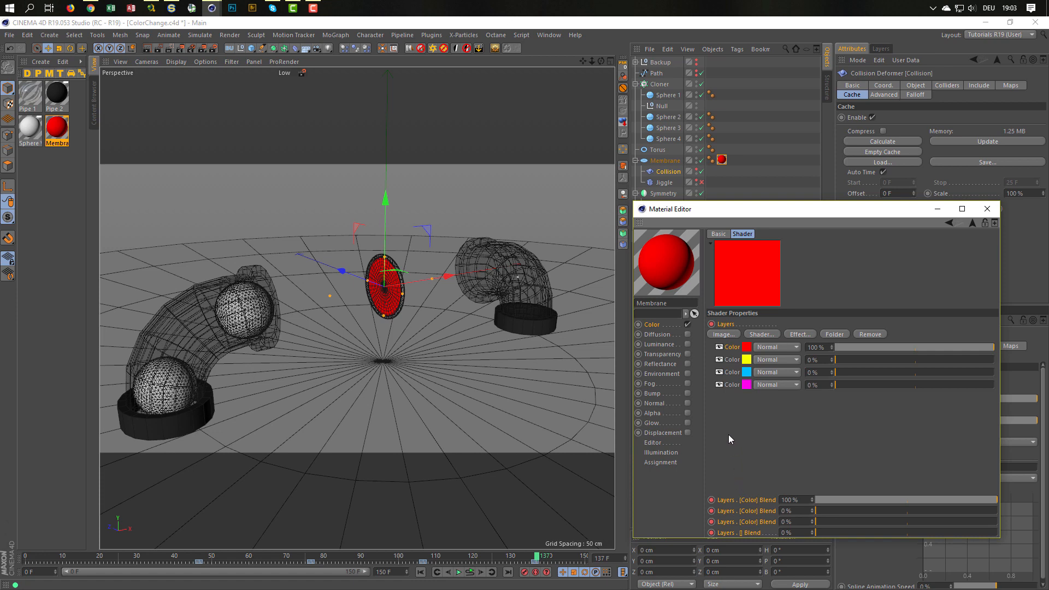
- Play the animation to check the membrane's color changes and stop it at frame 0
left_click(469, 572)
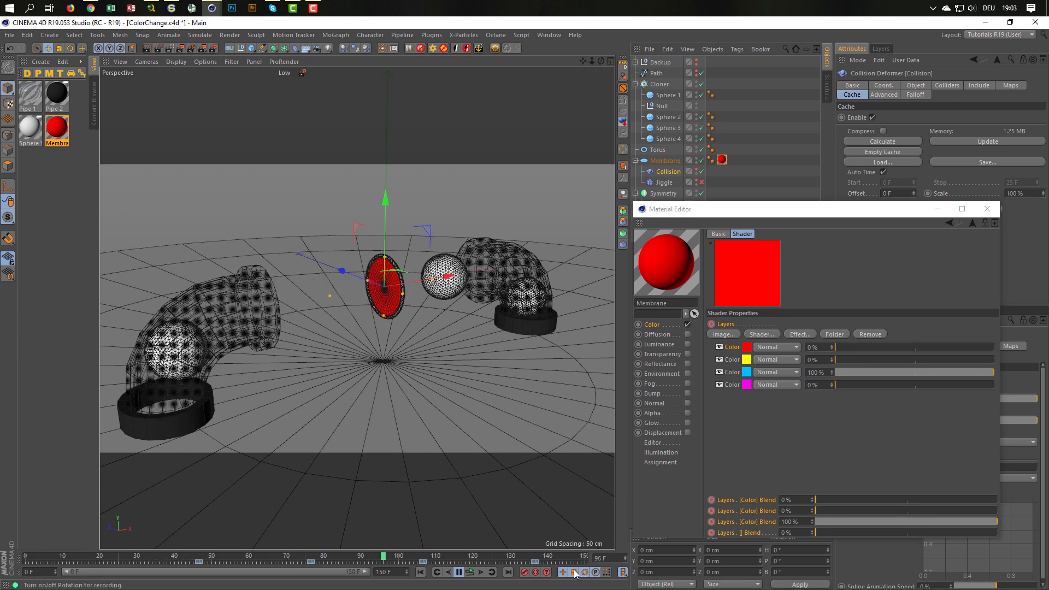
left_click(469, 574)
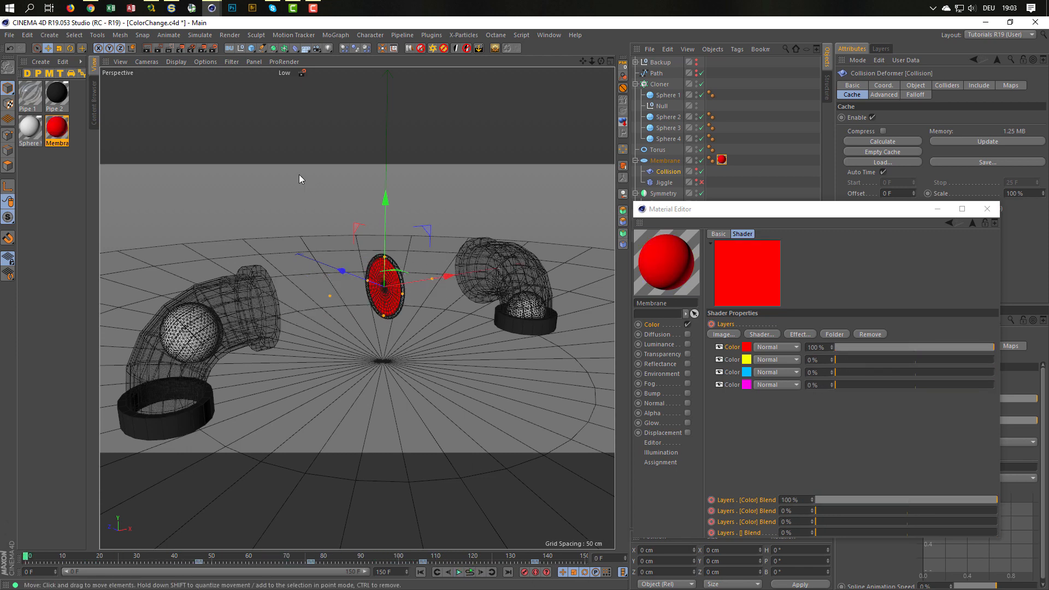
- Turn on the interactive render region and enlarge it to cover both pipes and the membrane
left_click(165, 48)
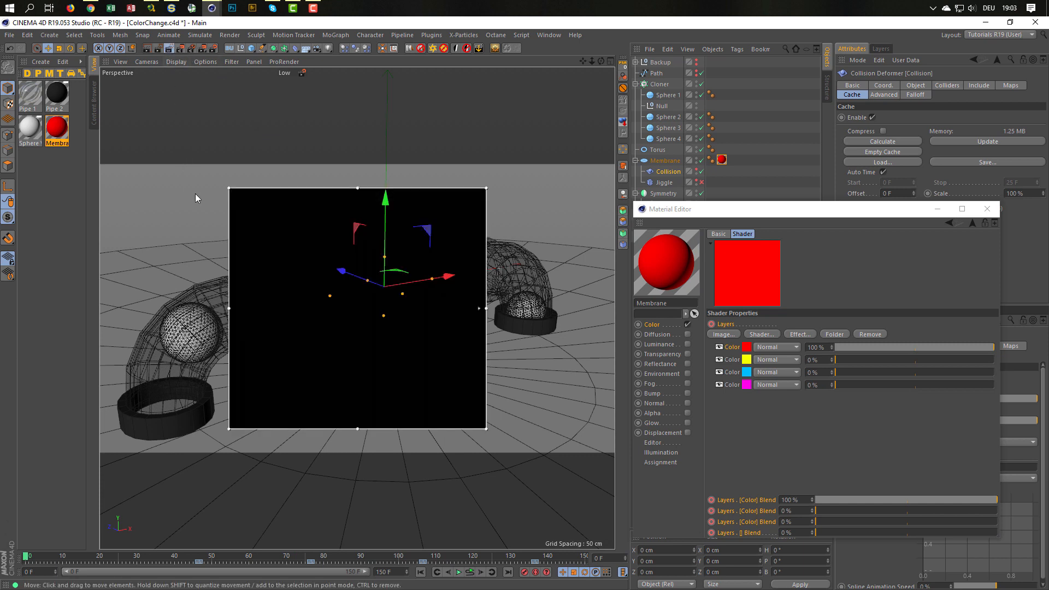
left_click_drag(226, 186, 100, 166)
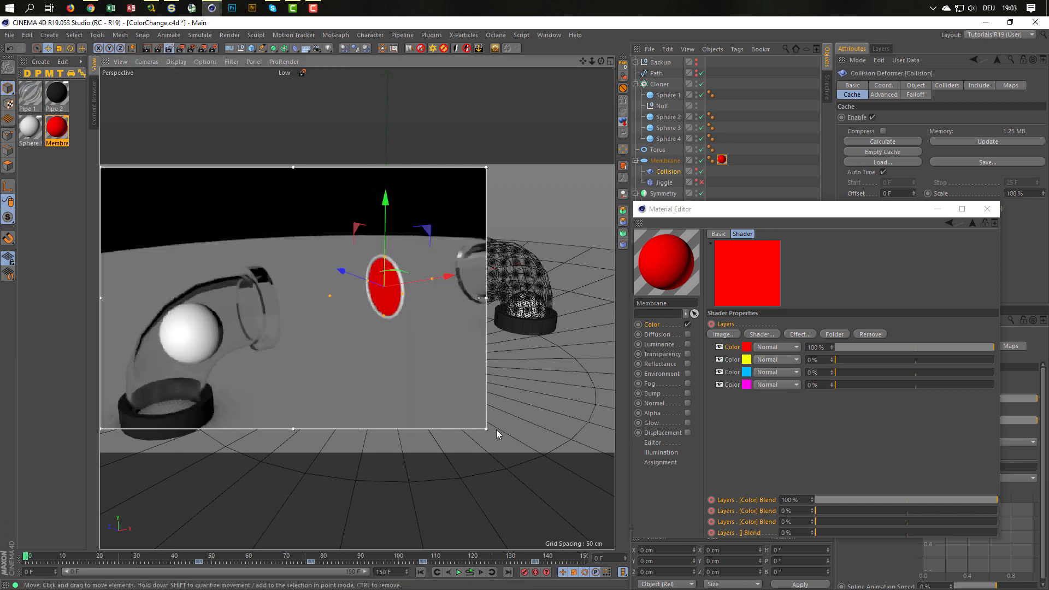
left_click_drag(486, 429, 608, 447)
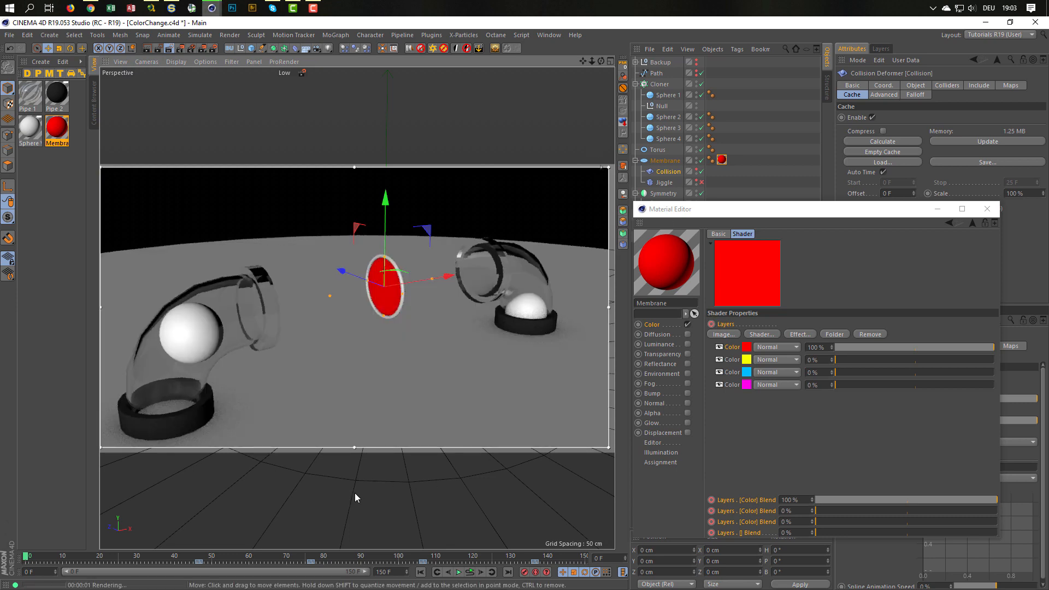
- Play the animation in the interactive render region, turn the region off, and return to frame 0
key("F8")
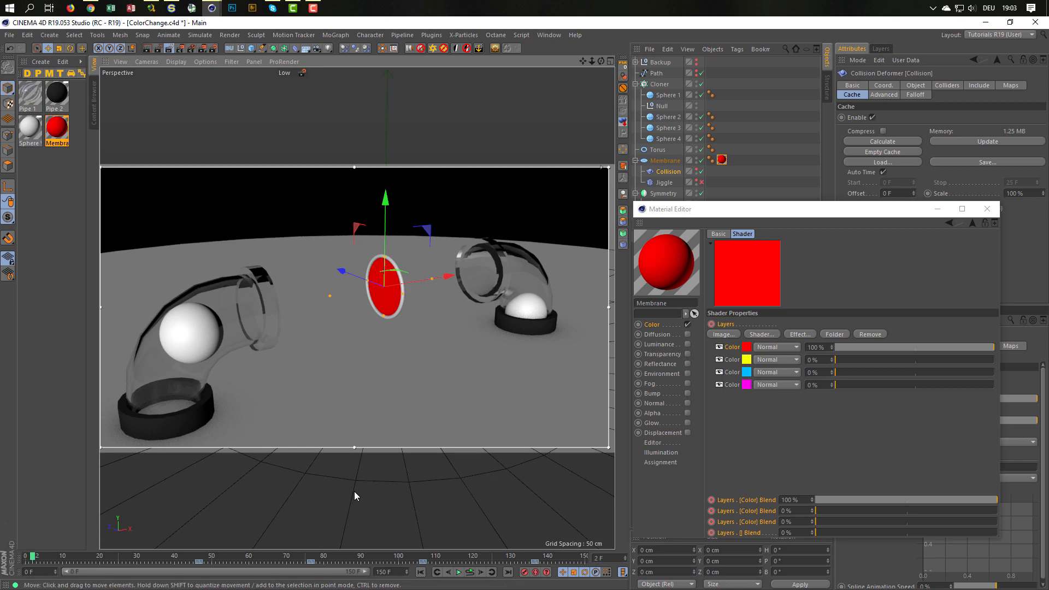
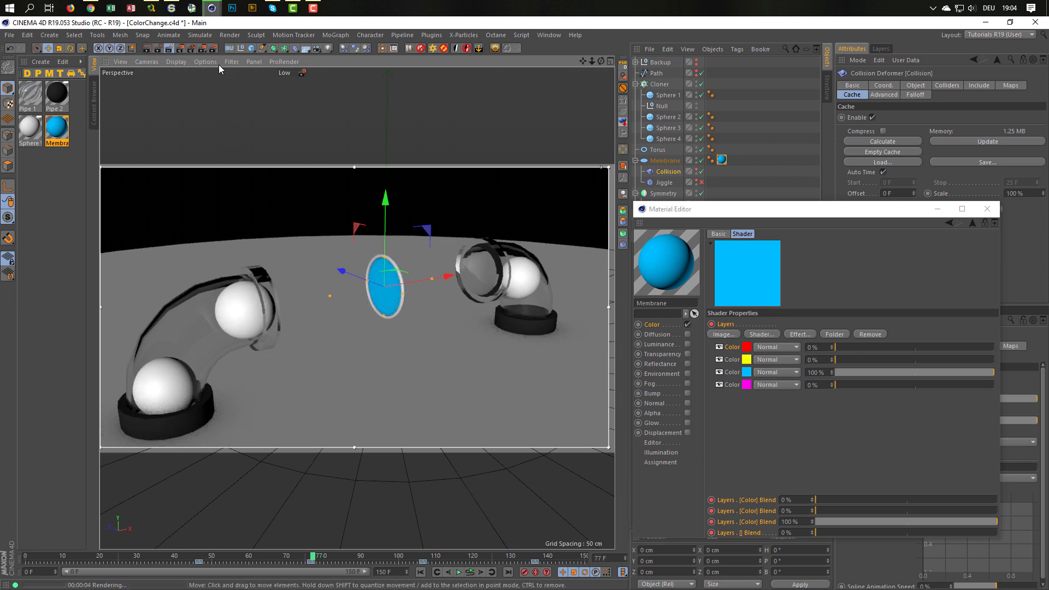
left_click(169, 47)
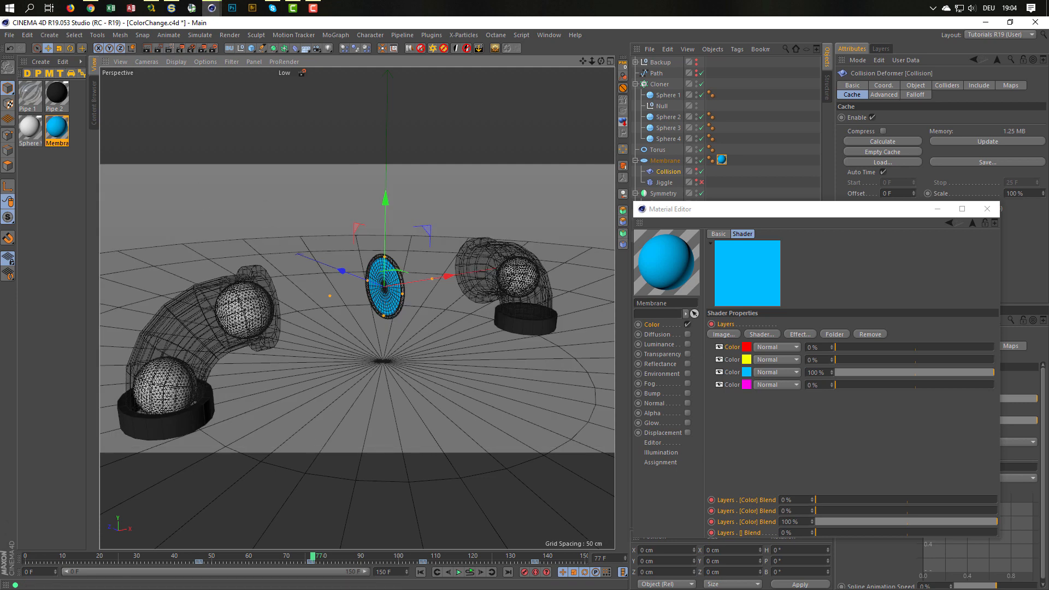
left_click(430, 572)
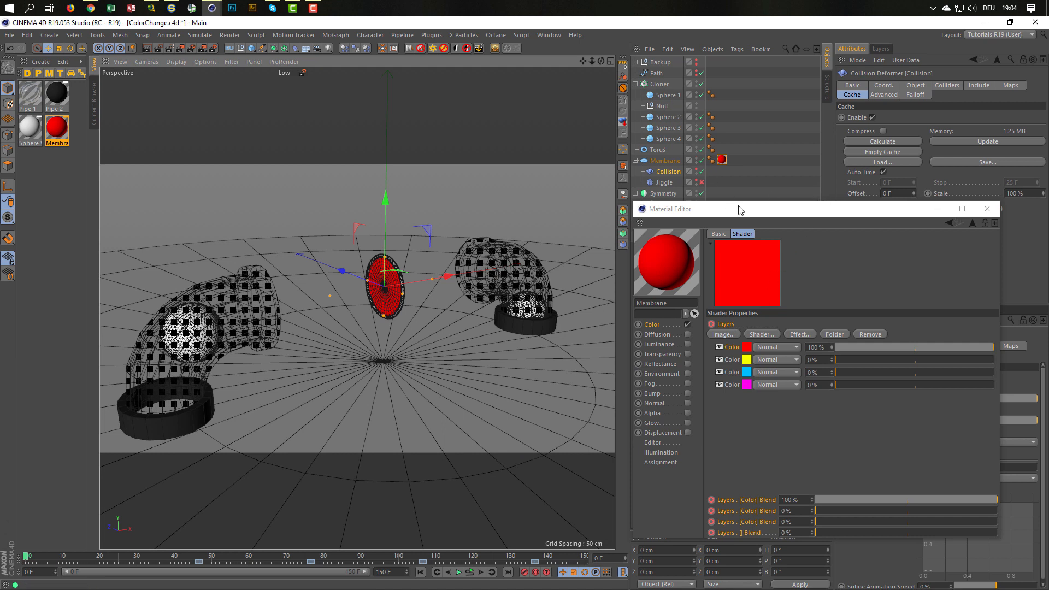
- Move the Material Editor clear of the object list and assign the Sphere White material to Sphere 1, 2, 3 and 4
left_click_drag(741, 211, 652, 215)
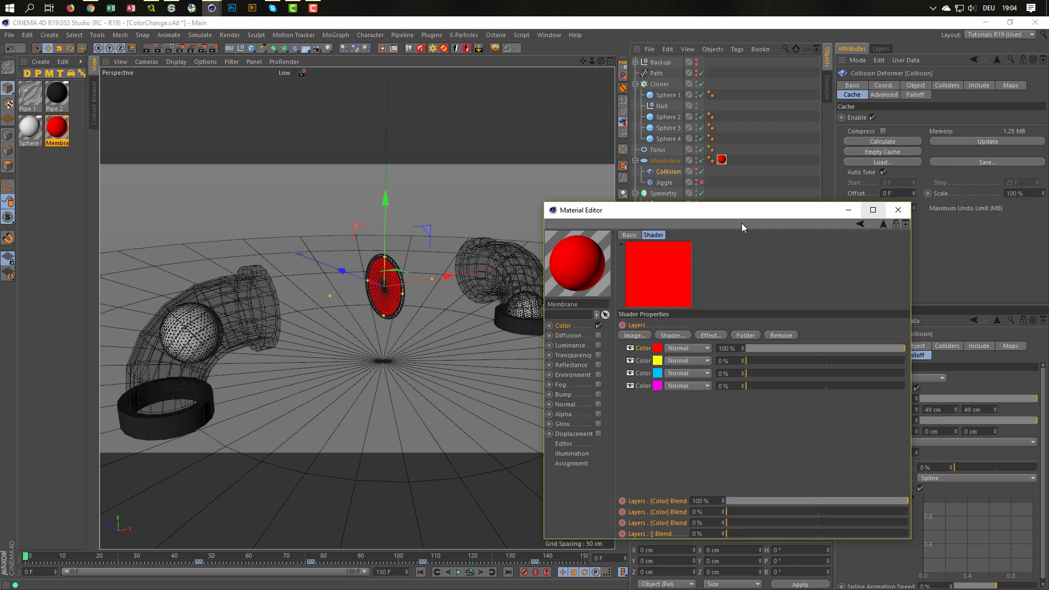
left_click_drag(733, 211, 410, 399)
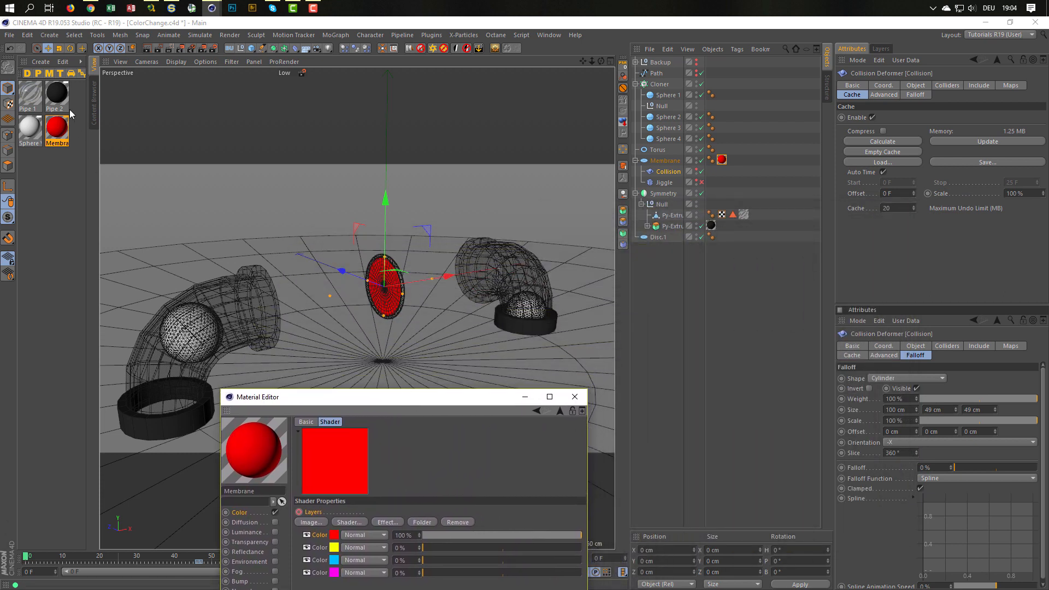
left_click(29, 133)
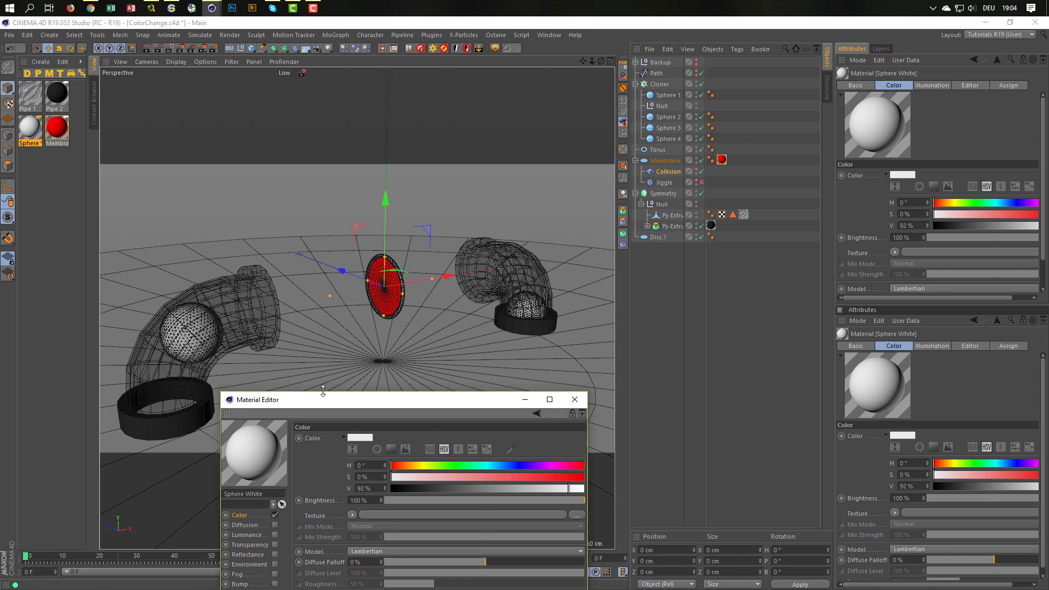
left_click_drag(328, 398, 648, 265)
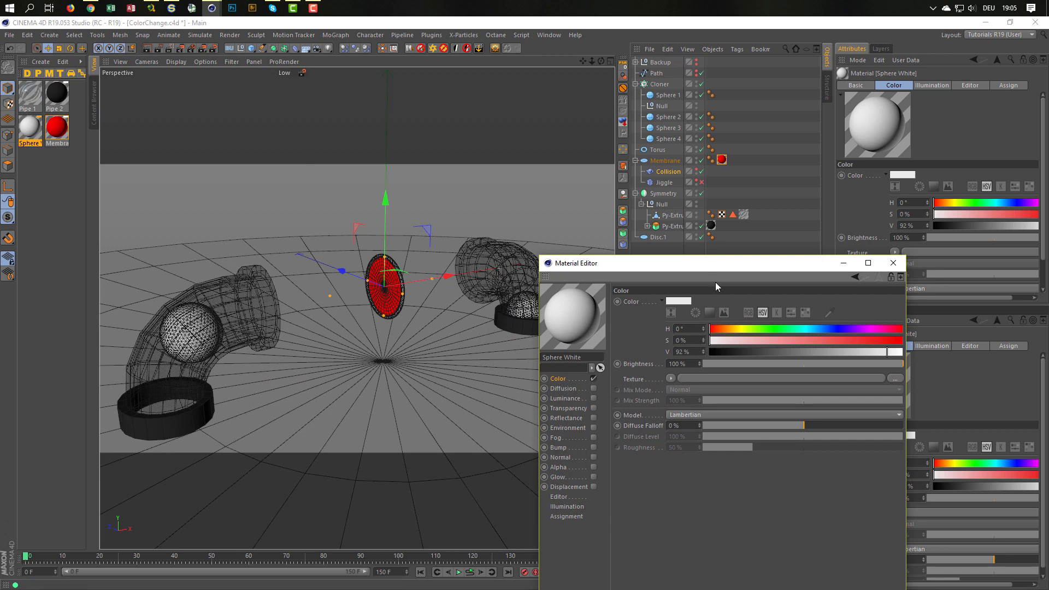
left_click_drag(713, 267, 705, 329)
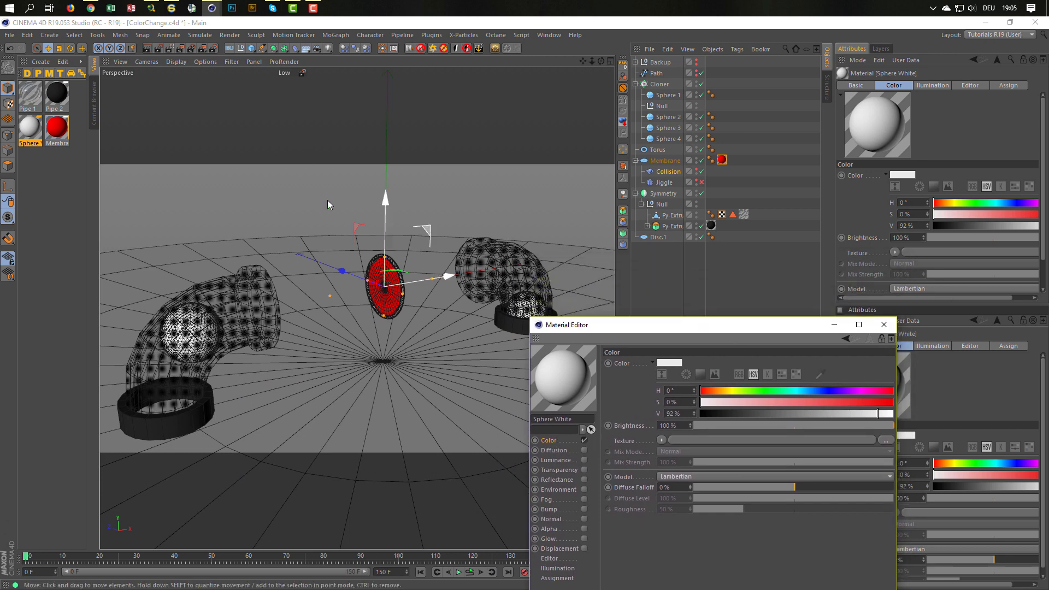
left_click(34, 133)
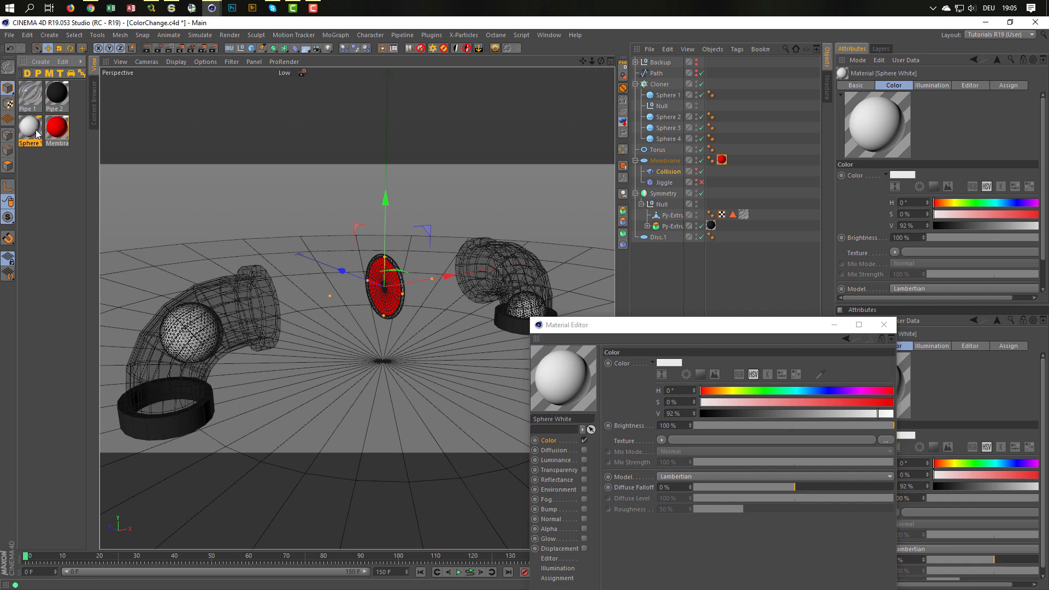
left_click_drag(30, 128, 722, 140)
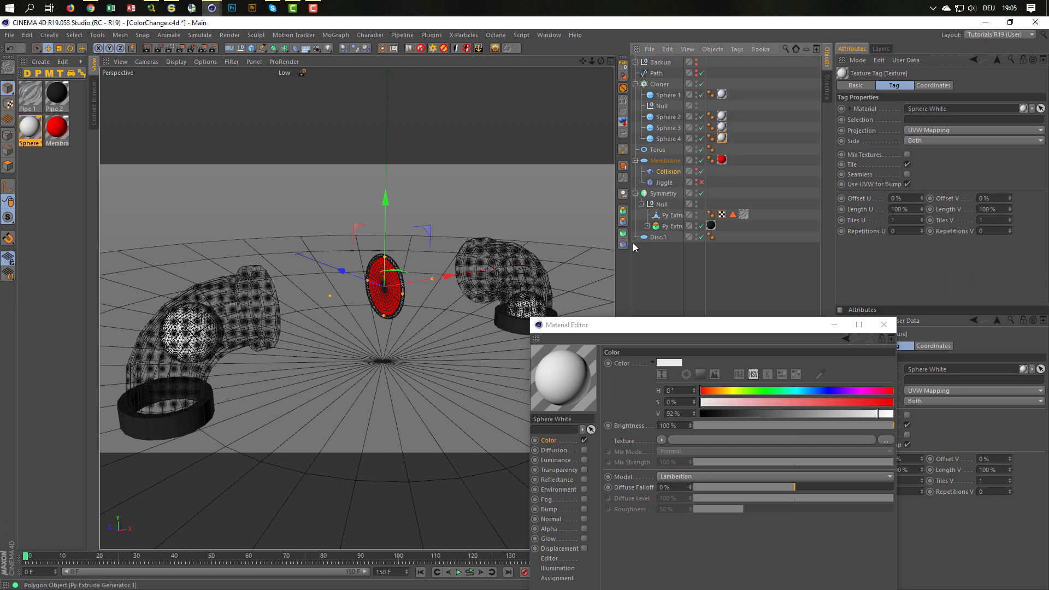
- Select Sphere 1 to identify it in the viewport, and clear the selection
left_click(621, 326)
left_click_drag(622, 326, 622, 328)
left_click(666, 96)
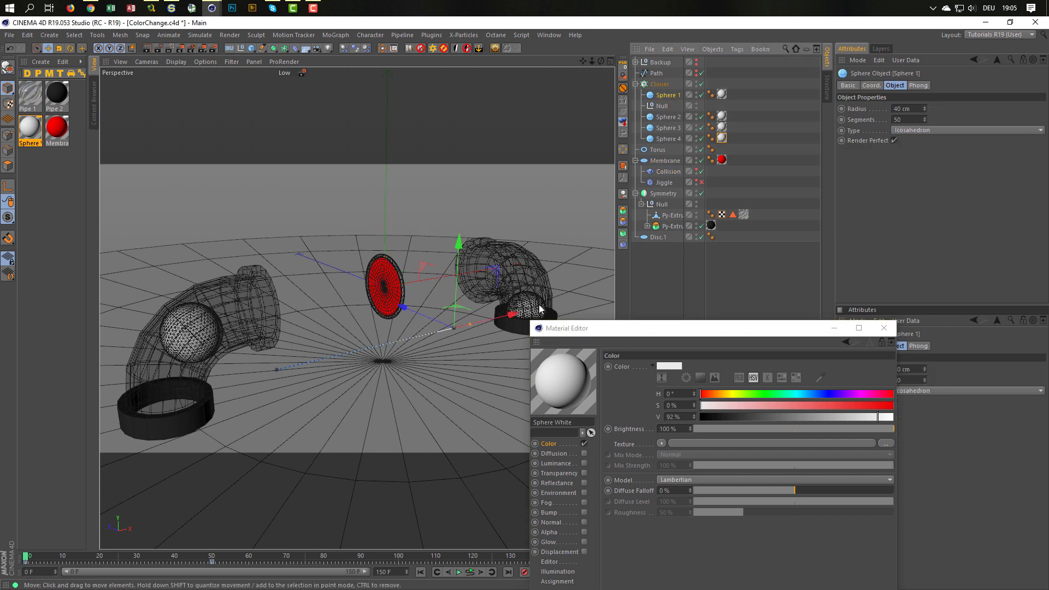
left_click(692, 257)
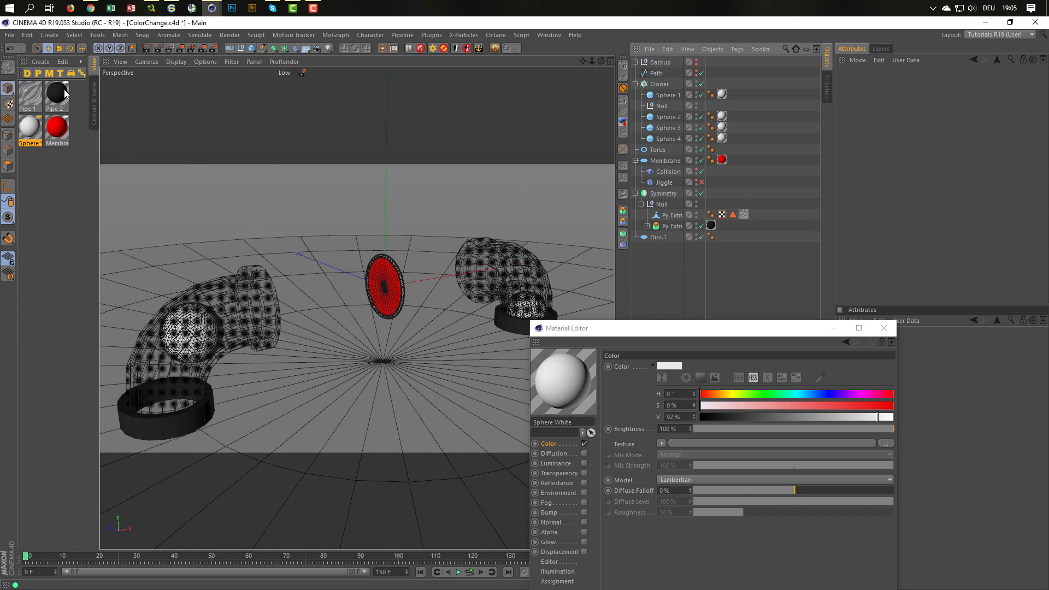
- Duplicate the Sphere White material, rename the copy Sphere 1, and color it red with saturation and value at 100%
left_click(34, 127)
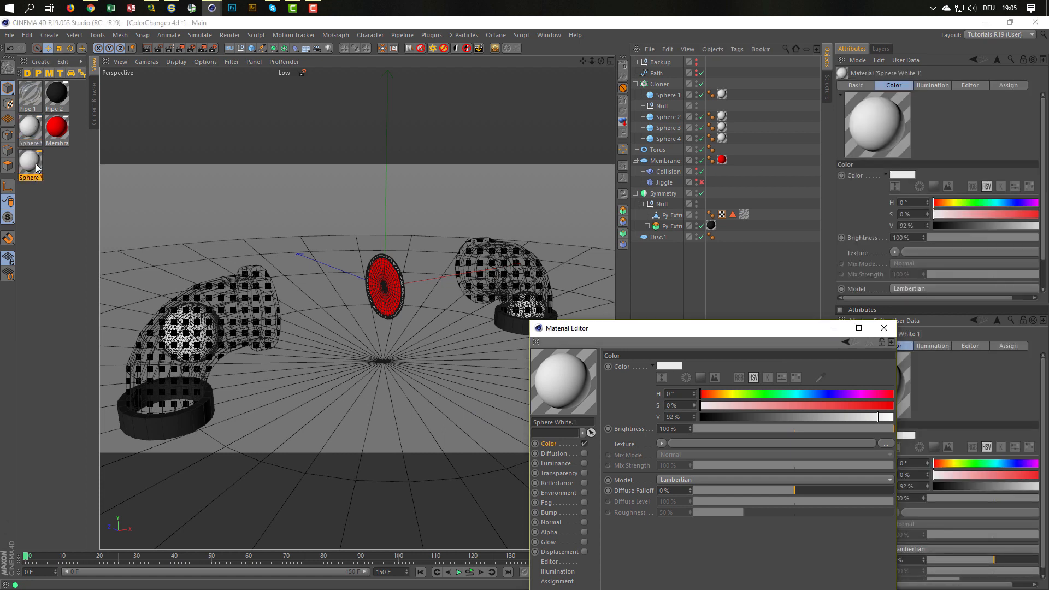
left_click_drag(553, 422, 587, 422)
type("1")
left_click_drag(710, 405, 895, 420)
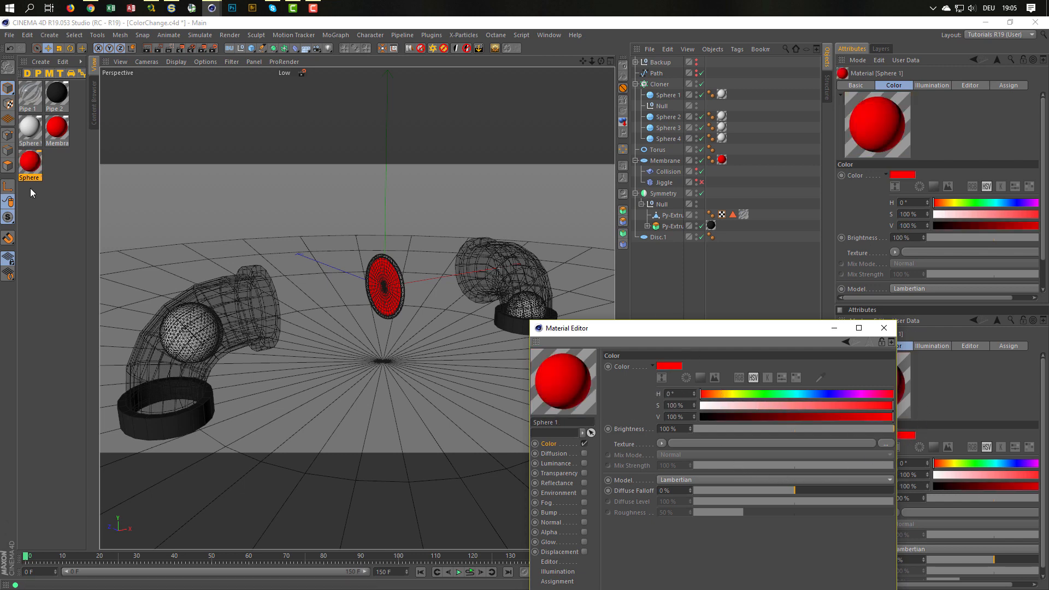
- Try replacing Sphere 1's white material with the red one, and undo the replacement
left_click_drag(31, 165, 720, 97)
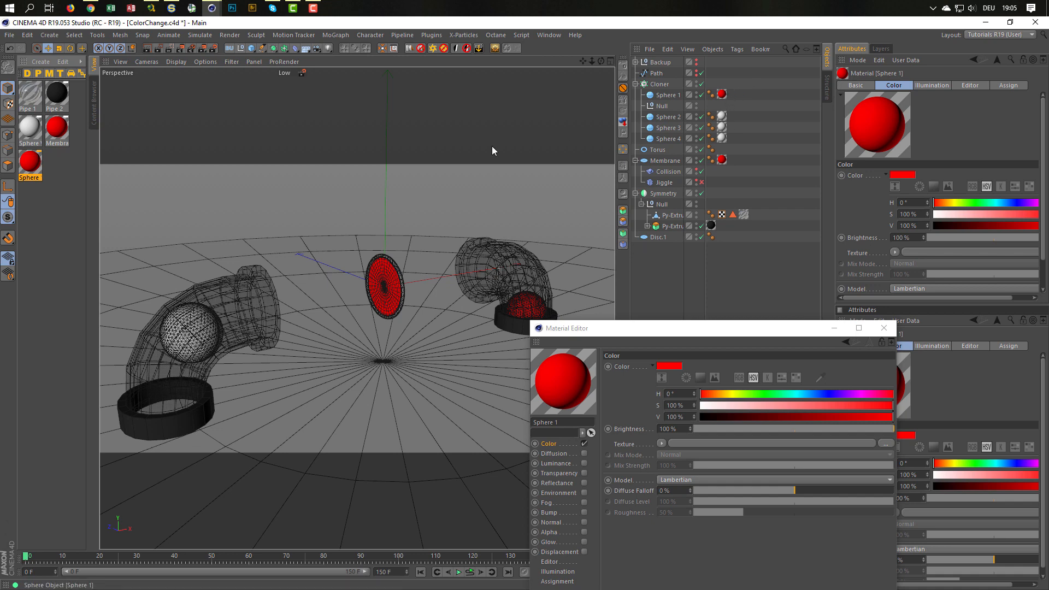
left_click_drag(85, 159, 722, 97)
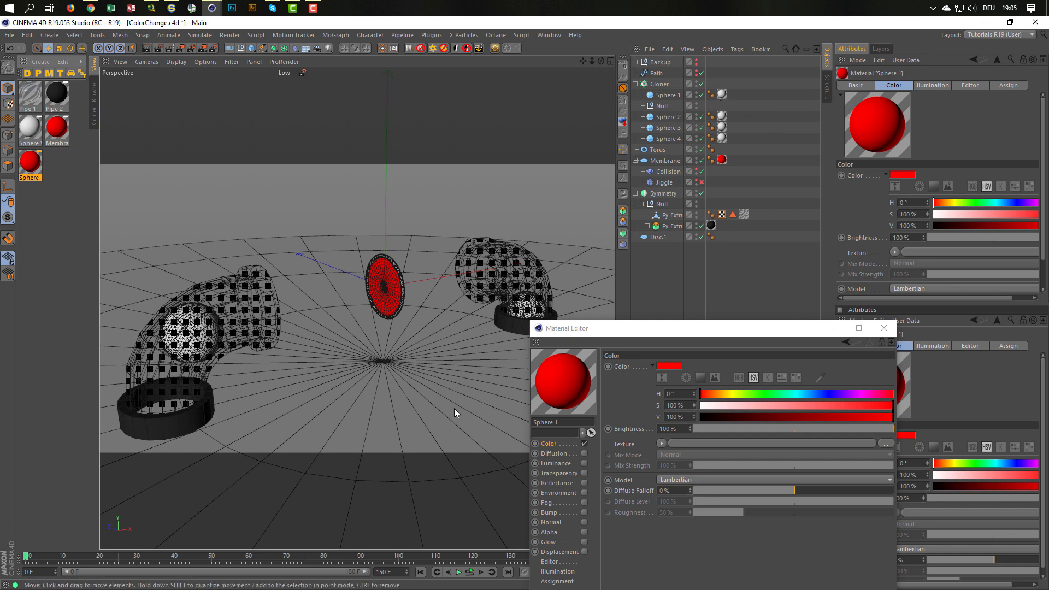
- On Sphere 1's texture tag, keyframe Sphere White at frame 41 and the red Sphere 1 material at frame 42
left_click_drag(35, 555, 178, 559)
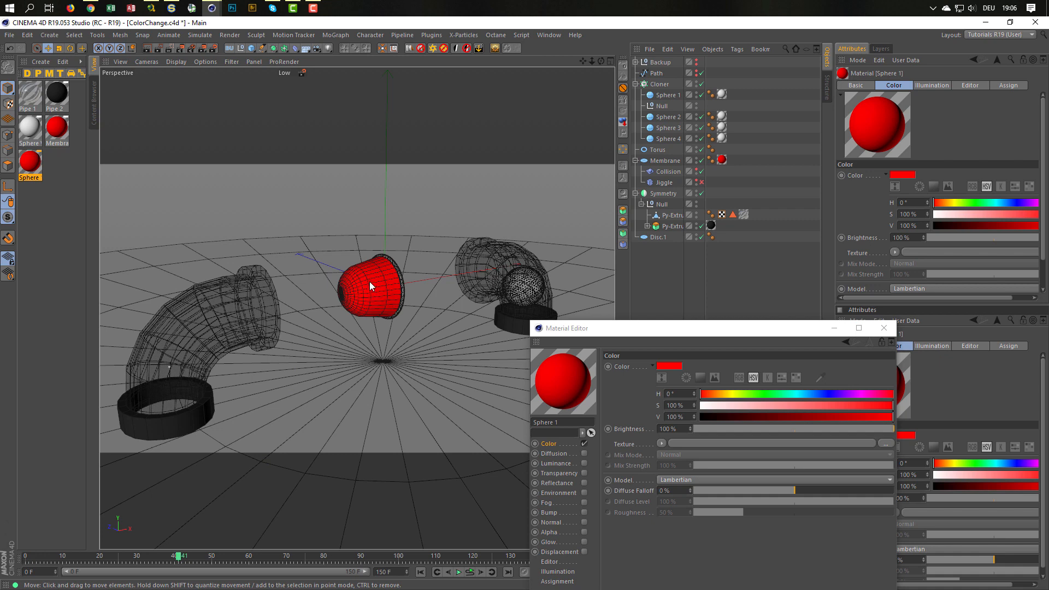
left_click(722, 95)
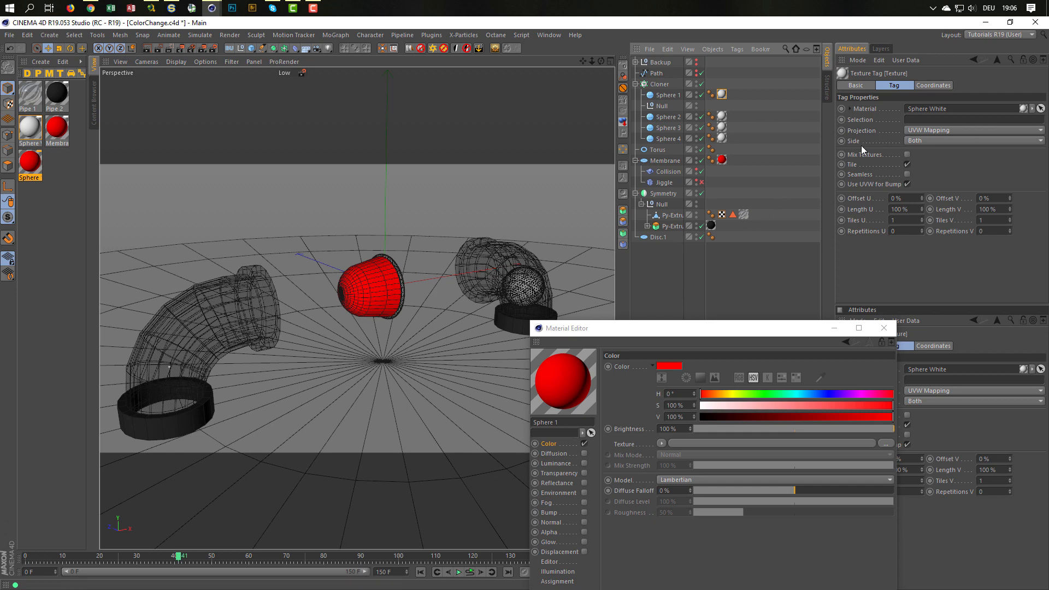
left_click(841, 108)
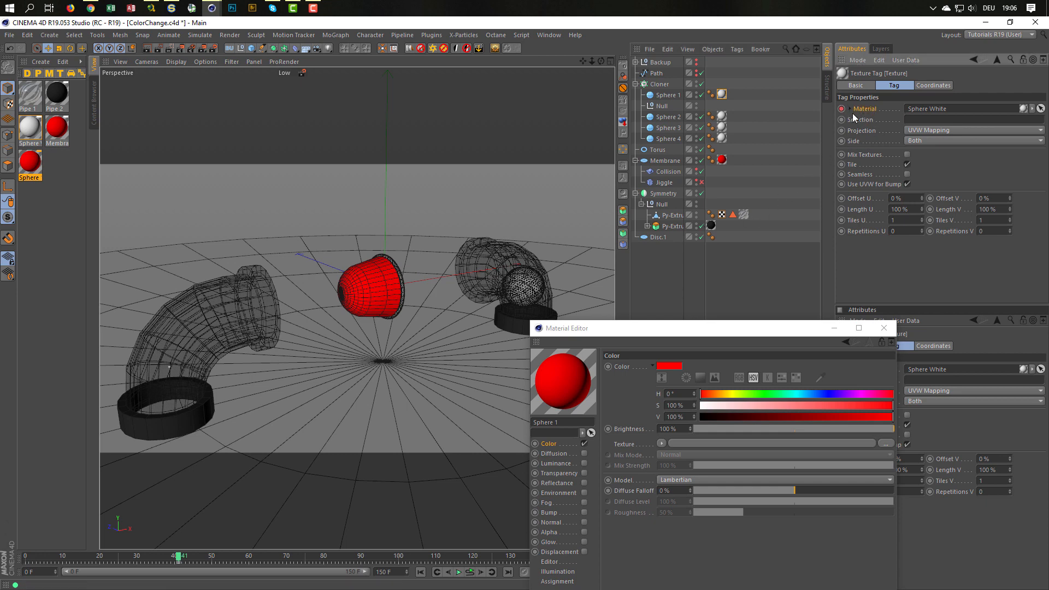
key("g")
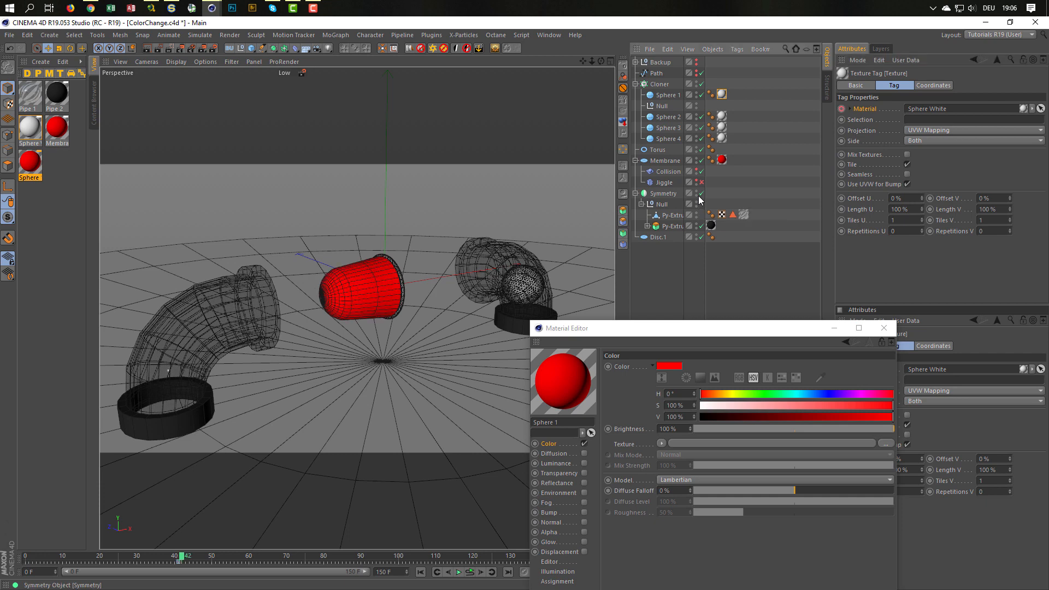
left_click_drag(30, 159, 924, 112)
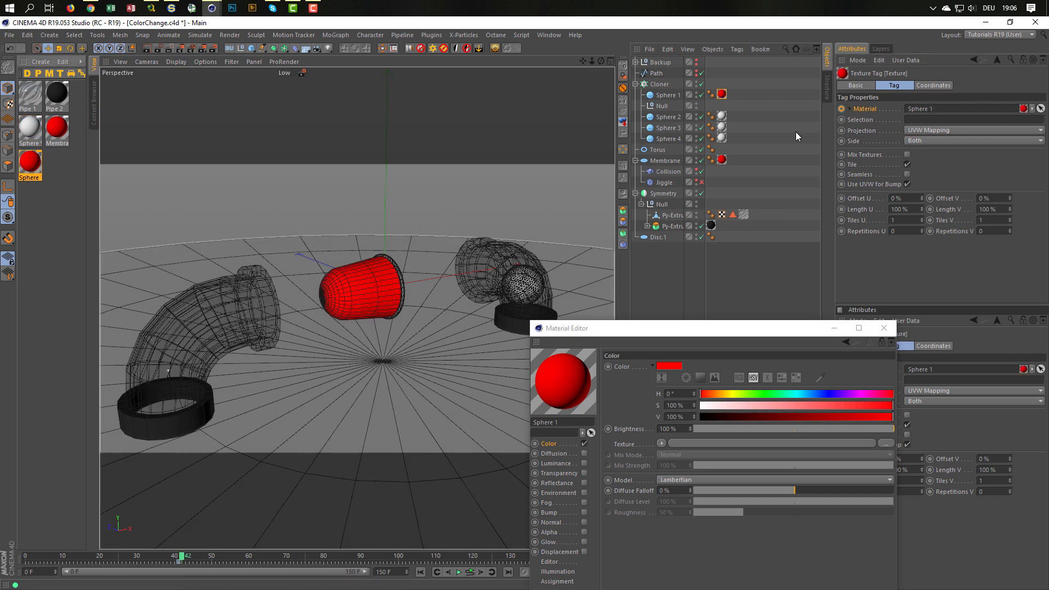
left_click(842, 109)
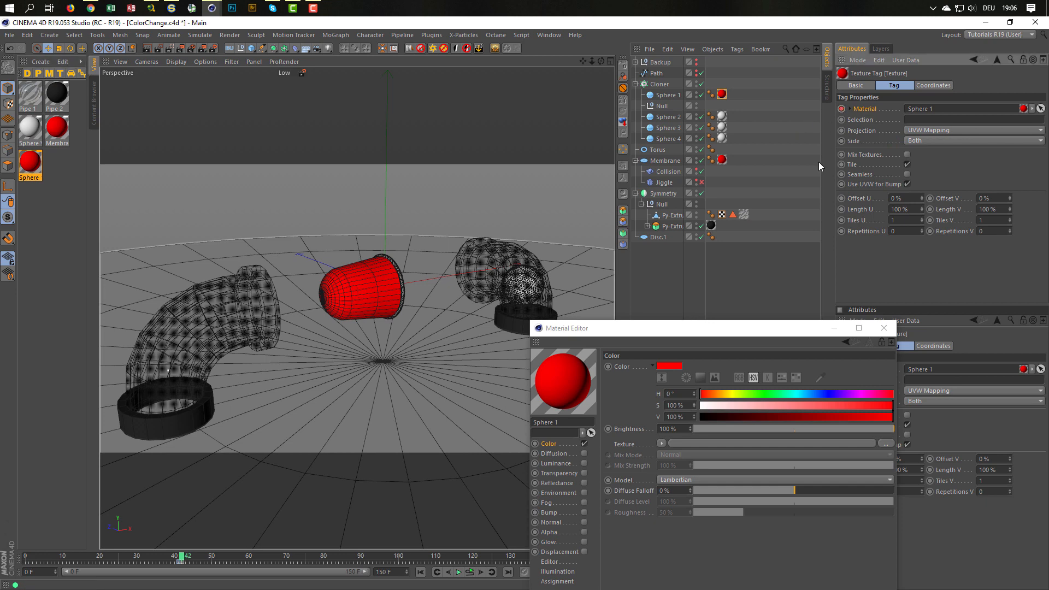
- Play the animation to check Sphere 1's material switch, stop it, and return to frame 0
left_click(470, 572)
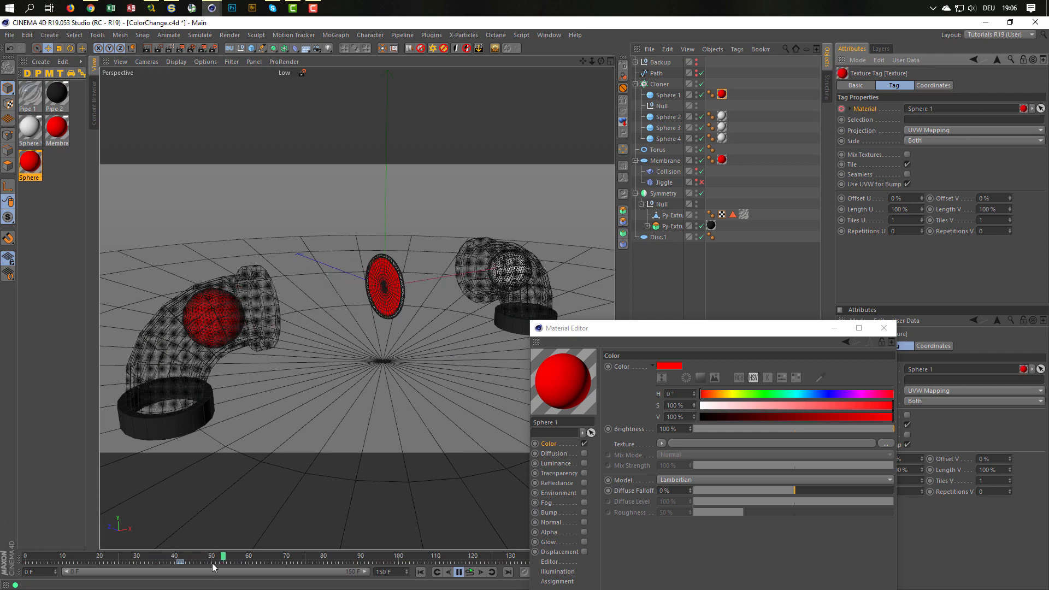
left_click(459, 572)
left_click(421, 572)
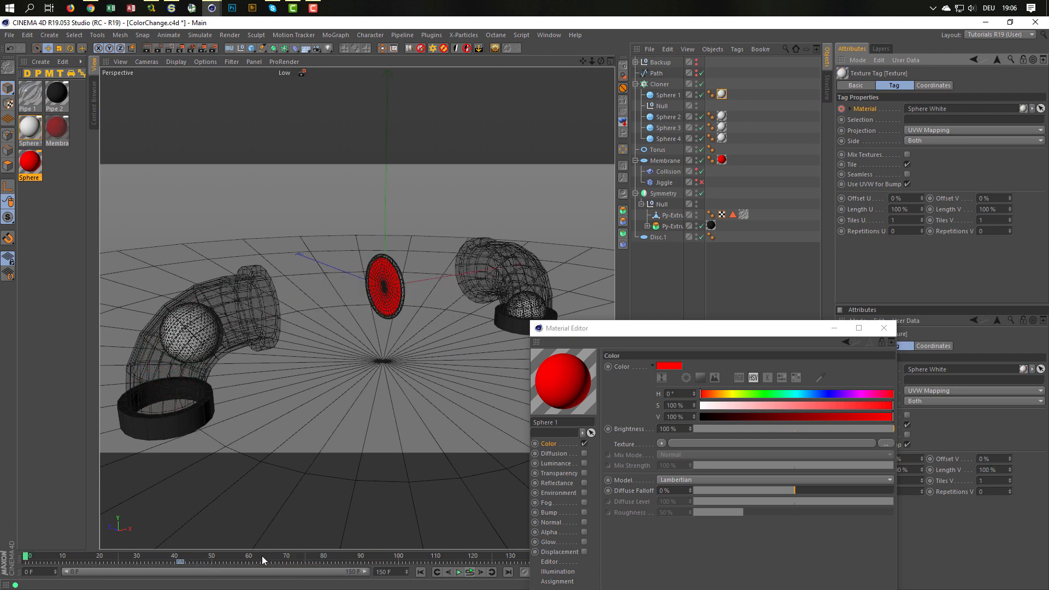
- Remove the material keyframes of Sphere 1's texture tag from the timeline
left_click(160, 562)
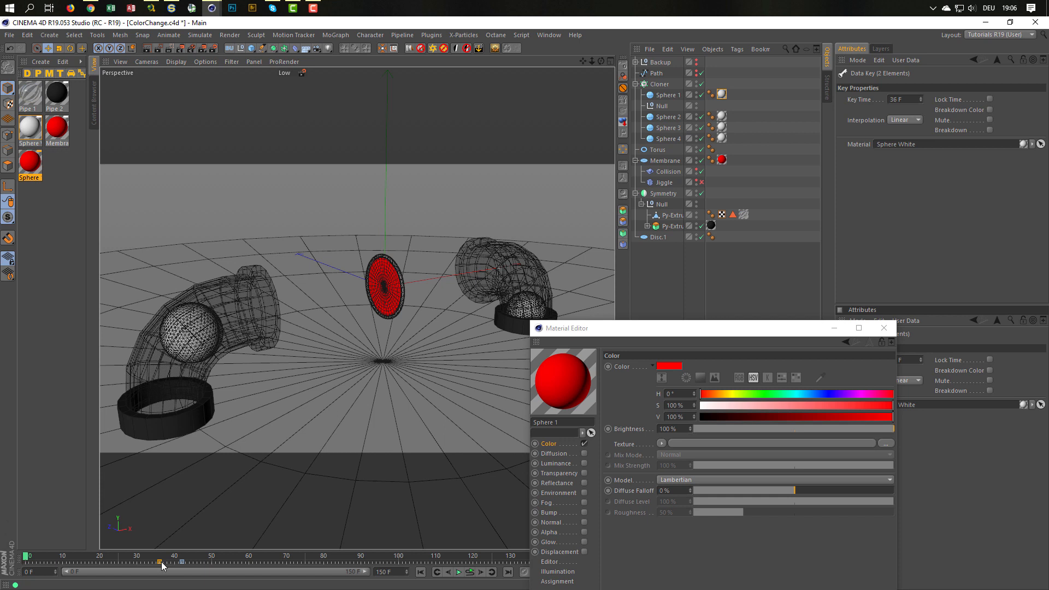
key("Delete")
left_click(182, 562)
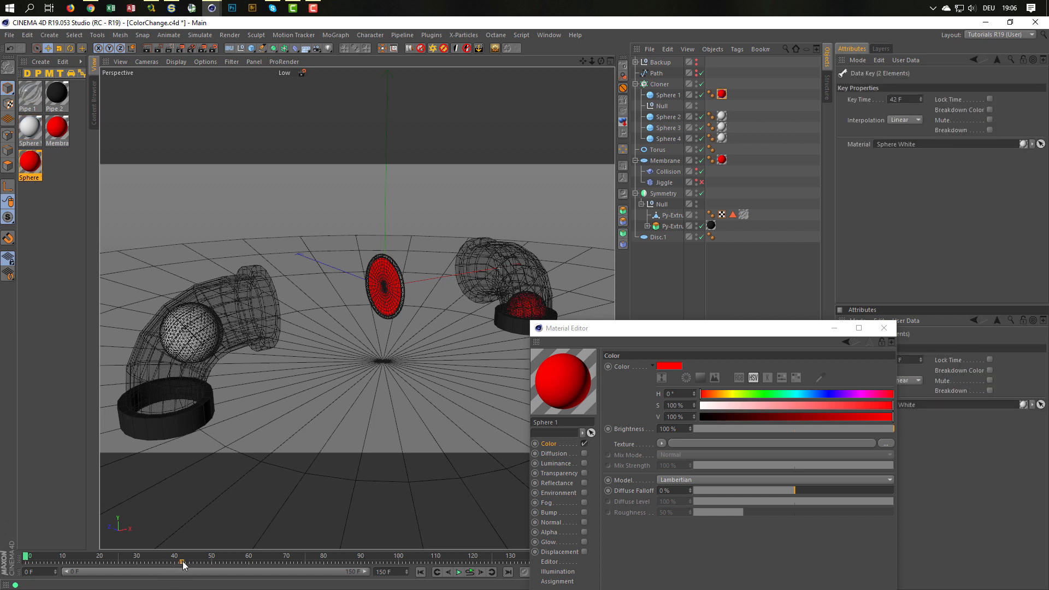
left_click_drag(182, 562, 173, 562)
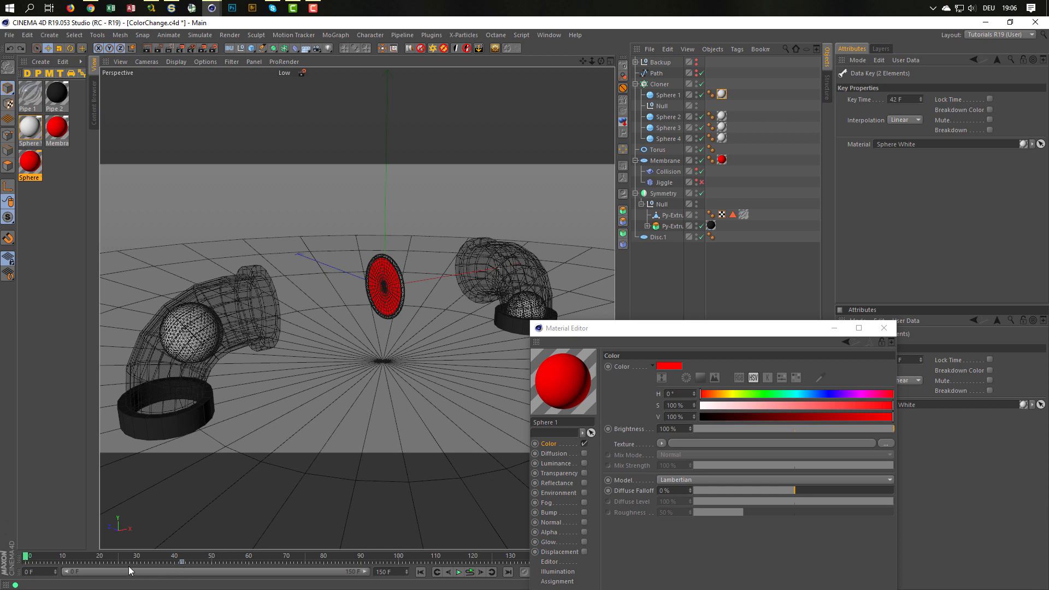
- Key Sphere 1's texture tag material as Sphere White at frame 41 and as the red Sphere 1 material at frame 42
mouse_move(24, 557)
left_mouse_down()
mouse_move(445, 558)
mouse_move(25, 558)
mouse_move(586, 571)
mouse_move(25, 550)
left_mouse_up()
left_click(722, 94)
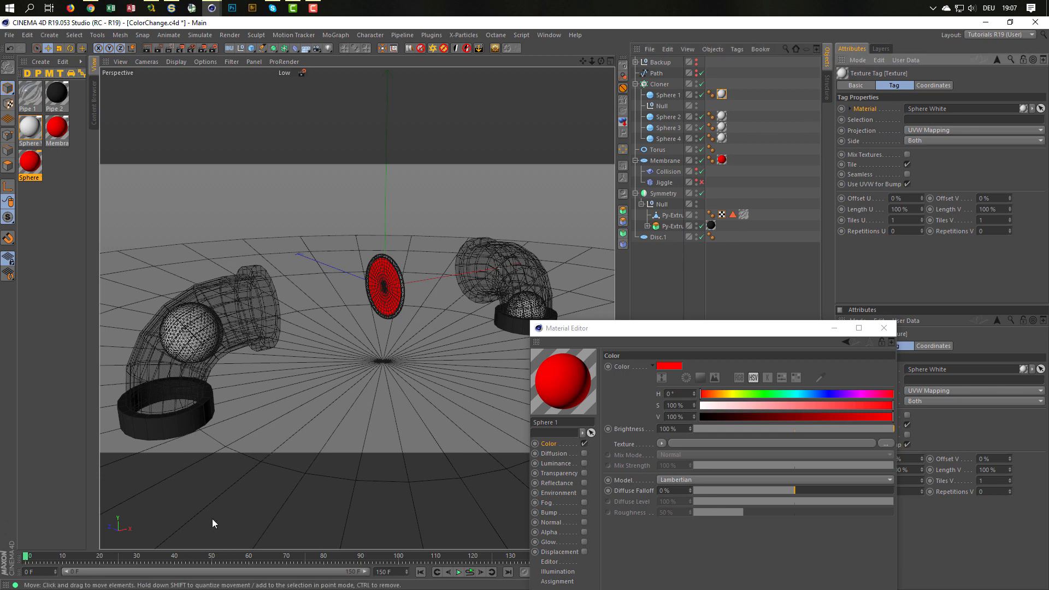
left_click_drag(27, 557, 178, 562)
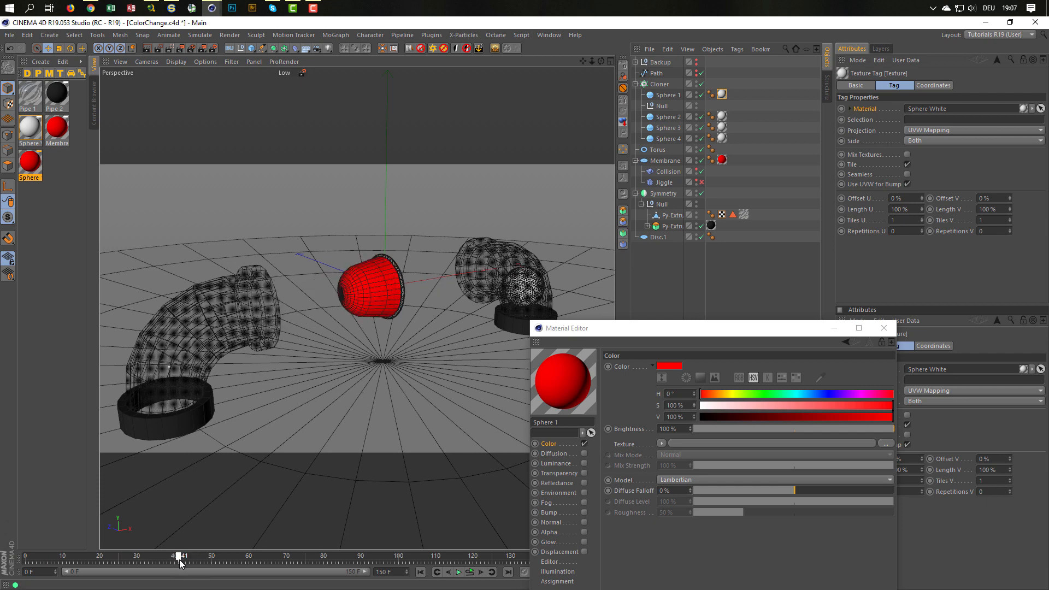
left_click(842, 109, "ctrl")
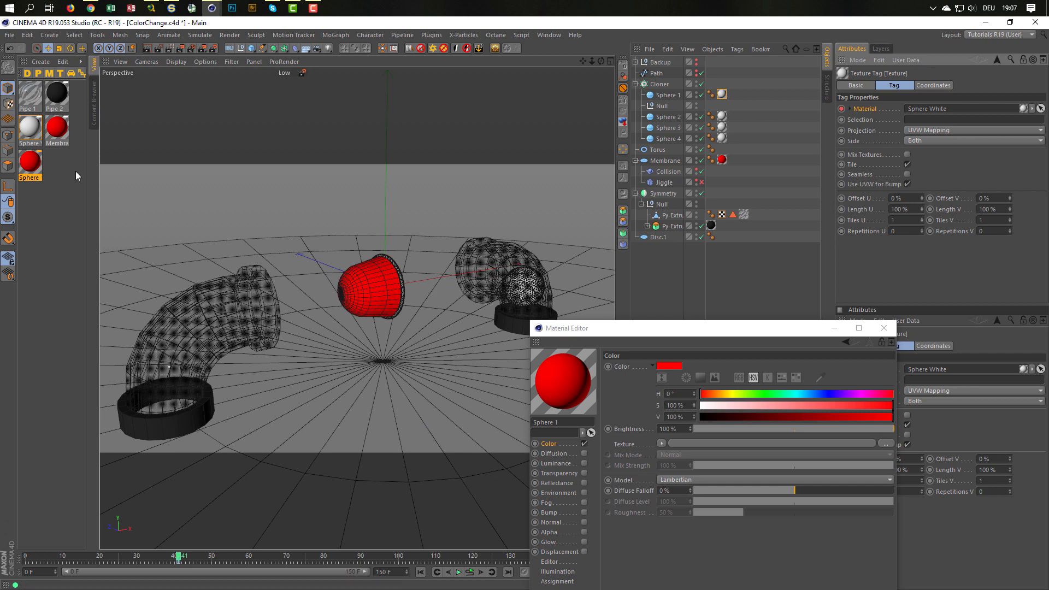
key("g")
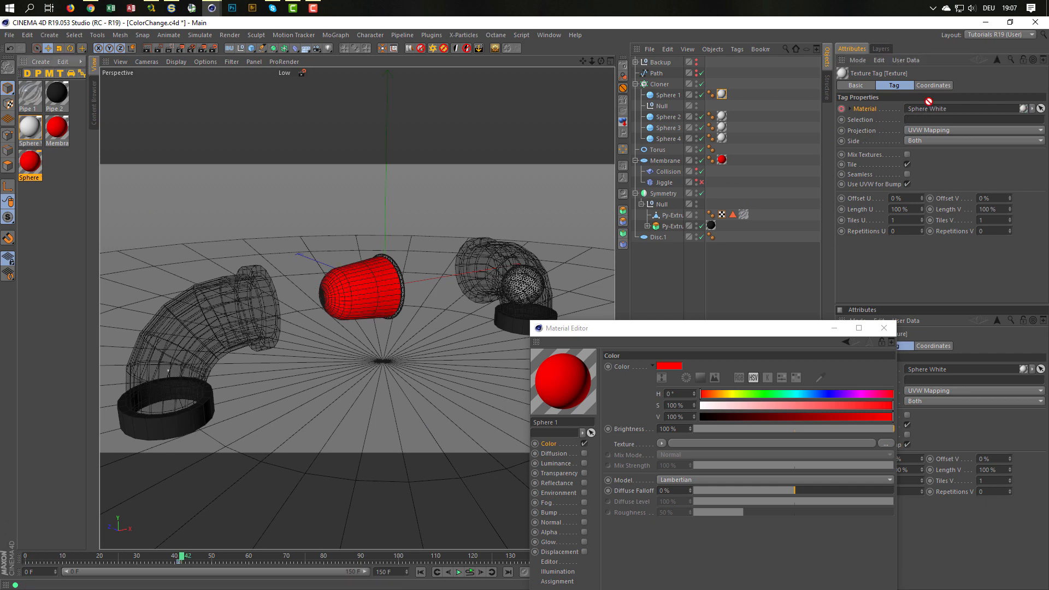
left_click_drag(928, 102, 932, 109)
left_click(842, 109, "ctrl")
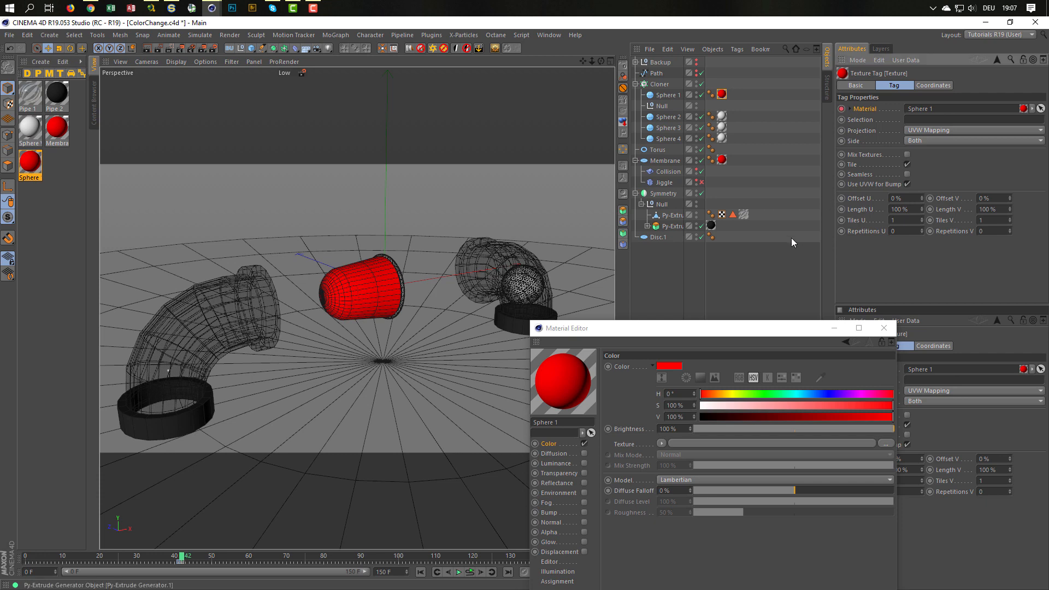
- Scrub through the timeline to check how Sphere 1's material changes over the animation
left_click_drag(182, 558, 582, 551)
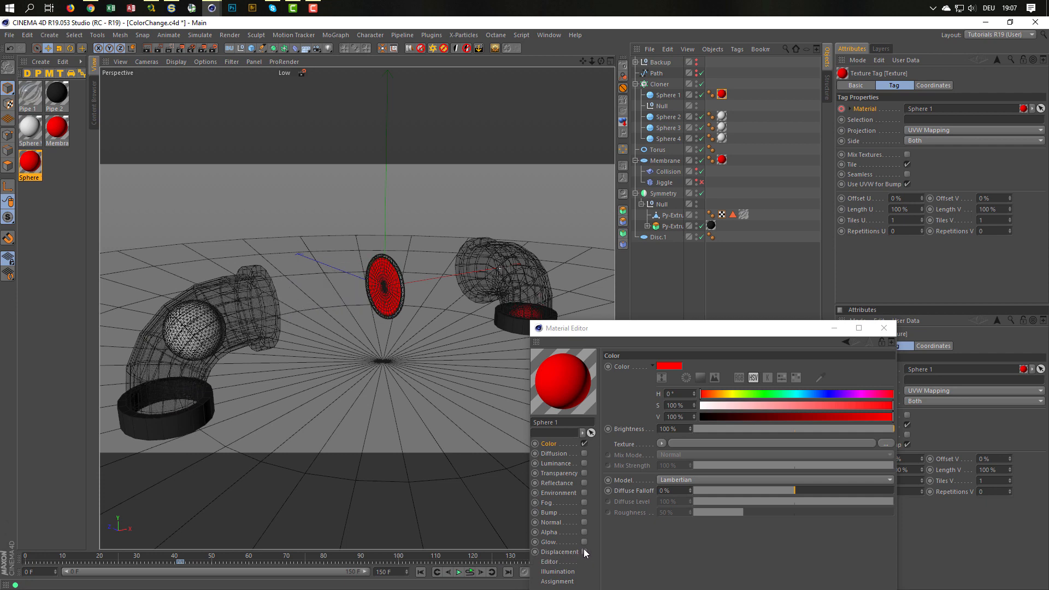
left_click(669, 329)
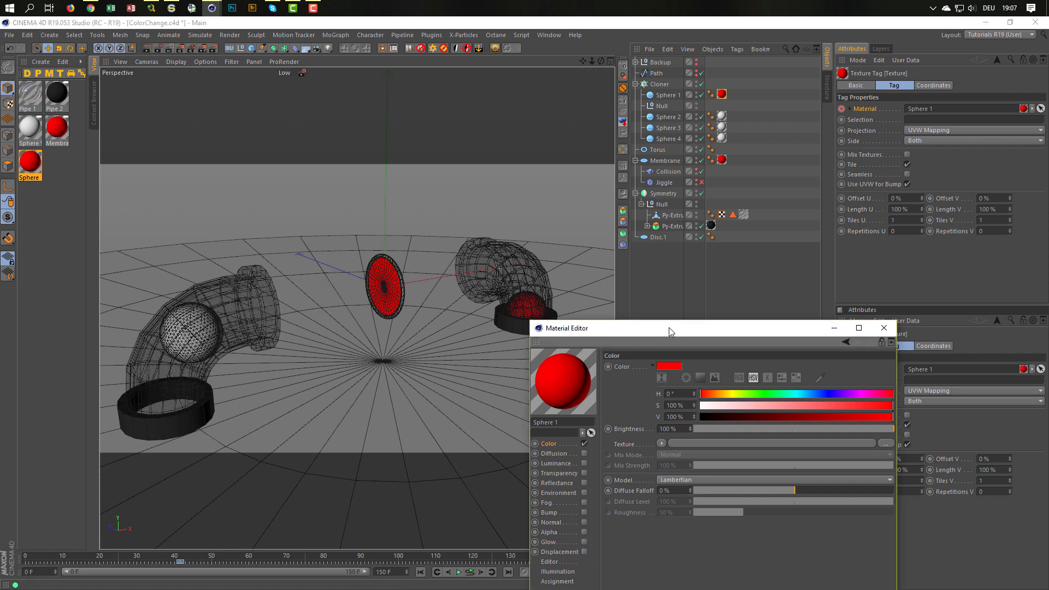
- Key Sphere 1's texture tag material as the red Sphere 1 material at frame 140 and as Sphere White at frame 141
left_click_drag(669, 327, 768, 295)
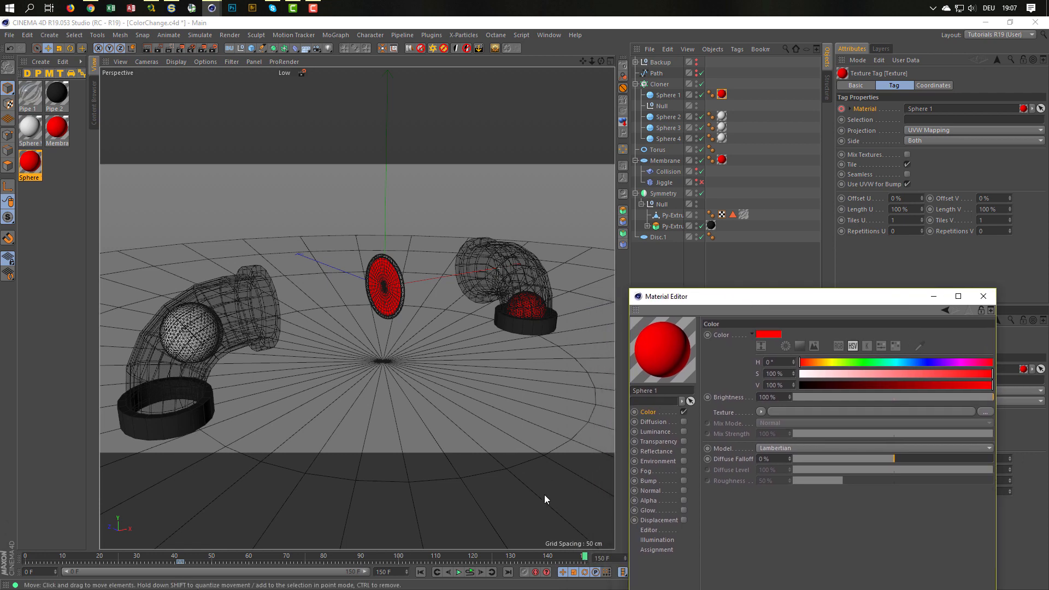
left_click_drag(585, 556, 549, 564)
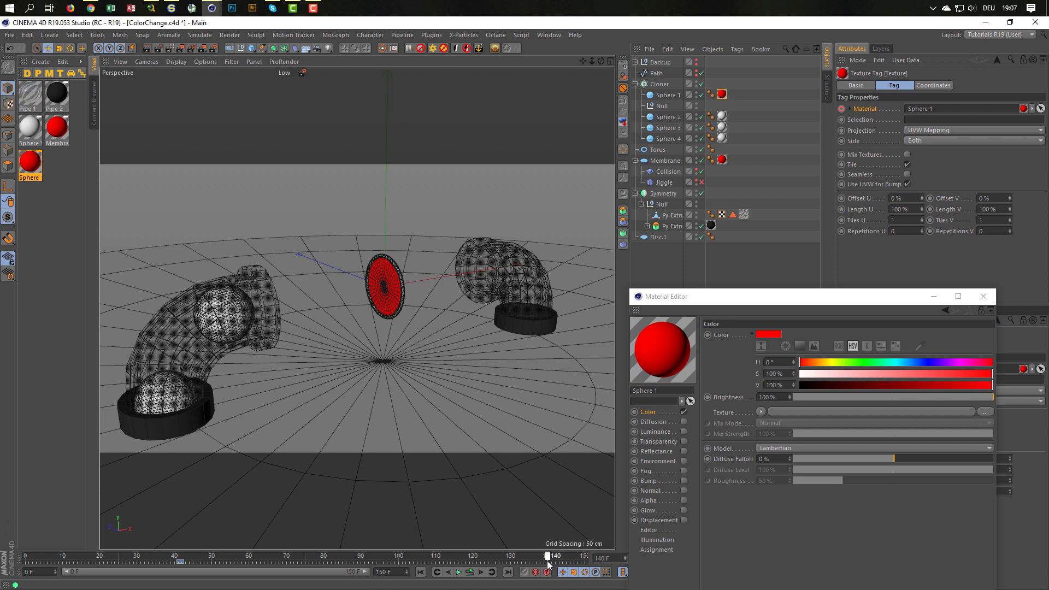
left_click(843, 109, "ctrl")
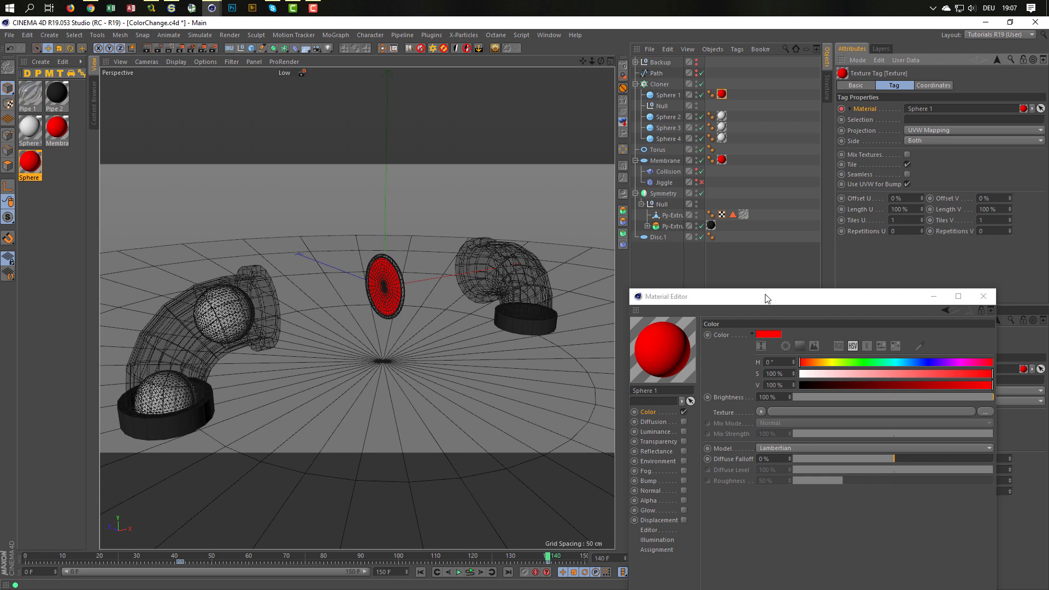
key("g")
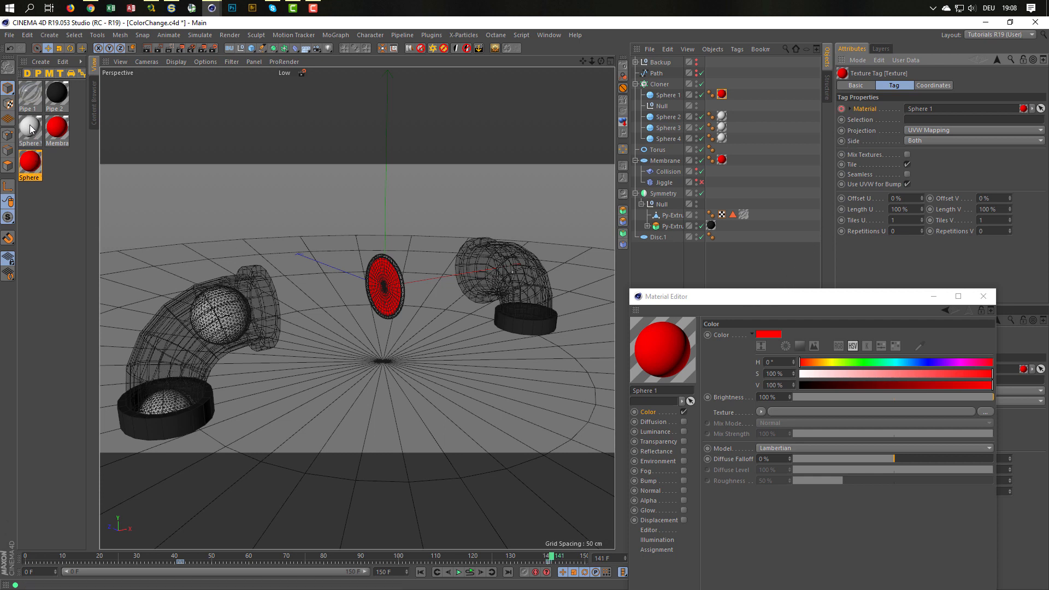
left_click_drag(31, 128, 911, 109)
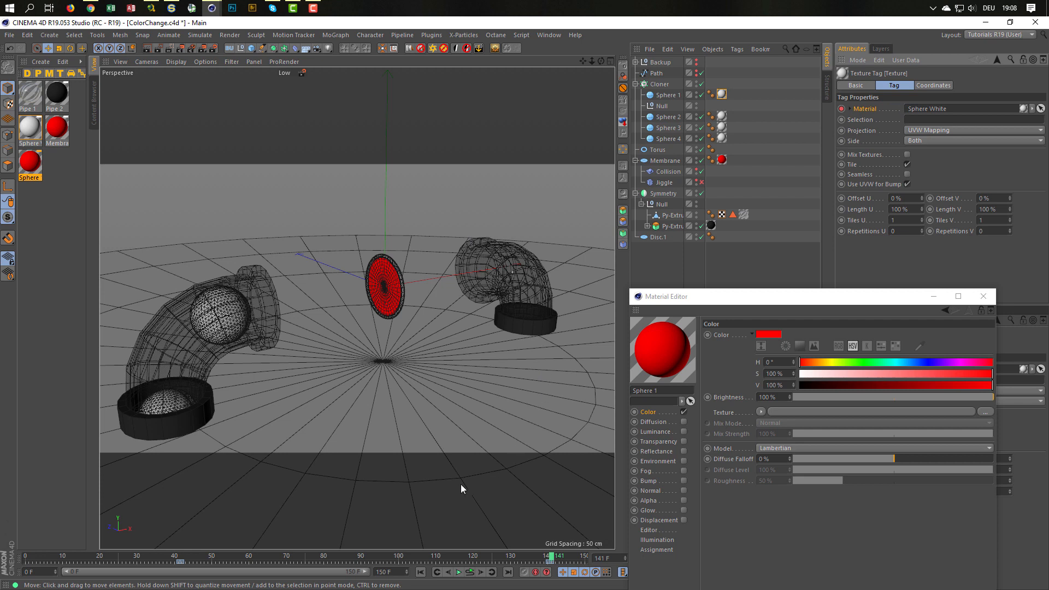
left_click(551, 562)
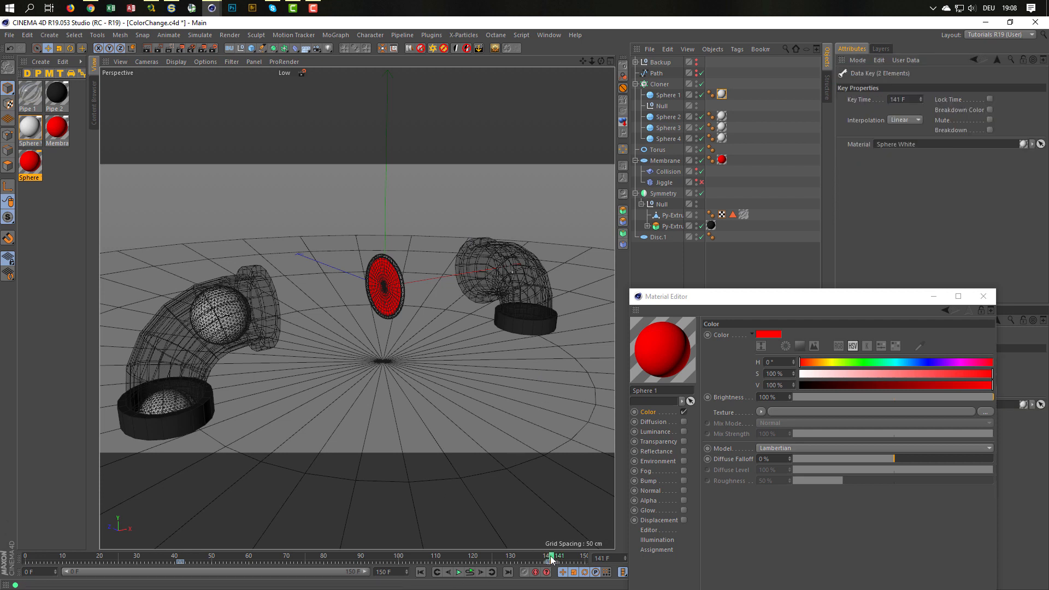
- Go back to frame 67 and look up the hue of the yellow Color shader in the Membrane material's Layer texture
left_click_drag(552, 558, 277, 515)
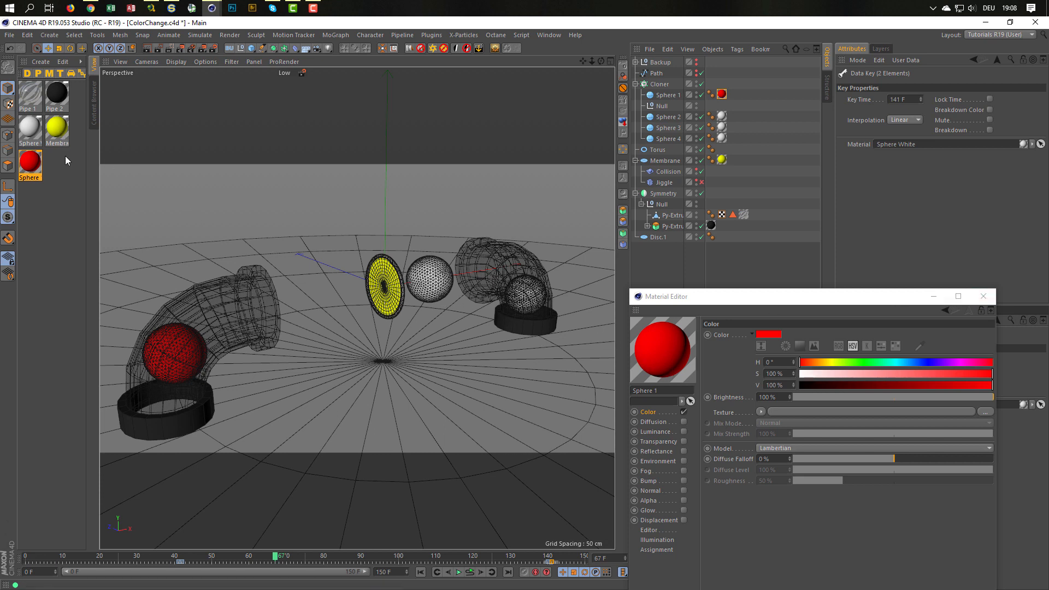
left_click(55, 119)
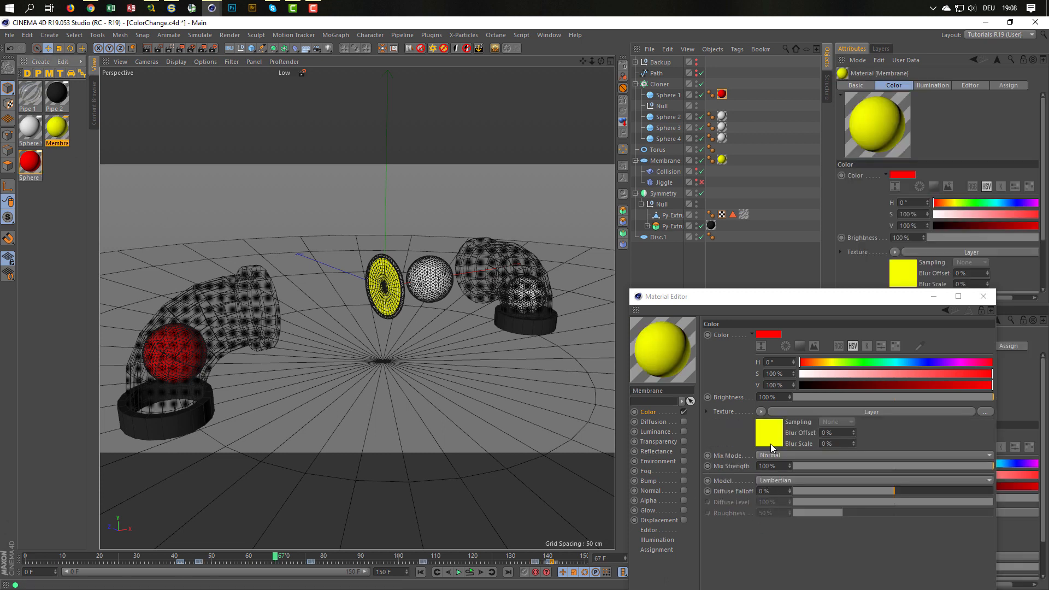
left_click(768, 437)
left_click(748, 447)
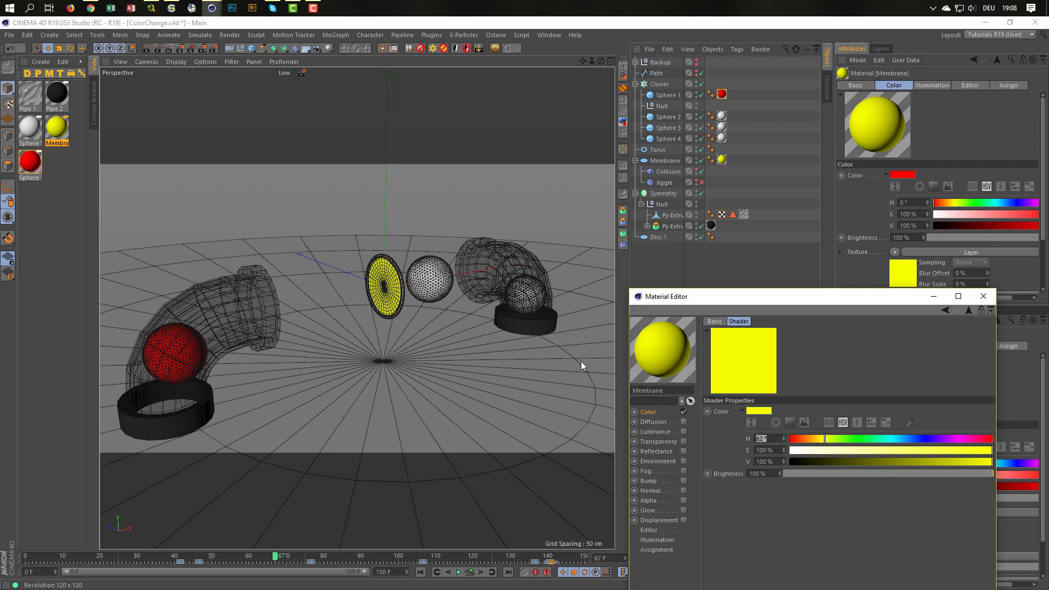
- Duplicate the red Sphere 1 material and rename the copy Sphere 2
left_click(28, 163)
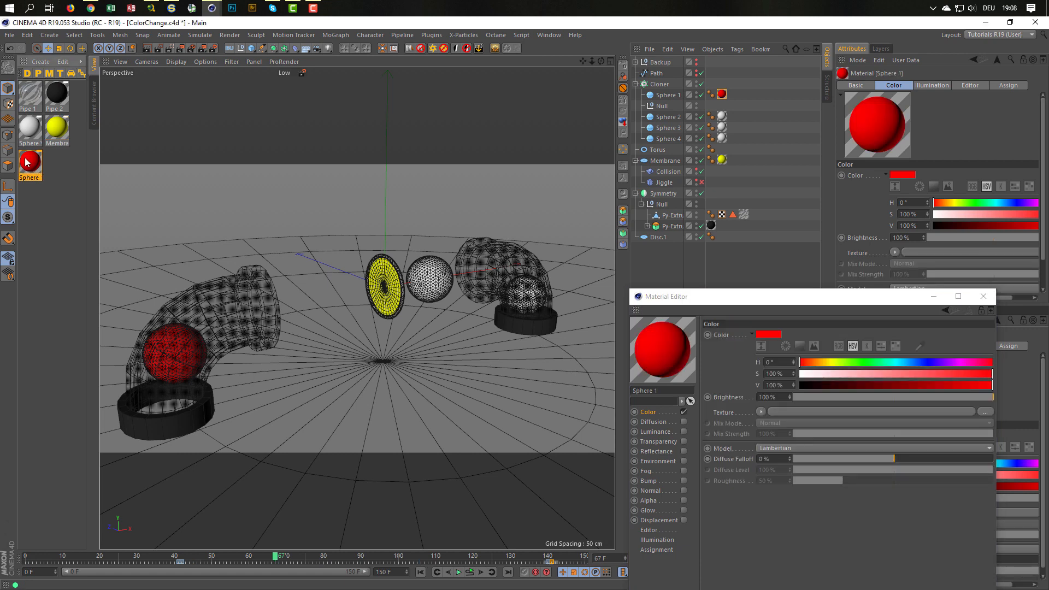
left_click_drag(33, 166, 56, 165, "ctrl")
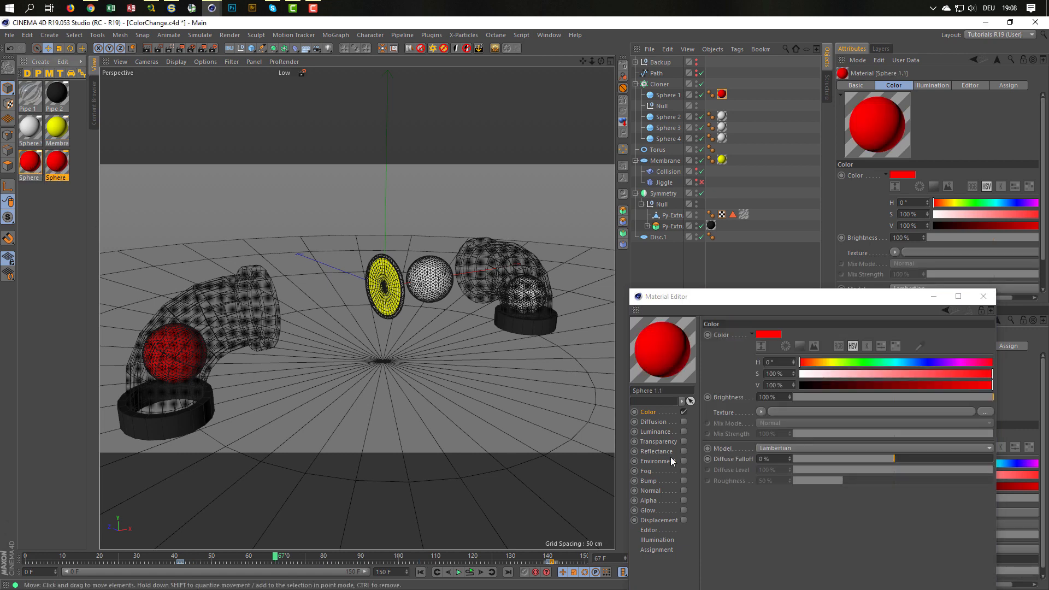
left_click_drag(655, 391, 675, 393)
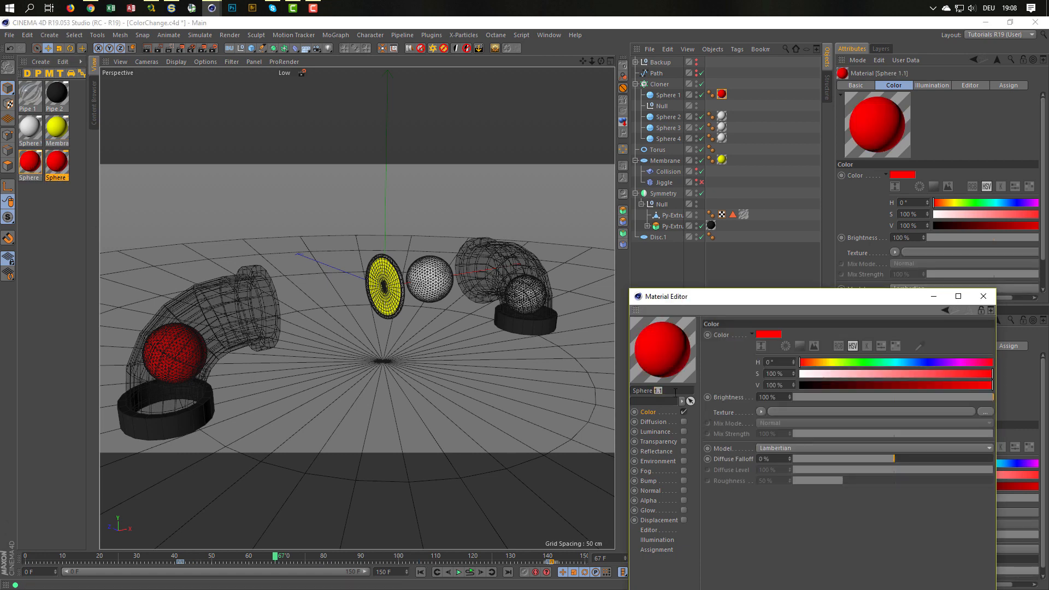
type("2")
key("Return")
- Set the Sphere 2 material's color to yellow with a hue of 62°, save the scene and close the Material Editor
left_click(758, 335)
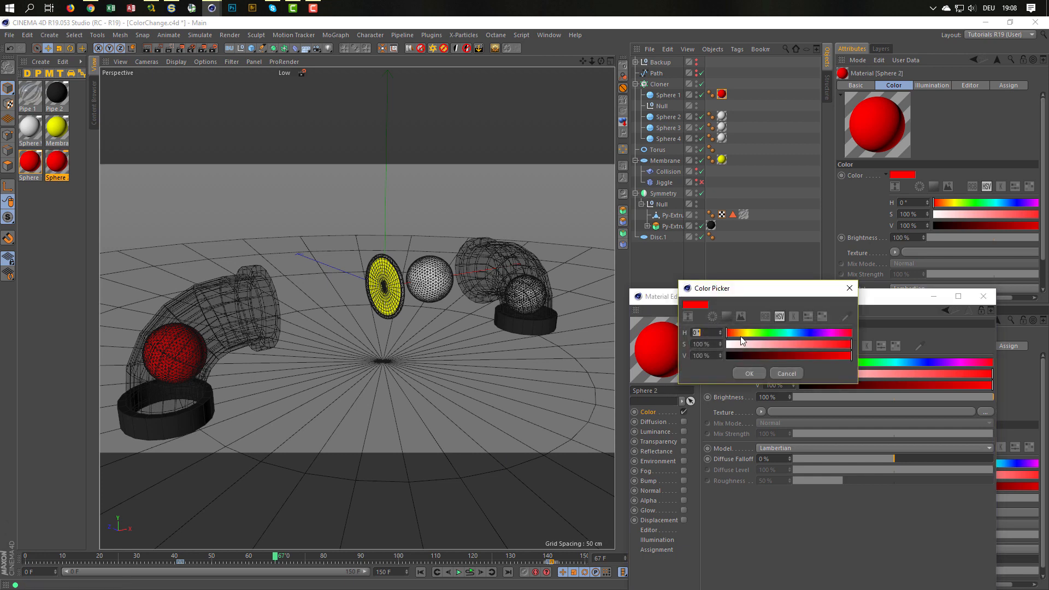
key("Return")
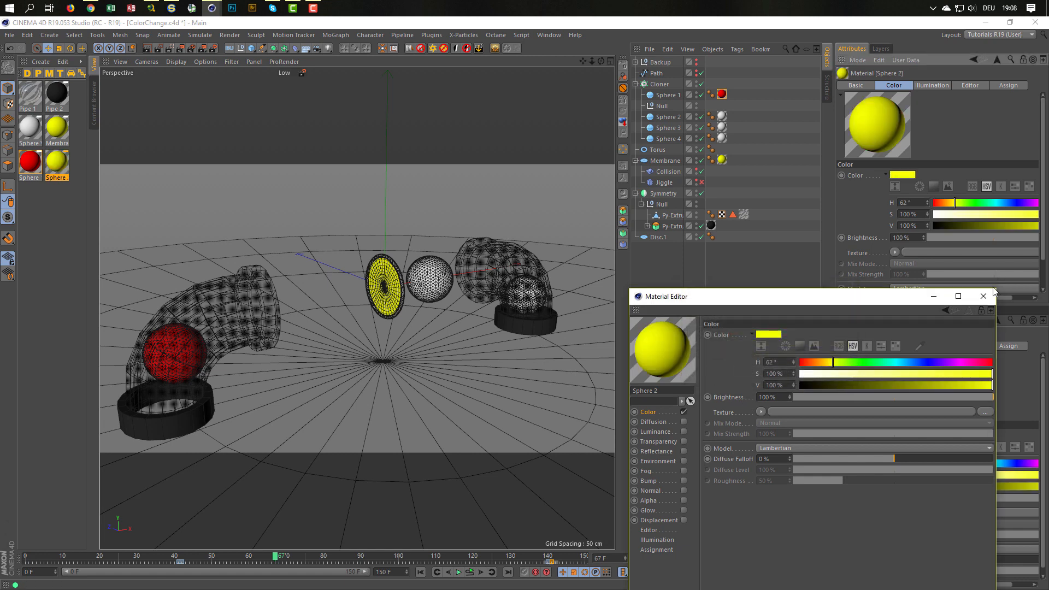
key("ctrl+s")
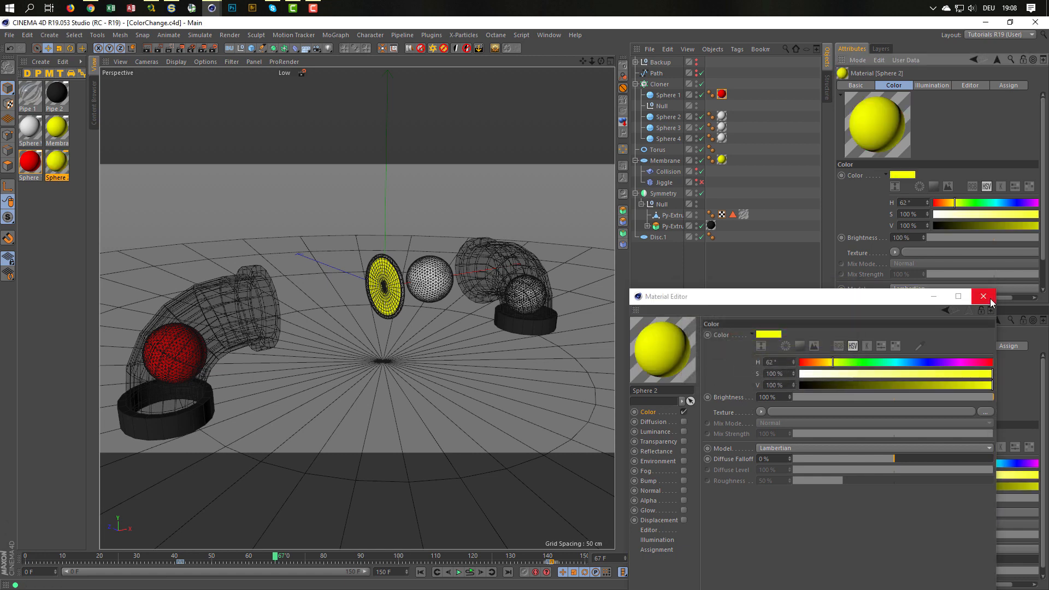
left_click(990, 299)
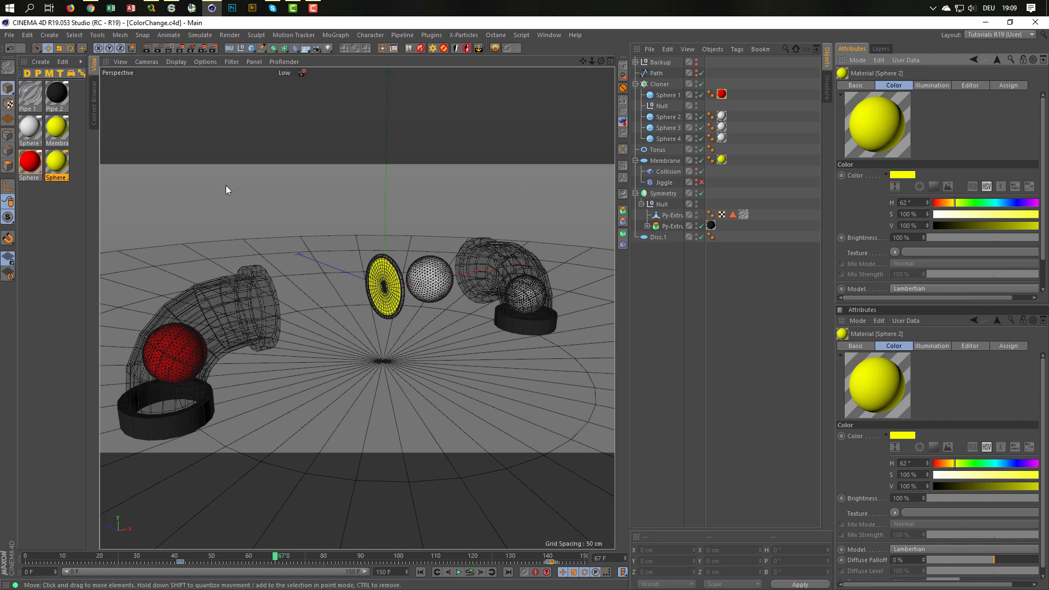
- Assign the yellow Sphere 2 material to the Sphere 2, Sphere 3 and Sphere 4 objects to identify the sphere approaching the membrane
left_click_drag(54, 160, 642, 161)
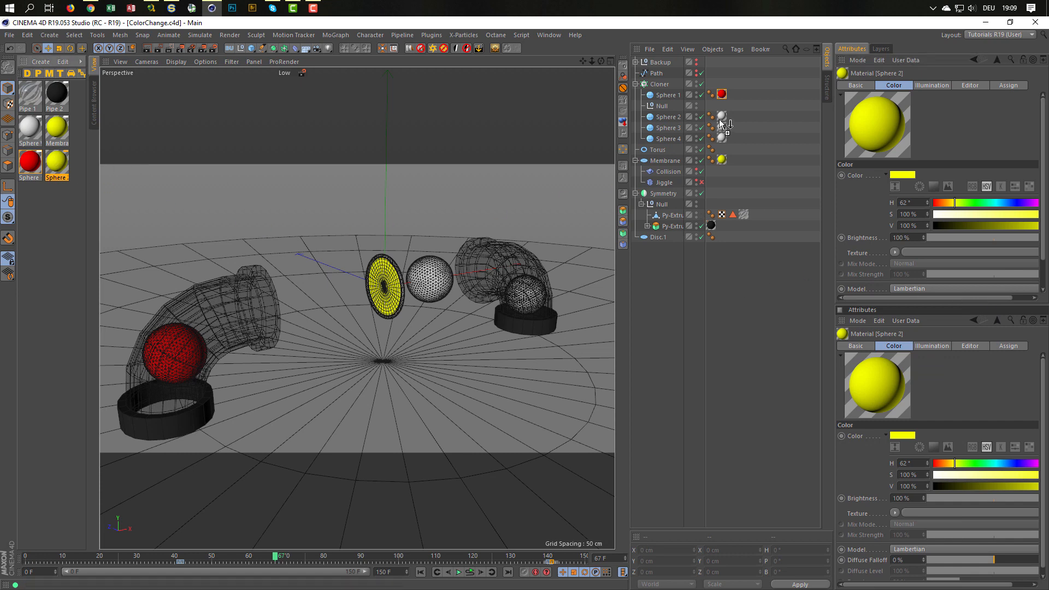
left_click_drag(721, 124, 723, 116)
left_click_drag(614, 177, 723, 127)
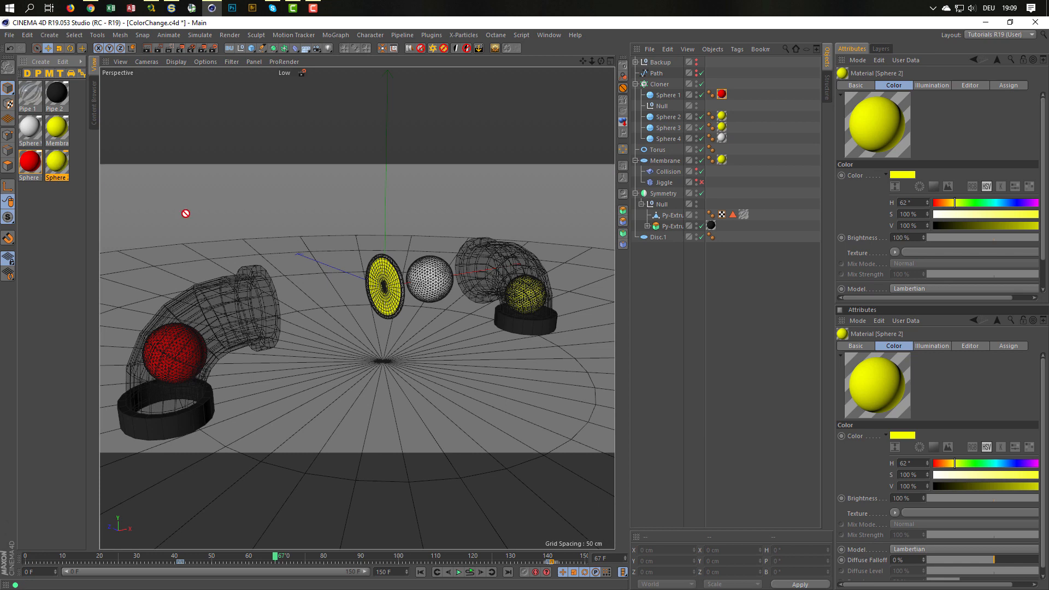
left_click_drag(186, 214, 726, 141)
left_click(724, 140)
- Assign the Sphere White material to the texture tags of Sphere 2, Sphere 3 and Sphere 4 again
left_click_drag(32, 128, 697, 164)
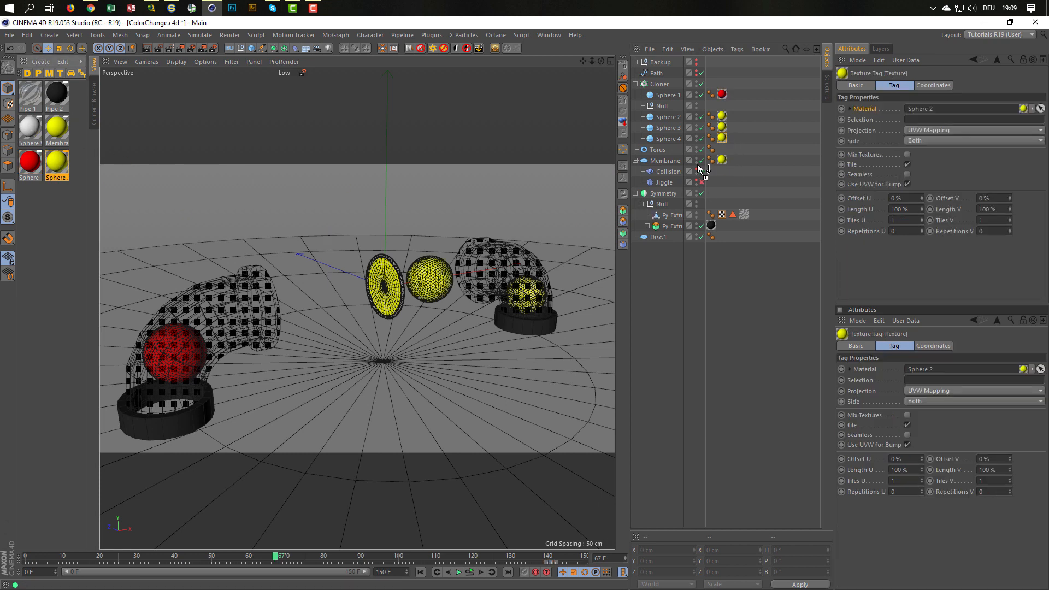
left_click_drag(723, 127, 723, 128)
left_click_drag(27, 126, 670, 137)
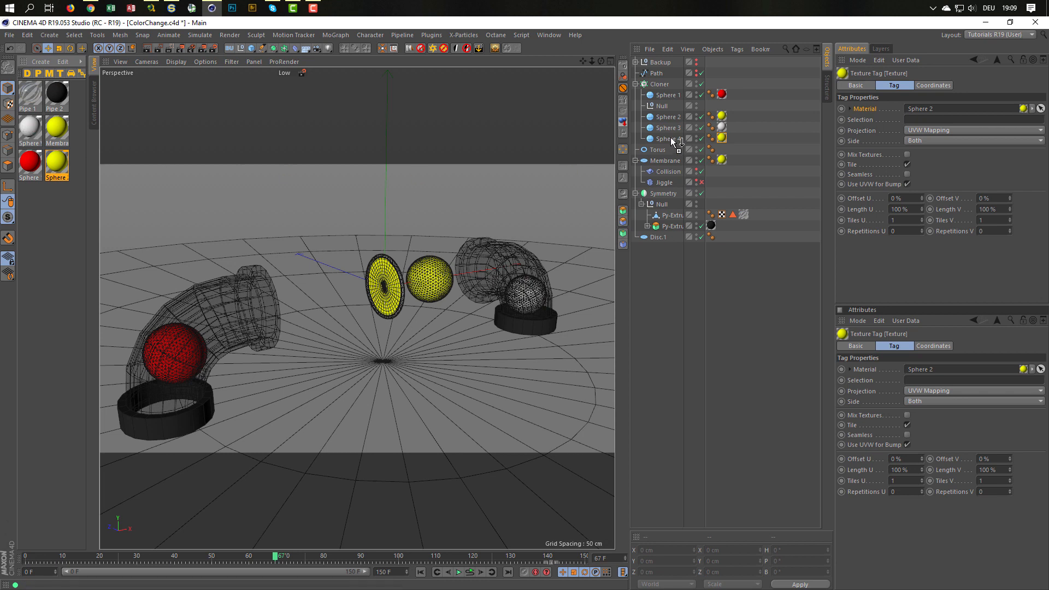
left_click_drag(723, 116, 722, 117)
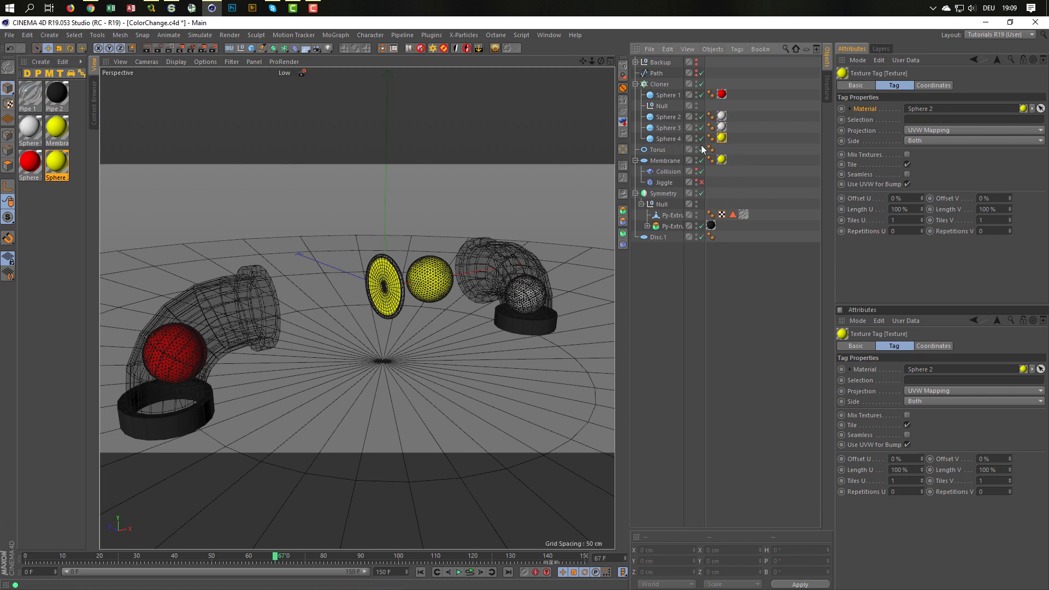
left_click_drag(34, 130, 723, 140)
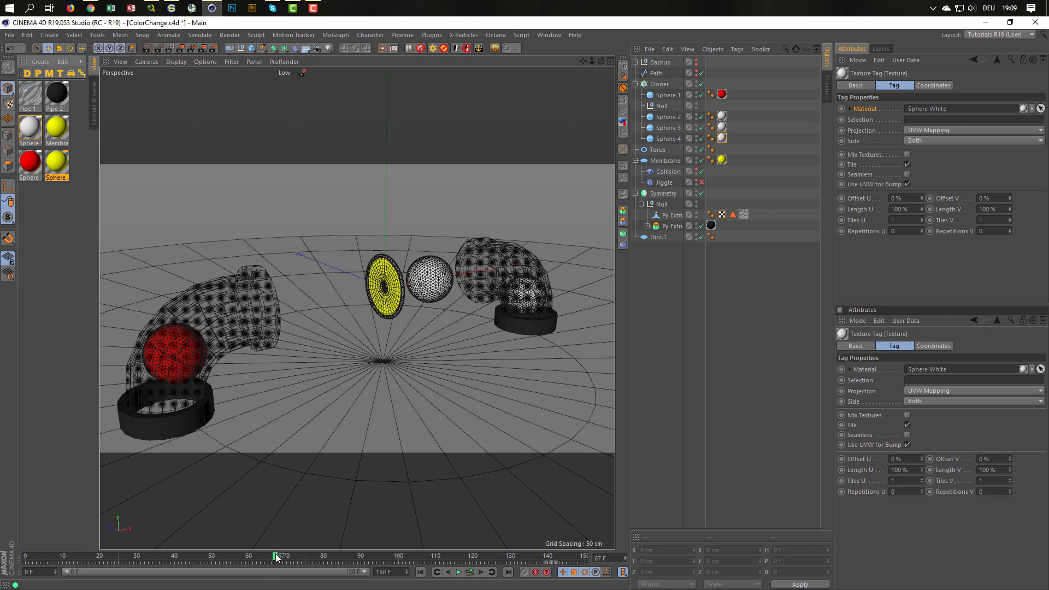
- Key Sphere 4's texture tag material as Sphere White at frame 71 and as the yellow Sphere 2 material at frame 72
left_click_drag(276, 557, 291, 557)
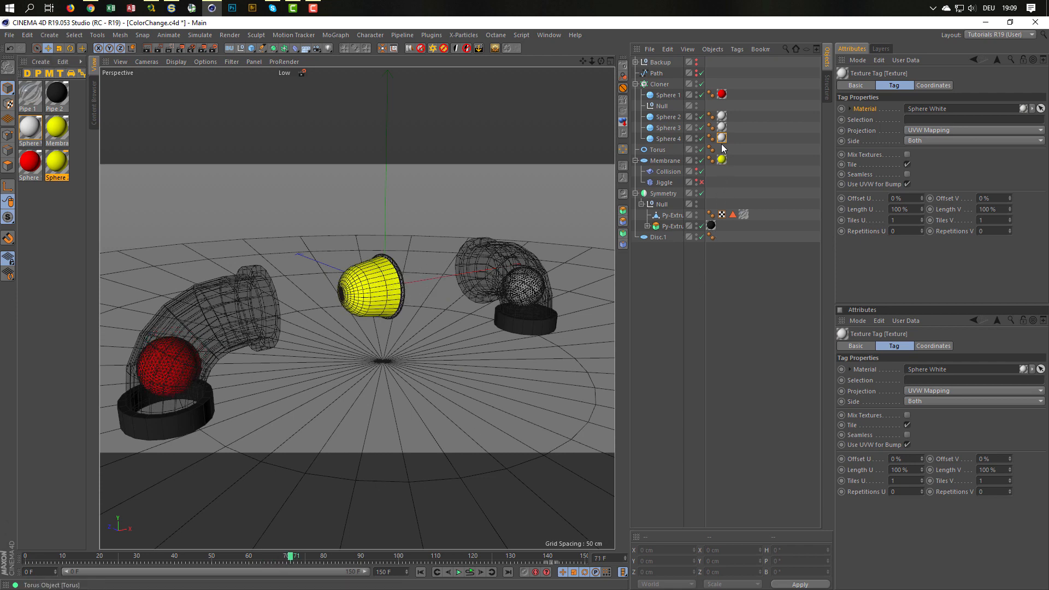
left_click(841, 108)
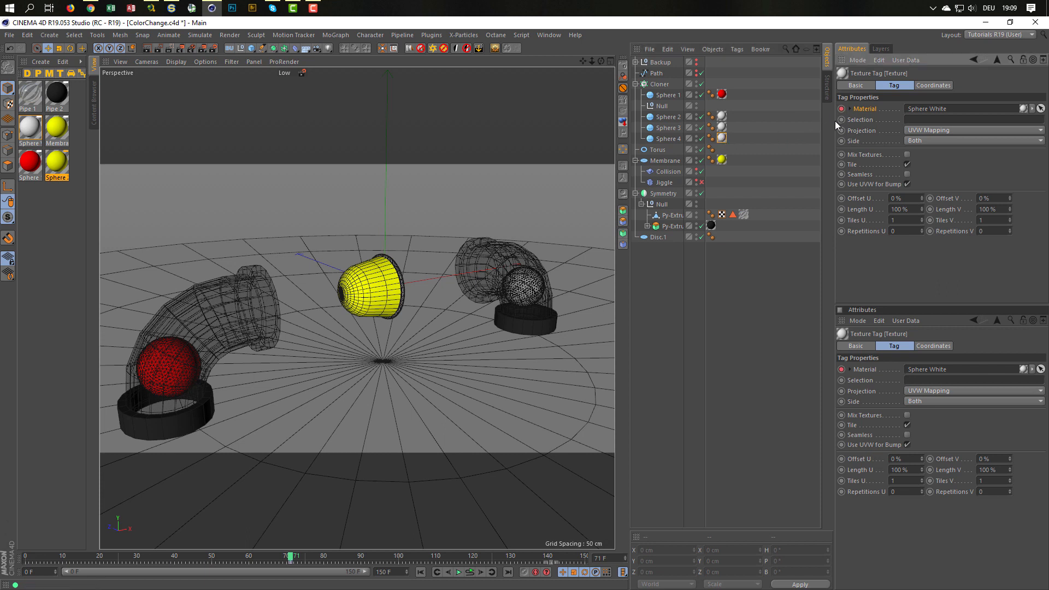
left_click_drag(835, 121, 922, 111)
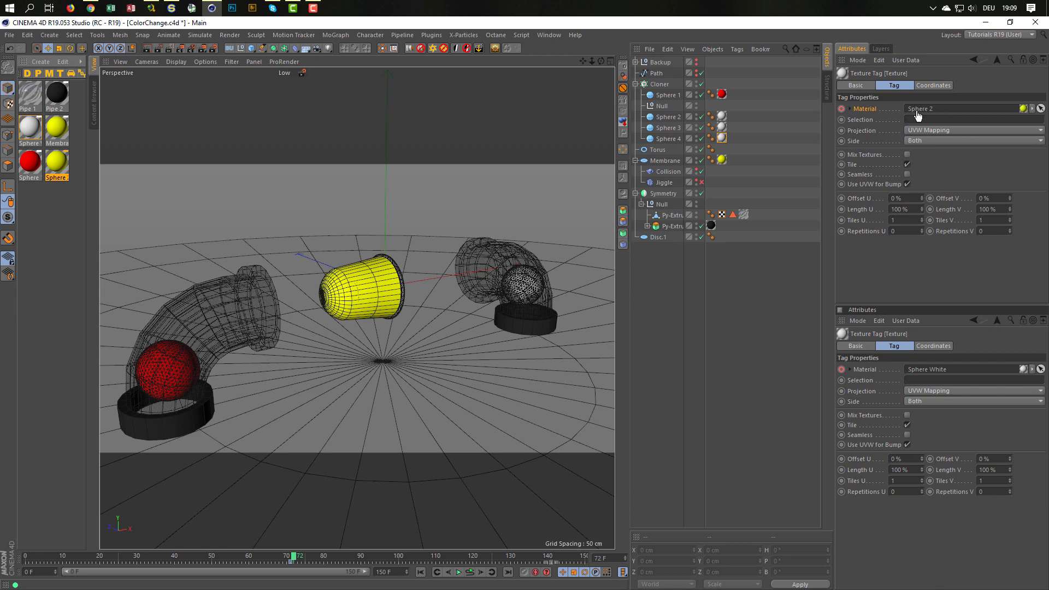
left_click(841, 109, "ctrl")
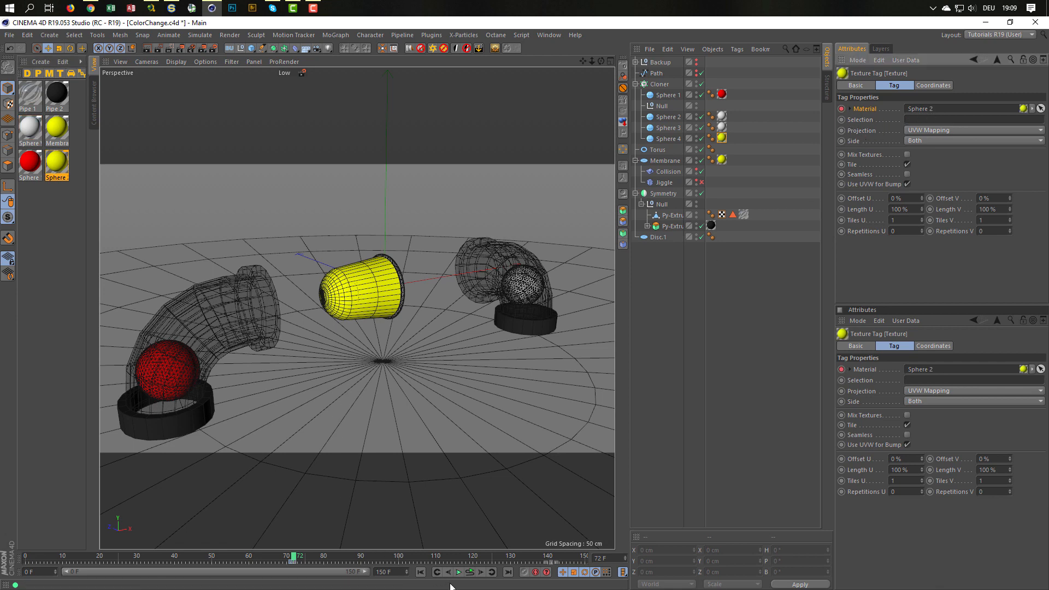
- Check Sphere 4's material switch by running through the animation from frame 0 to 96, and select Sphere 3's texture tag
left_click(469, 572)
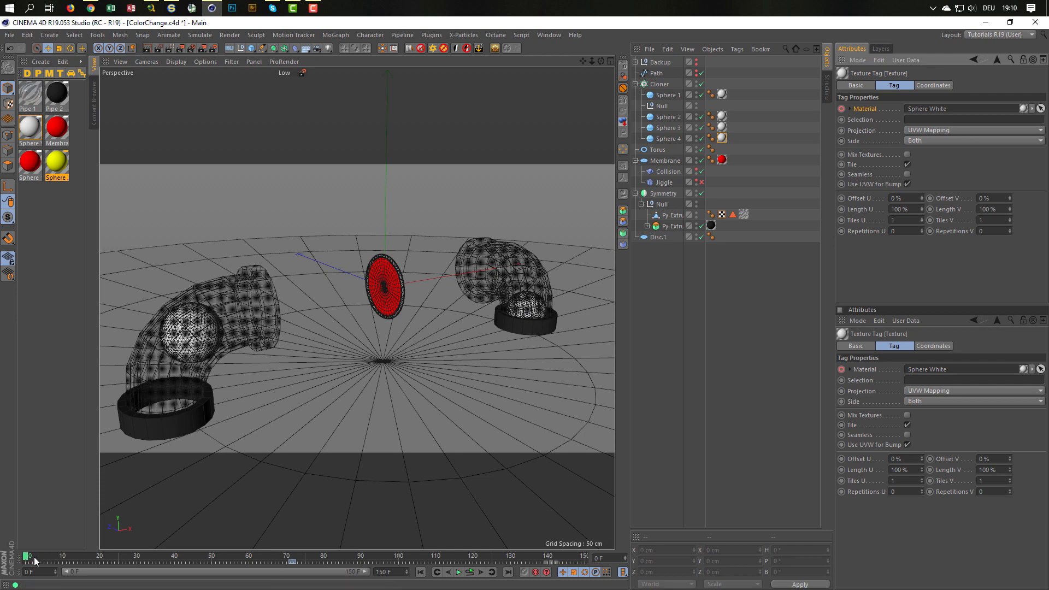
left_click_drag(27, 557, 383, 558)
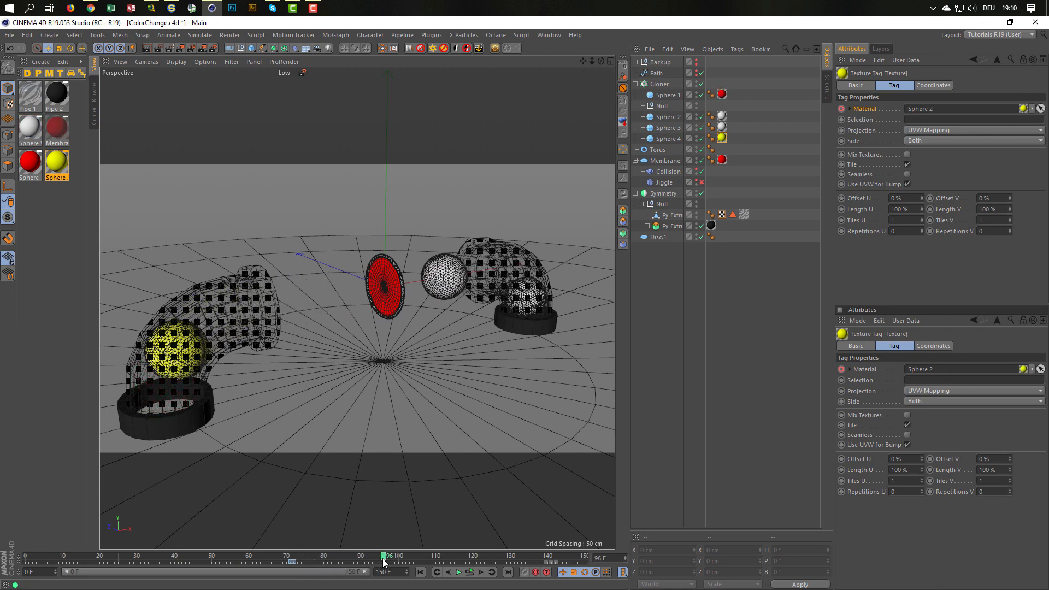
left_click(723, 128)
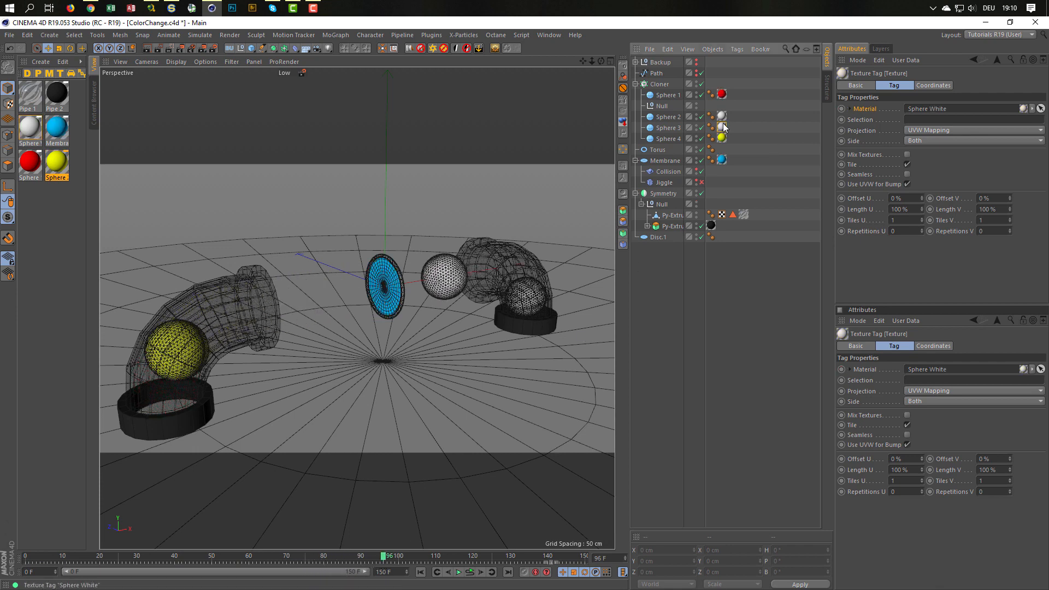
- Look up the hue of the blue Color shader in the Membrane material's Layer texture
double_click(57, 128)
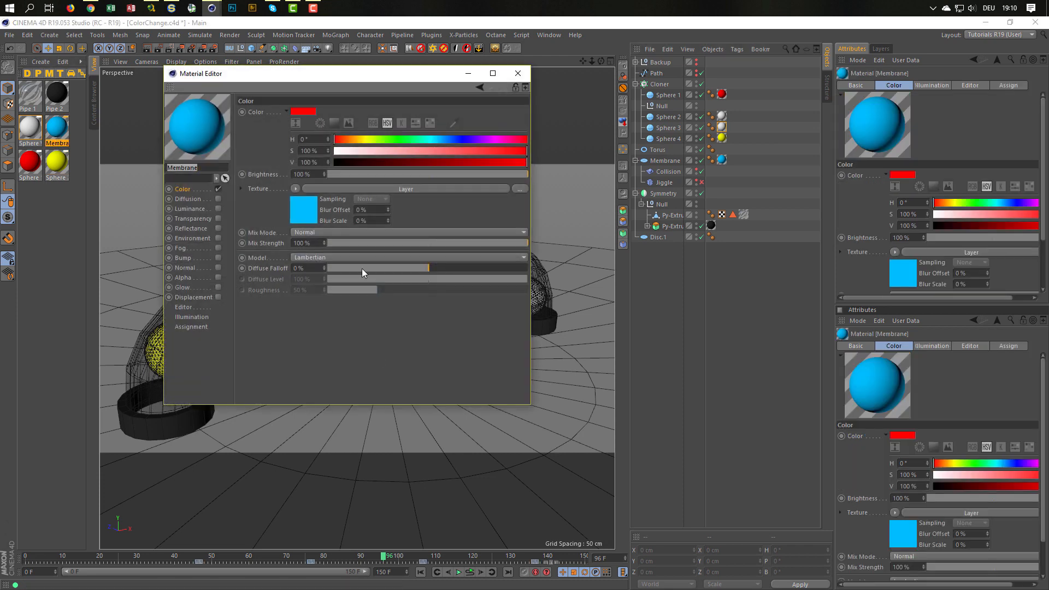
left_click(361, 267)
left_click(276, 241)
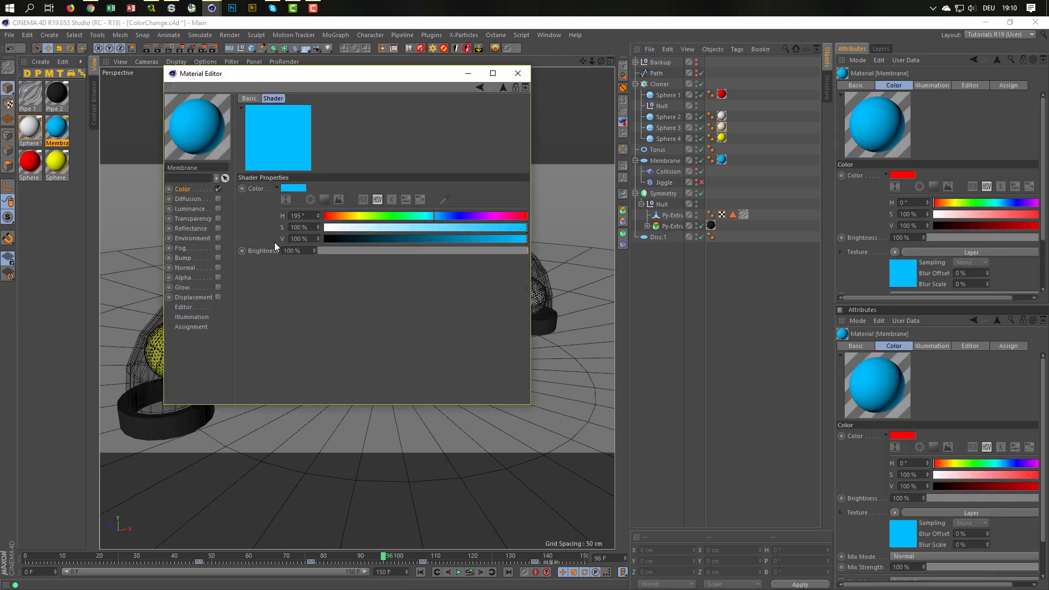
left_click(308, 218)
left_click(523, 76)
- Duplicate the yellow Sphere 2 material and rename the copy Sphere 3
left_click(54, 164)
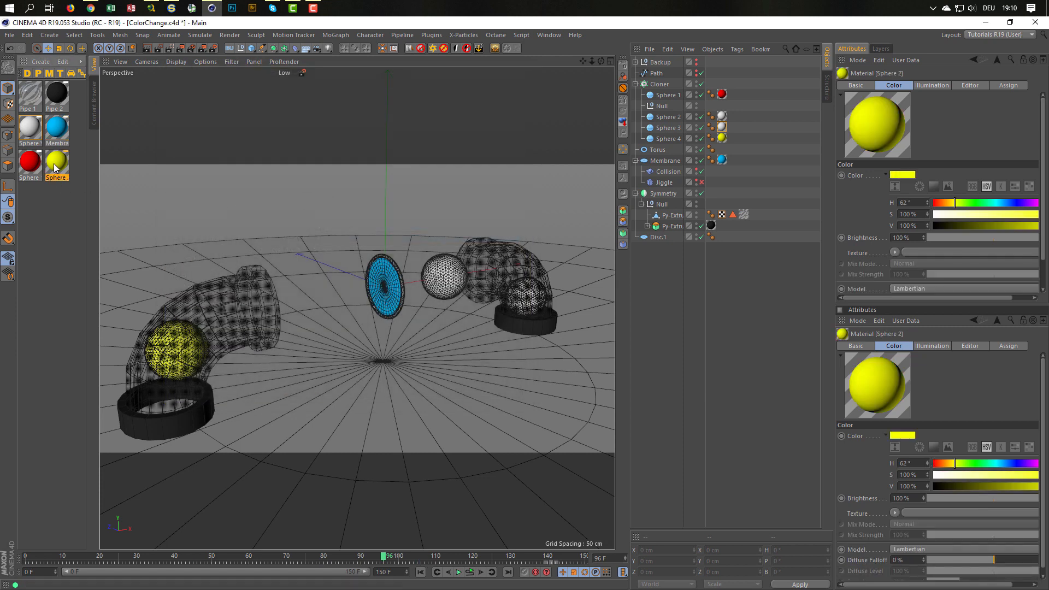
left_click_drag(54, 163, 42, 208, "ctrl")
double_click(31, 195)
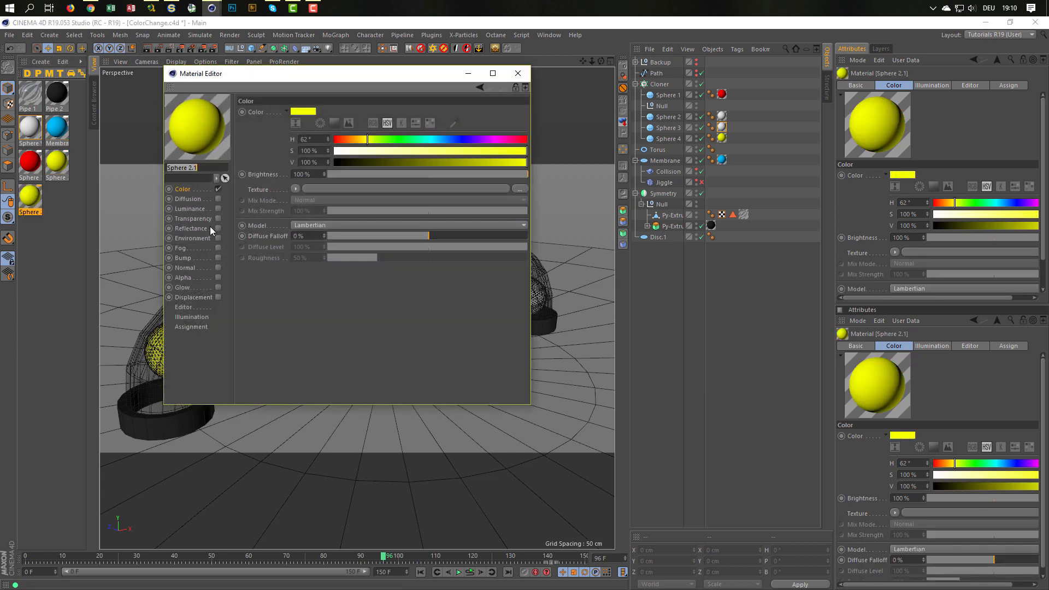
double_click(189, 168)
type("3")
key("Return")
- Set the Sphere 3 material's color to blue with a hue of 195° and close the Material Editor
double_click(315, 139)
type("195")
key("Return")
left_click(518, 73)
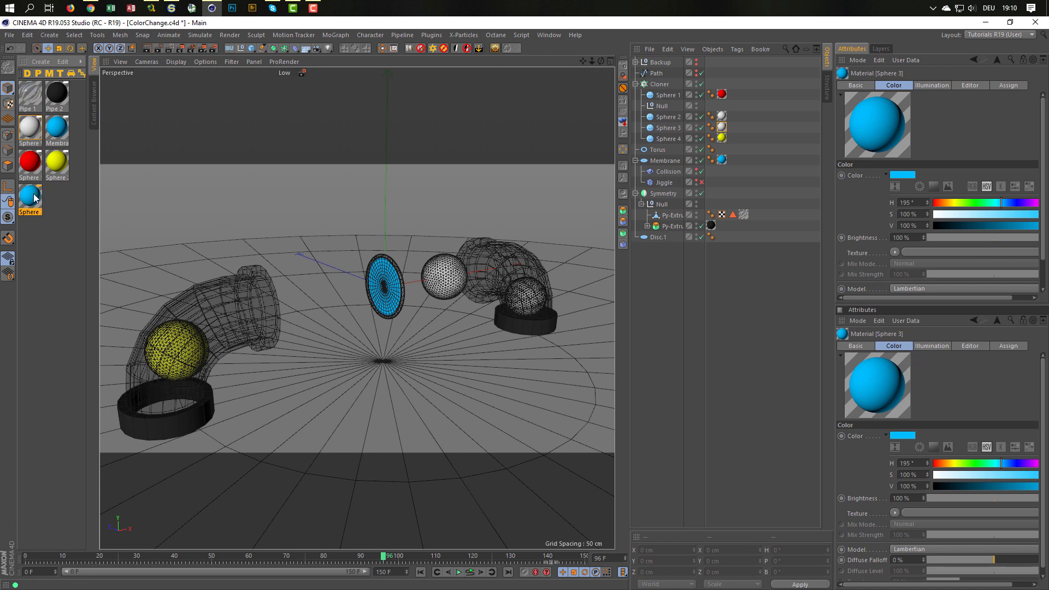
left_click_drag(33, 198, 722, 118)
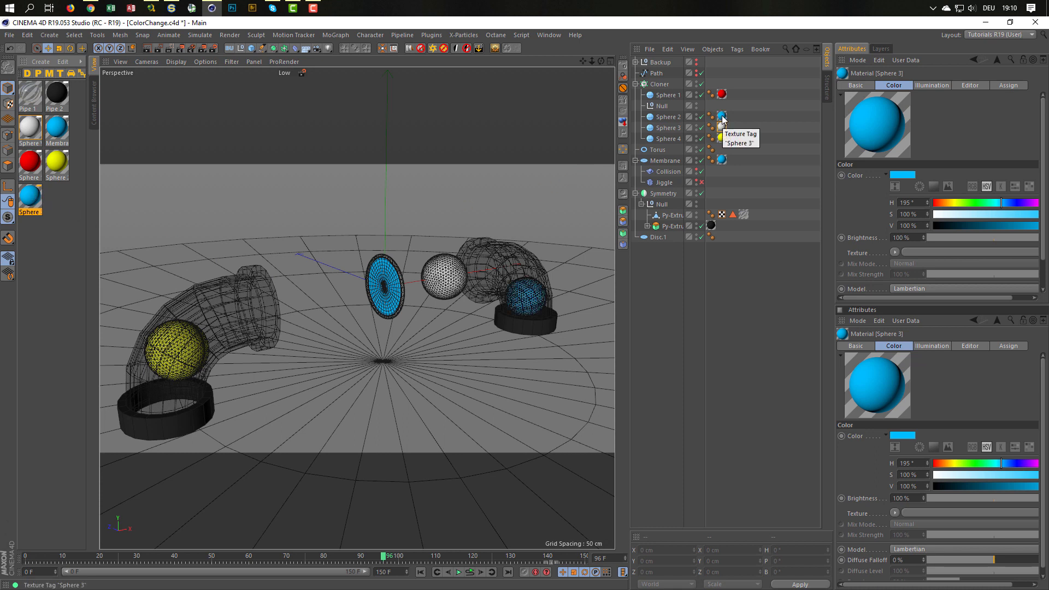
key("ctrl+z")
left_click_drag(32, 199, 721, 130)
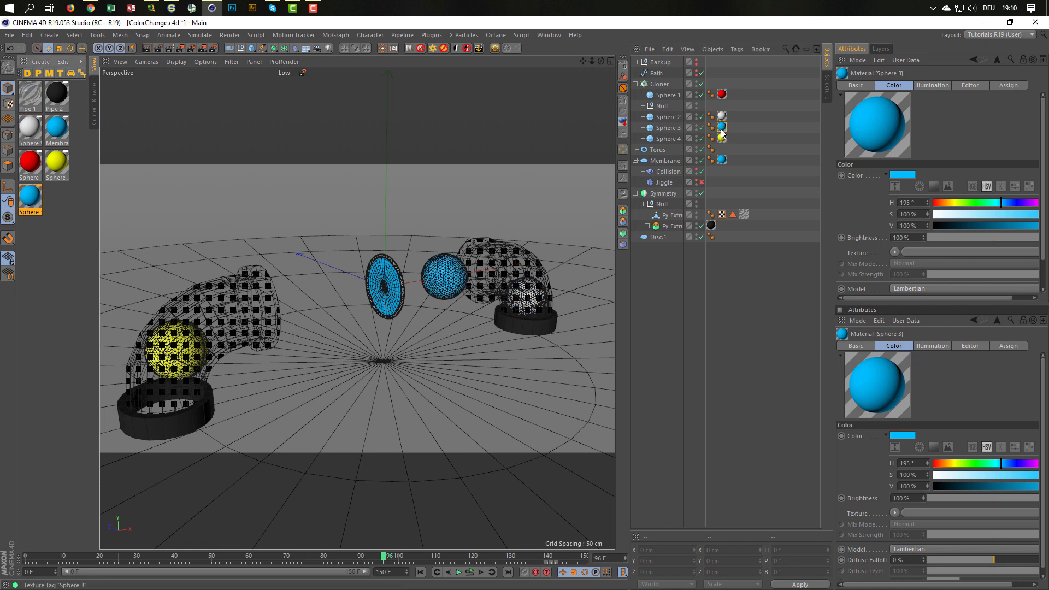
key("ctrl+z")
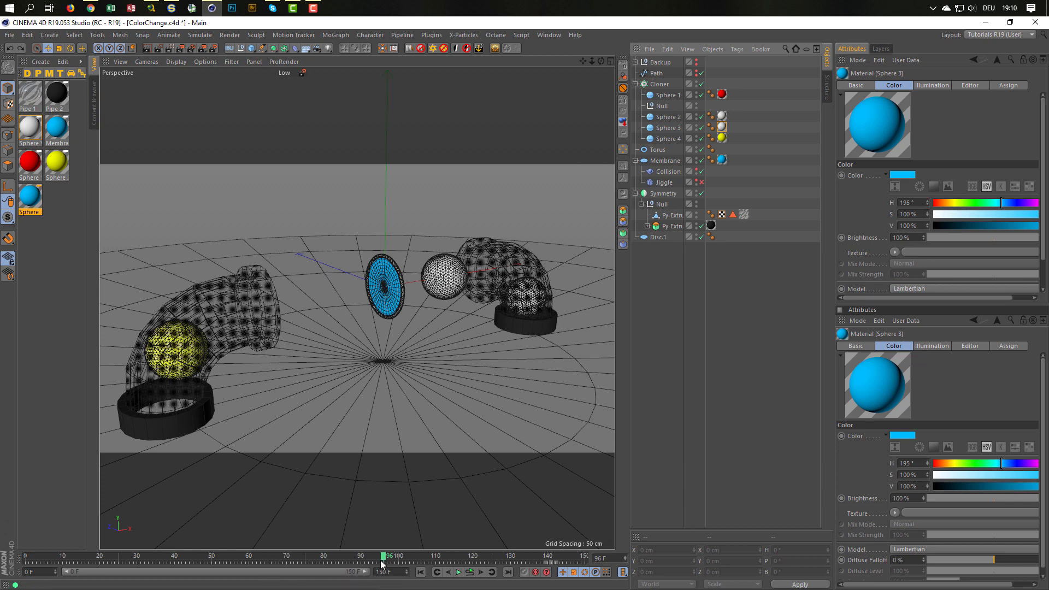
- Keyframe the material on Sphere 3's texture tag as Sphere White at frame 101 and as the blue Sphere 3 material at frame 102
left_click_drag(384, 557, 403, 555)
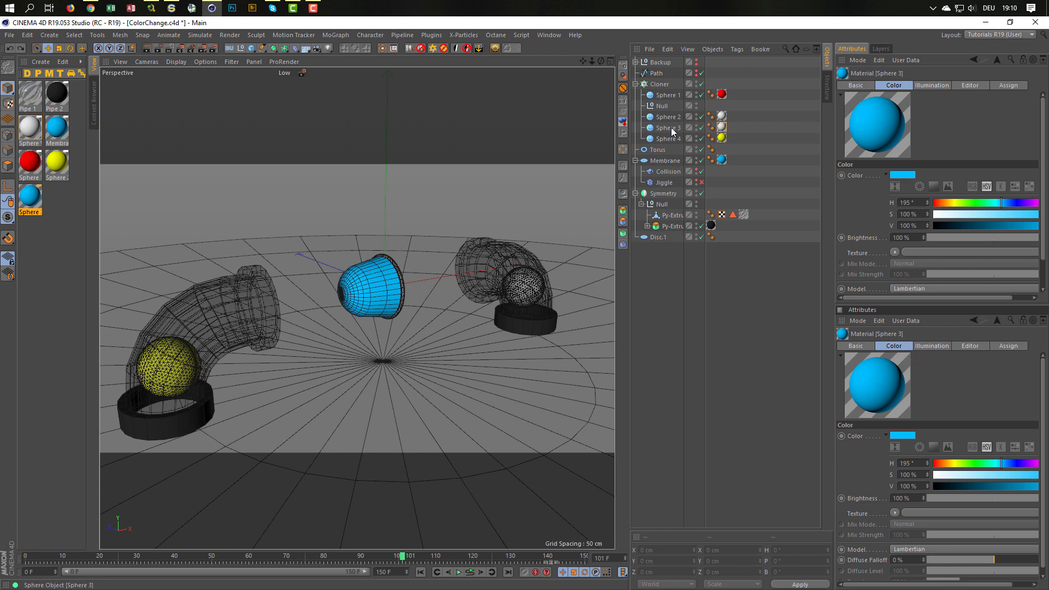
left_click(721, 127)
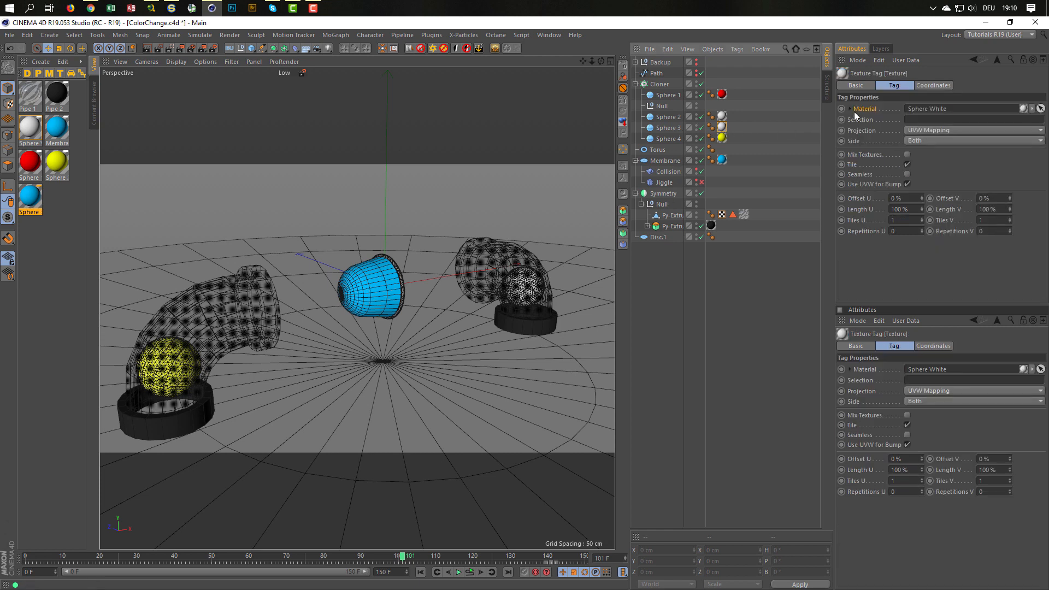
left_click(842, 109)
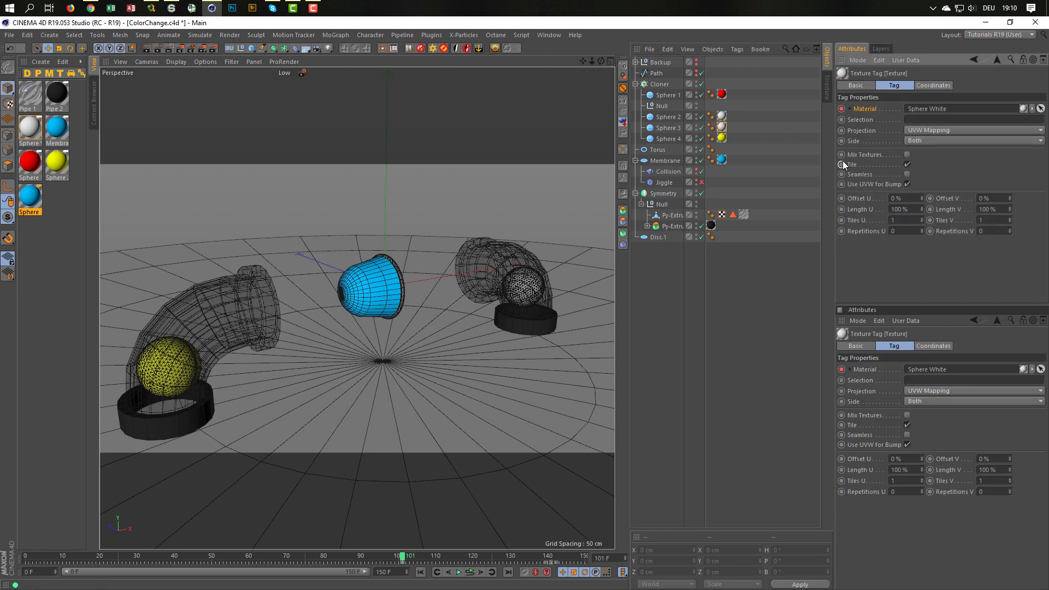
key("g")
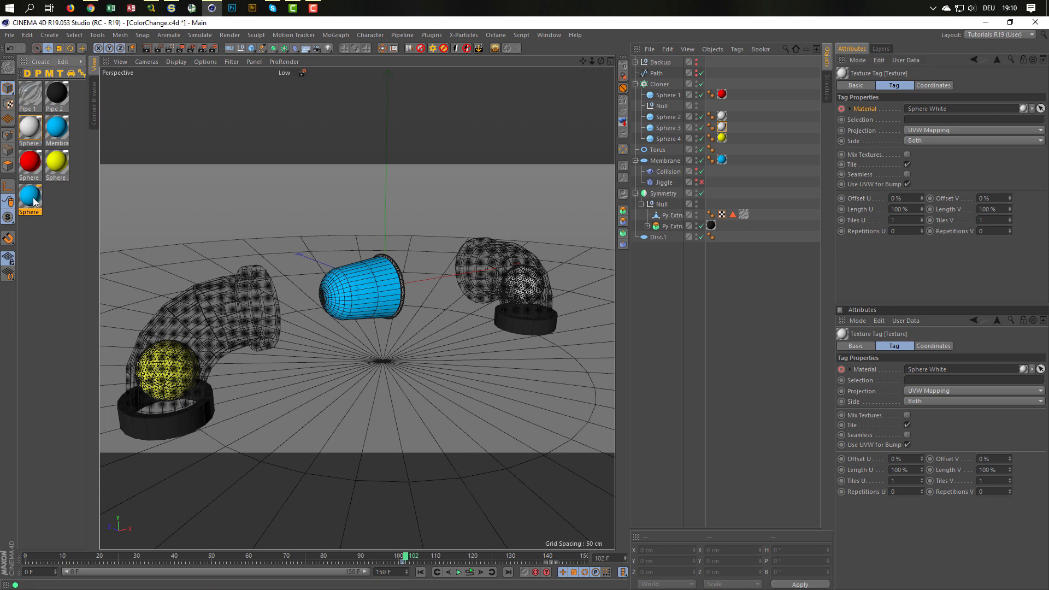
left_click_drag(34, 201, 929, 109)
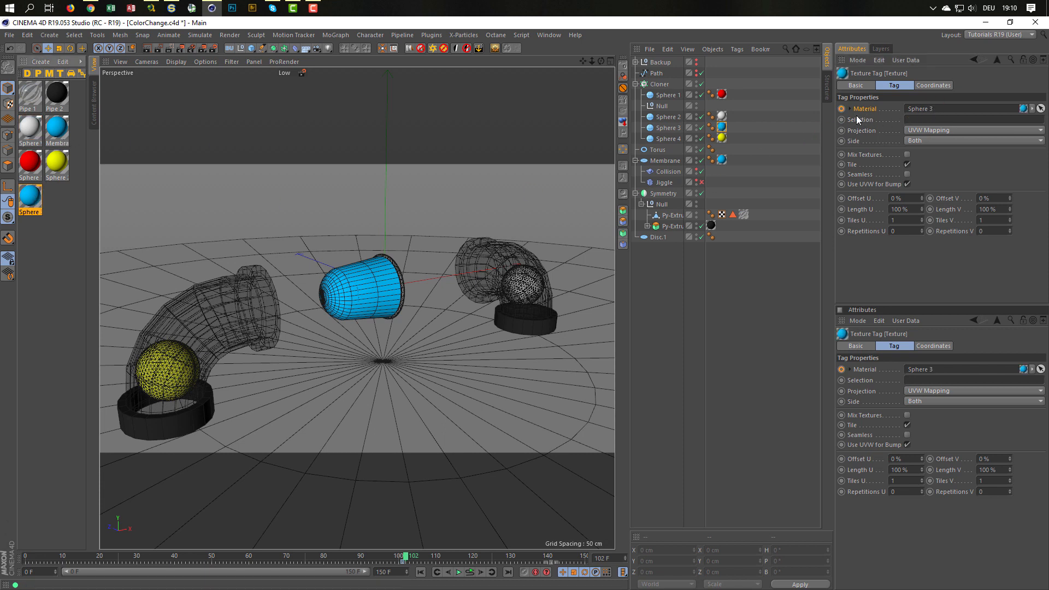
left_click(841, 108)
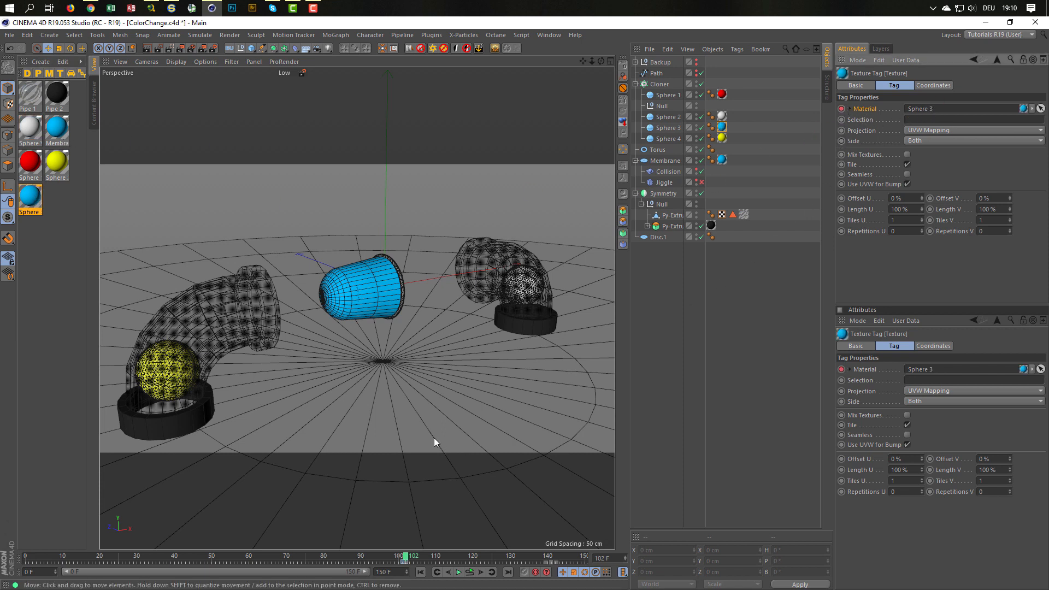
- Advance to frame 131 and look up the hue of the magenta Color shader in the Membrane material's Layer texture
left_click_drag(407, 556, 514, 557)
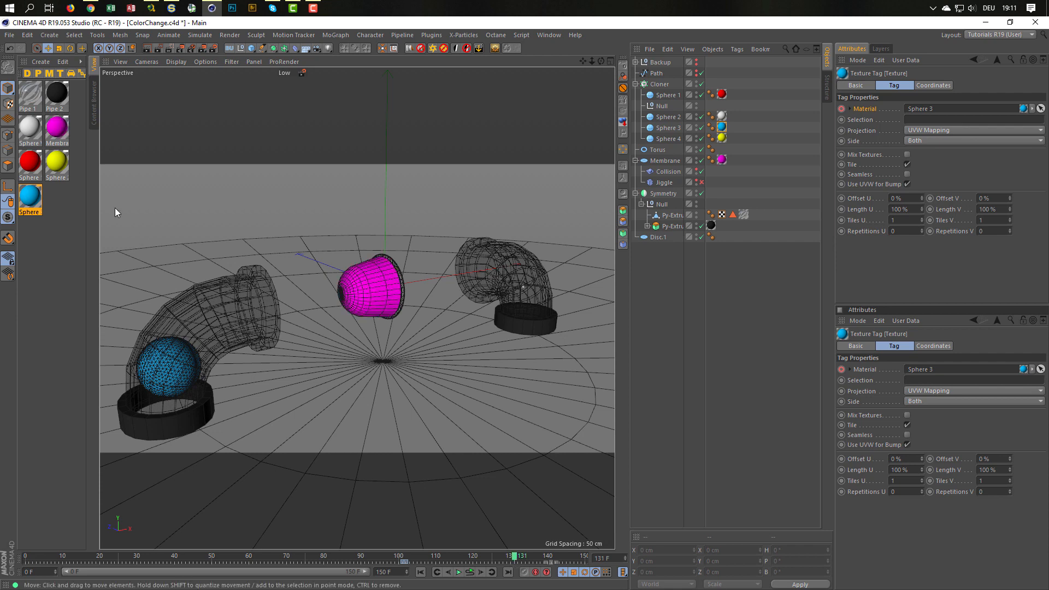
double_click(60, 127)
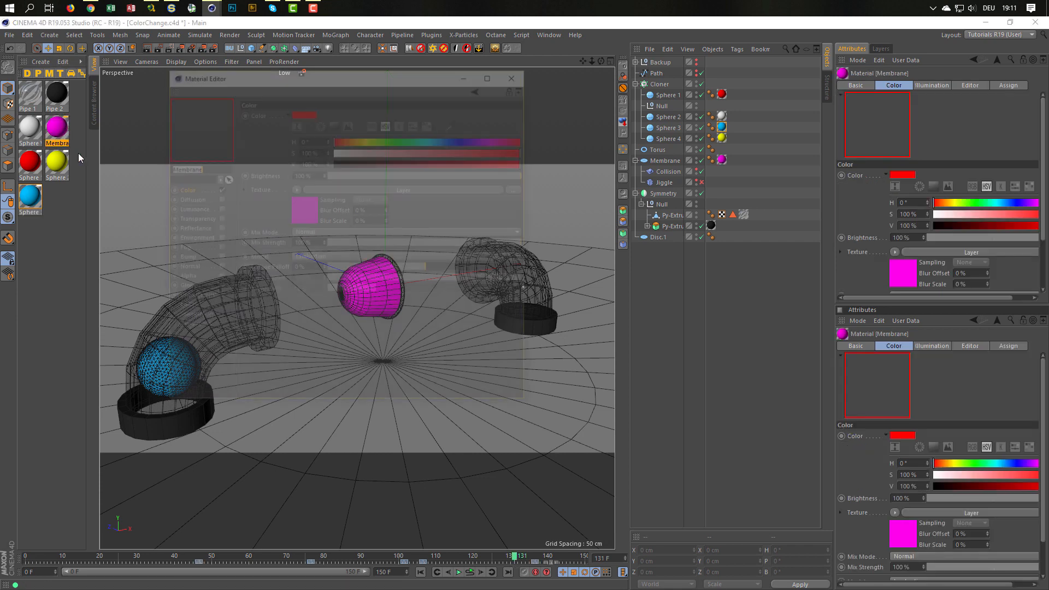
left_click_drag(370, 74, 586, 114)
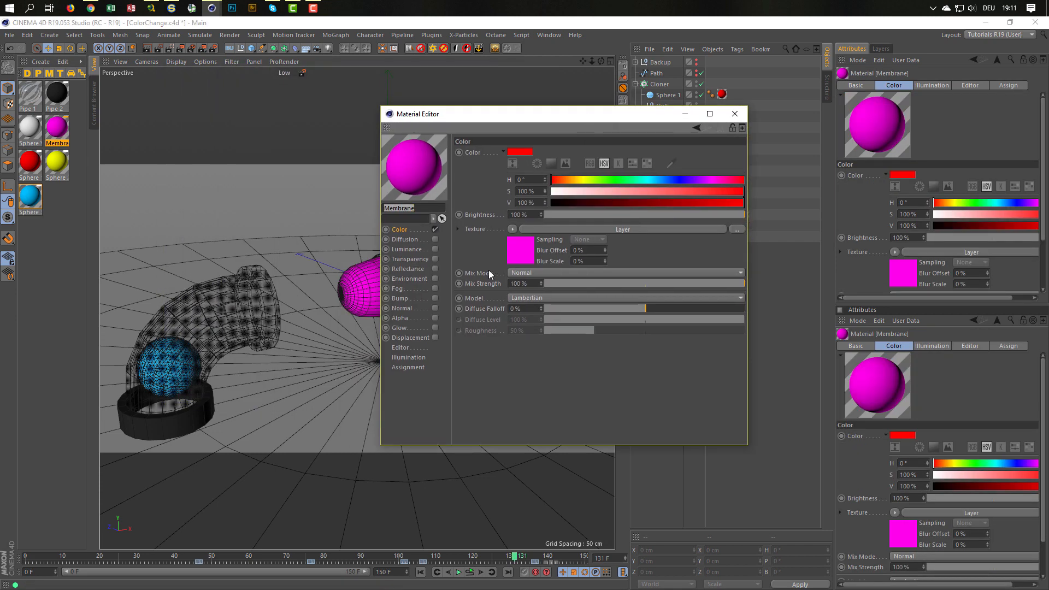
left_click(518, 249)
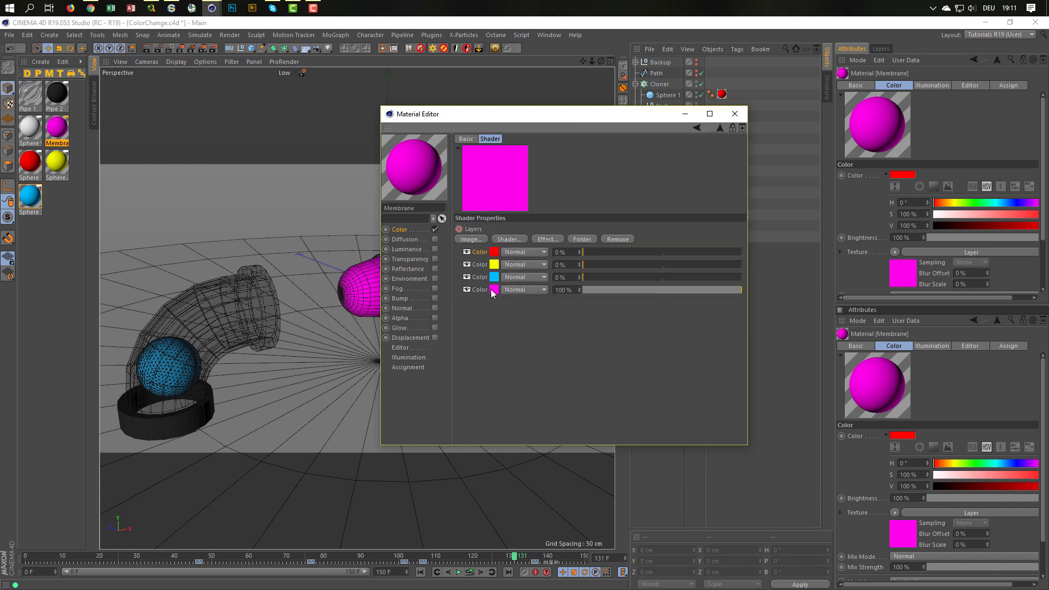
left_click(494, 229)
left_click(518, 256)
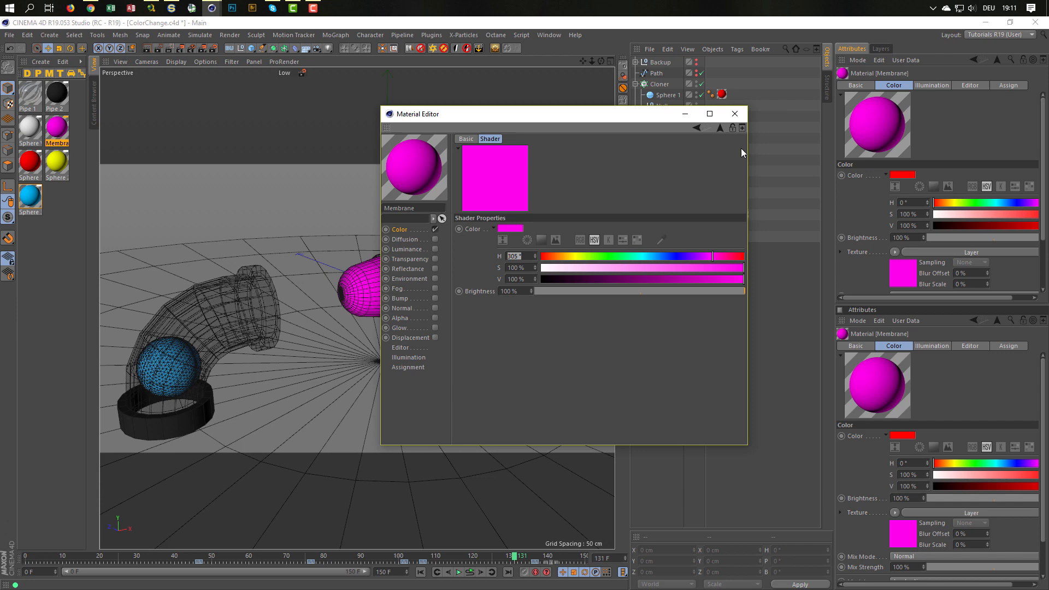
left_click(735, 114)
- Duplicate the blue Sphere 3 material and set the copy's color to magenta with a hue of 305°
left_click_drag(30, 196, 55, 192)
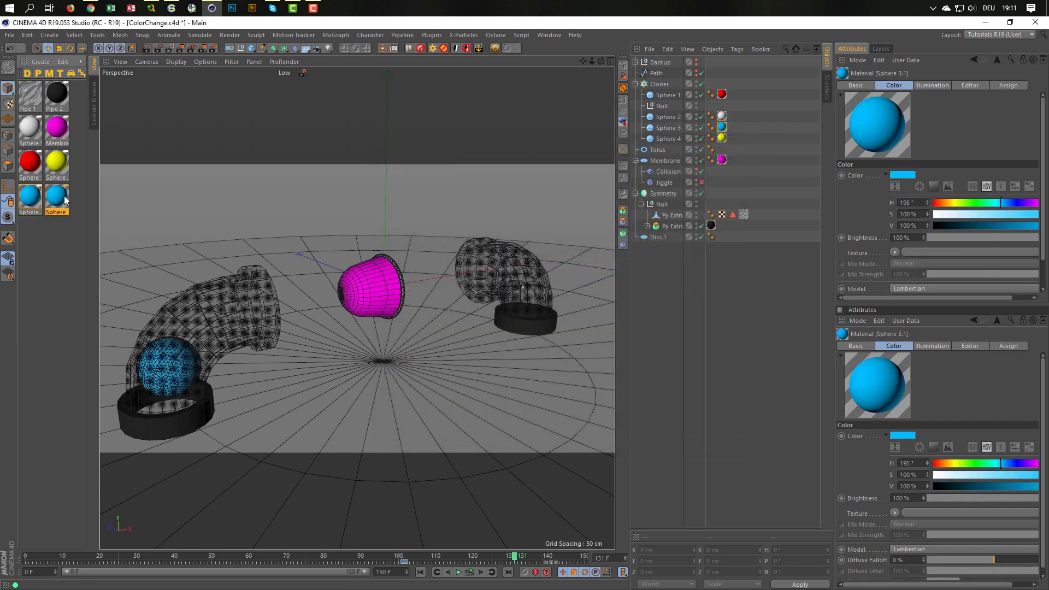
double_click(64, 195)
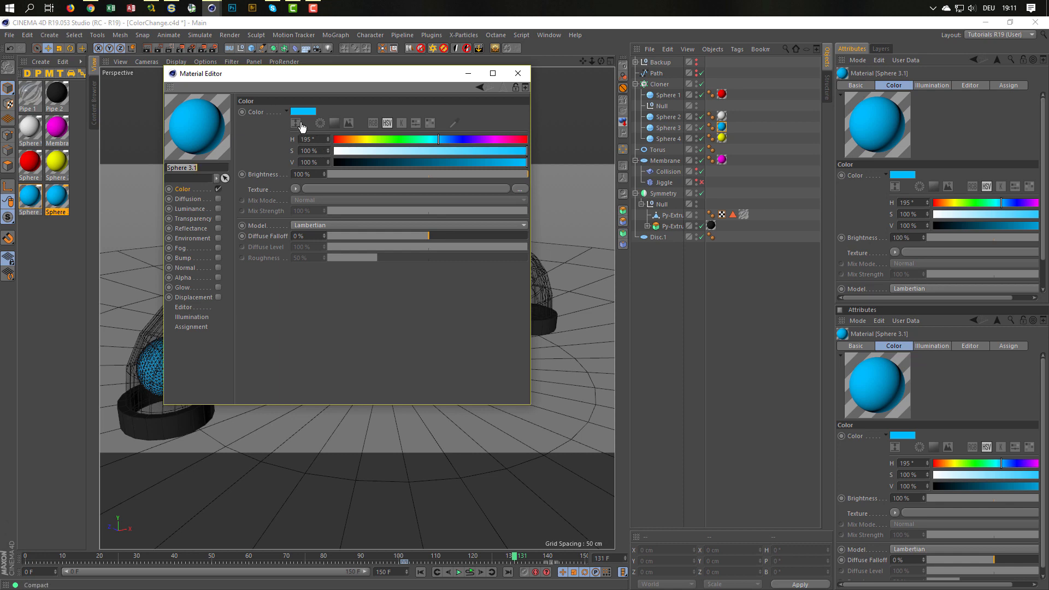
left_click_drag(317, 140, 276, 145)
type("305")
key("Return")
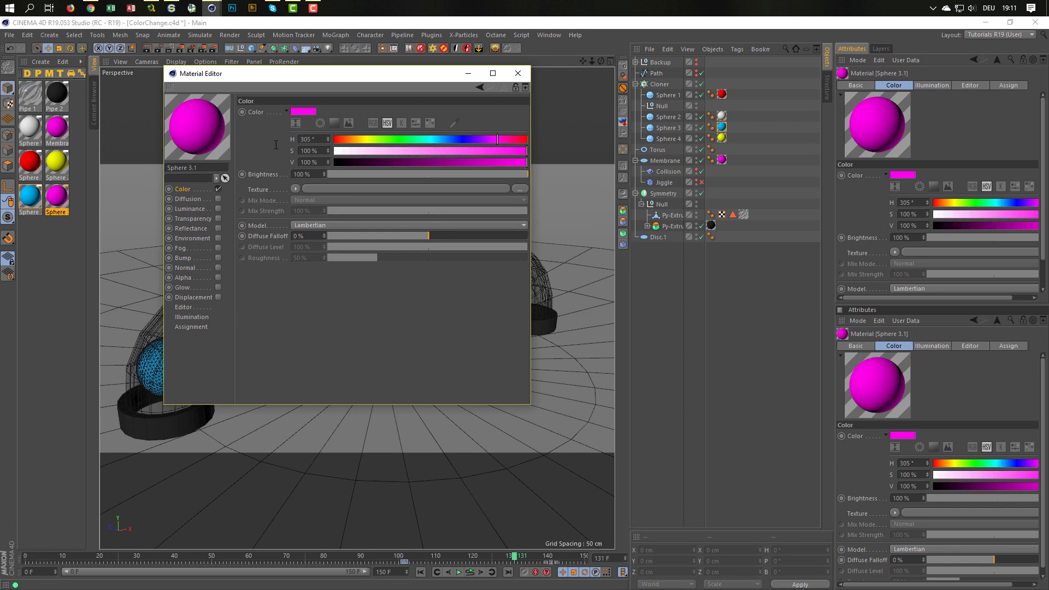
left_click(521, 73)
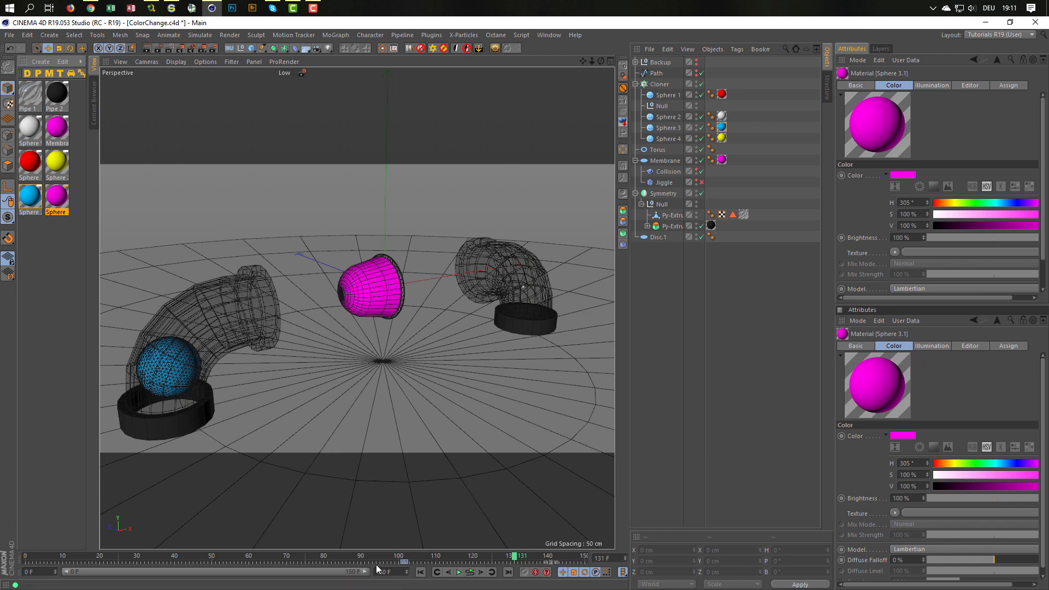
- Keyframe the material on Sphere 2's texture tag as Sphere White at frame 131 and as the magenta Sphere 3.1 at frame 132
left_click(409, 562)
left_click_drag(414, 565, 404, 560)
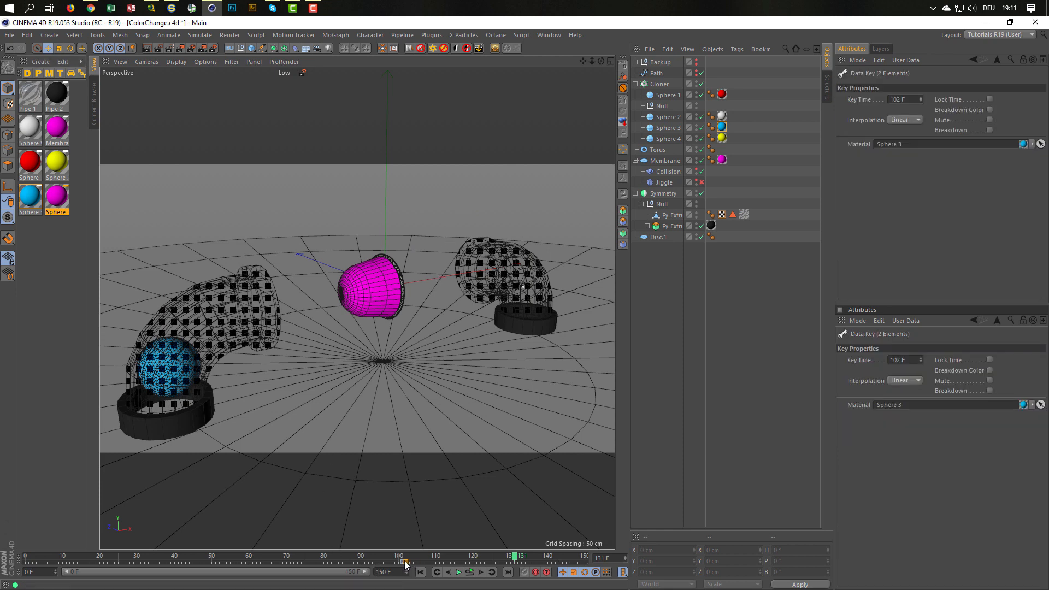
left_click(517, 553)
left_click_drag(516, 554, 513, 555)
left_click(722, 116)
left_click(841, 108)
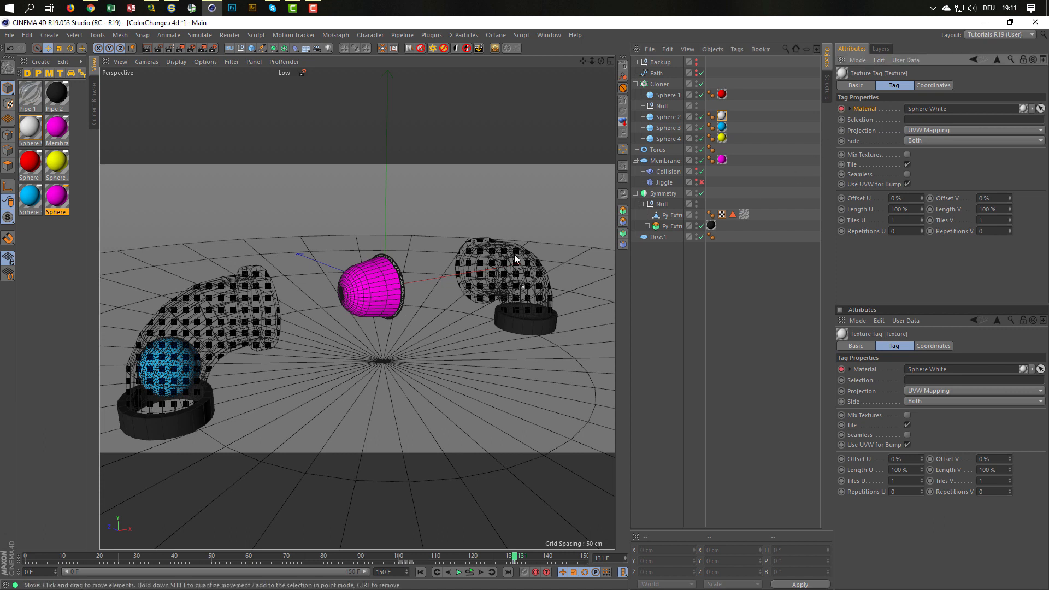
key("g")
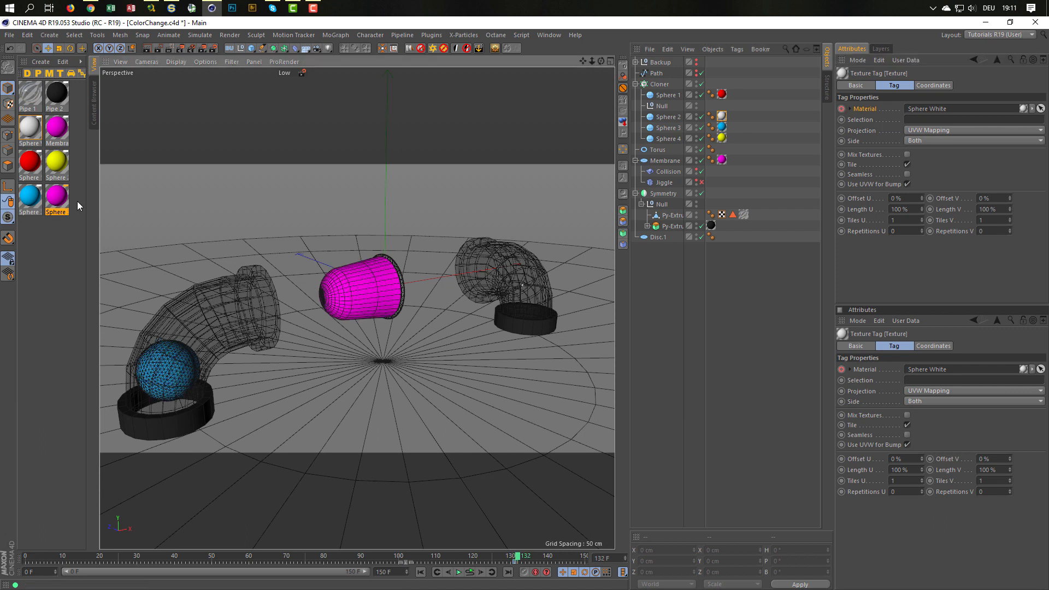
left_click_drag(54, 195, 928, 109)
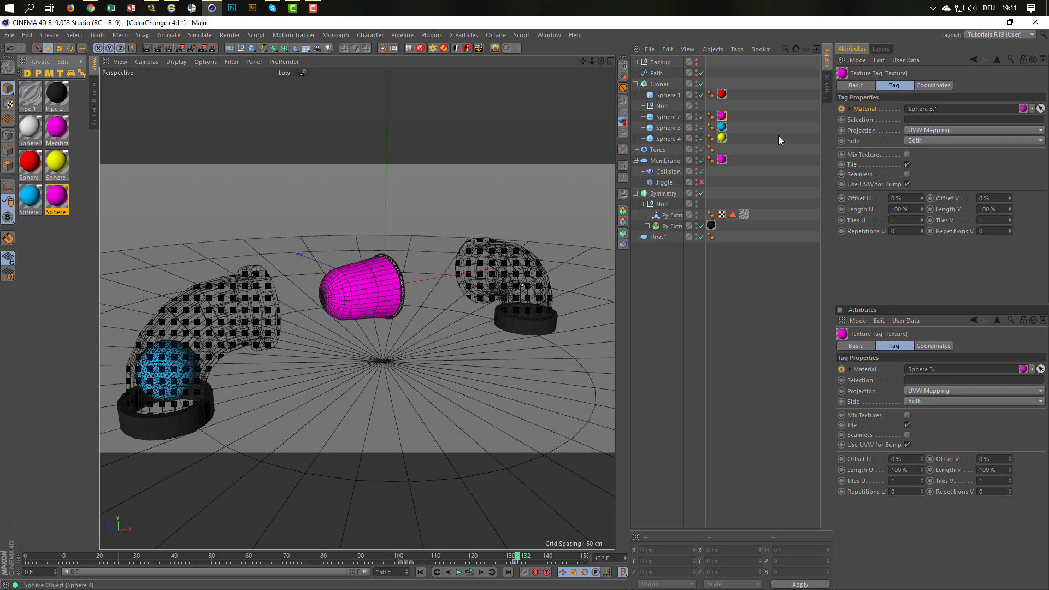
left_click(842, 109, "ctrl")
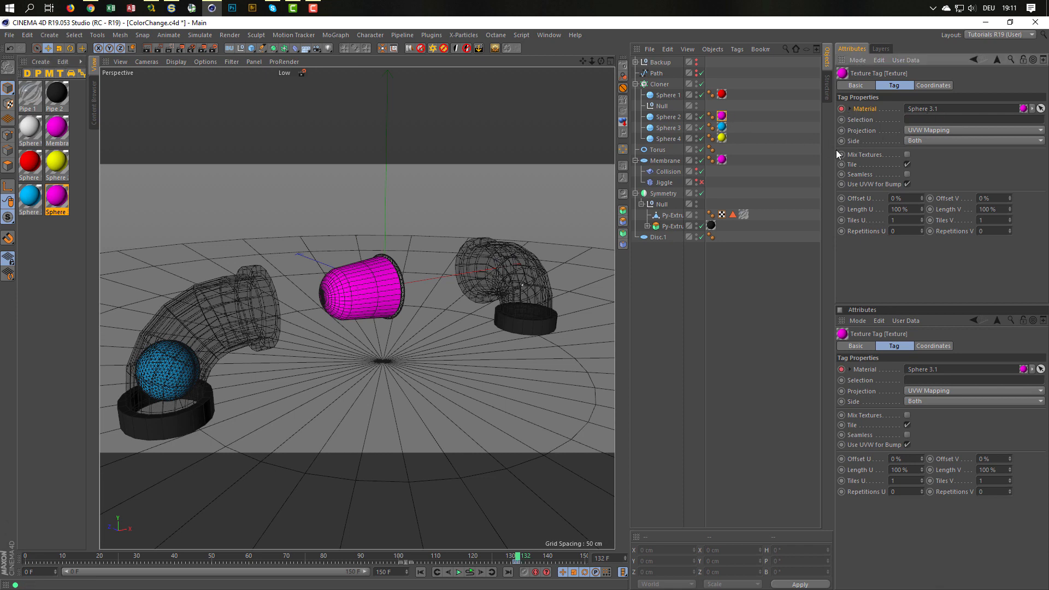
- Rename the magenta Sphere 3.1 material to Sphere 4 and save the scene
double_click(62, 203)
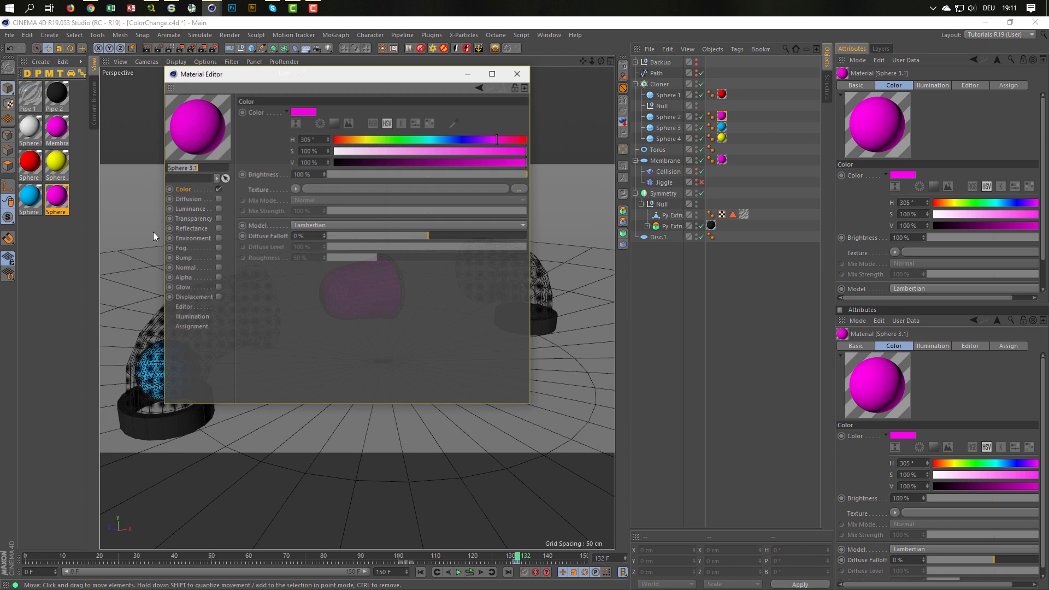
left_click(207, 168)
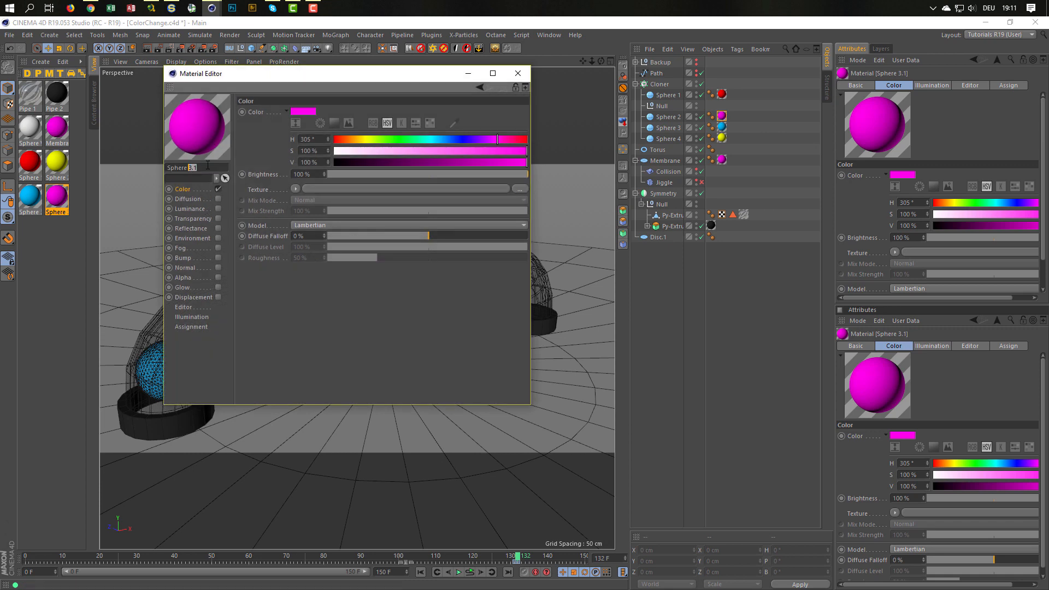
type("4")
key("Return")
key("ctrl+s")
left_click(517, 74)
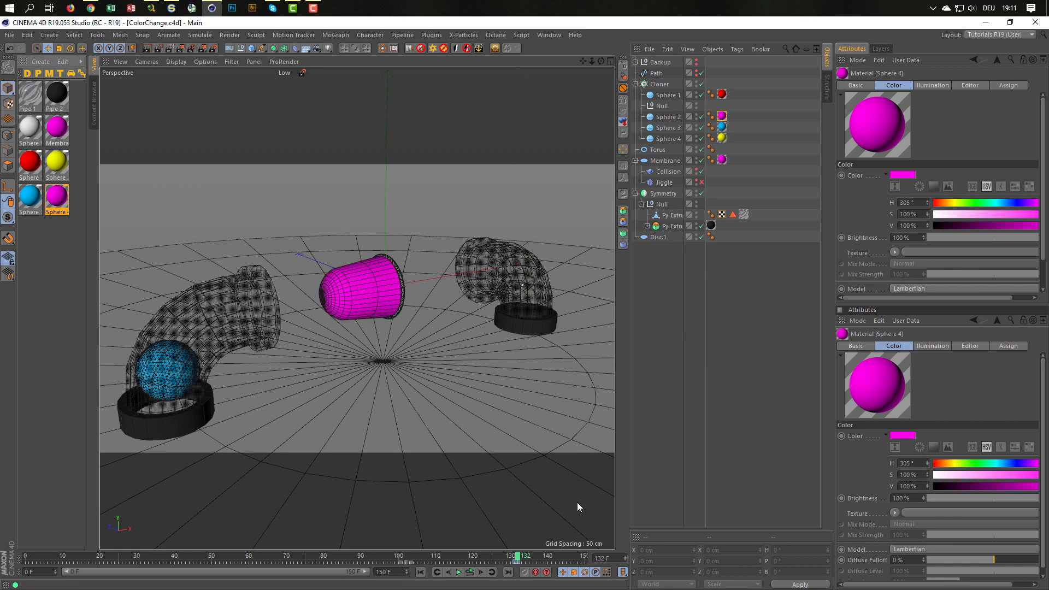
- Play the animation from the start and run through frames 0 to 96 to check the spheres' material switches
left_click(470, 571)
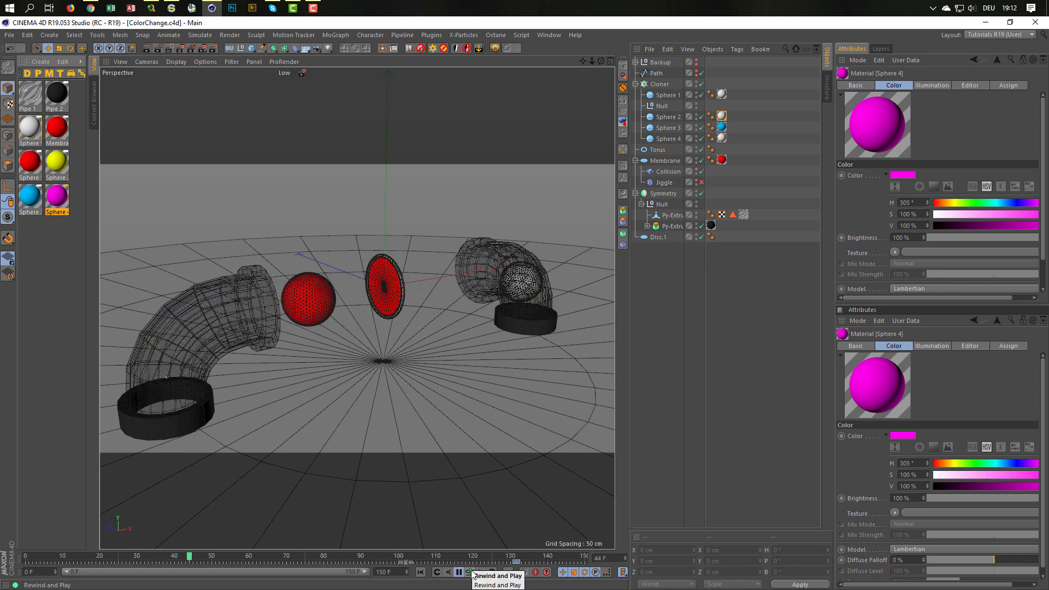
left_click(473, 573)
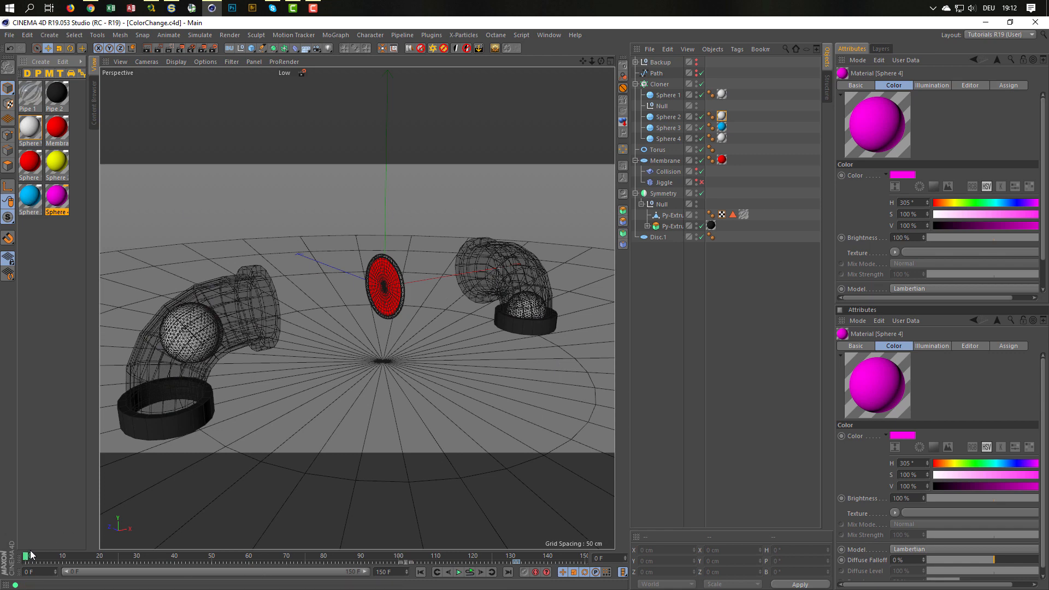
left_click_drag(28, 556, 387, 561)
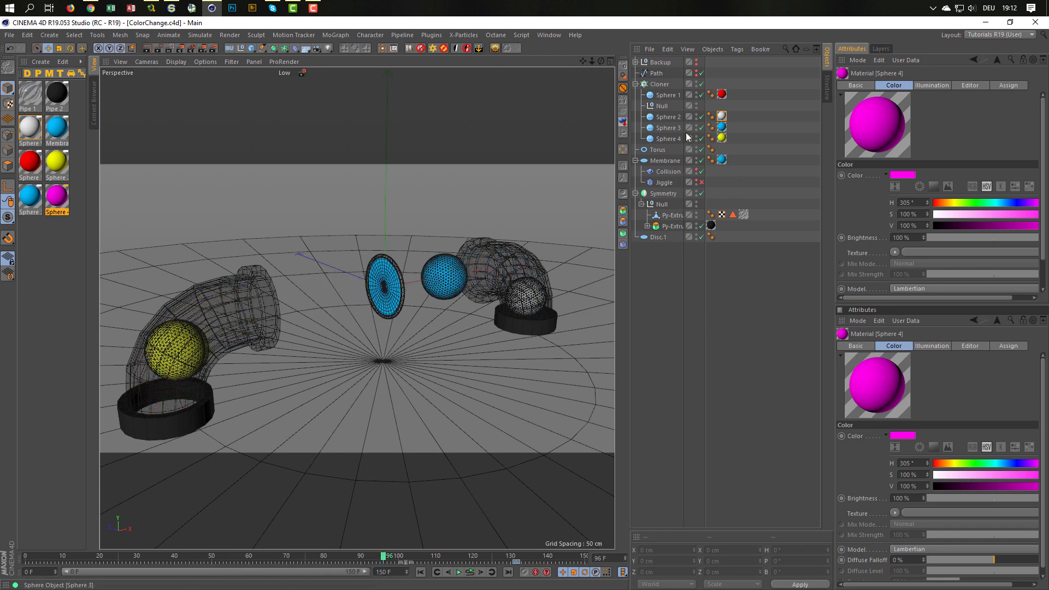
- Keyframe the material on Sphere 3's texture tag as Sphere White at frame 101 and as the blue Sphere 3 at frame 102
left_click(663, 128)
left_click(721, 127)
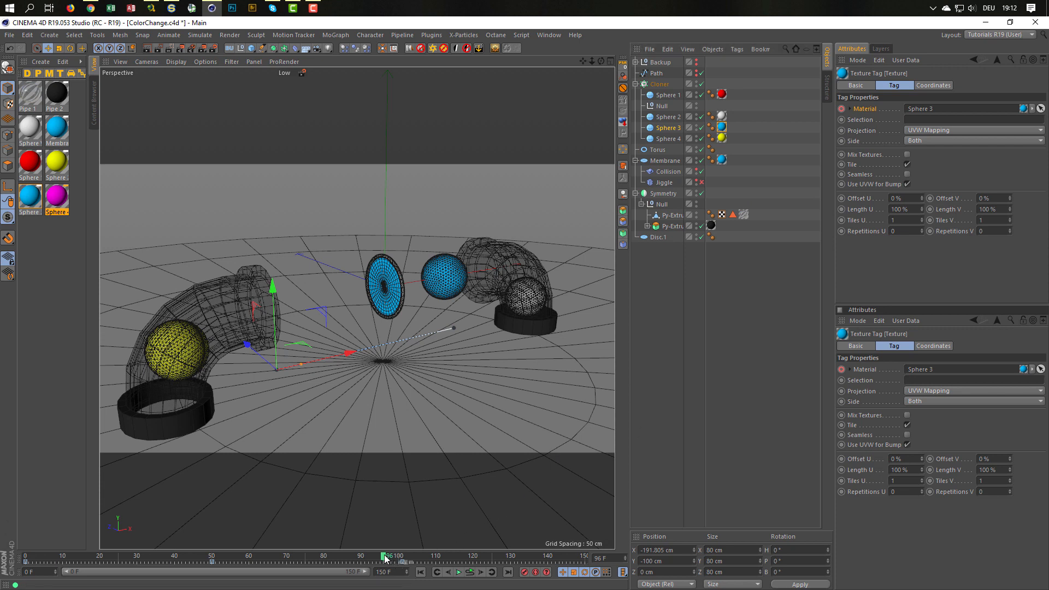
mouse_move(377, 556)
left_mouse_down()
mouse_move(344, 556)
mouse_move(373, 556)
left_mouse_up()
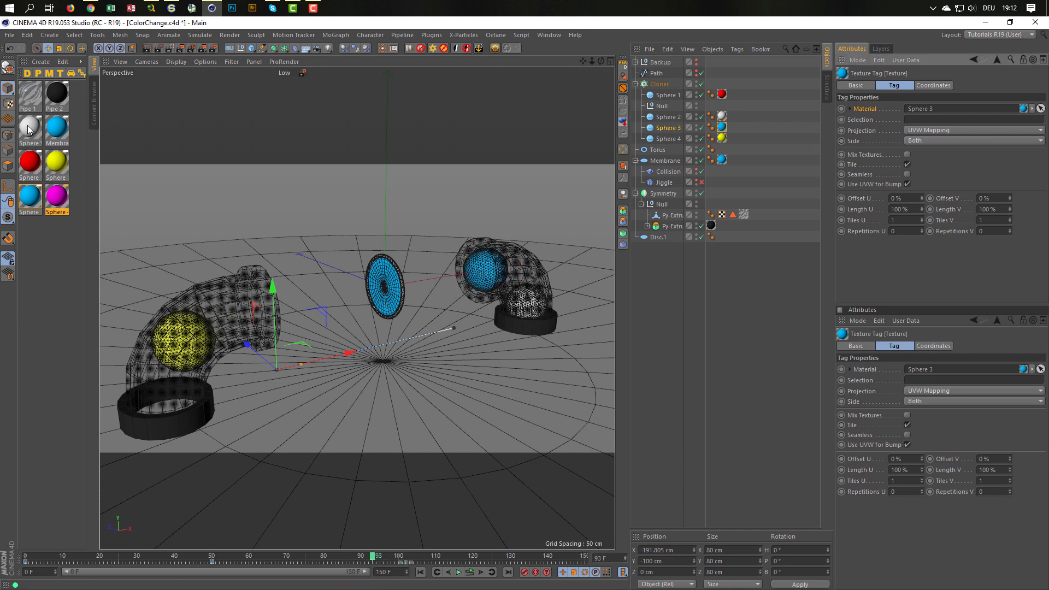
left_click_drag(28, 134, 724, 130)
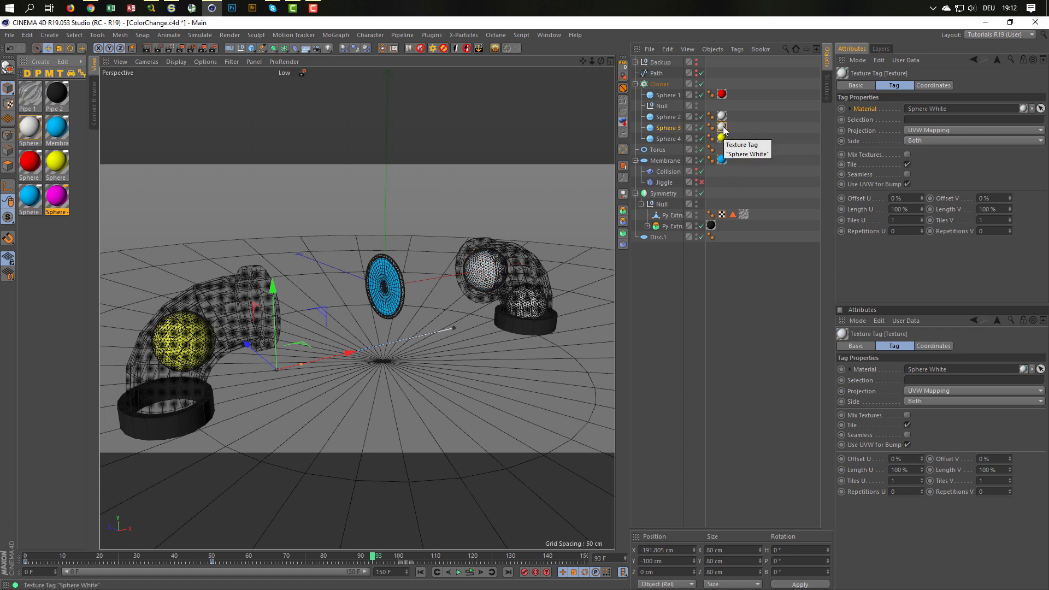
left_click_drag(375, 557, 401, 555)
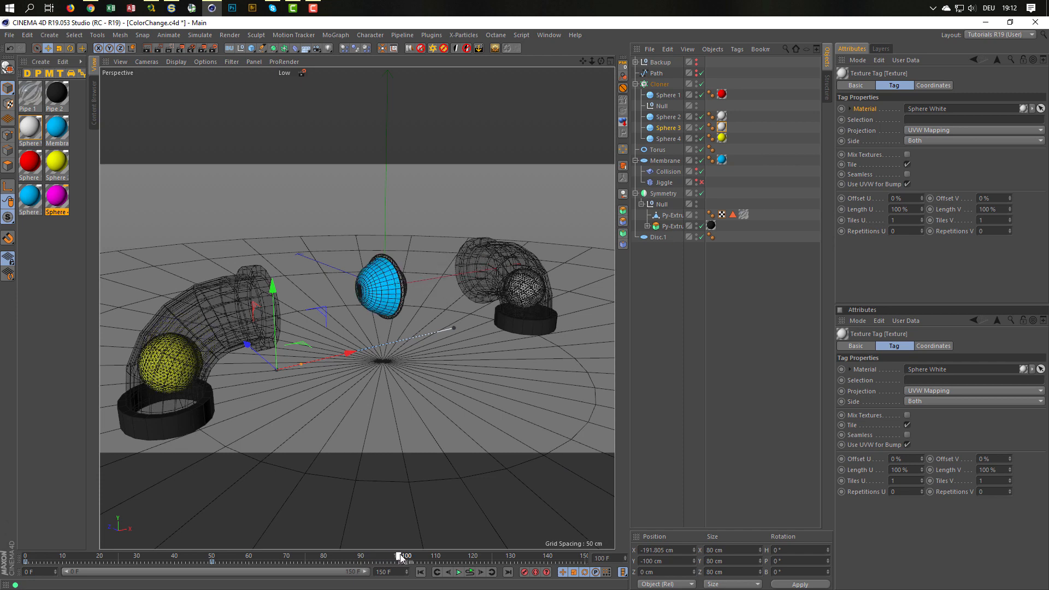
left_click(840, 108, "ctrl")
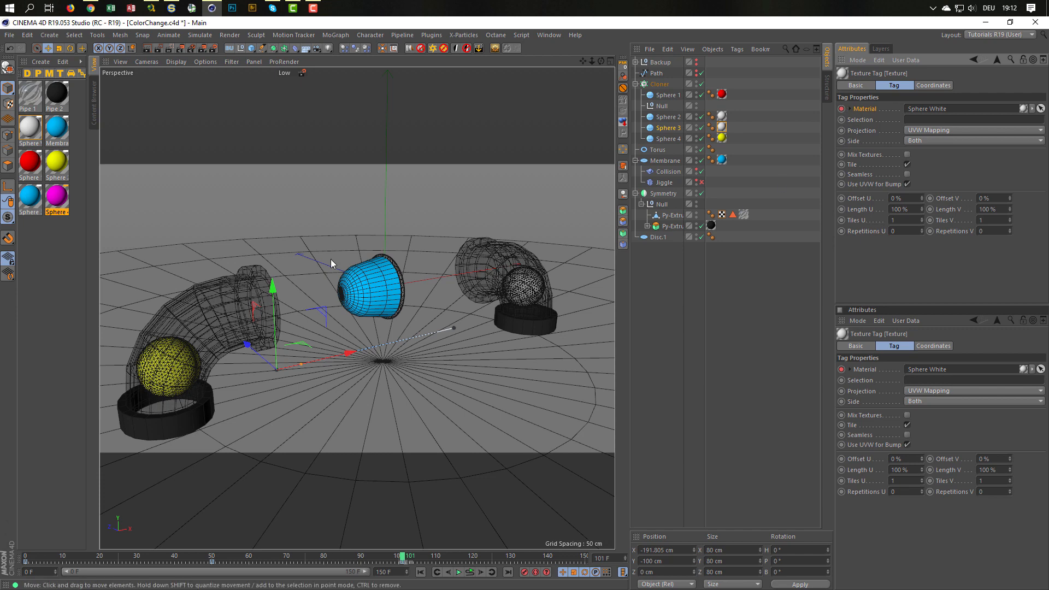
key("g")
left_click_drag(26, 199, 907, 111)
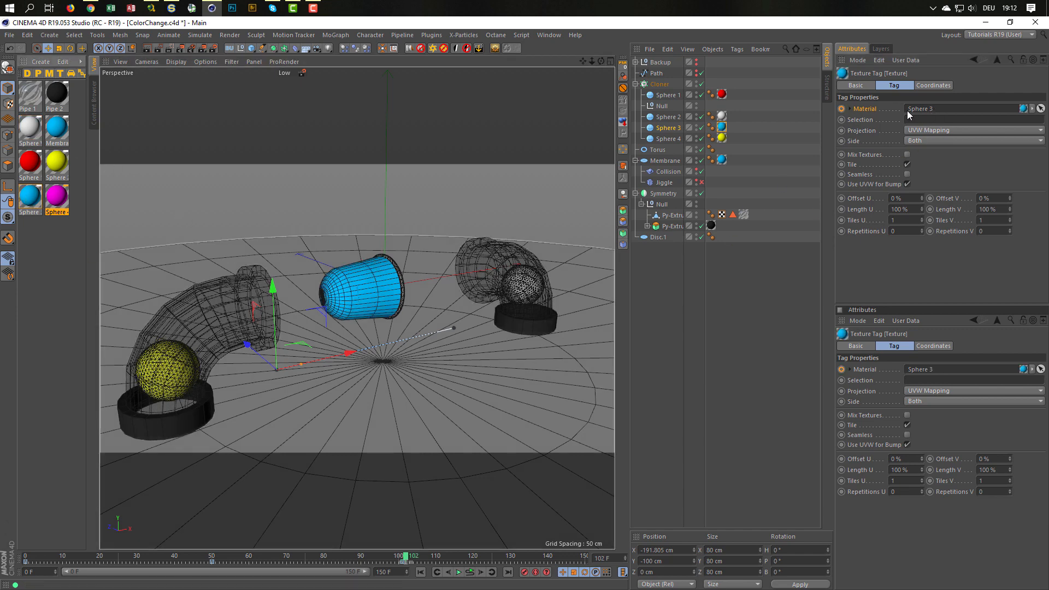
left_click(841, 109, "ctrl")
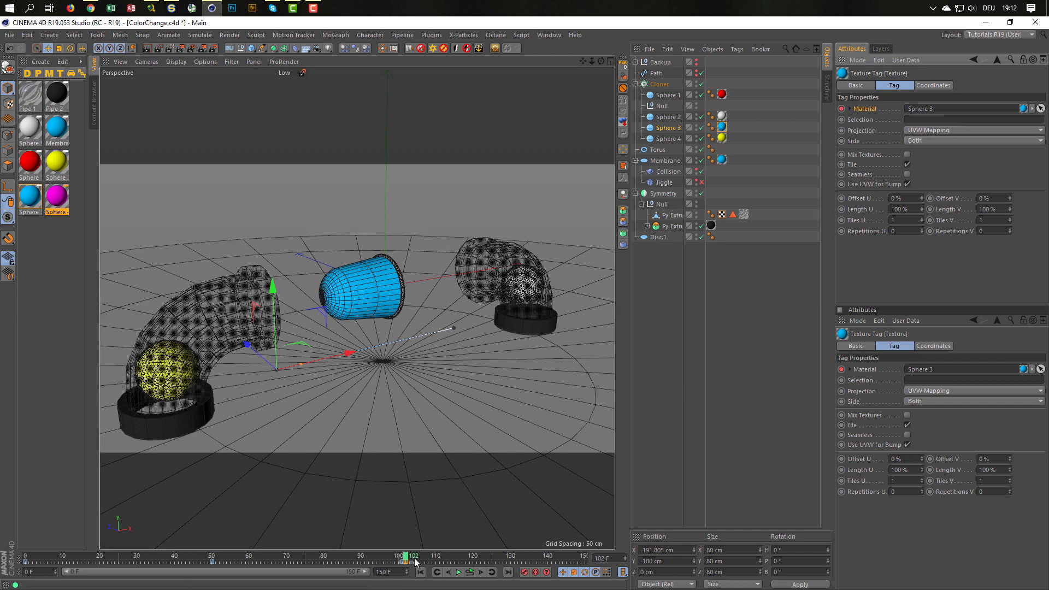
- Play the animation from the start to check the blue sphere's material switch, save the scene and clear the selection
left_click(473, 575)
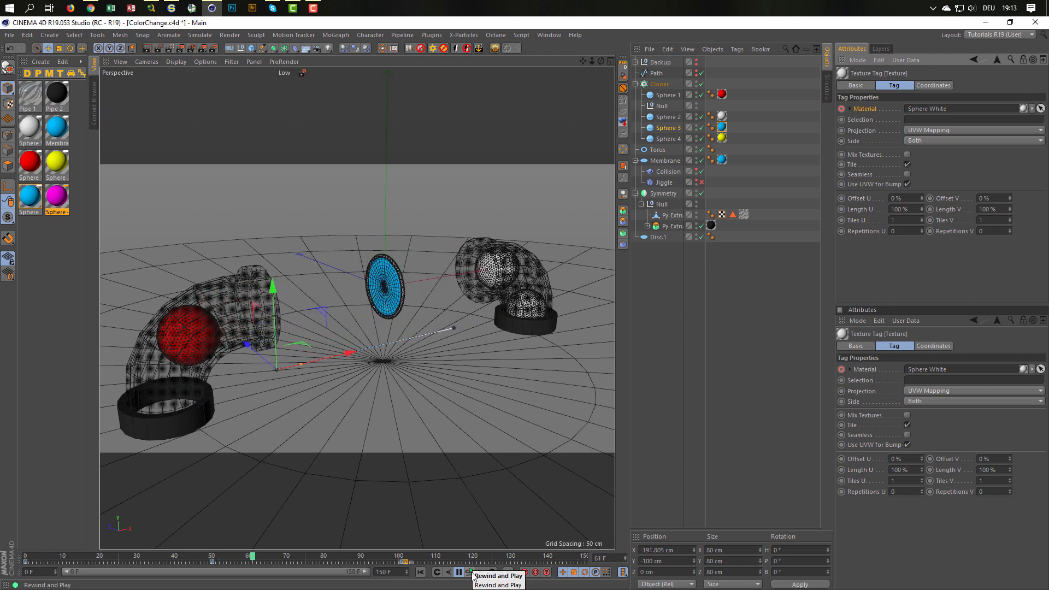
left_click(470, 572)
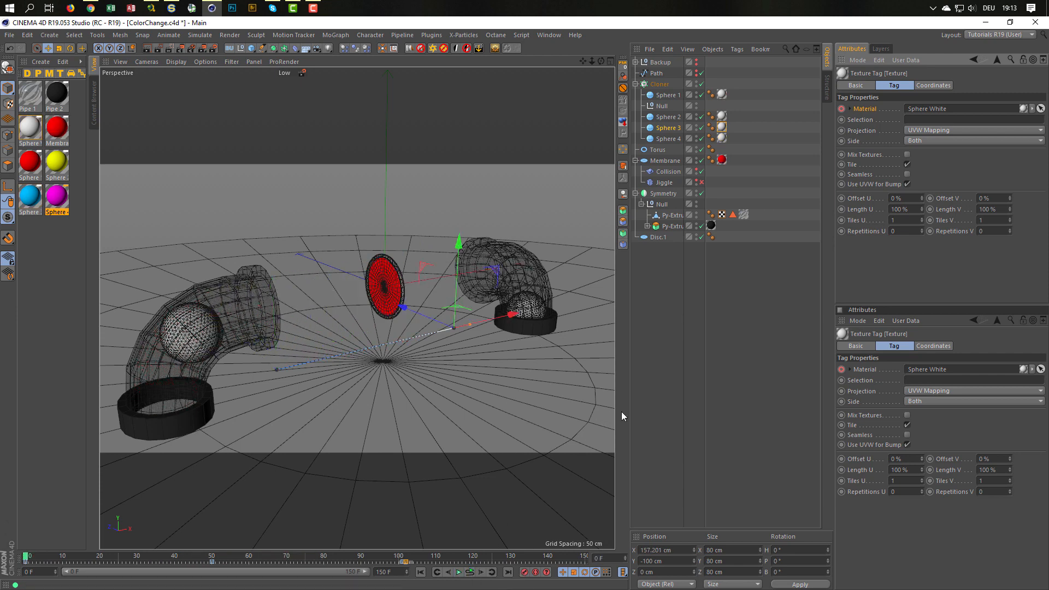
key("ctrl+s")
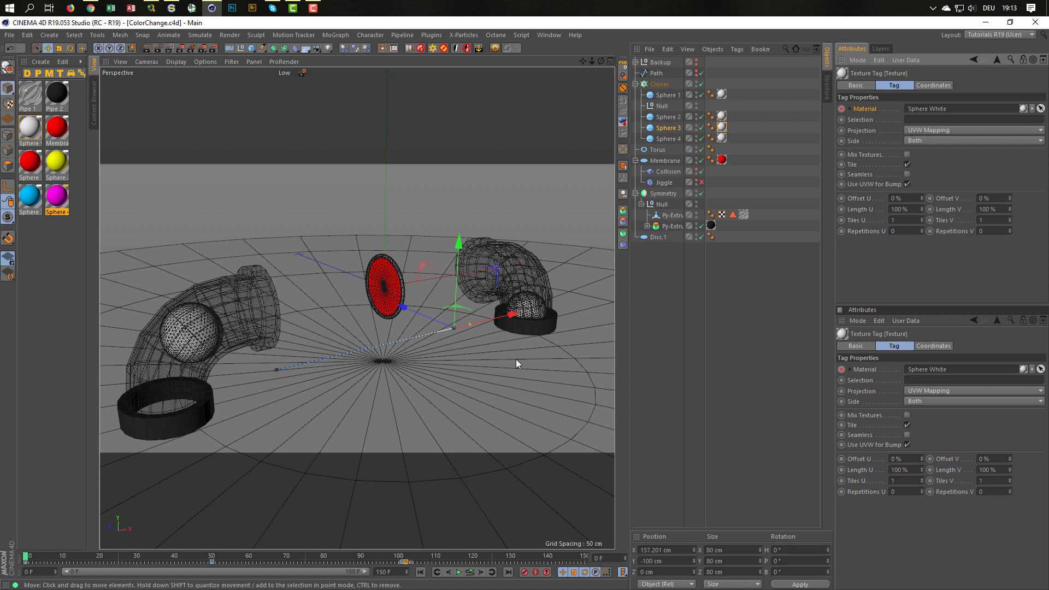
left_click(640, 362)
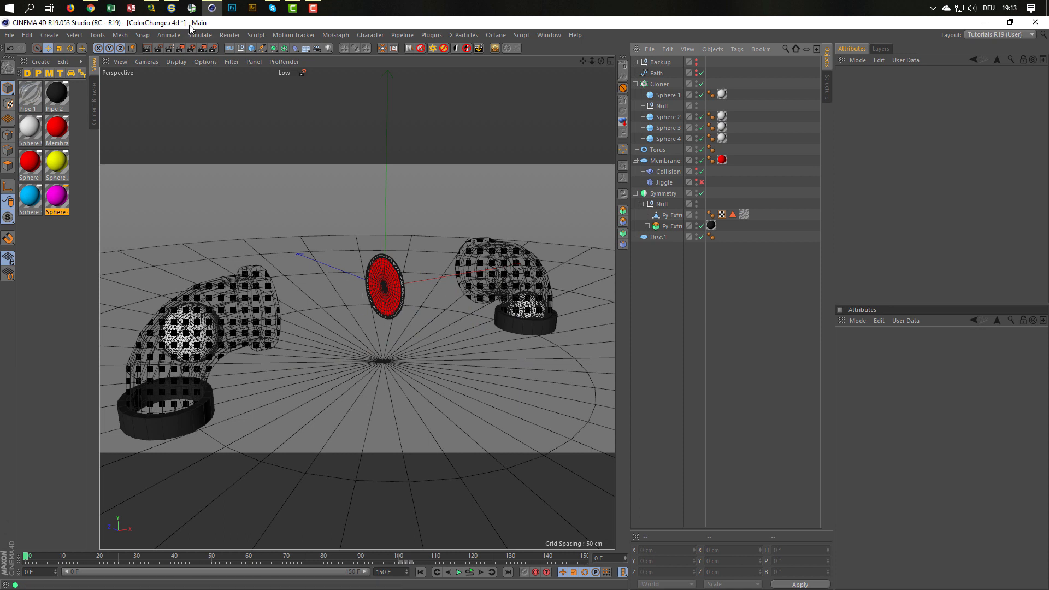
- Make Hardware the active render setting, set its frame range to All Frames and show its Hardware OpenGL options
left_click(212, 48)
left_click_drag(383, 226, 312, 116)
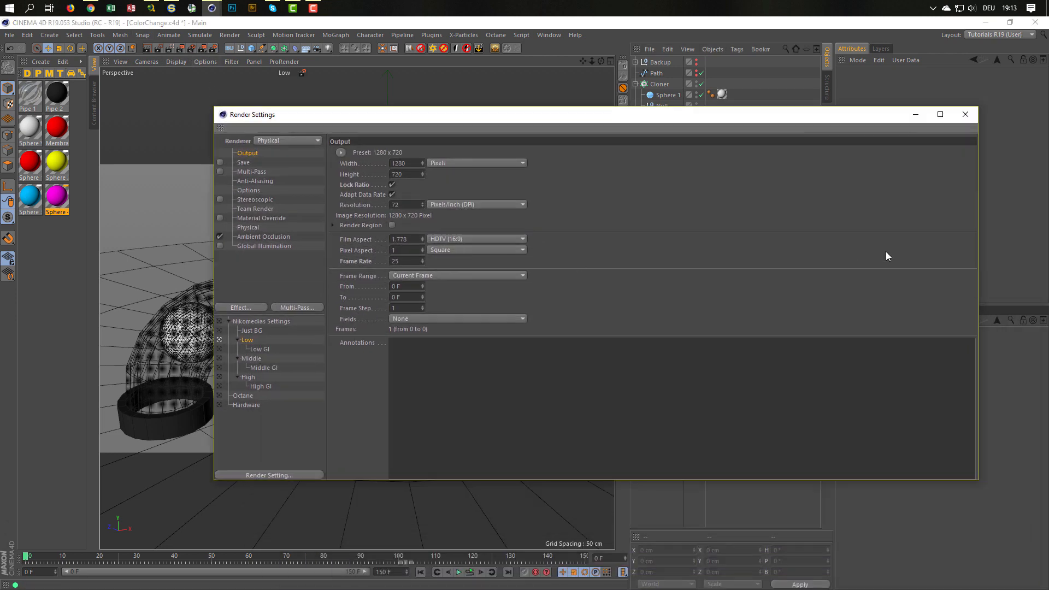
left_click_drag(980, 191, 628, 190)
left_click(242, 405)
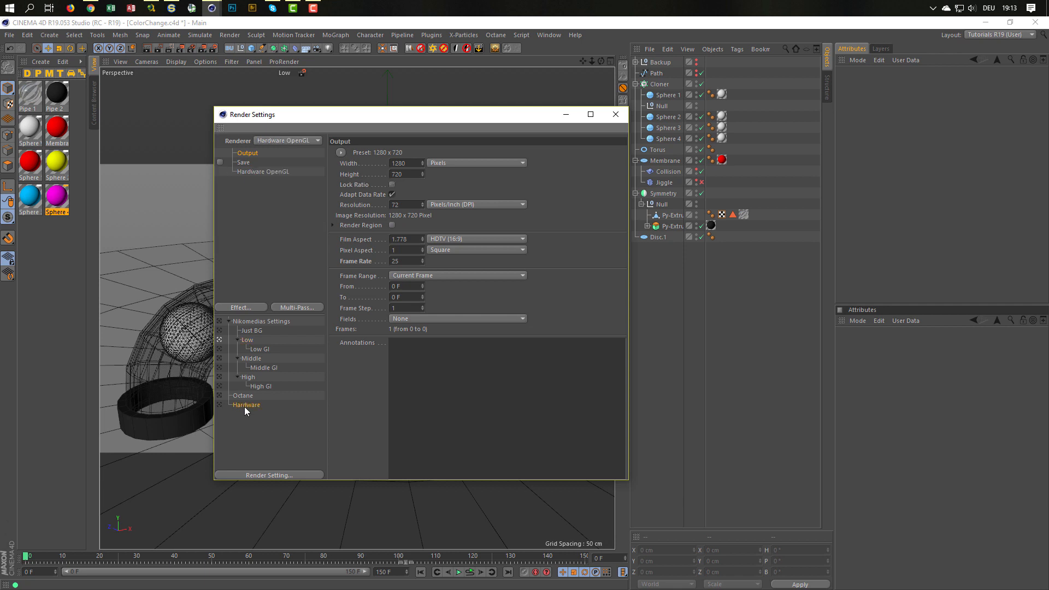
left_click(220, 403)
left_click(408, 277)
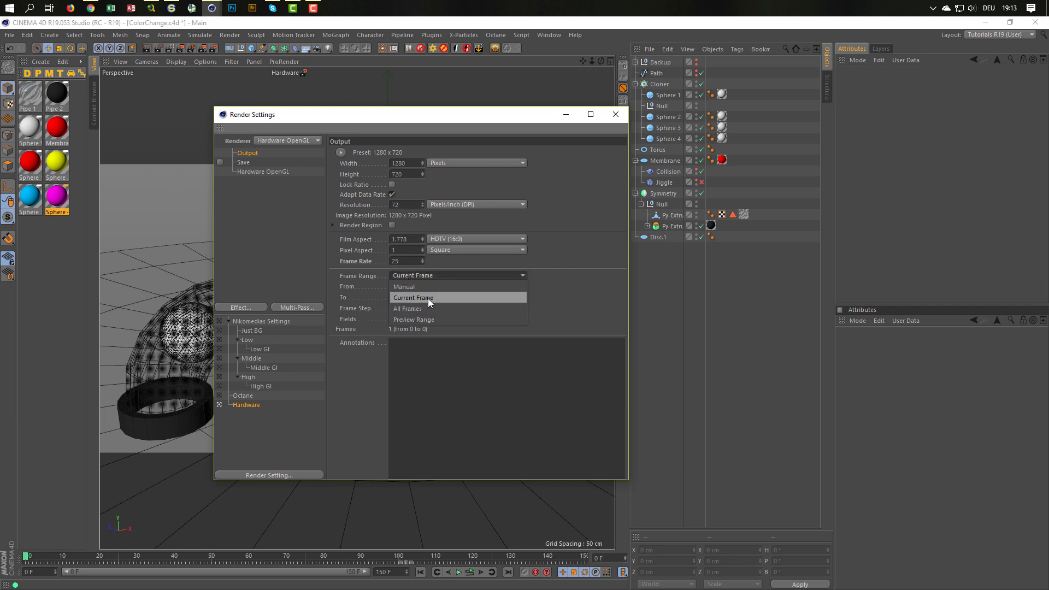
left_click(421, 308)
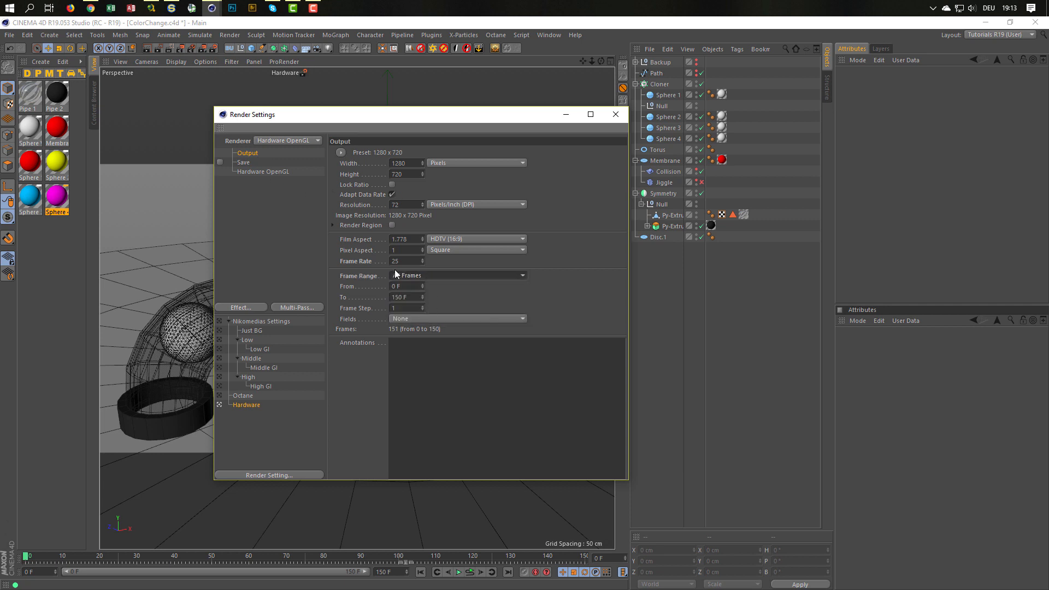
left_click(268, 172)
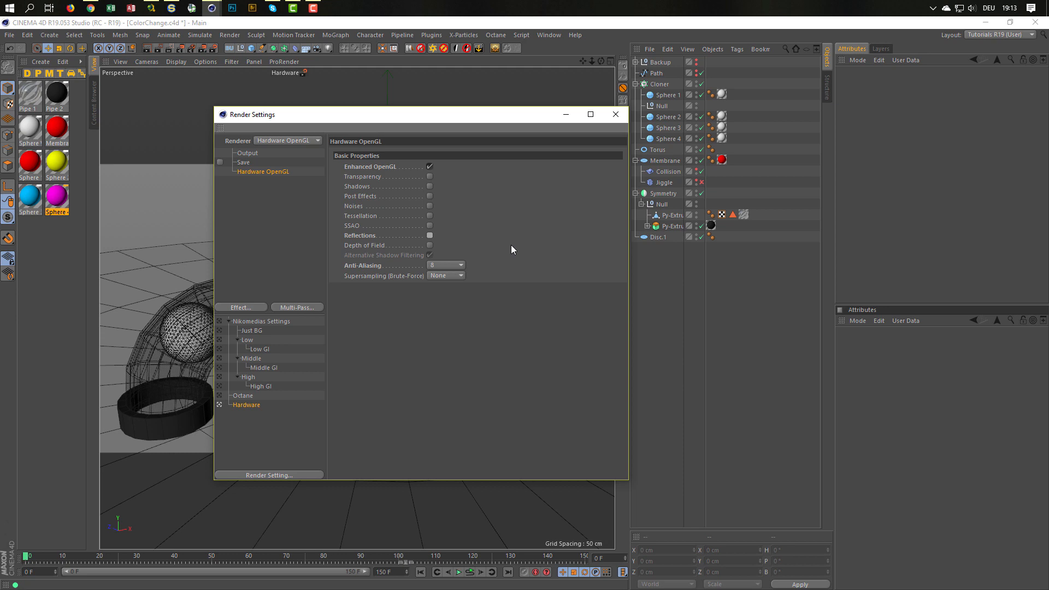
- Render all frames to the Picture Viewer, play back the rendered animation, and close the viewer and the render settings
key("shift+r")
left_click(556, 351)
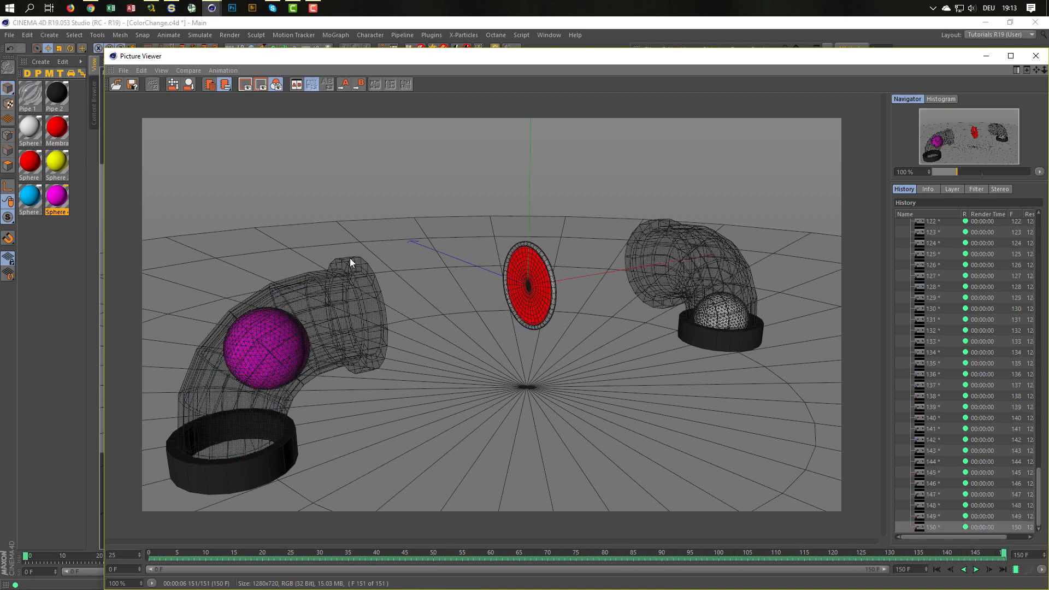
left_click(976, 570)
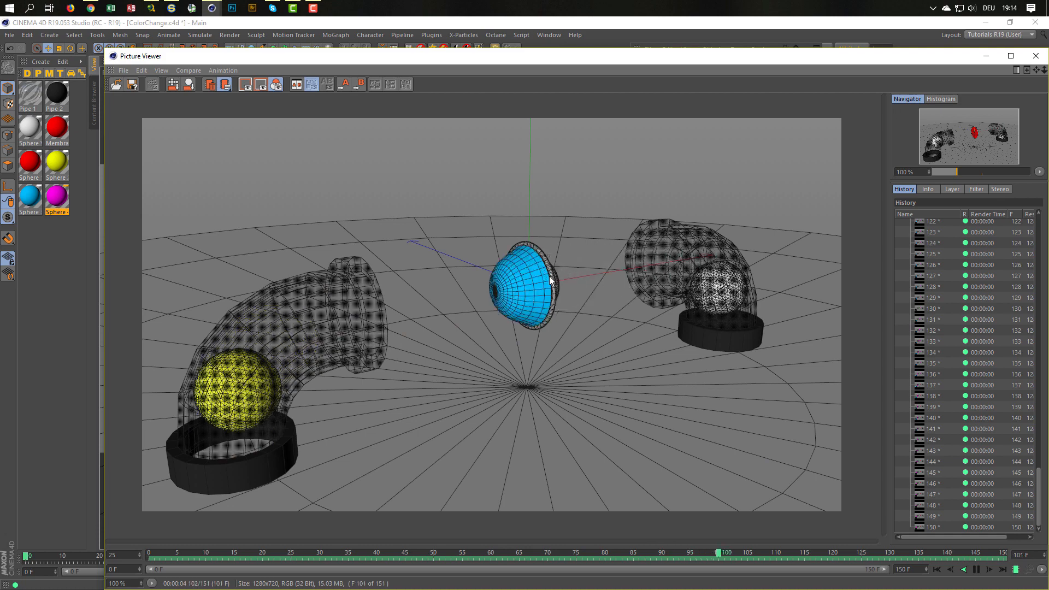
left_click(1035, 56)
left_click(616, 114)
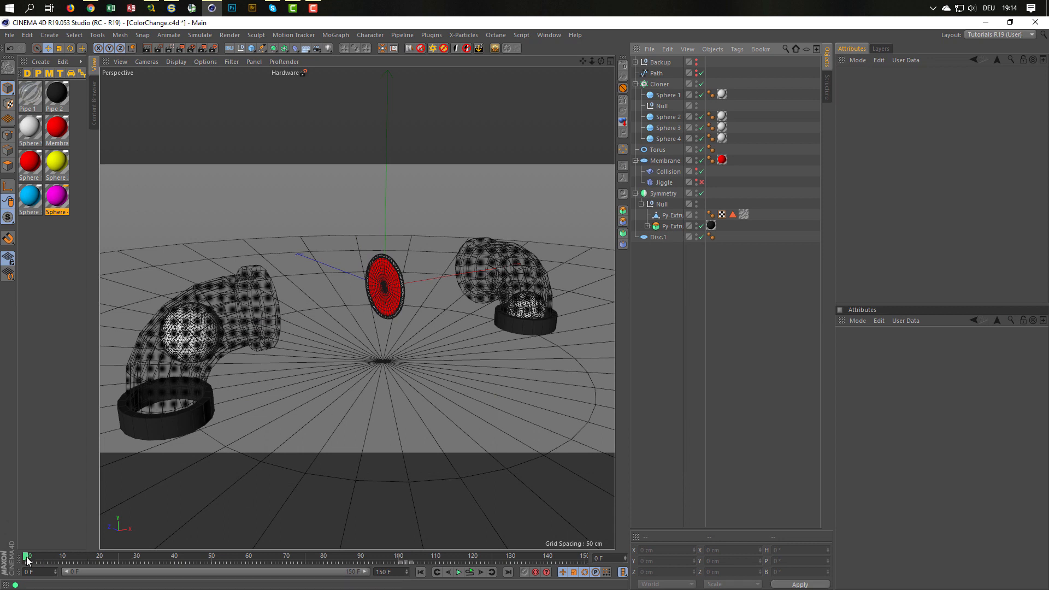
- Scrub to frames 60 and 28 to examine the membrane's color change, and open the Membrane material's Layer shader
left_click_drag(27, 558, 249, 556)
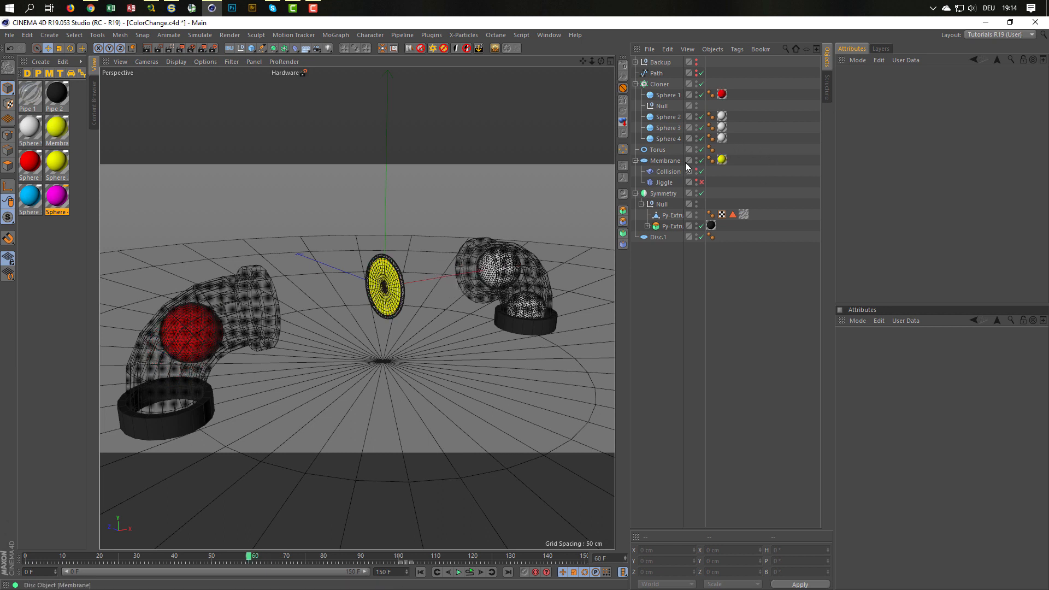
left_click(722, 160)
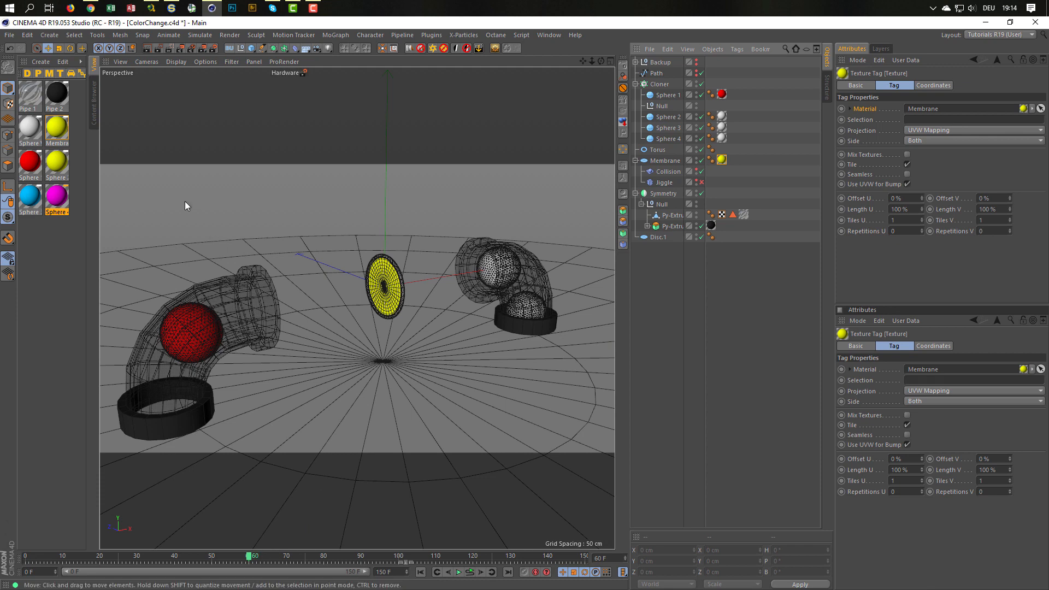
double_click(57, 128)
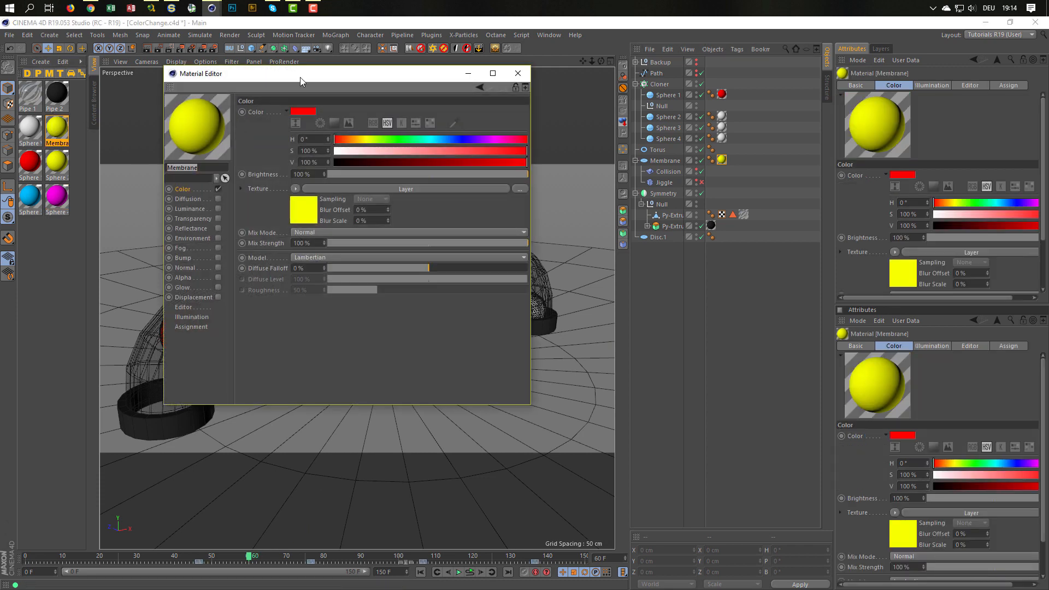
left_click_drag(300, 77, 795, 159)
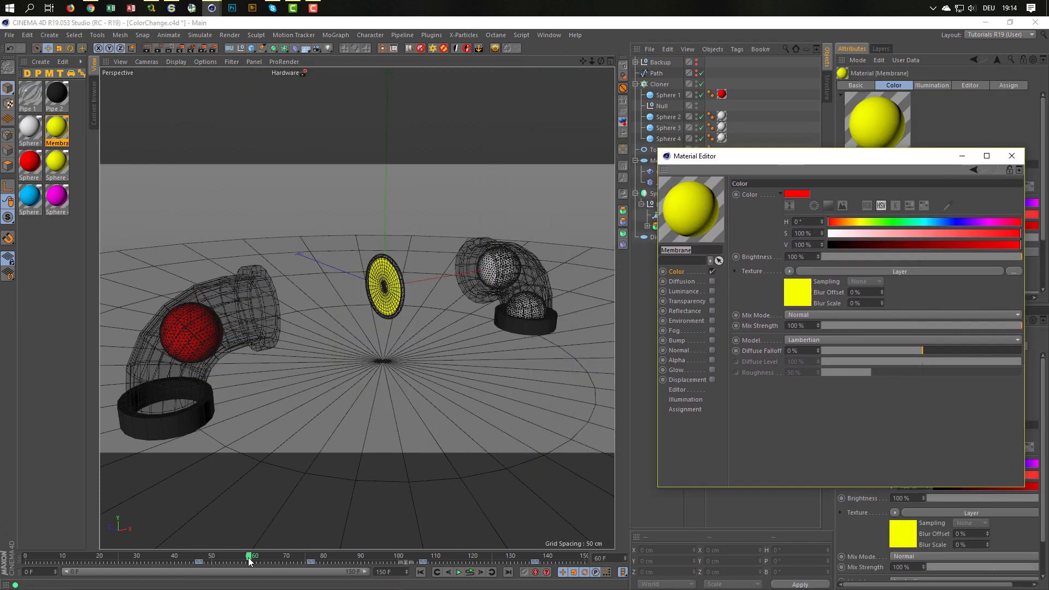
left_click_drag(250, 556, 129, 556)
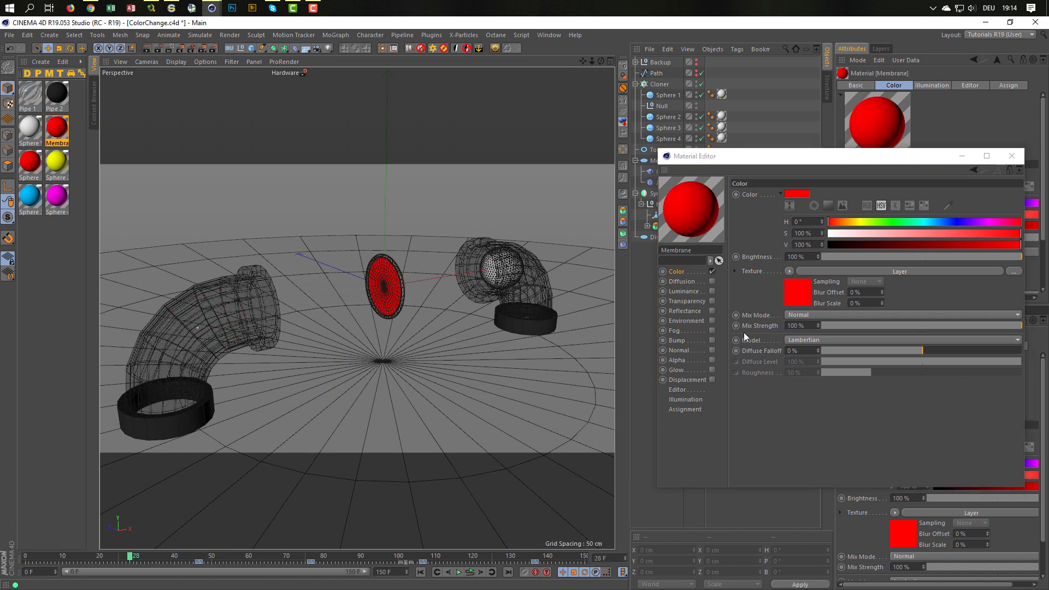
left_click(798, 291)
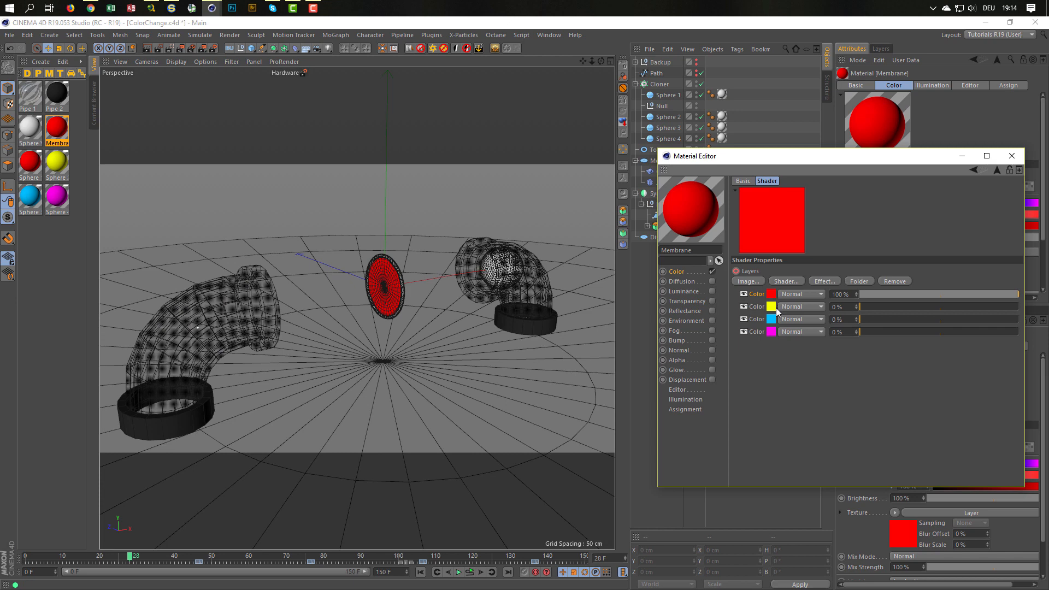
- Go to frame 41 and group the Torus and Membrane objects under a null named Membrane
left_click_drag(130, 556, 196, 556)
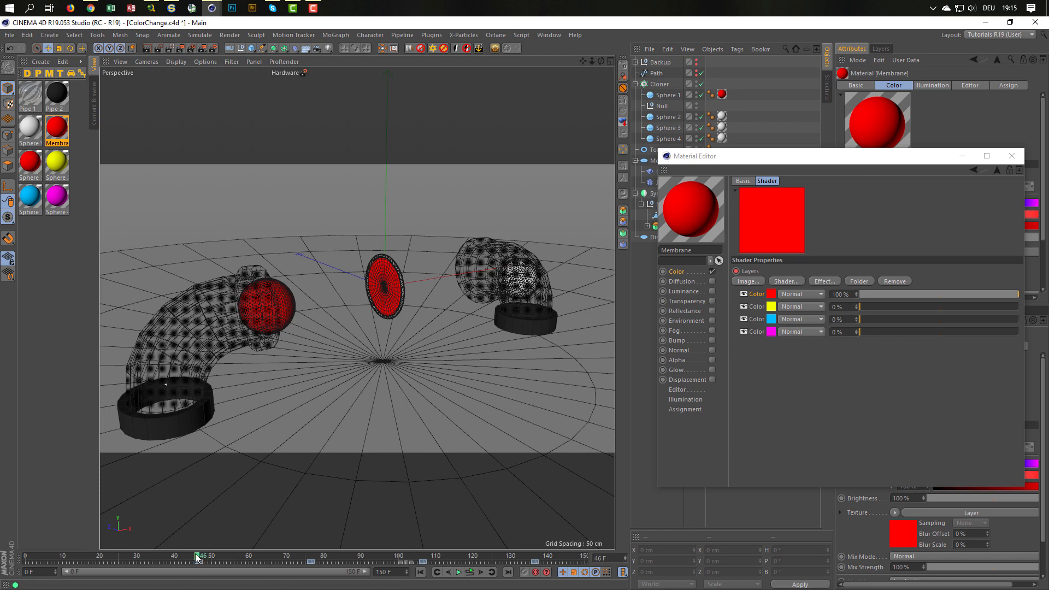
left_click_drag(196, 558, 179, 557)
left_click_drag(743, 160, 671, 289)
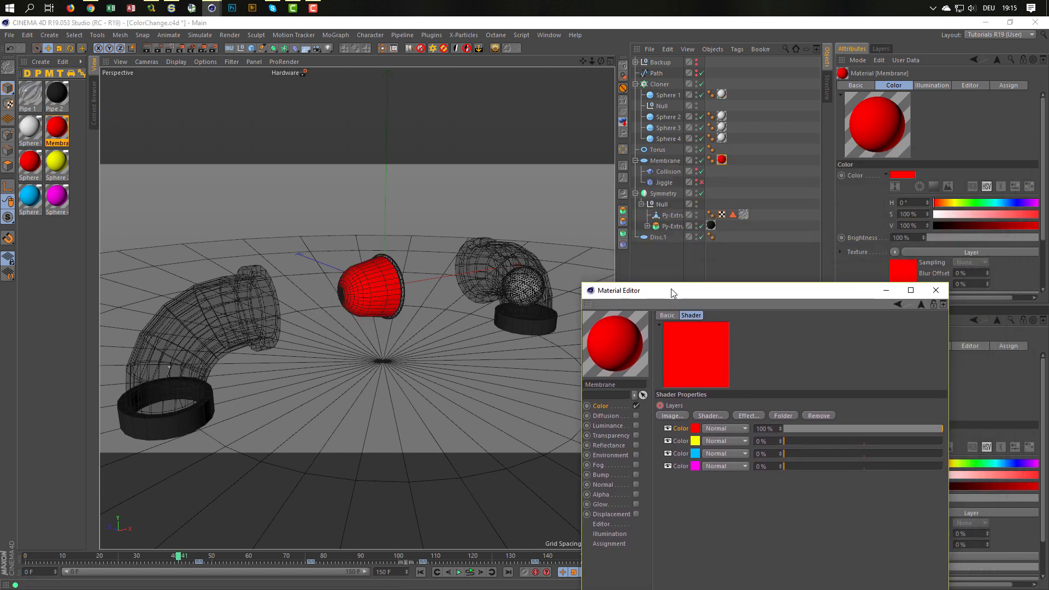
left_click(657, 159)
left_click(656, 149, "ctrl")
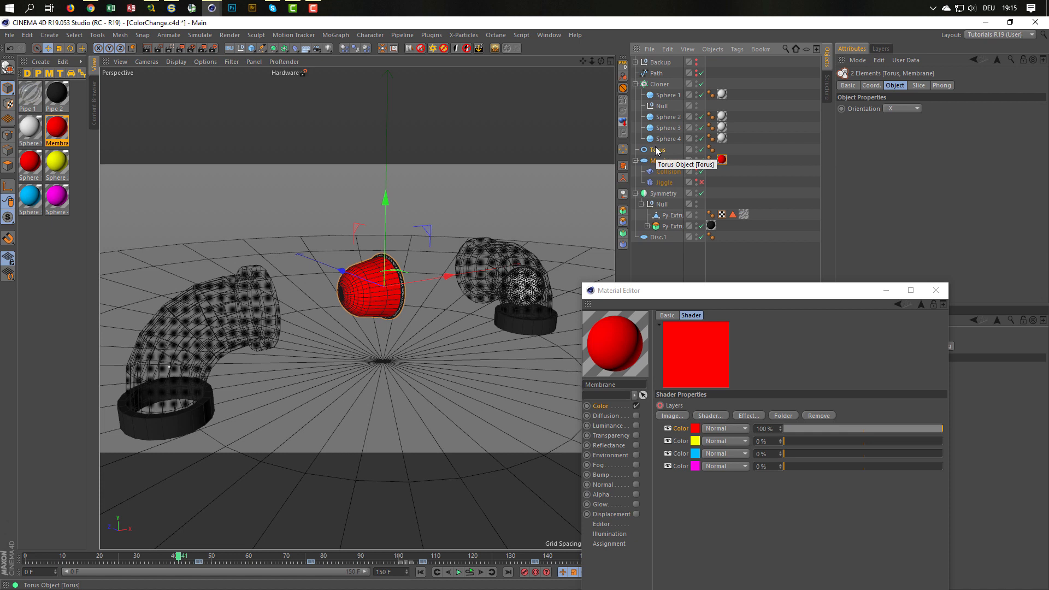
key("alt+g")
double_click(657, 149)
type("Me")
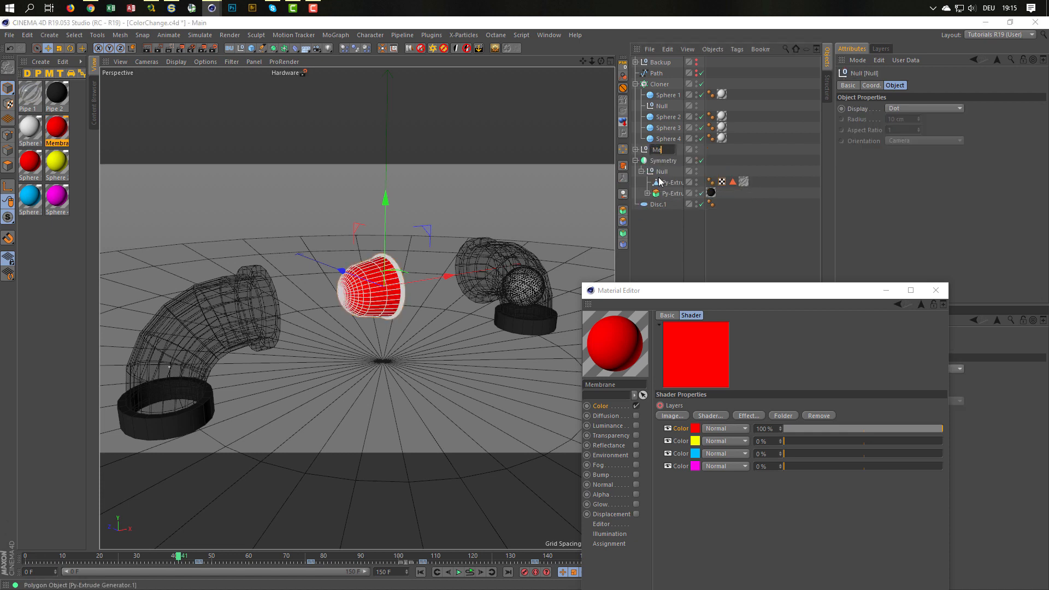
type("mbrane")
key("Return")
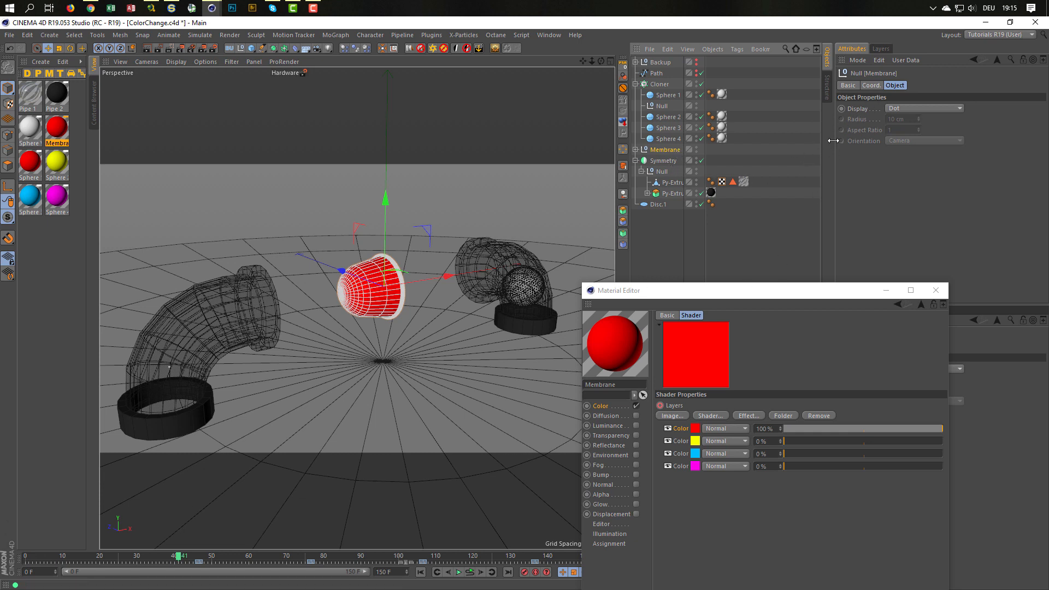
- Keyframe the Membrane null's bank rotation at 0° on frame 41 and 180° on frame 51, and play the animation from the start
left_click(870, 86)
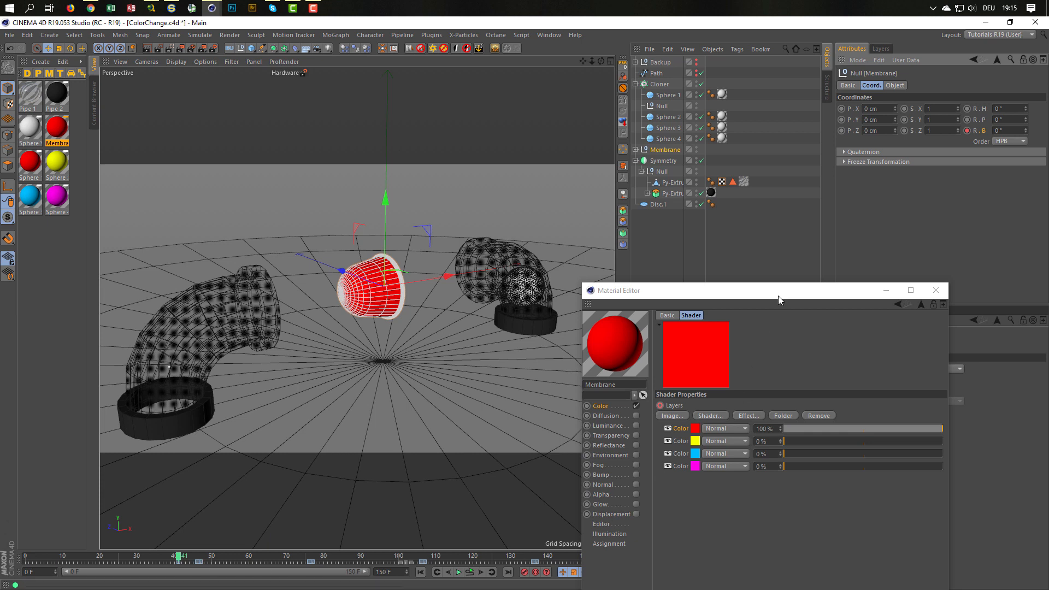
left_click_drag(778, 296, 820, 288)
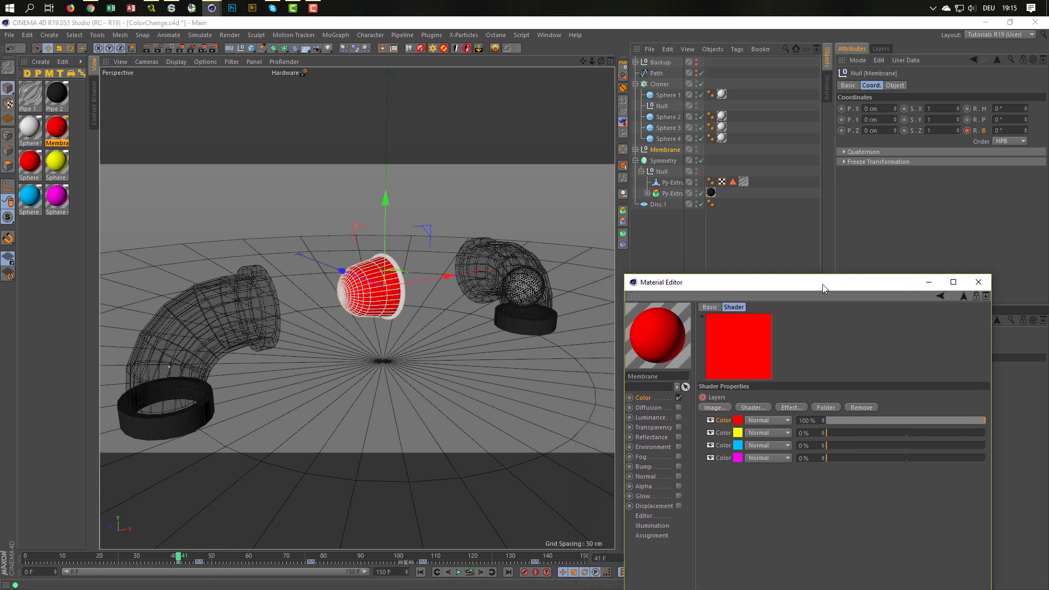
left_click(610, 557)
type("51")
key("Return")
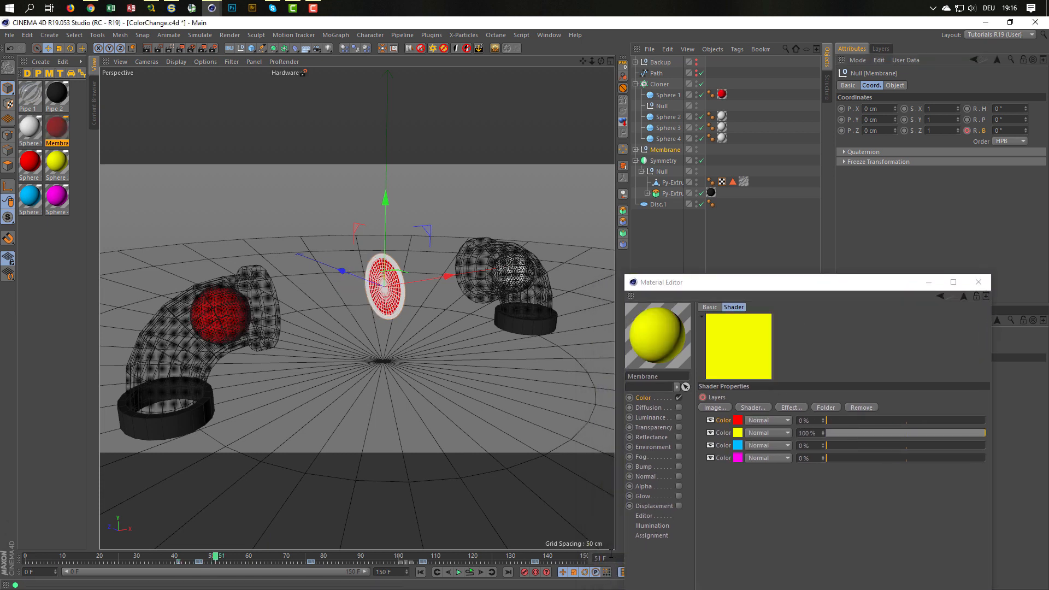
left_click(996, 131)
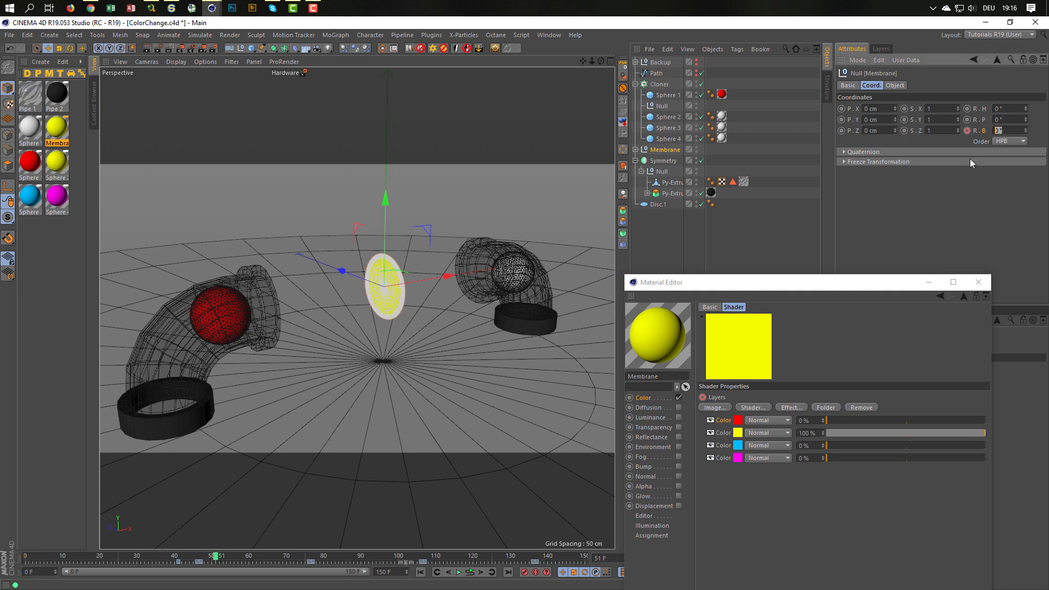
type("180")
key("Return")
left_click(471, 572)
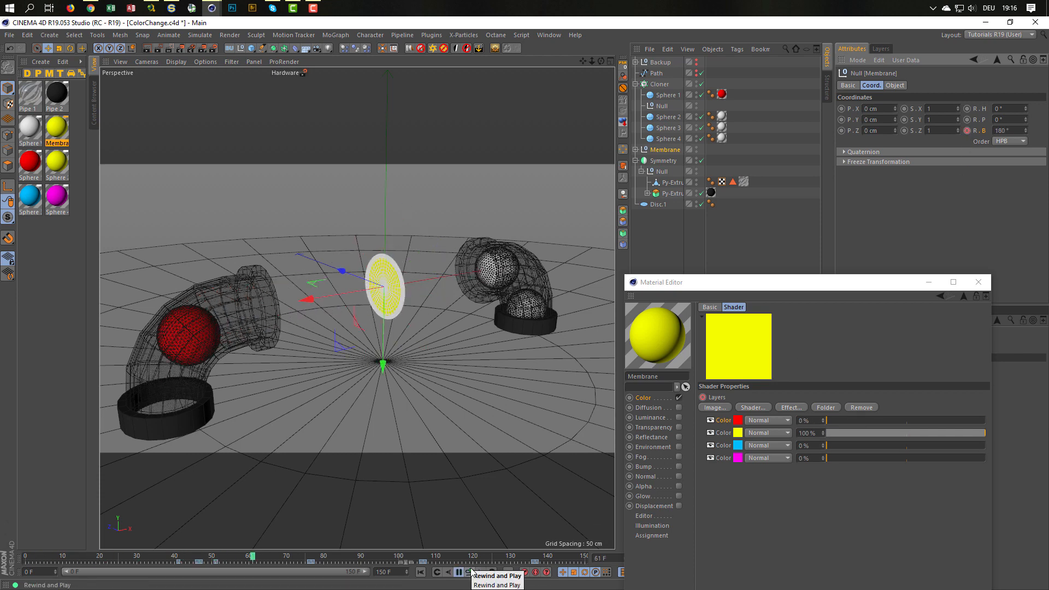
- Empty the cache of the Membrane disc's Collision deformer and play the animation from the start
left_click(472, 572)
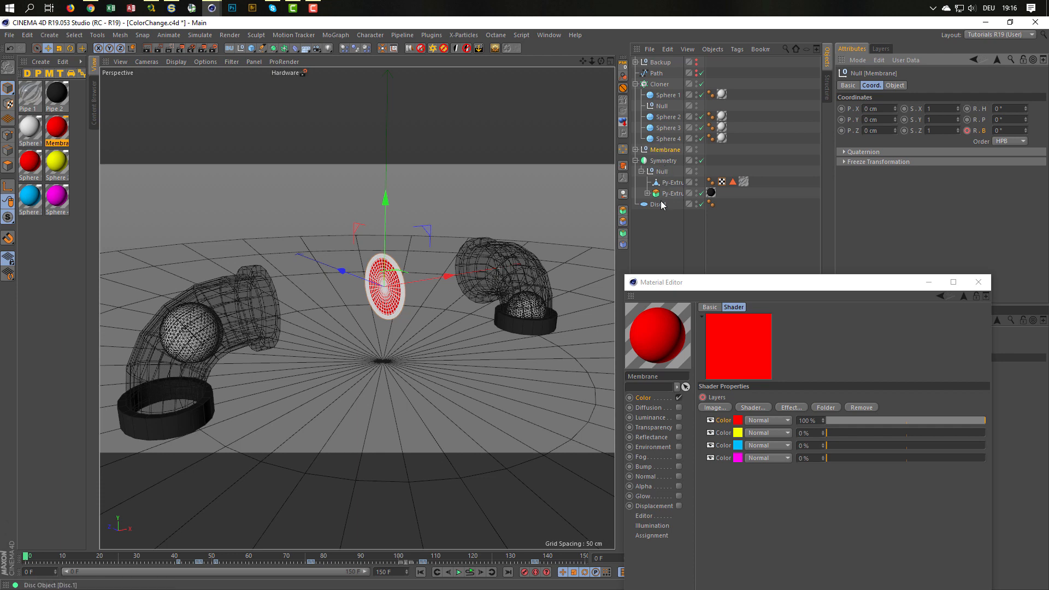
left_click(635, 150)
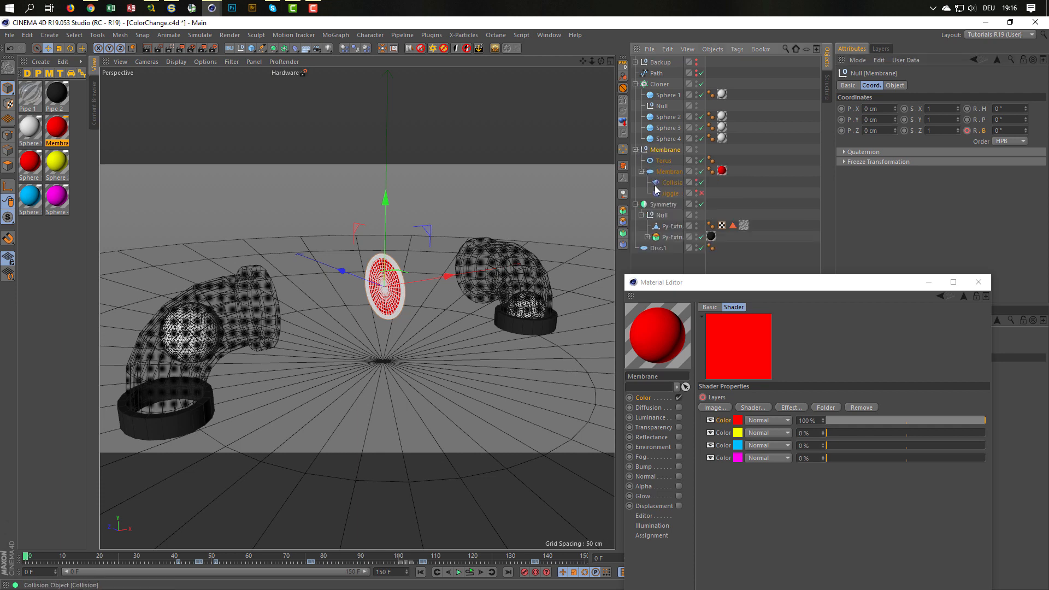
left_click(672, 182)
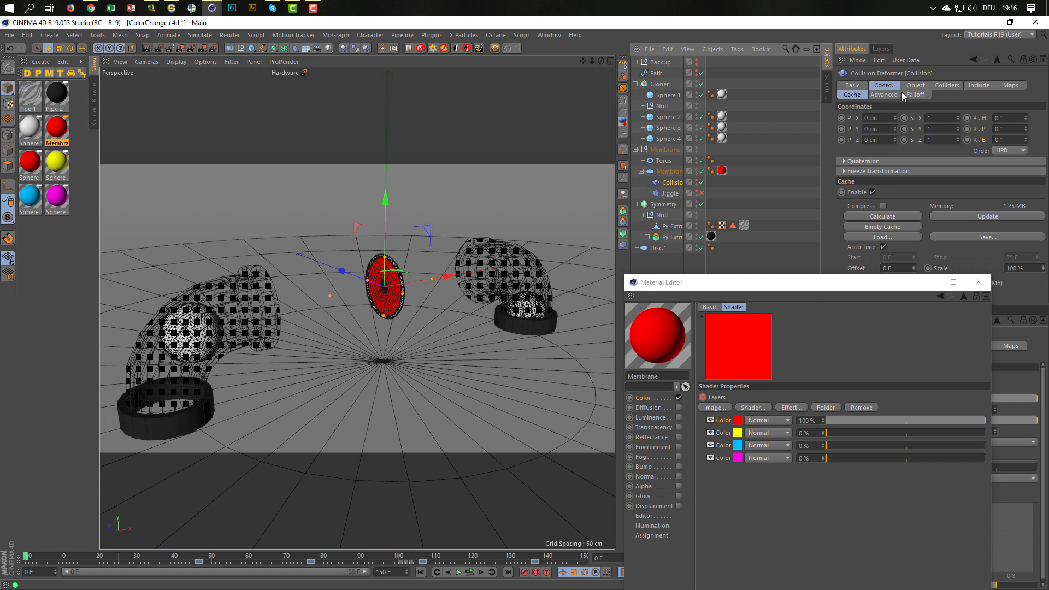
left_click(852, 94)
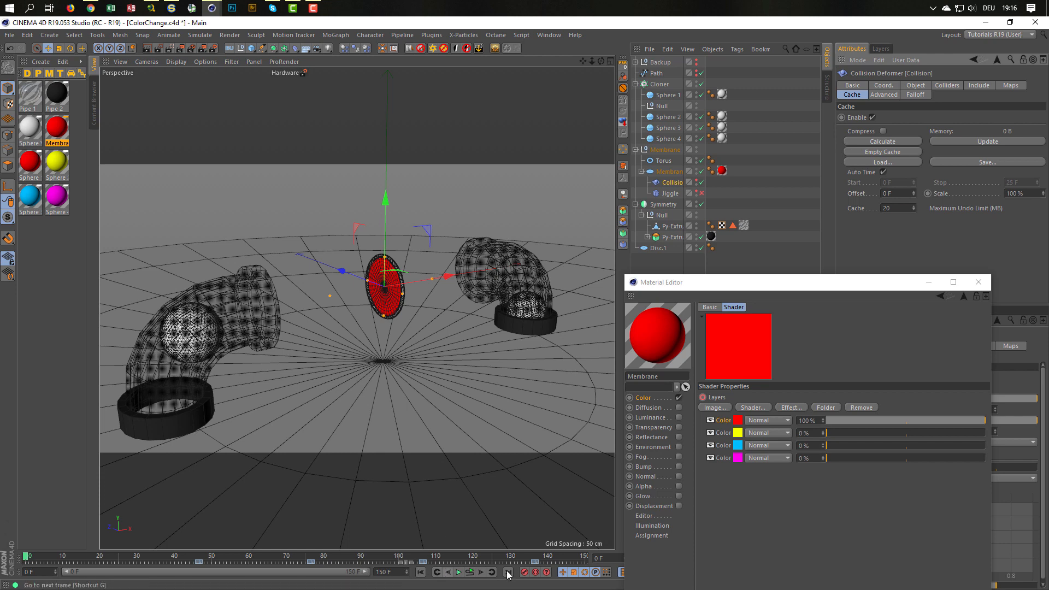
left_click(473, 577)
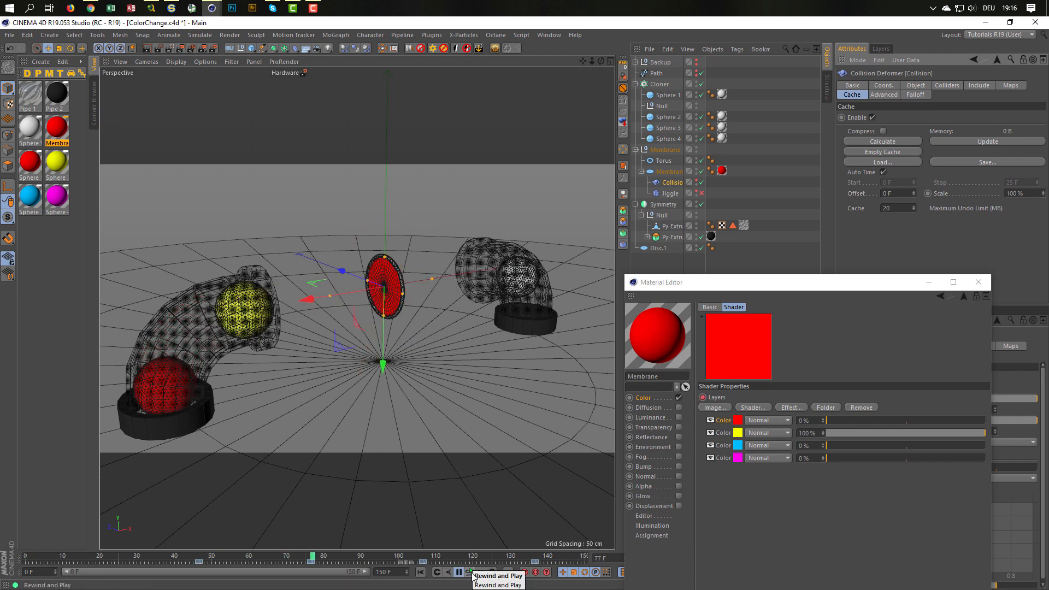
left_click(473, 576)
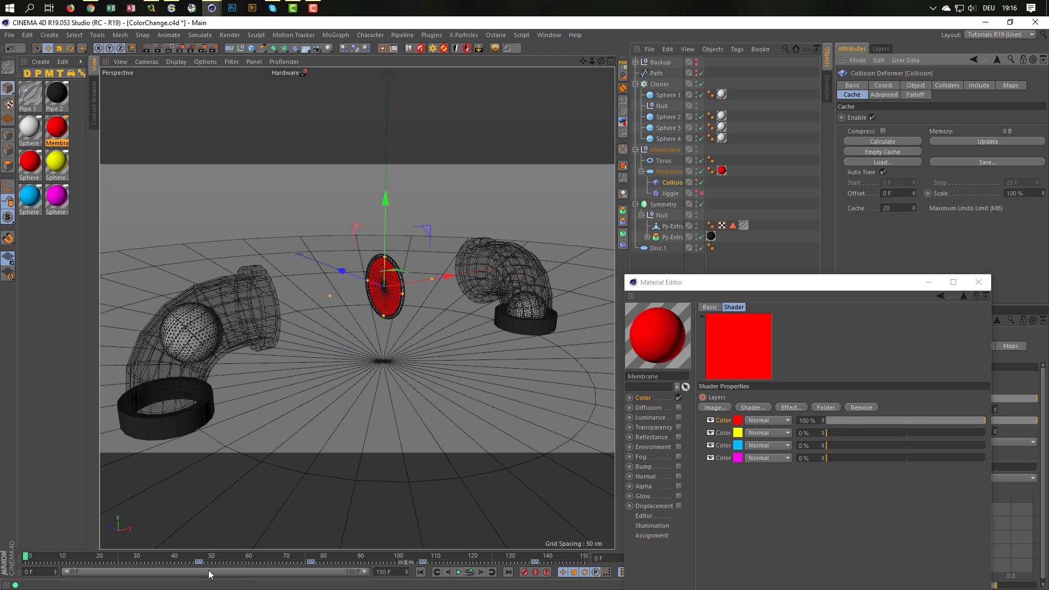
- Scrub to frame 69, try the Outside solver for the Collision deformer's colliders, and set it back to Inside
left_click_drag(29, 557, 283, 555)
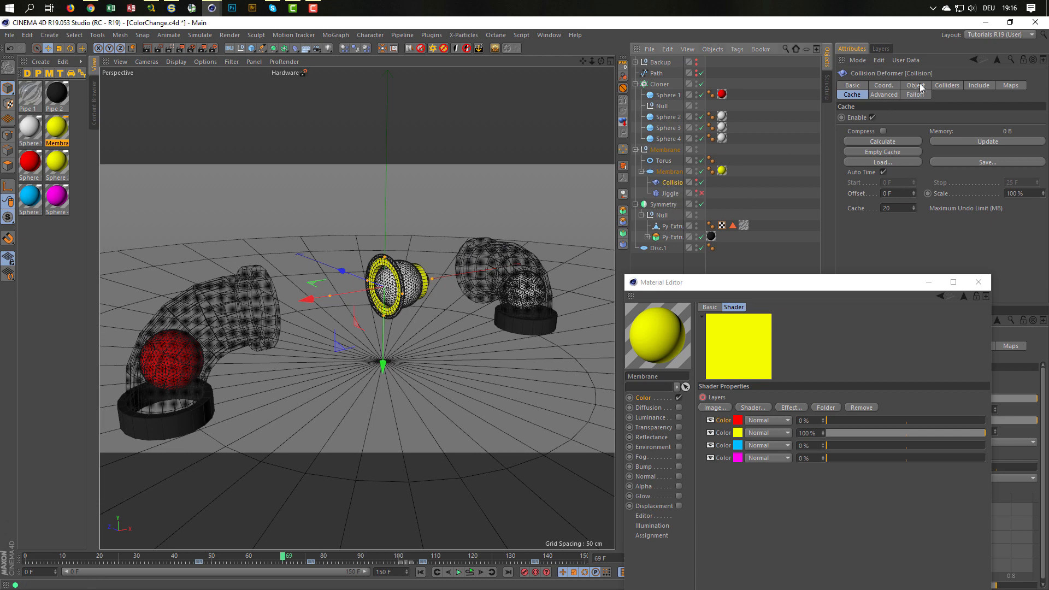
left_click(942, 84)
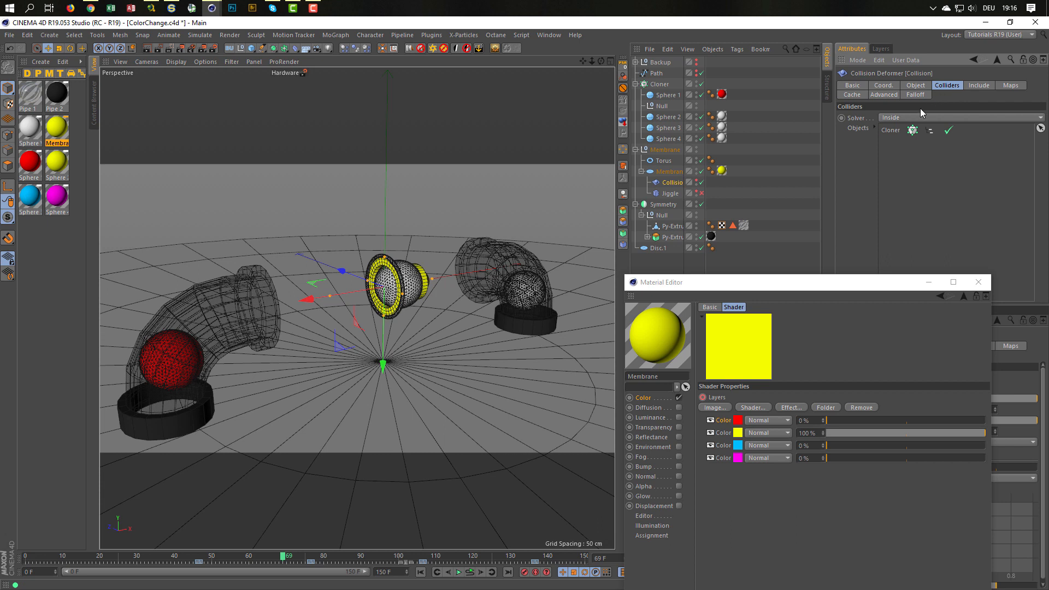
left_click(888, 118)
left_click(896, 151)
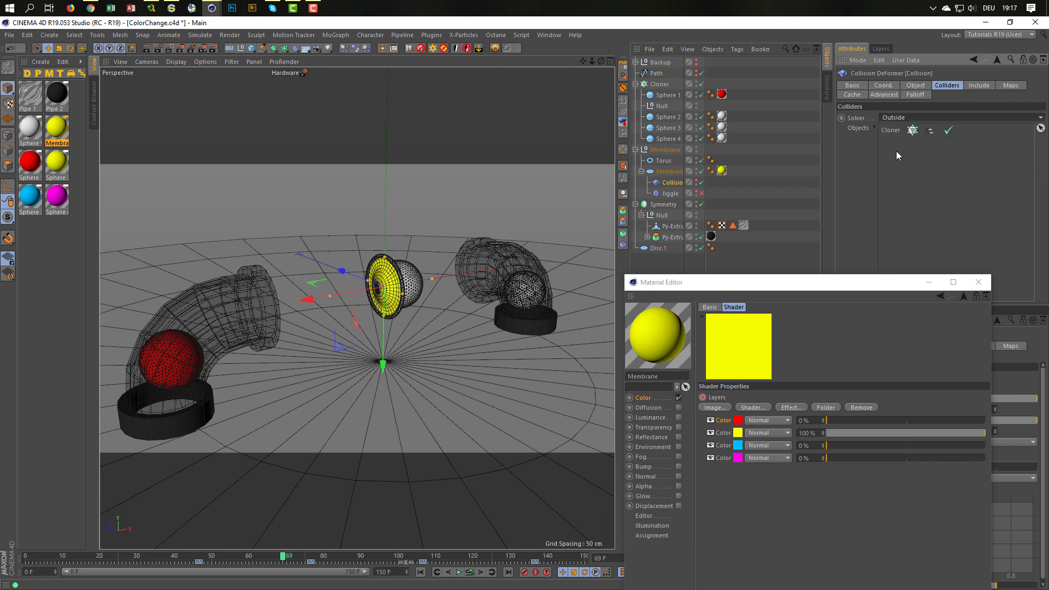
left_click(903, 116)
left_click(902, 124)
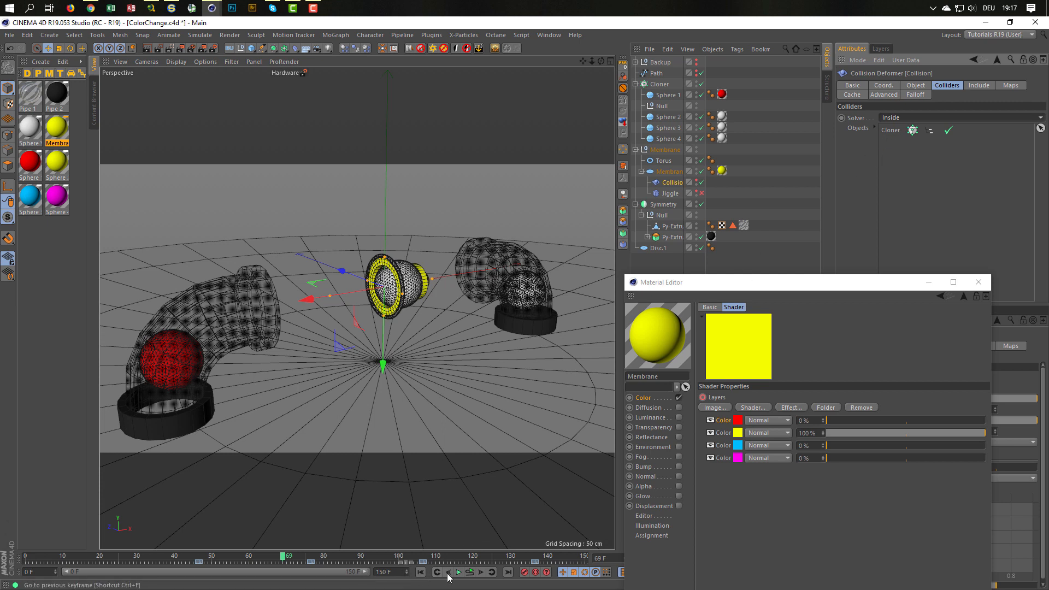
- Go to frame 51 and set the Membrane null's keyframed bank rotation to 360°
left_click(664, 150)
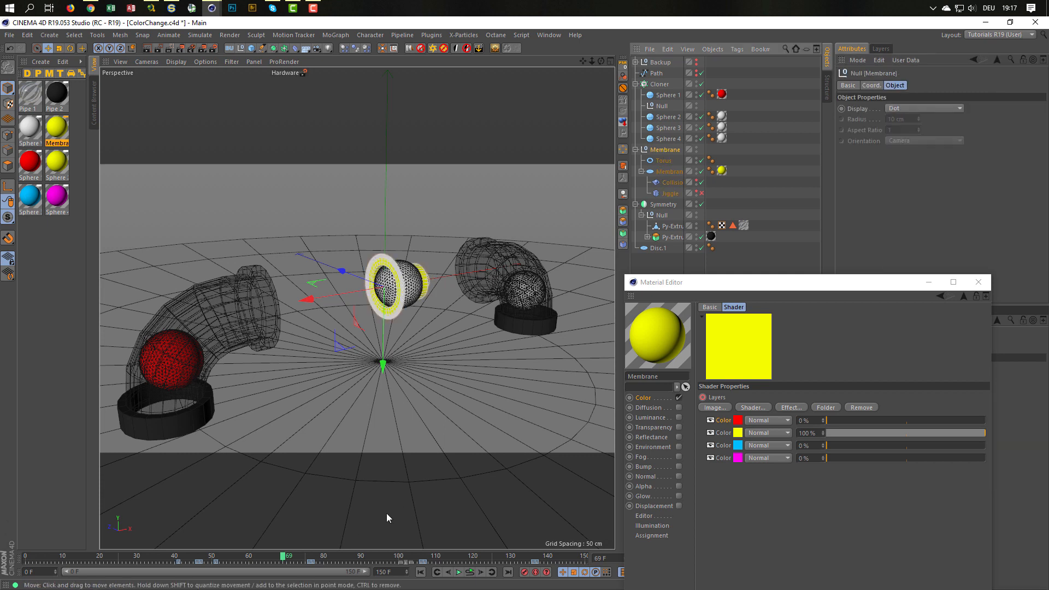
left_click(610, 555)
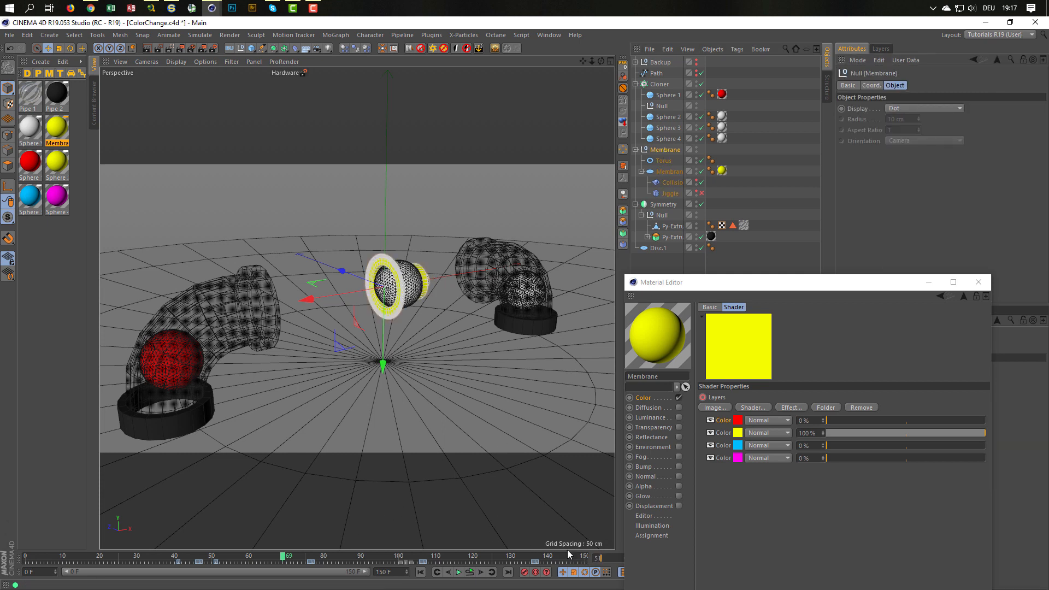
type("51")
key("Return")
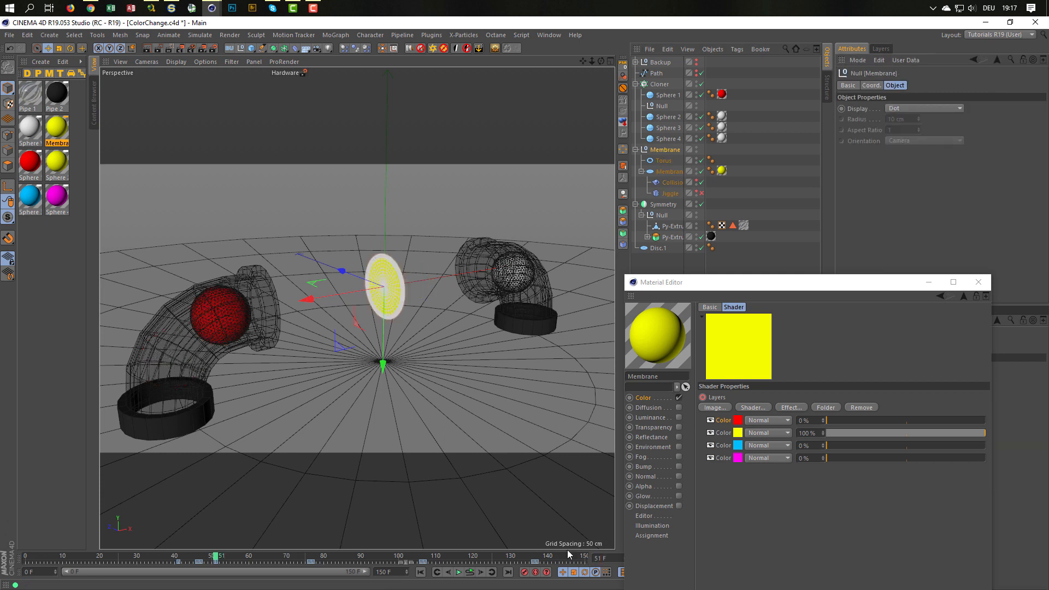
left_click(869, 86)
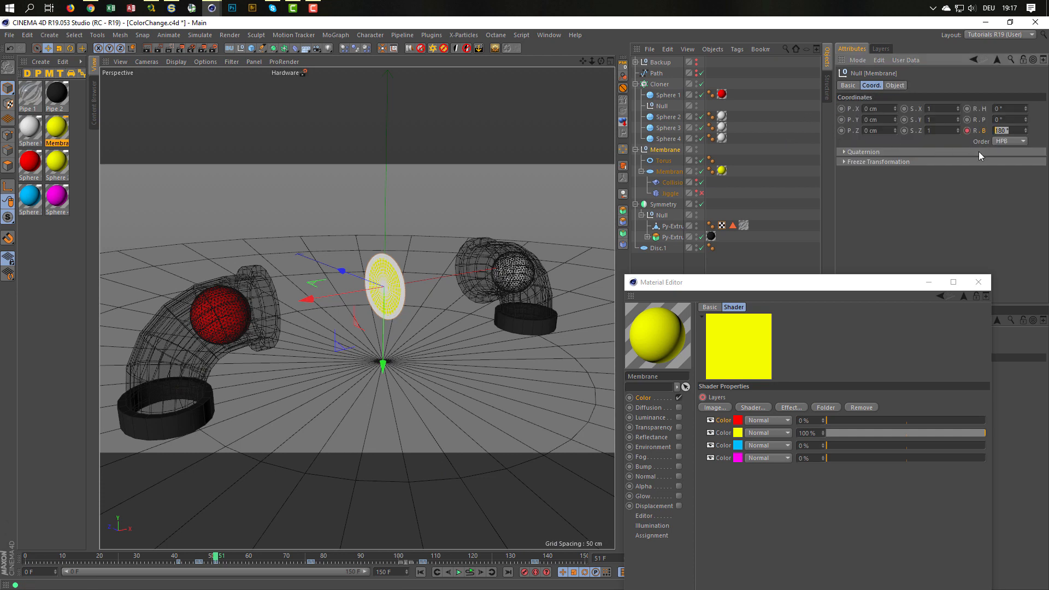
type("360")
key("Return")
- Play the animation from the start several times to check the membrane's flip and collisions
left_click(471, 572)
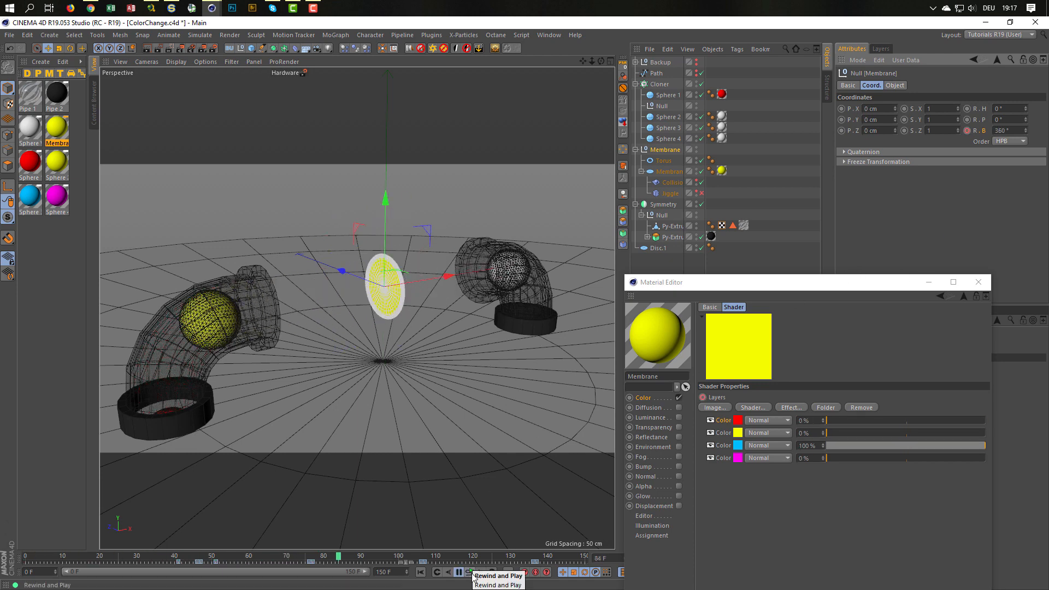
left_click(473, 575)
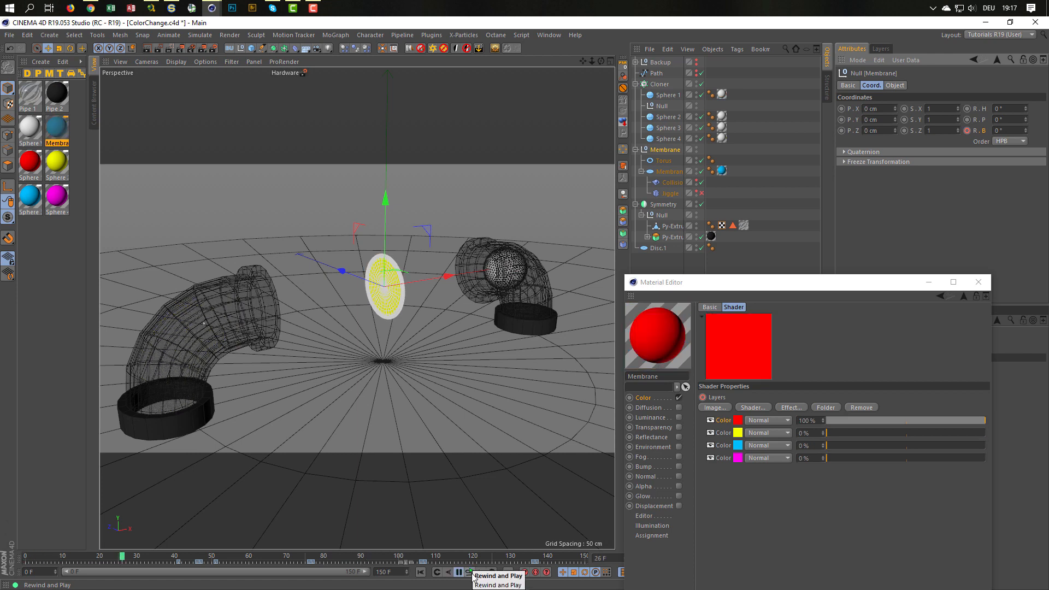
left_click(472, 575)
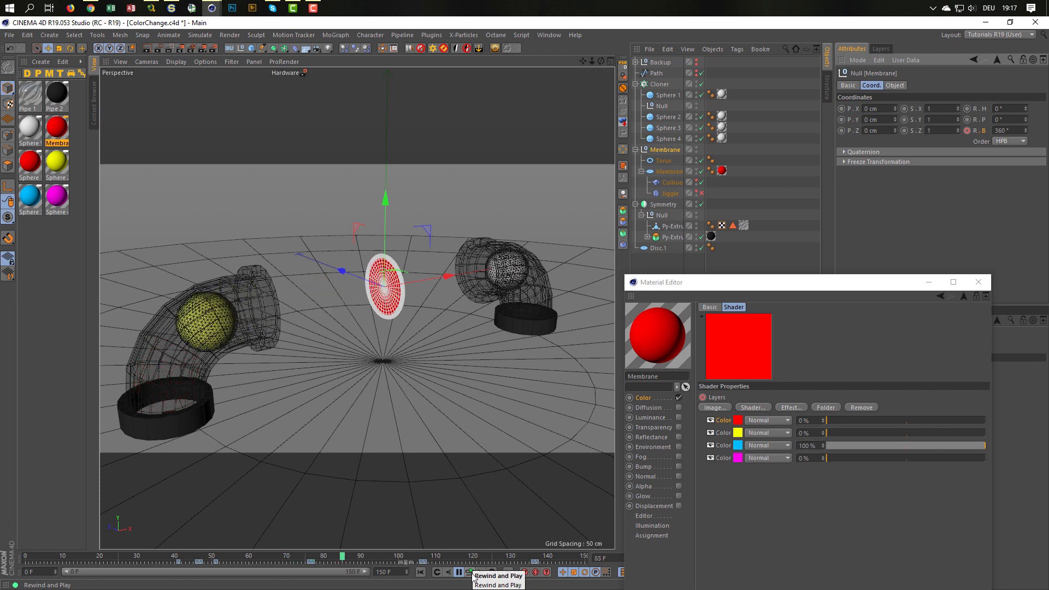
left_click(473, 576)
left_click(472, 577)
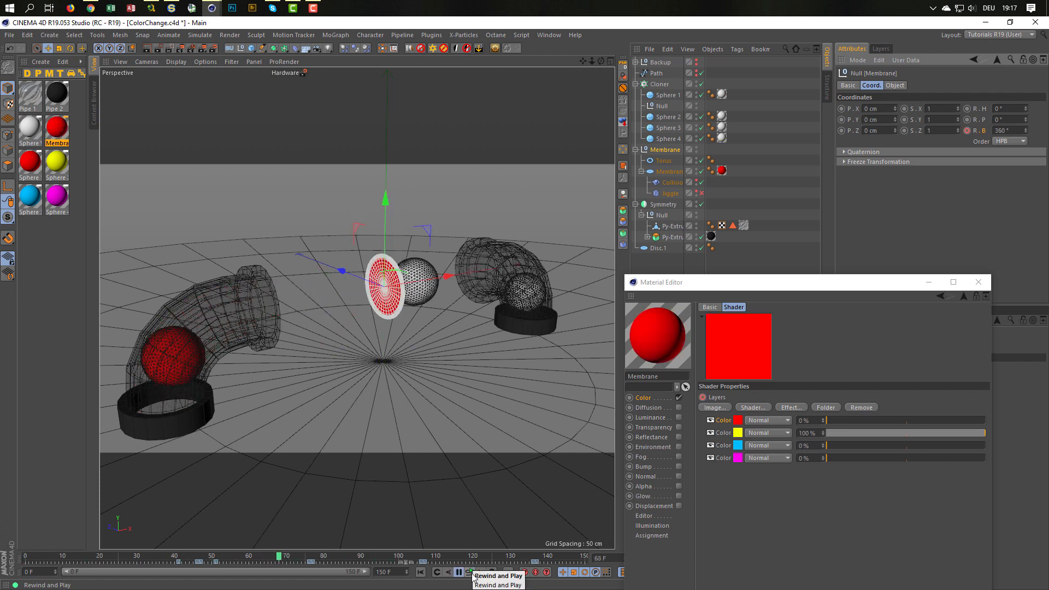
left_click(473, 577)
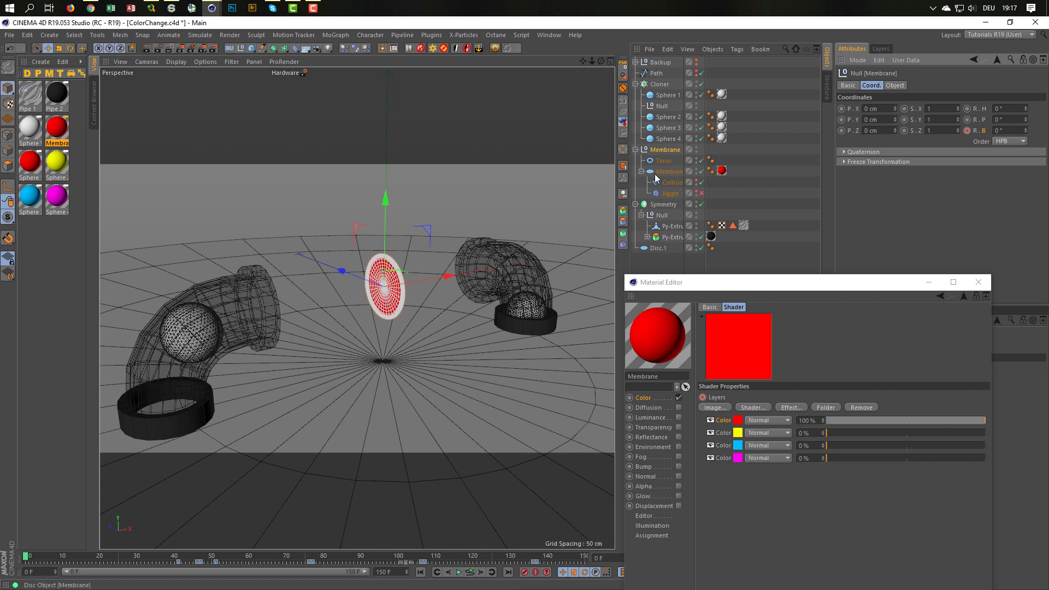
- Enable the Jiggle deformer under the Membrane disc and play the animation from the start
left_click(701, 194)
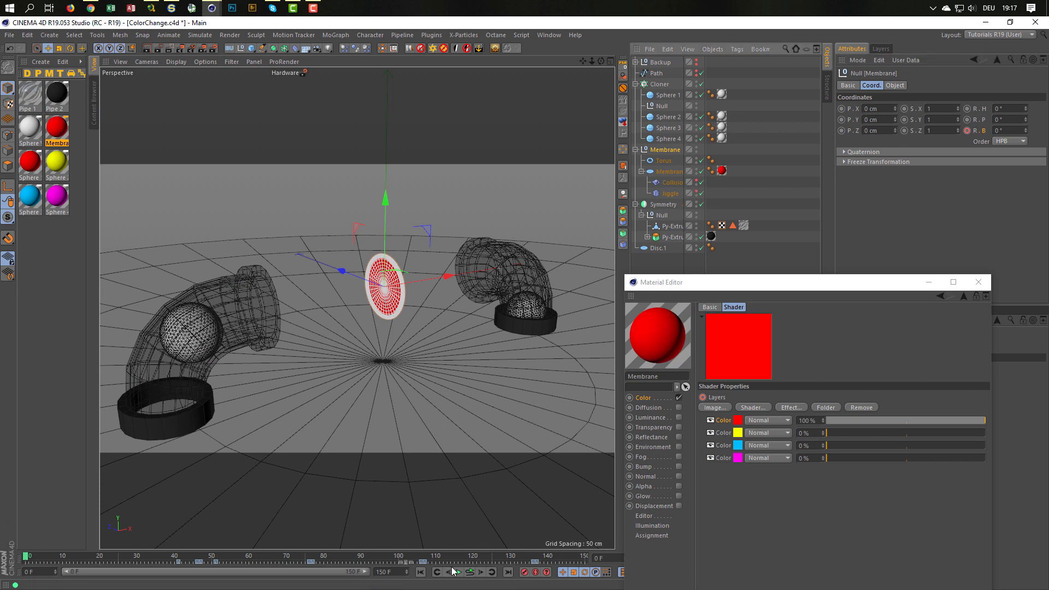
left_click(470, 573)
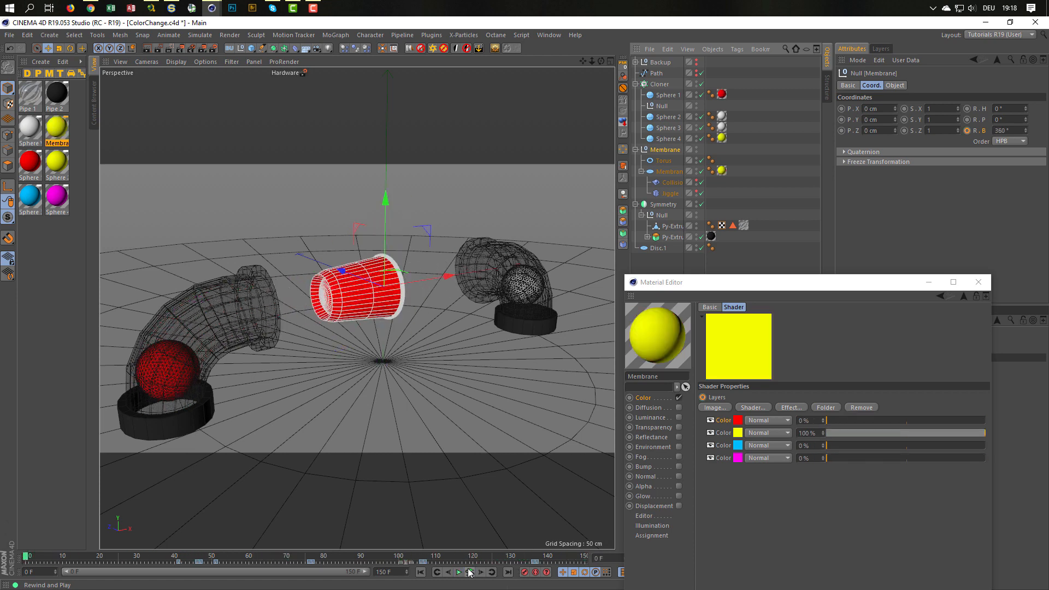
left_click(470, 571)
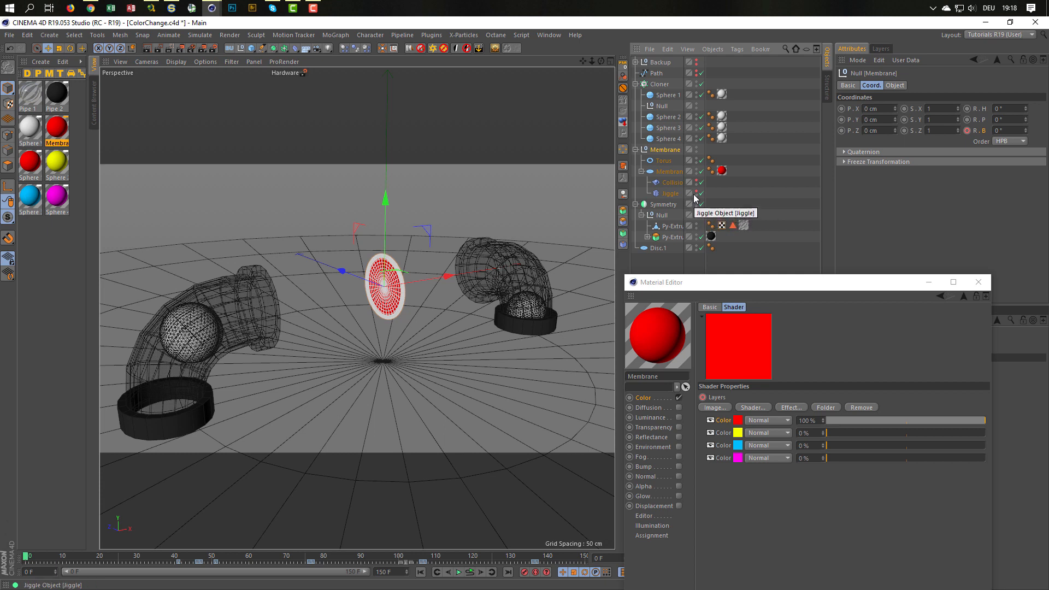
- Try the Jiggle deformer's drag at 20% and play the animation from the start
left_click(676, 194)
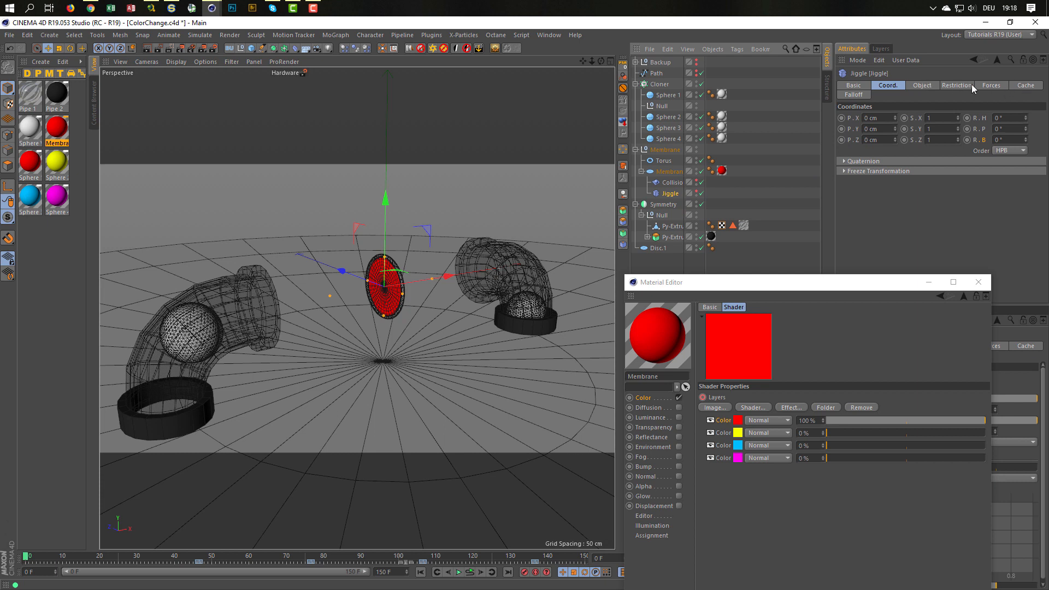
left_click(990, 87)
left_click(929, 86)
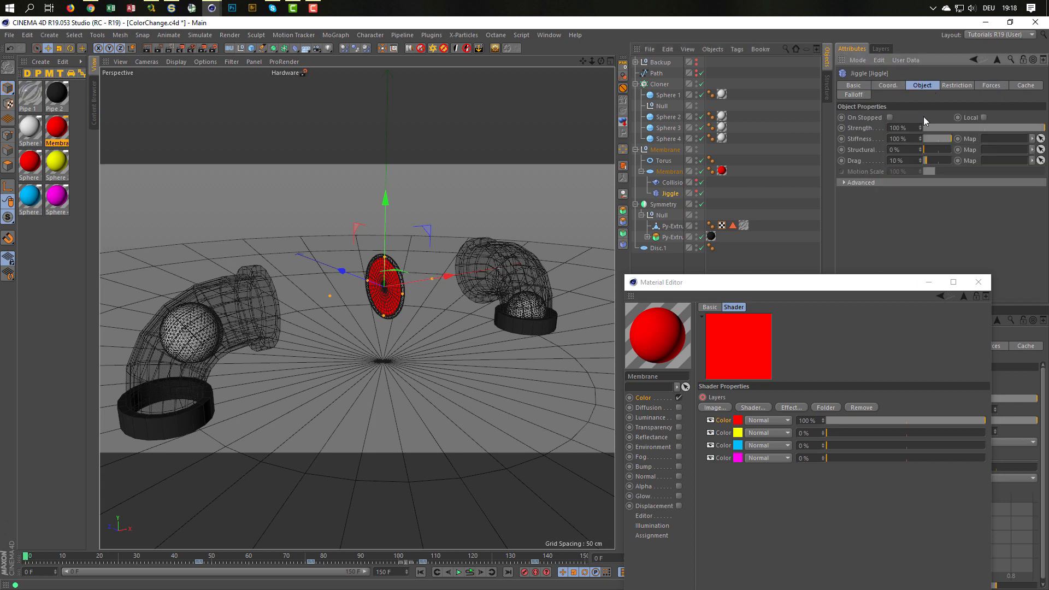
left_click_drag(910, 160, 818, 175)
type("20")
key("Return")
left_click(471, 572)
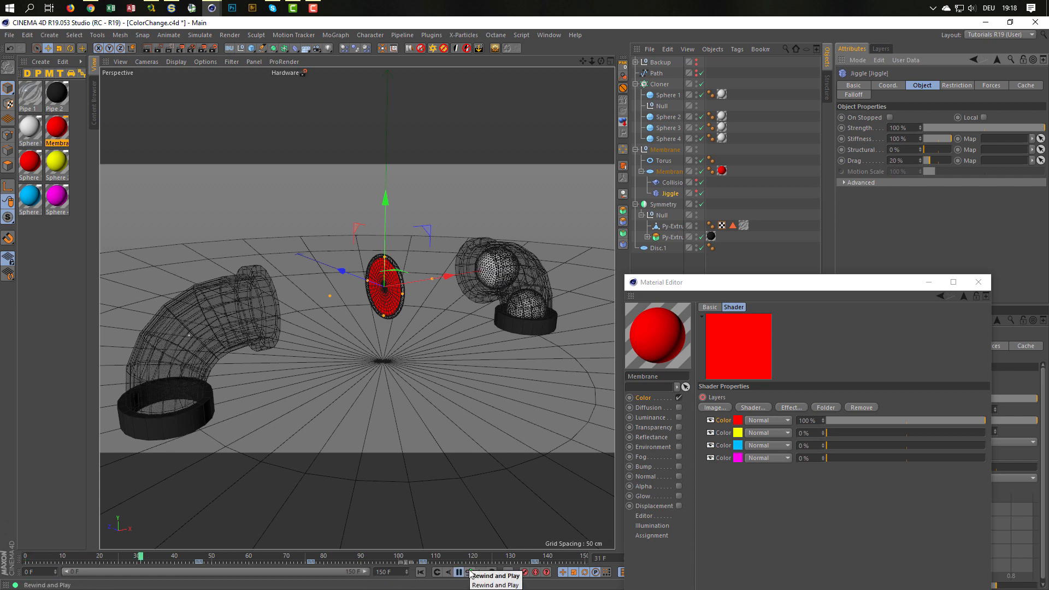
left_click(470, 572)
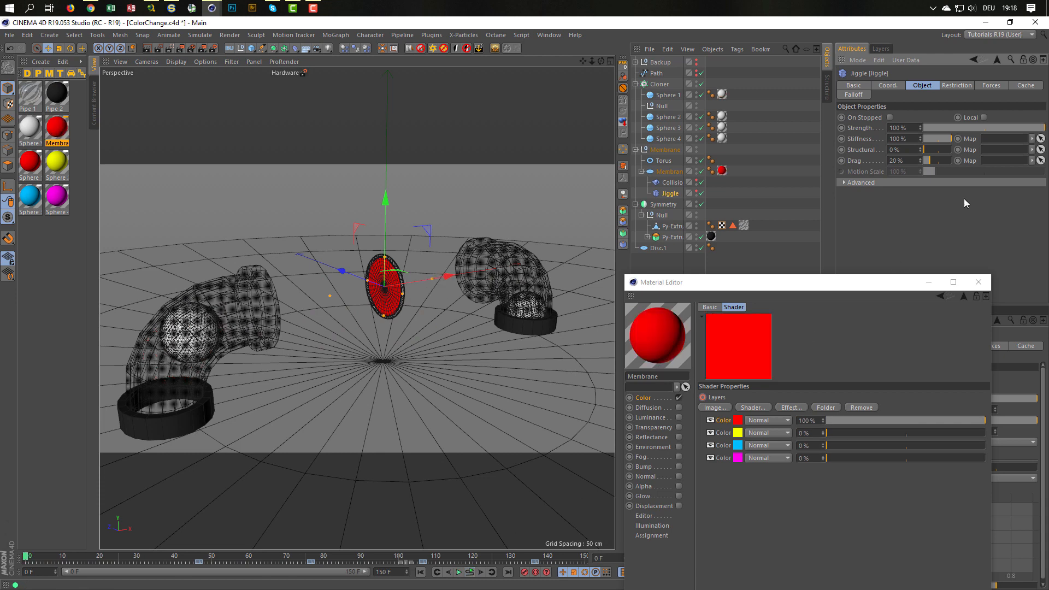
- Test the Jiggle deformer with 2% drag in playback and set the drag back to 10%
left_click(888, 165)
type("2")
left_click(471, 574)
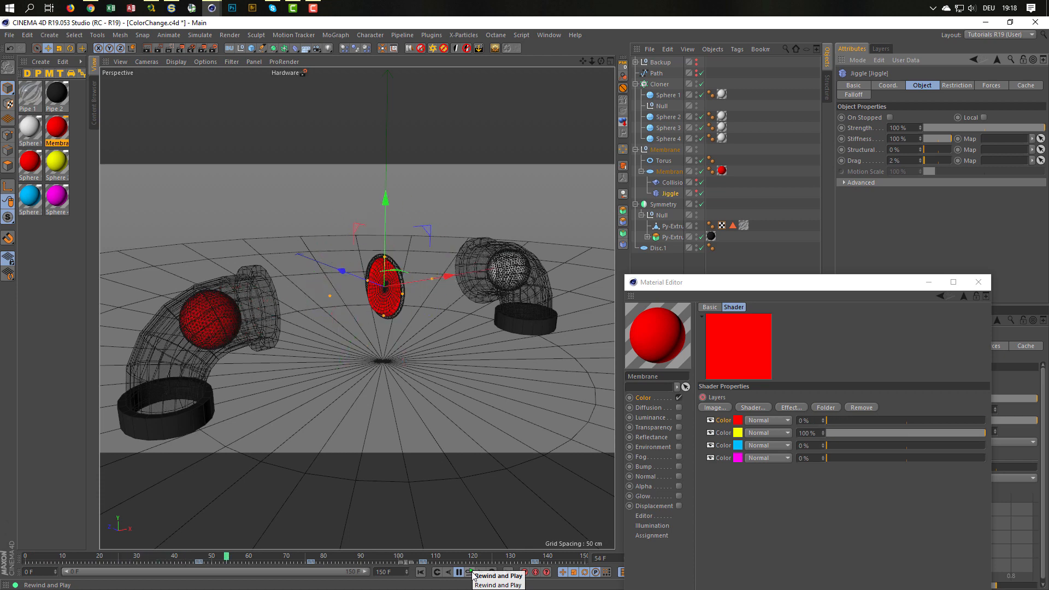
left_click(470, 572)
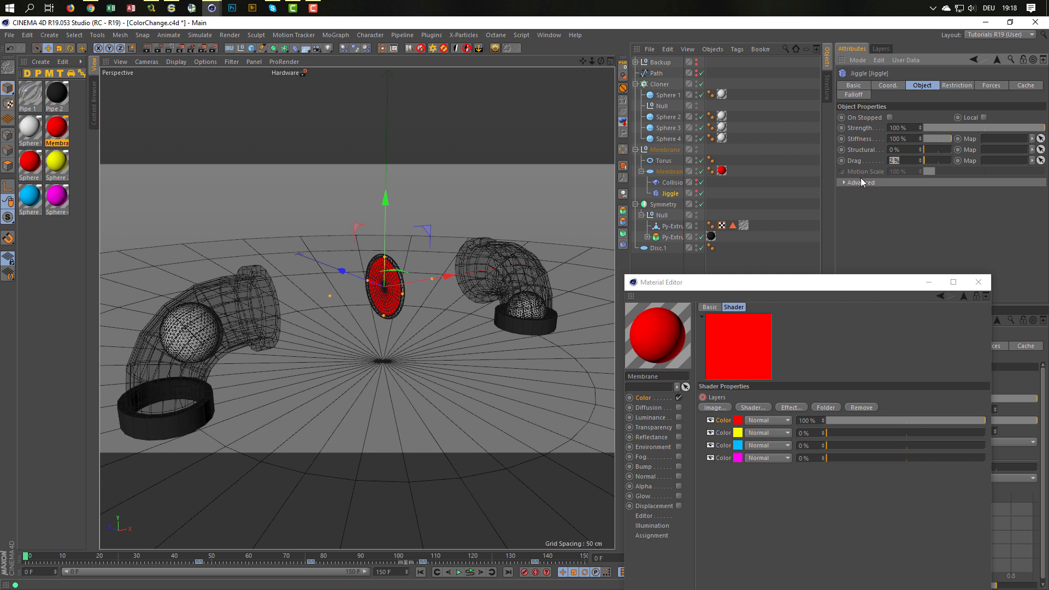
type("10")
key("Return")
- Test the Jiggle deformer with 50% structural in playback and set it back to 0%
type("50")
key("Return")
left_click(469, 571)
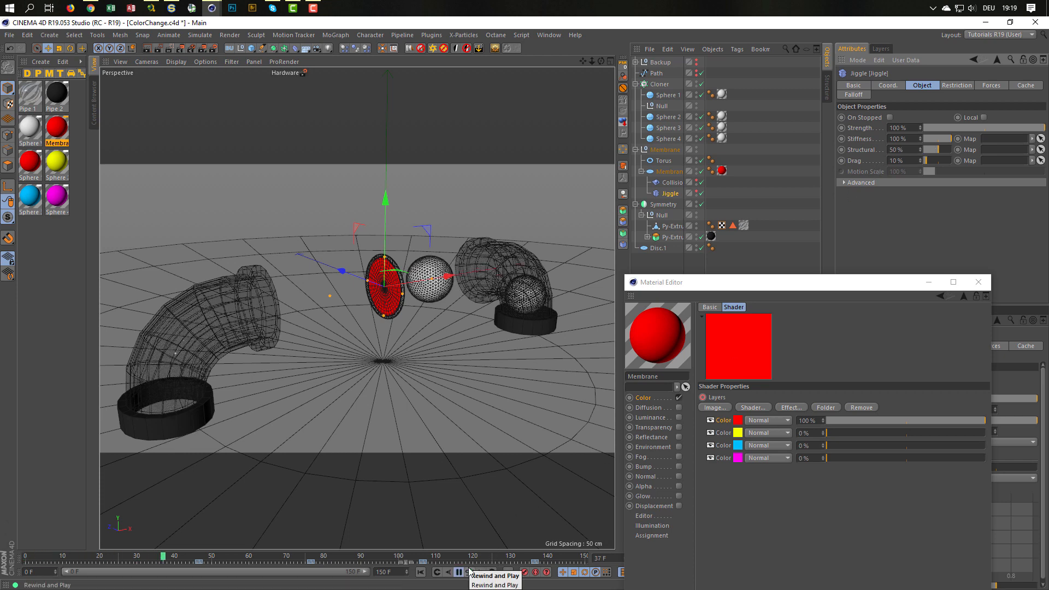
left_click(469, 571)
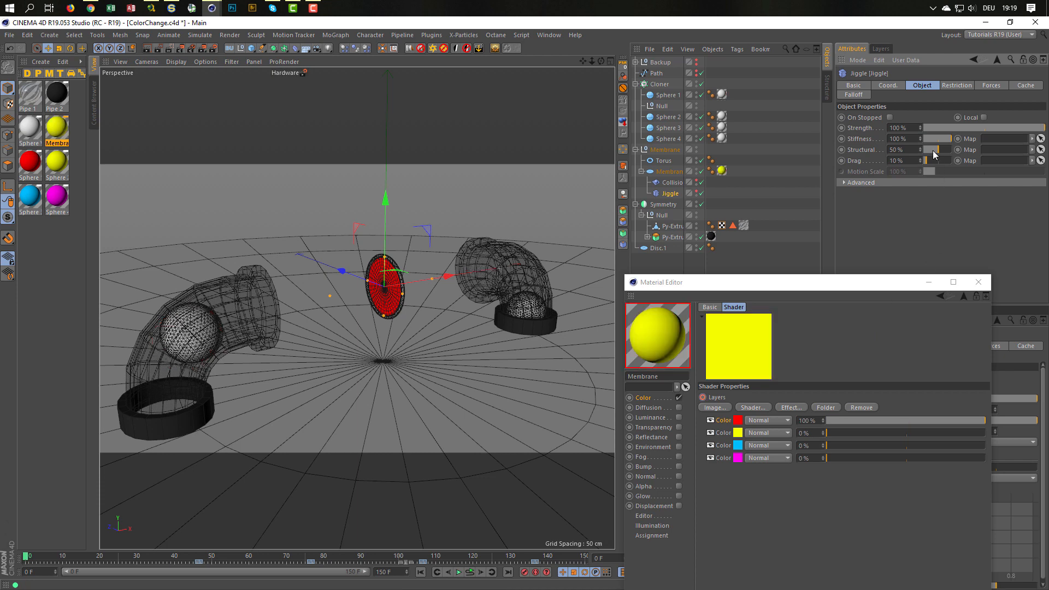
left_click_drag(932, 151, 915, 152)
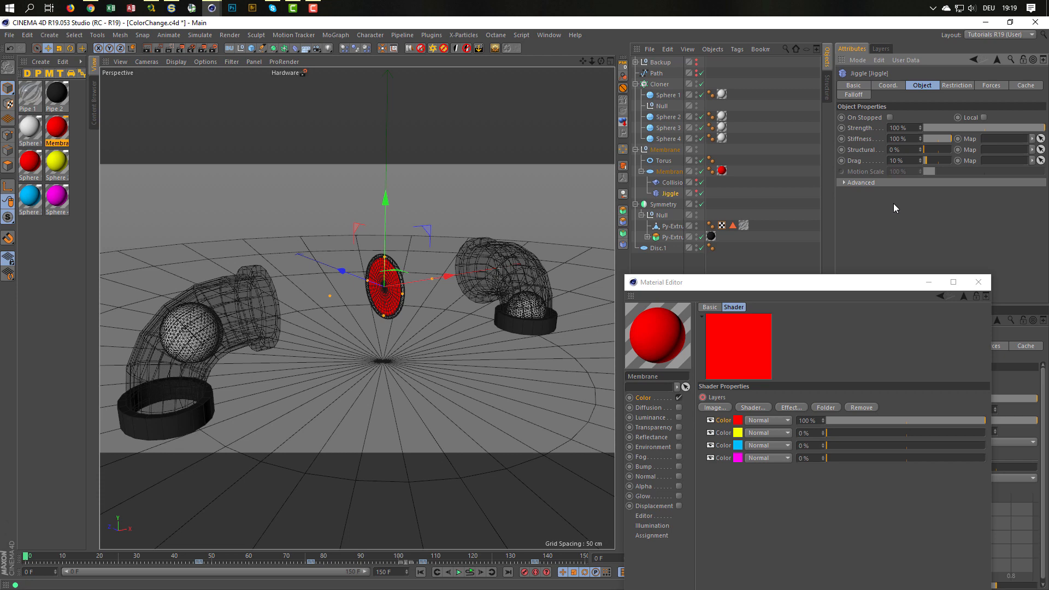
- Save the scene, reduce the Jiggle deformer's strength to 49%, and play the animation from the start
key("ctrl+s")
left_click(982, 127)
left_click(470, 572)
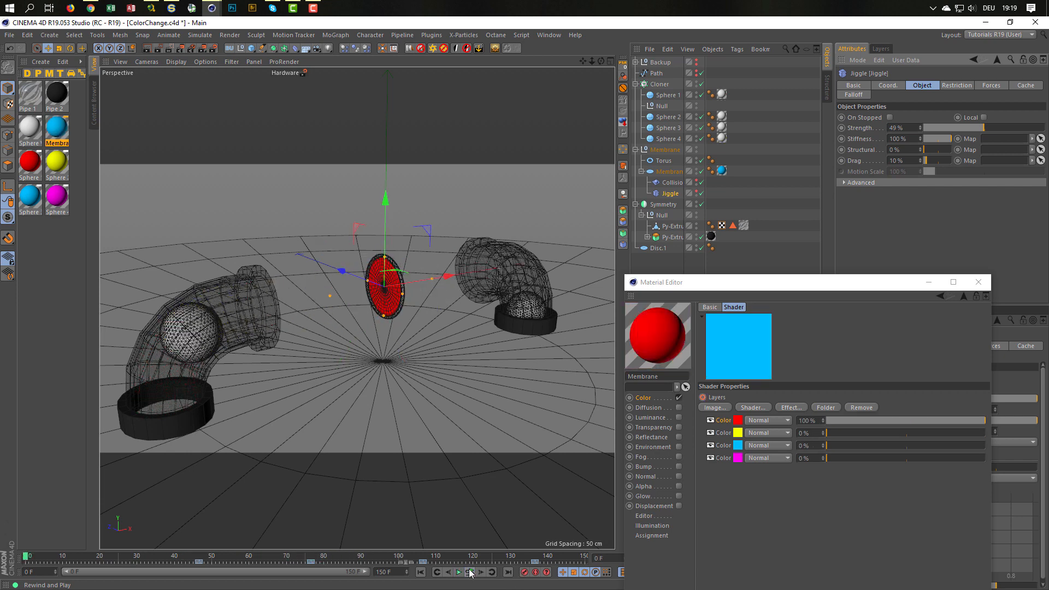
left_click(471, 572)
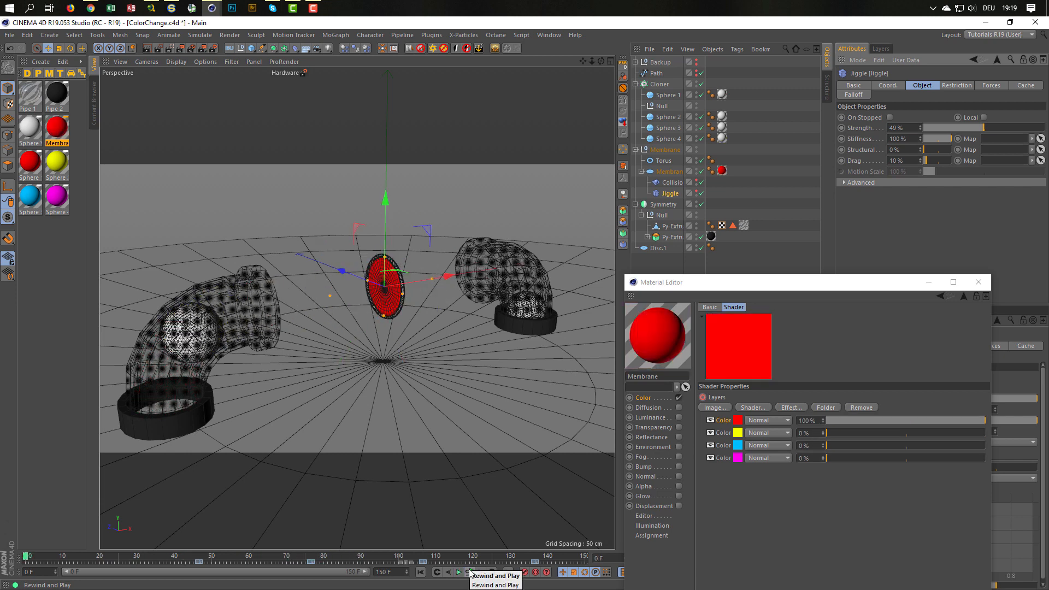
left_click(471, 572)
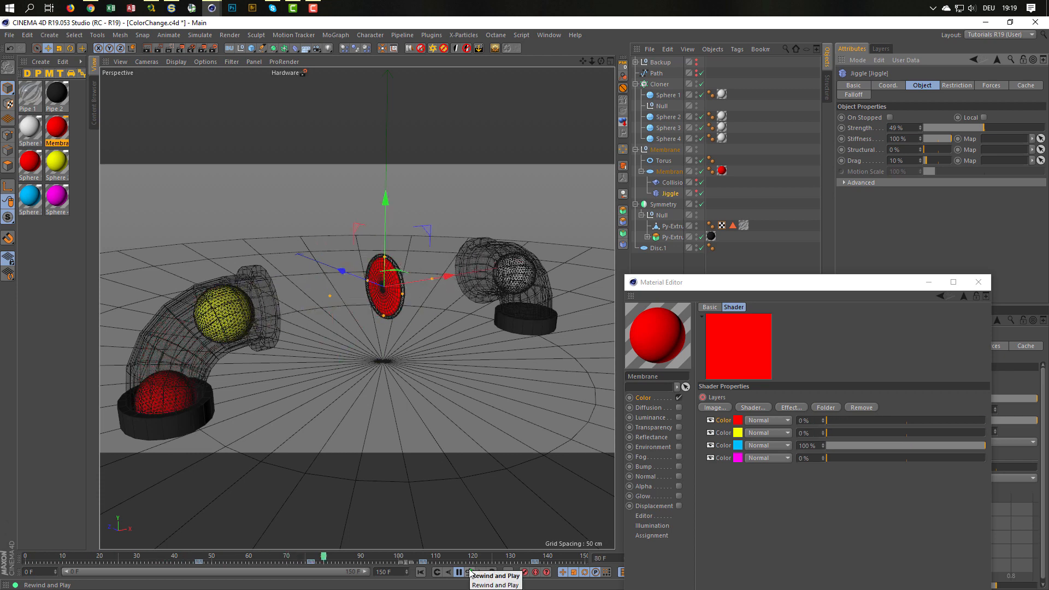
left_click(471, 572)
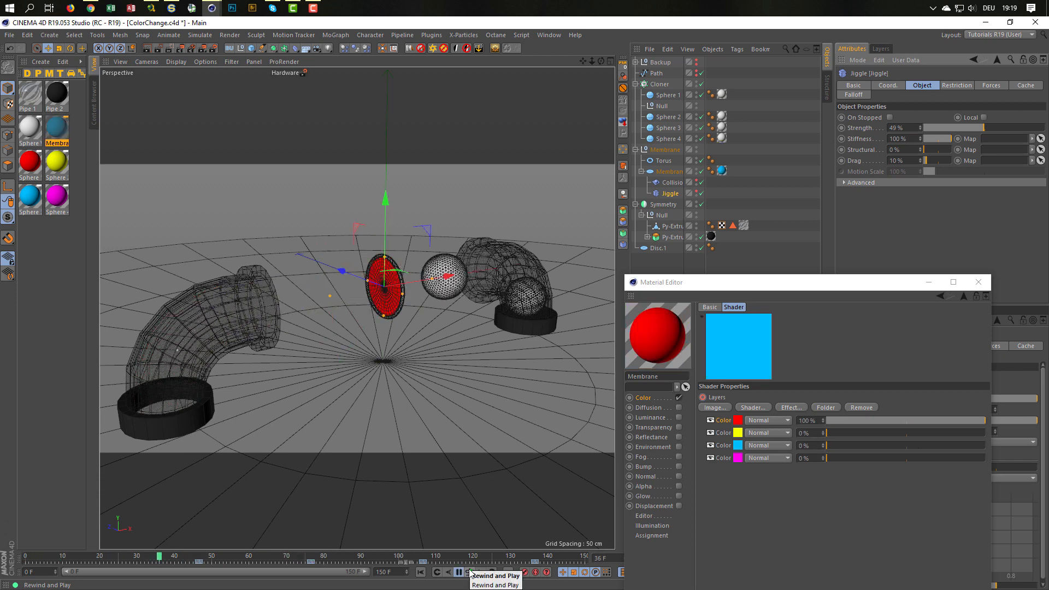
- Replay the animation several times from the start to check the membrane's jiggle, and return to frame 0
left_click(471, 572)
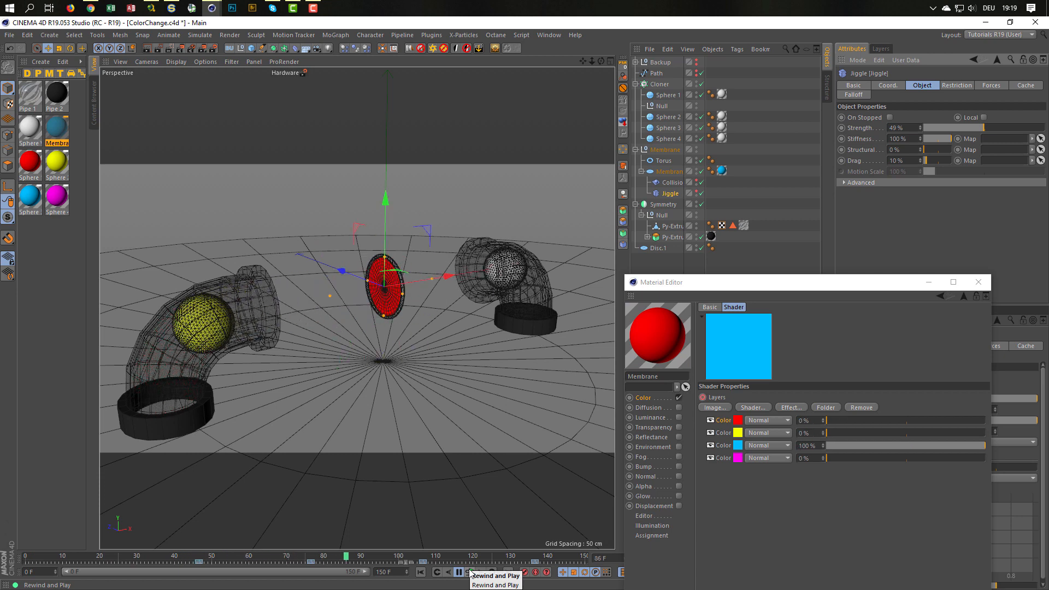
left_click(471, 572)
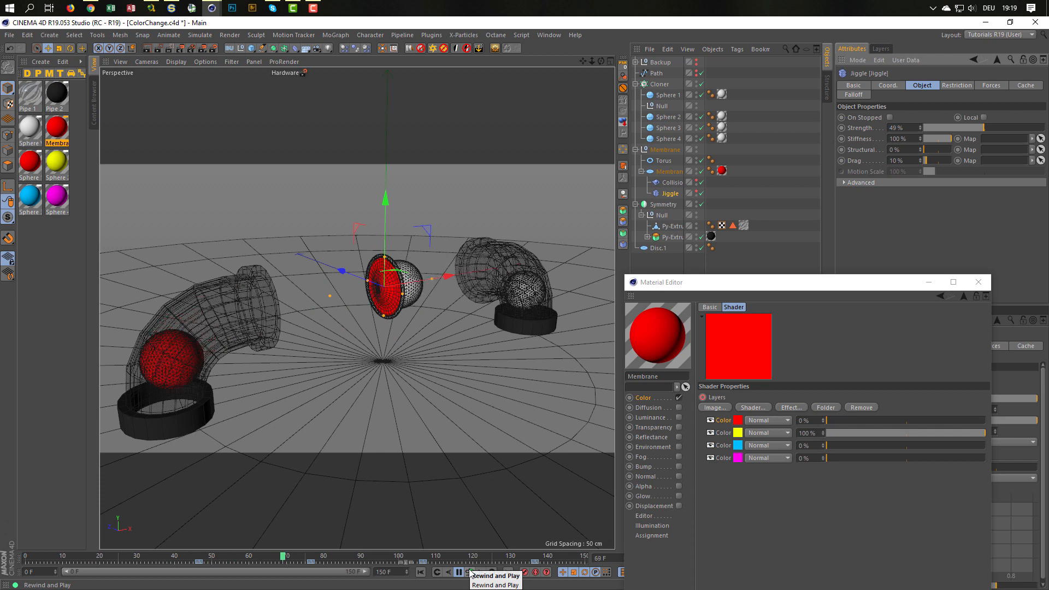
left_click(471, 572)
left_click(471, 572)
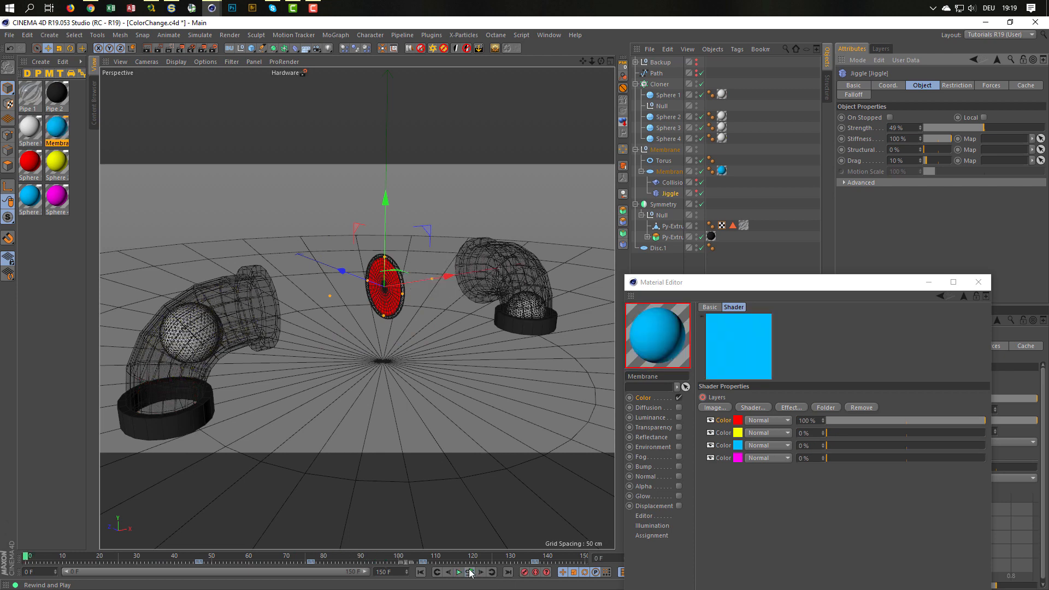
left_click(471, 572)
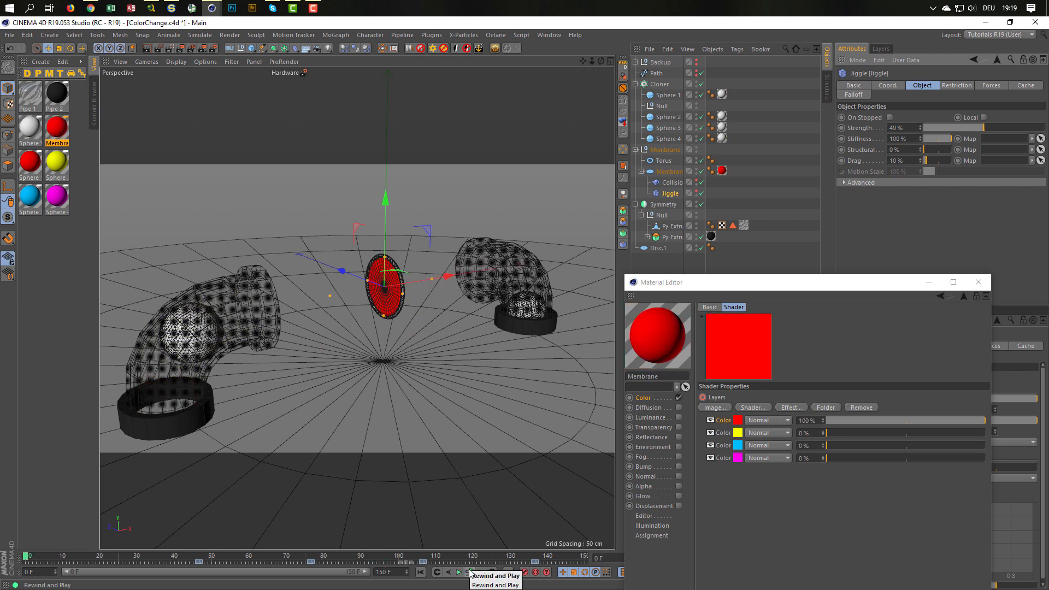
- Disable the Jiggle deformer, close the Material Editor, and save the scene
left_click(702, 194)
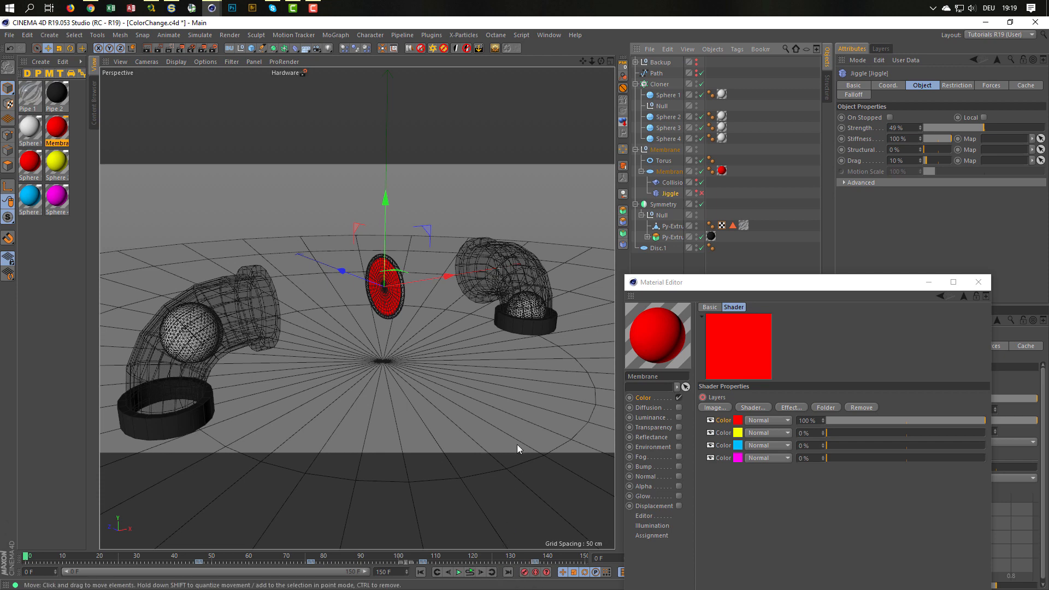
left_click(978, 282)
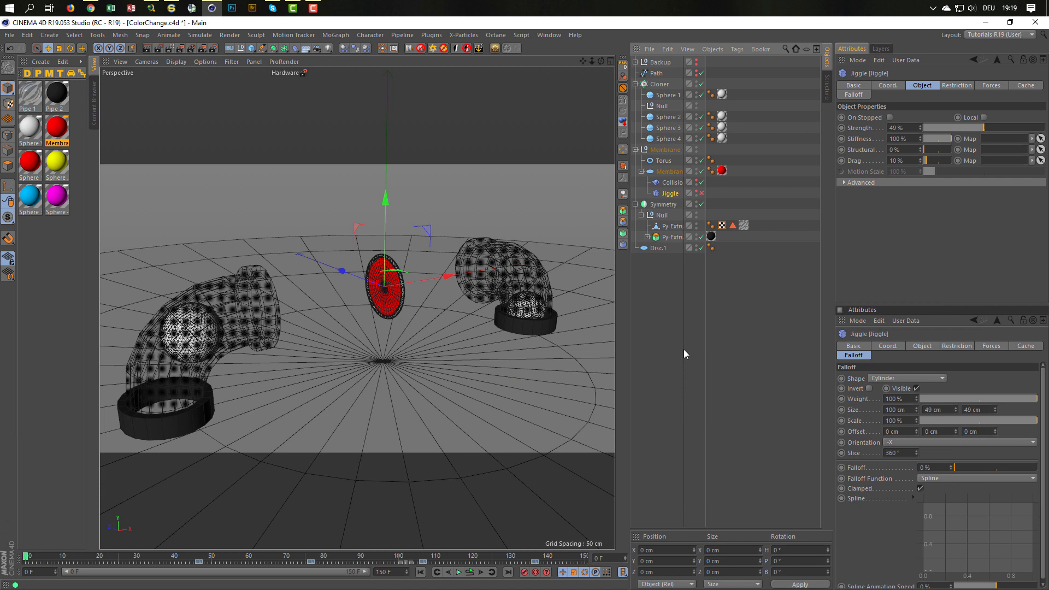
key("ctrl+s")
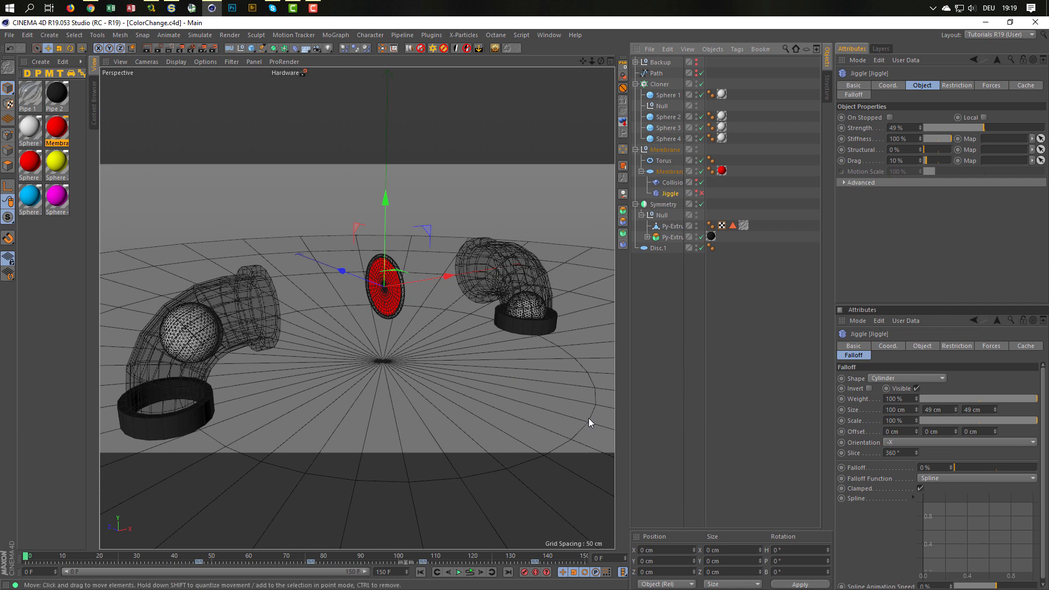
- Select the Membrane null and open the Membrane material's color layers in a Material Editor moved clear of the viewport
left_click(670, 170)
left_click(666, 149)
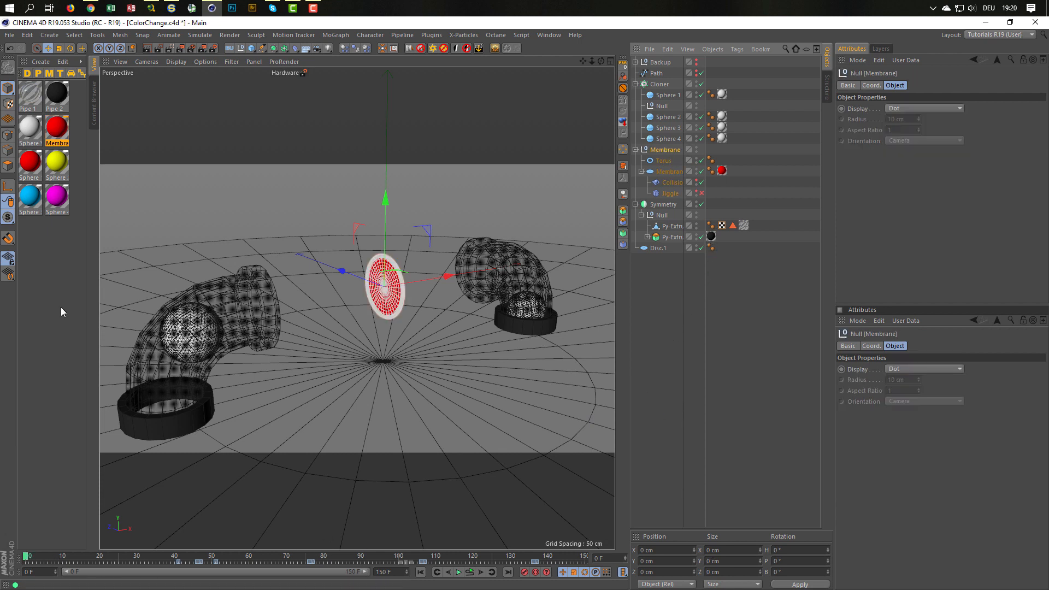
double_click(52, 128)
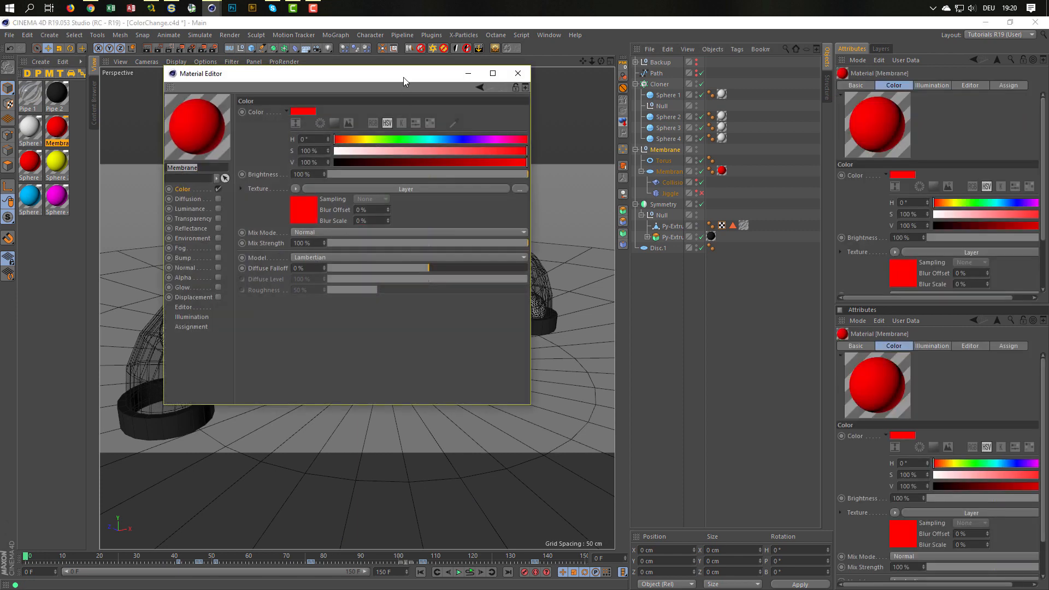
left_click_drag(401, 71, 895, 256)
left_click(807, 393)
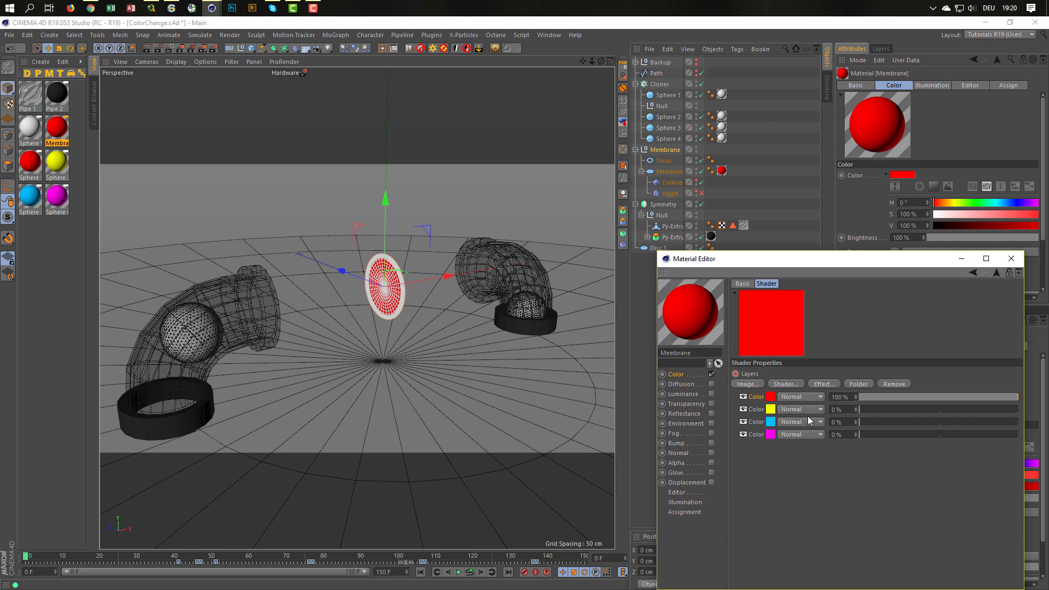
- Keyframe the Membrane null's bank rotation (R.B) at 360° on frame 71
left_click_drag(31, 556, 310, 557)
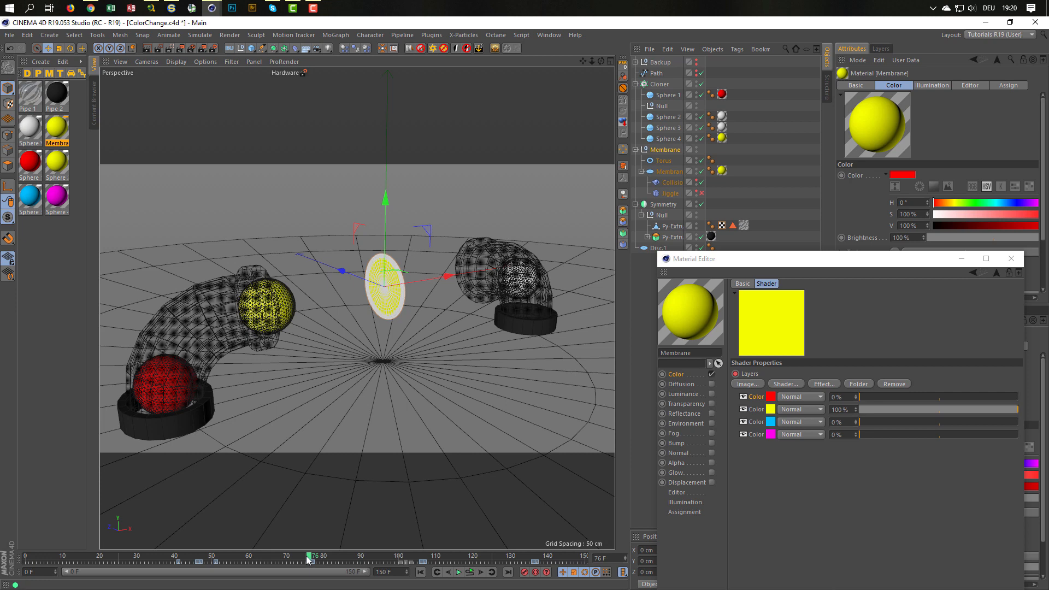
left_click(612, 558)
type("71")
key("Return")
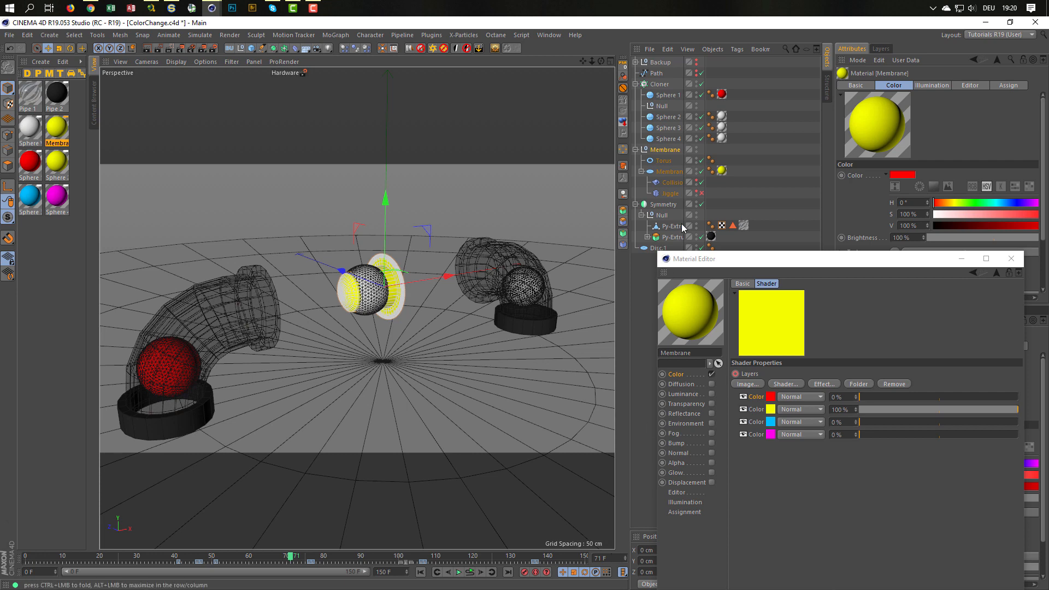
left_click(673, 151)
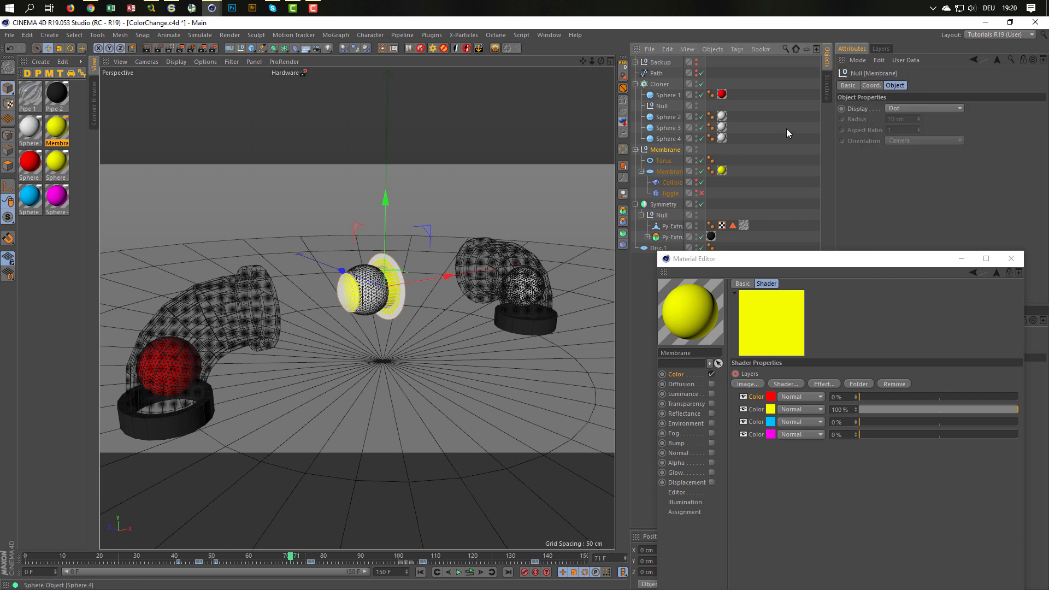
left_click(868, 85)
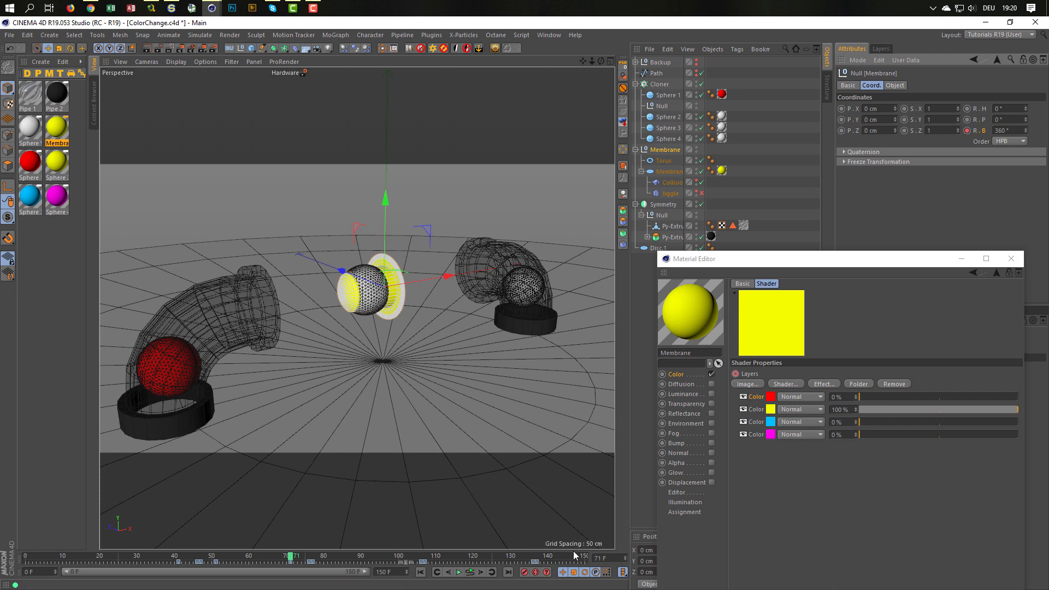
- Set the Membrane null's bank rotation (R.B) to 0° at frame 81 and record a keyframe
left_click(607, 556)
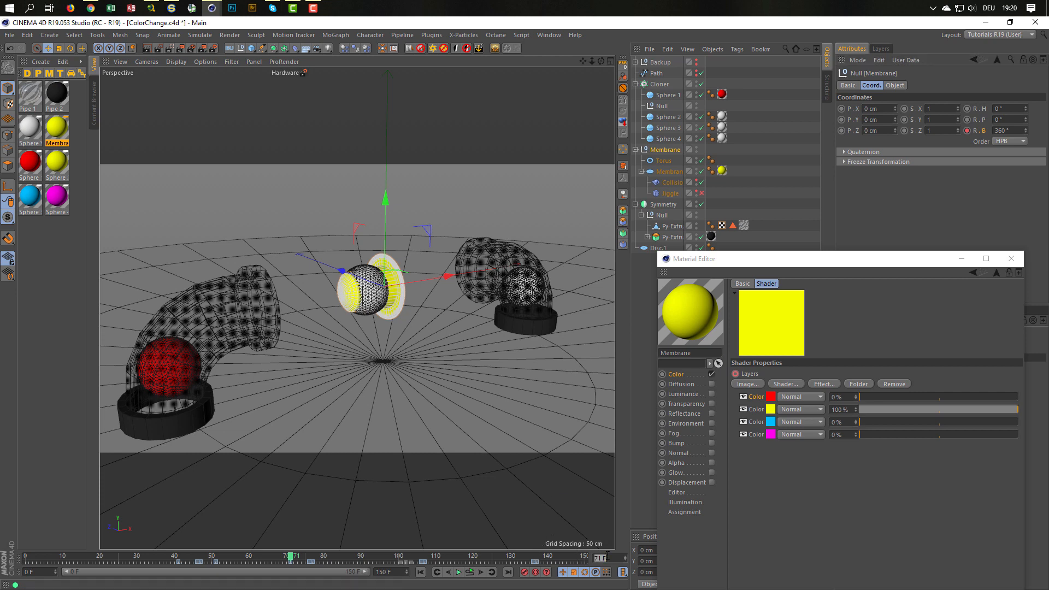
type("81")
key("Return")
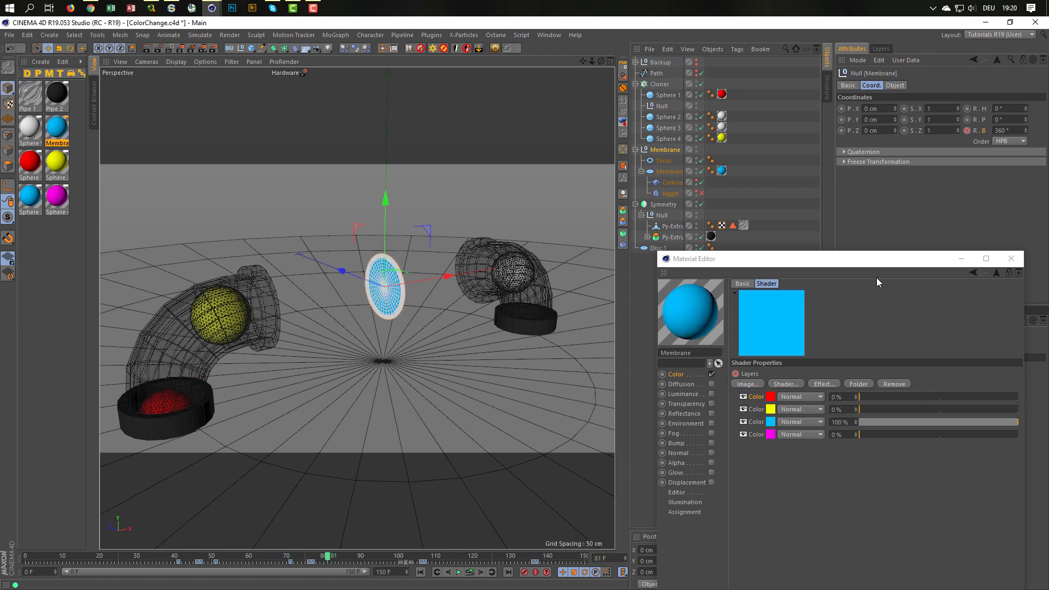
left_click(1010, 130)
type("0")
key("Return")
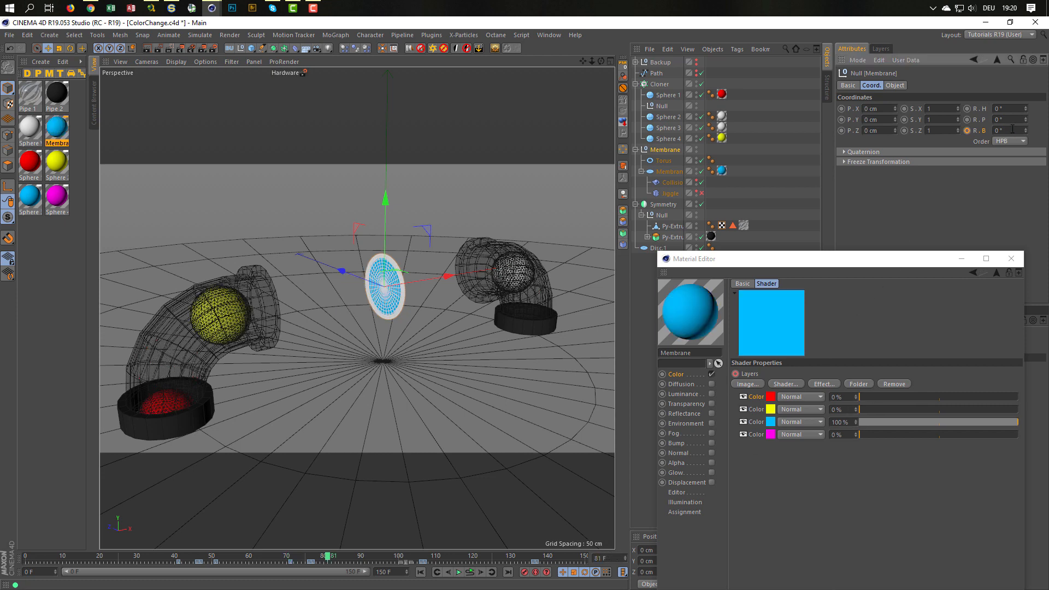
left_click(966, 130, "ctrl")
- Play the animation from the start to check the flips, and scrub the timeline to the color change at frame 106
left_click(470, 572)
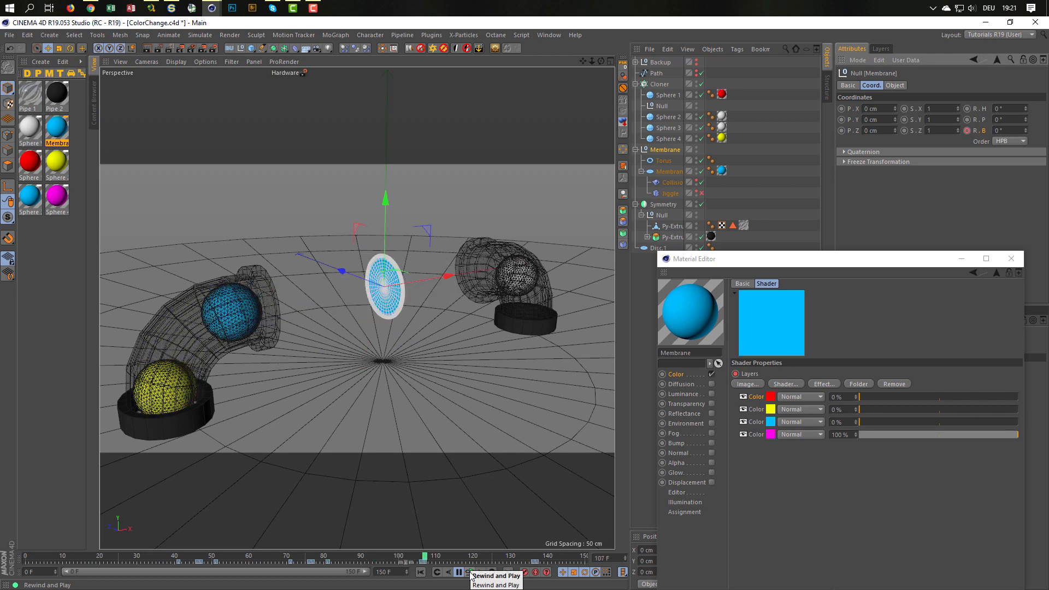
left_click(470, 572)
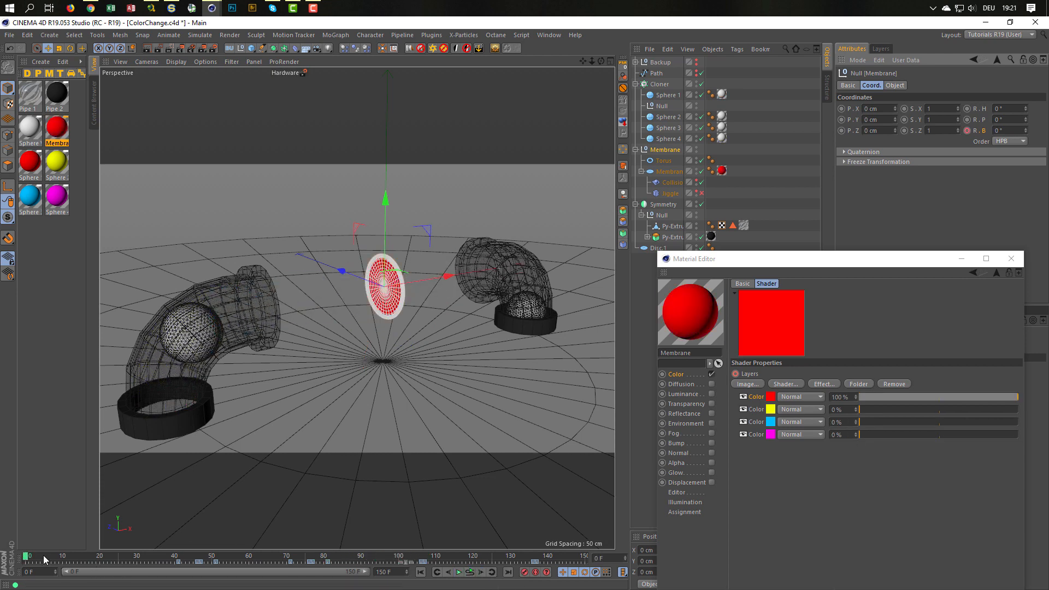
left_click_drag(29, 557, 368, 555)
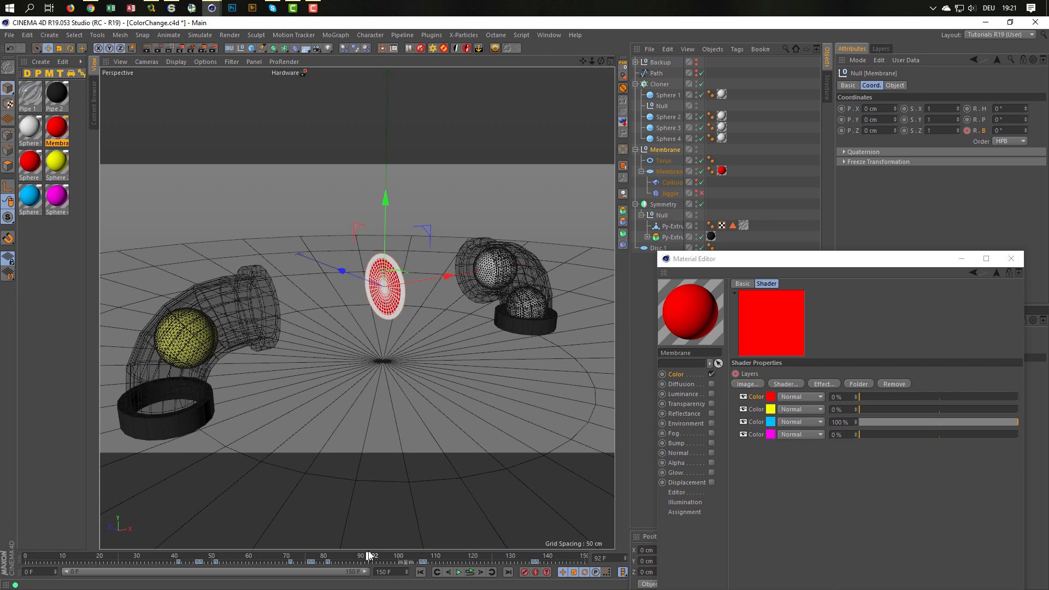
left_click_drag(369, 555, 384, 556)
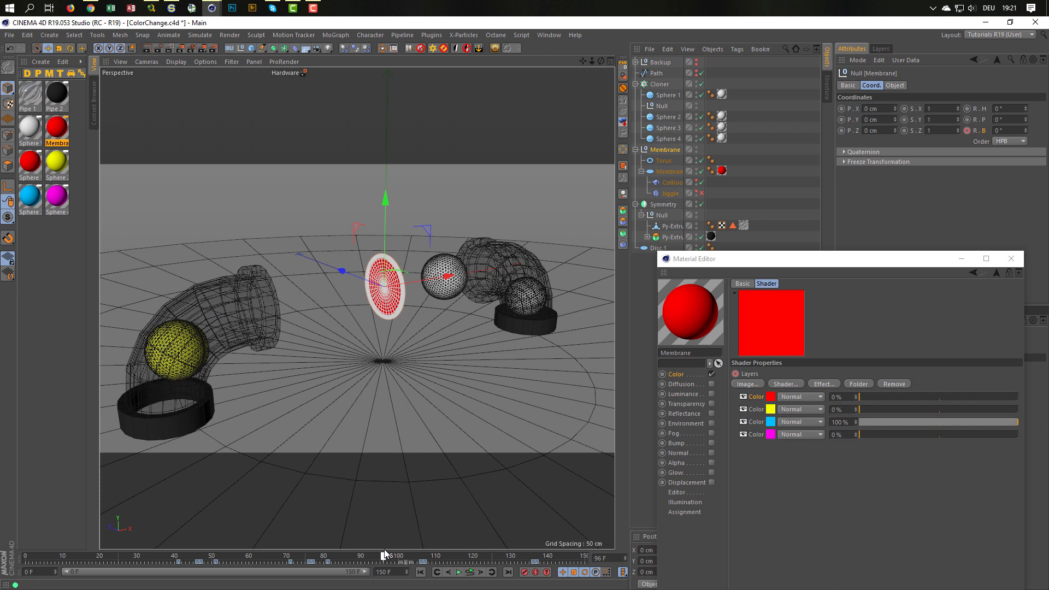
left_click_drag(384, 555, 422, 553)
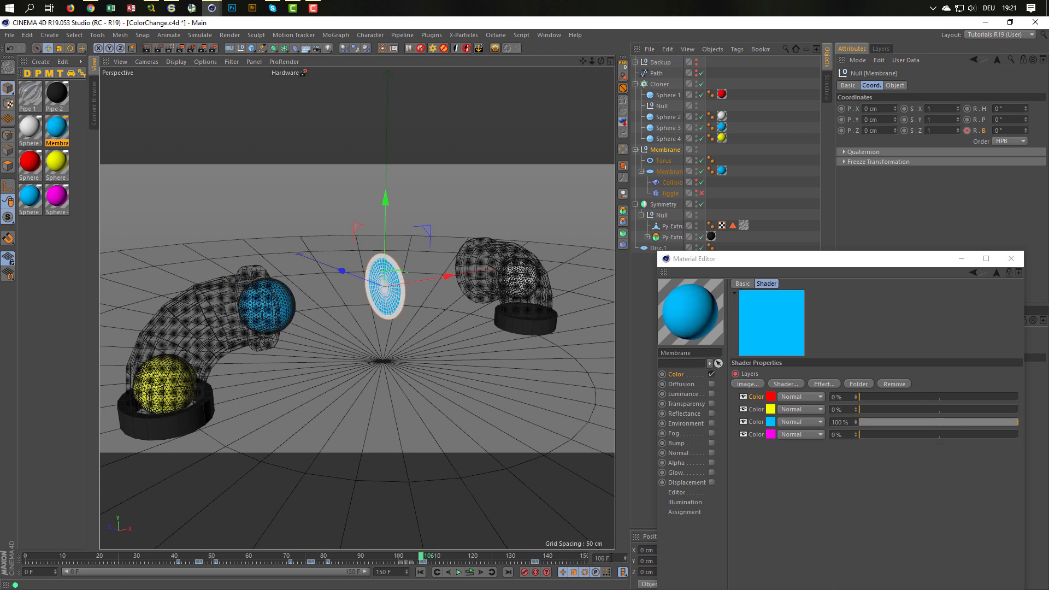
- Keyframe the Membrane null's bank rotation (R.B) at 0° on frame 101
double_click(604, 557)
type("101")
key("Return")
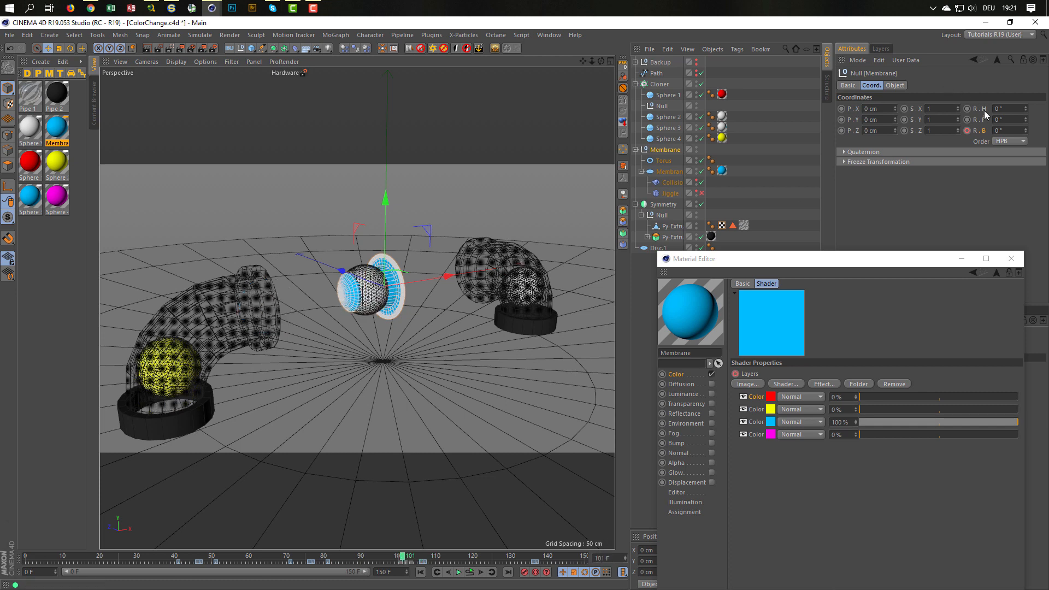
left_click(968, 130, "ctrl")
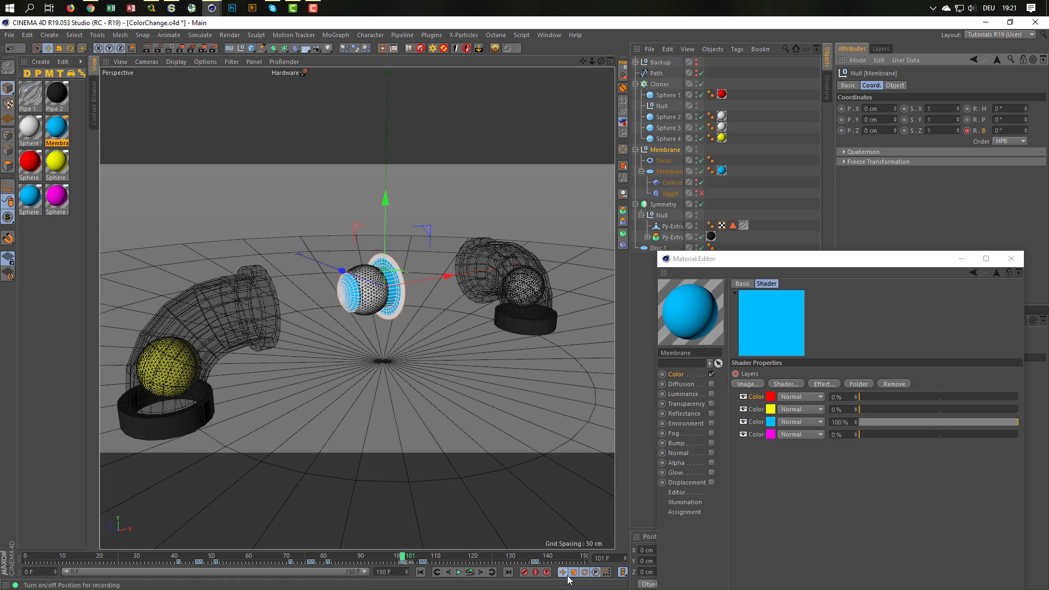
- Set the Membrane null's bank rotation (R.B) to 360° at frame 111 and record a keyframe
left_click(611, 559)
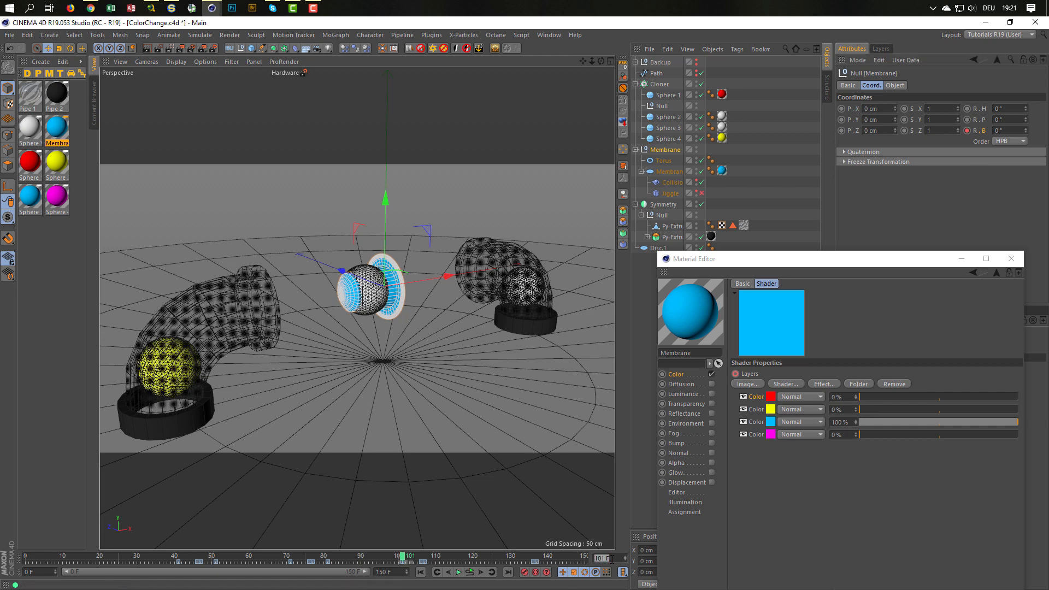
type("111")
key("Return")
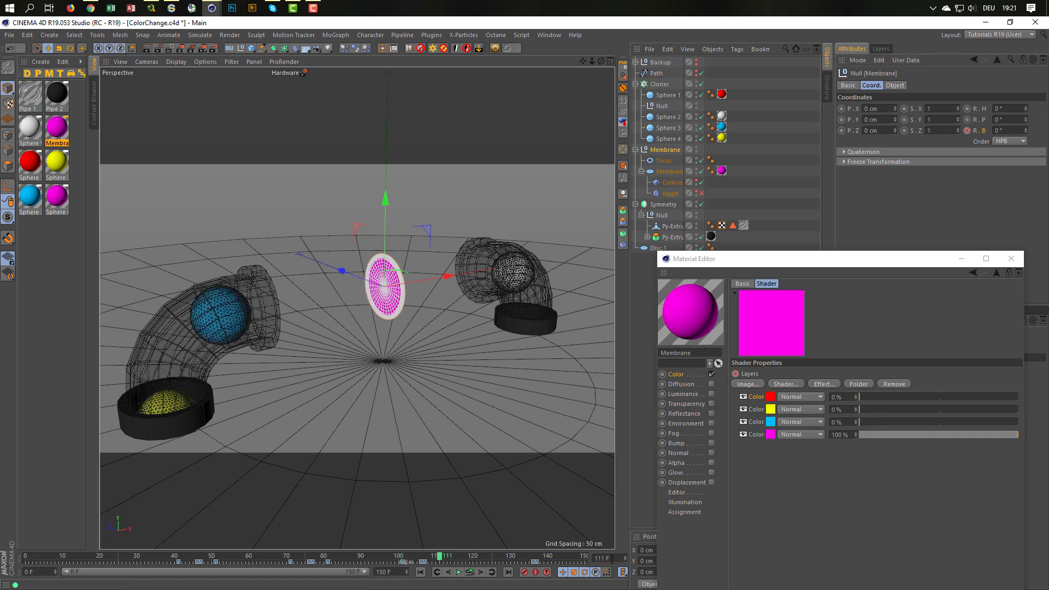
left_click(1010, 131)
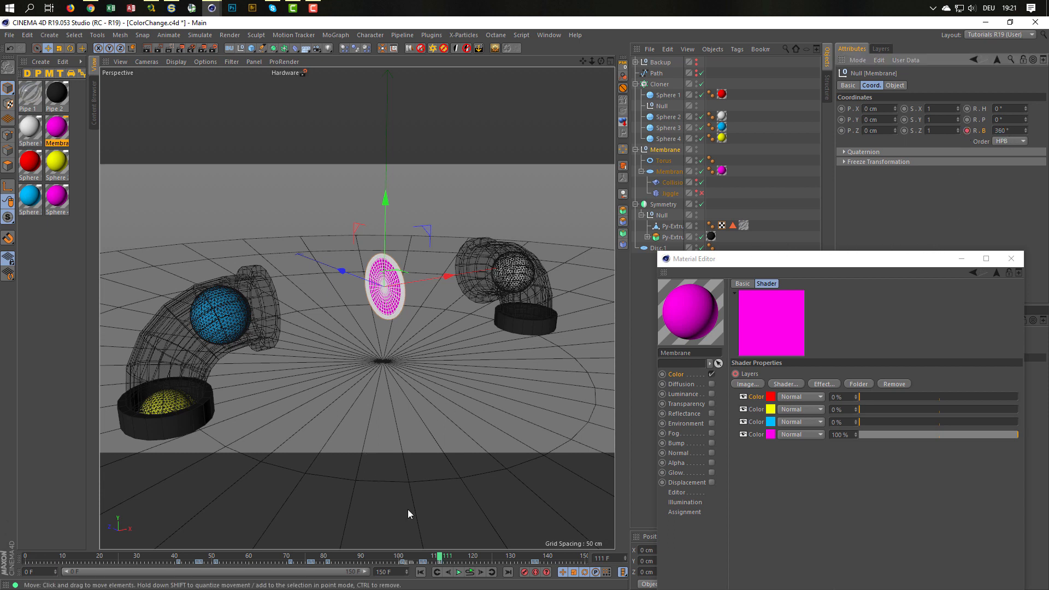
- Scrub to the color change at frame 136 and keyframe the Membrane null's bank rotation (R.B) at 360° on frame 131
left_click_drag(439, 556, 534, 560)
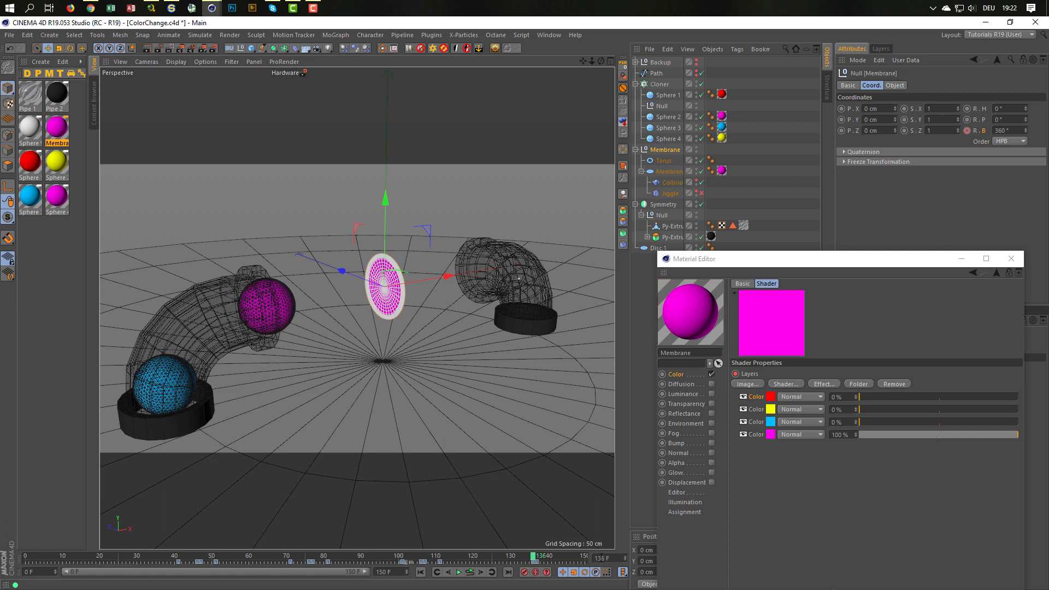
left_click_drag(611, 558, 576, 563)
type("1")
key("Return")
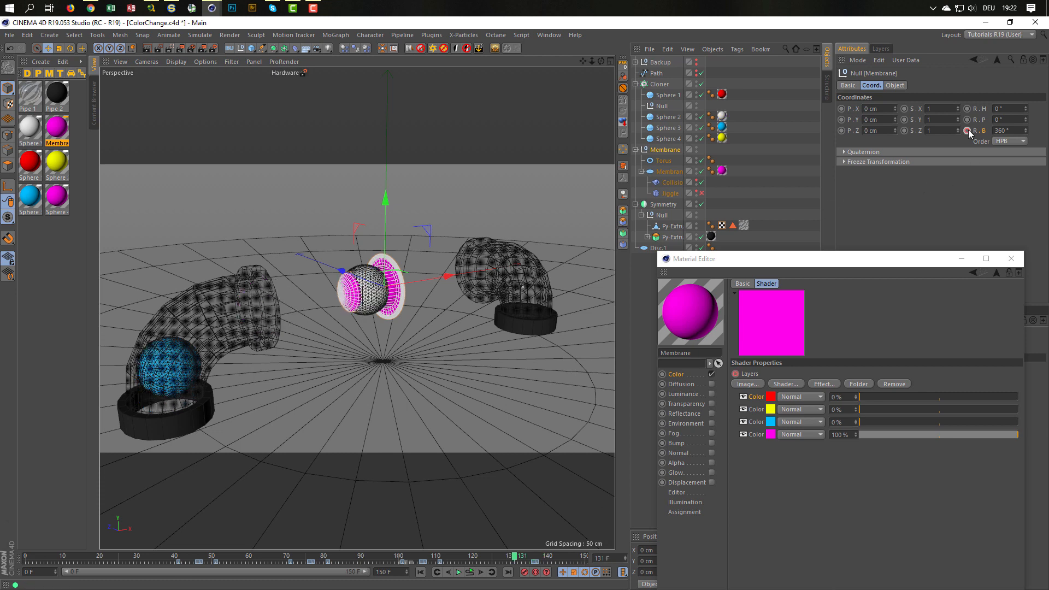
- Keyframe the Membrane null's bank rotation (R.B) at 0° on frame 141 and play the animation from the start
double_click(610, 557)
type("141")
key("Return")
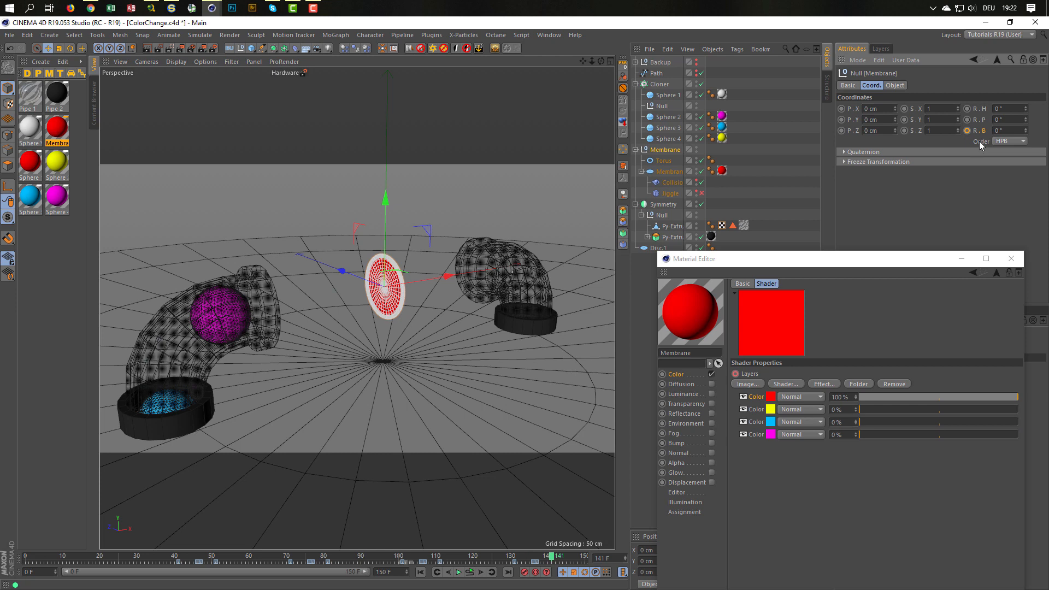
left_click(472, 572)
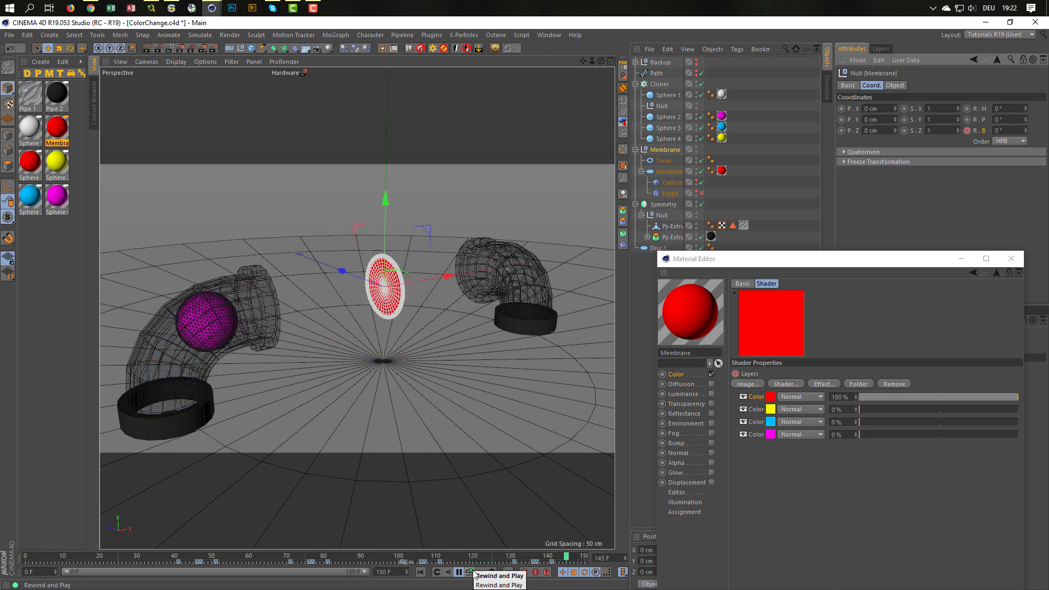
left_click(474, 573)
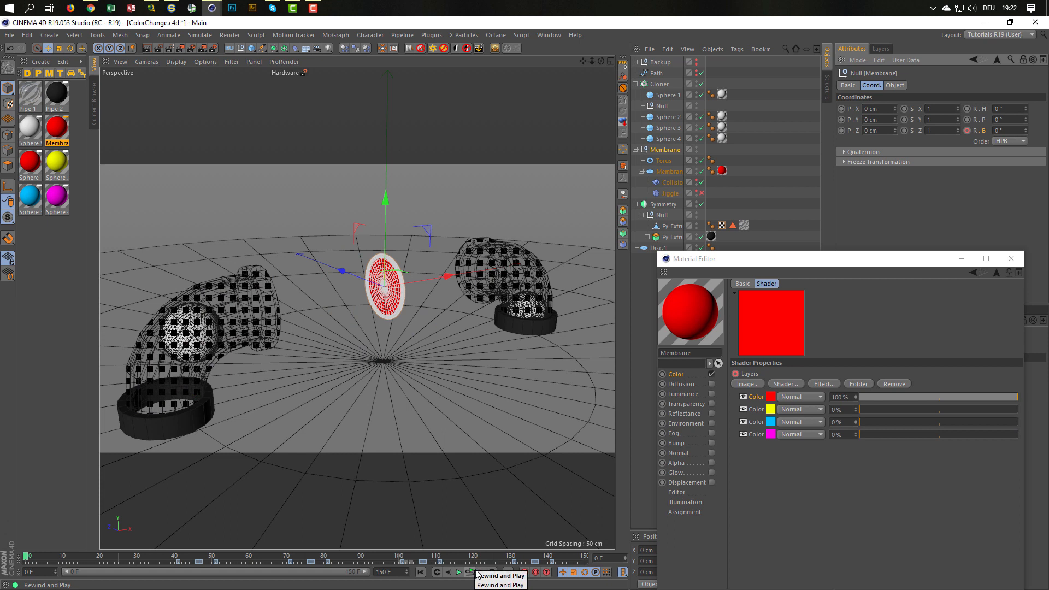
- Enable the Jiggle deformer and calculate the Collision deformer's cache
left_click(702, 194)
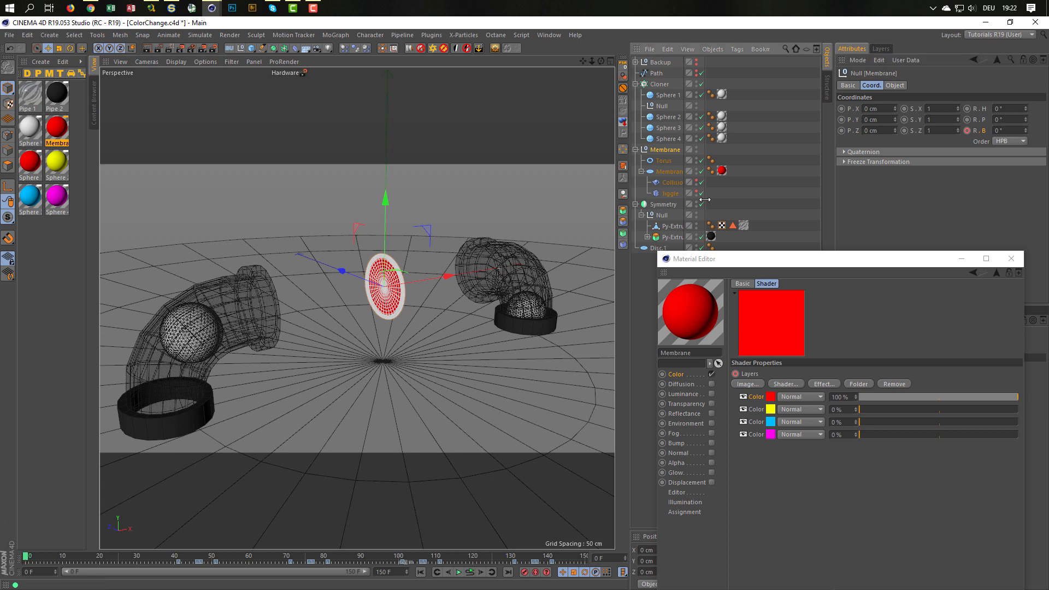
left_click(671, 182)
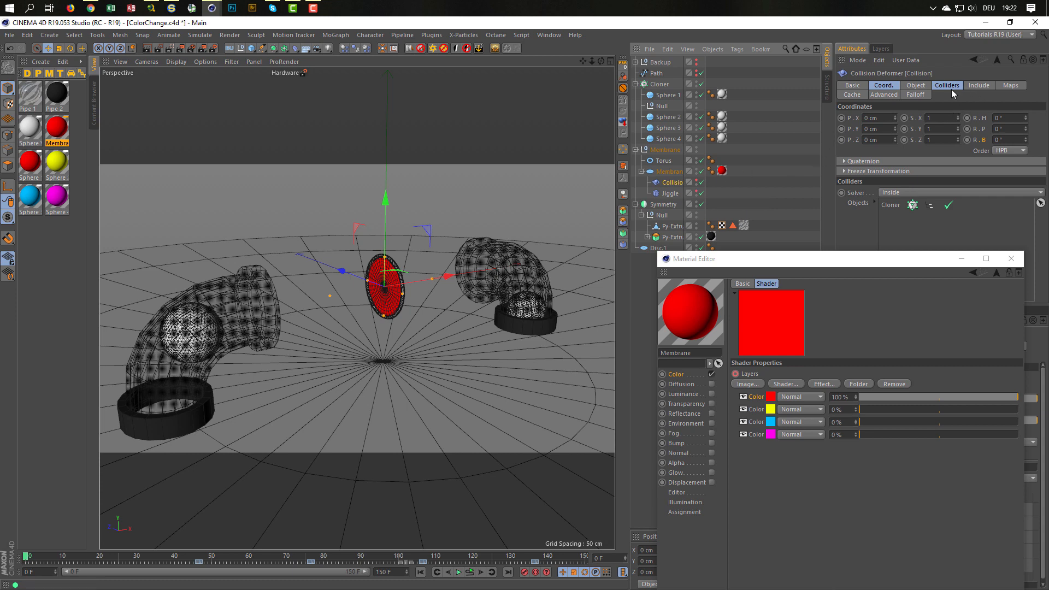
left_click(859, 93)
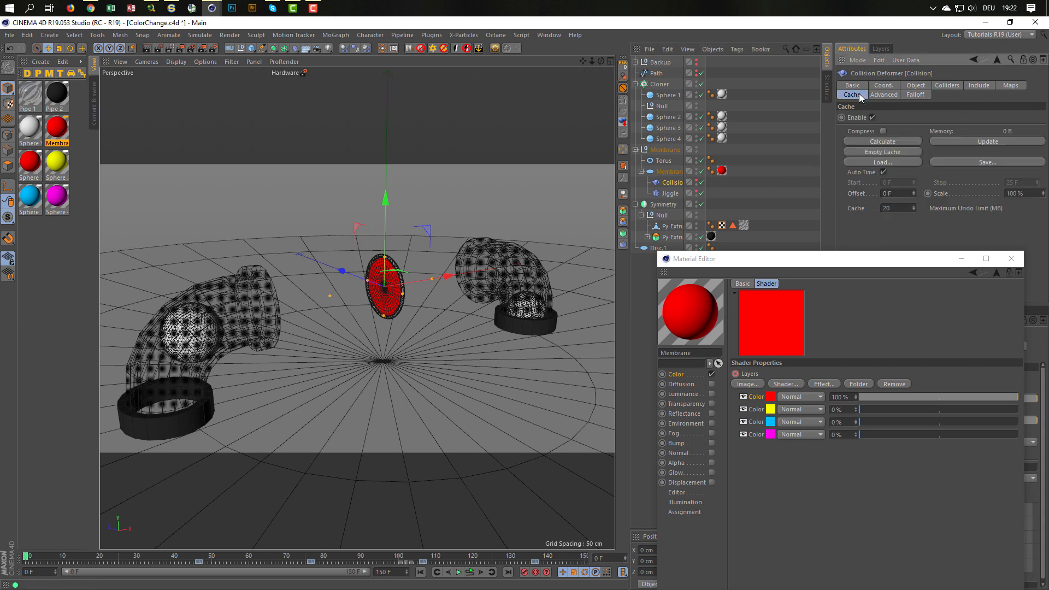
left_click(884, 140)
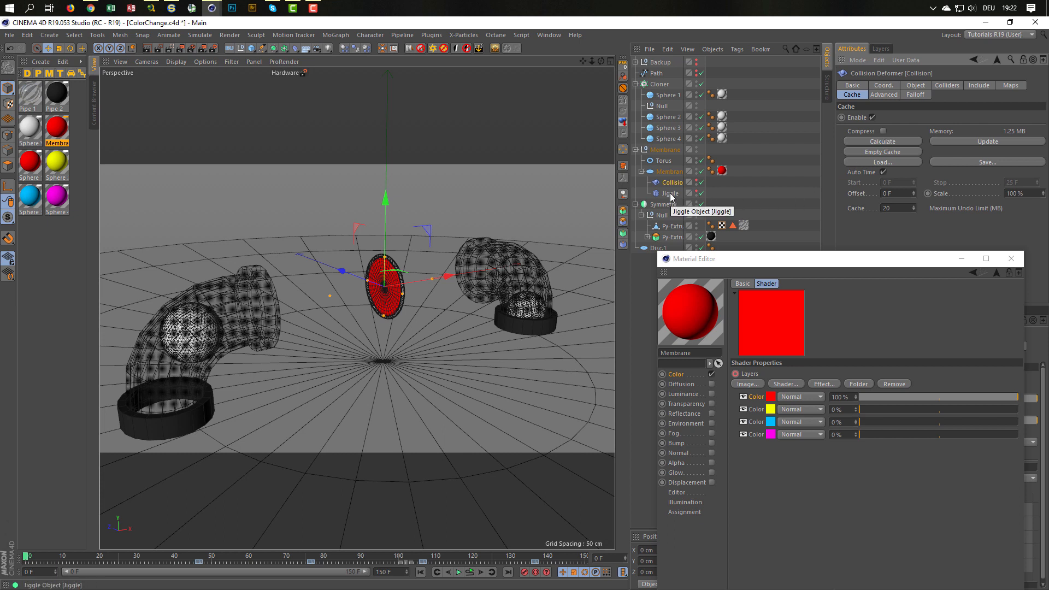
- Render the whole animation to the Picture Viewer, play it back and close the viewer
key("shift+r")
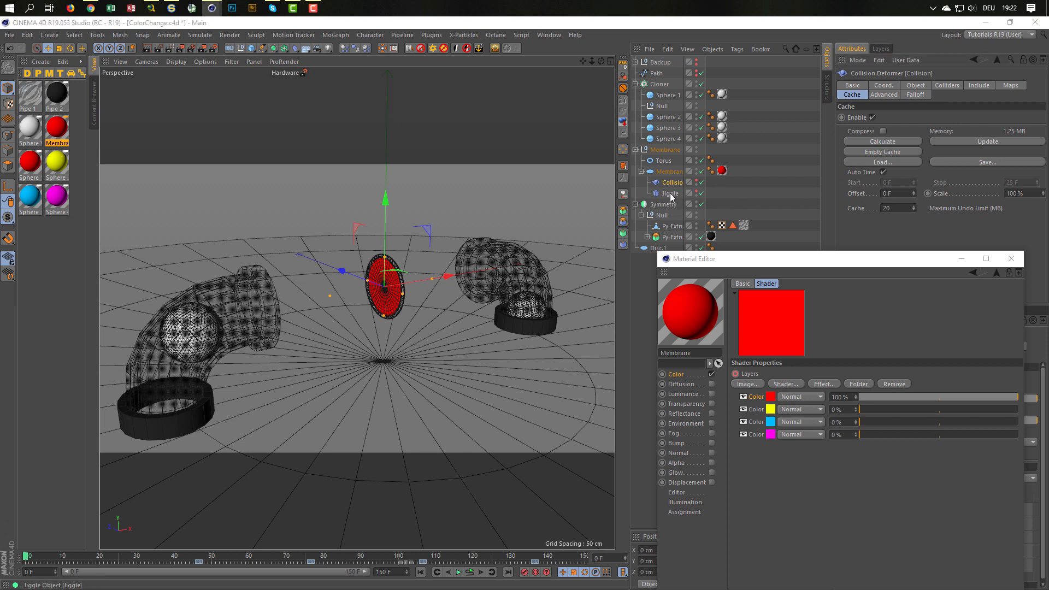
key("Return")
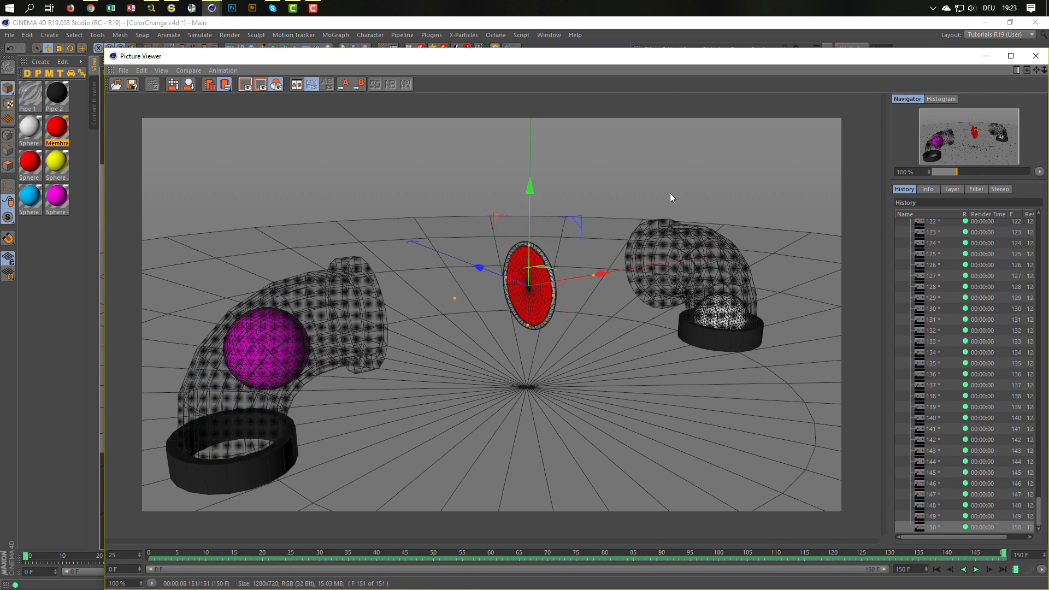
left_click(976, 570)
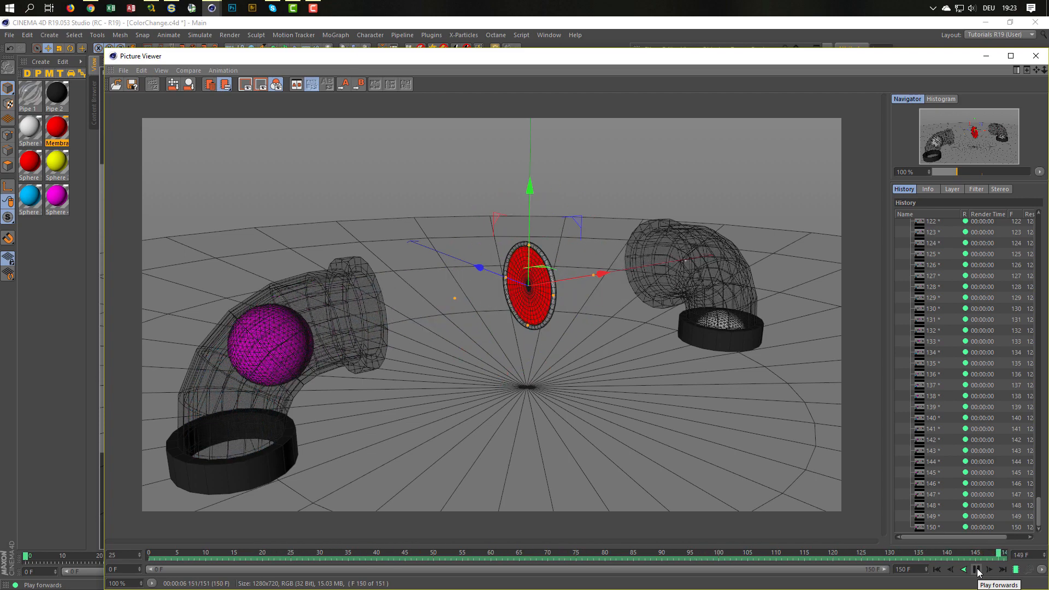
left_click(977, 569)
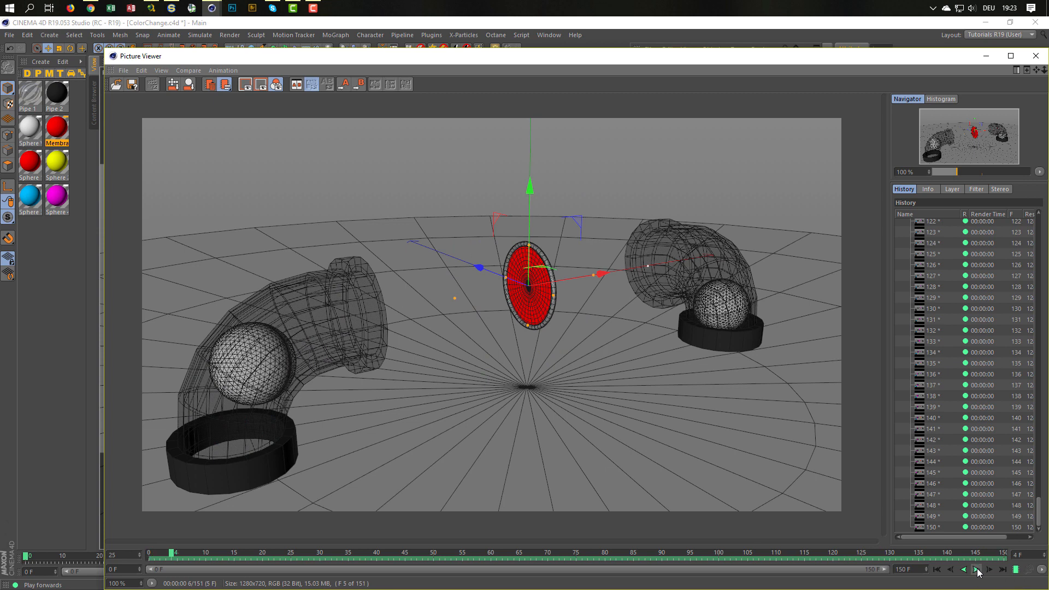
left_click(1035, 55)
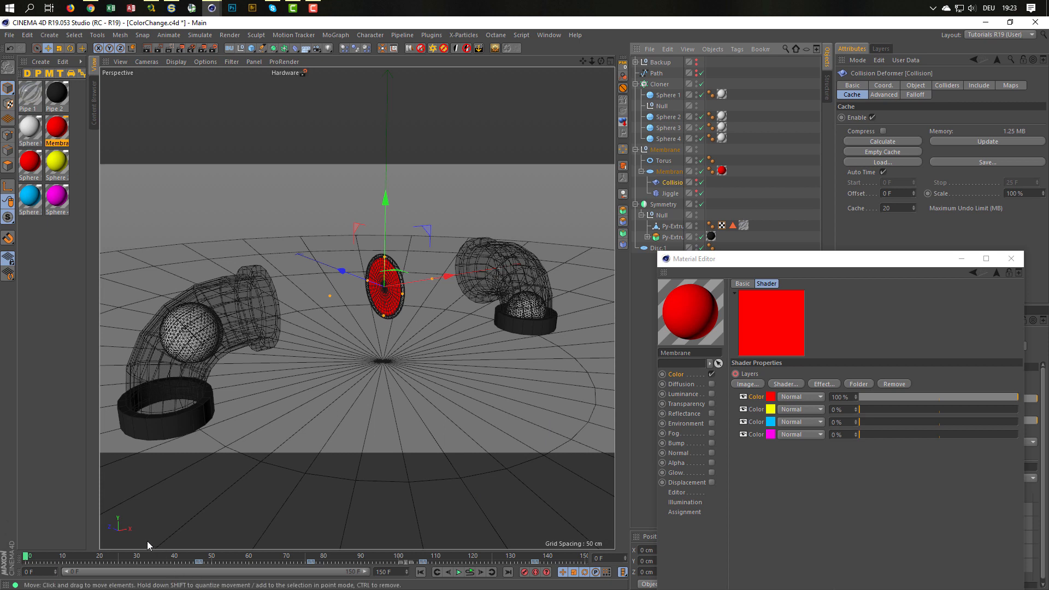
- Show the animation track of the Membrane null's bank rotation (R.B) in the timeline
left_click(669, 149)
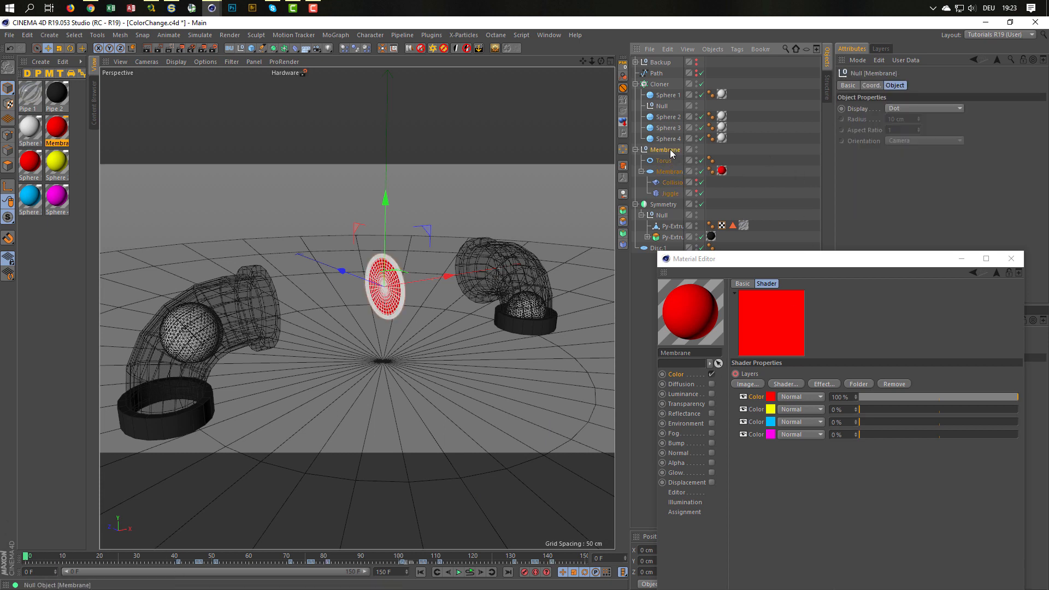
left_click(872, 85)
right_click(982, 131)
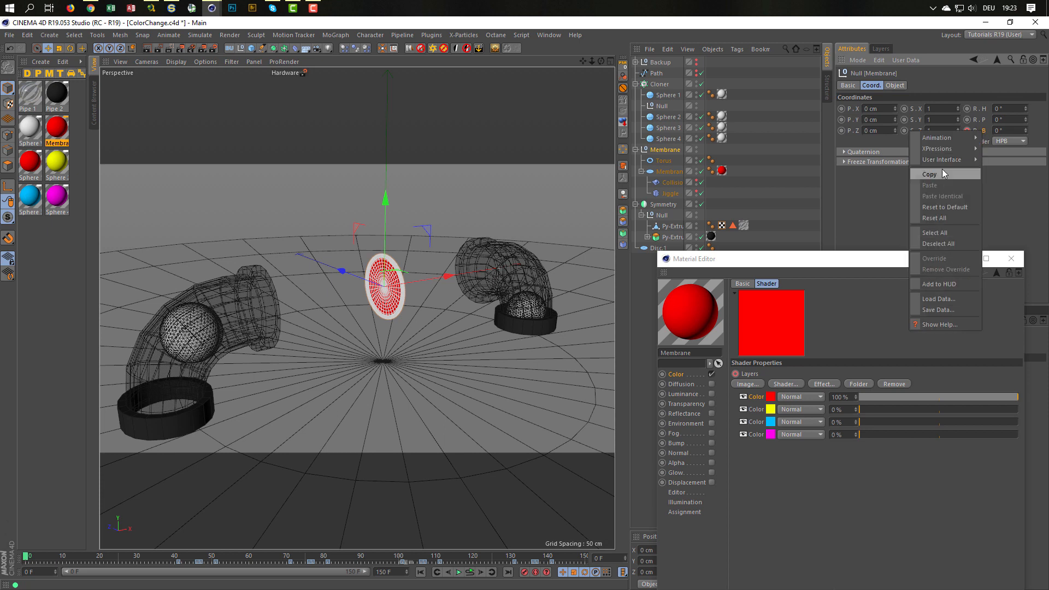
mouse_move(942, 136)
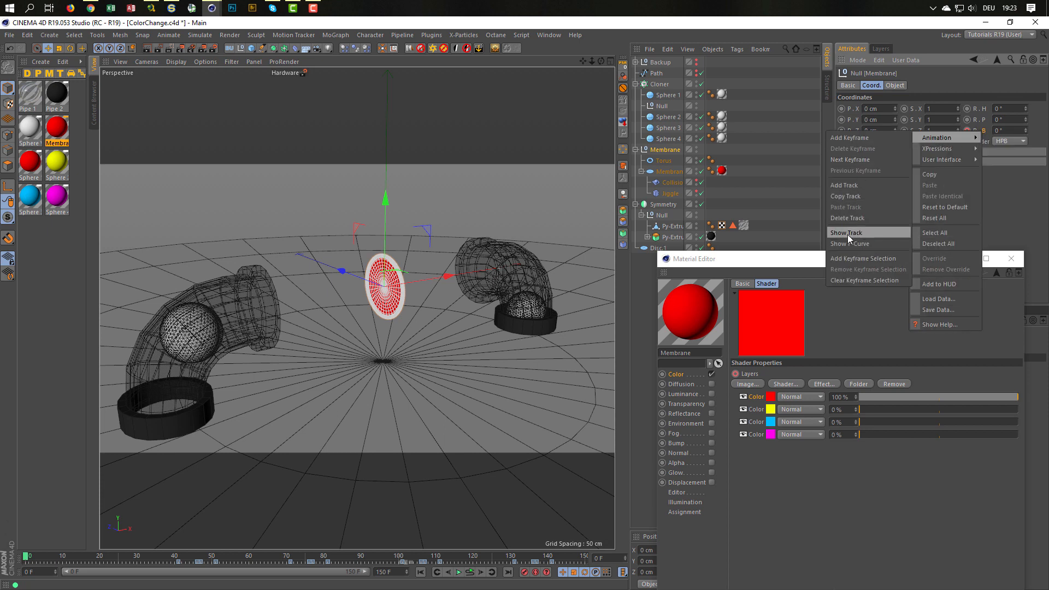
left_click(876, 233)
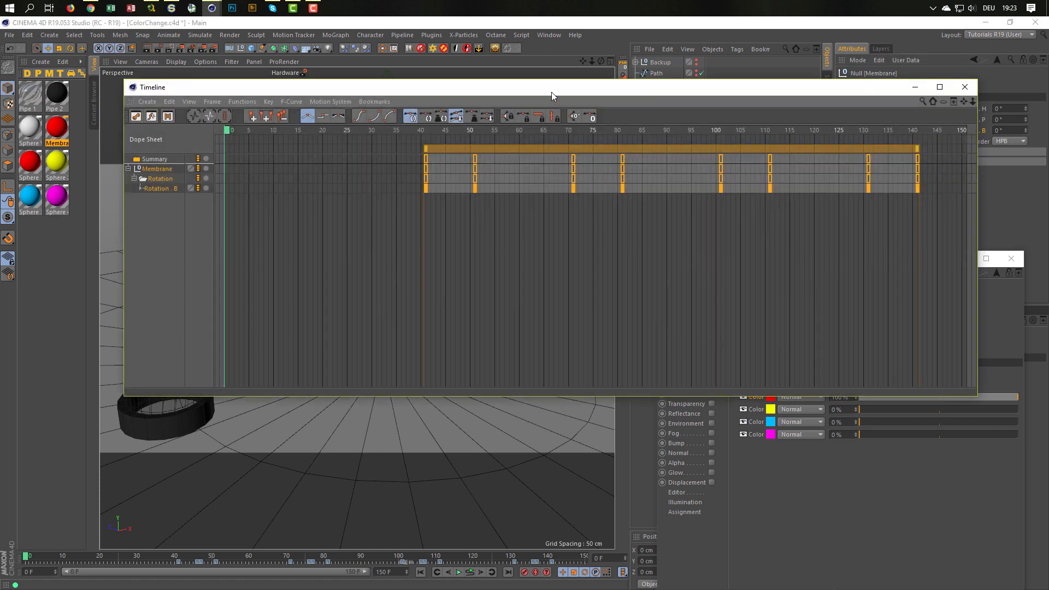
left_click_drag(552, 91, 501, 220)
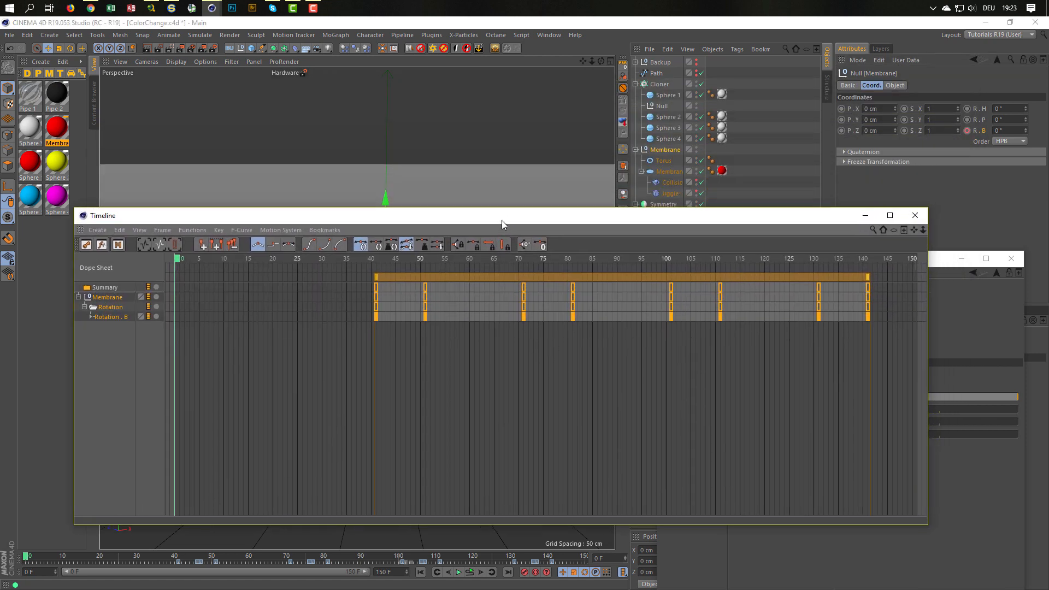
- Set the Membrane's bank rotation keys at frames 51 and 71 to 180°
left_click(425, 316)
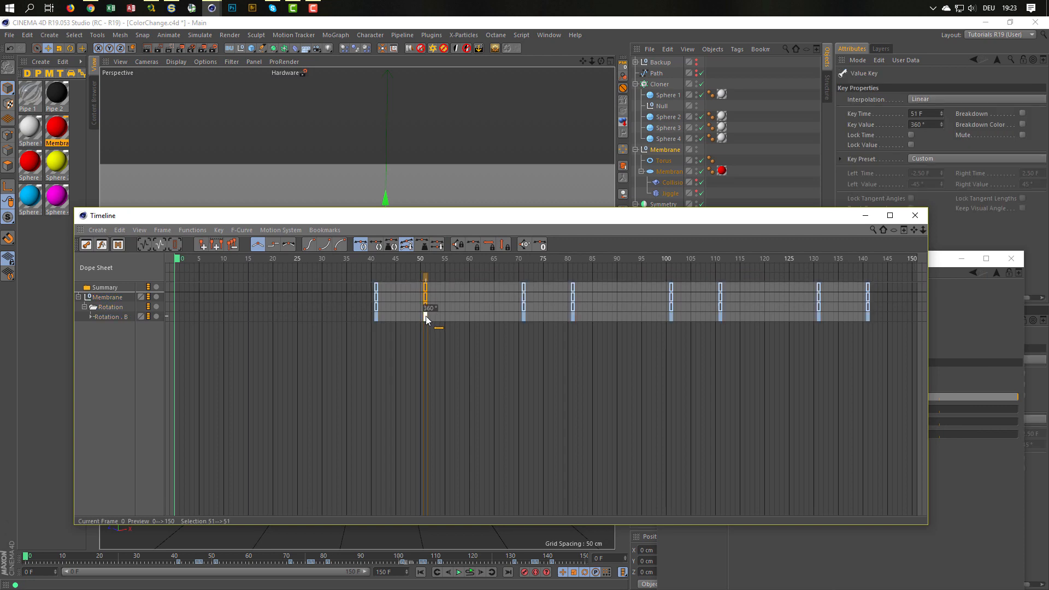
left_click(923, 124)
type("180")
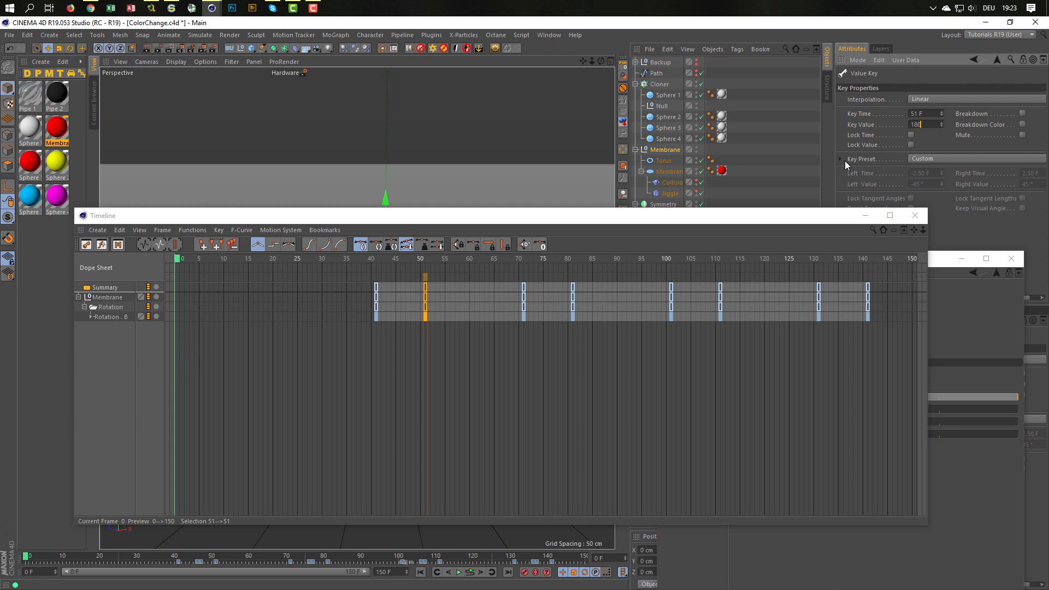
left_click(523, 316)
left_click(922, 125)
type("18")
key("Return")
- Check the bank rotation keys at frames 81 and 101, and set the keys at frames 111 and 131 to 180°
left_click(572, 317)
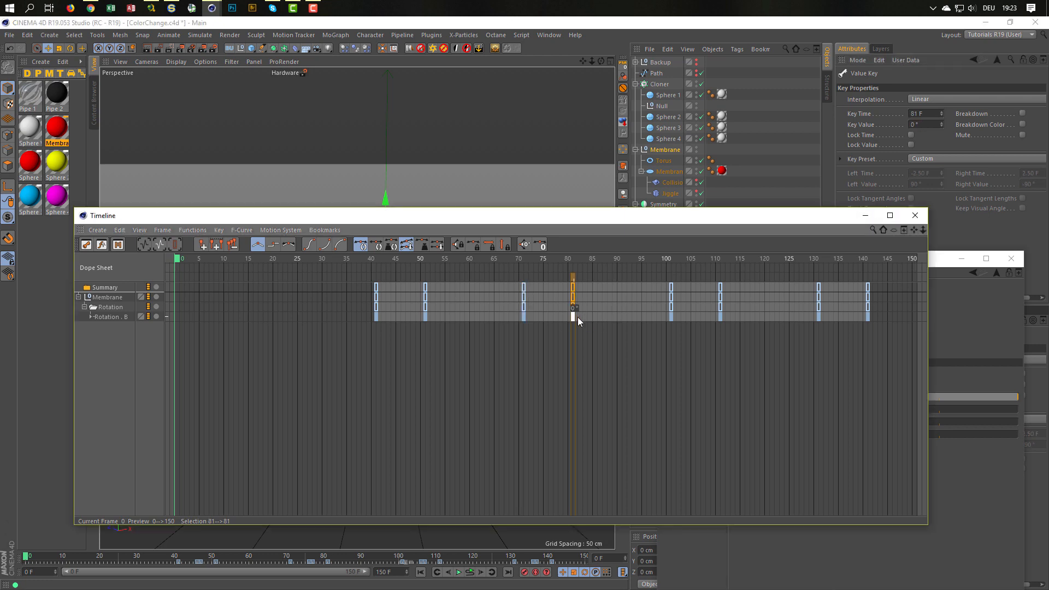
left_click(670, 316)
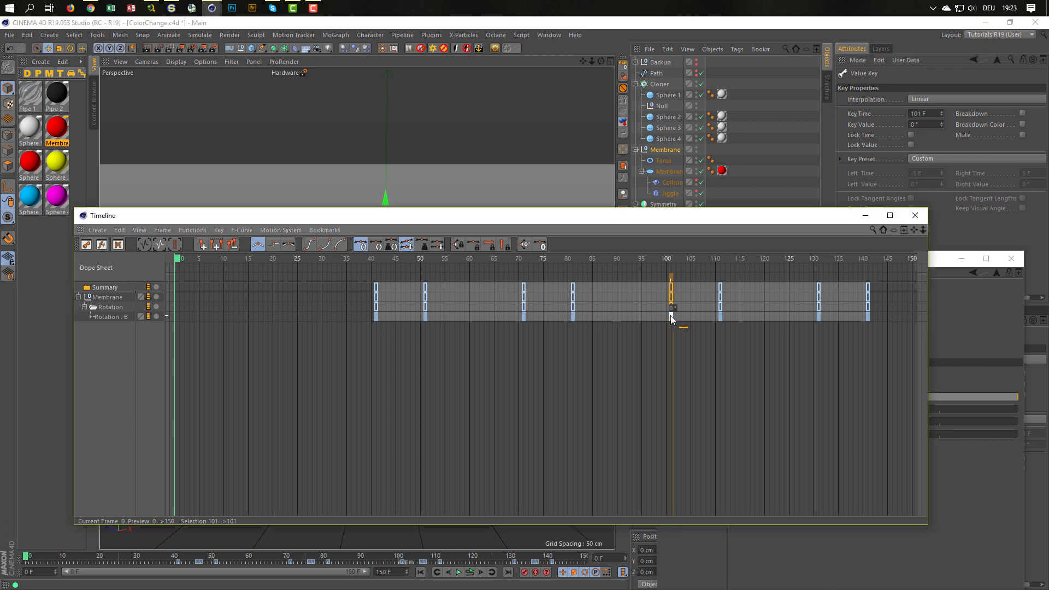
left_click(720, 315)
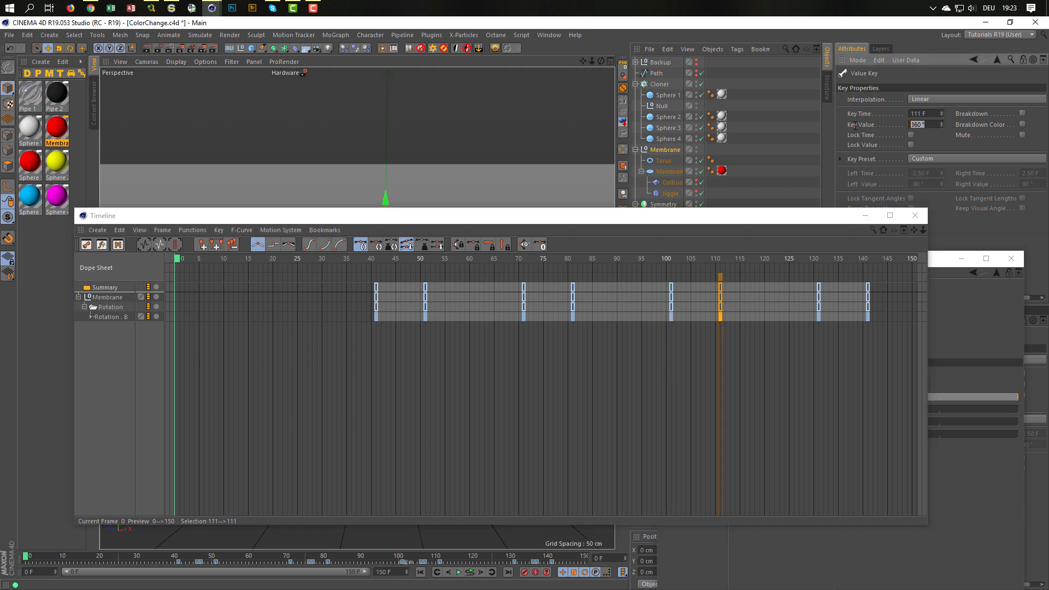
double_click(924, 124)
type("180")
left_click(819, 317)
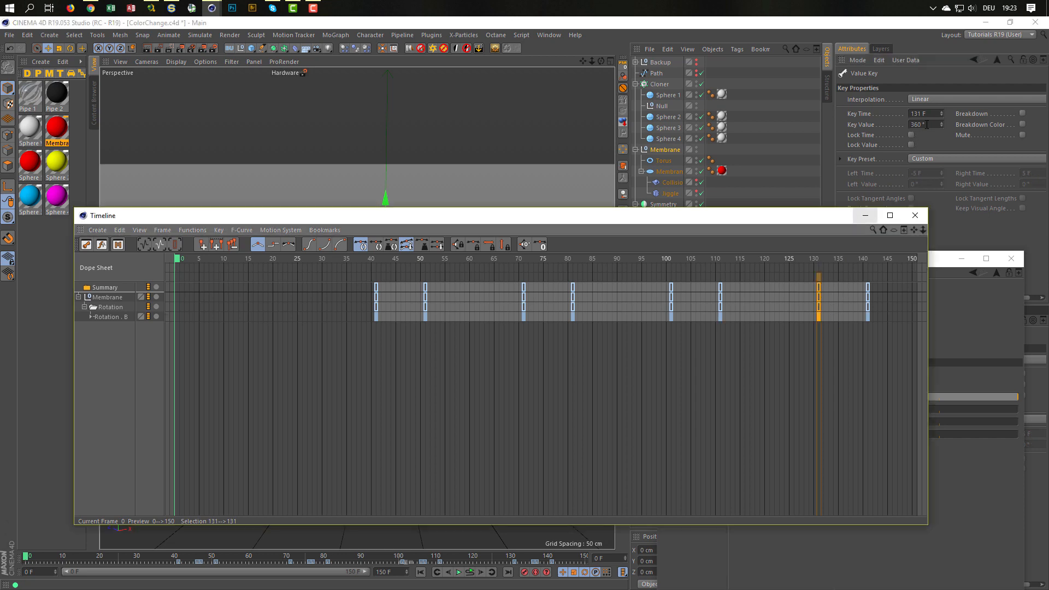
left_click_drag(928, 125, 823, 135)
type("180")
key("Return")
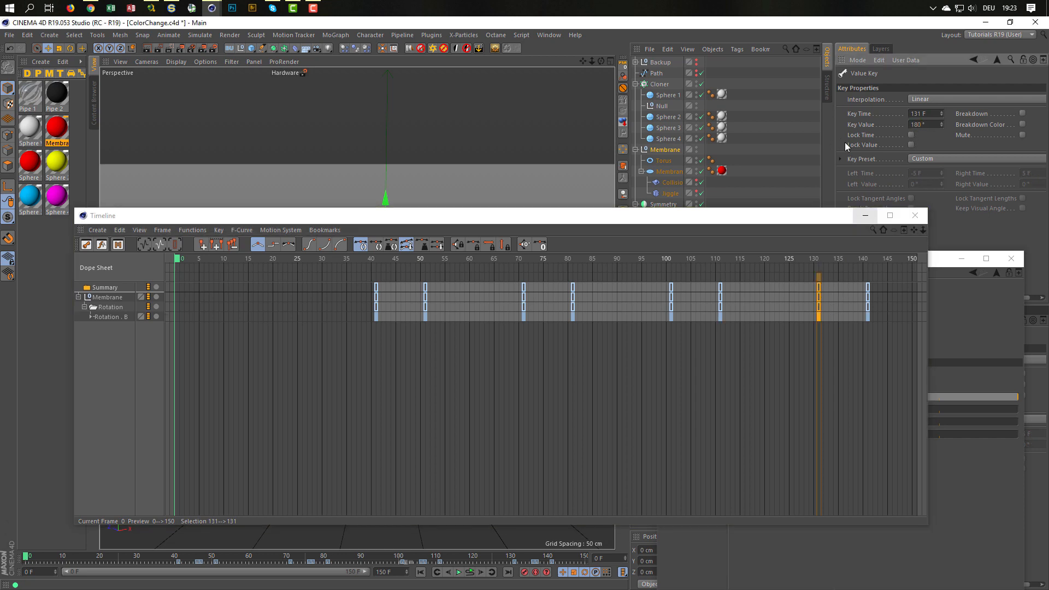
- Check the bank rotation key at frame 141, save the scene and play the animation from the start
left_click(868, 316)
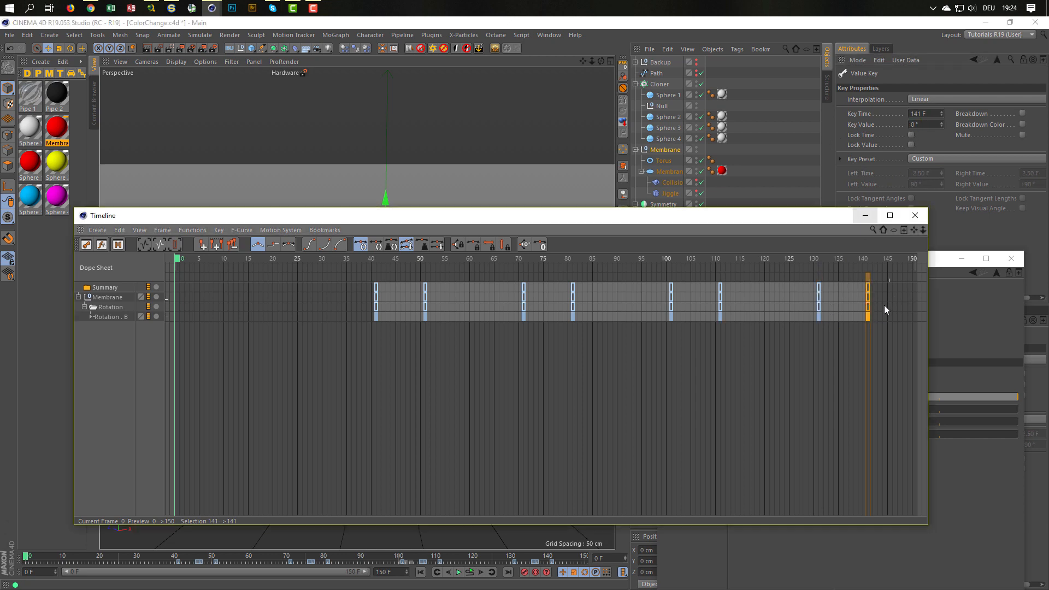
key("ctrl+s")
left_click(915, 215)
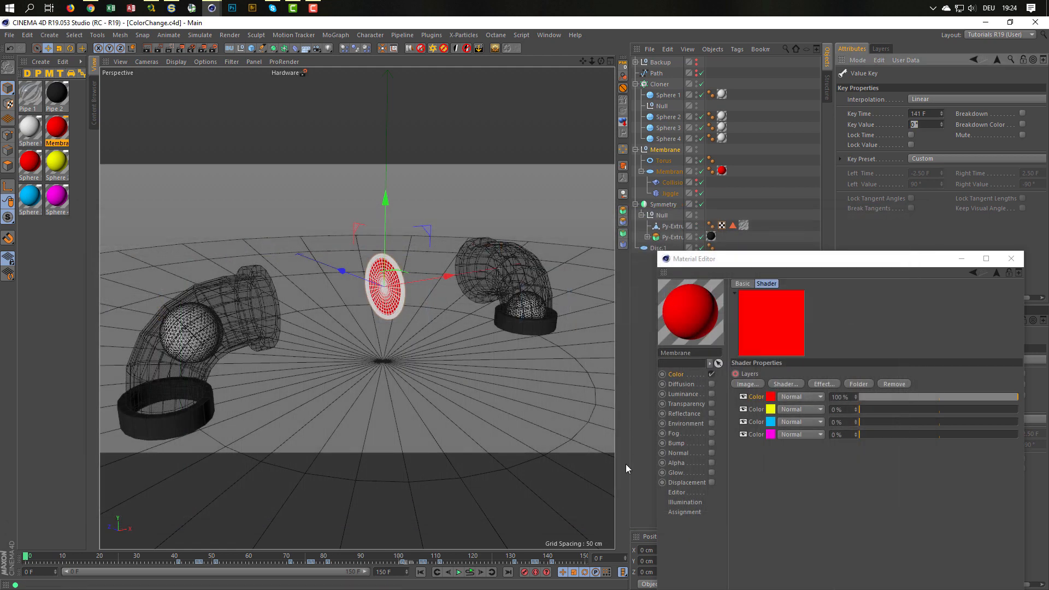
left_click(470, 573)
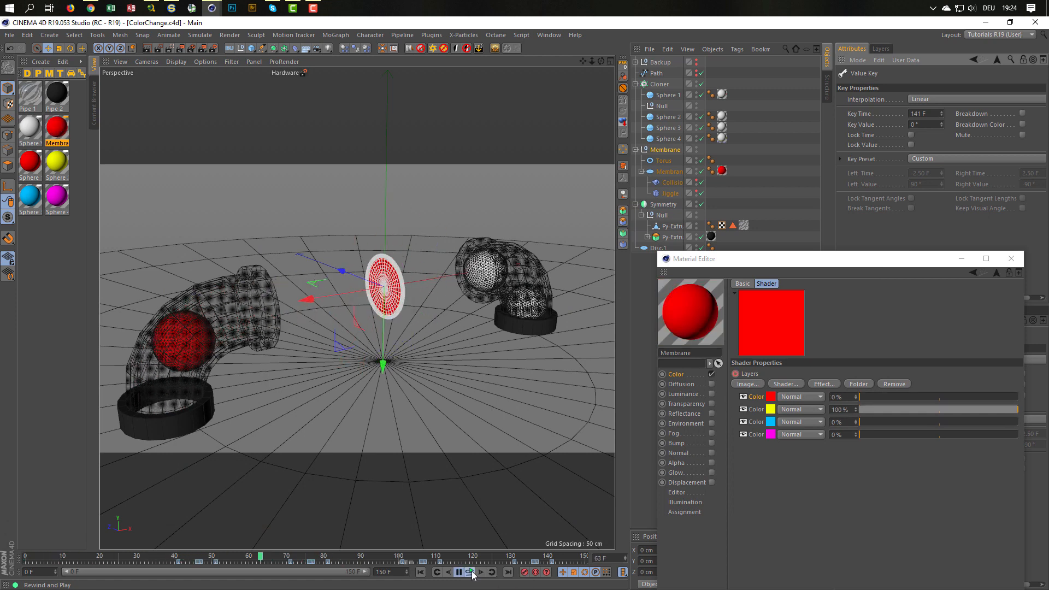
left_click(471, 572)
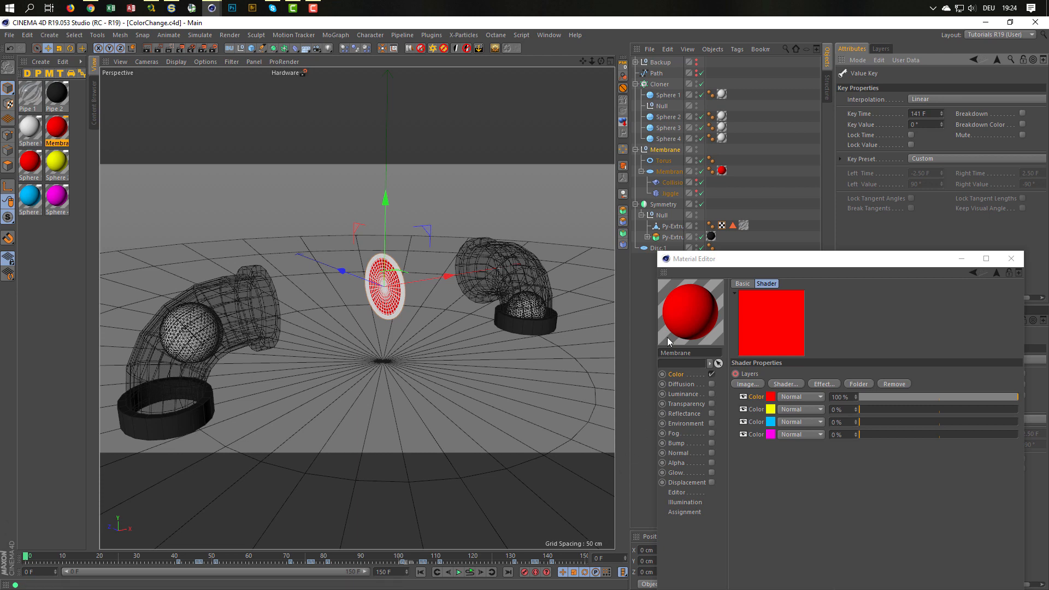
- Reopen the Membrane material's Layer shader and scrub to frame 46, just before the membrane changes from red to yellow
left_click(671, 184)
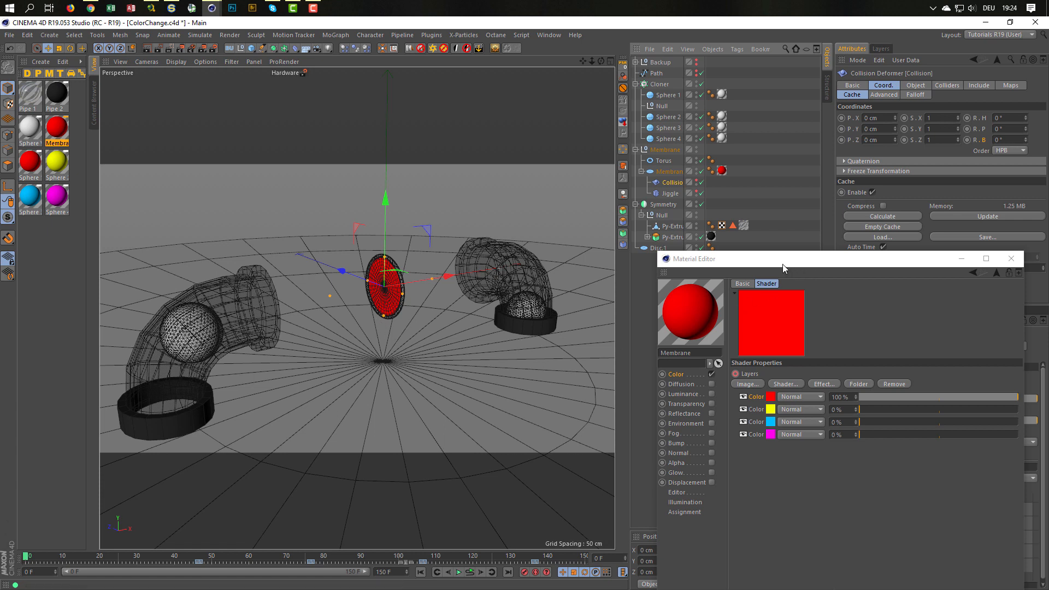
left_click(1011, 259)
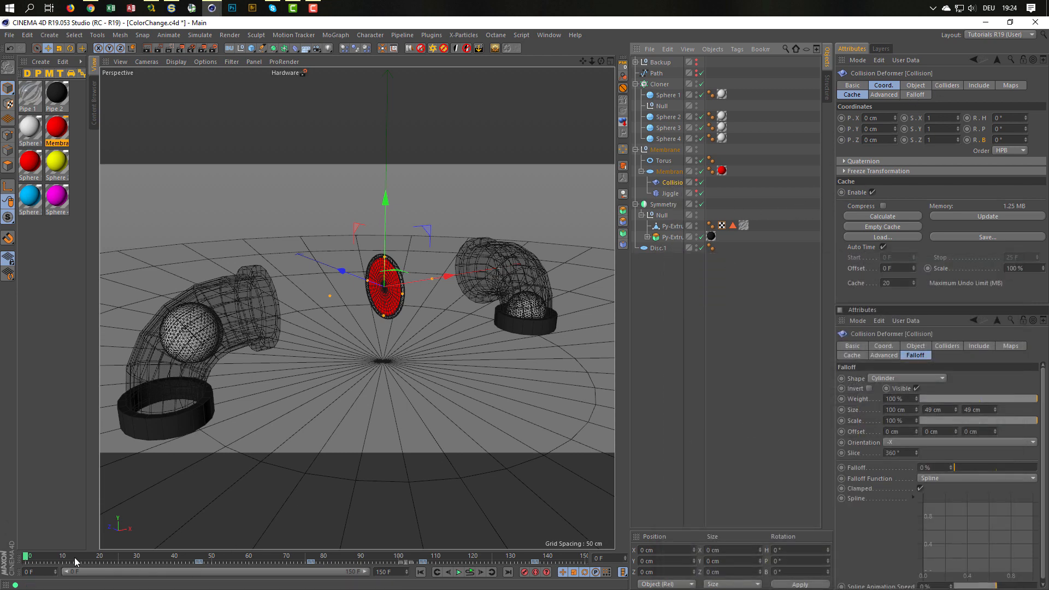
double_click(59, 130)
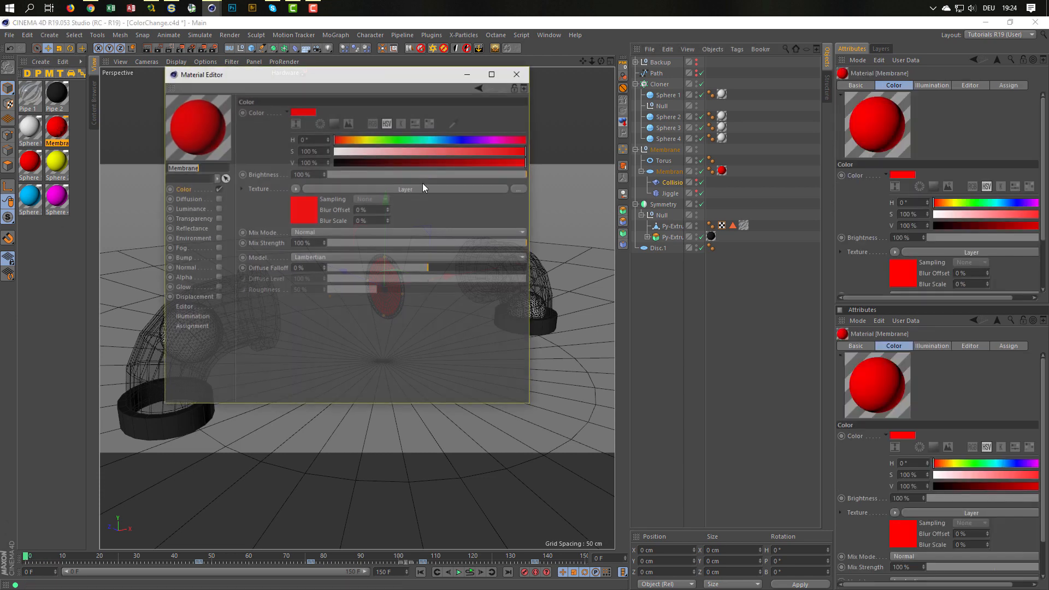
left_click(293, 216)
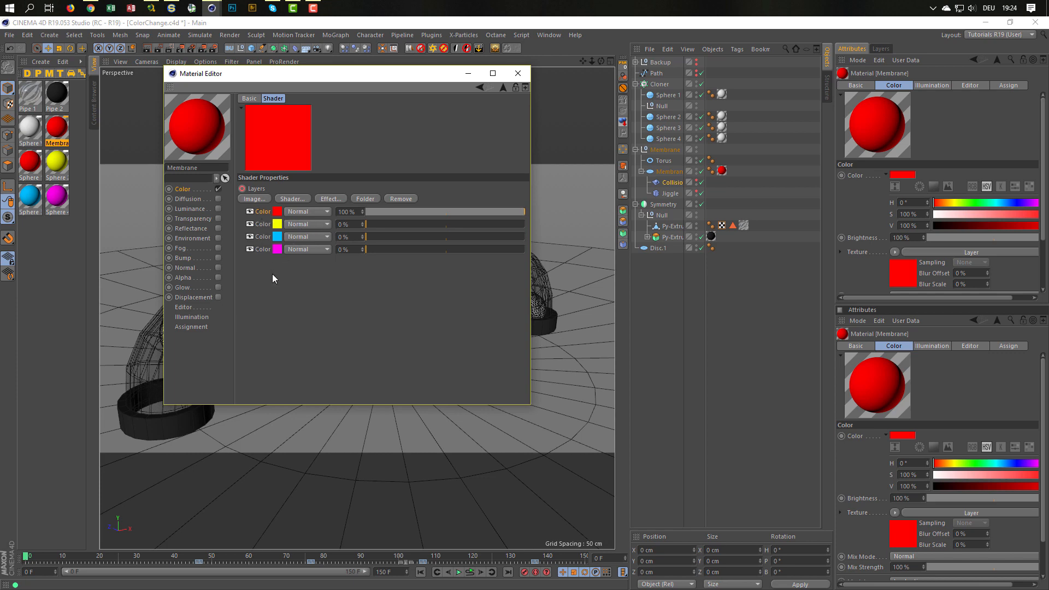
left_click_drag(25, 558, 200, 557)
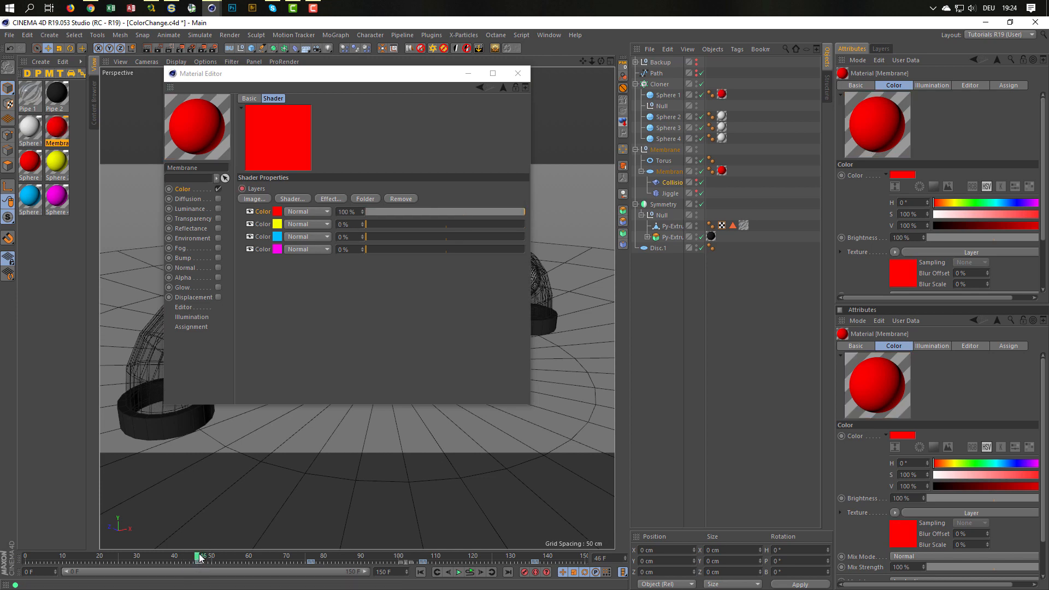
- Keyframe the Collision deformer's solver as Inside on frame 46 and Outside on frame 47
left_click(671, 182)
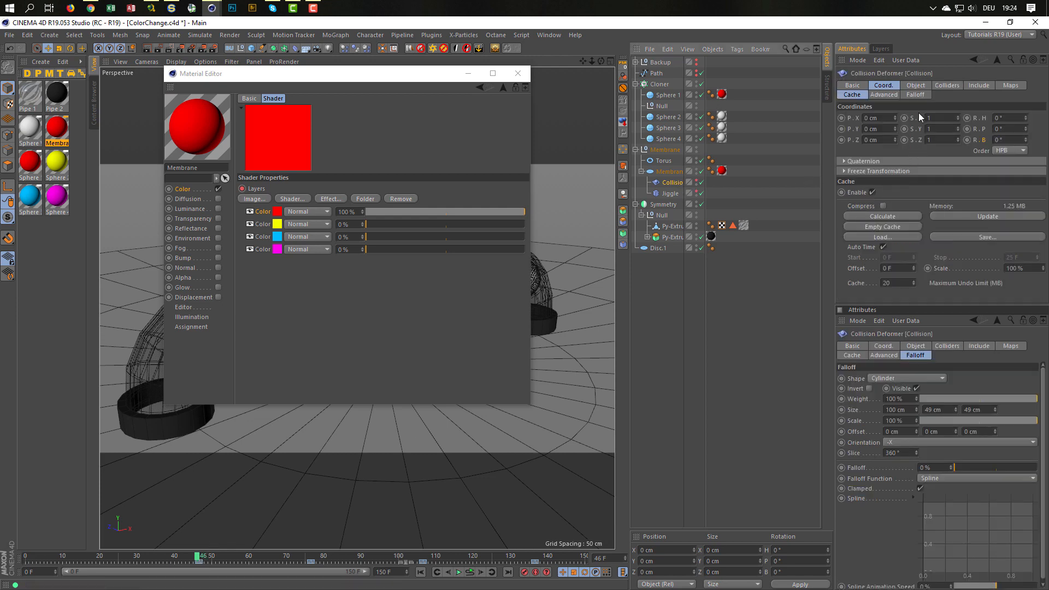
left_click(917, 86)
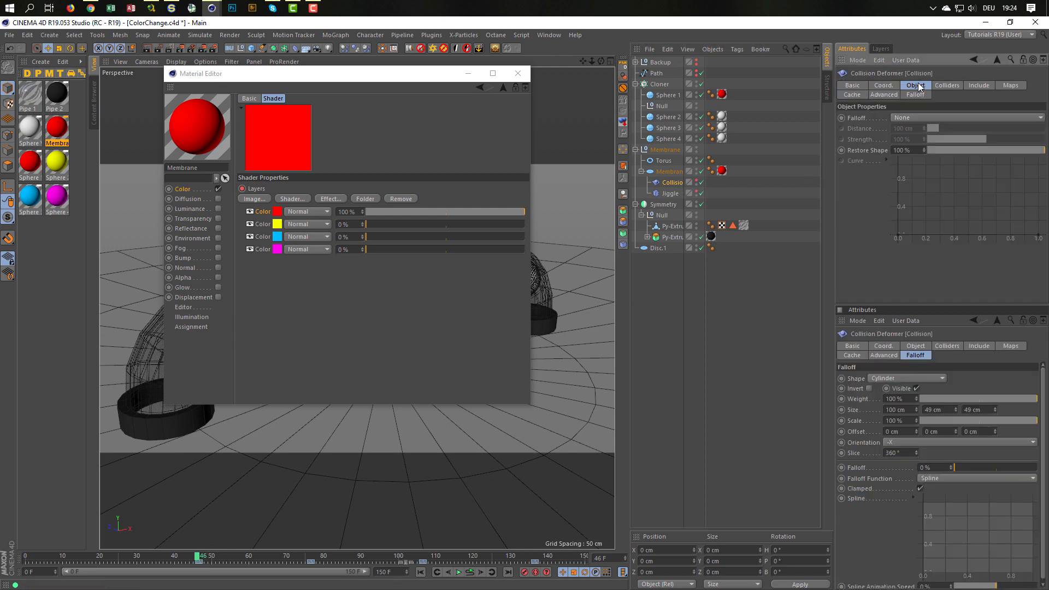
left_click(946, 85)
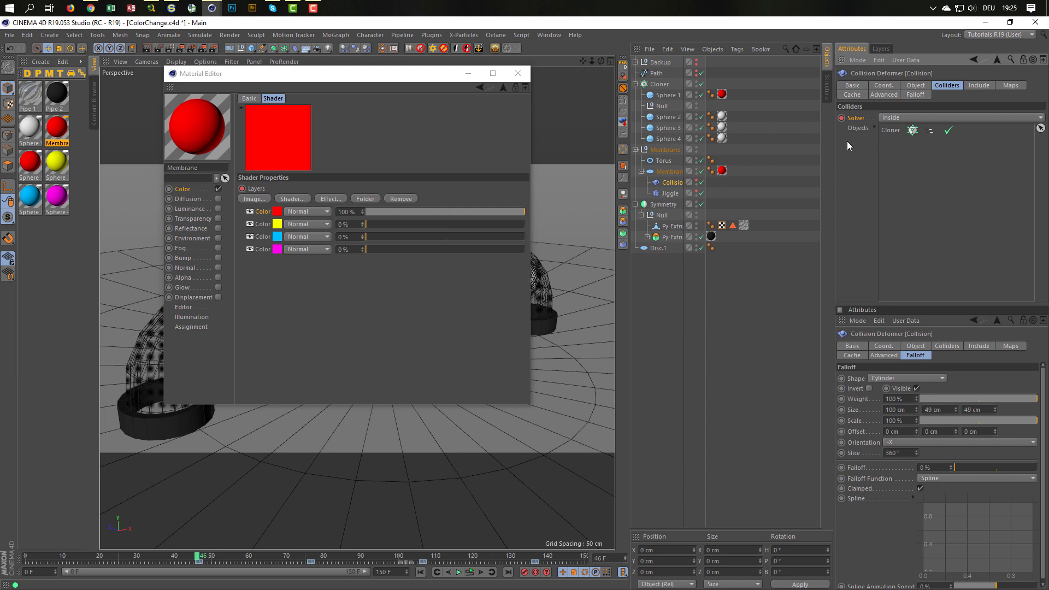
left_click(899, 114)
left_click(896, 147)
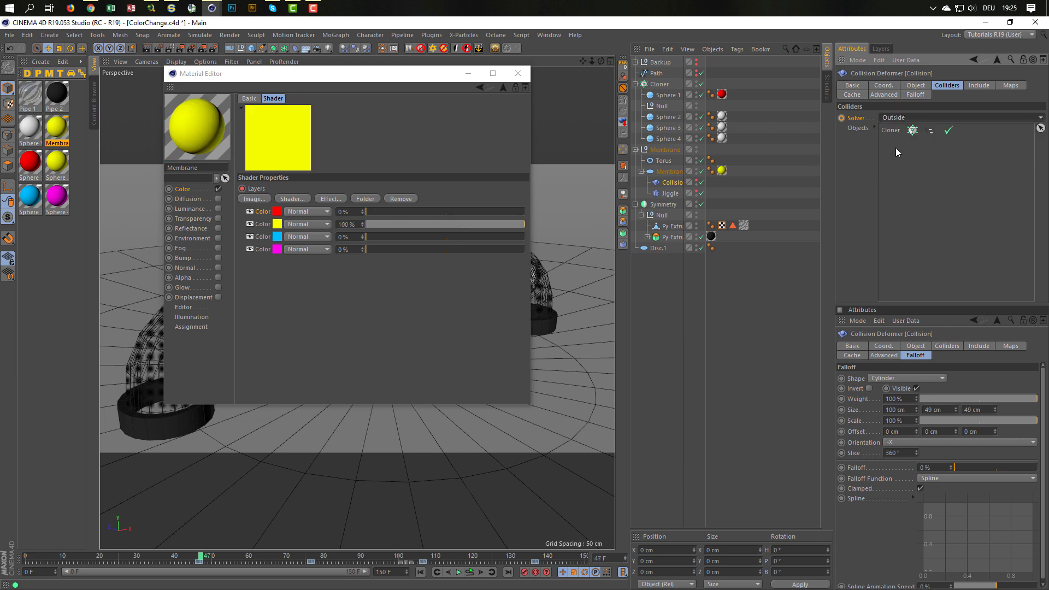
left_click(842, 118)
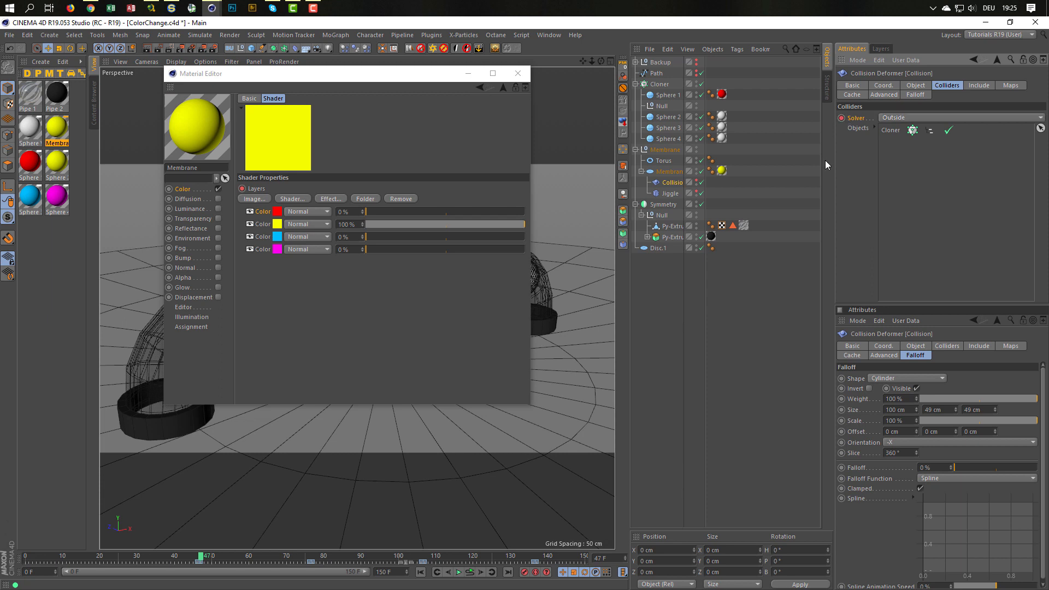
left_click(519, 74)
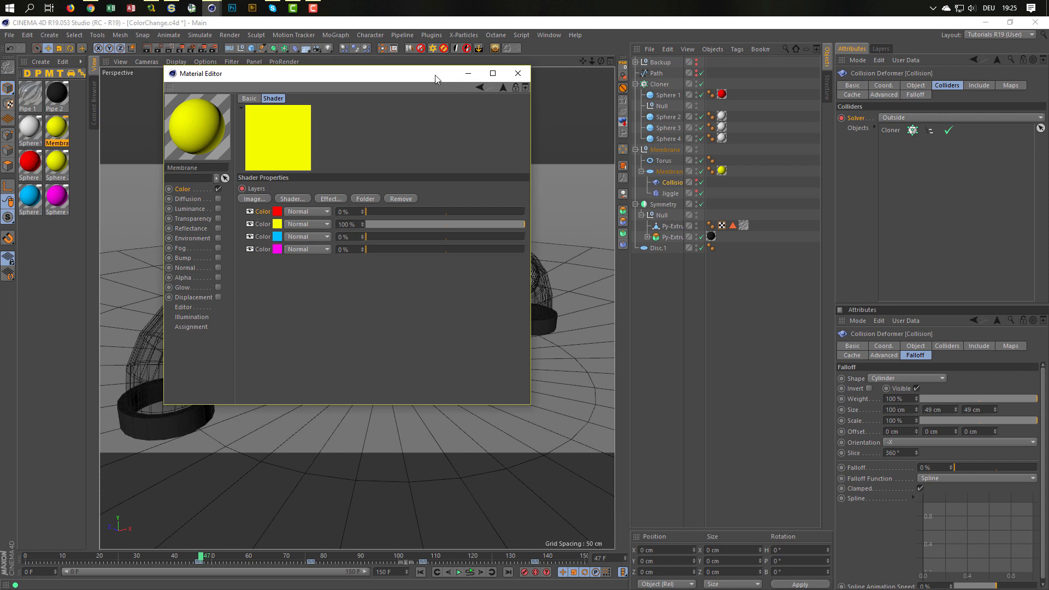
left_click_drag(436, 79, 916, 165)
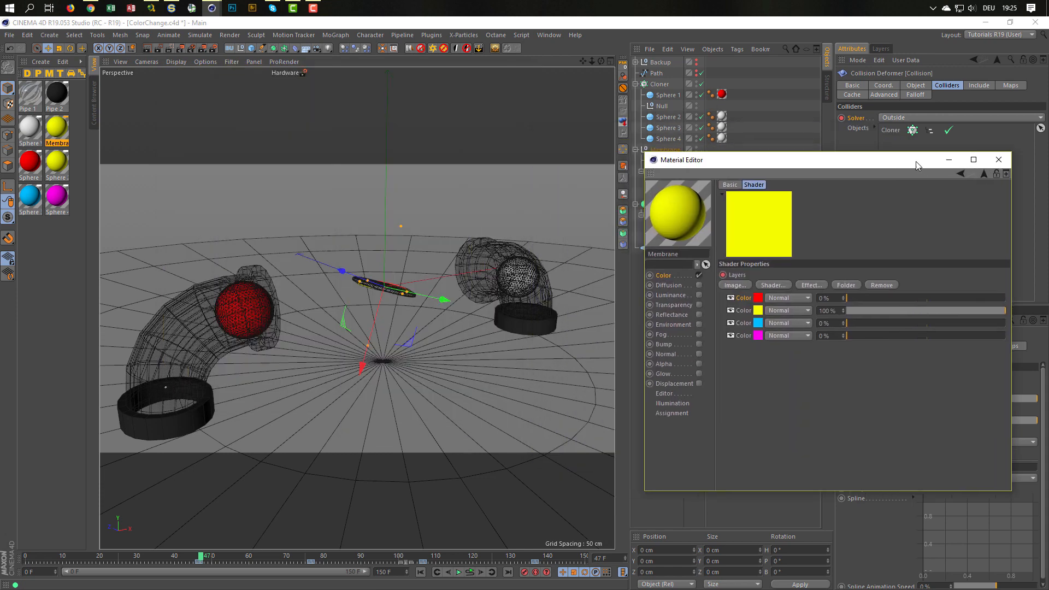
- Play back the animation to check the spheres hitting the membrane, and look at the Collision deformer's cache settings
left_click(470, 573)
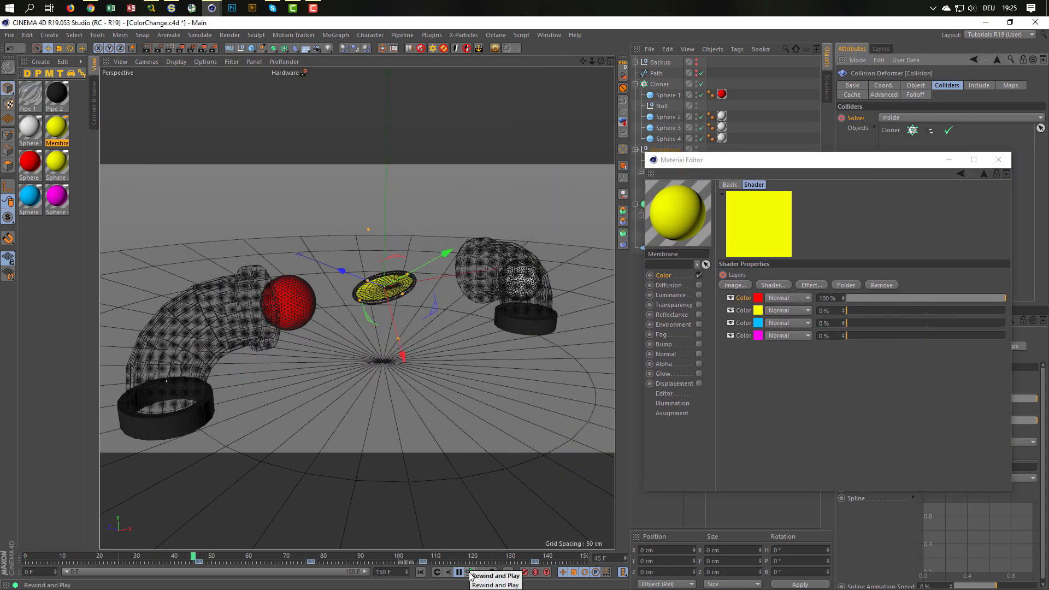
left_click(470, 574)
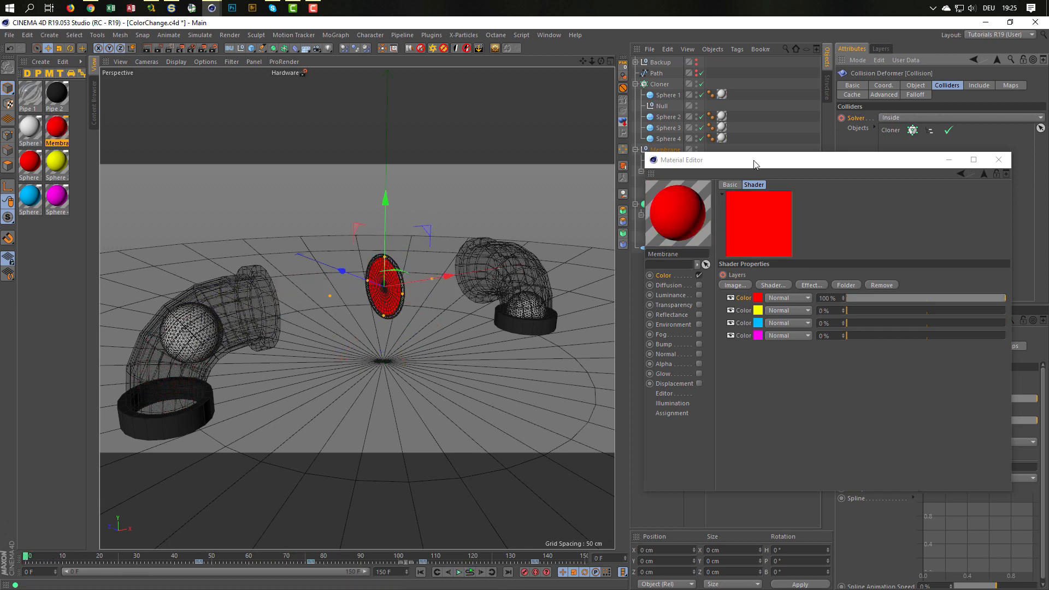
left_click_drag(754, 164, 691, 296)
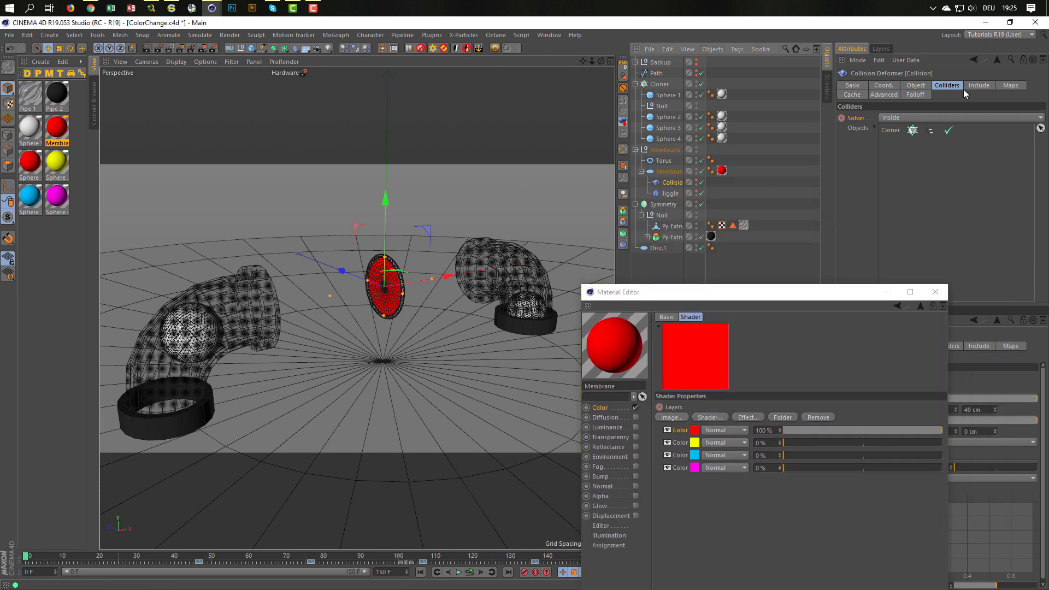
left_click(853, 95)
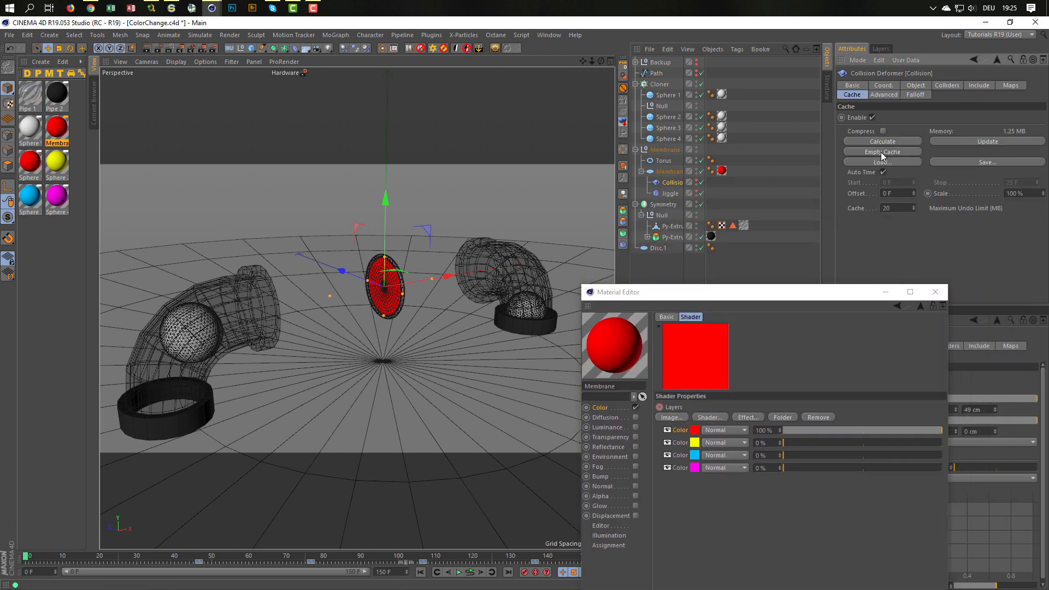
left_click(946, 85)
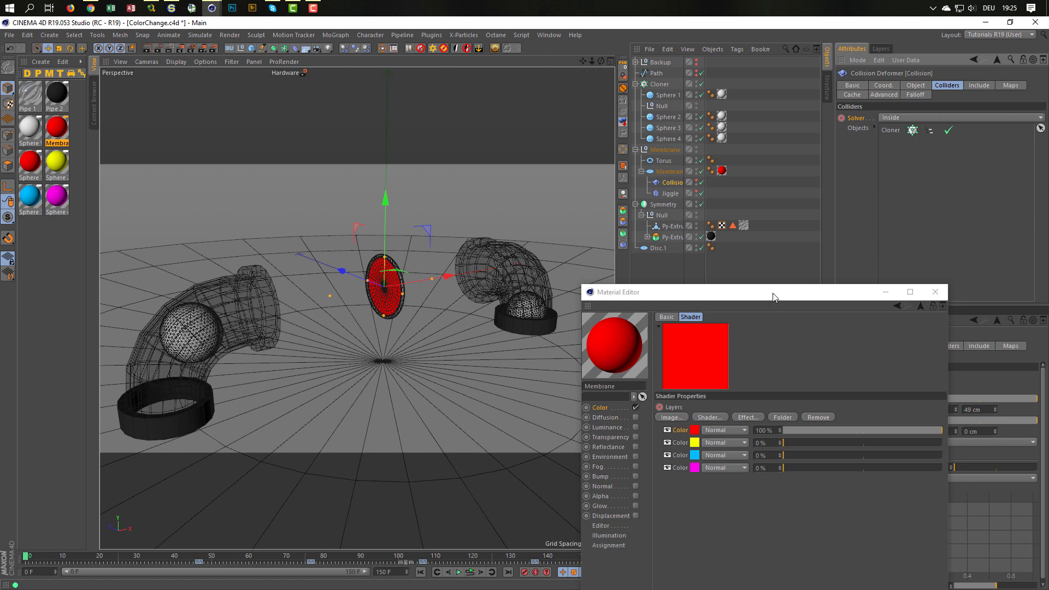
left_click_drag(772, 297, 856, 158)
left_click(470, 574)
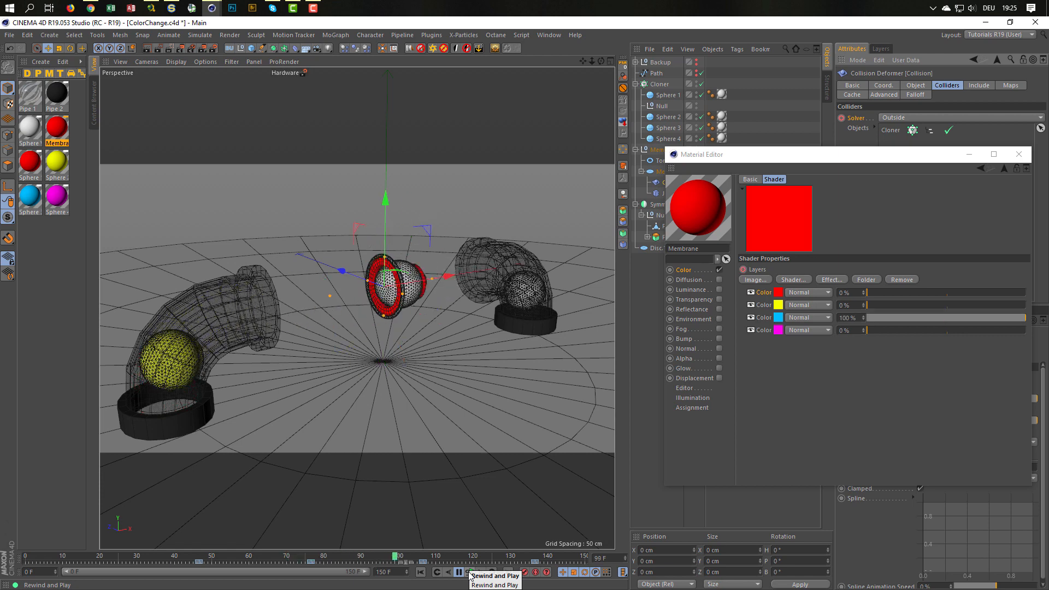
left_click(469, 573)
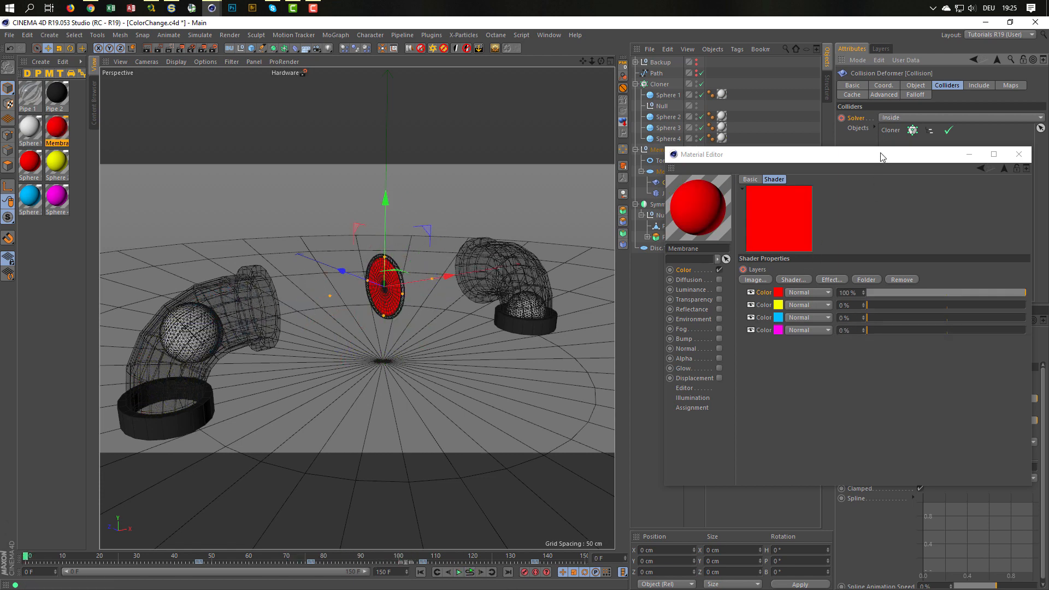
- Keyframe the Collision deformer's Solver as Outside at frame 76 and as Inside at frame 77
left_click_drag(880, 154, 865, 194)
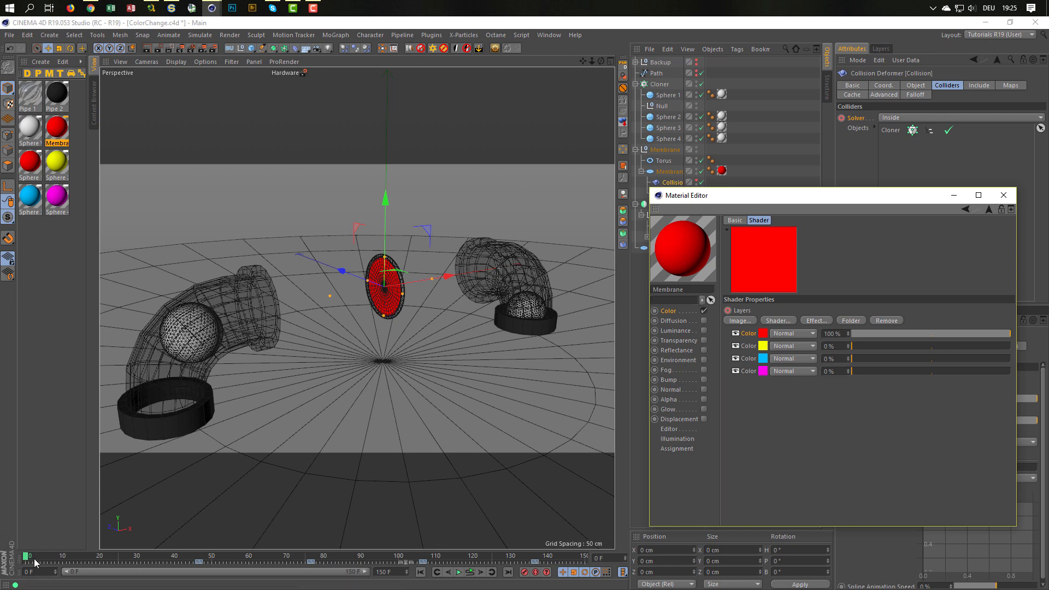
left_click_drag(34, 558, 310, 561)
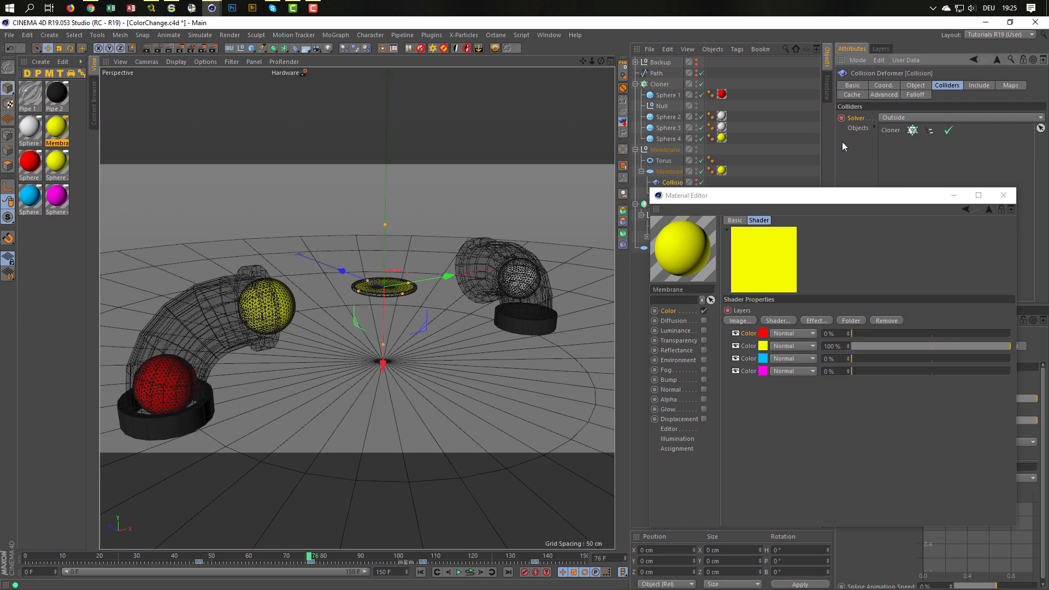
left_click(897, 117)
left_click(896, 129)
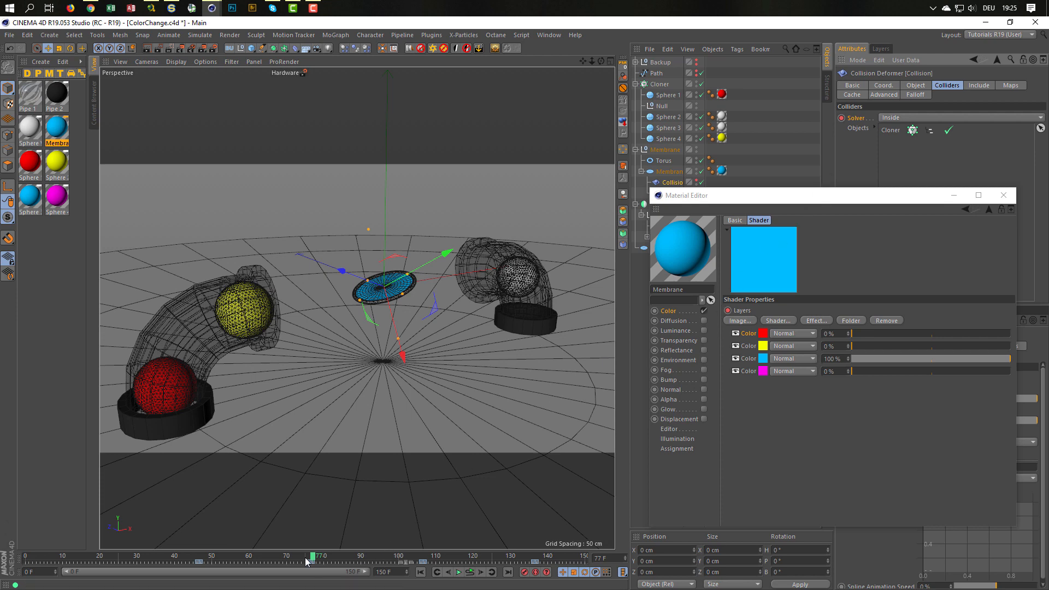
- Keyframe the Collision deformer's Solver as Inside at frame 106 and as Outside at frame 107
left_click_drag(314, 557, 422, 566)
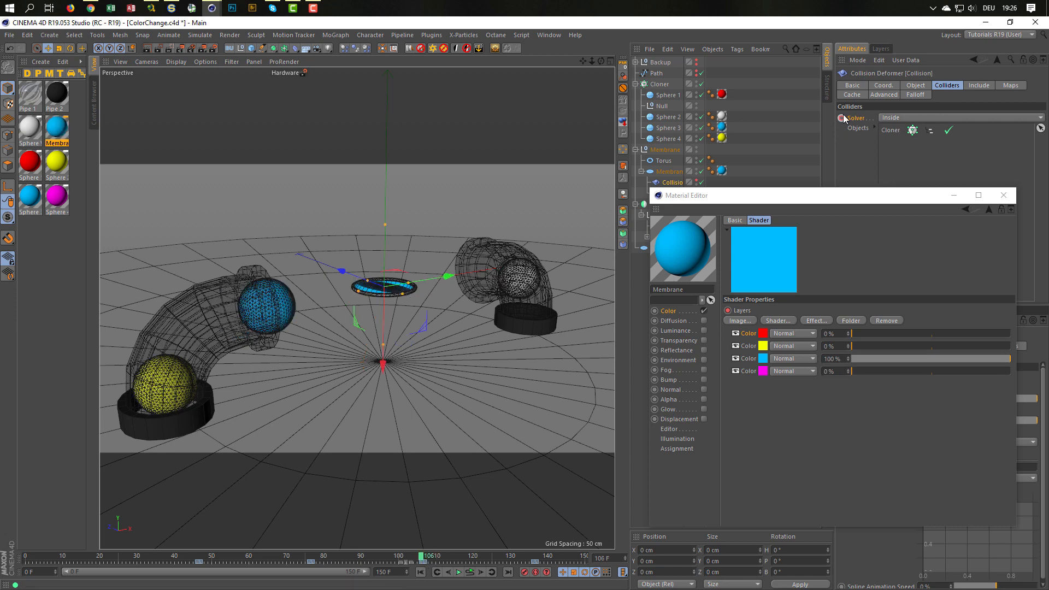
left_click(906, 118)
left_click(905, 147)
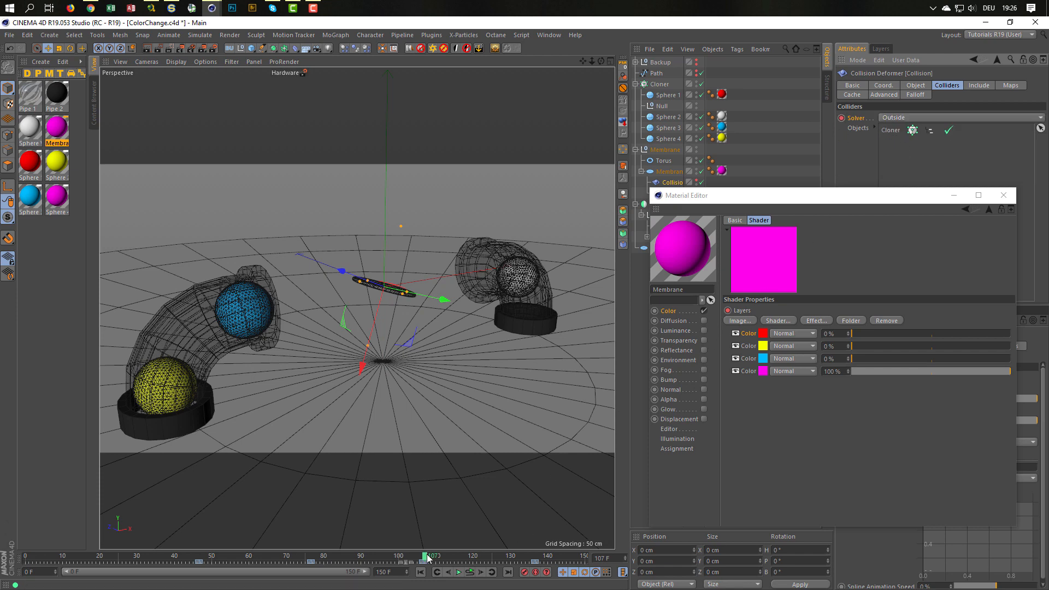
- Set the Collision deformer's Solver to Inside at frame 137 and record a keyframe for it
left_click_drag(426, 557, 535, 564)
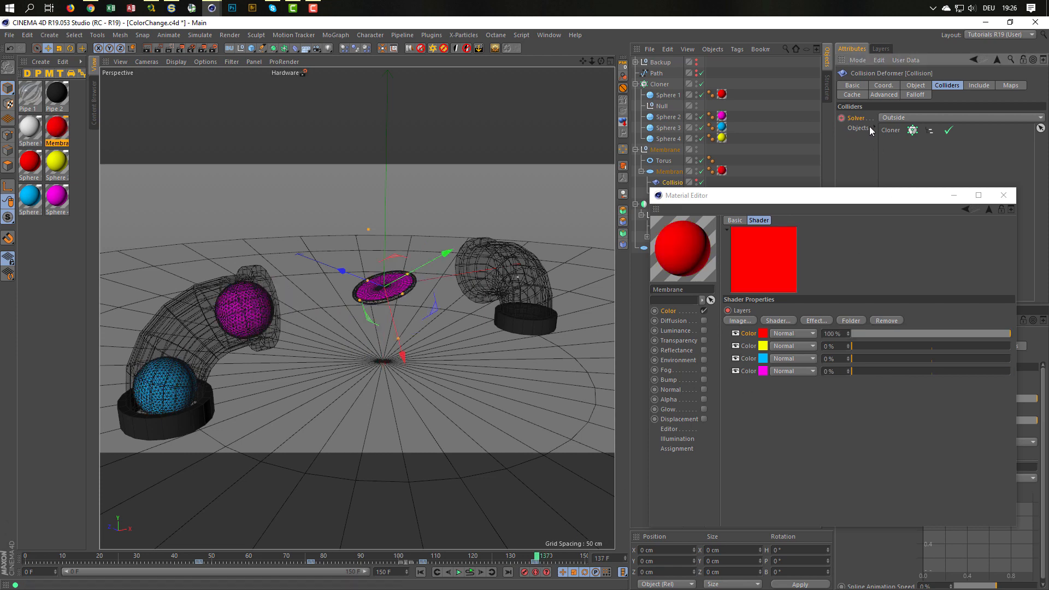
left_click(890, 118)
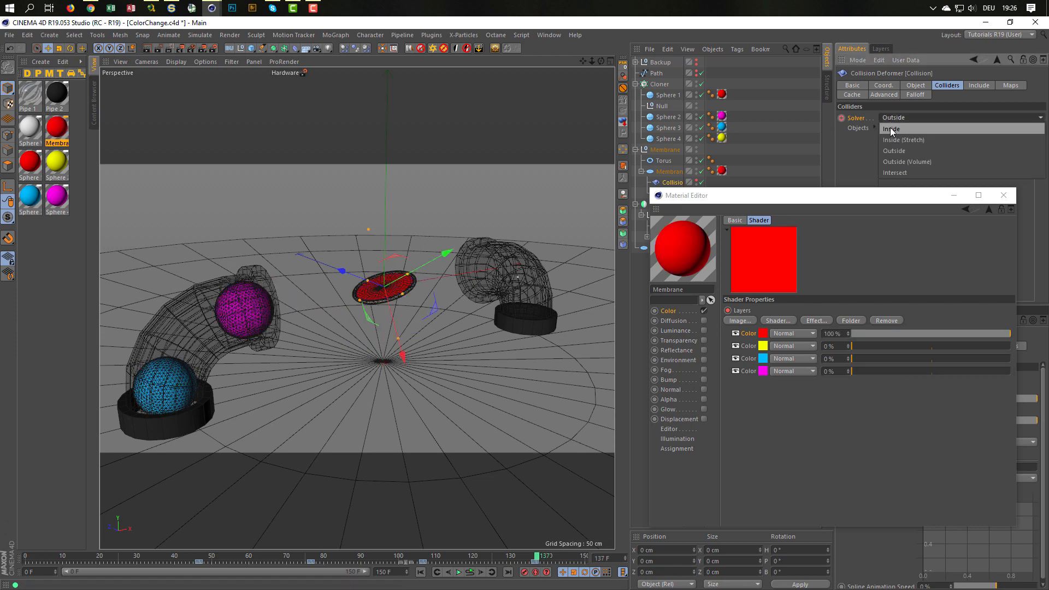
left_click(841, 118, "ctrl")
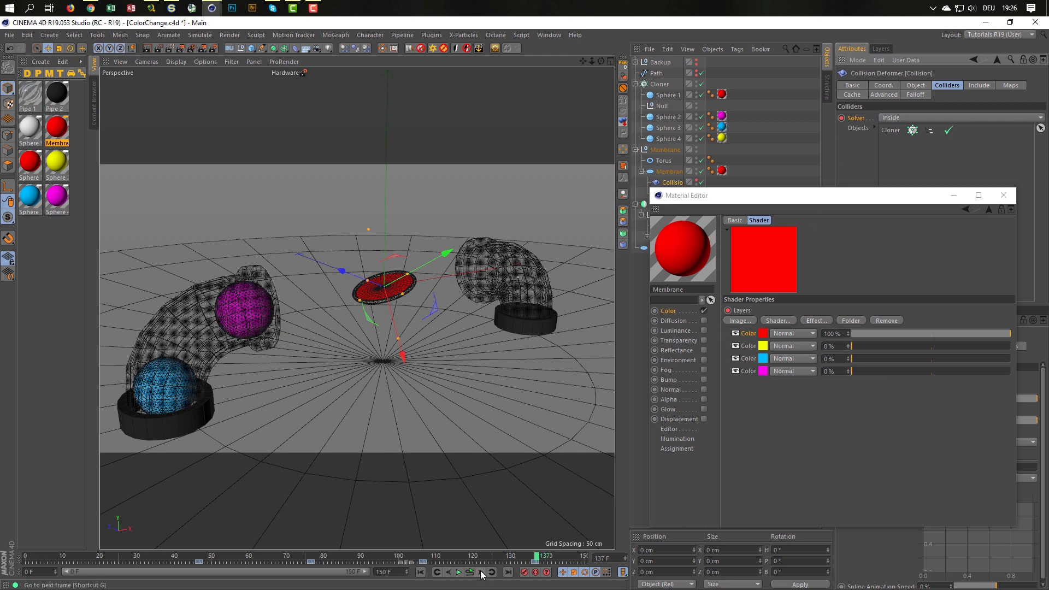
- Play the animation through to check the solver changes, rewind it, and save the scene
left_click(458, 572)
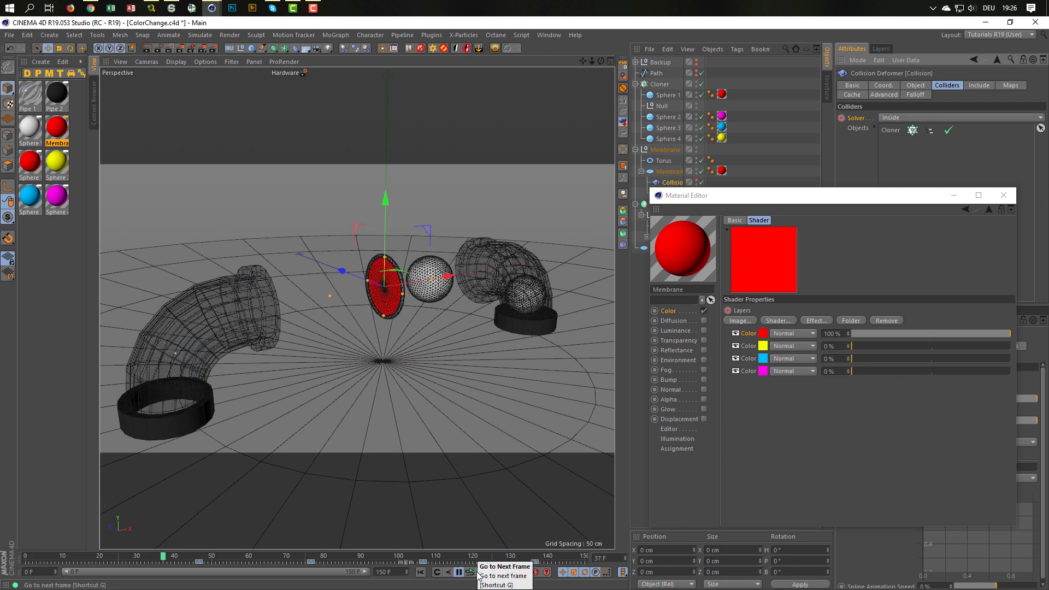
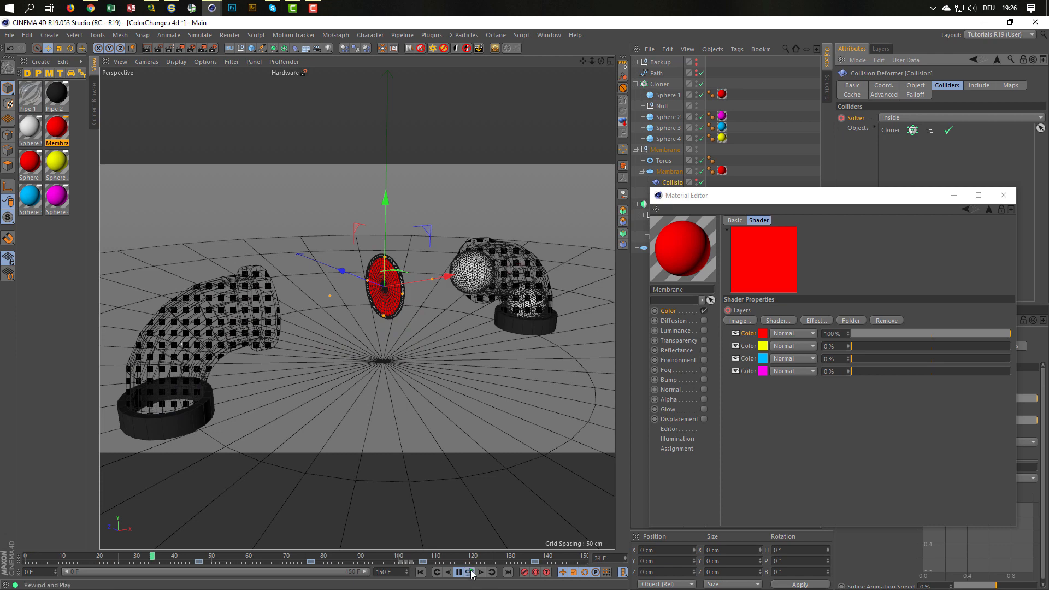
left_click(471, 572)
key("ctrl+s")
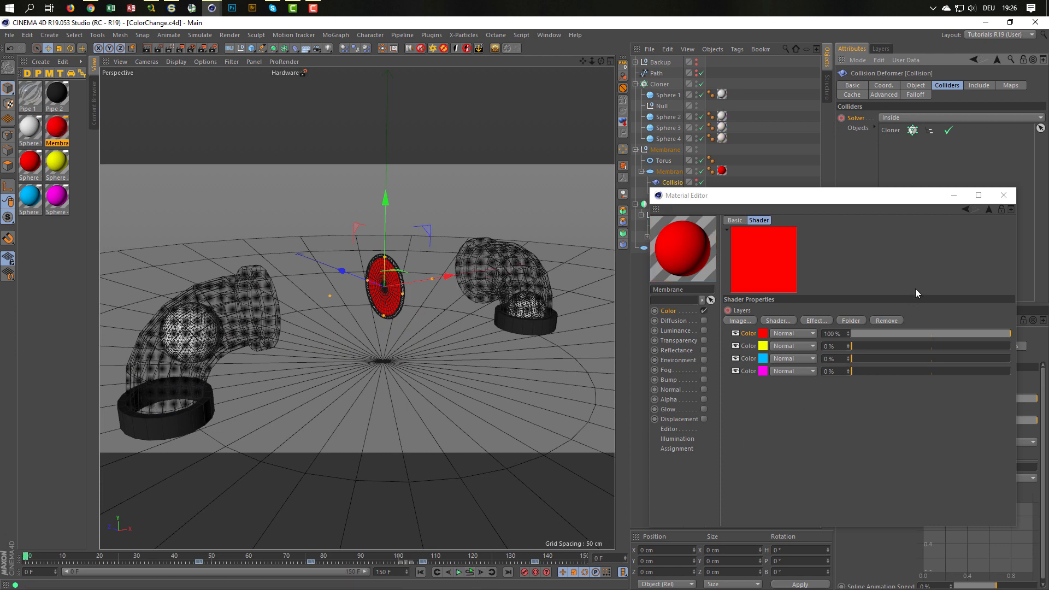
- Close the material settings, set the Jiggle deformer's Strength to 100%, and replay the animation to check the membrane
left_click(1003, 195)
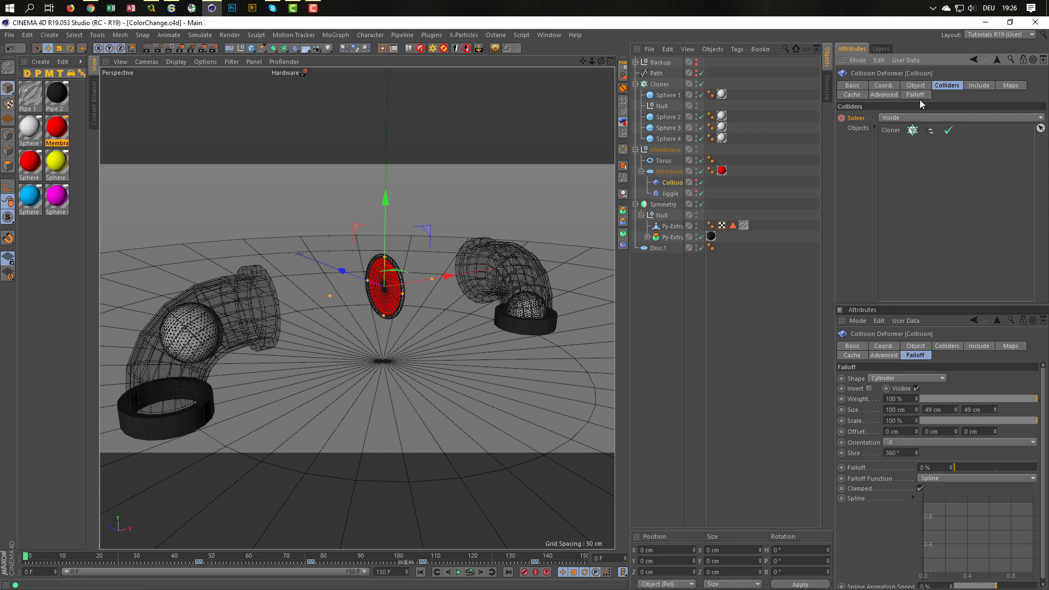
left_click(670, 193)
left_click_drag(967, 130, 1045, 127)
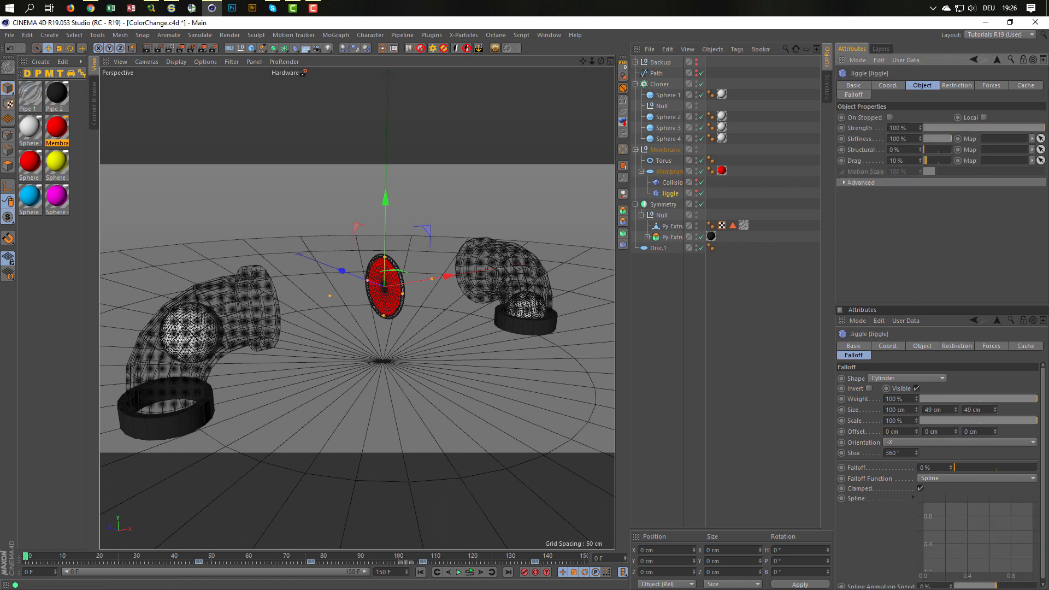
left_click(469, 572)
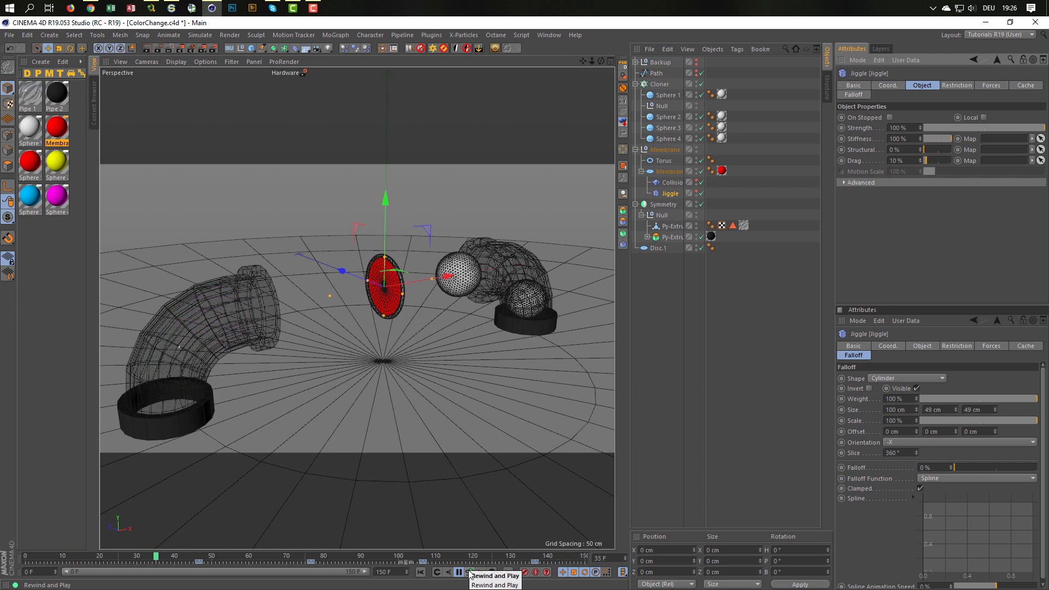
left_click(470, 572)
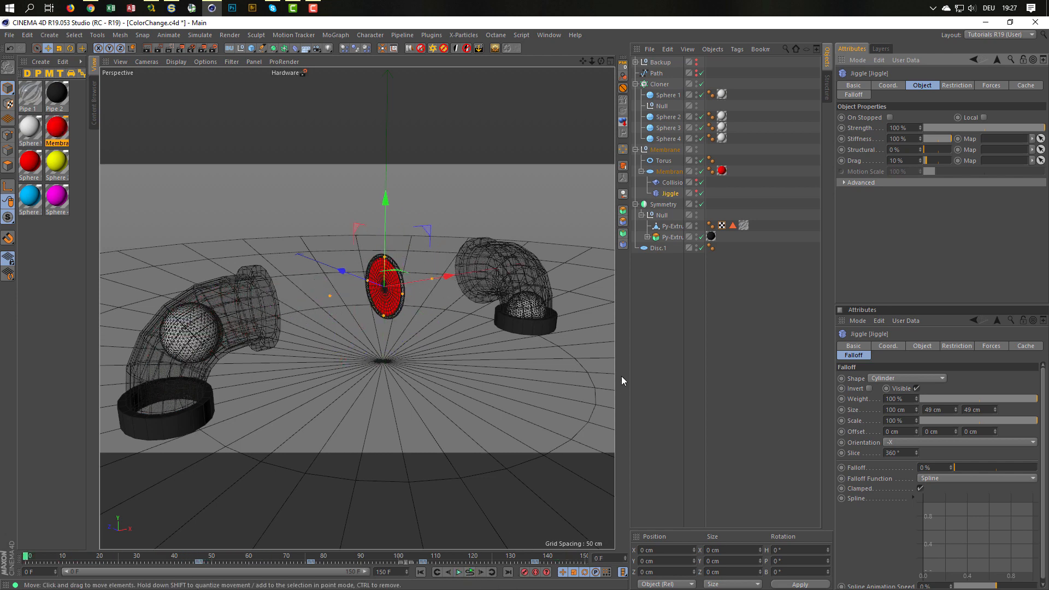
- Set the Jiggle deformer's cylindrical falloff to 47 cm in its second and third size values, and replay the animation
left_click(698, 193)
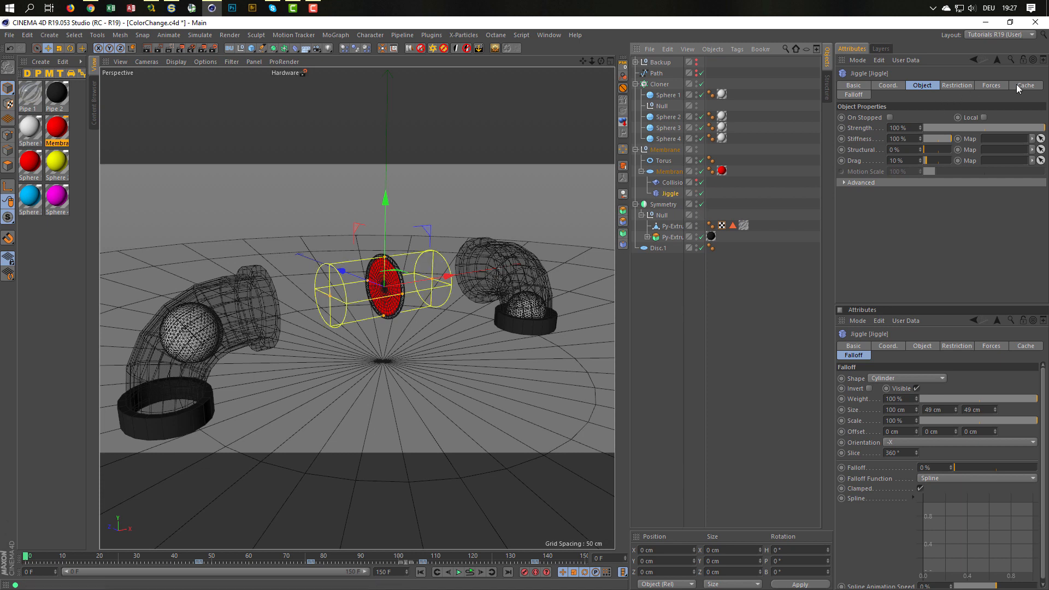
left_click(853, 95)
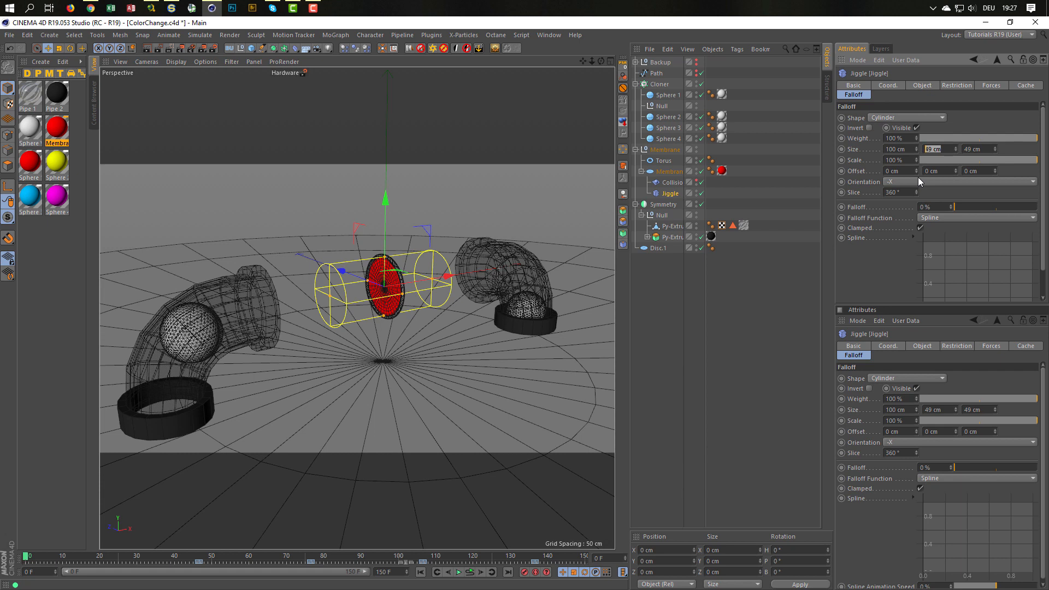
type("47")
key("Return")
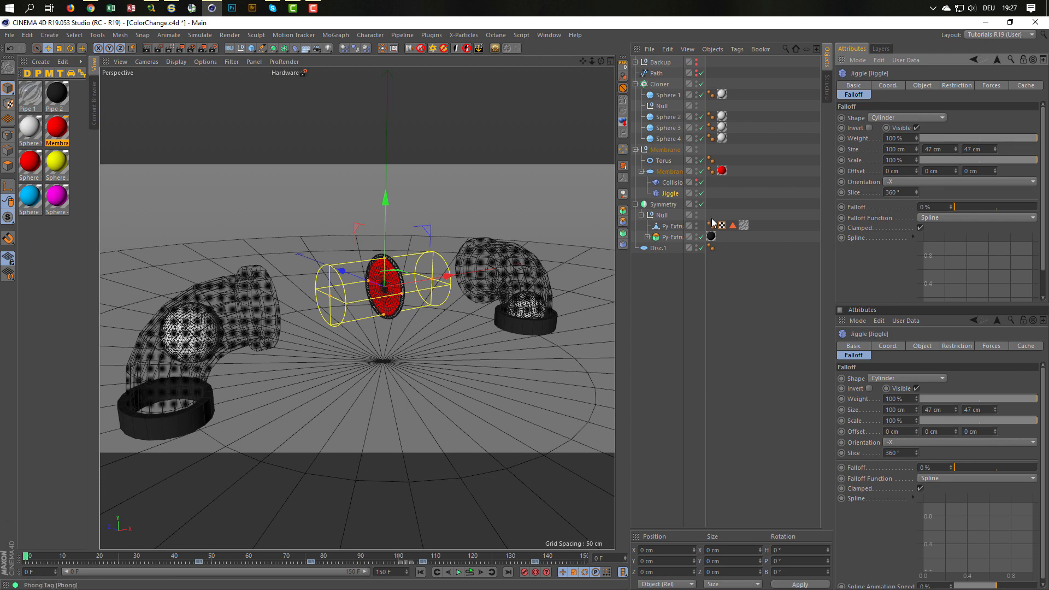
left_click(695, 192)
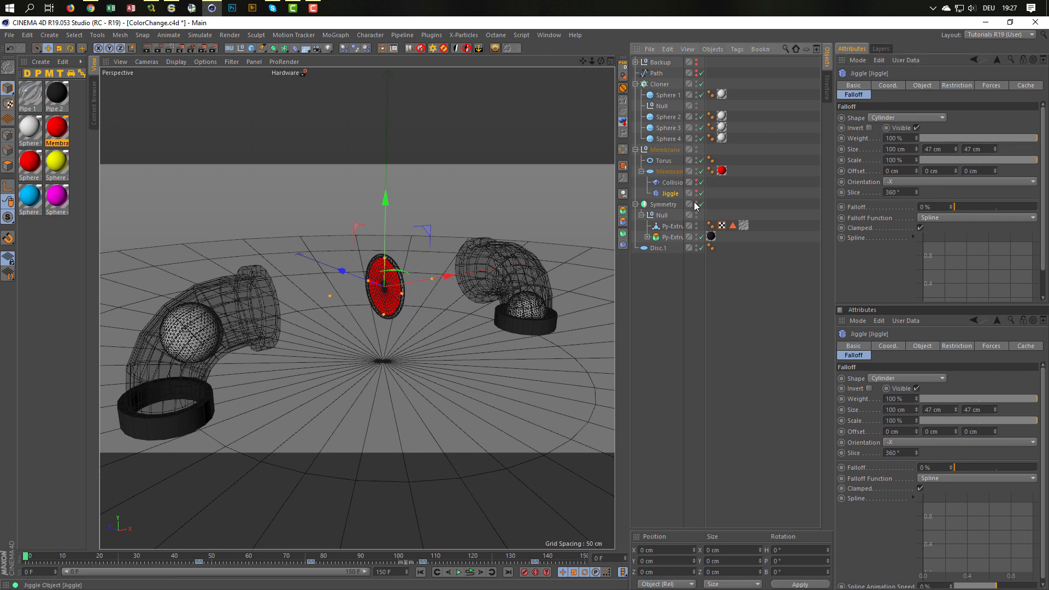
left_click(473, 572)
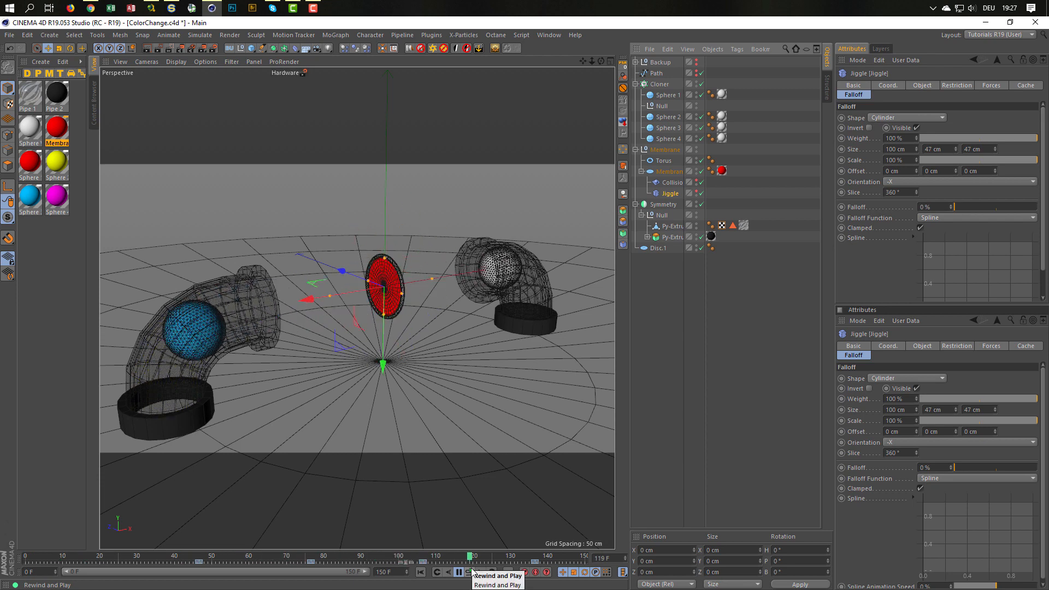
left_click(472, 570)
- Add a Subdivision Surface as parent of the Membrane disc and play the animation to check the smoothing
left_click(672, 172)
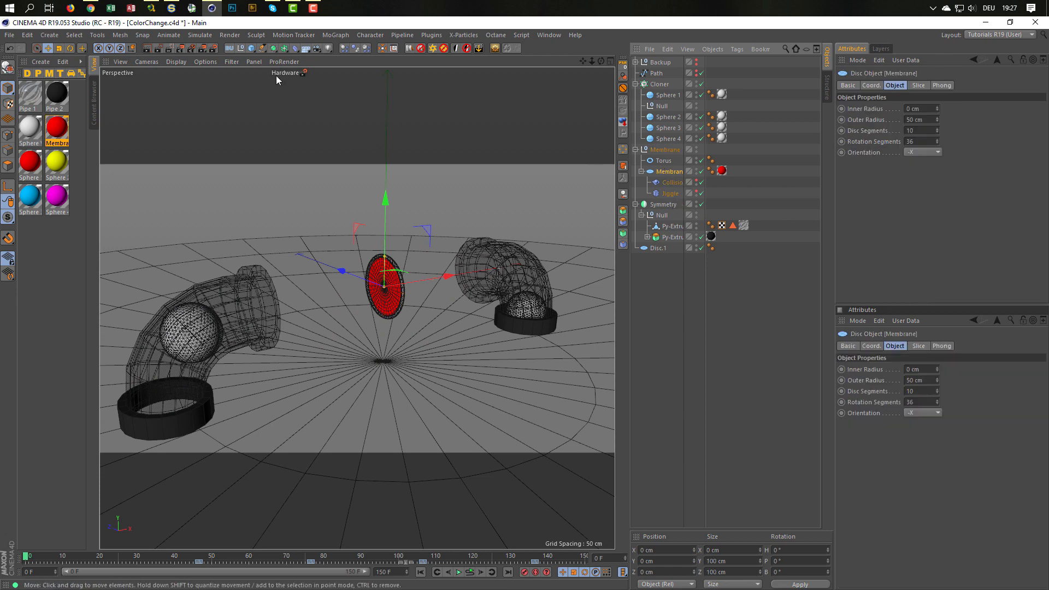
left_click(273, 47, "alt")
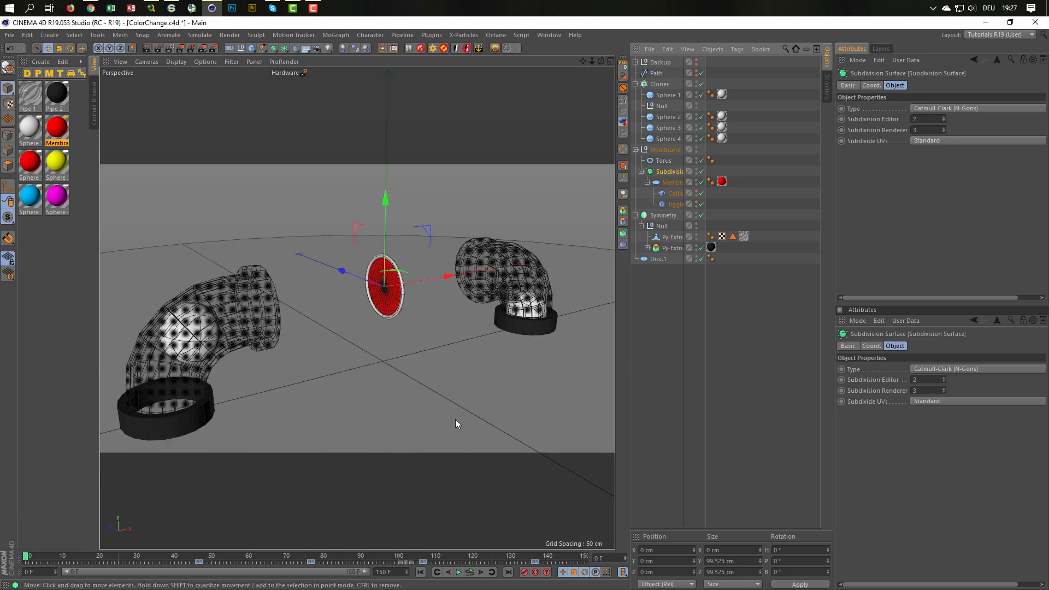
left_click(470, 573)
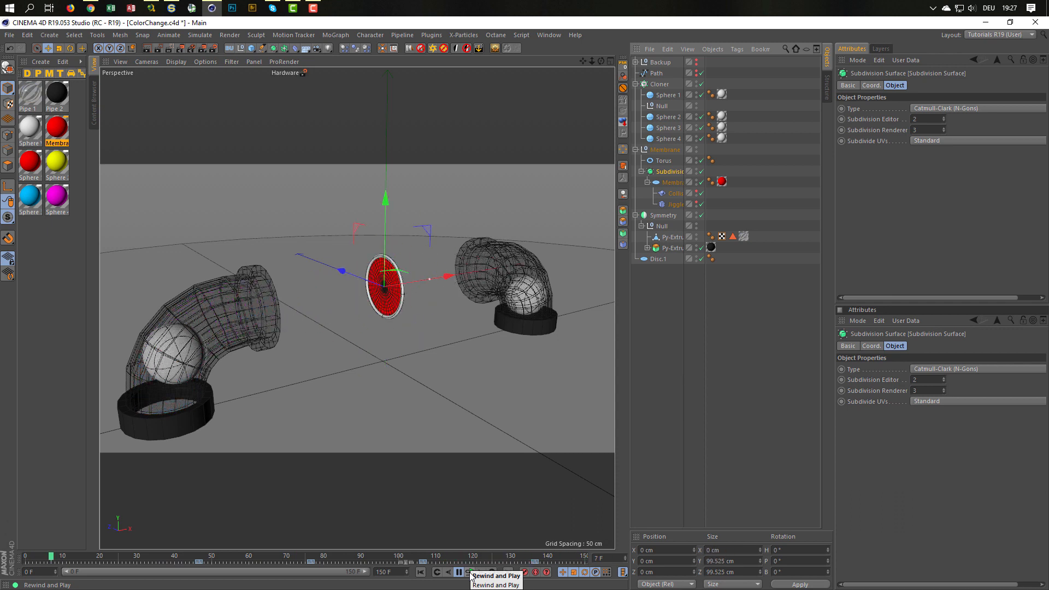
left_click(471, 573)
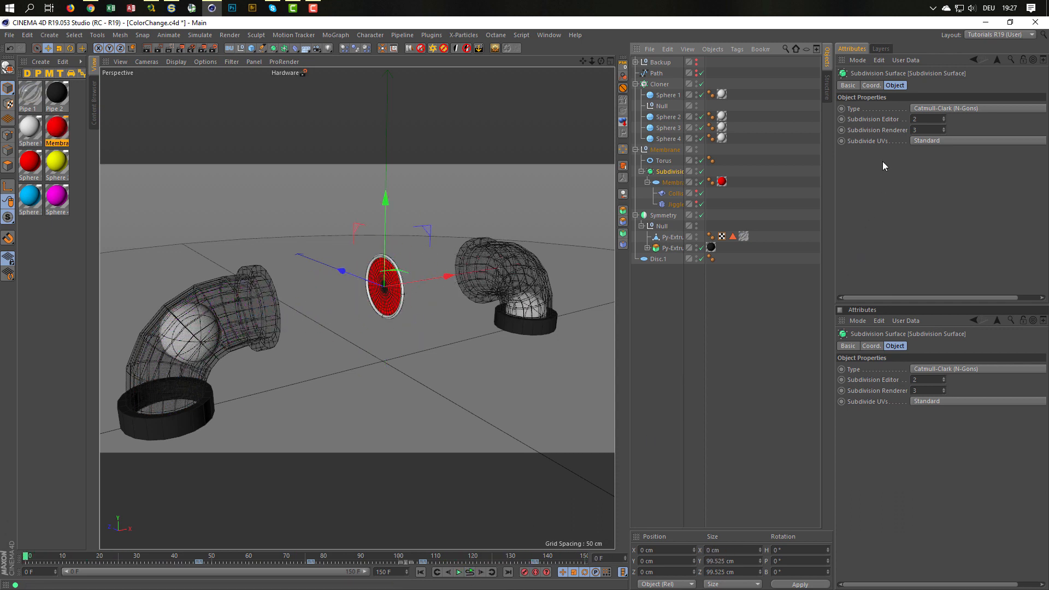
- Set the Jiggle deformer's Drag to 20% and play the animation to check the membrane's wobble
left_click(706, 205)
left_click(679, 205)
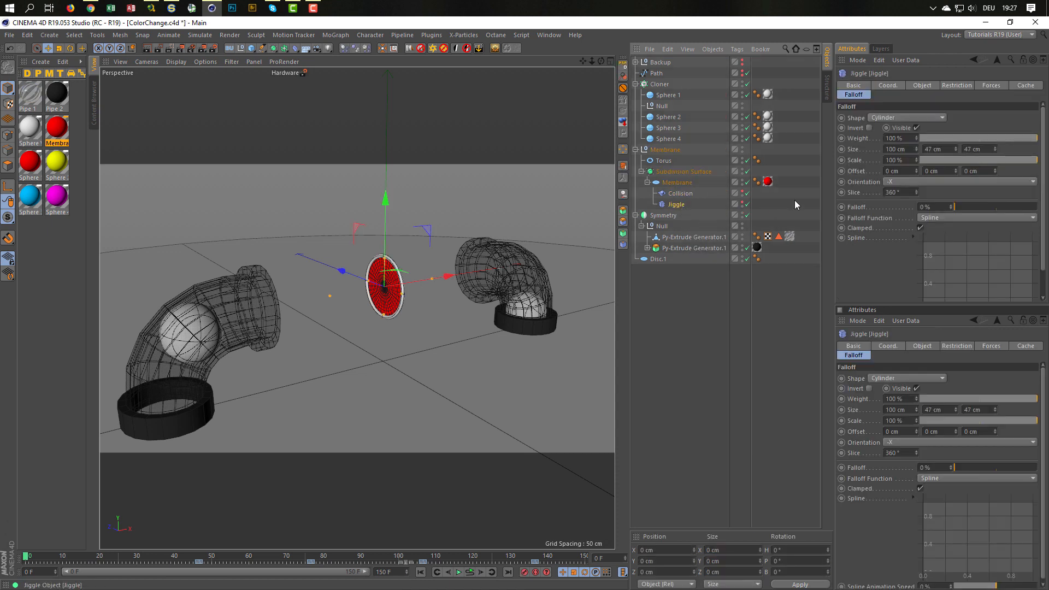
left_click(923, 86)
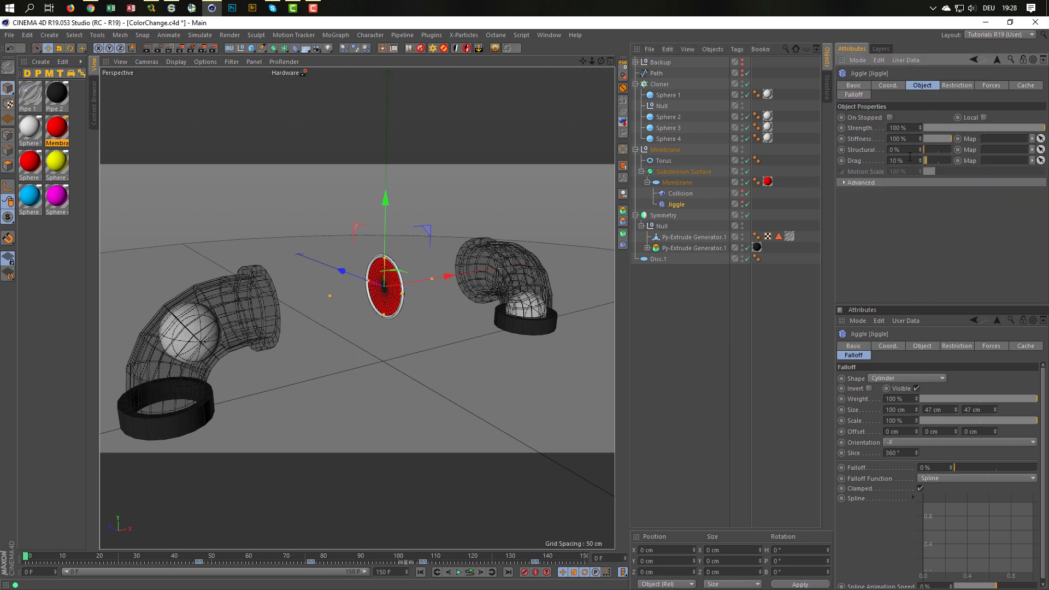
type("20")
key("Return")
left_click(468, 574)
- Try a Drag of 2% on the Jiggle deformer and replay the animation to compare the wobble
type("2")
key("Return")
left_click(470, 573)
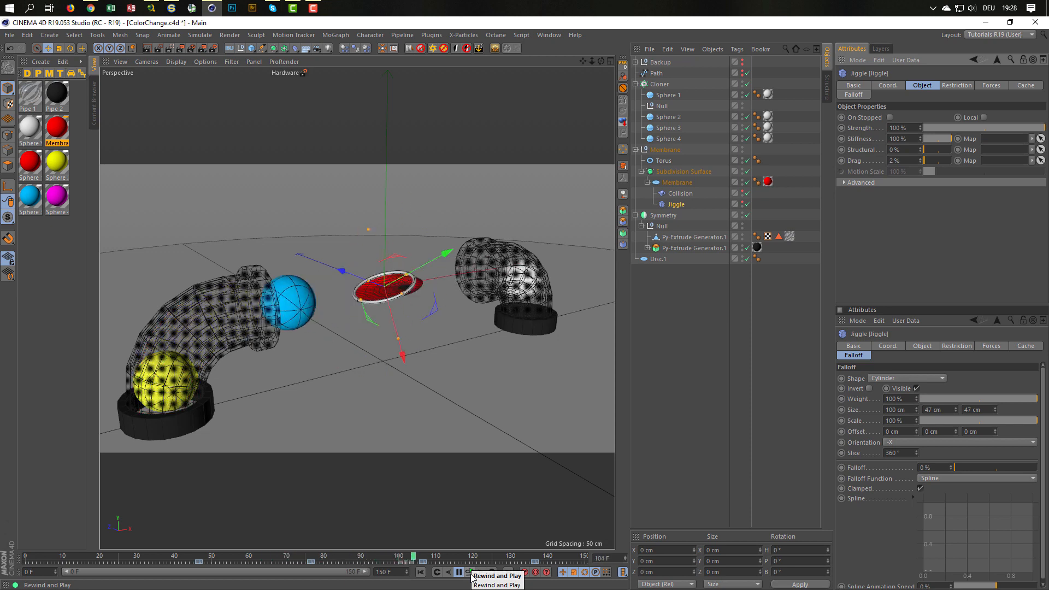
left_click(471, 574)
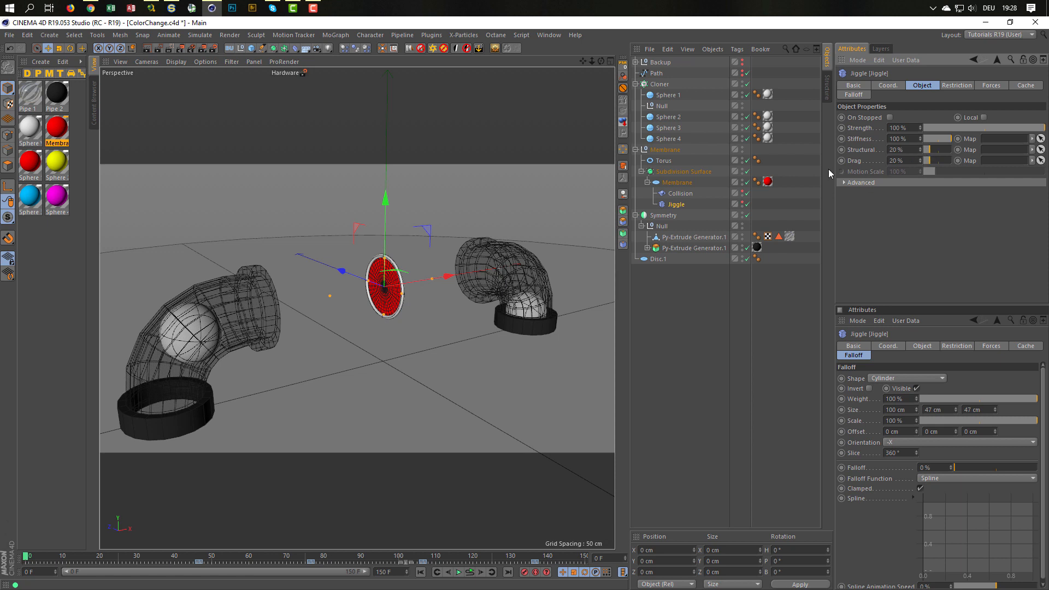
- Enable On Stopped for the Jiggle deformer and replay the animation to compare the membrane's motion
left_click(470, 573)
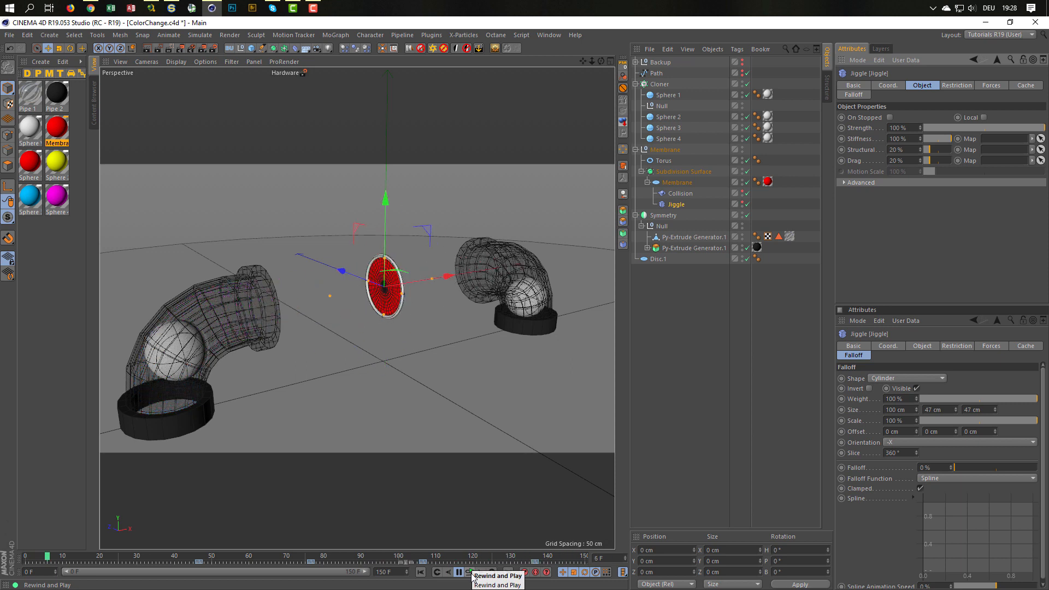
left_click(473, 577)
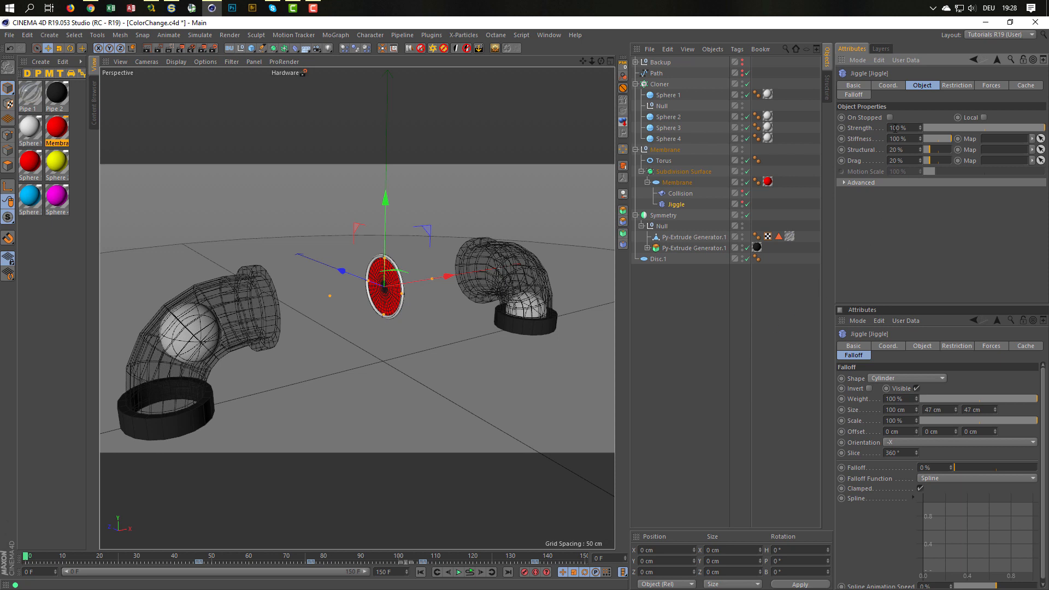
left_click(890, 118)
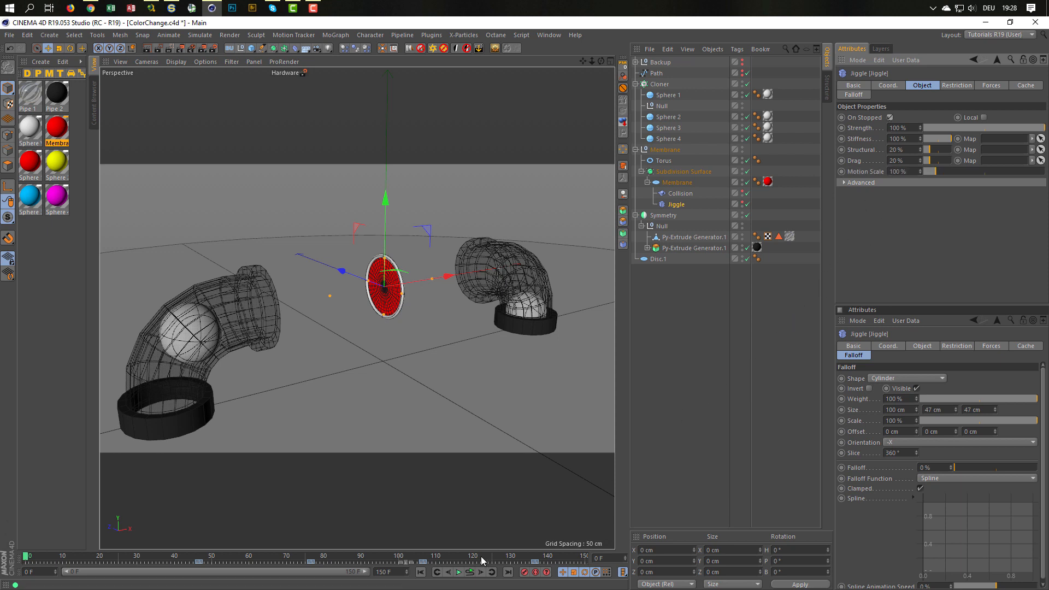
left_click(470, 573)
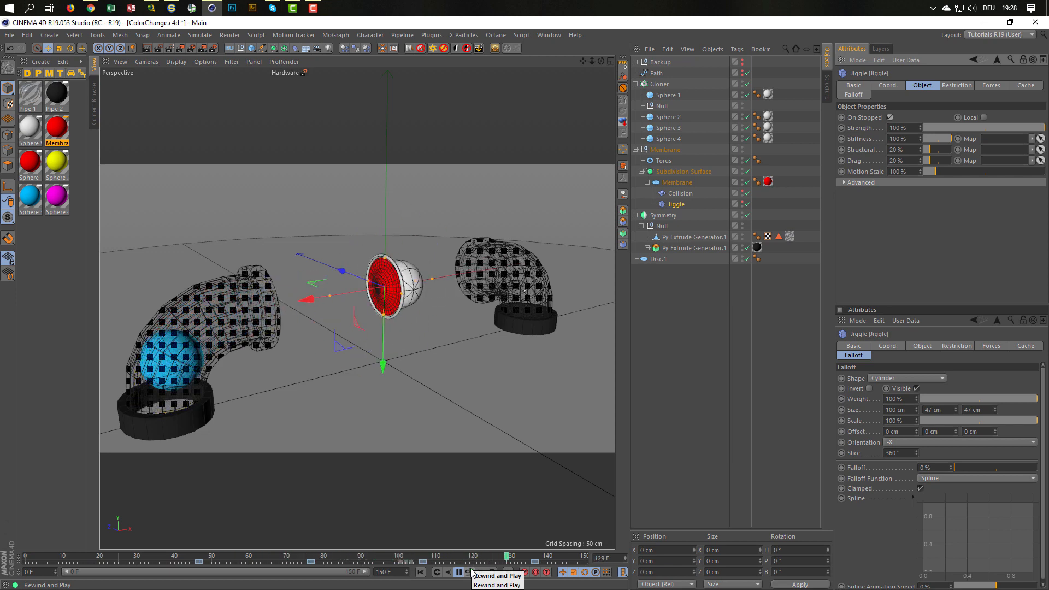
left_click(470, 569)
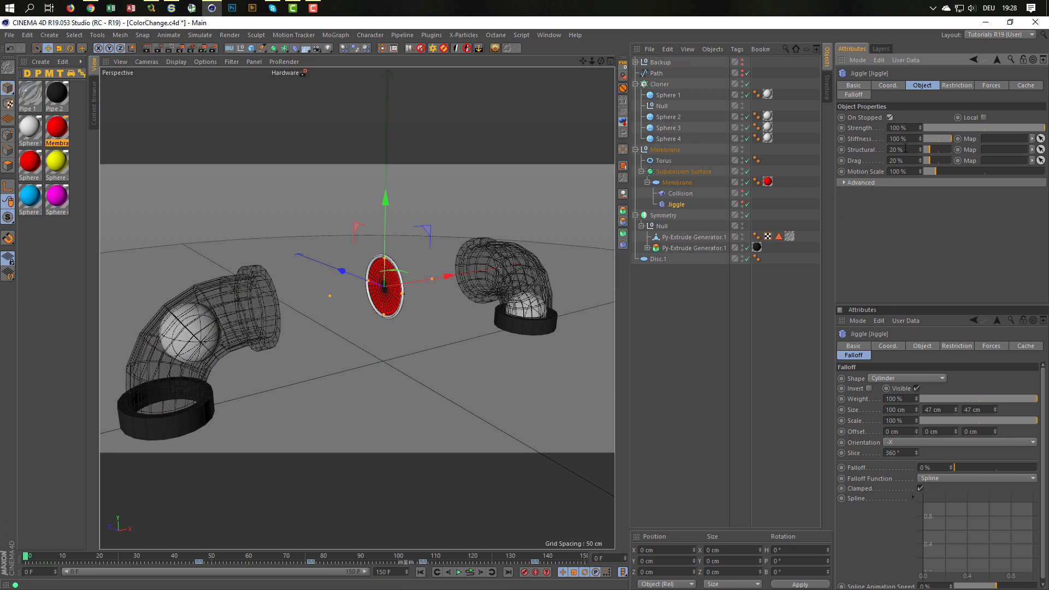
- Set the Jiggle deformer's Structural to 0% and Drag to 10%, and replay the animation
type("0")
key("Return")
double_click(899, 160)
type("10")
key("Return")
left_click(470, 572)
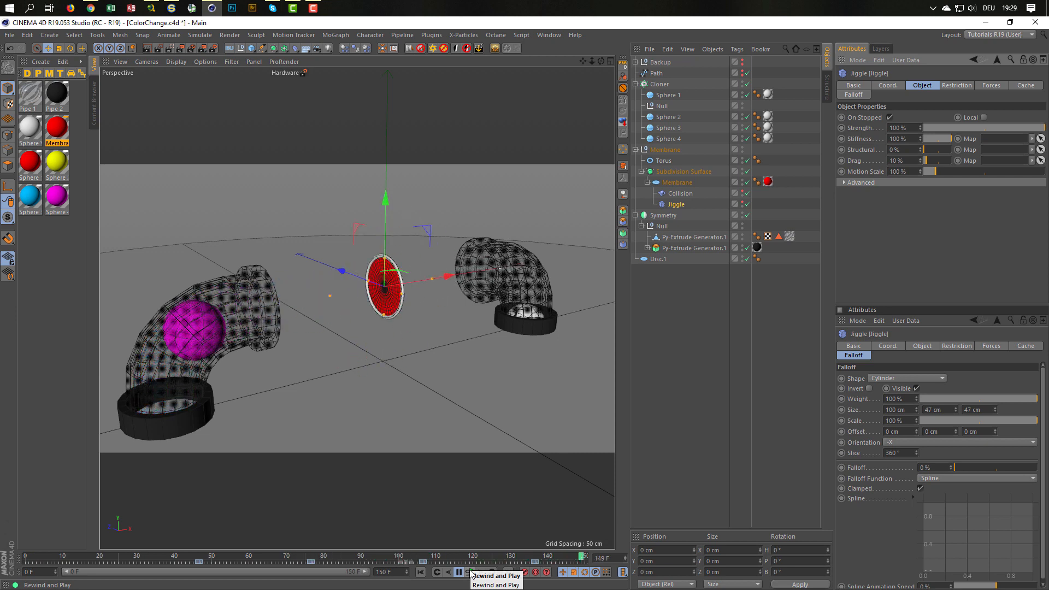
left_click(471, 571)
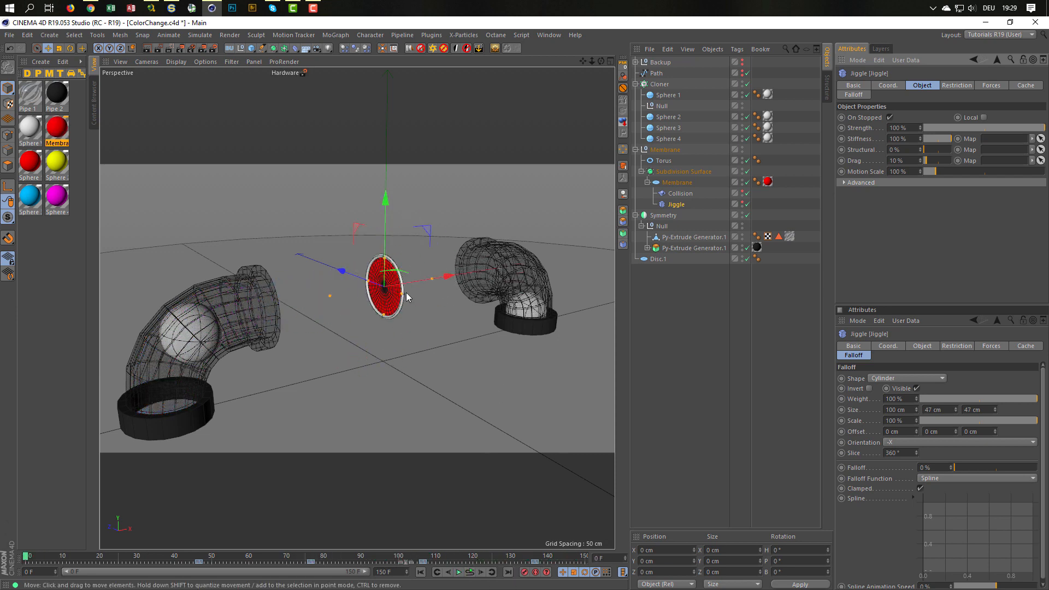
- Add a Cloth Surface as parent of the Membrane disc and set its Thickness to 0.5 cm
right_click_drag(398, 278, 515, 258, "alt")
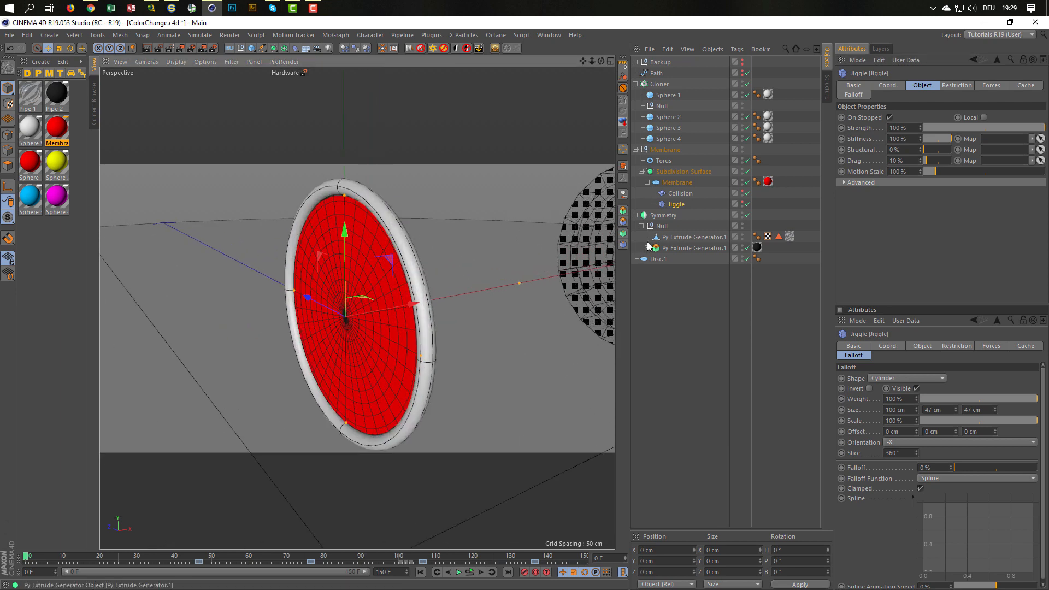
left_click(680, 185)
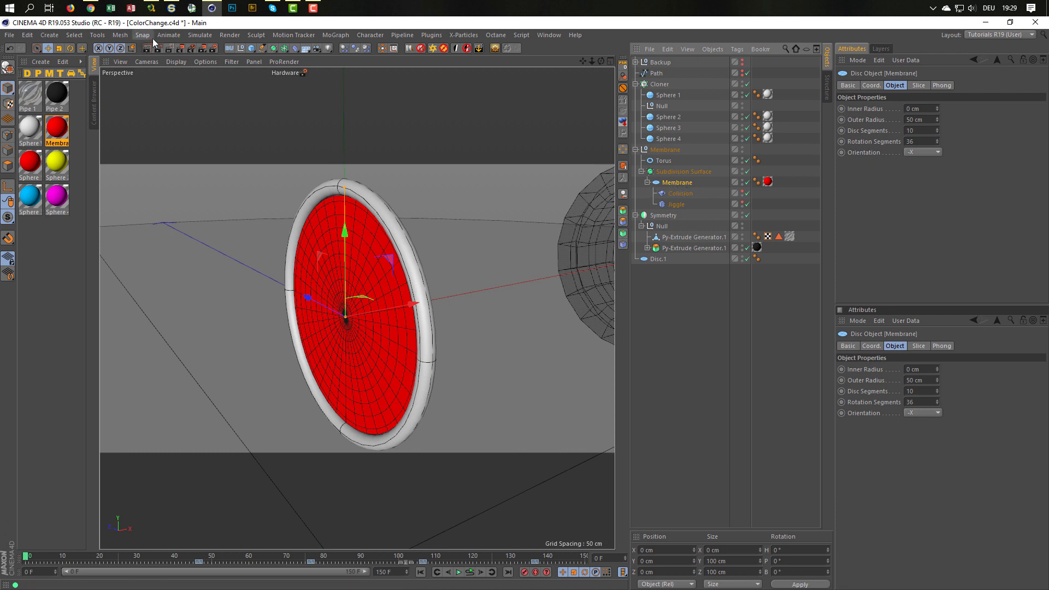
left_click(197, 36)
mouse_move(197, 50)
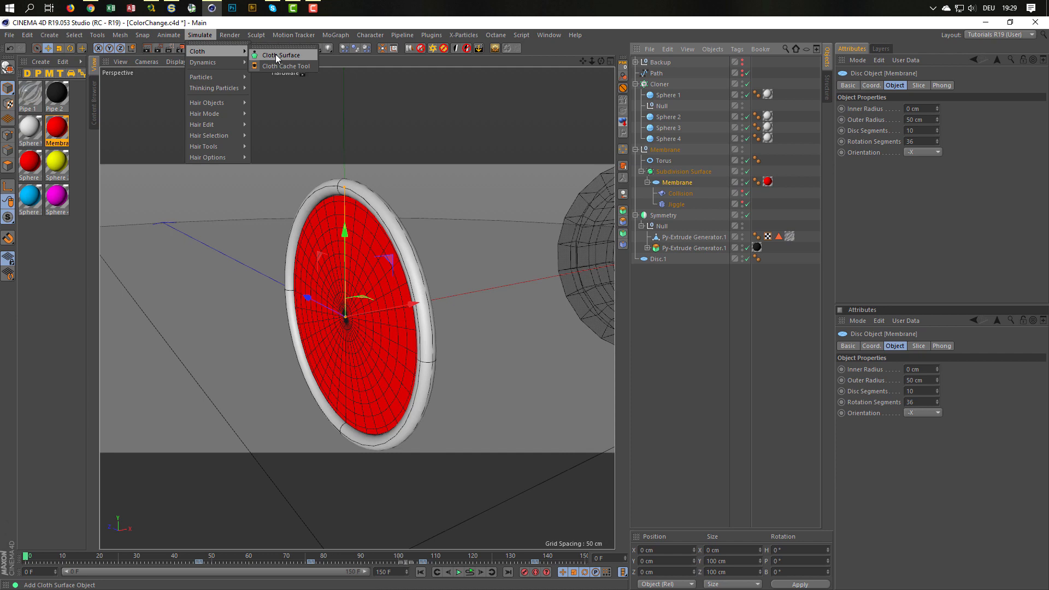
left_click(276, 54, "alt")
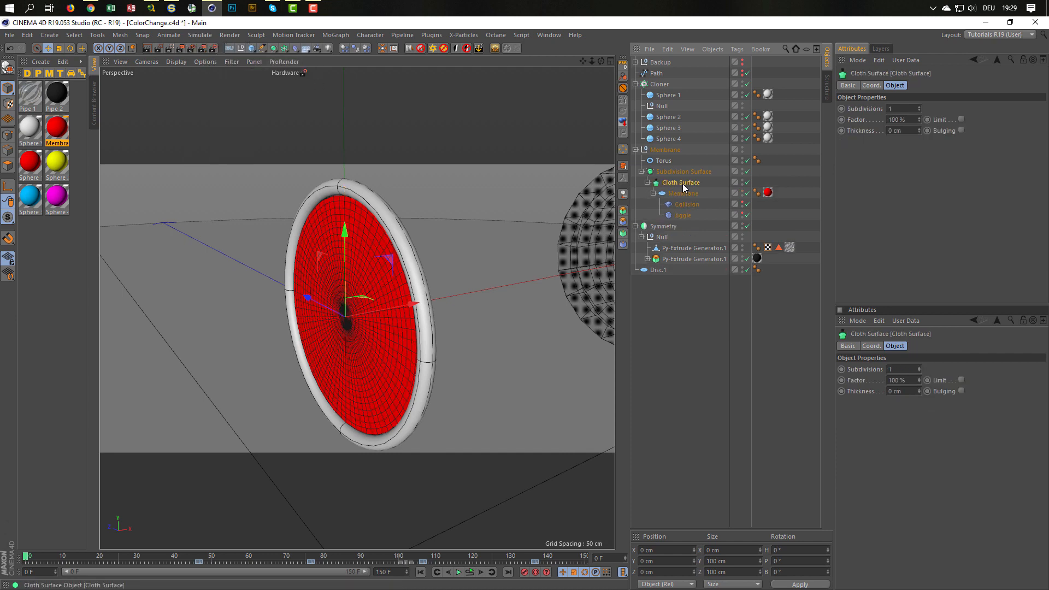
left_click(905, 130)
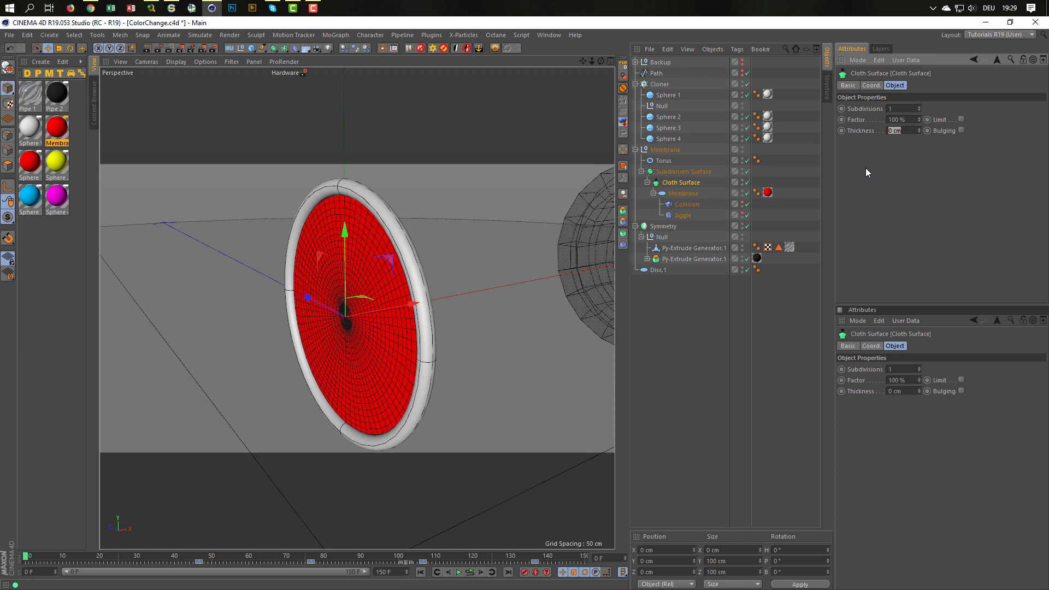
type(",5")
key("Return")
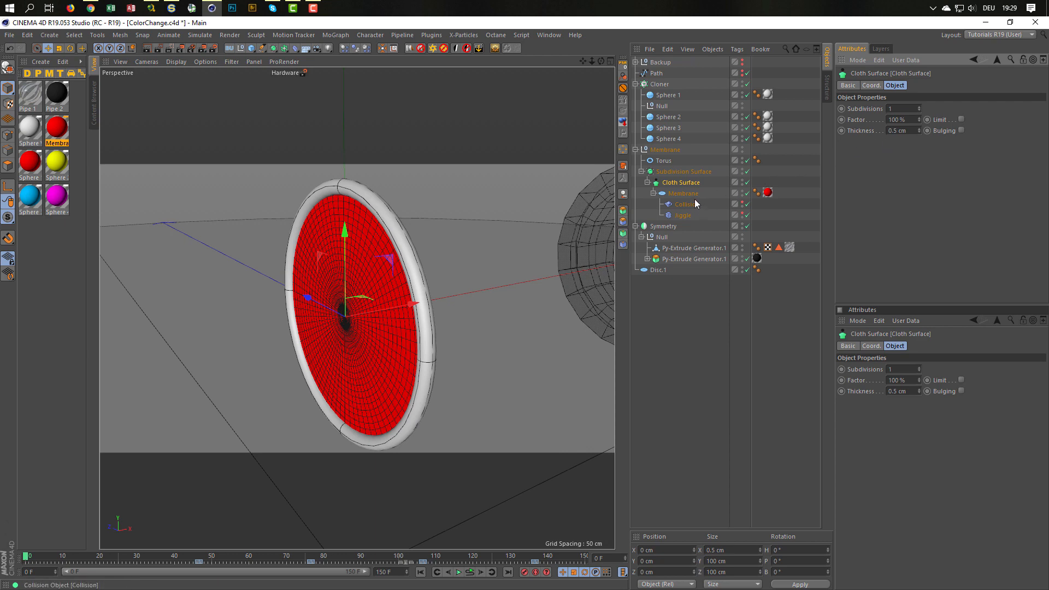
- Set the Membrane disc's X position to 0.25 cm and play the animation to check the thickened membrane up close
left_click(678, 192)
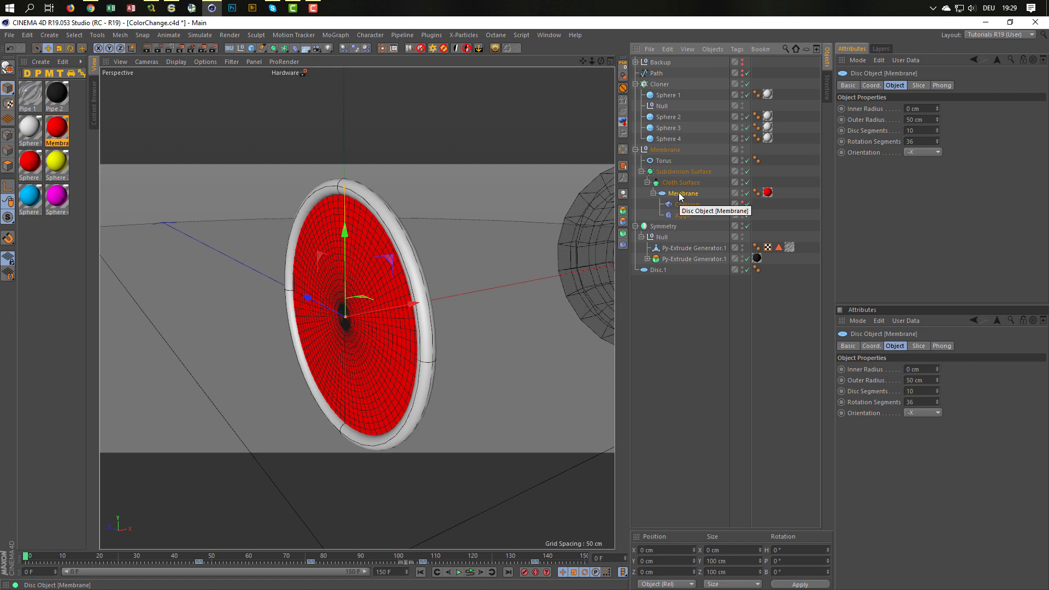
left_click(659, 551)
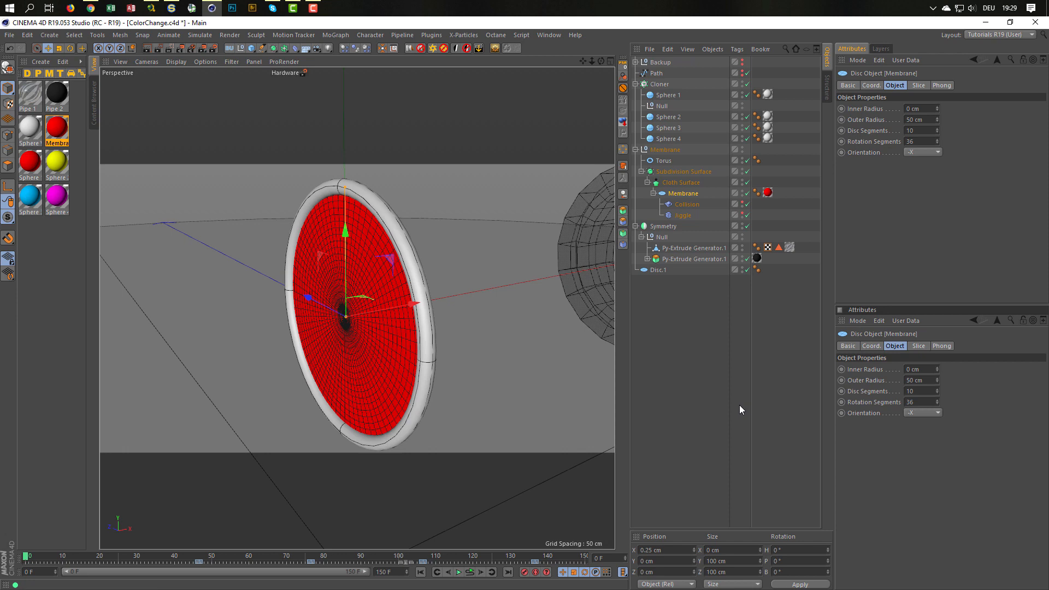
scroll(390, 356, "down", 5)
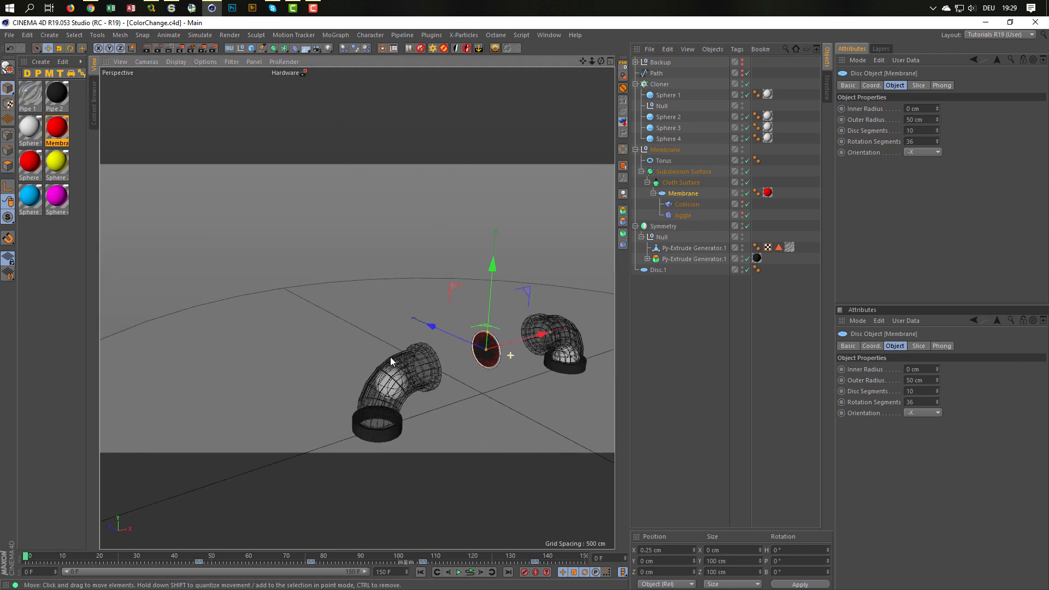
scroll(435, 352, "up", 3)
middle_click_drag(427, 294, 411, 273, "alt")
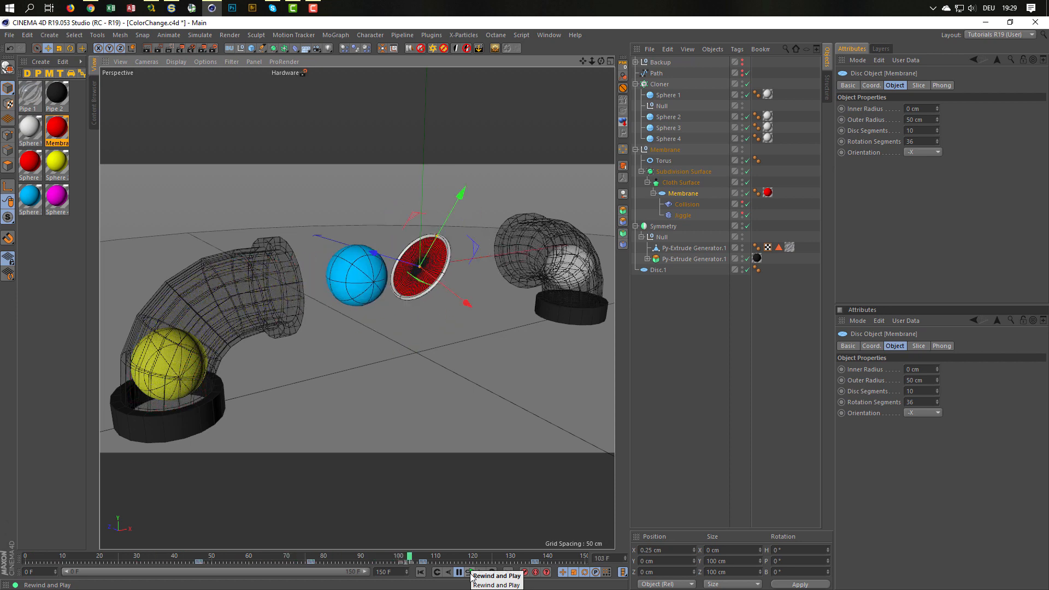
right_click_drag(419, 249, 539, 254, "alt")
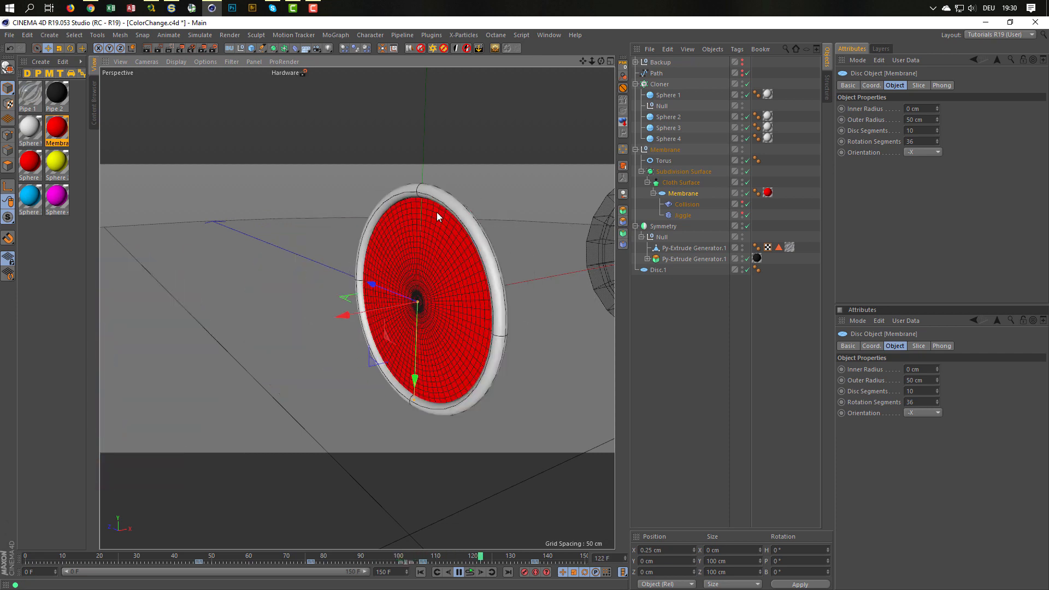
- Try 48 cm for the second and third size values of the Collision deformer's cylindrical falloff while the animation plays
left_click(686, 205)
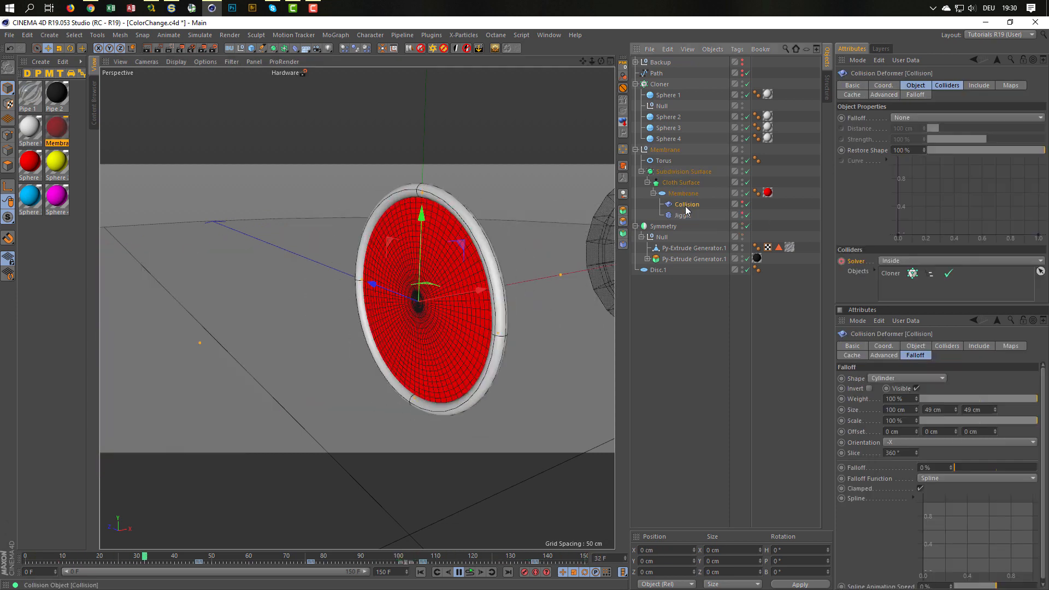
left_click(955, 84)
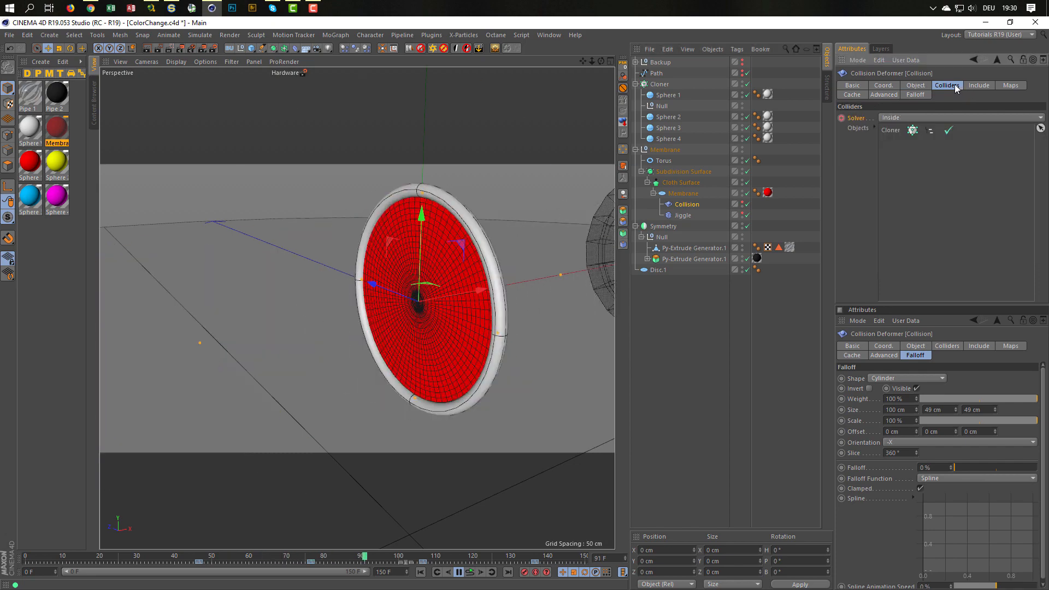
left_click(852, 94)
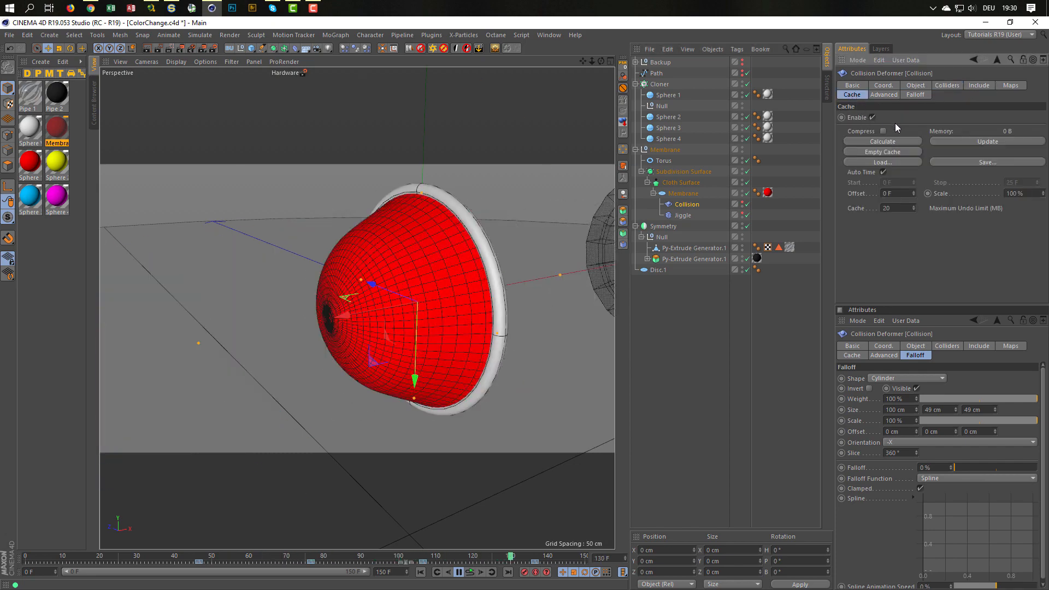
left_click(948, 86)
left_click(914, 93)
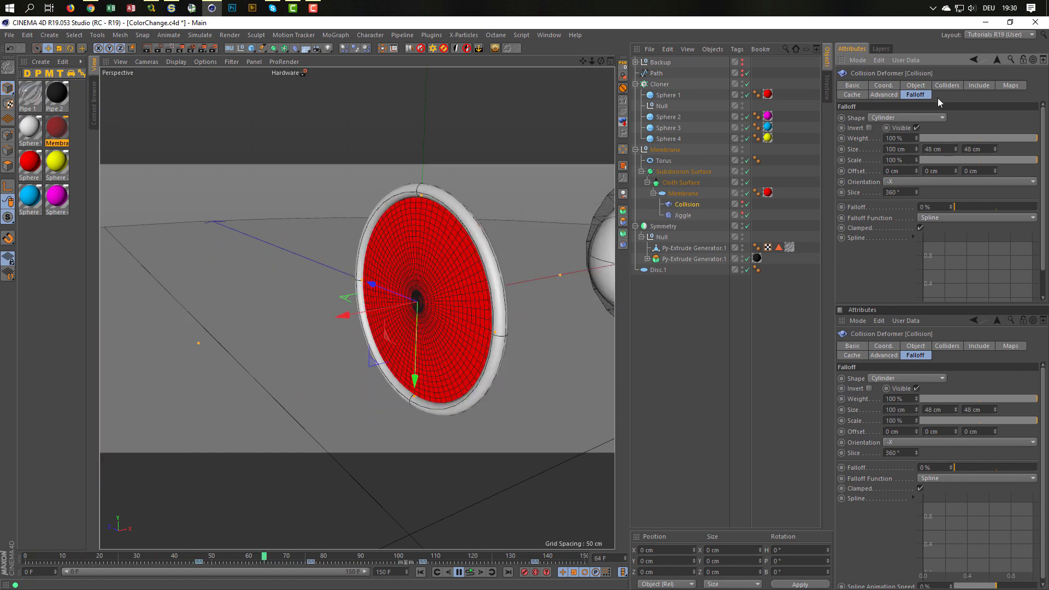
- Set the second and third size values of the Collision deformer's cylindrical falloff to 49 cm
left_click(933, 149)
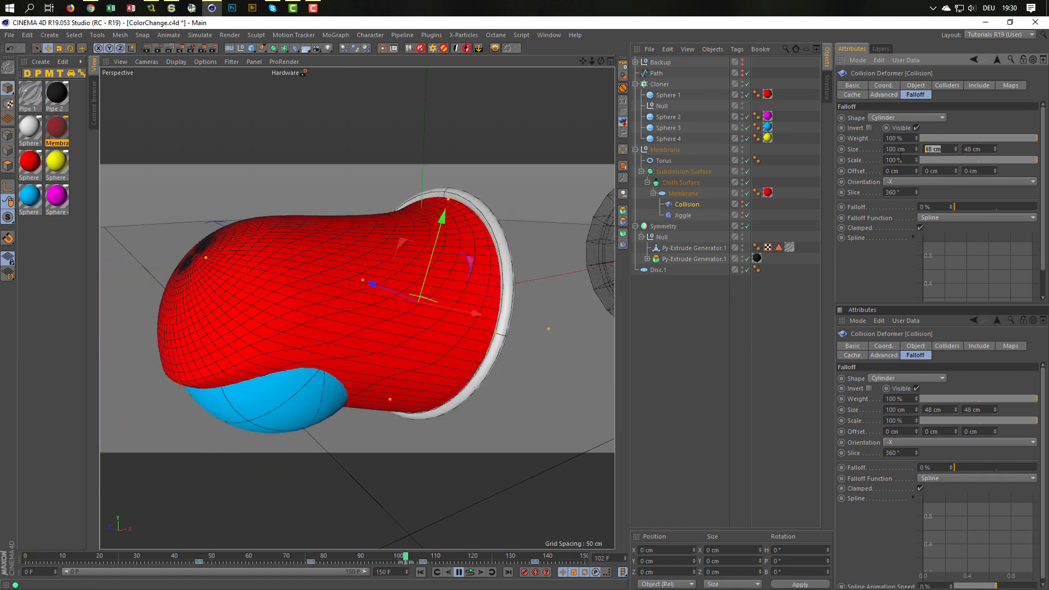
type("19")
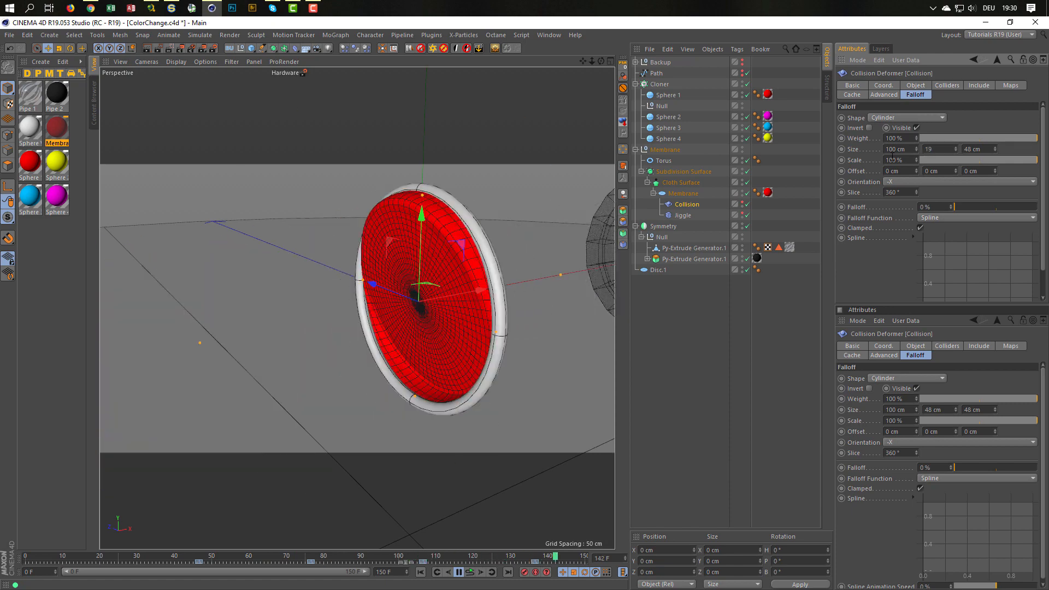
type("49")
key("Tab")
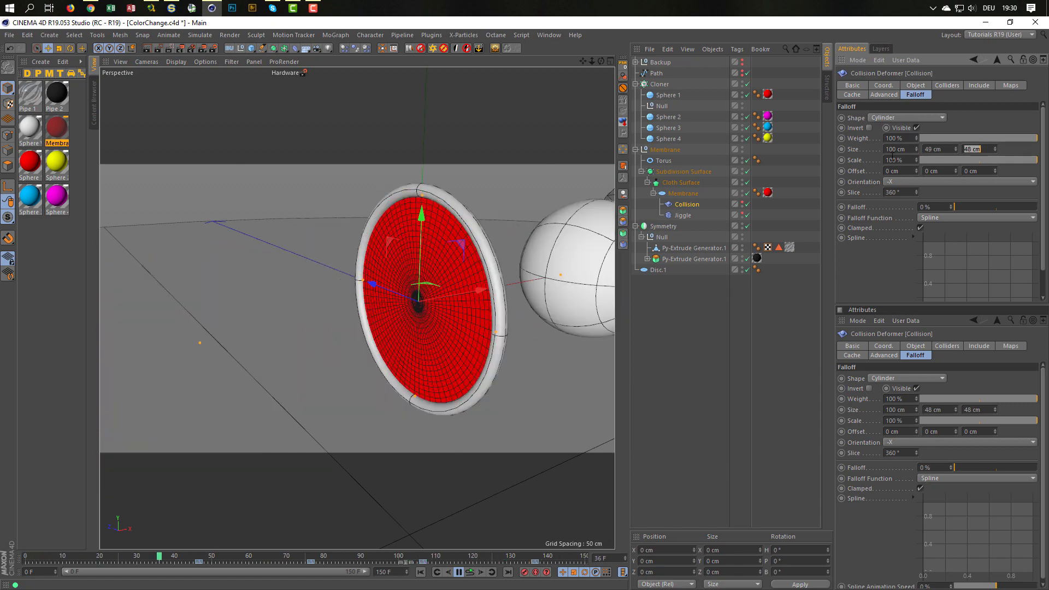
type("49")
key("Return")
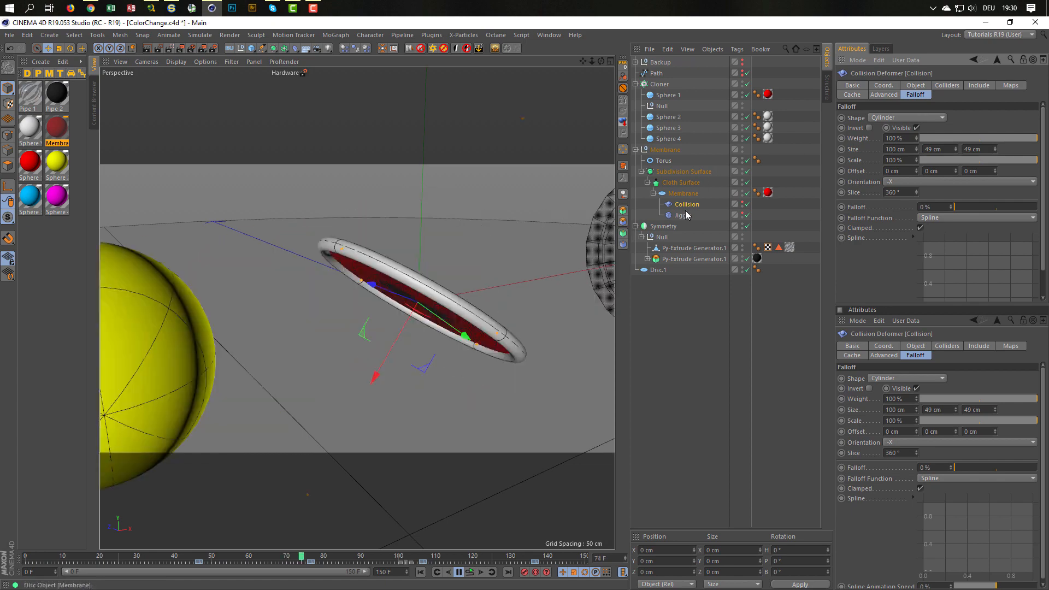
- Set the Jiggle deformer's second and third falloff size values to 45 cm, and replay with the deformer shown in the viewport
left_click(682, 215)
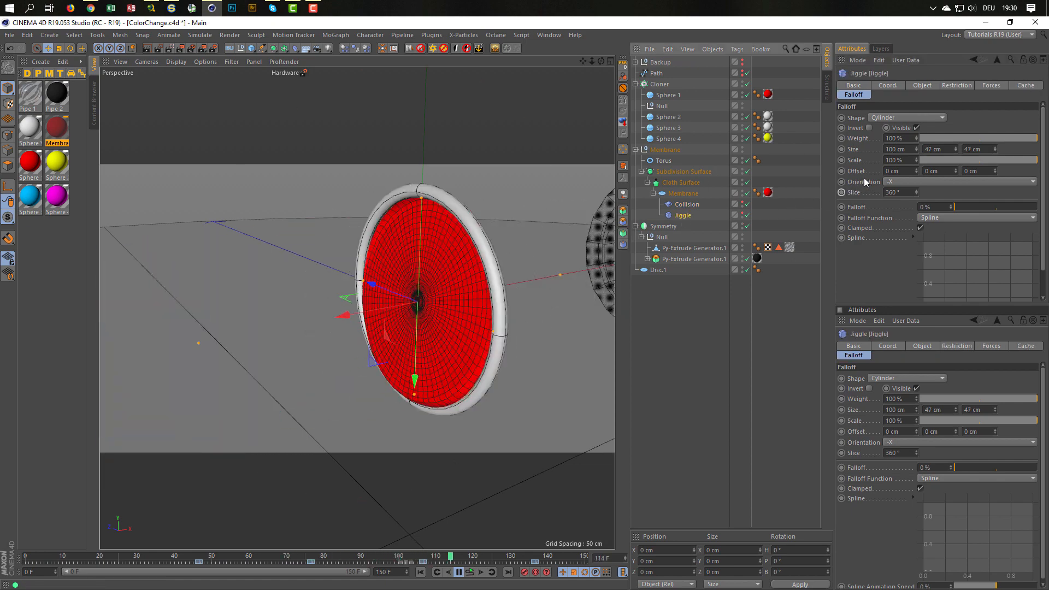
left_click(473, 572)
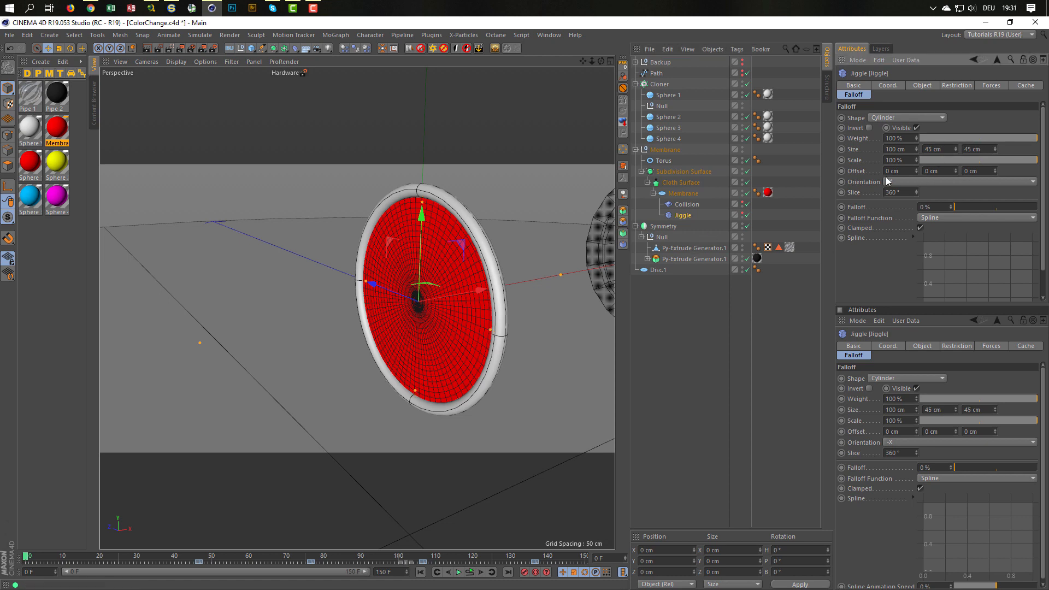
left_click(743, 215)
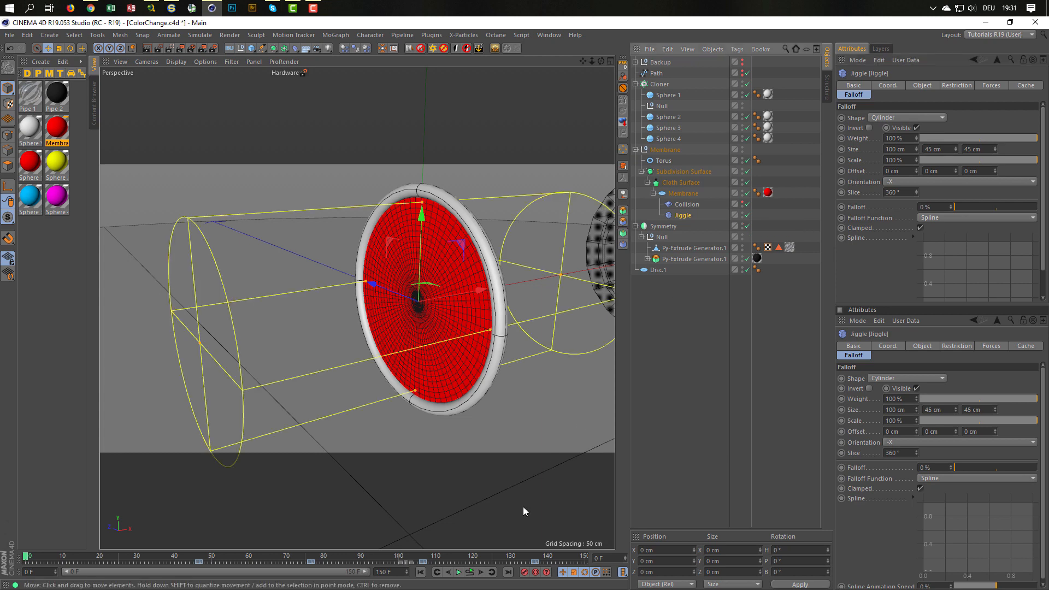
left_click(469, 573)
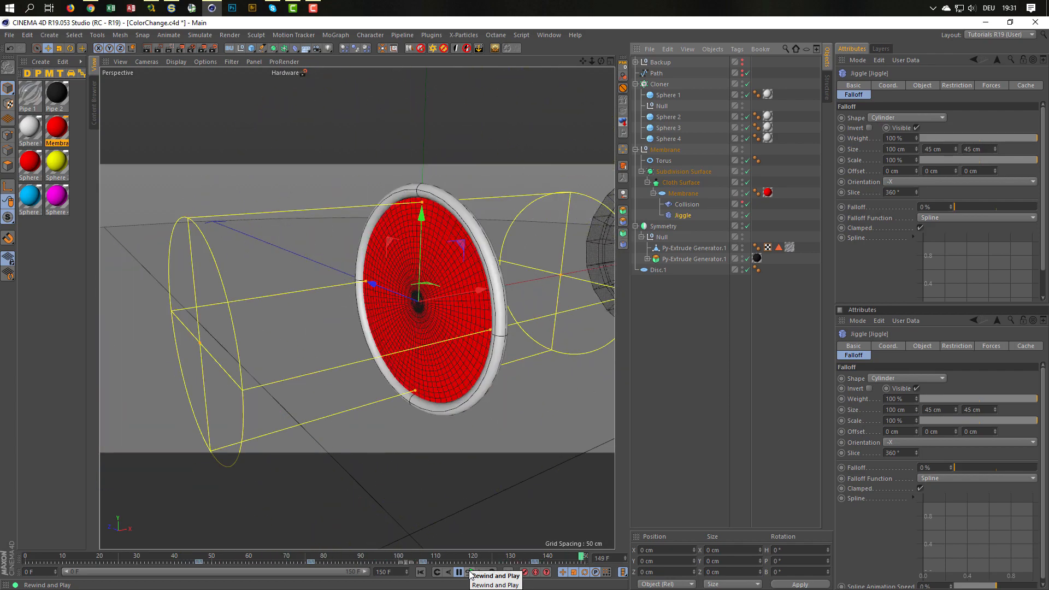
left_click(470, 573)
- Try 50 cm for the Jiggle deformer's second and third falloff size values and replay the animation
left_click_drag(945, 150, 837, 160)
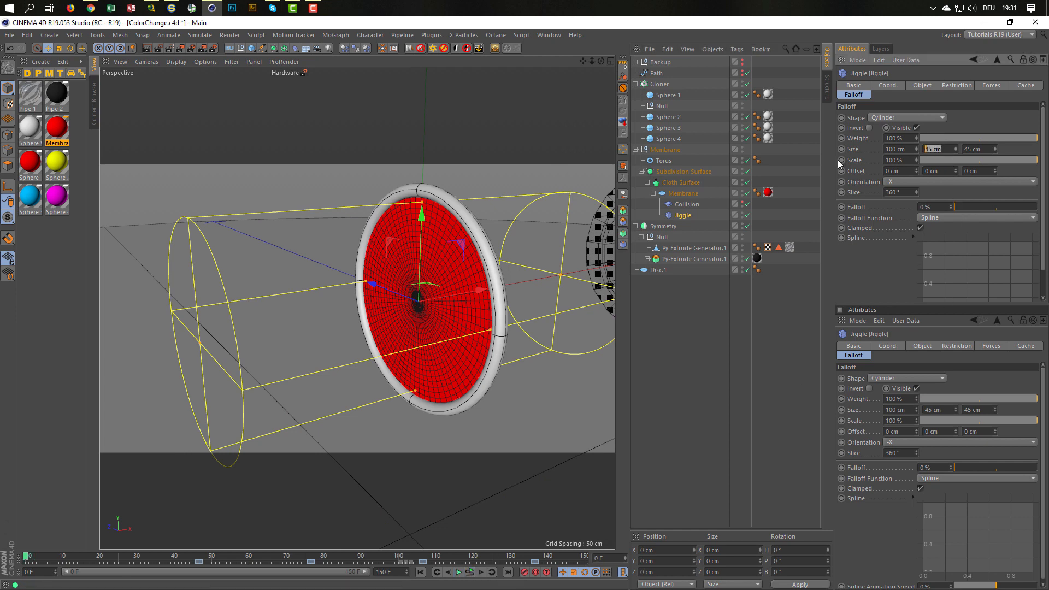
type("50")
key("Tab")
type("50")
key("Return")
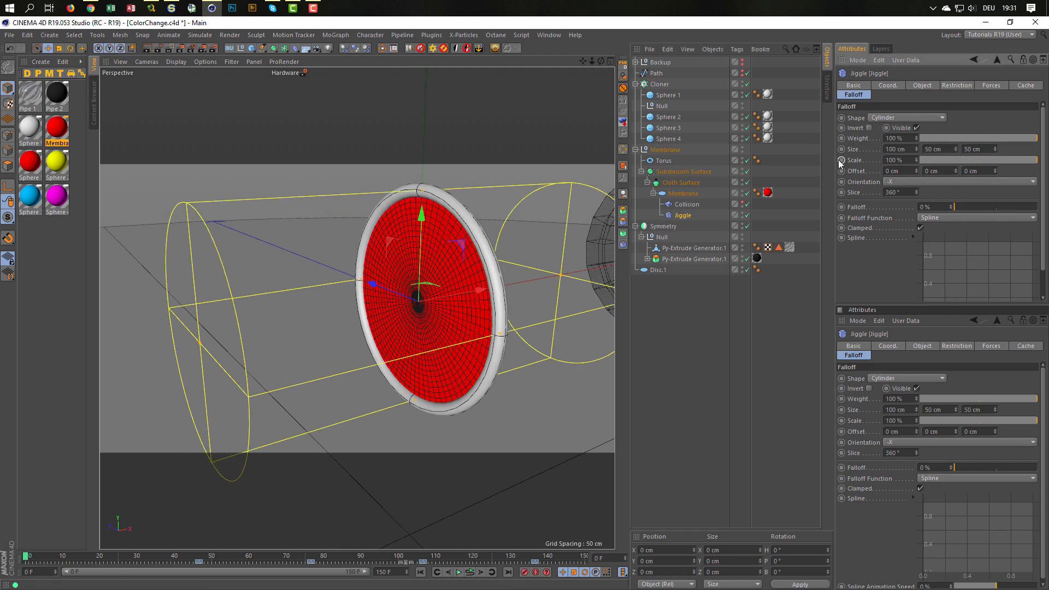
left_click(469, 573)
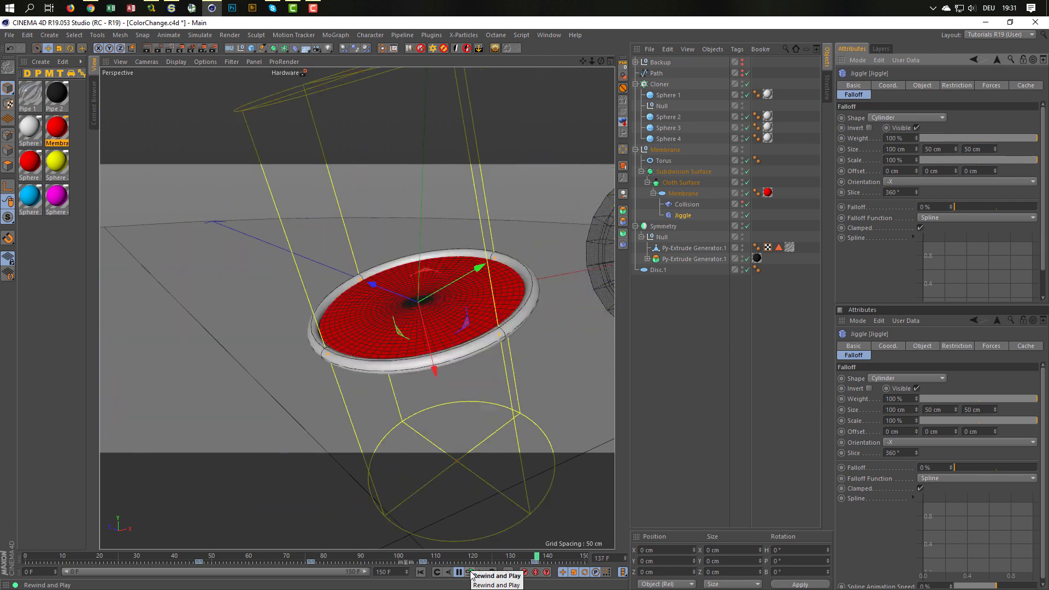
left_click(471, 573)
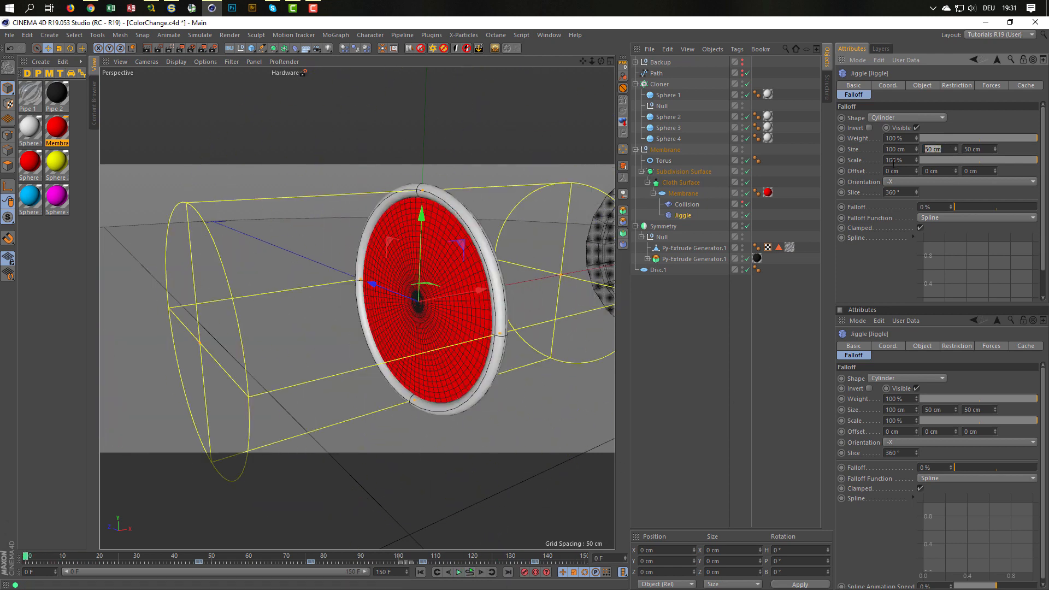
- Return the Jiggle deformer's second and third falloff size values to 45 cm
type("45")
key("Tab")
type("45")
key("Return")
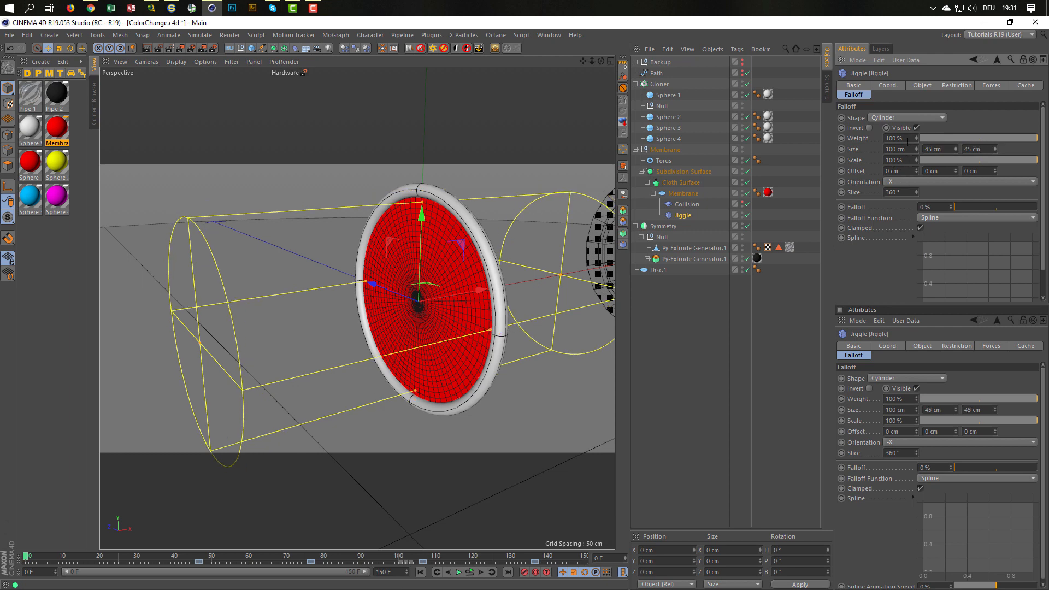
- Change the Jiggle deformer's falloff shape to Sphere with a first size value of 45 cm, and replay the animation
left_click(901, 117)
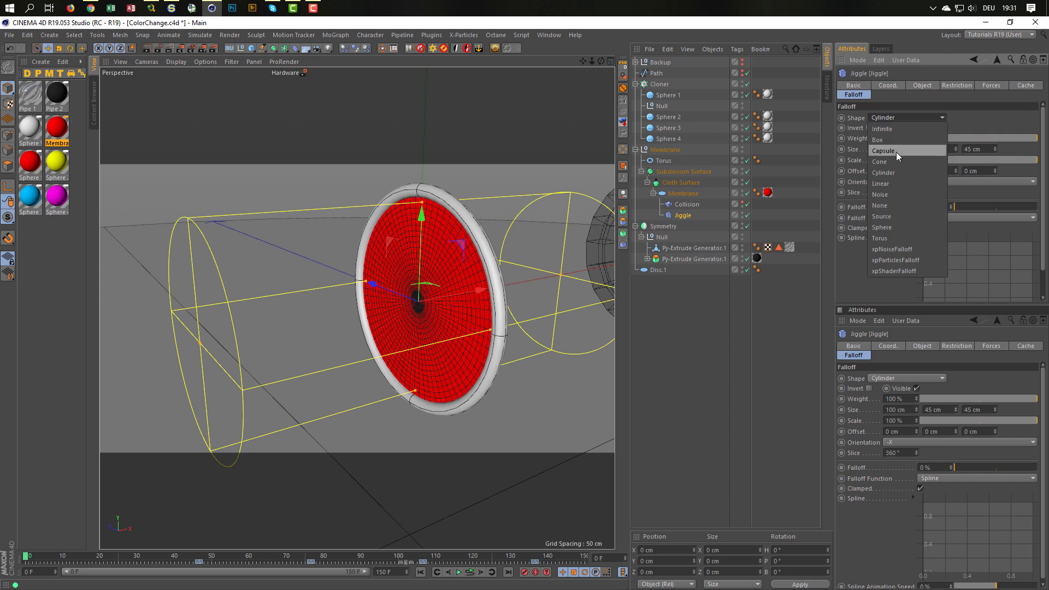
left_click(893, 226)
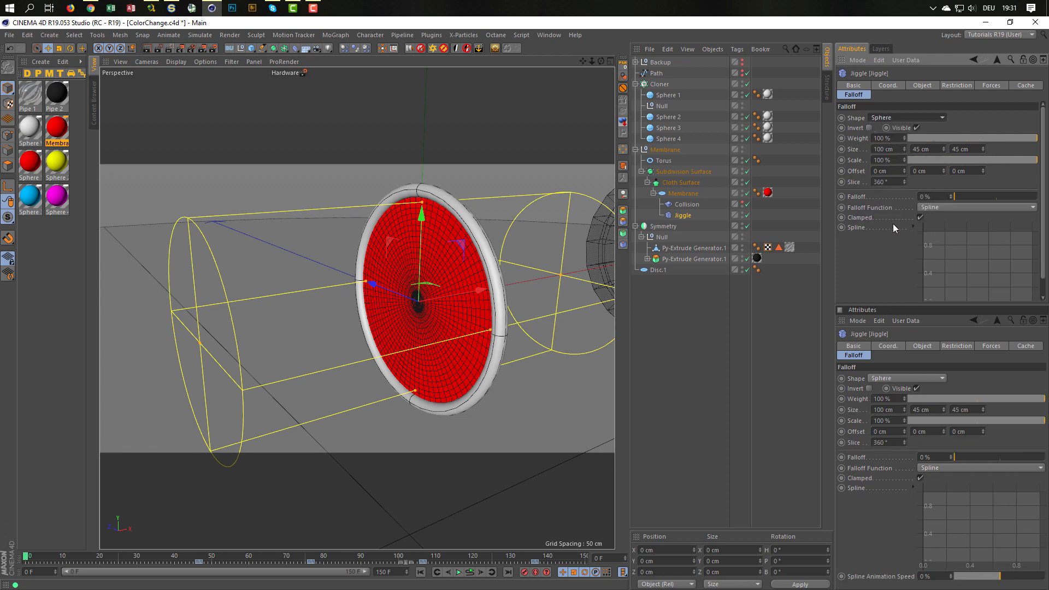
left_click_drag(896, 149, 806, 170)
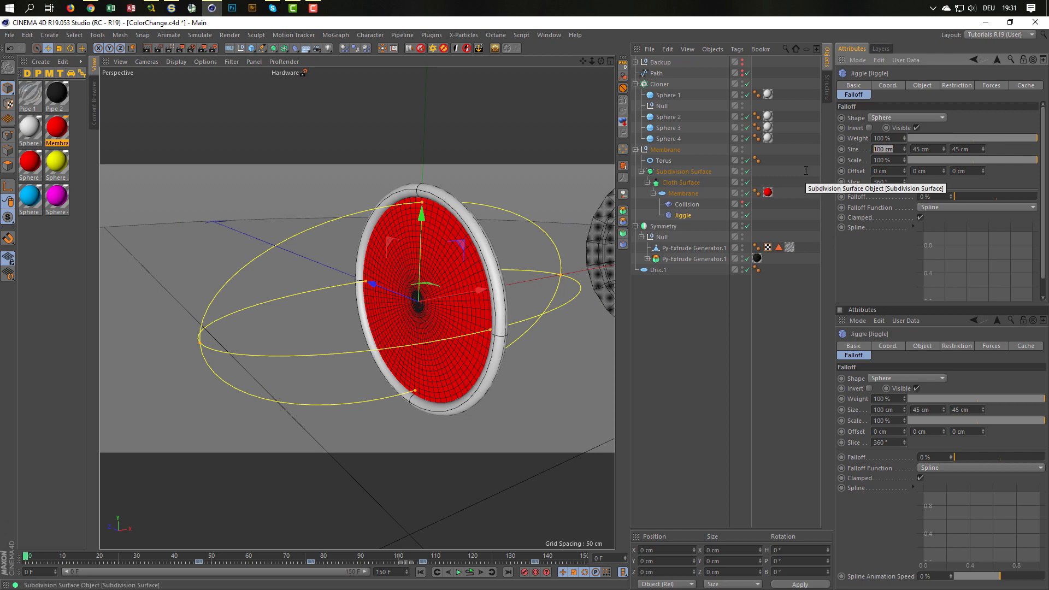
type("45")
key("Return")
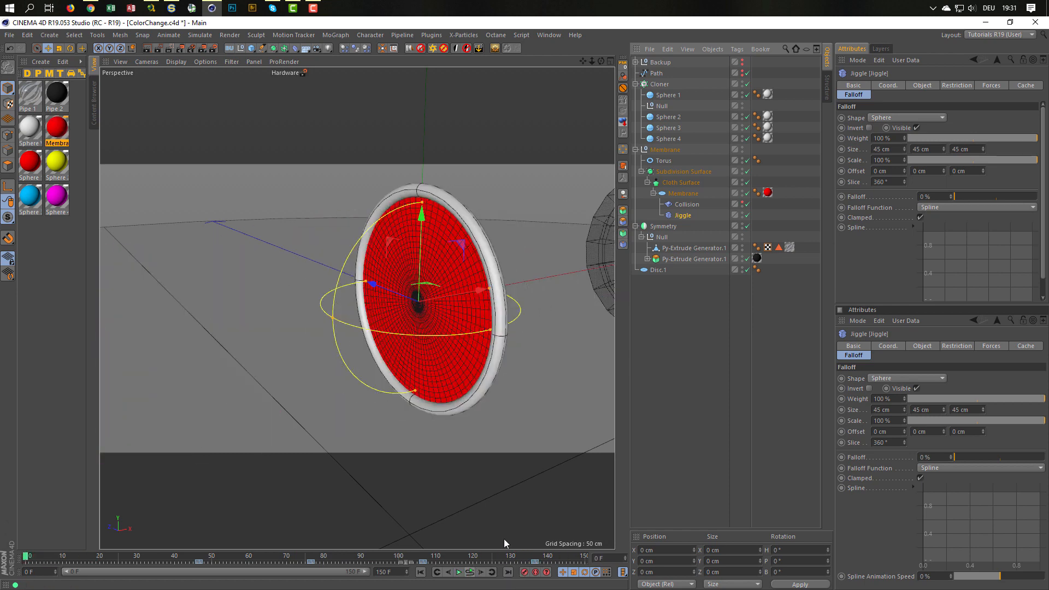
left_click(471, 572)
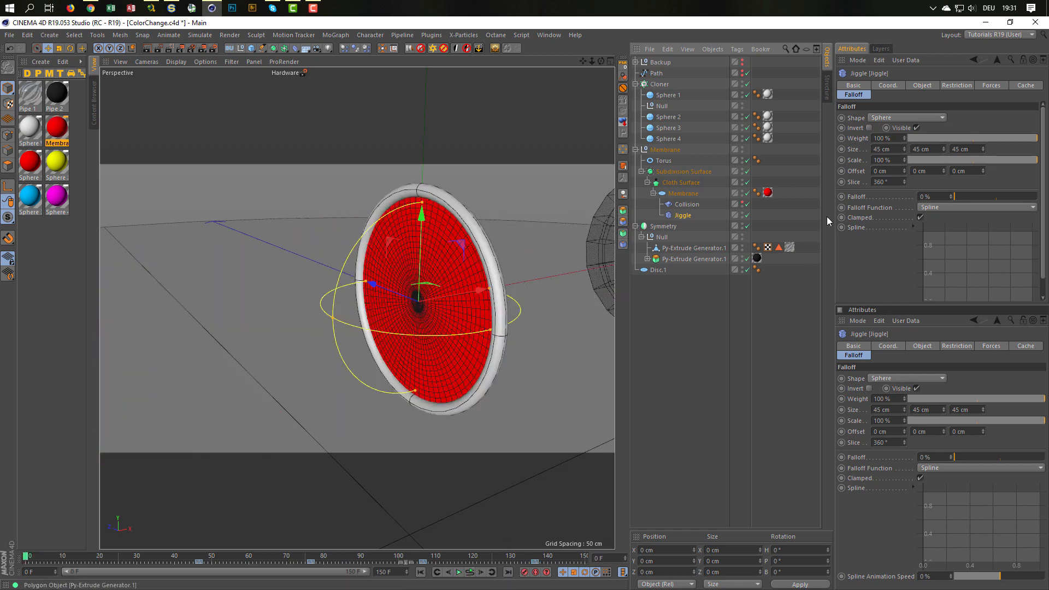
- Try a Stiffness of 44 % for the Jiggle deformer and replay the animation
left_click(923, 86)
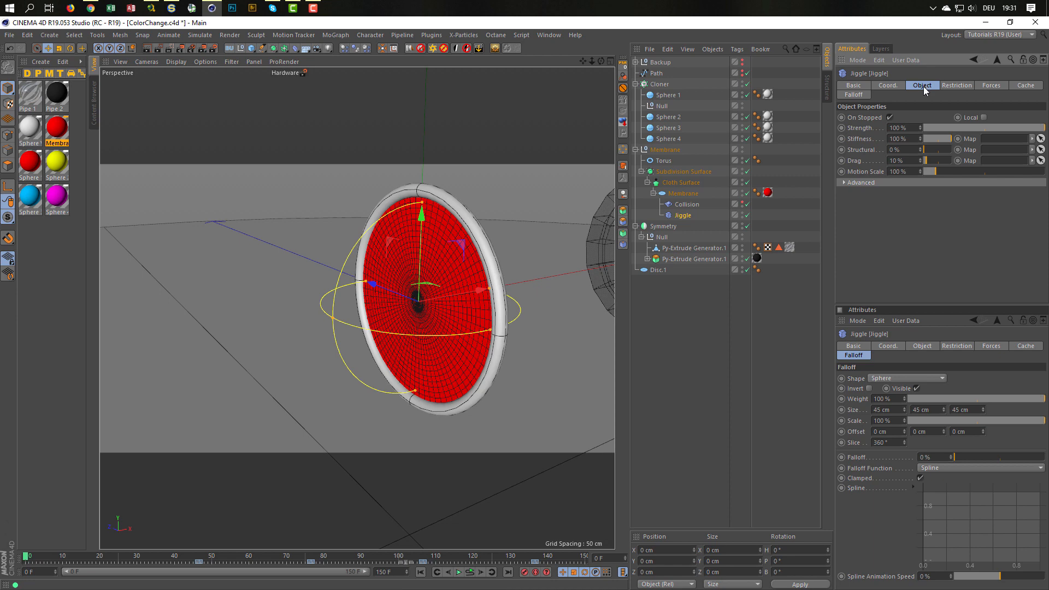
left_click(936, 139)
left_click(470, 574)
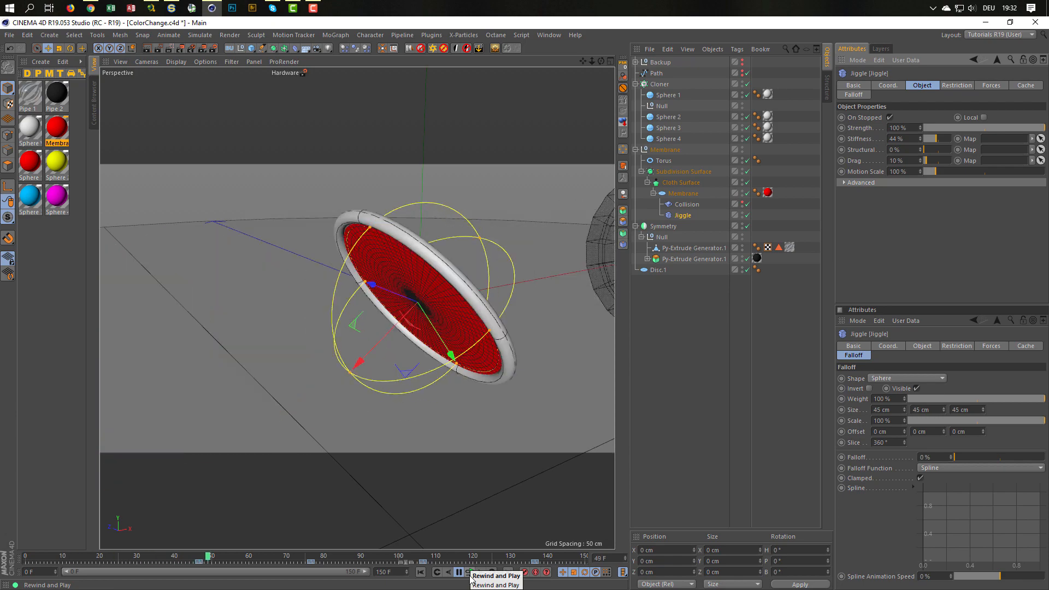
left_click(471, 574)
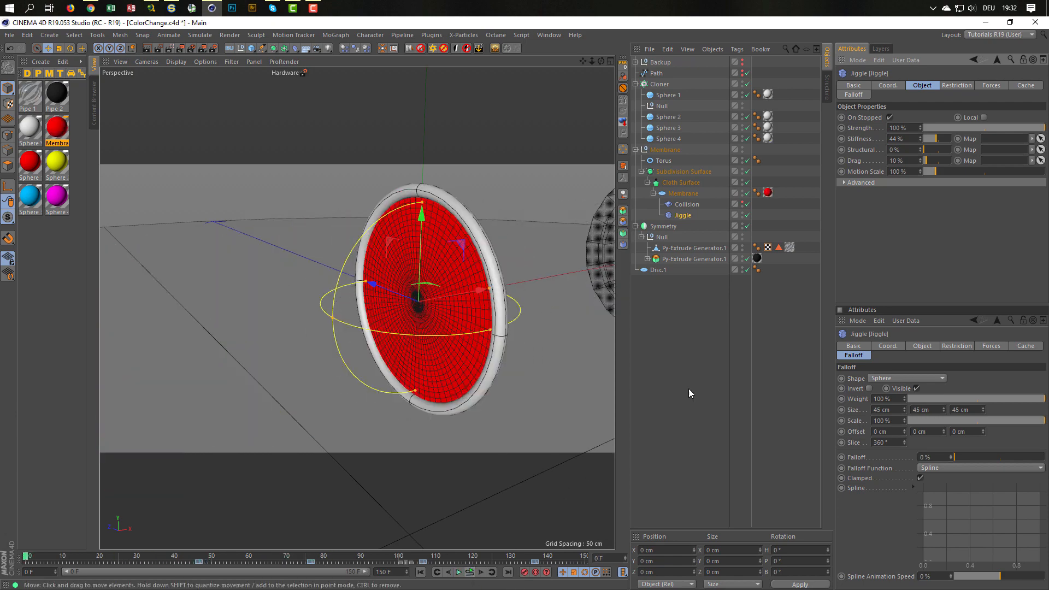
- Try a Structural value of 46 % with Stiffness at 100 % for the Jiggle deformer and replay the animation
left_click(937, 150)
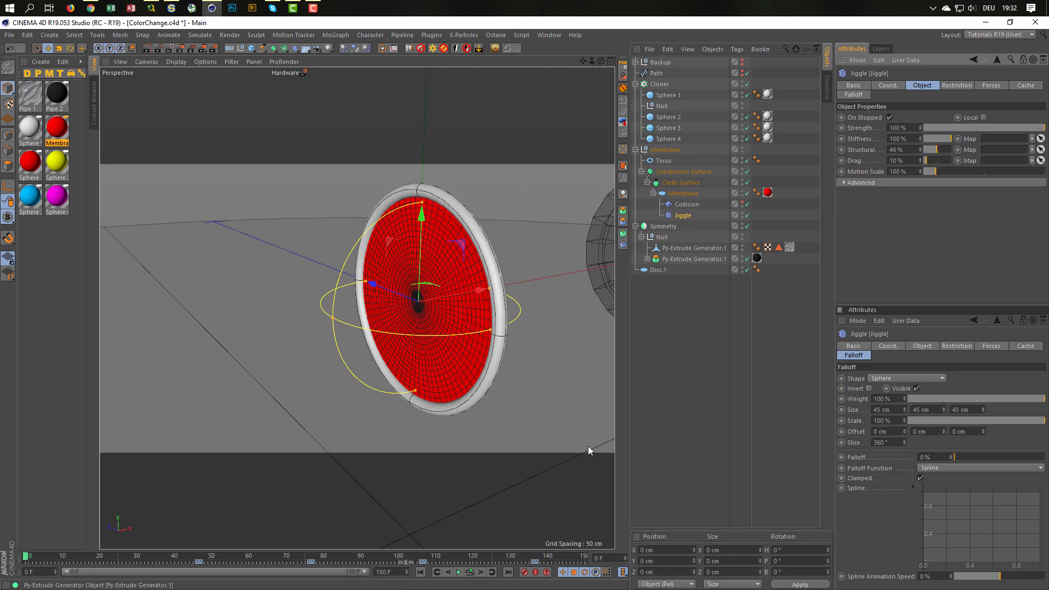
left_click(470, 572)
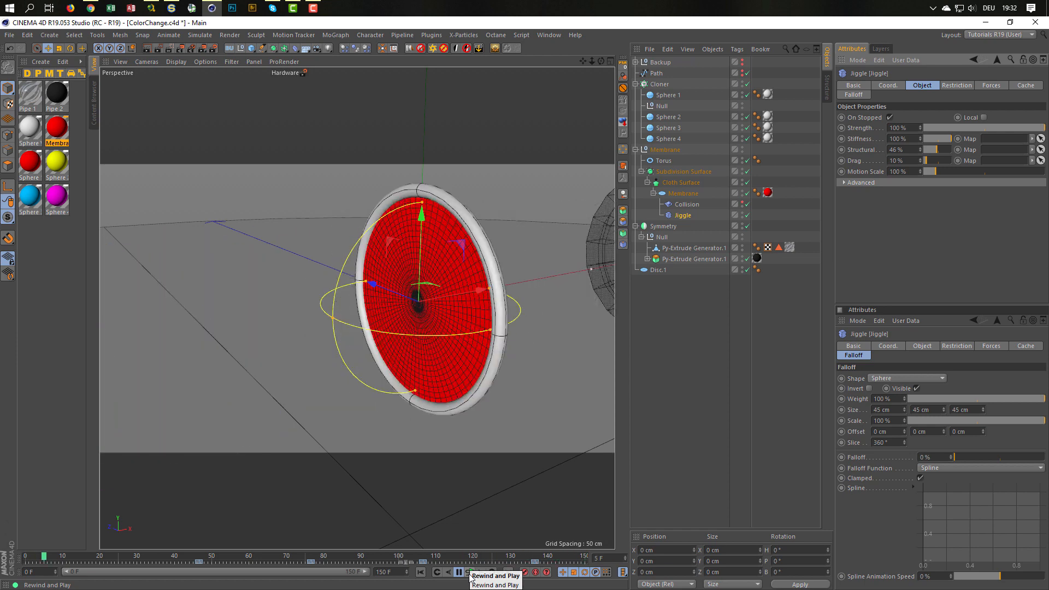
left_click(469, 574)
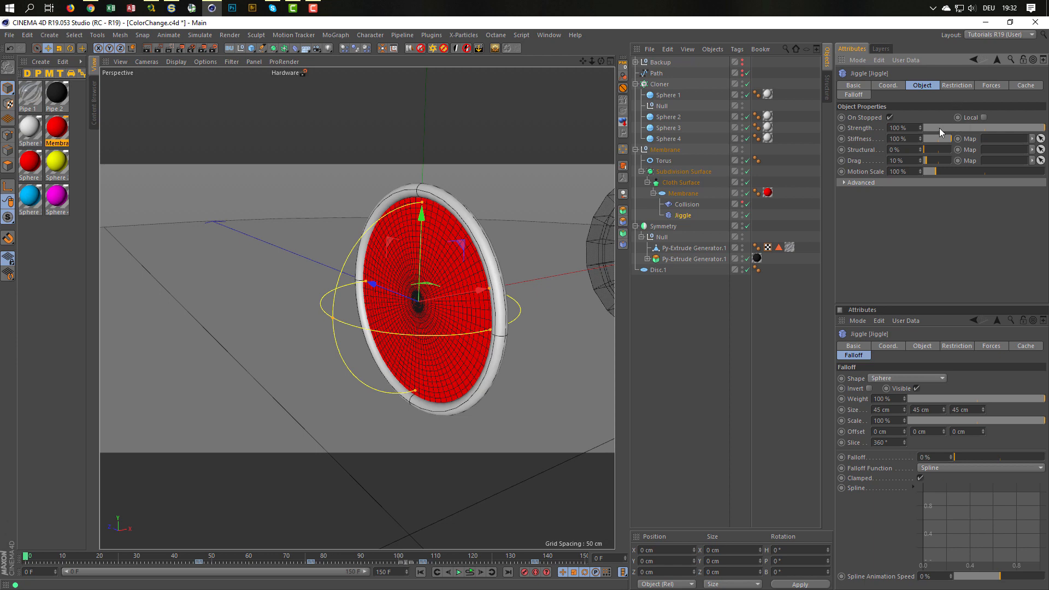
- Set all three size values of the Jiggle deformer's spherical falloff to 49 cm and replay the animation
left_click(863, 95)
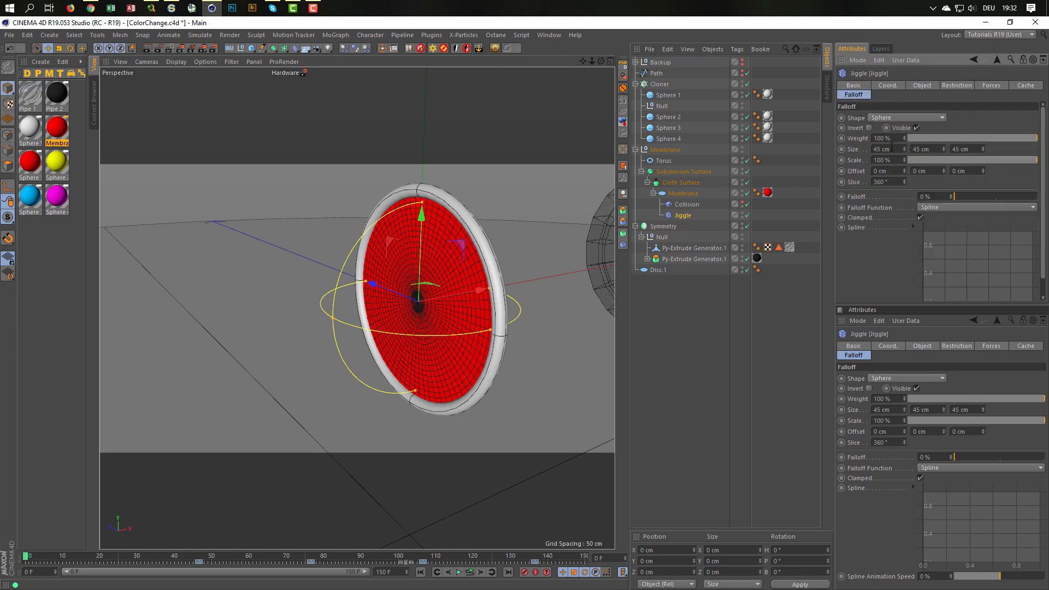
type("49")
key("Tab")
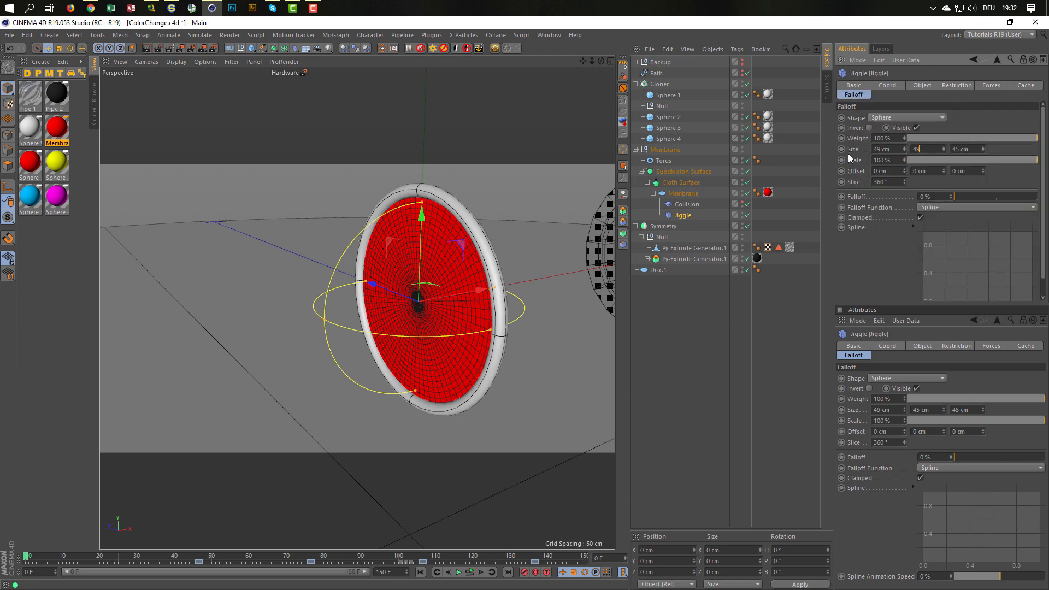
type("49")
key("Return")
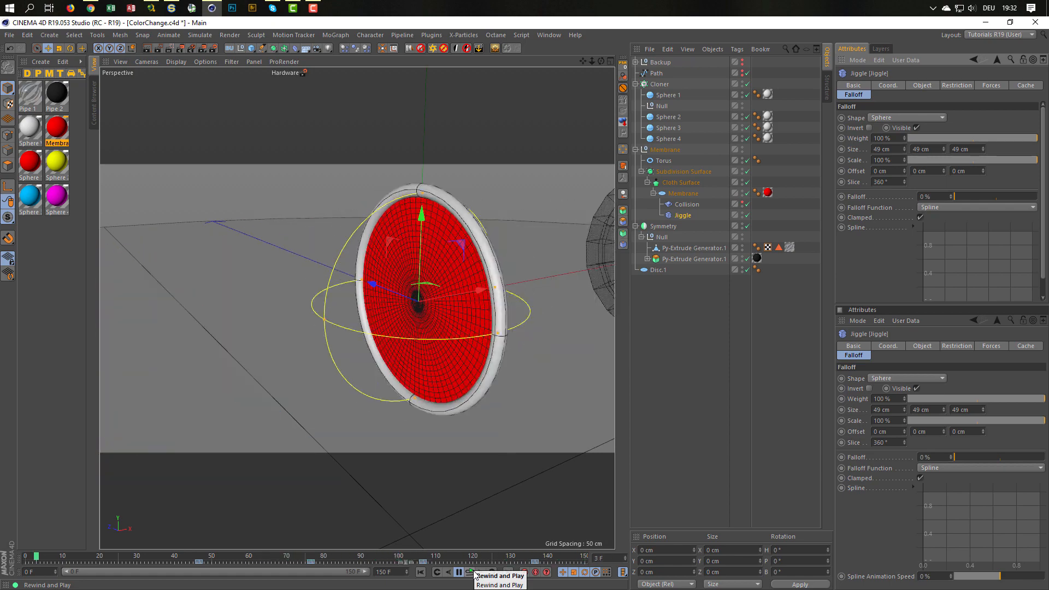
left_click(473, 572)
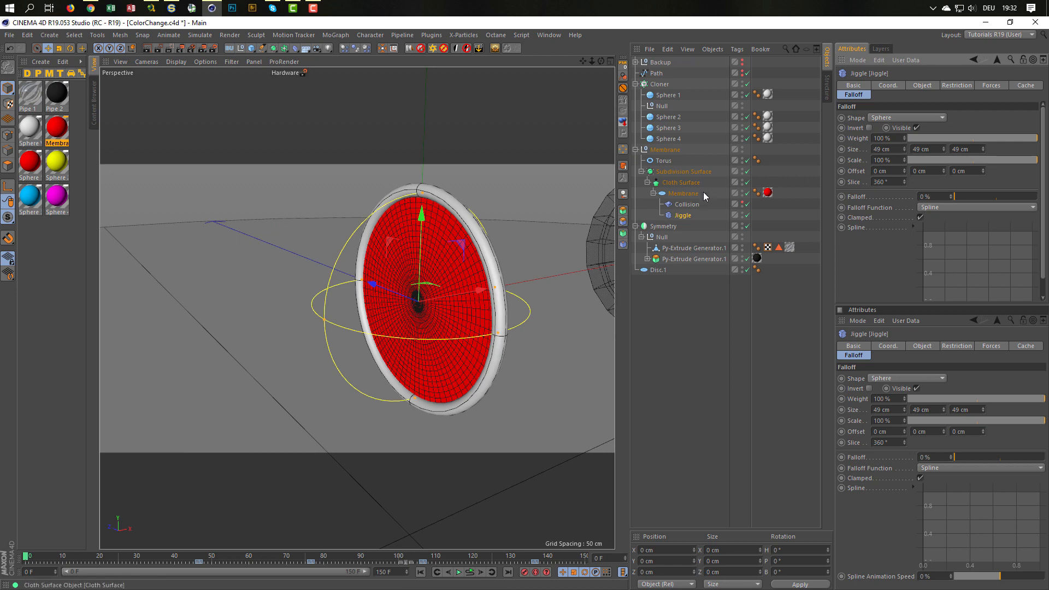
- Group the membrane's Subdivision Surface hierarchy under a new null and expand it
left_click(684, 204)
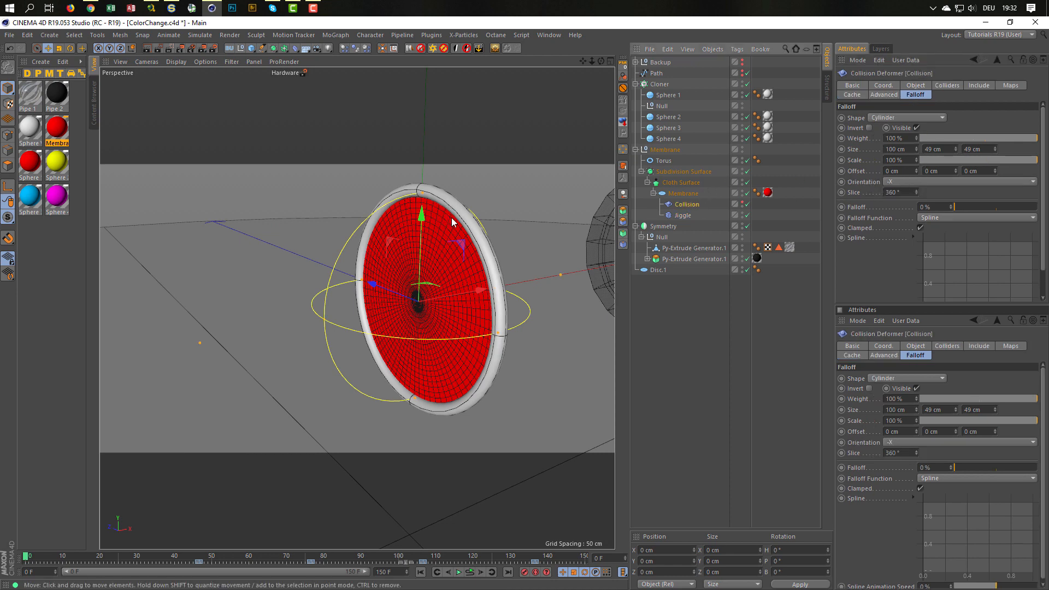
left_click(684, 214)
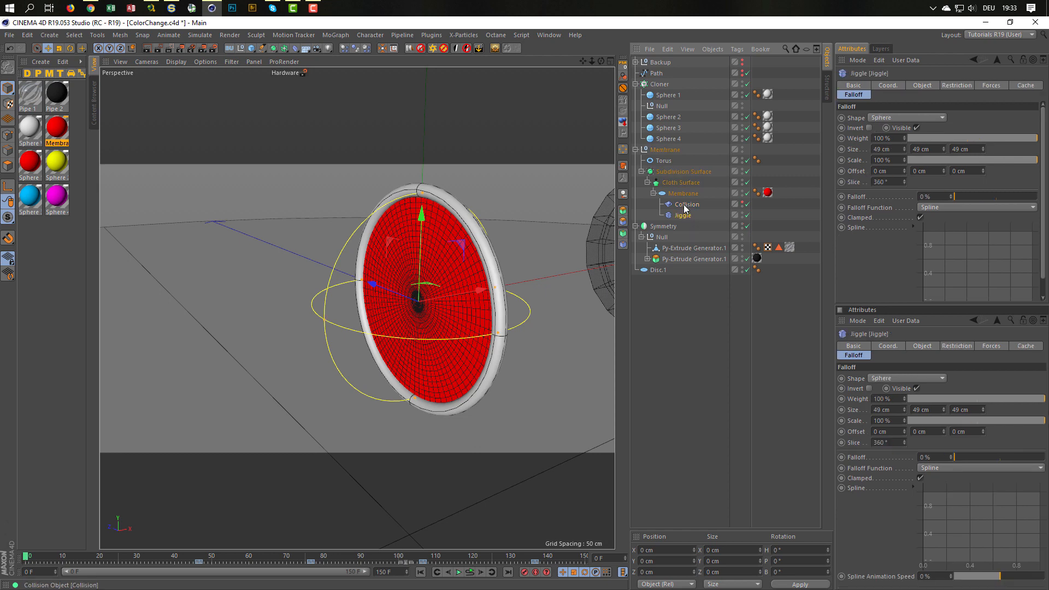
left_click(683, 204, "ctrl")
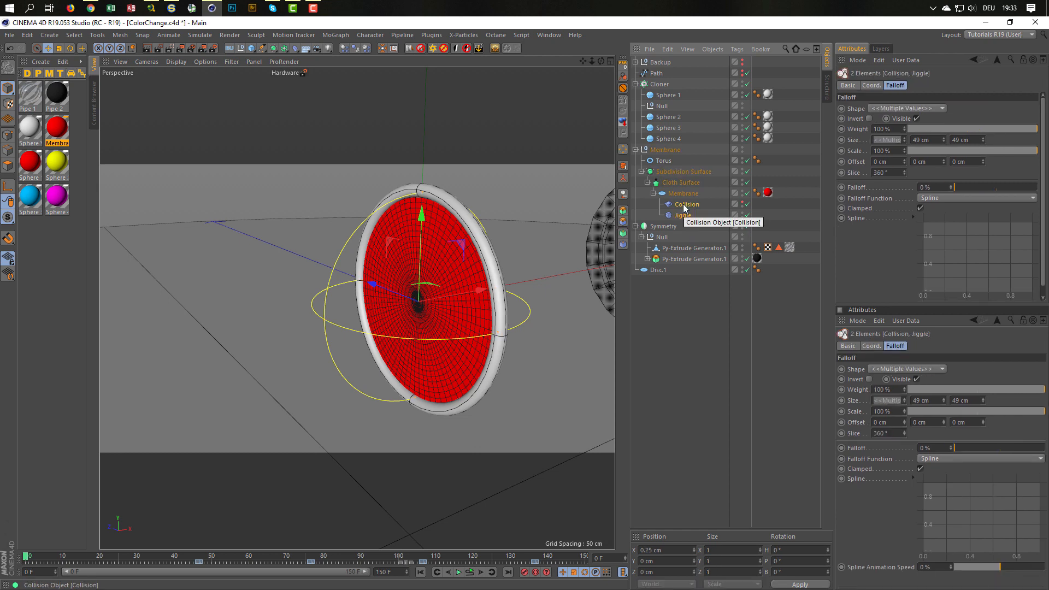
left_click(679, 173)
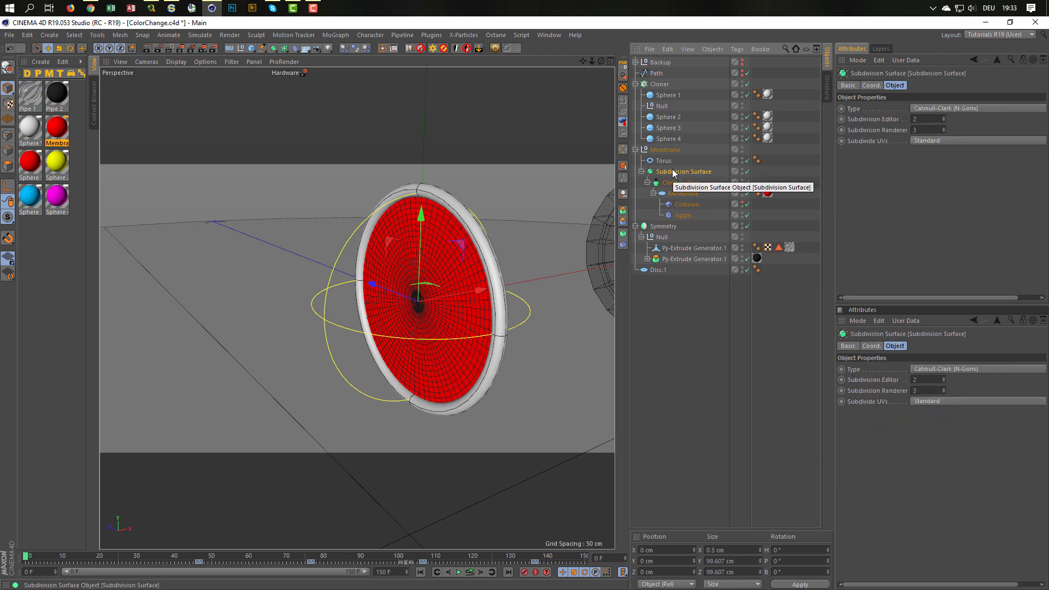
key("alt+g")
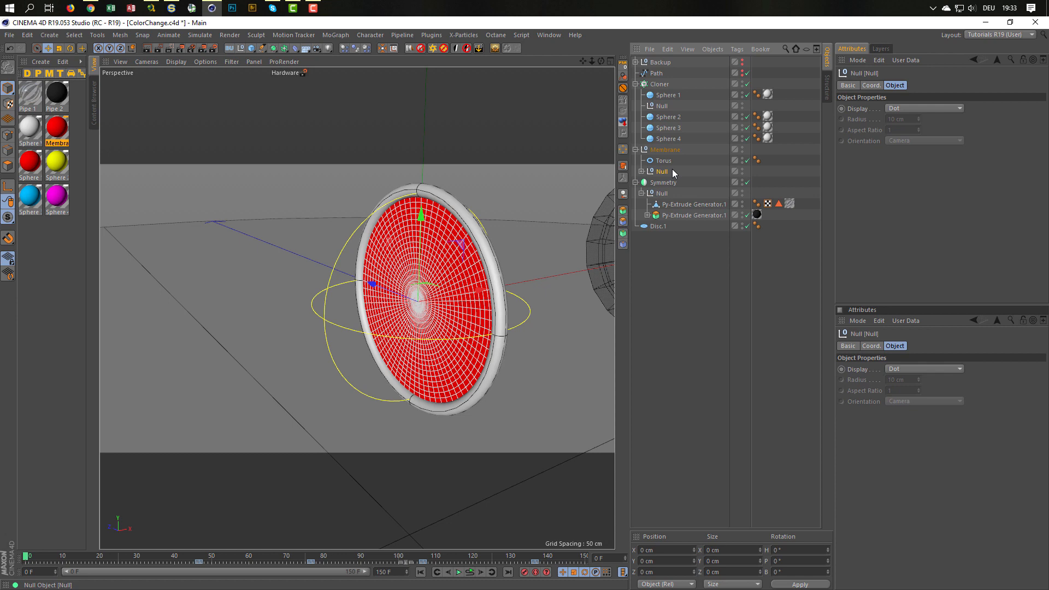
left_click(641, 171)
- Try moving the Collision and Jiggle deformers directly under the new null, above the Subdivision Surface, and replay the animation
left_click(689, 226)
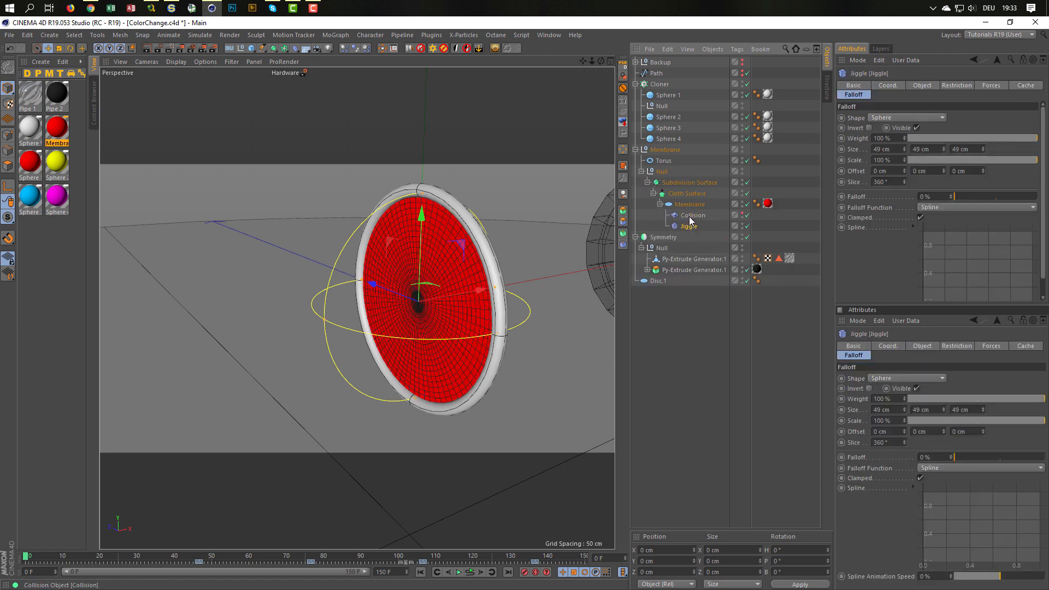
left_click(691, 215, "ctrl")
left_click_drag(666, 173, 666, 173)
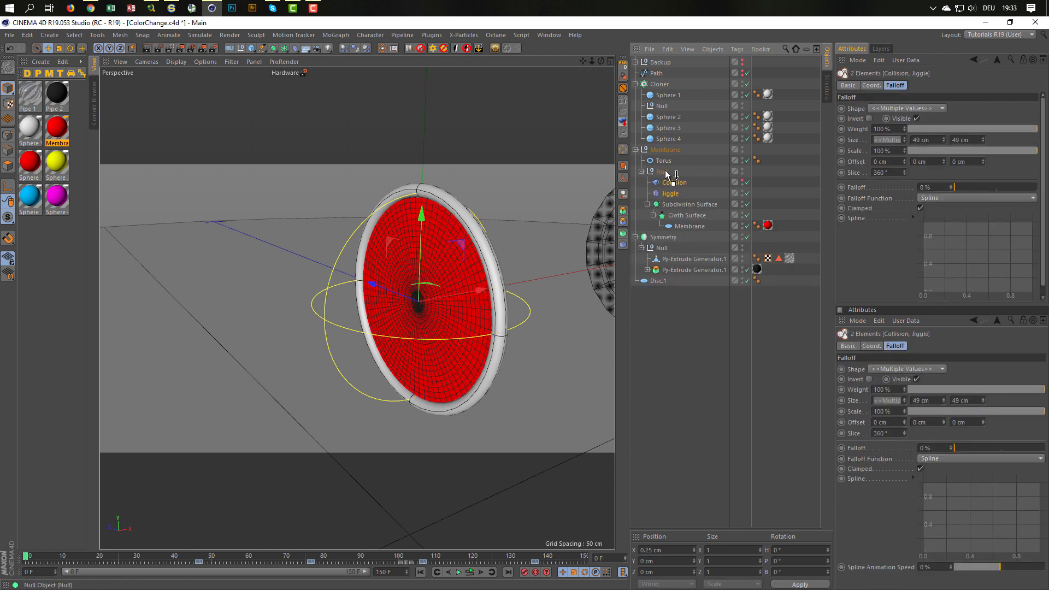
left_click(468, 574)
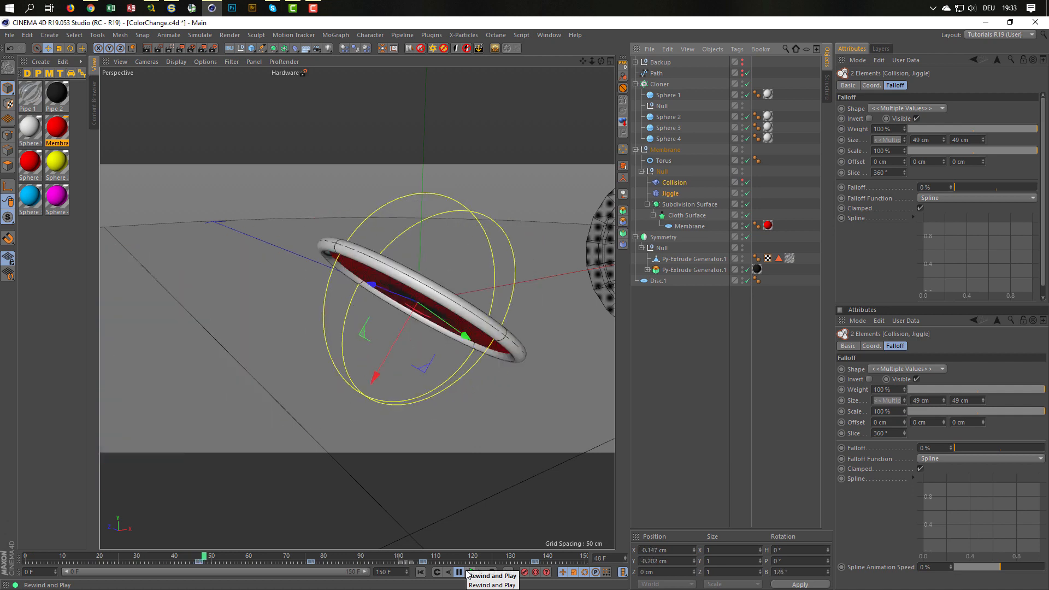
left_click(468, 573)
- Undo the deformer move and the null grouping, restoring the original membrane hierarchy, and replay the animation
left_click_drag(670, 193, 683, 228)
left_click(683, 228)
key("ctrl+z")
key("ctrl+z")
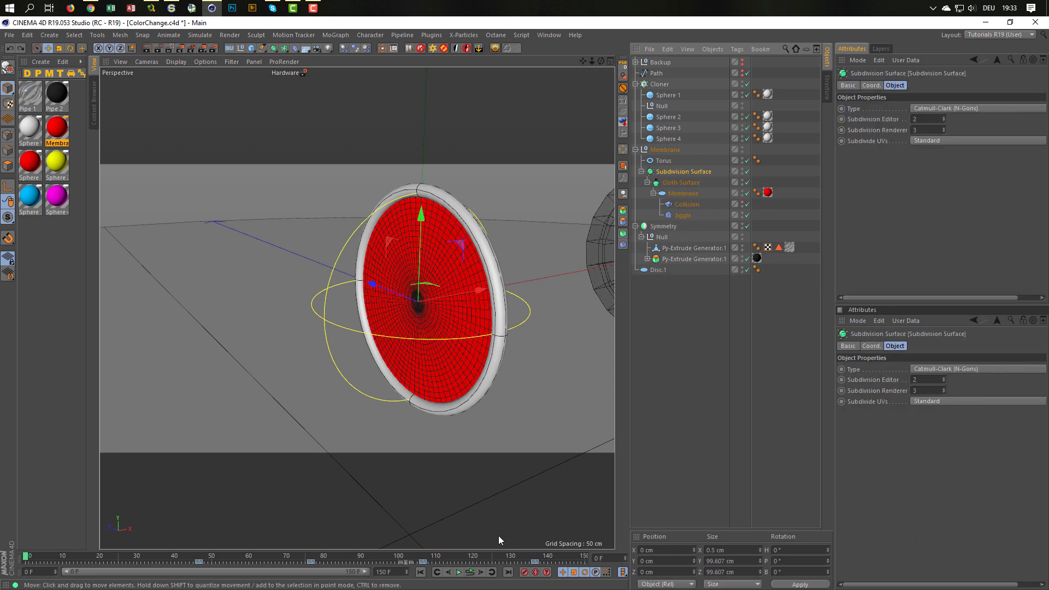
left_click(469, 573)
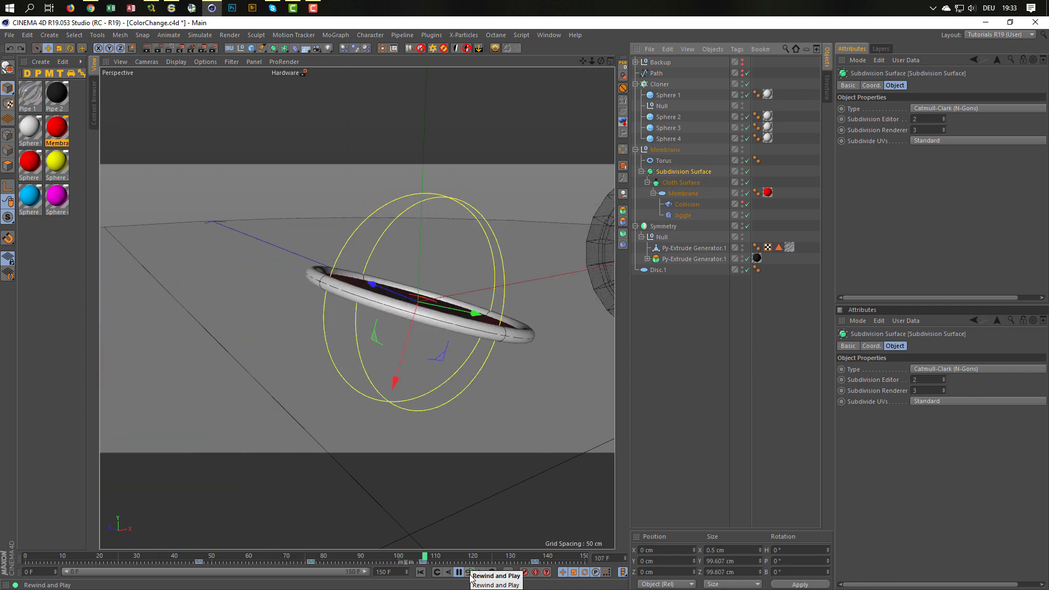
left_click(469, 574)
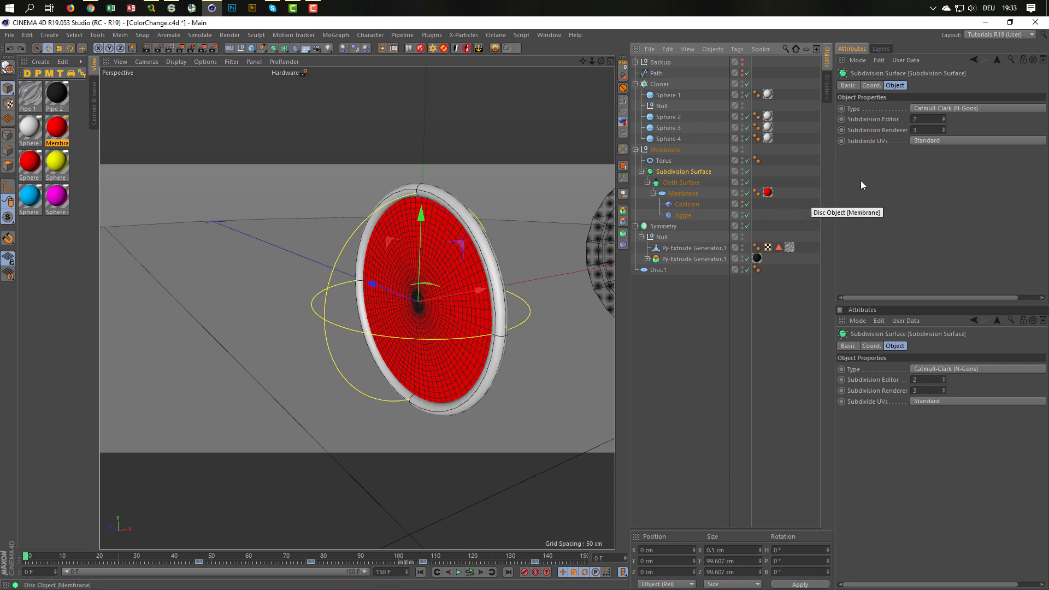
- Try a Subdivision Editor level of 3 on the membrane's Subdivision Surface and replay the animation
left_click(944, 117)
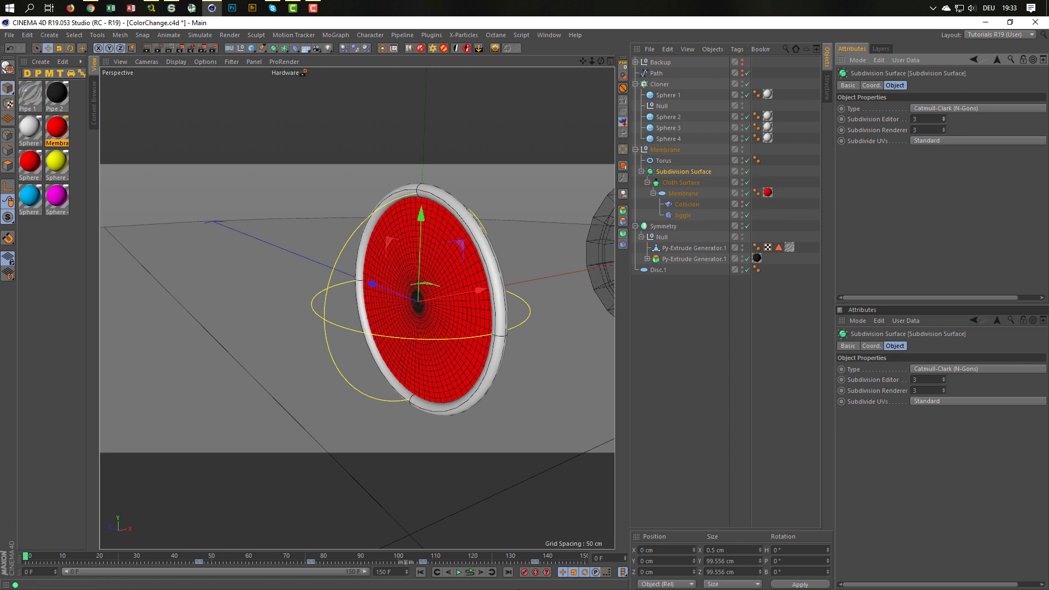
left_click(468, 572)
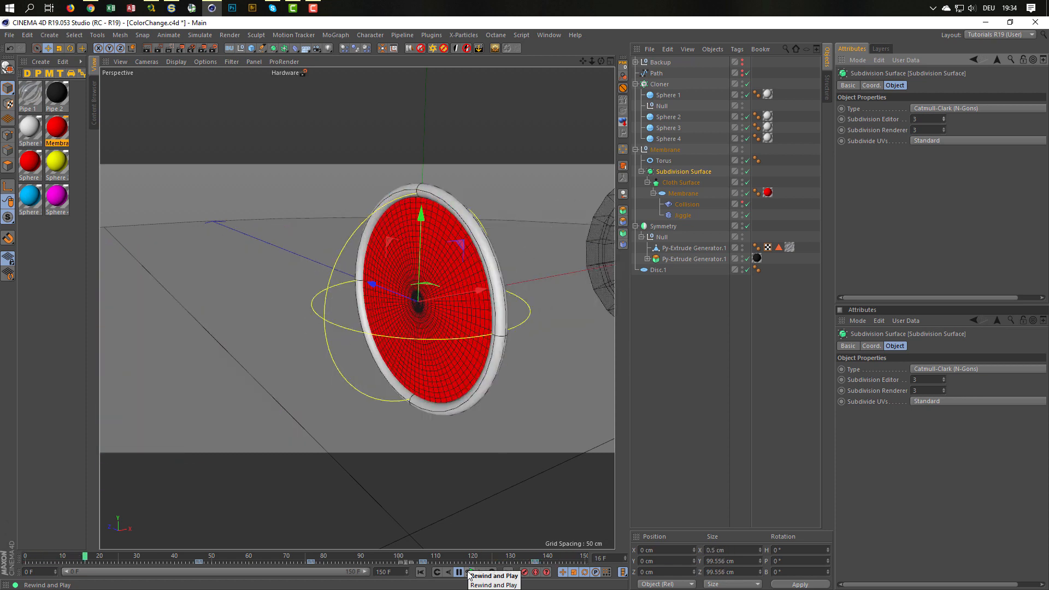
left_click(469, 573)
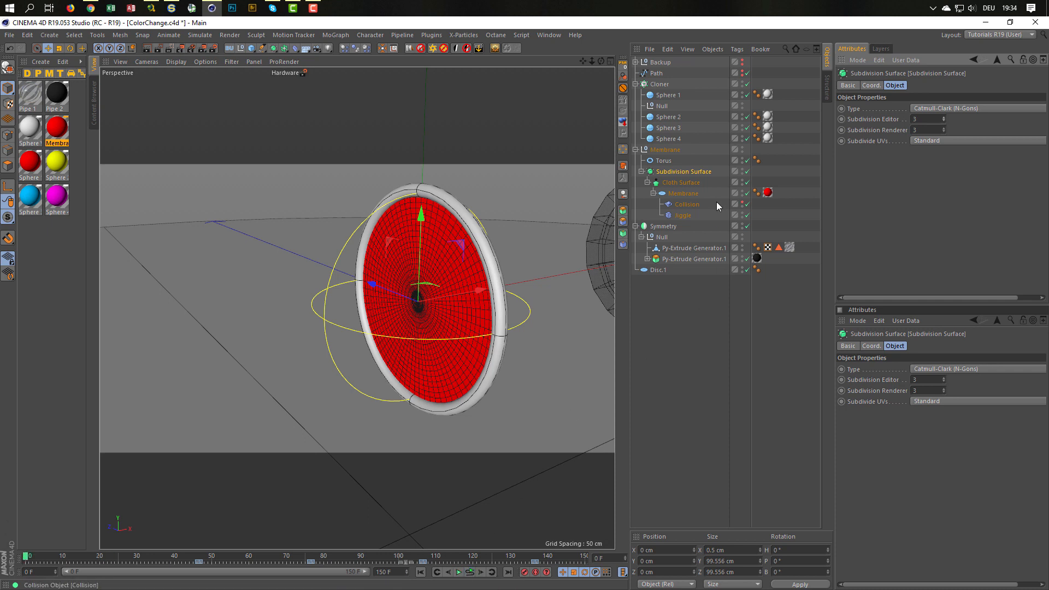
- Set the Jiggle deformer's Falloff to 50 % and rewind the animation
left_click(684, 216)
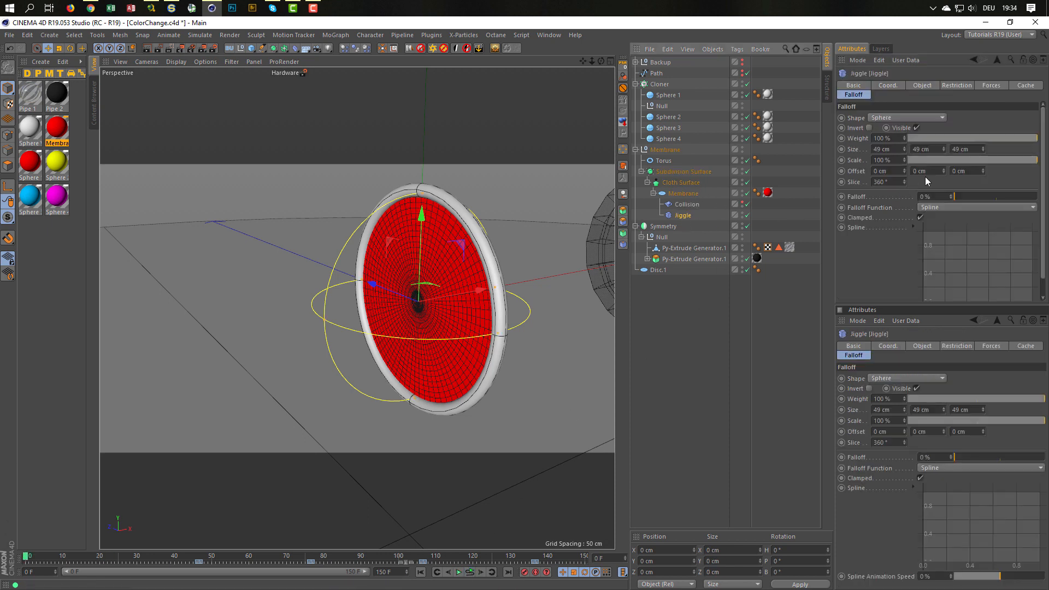
left_click(996, 197)
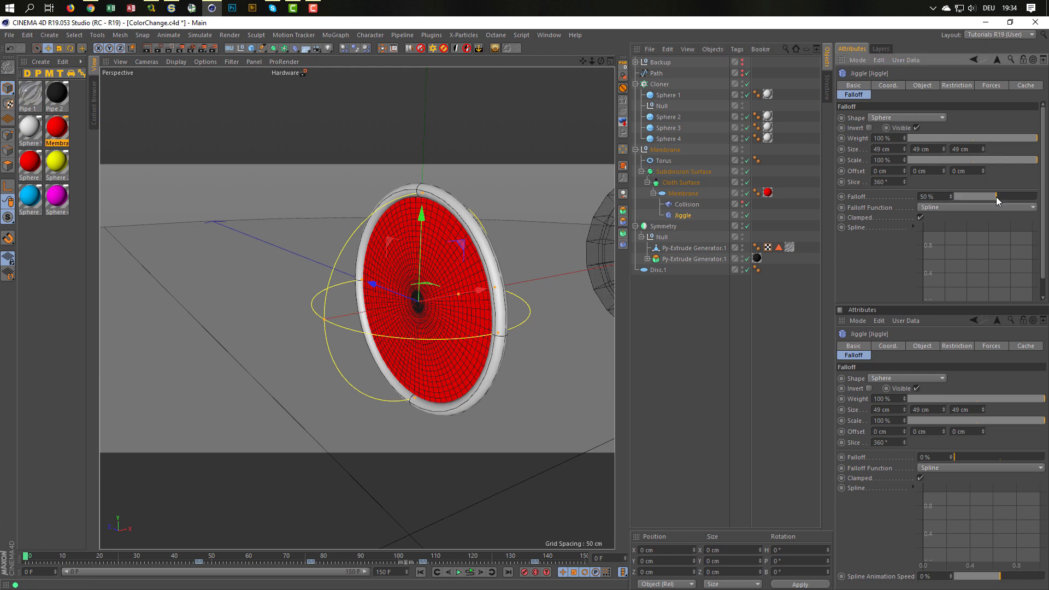
left_click(469, 572)
- Return the Subdivision Surface's Subdivision Editor level to 2 and replay the animation
left_click(705, 172)
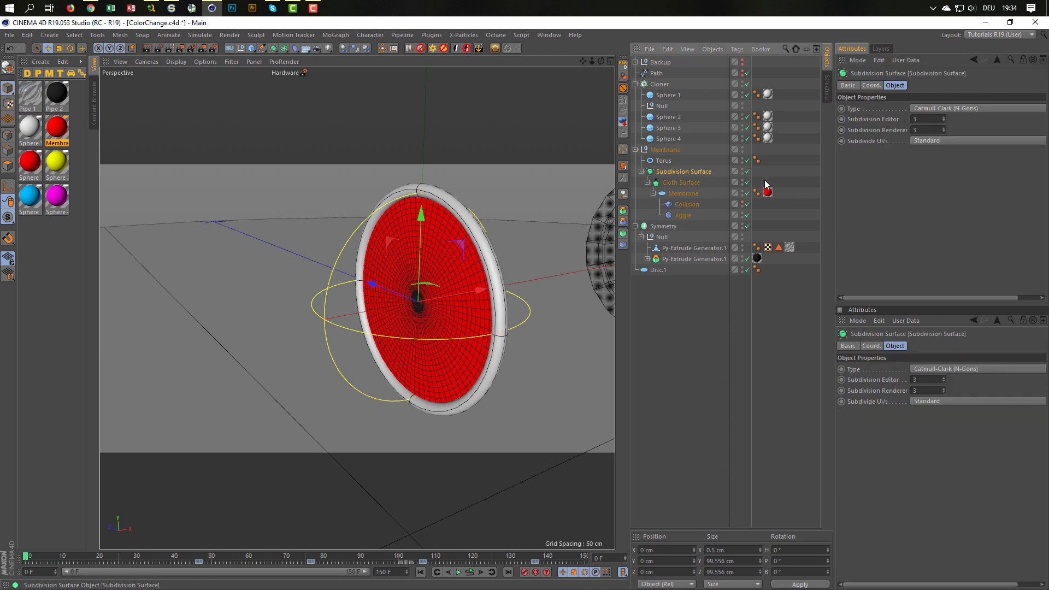
left_click(944, 121)
left_click(469, 573)
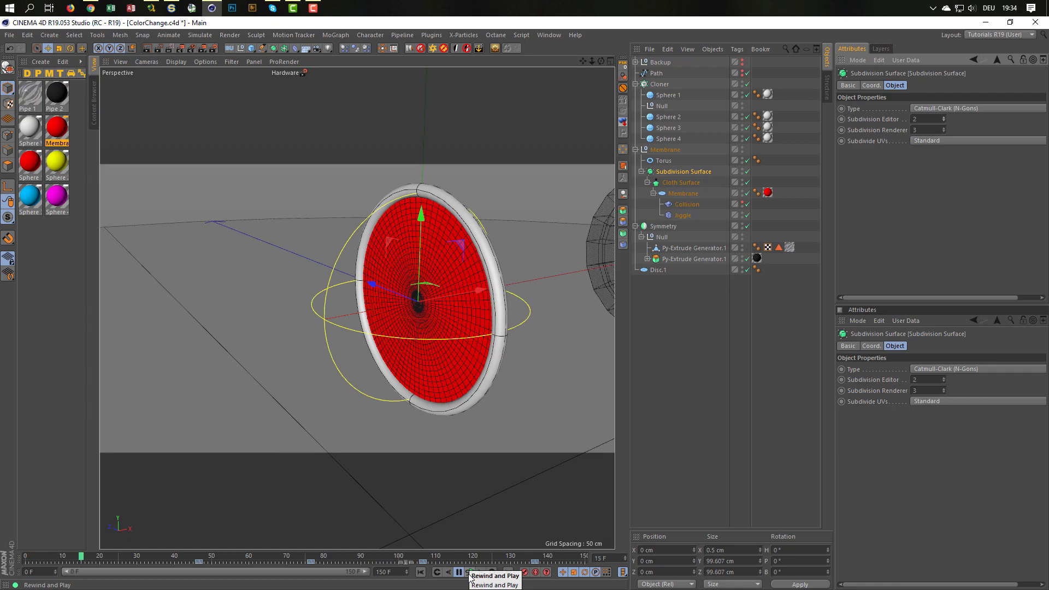
- Test the Jiggle deformer's Falloff at 20 % and 30 % during playback, and return it to 50 %
left_click(683, 215)
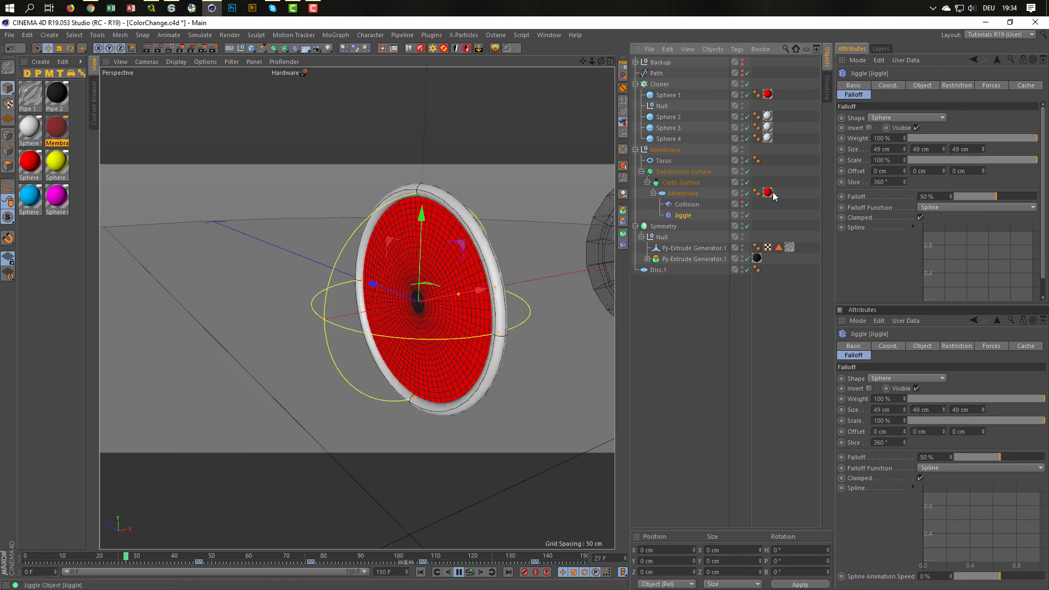
left_click_drag(936, 197, 897, 212)
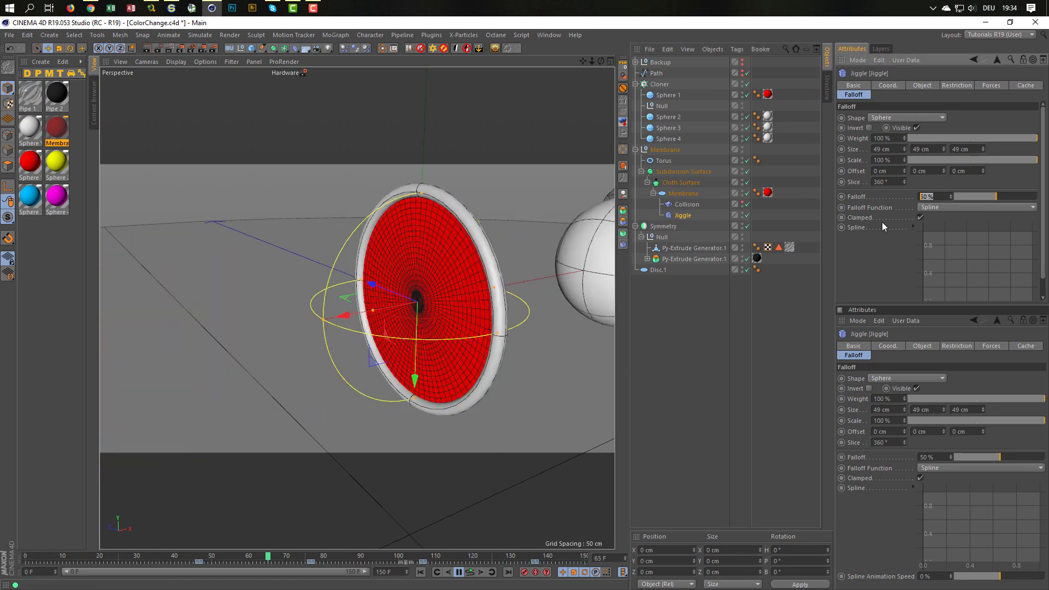
type("20")
key("Return")
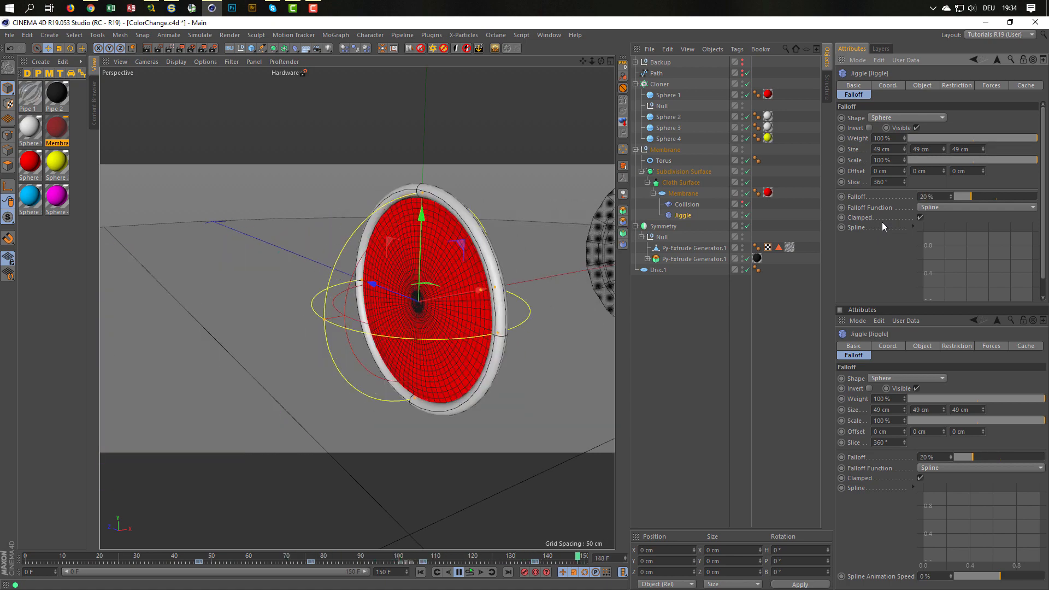
left_click_drag(940, 193, 848, 196)
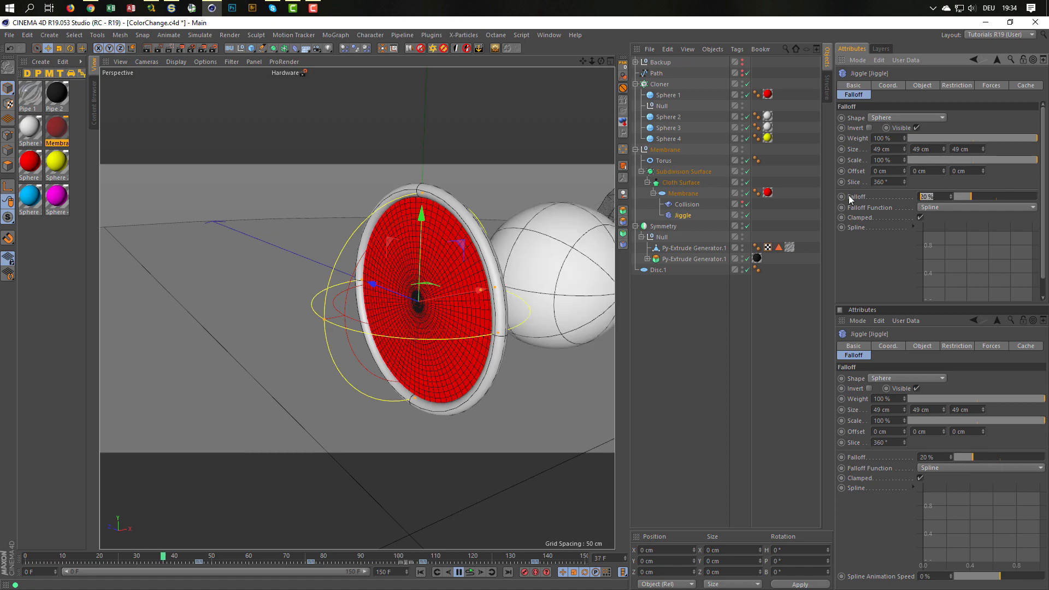
type("30")
key("Return")
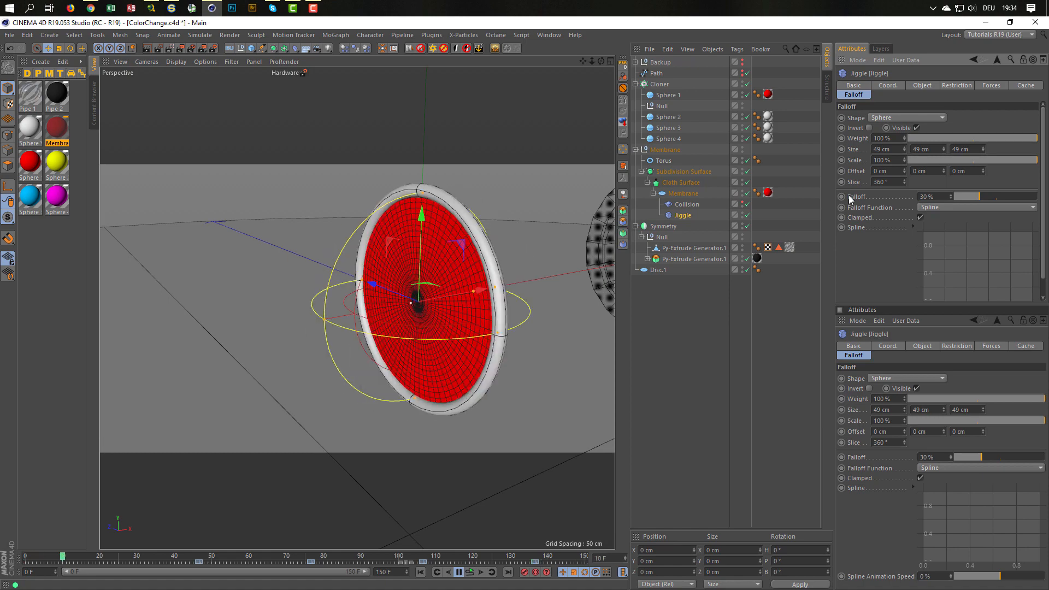
left_click_drag(939, 197, 898, 210)
type("50")
key("Return")
- Change the Jiggle deformer's falloff shape to Cylinder and set its first Size value to 100 cm
left_click(914, 113)
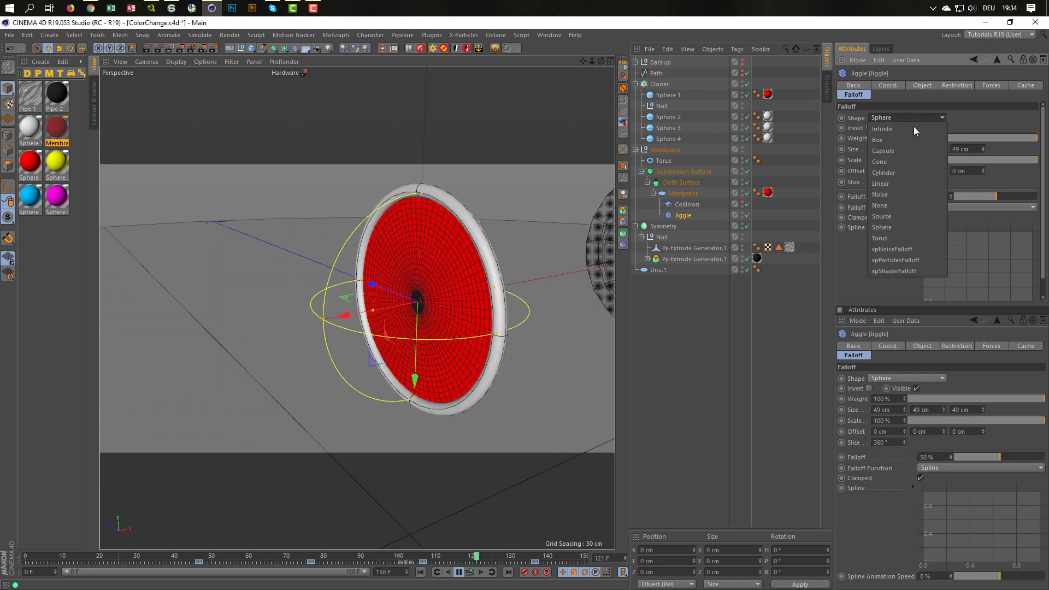
left_click(909, 172)
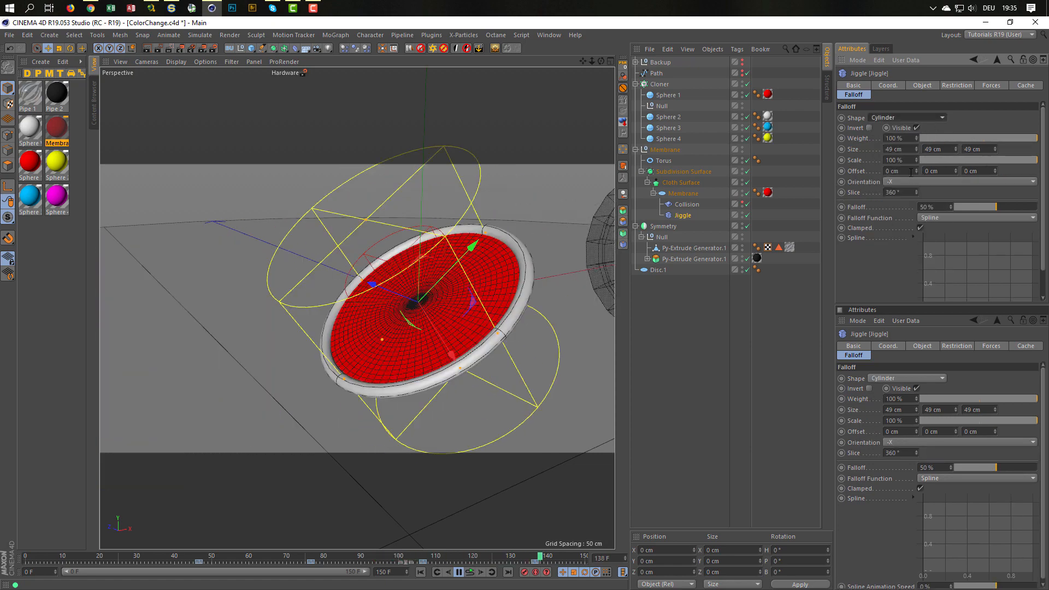
left_click(892, 149)
type("10")
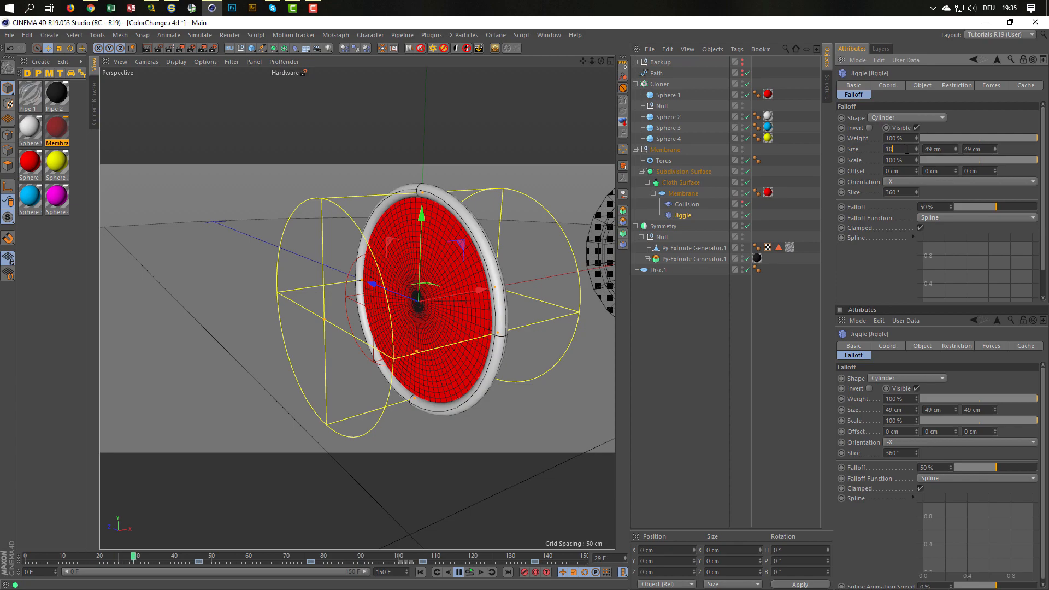
type("0")
key("Return")
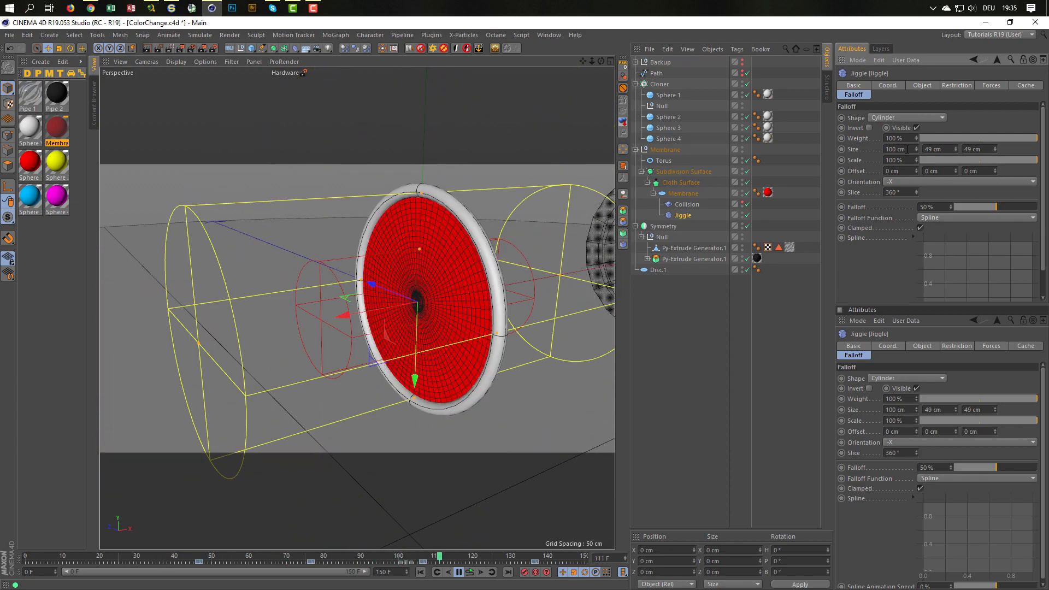
- Show the Jiggle deformer's object properties, stop playback and rewind the animation to frame 0
left_click(921, 85)
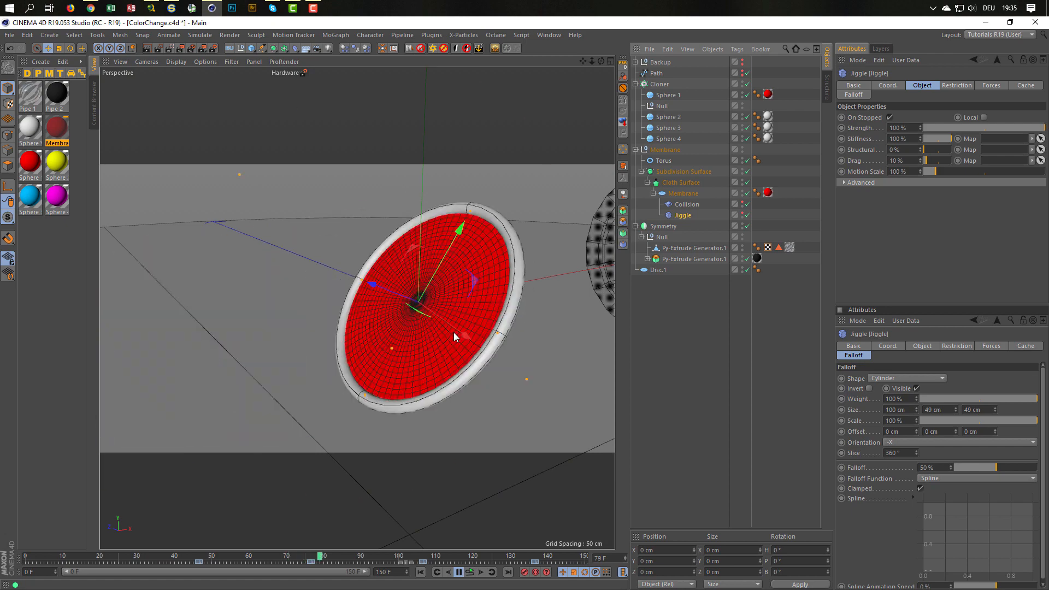
left_click(463, 573)
key("shift+f")
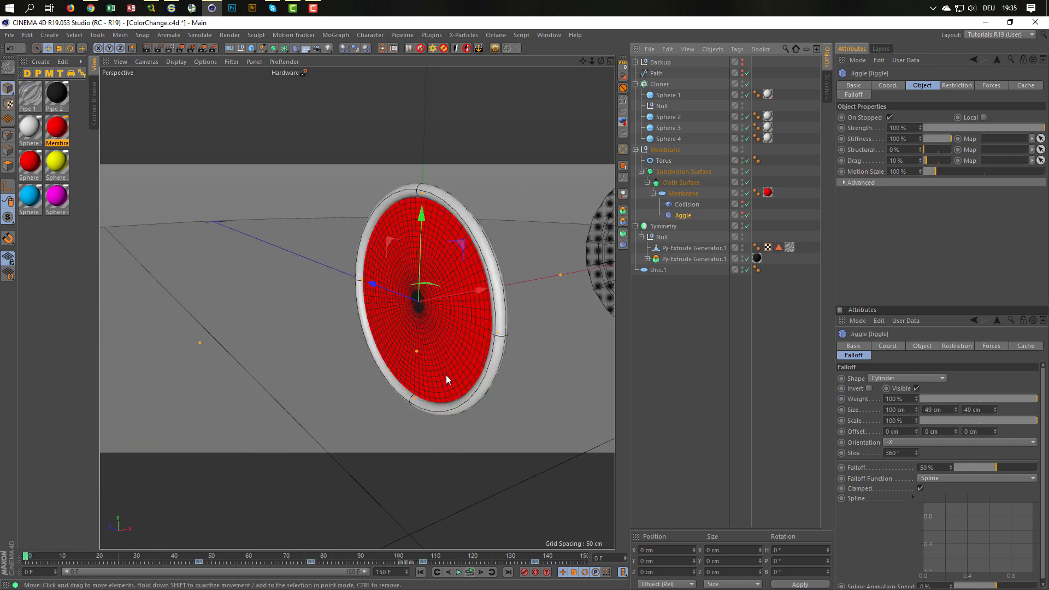
right_click_drag(432, 315, 377, 328, "alt")
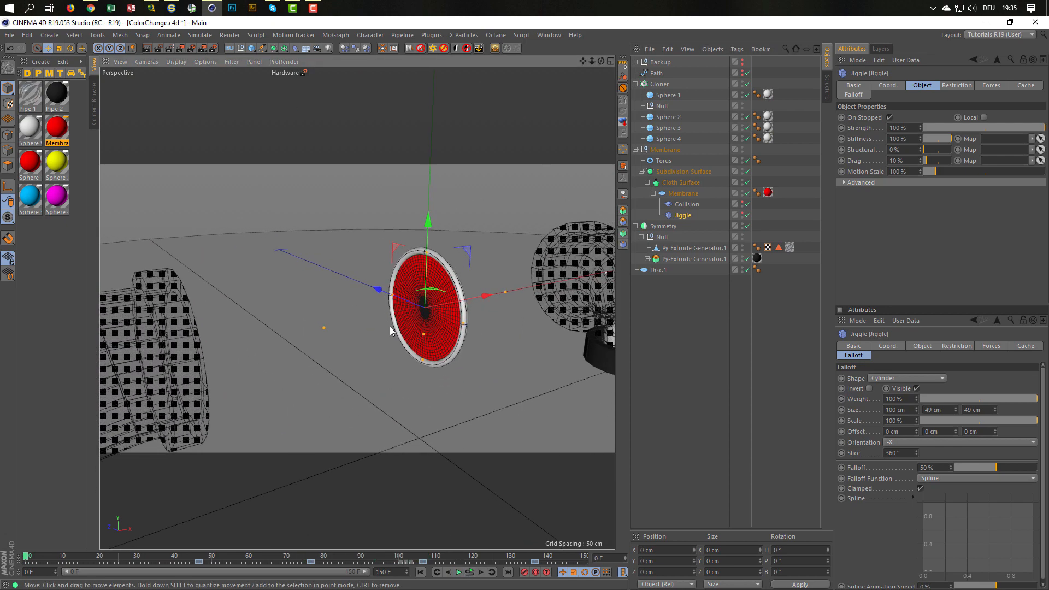
left_click_drag(430, 306, 376, 299, "alt")
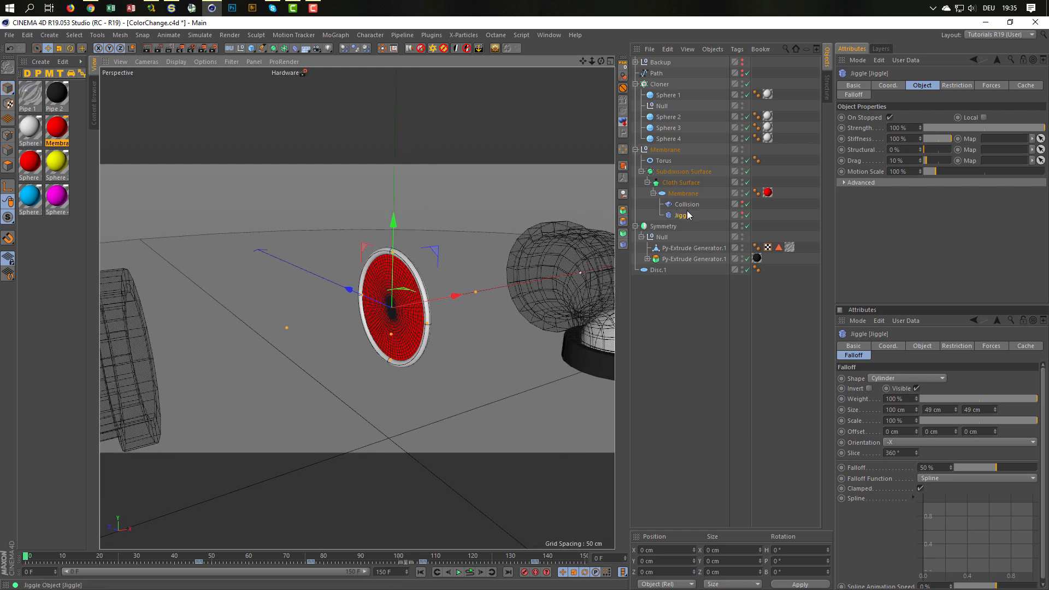
- Show the Membrane null's bank rotation (R.B) track in the Timeline
left_click(662, 151)
left_click(871, 85)
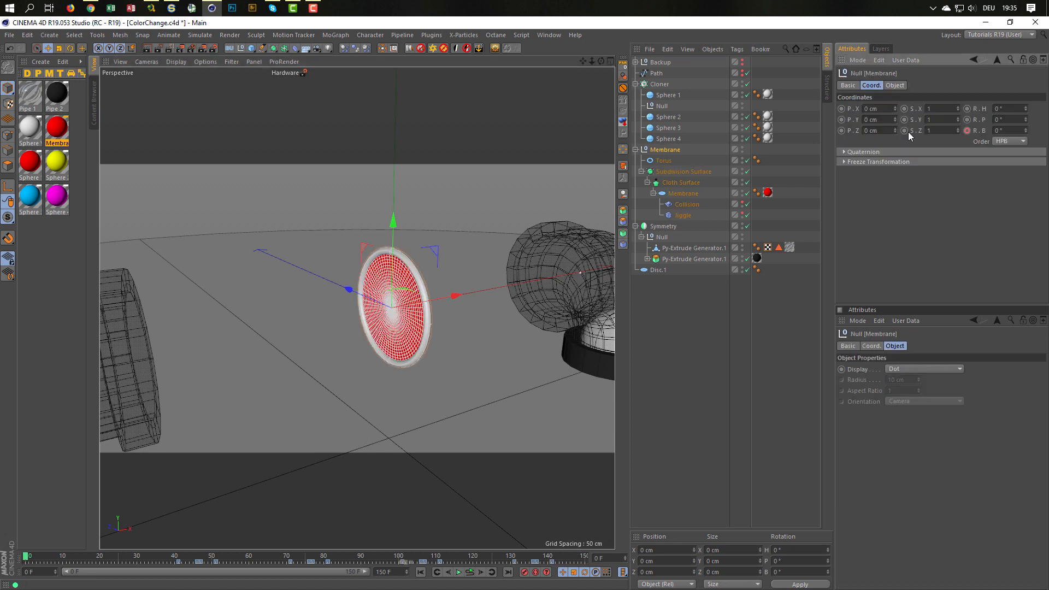
right_click(983, 131)
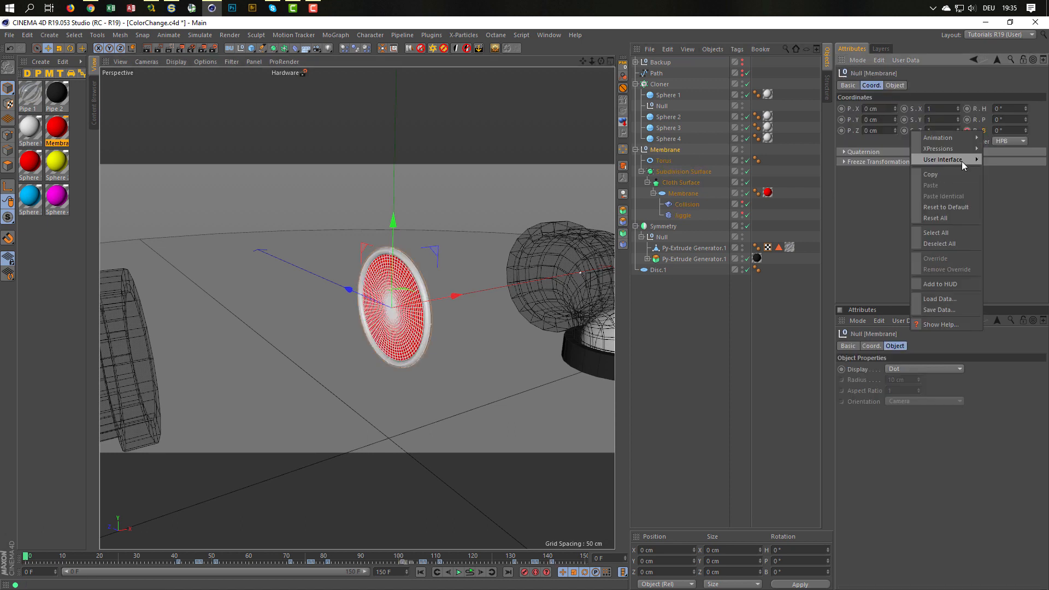
mouse_move(936, 137)
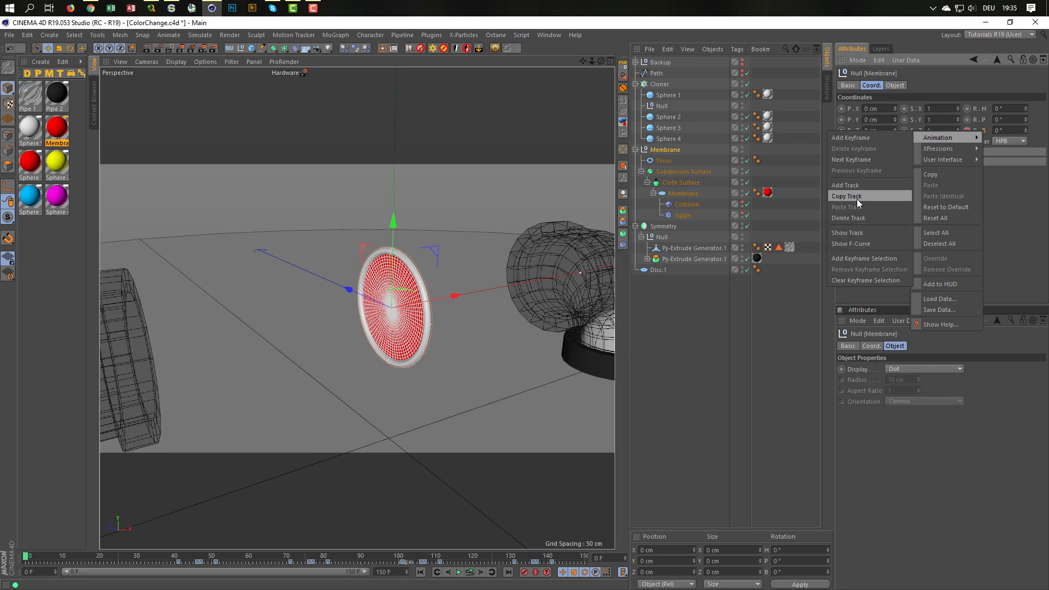
left_click(863, 232)
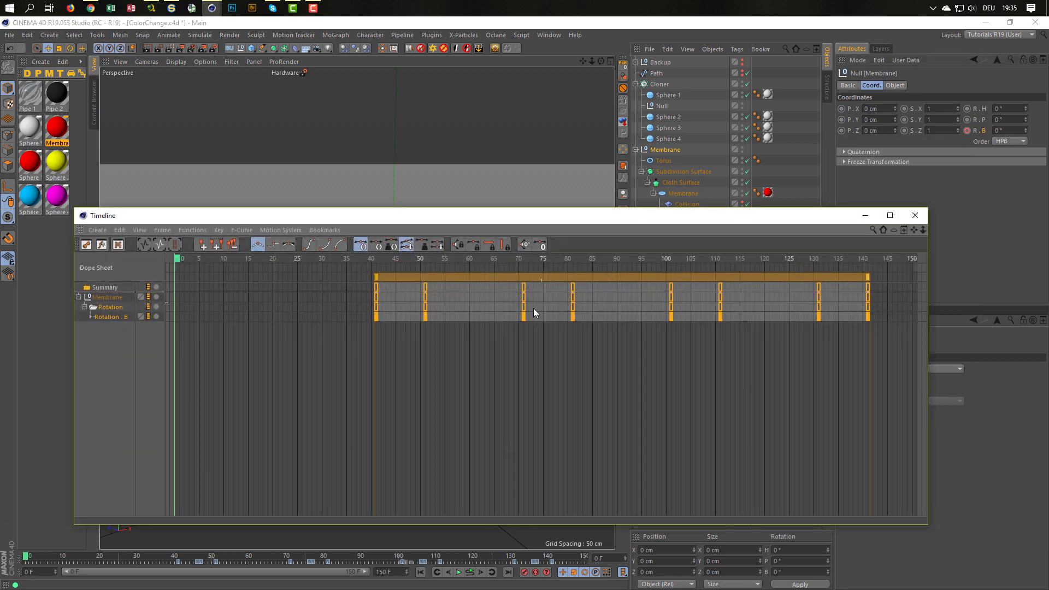
- Set the Membrane null's Rotation B keys at frames 51 and 71 to 360°
left_click(424, 317)
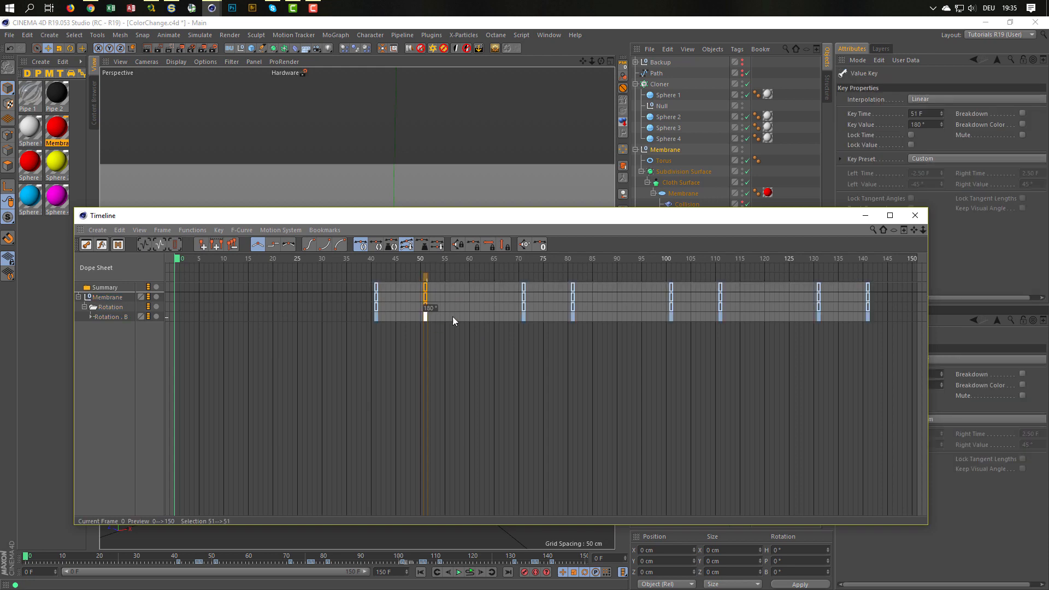
left_click(926, 124)
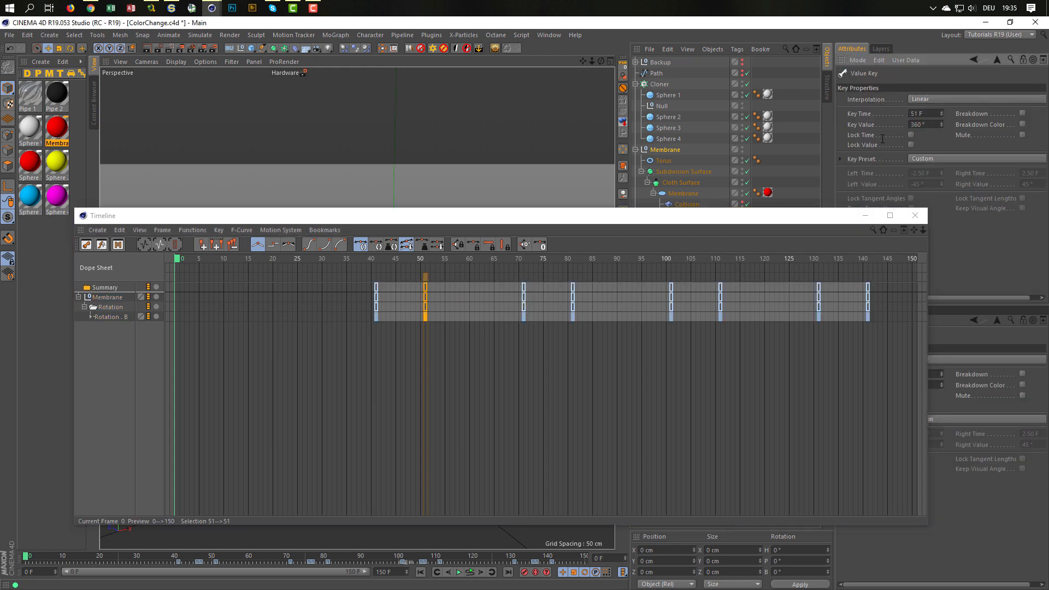
left_click(525, 316)
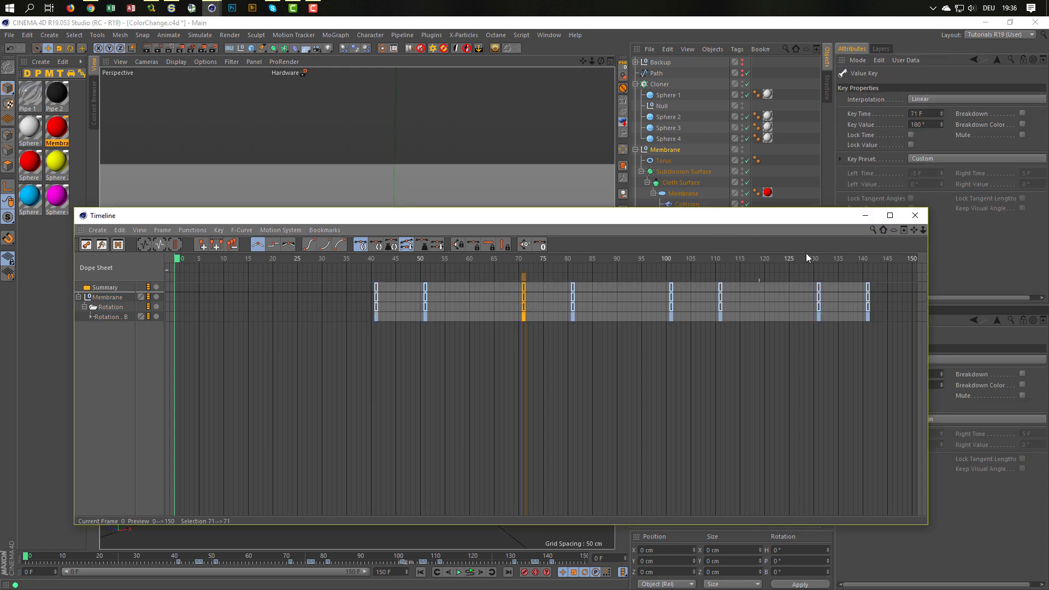
left_click(918, 125)
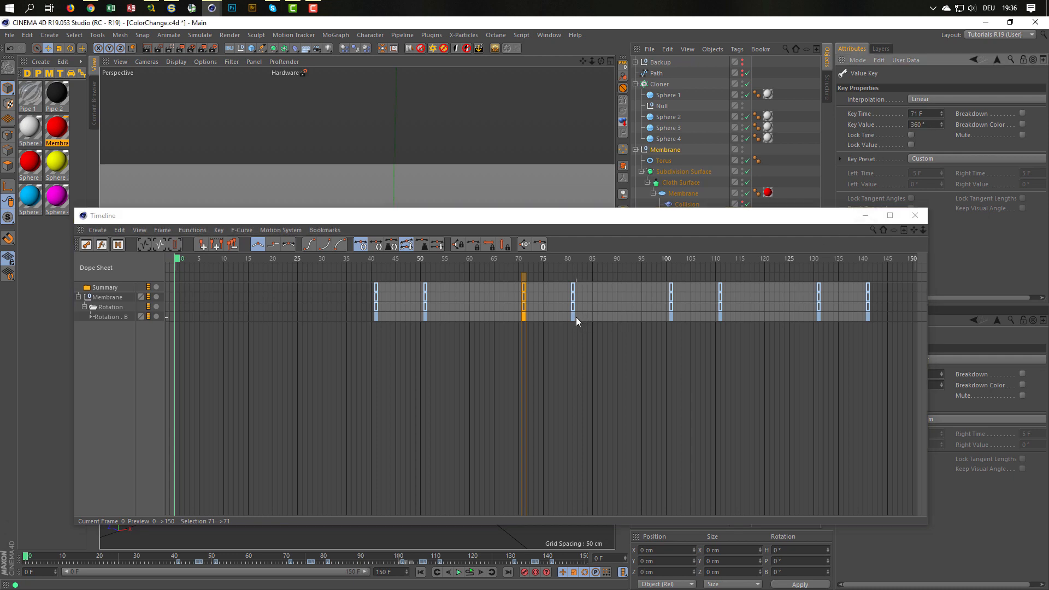
- Set the Rotation B keys at frames 111 and 131 to 360° and close the Timeline
left_click(574, 316)
left_click(670, 317)
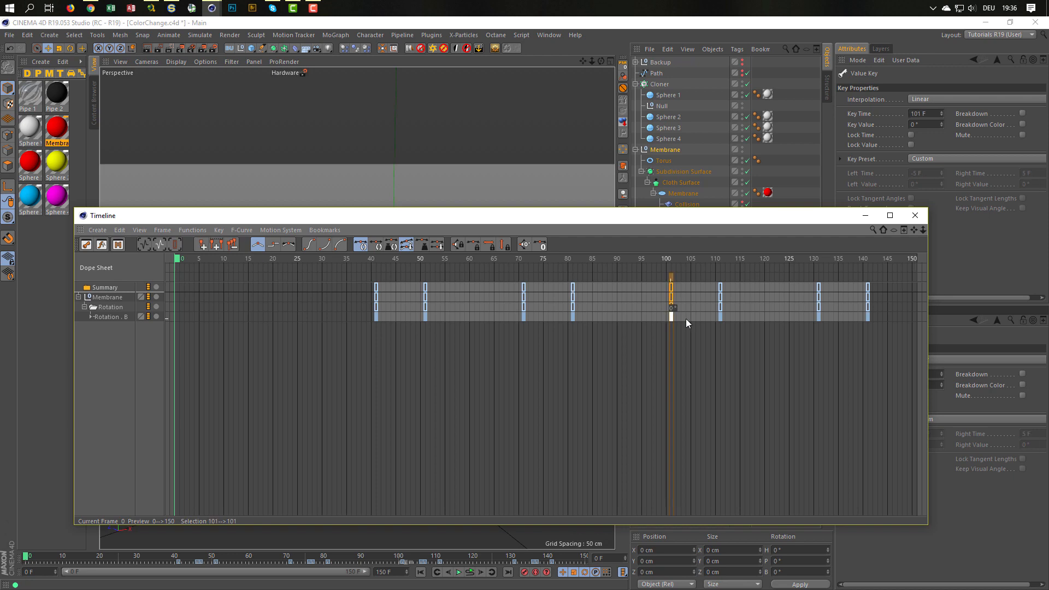
left_click(719, 316)
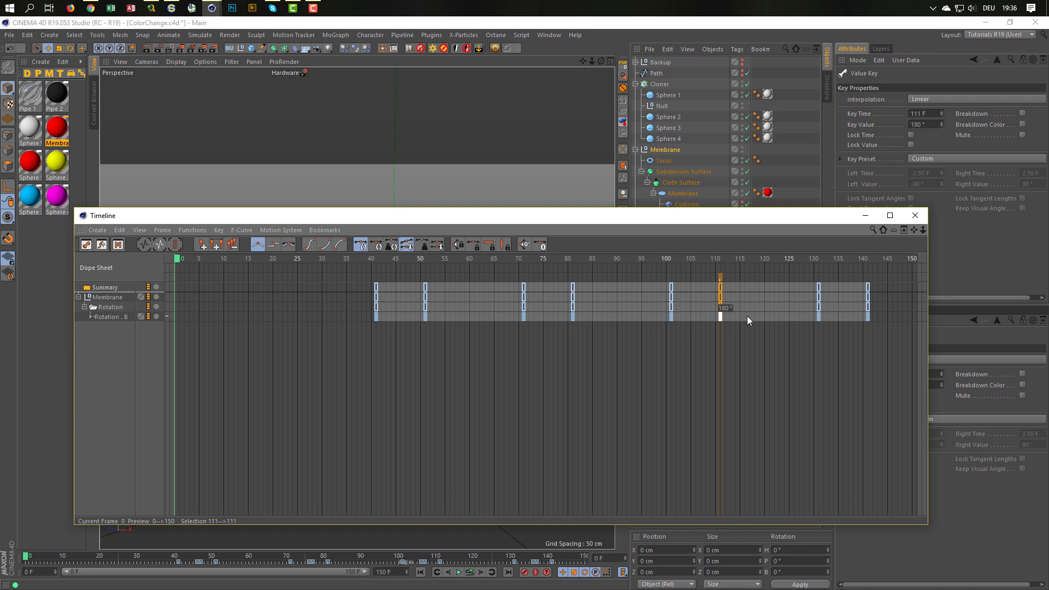
left_click(818, 315, "shift")
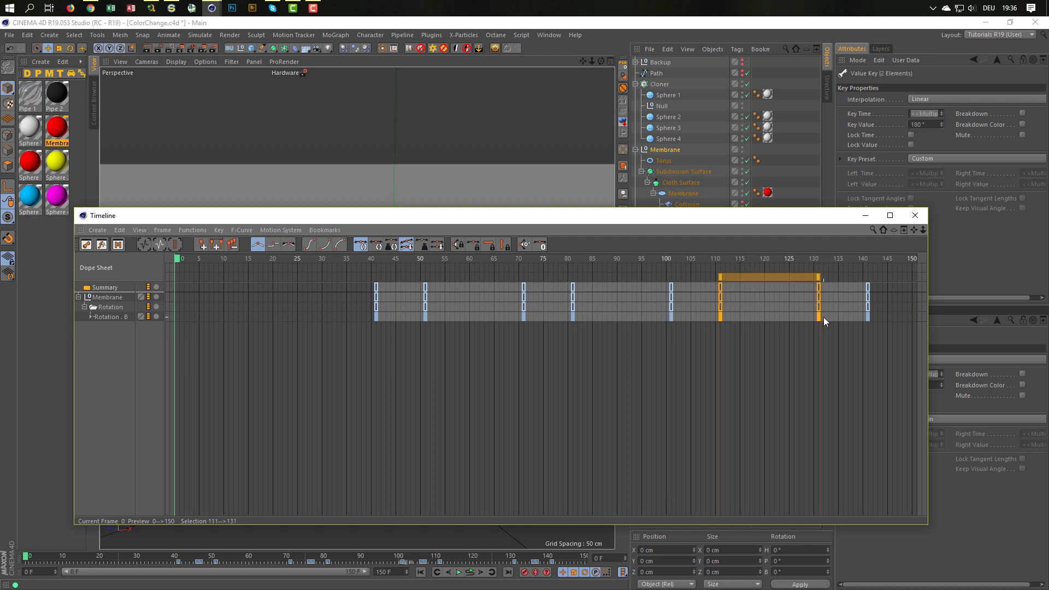
left_click(928, 125)
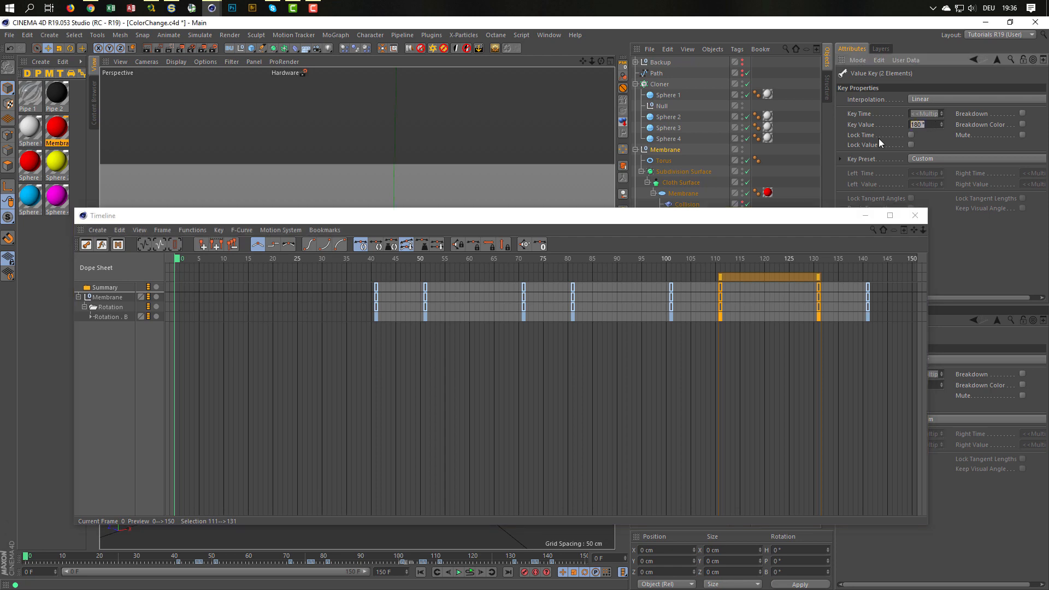
type("360")
left_click(896, 314)
left_click(915, 216)
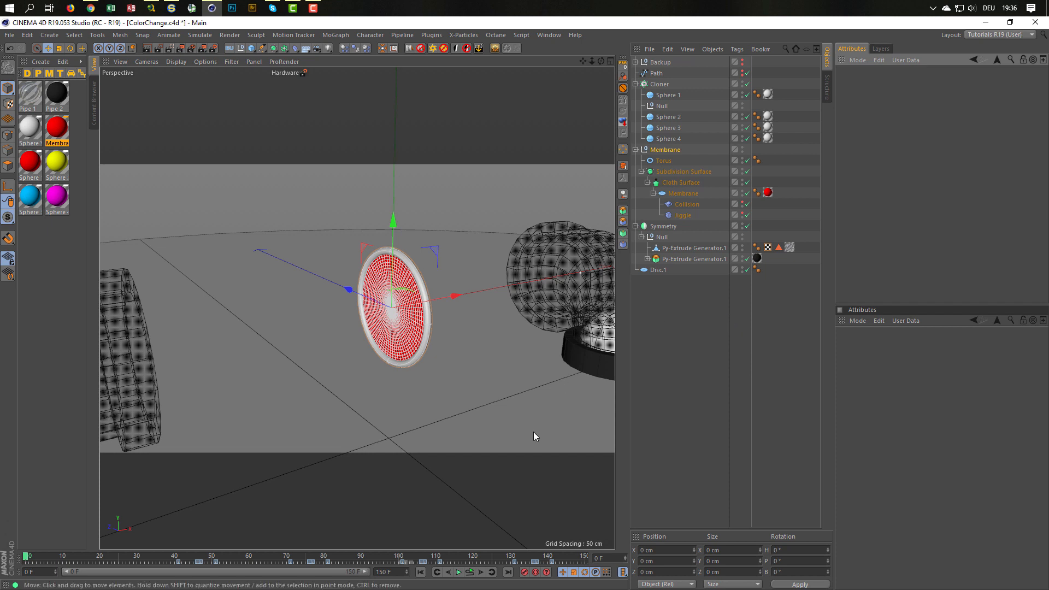
- Review the Collision deformer's object properties and its collider settings
left_click(686, 204)
left_click(913, 86)
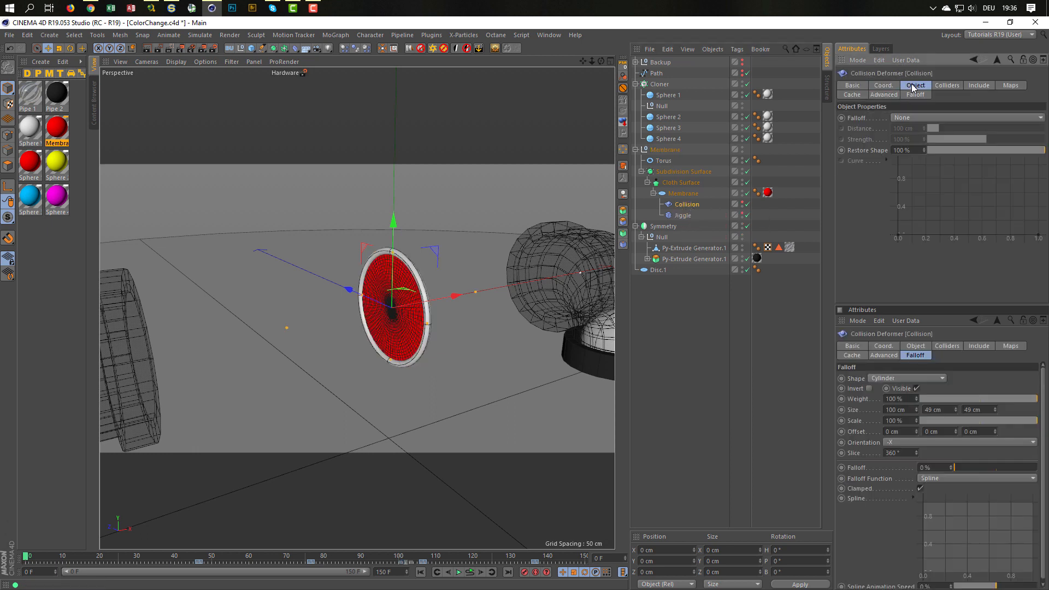
left_click(948, 86)
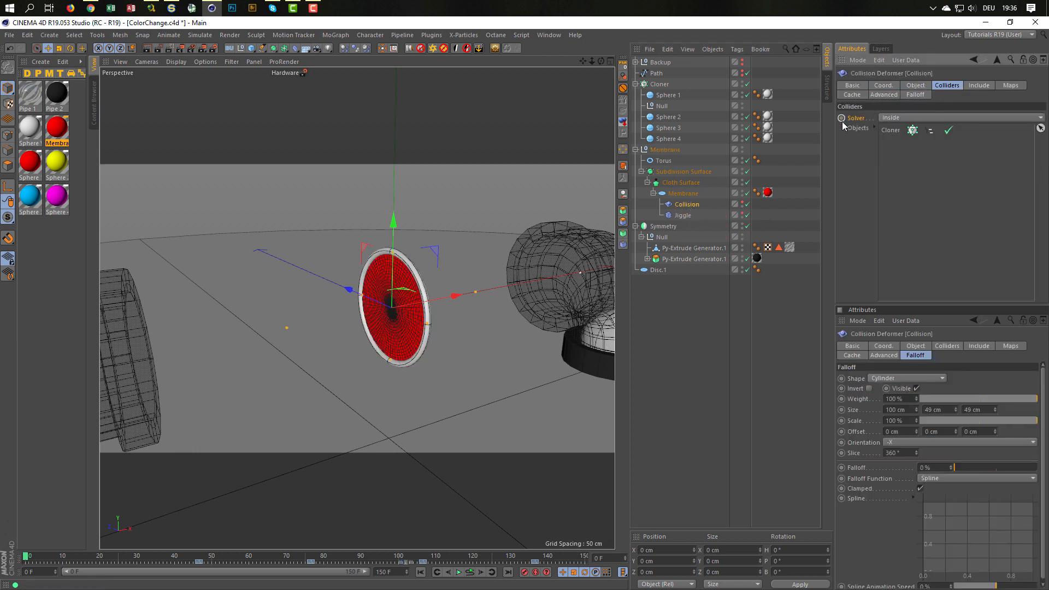
- Play the animation and frame the perspective view so both pipes and the membrane are visible
left_click(472, 574)
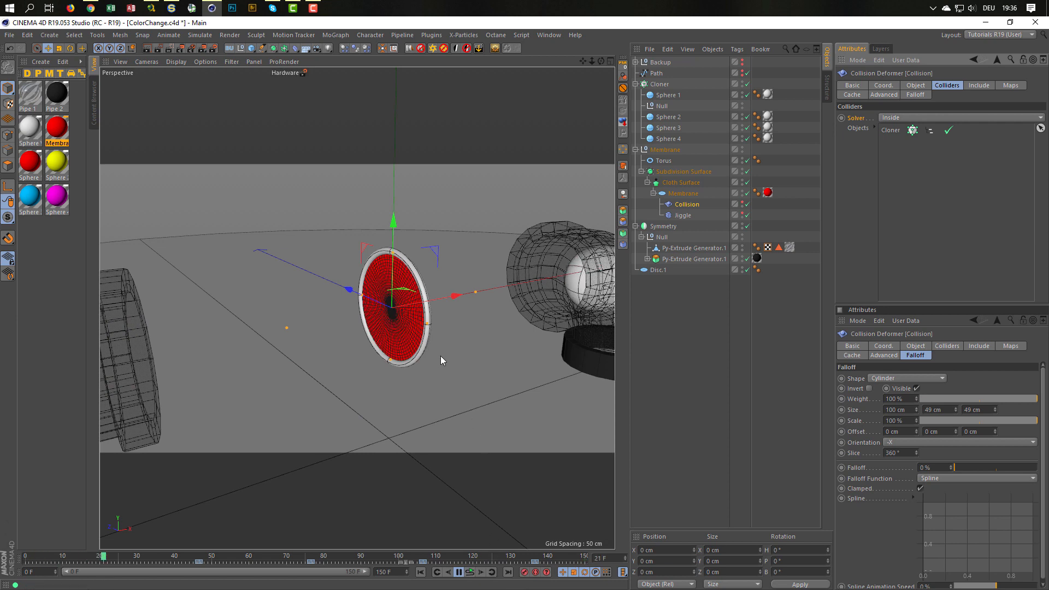
scroll(441, 355, "down", 5)
middle_click_drag(380, 361, 379, 303, "alt")
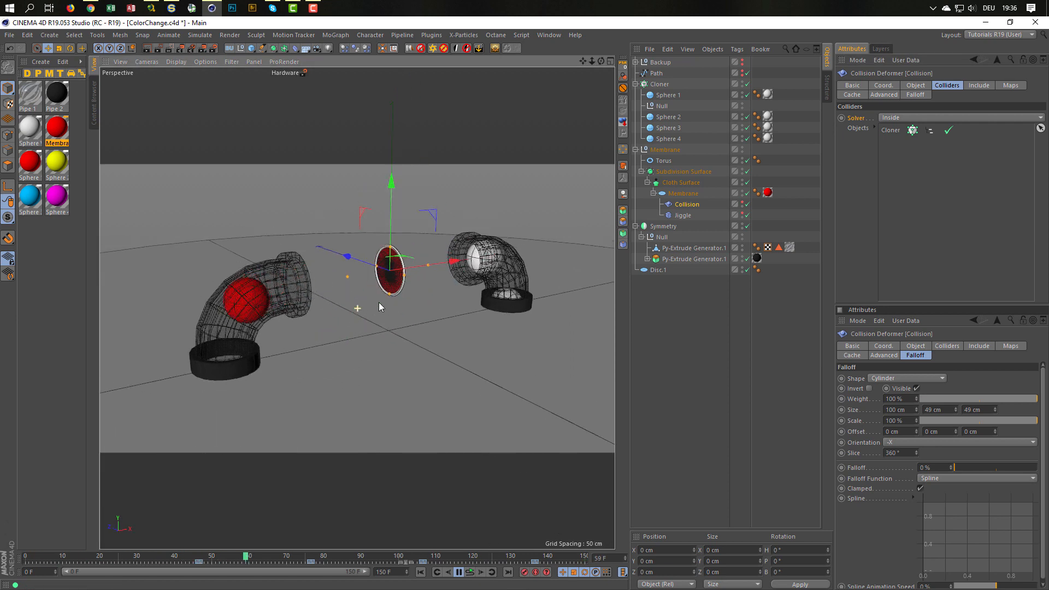
right_click_drag(385, 298, 402, 297, "alt")
middle_click_drag(402, 297, 404, 291, "alt")
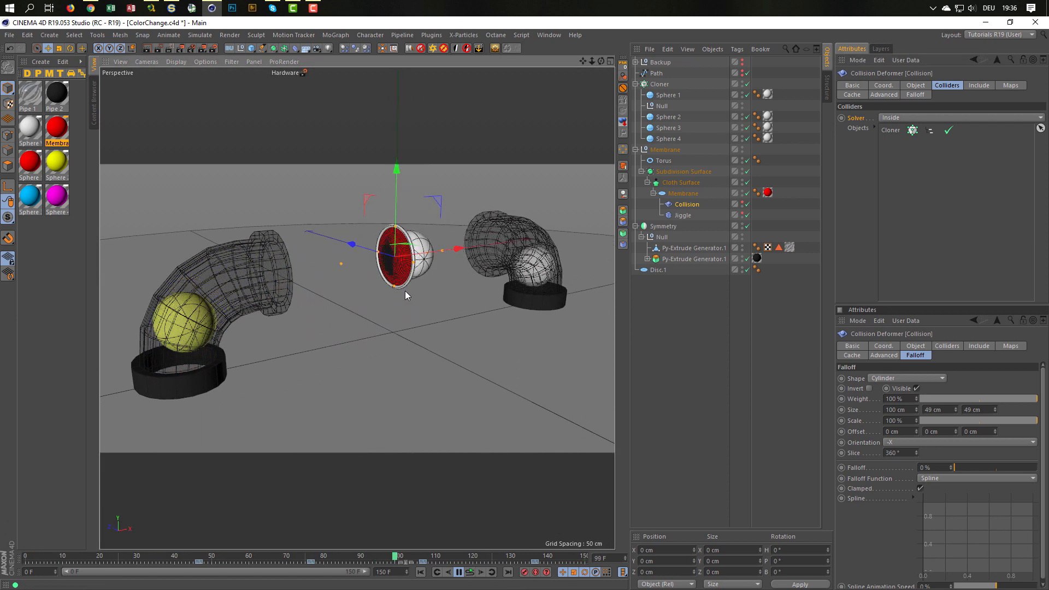
right_click_drag(404, 291, 407, 289, "alt")
middle_click_drag(408, 289, 413, 287, "alt")
- Deselect everything, switch the viewport to Gouraud shading and render the animation to the Picture Viewer without saving
left_click(663, 381)
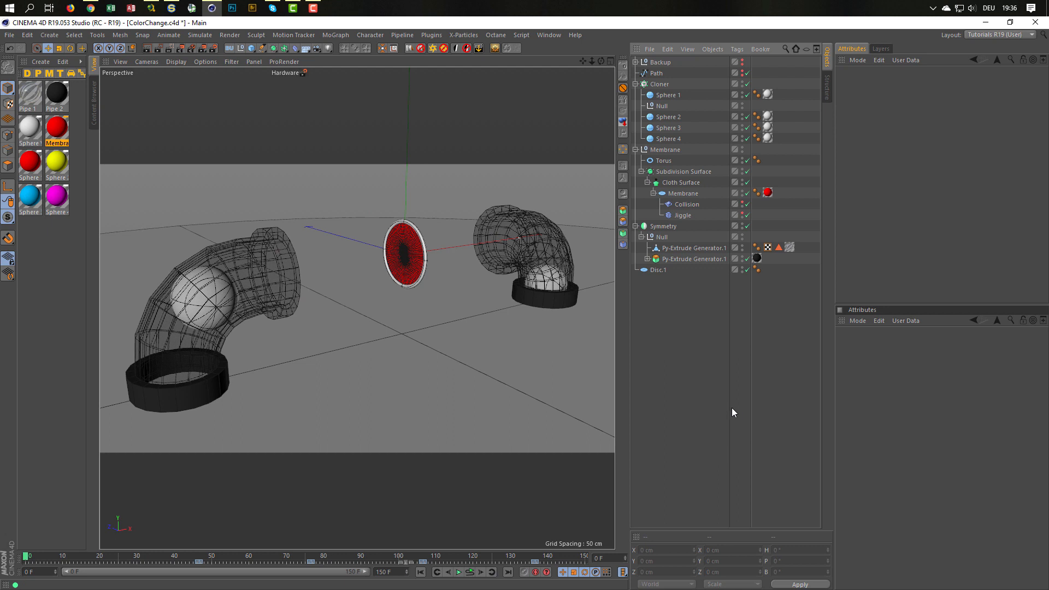
key("n")
key("a")
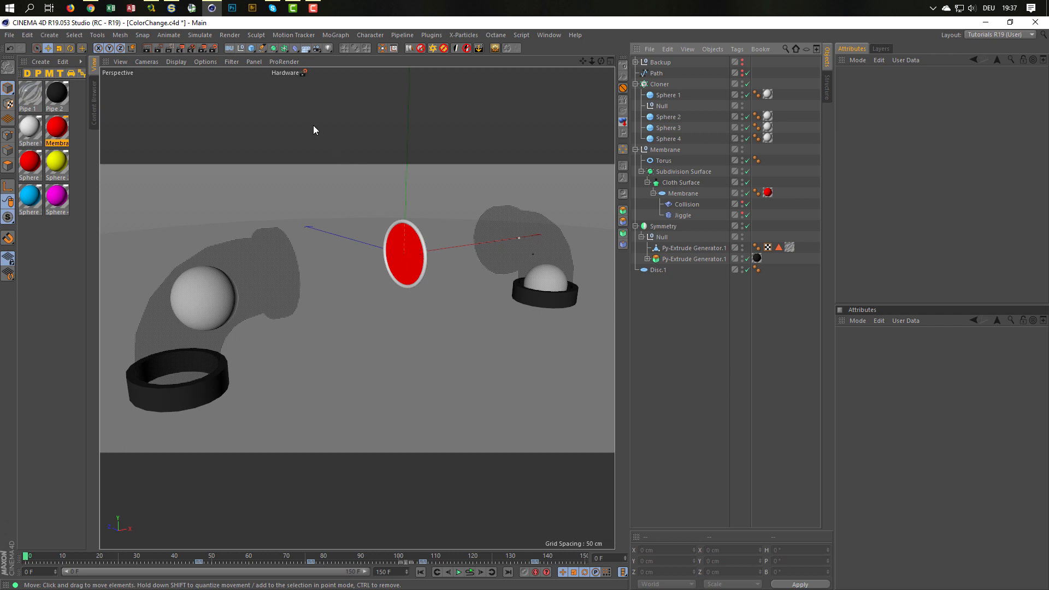
key("shift+r")
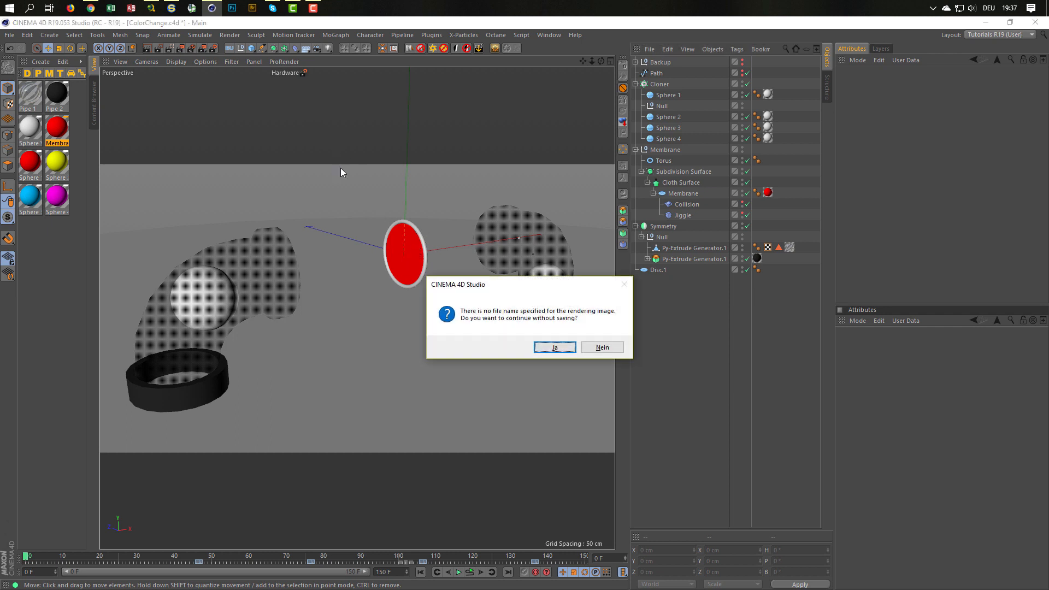
left_click(555, 348)
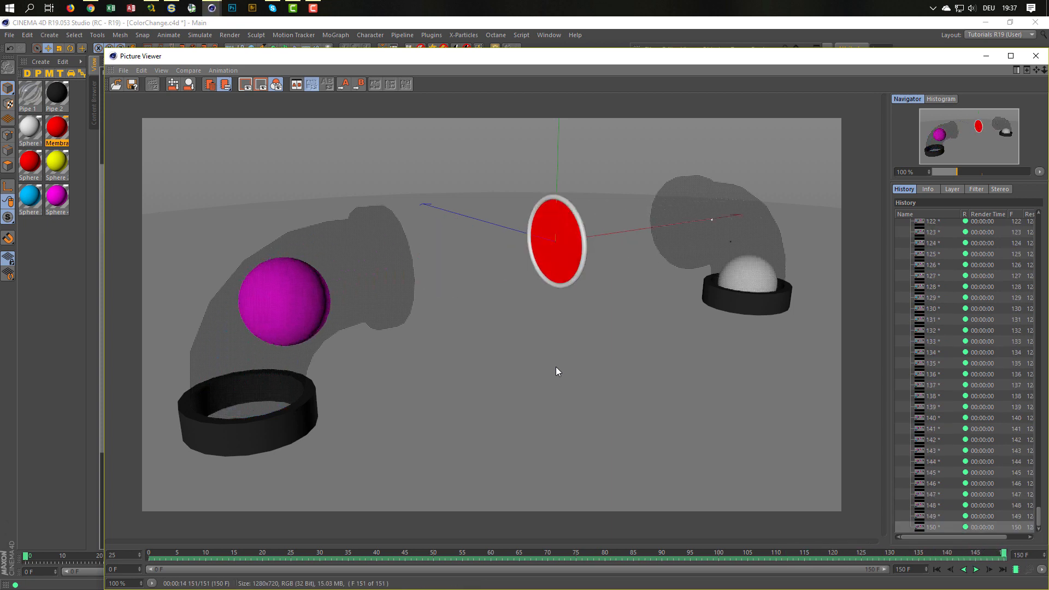
- Play back the rendered animation in the Picture Viewer and close it
left_click(977, 570)
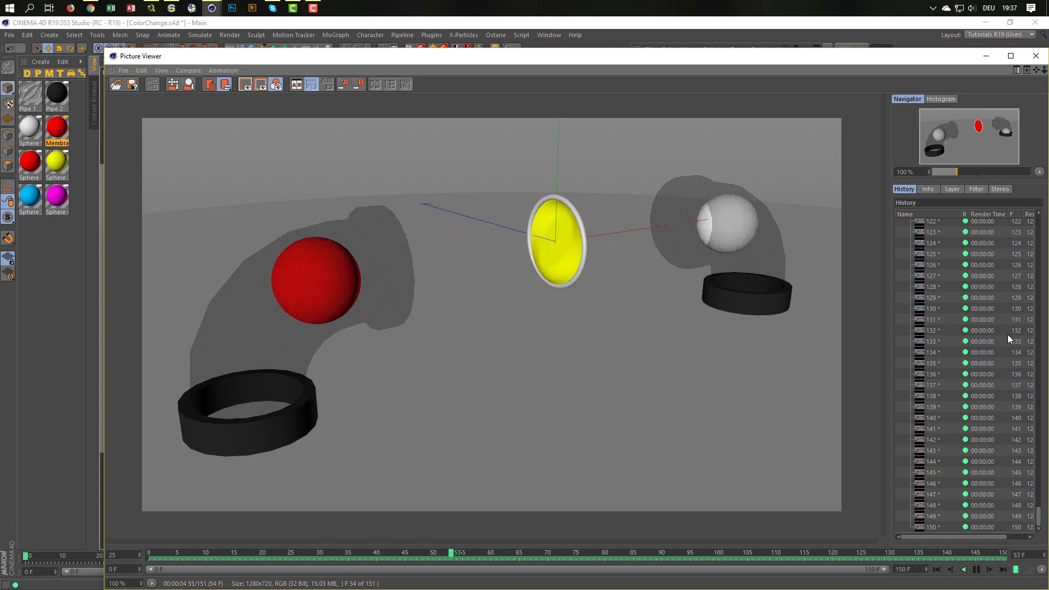
left_click(1035, 56)
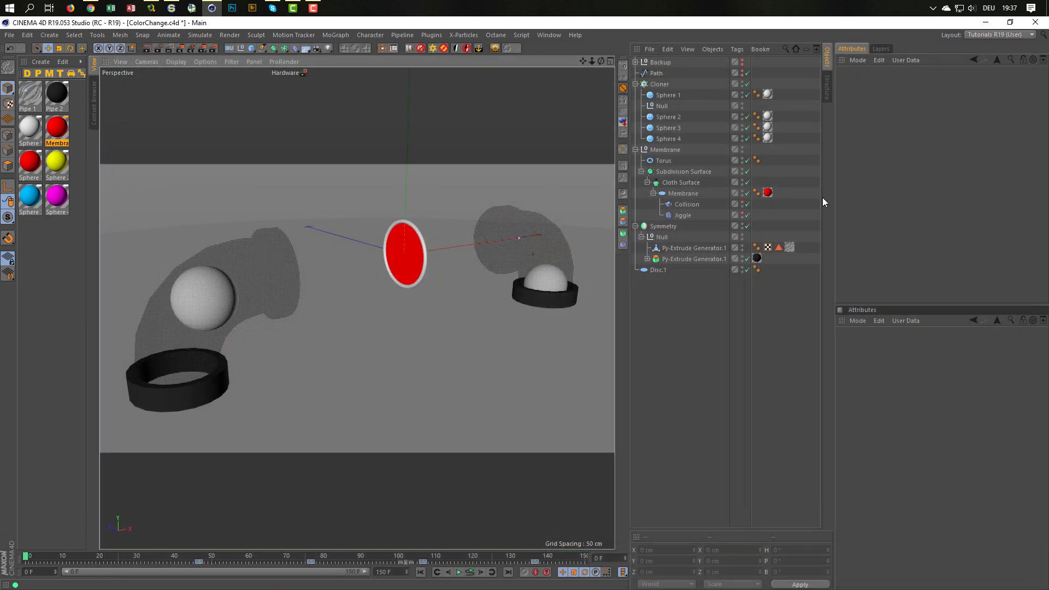
left_click(687, 205)
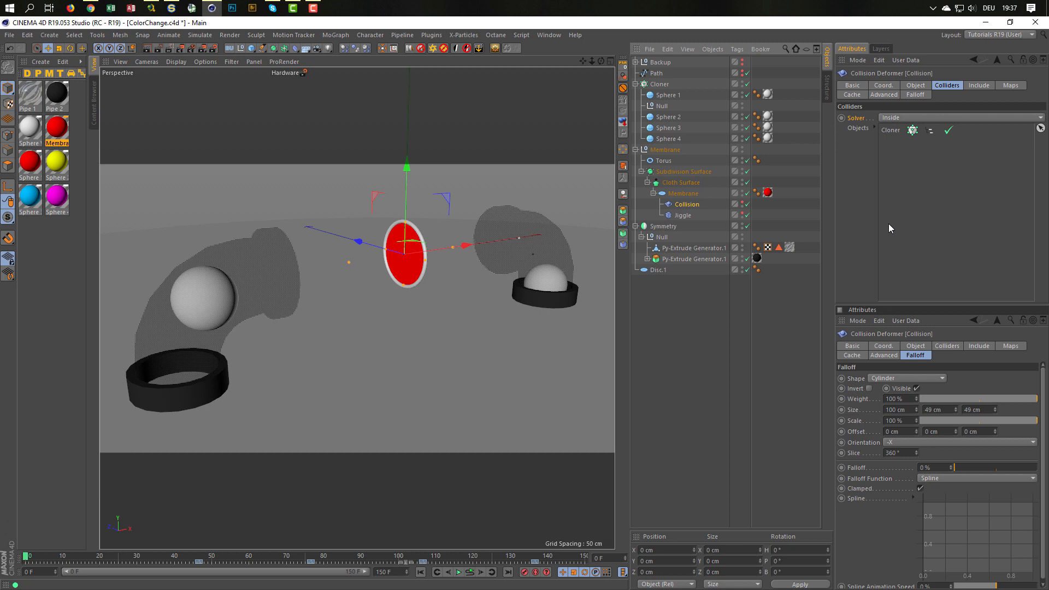
key("ctrl+z")
key("ctrl+y")
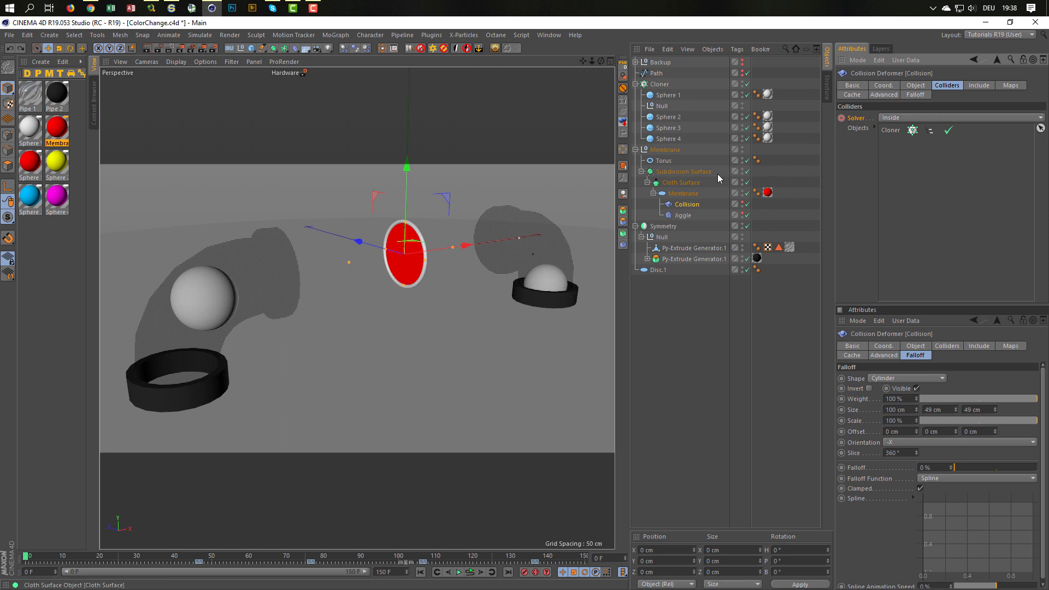
left_click(670, 159)
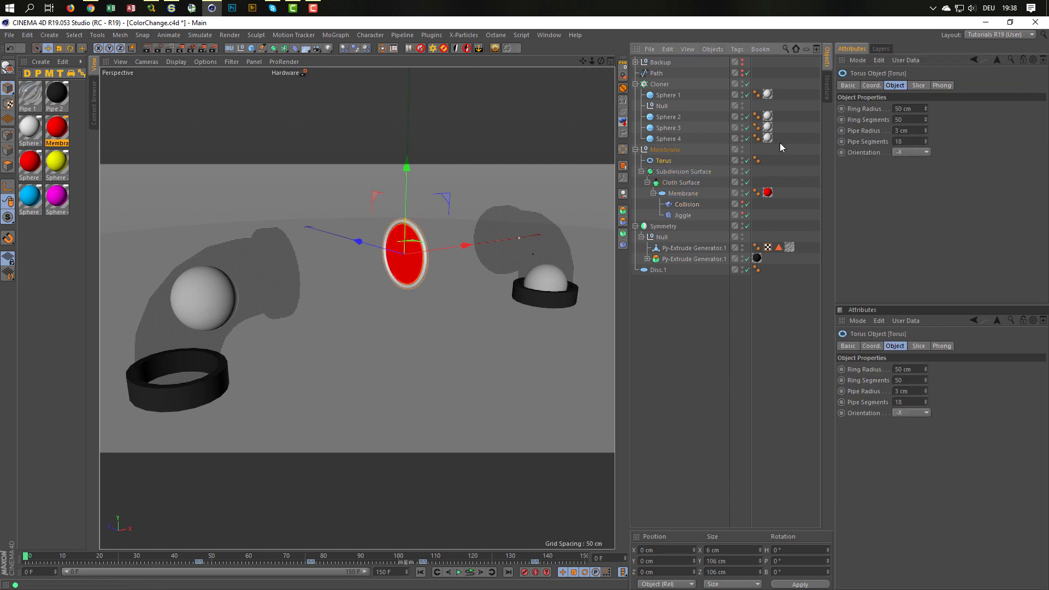
- Set the Membrane null's Rotation B keys at frames 51, 71, 111 and 131 to 180° and close the Timeline
left_click(665, 149)
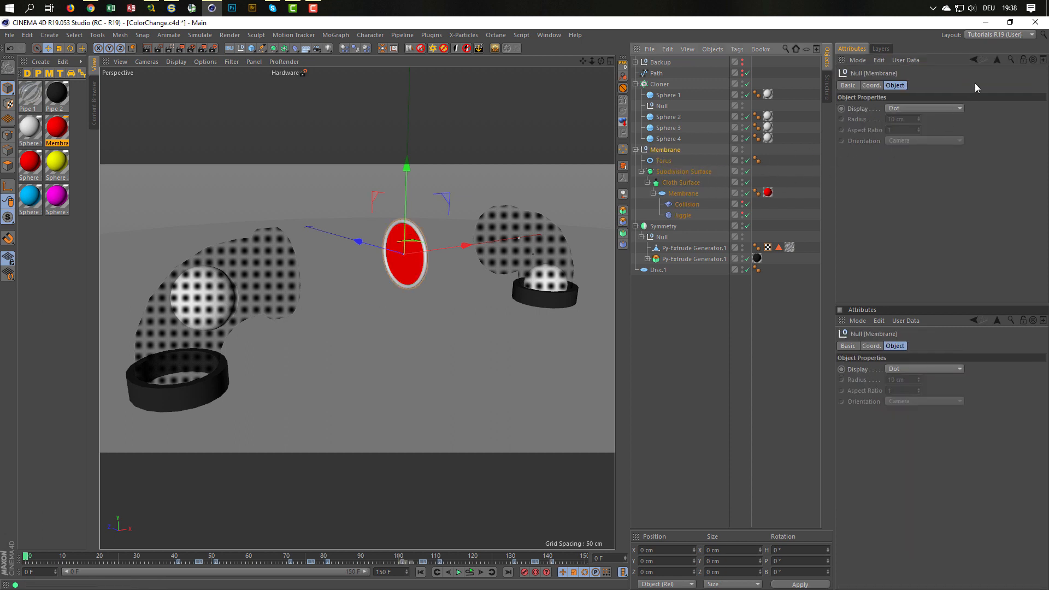
left_click(871, 85)
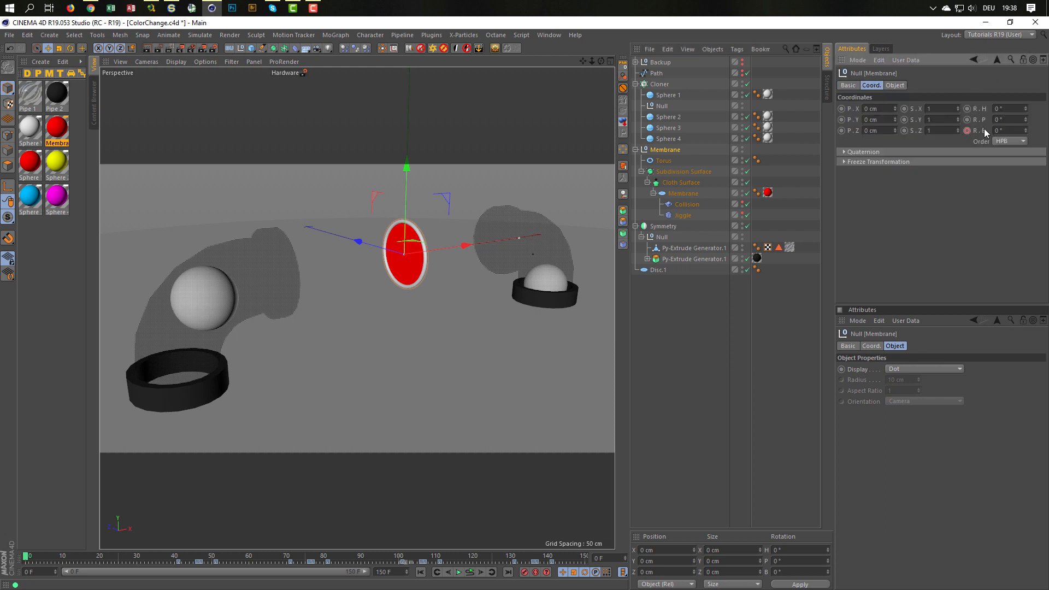
right_click(984, 129)
mouse_move(940, 136)
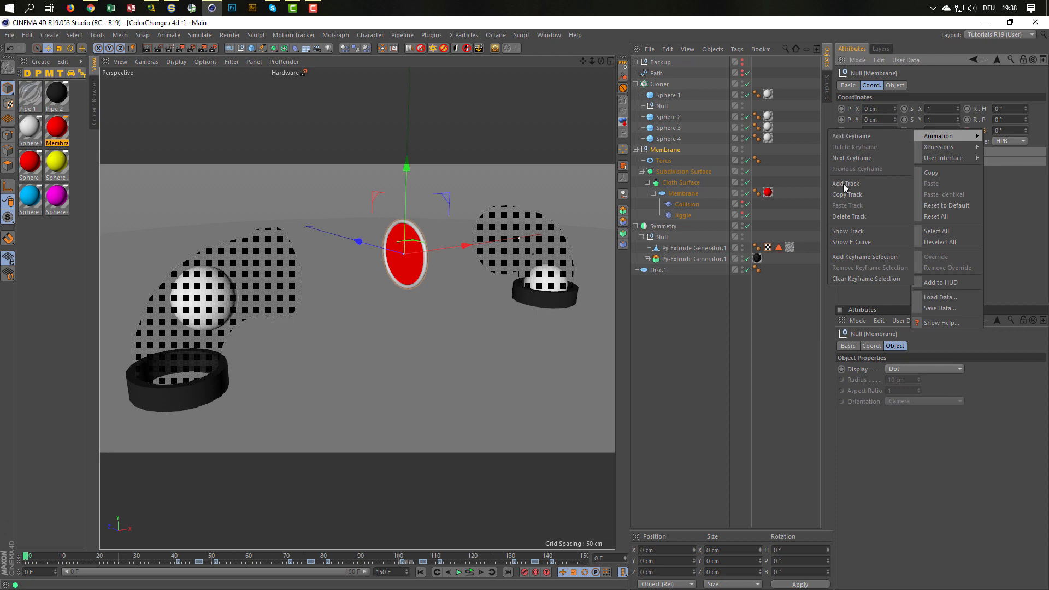
left_click(850, 231)
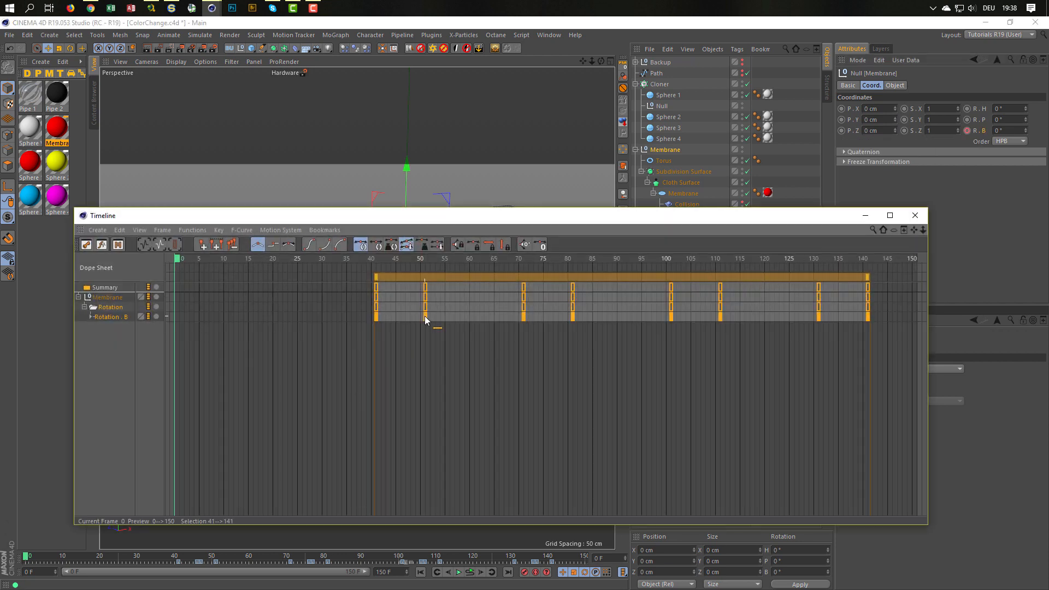
left_click(425, 316)
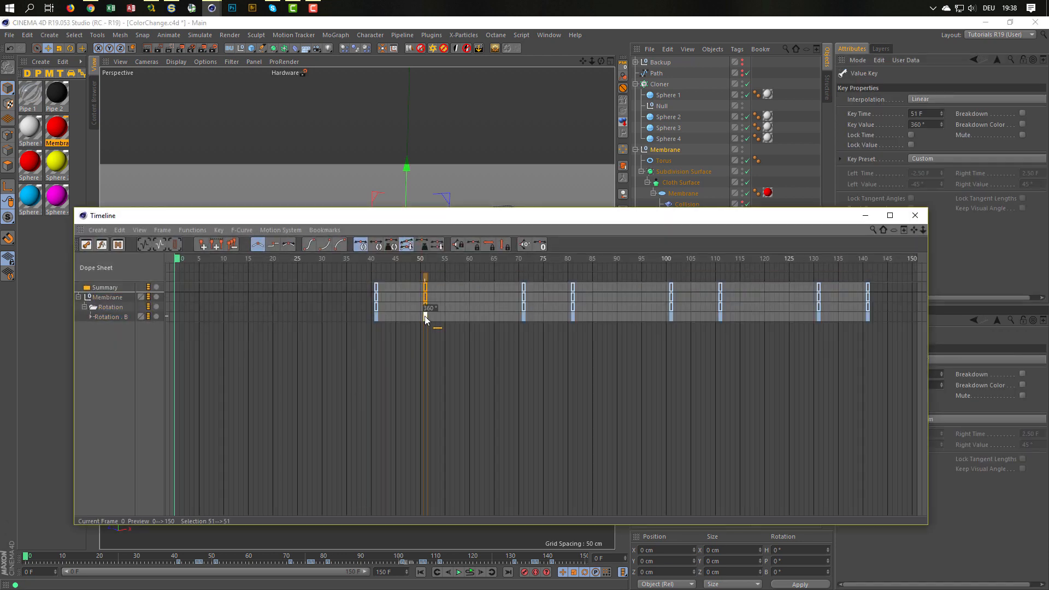
left_click(524, 316, "shift")
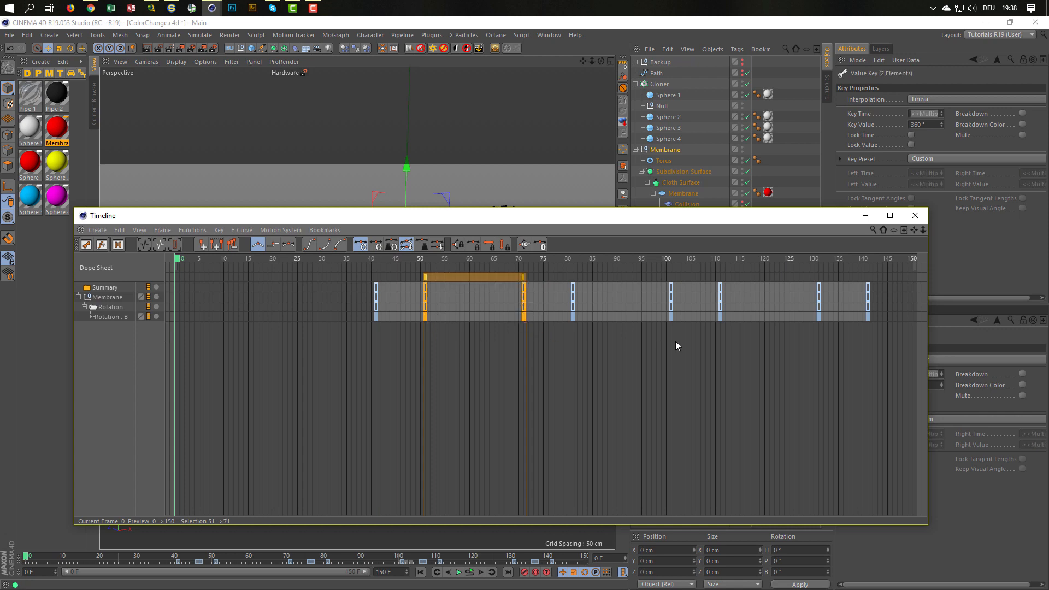
left_click(720, 316, "shift")
left_click(819, 316, "shift")
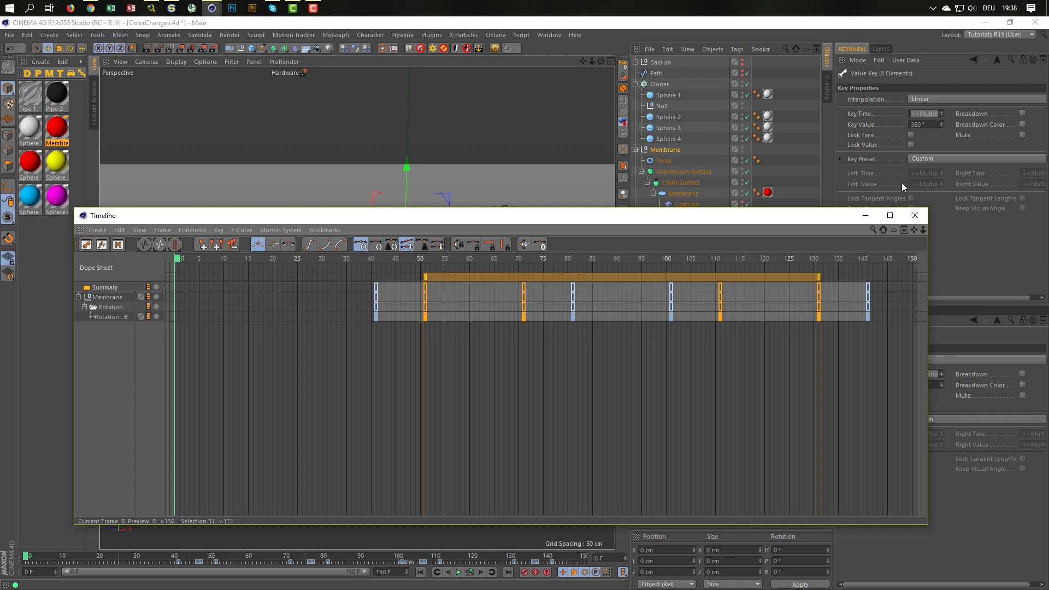
left_click(929, 124)
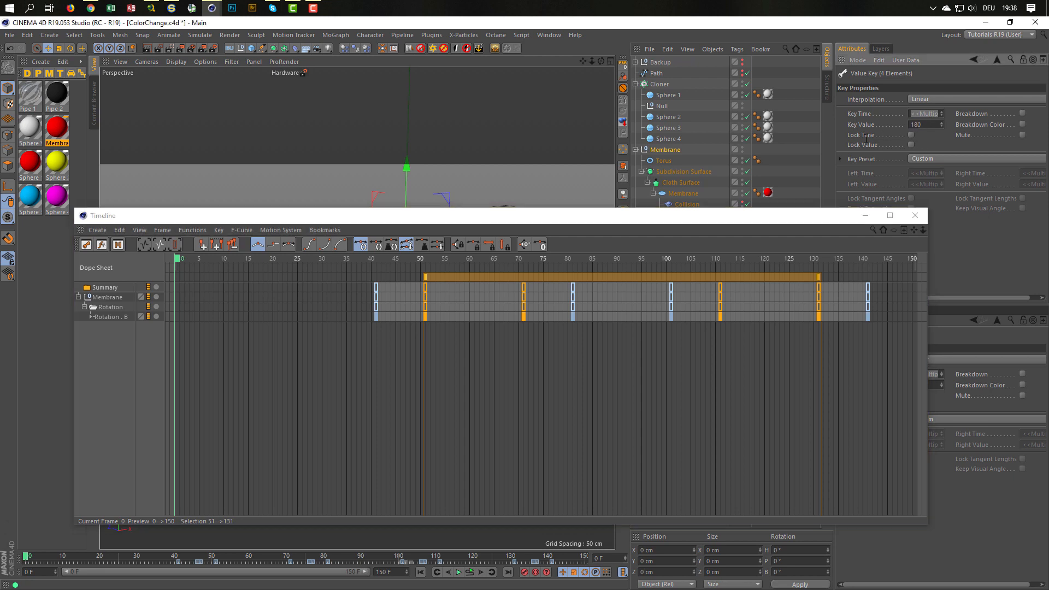
left_click(915, 214)
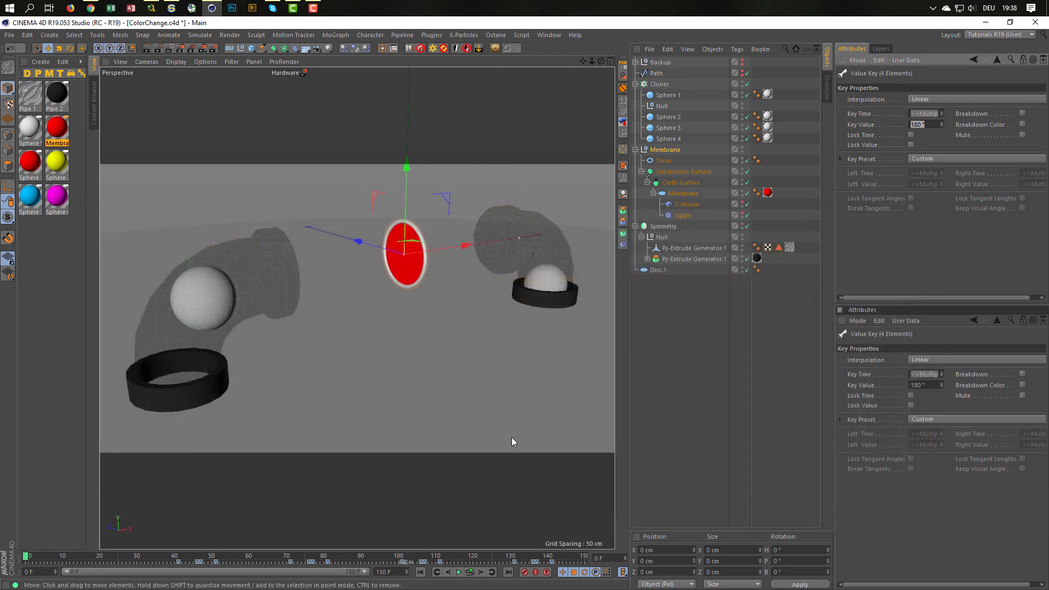
- Play the animation from the start to check the membrane rotation, and save the scene
left_click(471, 572)
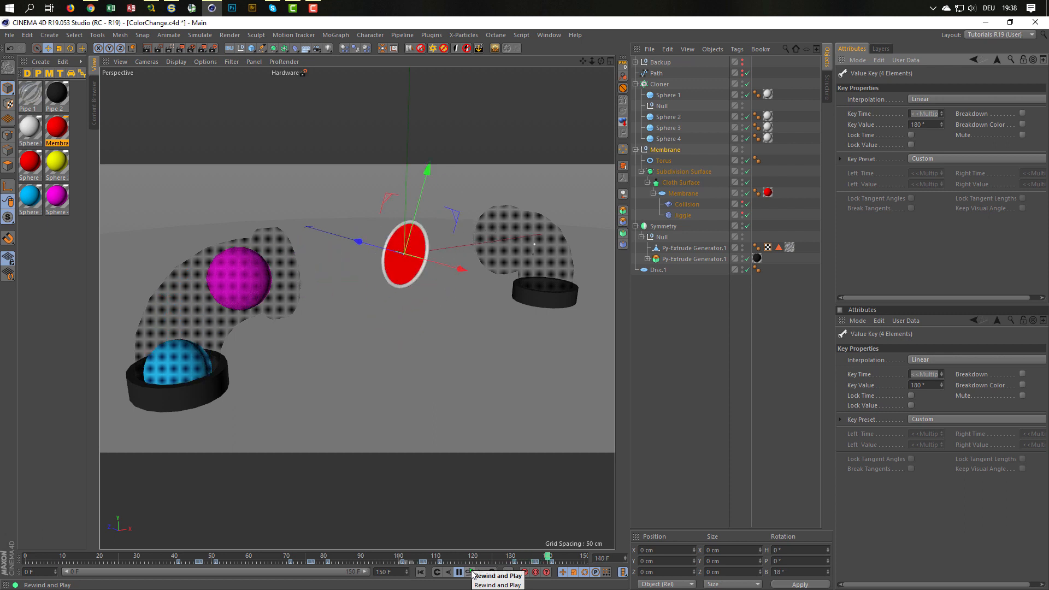
left_click(471, 572)
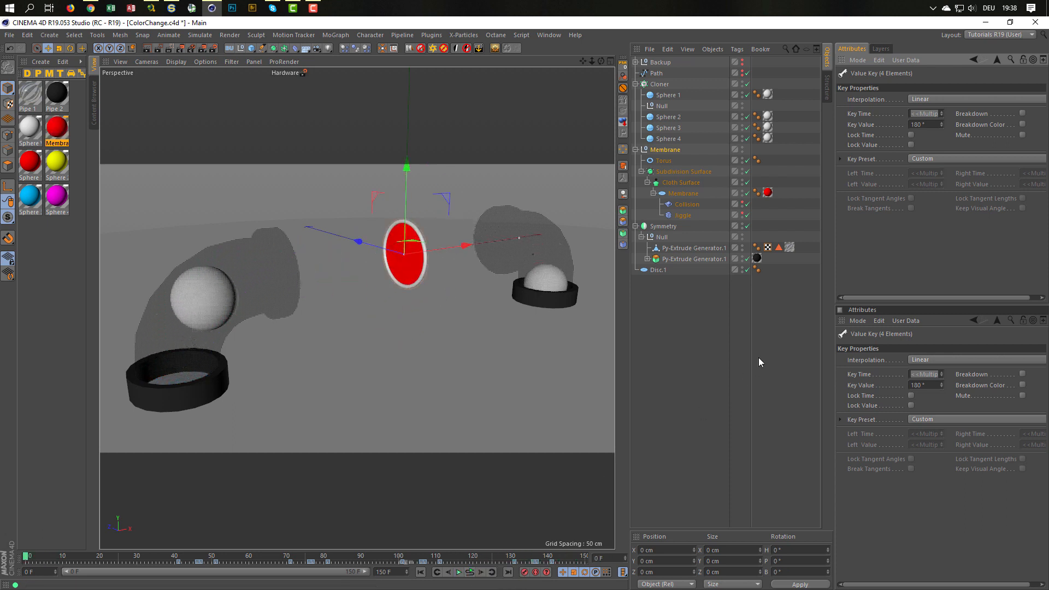
key("ctrl+s")
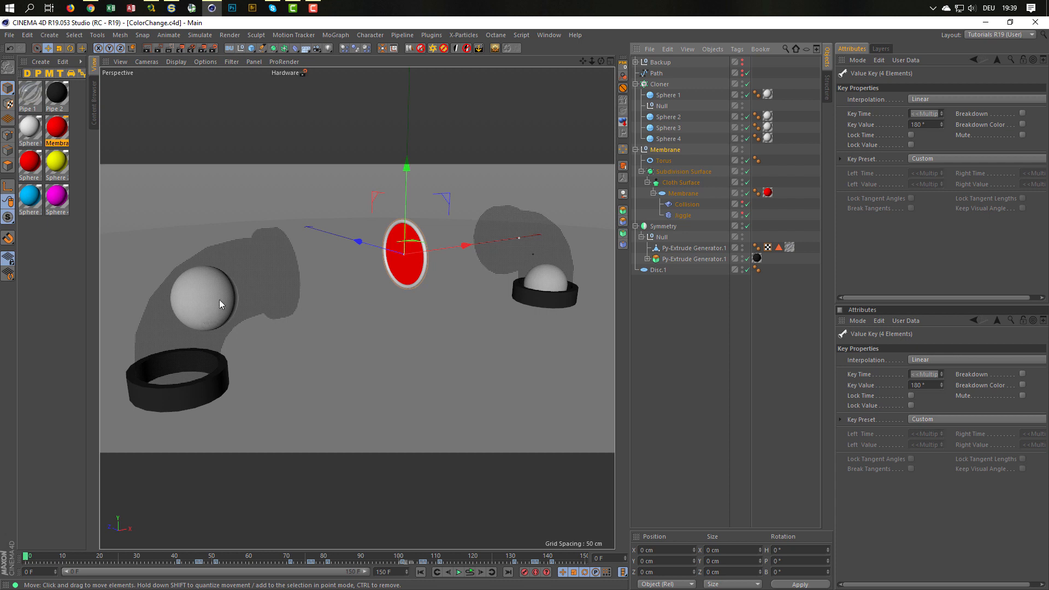
- Select the transparent pipe's polygon object, switch the viewport to Gouraud shading with lines and enter polygon mode
middle_click_drag(219, 300, 230, 290, "alt")
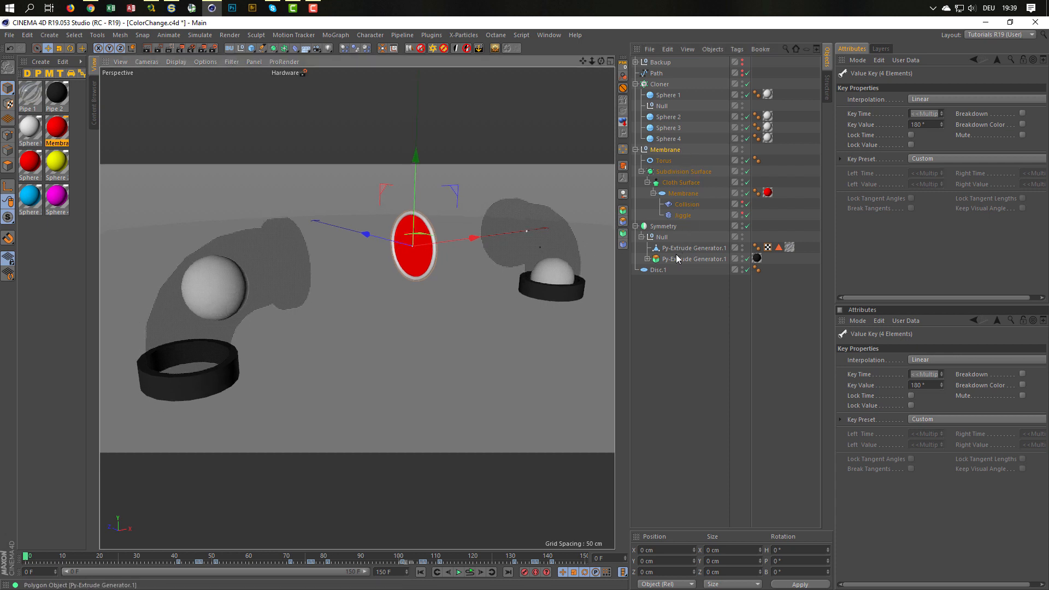
left_click(648, 259)
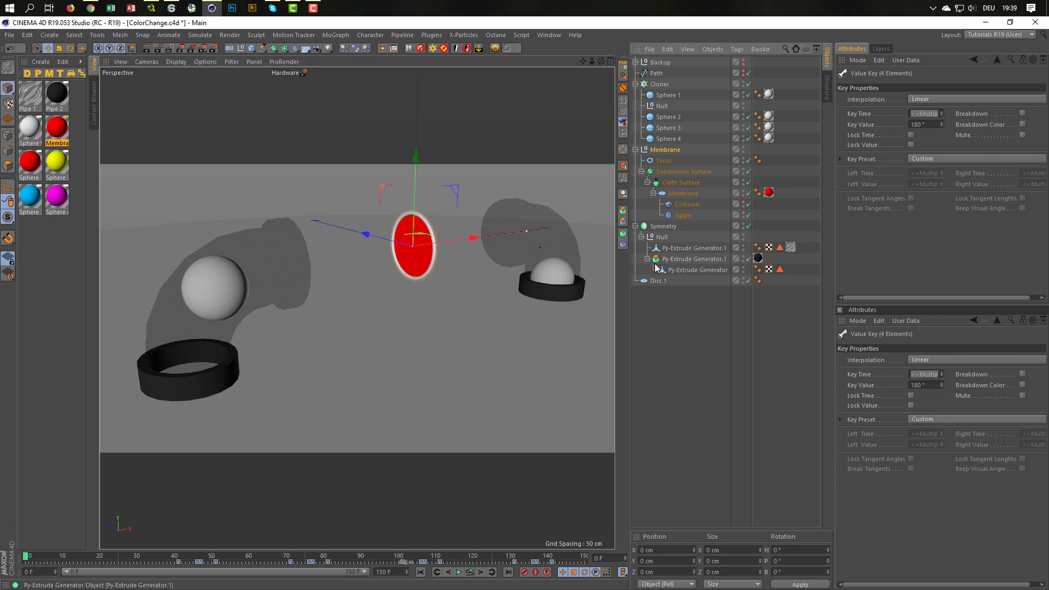
left_click(682, 250)
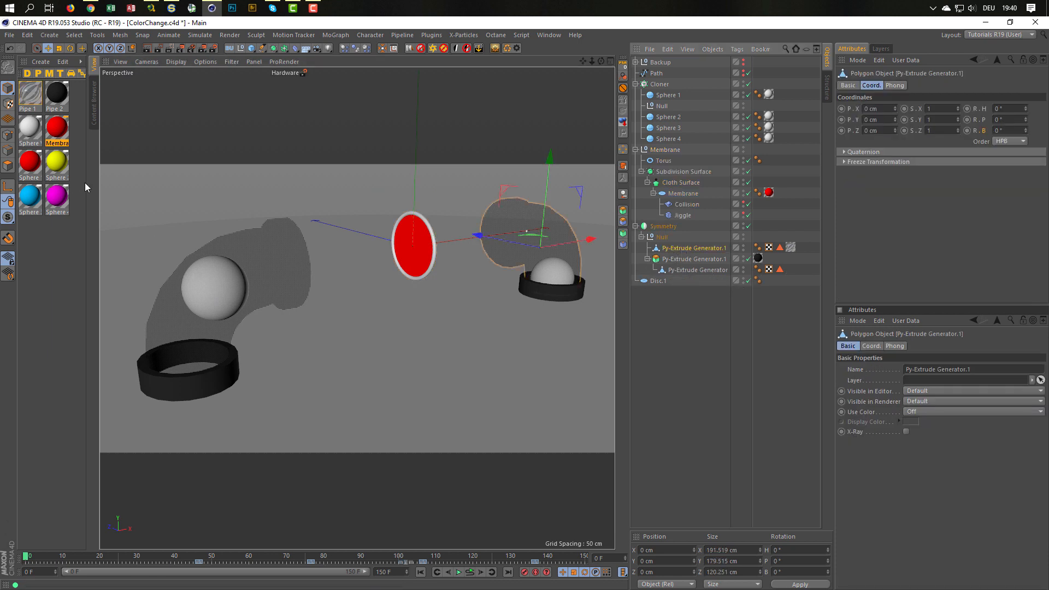
key("n")
key("b")
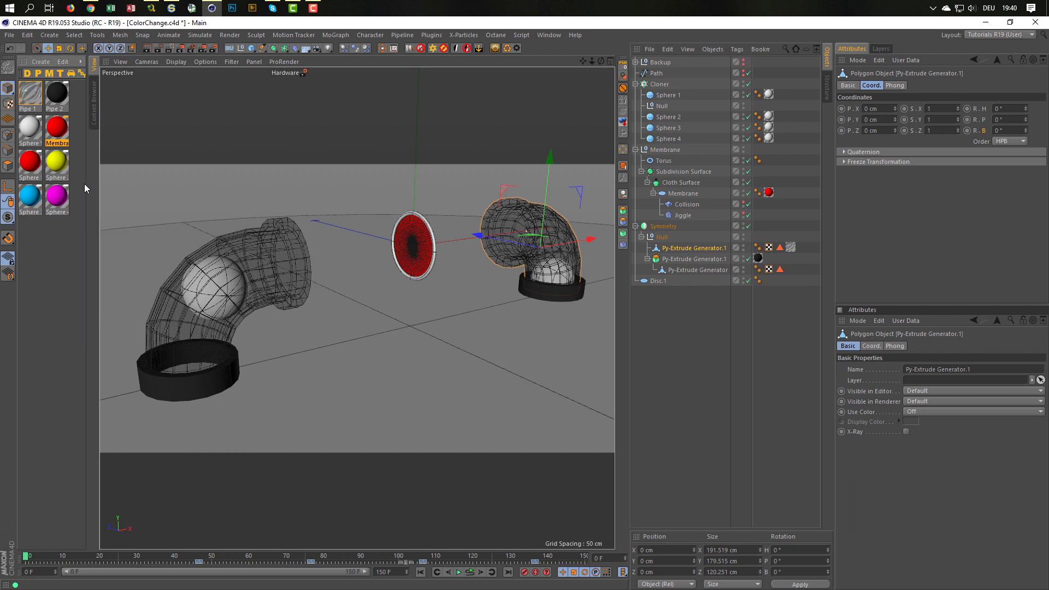
left_click(8, 165)
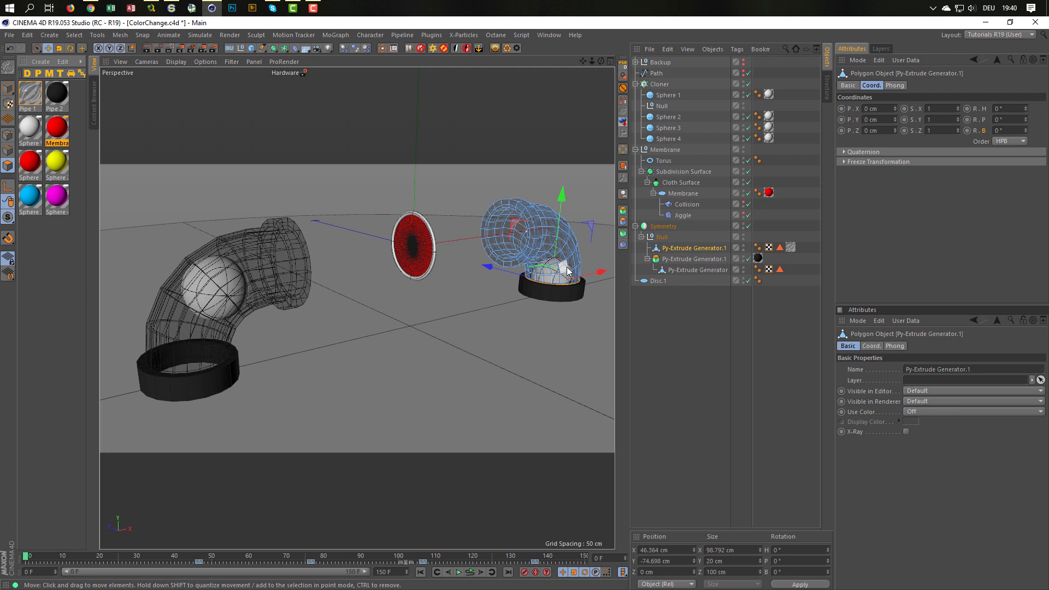
- Loop-select the two bands of pipe polygons directly above the black ring
key("o")
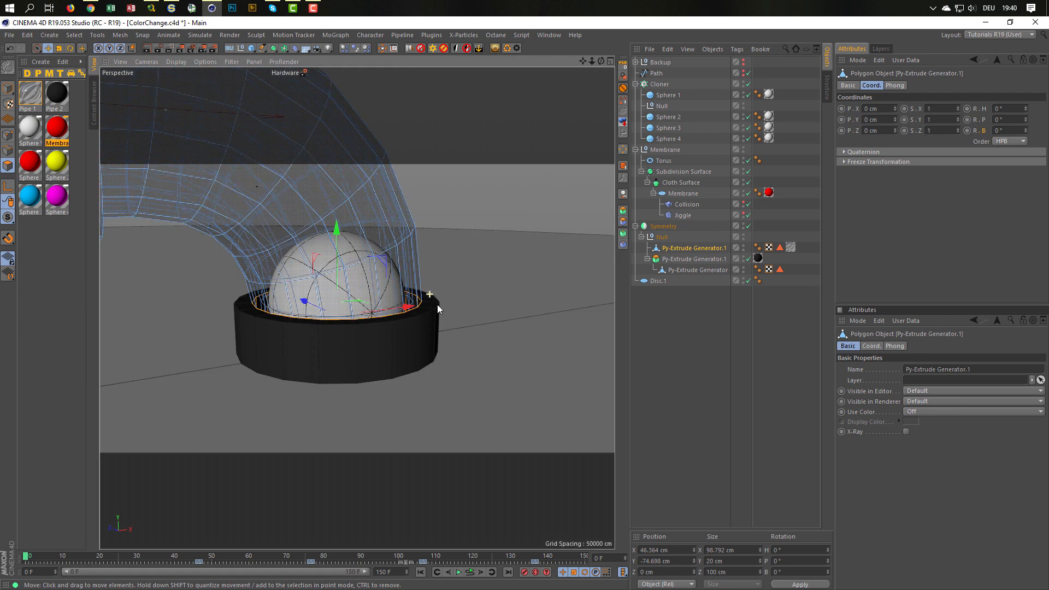
left_click_drag(437, 301, 364, 255)
key("u")
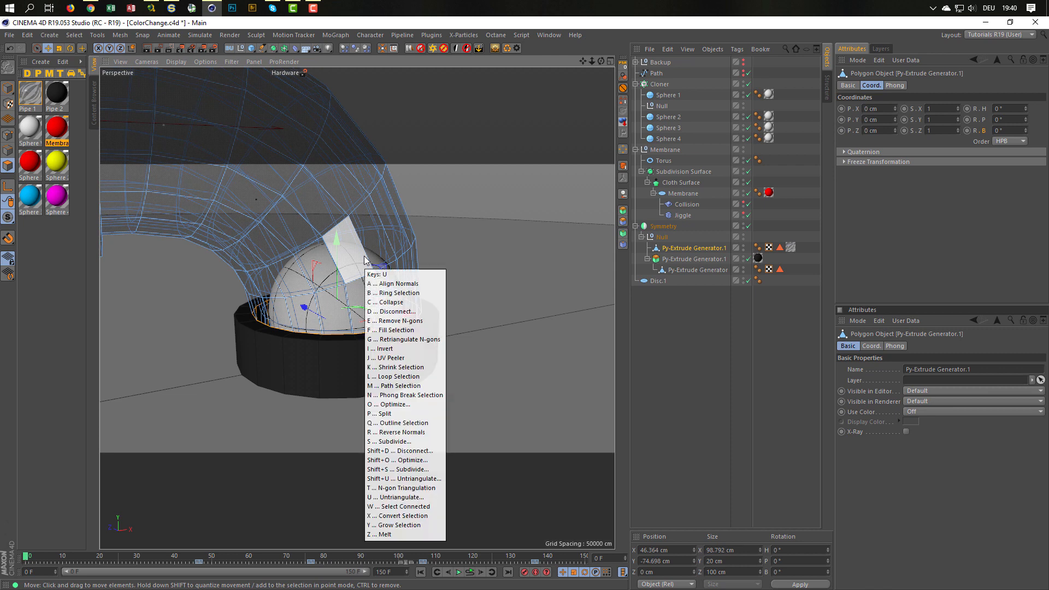
key("l")
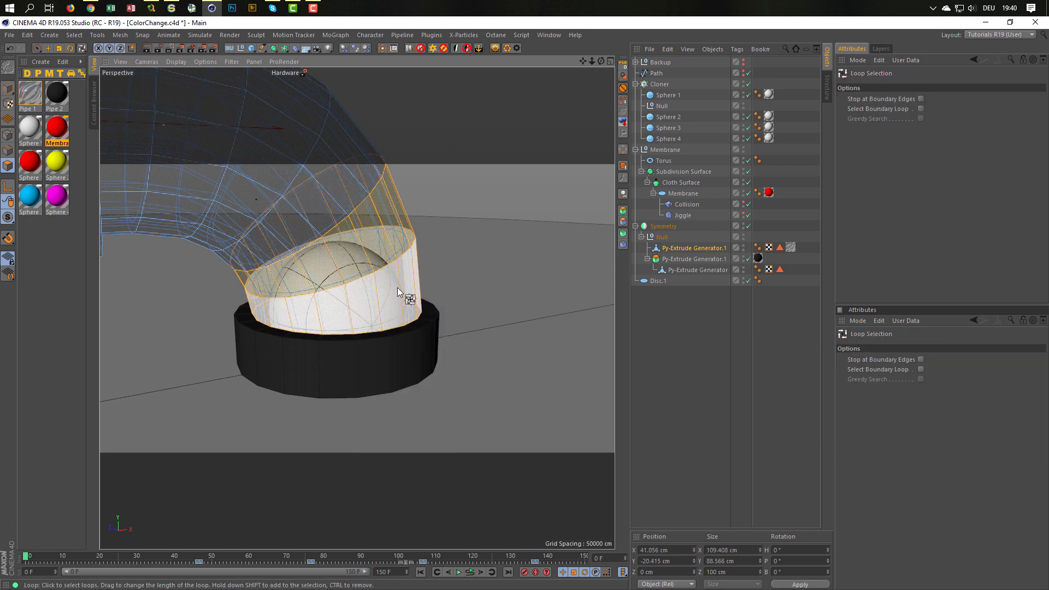
left_click(399, 287, "shift")
right_click_drag(370, 295, 289, 297, "alt")
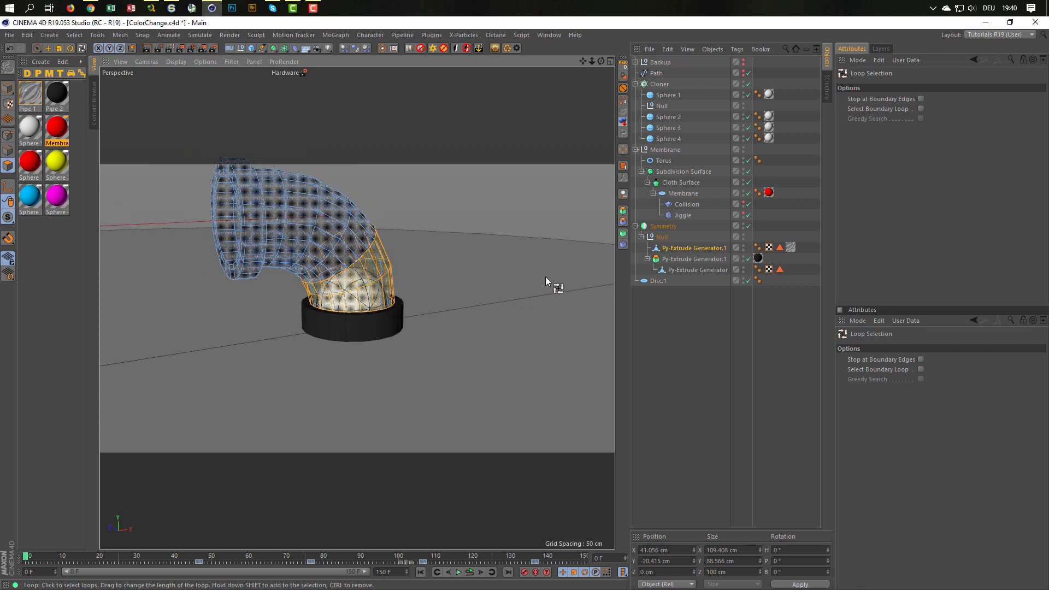
- Store the selected pipe polygons in a selection tag named Opaque
left_click(623, 102)
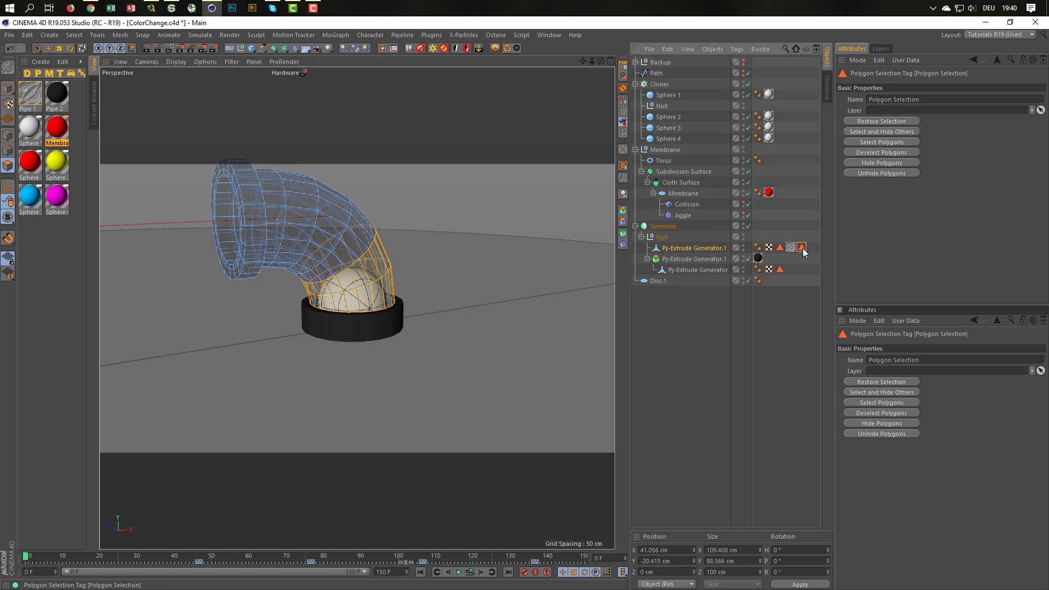
left_click(925, 101)
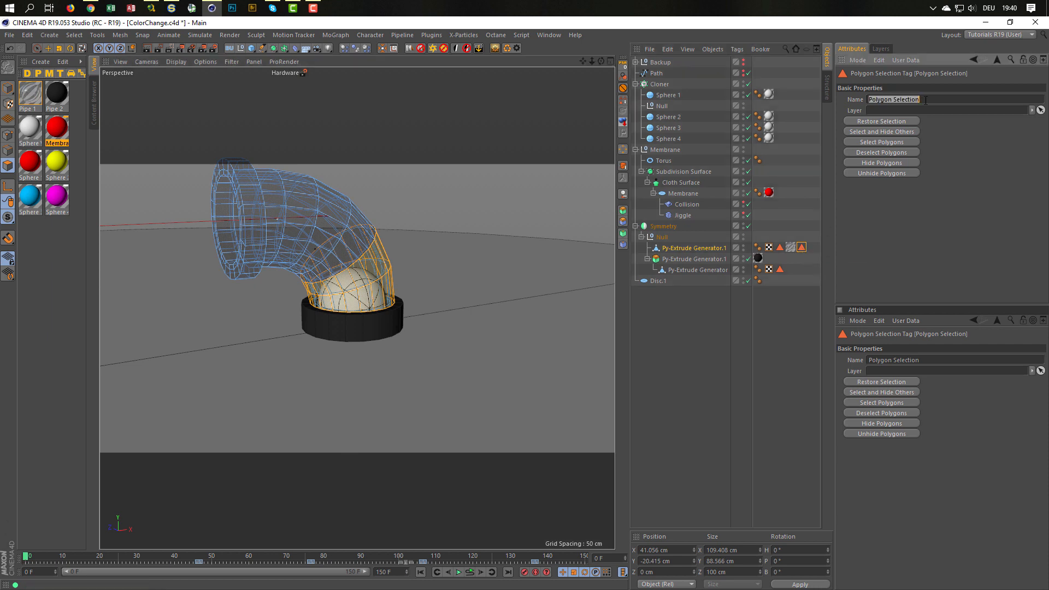
type("Opaque")
key("Return")
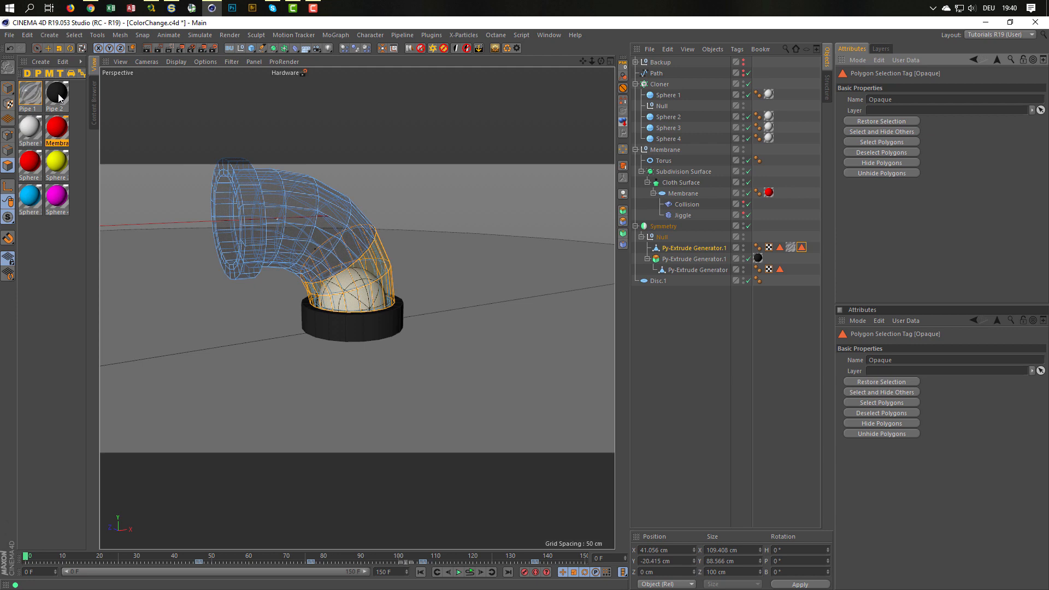
- Apply the Pipe 2 material to the transparent pipe and restrict it to the Opaque selection
left_click_drag(58, 93, 698, 251)
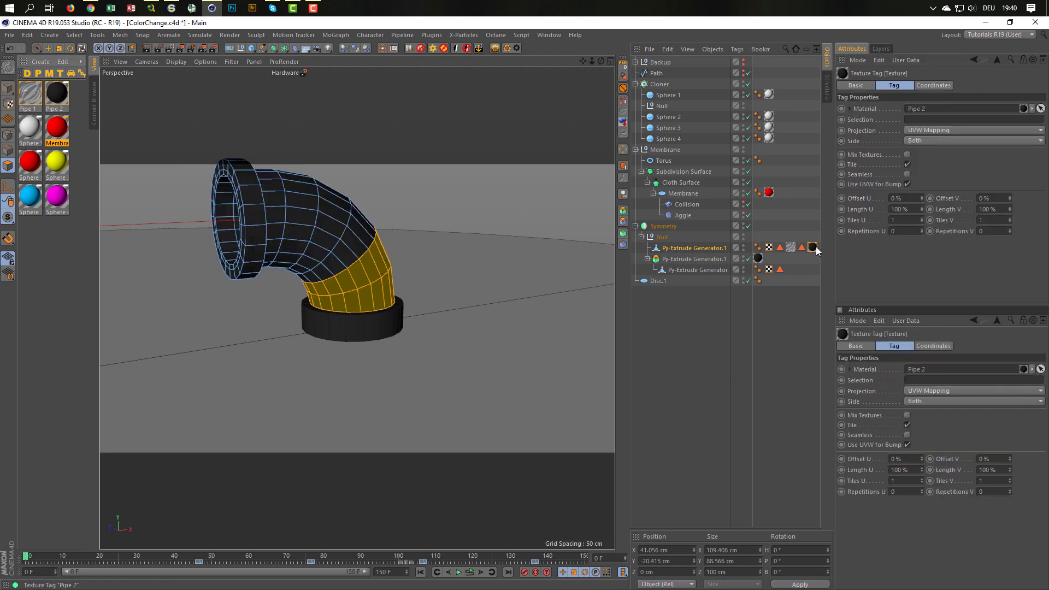
left_click_drag(802, 247, 931, 120)
right_click_drag(370, 325, 268, 350, "alt")
middle_click_drag(356, 306, 428, 269, "alt")
right_click_drag(335, 281, 384, 257, "alt")
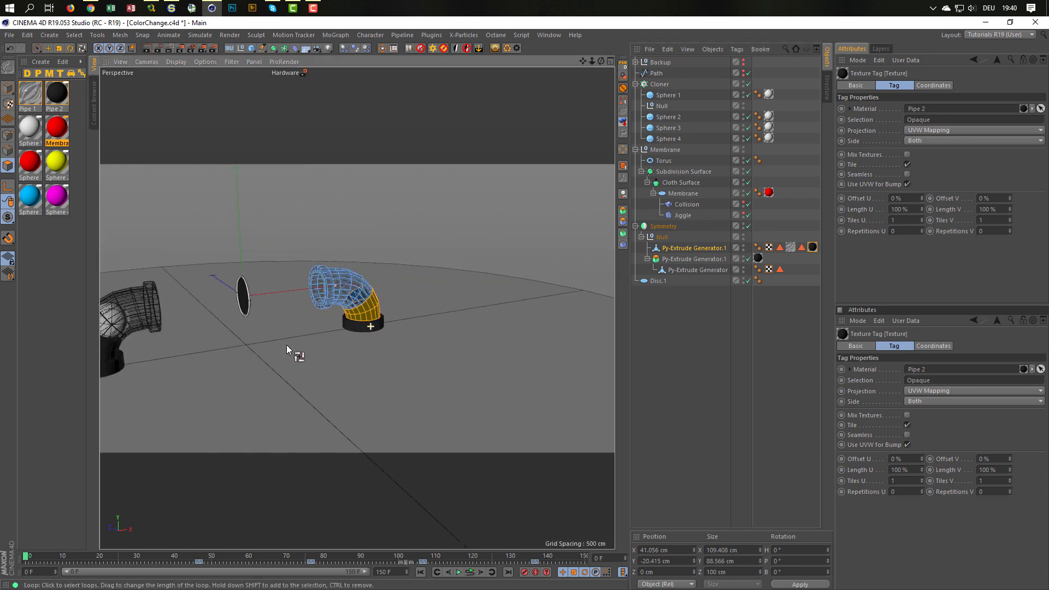
- Reduce the Opaque selection tag to only the single polygon band directly above the black ring
middle_click_drag(383, 257, 436, 242, "alt")
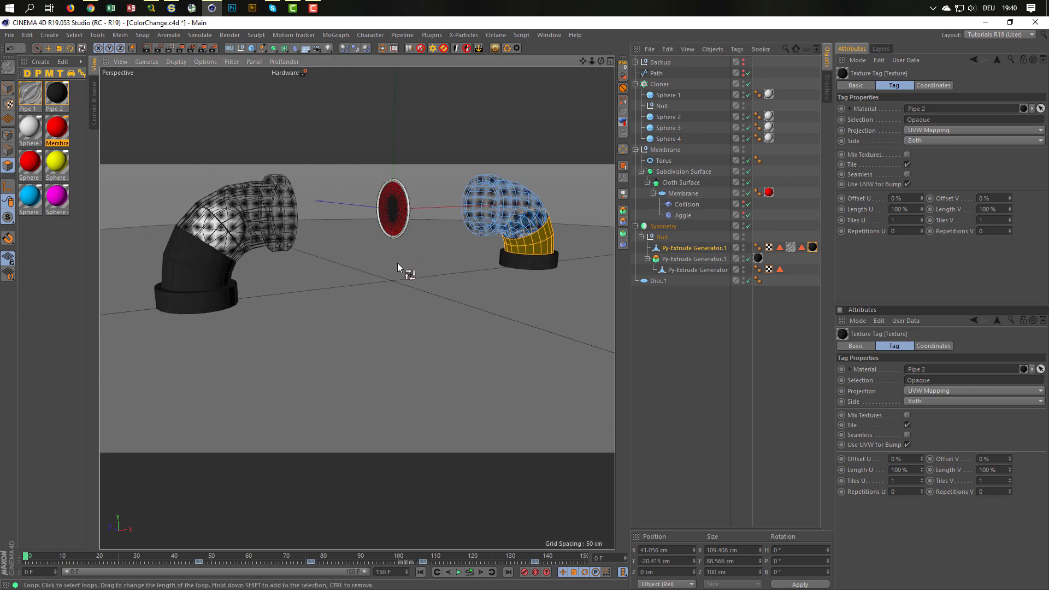
left_click_drag(398, 264, 418, 262, "alt")
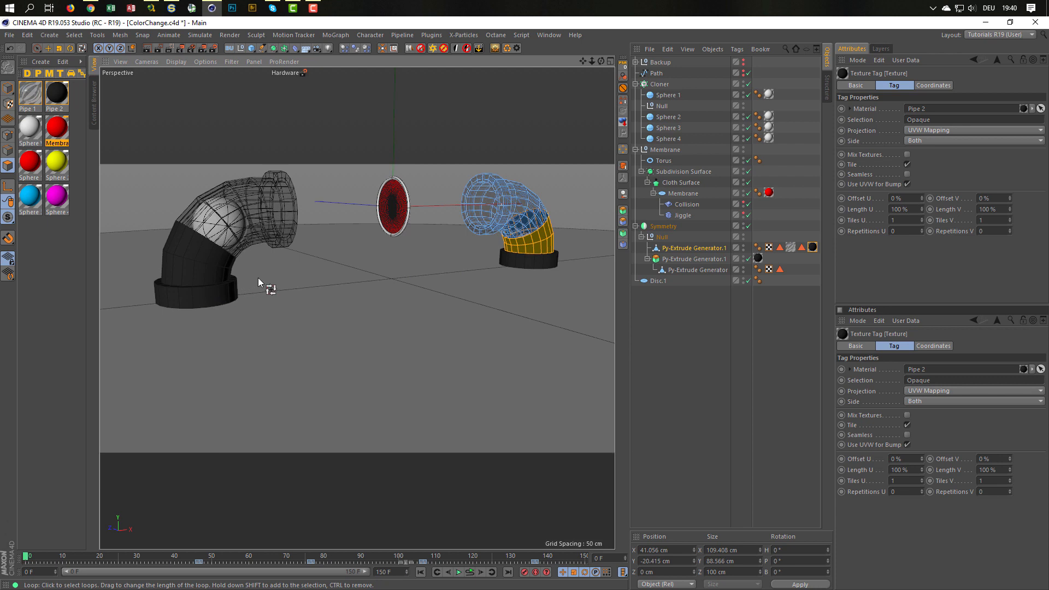
left_click_drag(315, 255, 309, 276, "alt")
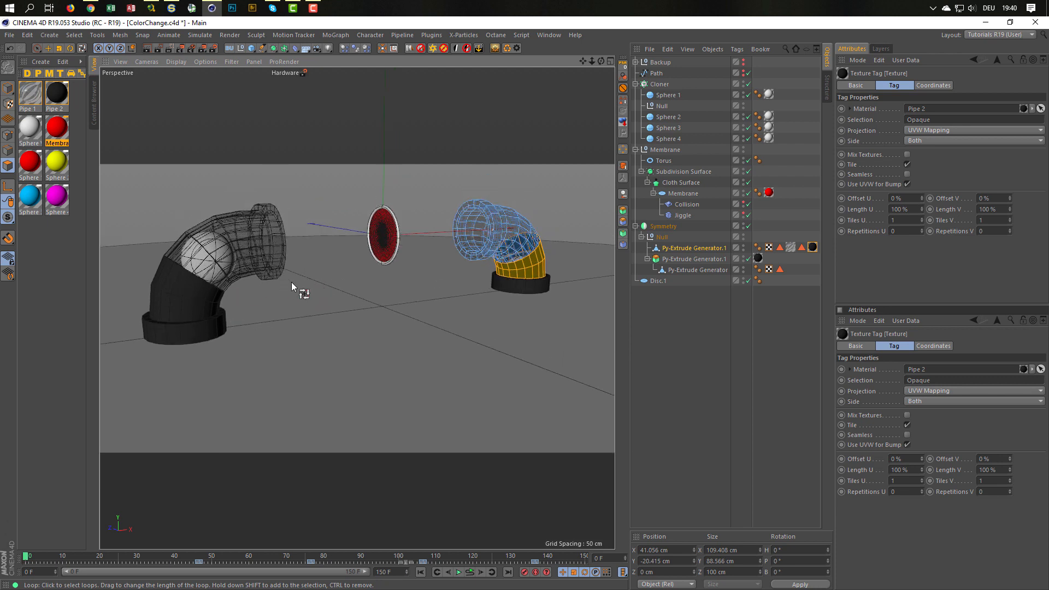
left_click(534, 264)
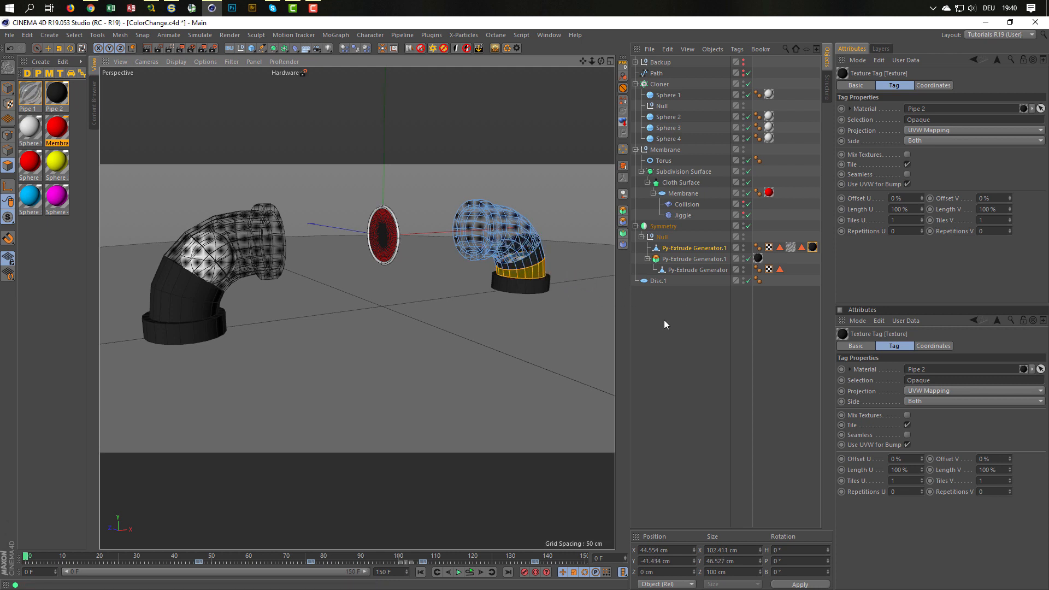
left_click(801, 247)
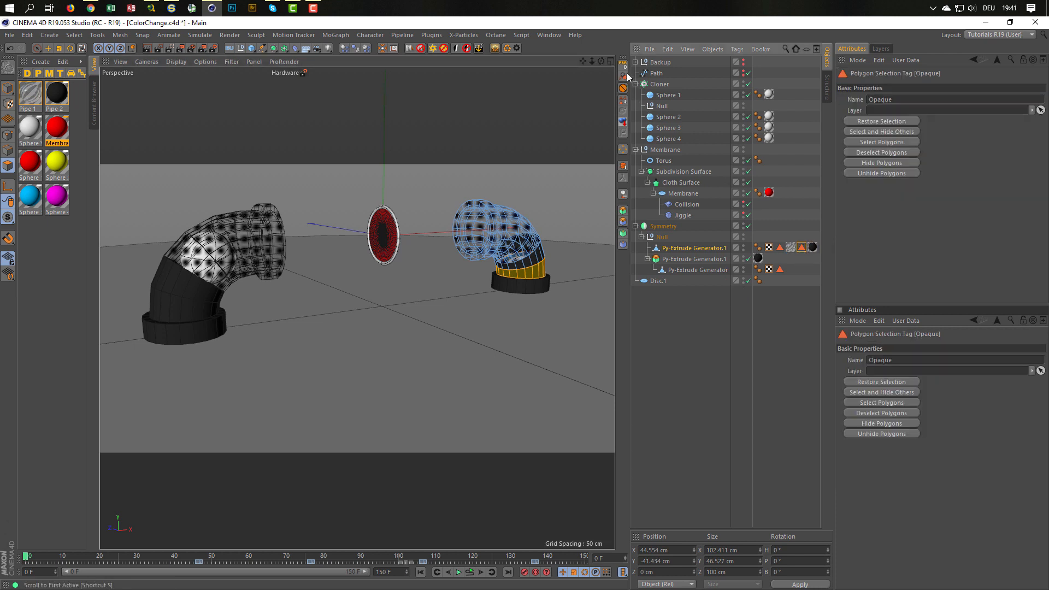
left_click(623, 103)
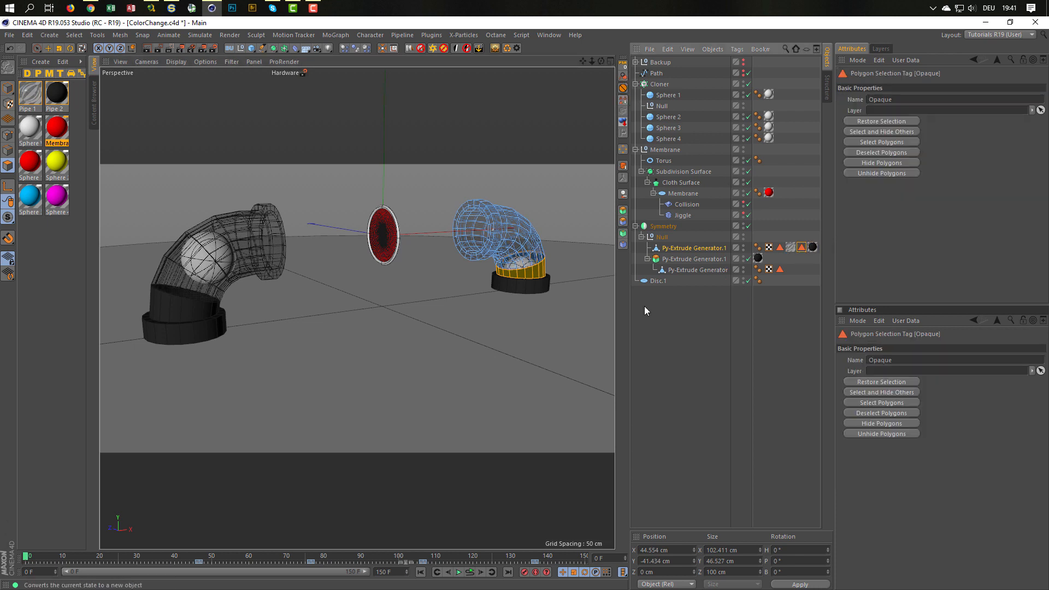
left_click(675, 374)
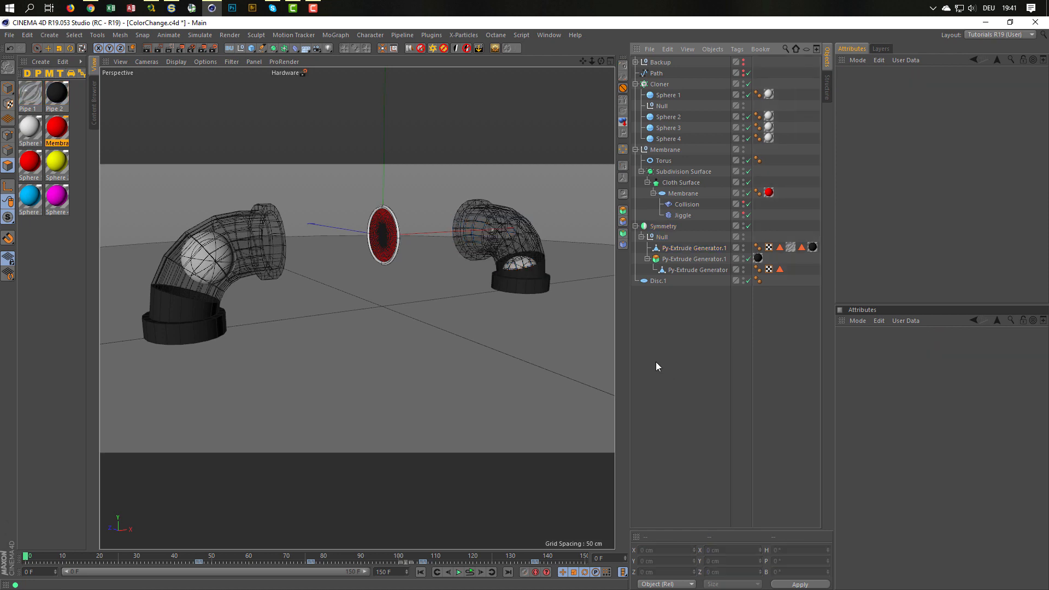
- Delete the Disc.1 floor and add the Nikomedias Scene Rig Ultimate to the scene
mouse_move(227, 273)
left_mouse_down("alt")
mouse_move(208, 273)
mouse_move(223, 272)
left_mouse_up("alt")
right_click_drag(223, 272, 248, 270, "alt")
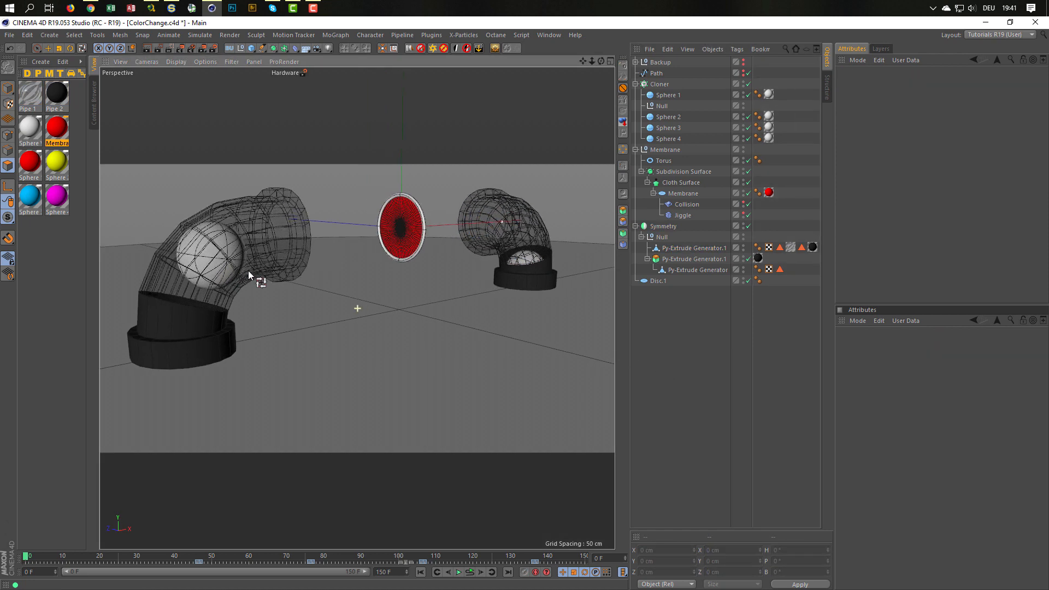
middle_click_drag(248, 270, 261, 288, "alt")
left_click_drag(261, 289, 261, 287, "alt")
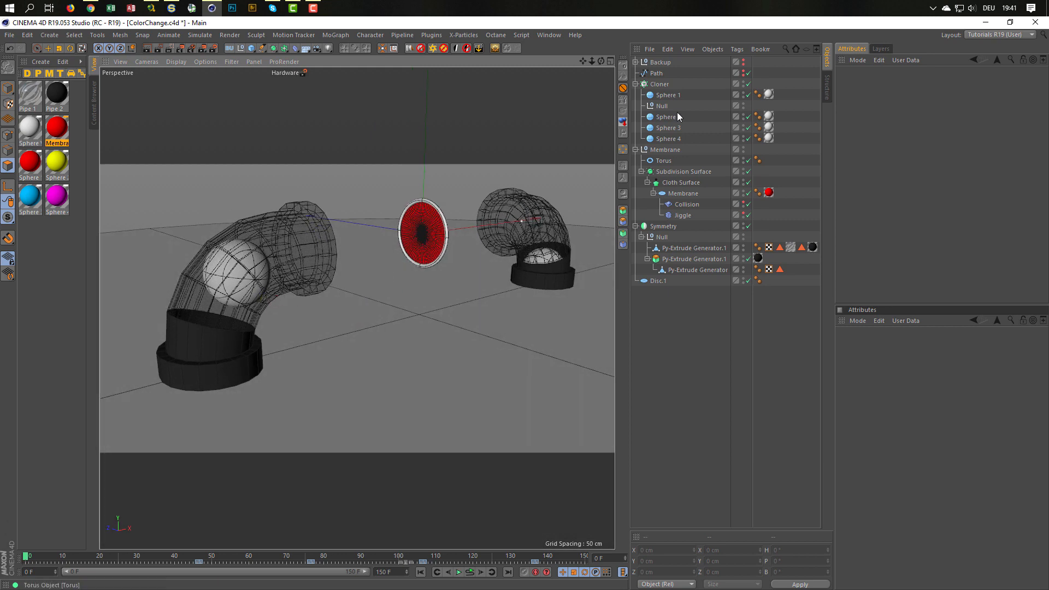
left_click(658, 281)
key("Delete")
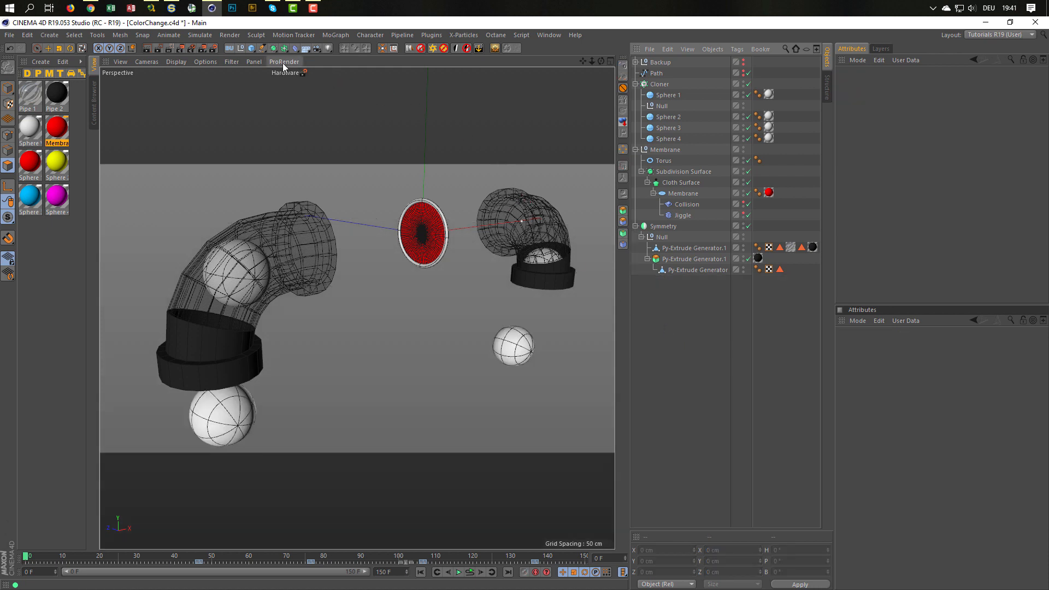
left_click(410, 49)
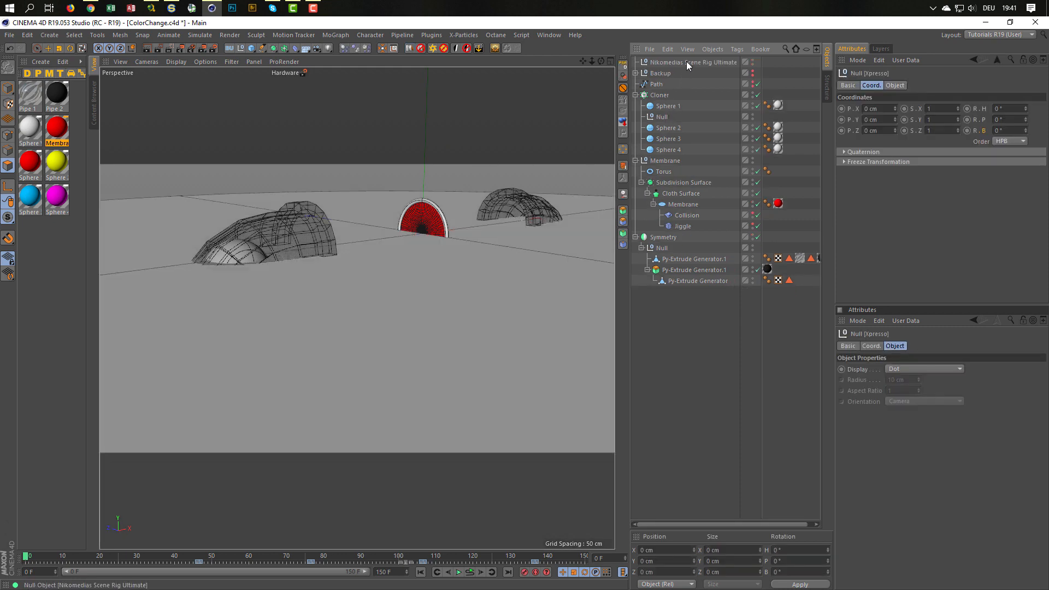
- Using the Right view, lower the scene rig's floor to -130 cm so it meets the base of the pipe rings
left_click(686, 62)
middle_click(446, 271)
middle_click(348, 340)
right_click_drag(376, 321, 253, 325, "alt")
middle_click_drag(380, 276, 373, 292, "alt")
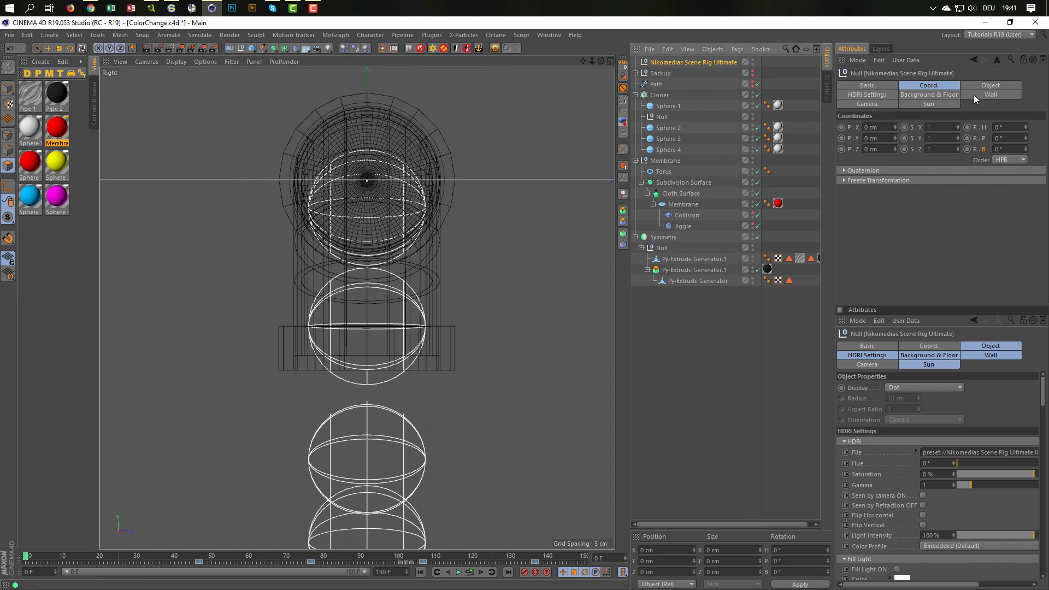
left_click(929, 94)
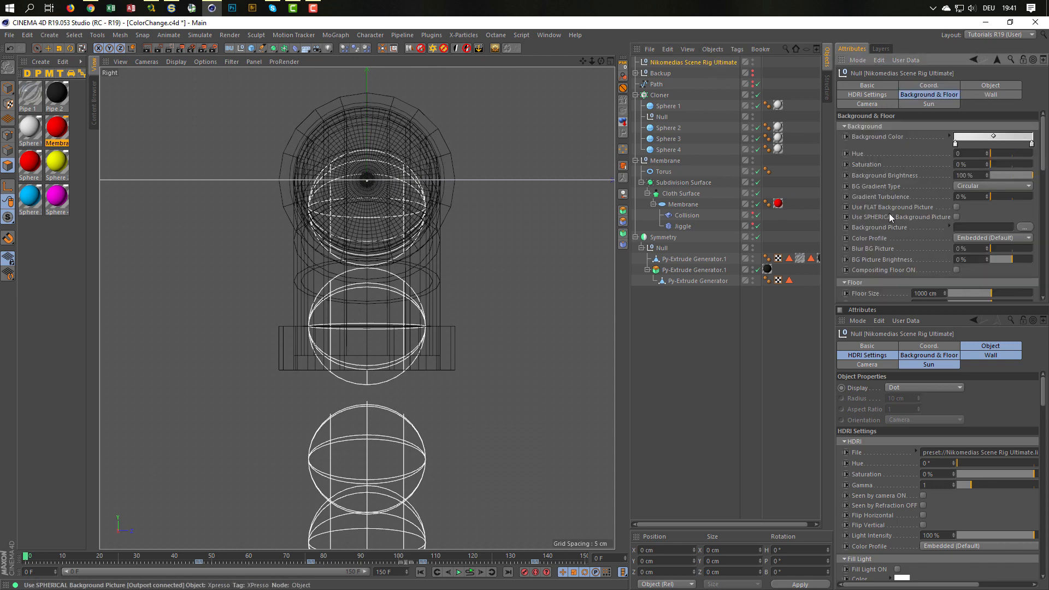
left_click(868, 127)
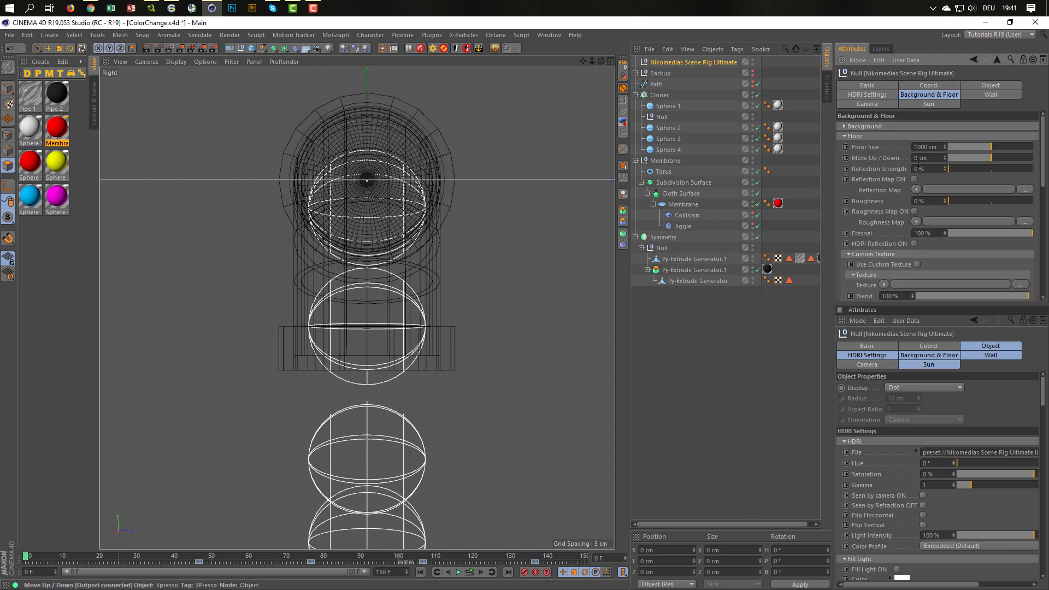
left_click_drag(946, 159, 945, 158)
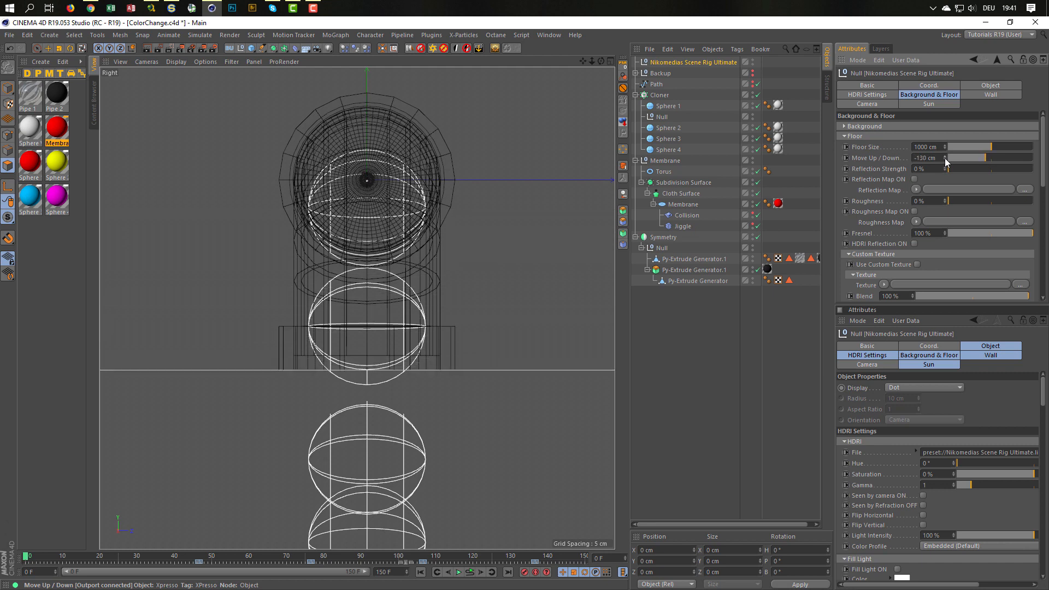
middle_click(461, 250)
middle_click(277, 220)
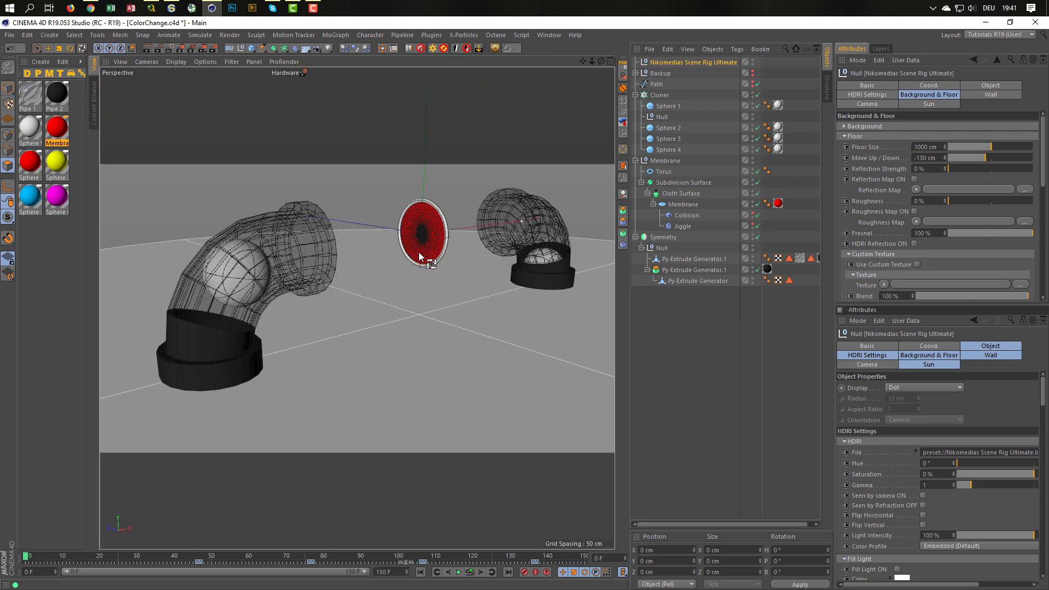
left_click_drag(420, 257, 422, 256, "alt")
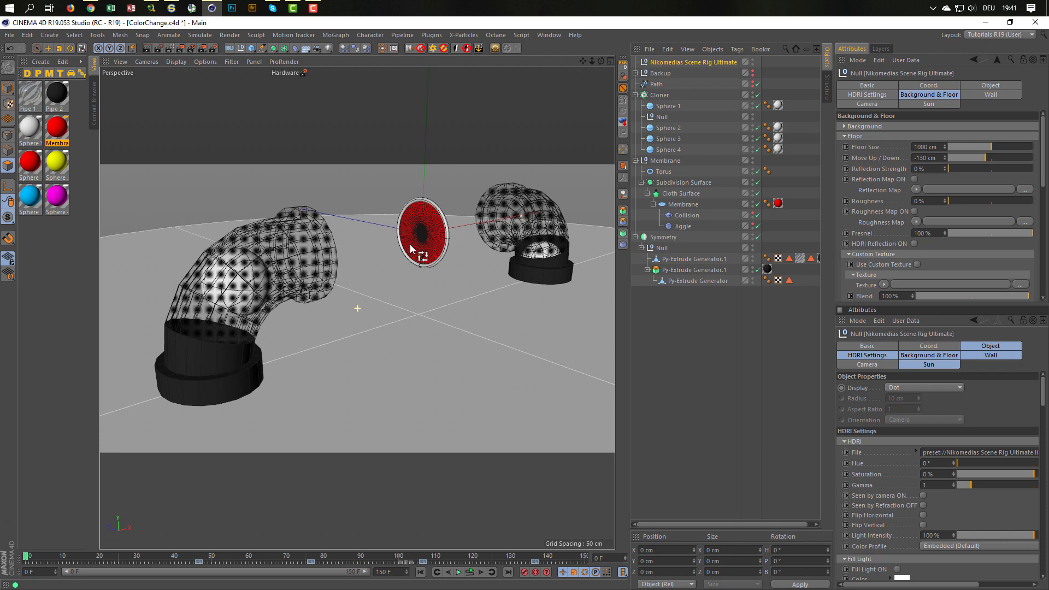
- Enable Reflectance for all materials except Pipe 1 and disable its Diffuse layer, keeping only Glossy
left_click(62, 99)
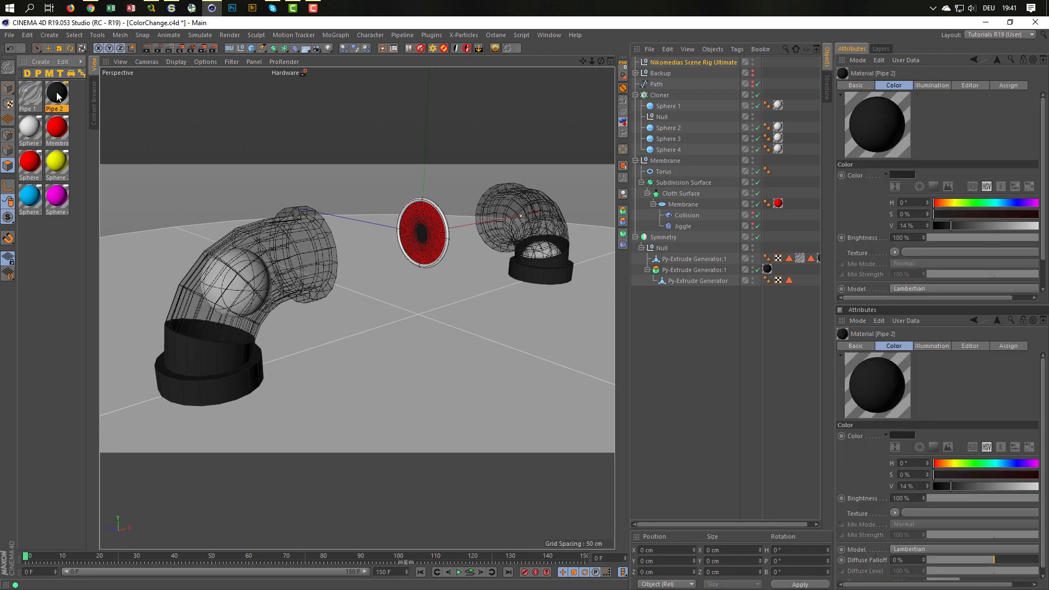
double_click(59, 97)
key("ctrl+a")
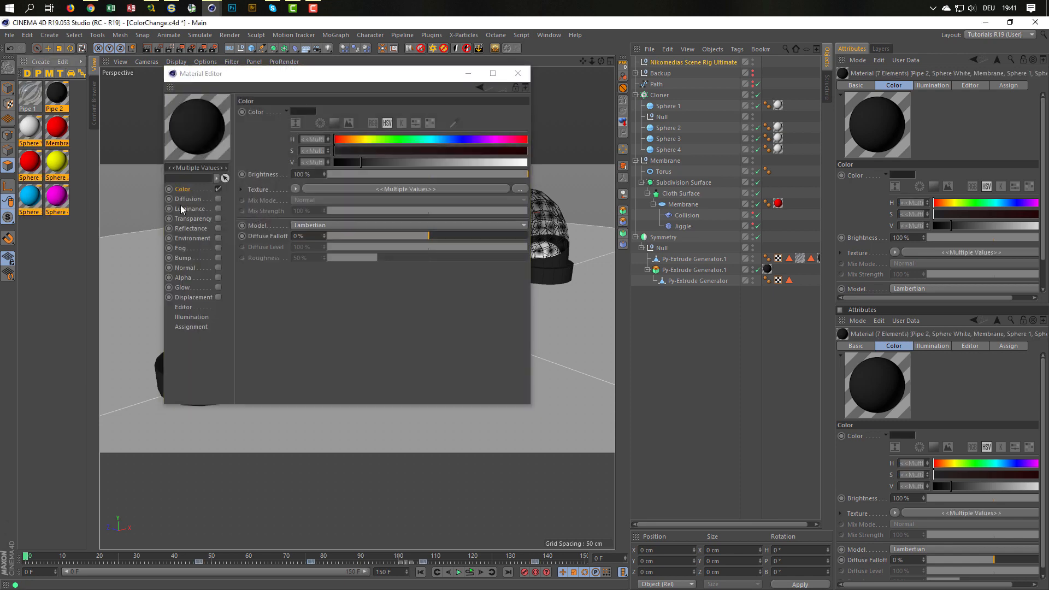
left_click(218, 228)
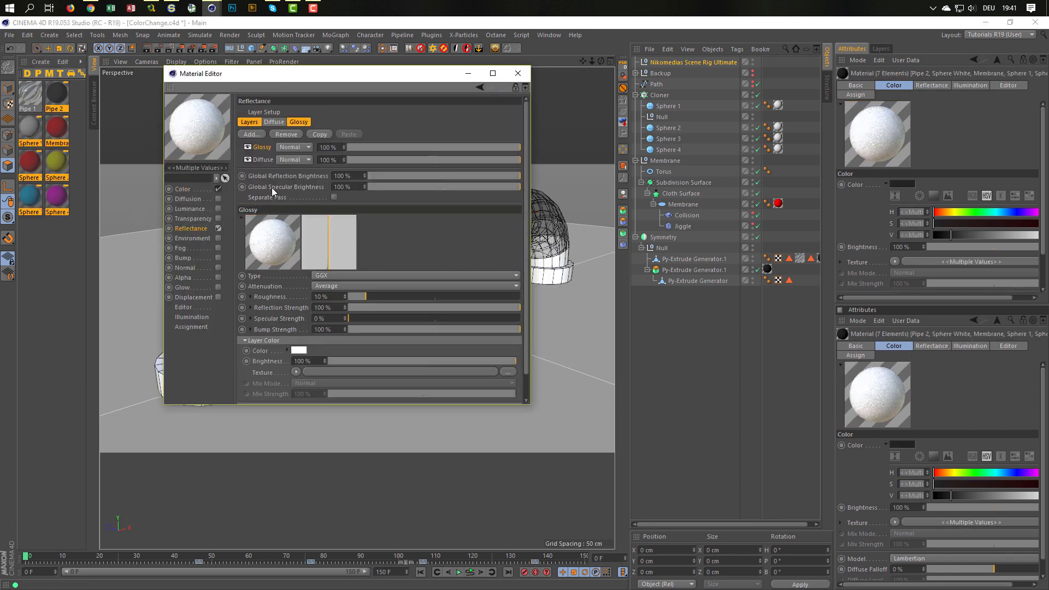
left_click(248, 159)
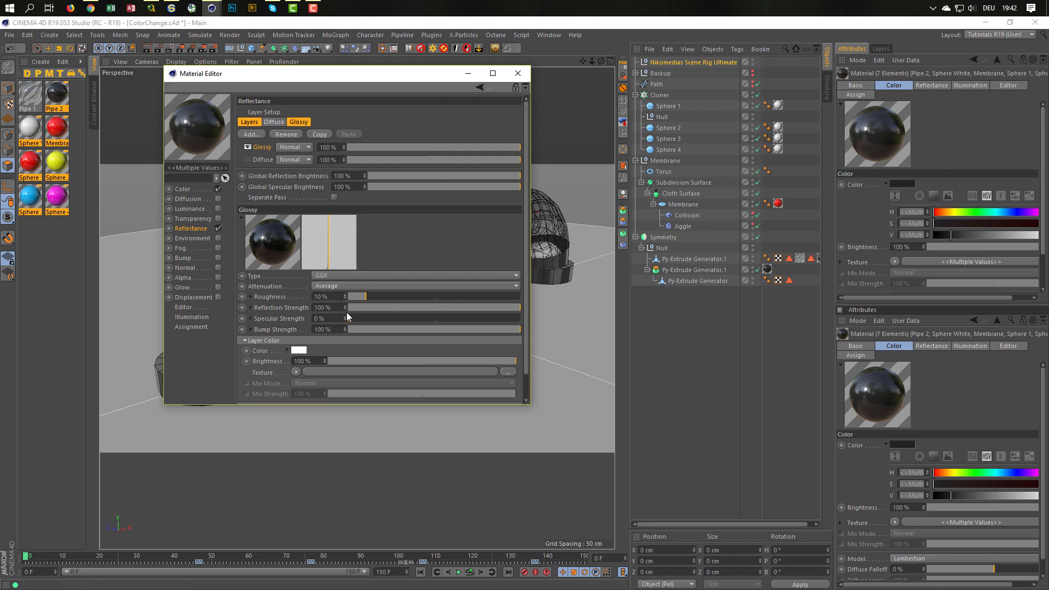
left_click(517, 73)
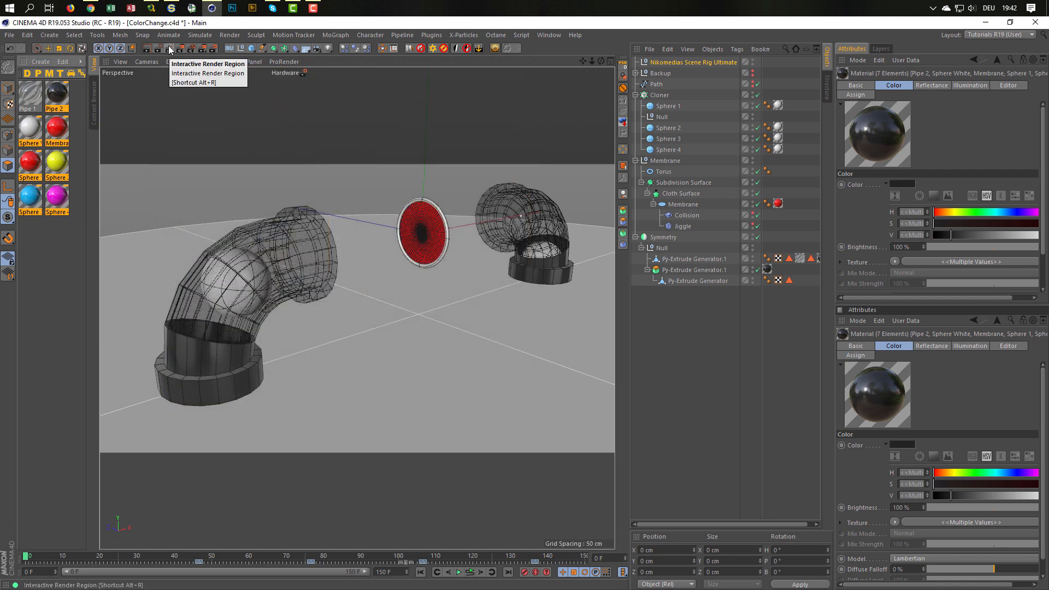
- Activate the Low GI render preset and preview the scene with the Interactive Render Region
left_click(213, 49)
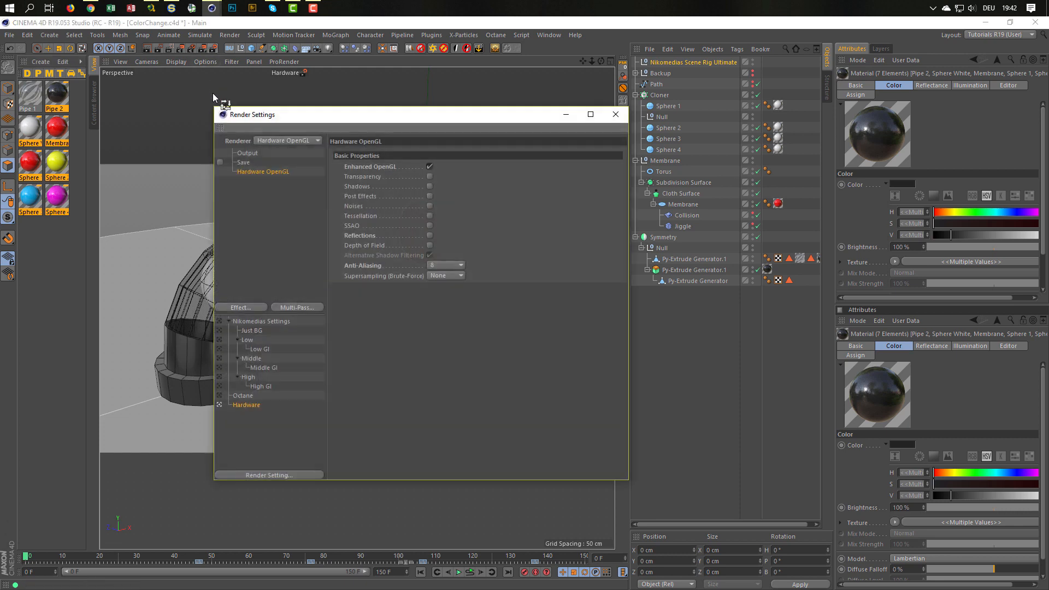
left_click(218, 348)
left_click(614, 115)
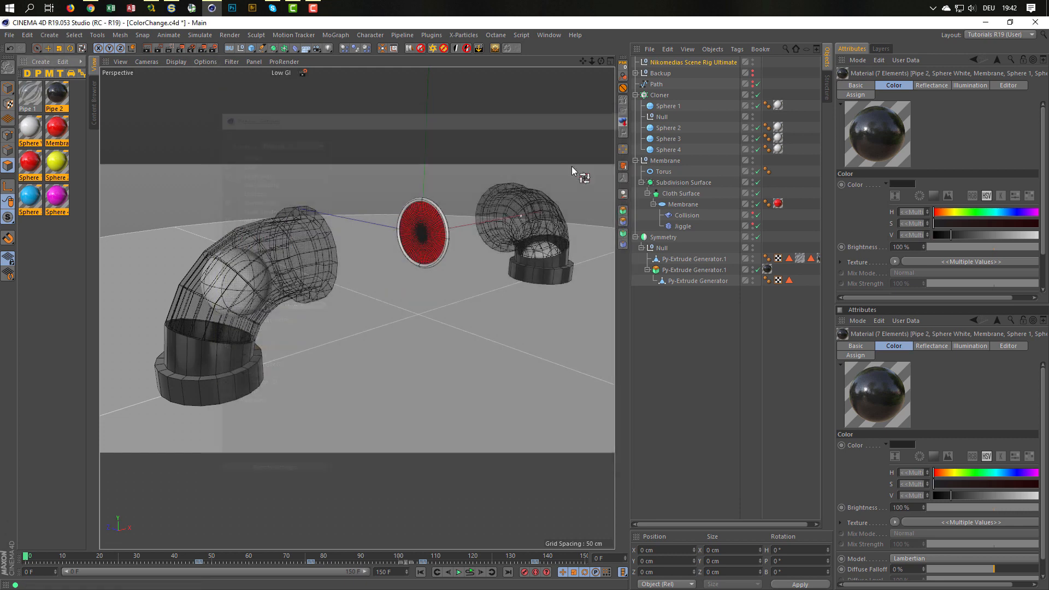
left_click(170, 48)
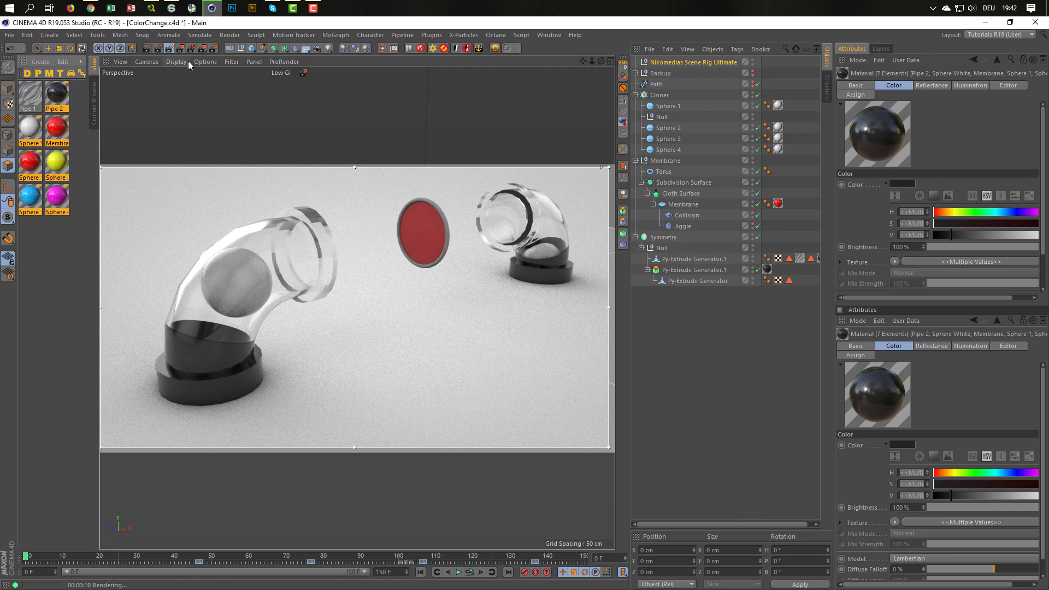
left_click(168, 47)
- Display the scene with Gouraud shading and lines in plain grey without materials, framing the nearer pipe
scroll(252, 285, "up", 4)
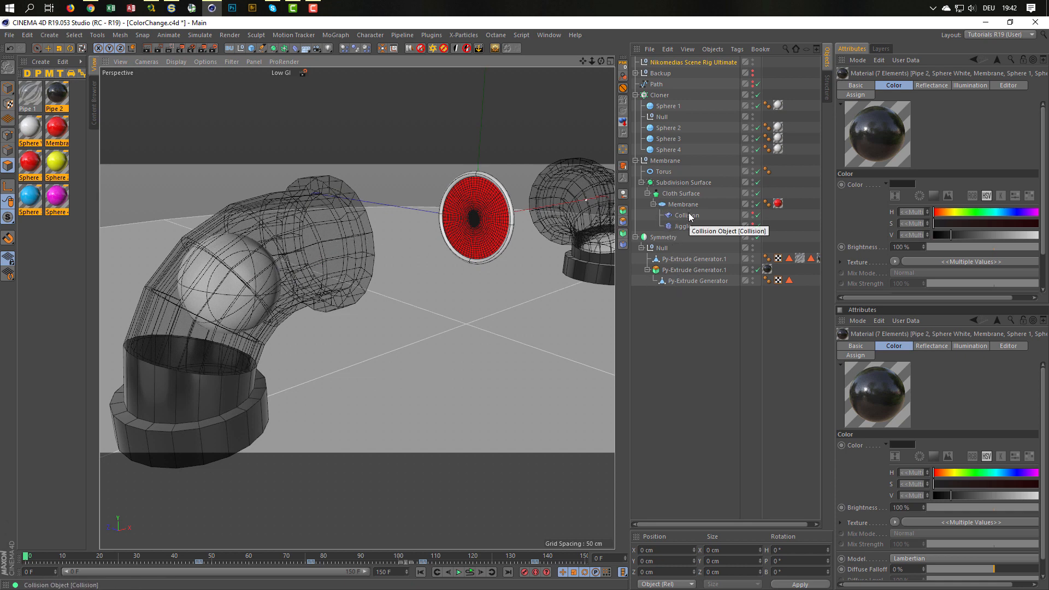
key("n")
key("a")
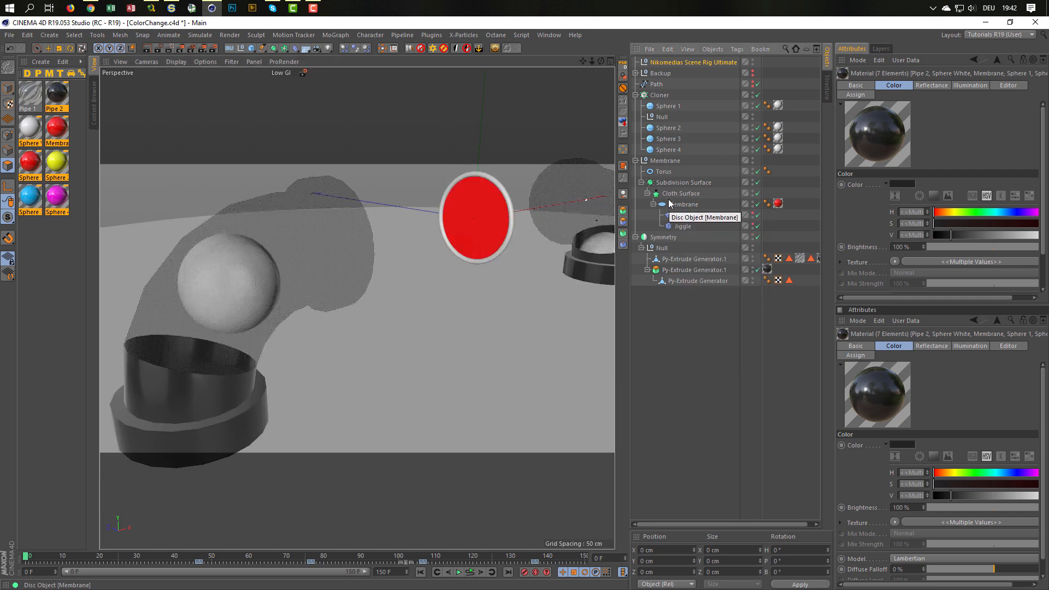
key("n")
key("b")
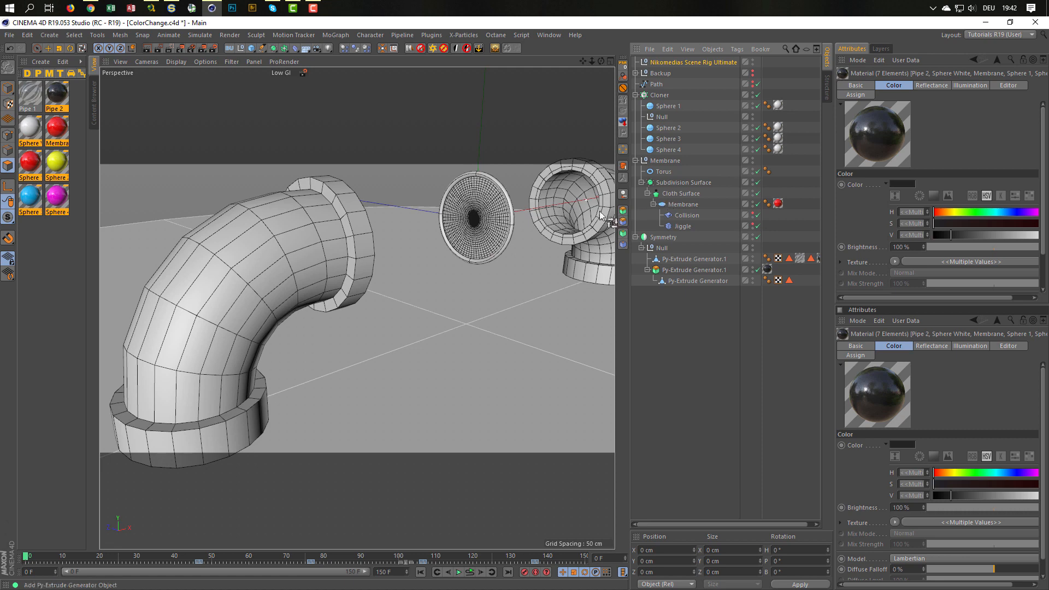
left_click_drag(321, 234, 343, 229, "alt")
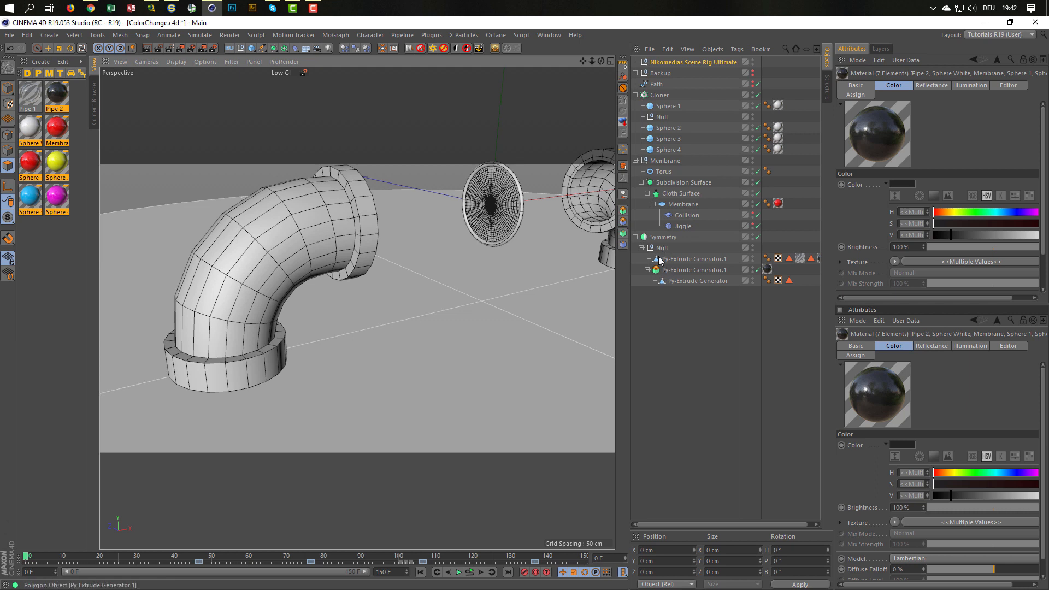
- Rename the null inside the Symmetry object as Pipes and save the project
left_click(687, 260)
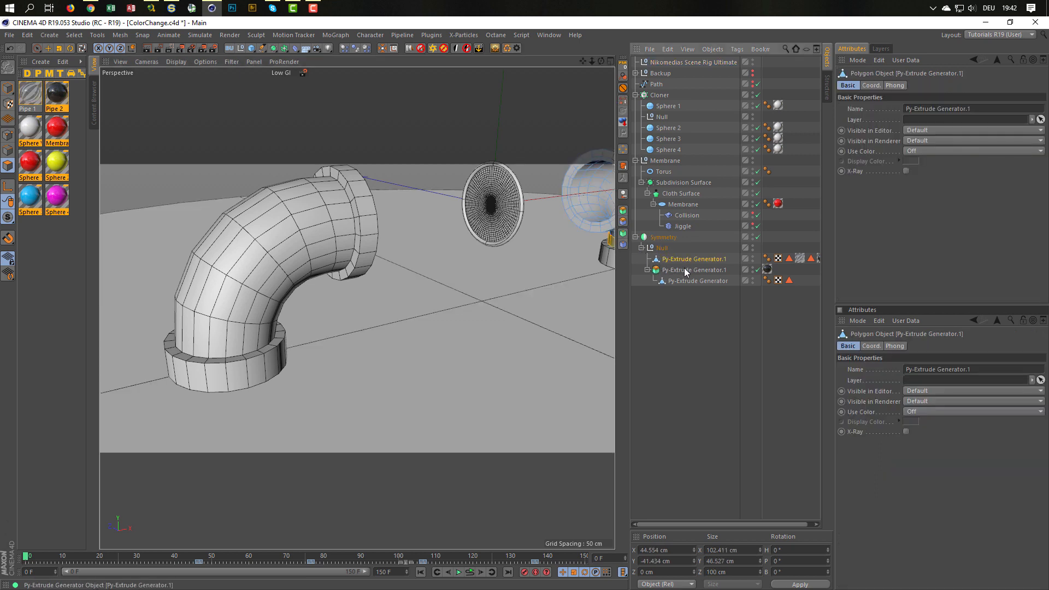
double_click(663, 248)
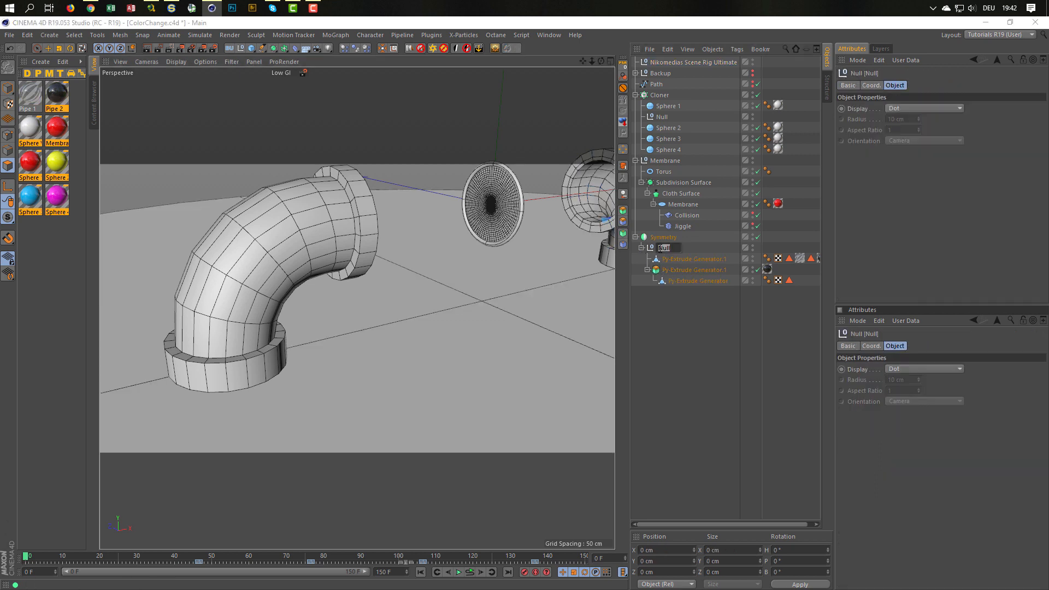
type("Pie")
type("pes")
key("Return")
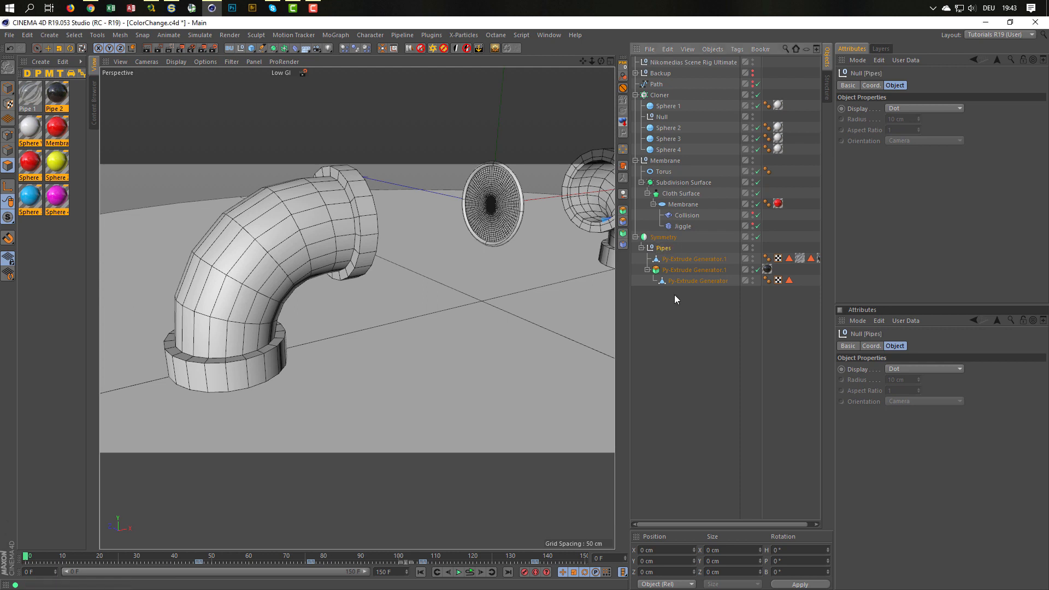
key("ctrl+s")
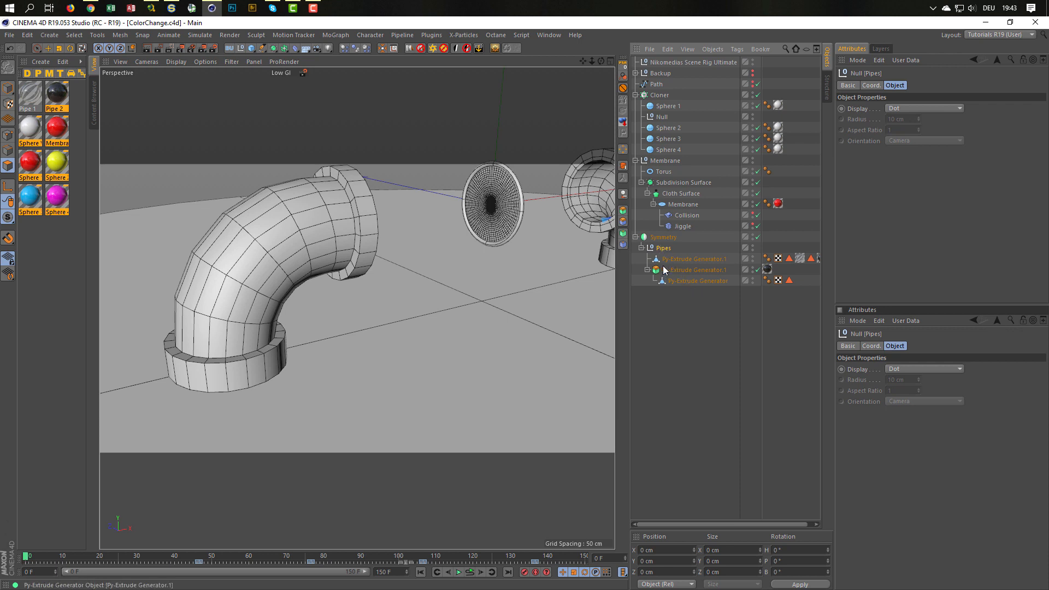
- Add a Bevel deformer as a child of the Pipes null
left_click_drag(656, 270, 531, 258)
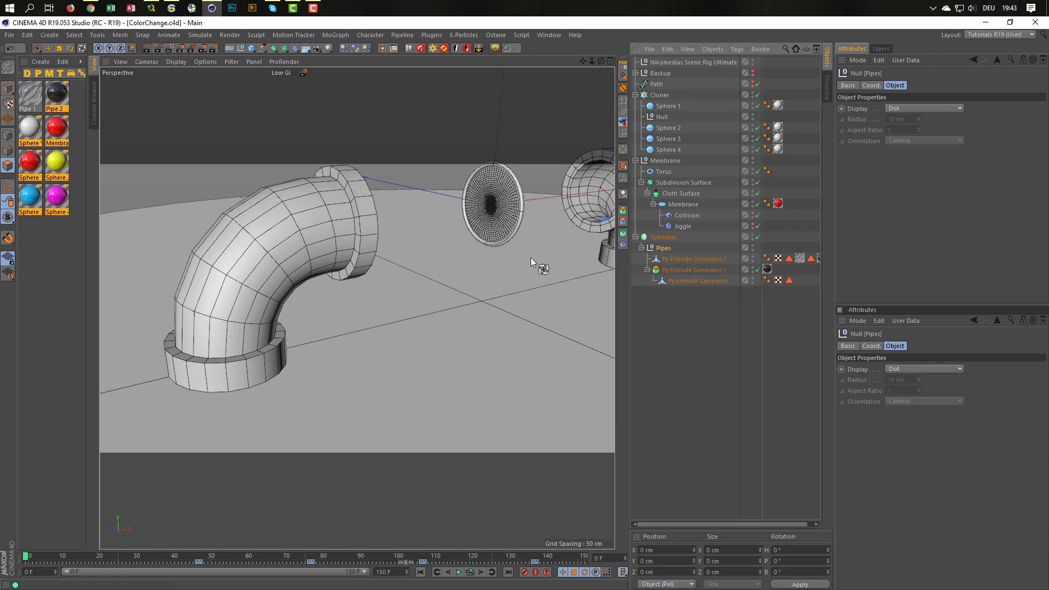
left_click_drag(614, 296, 665, 249)
left_click(295, 48)
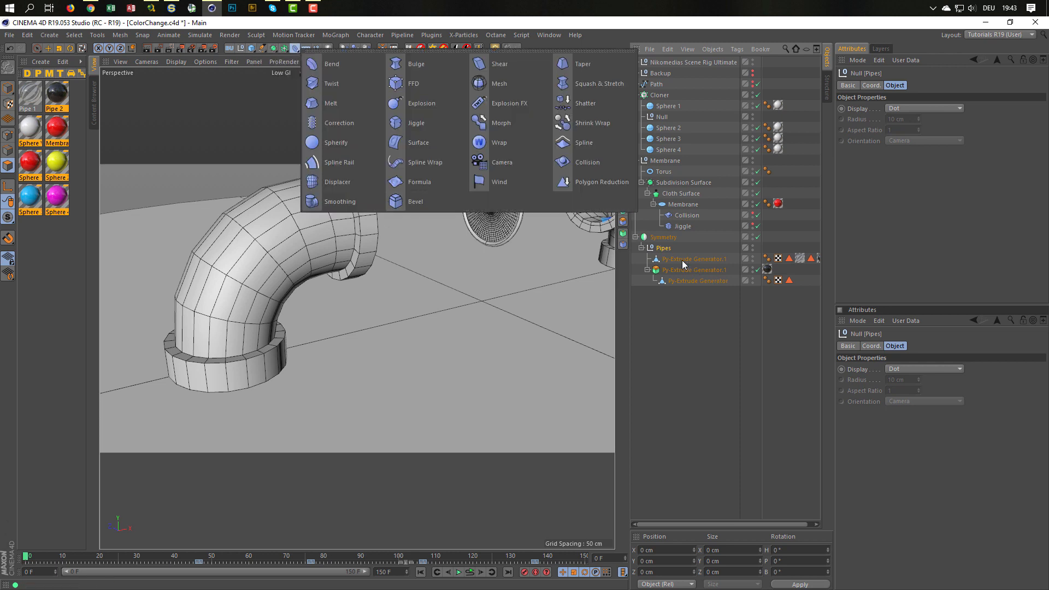
left_click(411, 201)
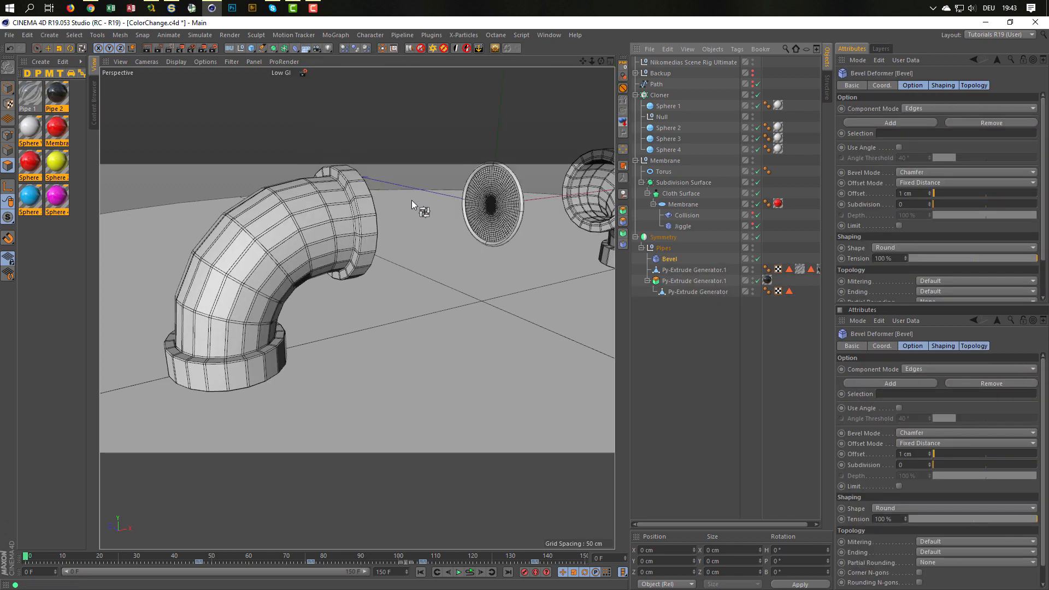
scroll(318, 222, "up", 5)
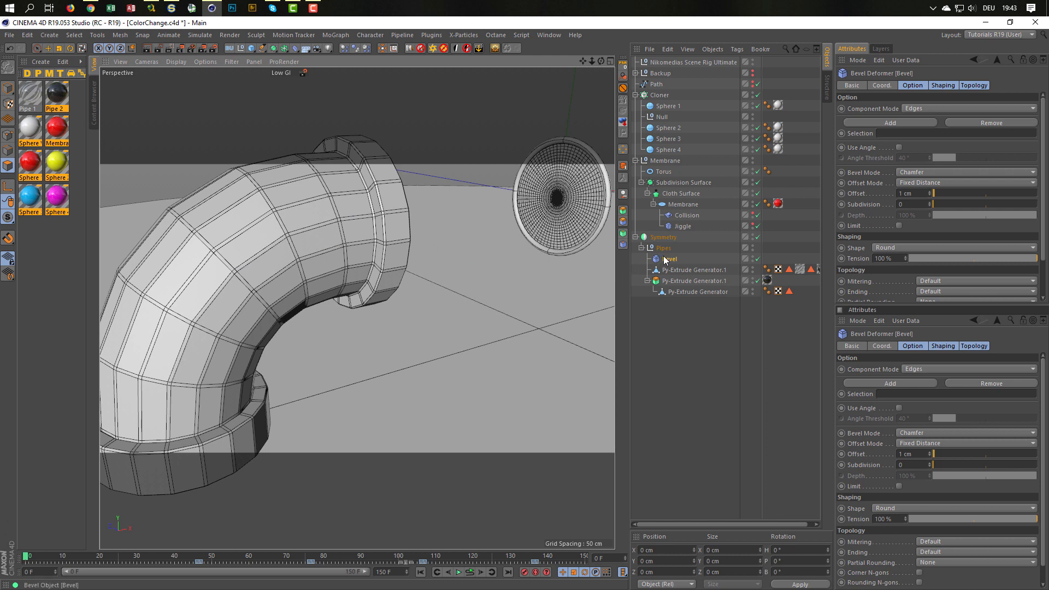
- Enable Use Angle on the Bevel deformer and call Set As Default for its settings
left_click(912, 86)
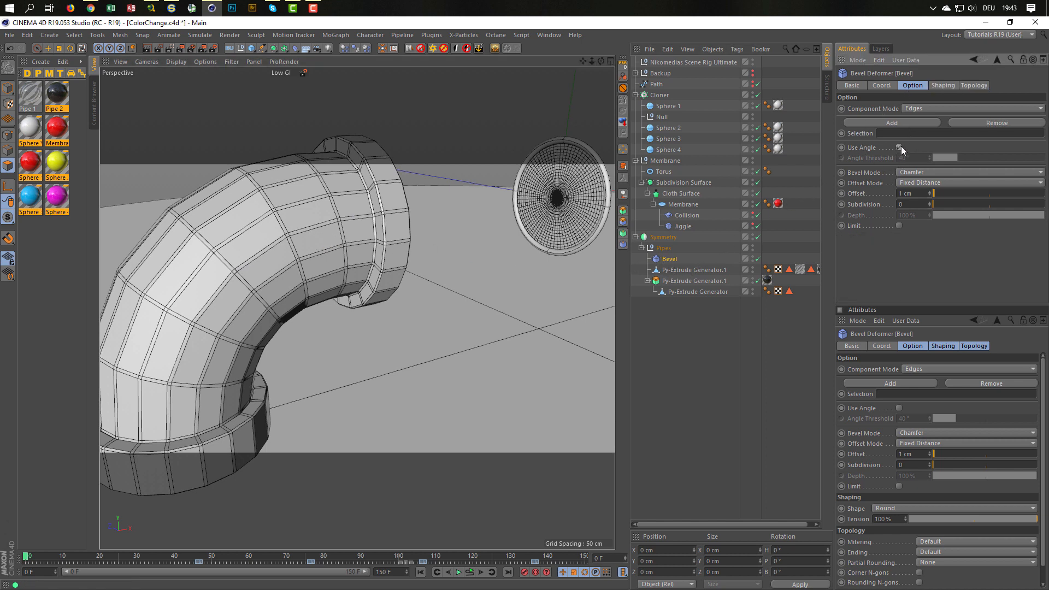
left_click(899, 148)
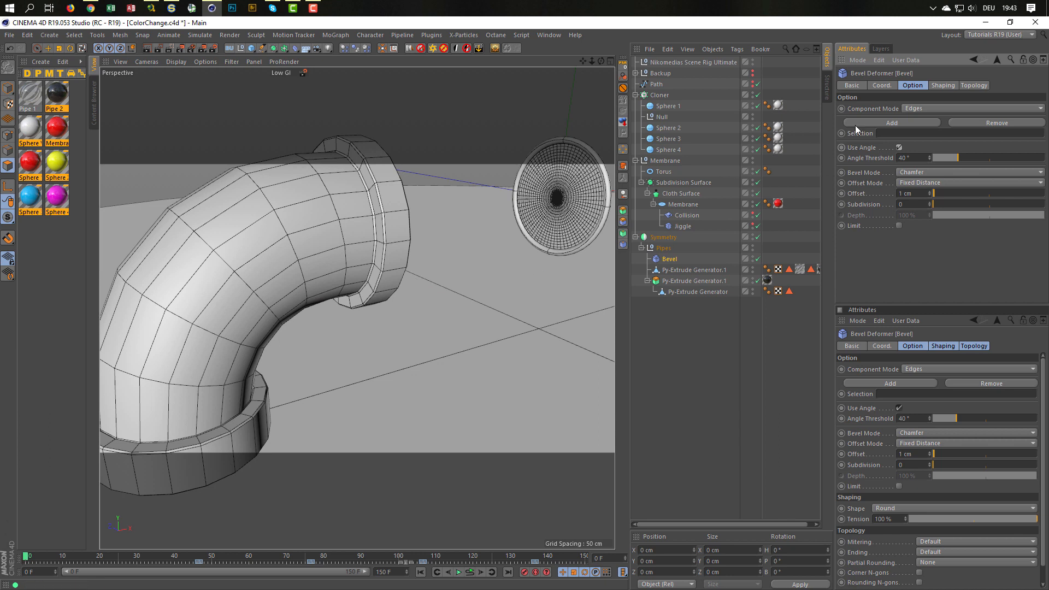
left_click(879, 59)
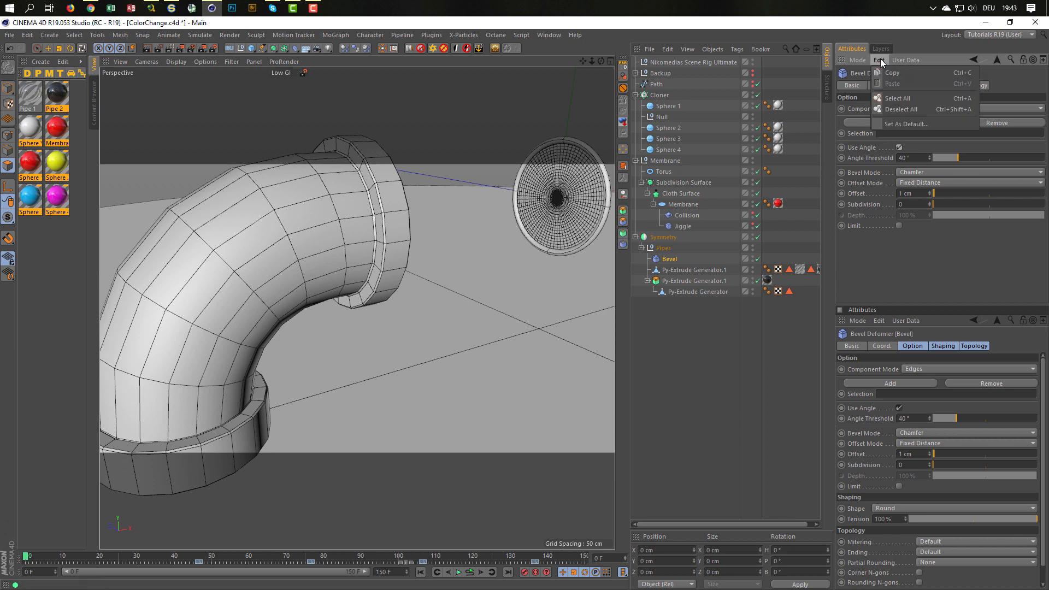
left_click(890, 125)
left_click(546, 345)
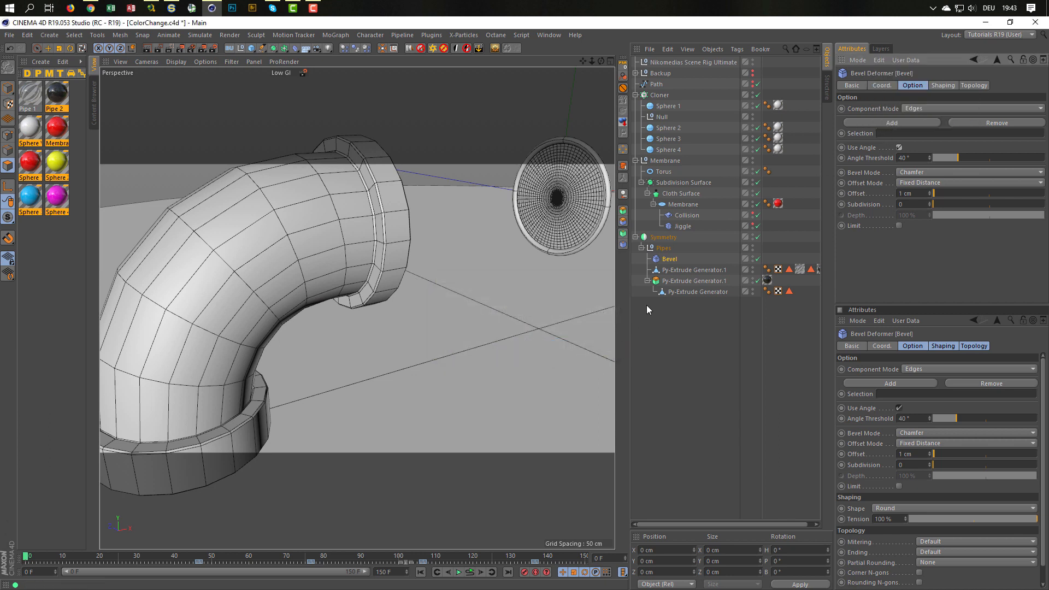
- Change the Bevel deformer's Bevel Mode to Solid and set its Offset to 2 cm
left_click(907, 172)
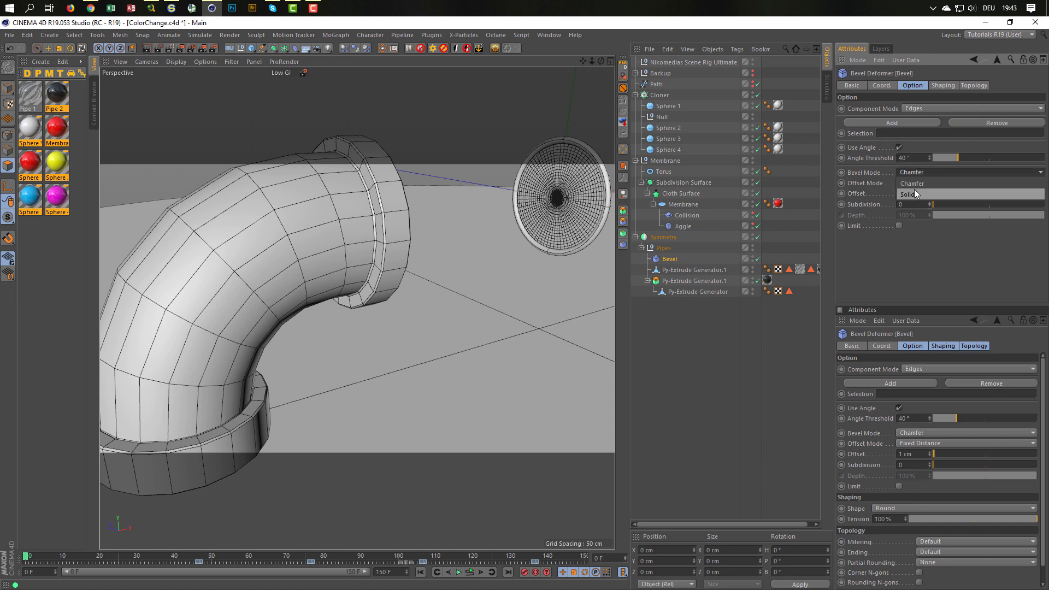
left_click(916, 194)
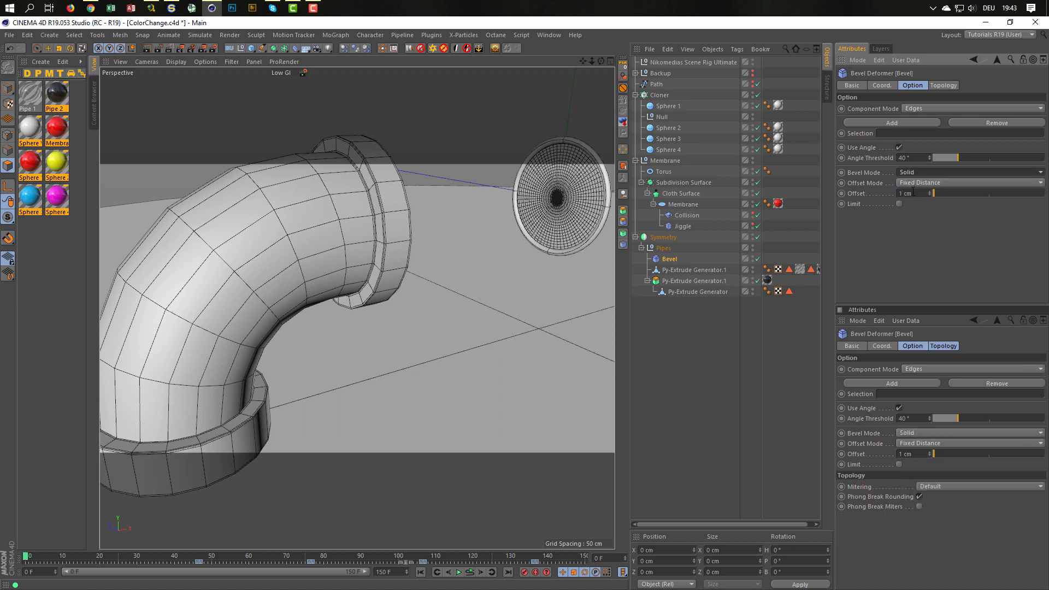
left_click_drag(913, 192, 886, 209)
type("2")
key("Return")
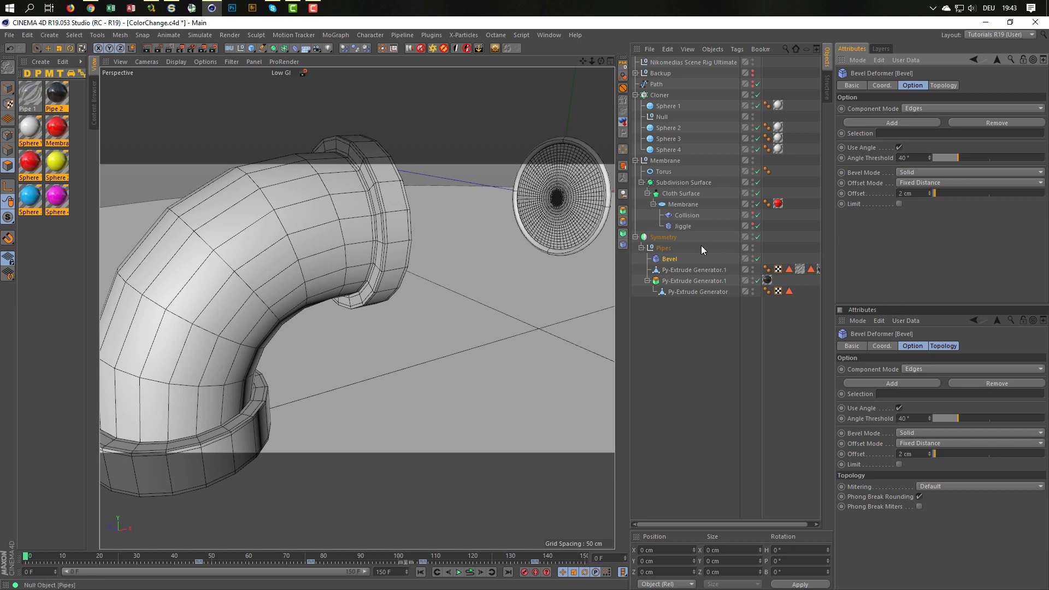
- Place the Pipes null inside a new Subdivision Surface and frame both pipes with the membrane
left_click(662, 248)
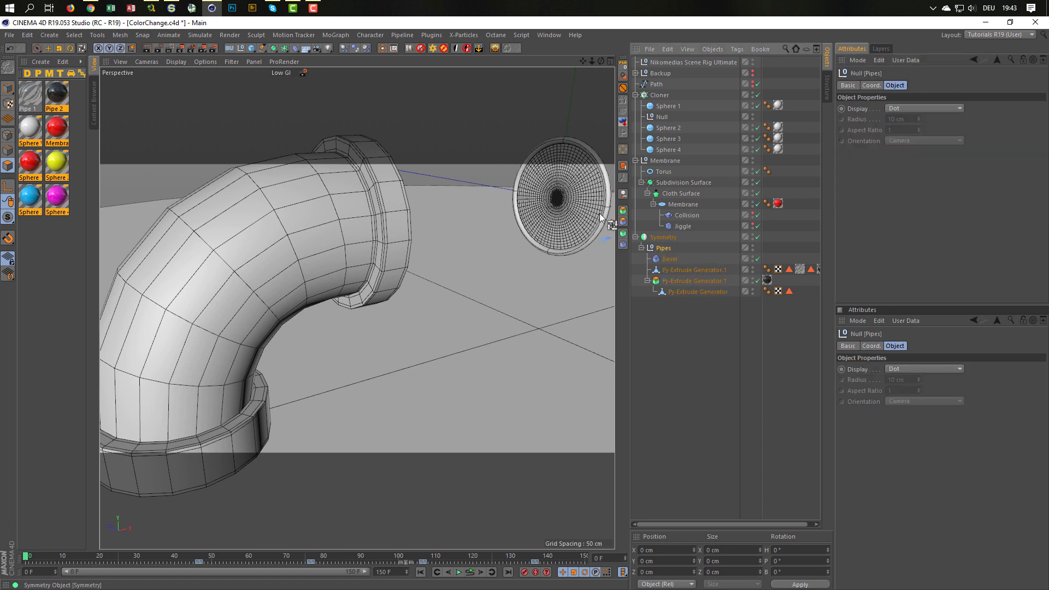
left_click(273, 48, "alt")
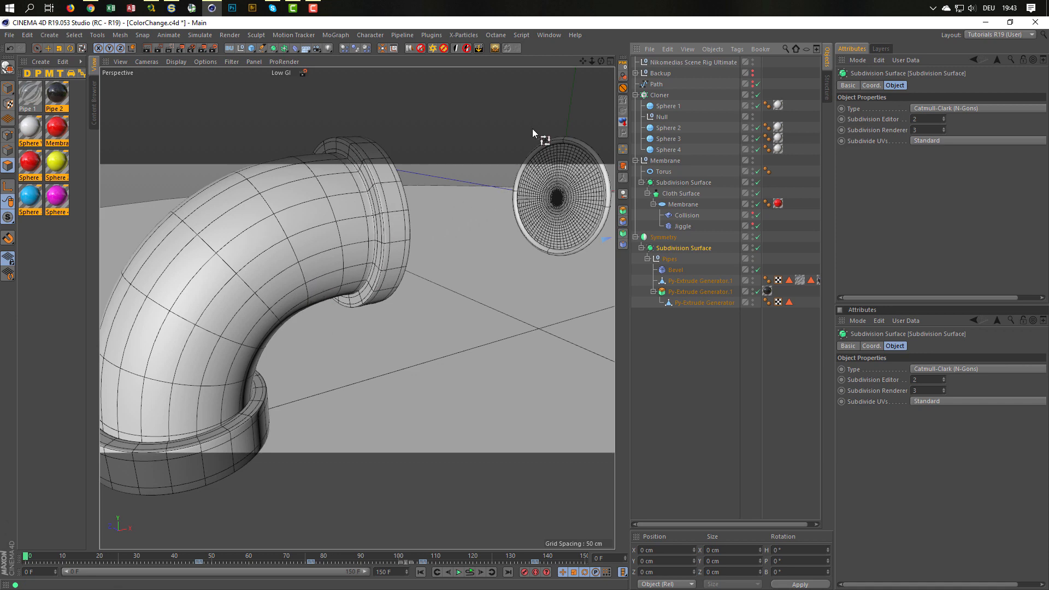
scroll(480, 186, "down", 6)
middle_click_drag(445, 200, 356, 227, "alt")
scroll(349, 238, "up", 5)
mouse_move(355, 227)
left_mouse_down("alt")
mouse_move(362, 221)
mouse_move(341, 240)
mouse_move(337, 221)
left_mouse_up("alt")
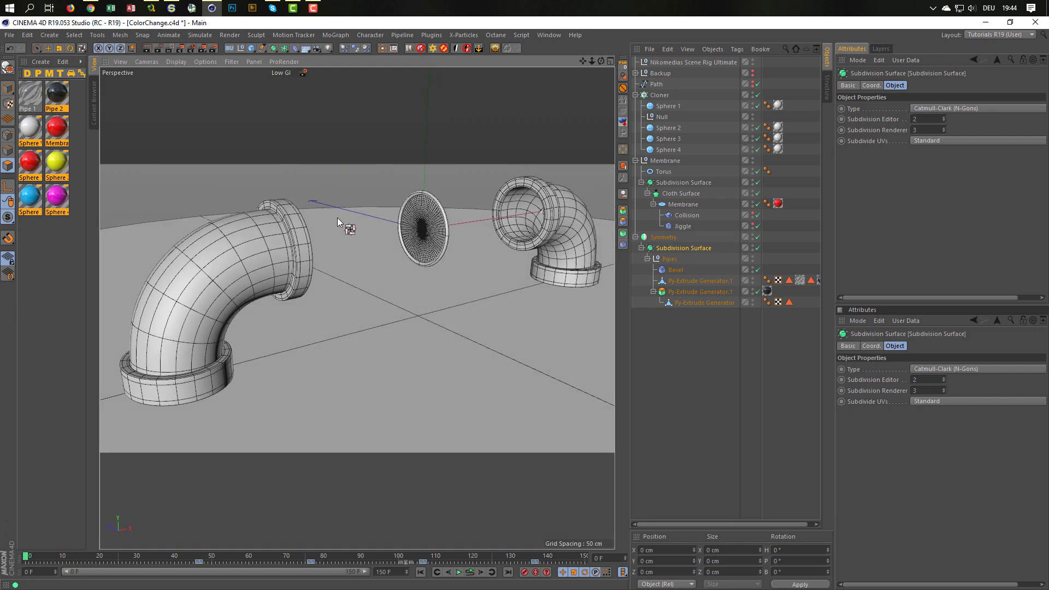
- Preview the smoothed pipes with the Interactive Render Region, examine the black base up close, and switch the preview off
left_click(170, 50)
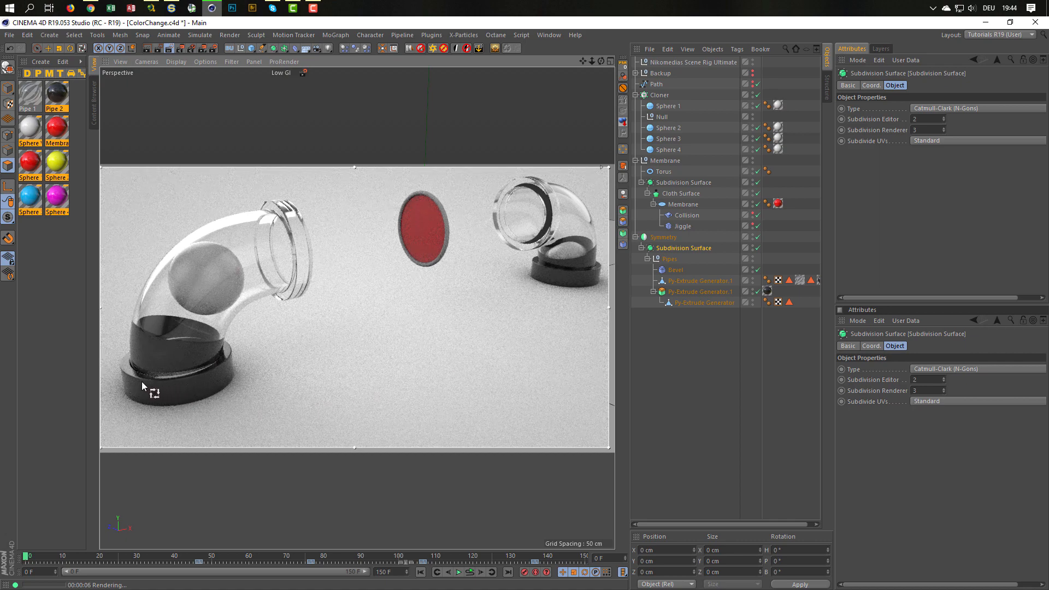
right_click_drag(142, 382, 264, 373, "alt")
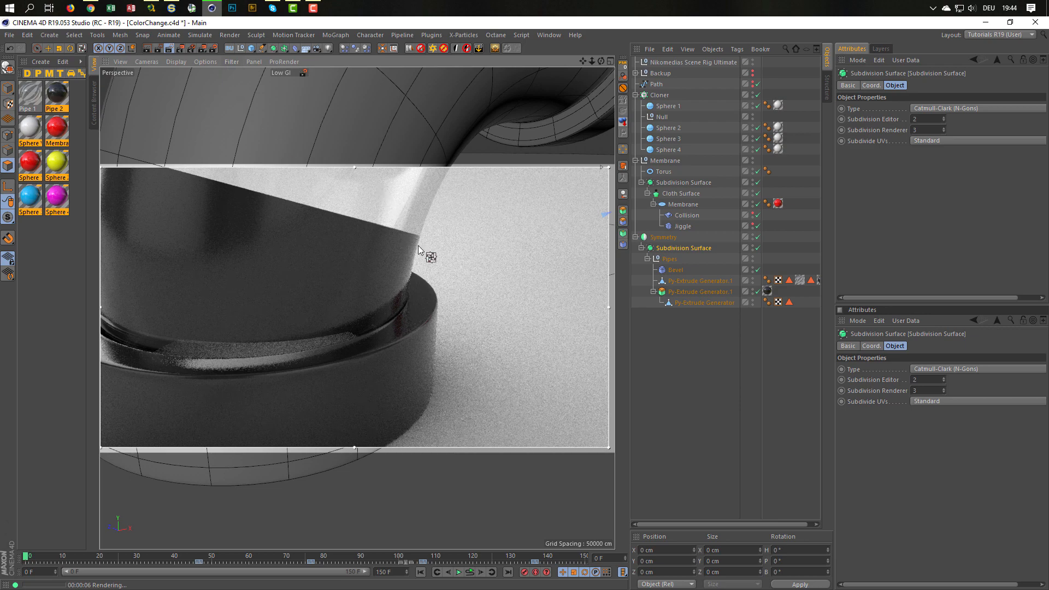
right_click_drag(418, 245, 373, 228, "alt")
left_click(172, 47)
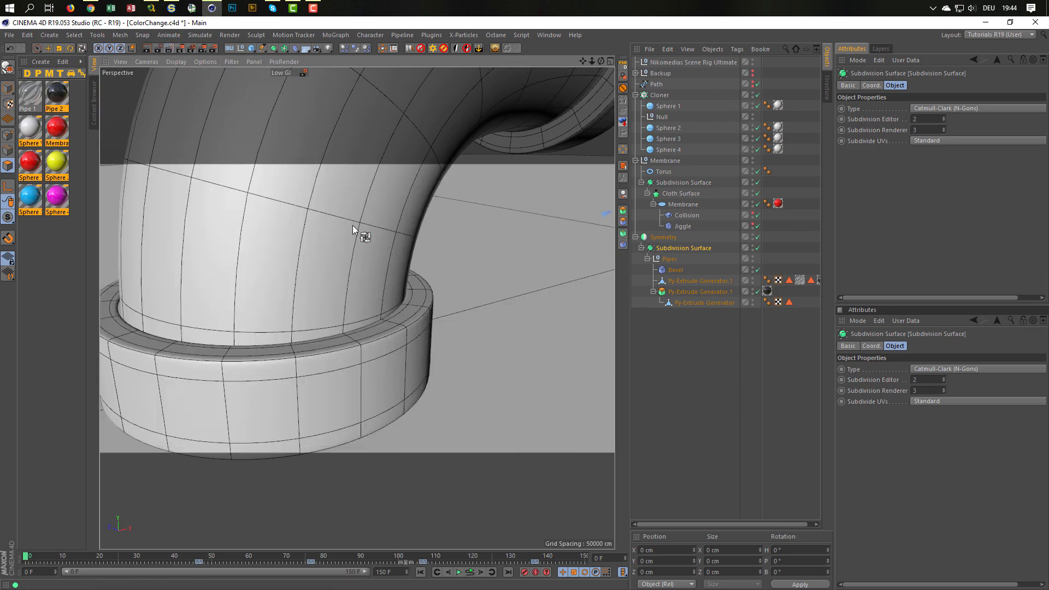
- Hide the pipe's black base ring generator in the viewport to expose the pipe's lower end
left_click(753, 291)
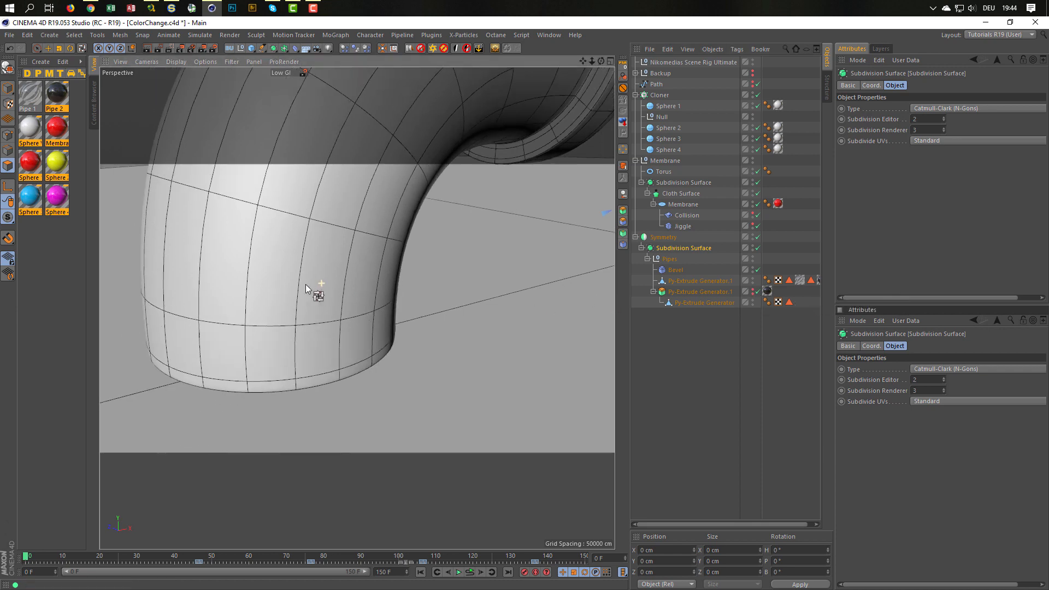
left_click_drag(306, 284, 315, 331, "alt")
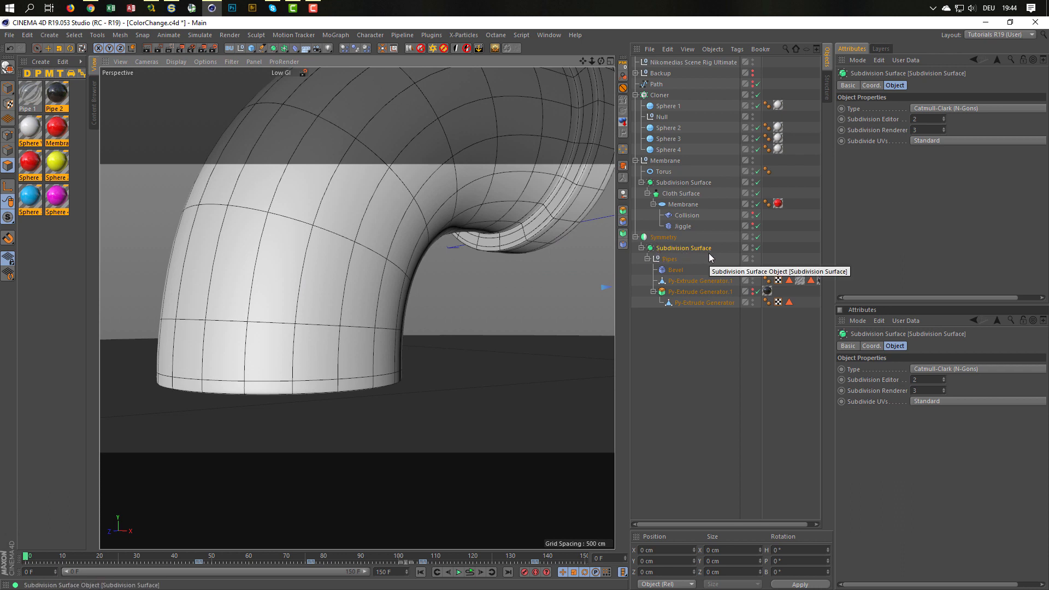
left_click_drag(529, 273, 402, 297, "alt")
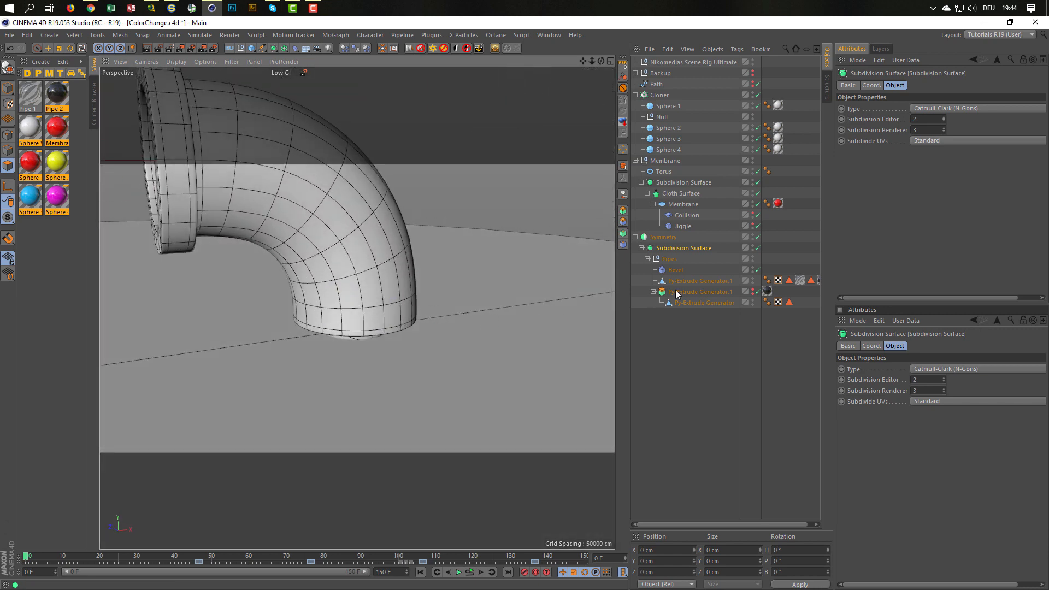
- Load the pipe's Opaque polygon selection and disable the Subdivision Surface around the Pipes null
left_click(810, 281)
right_click_drag(402, 292, 453, 287, "alt")
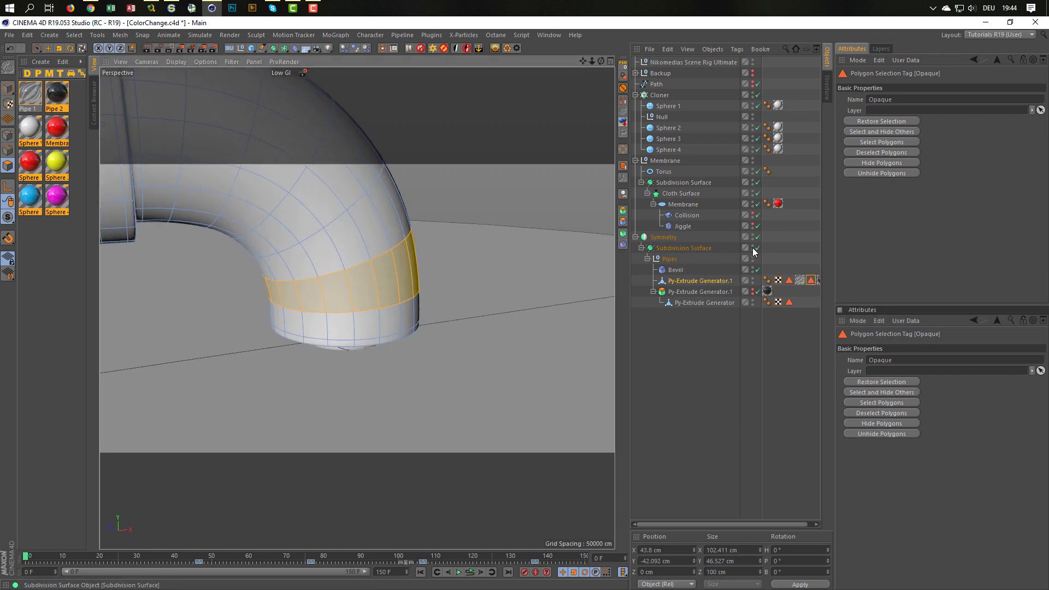
left_click(758, 247)
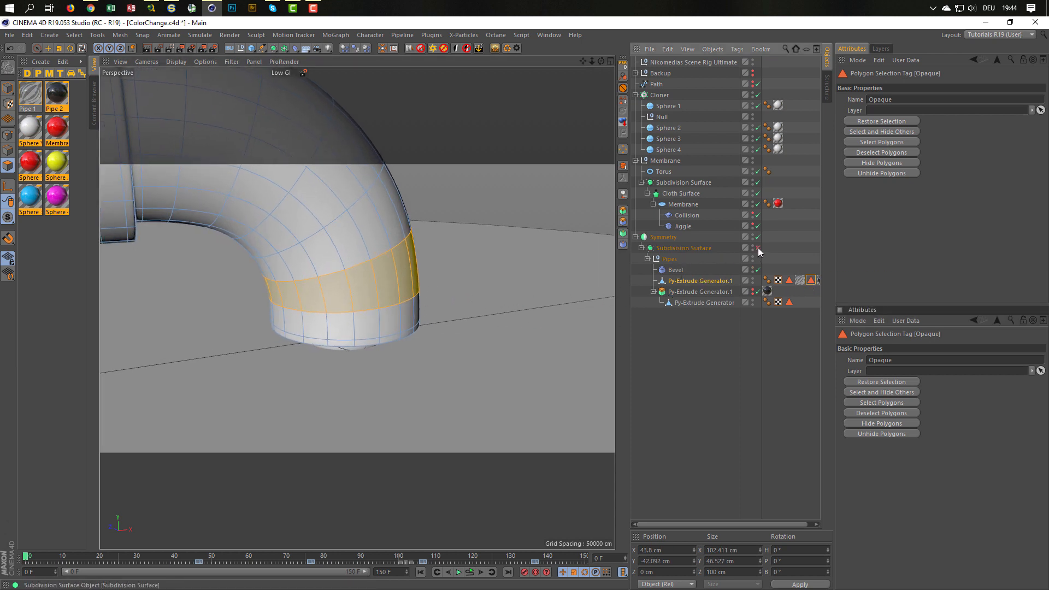
left_click(336, 332)
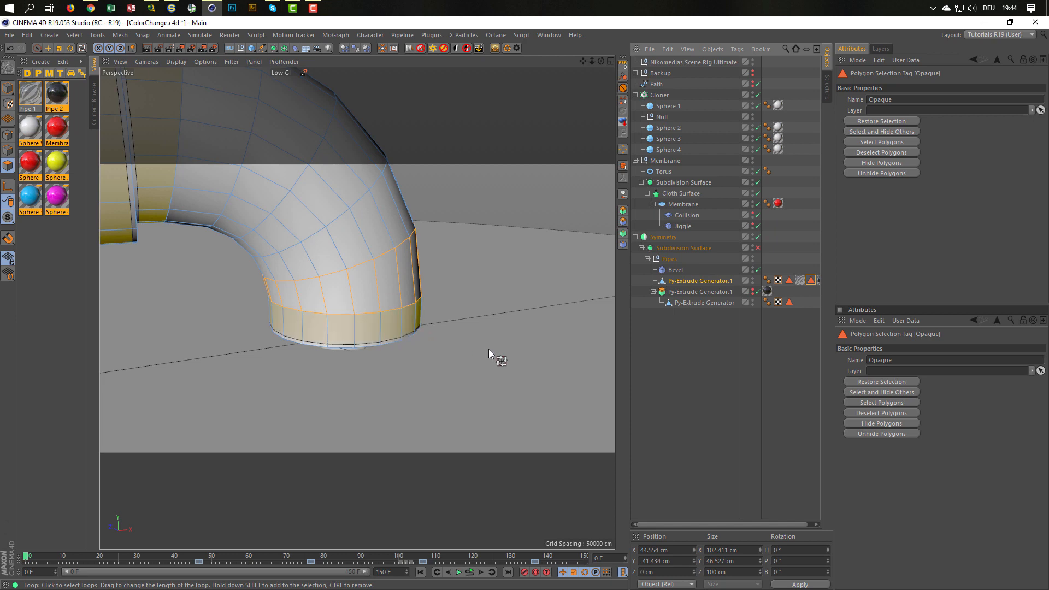
key("9")
left_click(487, 347)
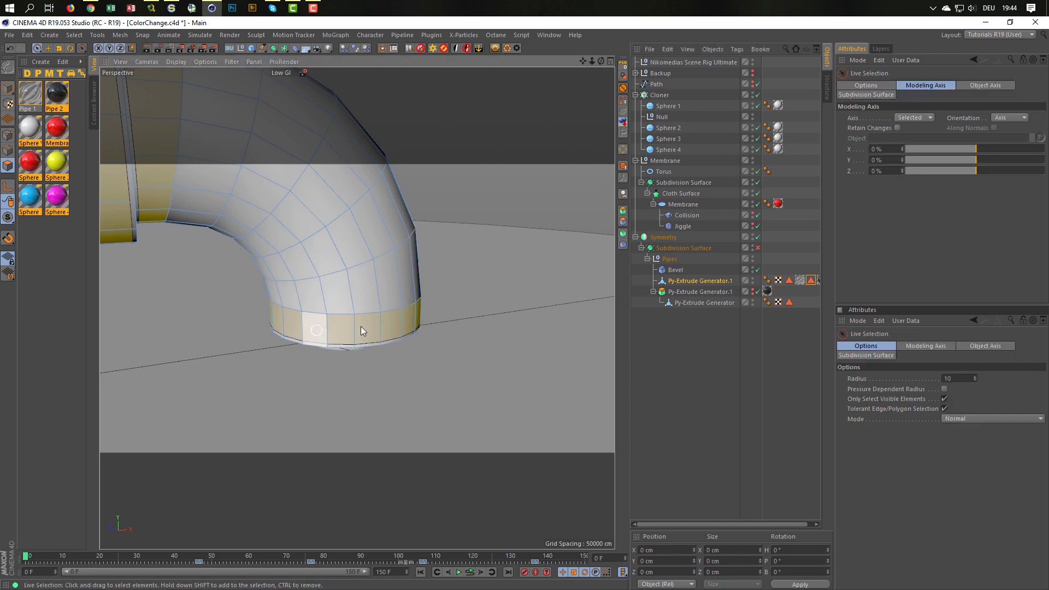
- Disable Floor Seen in Editor in the Nikomedias Scene Rig Ultimate and view the pipe's open end from below
scroll(369, 342, "up", 5)
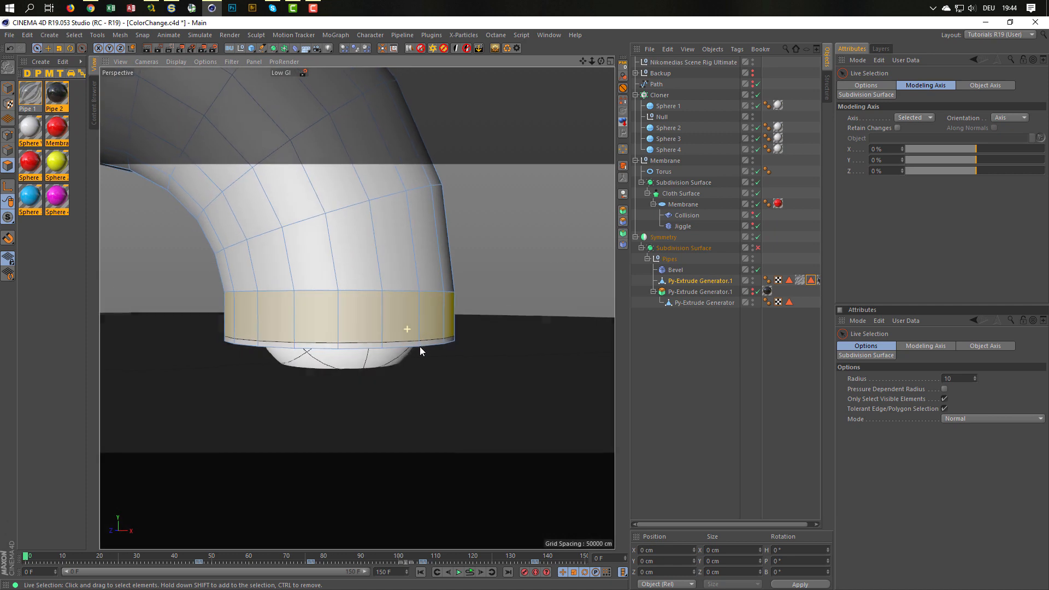
mouse_move(419, 346)
left_mouse_down("alt")
mouse_move(441, 363)
mouse_move(442, 343)
left_mouse_up("alt")
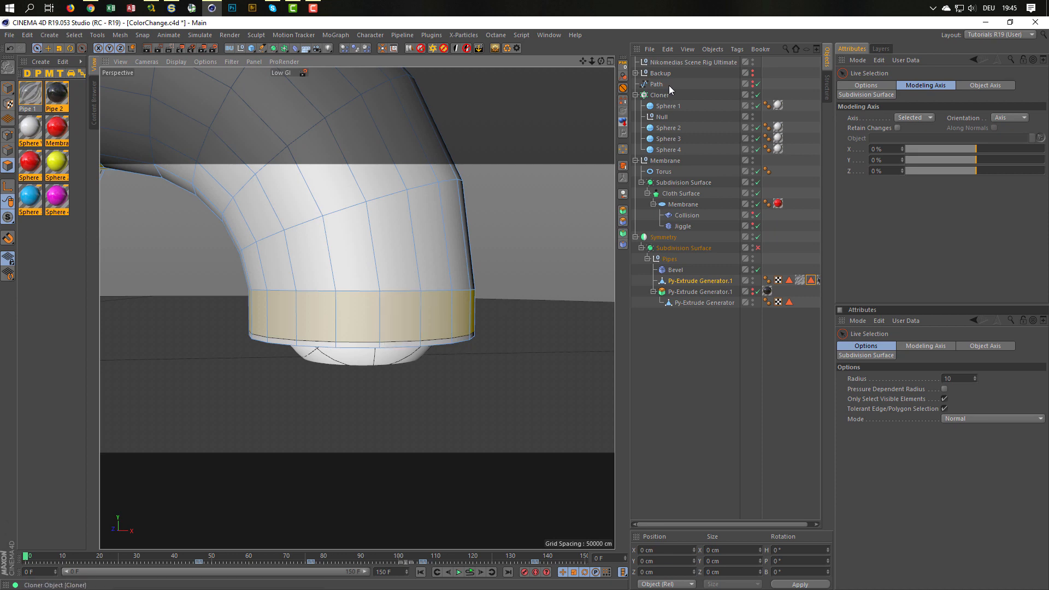
left_click(693, 62)
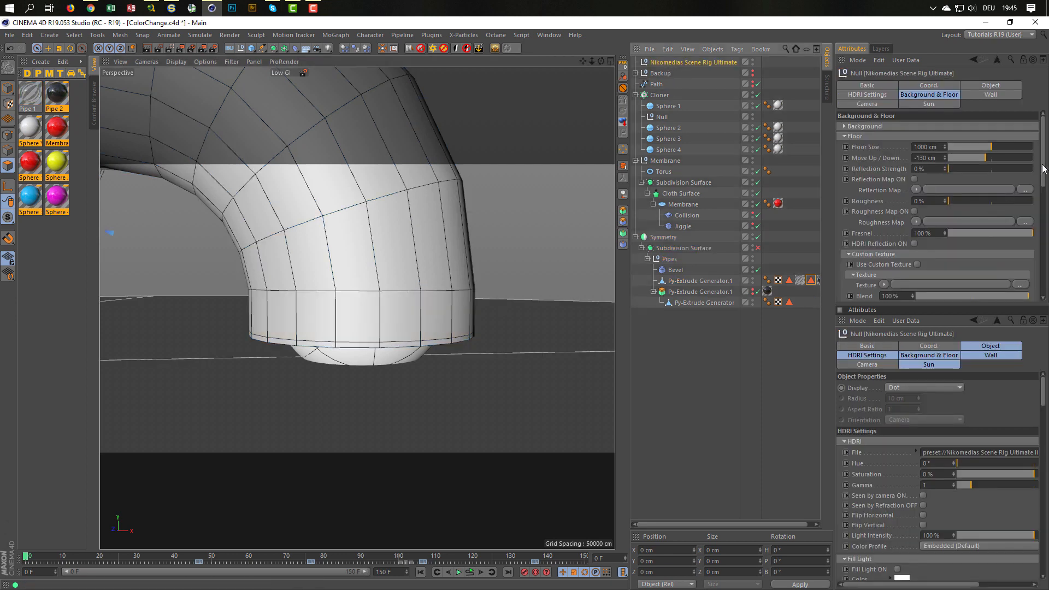
left_click_drag(1043, 169, 1044, 279)
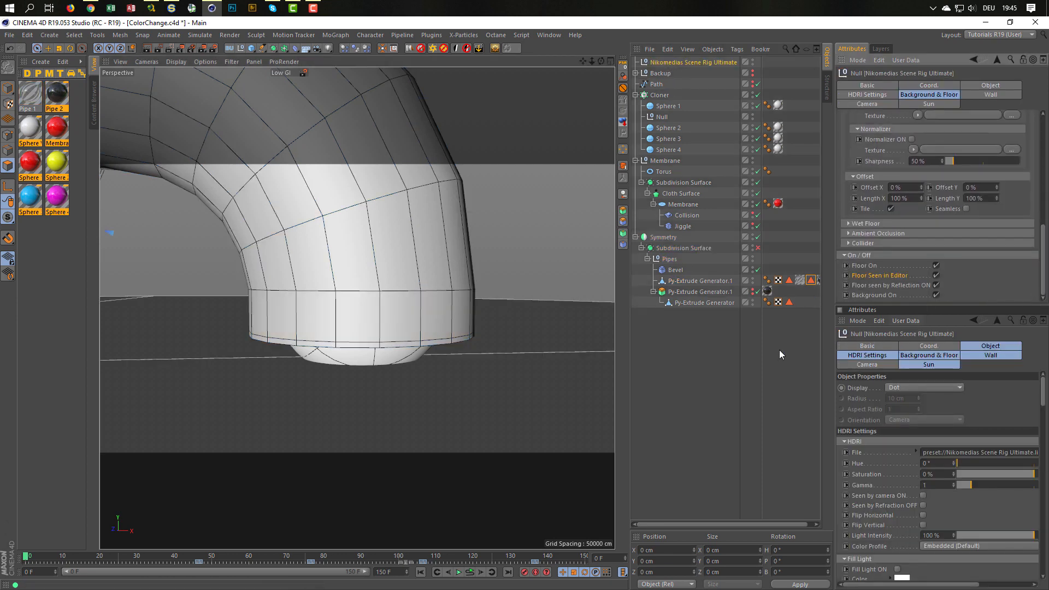
left_click(935, 276)
scroll(339, 350, "up", 10)
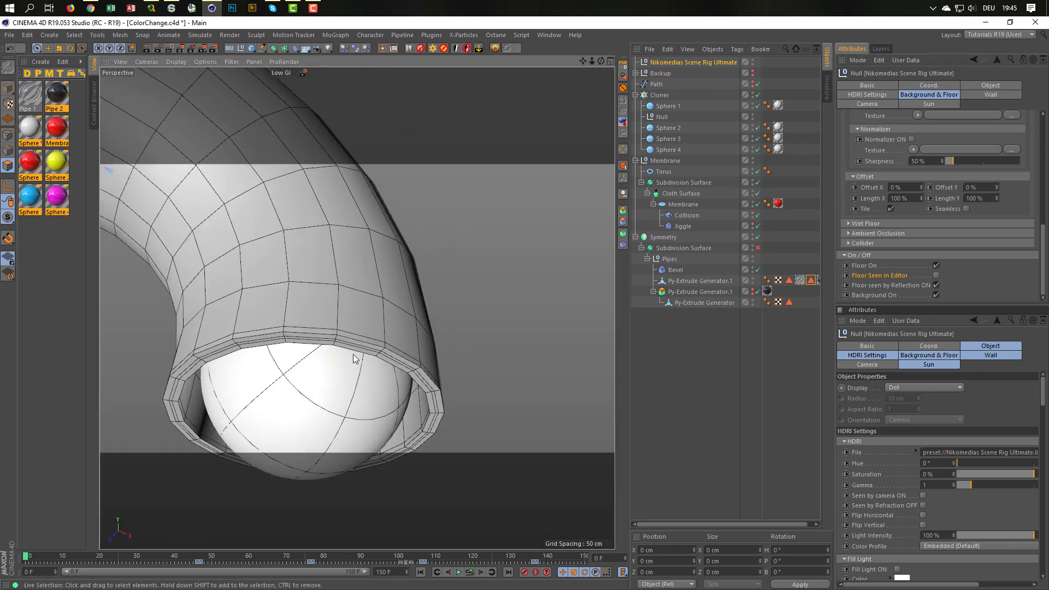
scroll(375, 344, "up", 3)
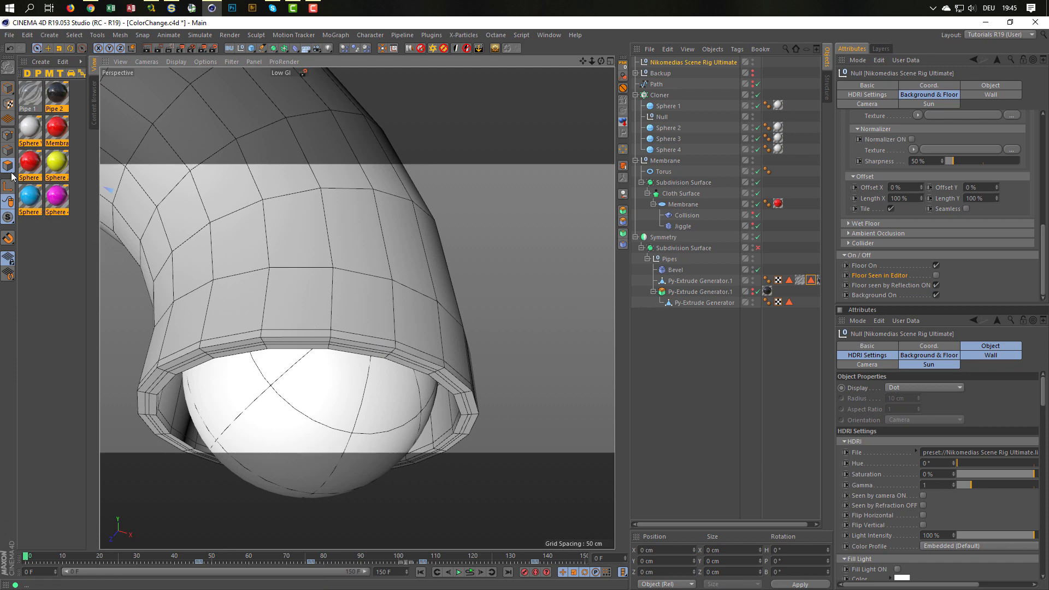
- Load the pipe's Opaque polygon selection and add the loops around the pipe's lower rim with Loop Selection
left_click(811, 280)
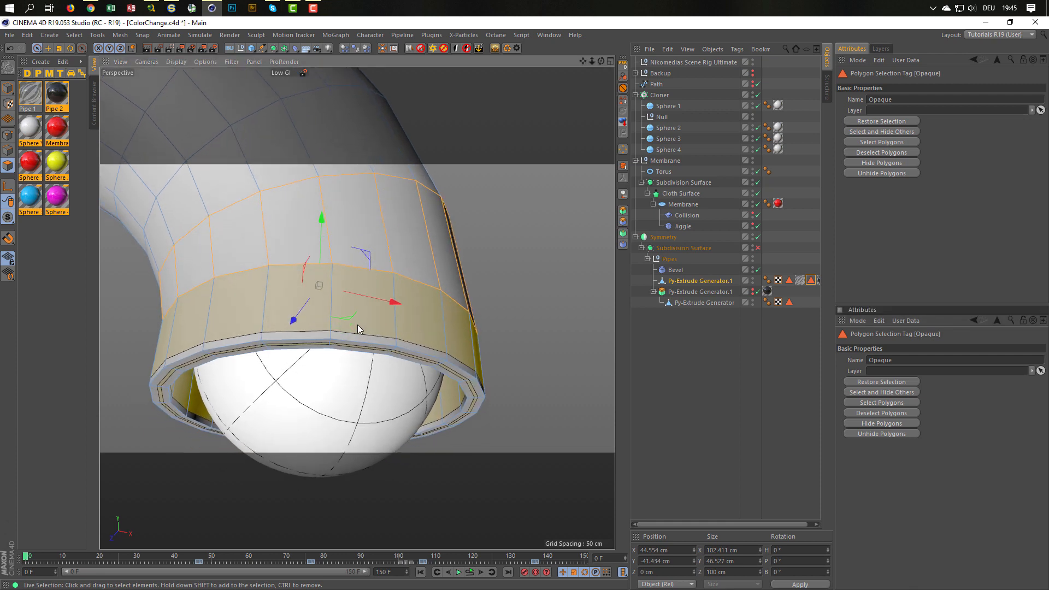
scroll(357, 324, "up", 2)
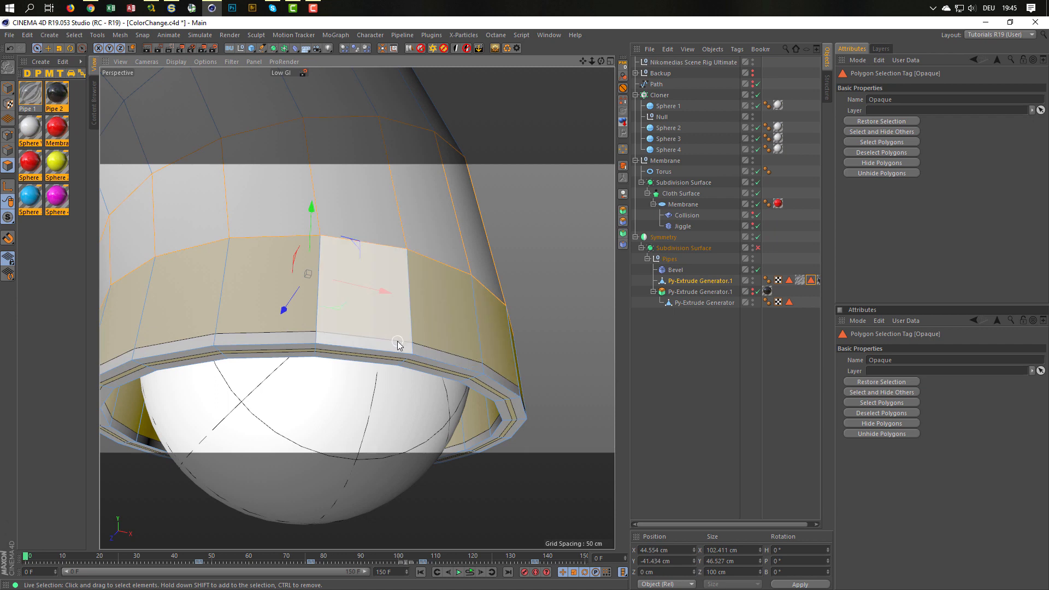
key("u")
key("l")
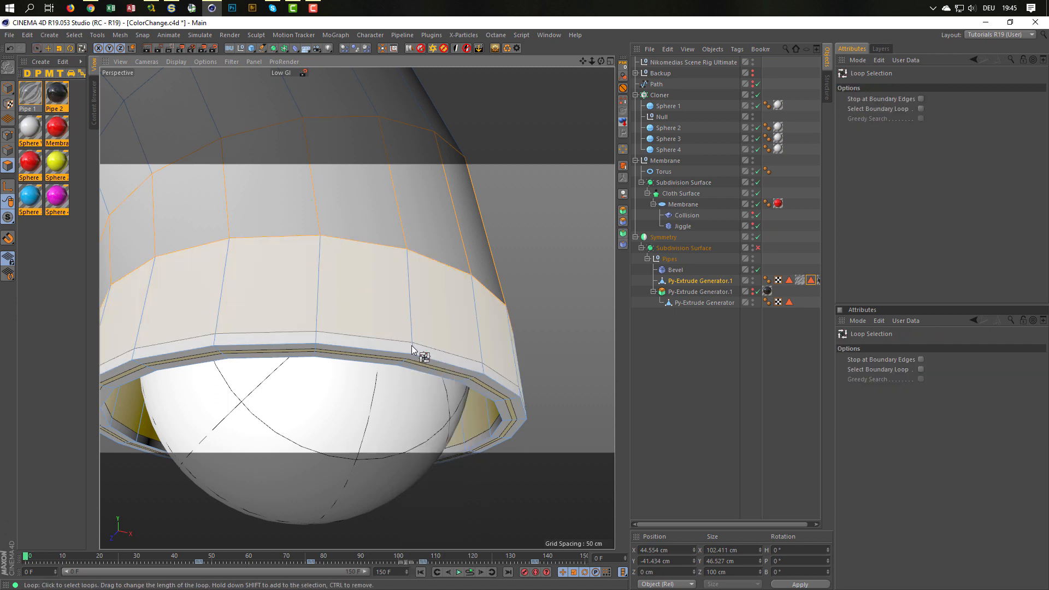
left_click(414, 350)
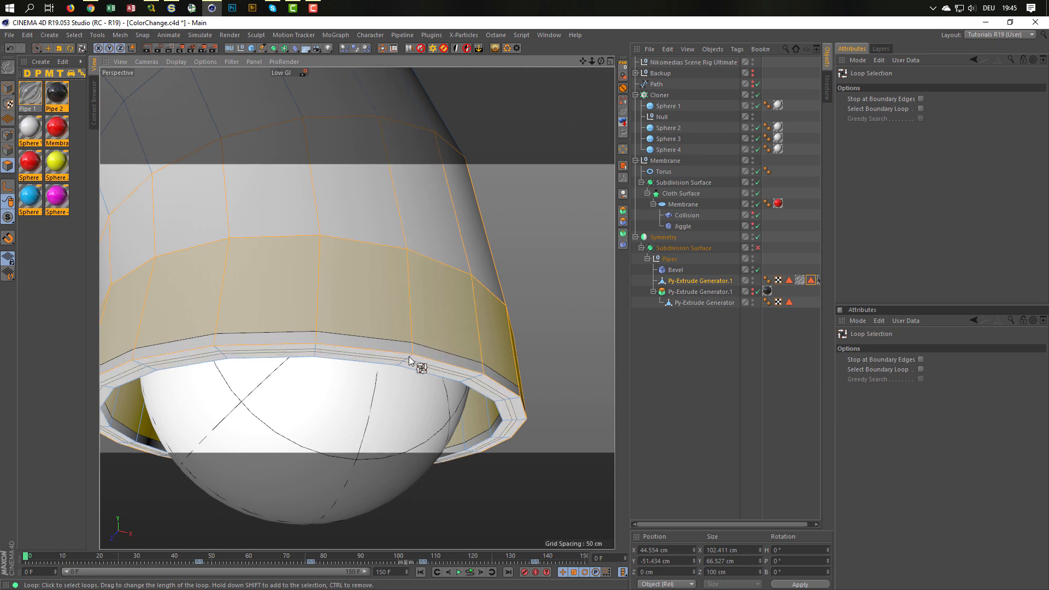
left_click(409, 356, "shift")
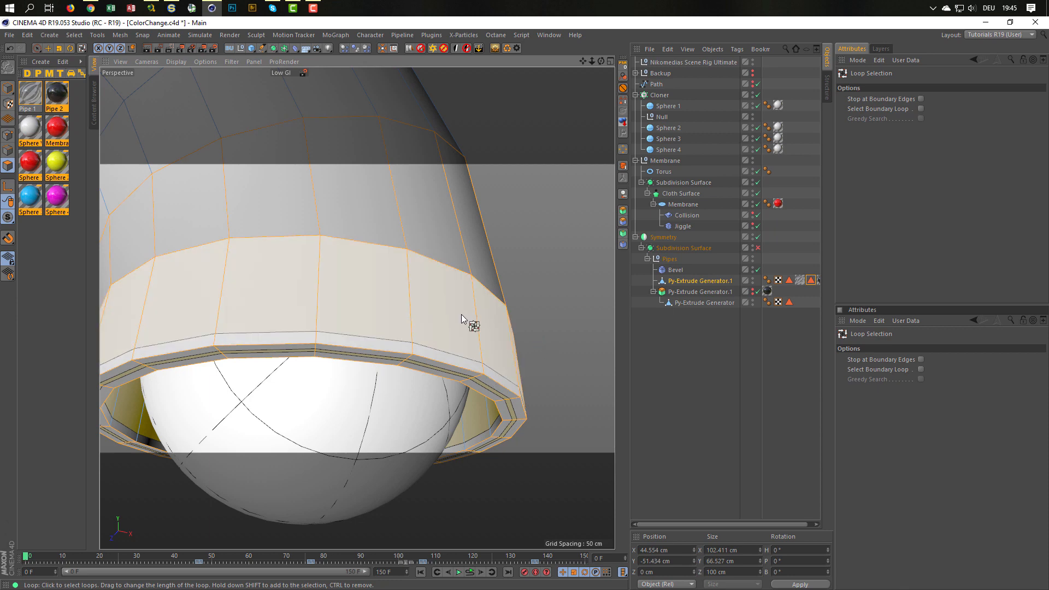
left_click_drag(461, 313, 500, 294, "alt")
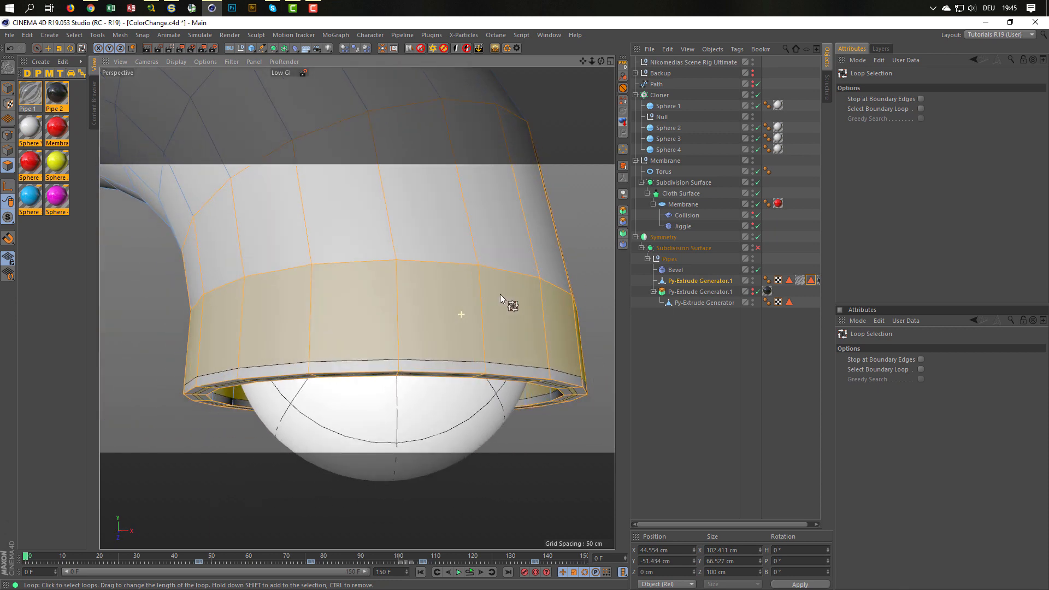
left_click(688, 281)
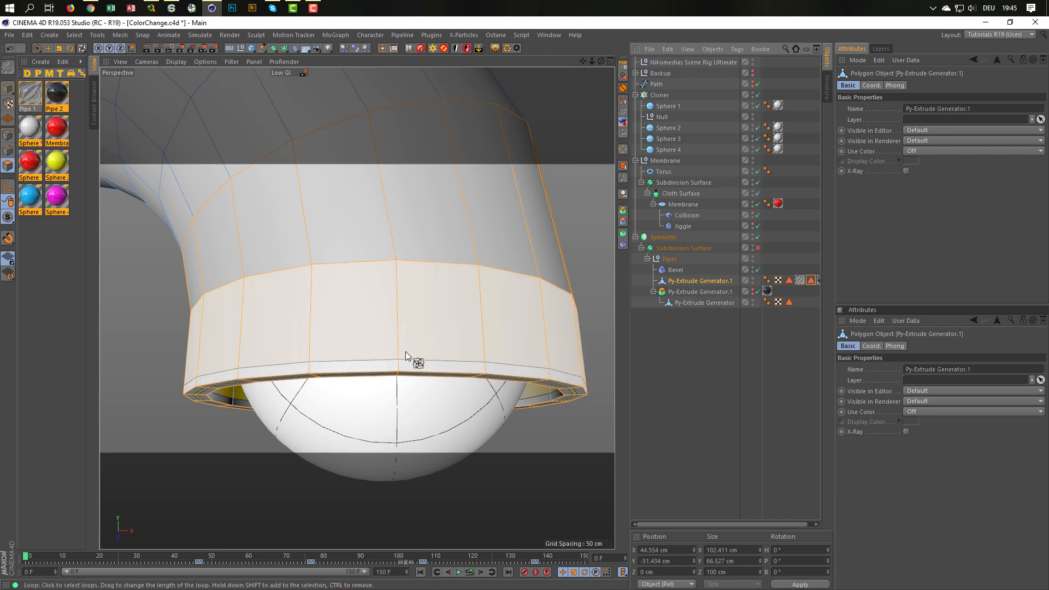
left_click(498, 367)
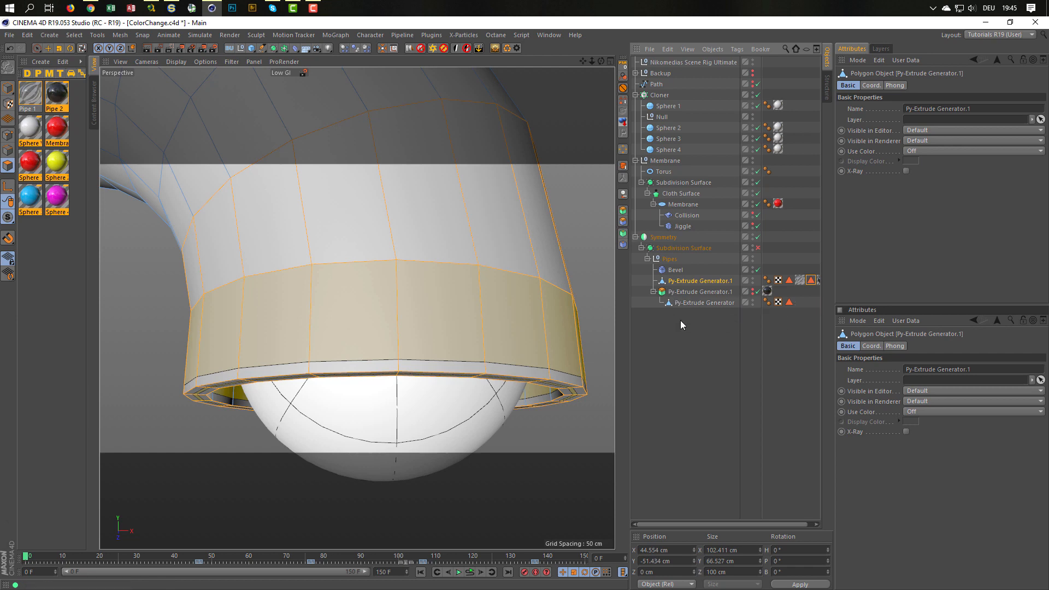
- Toggle the Bevel deformer repeatedly to compare the selected rim polygons with and without it, leaving the deformer disabled
left_click(757, 270)
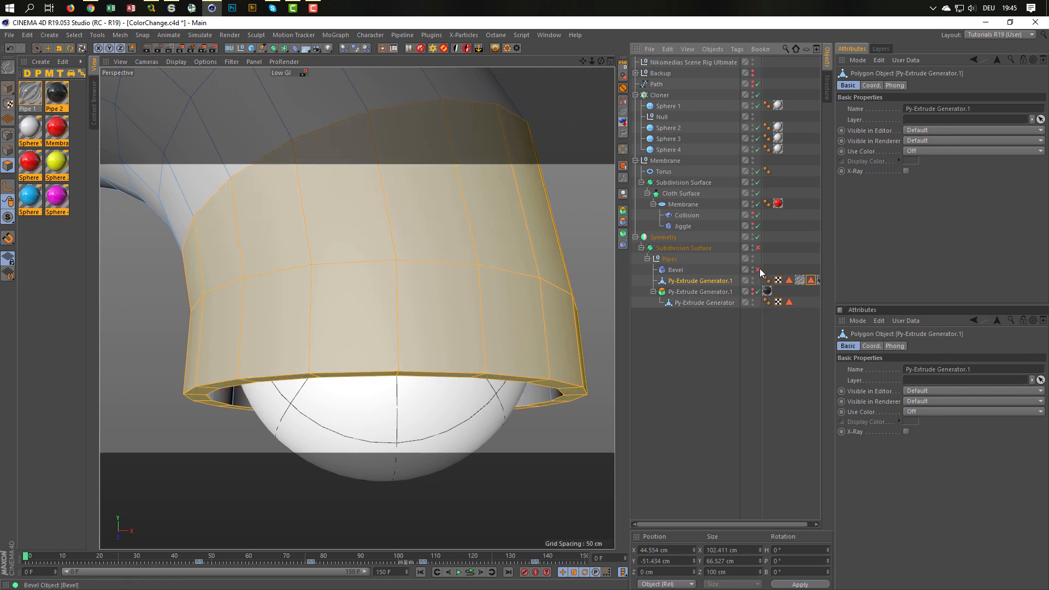
left_click(759, 270)
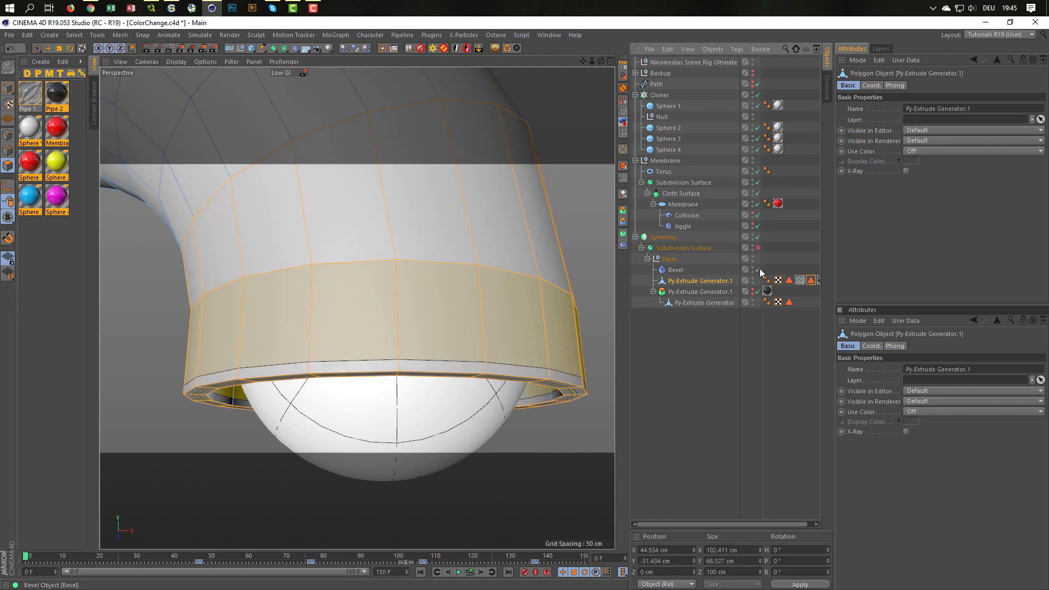
left_click(758, 270)
left_click(758, 270)
left_click(758, 270)
left_click(759, 270)
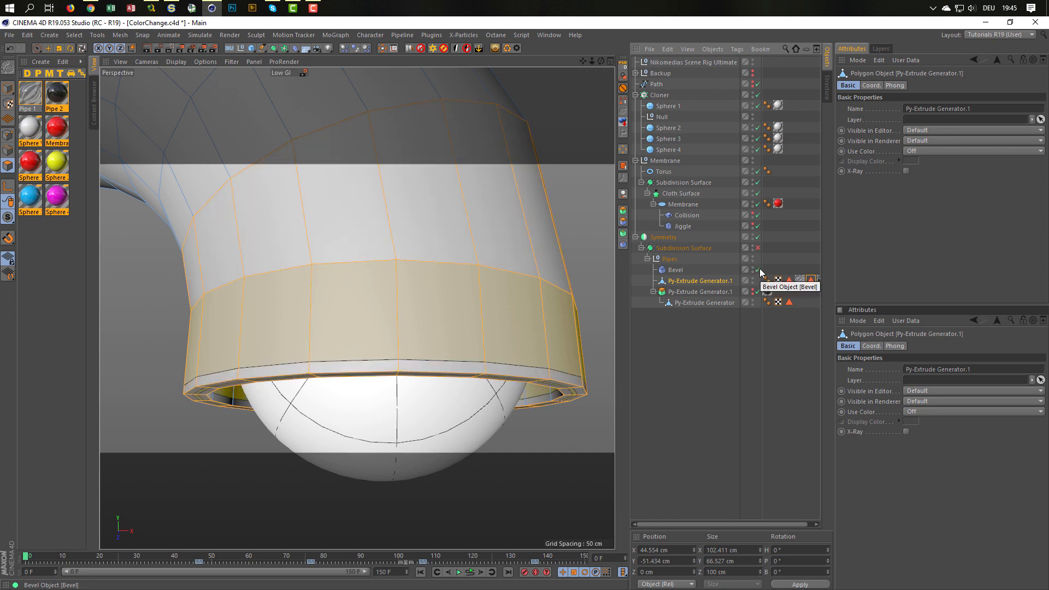
left_click(759, 270)
left_click_drag(446, 356, 415, 325, "alt")
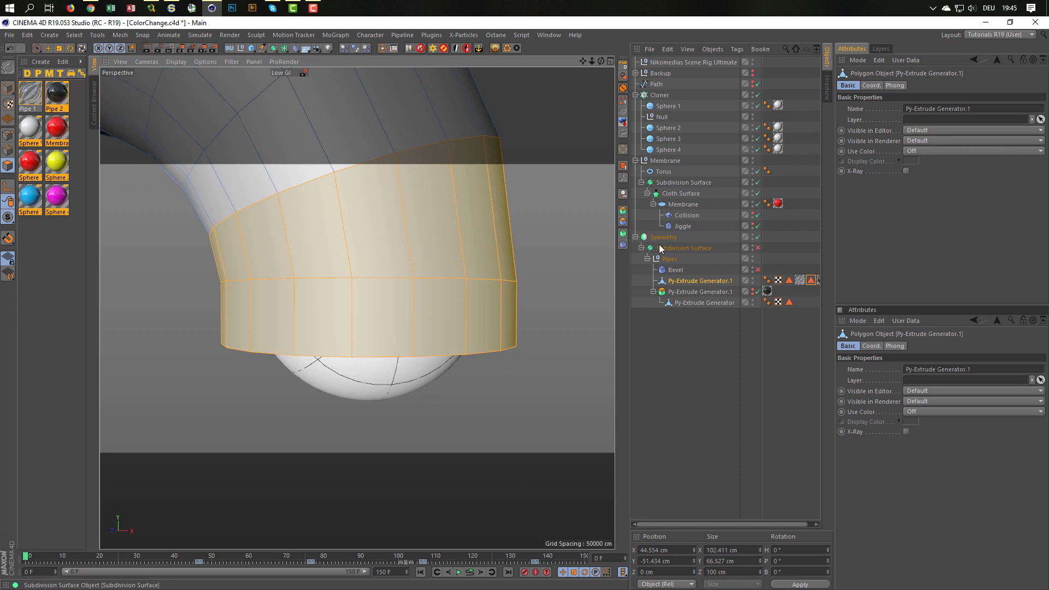
- Enable the Subdivision Surface around the Pipes null, view the pipe's open end from below, and re-enable the Bevel deformer
left_click(758, 248)
left_click_drag(499, 306, 478, 333, "alt")
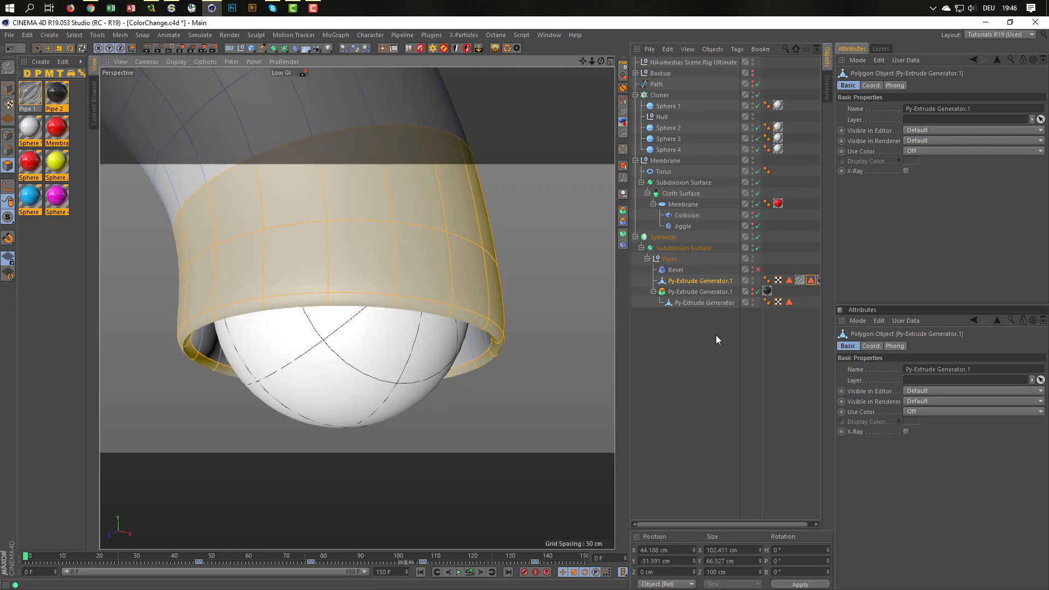
left_click(758, 270)
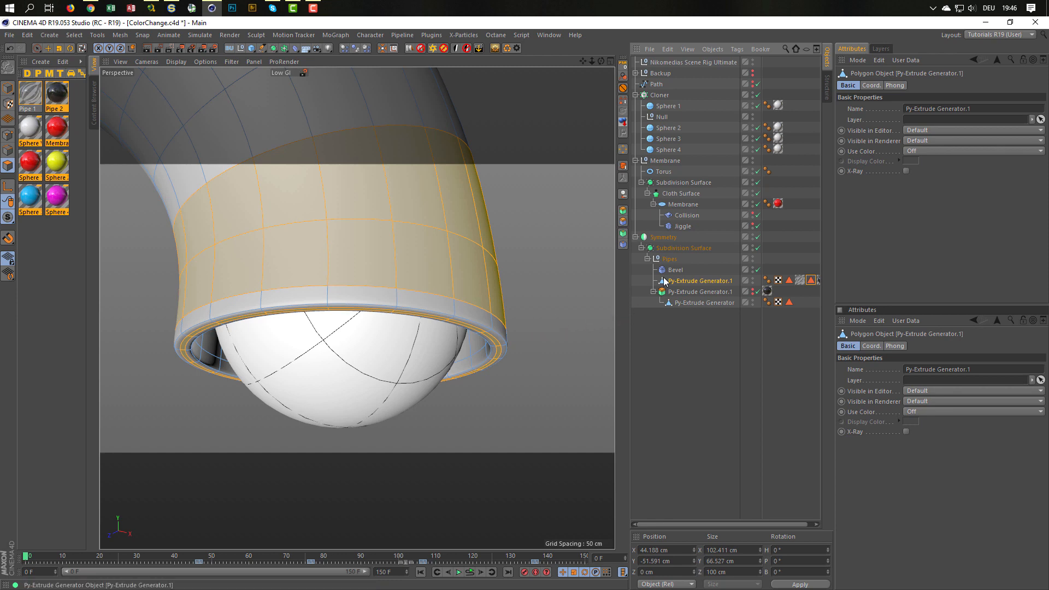
- Set the pipes' Subdivision Surface to Subdivide UVs Edge and reload the Opaque polygon selection to check it
left_click(676, 246)
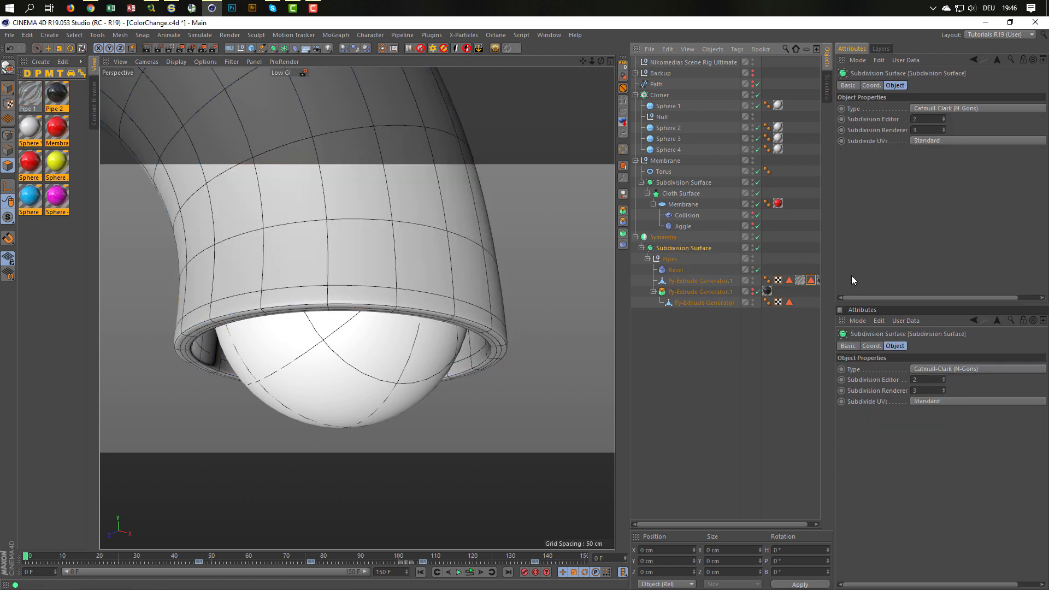
left_click(811, 280)
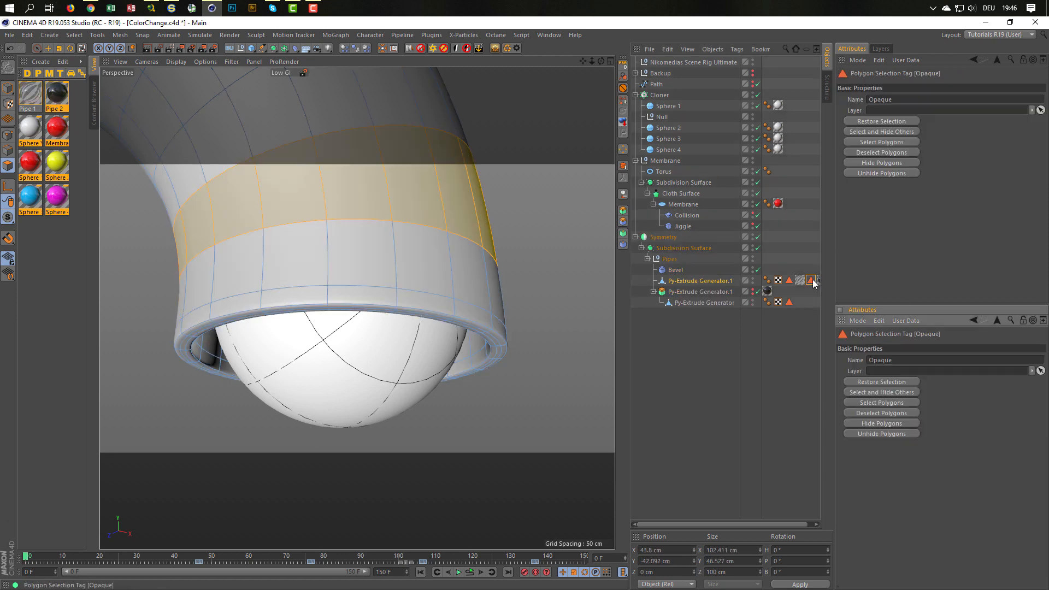
left_click(692, 249)
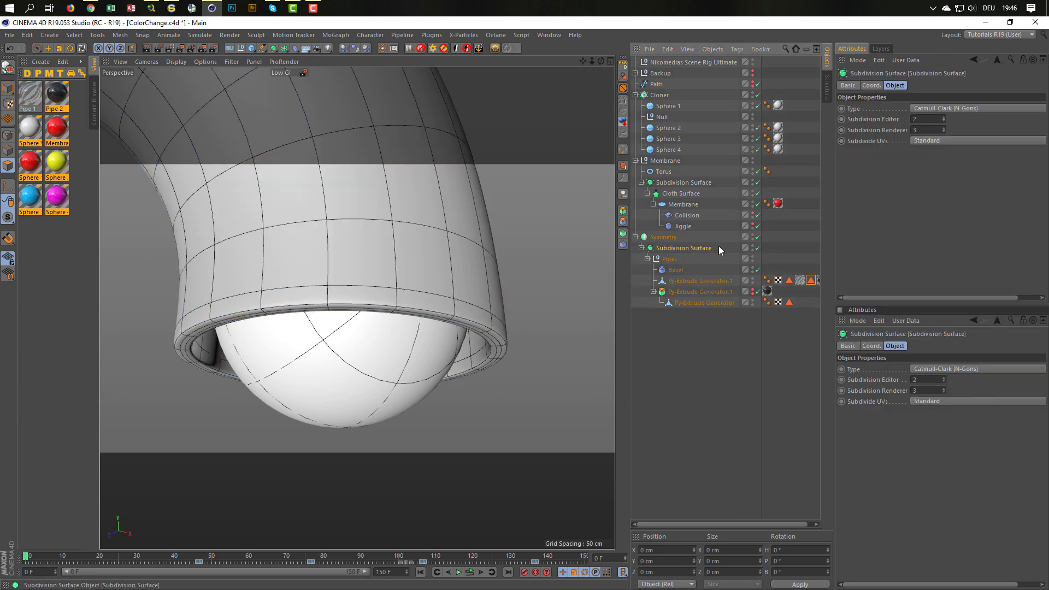
left_click(937, 140)
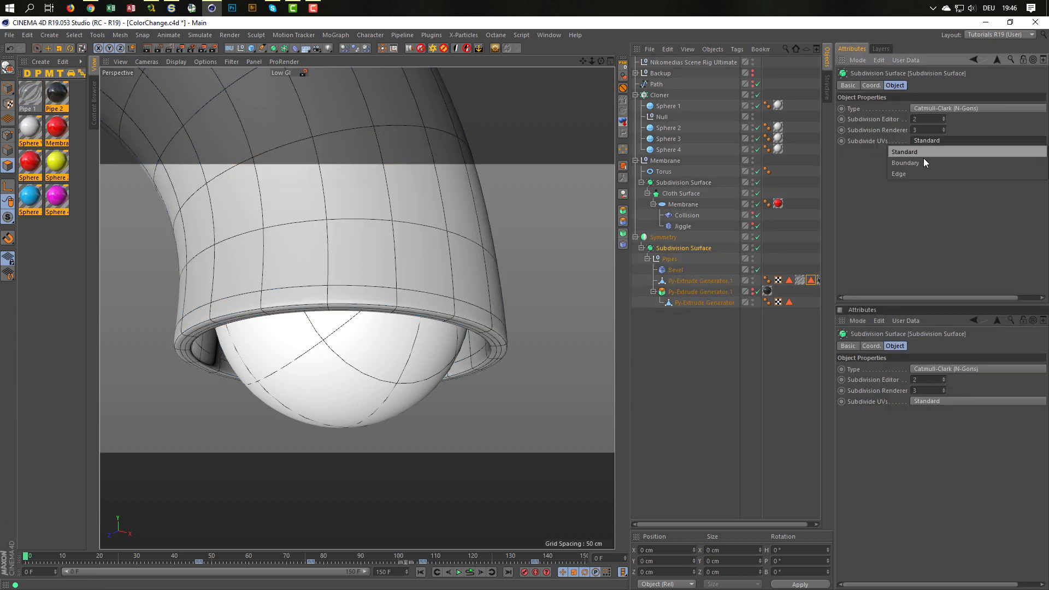
left_click(910, 174)
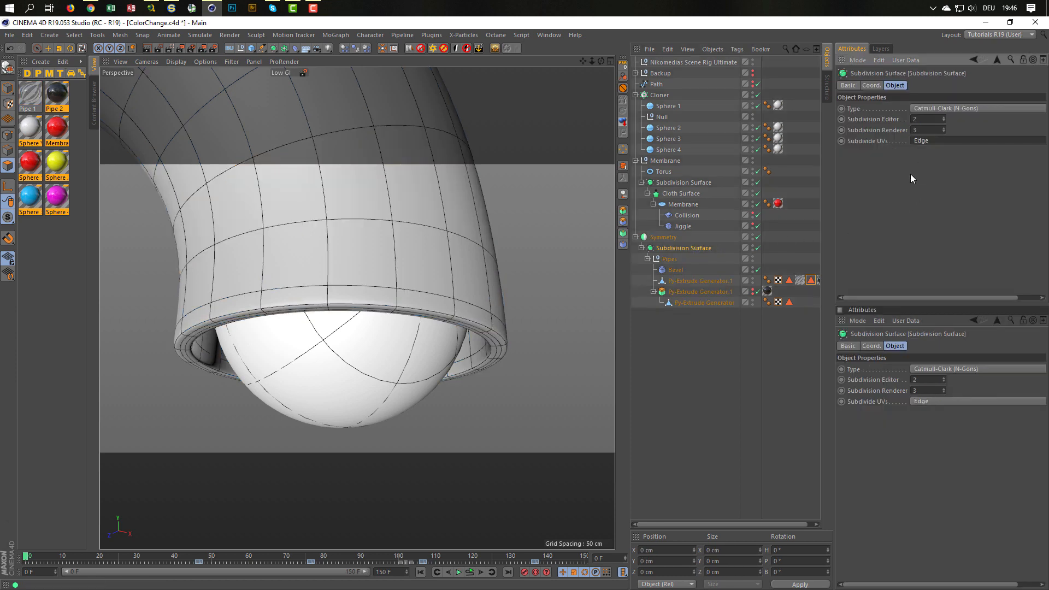
left_click(811, 281)
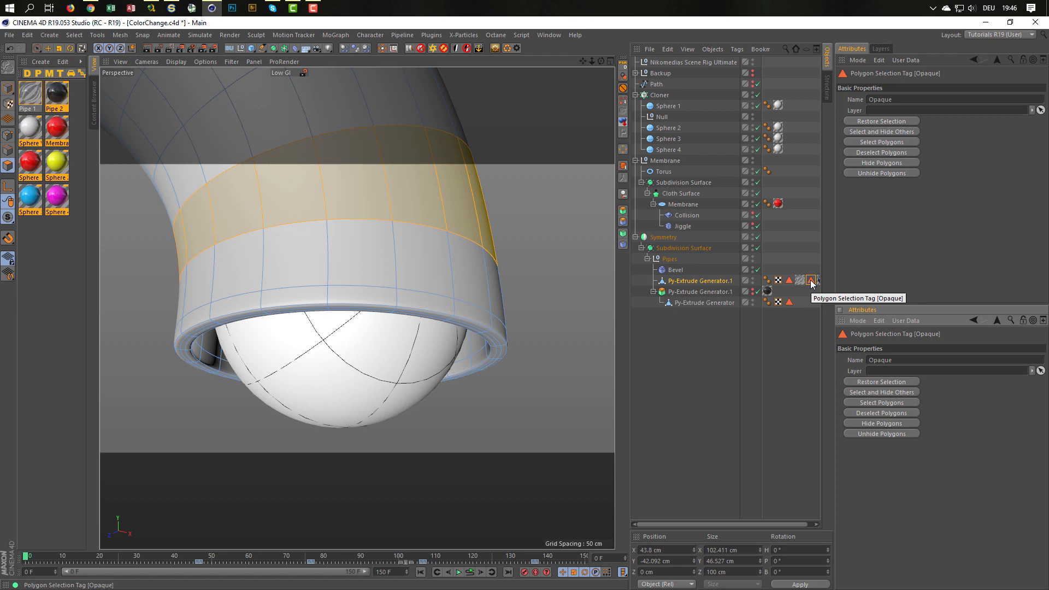
- Toggle the Subdivision Surface around the Pipes null to compare the Opaque selection on the smoothed and unsmoothed pipe
left_click(756, 247)
left_click(757, 247)
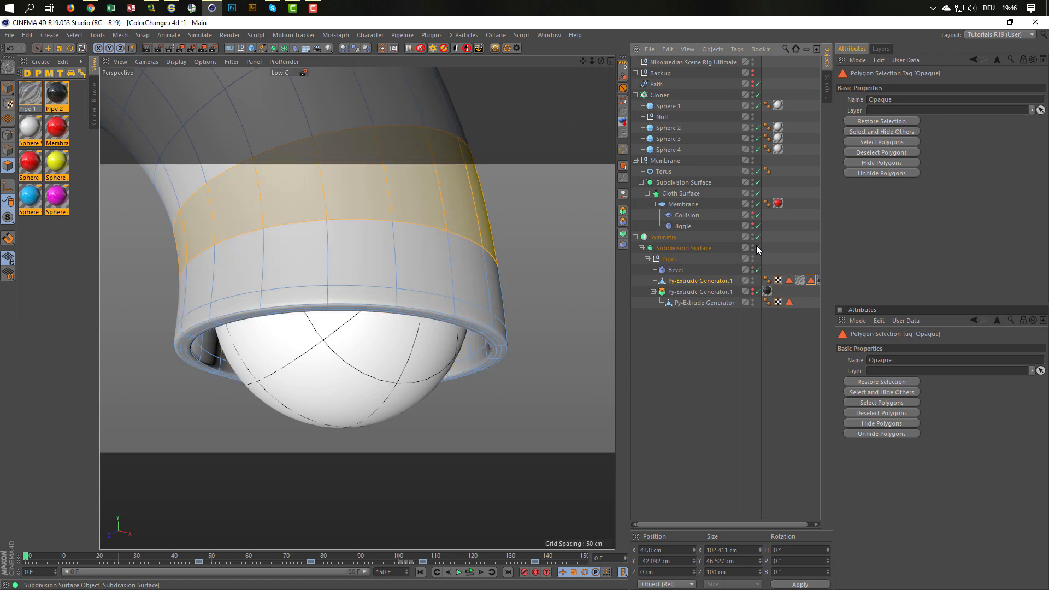
left_click(757, 246)
left_click(757, 247)
left_click(757, 247)
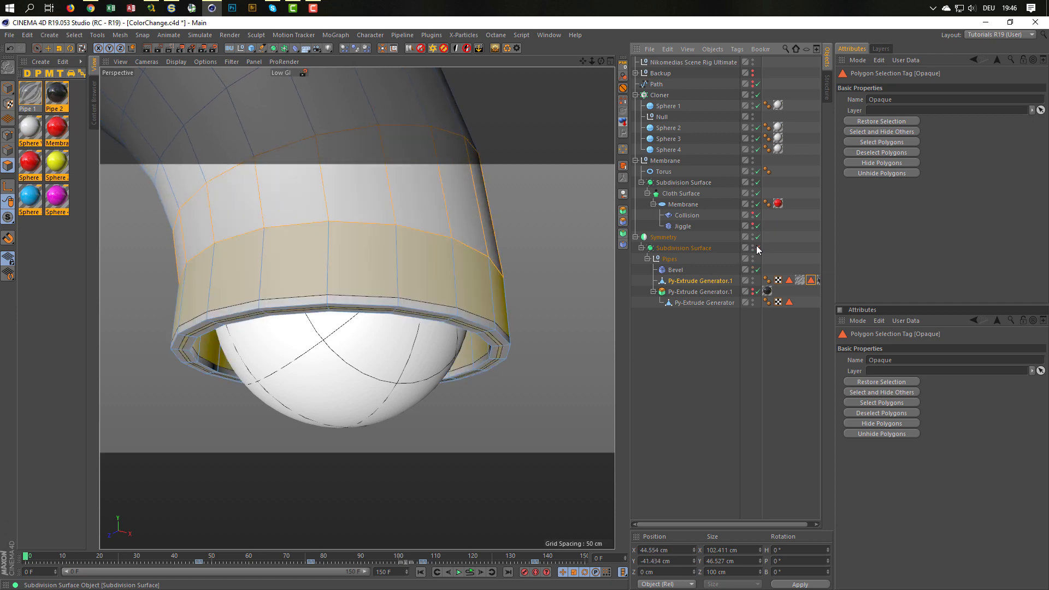
left_click(757, 247)
- Set Subdivide UVs on the pipes' Subdivision Surface back to Standard and reload the Opaque polygon selection
left_click(664, 238)
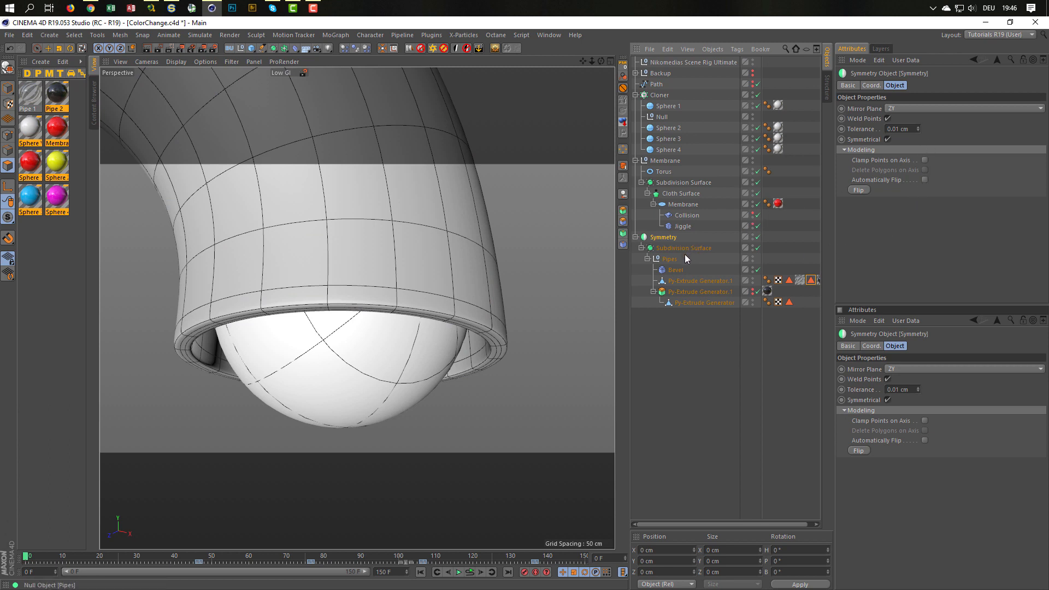
left_click(684, 248)
left_click(933, 141)
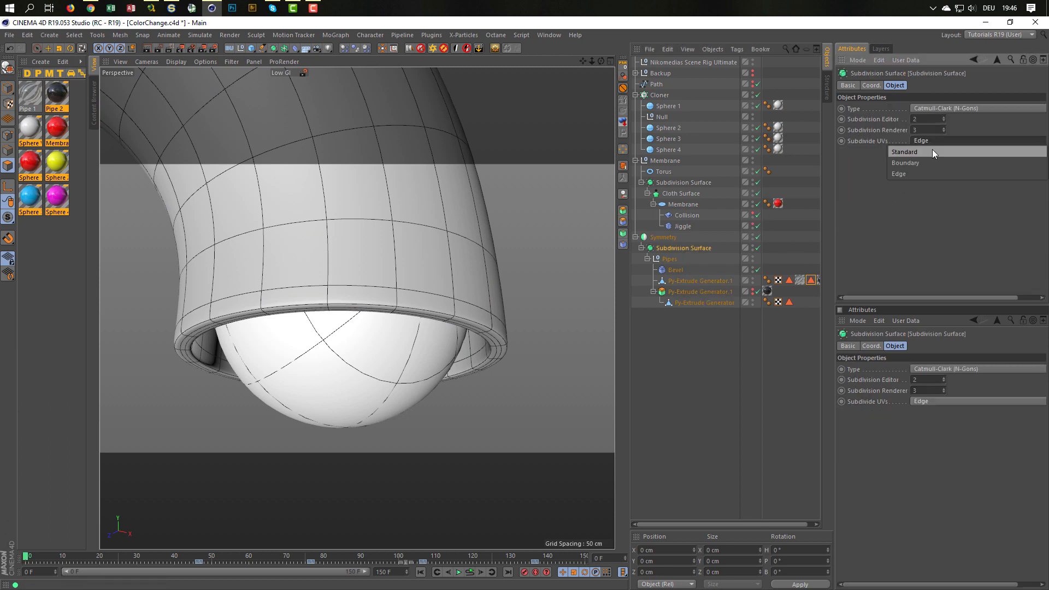
left_click(932, 151)
left_click(811, 280)
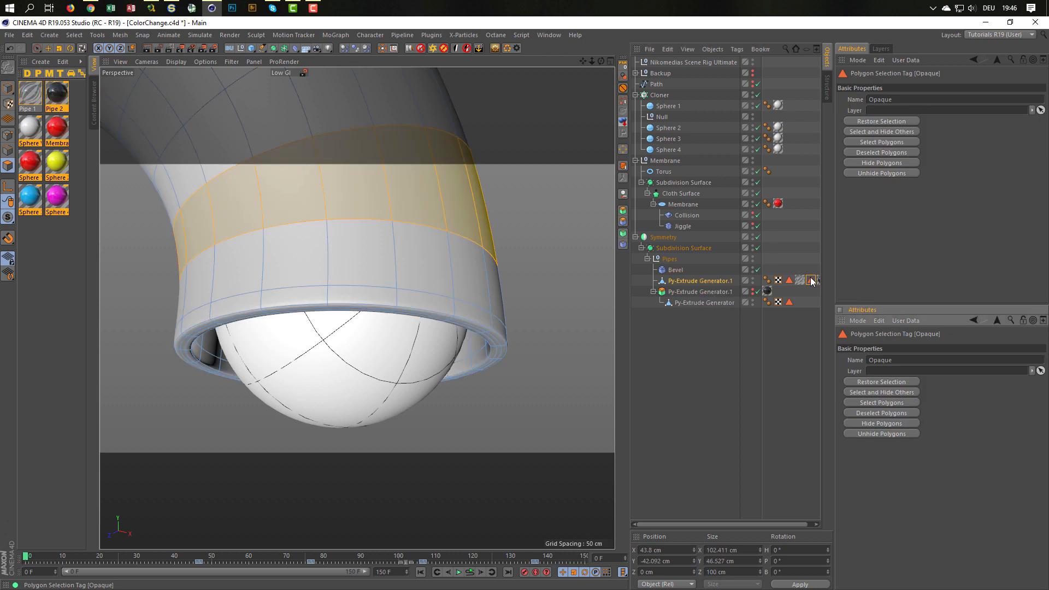
- View the pipe with the Bevel deformer disabled, re-enable it, and loop-select the polygon band just above the lower rim
left_click(758, 270)
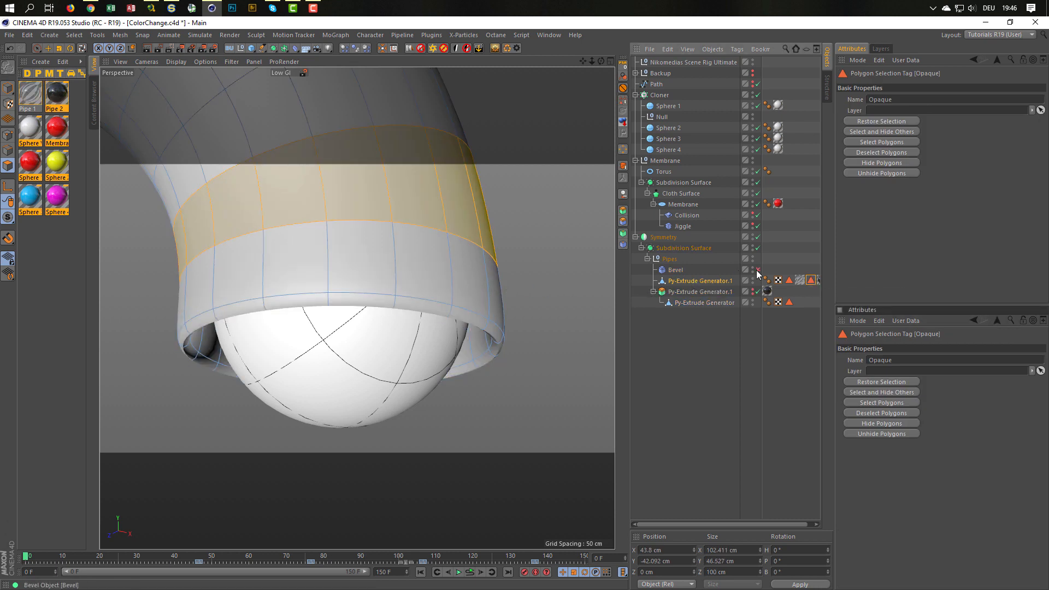
left_click_drag(581, 271, 468, 295, "alt")
scroll(468, 295, "down", 5)
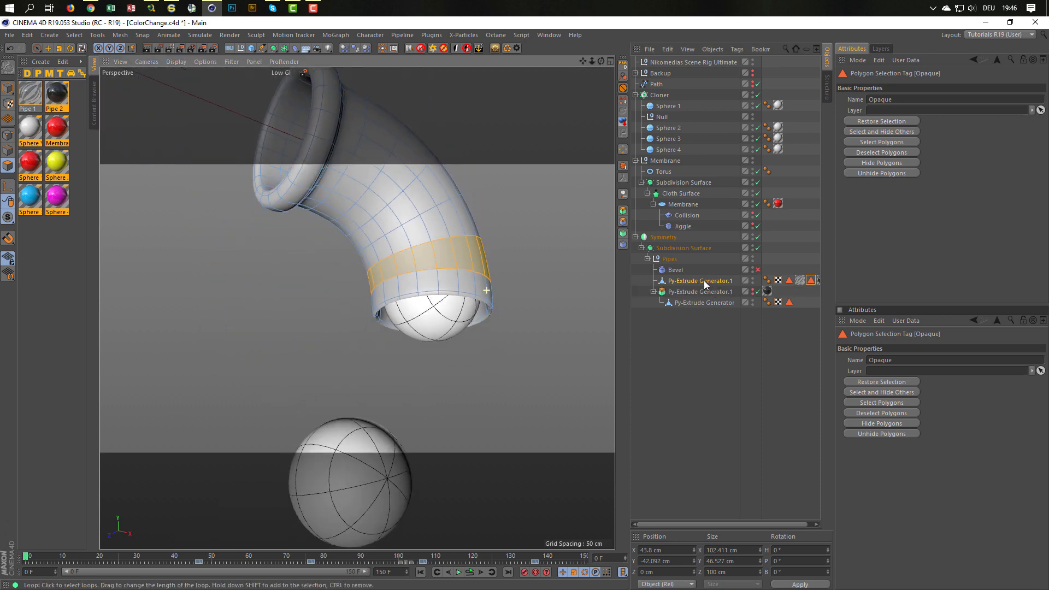
left_click(758, 269)
scroll(532, 261, "up", 4)
left_click_drag(532, 261, 487, 306, "alt")
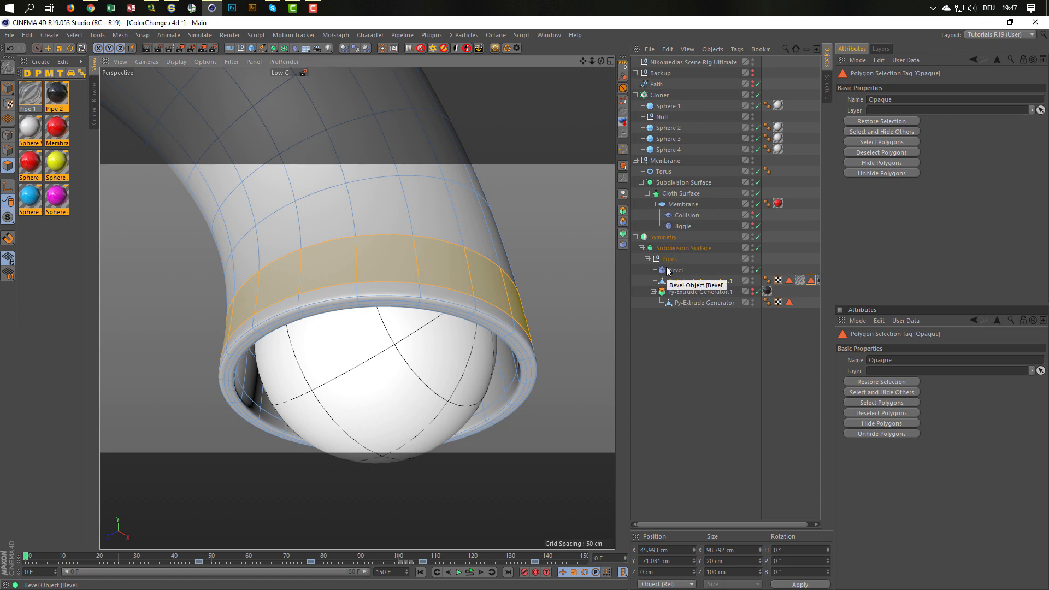
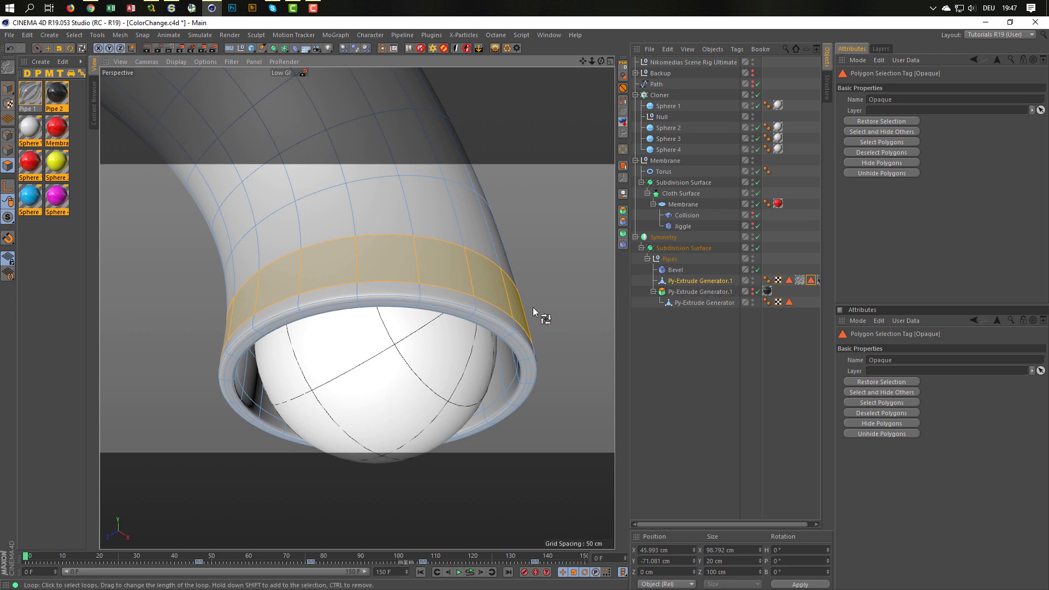
- Show the black base ring in the viewport and load the Opaque selection to examine where it meets the ring
left_click(752, 290)
left_click_drag(421, 230, 407, 298, "alt")
middle_click_drag(407, 298, 385, 282, "alt")
left_click_drag(384, 282, 455, 347, "alt")
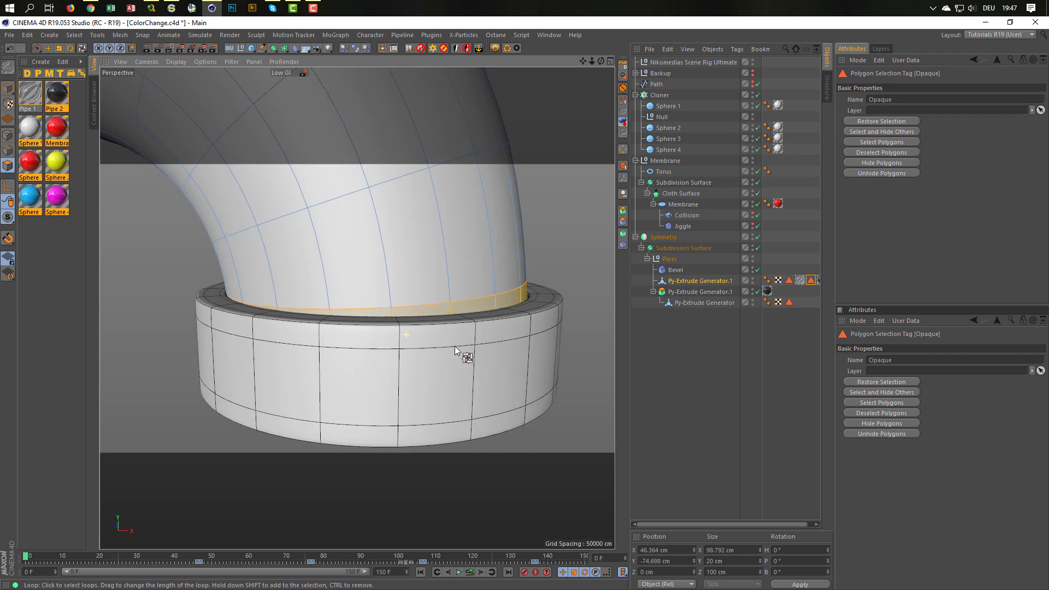
left_click(812, 281)
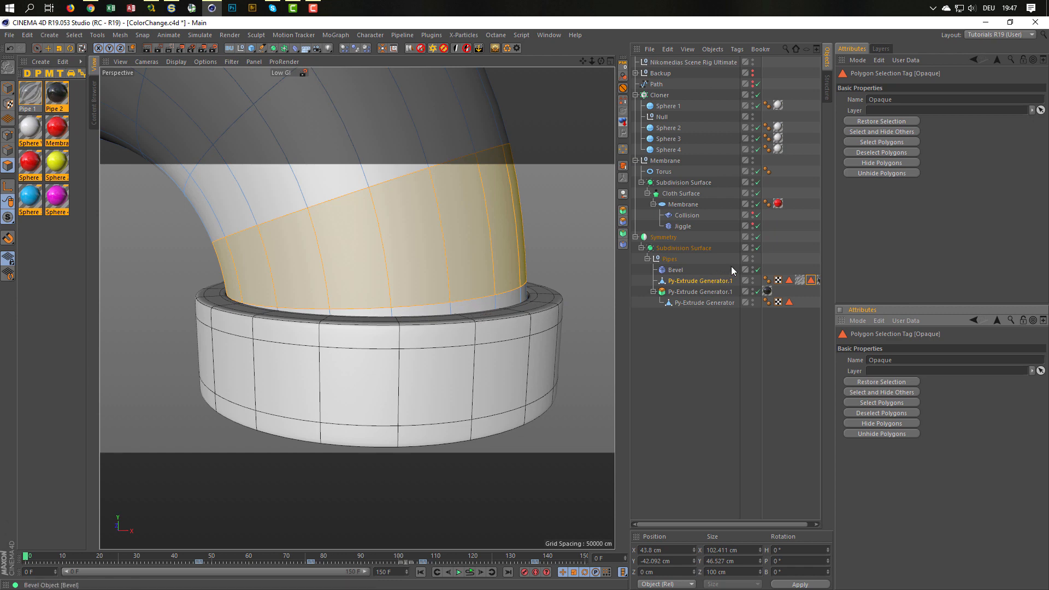
- Disable the Subdivision Surface around the Pipes null and hide the black base ring to expose the pipe's lower end
left_click(758, 248)
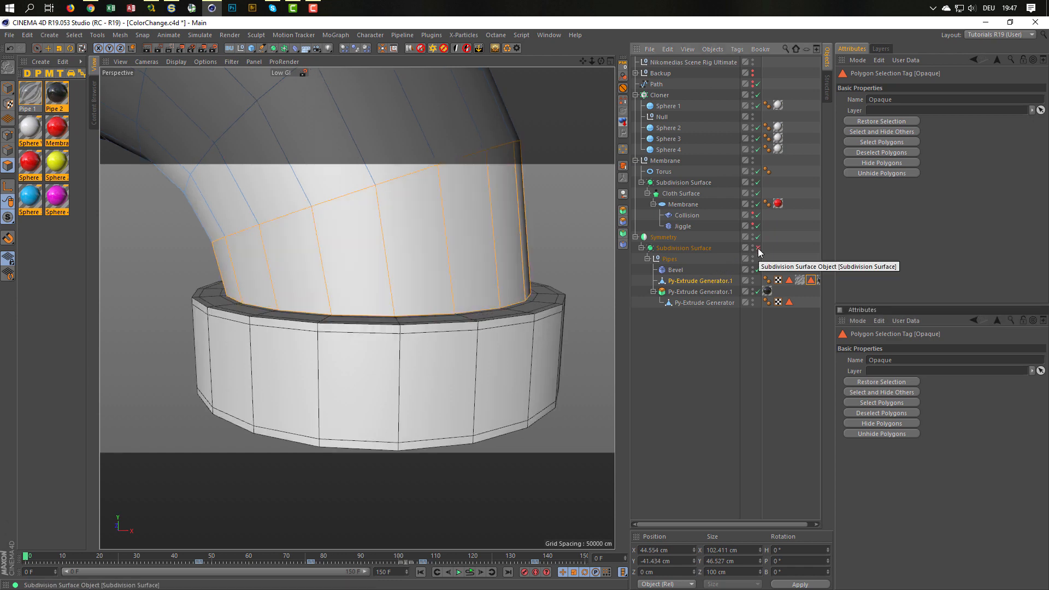
left_click(753, 291)
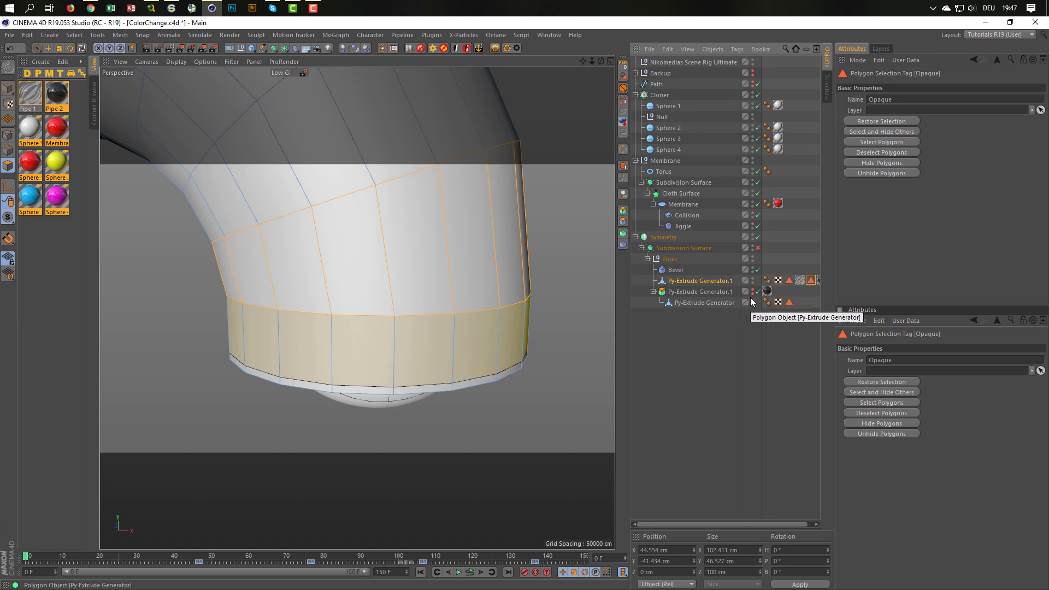
left_click_drag(499, 322, 480, 355, "alt")
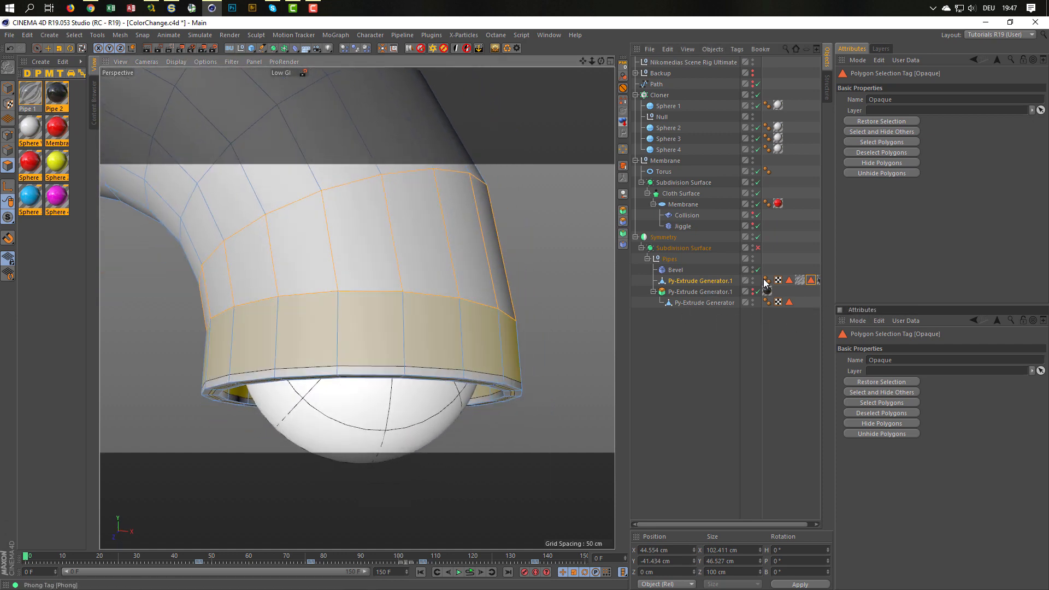
left_click(494, 337)
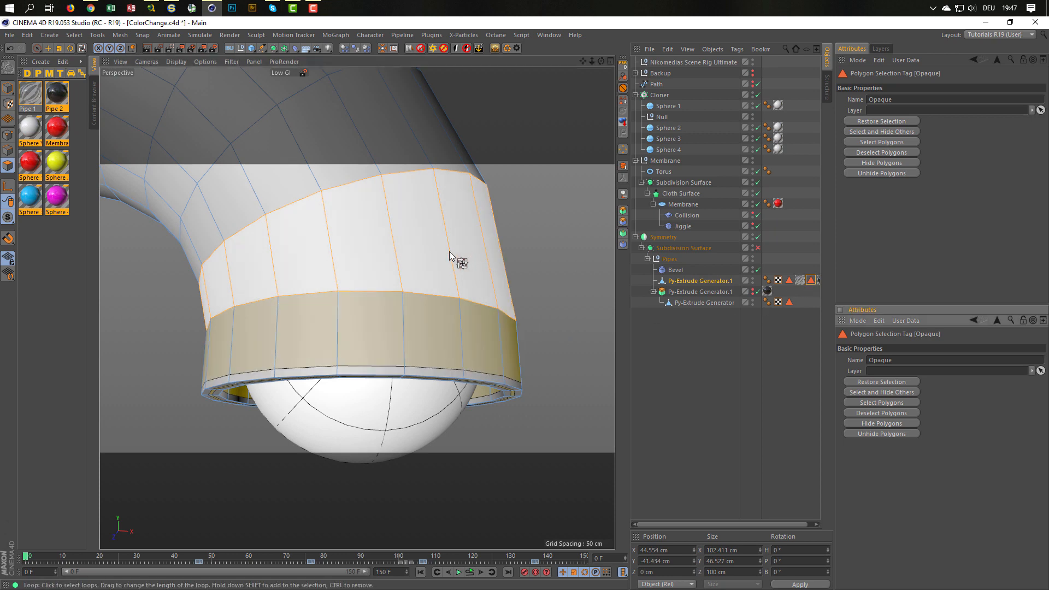
- Reload the Opaque polygon selection and examine the band above the pipe's lower rim and the pipe's open end
left_click_drag(507, 268, 551, 278, "alt")
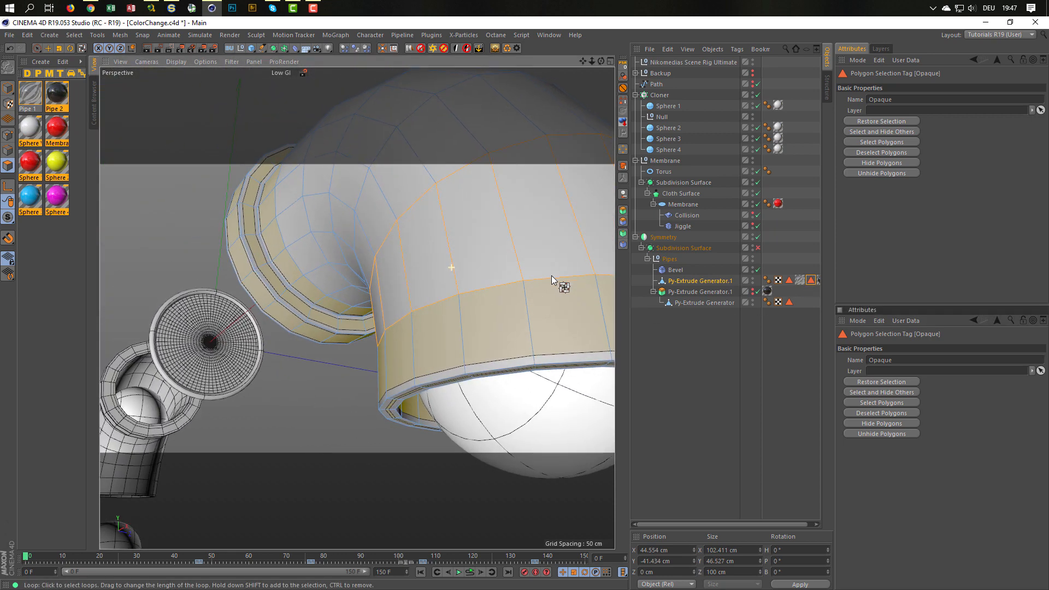
key("space")
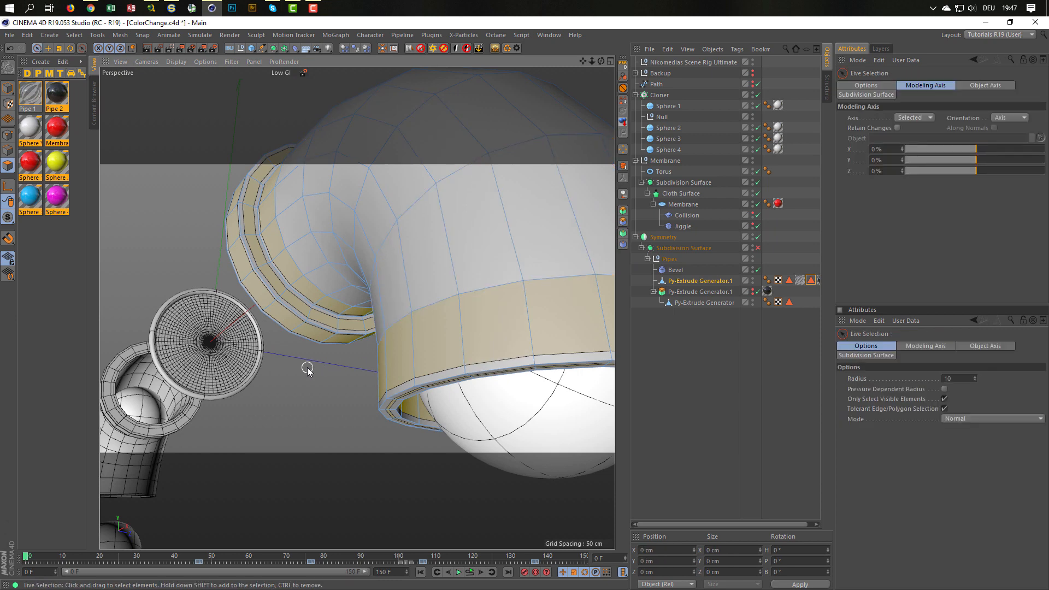
left_click_drag(349, 267, 248, 174, "alt")
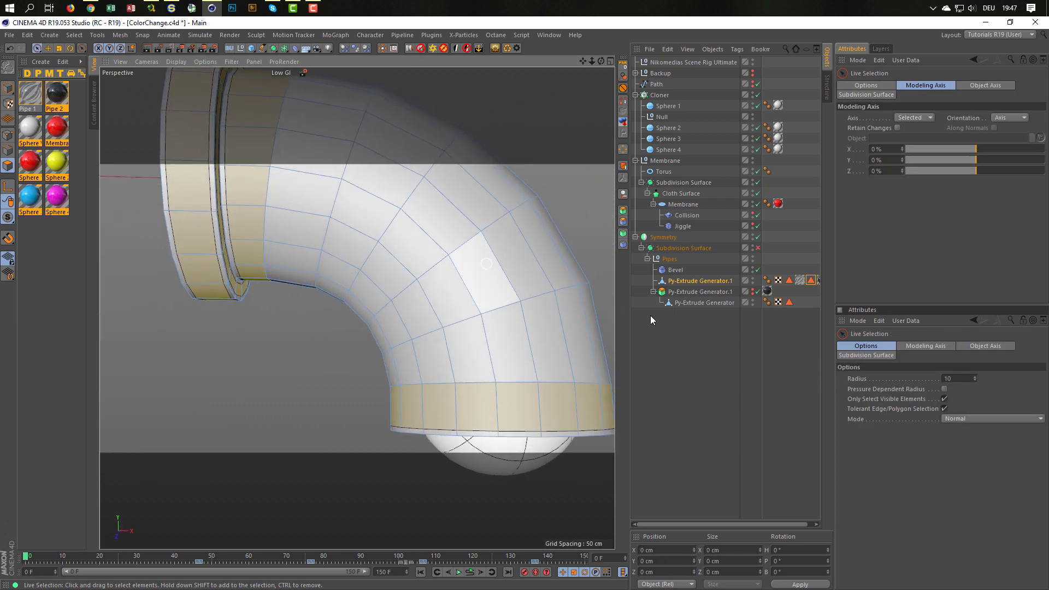
left_click(787, 309)
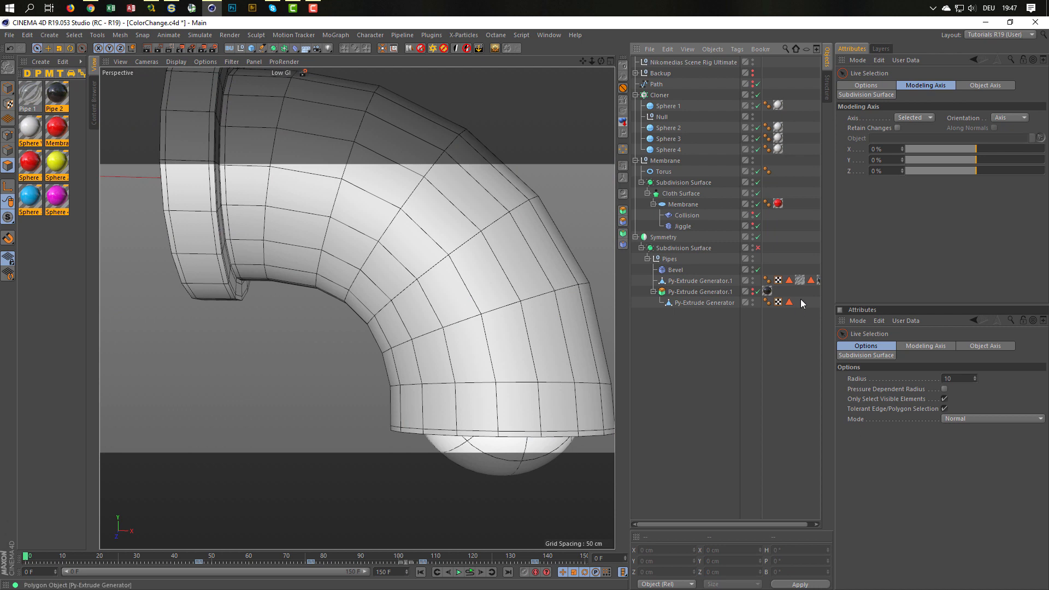
left_click(811, 280)
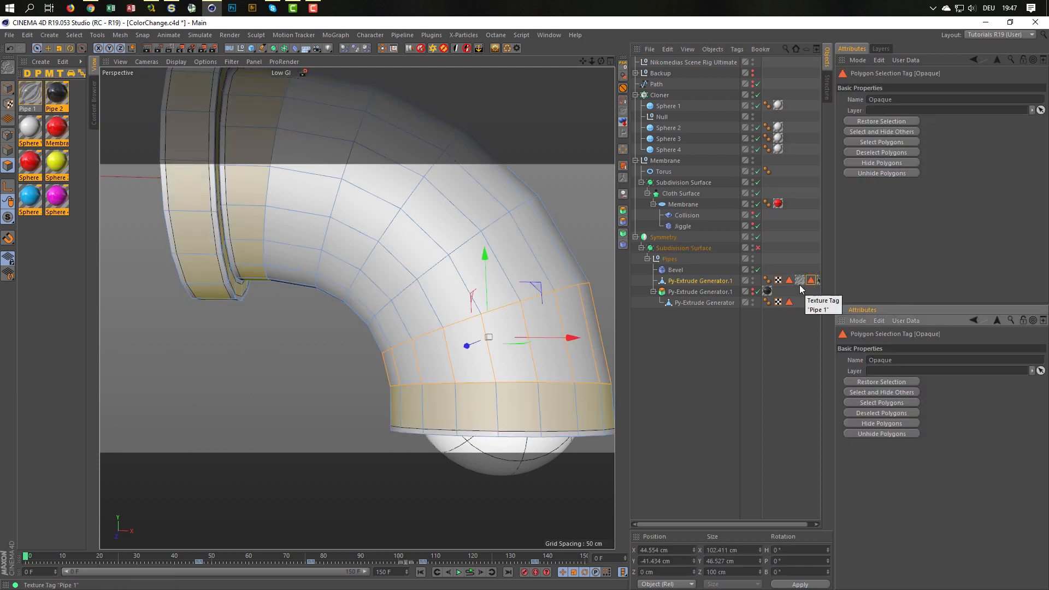
left_click(558, 356)
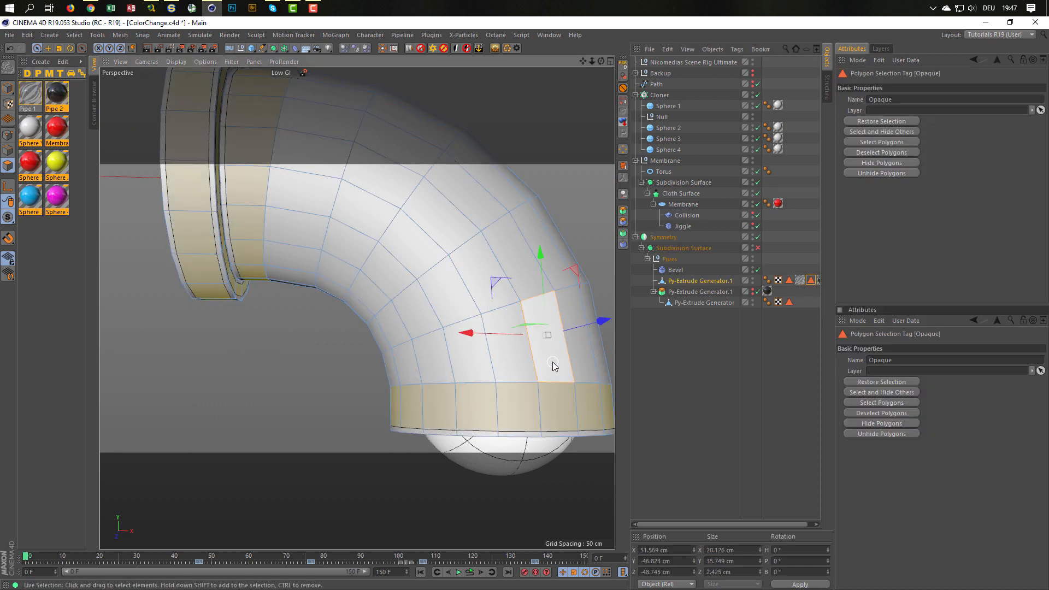
left_click_drag(551, 367, 305, 268, "alt")
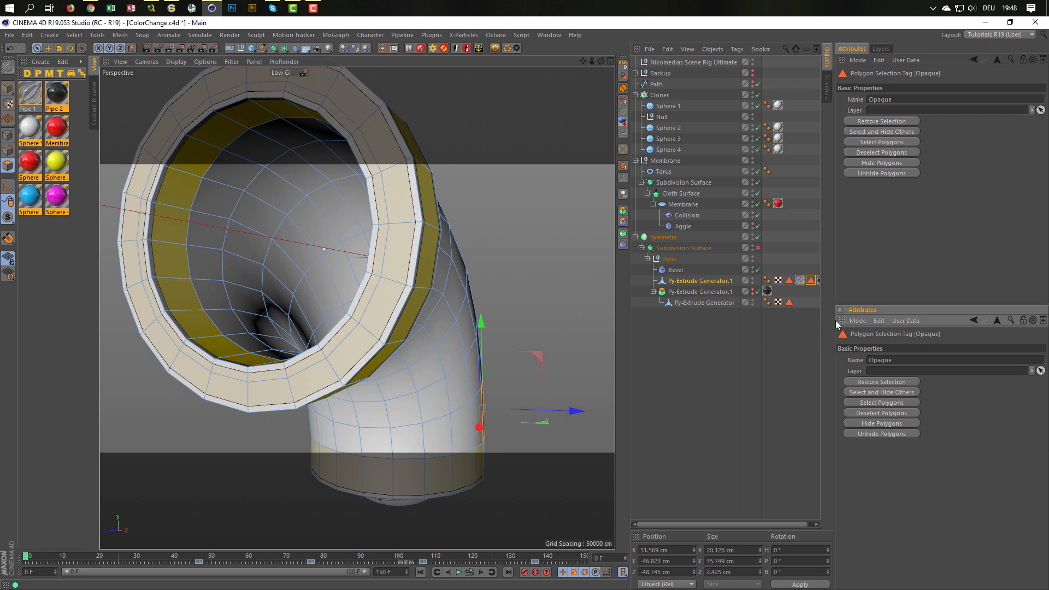
- Delete the Bevel deformer from the Pipes null
left_click_drag(835, 320, 864, 320)
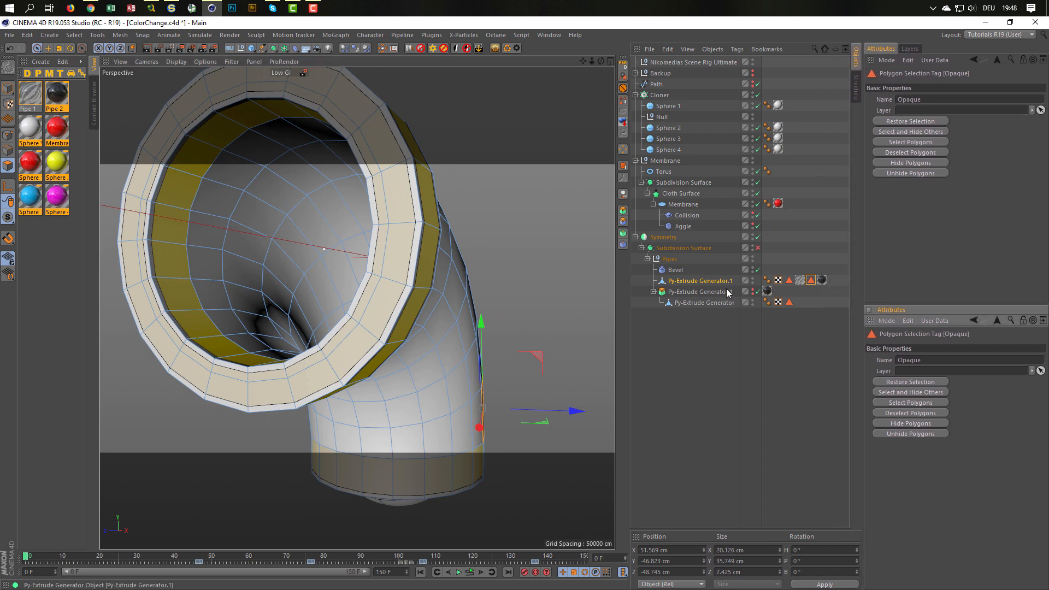
left_click(758, 270)
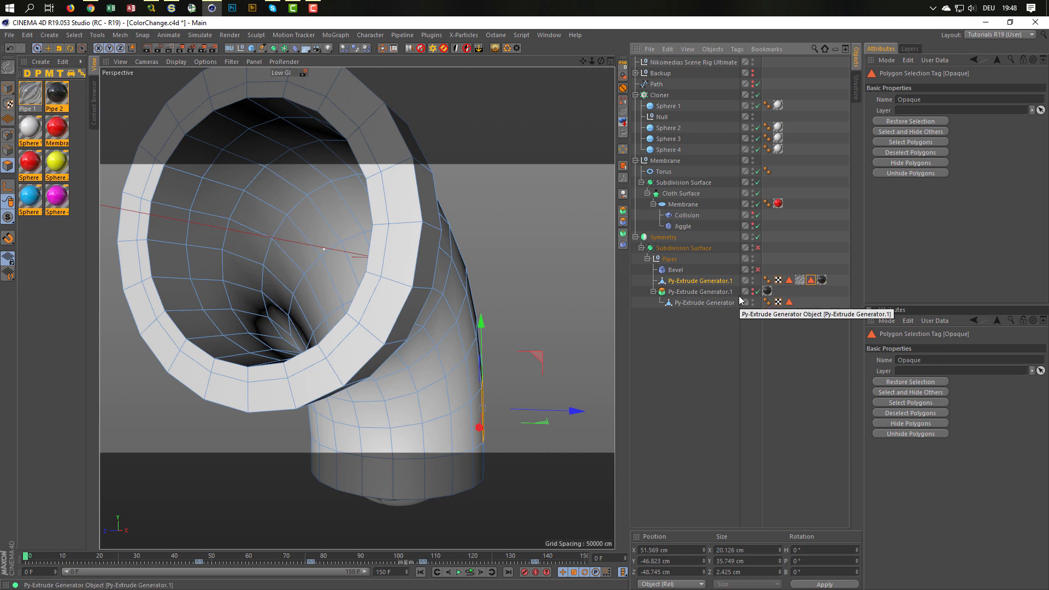
left_click(689, 270)
key("Delete")
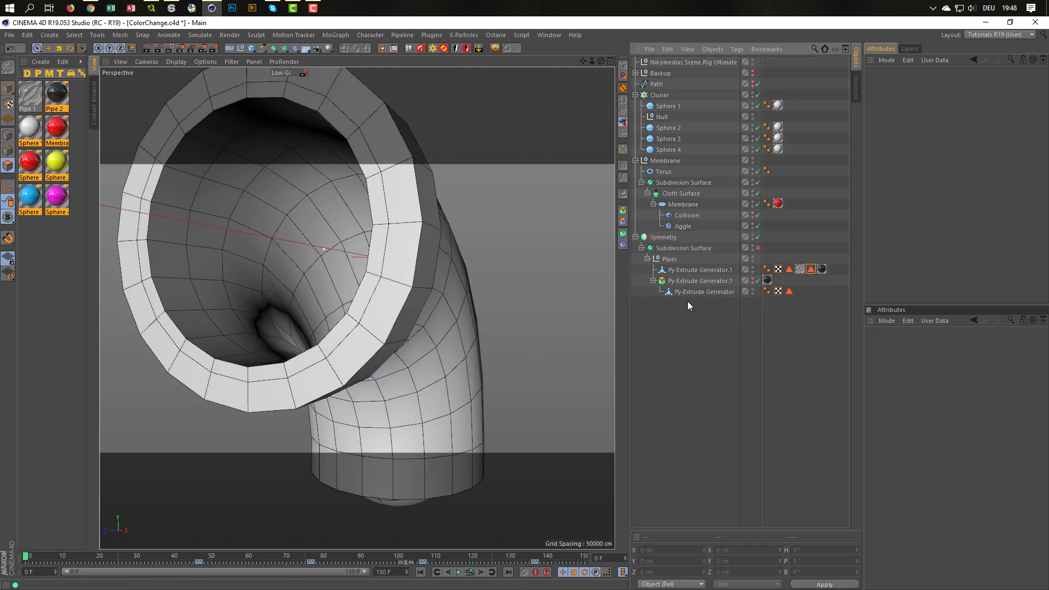
- Loop-select the outer and inner edge loops of the pipe's lower rim on the upper Py-Extrude Generator.1 object
left_click_drag(420, 297, 482, 305, "alt")
right_click_drag(483, 304, 443, 310, "alt")
middle_click_drag(484, 311, 347, 265, "alt")
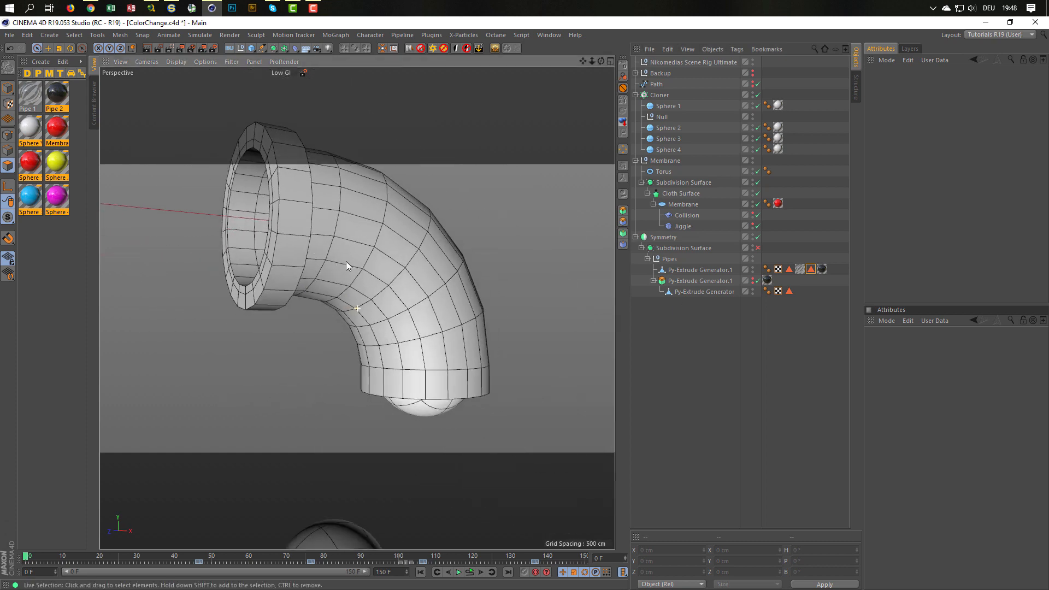
mouse_move(432, 303)
left_mouse_down("alt")
mouse_move(477, 352)
mouse_move(435, 322)
left_mouse_up("alt")
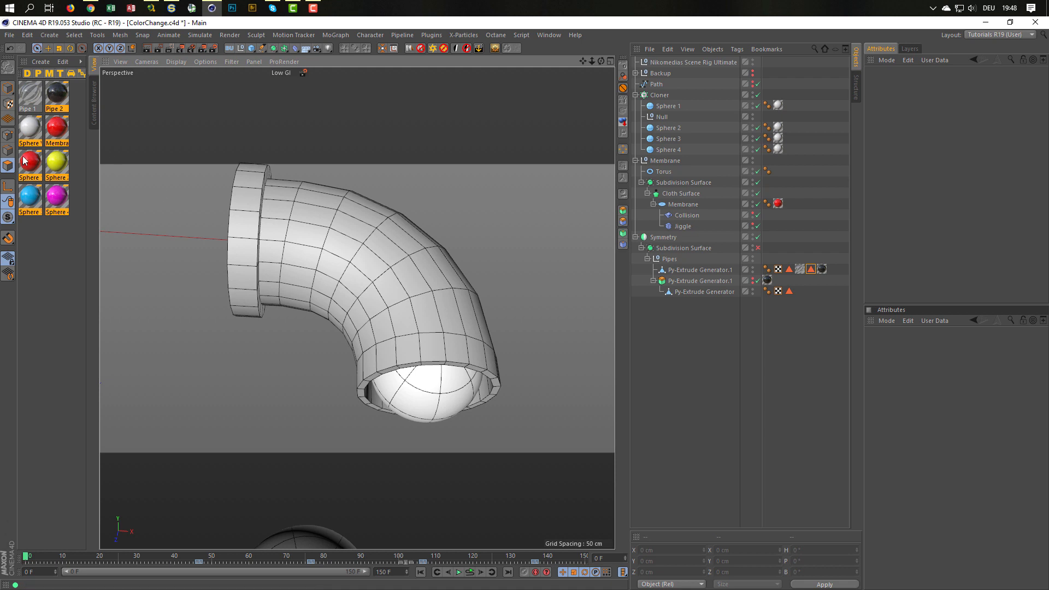
left_click(691, 270)
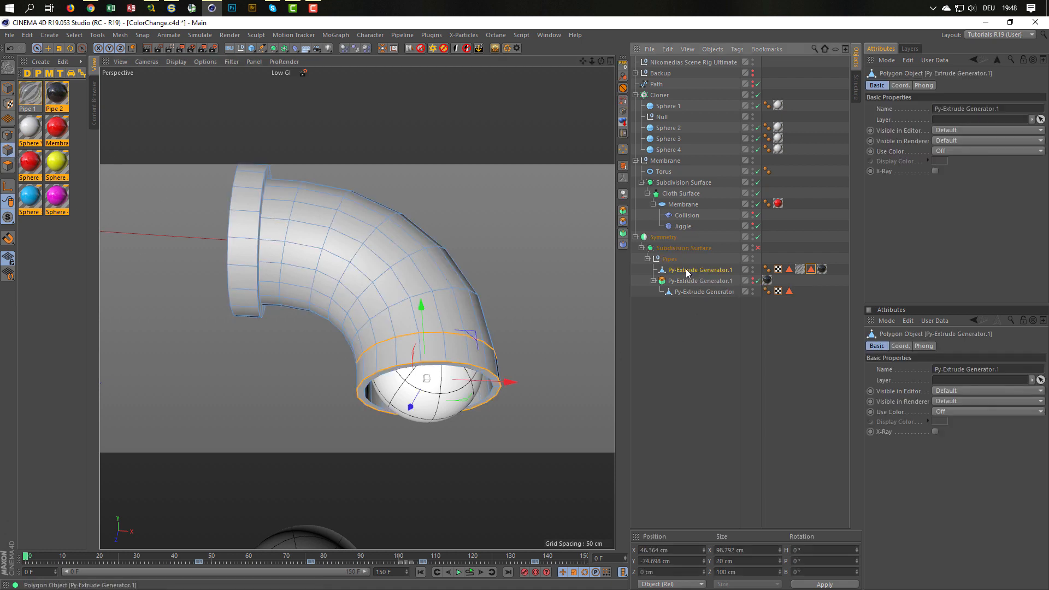
key("u")
key("l")
scroll(470, 366, "up", 5)
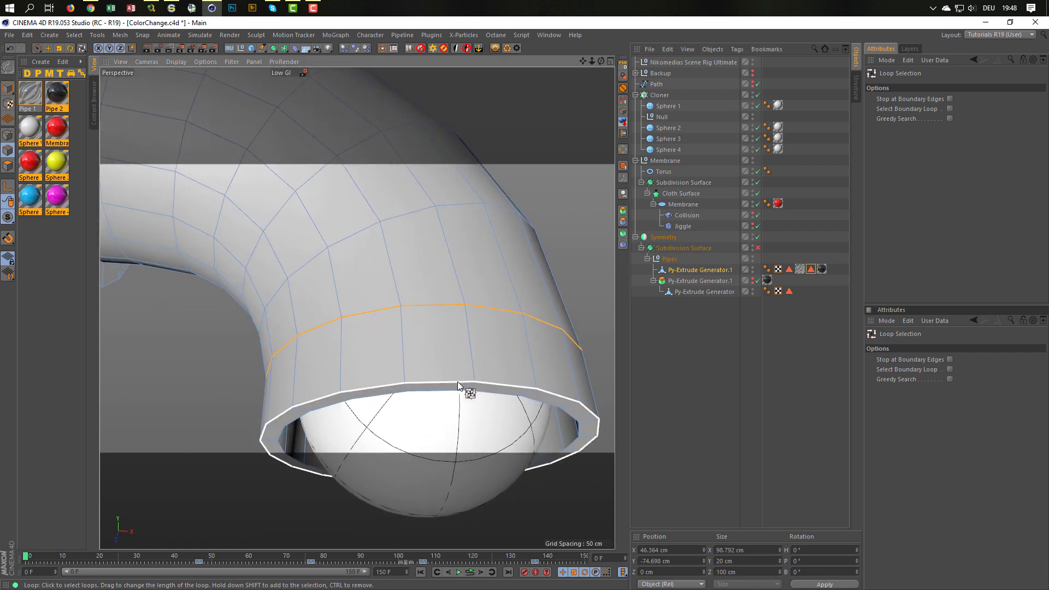
left_click(458, 382)
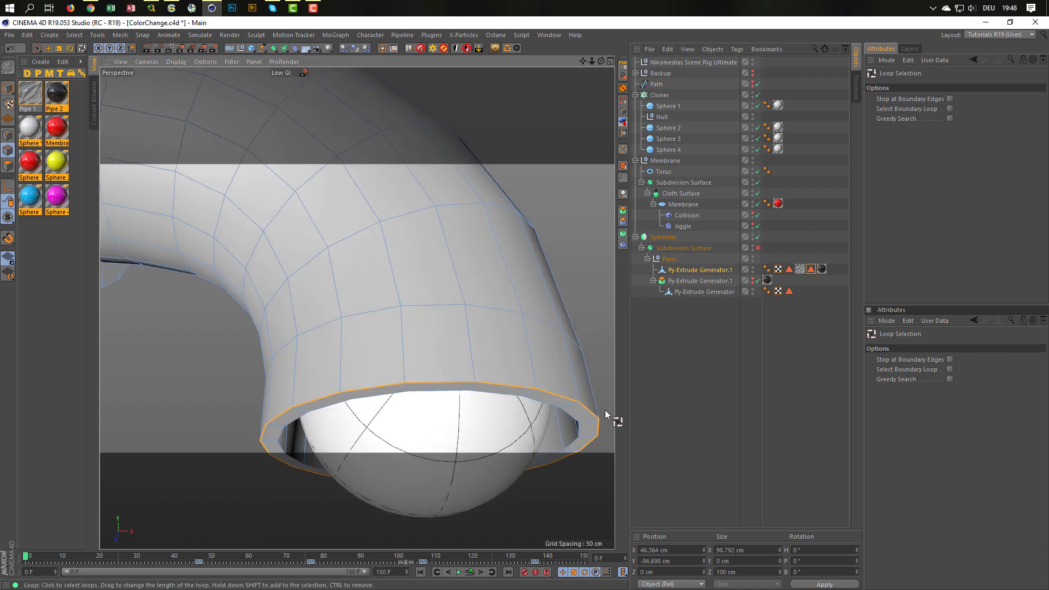
left_click(435, 390, "shift")
- Add the edge loops on the back and the outer and inner front of the pipe's flange to the selection
middle_click_drag(409, 315, 468, 324, "alt")
scroll(467, 324, "down", 6)
middle_click_drag(338, 232, 380, 289, "alt")
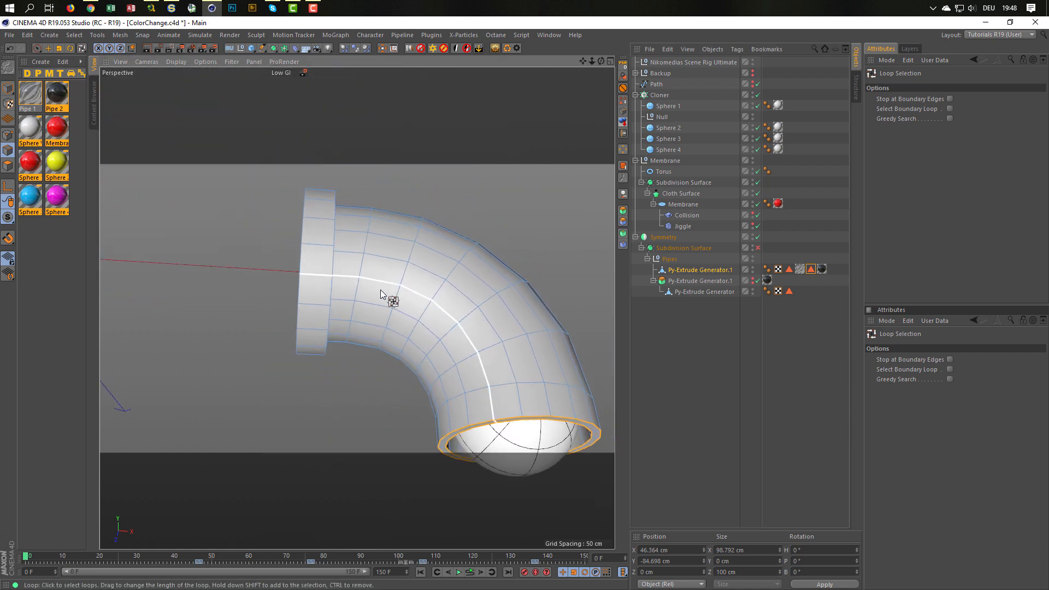
left_click_drag(381, 289, 422, 241, "alt")
scroll(349, 228, "up", 5)
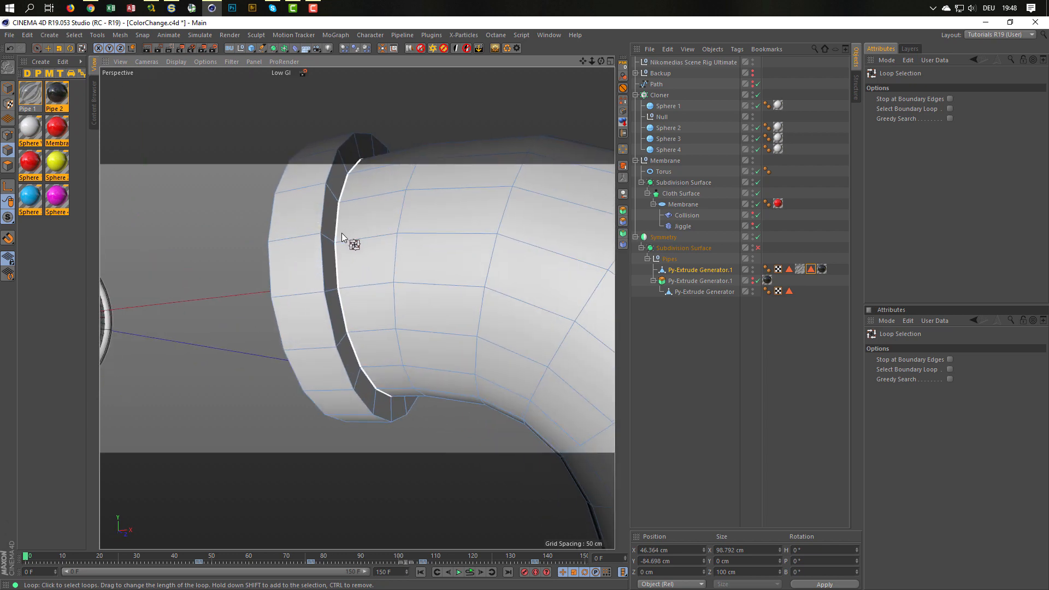
left_click(342, 233, "shift")
scroll(204, 205, "down", 5)
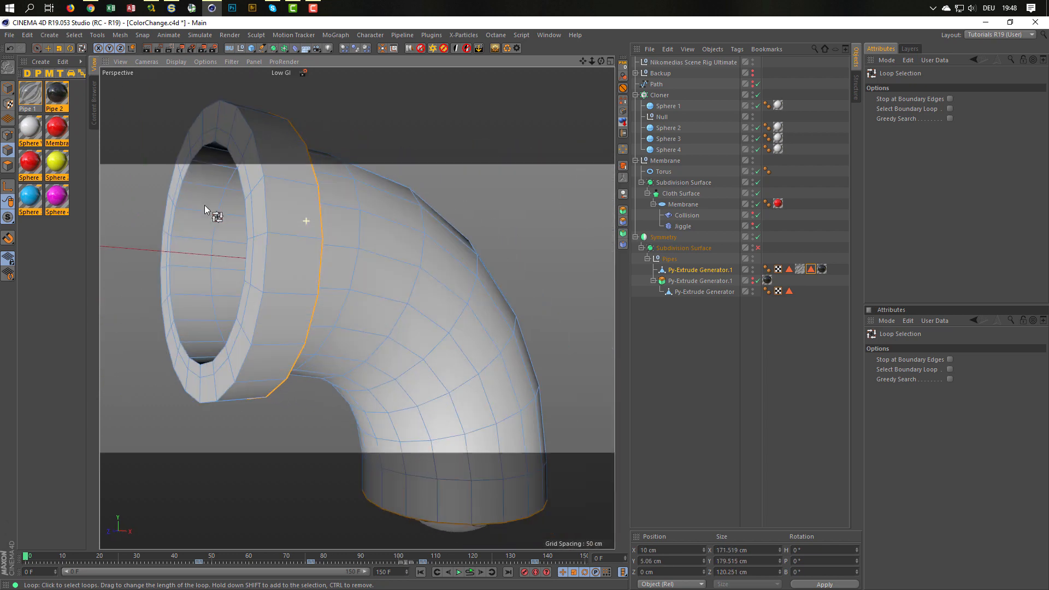
scroll(204, 205, "up", 2)
left_click(267, 201, "shift")
scroll(130, 201, "up", 6)
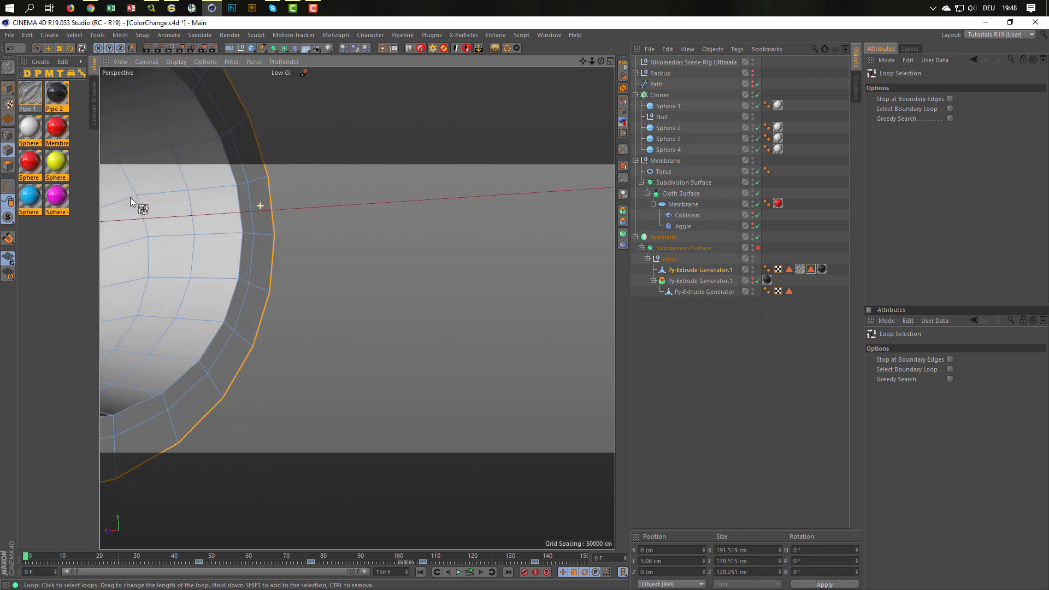
left_click(235, 177, "shift")
- Bevel the selected rim and flange edge loops in Solid mode with a 2 cm offset and return to model mode
scroll(235, 178, "down", 4)
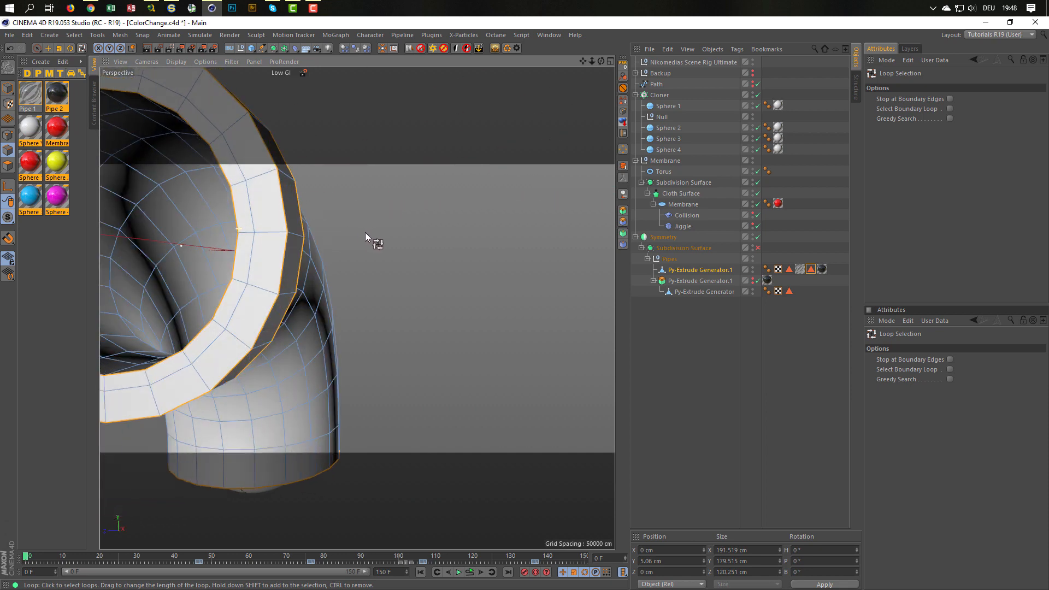
scroll(365, 232, "down", 3)
left_click_drag(438, 241, 340, 275, "alt")
scroll(454, 259, "up", 2)
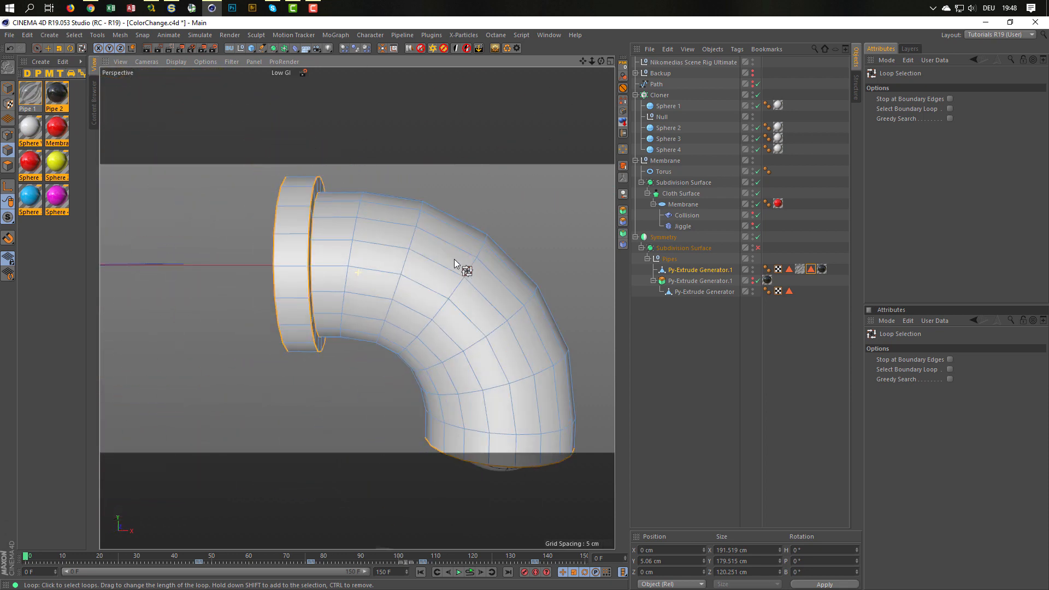
left_click_drag(454, 259, 483, 254, "alt")
key("m")
key("s")
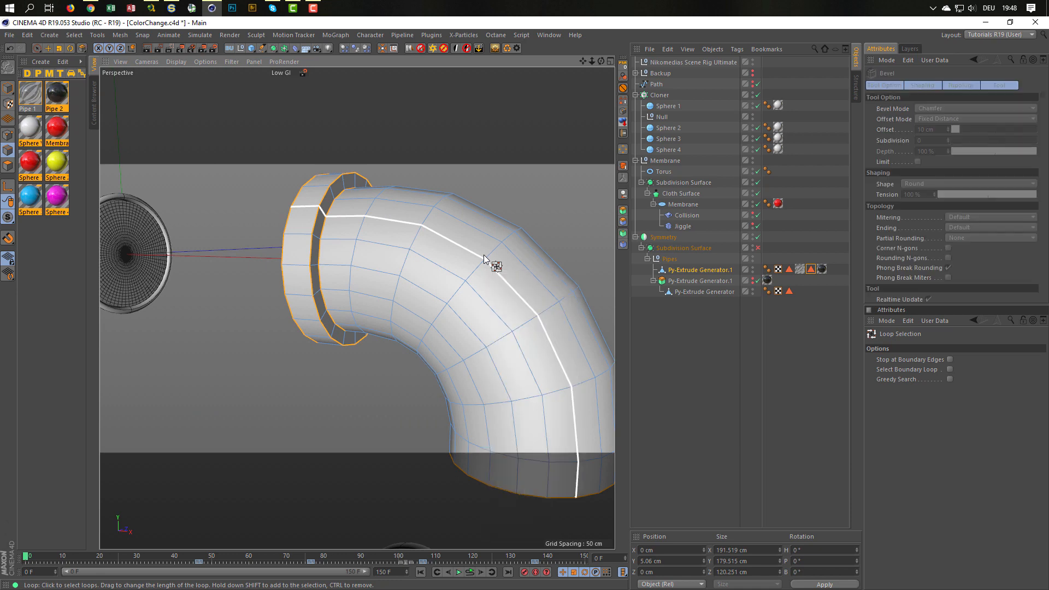
scroll(377, 206, "up", 2)
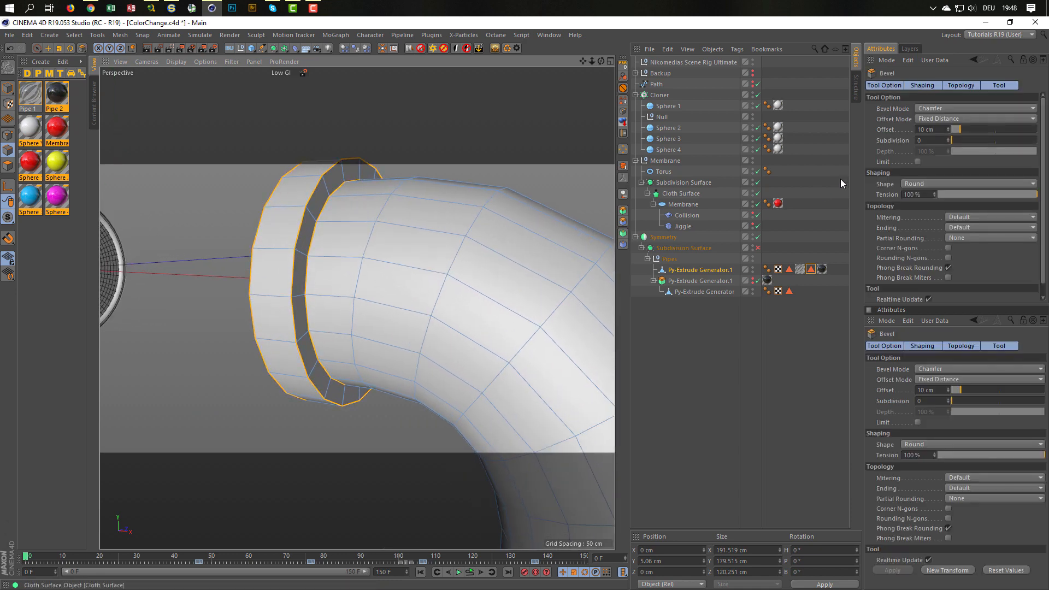
left_click(931, 140)
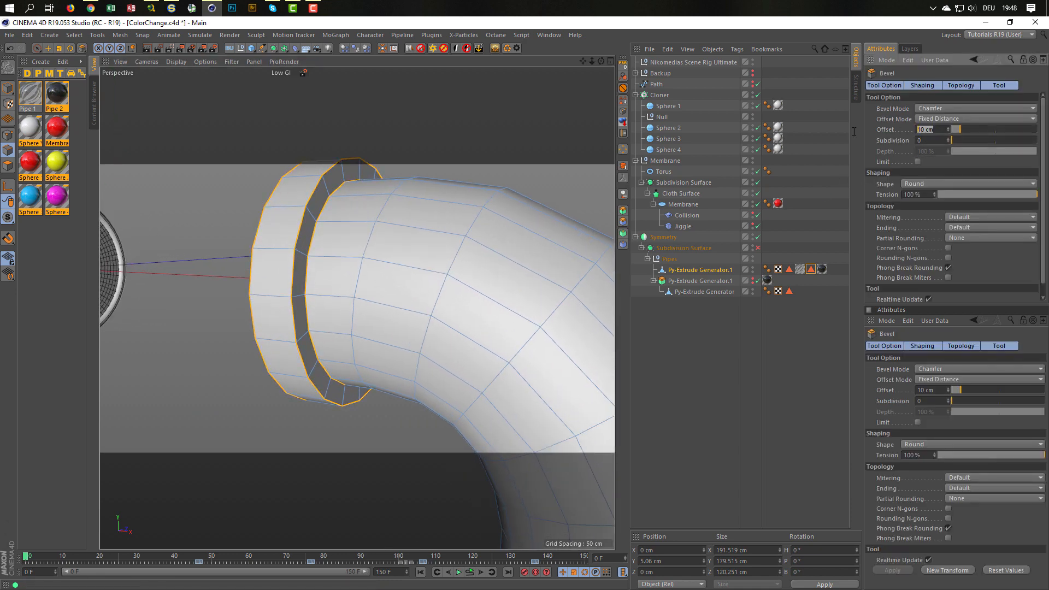
left_click(949, 108)
left_click(944, 130)
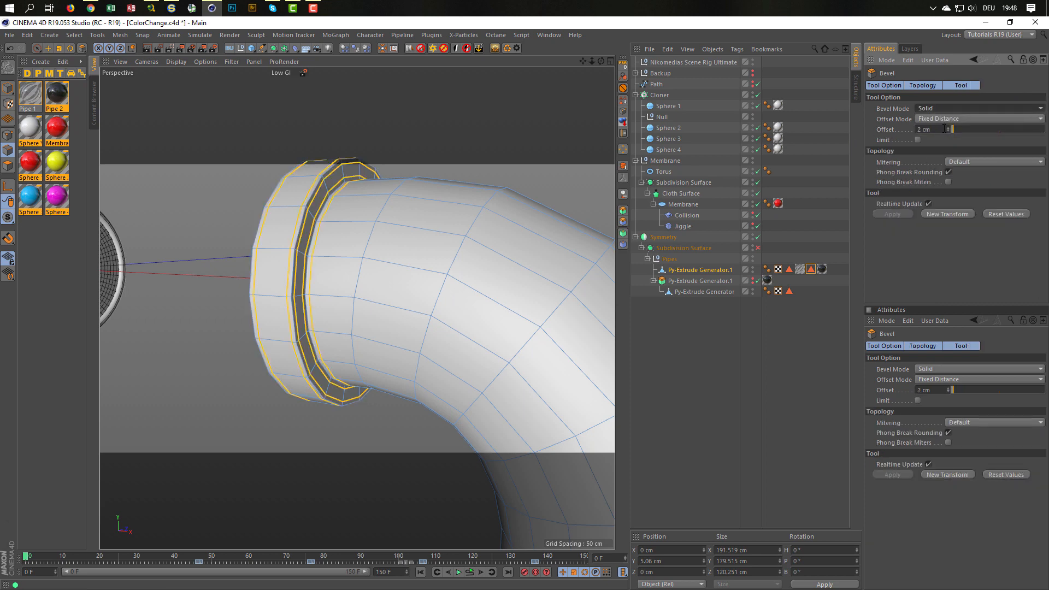
left_click(7, 91)
scroll(393, 301, "down", 8)
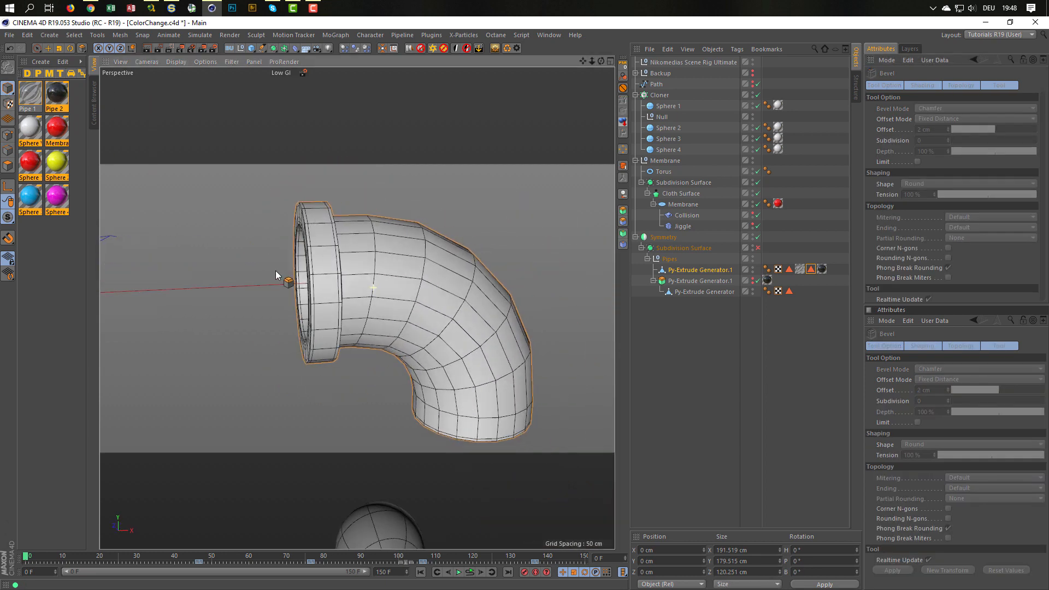
- Load the Opaque selection, add the polygon loops of the pipe's lower rim, and store the result in the Opaque tag
left_click_drag(395, 299, 361, 277, "alt")
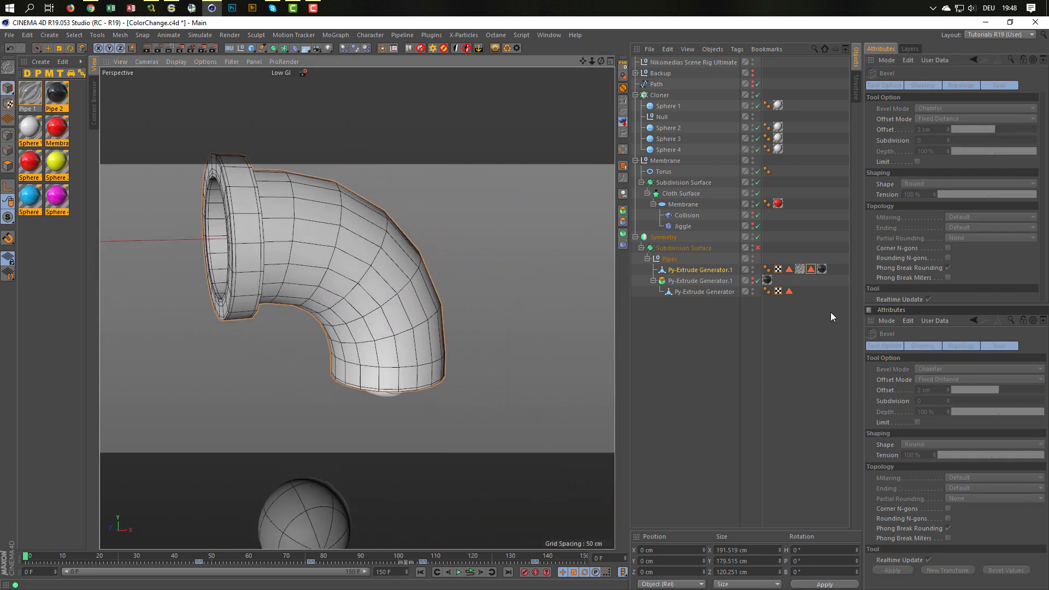
left_click(811, 270)
double_click(811, 270)
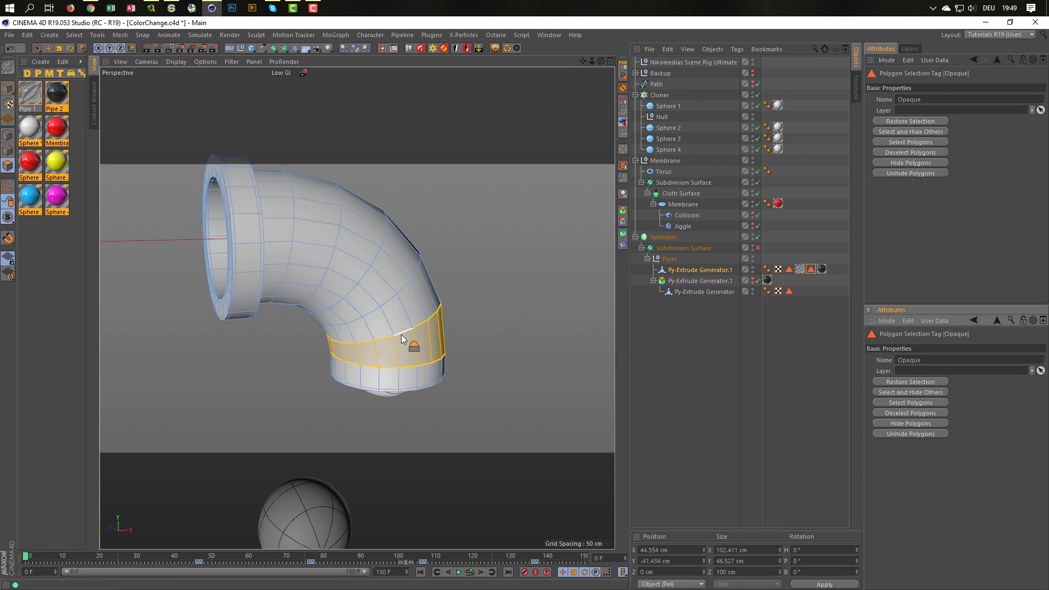
middle_click_drag(401, 334, 392, 293, "alt")
left_click_drag(428, 294, 438, 318, "alt")
right_click_drag(401, 325, 451, 317, "alt")
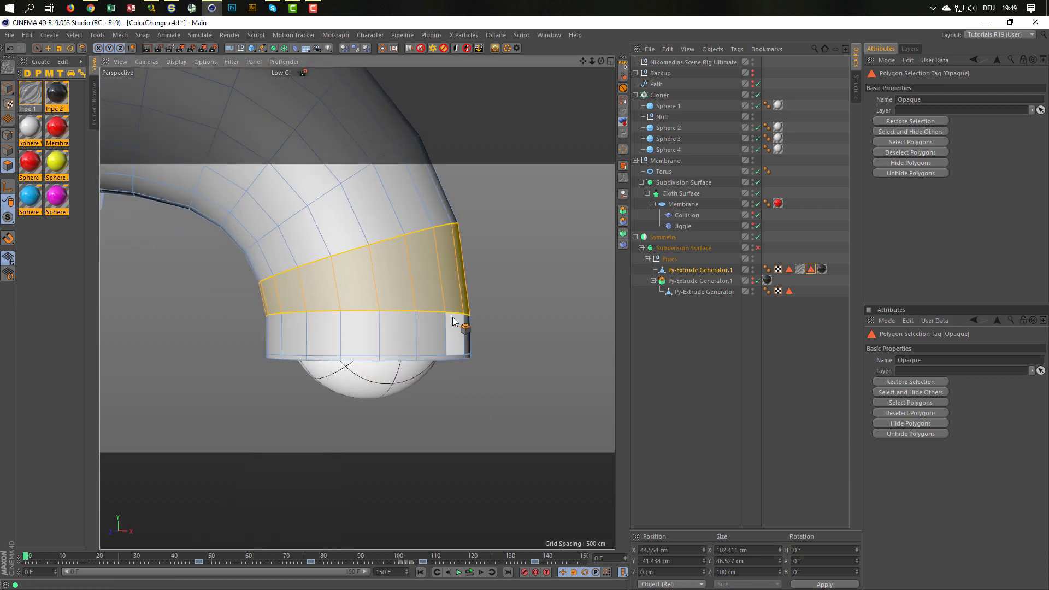
key("u")
key("l")
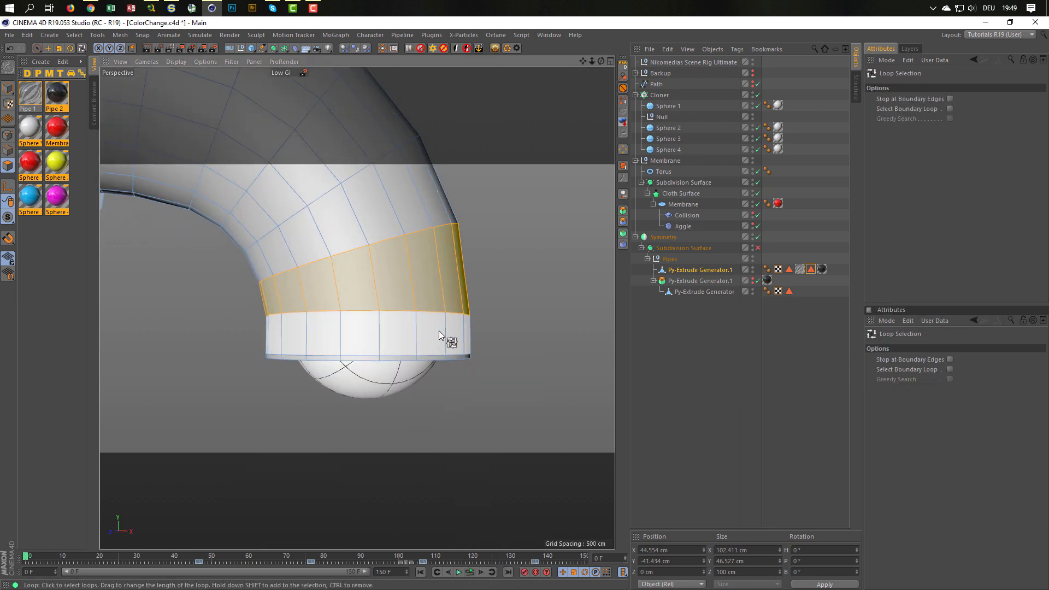
left_click(438, 330, "shift")
left_click_drag(438, 330, 494, 274, "alt")
left_click(417, 350, "shift")
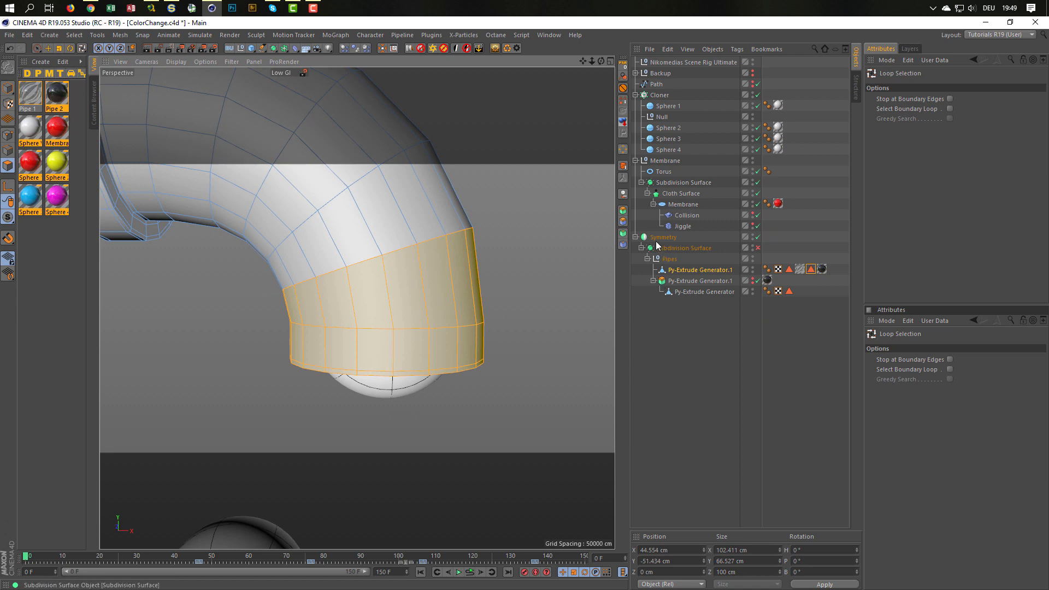
left_click(622, 101)
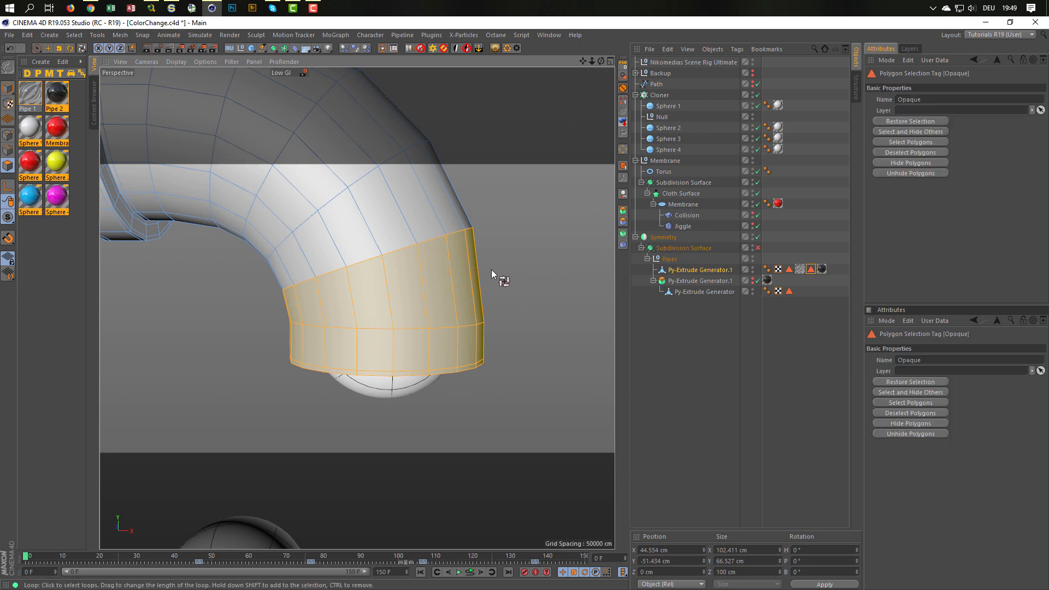
- Re-enable the Subdivision Surface around the Pipes null and show the black base ring
scroll(485, 270, "down", 3)
left_click(8, 89)
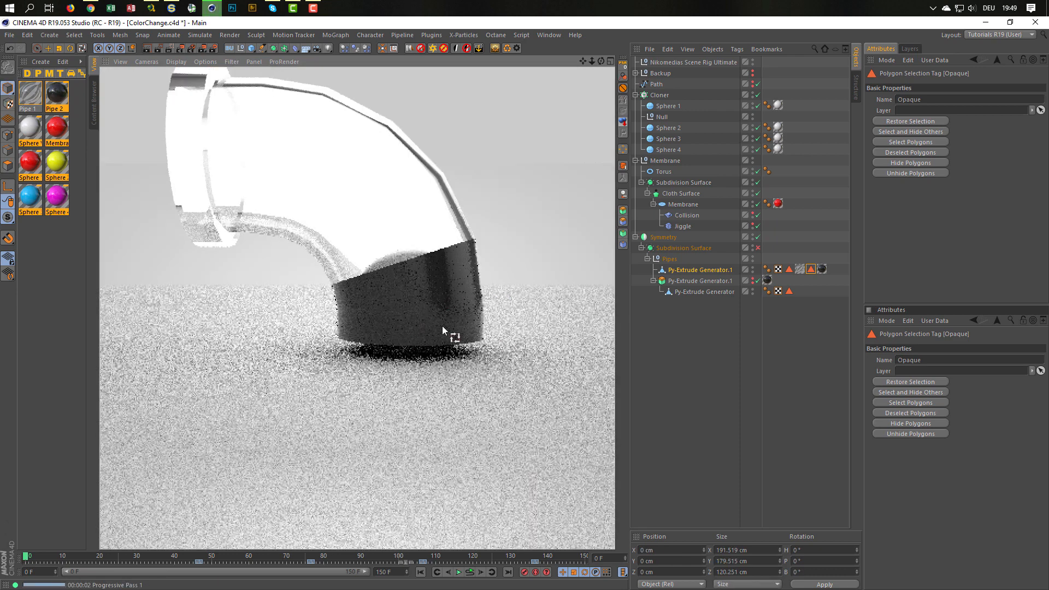
left_click(758, 248)
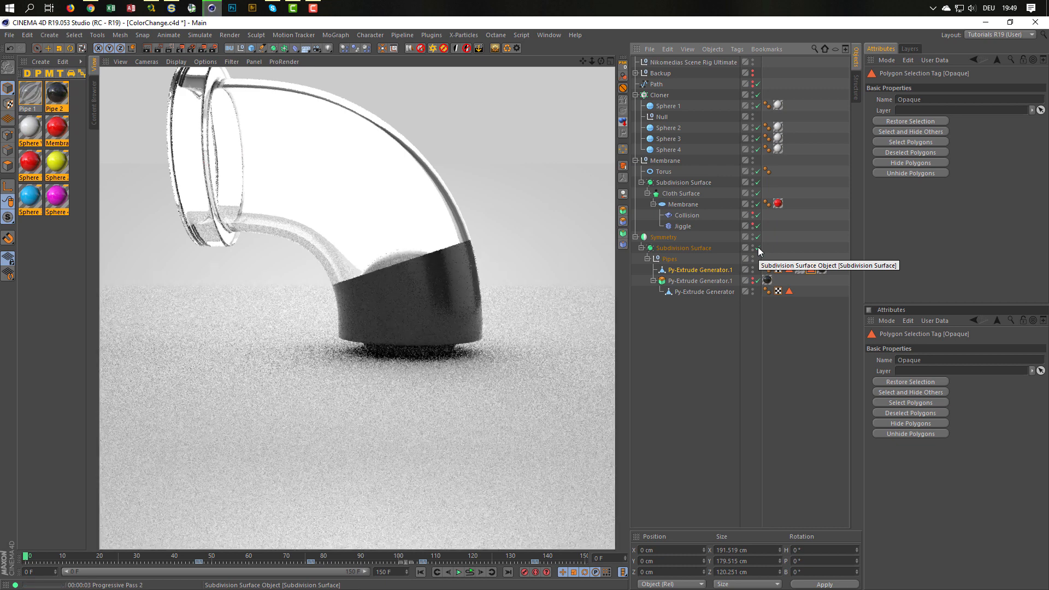
left_click(753, 279, "alt")
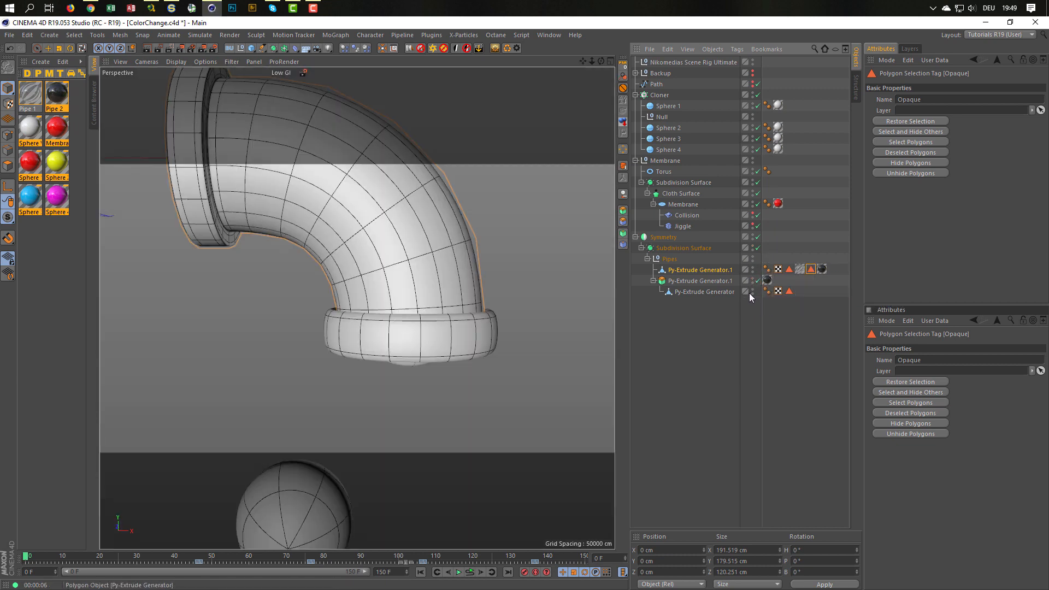
- Try raising the subdivision of the lower ring's Extrude Generator to 5 and inspect the rim up close
scroll(402, 286, "up", 6)
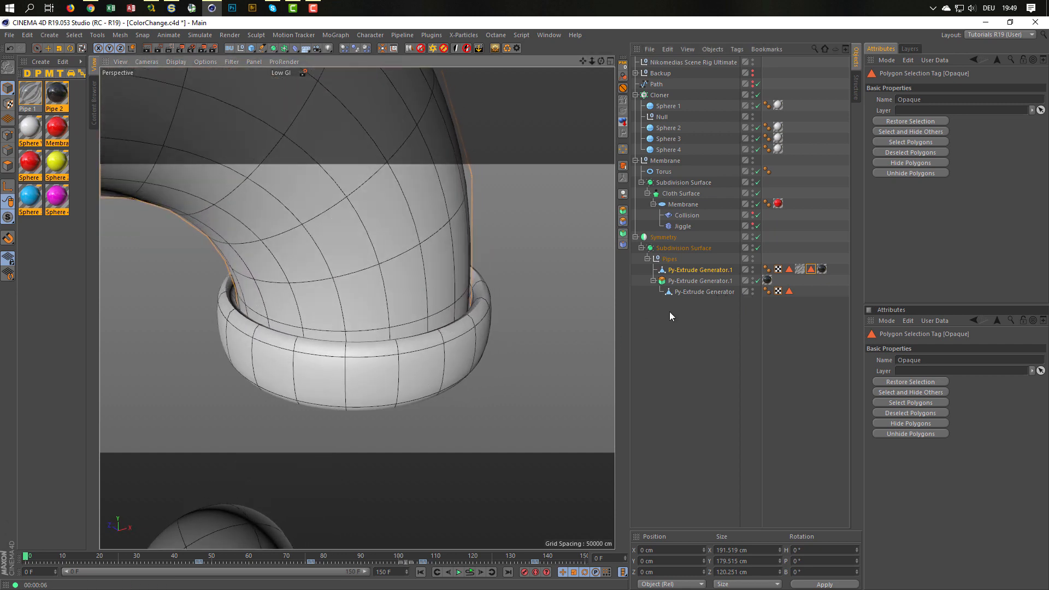
left_click(682, 280)
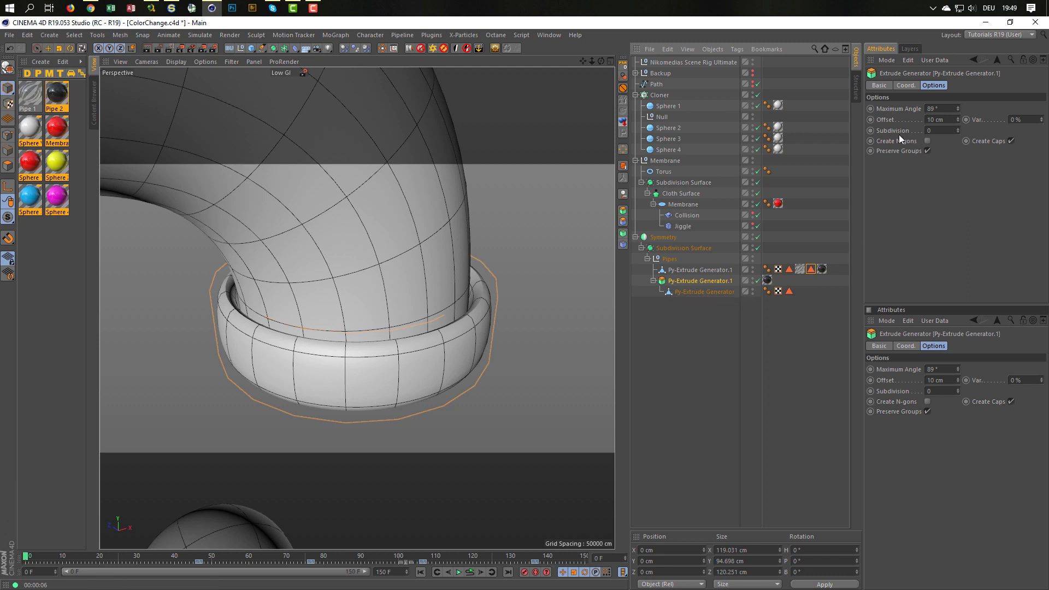
left_click(958, 128)
left_click(957, 128)
left_click(957, 128)
left_click(957, 128)
left_click(958, 128)
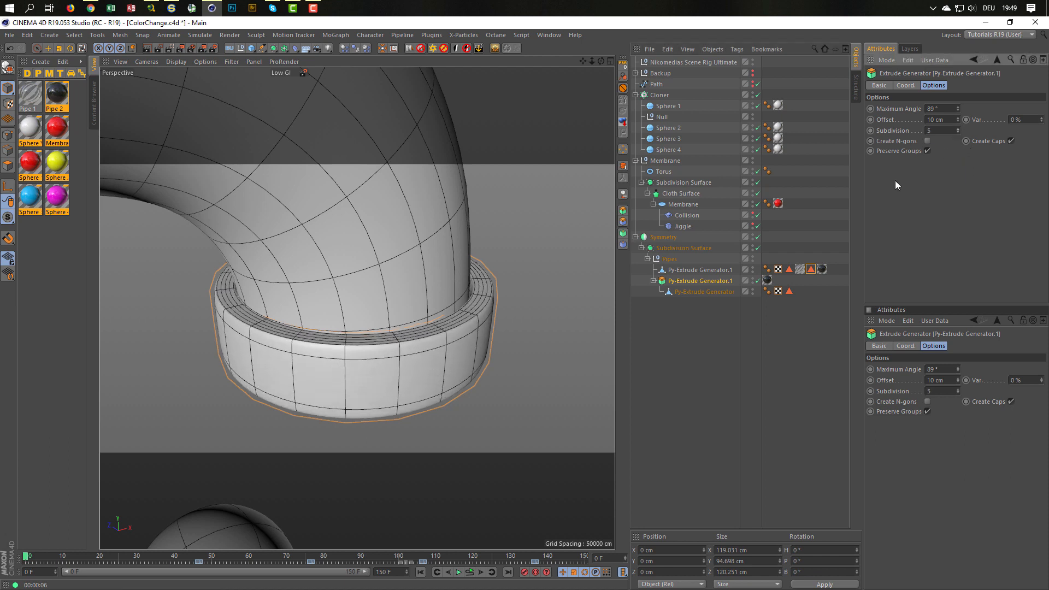
right_click_drag(408, 359, 601, 293, "alt")
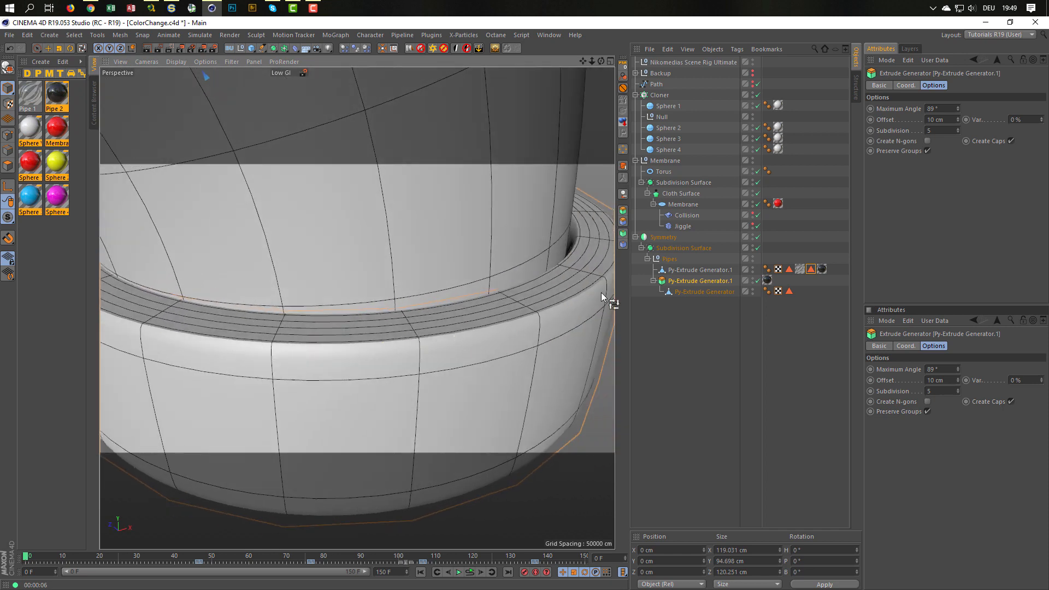
- Disable the Subdivision Surface around the pipes and set the lower ring's Extrude Generator subdivision to 0
left_click(758, 247)
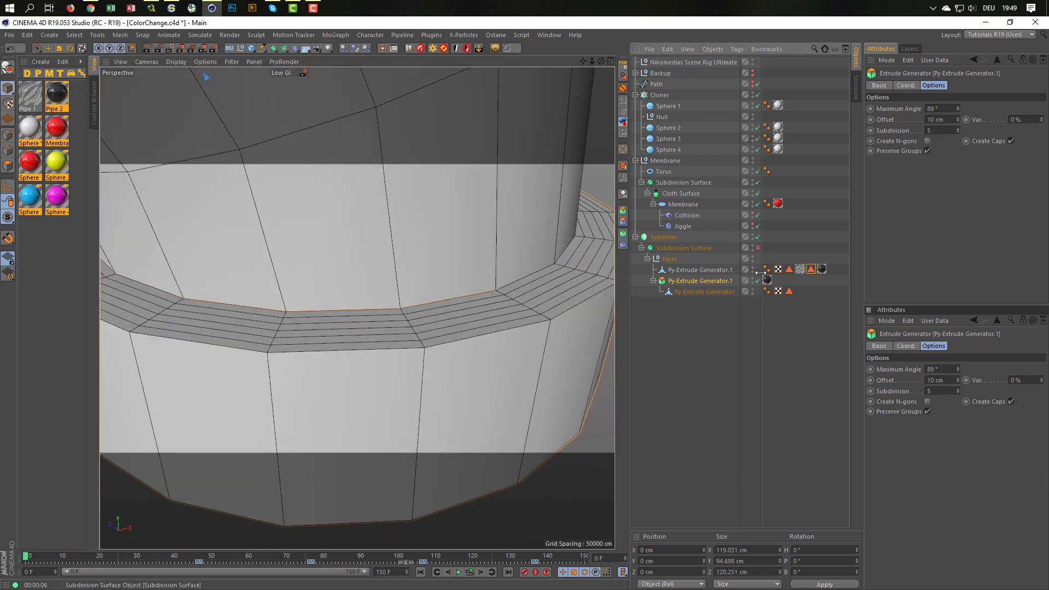
left_click(934, 130)
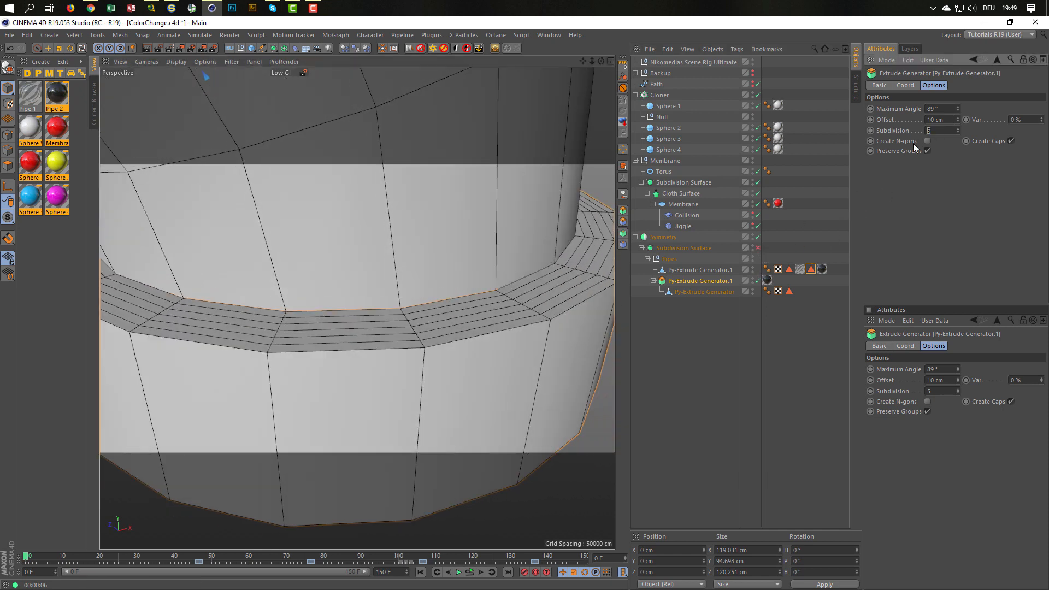
type("0")
key("Return")
scroll(555, 283, "down", 5)
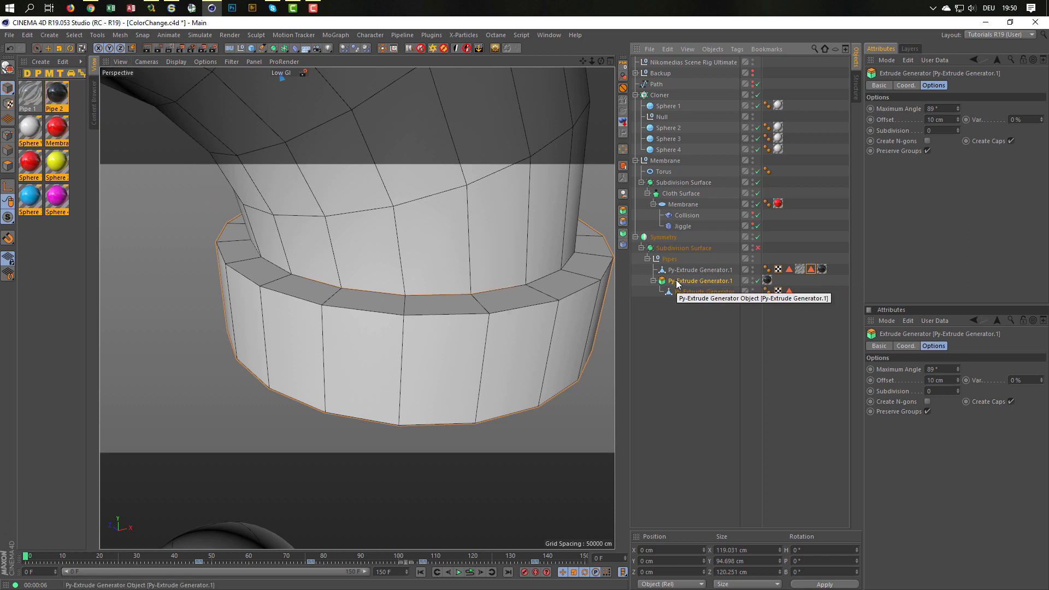
- Add a Bevel deformer under the lower ring's Extrude Generator, using Solid mode and a 2 cm offset
left_click_drag(510, 281, 525, 283, "alt")
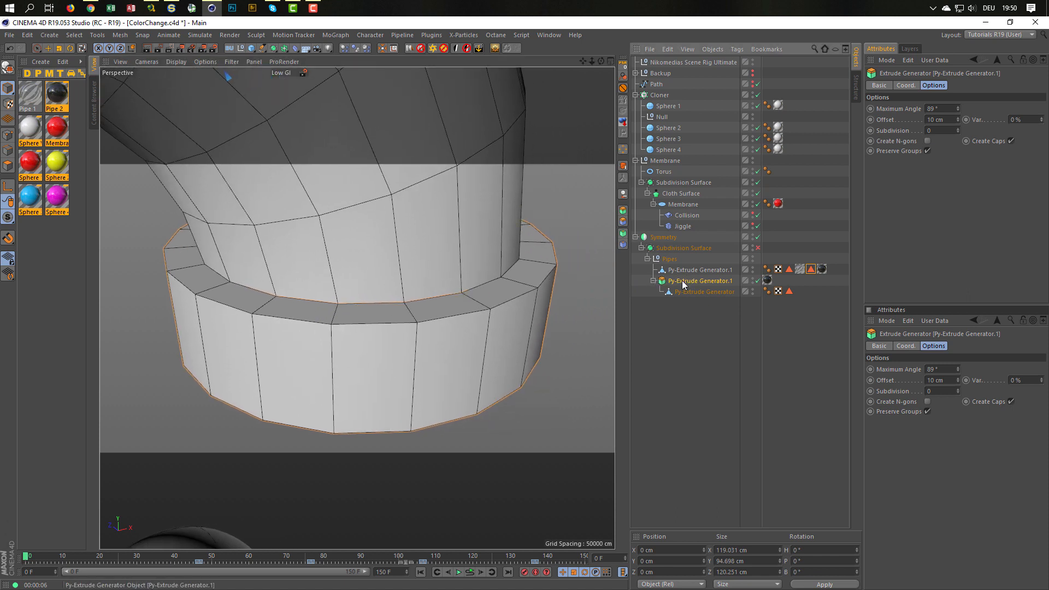
left_click(291, 51)
left_click(427, 207)
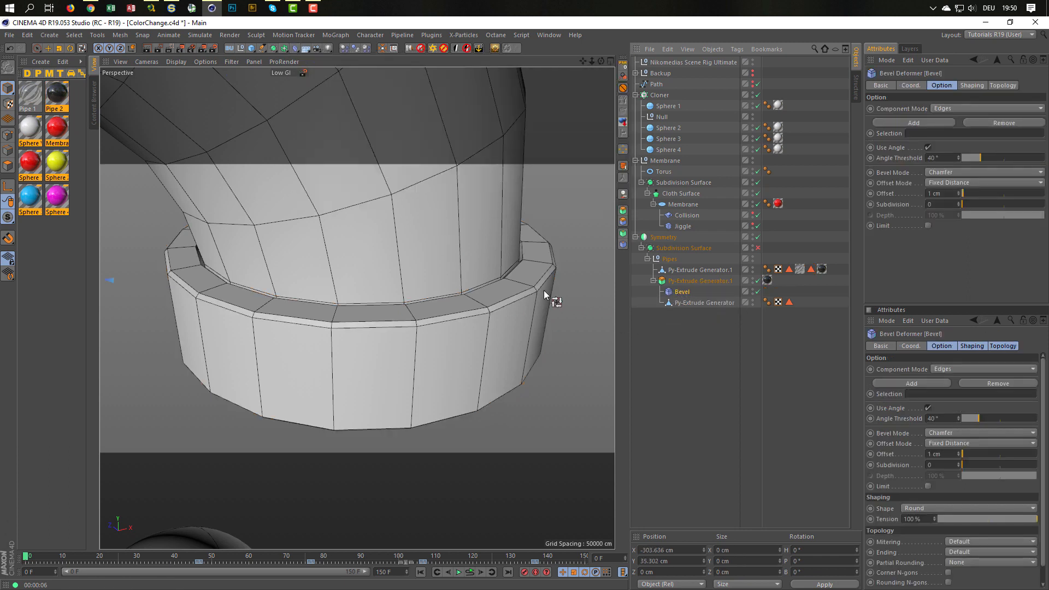
left_click(935, 172)
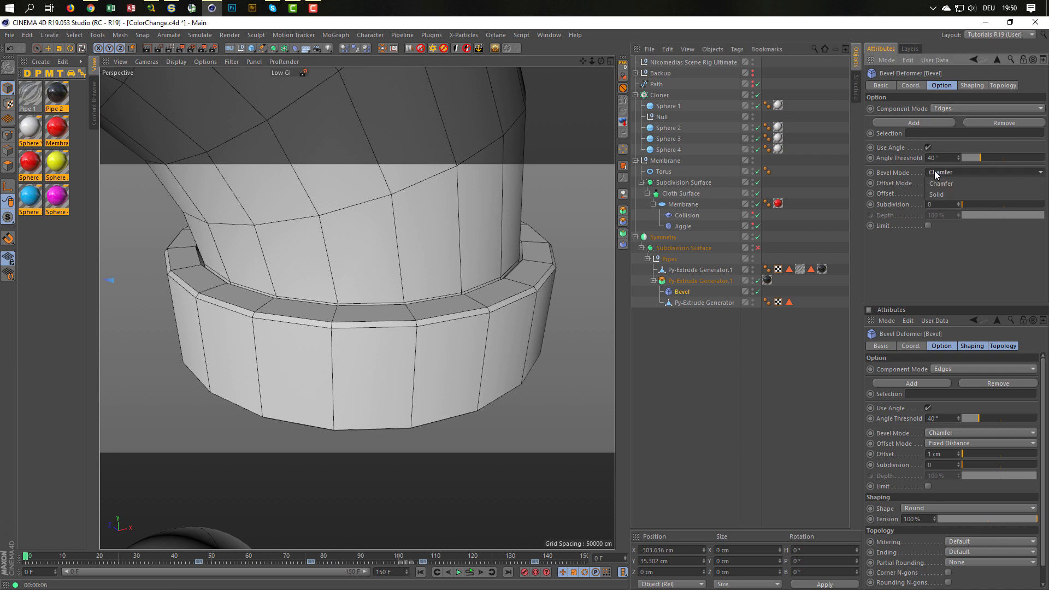
left_click(937, 195)
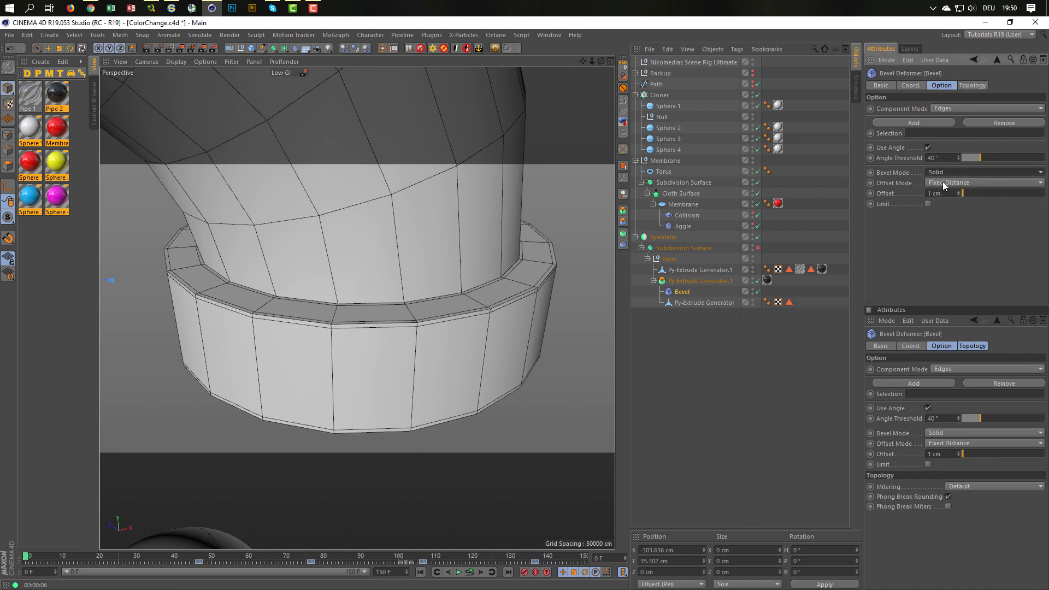
left_click(943, 192)
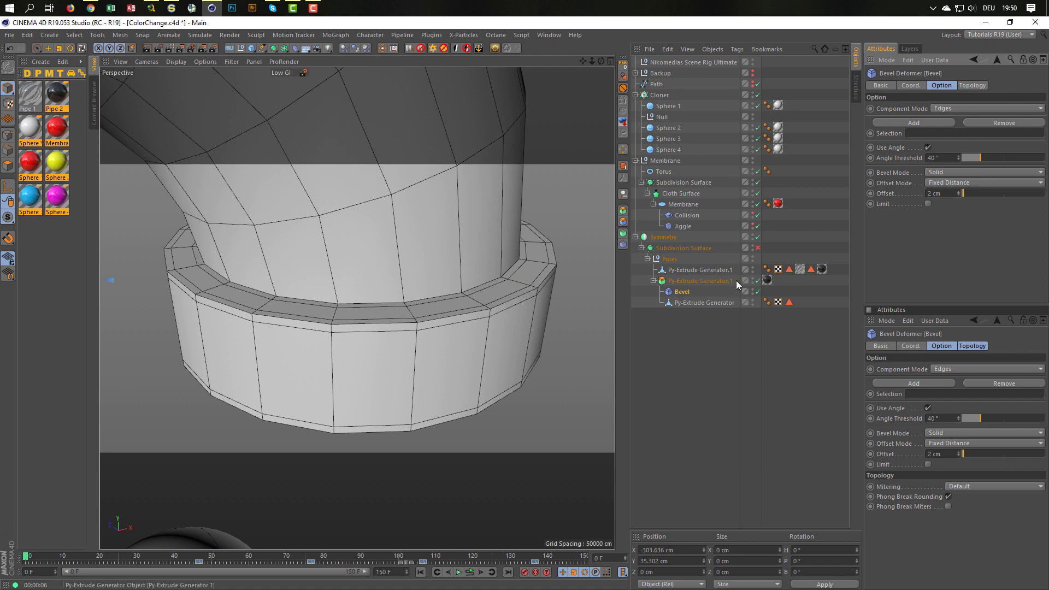
- Re-enable the Subdivision Surface around the pipes and render the view to check the beveled lower ring
left_click(758, 247)
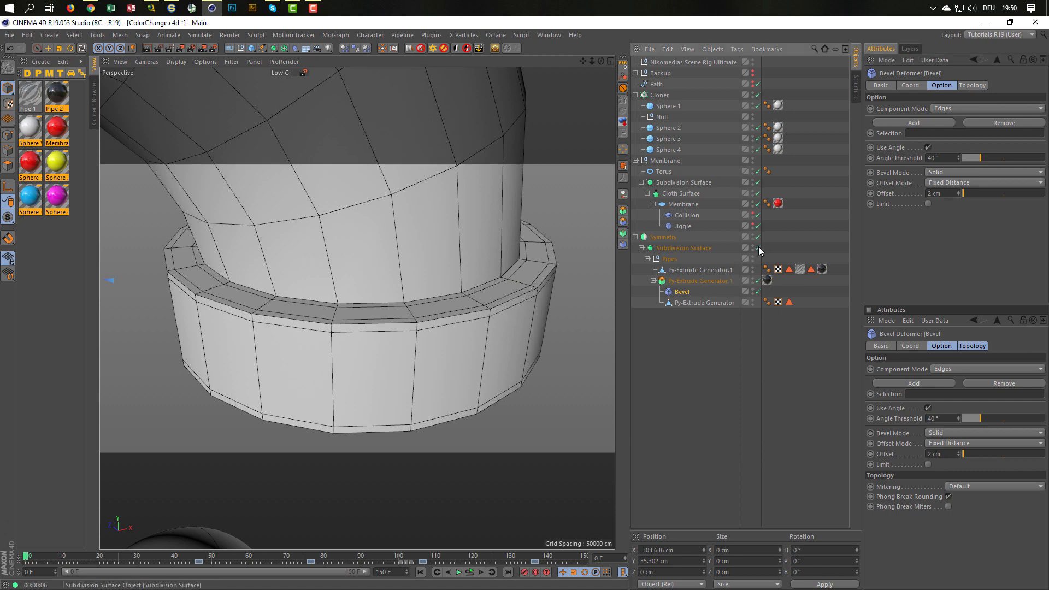
left_click_drag(530, 297, 495, 290, "alt")
scroll(496, 289, "down", 5)
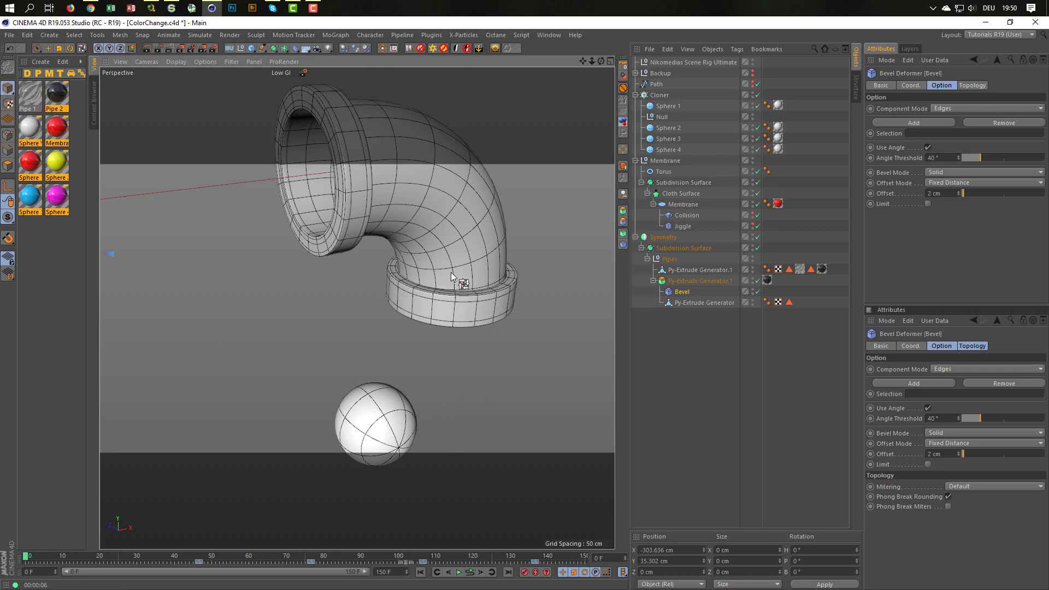
scroll(532, 263, "up", 3)
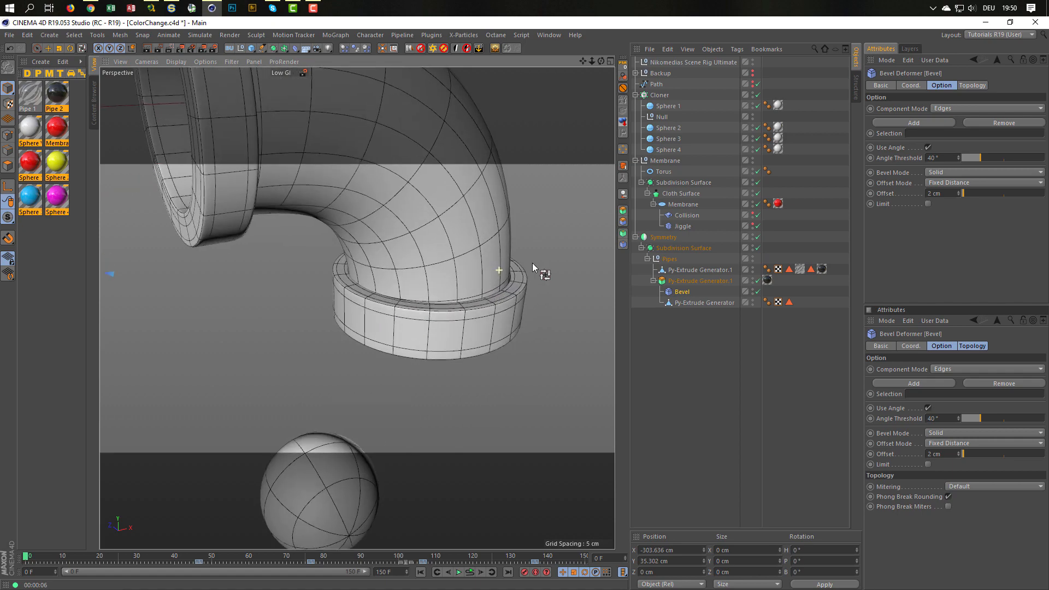
key("ctrl+r")
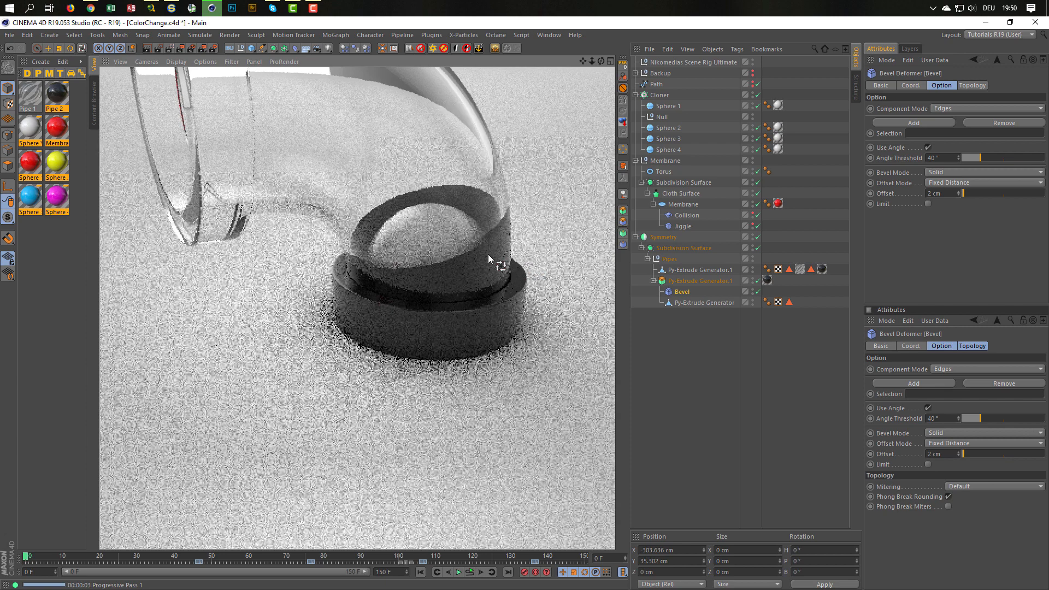
- Select the Nikomedias Scene Rig Ultimate object and render a preview showing both pipes and the membrane
scroll(465, 256, "down", 6)
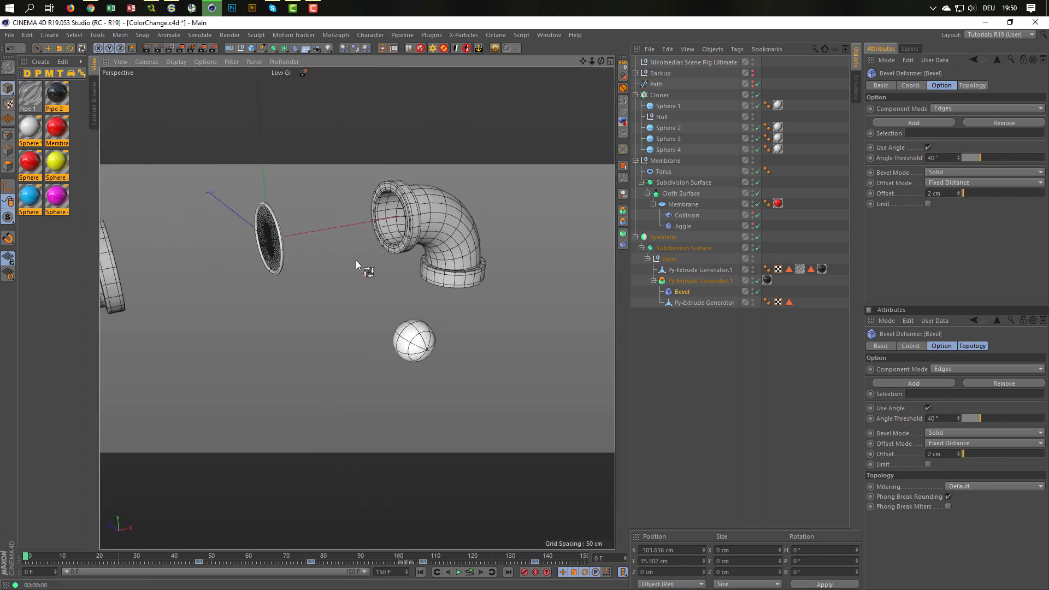
left_click_drag(356, 260, 413, 272, "alt")
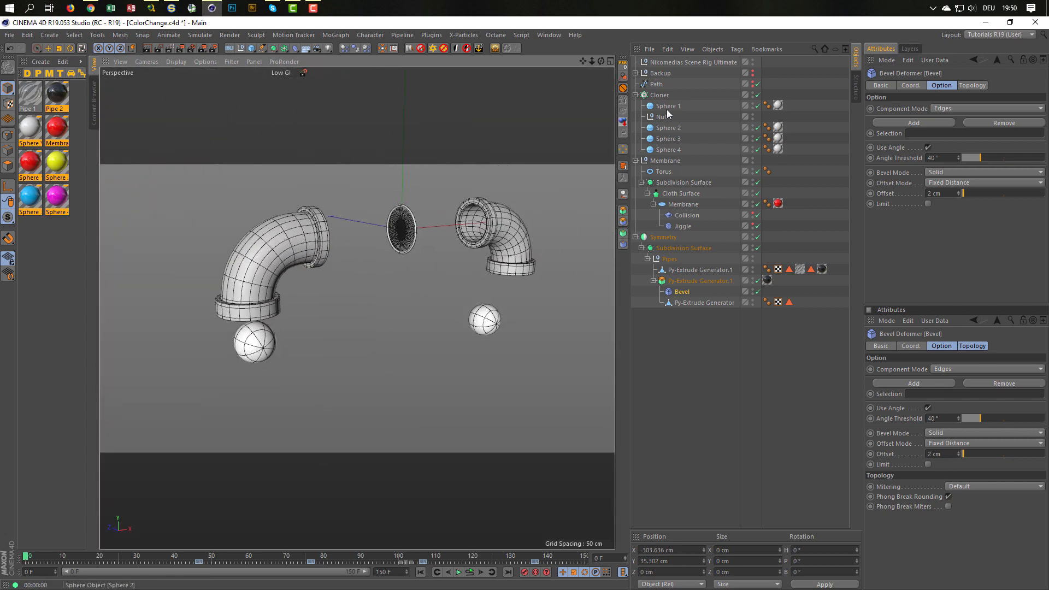
left_click(691, 63)
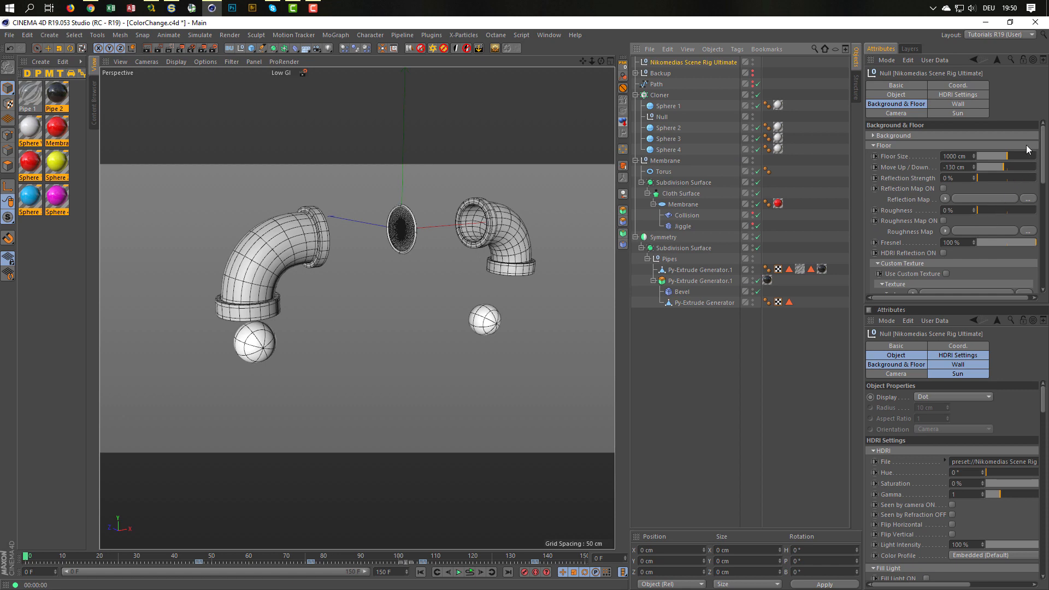
key("ctrl+e")
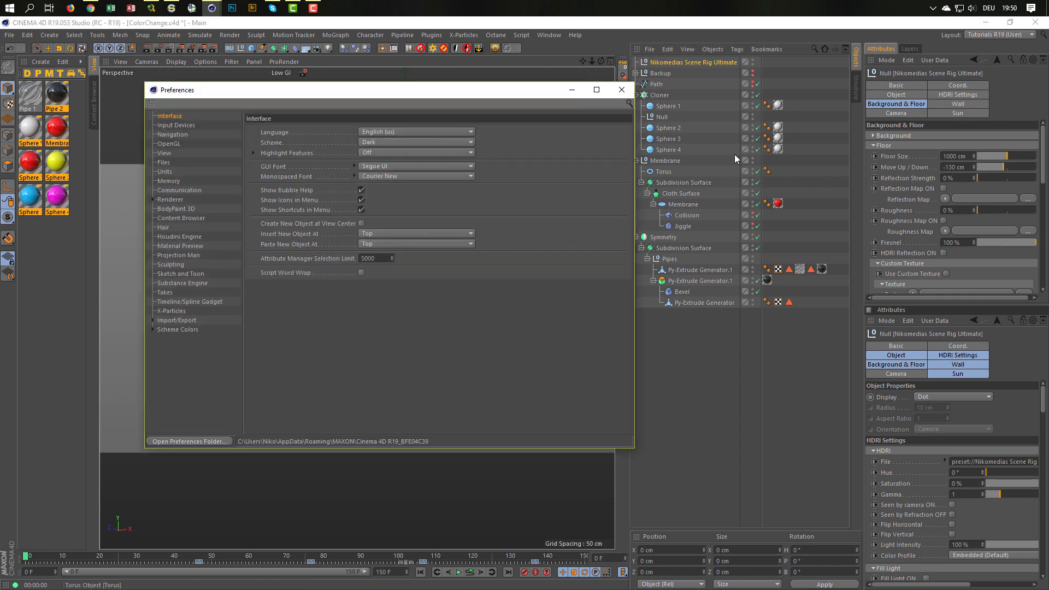
left_click(616, 92)
left_click(623, 123)
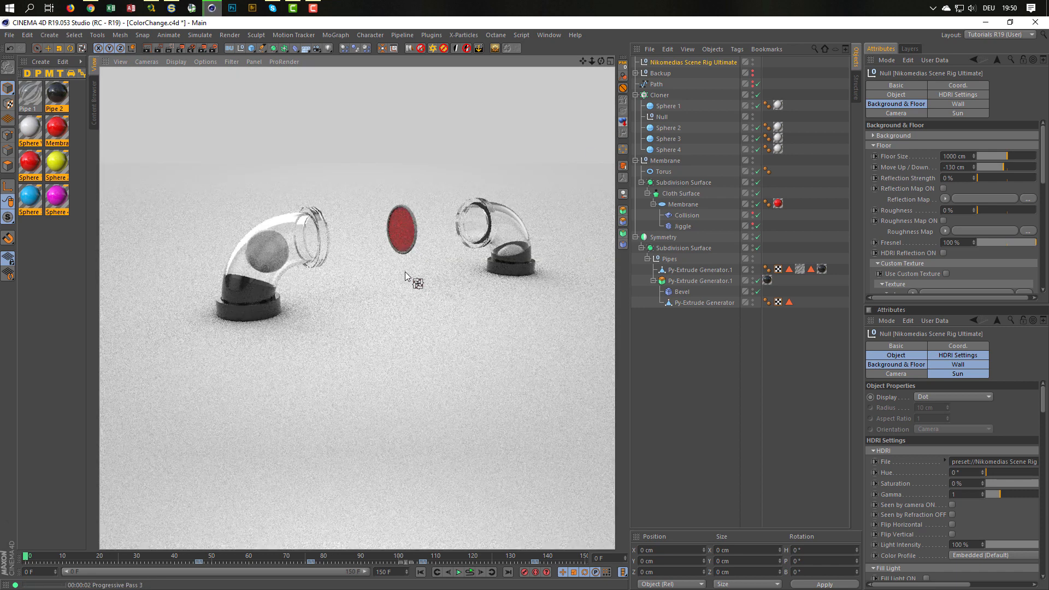
middle_click_drag(405, 271, 362, 345, "alt")
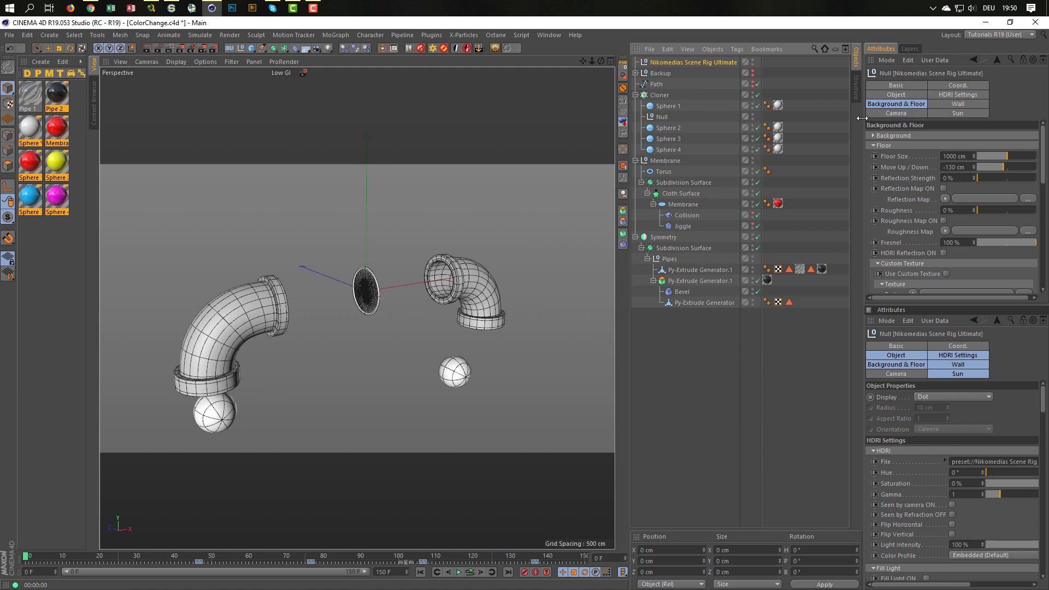
- Turn on Floor Seen in Editor for the scene rig and start an interactive render region over the pipes
left_click_drag(862, 118, 840, 118)
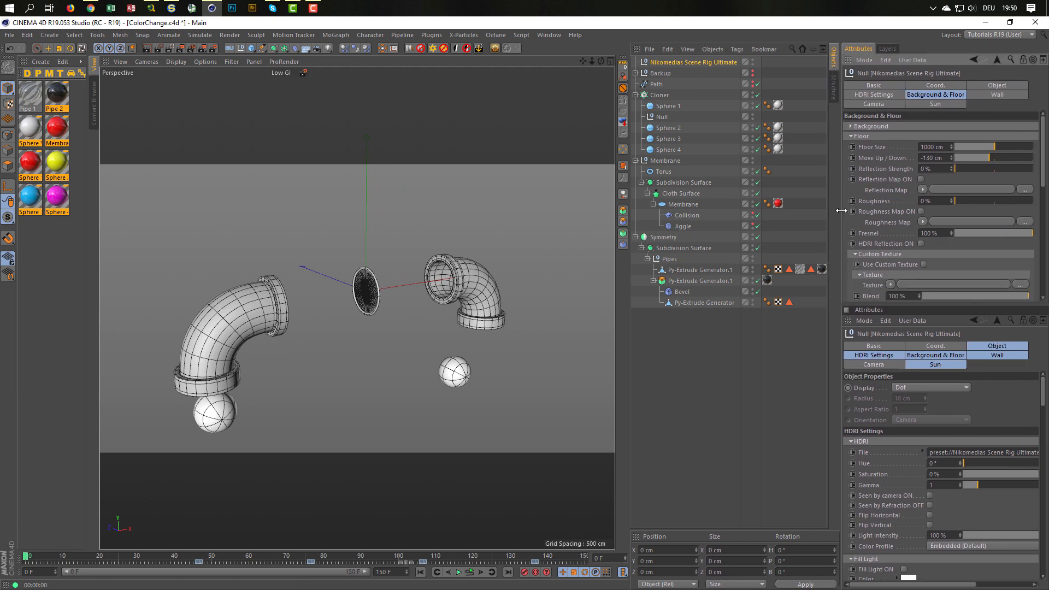
scroll(862, 208, "down", 6)
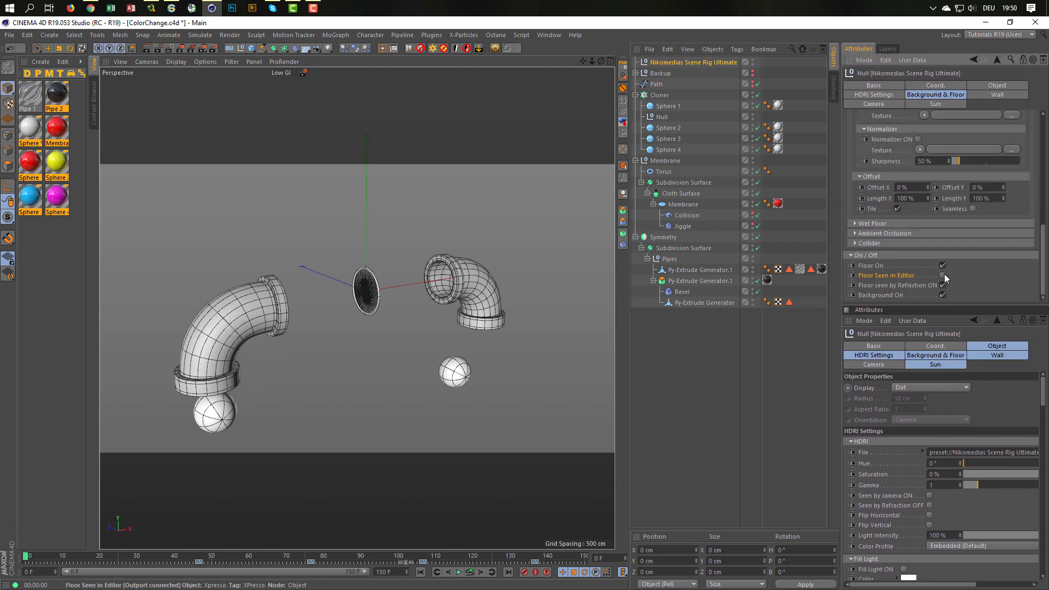
left_click(943, 276)
left_click_drag(366, 329, 465, 246, "alt")
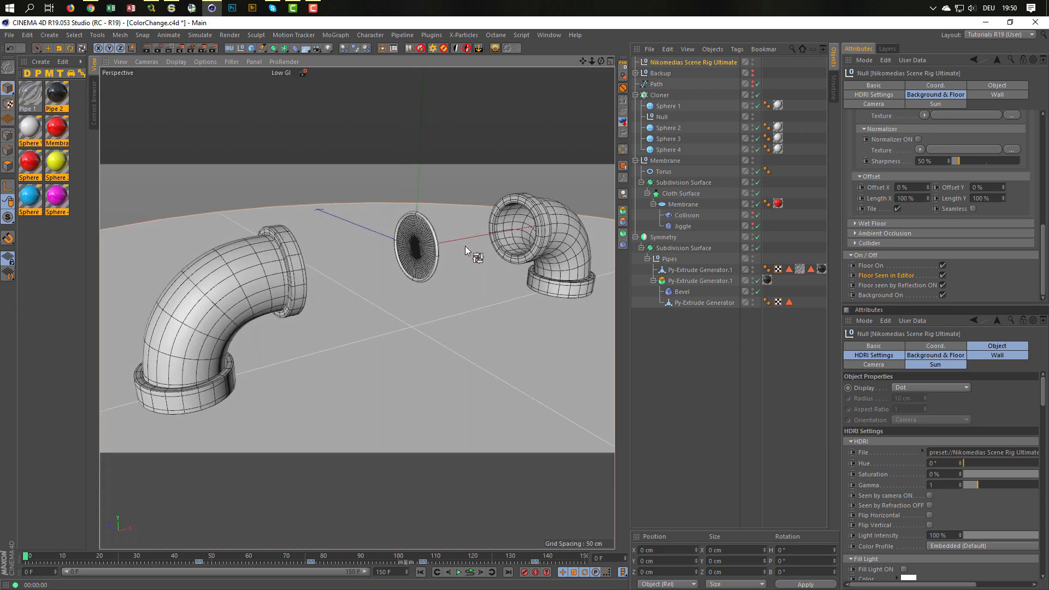
left_click(170, 48)
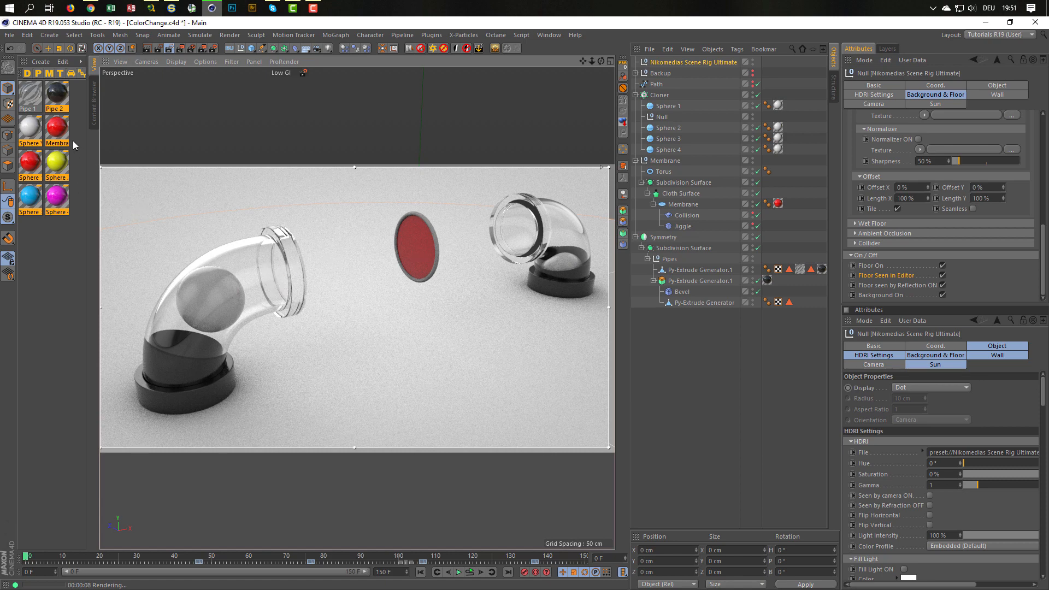
- Enable Reflectance on the Pipe 1 material and hide its Diffuse layer
double_click(30, 96)
left_click_drag(285, 75, 782, 165)
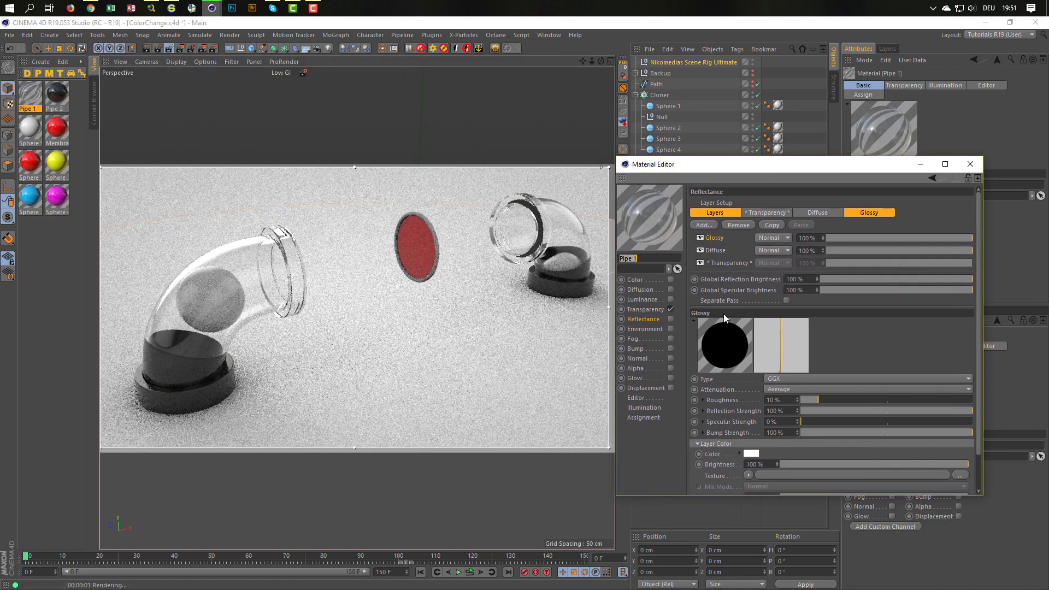
left_click(650, 309)
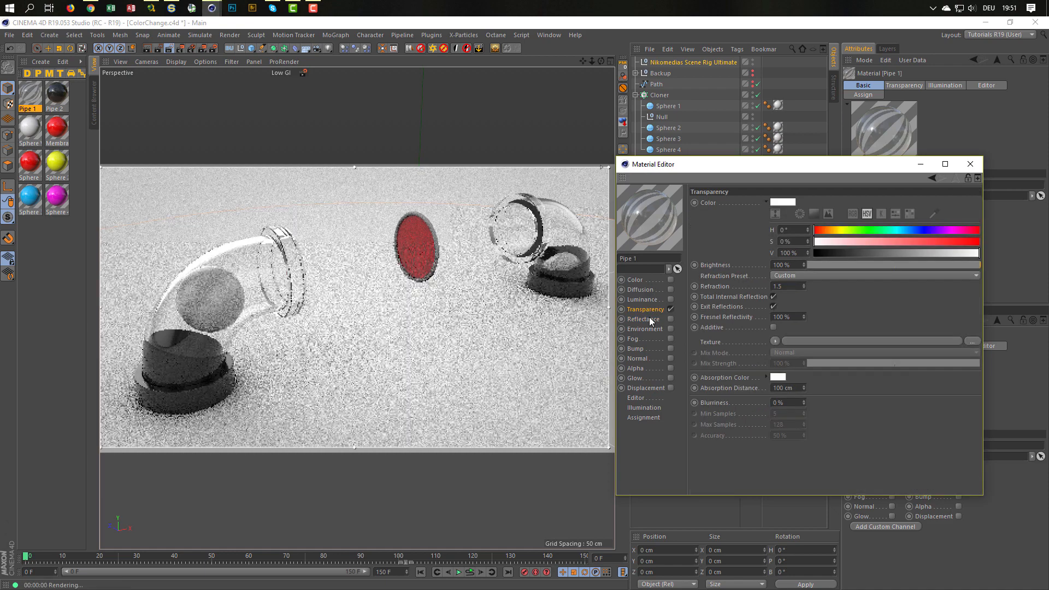
left_click(649, 318)
left_click(670, 319)
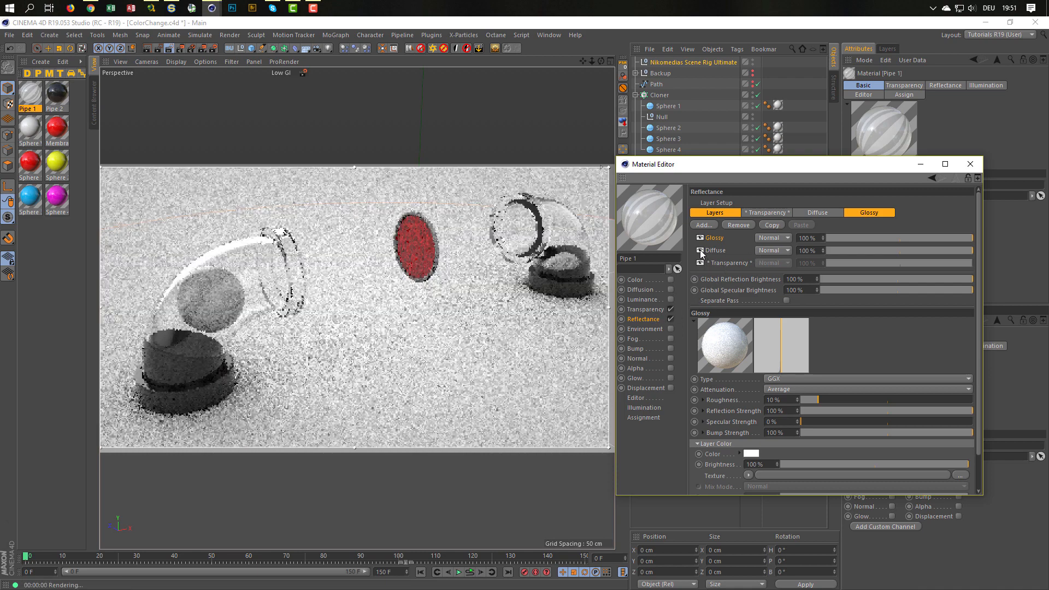
left_click(699, 251)
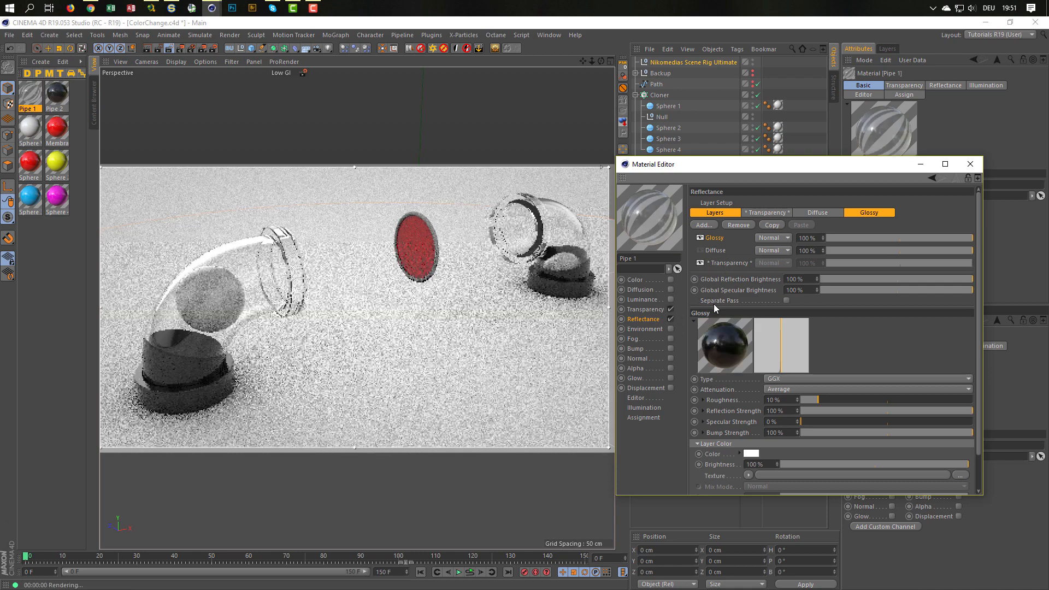
- Try a transparency blurriness of 20% on the Pipe 1 material and settle on 10%
left_click(652, 310)
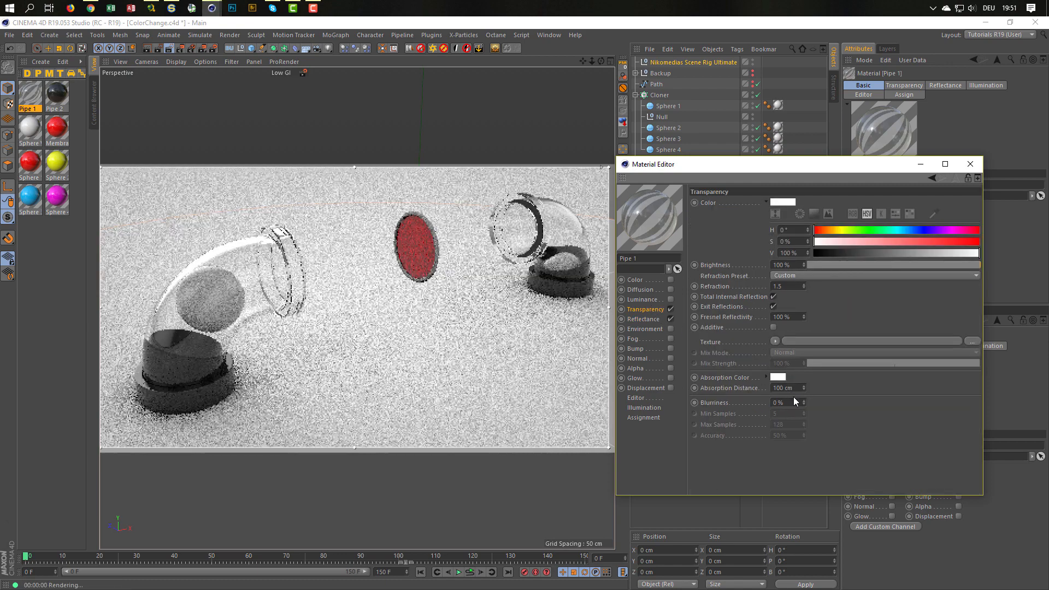
left_click_drag(790, 403, 744, 403)
type("20")
key("Return")
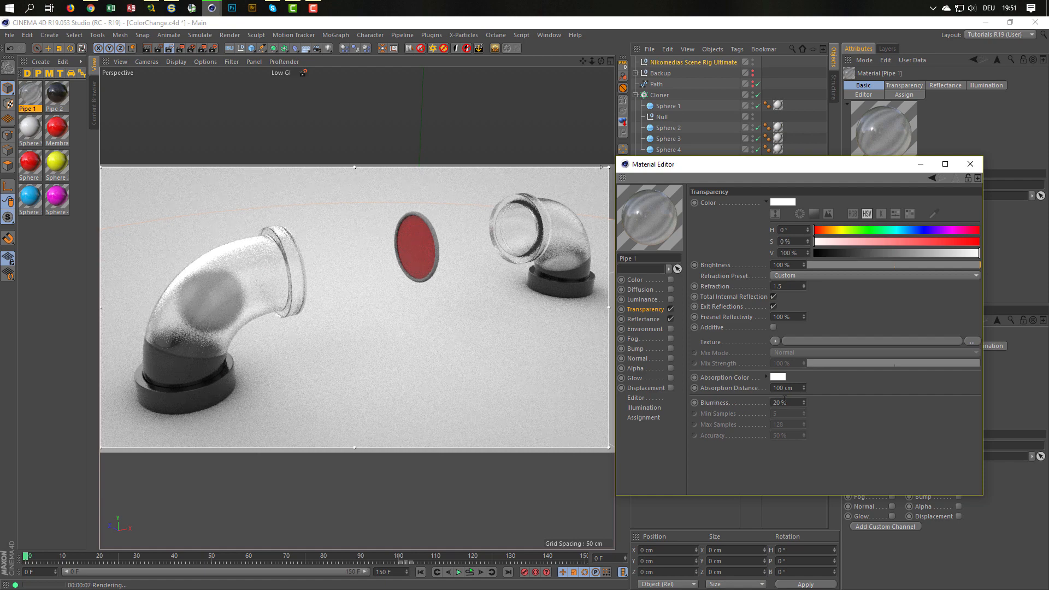
left_click_drag(786, 401, 743, 412)
type("10")
key("Return")
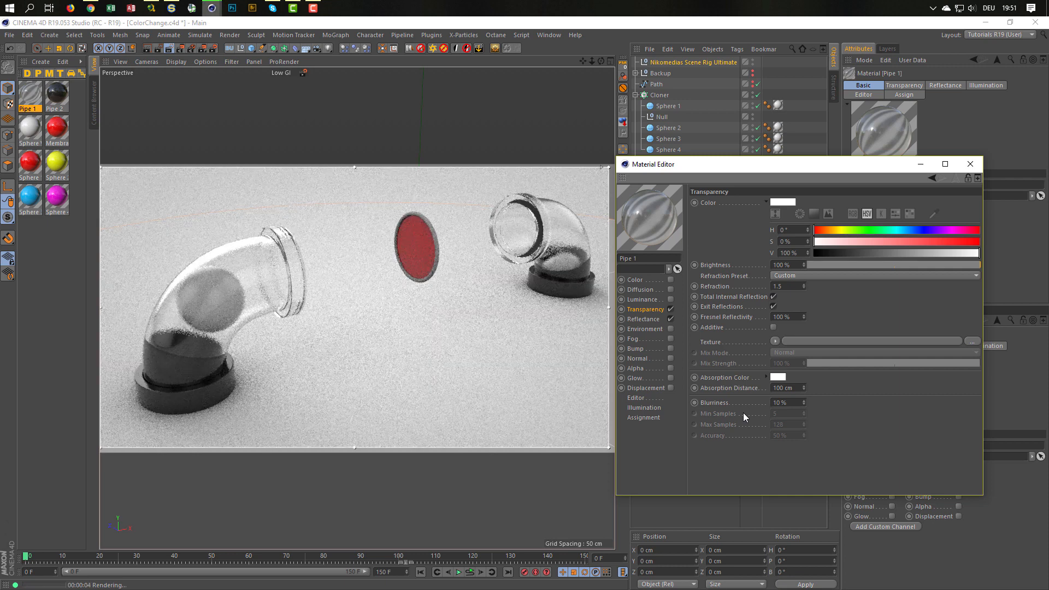
- Set the Pipe 1 material's absorption color to a grey of 73% value and its absorption distance to 10 cm
left_click(780, 378)
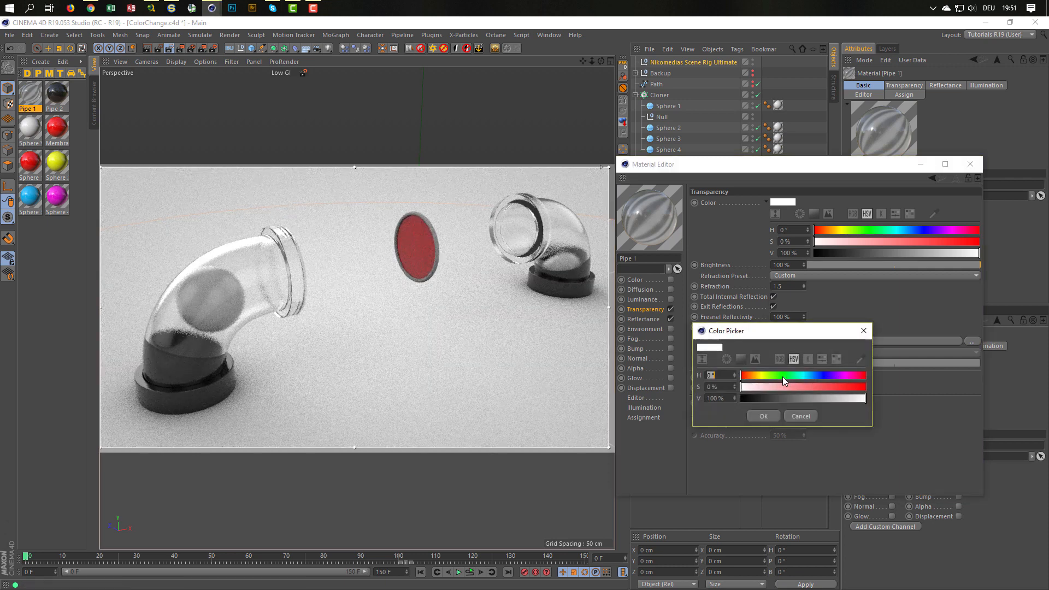
left_click_drag(845, 398, 832, 398)
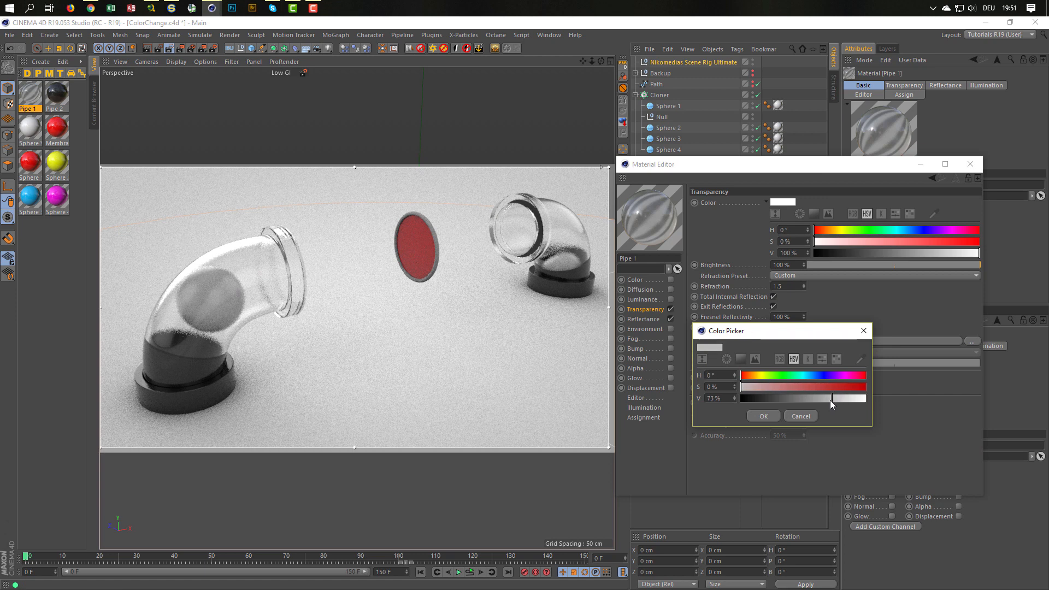
left_click(776, 417)
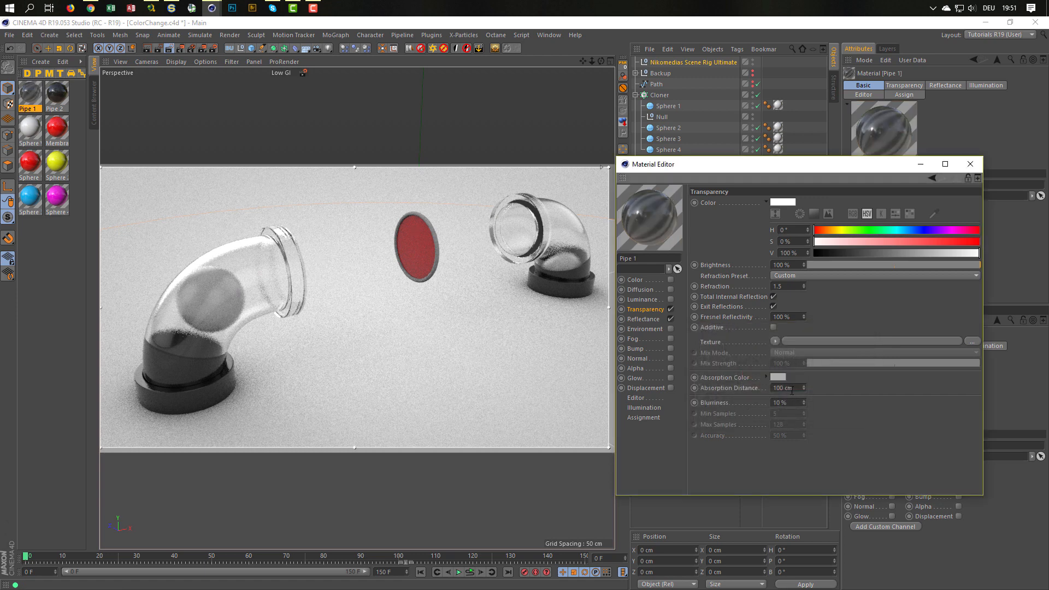
left_click_drag(791, 390, 737, 403)
type("10")
key("Return")
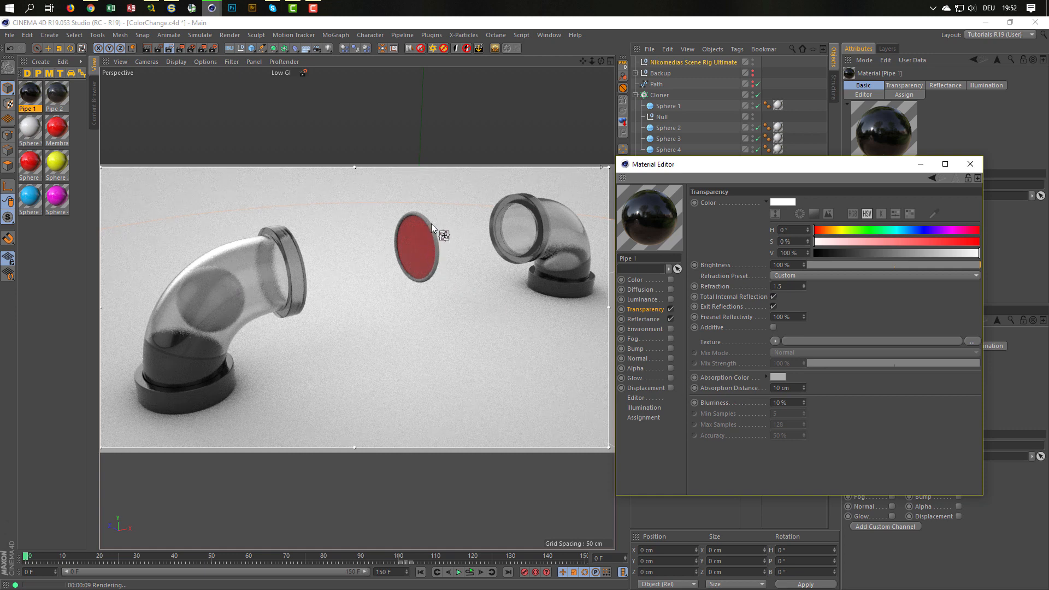
- Add a Glossy Metal material, apply it to the membrane's Torus ring and show the material's custom channel settings
left_click_drag(695, 170, 671, 331)
left_click(636, 96)
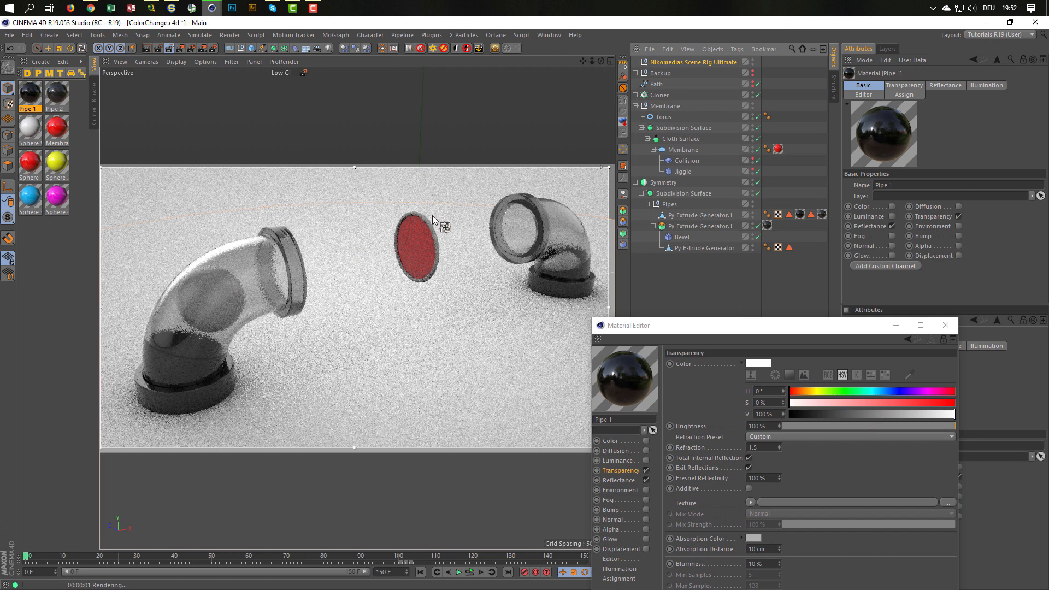
left_click(52, 77)
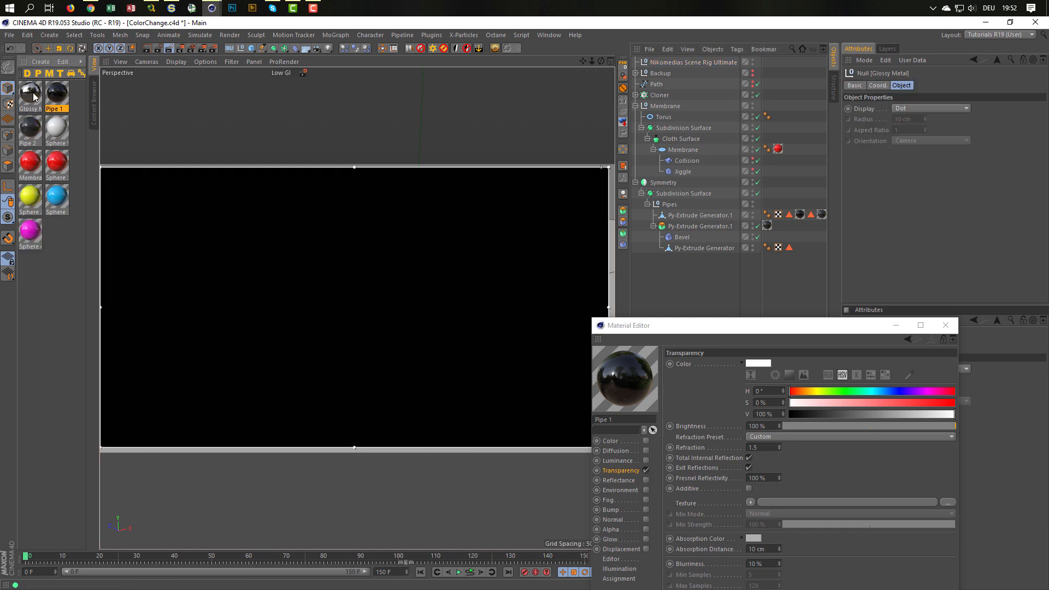
left_click_drag(34, 97, 668, 118)
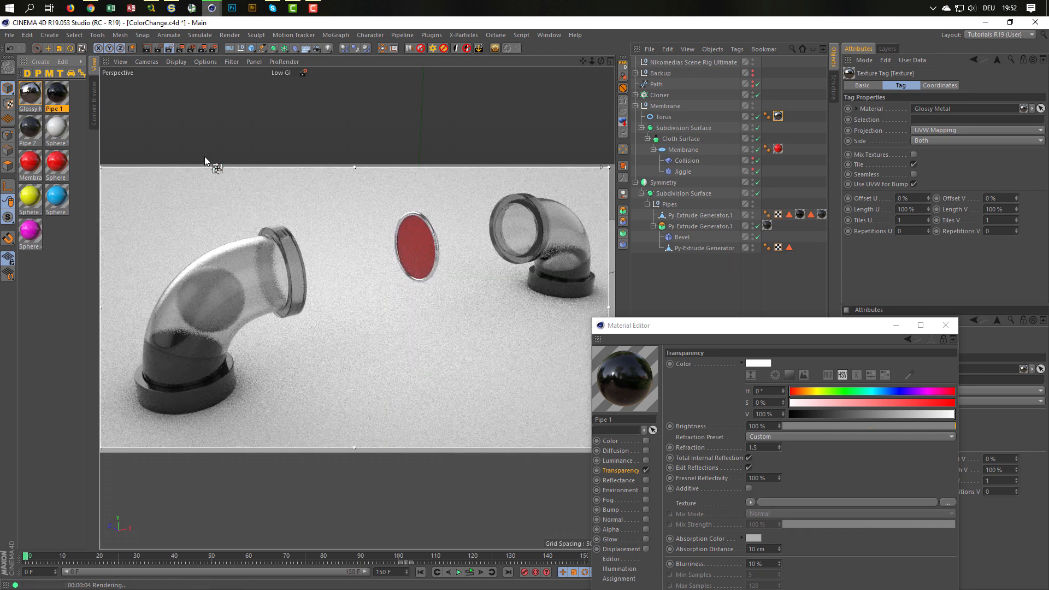
left_click(29, 96)
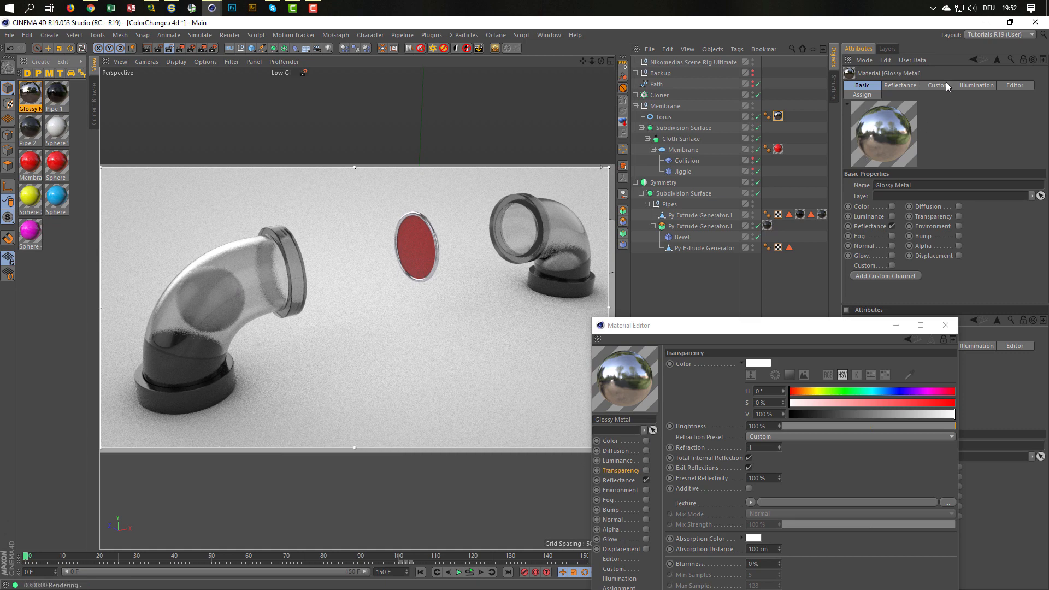
left_click(944, 85)
scroll(1007, 252, "down", 2)
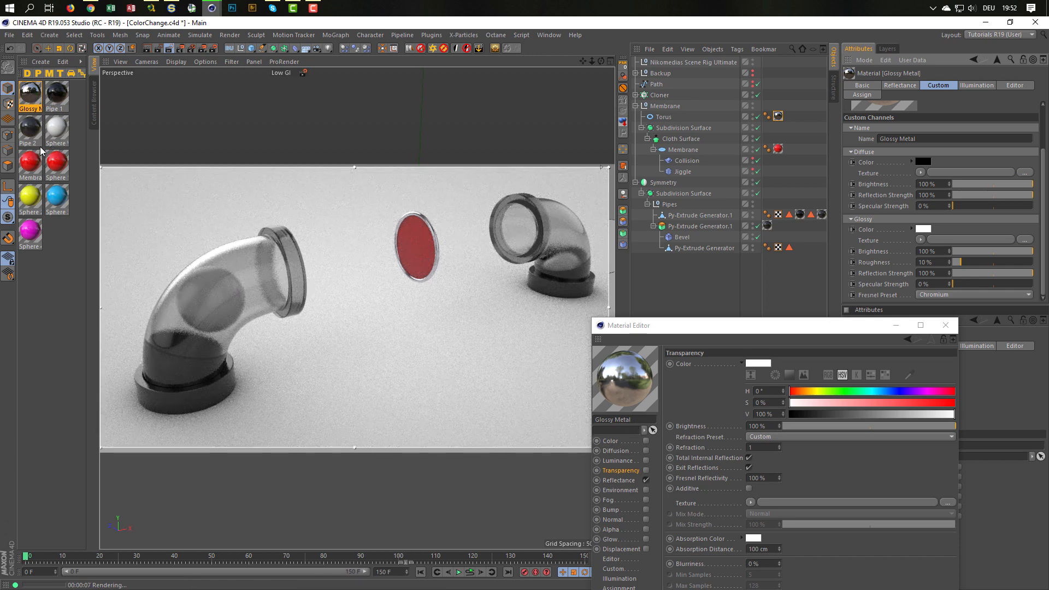
- Set the Pipe 1 material's transparency blurriness to 5% and its absorption distance to 50 cm
left_click(53, 94)
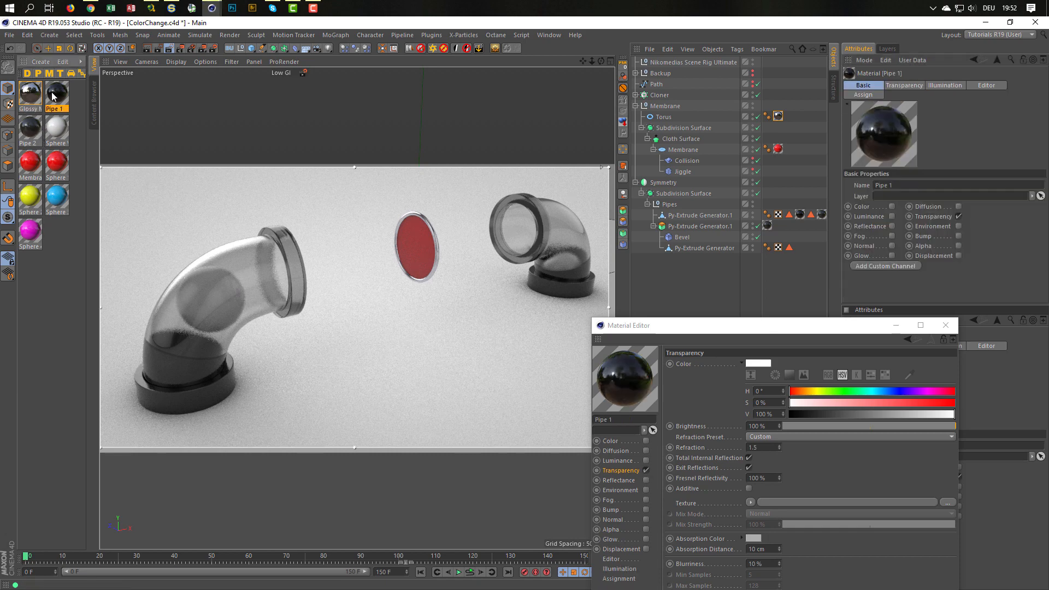
left_click(628, 472)
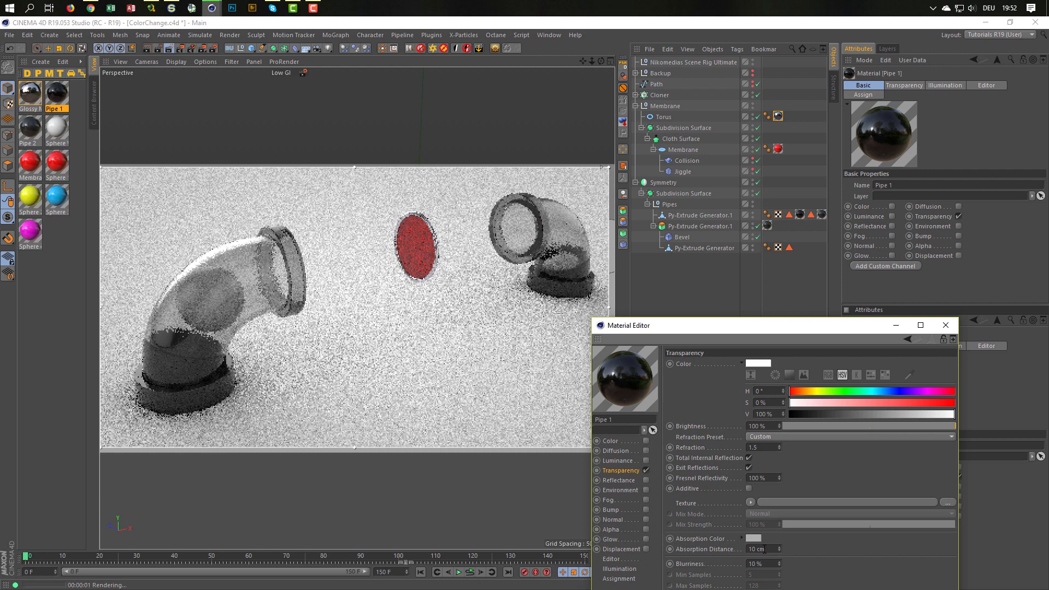
left_click_drag(769, 564, 727, 567)
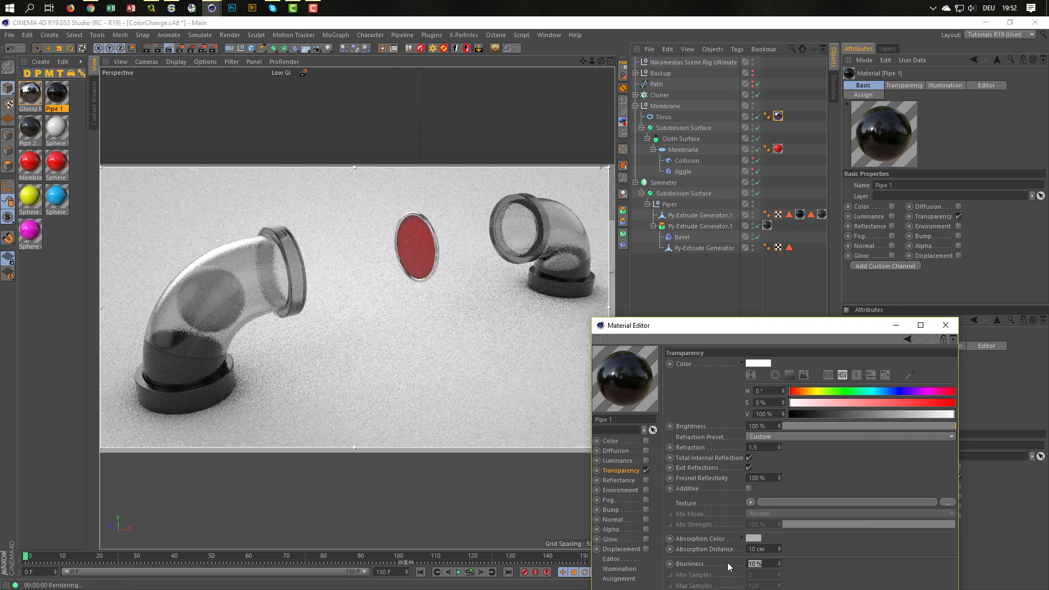
type("5")
key("Return")
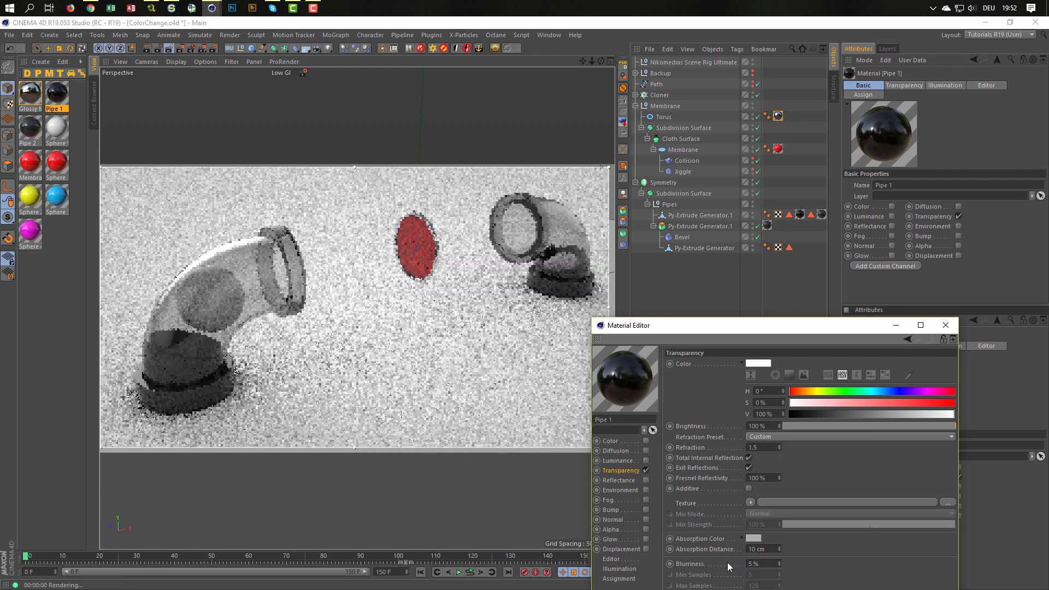
left_click_drag(766, 549, 717, 559)
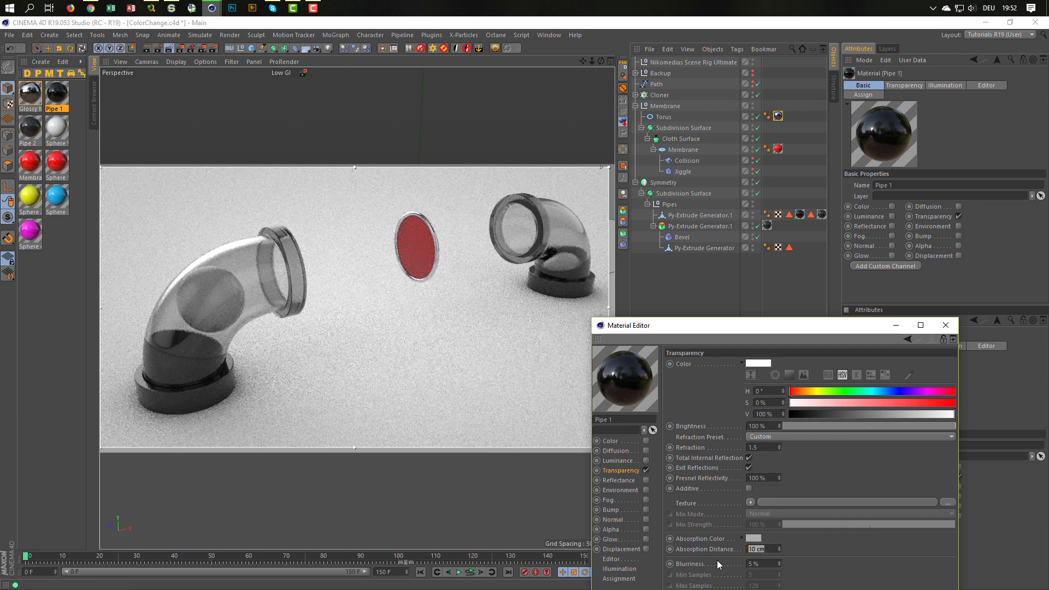
type("50")
key("Return")
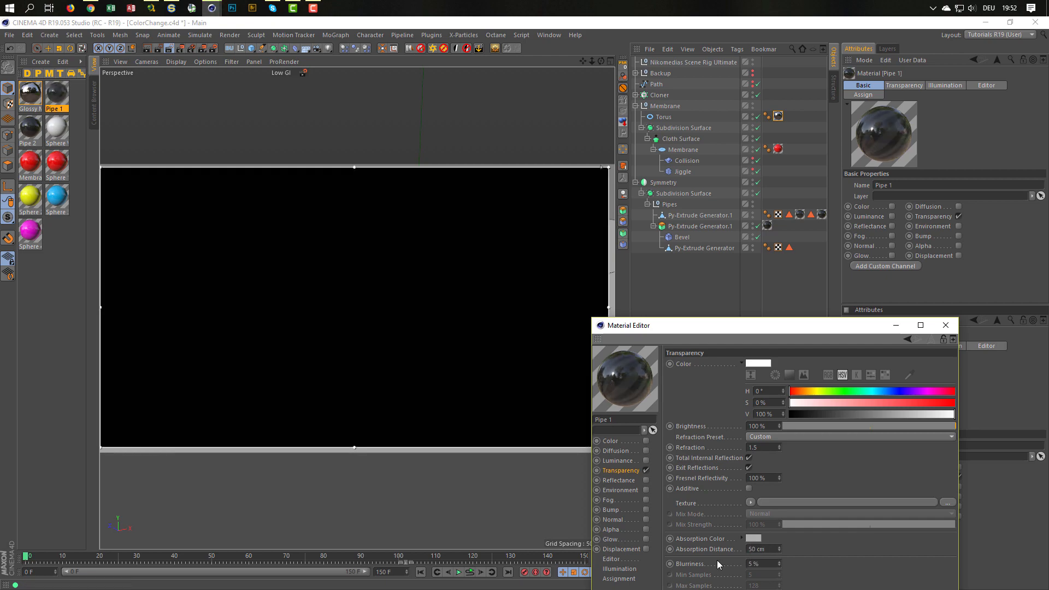
- Lower the Pipe 1 transparency color's value to 92% and turn on Additive
left_click_drag(954, 414, 934, 415)
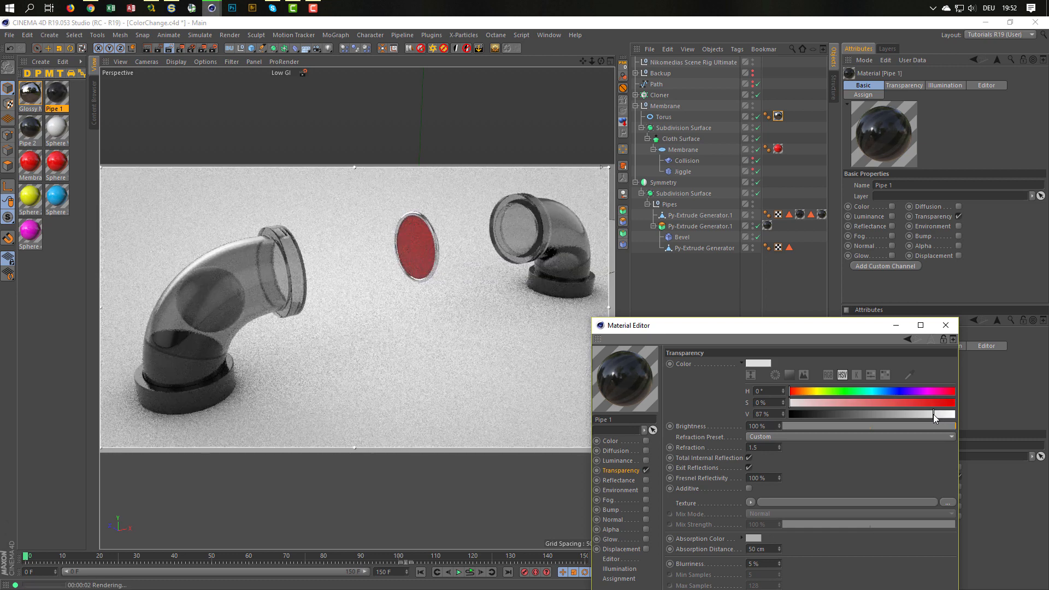
left_click_drag(933, 414, 939, 414)
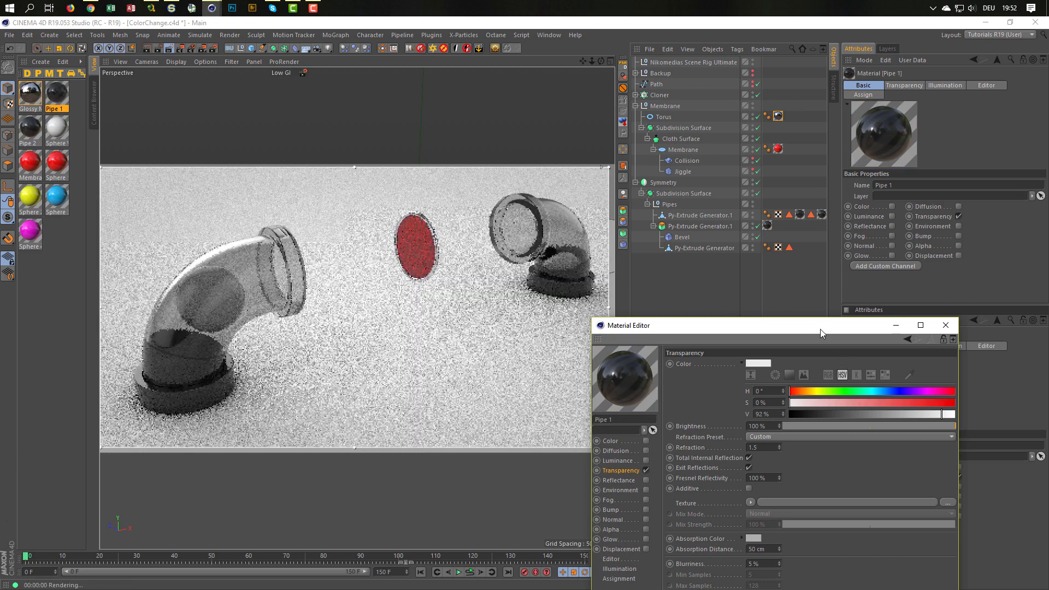
left_click_drag(821, 328, 856, 206)
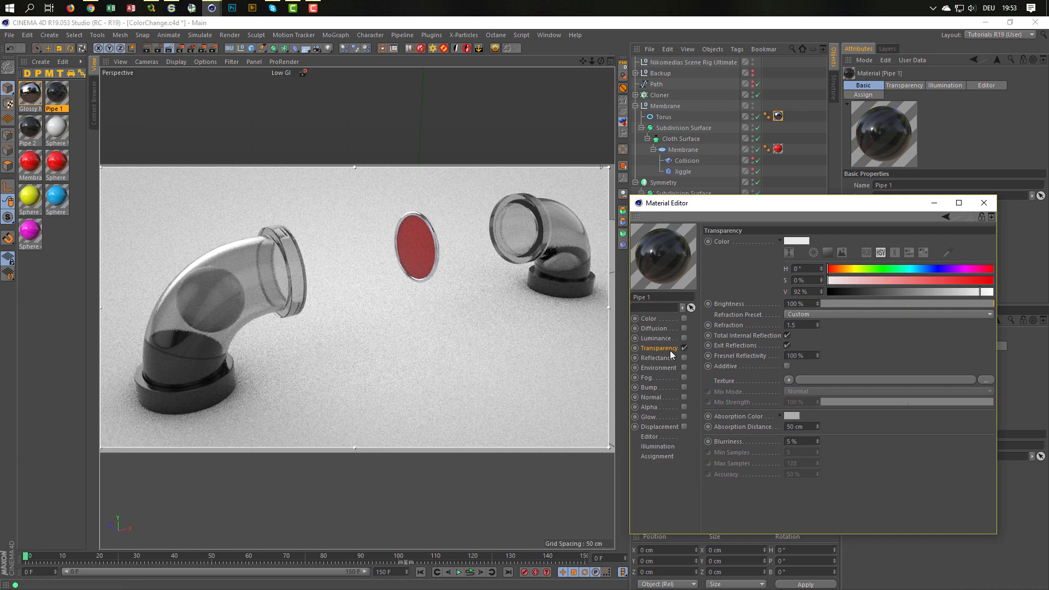
left_click(788, 366)
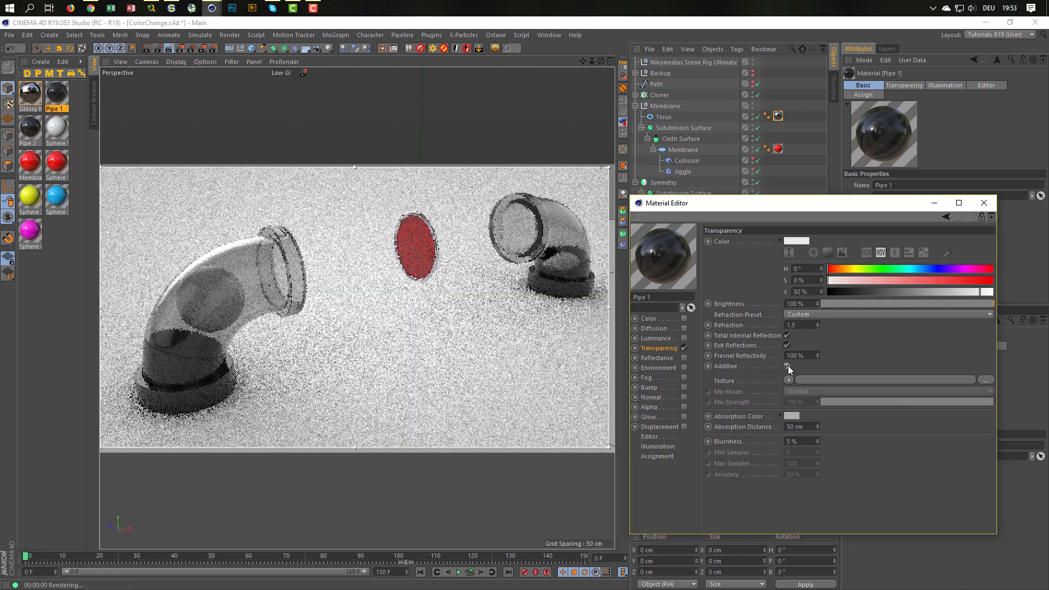
- Show the HDRI settings of the Nikomedias Scene Rig Ultimate and browse the HDRI presets to the Indoor folder
left_click_drag(783, 203, 745, 346)
left_click(693, 62)
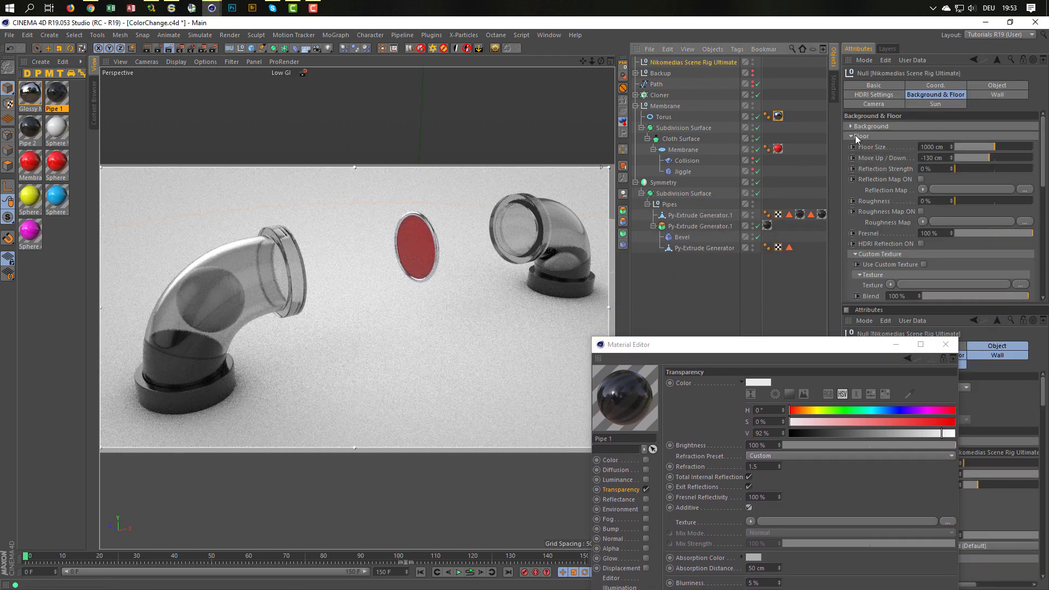
left_click(874, 85)
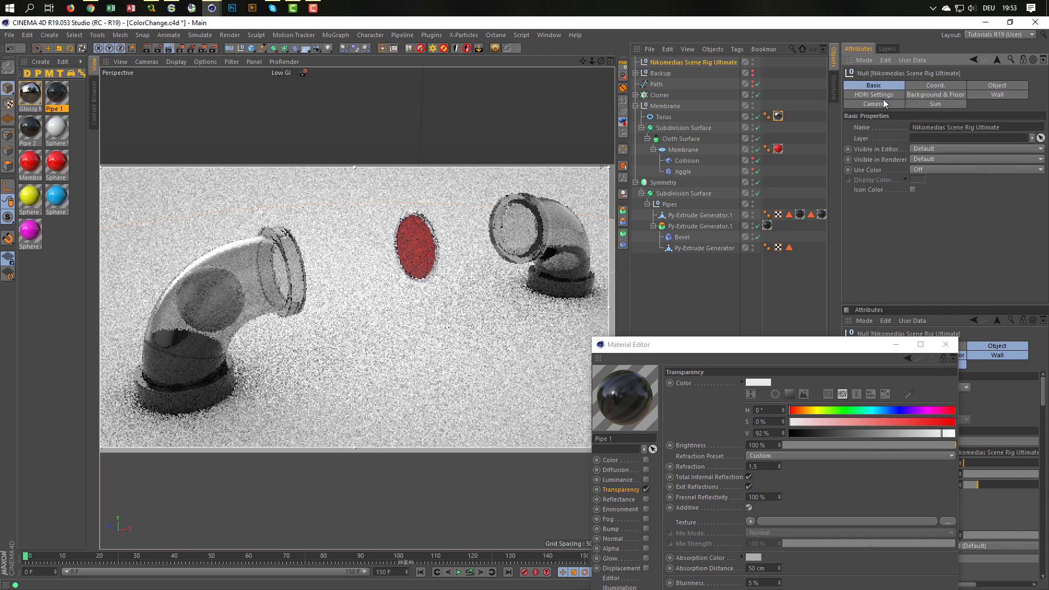
left_click(880, 95)
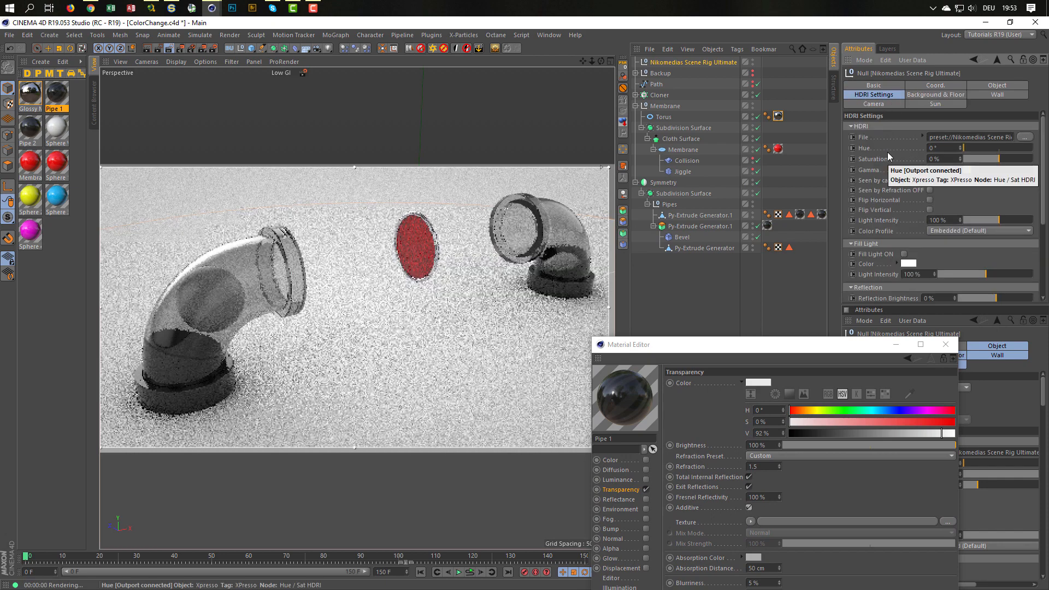
key("shift+F8")
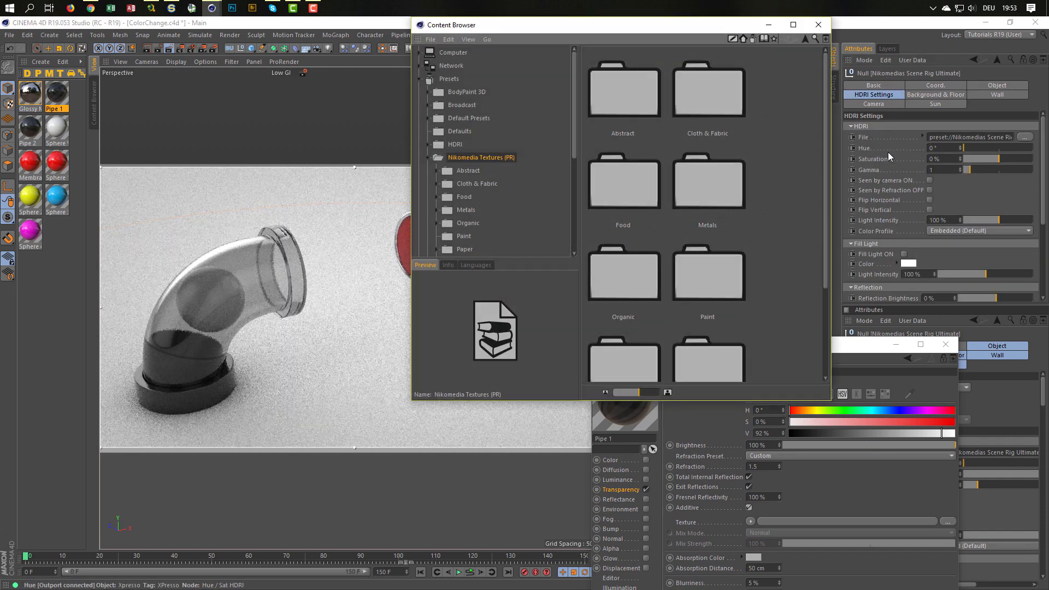
left_click_drag(717, 26, 860, 202)
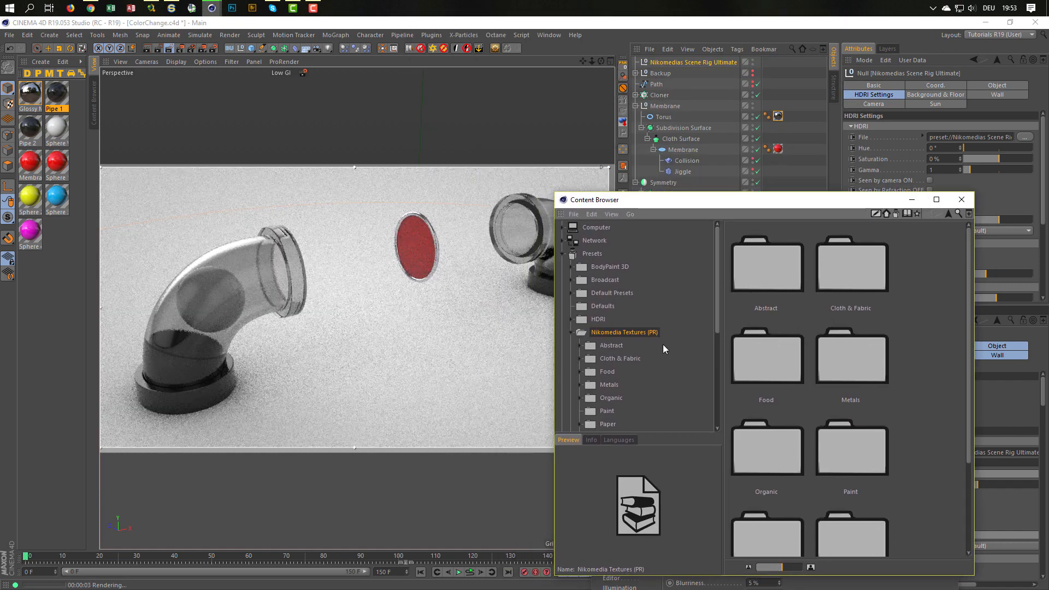
left_click(570, 333)
left_click(571, 319)
left_click(604, 335)
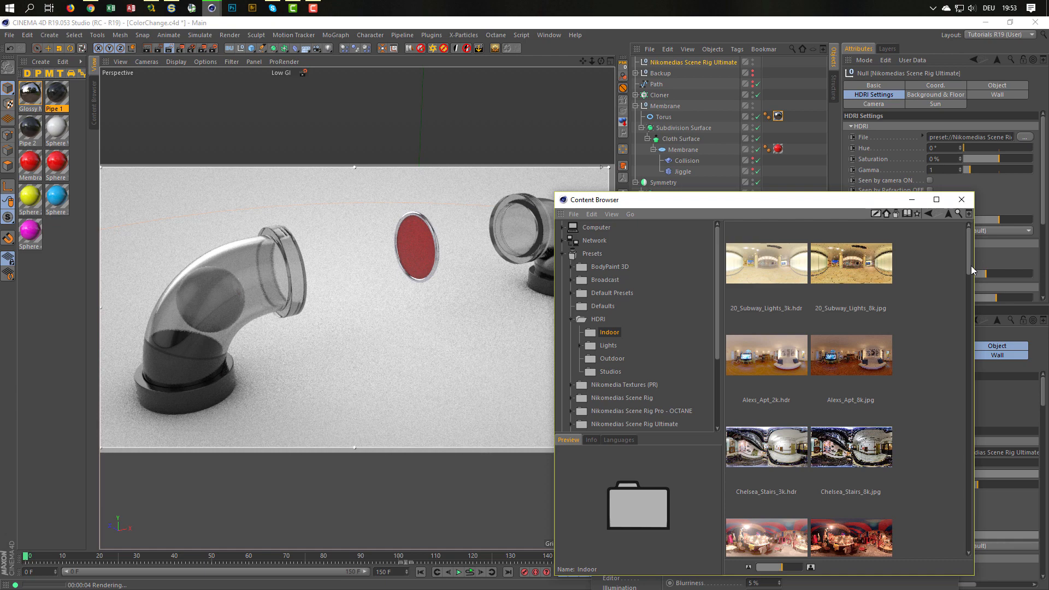
- Try vanKleef_01_Ref.hdr as the scene rig's HDRI file and replace it with vanKleef_04_Ref.hdr
left_click_drag(971, 265, 960, 515)
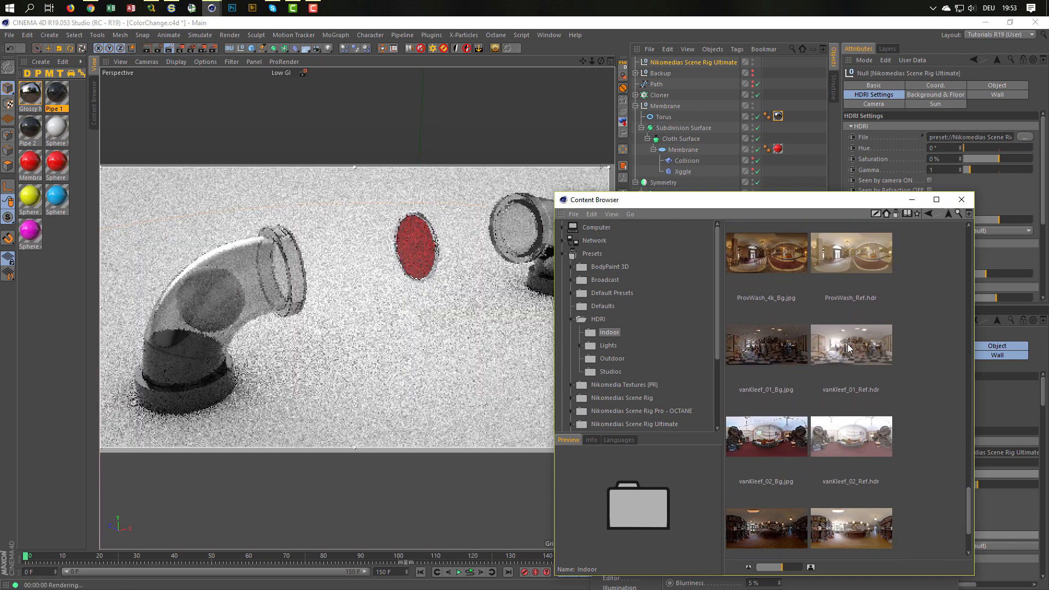
left_click_drag(847, 343, 951, 138)
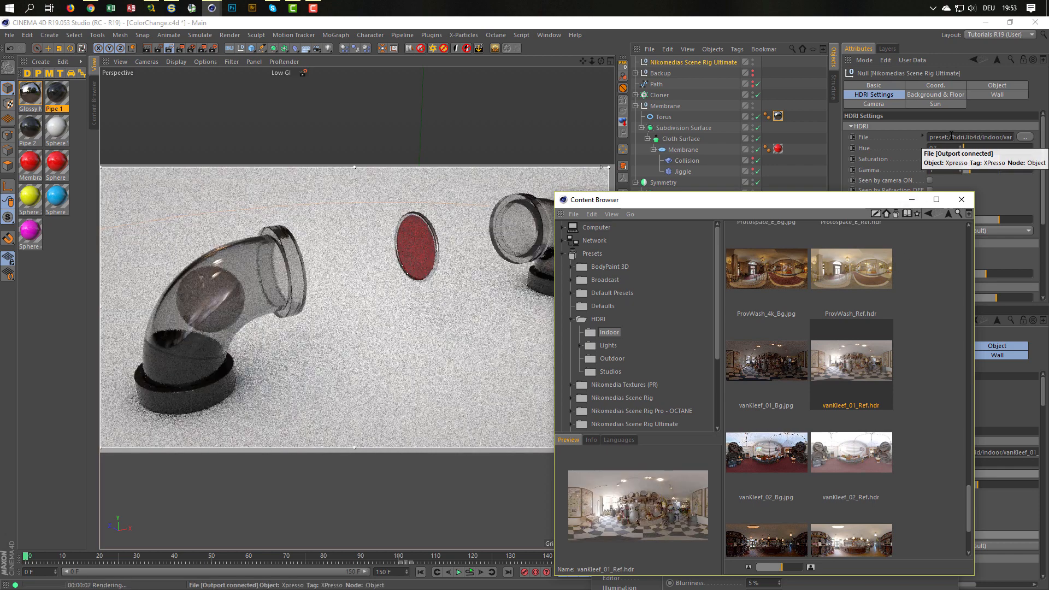
mouse_move(741, 201)
left_mouse_down()
mouse_move(808, 215)
mouse_move(737, 214)
left_mouse_up()
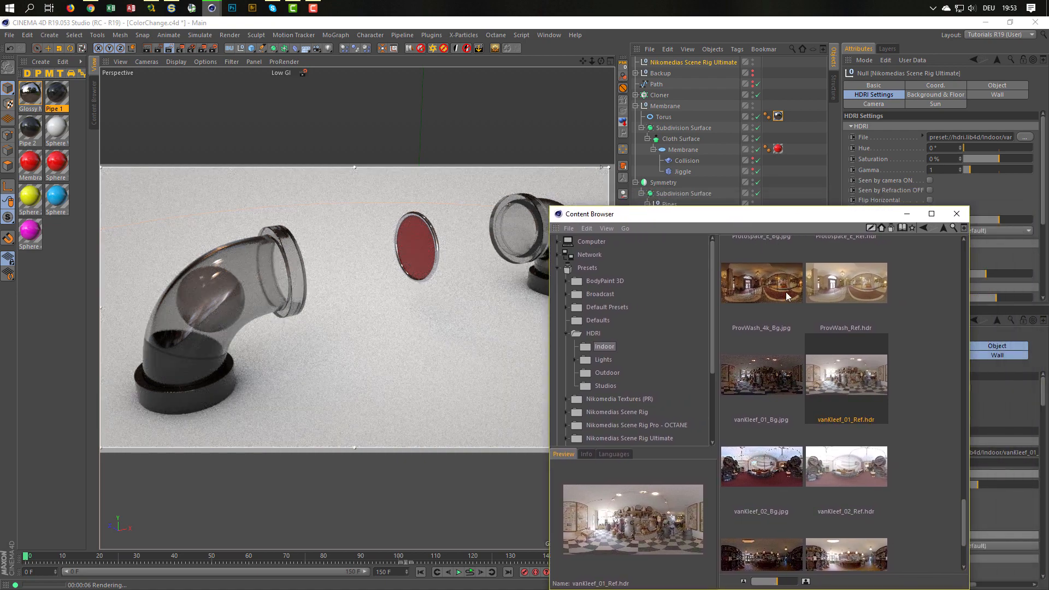
left_click_drag(963, 523, 966, 539)
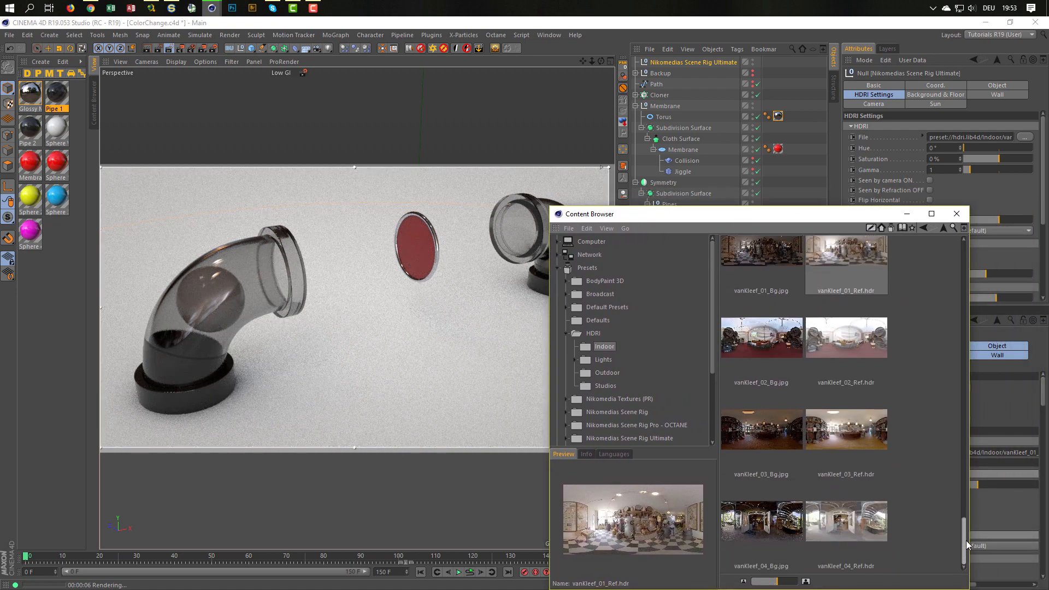
left_click_drag(844, 527, 968, 140)
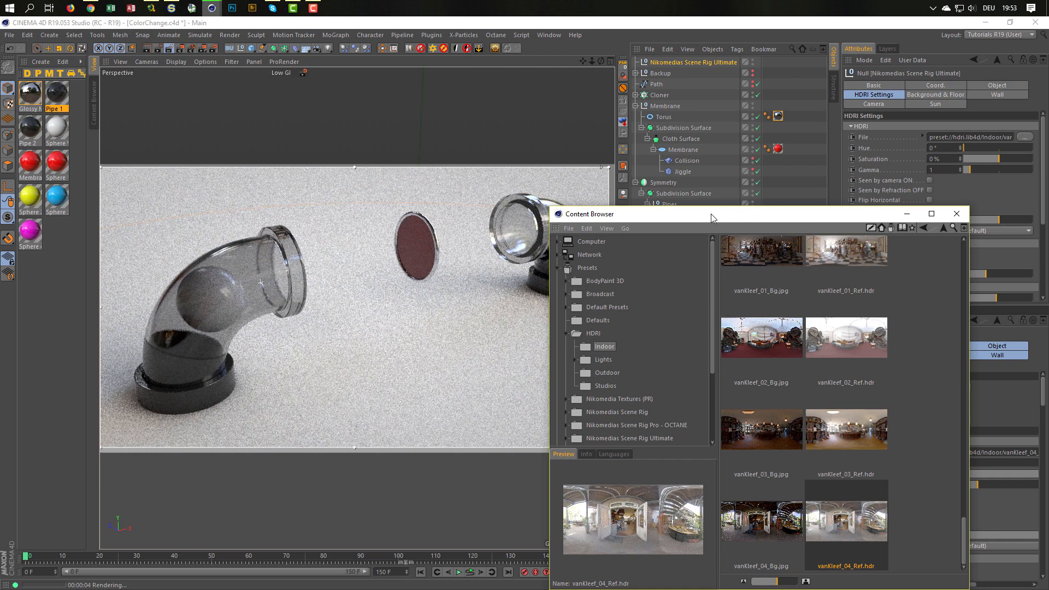
- Turn on the HDRI preview and set the reflection's horizontal rotation to 44°
left_click_drag(710, 214, 635, 345)
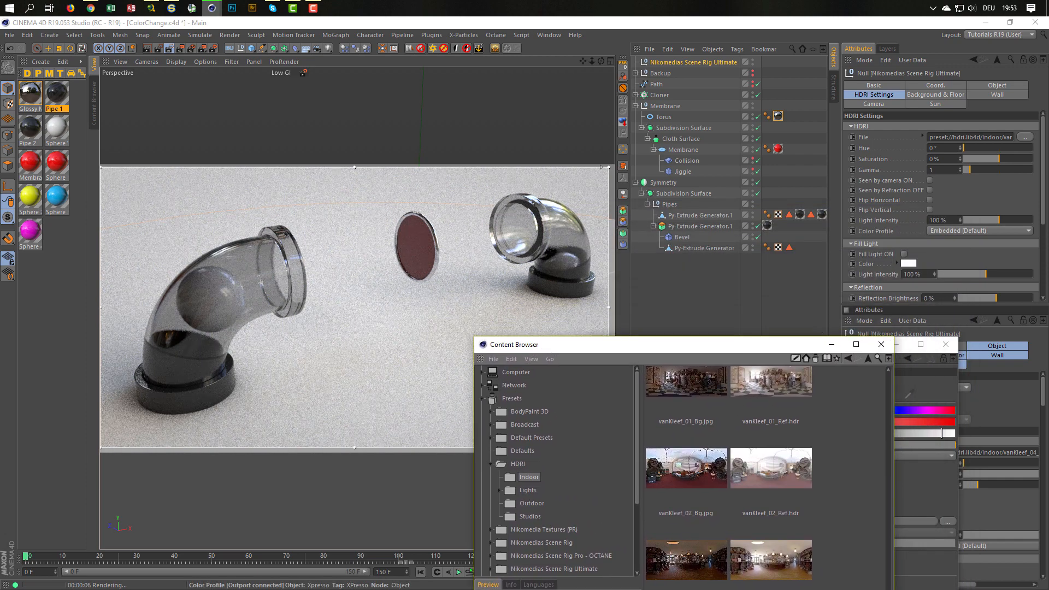
scroll(956, 236, "down", 4)
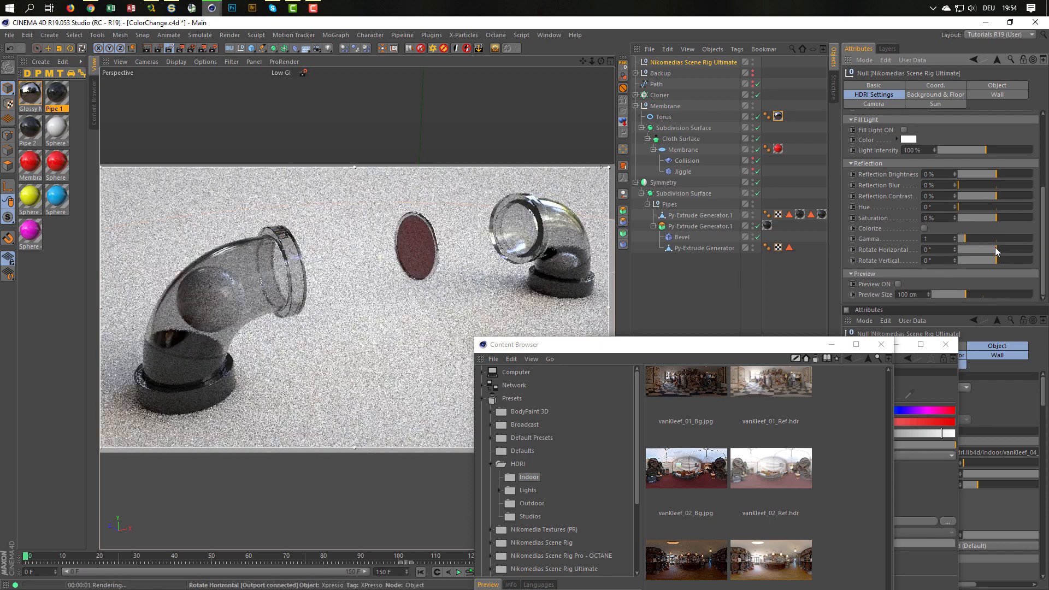
left_click(995, 247)
left_click_drag(997, 249, 998, 249)
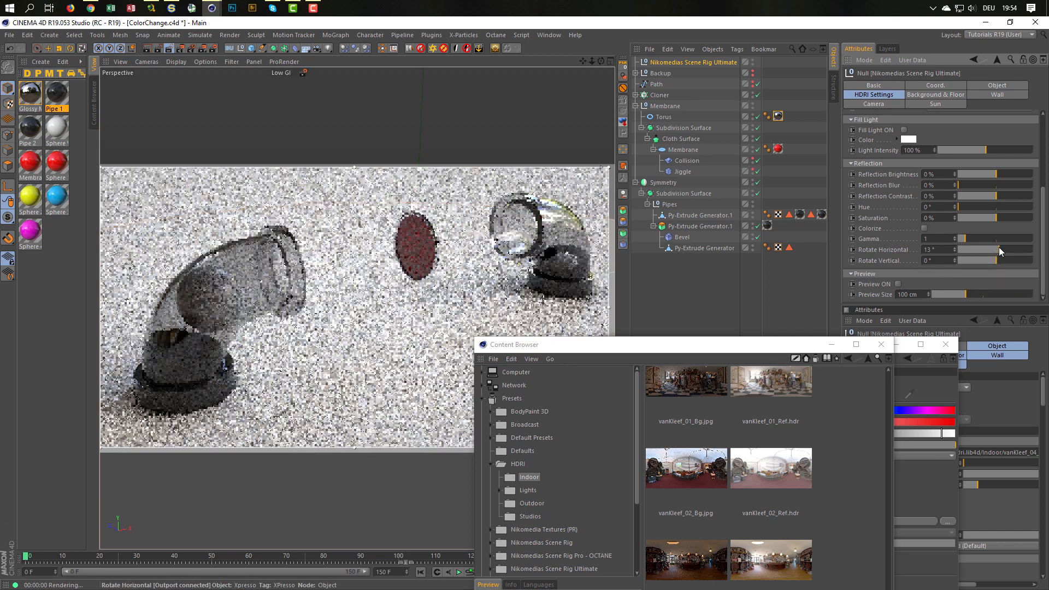
mouse_move(999, 247)
left_mouse_down()
mouse_move(1025, 247)
mouse_move(994, 252)
mouse_move(1008, 258)
left_mouse_up()
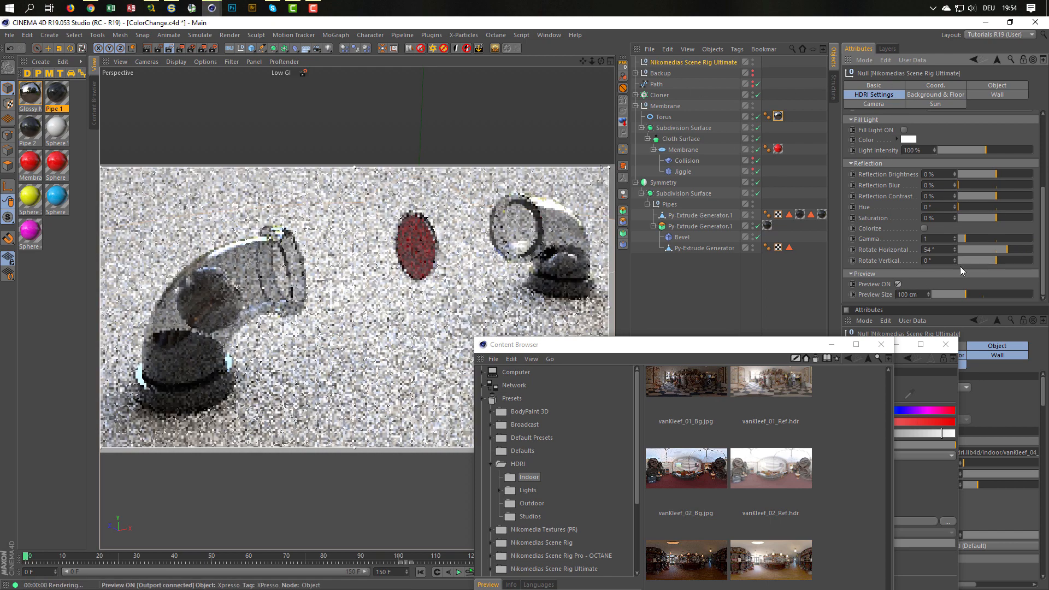
mouse_move(1004, 250)
left_mouse_down()
mouse_move(980, 249)
mouse_move(1005, 248)
left_mouse_up()
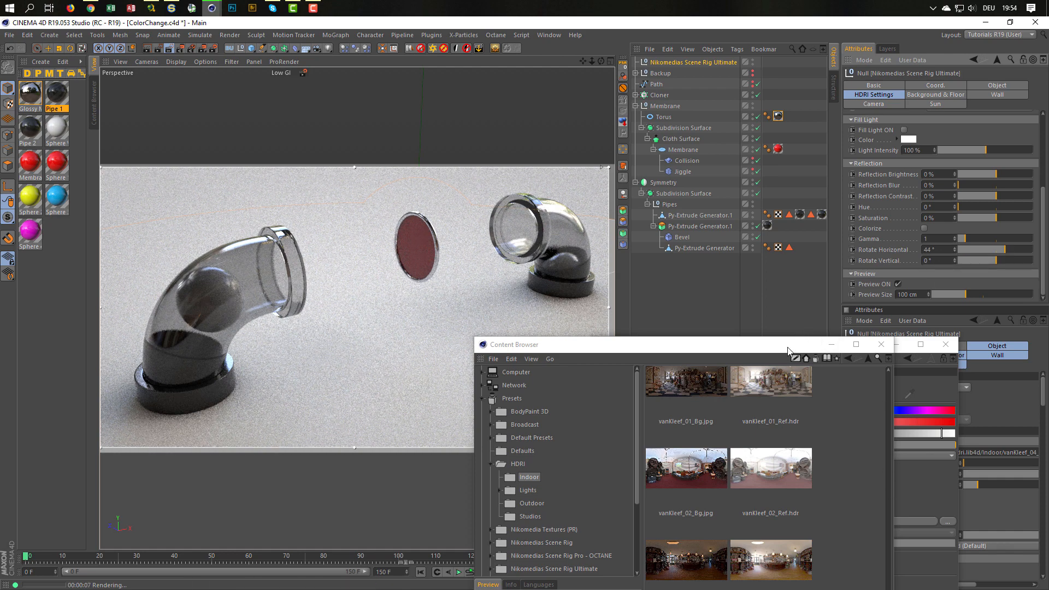
- Assign Chelsea_Stairs_3k.hdr from the Indoor presets as the scene rig's HDRI file
left_click_drag(789, 350, 766, 199)
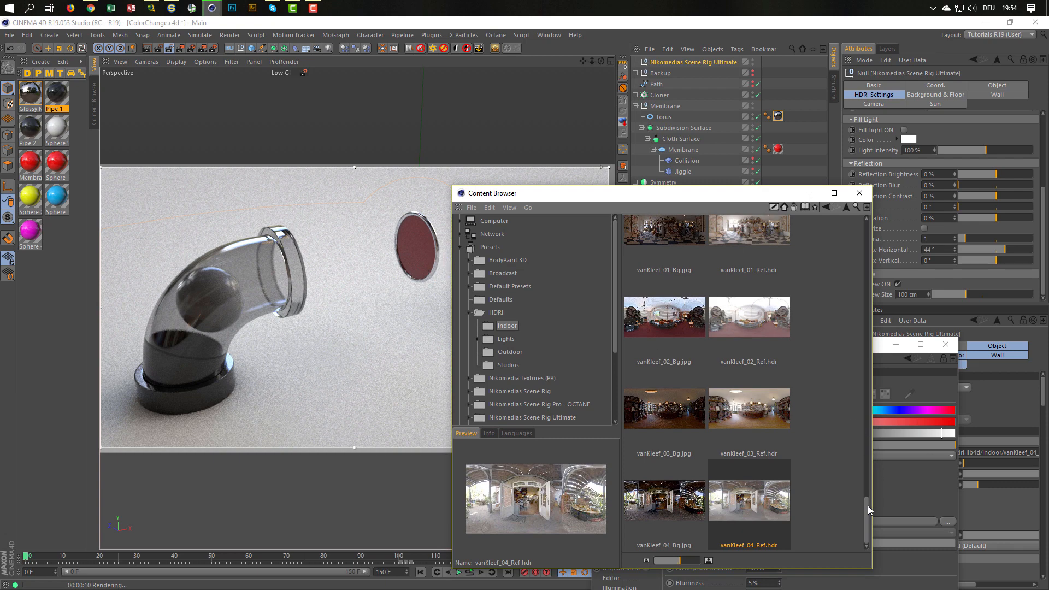
left_click_drag(868, 506, 822, 221)
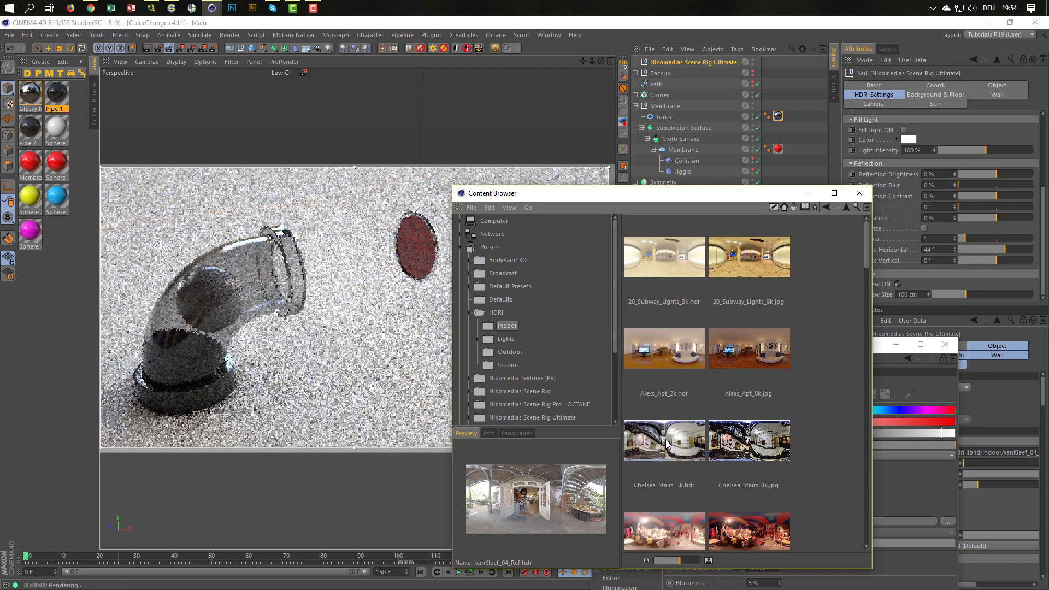
left_click_drag(667, 444, 718, 377)
left_click_drag(760, 327, 805, 267)
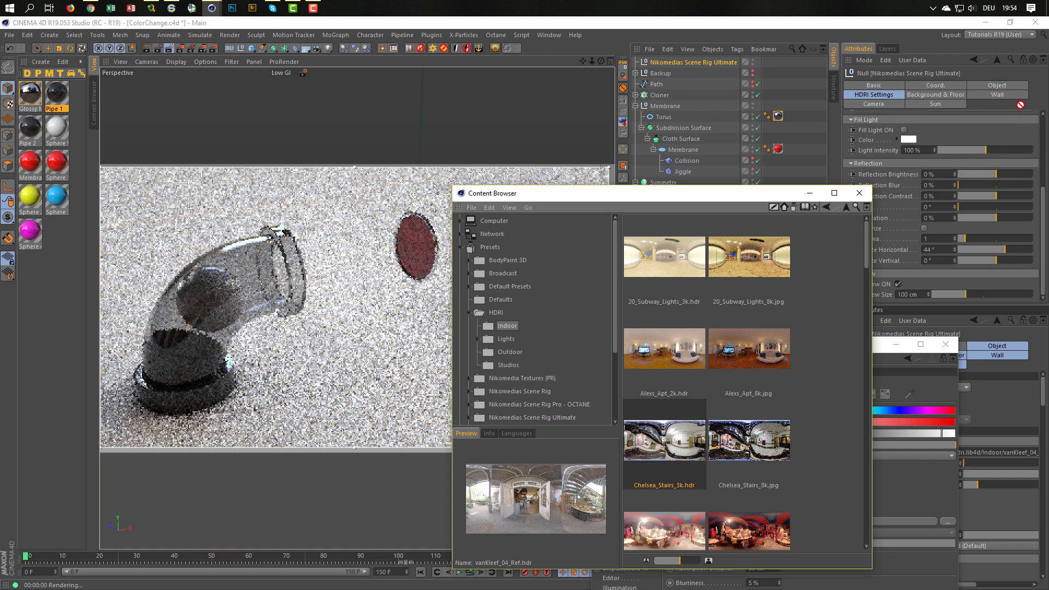
- Load Chelsea_Stairs_3k.hdr from the Indoor HDRI presets as the scene rig's HDRI file and save the project
left_click_drag(996, 120, 1003, 128)
left_click_drag(1044, 198, 1041, 125)
left_click(694, 429)
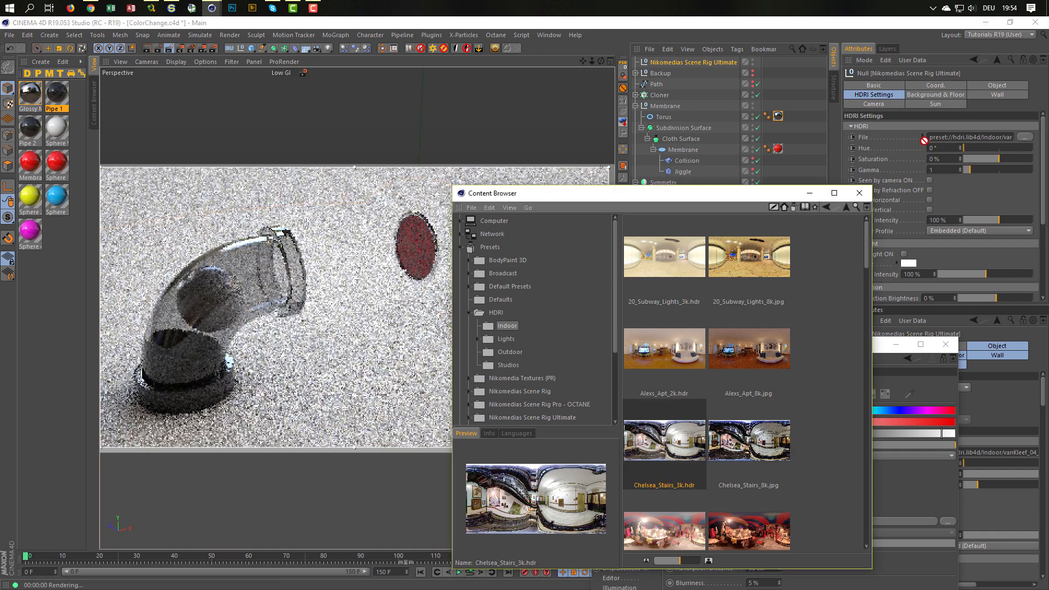
left_click_drag(945, 141, 945, 140)
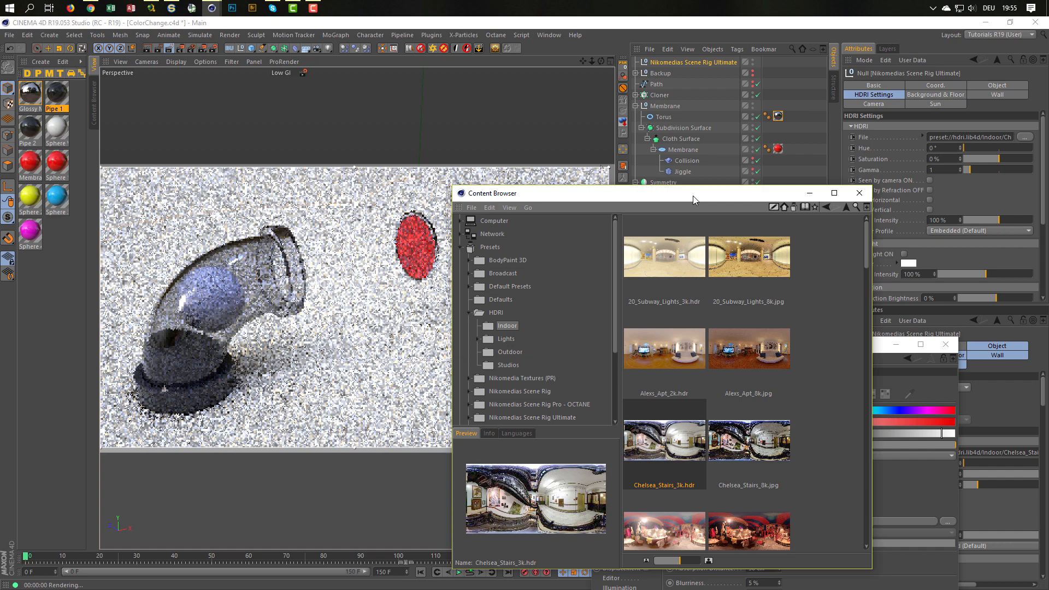
left_click_drag(692, 196, 815, 212)
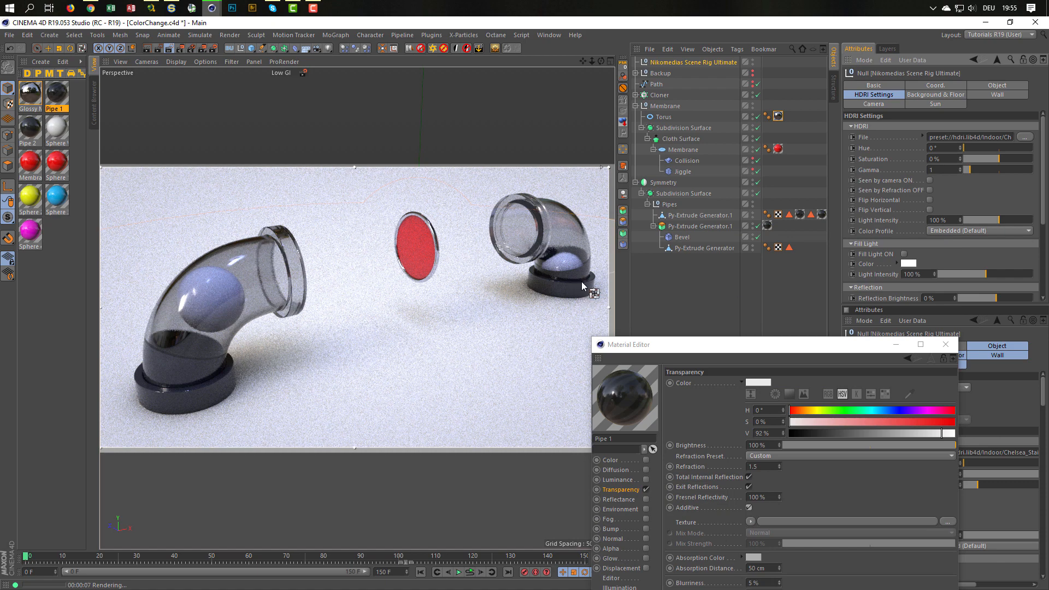
key("ctrl+s")
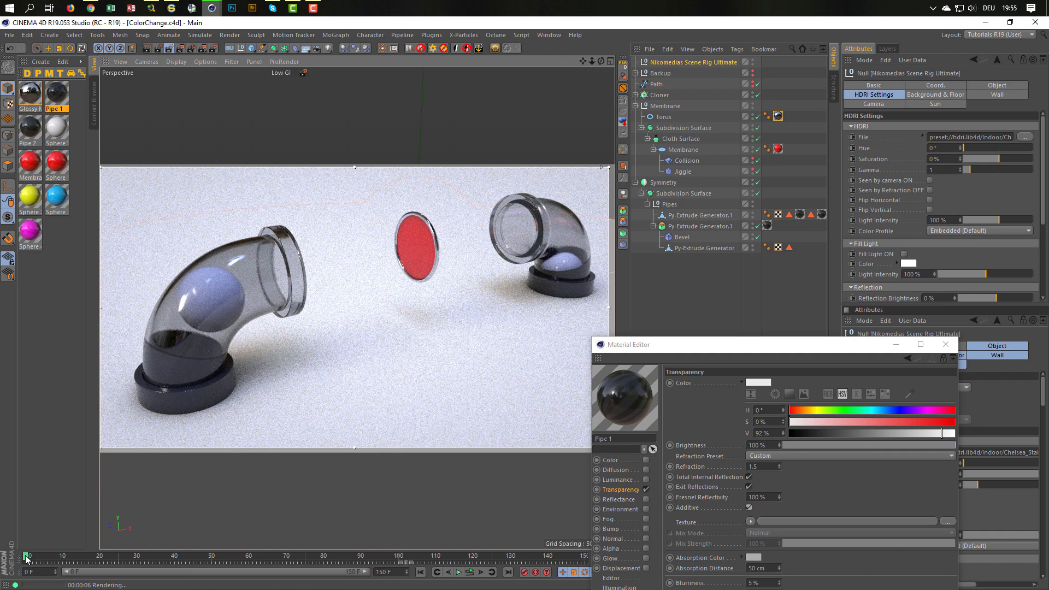
- Check the interactive render of the spheres, pipes and membrane around frames 48, 58 and 78
left_click_drag(25, 559, 206, 567)
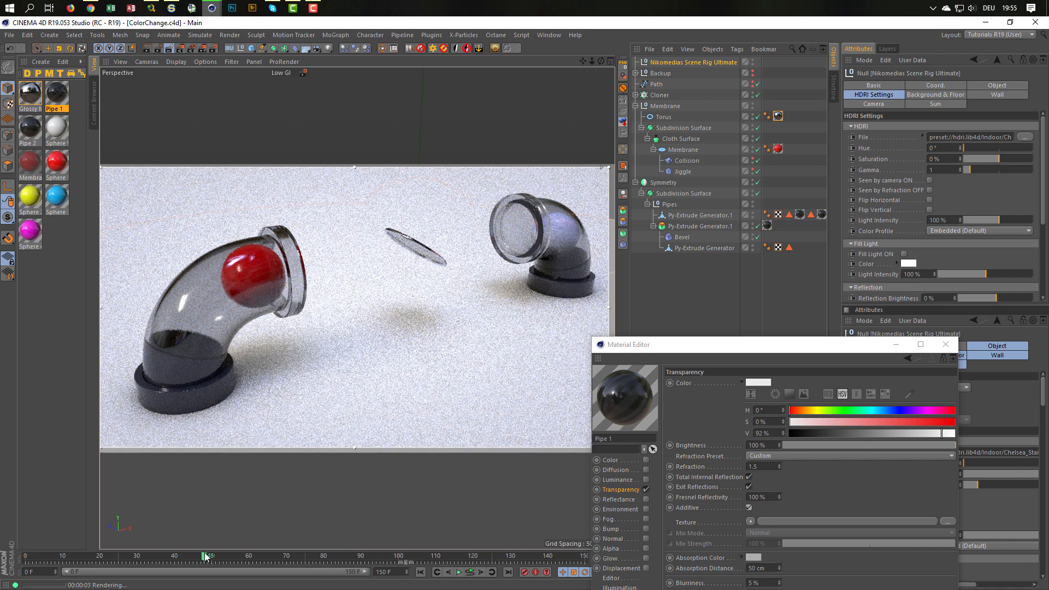
left_click_drag(206, 557, 243, 557)
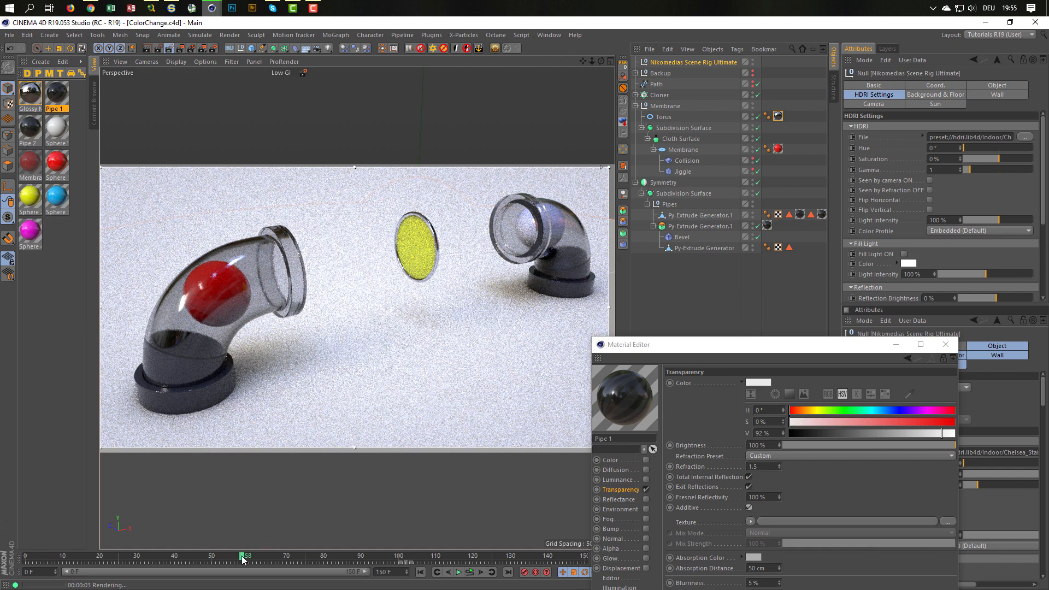
left_click_drag(244, 560, 315, 558)
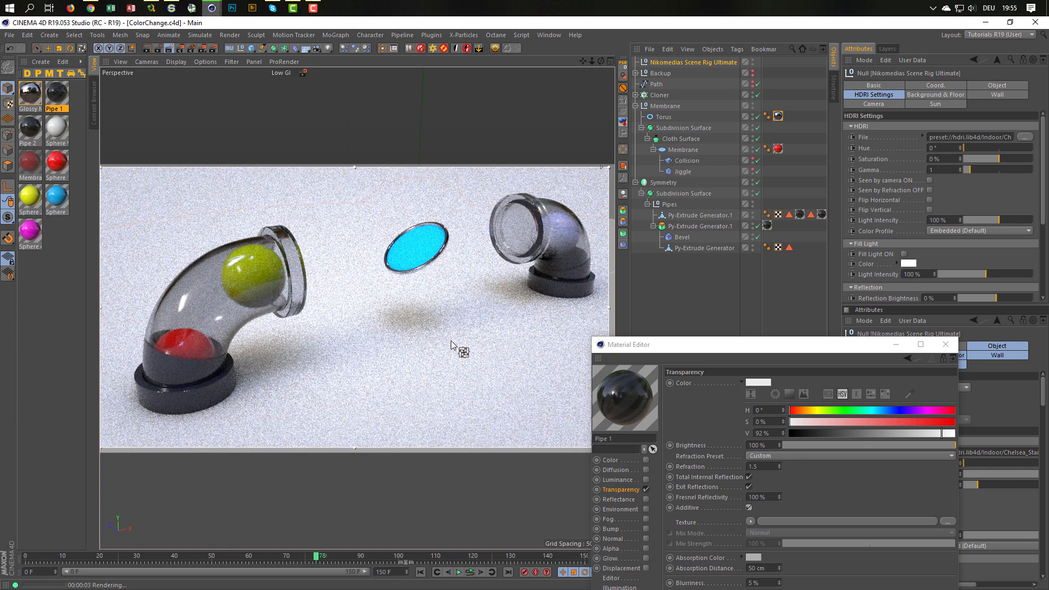
- Close the Material Editor, play the animation, and turn off the scene rig's HDRI preview sphere
left_click(946, 344)
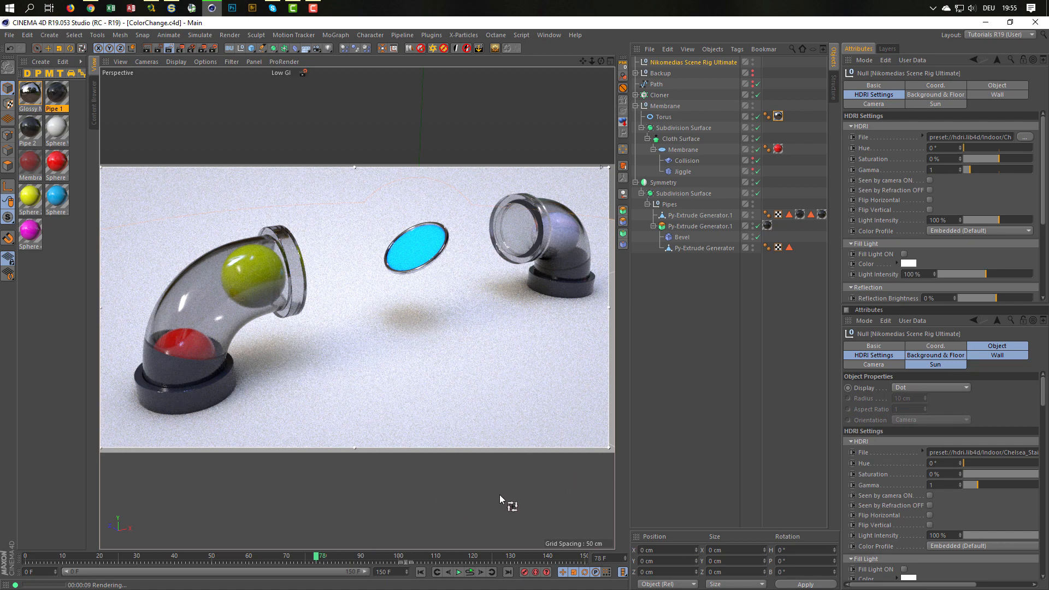
left_click(459, 572)
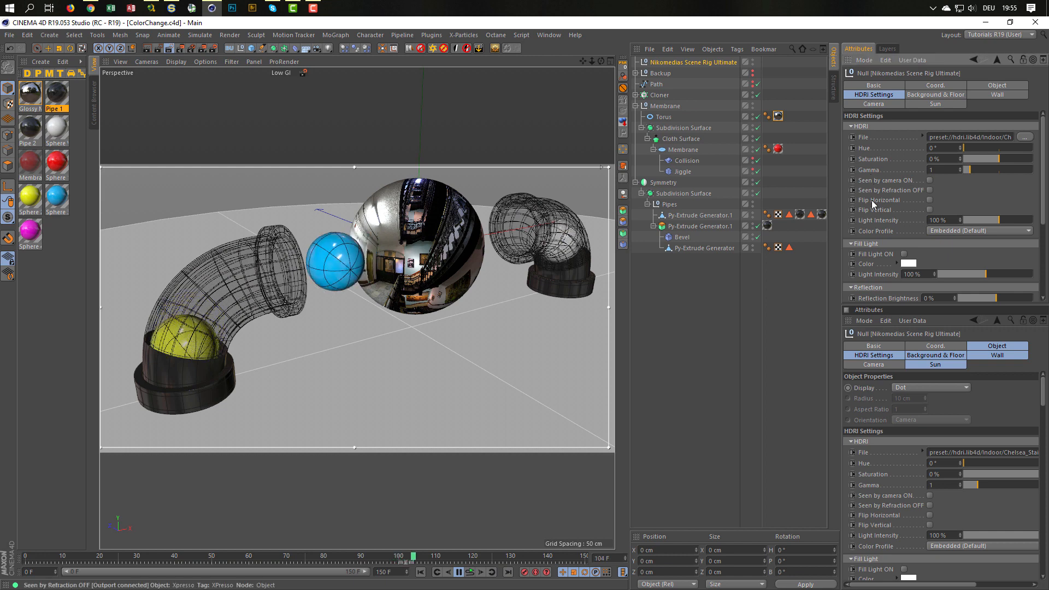
scroll(871, 200, "down", 5)
left_click(898, 284)
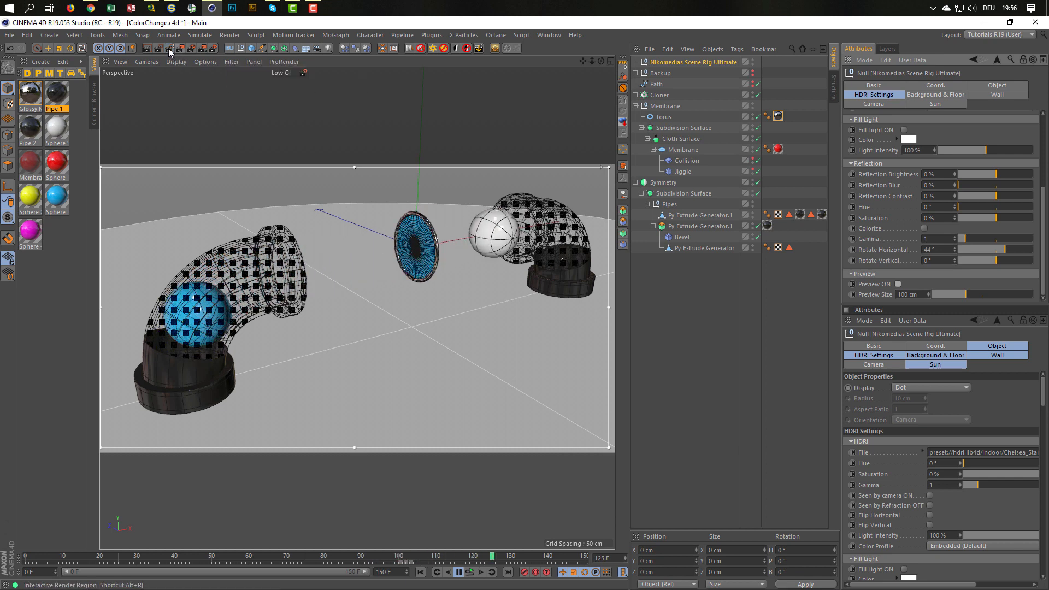
left_click(471, 572)
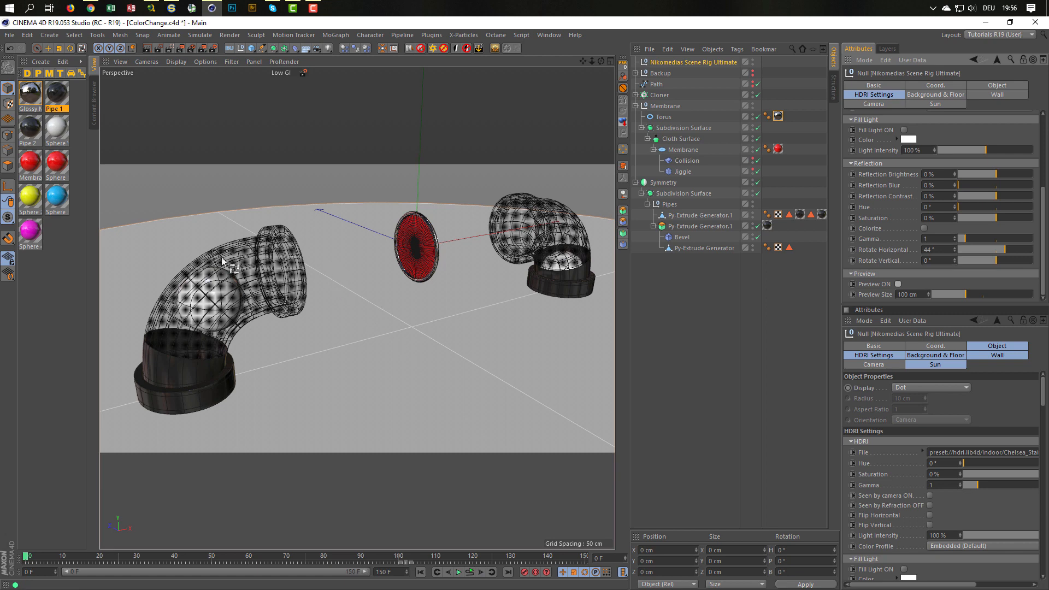
- Activate the Hardware render setting and render the full animation to the Picture Viewer
left_click(302, 73)
left_click(332, 178)
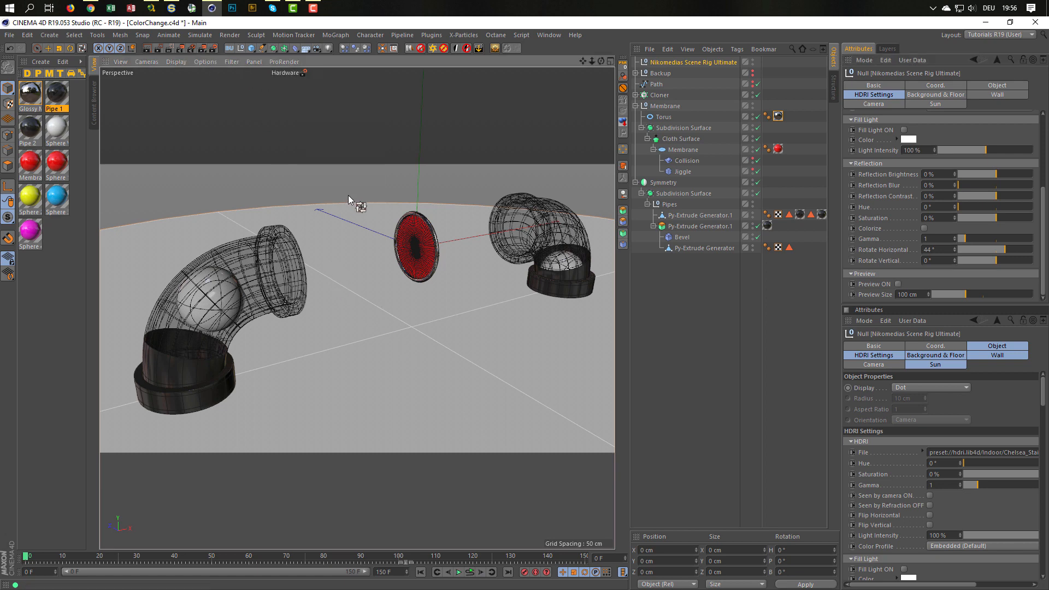
key("shift+r")
key("Return")
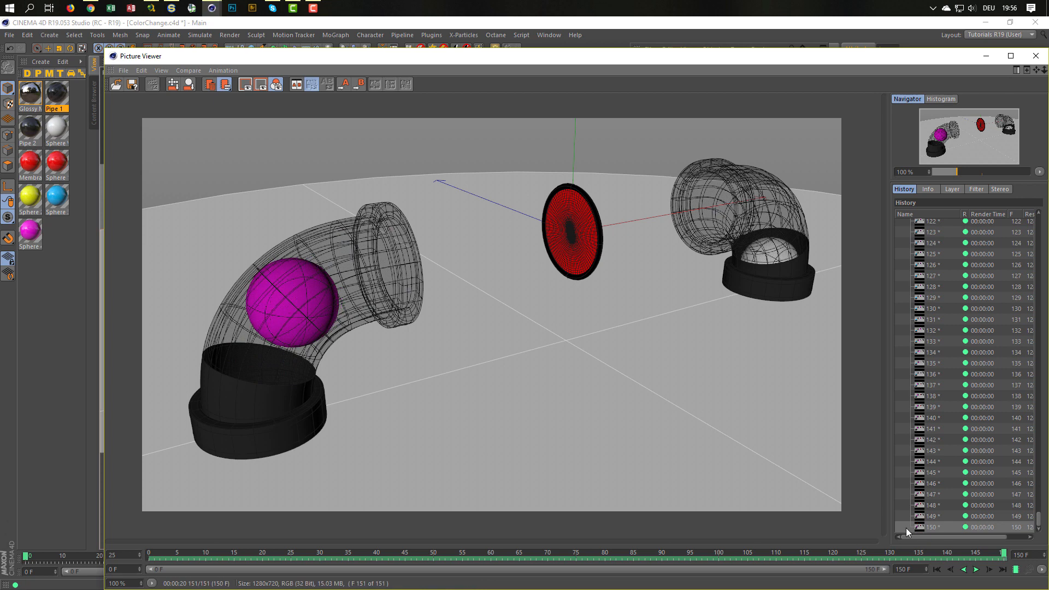
- Play back the rendered sequence and replay the animation in the viewport to check the loop
left_click(975, 569)
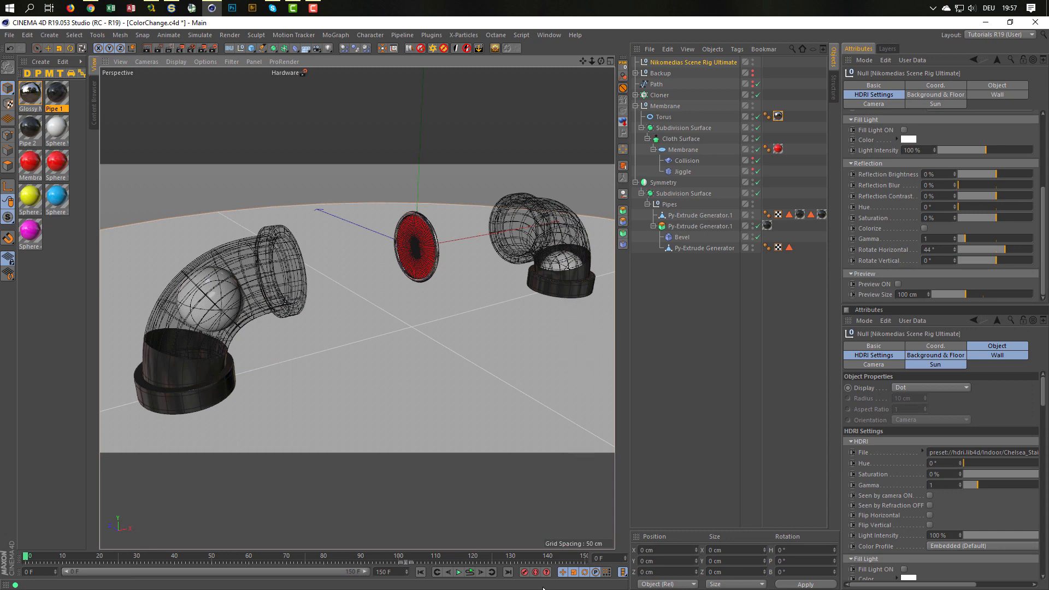
left_click(469, 572)
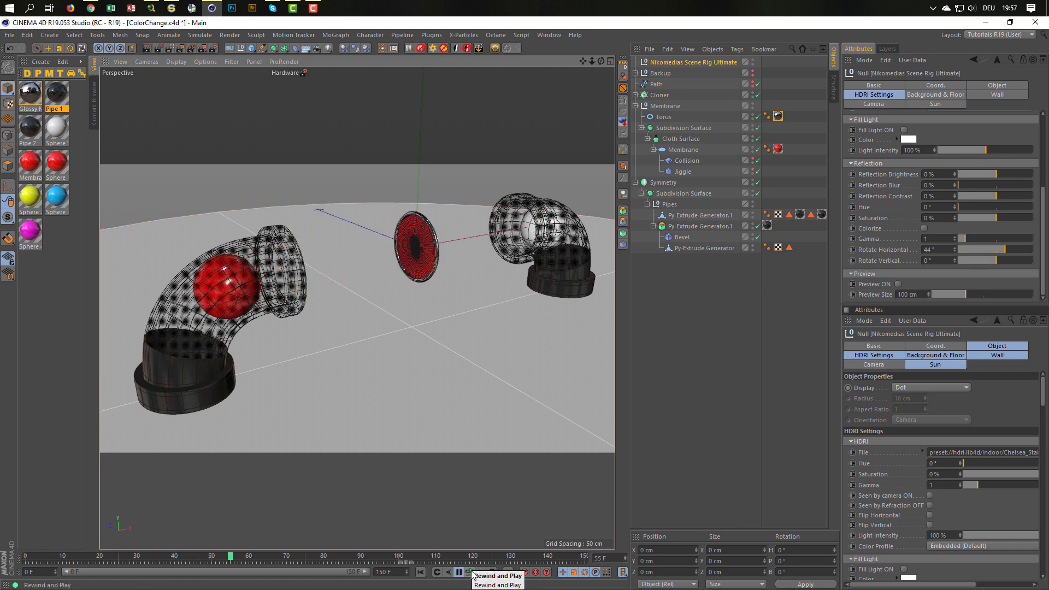
left_click(469, 572)
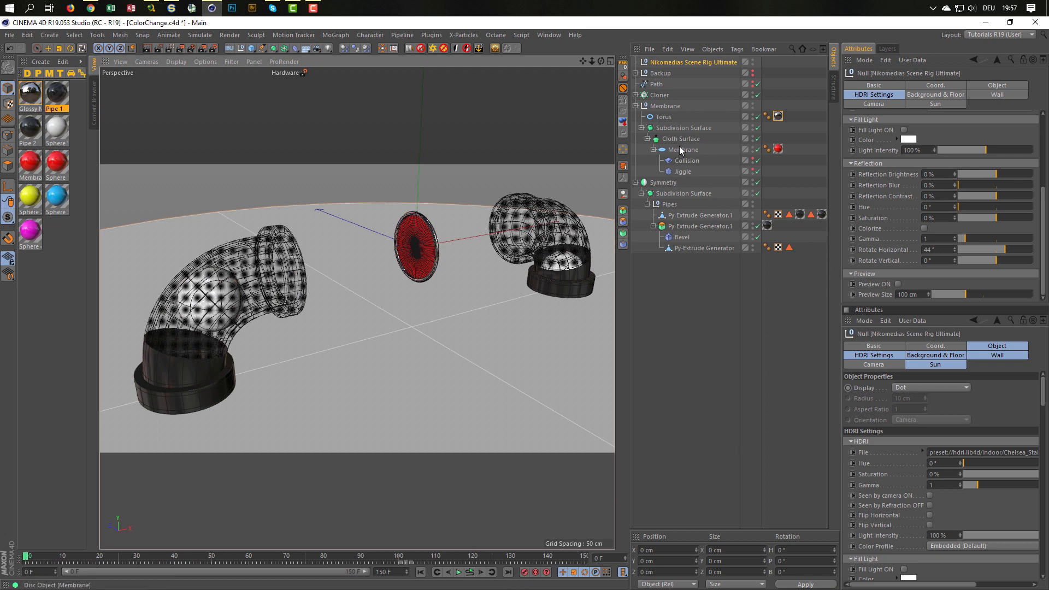
- Try an offset variation of 15% on the Cloner and preview the animation
left_click(660, 95)
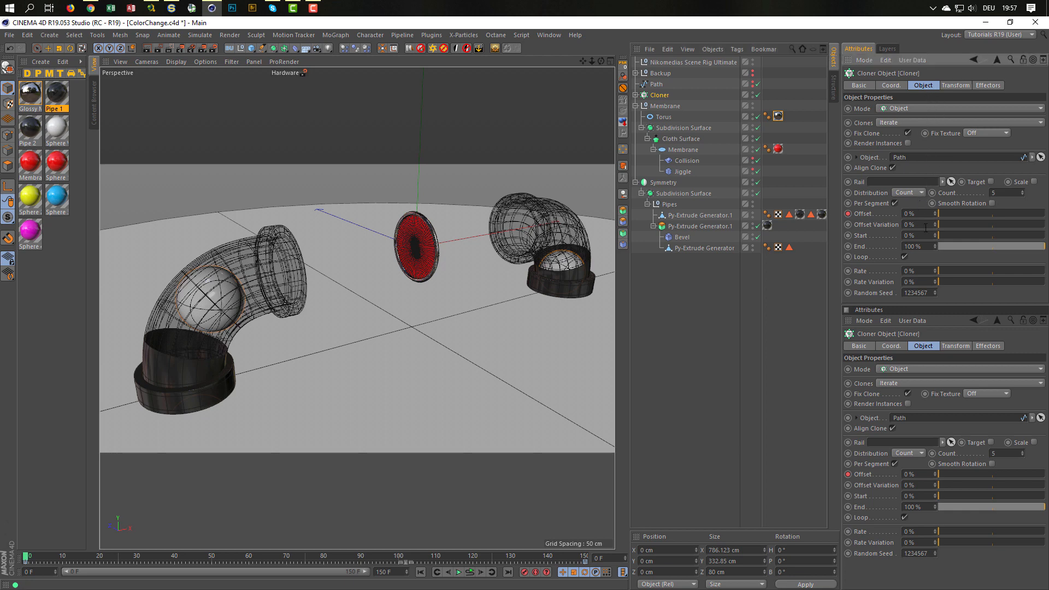
left_click_drag(942, 228, 951, 229)
left_click(471, 573)
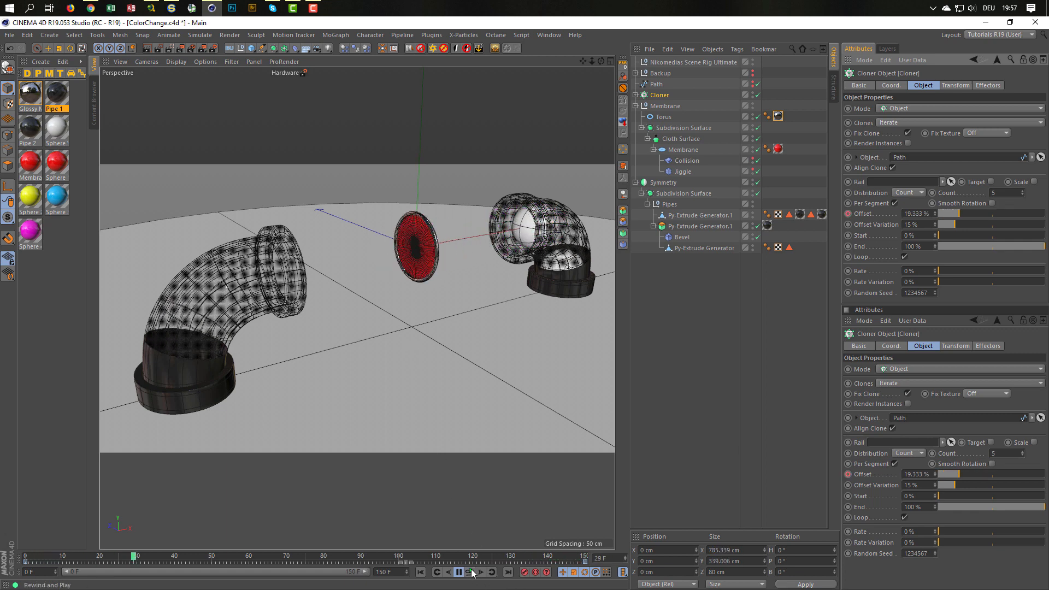
left_click(420, 572)
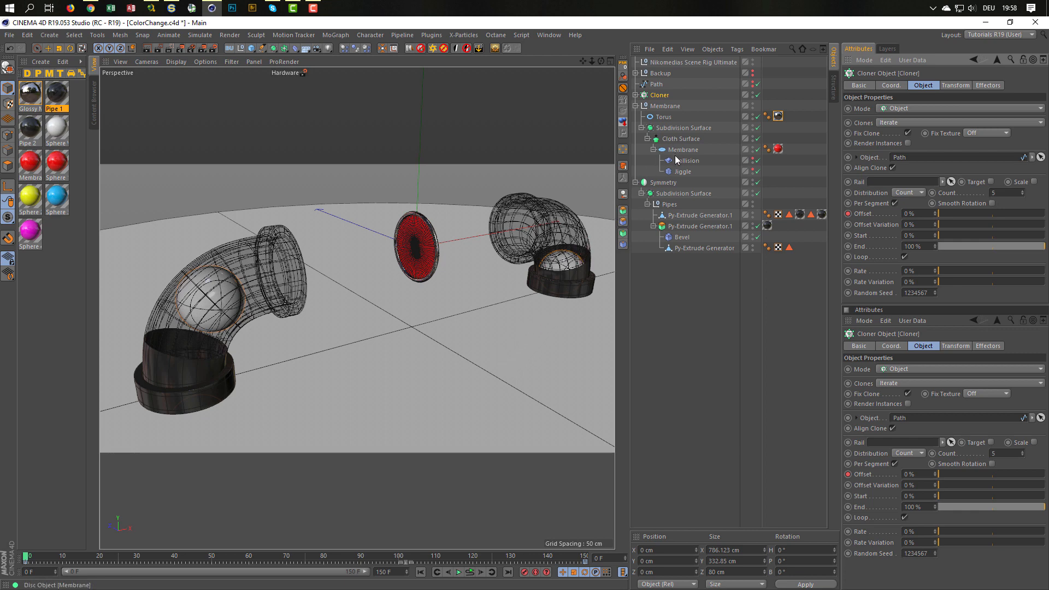
- Try a Cloner count of 4, preview the animation, and set the count back to 5
left_click(636, 95)
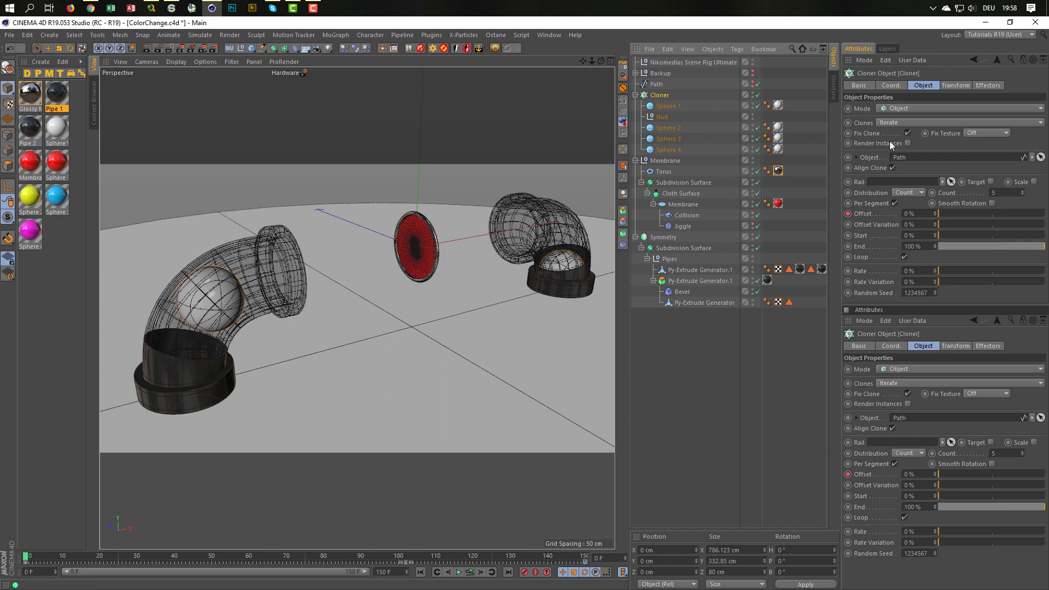
left_click(1002, 193)
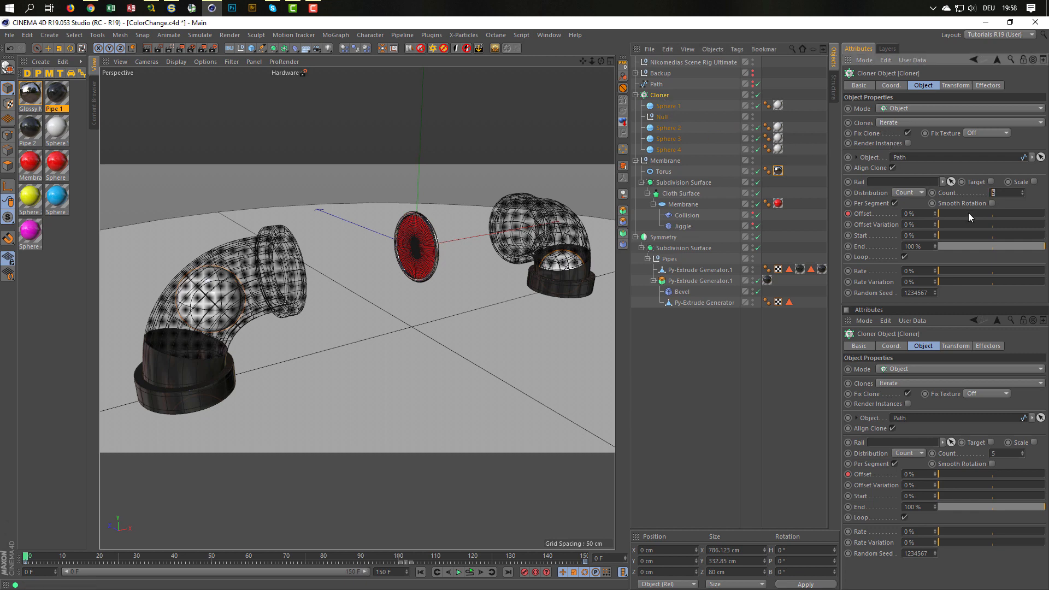
type("4")
key("Return")
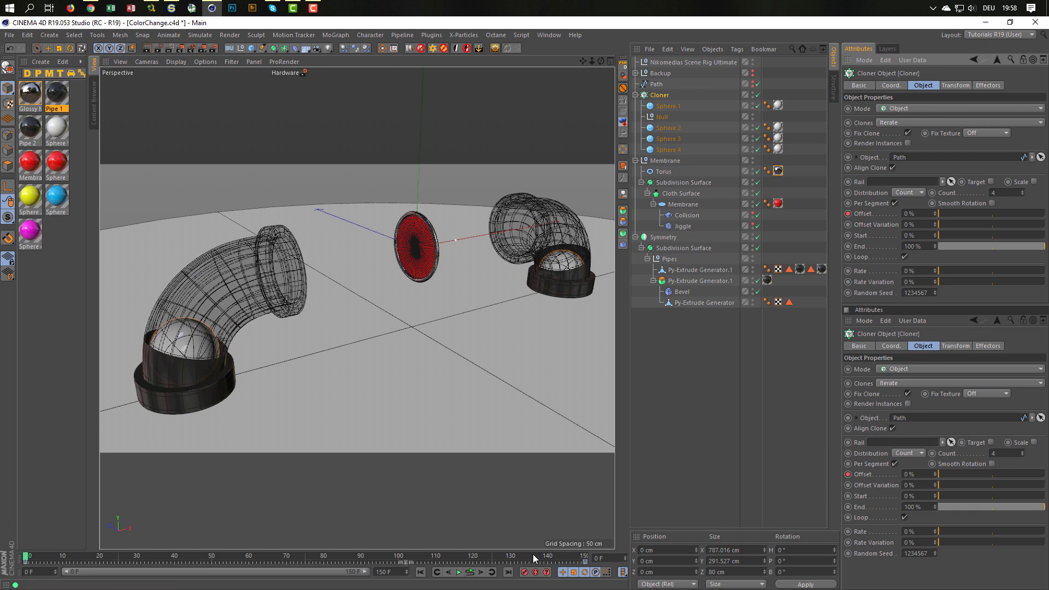
left_click(473, 577)
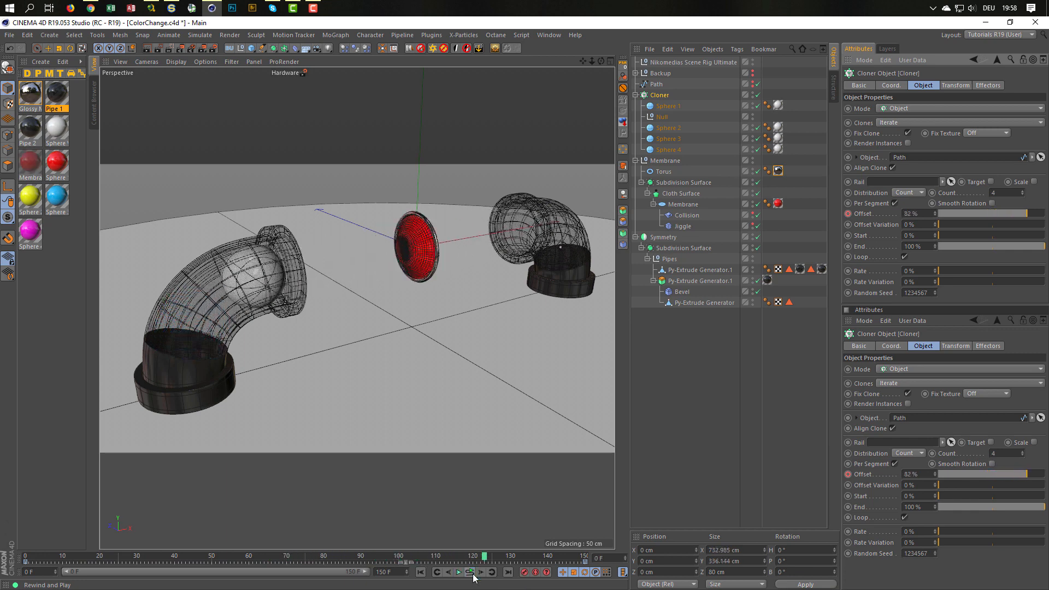
left_click(472, 573)
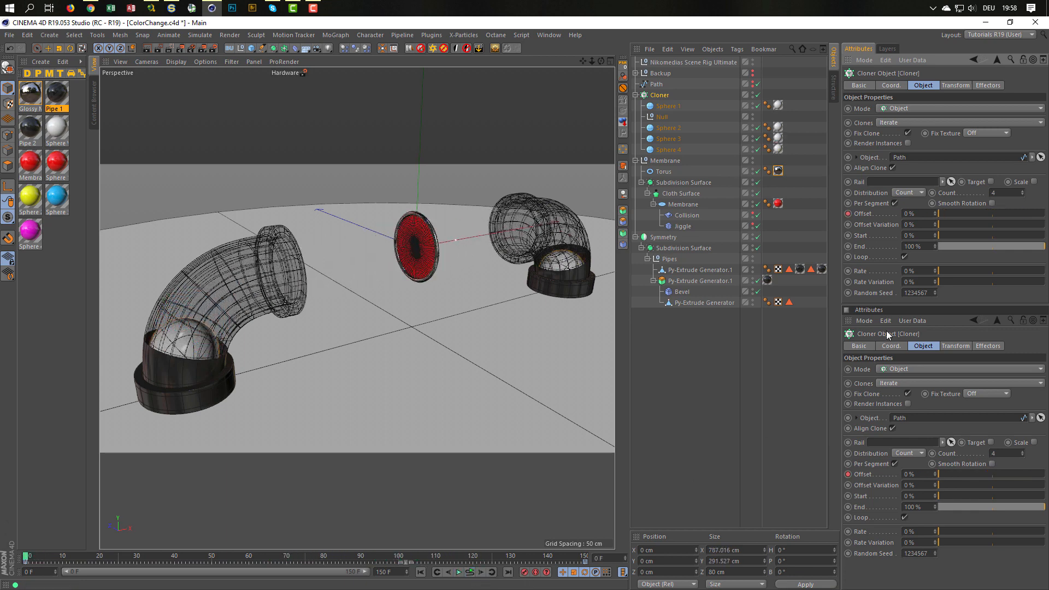
type("5")
key("Return")
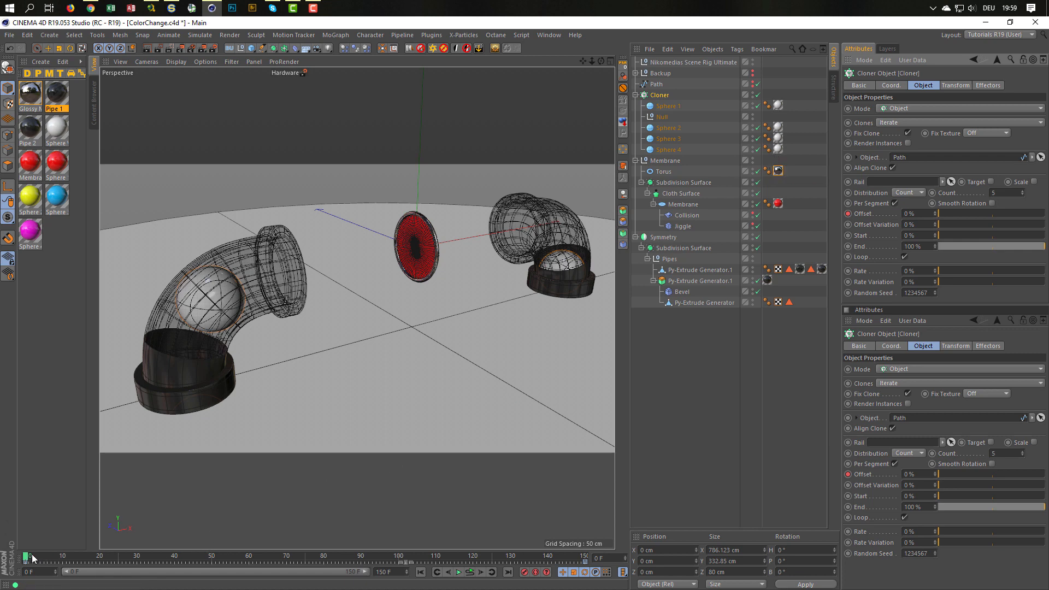
- Compare the sphere colours at frames 141 and 150 with those at frame 0
mouse_move(32, 557)
left_mouse_down()
mouse_move(577, 566)
mouse_move(551, 564)
left_mouse_up()
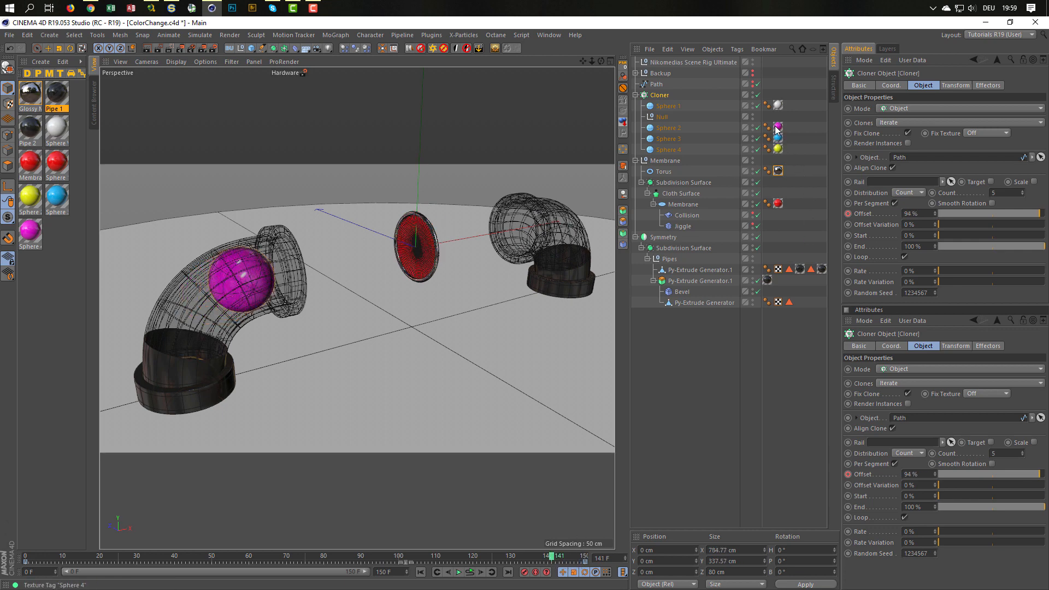
left_click_drag(551, 557, 594, 558)
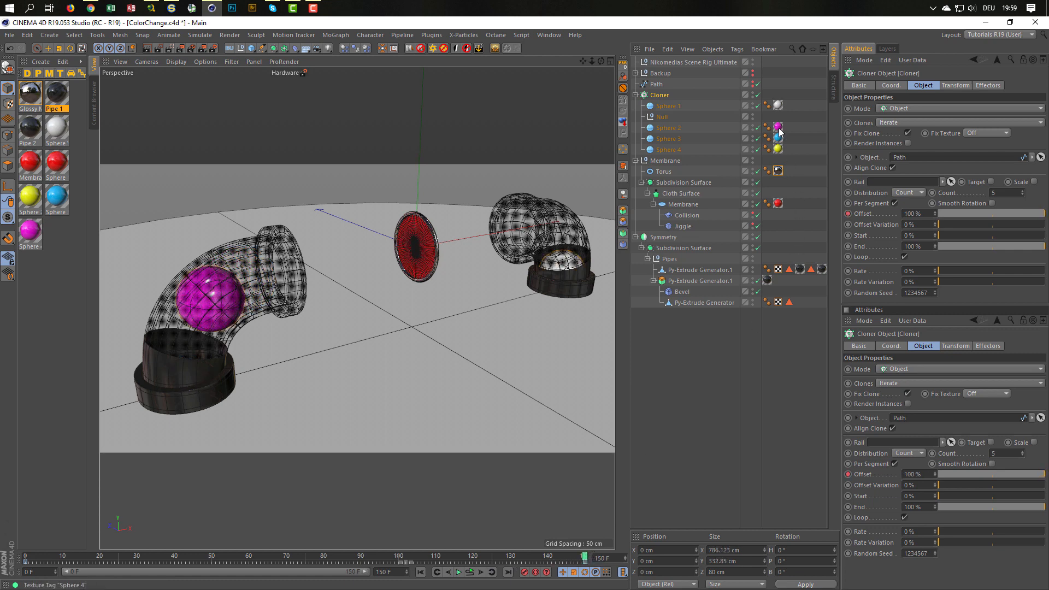
left_click_drag(585, 556, 2, 586)
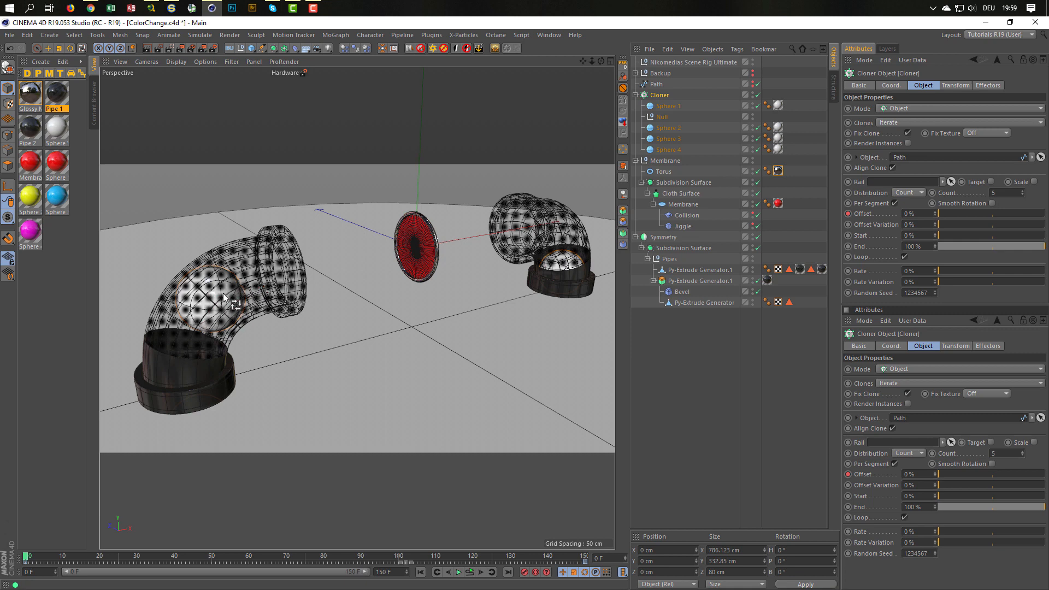
- Assign the magenta Sphere 4 material to the texture tag of the Sphere 2 object at frame 0 and keyframe it
left_click(778, 127)
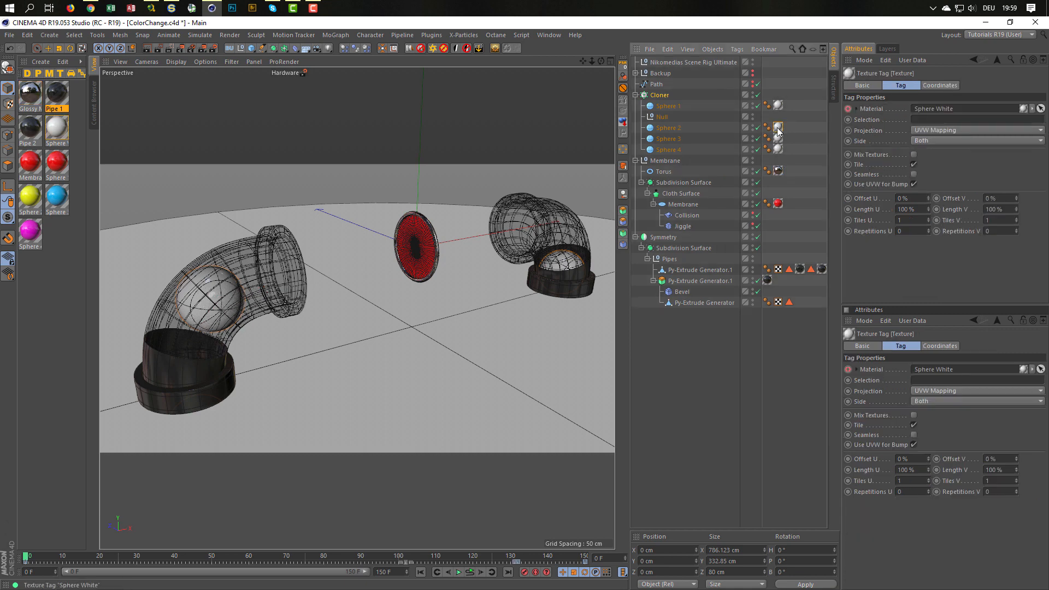
left_click_drag(778, 127, 158, 235)
left_click_drag(30, 232, 887, 179)
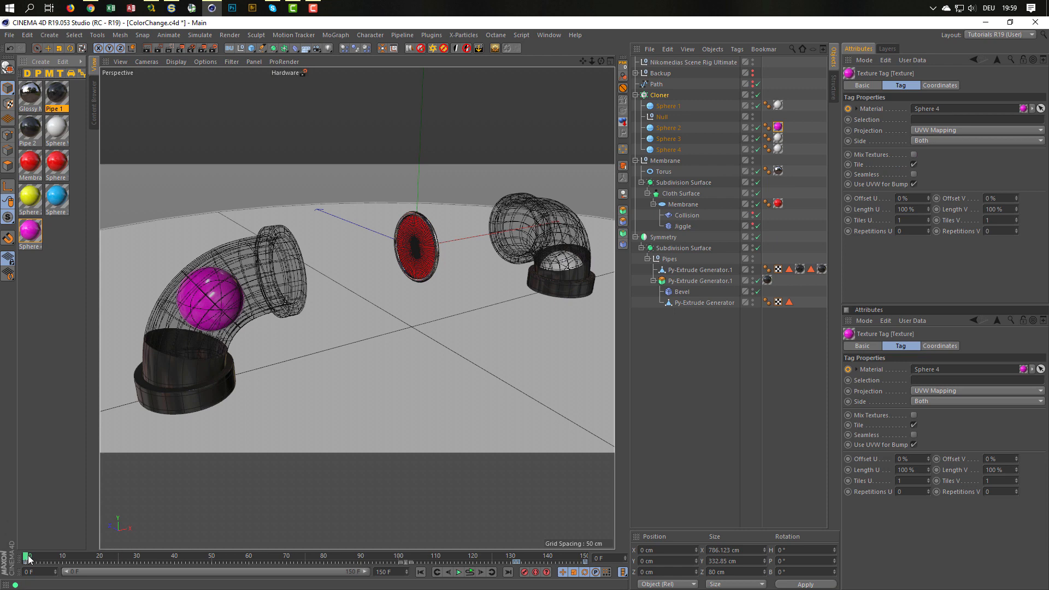
left_click_drag(29, 557, 9, 556)
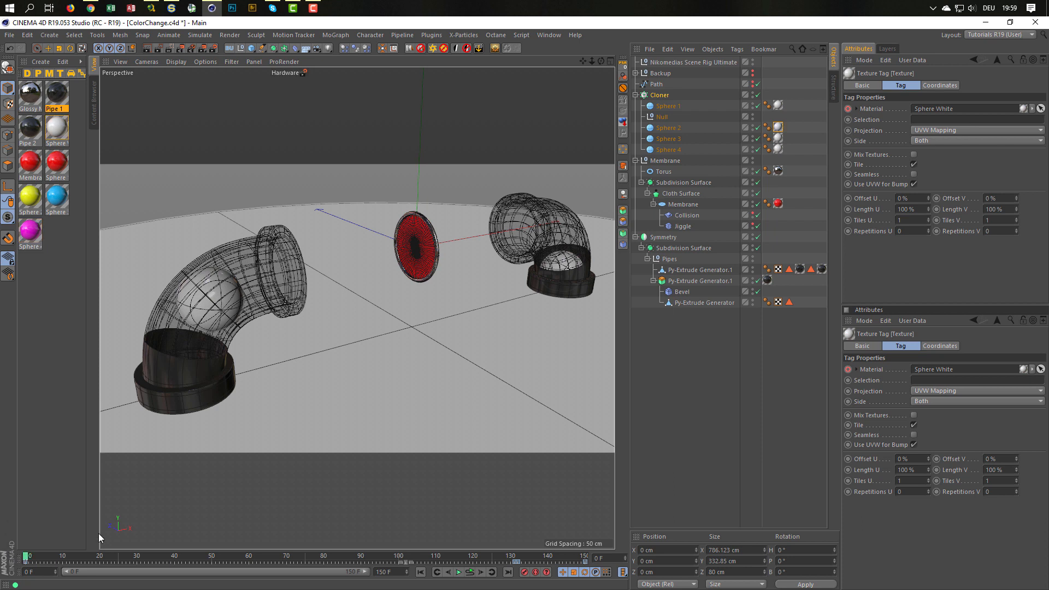
left_click_drag(56, 130, 971, 109)
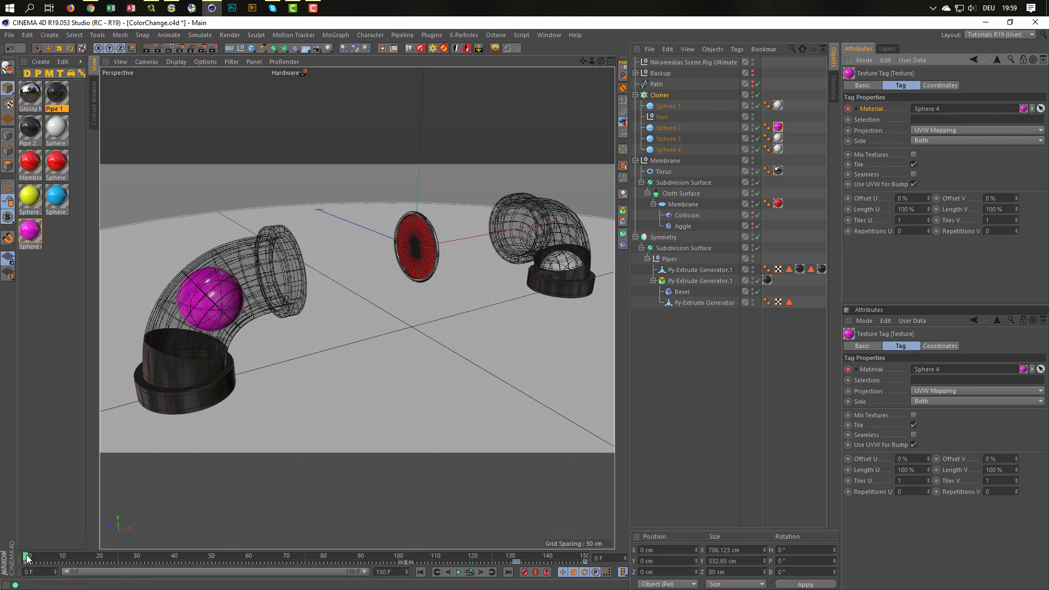
- Assign the Sphere White material to the same texture tag at frame 24 and keyframe it
left_click_drag(34, 558, 116, 558)
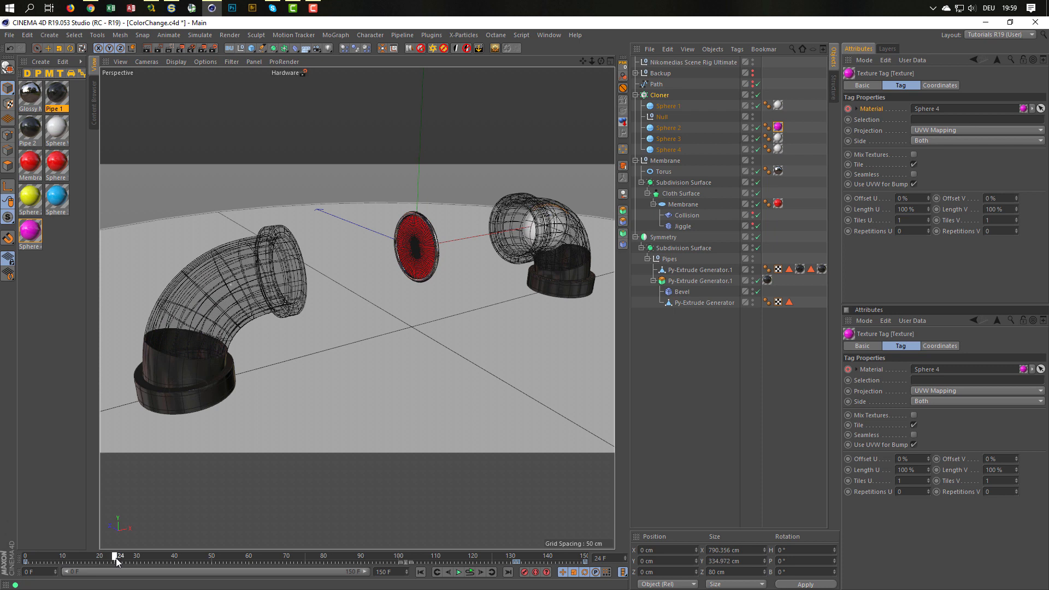
left_click_drag(60, 131, 930, 110)
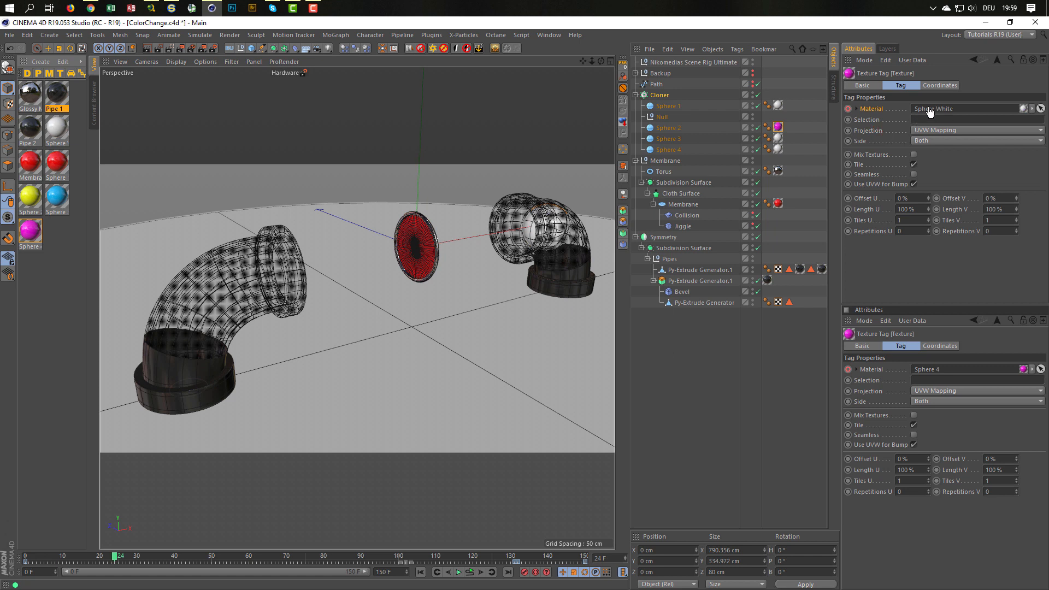
left_click(851, 109)
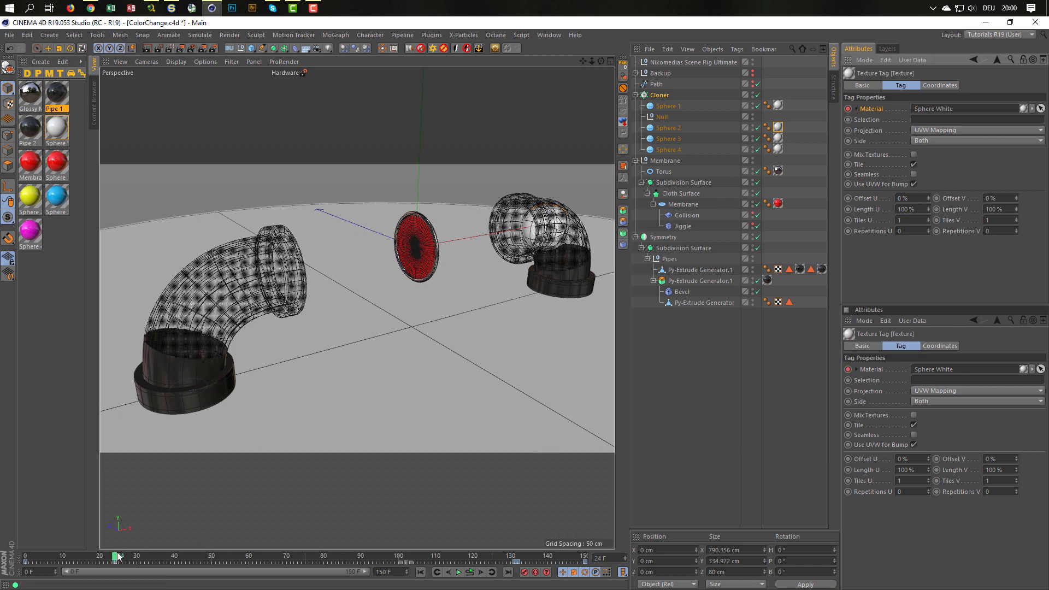
- Render the full animation up to frame 150 in the Picture Viewer, play it back, and save the project
left_click_drag(115, 556, 534, 568)
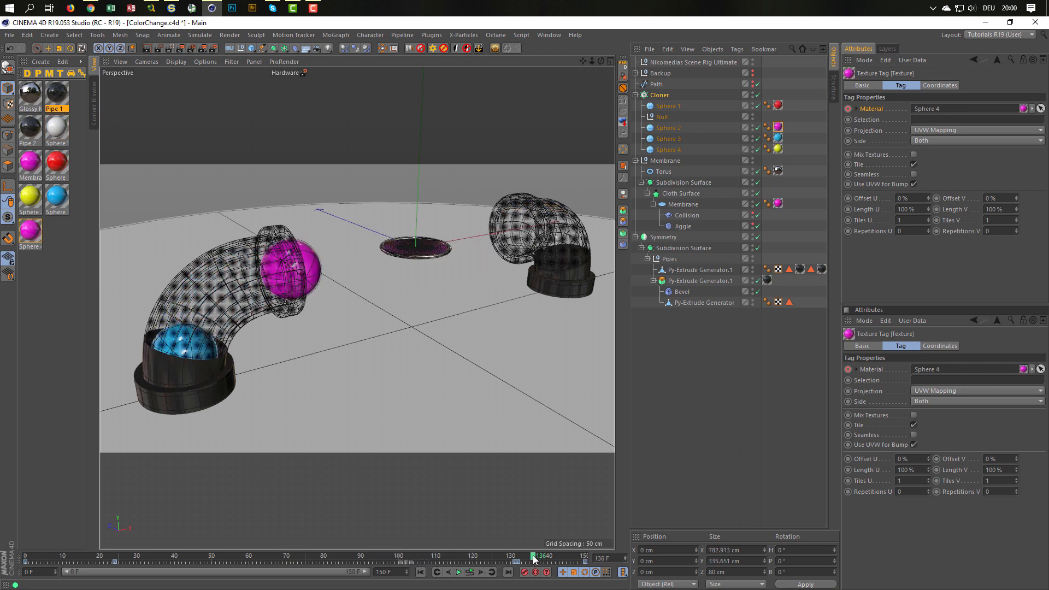
left_click_drag(535, 557, 609, 552)
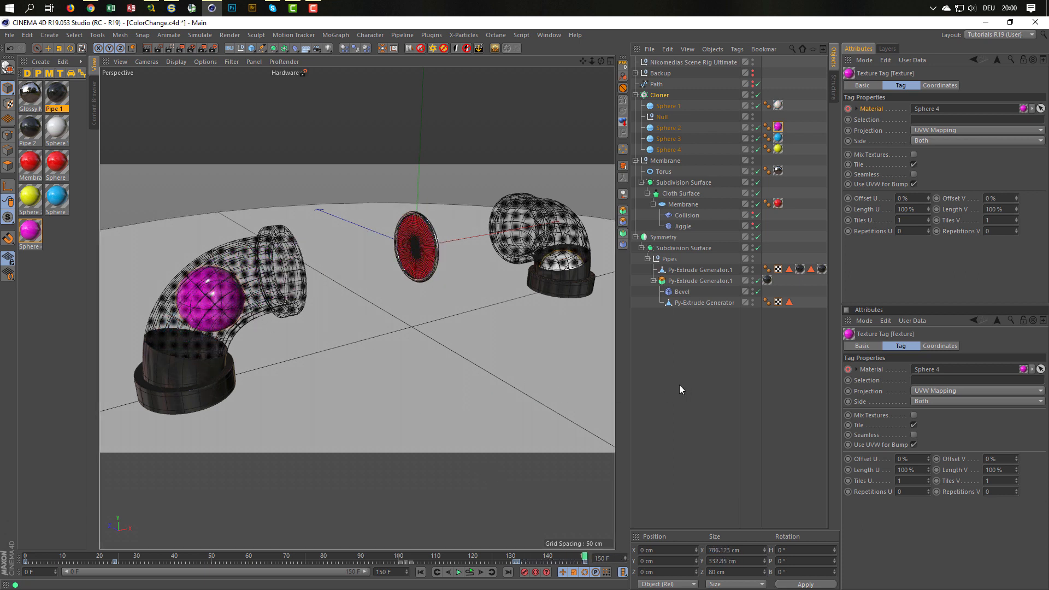
key("shift+r")
key("Return")
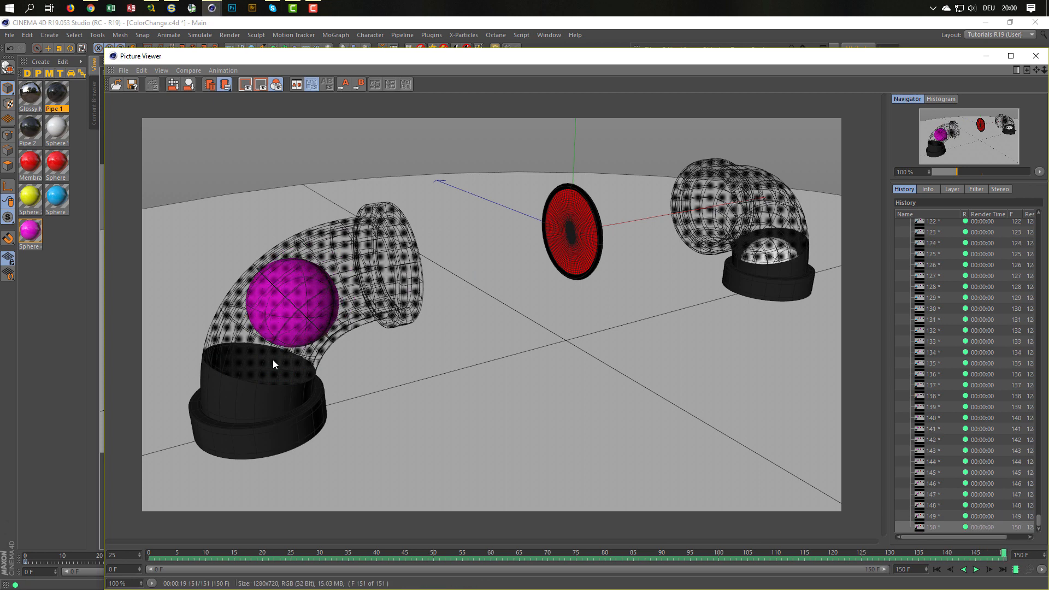
left_click(976, 569)
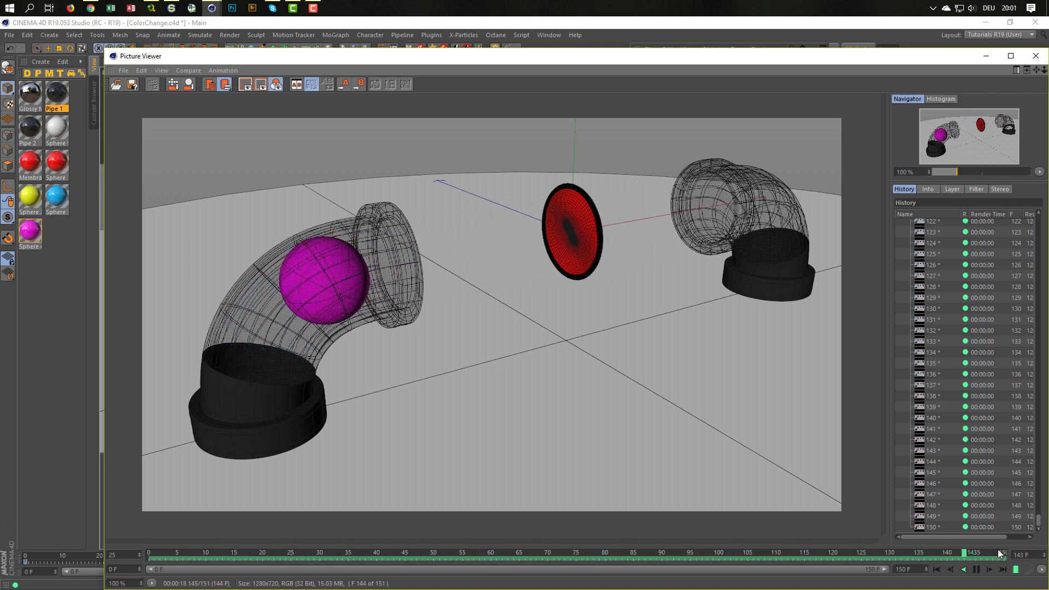
left_click(1036, 57)
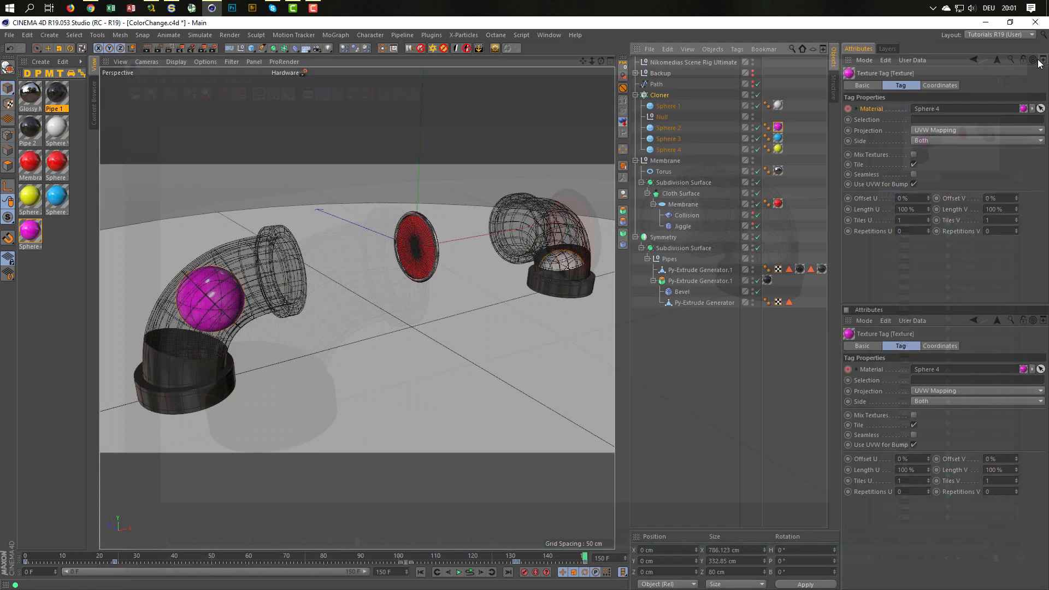
key("ctrl+s")
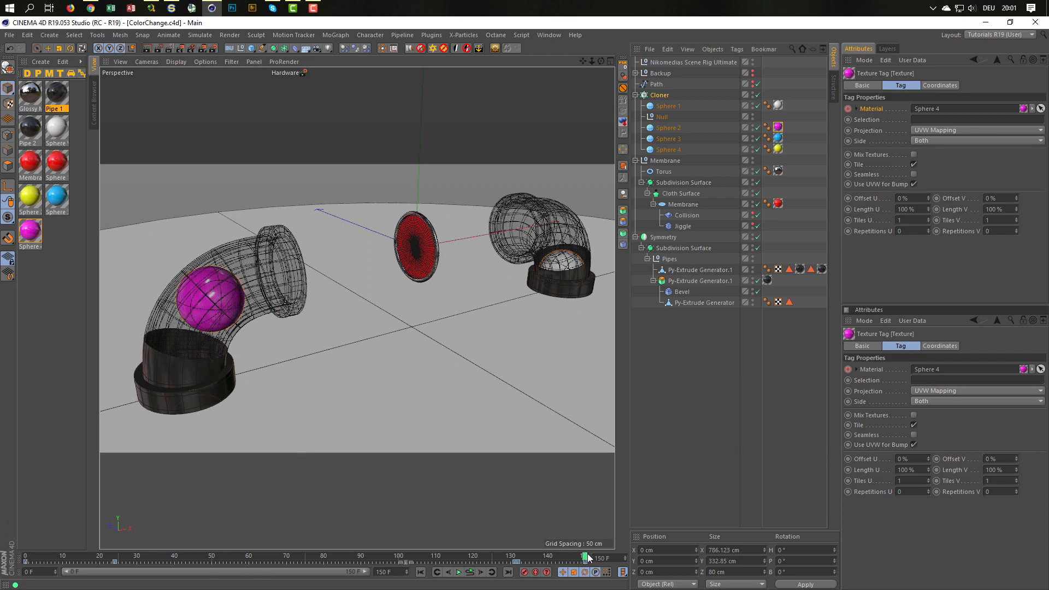
- Set the Cloner's R.P transform rotation to 90° to pitch the cloned spheres
left_click_drag(584, 556, 413, 549)
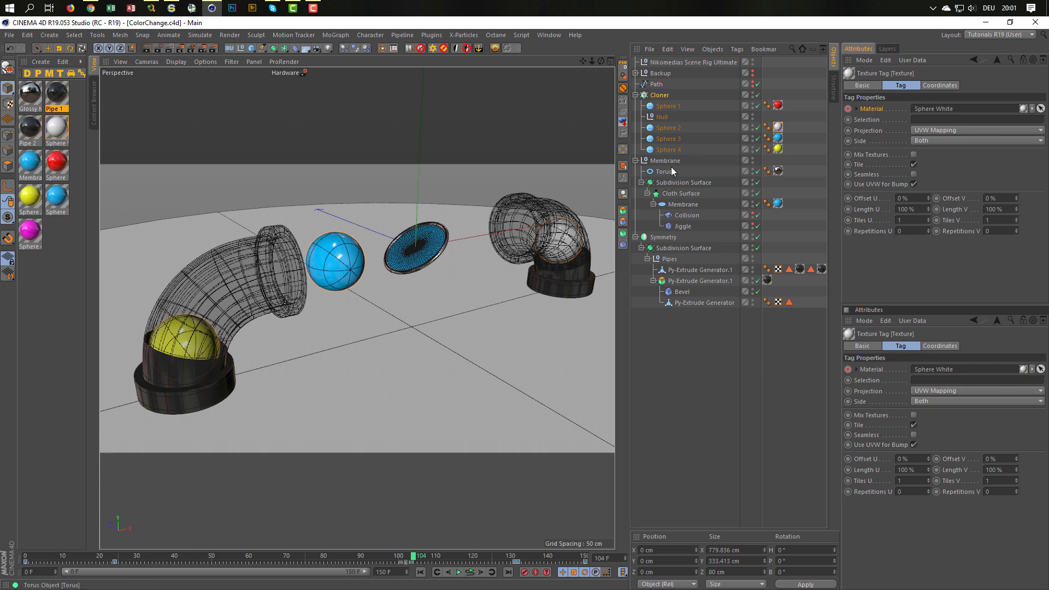
left_click(661, 96)
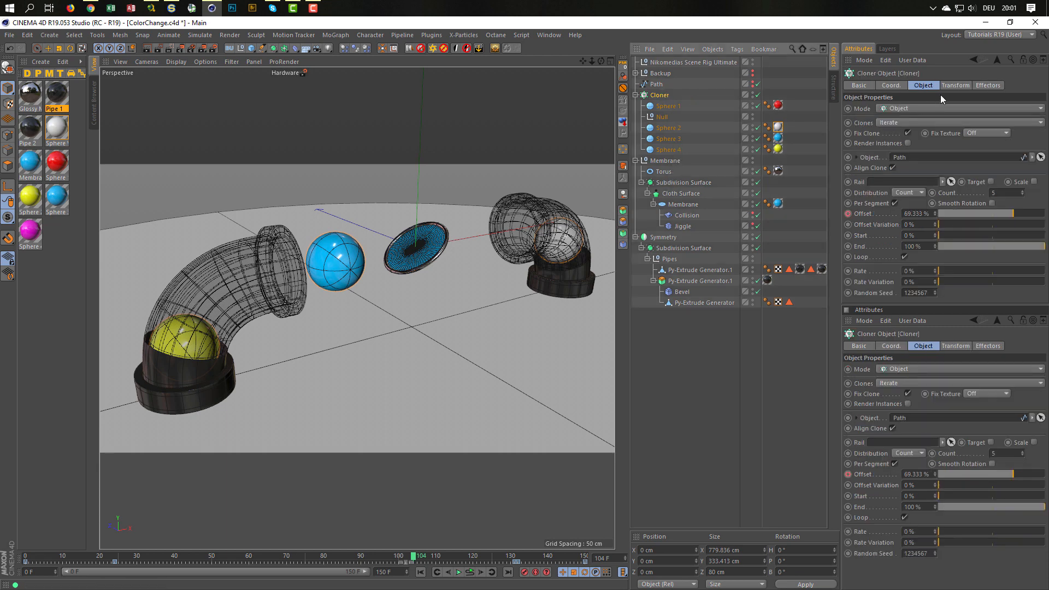
left_click(956, 85)
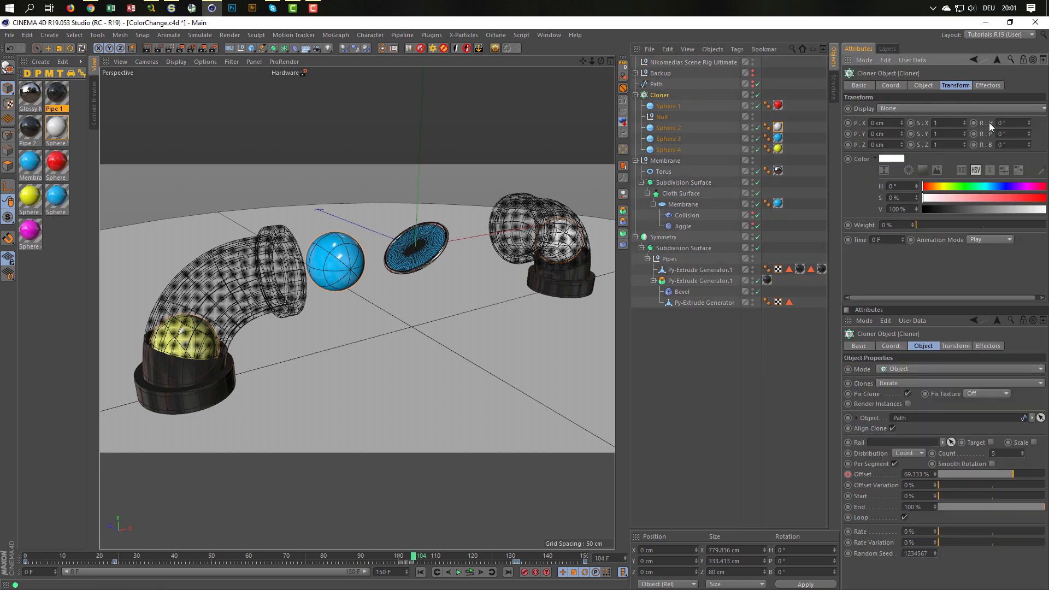
right_click(1028, 123)
left_click(1030, 132)
left_click_drag(1029, 134, 1017, 135)
type("90")
key("Return")
- Play the animation from the start, stop it, and save the project
left_click(470, 572)
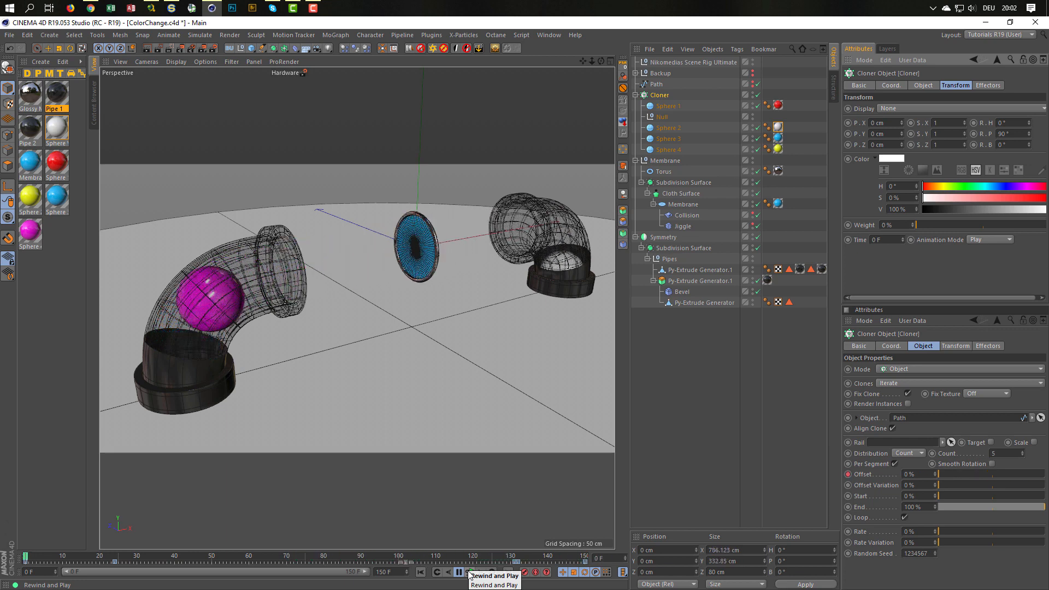
left_click(469, 574)
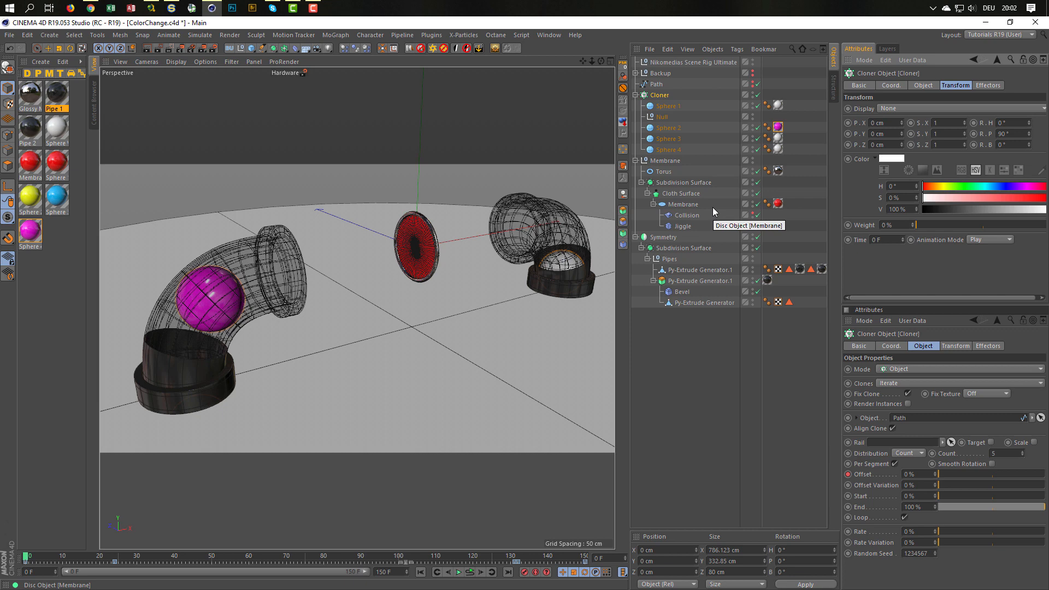
key("ctrl+s")
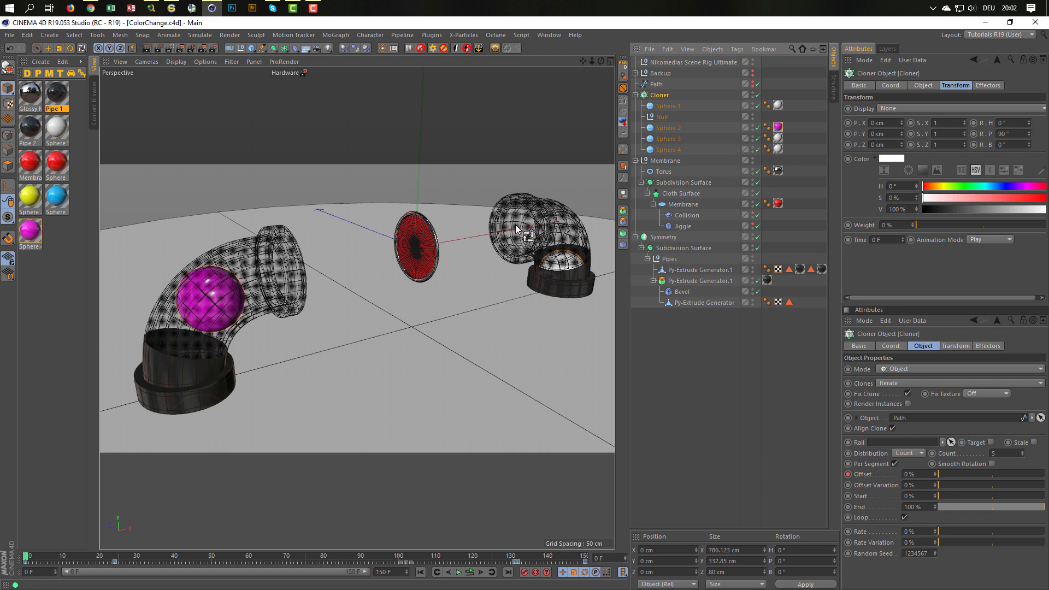
- Display the scene in untextured shading with lines and examine the pipes and membrane up close and from a distance
key("n")
key("f")
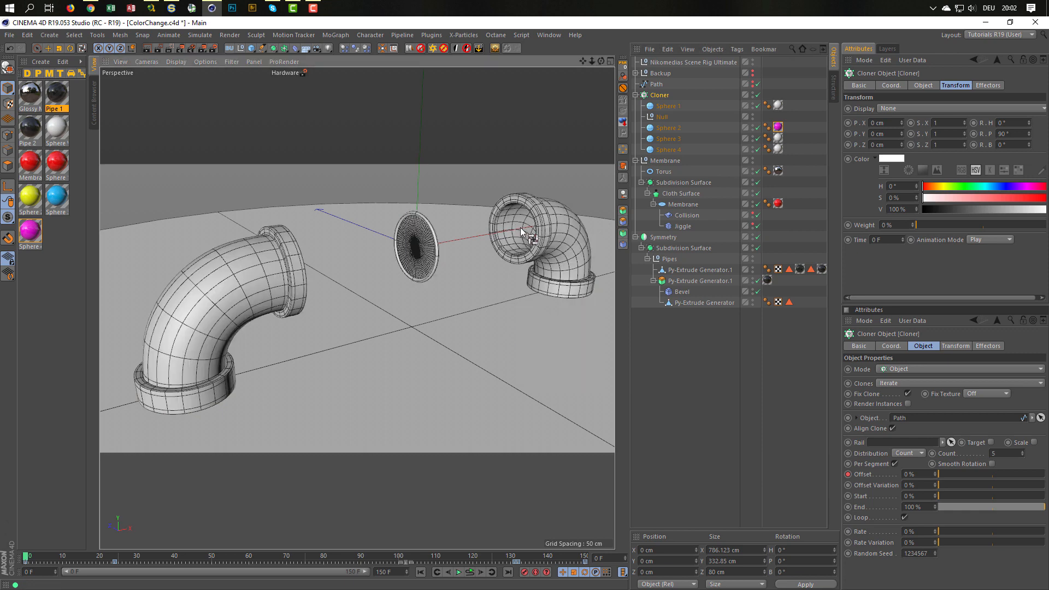
scroll(559, 221, "up", 3)
scroll(458, 229, "up", 2)
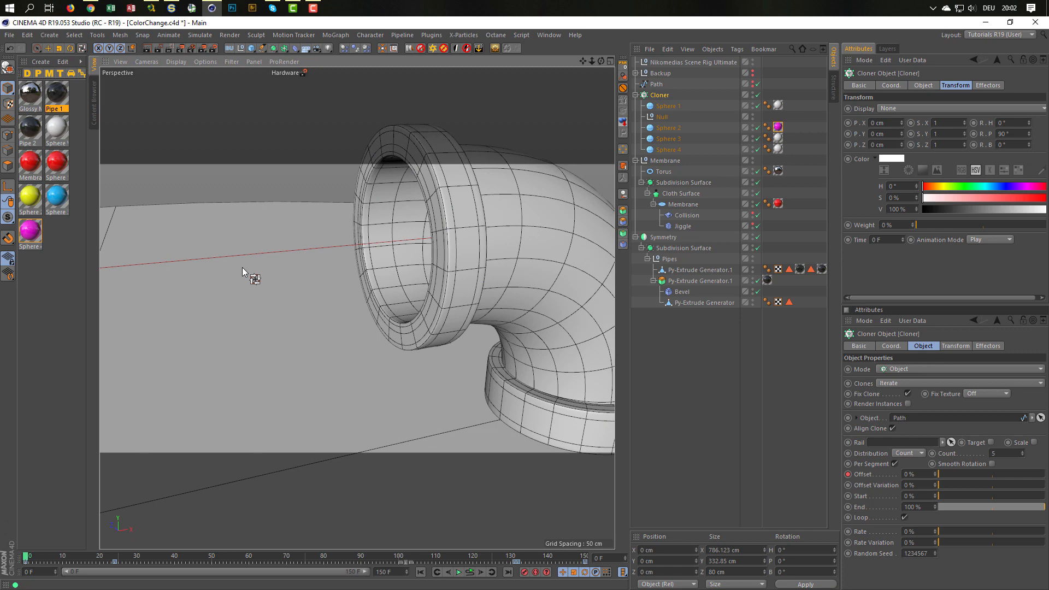
scroll(241, 267, "down", 5)
scroll(468, 234, "up", 4)
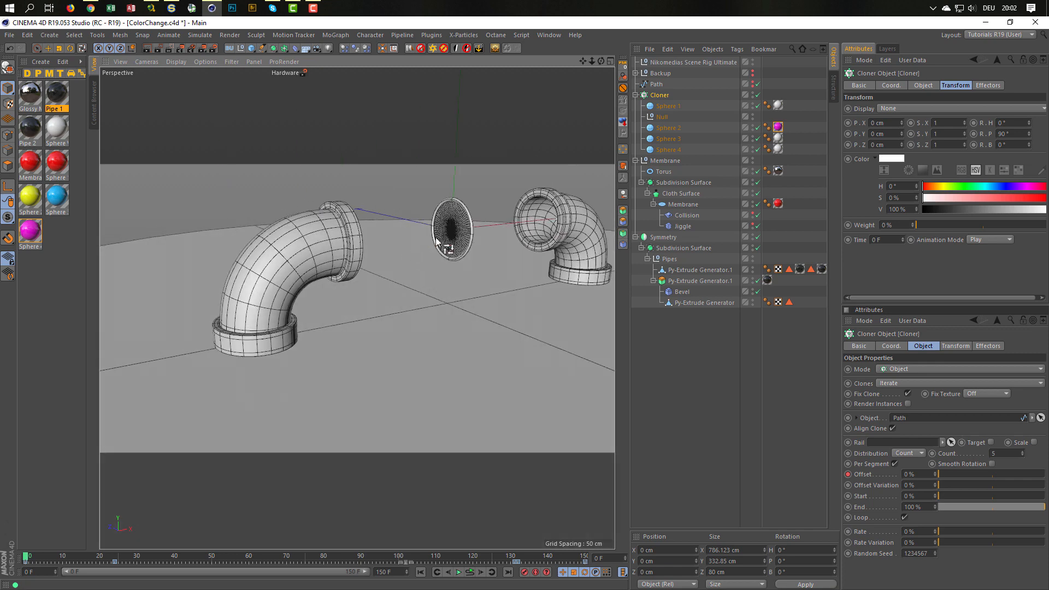
scroll(468, 234, "up", 1)
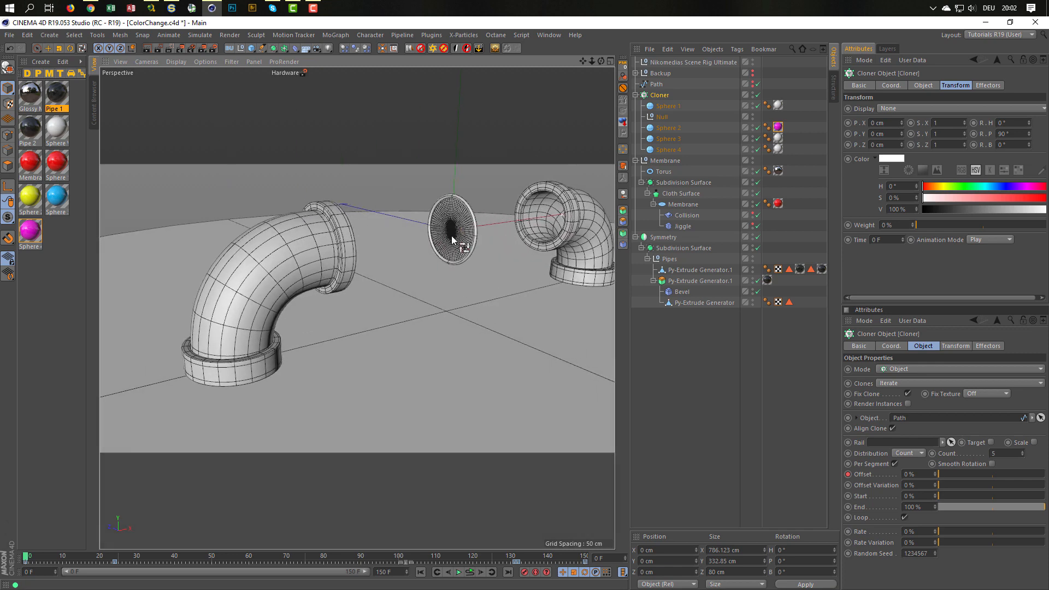
middle_click_drag(451, 232, 412, 254, "alt")
scroll(410, 251, "up", 1)
left_click_drag(411, 250, 480, 234, "alt")
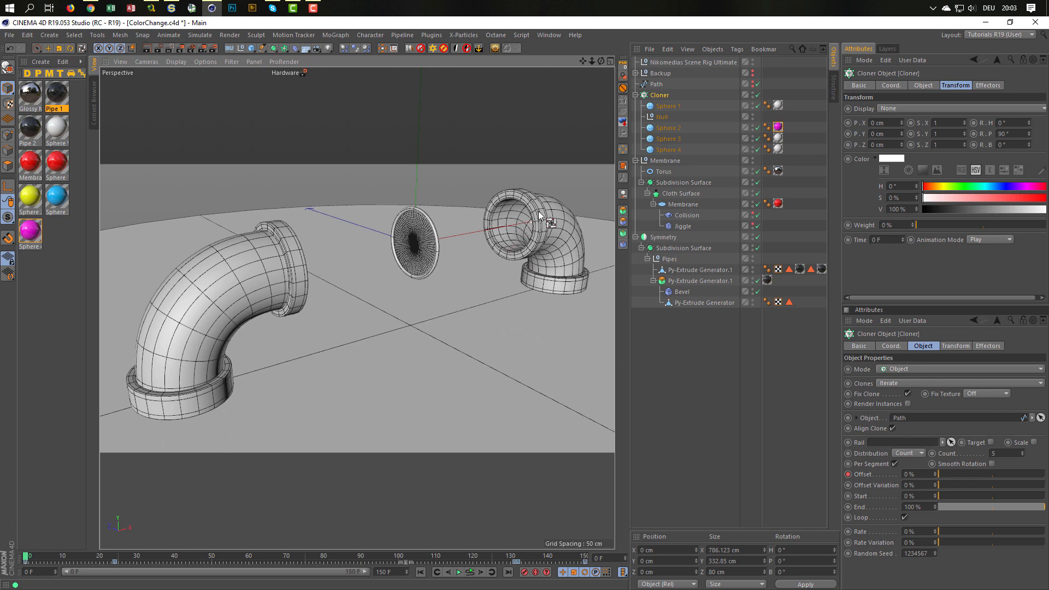
scroll(519, 224, "up", 5)
scroll(499, 242, "up", 1)
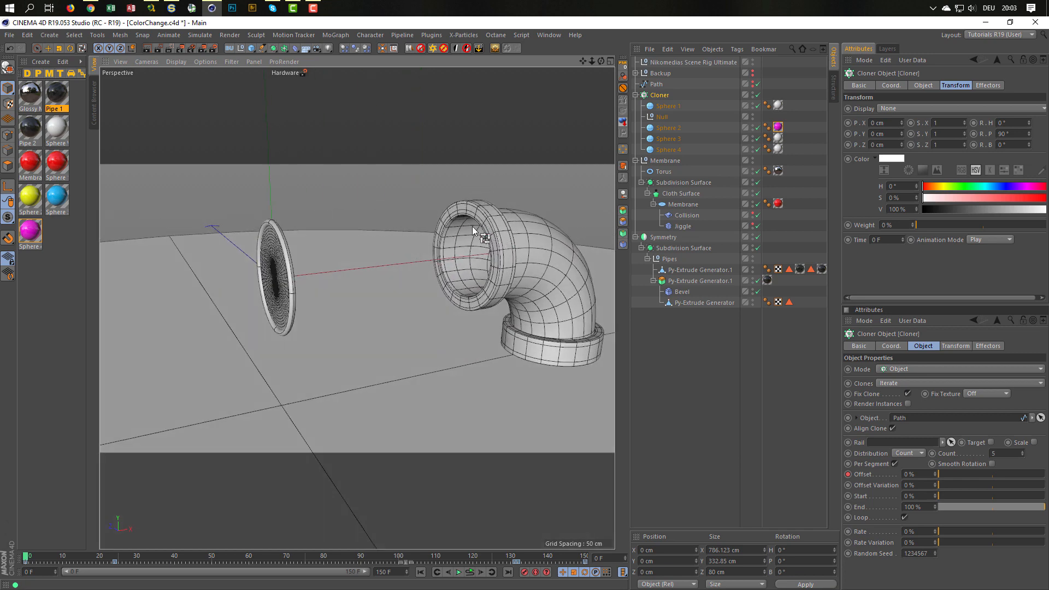
scroll(467, 230, "down", 3)
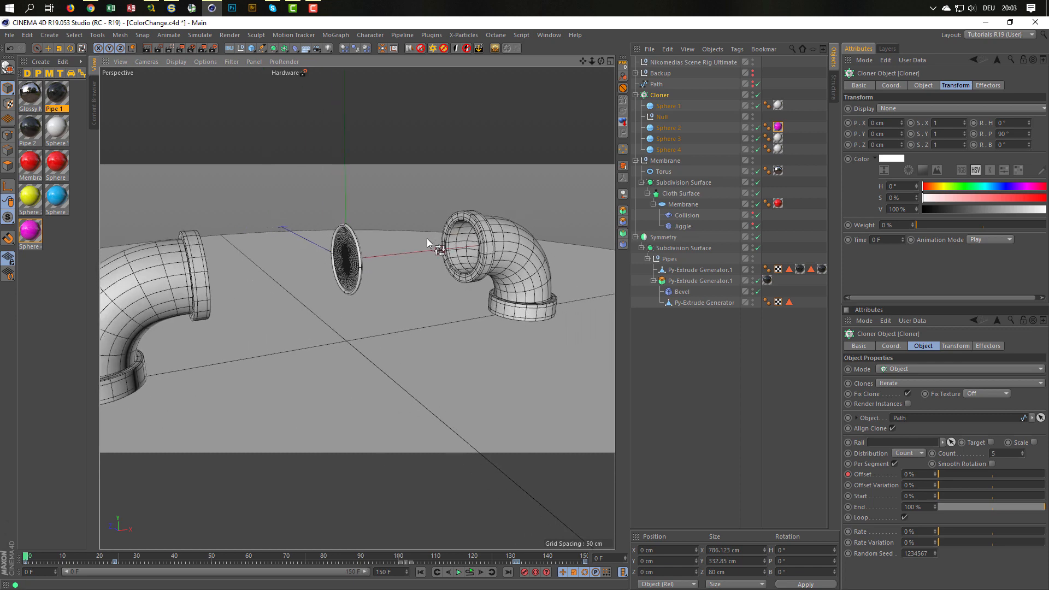
scroll(423, 237, "down", 3)
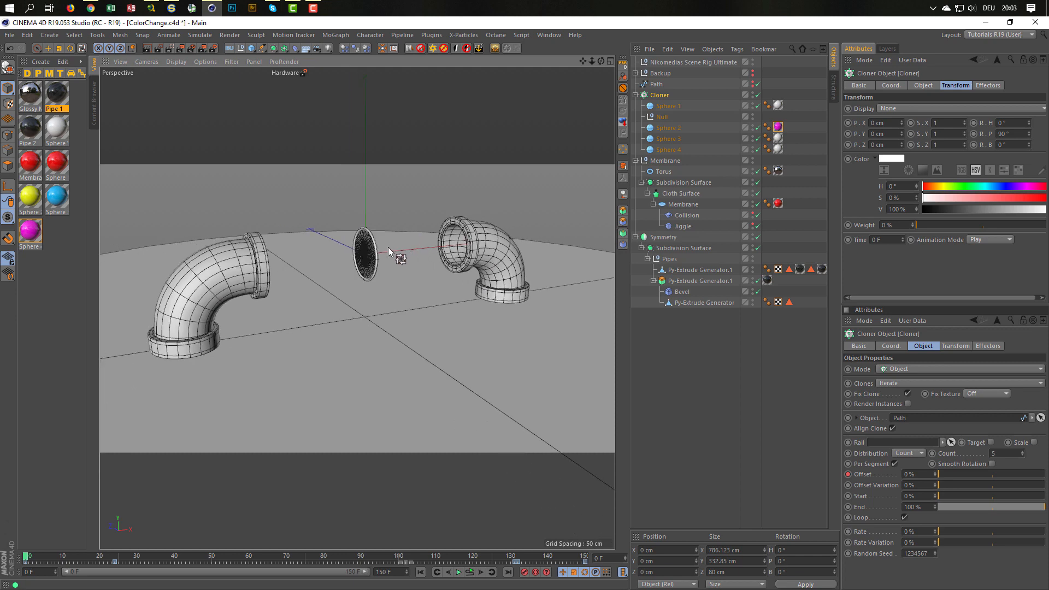
scroll(385, 248, "up", 2)
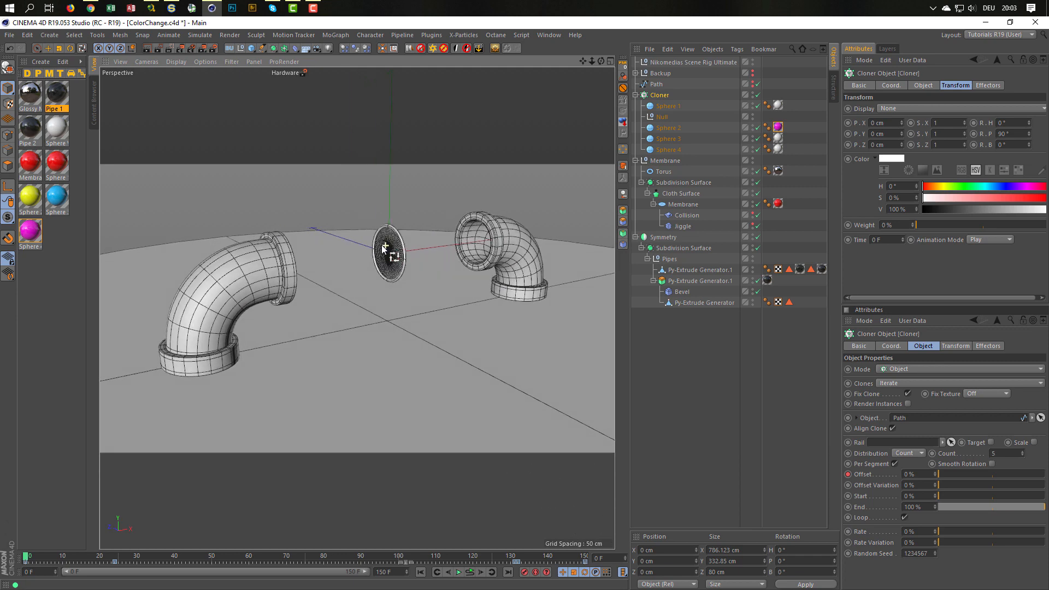
- Save the project and create a new empty scene
key("ctrl+s")
left_click(10, 36)
left_click(63, 51)
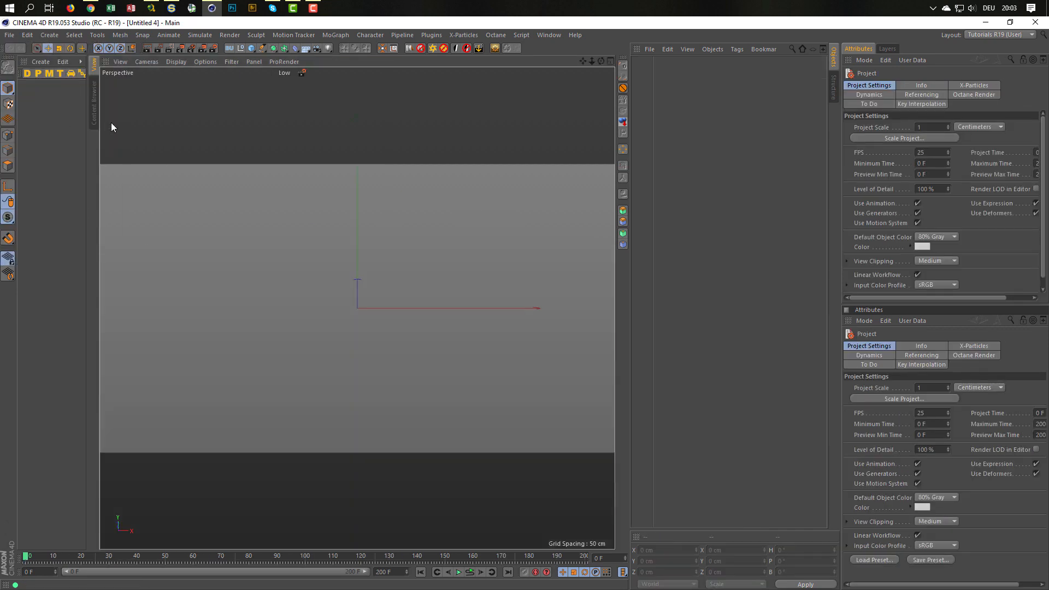
- Add a cylinder primitive and set its orientation to -X
left_click(252, 48)
left_click(478, 66)
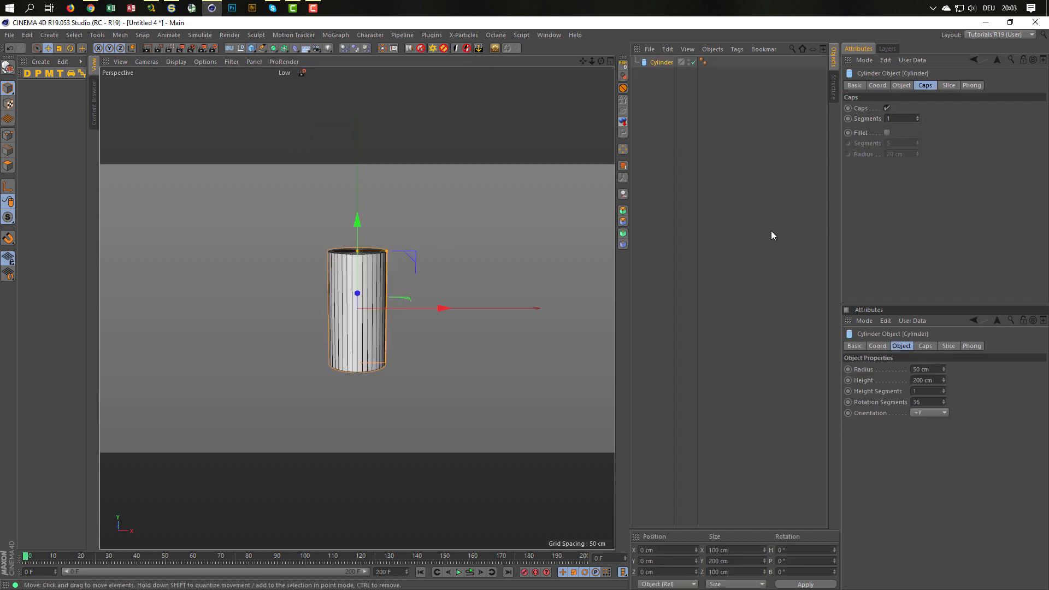
left_click(907, 86)
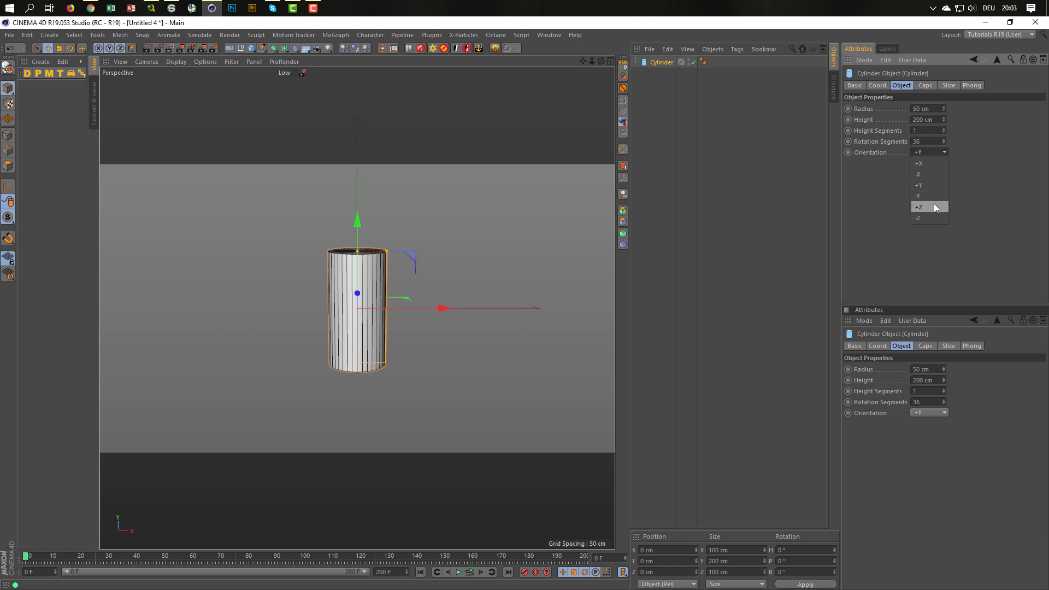
left_click(931, 175)
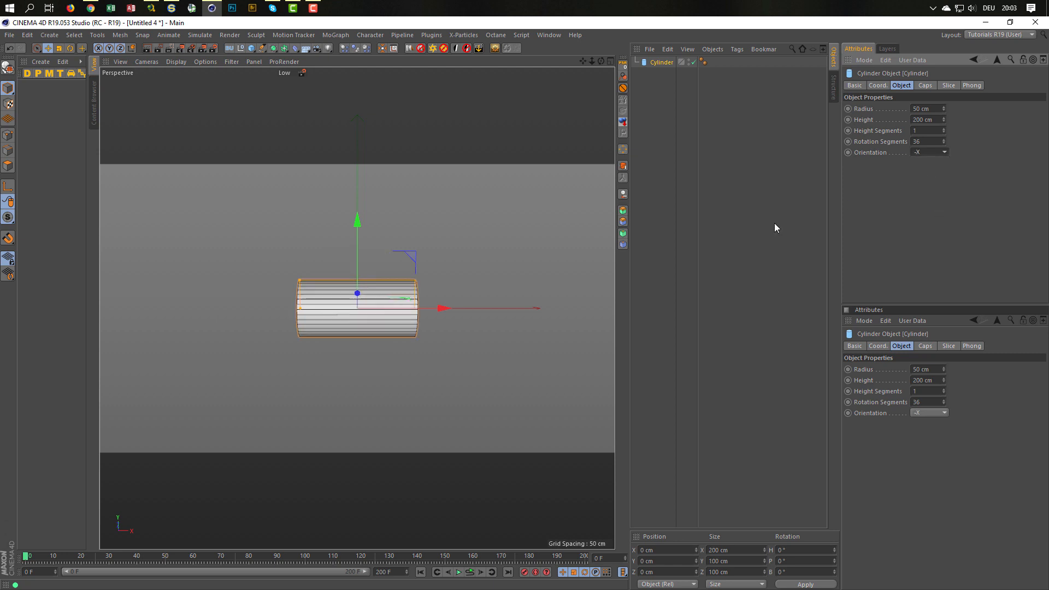
- Flatten the cylinder into a disc with a height of 20 cm
left_click_drag(304, 309, 365, 309)
right_click_drag(365, 305, 443, 286, "alt")
middle_click_drag(444, 286, 507, 274, "alt")
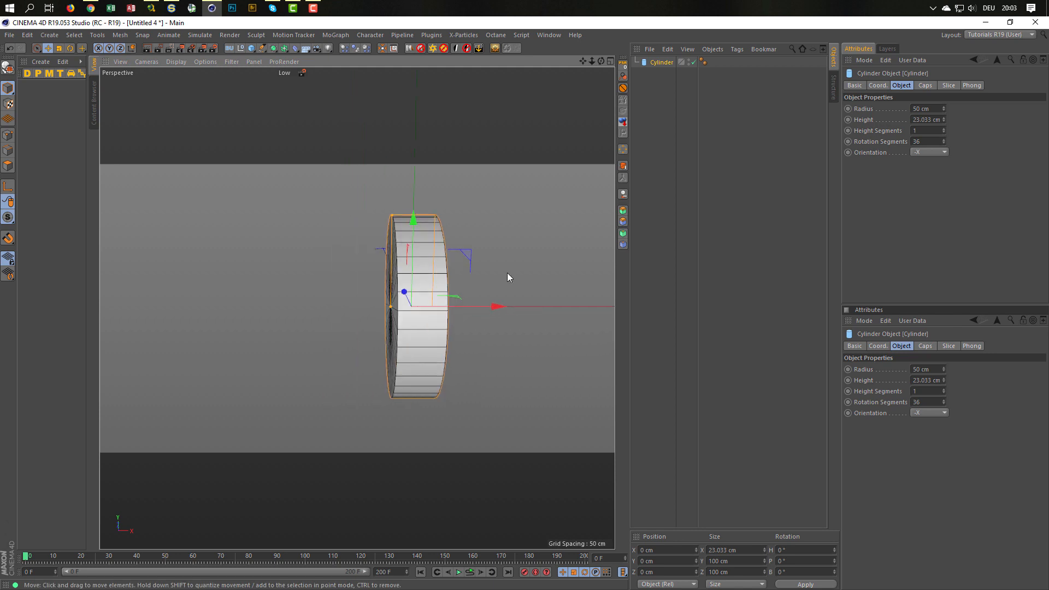
double_click(926, 120)
type("20")
key("Return")
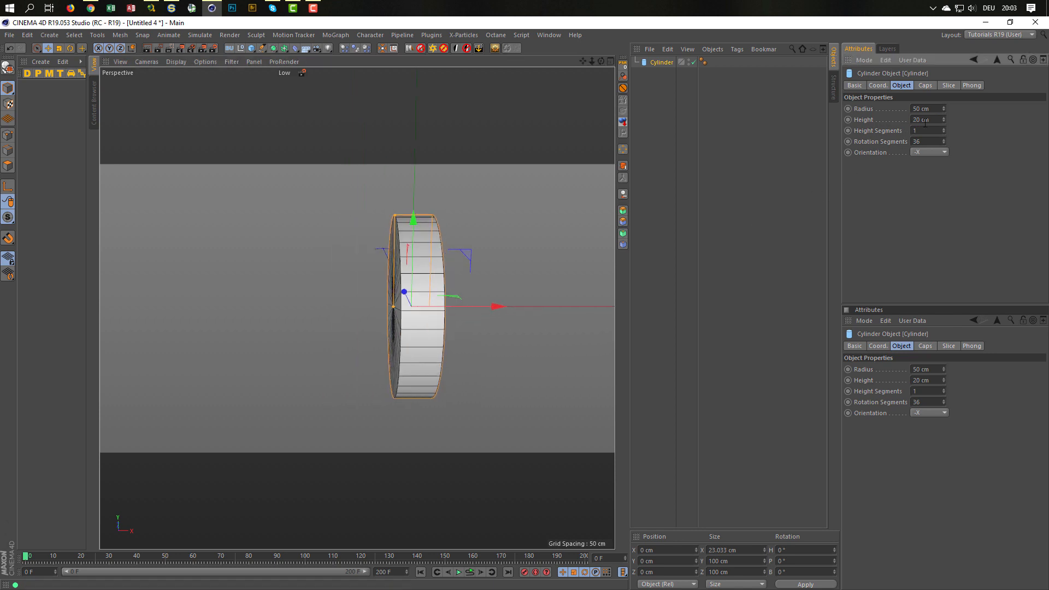
- Duplicate the disc along the X axis to a position of -50 cm
middle_click_drag(431, 286, 485, 269, "alt")
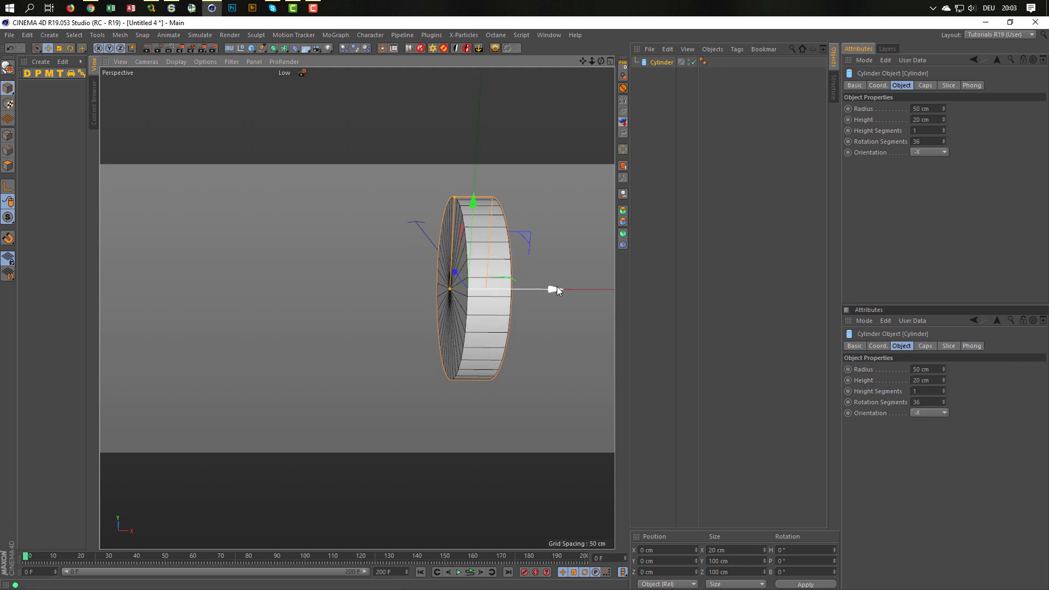
left_click_drag(556, 287, 463, 289, "ctrl")
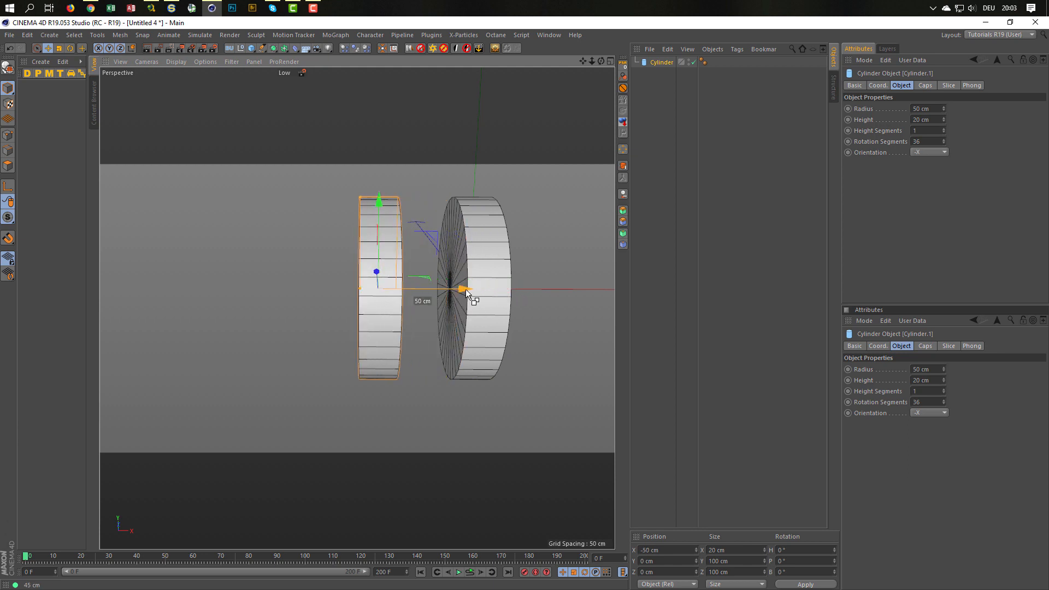
left_click_drag(466, 290, 429, 271, "ctrl")
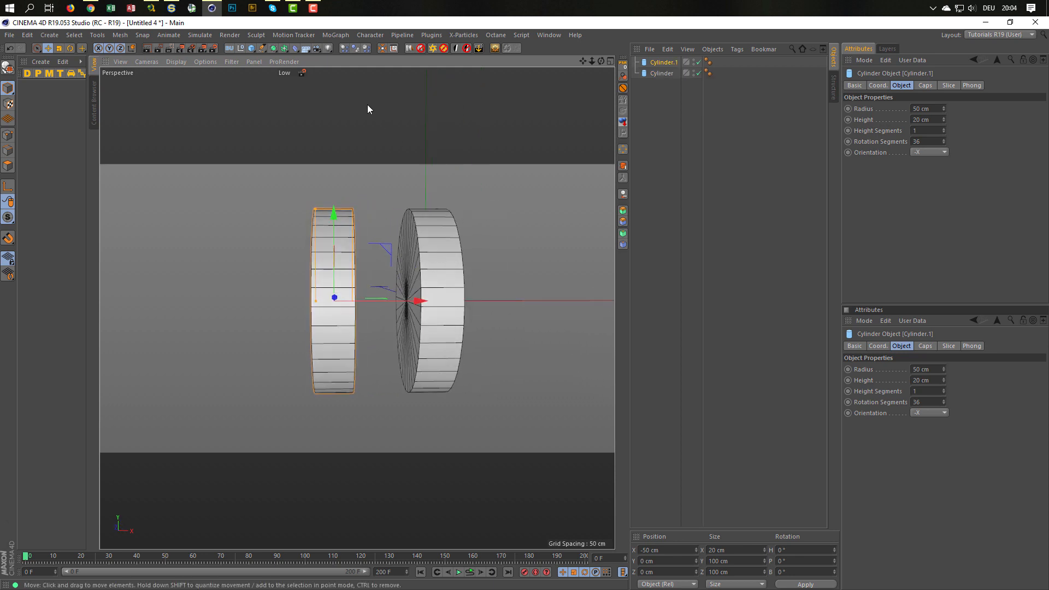
- Add a helix spline to the scene and set its plane to ZY
left_click(261, 48)
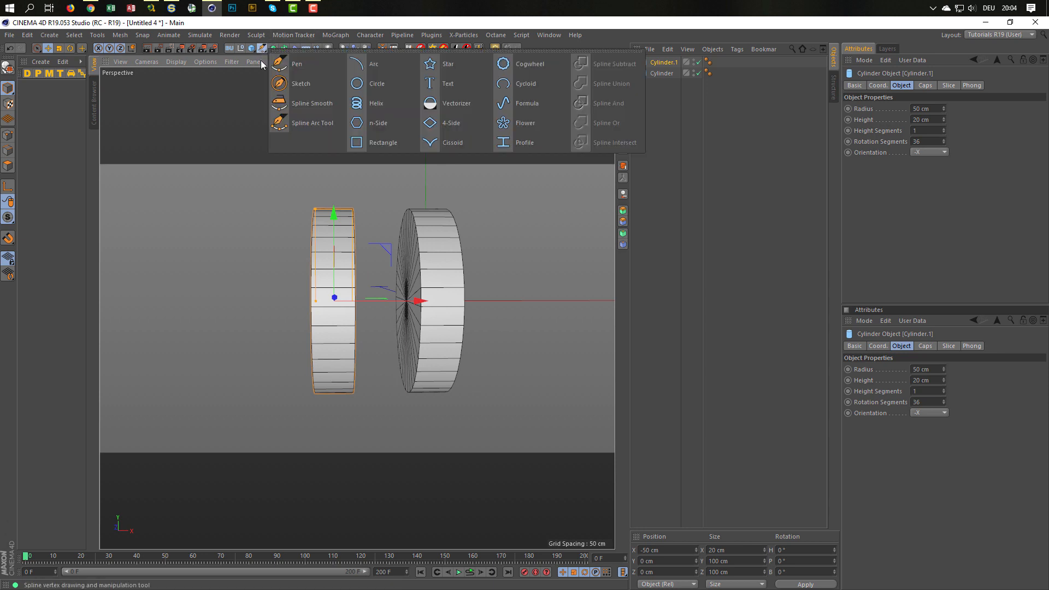
left_click(381, 104)
right_click_drag(482, 235, 353, 252, "alt")
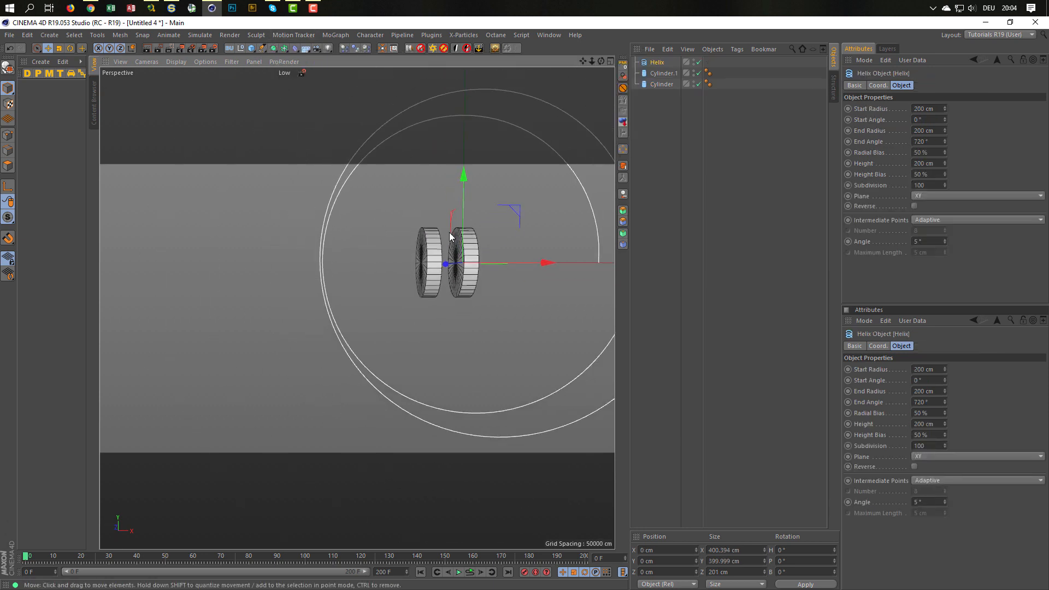
middle_click_drag(449, 233, 376, 267, "alt")
left_click(919, 195)
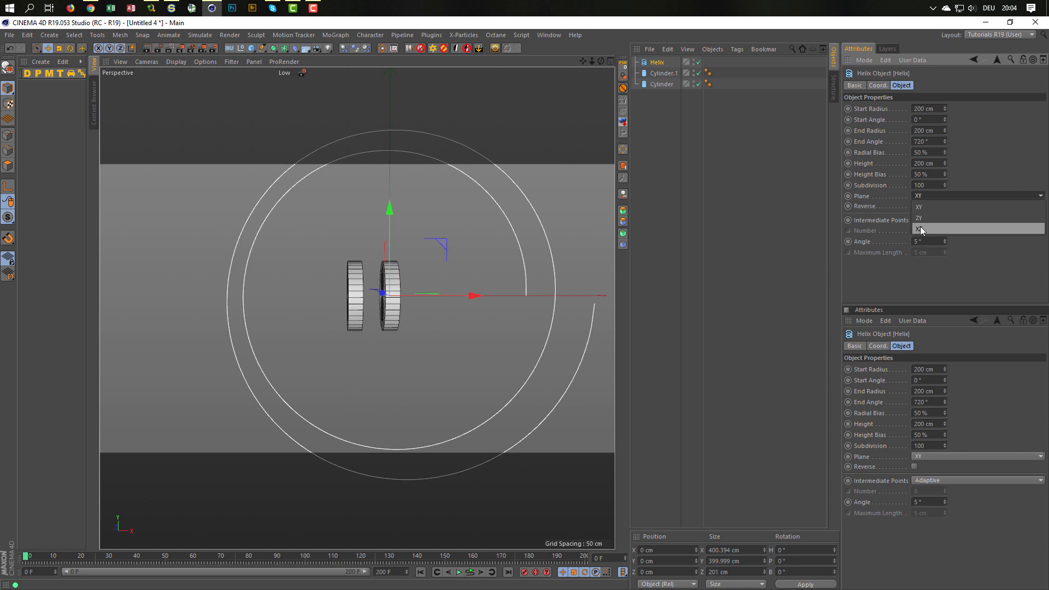
left_click(922, 223)
left_click(929, 196)
left_click(930, 215)
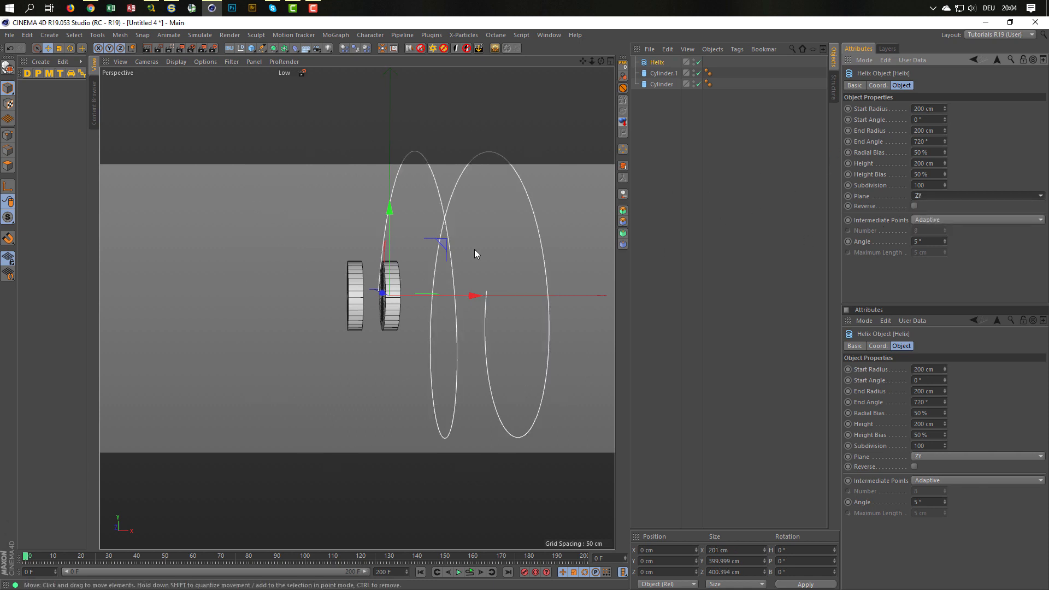
- Set the helix's start radius and end radius to 50 cm to match the discs
left_click(661, 73)
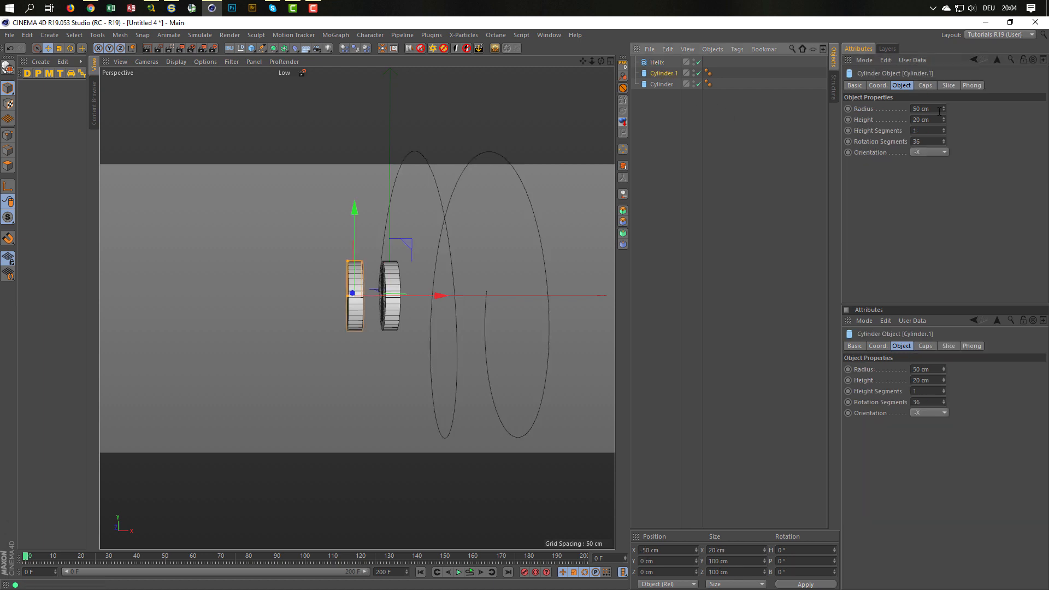
left_click(657, 62)
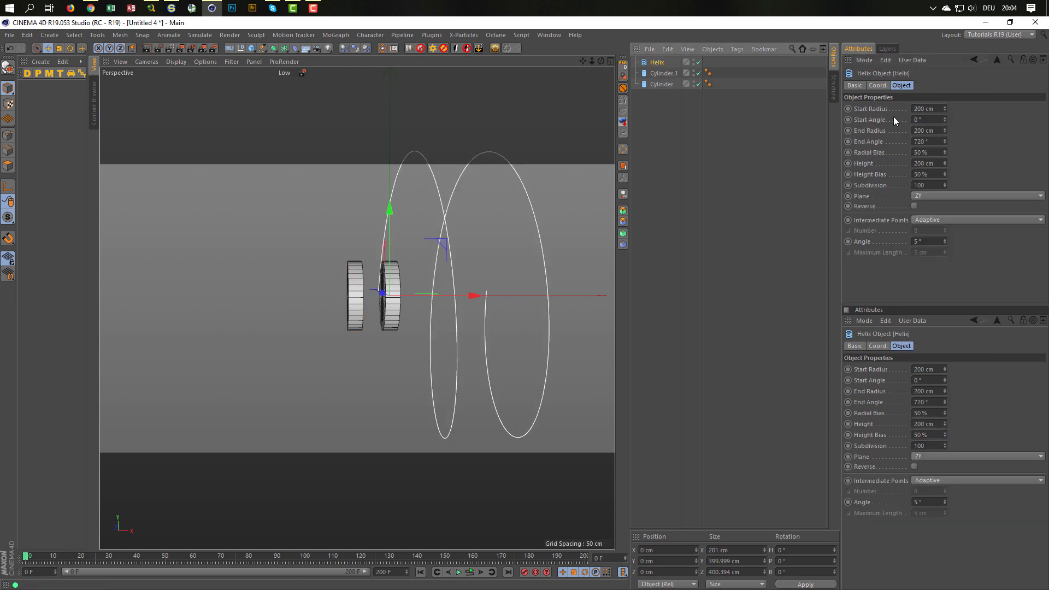
double_click(921, 111)
left_click_drag(921, 110, 863, 121)
type("50")
key("Tab")
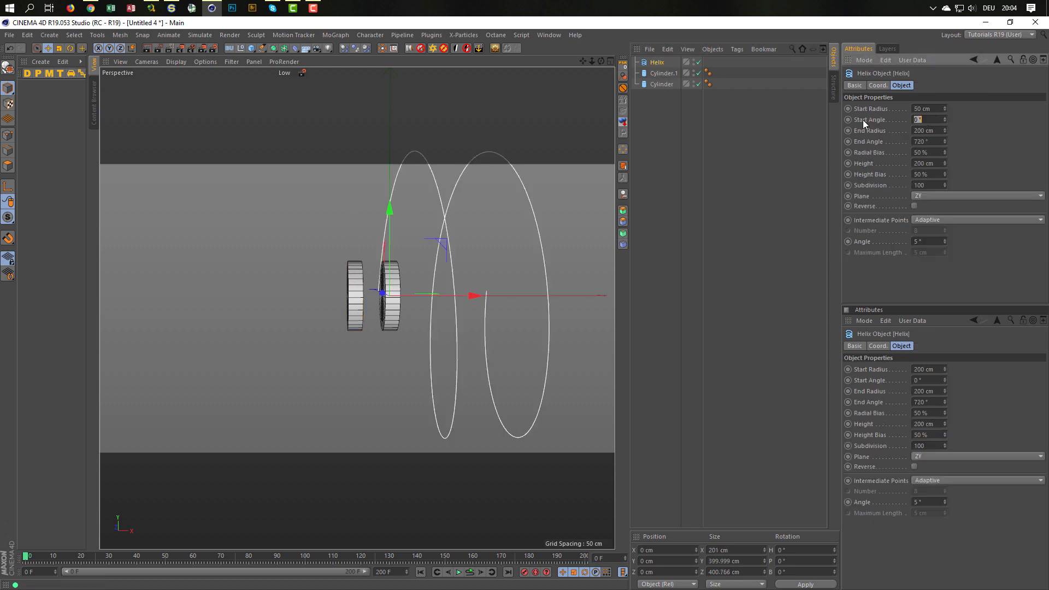
key("Tab")
type("50")
key("Return")
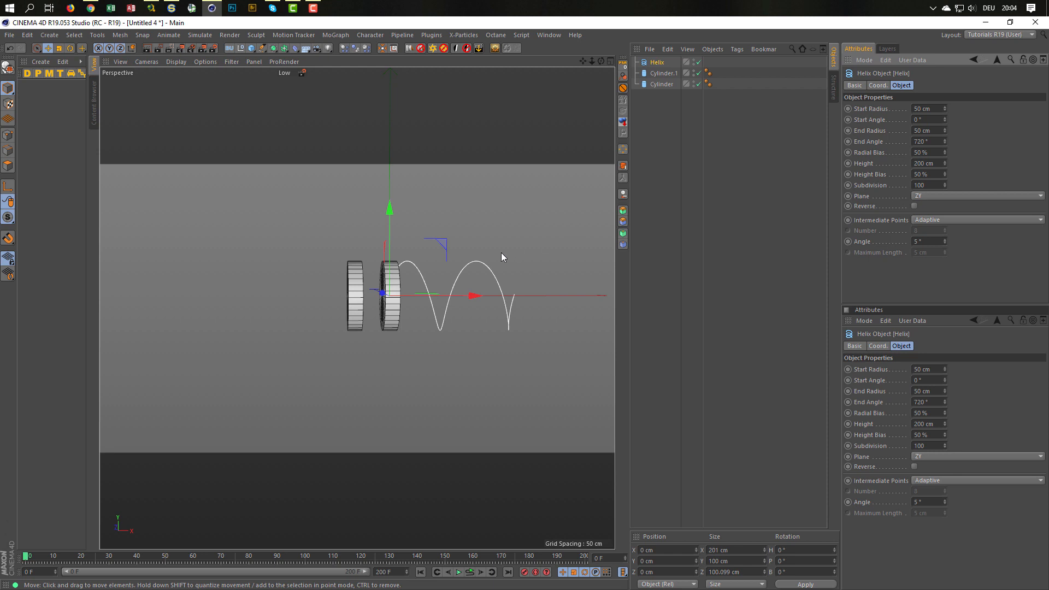
- Rotate the helix 180° in bank so it runs toward the duplicated disc, and reduce its height to 60 cm
right_click_drag(383, 288, 458, 270, "alt")
left_click_drag(405, 273, 441, 272, "alt")
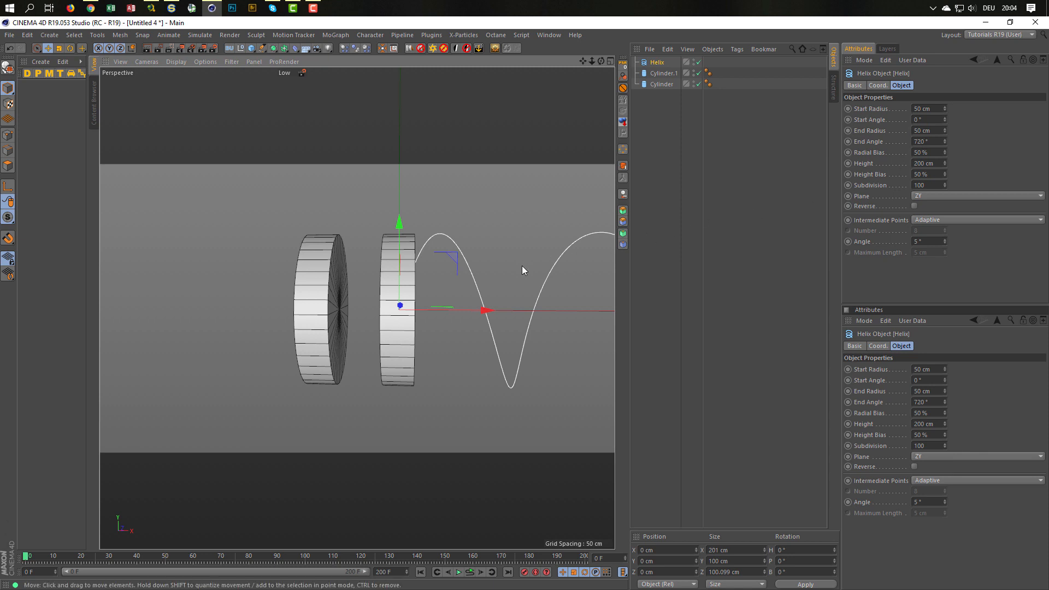
left_click_drag(523, 266, 335, 348, "alt")
key("r")
middle_click_drag(356, 317, 397, 319, "alt")
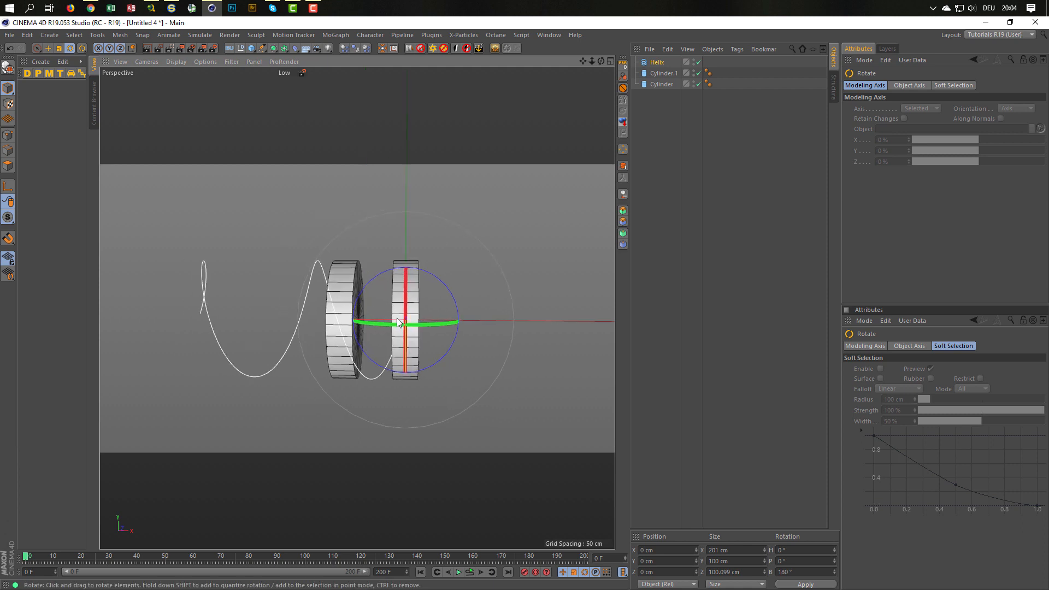
scroll(398, 322, "up", 2)
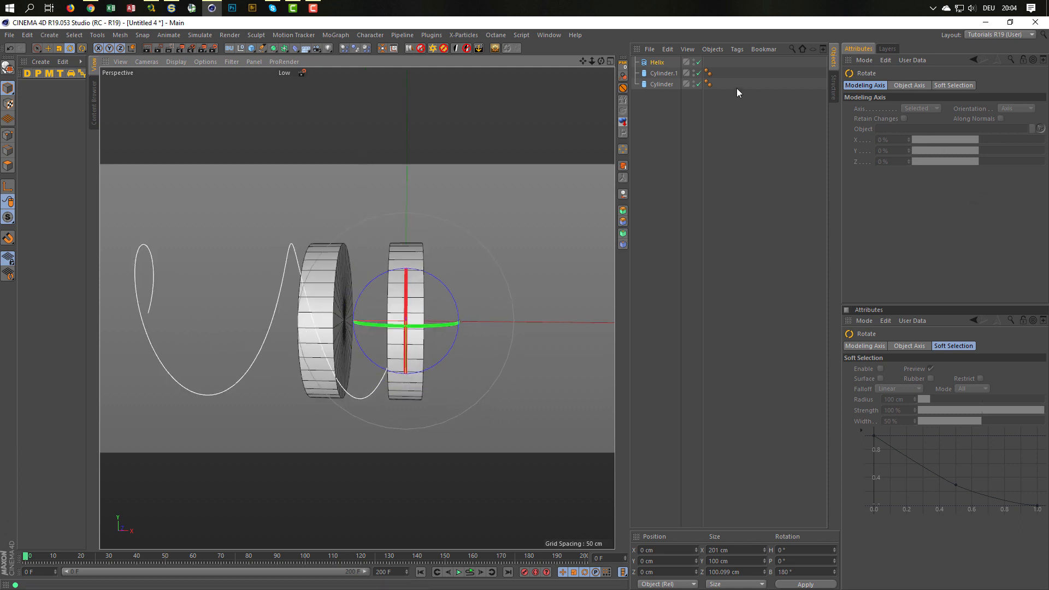
left_click(658, 63)
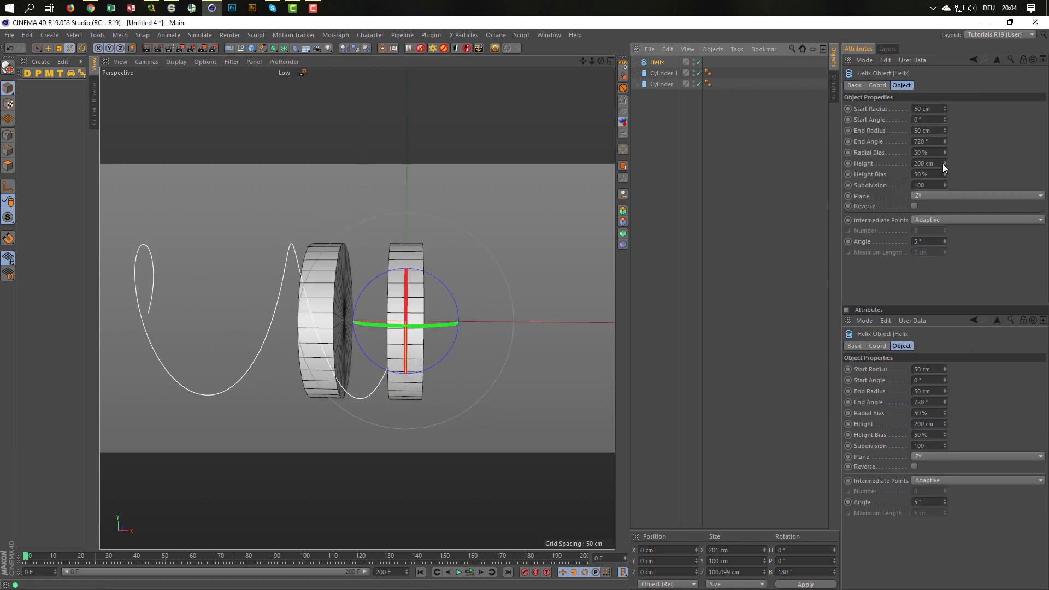
left_click_drag(943, 162, 943, 189)
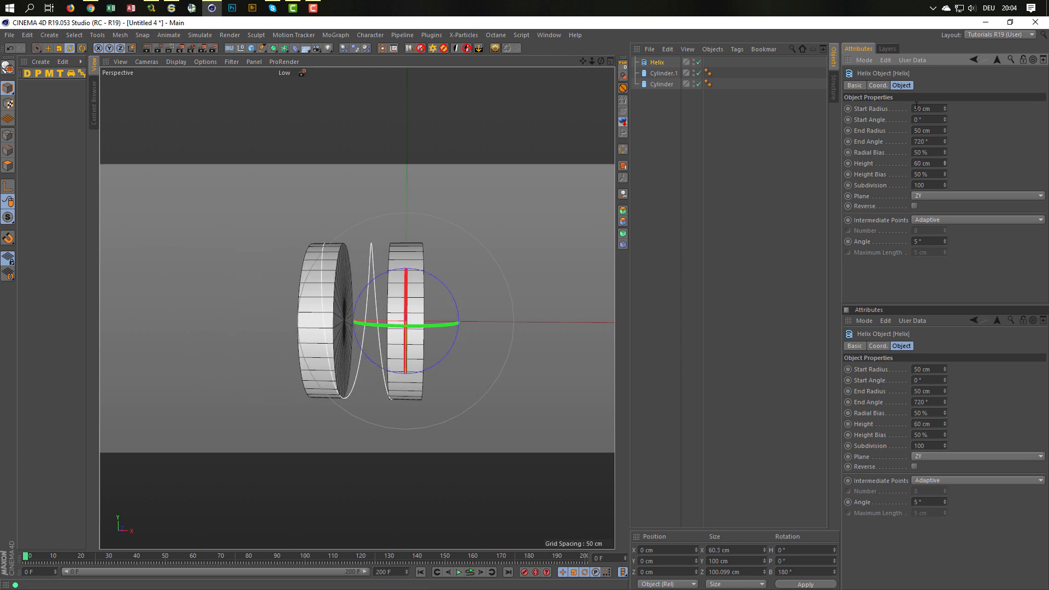
- Set the helix's start and end radius to 48 cm and its end angle to 1440°
left_click(936, 110)
type("48")
key("Tab")
type("48")
key("Return")
left_click(934, 142)
key("Return")
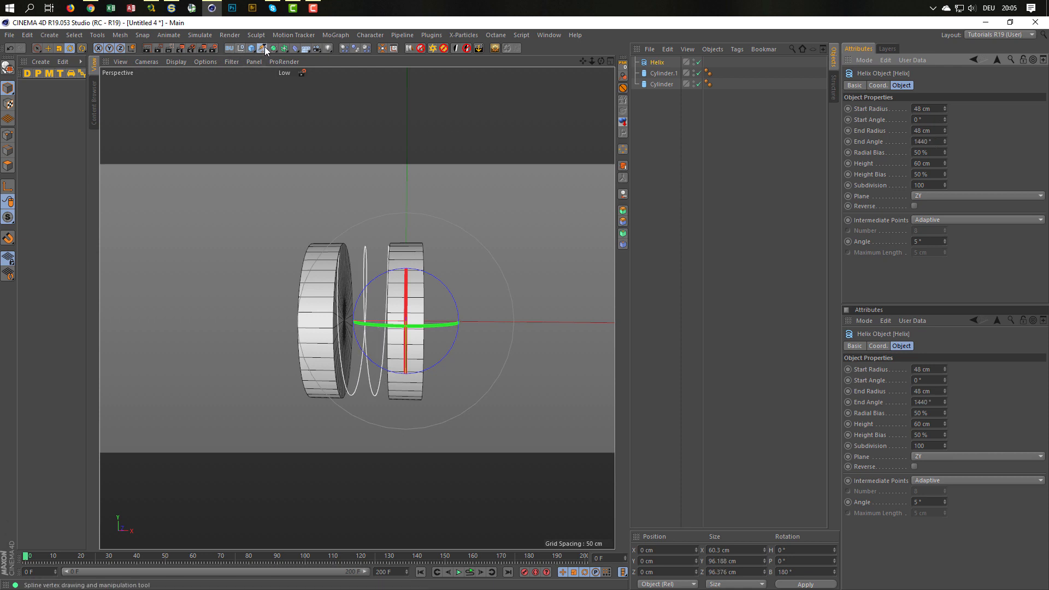
- Add a circle spline with a 2 cm radius and a 20° intermediate point angle
left_click_drag(264, 47, 405, 90)
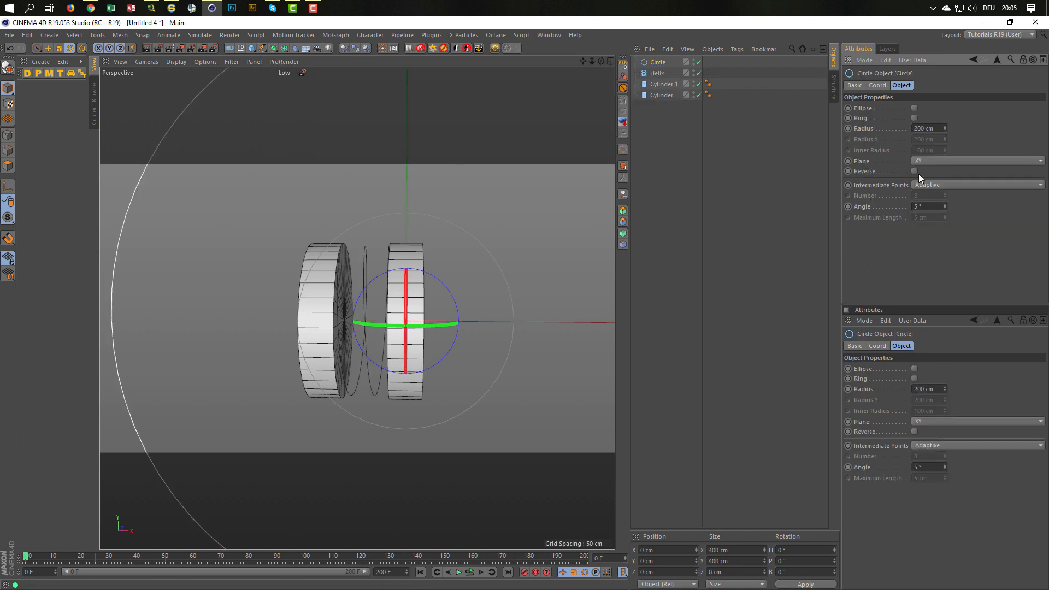
left_click(929, 128)
type("2")
key("Return")
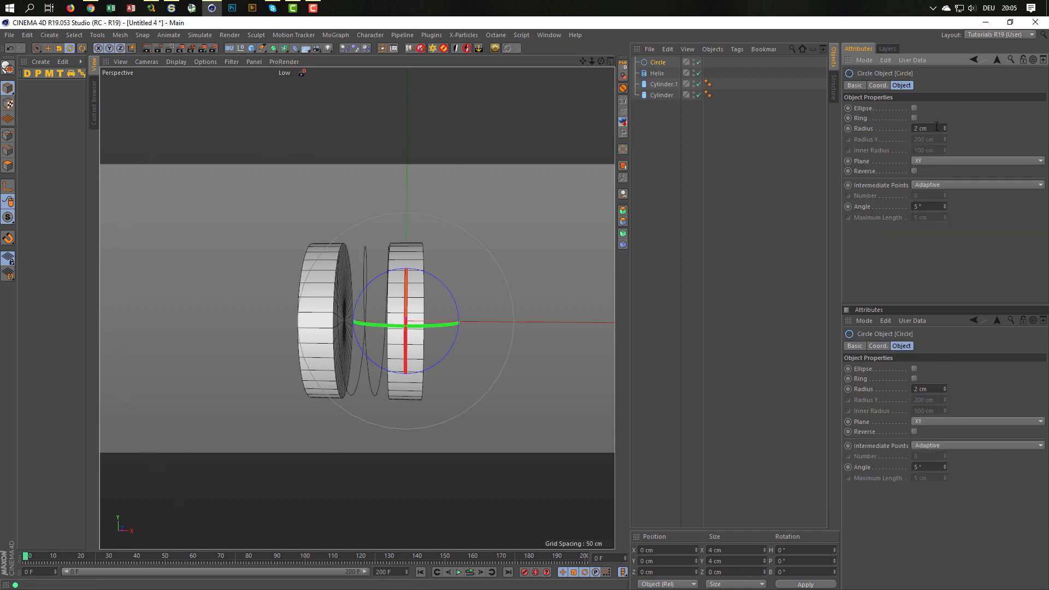
left_click(924, 207)
type("20")
- Create a Sweep object with the circle as profile and the helix as path
left_click(260, 48)
left_click(272, 45)
left_click(316, 104, "alt")
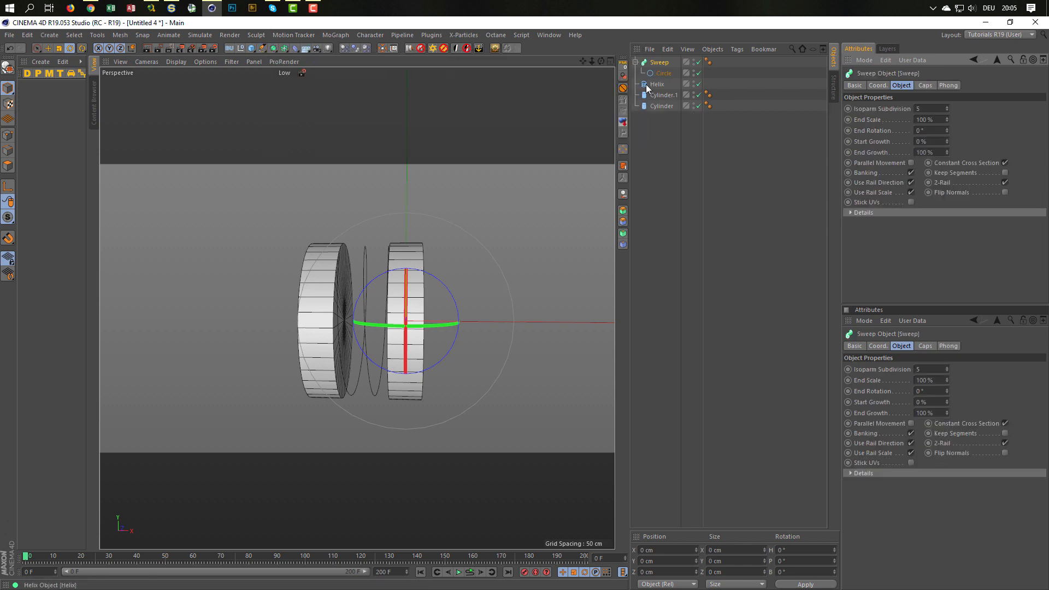
left_click_drag(646, 84, 658, 78)
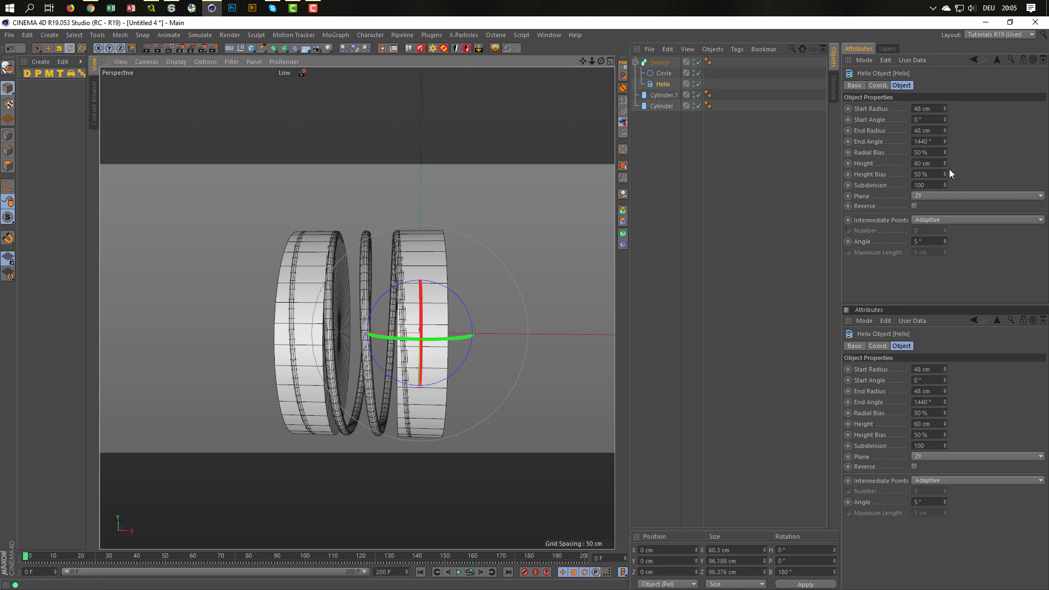
- Shorten the helix to a height of 19 cm and move it along X to about -9.8 cm, against the original disc
left_click_drag(944, 163, 924, 164)
key("e")
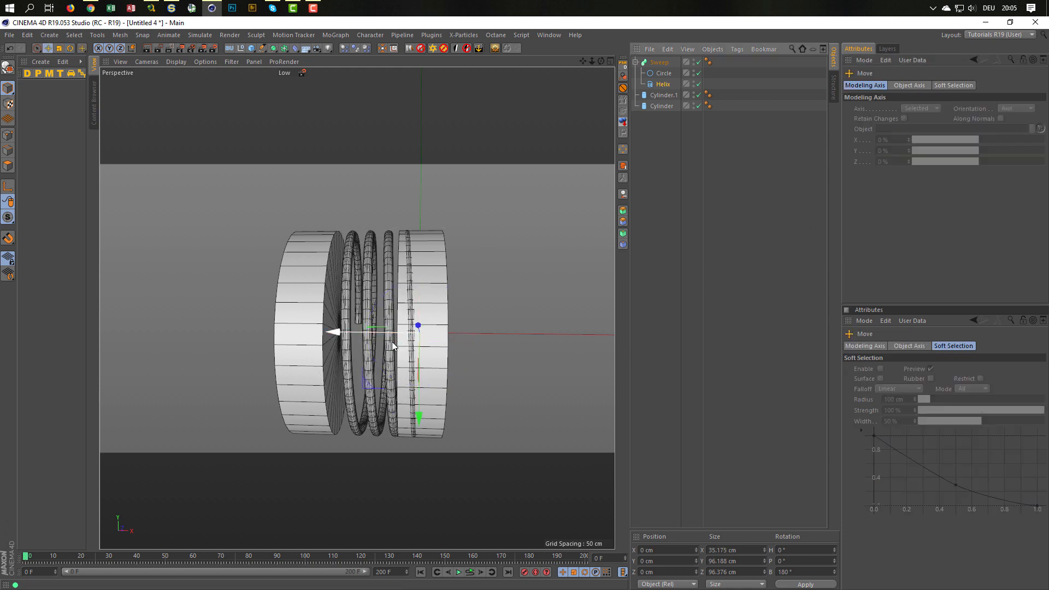
left_click_drag(335, 333, 317, 335)
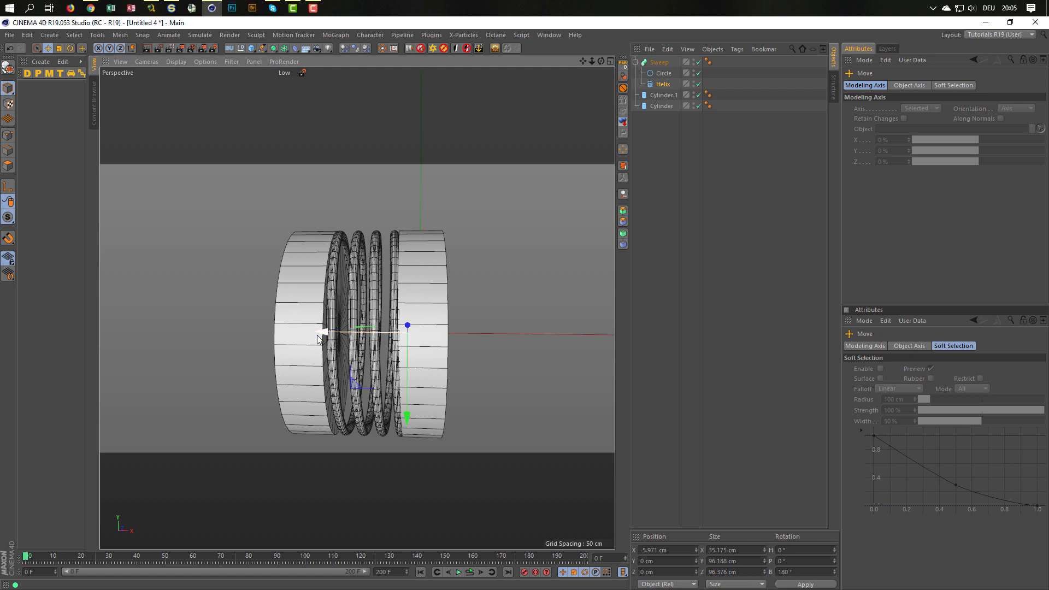
left_click(659, 86)
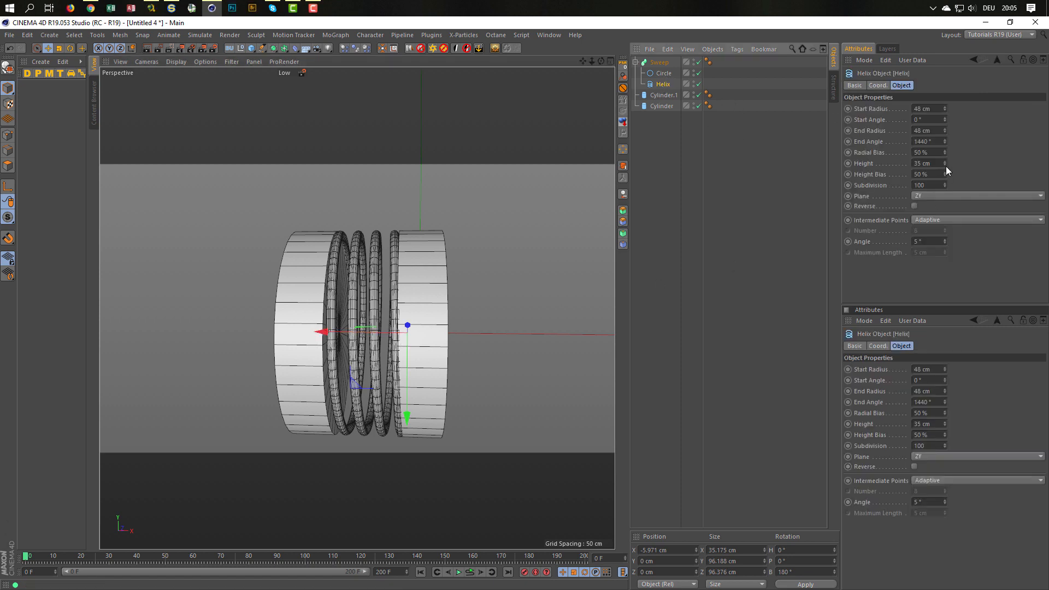
left_click_drag(946, 164, 946, 164)
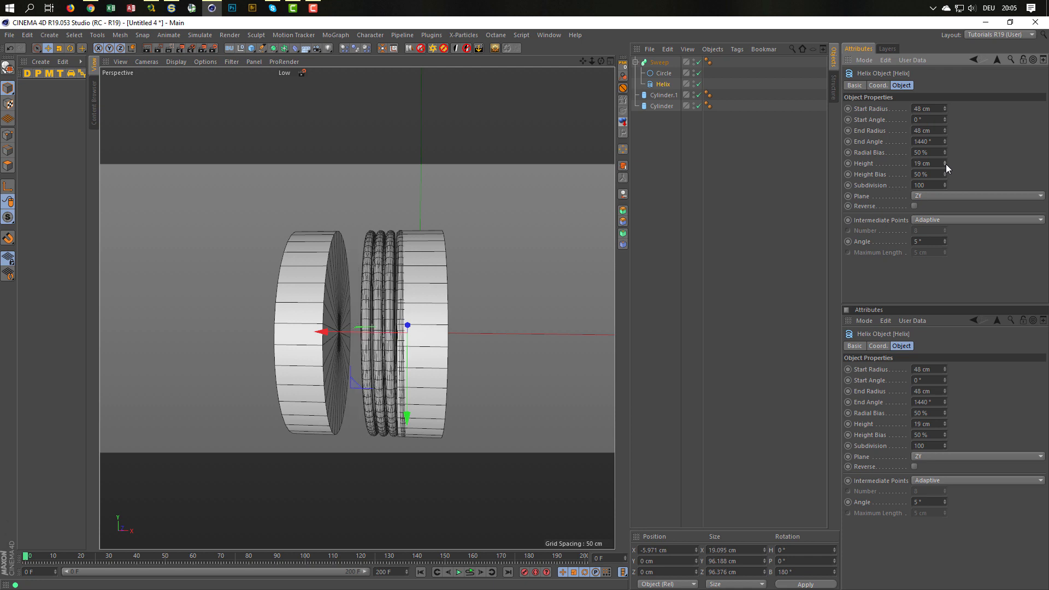
left_click_drag(323, 333, 315, 336)
- Move the duplicated disc along the X axis to -40 cm in the front view and return to the perspective view
left_click(661, 95)
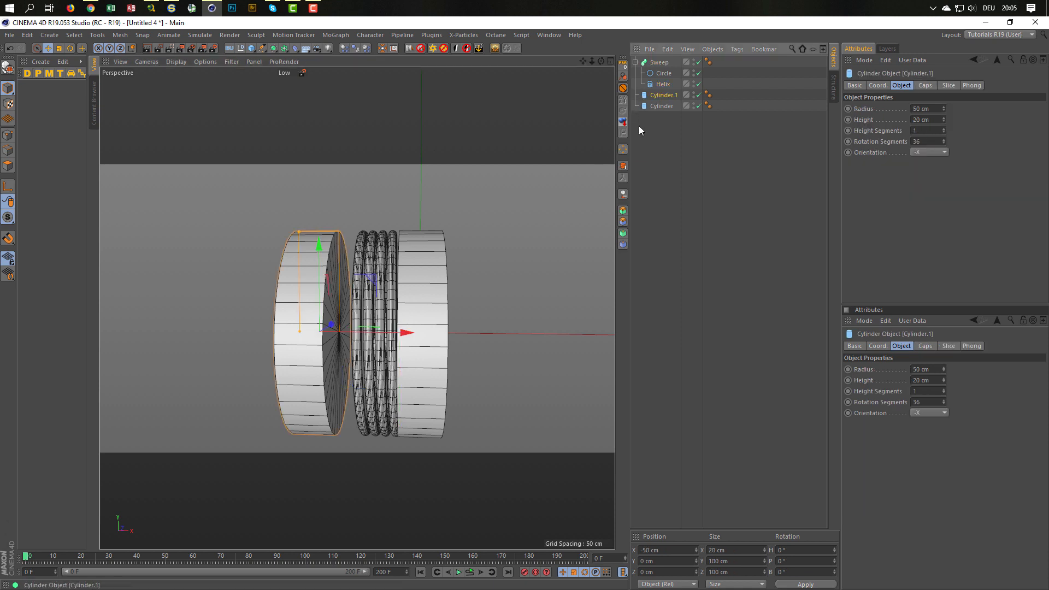
middle_click(444, 373)
middle_click(444, 373)
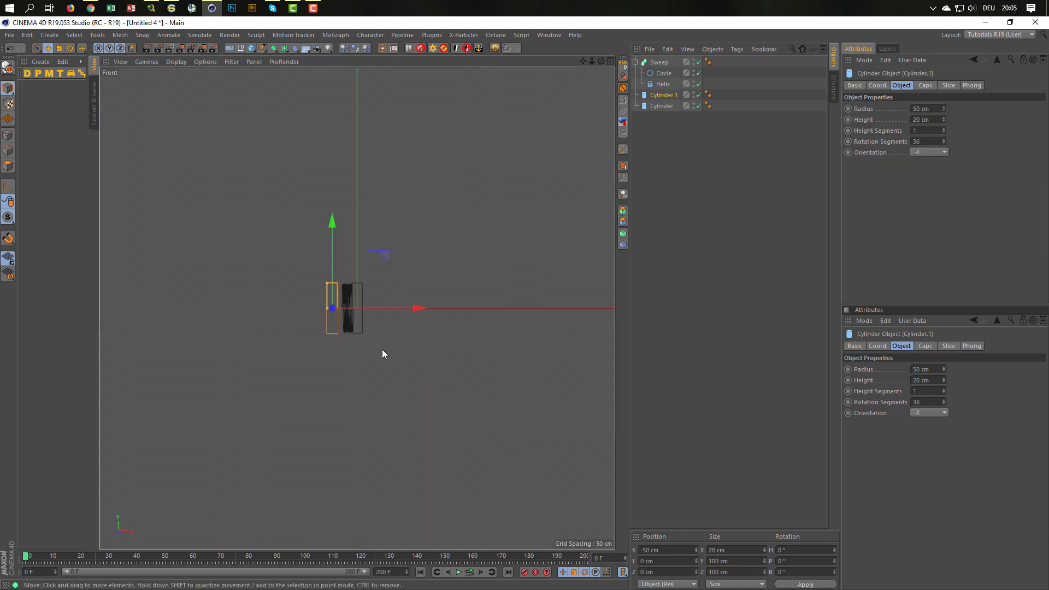
scroll(407, 279, "up", 2)
left_click_drag(398, 383, 418, 386)
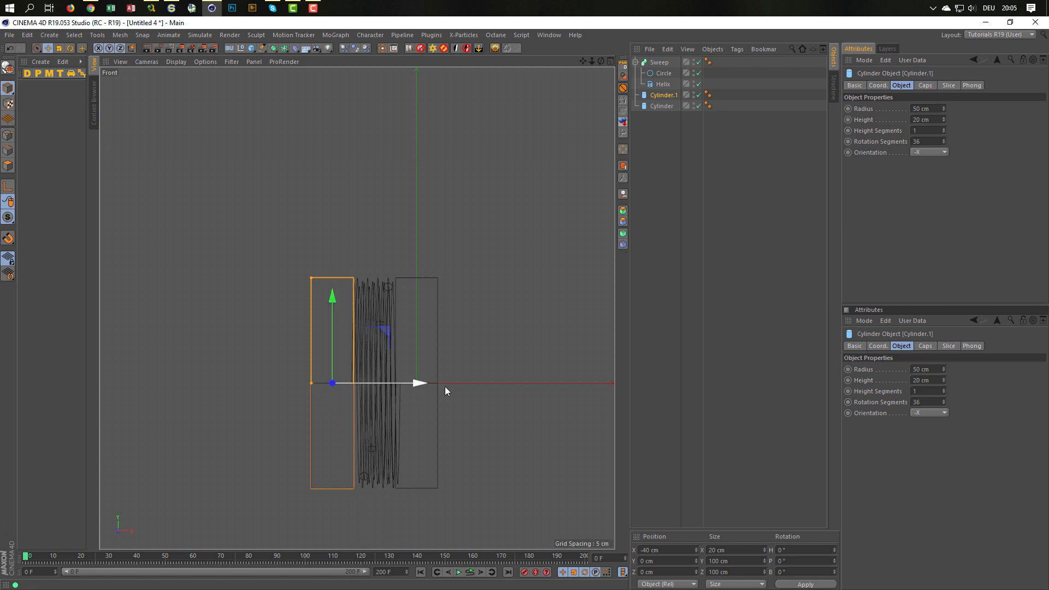
middle_click(445, 386)
middle_click(345, 295)
left_click_drag(351, 316, 365, 309, "alt")
- Set the helix's height to 20 cm so the spring fills the gap between the discs
left_click(662, 84)
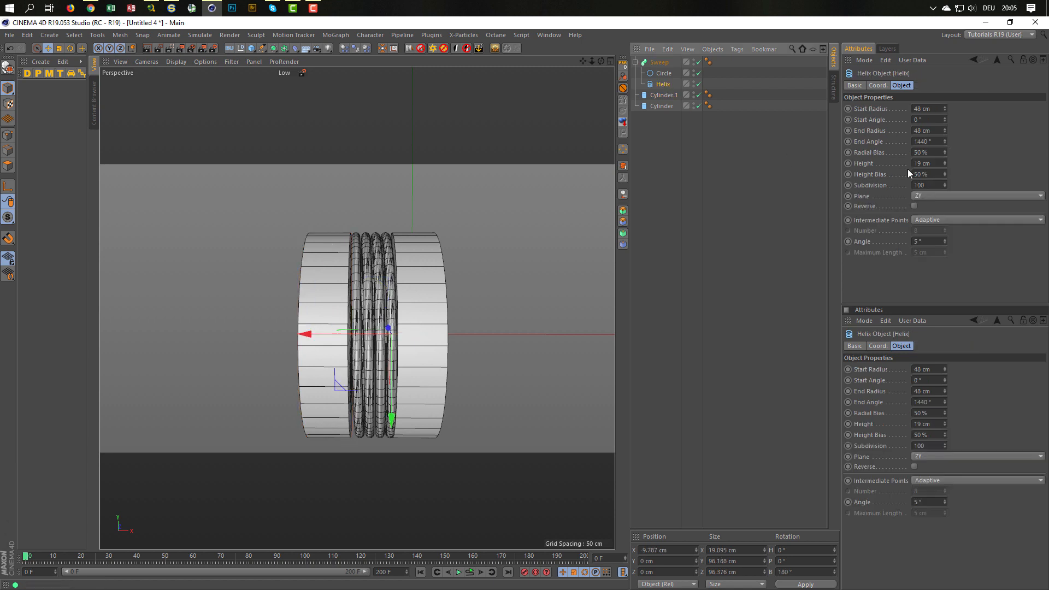
left_click(945, 160)
left_click(945, 160)
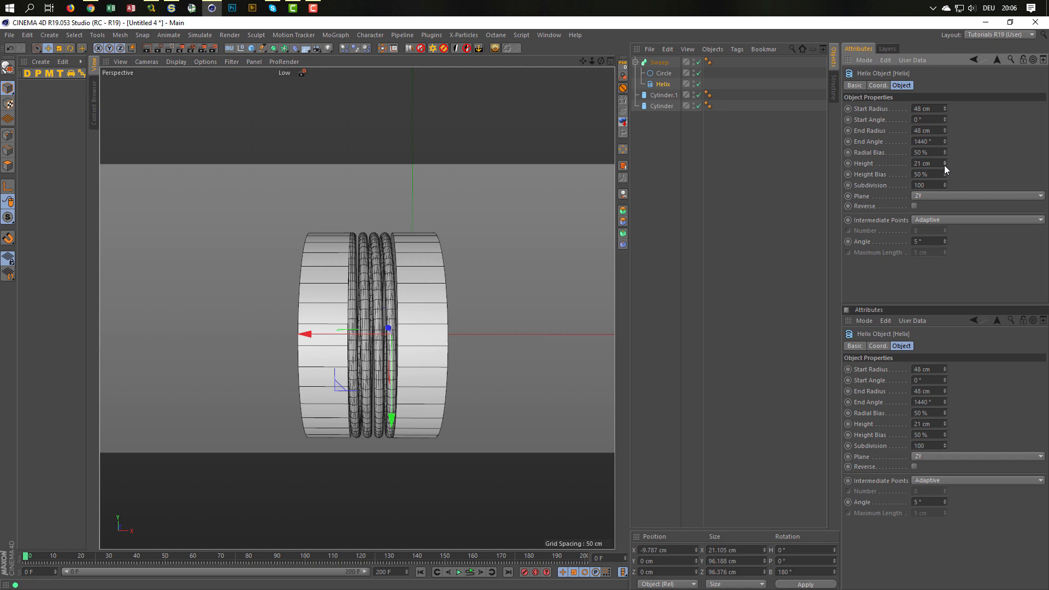
left_click(944, 165)
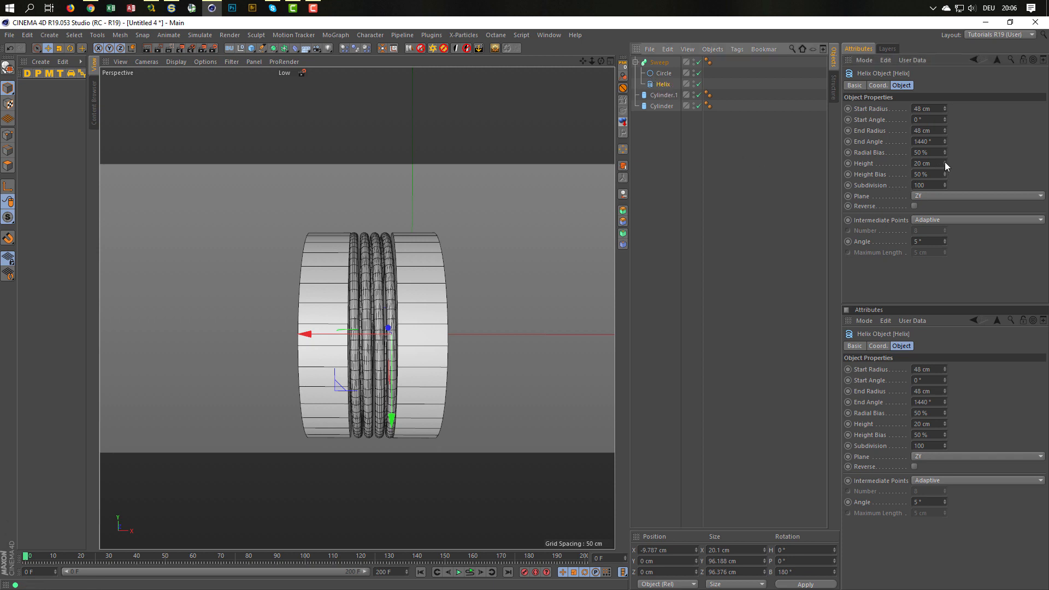
- Try stretching the helix to a height of 199 cm, reset it to 20 cm, and undo the accidental helix move
left_click_drag(946, 161, 767, 140)
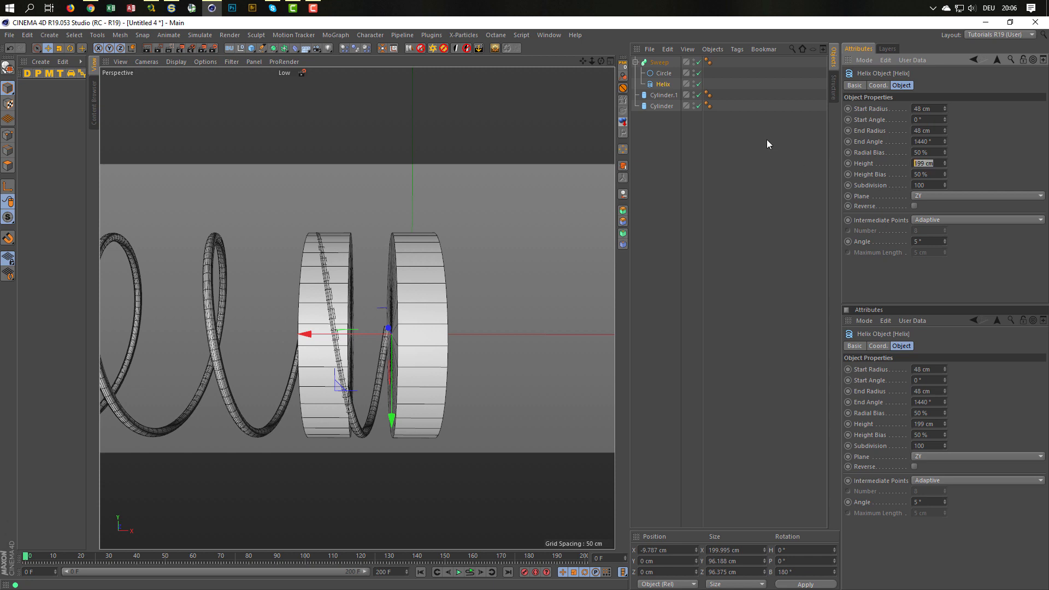
type("20")
key("Return")
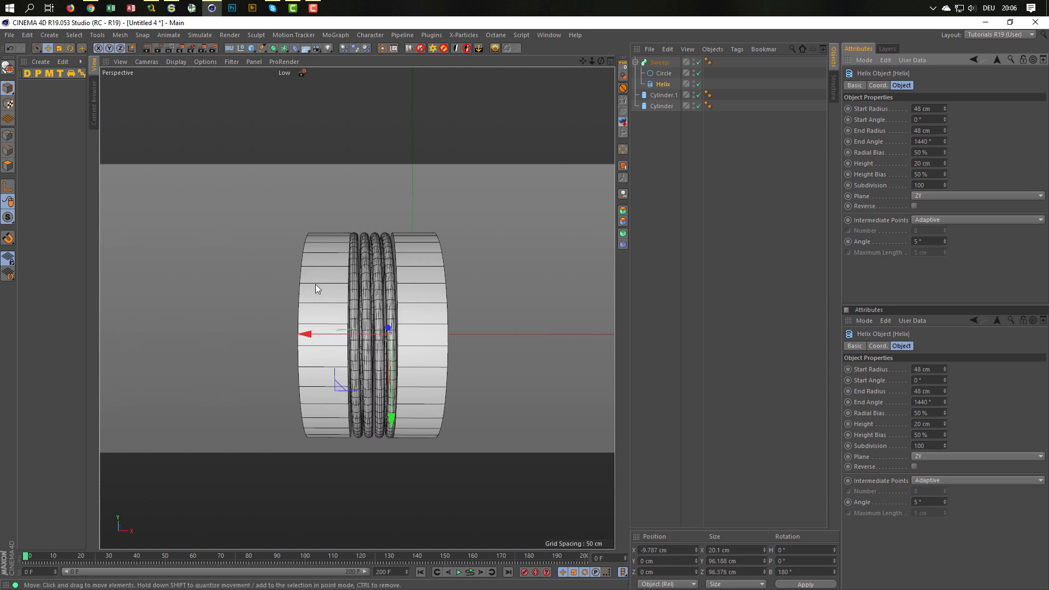
left_click_drag(316, 285, 166, 268)
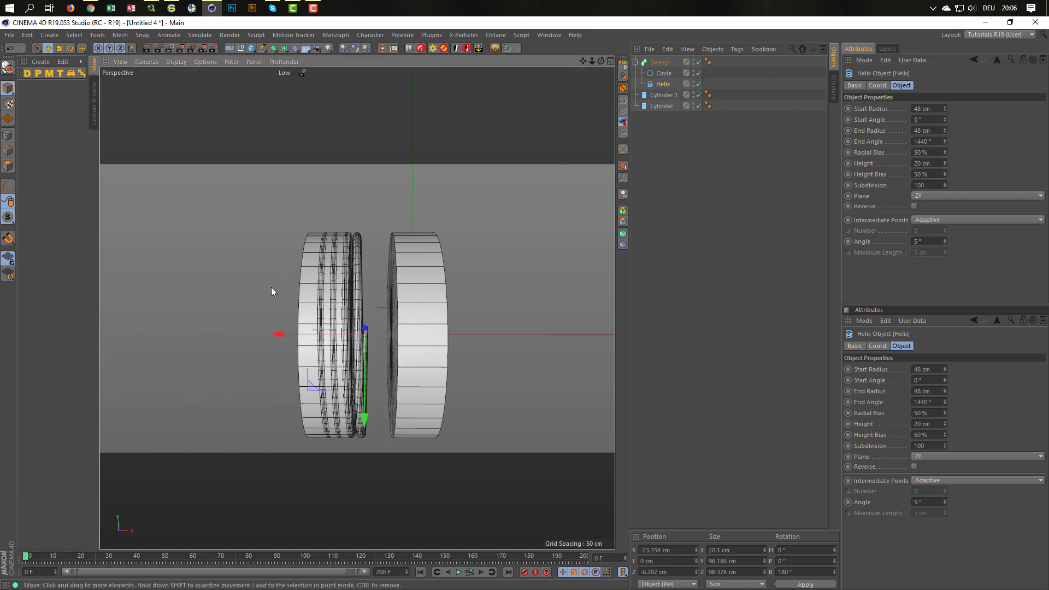
key("ctrl+z")
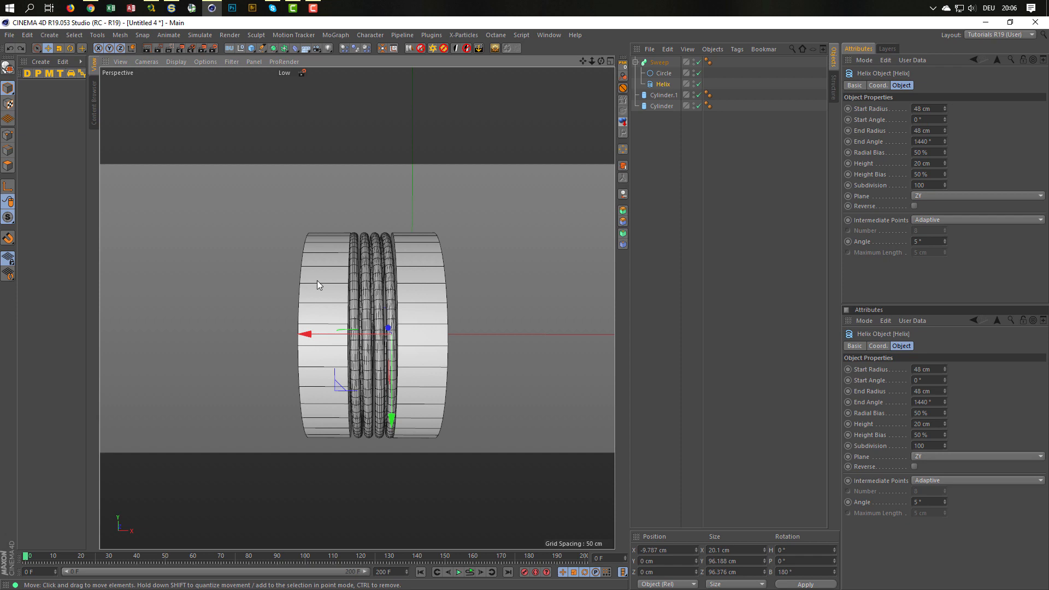
left_click_drag(340, 276, 372, 243, "alt")
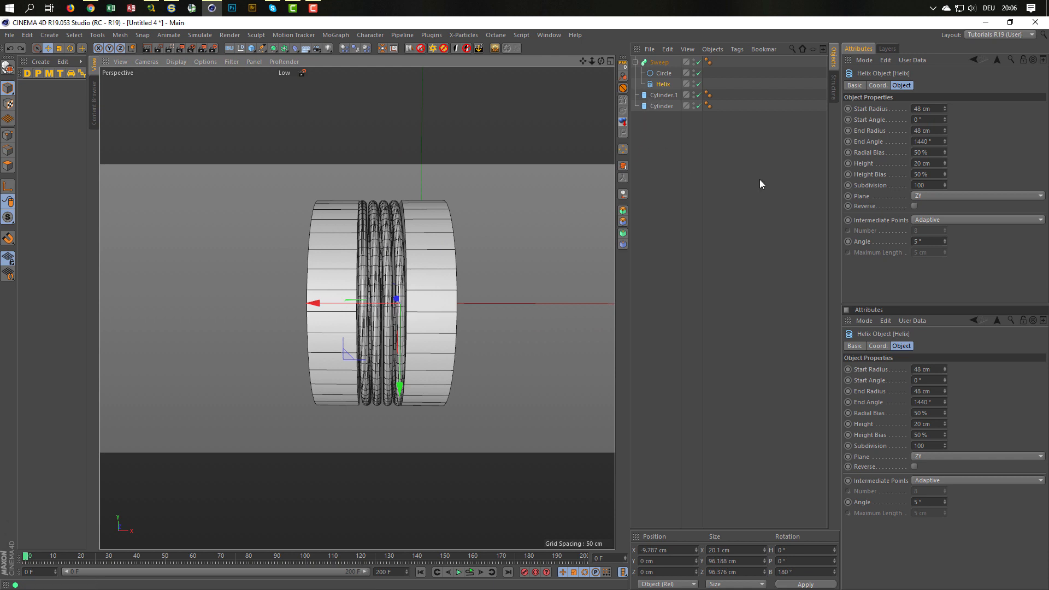
- Add a null object named Xpresso and give it an XPresso tag
left_click(662, 95)
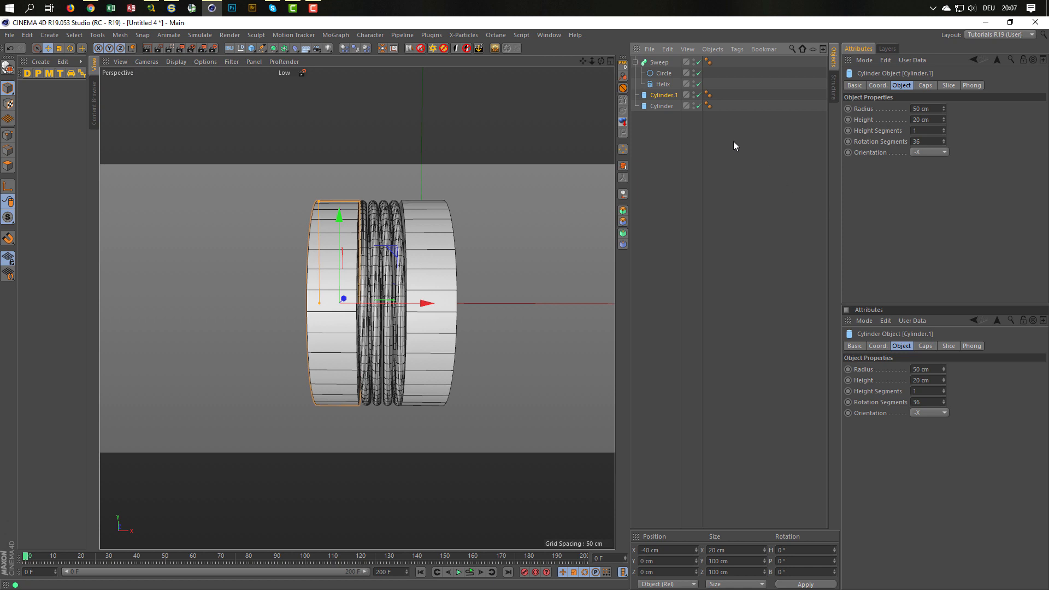
left_click(241, 48)
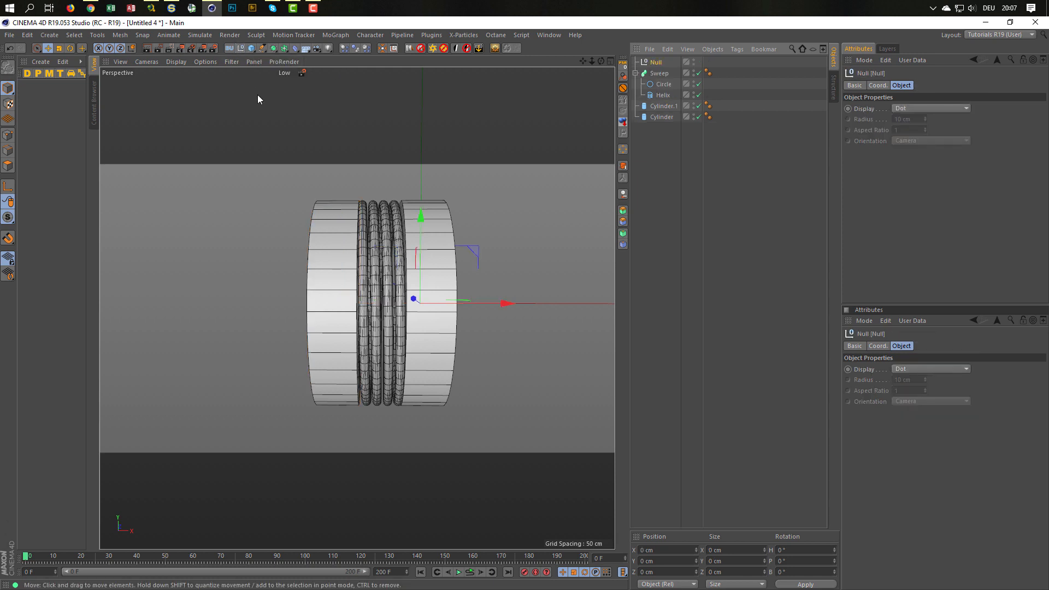
double_click(657, 62)
type("Xpresso")
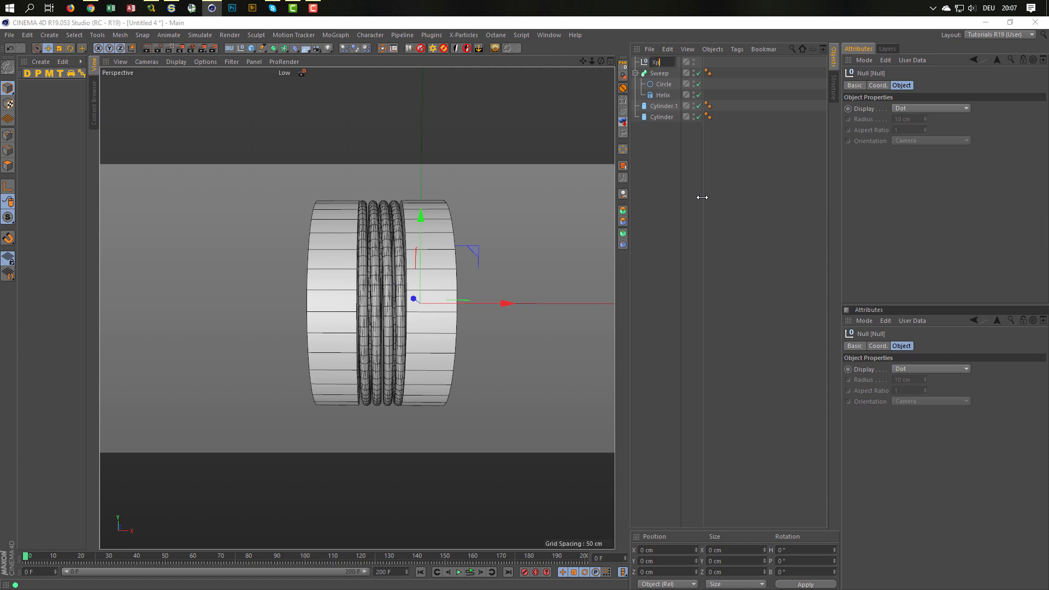
key("Return")
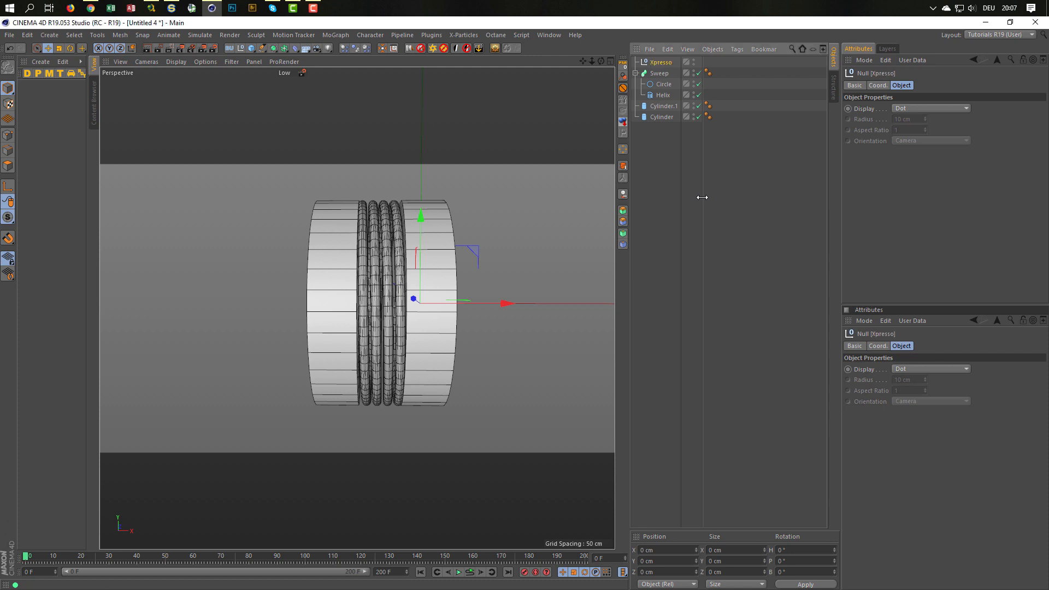
right_click(664, 62)
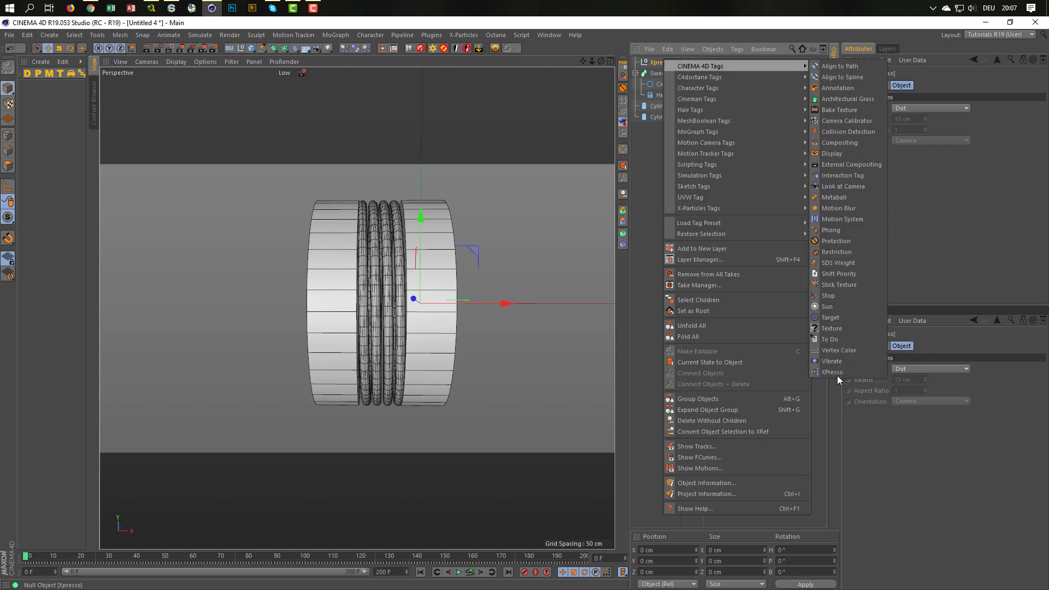
left_click(854, 375)
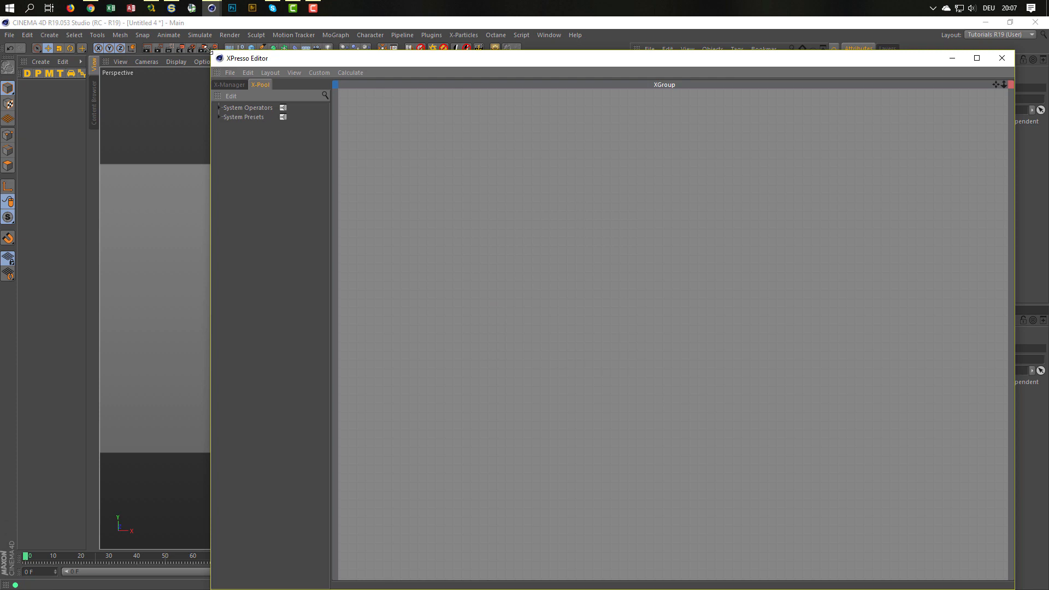
- Shrink and reposition the XPresso Editor, and add the Helix and Cylinder.1 objects to it as nodes
left_click_drag(209, 49, 556, 295)
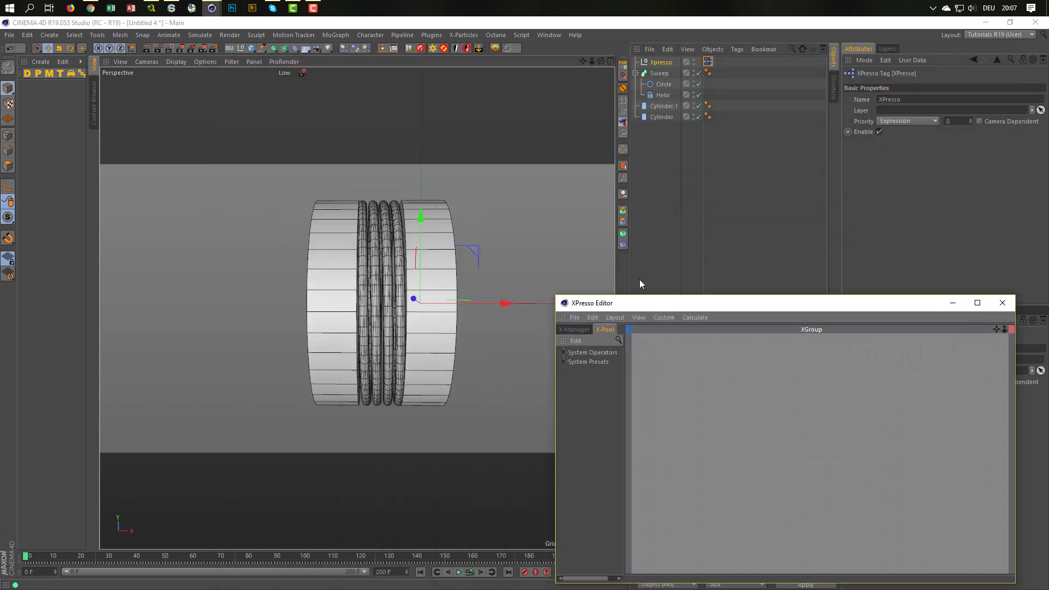
left_click_drag(655, 303, 569, 189)
left_click_drag(663, 95, 599, 256)
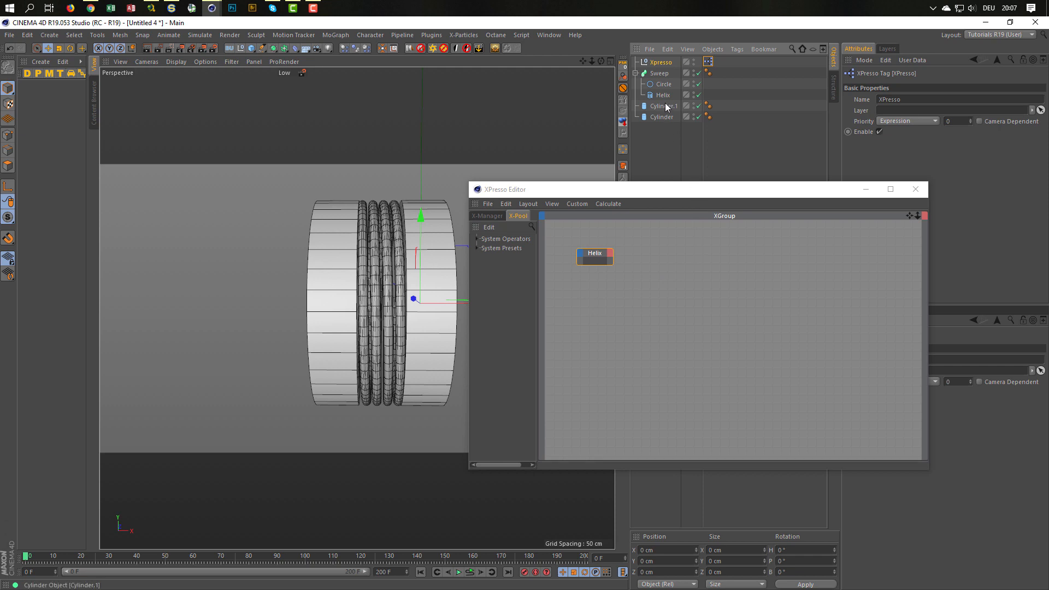
left_click_drag(665, 103, 704, 256)
left_click_drag(595, 256, 603, 263)
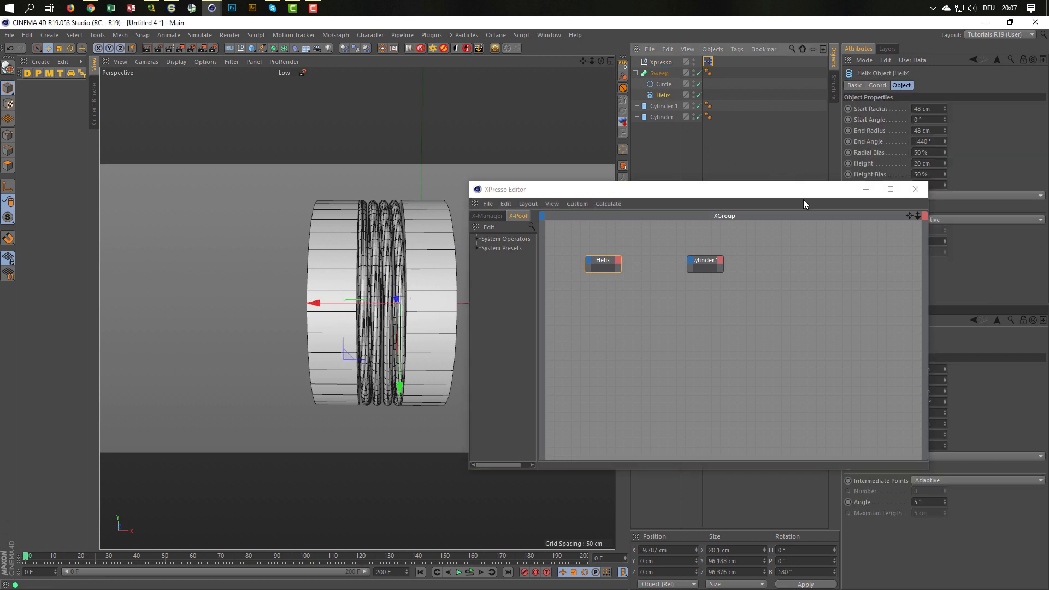
- Give the Helix node a Height output and the Cylinder.1 node a Position input, spacing the two nodes apart
left_click_drag(803, 191, 813, 230)
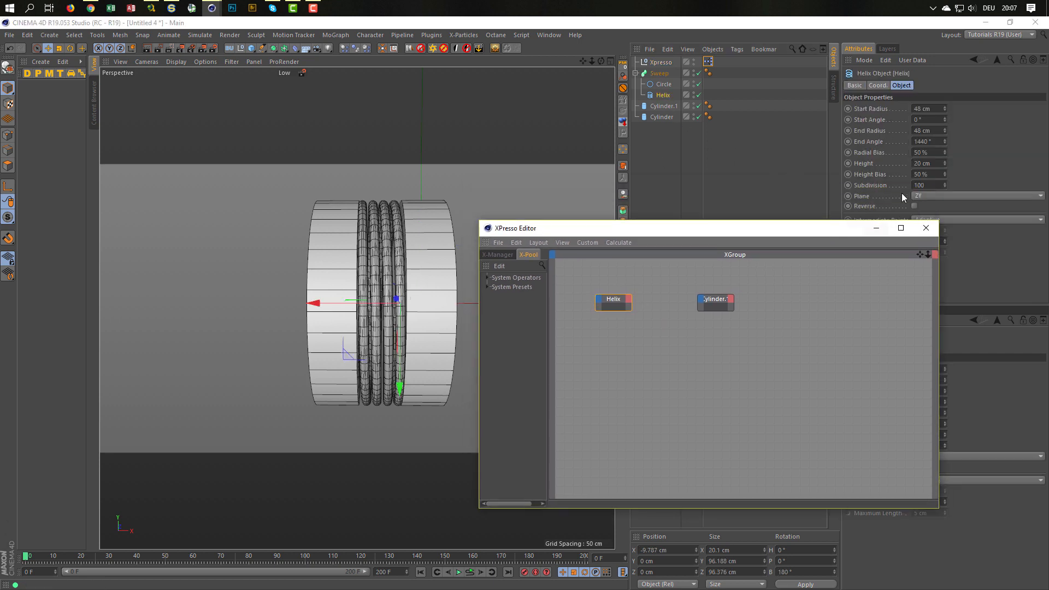
left_click(867, 163)
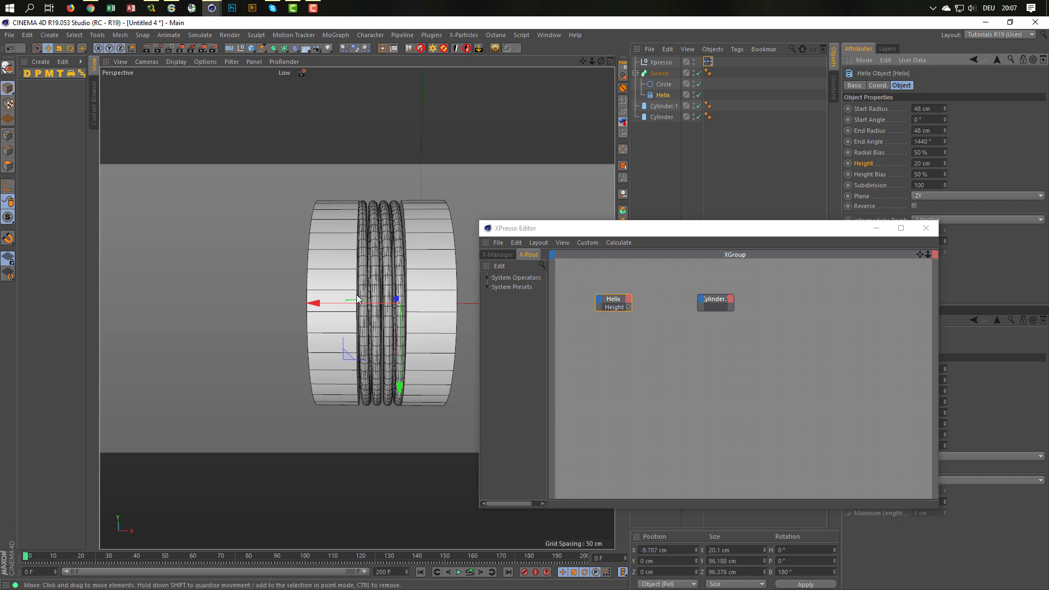
left_click(665, 107)
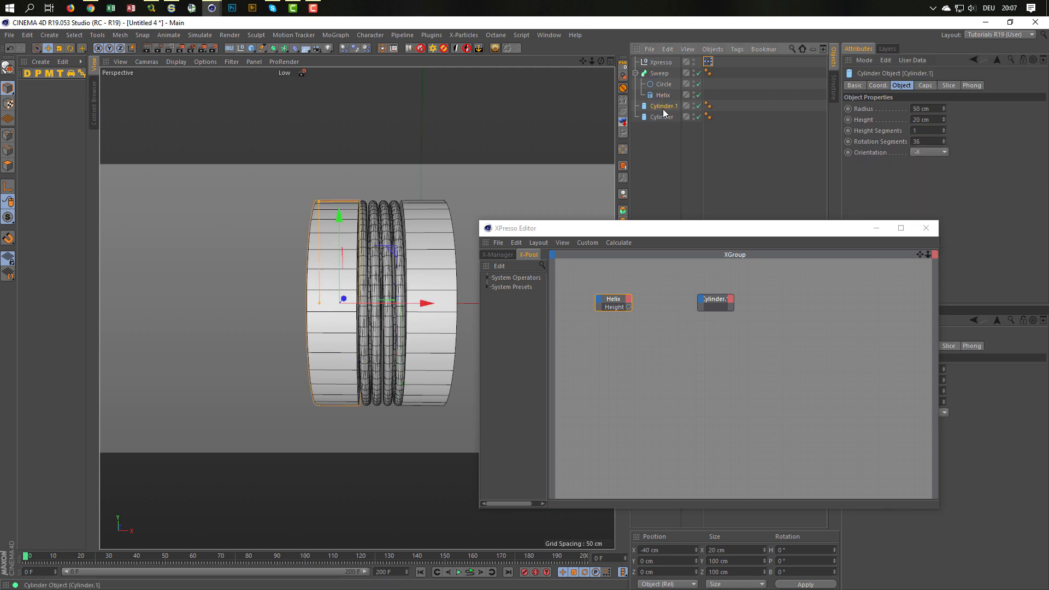
left_click(877, 85)
left_click_drag(857, 107, 755, 296)
double_click(755, 298)
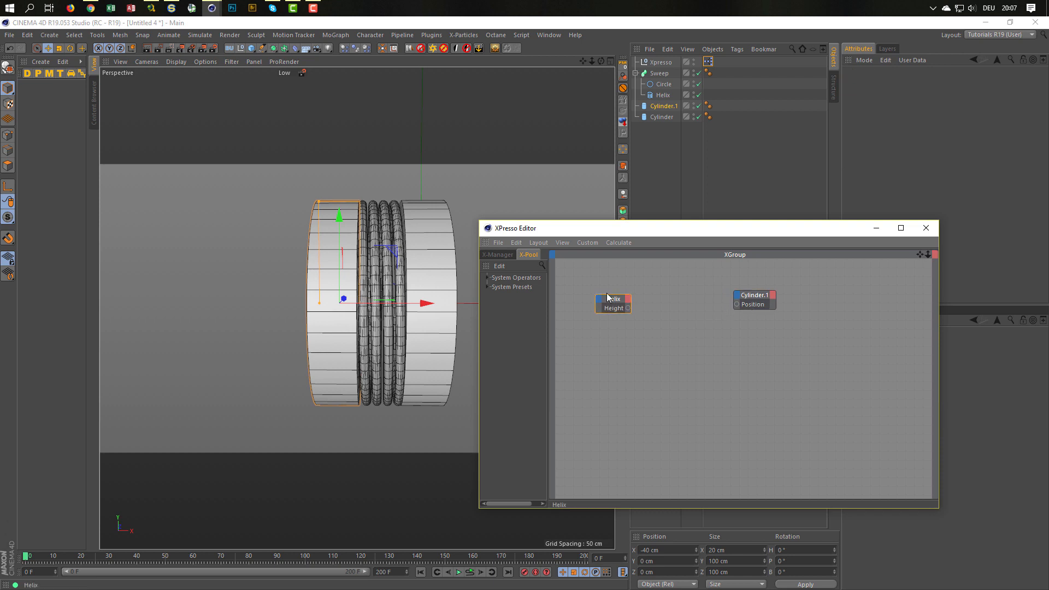
left_click_drag(613, 304, 609, 310)
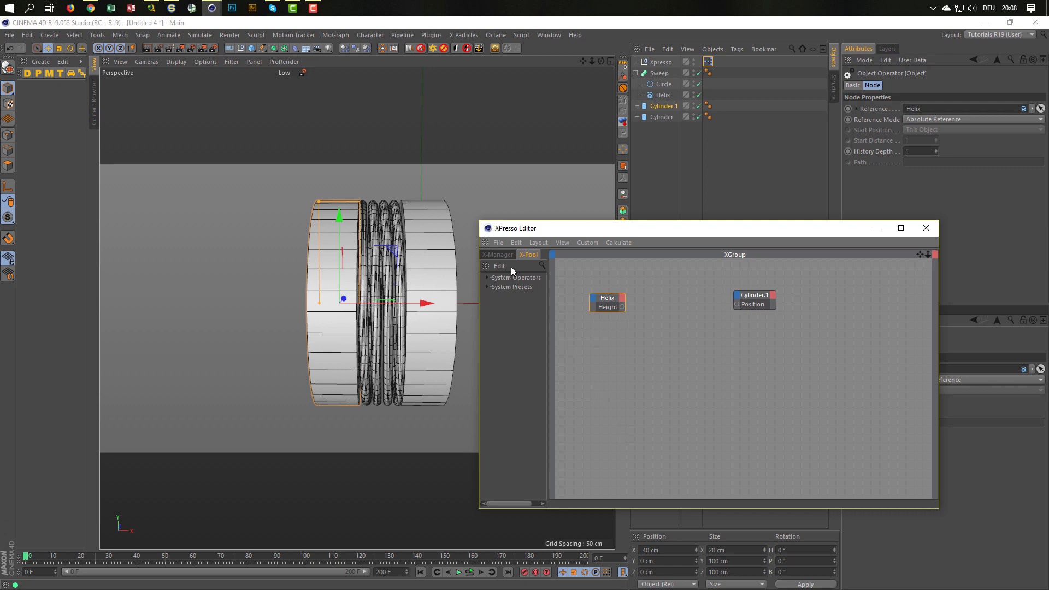
- Add a Math:Add node fed by the helix's Height output and set its second input to 20
left_click(540, 265)
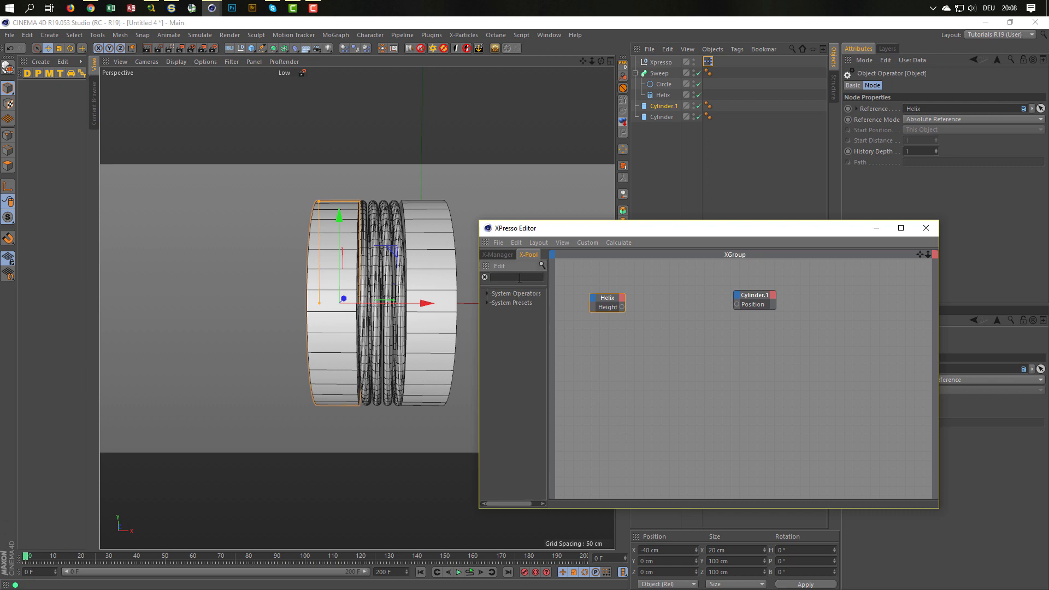
type("add")
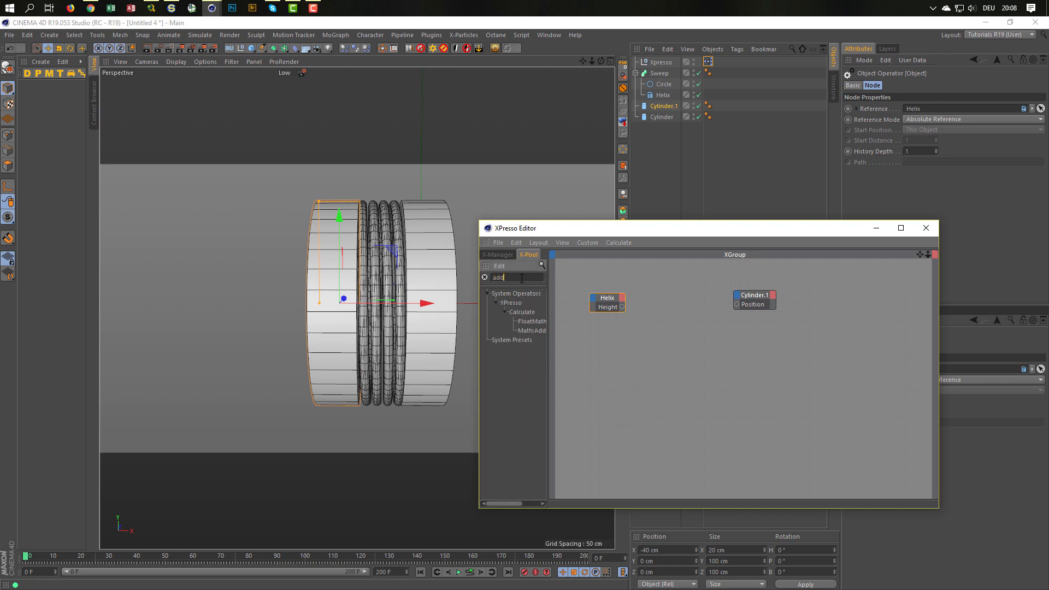
left_click_drag(530, 330, 648, 307)
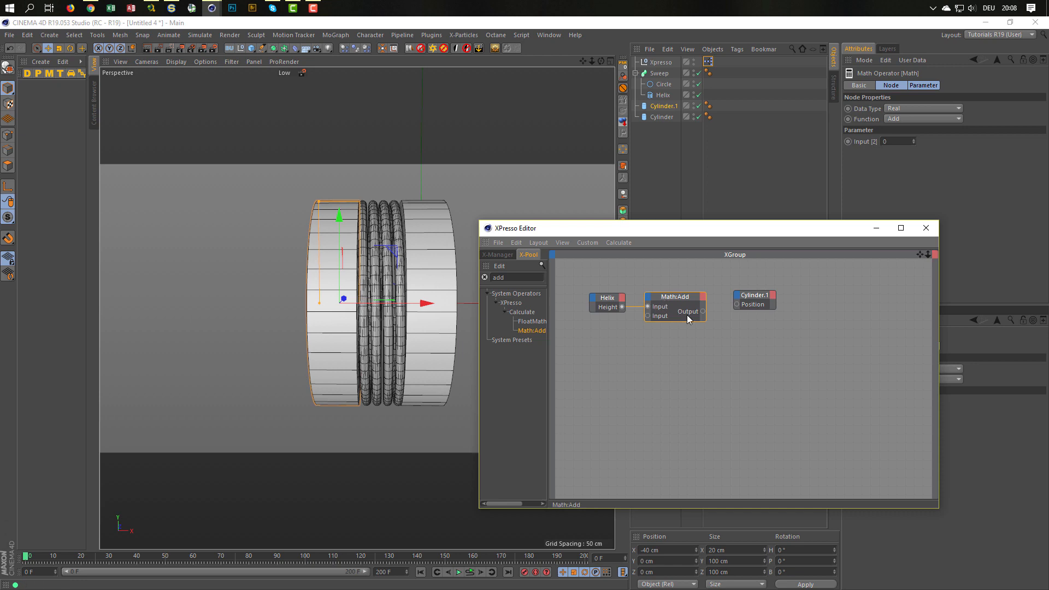
left_click_drag(893, 141, 867, 172)
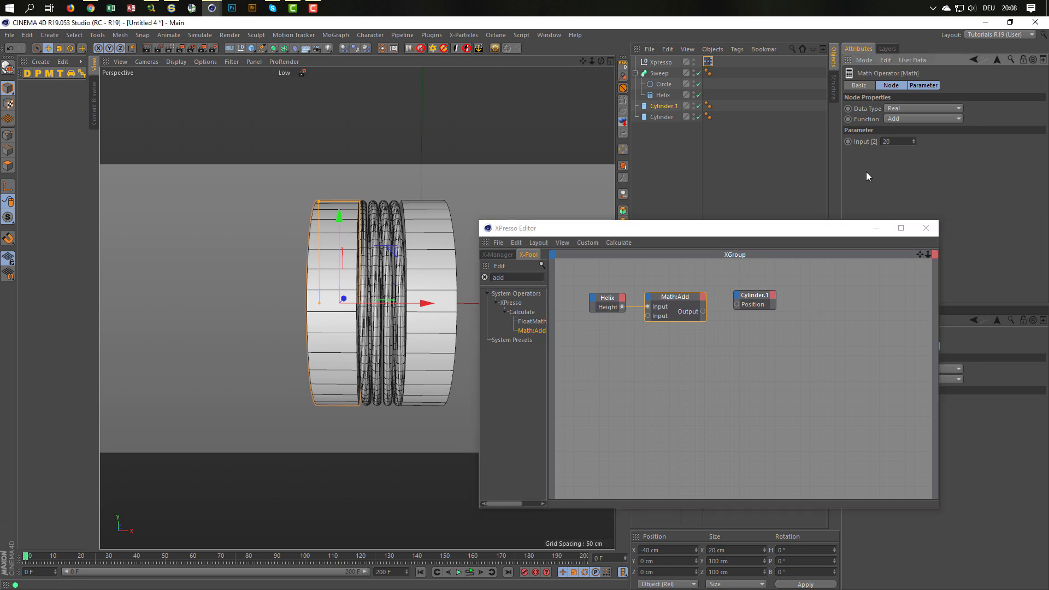
- Add a Negate node between the Math:Add and Cylinder.1 nodes and connect the Math:Add output to its input
left_click_drag(760, 297, 807, 300)
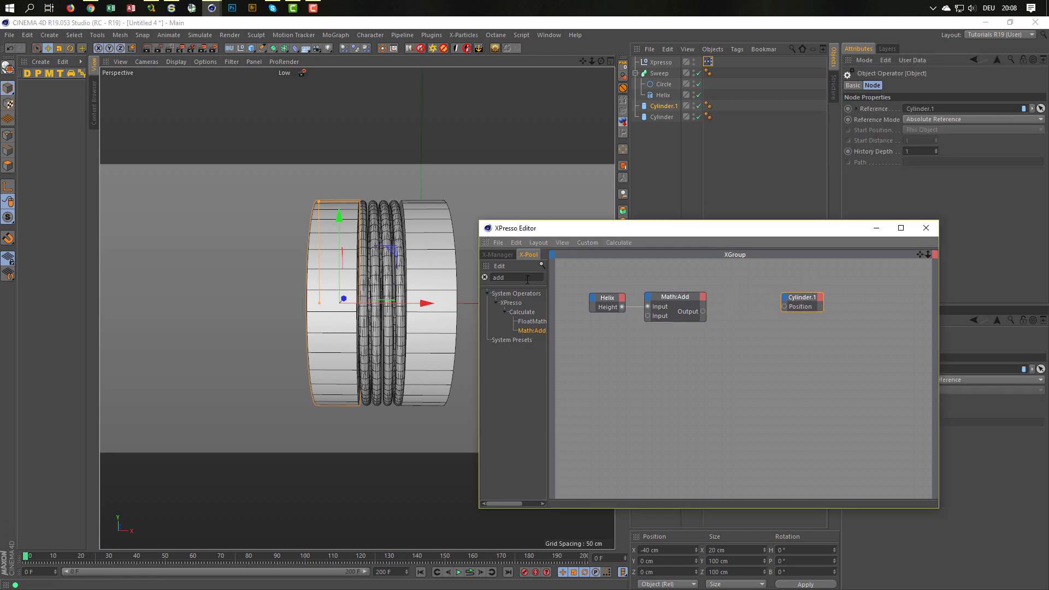
left_click_drag(526, 279, 483, 287)
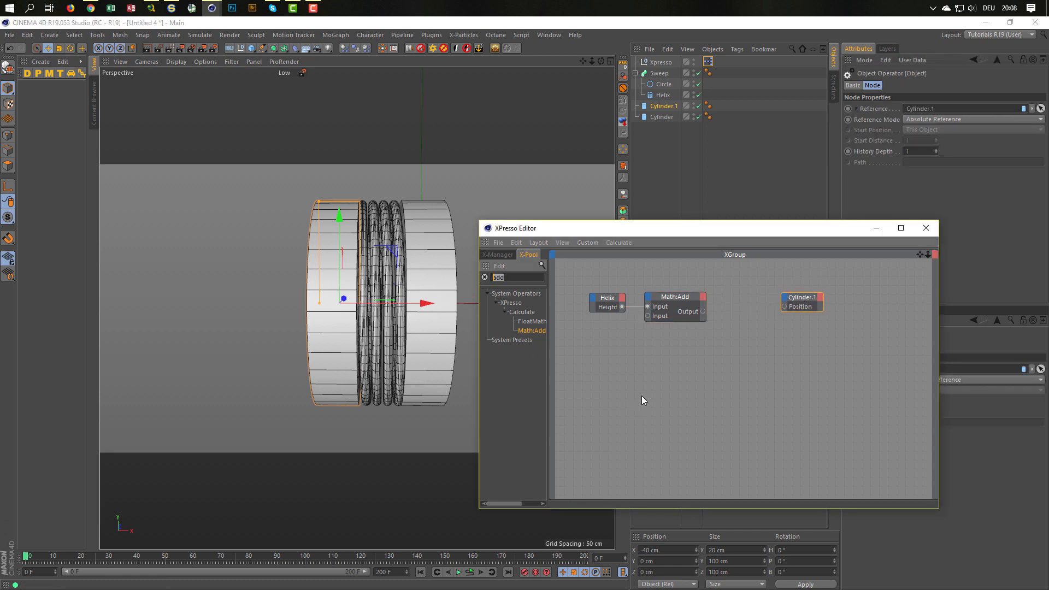
type("negat")
key("BackSpace")
left_click_drag(529, 323, 827, 295)
left_click_drag(749, 300, 764, 305)
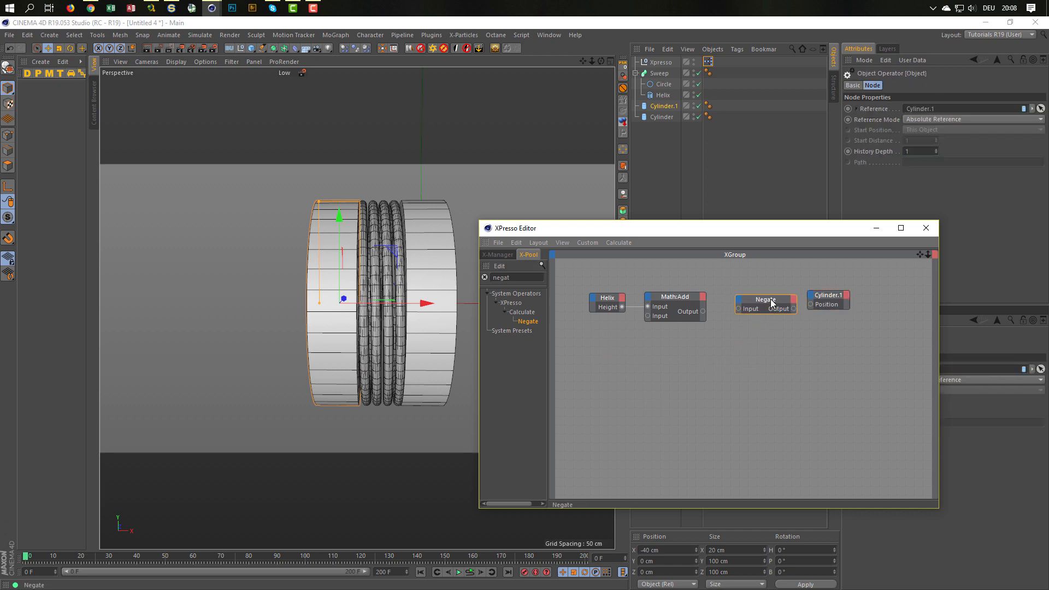
left_click(675, 297)
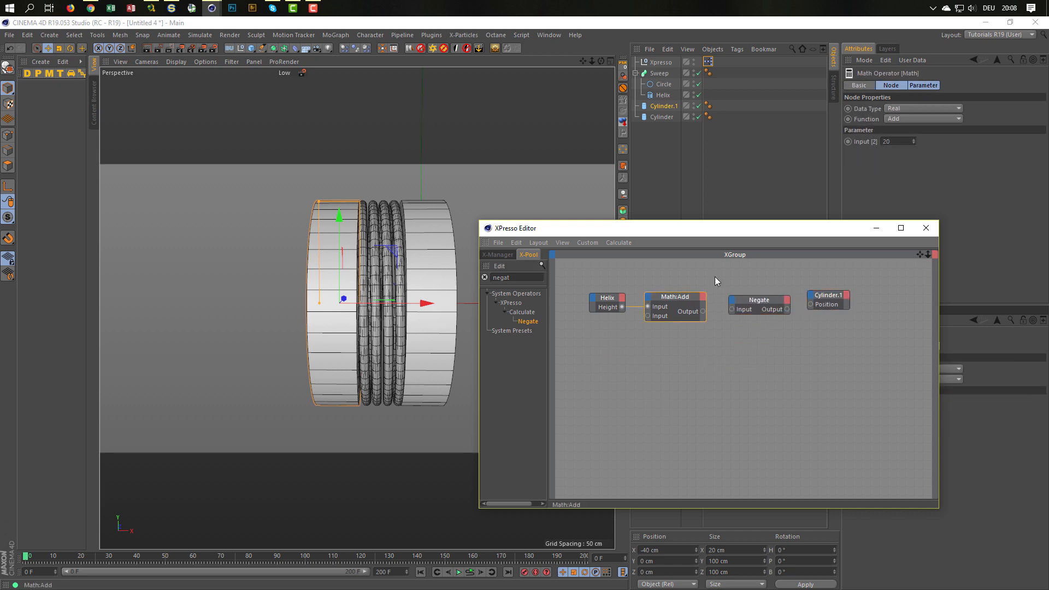
left_click(736, 300)
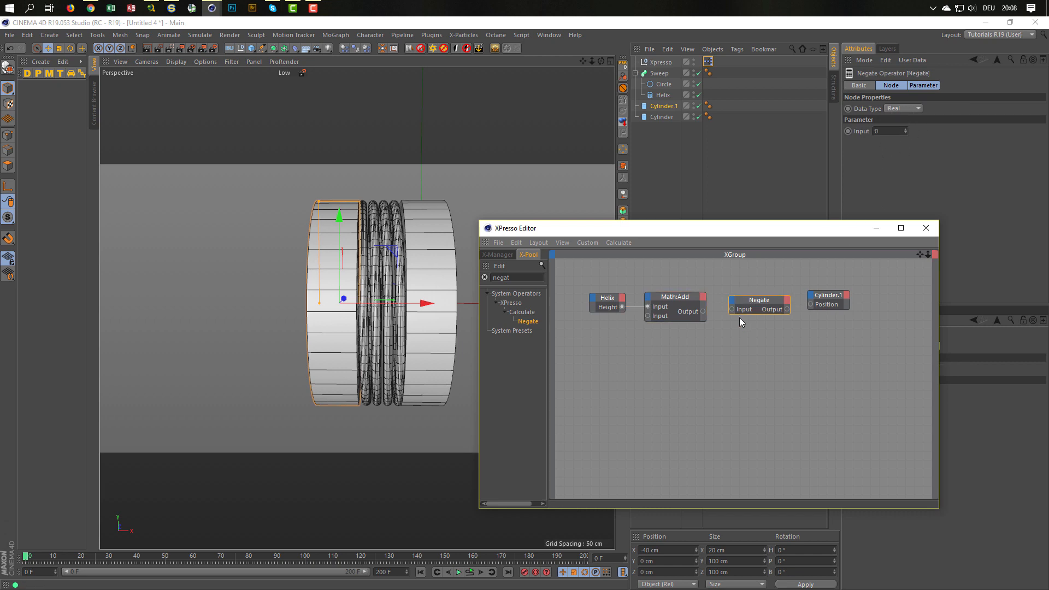
left_click_drag(703, 311, 731, 310)
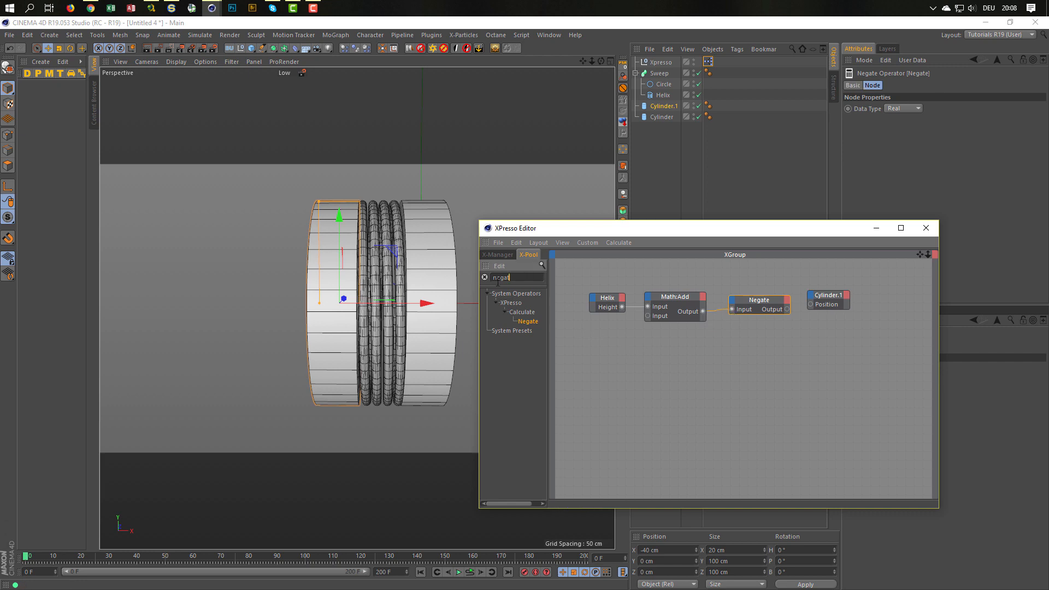
- Add a Result node below the graph and connect the Negate output to it
type("resu")
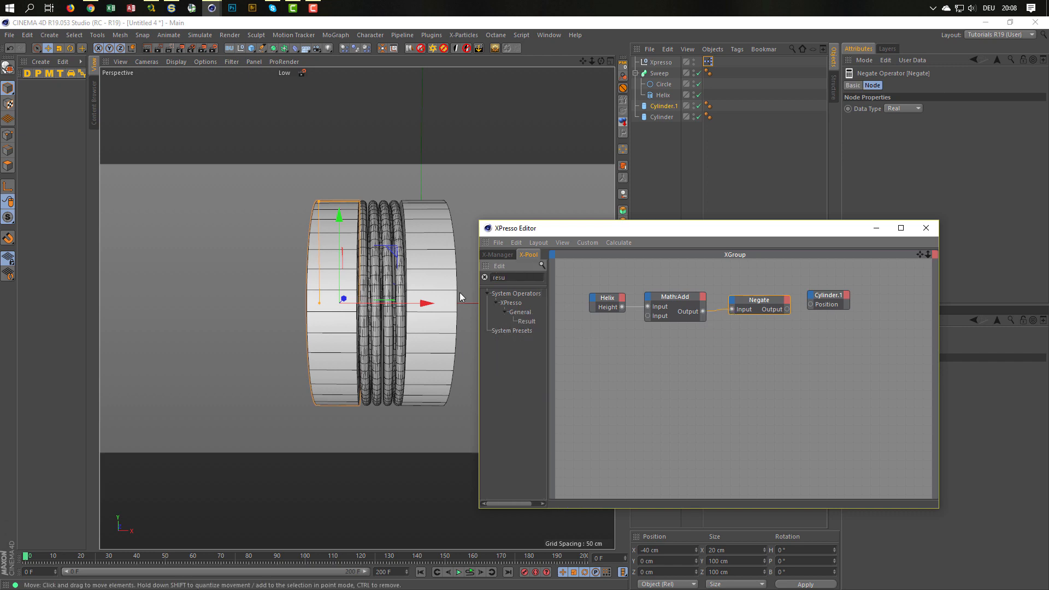
left_click_drag(526, 321, 821, 358)
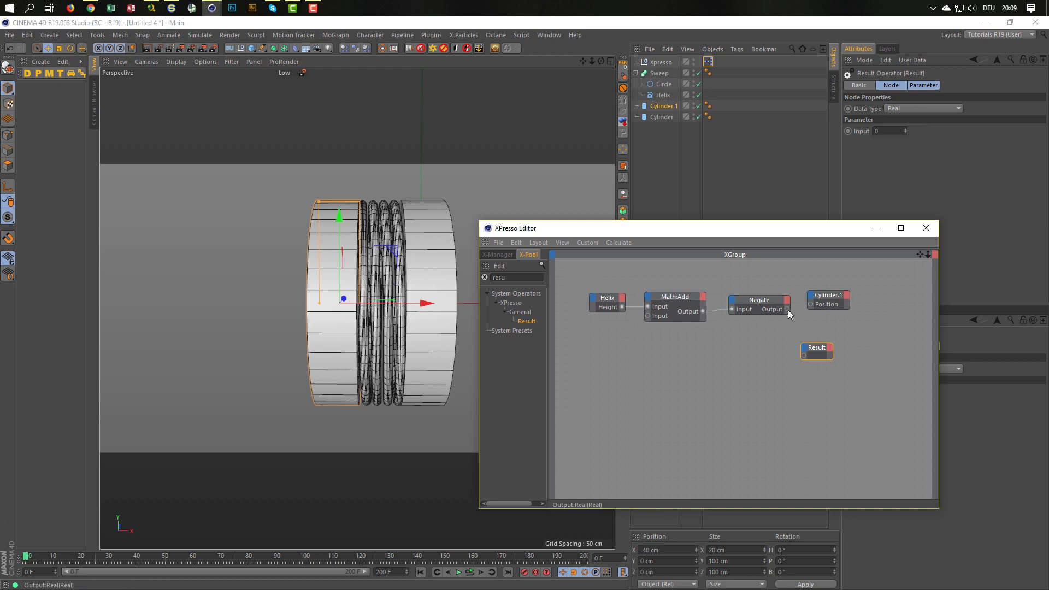
left_click_drag(787, 310, 804, 357)
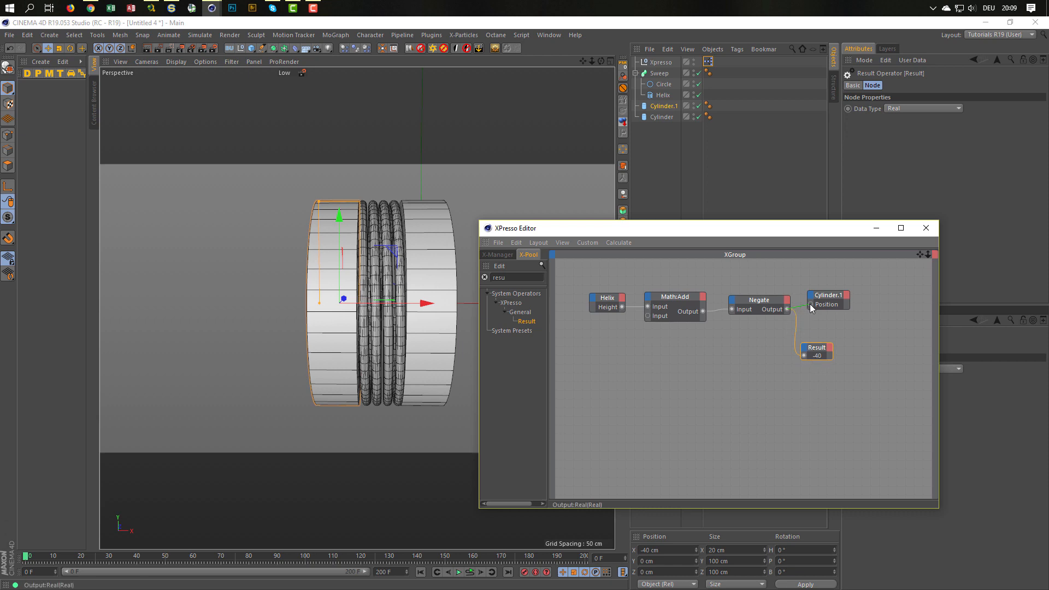
- Try to connect the Negate output to the full Position input of Cylinder.1, and remove that input port
left_click_drag(809, 304, 839, 309)
left_click(825, 303)
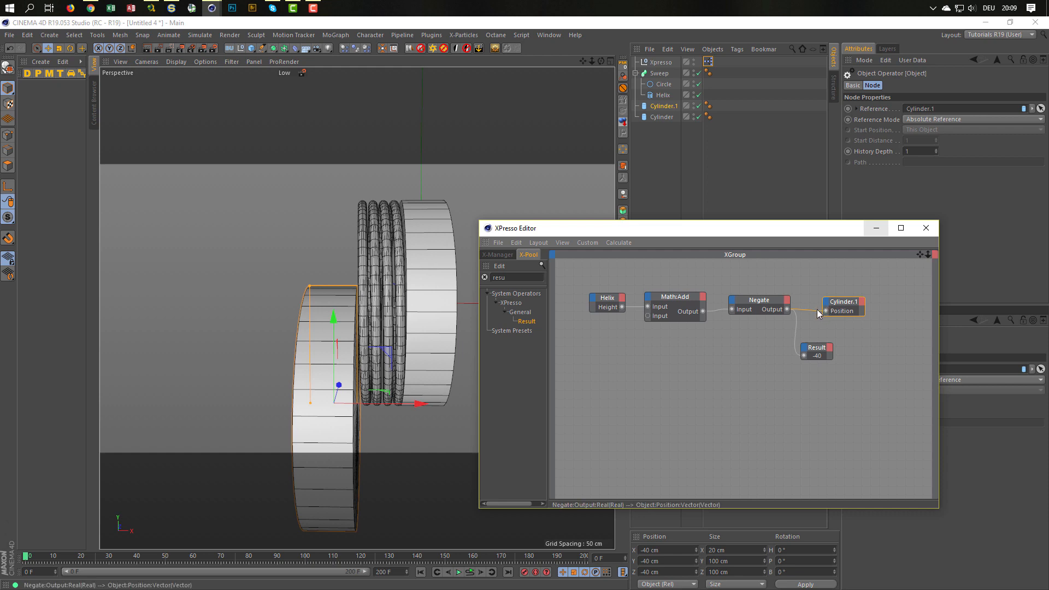
double_click(826, 311)
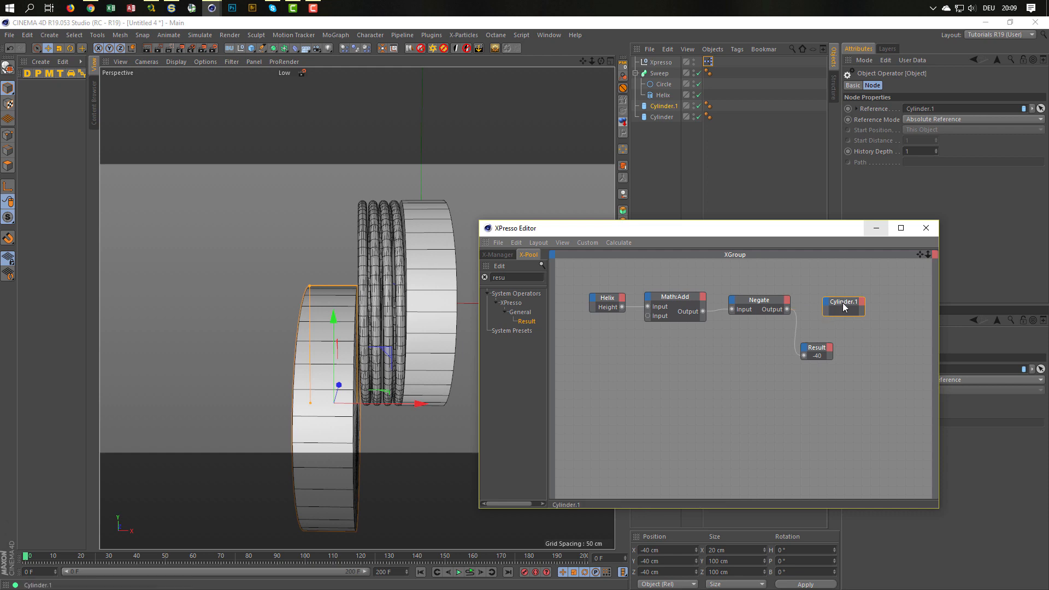
- Give the Cylinder.1 node a Position . X input and connect the Negate output to it
left_click(710, 140)
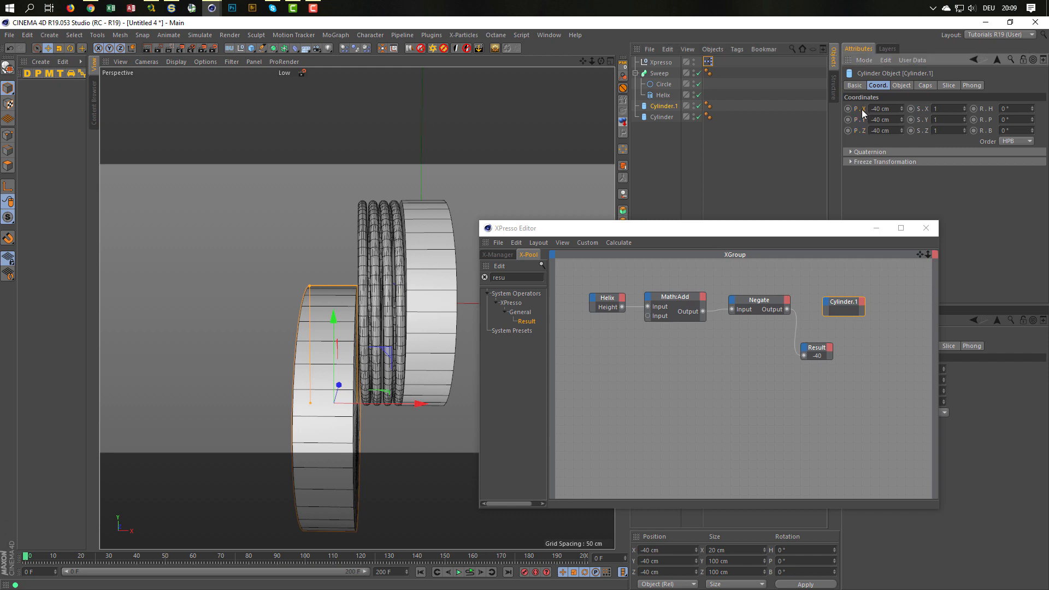
left_click_drag(863, 107, 836, 309)
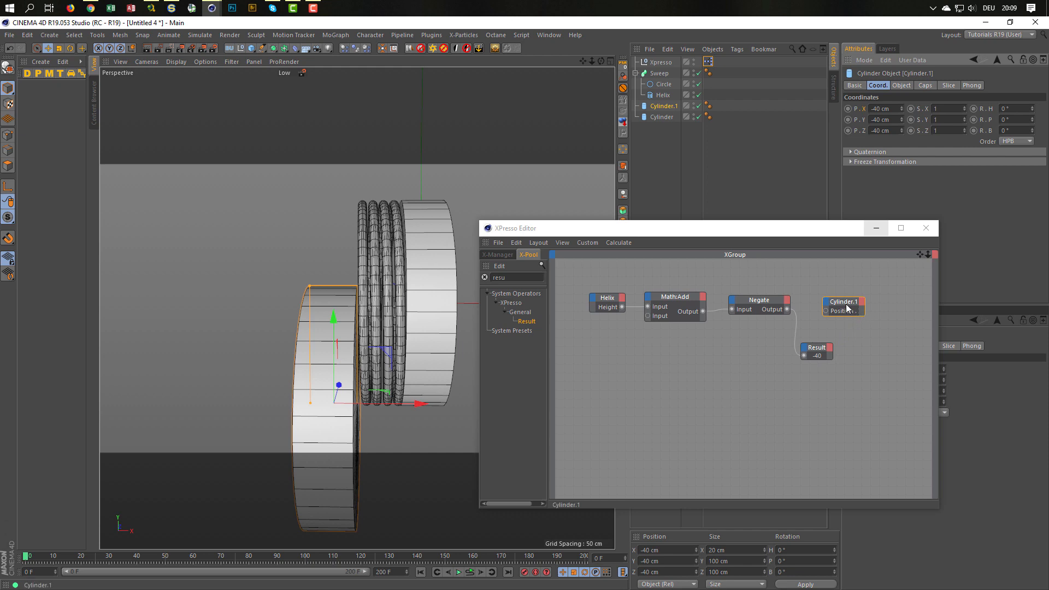
left_click(849, 327)
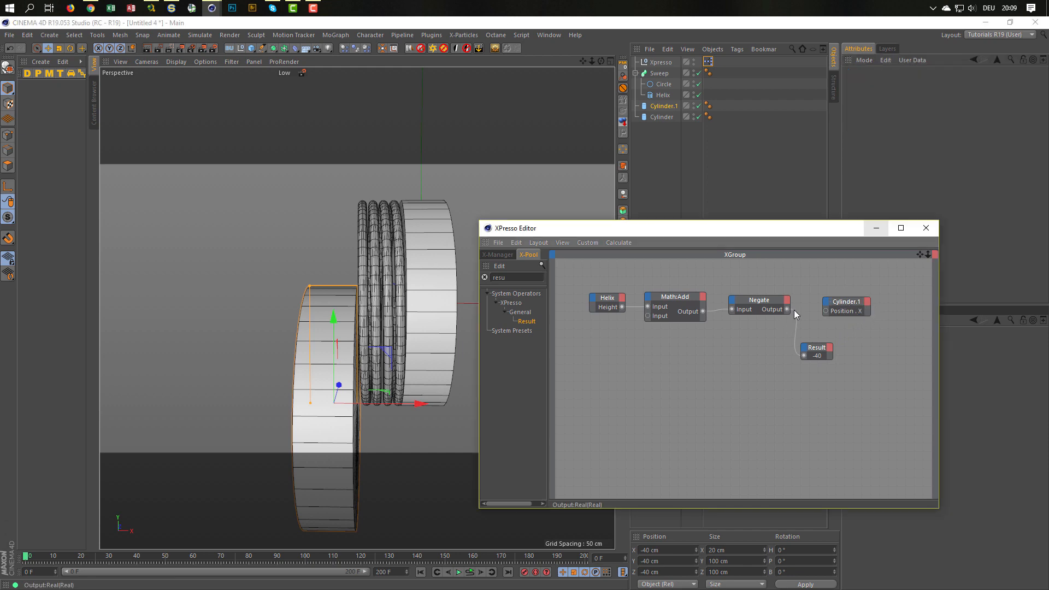
left_click_drag(827, 311, 828, 311)
left_click(757, 300)
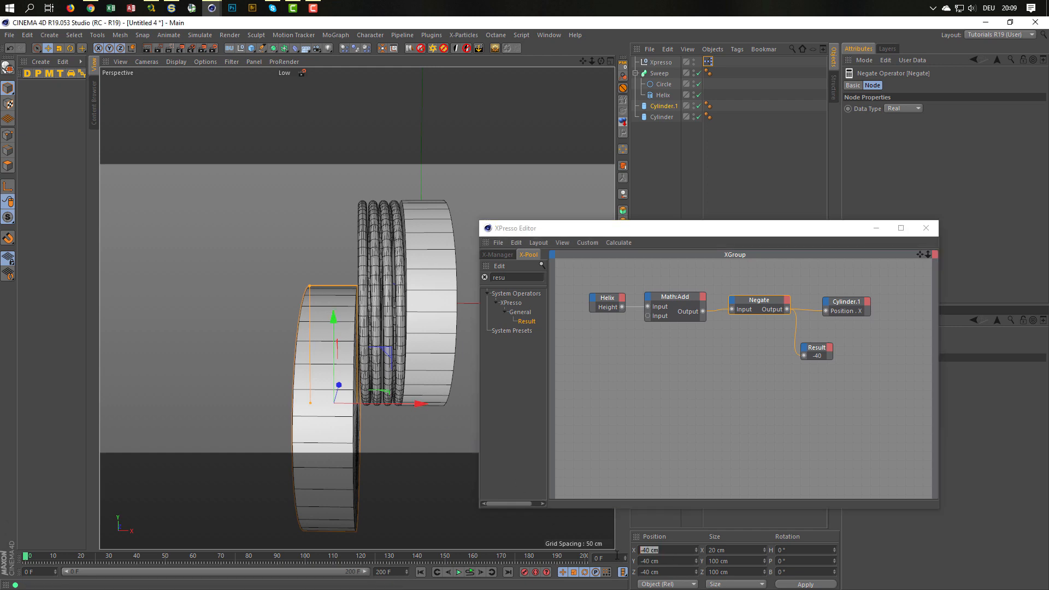
- Set the Y and Z position of Cylinder.1 to 0 cm
key("Tab")
type("0")
key("Tab")
type("0")
key("Return")
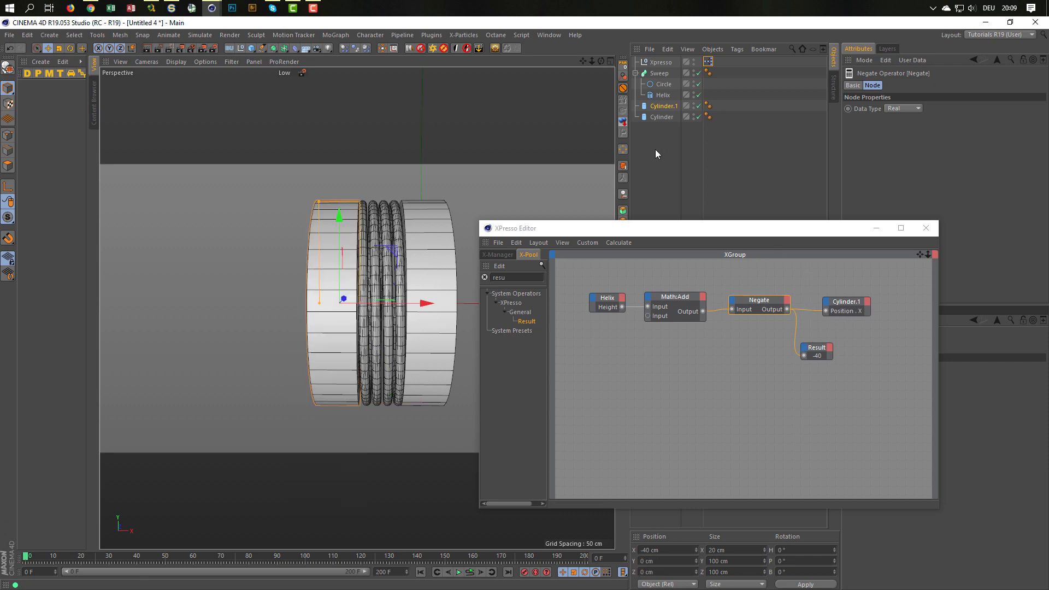
- Test the XPresso link by varying the helix's height, and reset the height to 20 cm
left_click(662, 95)
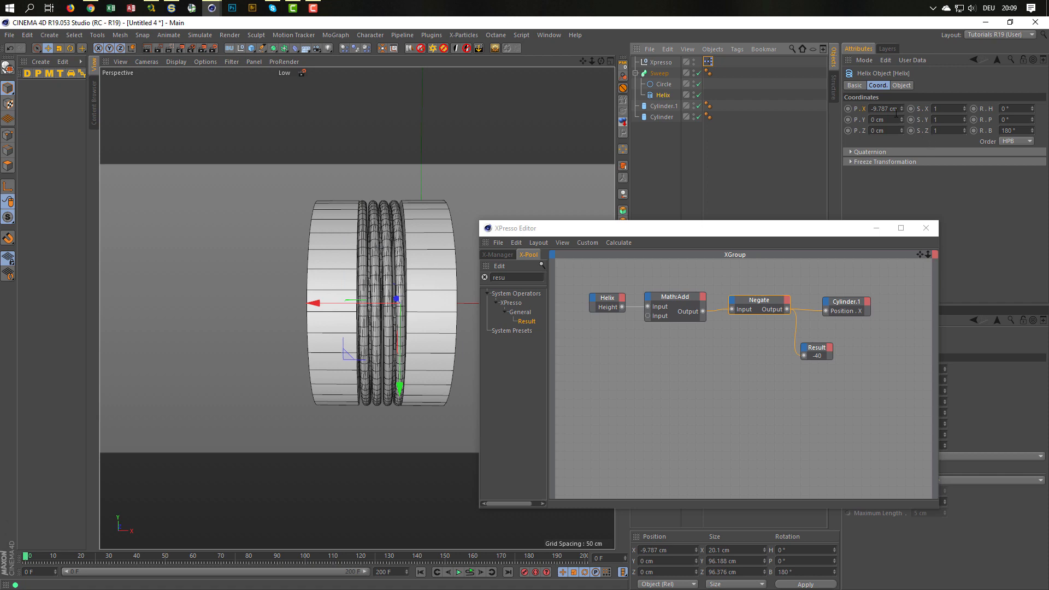
left_click(897, 86)
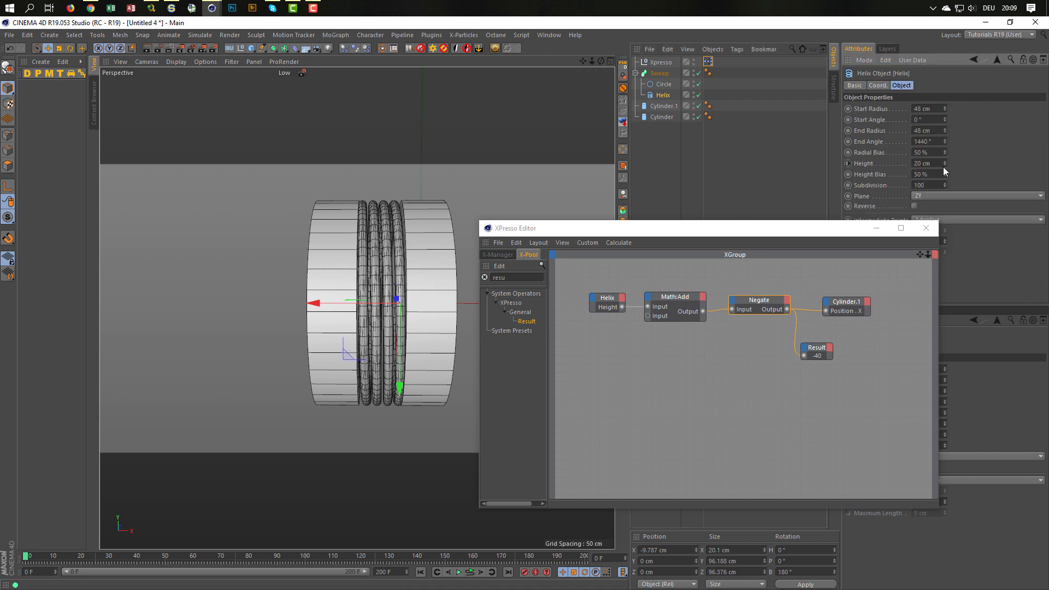
mouse_move(944, 161)
left_mouse_down()
mouse_move(1008, 161)
mouse_move(964, 162)
left_mouse_up()
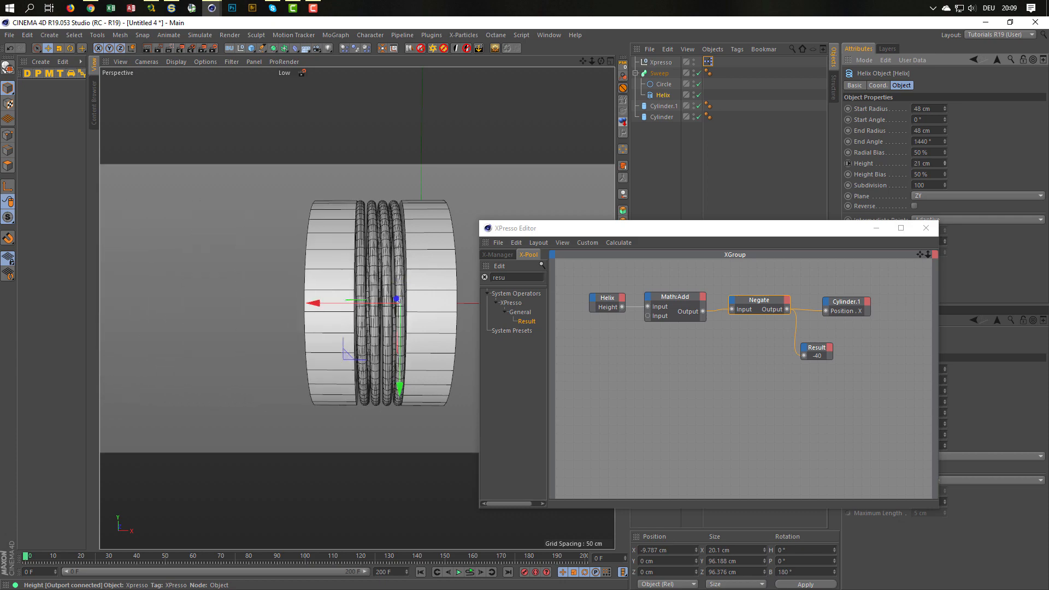
left_click(938, 159)
type("20")
key("Return")
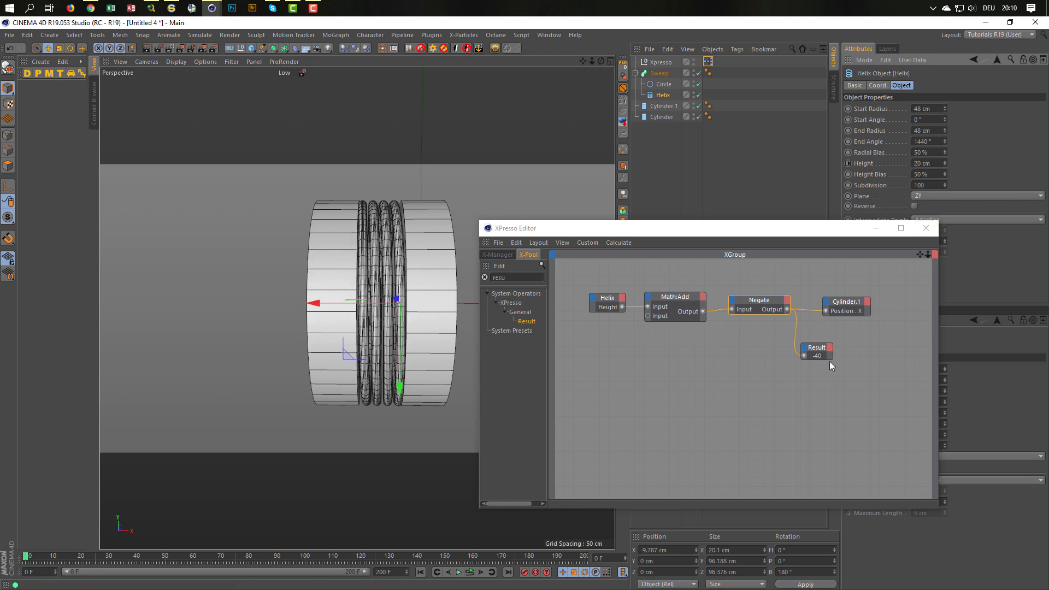
- Close the XPresso Editor and add a Jiggle deformer to the scene
left_click(927, 229)
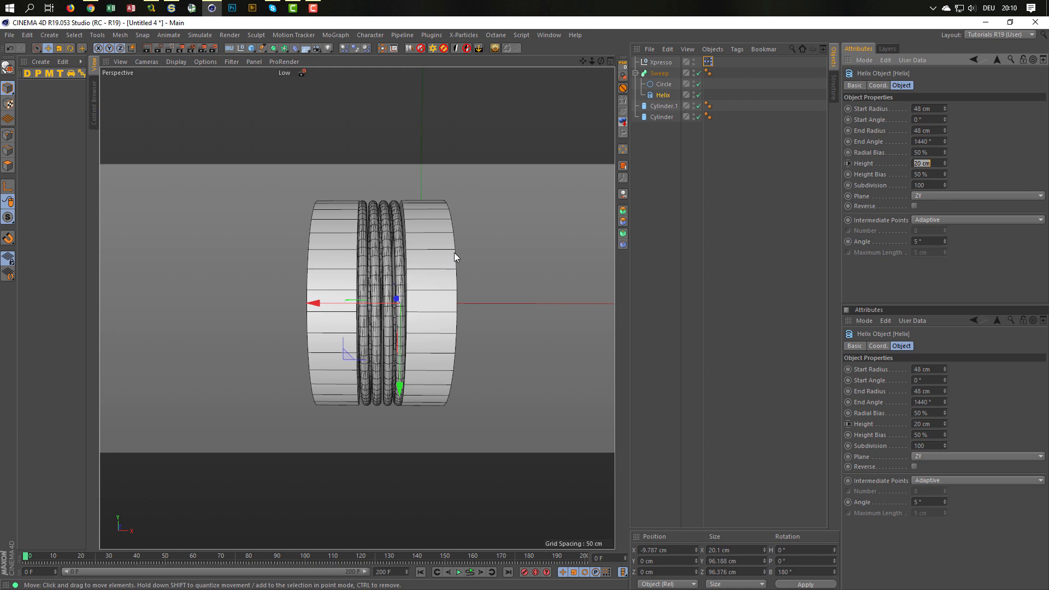
left_click(295, 48)
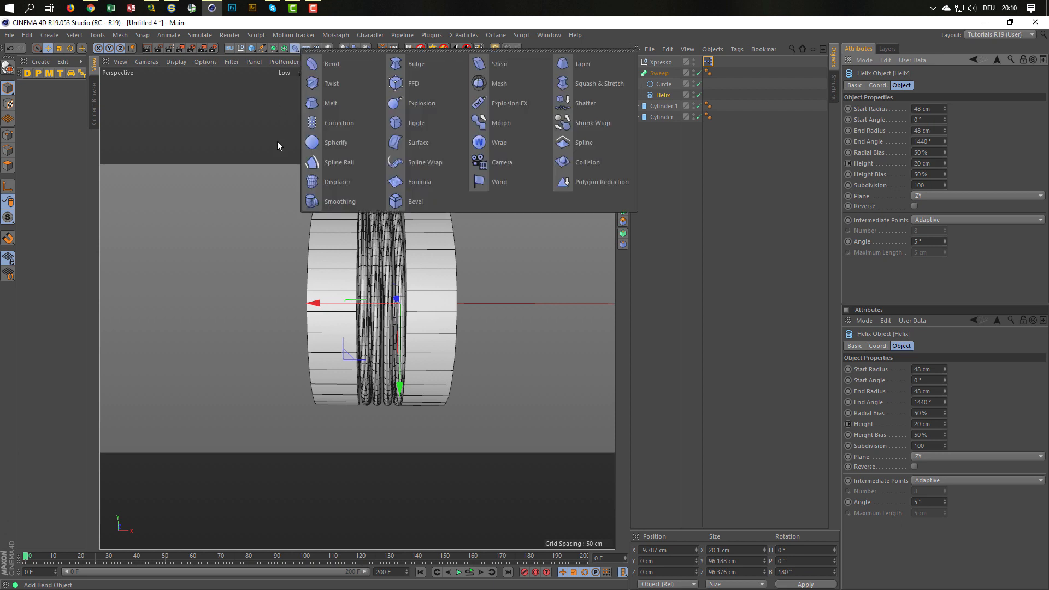
left_click(429, 121)
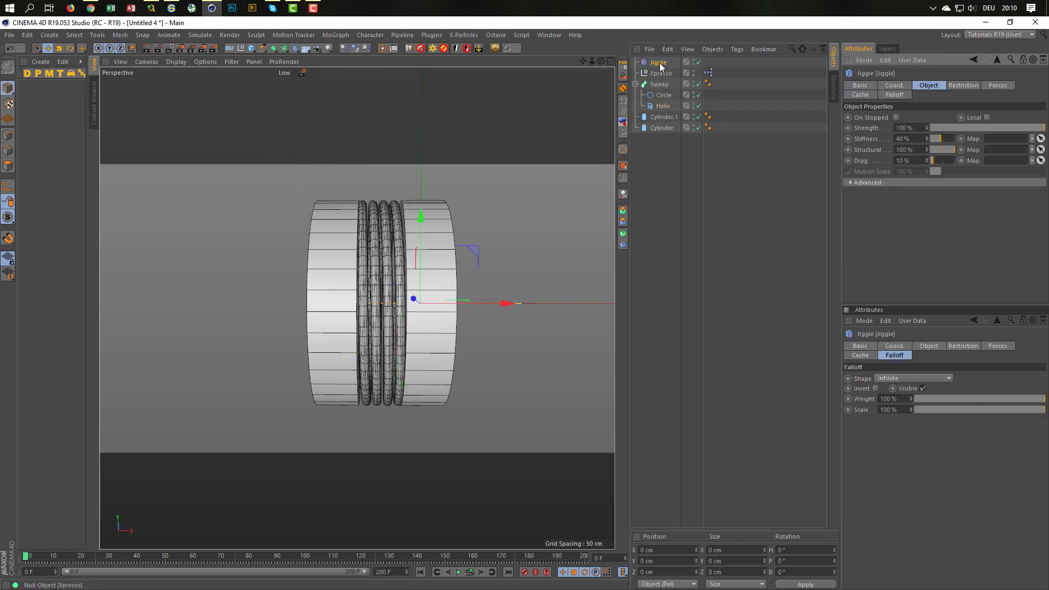
- Make the Jiggle deformer a child of the Helix and place a copy of it under Cylinder.1
left_click_drag(659, 63, 664, 103)
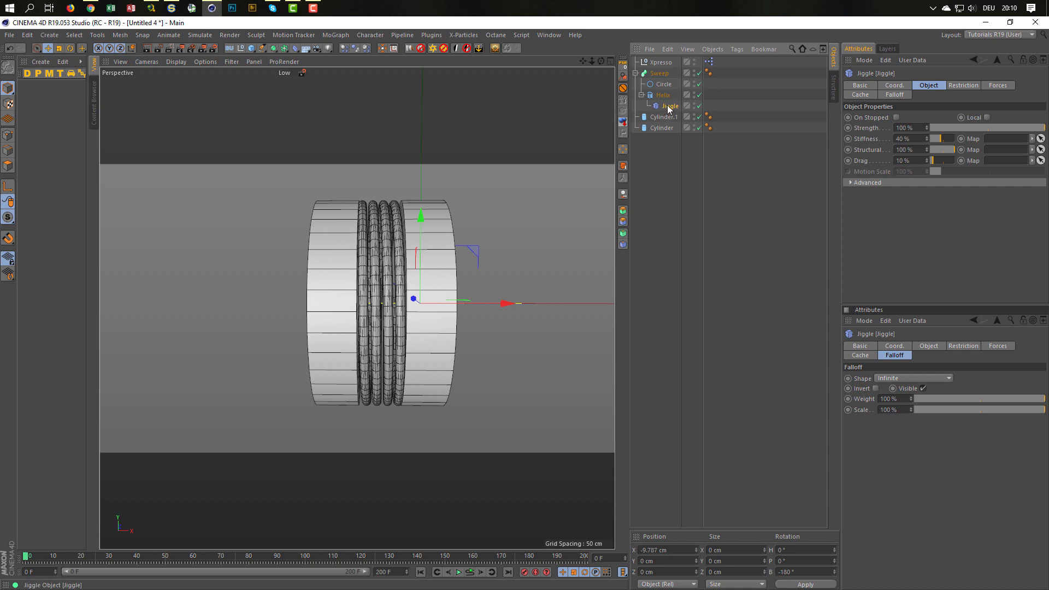
left_click_drag(667, 107, 667, 121)
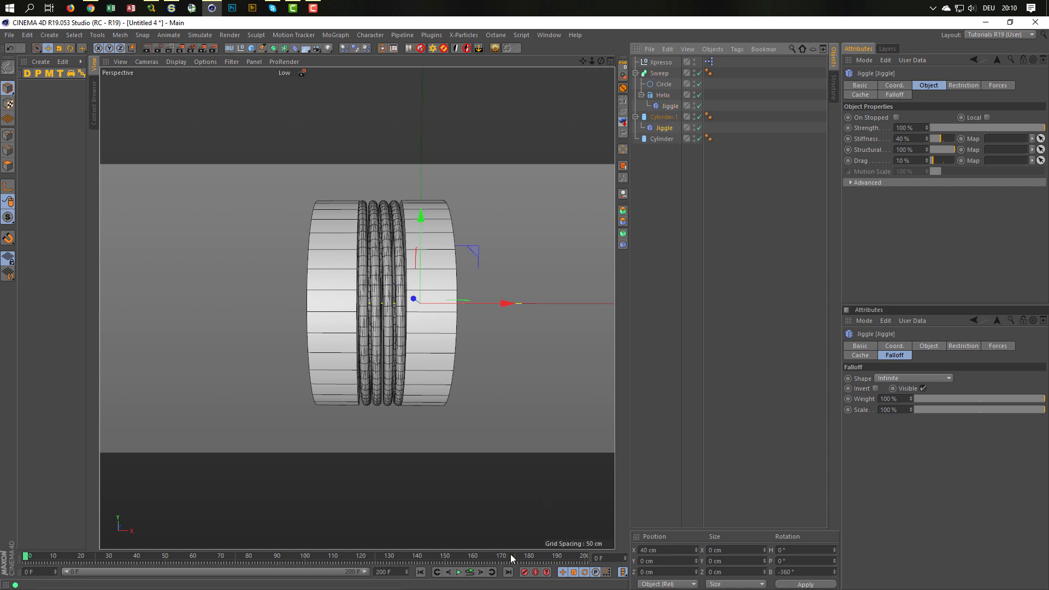
- Set a keyframe for the Helix's Height of 20 cm at frame 25
left_click(664, 95)
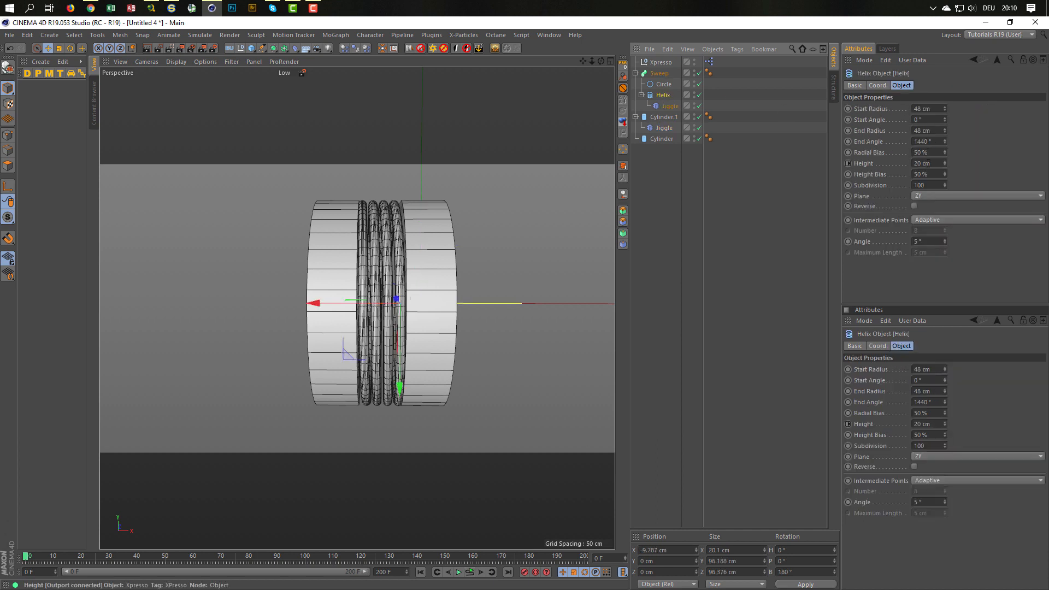
left_click(597, 558)
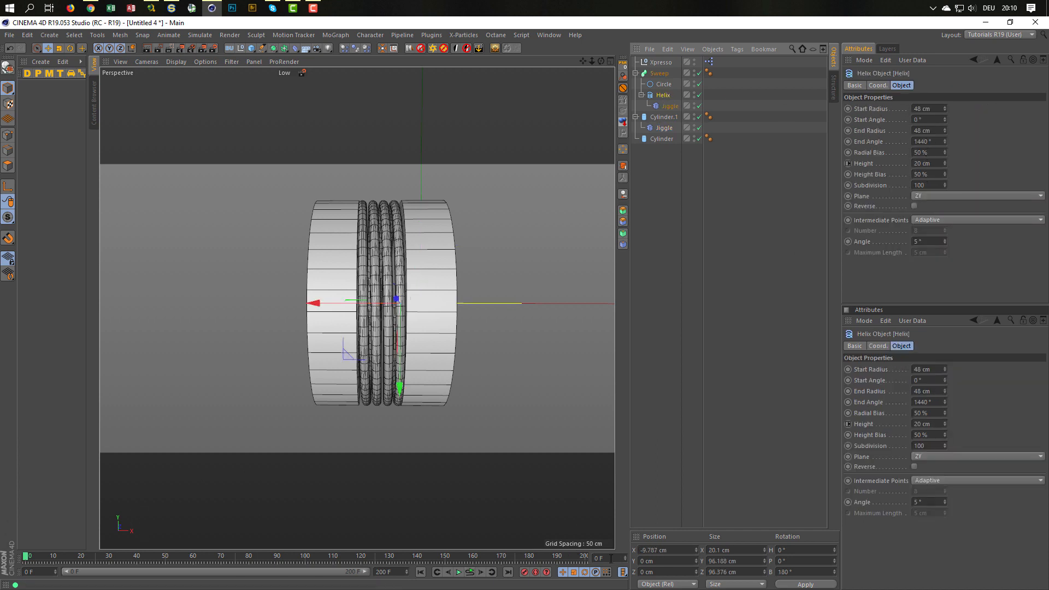
type("25")
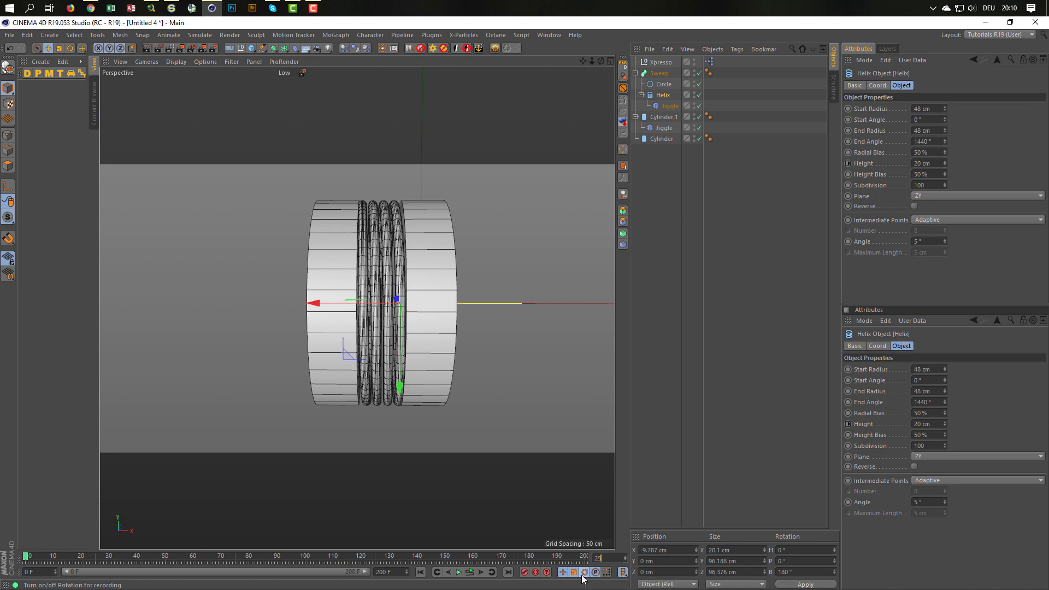
key("Return")
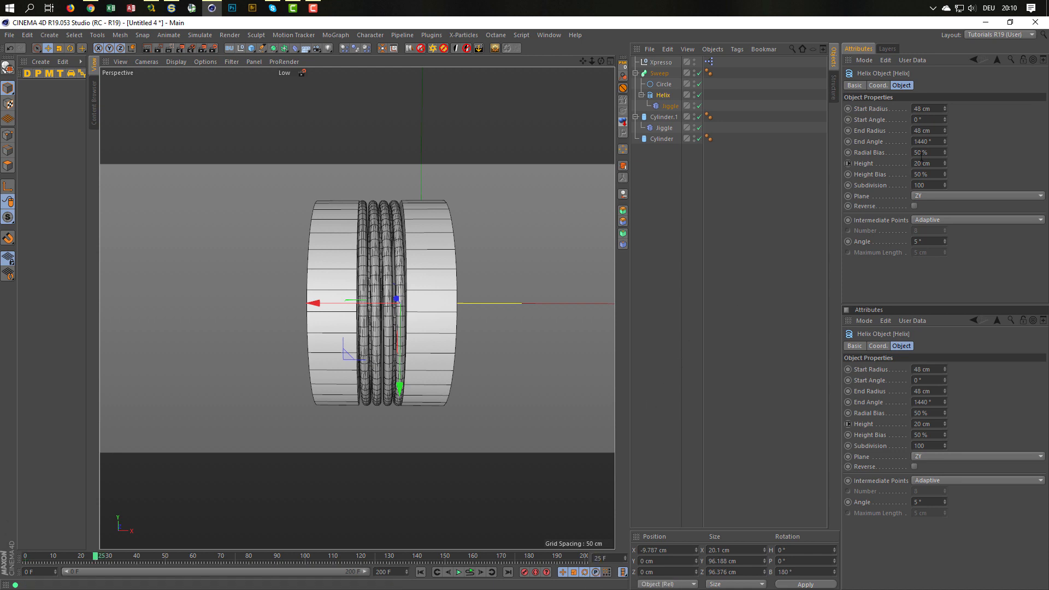
left_click(848, 163)
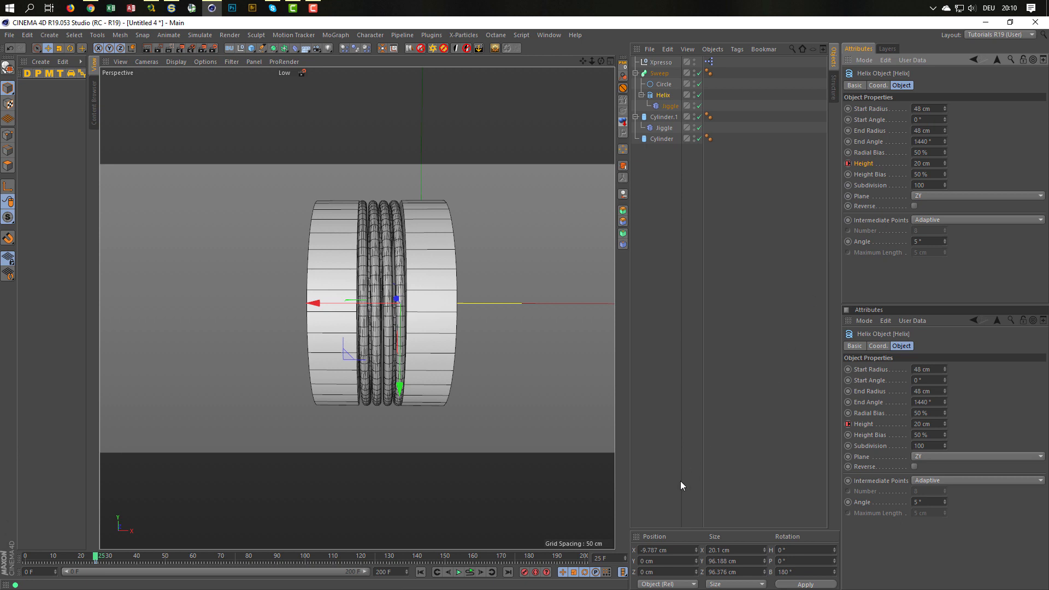
- Set the Helix's Height to 50 cm at frame 28 and keyframe it
left_click(608, 559)
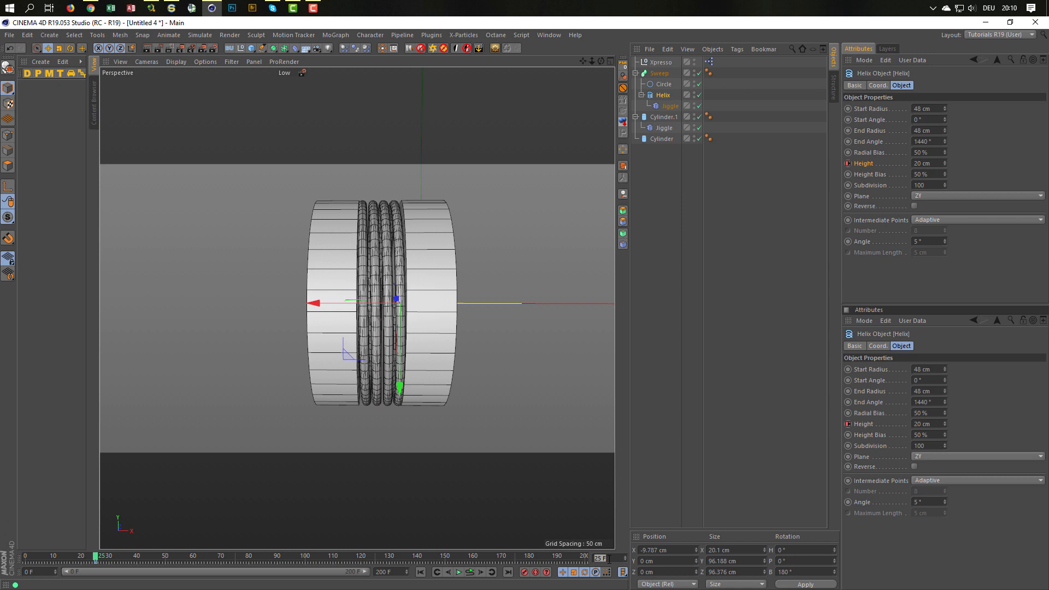
type("28")
key("Return")
left_click(939, 164)
type("50")
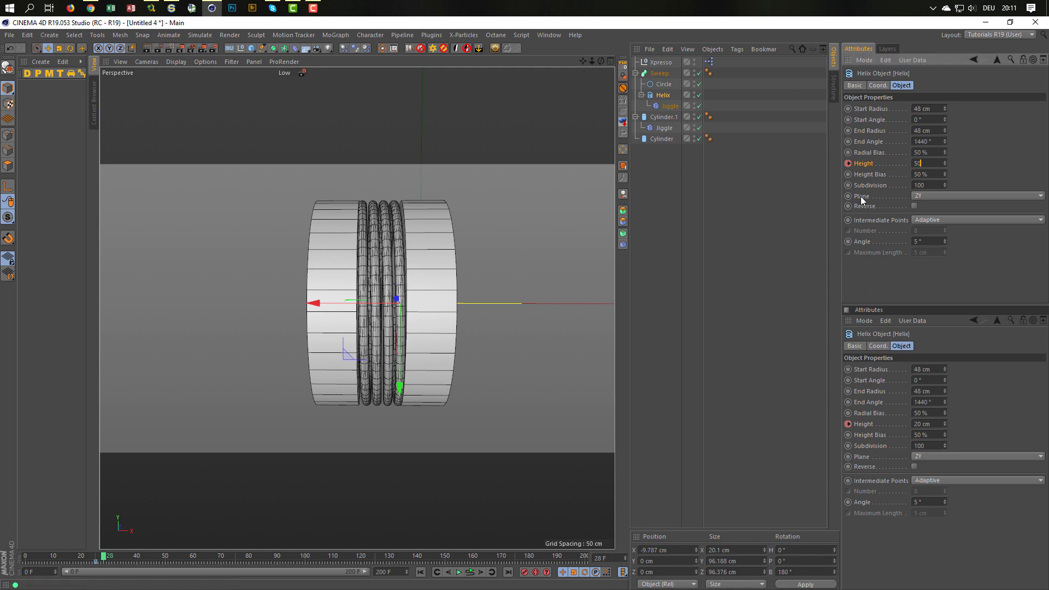
key("Return")
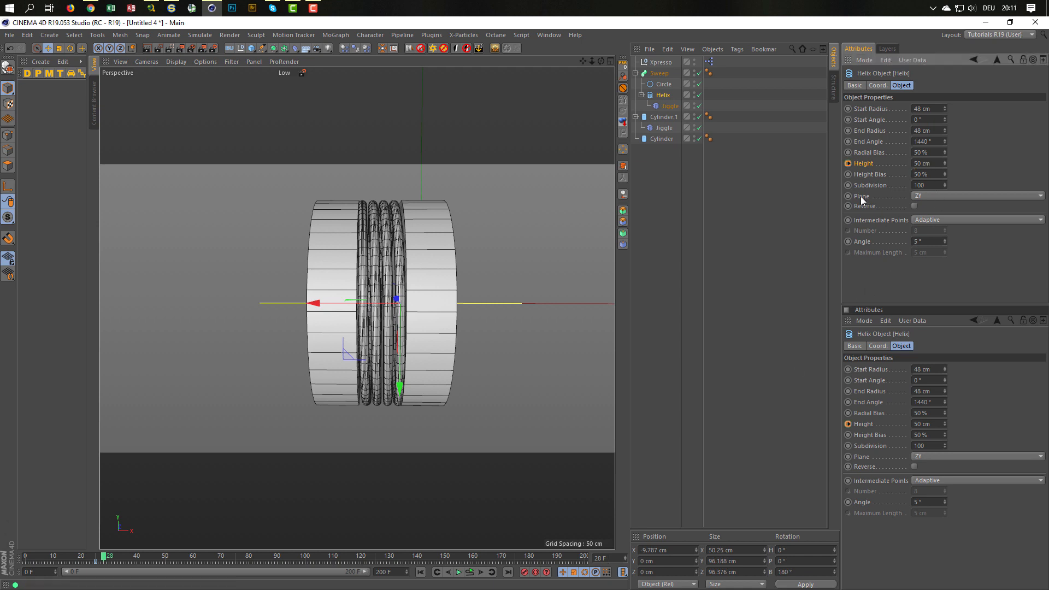
left_click(848, 163, "ctrl")
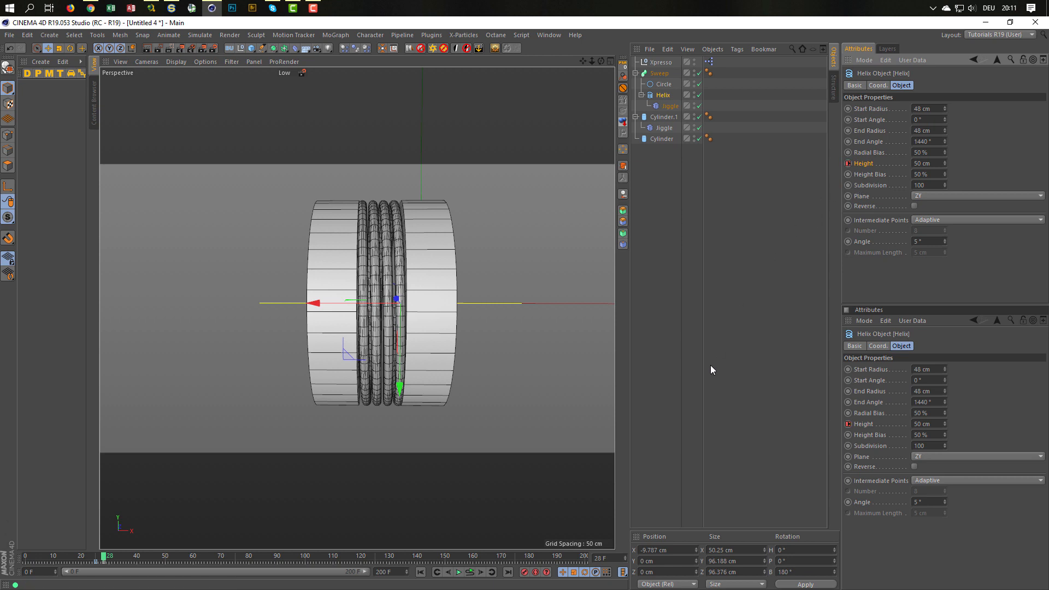
- Preview the animation from the start and move the 50 cm Height keyframe to frame 26
left_click(471, 572)
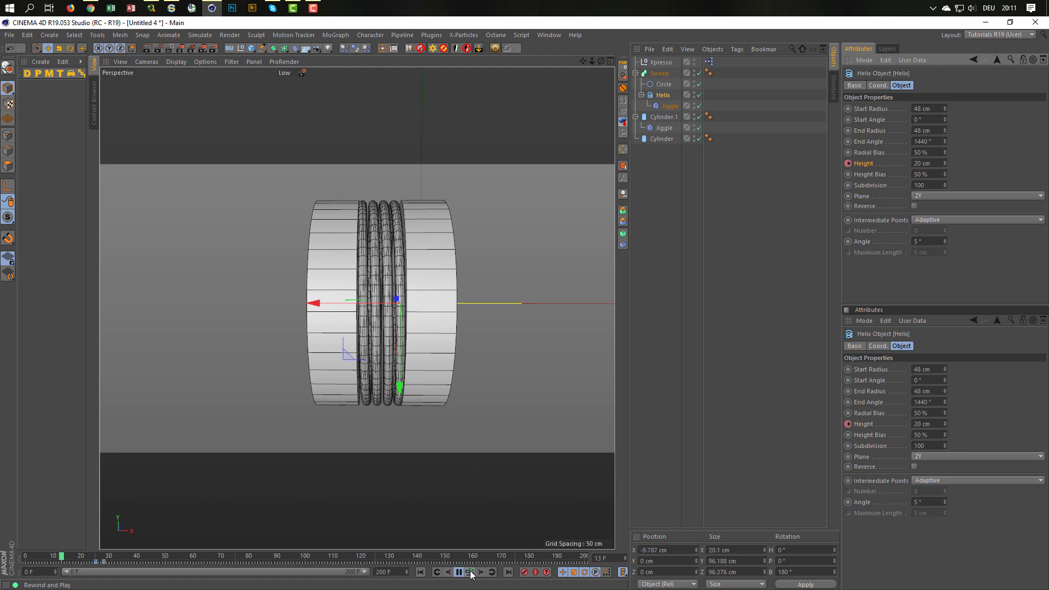
left_click(471, 573)
left_click(104, 560)
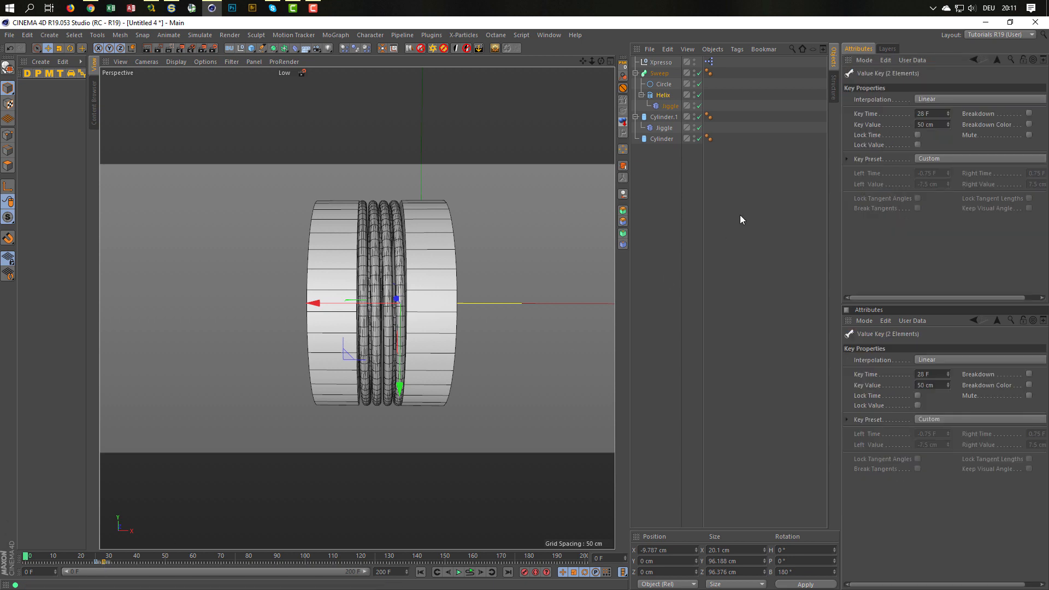
double_click(923, 114)
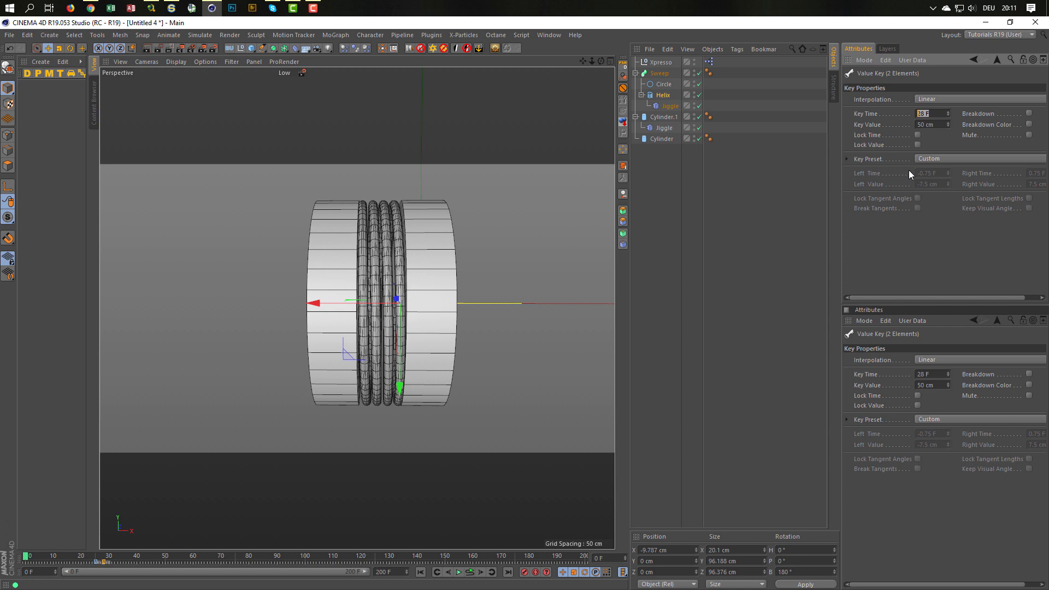
type("26")
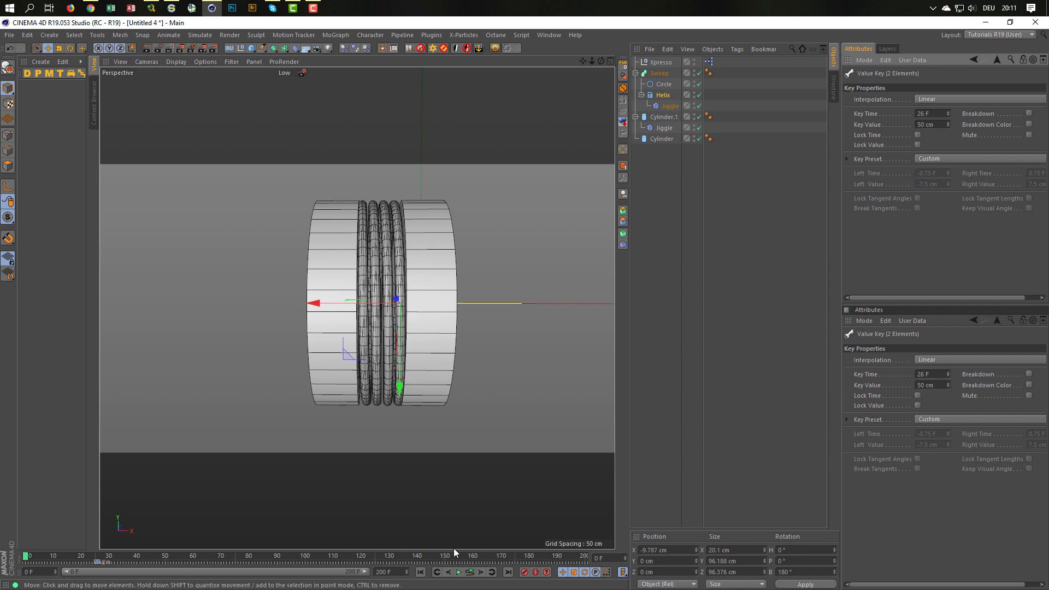
- Play the animation to check the spring's jiggle with the shortened expansion, and rewind to frame 0
left_click(471, 572)
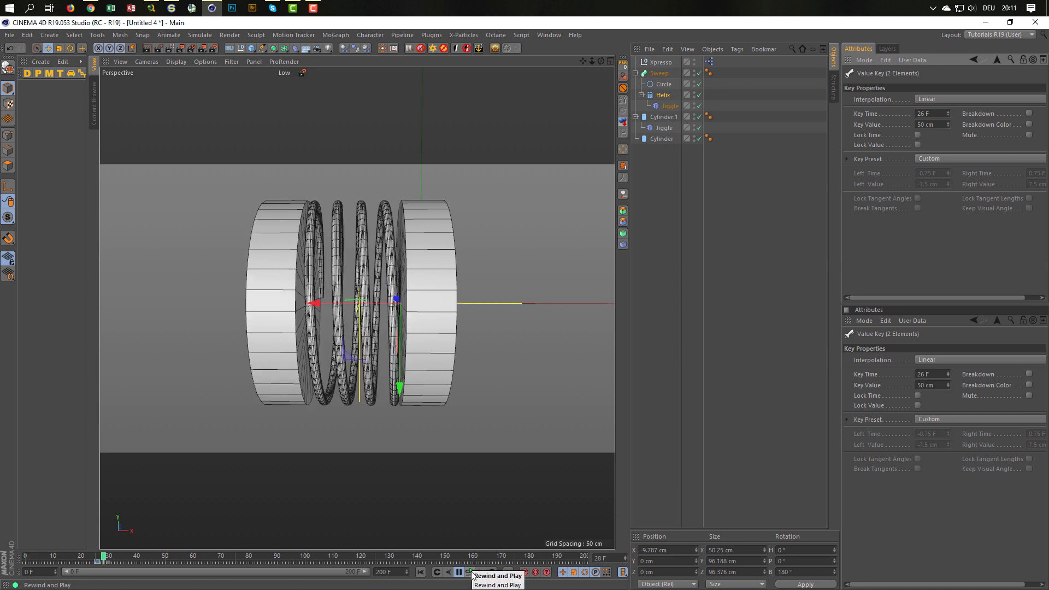
left_click(472, 572)
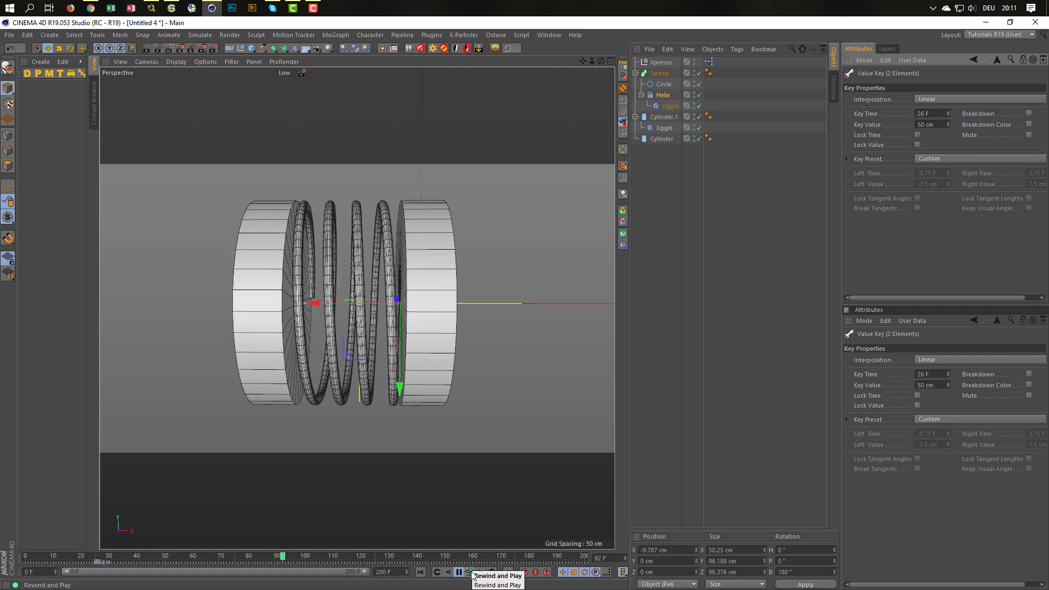
left_click(458, 572)
left_click(420, 572)
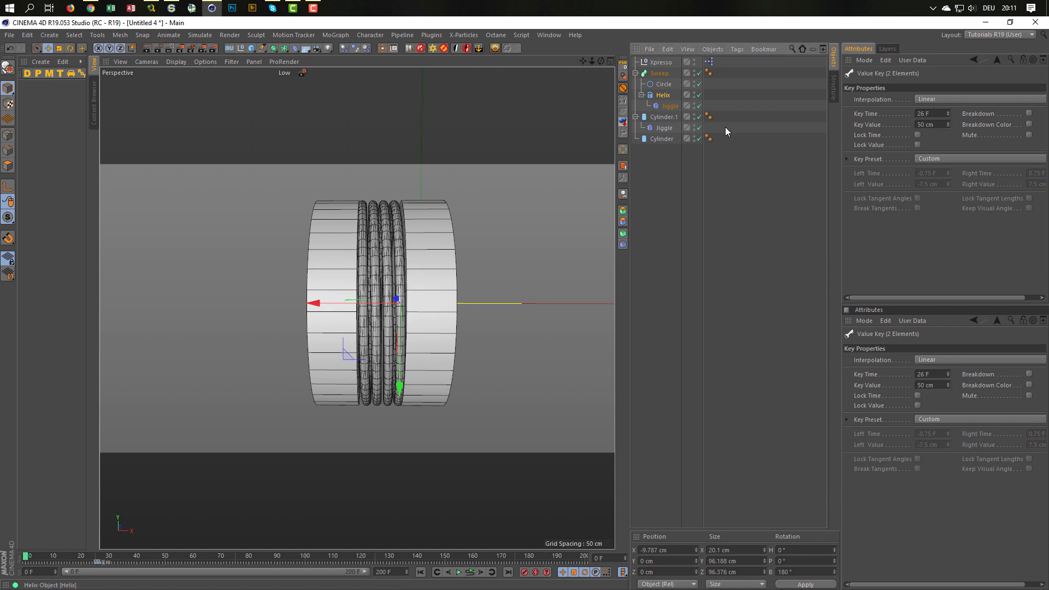
right_click(868, 163)
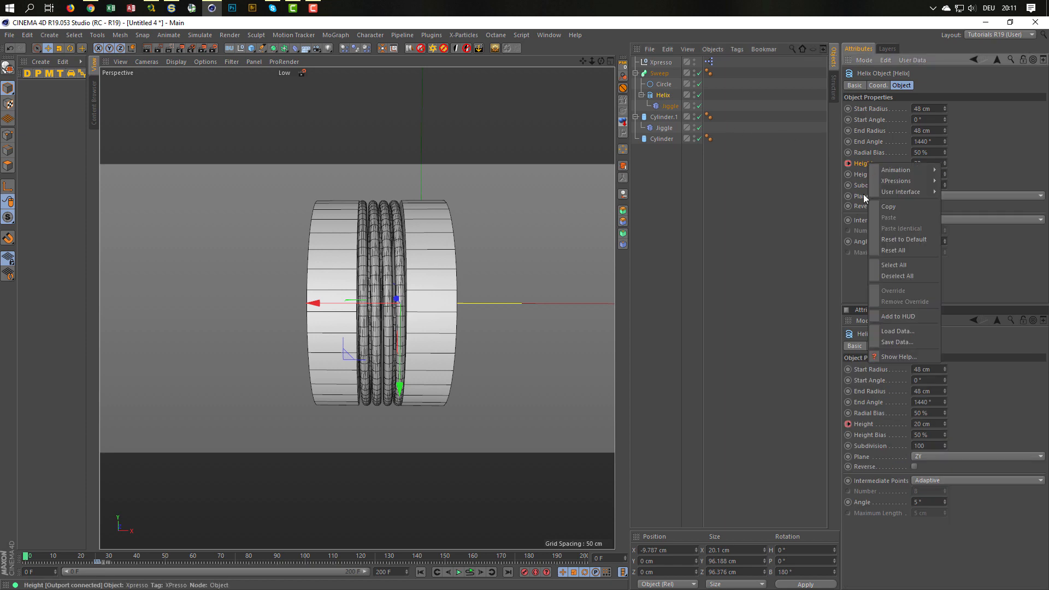
mouse_move(900, 169)
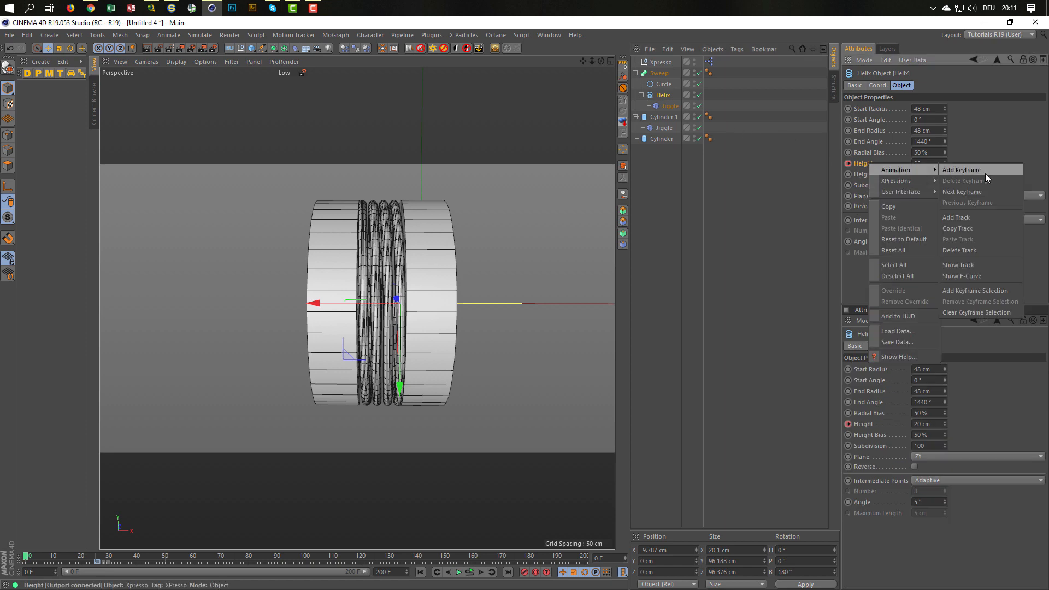
left_click(972, 264)
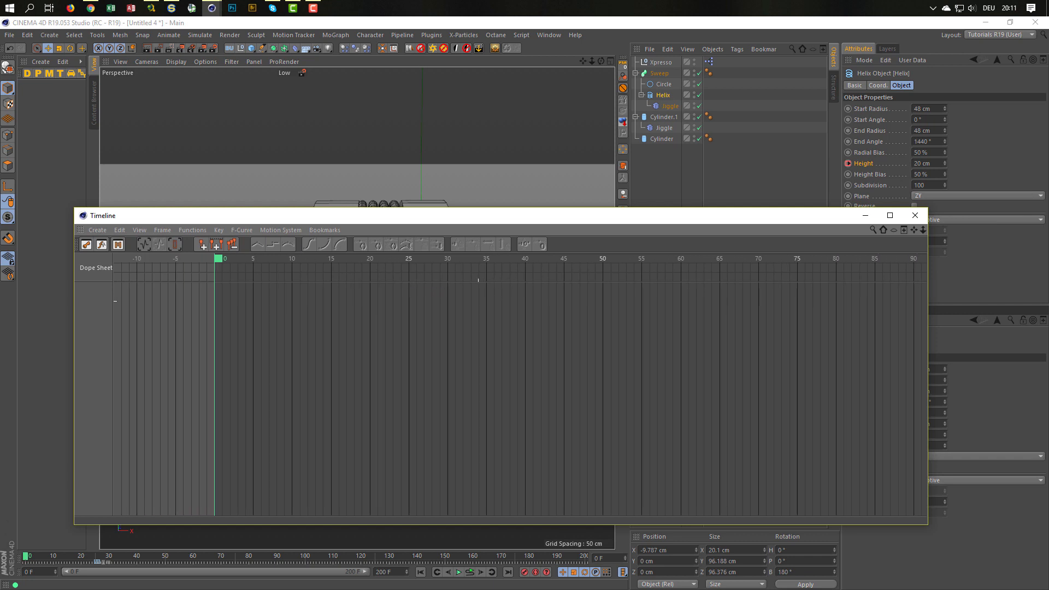
left_click(864, 162)
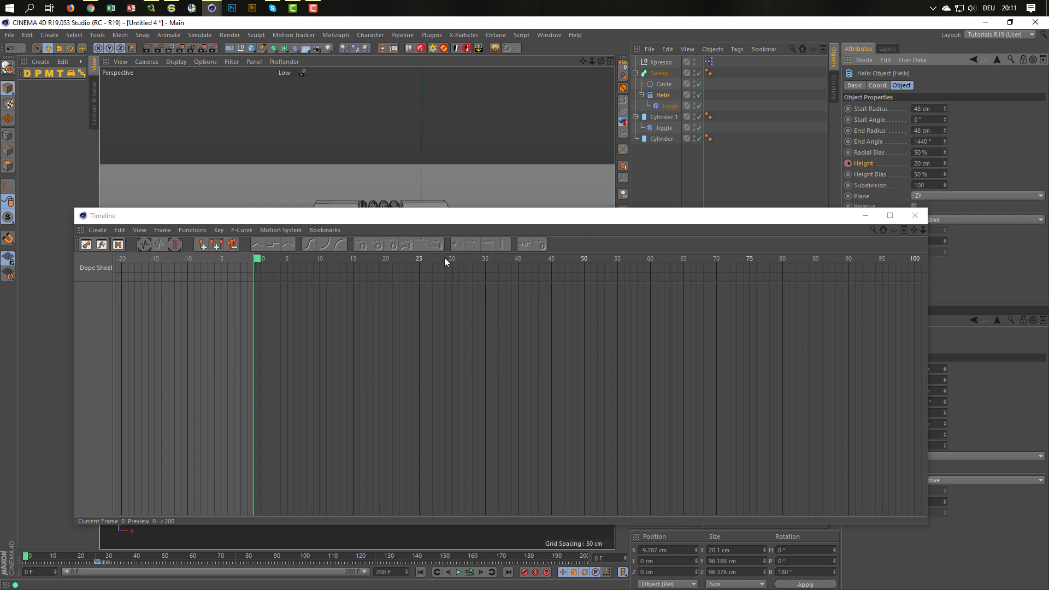
left_click(924, 215)
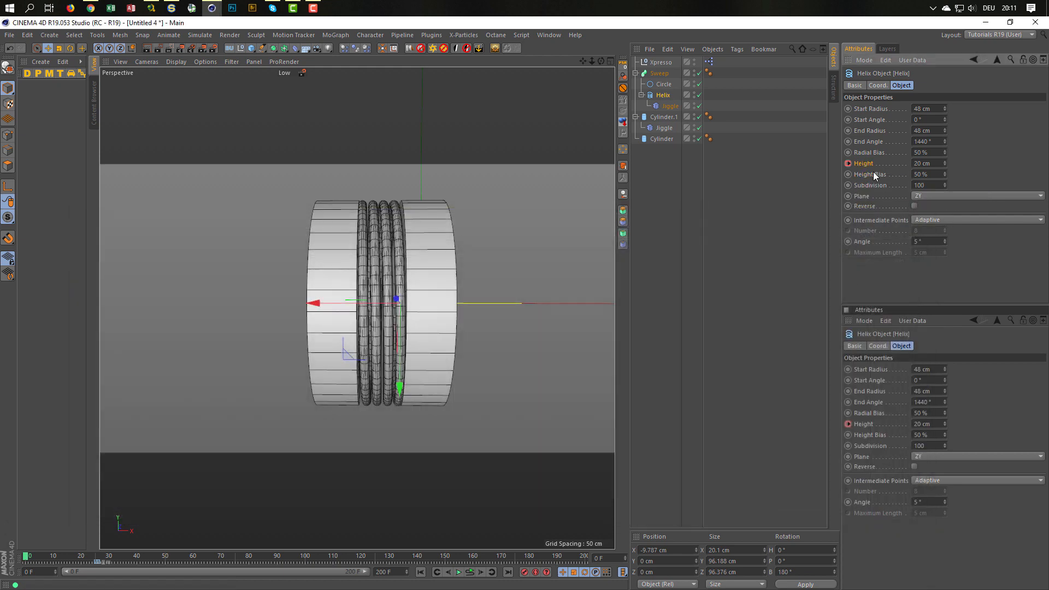
- Show the Helix's Height track in the timeline, examine its keyframes at frames 25 and 26, and close the timeline
right_click(866, 165)
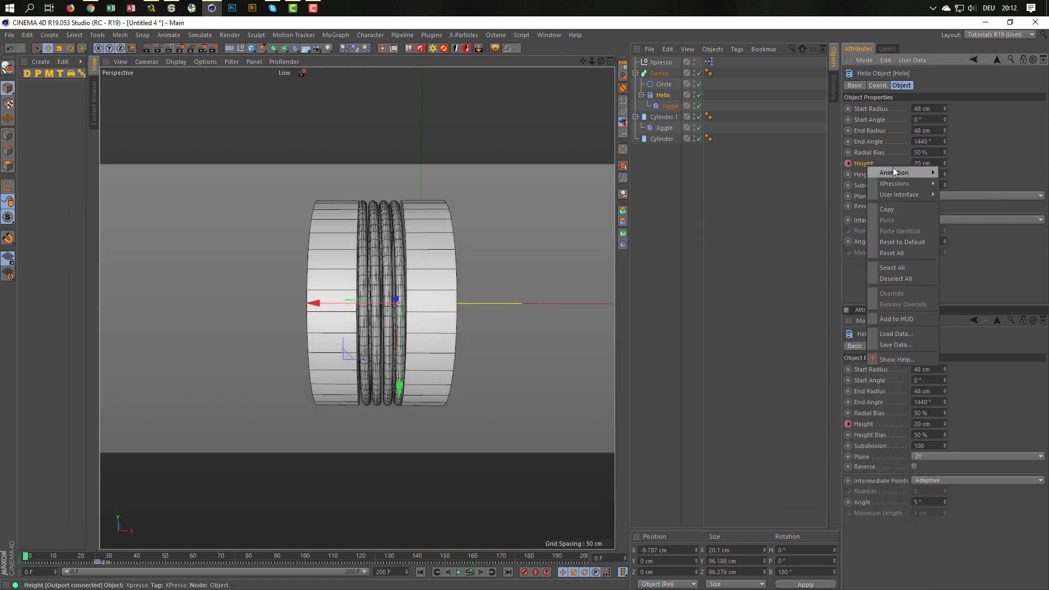
mouse_move(914, 172)
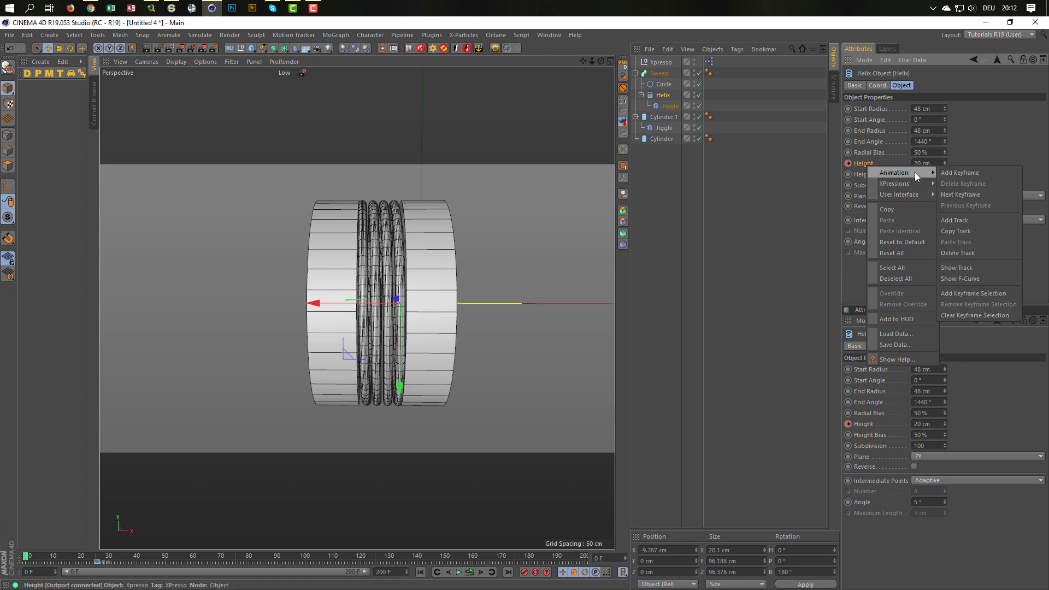
left_click(948, 268)
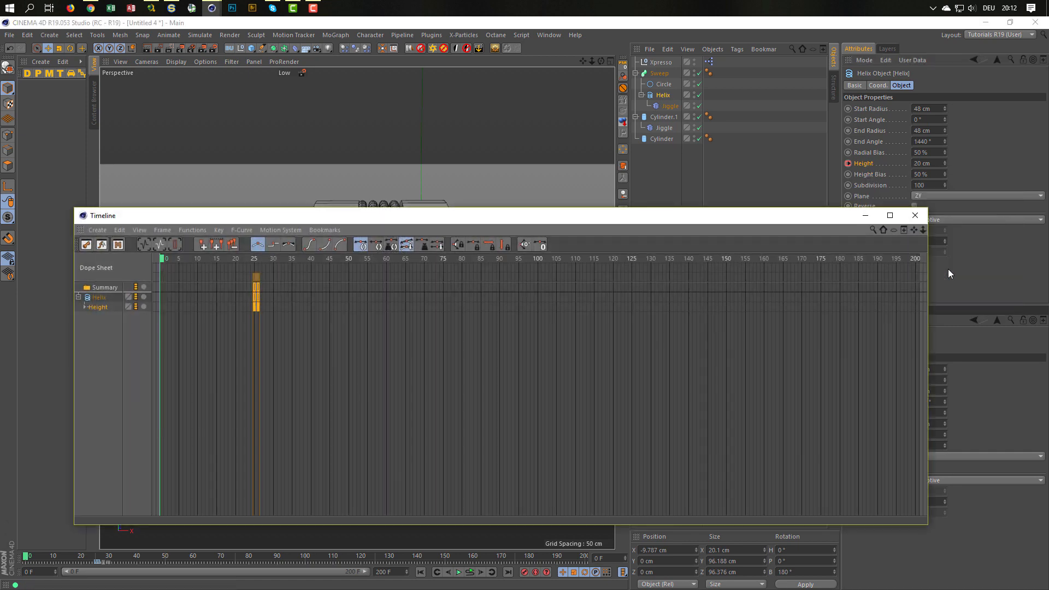
left_click(255, 293)
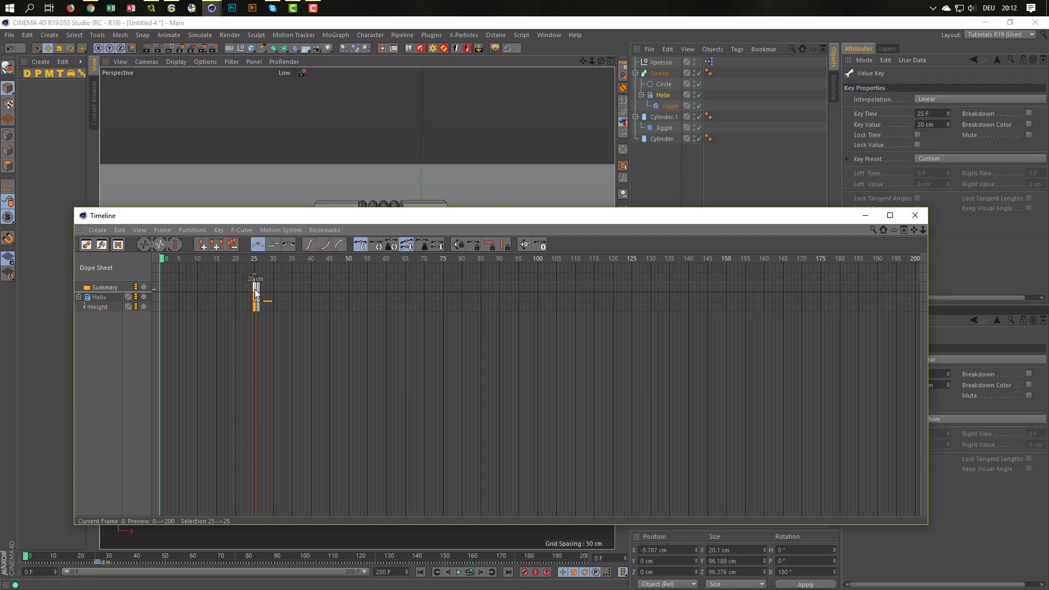
left_click(257, 293)
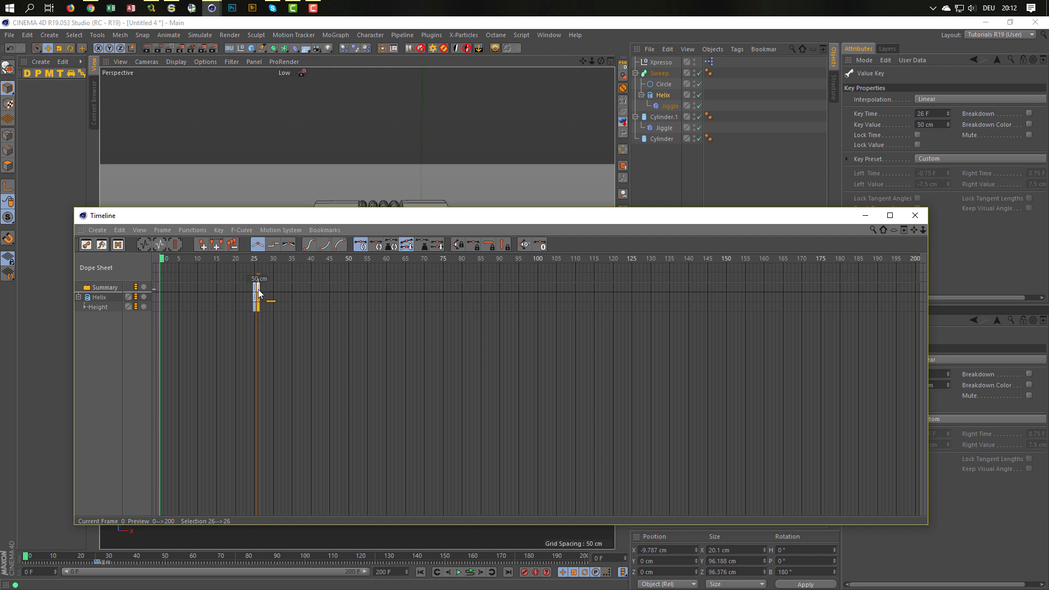
left_click(915, 216)
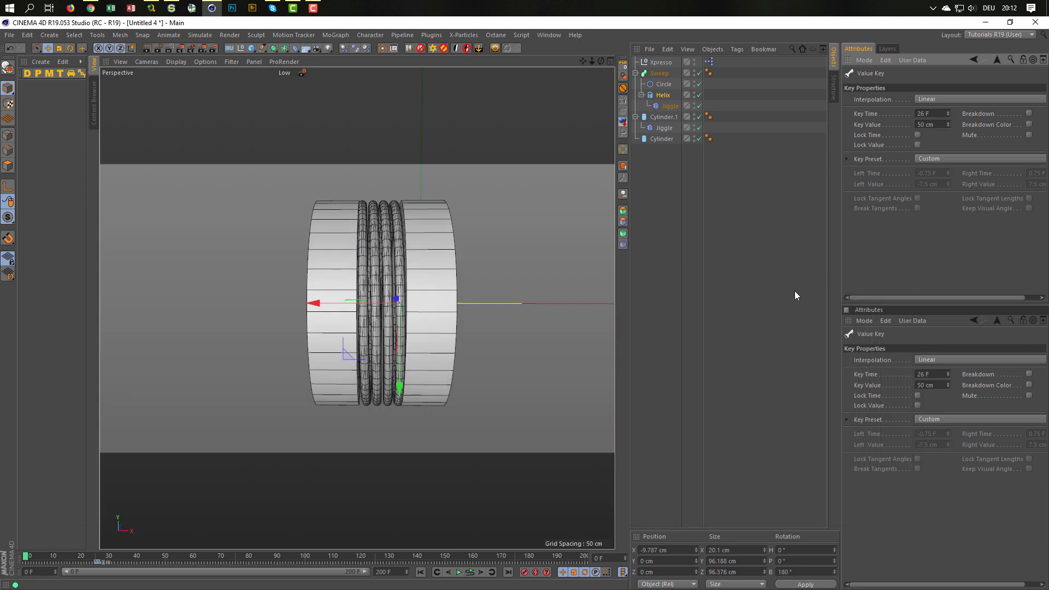
- Replay the animation from the start several times to examine how the spring and Cylinder.1 jiggle after the Height jump
left_click(470, 572)
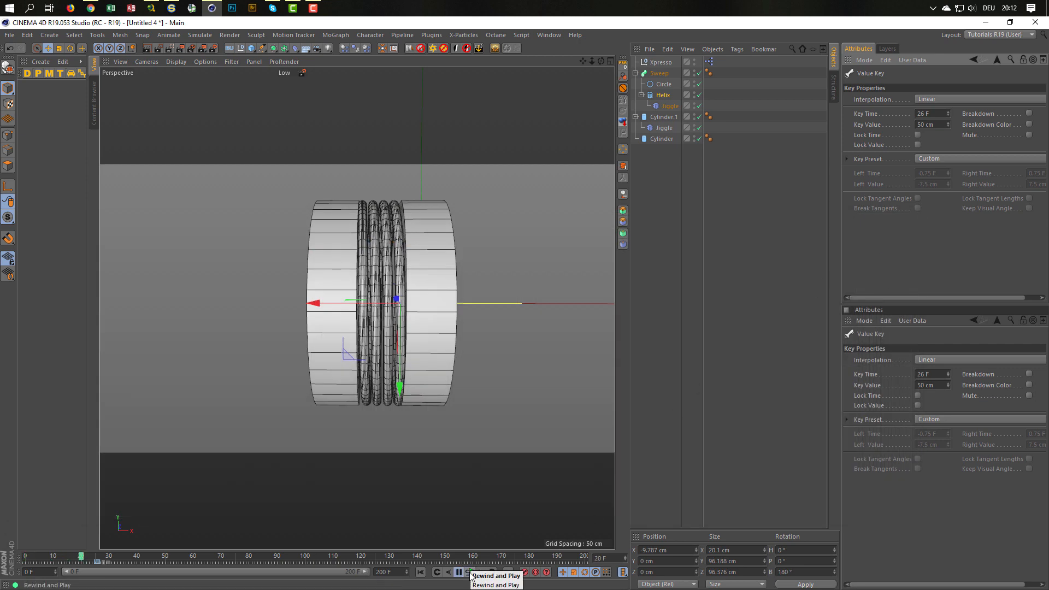
left_click(469, 572)
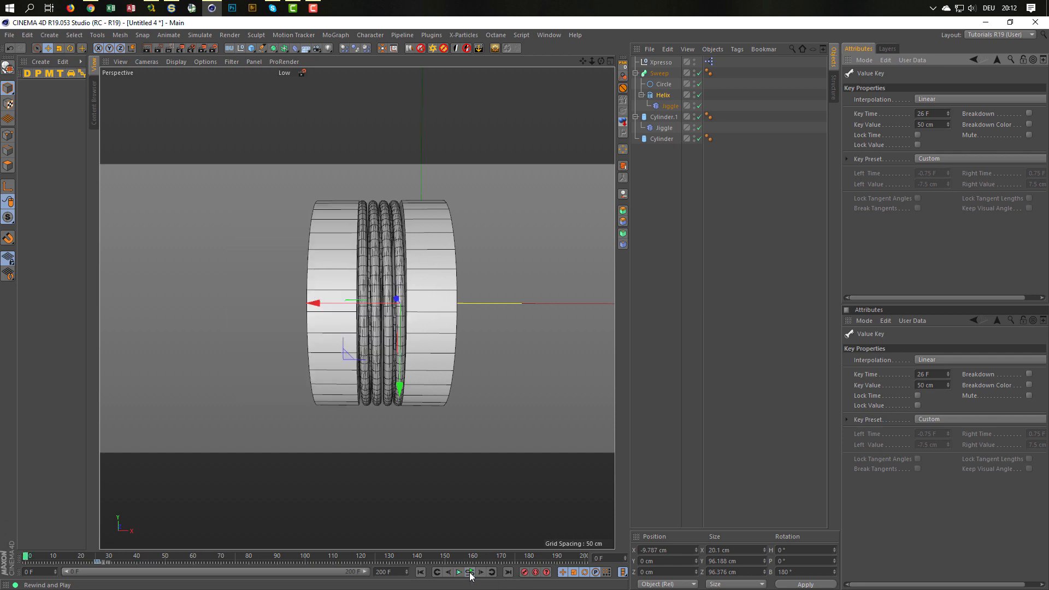
left_click(470, 573)
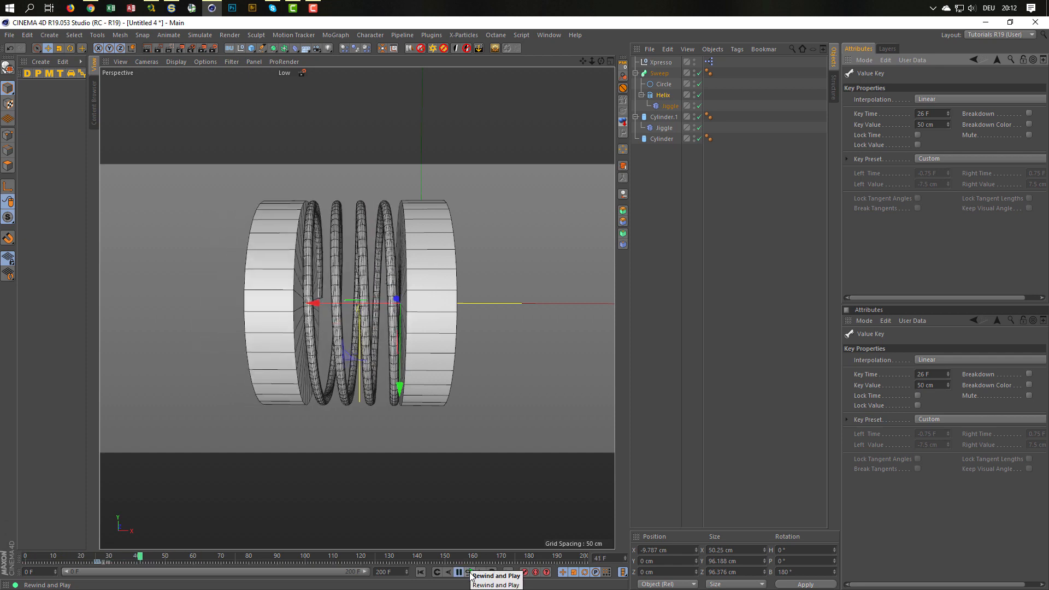
left_click(470, 573)
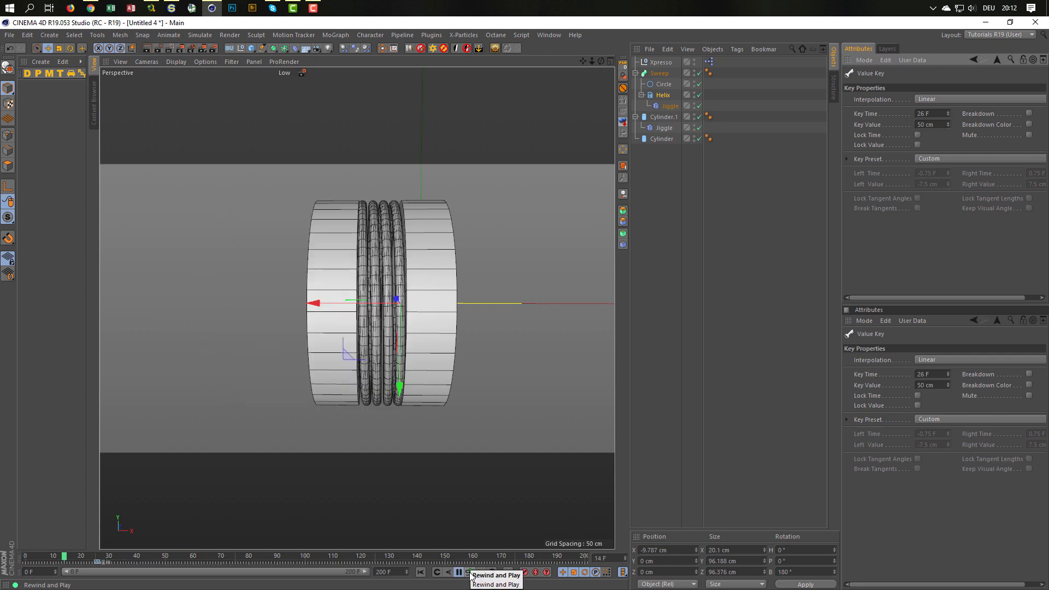
left_click(470, 573)
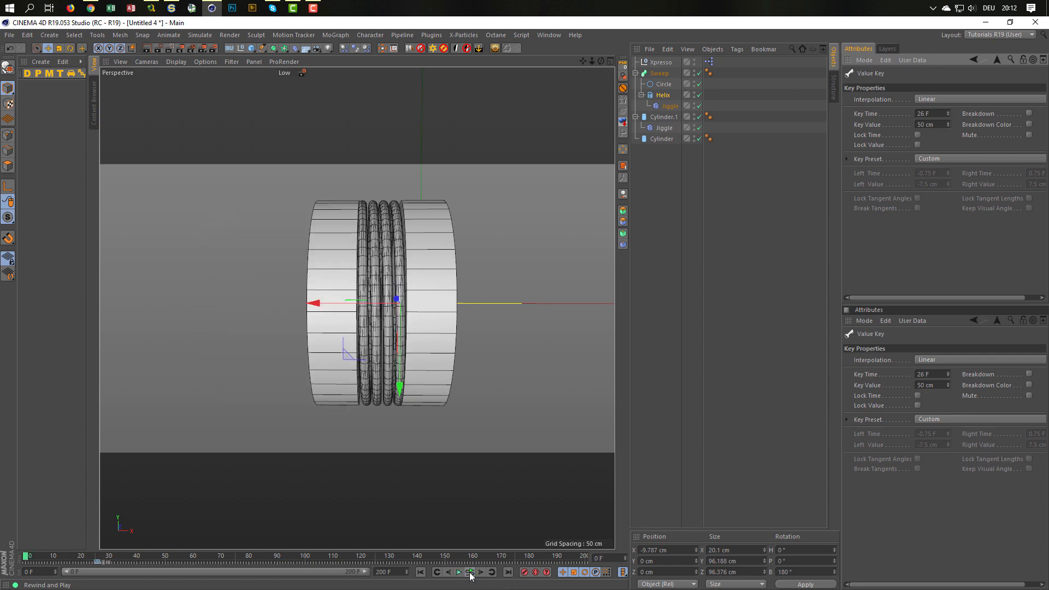
left_click(470, 573)
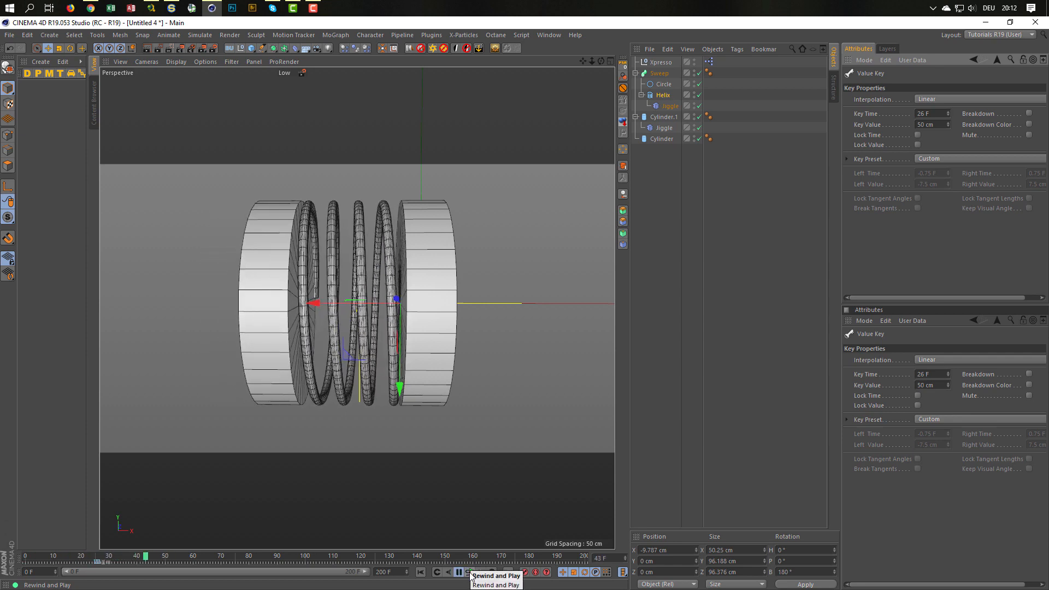
- Preview the jiggle motion again from the start and return the animation to frame 0
left_click(469, 573)
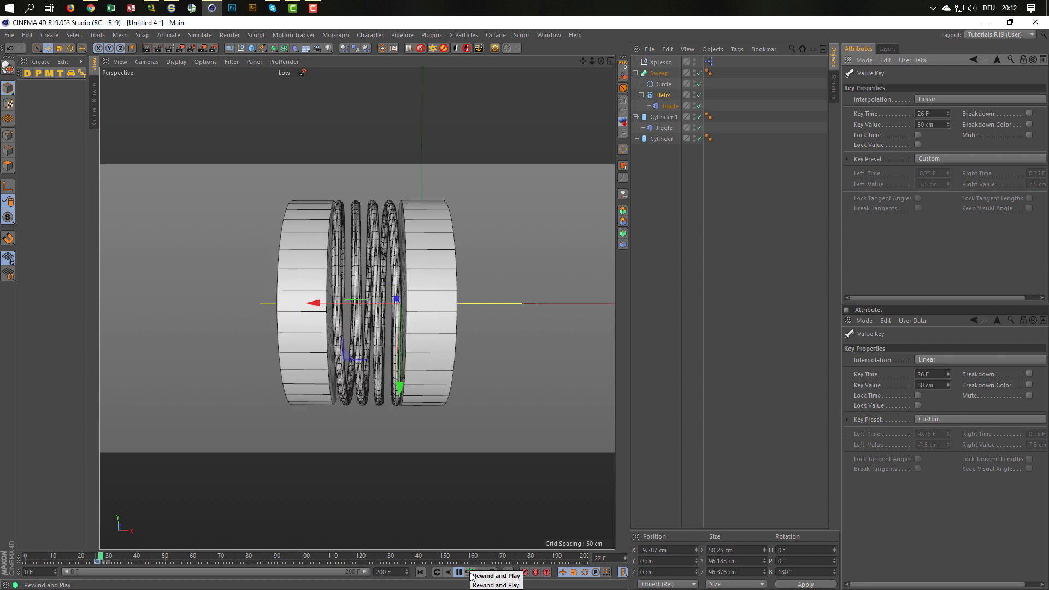
left_click(469, 573)
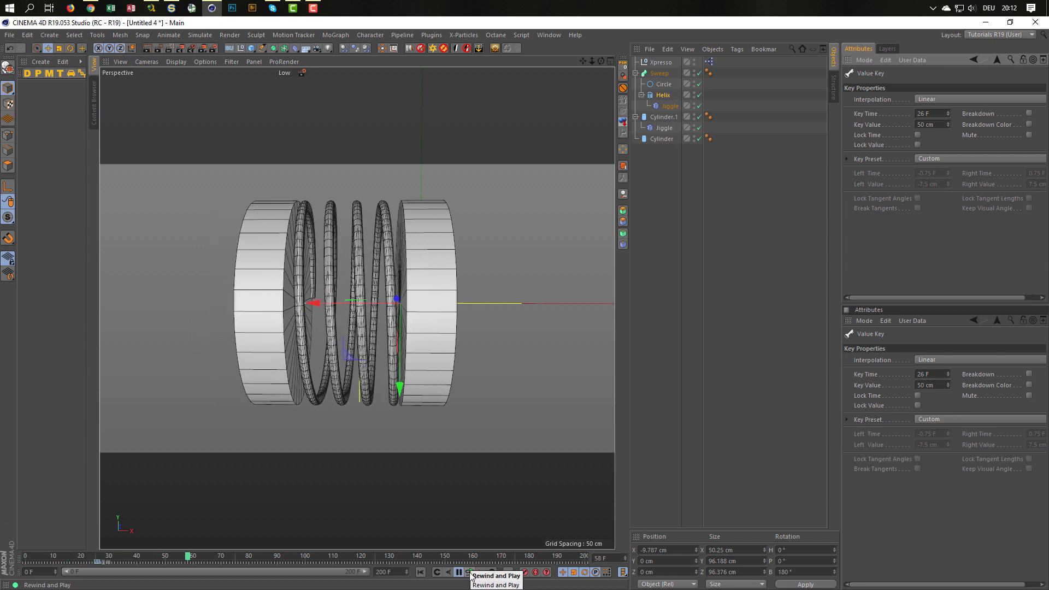
left_click(471, 574)
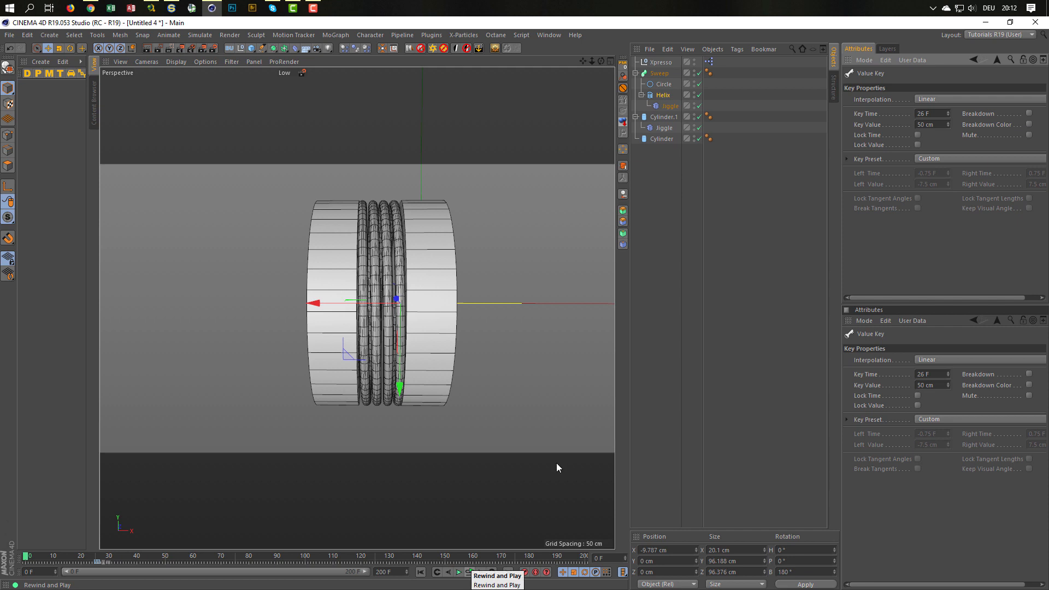
- Try a Drag of 2 % on both Jiggle deformers together and play the animation to check the motion
left_click(660, 130)
left_click(670, 106, "ctrl")
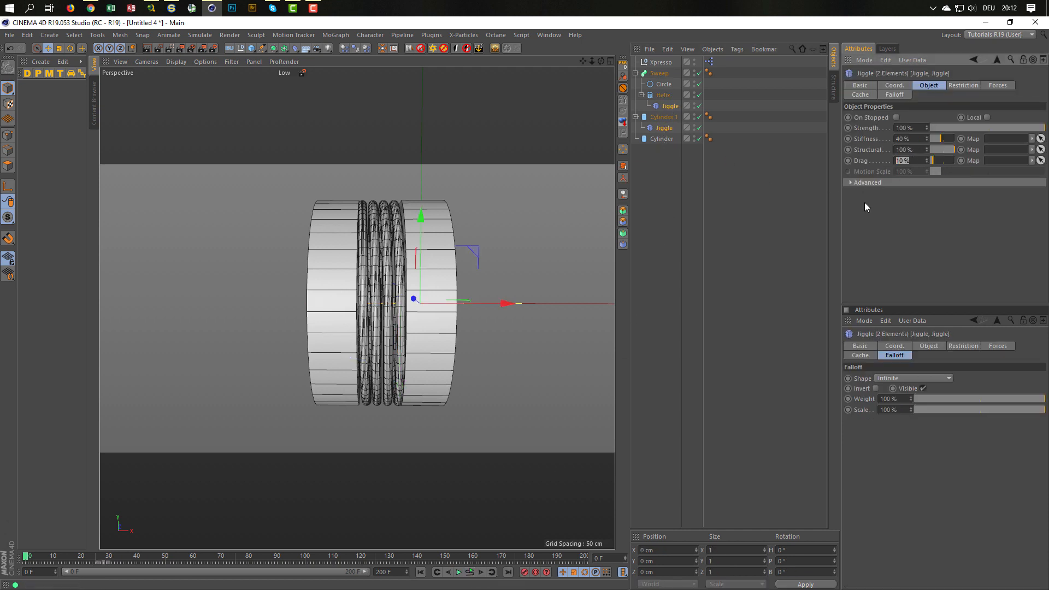
type("2")
key("Return")
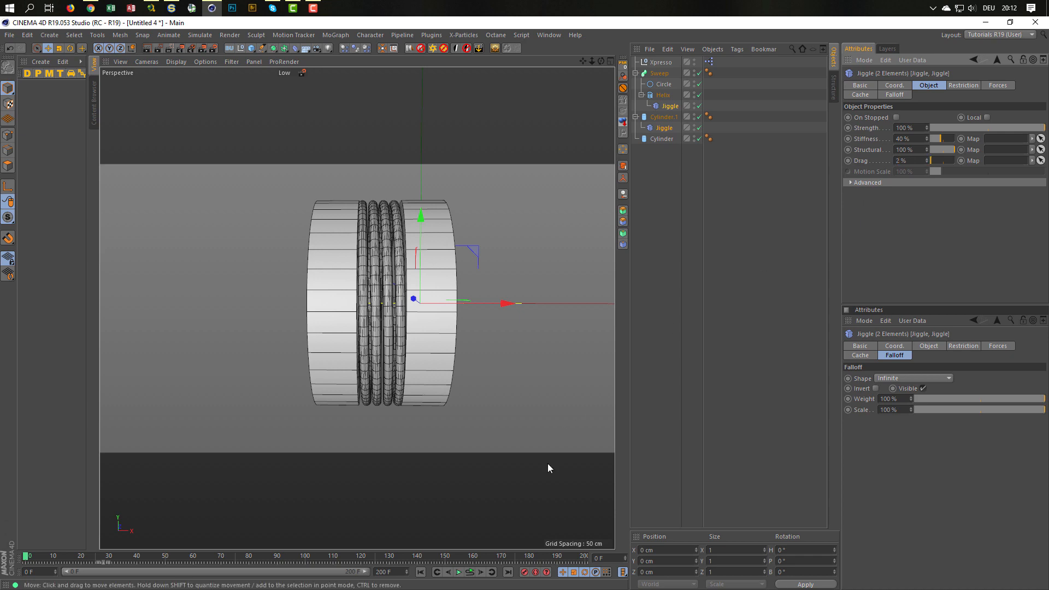
left_click(470, 572)
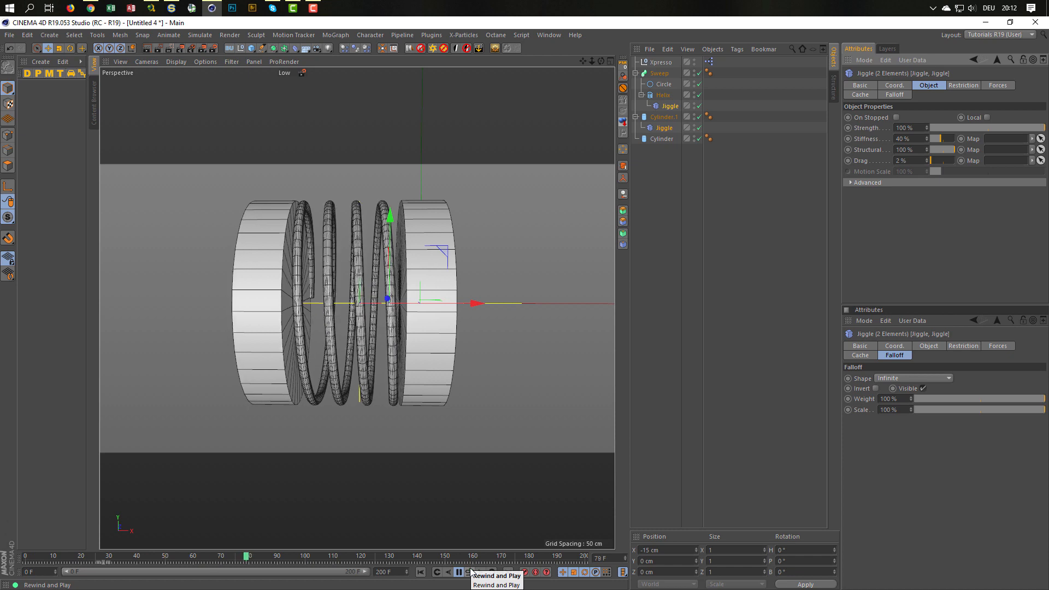
left_click(470, 571)
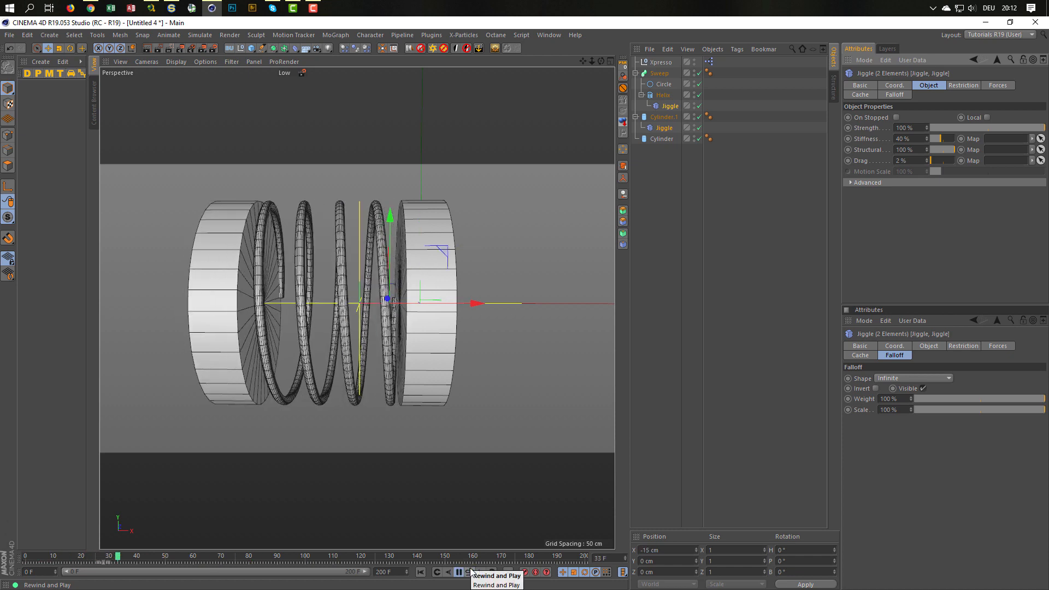
left_click(470, 571)
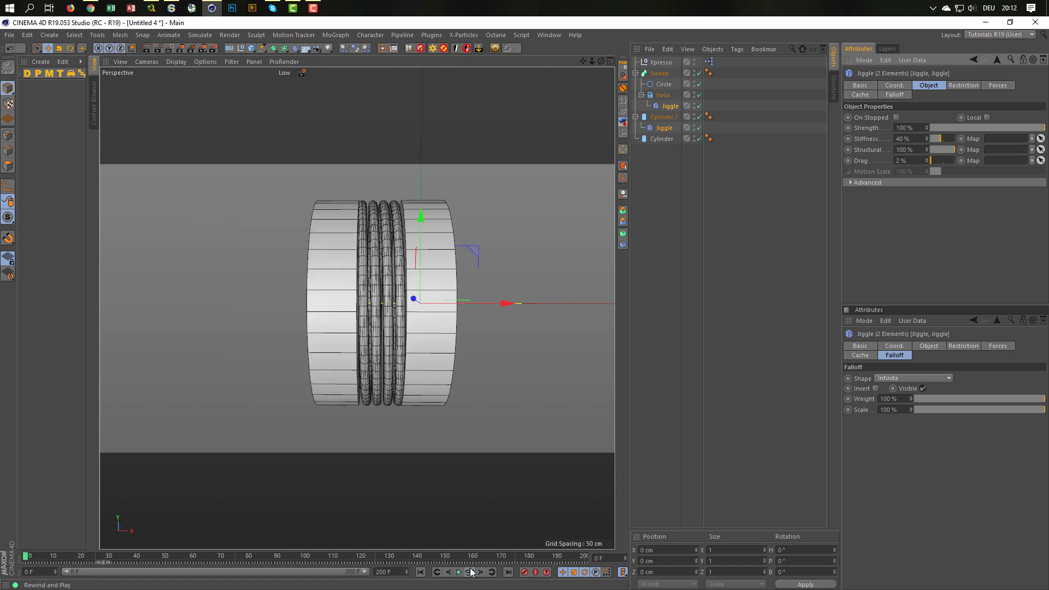
- Try a Drag of 20 % on both Jiggle deformers, play the animation and rewind
left_click(900, 160)
type("20")
key("Return")
left_click(472, 570)
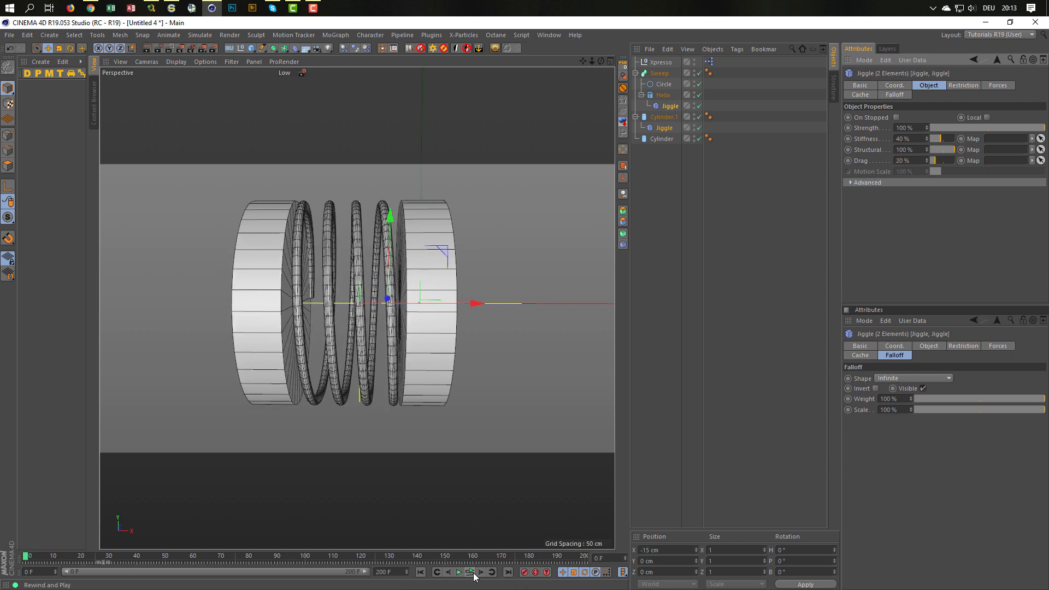
left_click(470, 571)
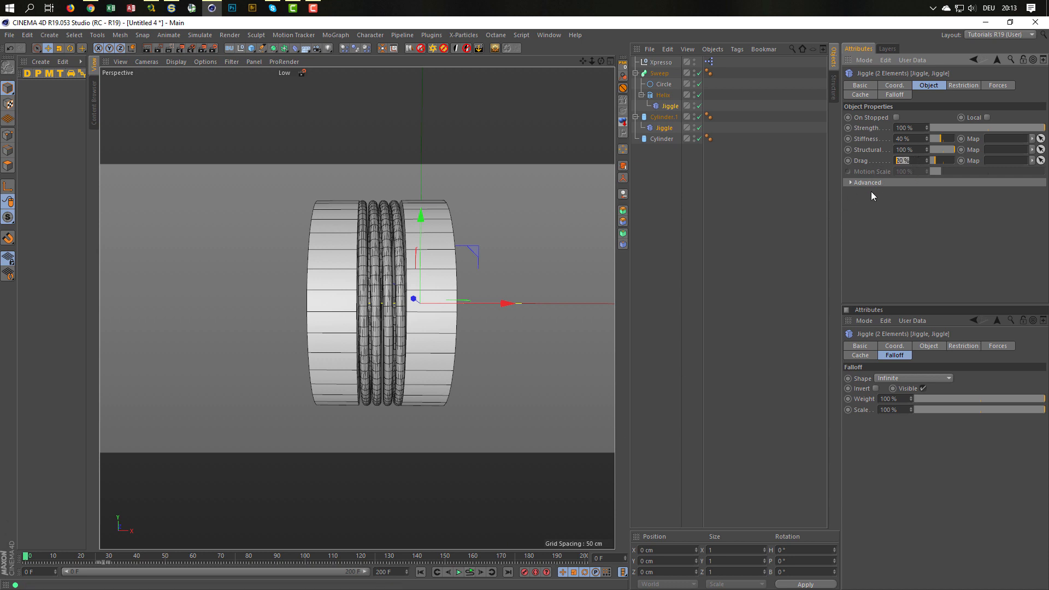
- Try a Drag of 10 % with a Stiffness of 100 % on both Jiggle deformers and preview the animation
type("1")
left_click(470, 572)
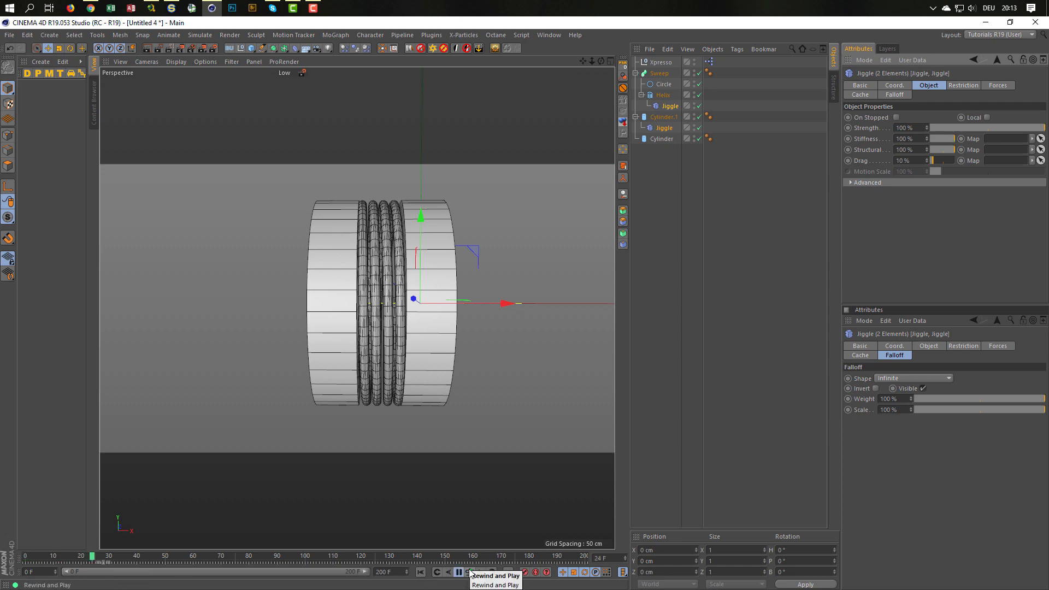
left_click(470, 571)
left_click(469, 571)
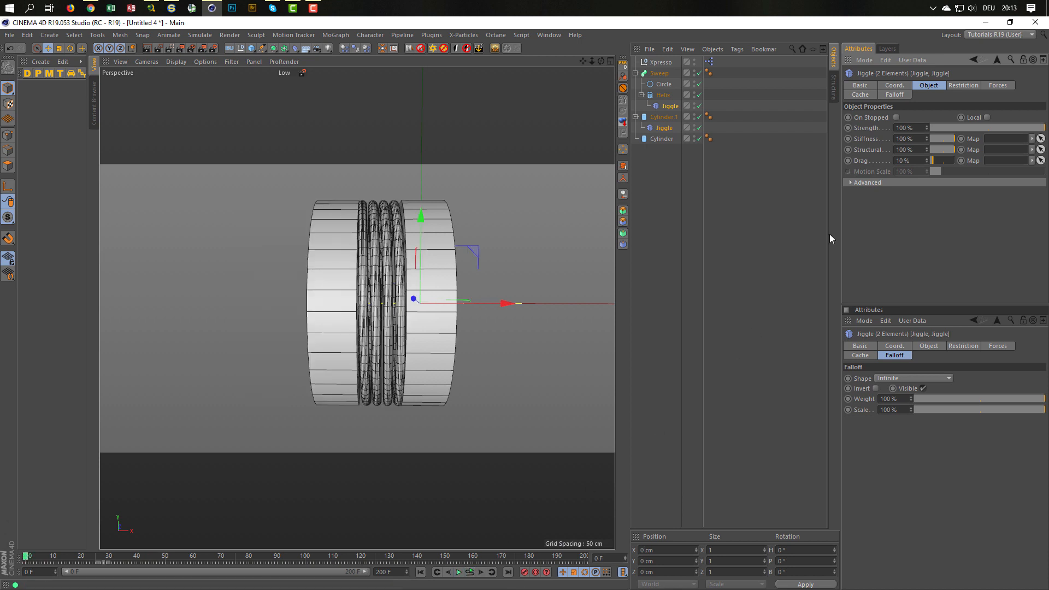
- Set the Stiffness of both Jiggle deformers to 80 % and play the animation to check it
left_click(918, 137)
type("80")
key("Return")
left_click(470, 572)
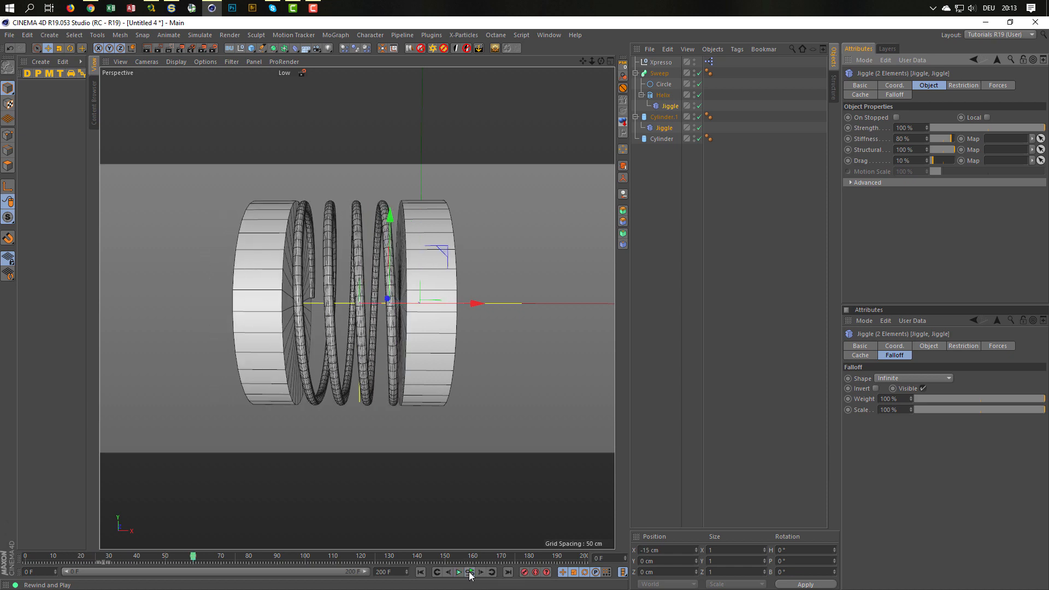
left_click(470, 572)
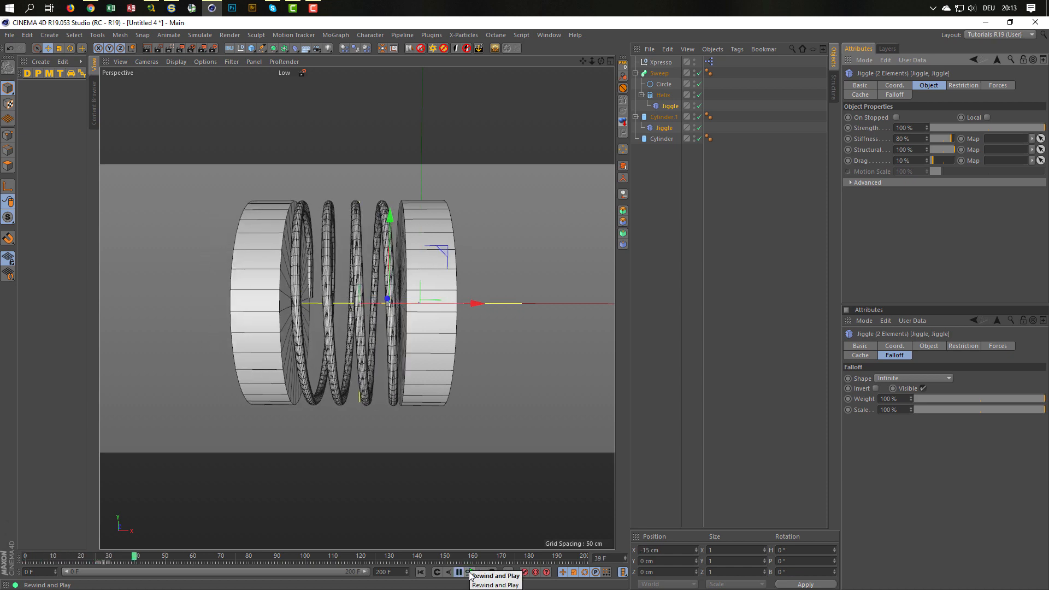
left_click(470, 574)
- Set the Drag of both Jiggle deformers to 5 %, replay the animation a few times and rewind
left_click(913, 158)
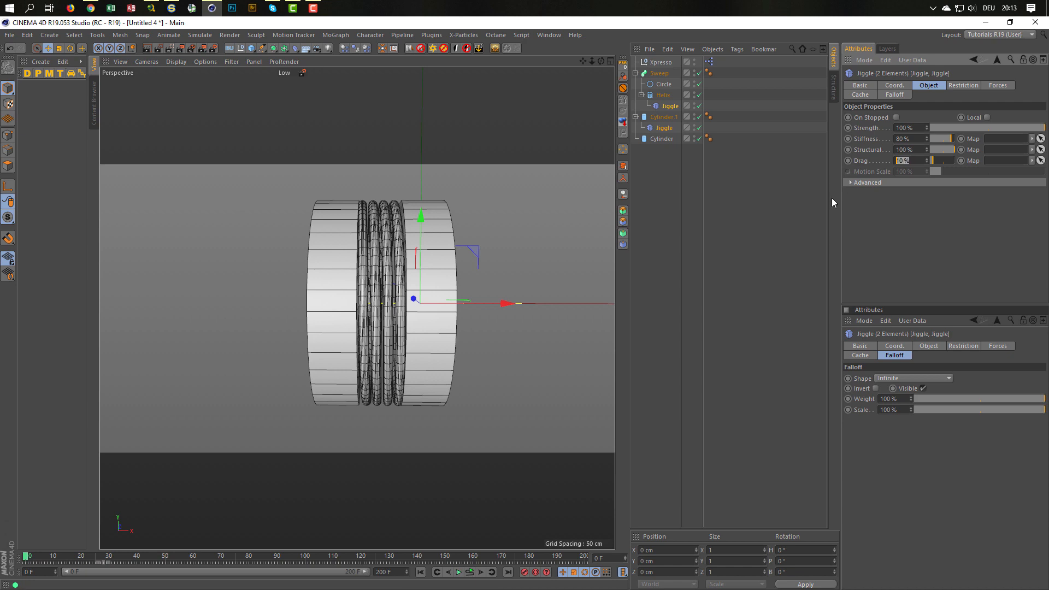
type("5")
key("Return")
left_click(470, 573)
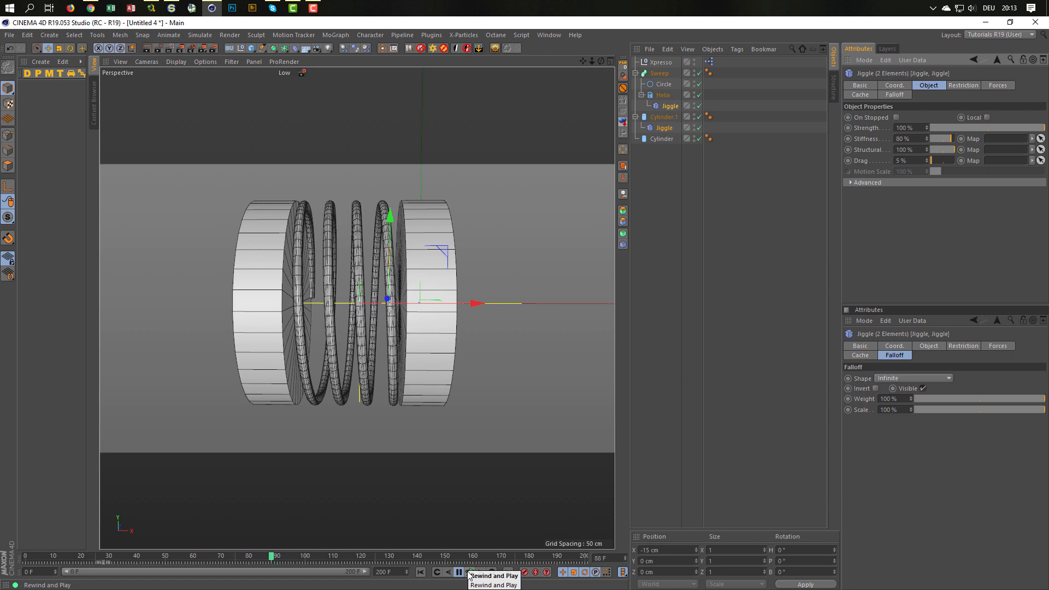
left_click(470, 572)
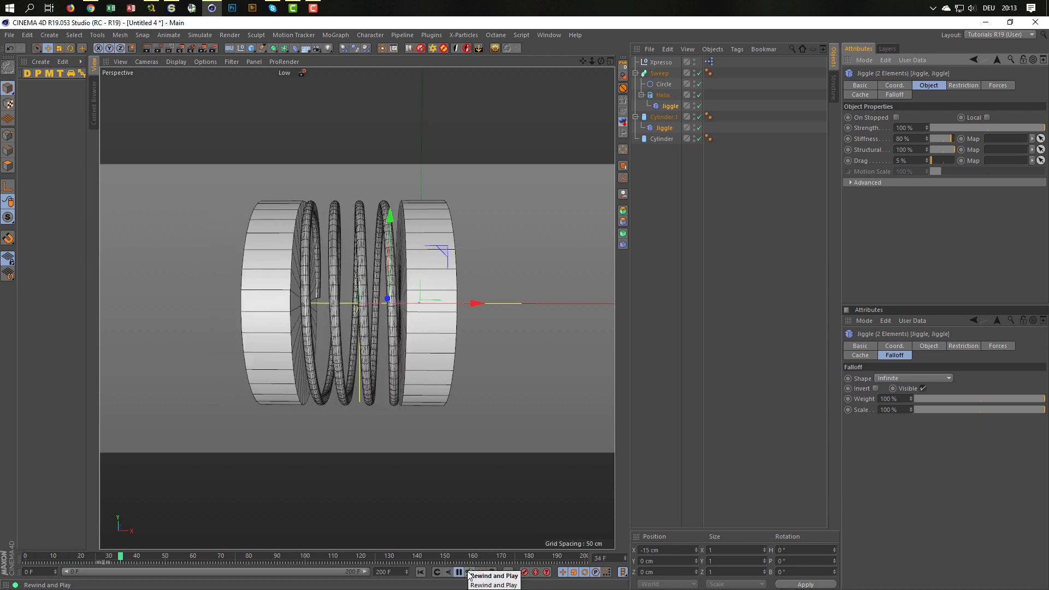
left_click(470, 572)
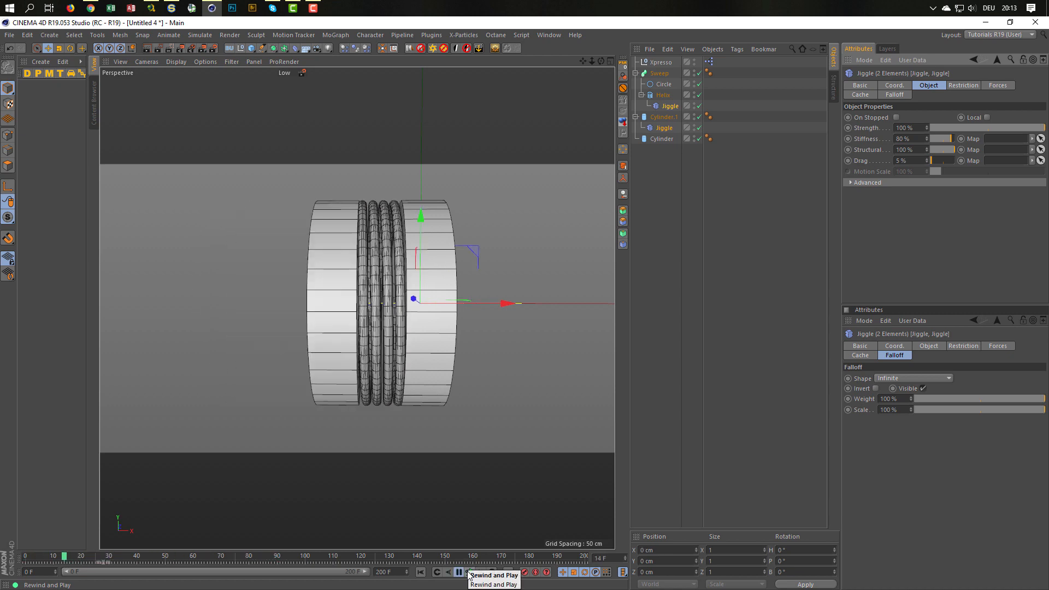
left_click(470, 573)
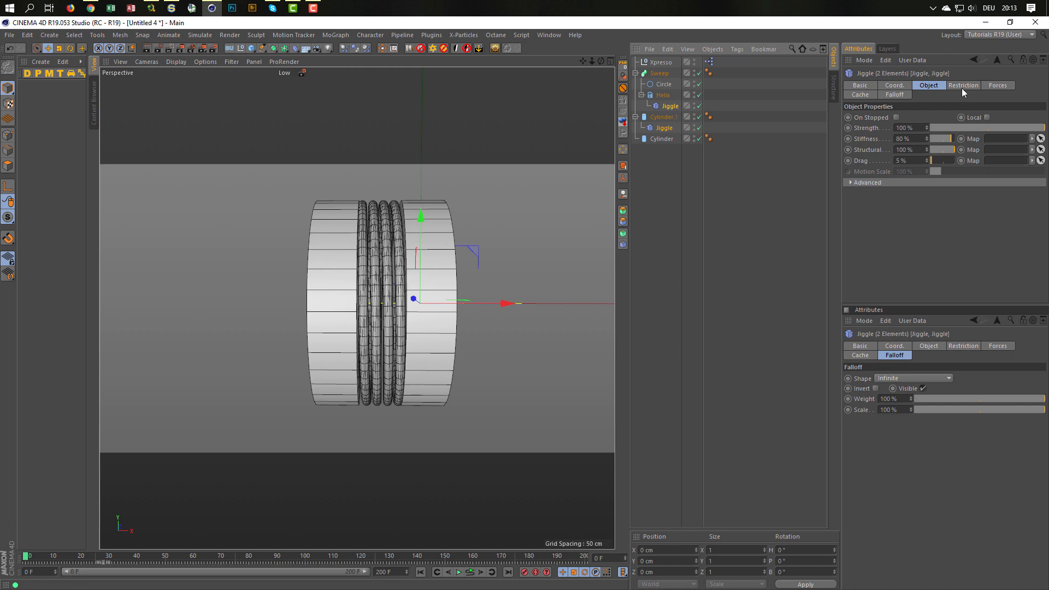
- Calculate the cache for both Jiggle deformers and scrub the timeline to frame 29
left_click(870, 92)
left_click(892, 140)
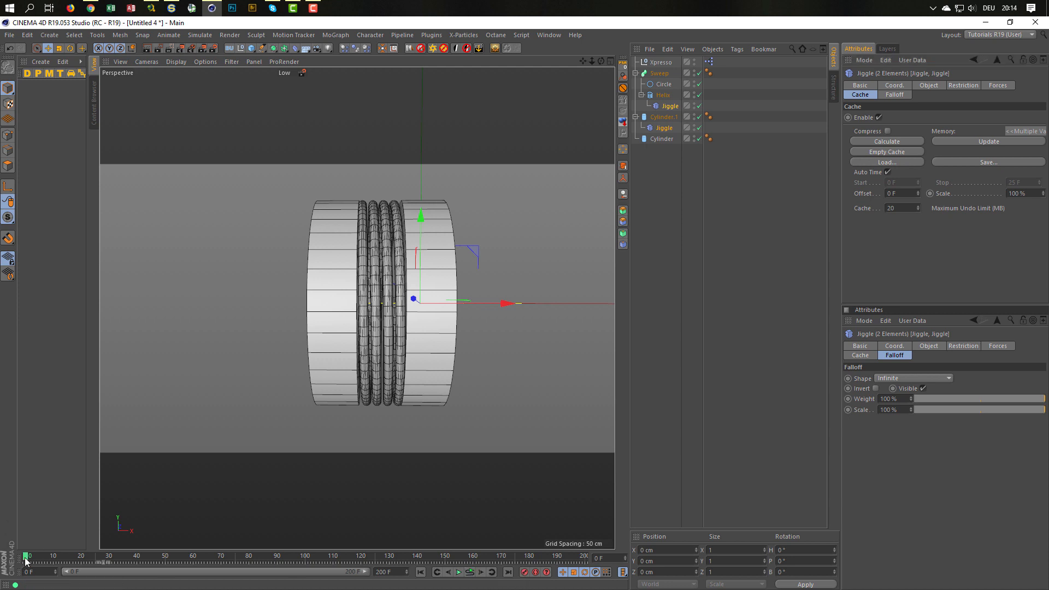
left_click_drag(25, 560, 107, 560)
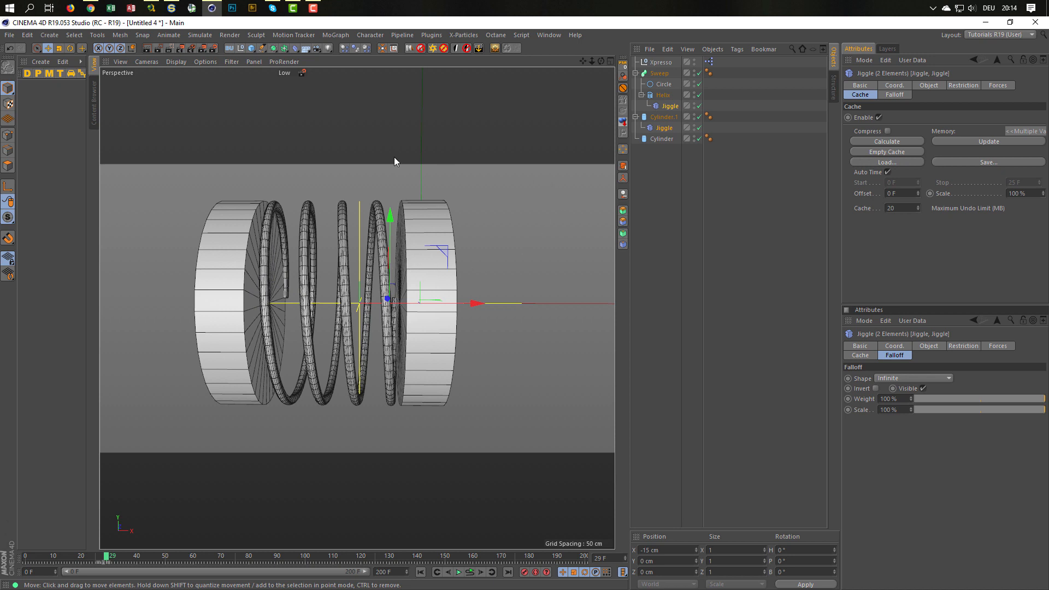
- Add a new Cylinder primitive with its Orientation set to -X and its Caps disabled
left_click(252, 50)
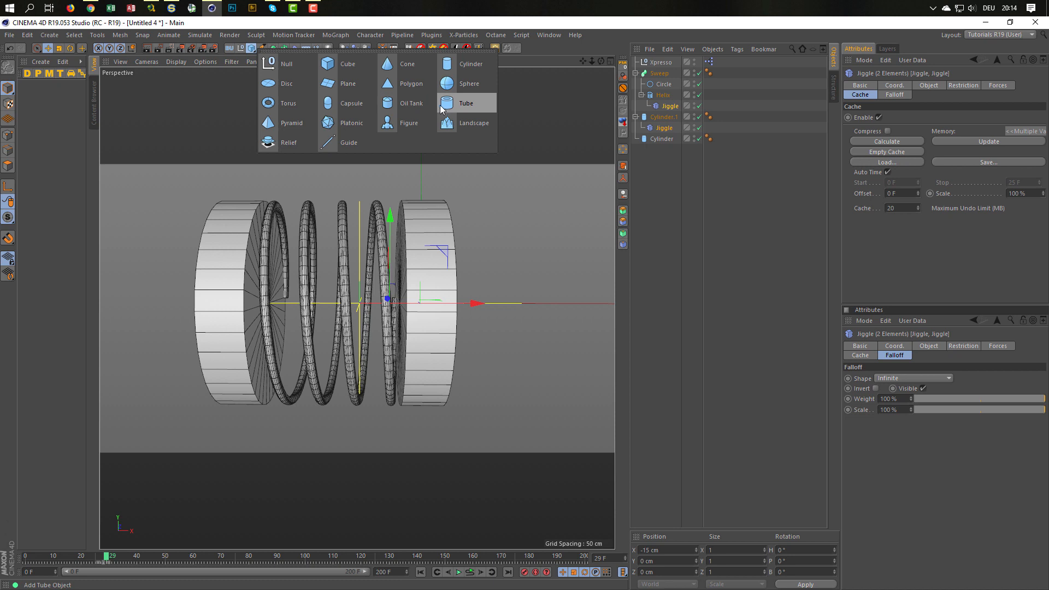
left_click(454, 65)
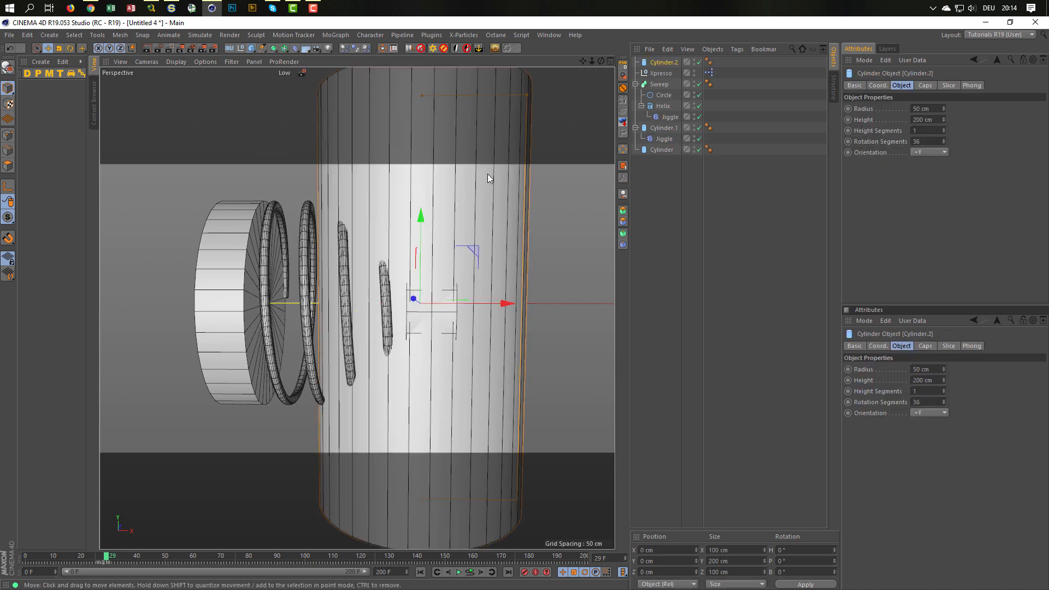
left_click(929, 152)
left_click(926, 175)
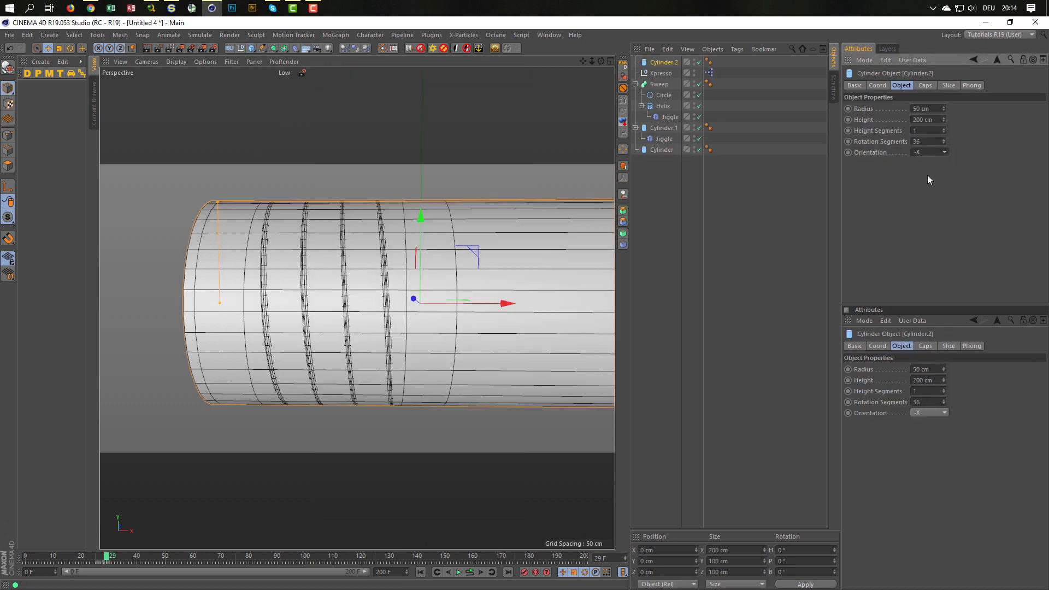
left_click(920, 89)
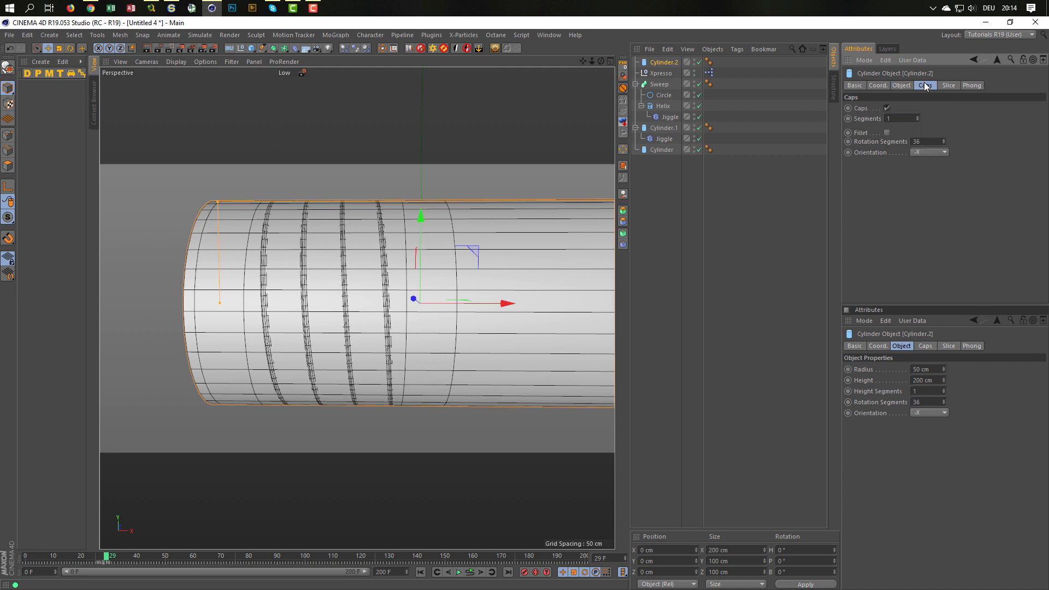
left_click(887, 109)
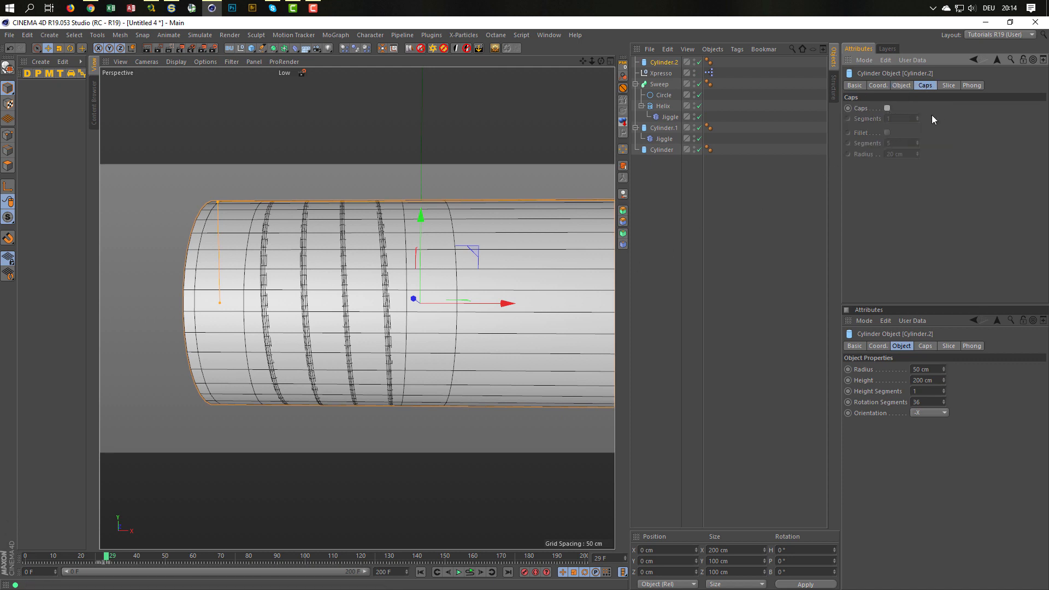
- Set the new cylinder's Height to 52 cm and Radius to 46 cm, and move it inside the spring at about X -34.3 cm
left_click(900, 86)
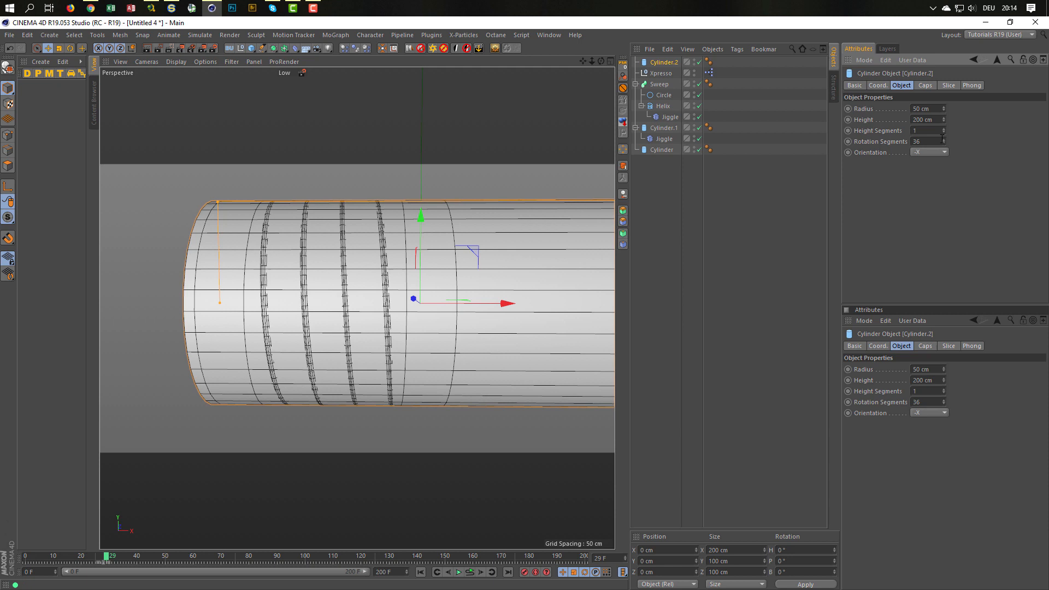
mouse_move(944, 119)
left_mouse_down()
mouse_move(944, 143)
mouse_move(943, 135)
left_mouse_up()
left_click_drag(516, 305, 436, 301)
left_click(932, 108)
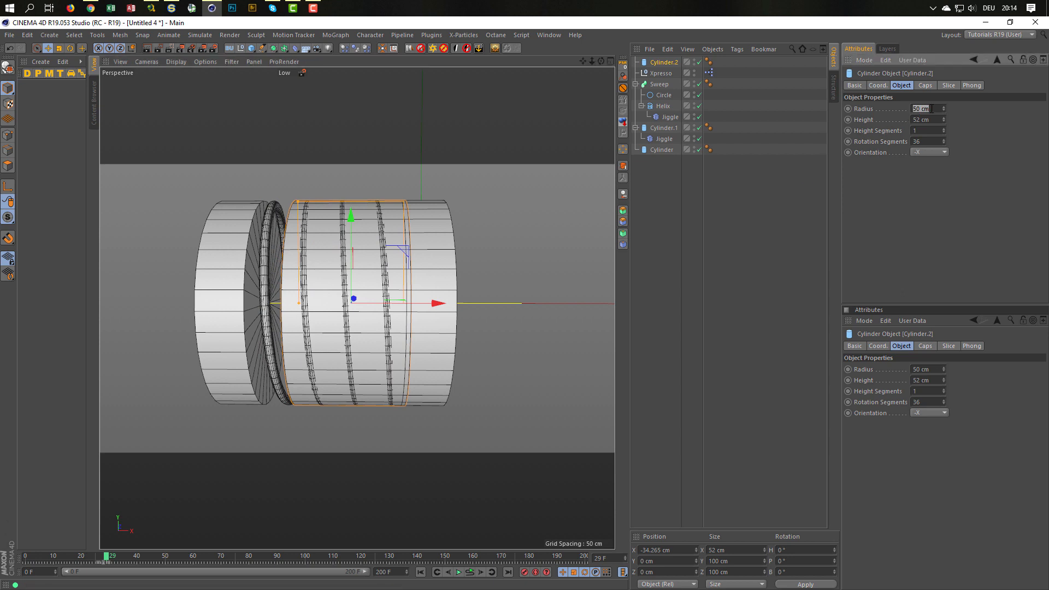
type("46")
key("Return")
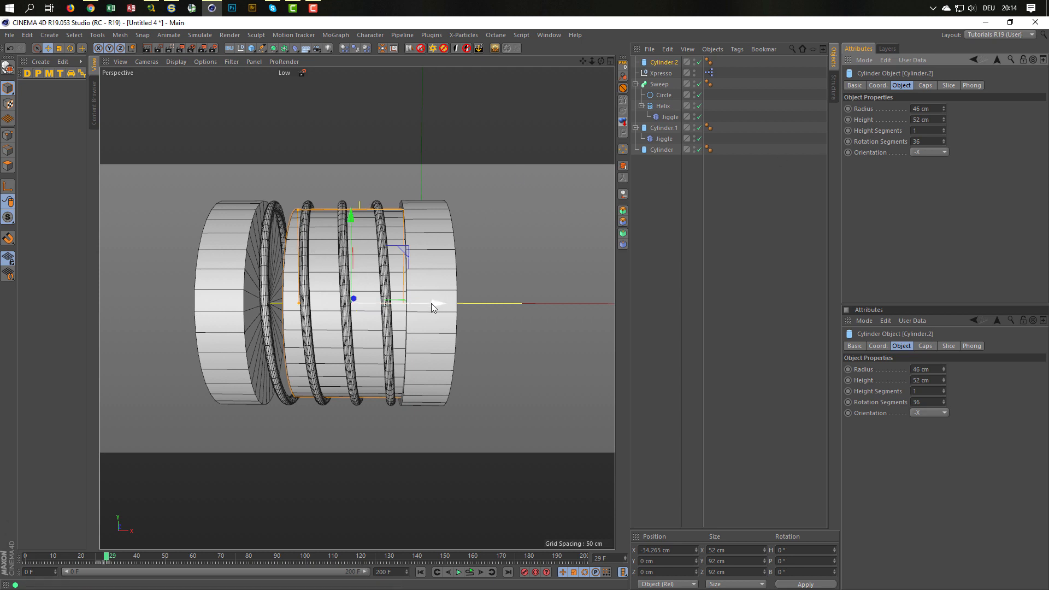
- Stretch the inner cylinder to about 84 cm Height and shift it to about X -42.4 cm so it spans both discs
left_click_drag(437, 304, 426, 304)
left_click_drag(289, 305, 254, 306)
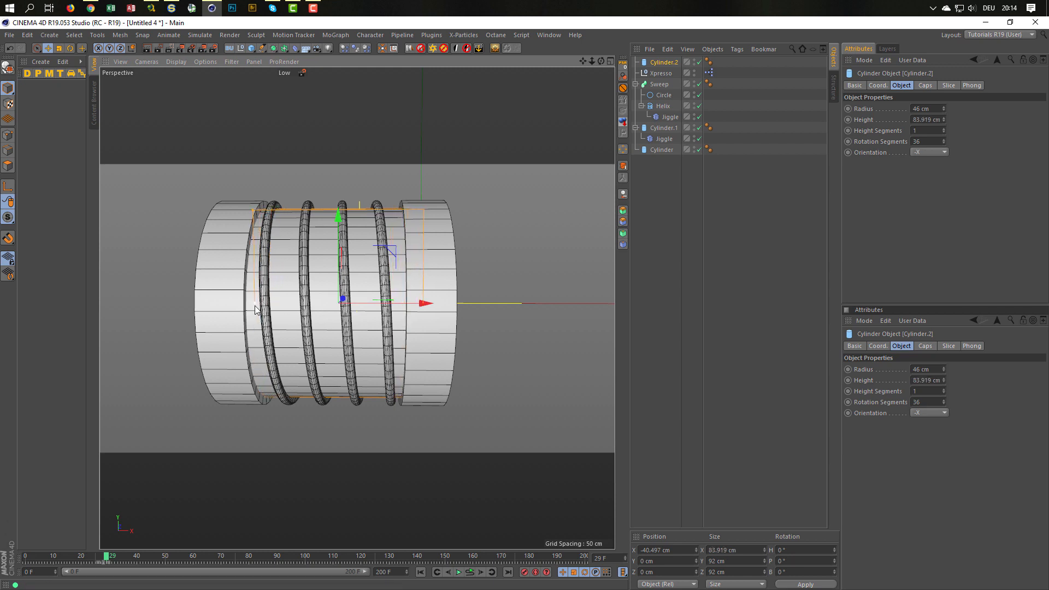
left_click_drag(425, 304, 421, 304)
- At frame 17, move Cylinder.2 to the end of the object hierarchy and convert it to an editable polygon object
left_click_drag(106, 558, 74, 556)
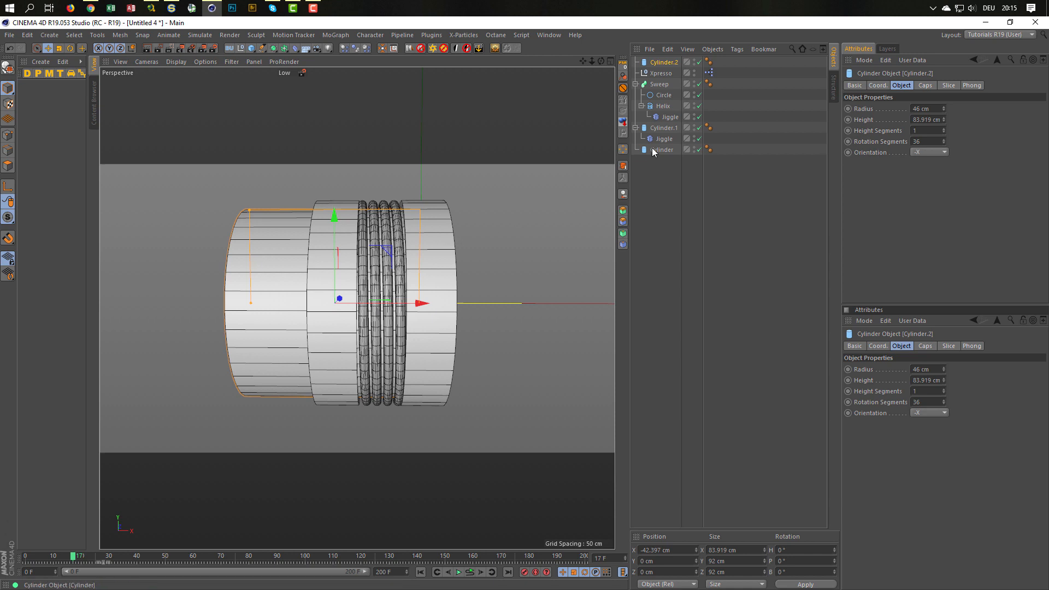
left_click_drag(663, 66, 655, 154)
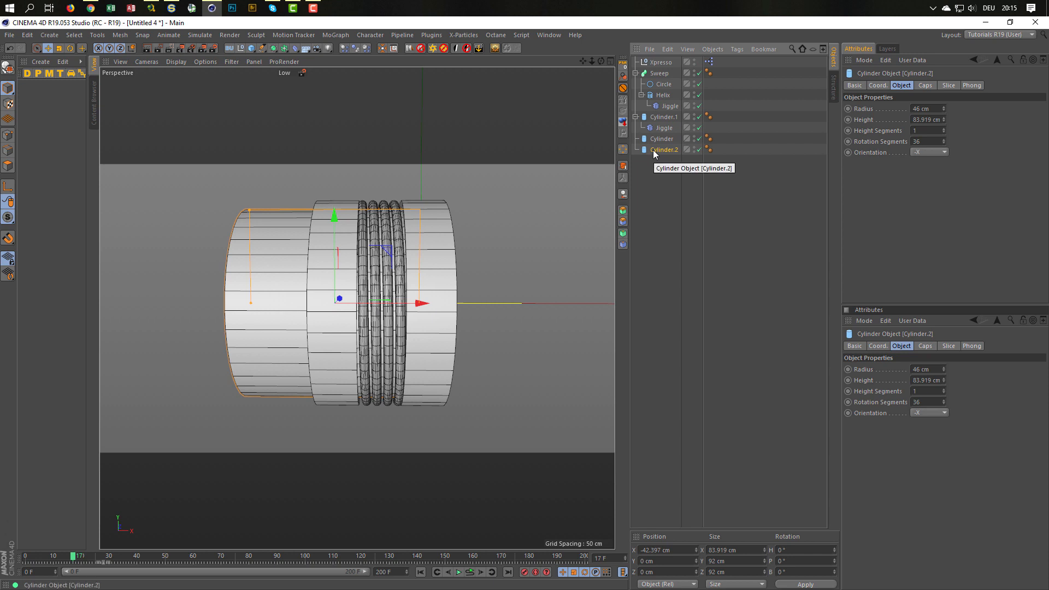
key("c")
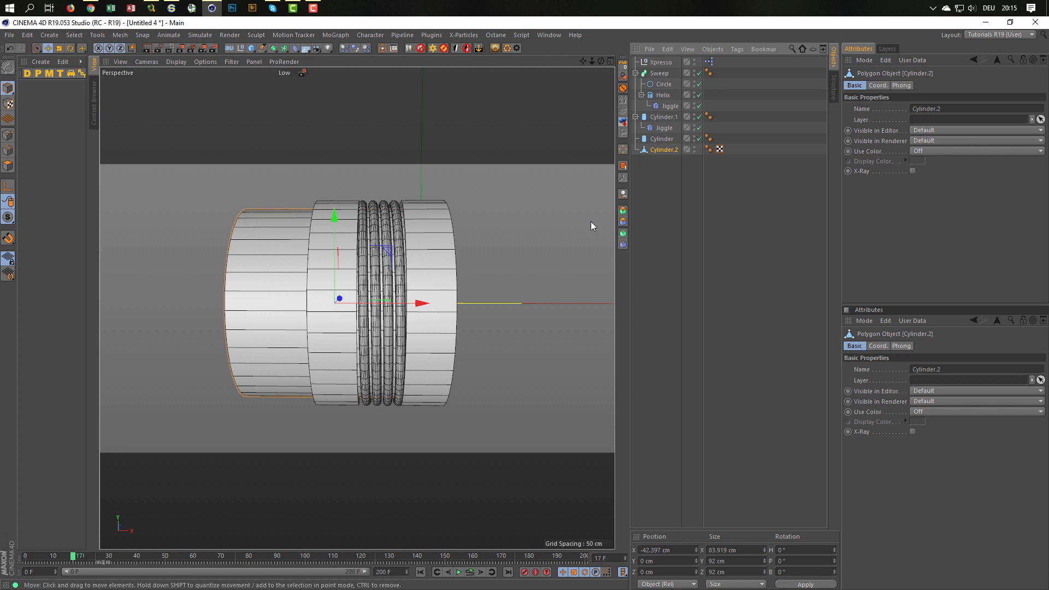
- In the front view, select Cylinder.2's left end points and move them inside the compressed left disc, shortening the cylinder to about 38.8 cm
middle_click(527, 203)
middle_click(447, 333)
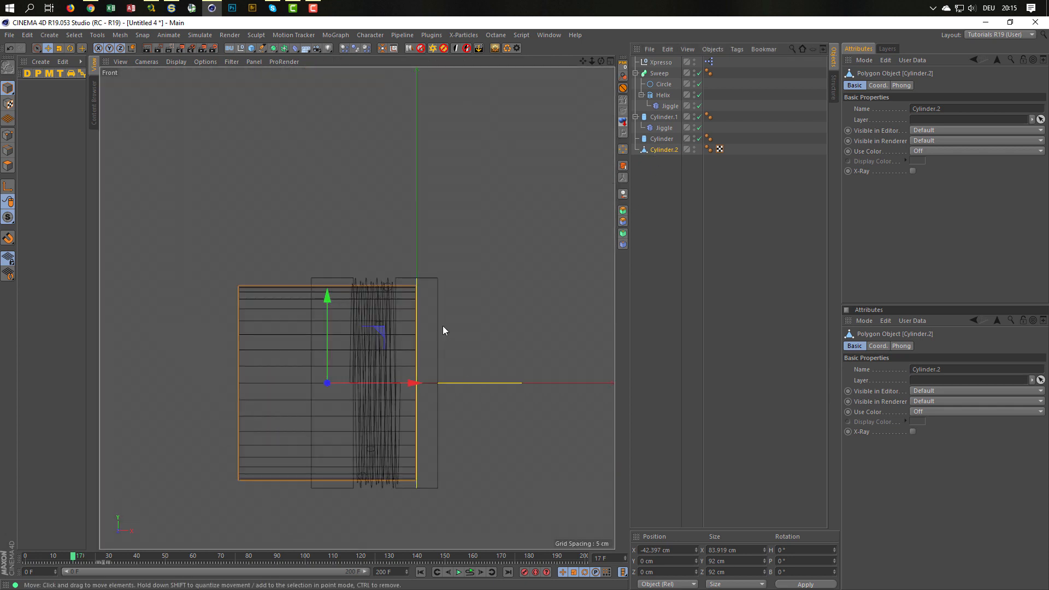
left_click(8, 135)
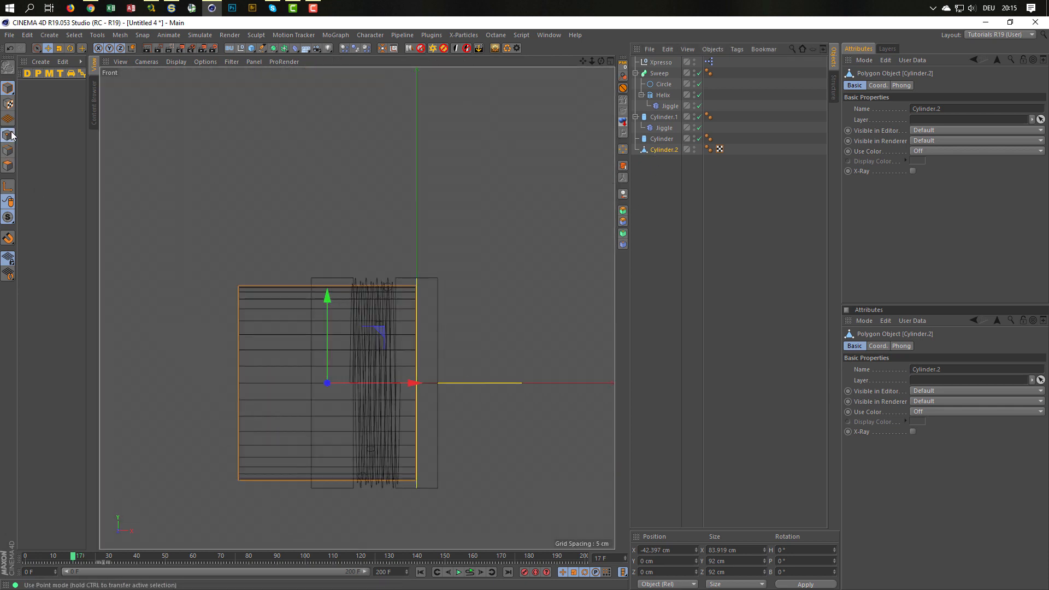
key("0")
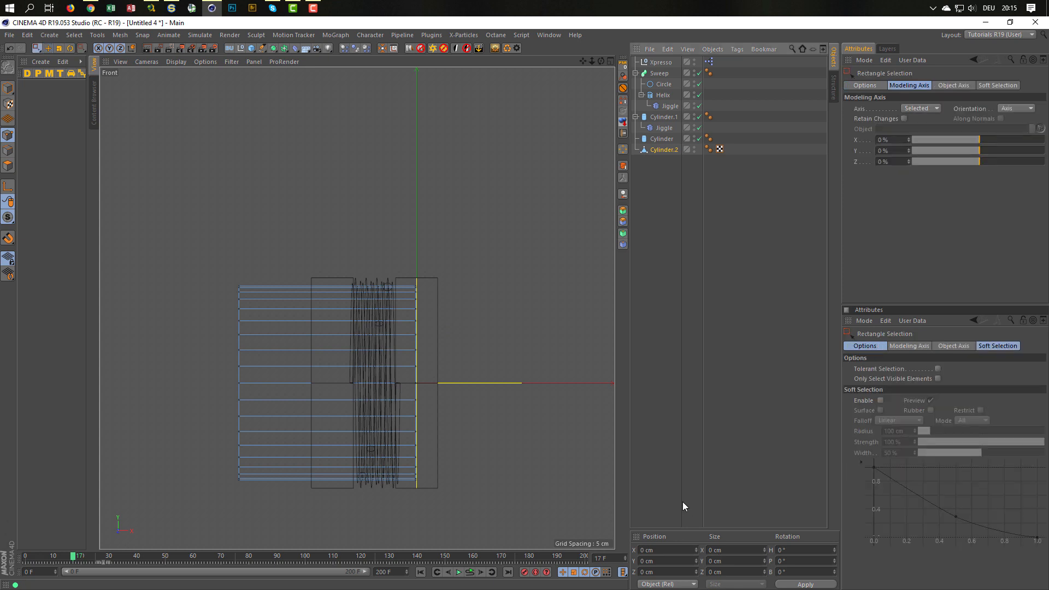
left_click_drag(213, 271, 279, 553)
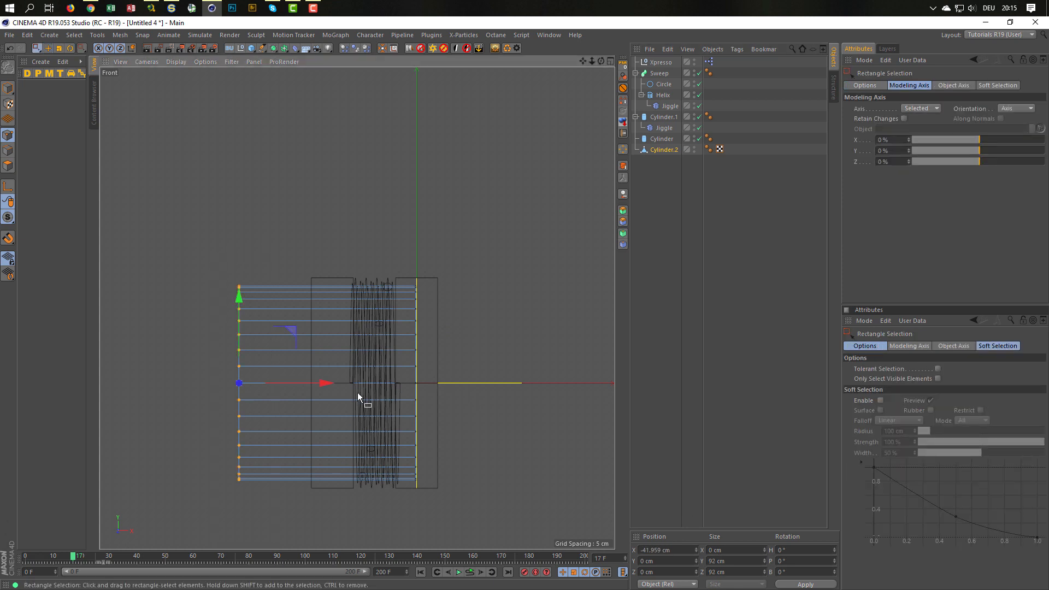
left_click_drag(326, 375, 428, 403)
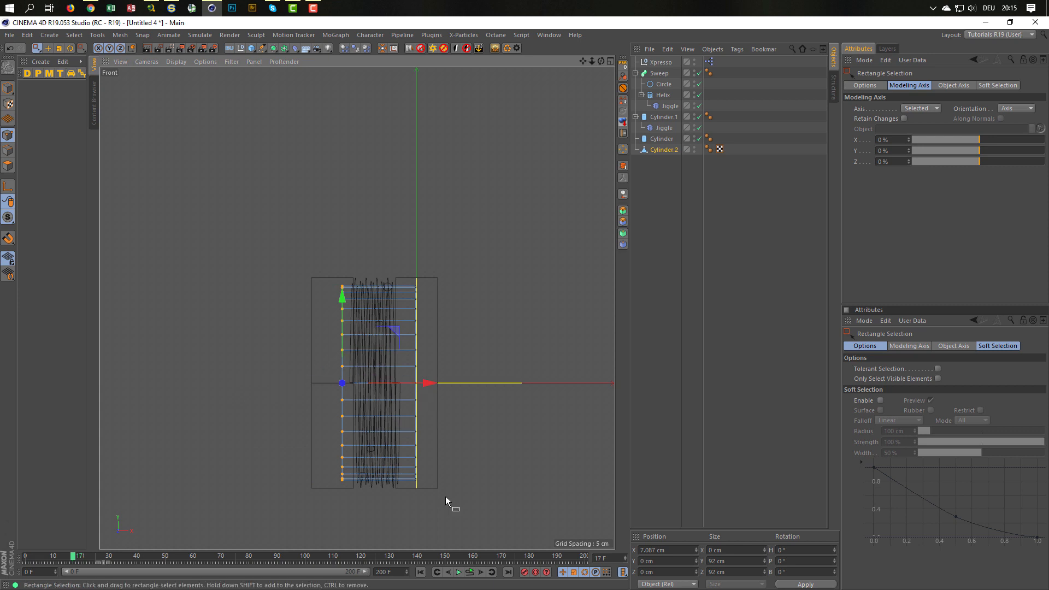
left_click_drag(426, 383, 417, 384)
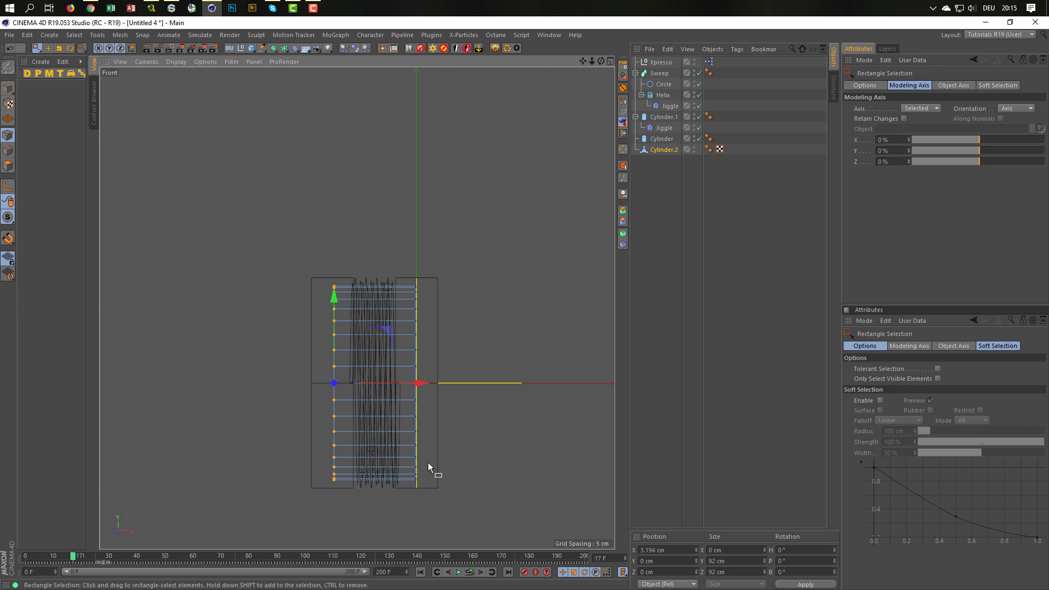
left_click(9, 91)
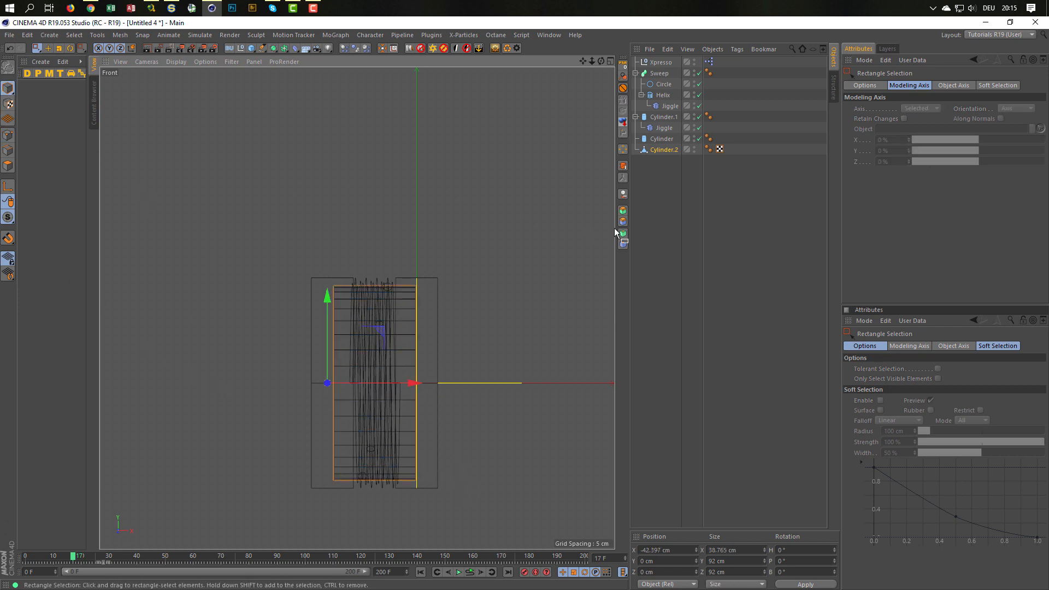
- Use Axis Center with X at 100% and Auto Update enabled to place Cylinder.2's axis at its right end
left_click(660, 151)
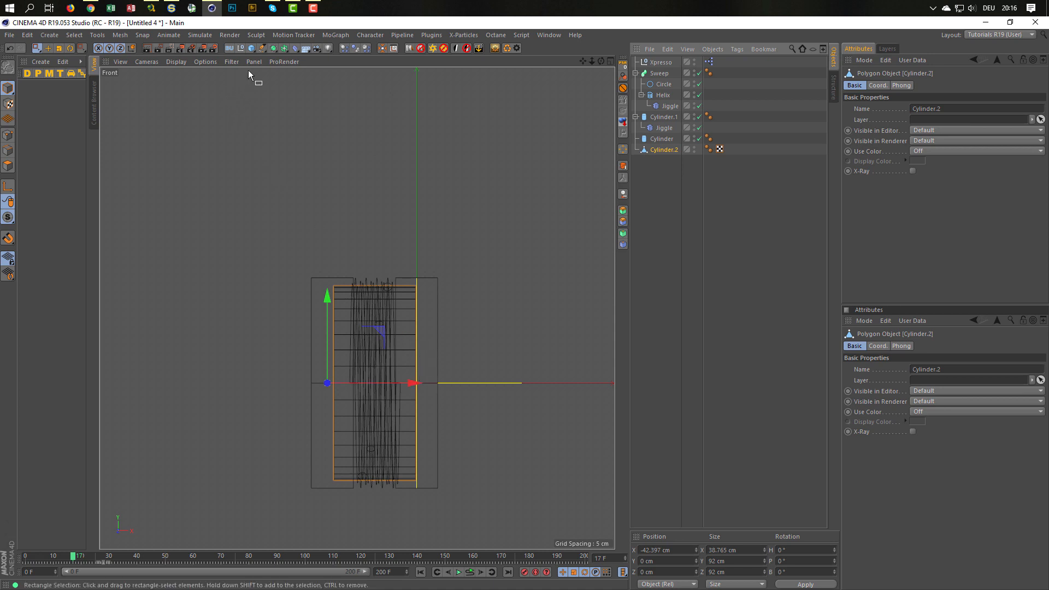
left_click(393, 48)
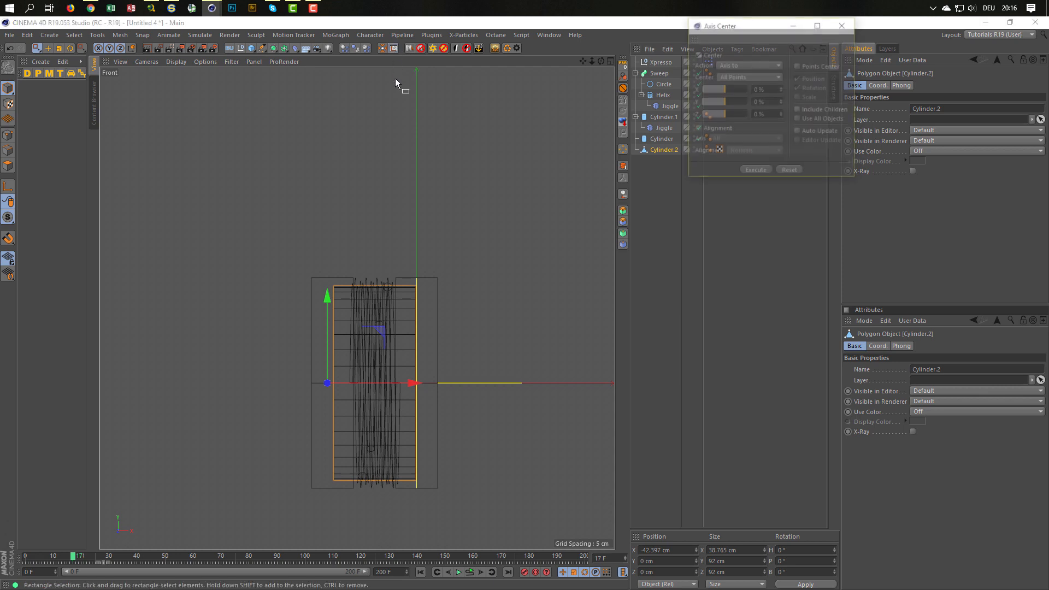
left_click_drag(735, 29, 554, 152)
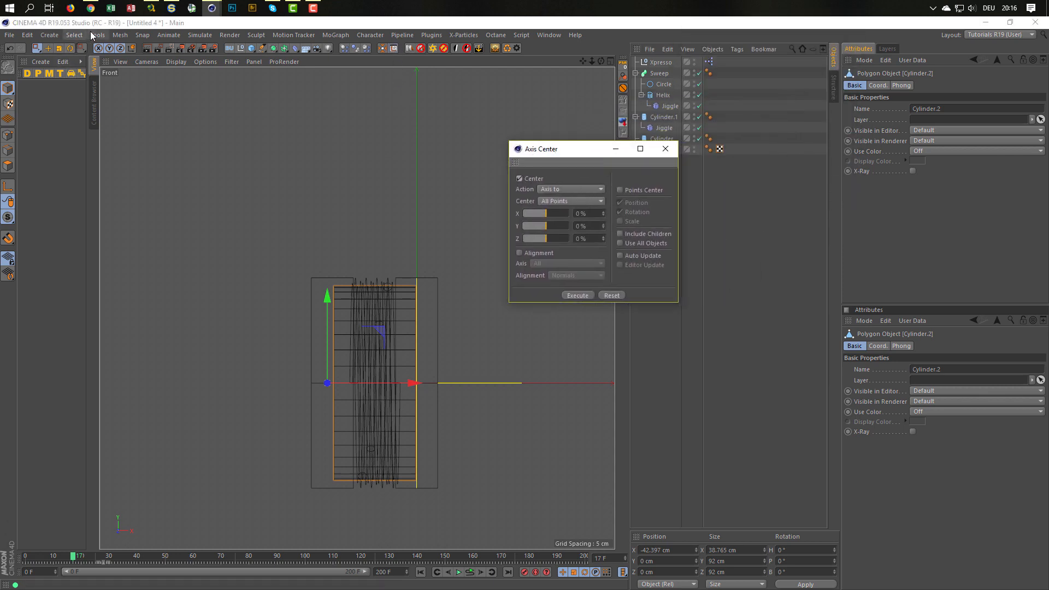
left_click(120, 34)
mouse_move(132, 136)
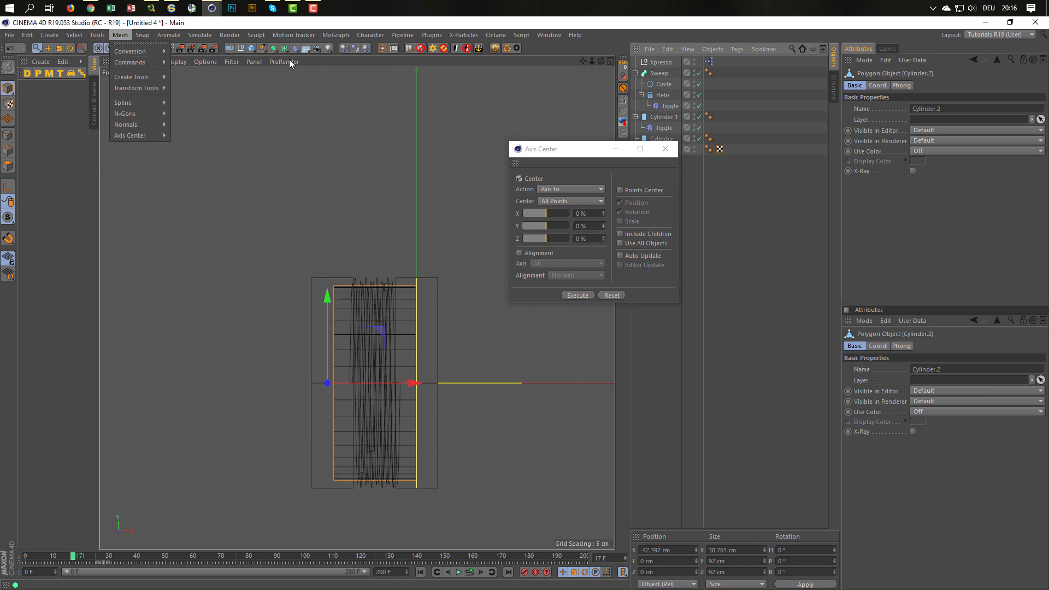
left_click(573, 185)
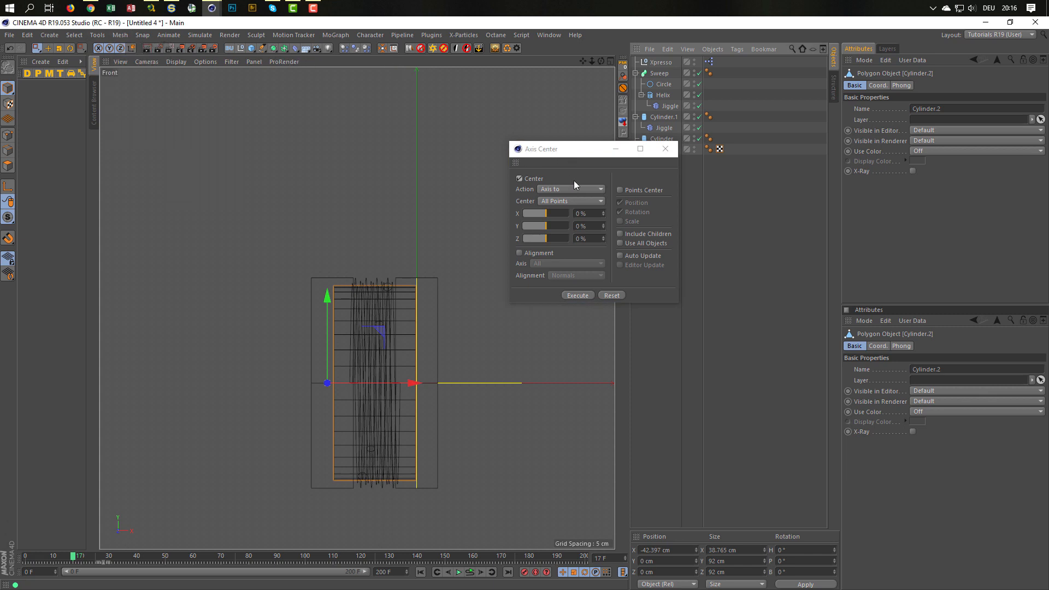
left_click_drag(548, 213, 585, 229)
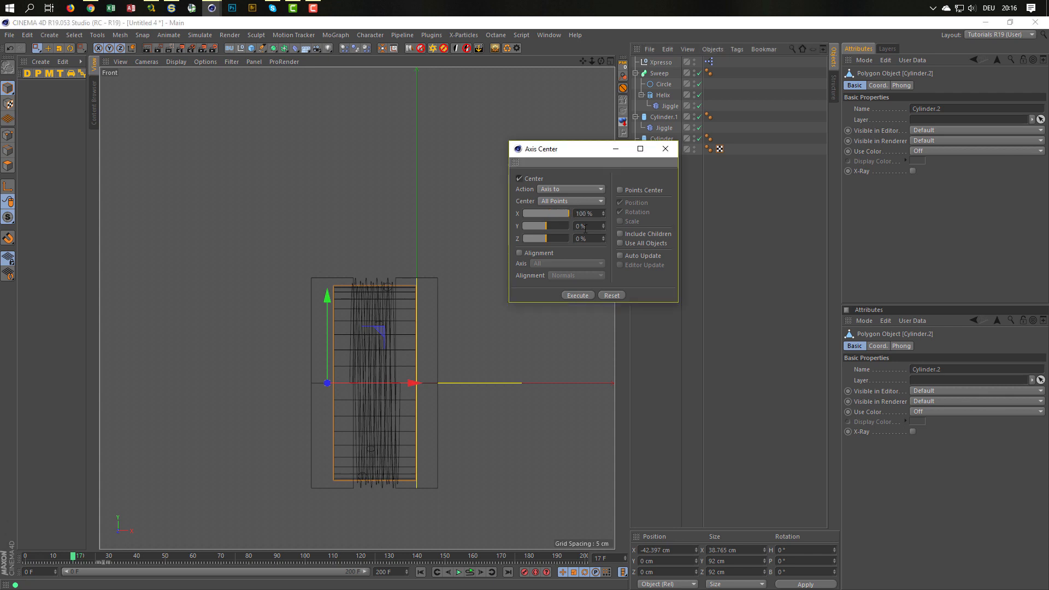
left_click(619, 255)
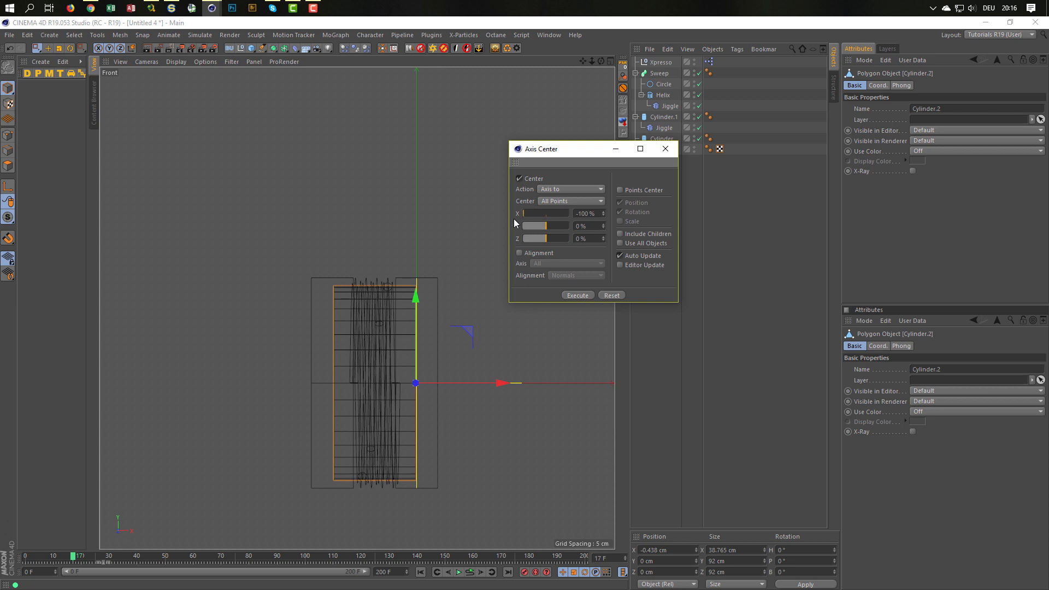
left_click_drag(534, 213, 596, 219)
left_click(665, 149)
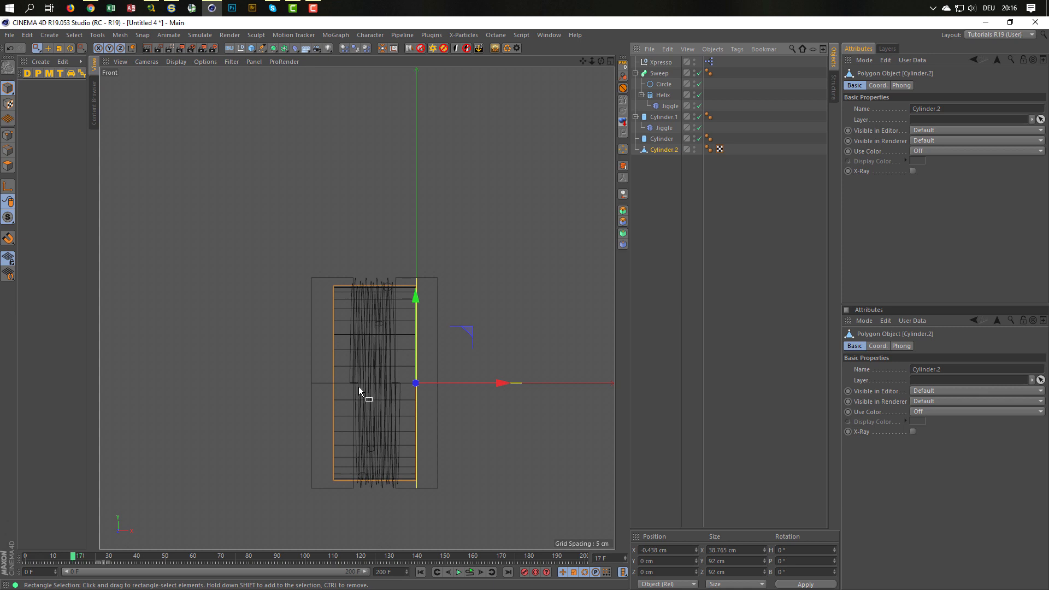
- Add a Pose Morph tag to Cylinder.2 and enable Points mixing
left_click(9, 134)
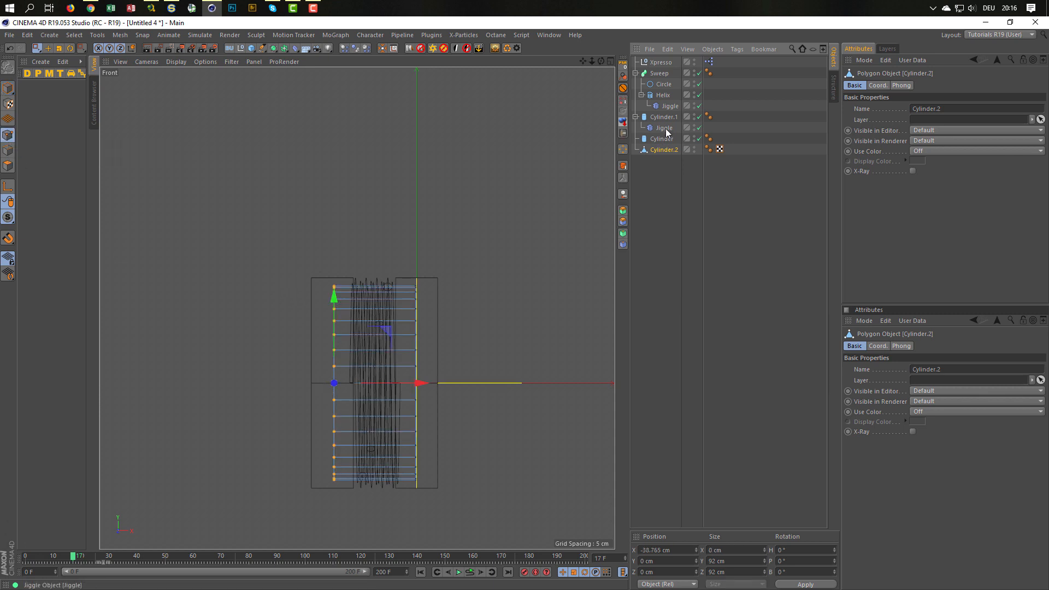
right_click(660, 149)
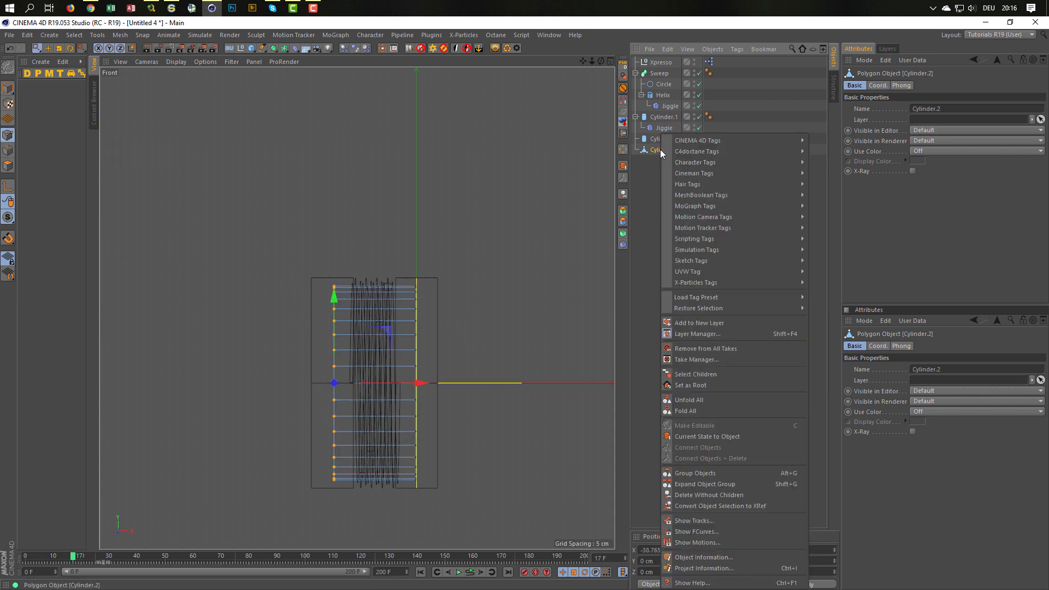
mouse_move(745, 165)
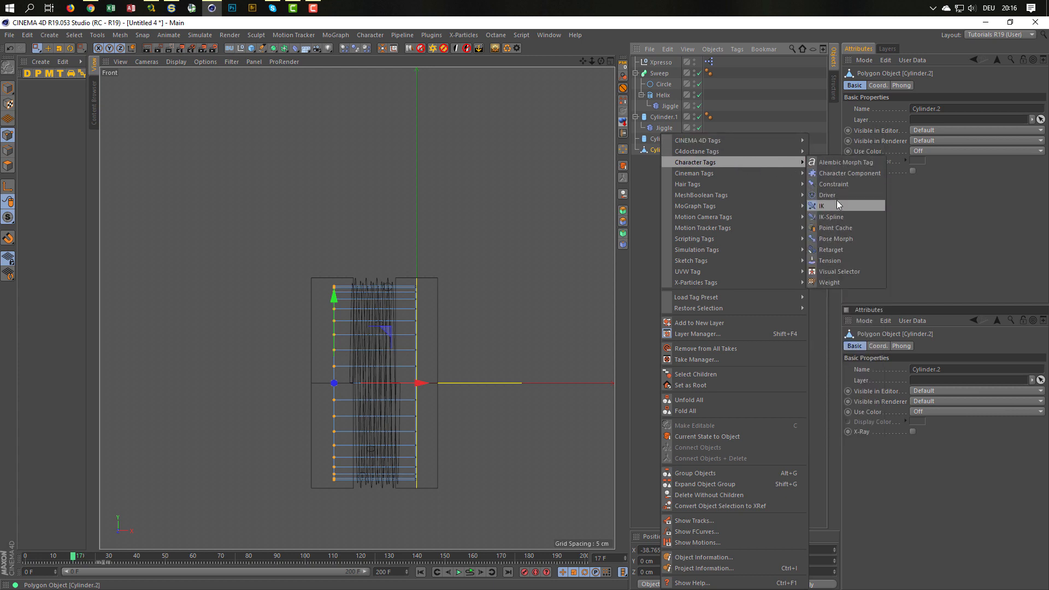
left_click(835, 238)
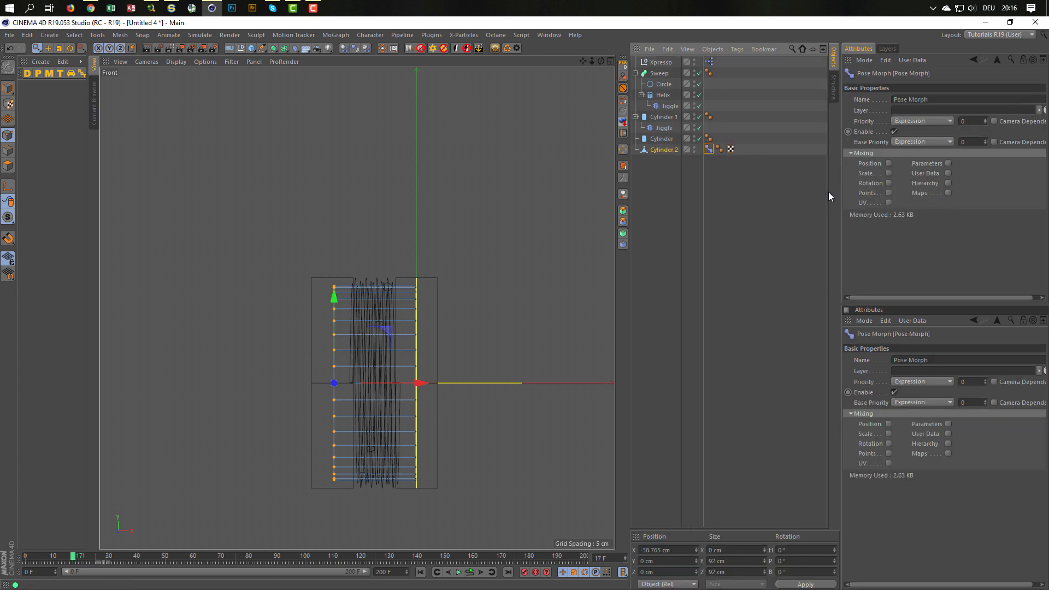
left_click(889, 193)
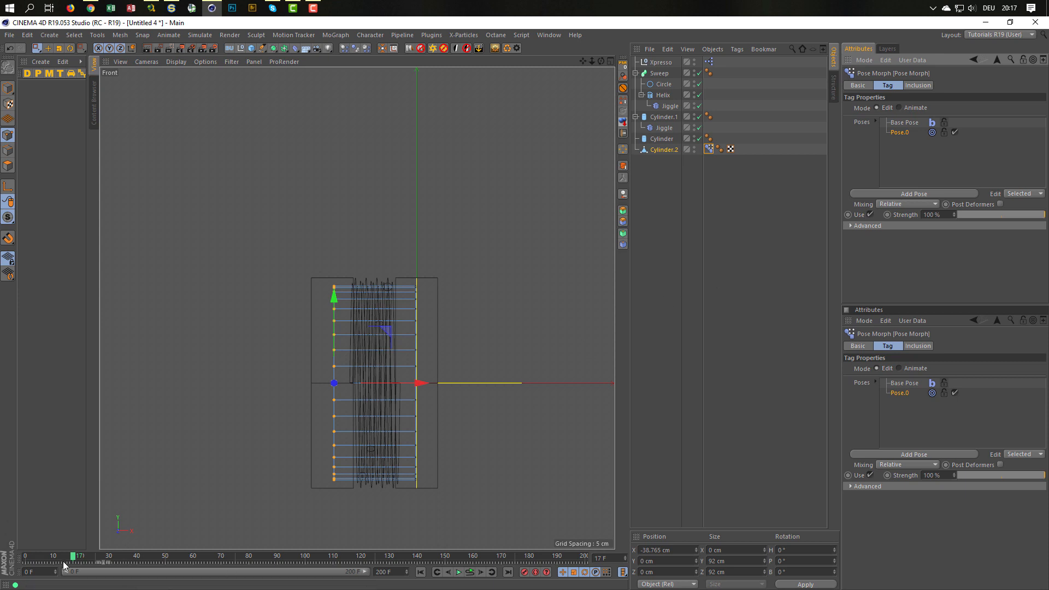
- At frame 55, edit Pose.0 by moving the left end points to about X -69.1 cm, and switch the tag to Animate mode
left_click_drag(72, 557, 179, 556)
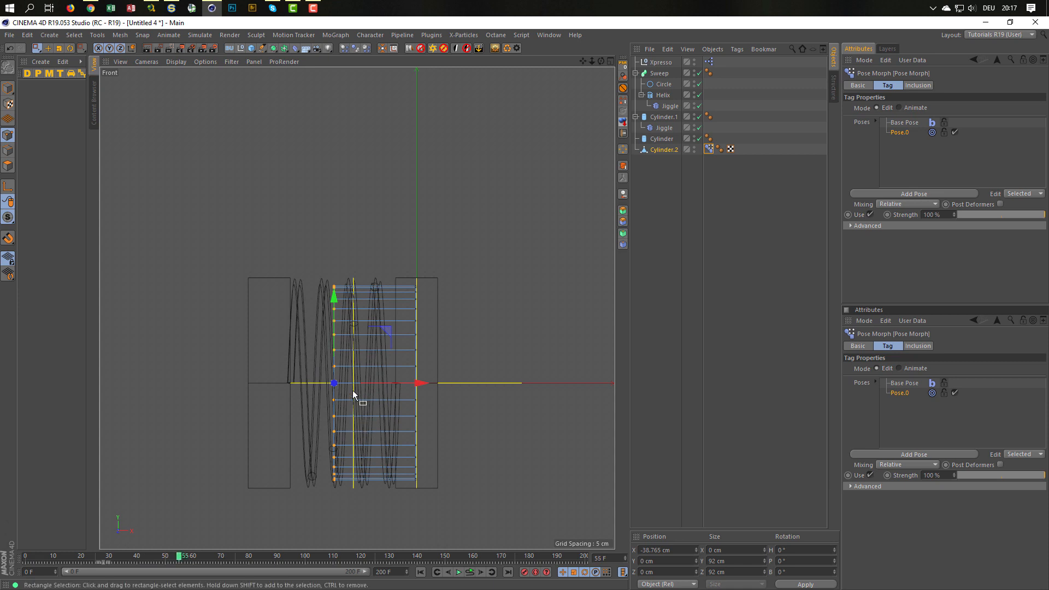
left_click_drag(420, 384, 356, 394)
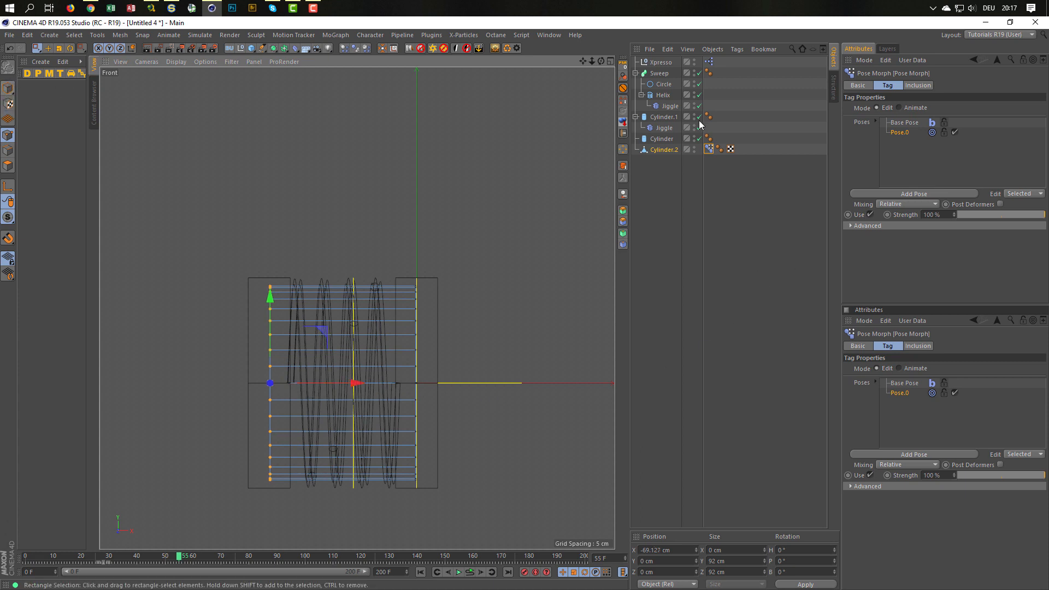
left_click(899, 108)
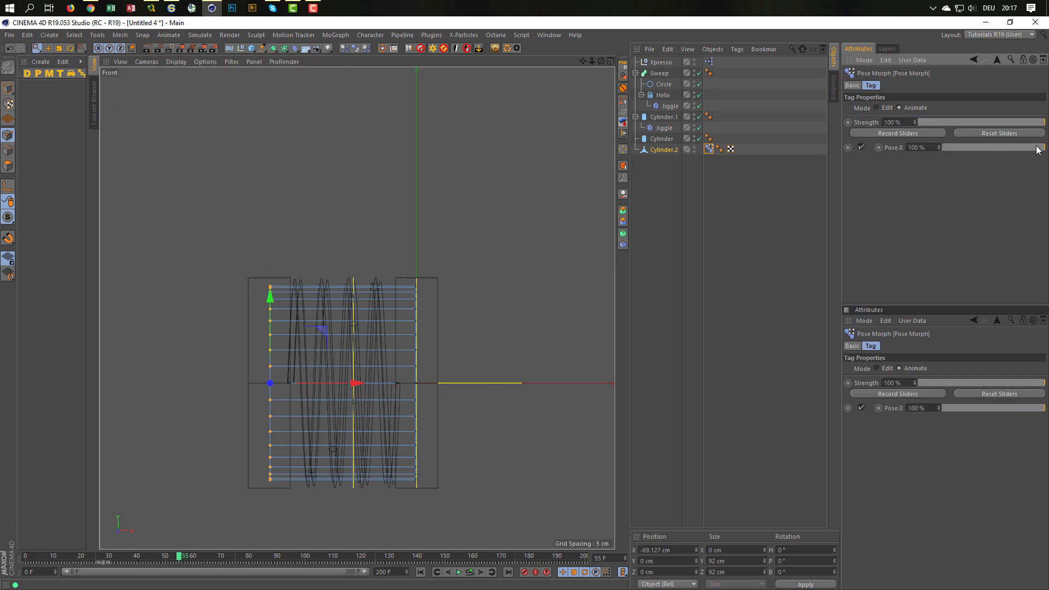
- Set Pose.0 to 0% and return to model mode in the perspective view
left_click_drag(1038, 147, 912, 154)
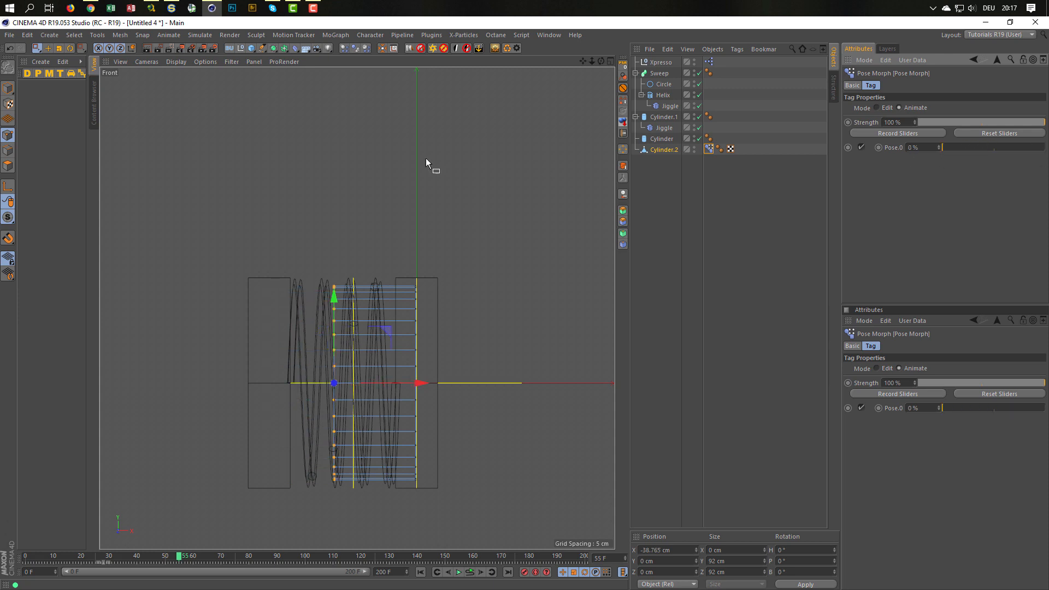
left_click(9, 88)
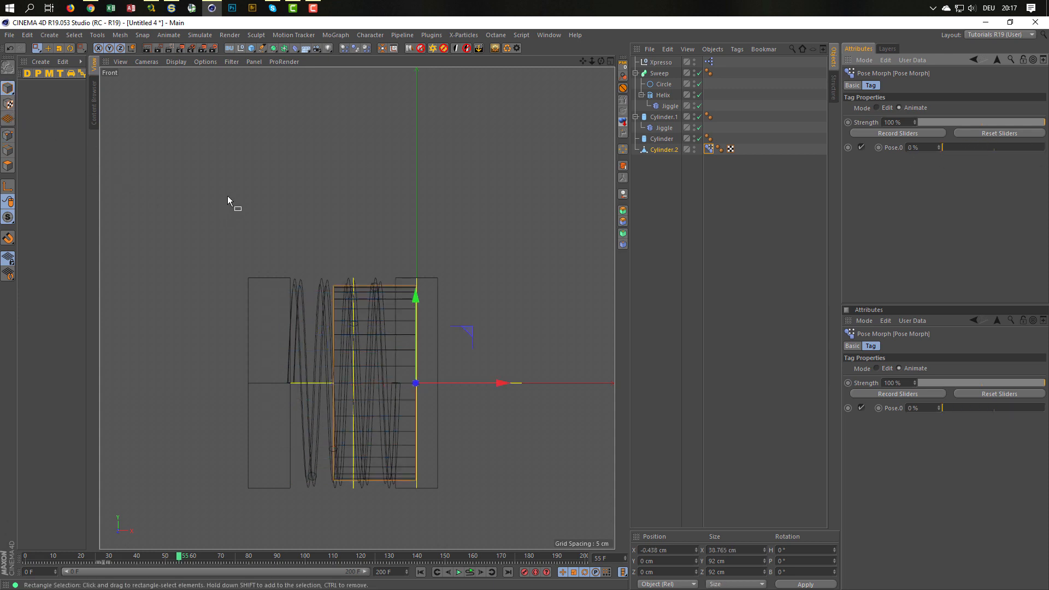
middle_click(227, 195)
middle_click(232, 205)
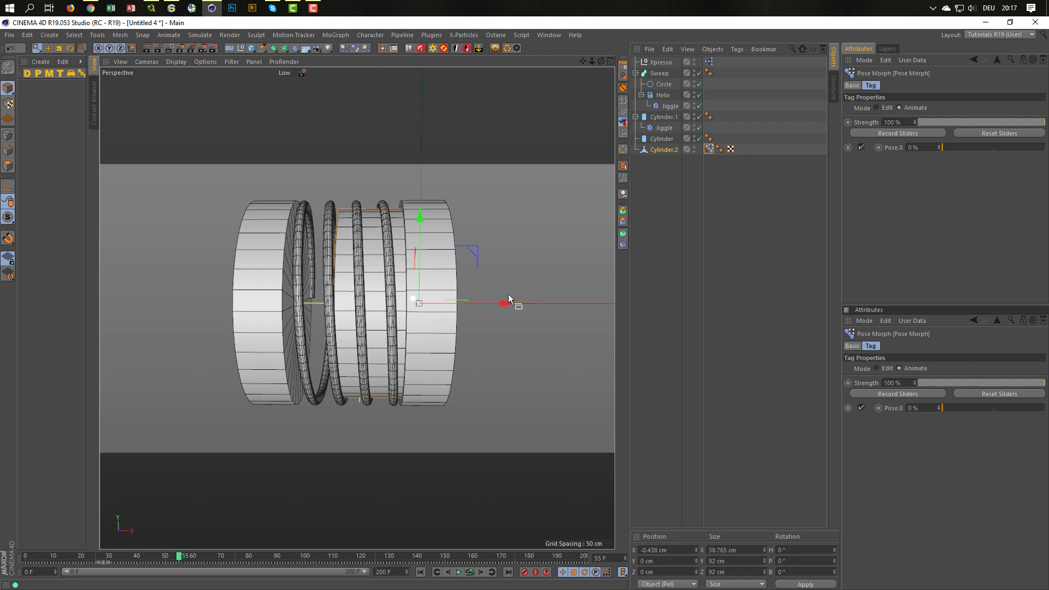
left_click_drag(947, 148, 922, 149)
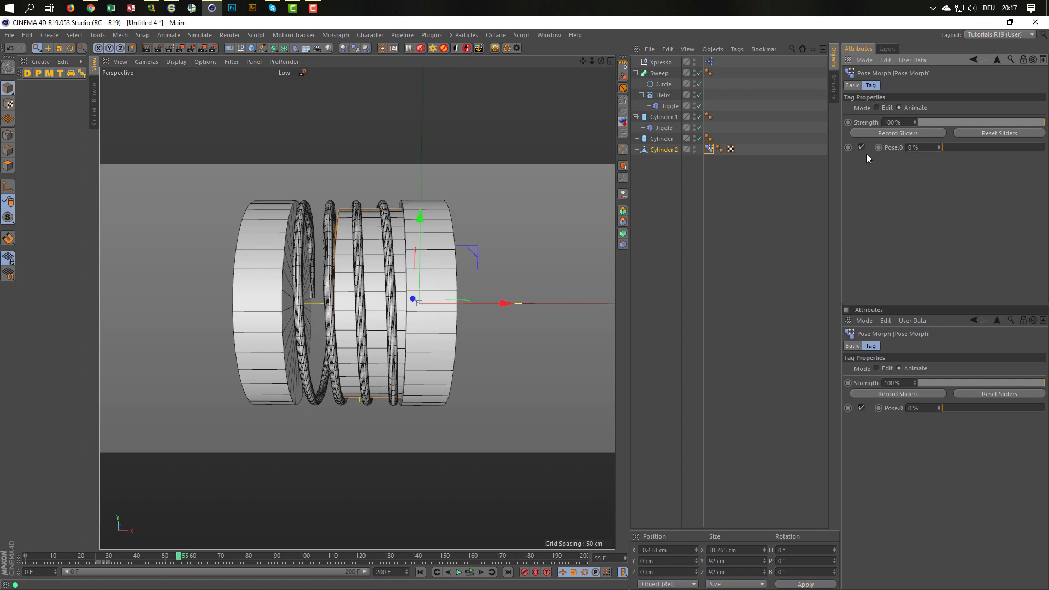
- Keyframe Pose.0 at 0% on frame 25
left_click(602, 557)
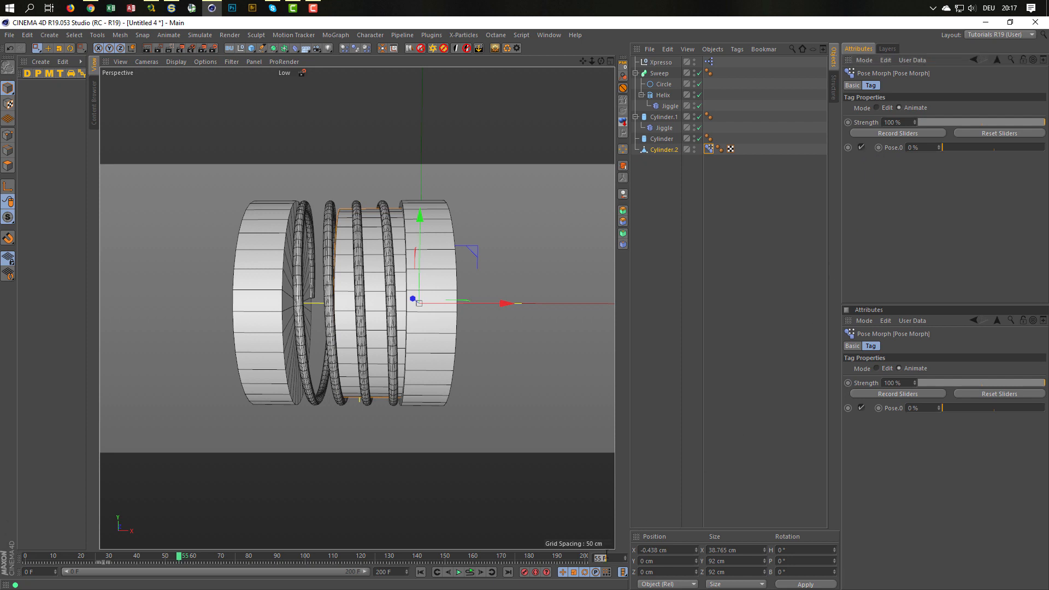
type("25")
key("Return")
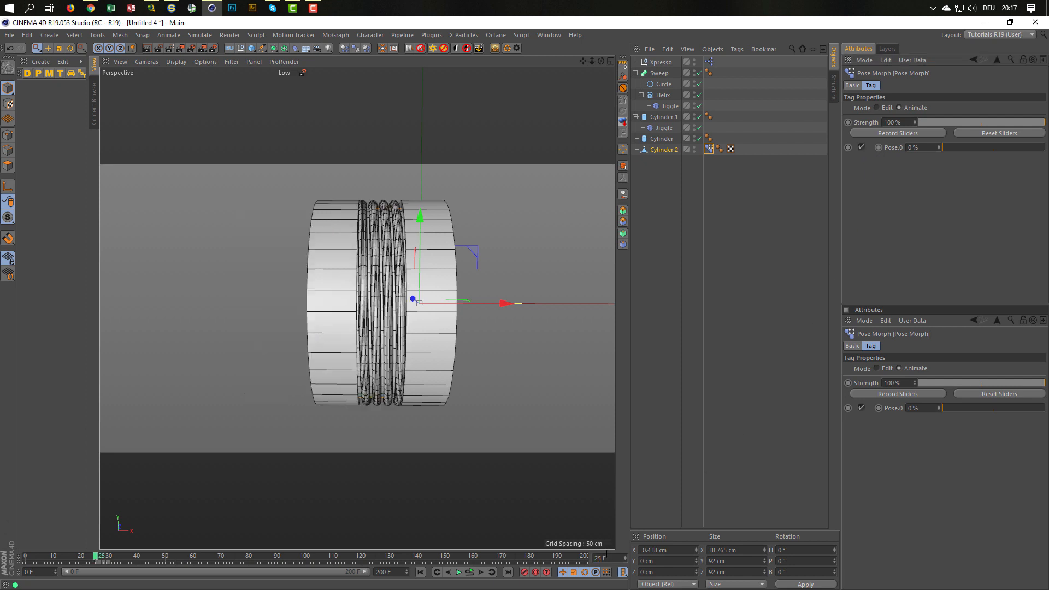
left_click(878, 147)
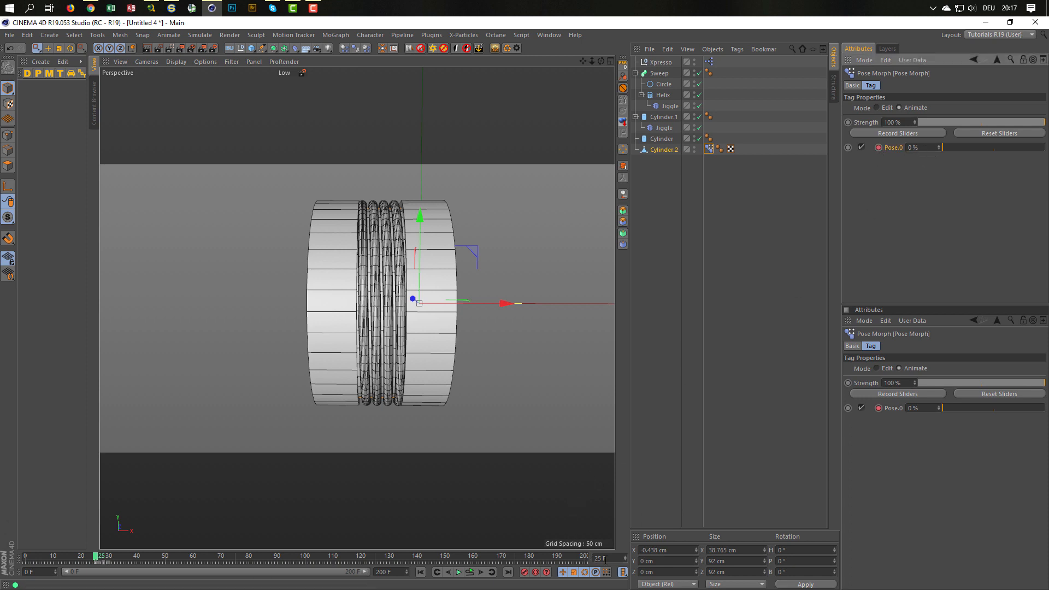
- Try setting Pose.0 to 100% on frame 26 and play the animation from the start
key("g")
key("g")
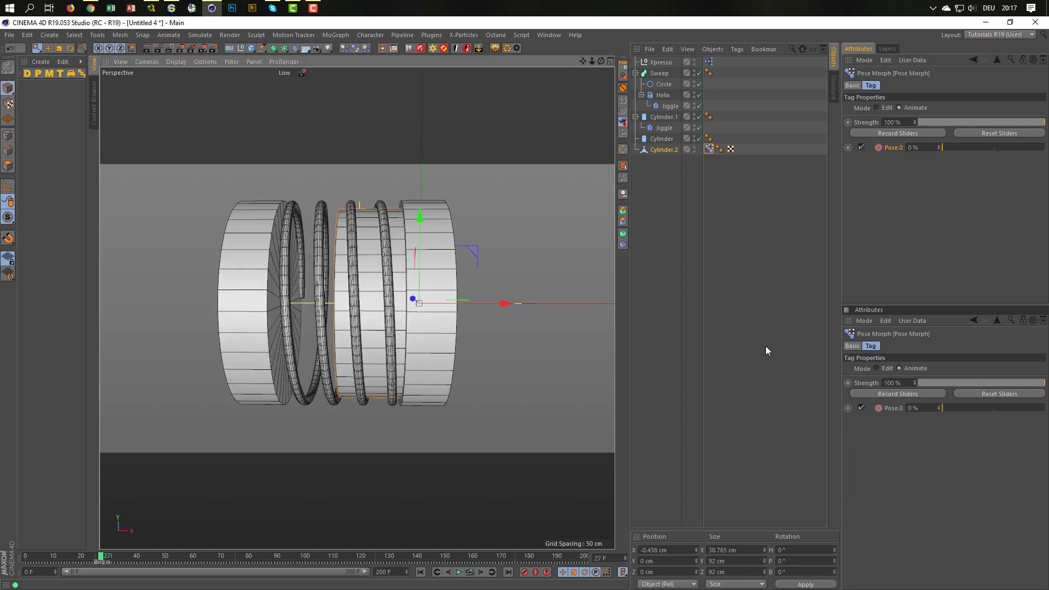
key("f")
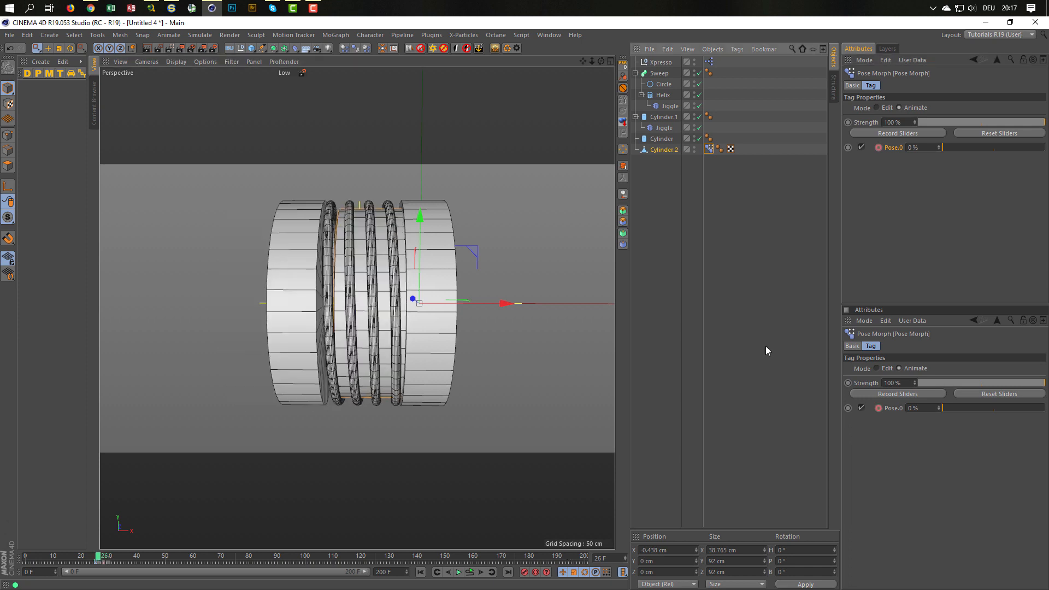
left_click_drag(923, 148, 880, 208)
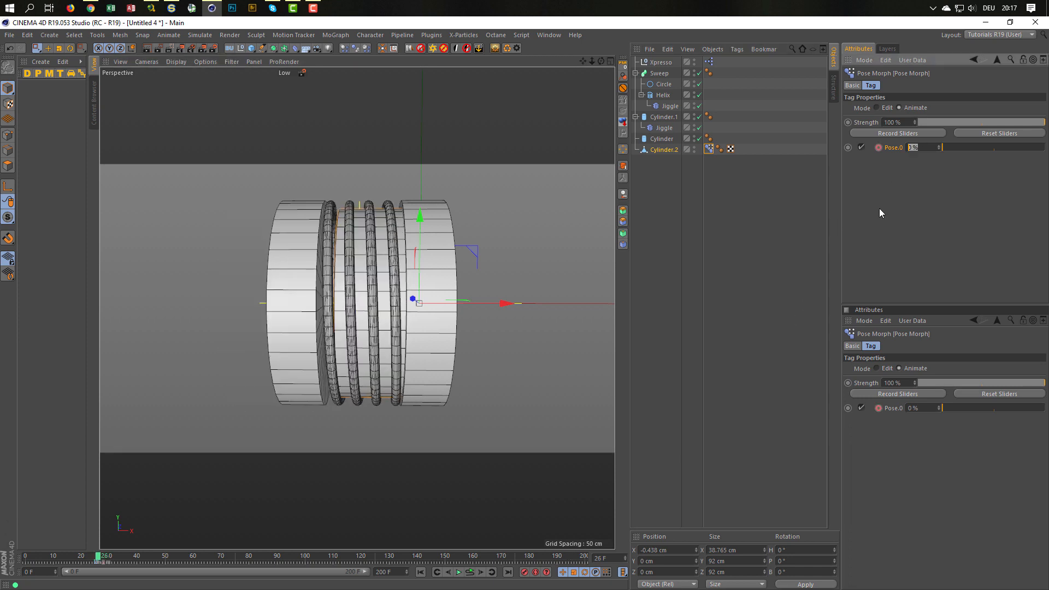
type("100")
key("Return")
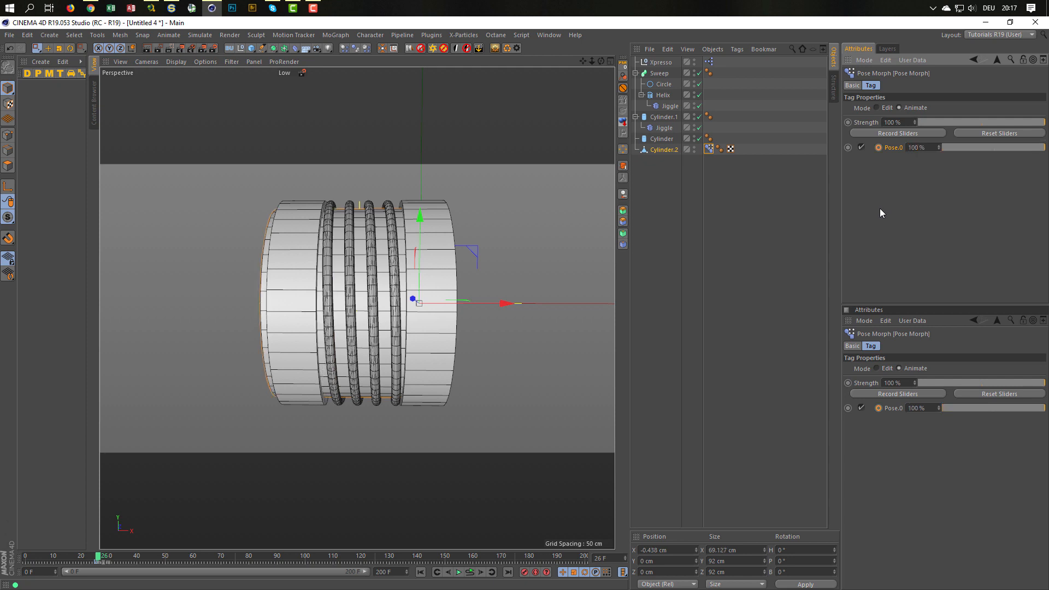
left_click(470, 572)
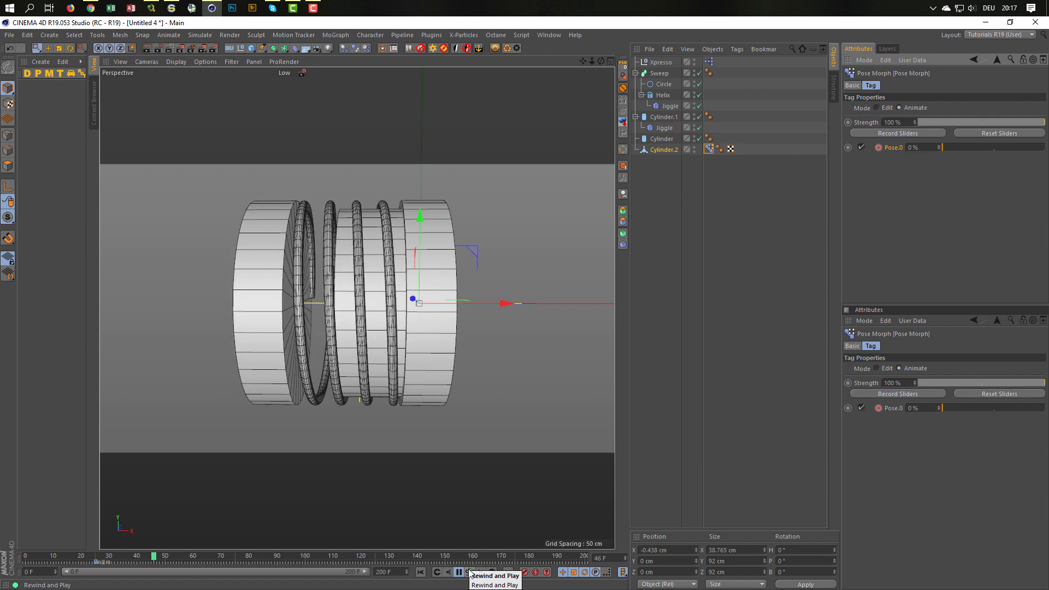
- Keyframe Pose.0 at 100% on frame 26
left_click(469, 572)
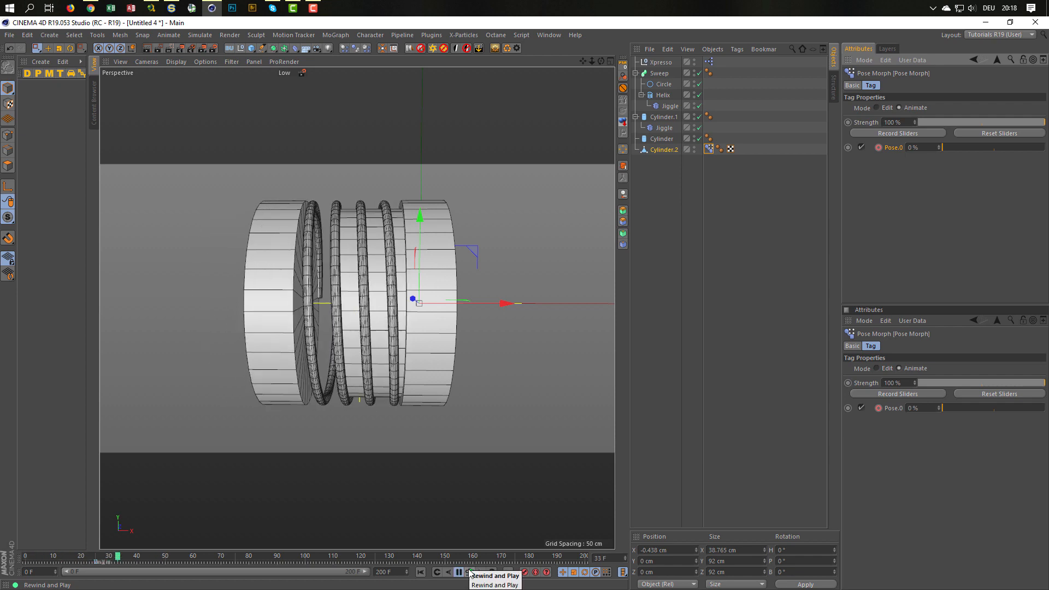
left_click(471, 573)
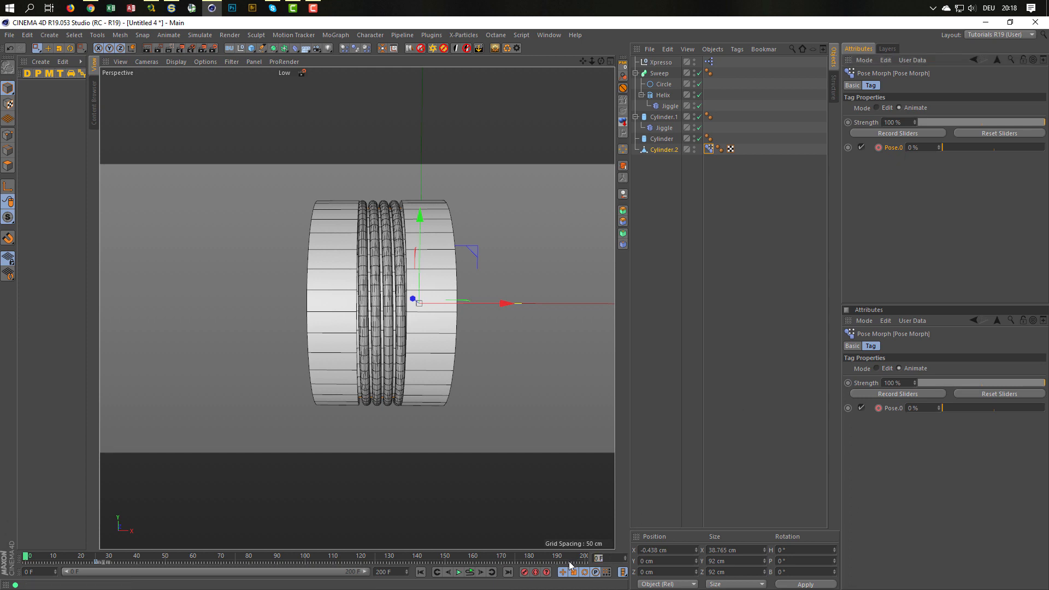
type("25")
key("Return")
key("g")
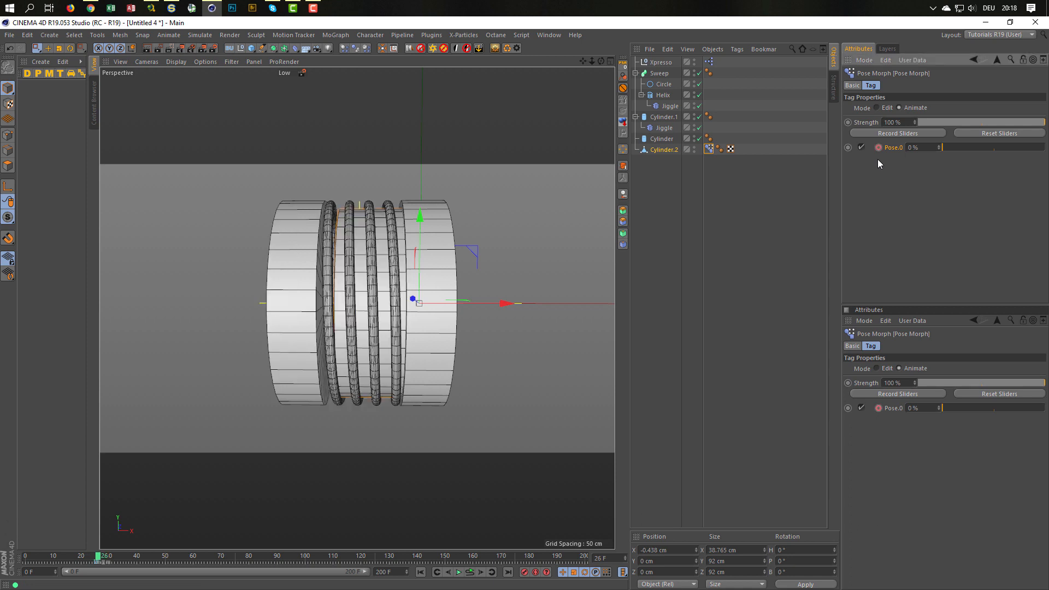
left_click_drag(919, 148, 893, 170)
type("100")
key("Return")
left_click(879, 147)
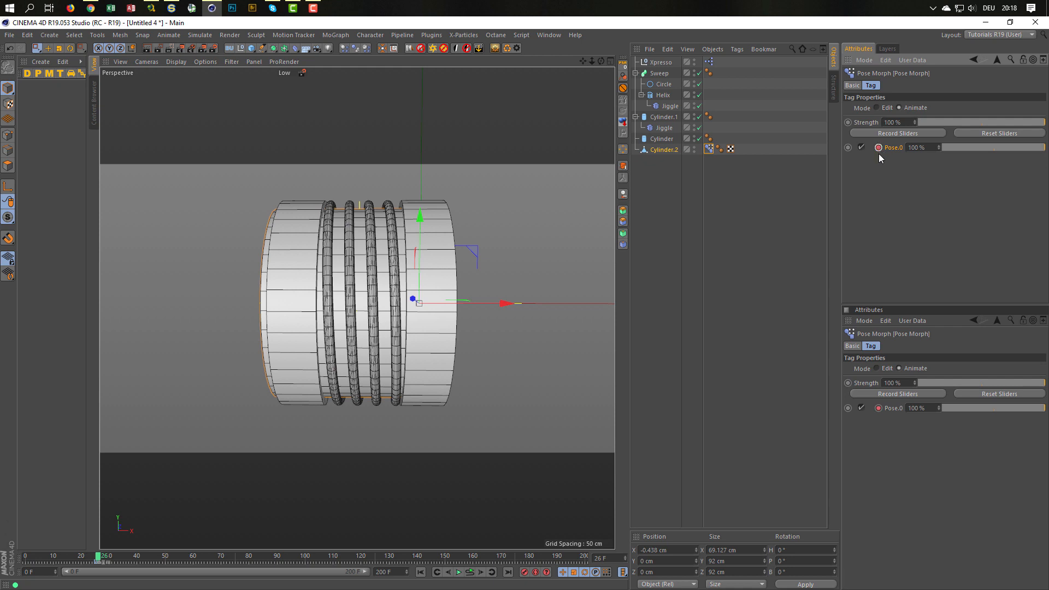
- Play the animation from the start several times to check the inner cylinder's pose change
left_click(469, 572)
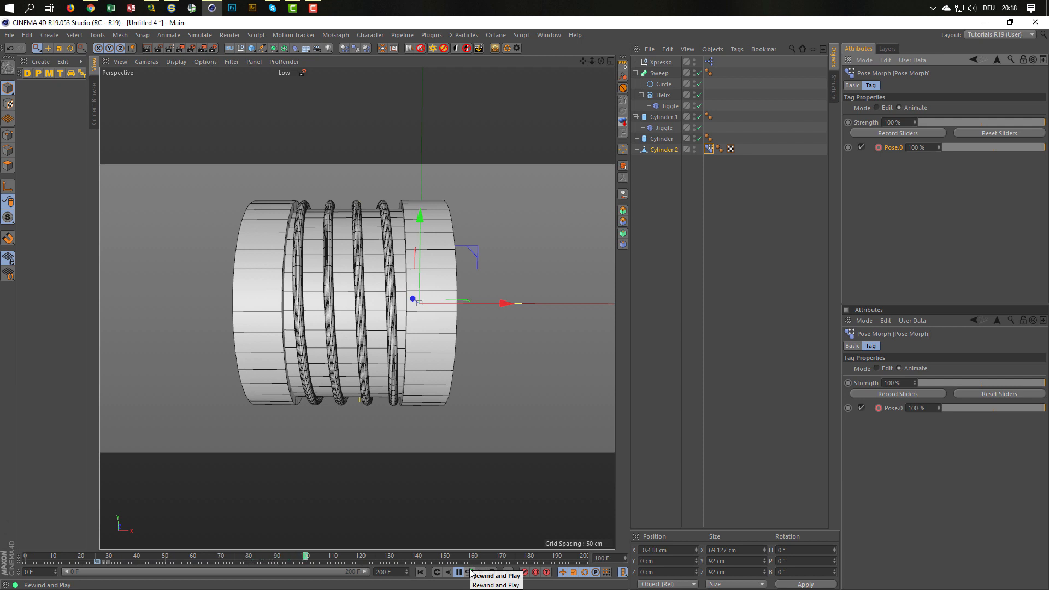
left_click(471, 572)
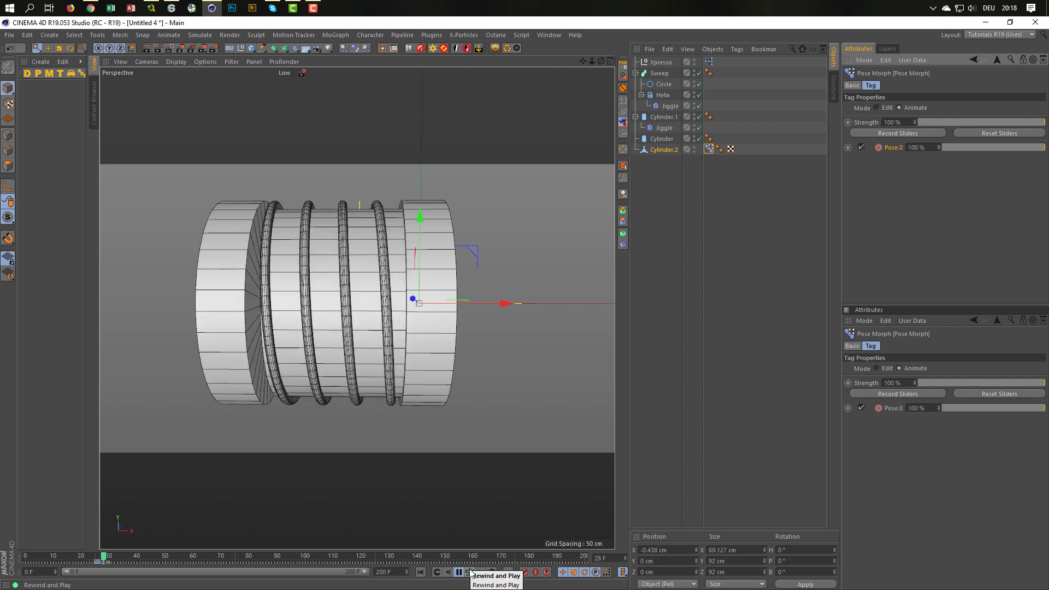
left_click(471, 572)
left_click(471, 572)
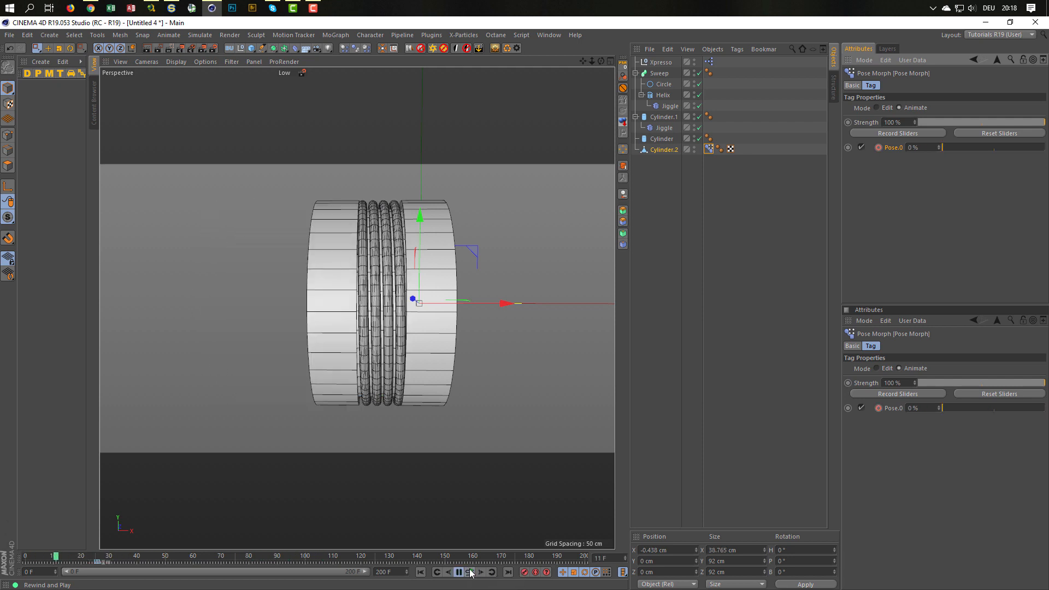
left_click(471, 572)
- Copy the Jiggle deformer from Cylinder.1 and place the copy as a child of Cylinder.2
right_click(665, 153)
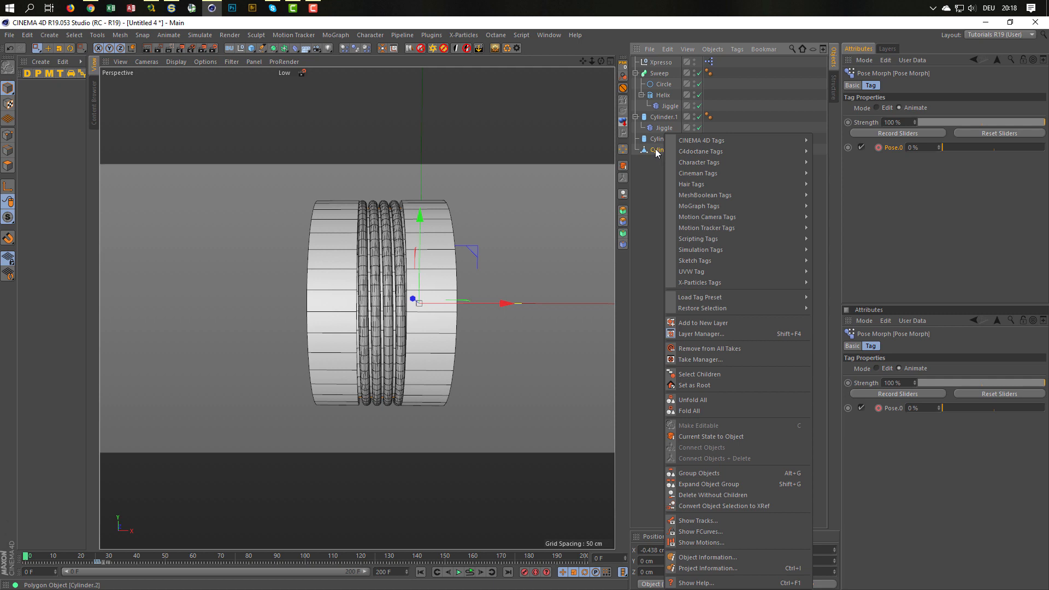
left_click(663, 130)
left_click(663, 127)
left_click_drag(662, 128, 664, 152, "ctrl")
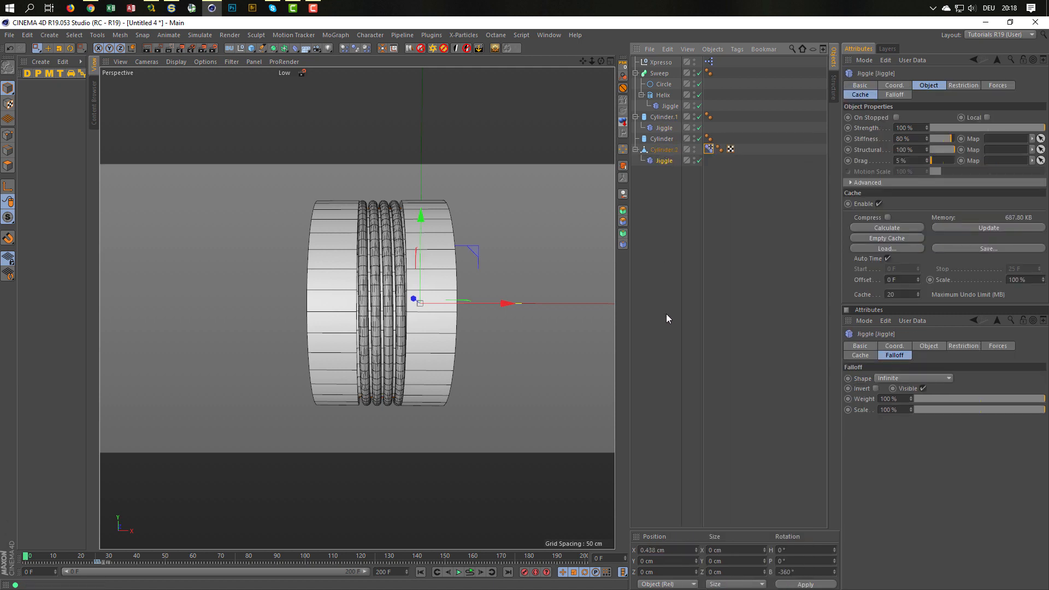
- Replay the animation from the start to check the inner cylinder with its Jiggle deformer
left_click(469, 572)
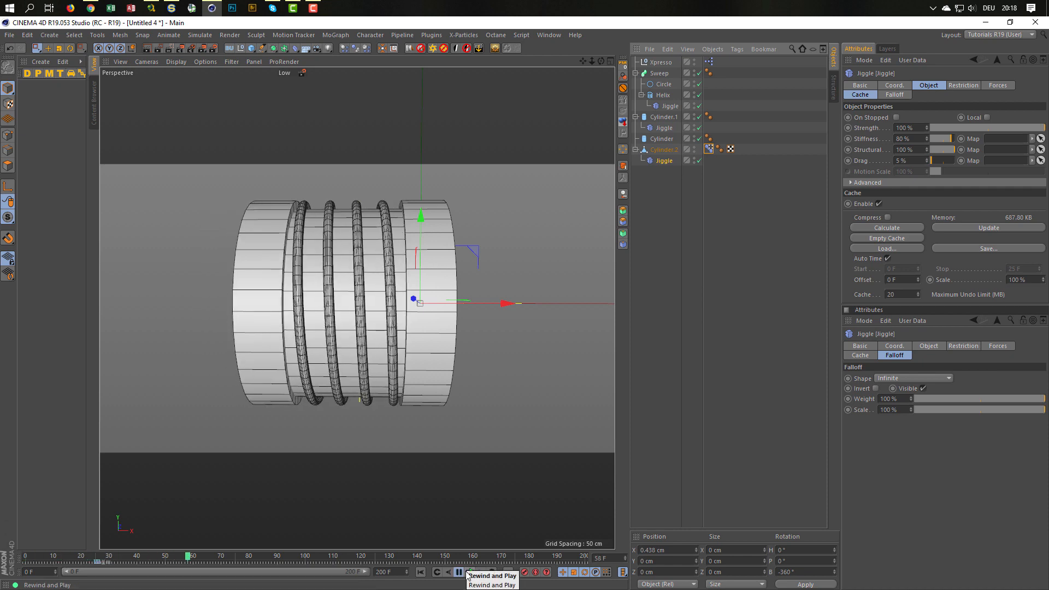
left_click(468, 574)
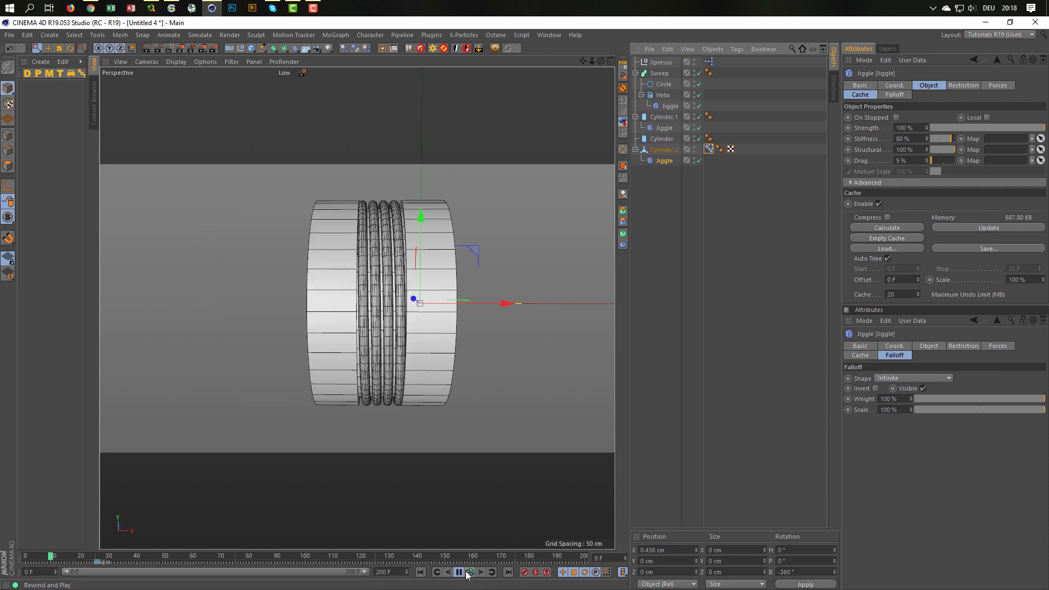
left_click(468, 574)
left_click(468, 574)
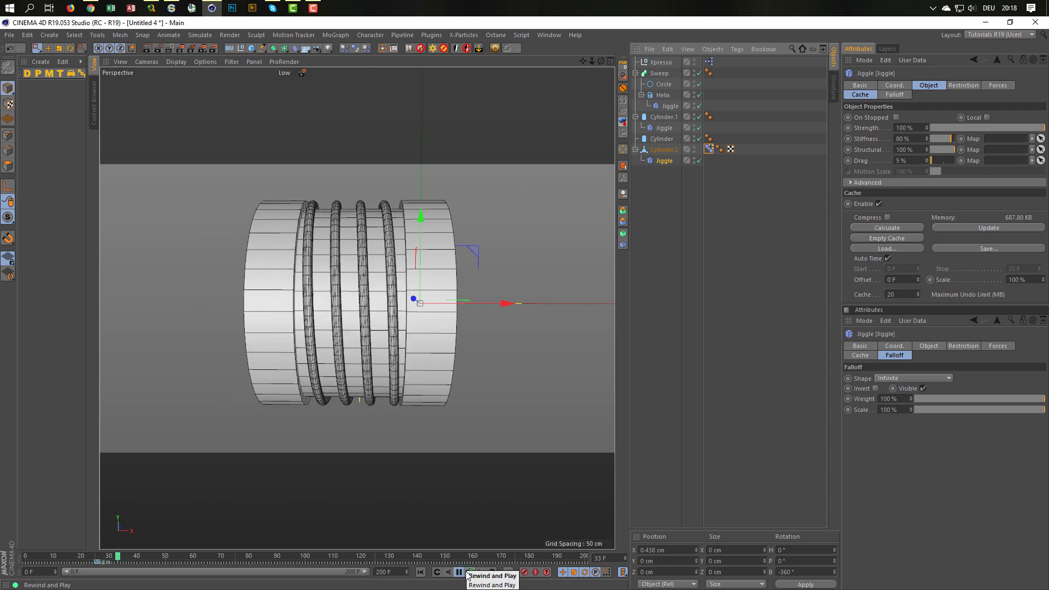
left_click(468, 574)
left_click(468, 574)
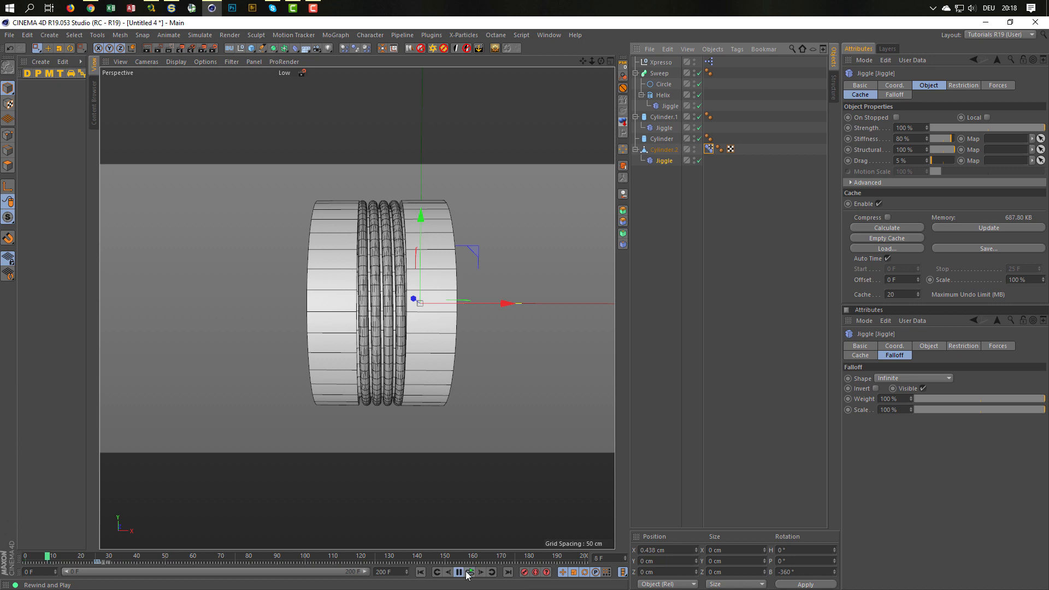
left_click(468, 574)
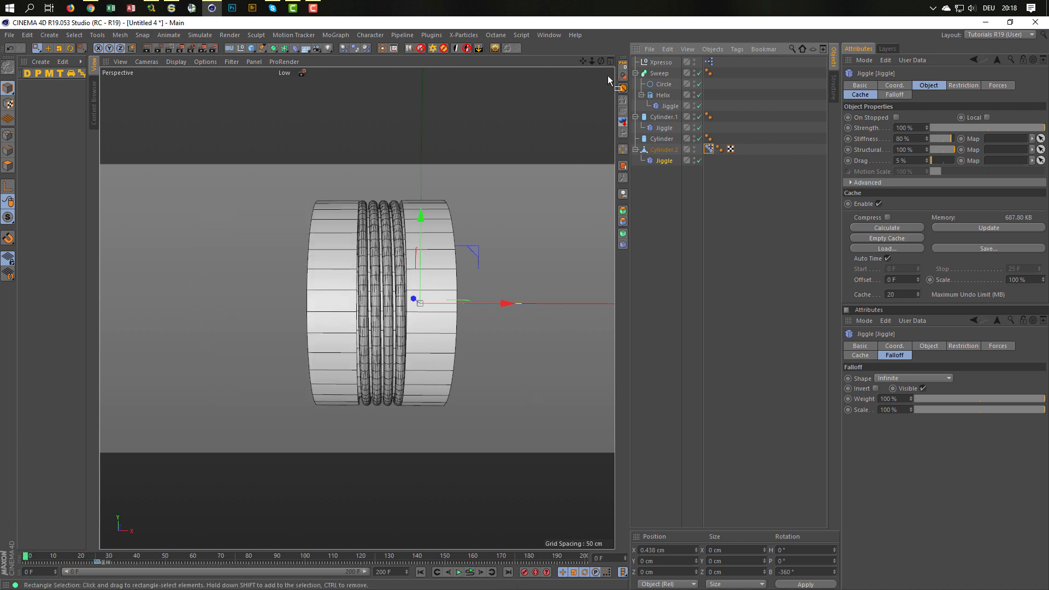
- Group all objects in the scene under a null and name it SpringThing
key("ctrl+a")
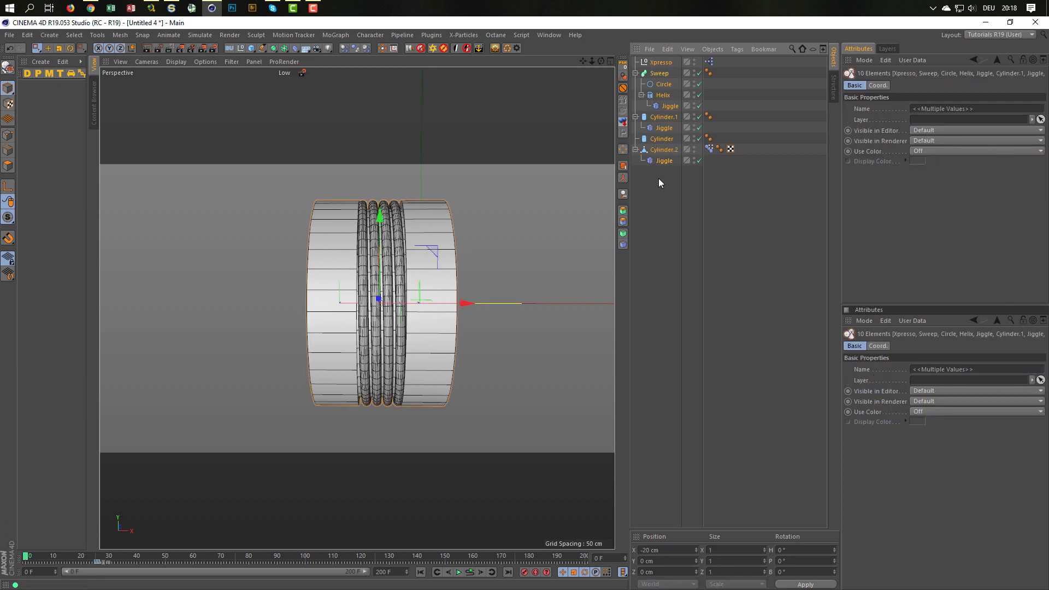
key("alt+g")
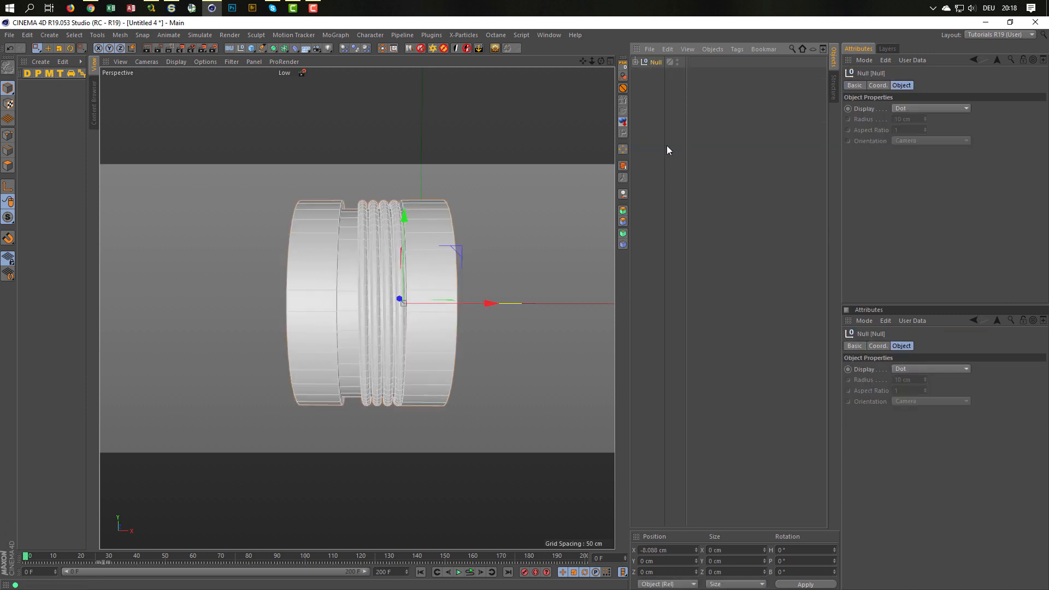
double_click(657, 62)
type("Sp")
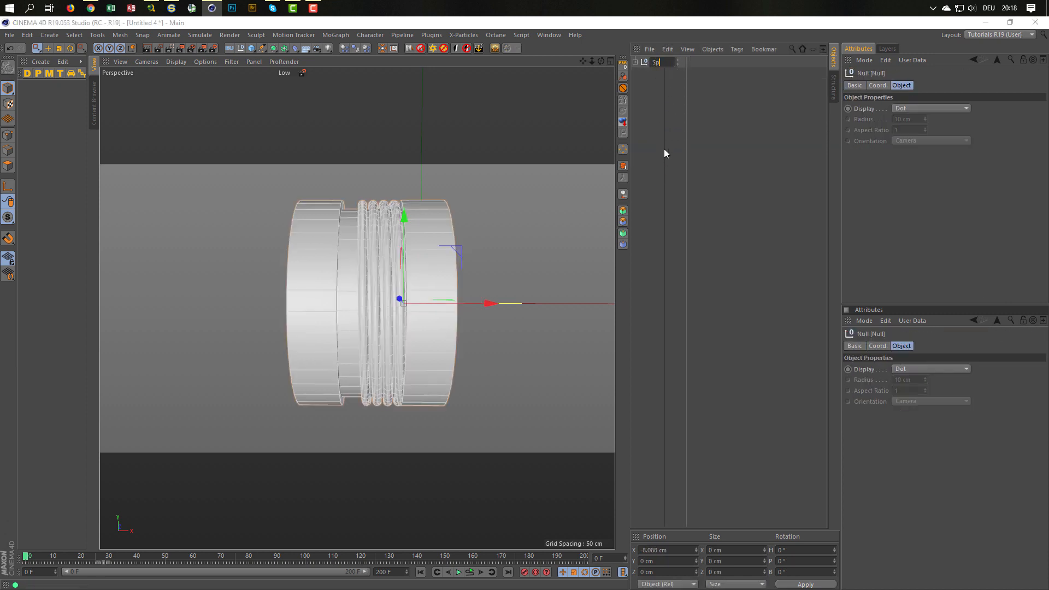
type("ringThing")
key("Return")
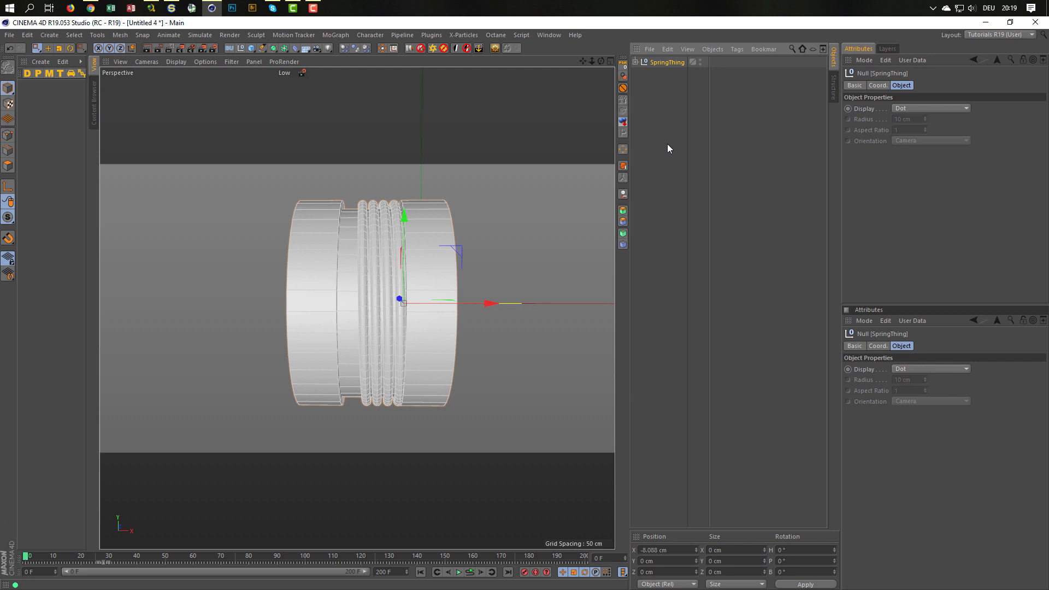
- Switch to the ColorChange.c4d project and paste the SpringThing group into it
key("v")
mouse_move(543, 201)
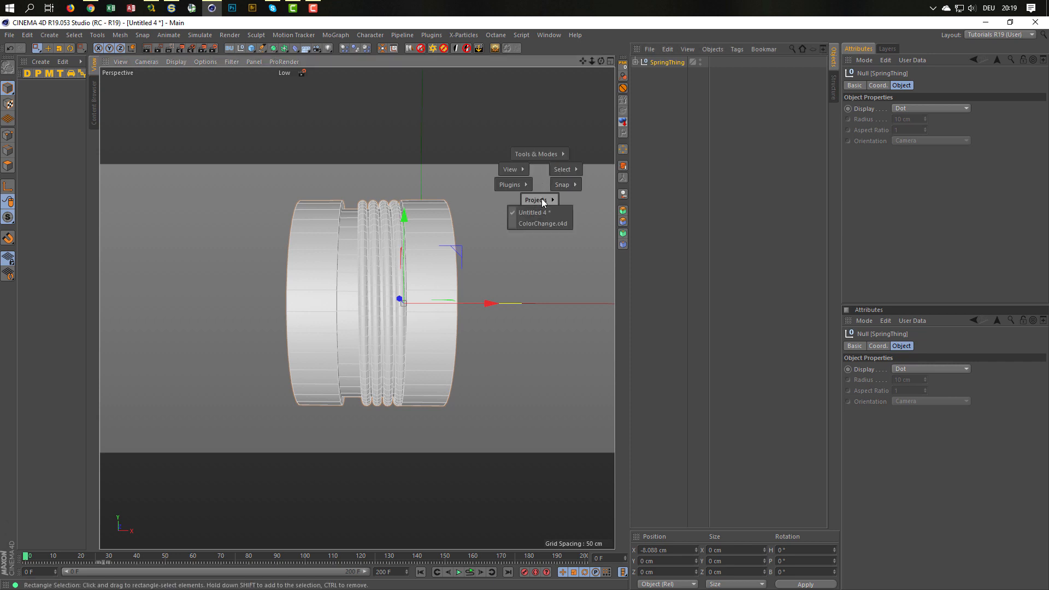
left_click(542, 223)
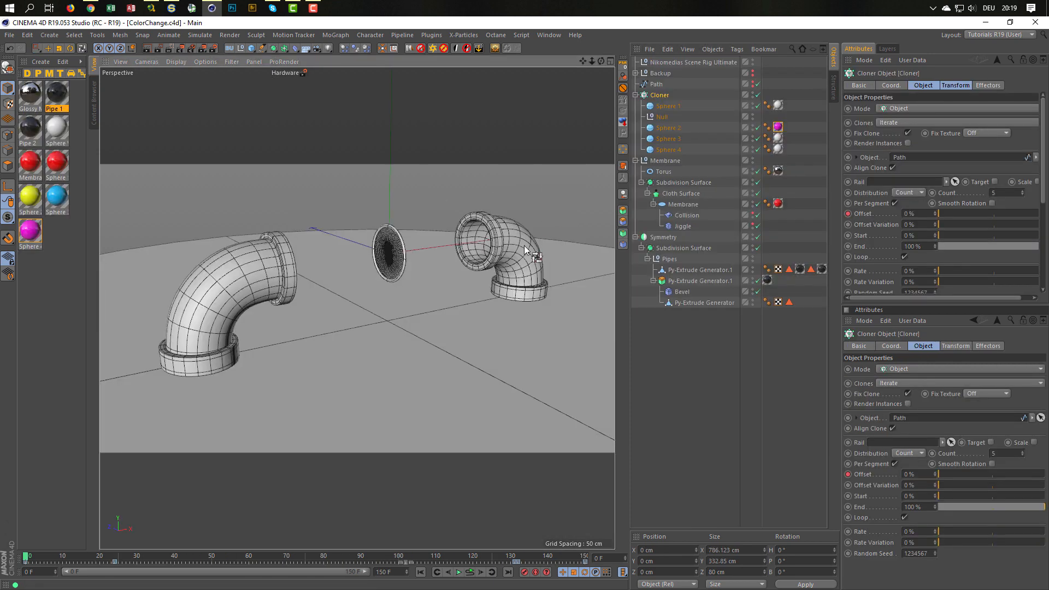
key("ctrl+v")
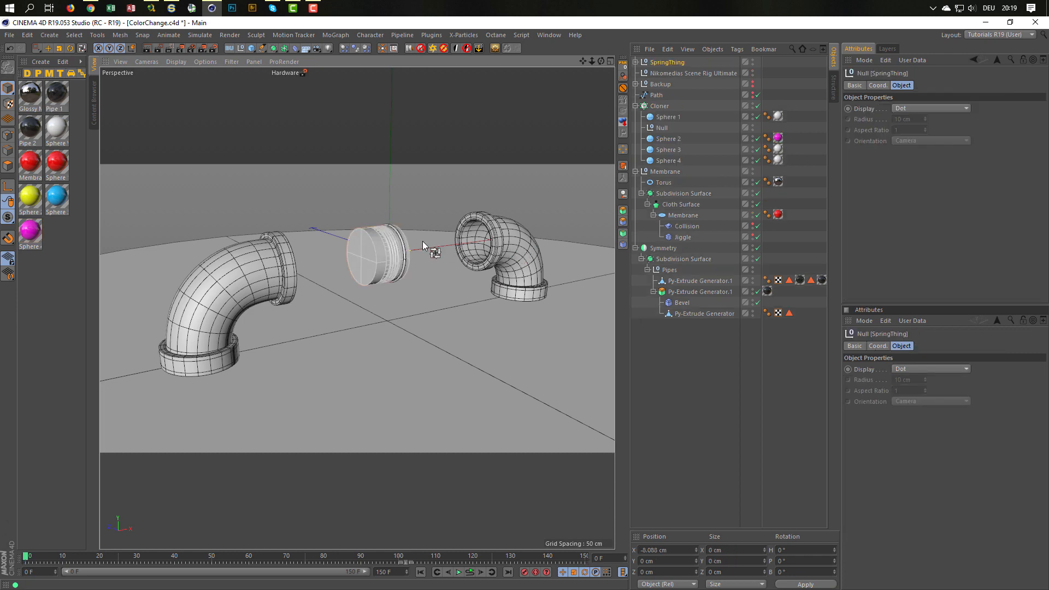
- Move the SpringThing group along X to about 189.6 cm, up against the pipe opening
scroll(422, 241, "up", 8)
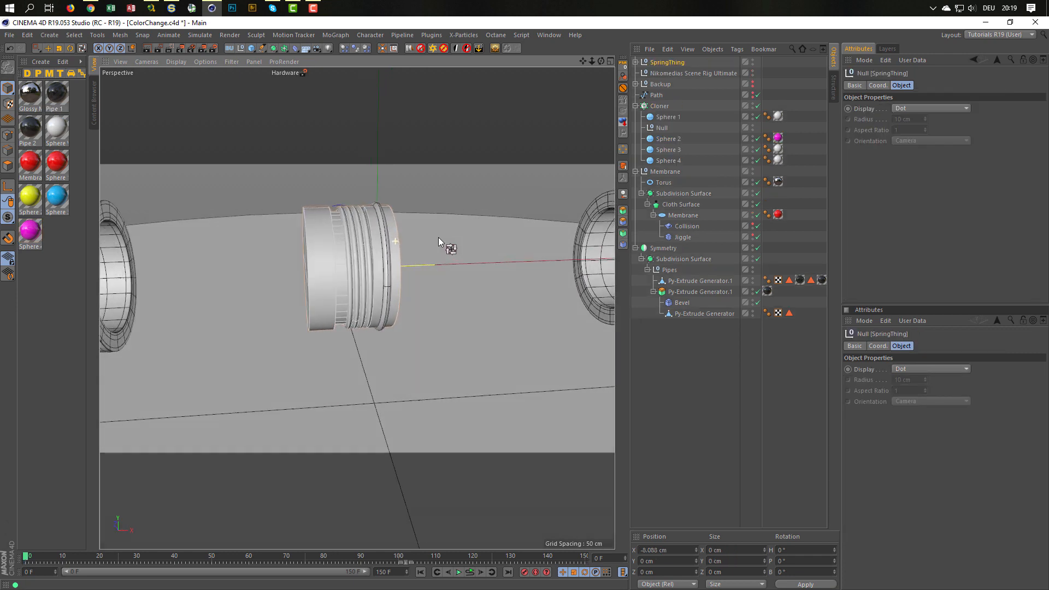
key("e")
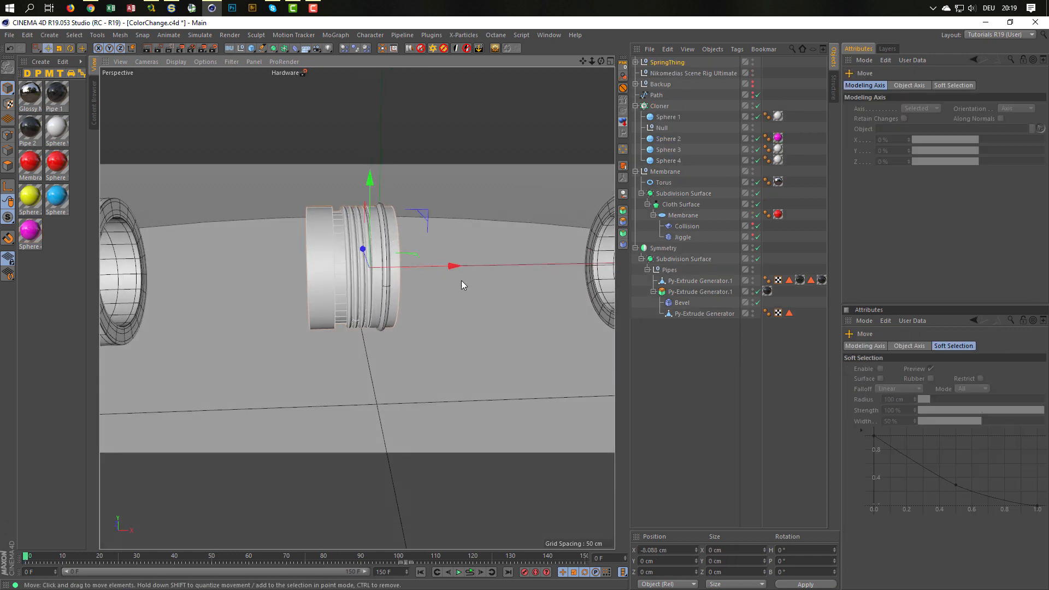
left_click_drag(457, 271, 548, 266)
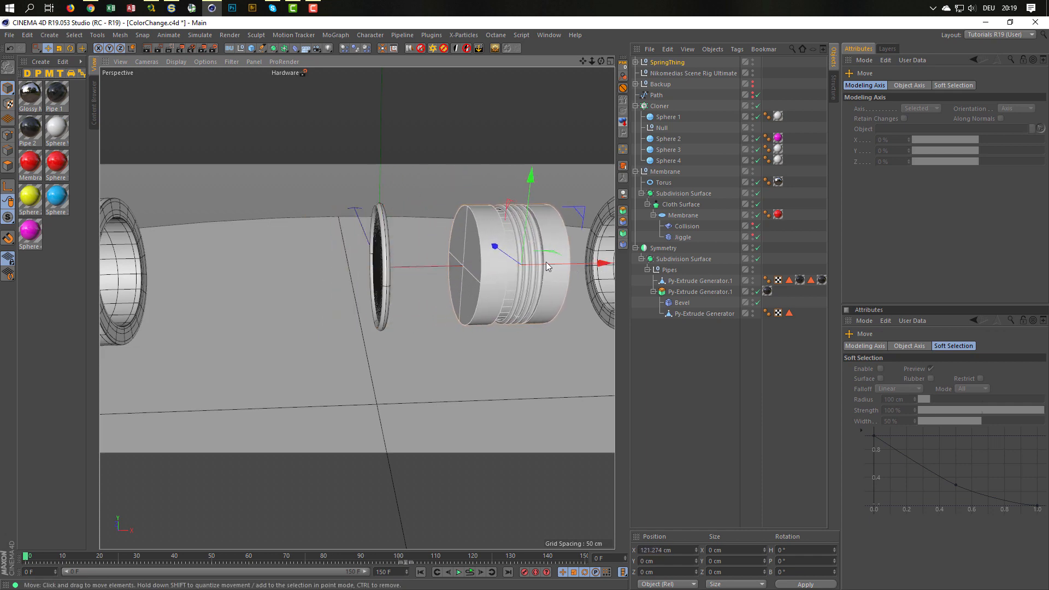
middle_click_drag(548, 266, 363, 282, "alt")
left_click_drag(431, 280, 283, 274)
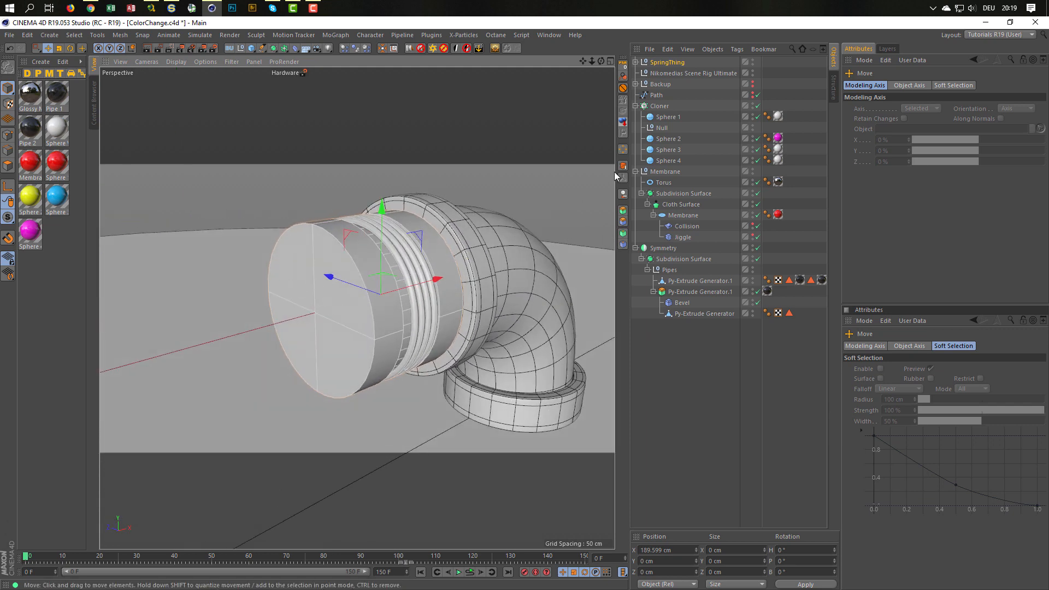
- Try to clear the Height keyframes of the Helix inside SpringThing, and scrub to frame 18 to check it
left_click(635, 61)
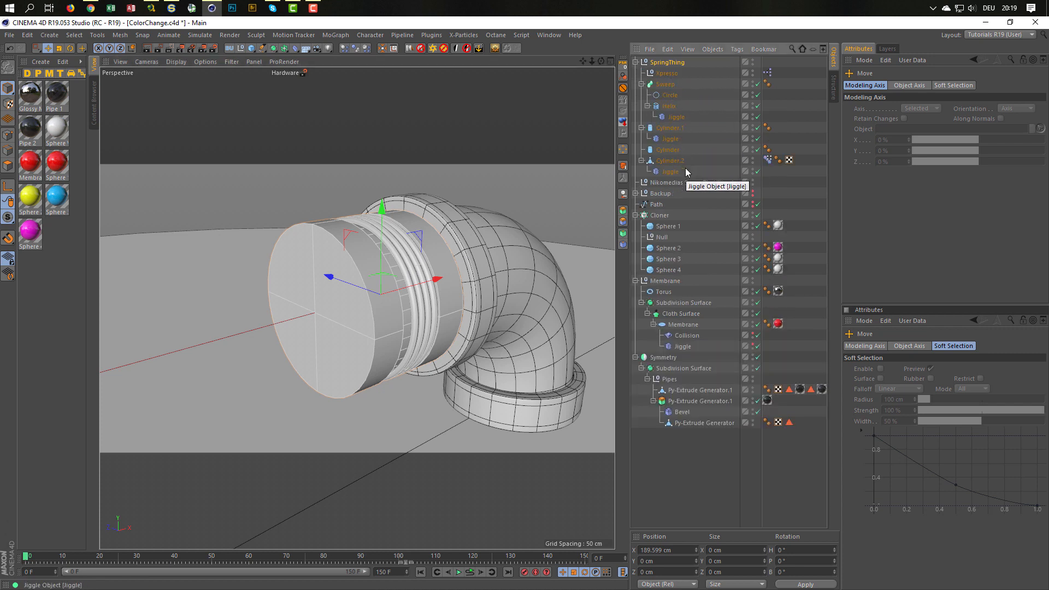
left_click(668, 106)
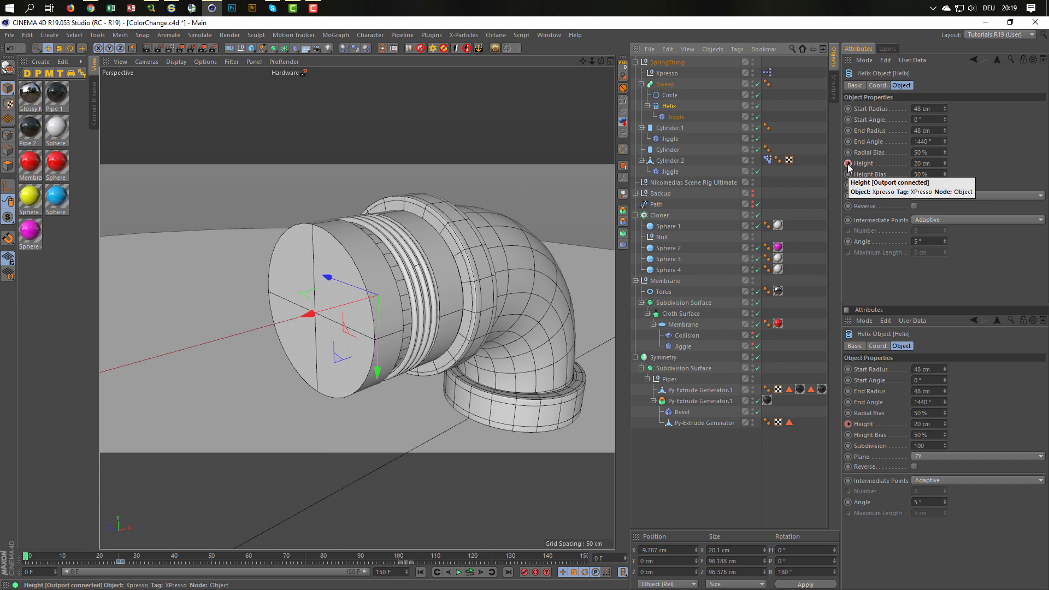
left_click(848, 165)
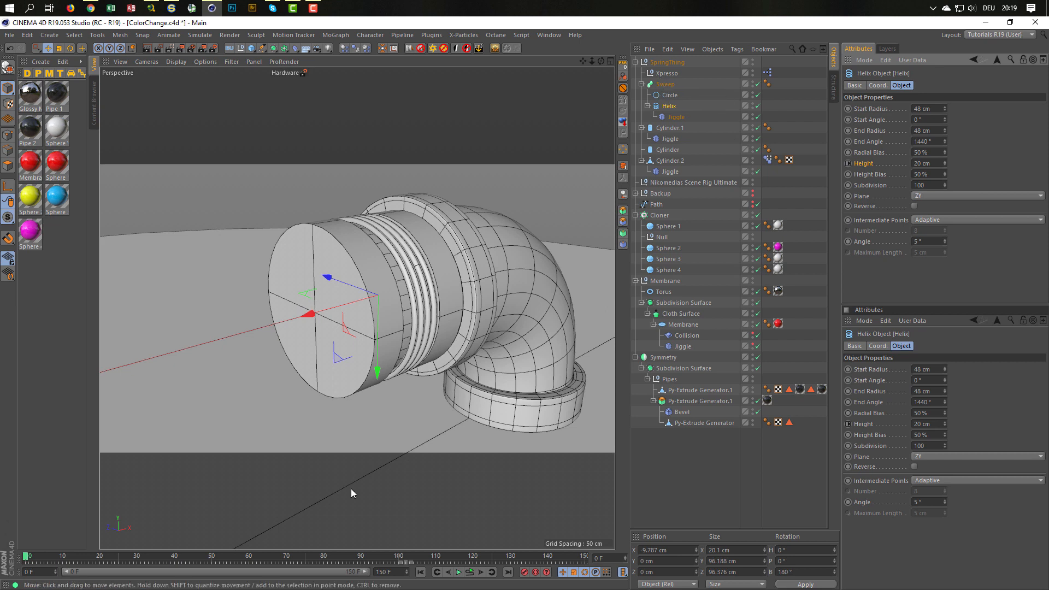
left_click_drag(28, 557, 49, 557)
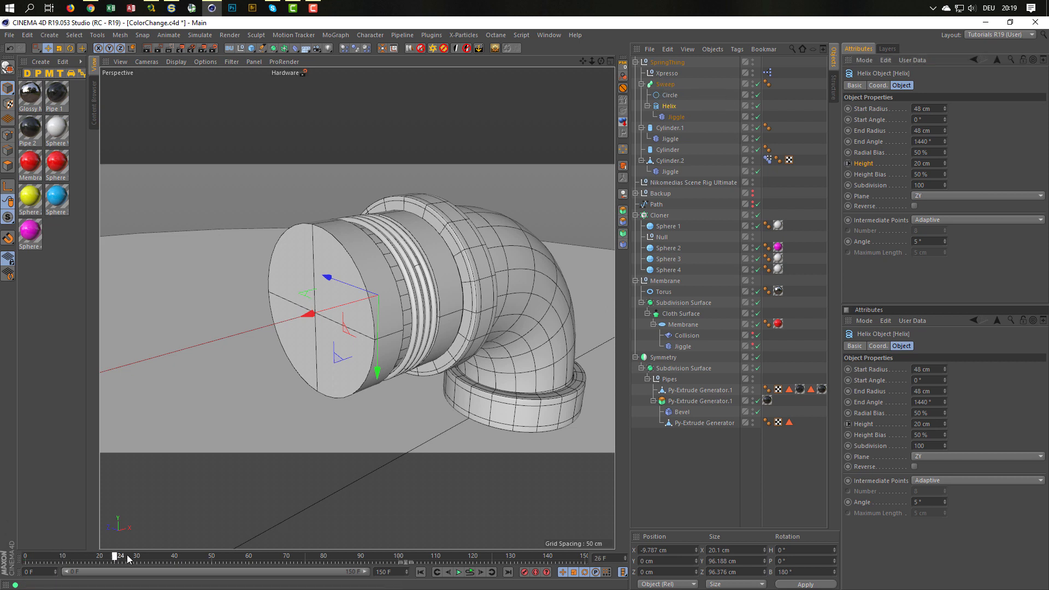
left_click_drag(127, 558, 92, 556)
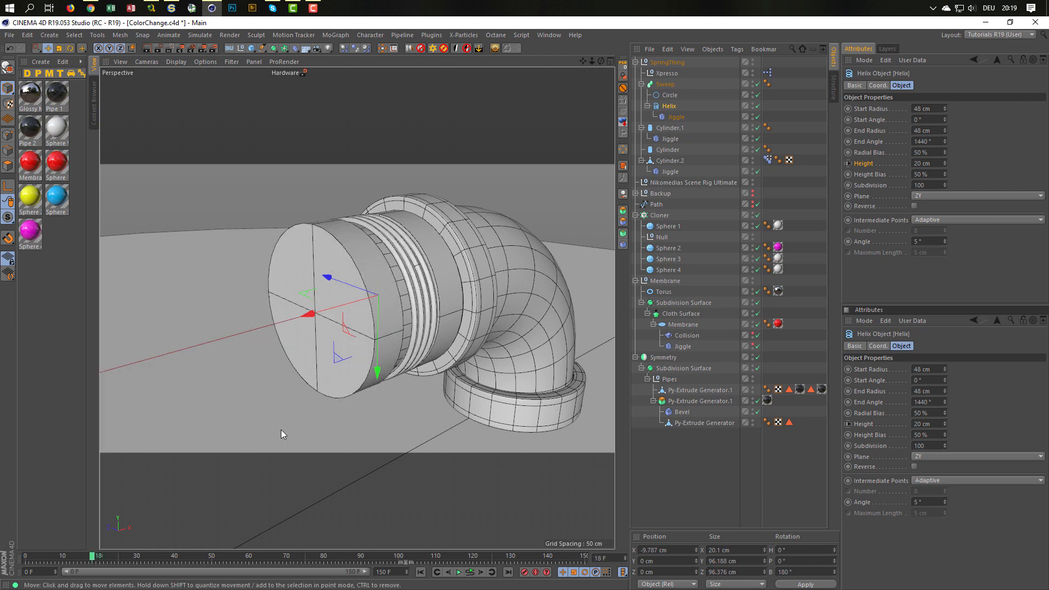
- Calculate the cache of the Jiggle deformer under Cylinder.2 and play the animation
left_click_drag(281, 430, 481, 319, "alt")
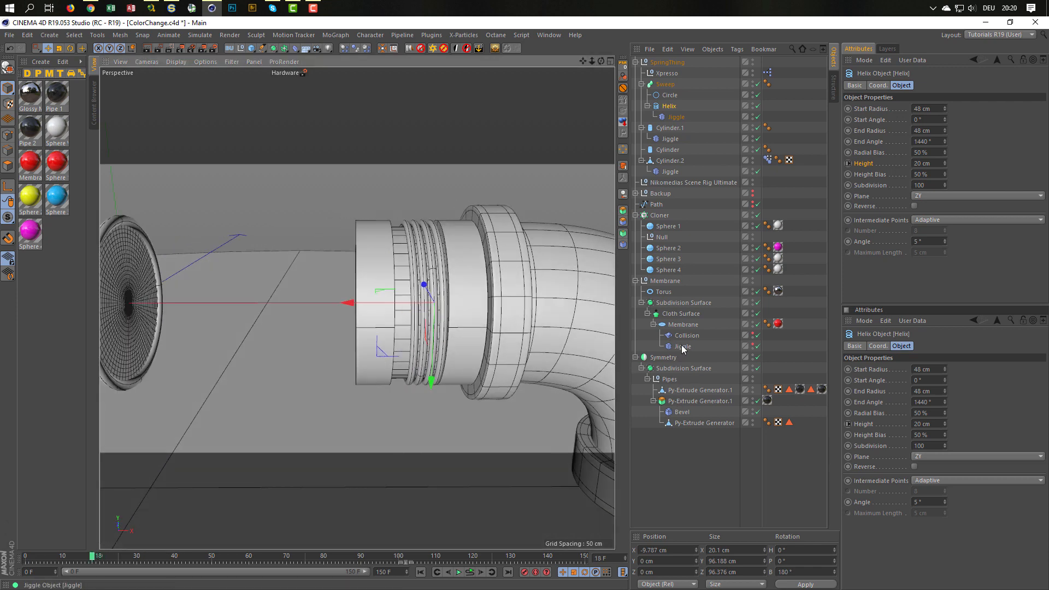
left_click(671, 172)
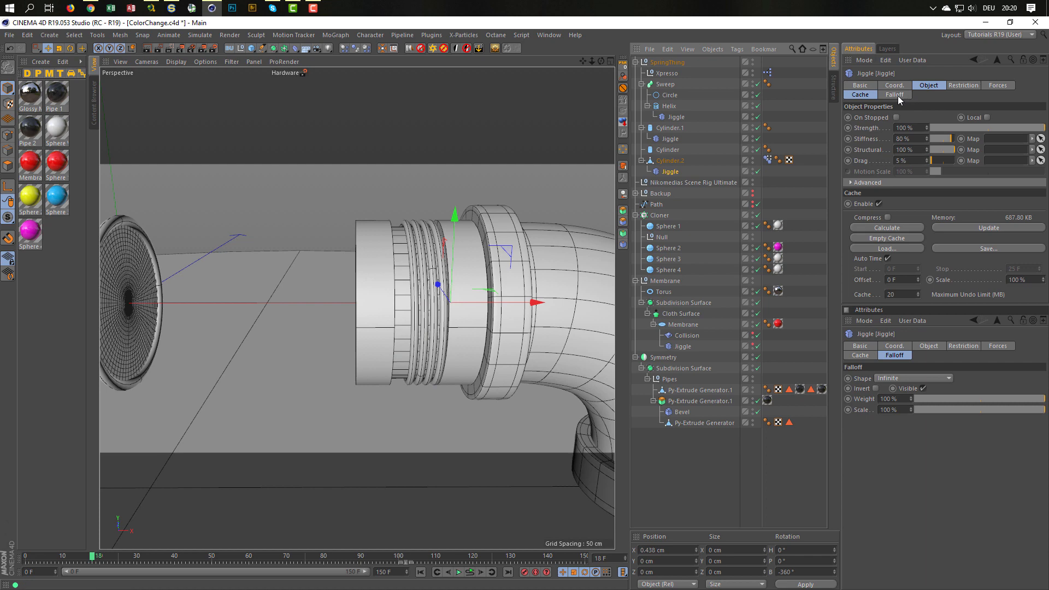
left_click(863, 95)
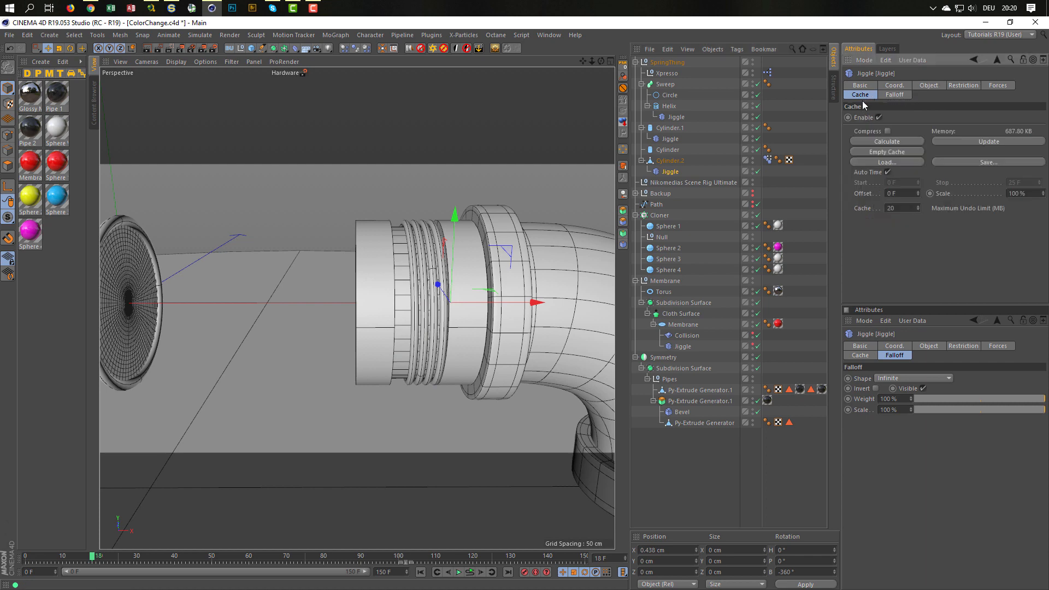
left_click(876, 141)
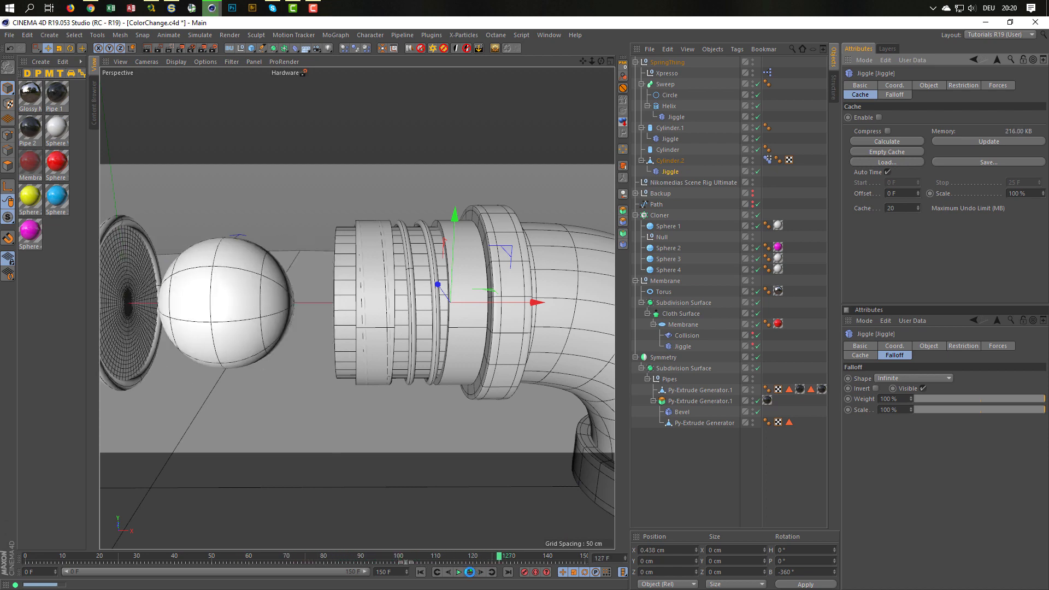
key("F8")
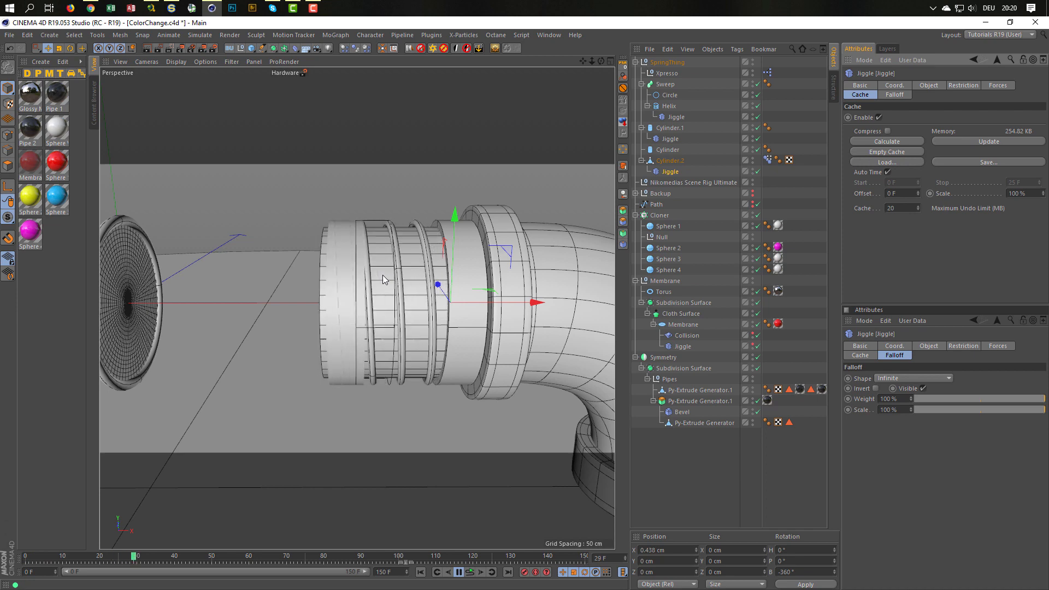
- Stop playback, rewind to the first frame and empty the caches of the Jiggle deformers under Helix and Cylinder.1
left_click(460, 572)
key("shift+f")
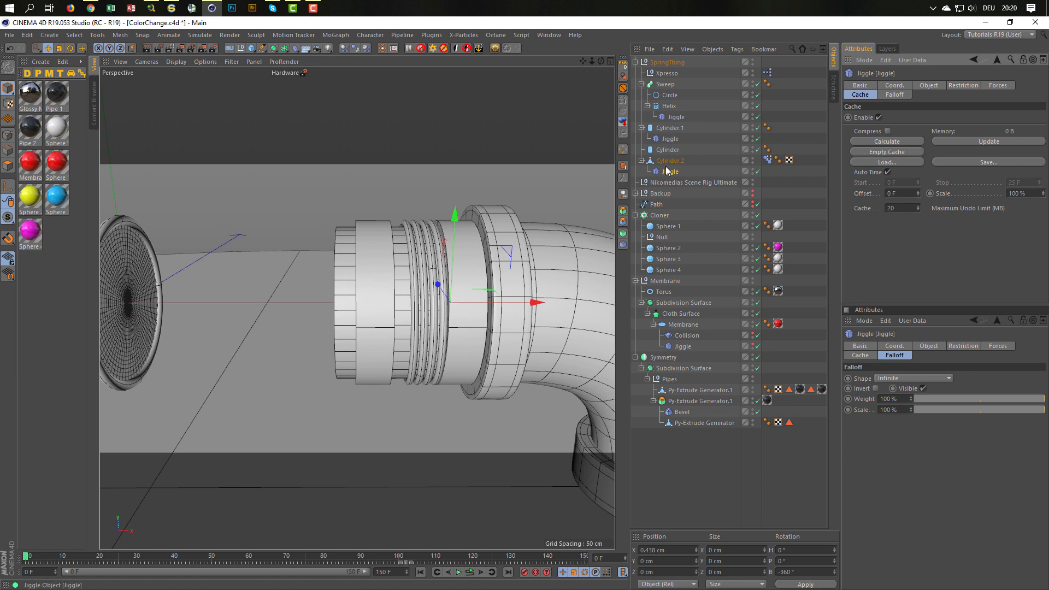
left_click(671, 137)
left_click(671, 116, "ctrl")
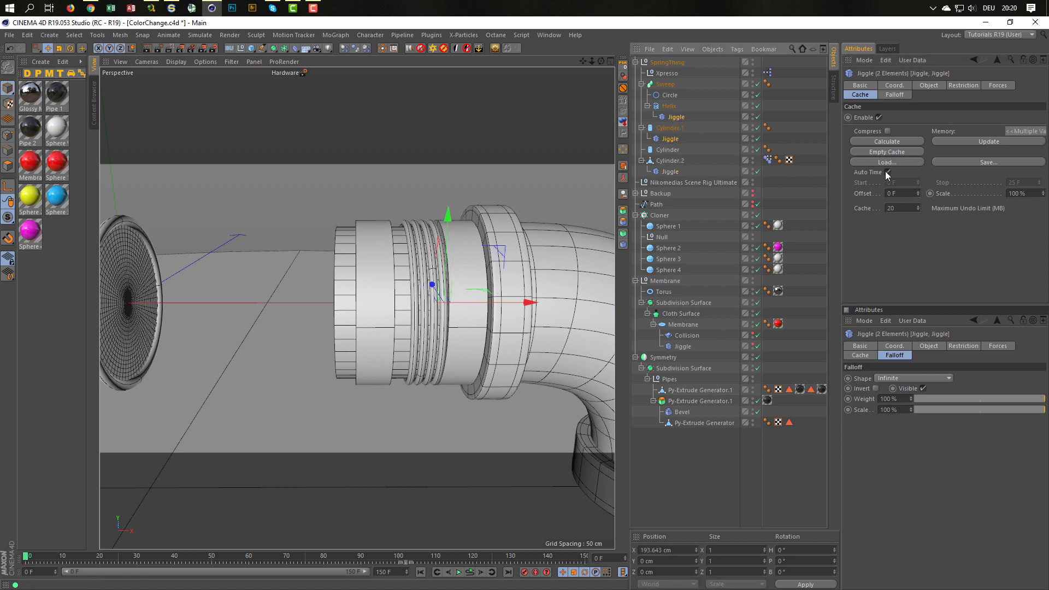
left_click(888, 152)
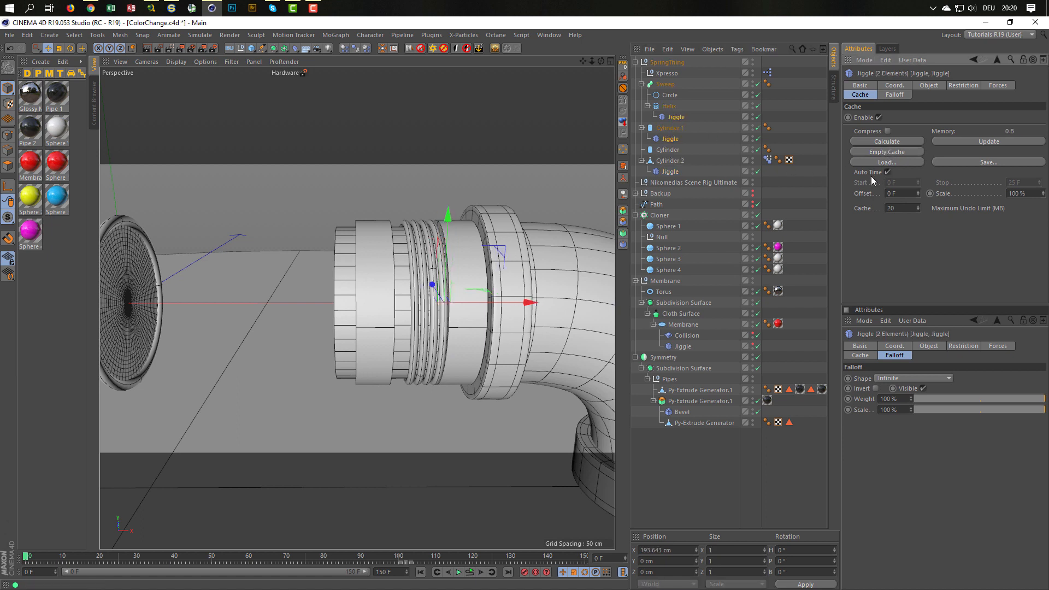
- Disable the XPresso tag in SpringThing and try to move Cylinder.1 along X toward the spring
left_click(665, 107)
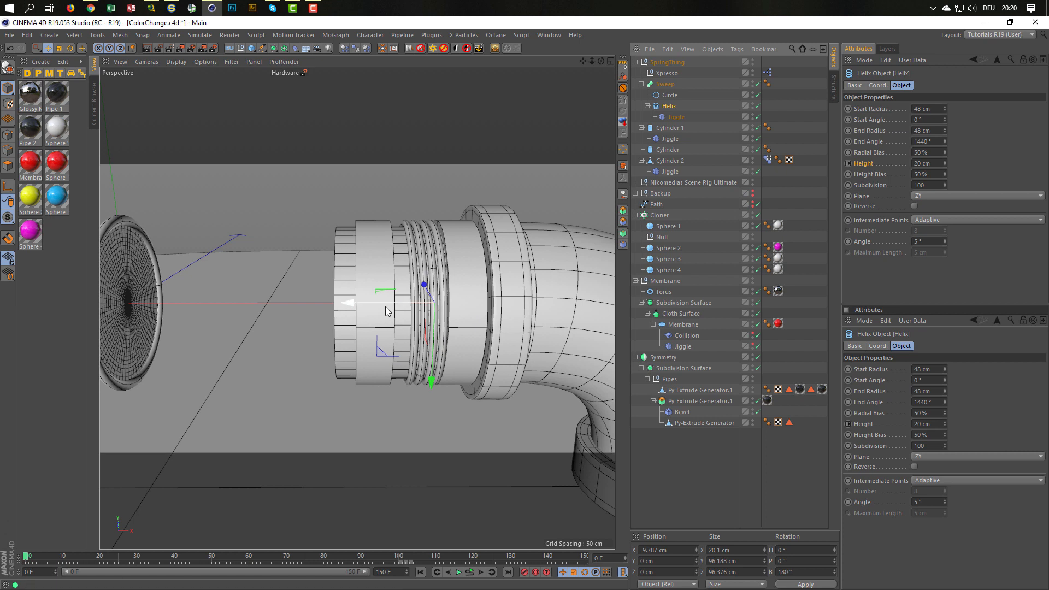
left_click(375, 274)
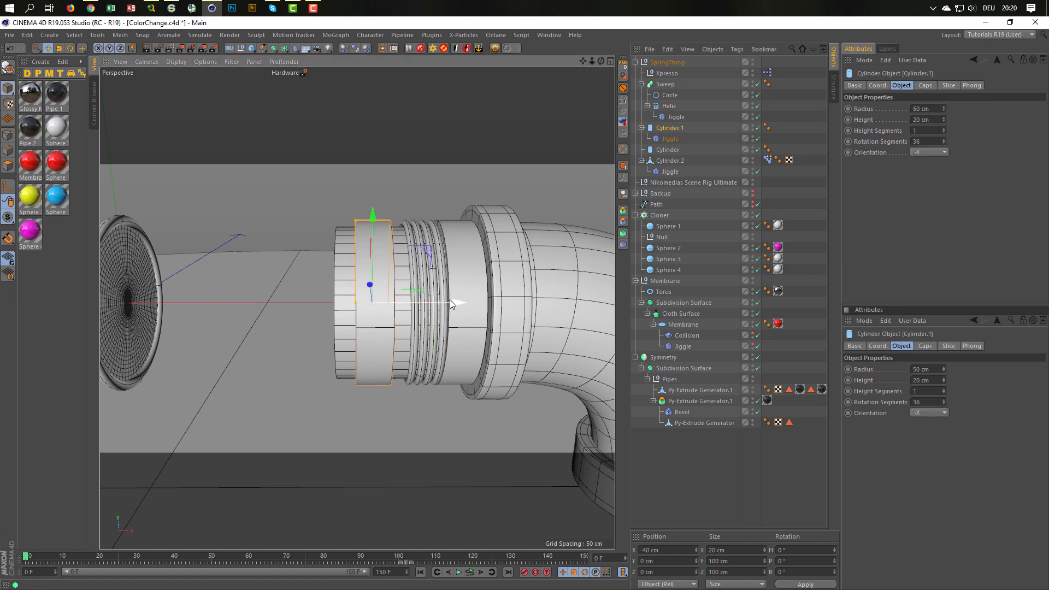
left_click_drag(455, 301, 457, 300)
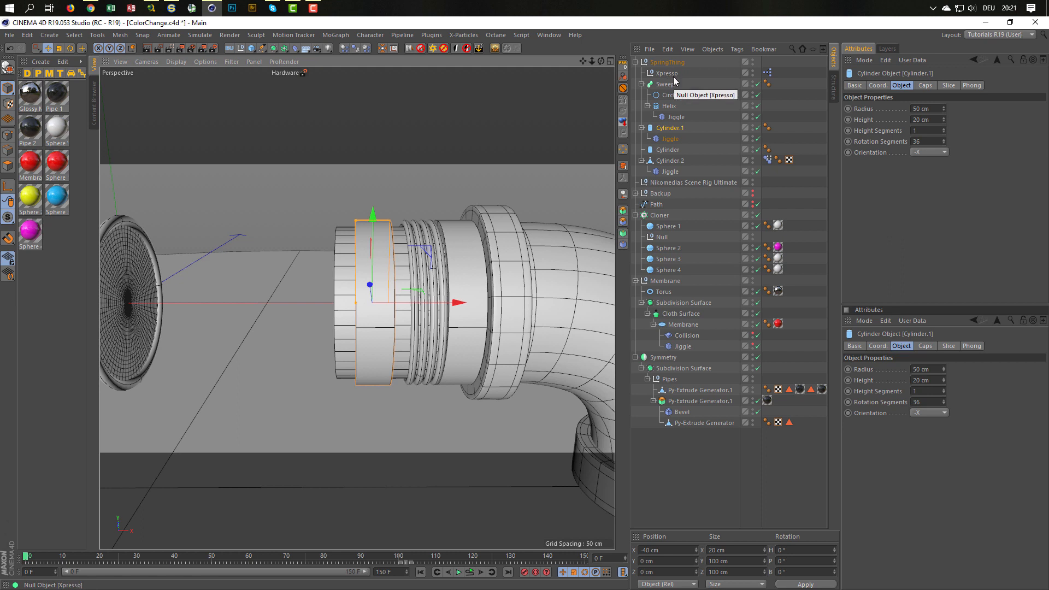
left_click(767, 72)
left_click(872, 132)
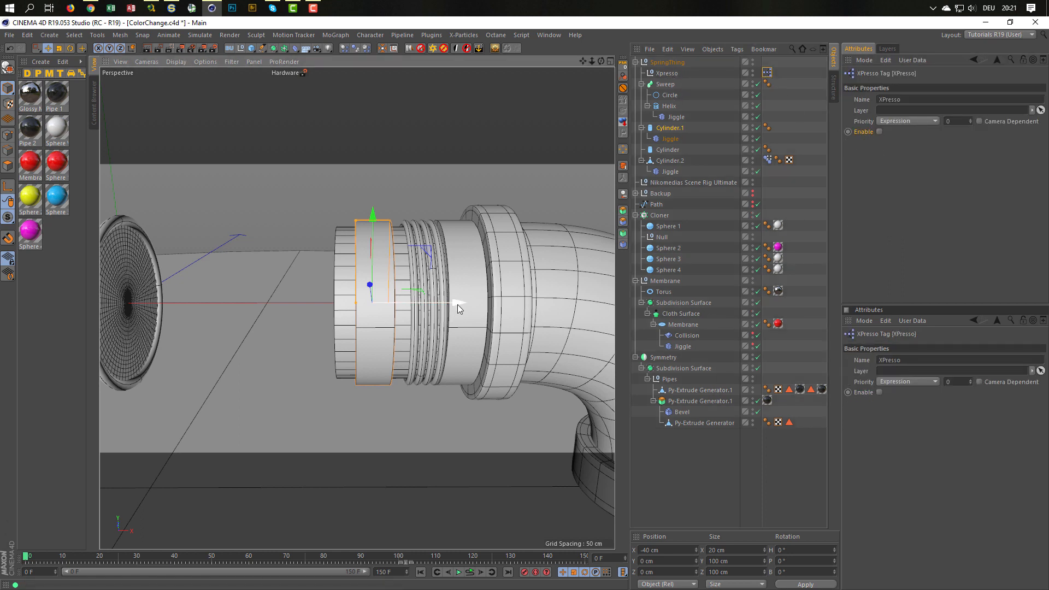
left_click_drag(457, 304, 470, 306)
scroll(418, 281, "up", 7)
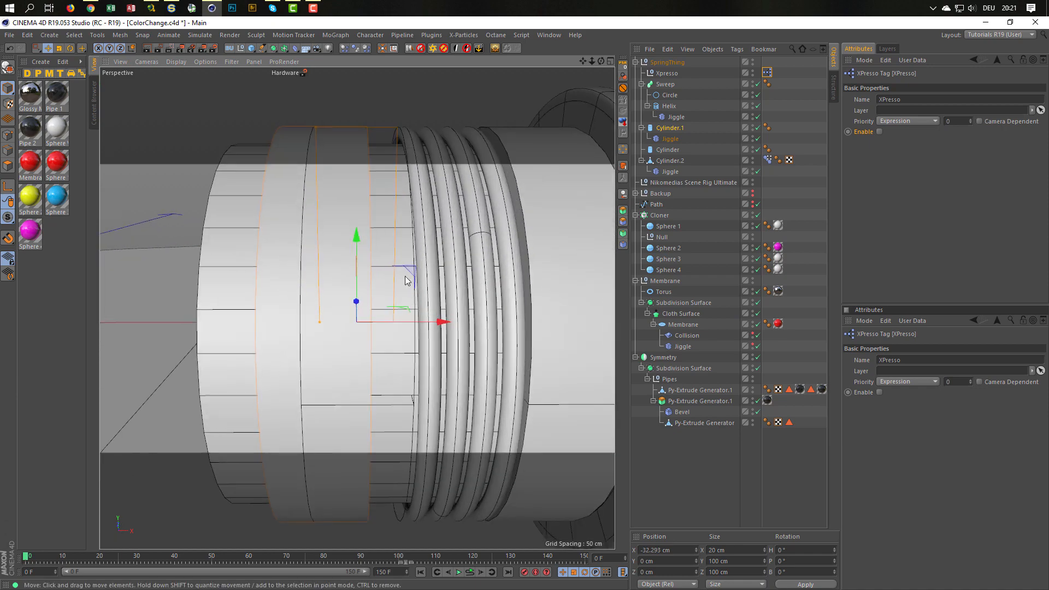
left_click_drag(409, 277, 390, 314, "alt")
scroll(383, 316, "down", 5)
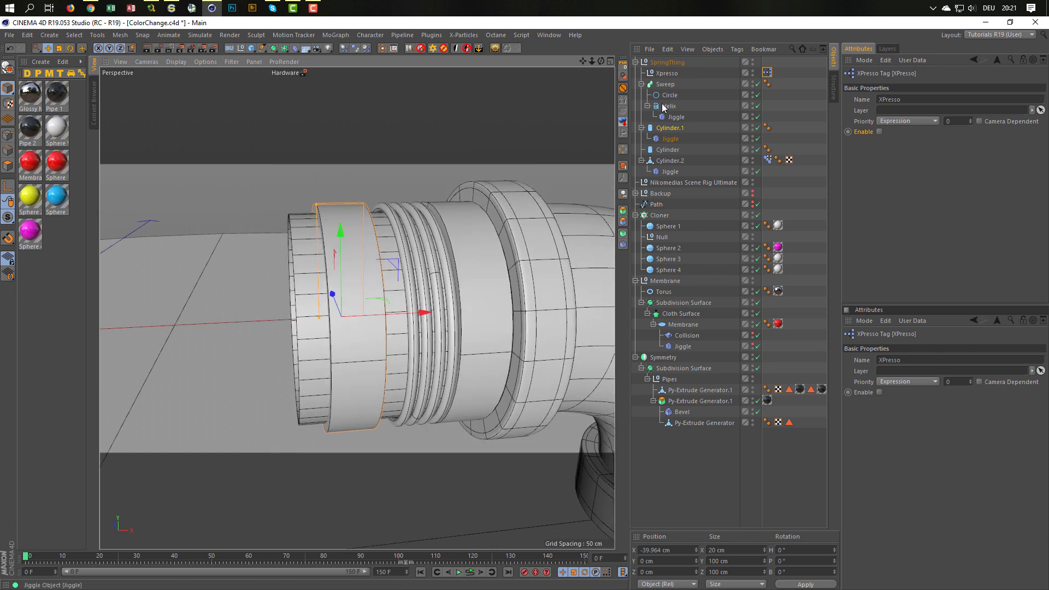
- Delete the SpringThing group from the ColorChange scene and save the project
left_click(676, 63)
key("Delete")
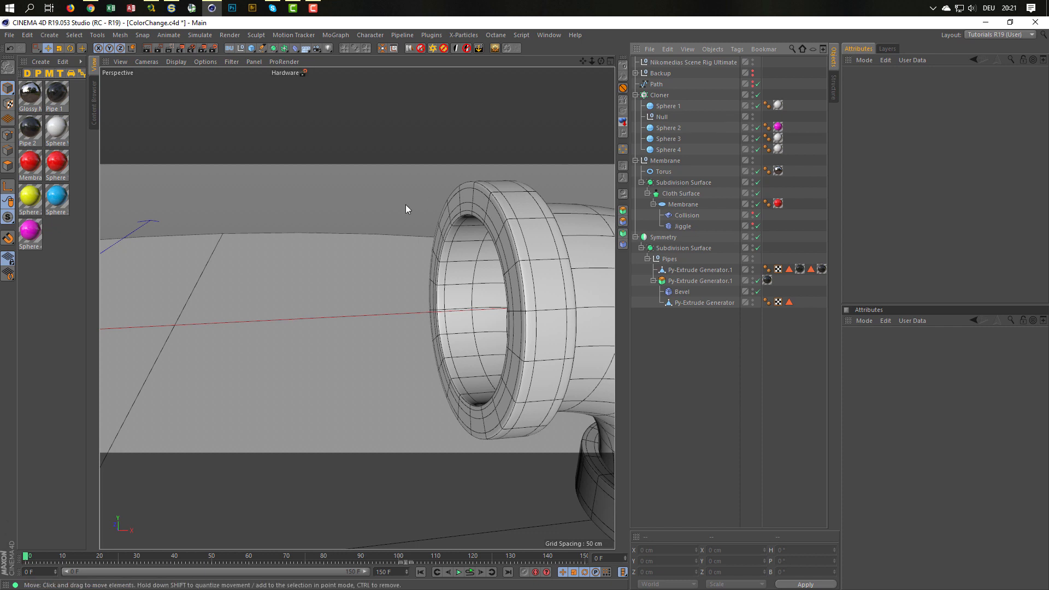
key("ctrl+s")
- Switch to the Untitled 4 project, play its spring animation from the start and expand the SpringThing group
key("v")
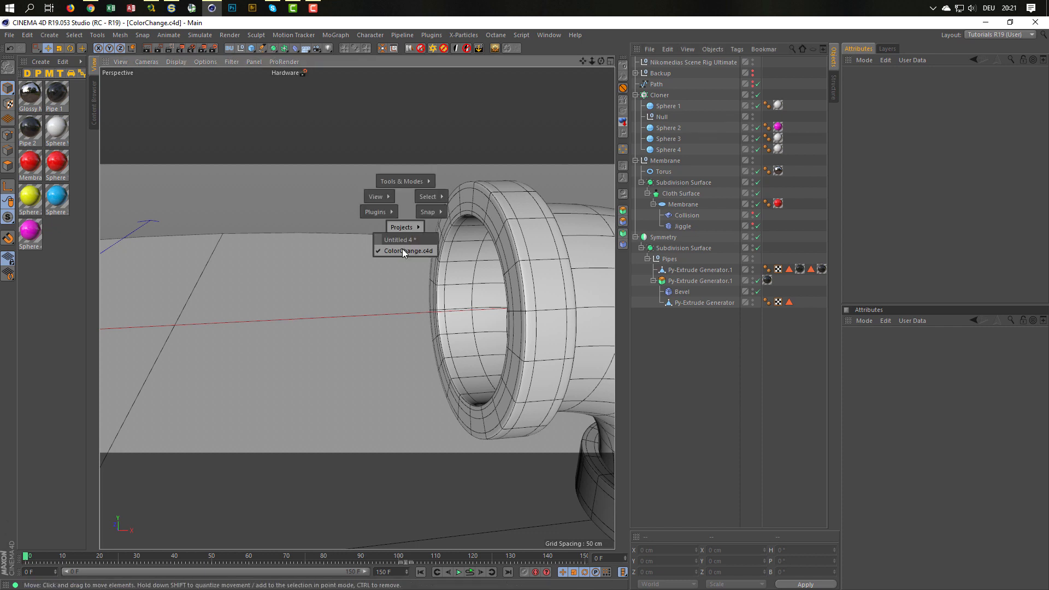
left_click(404, 241)
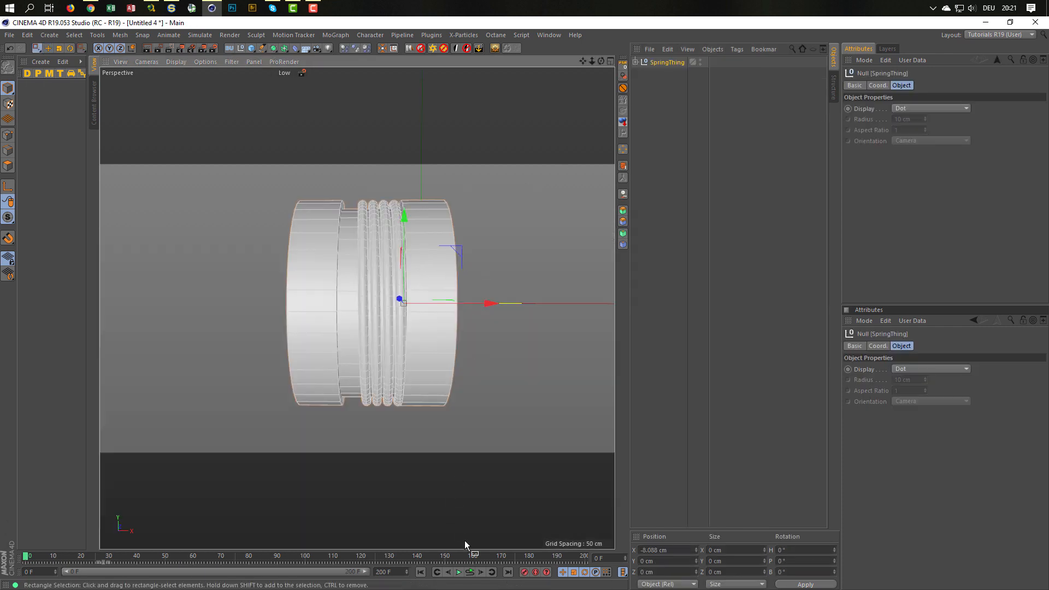
left_click(471, 572)
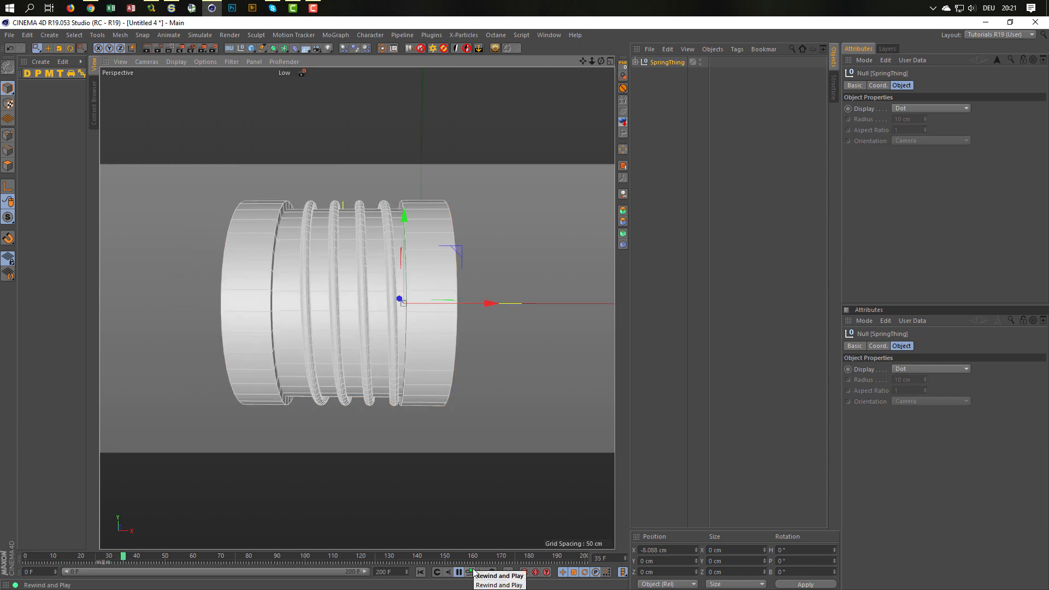
left_click(473, 569)
left_click_drag(366, 333, 370, 304, "alt")
left_click(636, 61)
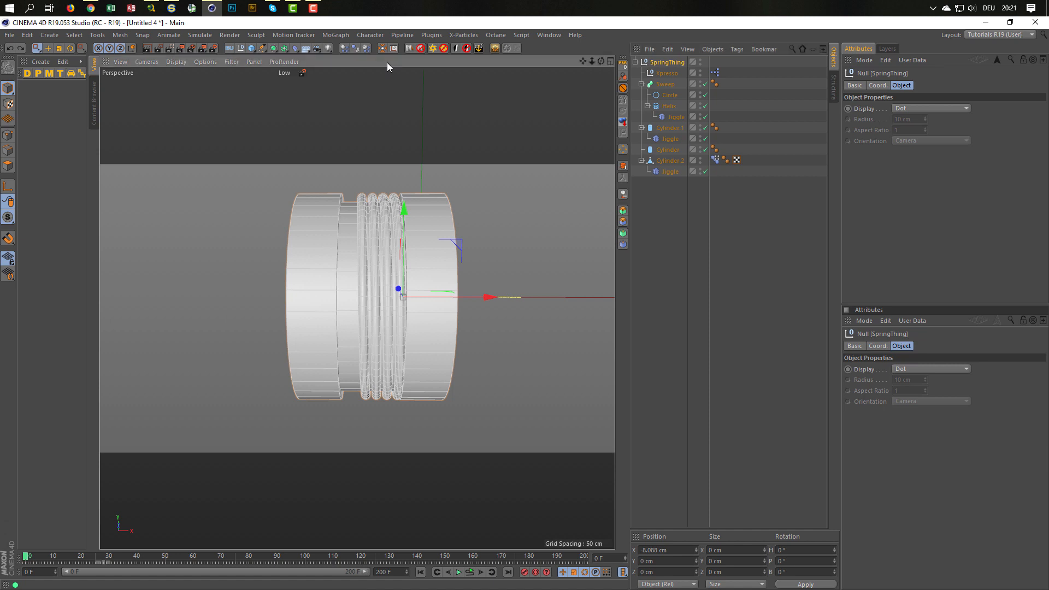
- Undo the grouping of the spring objects under SpringThing and replay the animation from the start
key("ctrl+z")
key("ctrl+z")
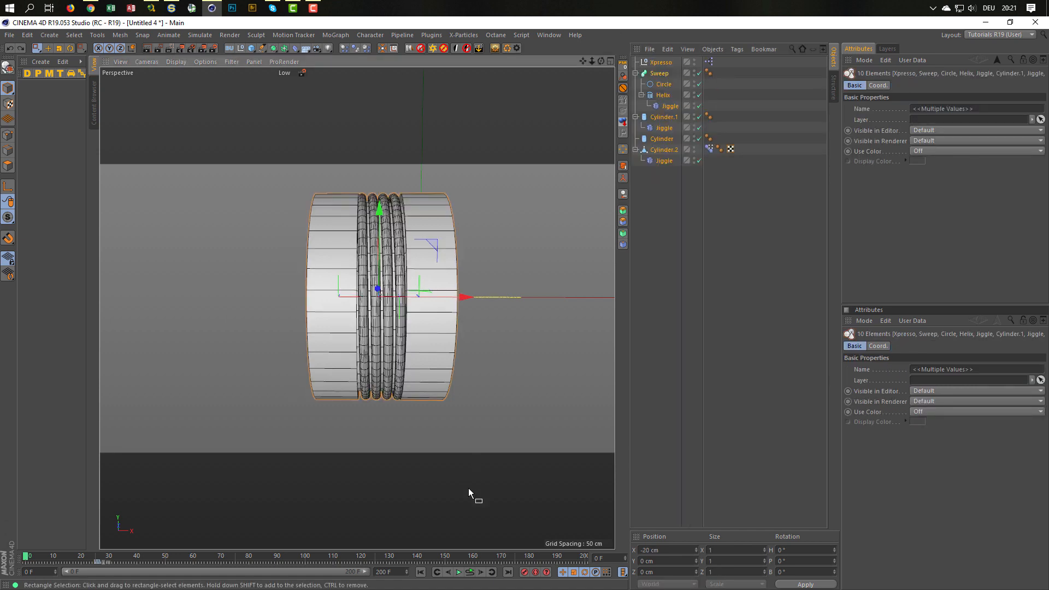
left_click(471, 572)
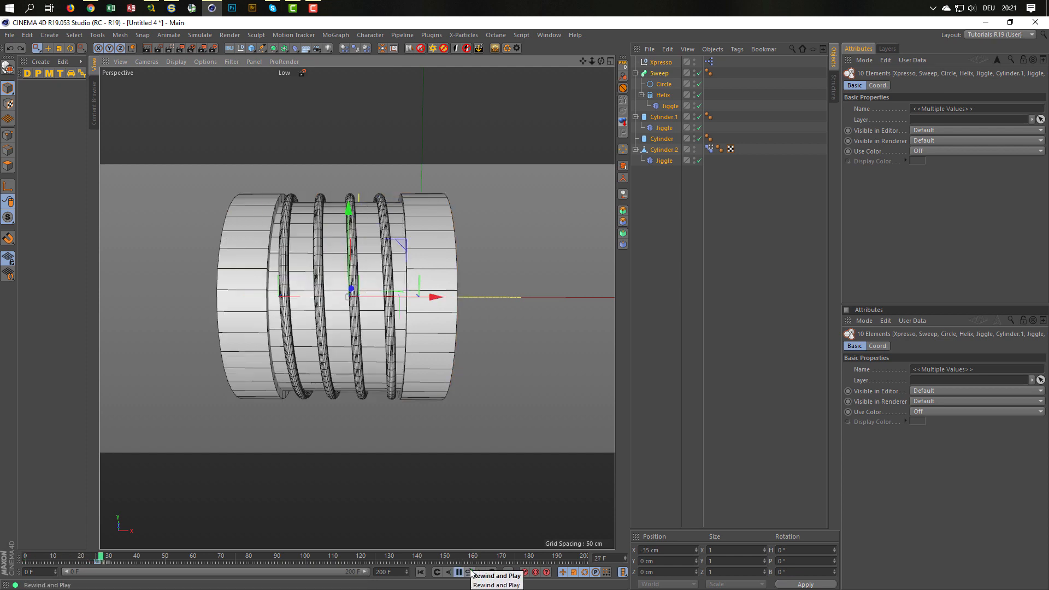
left_click(470, 572)
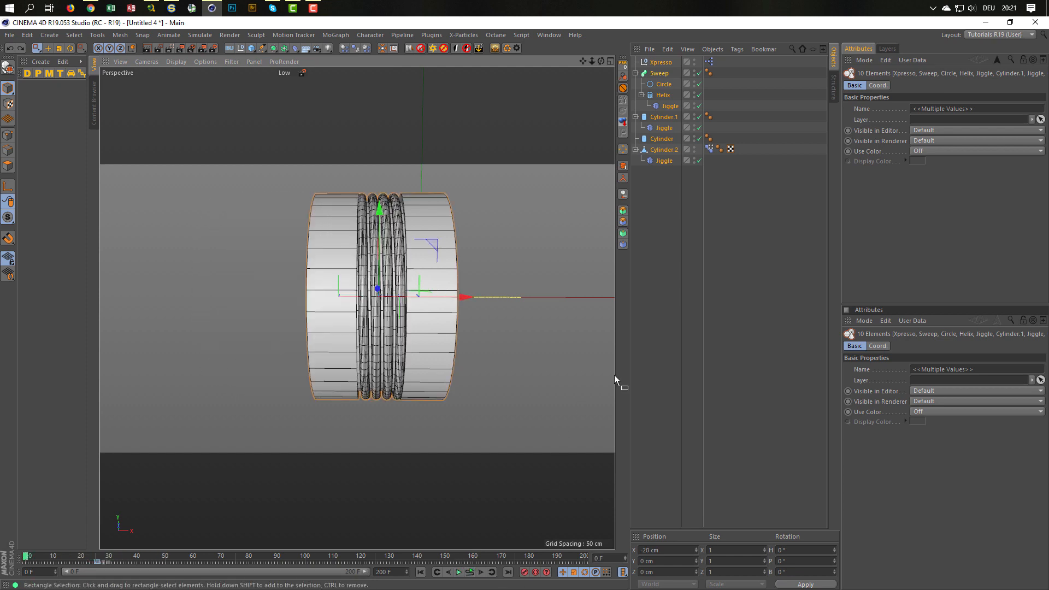
- Save the spring project as SpringThing in the _Temp folder
key("ctrl+s")
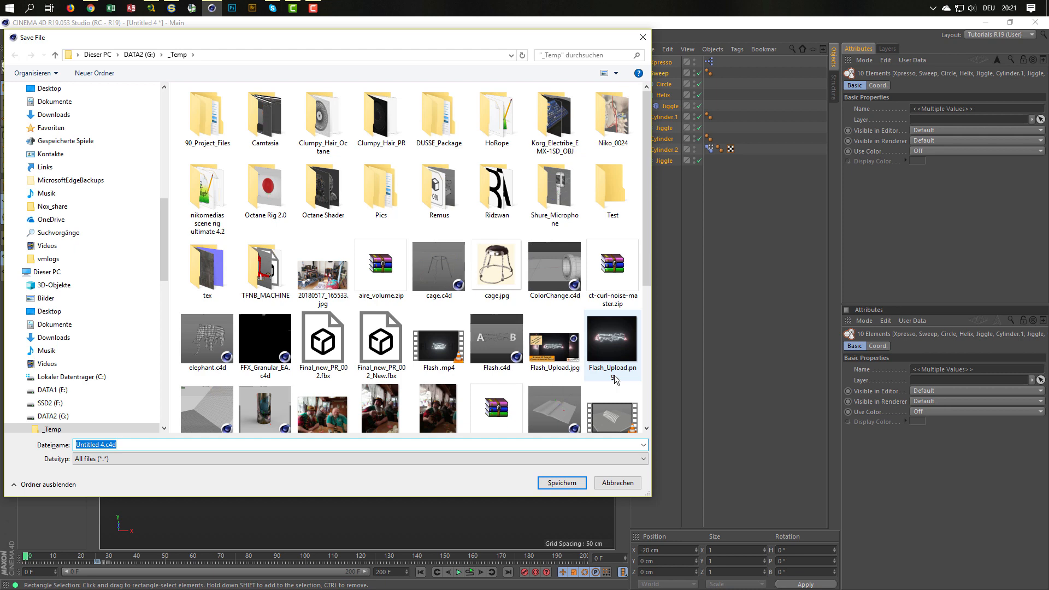
type("SpringThing")
key("Return")
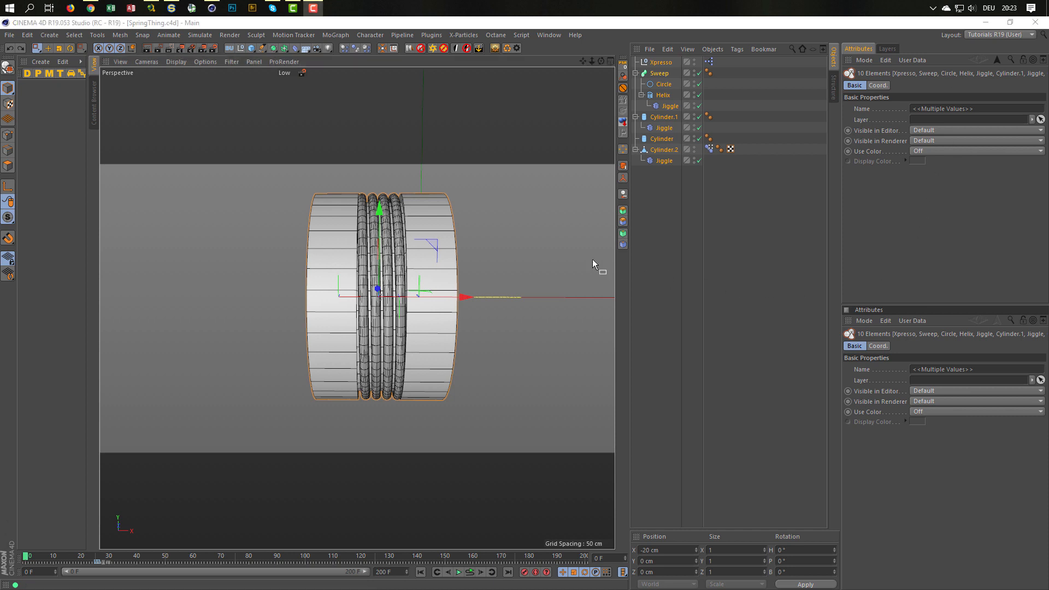
- Switch to the ColorChange project and add a Tube primitive with its orientation set to -X
mouse_move(414, 255)
left_mouse_down("alt")
mouse_move(364, 260)
mouse_move(395, 256)
left_mouse_up("alt")
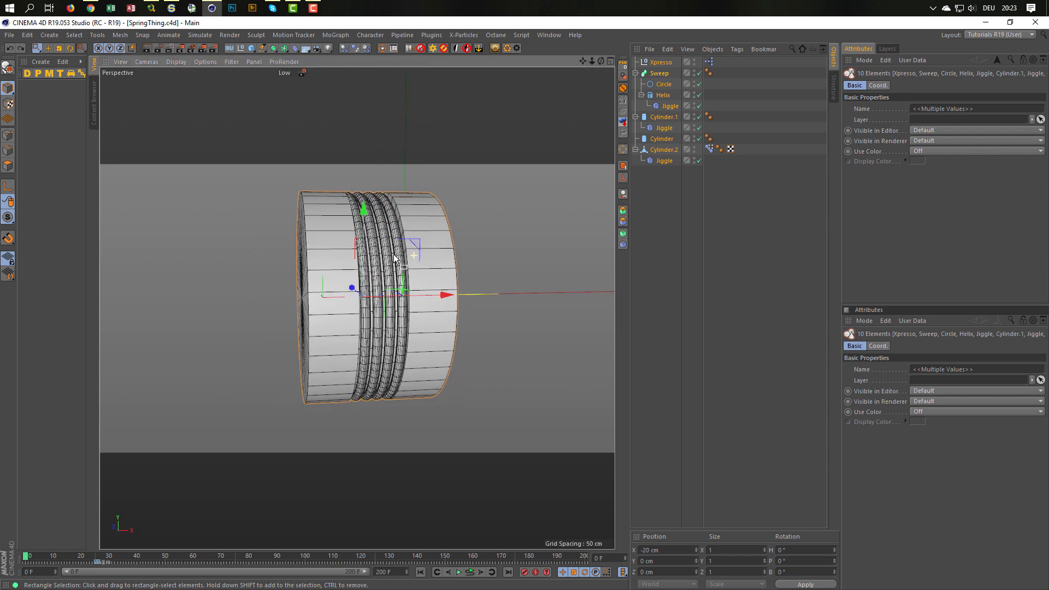
middle_click(451, 257)
middle_click(312, 241)
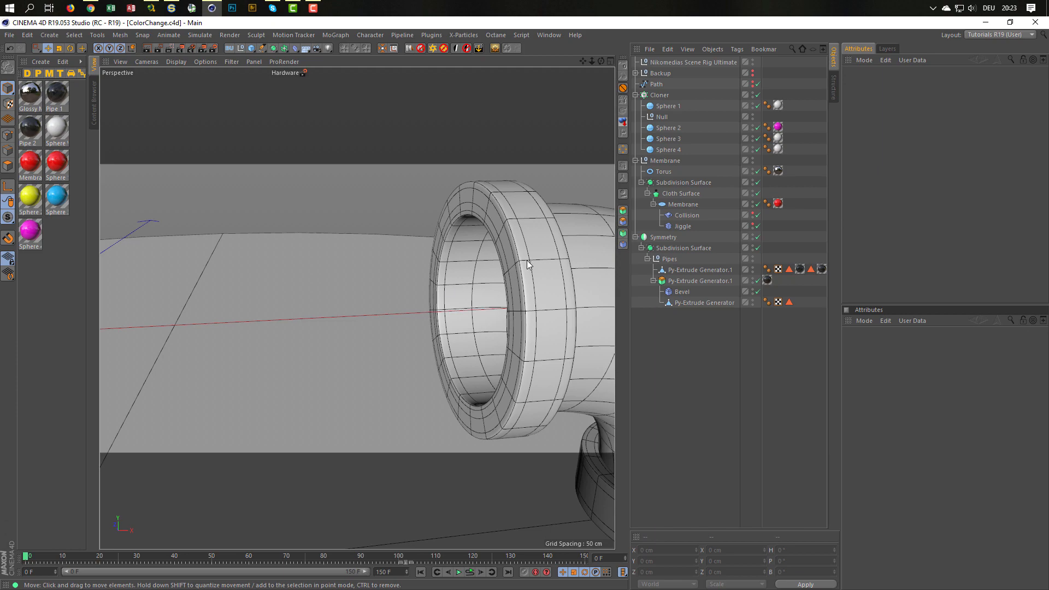
left_click_drag(526, 260, 492, 262, "alt")
right_click_drag(493, 262, 461, 263, "alt")
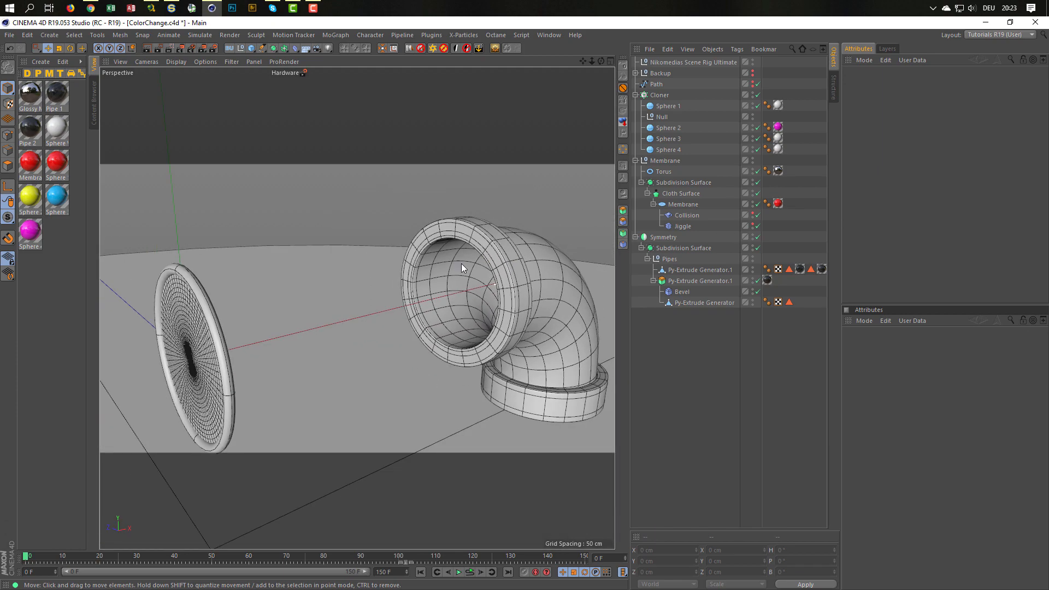
left_click_drag(461, 264, 446, 288, "alt")
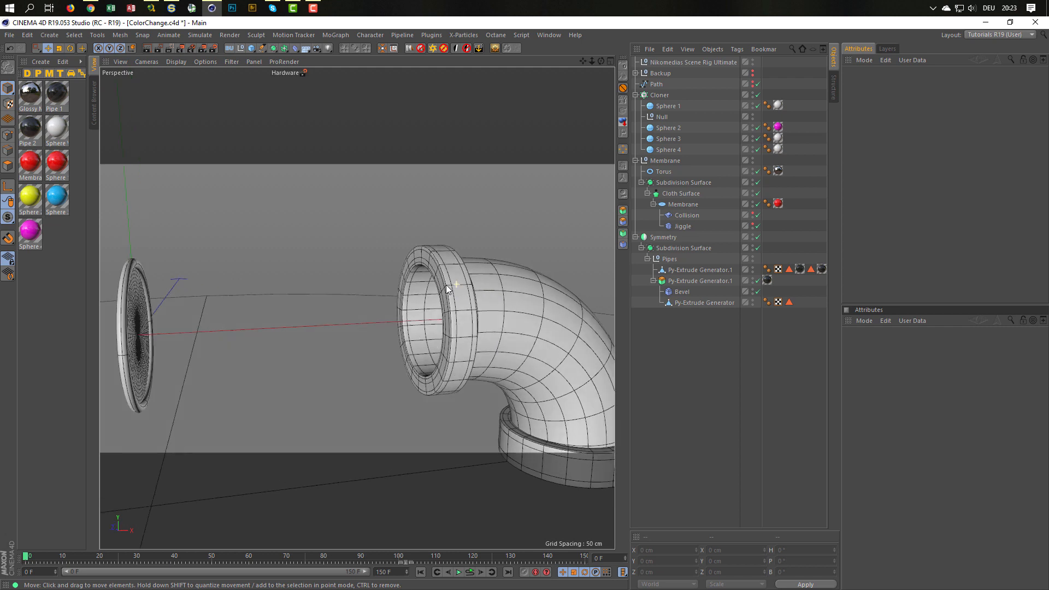
left_click(251, 49)
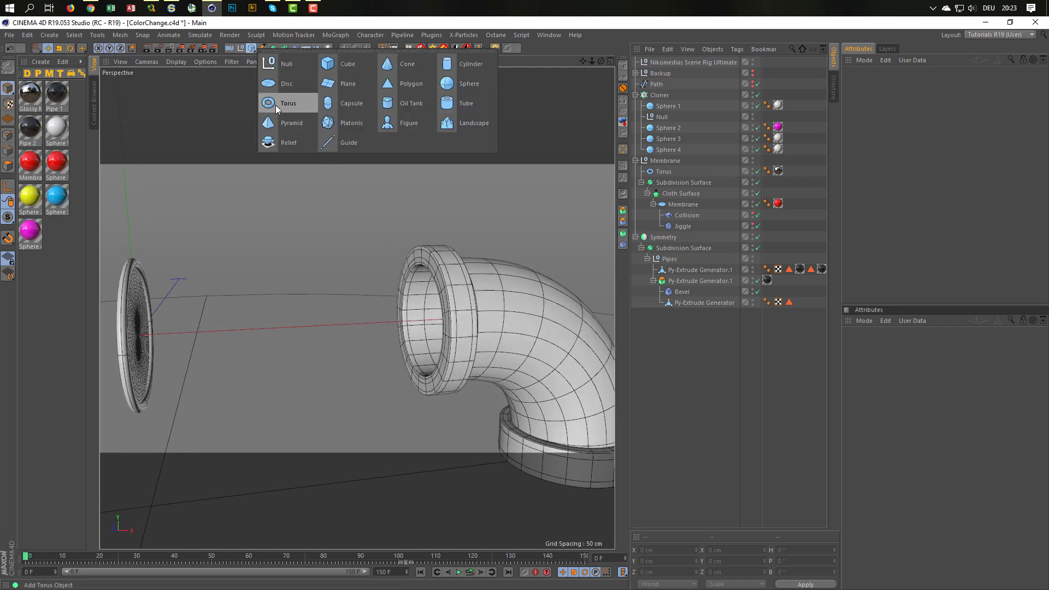
left_click(462, 104)
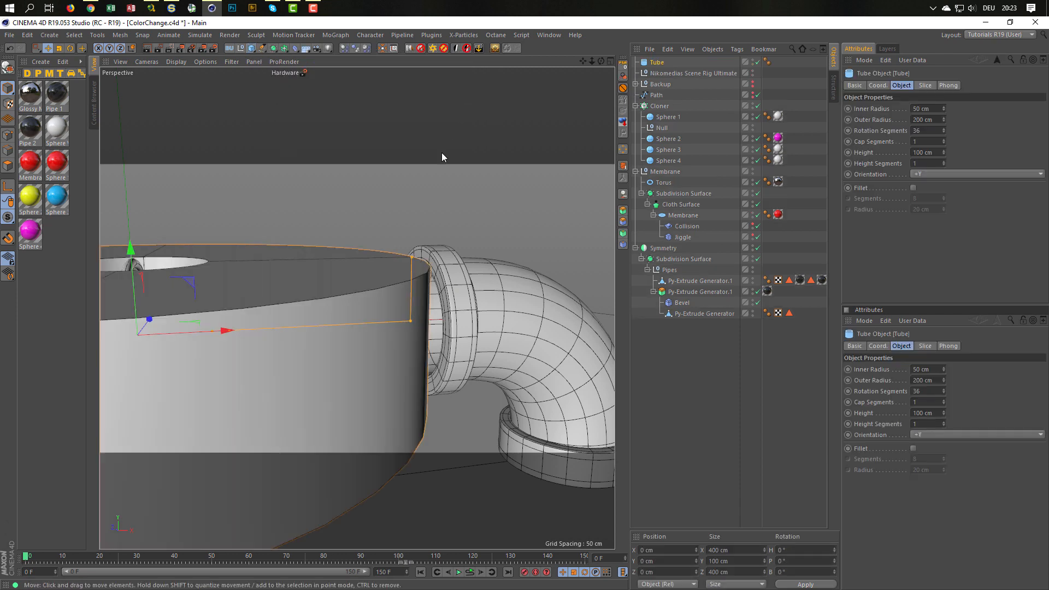
right_click_drag(382, 251, 354, 258, "alt")
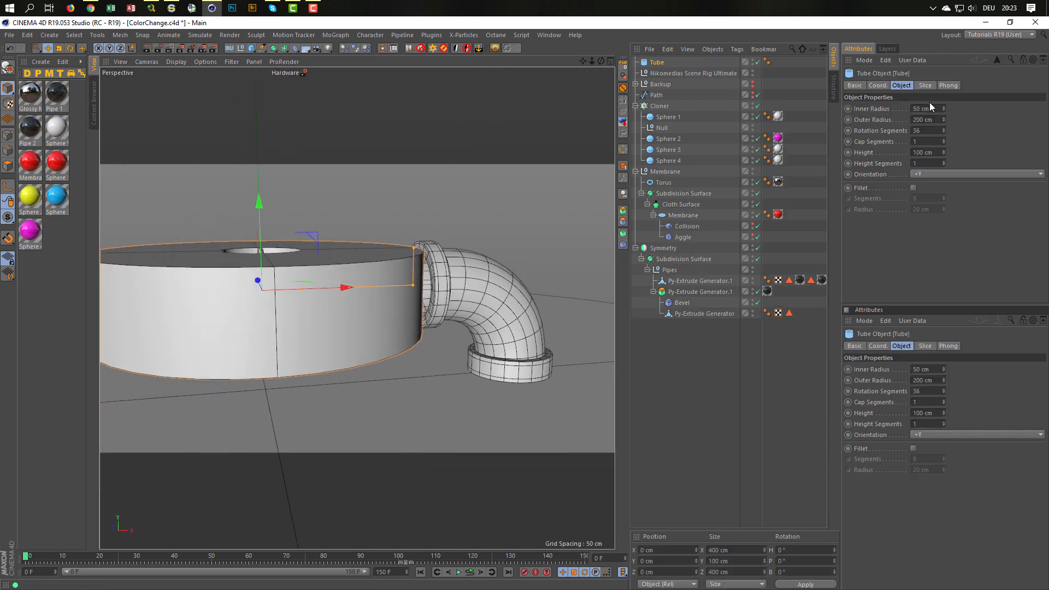
left_click(929, 175)
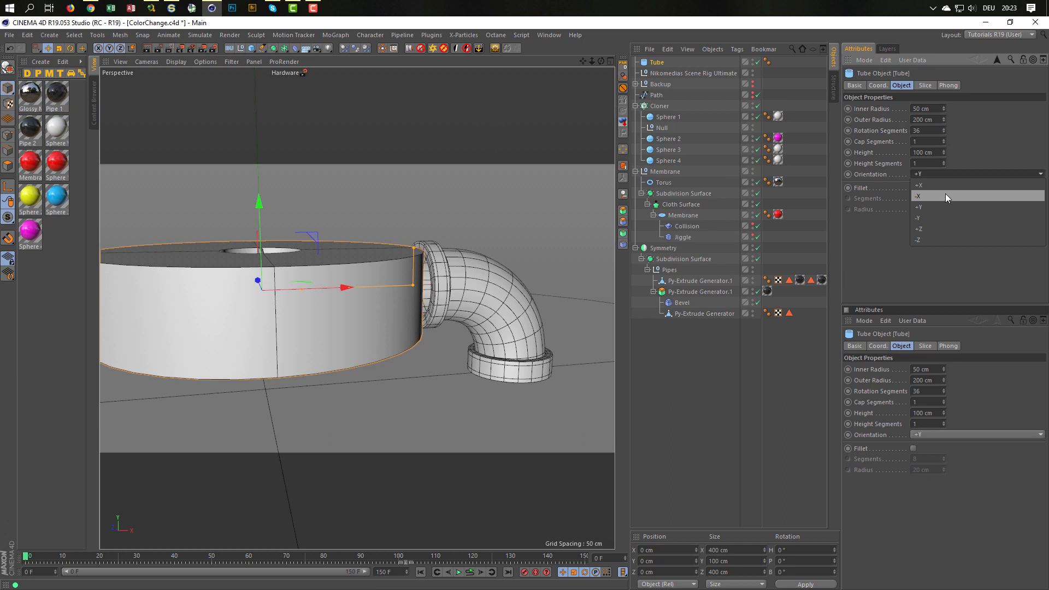
left_click(945, 195)
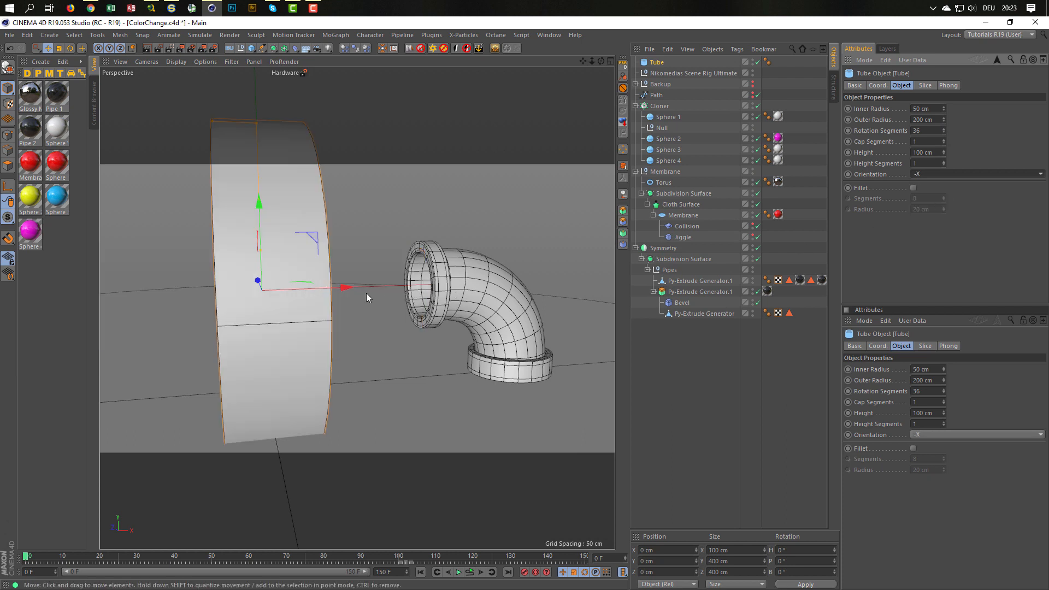
- Move the Tube along X to about 135 cm, toward the pipe opening, and set its outer radius to 60 cm
left_click_drag(347, 285, 447, 288)
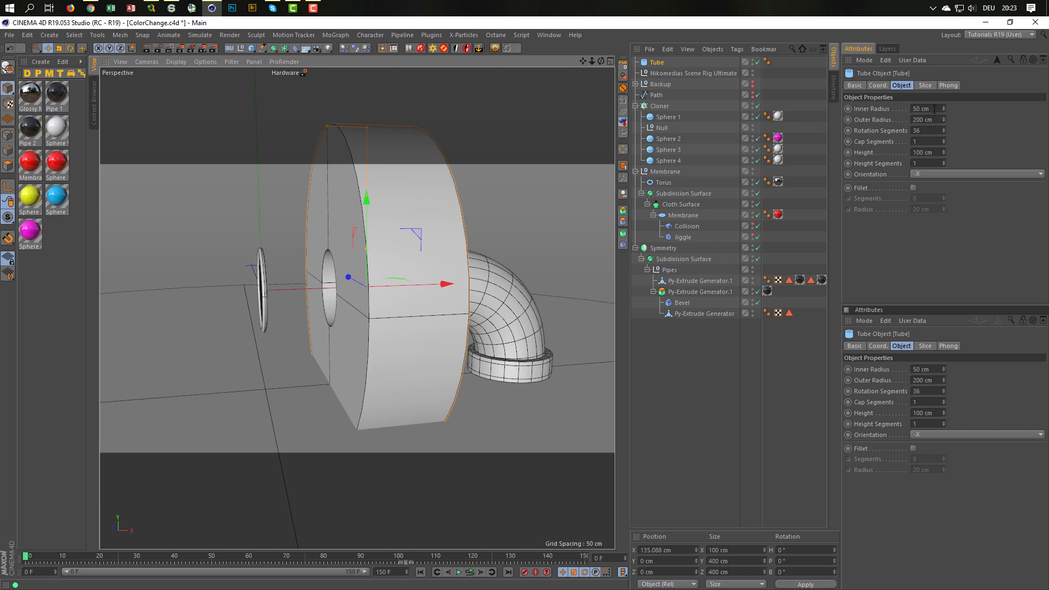
left_click(915, 120)
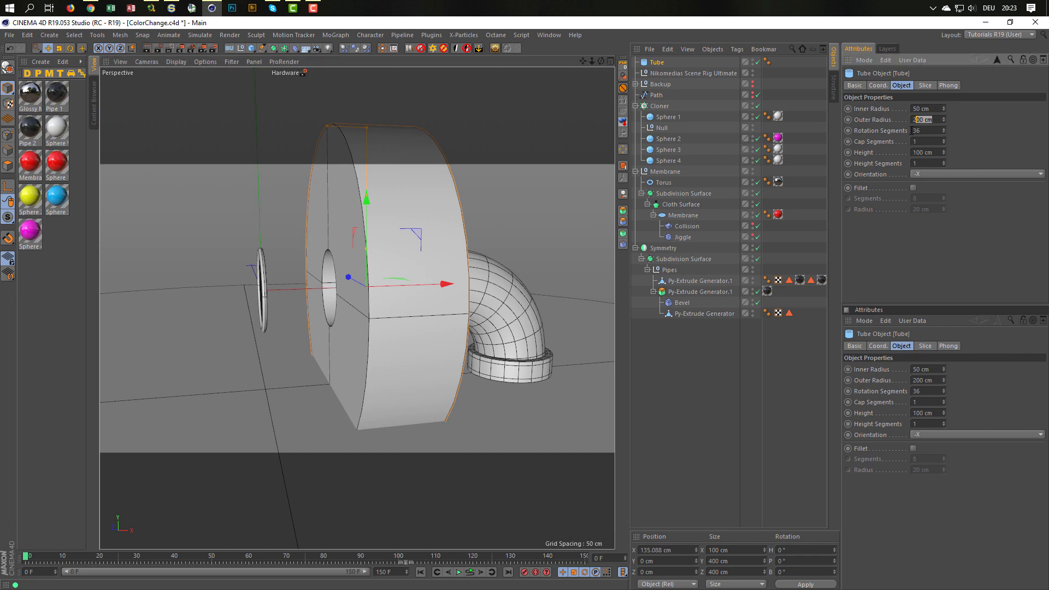
key("Return")
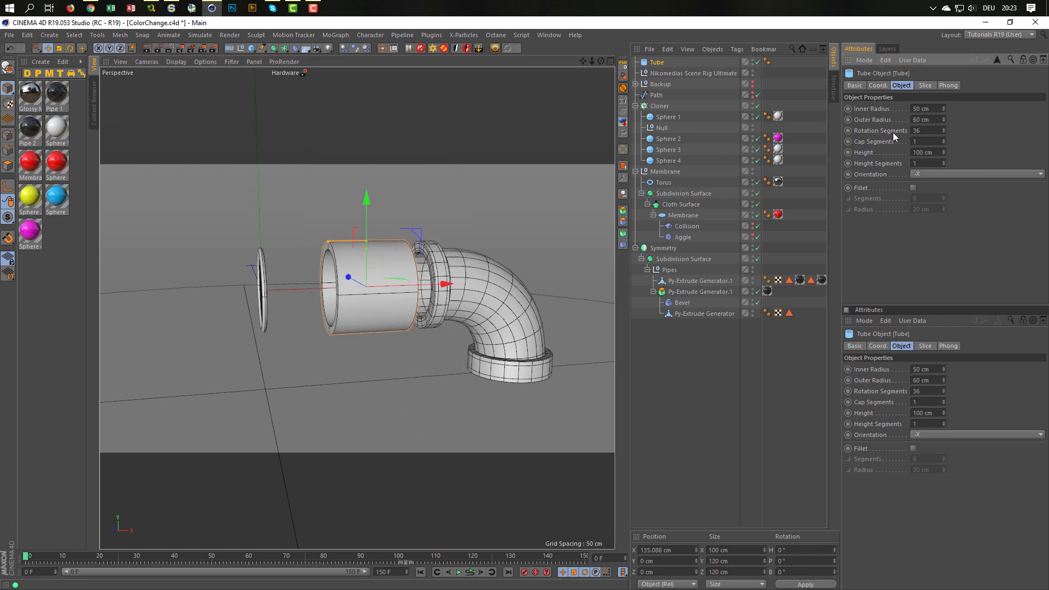
scroll(406, 267, "up", 3)
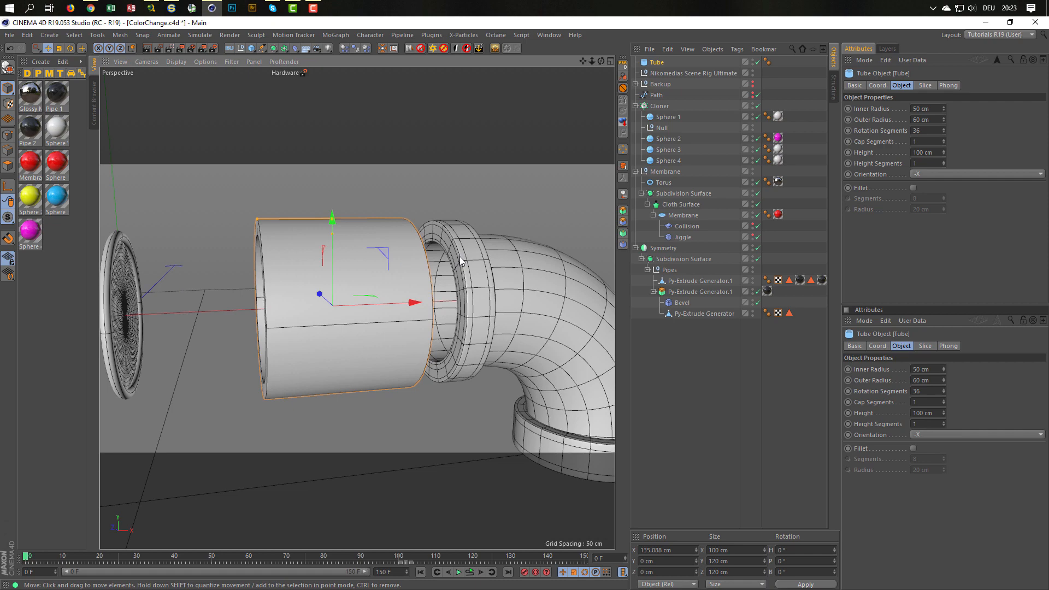
- Set the Tube's height to 20 cm
left_click_drag(392, 258, 444, 298, "alt")
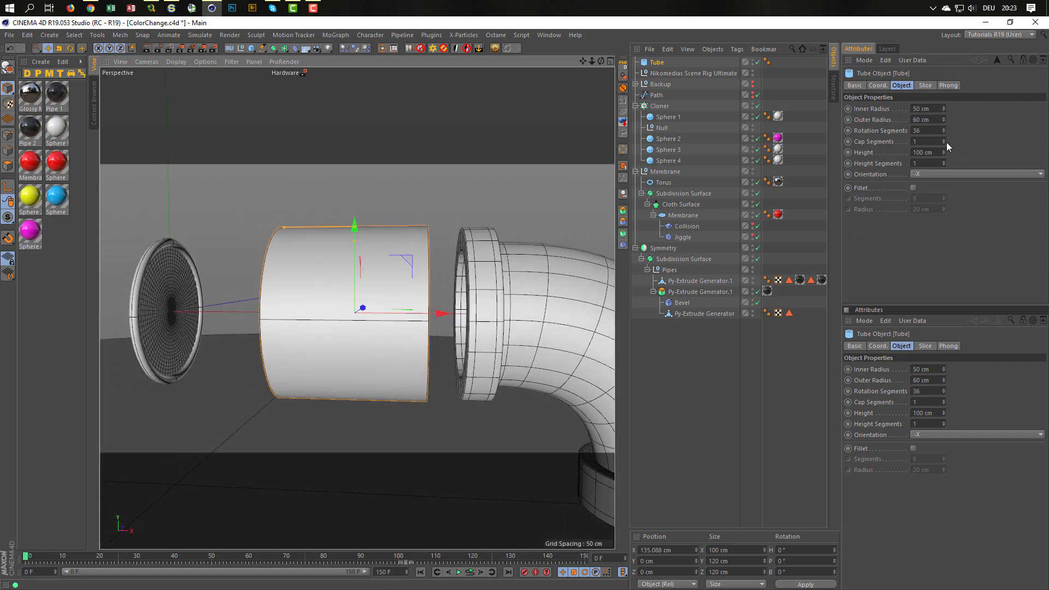
double_click(920, 152)
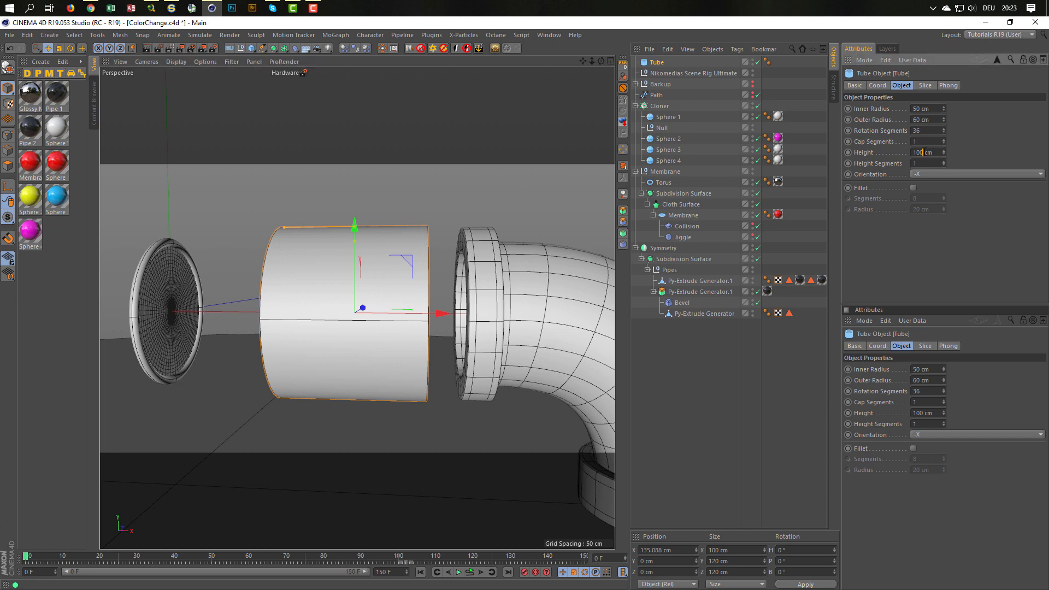
type("20")
key("Return")
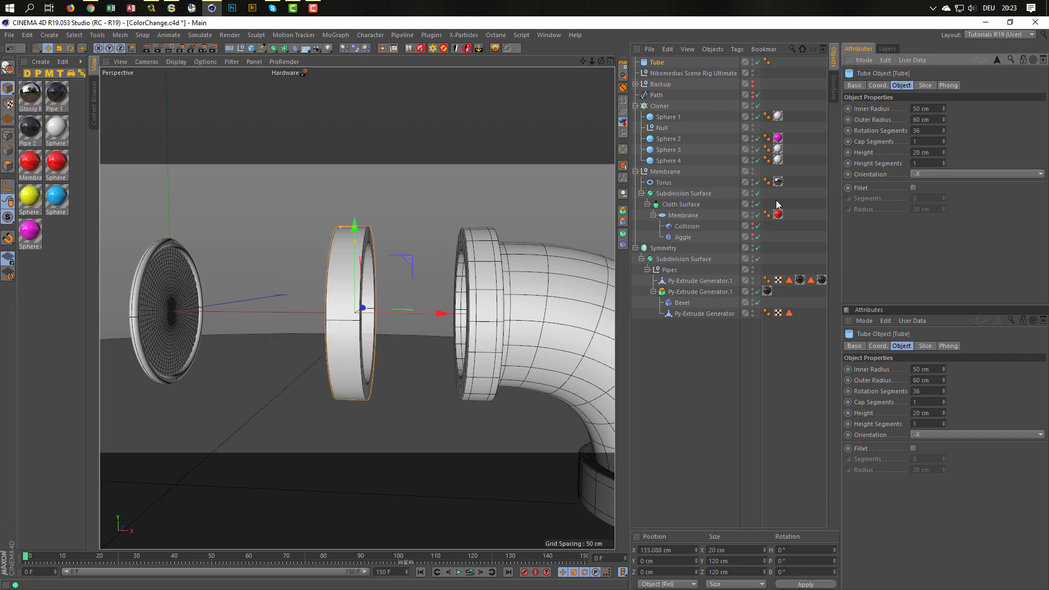
- Move the Tube along X to about 197 cm, against the pipe's flange, and set its inner radius to 44 cm
left_click_drag(431, 314, 517, 314)
scroll(516, 314, "up", 5)
left_click_drag(494, 260, 397, 254, "alt")
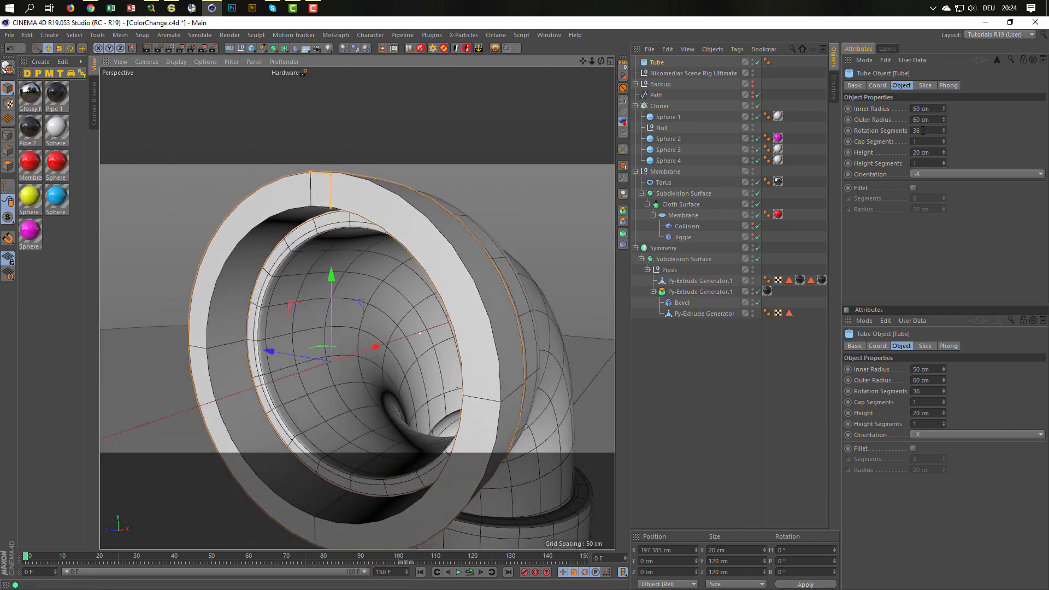
left_click_drag(944, 110, 944, 110)
left_click_drag(503, 315, 378, 287, "alt")
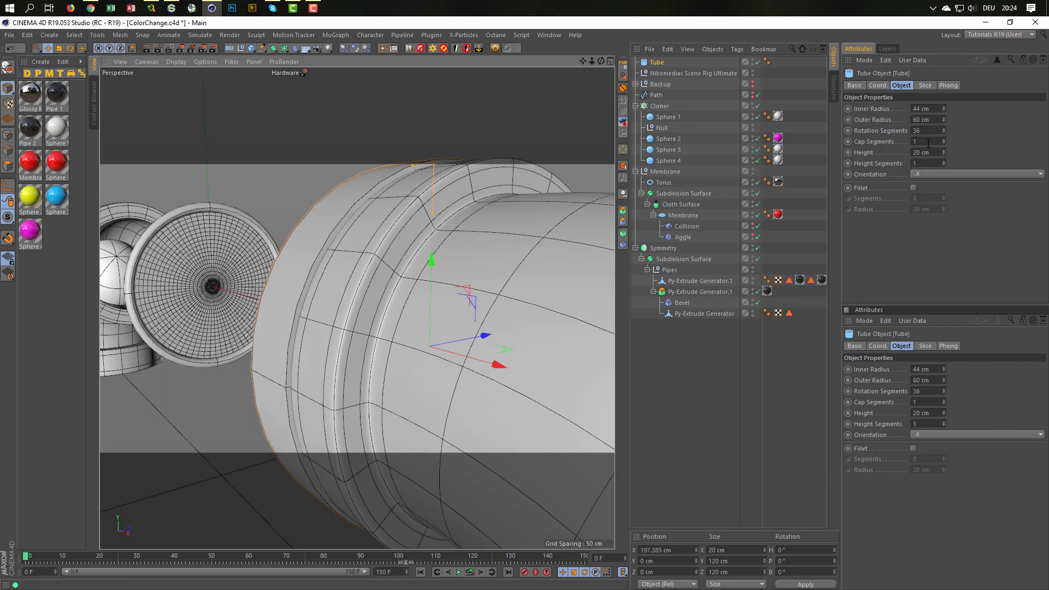
- Set the Tube's outer radius to 59 cm to fit the pipe's flange
left_click(945, 118)
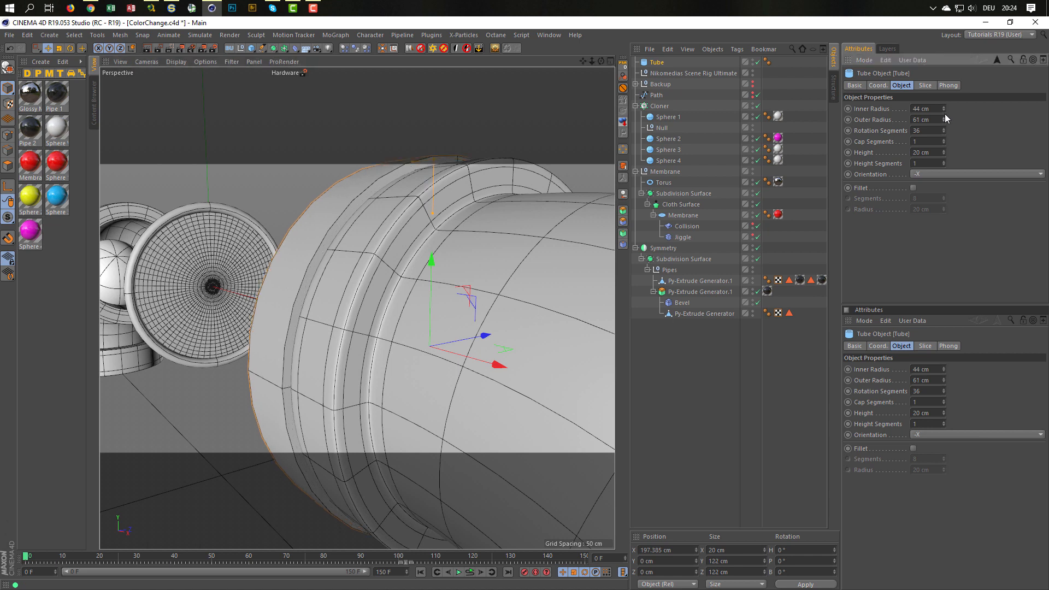
left_click(943, 120)
left_click(942, 120)
left_click(943, 120)
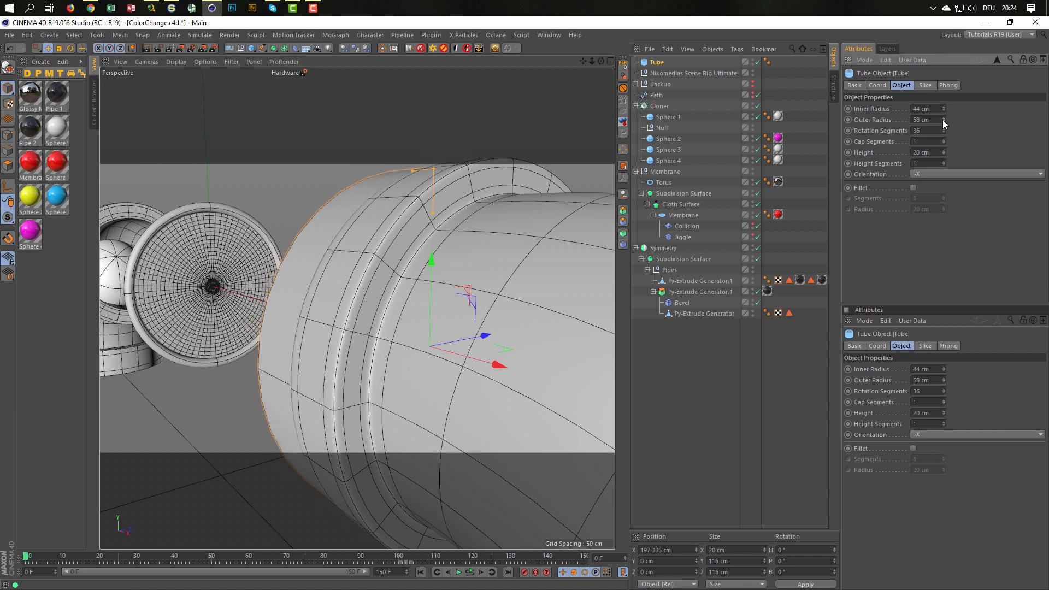
left_click(943, 117)
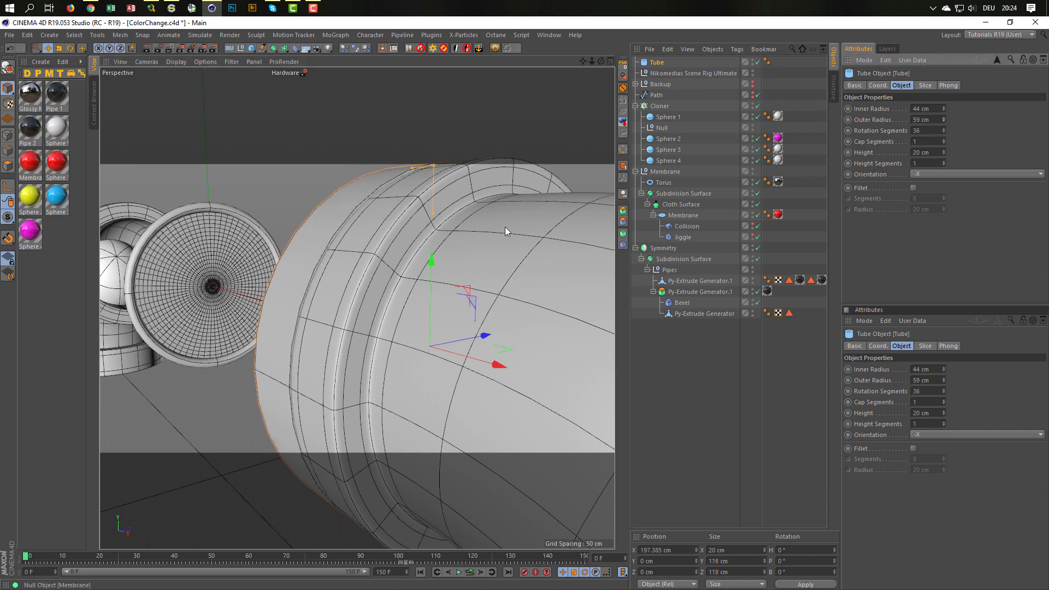
left_click_drag(506, 229, 381, 312, "alt")
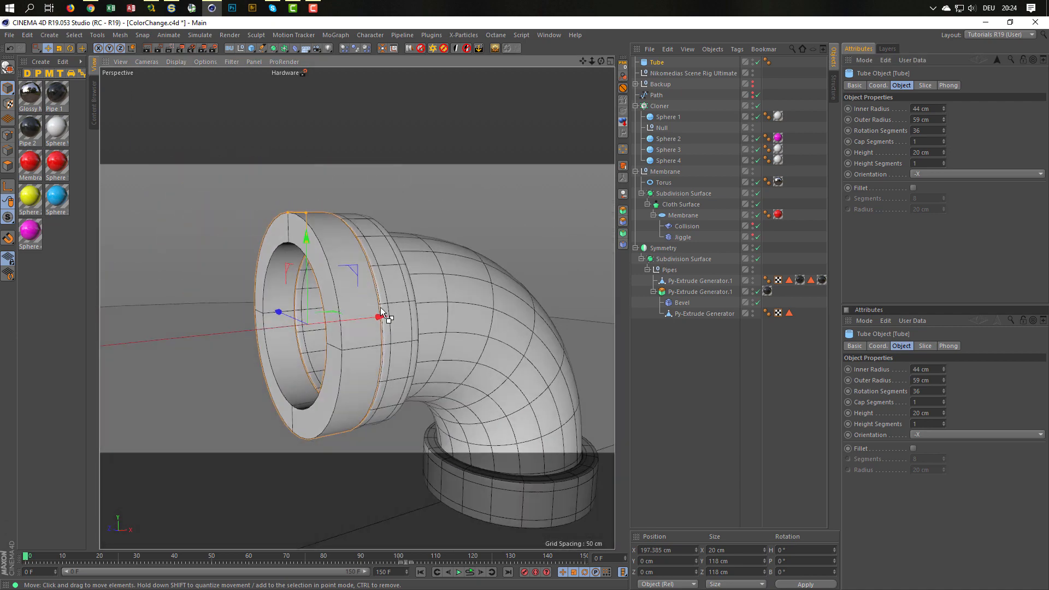
- Group the Tube under a null named SpringThing and save the project
scroll(381, 317, "down", 5)
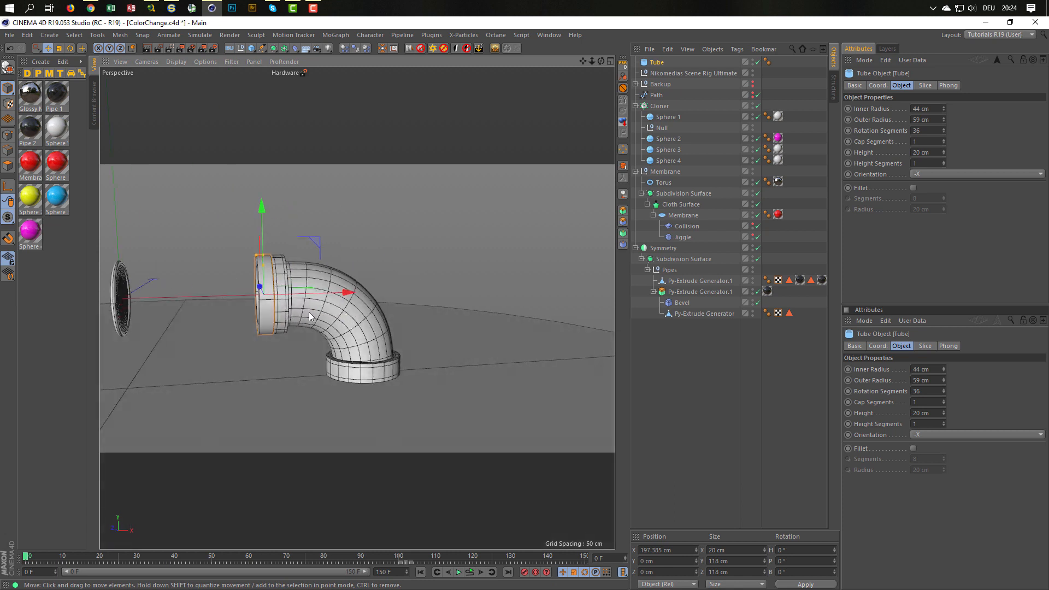
scroll(269, 291, "up", 4)
middle_click_drag(313, 284, 385, 285, "alt")
scroll(385, 285, "up", 3)
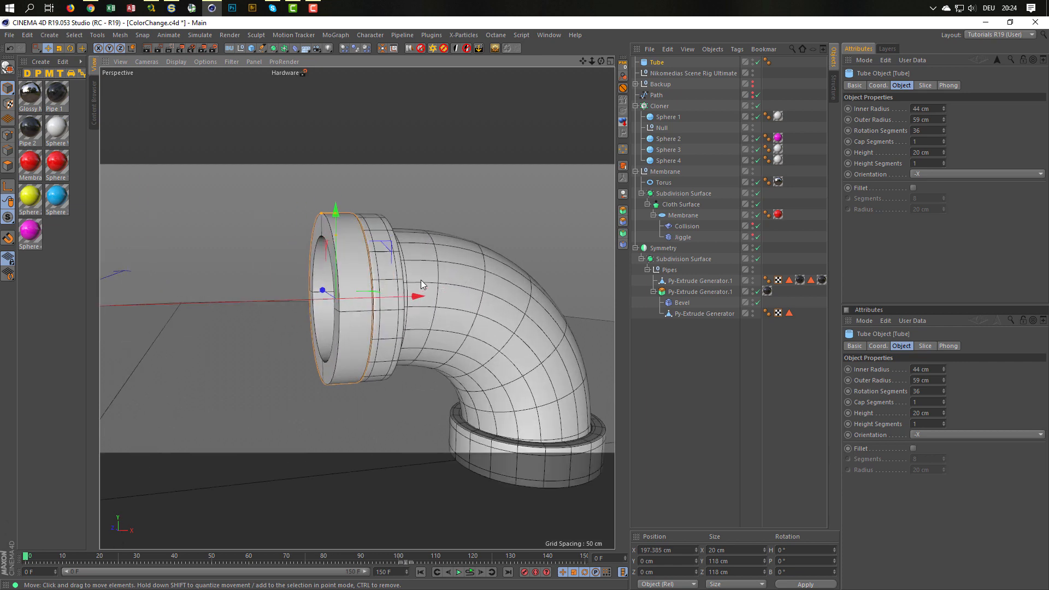
scroll(470, 287, "up", 2)
scroll(470, 286, "up", 1)
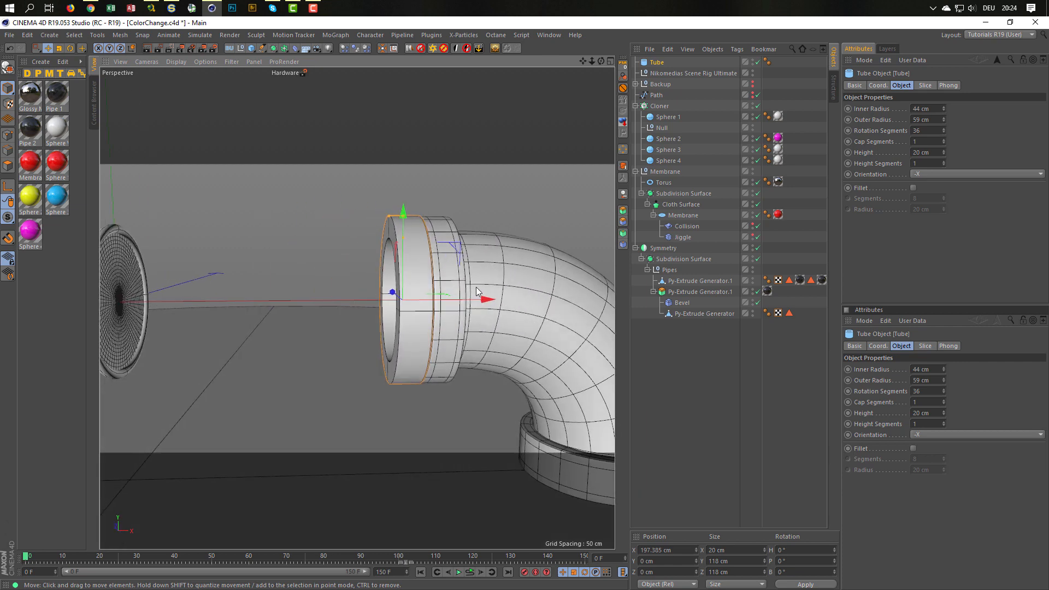
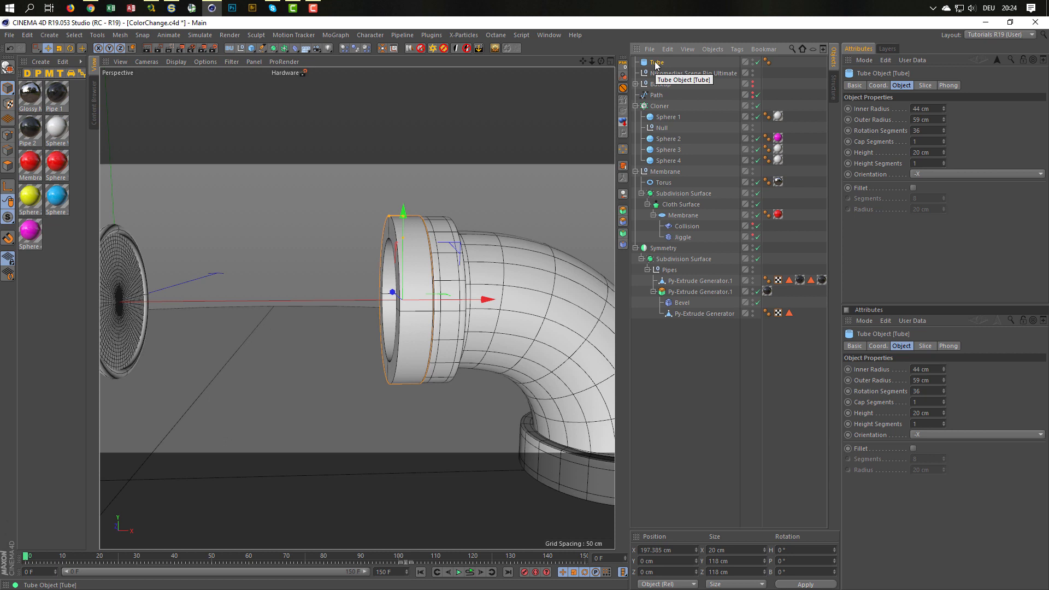
key("alt+g")
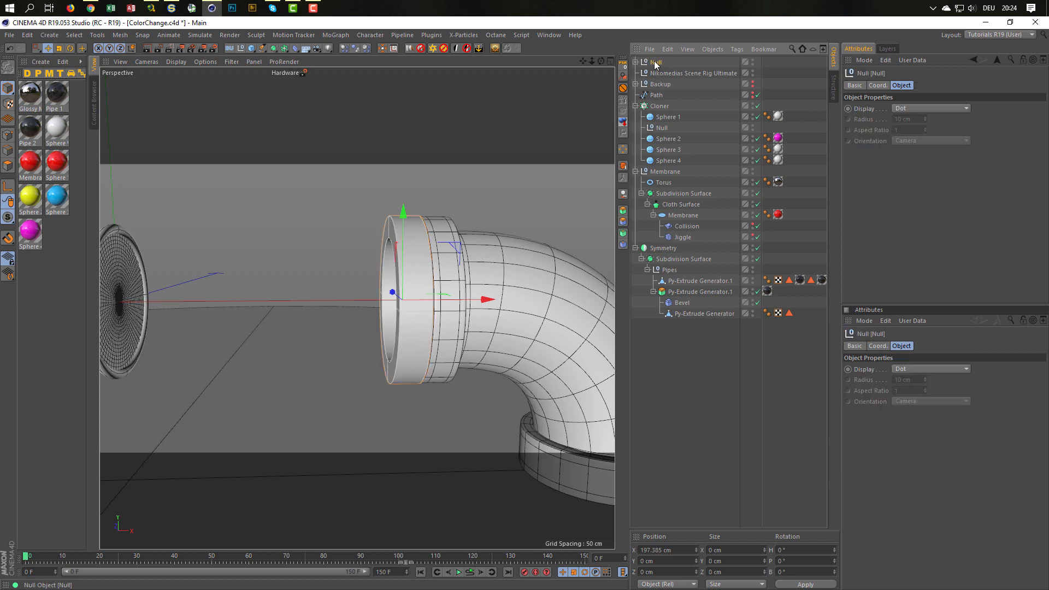
double_click(658, 63)
type("Spri")
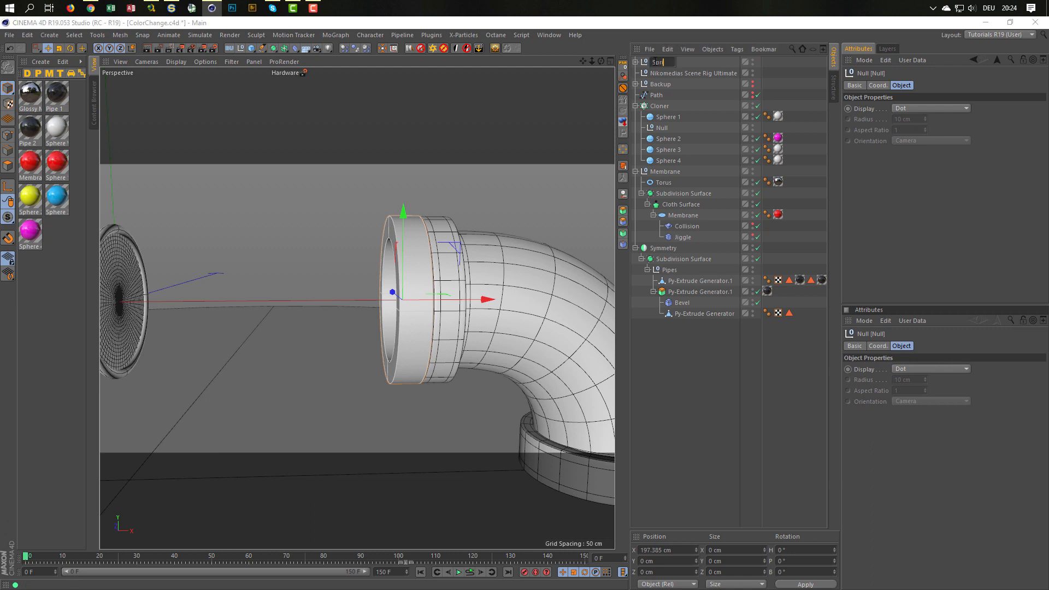
type("ngThing")
key("Return")
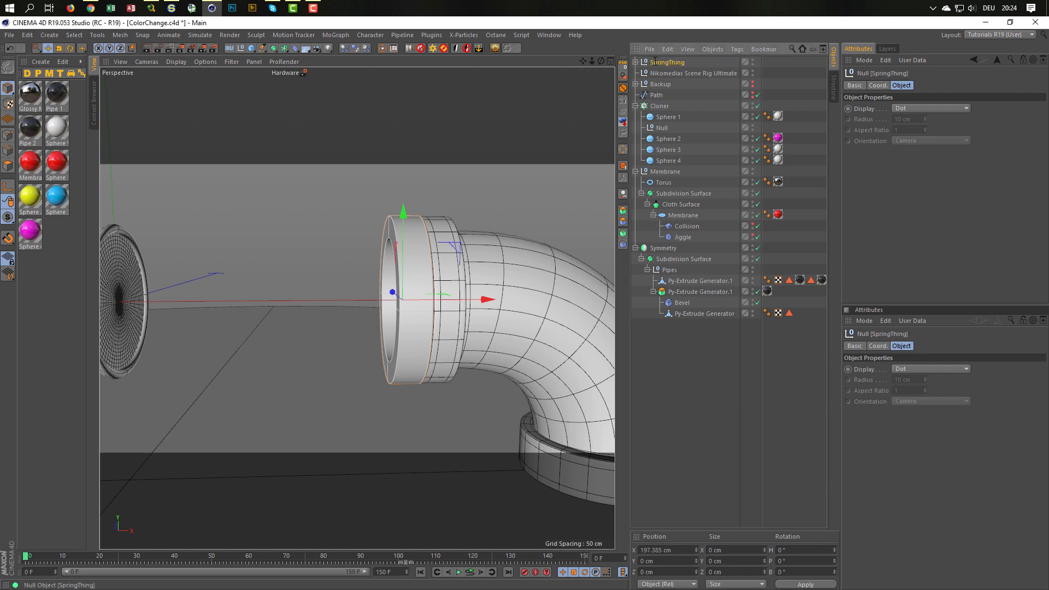
key("ctrl+s")
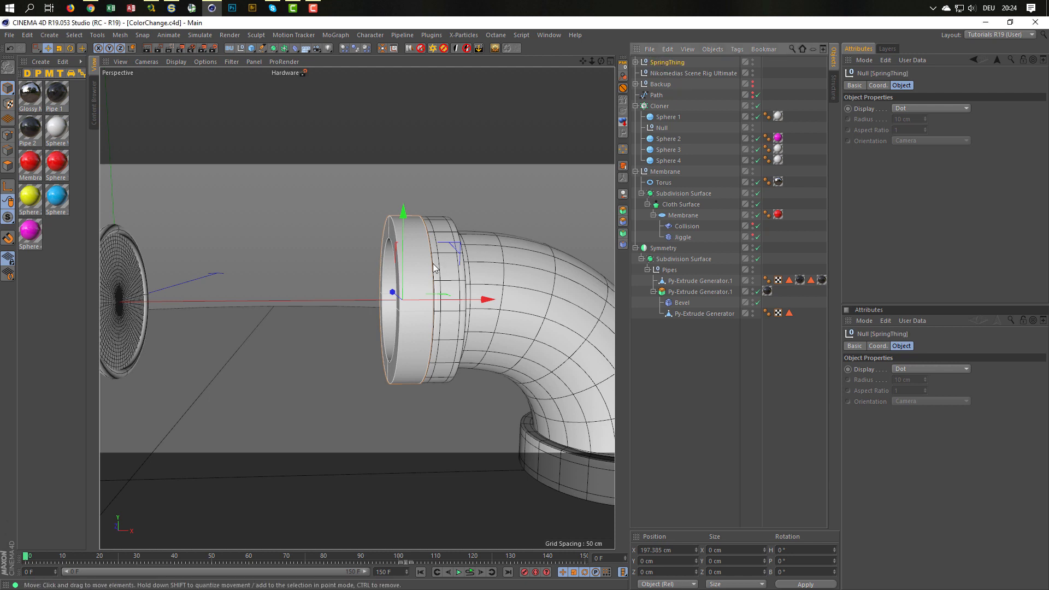
- Duplicate the Tube inside the SpringThing group, offsetting the copy to -50 cm along X
left_click(635, 62)
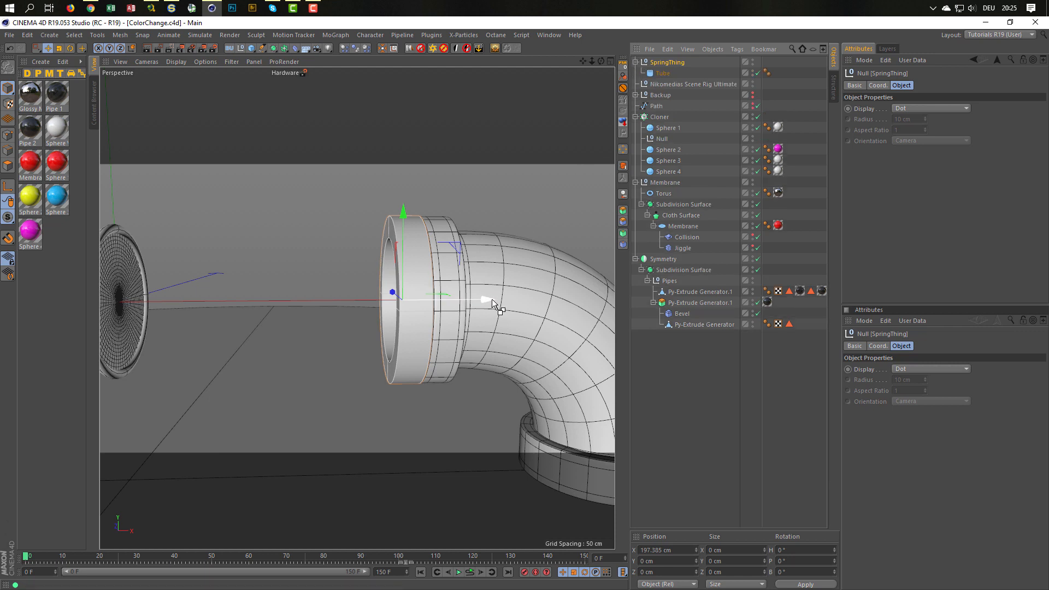
left_click_drag(491, 300, 423, 306, "ctrl")
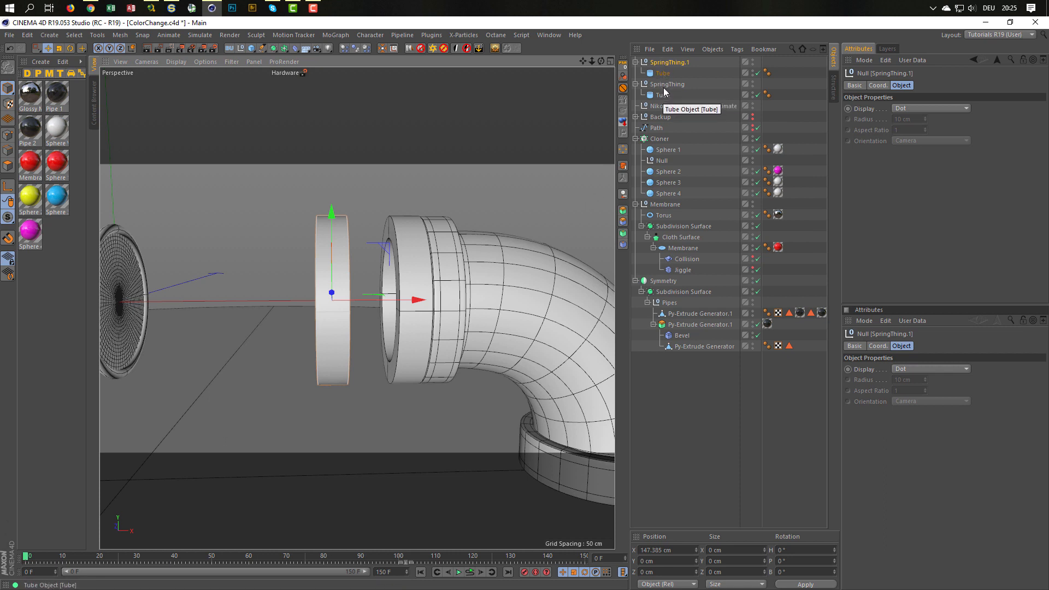
key("ctrl+z")
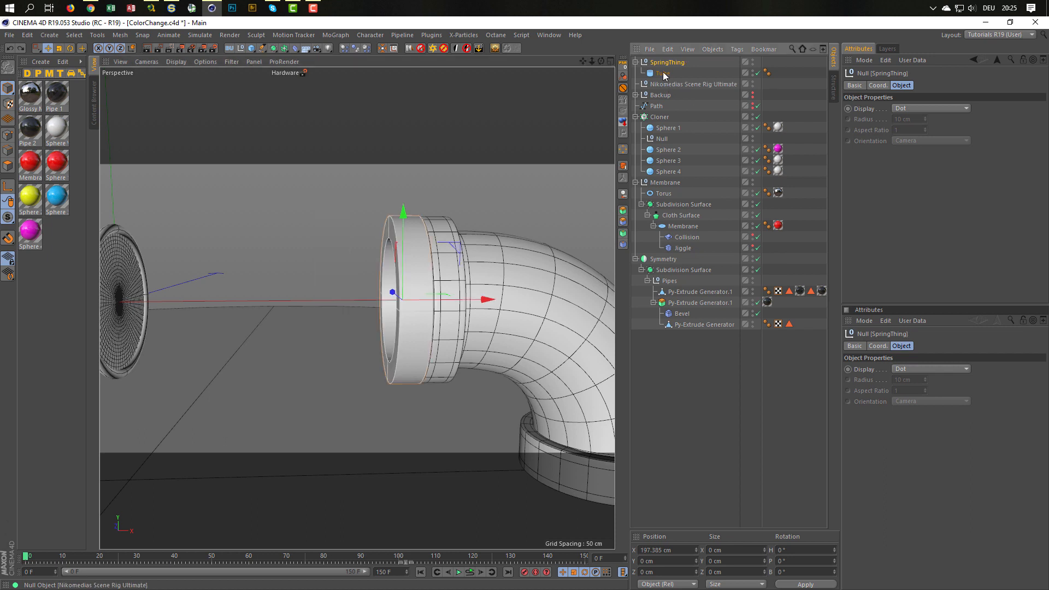
left_click(663, 73)
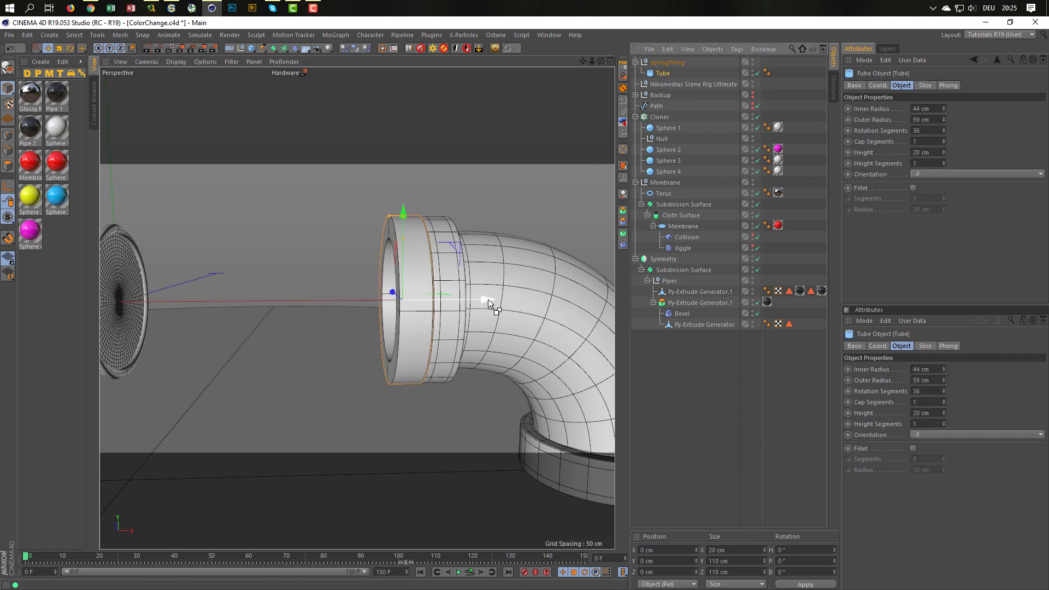
left_click_drag(488, 299, 415, 306, "ctrl")
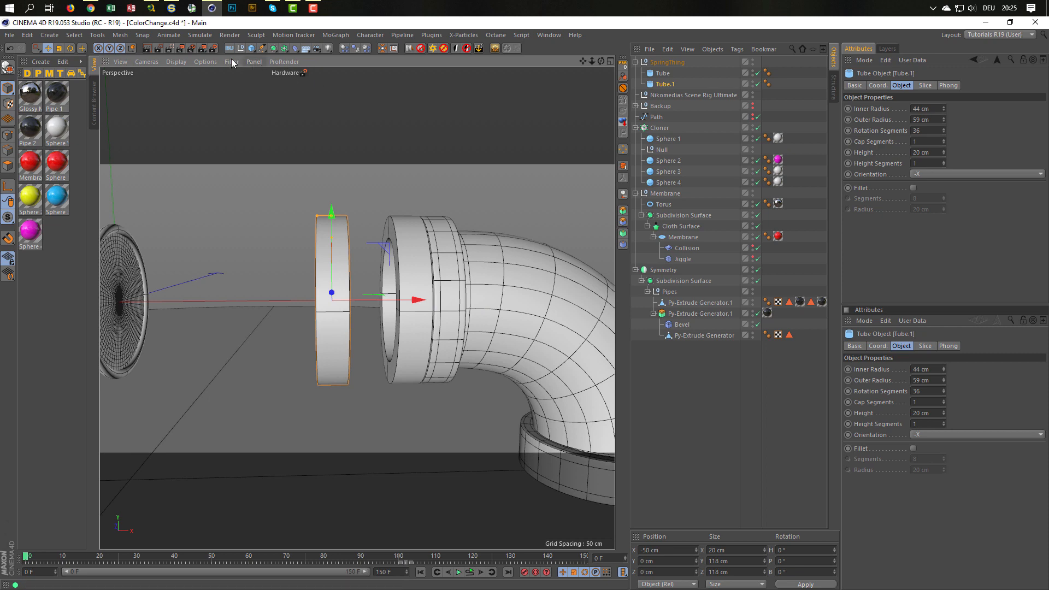
- Add a Helix spline, reset its position to the original Tube's centre, and place it directly in the SpringThing group
left_click(264, 48)
left_click(381, 112)
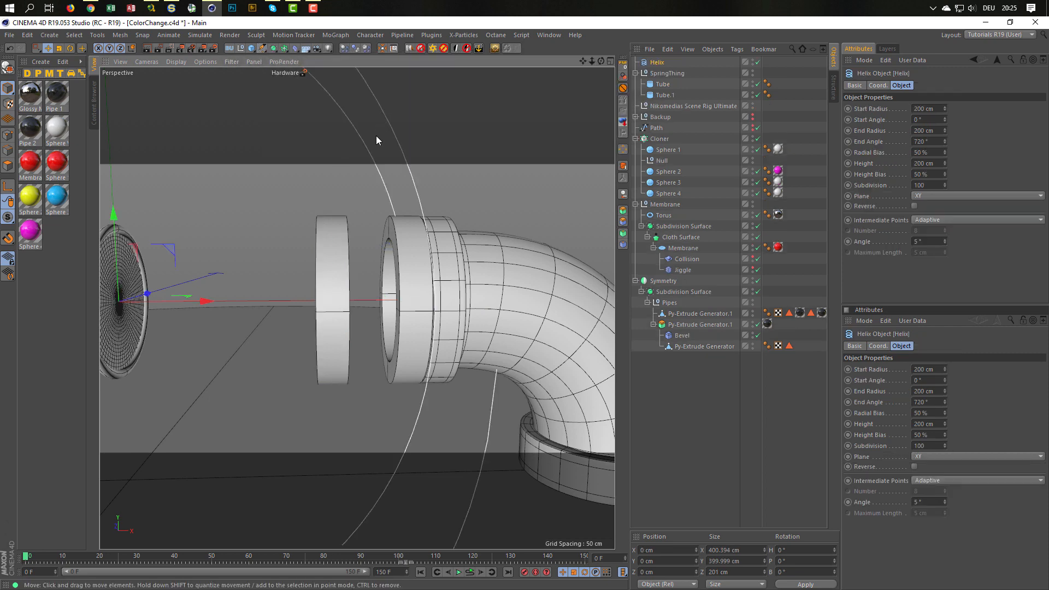
left_click_drag(657, 62, 664, 84)
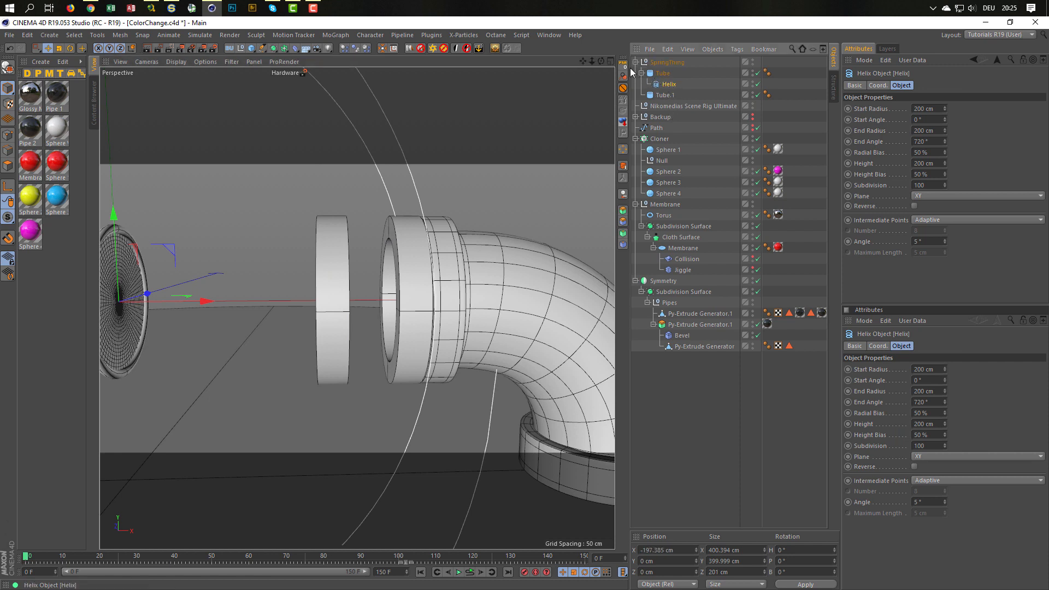
left_click(621, 89)
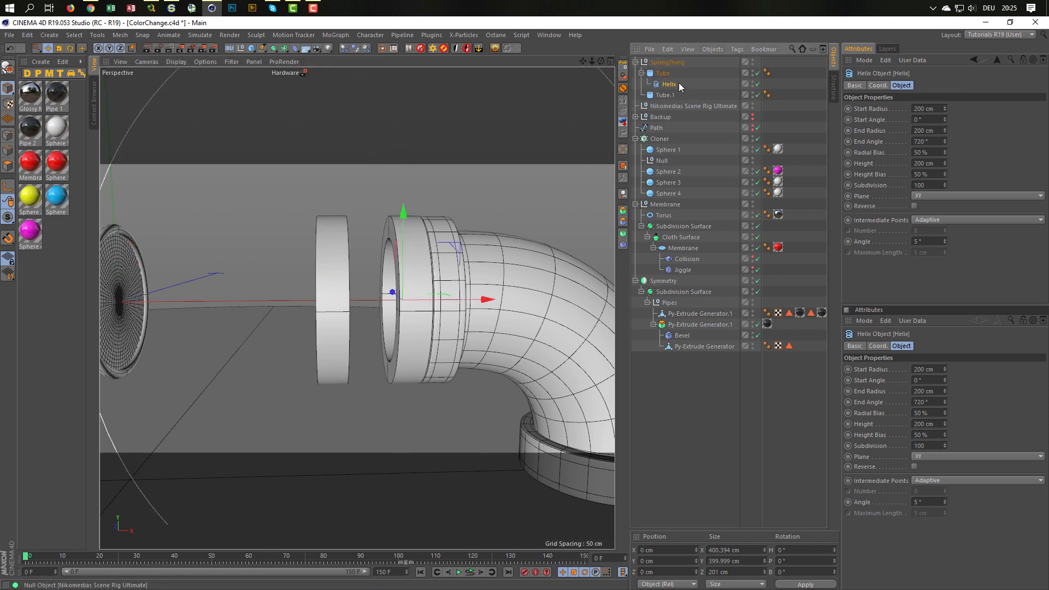
left_click_drag(668, 87, 669, 76)
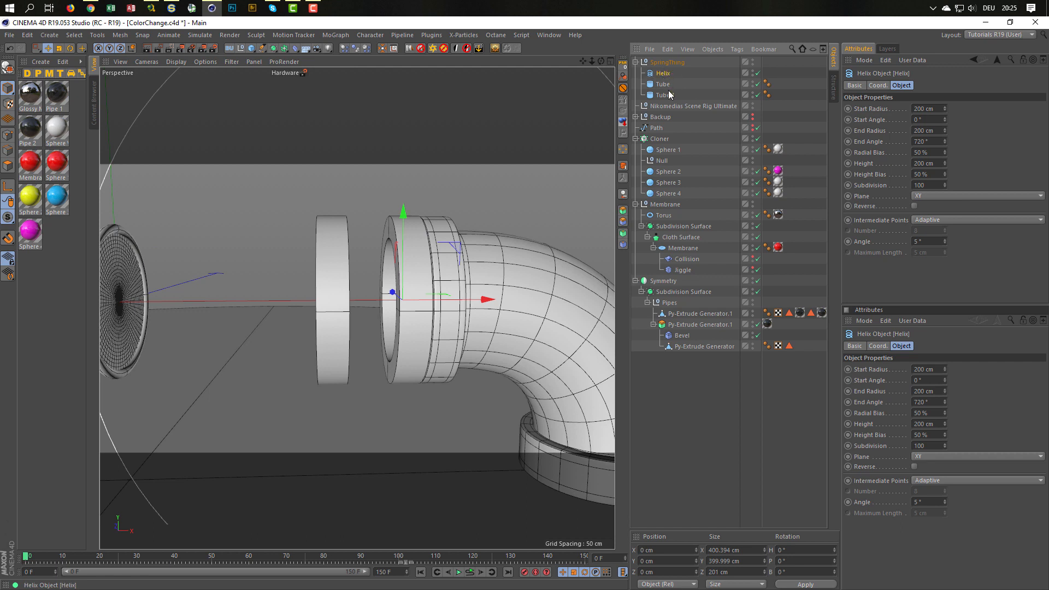
- Set the Helix's plane to ZY and both its start and end radius to 55 cm
left_click(941, 198)
left_click(936, 215)
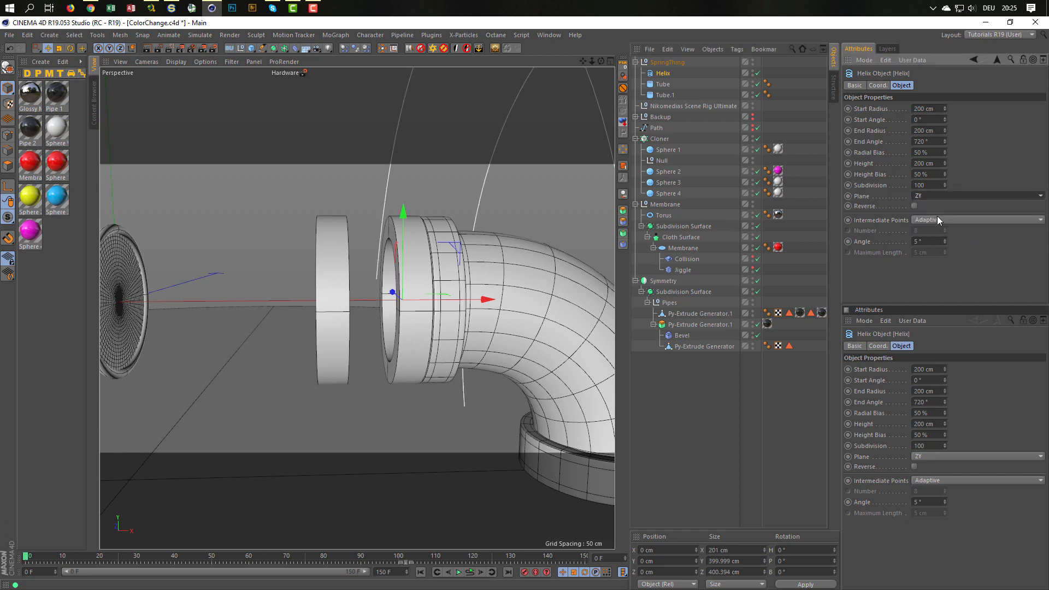
scroll(329, 280, "down", 5)
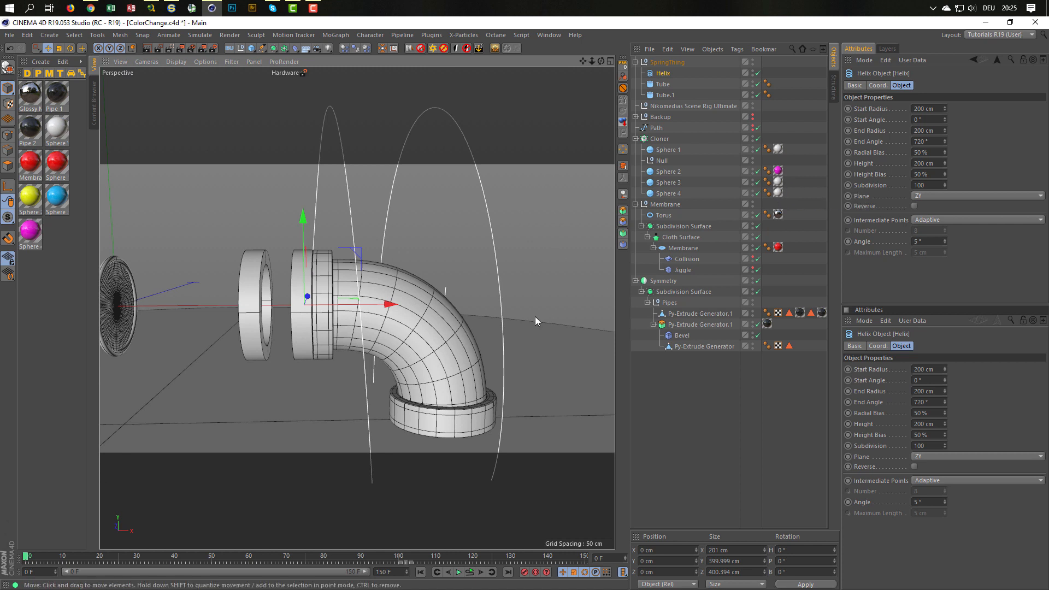
left_click(929, 108)
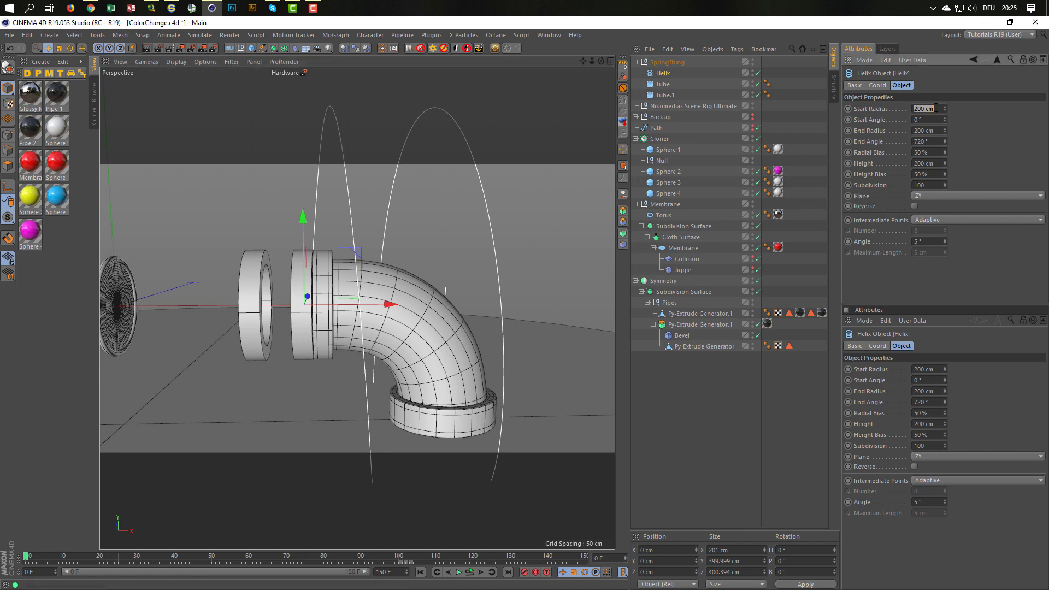
left_click(649, 86)
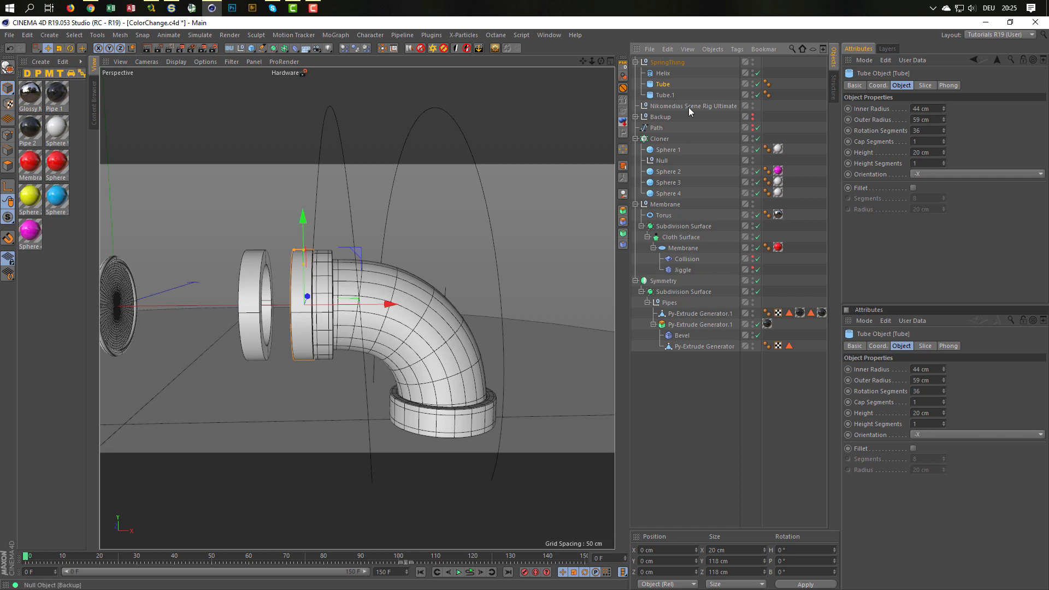
left_click(664, 72)
left_click(938, 111)
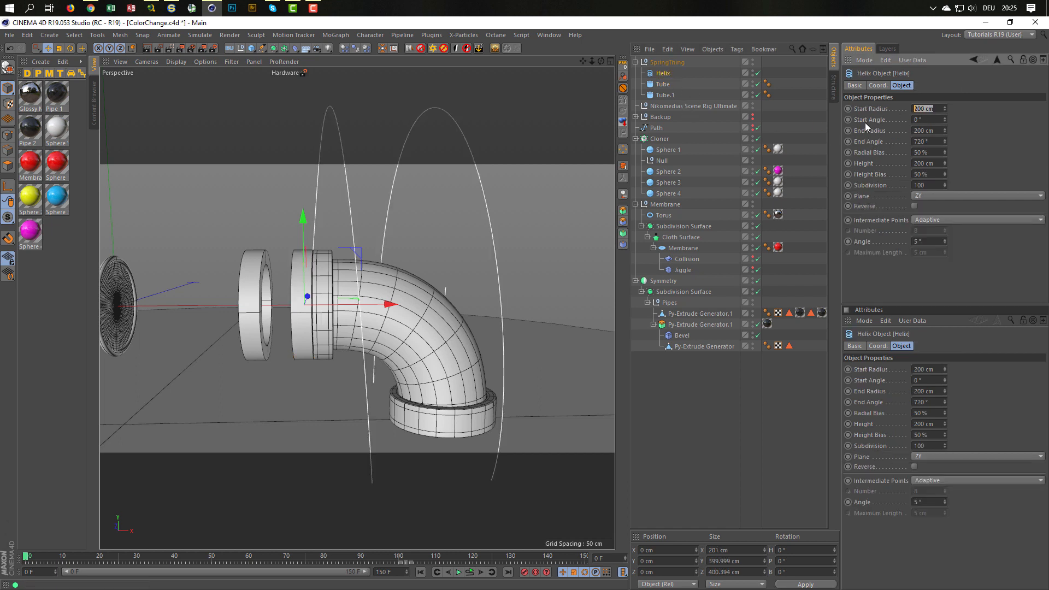
type("55")
key("Tab")
type("55")
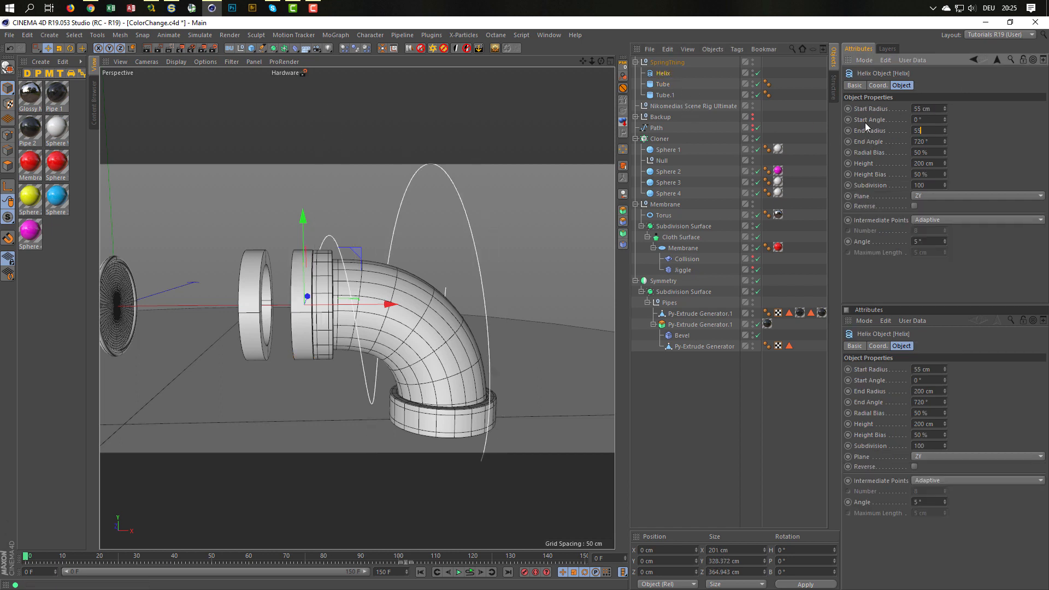
key("Return")
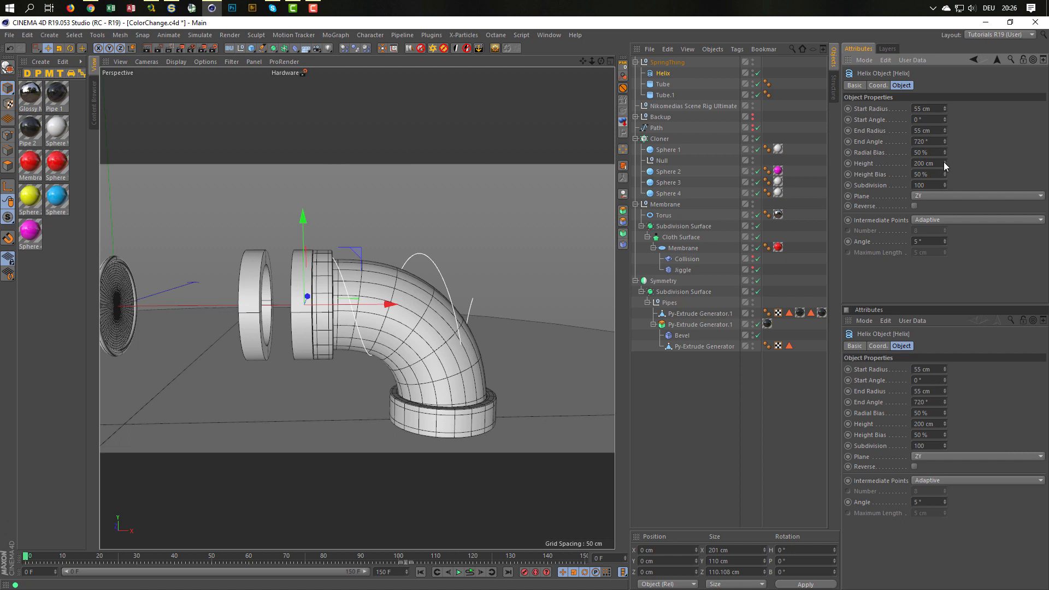
- Shorten the Helix to about 58 cm along X and rotate it to a bank of -180° so it extends toward the second tube
left_click_drag(944, 164, 944, 226)
key("r")
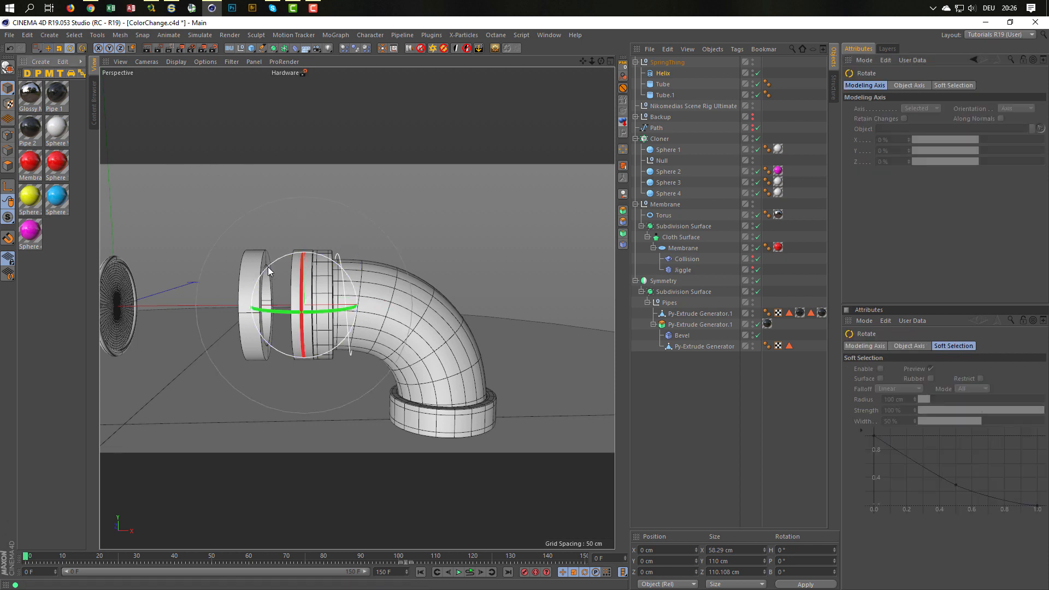
left_click_drag(268, 272, 339, 338)
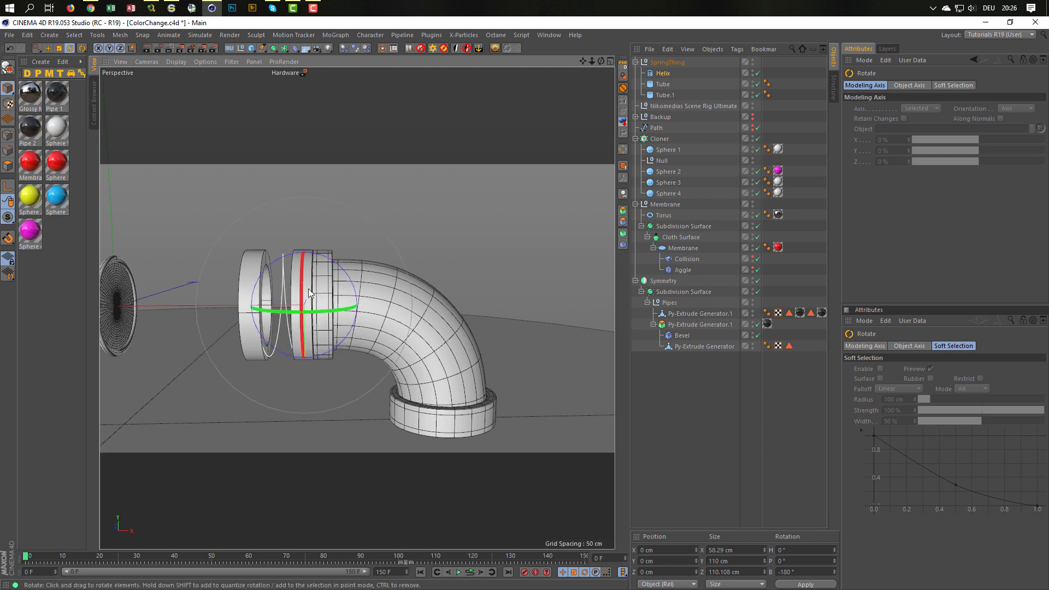
- Add a Circle spline as a child of the Helix
scroll(330, 265, "up", 5)
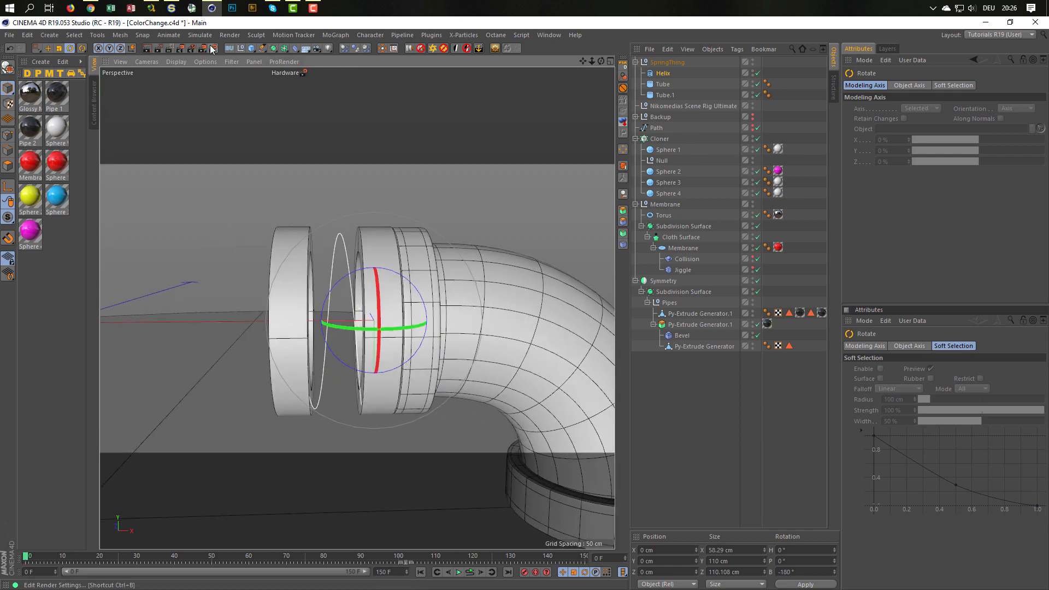
left_click(263, 48)
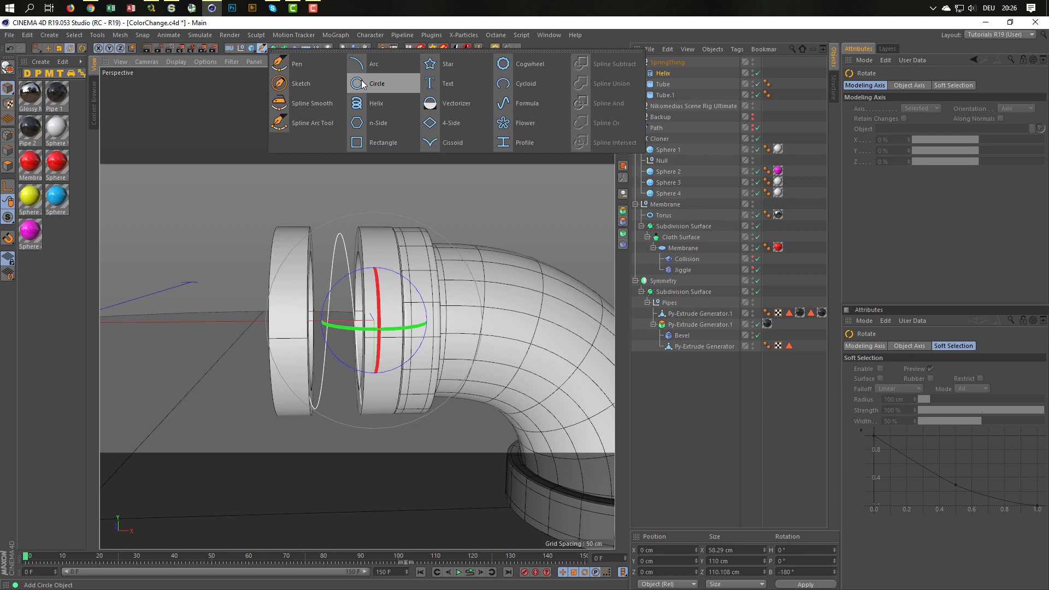
left_click(362, 84, "shift")
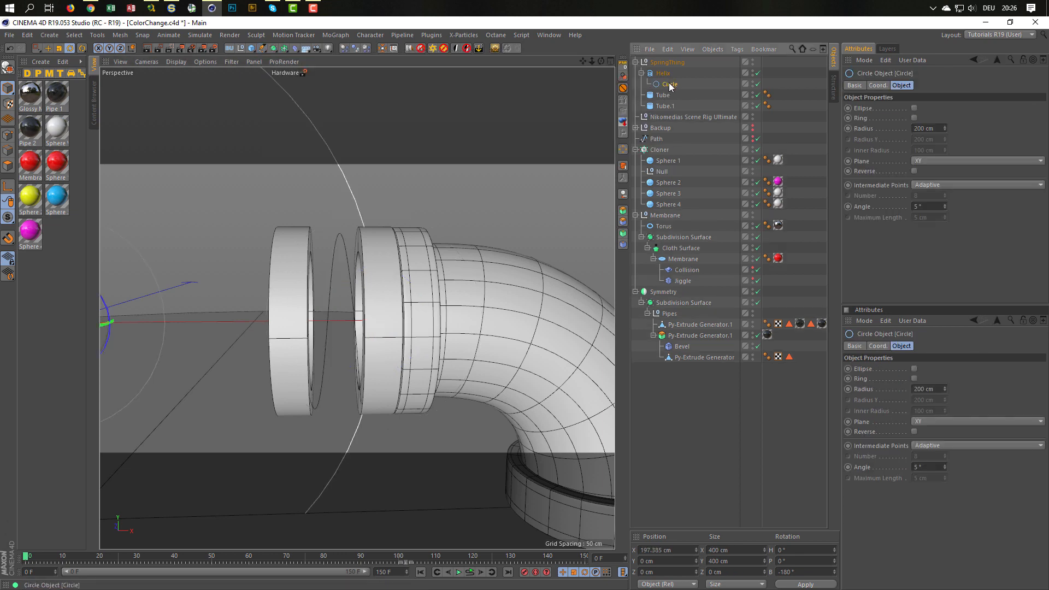
- Centre the Circle on the Helix, place it directly in SpringThing above the Helix, and set radius 2 cm and intermediate-point angle 20°
left_click(623, 64)
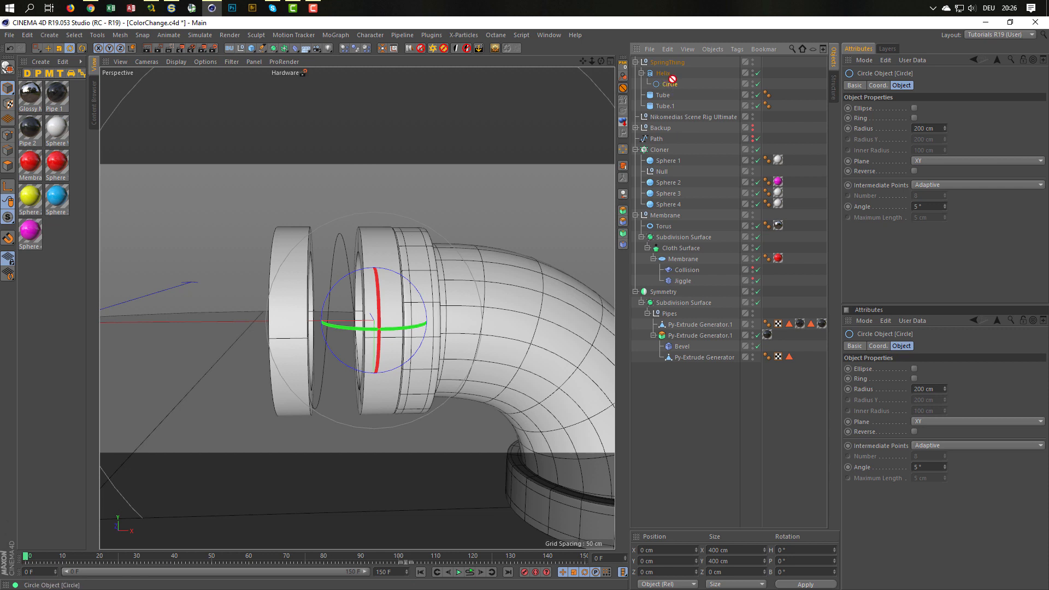
left_click_drag(664, 72, 664, 73)
left_click(929, 128)
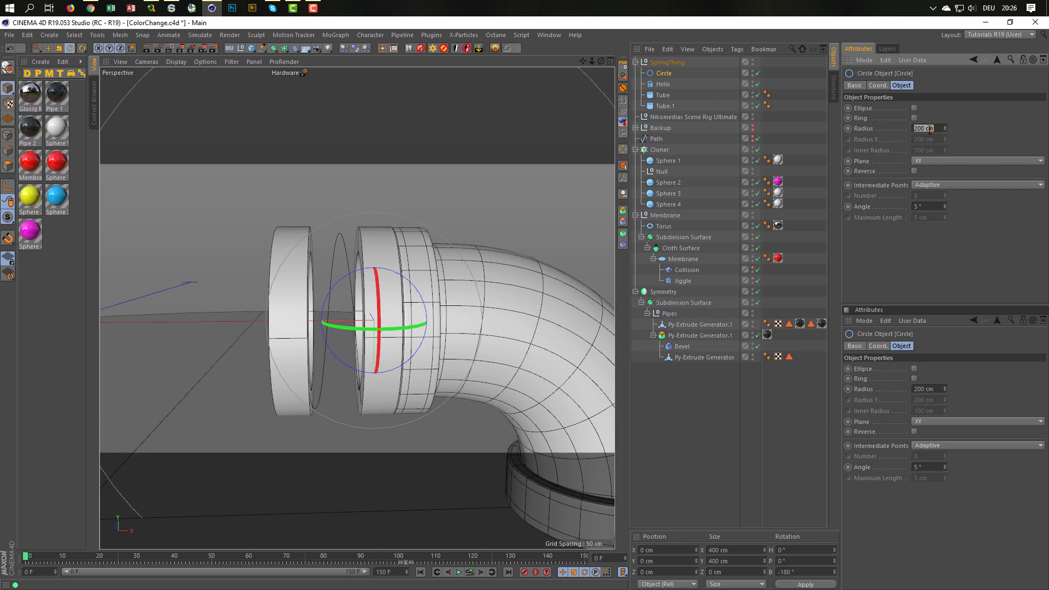
type("2")
key("Return")
left_click_drag(931, 205, 878, 220)
type("20")
key("Return")
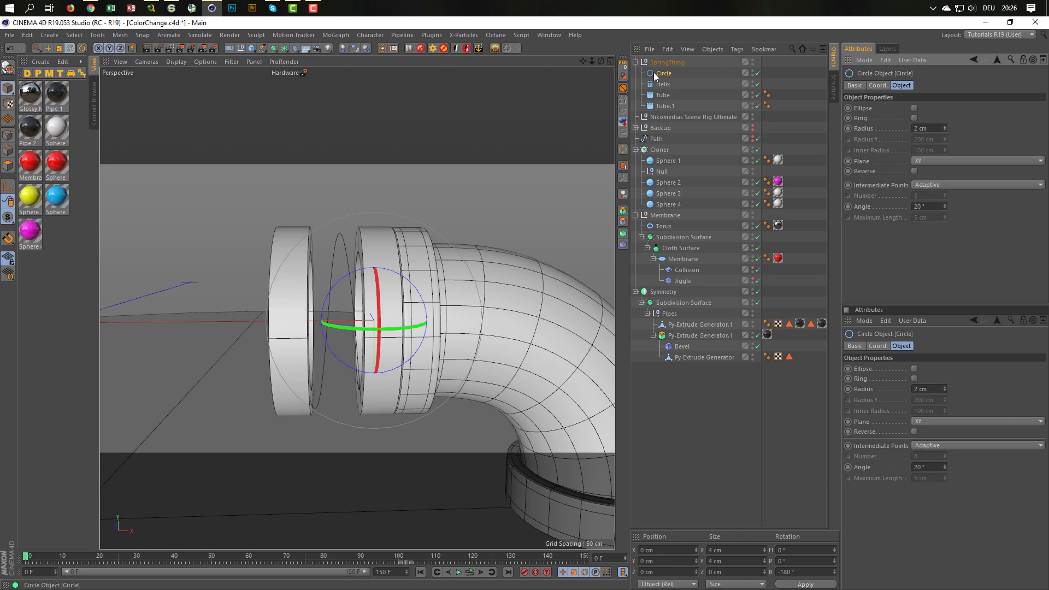
- Add a Sweep generator in SpringThing with the Circle as its profile and the Helix as its path
left_click_drag(273, 50, 323, 103, "alt")
left_click_drag(665, 96, 677, 94)
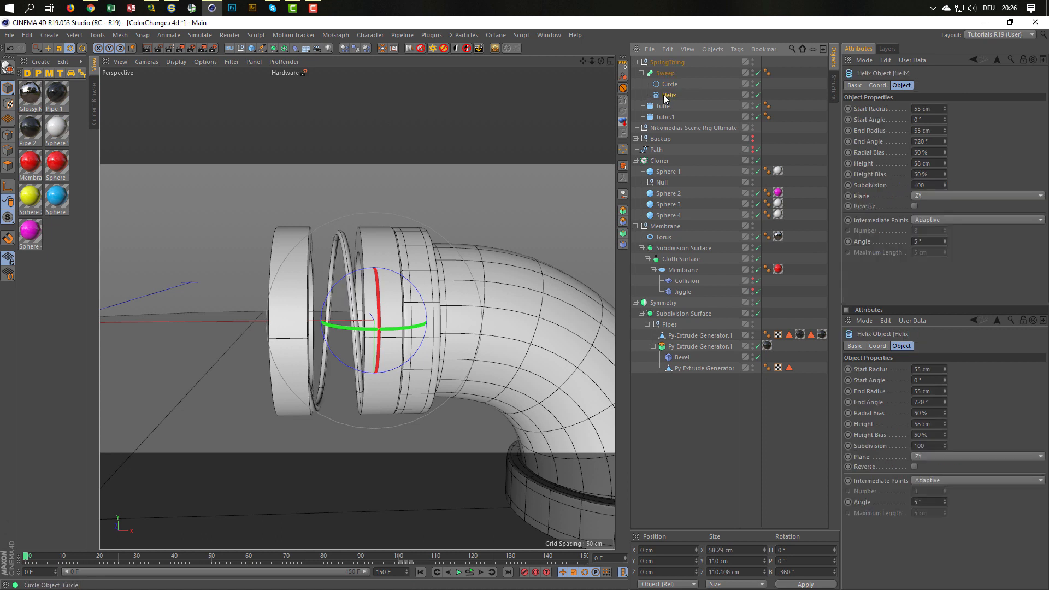
- Set the Helix's end angle to 1440° and its height to 20 cm
left_click(936, 144)
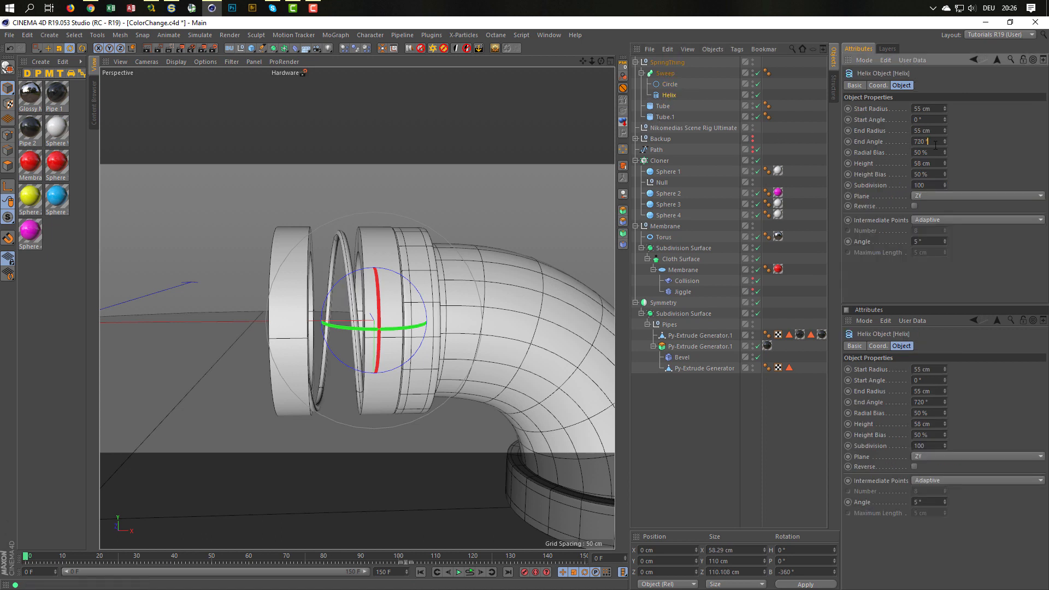
key("Return")
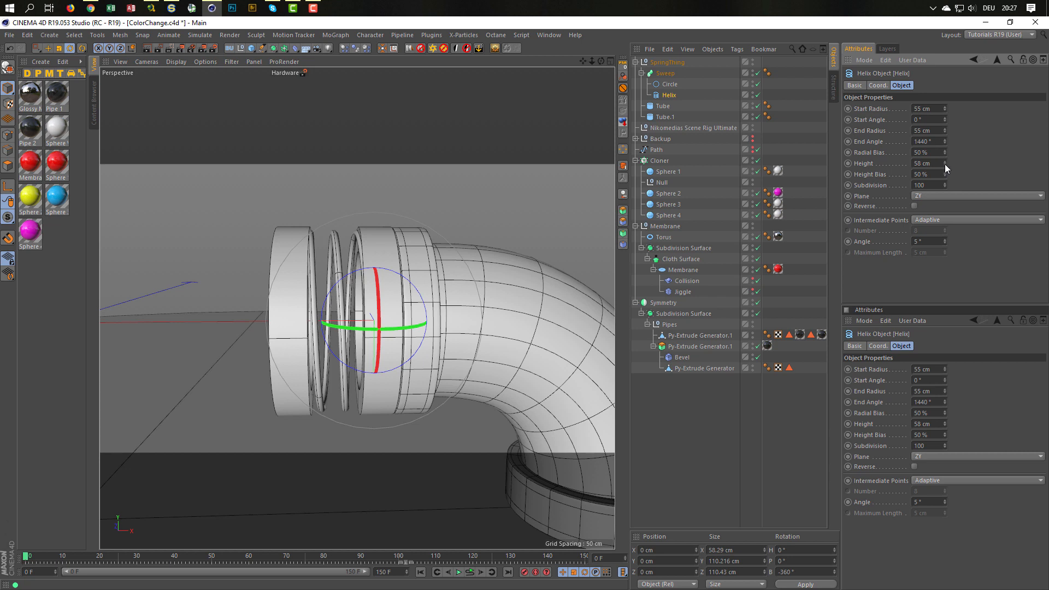
left_click_drag(945, 164, 880, 168)
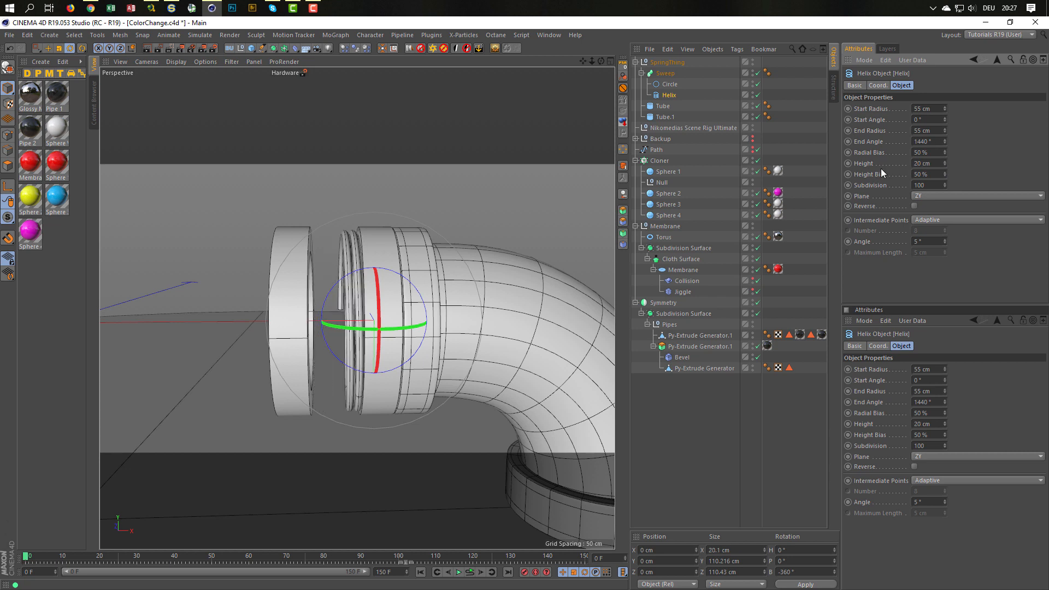
- Move the Helix along X to about 9.4 cm, bringing the spring out of the original Tube
key("e")
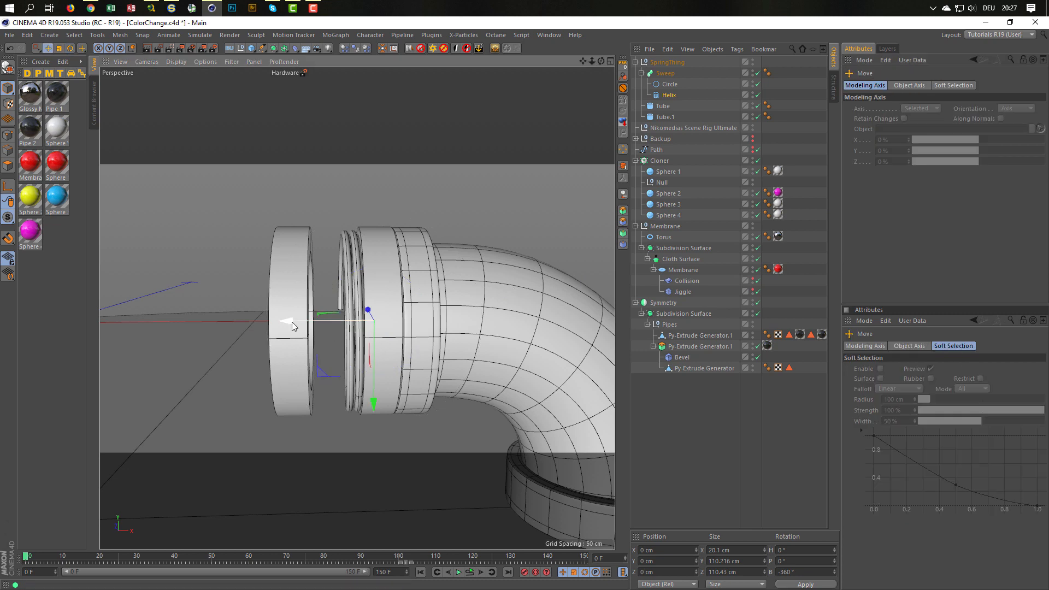
mouse_move(288, 328)
left_mouse_down()
mouse_move(270, 321)
mouse_move(277, 328)
left_mouse_up()
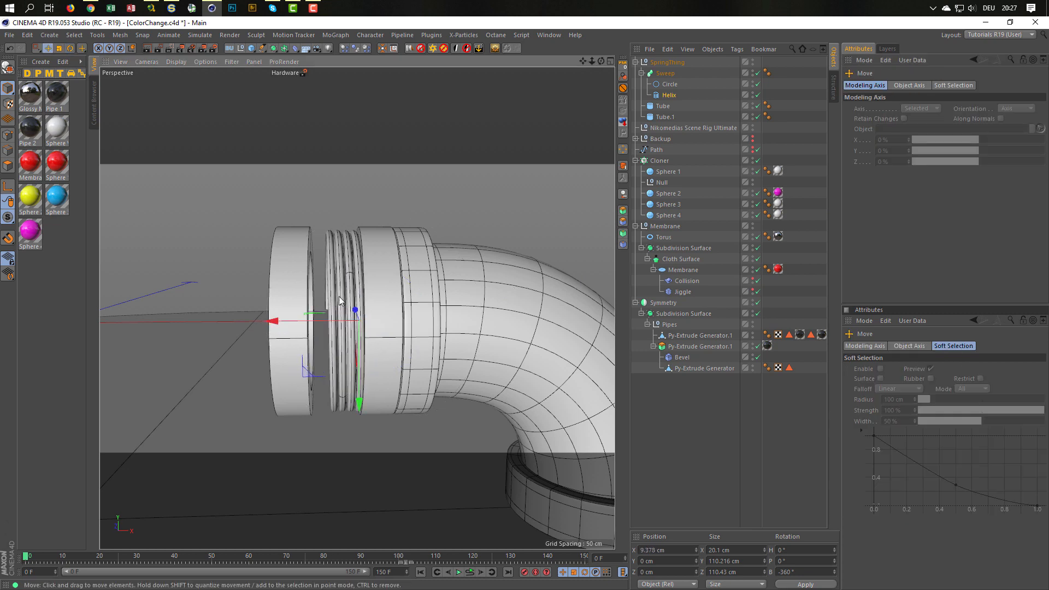
scroll(334, 296, "up", 3)
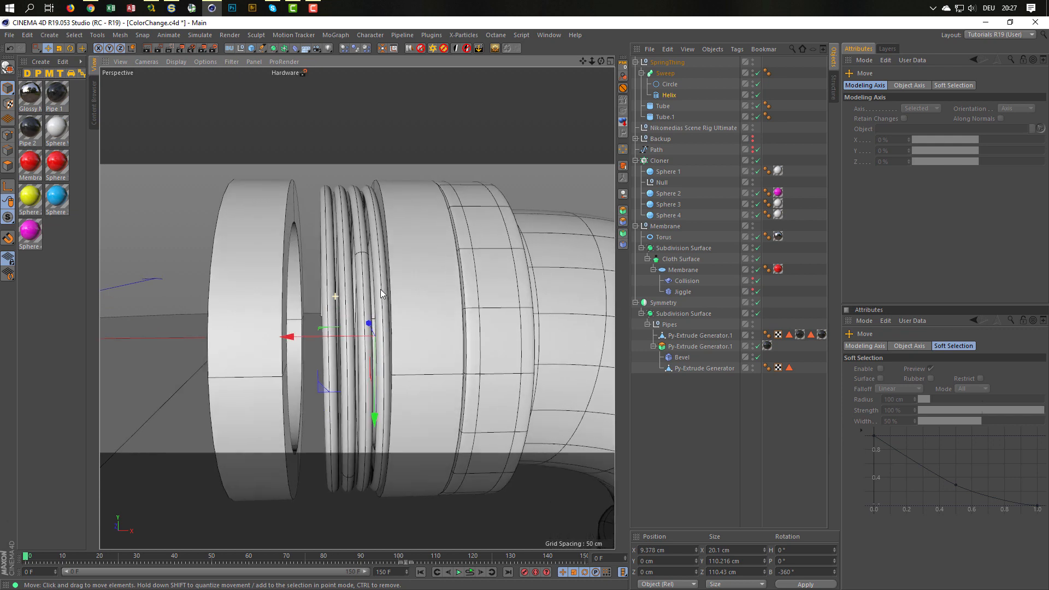
- Slide Tube.1 along X to -40 cm so it meets the free end of the spring
left_click(665, 117)
left_click_drag(353, 335, 381, 340)
scroll(369, 321, "up", 3)
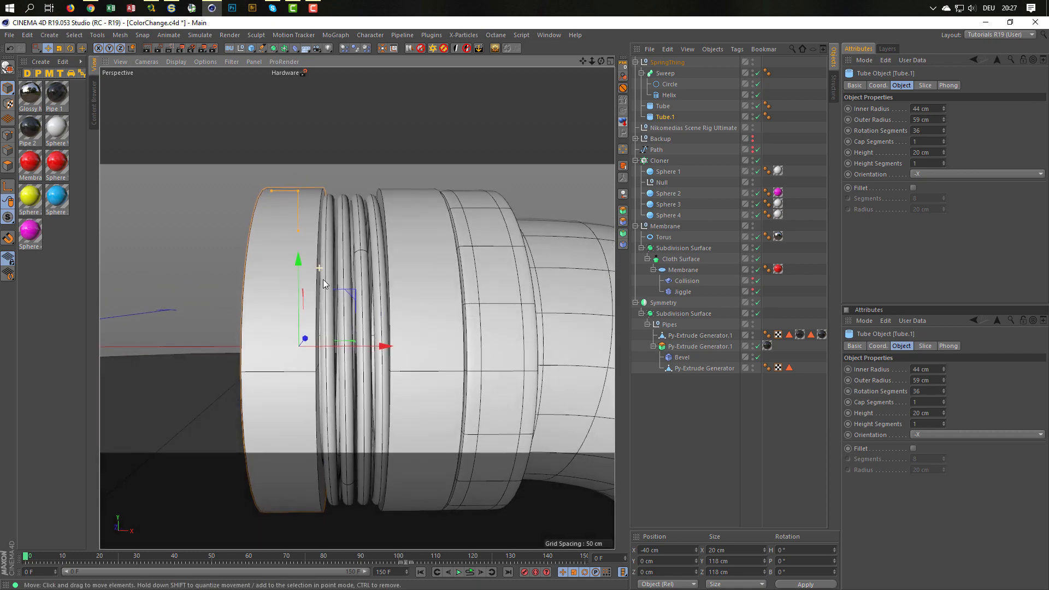
scroll(323, 284, "down", 5)
left_click_drag(293, 294, 347, 303, "alt")
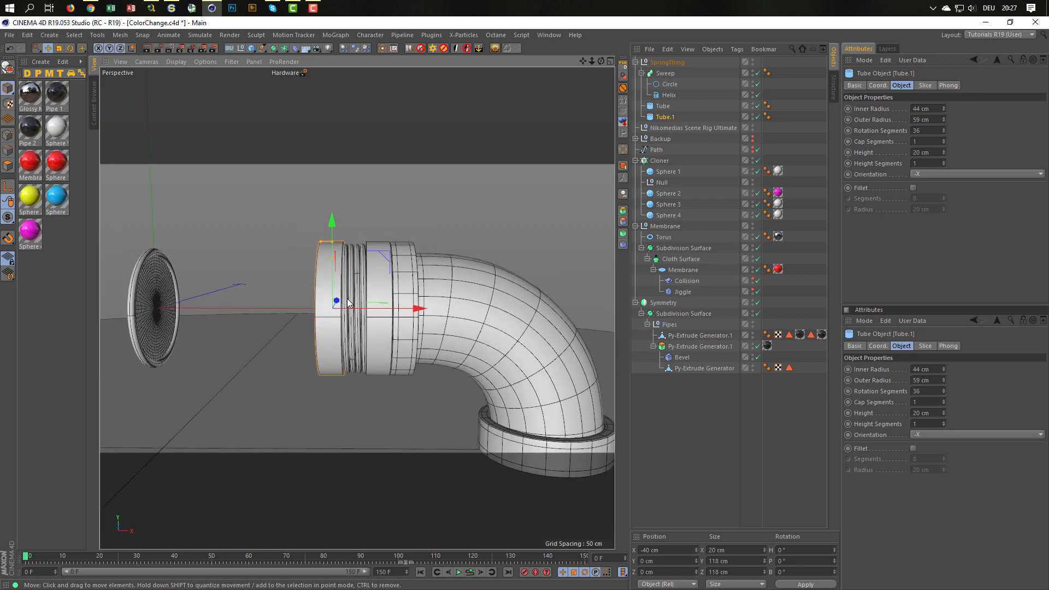
scroll(377, 290, "up", 2)
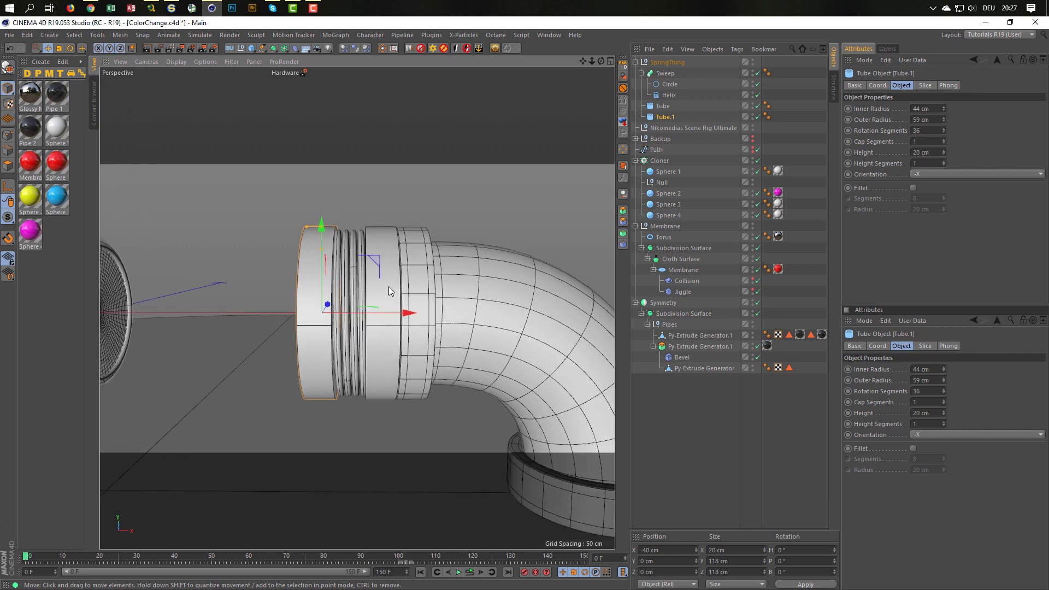
left_click(669, 96)
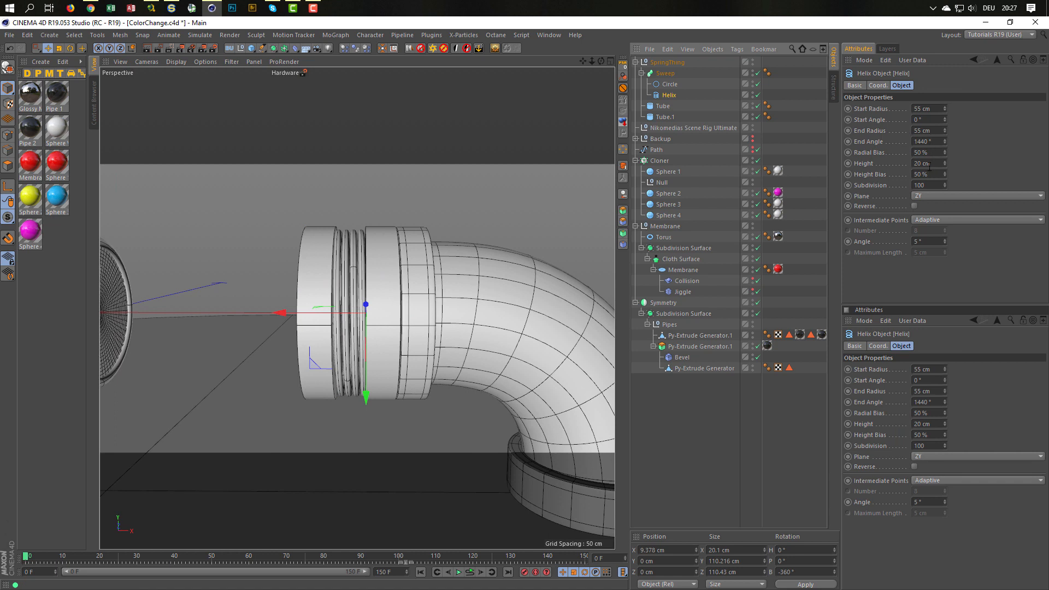
left_click(662, 118)
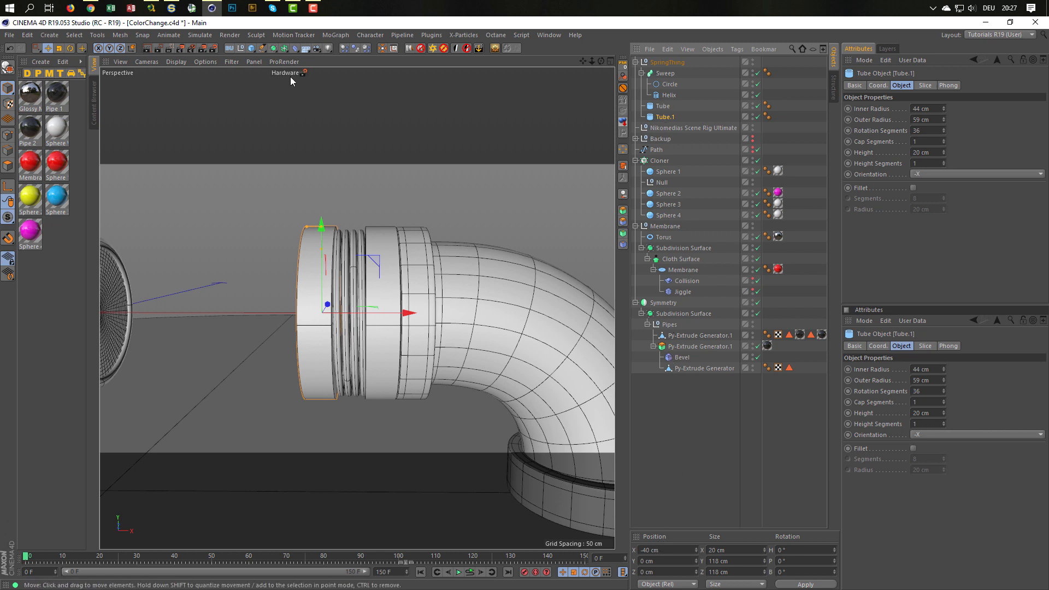
- Add a Null as the first child of SpringThing and rename it Xpresso
left_click(240, 48)
mouse_move(648, 64)
left_mouse_down()
mouse_move(672, 77)
mouse_move(662, 74)
left_mouse_up()
double_click(662, 73)
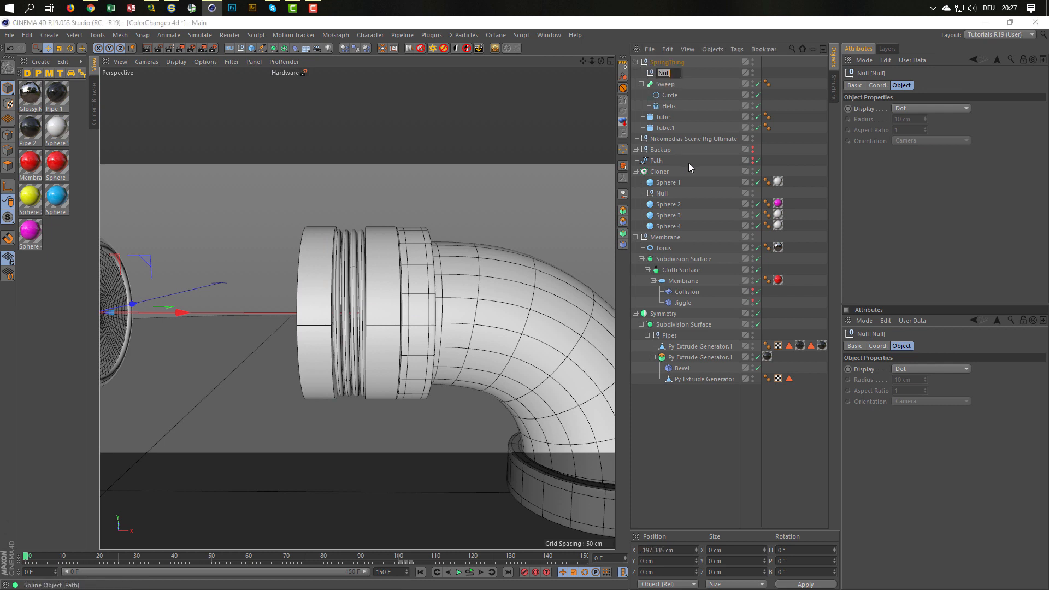
type("Xpresso")
key("Return")
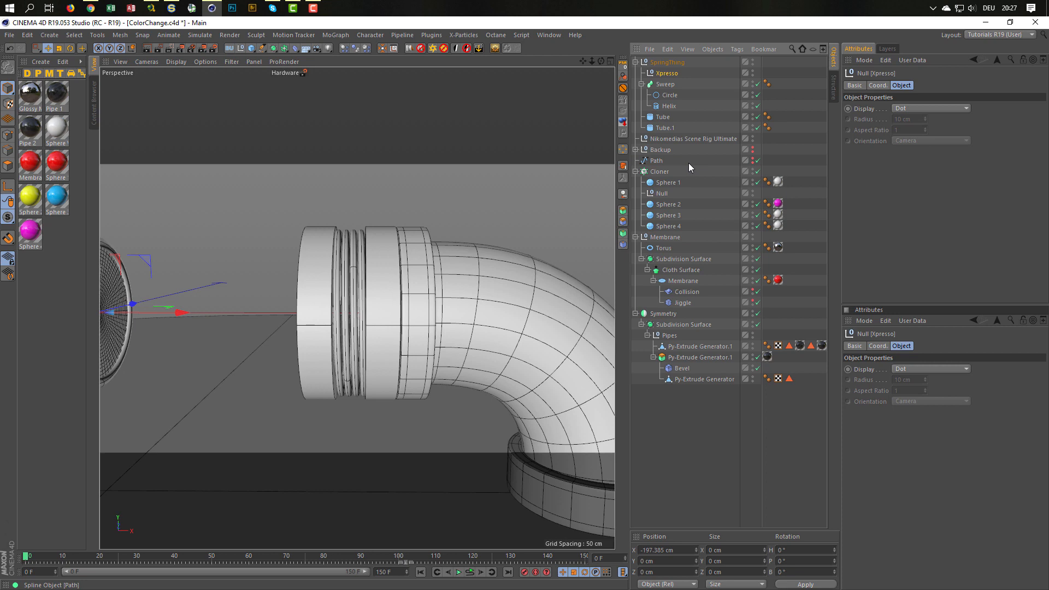
- Add an XPresso tag to the Xpresso null
right_click(662, 74)
mouse_move(674, 79)
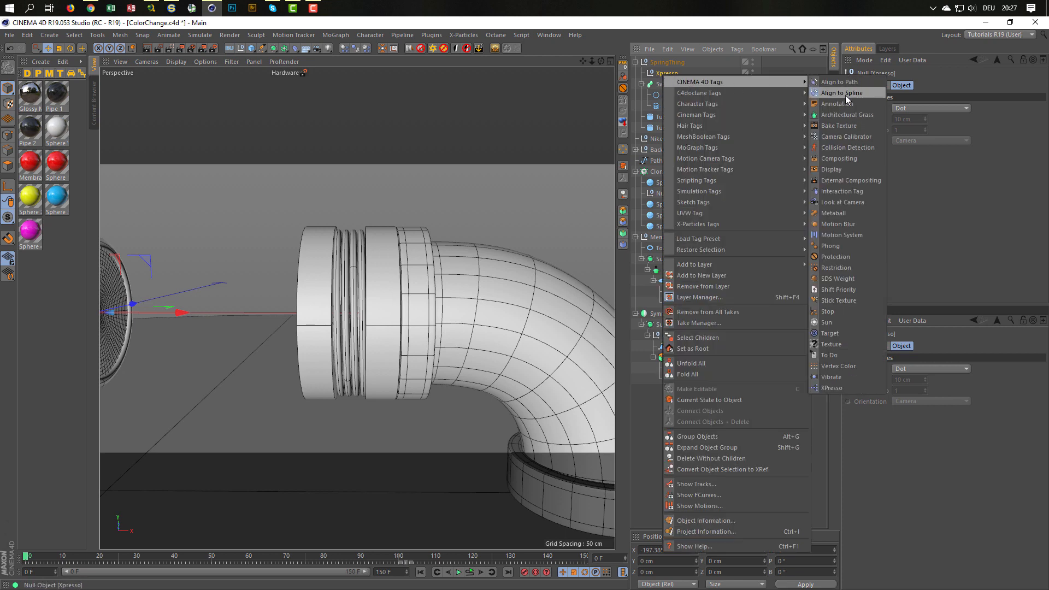
left_click(837, 389)
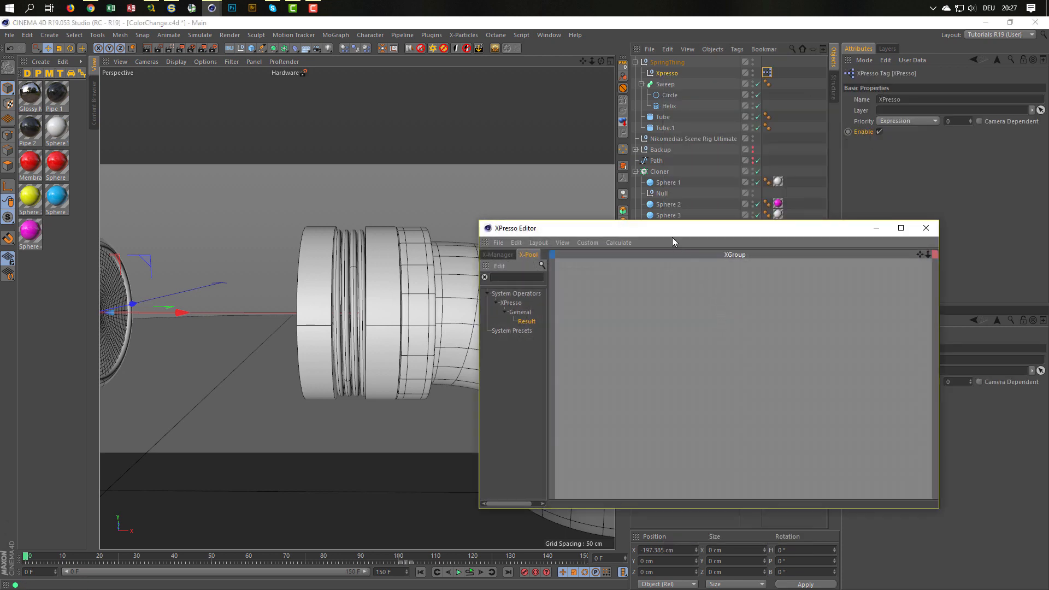
- Create object nodes for the Helix and Tube.1 in the XPresso graph
left_click_drag(663, 230, 564, 236)
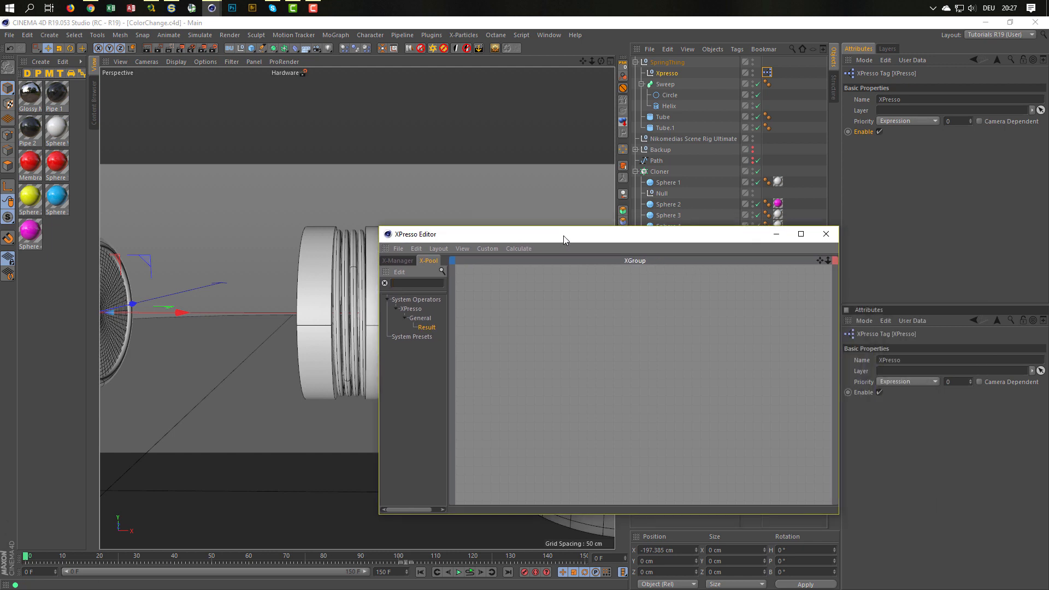
left_click_drag(671, 104, 503, 303)
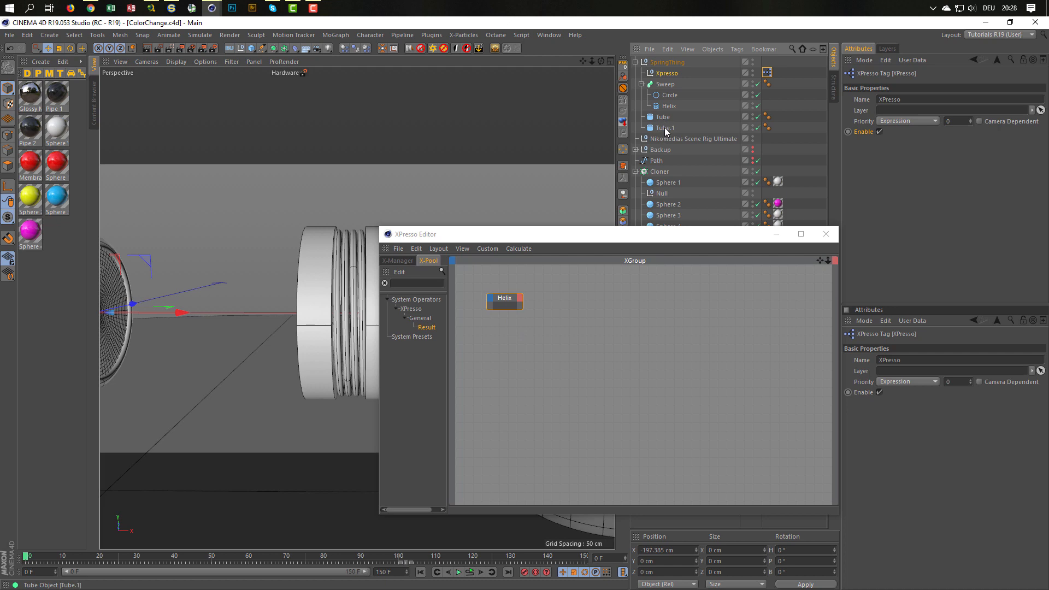
left_click_drag(664, 126, 589, 300)
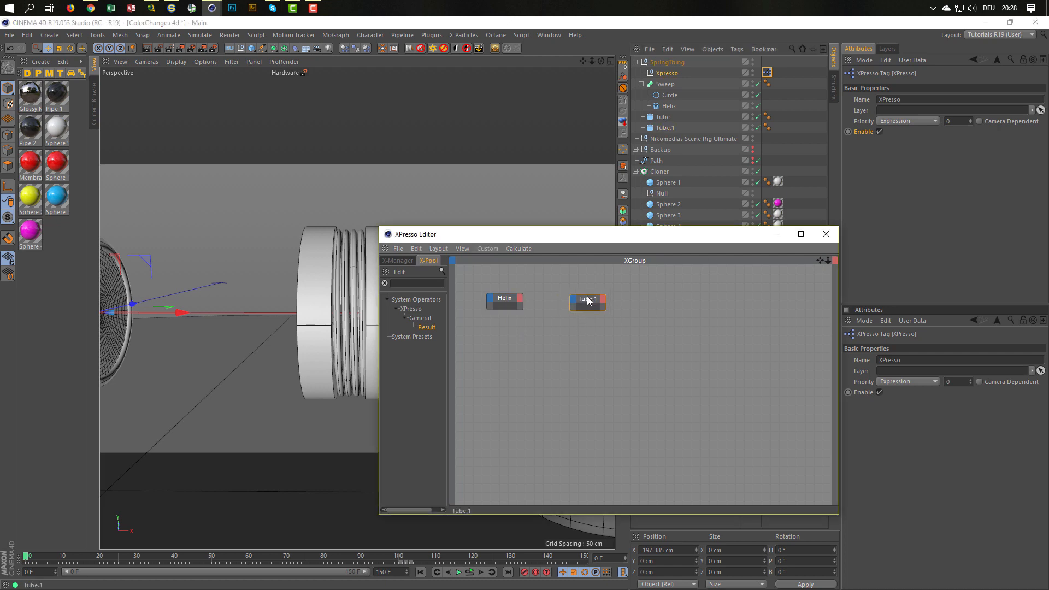
- Expose the Helix object's Height parameter as an output port on the Helix node
left_click(500, 300)
left_click(670, 107)
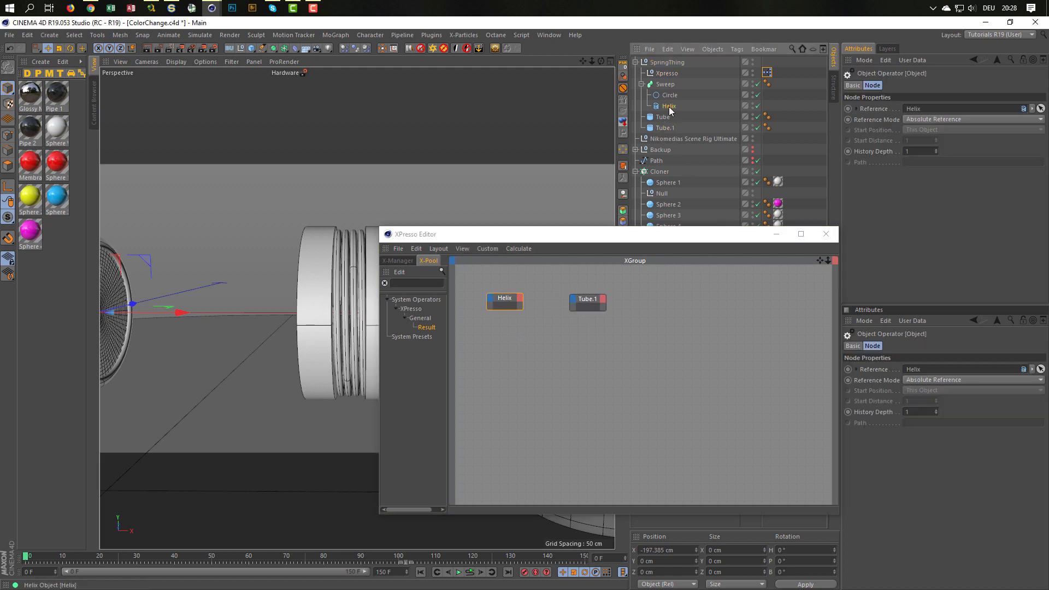
left_click(863, 162)
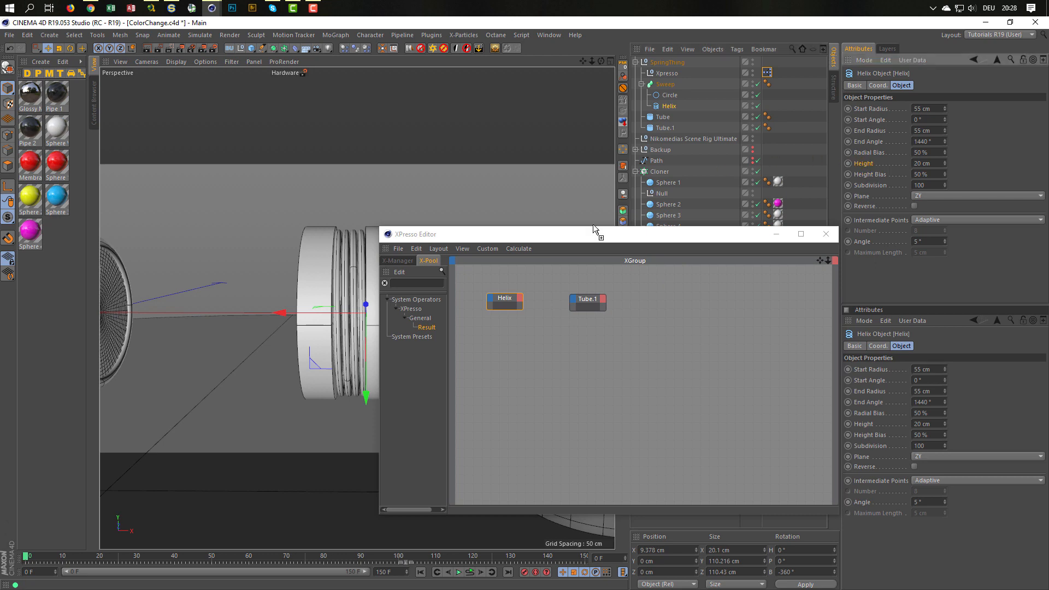
left_click_drag(593, 225, 520, 302)
- Expose Tube.1's X position coordinate as an input port on the Tube.1 node
left_click(583, 300)
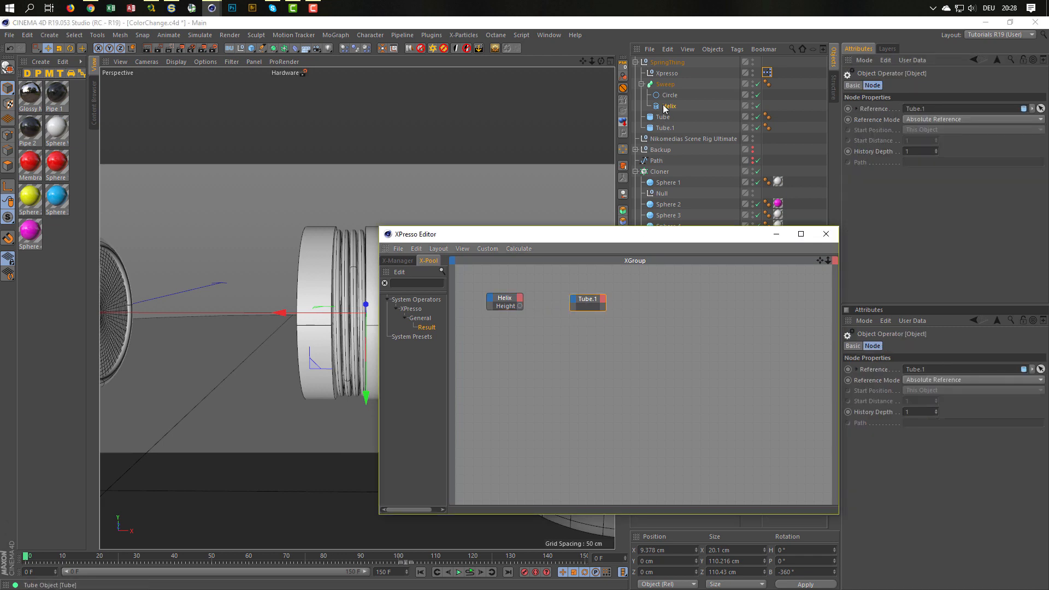
left_click(662, 126)
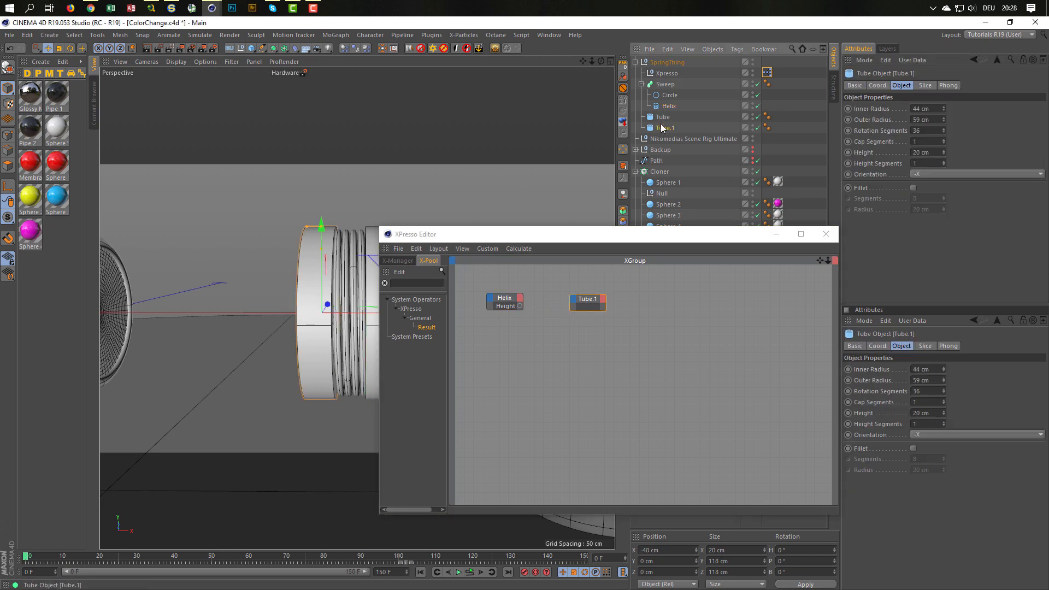
left_click(878, 85)
left_click_drag(864, 108, 620, 304)
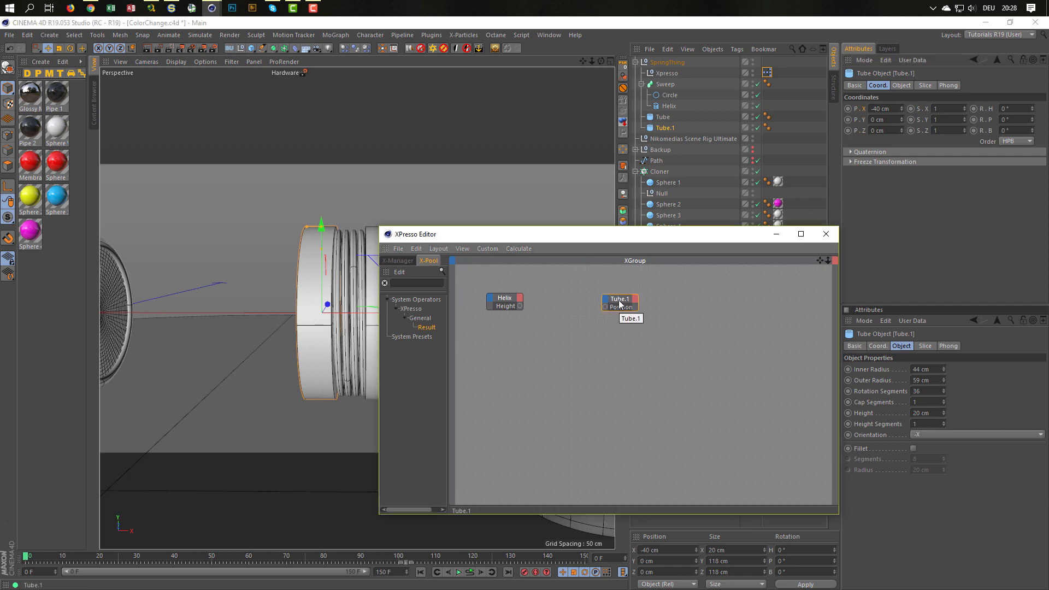
- Add a Math:Add node between Helix and Tube.1, feed it the helix height and set its second input to 20
left_click(429, 283)
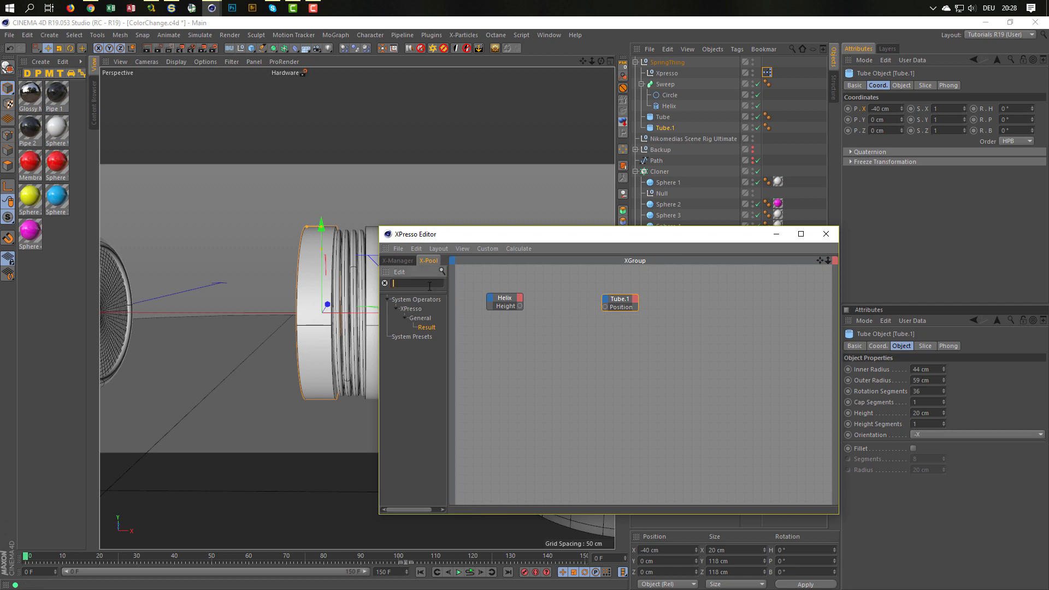
type("add")
left_click_drag(428, 336, 561, 291)
left_click(618, 299)
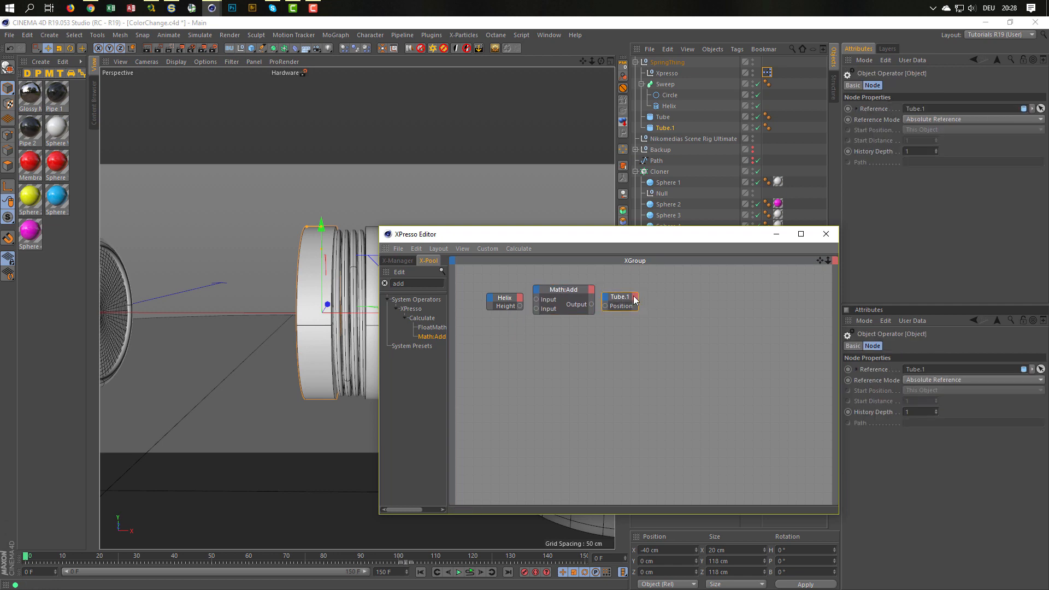
left_click_drag(622, 300, 707, 304)
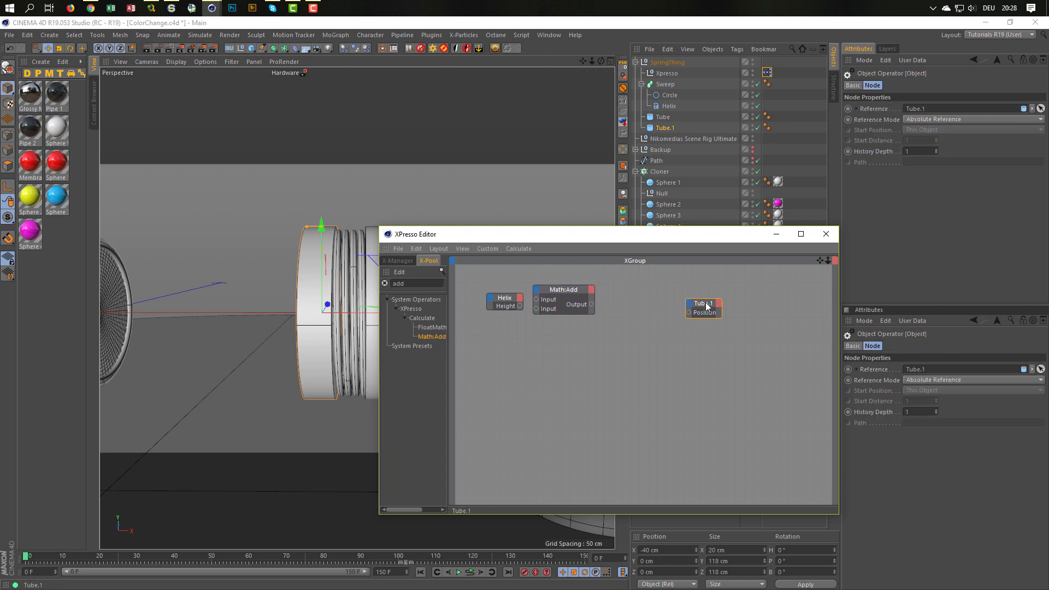
left_click_drag(552, 297, 542, 302)
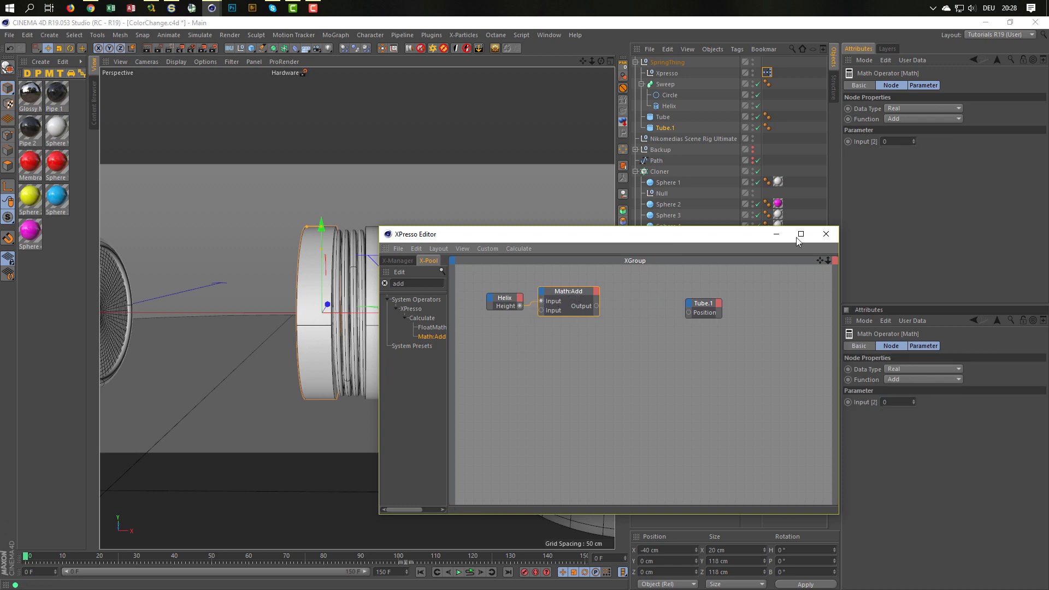
left_click(900, 141)
type("20")
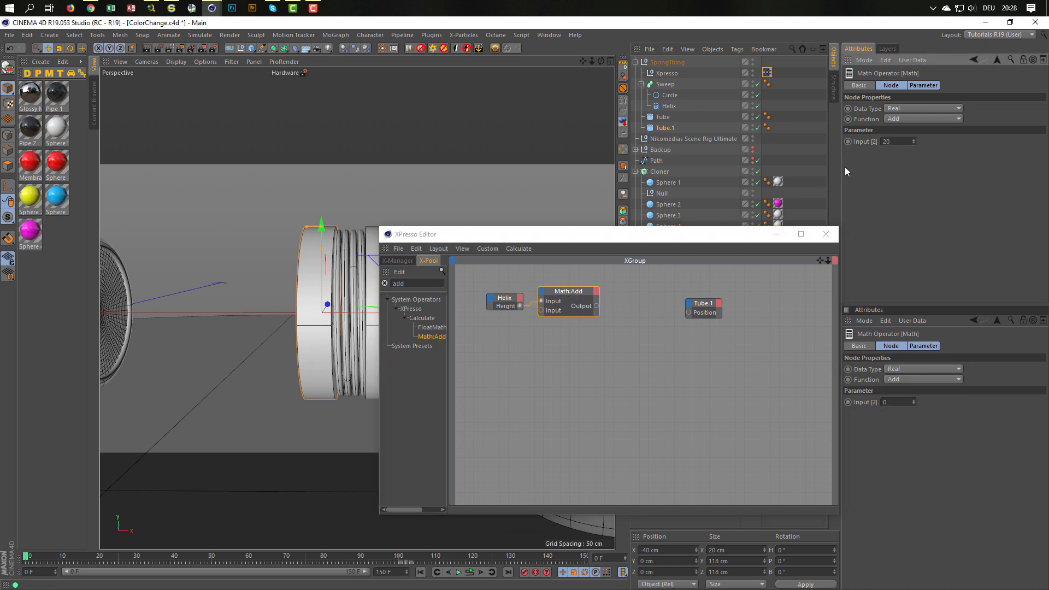
- Insert a Negate node between the Math:Add output and the Tube.1 position input, then close the XPresso editor
left_click(413, 284)
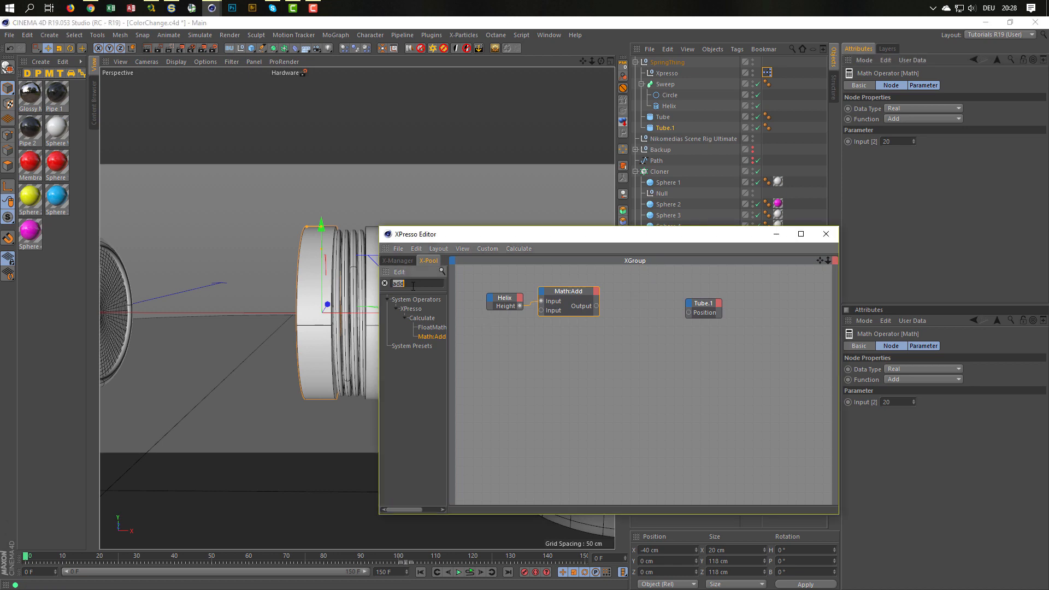
type("neg")
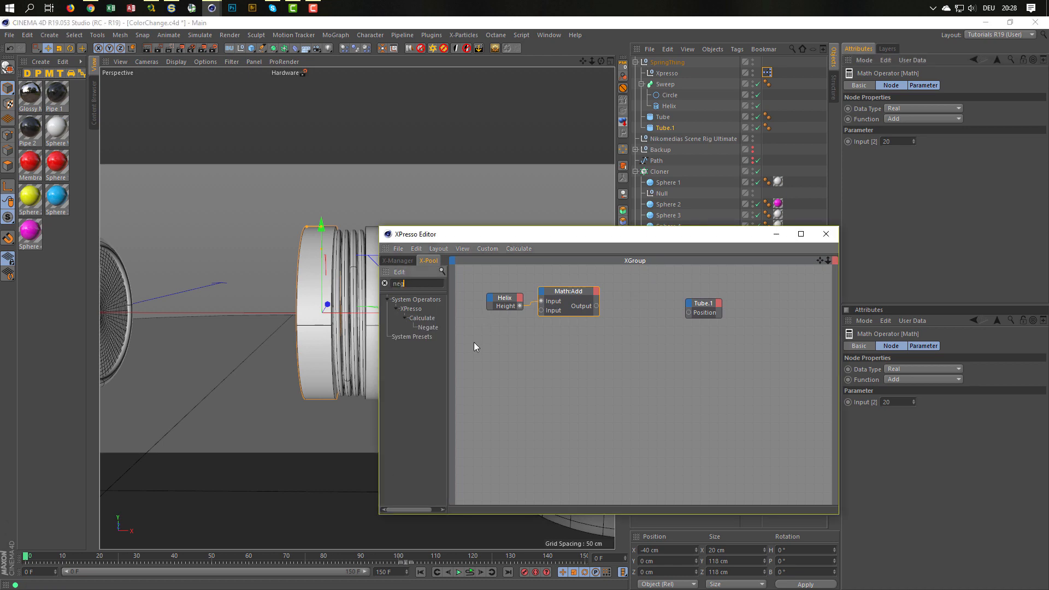
left_click_drag(435, 329, 611, 313)
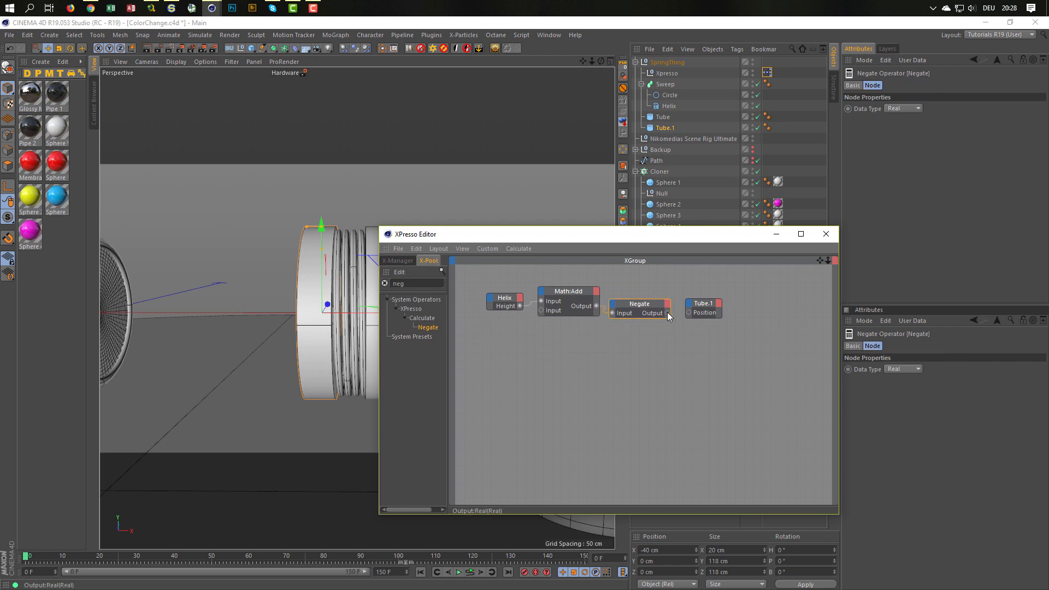
left_click_drag(686, 312, 688, 313)
left_click(826, 234)
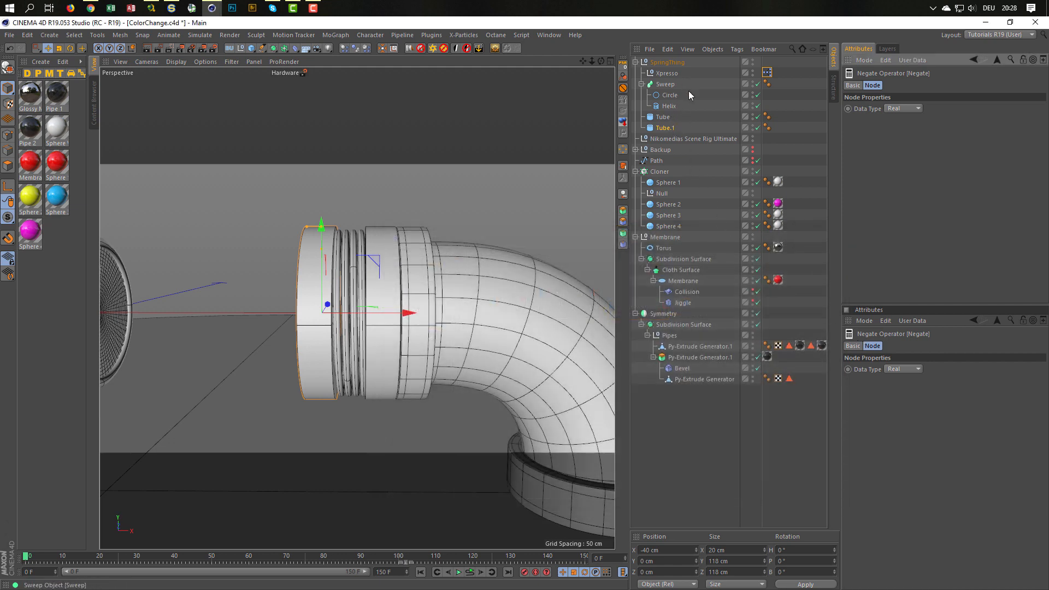
- Stretch the Helix height to about 78 cm to test the spring rig
left_click(668, 106)
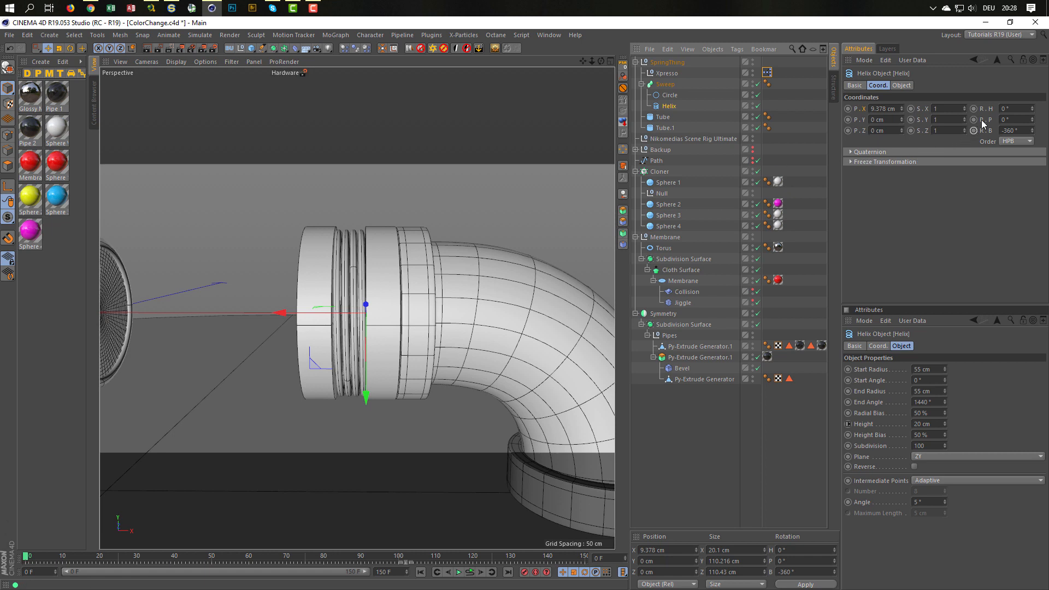
left_click(903, 85)
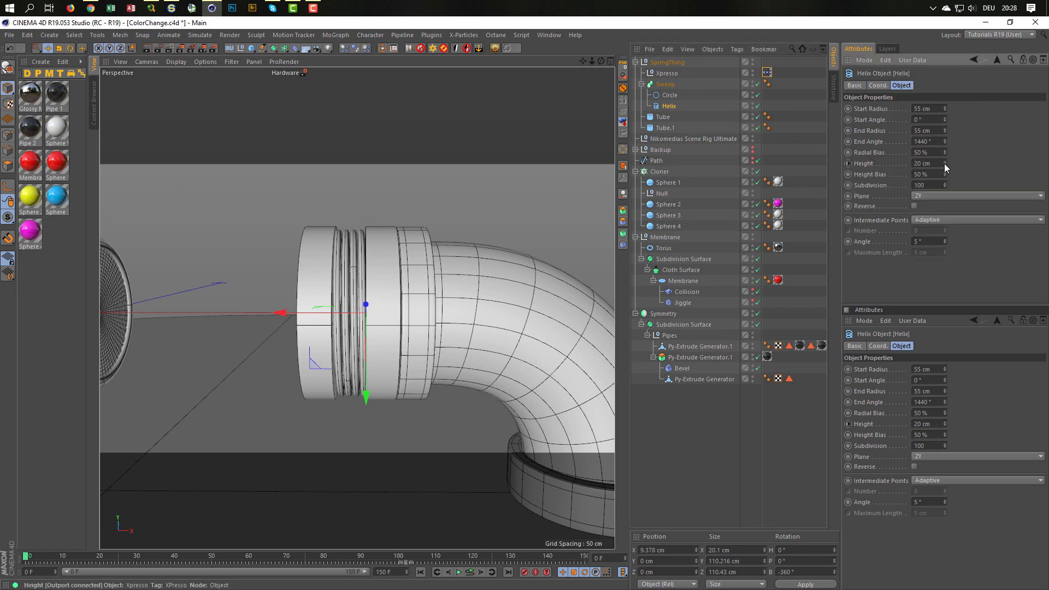
left_click_drag(944, 163, 944, 133)
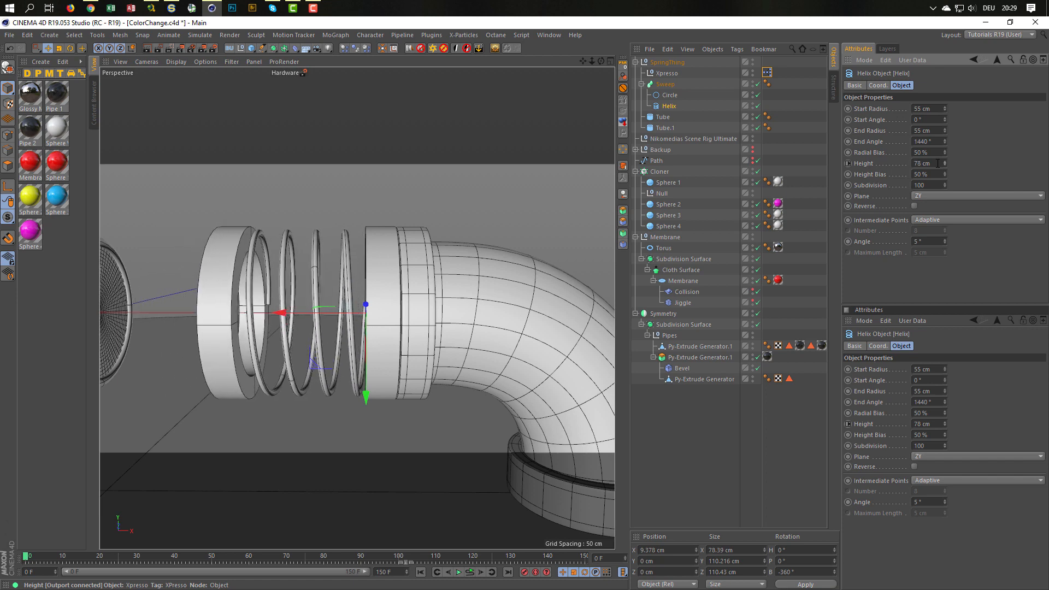
- Set the Helix height to 20 cm and save the scene
double_click(928, 163)
type("20")
key("Return")
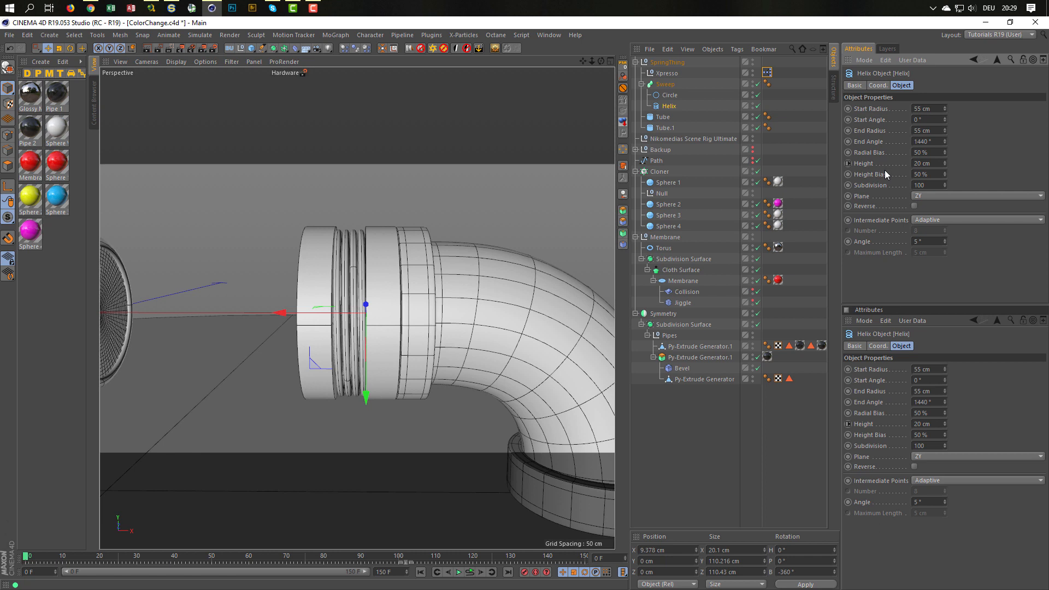
key("ctrl+s")
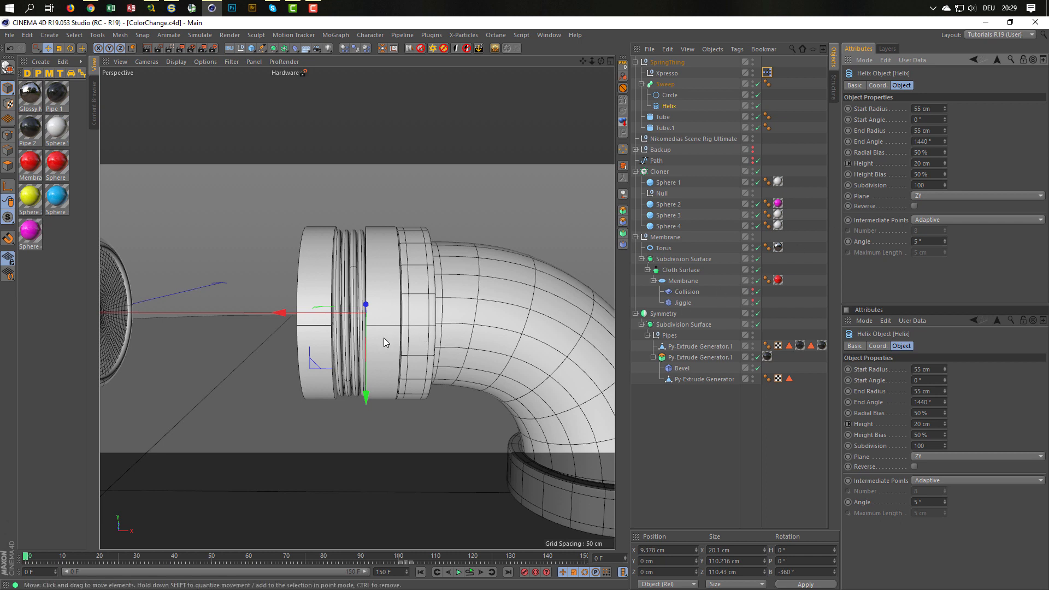
- Turn on texture display in the viewport and play the animation around the pipe opening
left_click_drag(384, 338, 336, 315, "alt")
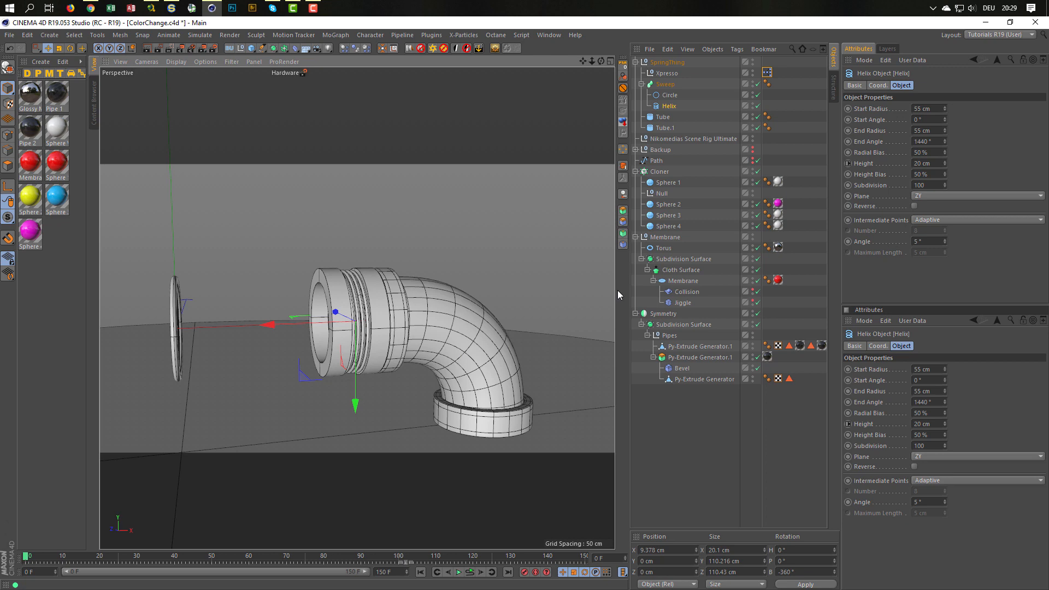
key("n")
key("q")
right_click_drag(460, 349, 473, 333, "alt")
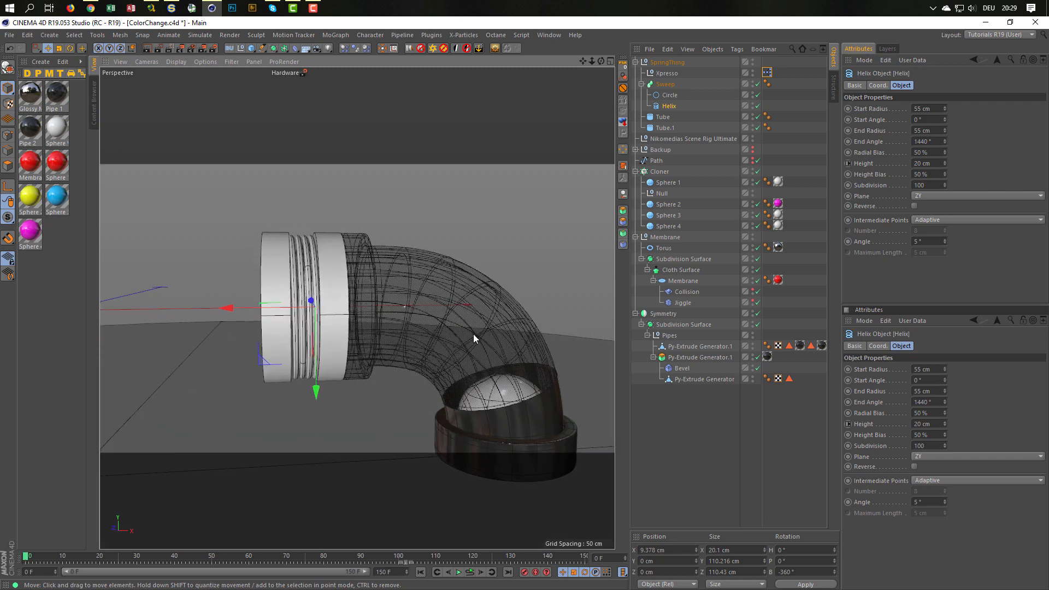
key("F8")
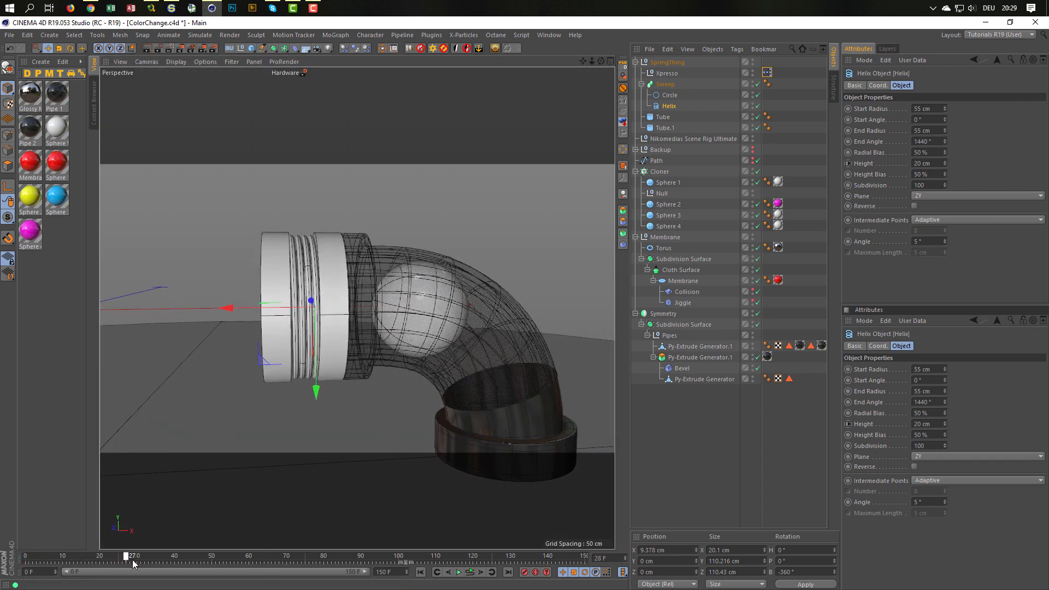
- Keyframe the Helix height of 20 cm at frame 34
mouse_move(151, 565)
left_mouse_down()
mouse_move(168, 567)
mouse_move(154, 569)
left_mouse_up()
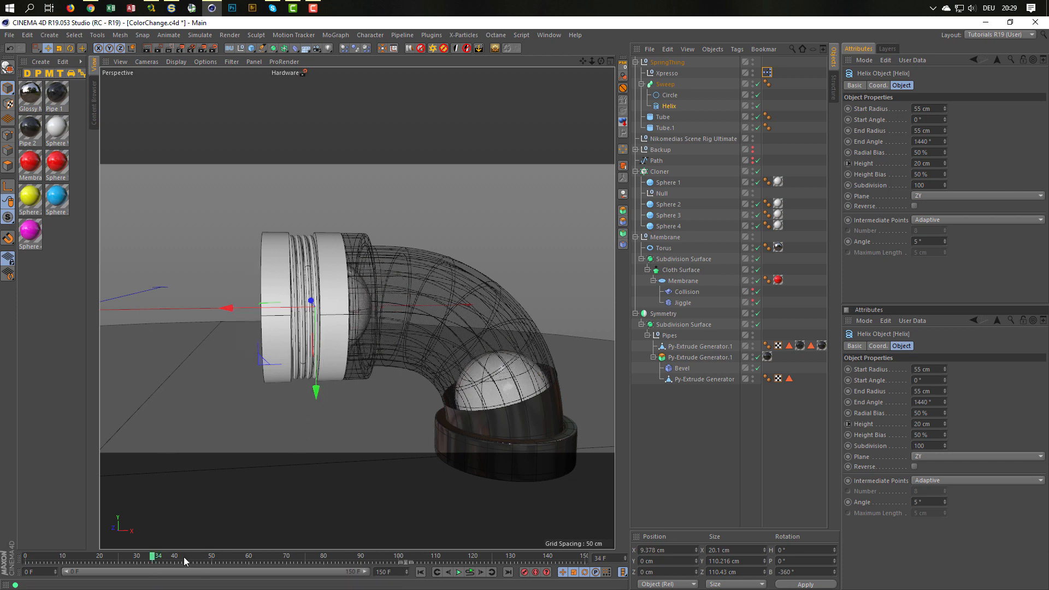
mouse_move(154, 556)
left_mouse_down()
mouse_move(131, 556)
mouse_move(169, 556)
mouse_move(139, 556)
mouse_move(164, 556)
mouse_move(153, 555)
left_mouse_up()
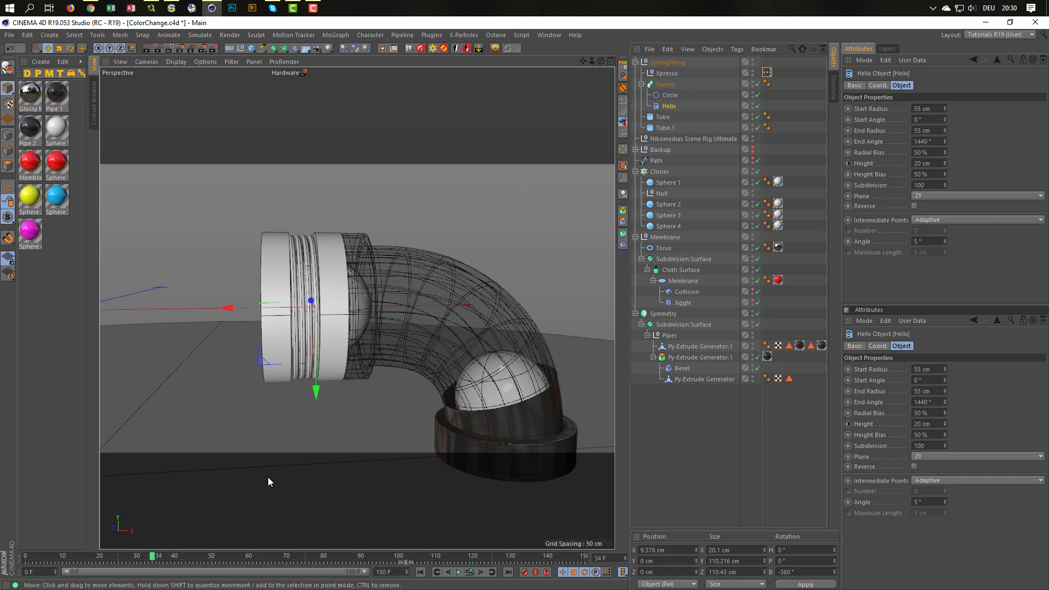
left_click_drag(345, 312, 380, 322, "alt")
middle_click_drag(346, 312, 369, 310, "alt")
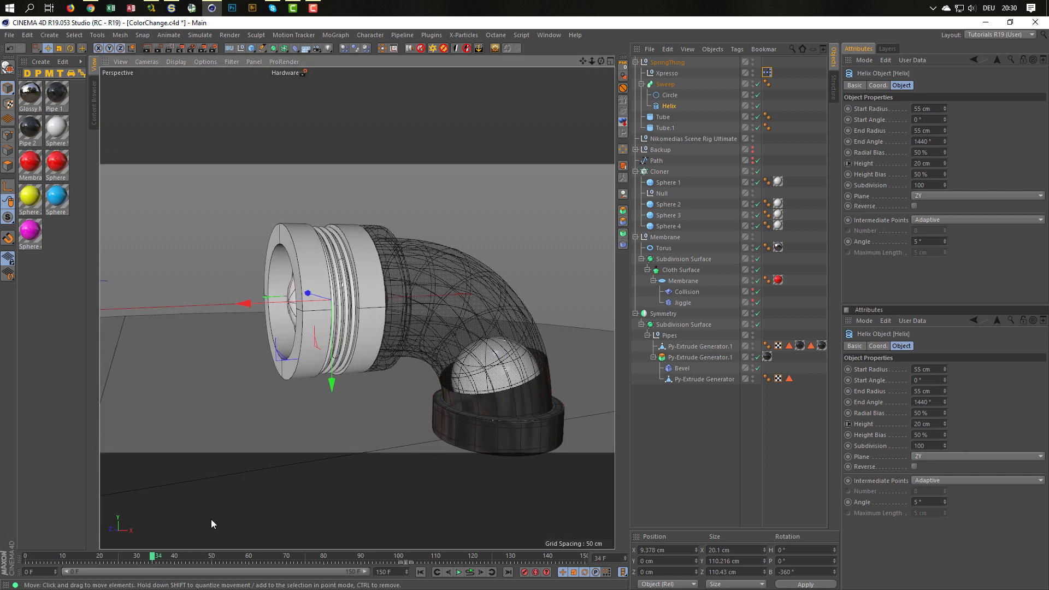
mouse_move(155, 555)
left_mouse_down()
mouse_move(141, 556)
mouse_move(153, 559)
left_mouse_up()
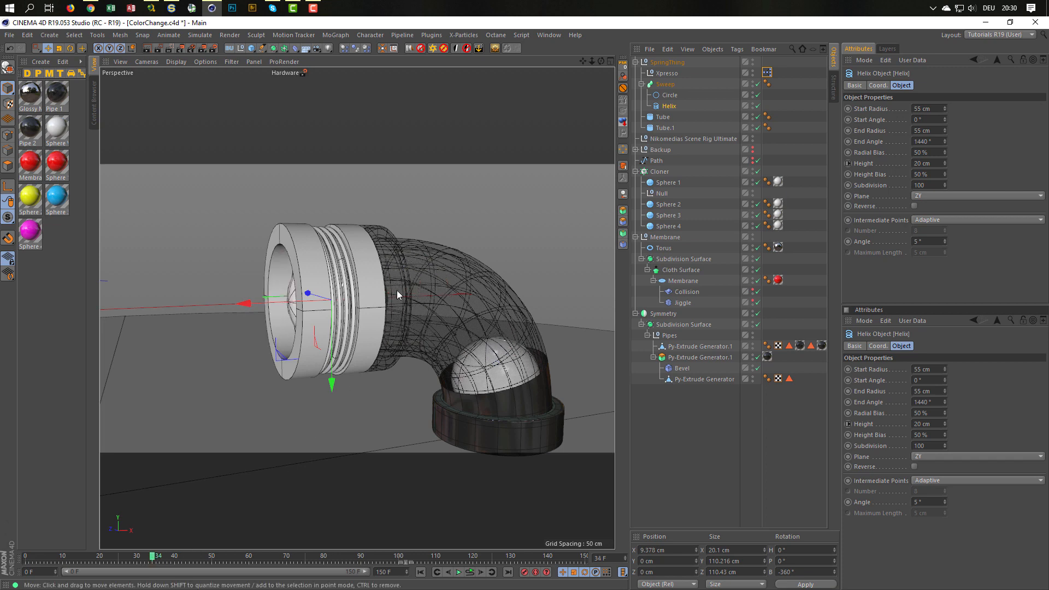
left_click_drag(397, 290, 401, 326, "alt")
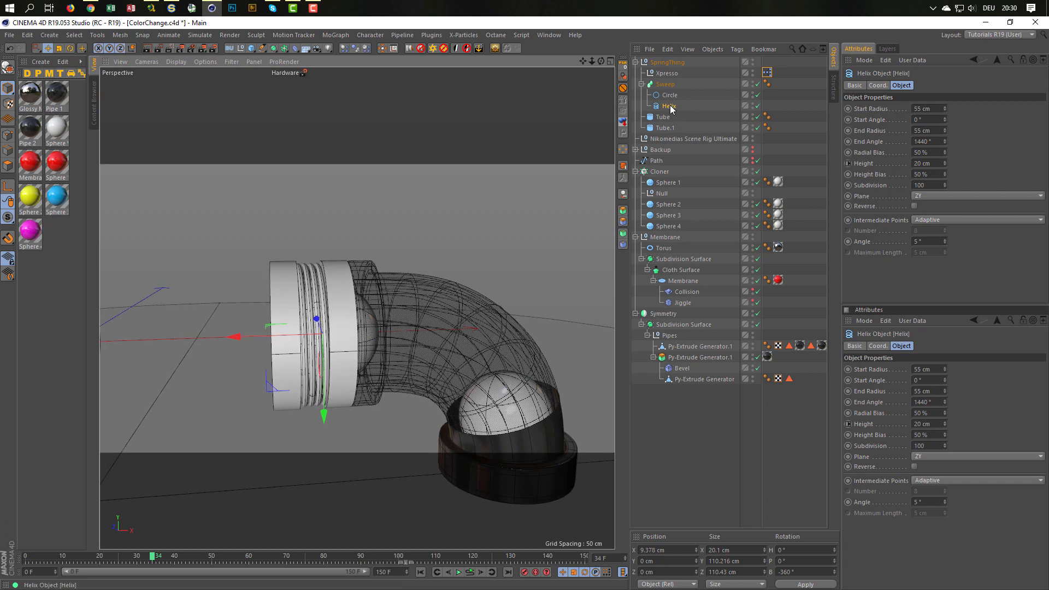
left_click(848, 163)
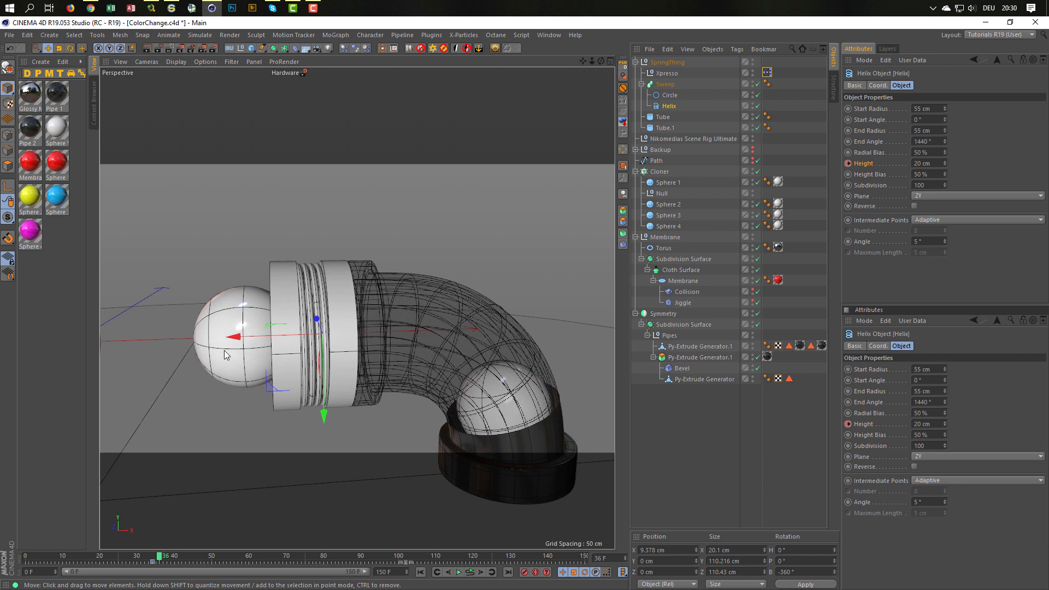
- Set the Helix height to 50 cm at frame 36 and keyframe it
left_click(932, 164)
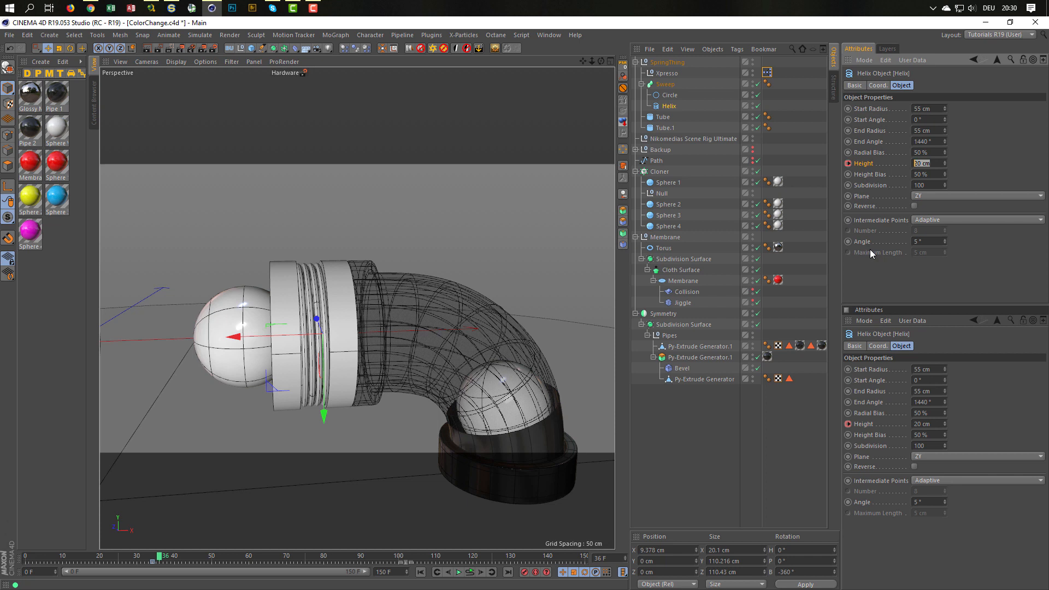
type("50")
key("Return")
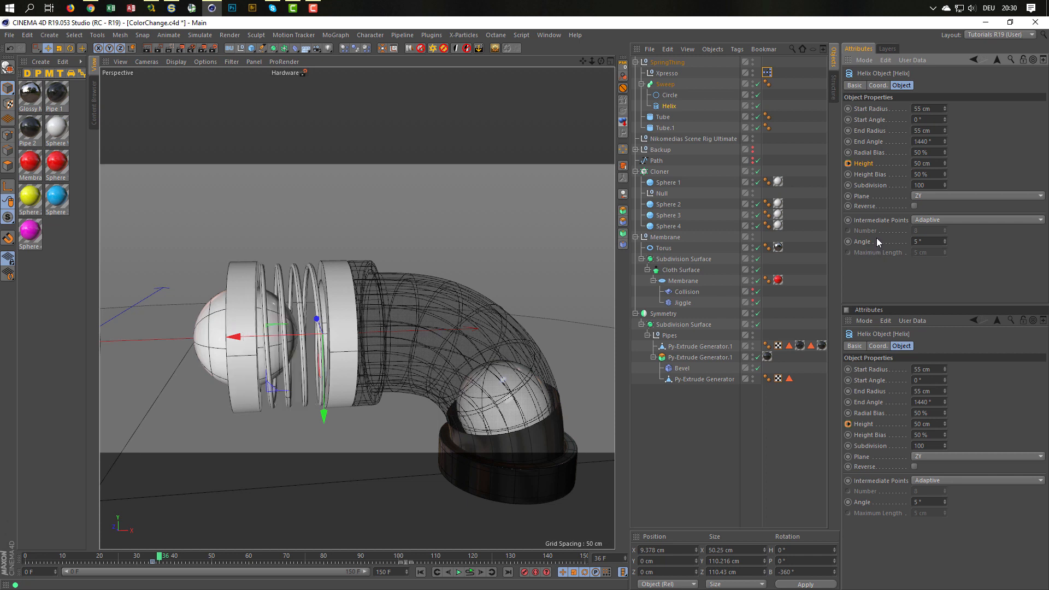
left_click(848, 163)
- Play the animation from the start to check the spring's movement as the sphere leaves the pipe
scroll(503, 414, "down", 5)
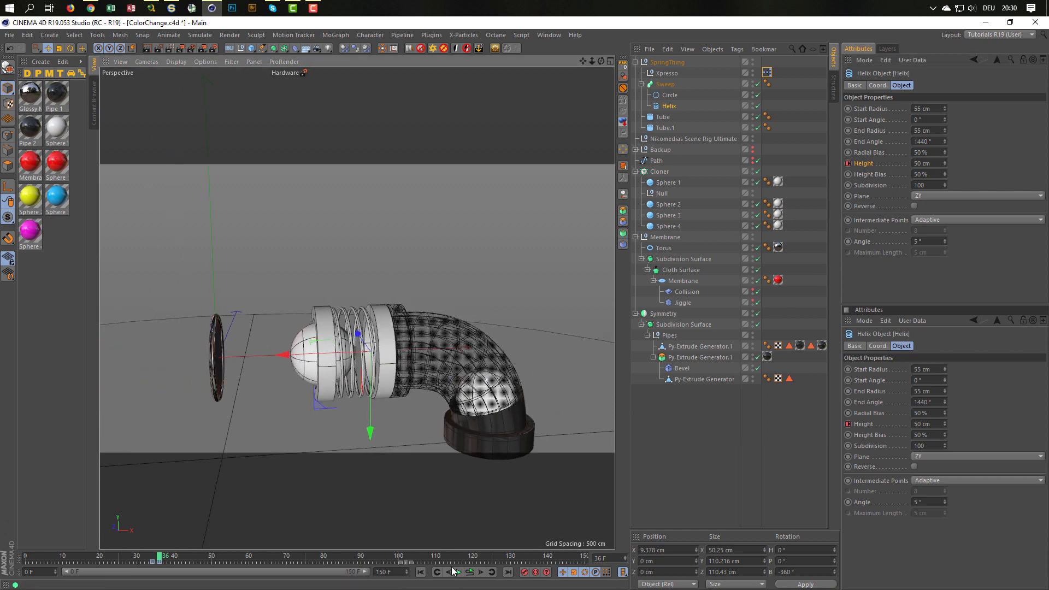
left_click(469, 574)
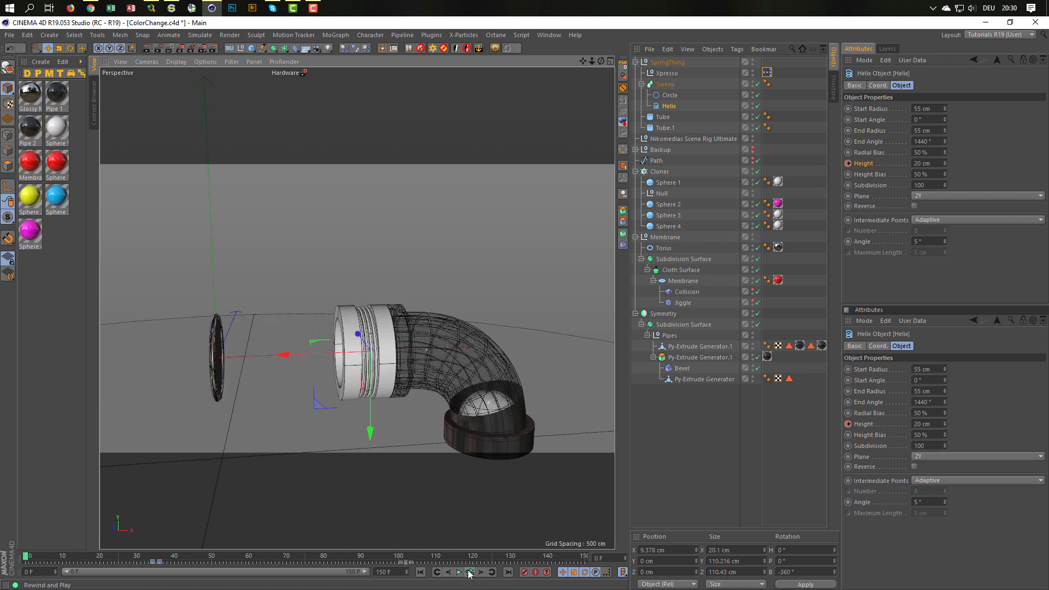
left_click(468, 574)
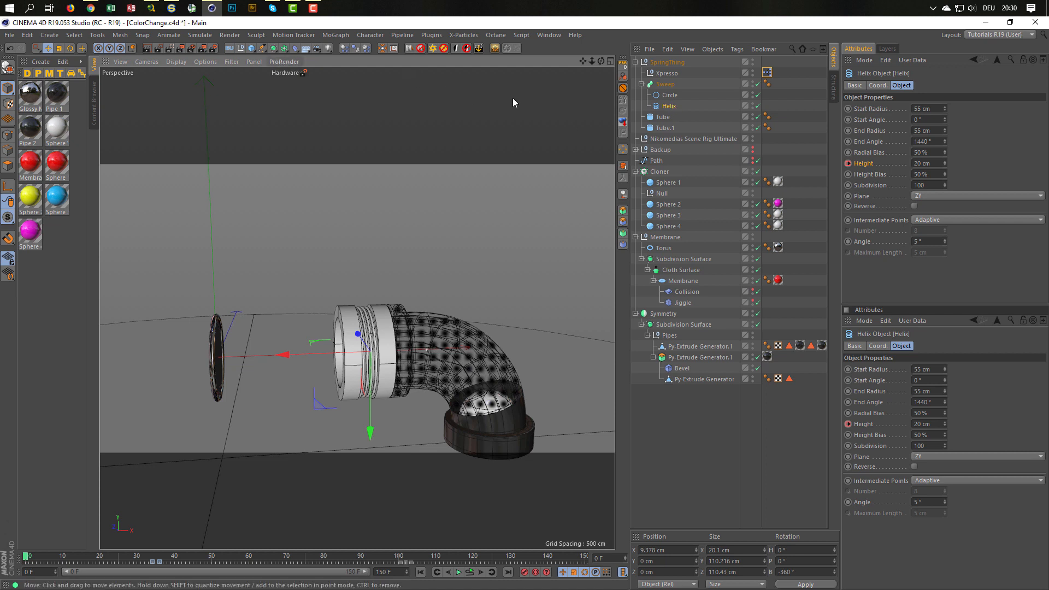
- Add a Jiggle deformer under the Helix and copy it under Tube.1
left_click(295, 48)
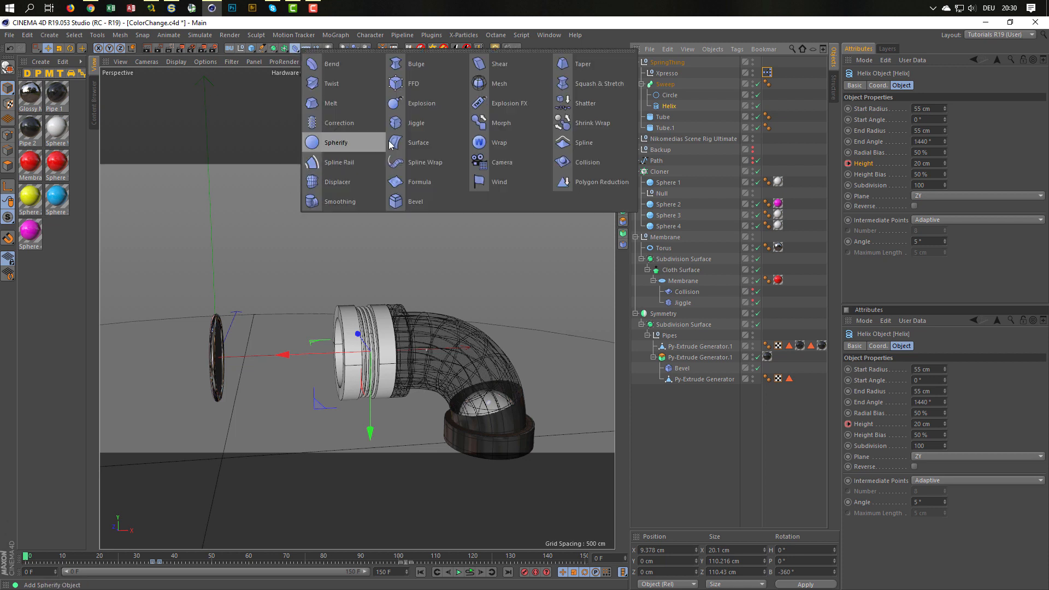
left_click(416, 122, "alt")
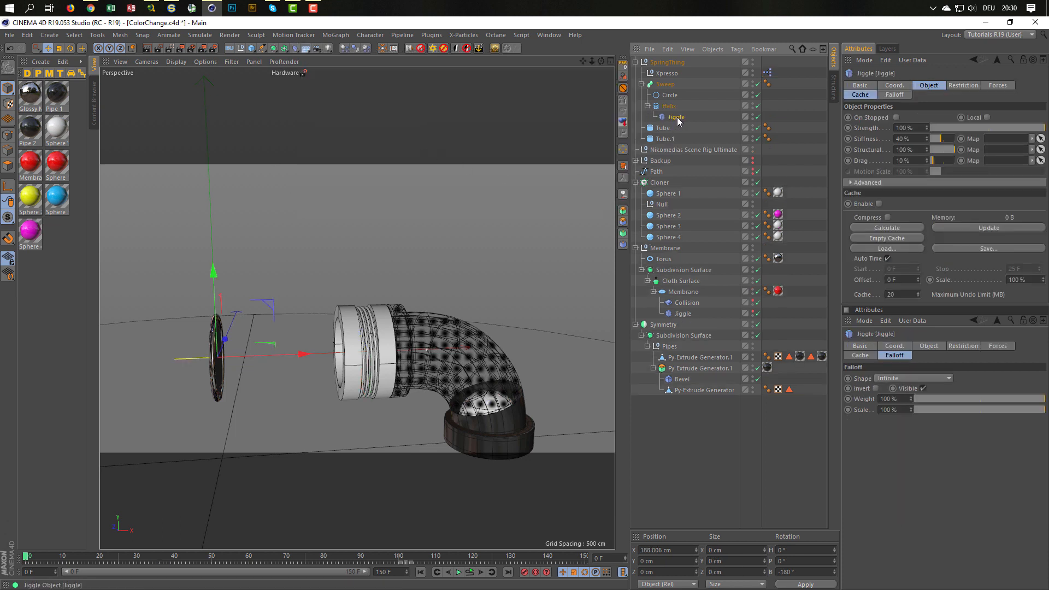
left_click_drag(678, 119, 664, 141, "ctrl")
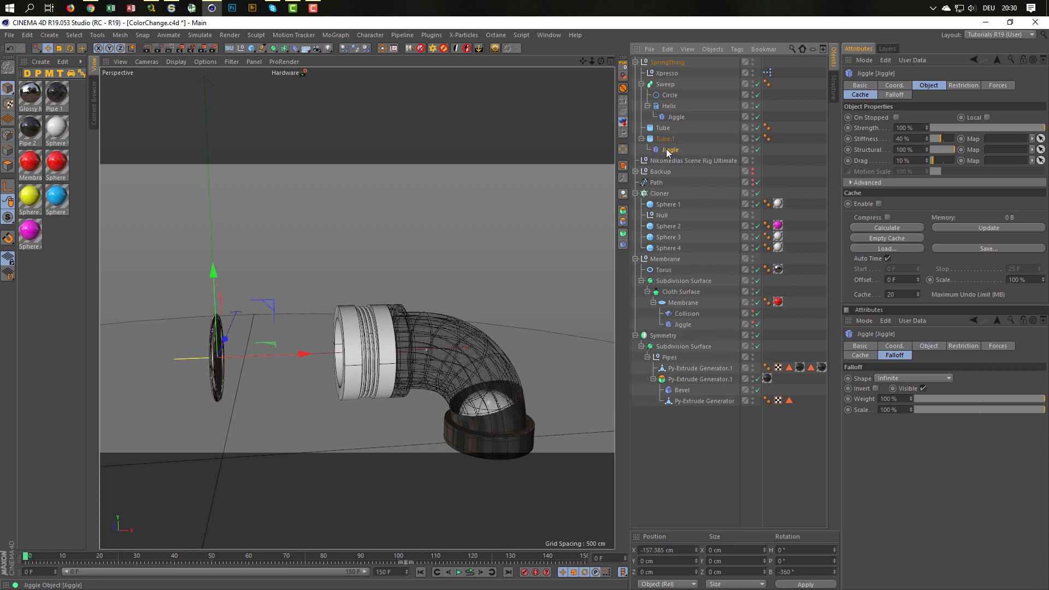
- Set the stiffness of both Jiggle deformers in the spring assembly to 80%
left_click(676, 117, "ctrl")
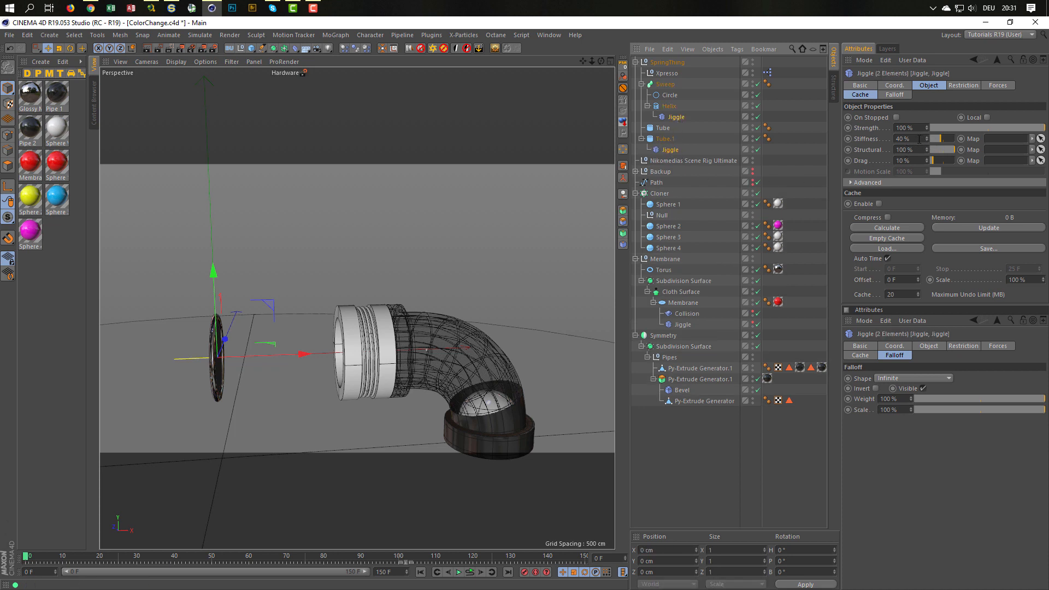
type("80")
key("Return")
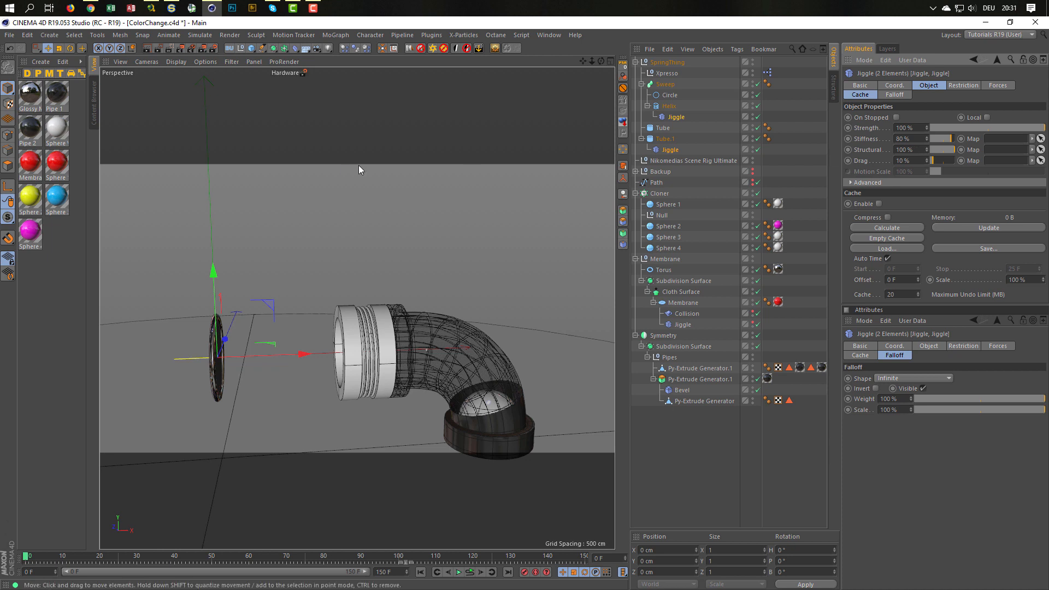
- Switch to the SpringThing.c4d project and inspect the settings of the Helix's Jiggle deformer
key("v")
left_click(363, 203)
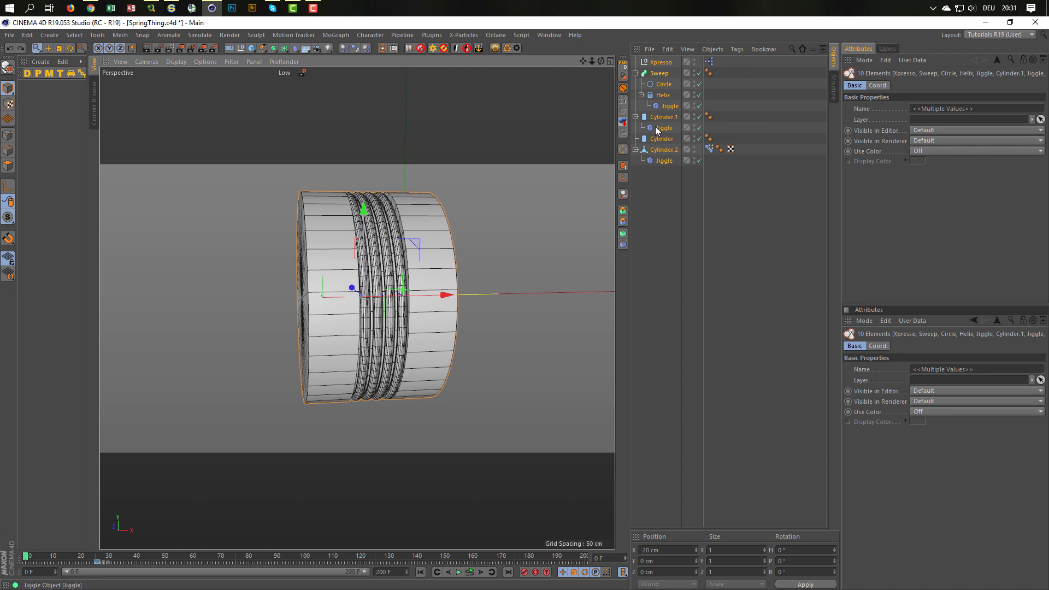
left_click(668, 106)
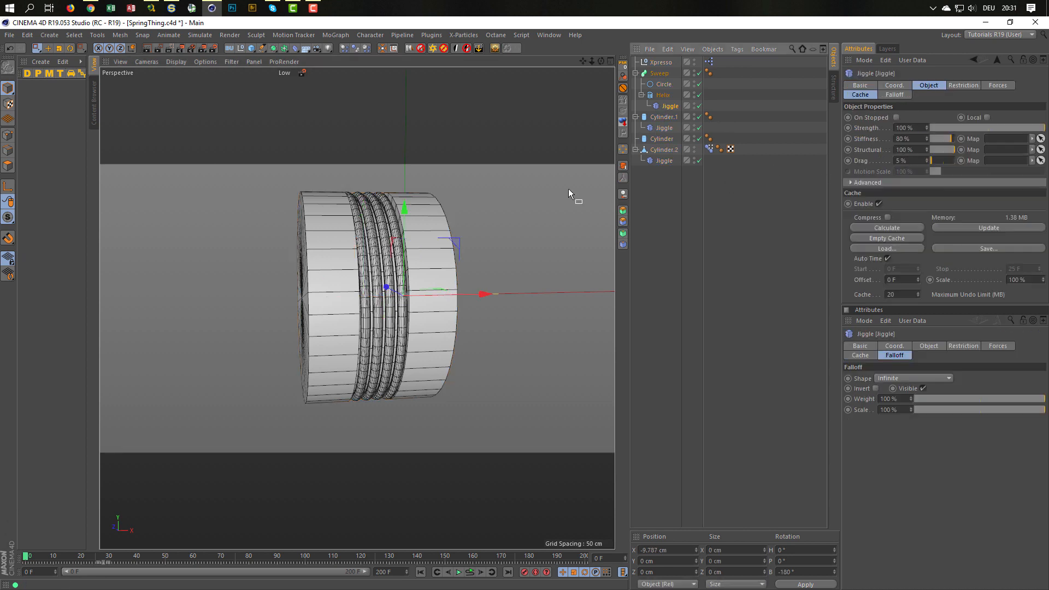
- Switch back to the ColorChange.c4d project and set the drag of both spring Jiggle deformers to 5%
key("v")
mouse_move(480, 226)
left_click(482, 248)
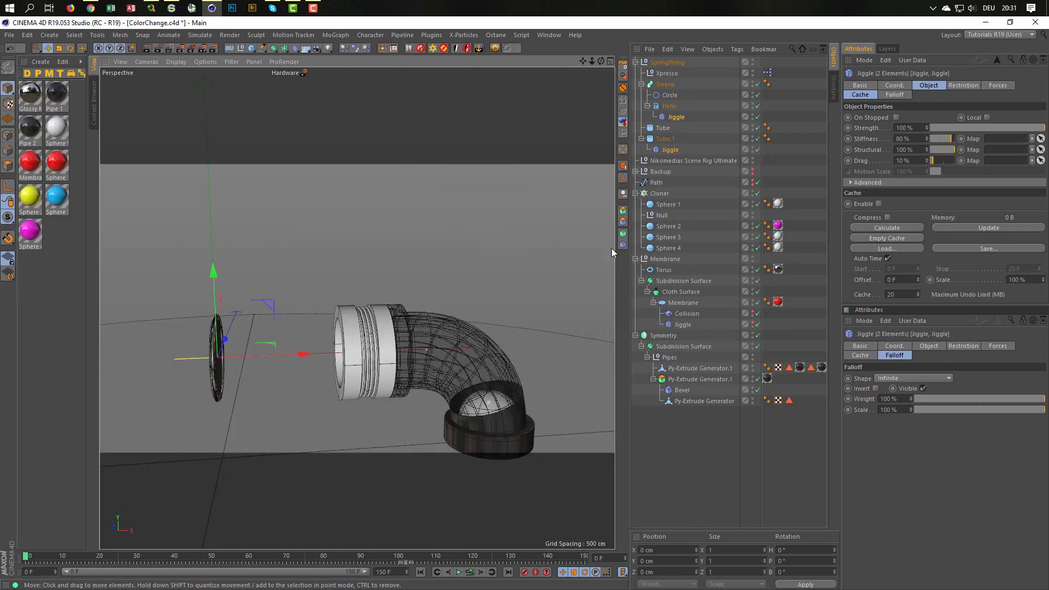
left_click(919, 162)
type("5")
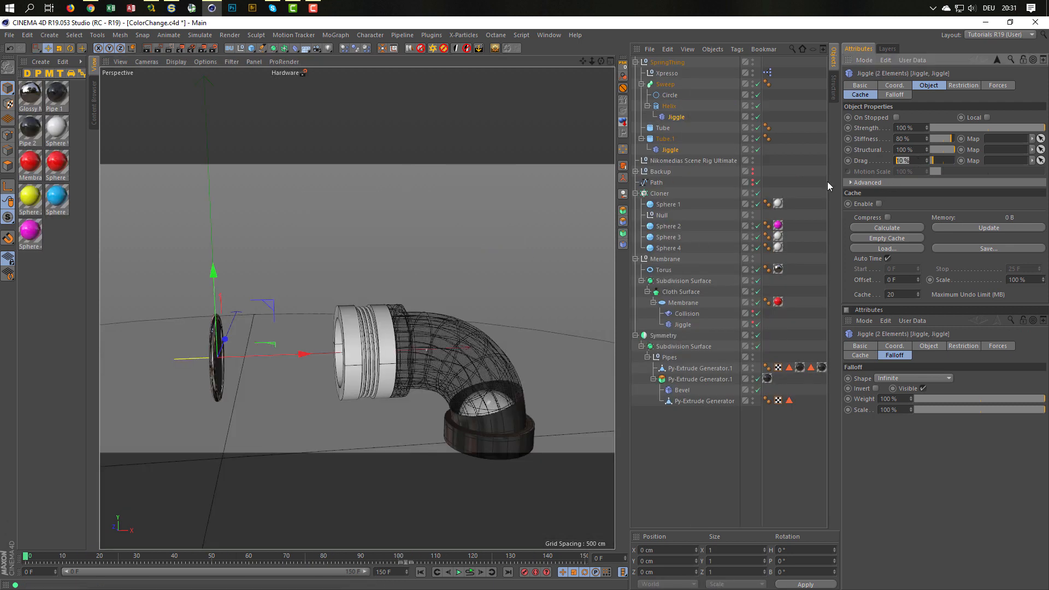
key("Return")
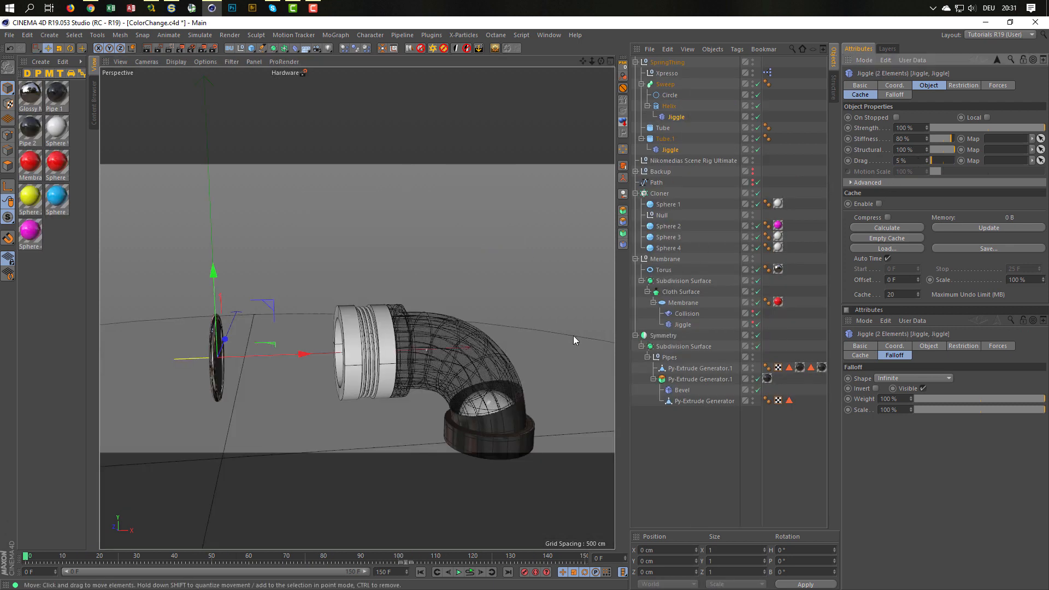
- Play the animation from the start several times, including a close-up of the pipe opening, to check the spring's jiggle
scroll(461, 293, "up", 3)
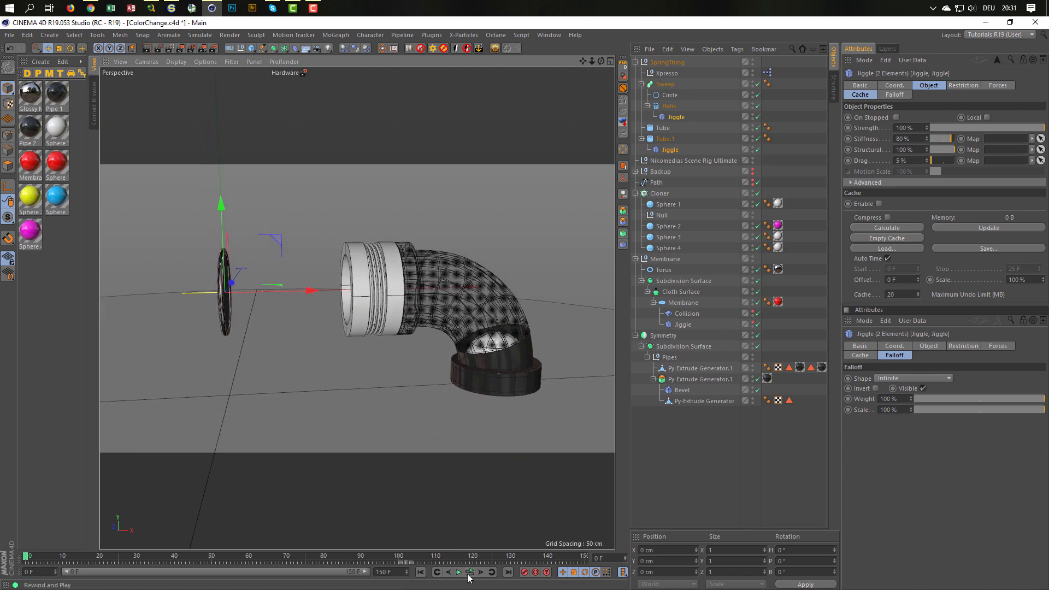
left_click(469, 574)
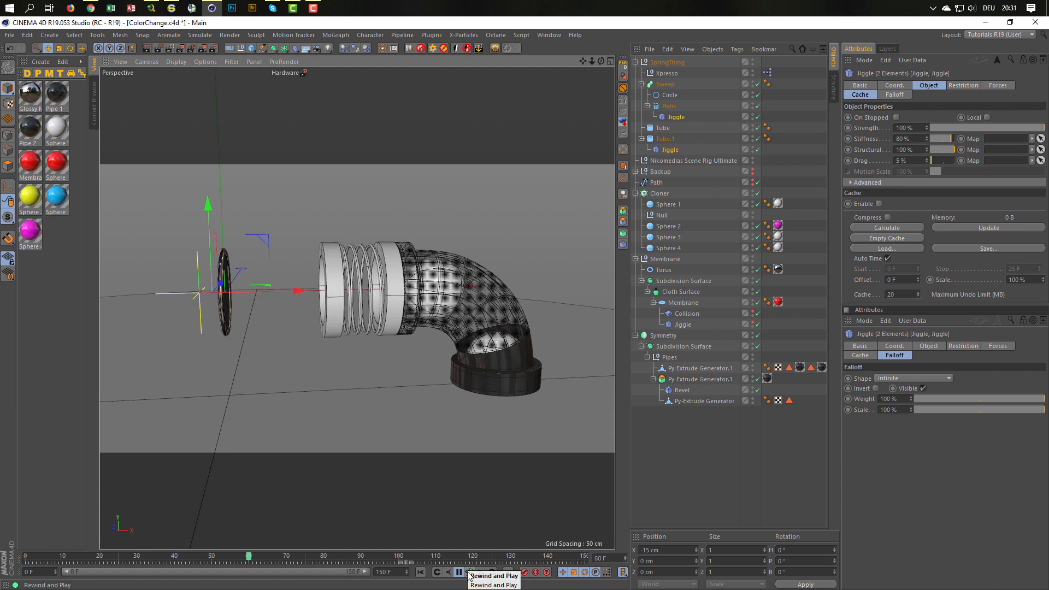
left_click(469, 575)
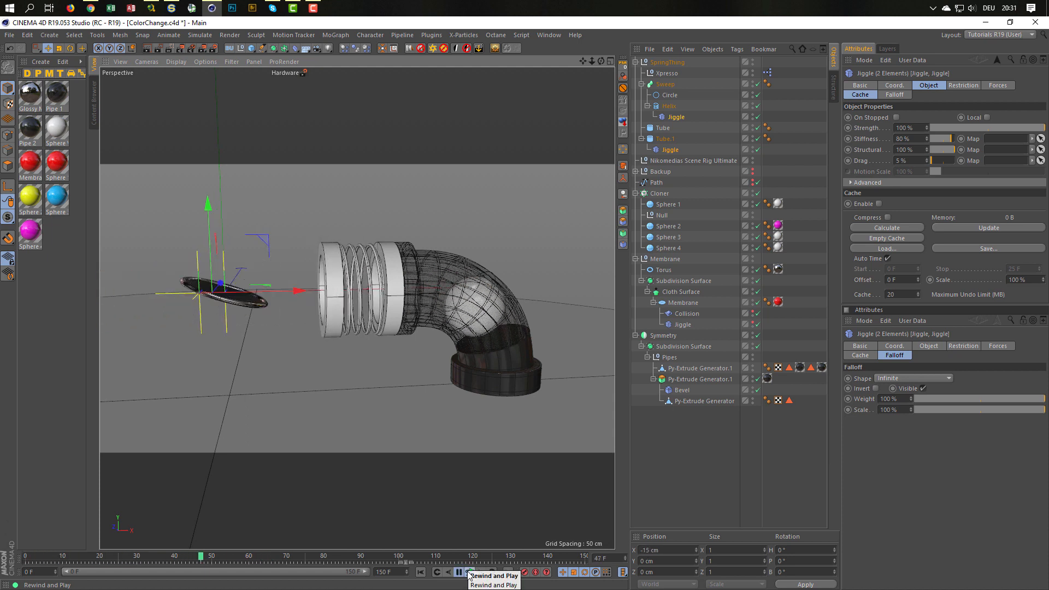
left_click(469, 574)
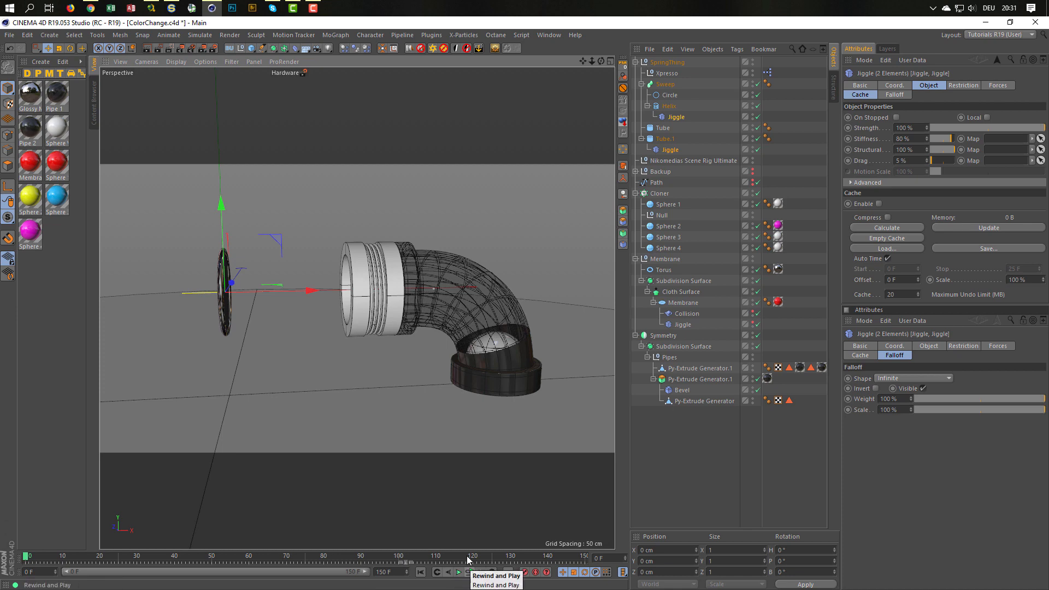
scroll(356, 283, "up", 10)
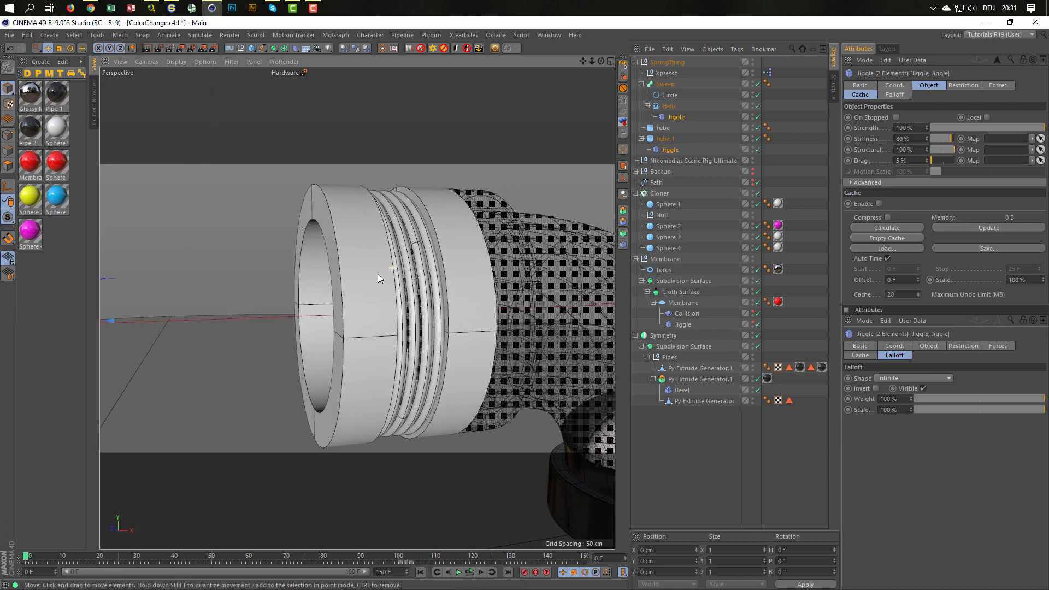
left_click_drag(378, 274, 359, 287, "alt")
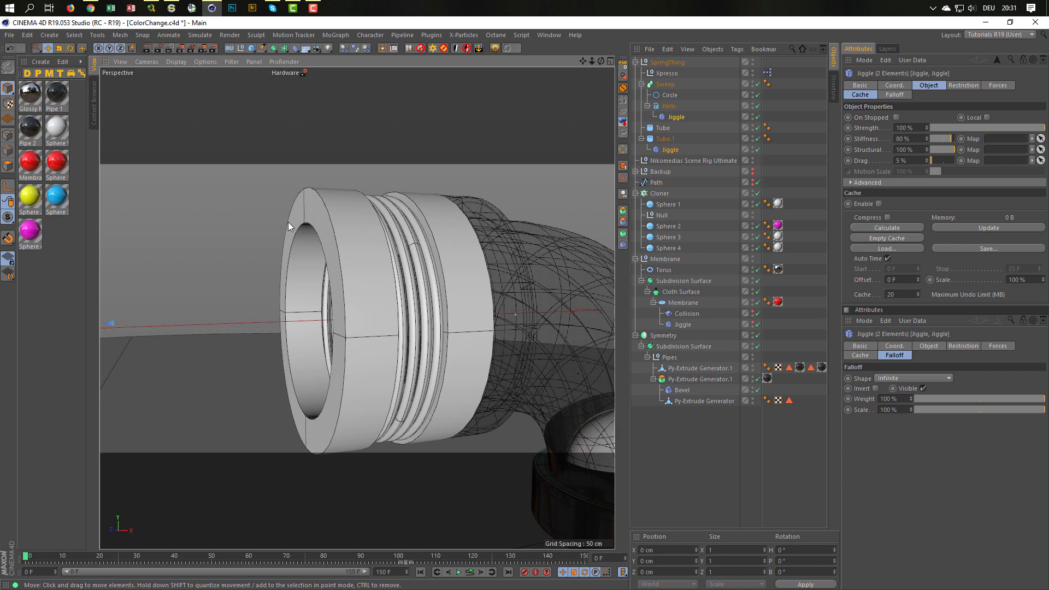
left_click(469, 573)
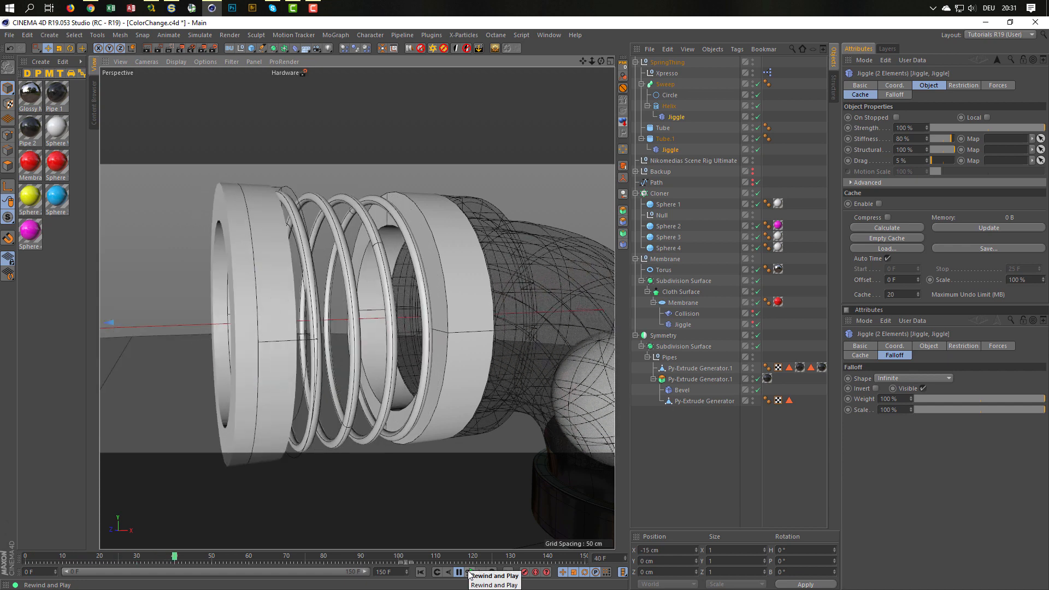
left_click(469, 572)
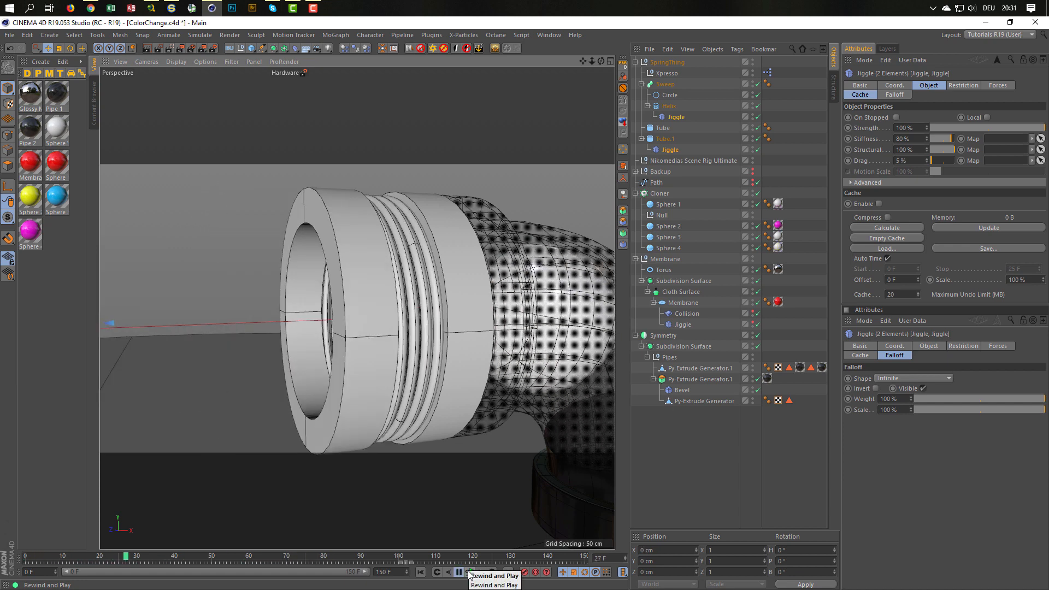
left_click(469, 574)
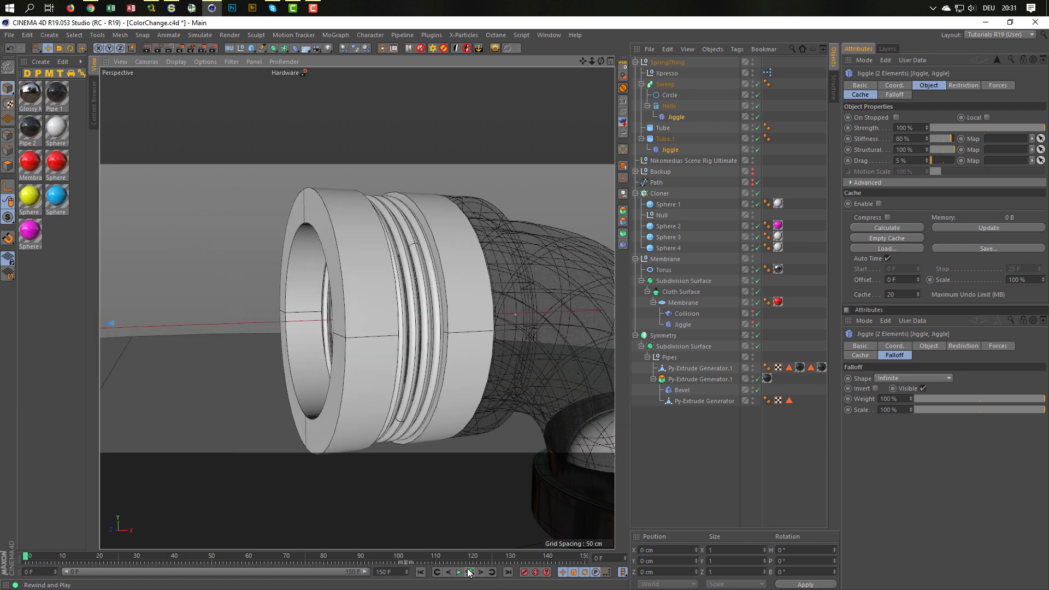
- Add a Connect object as the parent of Tube.1
left_click(665, 139)
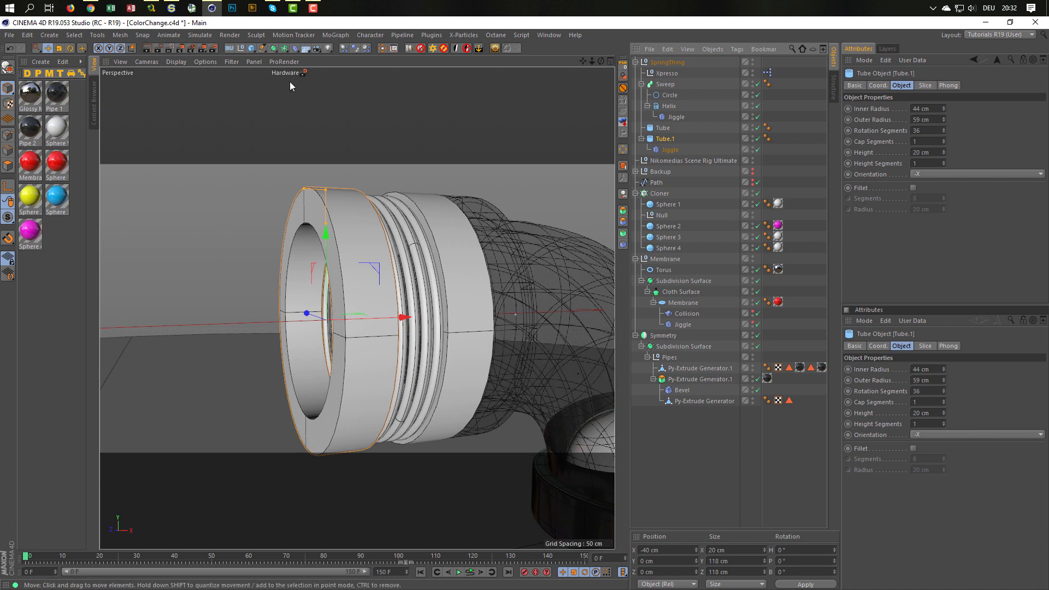
left_click(283, 48)
left_click(414, 83, "alt")
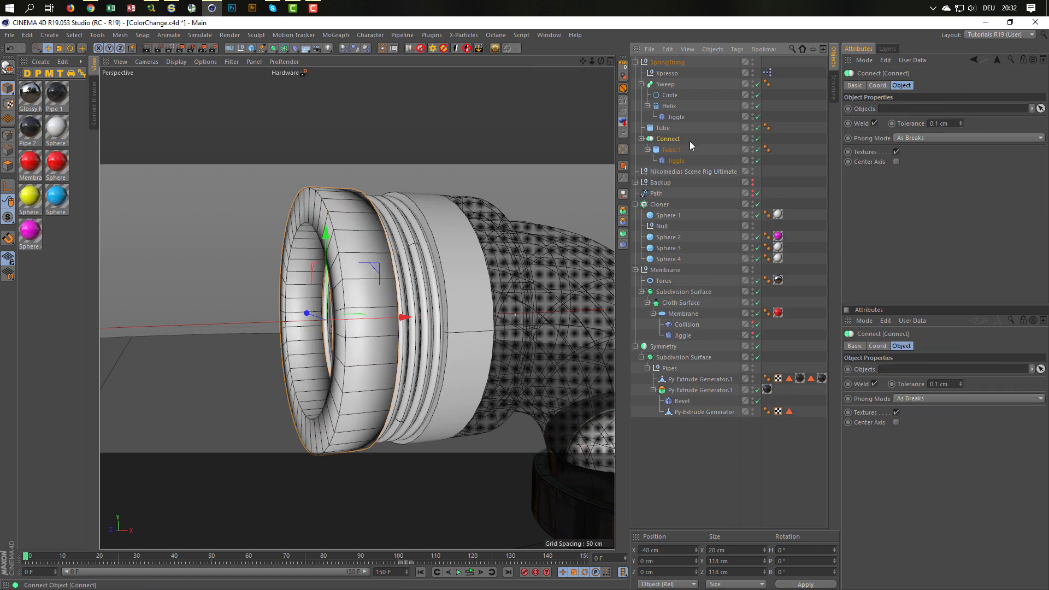
- Set the Connect object's phong mode to Manual and save its settings as the default
left_click(913, 139)
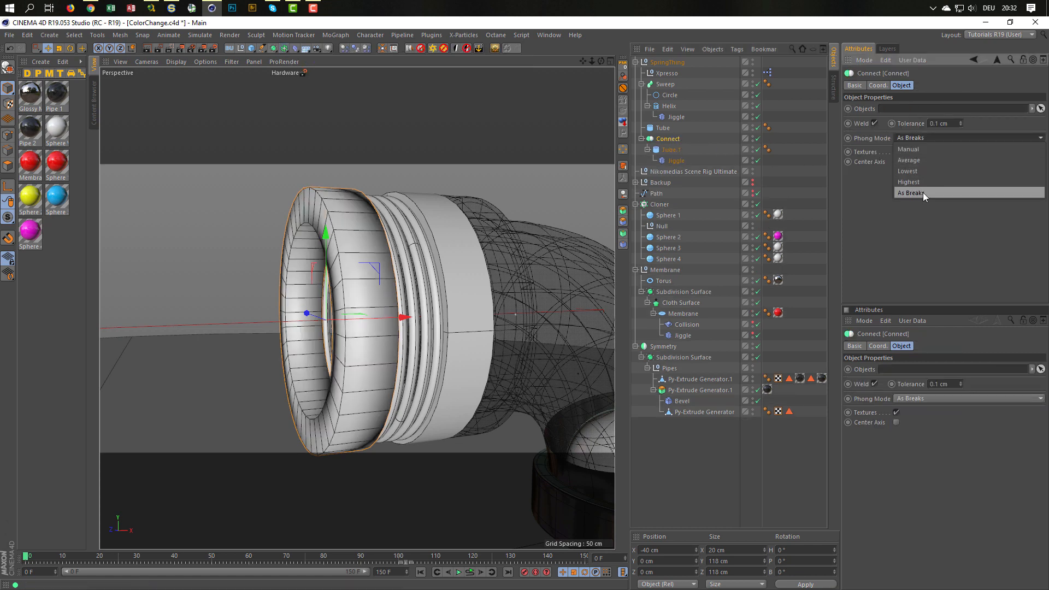
left_click(929, 150)
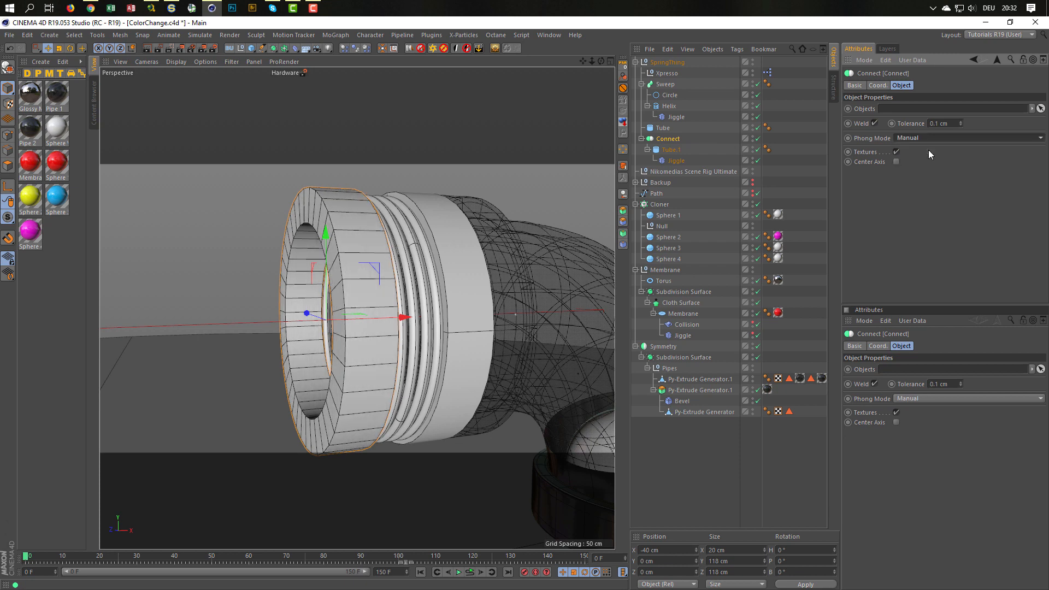
left_click(880, 59)
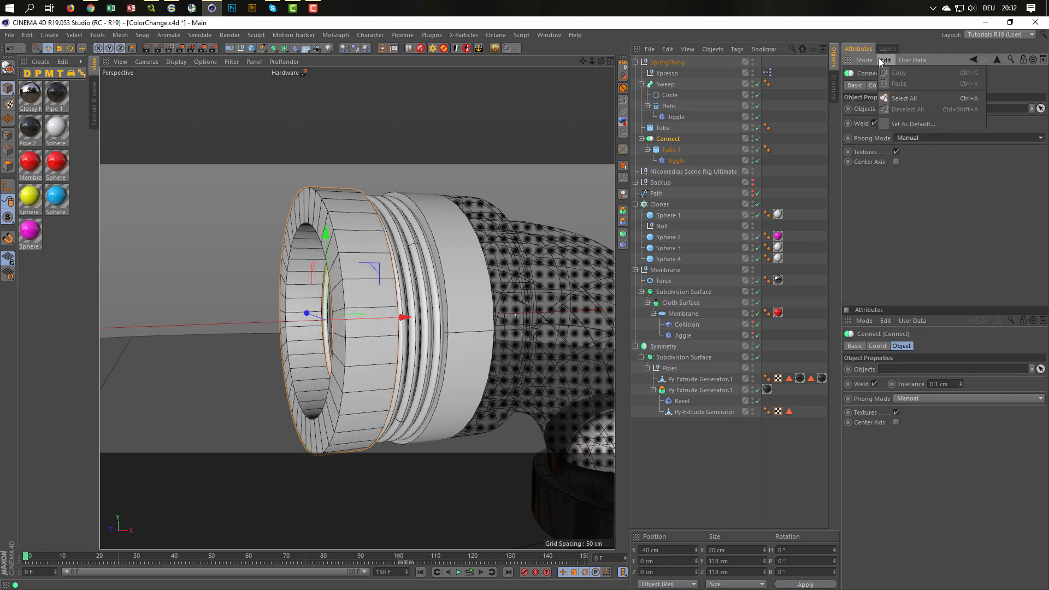
left_click(897, 122)
left_click(546, 347)
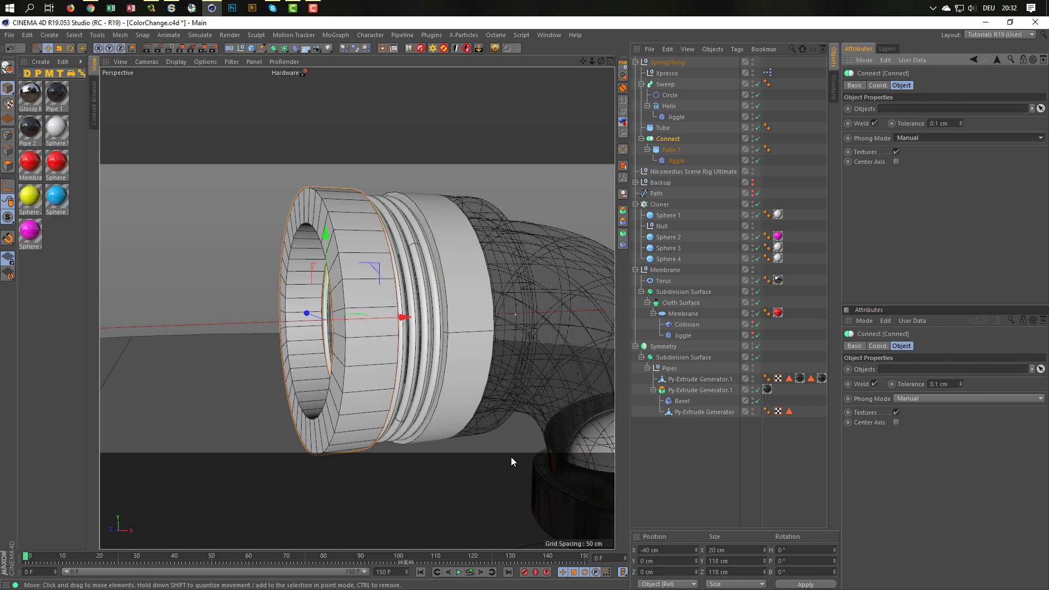
- Replay the animation from the start to check how the connected front ring moves against the spring
left_click(469, 572)
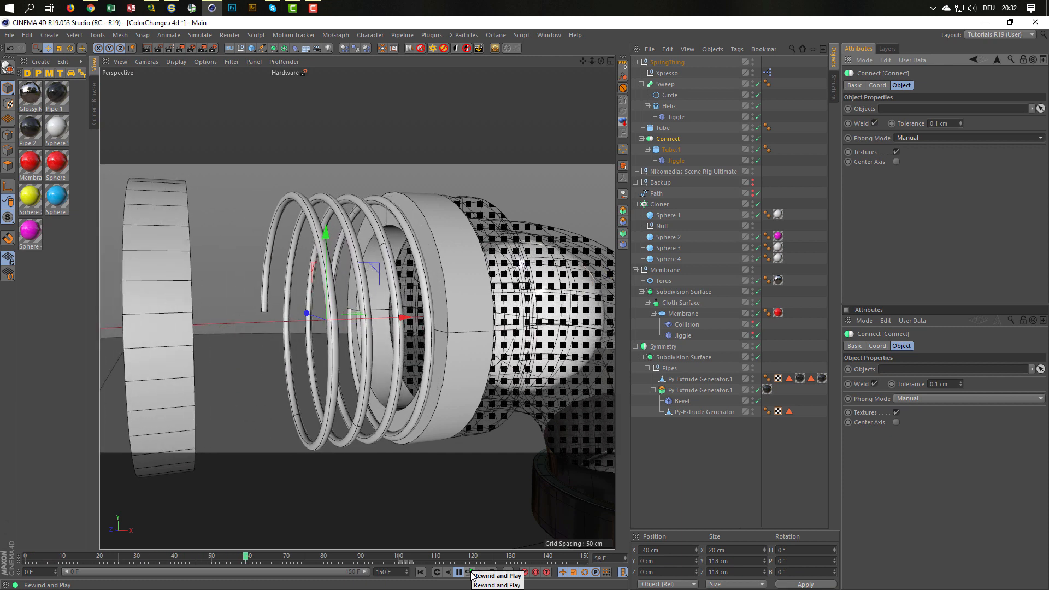
left_click(470, 573)
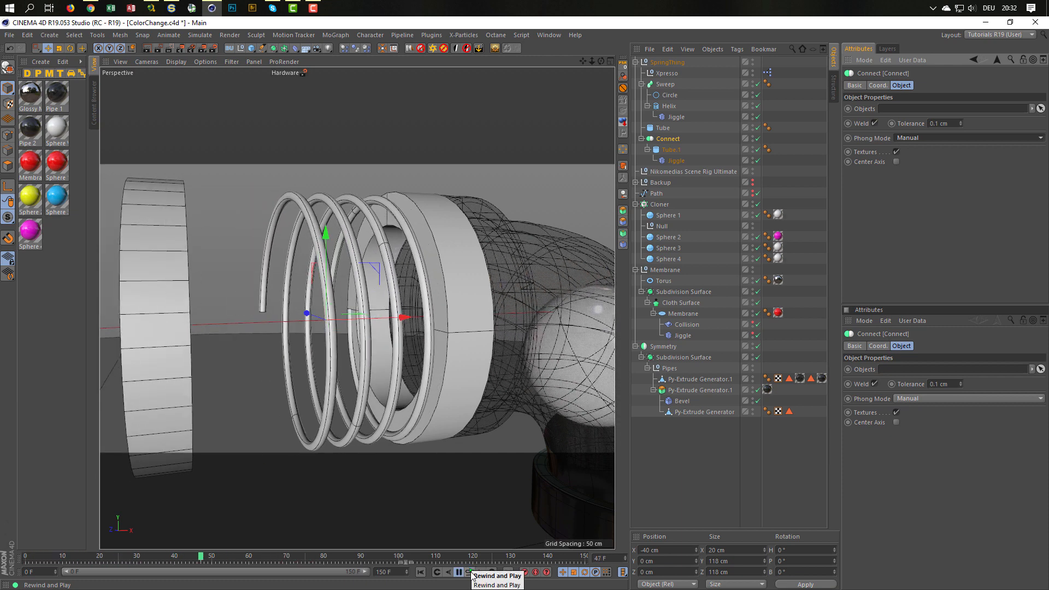
left_click(471, 573)
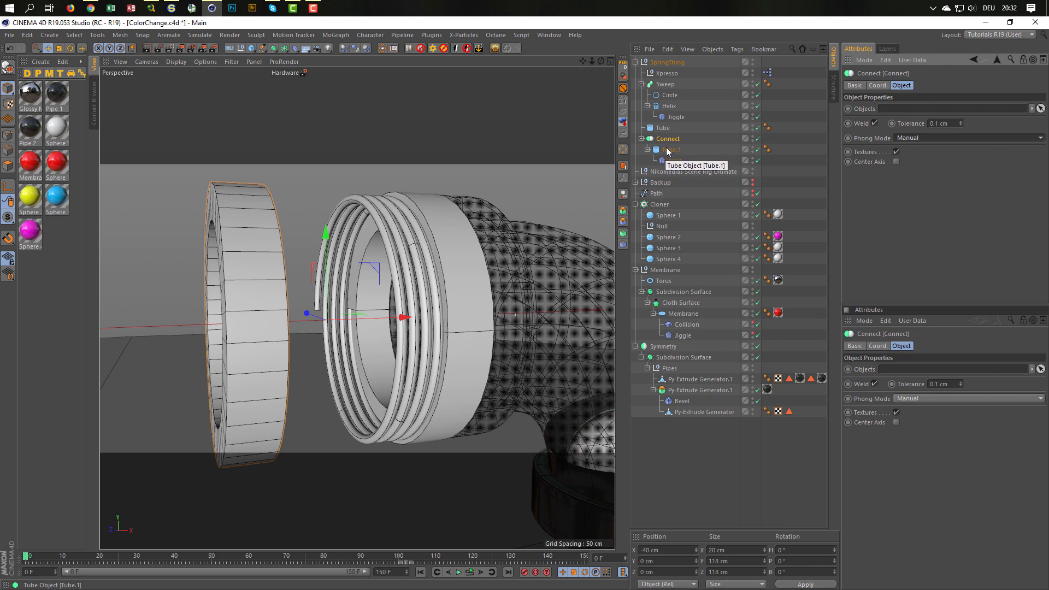
- Undo the Connect object around Tube.1, then add a new Connect and make it the parent of Tube.1
key("ctrl+z")
key("ctrl+z")
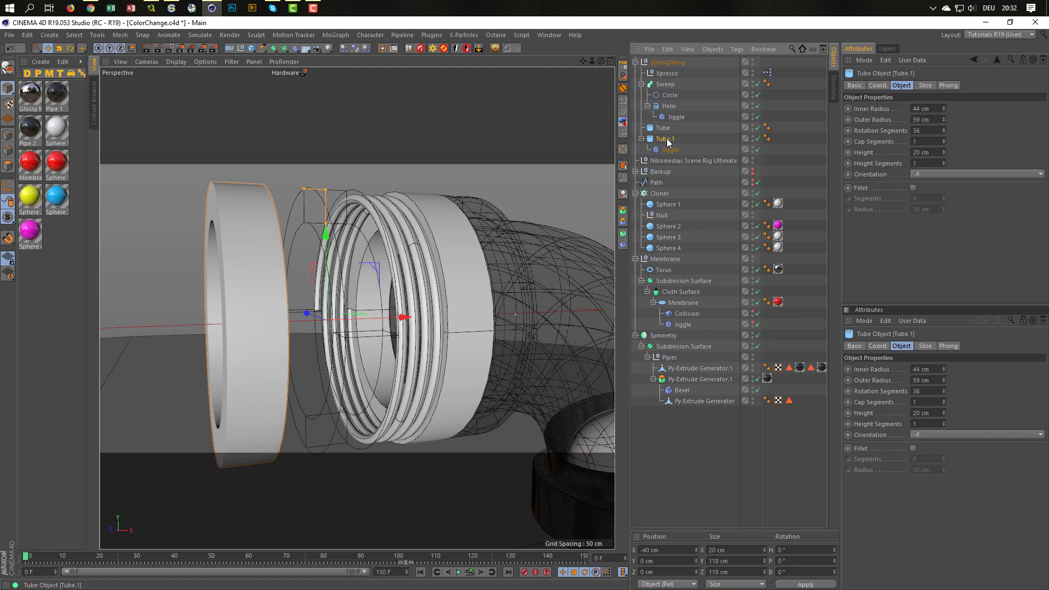
left_click(285, 50)
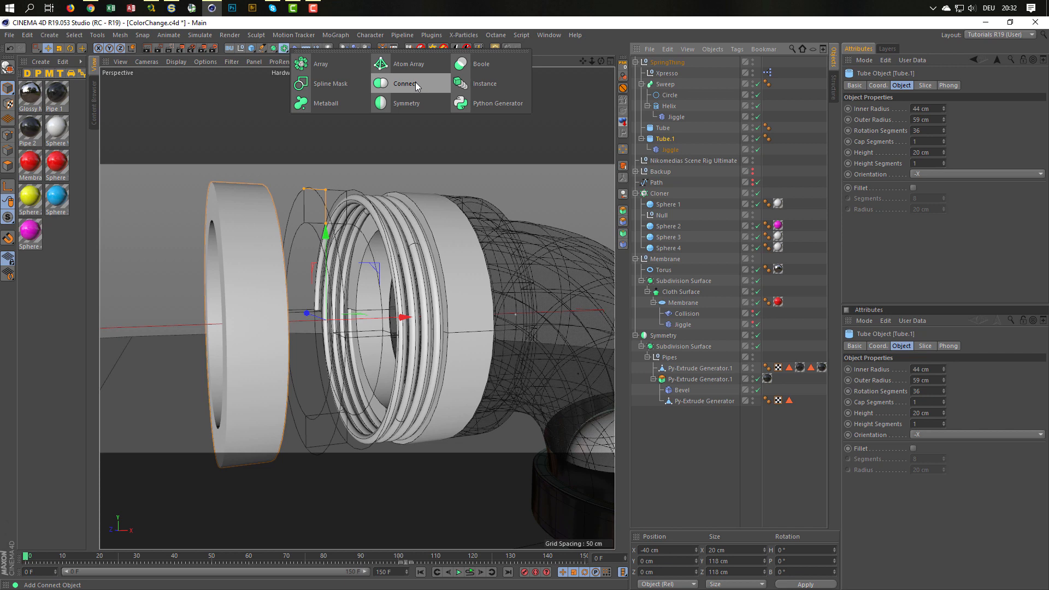
left_click(416, 83)
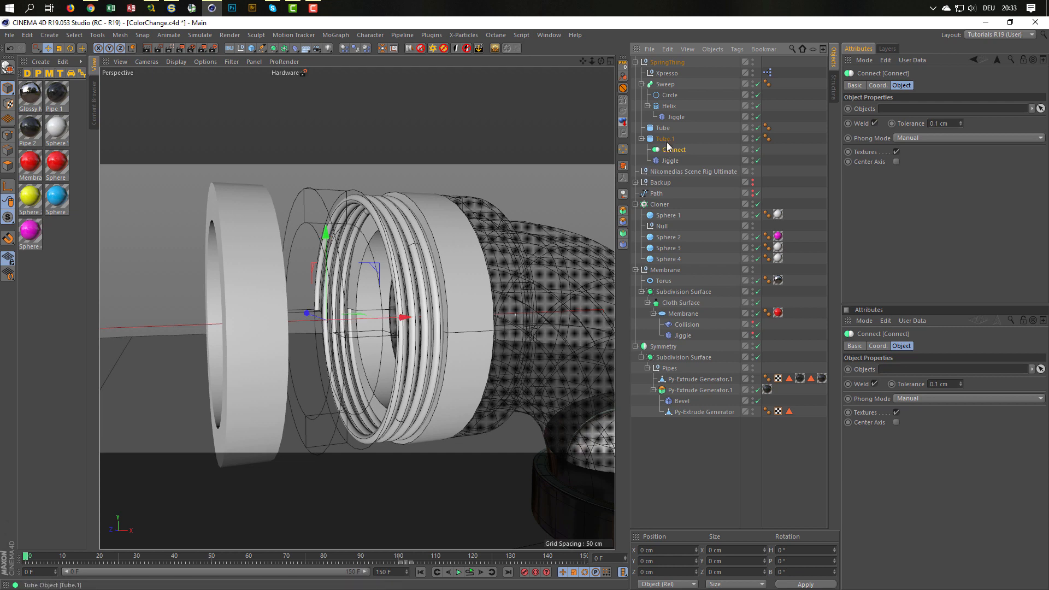
left_click_drag(672, 151, 667, 141)
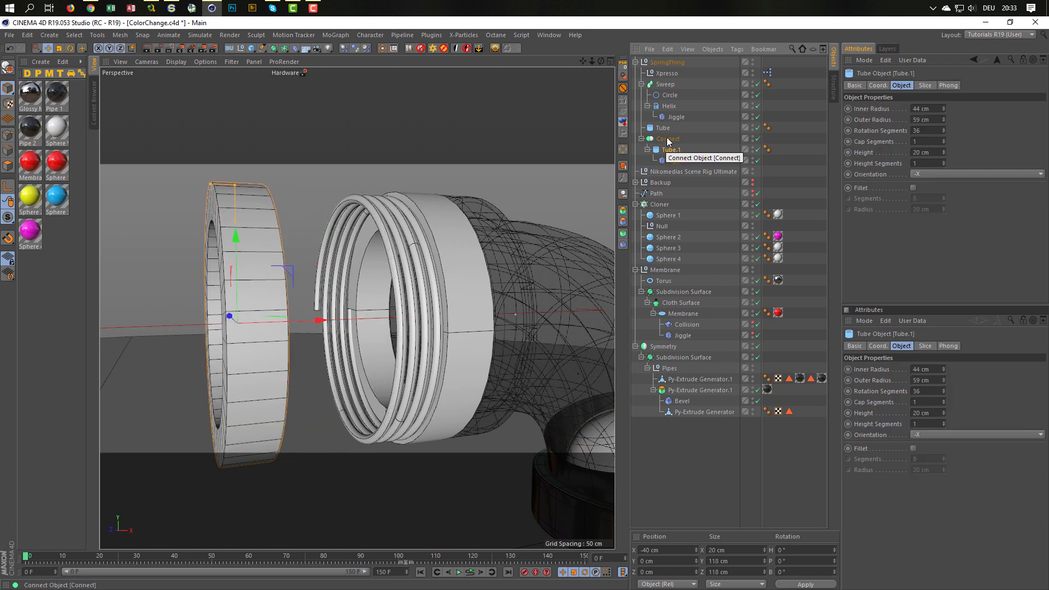
- Select the new Connect object and replay the animation to check whether the front ring follows the spring
left_click(668, 141)
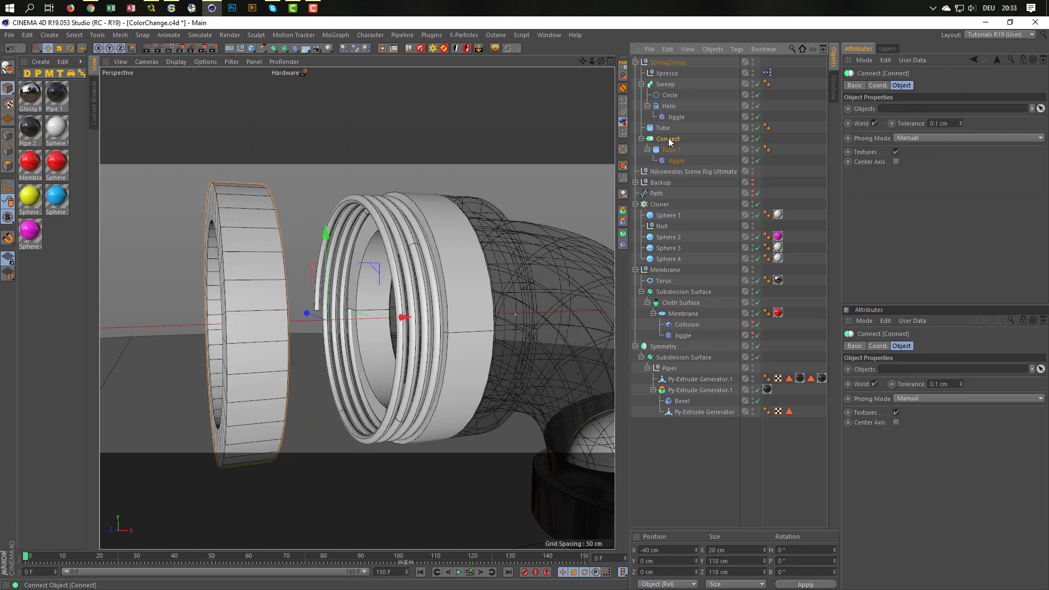
left_click(458, 572)
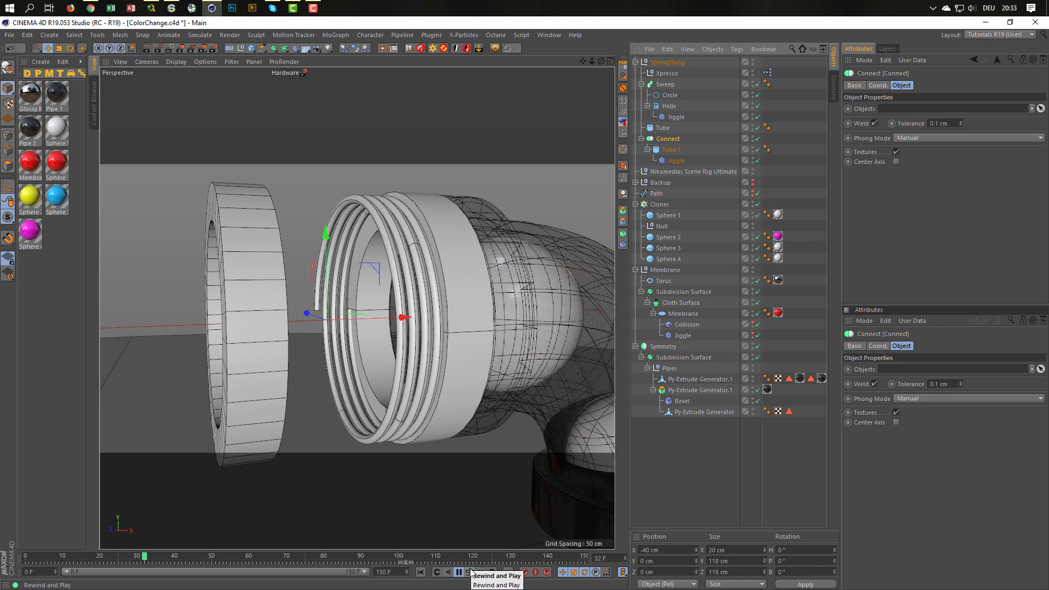
left_click(471, 572)
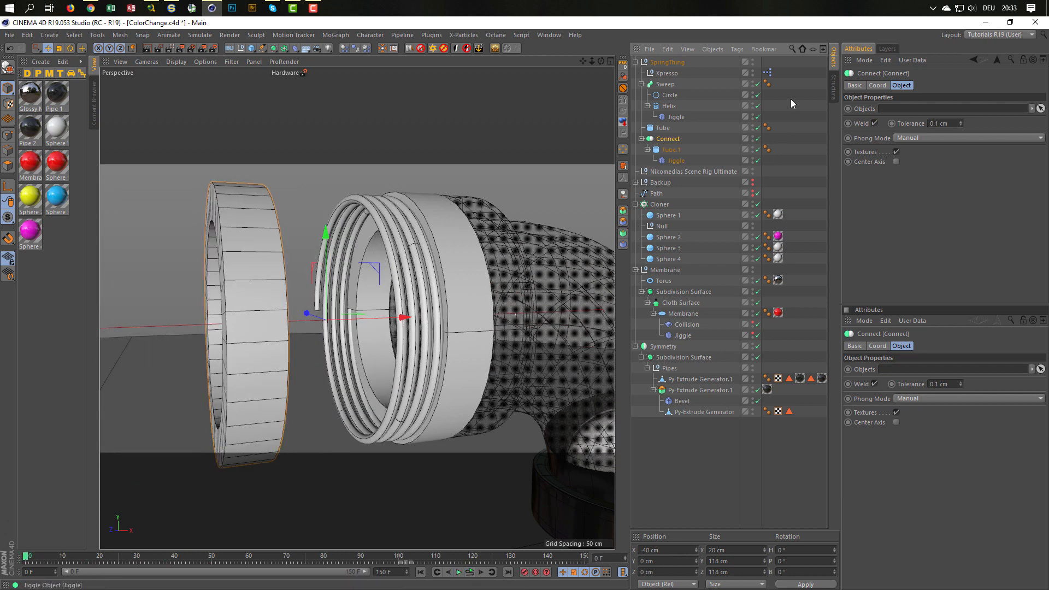
- Replace Tube.1 with the Connect object in the XPresso output node, keeping its Position X driven by Negate, and play the animation to test it
double_click(767, 72)
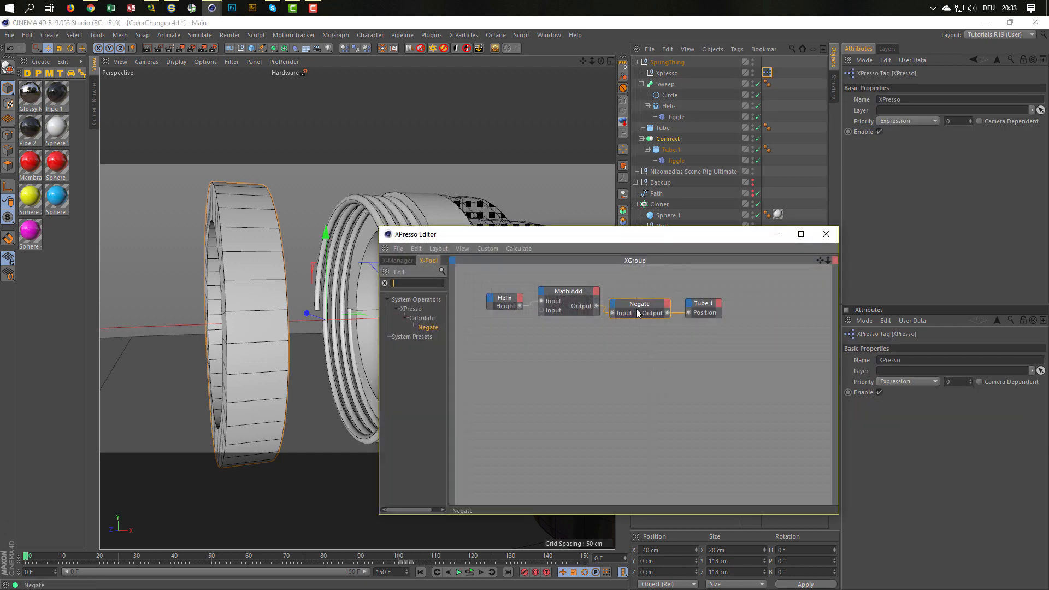
left_click_drag(702, 306, 708, 306)
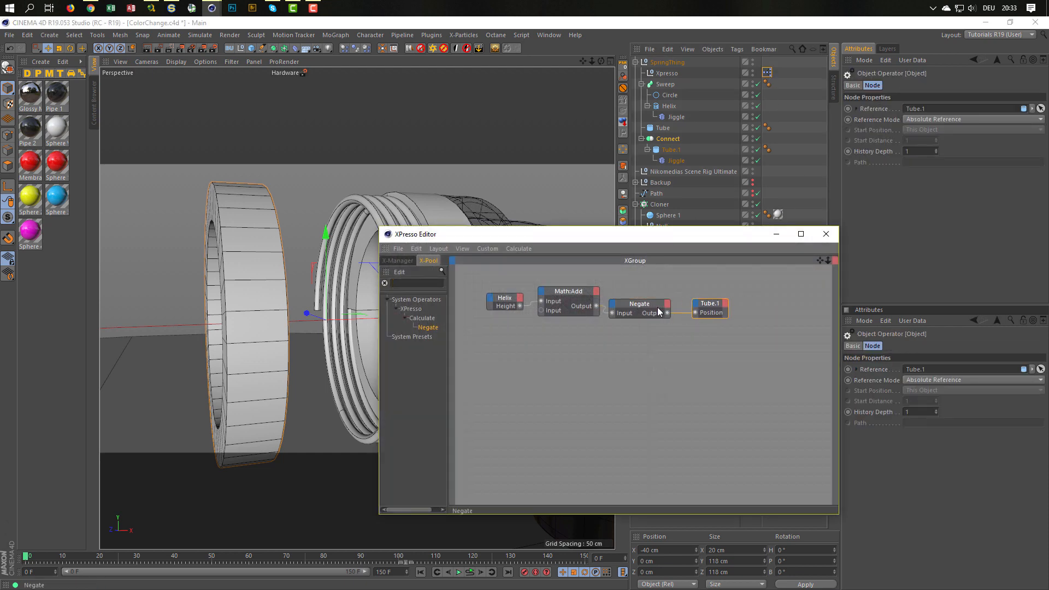
left_click_drag(639, 304, 645, 303)
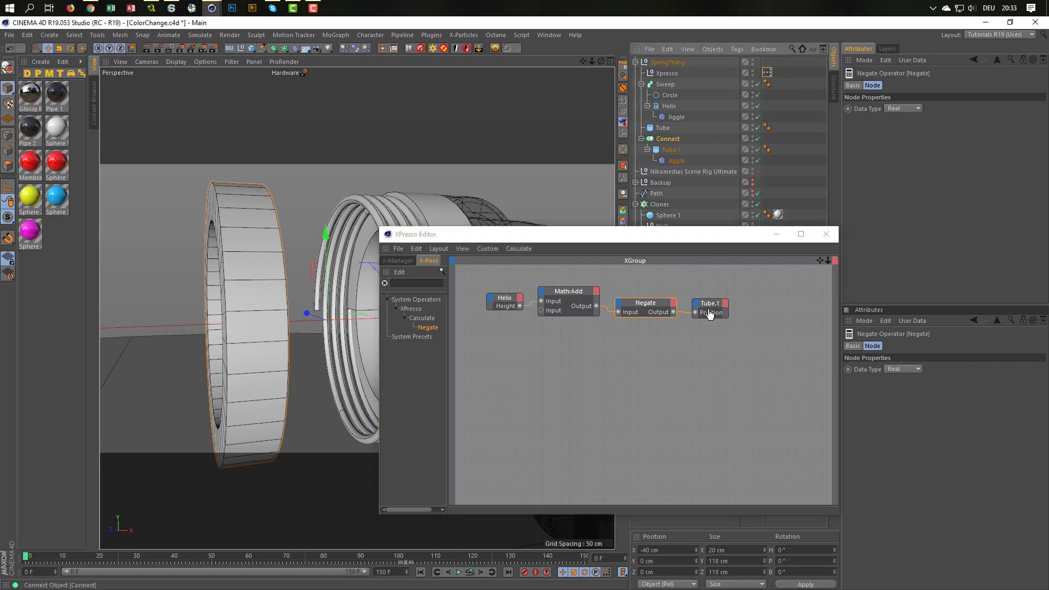
left_click_drag(709, 313, 747, 311)
left_click(469, 572)
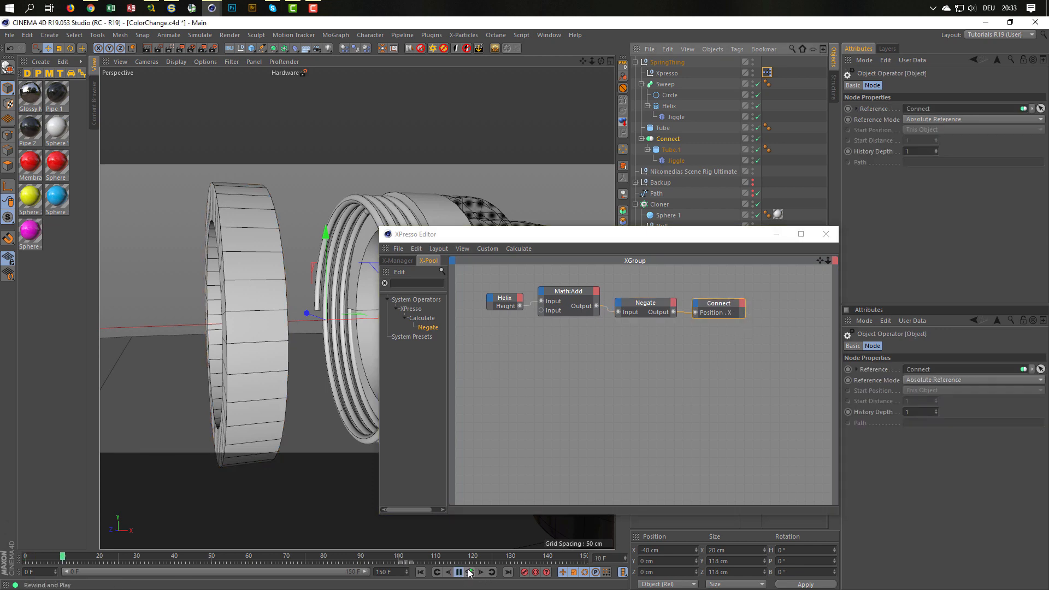
left_click(469, 572)
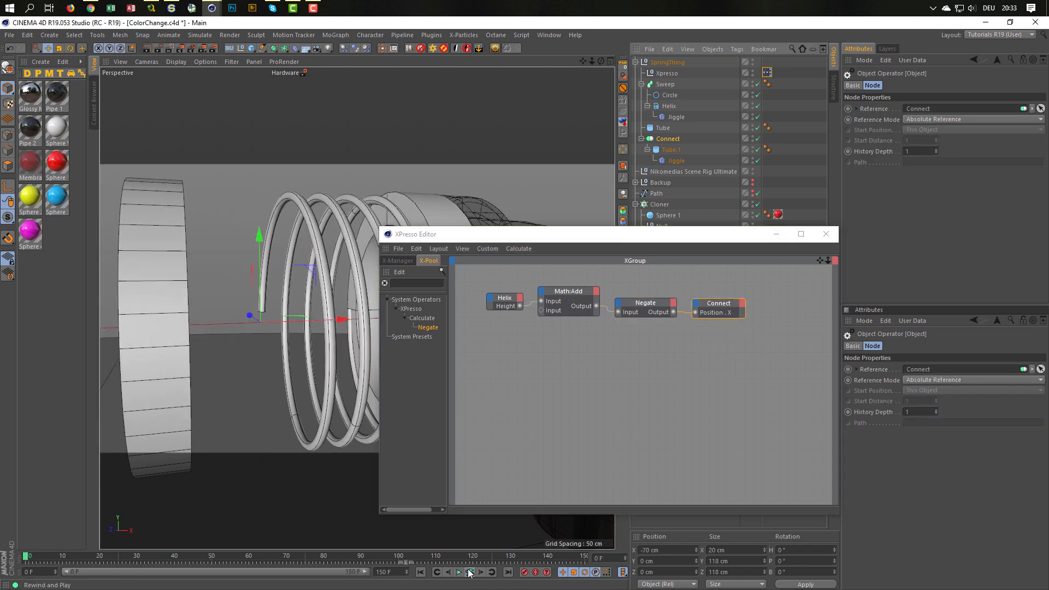
- Examine the Connect object, its XPresso tag and Tube.1, comparing their axis positions in the front view
left_click_drag(568, 241, 729, 236)
left_click(675, 140)
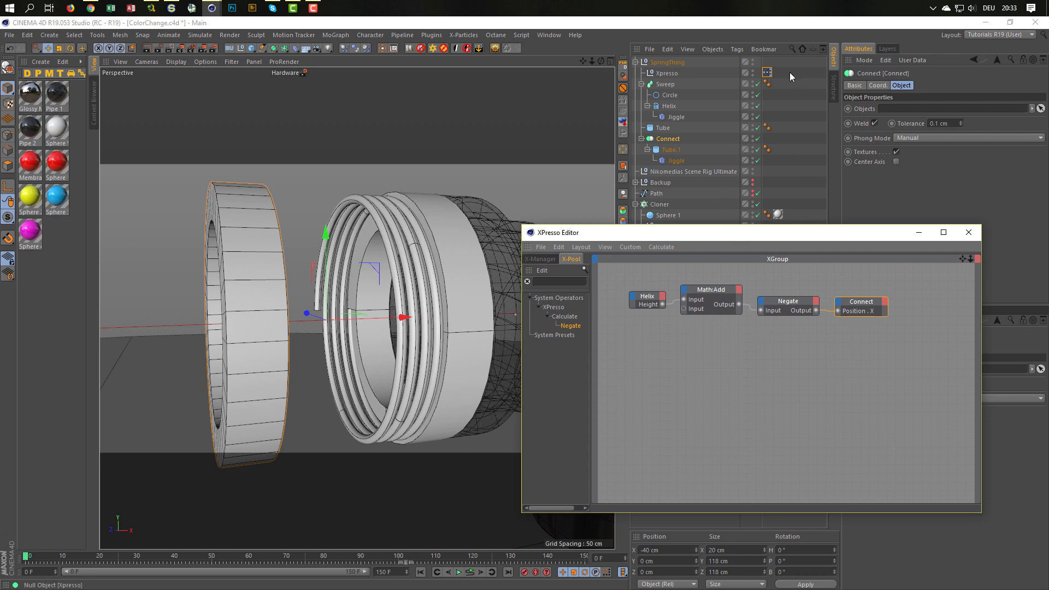
left_click(768, 73)
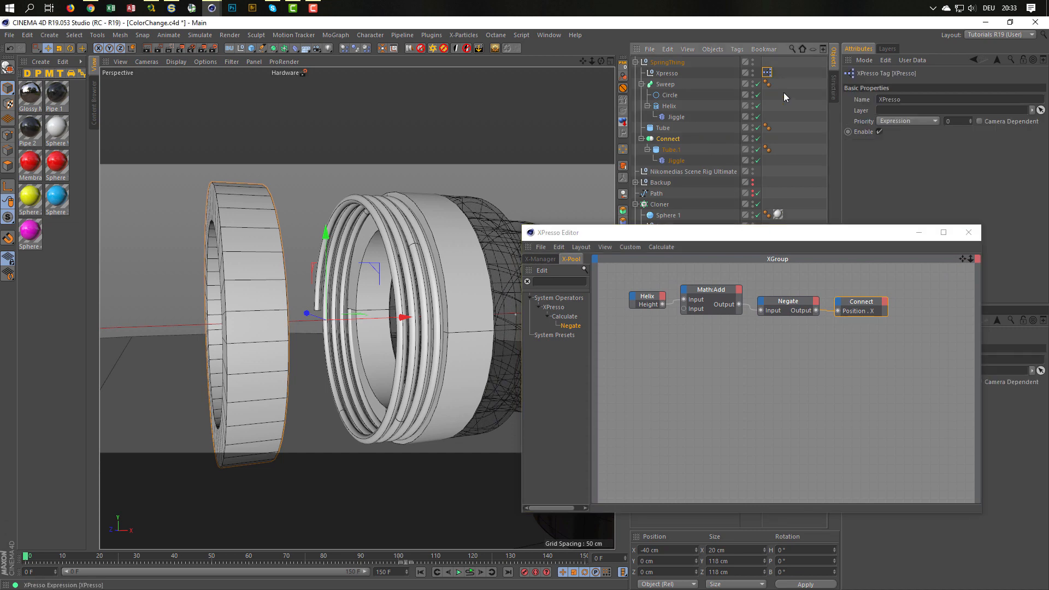
left_click(667, 139)
middle_click(402, 316)
middle_click(378, 358)
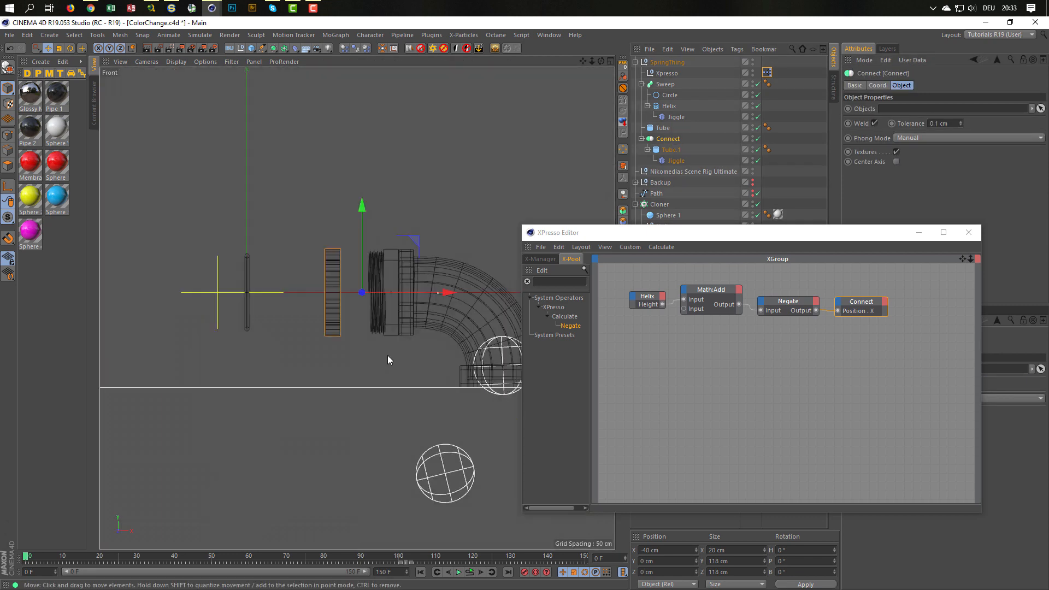
scroll(445, 300, "up", 2)
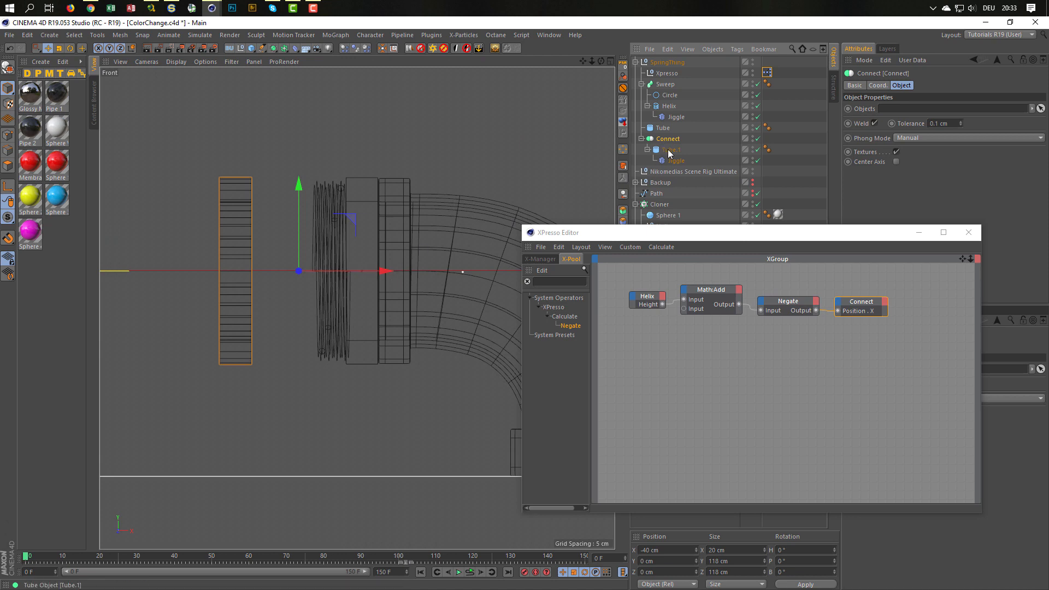
left_click(668, 151)
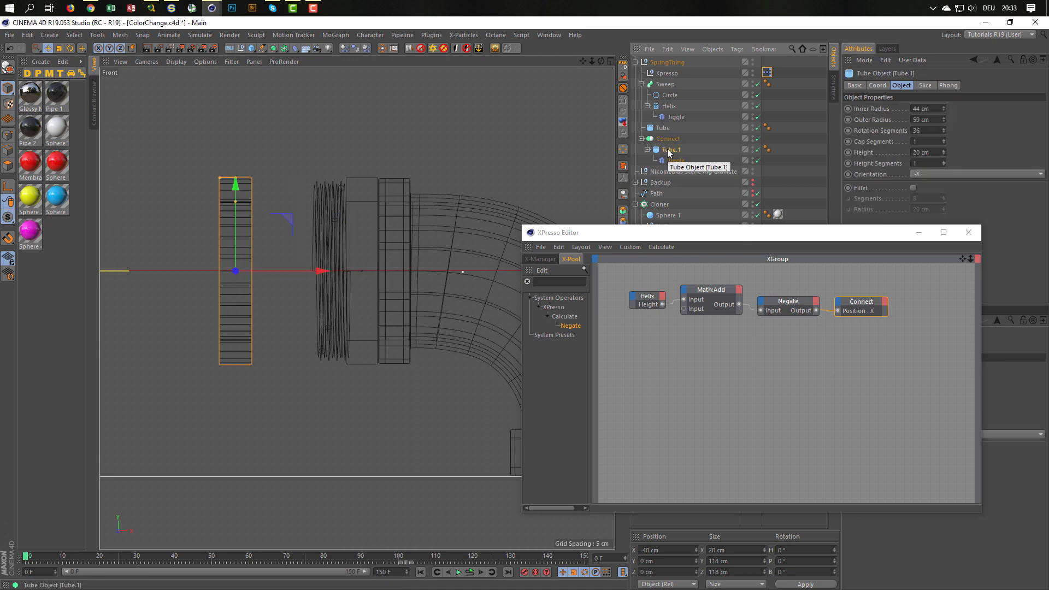
key("Up")
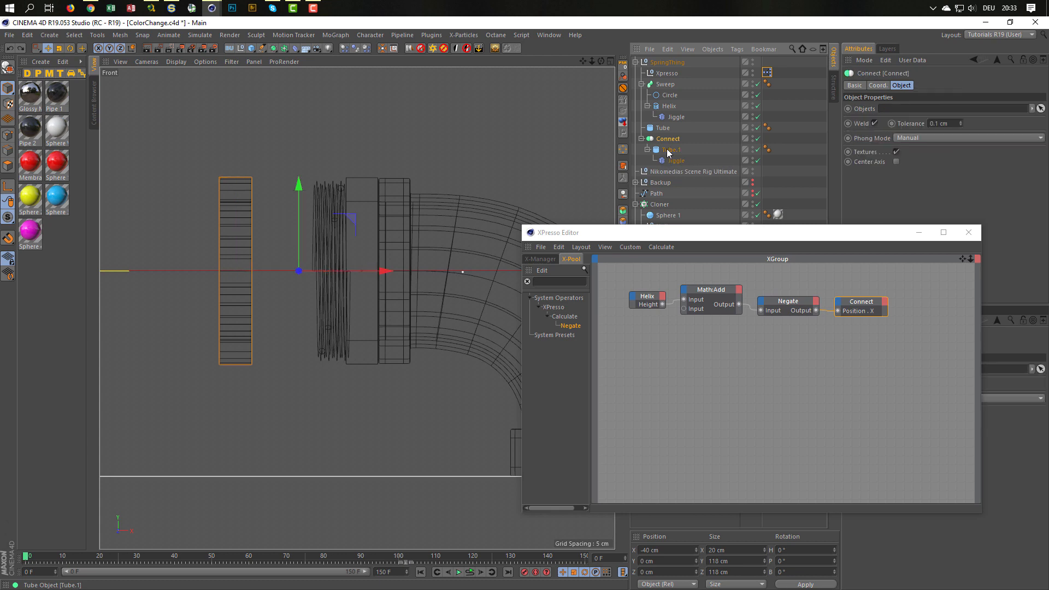
- Undo the Connect object around Tube.1 and its XPresso node swap, then save the project
key("ctrl+z")
key("ctrl+z")
key("ctrl+z")
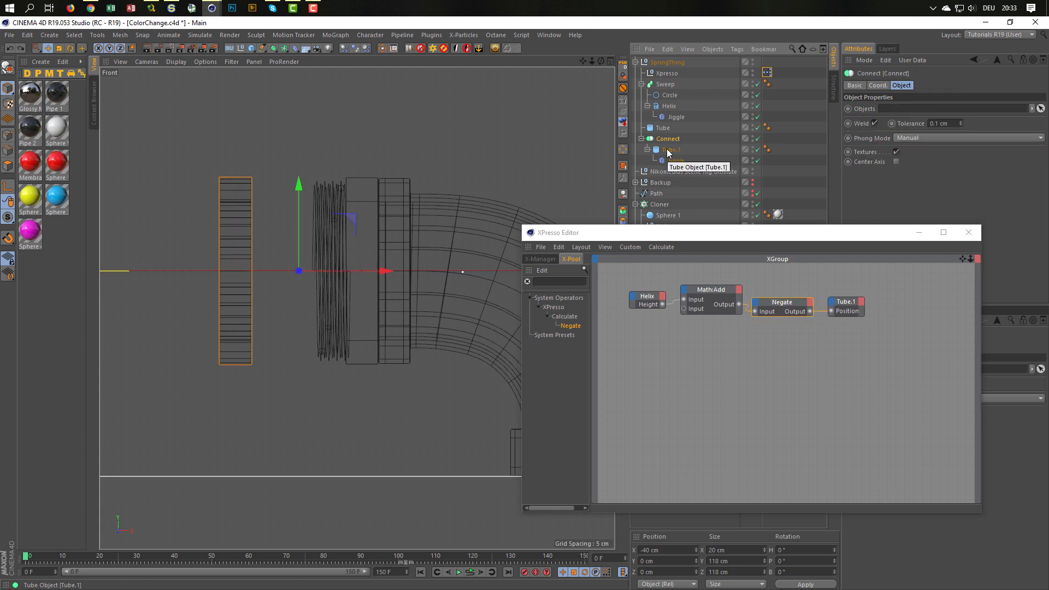
key("ctrl+z")
key("ctrl+z")
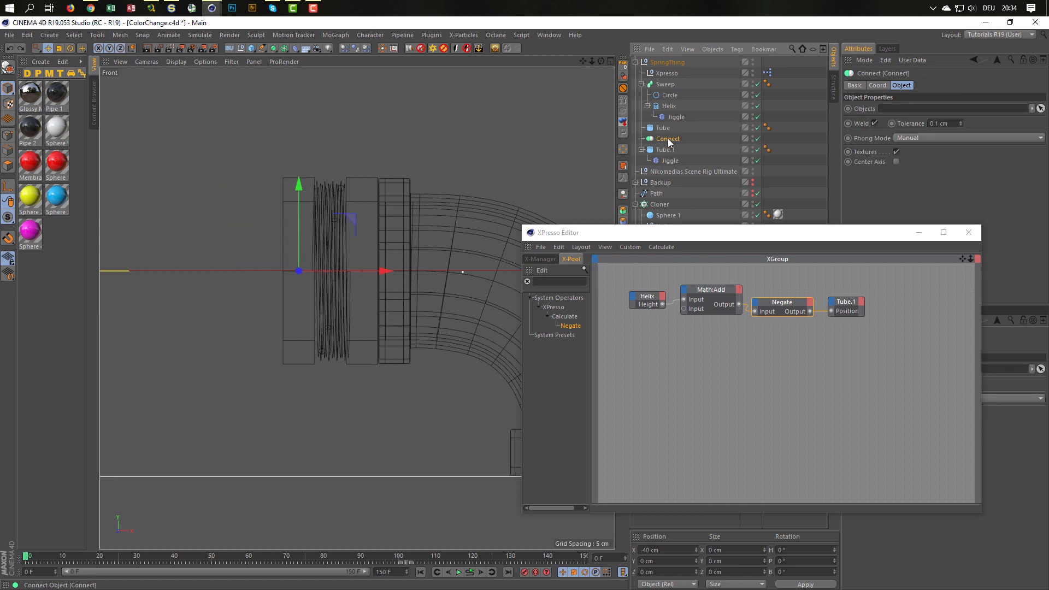
key("ctrl+z")
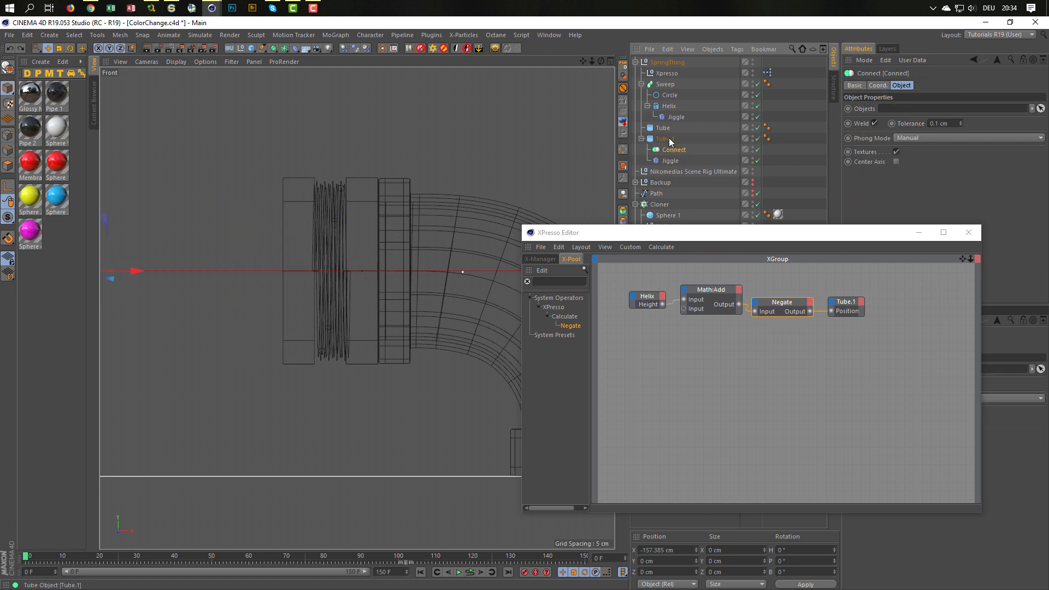
key("ctrl+z")
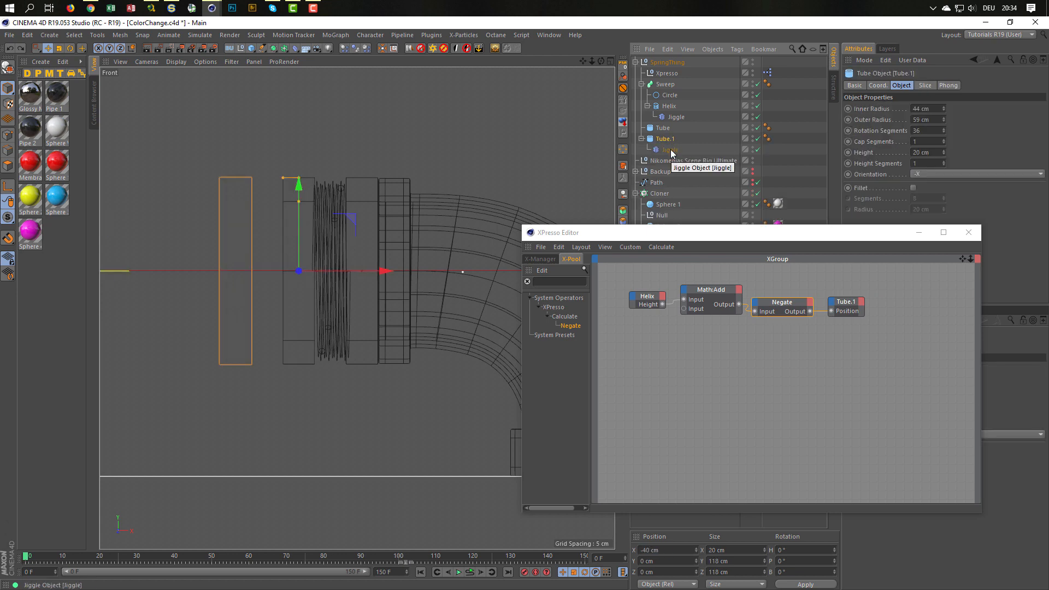
key("ctrl+s")
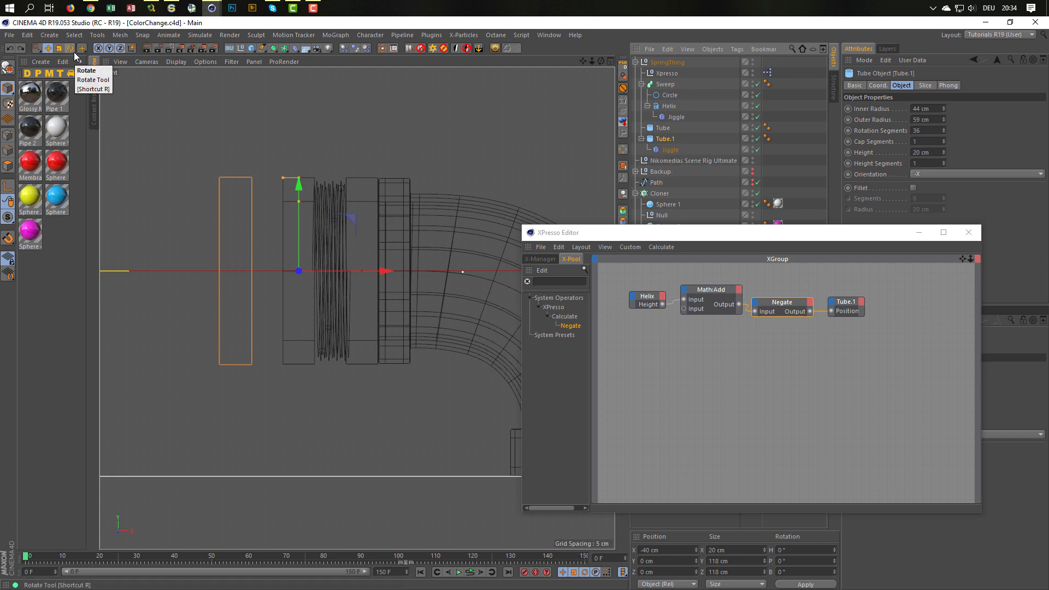
- In the Files preferences, enable Auto-Save and set its save location to Custom Directory
key("ctrl+e")
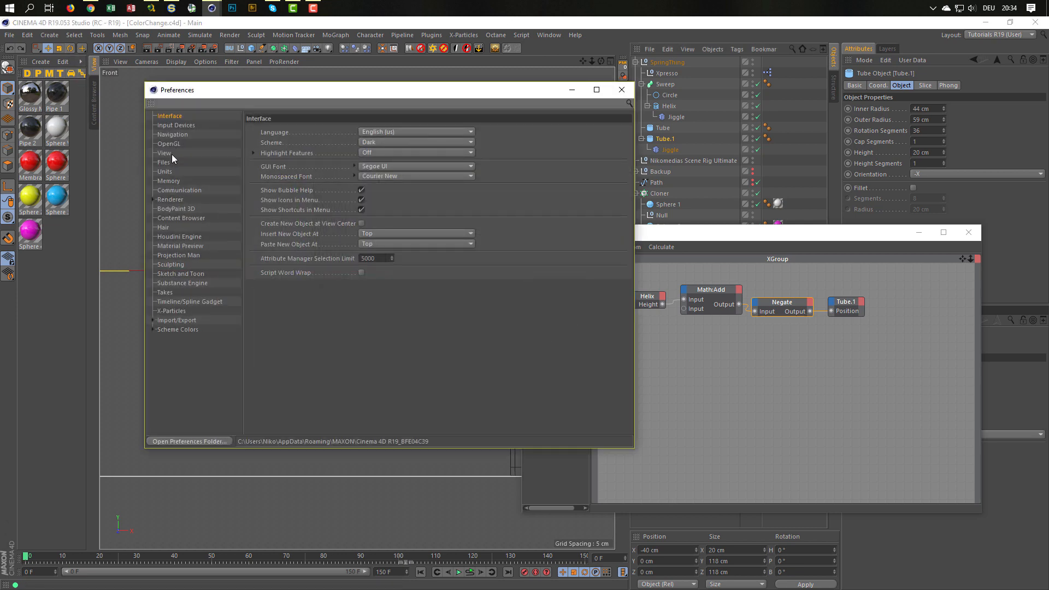
left_click(167, 181)
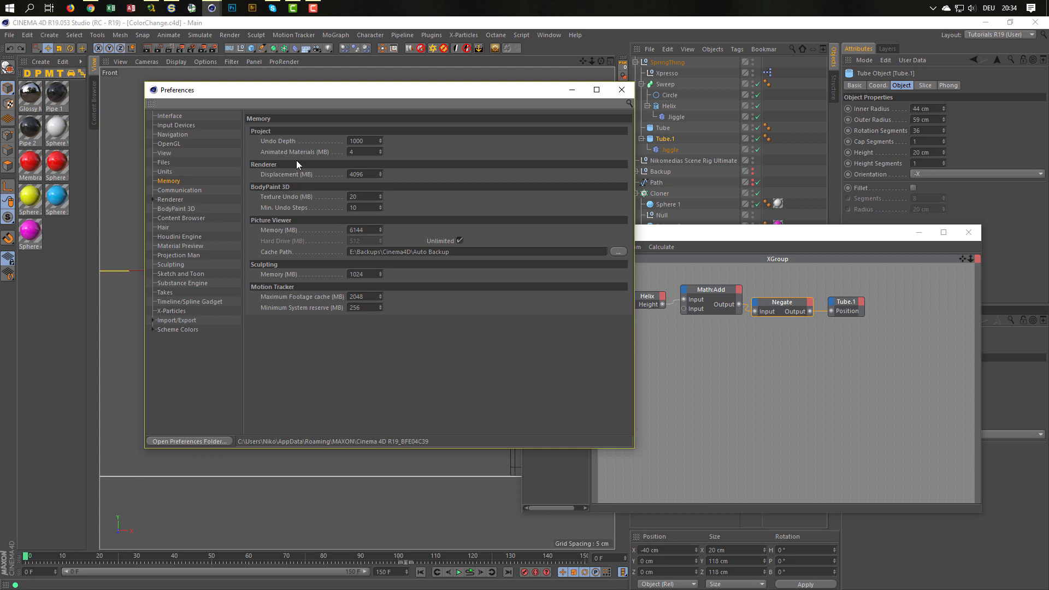
left_click(163, 162)
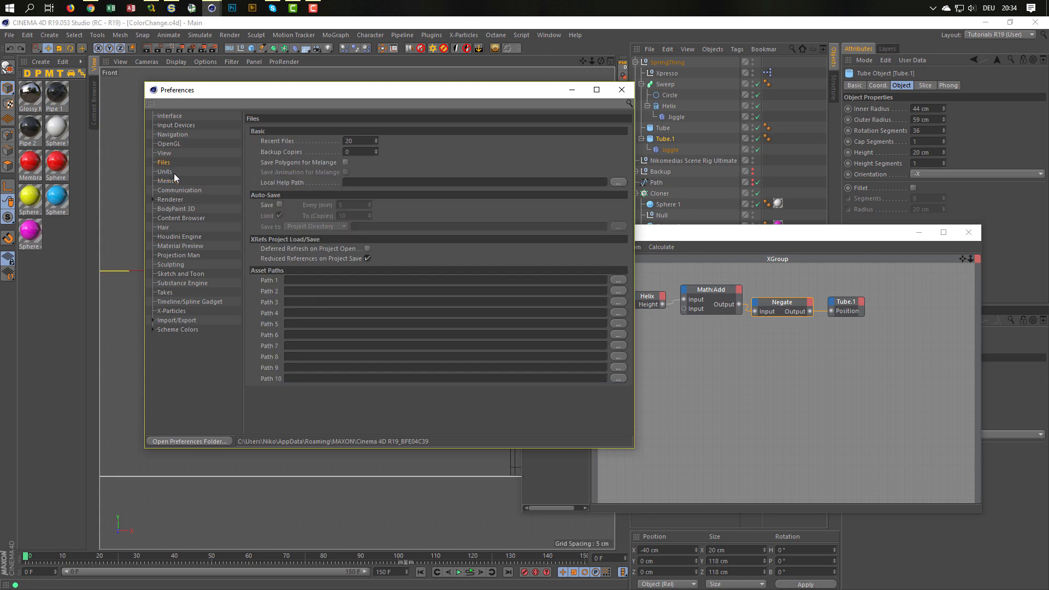
left_click(169, 182)
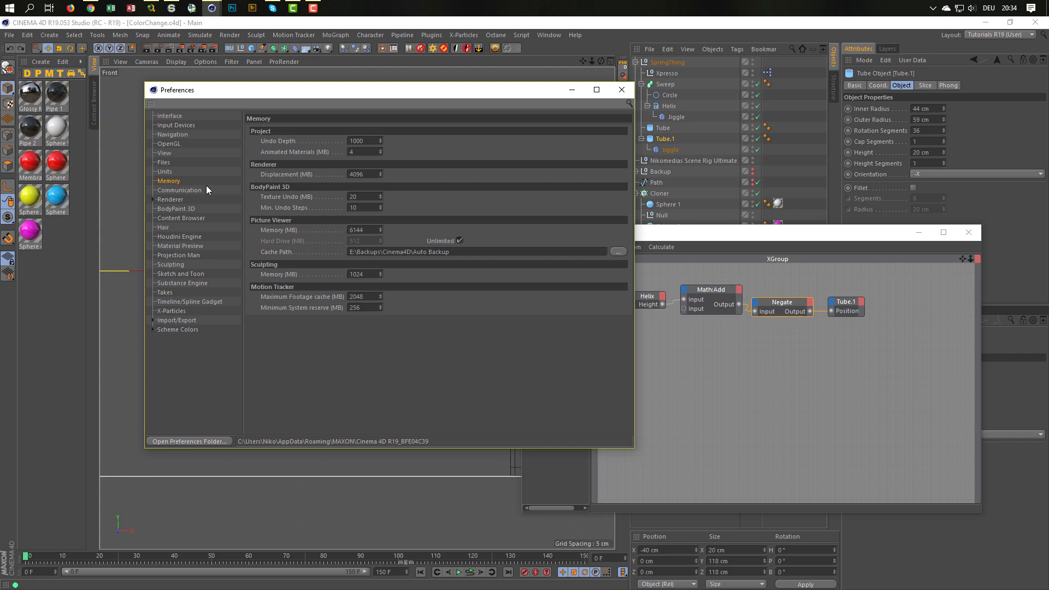
left_click(164, 163)
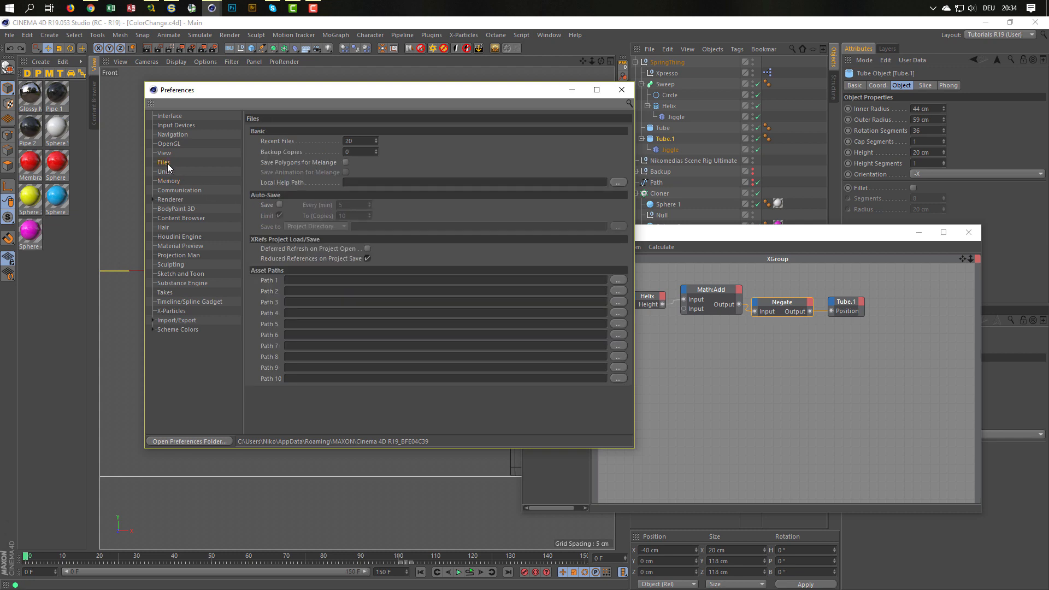
left_click(279, 204)
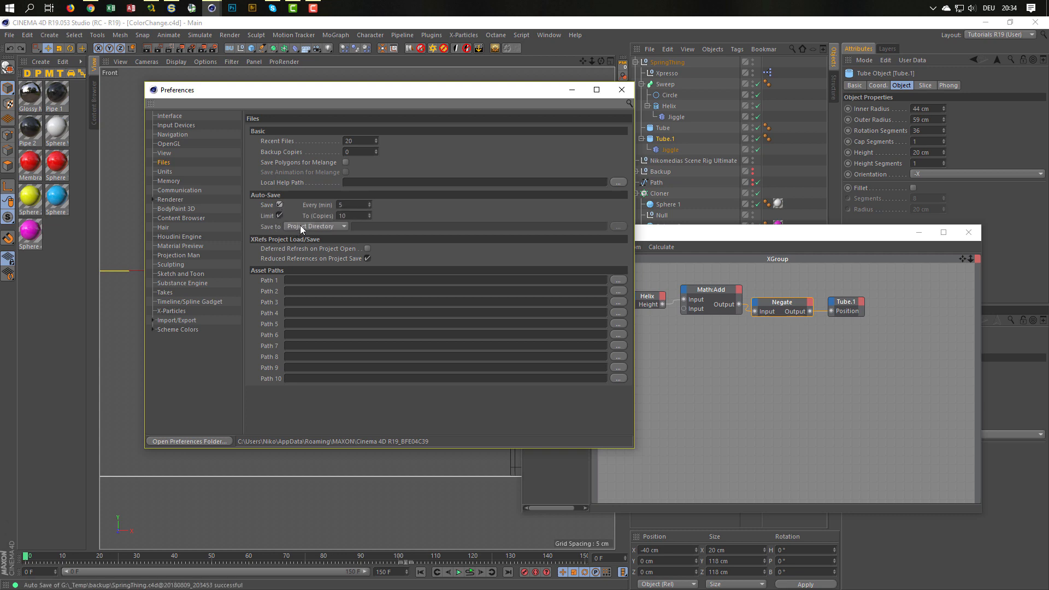
left_click(337, 225)
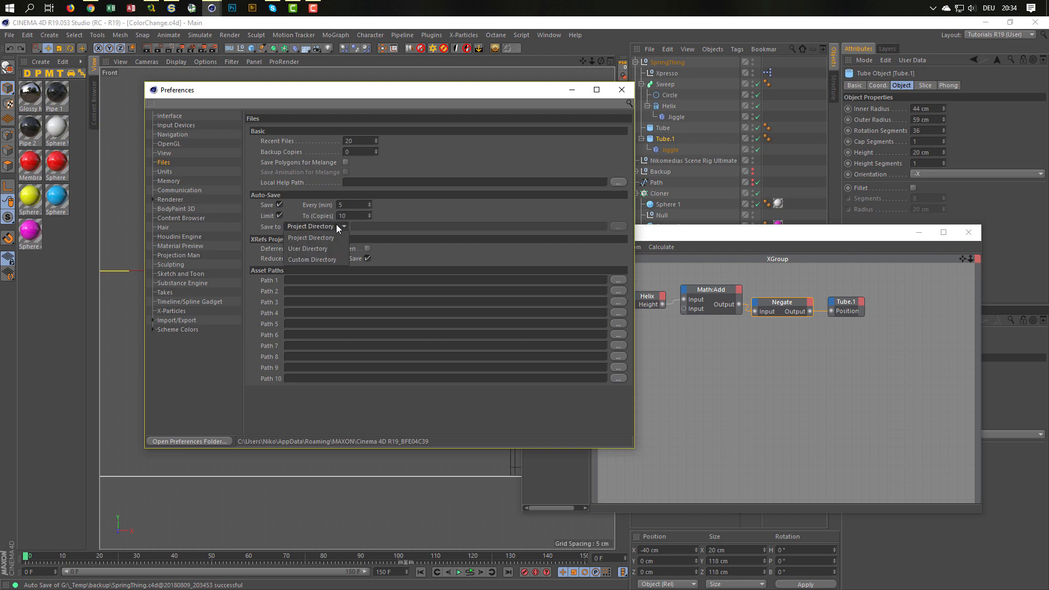
left_click(322, 261)
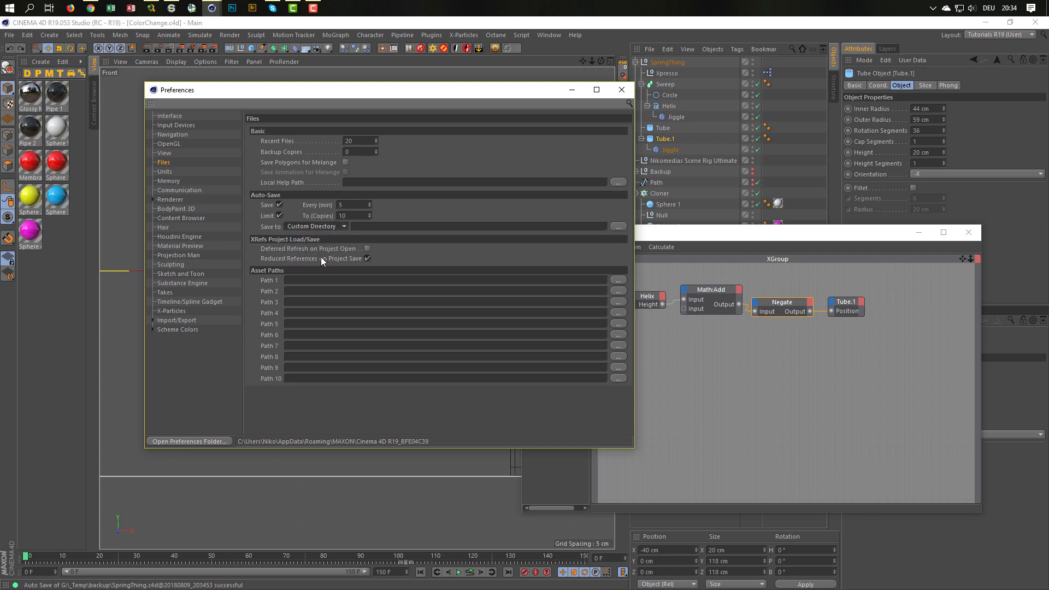
- Choose the Auto Backup folder under Backups\Cinema4D on drive E: as the auto-save directory
left_click(617, 226)
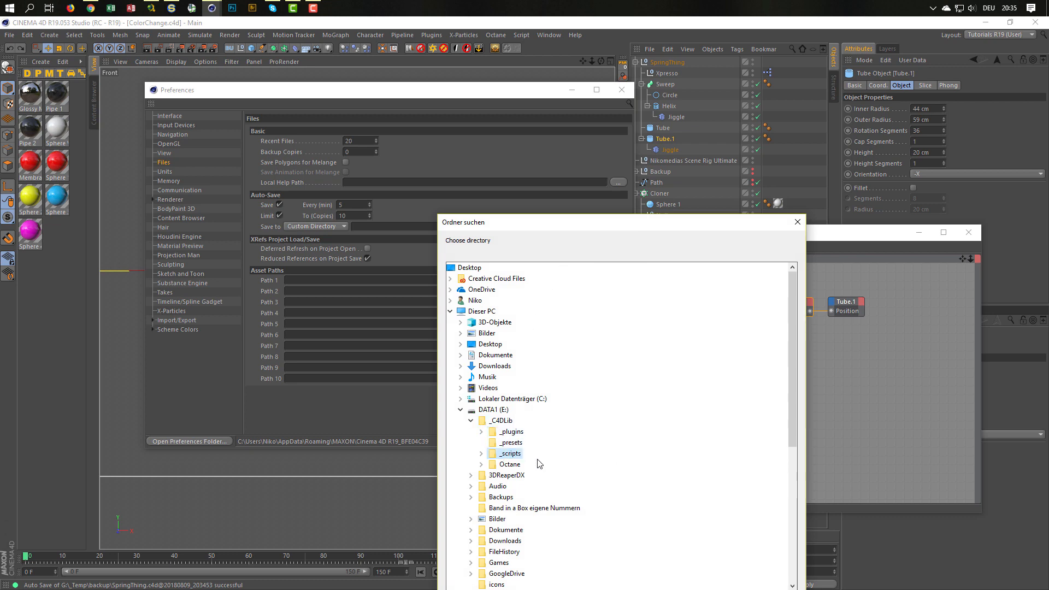
scroll(538, 445, "down", 1)
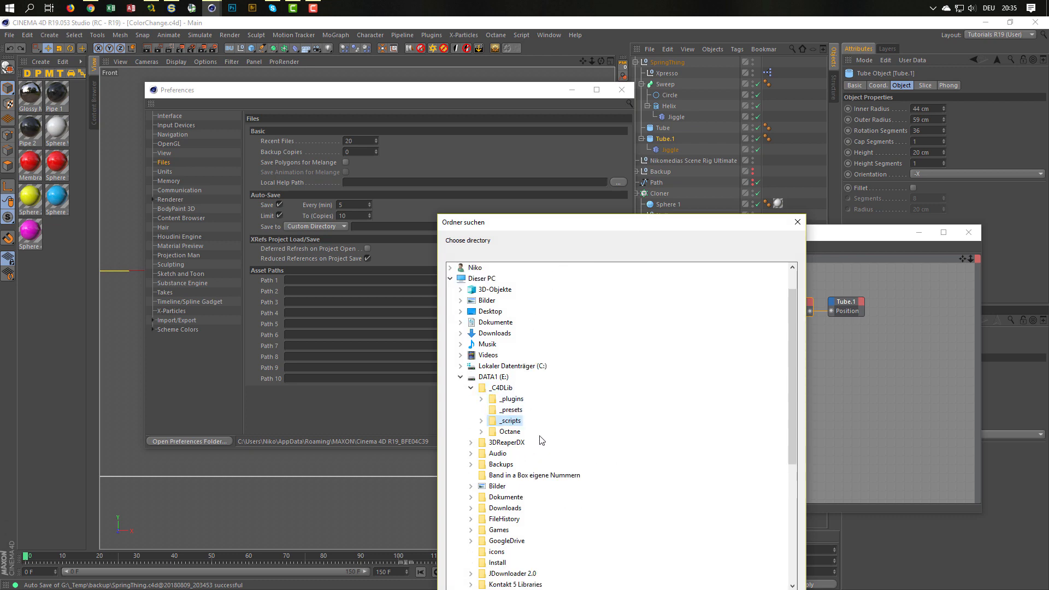
left_click(462, 378)
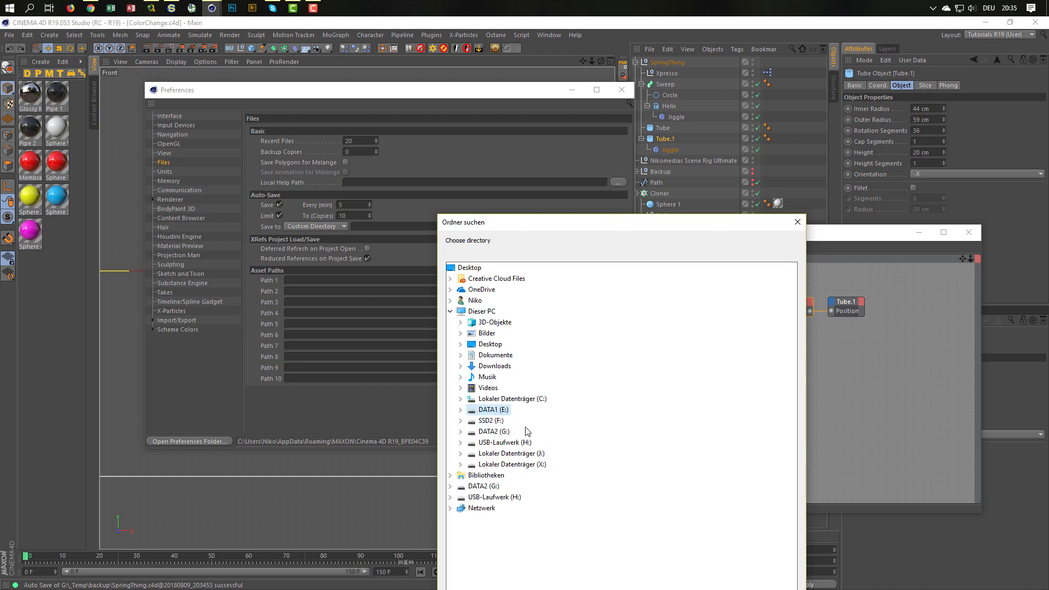
left_click(460, 421)
left_click(460, 421)
left_click(461, 431)
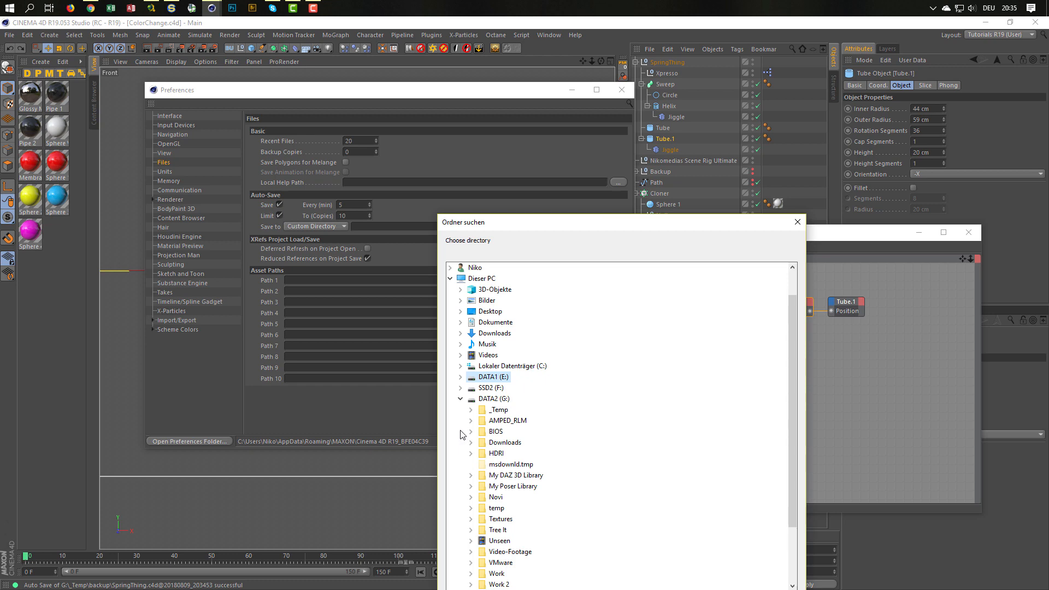
left_click(461, 399)
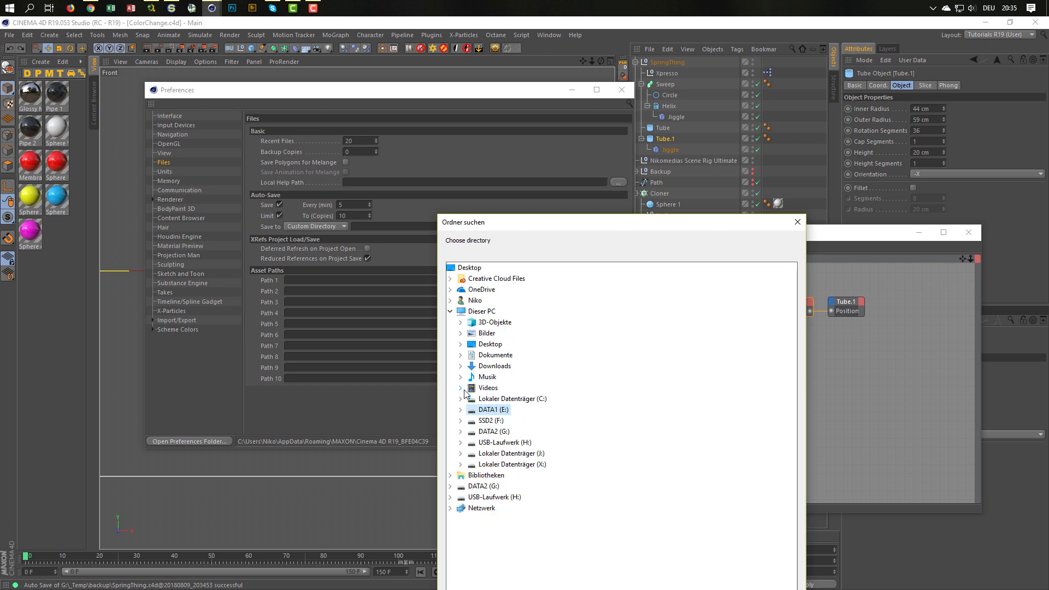
left_click(462, 410)
left_click(470, 355)
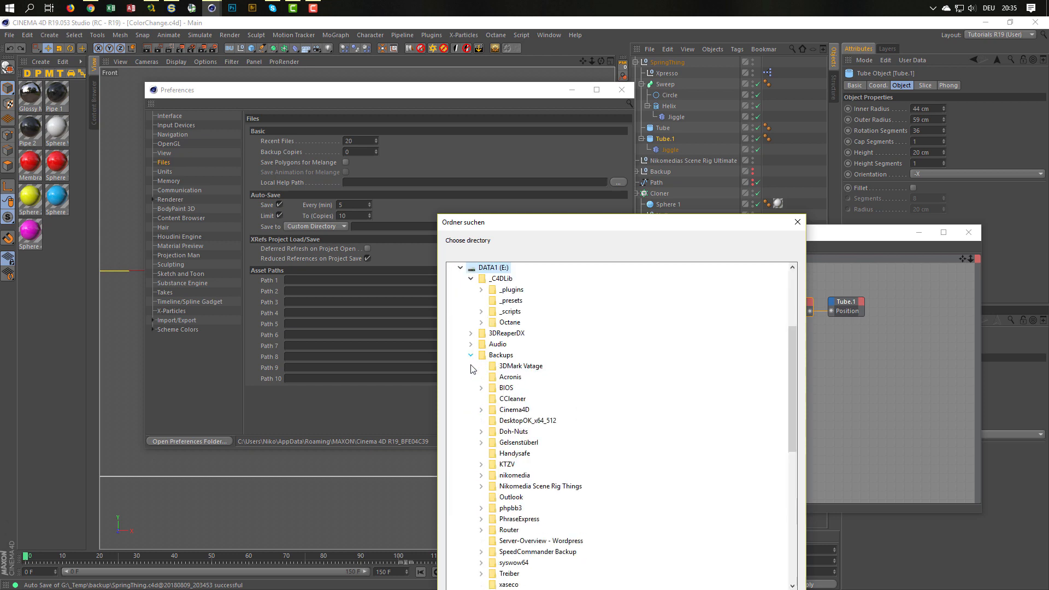
left_click(492, 410)
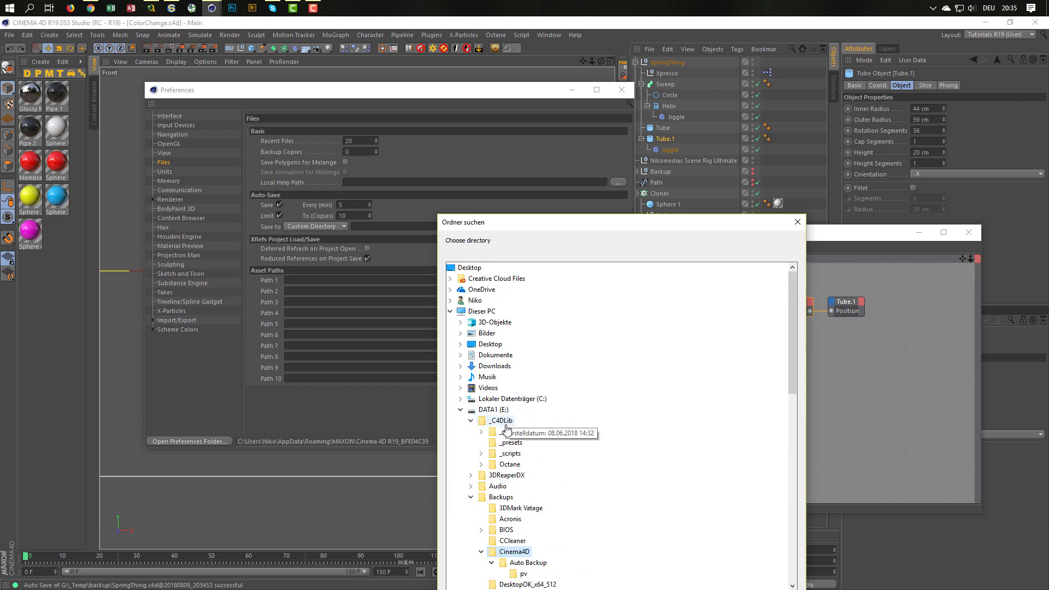
left_click(529, 563)
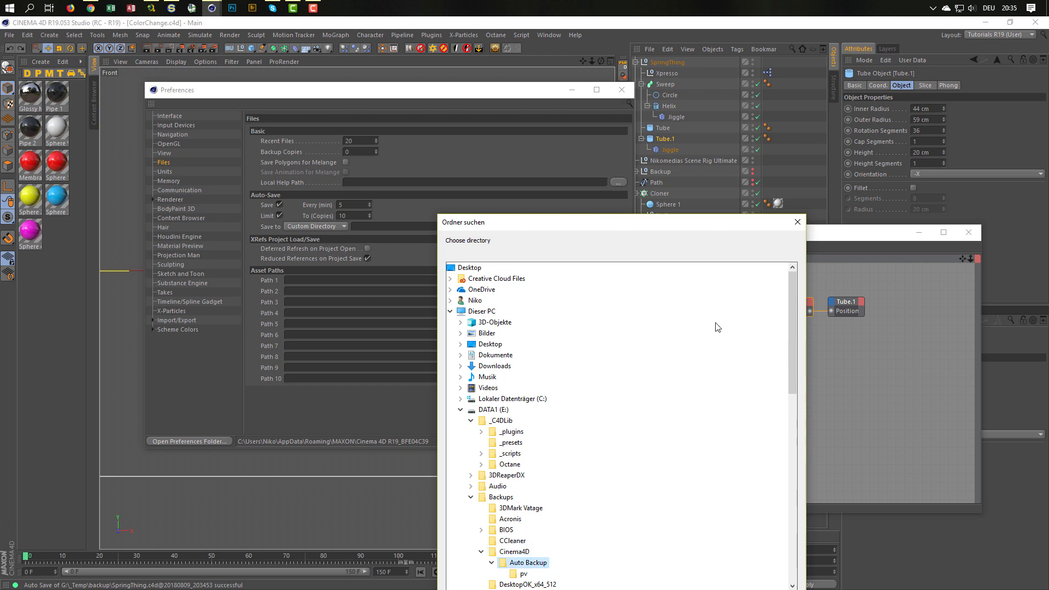
left_click_drag(704, 221, 650, 102)
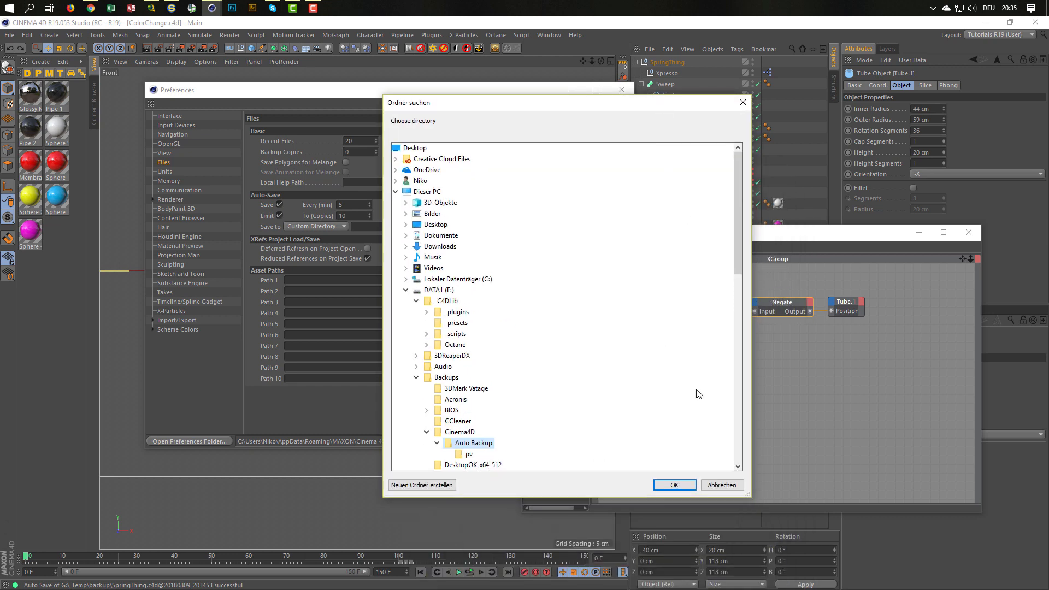
left_click(674, 485)
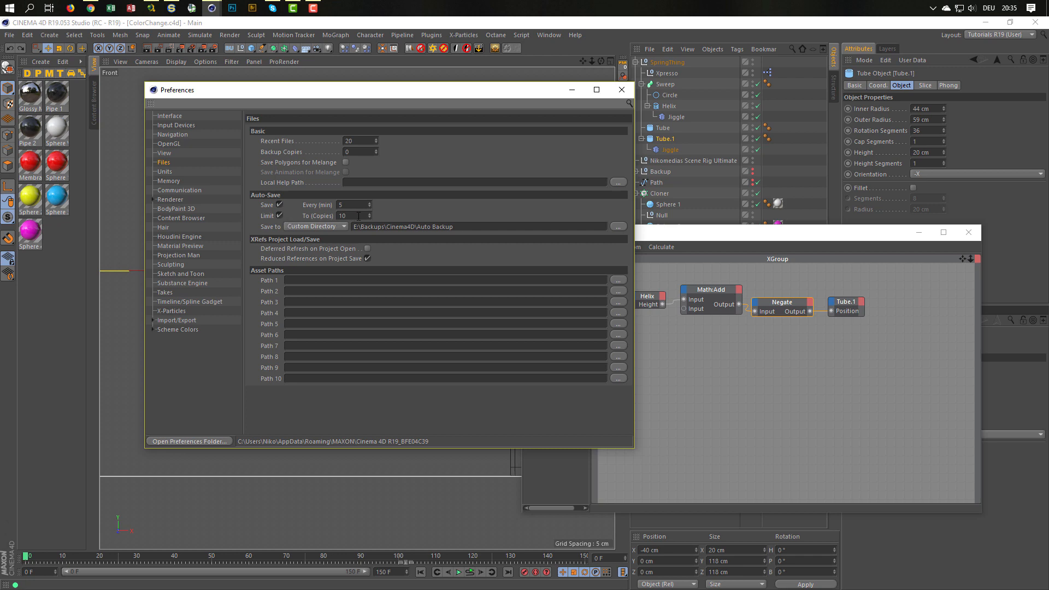
- Set the auto-save limit to 2 copies and close the preferences
double_click(359, 216)
type("2")
left_click(621, 91)
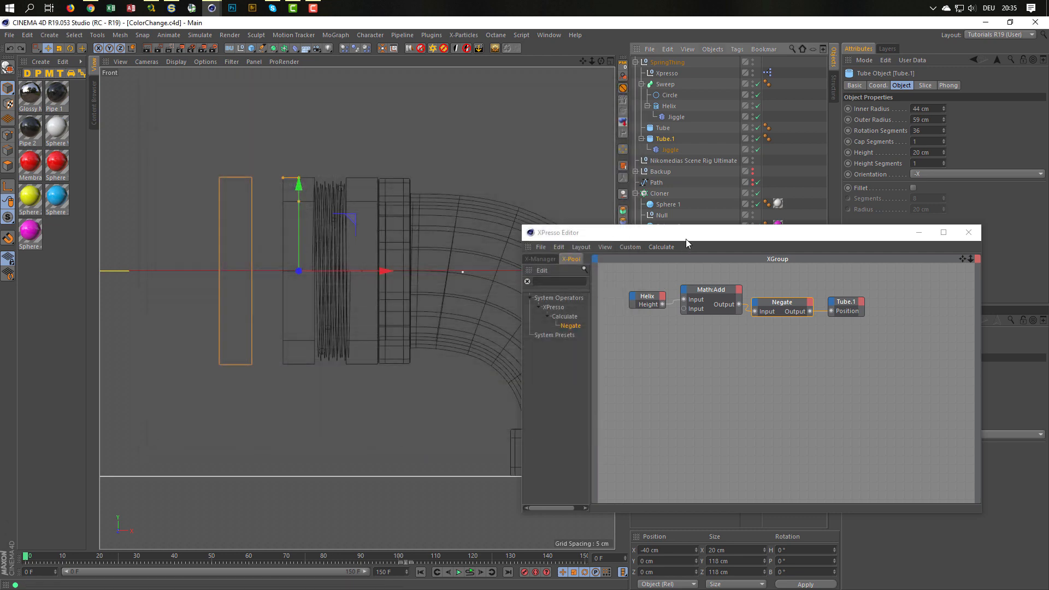
- Select Tube.1 and refresh the scene at frame 0 in the perspective view to check the front ring's position
left_click_drag(687, 238, 556, 273)
left_click(715, 337)
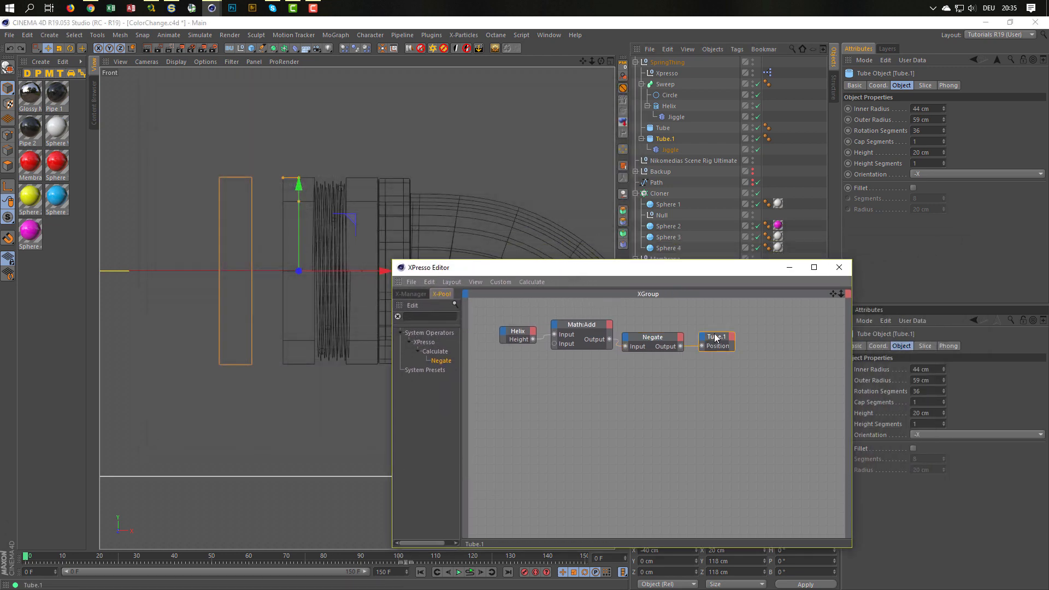
left_click_drag(683, 268, 756, 280)
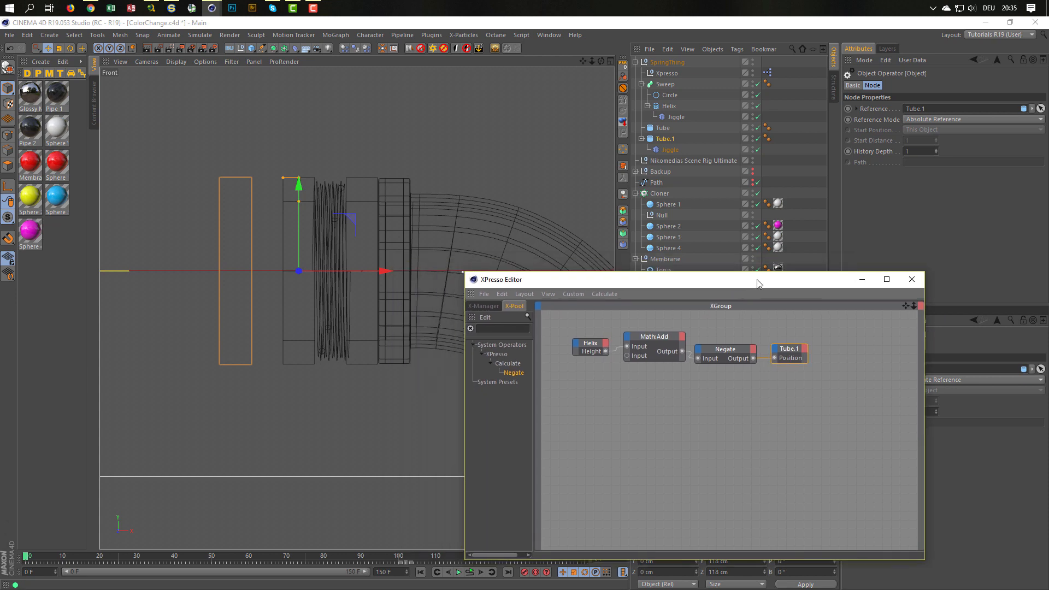
left_click(664, 139)
middle_click(360, 193)
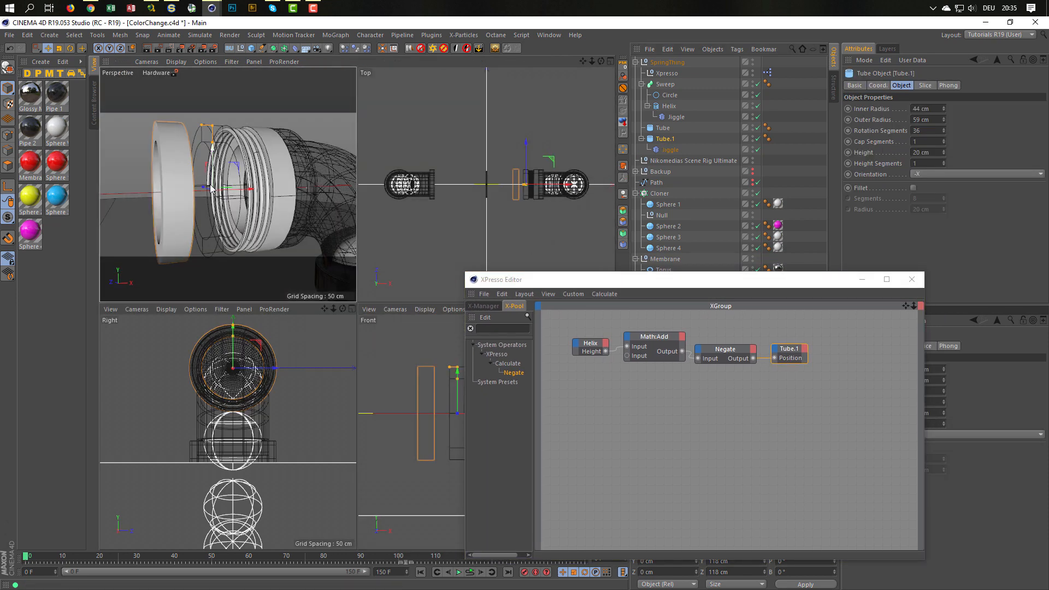
middle_click(290, 263)
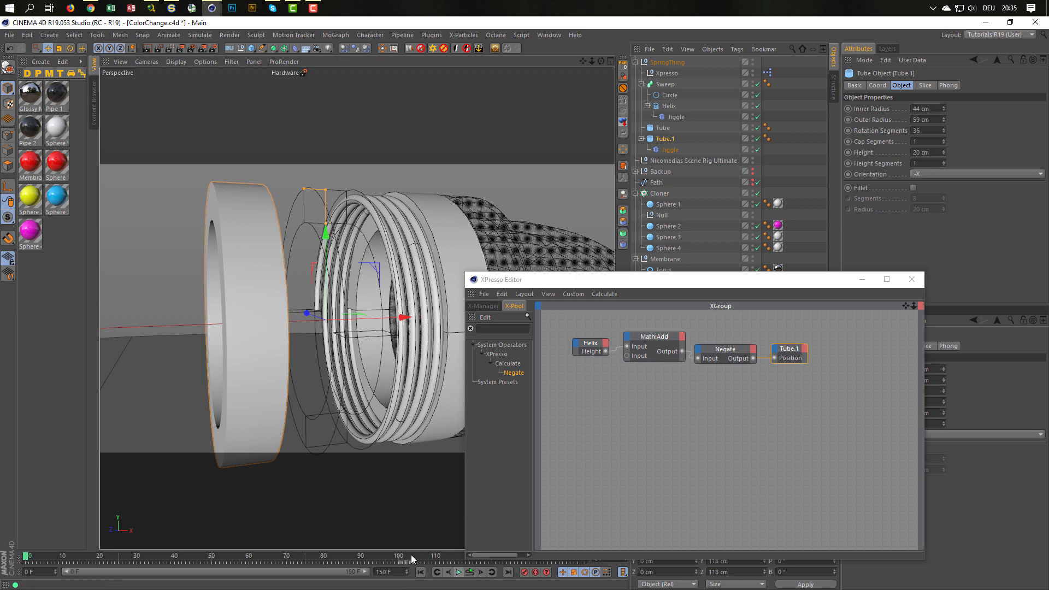
left_click_drag(26, 552, 2, 546)
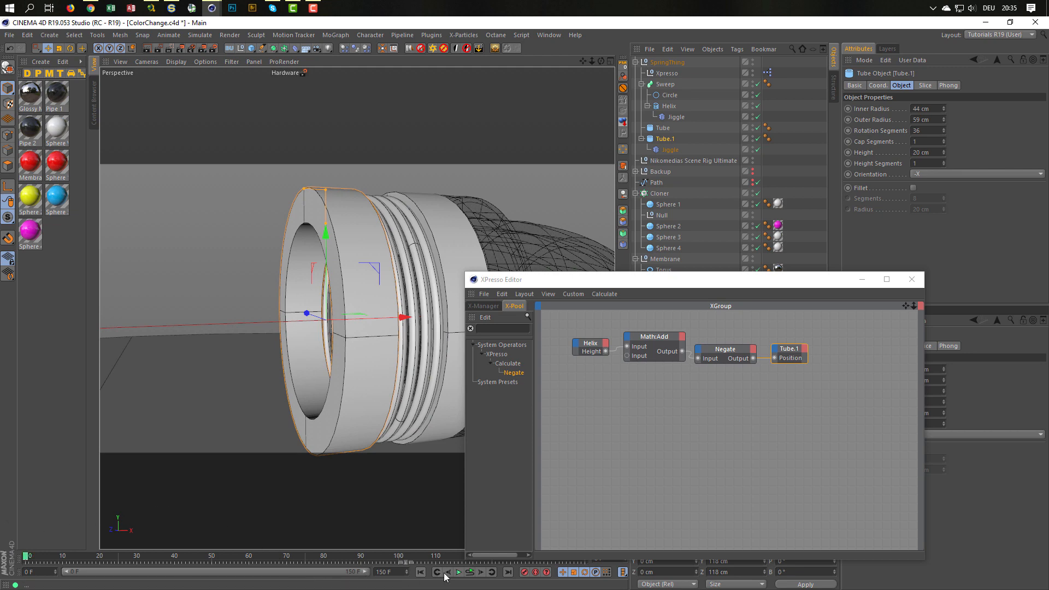
- Play the animation from the start several times to check how the spring and front ring react to the spheres
left_click(471, 572)
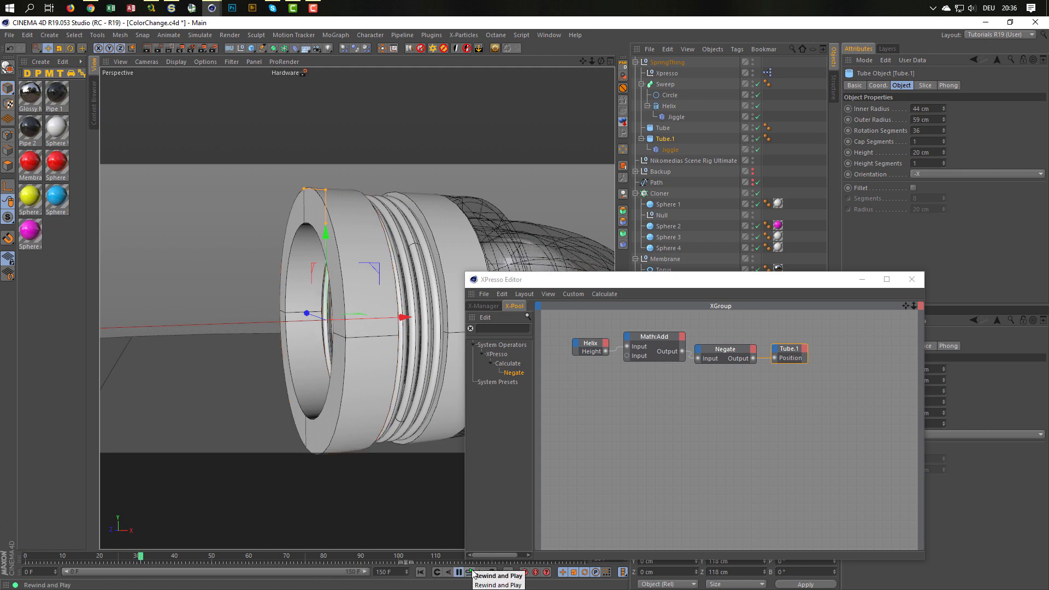
left_click(472, 572)
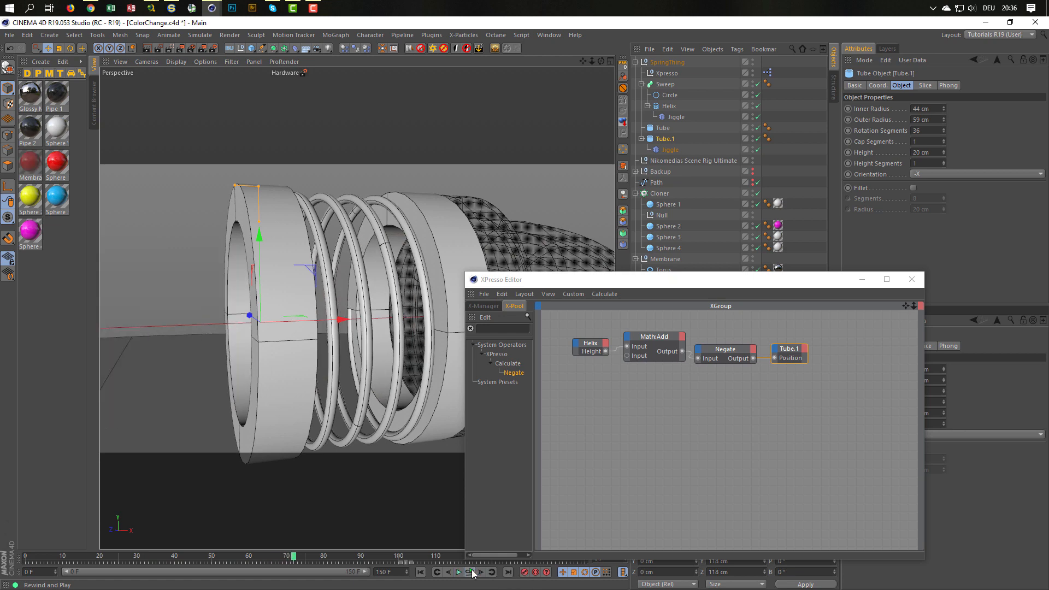
left_click(473, 572)
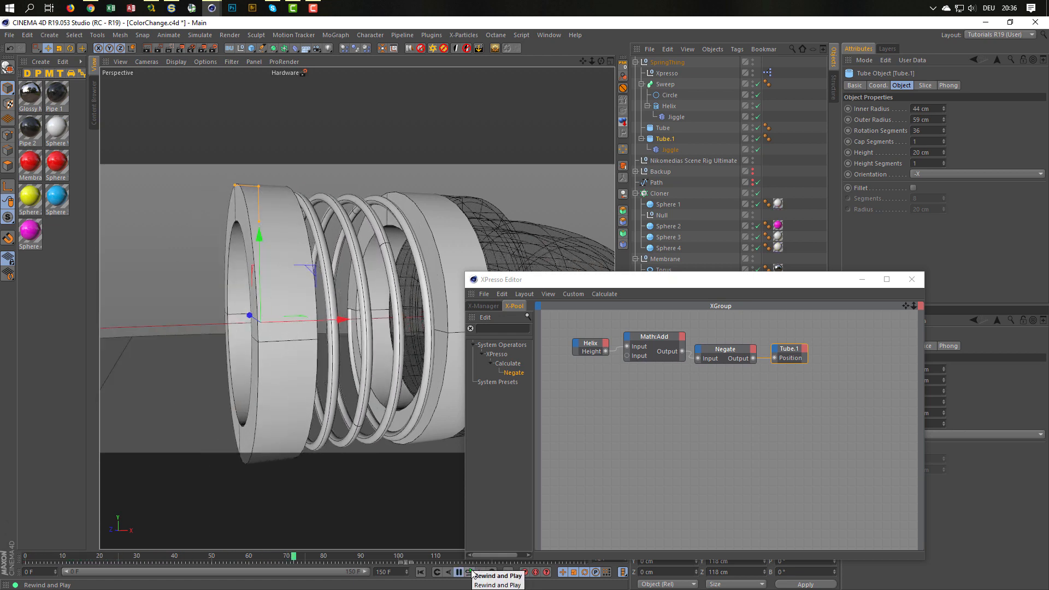
left_click(472, 571)
left_click(473, 571)
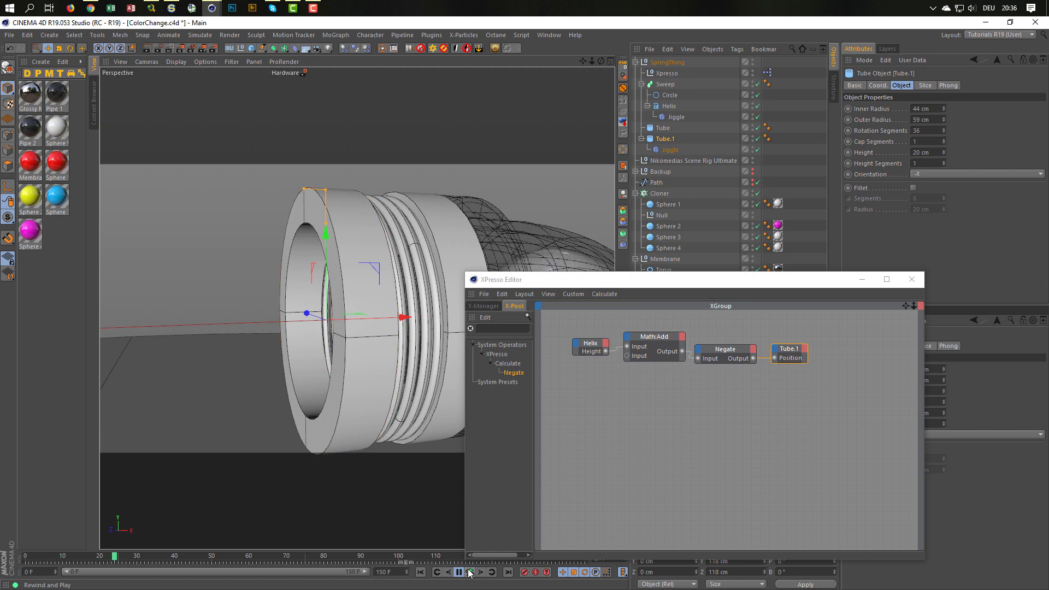
left_click(469, 572)
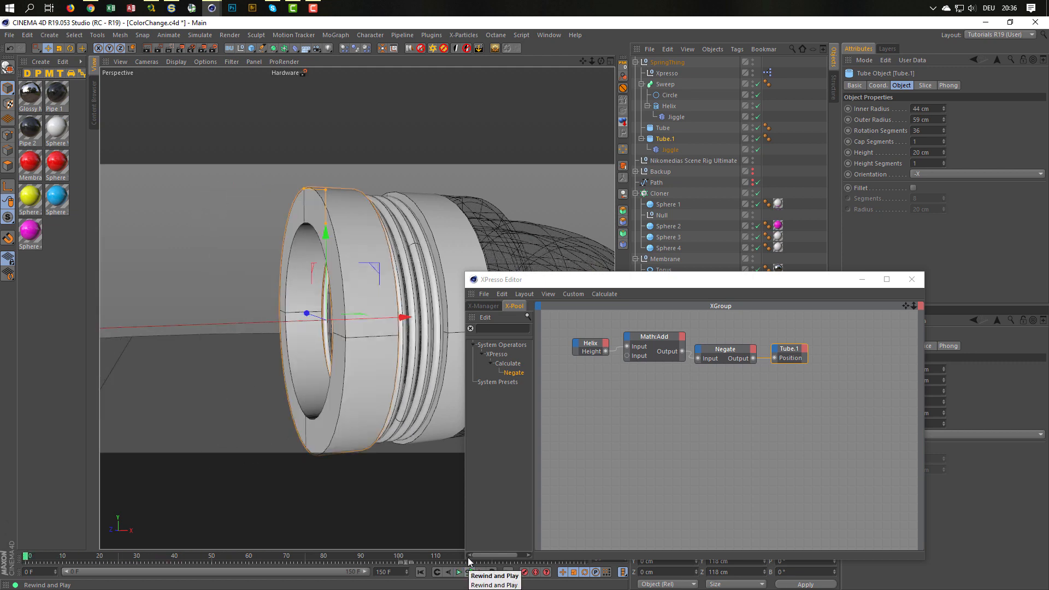
- Close the XPresso Editor, clear the object selection and replay the animation to review the spring motion at the pipe opening
left_click(912, 279)
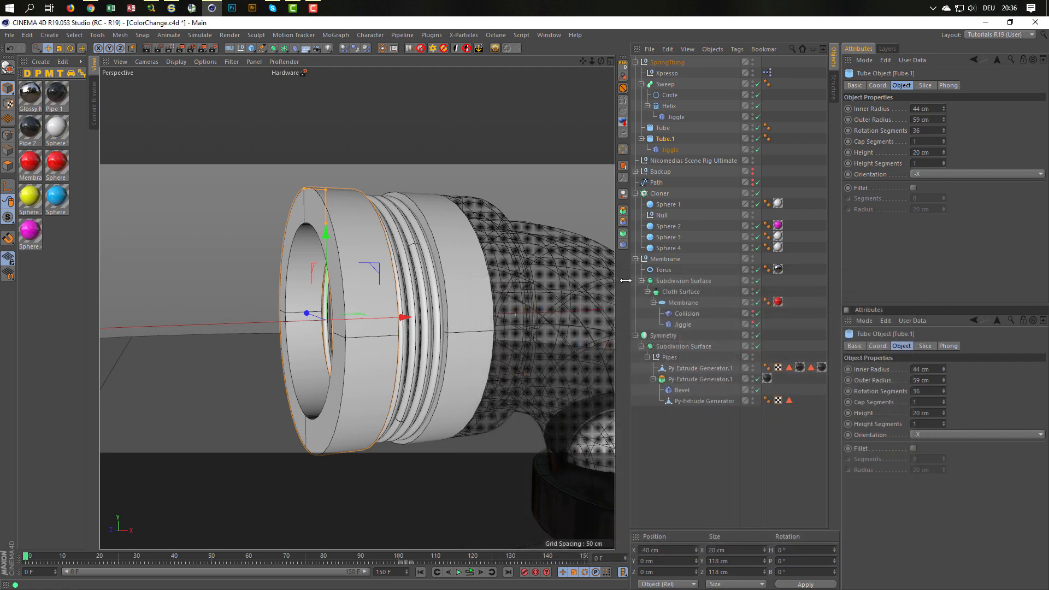
left_click_drag(574, 284, 435, 261, "alt")
left_click(657, 454)
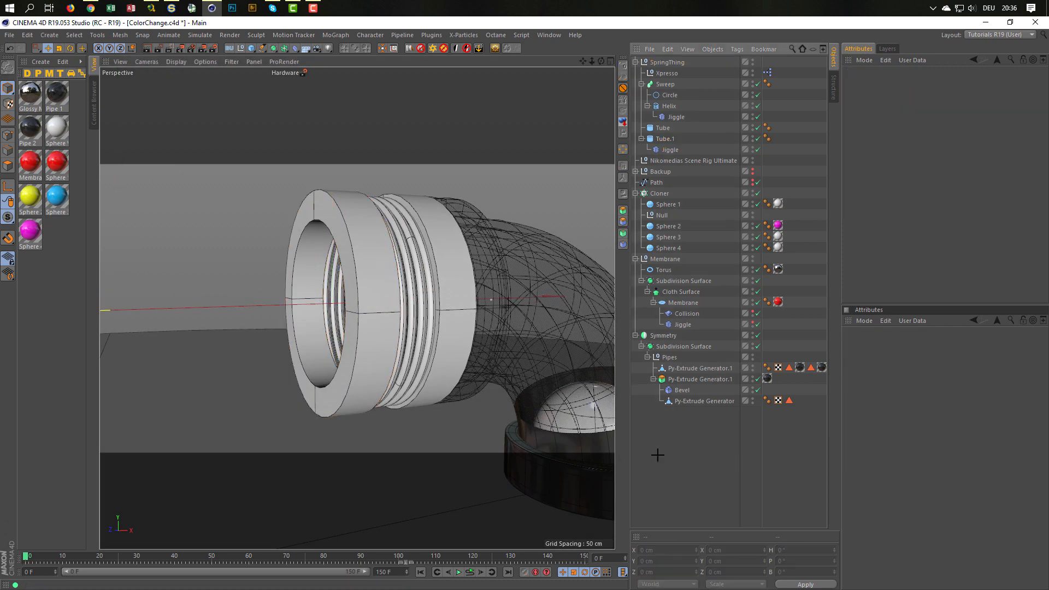
left_click(469, 572)
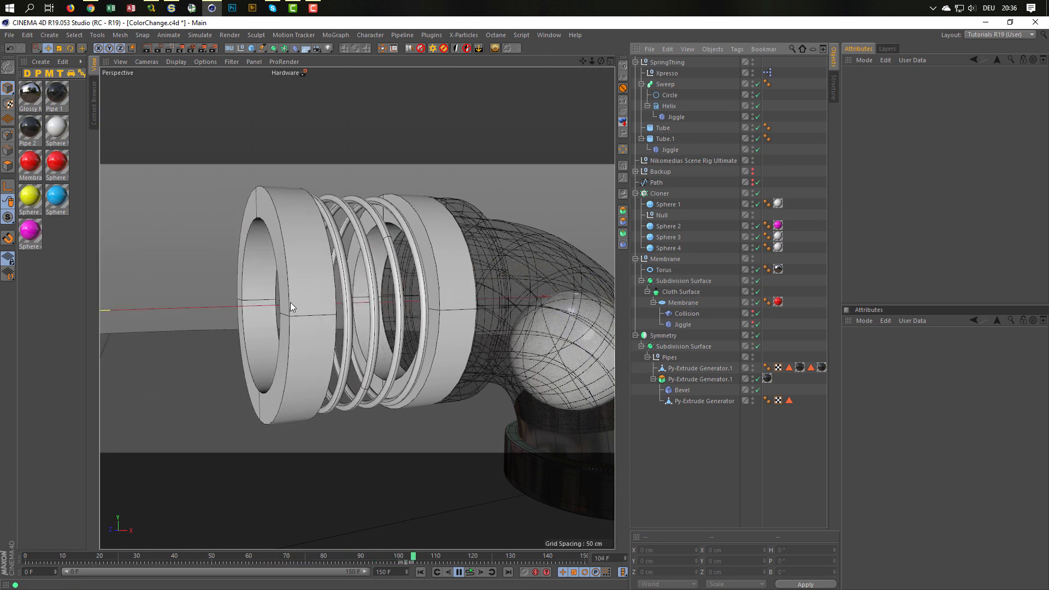
left_click(470, 572)
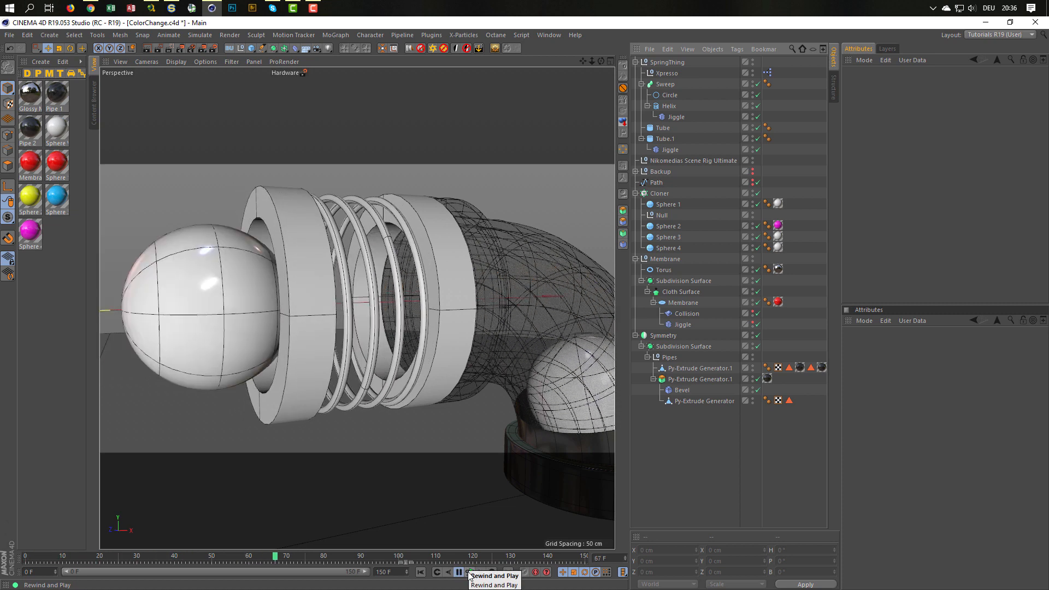
left_click(469, 572)
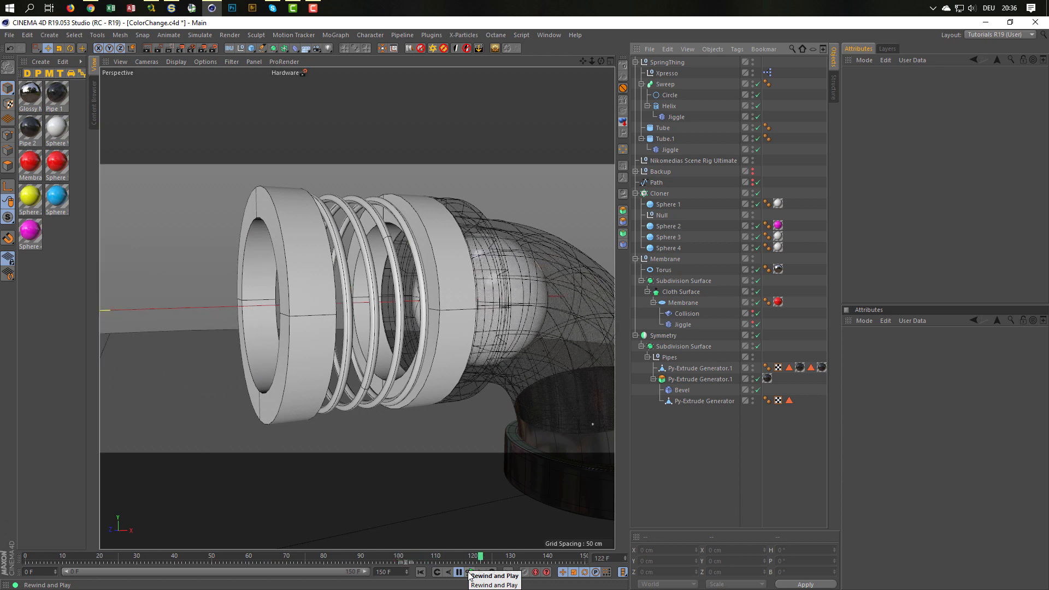
left_click(469, 572)
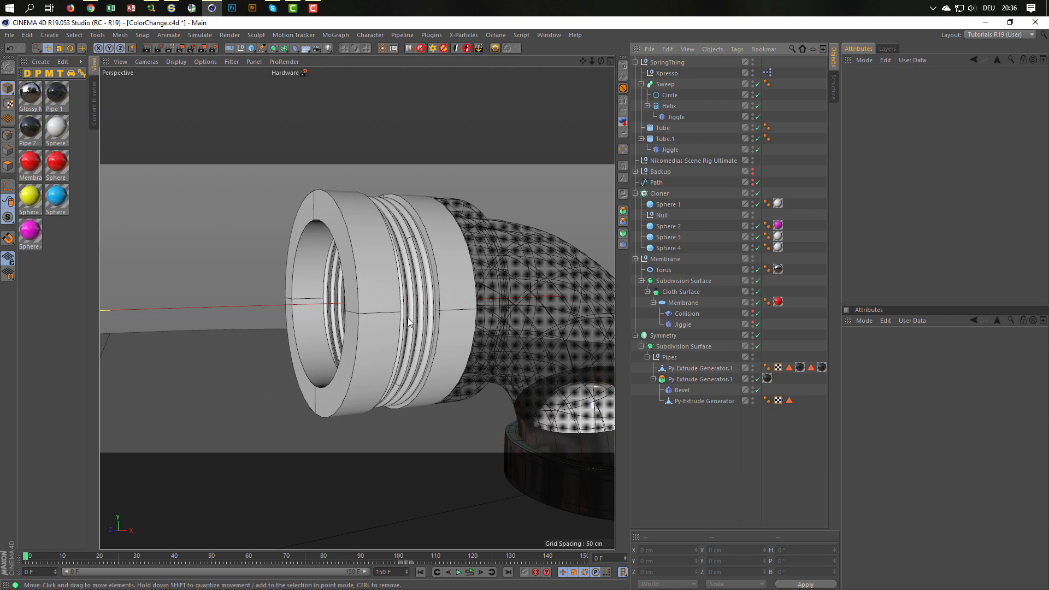
- Compare the pipe's spring with the one in the SpringThing.c4d project and return to ColorChange.c4d
left_click_drag(408, 318, 453, 324, "alt")
left_click_drag(454, 324, 441, 304, "alt")
scroll(448, 296, "up", 3)
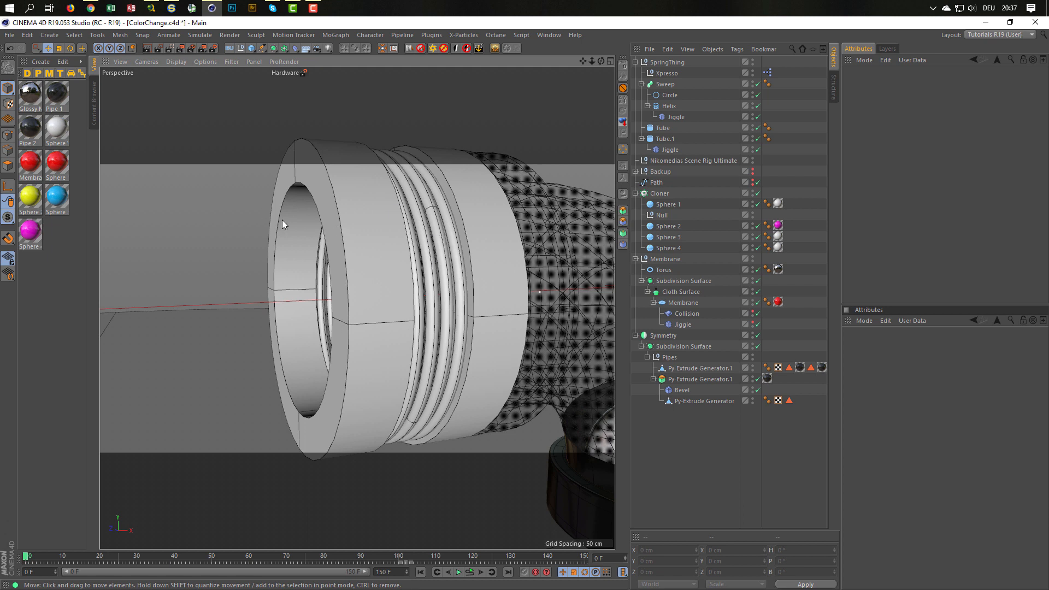
key("v")
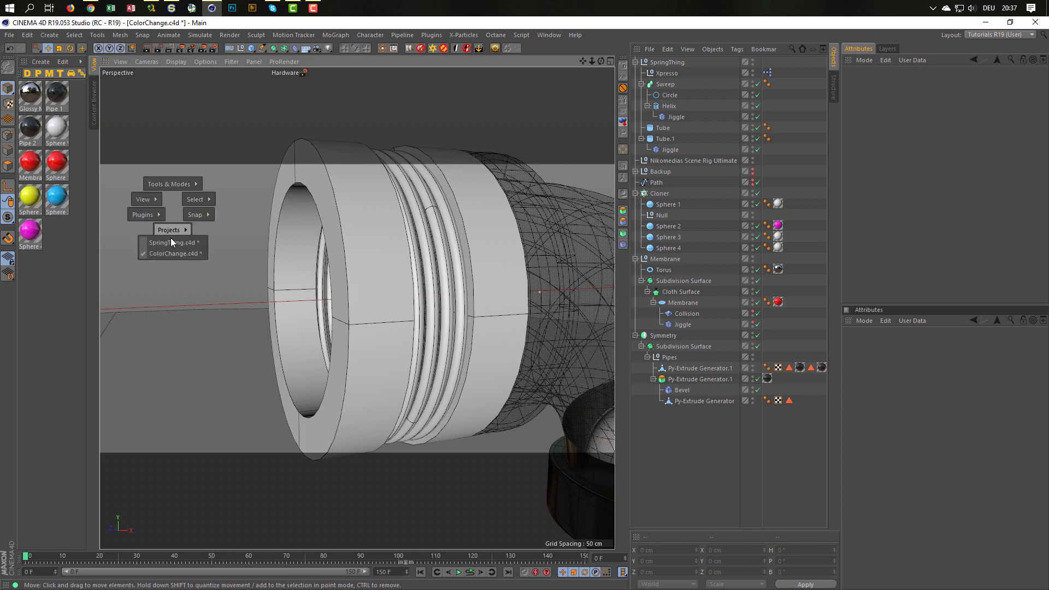
left_click(172, 241)
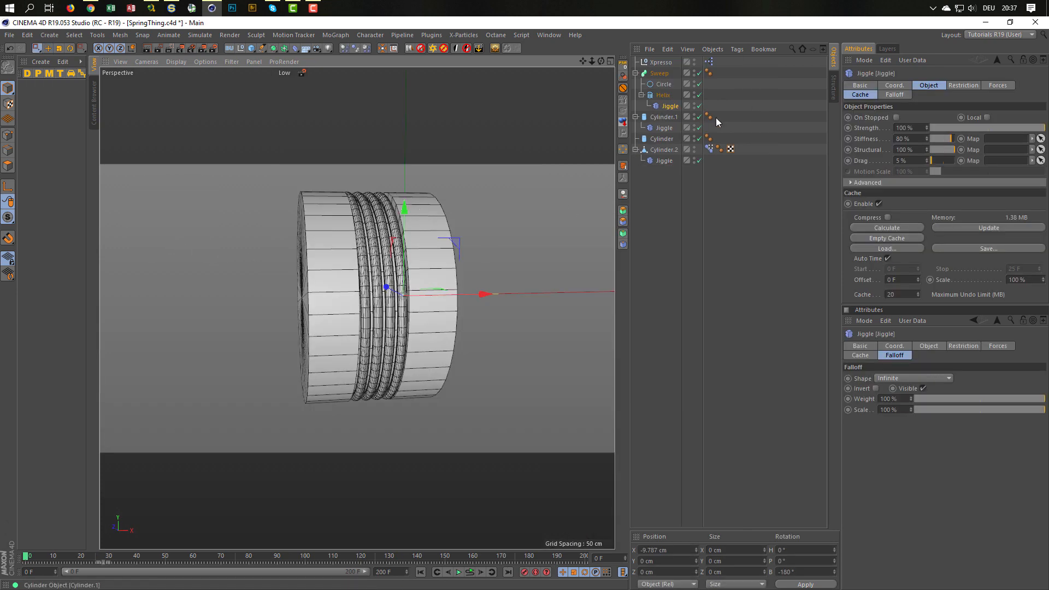
key("v")
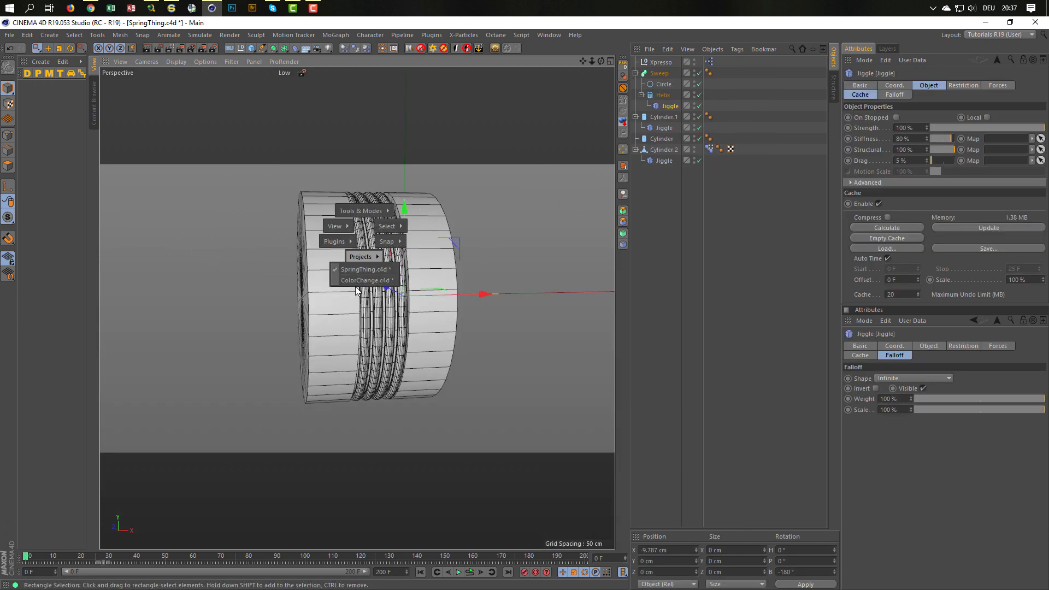
key("v")
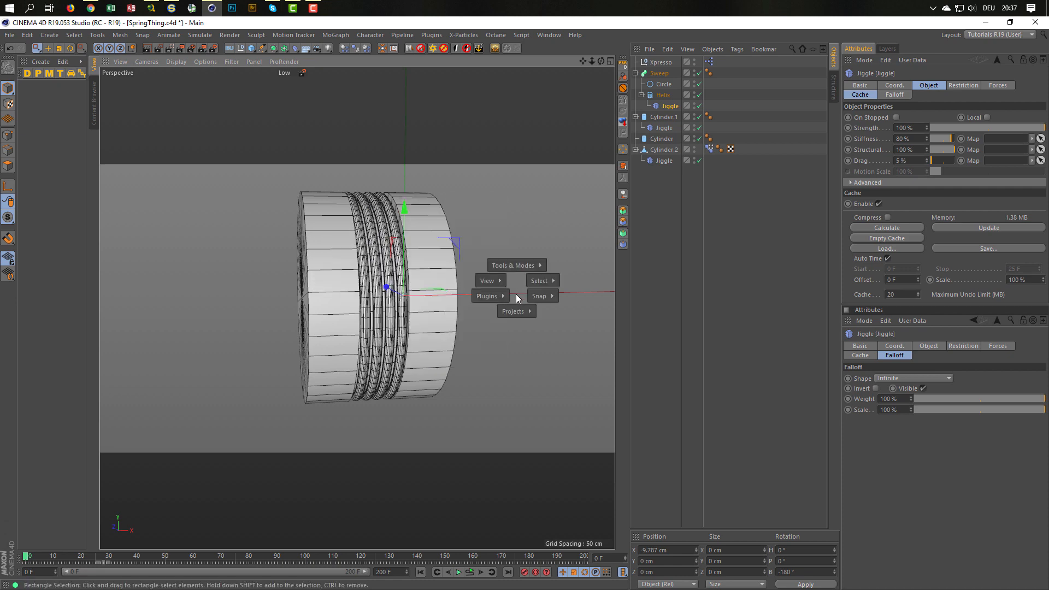
mouse_move(515, 311)
left_click(513, 333)
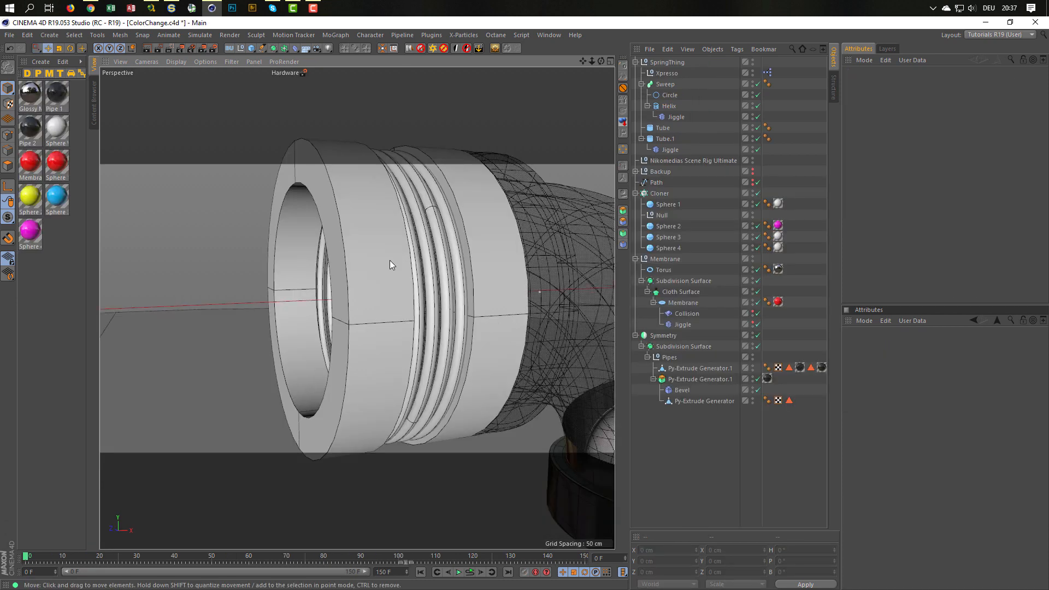
- Select the Helix and record a Height keyframe of 50 cm at frame 45
right_click_drag(340, 260, 355, 275, "alt")
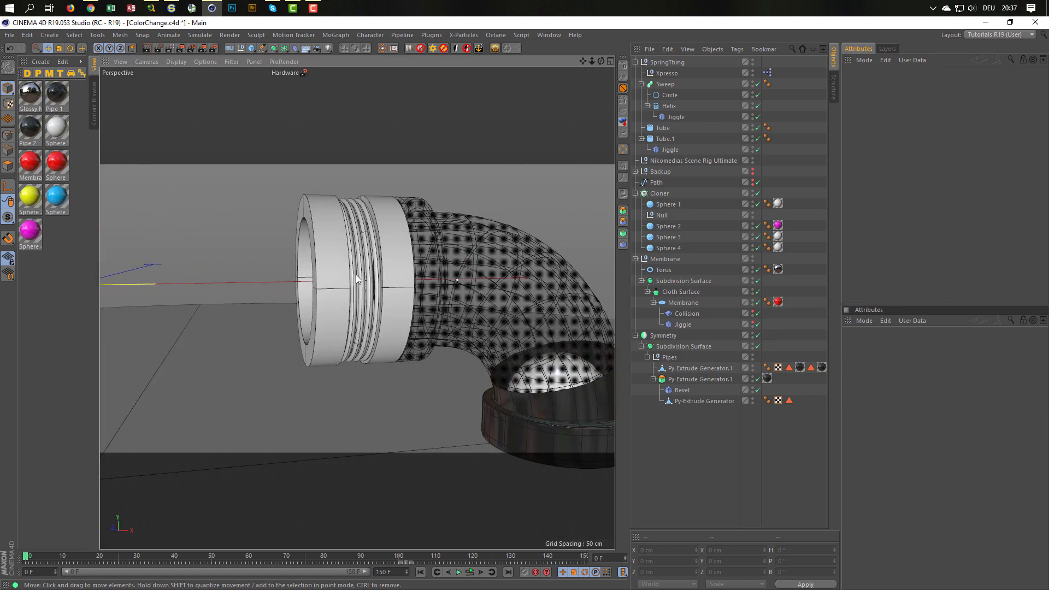
left_click_drag(355, 274, 384, 269, "alt")
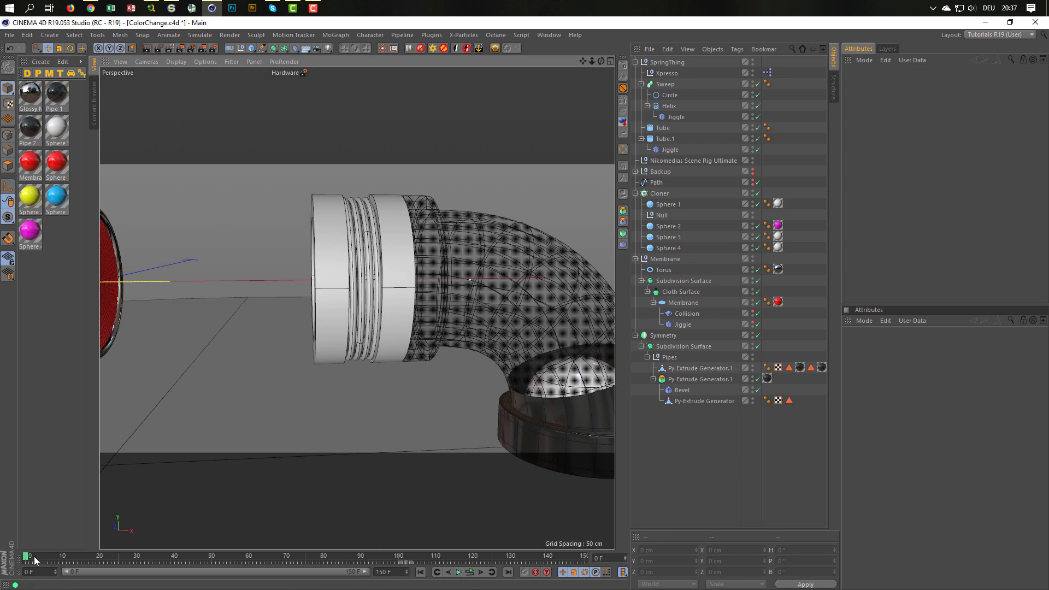
left_click_drag(25, 557, 158, 562)
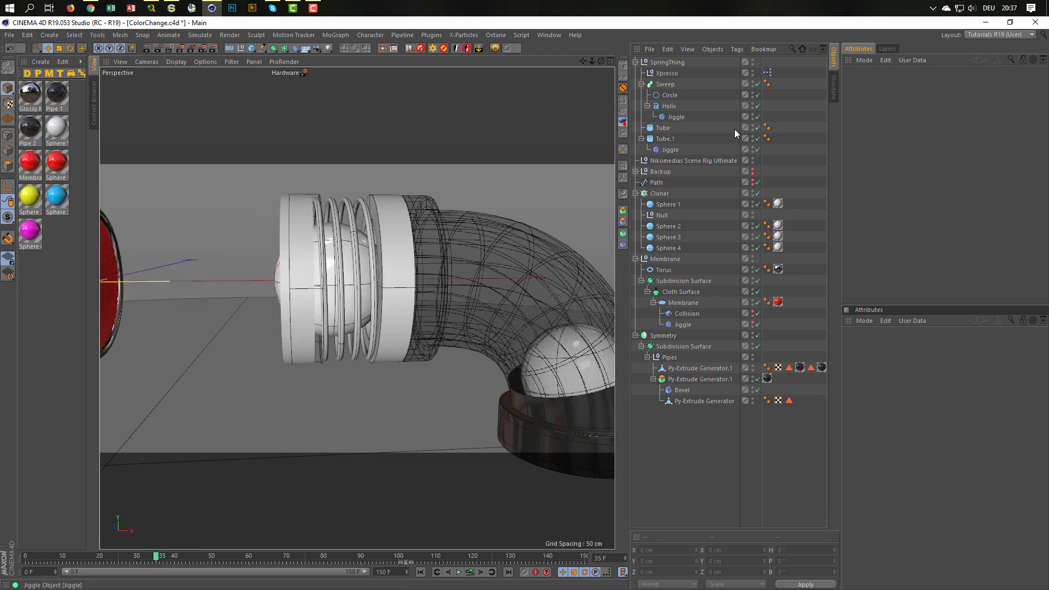
left_click(670, 105)
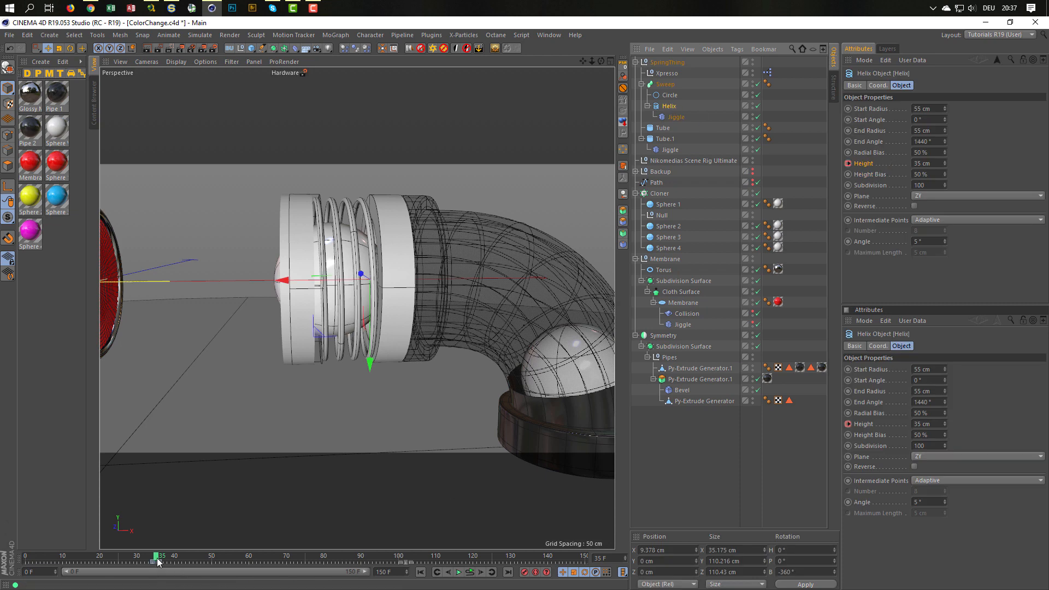
left_click_drag(157, 558, 193, 561)
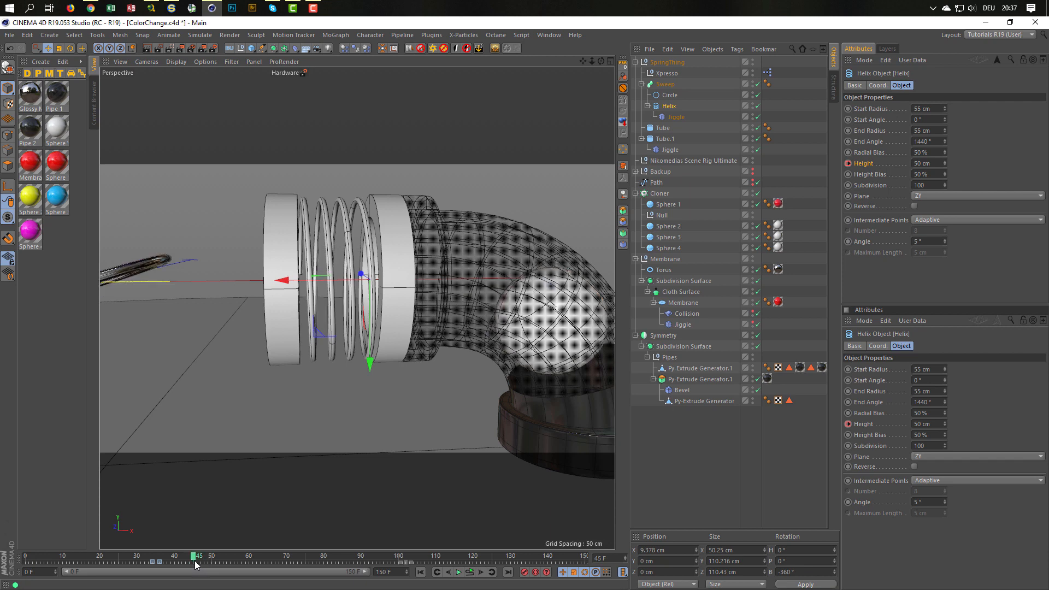
left_click(851, 161)
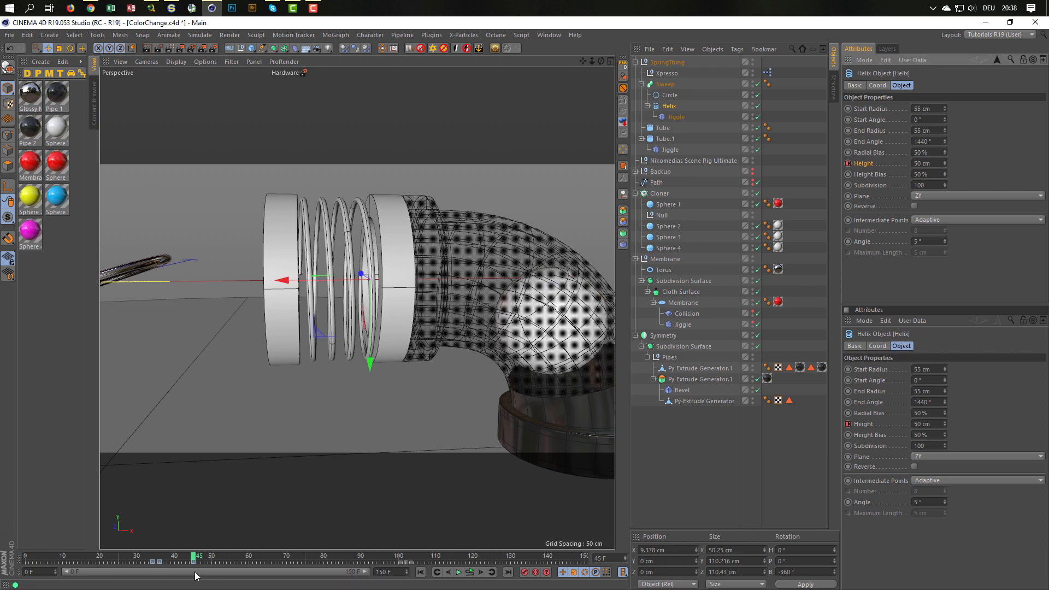
- At frame 47, set the Helix Height to 20 cm and record a keyframe for it
left_click_drag(193, 557, 201, 558)
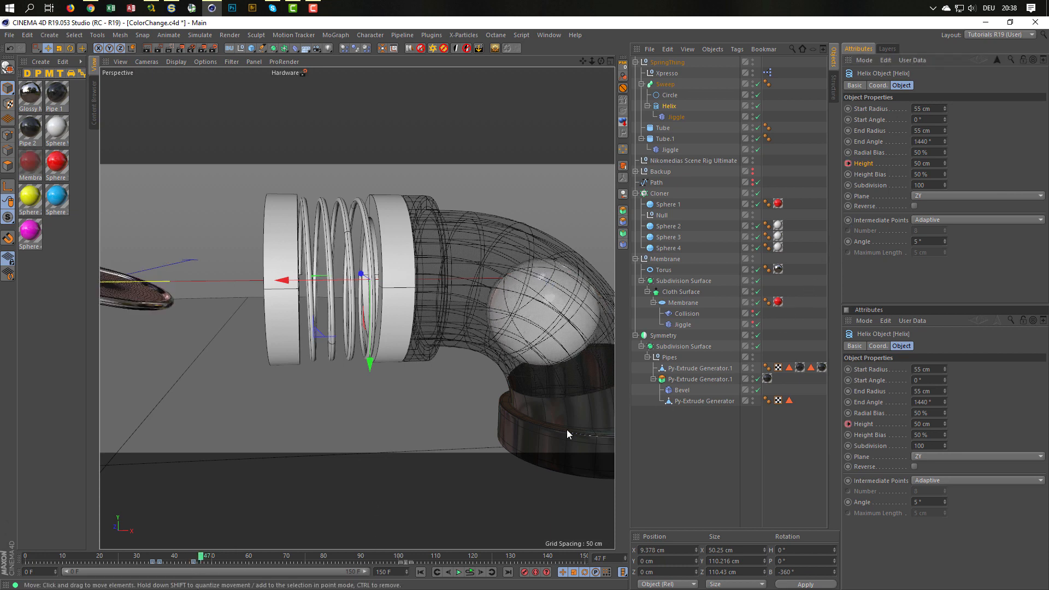
left_click(929, 163)
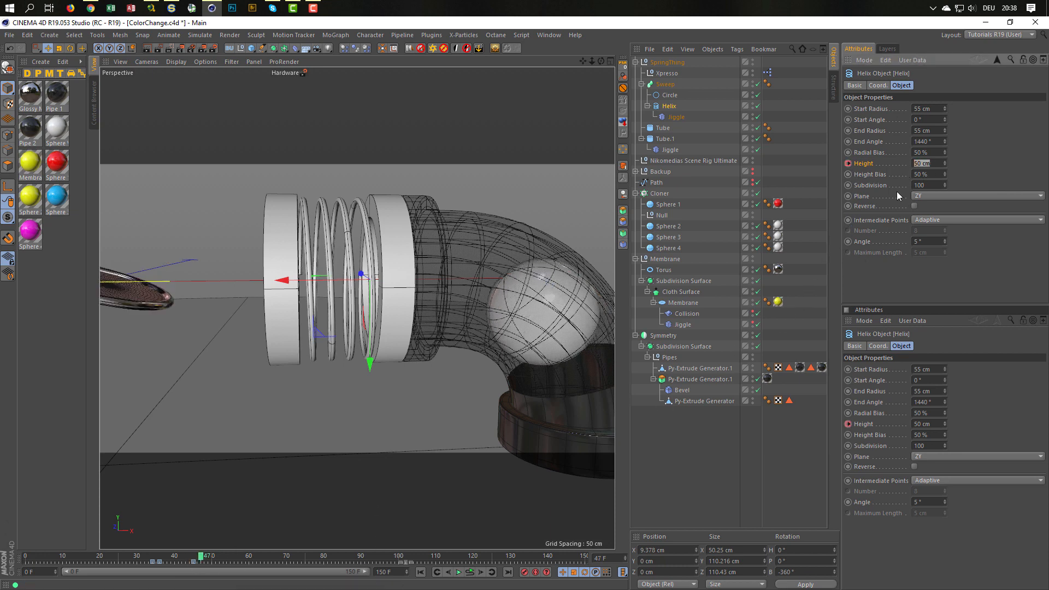
type("20")
key("Return")
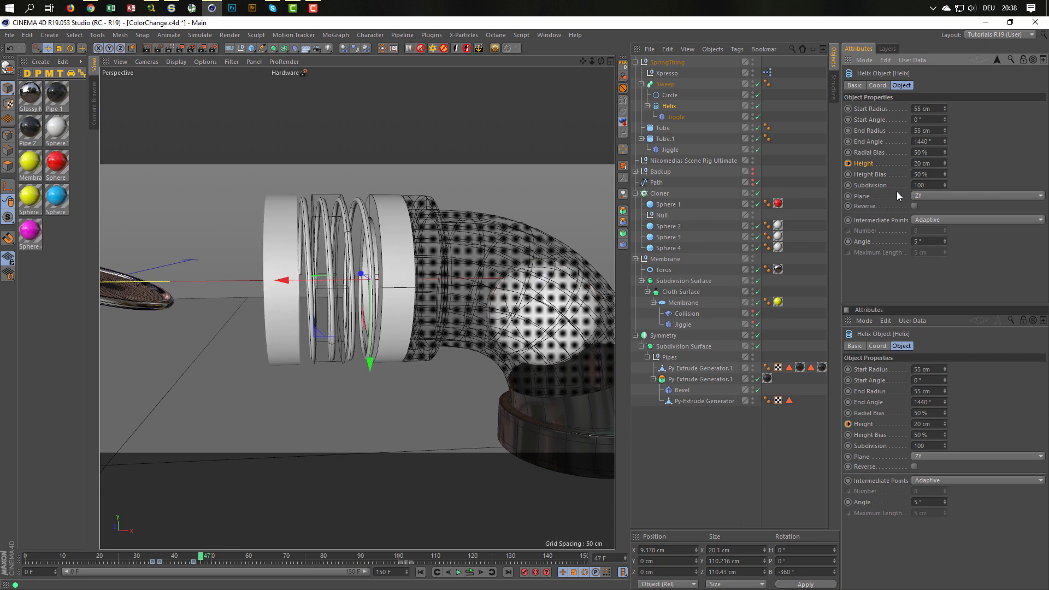
left_click(848, 163)
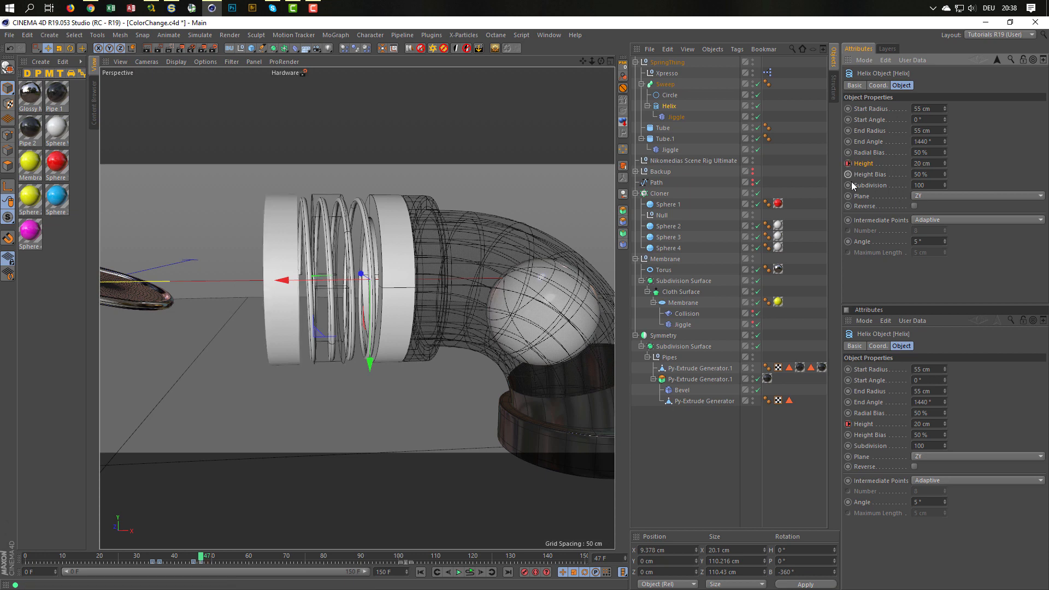
- Play the animation from the start to check the spring's retraction, return to frame 0 and save the project
left_click(471, 572)
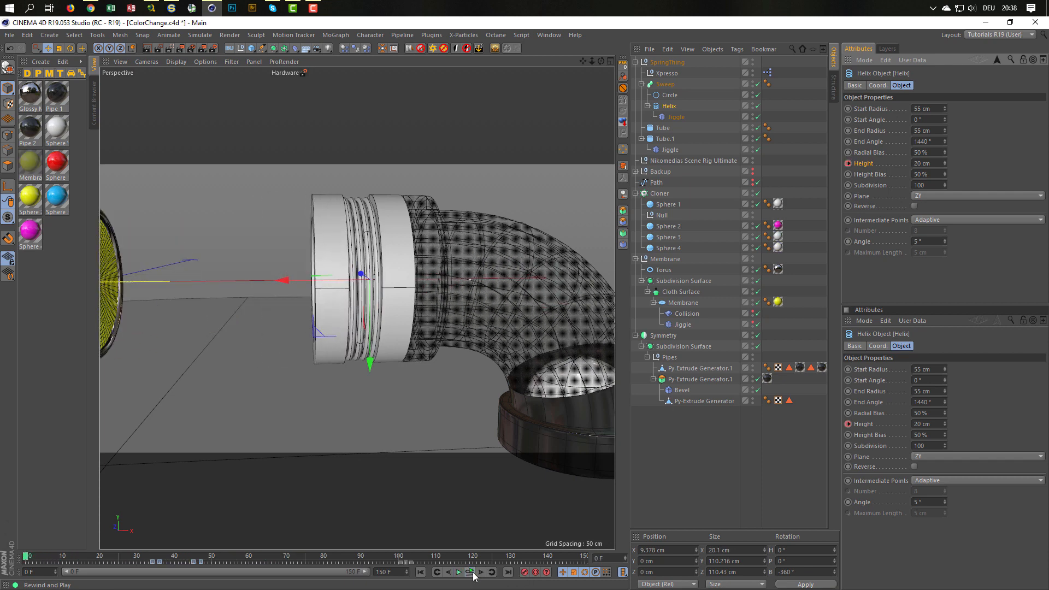
left_click(473, 575)
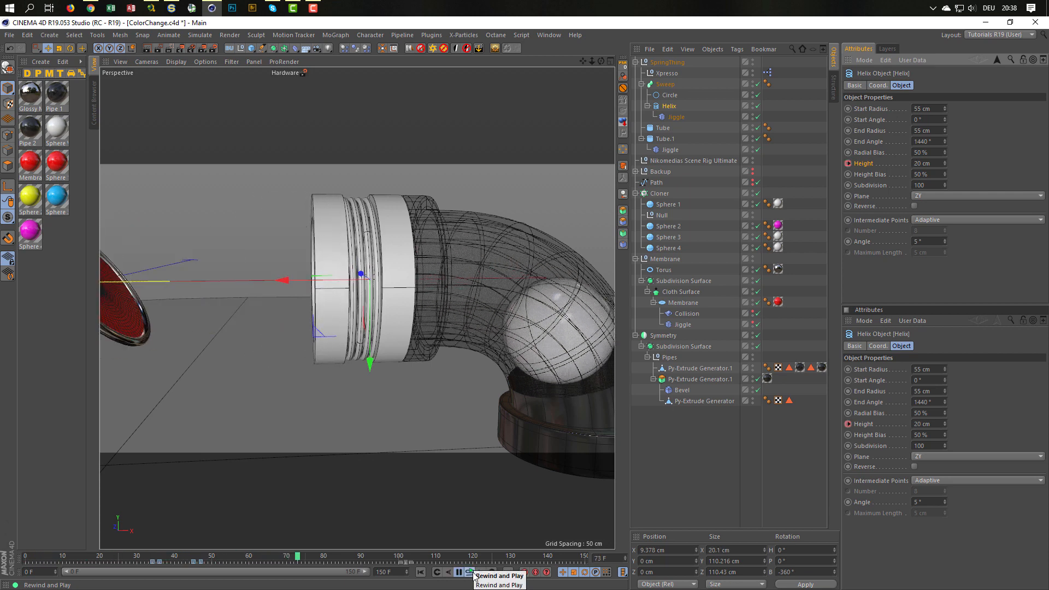
left_click(473, 574)
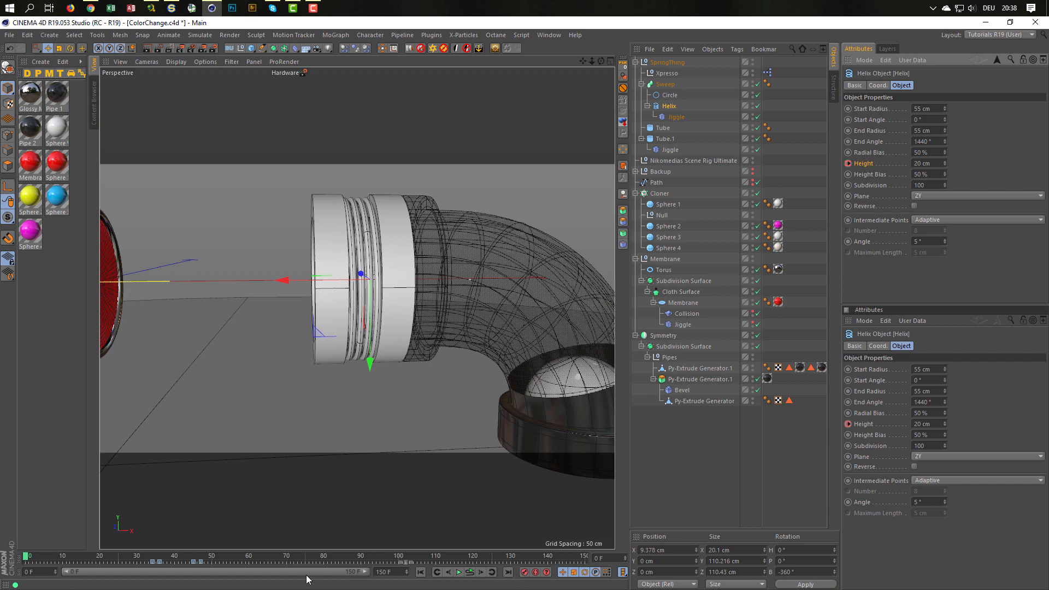
key("ctrl+s")
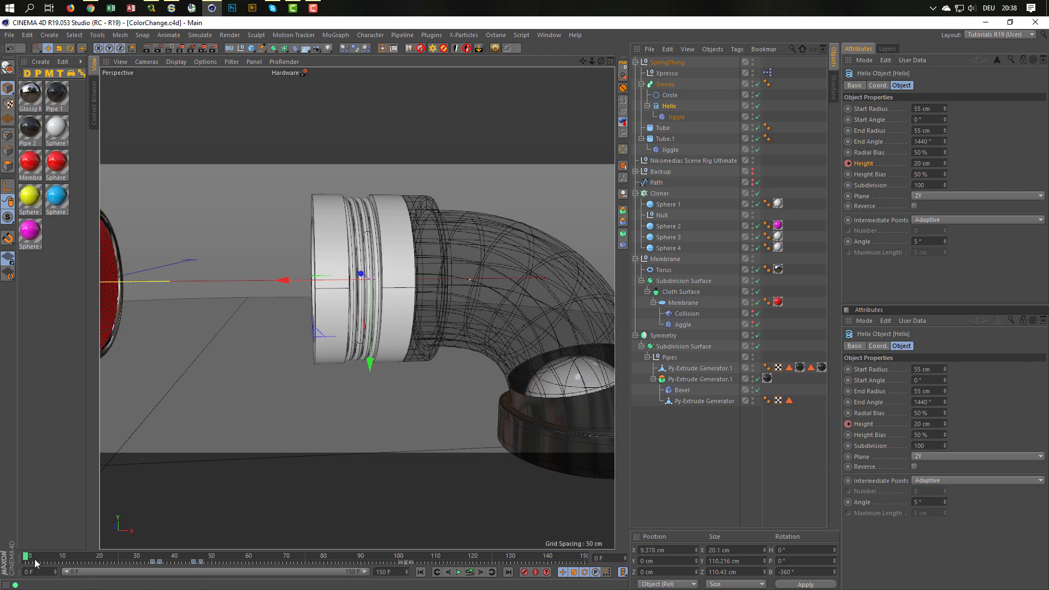
- Record Helix Height keyframes of 20 cm at frame 64 and 50 cm at frame 66
left_click_drag(35, 559, 264, 571)
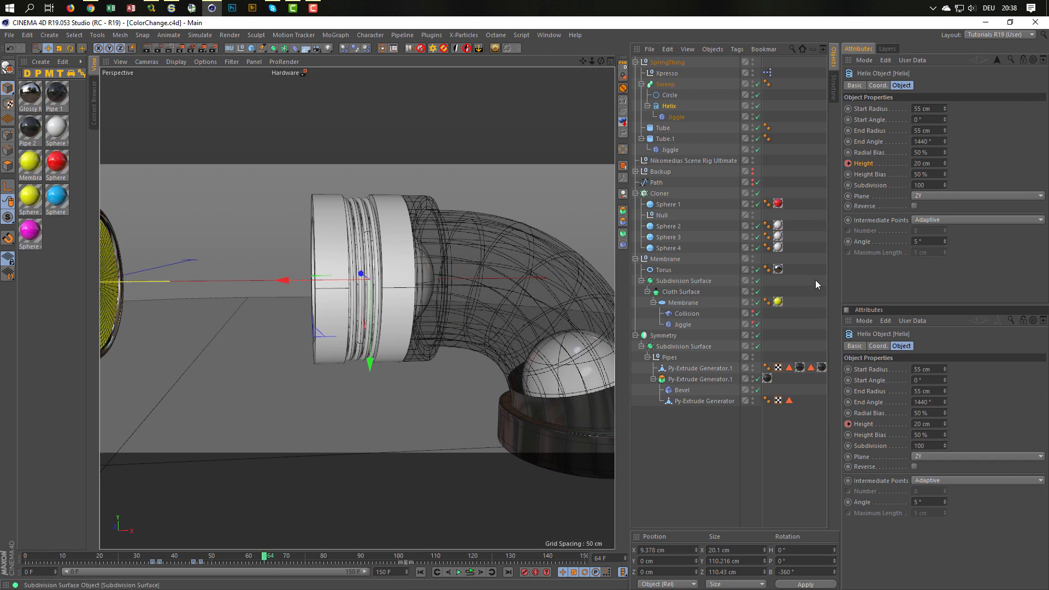
left_click(848, 162, "ctrl")
key("g")
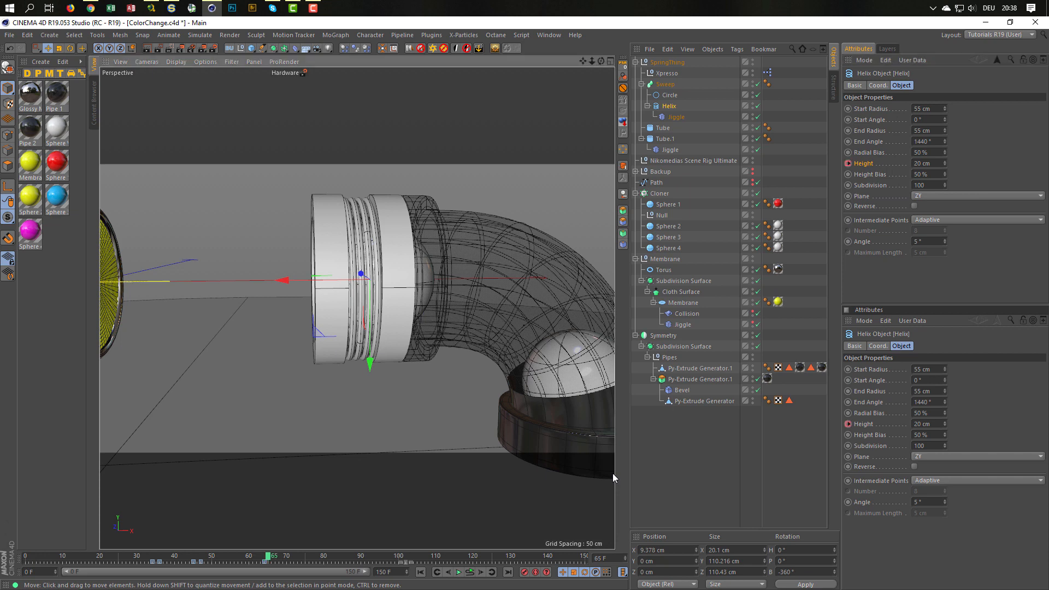
key("g")
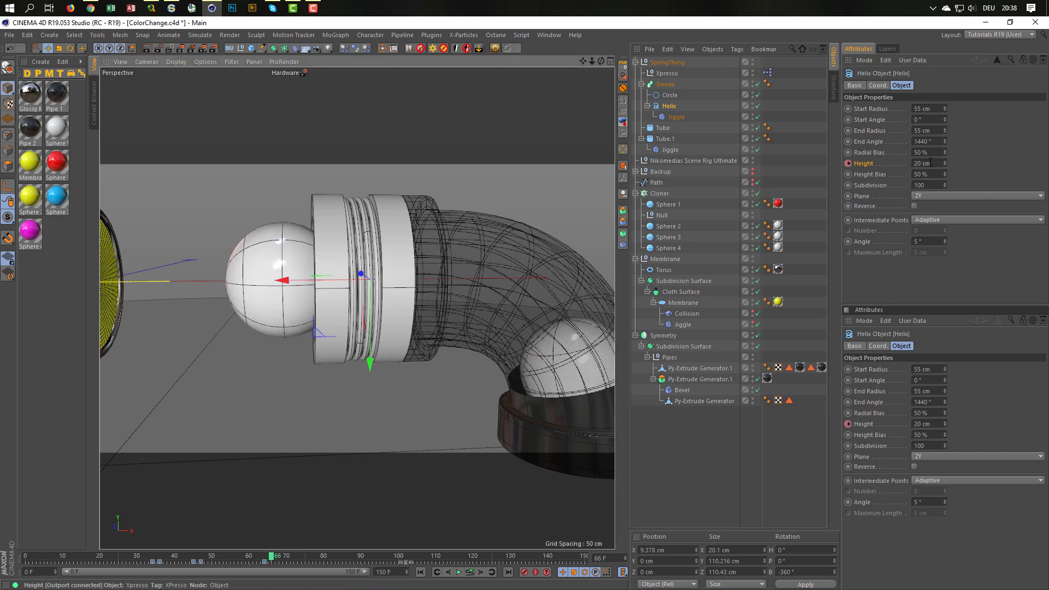
left_click(929, 163)
type("50")
key("Return")
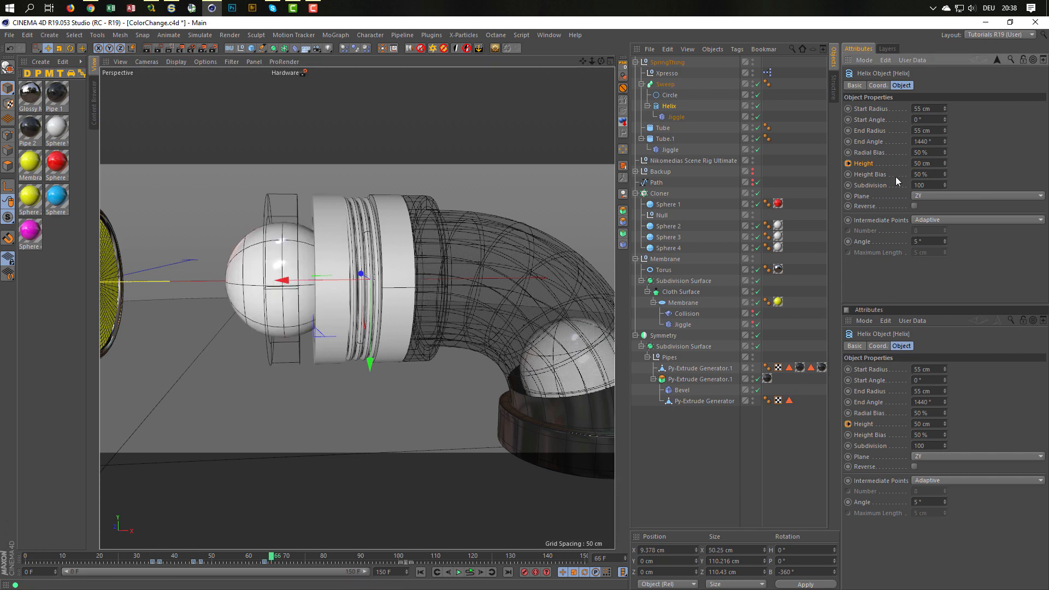
left_click(848, 163)
- Record Helix Height keyframes of 50 cm at frame 80 and 20 cm at frame 82
left_click_drag(274, 556, 327, 570)
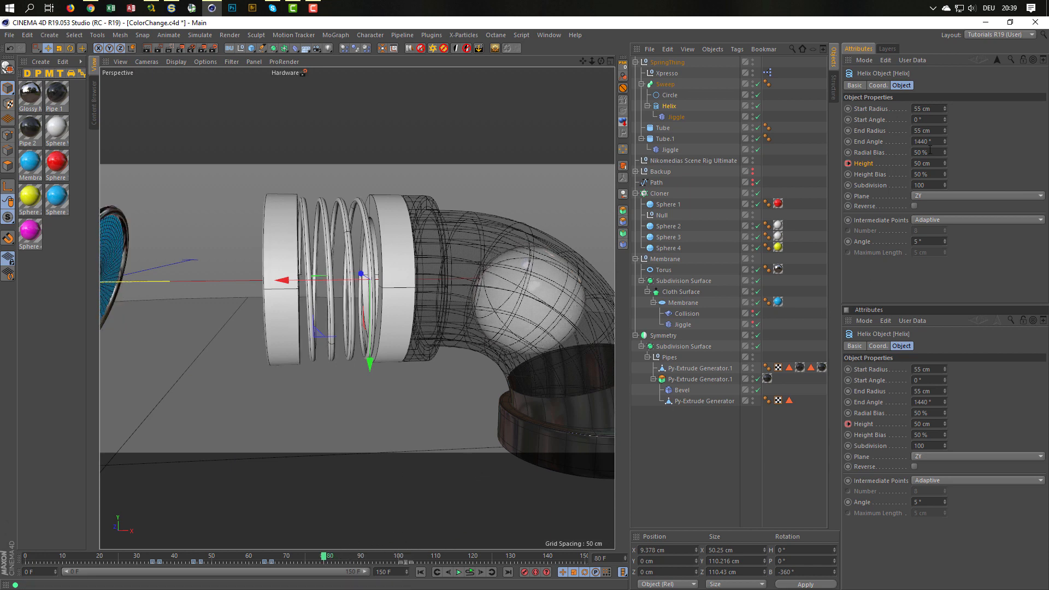
left_click(849, 162, "ctrl")
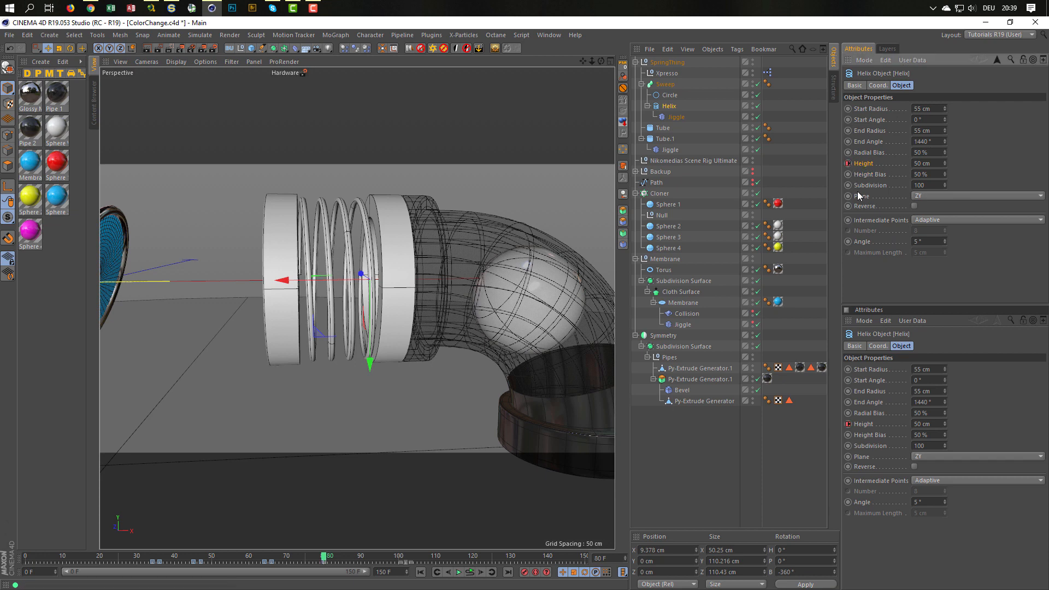
key("g")
key("g")
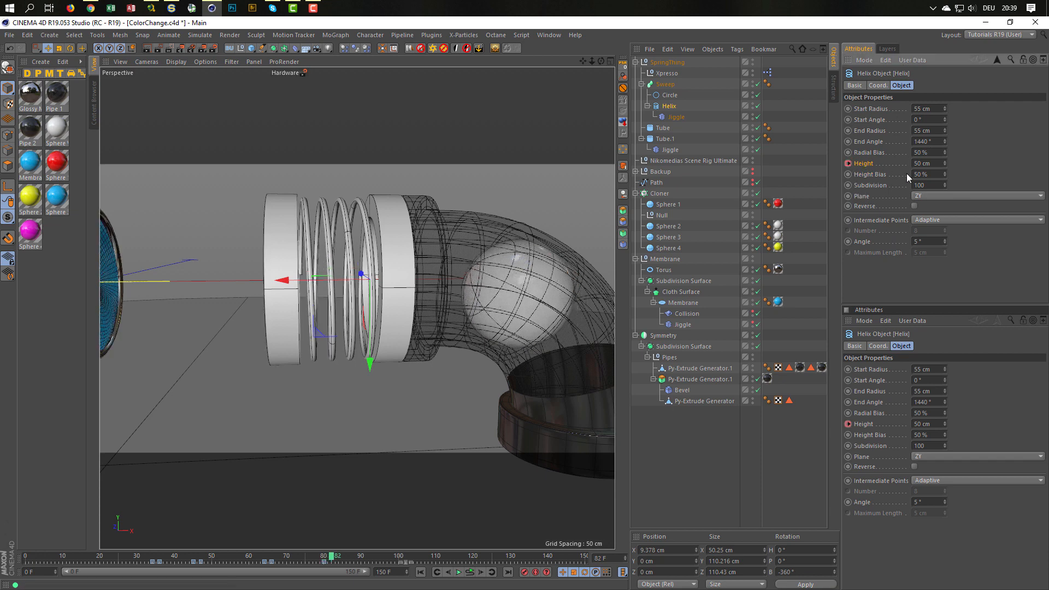
left_click_drag(934, 163, 898, 172)
type("20")
key("Return")
left_click(848, 163, "ctrl")
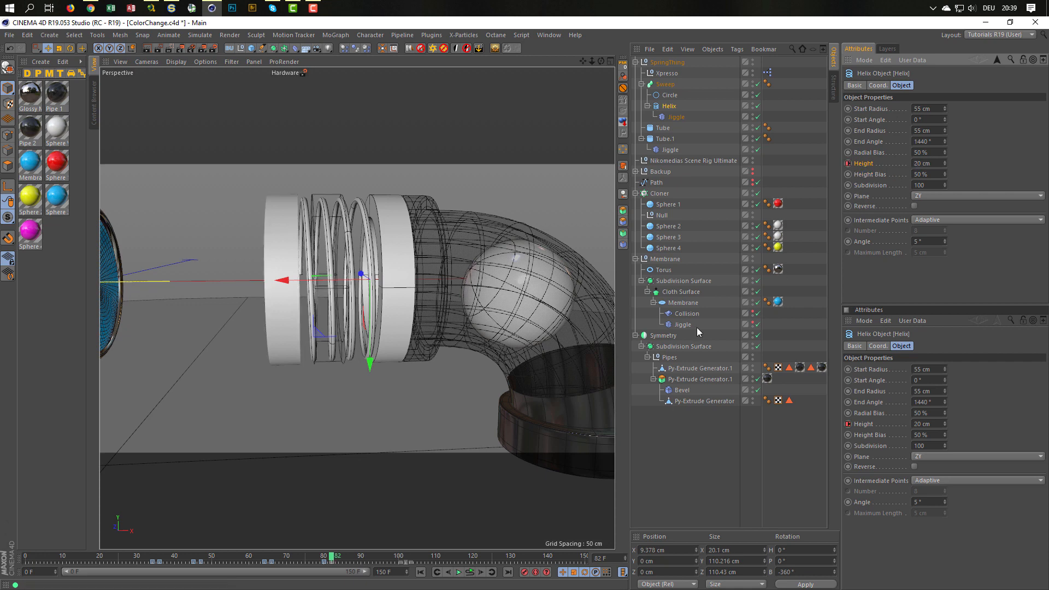
- Record Helix Height keyframes of 20 cm at frame 94 and 50 cm at frame 96
left_click(350, 556)
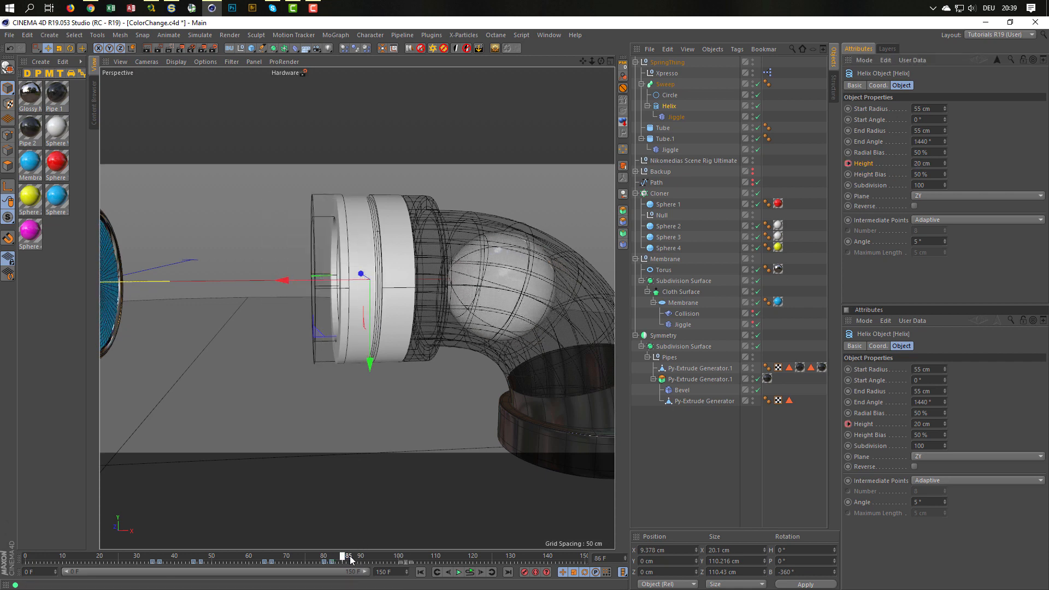
left_click_drag(349, 556, 377, 570)
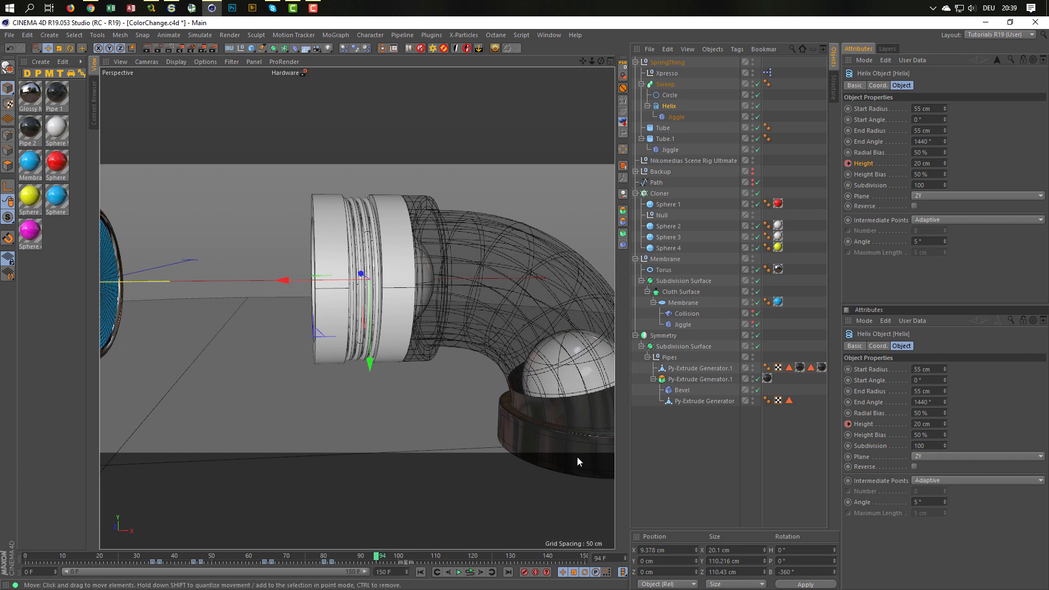
left_click(848, 163, "ctrl")
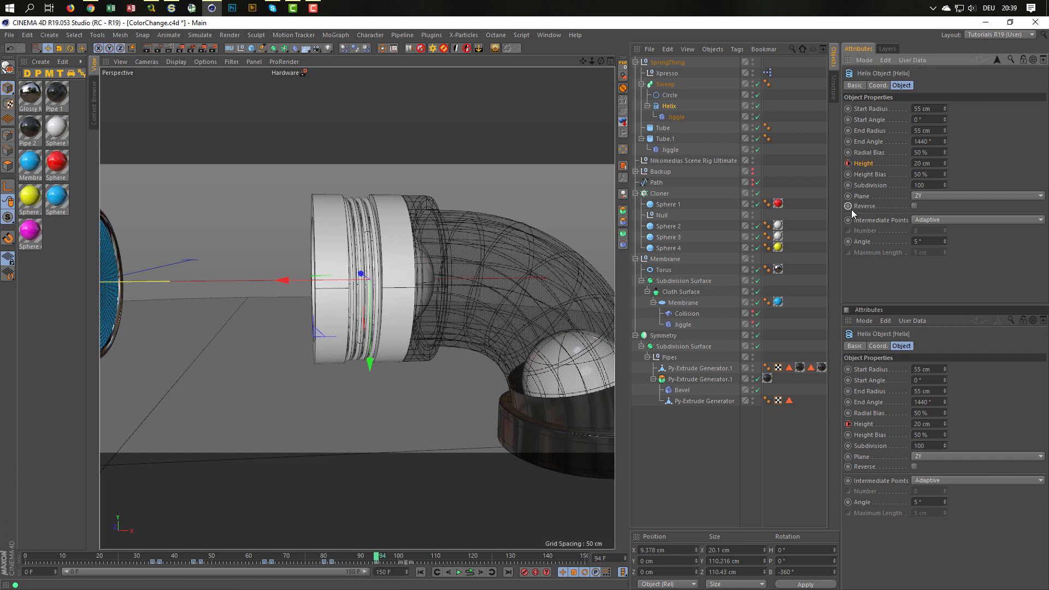
key("g")
key("g")
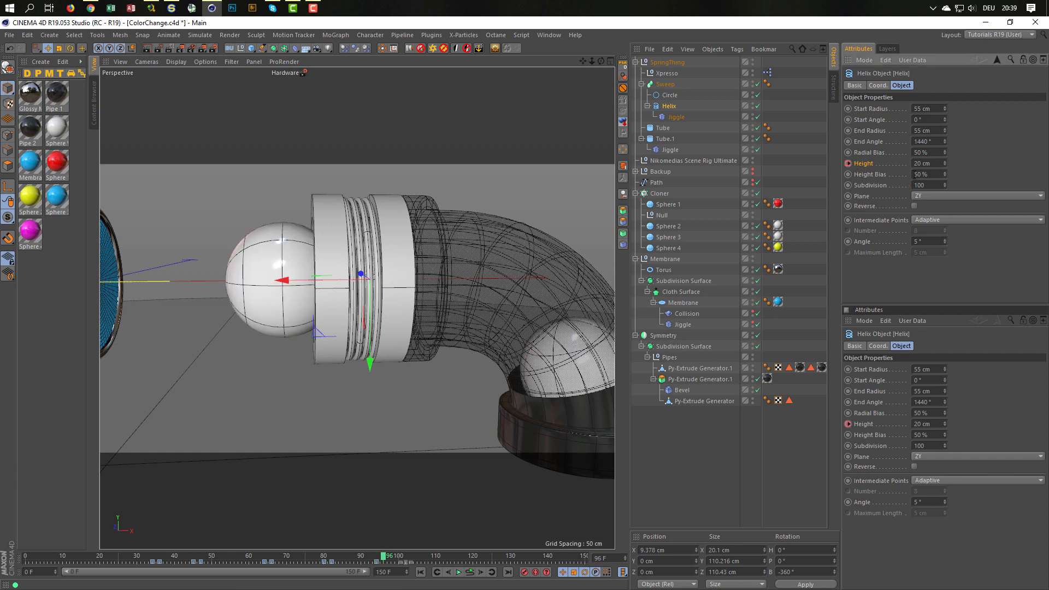
left_click_drag(935, 163, 895, 181)
type("50")
key("Return")
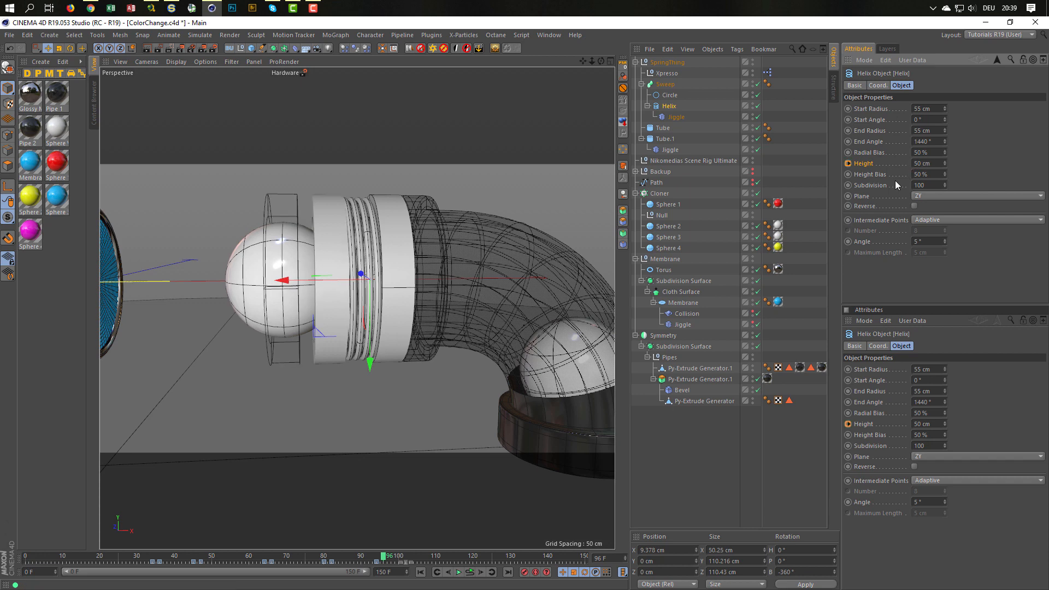
left_click(848, 163)
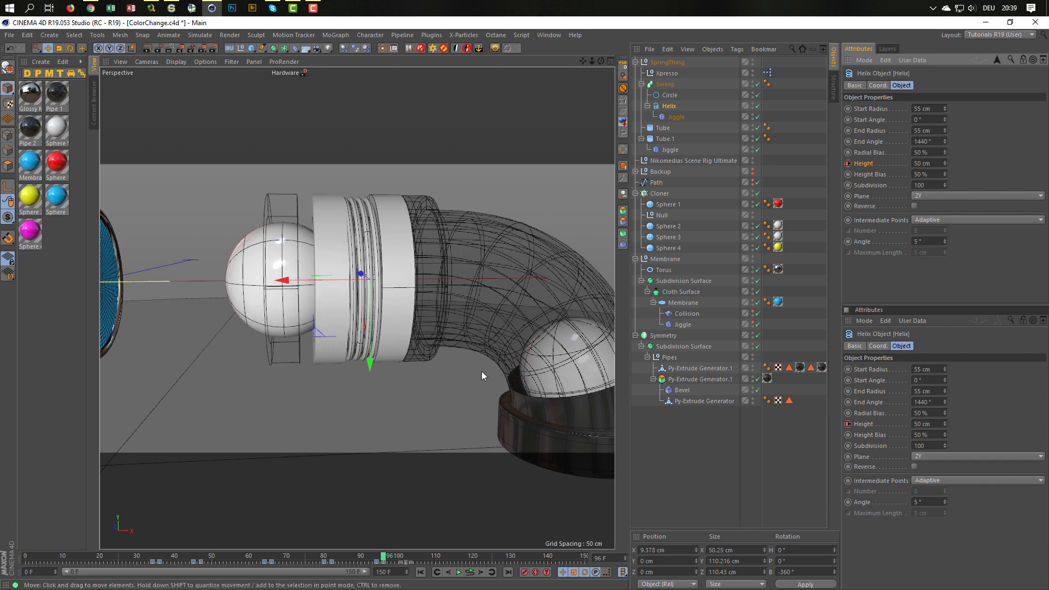
- Record Helix Height keyframes of 50 cm at frame 110 and 20 cm at frame 112
left_click_drag(384, 556, 436, 565)
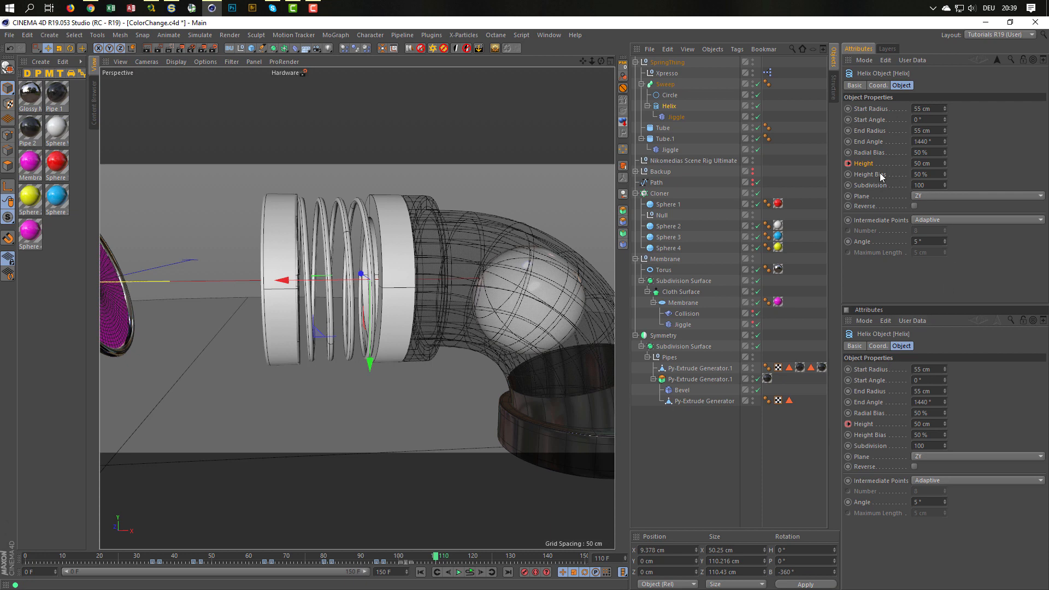
left_click(848, 163, "ctrl")
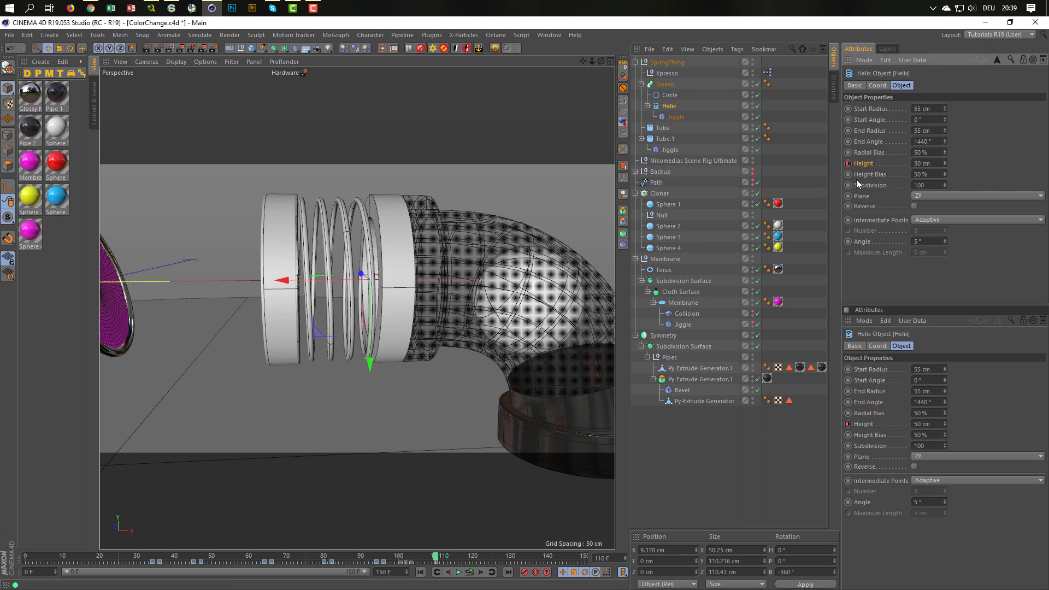
key("g")
key("g")
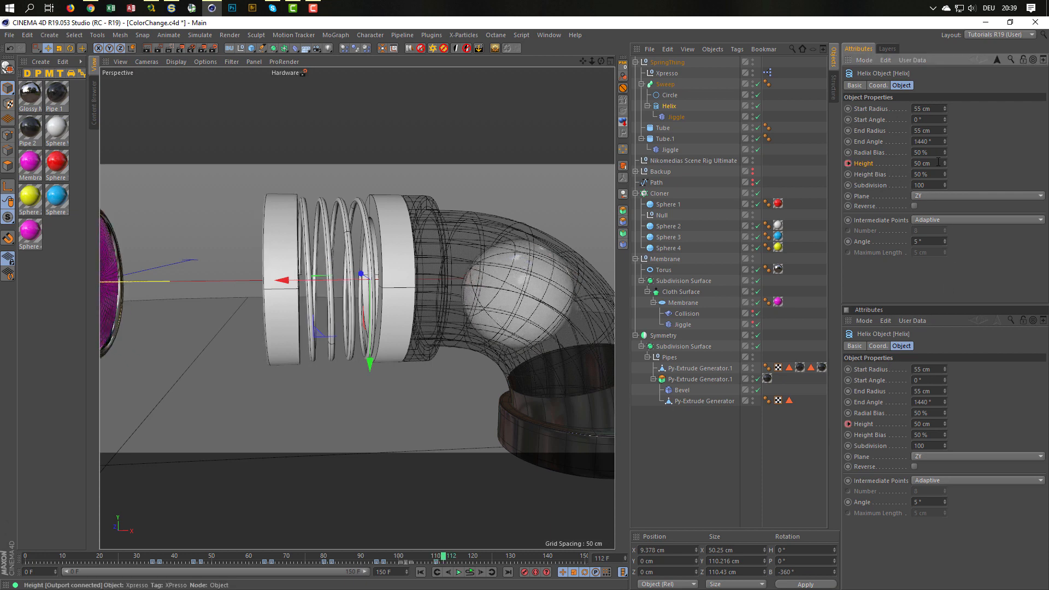
left_click(938, 163)
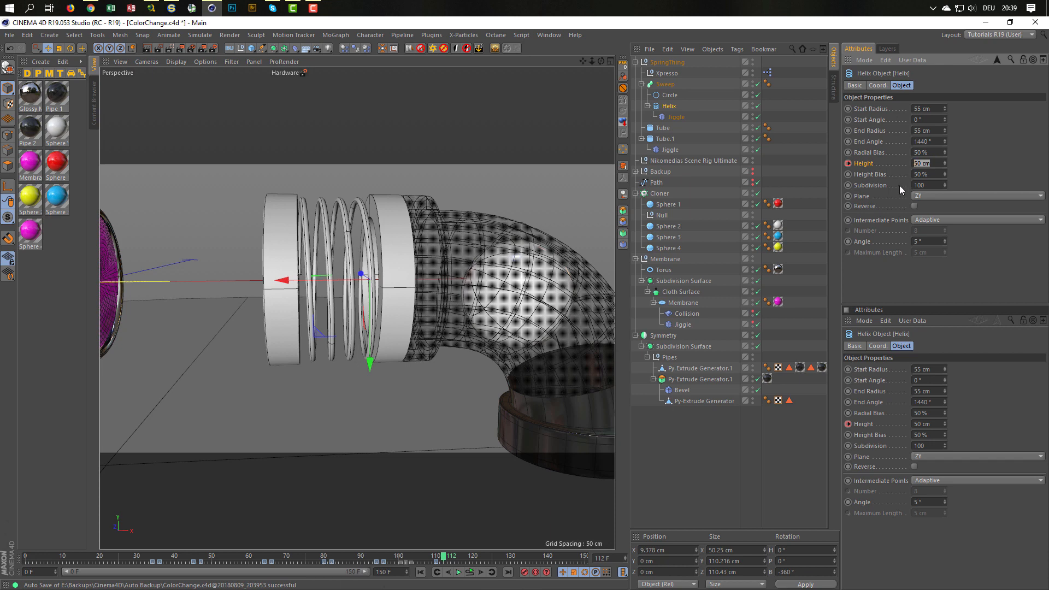
type("20")
key("Return")
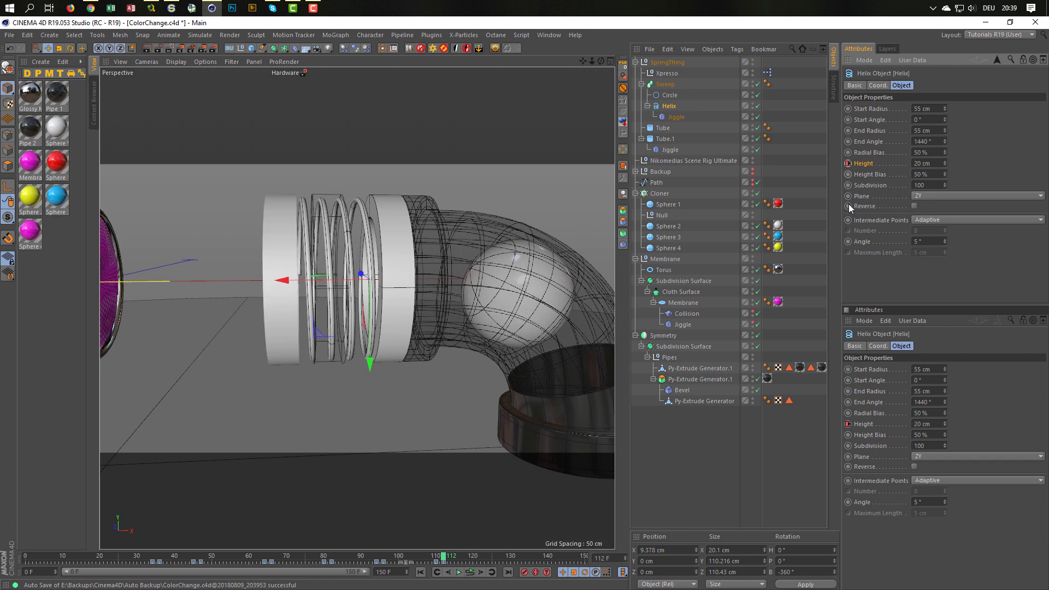
left_click(848, 163)
- Record Helix Height keyframes of 20 cm at frame 124 and 50 cm at frame 126
left_click_drag(444, 556, 490, 557)
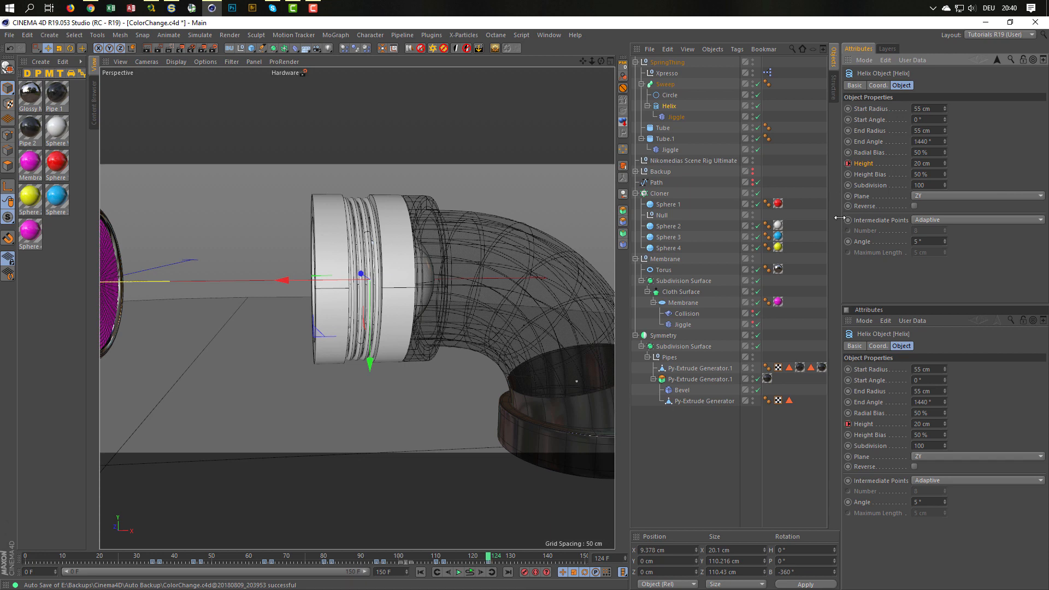
key("g")
key("g")
left_click_drag(925, 164, 907, 165)
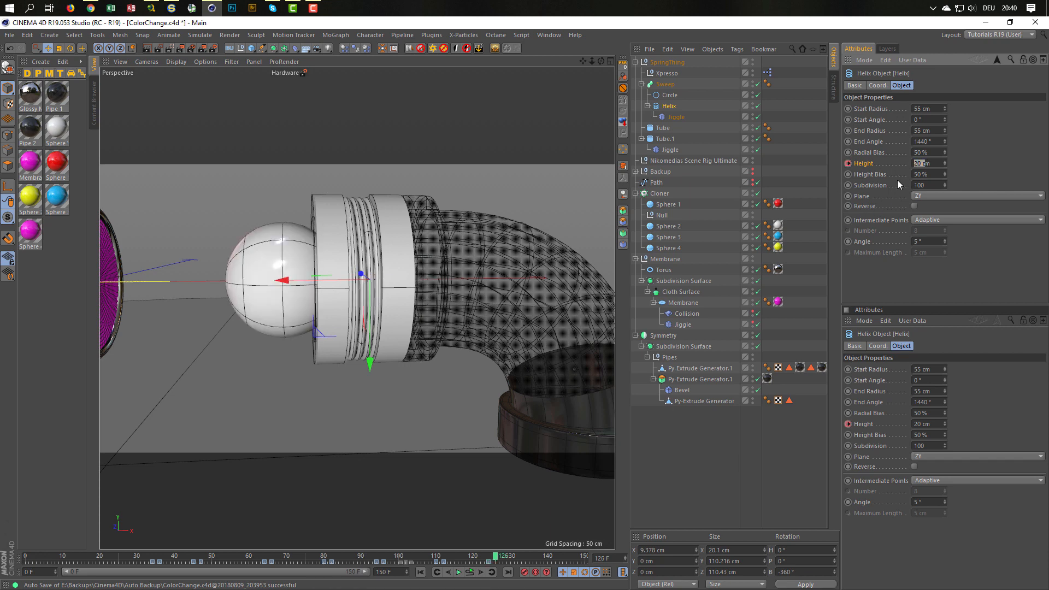
type("50")
key("Return")
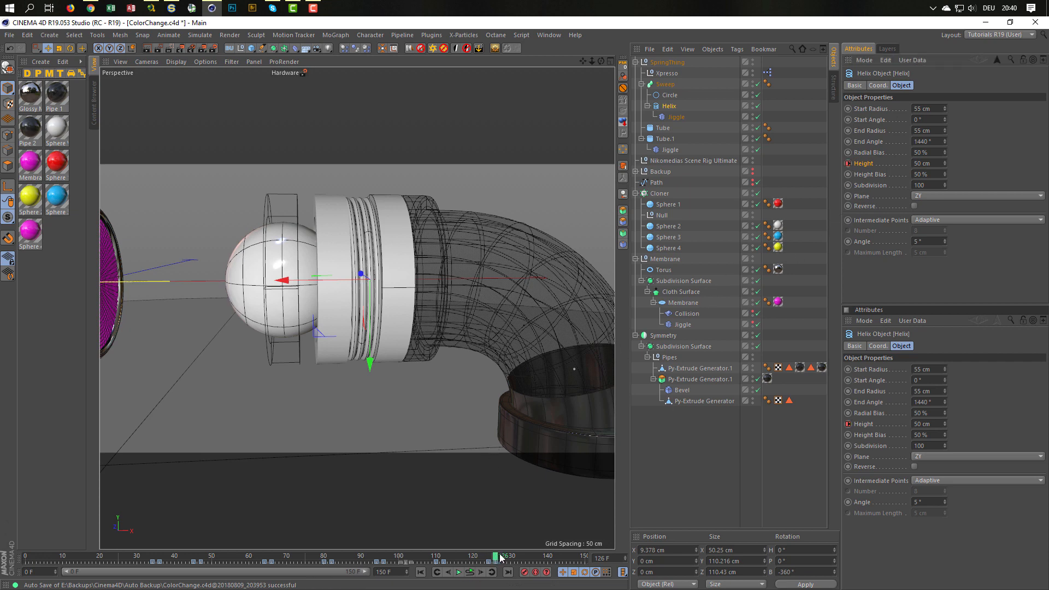
- Record Helix Height keyframes of 50 cm at frame 141 and 20 cm at frame 143, and save the project
left_click_drag(495, 556, 551, 559)
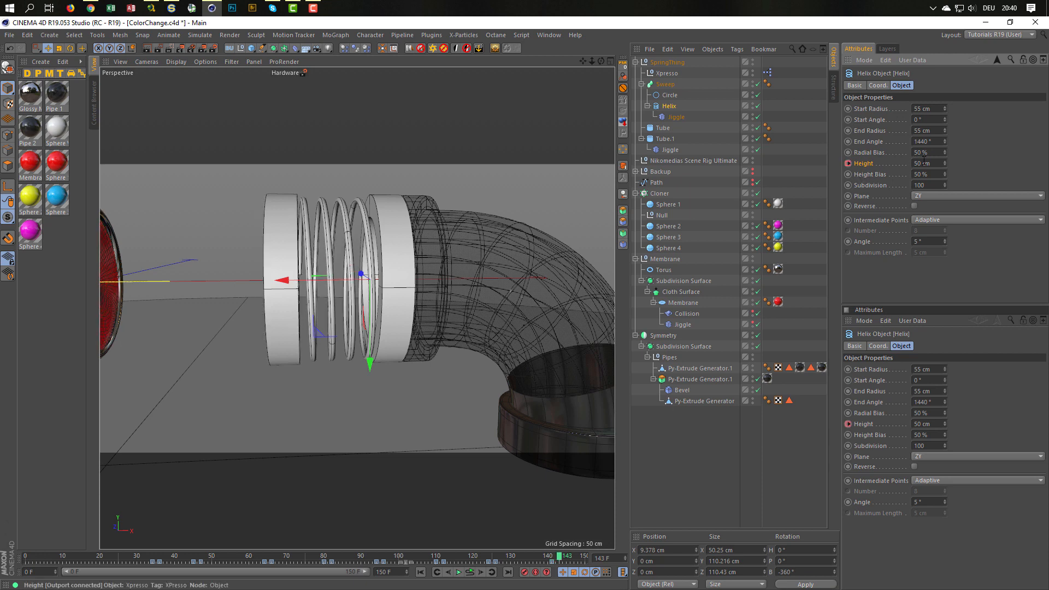
type("0")
key("Return")
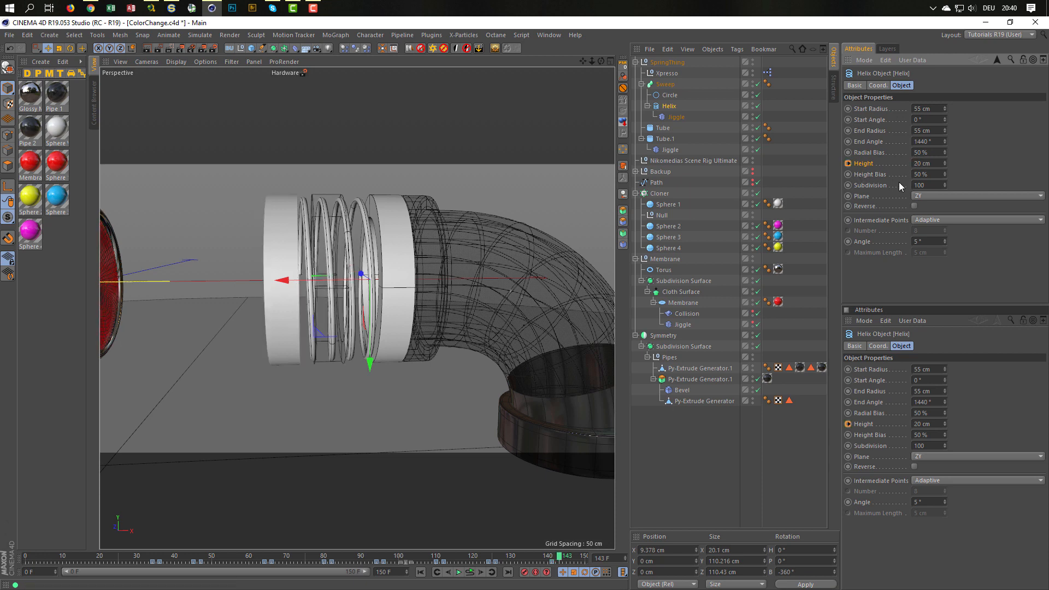
left_click(848, 163)
key("ctrl+s")
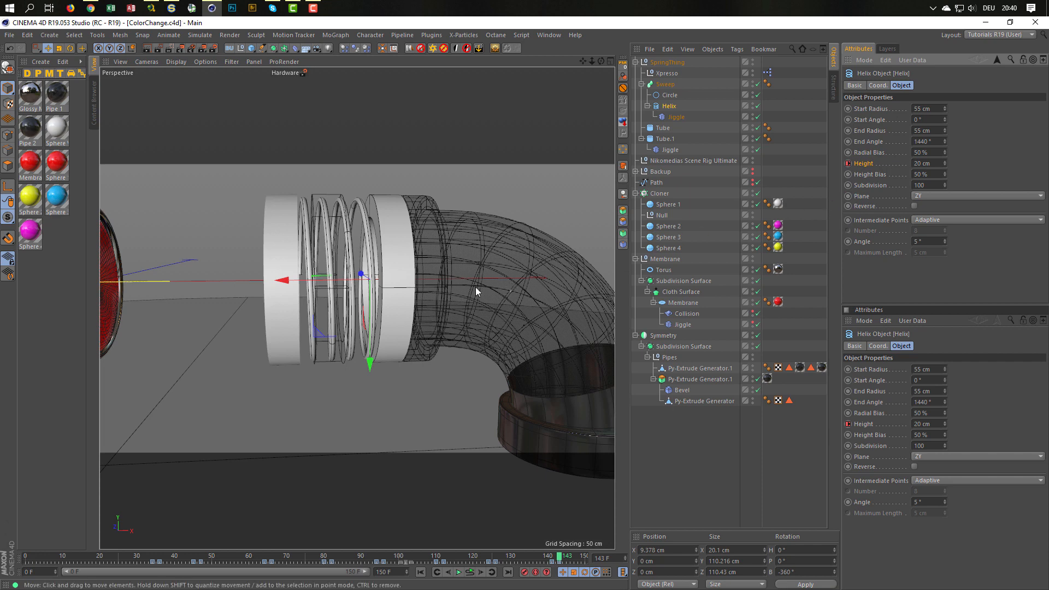
- Play the animation from the start to check the spring's timing against the spheres
mouse_move(457, 290)
left_mouse_down("alt")
mouse_move(415, 298)
mouse_move(462, 283)
left_mouse_up("alt")
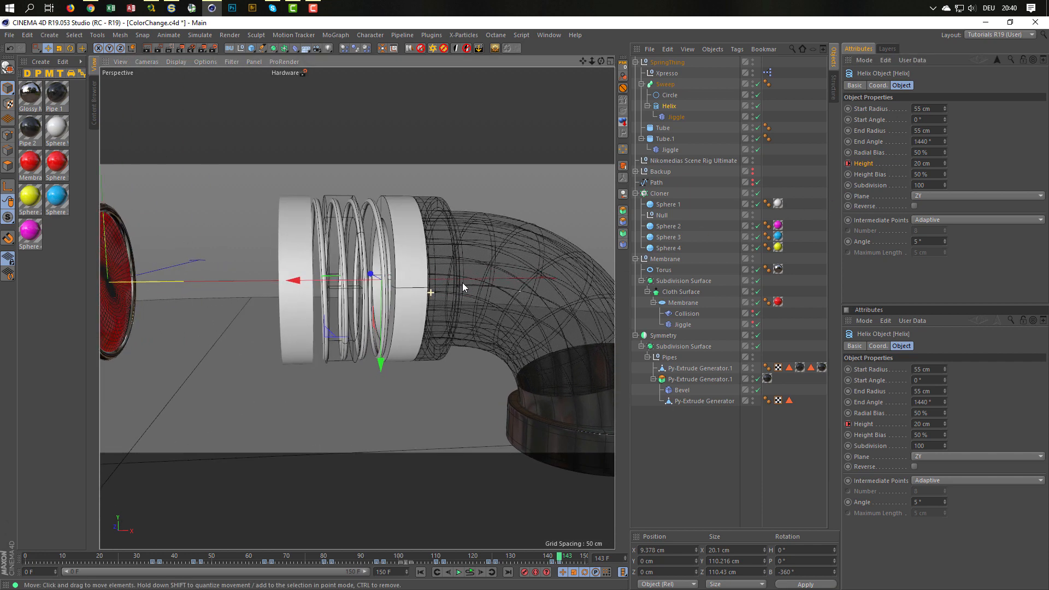
left_click(470, 572)
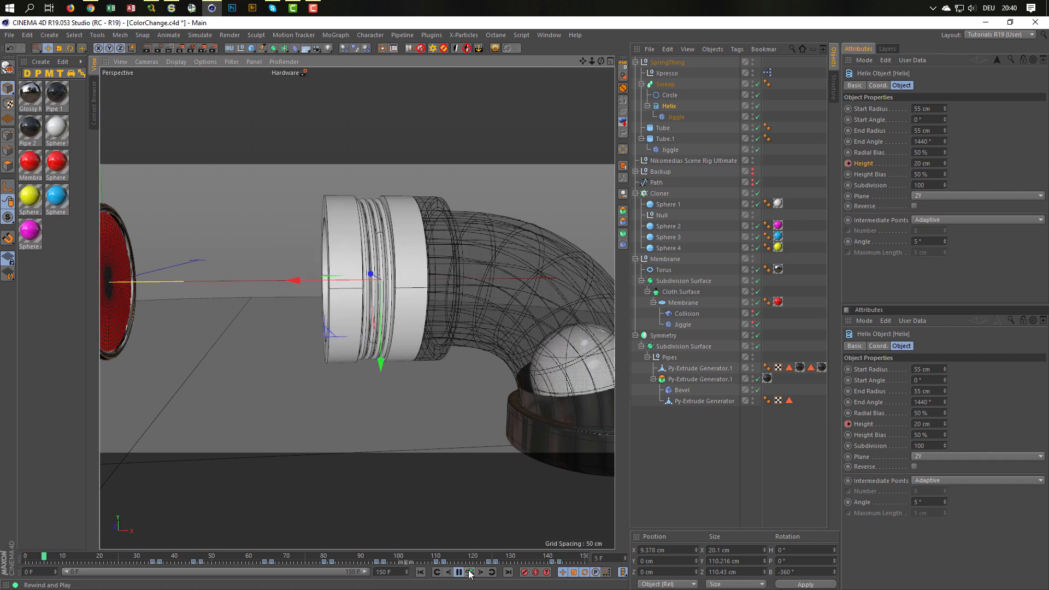
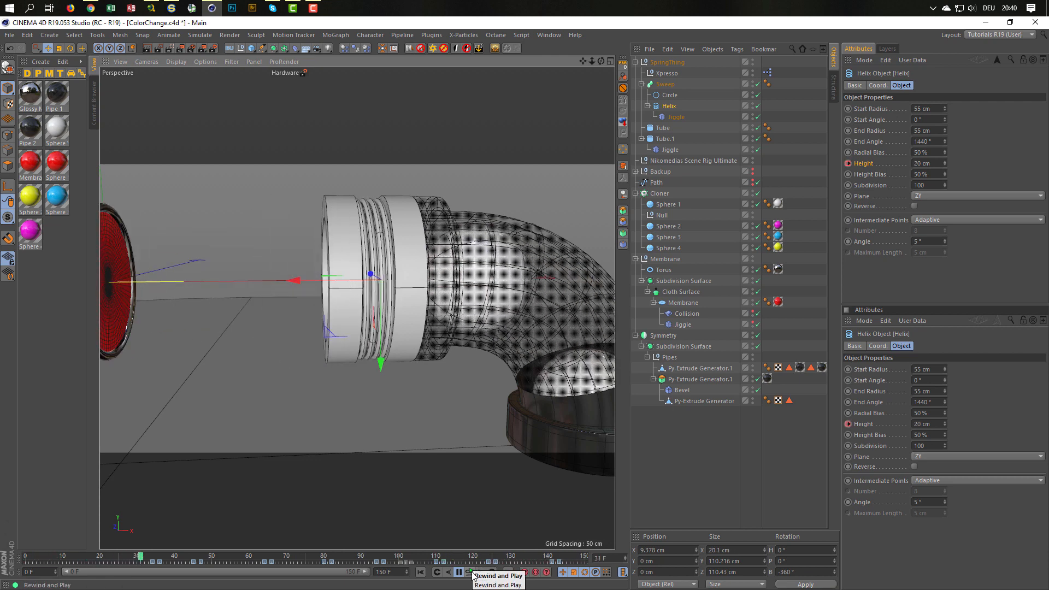
left_click(468, 572)
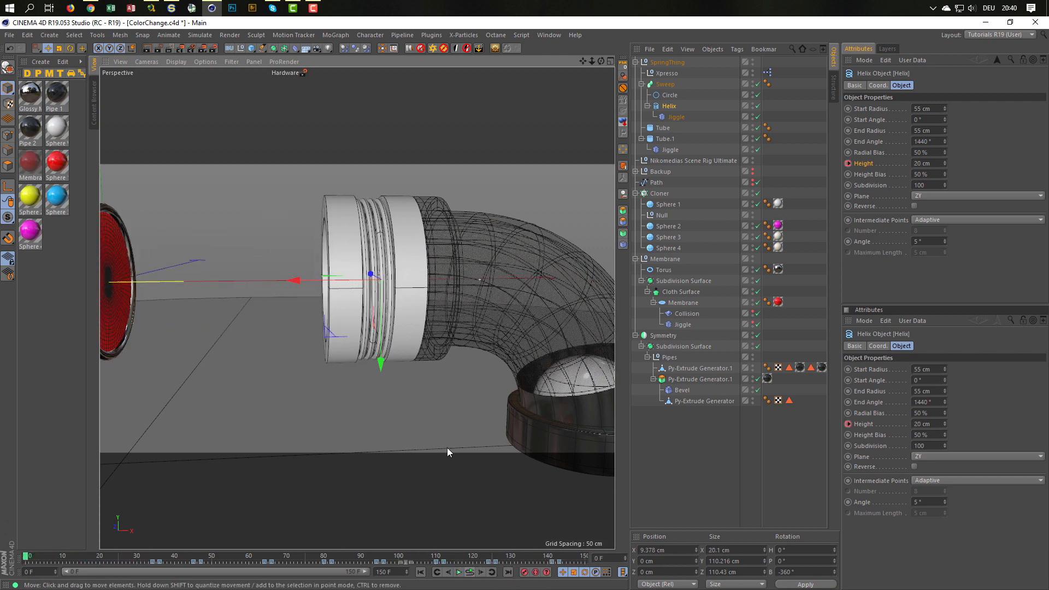
- Shift the last Helix Height keyframes slightly earlier on the timeline and replay the animation to check their timing
left_click(550, 562)
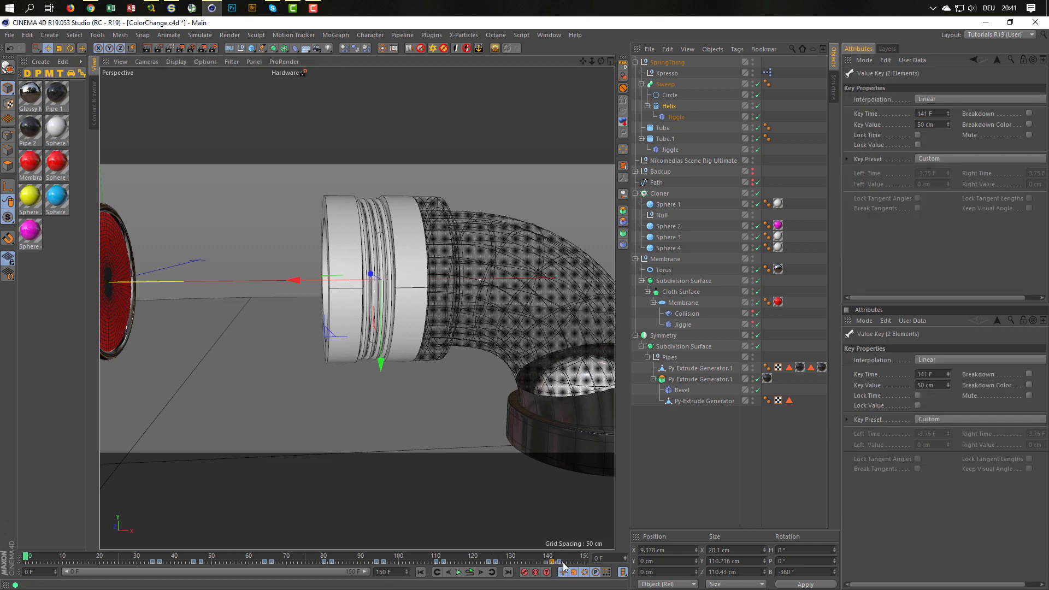
left_click(548, 563)
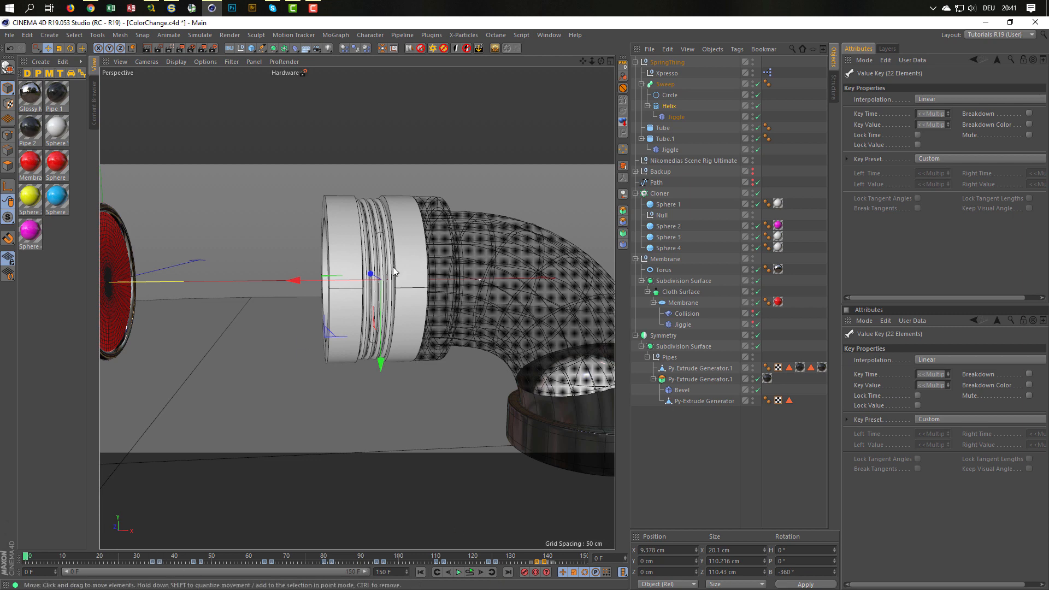
left_click(470, 572)
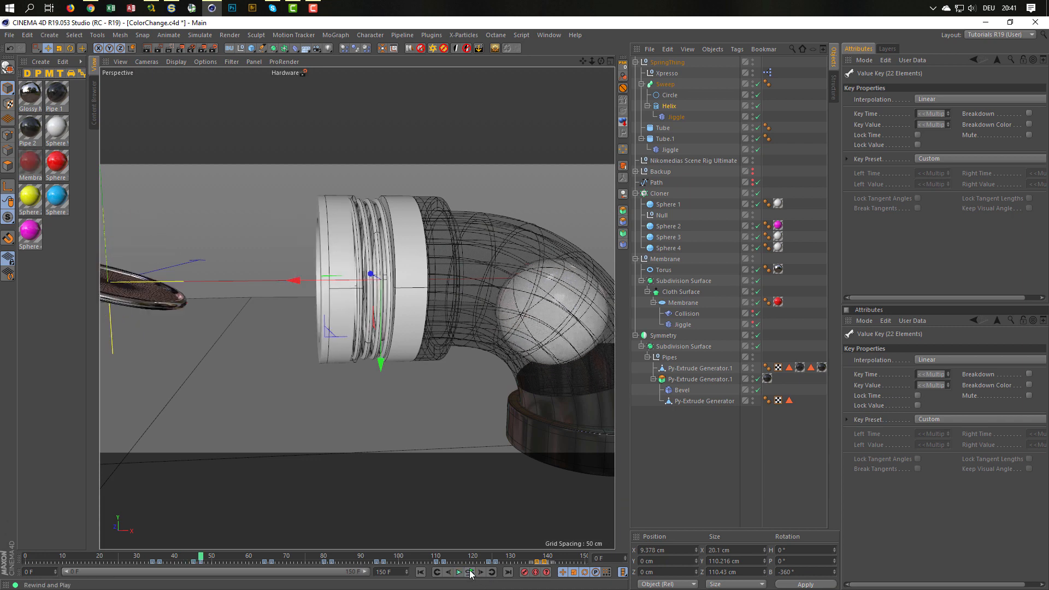
left_click(470, 572)
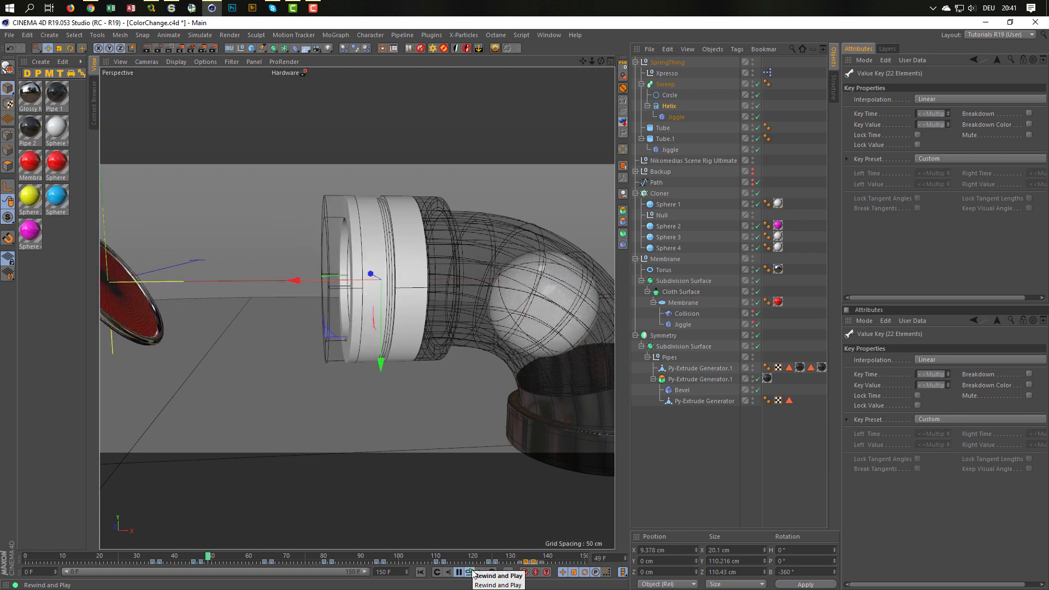
left_click(471, 572)
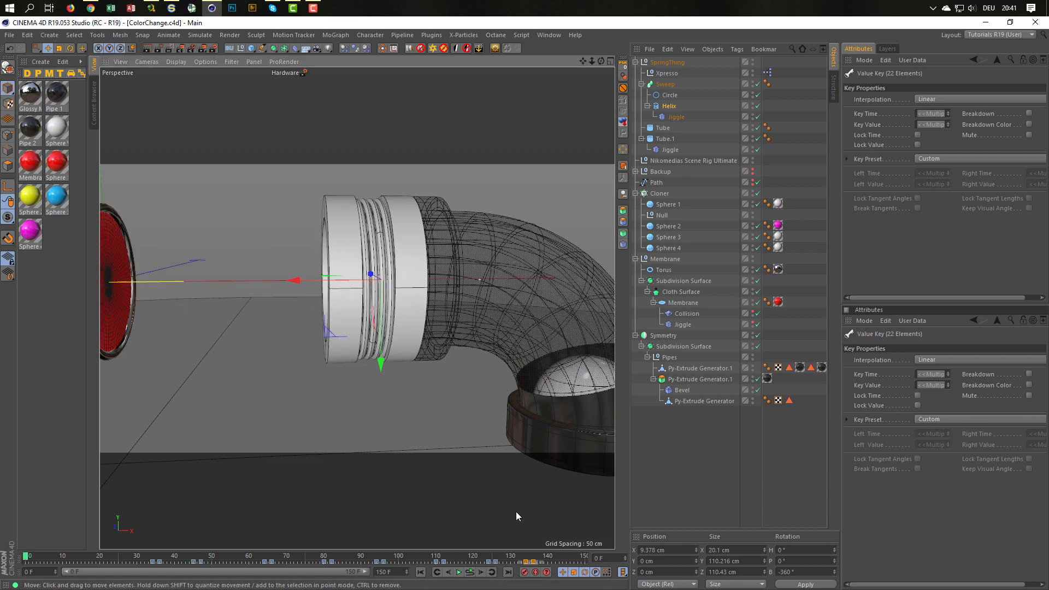
- Reframe the perspective view to look at both pipes with the membrane between them
scroll(520, 250, "down", 5)
left_click_drag(499, 245, 386, 252, "alt")
middle_click_drag(386, 251, 420, 250, "alt")
left_click_drag(419, 251, 439, 239, "alt")
middle_click_drag(439, 238, 466, 204, "alt")
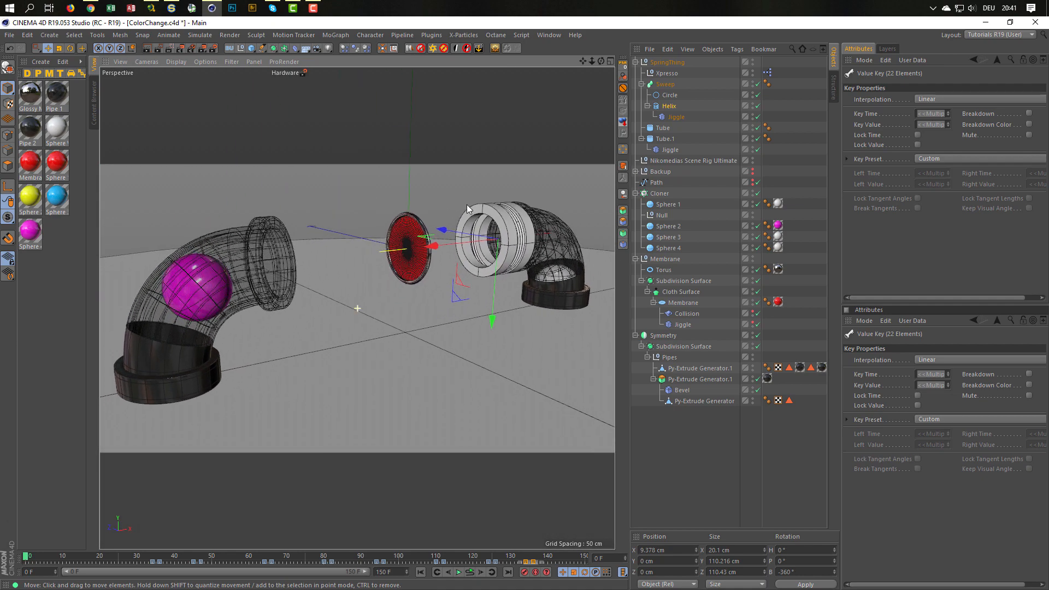
- Duplicate the Pipe 2 material and rename the copy Spring Bases
right_click_drag(467, 205, 470, 206, "alt")
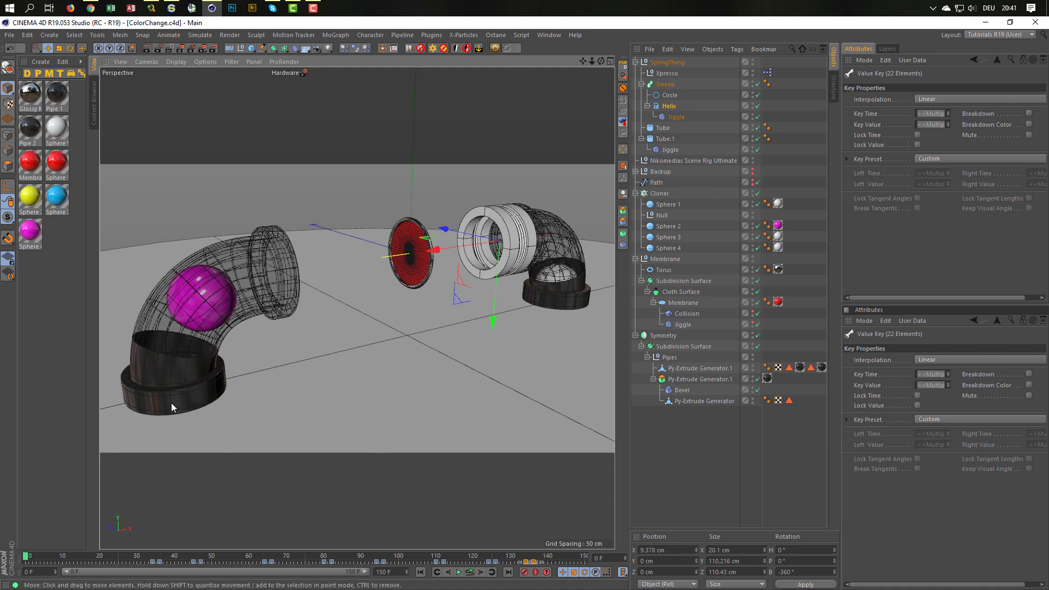
left_click(30, 130)
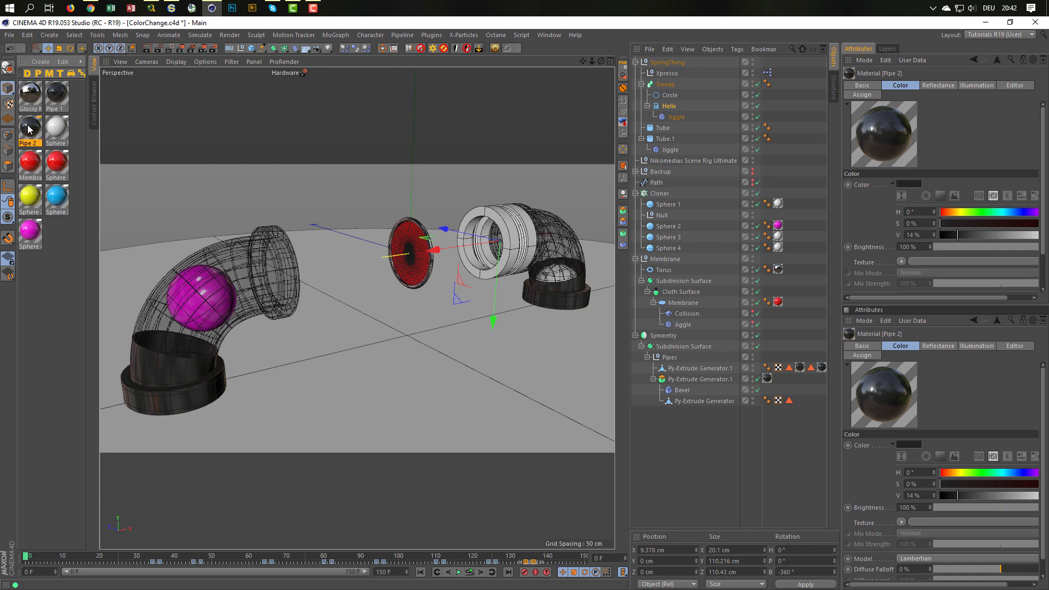
left_click_drag(71, 245, 70, 251, "ctrl")
double_click(57, 229)
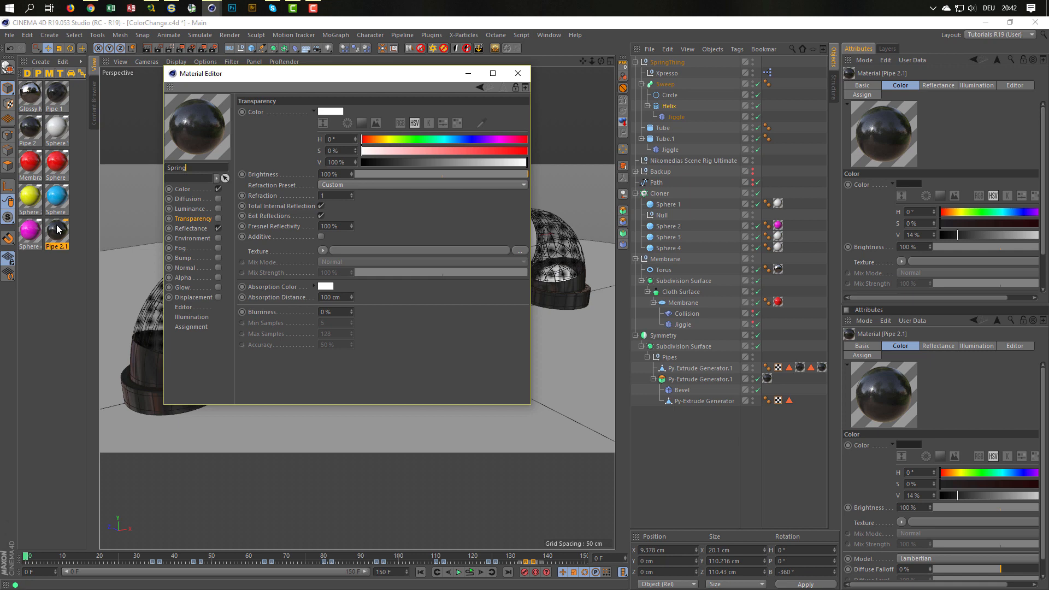
key("Return")
- Lighten the Spring Bases material's color to a V value of 94%
left_click(185, 190)
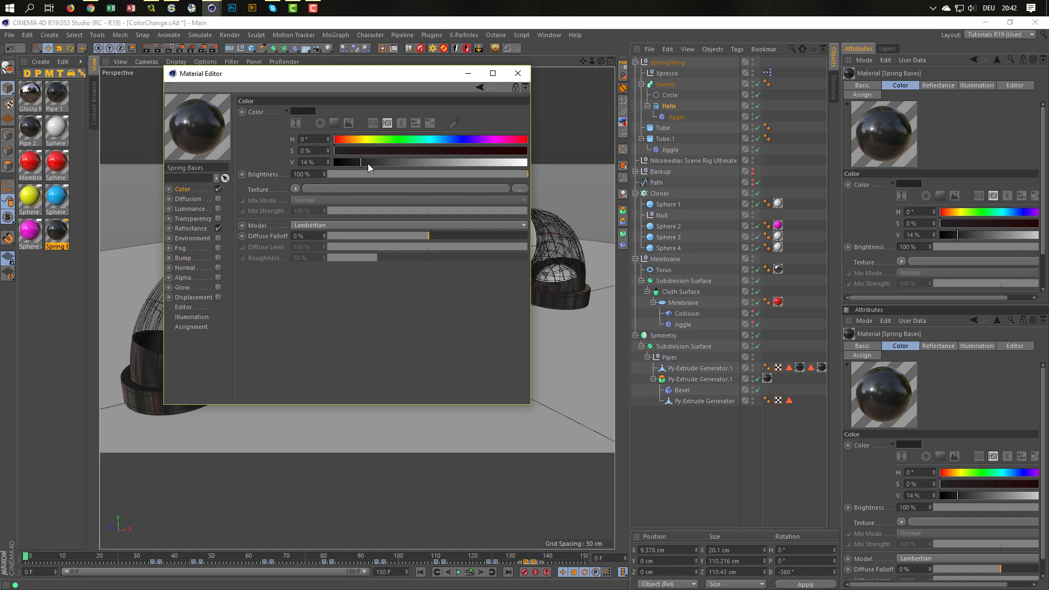
left_click_drag(373, 162, 512, 166)
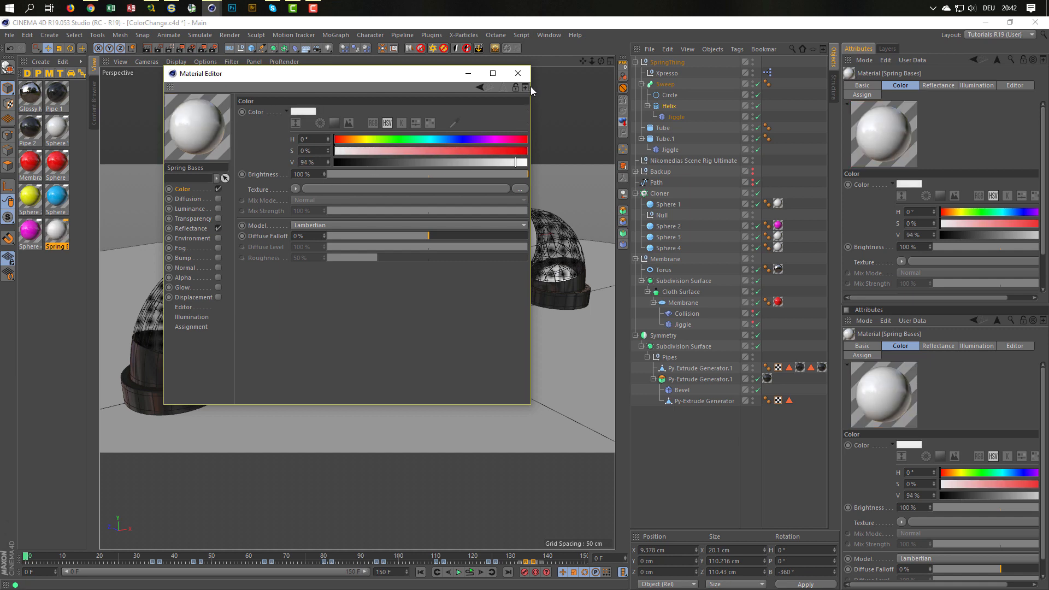
left_click(518, 73)
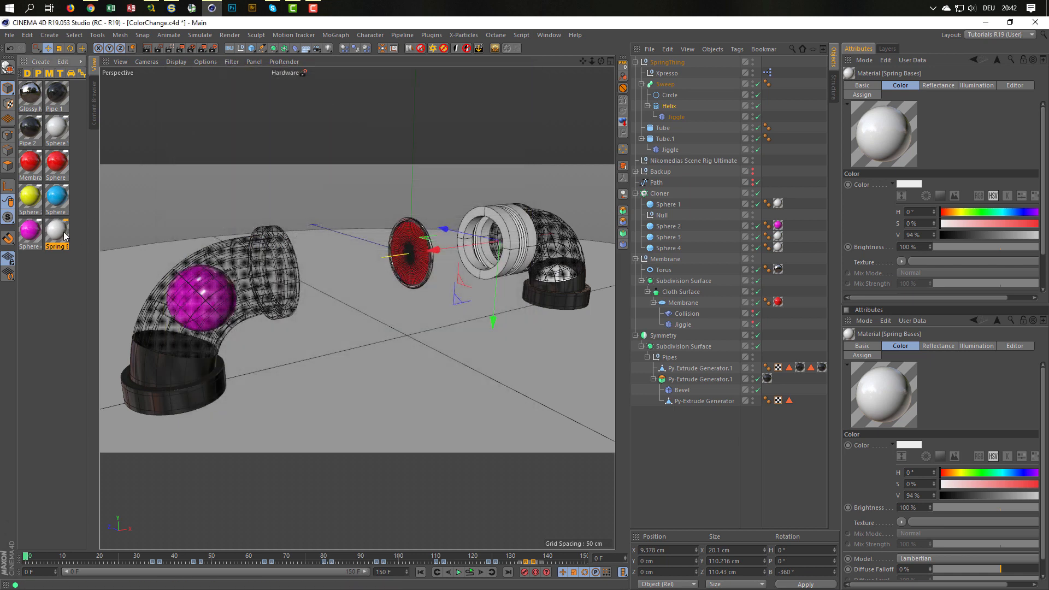
- Apply the Spring Bases material to Tube and Tube.1, and Glossy Metal to the Sweep
left_click_drag(664, 127, 665, 128)
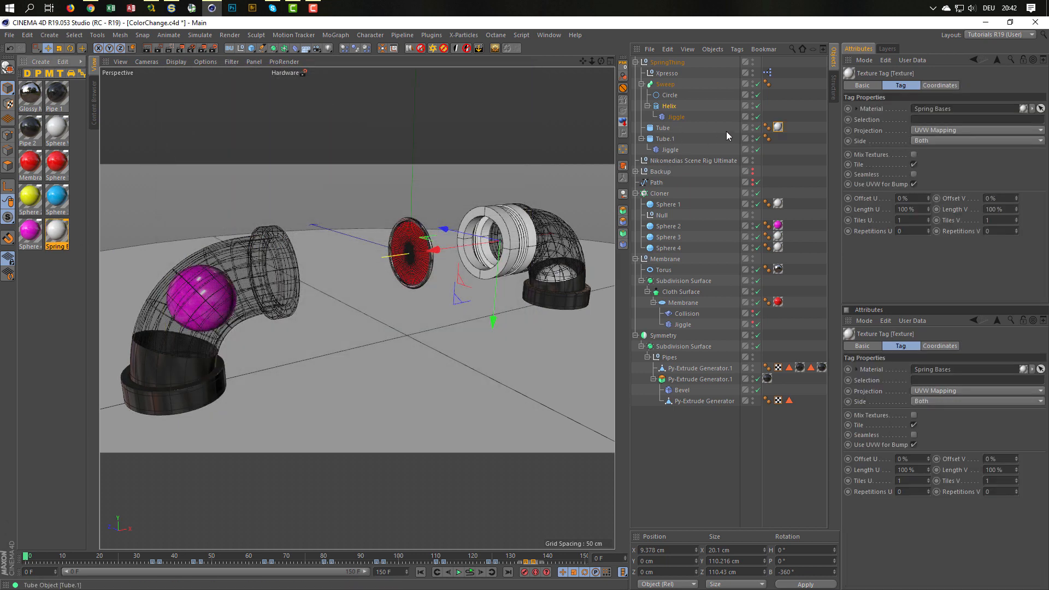
left_click_drag(778, 127, 777, 139, "ctrl")
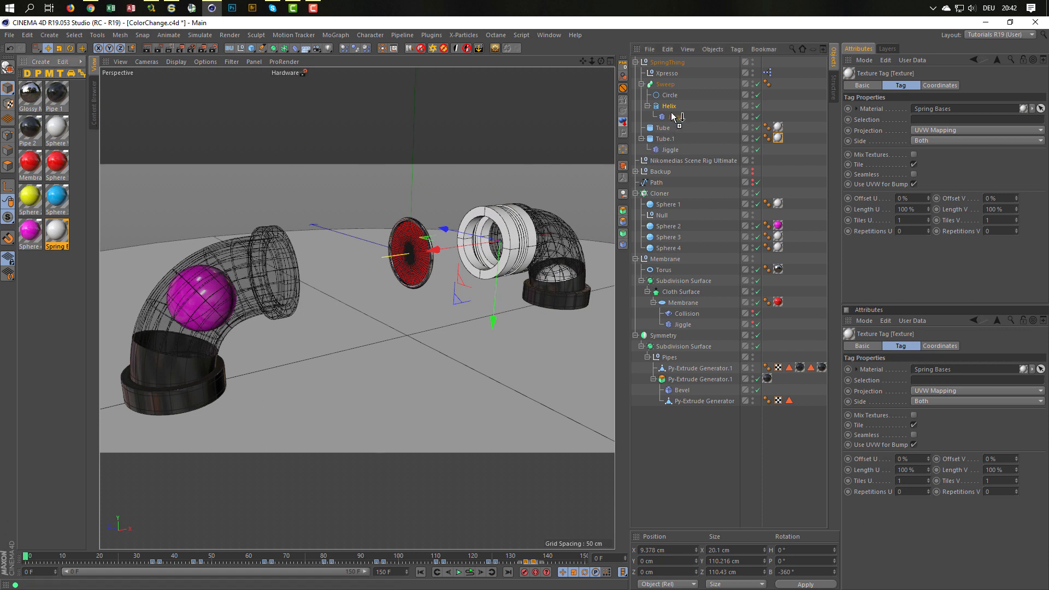
left_click_drag(669, 88, 670, 85)
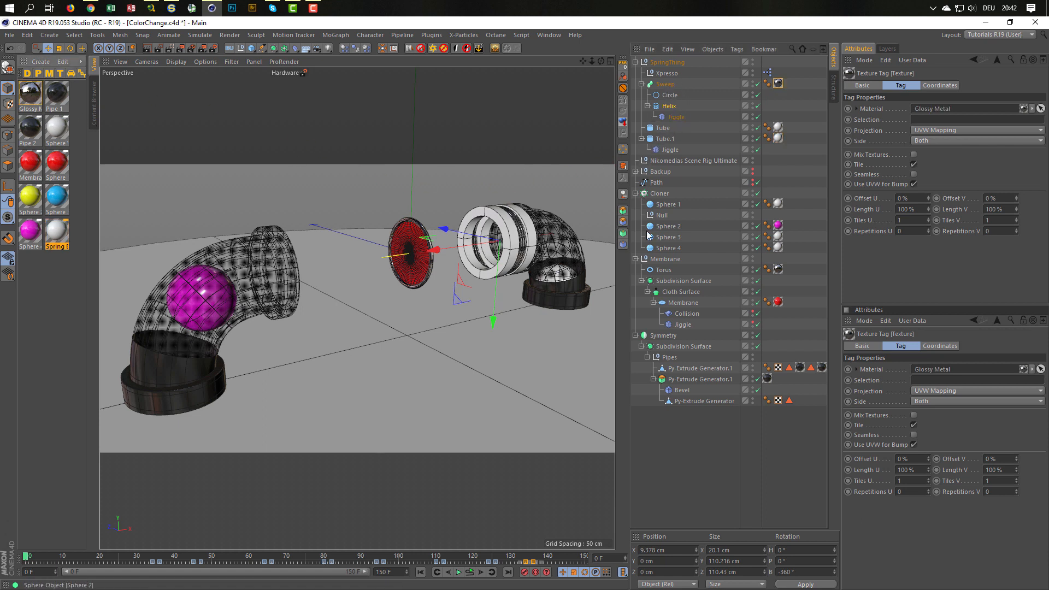
- Preview the new spring materials with a brief interactive render of the scene
left_click(668, 452)
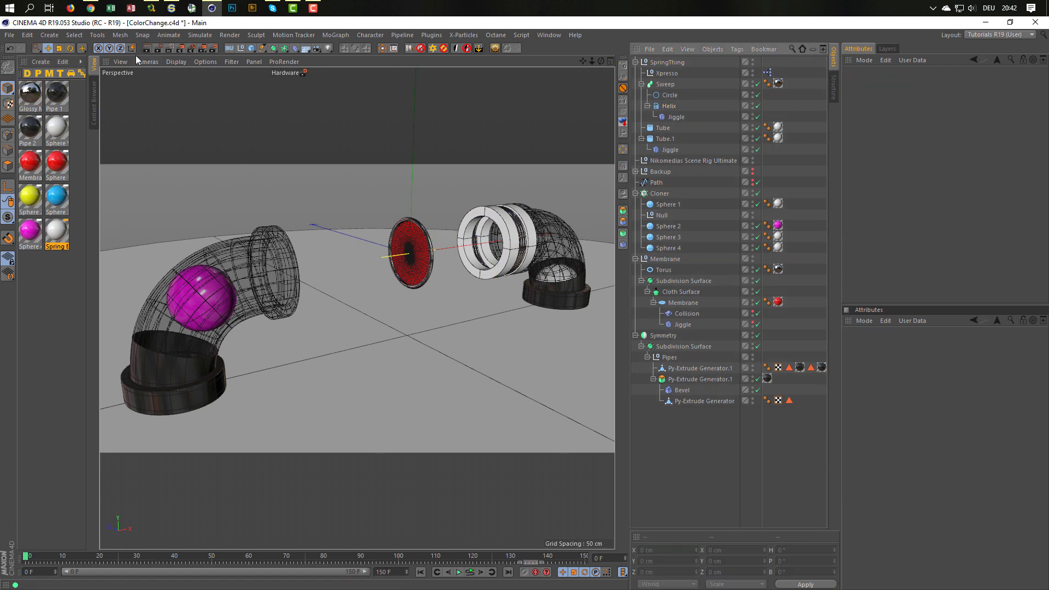
left_click(170, 49)
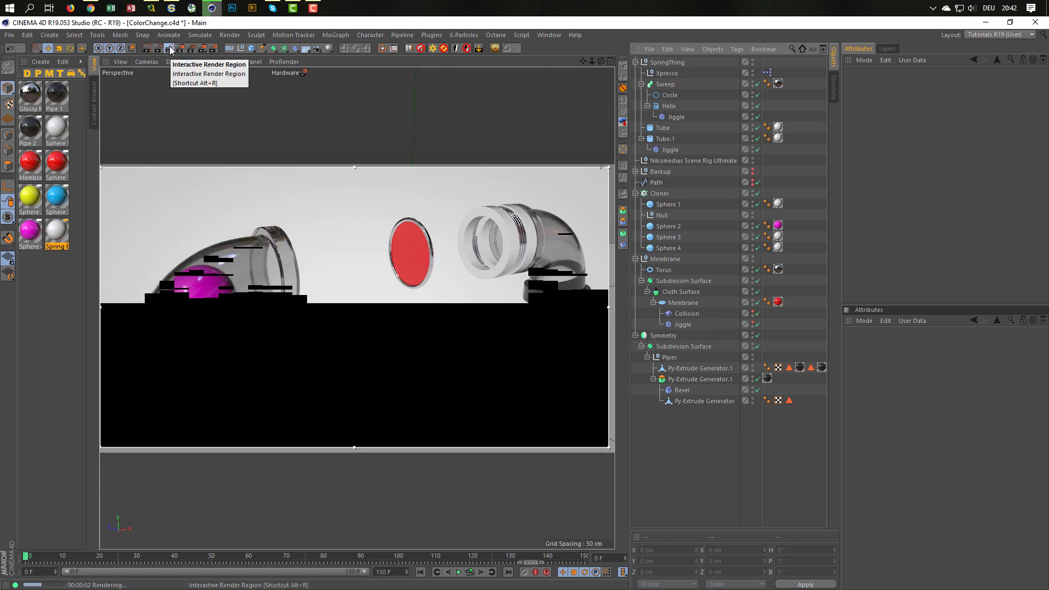
left_click(171, 49)
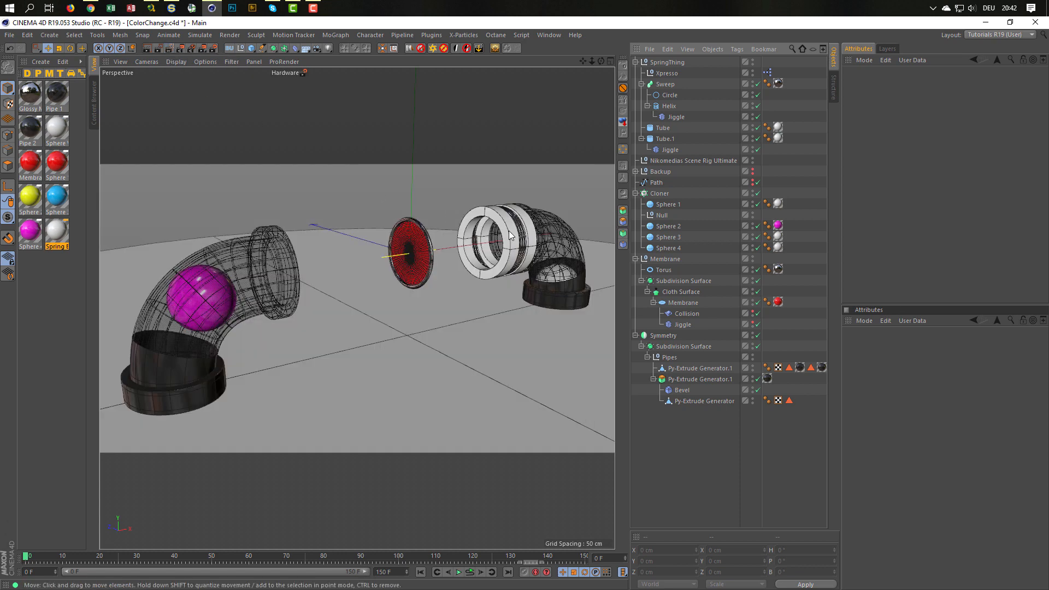
- Enable the fillet on both Tube and Tube.1 with 3 segments and a 2 cm radius
scroll(543, 216, "up", 5)
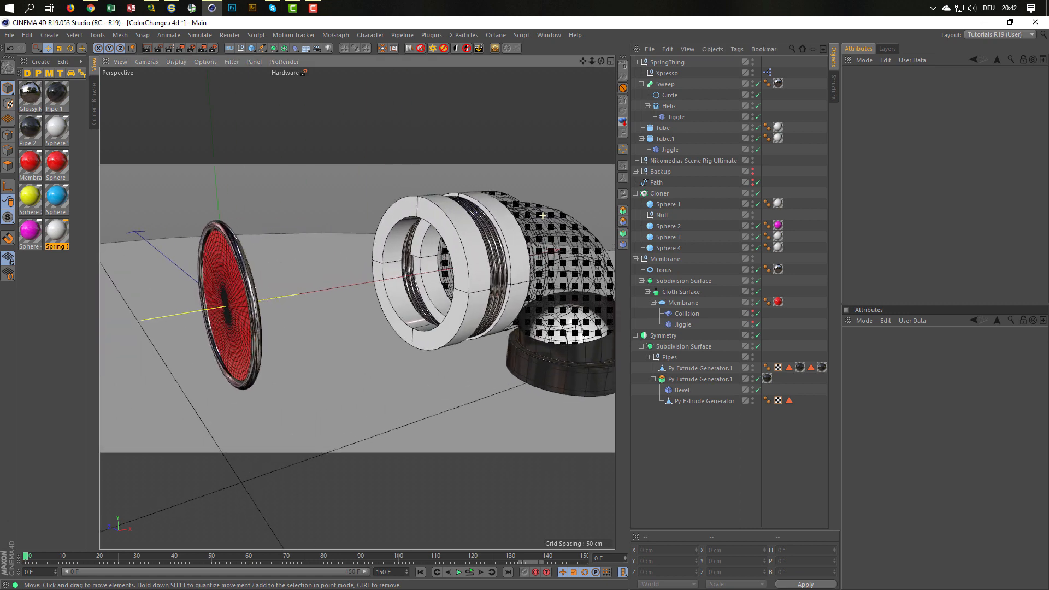
scroll(543, 217, "up", 3)
left_click(662, 127)
left_click(670, 139, "ctrl")
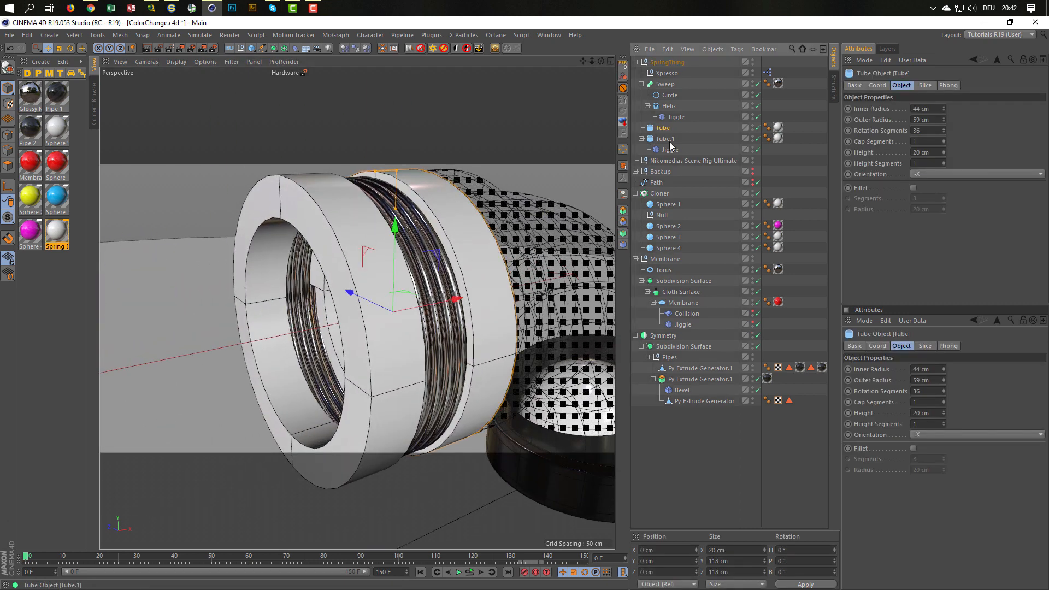
left_click(914, 188)
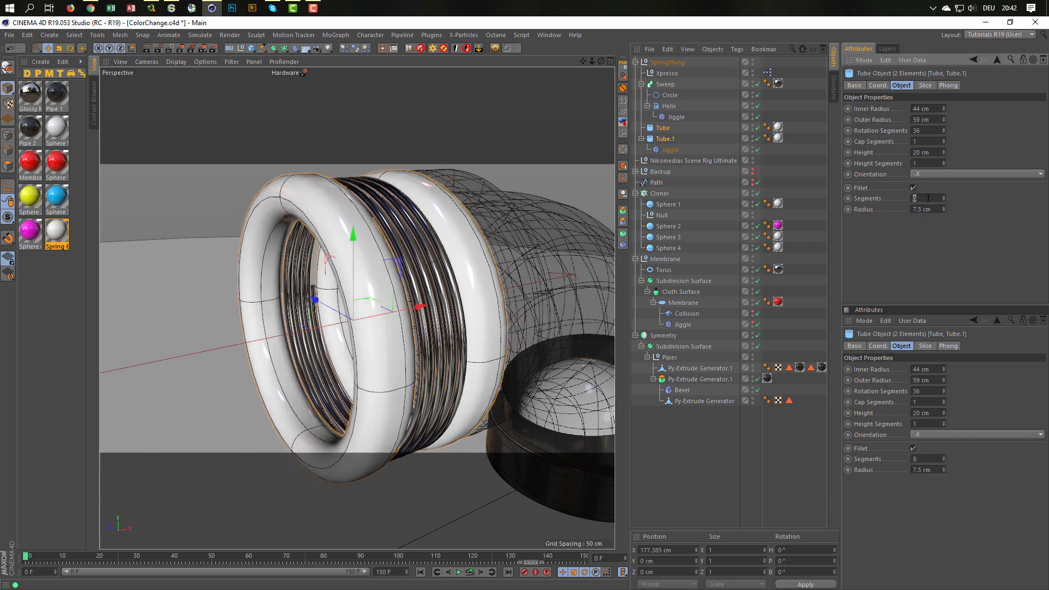
left_click(928, 197)
type("3")
key("Tab")
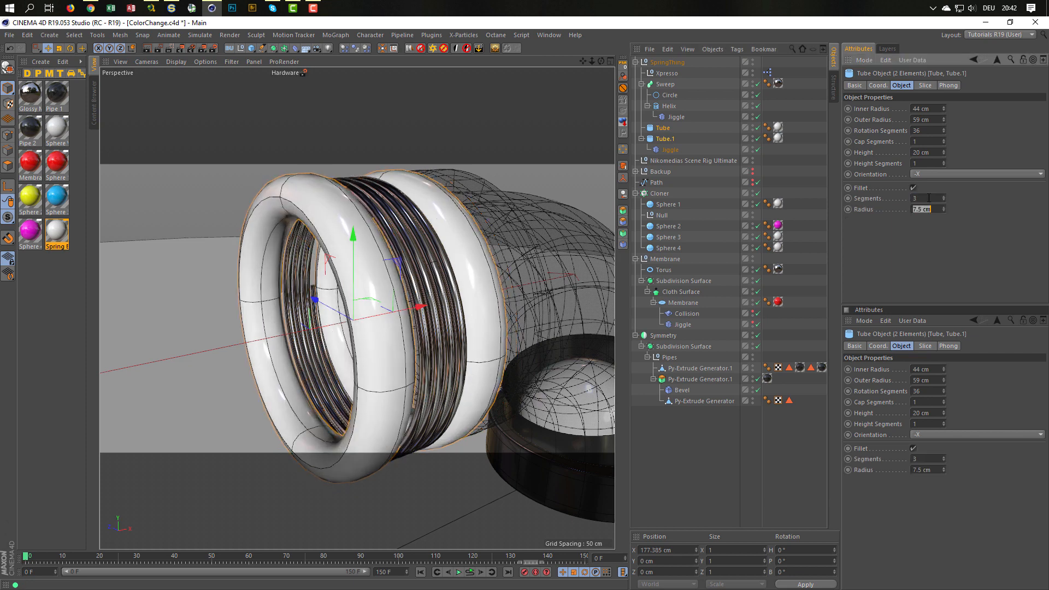
type("2")
key("Return")
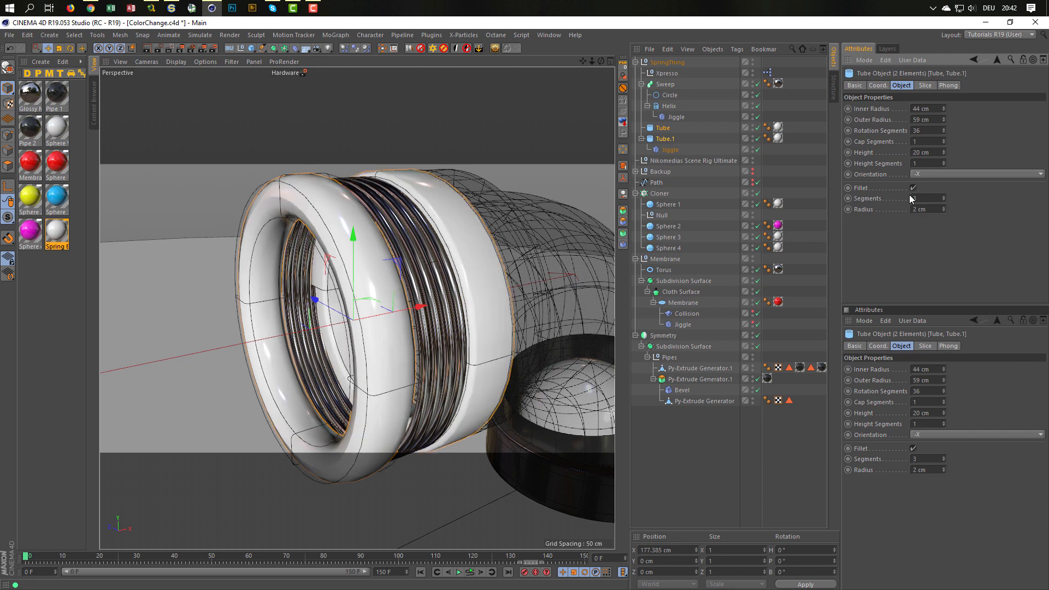
- Reduce the fillet radius of Tube and Tube.1 to 1 cm
left_click(769, 126)
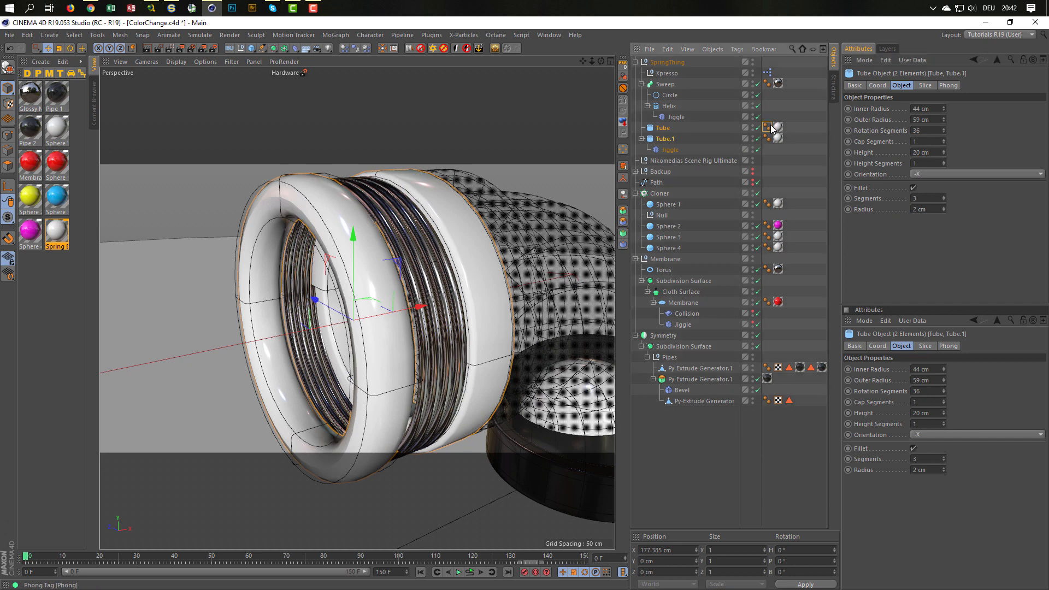
left_click(664, 130)
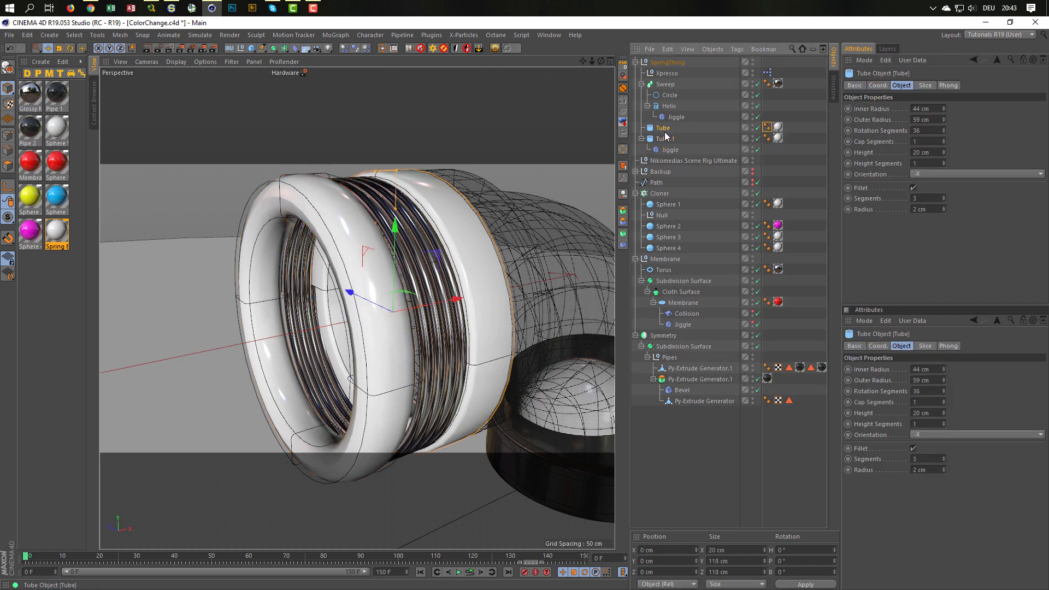
left_click(671, 138, "ctrl")
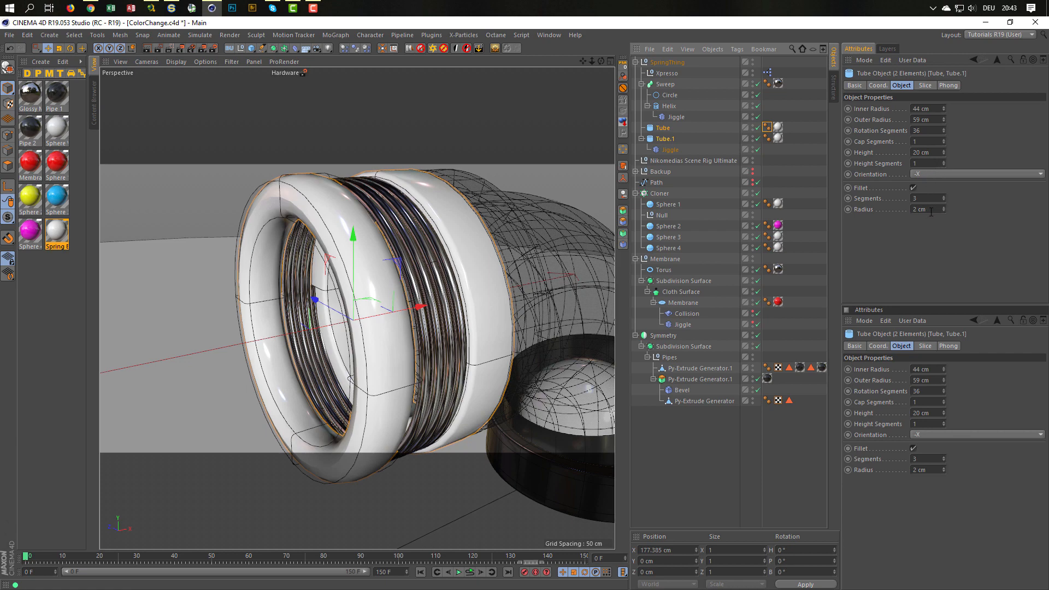
scroll(386, 253, "up", 3)
mouse_move(386, 253)
left_mouse_down("alt")
mouse_move(318, 291)
mouse_move(325, 318)
mouse_move(458, 299)
left_mouse_up("alt")
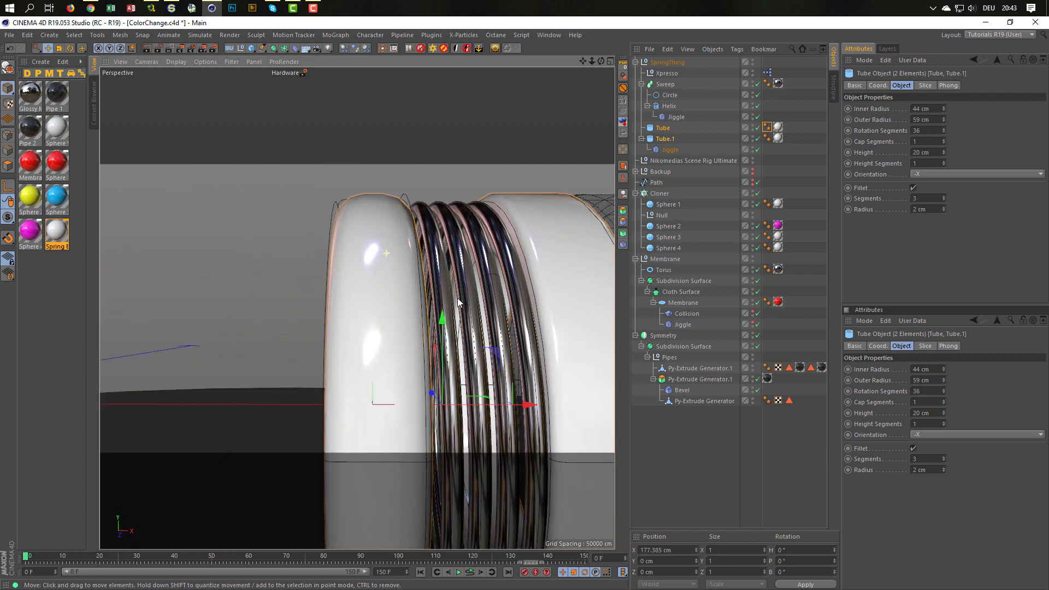
left_click(943, 210)
left_click(943, 211)
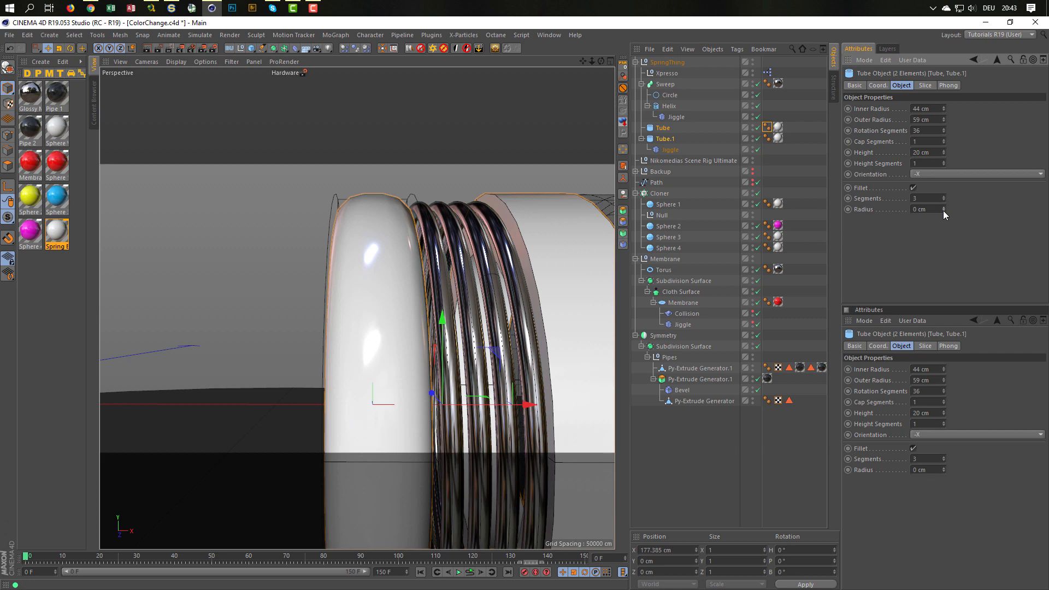
left_click(944, 208)
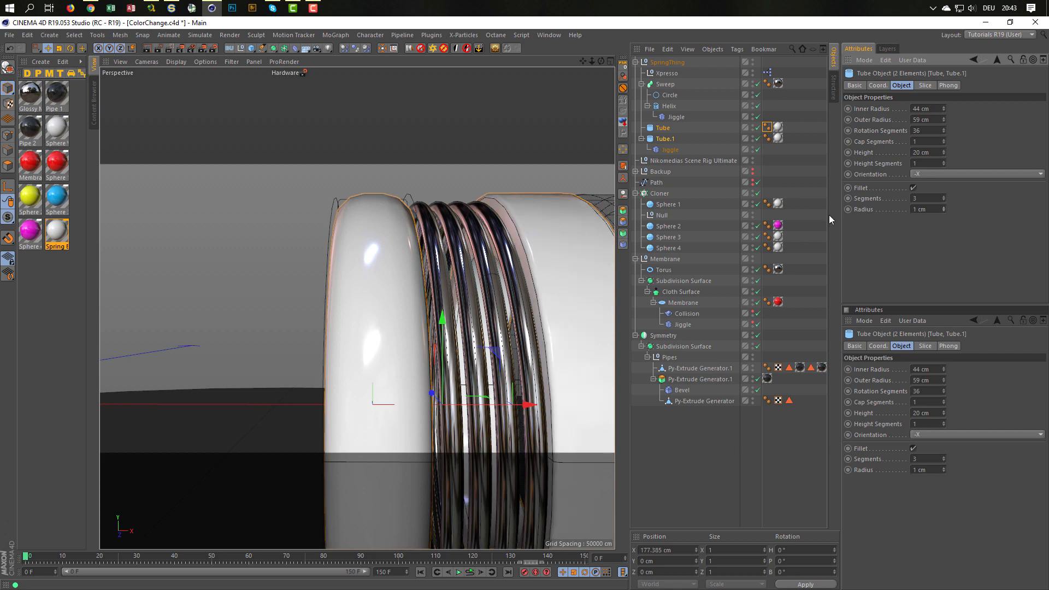
- Play the animation from the start to check the filleted spring bases in motion
scroll(382, 270, "down", 5)
left_click_drag(470, 292, 468, 353, "alt")
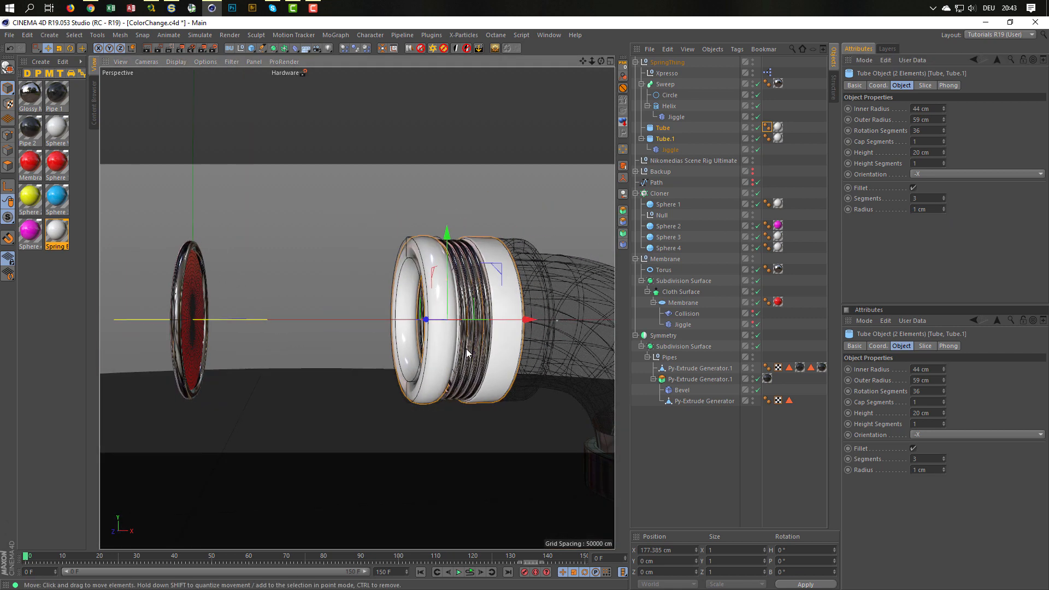
left_click(470, 572)
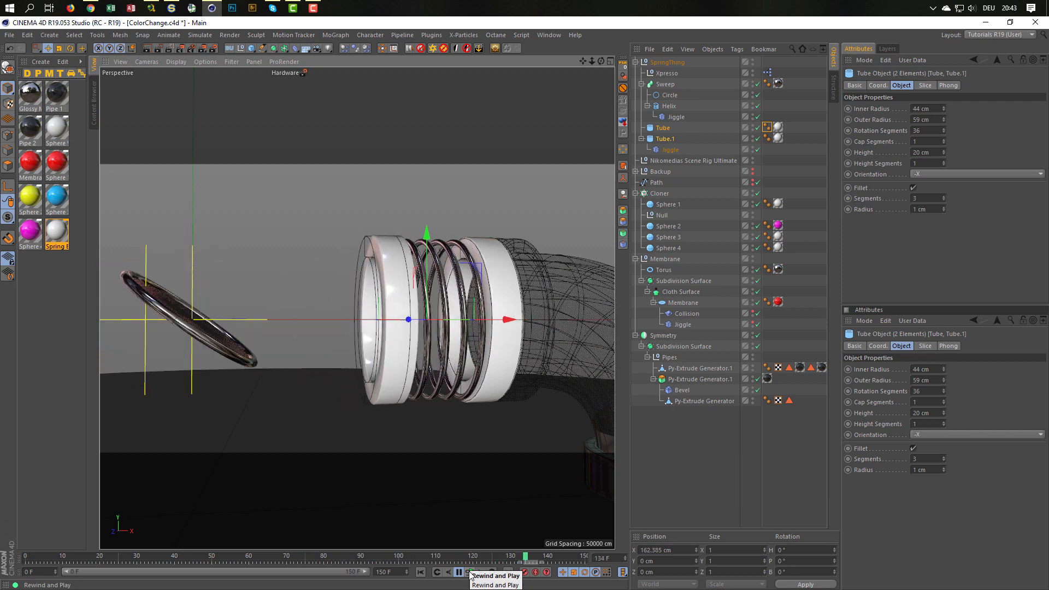
left_click(470, 573)
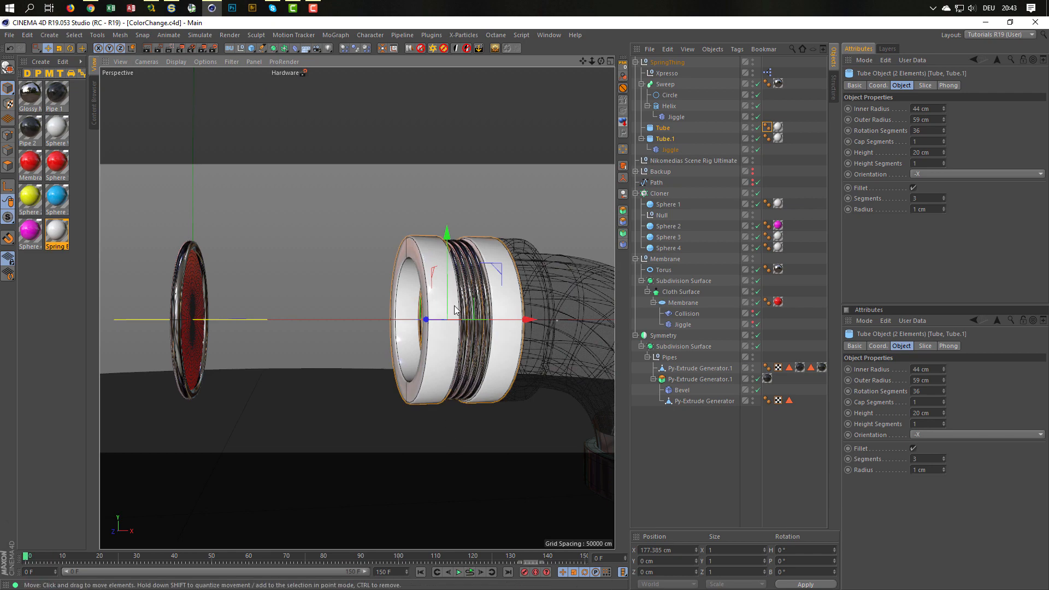
- Reframe the perspective view on both pipes, the membrane and the spring, and save the project
left_click_drag(455, 306, 353, 290, "alt")
scroll(352, 290, "down", 5)
middle_click_drag(349, 290, 437, 272, "alt")
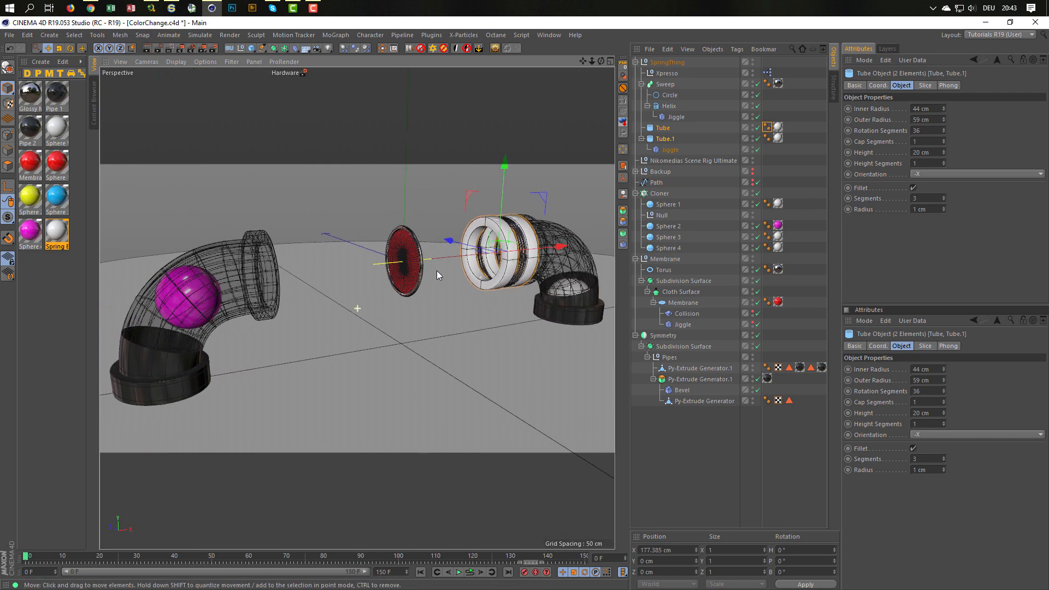
left_click_drag(437, 271, 396, 274, "alt")
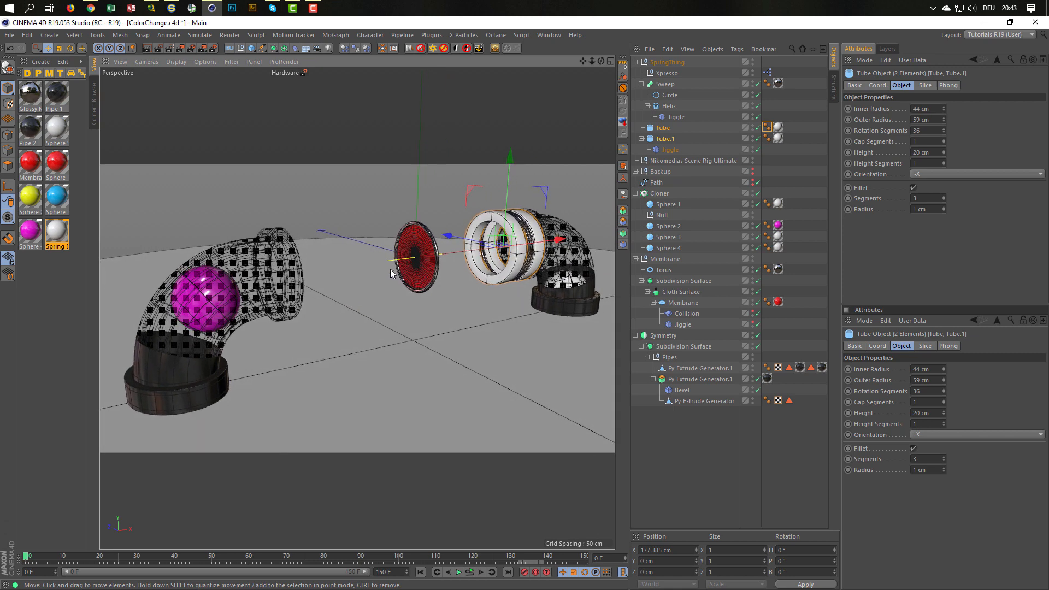
left_click_drag(392, 269, 382, 265, "alt")
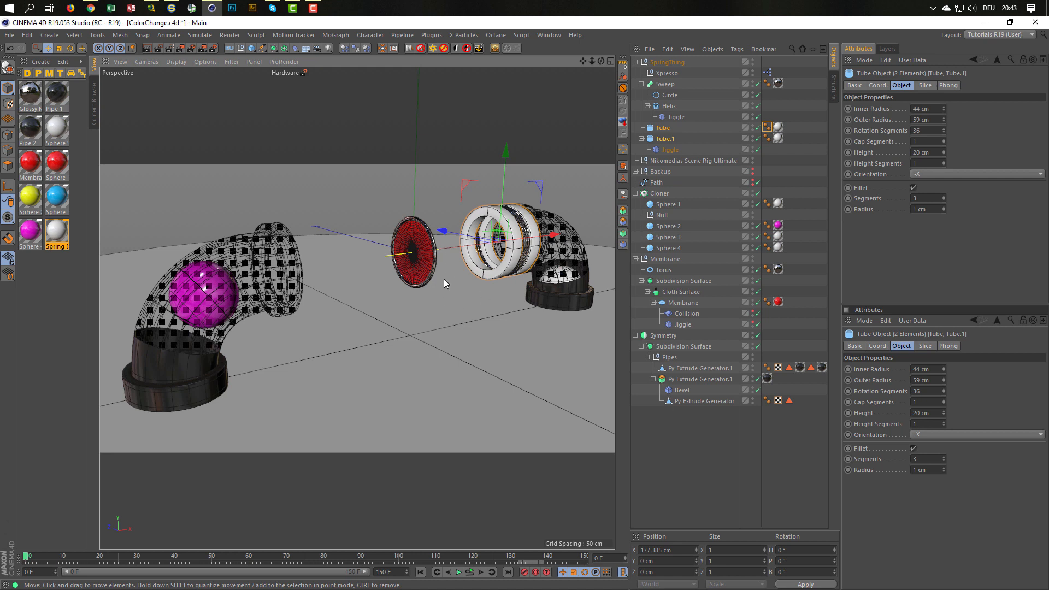
key("ctrl+s")
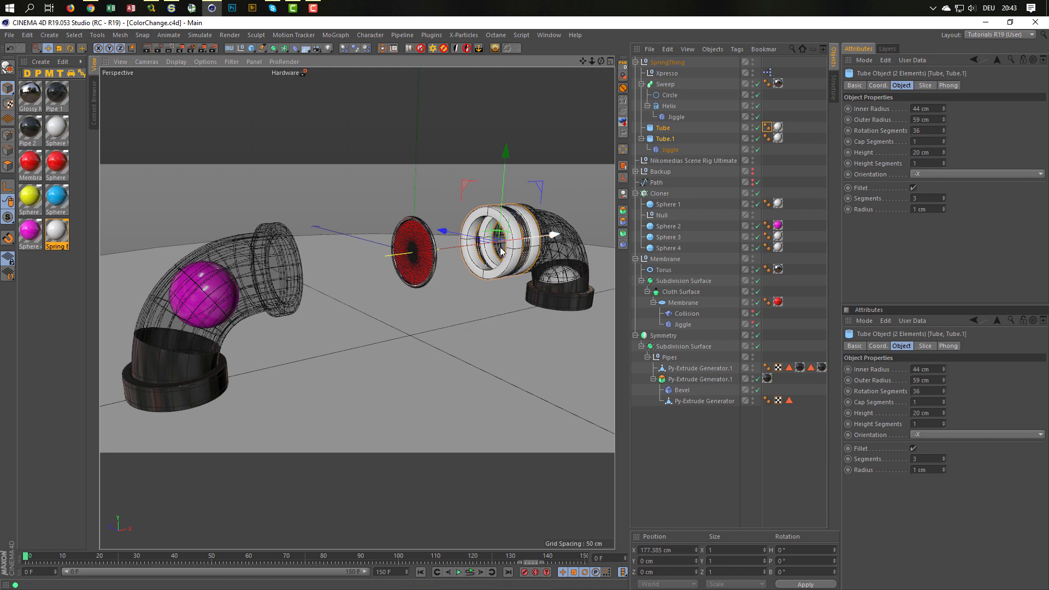
middle_click(431, 257)
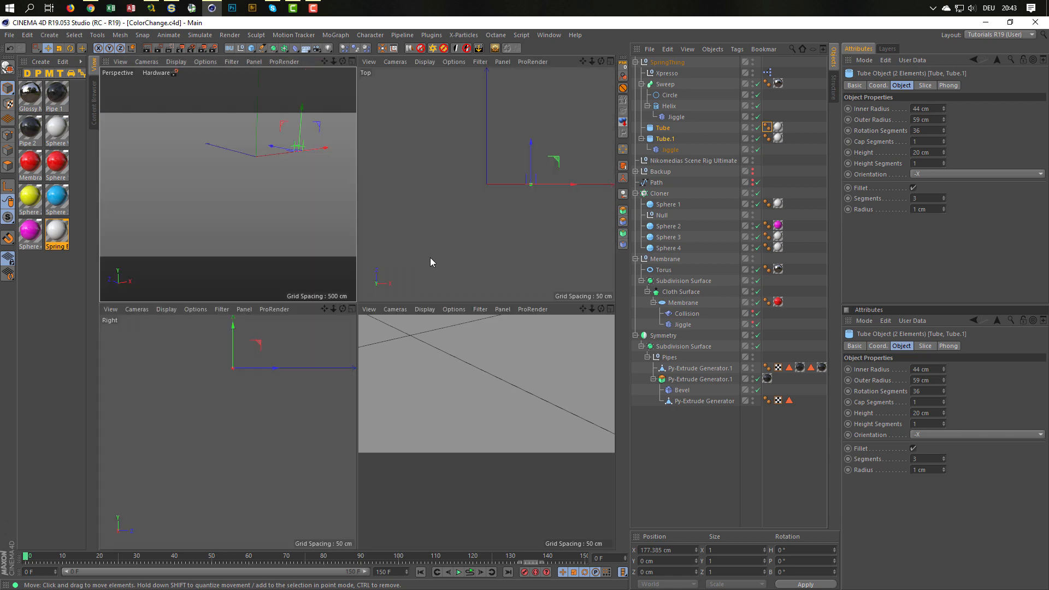
middle_click(310, 367)
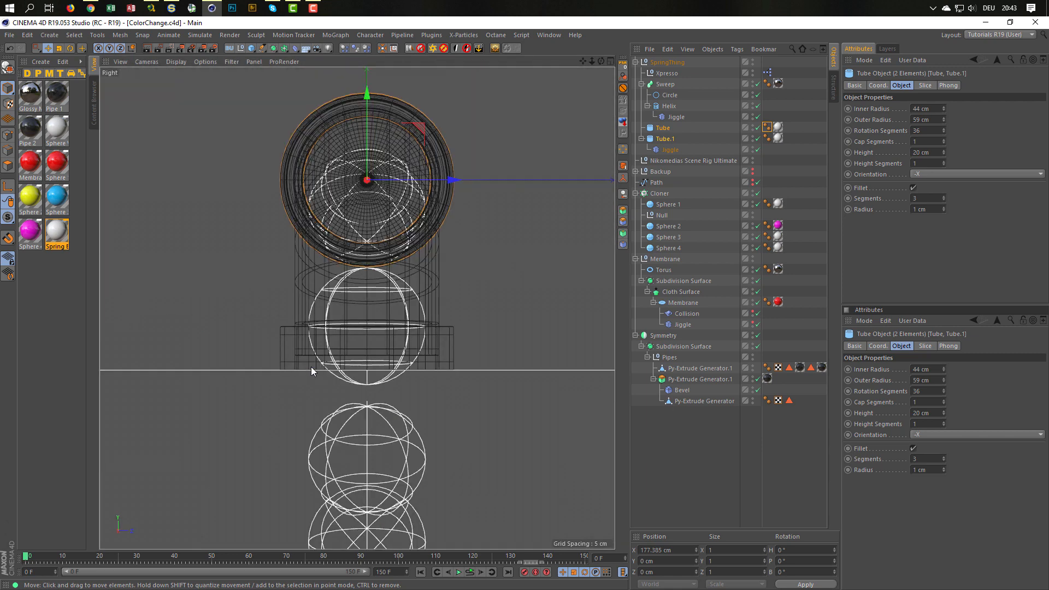
middle_click(384, 277)
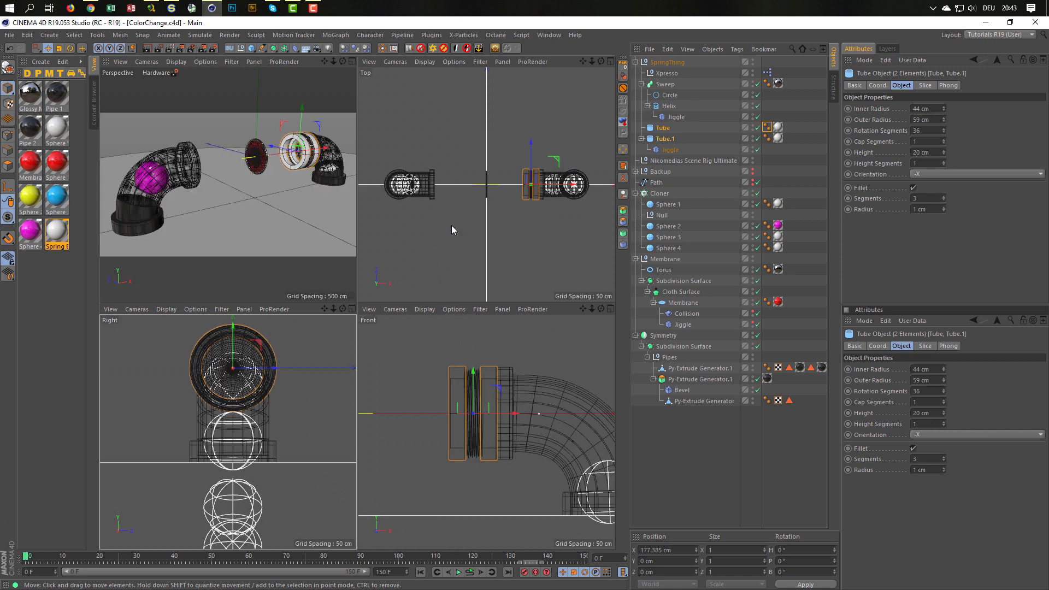
middle_click(286, 208)
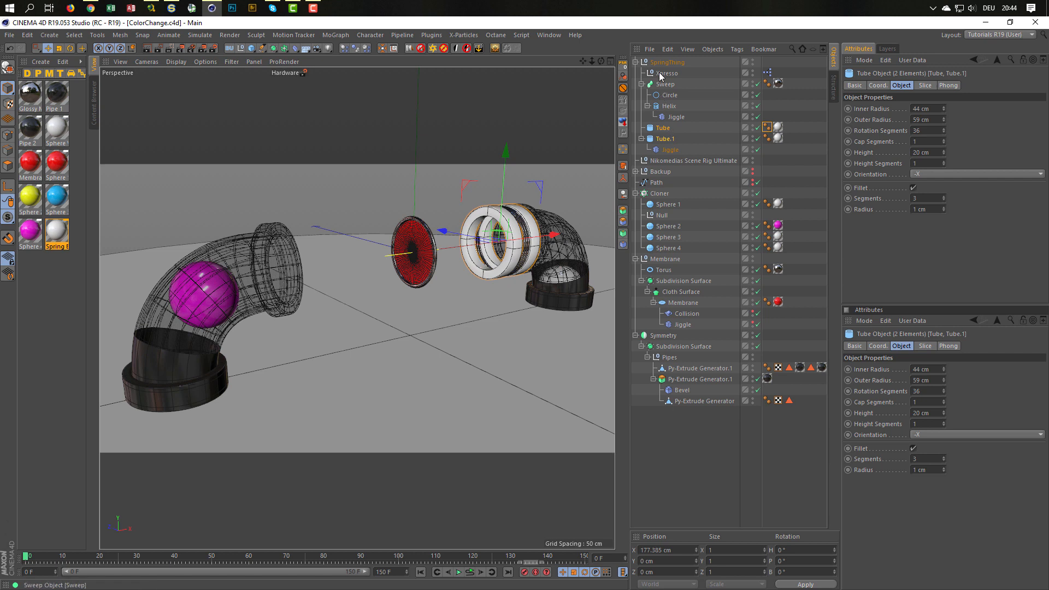
- Collapse the SpringThing group and move it below Symmetry at the end of the object hierarchy
left_click(635, 63)
left_click_drag(667, 62, 686, 297)
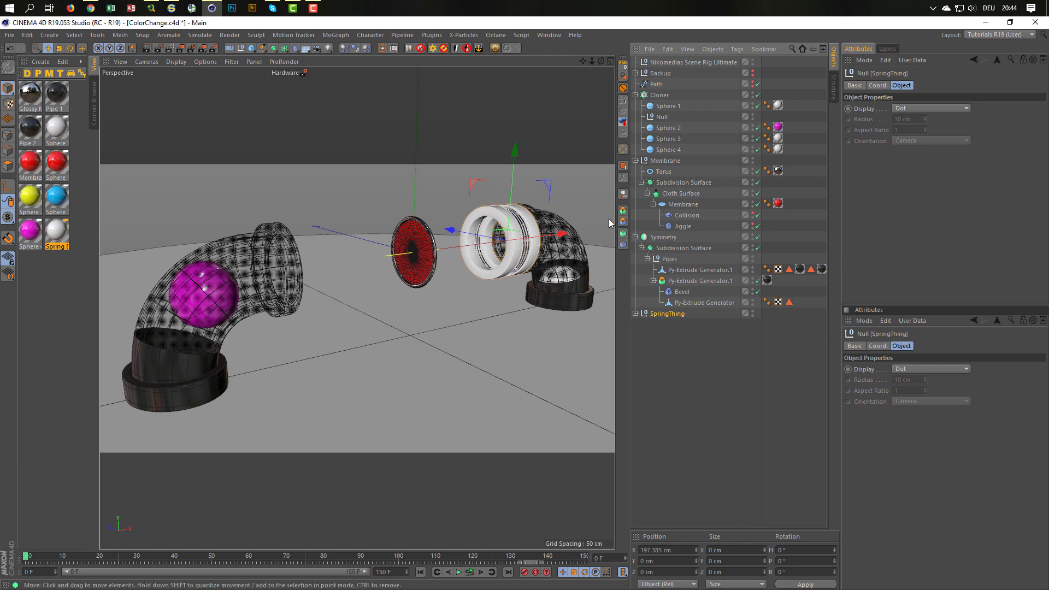
- Collapse the Cloner, Membrane and Symmetry hierarchies in the object list
left_click(635, 95)
left_click(635, 106)
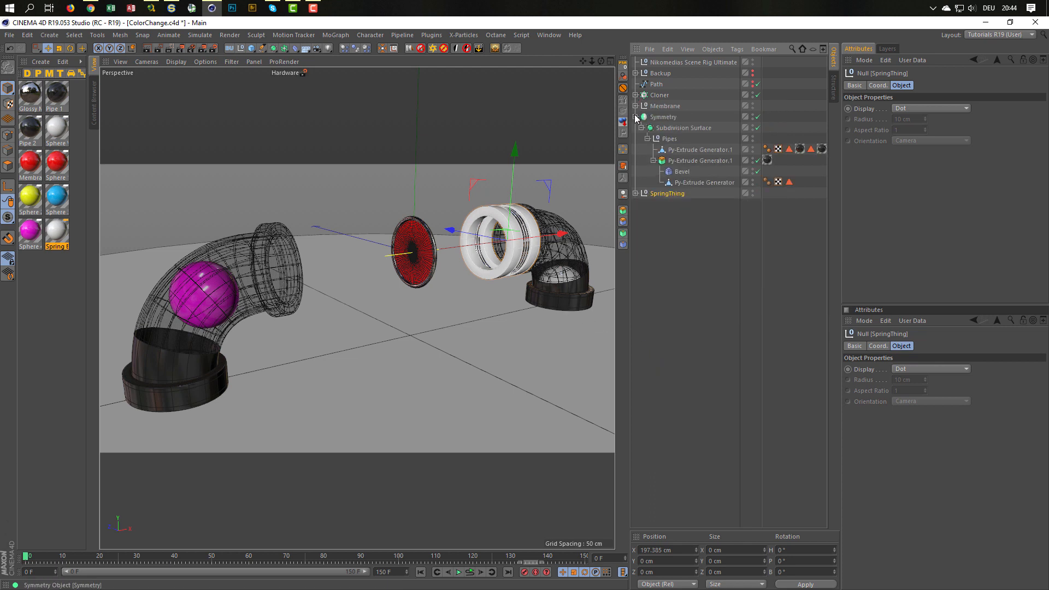
left_click(636, 117)
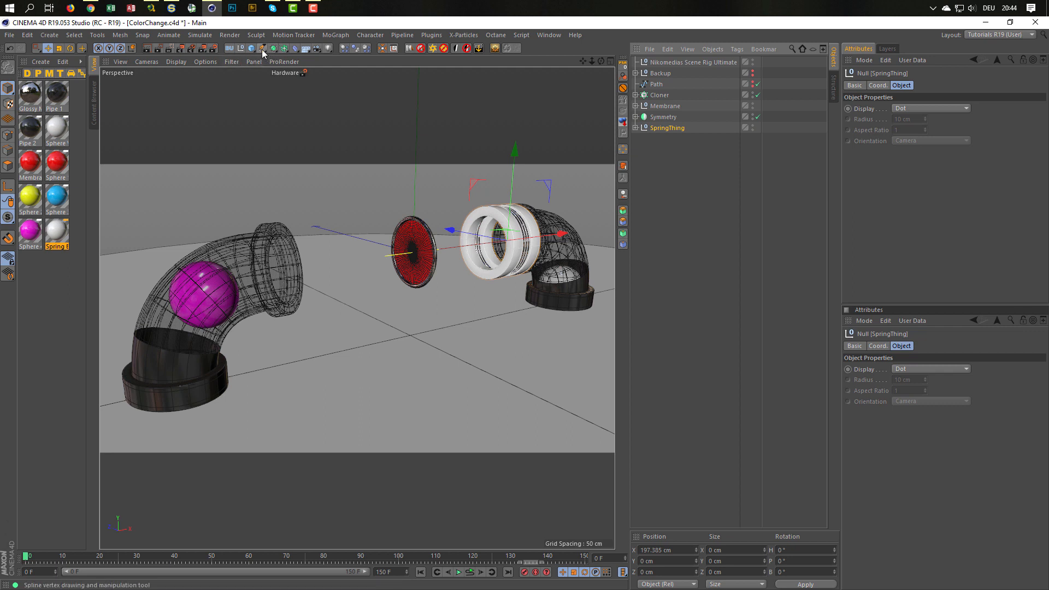
- Add a Rectangle spline to the scene and set its plane to ZY
left_click_drag(261, 49, 367, 142)
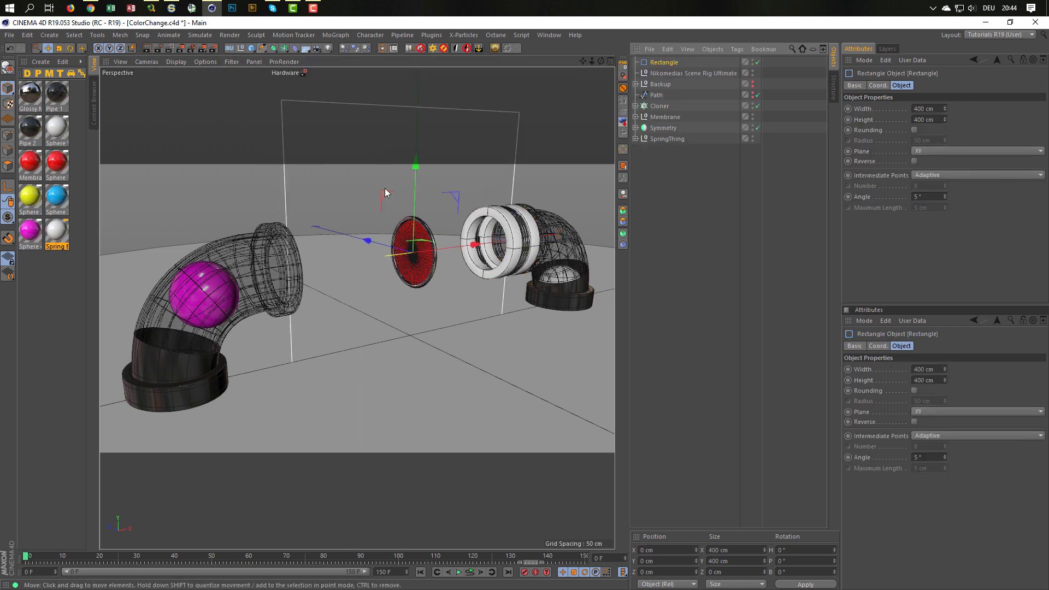
left_click(935, 152)
left_click(935, 176)
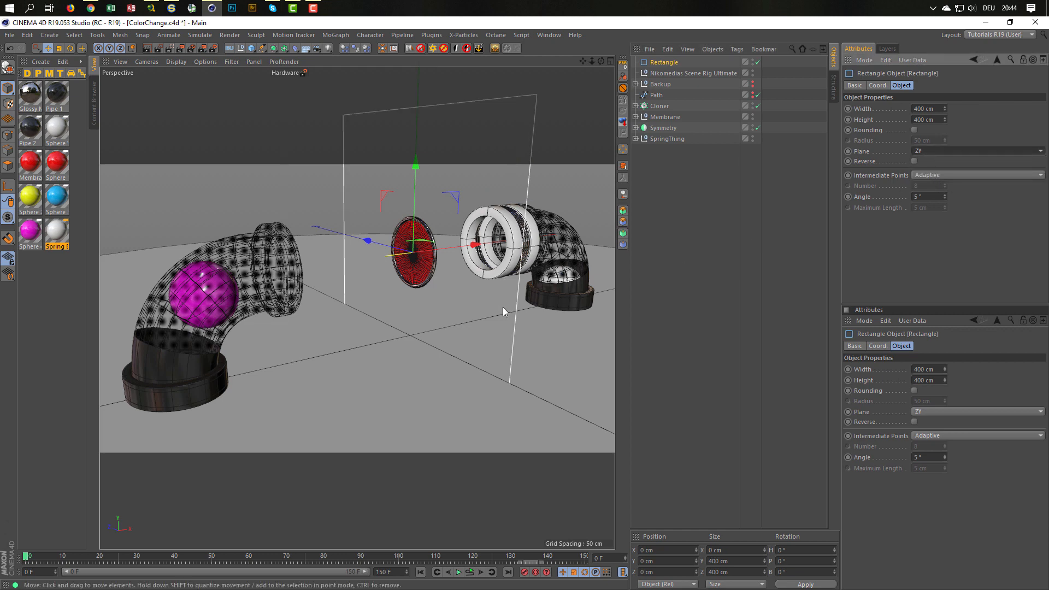
- Scale the rectangle spline down around the membrane to about 238 cm
left_click_drag(441, 279, 191, 332, "alt")
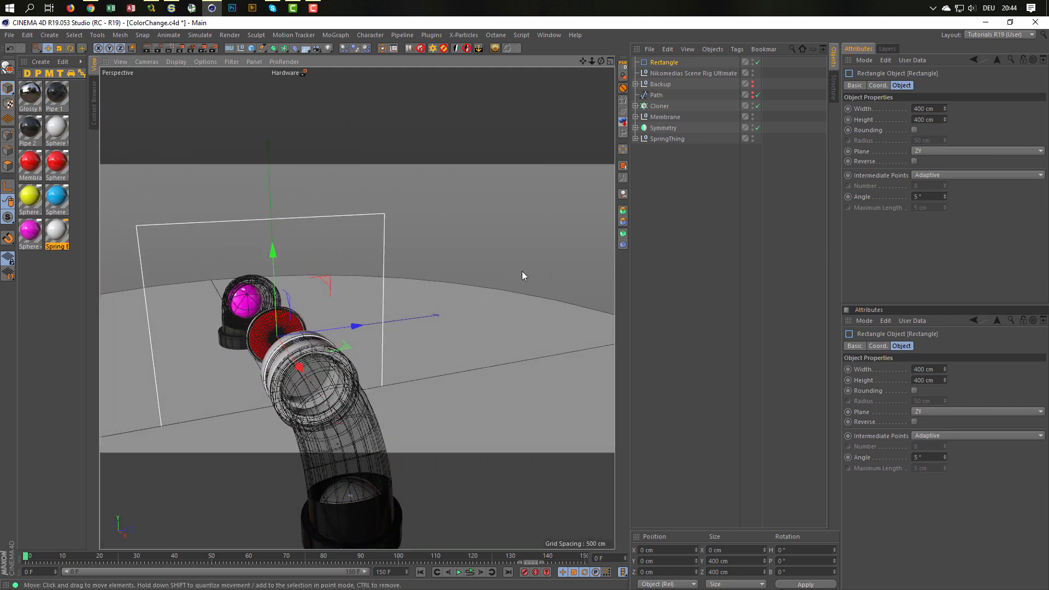
key("t")
left_click_drag(522, 271, 345, 360)
key("e")
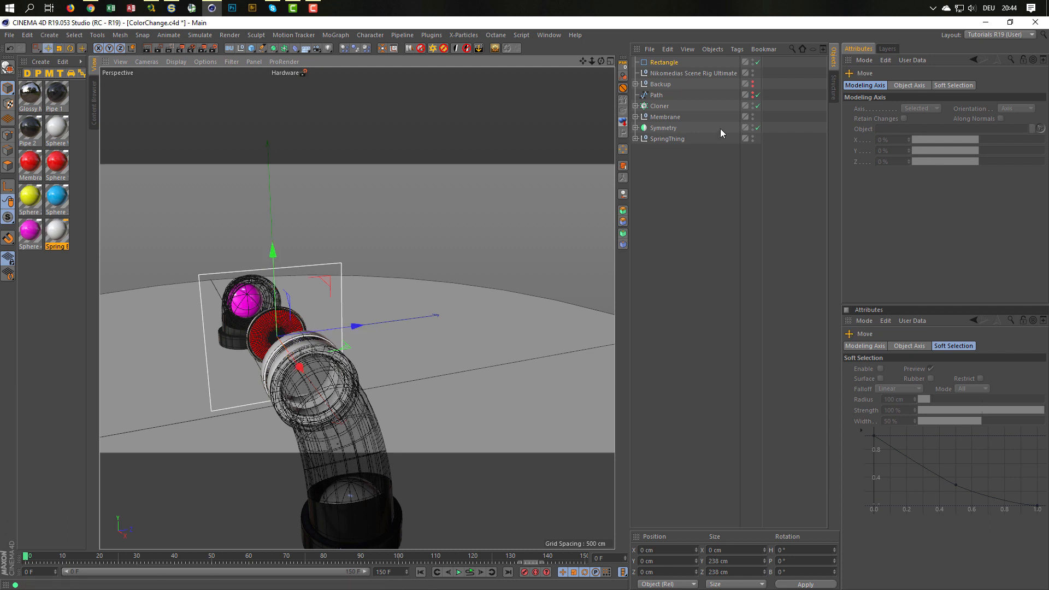
- Set the rectangle's width and height to 200 cm
left_click(664, 62)
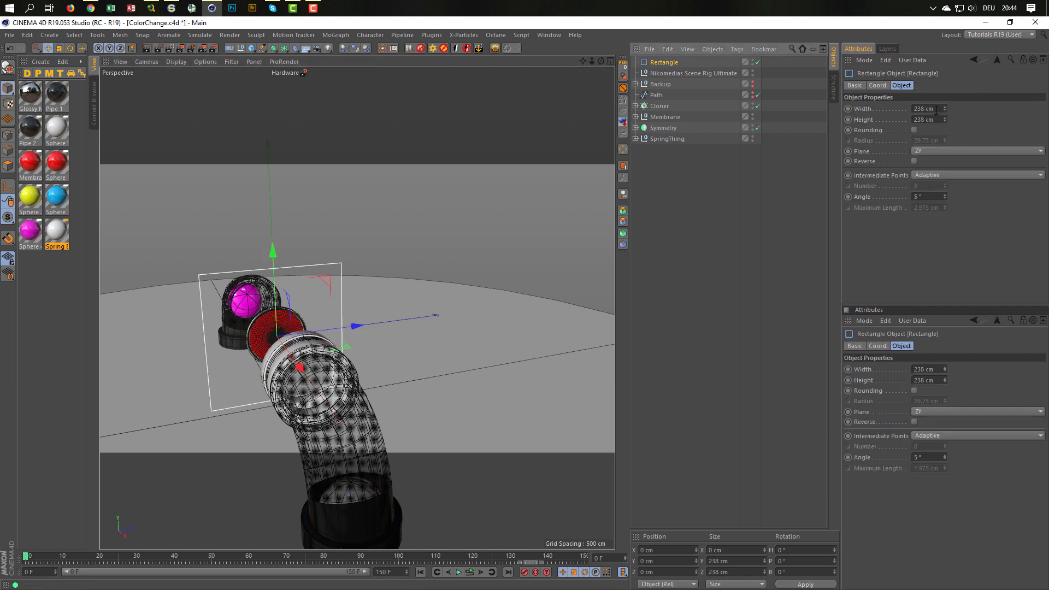
left_click(928, 108)
type("200")
key("Tab")
type("200")
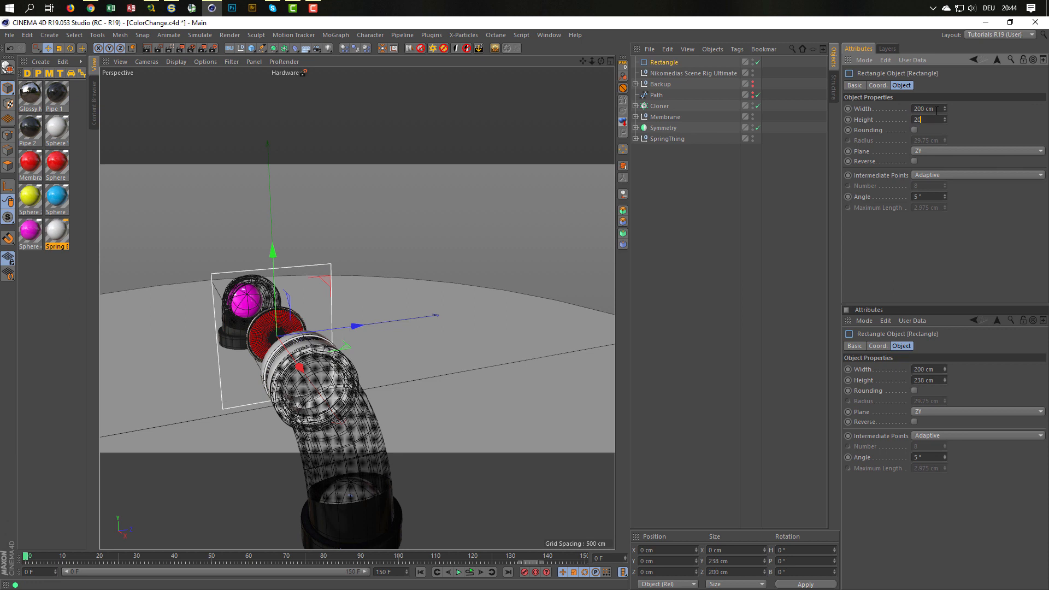
key("Return")
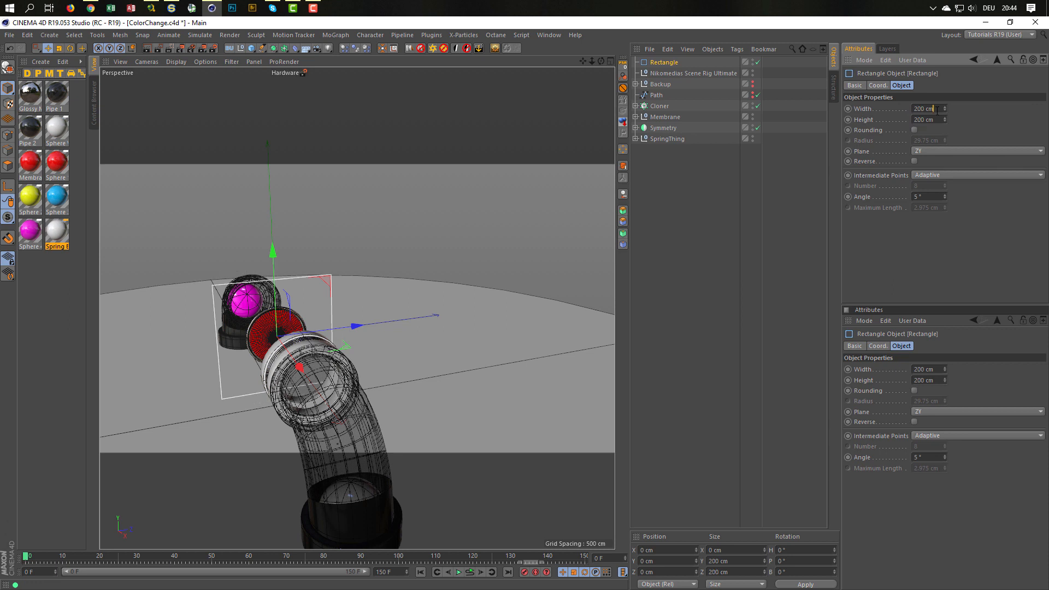
- Set the rectangle's width and height to 250 cm
left_click(937, 111)
type("250")
key("Tab")
type("250")
key("Return")
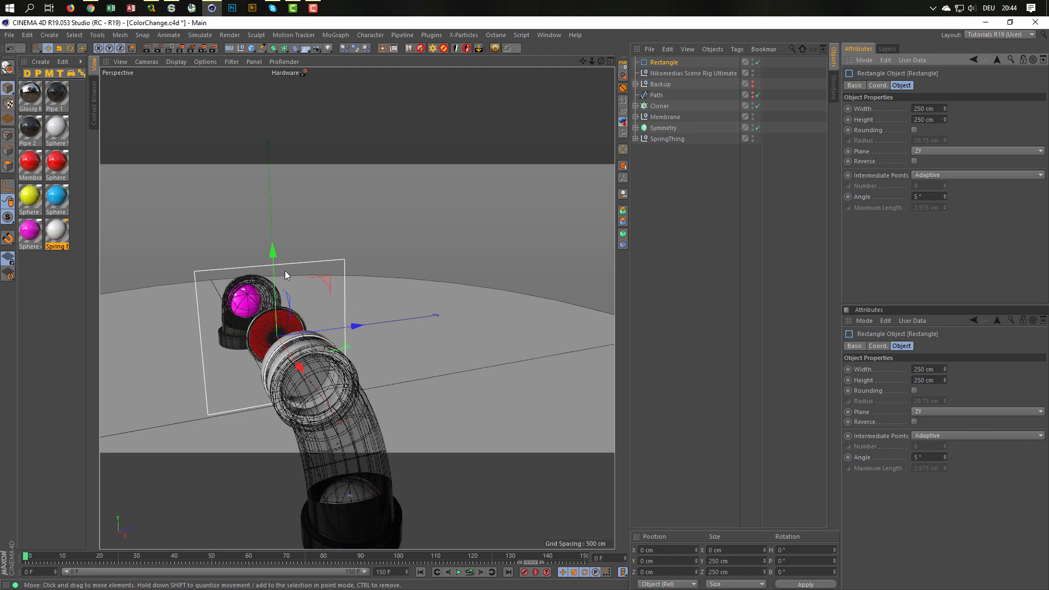
- Show the Right view full size and hide the Symmetry and Cloner objects in the viewport
middle_click(305, 349)
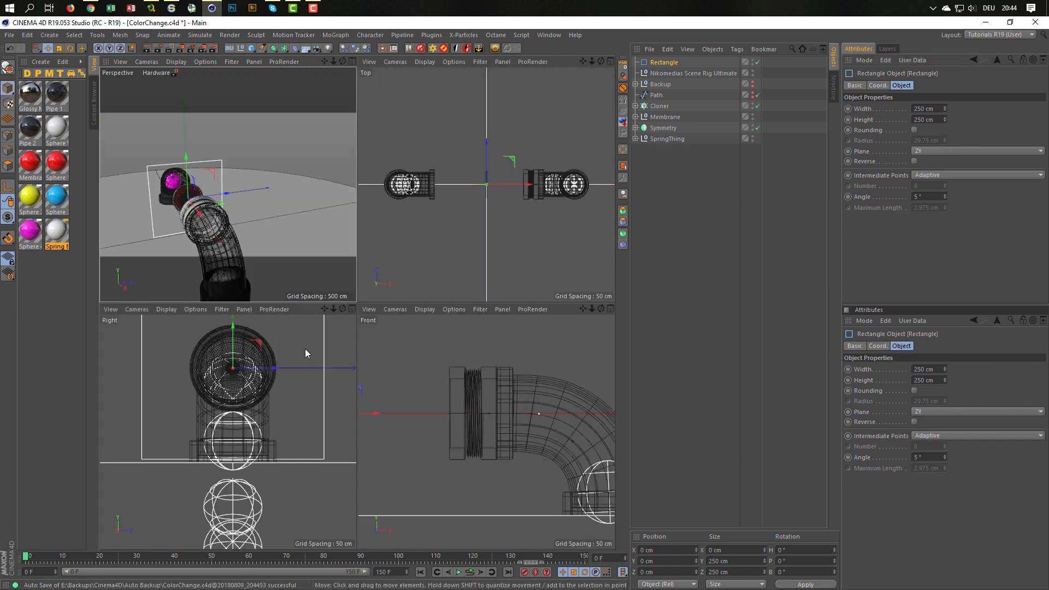
middle_click(296, 380)
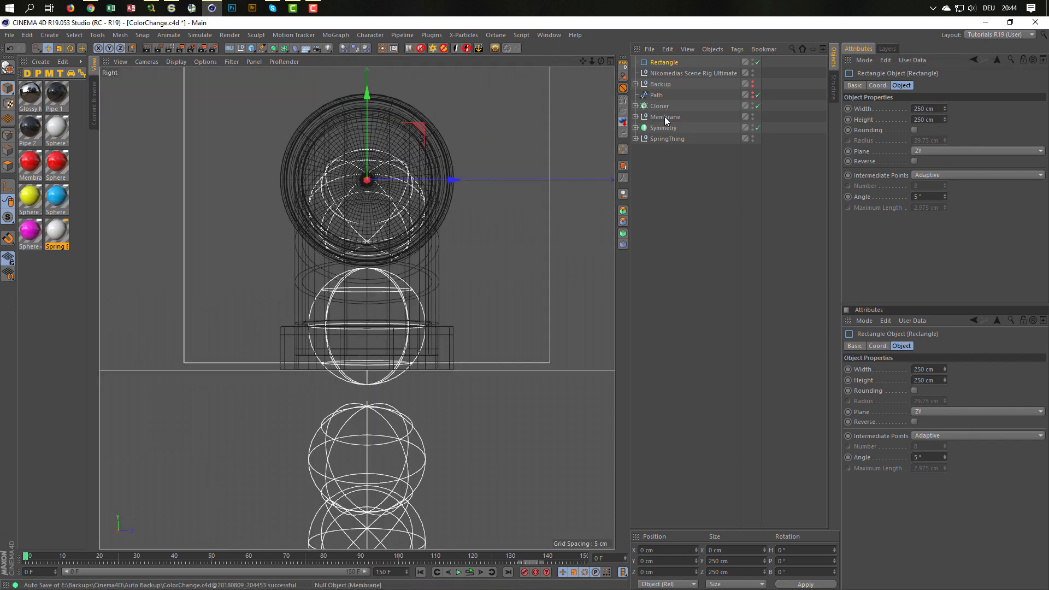
left_click(755, 127)
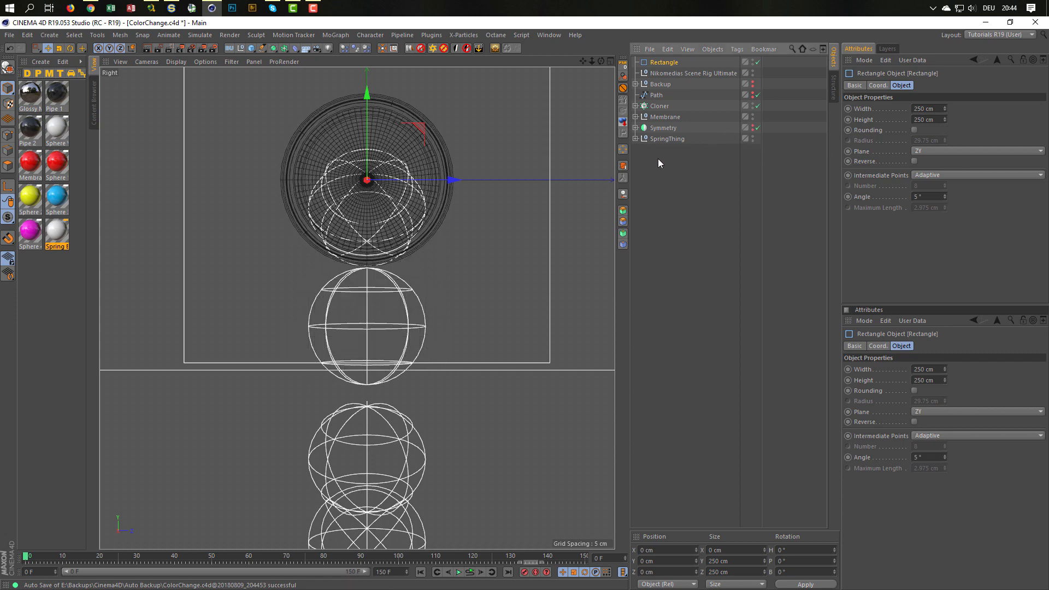
double_click(752, 105, "alt")
- Move the rectangle down to Y -125 cm and convert it to an editable spline
middle_click_drag(424, 195, 426, 310, "alt")
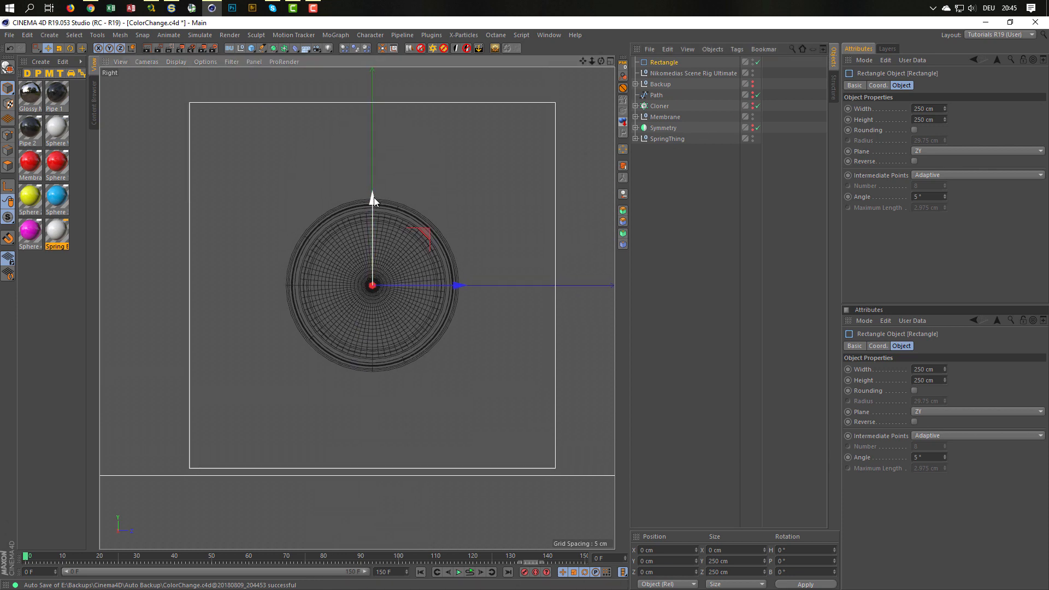
left_click_drag(372, 201, 358, 382)
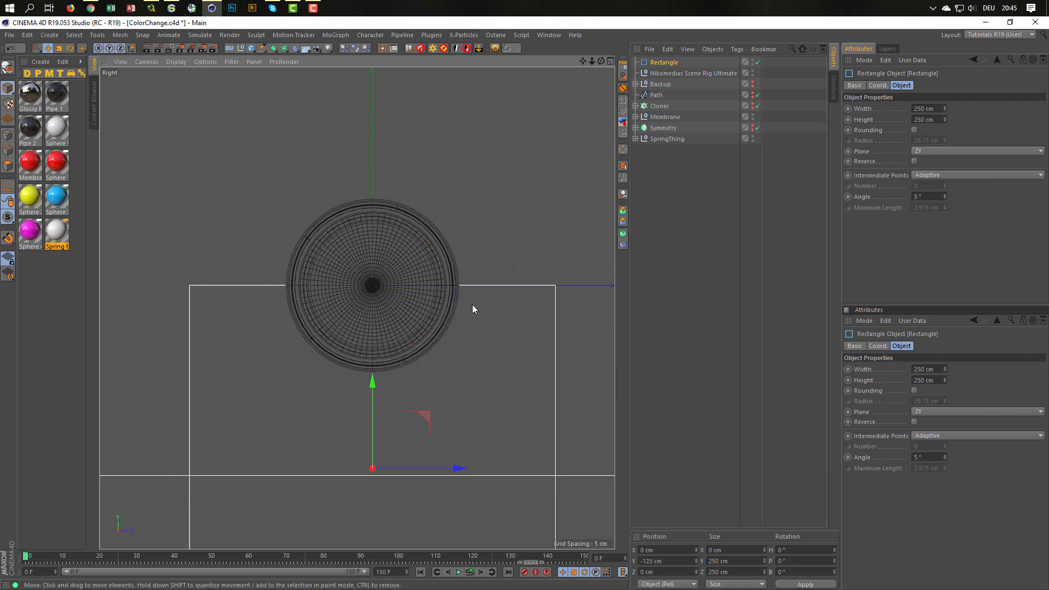
scroll(473, 309, "down", 3)
middle_click_drag(407, 305, 392, 266, "alt")
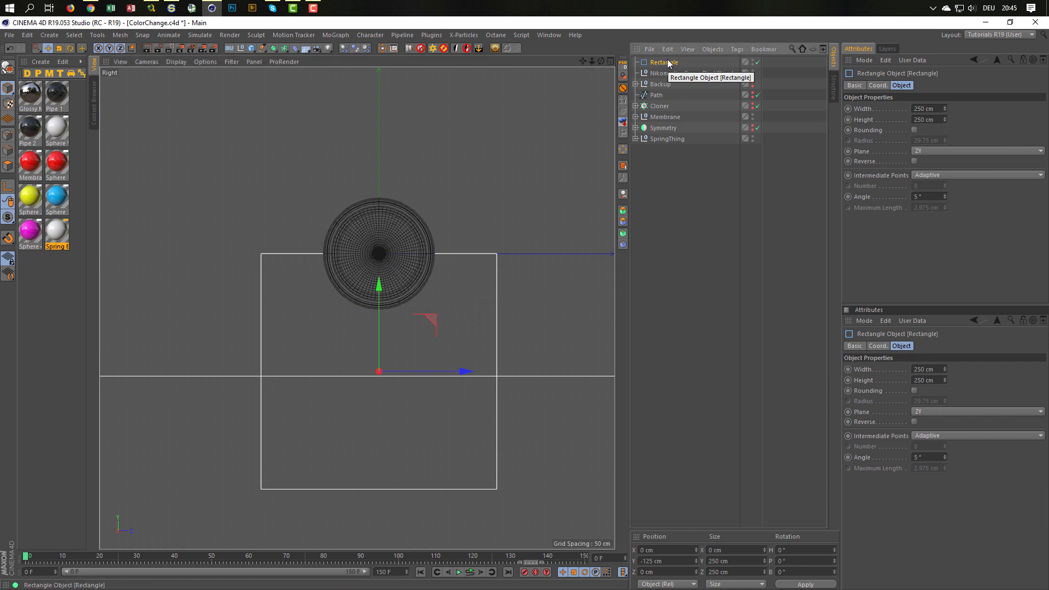
key("c")
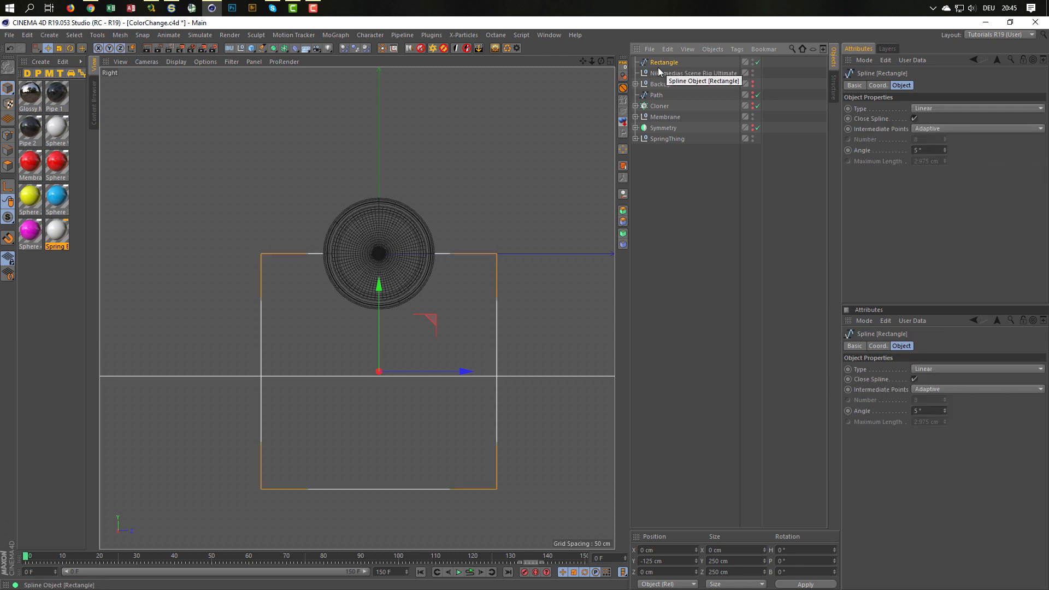
- Subdivide the rectangle's left vertical side by selecting its two corner points in point mode
left_click(7, 135)
key("space")
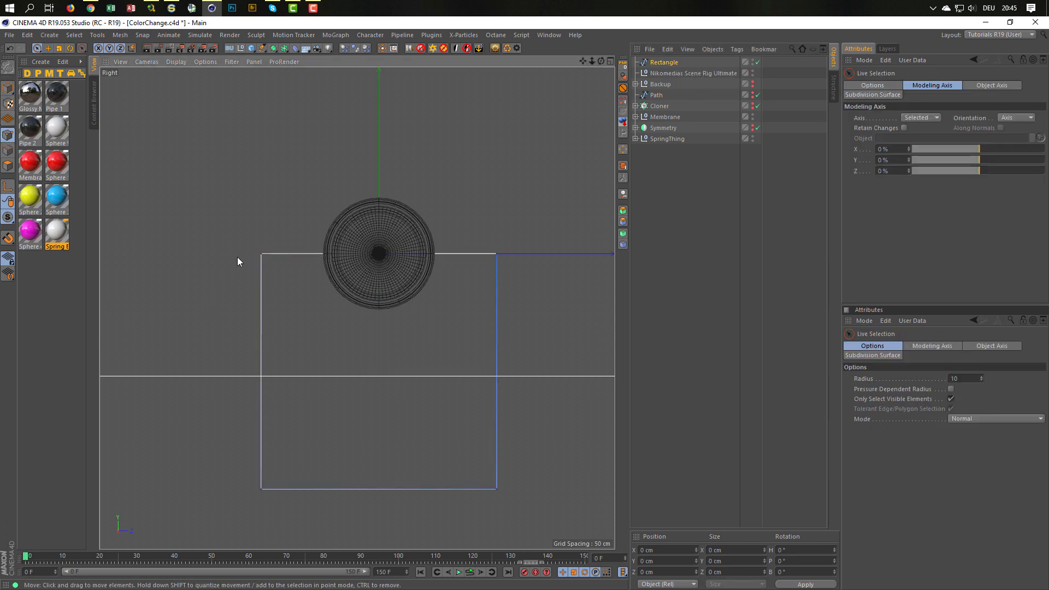
left_click(259, 253)
left_click(261, 490, "shift")
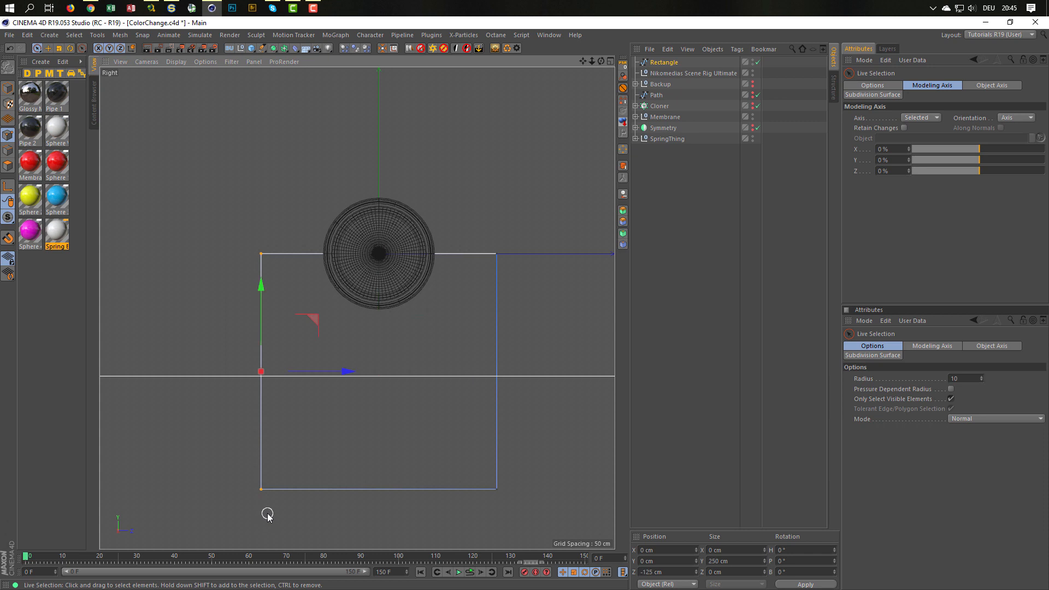
key("u")
left_click(272, 400)
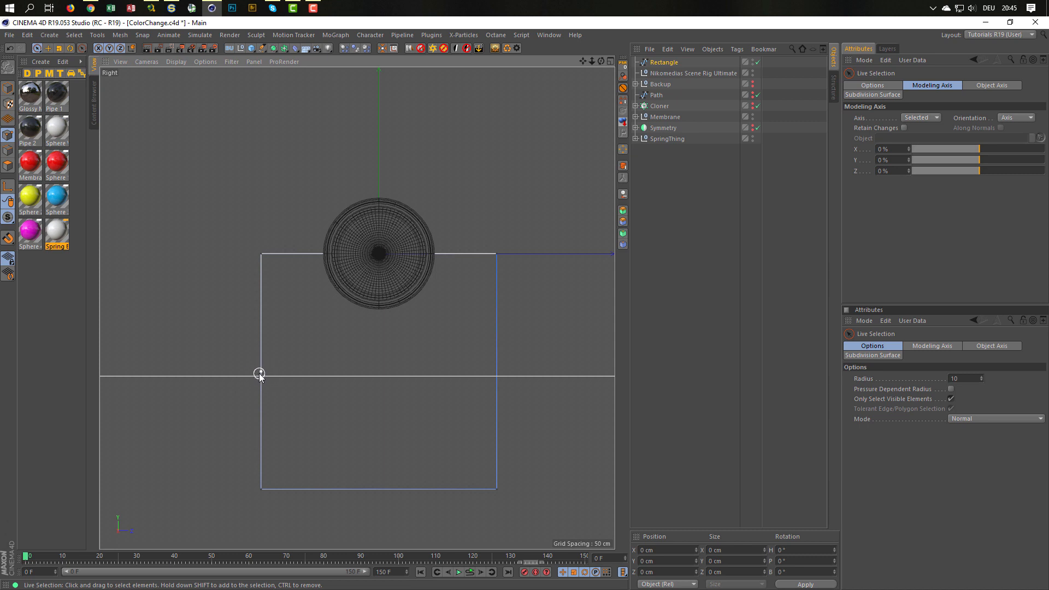
- Subdivide the rectangle's right vertical side and delete the two bottom corner points
left_click(499, 252)
left_click_drag(497, 500, 498, 502)
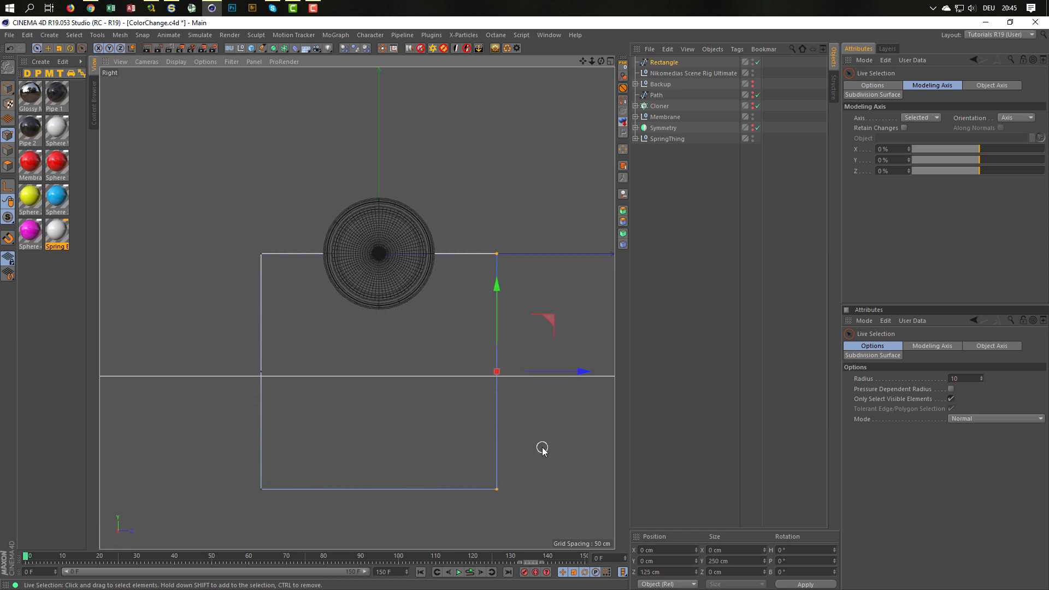
key("u")
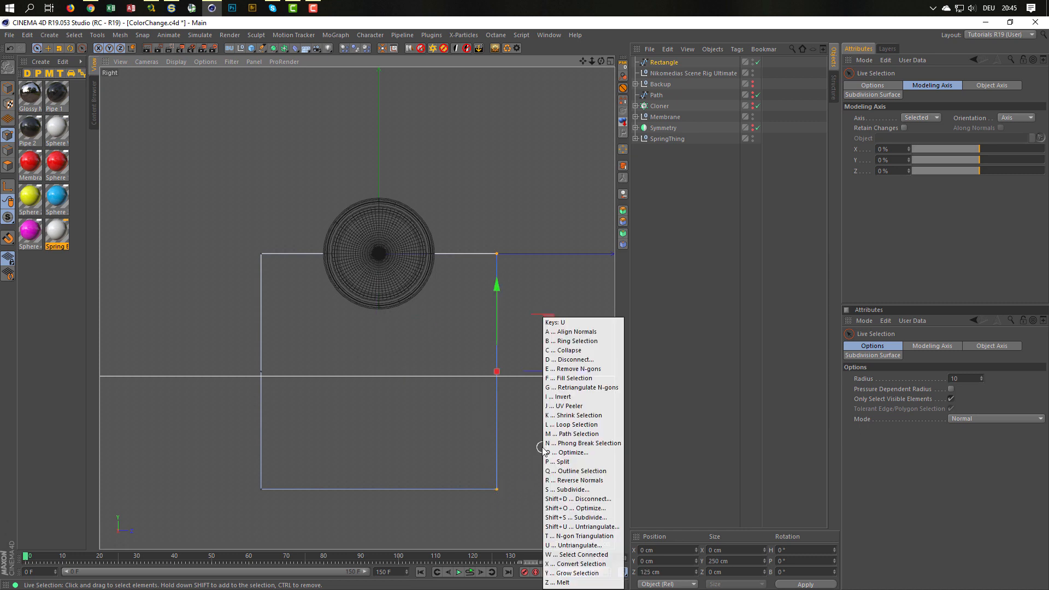
key("s")
left_click(542, 448)
left_click_drag(474, 497, 213, 508)
key("Delete")
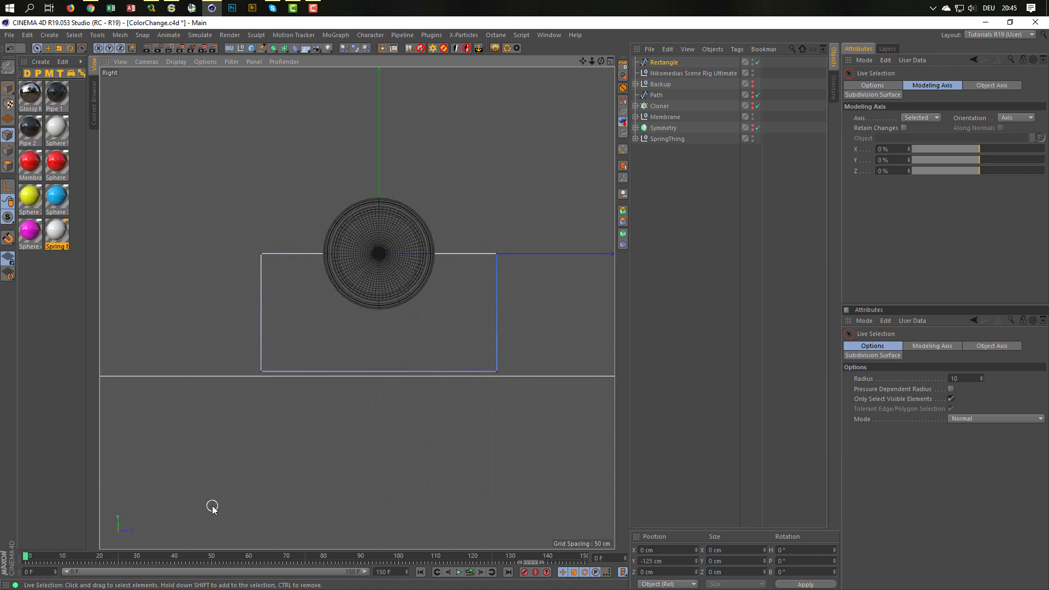
- Turn off Close Spline and set the lower right point as first point so the spline opens at the bottom
left_click(666, 64)
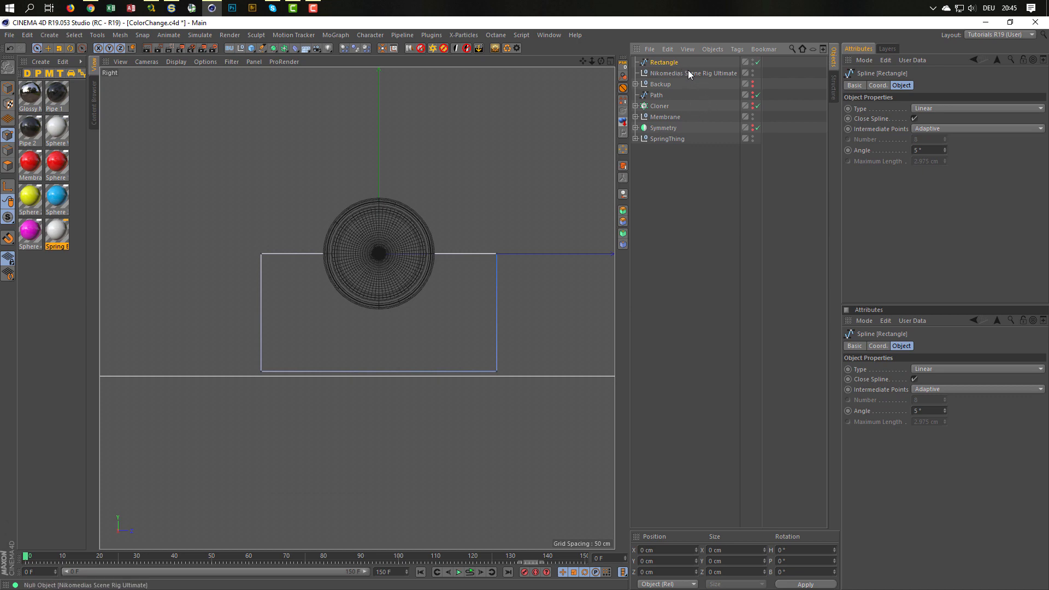
left_click(914, 118)
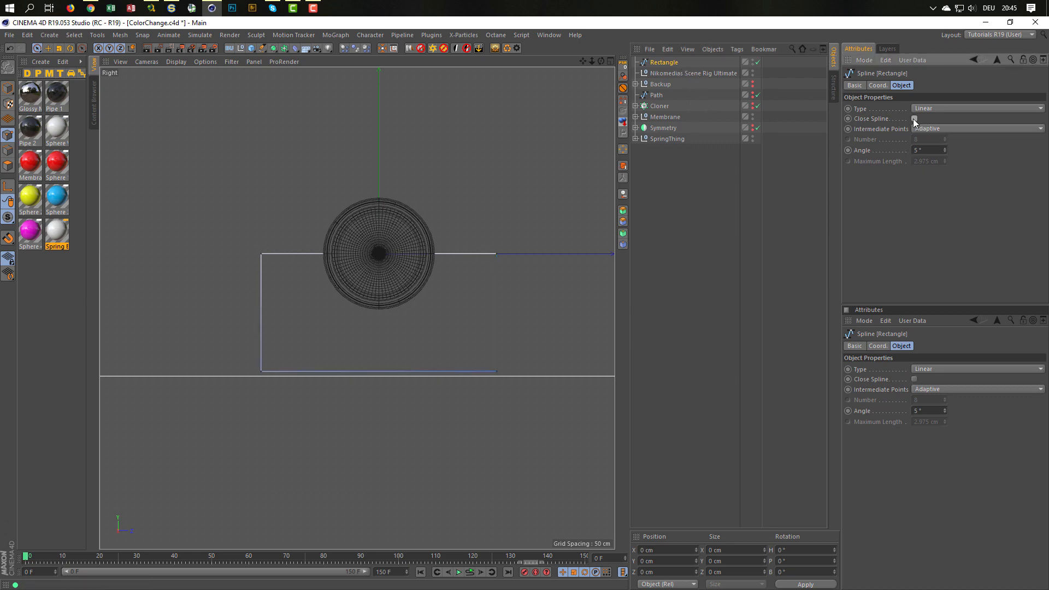
left_click(496, 371)
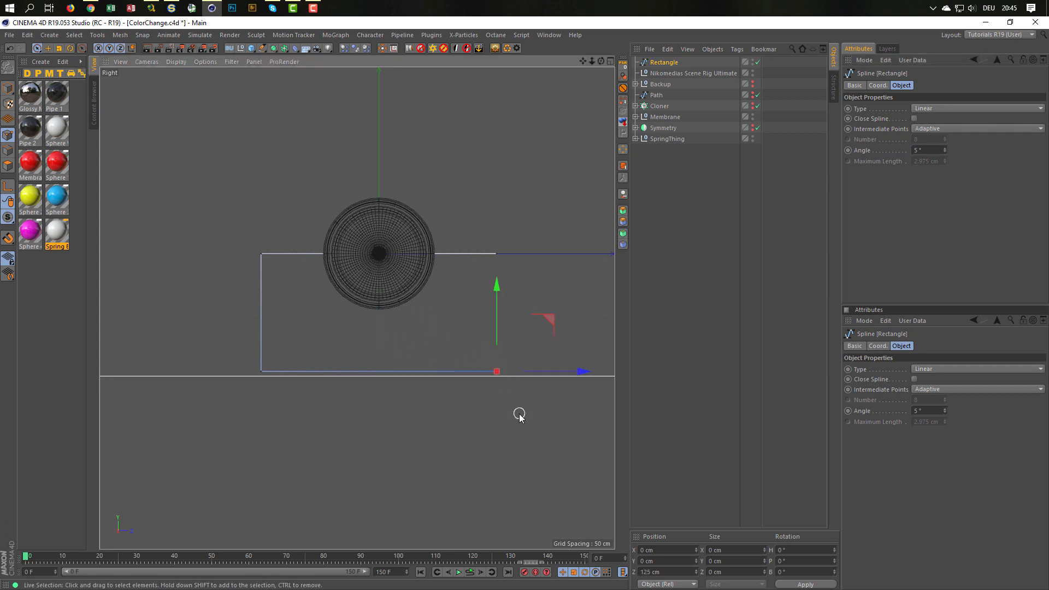
right_click(521, 405)
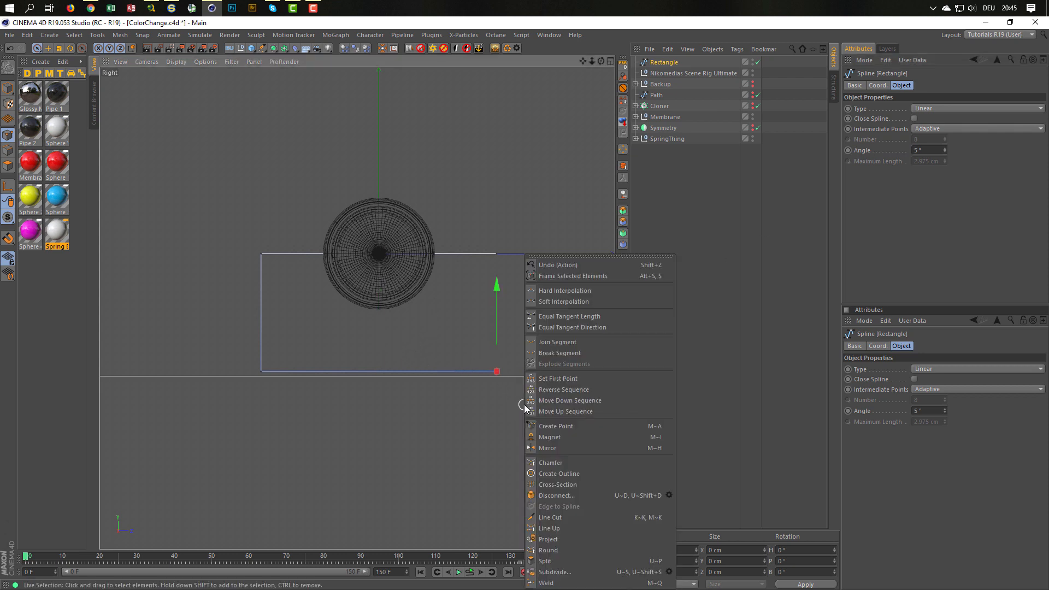
left_click(559, 379)
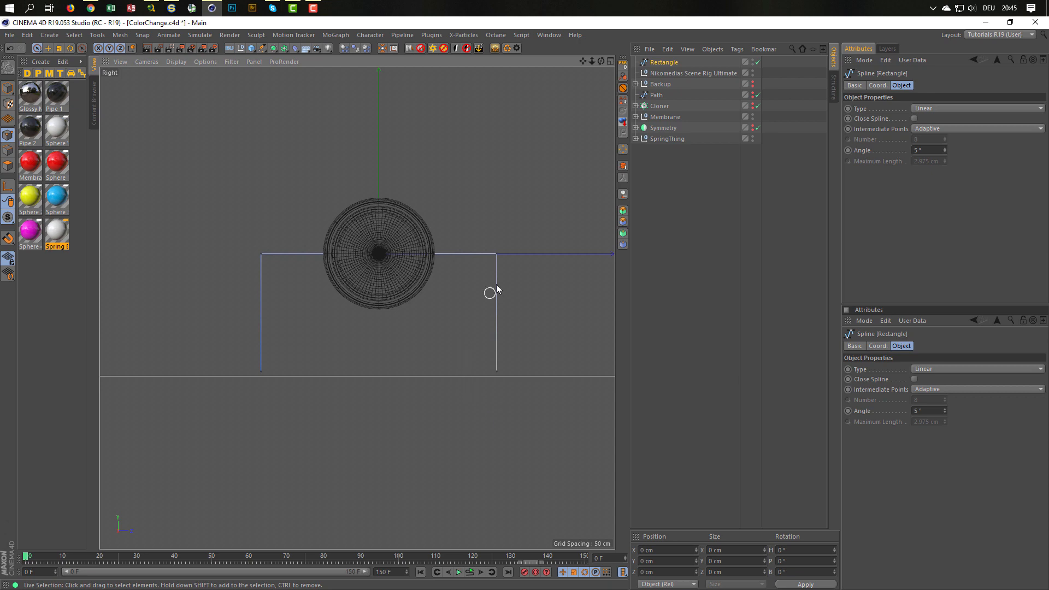
- Delete the two points on the right side of the open spline
left_click_drag(516, 257, 237, 251)
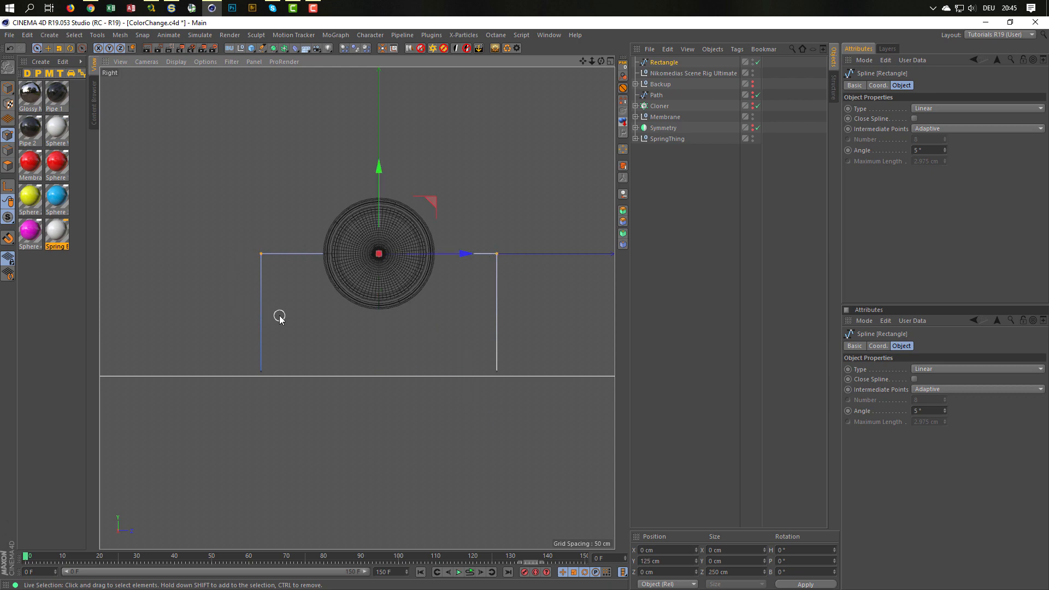
left_click(559, 267)
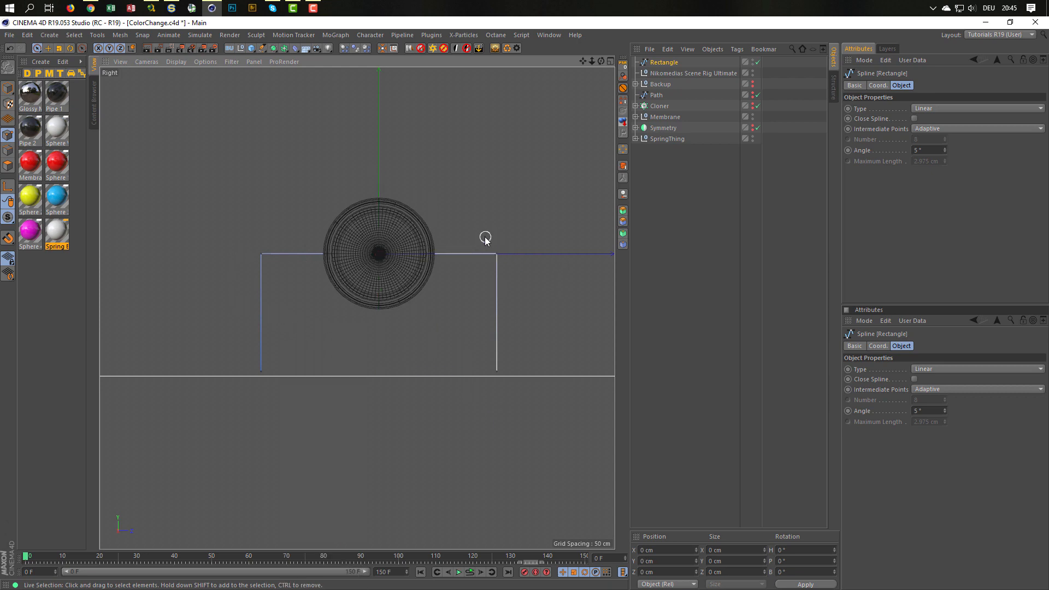
left_click(494, 368)
left_click(497, 254, "shift")
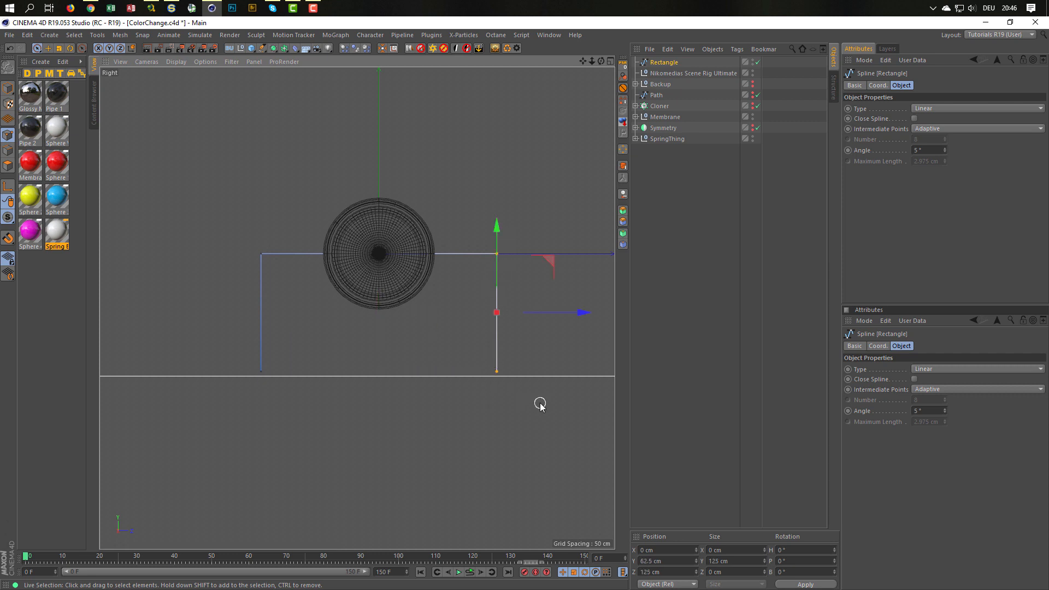
key("Delete")
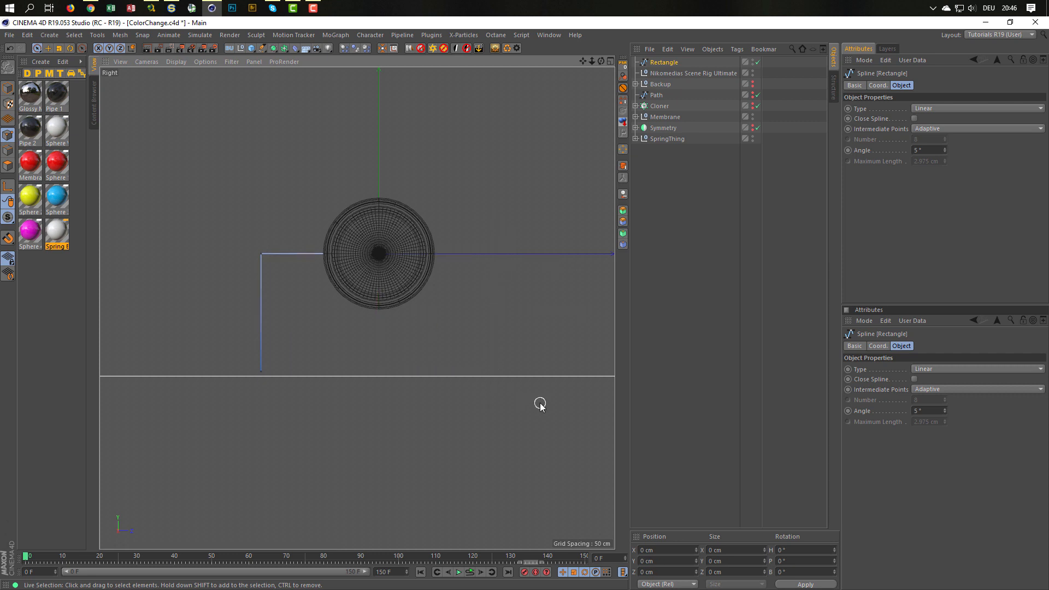
- Lower the spline's bottom end point to the floor line, at about Y -4.98 cm
left_click_drag(279, 367, 237, 377)
right_click_drag(253, 363, 333, 346, "alt")
mouse_move(289, 309)
left_mouse_down()
mouse_move(285, 344)
mouse_move(287, 330)
left_mouse_up()
right_click_drag(380, 333, 299, 347, "alt")
middle_click_drag(357, 308, 320, 382, "alt")
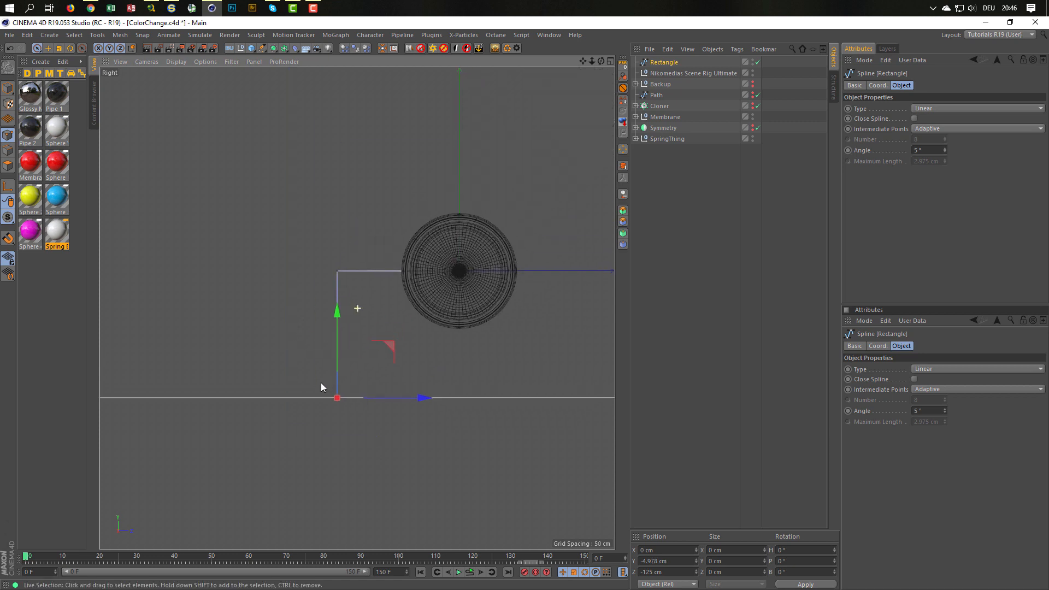
- Chamfer the open spline's upper corner point to a rounded bend with a radius of about 39.15 cm
left_click(334, 272)
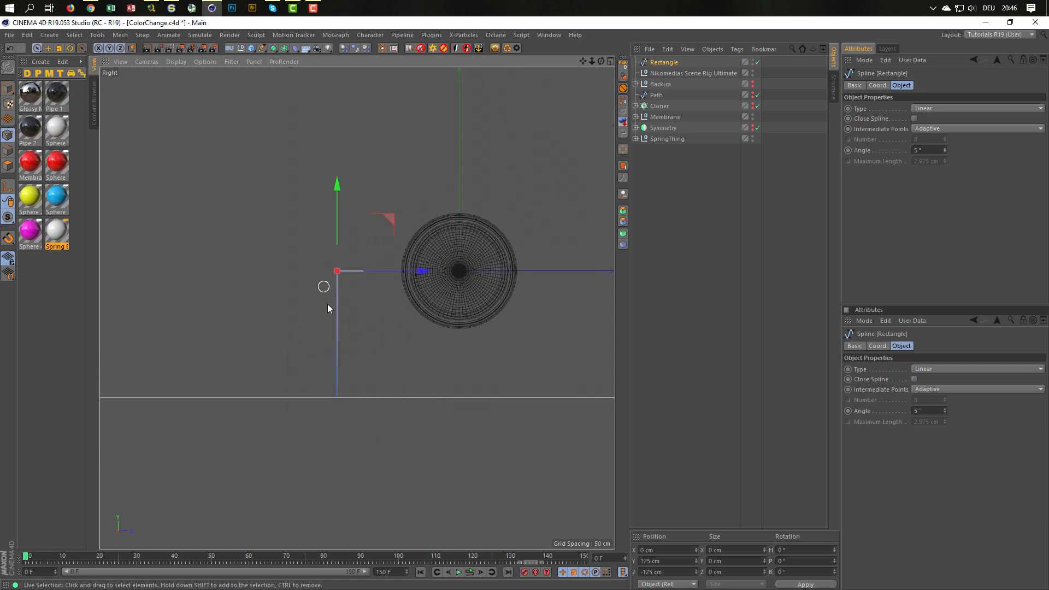
right_click(422, 419)
left_click(451, 462)
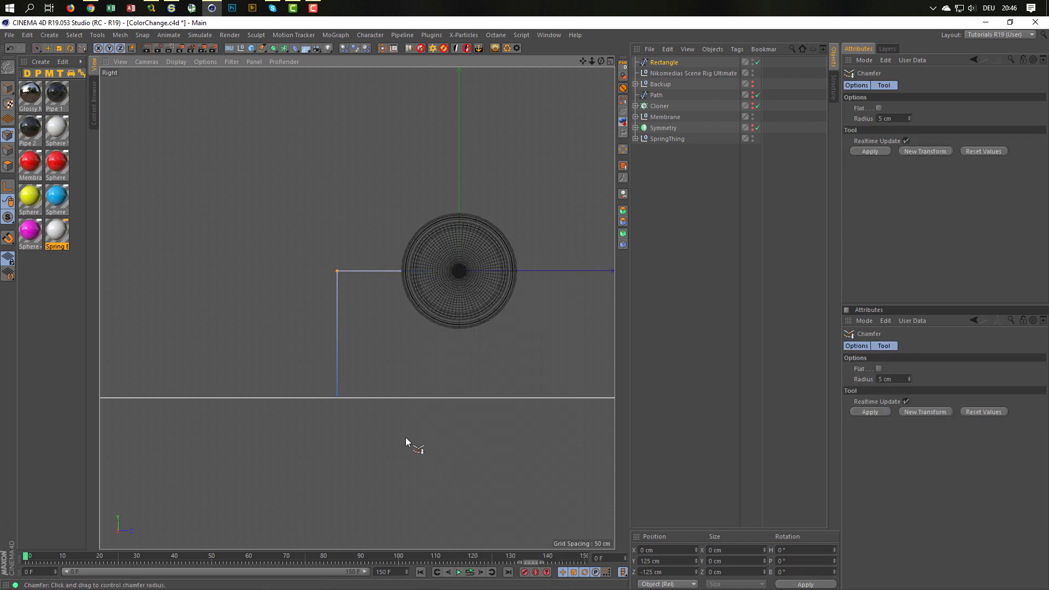
left_click_drag(405, 437, 445, 437)
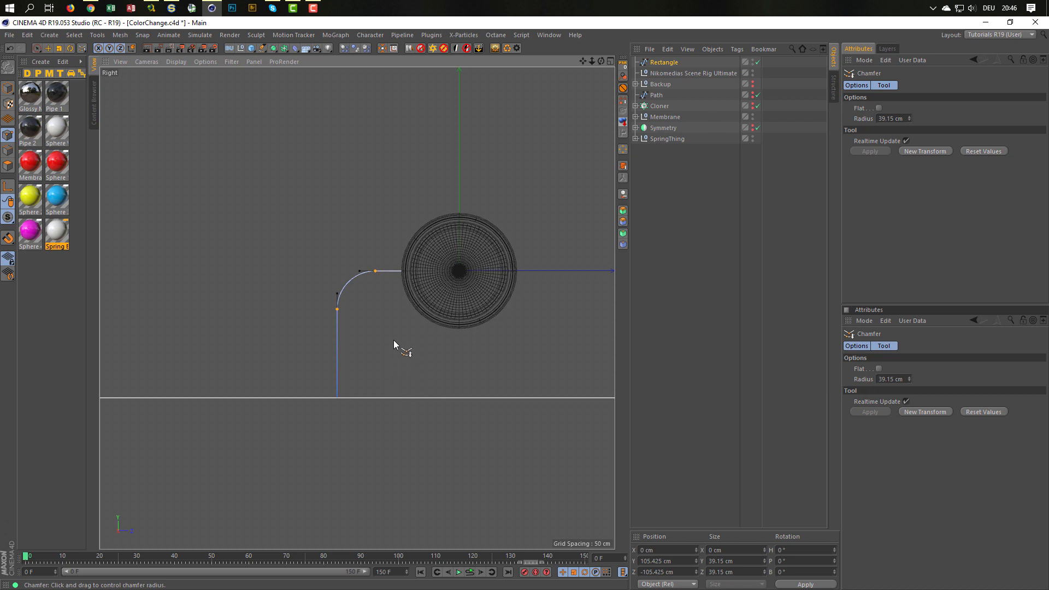
- Put the rectangle spline into a new Symmetry object and set its mirror plane to XY
left_click(284, 50)
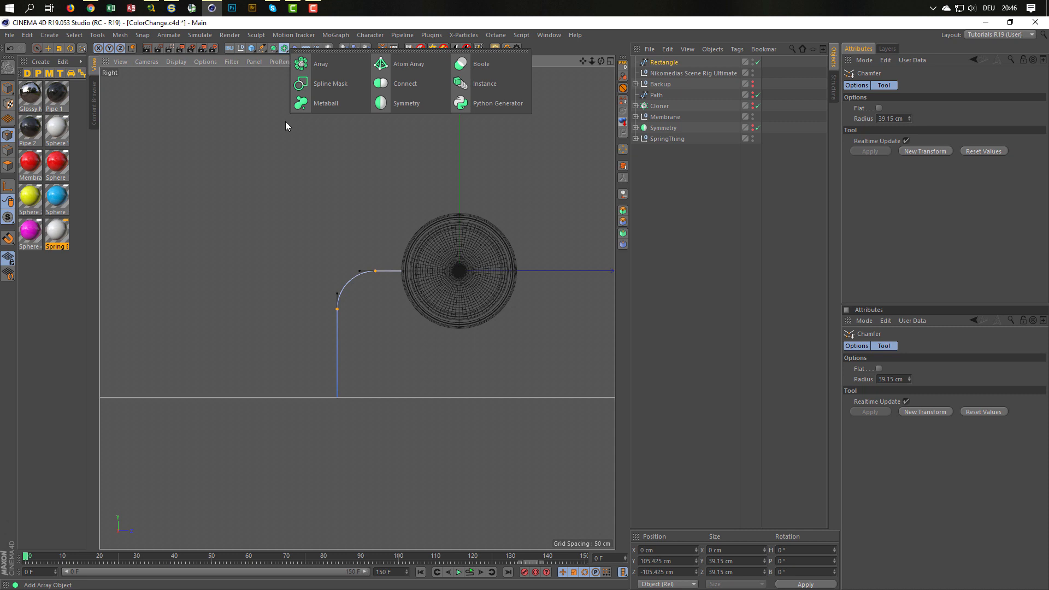
left_click(425, 110, "alt")
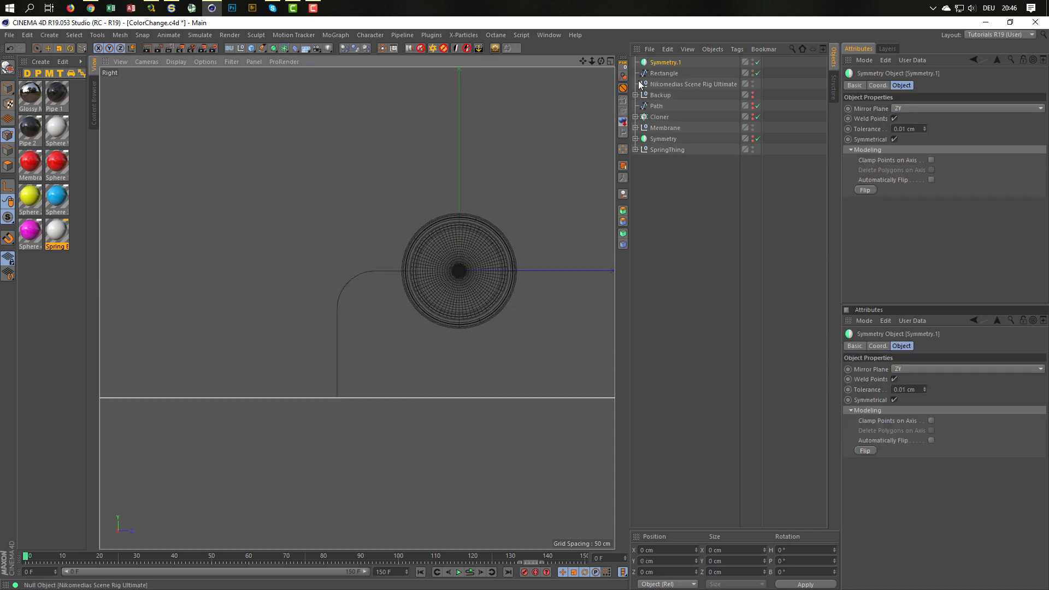
middle_click_drag(463, 254, 379, 271, "alt")
left_click(667, 64)
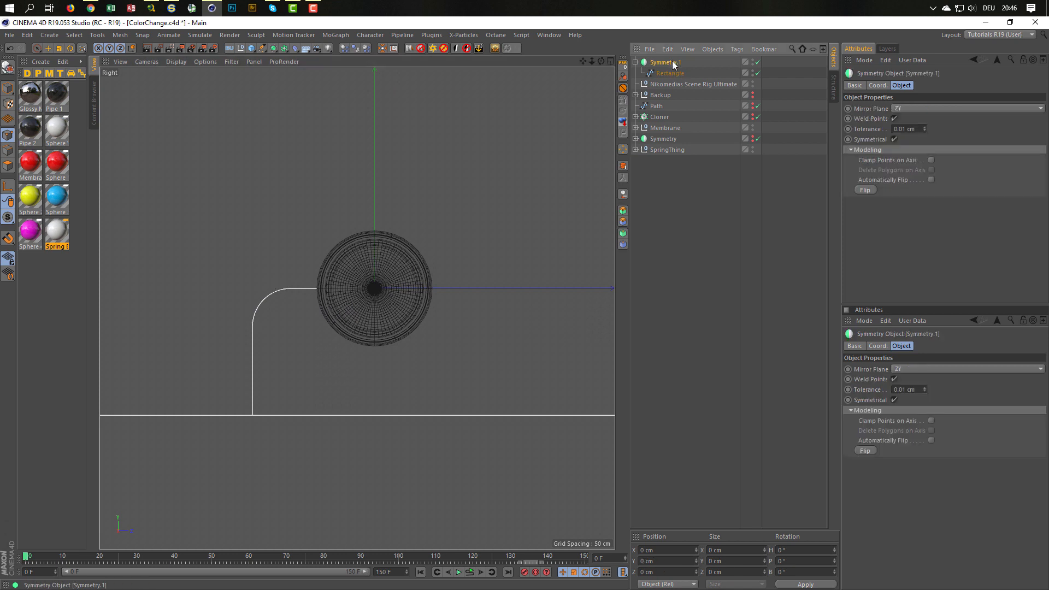
left_click(906, 107)
left_click(907, 121)
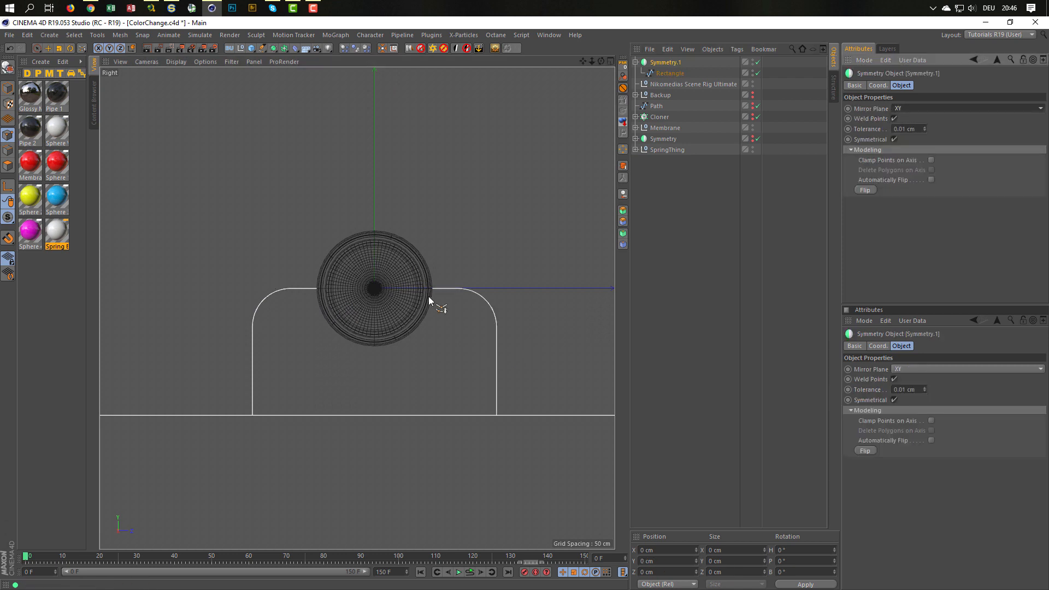
- Add a Circle spline as the pipe profile, with an intermediate point angle of 20° and a radius of 3 cm
middle_click(368, 425)
middle_click(300, 276)
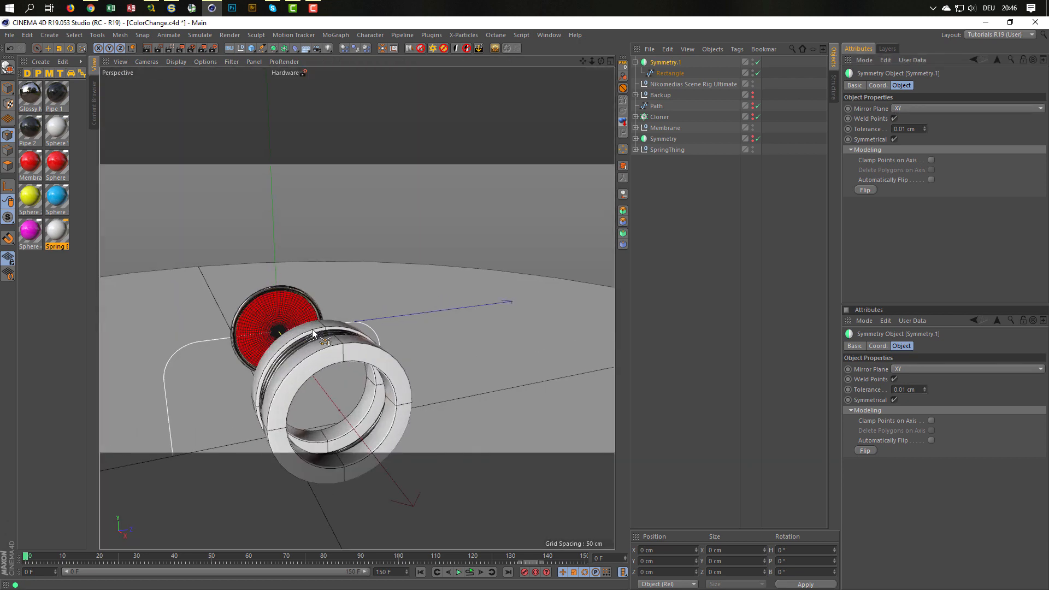
left_click_drag(313, 333, 362, 310, "alt")
scroll(370, 309, "up", 4)
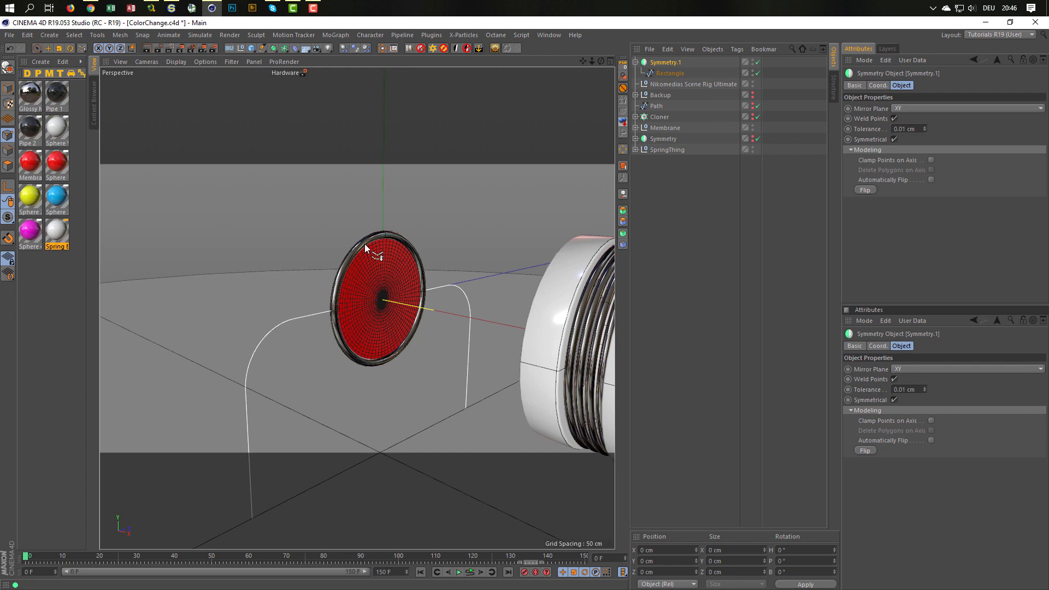
left_click(262, 49)
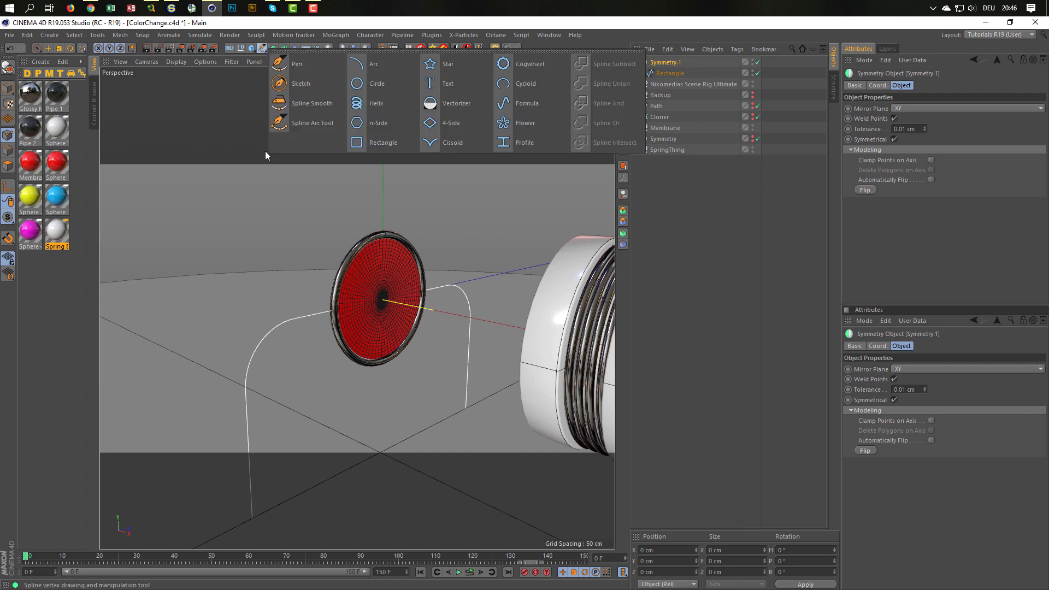
left_click(377, 84)
type("20")
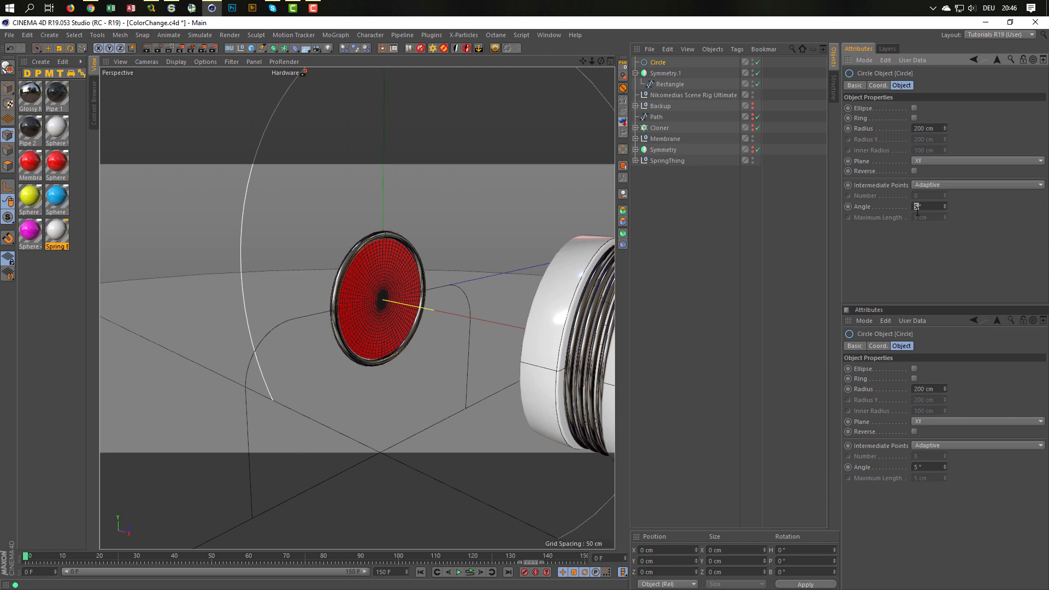
key("Return")
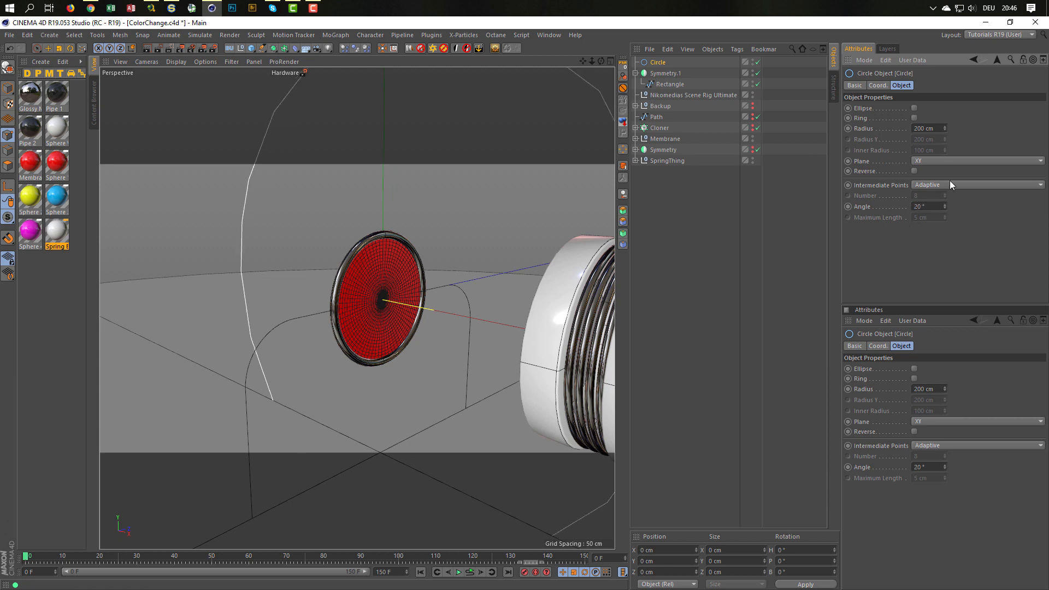
left_click_drag(940, 129, 869, 160)
type("3")
key("Return")
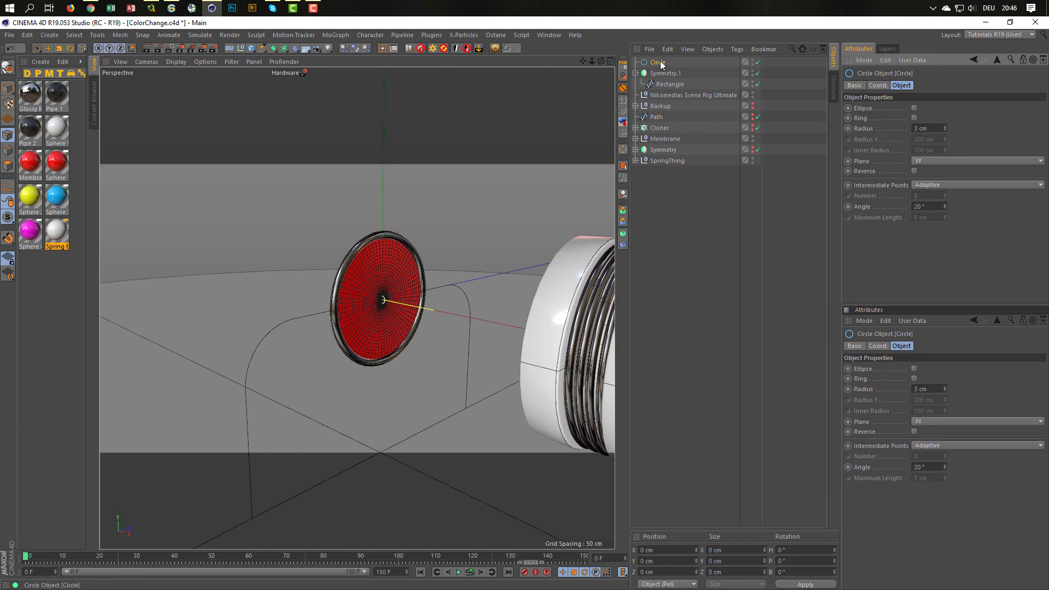
- Nest the circle and the rectangle spline in a Sweep object inside the new Symmetry object, with the circle as the profile
left_click_drag(663, 65, 668, 78)
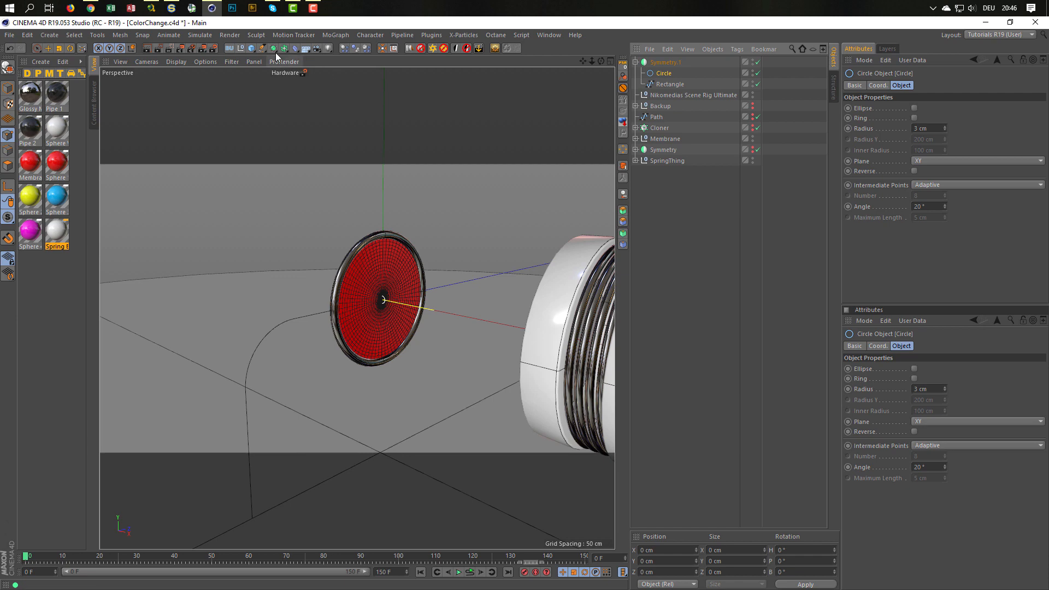
left_click_drag(274, 50, 307, 108, "alt")
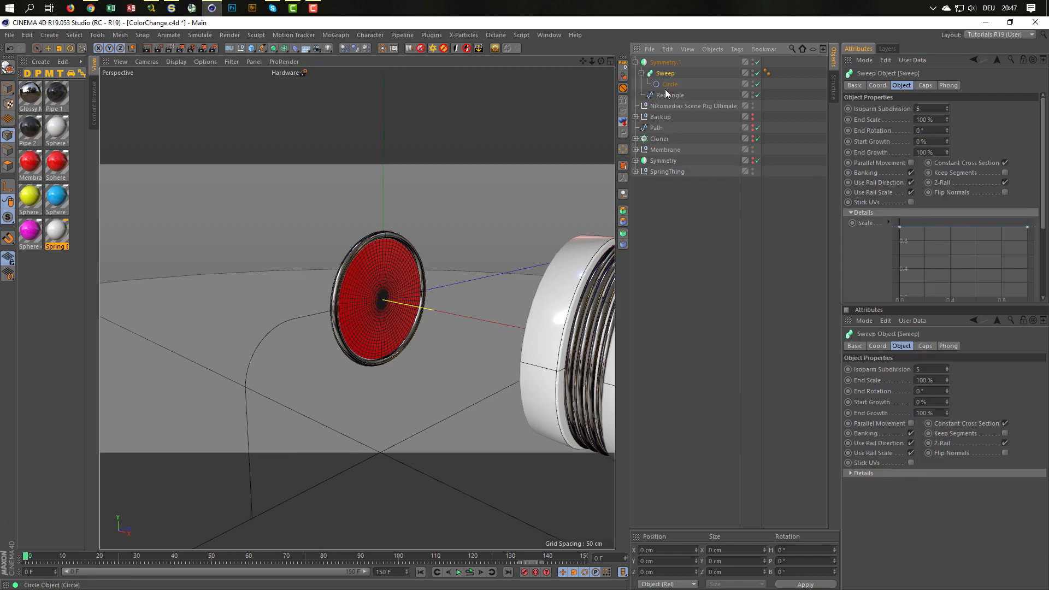
left_click_drag(665, 94, 678, 96)
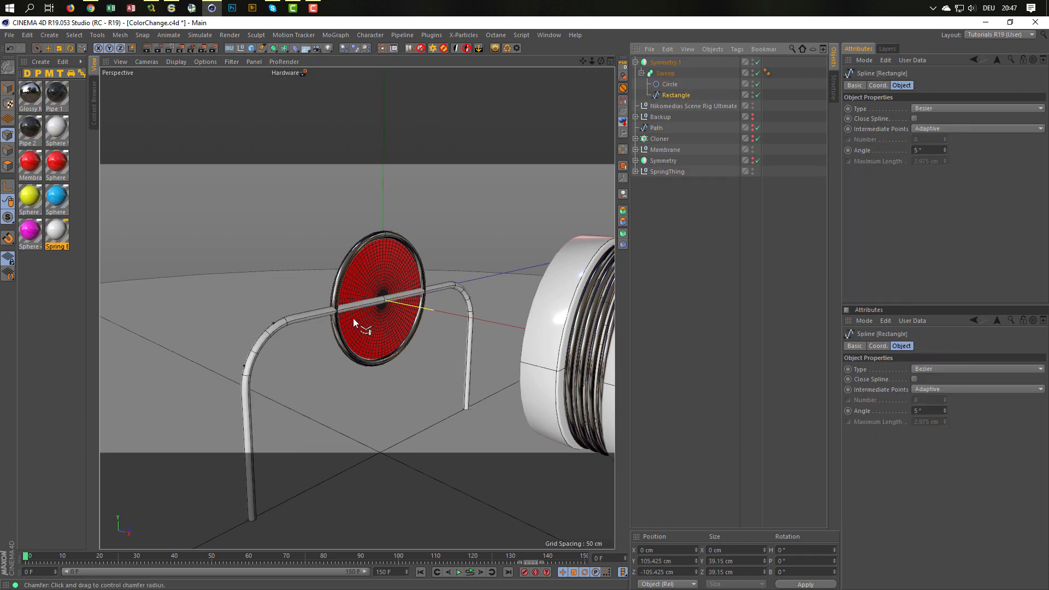
left_click_drag(353, 317, 431, 293, "alt")
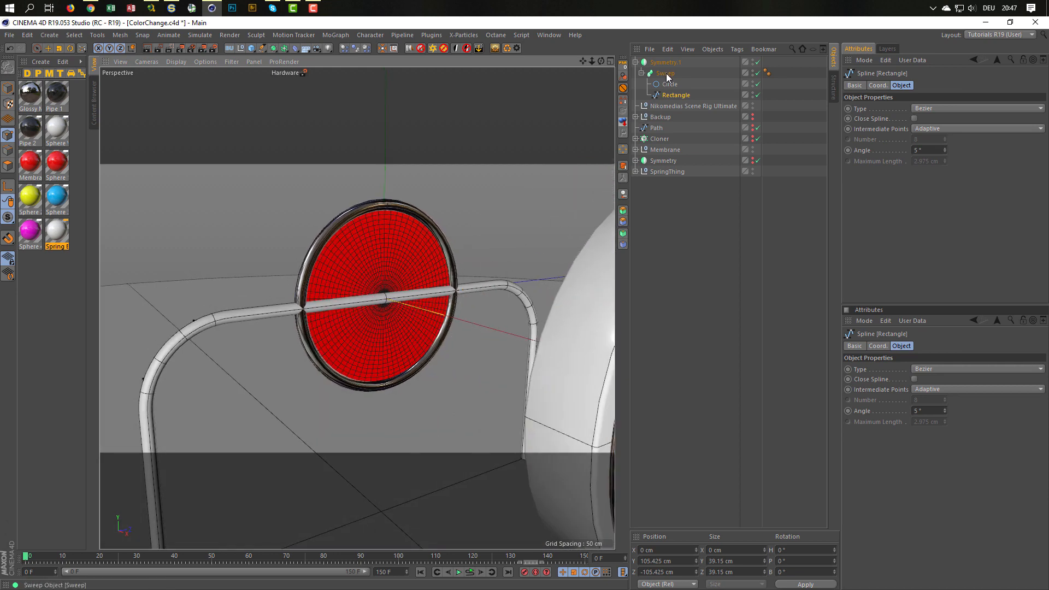
- Disable the holder's symmetry and pull the spline's inner end point back to the membrane's rim, at about Z -53.2 cm
left_click(758, 61)
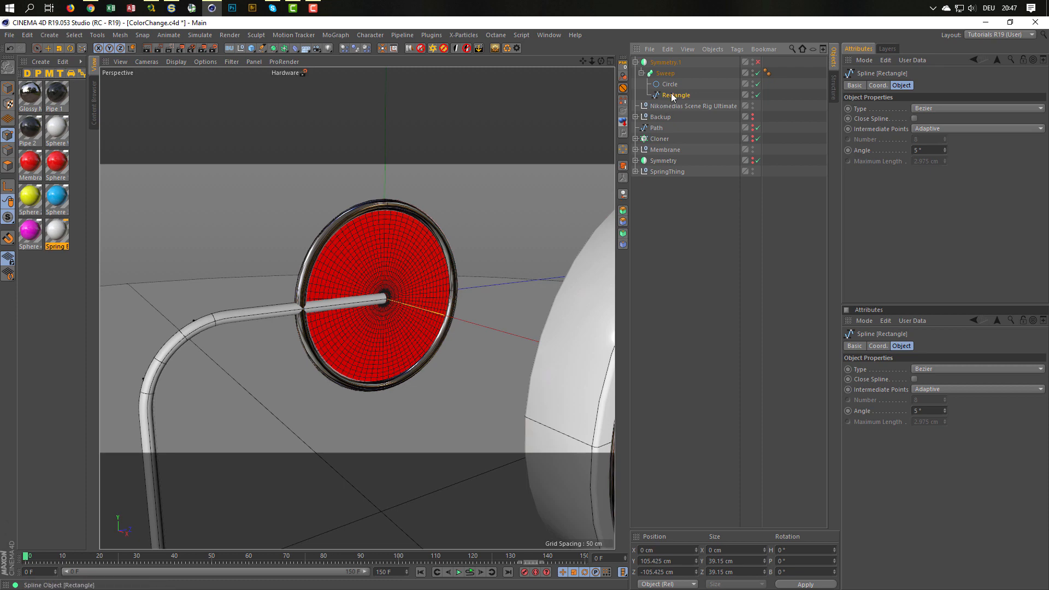
key("space")
left_click_drag(386, 312, 364, 301)
scroll(365, 300, "up", 3)
scroll(364, 301, "up", 5)
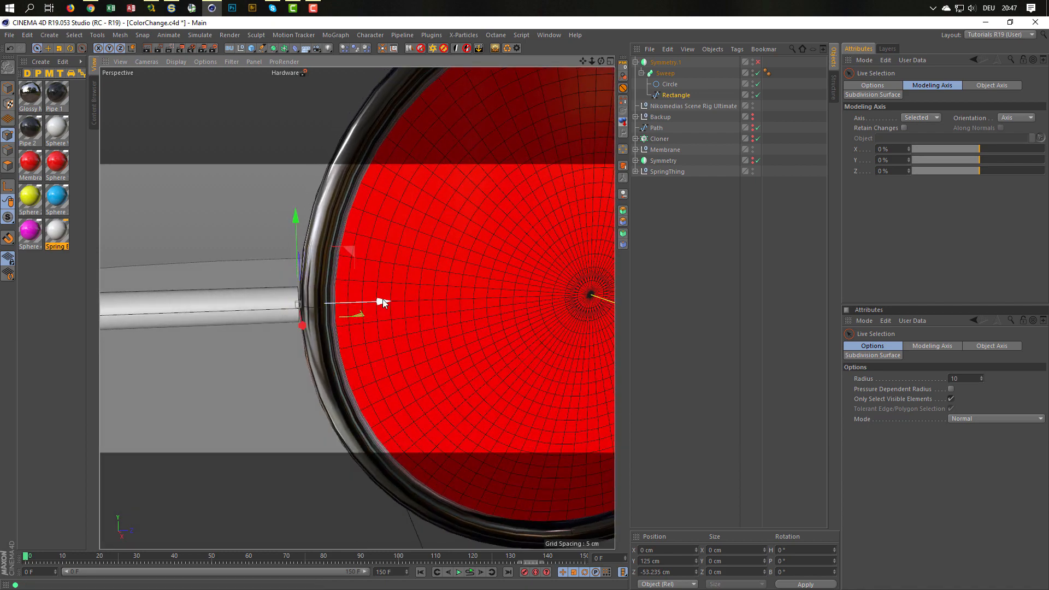
scroll(296, 306, "down", 5)
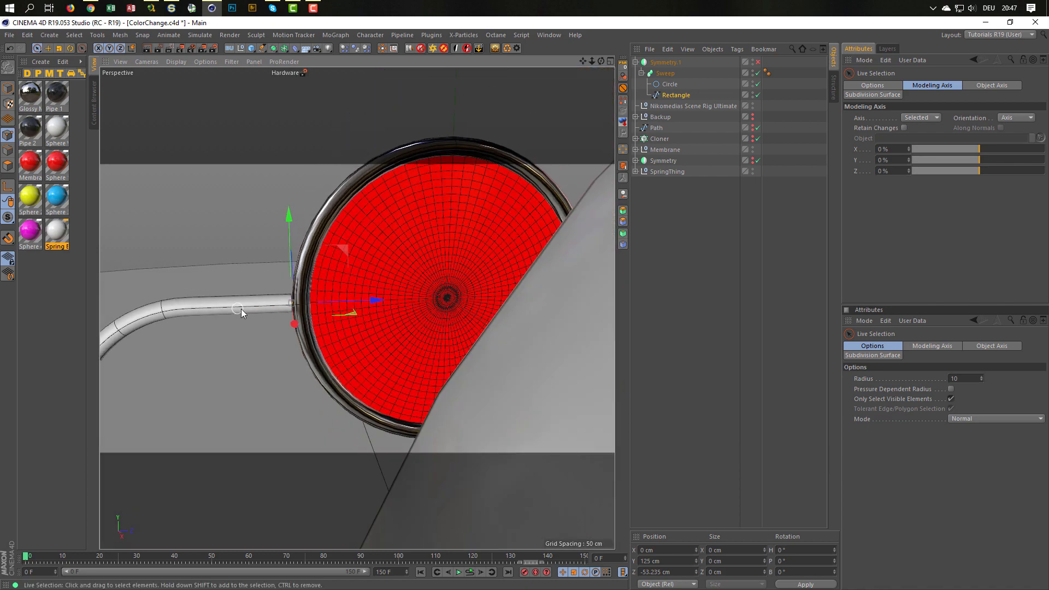
left_click_drag(237, 310, 278, 311, "alt")
left_click_drag(417, 351, 311, 307, "alt")
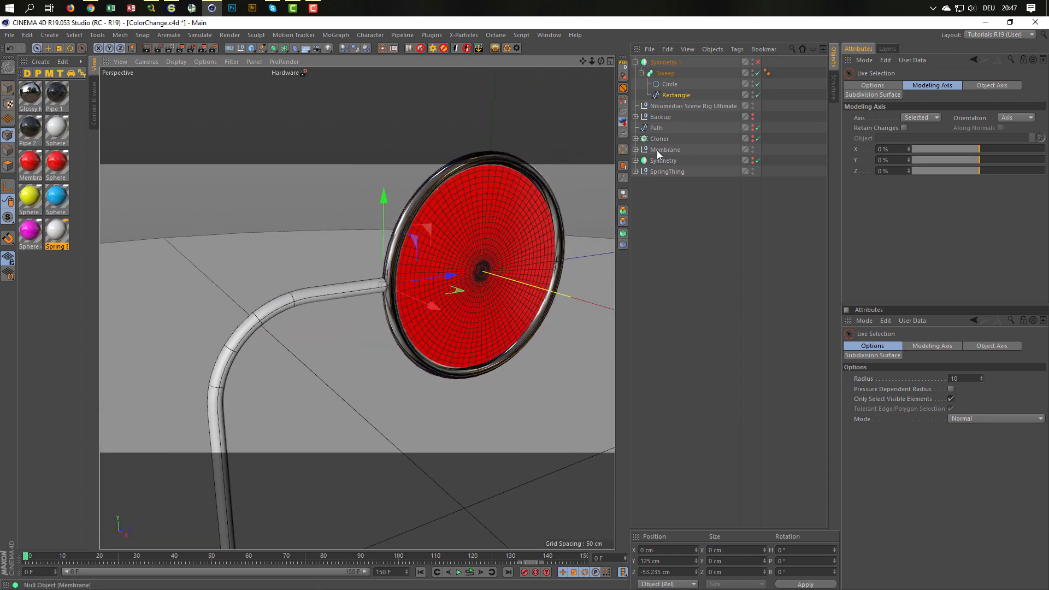
- Collapse the Sweep object into a single polygon object, confirming the conversion
left_click(665, 73)
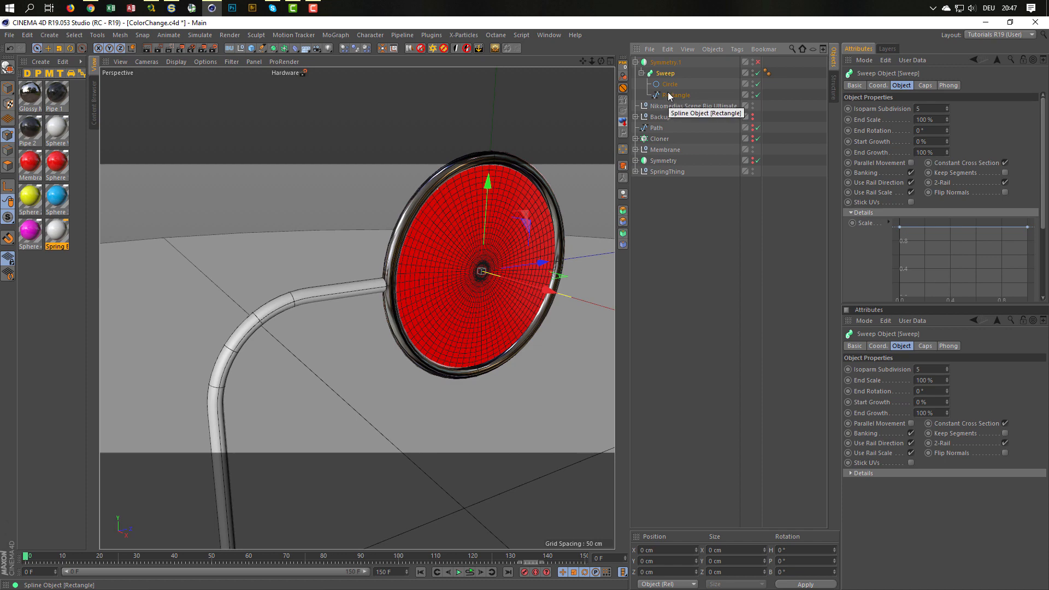
left_click(497, 50)
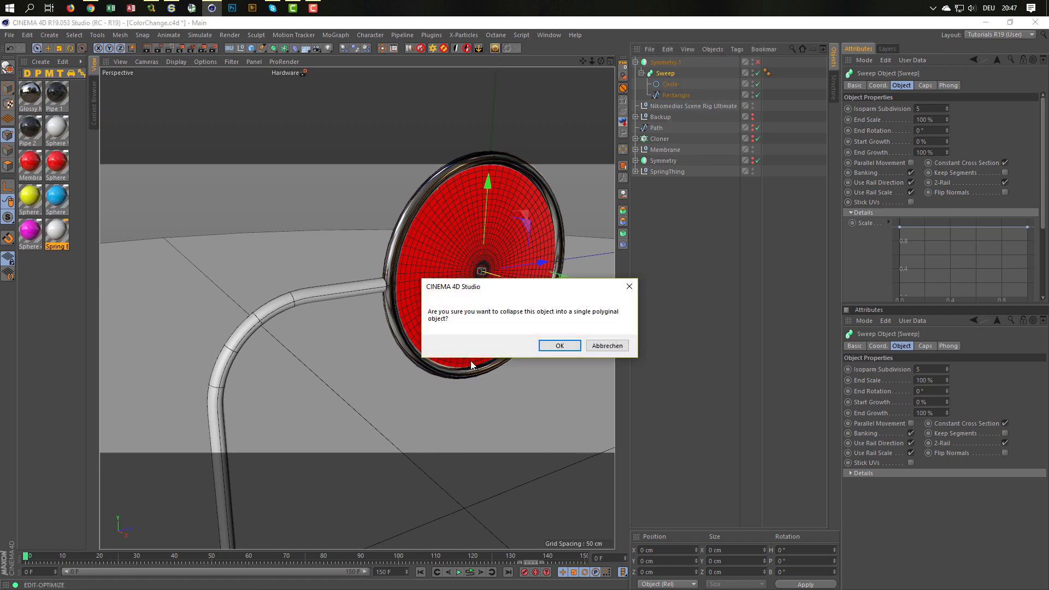
left_click(553, 345)
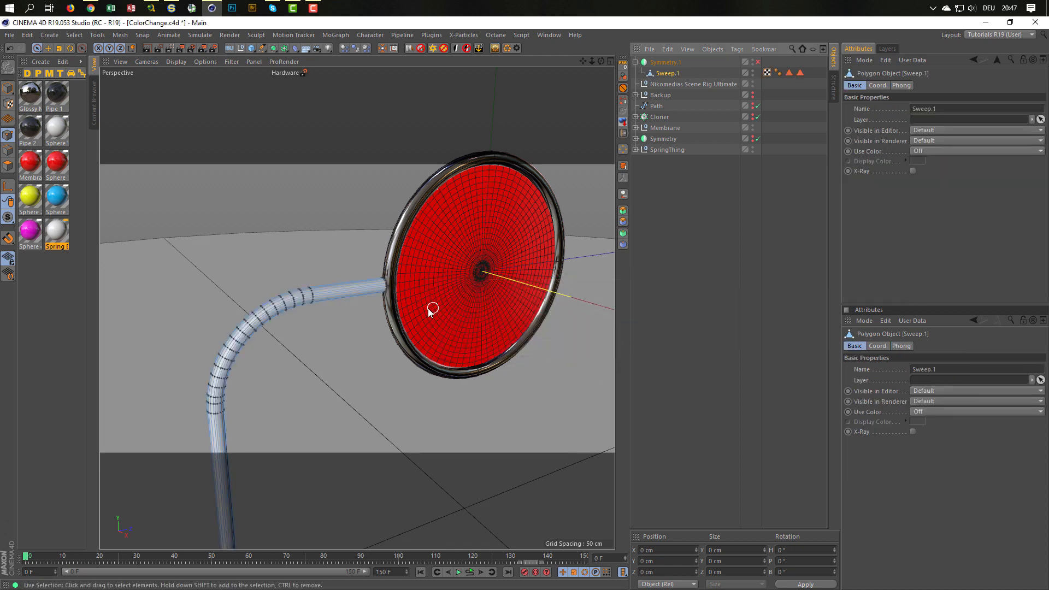
- Add a loop cut around the pipe close to the membrane's rim, at an offset of about 91.9 %
scroll(437, 282, "up", 5)
mouse_move(416, 277)
left_mouse_down("alt")
mouse_move(400, 279)
mouse_move(429, 283)
left_mouse_up("alt")
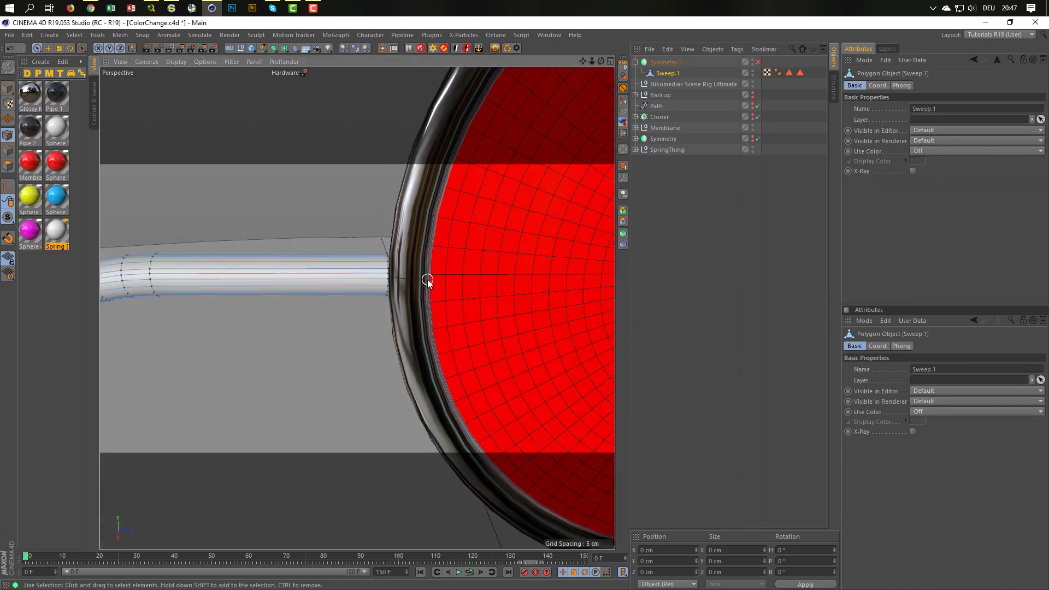
left_click(11, 153)
key("k")
key("l")
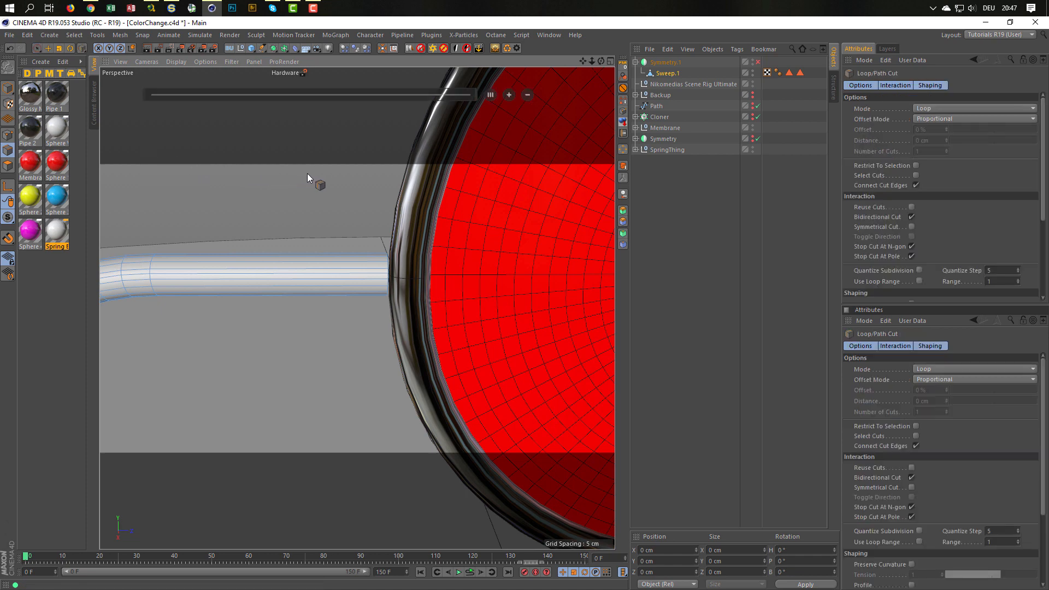
left_click(369, 271)
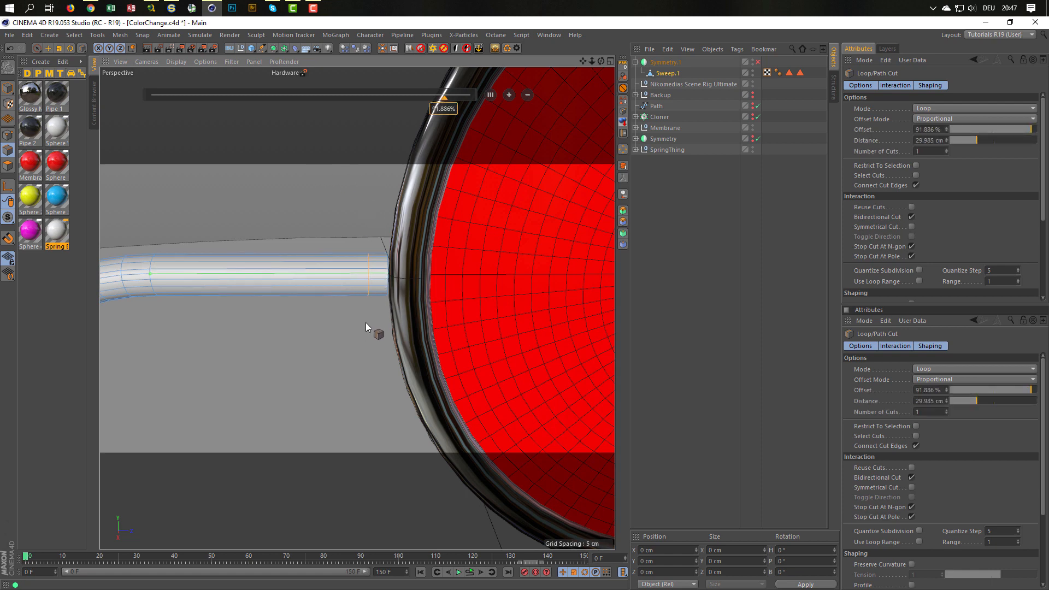
- Select the polygon loop at the pipe's membrane end and extrude it outward by about 2.52 cm as a collar
left_click(9, 165)
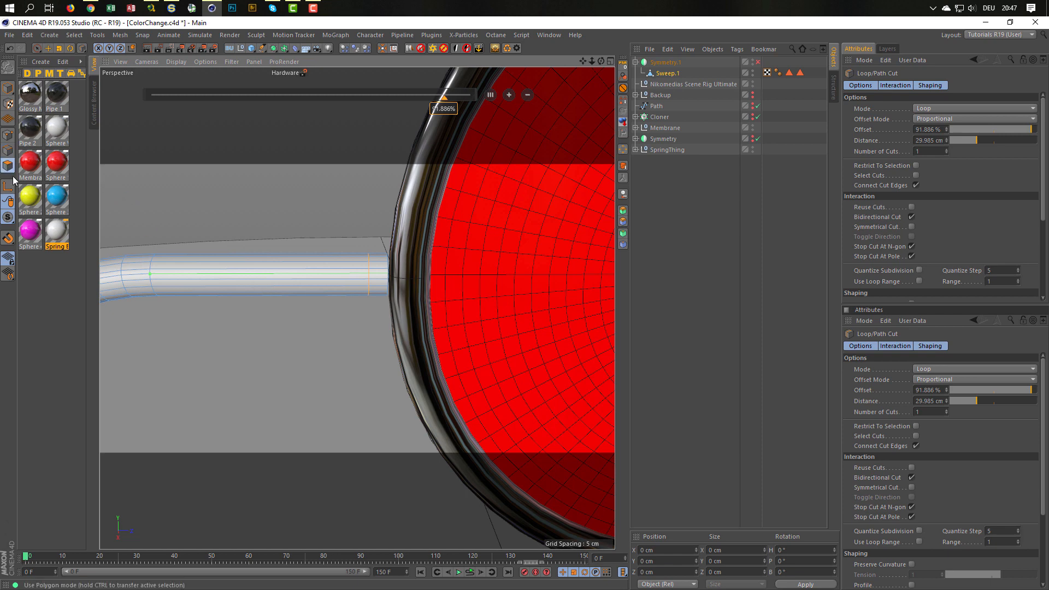
key("u")
key("l")
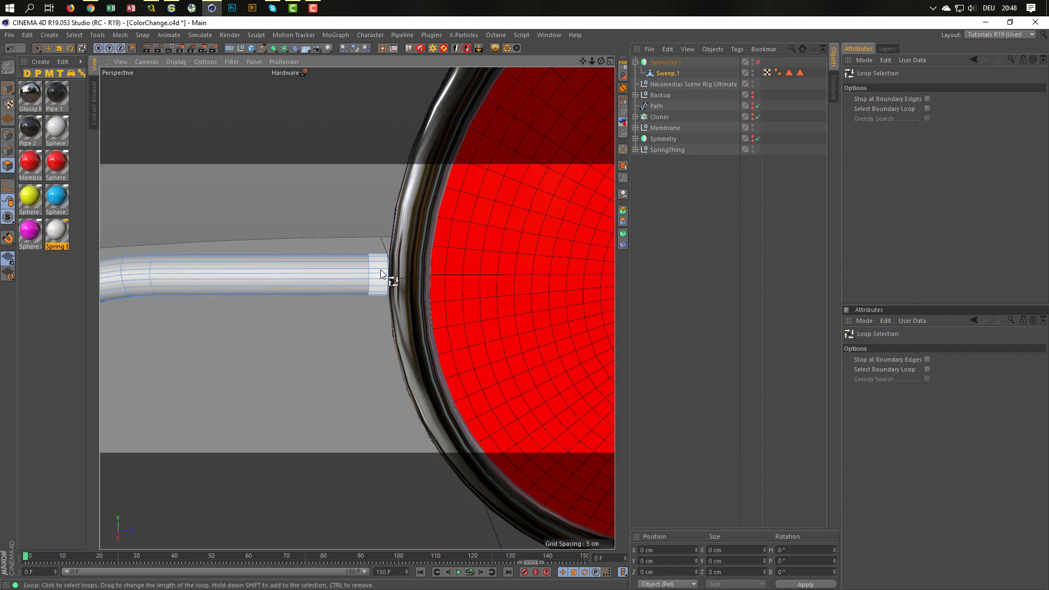
left_click(380, 270)
left_click_drag(340, 278, 345, 383, "alt")
key("d")
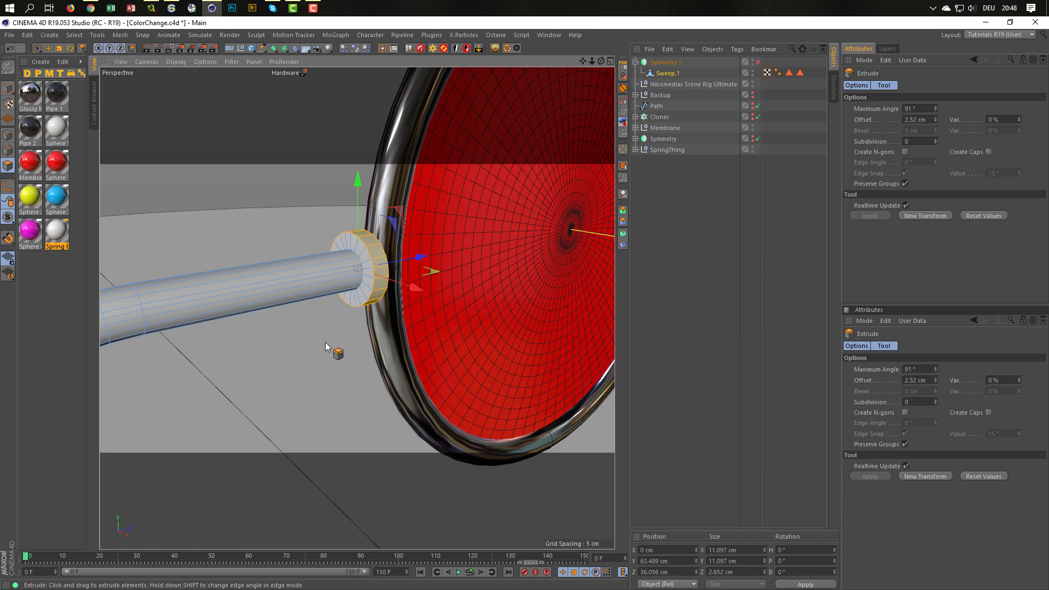
- Add a loop cut around the pipe just above the floor, at an offset of about 96.8 %
scroll(295, 337, "down", 7)
middle_click_drag(296, 322, 310, 248, "alt")
scroll(310, 249, "down", 5)
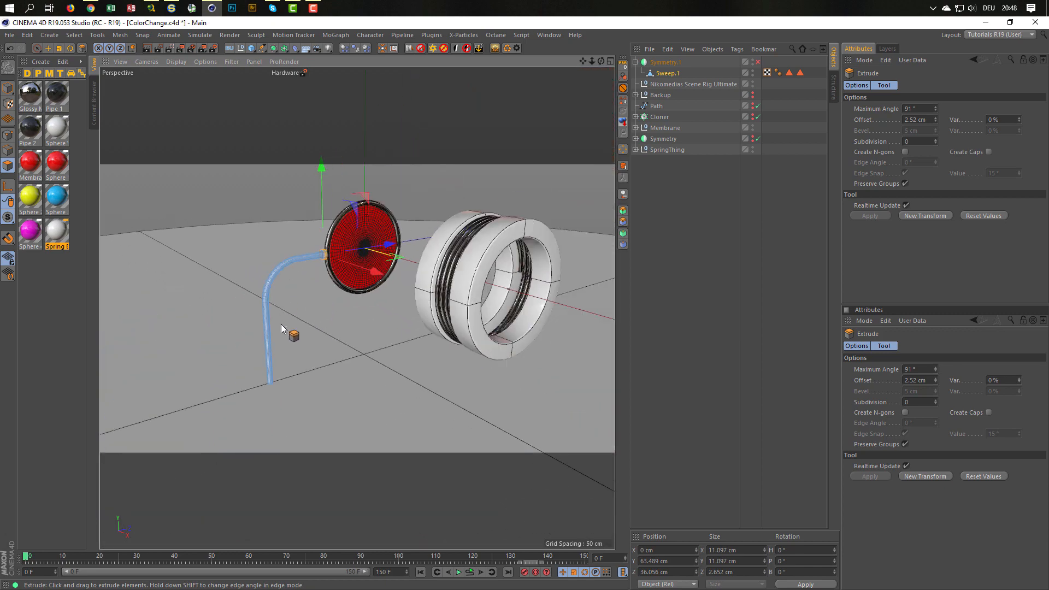
scroll(267, 382, "up", 5)
scroll(345, 375, "up", 5)
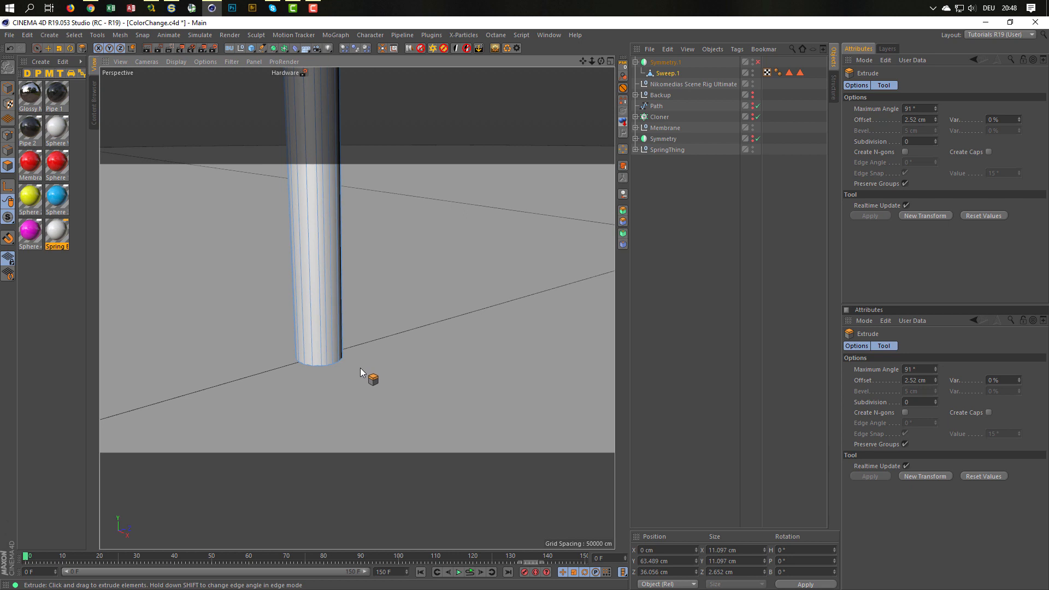
key("k")
key("l")
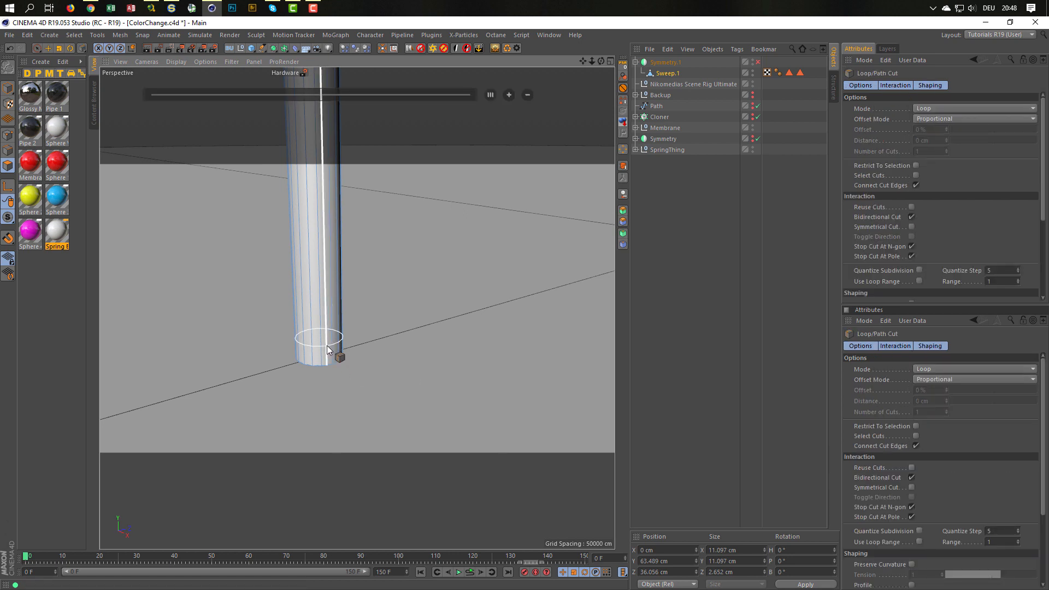
left_click(325, 343)
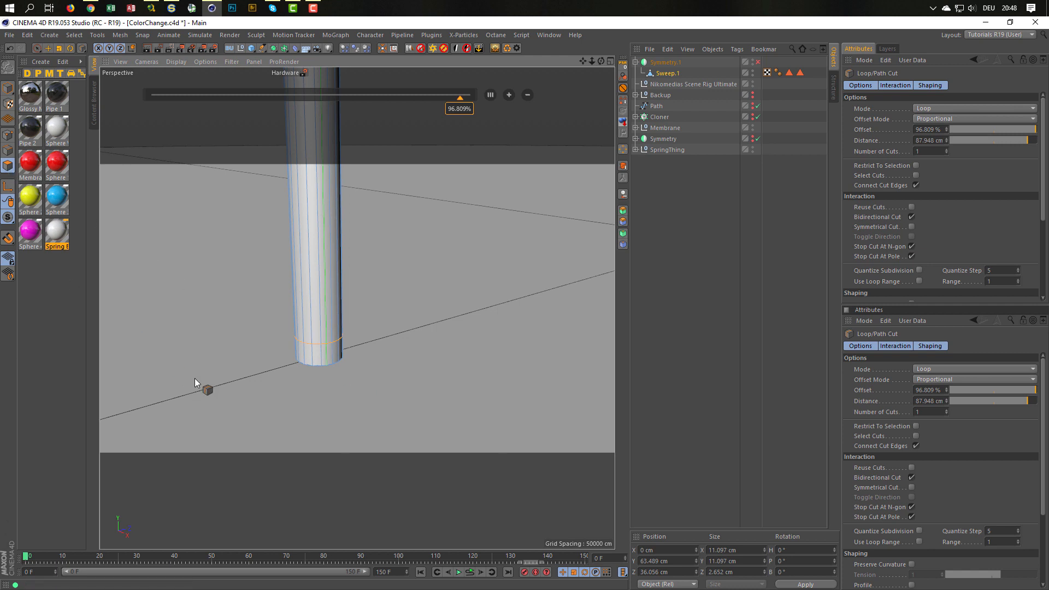
- Select the polygon loop at the pipe's floor end and extrude it outward by 2.52 cm as a collar
key("u")
key("l")
left_click(314, 355)
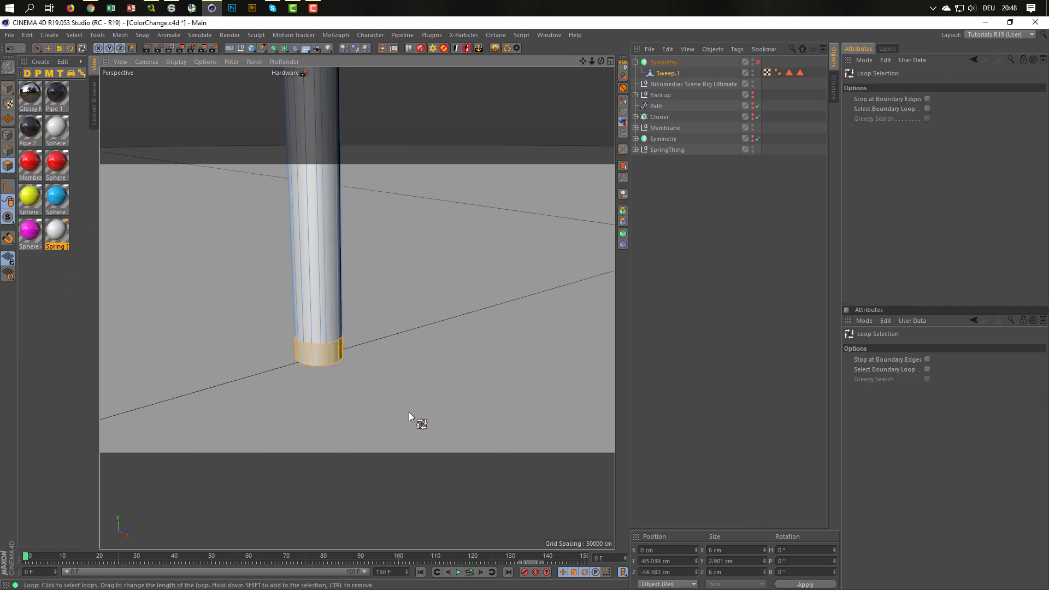
key("d")
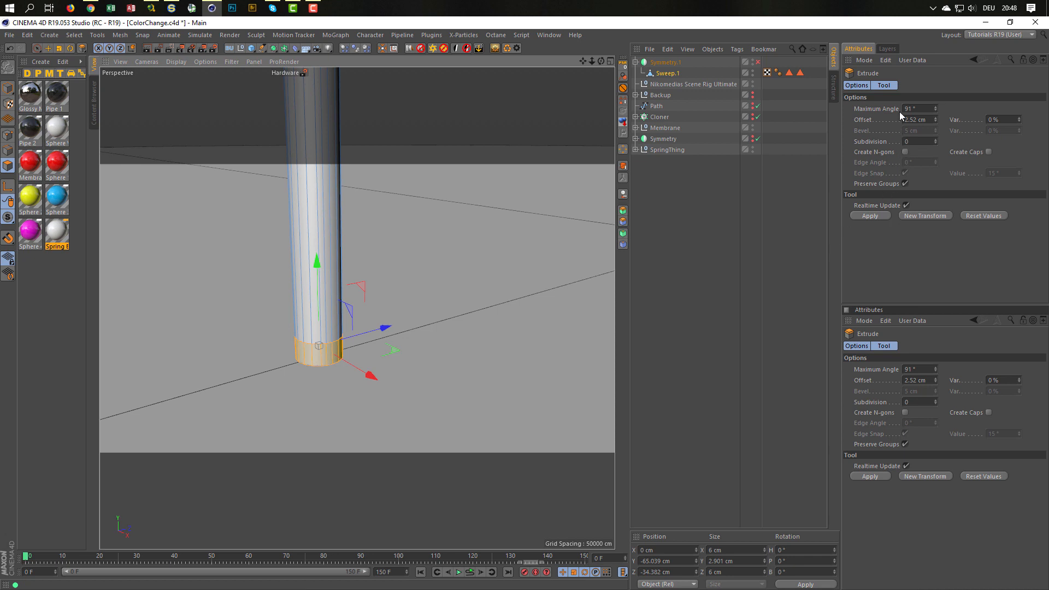
left_click(865, 218)
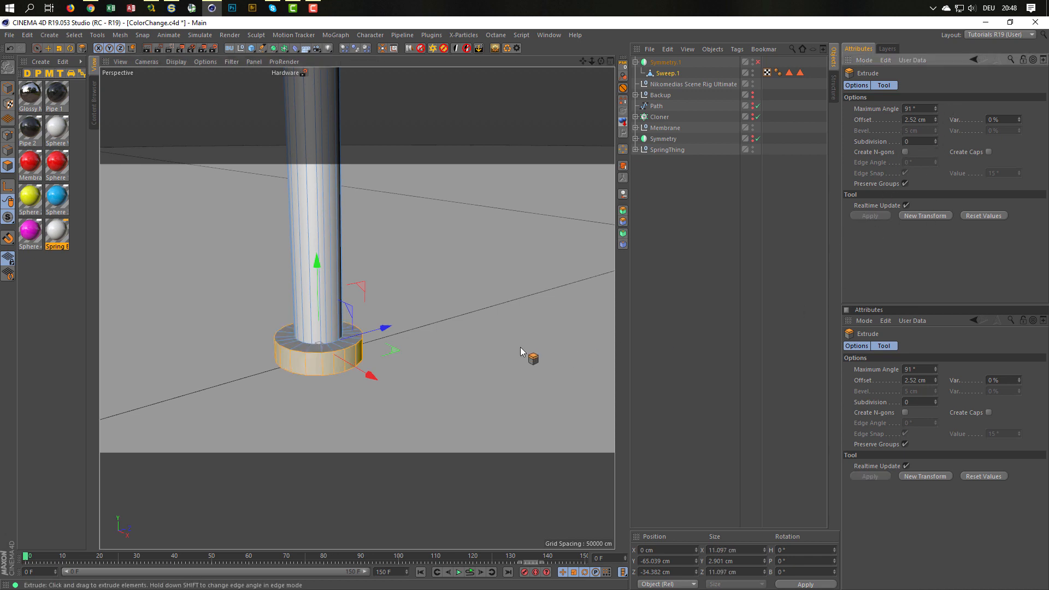
scroll(425, 323, "down", 3)
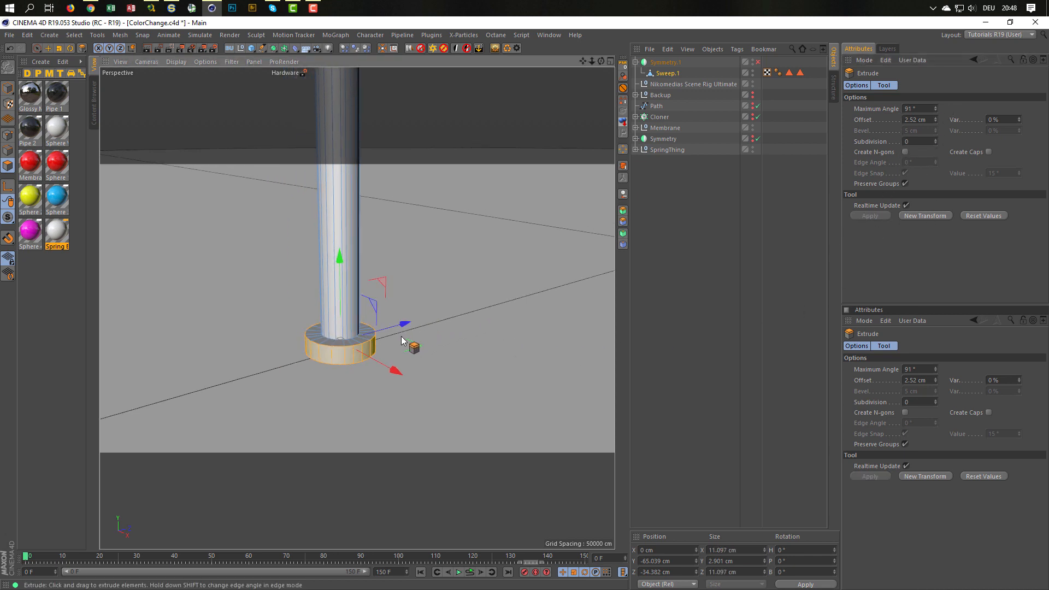
scroll(402, 335, "down", 3)
- Add a Bevel deformer as a child of the Sweep.1 pipe and set its offset to 0.2 cm
left_click(8, 88)
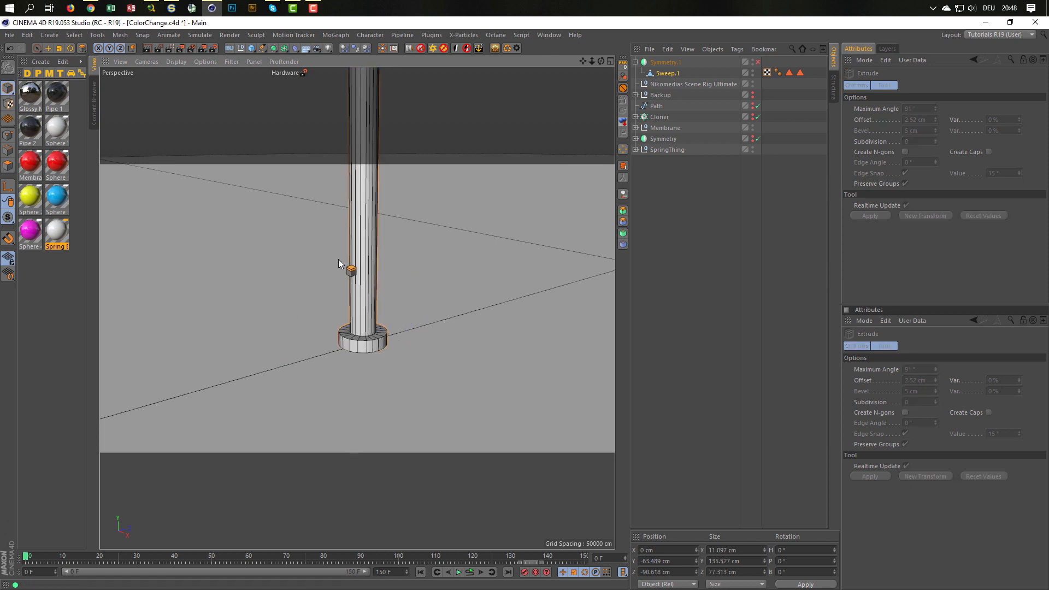
left_click(677, 74)
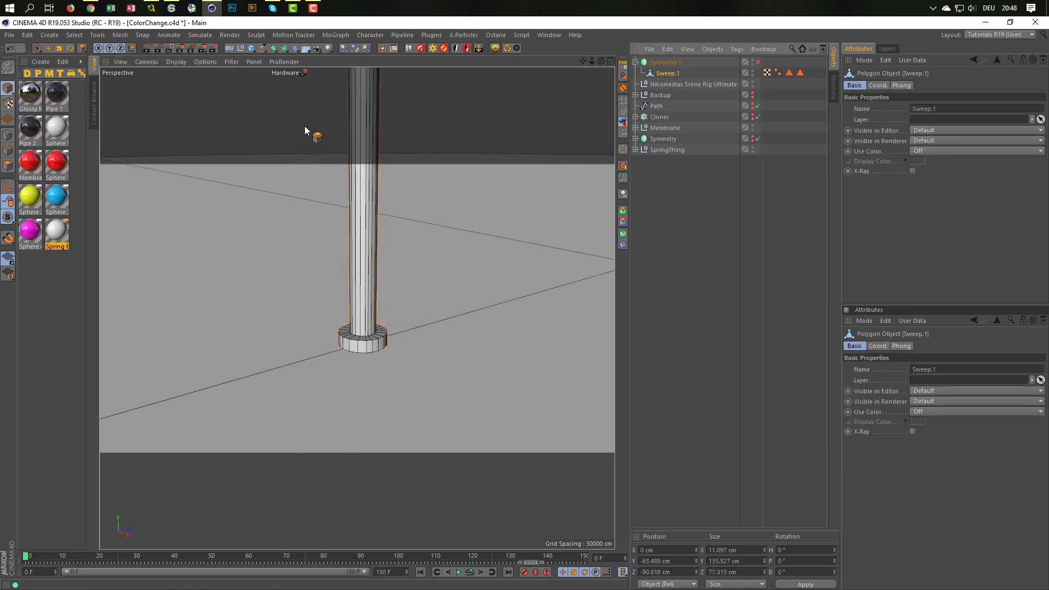
left_click(295, 48)
left_click(405, 197, "shift")
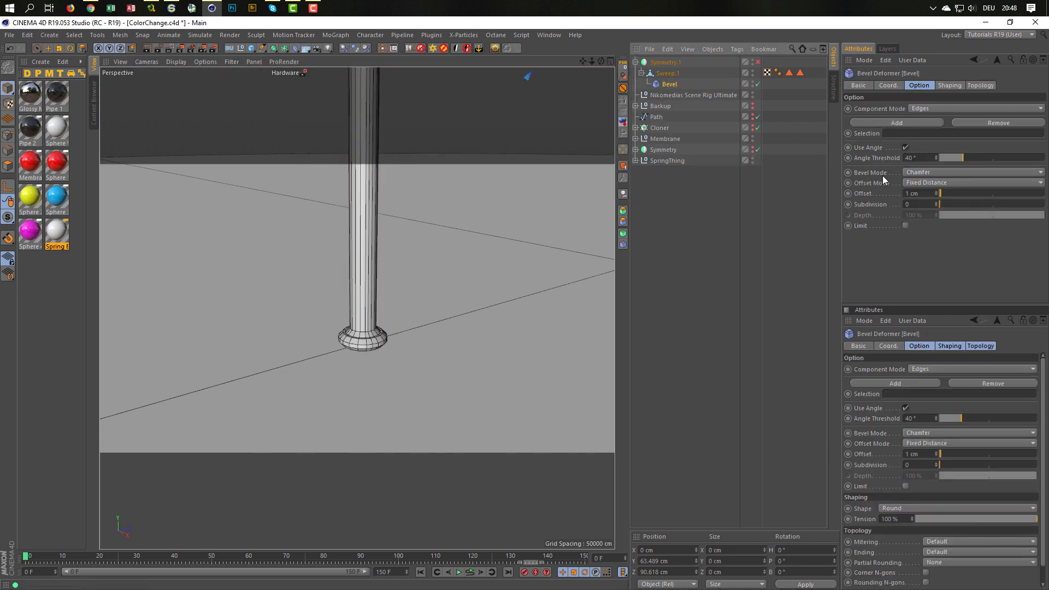
double_click(926, 194)
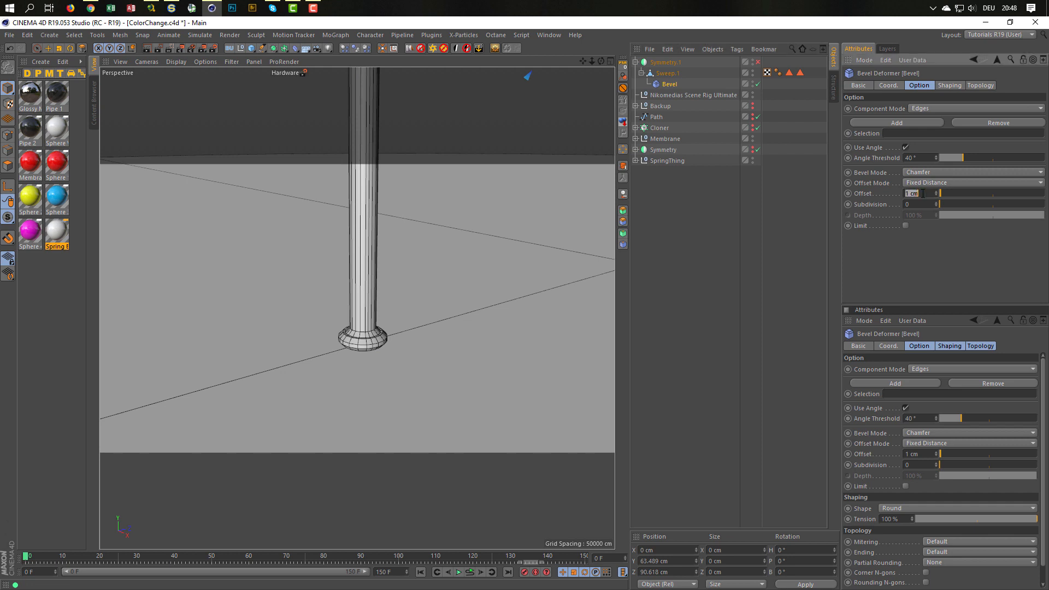
type("0.2")
key("Return")
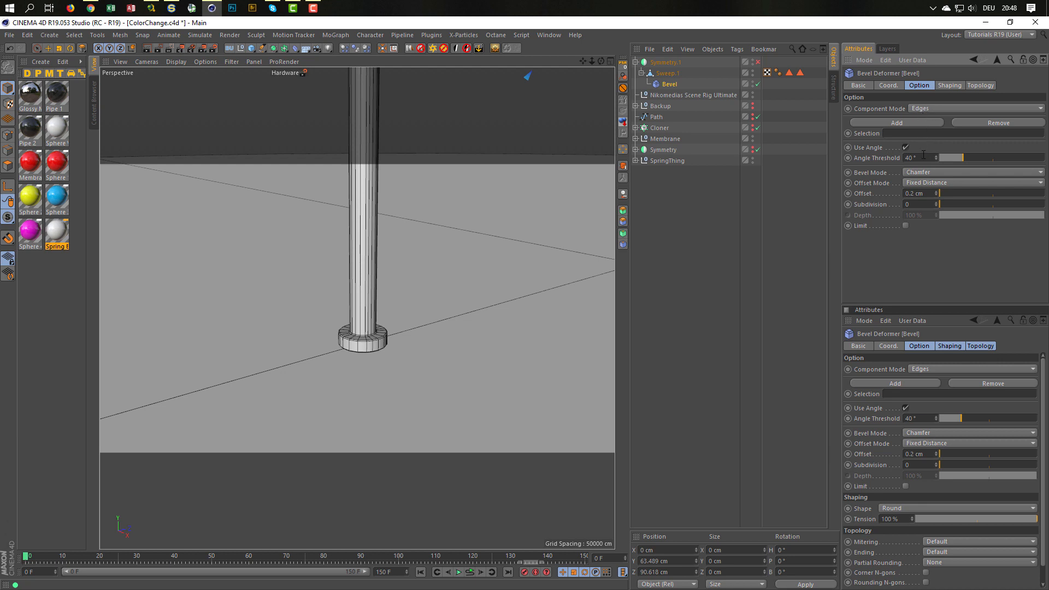
- Set the Bevel deformer's subdivision to 3 to round the collar edges
scroll(393, 358, "up", 5)
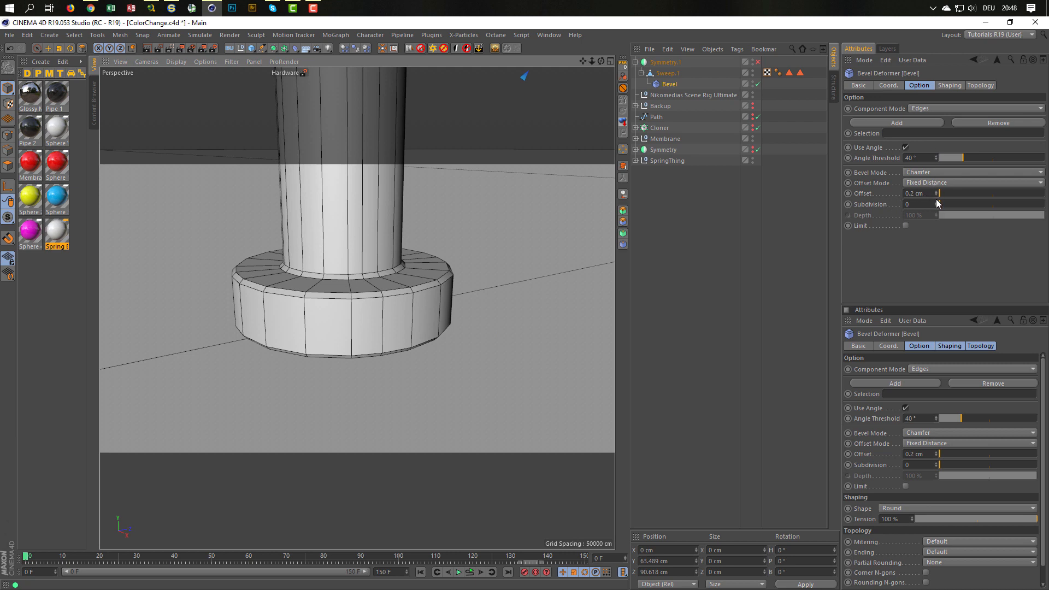
left_click(937, 201)
left_click(937, 202)
left_click(937, 202)
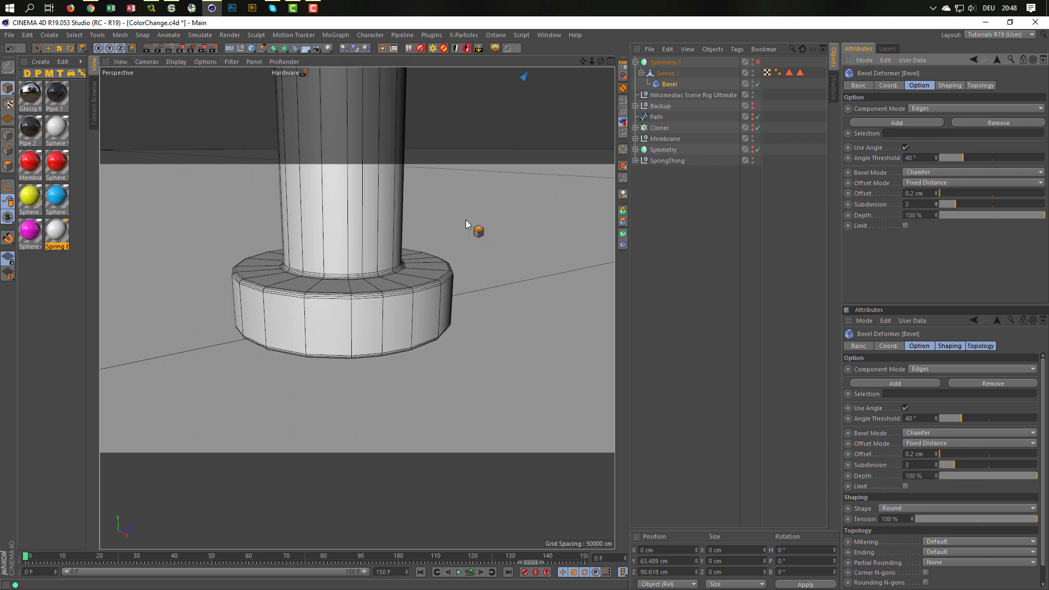
- Apply the Glossy Metal material to the Sweep.1 pipe and enable its Symmetry.1 generator to mirror the holder
right_click_drag(382, 225, 273, 250, "alt")
middle_click_drag(362, 192, 365, 371, "alt")
right_click_drag(377, 262, 279, 292, "alt")
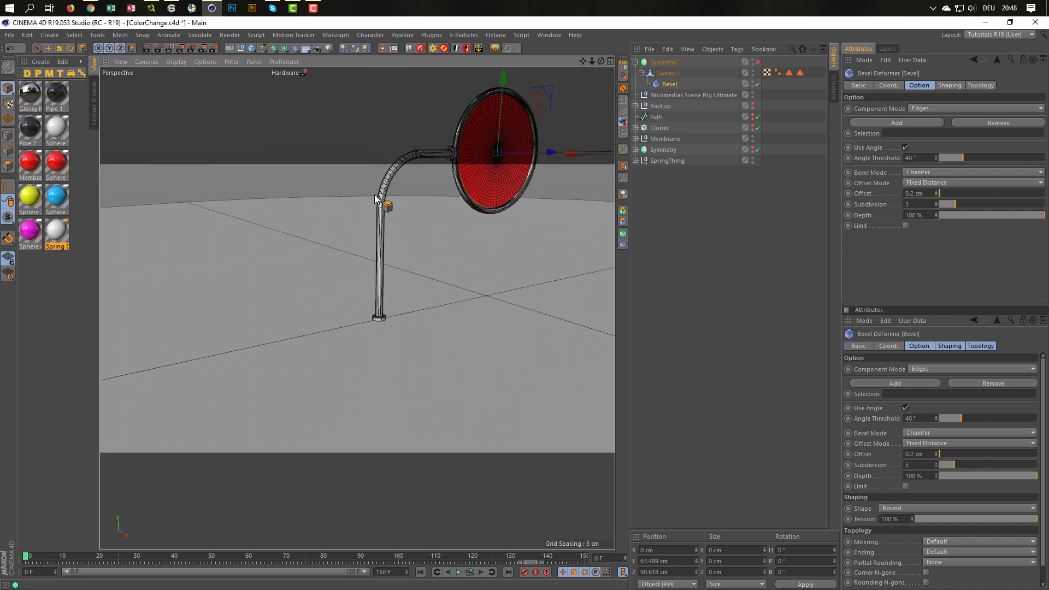
middle_click_drag(377, 195, 271, 489, "alt")
middle_click_drag(378, 358, 372, 266, "alt")
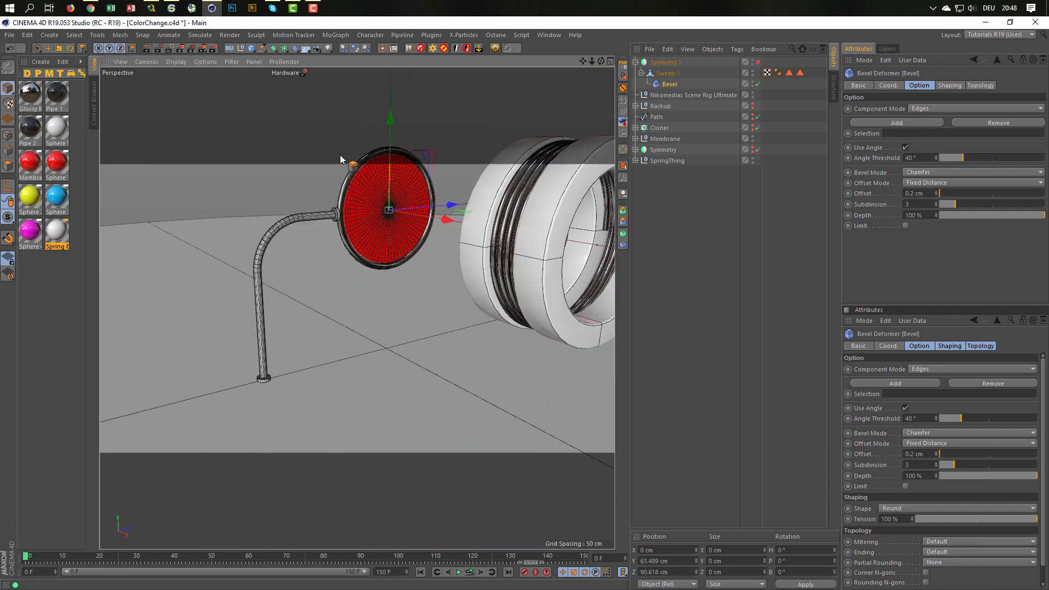
left_click_drag(30, 94, 677, 73)
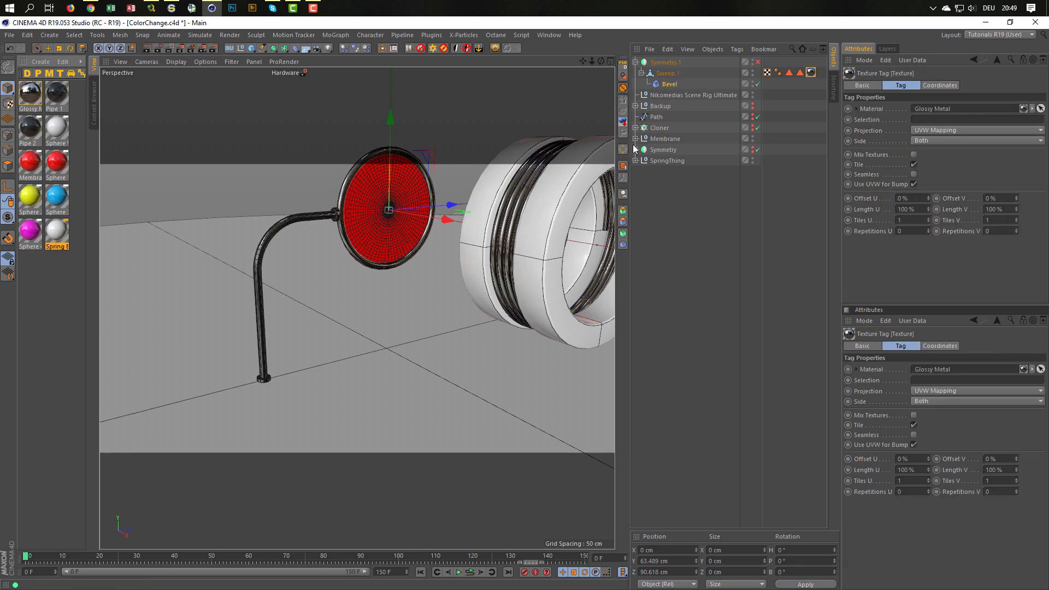
left_click(757, 62)
left_click_drag(395, 194, 222, 182, "alt")
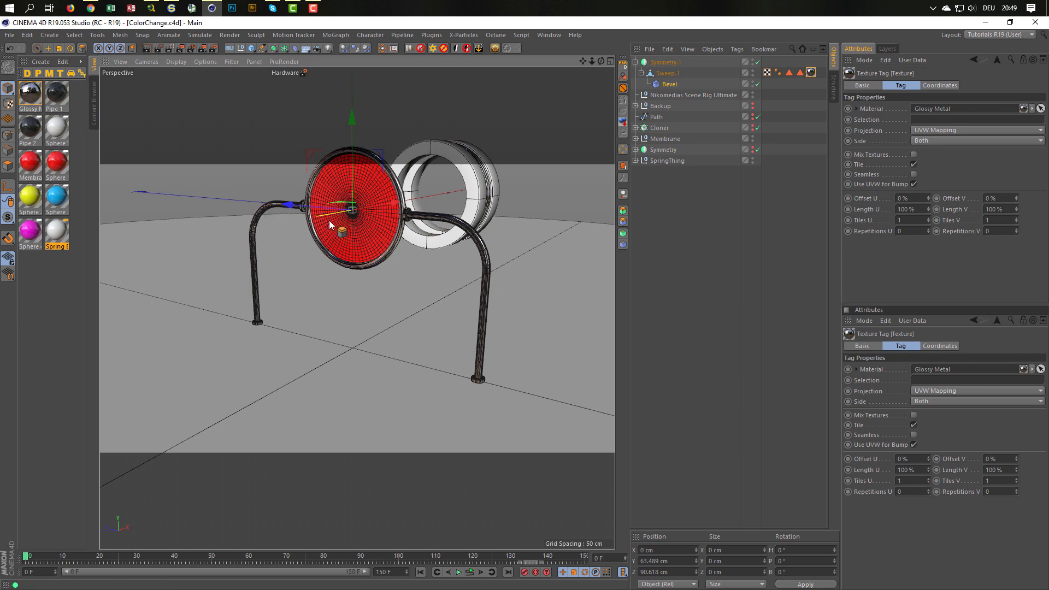
- Make the sphere Cloner and the glass pipes' Symmetry object visible again, and save the scene
scroll(337, 224, "down", 5)
left_click_drag(330, 229, 410, 262, "alt")
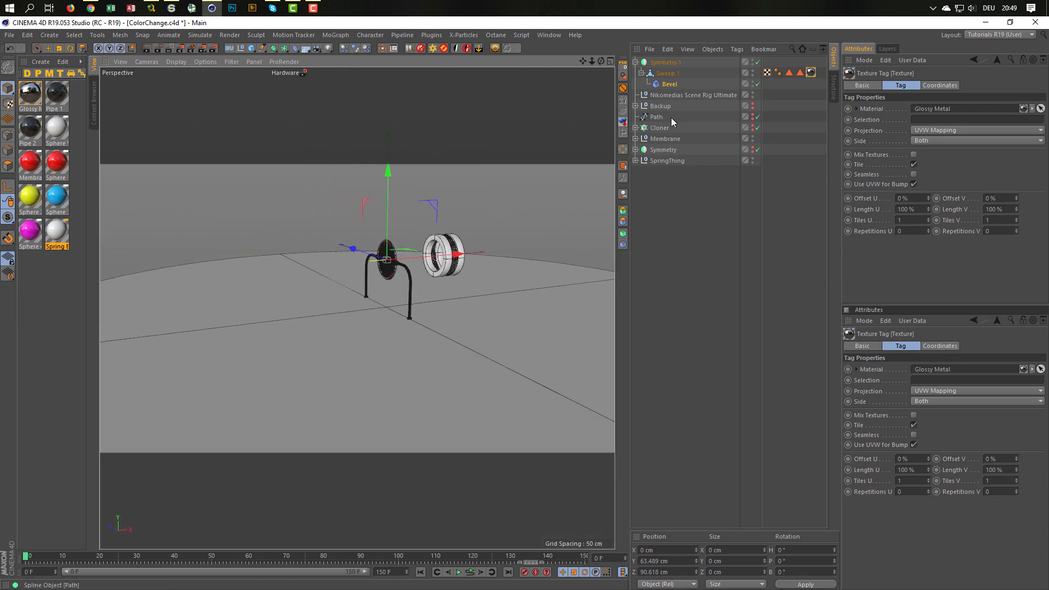
left_click(753, 125)
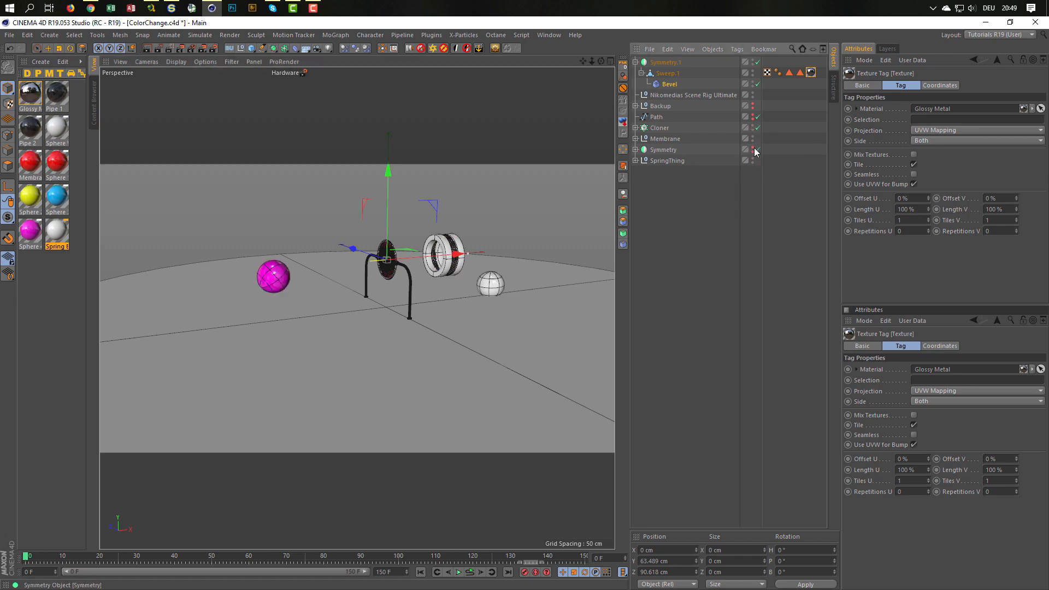
left_click(753, 149, "alt")
left_click_drag(407, 271, 375, 261, "alt")
right_click_drag(376, 262, 410, 262, "alt")
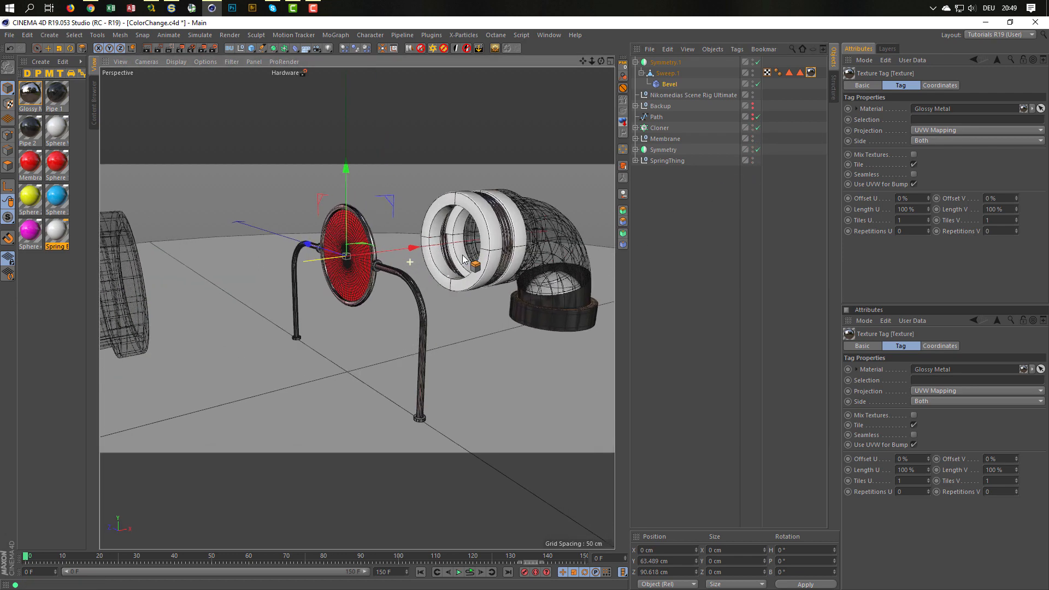
left_click_drag(410, 262, 477, 228, "alt")
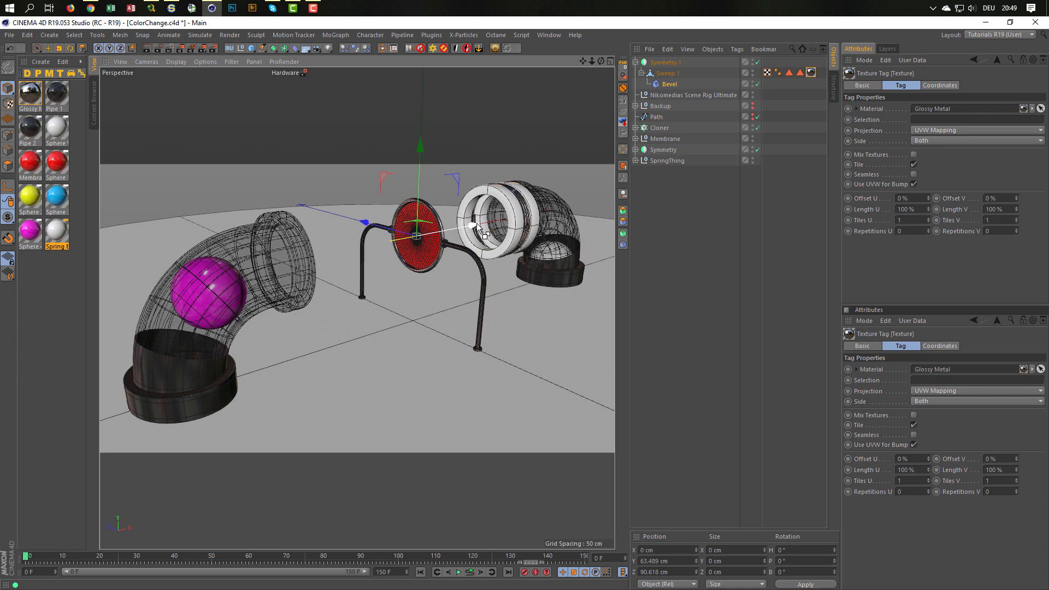
key("ctrl+s")
- Switch the active render setting to Low GI and start an interactive render region in the perspective view
left_click(304, 73)
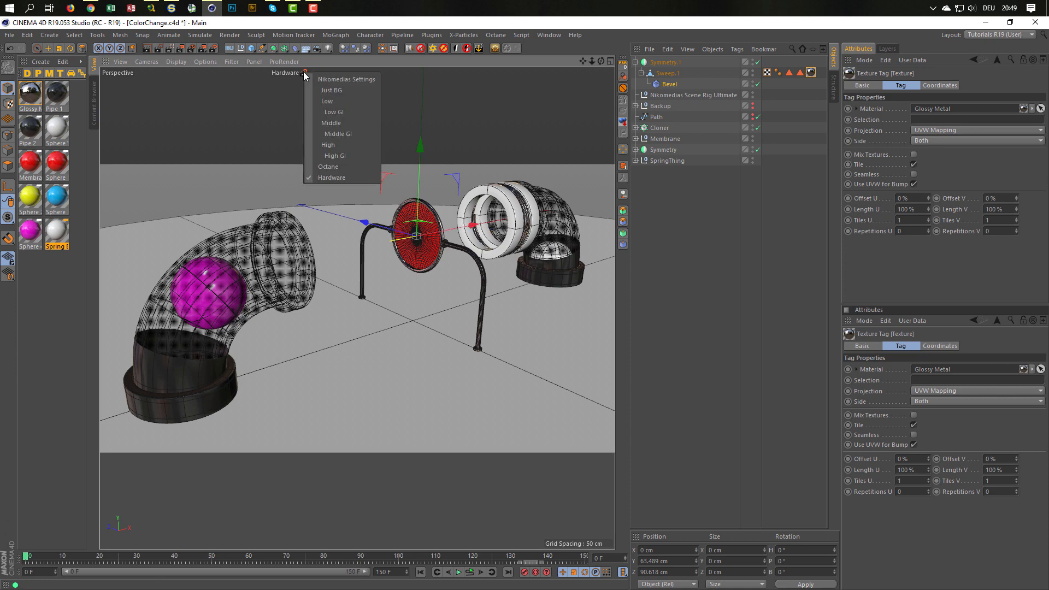
left_click(335, 115)
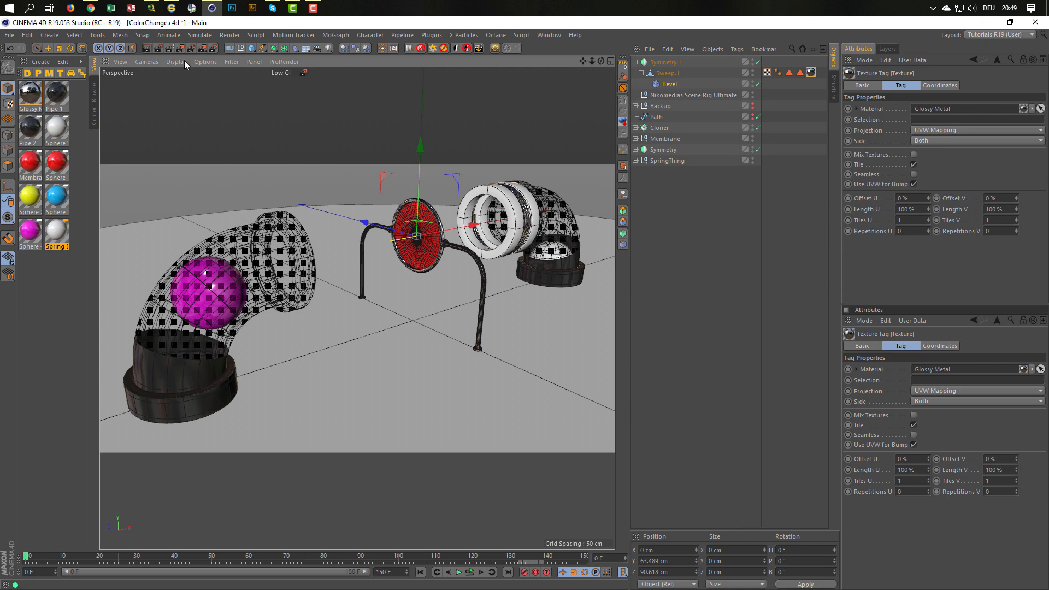
left_click(170, 48)
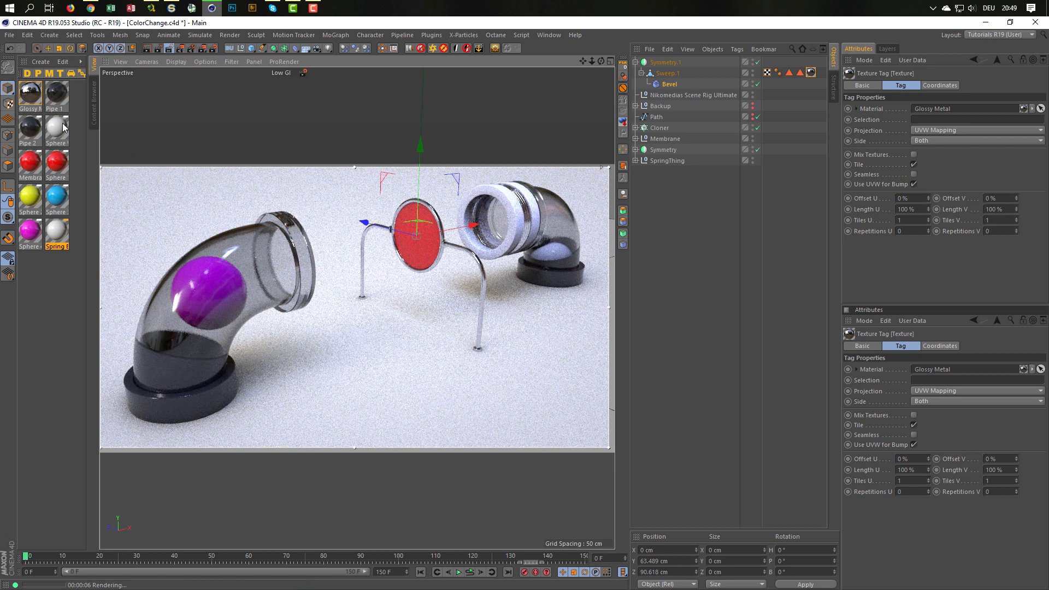
- Darken the Spring Bases material's color to a brightness value (V) of 62 % and save the scene
double_click(58, 234)
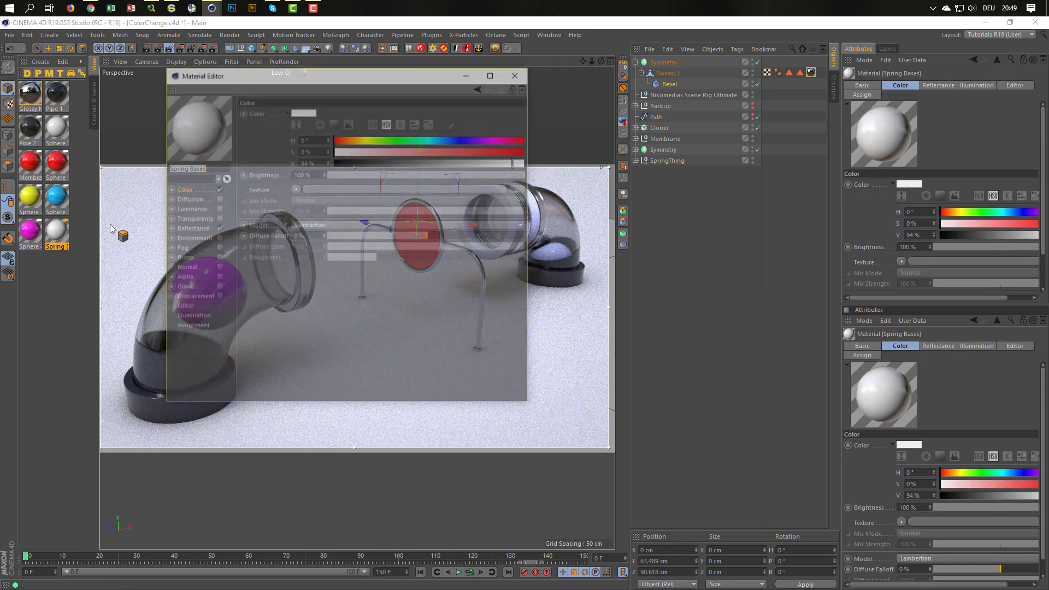
left_click_drag(300, 80, 755, 185)
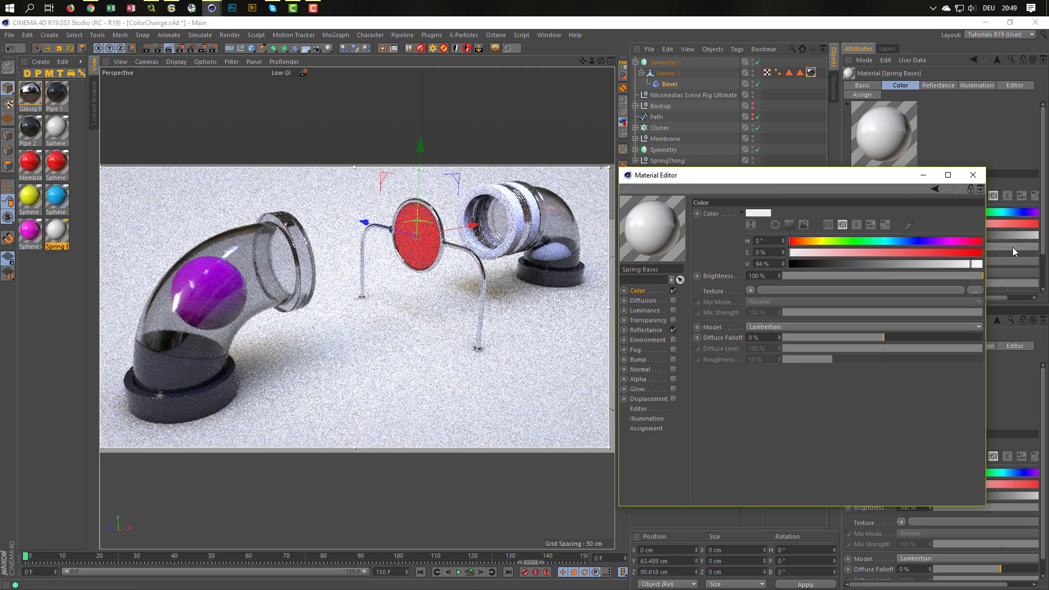
left_click(971, 264)
left_click_drag(971, 264, 932, 265)
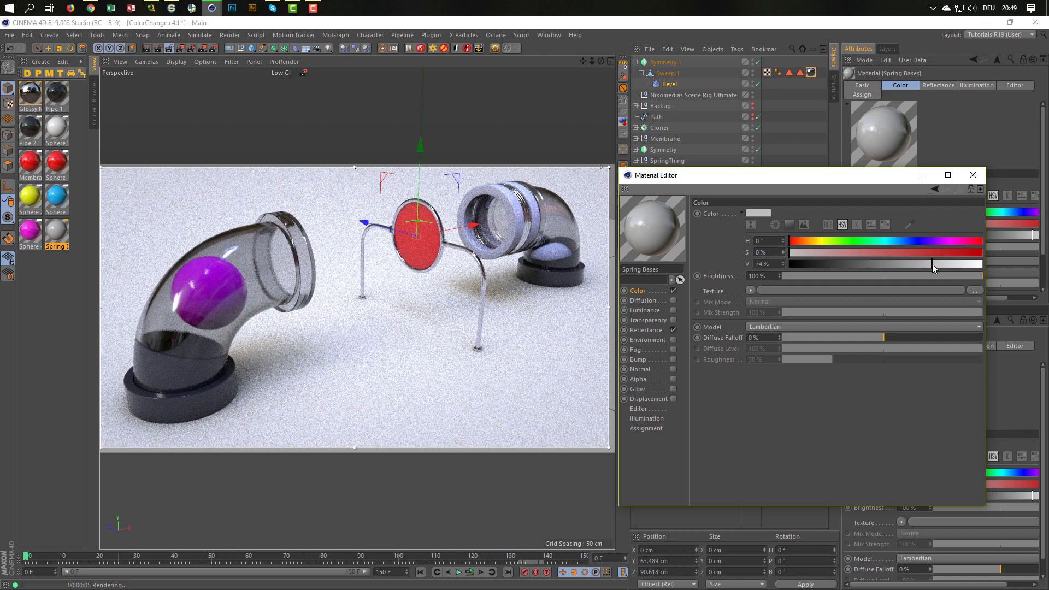
left_click_drag(932, 264, 908, 270)
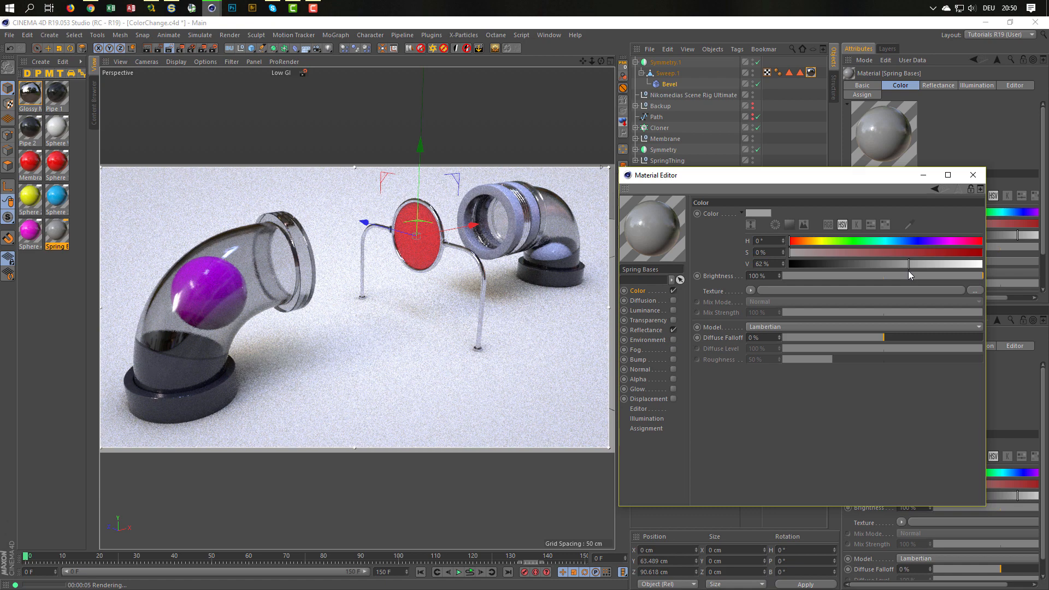
key("ctrl+s")
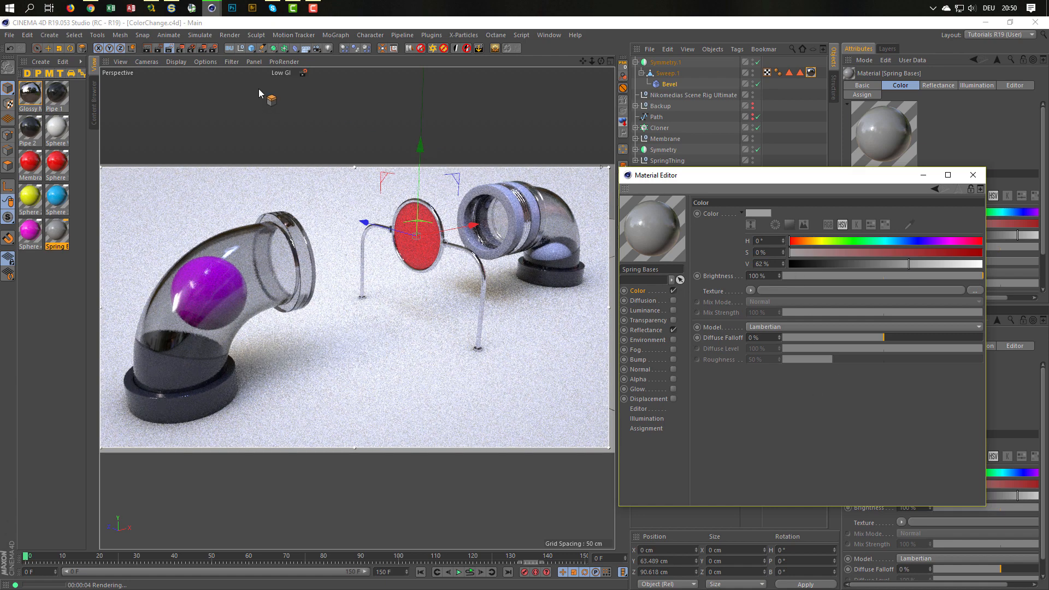
- Turn off the interactive render region and render the current frame in the Picture Viewer with the Middle GI setting
left_click(169, 47)
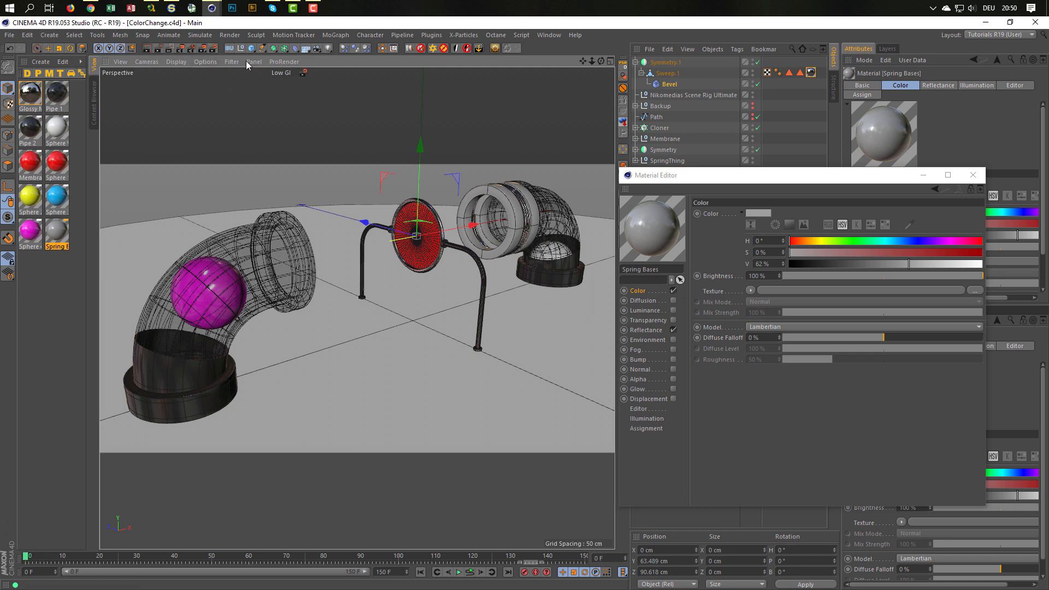
left_click(213, 48)
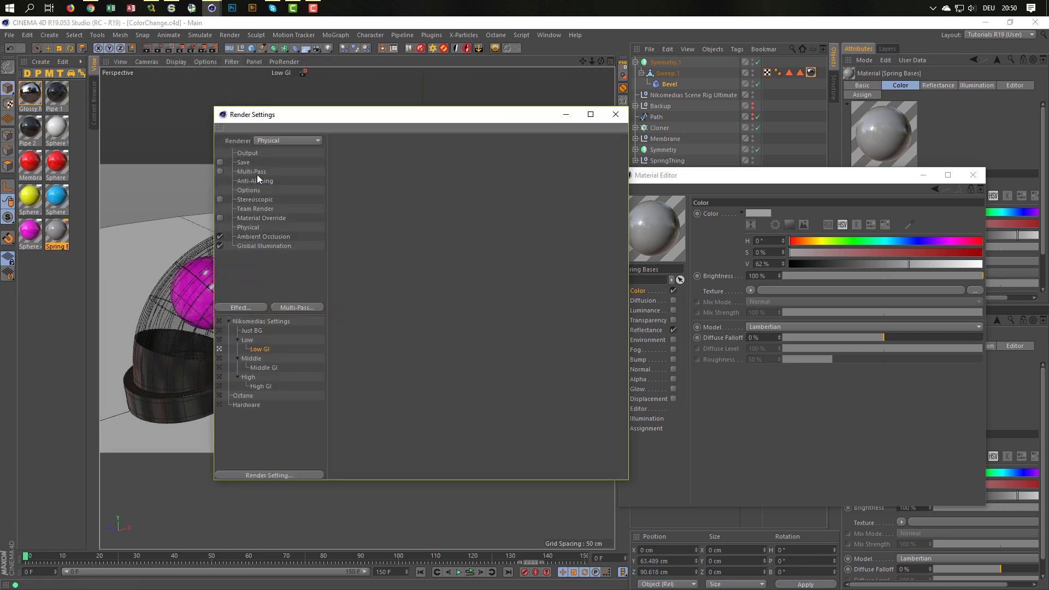
left_click(219, 368)
left_click(615, 114)
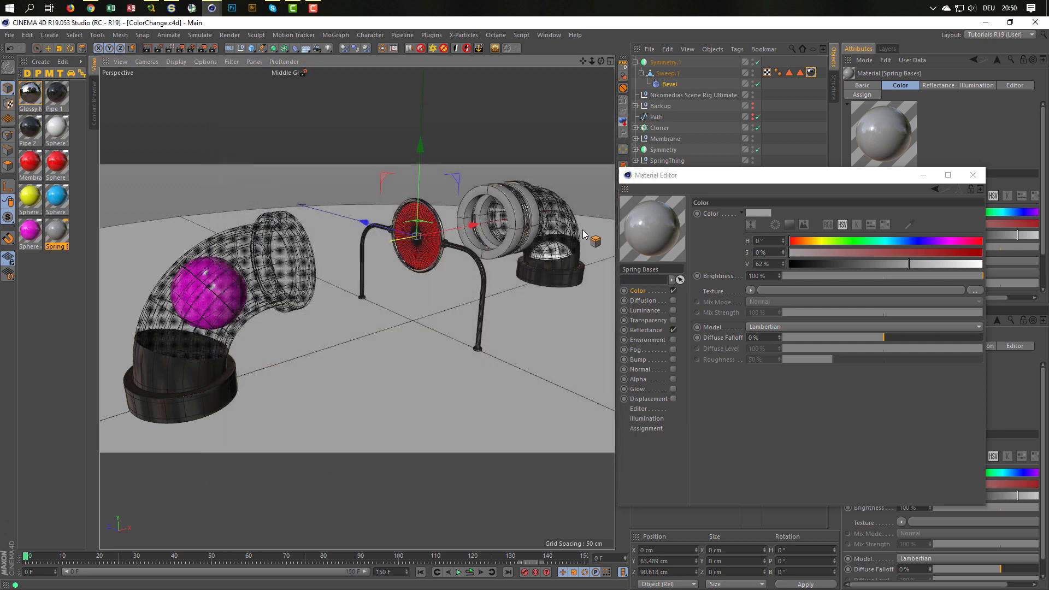
key("shift+r")
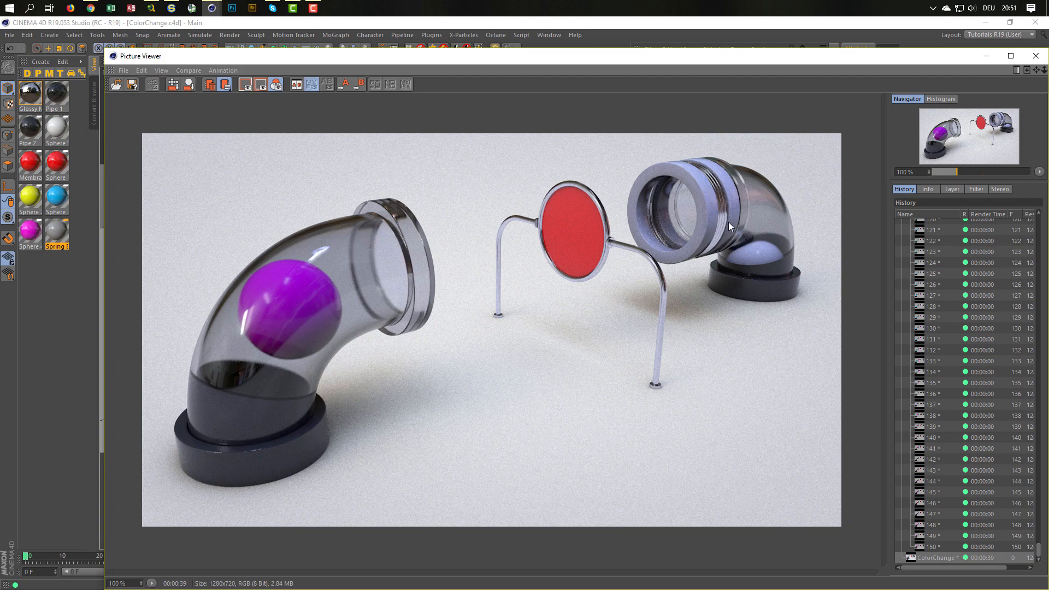
left_click(1037, 56)
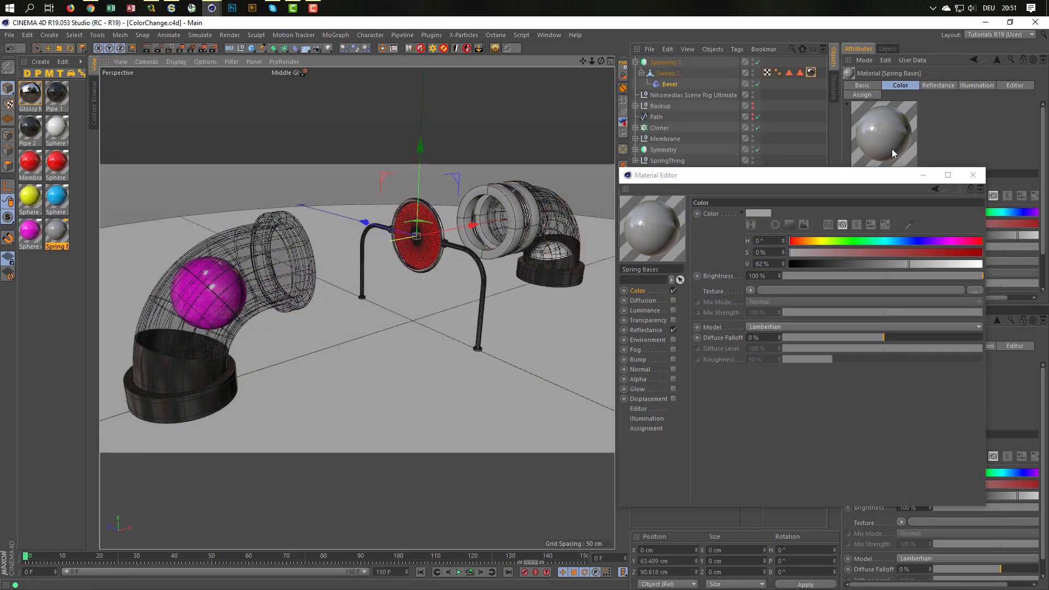
- Assign the Pipe 2 material to the Tube and Tube.1 objects of SpringThing and render the current frame in the Picture Viewer
left_click(971, 175)
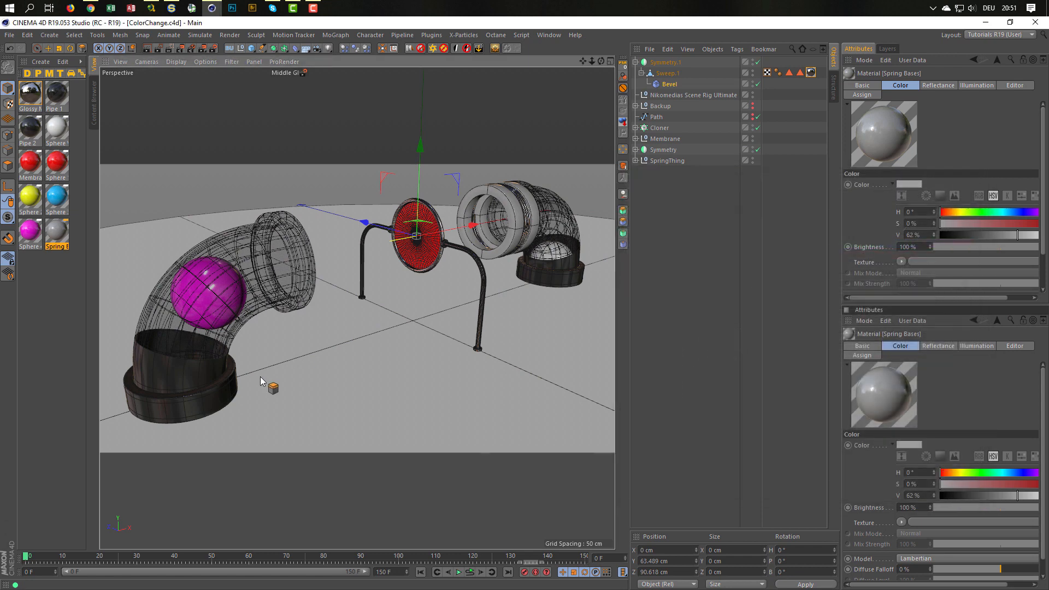
left_click(30, 130)
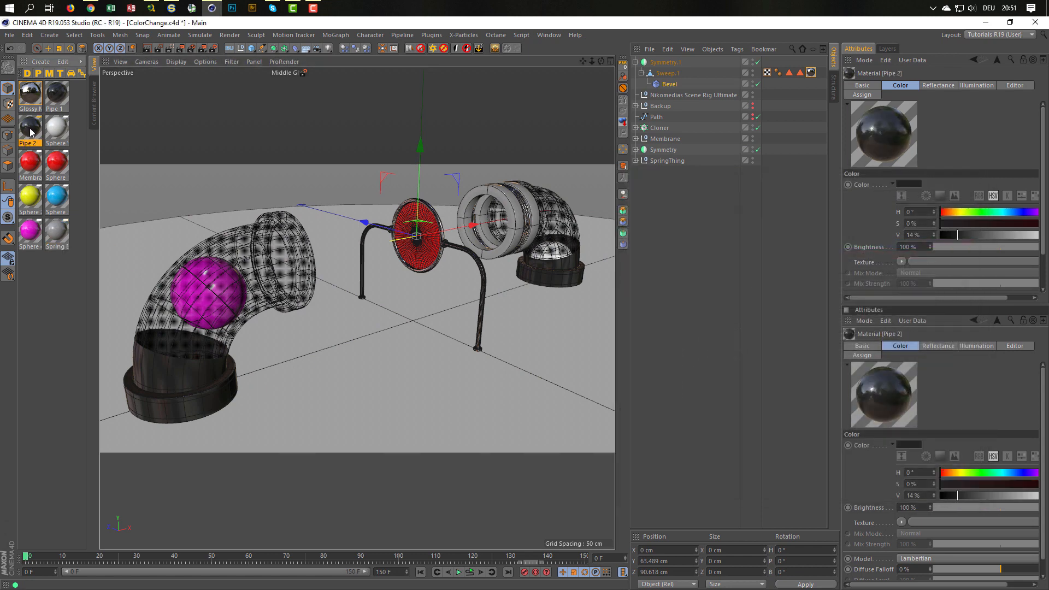
left_click(636, 160)
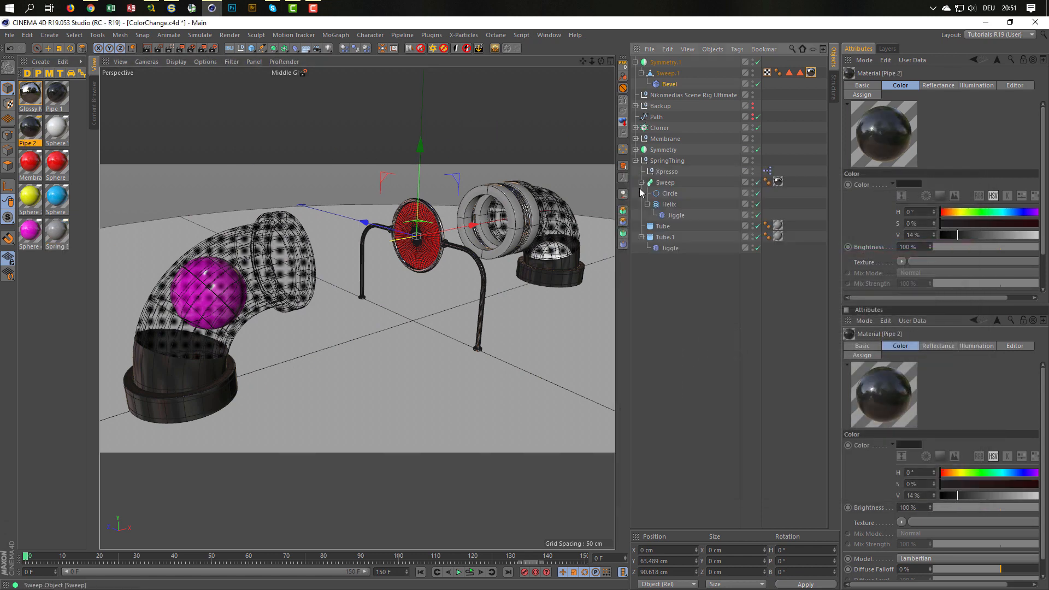
left_click_drag(29, 131, 782, 224)
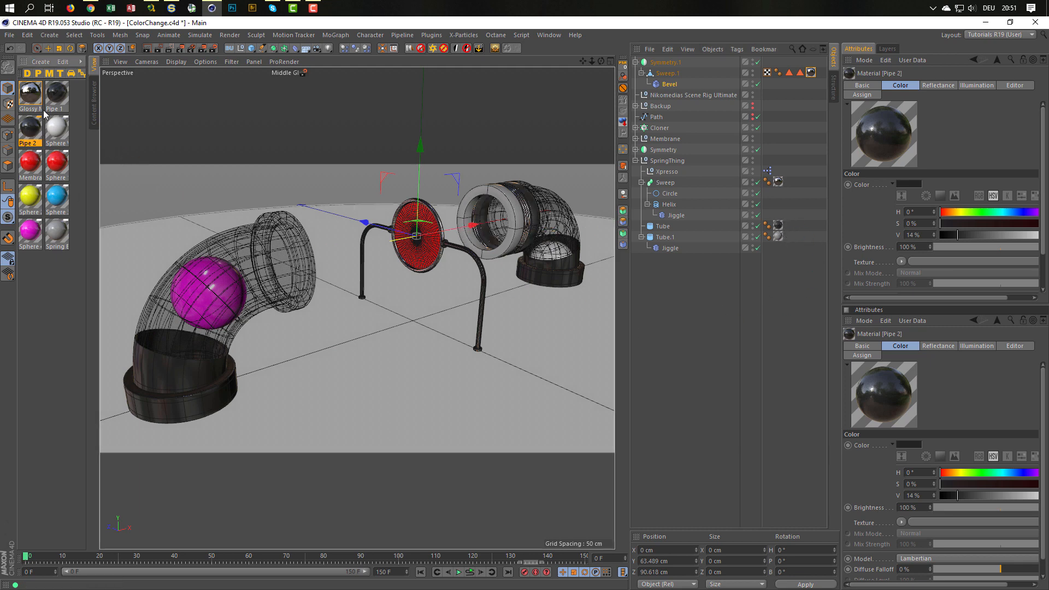
left_click_drag(667, 314, 778, 236)
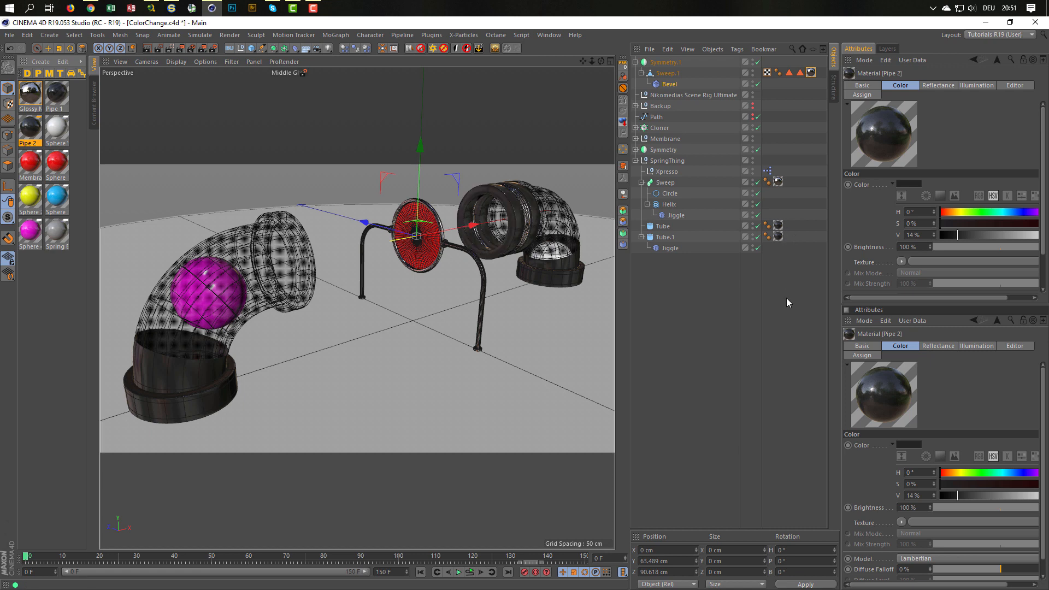
key("shift+r")
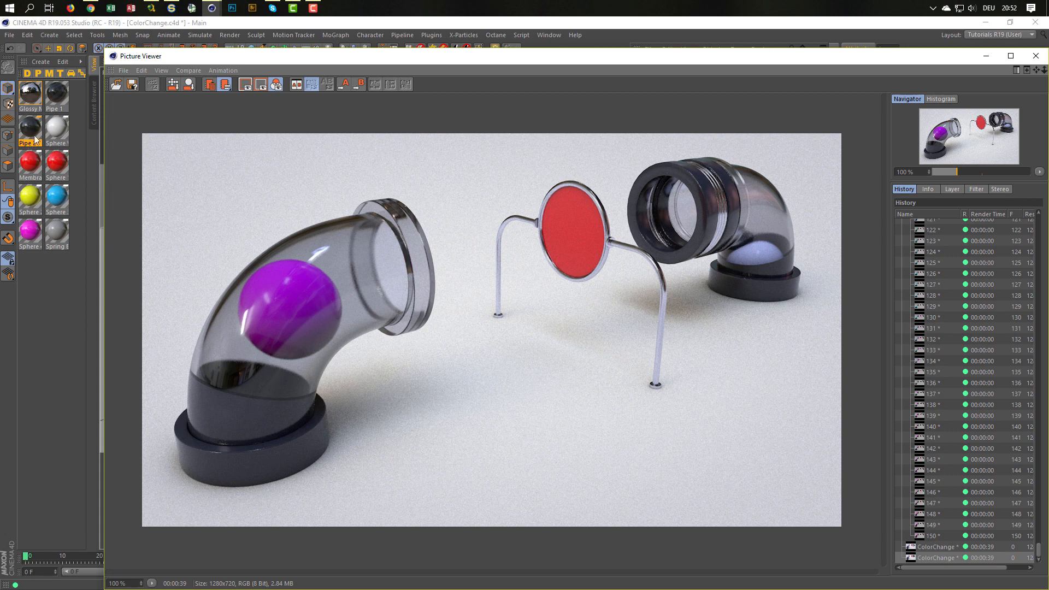
- Rename the Pipe 1 material to "Transparent"
double_click(57, 97)
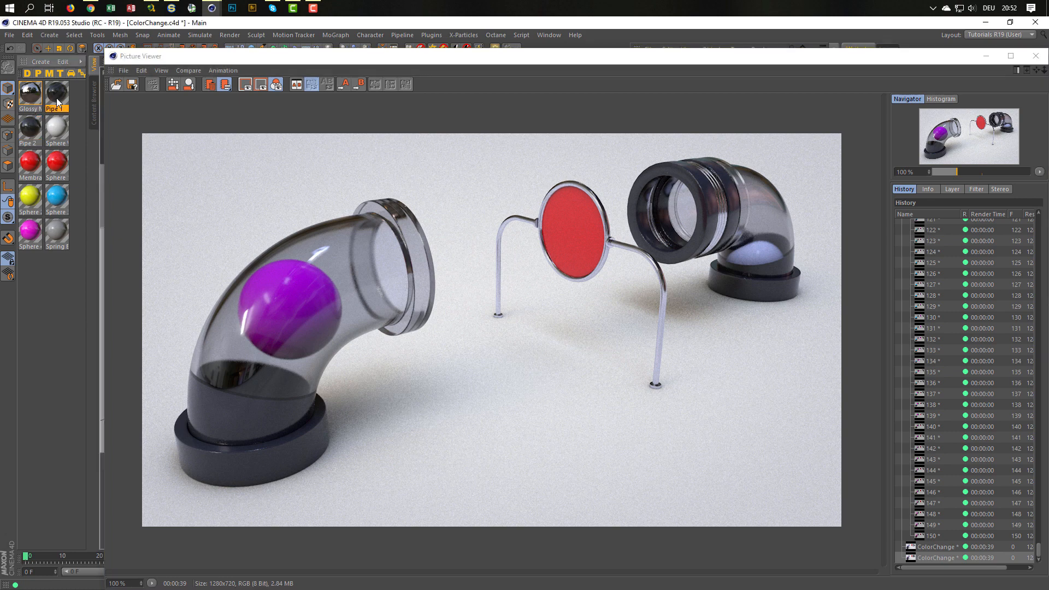
left_click(195, 169)
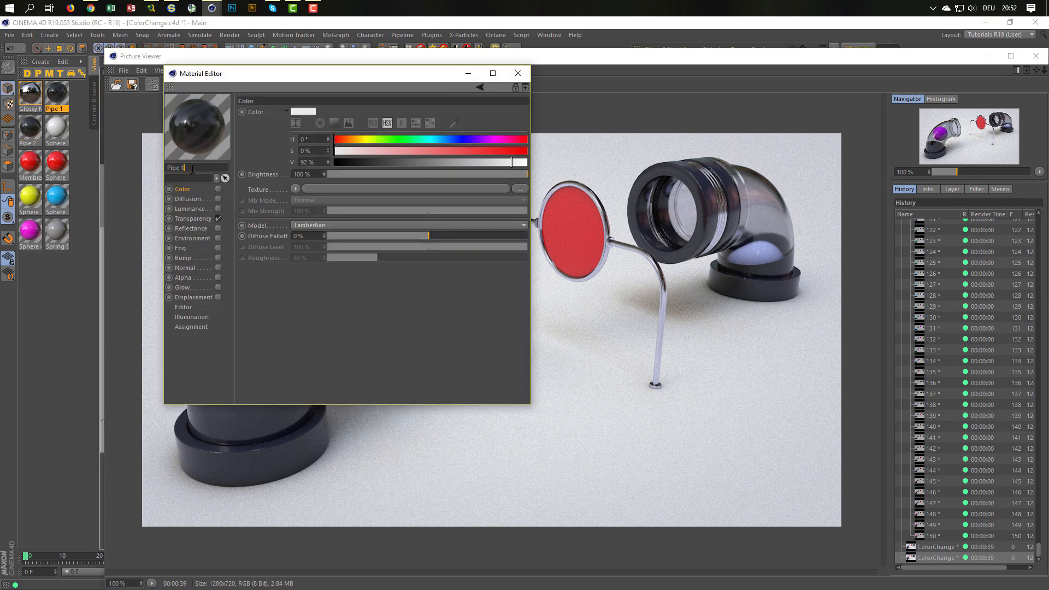
left_click_drag(192, 170, 165, 189)
key("Delete")
key("Delete")
key("Delete")
key("Delete")
key("Delete")
key("Delete")
type("Trans")
key("BackSpace")
key("BackSpace")
key("BackSpace")
key("BackSpace")
key("BackSpace")
type("Transparent")
key("Return")
- Adjust the transparency blurriness of the Transparent material and render the current frame again
left_click(202, 221)
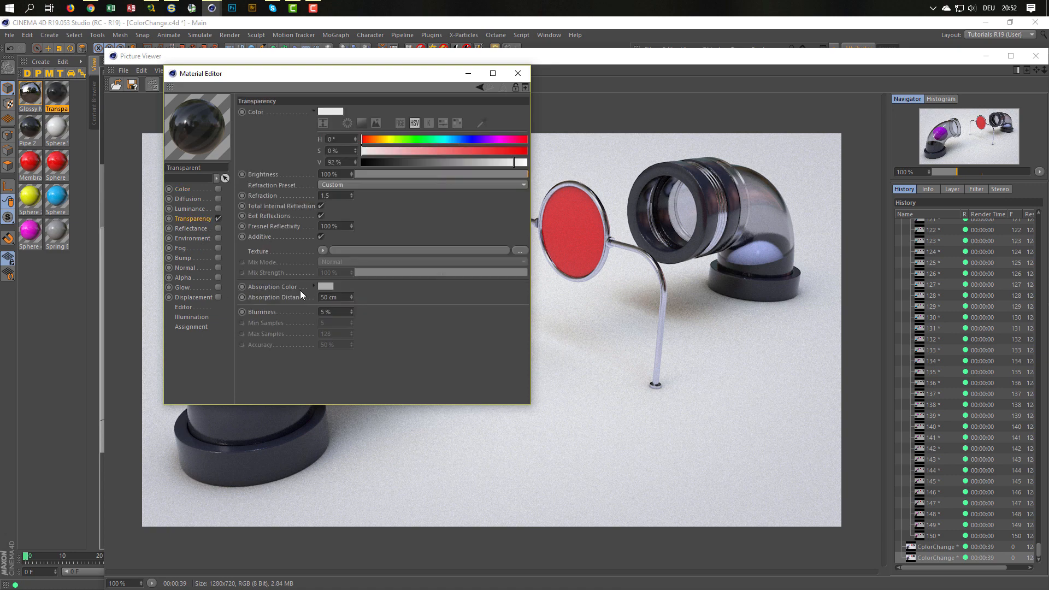
key("Return")
key("shift+r")
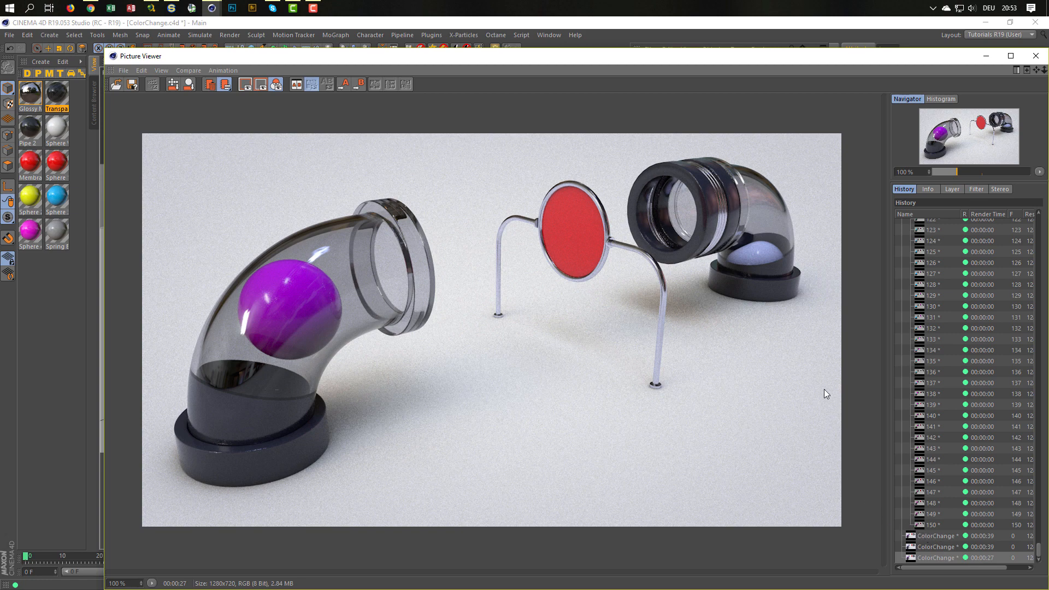
- Compare the two most recent test renders in the Picture Viewer history
left_click(939, 546)
left_click(937, 558)
left_click(933, 546)
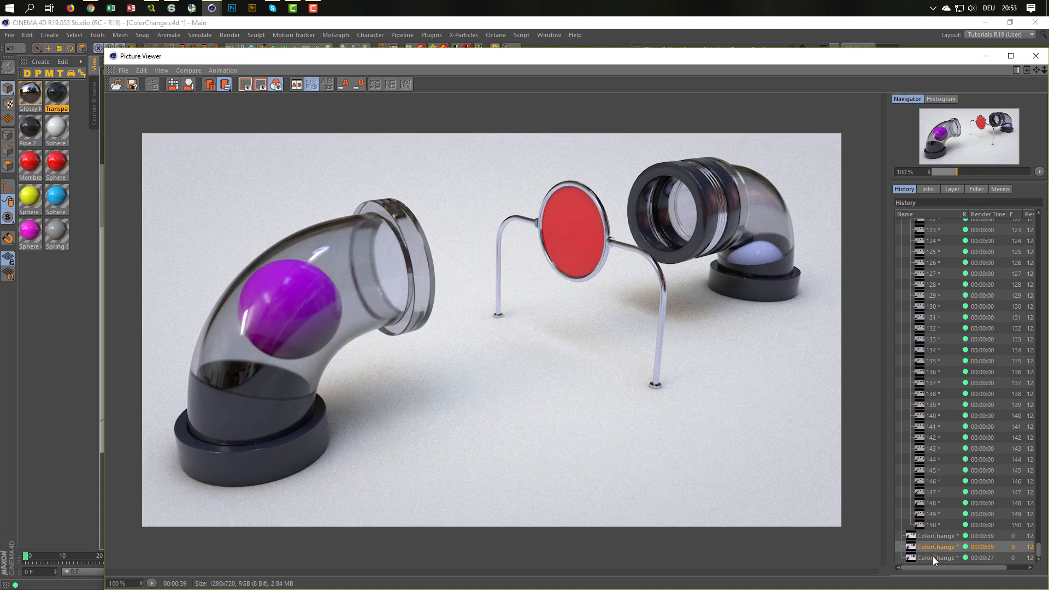
left_click(933, 556)
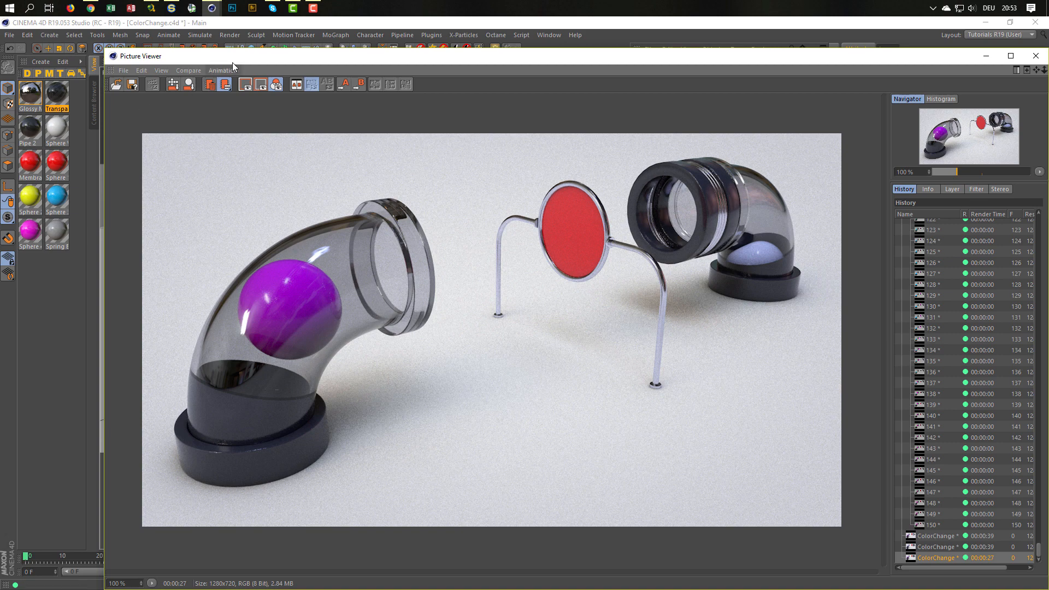
- Make Middle the active render setting and render the current frame in the Picture Viewer
left_click_drag(232, 62, 229, 84)
key("ctrl+b")
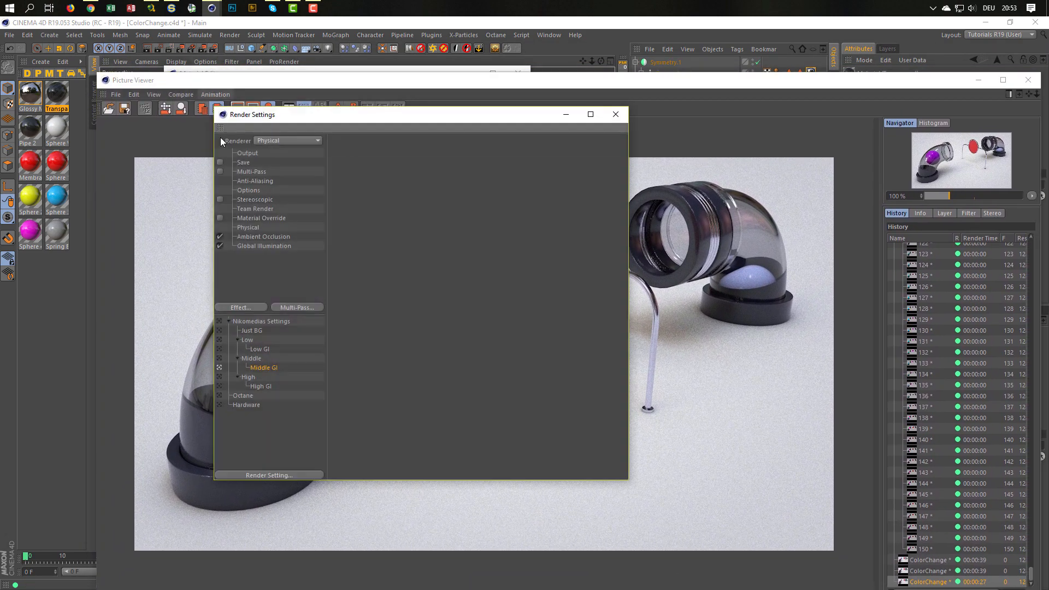
left_click(218, 358)
left_click(680, 83)
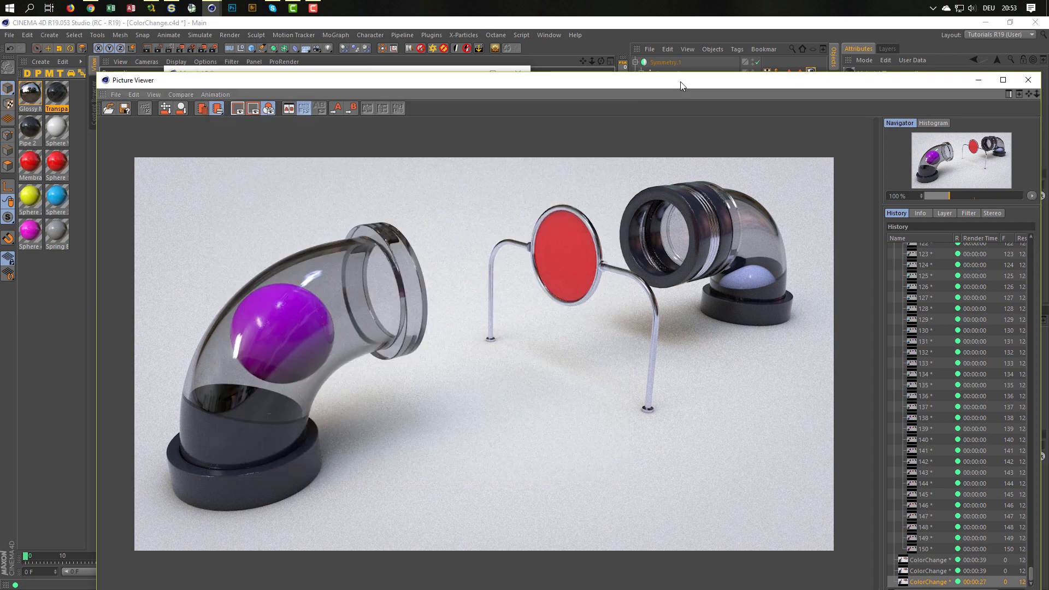
key("shift+r")
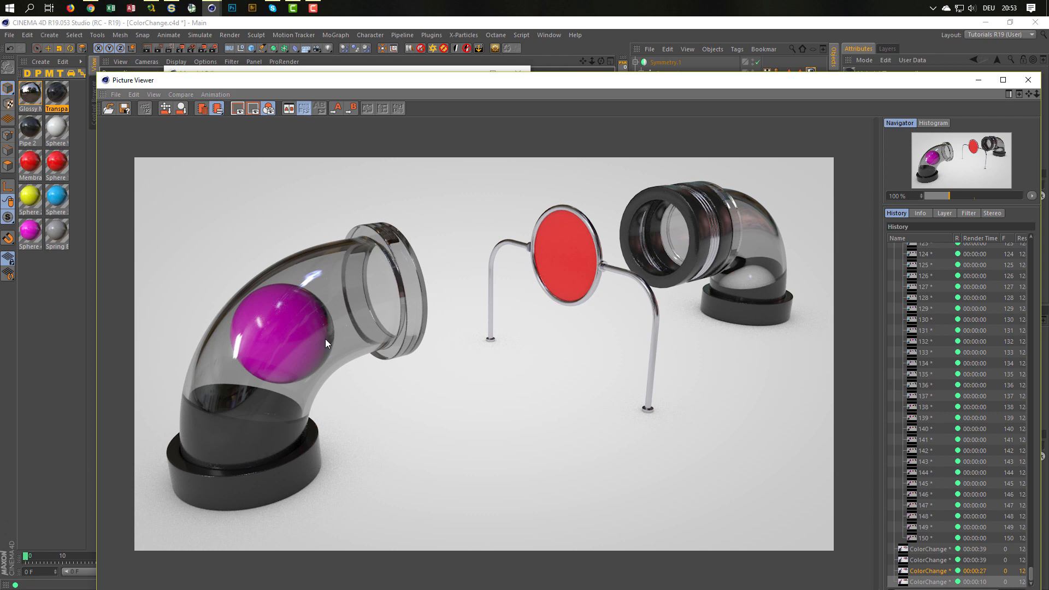
- Set the Pipe 2 material's transparency blurriness to 5 % and compare a new test render with the previous one
double_click(27, 125)
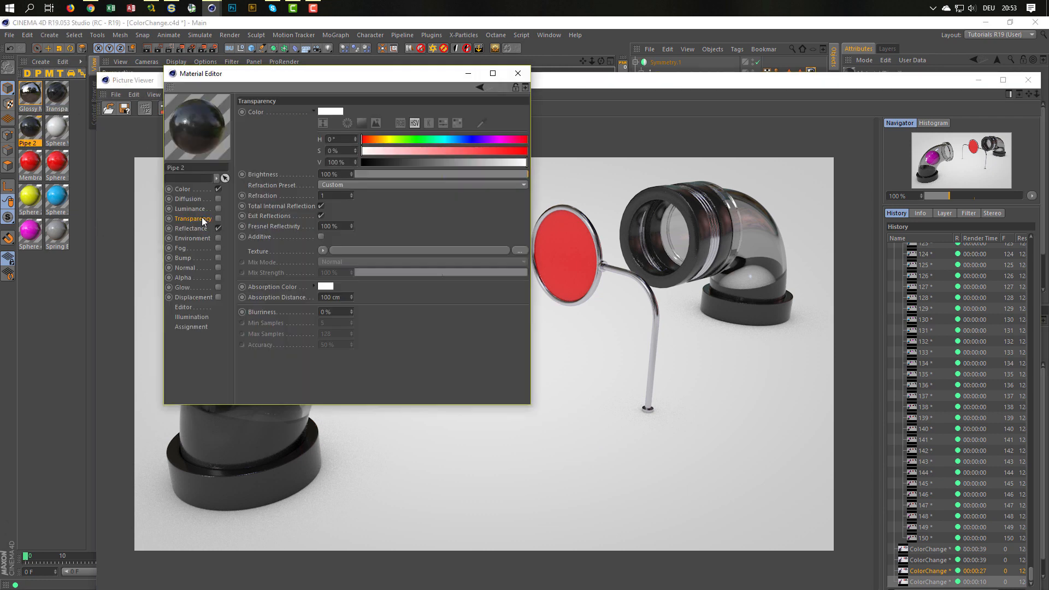
left_click(325, 311)
type("5")
key("Return")
left_click_drag(335, 316, 312, 317)
key("Return")
key("shift+r")
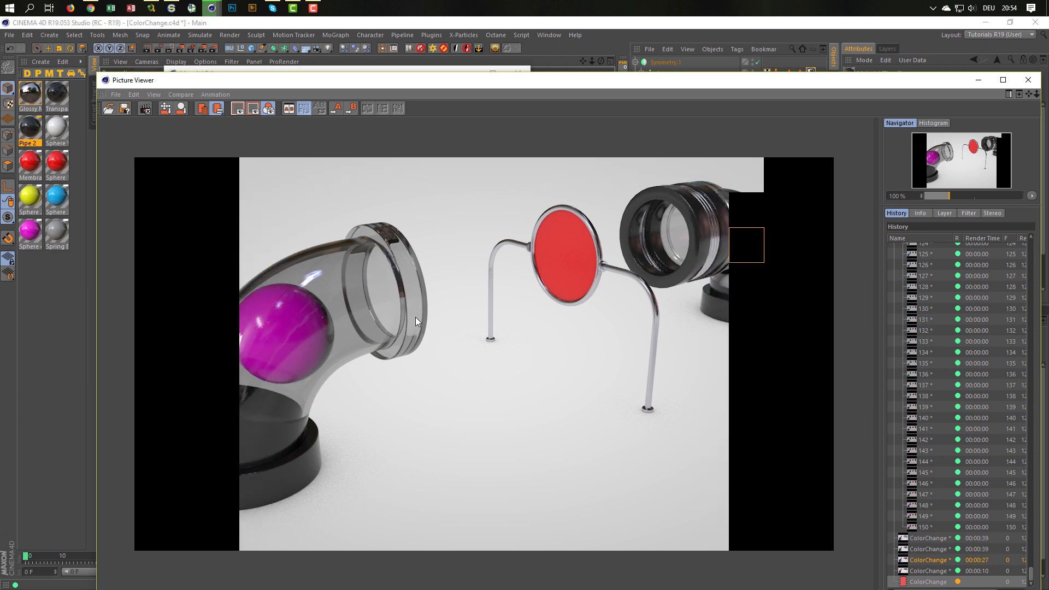
left_click(935, 571)
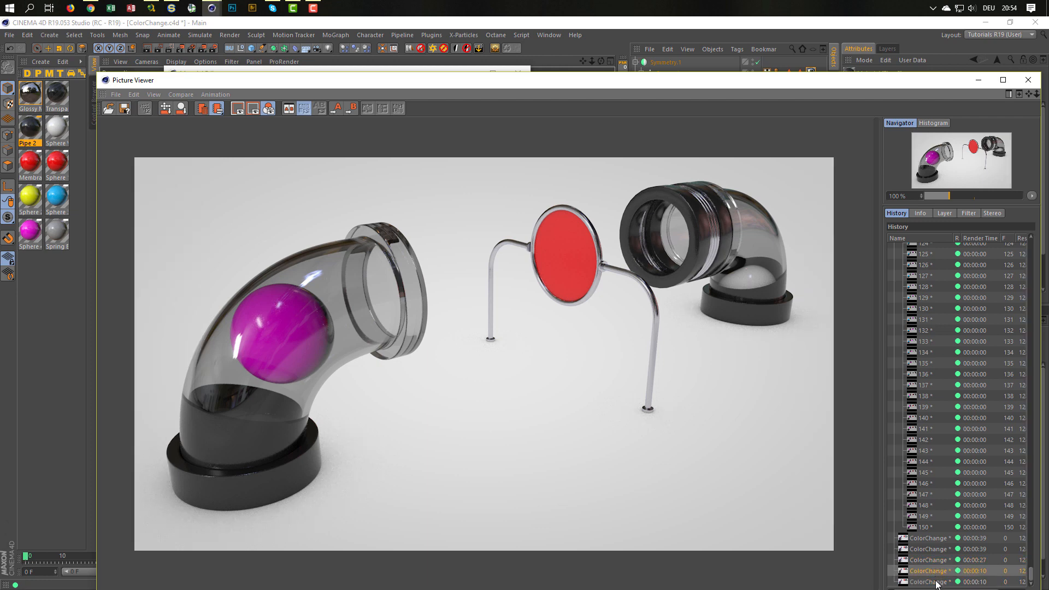
left_click(937, 582)
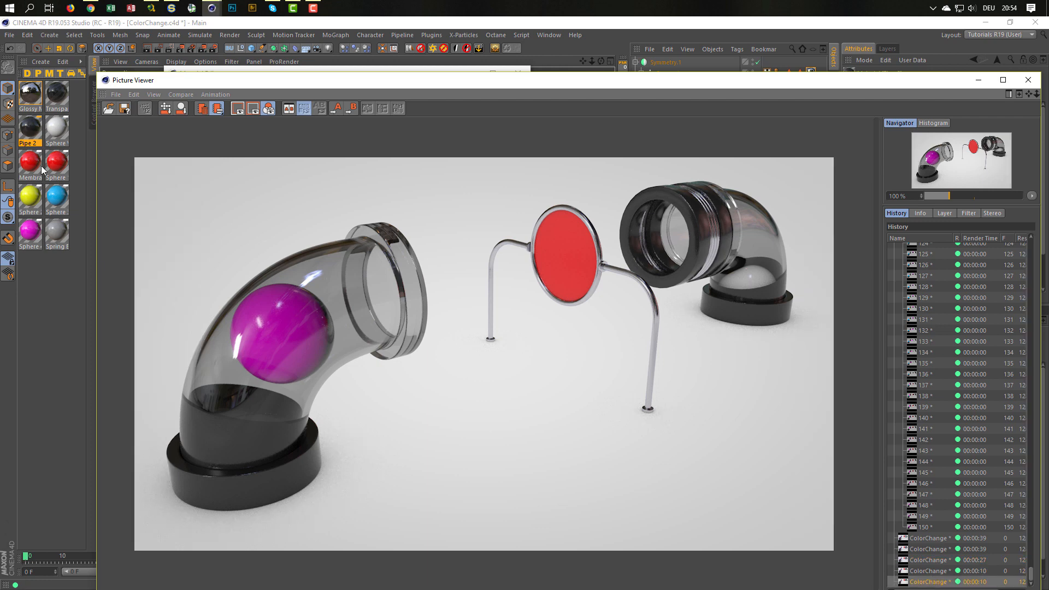
- Set the transparency blurriness to 0 % for Pipe 2 and 5 % for Transparent, and render the current frame
double_click(28, 126)
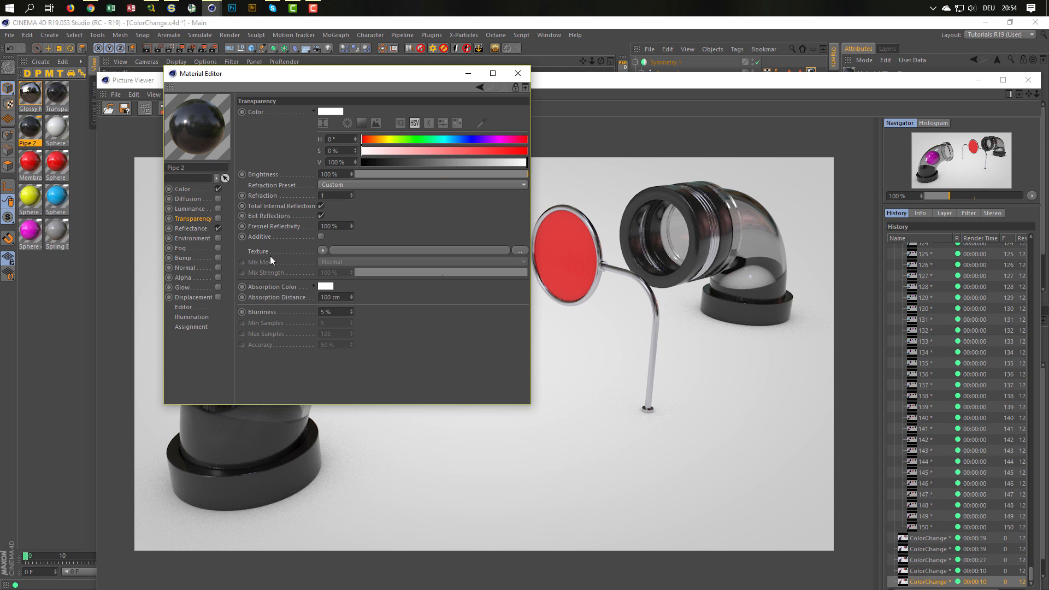
left_click_drag(352, 313, 290, 313)
left_click(57, 93)
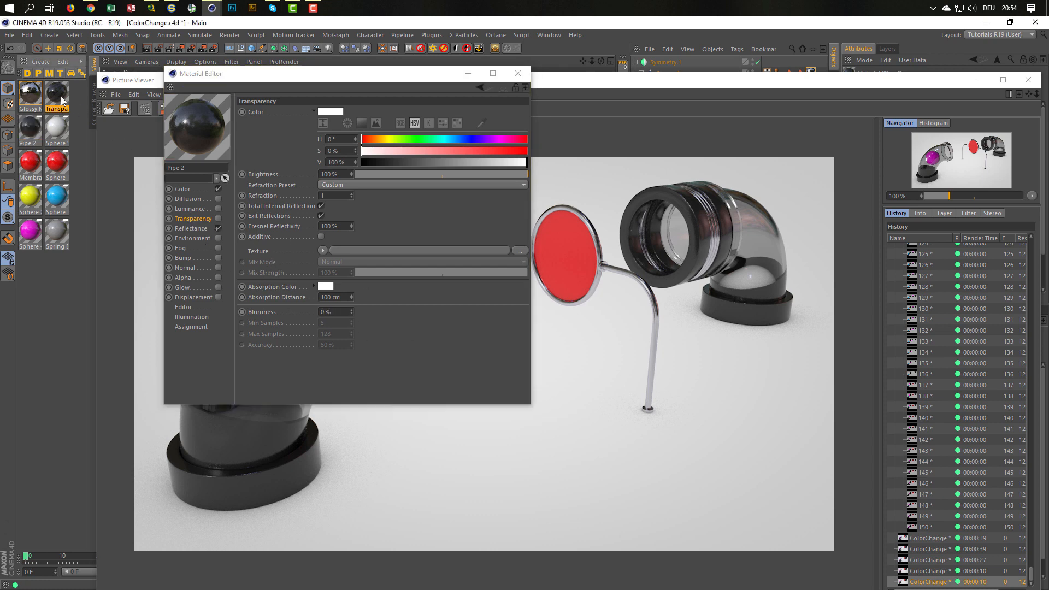
double_click(336, 315)
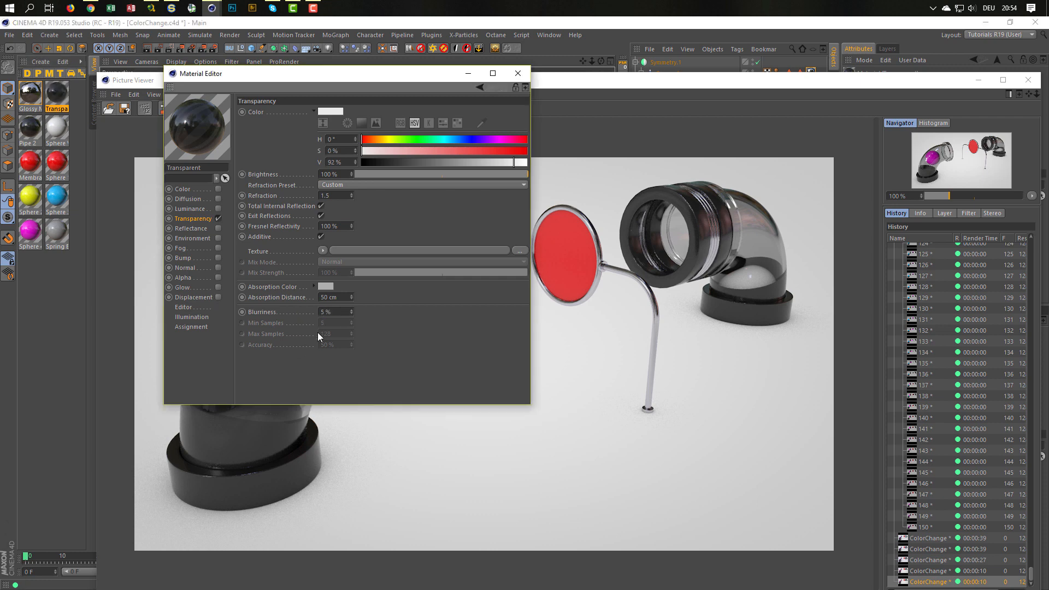
key("shift+r")
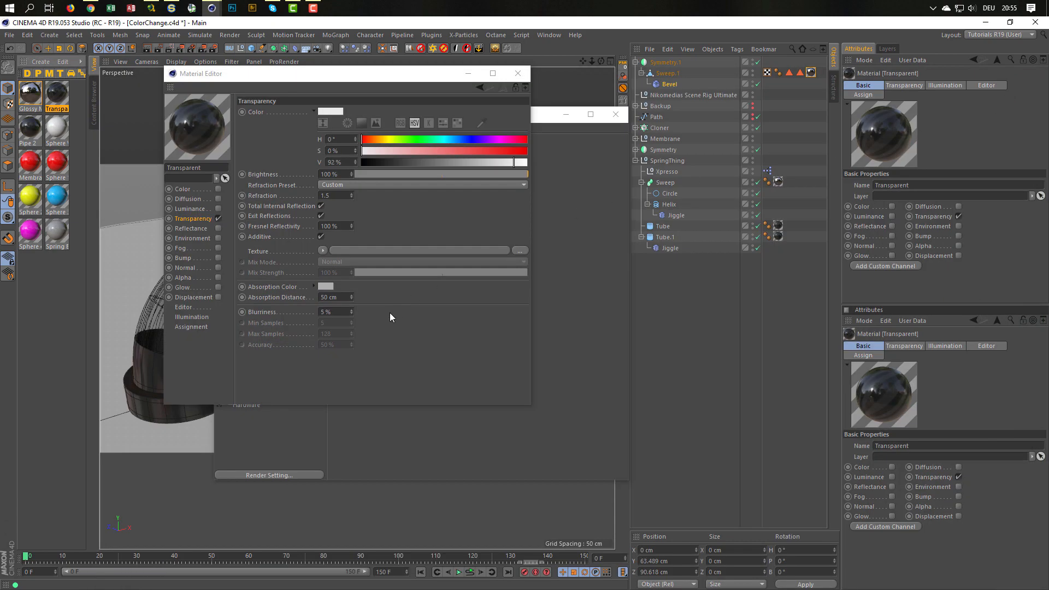
left_click(333, 312)
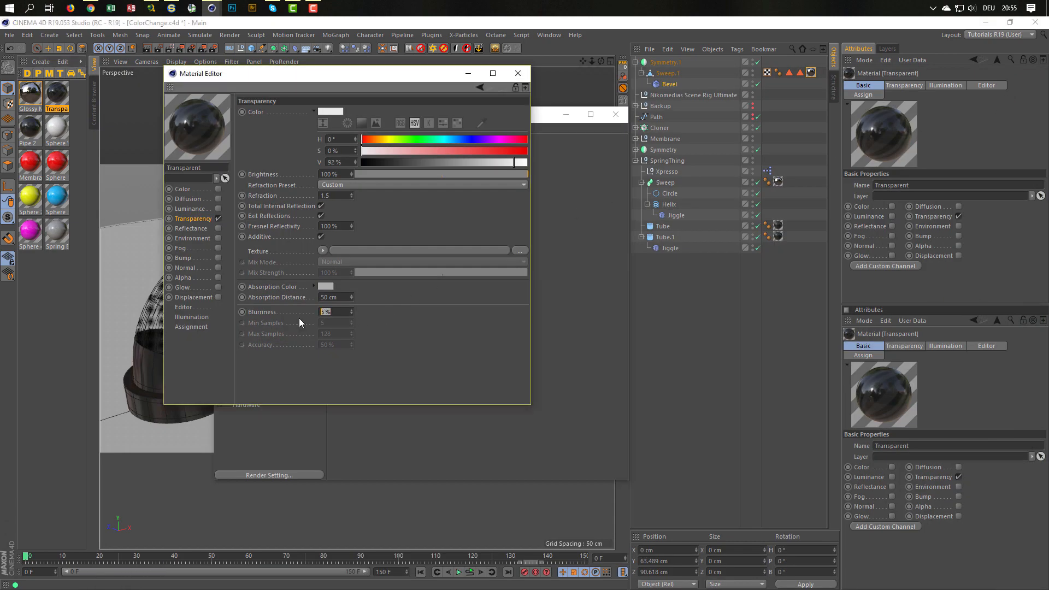
left_click(518, 73)
- Set the Ambient Occlusion contrast to 50 % in the Middle render setting and render the current frame
left_click(267, 237)
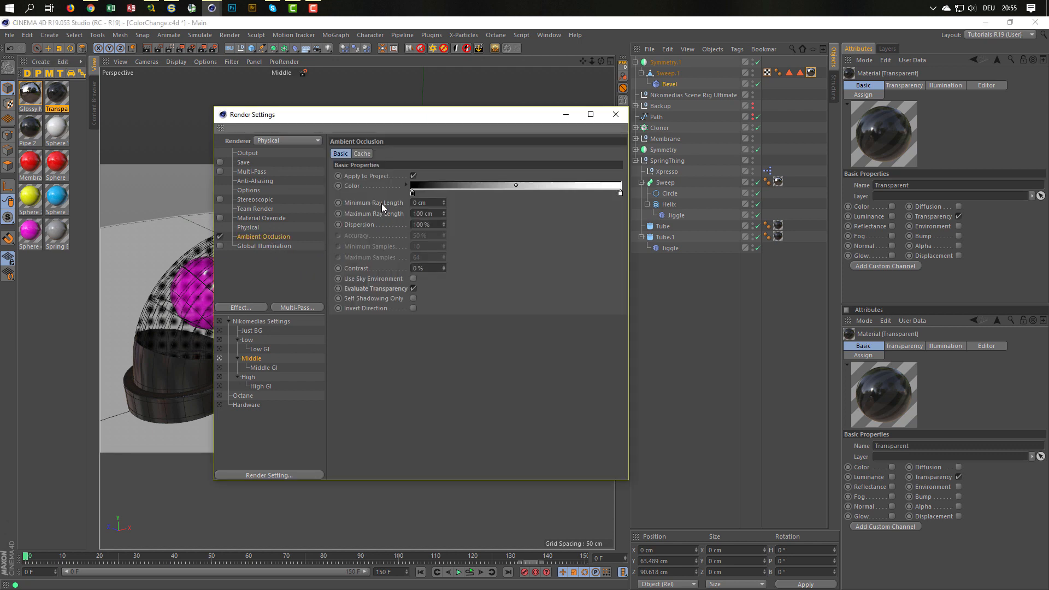
left_click(419, 267)
type("50")
key("Return")
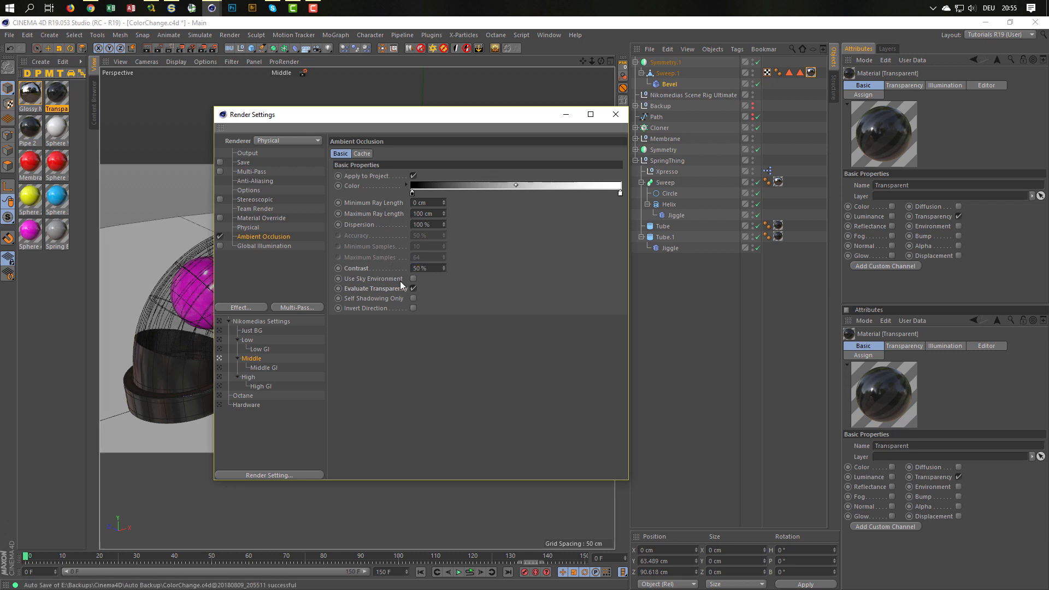
key("shift+r")
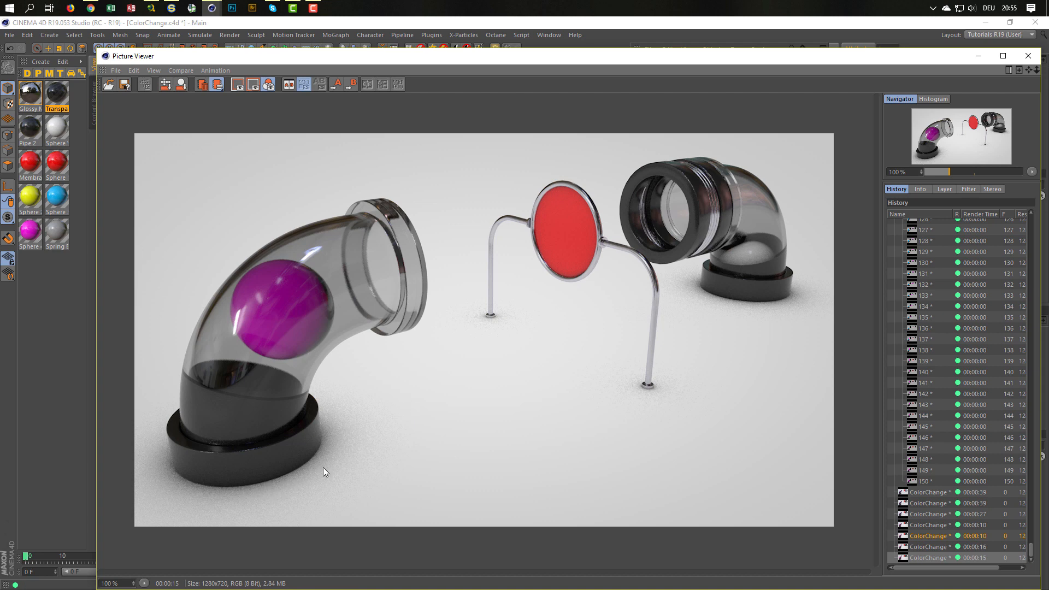
- Make High the active render setting and start a render of the current frame in the Picture Viewer
left_click(245, 23)
left_click_drag(249, 52, 248, 73)
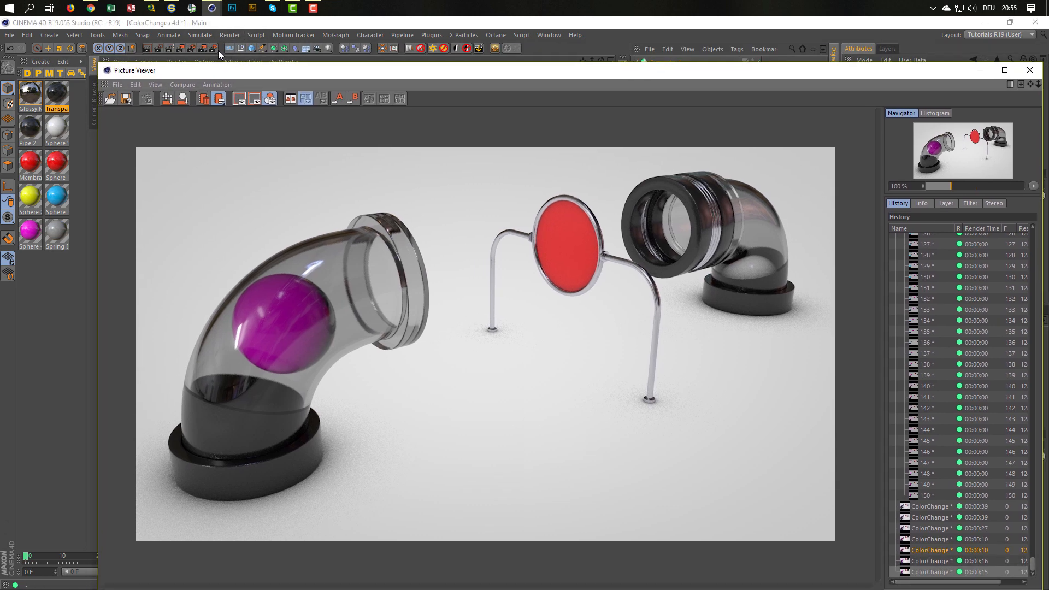
left_click(217, 49)
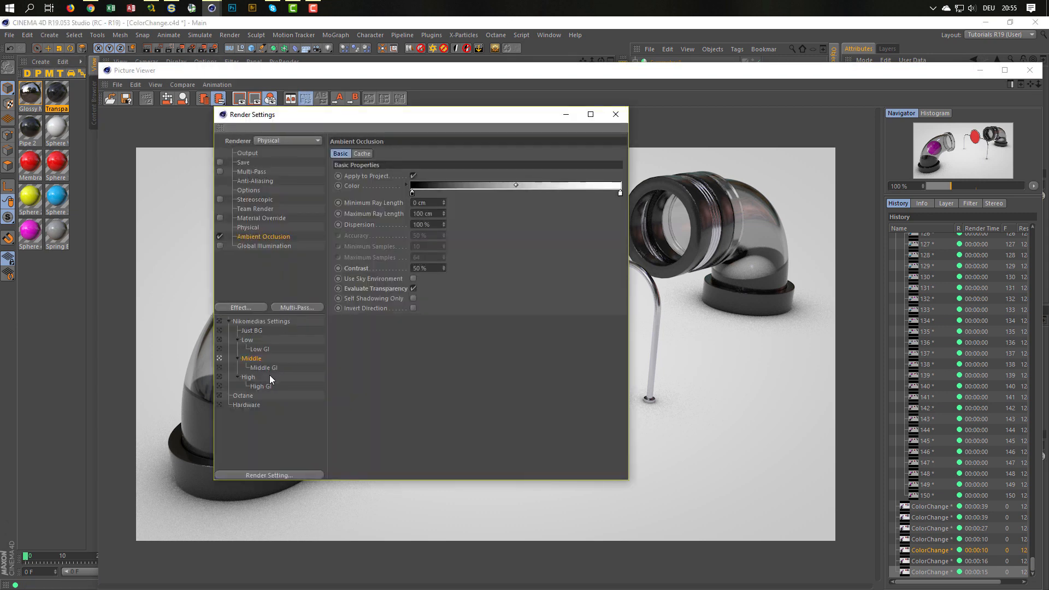
left_click(219, 376)
key("shift+r")
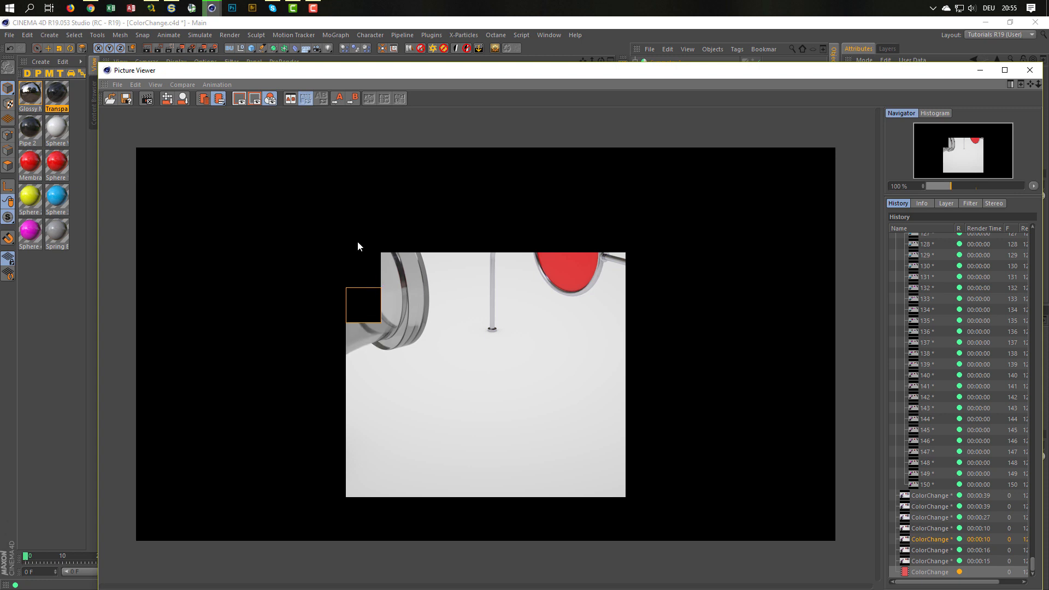
- Compare the Physical renderer's sampling and subdivision values between the High and Middle render settings
left_click(214, 49)
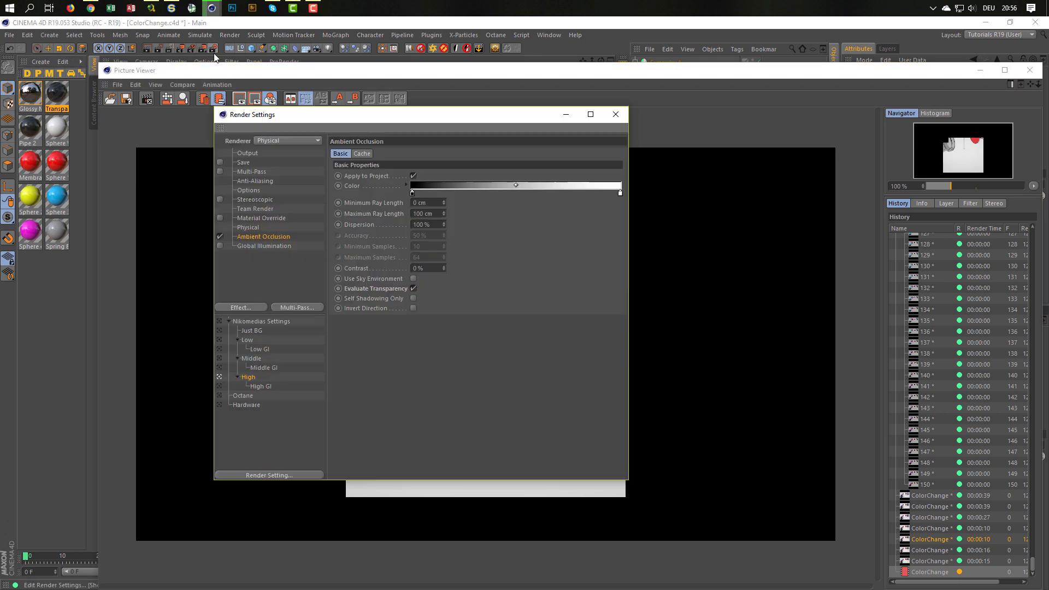
left_click(255, 228)
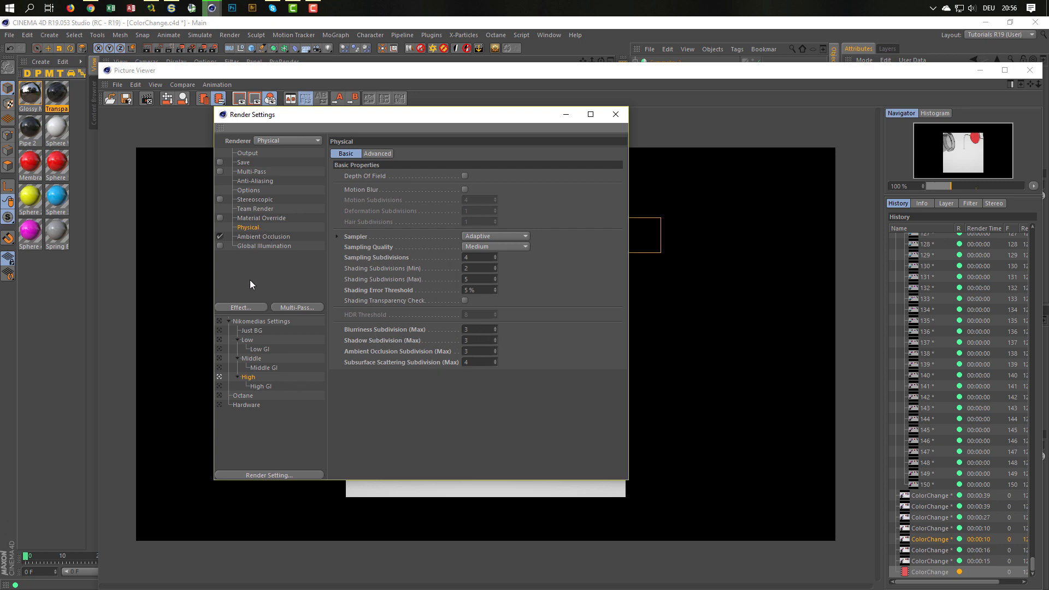
left_click(251, 359)
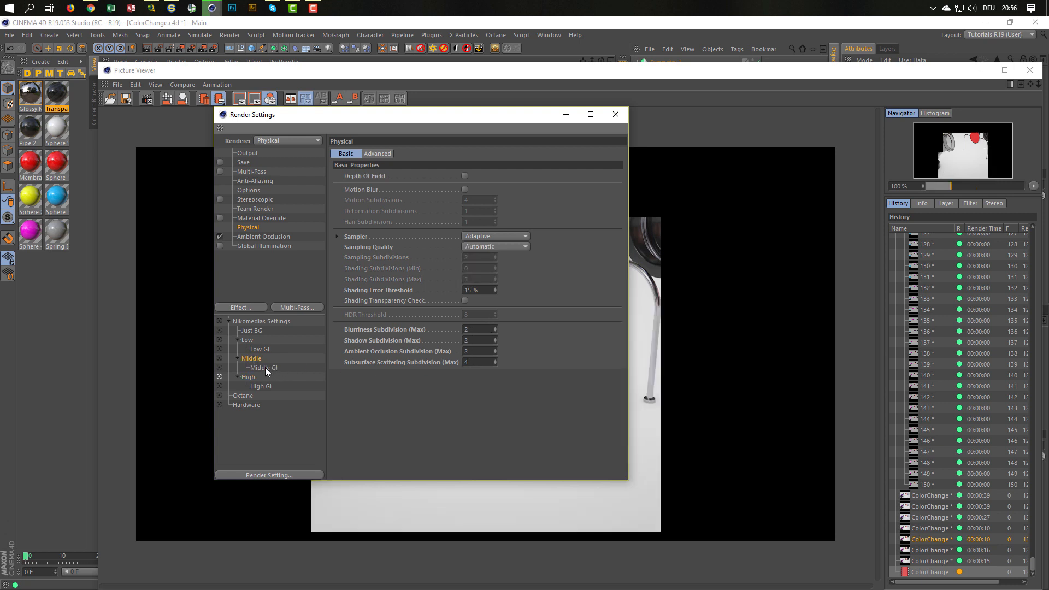
left_click(254, 377)
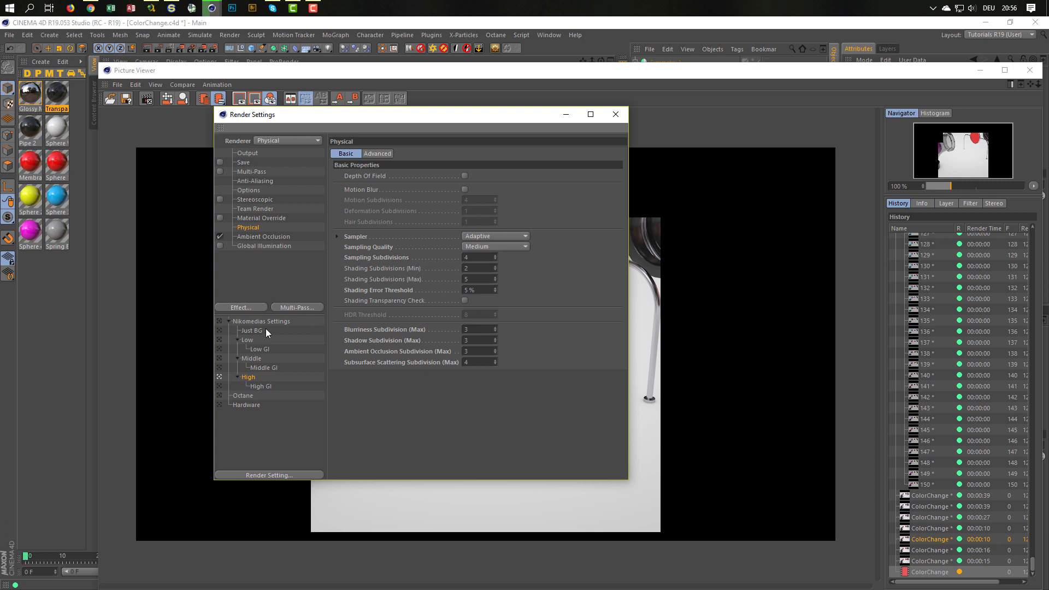
left_click(253, 358)
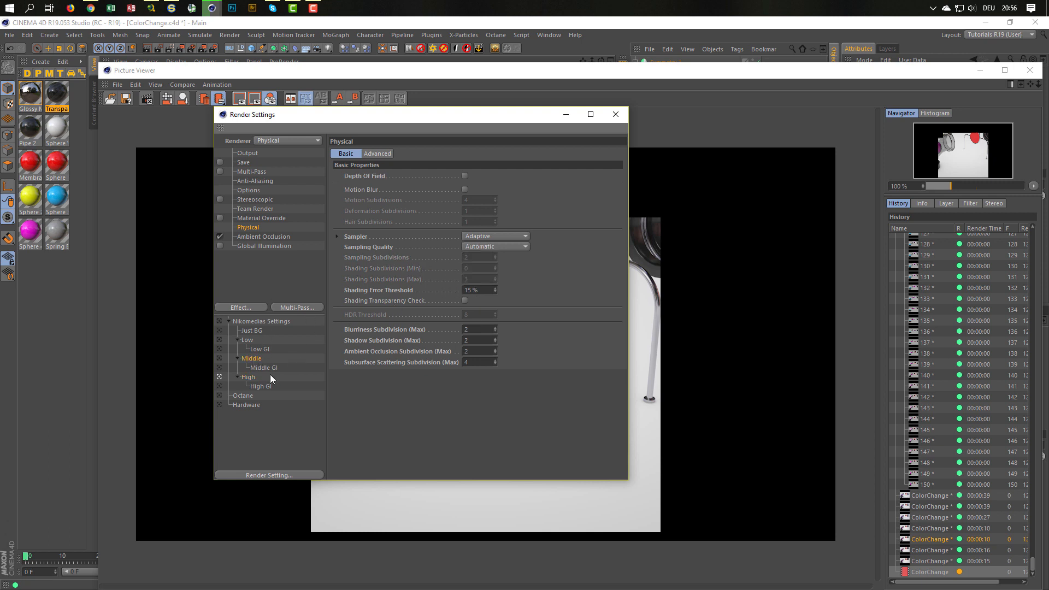
- Stop the High-quality test render and close the Render Settings and the Picture Viewer
left_click(249, 376)
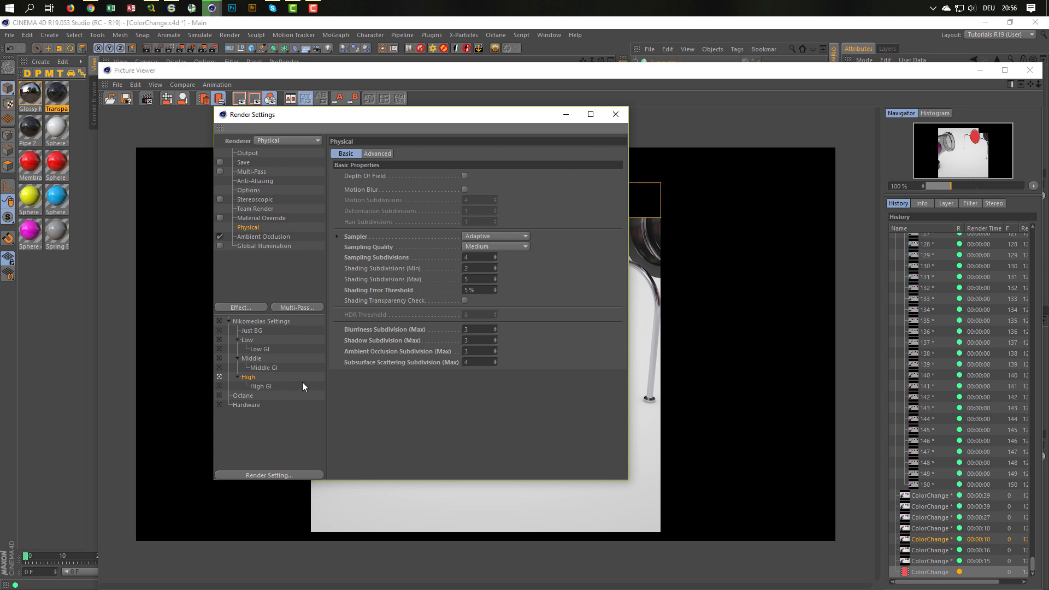
left_click(616, 114)
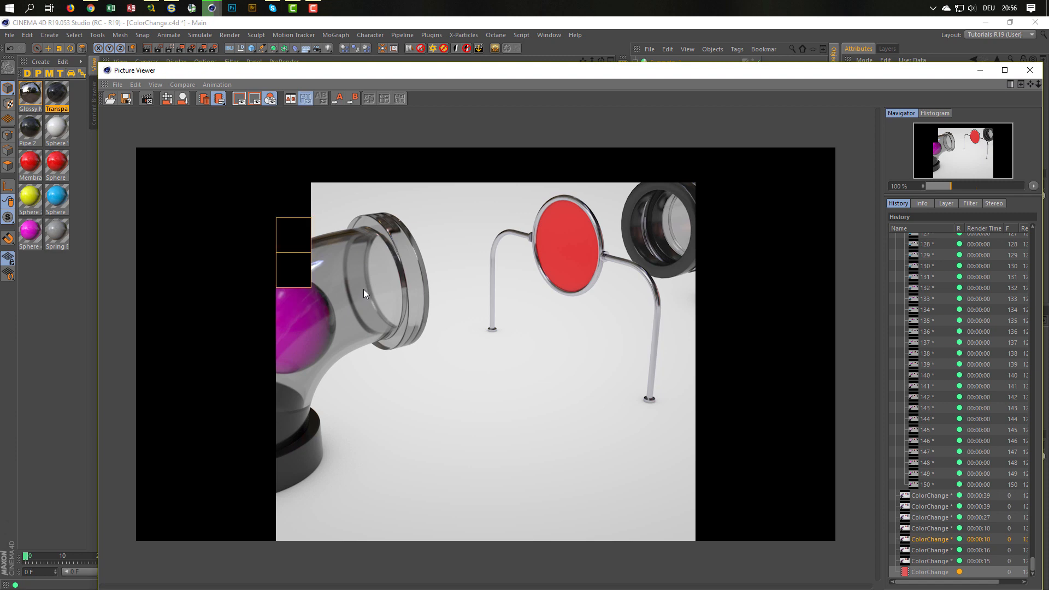
left_click(1029, 70)
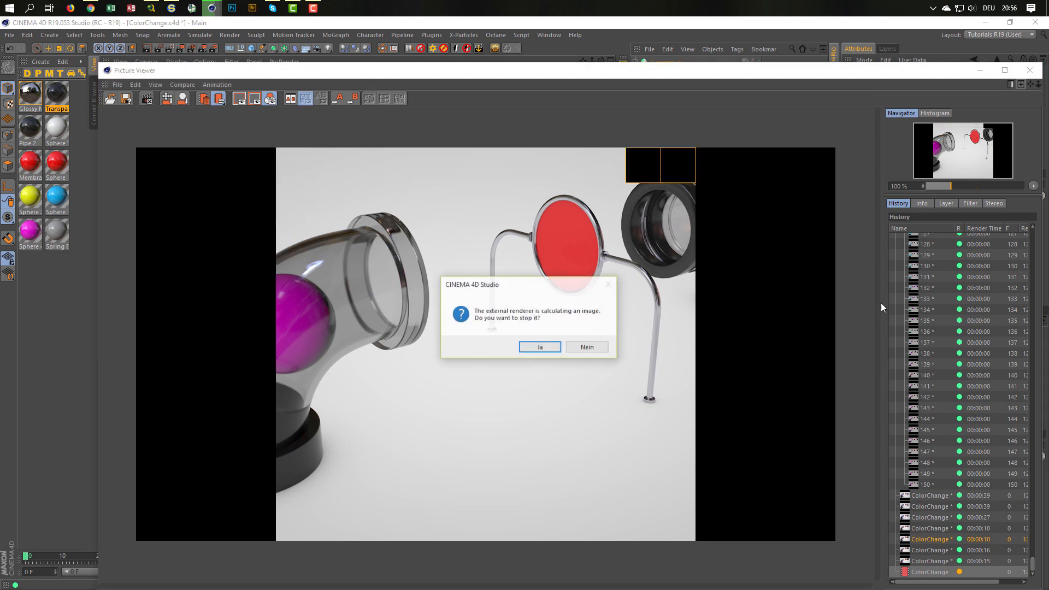
left_click(555, 348)
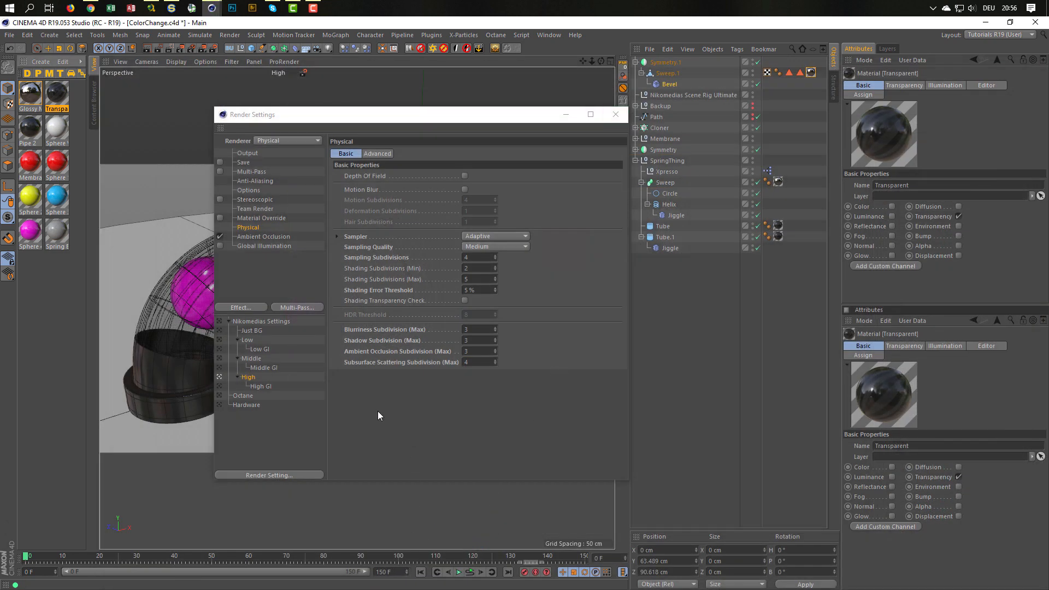
- Make Middle the active render setting and set its Ambient Occlusion contrast to 20 %
left_click(219, 359)
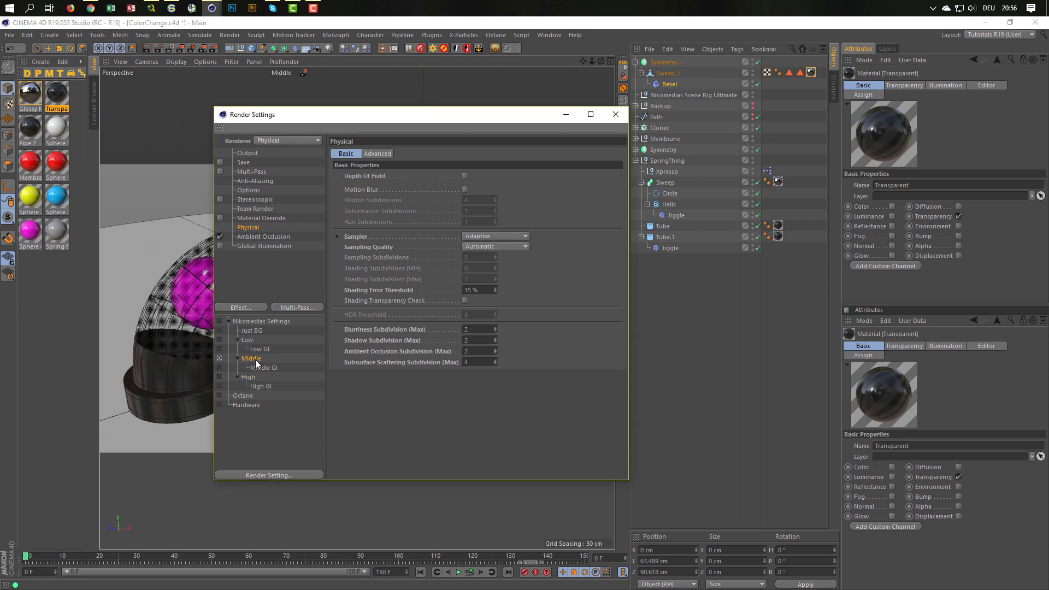
left_click(276, 235)
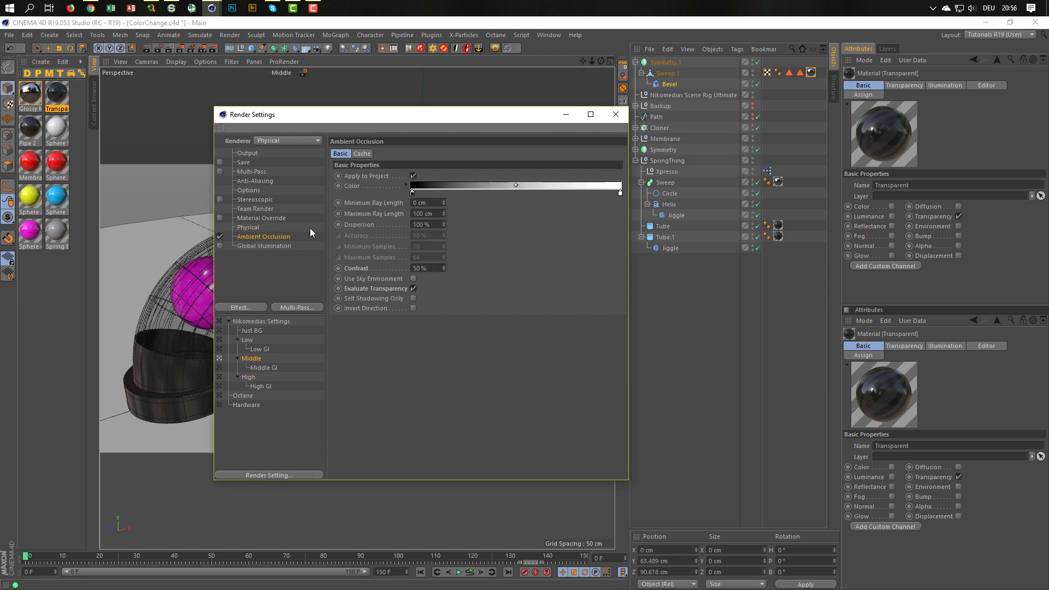
left_click(423, 268)
- Set the Transparent material's transparency blurriness to 0 % and render all frames from 0 to 150 with the Middle setting
double_click(58, 94)
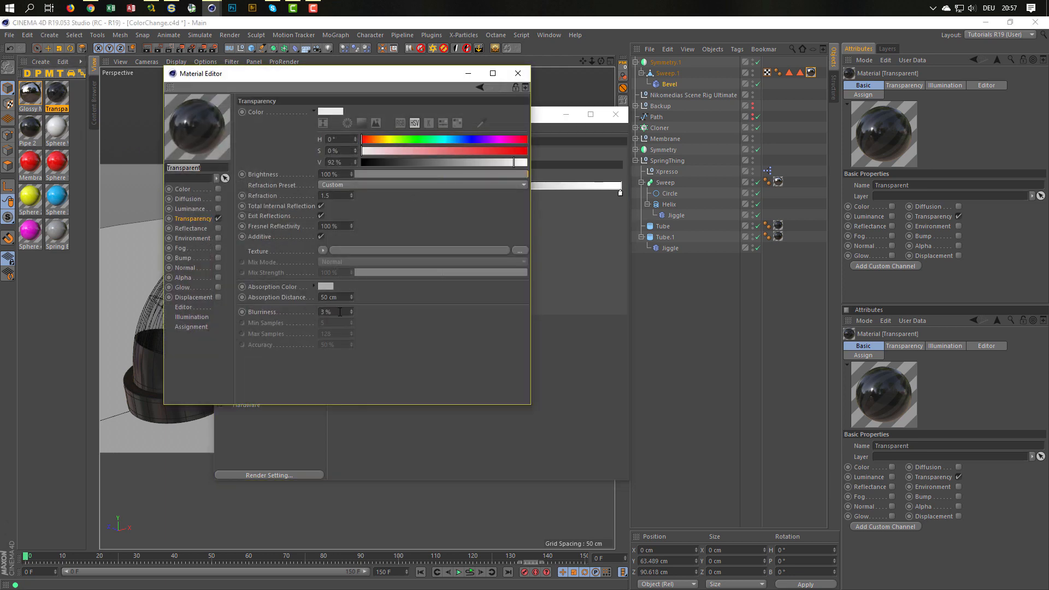
left_click(339, 312)
type("0")
left_click(517, 74)
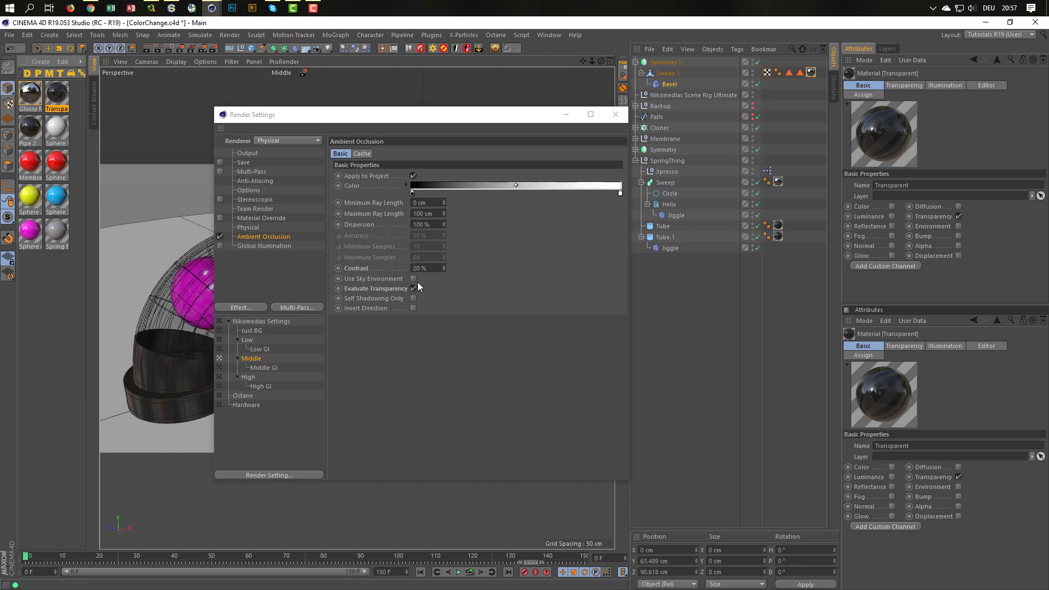
left_click(249, 228)
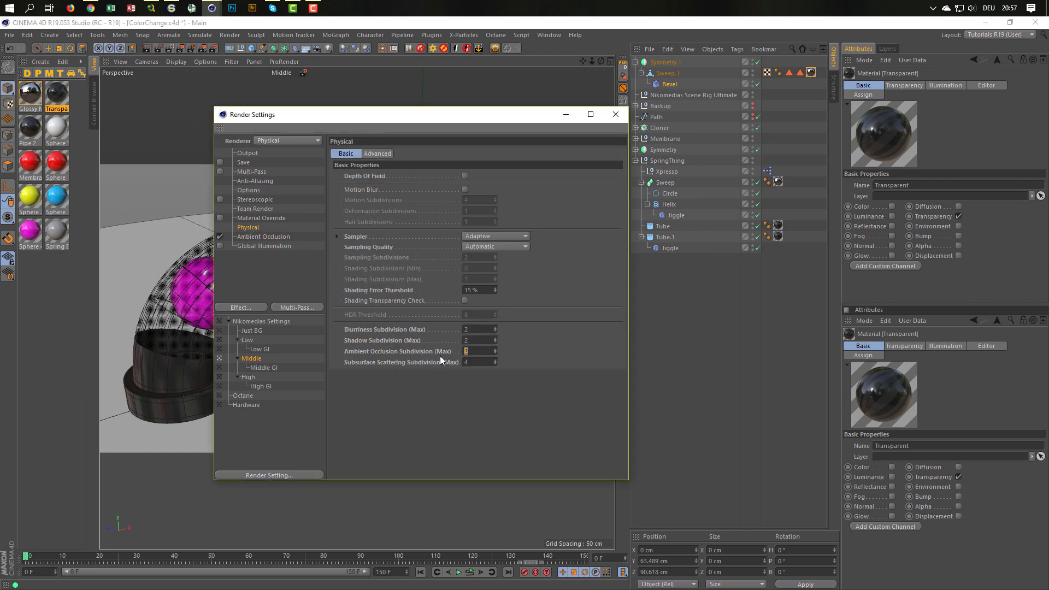
key("shift+r")
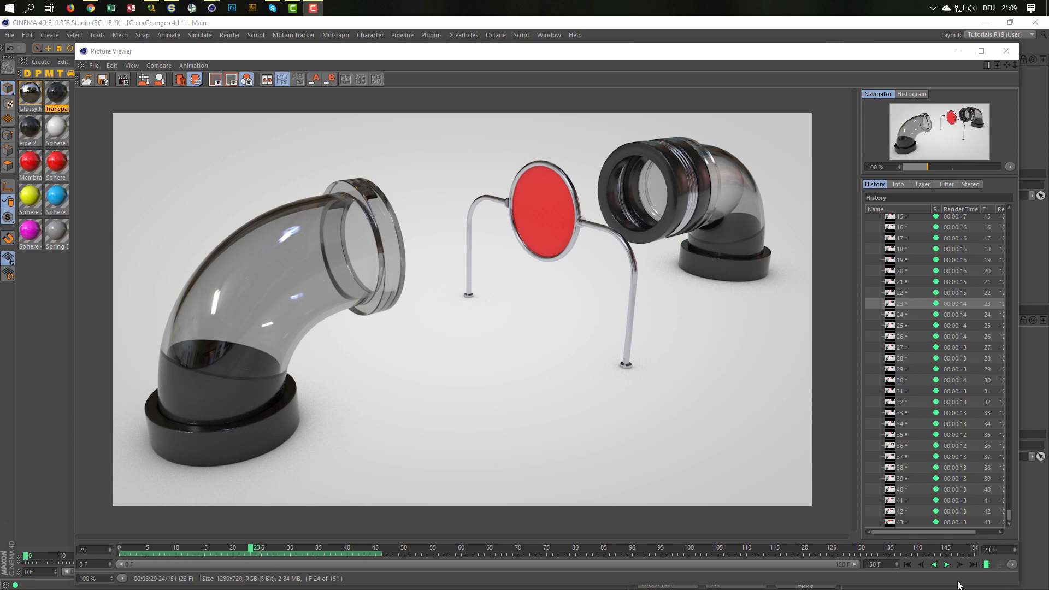
- Play back the frames rendered so far, stop the animation render and close the Picture Viewer and Render Settings
left_click(947, 564)
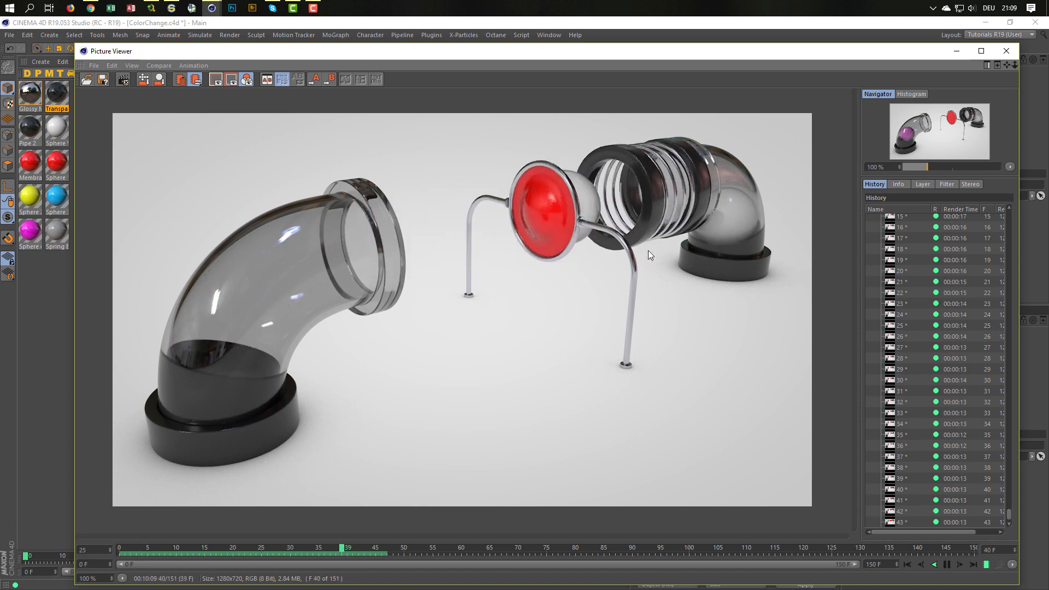
left_click(1006, 51)
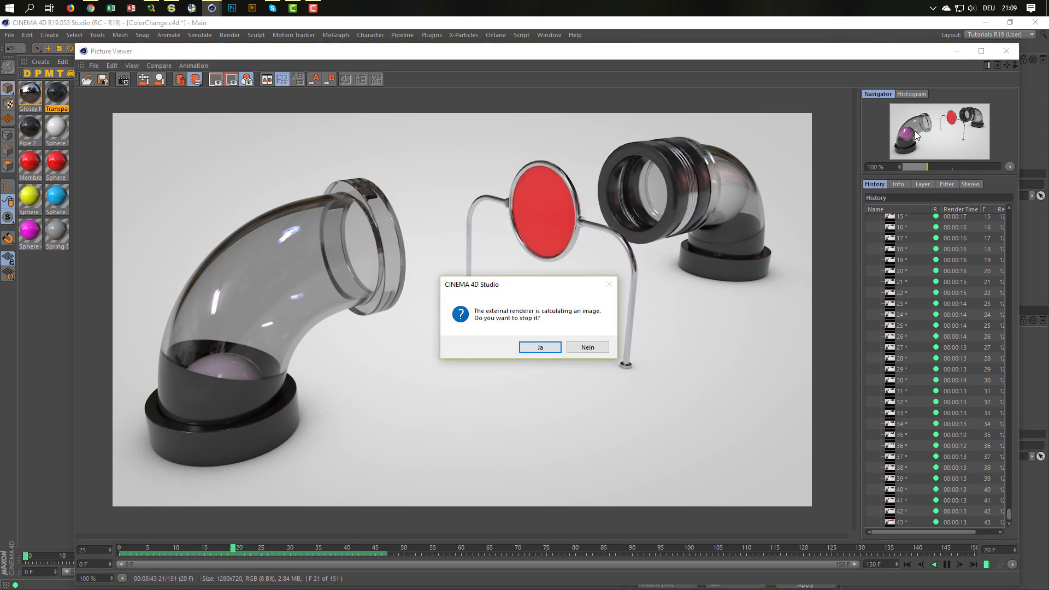
key("Return")
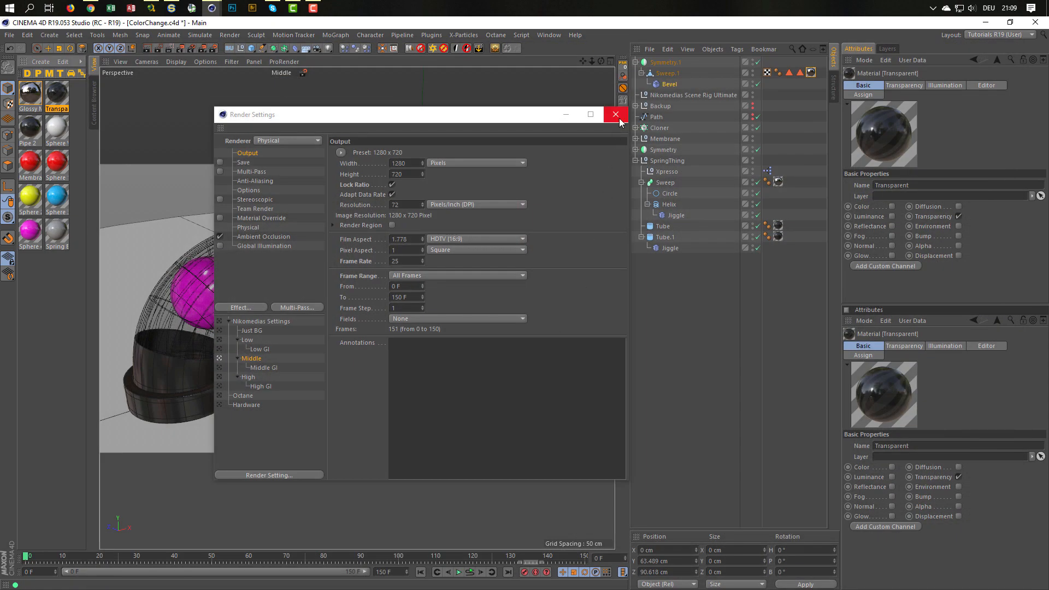
left_click(616, 115)
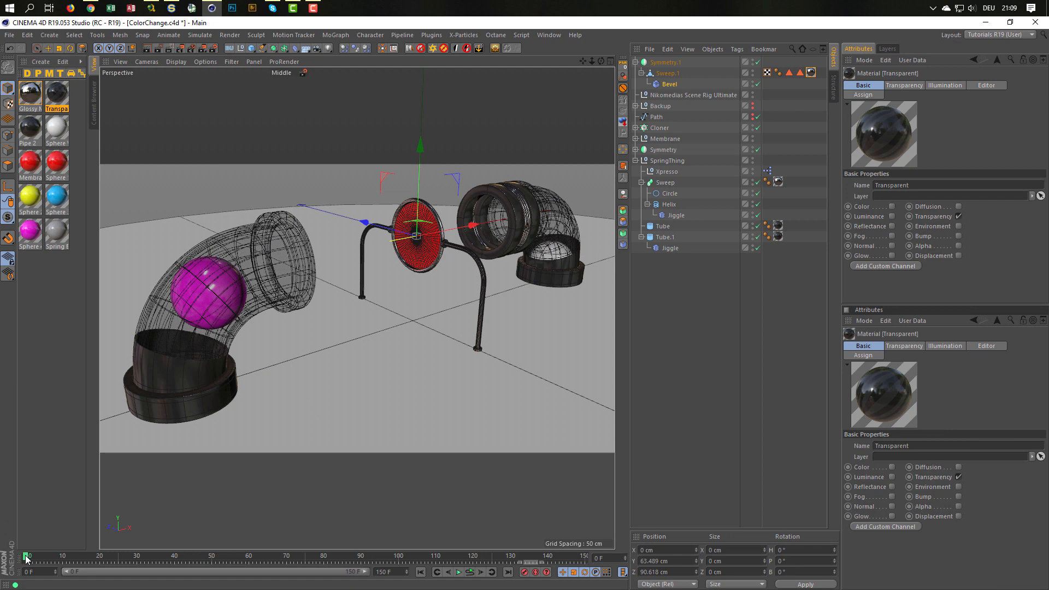
- Go to frame 46 and examine the timing of the ball, the turning membrane and the spring
left_click_drag(28, 557, 198, 557)
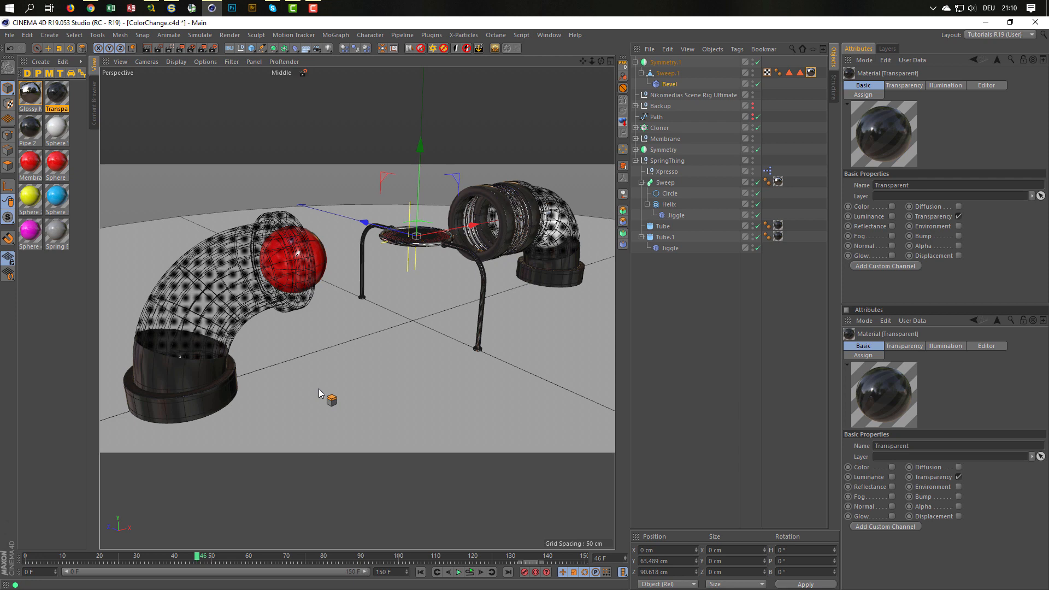
left_click_drag(319, 388, 405, 241)
left_click_drag(499, 333, 421, 279)
left_click_drag(226, 277, 309, 231)
left_click_drag(312, 235, 375, 211)
left_click_drag(382, 209, 202, 212)
left_click_drag(201, 210, 165, 192)
left_click_drag(470, 162, 481, 574)
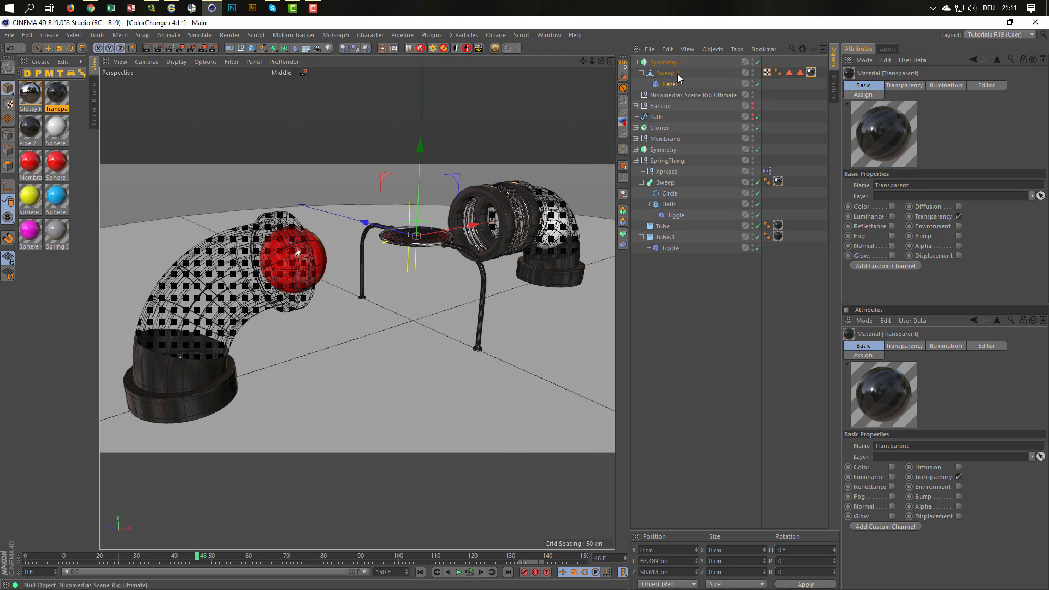
left_click_drag(672, 62, 510, 220)
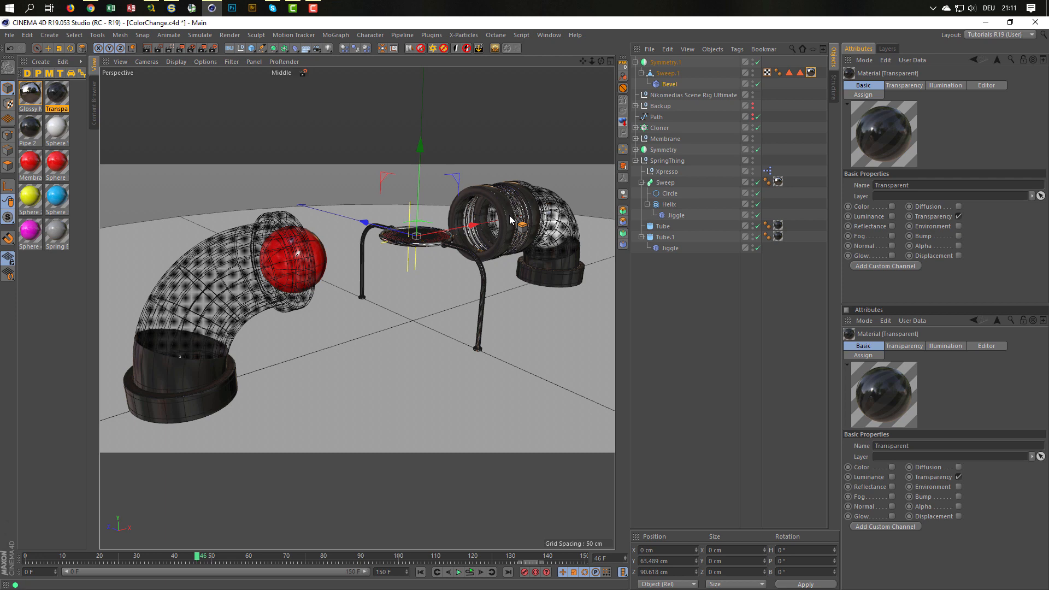
left_click_drag(510, 220, 141, 296)
left_click_drag(391, 244, 421, 245)
- Collapse the SpringThing hierarchy, expand Membrane and display the Membrane null's coordinates
left_click(672, 205)
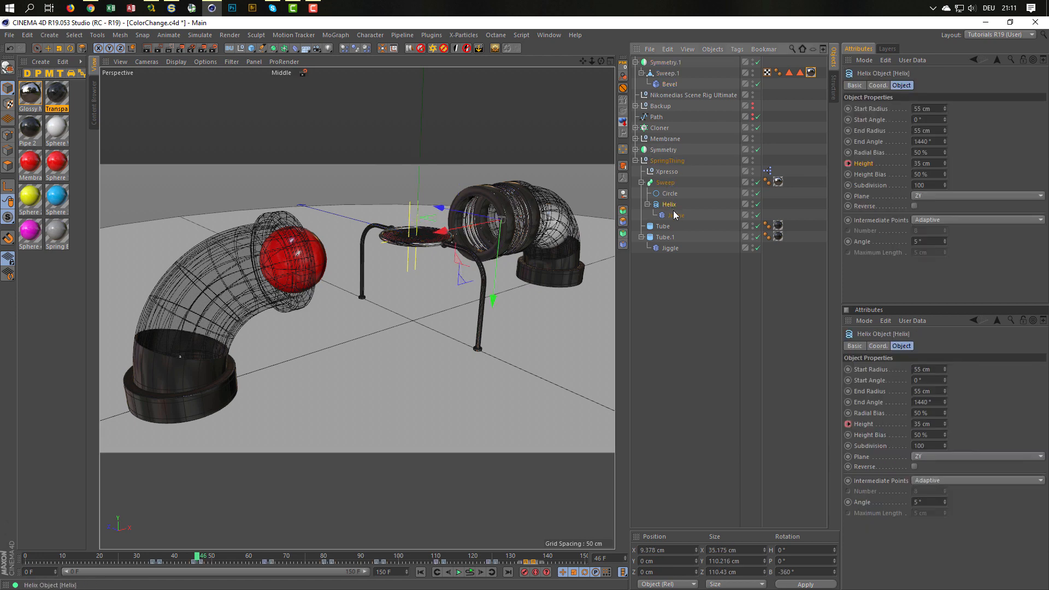
left_click(636, 160)
left_click(635, 161)
left_click(636, 161)
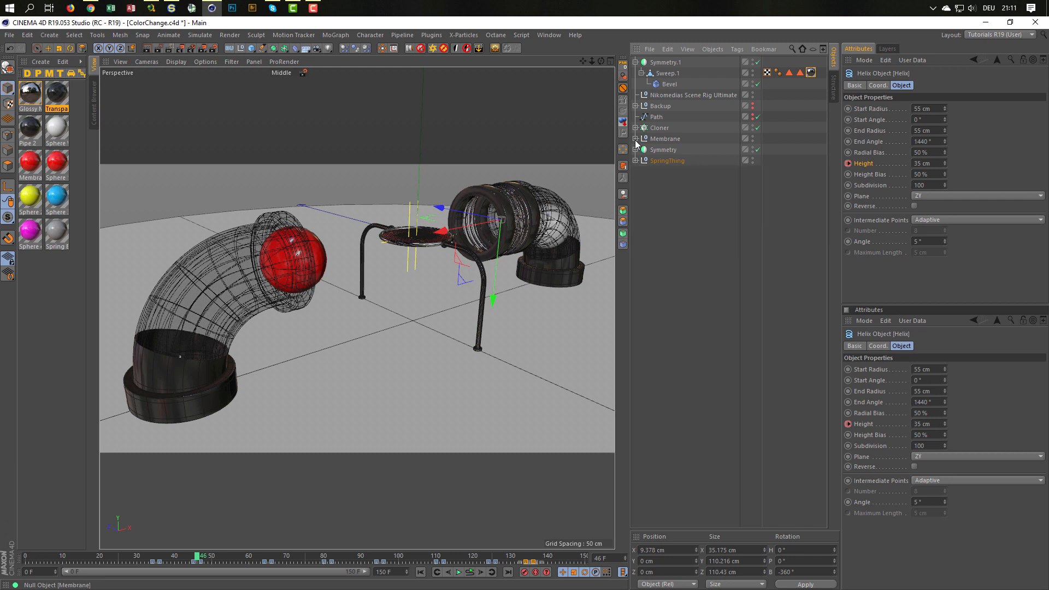
left_click(636, 139)
left_click(666, 140)
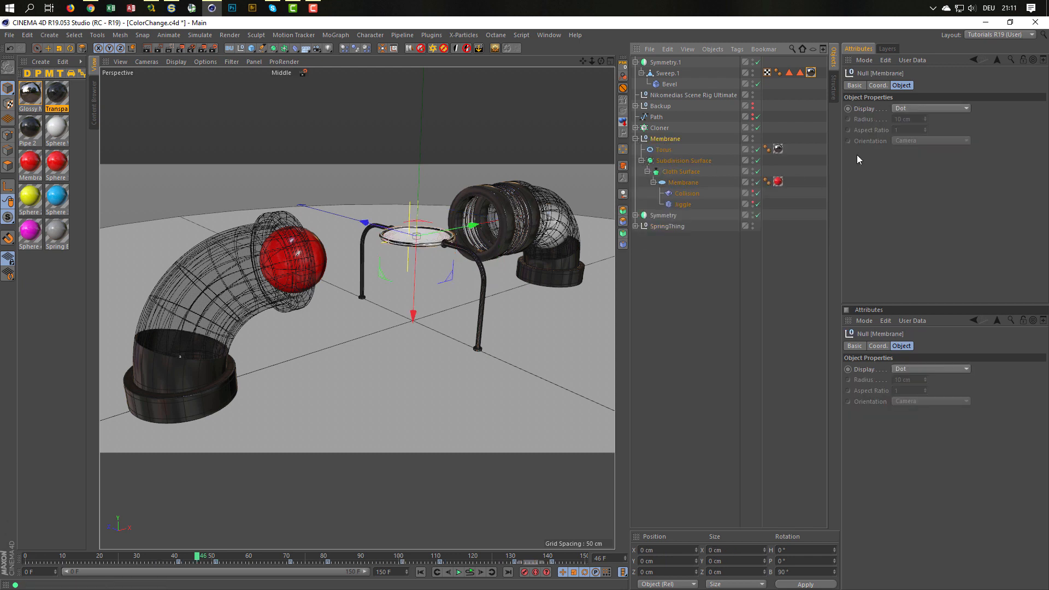
left_click(878, 85)
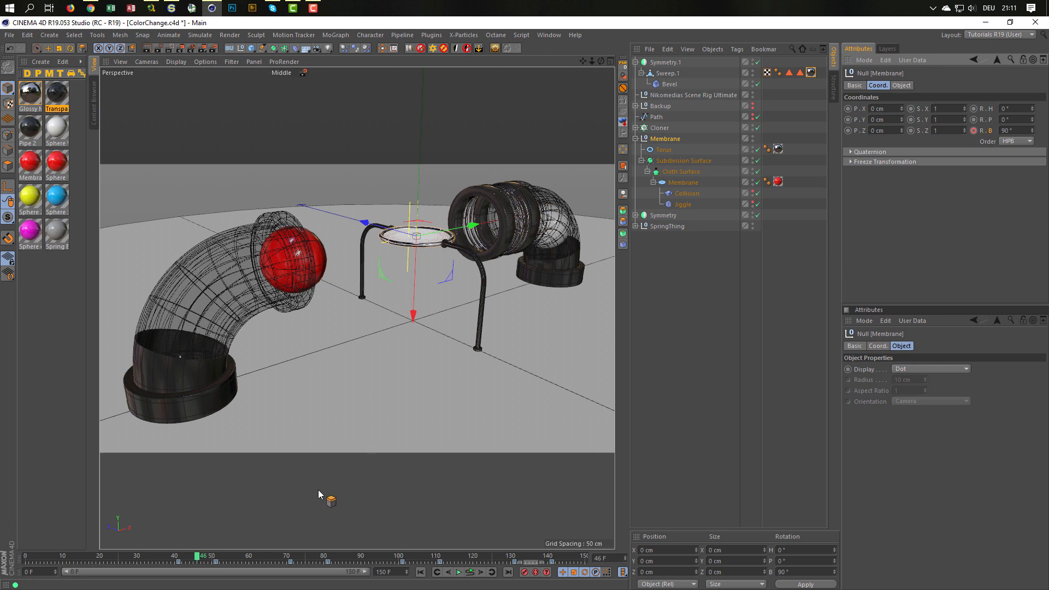
- Shift the Membrane null's rotation keys near frames 41 and 51 forward by about five frames
mouse_move(173, 557)
left_mouse_down()
mouse_move(152, 553)
mouse_move(185, 556)
mouse_move(179, 563)
left_mouse_up()
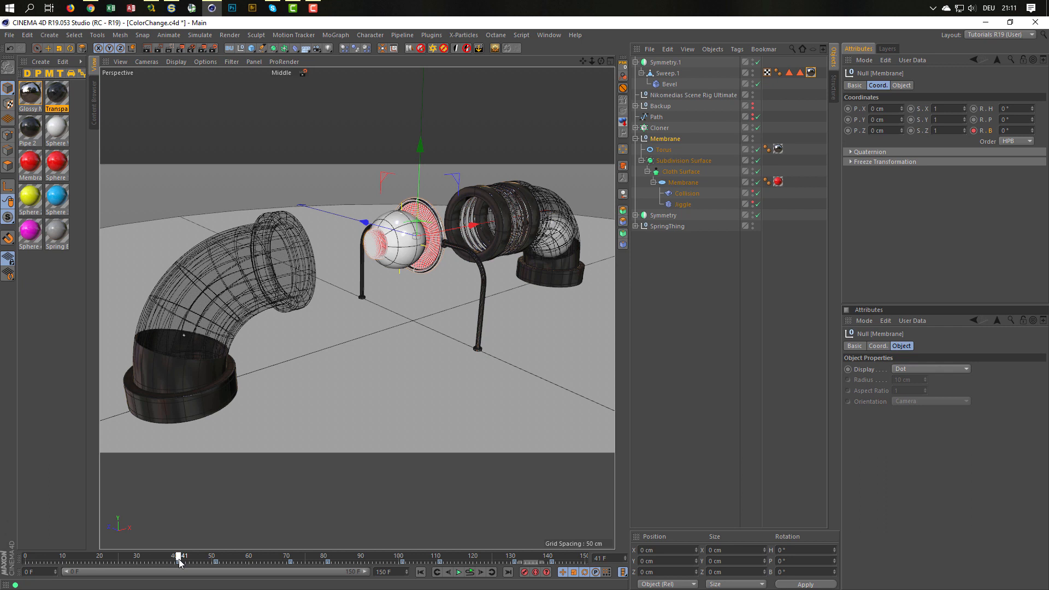
left_click_drag(179, 563, 167, 562)
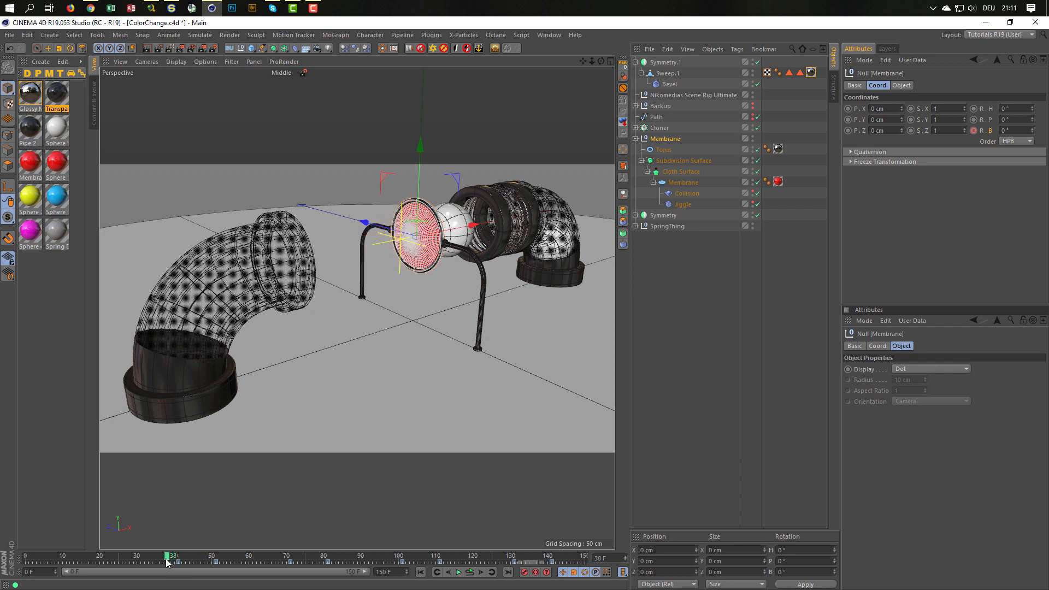
left_click(178, 562)
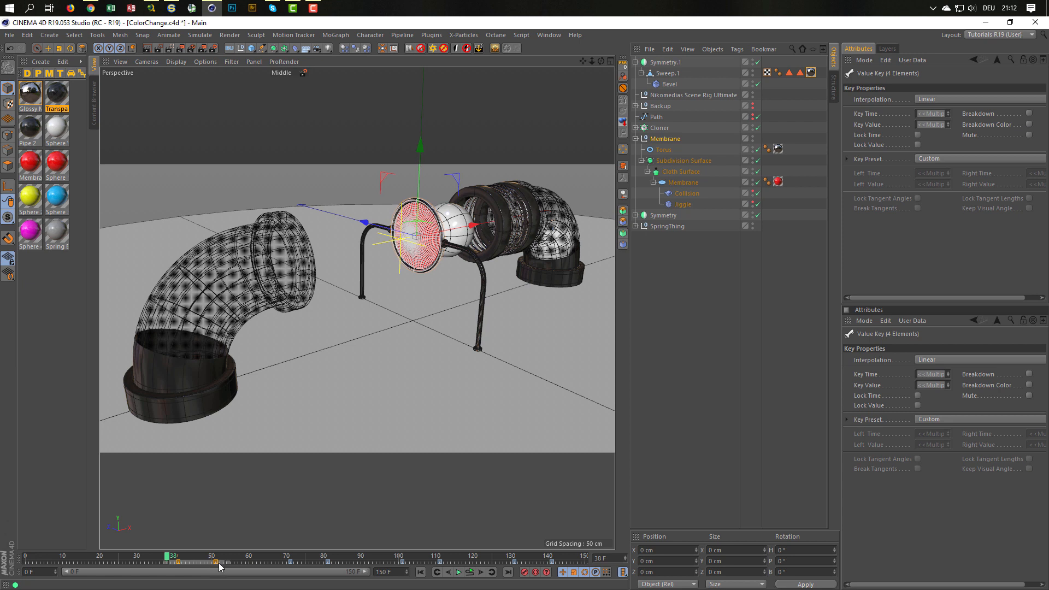
left_click_drag(218, 563, 237, 566)
mouse_move(162, 557)
left_mouse_down()
mouse_move(145, 557)
mouse_move(194, 557)
left_mouse_up()
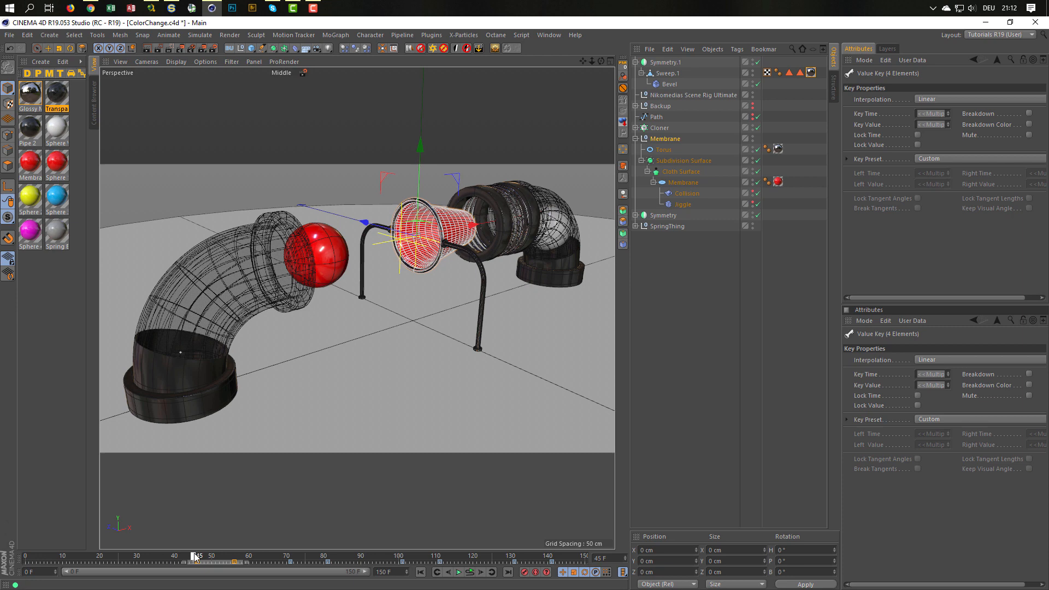
left_click_drag(194, 557, 183, 555)
- Shift the Membrane's Collision deformer Solver keys near frame 46 forward by about five frames
left_click(684, 193)
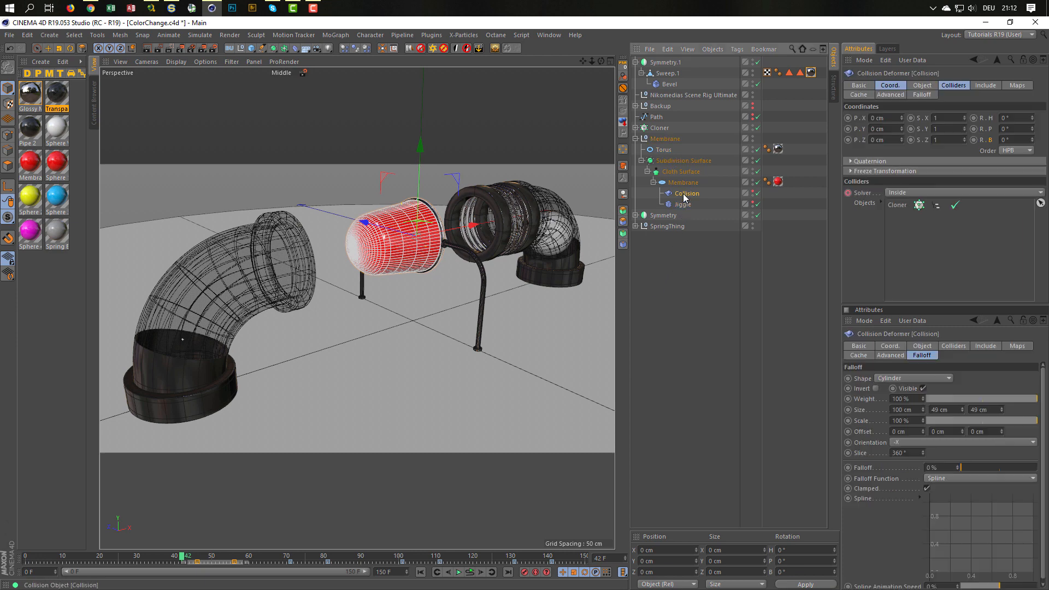
left_click(864, 194)
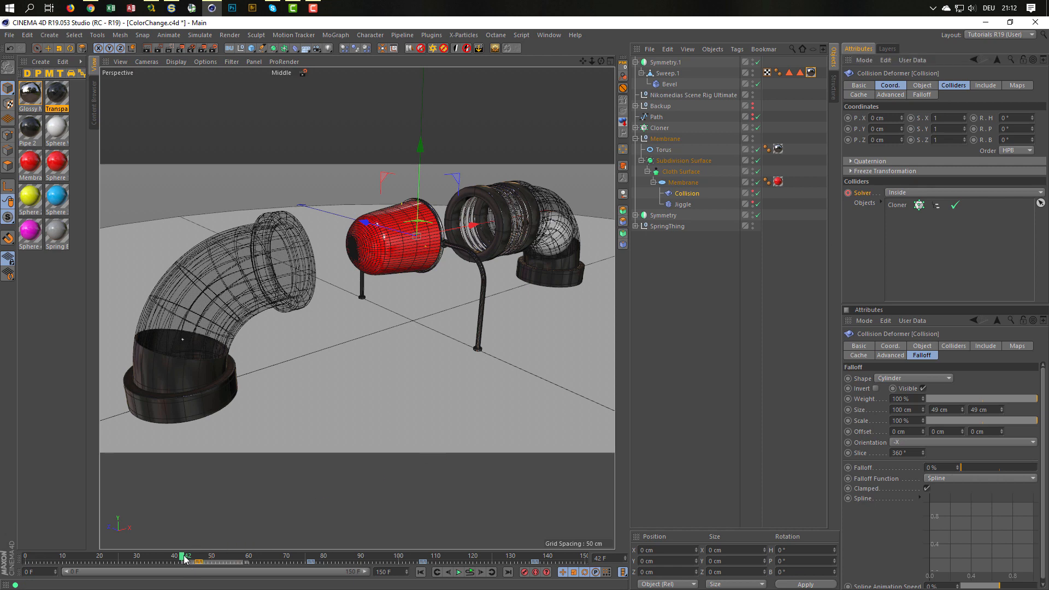
left_click_drag(184, 557, 201, 561)
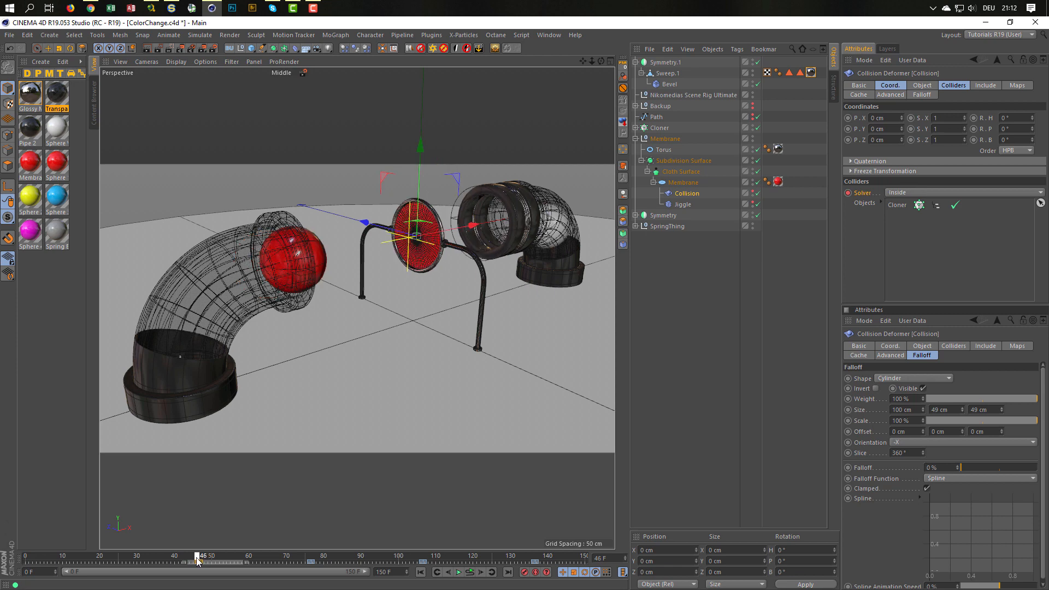
left_click_drag(200, 563, 185, 562)
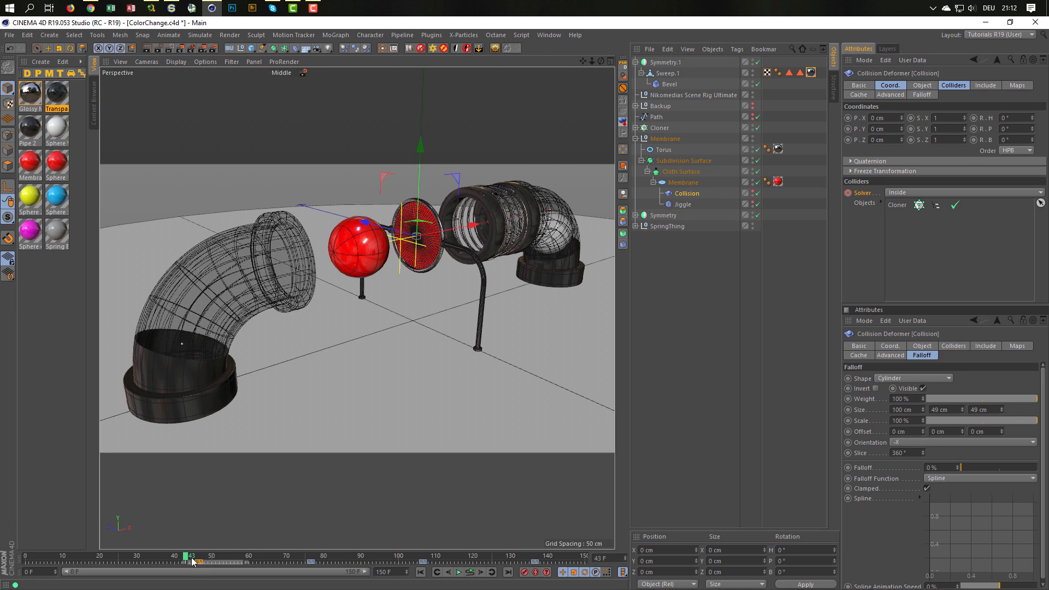
left_click_drag(186, 562, 199, 563)
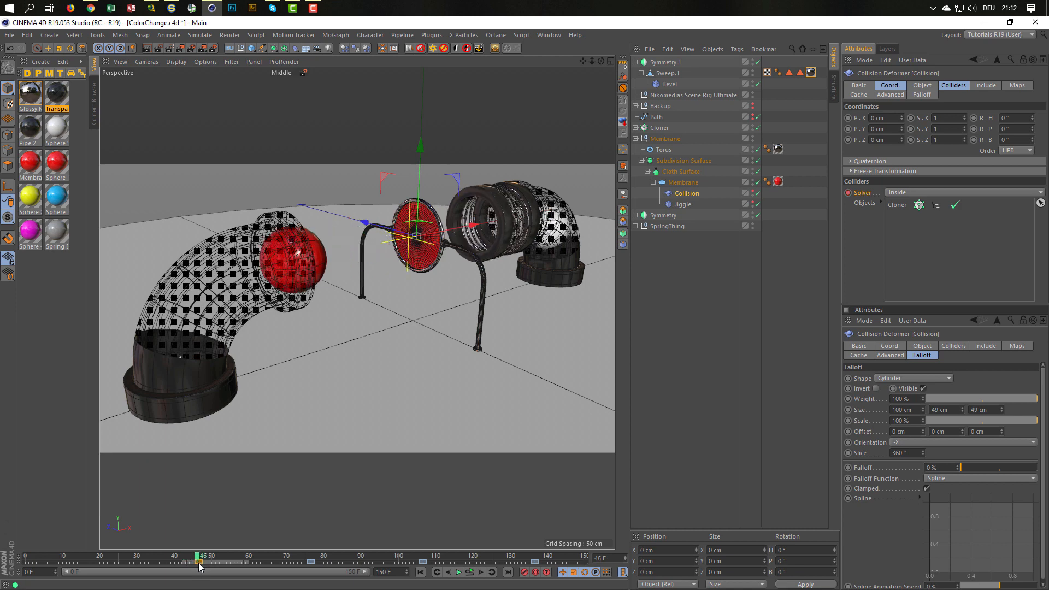
left_click(199, 561)
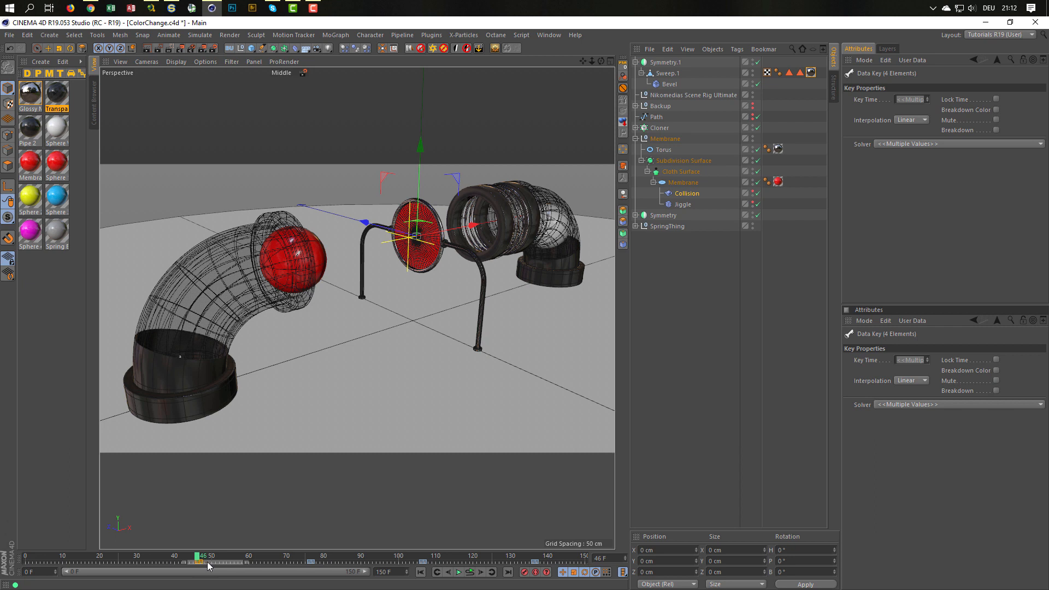
left_click_drag(197, 563, 237, 563)
left_click_drag(195, 558, 218, 562)
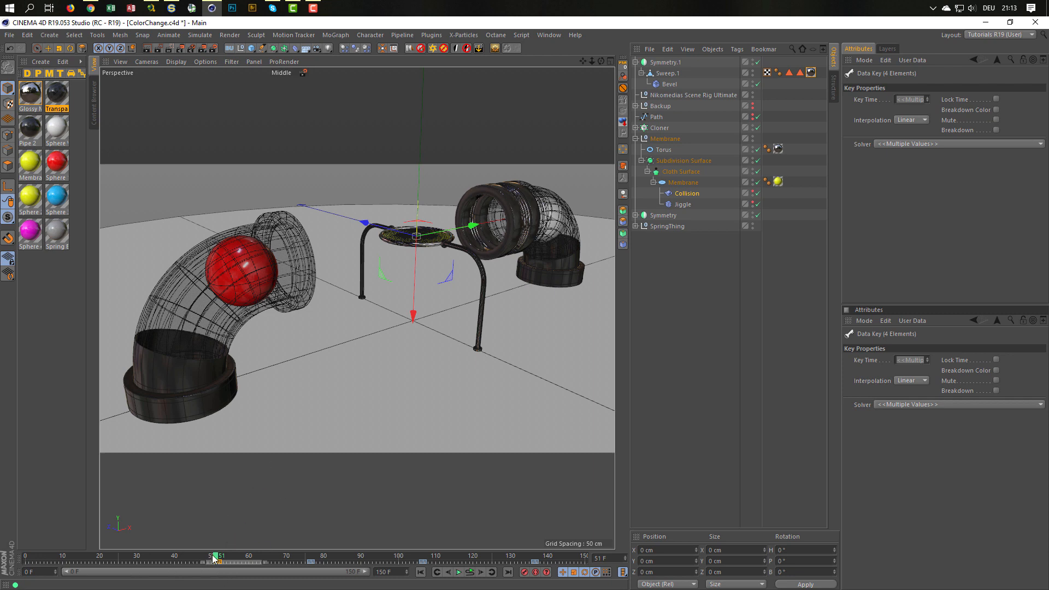
- Scrub the animation through to frame 102 and back to frame 0 to check the membrane's timing
left_click_drag(214, 557, 406, 583)
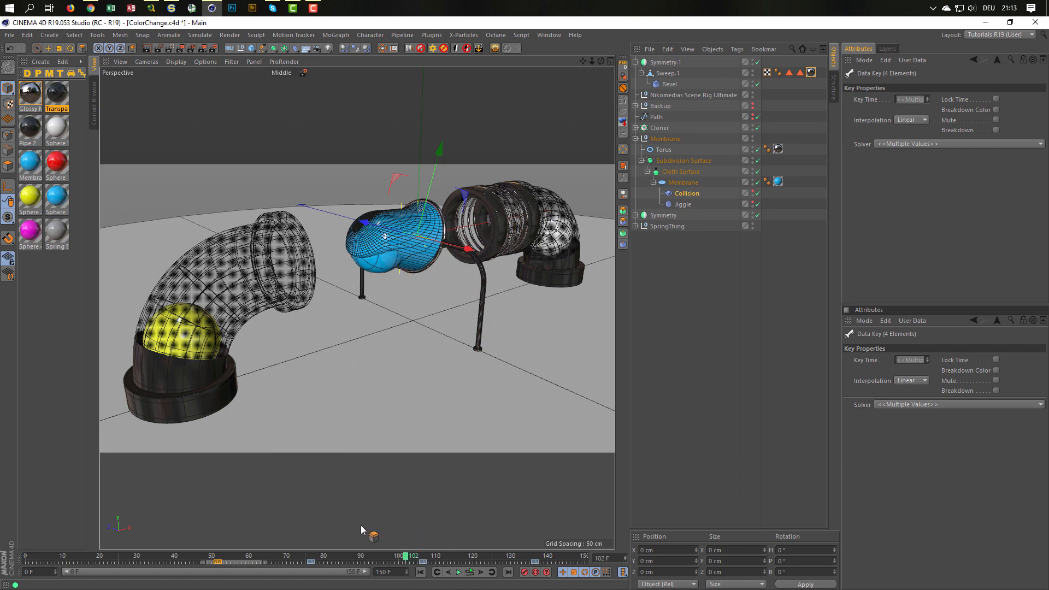
left_click(413, 556)
left_click_drag(413, 556, 25, 556)
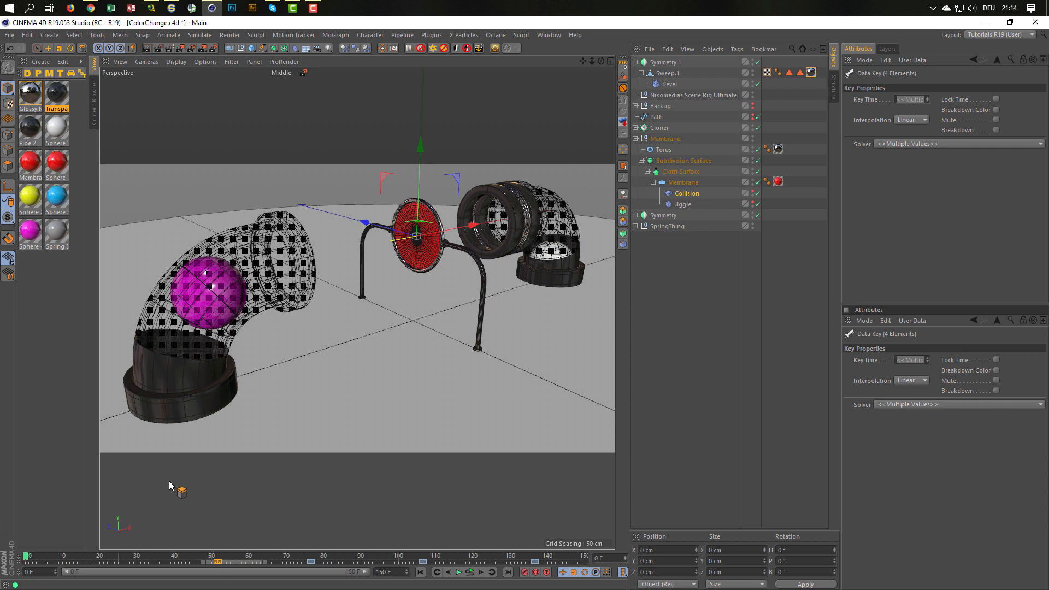
left_click_drag(168, 484, 331, 543)
left_click_drag(331, 544, 330, 544)
left_click_drag(603, 528, 591, 73)
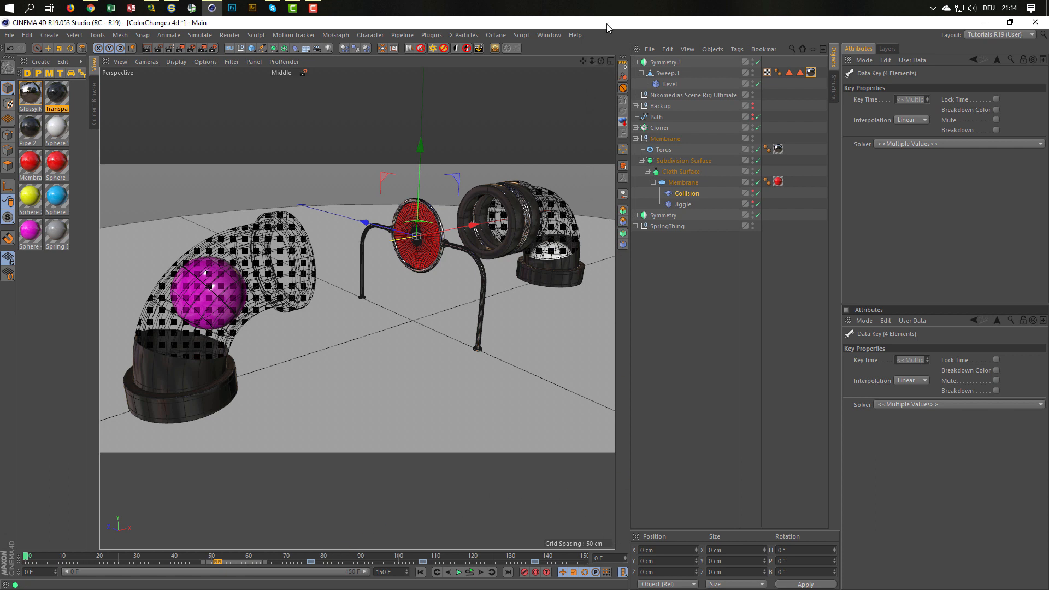